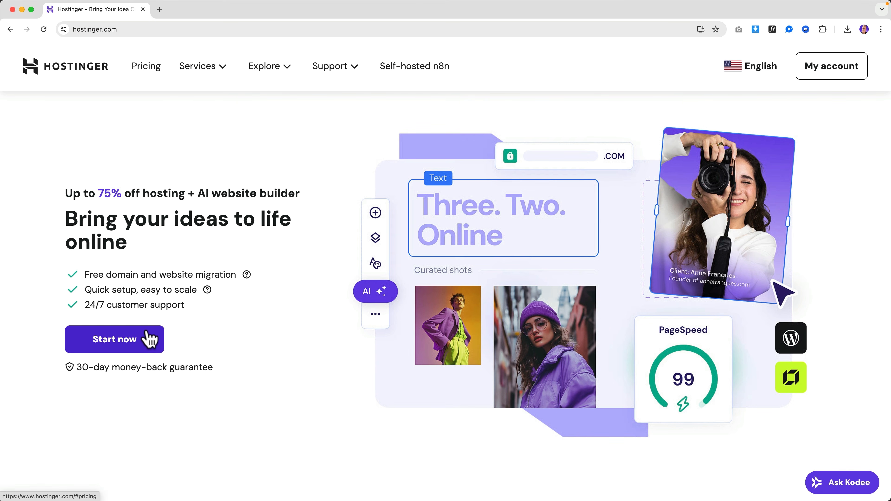
- Compare the Premium, Business and Cloud Startup pricing cards, noting Business's NVMe storage, down to the 75%-off offer
left_click(145, 338)
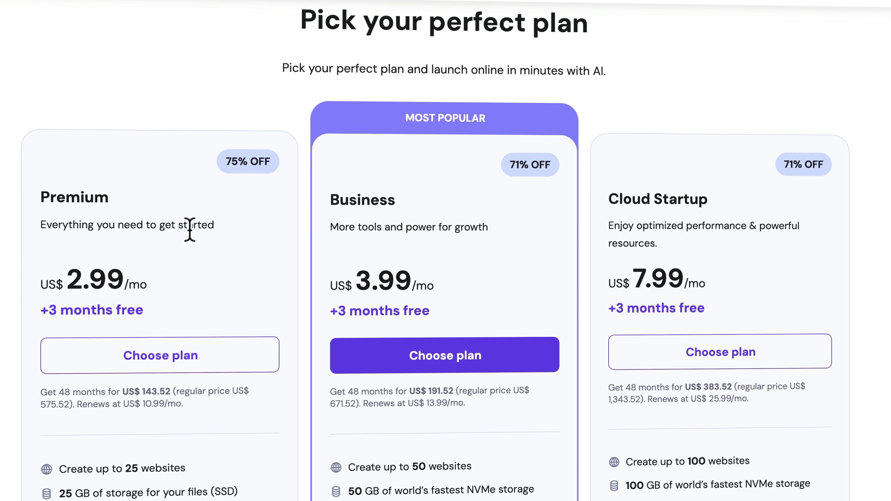
scroll(191, 239, "down", 3)
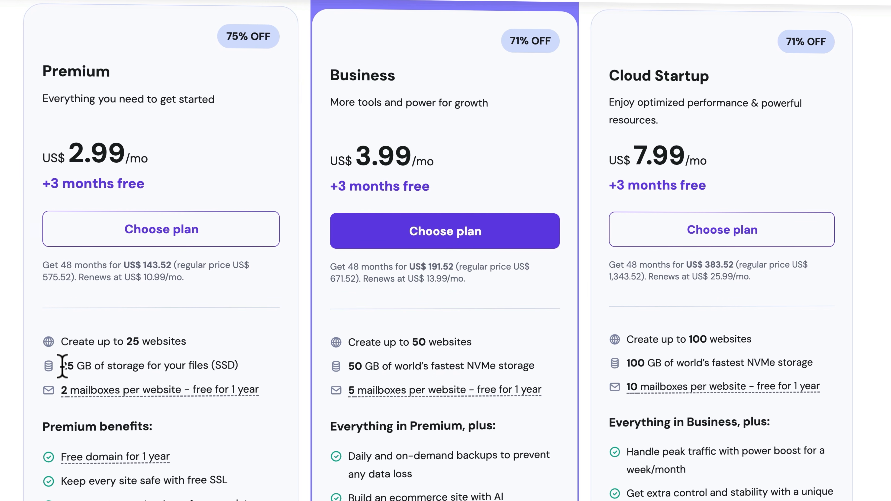
left_click(76, 365)
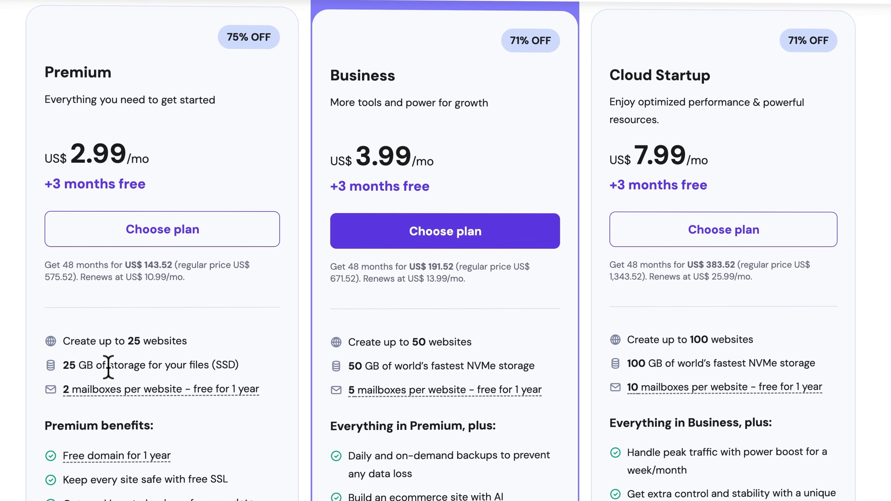
left_click(233, 365)
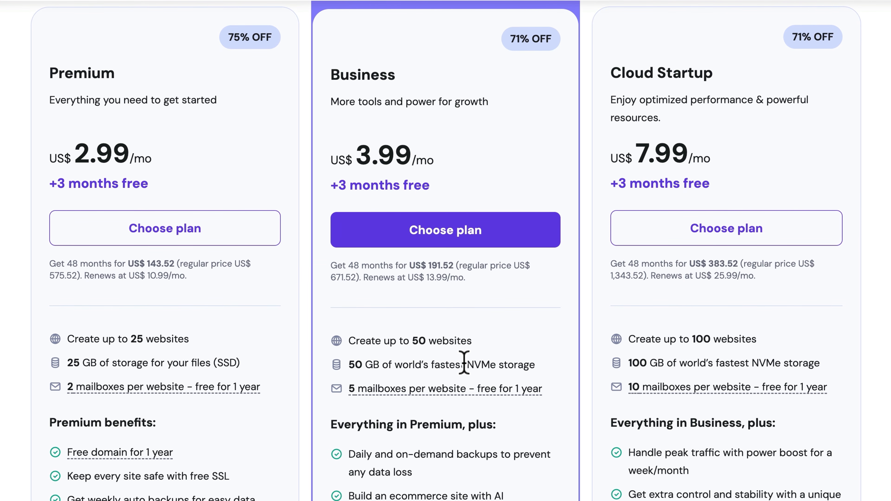
left_click_drag(465, 363, 531, 364)
left_click(532, 364)
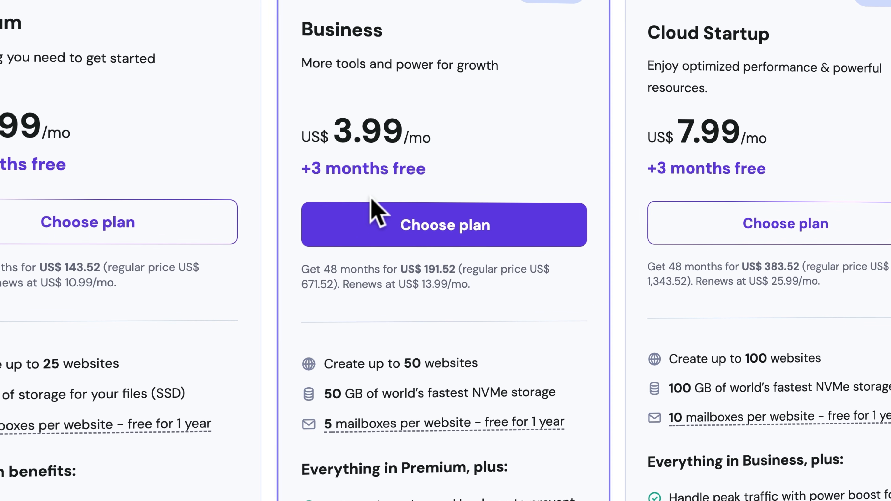
scroll(364, 207, "down", 5)
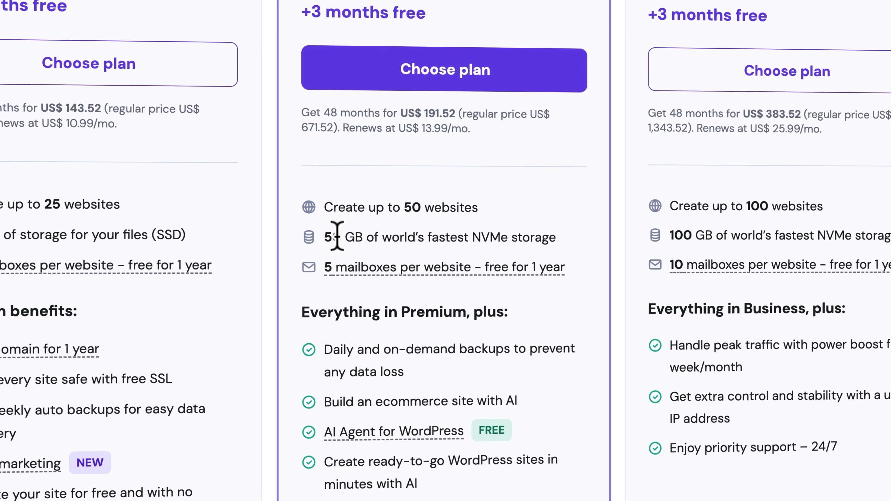
mouse_move(351, 273)
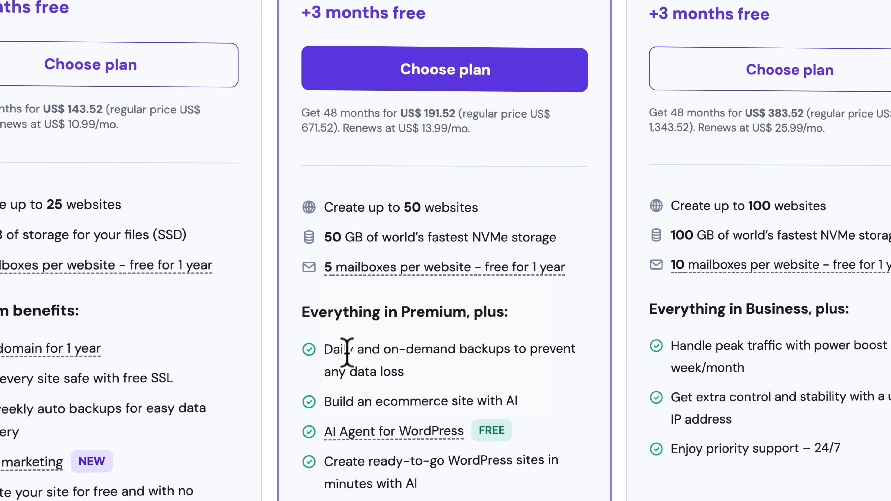
scroll(364, 422, "down", 2)
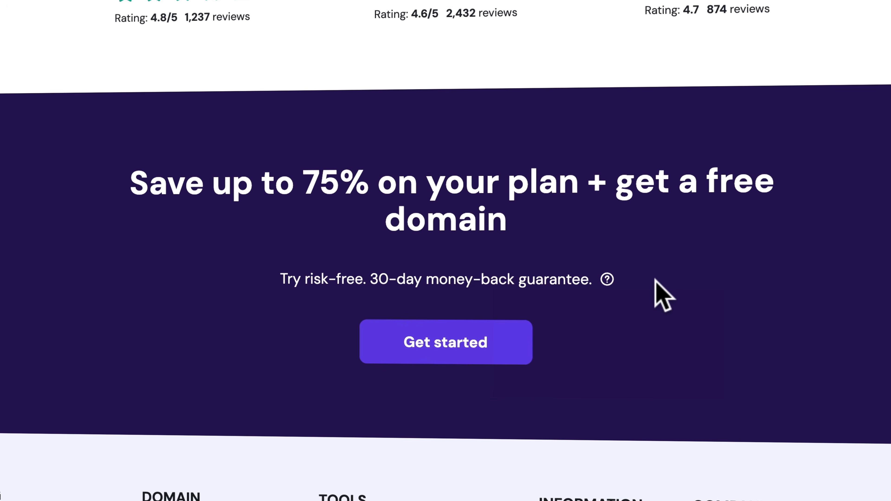
- Add the Business plan to the cart and apply a 10% coupon code, dropping the subtotal to US$ 172.37
left_click(487, 356)
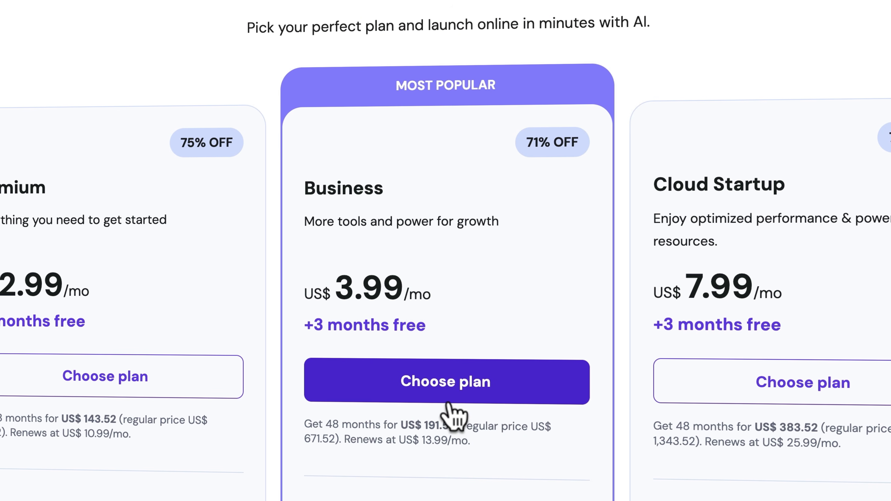
left_click(450, 400)
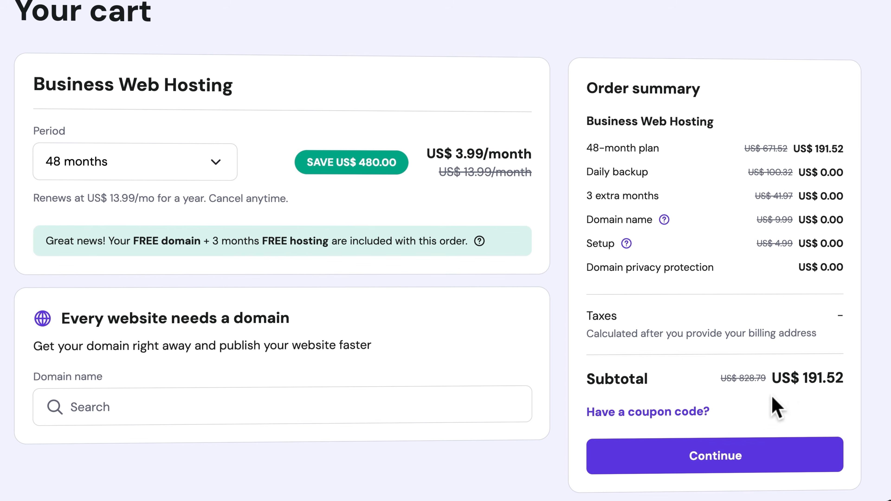
left_click(628, 413)
left_click(636, 471)
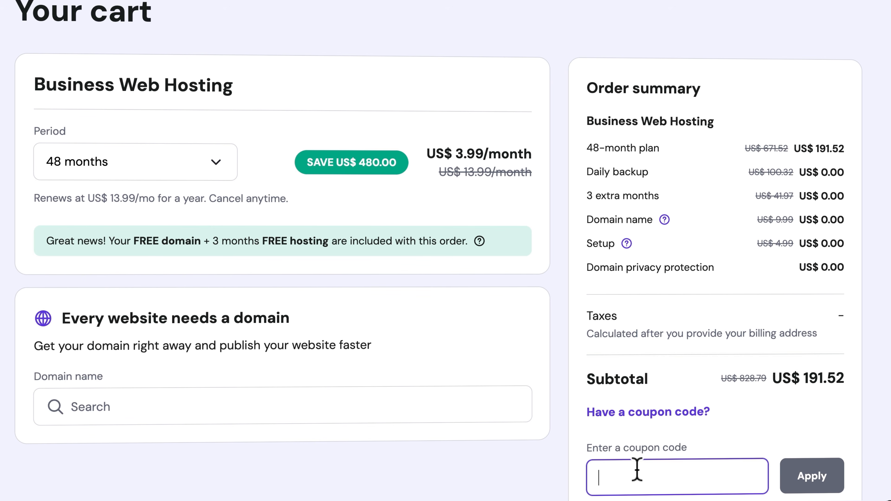
type("FERDY")
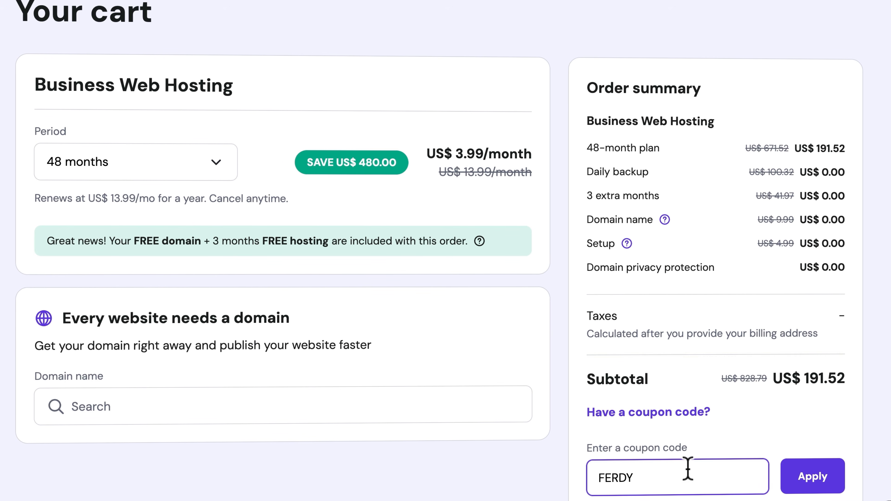
left_click(819, 478)
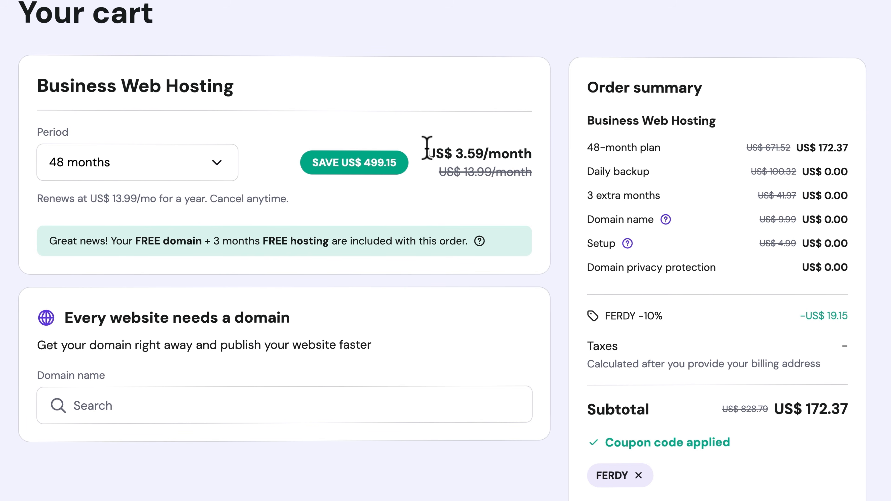
left_click_drag(424, 153, 557, 160)
left_click(555, 151)
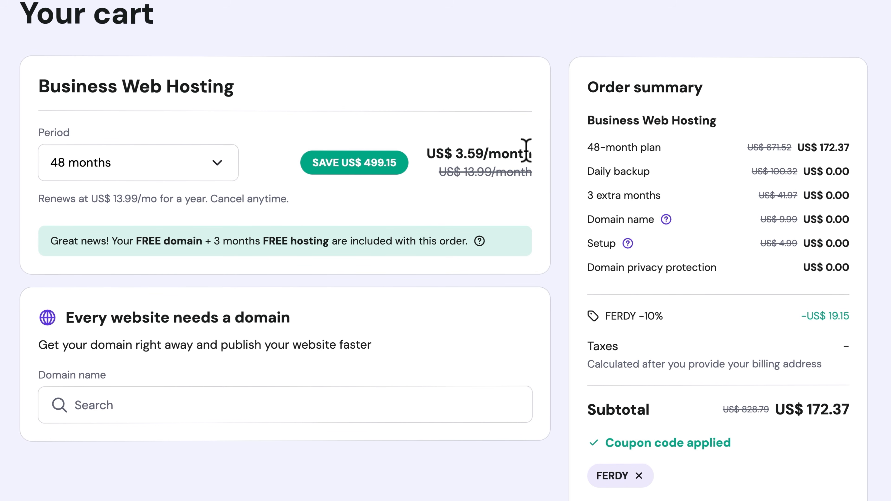
- Change the billing period to 12 months for a US$ 53.89 subtotal, then continue to checkout
left_click(123, 160)
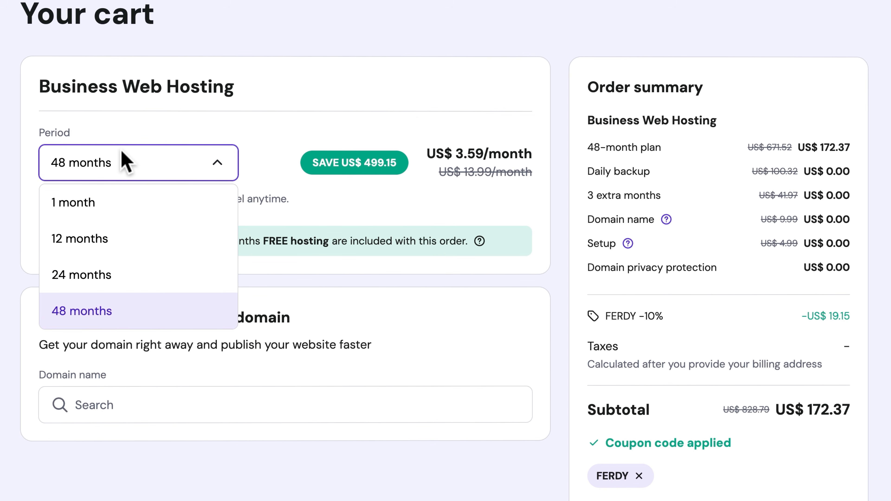
left_click(93, 236)
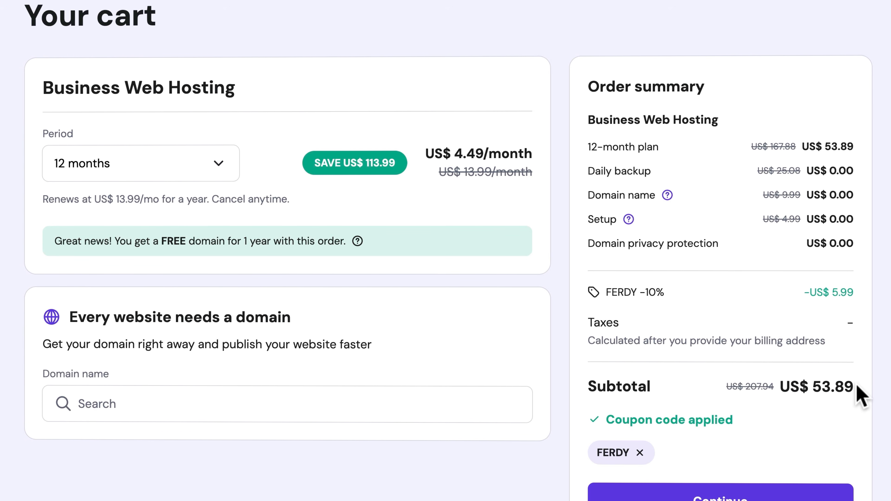
left_click(187, 162)
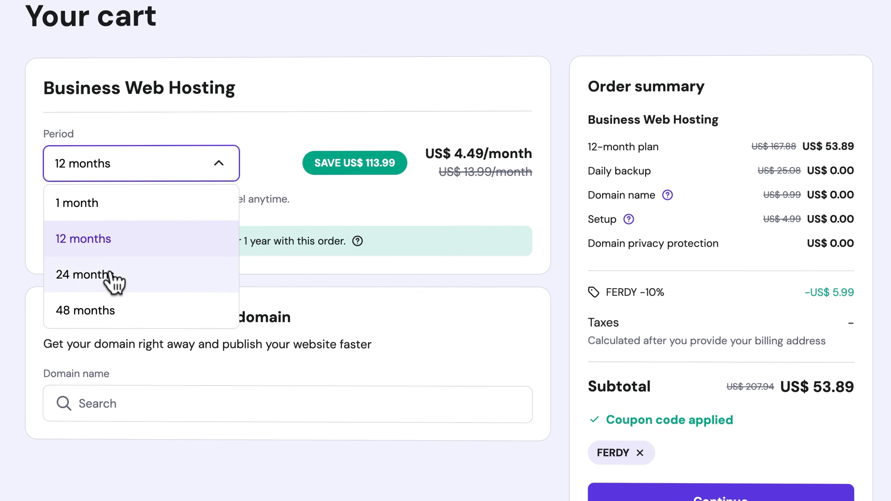
left_click(107, 312)
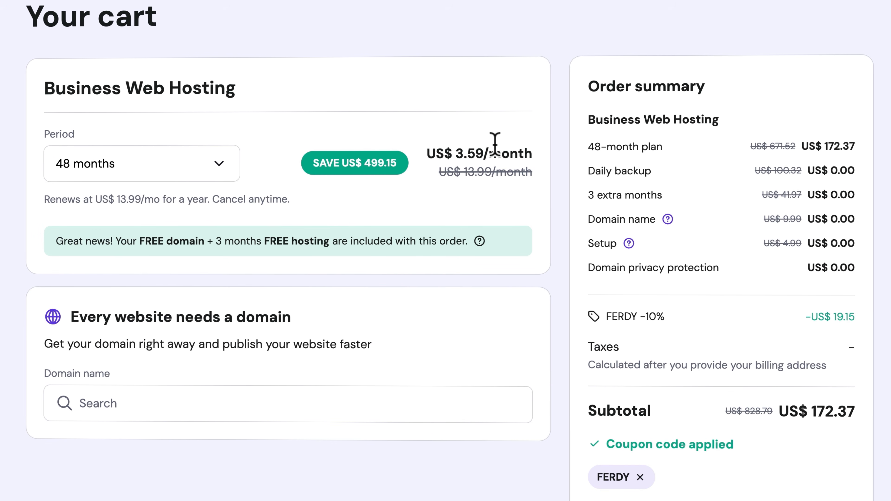
left_click(137, 167)
left_click(119, 237)
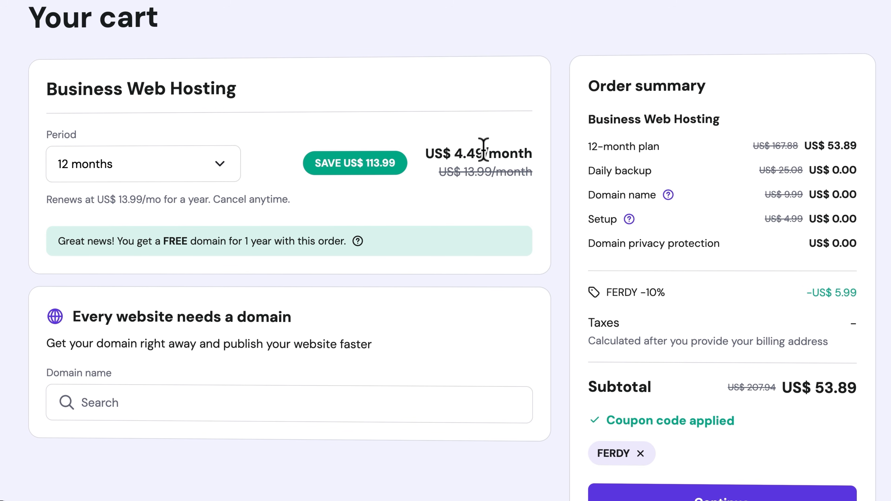
scroll(553, 135, "down", 3)
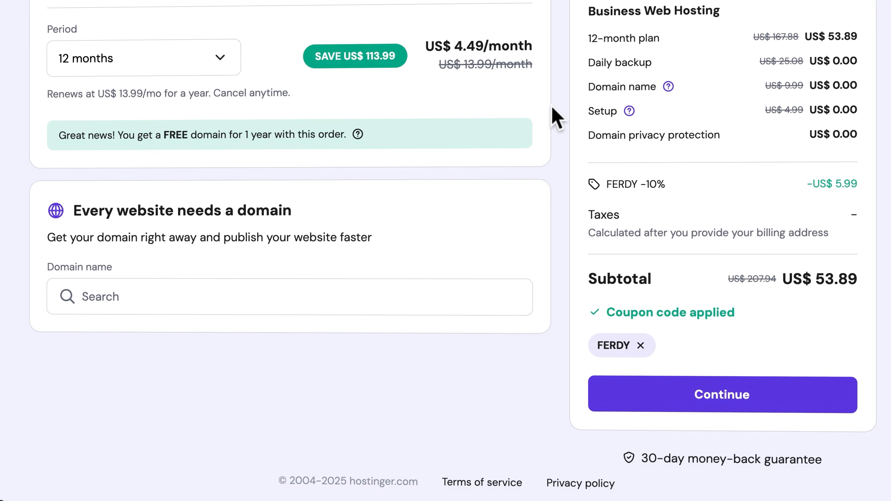
left_click(735, 395)
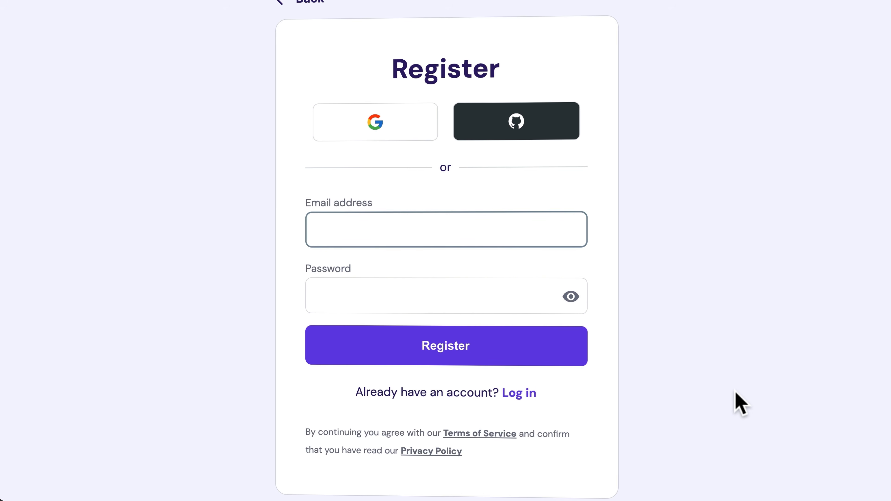
- Register a Hostinger account using the user's e-mail address and a password
left_click(870, 51)
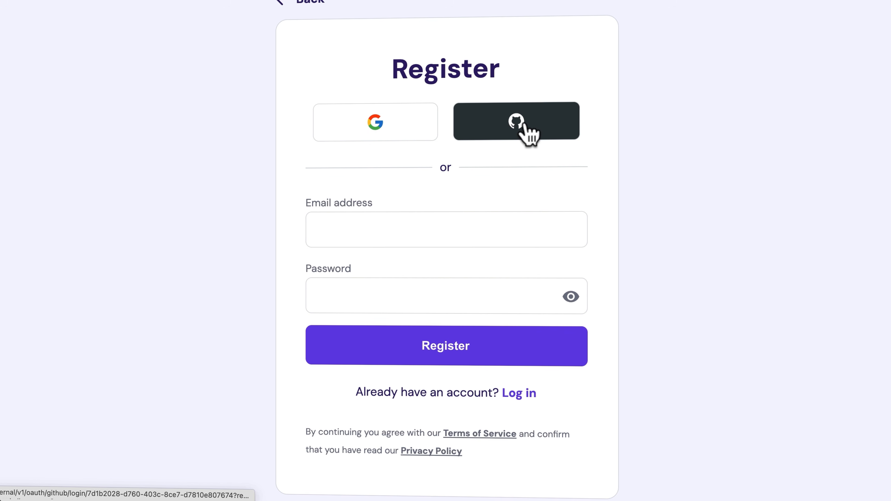
left_click(390, 229)
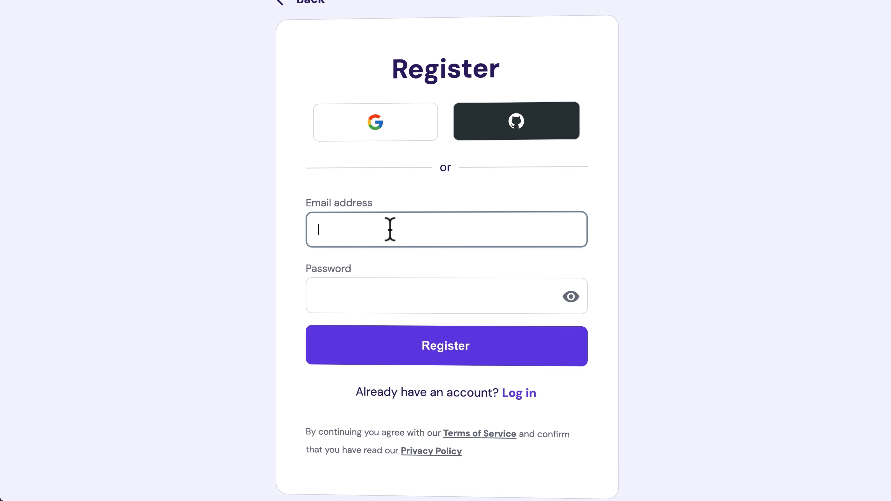
key("Tab")
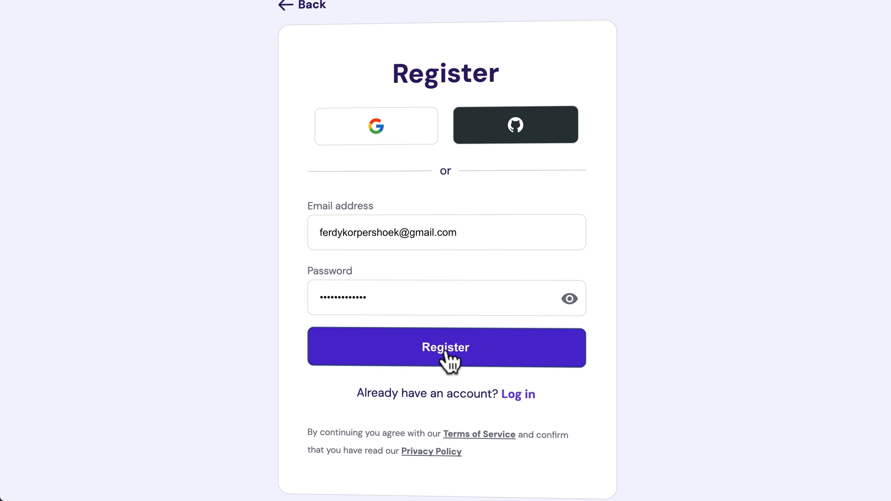
left_click(446, 351)
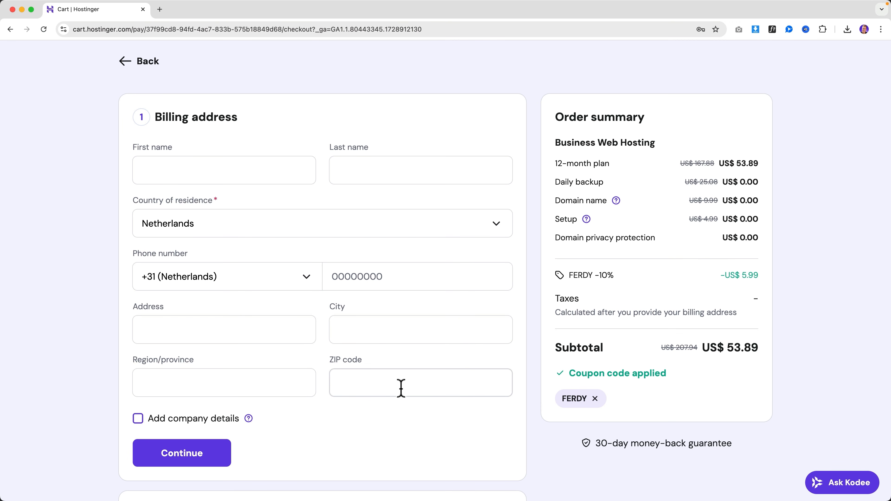
- Enter the user's first and last name in the billing address, leaving company details hidden
left_click(230, 172)
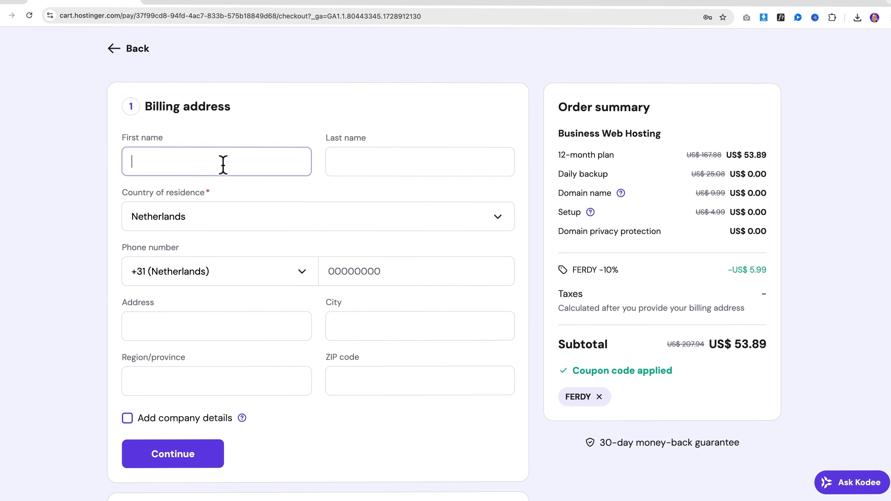
type("Ferdy")
key("Tab")
type("Kor")
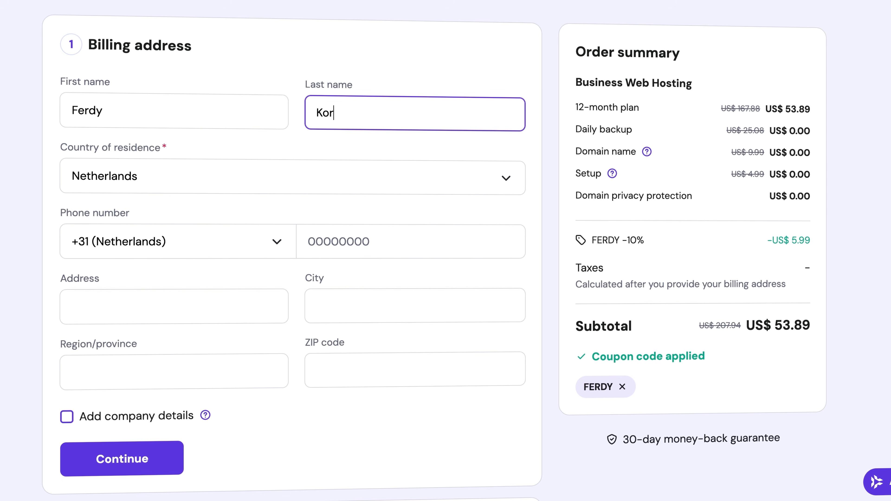
type("pershoek")
key("Tab")
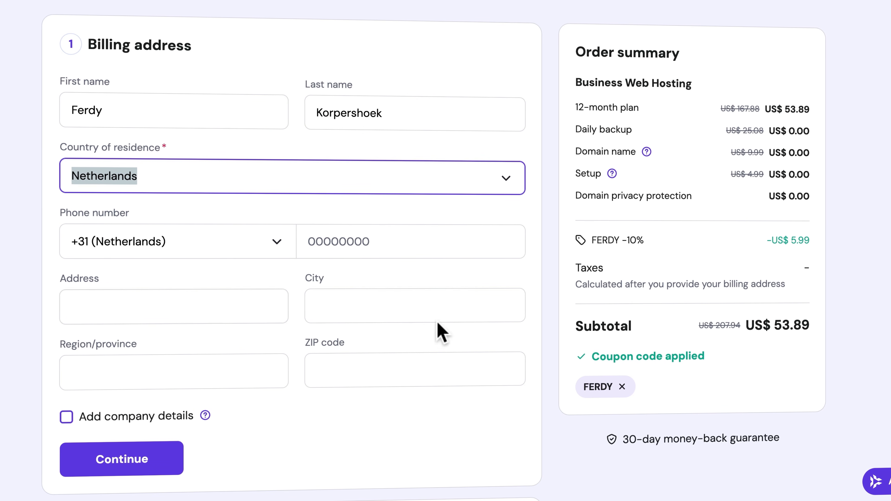
left_click(168, 419)
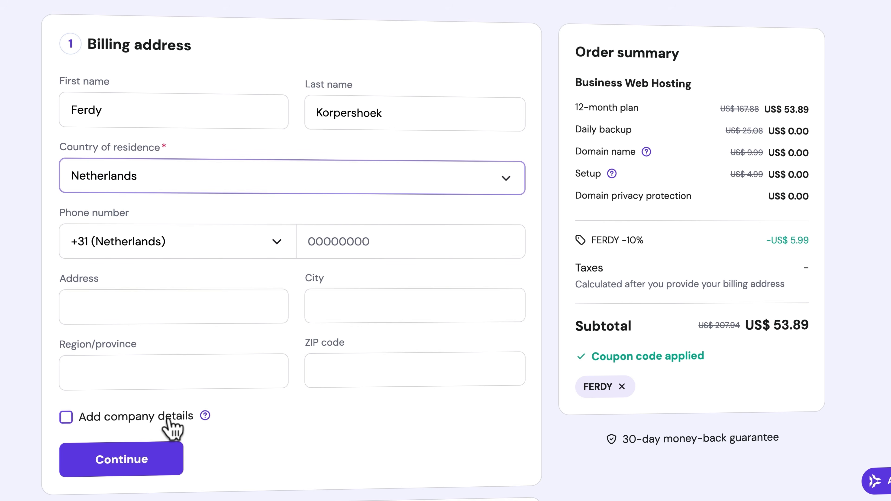
scroll(304, 419, "down", 1)
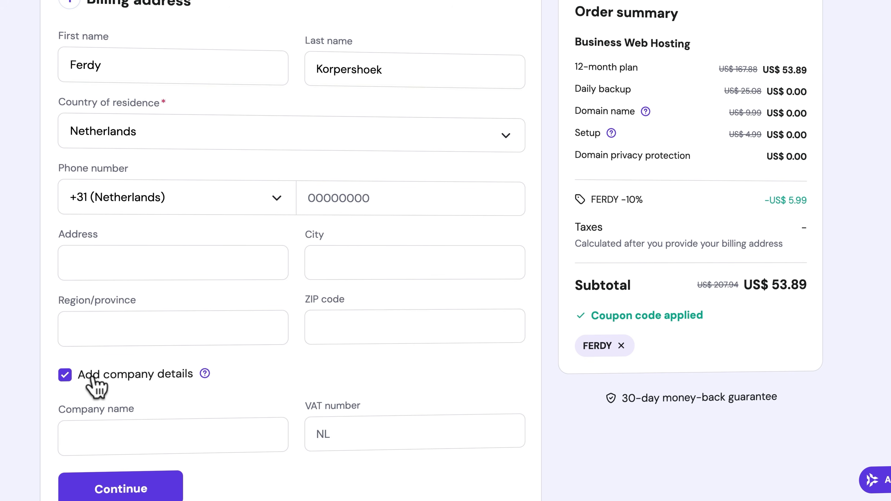
left_click(65, 375)
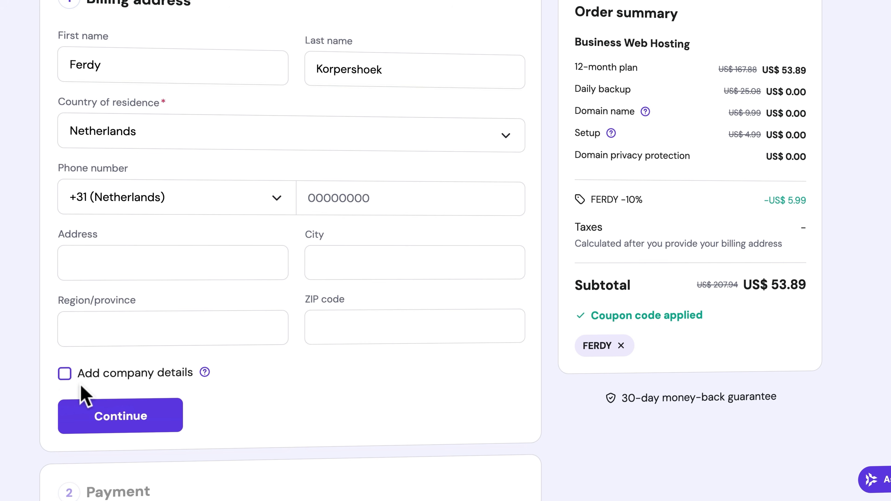
- Submit the billing address, enter the cardholder and card details, and pay the US$ 65.21 order
left_click(132, 421)
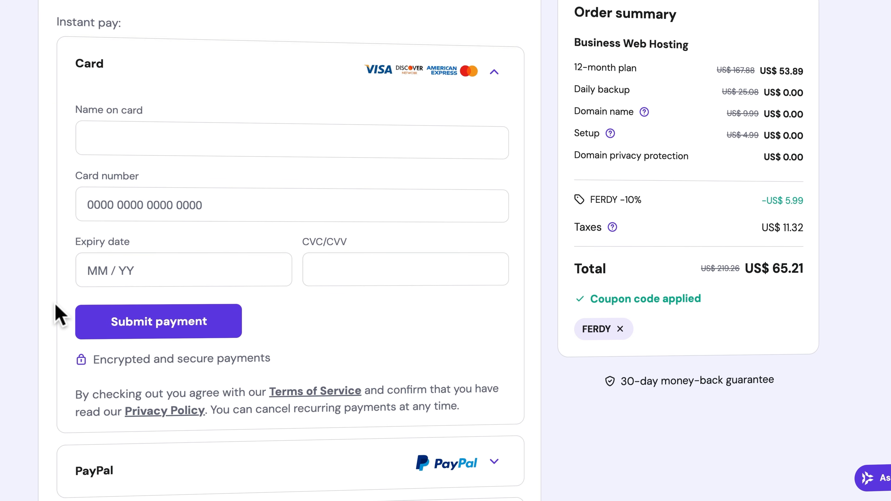
scroll(60, 315, "down", 7)
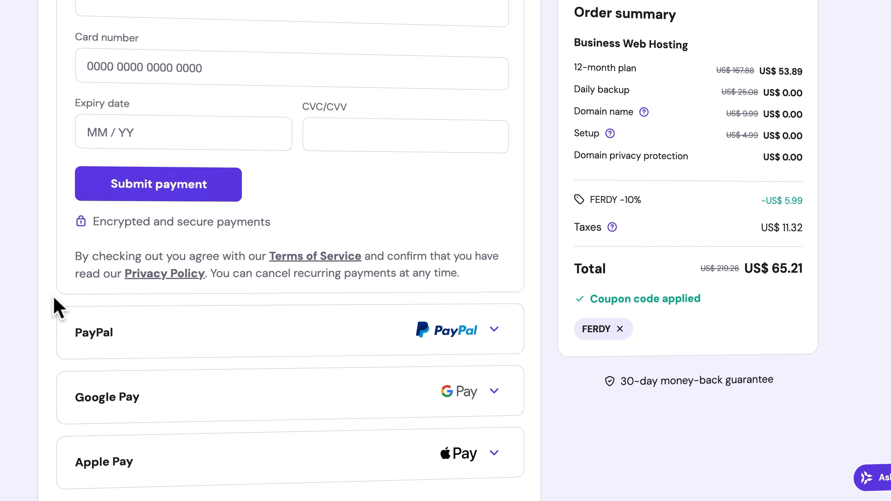
scroll(131, 366, "up", 7)
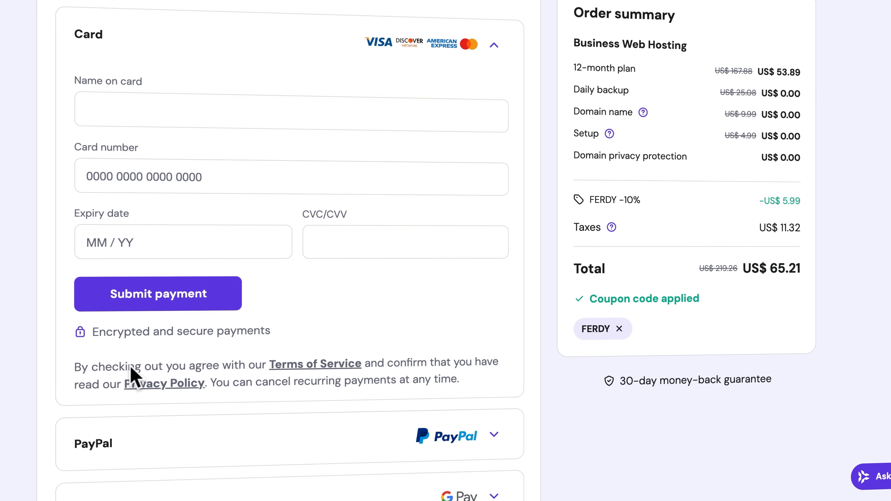
scroll(67, 191, "down", 4)
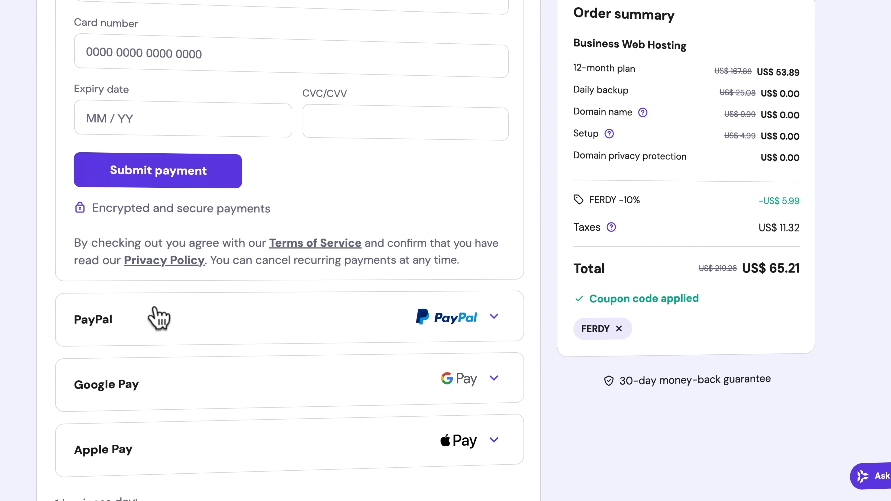
scroll(158, 319, "down", 6)
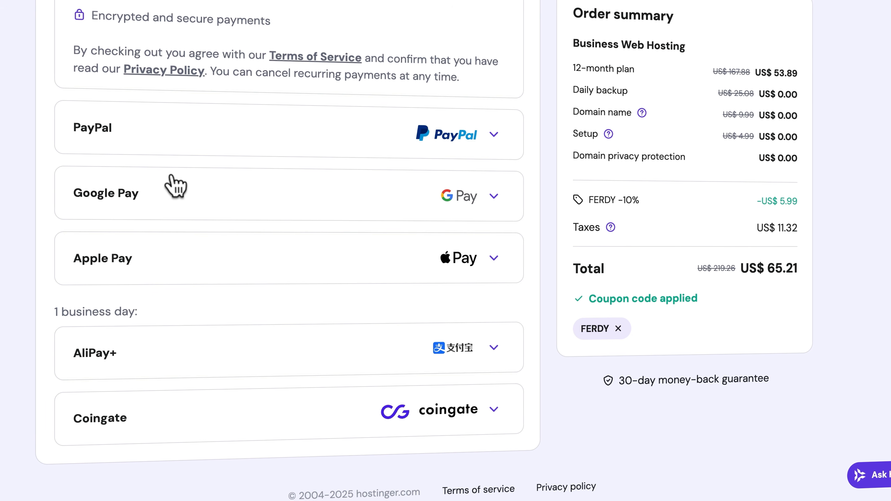
scroll(182, 193, "up", 8)
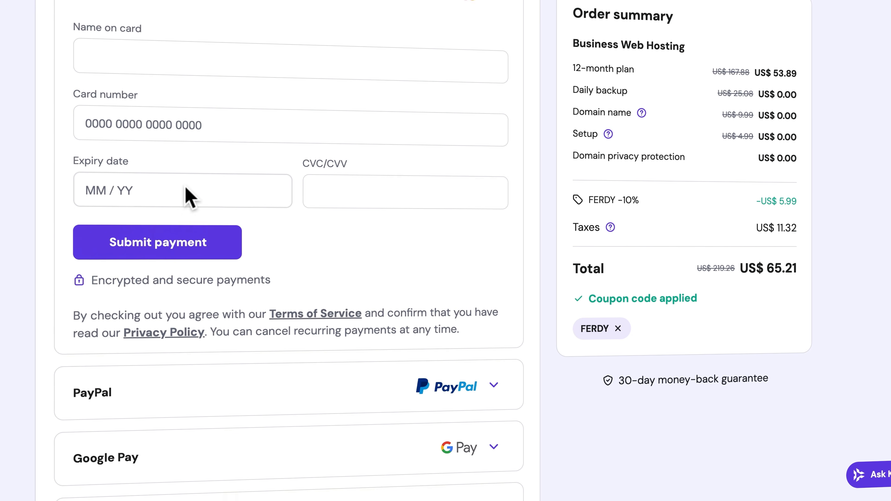
scroll(187, 197, "up", 1)
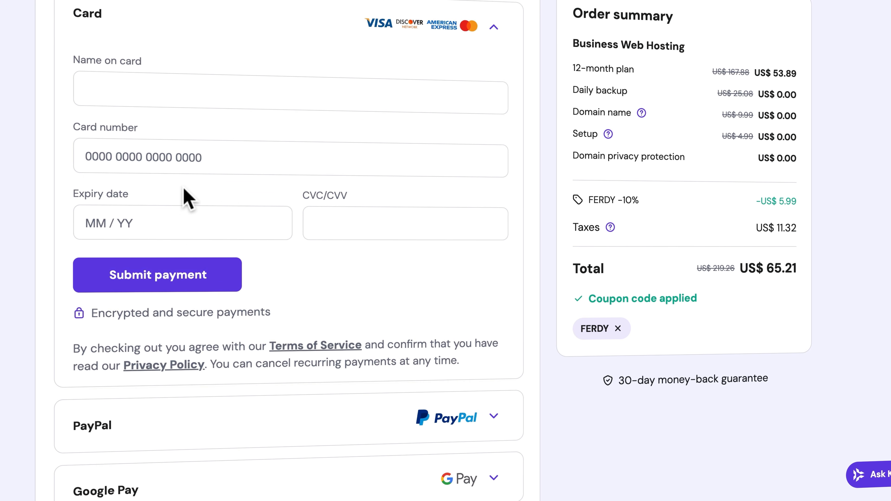
left_click(157, 87)
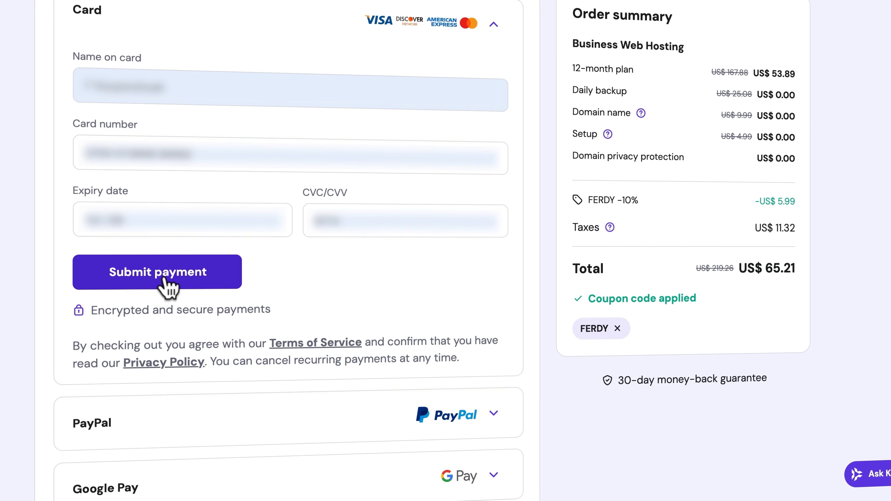
left_click(165, 274)
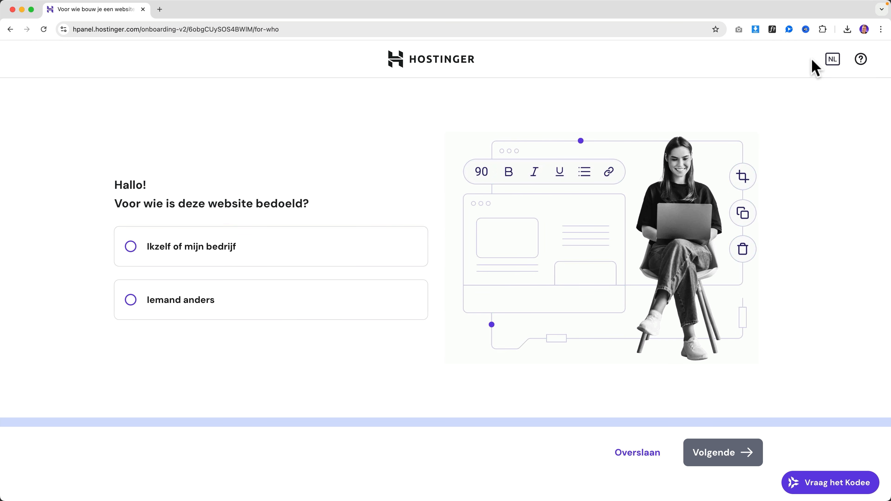
- Switch the onboarding wizard from Dutch to English and answer that the site is for 'Myself or my business'
left_click(833, 59)
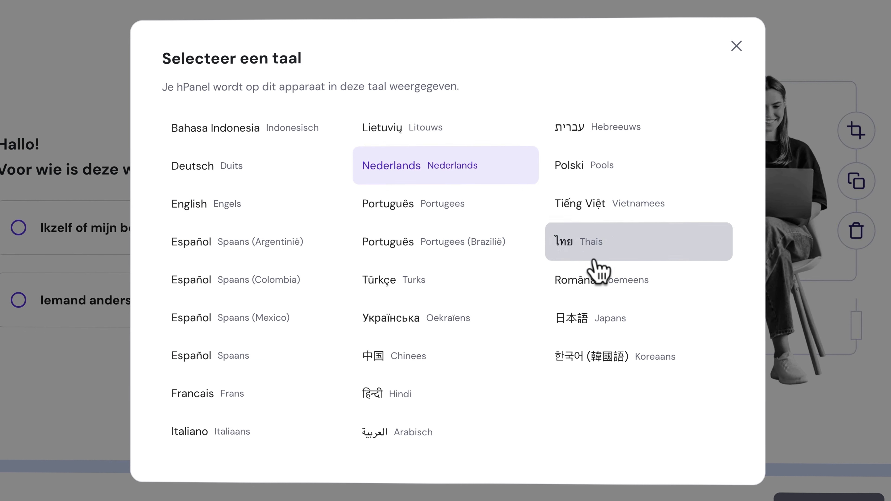
left_click(239, 221)
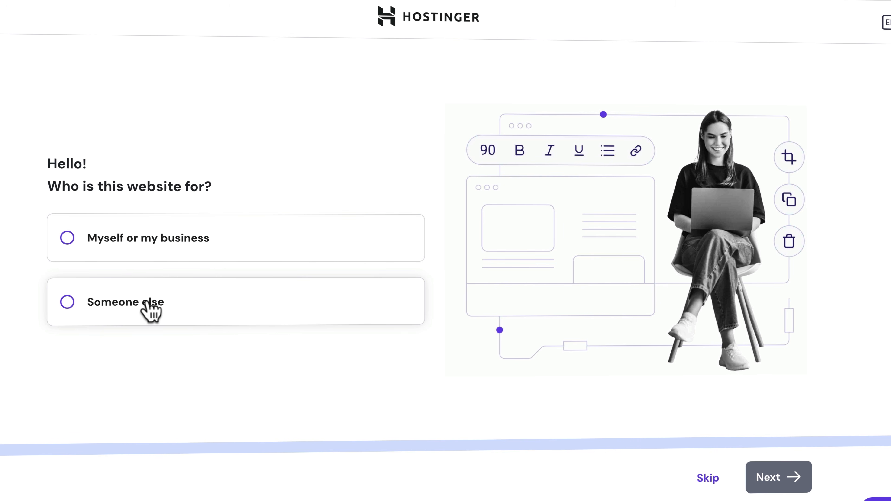
left_click(144, 241)
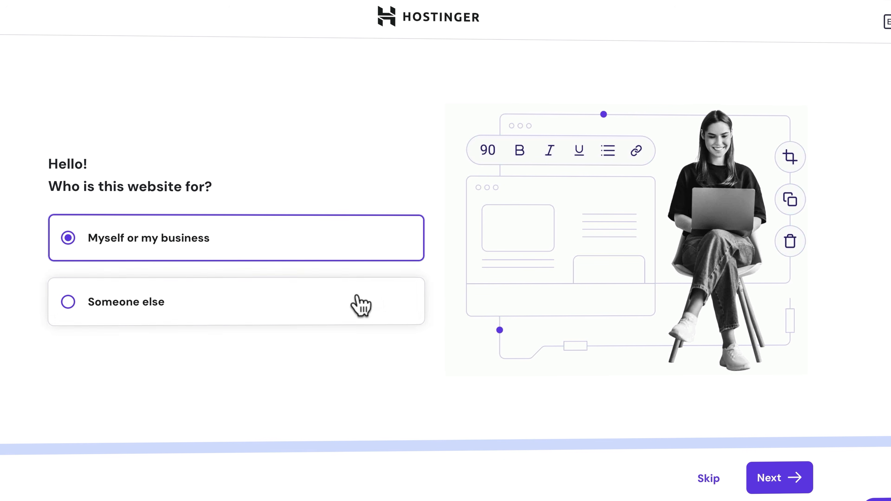
left_click(775, 478)
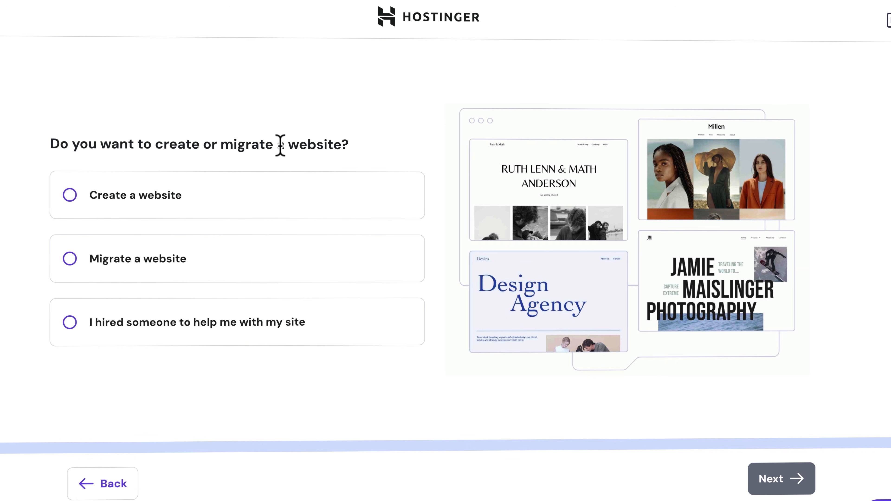
- Choose to create a new website built with WordPress
left_click(171, 208)
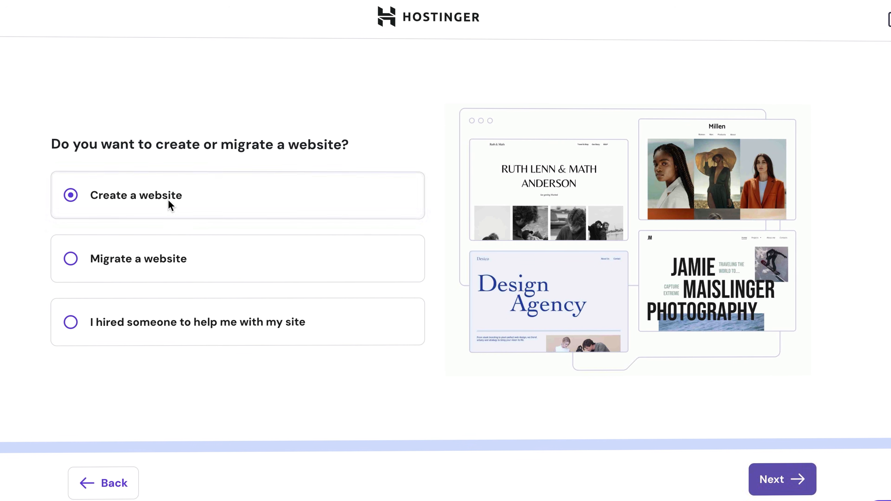
left_click(768, 482)
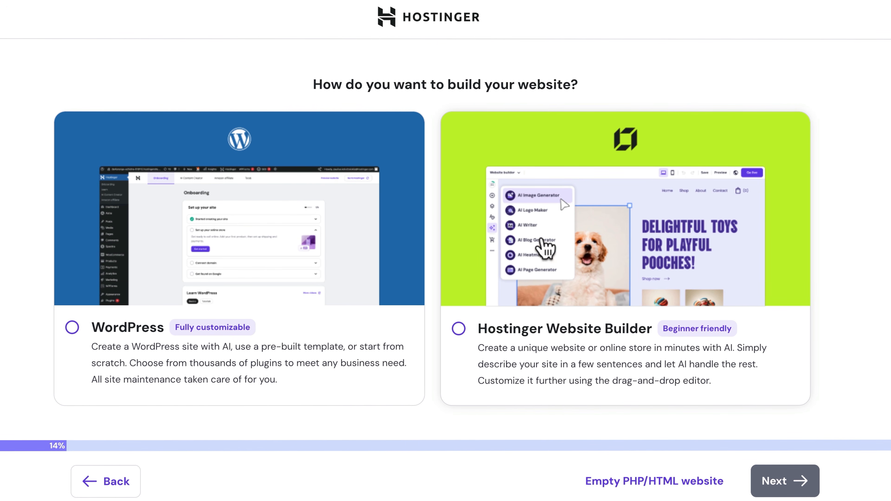
left_click(158, 260)
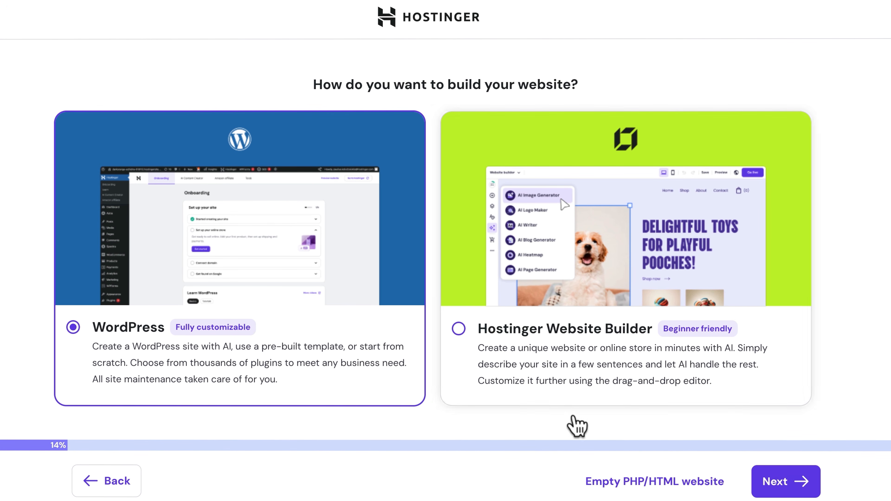
left_click(782, 486)
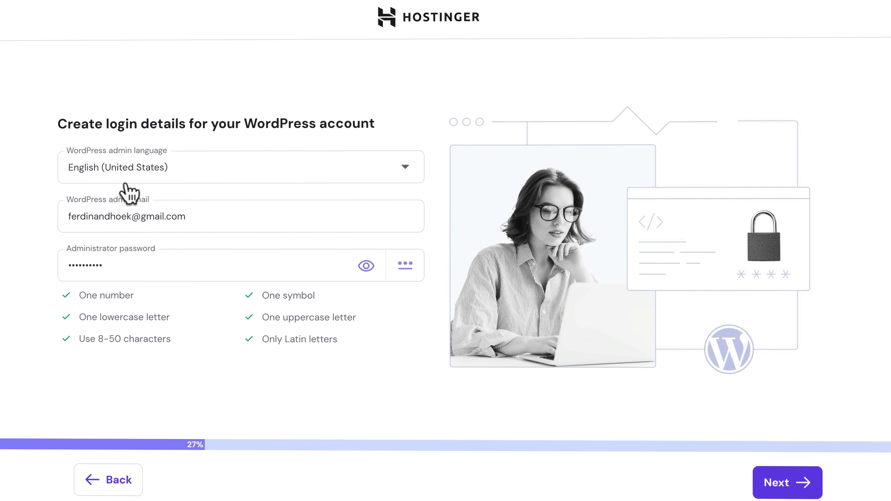
- Replace the WordPress admin e-mail with the business e-mail address and set a new admin password
triple_click(116, 202)
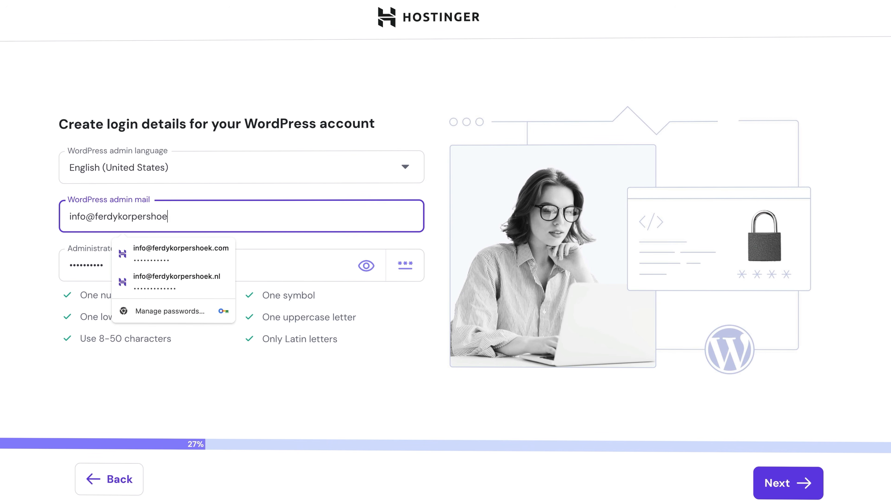
key("Tab")
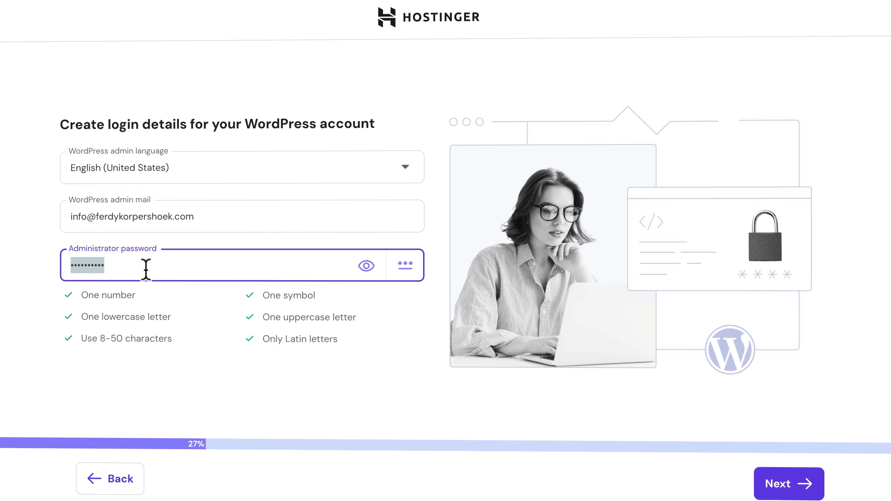
type("•••••••••••••")
left_click(211, 324)
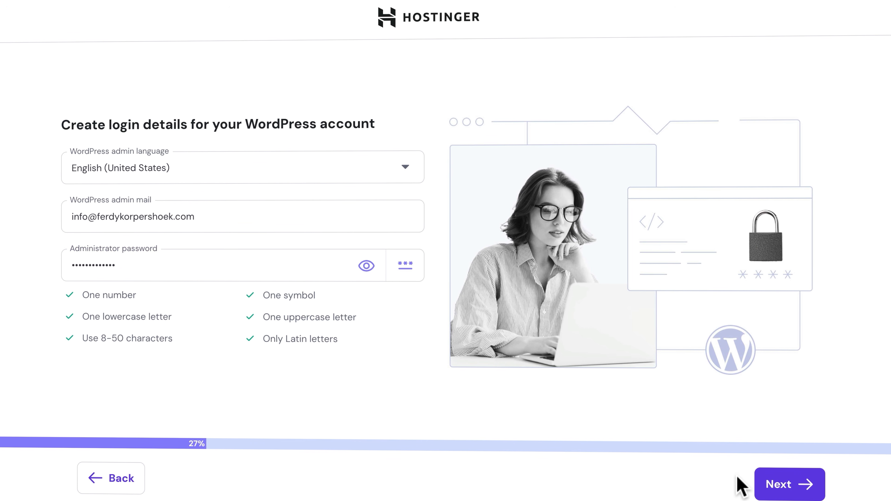
left_click(776, 486)
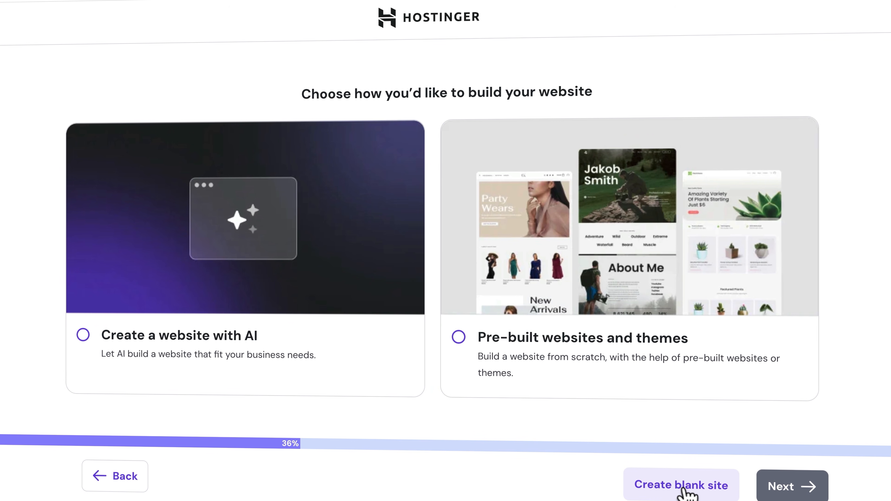
- Start a blank site and claim the free domain sofasupa.com from the 'sofasup' search suggestions
left_click(686, 490)
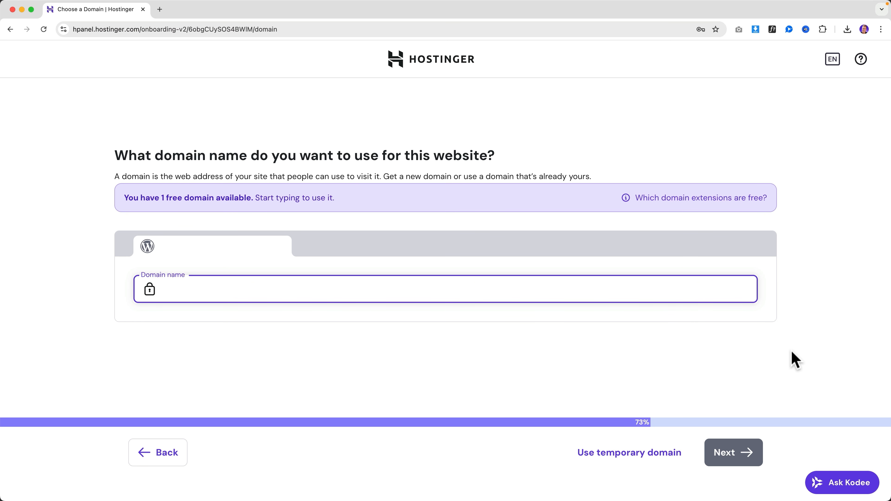
type("sof")
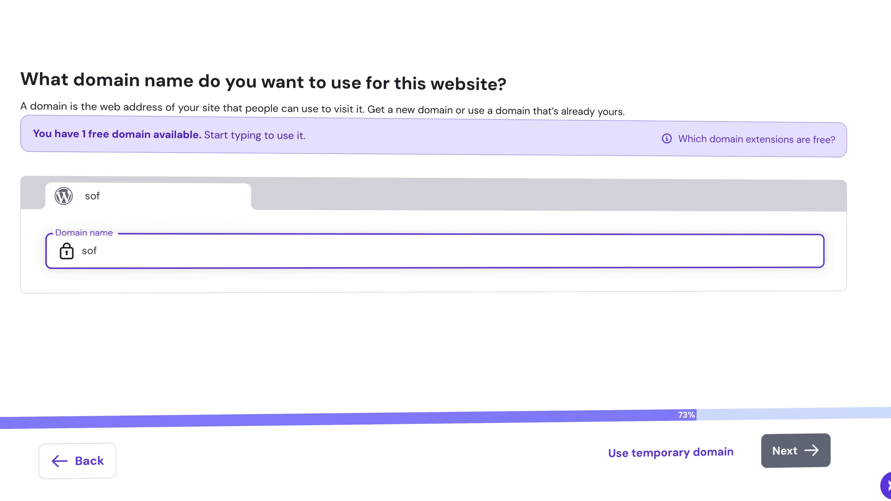
type("asup")
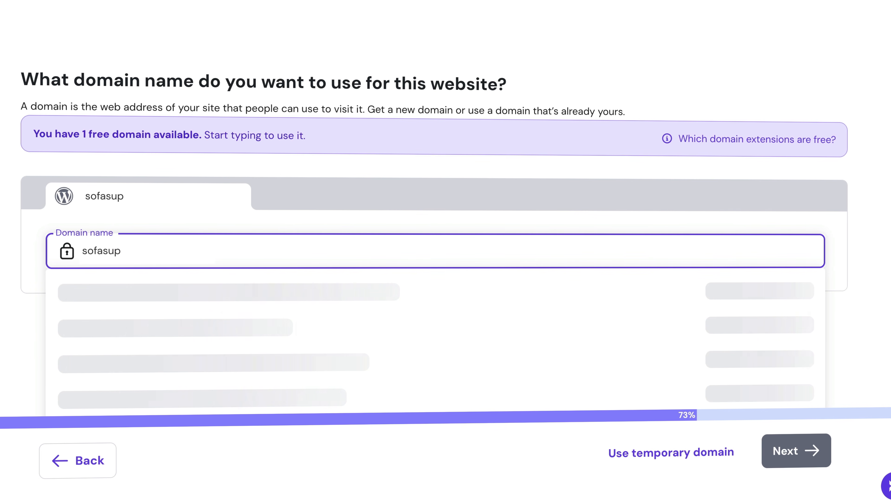
scroll(881, 335, "down", 1)
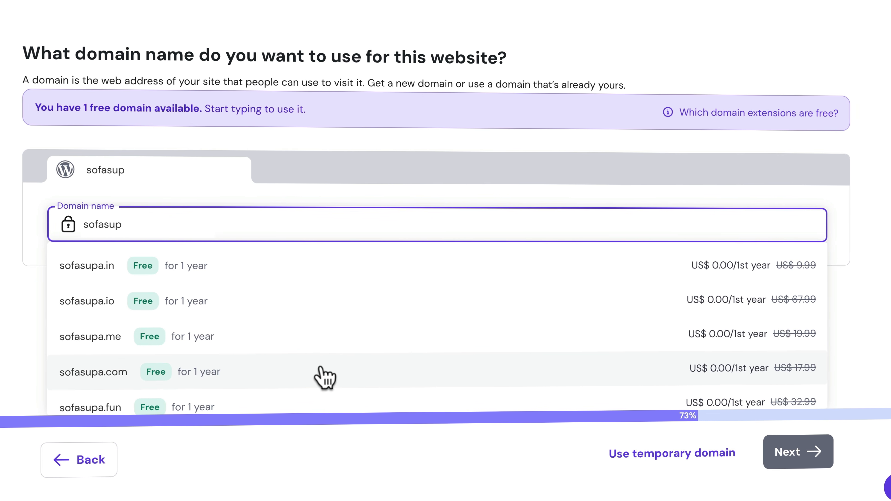
scroll(325, 377, "down", 3)
scroll(326, 378, "up", 2)
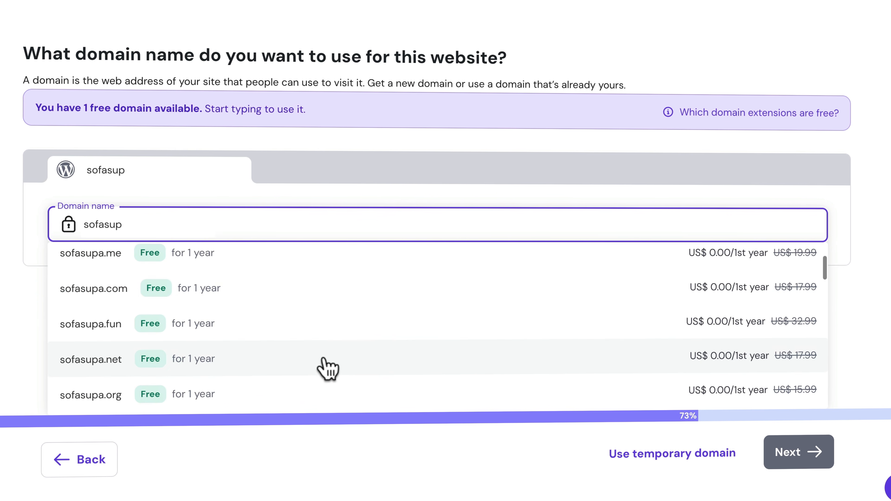
scroll(326, 369, "up", 1)
scroll(327, 368, "down", 3)
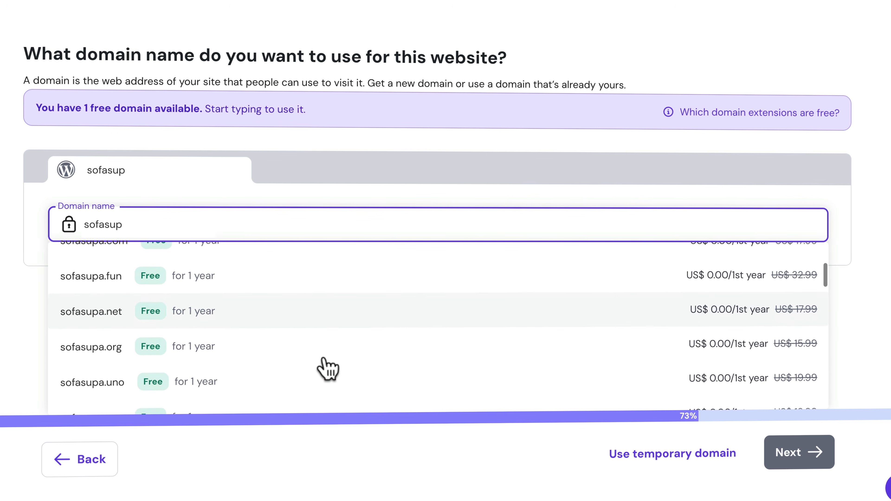
scroll(326, 368, "up", 2)
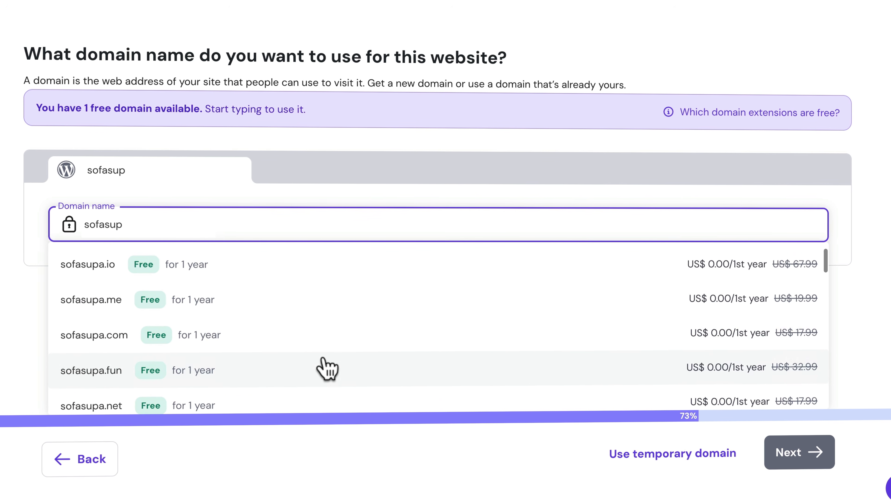
left_click(310, 341)
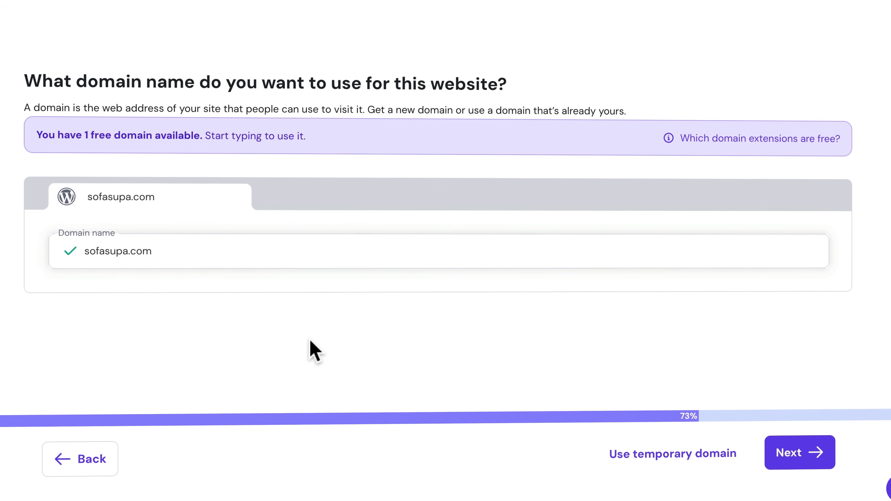
left_click(782, 449)
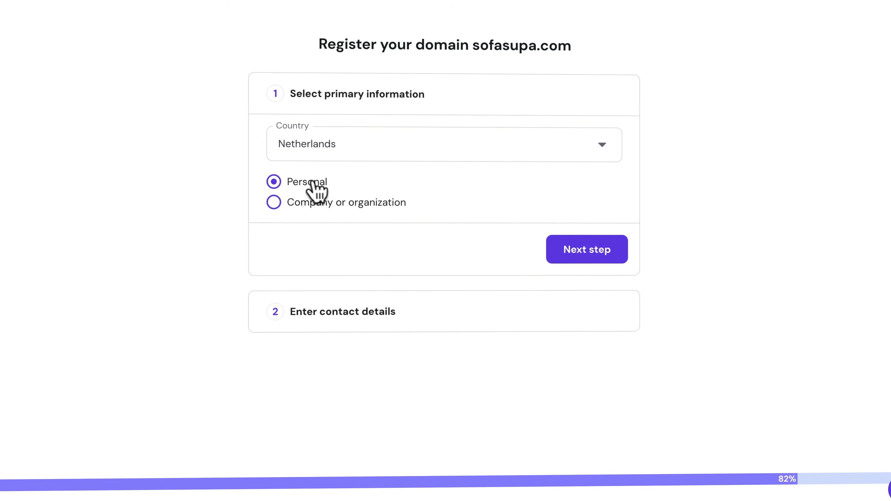
- Fill in the domain owner's contact details, finish registration and confirm the e-mail address to register sofasupa.com
left_click(575, 259)
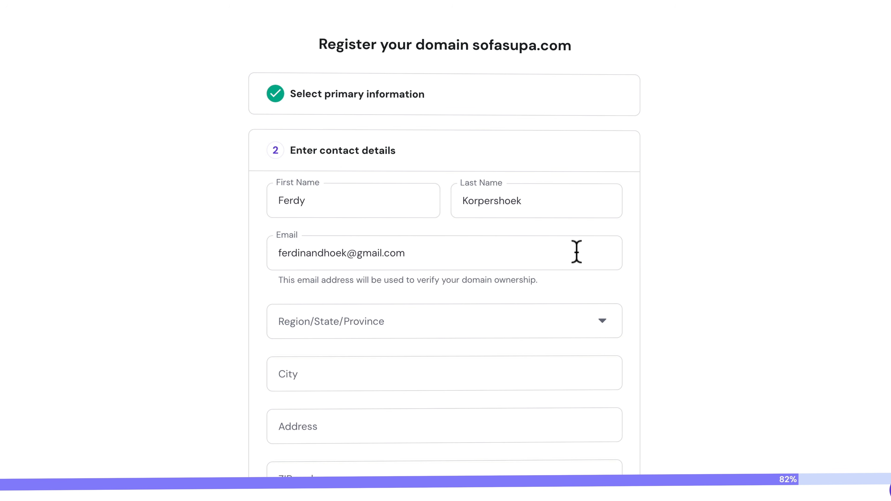
scroll(663, 264, "down", 6)
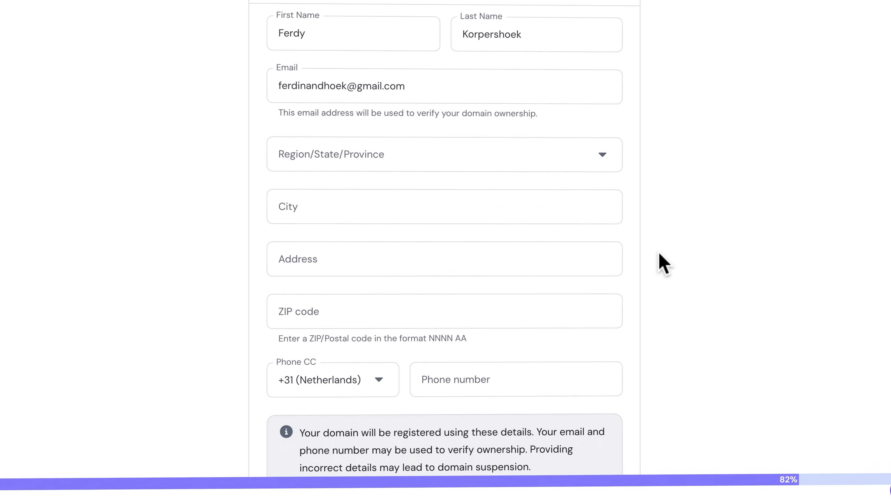
double_click(397, 51)
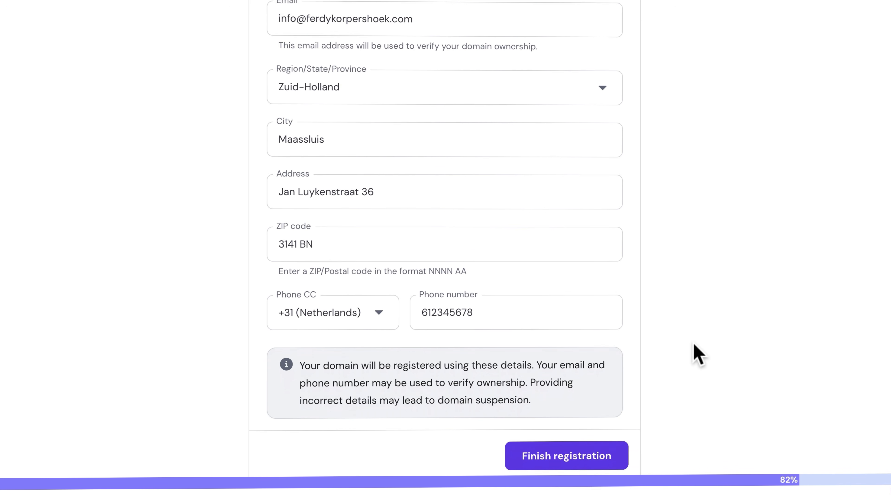
scroll(684, 361, "down", 1)
left_click(580, 430)
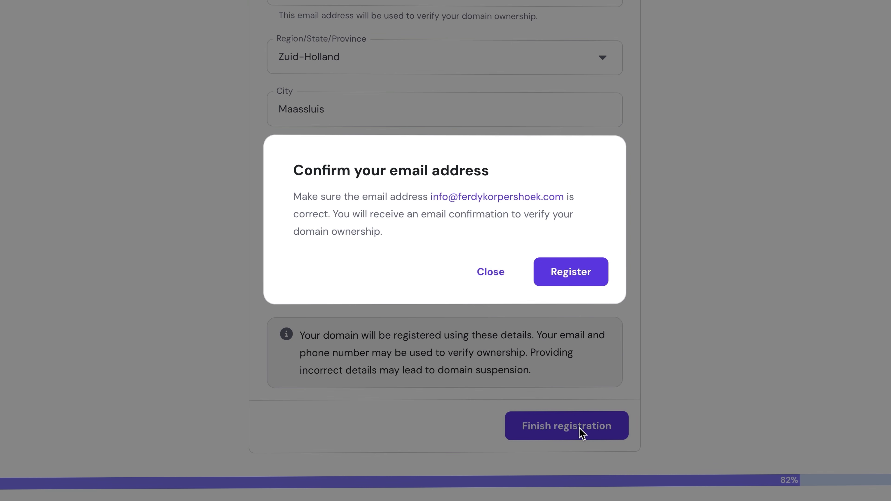
left_click(573, 278)
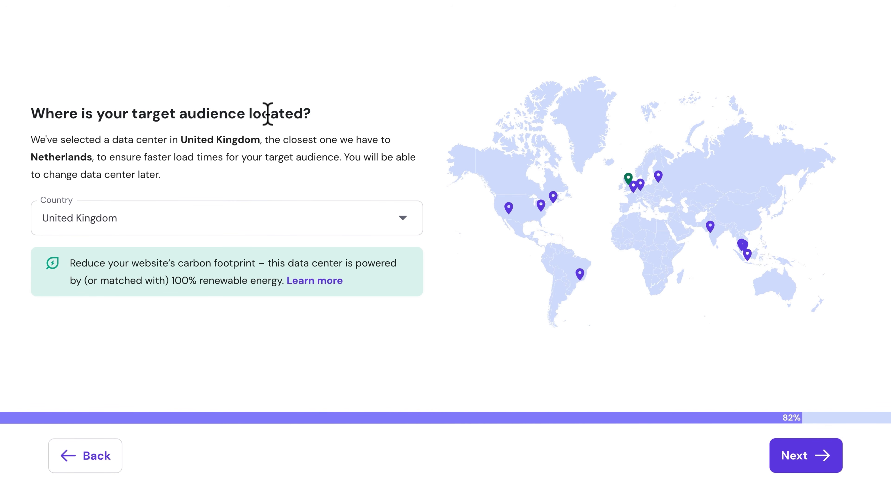
- Pick the United States, Arizona data center on the map and complete the setup
mouse_move(633, 189)
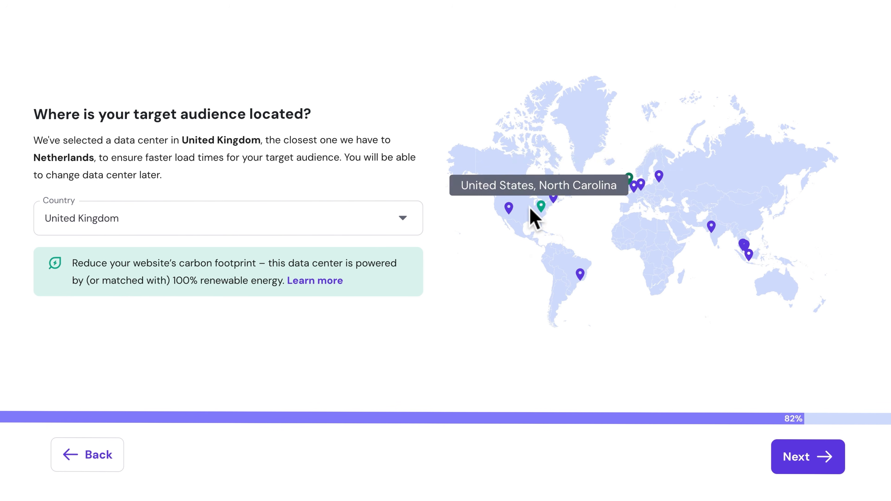
mouse_move(505, 211)
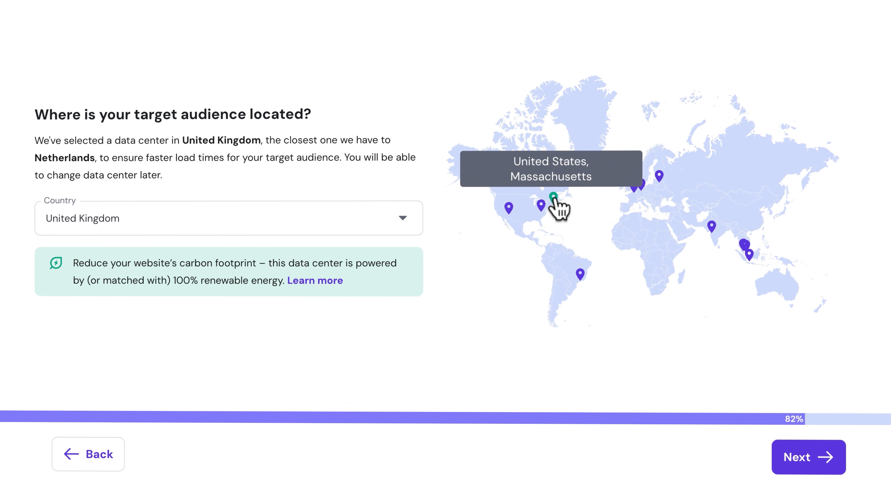
left_click(508, 209)
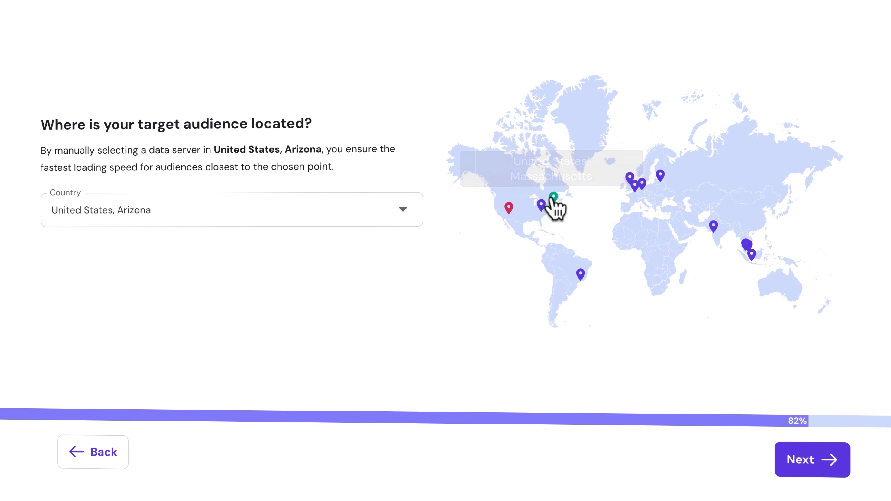
left_click(806, 463)
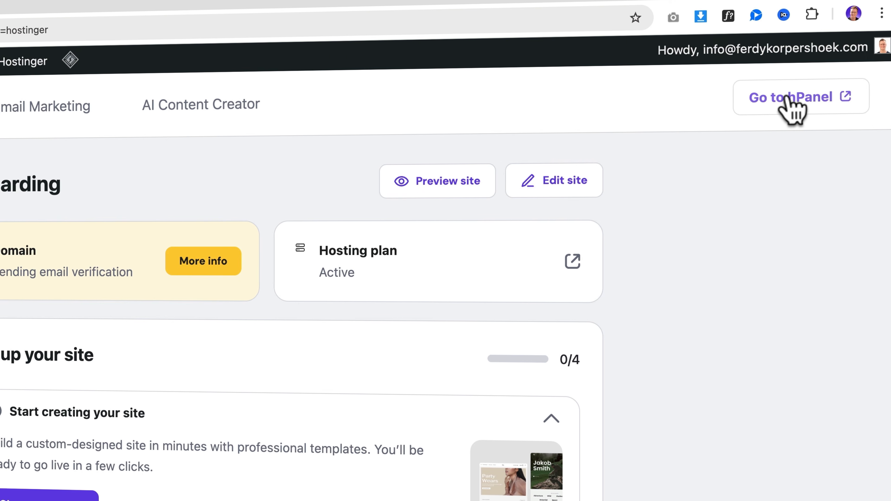
- Open the Hostinger hPanel websites list in a new tab from the WordPress onboarding page
left_click(790, 100)
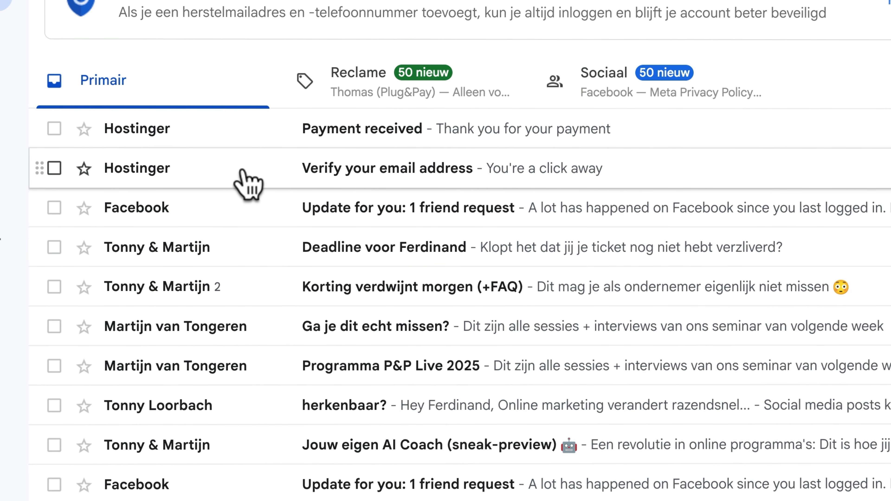
- Verify the email through Hostinger's Gmail message, then close the extra tabs to return to the websites list
left_click(244, 175)
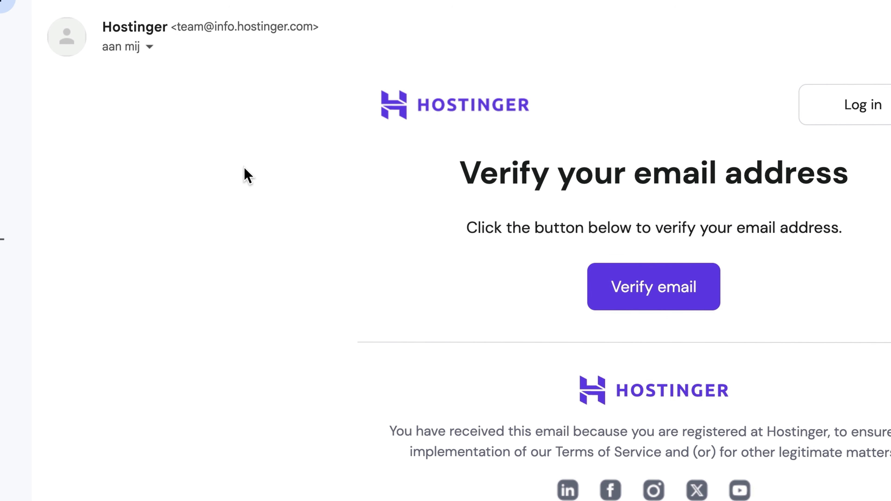
left_click(643, 285)
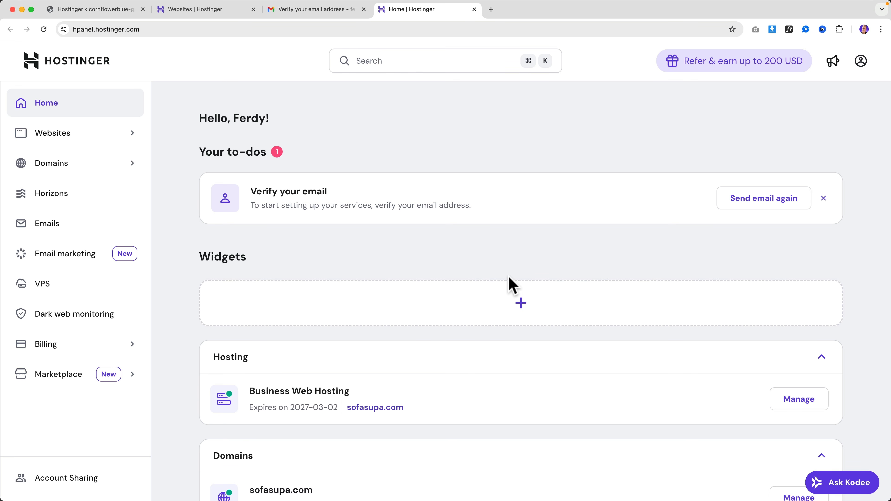
key("super+w")
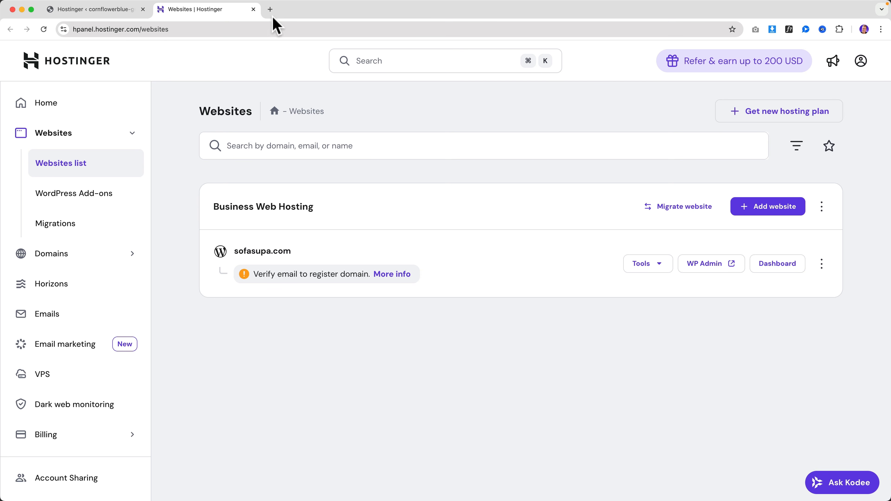
left_click(270, 10)
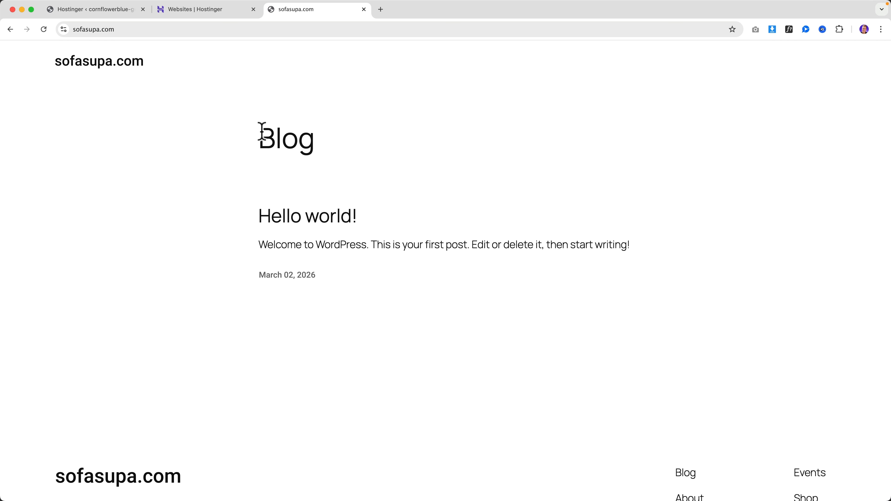
key("super+w")
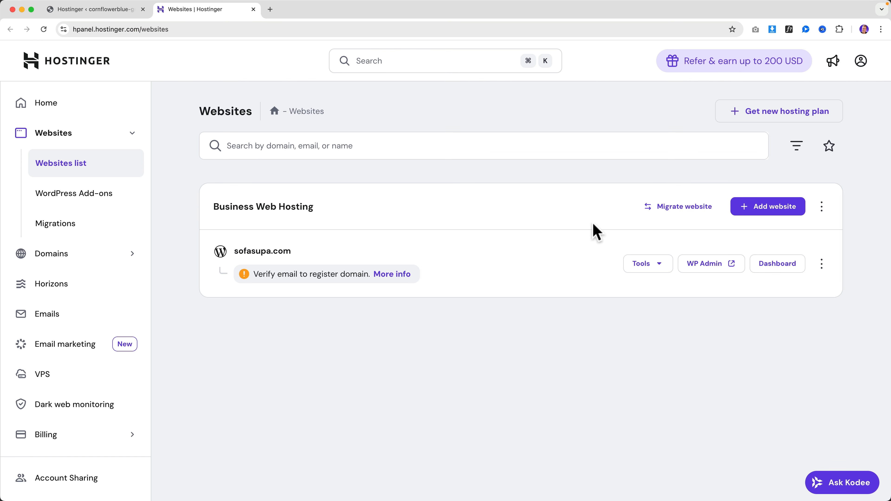
- Open sofasupa.com's WP Admin, dismiss the site-info popup, and leave it as the only tab
left_click(704, 264)
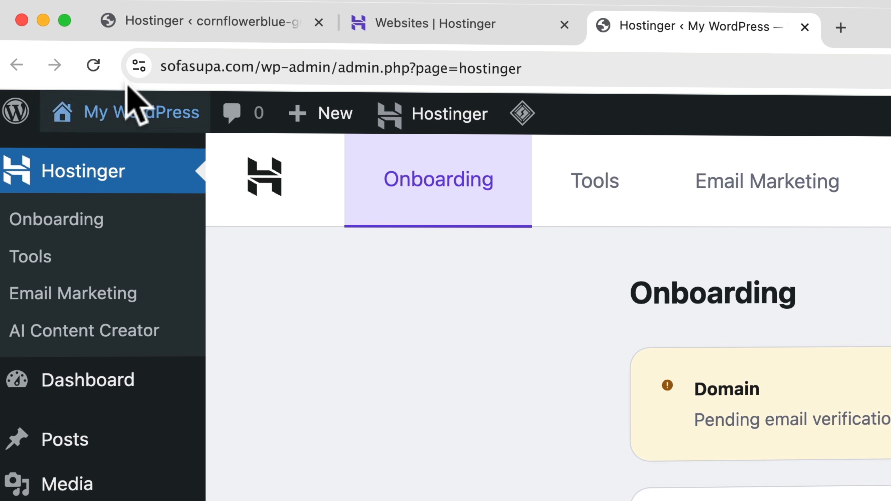
left_click(139, 66)
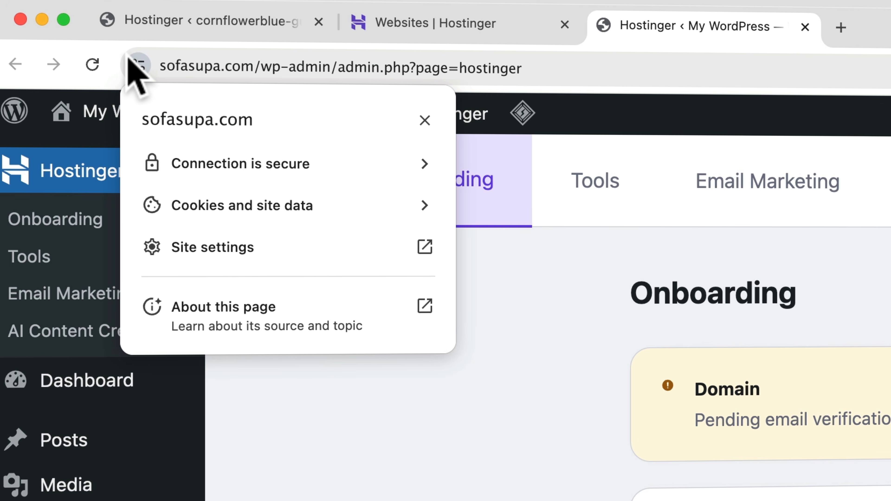
left_click(130, 60)
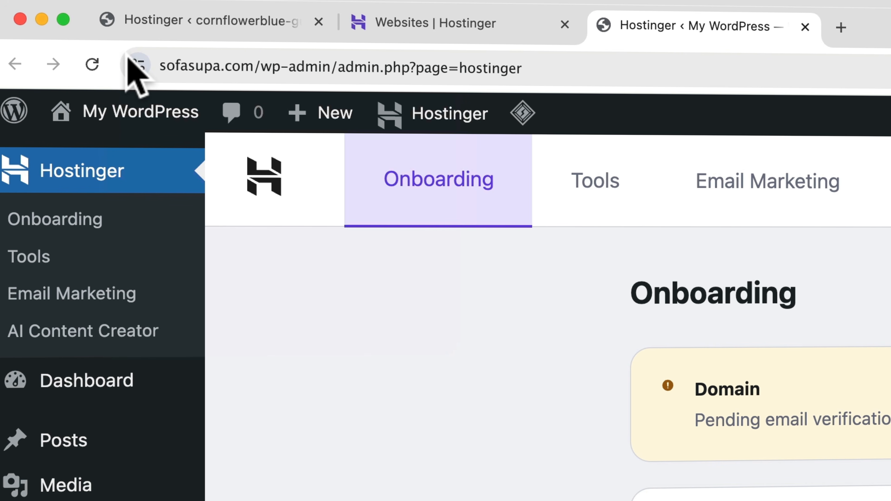
left_click(318, 21)
left_click(317, 21)
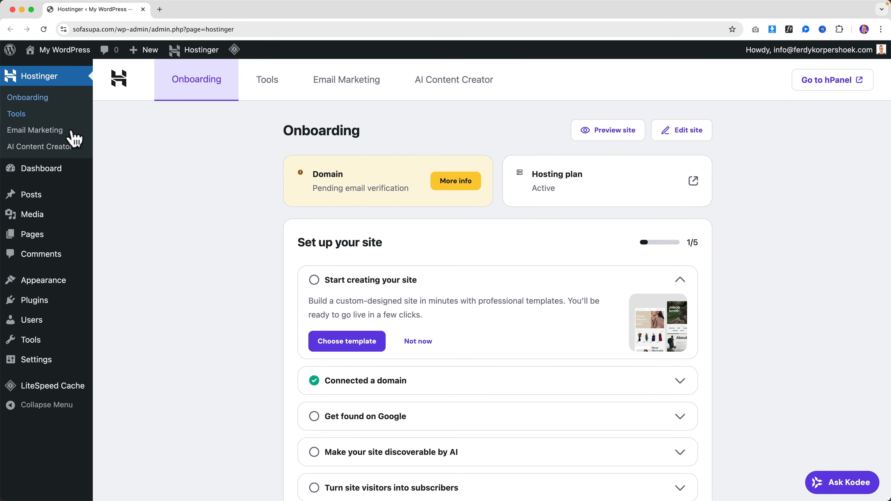
- Open the Dashboard with the Welcome to WordPress 6.9.1 panel and look over the sidebar menu items
left_click(48, 171)
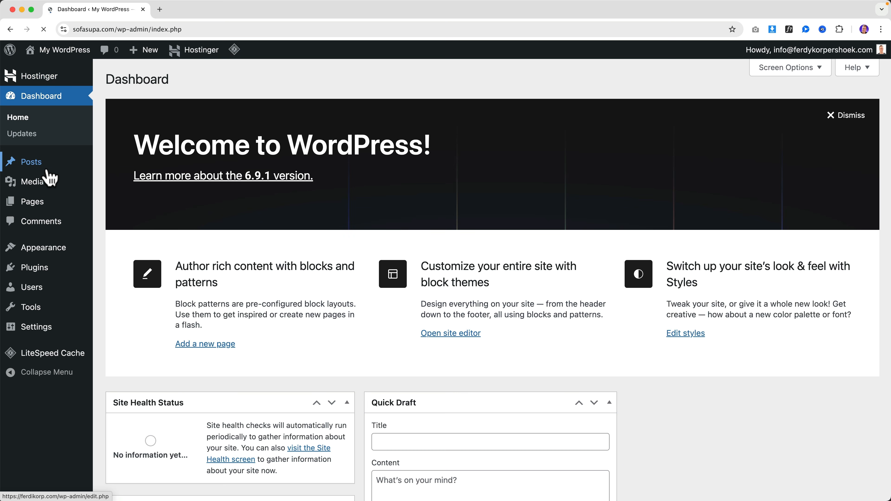
scroll(562, 204, "down", 4)
scroll(544, 205, "down", 5)
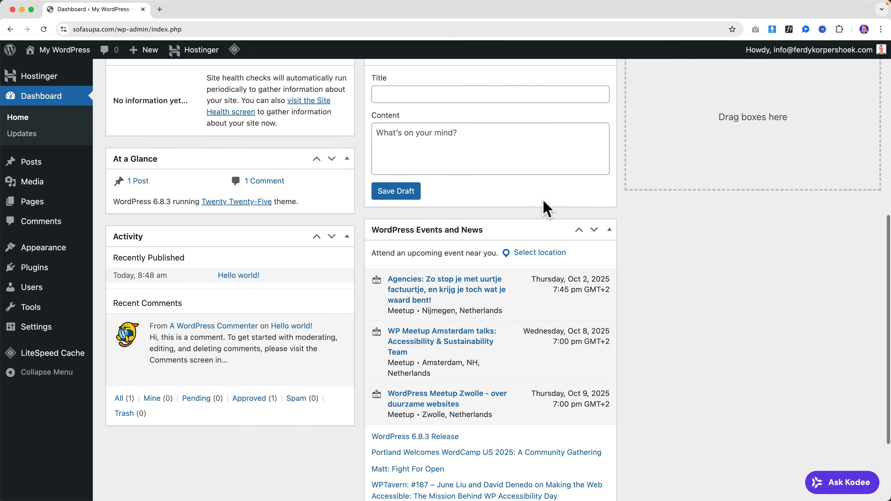
scroll(544, 207, "up", 10)
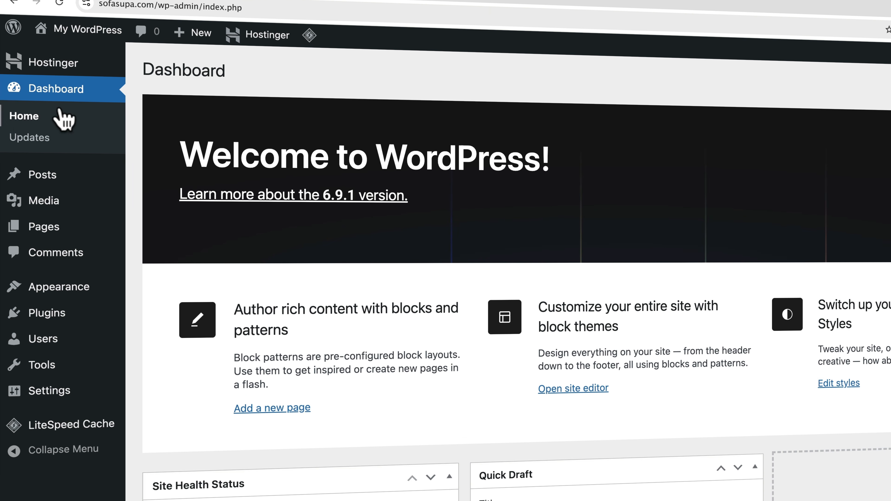
mouse_move(38, 172)
mouse_move(47, 206)
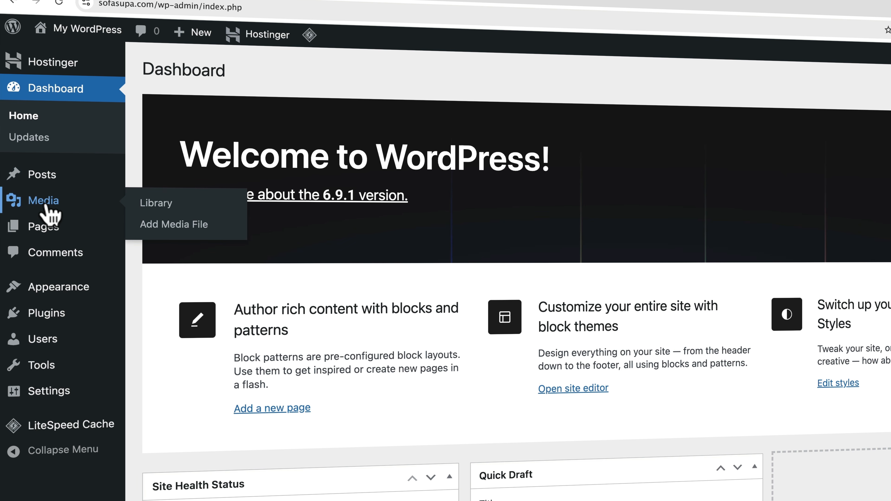
mouse_move(47, 230)
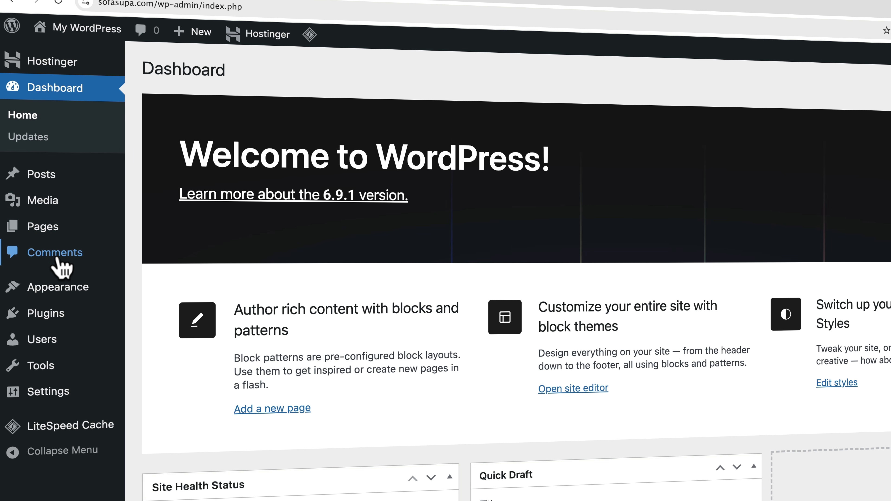
mouse_move(54, 287)
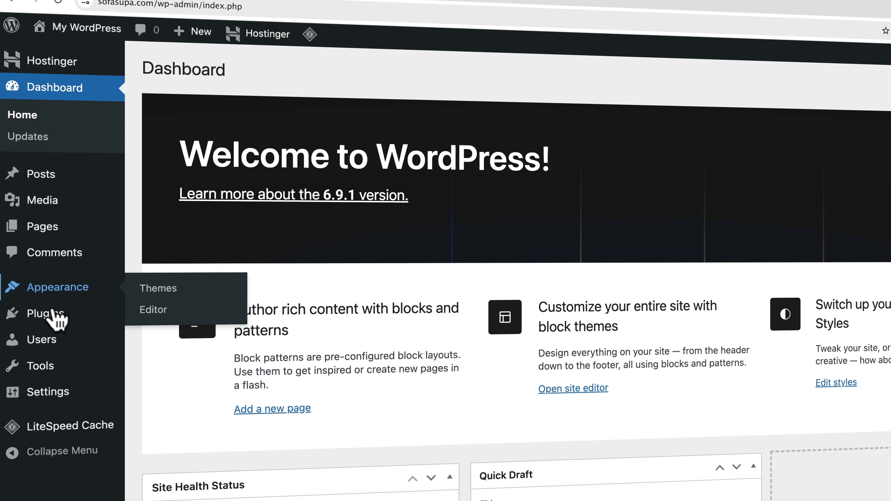
mouse_move(54, 318)
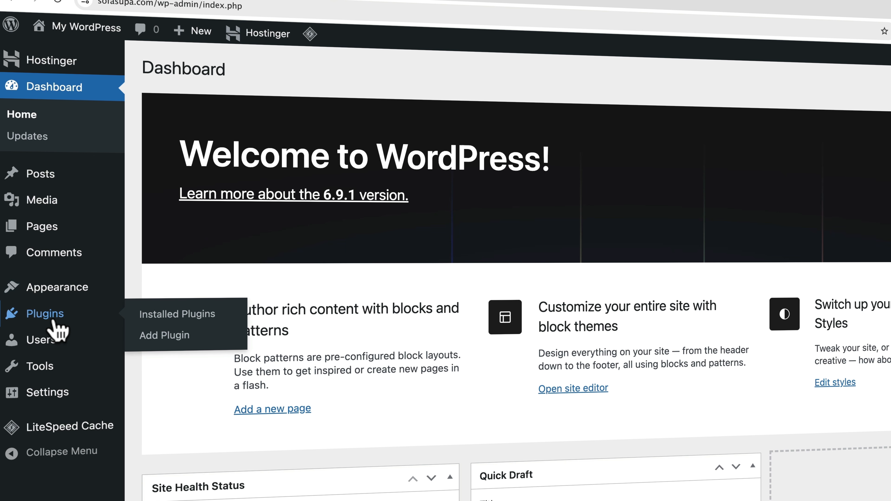
mouse_move(51, 341)
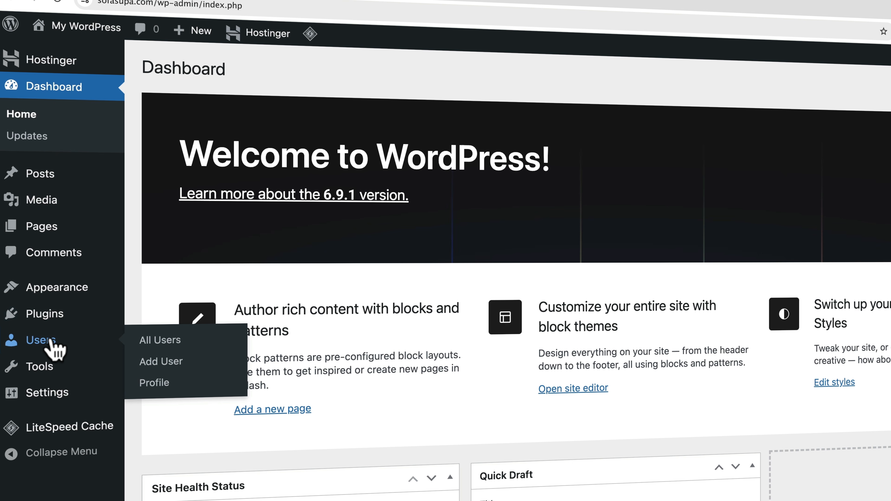
mouse_move(54, 371)
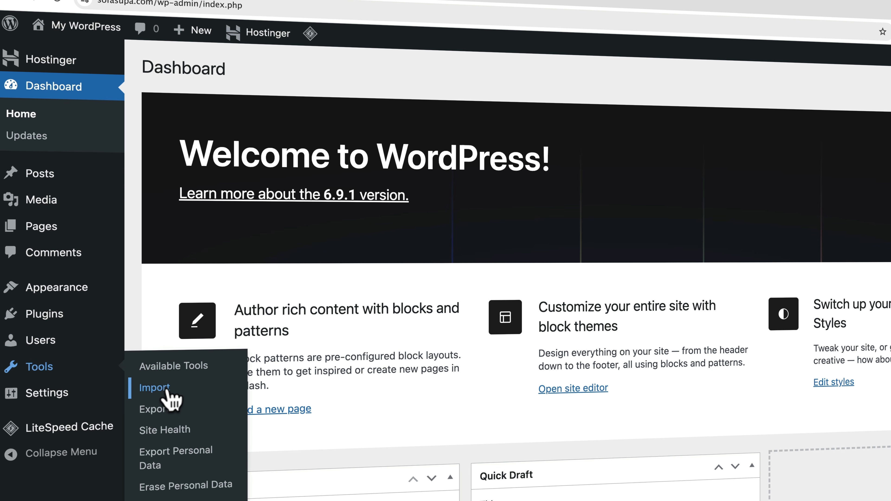
mouse_move(46, 398)
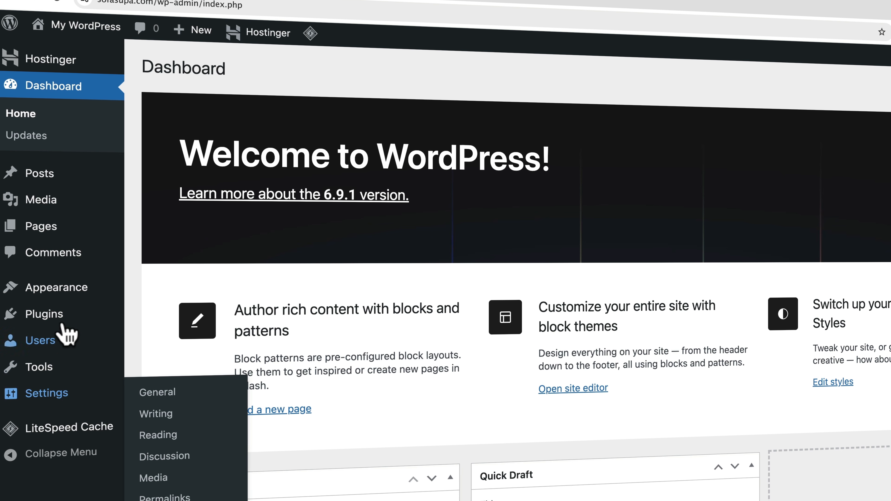
mouse_move(59, 432)
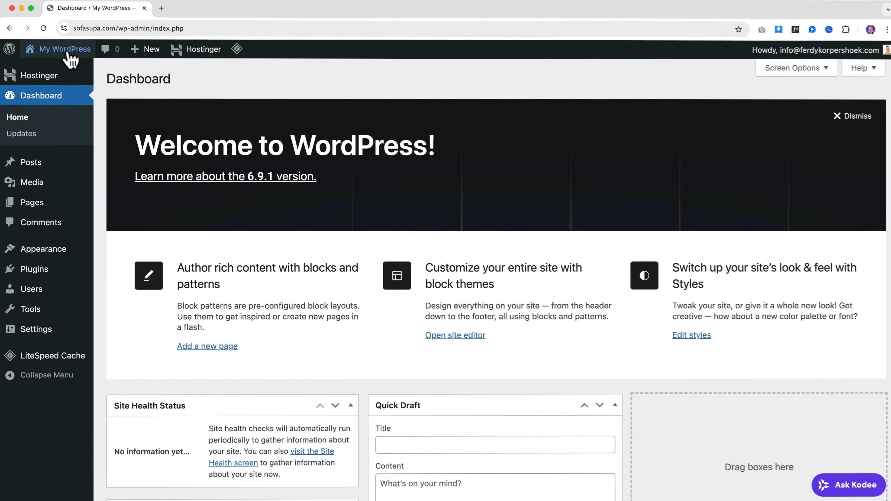
left_click(86, 46)
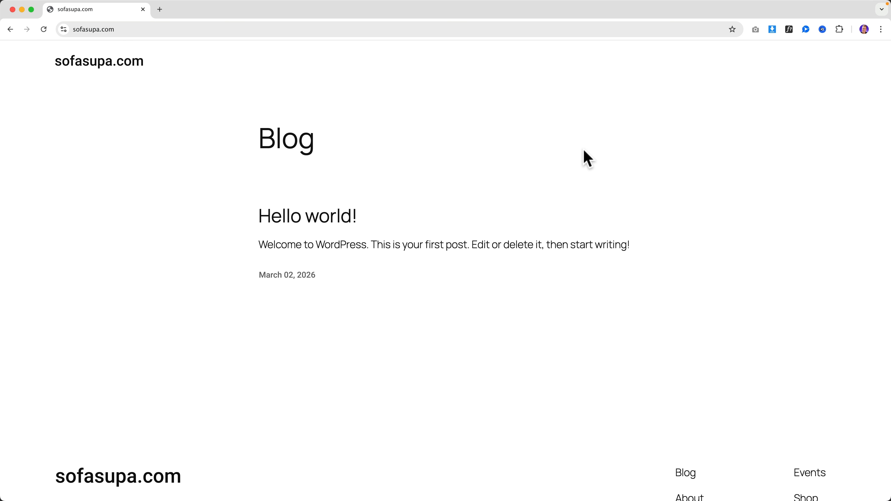
left_click(11, 30)
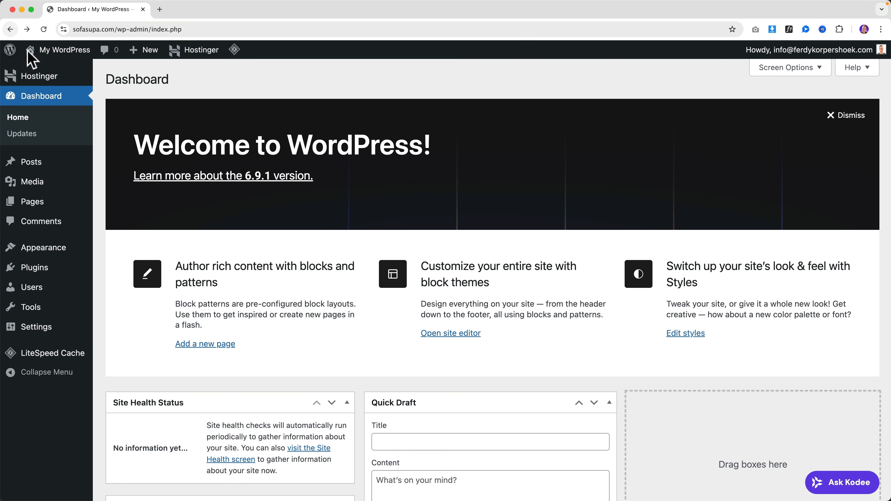
left_click(74, 57)
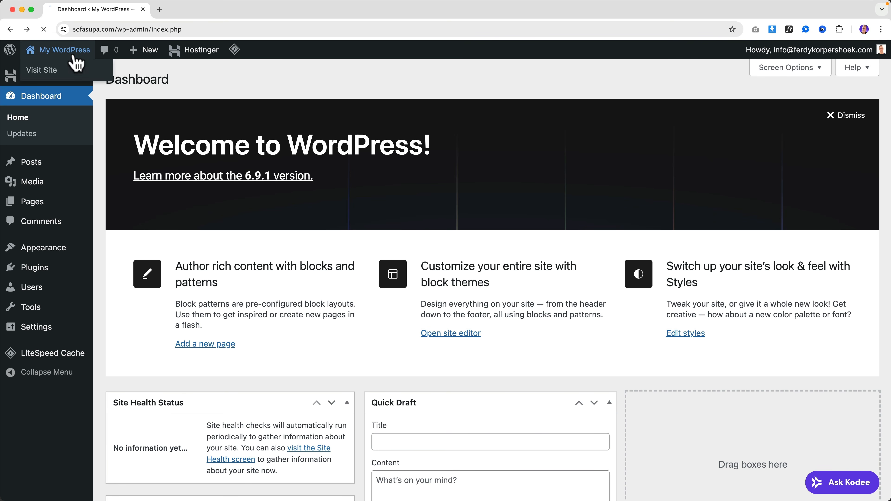
scroll(78, 111, "down", 1)
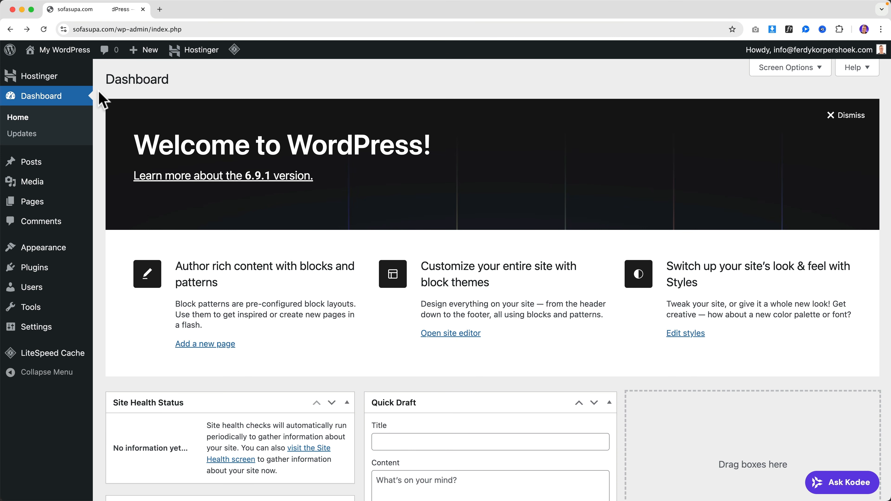
- Dismiss the Welcome banner, hide all five dashboard widgets, and open the Installed Plugins list
left_click(852, 116)
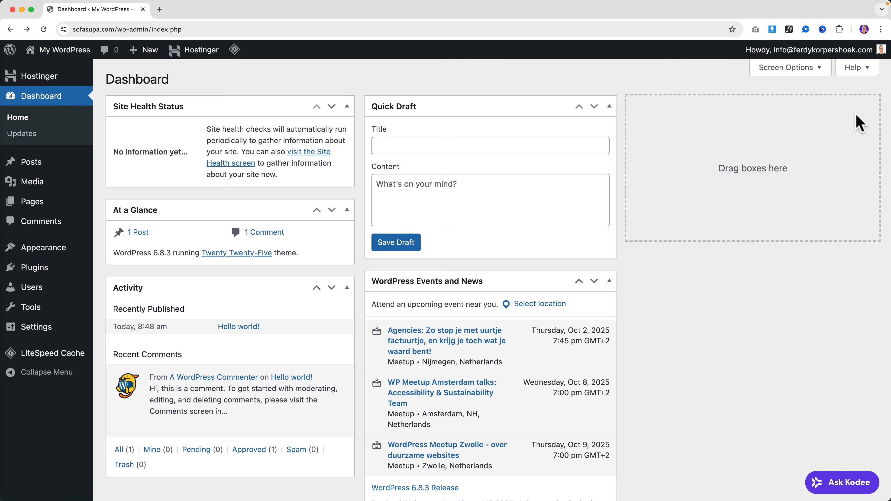
left_click(787, 68)
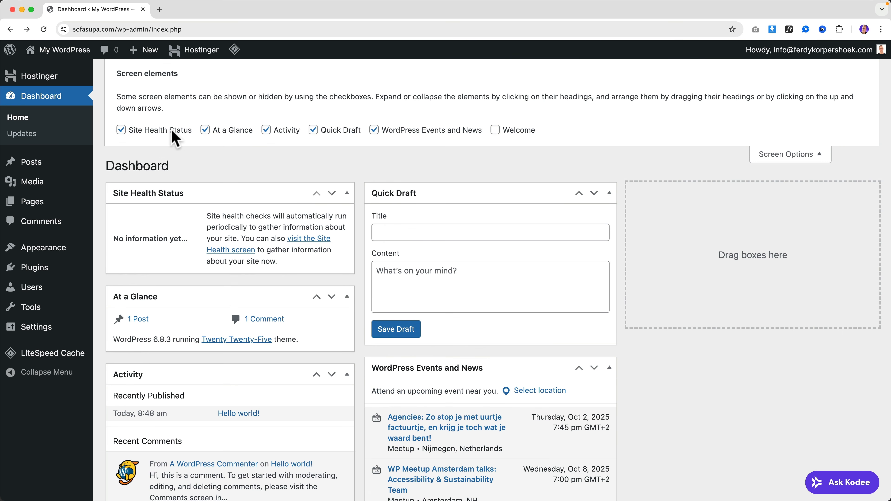
left_click(174, 131)
left_click(218, 132)
left_click(268, 130)
left_click(313, 130)
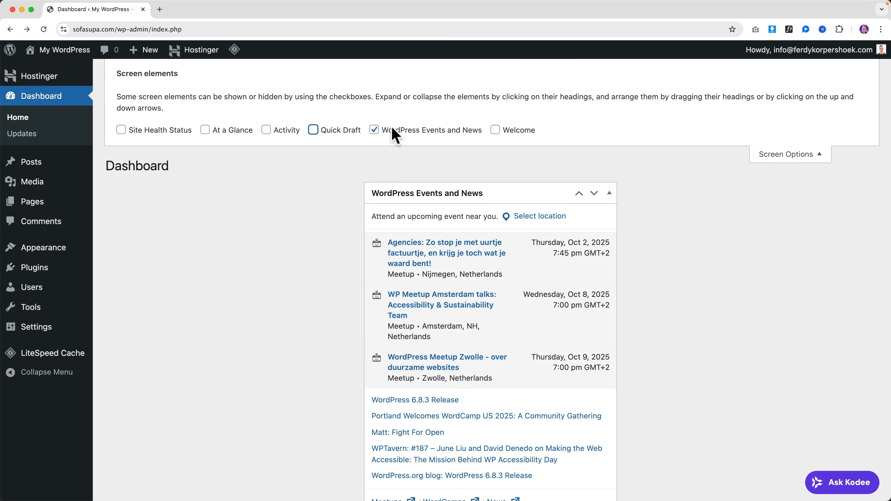
left_click(391, 131)
left_click(785, 155)
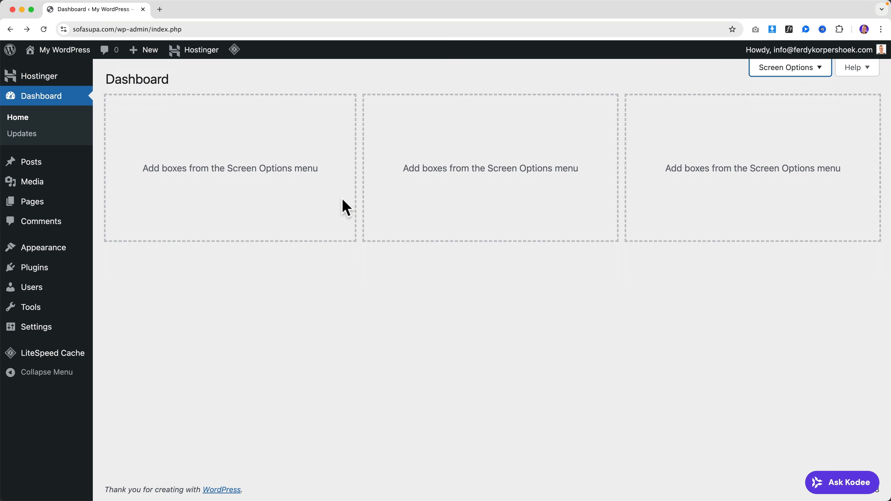
left_click(290, 156)
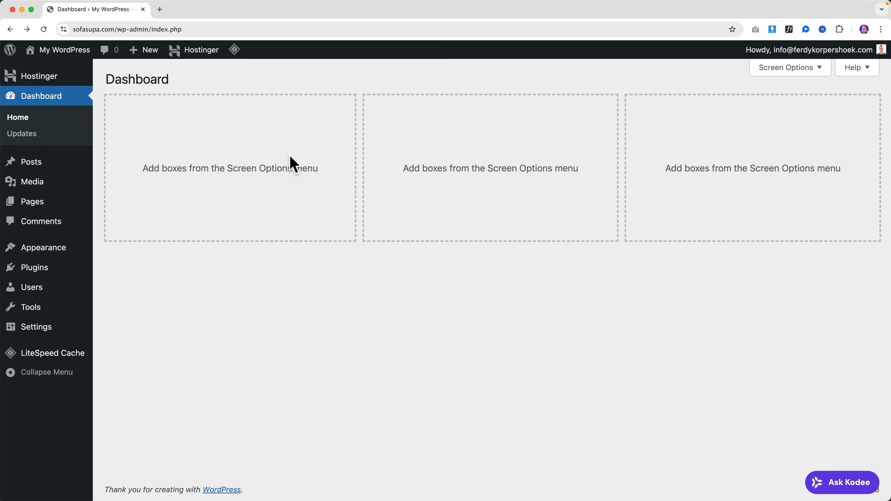
left_click(40, 266)
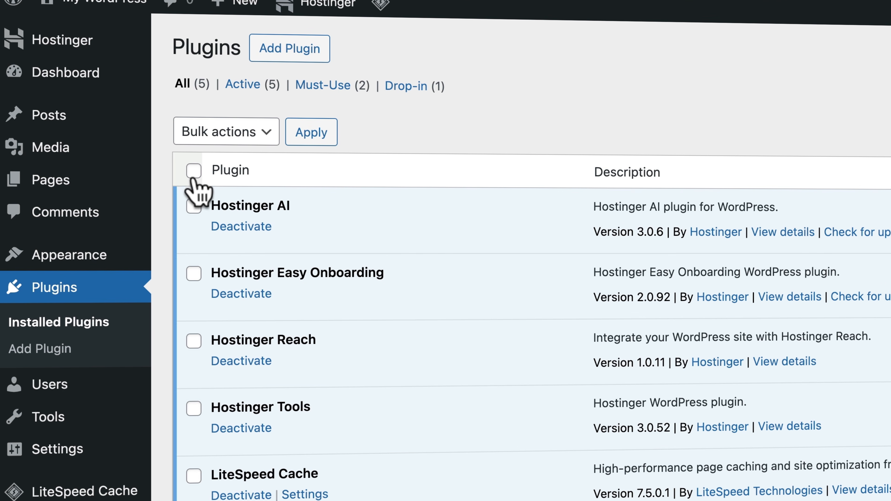
- Bulk-deactivate all five plugins, the four Hostinger ones plus LiteSpeed Cache
left_click(194, 171)
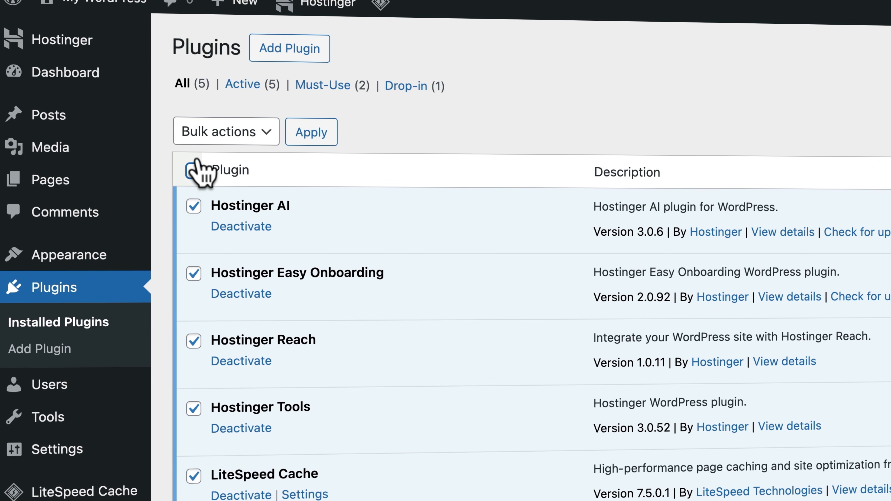
left_click(210, 135)
left_click(225, 174)
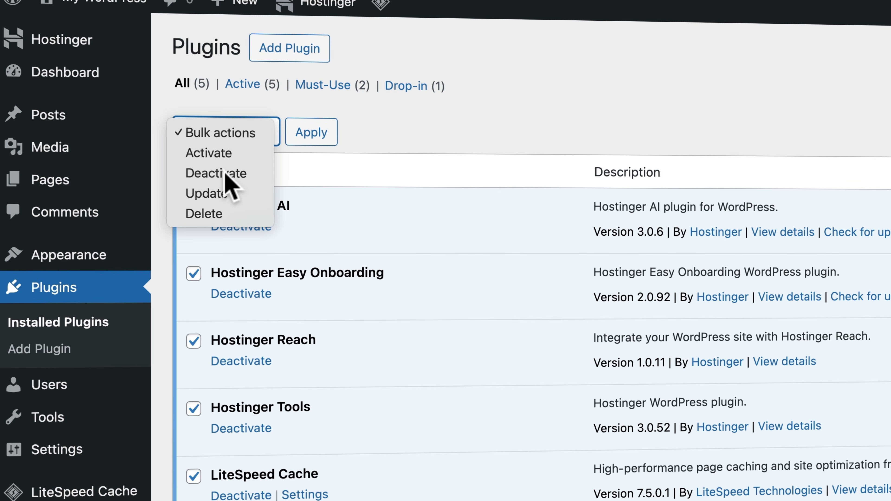
left_click(313, 133)
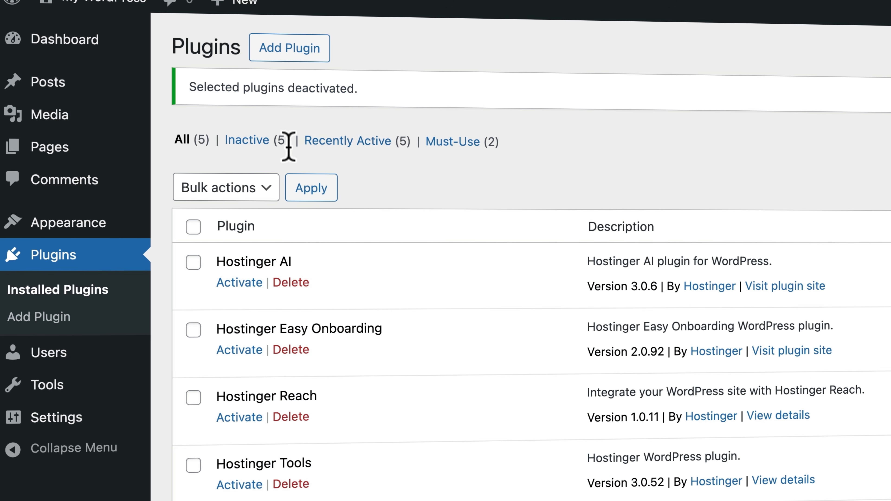
- Bulk-delete all five deactivated plugins and confirm the deletion
left_click(193, 227)
left_click(219, 189)
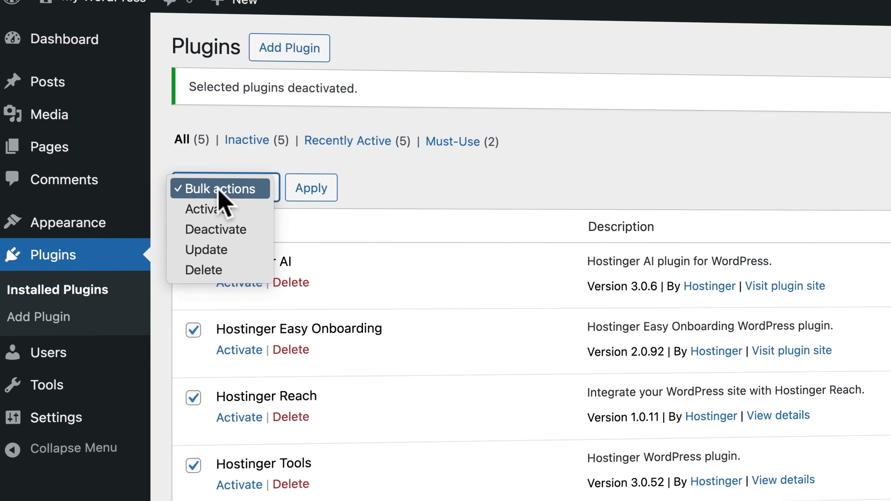
left_click(216, 264)
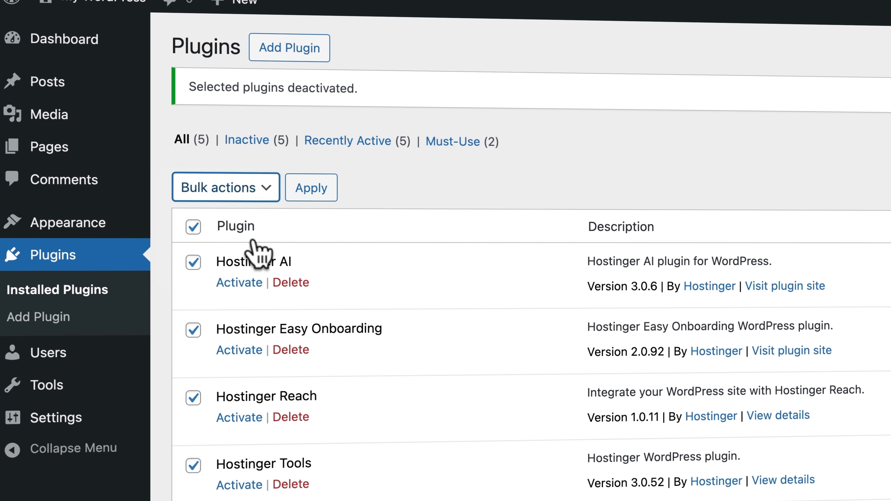
left_click(310, 194)
key("Return")
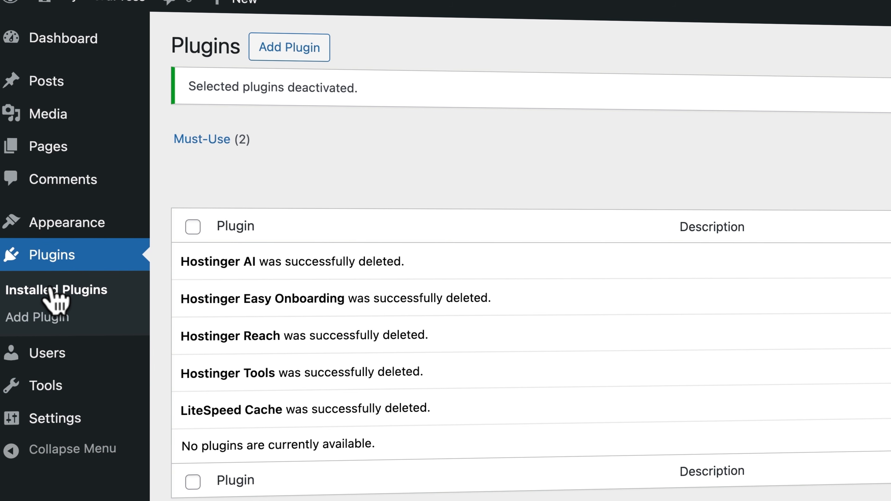
- Trash the Privacy Policy page and empty the Pages trash
left_click(53, 153)
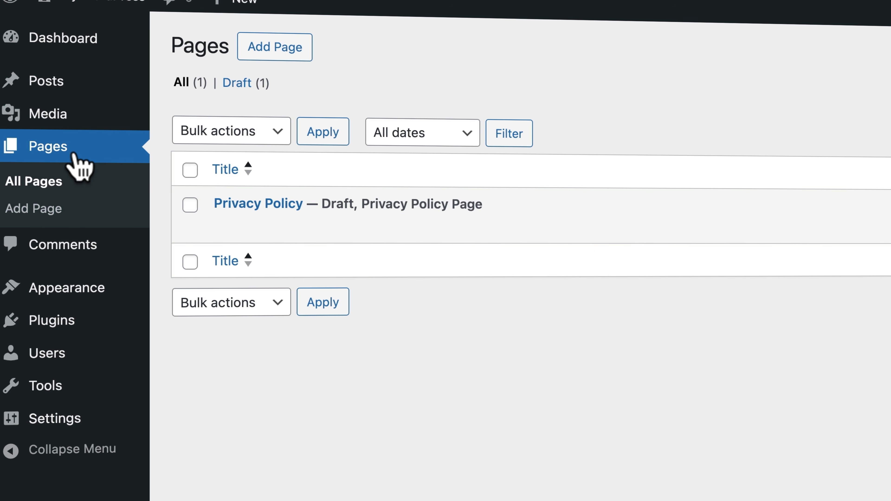
left_click(190, 170)
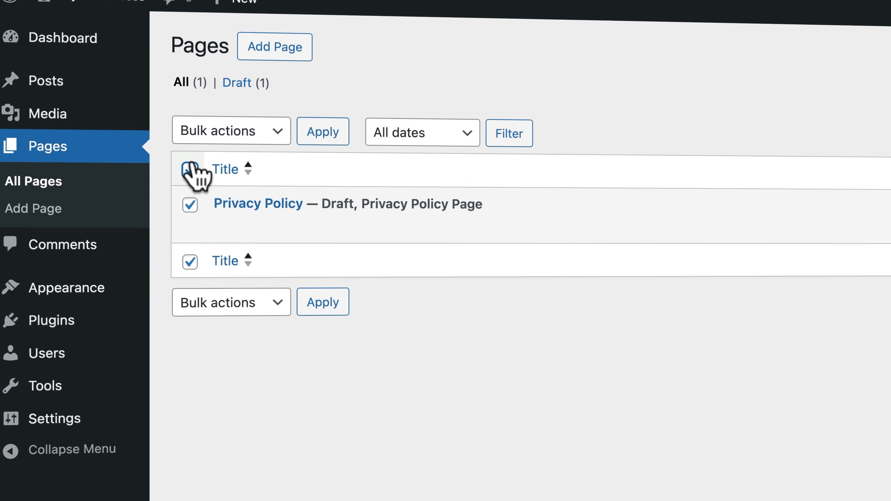
left_click(217, 135)
left_click(221, 173)
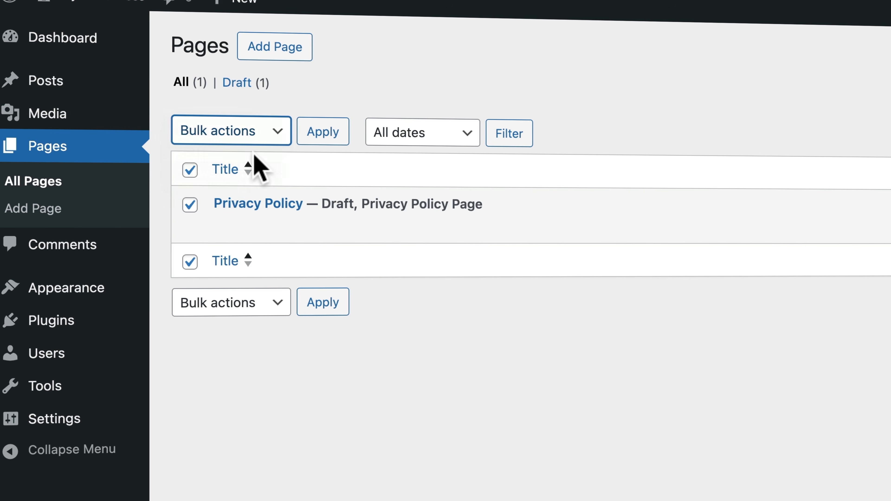
left_click(326, 133)
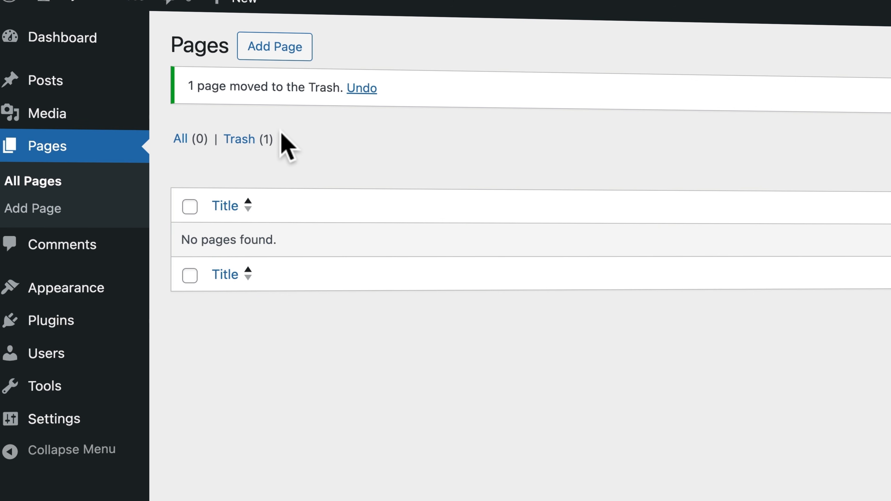
left_click(240, 140)
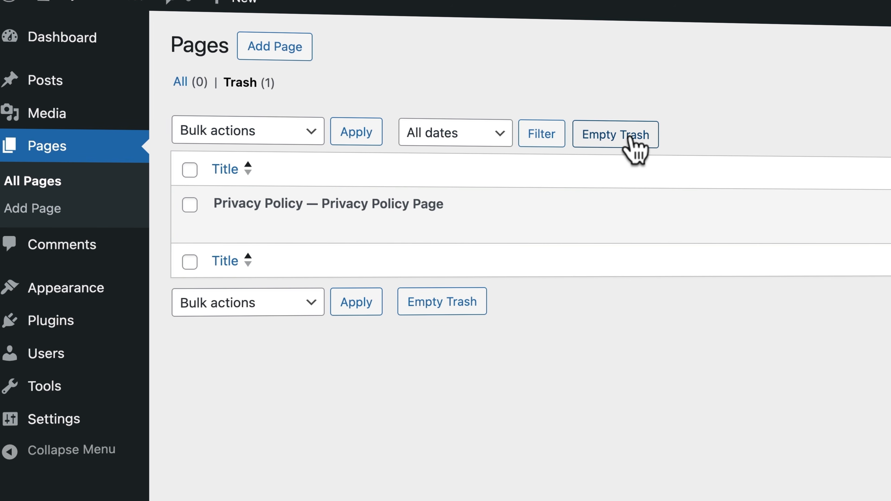
left_click(634, 147)
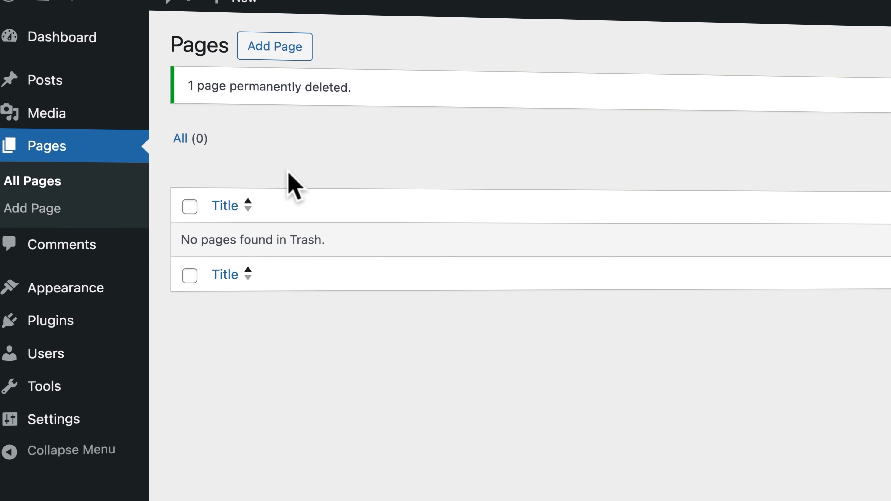
- Trash the Hello world! post and empty the Posts trash
left_click(64, 87)
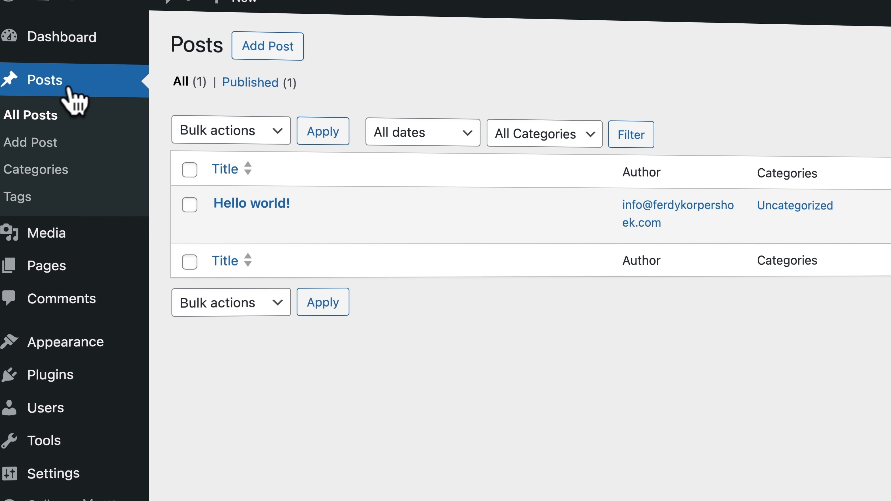
mouse_move(248, 200)
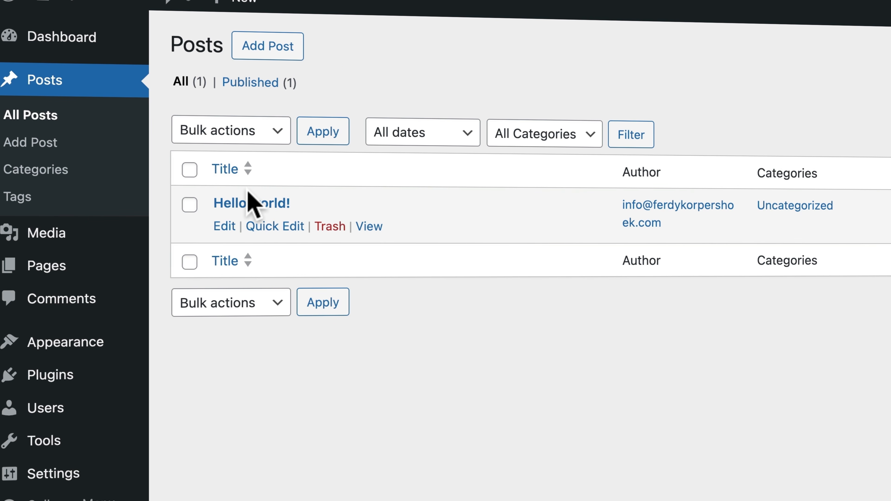
left_click(329, 226)
left_click(245, 138)
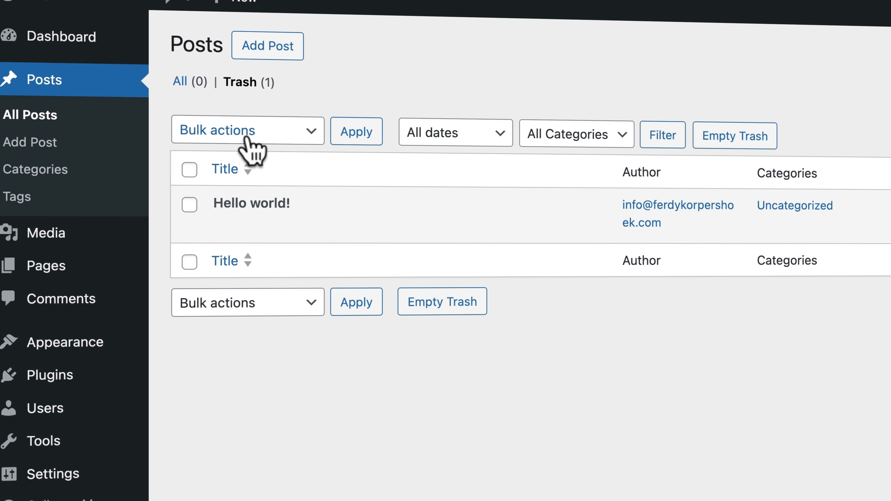
left_click(734, 135)
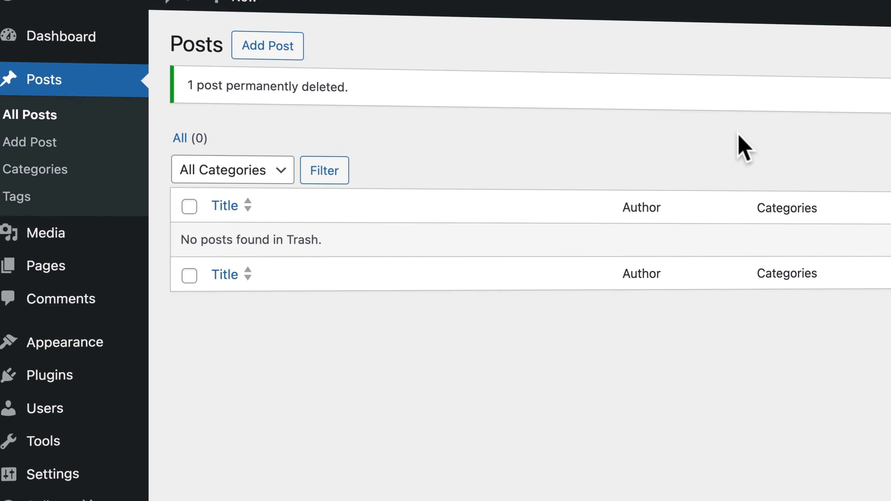
- Go to Appearance > Themes and delete the Twenty Twenty-Four theme
mouse_move(103, 354)
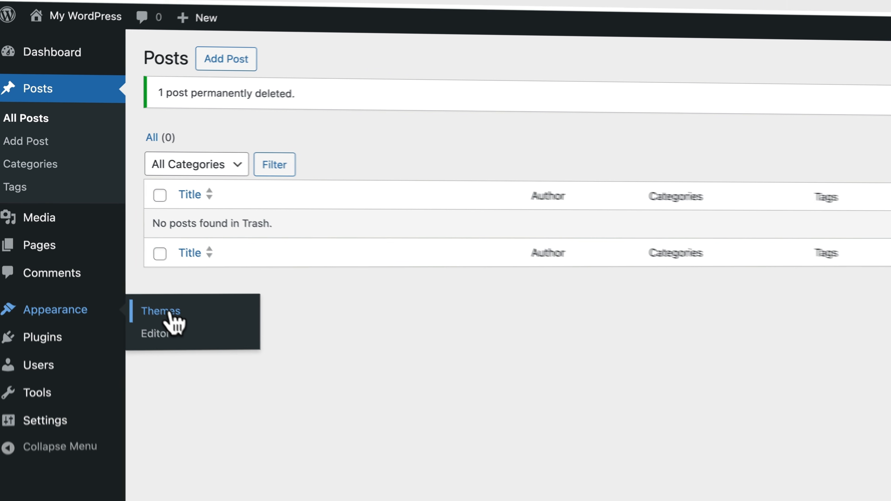
left_click(169, 312)
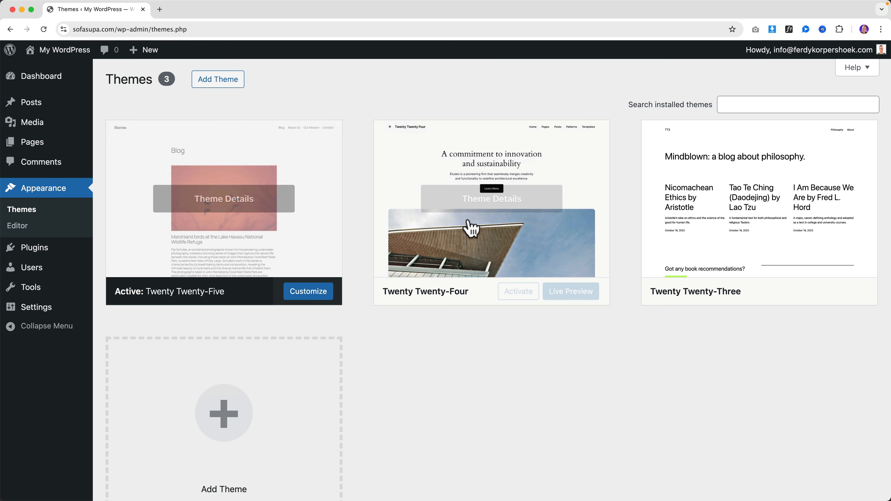
mouse_move(239, 199)
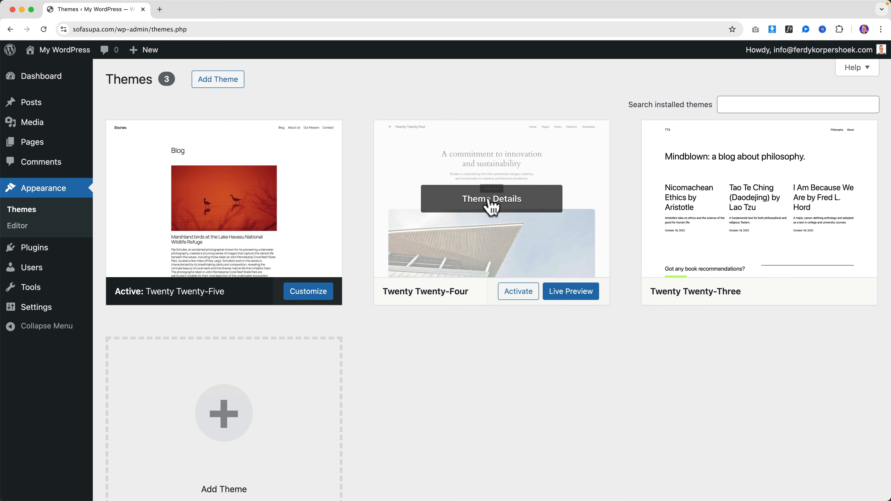
left_click(497, 200)
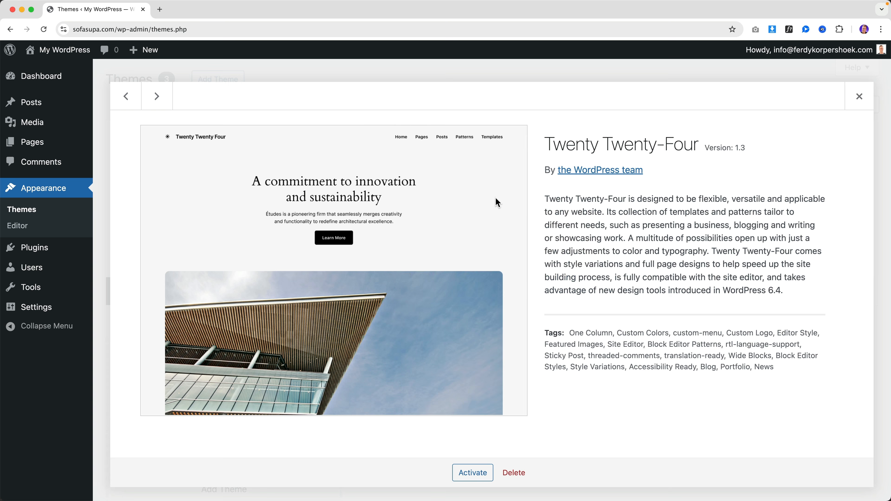
left_click(514, 473)
left_click(519, 112)
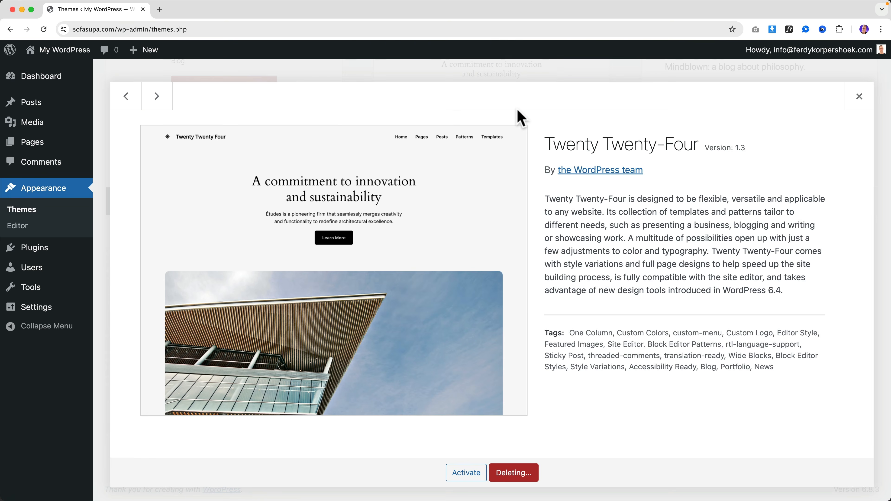
- Delete the Twenty Twenty-Three theme, leaving only Twenty Twenty-Five installed
mouse_move(502, 153)
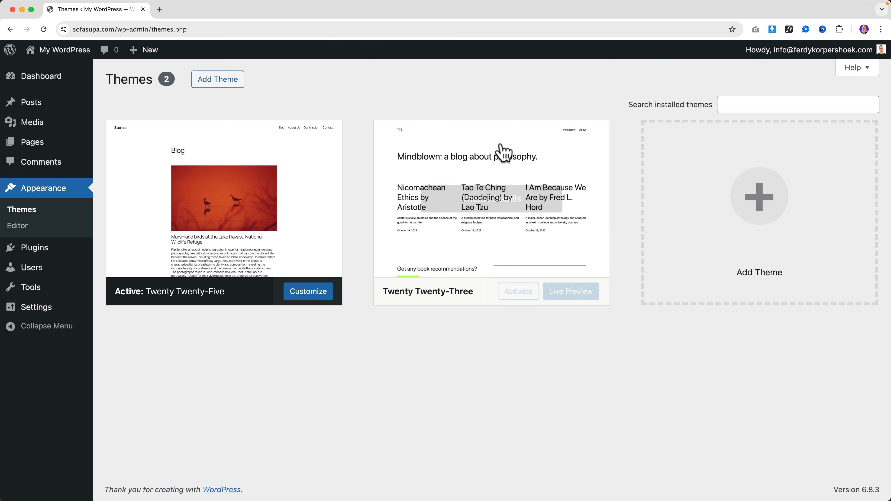
left_click(488, 209)
left_click(514, 472)
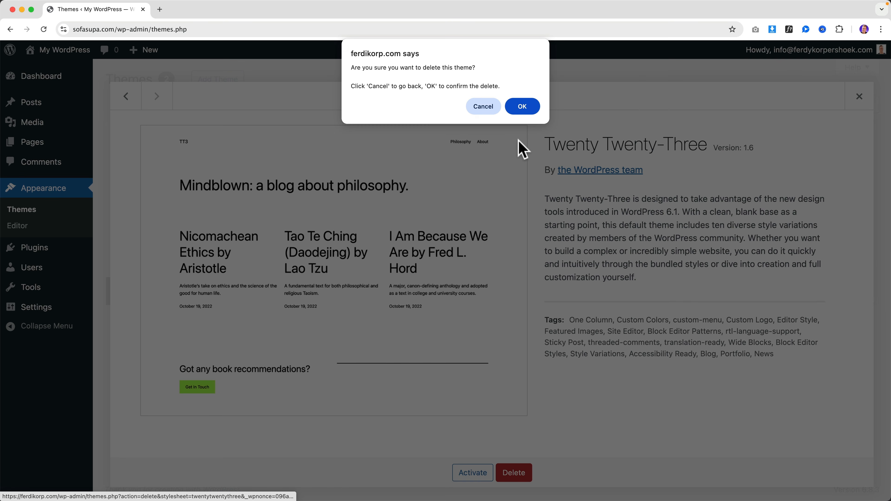
left_click(521, 105)
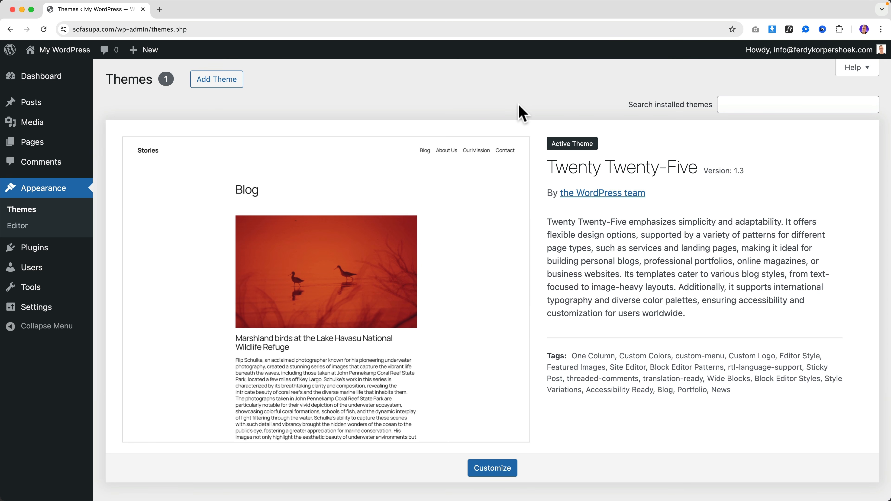
mouse_move(806, 55)
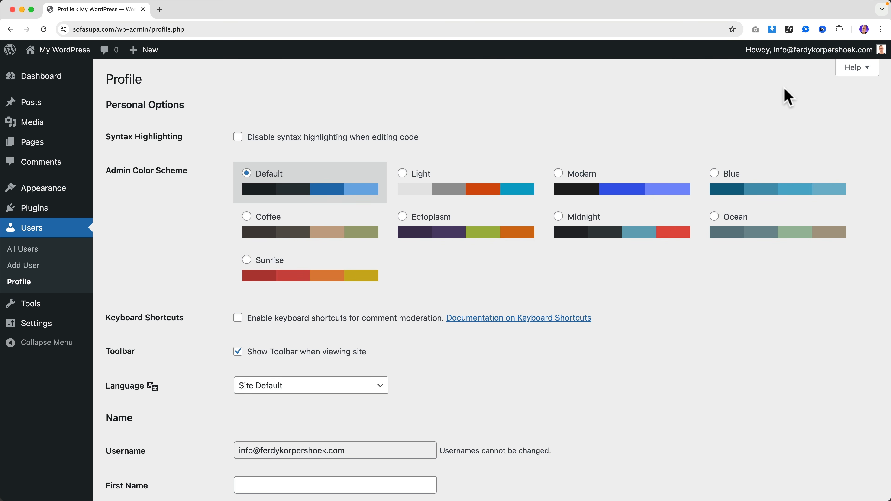
- Preview the Light, Modern and Ocean admin colour schemes, then settle on Default
left_click(491, 194)
left_click(631, 190)
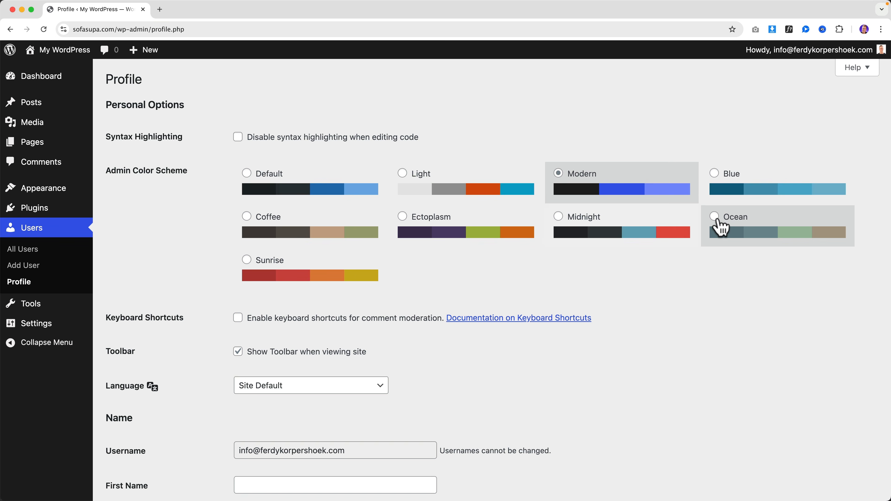
left_click(719, 227)
left_click(363, 227)
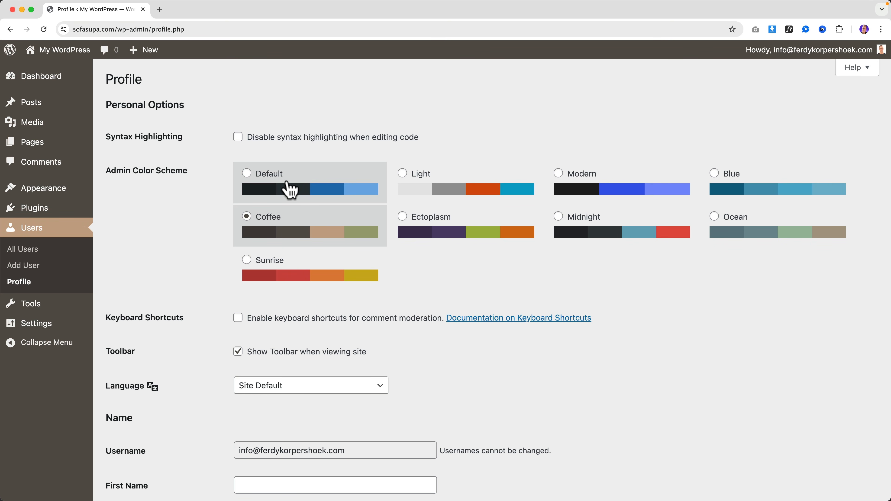
left_click(285, 189)
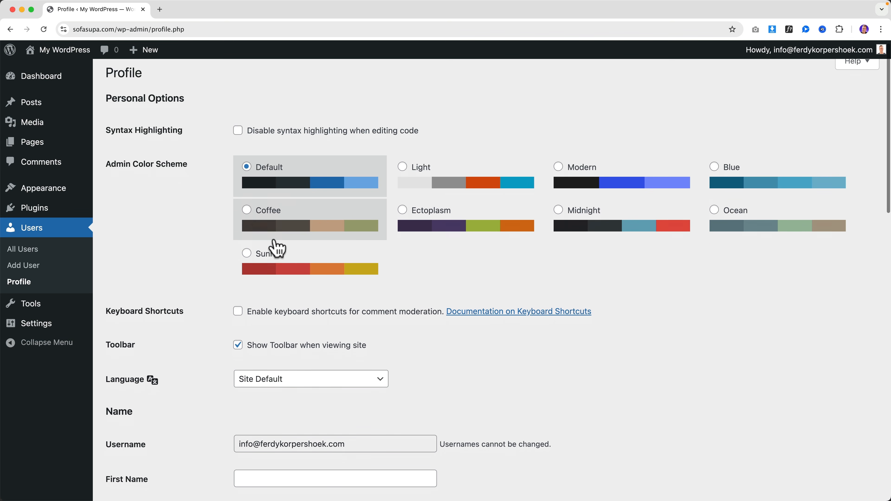
- Enter the user's first name and replace the existing nickname with a new one
scroll(277, 247, "down", 5)
scroll(277, 246, "down", 1)
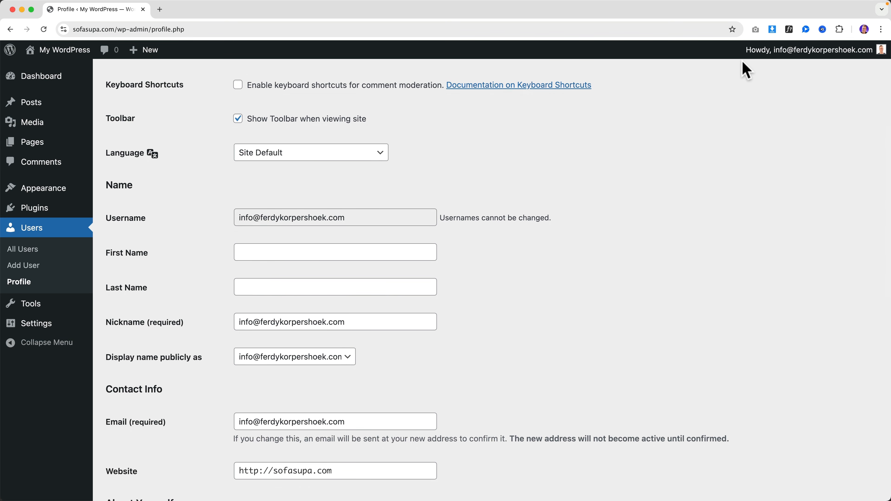
left_click(252, 257)
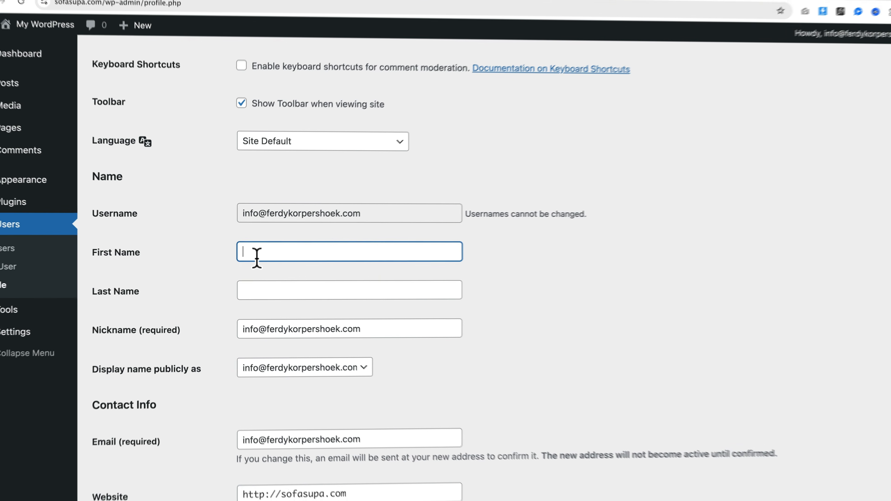
type("Ferdy")
key("Tab")
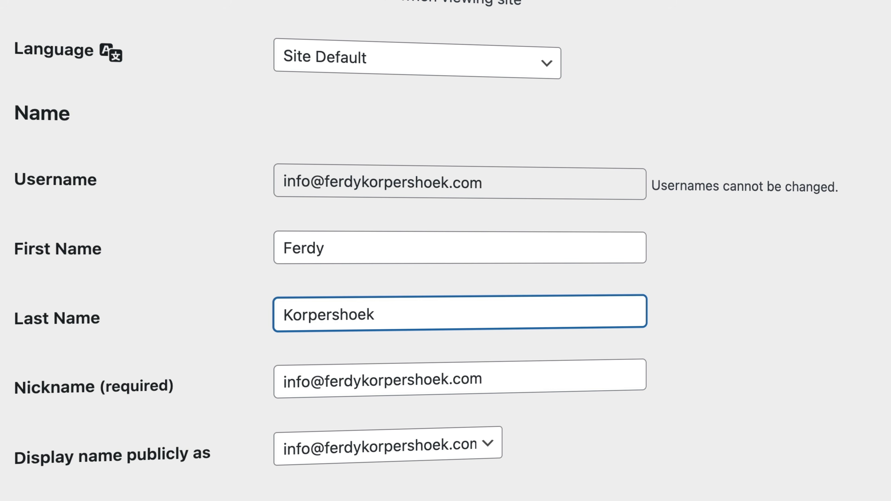
scroll(199, 378, "down", 2)
double_click(494, 333)
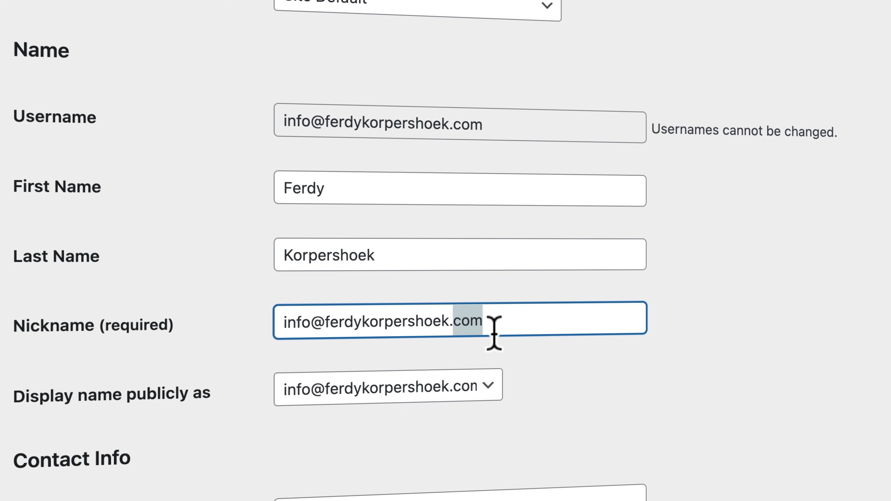
left_click(494, 333)
type("FerdyKorp")
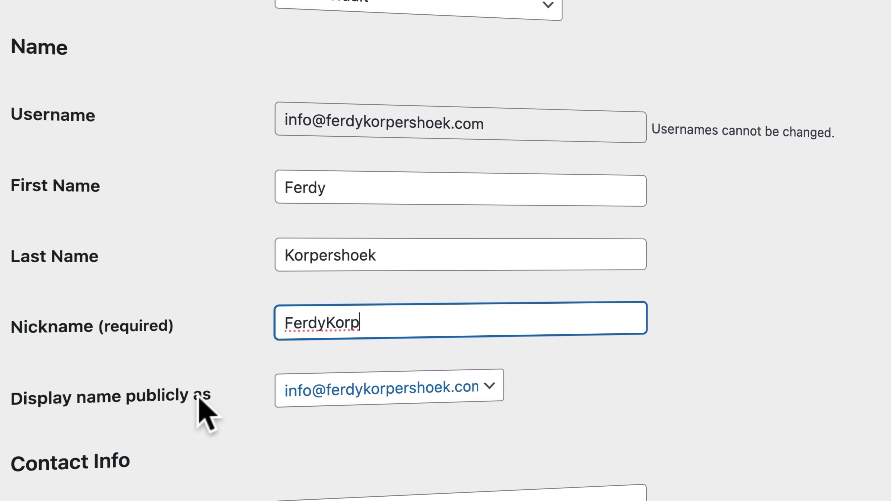
- Set 'Display name publicly as' to the first name only
left_click(329, 392)
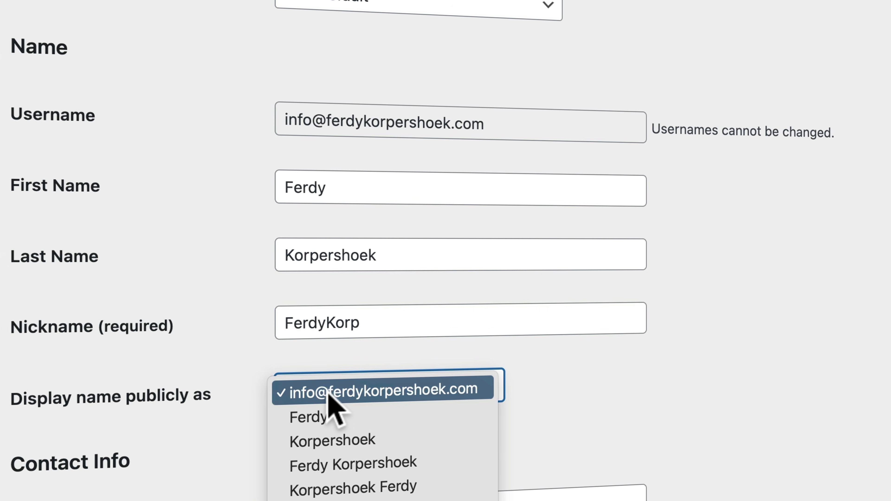
left_click(339, 464)
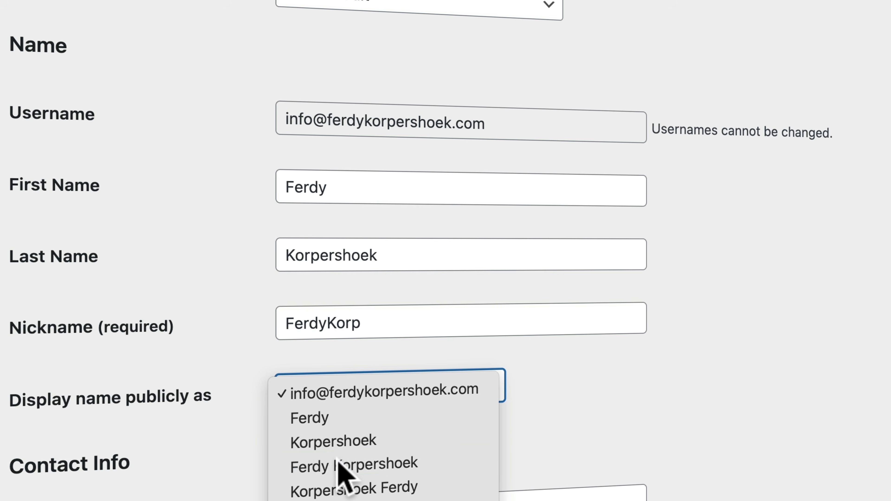
left_click(354, 404)
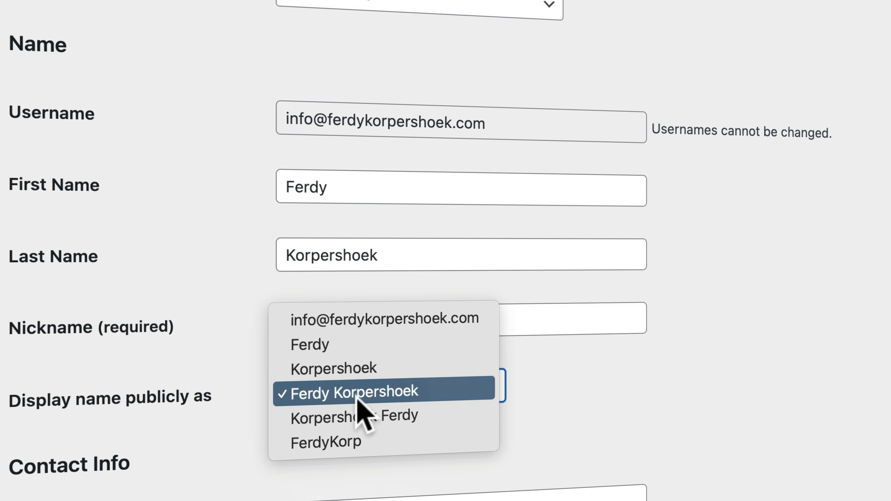
left_click(341, 349)
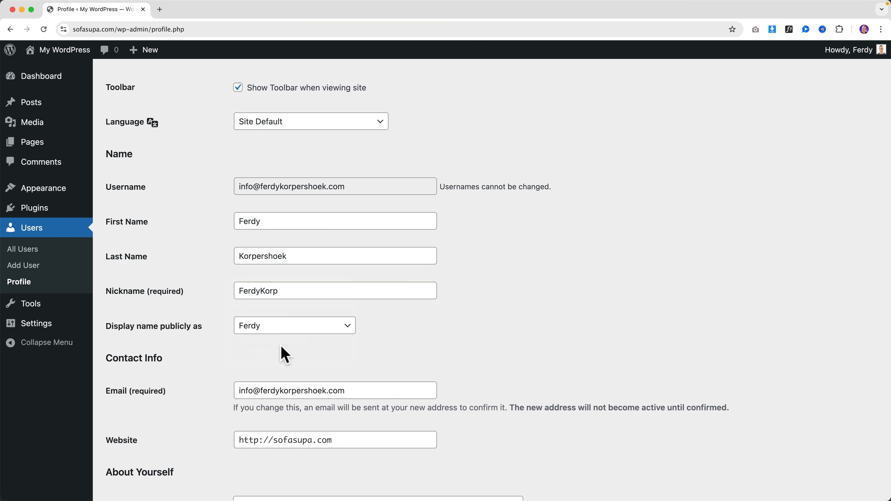
mouse_move(823, 55)
left_click(269, 325)
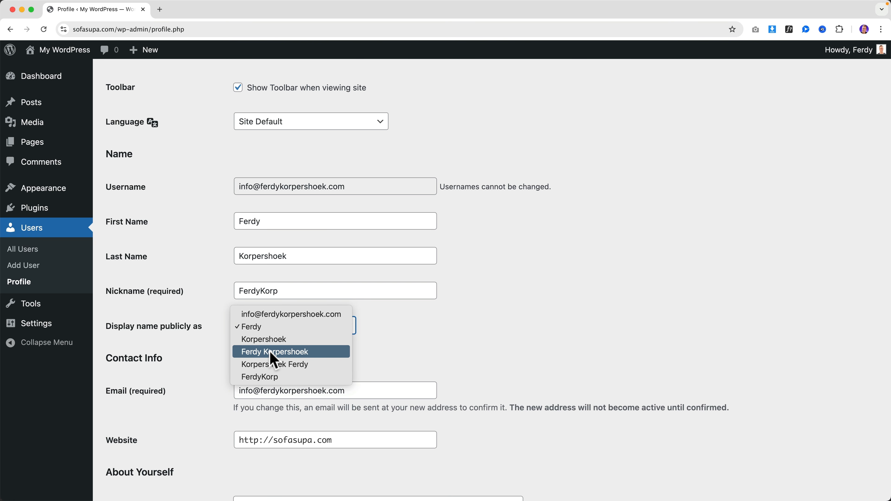
left_click(271, 352)
left_click(271, 328)
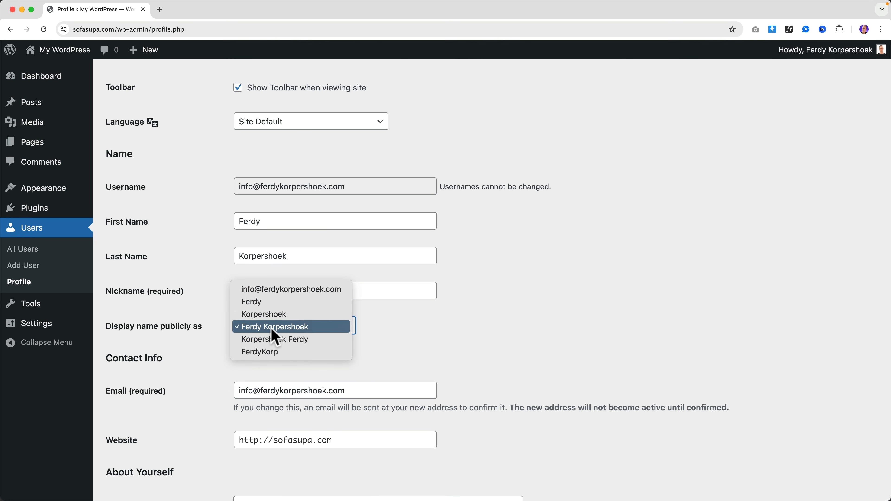
left_click(270, 302)
- Open the Gravatar profile-picture link in a new tab and return to the profile page
scroll(308, 353, "down", 3)
scroll(224, 342, "down", 8)
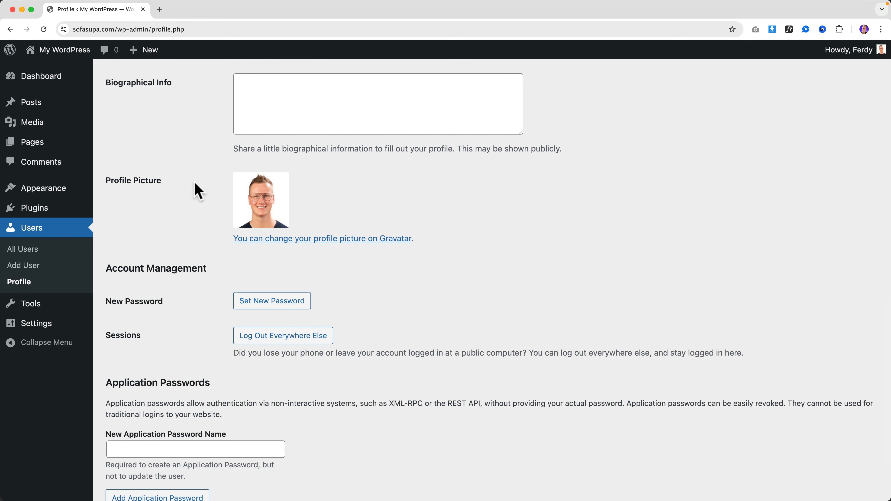
scroll(297, 219, "up", 4)
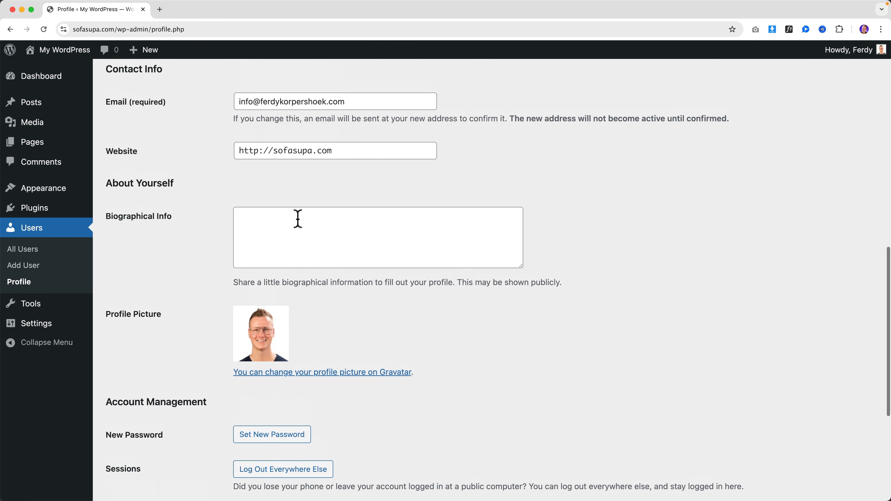
scroll(231, 196, "down", 4)
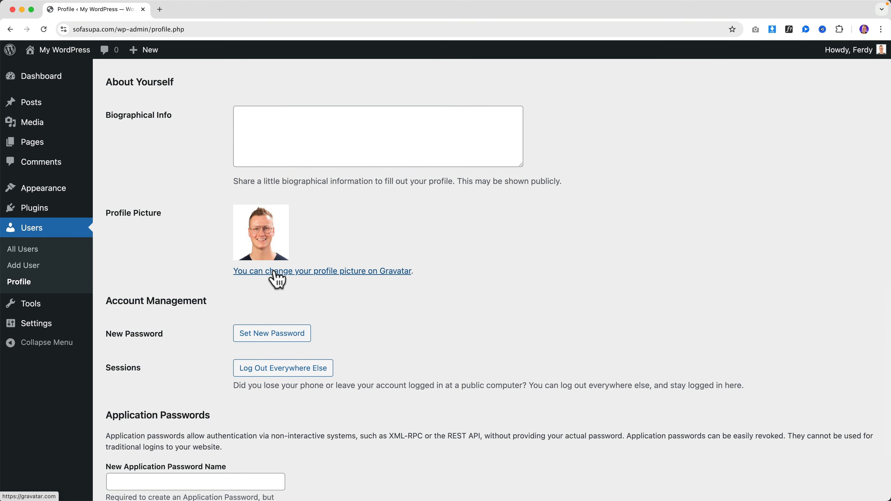
left_click(281, 272, "super")
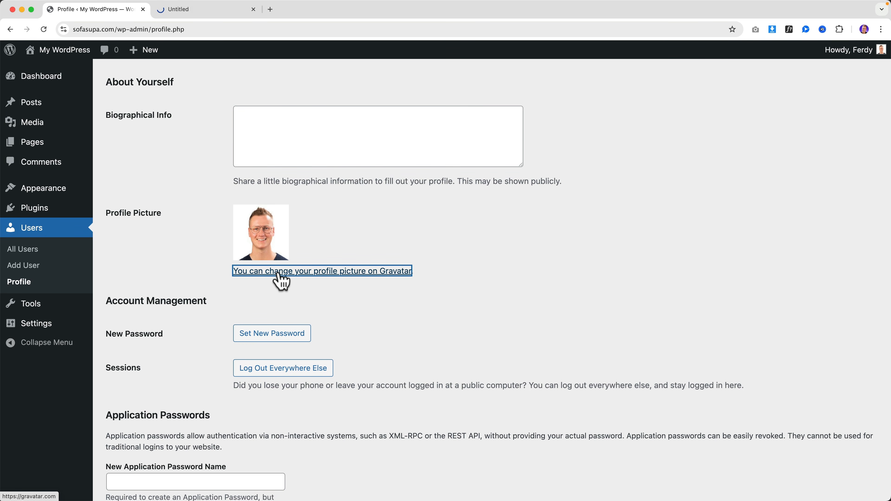
left_click(199, 11)
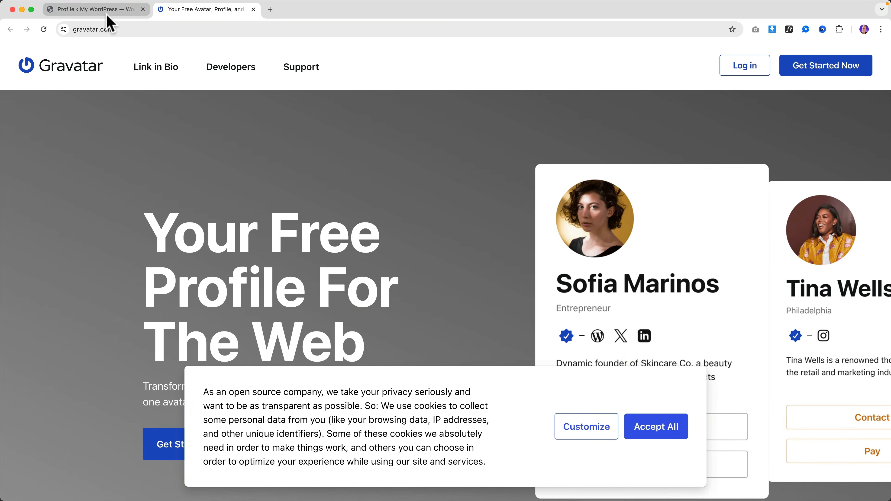
left_click(105, 10)
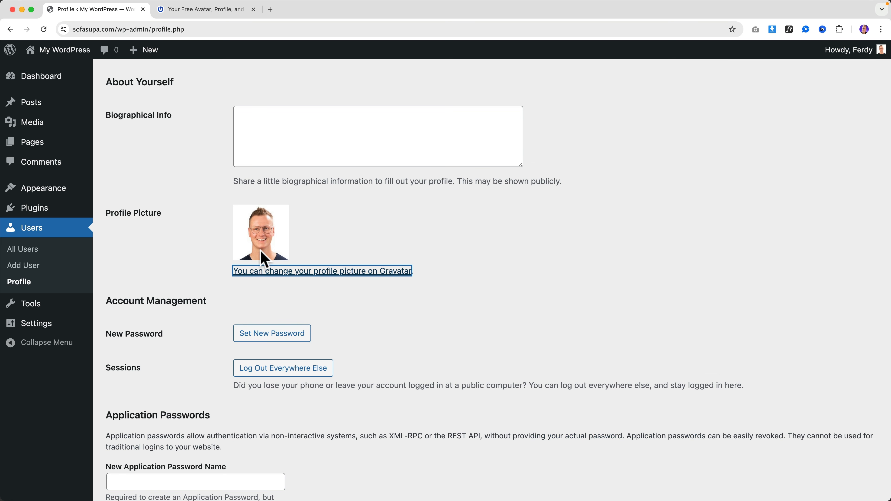
left_click(318, 242)
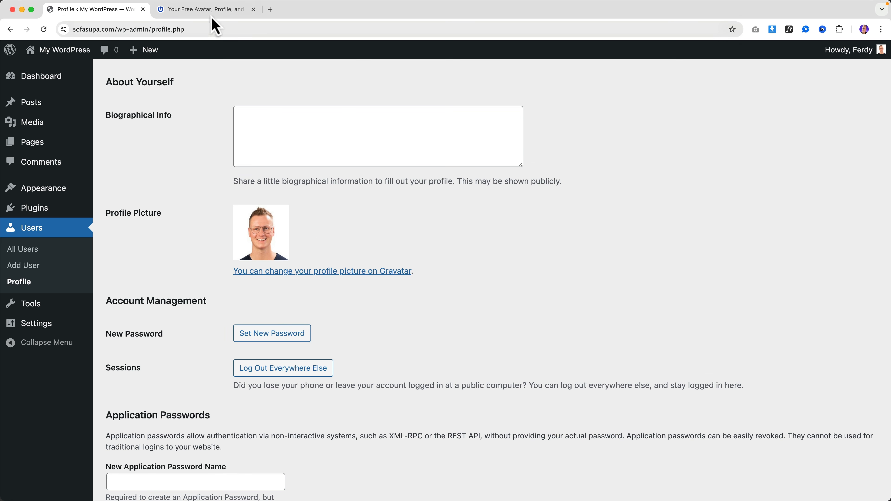
- Begin Gravatar profile setup, close the Gravatar tab, and scroll to the bottom of the profile
left_click(190, 12)
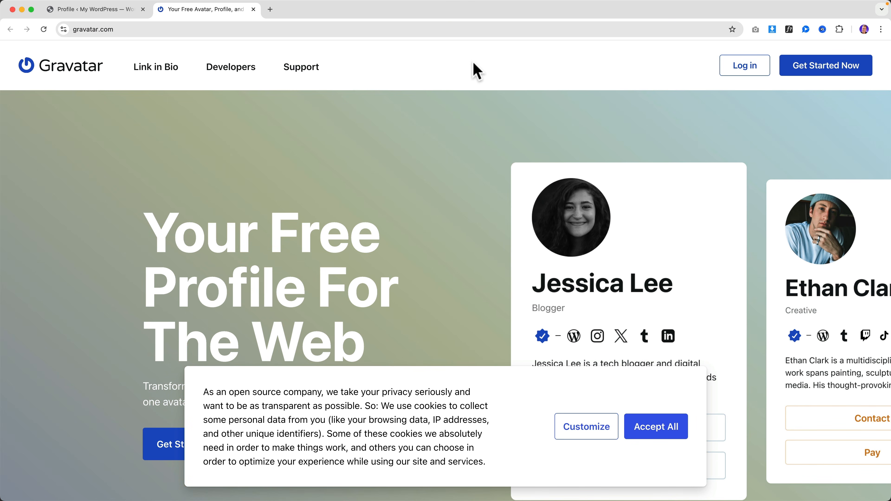
left_click(813, 74)
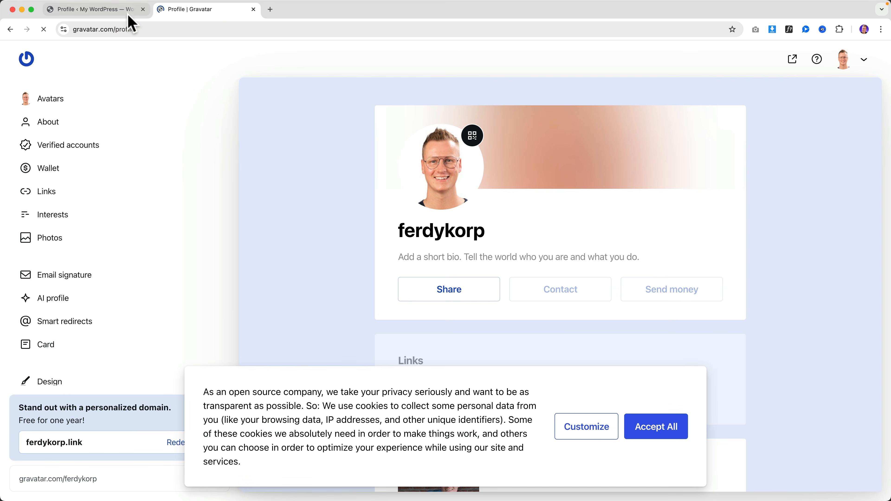
left_click(129, 16)
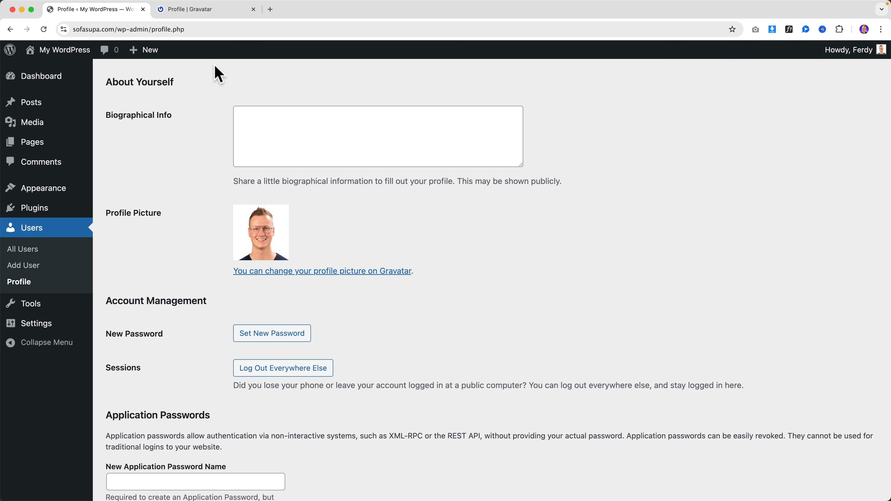
left_click(254, 9)
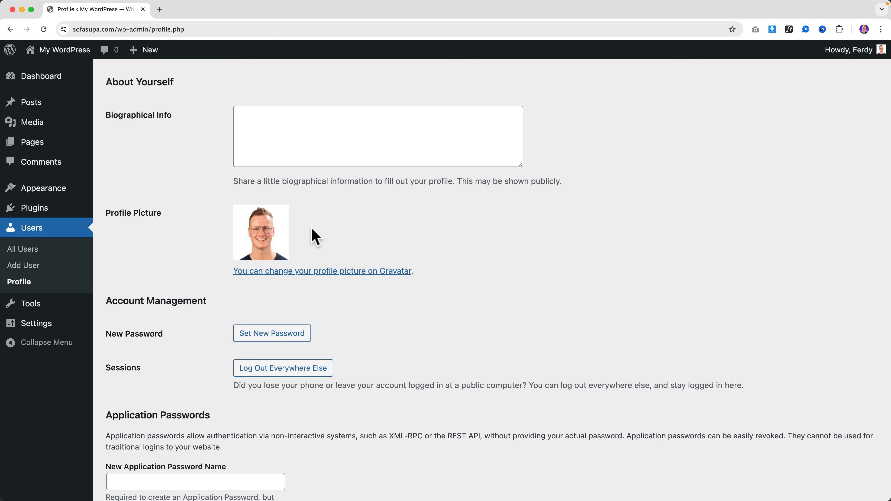
scroll(315, 237, "down", 3)
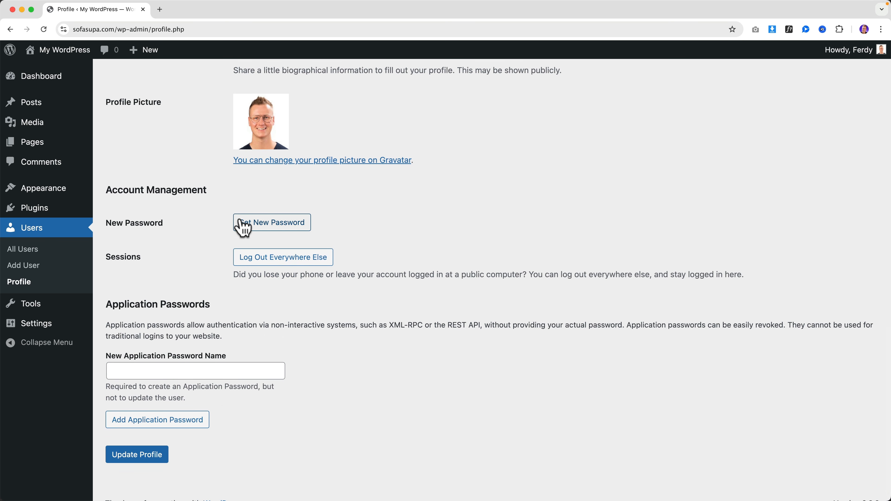
scroll(242, 227, "down", 1)
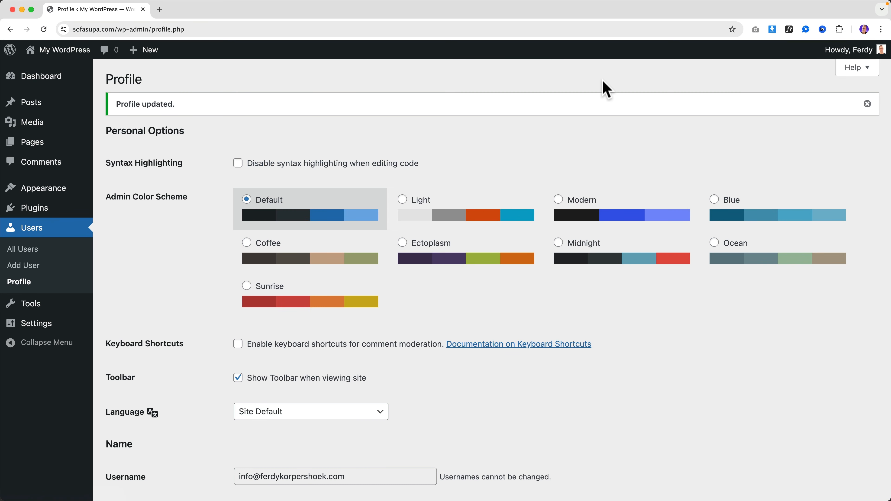
- Set the site timezone to Amsterdam in General Settings
mouse_move(38, 331)
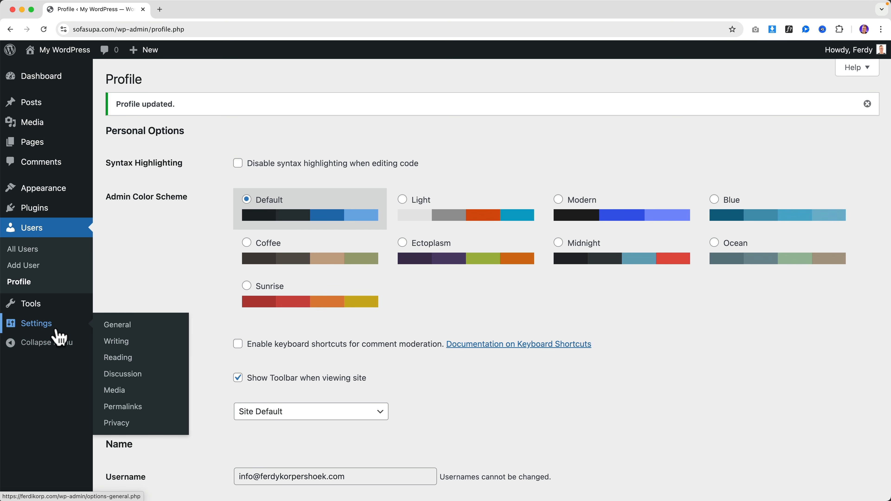
left_click(117, 332)
scroll(229, 255, "down", 5)
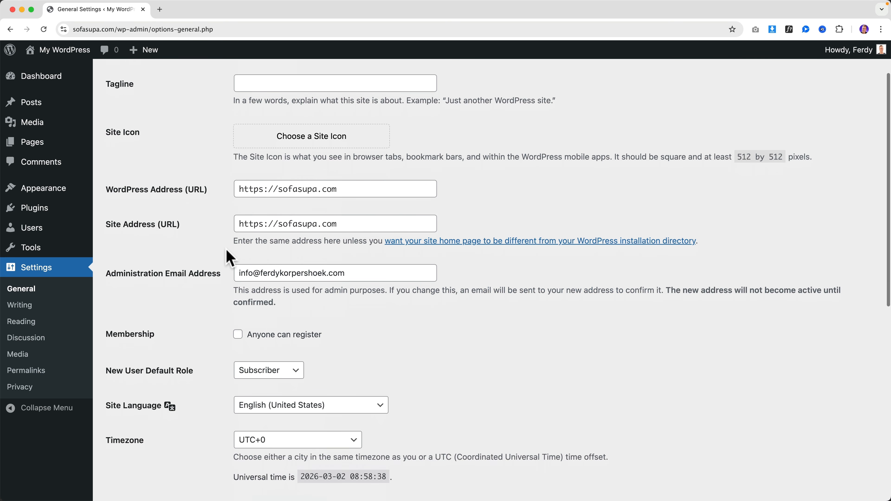
scroll(229, 258, "down", 2)
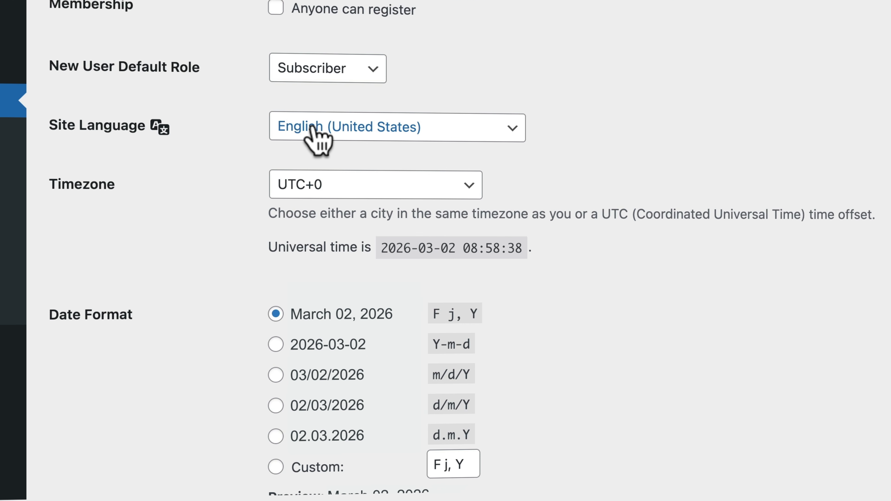
scroll(228, 142, "down", 3)
left_click(301, 92)
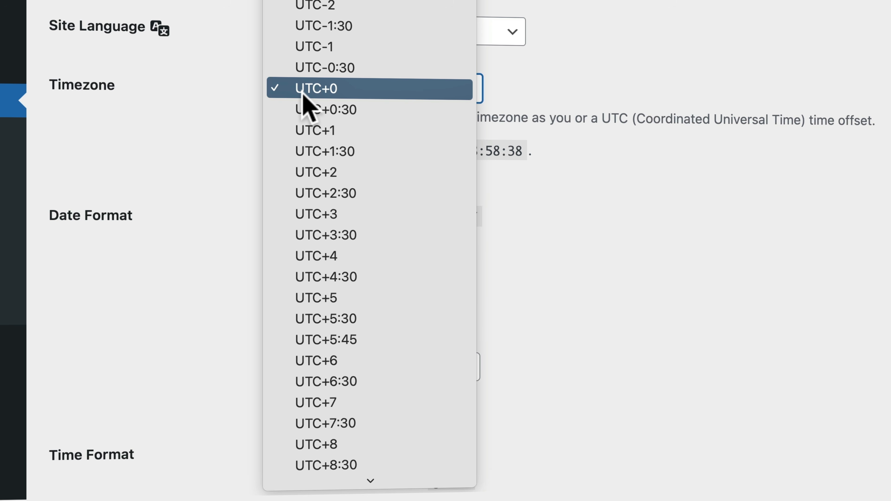
type("ams")
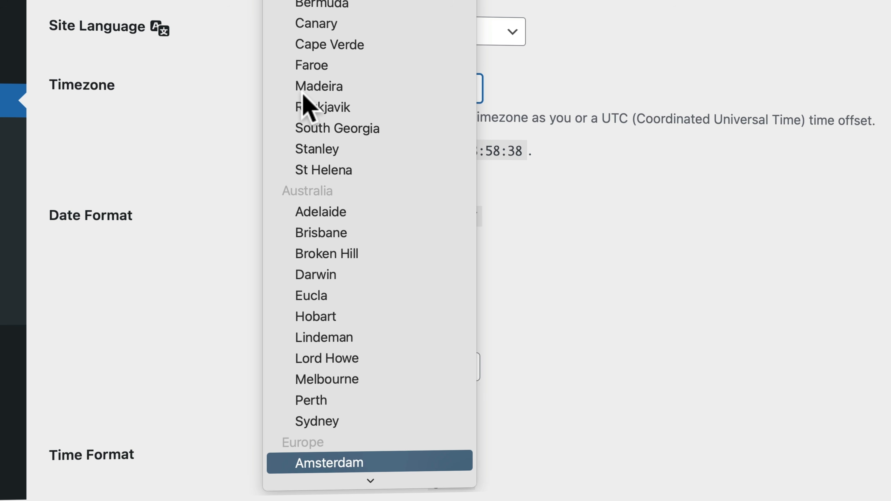
left_click(364, 466)
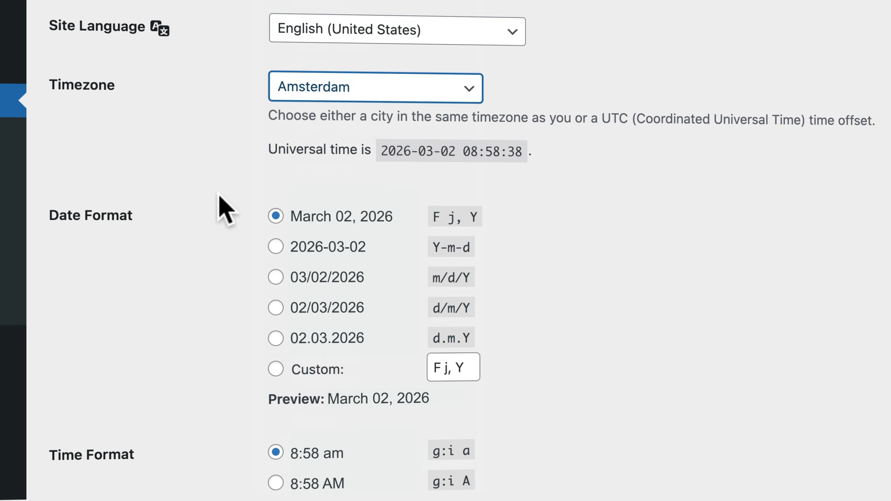
- Choose the g:i A (8:58 AM) time format
scroll(217, 112, "down", 5)
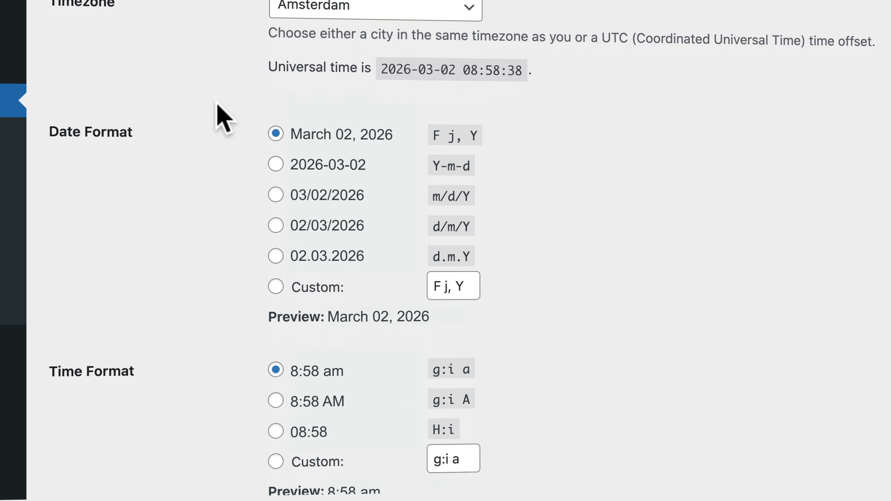
scroll(229, 100, "down", 1)
scroll(222, 84, "down", 2)
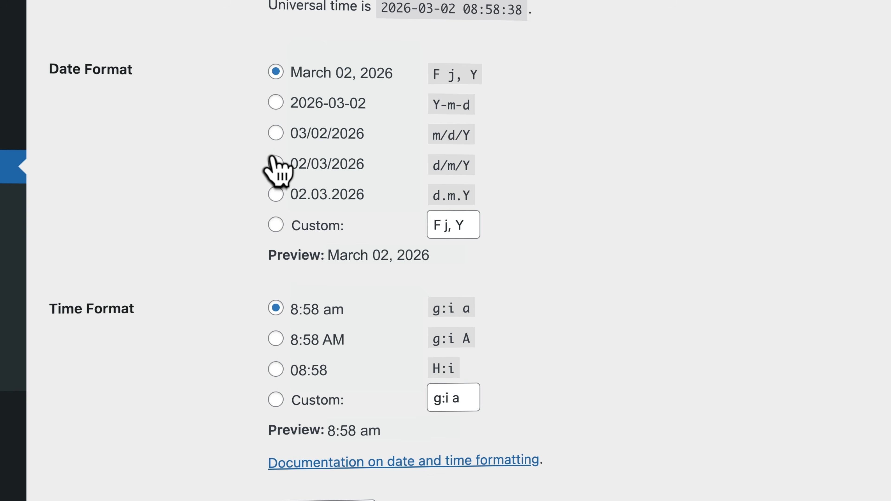
scroll(246, 210, "down", 1)
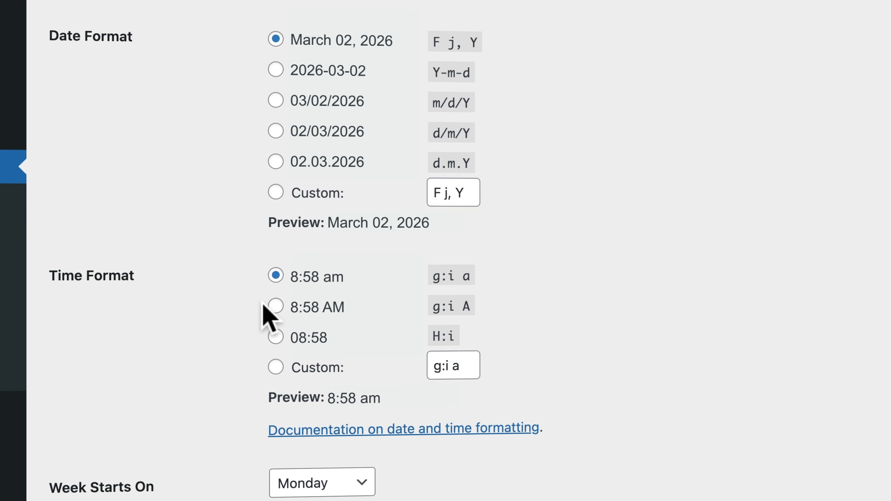
left_click(275, 310)
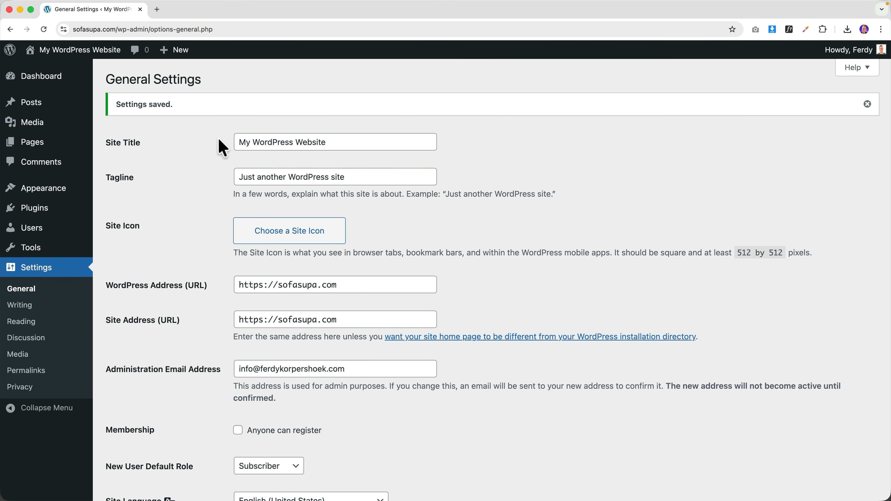
- Change the site title to 'Welcome To My Website' and select the new title
left_click_drag(237, 144, 213, 143)
left_click(337, 150)
type("Welcome")
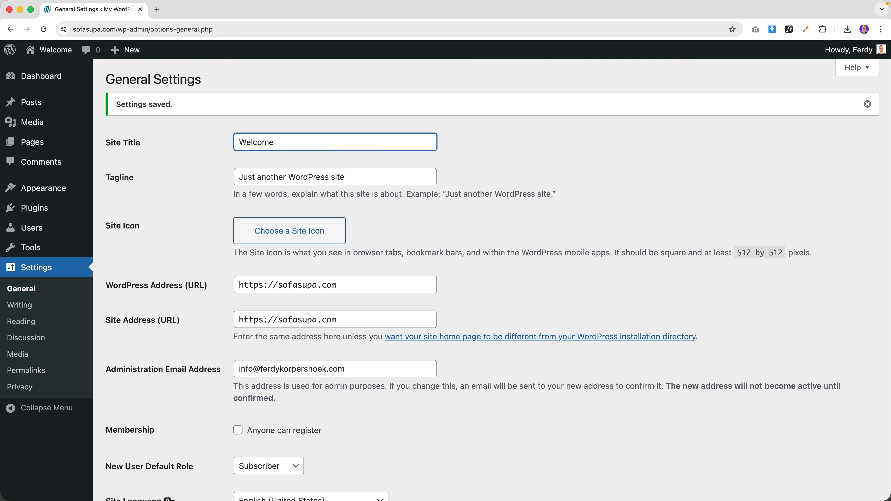
type(" To My Website")
key("super+a")
key("super+c")
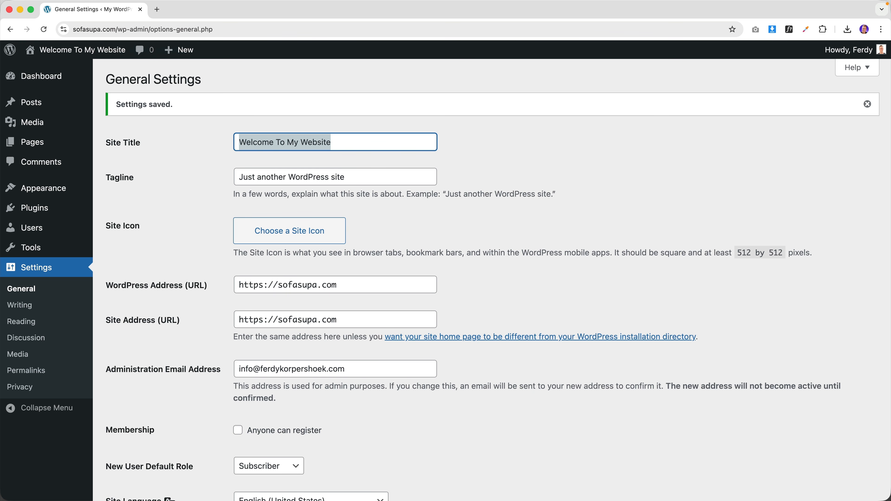
left_click(157, 12)
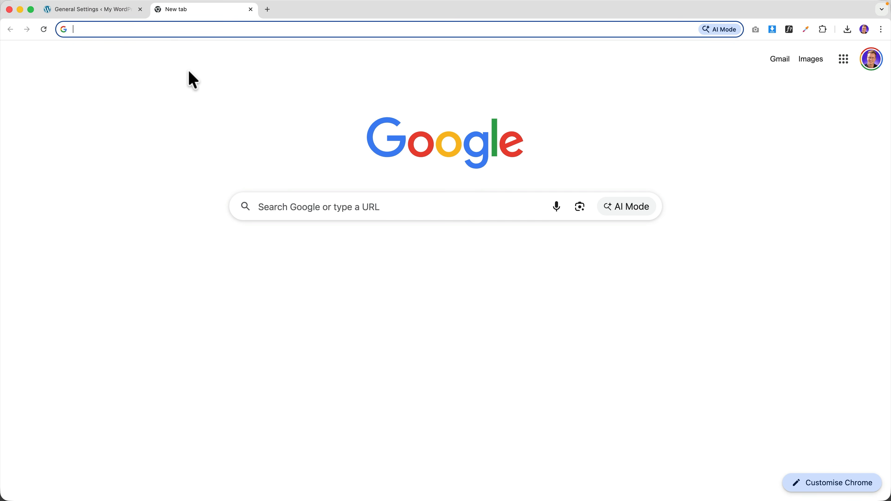
- Search Google for 'Welcome To My Website'
key("super+v")
key("Return")
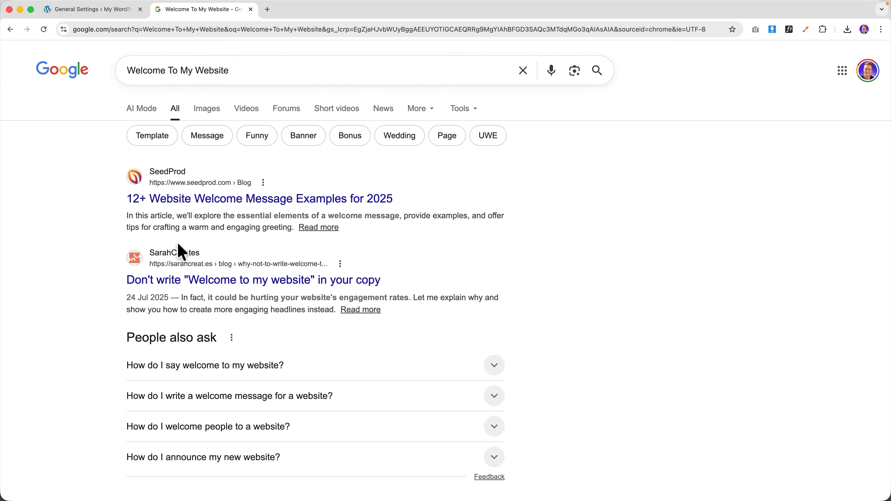
scroll(236, 214, "down", 15)
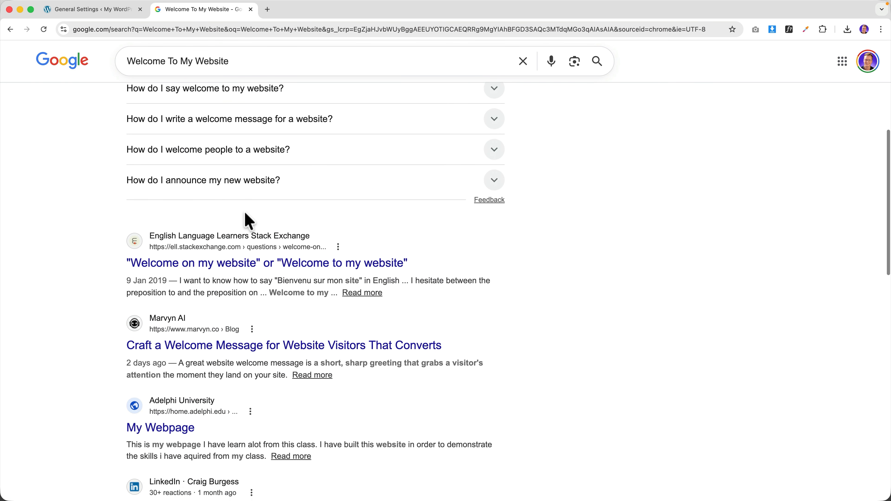
scroll(245, 218, "up", 15)
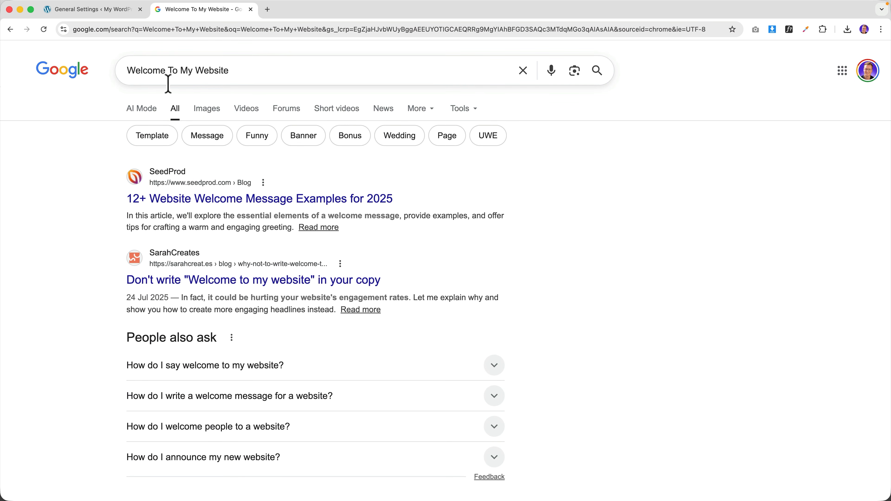
left_click(110, 11)
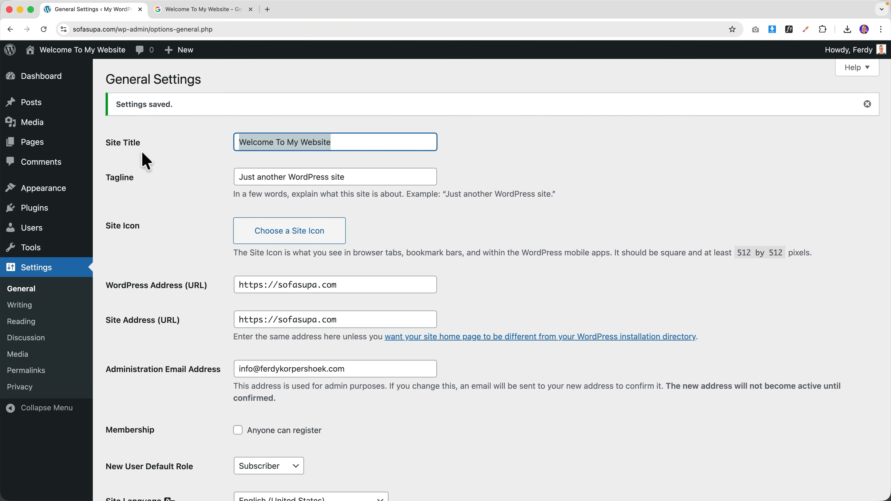
left_click(197, 10)
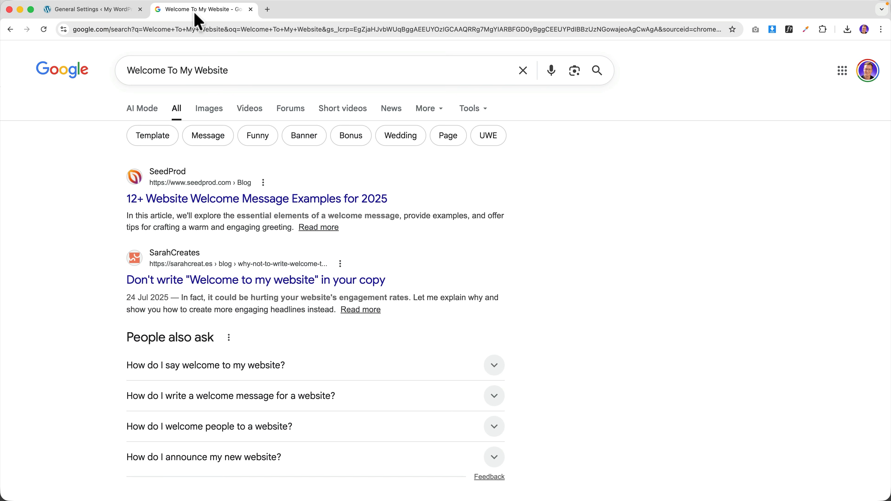
- Search Google for 'selling playstations in Morocco' and scroll through the results
triple_click(252, 66)
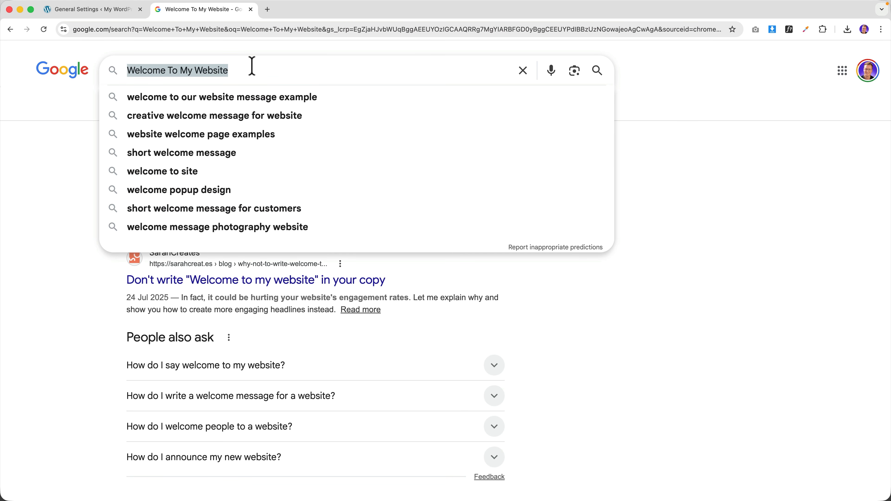
type("selling plt")
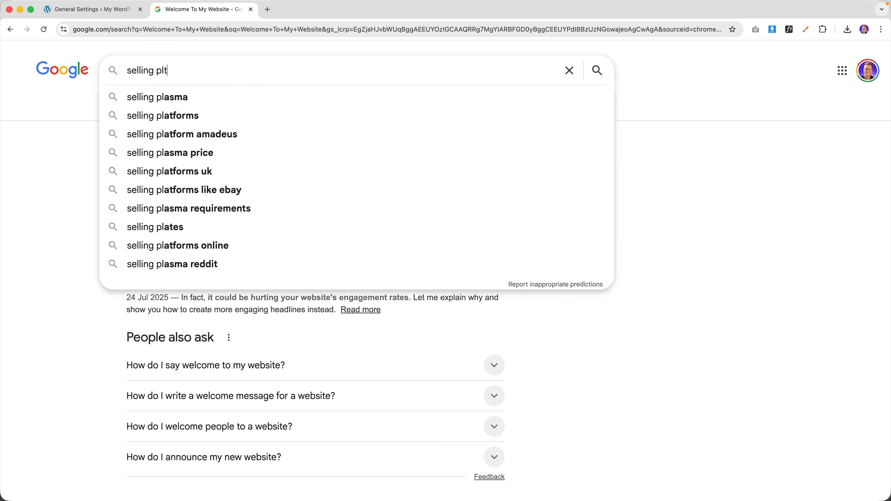
key("BackSpace")
type("ant")
key("BackSpace")
key("BackSpace")
type("y")
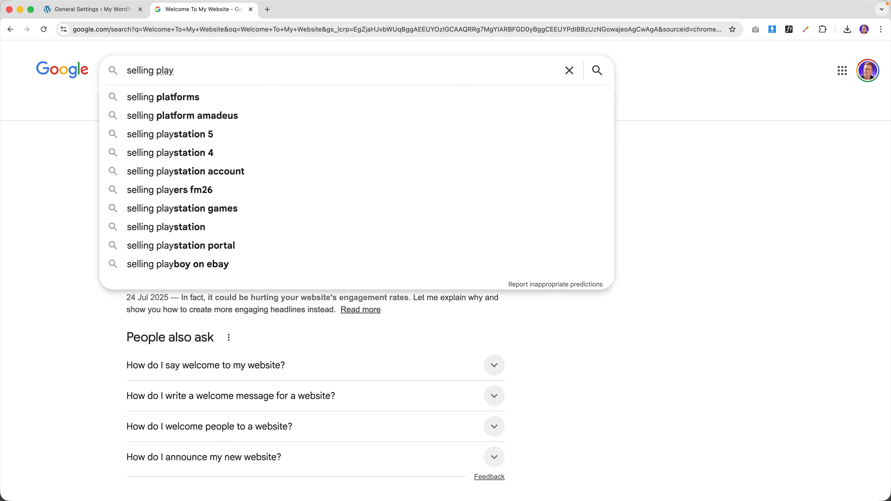
type("stations in ")
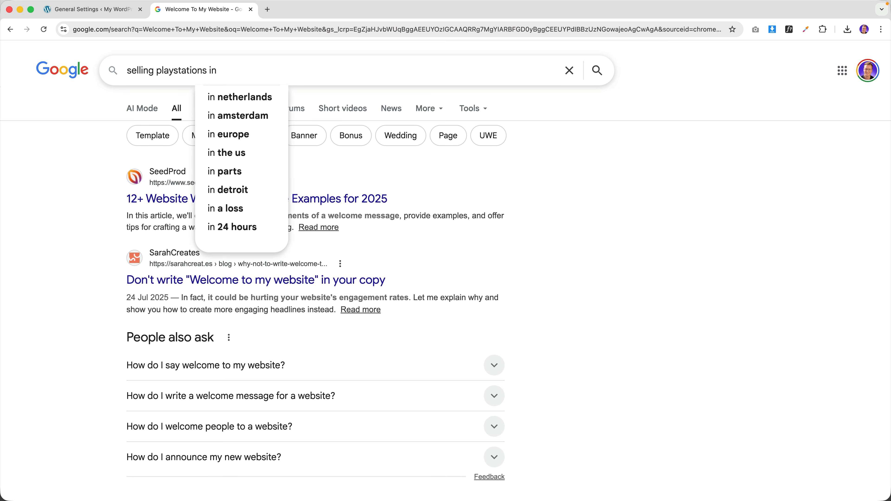
type("Morocco")
key("Return")
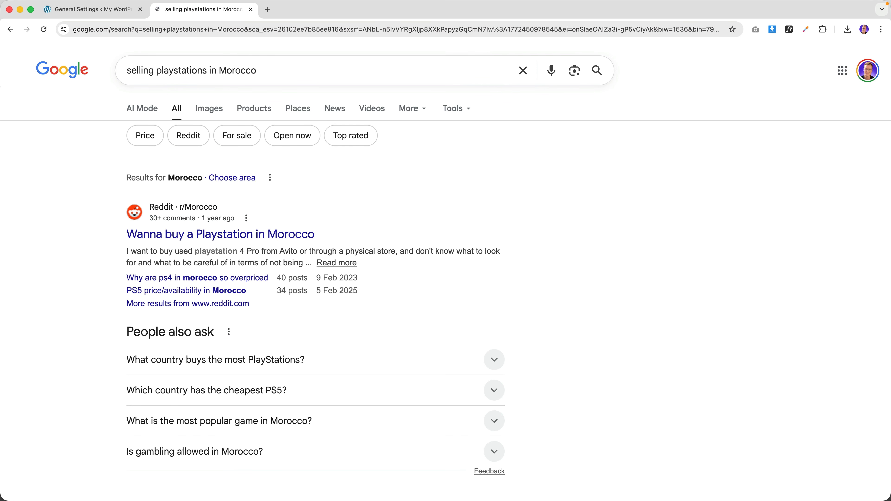
scroll(199, 196, "down", 15)
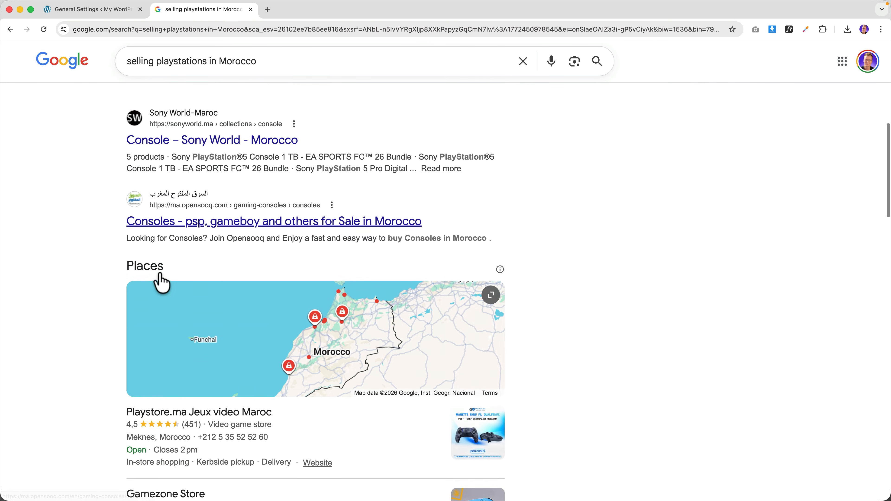
scroll(161, 281, "down", 5)
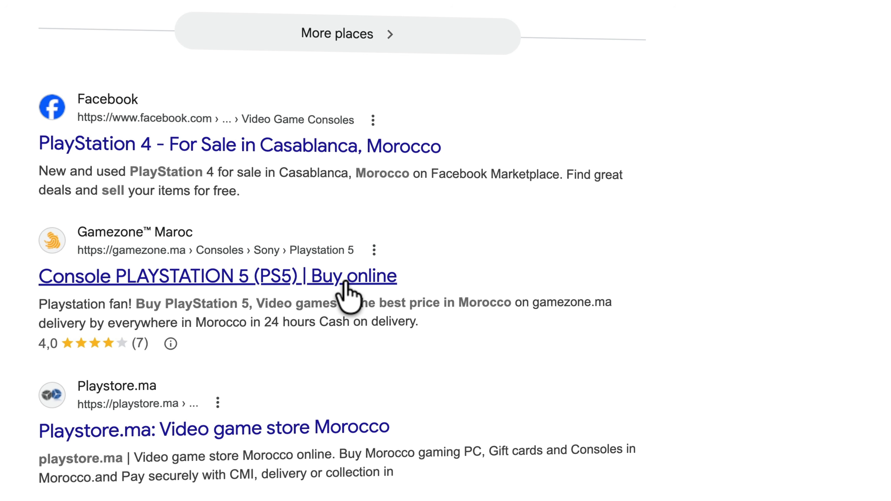
scroll(346, 283, "down", 3)
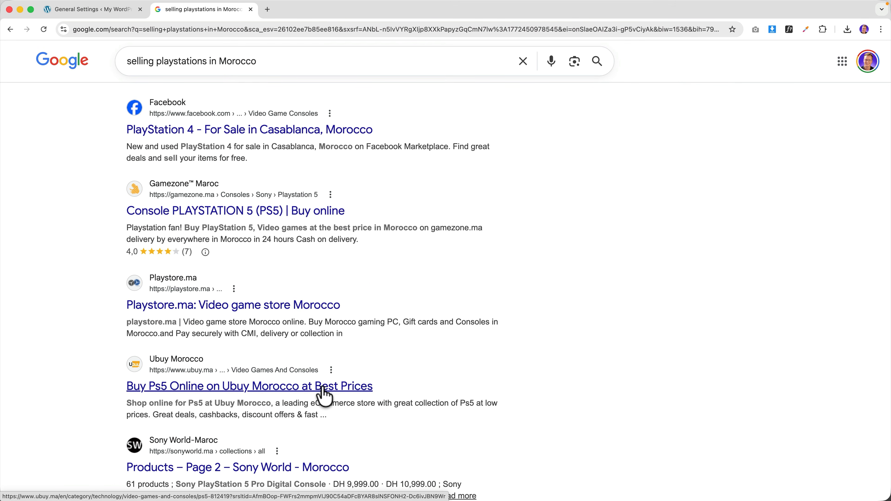
scroll(252, 228, "down", 2)
scroll(250, 228, "up", 10)
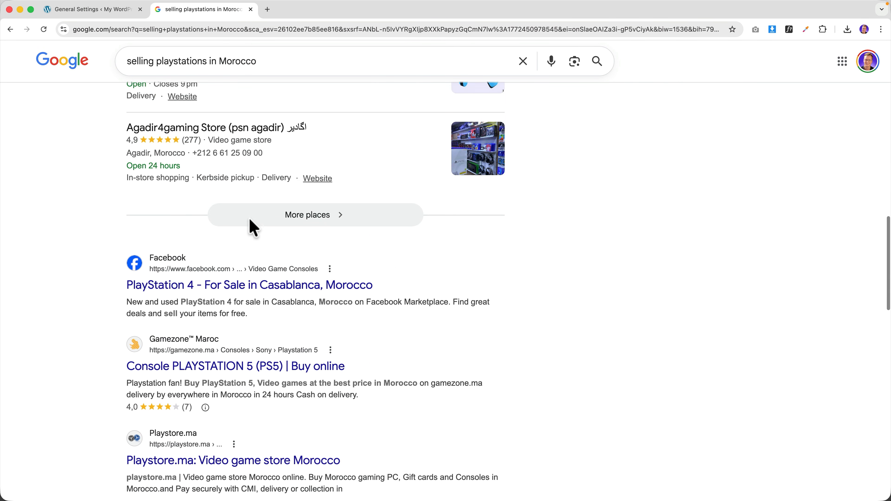
scroll(251, 228, "up", 15)
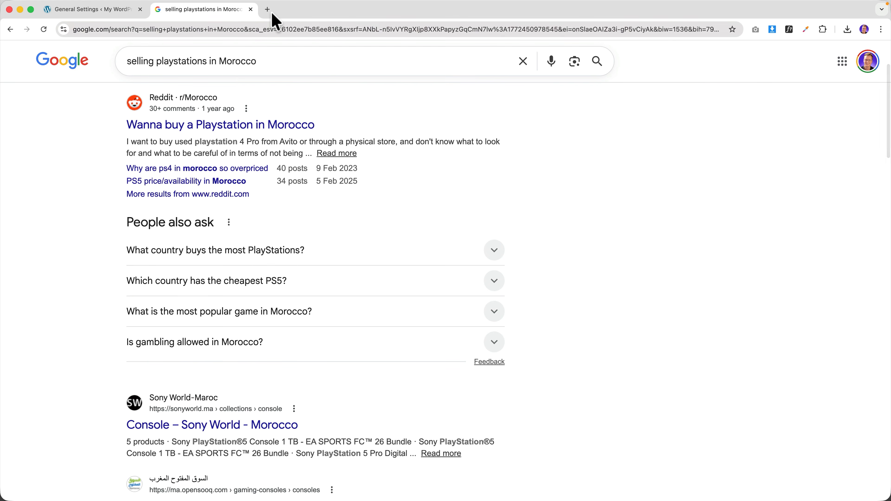
- Ask ChatGPT for a great WordPress site title for the sofa store
left_click(267, 9)
type("chat")
key("Return")
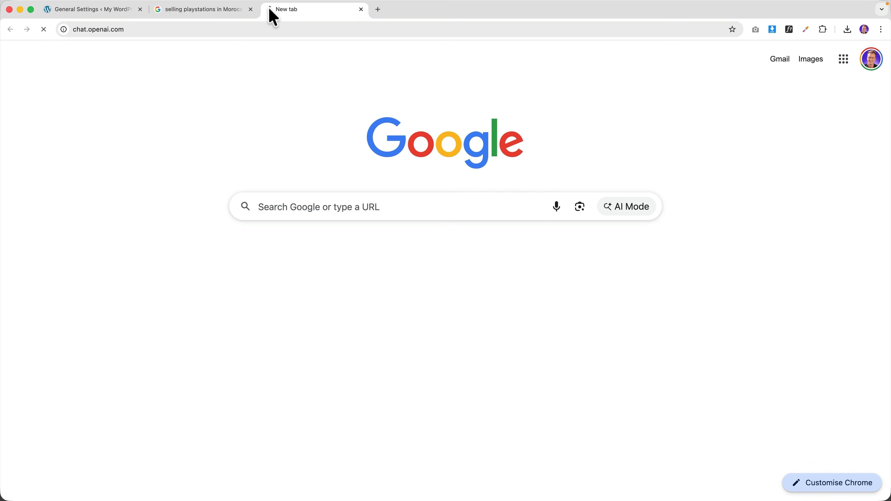
left_click(360, 253)
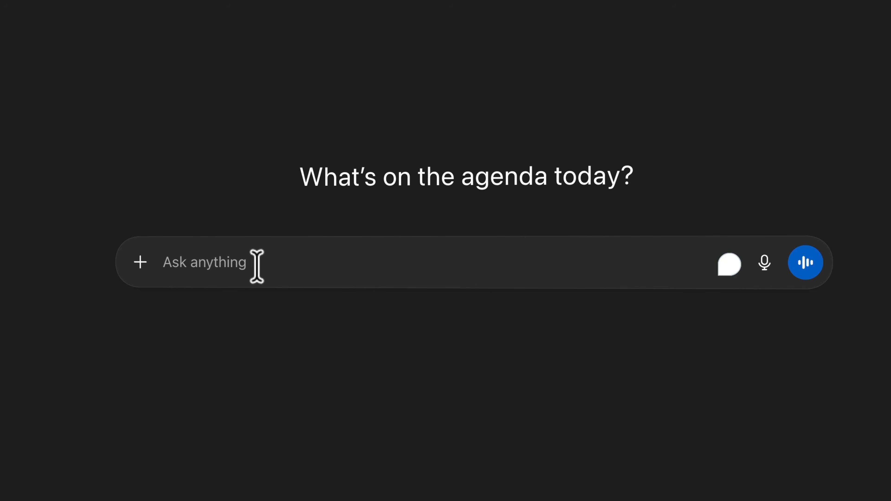
type("My website is about selling furniture (mostly sofas) in the USA and Canada. Write m")
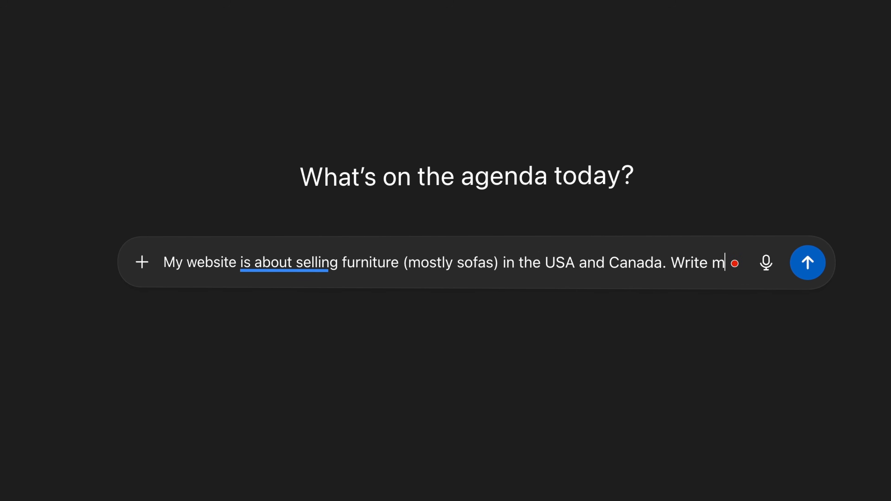
type("e a great site title for my wordpress web")
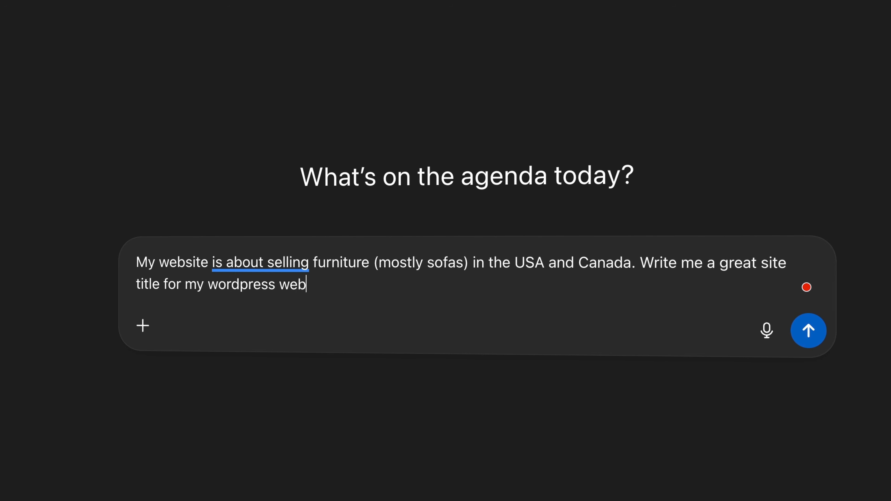
type(".")
key("Return")
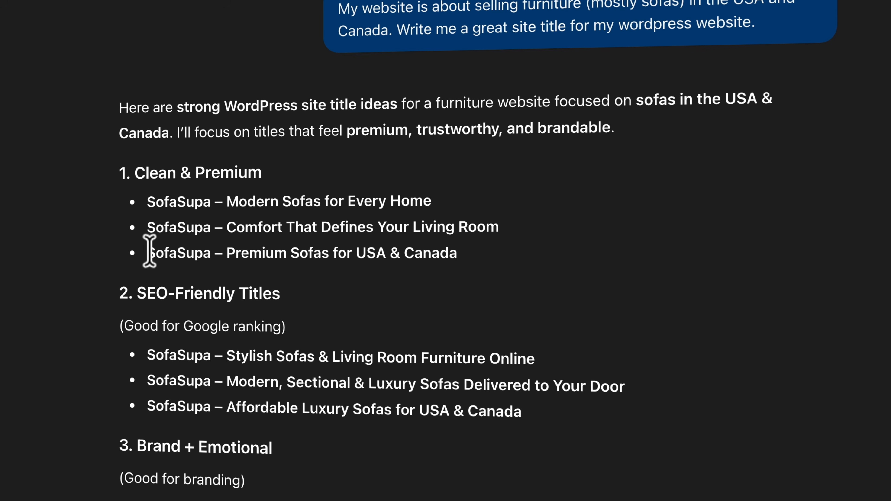
- Select the 'Premium Sofas for USA & Canada' suggestion in ChatGPT's reply
left_click_drag(149, 251, 456, 253)
left_click(473, 265)
left_click_drag(147, 252, 452, 252)
key("super+c")
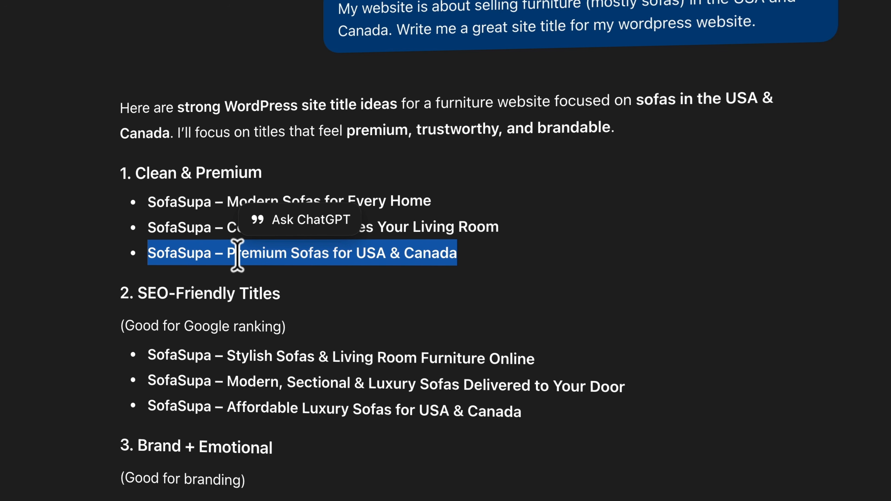
left_click_drag(227, 252, 456, 253)
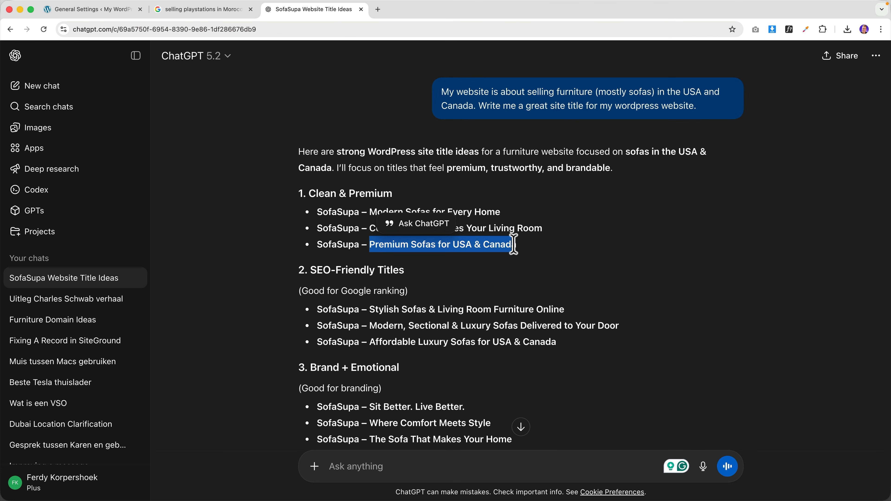
- Paste the ChatGPT title as the site title, removing the SofaSupa prefix
left_click(134, 14)
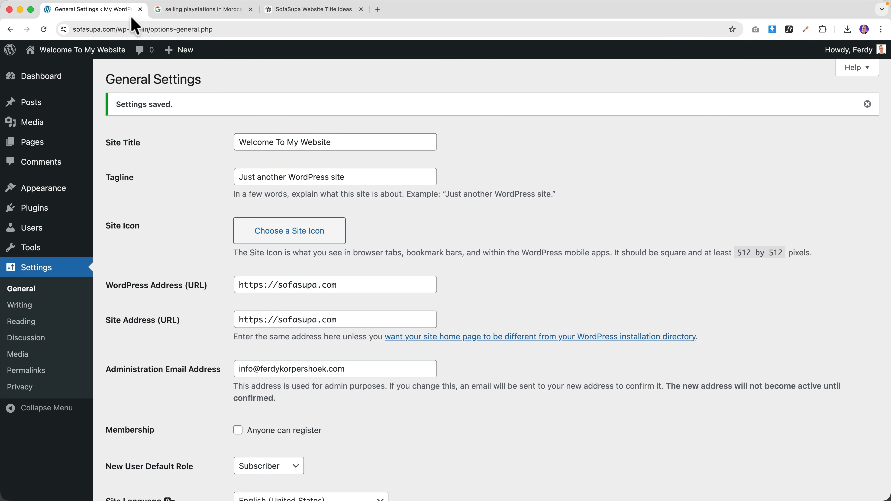
triple_click(258, 142)
key("super+v")
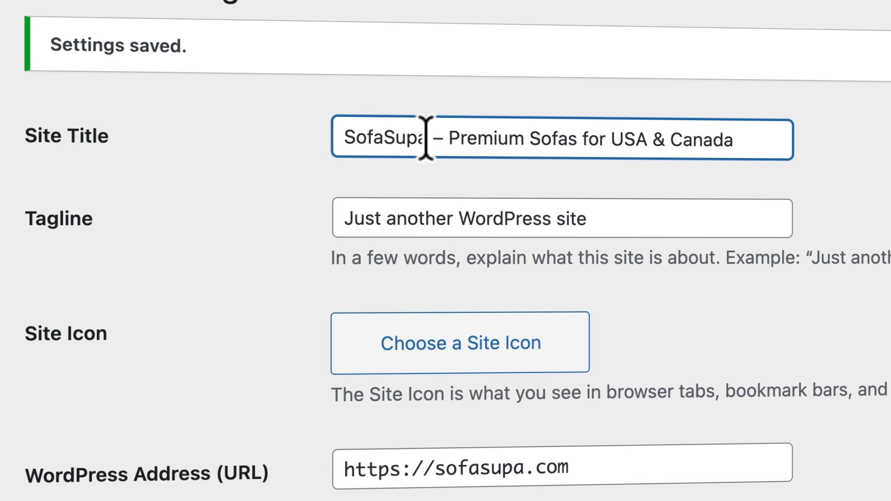
left_click_drag(426, 137, 332, 133)
key("BackSpace")
key("Delete")
key("Delete")
key("Delete")
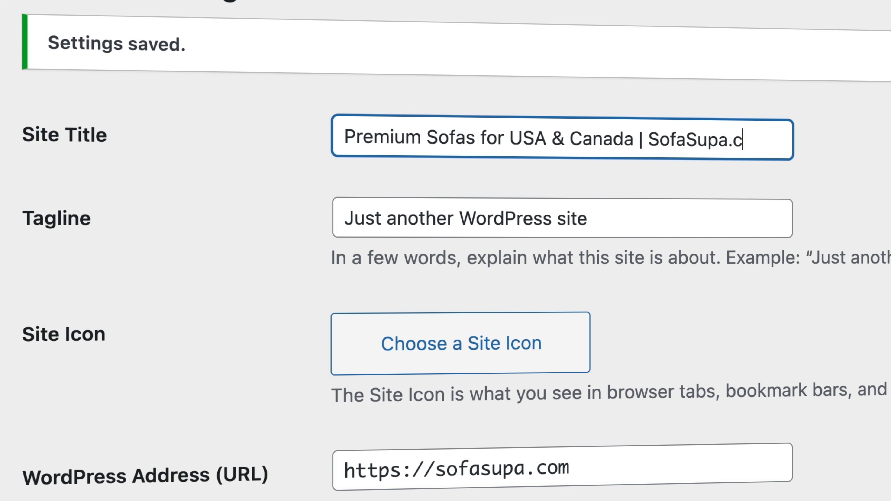
- Change the tagline to 'We Deliver in the USA & Canada', using an ampersand
double_click(429, 212)
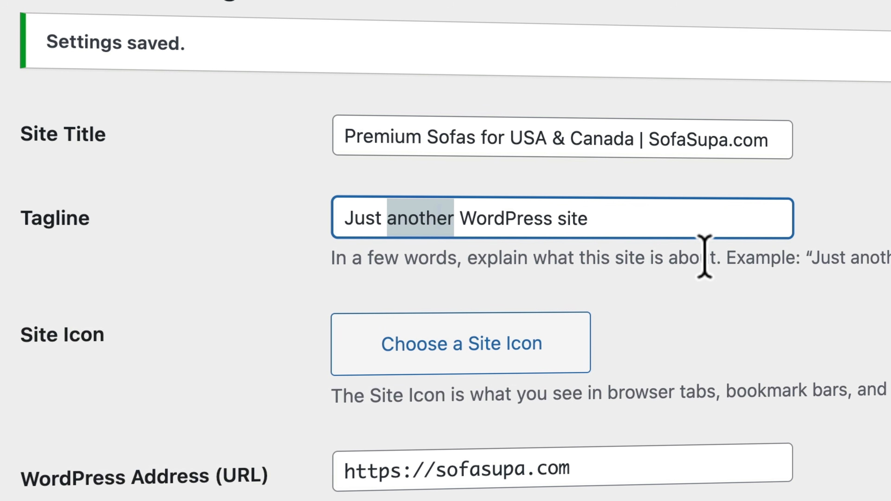
triple_click(570, 217)
type("We Deliver in the USA and Canada")
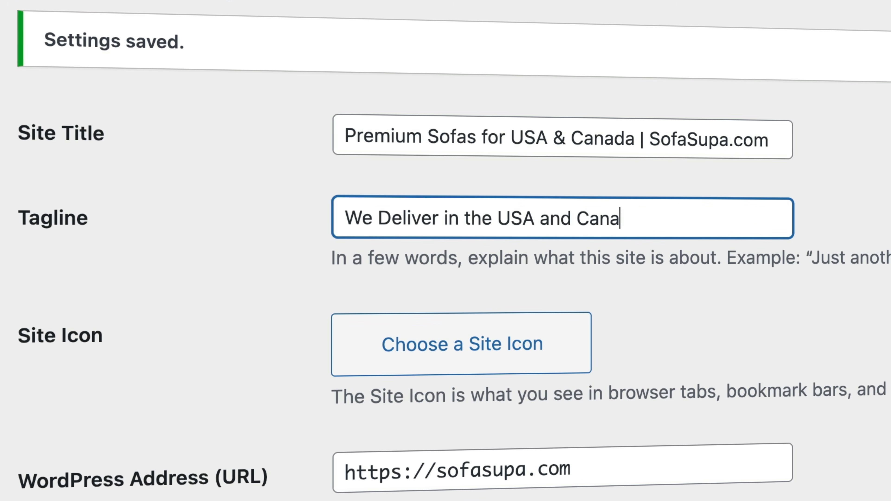
left_click(560, 139)
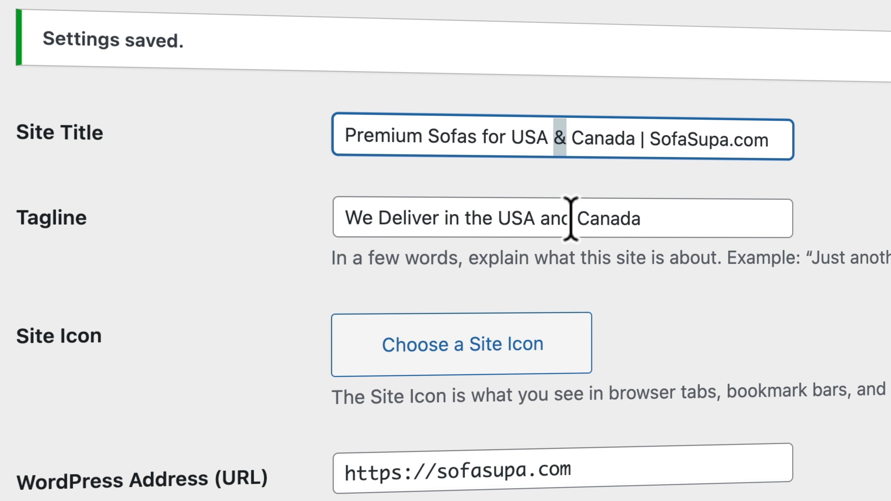
left_click_drag(571, 218, 543, 213)
type("&")
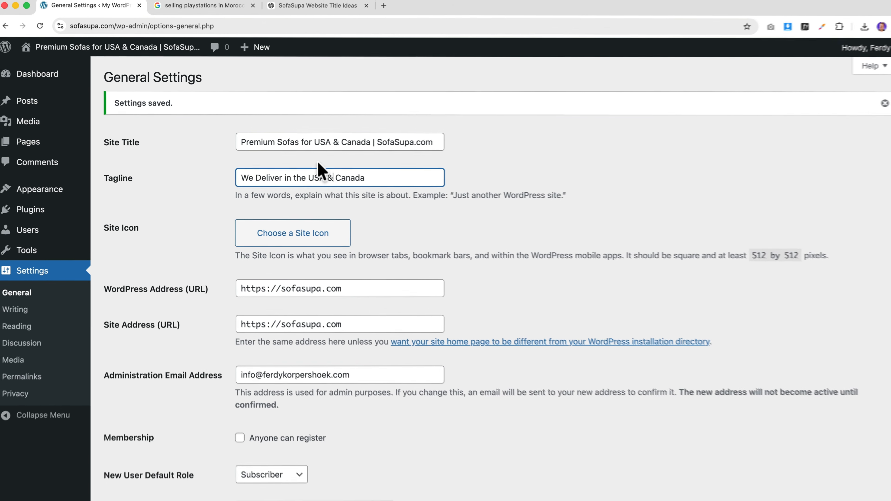
- Save the settings, check the live site, and return to General Settings
scroll(311, 263, "down", 15)
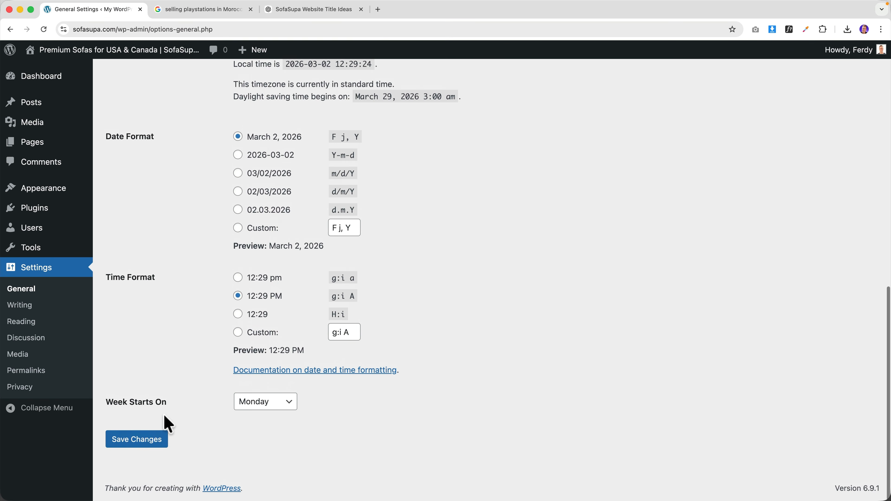
left_click(139, 443)
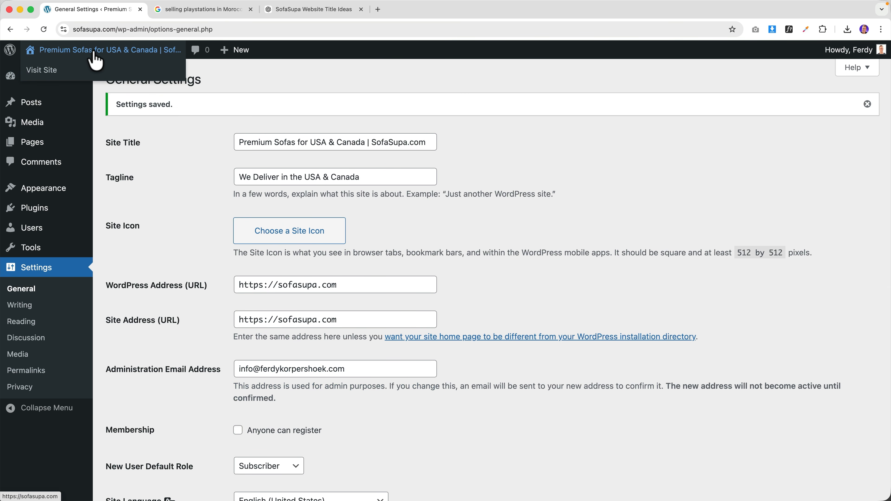
left_click(93, 53)
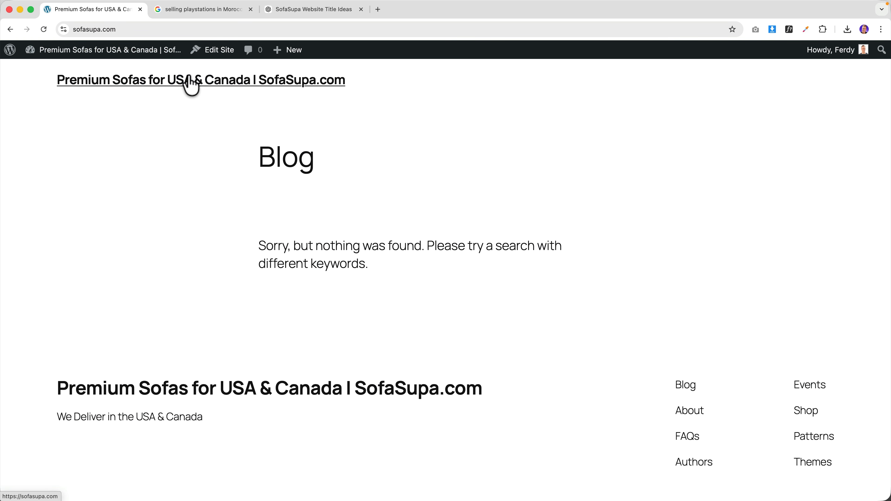
left_click(118, 54)
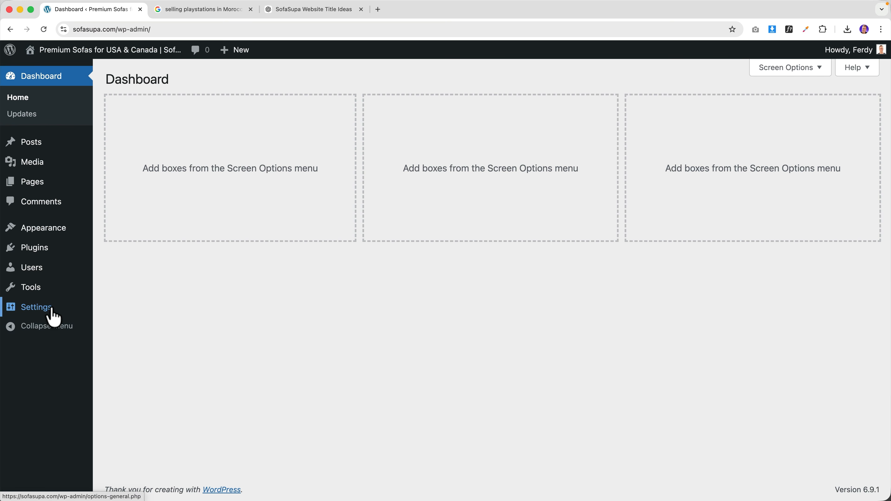
mouse_move(54, 309)
left_click(114, 311)
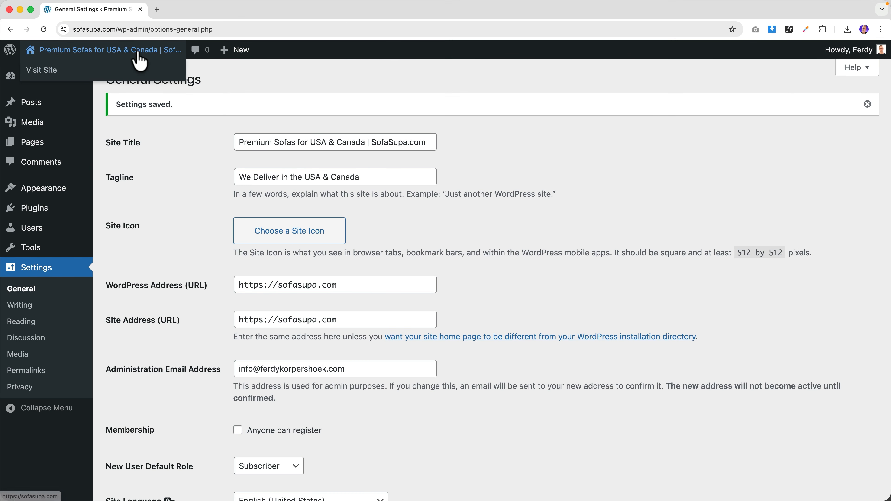
- View the live sofasupa.com front page
left_click(138, 54)
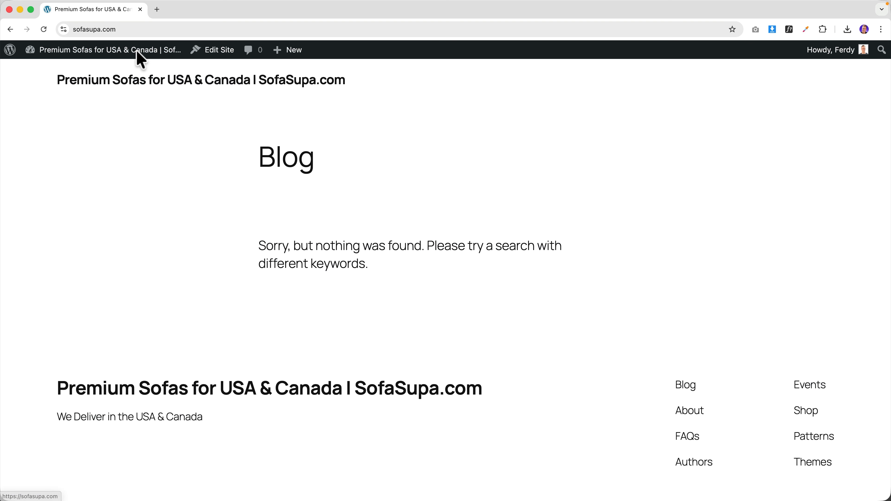
scroll(568, 175, "down", 3)
scroll(559, 197, "up", 3)
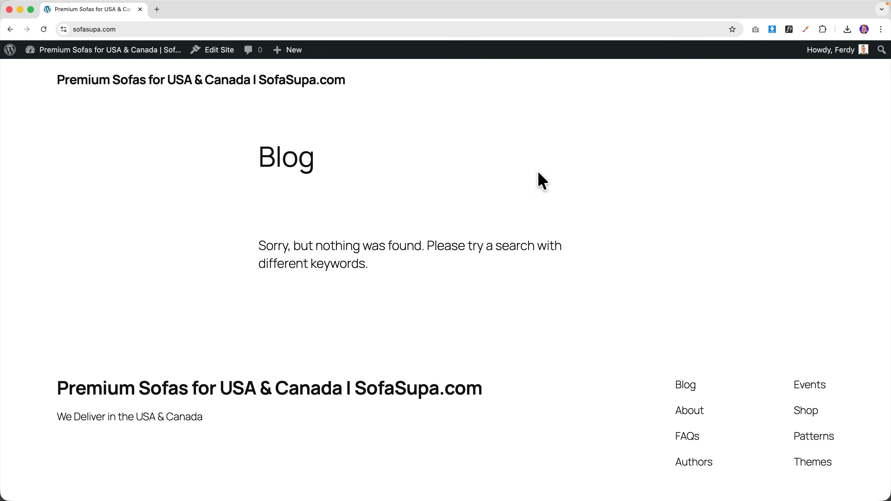
scroll(537, 179, "down", 3)
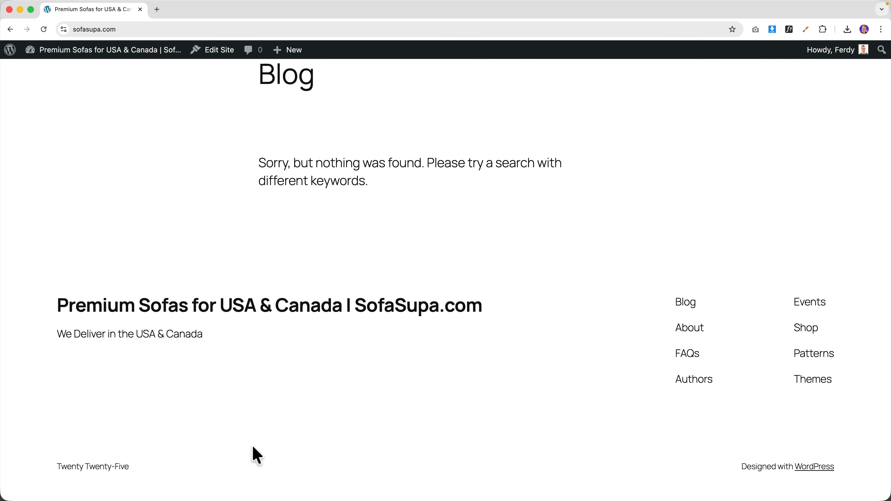
scroll(460, 233, "up", 3)
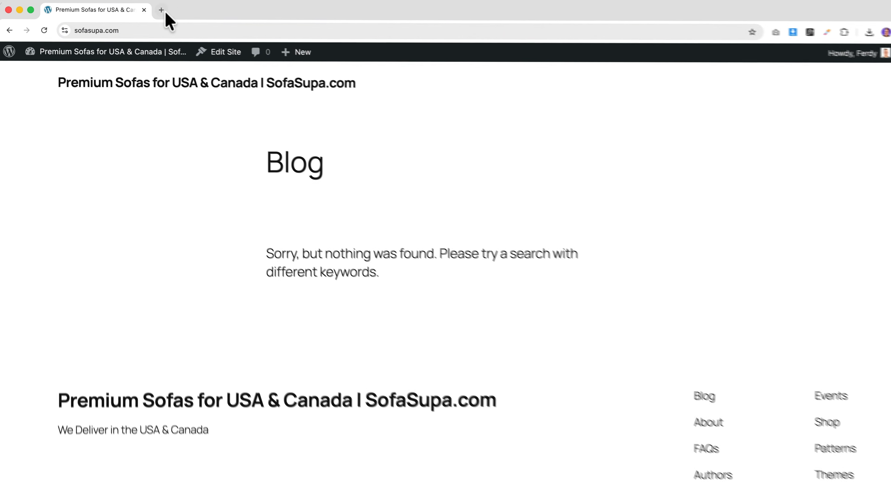
- Browse the Blocksy PRO features at ferdy.com/blocksy, then close that tab
left_click(162, 11)
type("ferdy.c")
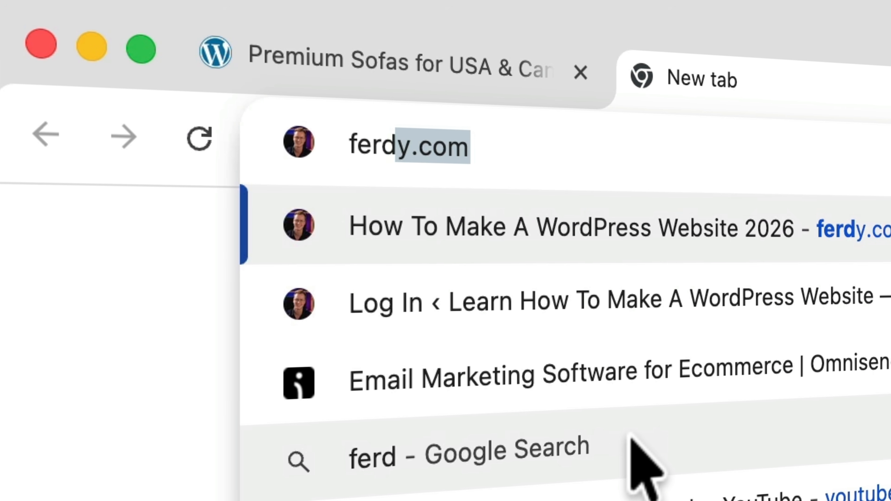
type("om/blocks")
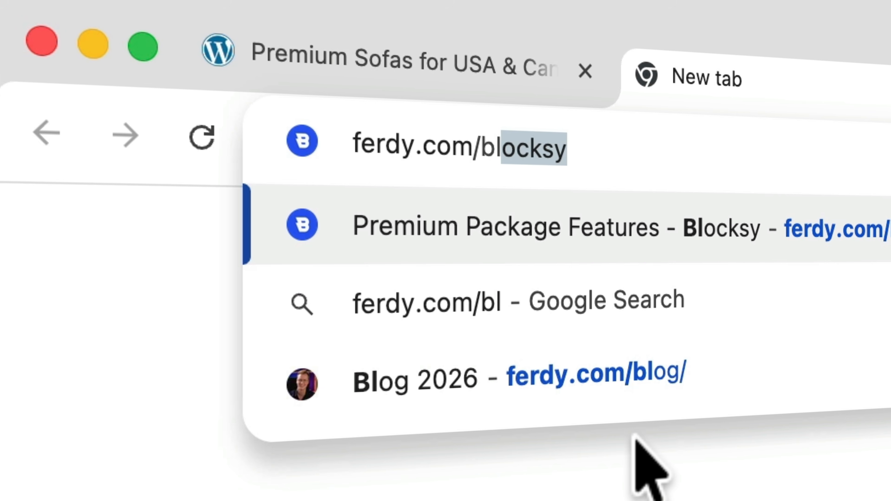
type("y")
key("Return")
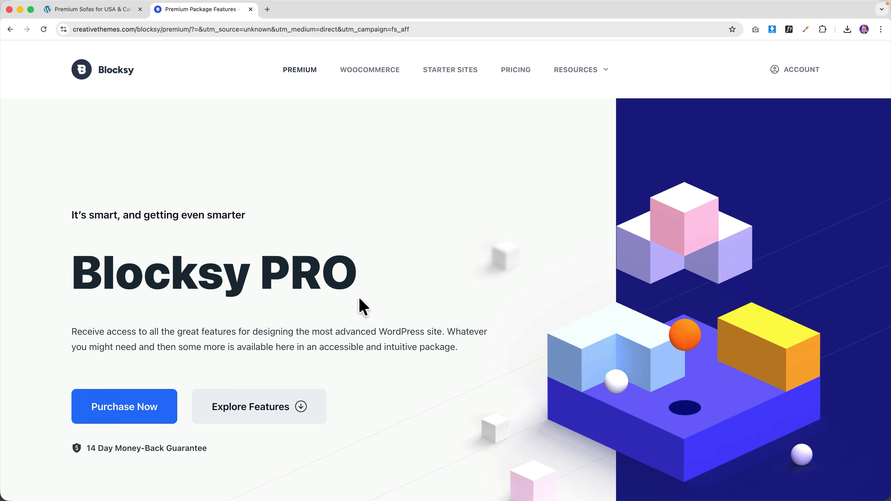
scroll(437, 271, "down", 2)
scroll(439, 279, "down", 15)
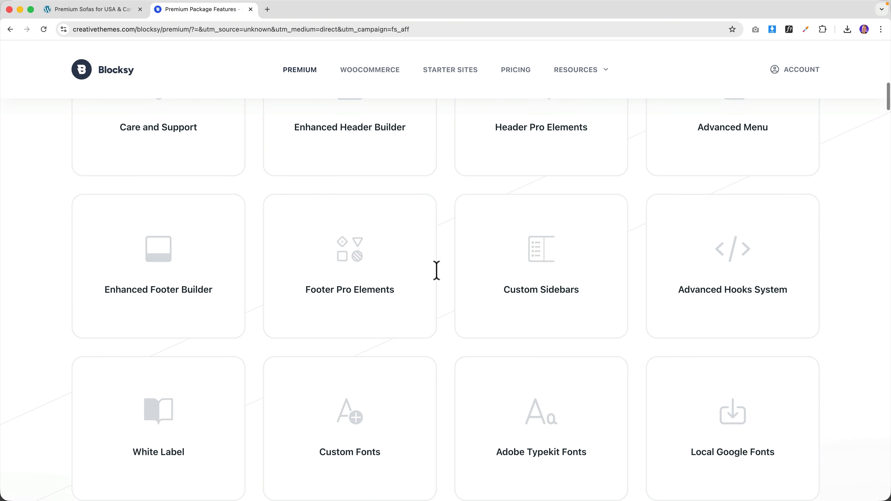
scroll(439, 280, "down", 20)
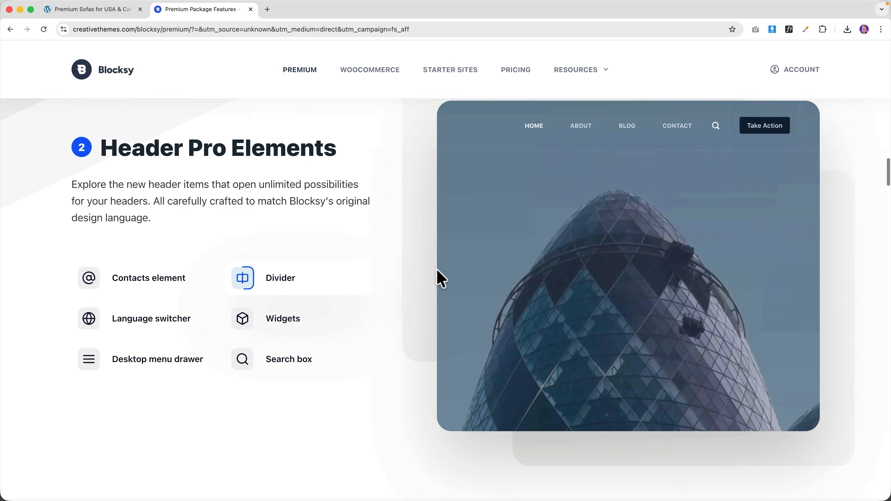
scroll(426, 270, "down", 20)
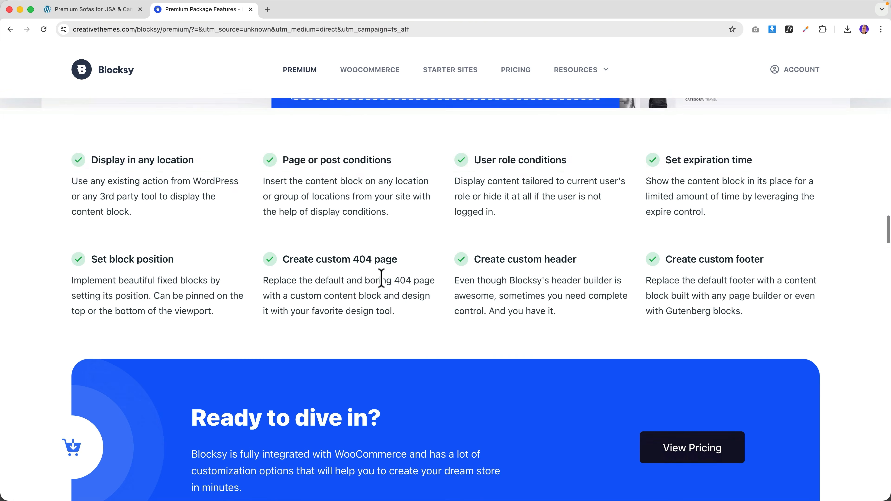
scroll(472, 315, "up", 20)
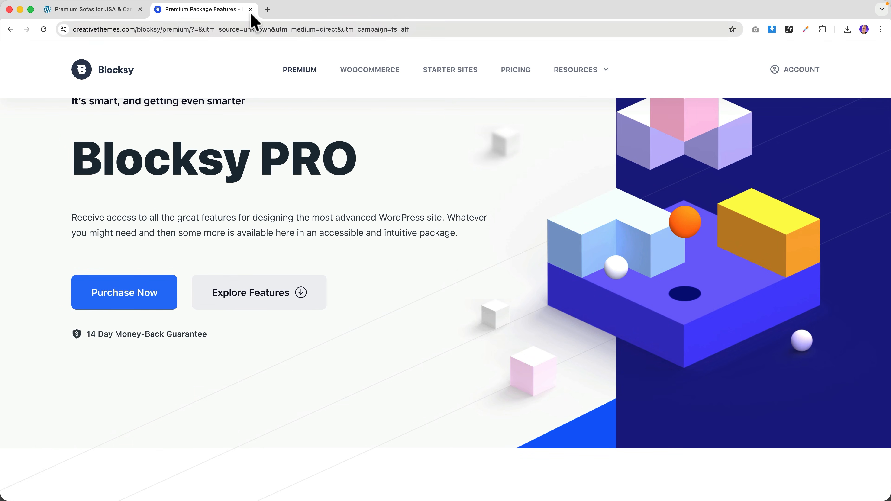
left_click(250, 9)
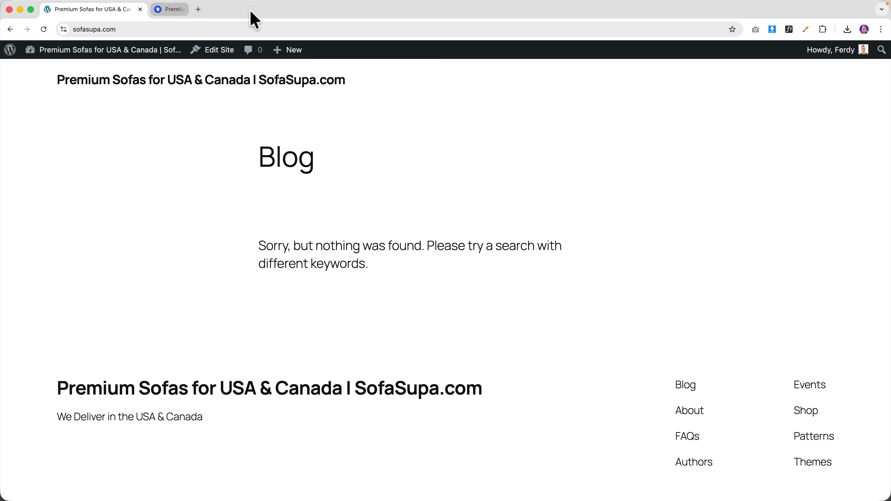
- Install and activate the Blocksy theme and its Blocksy Companion plugin
mouse_move(68, 52)
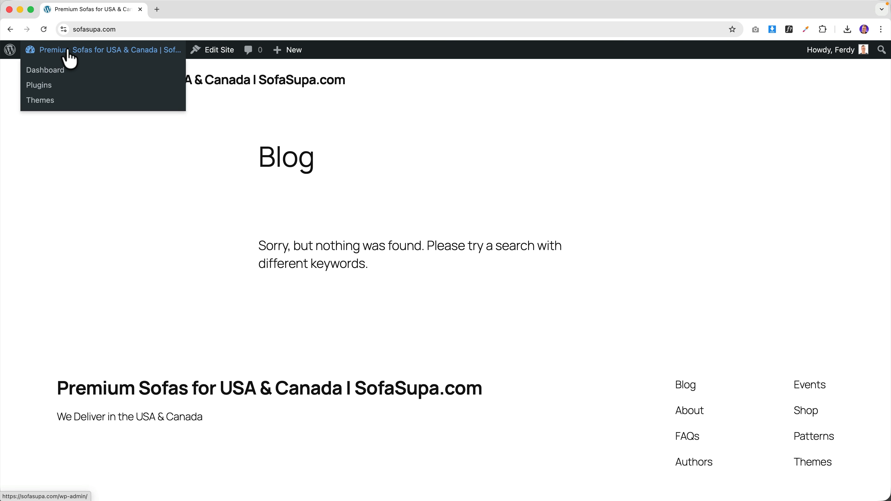
left_click(40, 100)
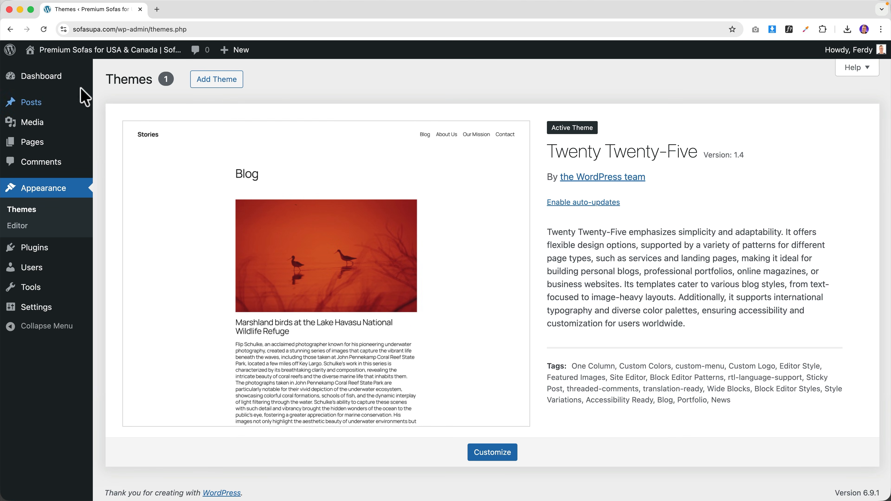
left_click(220, 82)
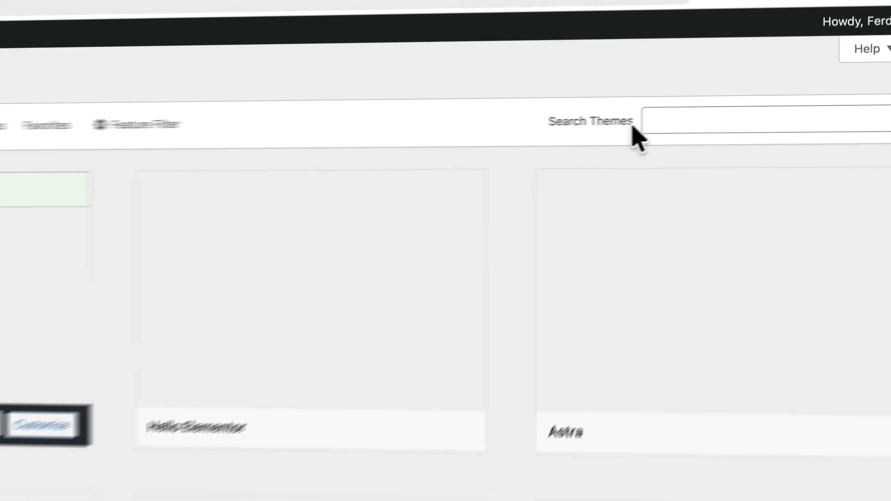
left_click(733, 111)
type("blocksy")
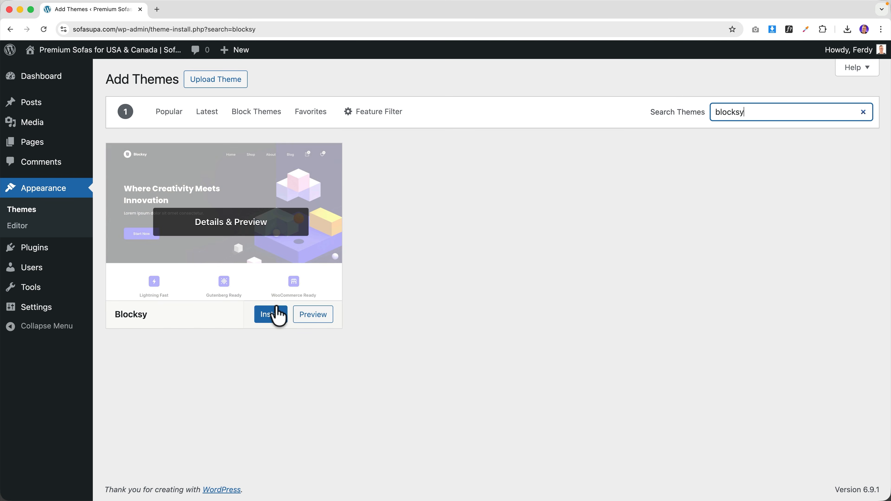
left_click(275, 314)
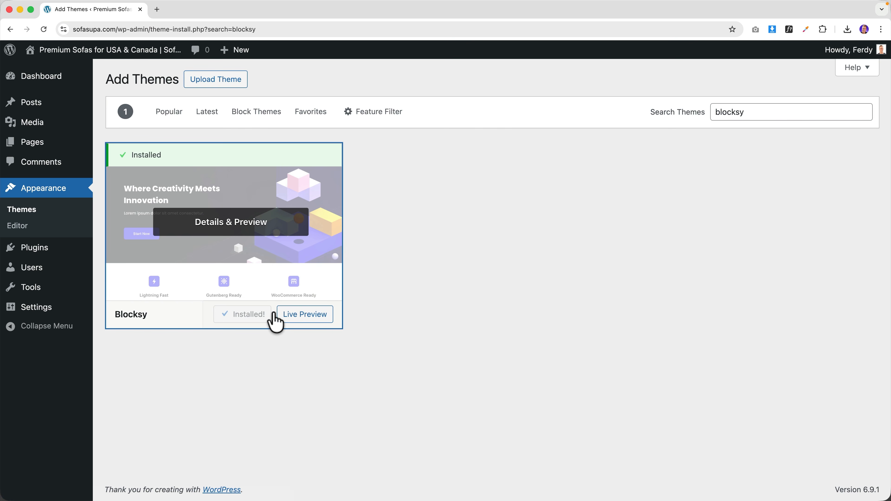
left_click(256, 316)
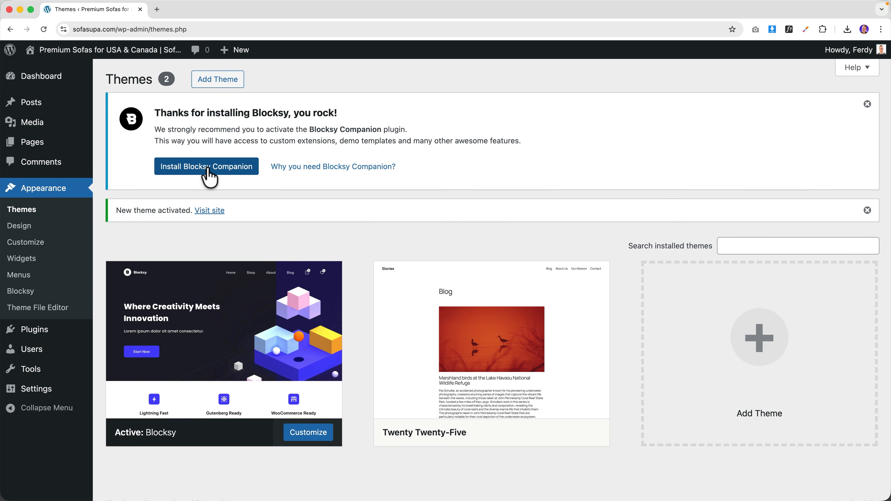
left_click(207, 168)
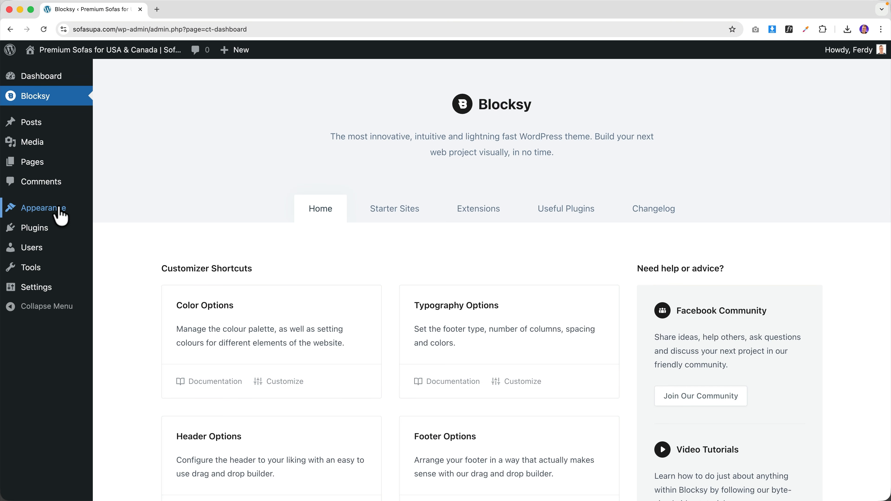
- Delete the Twenty Twenty-Five theme and view the live site in Blocksy
mouse_move(59, 214)
left_click(121, 210)
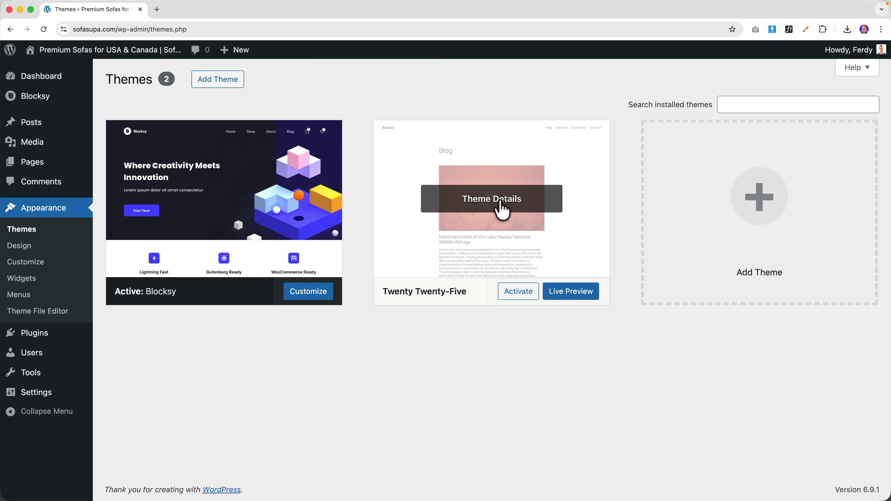
left_click(493, 210)
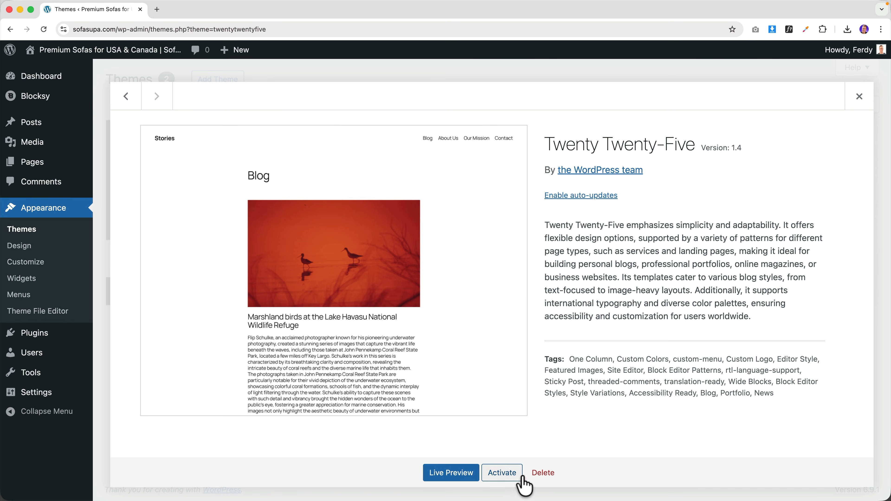
left_click(543, 473)
left_click(524, 106)
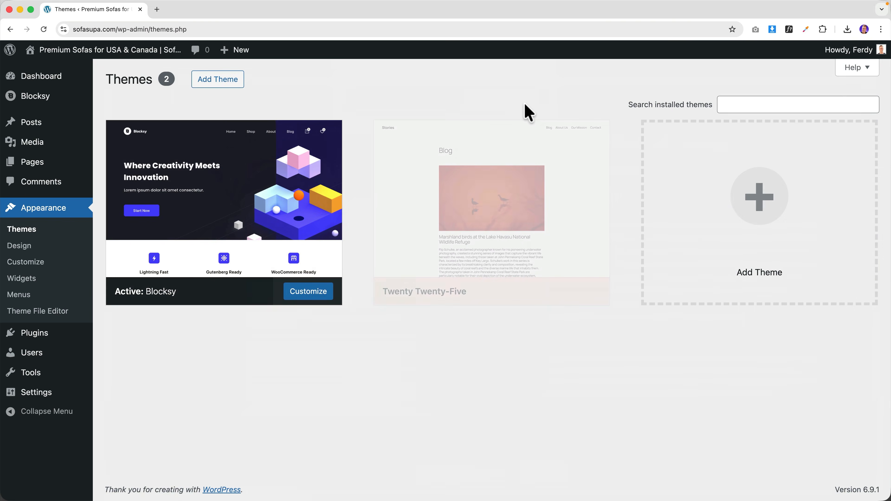
left_click(121, 49)
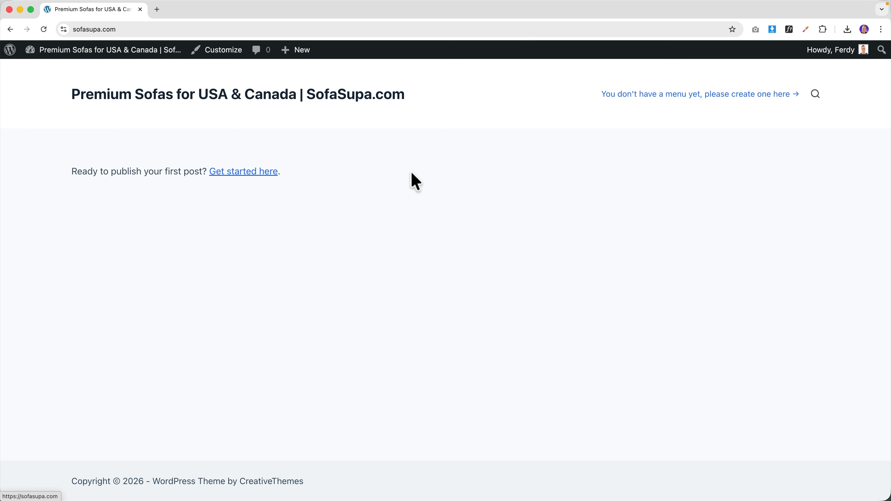
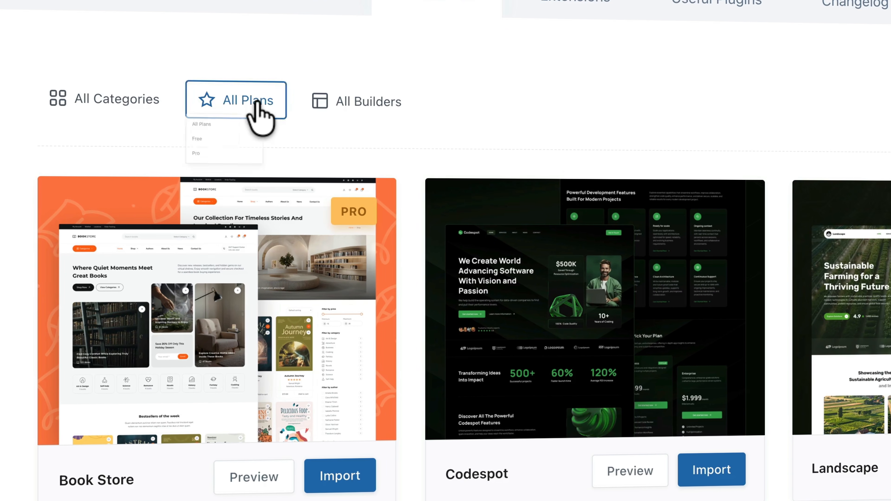
- Filter the Blocksy starter sites to the Free plan and the Ecommerce category, then scroll back up
left_click(280, 211)
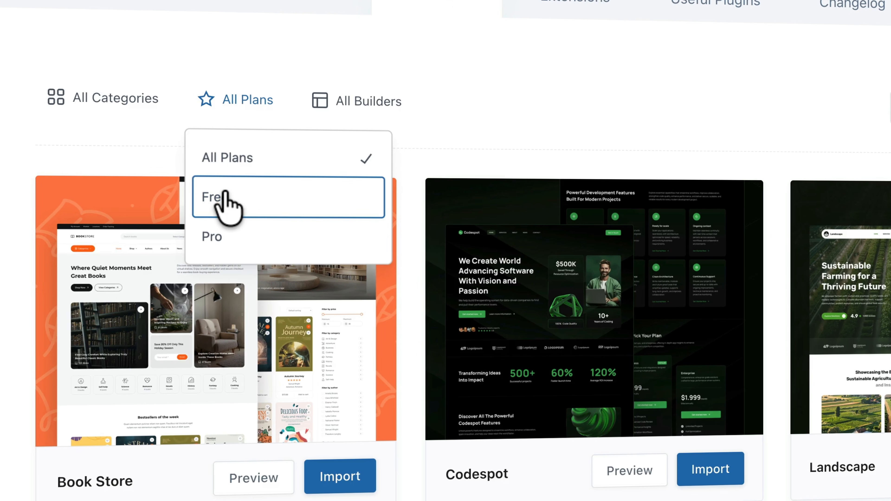
left_click(225, 195)
left_click(86, 97)
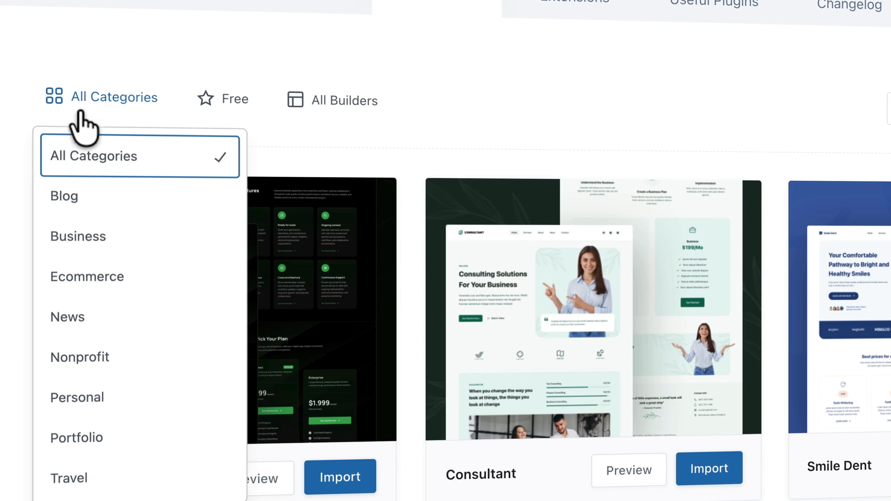
left_click(88, 275)
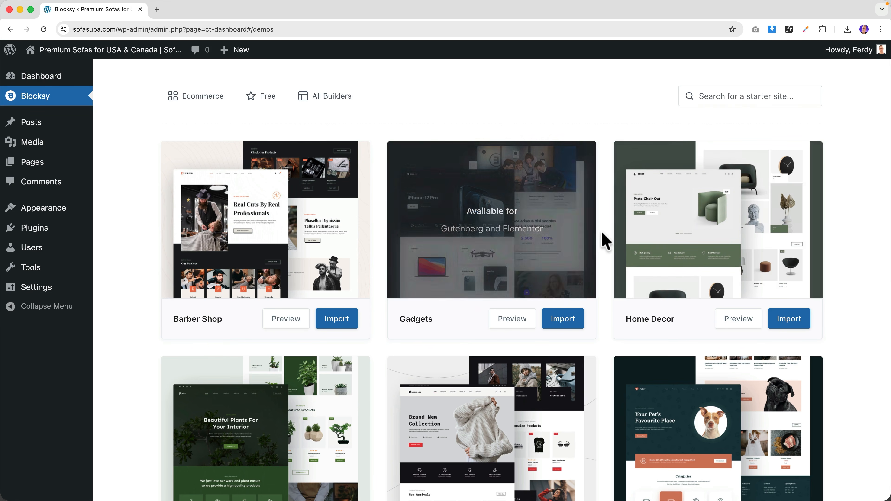
scroll(607, 240, "down", 1)
scroll(607, 240, "down", 10)
scroll(607, 239, "up", 15)
scroll(607, 239, "up", 5)
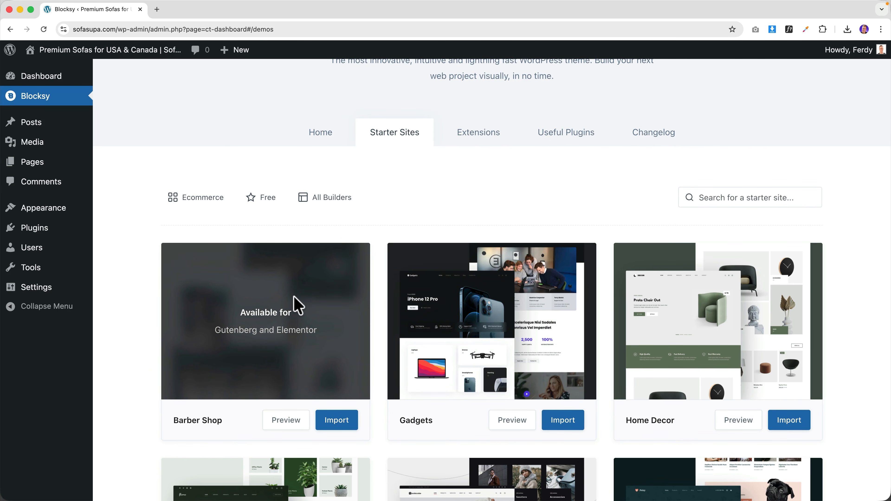
scroll(296, 300, "up", 3)
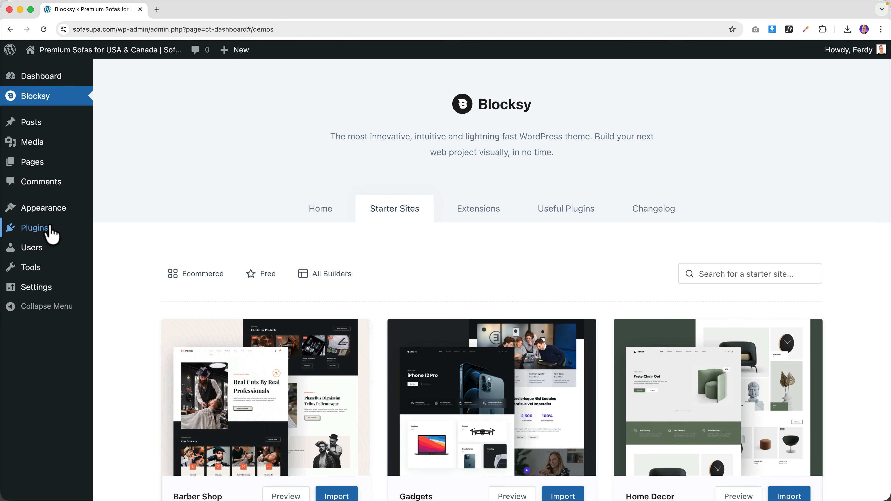
- Search the plugin directory for 'woocommerce', then install and activate WooCommerce
mouse_move(52, 234)
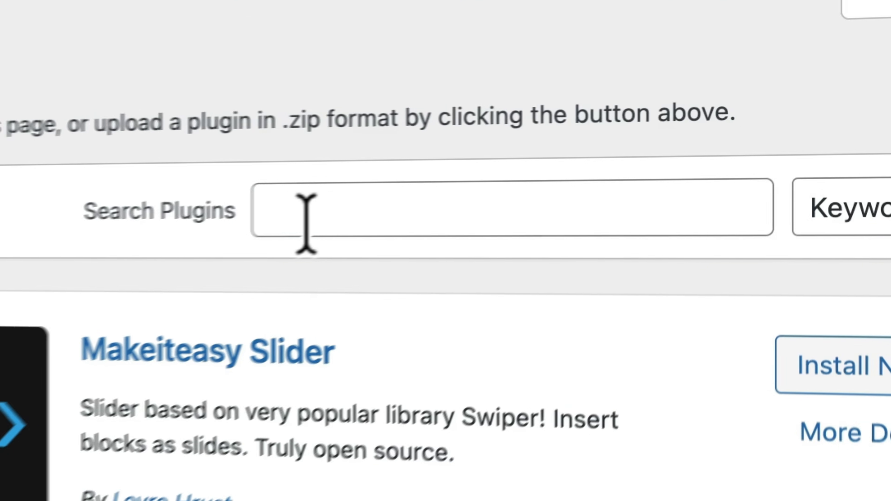
left_click(291, 223)
type("woocommerce")
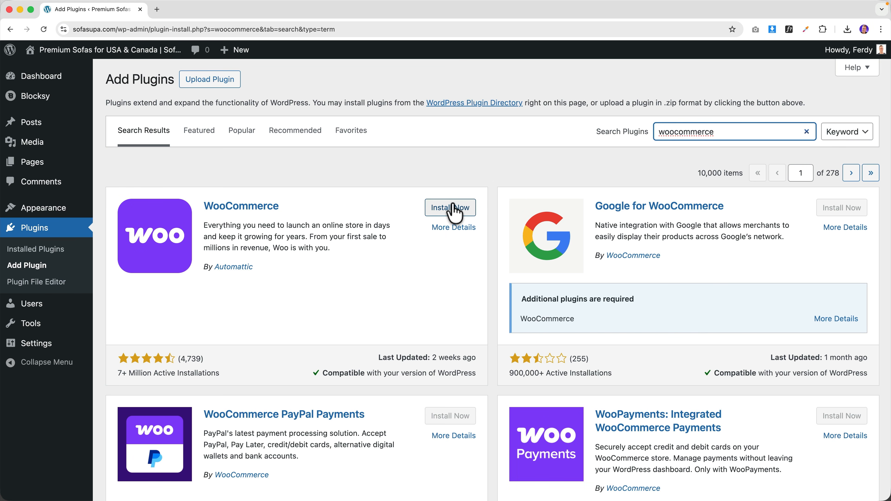
left_click(454, 211)
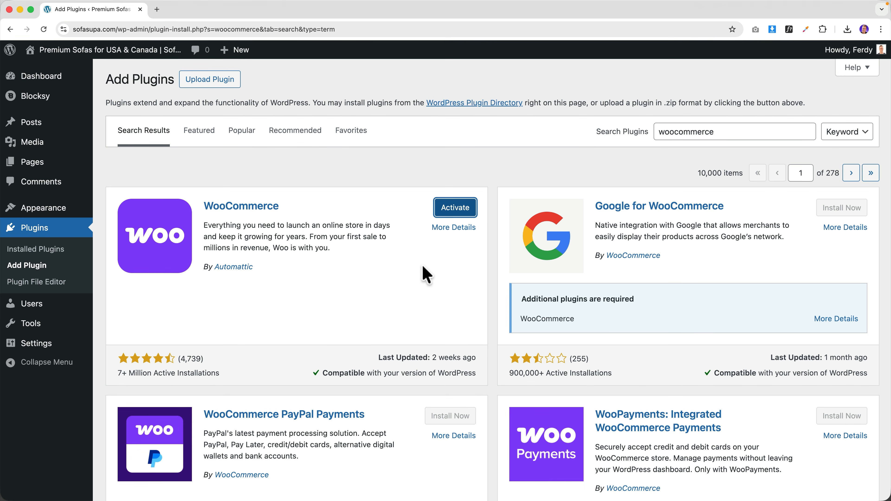
left_click(450, 214)
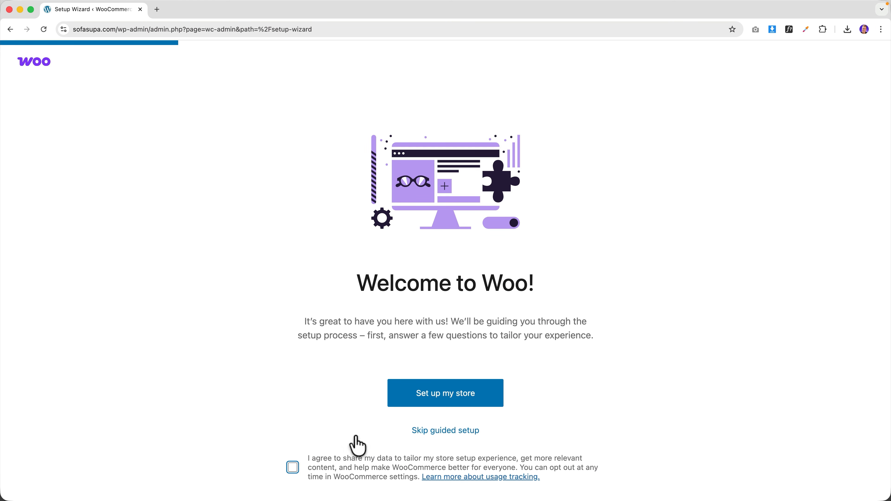
- Start the Woo store setup as a new business selling Clothing and accessories
left_click(451, 400)
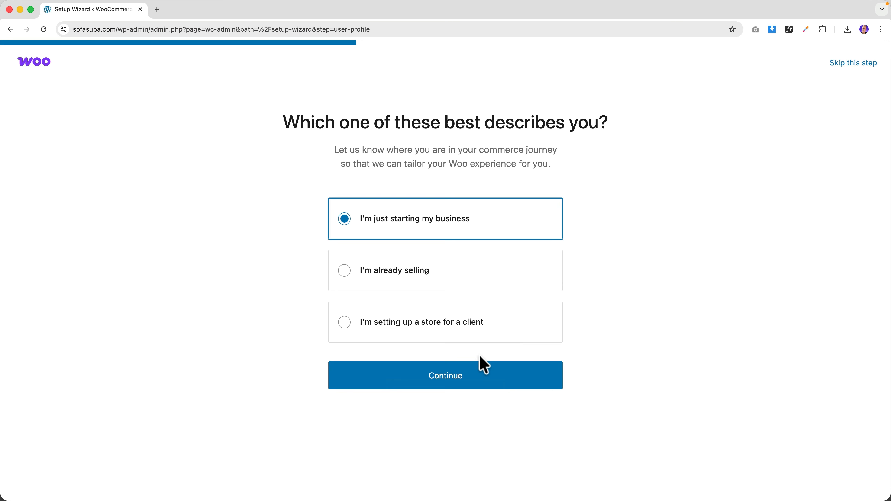
left_click(456, 374)
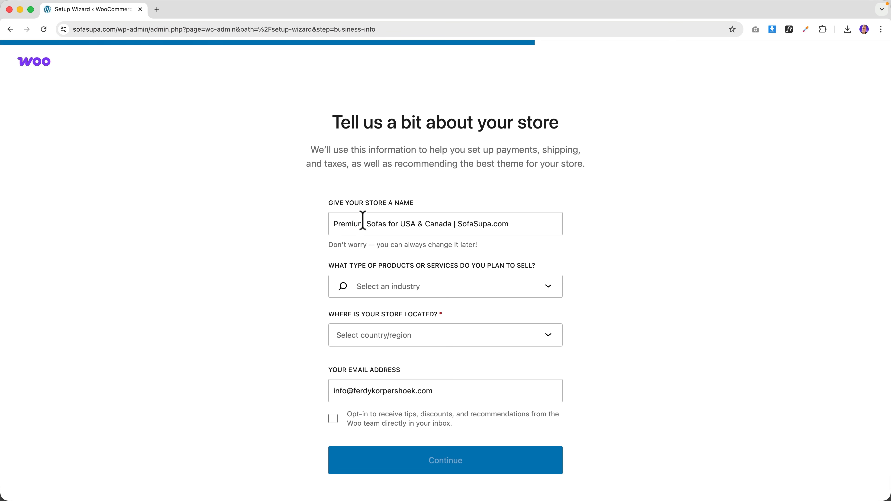
left_click(436, 291)
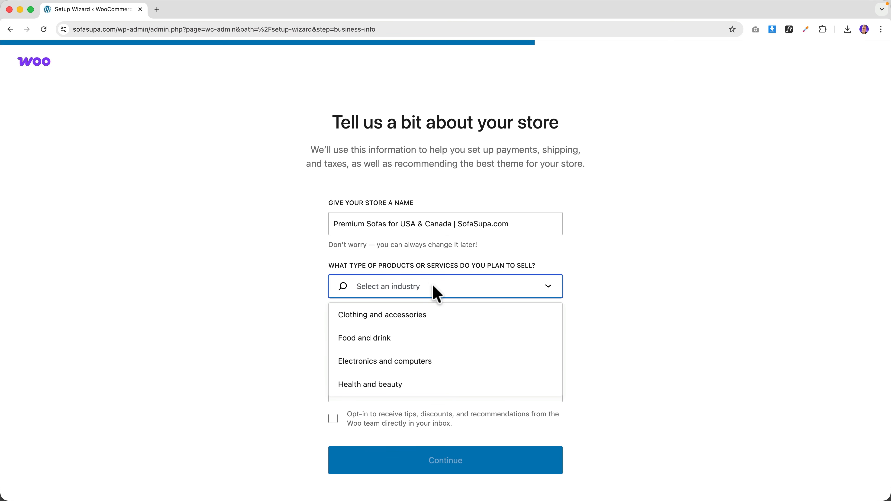
left_click(404, 318)
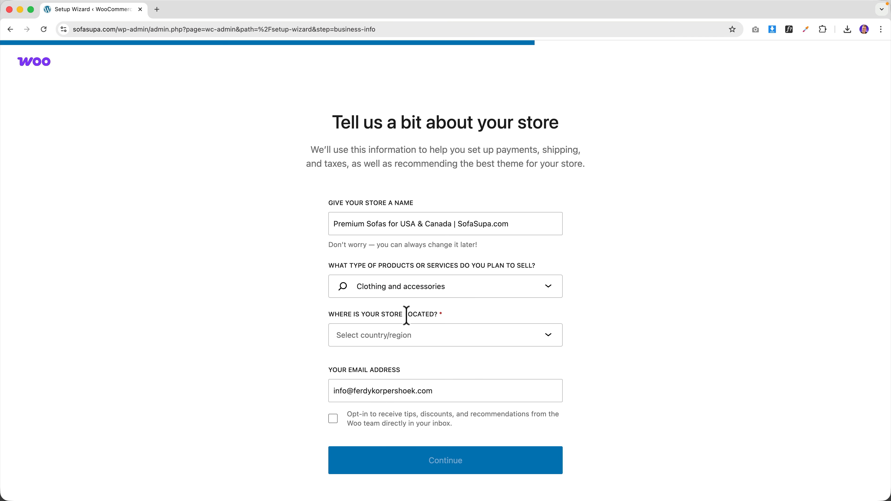
- Set the store location to United States (US) — California, continue, and skip the free features
left_click(408, 335)
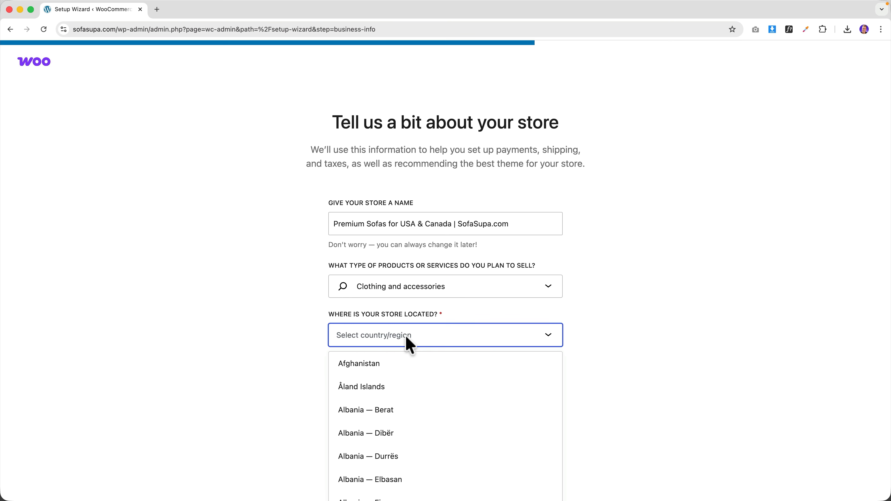
type("ubnunited")
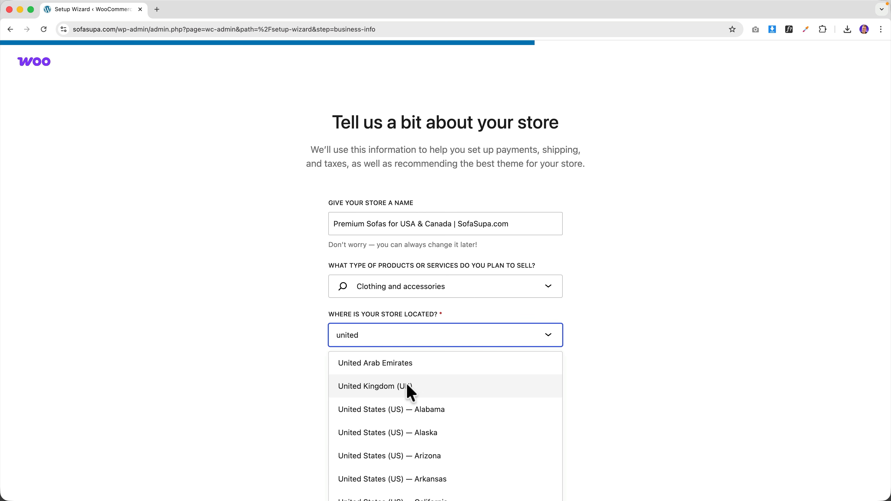
scroll(407, 384, "down", 3)
scroll(409, 389, "down", 1)
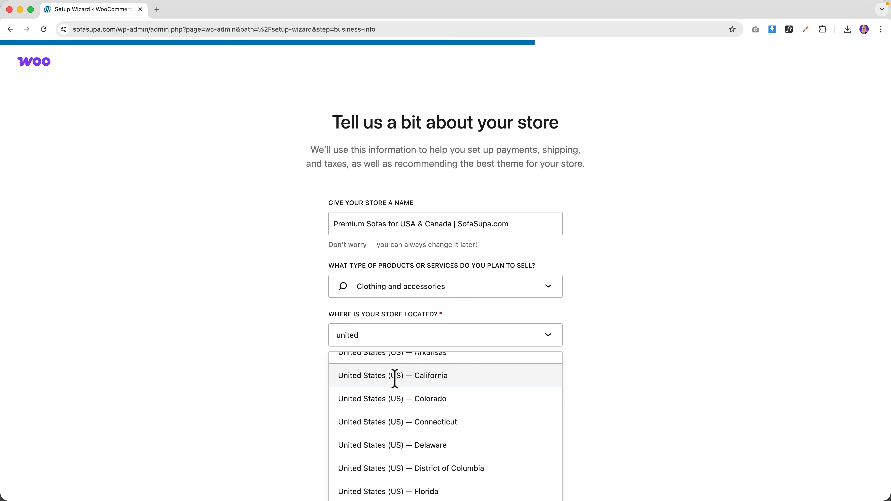
left_click(387, 377)
left_click(446, 463)
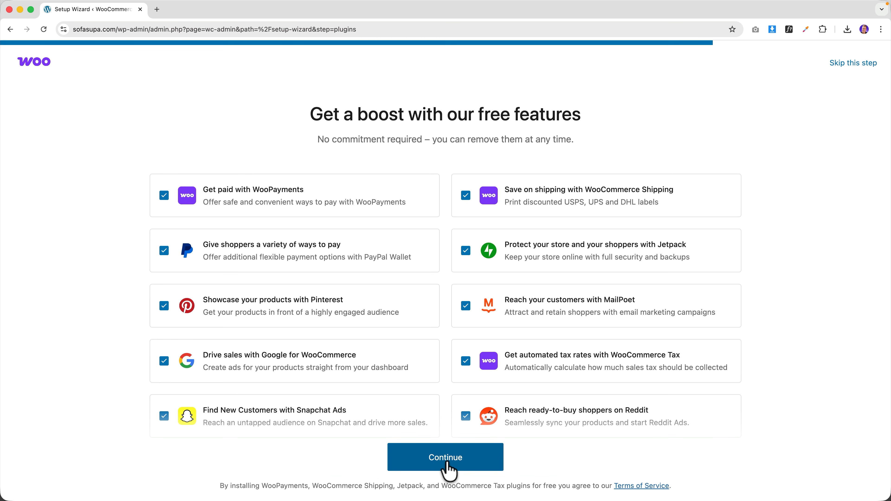
scroll(559, 303, "down", 1)
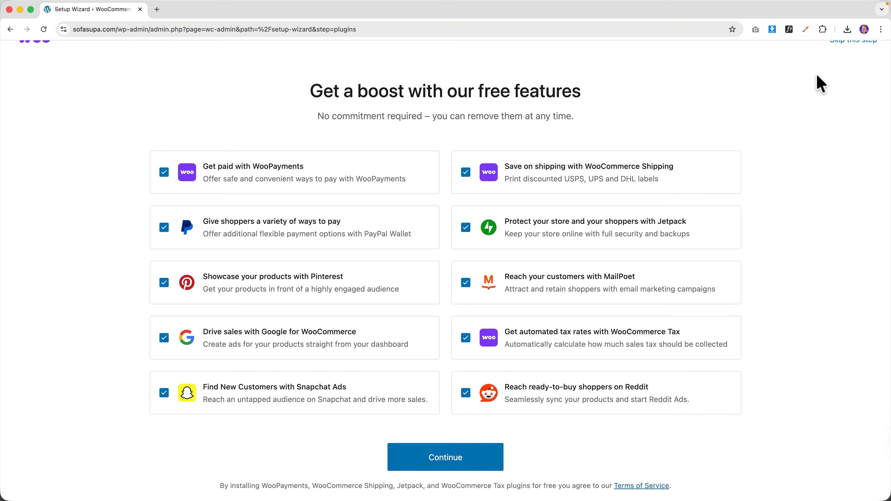
scroll(803, 97, "up", 2)
left_click(841, 65)
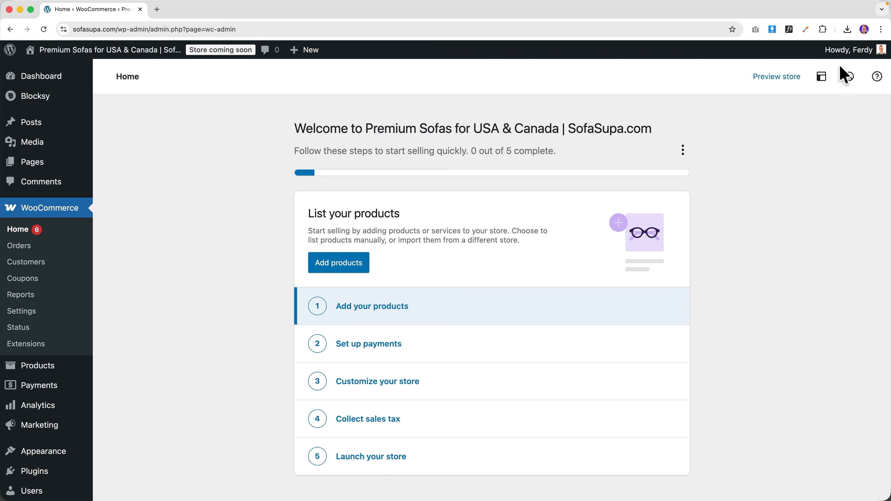
- Preview the store's homepage and Shop page, then return to the Dashboard
left_click(109, 52)
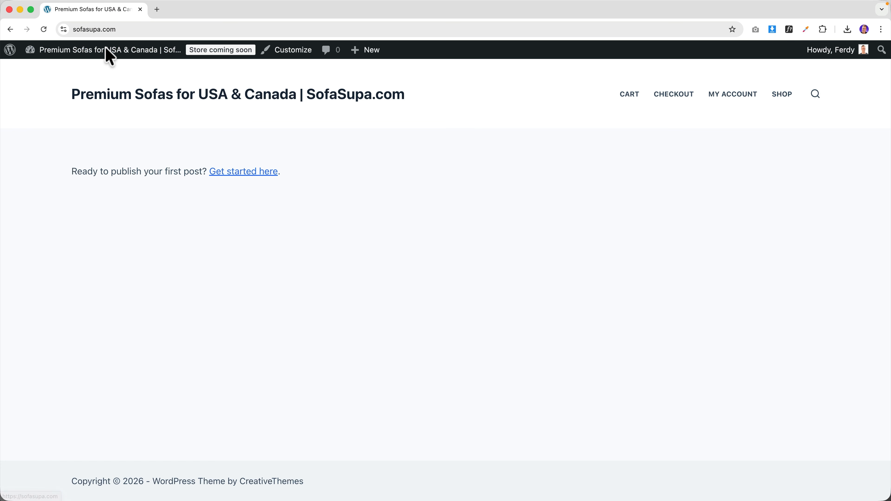
left_click(783, 95)
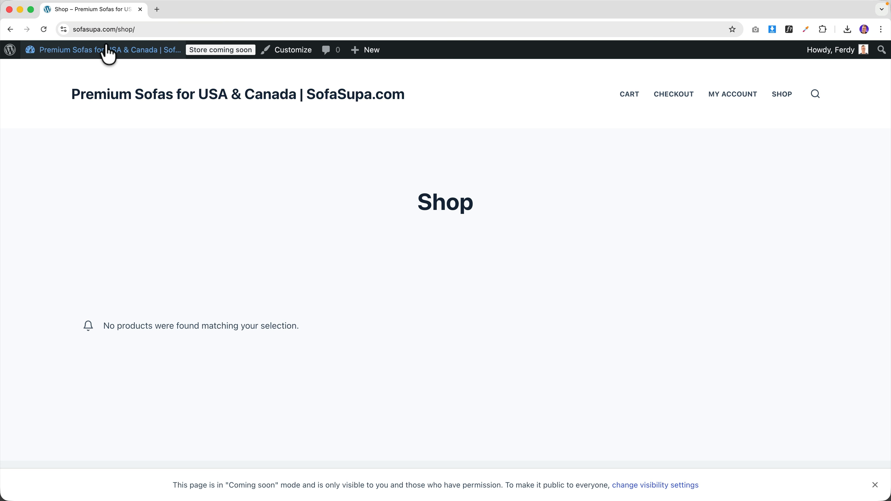
left_click(95, 51)
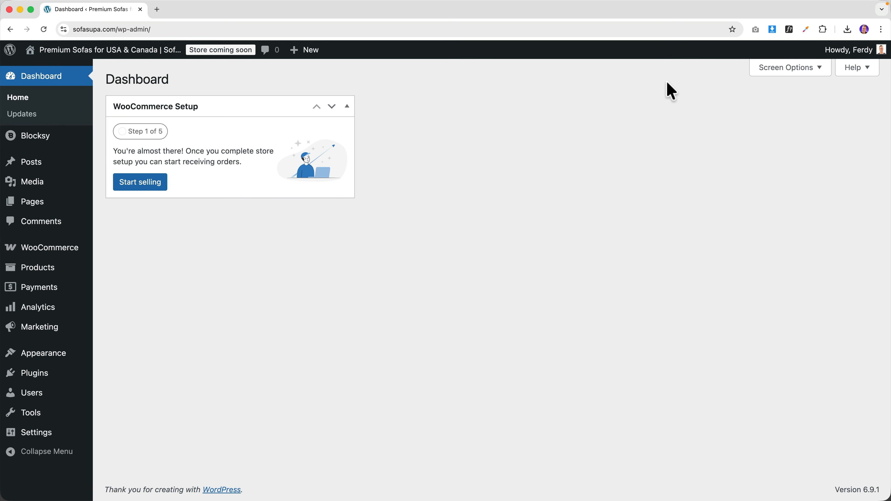
- Hide the WooCommerce Setup box via Screen Options and go to the Blocksy dashboard
left_click(766, 69)
left_click(121, 130)
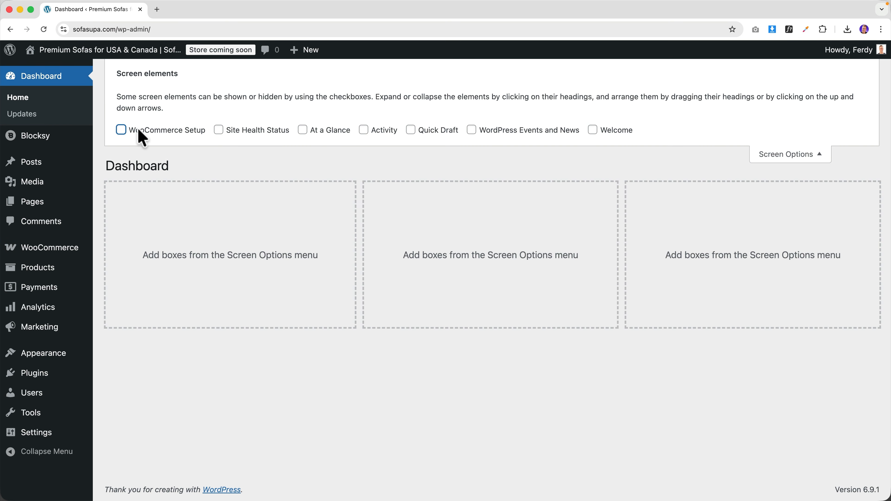
left_click(821, 155)
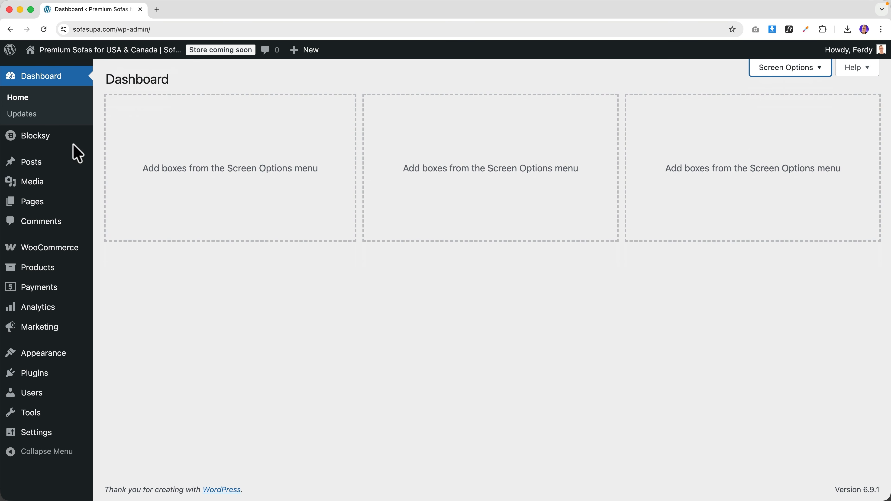
left_click(51, 139)
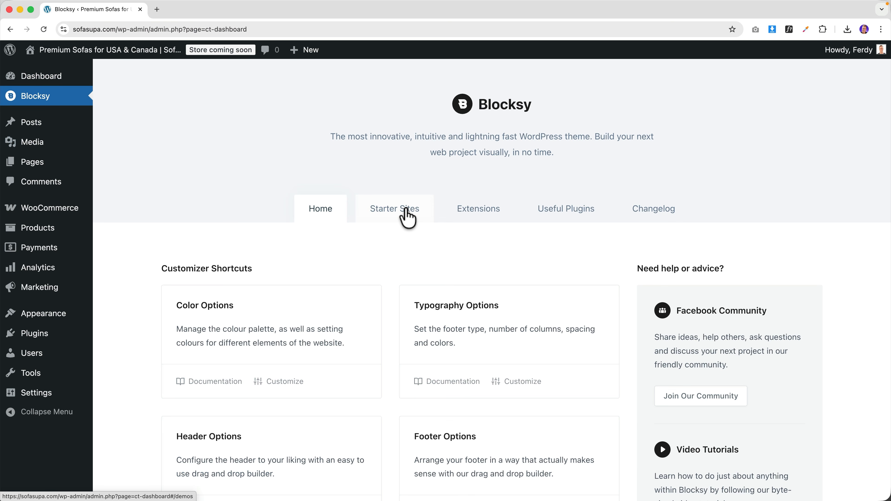
- Open the starter sites library filtered to Free Ecommerce designs
left_click(409, 214)
left_click(283, 275)
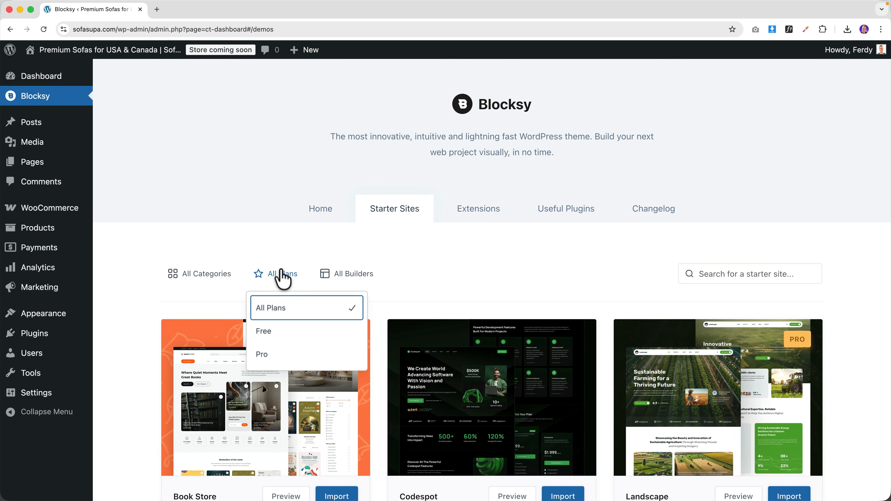
left_click(272, 336)
left_click(195, 280)
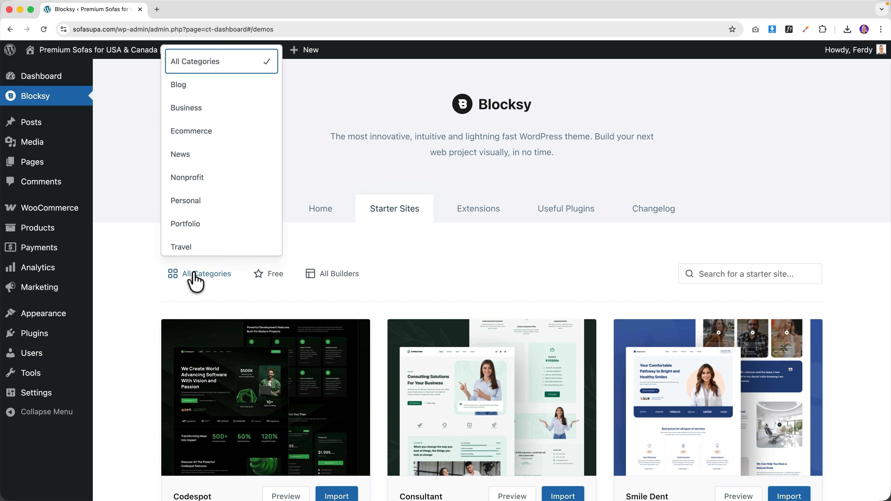
left_click(201, 137)
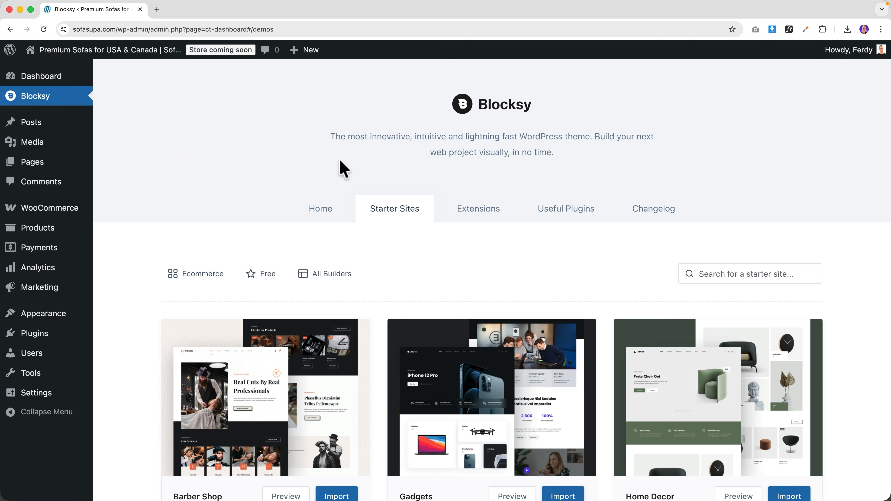
- Open previews of Barber Shop, Gadgets, Home Decor, Floreo, Petsy, Homi and Modern Shop
scroll(338, 175, "down", 5)
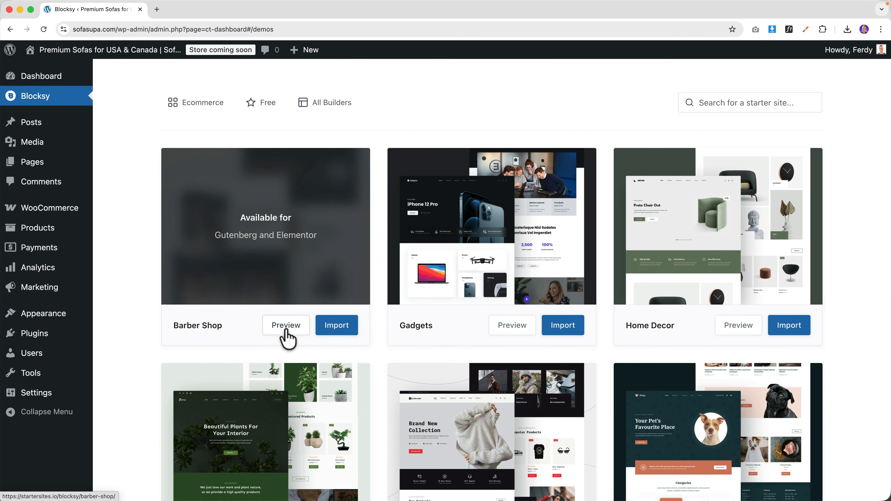
left_click(285, 326)
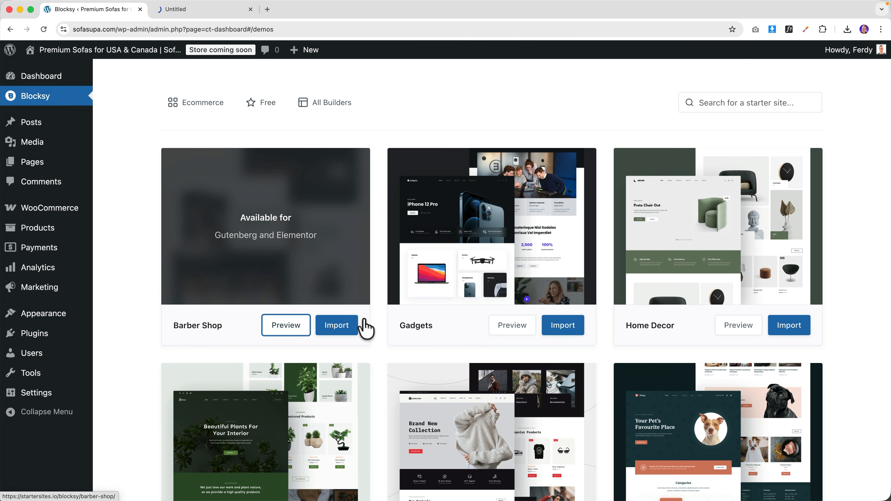
left_click(509, 326)
left_click(731, 326)
scroll(576, 335, "down", 7)
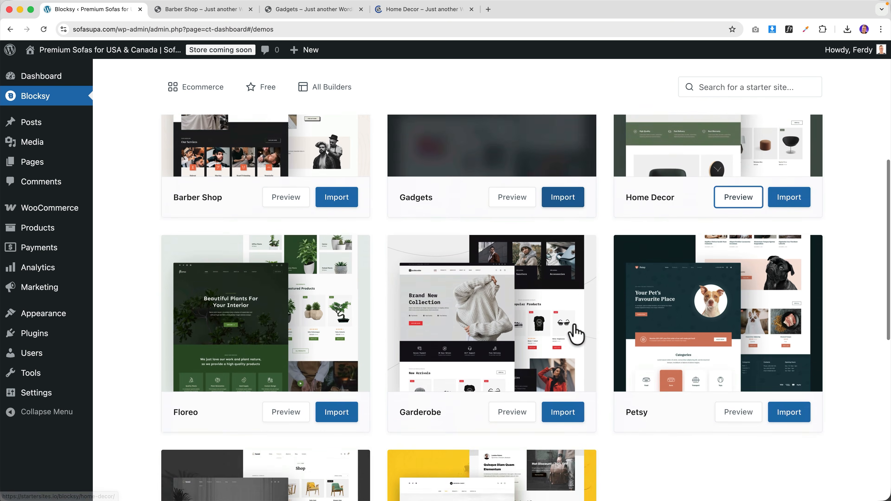
left_click(286, 287)
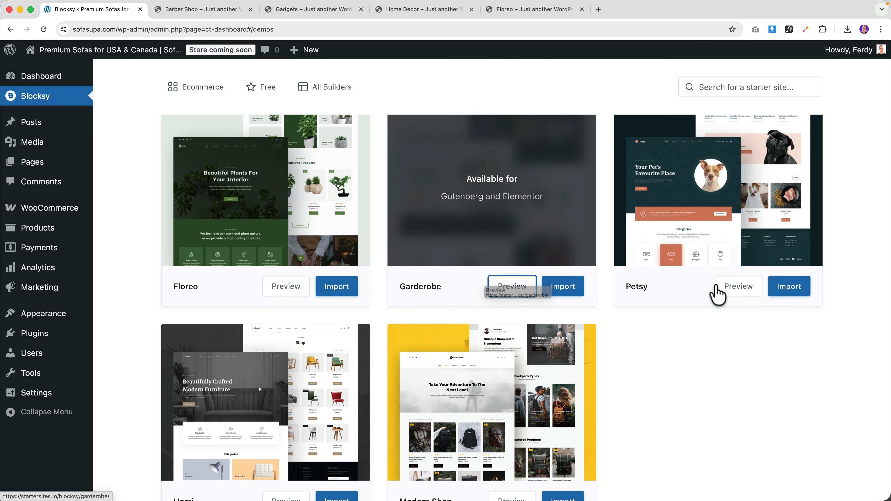
left_click(722, 292)
scroll(386, 351, "down", 3)
left_click(286, 436)
left_click(501, 439)
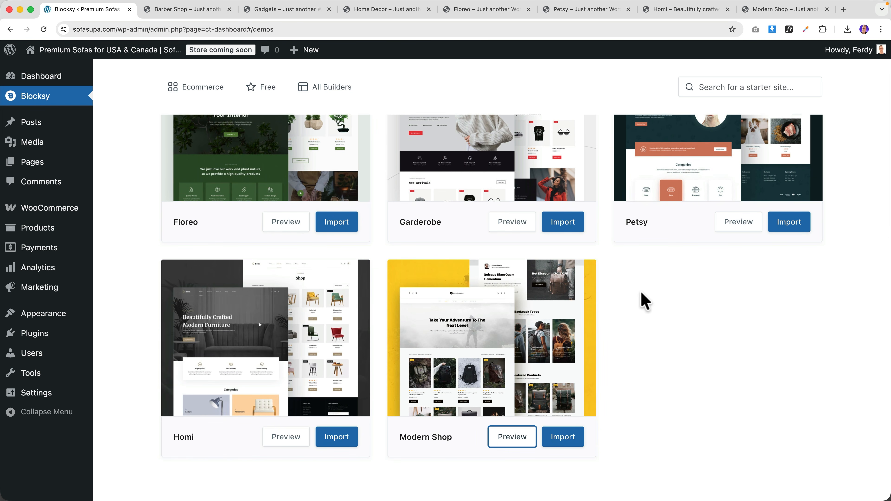
key("ctrl+Tab")
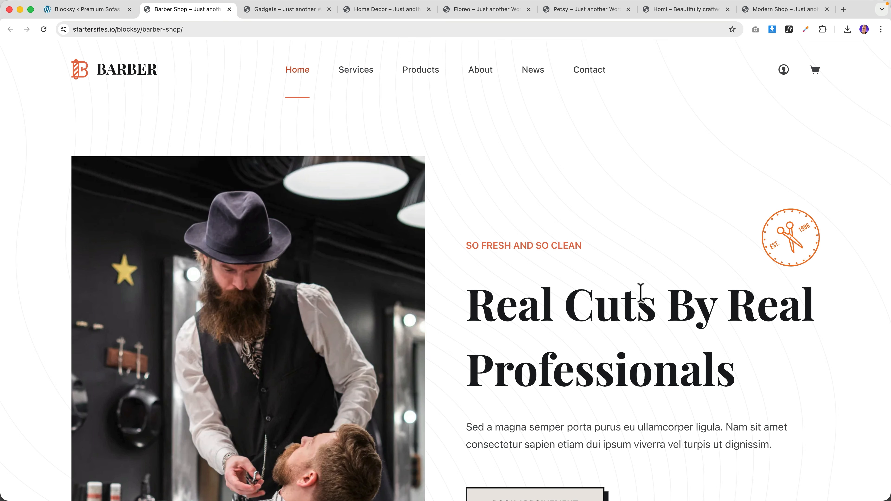
- Scroll through the Barber Shop, Gadgets, Home Decor and Floreo previews
scroll(521, 249, "down", 15)
scroll(513, 250, "up", 13)
scroll(512, 242, "up", 2)
key("ctrl+Tab")
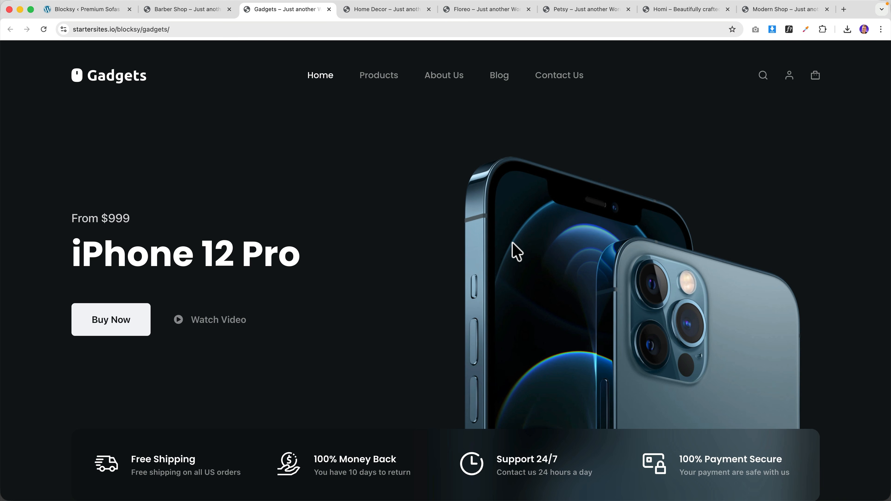
scroll(490, 253, "down", 12)
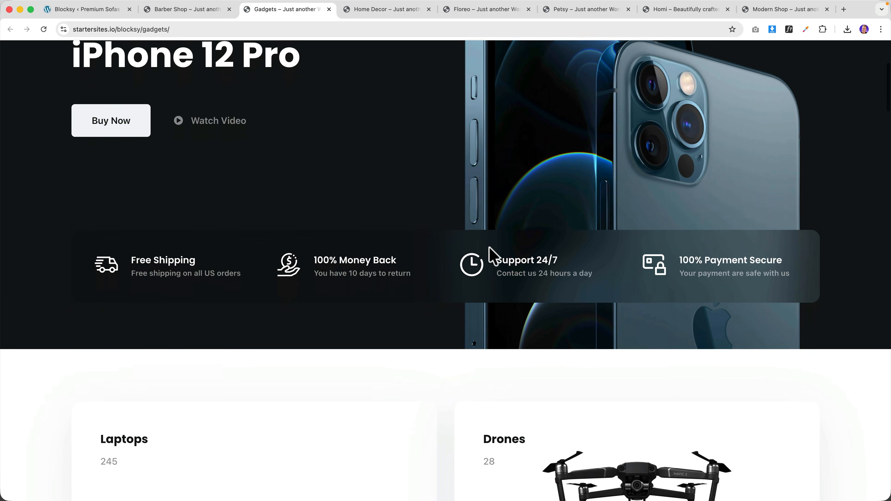
scroll(486, 261, "down", 3)
scroll(318, 243, "down", 8)
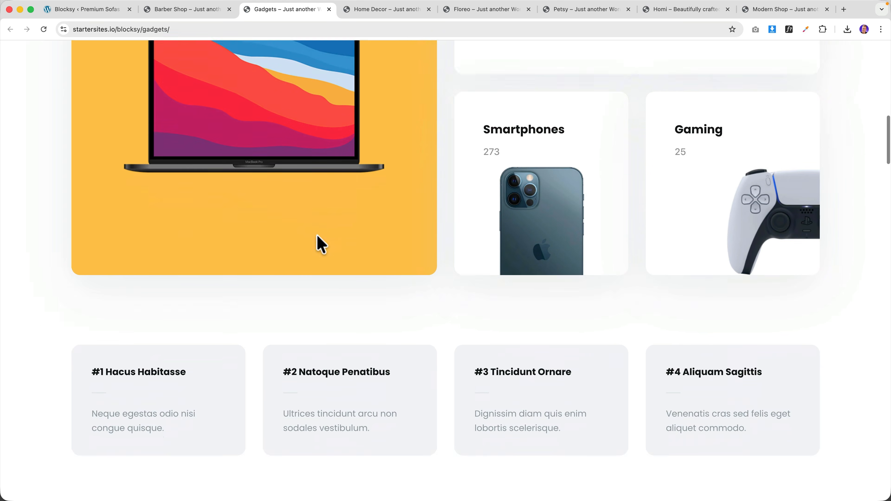
scroll(308, 305, "down", 2)
key("ctrl+Tab")
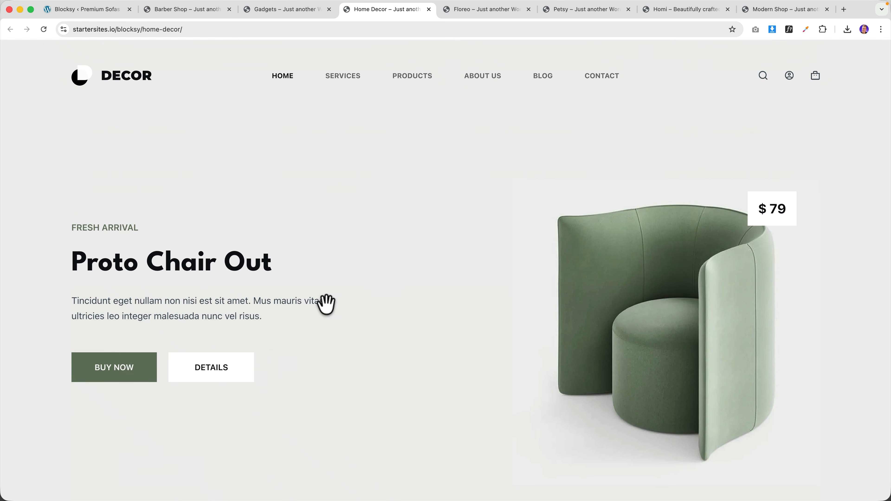
scroll(325, 304, "down", 6)
scroll(326, 304, "down", 10)
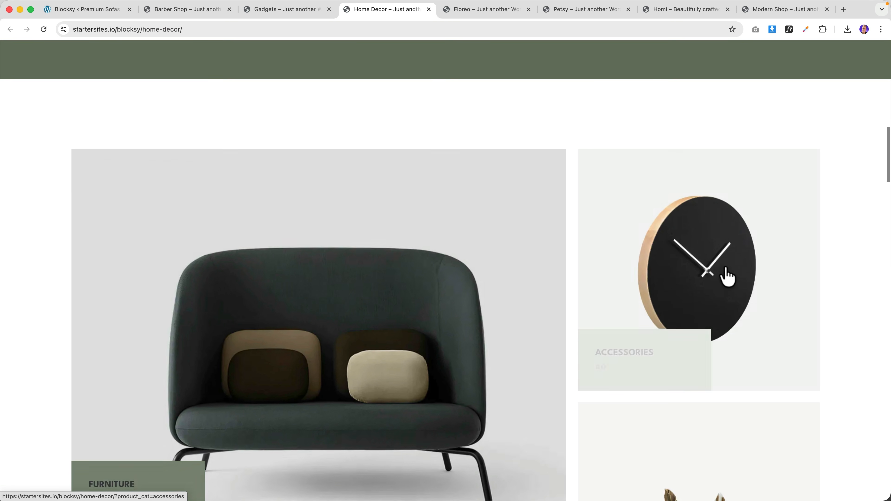
scroll(669, 288, "down", 3)
scroll(632, 293, "down", 4)
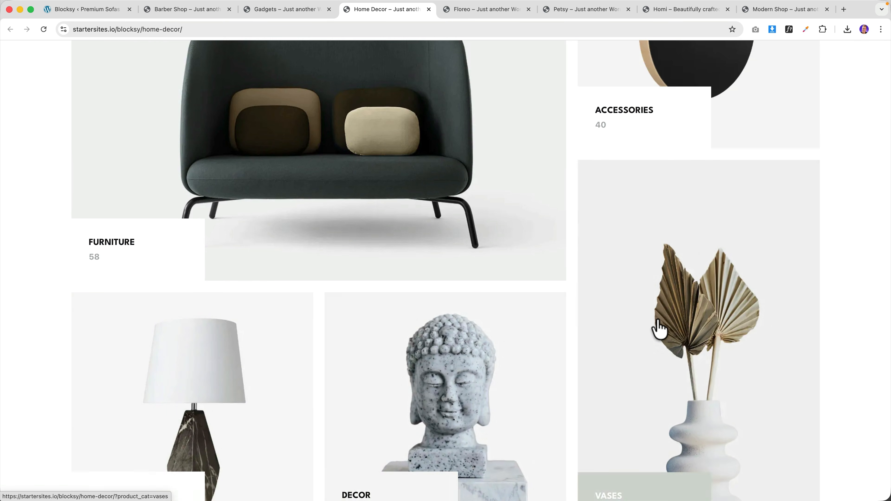
scroll(661, 328, "down", 9)
key("ctrl+Tab")
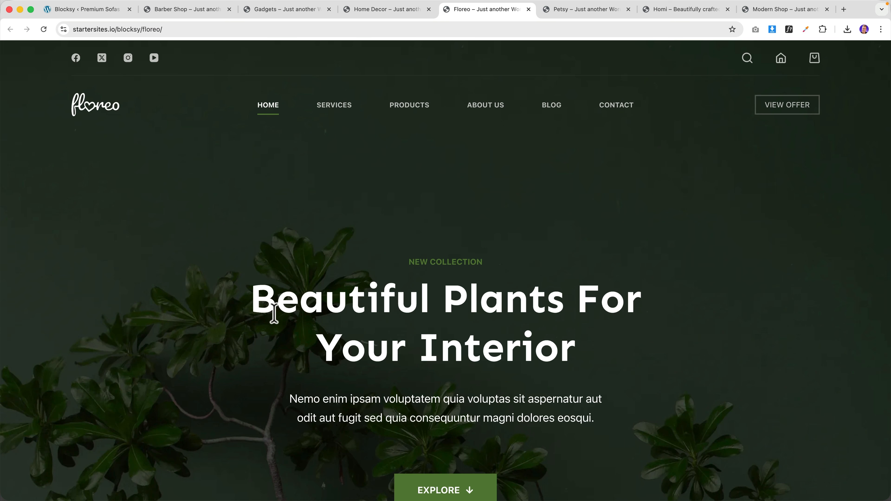
scroll(384, 313, "down", 20)
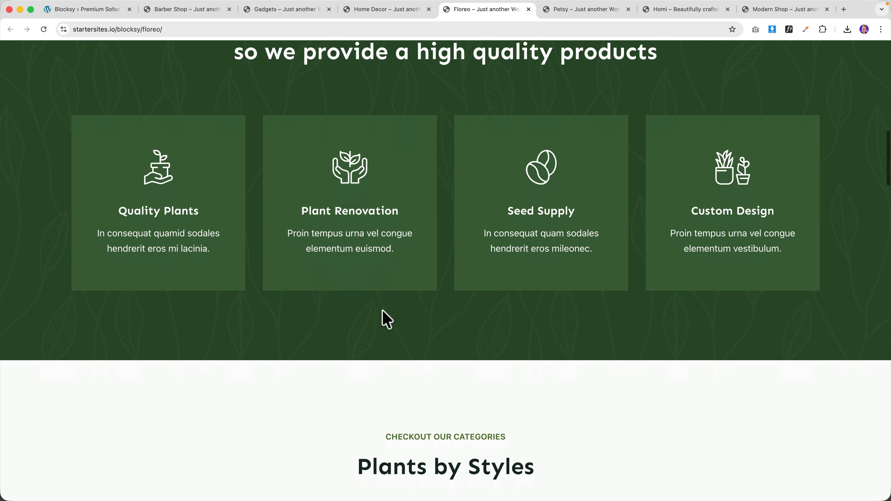
scroll(383, 310, "down", 3)
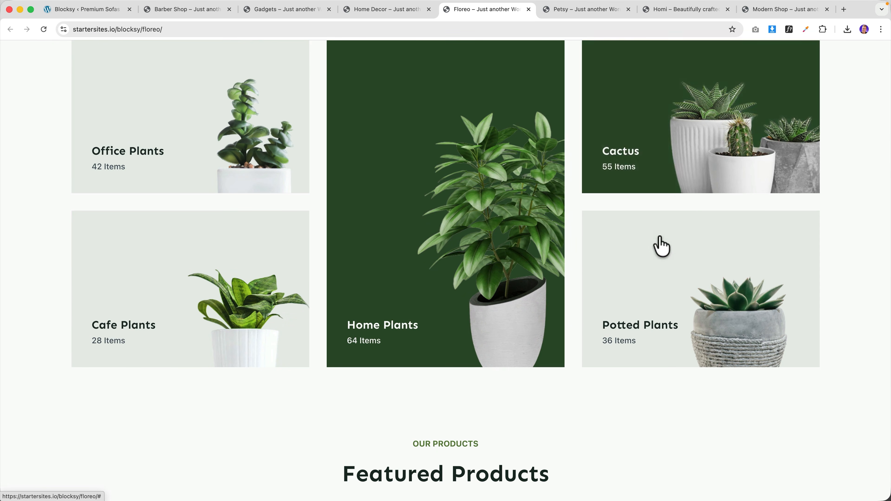
scroll(454, 295, "down", 8)
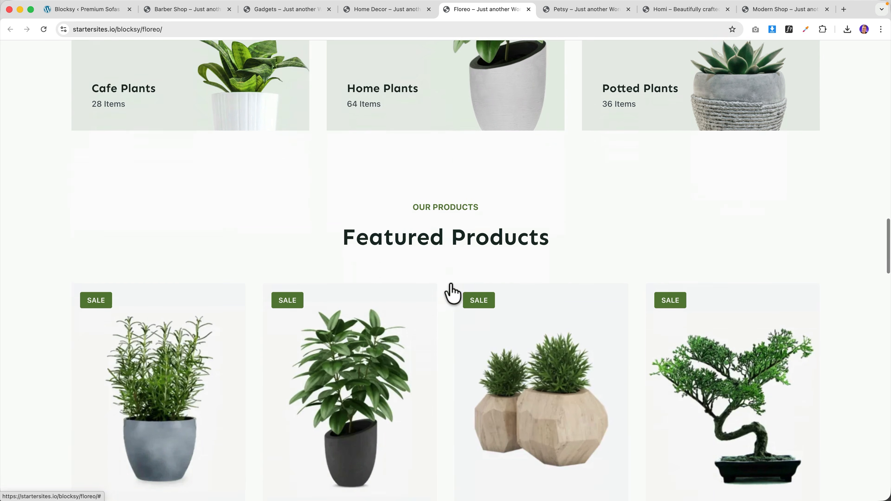
- Review and close the Petsy and Modern Shop previews
key("ctrl+Tab")
scroll(304, 273, "down", 16)
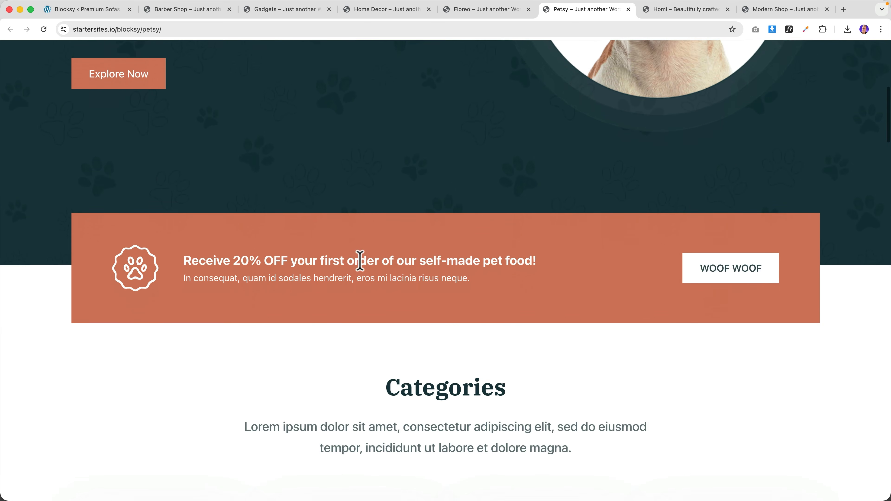
scroll(364, 270, "up", 15)
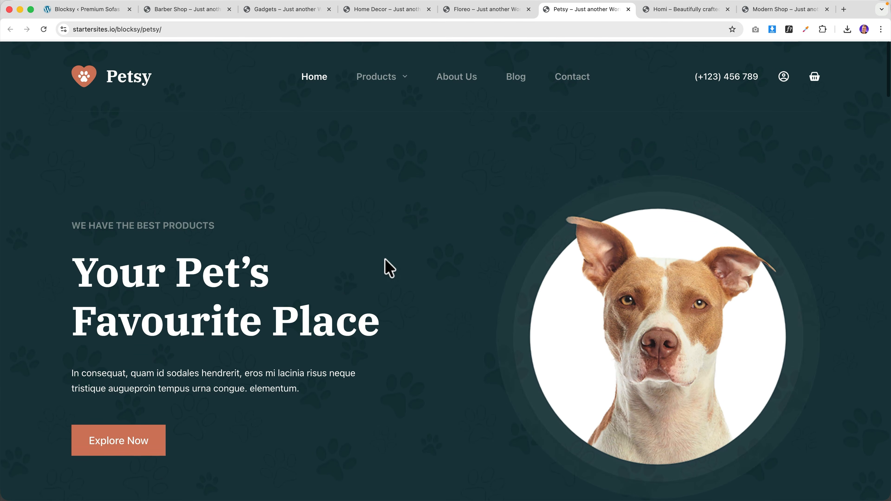
scroll(379, 266, "down", 4)
scroll(418, 256, "down", 6)
scroll(410, 255, "up", 9)
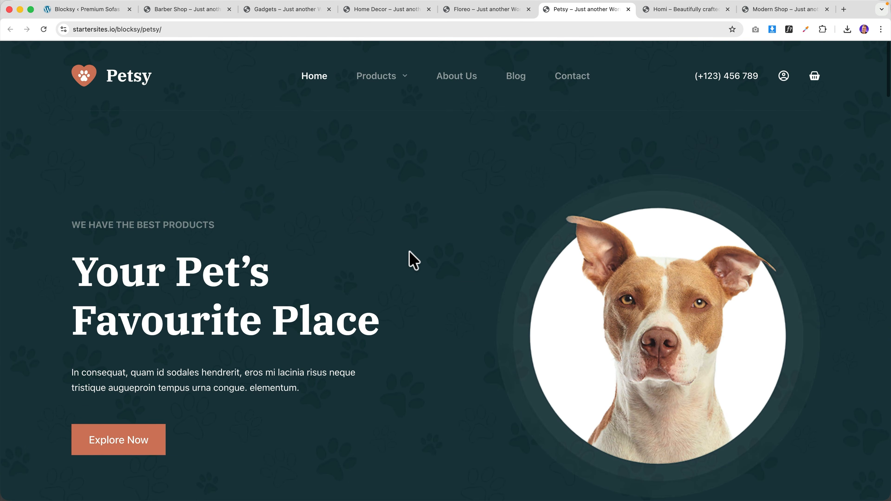
key("super+w")
scroll(400, 251, "down", 15)
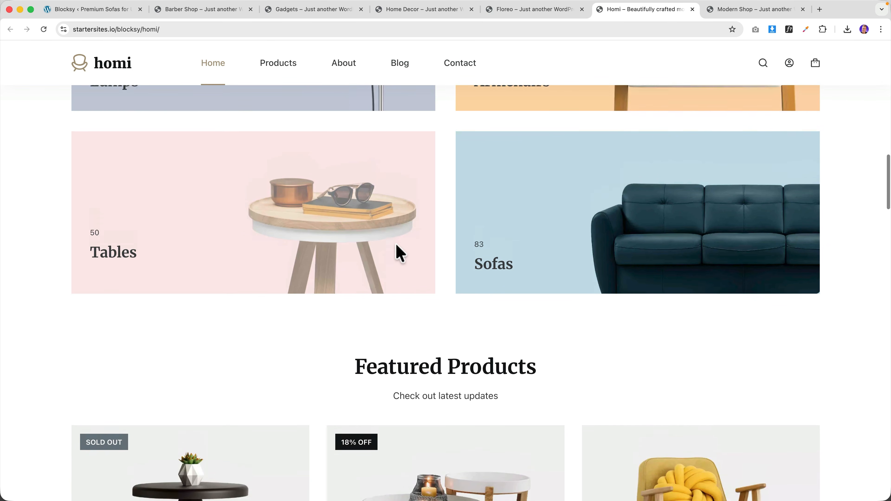
scroll(400, 252, "up", 3)
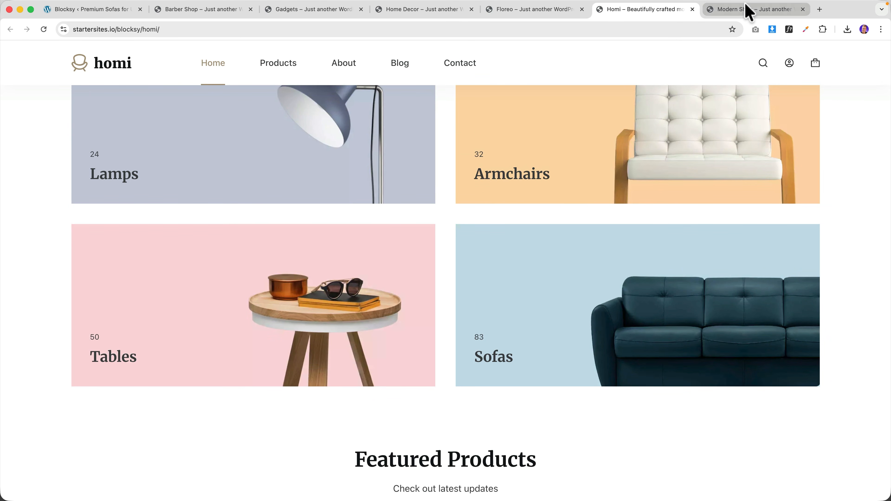
left_click(748, 10)
scroll(425, 243, "down", 15)
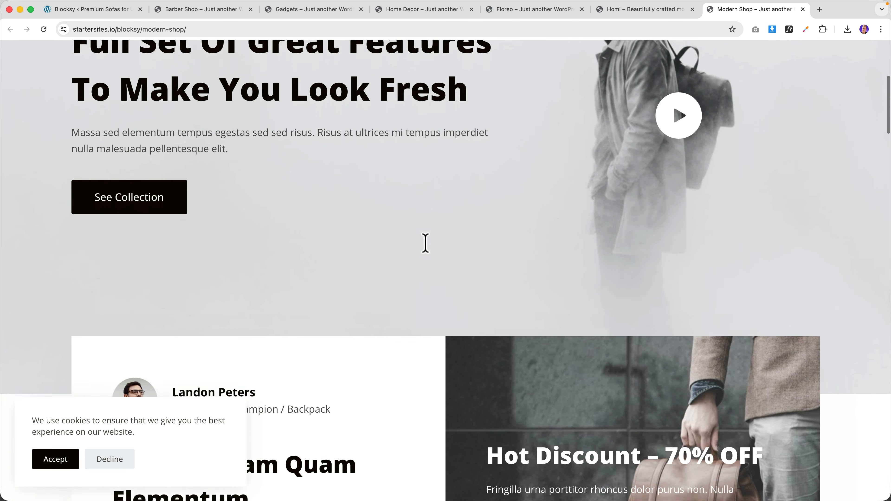
scroll(428, 246, "up", 17)
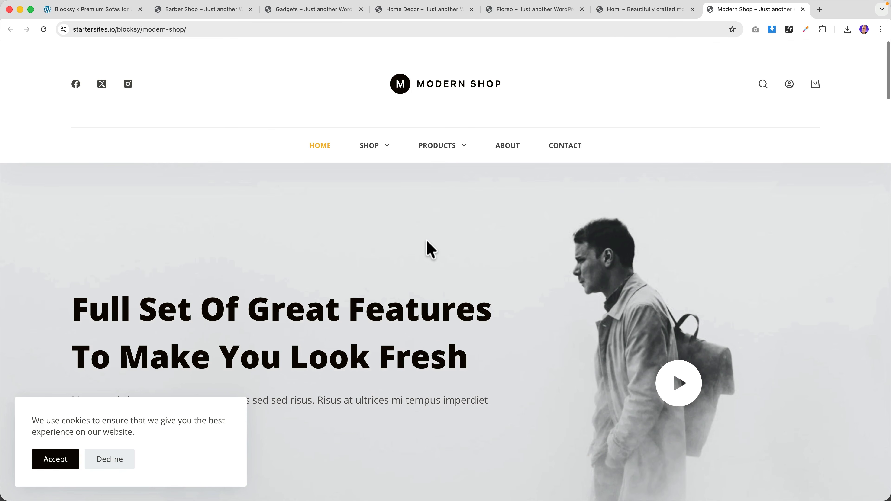
key("super+w")
- Close the Barber Shop, Gadgets and Floreo preview tabs
left_click(220, 10)
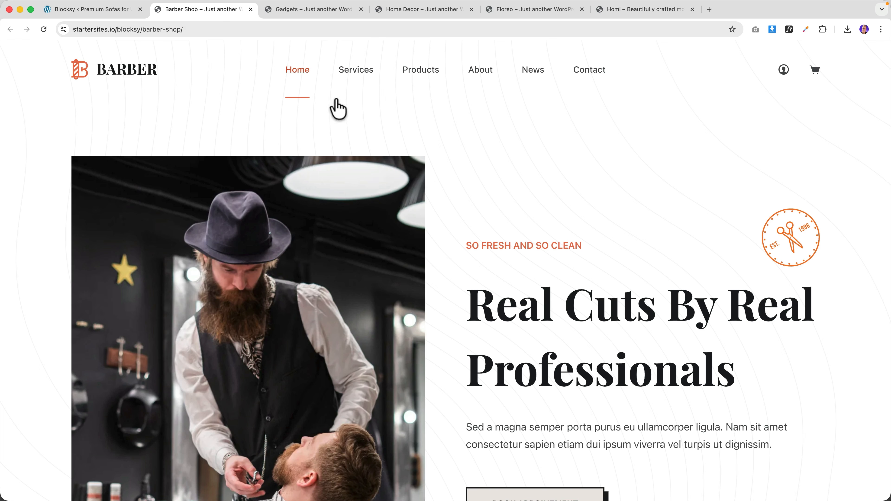
key("super+w")
scroll(311, 173, "up", 15)
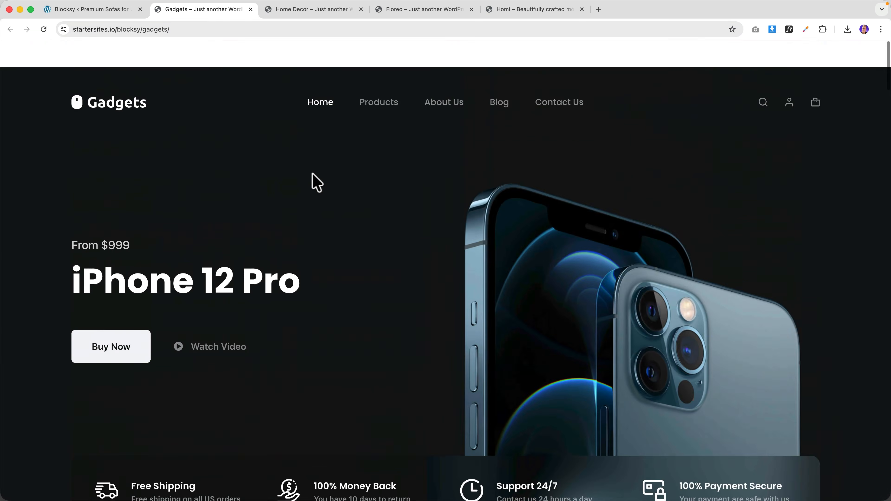
key("super+w")
scroll(360, 175, "up", 10)
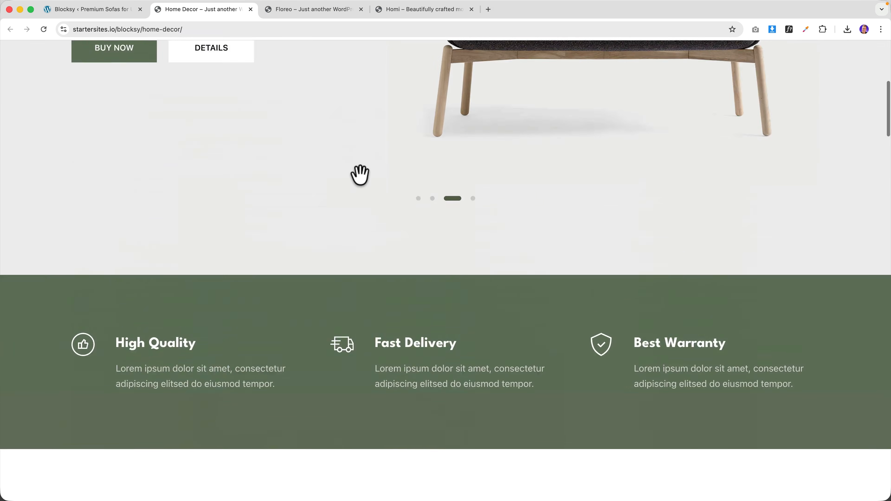
scroll(351, 175, "up", 3)
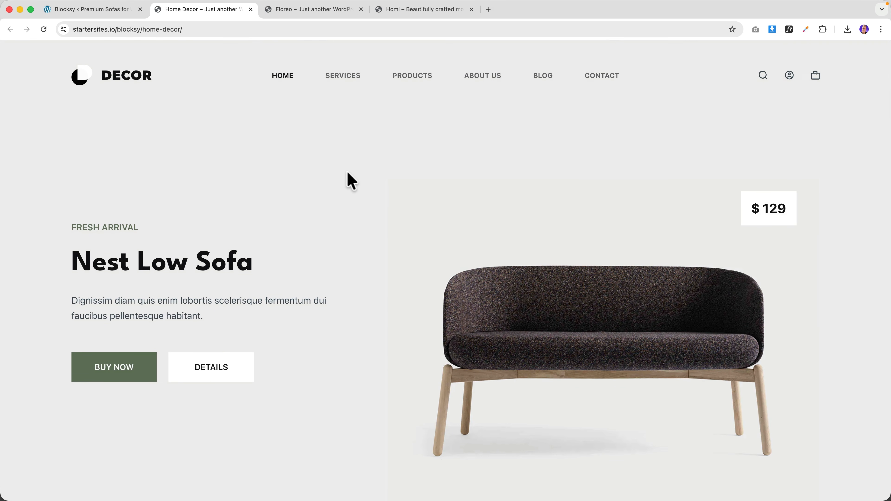
key("ctrl+Tab")
scroll(347, 177, "up", 15)
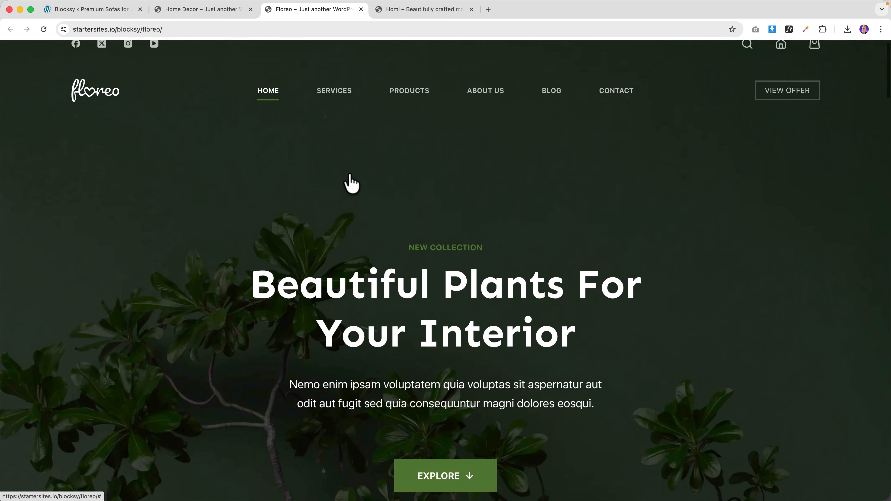
key("super+w")
scroll(350, 176, "up", 15)
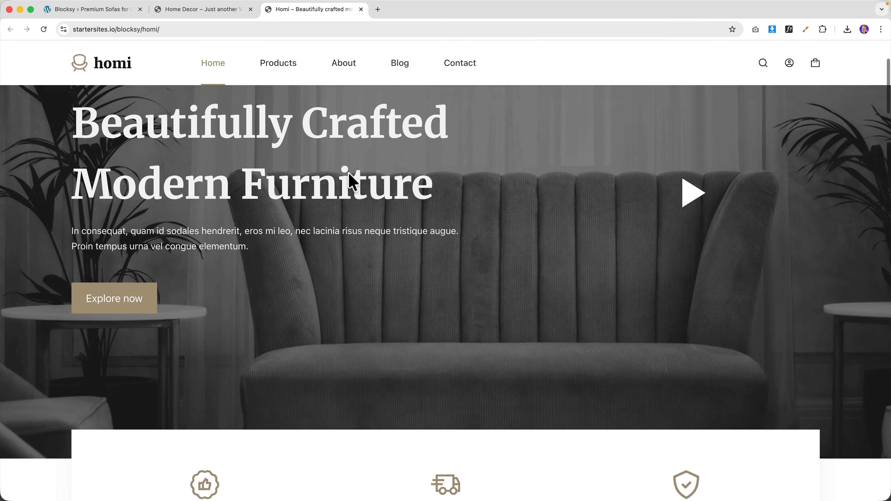
- Close the Homi preview, scroll through the Home Decor demo, then close it too
key("super+w")
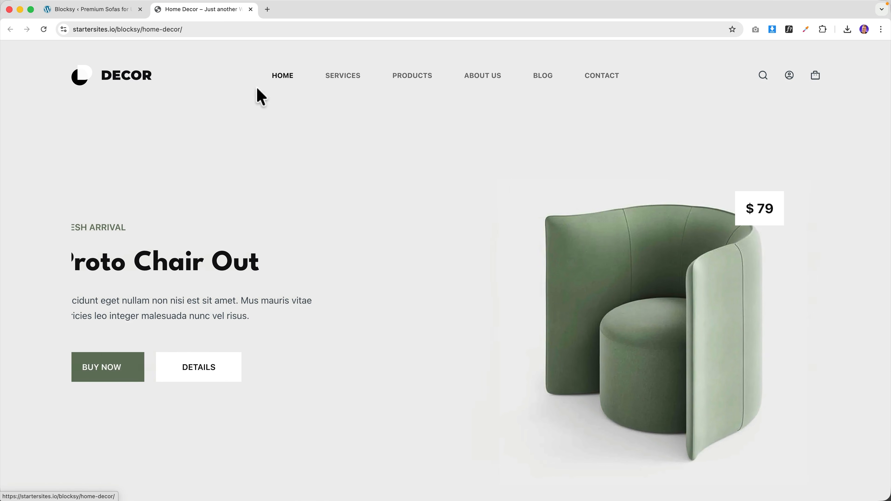
scroll(356, 119, "down", 15)
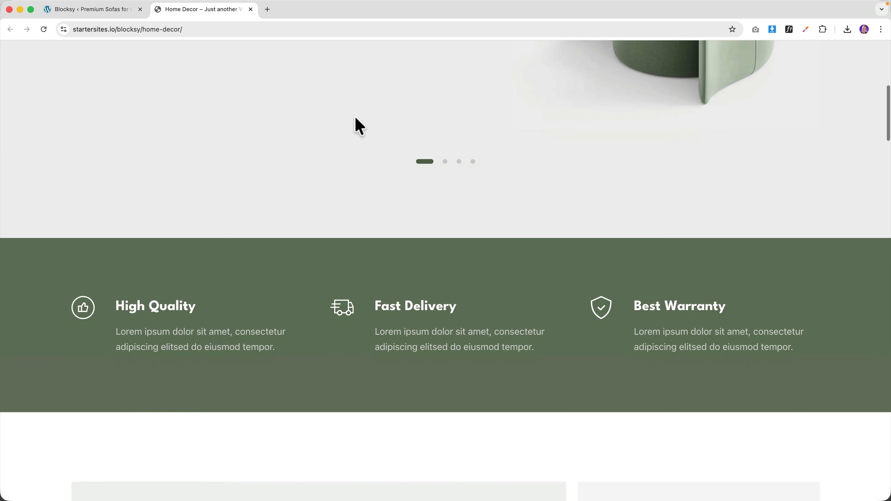
scroll(354, 120, "down", 9)
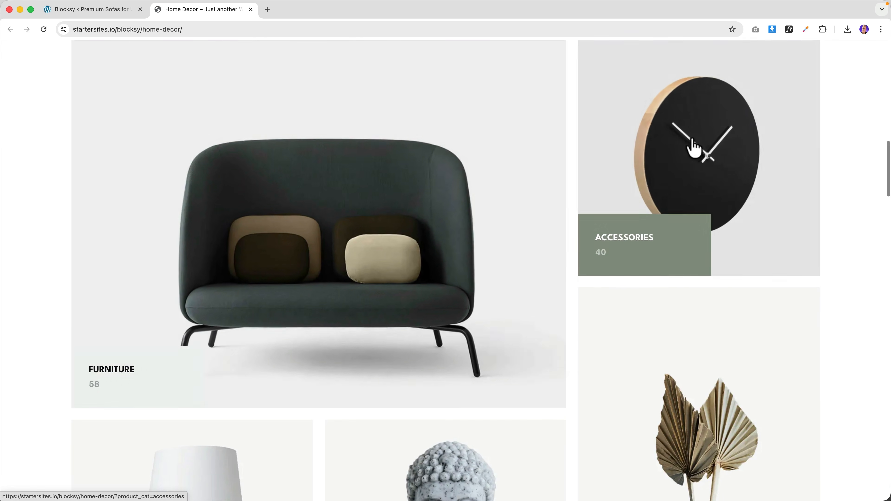
scroll(391, 342, "down", 2)
scroll(195, 344, "down", 10)
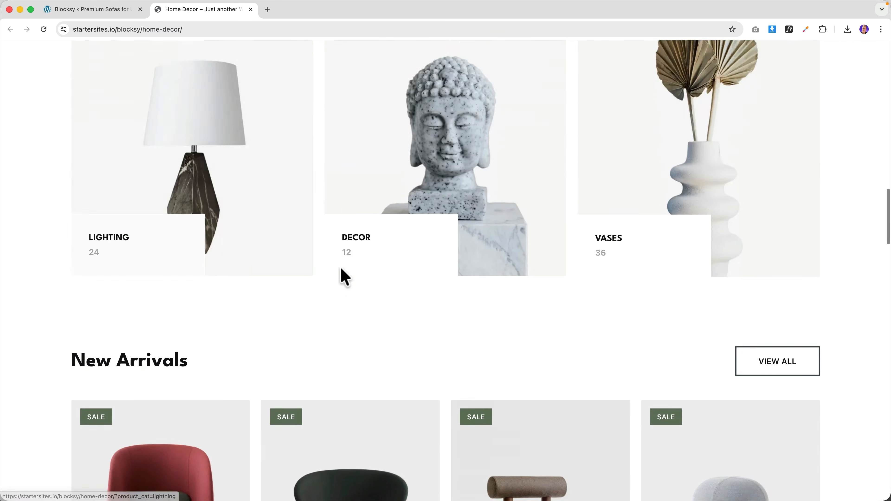
scroll(641, 315, "down", 15)
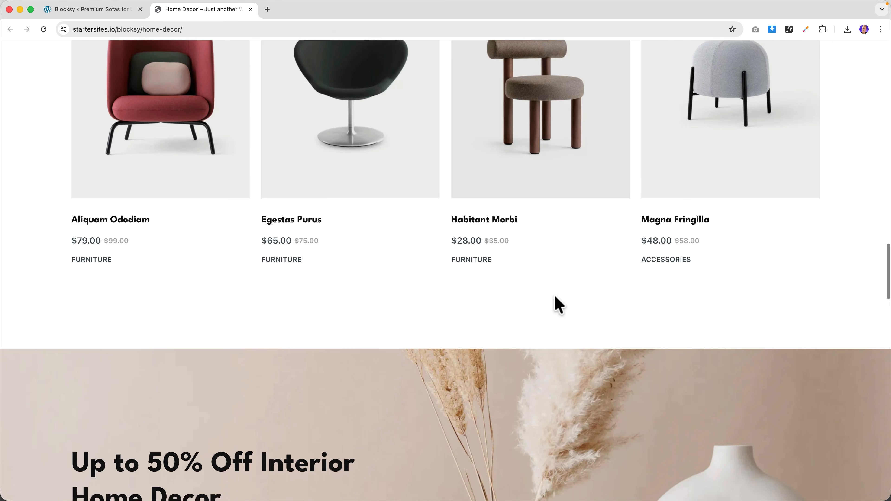
key("super+w")
scroll(480, 179, "up", 10)
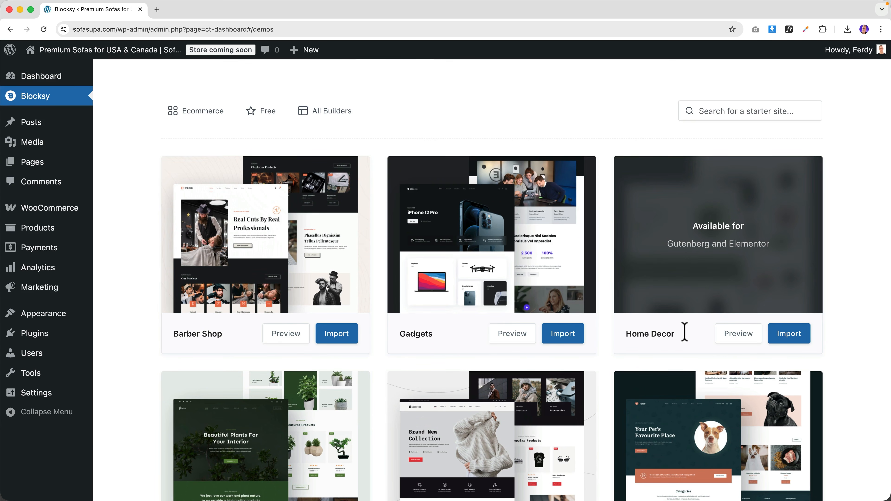
left_click(788, 335)
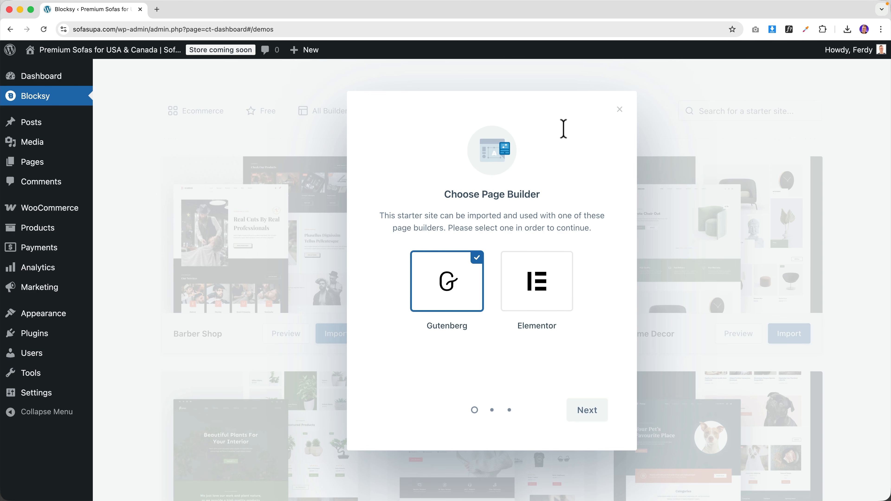
left_click(619, 111)
left_click(736, 338)
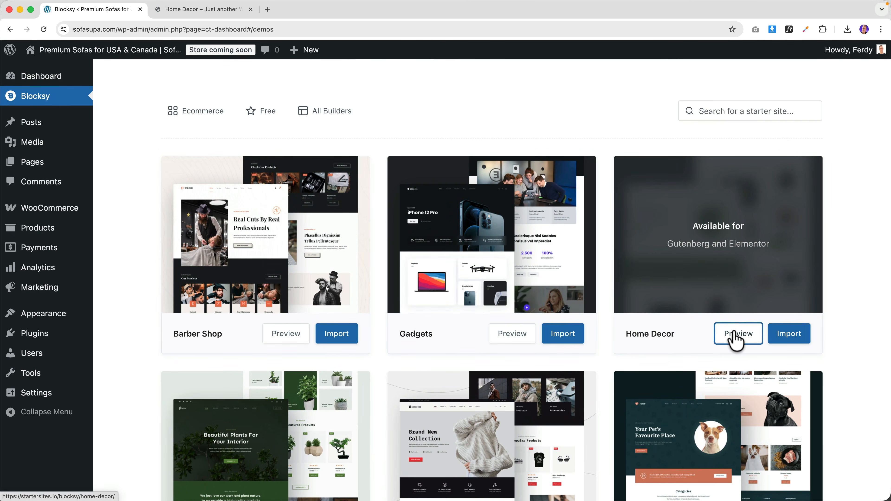
left_click(210, 11)
scroll(273, 230, "down", 10)
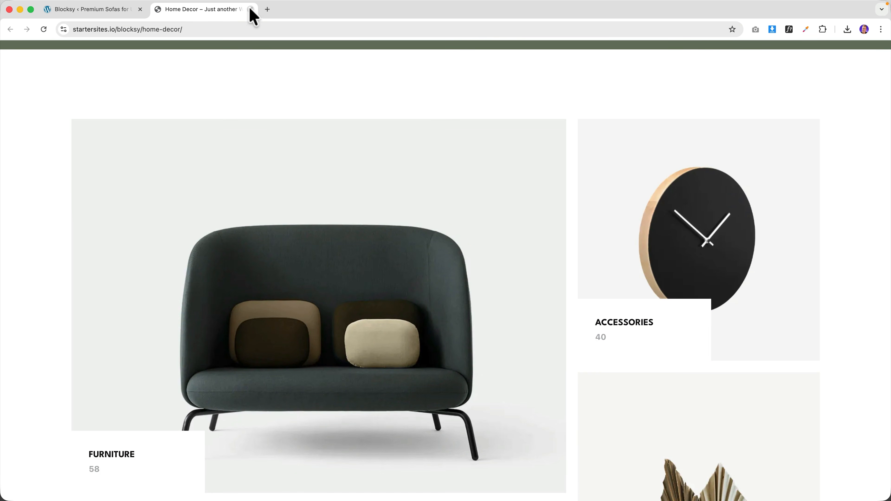
left_click(251, 9)
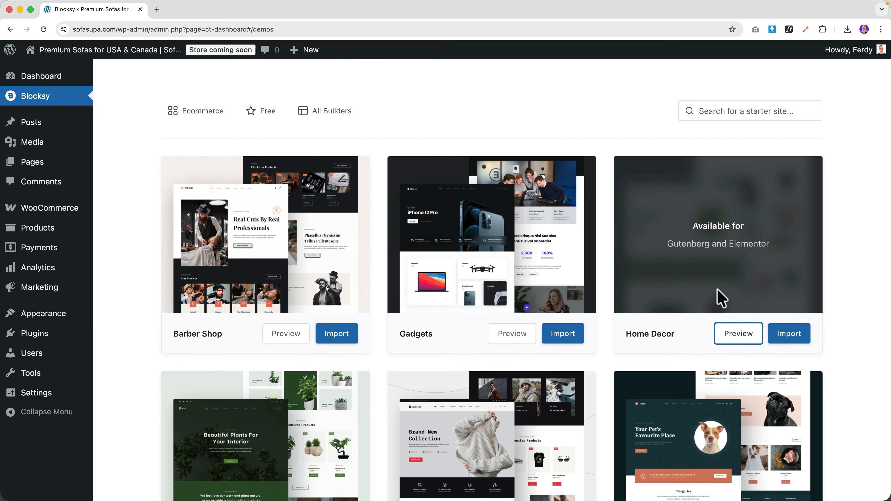
- Import the Home Decor starter site using Gutenberg with all content options and plugins
left_click(788, 336)
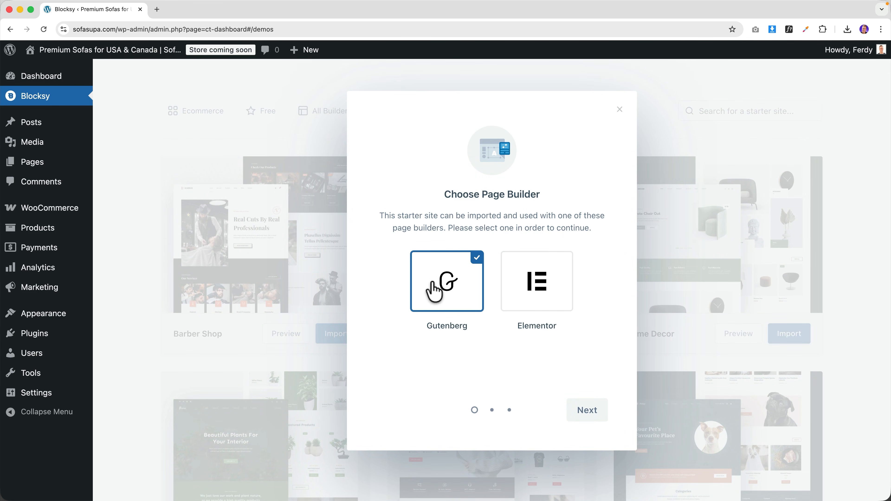
left_click(588, 410)
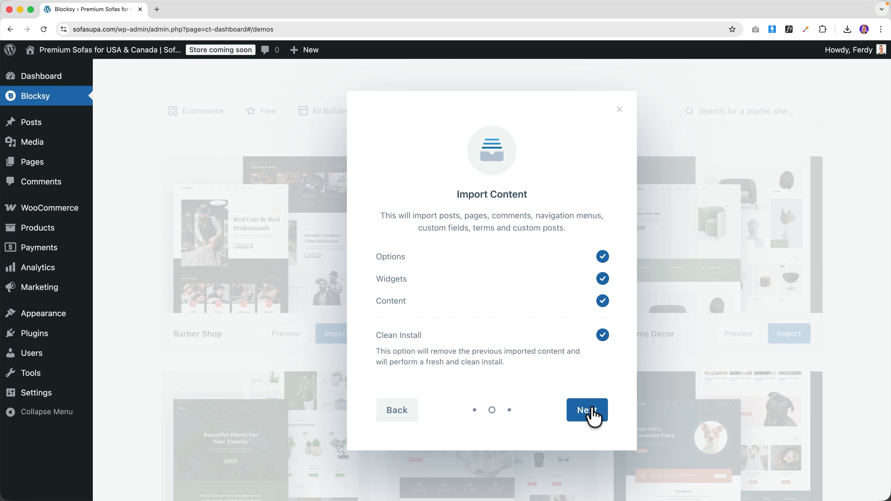
left_click(588, 411)
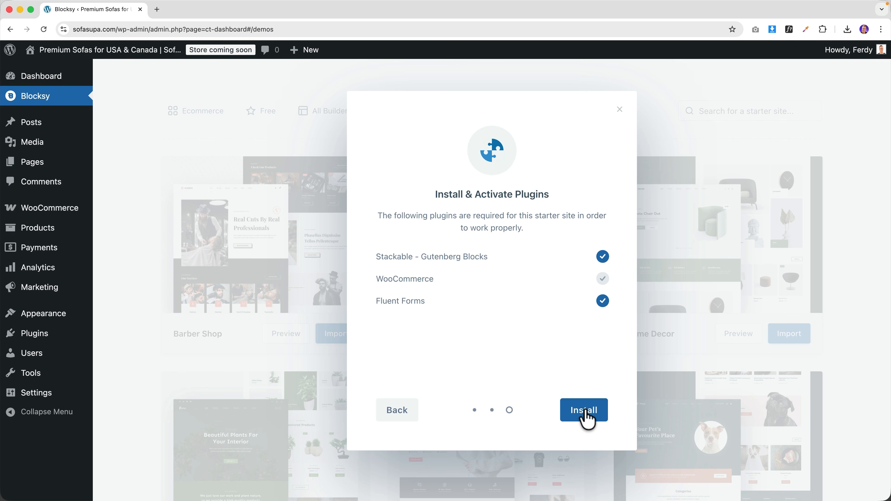
left_click(586, 410)
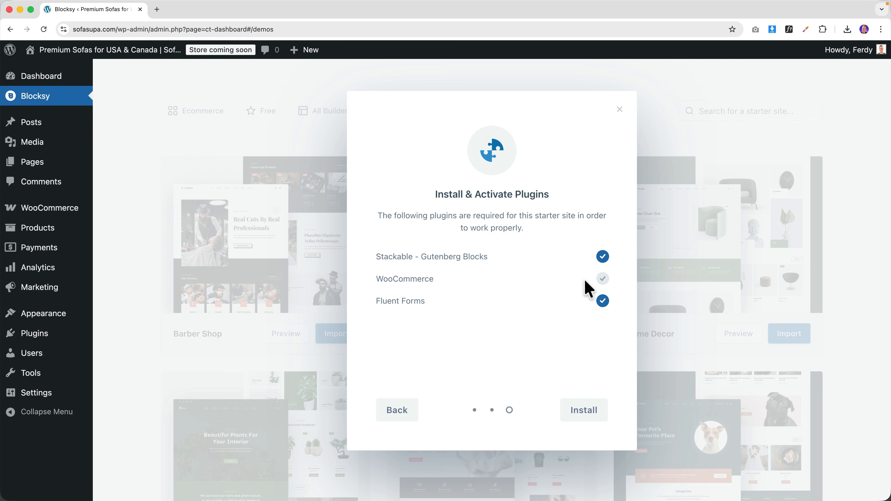
left_click(584, 410)
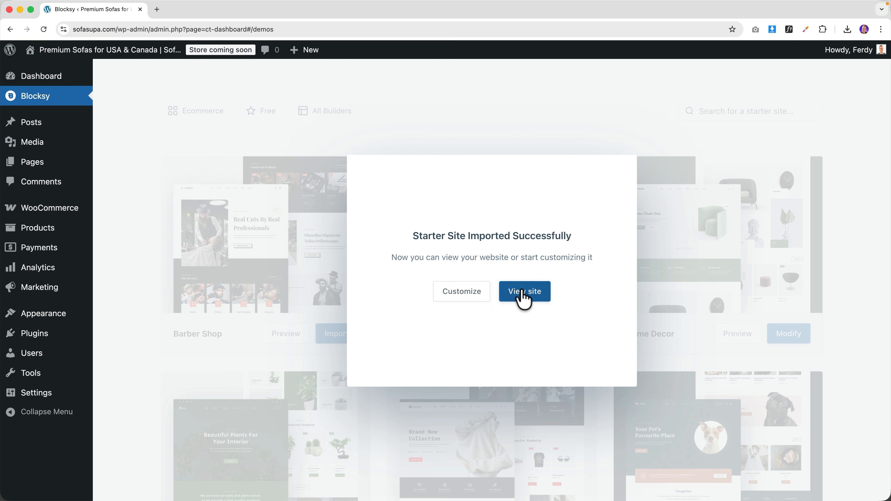
- View the imported site and advance the home page hero slider to the third slide
left_click(523, 295)
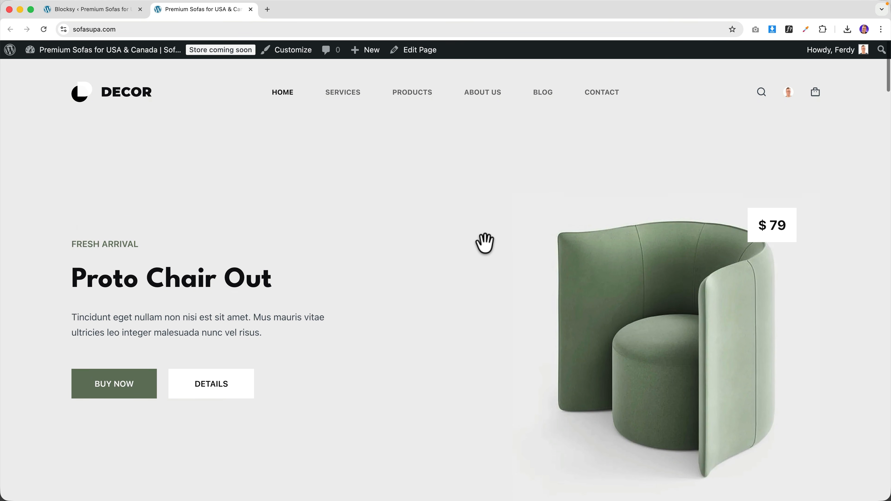
scroll(474, 280, "down", 3)
left_click(446, 463)
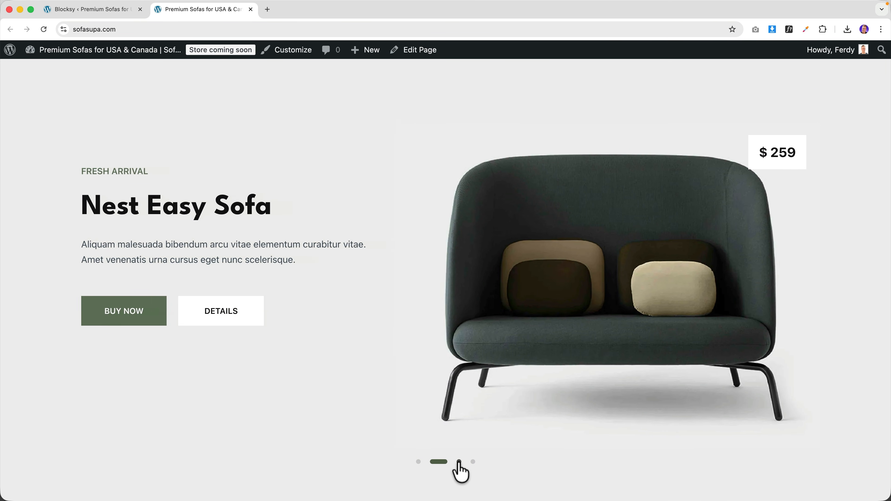
left_click(460, 462)
- Browse the storefront's products, raising the Habitant Morbi quantity by one
scroll(563, 385, "down", 10)
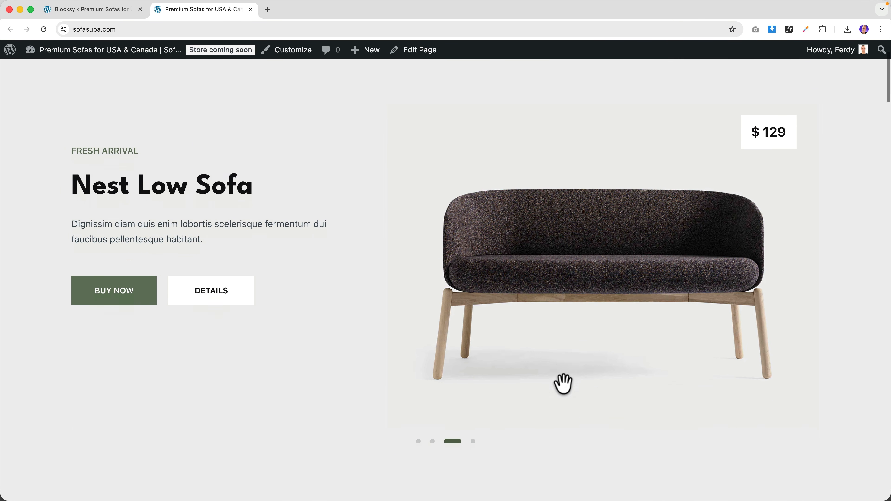
scroll(561, 392, "down", 7)
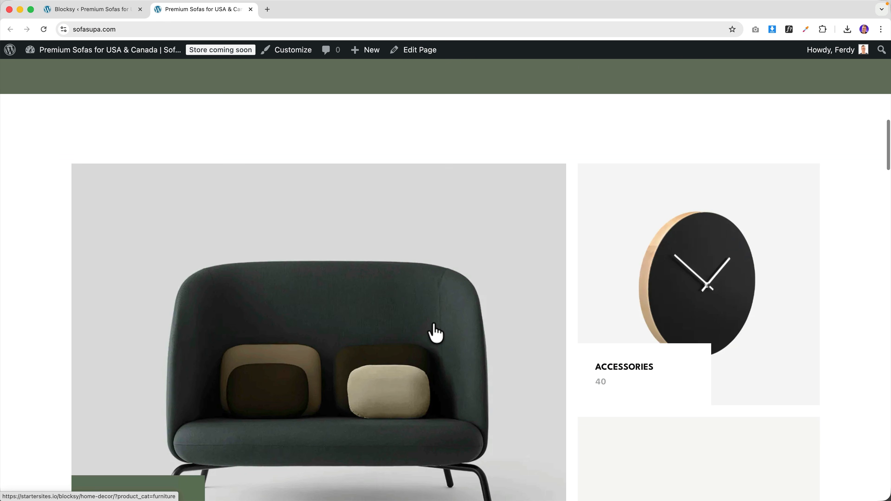
scroll(684, 295, "down", 2)
scroll(684, 295, "down", 6)
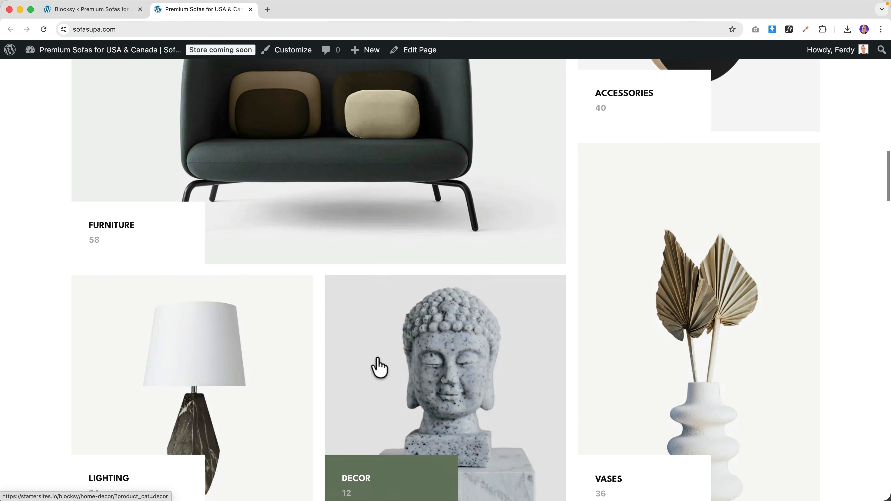
scroll(419, 297, "down", 3)
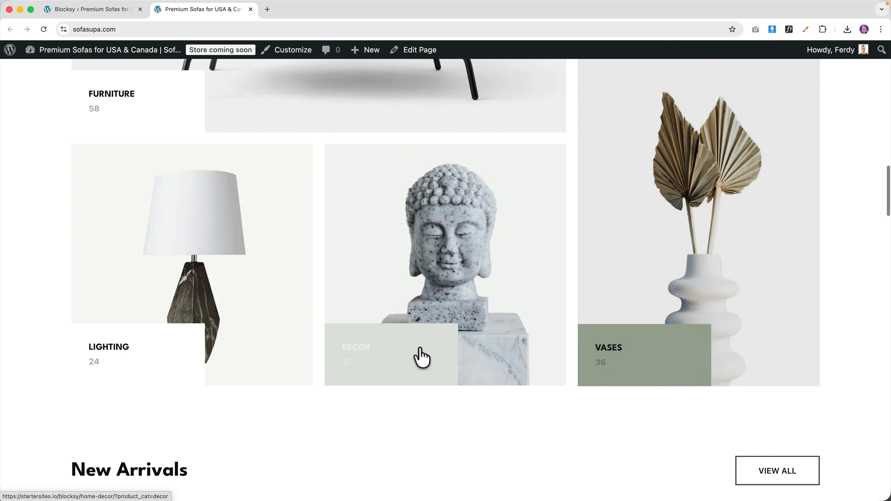
scroll(308, 299, "down", 10)
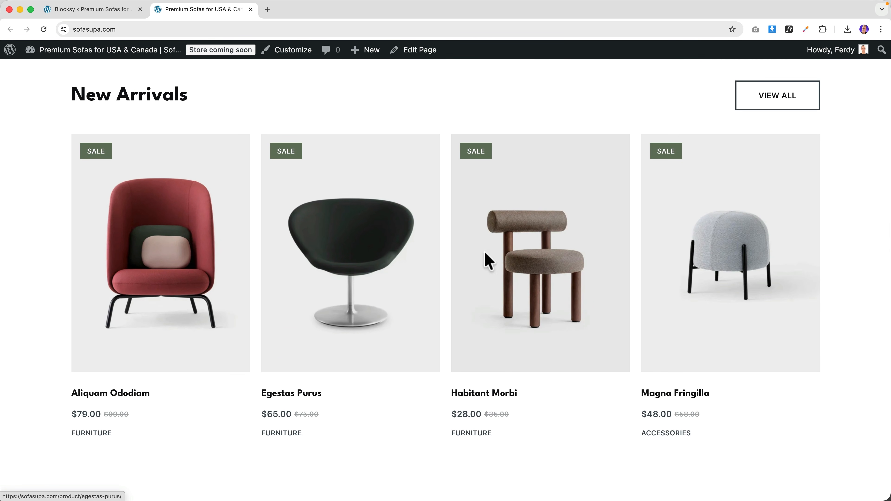
scroll(666, 267, "down", 2)
scroll(587, 268, "down", 7)
scroll(587, 268, "up", 7)
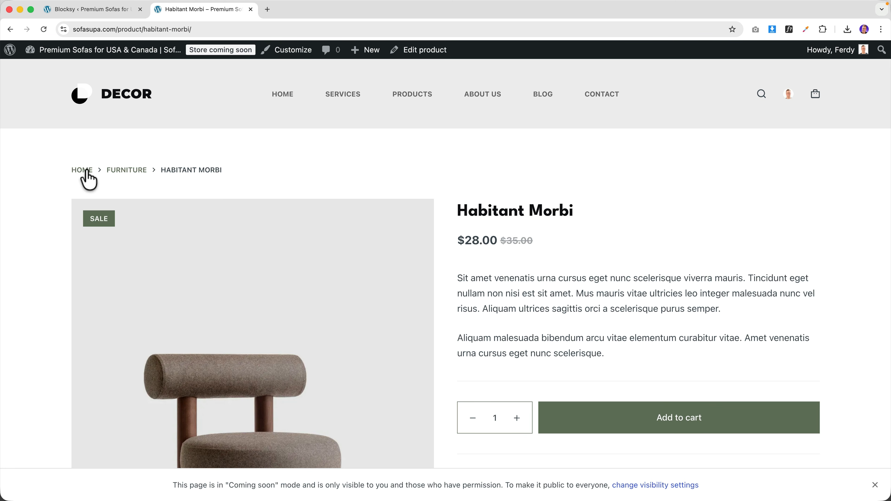
scroll(536, 337, "down", 3)
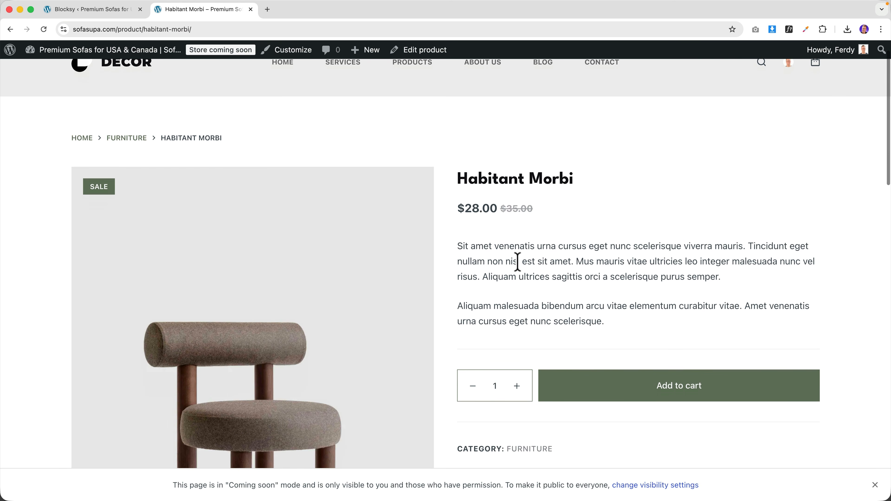
left_click(517, 308)
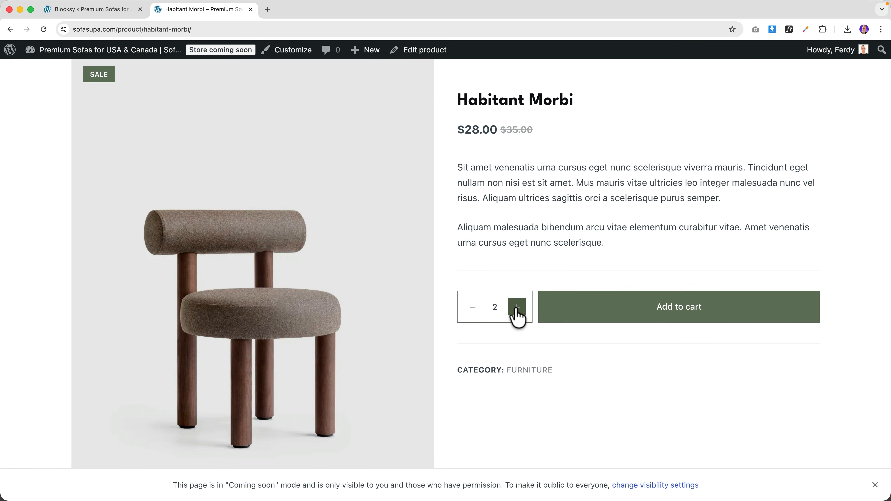
scroll(521, 205, "down", 10)
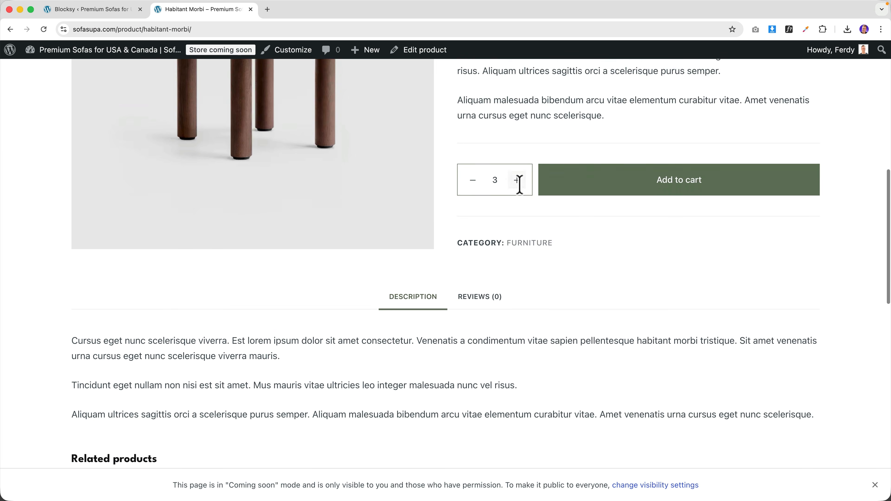
scroll(385, 248, "down", 10)
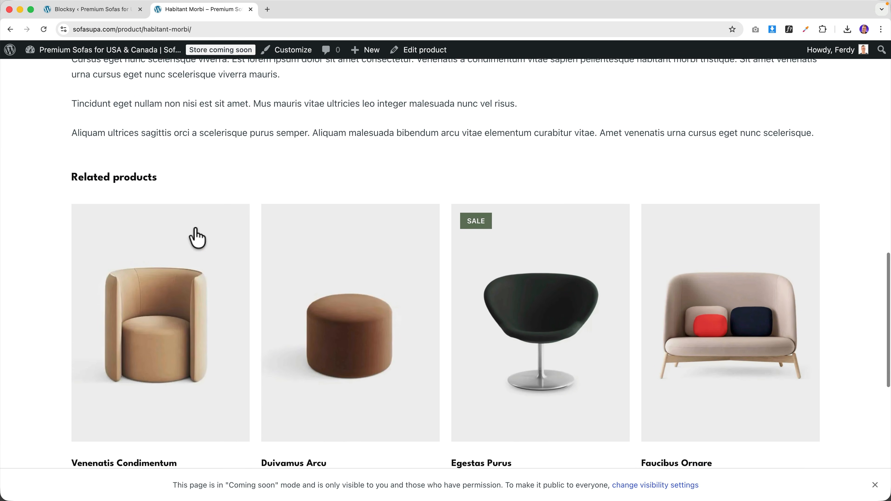
scroll(470, 270, "down", 5)
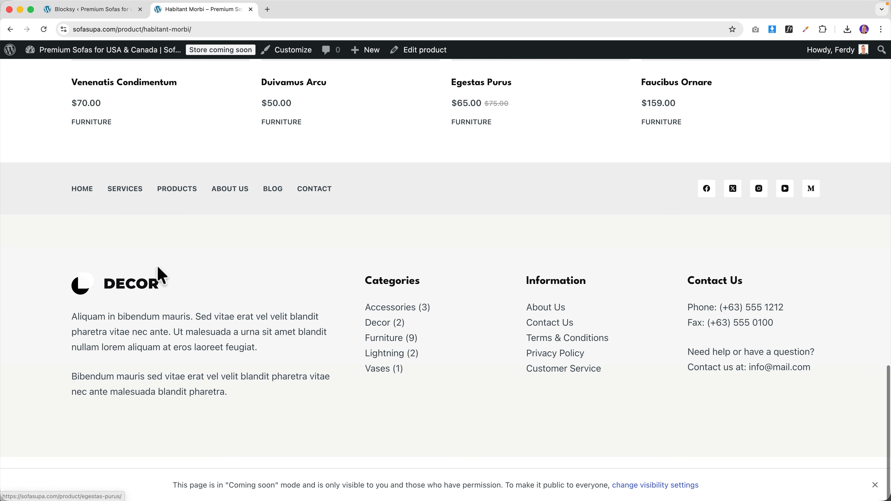
scroll(603, 356, "up", 20)
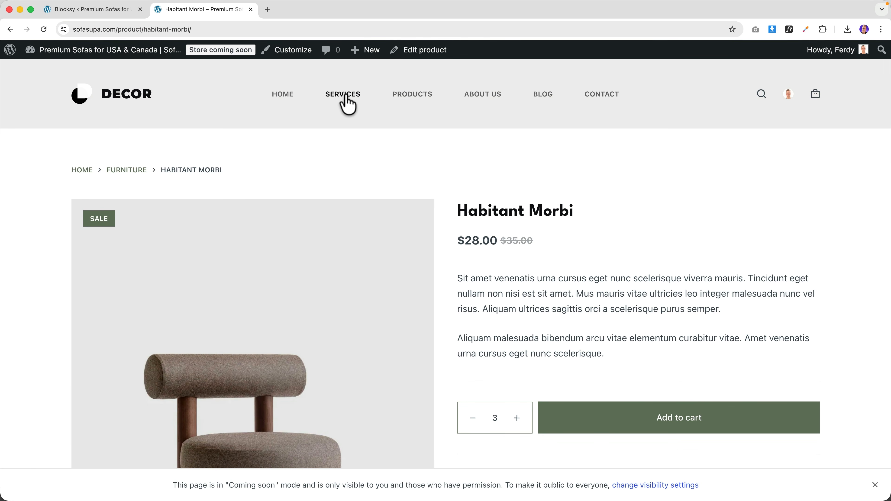
scroll(415, 167, "down", 20)
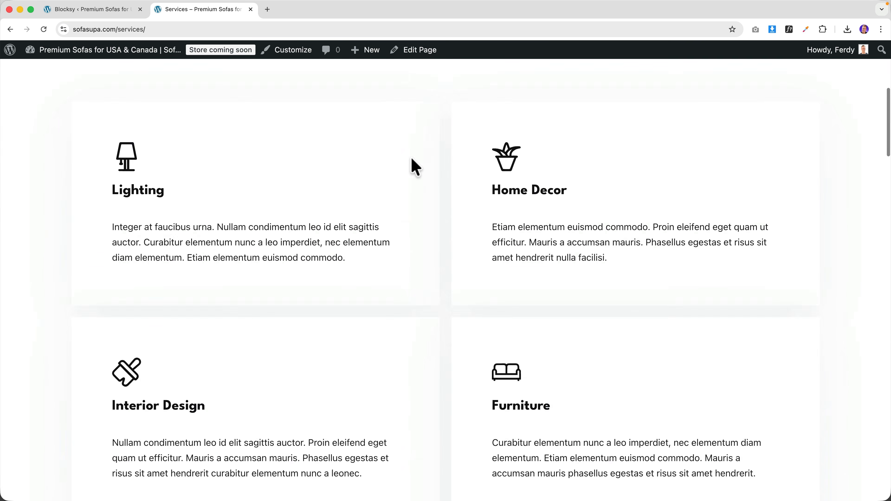
scroll(415, 167, "down", 12)
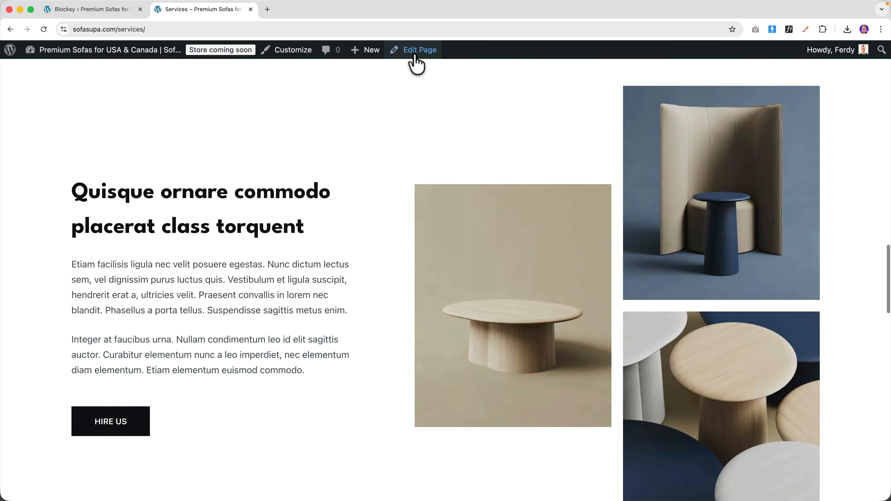
- Open the Services page in the editor and undo a trial edit to the Home Decor heading
left_click(415, 53)
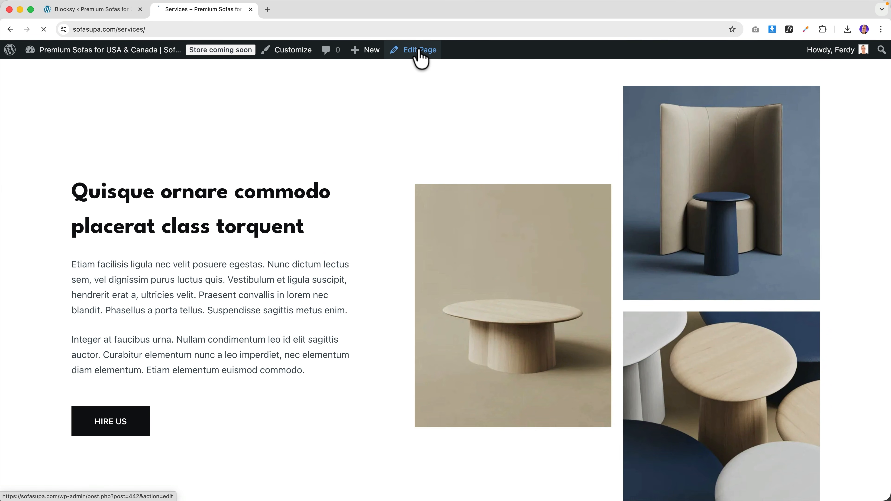
left_click(265, 105)
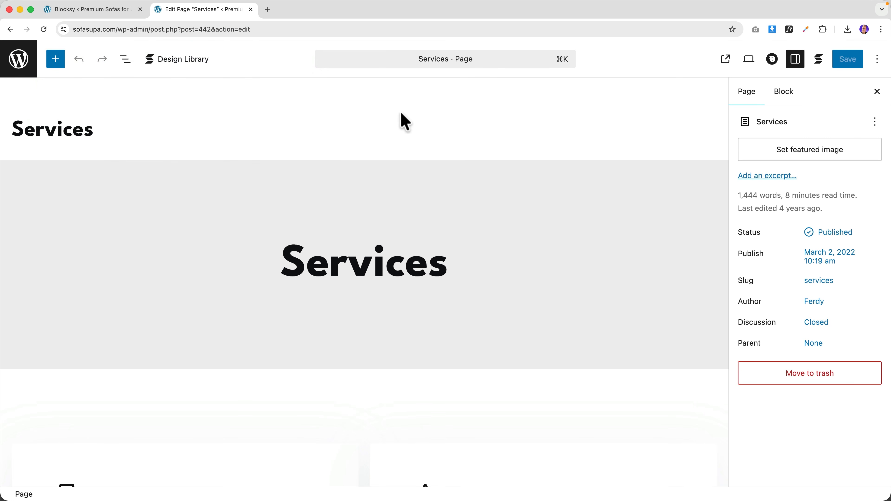
scroll(446, 123, "down", 10)
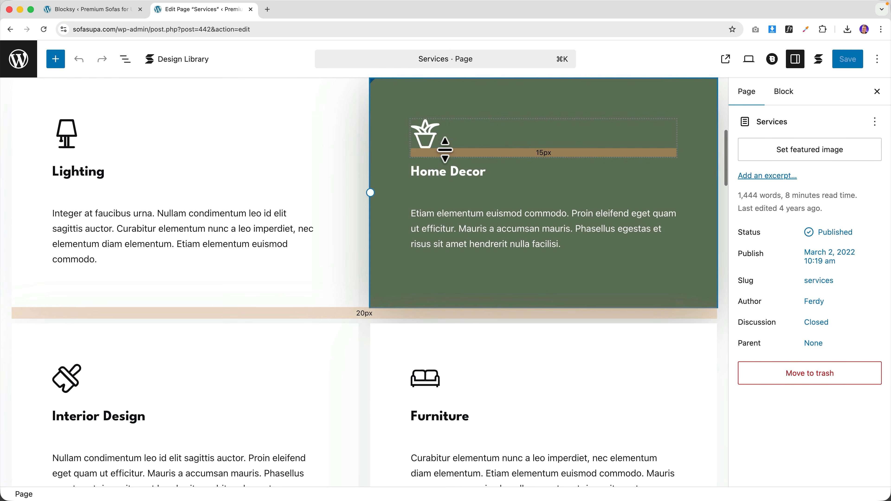
left_click(444, 170)
left_click_drag(435, 170, 481, 172)
type("Say S")
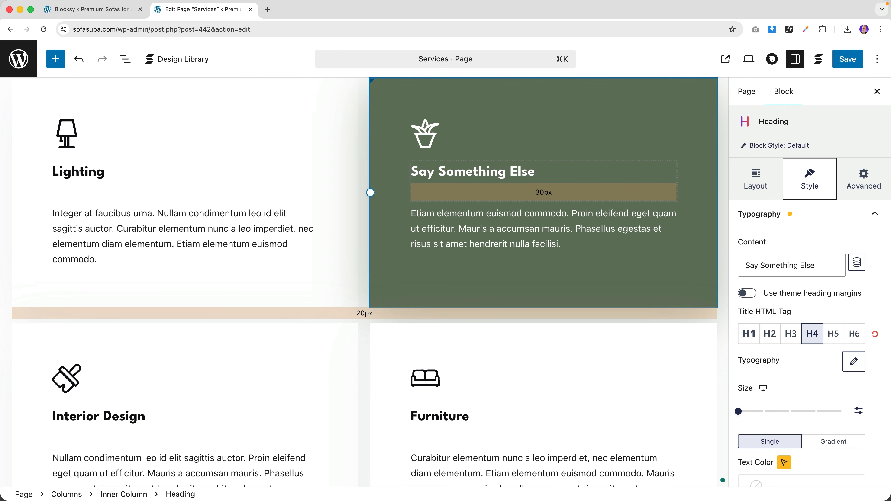
key("super+z")
- Look through the Furniture sofa icon's icon choices without changing it
left_click(564, 215)
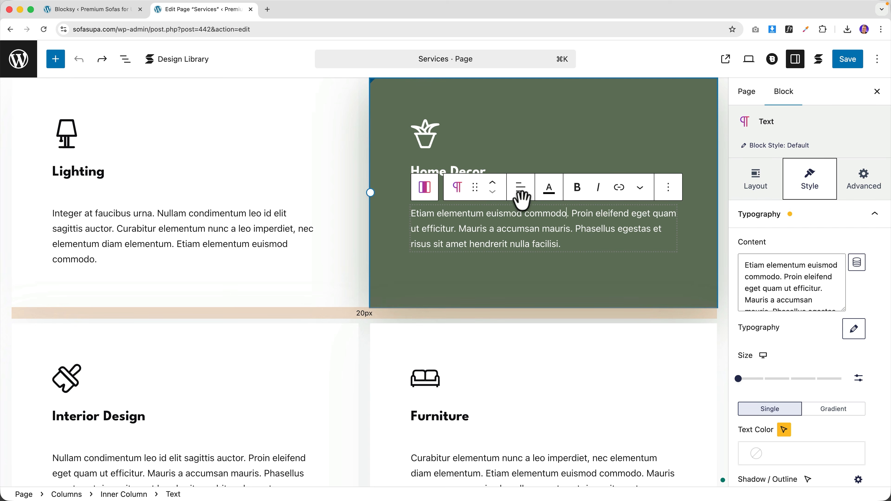
scroll(488, 220, "down", 6)
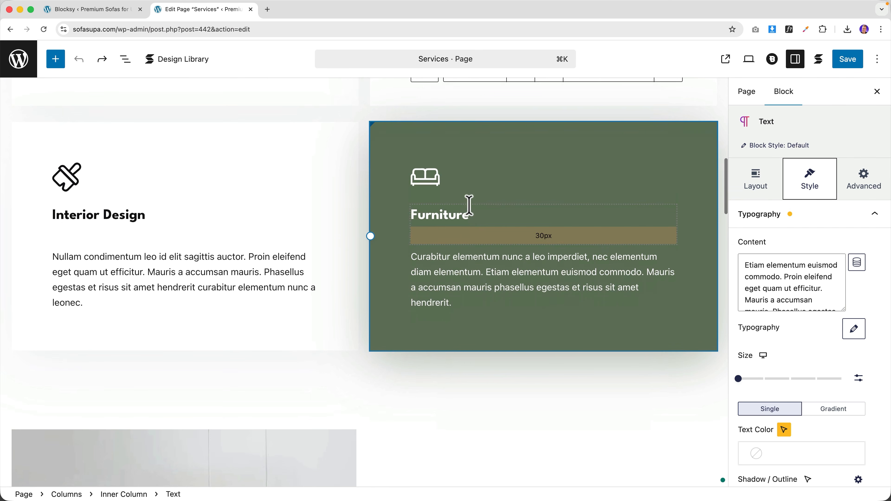
left_click(435, 177)
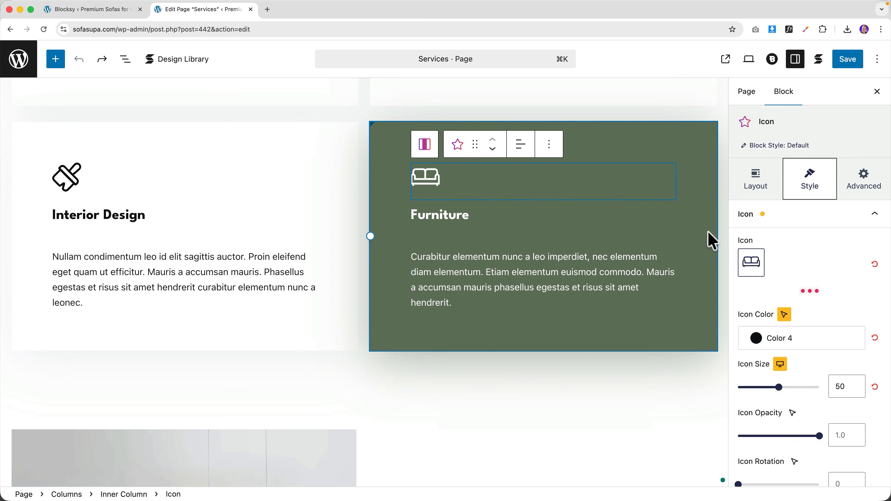
left_click(751, 263)
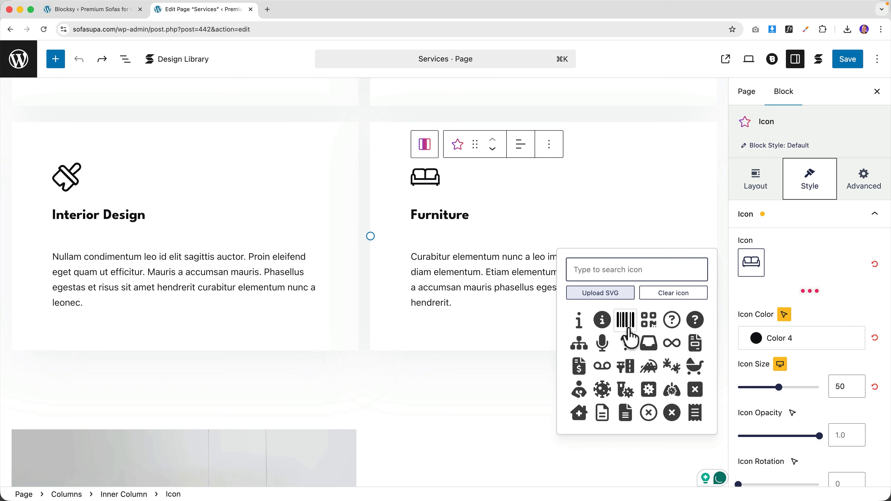
left_click(507, 361)
scroll(400, 336, "down", 6)
scroll(400, 338, "down", 6)
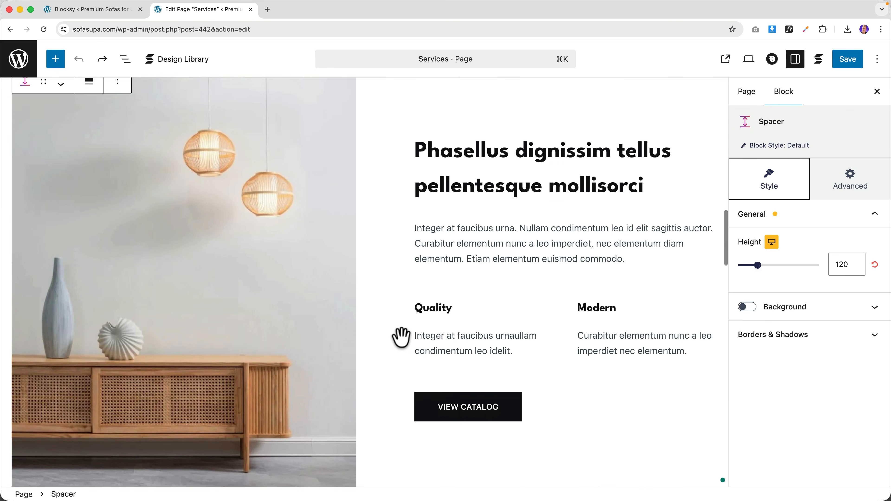
scroll(179, 225, "up", 2)
- Try replacing the sideboard and pendant lamps image with the vase and candle photo, then undo it
left_click(161, 221)
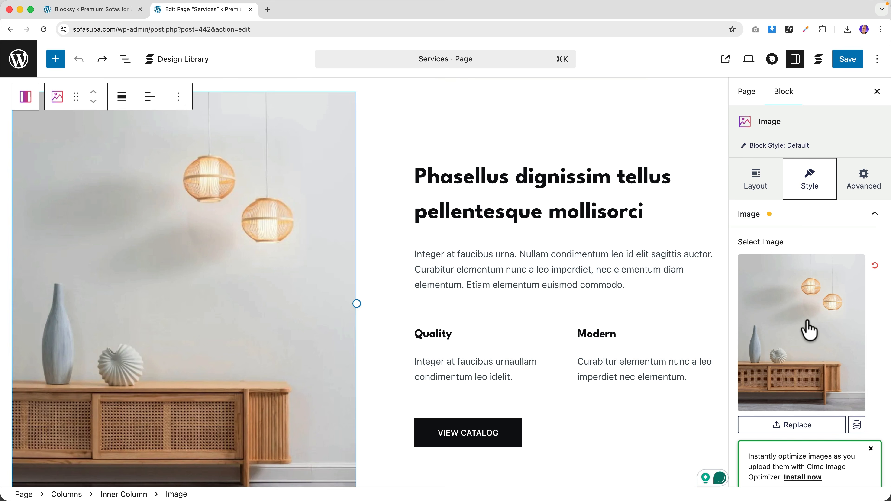
left_click(793, 339)
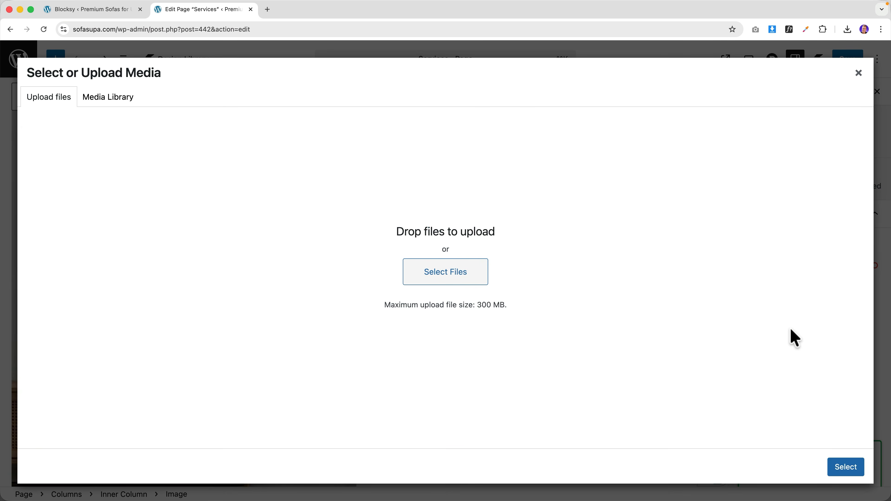
left_click(117, 105)
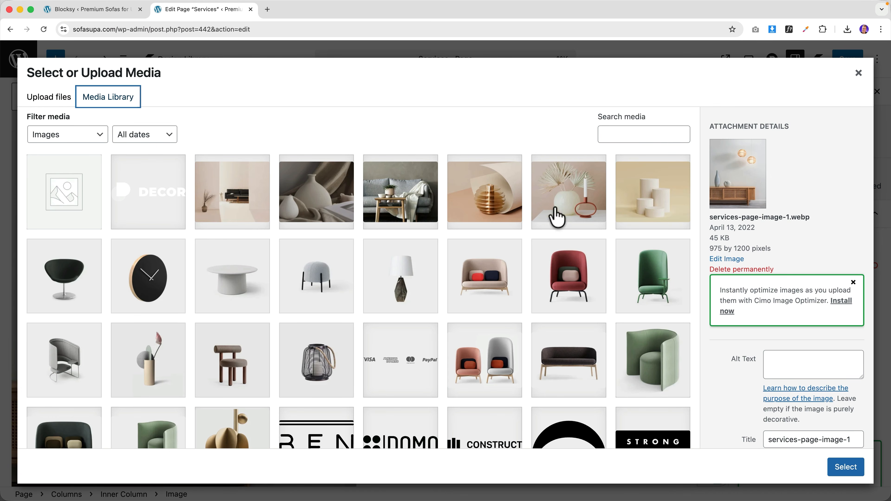
left_click(581, 212)
left_click(845, 467)
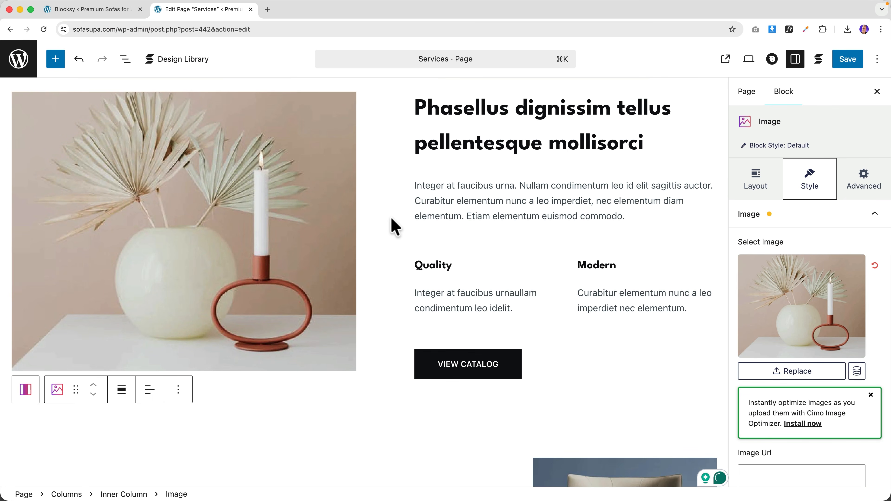
key("super+z")
- Save the Services page
scroll(396, 225, "down", 15)
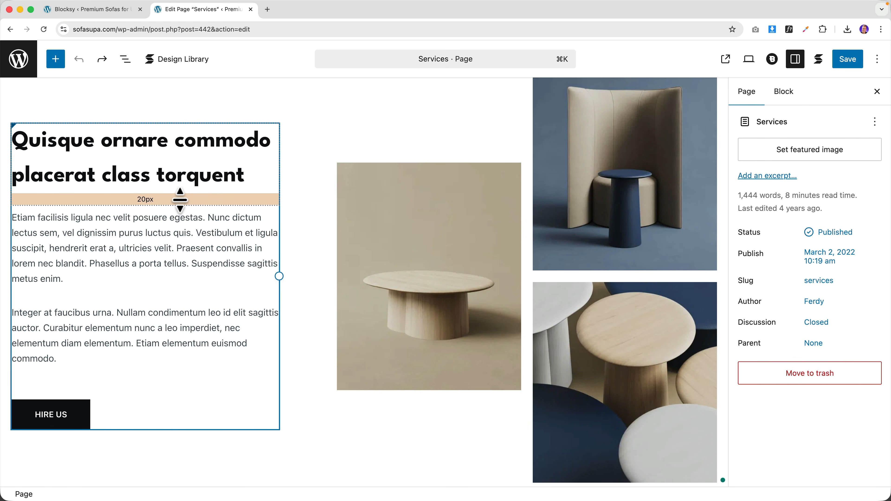
left_click(180, 199)
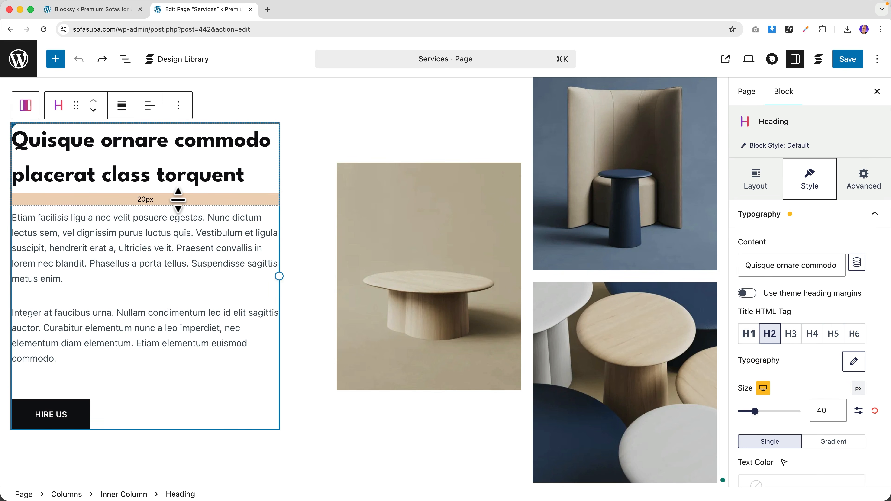
scroll(434, 253, "up", 15)
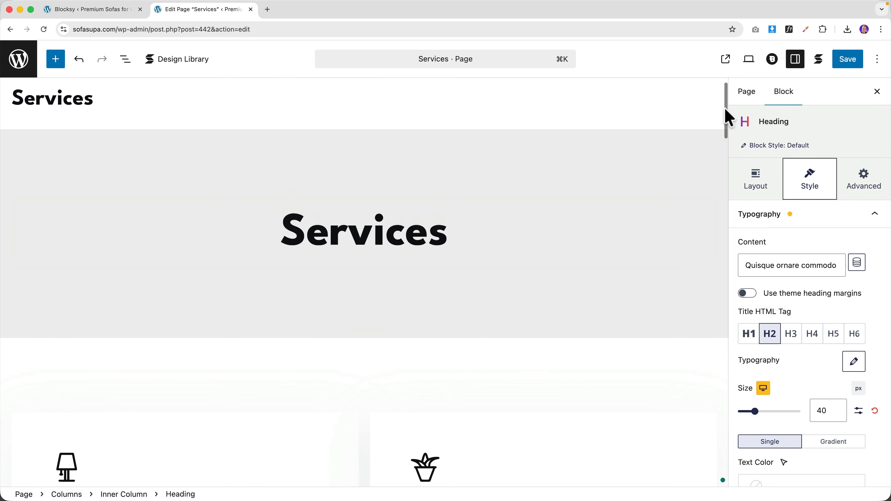
left_click(848, 65)
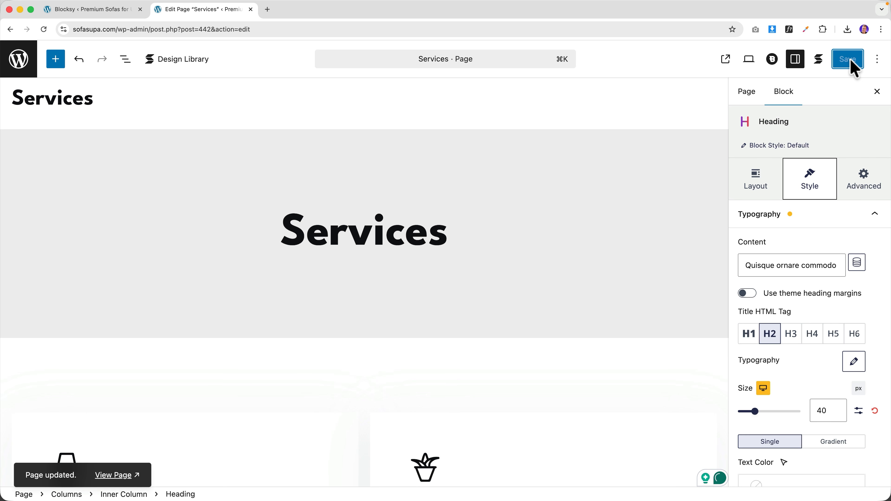
- View the live Services page, go to the home page, and close the Blocksy and editor tabs
left_click(725, 61)
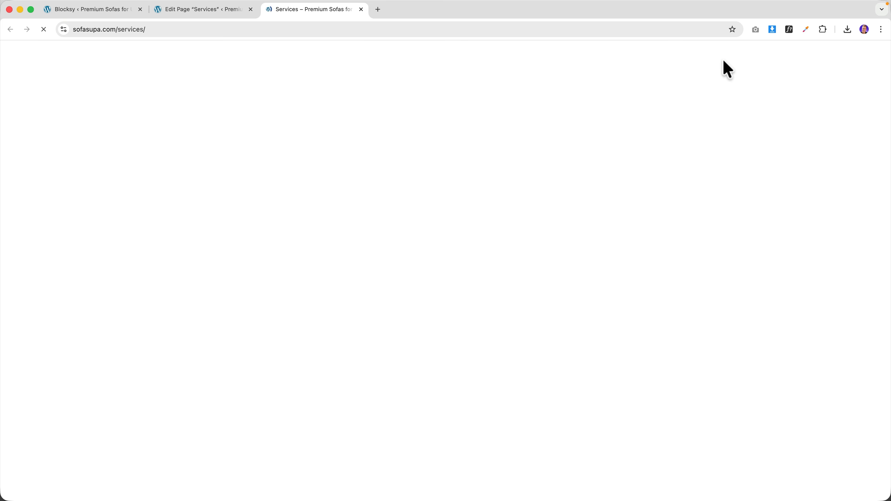
scroll(365, 195, "down", 10)
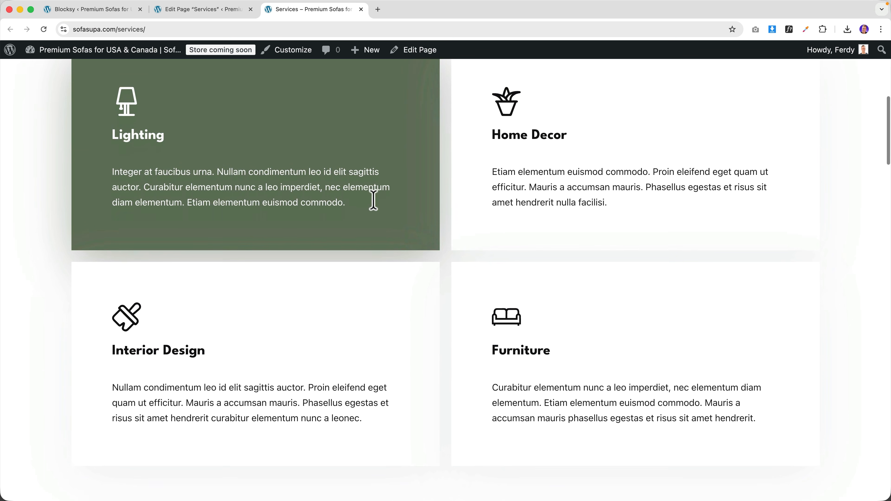
scroll(374, 202, "up", 10)
left_click(133, 99)
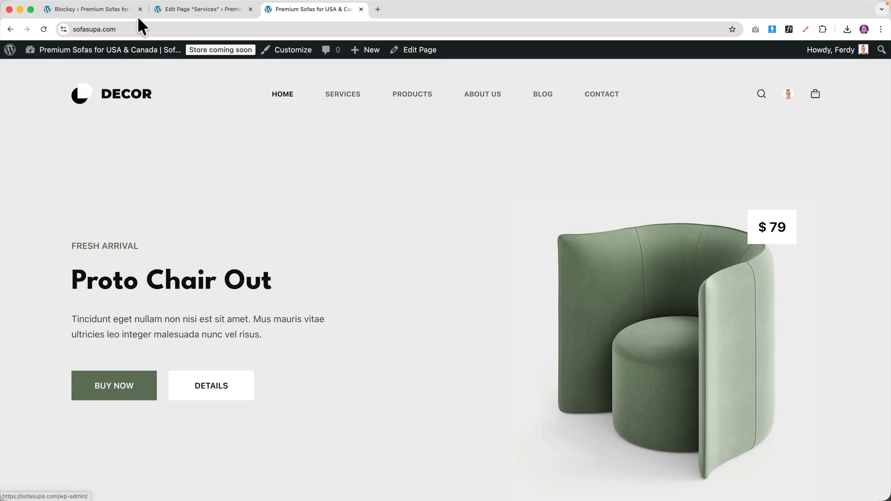
left_click(140, 9)
left_click(139, 9)
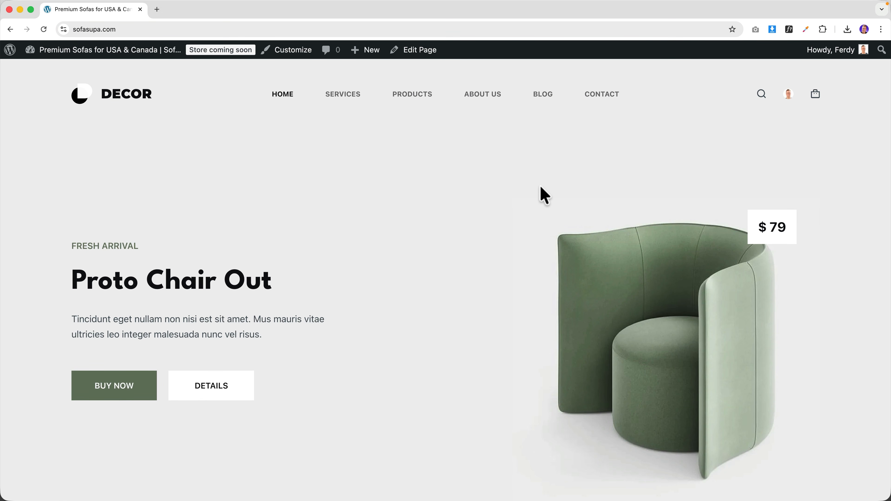
- Scroll through the home page and open the theme Customizer
scroll(541, 193, "down", 10)
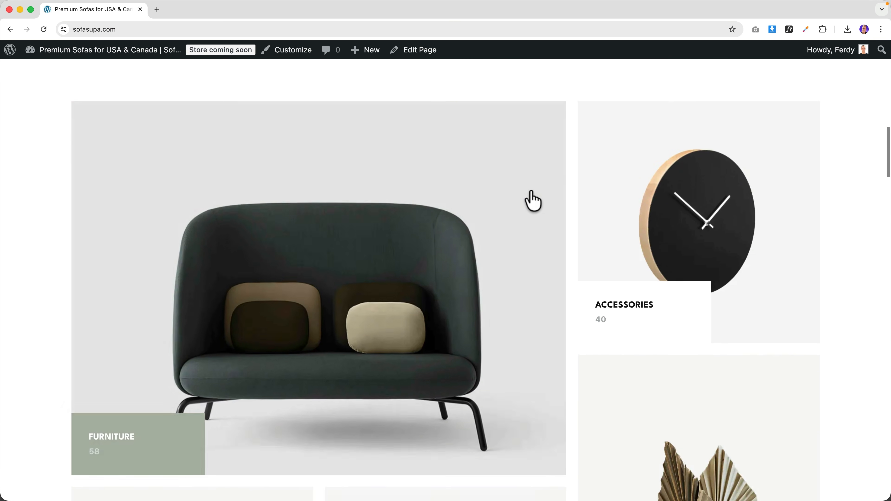
scroll(532, 201, "down", 15)
scroll(479, 226, "down", 3)
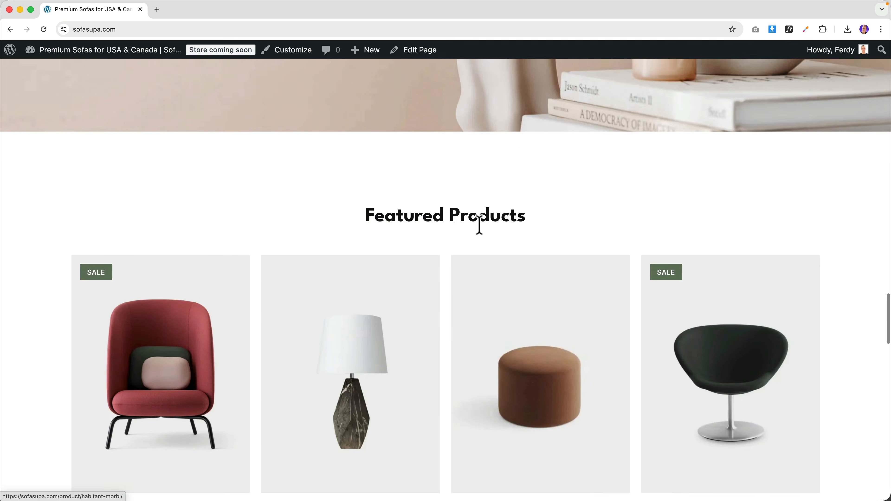
scroll(482, 231, "up", 20)
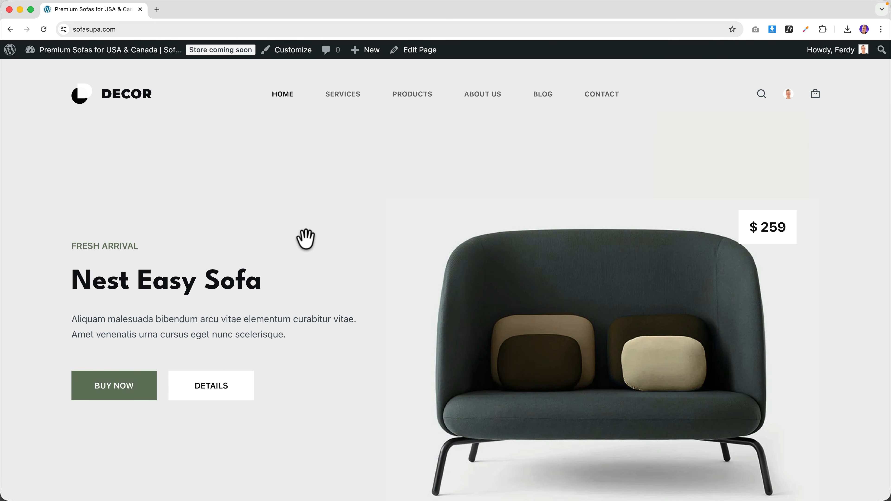
left_click(283, 54)
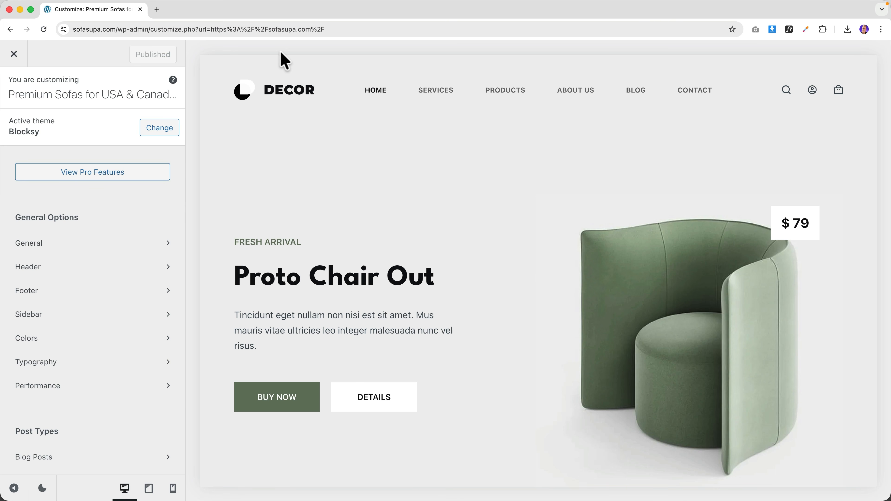
- Open Header › Logo settings from the preview logo's edit pencil, then open a new browser tab
mouse_move(281, 89)
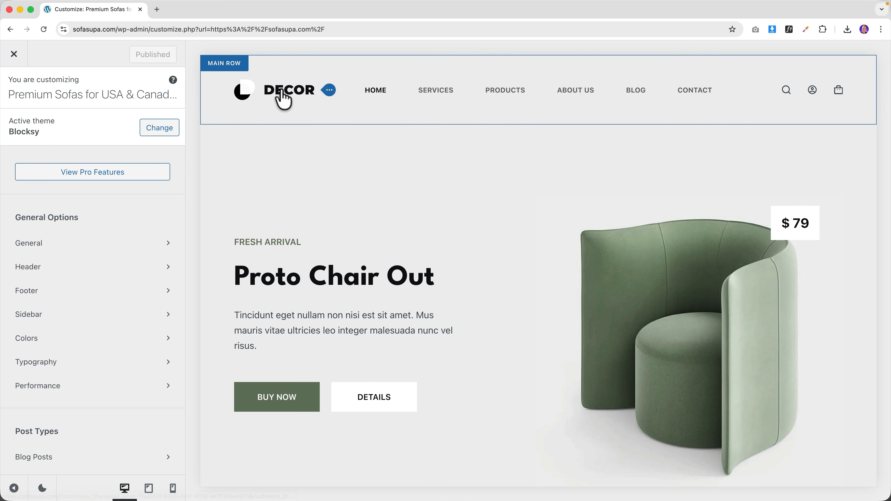
left_click(330, 91)
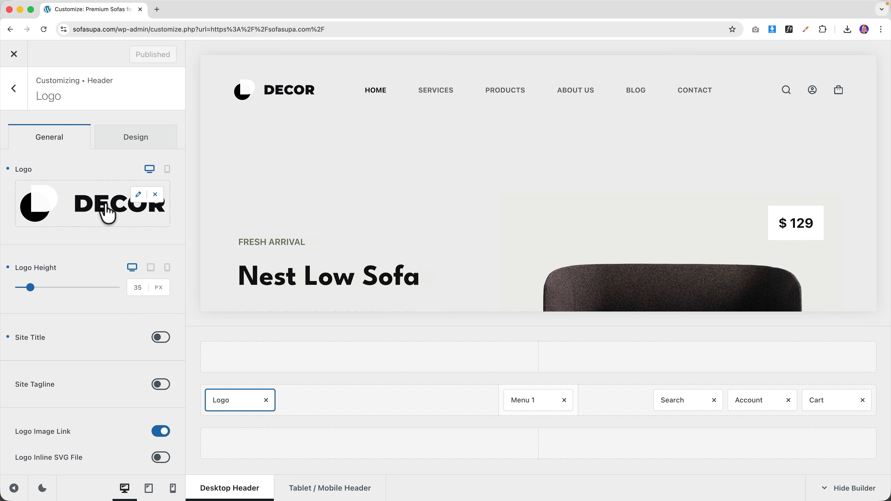
left_click(157, 9)
- Load ferdy.com and open the Make a Logo tutorial post
type("ferdy.com")
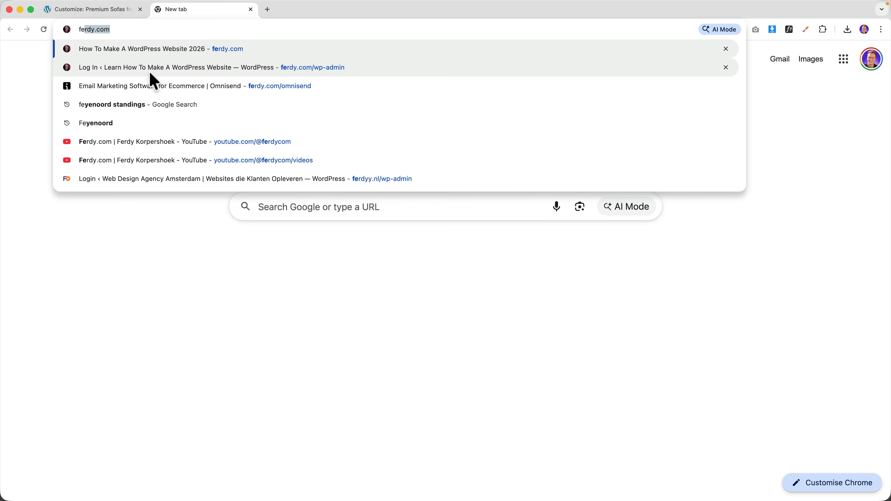
left_click(150, 73)
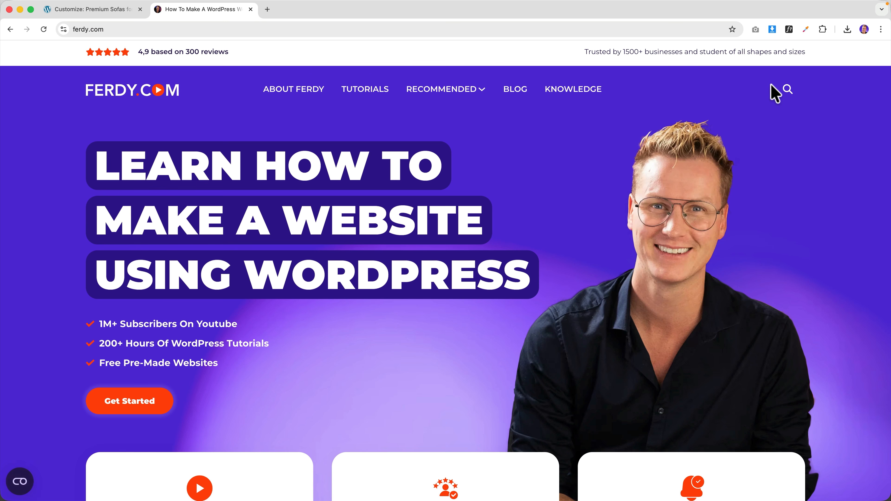
left_click(776, 92)
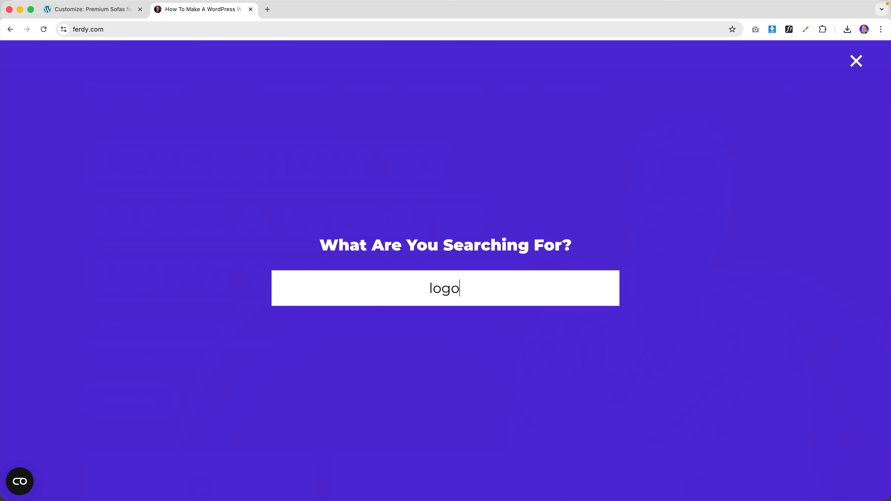
scroll(462, 193, "down", 5)
scroll(462, 193, "down", 20)
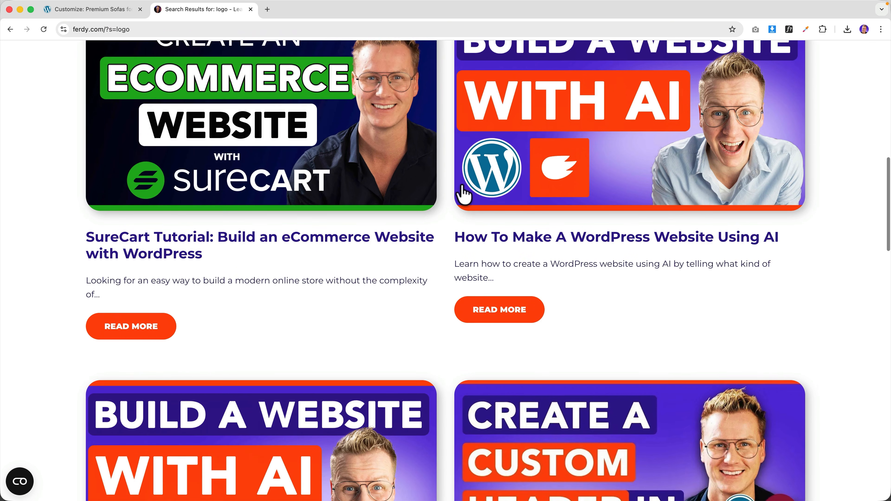
scroll(463, 193, "down", 10)
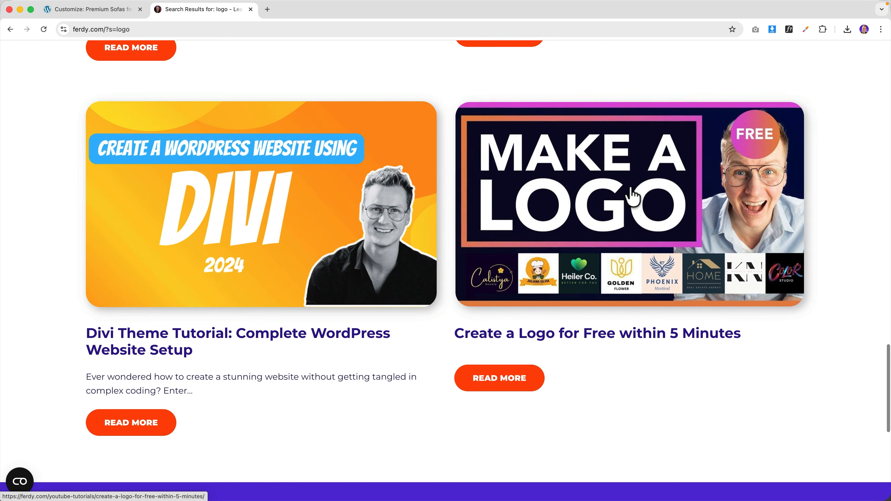
left_click(616, 182)
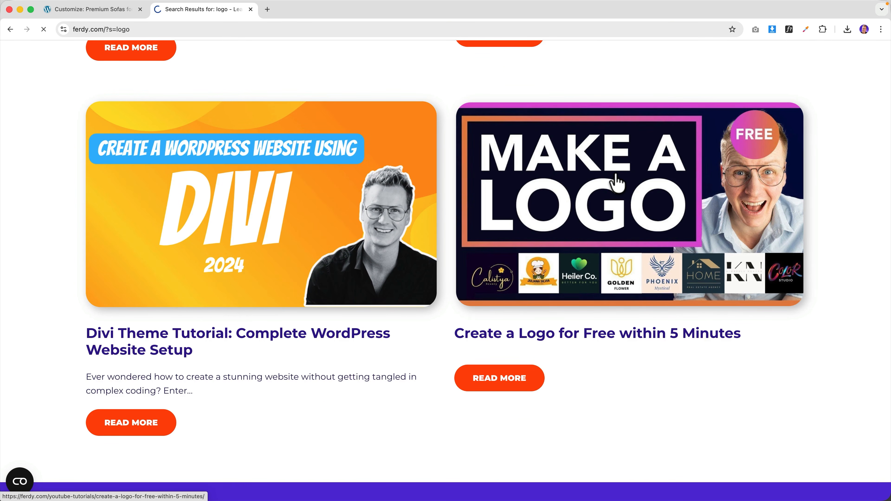
scroll(462, 189, "down", 4)
scroll(462, 189, "up", 4)
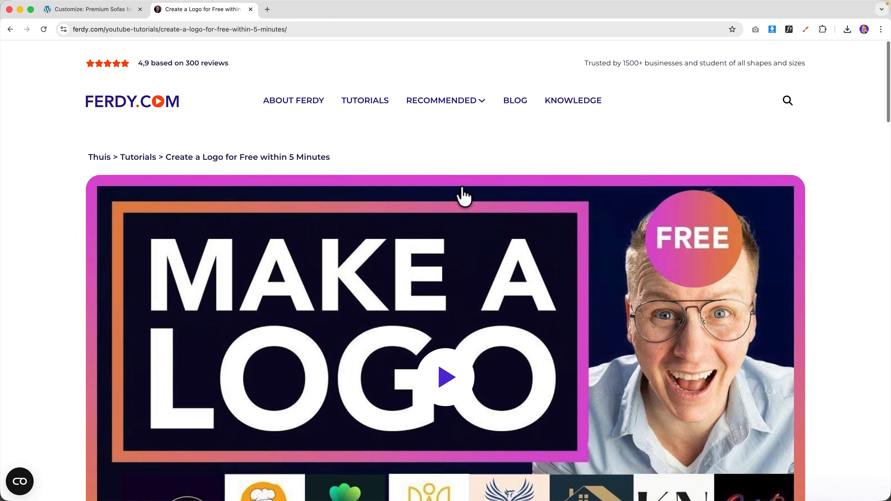
- Visit the ferdy.com/fiverr link, then close it and the logo tutorial tab
left_click(270, 29)
type("ferdy.")
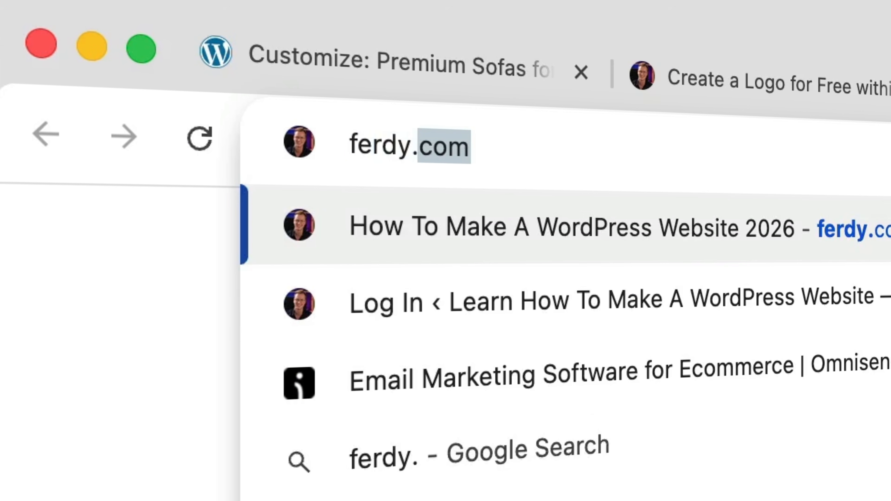
type("com/canva")
key("BackSpace")
key("BackSpace")
key("BackSpace")
key("BackSpace")
key("BackSpace")
type("fiverr")
key("Return")
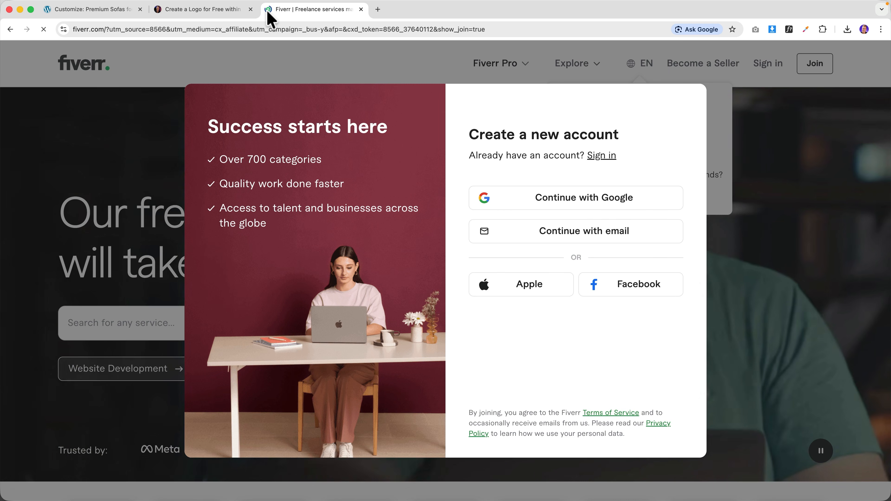
left_click(360, 9)
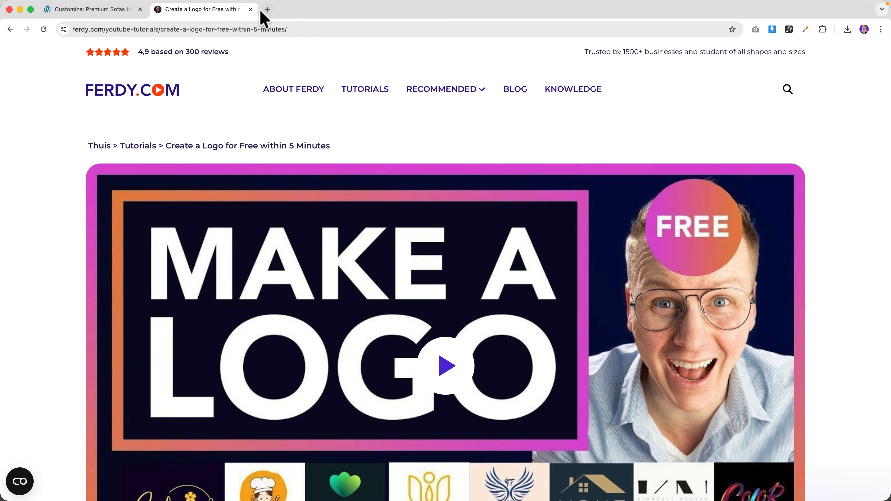
left_click(250, 9)
- Request the resources at ferdy.com/images by entering a first name and e-mail address
left_click(156, 9)
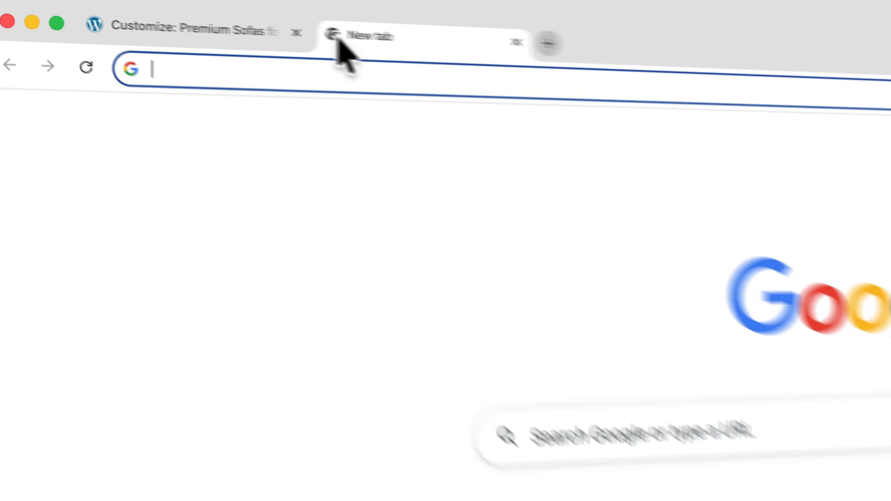
type("ferdy.com/ima")
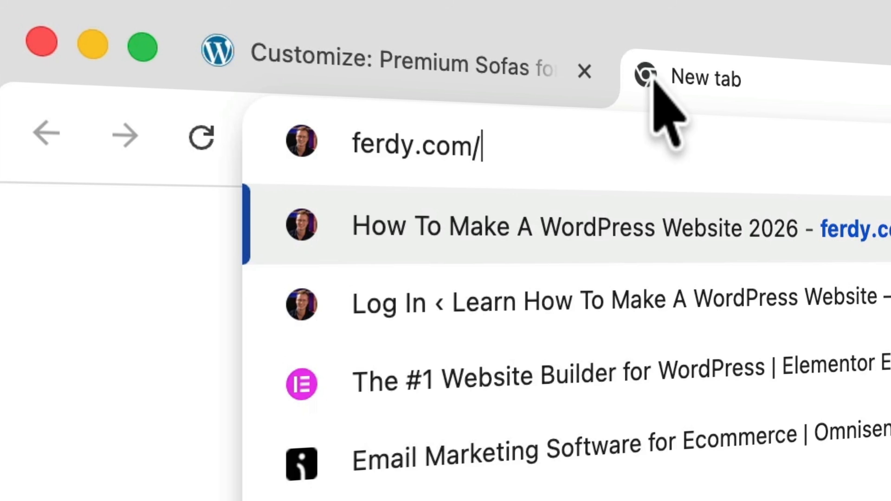
type("ges")
key("Return")
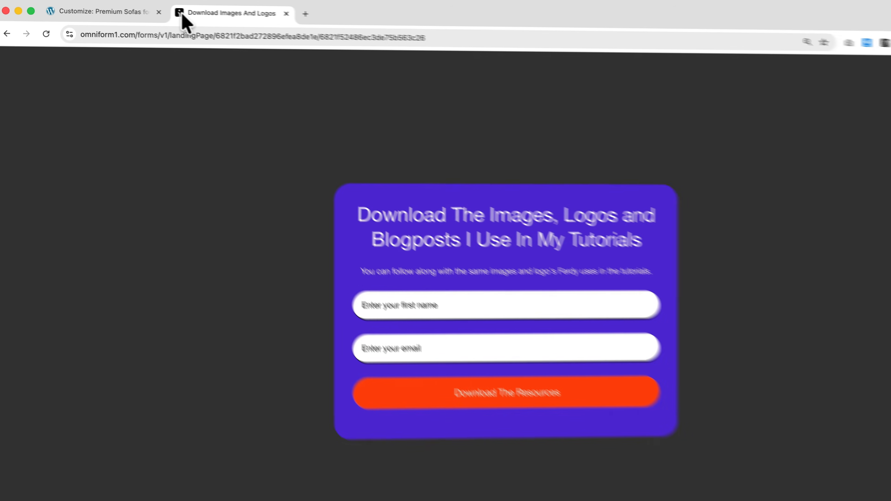
left_click(376, 268)
type("Ferdy")
key("Tab")
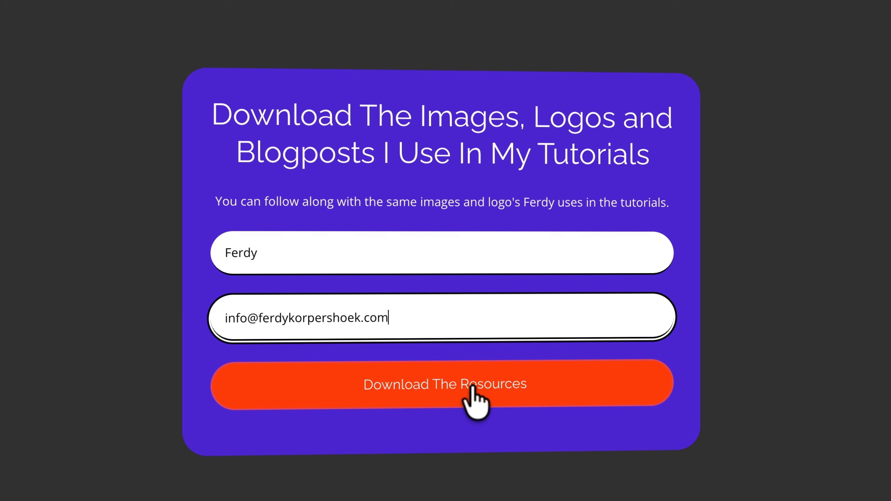
left_click(473, 387)
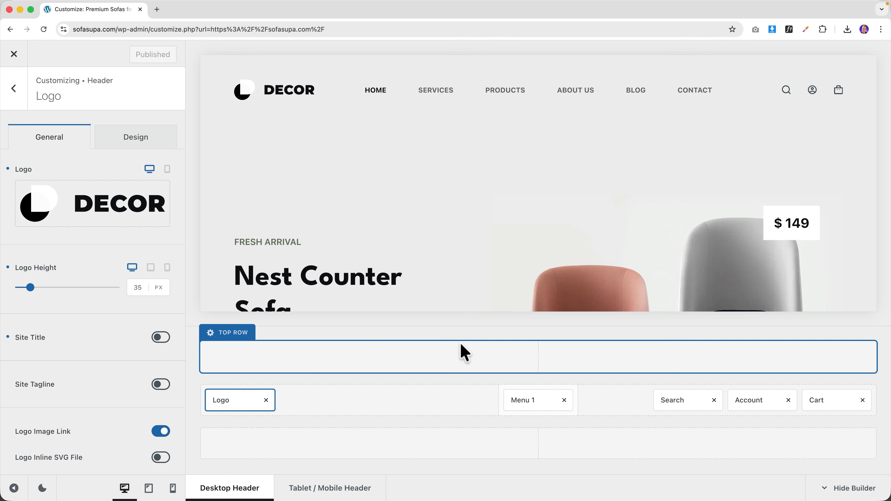
key("super+space")
- Follow the download link in the Mail confirmation and open the downloaded resources archive
type("mail")
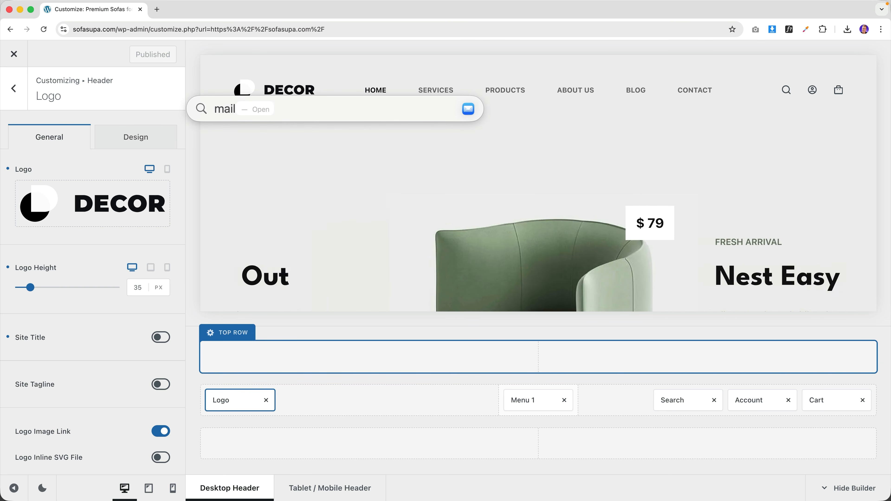
key("Return")
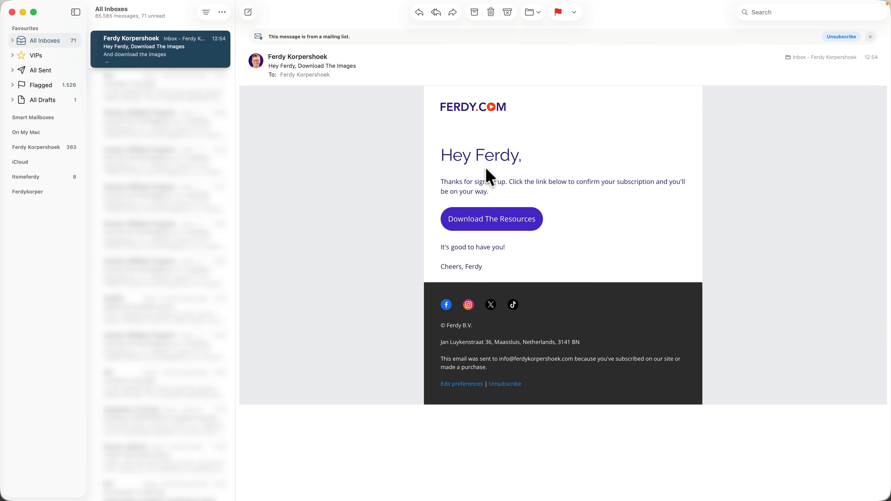
left_click(492, 225)
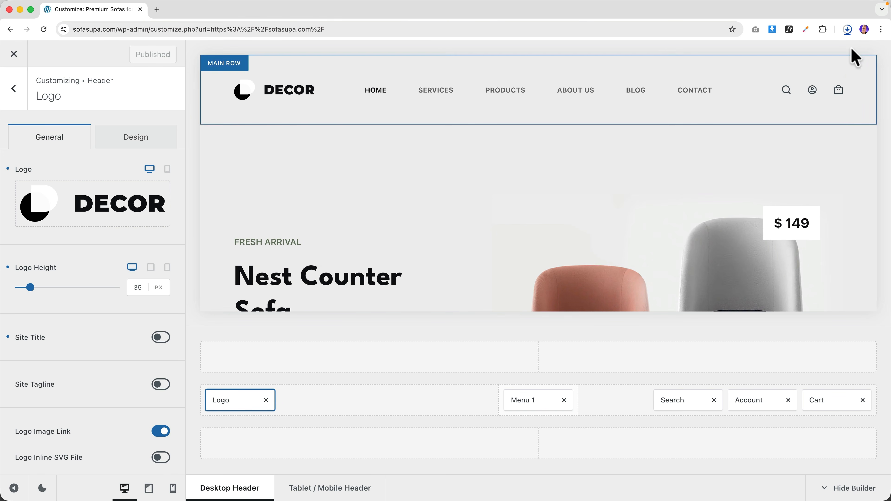
left_click(848, 30)
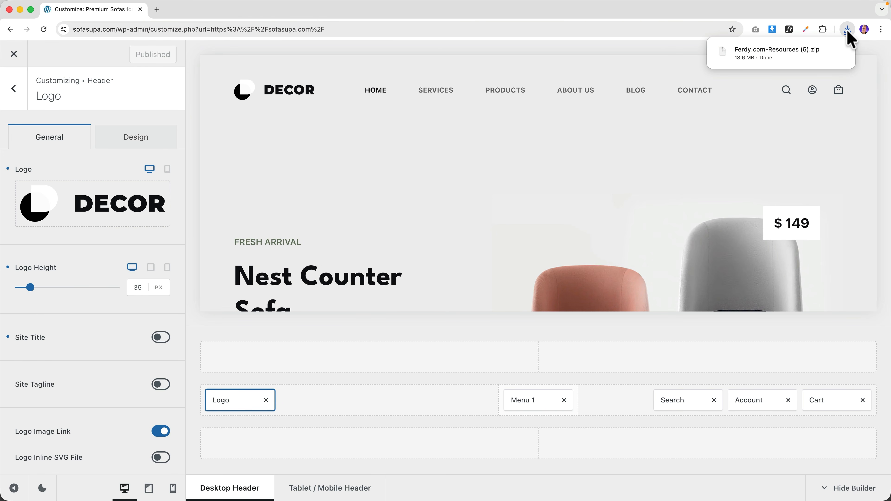
left_click(803, 56)
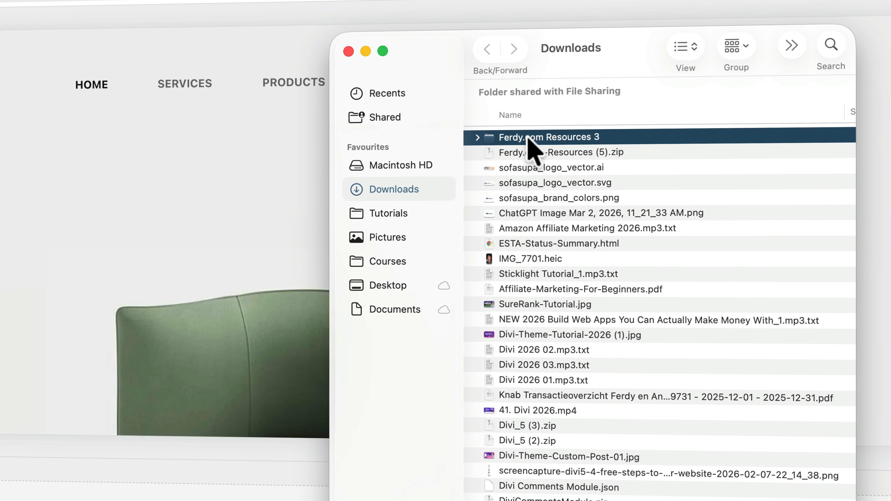
- Move the Ferdy.com Resources 3 folder to the Desktop and rename it Ferdy.com Resources
left_click_drag(607, 118, 620, 133)
left_click_drag(500, 158, 391, 287)
left_click(391, 286)
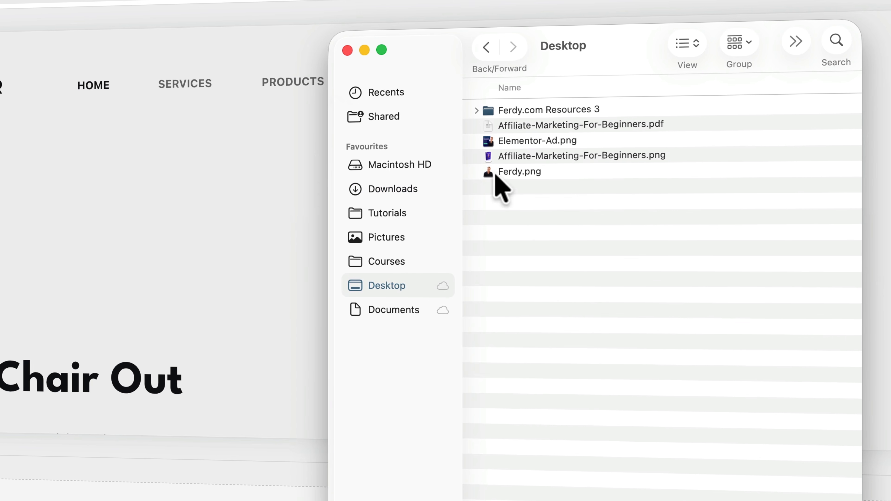
left_click(526, 111)
key("Return")
key("Right")
key("BackSpace")
key("BackSpace")
key("Return")
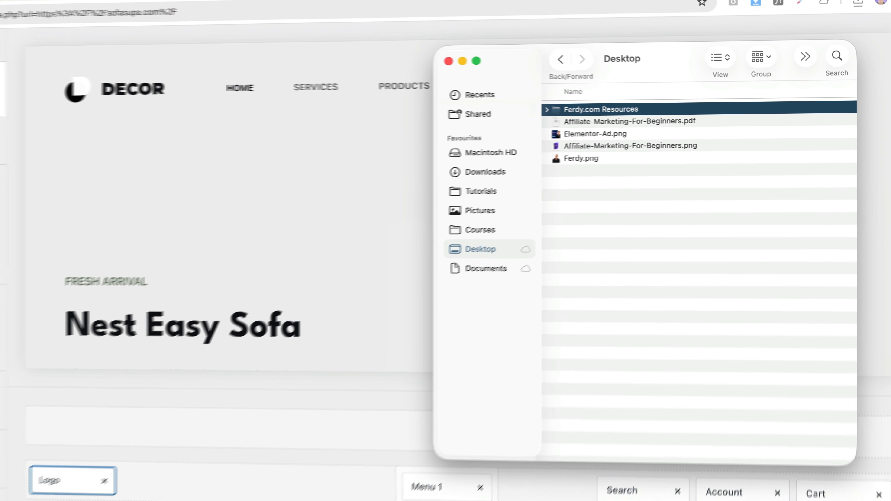
left_click(196, 123)
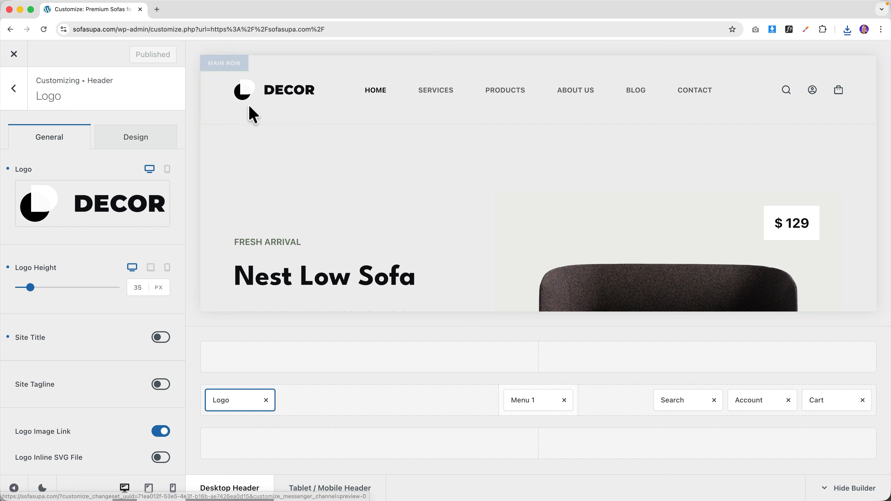
- Upload 13. SofaSupa/logo.svg as the header logo with alt text 'SofaSupa Logo'
left_click(107, 207)
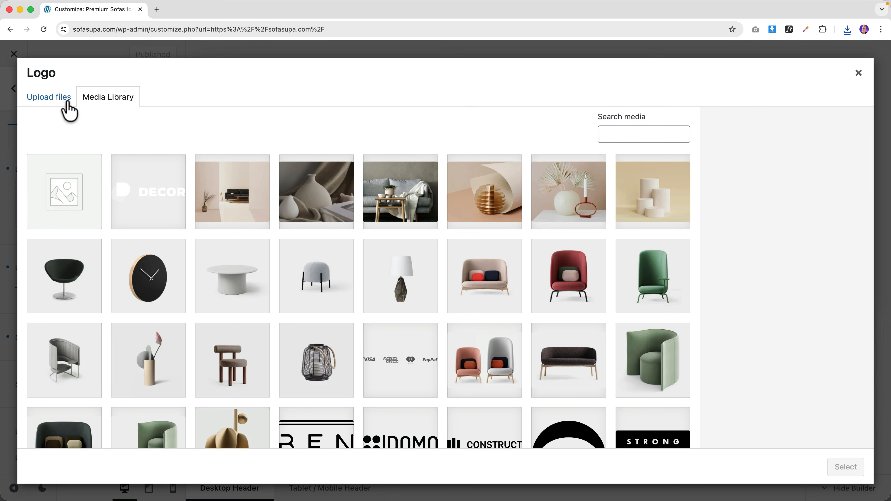
left_click(49, 97)
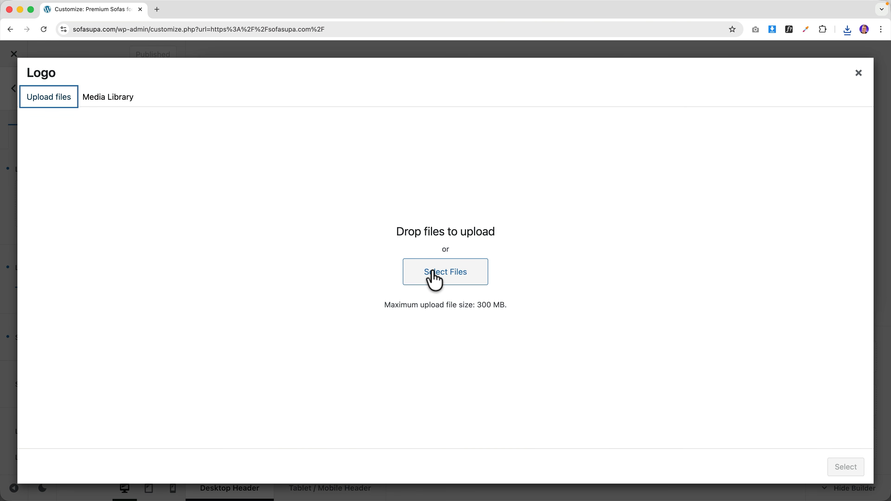
left_click(448, 277)
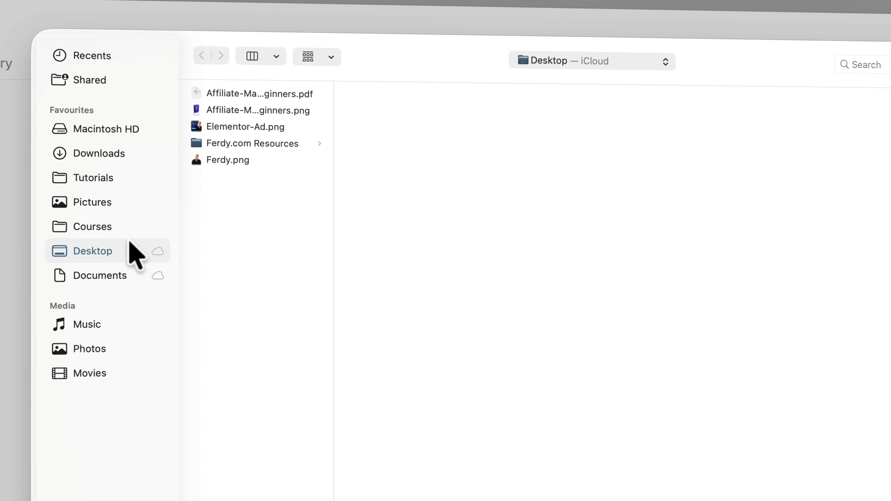
left_click(239, 144)
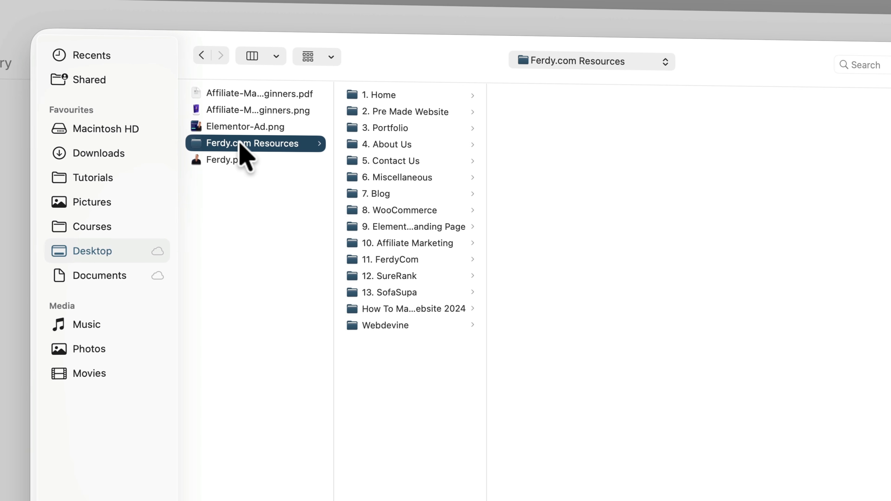
left_click(393, 292)
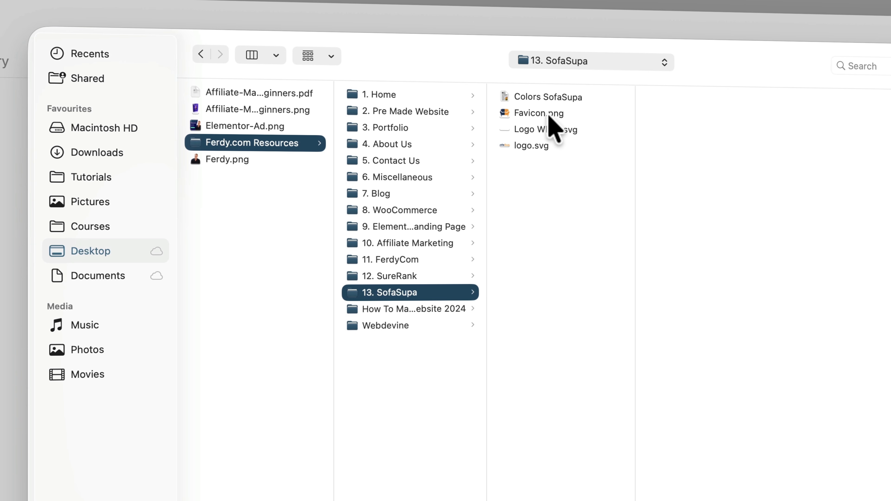
left_click(532, 145)
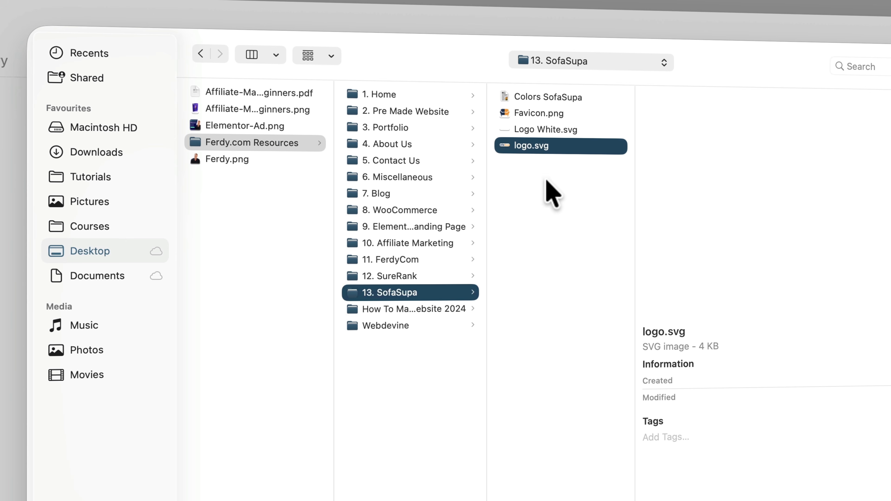
key("space")
key("space")
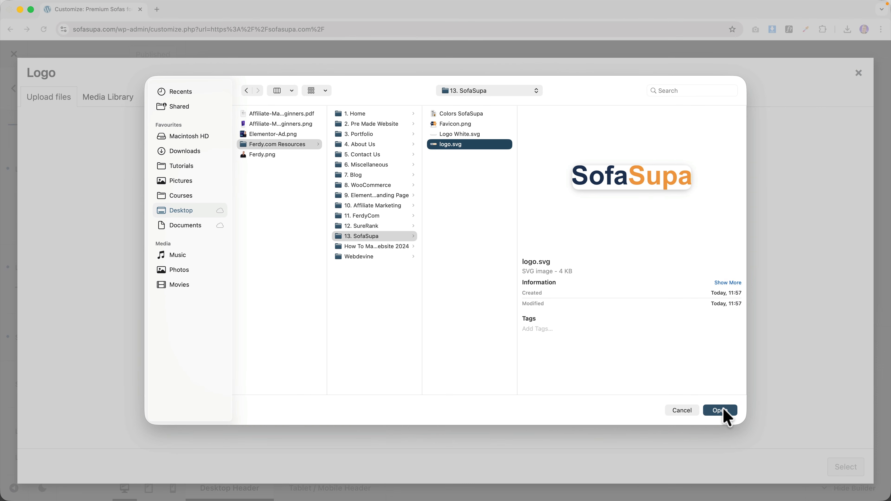
left_click(723, 411)
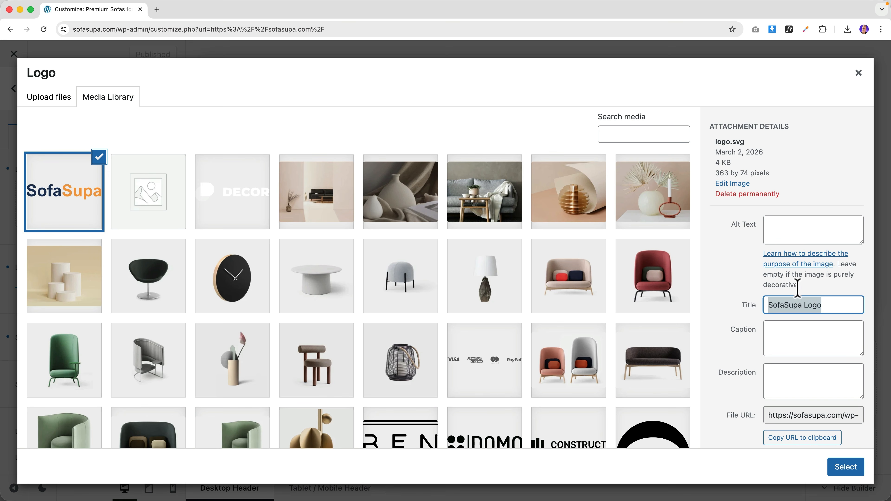
left_click(794, 234)
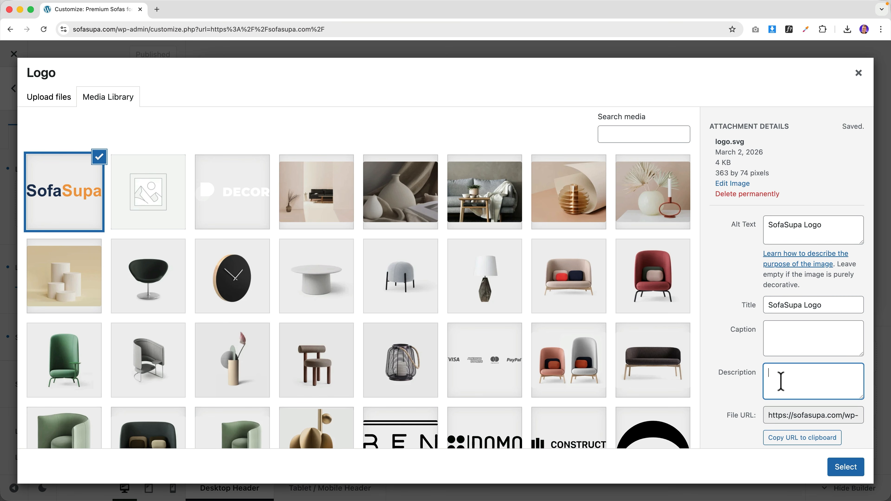
left_click(845, 467)
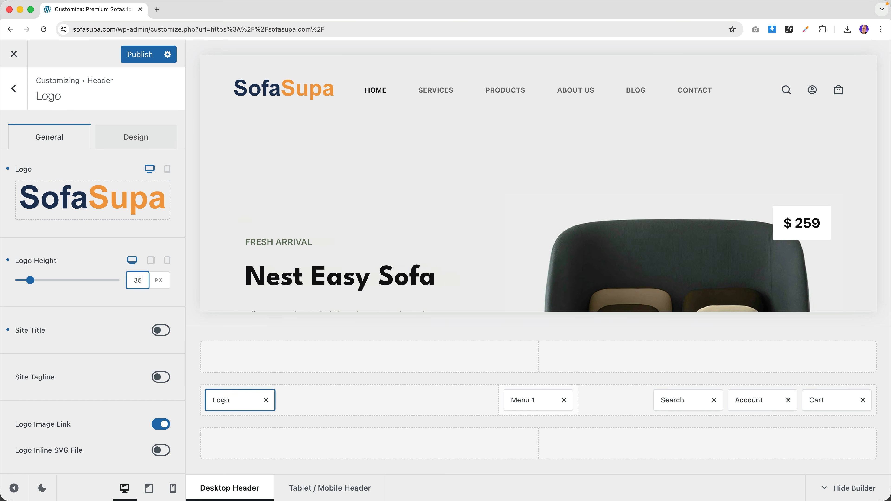
left_click(13, 88)
- Open the global colour palette and try a different green for Color 1
left_click(14, 93)
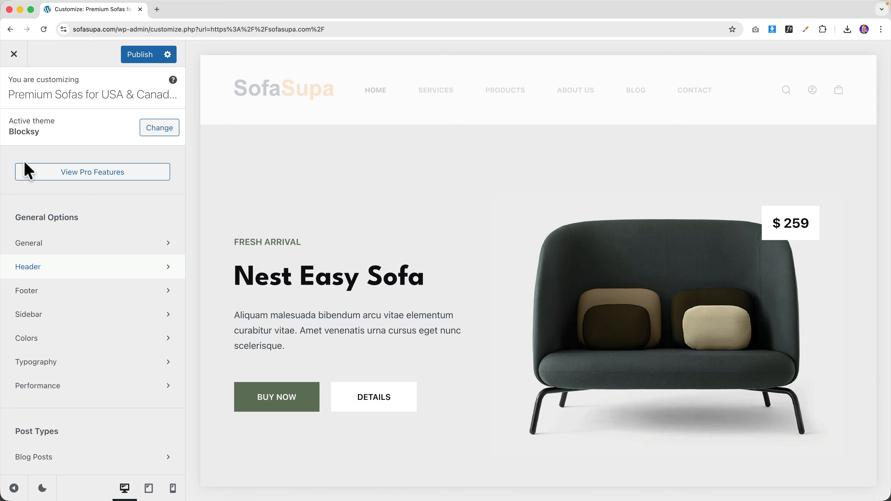
left_click(37, 343)
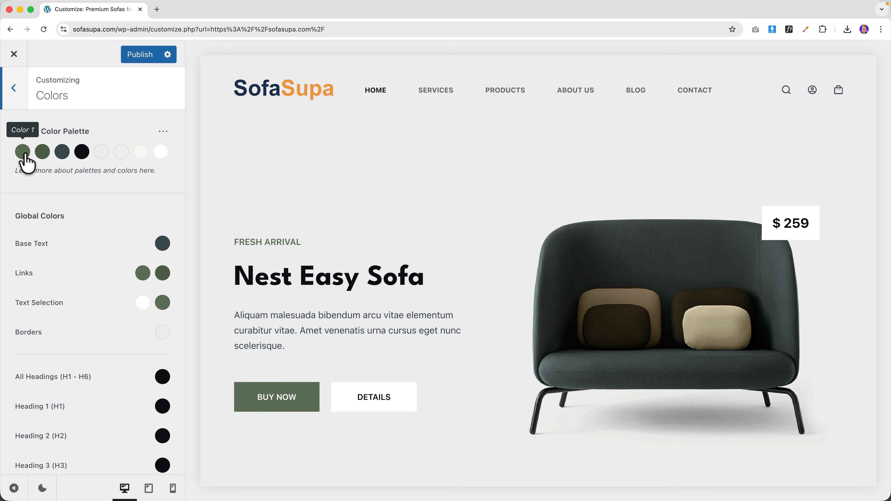
scroll(356, 197, "down", 10)
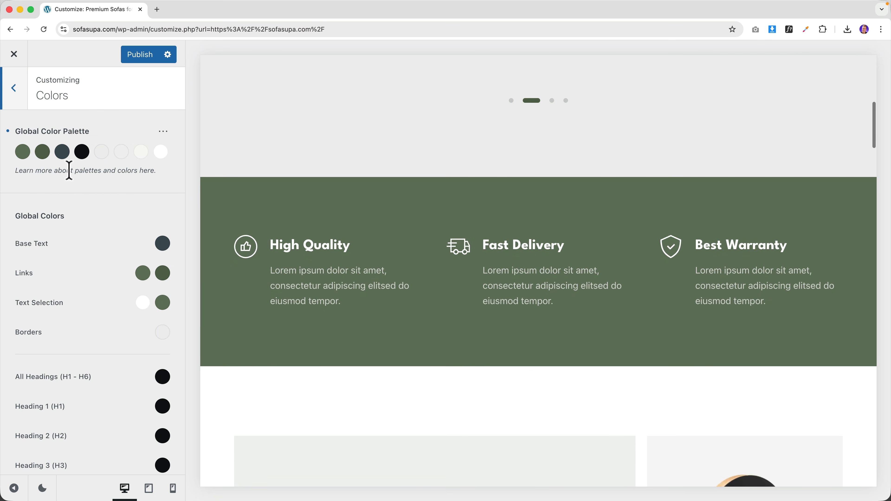
left_click(23, 152)
left_click_drag(98, 236, 143, 216)
- Copy the gold hex f29e44 from the Colors SofaSupa file in the 13. SofaSupa folder
scroll(449, 291, "down", 10)
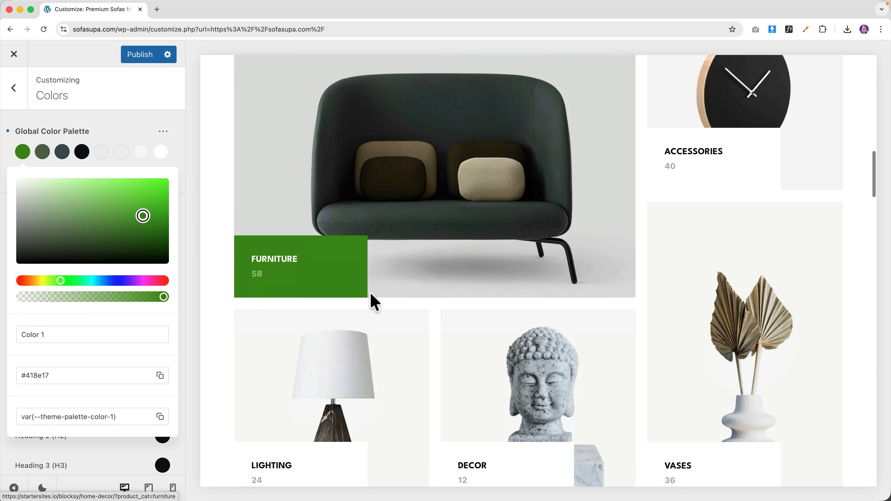
scroll(313, 281, "down", 7)
scroll(333, 340, "up", 11)
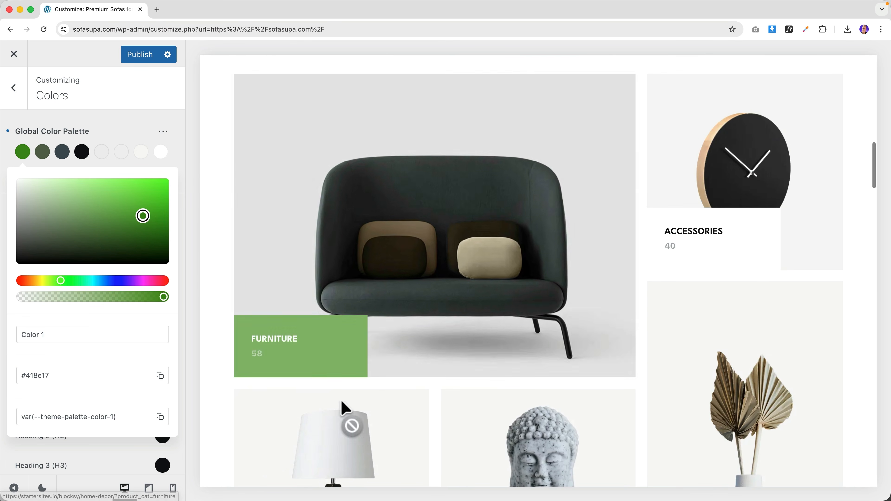
mouse_move(332, 498)
left_click(184, 479)
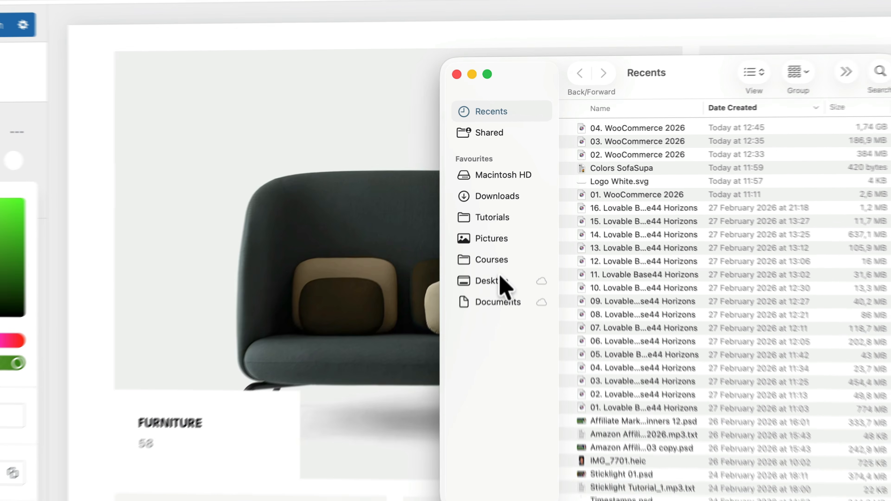
left_click(507, 240)
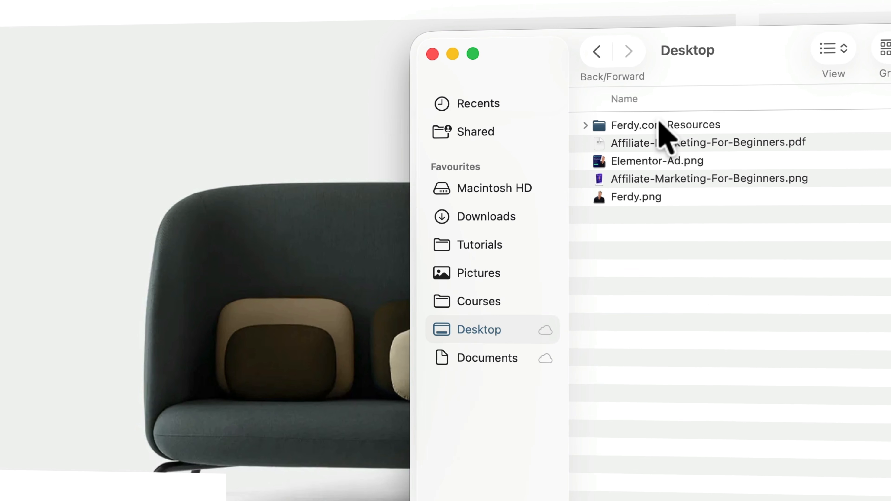
double_click(598, 132)
left_click(832, 53)
left_click(849, 60)
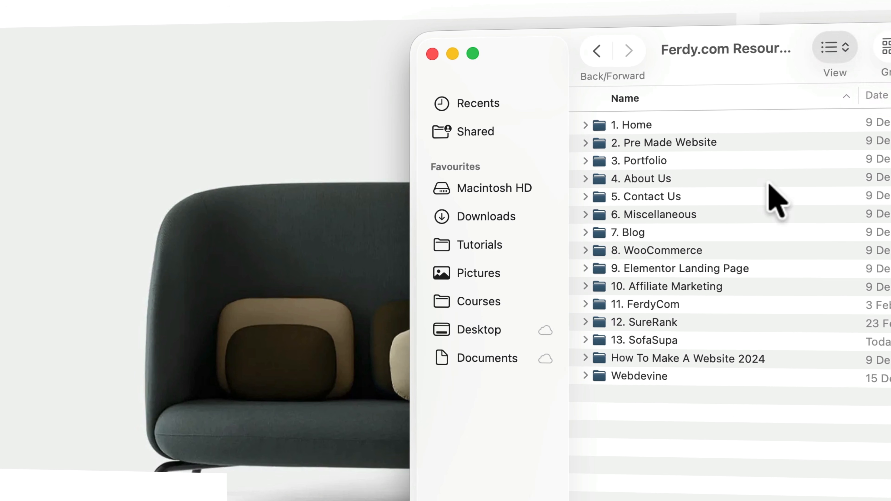
left_click(833, 342)
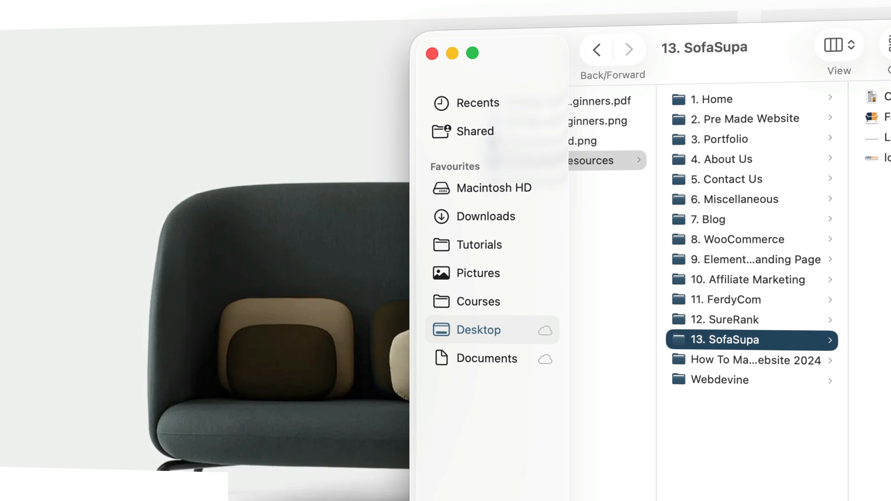
key("Right")
key("space")
double_click(169, 32)
key("super+c")
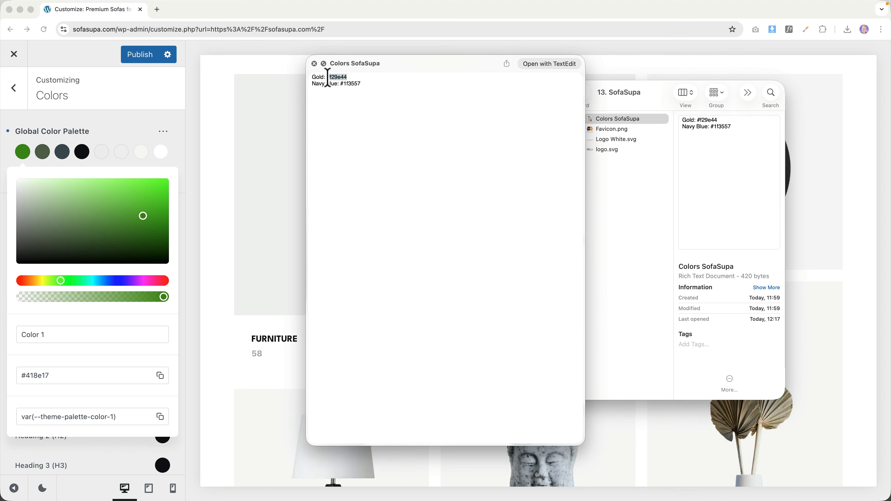
- Paste #f29e44 into Color 1, apply the Palette #5 preset, and exit the Customizer
left_click(121, 135)
left_click(28, 155)
left_click(23, 152)
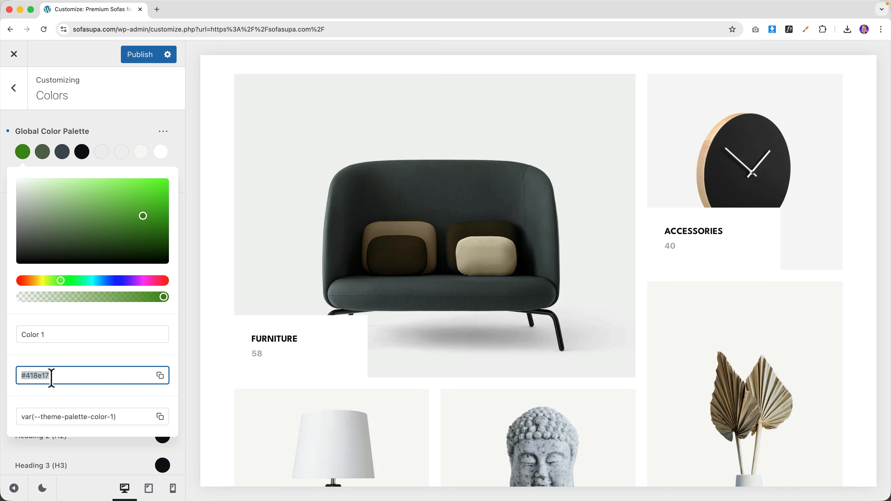
key("super+v")
left_click(162, 140)
left_click(177, 153)
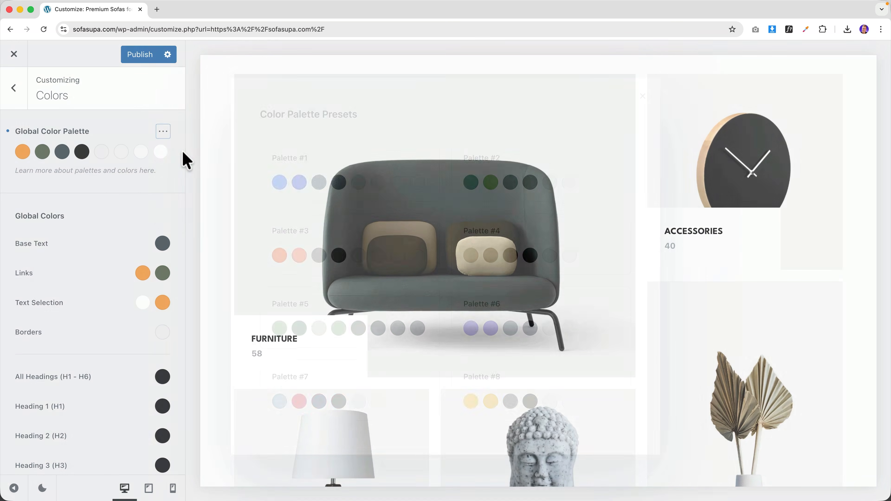
left_click(342, 316)
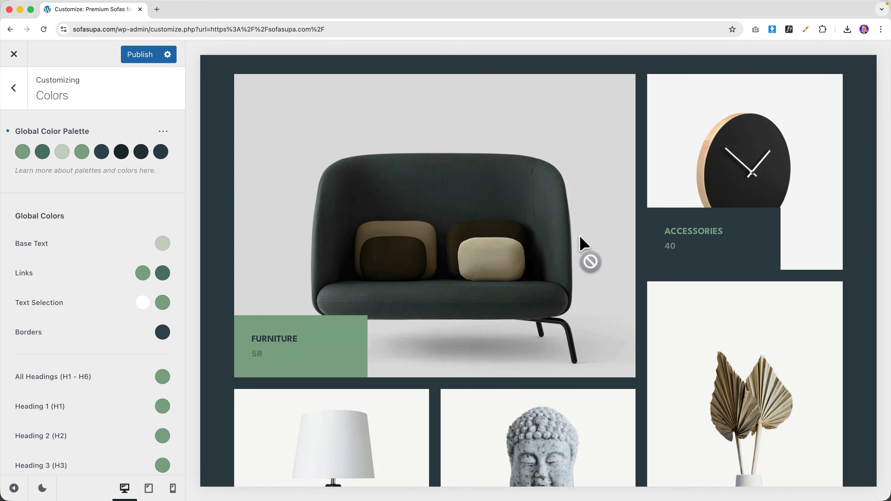
scroll(582, 251, "up", 10)
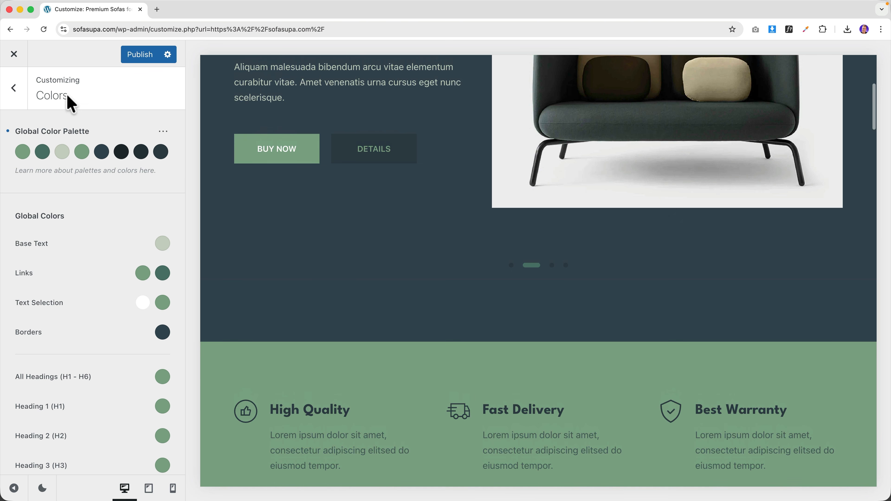
left_click(14, 54)
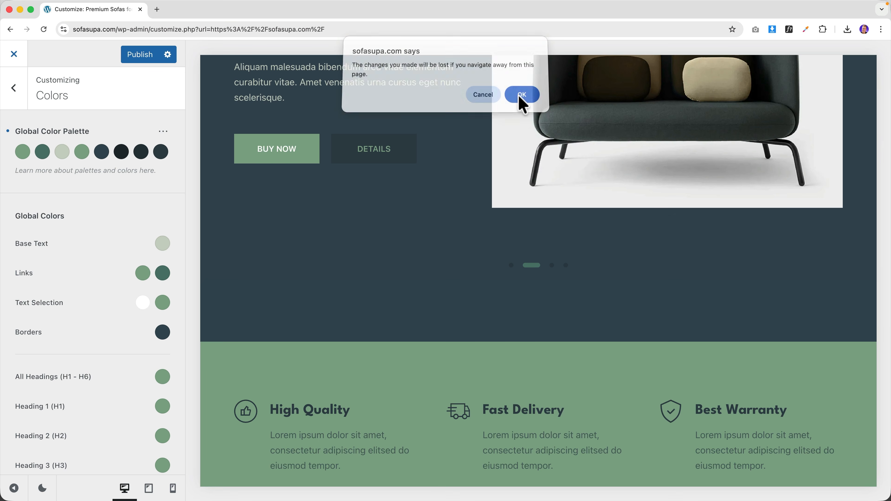
- Discard unsaved changes, reopen the Customizer, and pick the SofaSupa logo from the Media Library
left_click(515, 100)
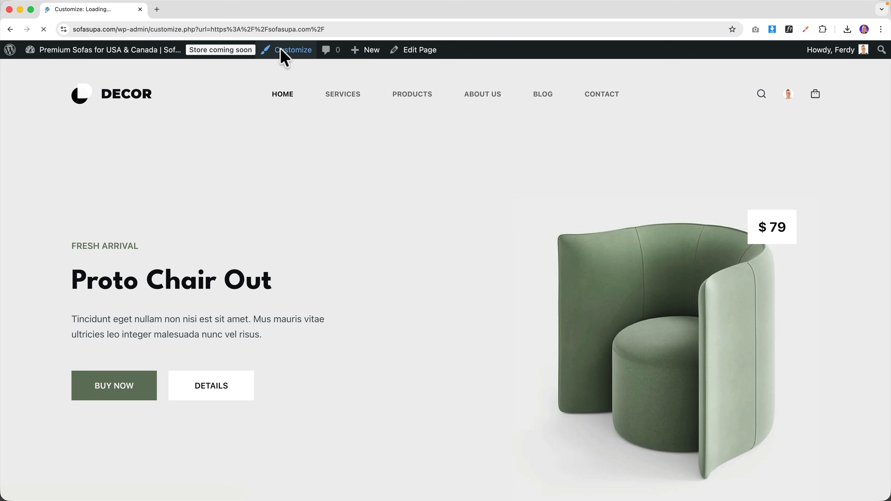
left_click(174, 79)
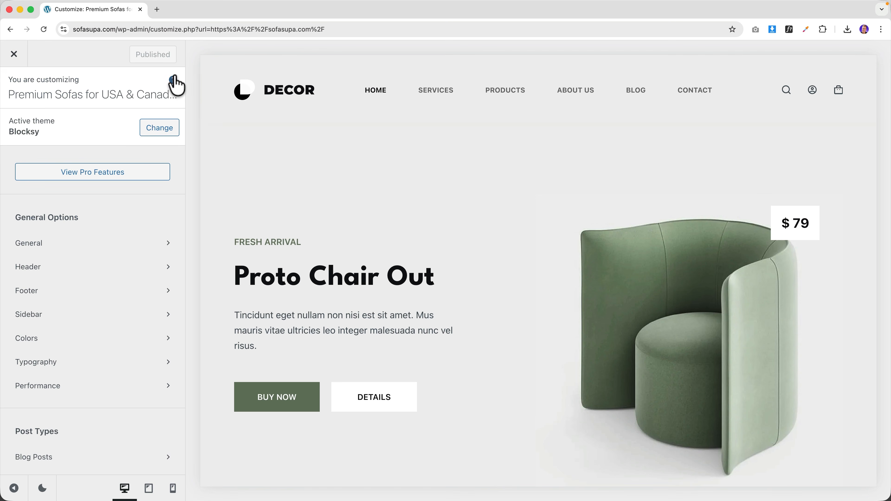
left_click(330, 91)
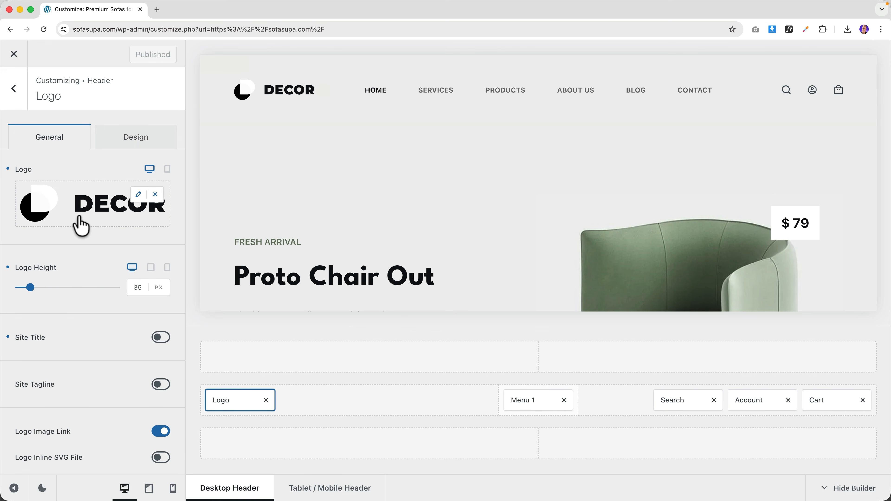
left_click(81, 214)
left_click(72, 200)
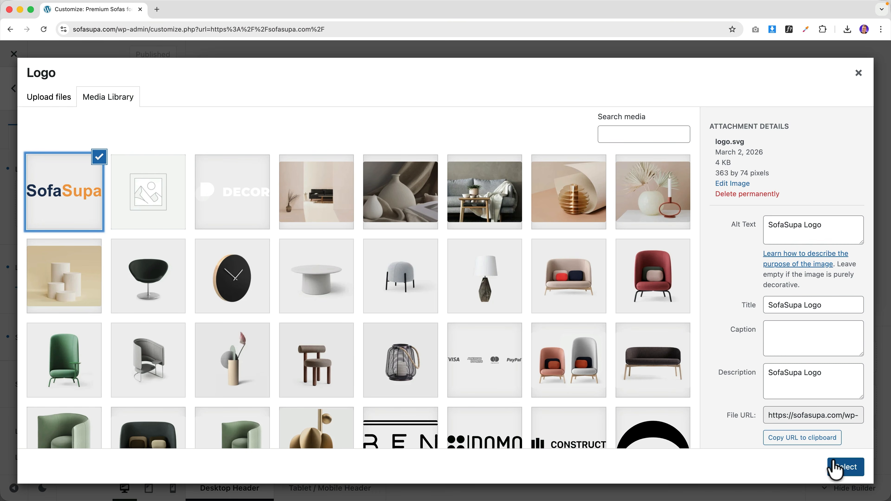
left_click(845, 467)
- Change the first palette colour from #697861 to gold #f29e44 and close the picker
left_click(14, 89)
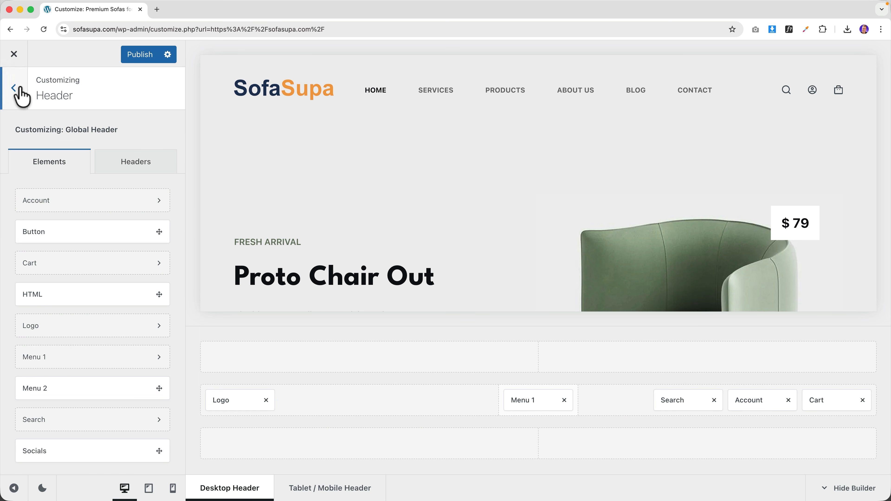
left_click(14, 89)
left_click(54, 338)
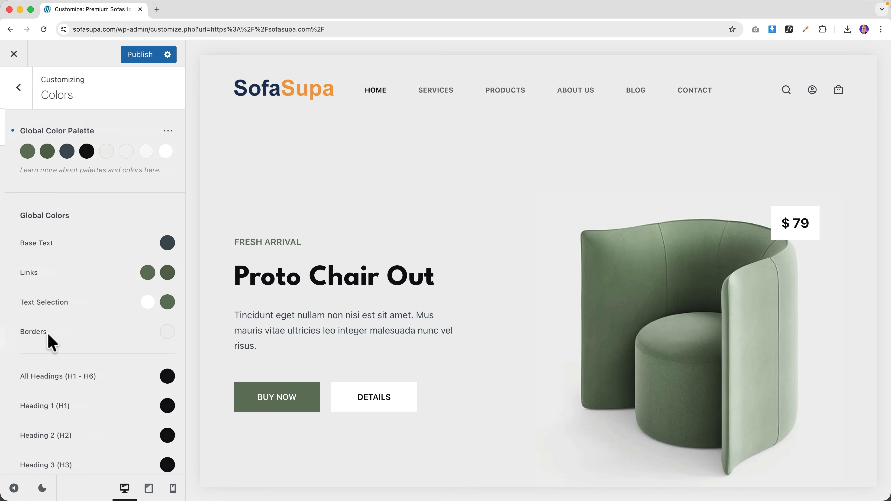
left_click(24, 156)
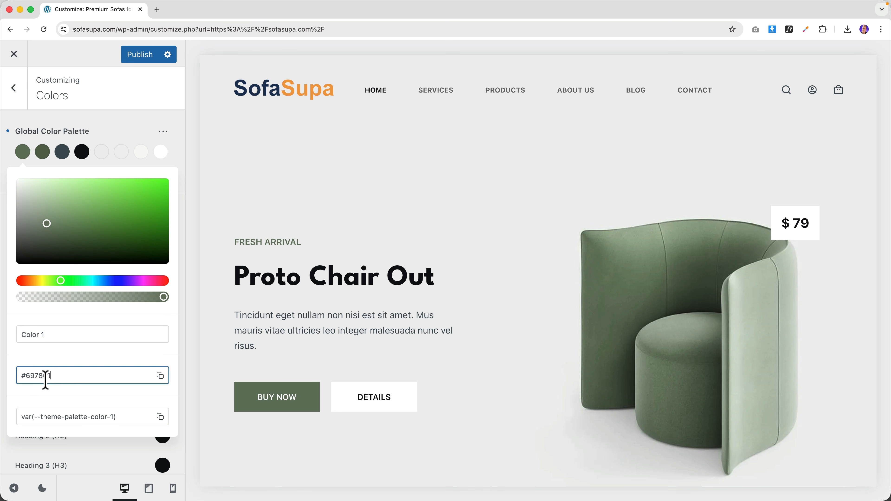
triple_click(45, 380)
type("#f29e44")
key("Tab")
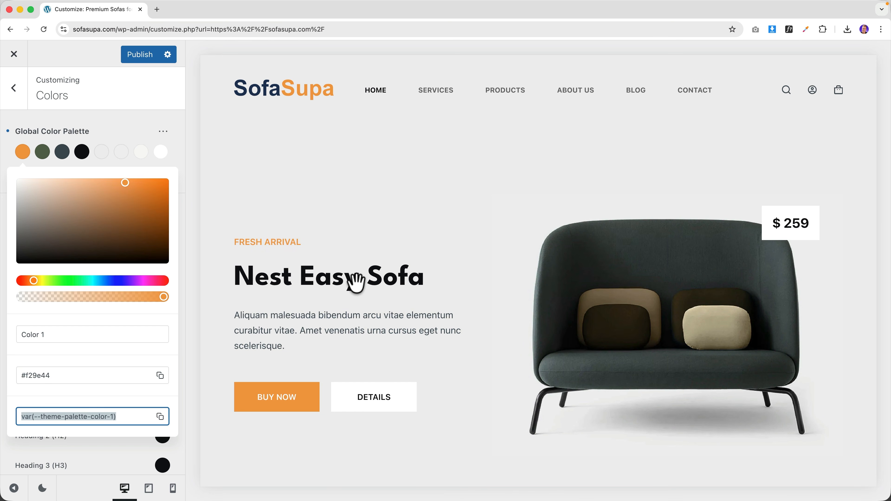
scroll(356, 283, "down", 15)
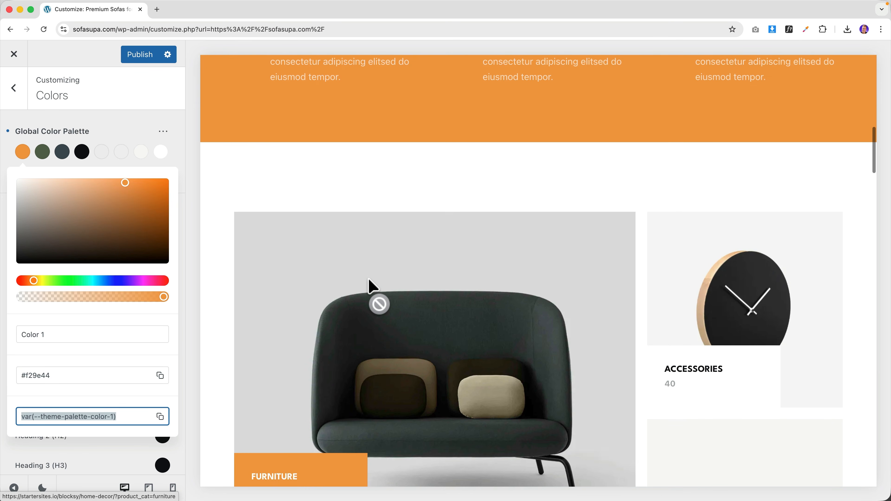
scroll(373, 286, "down", 12)
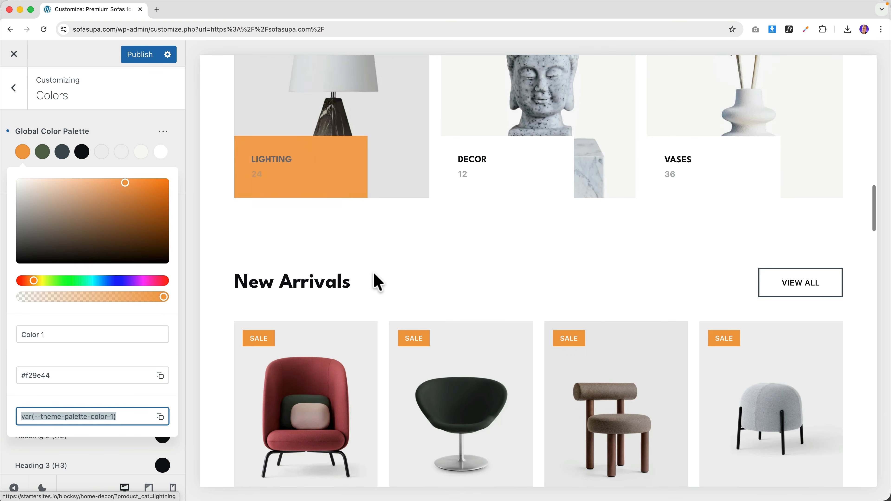
scroll(478, 232, "down", 10)
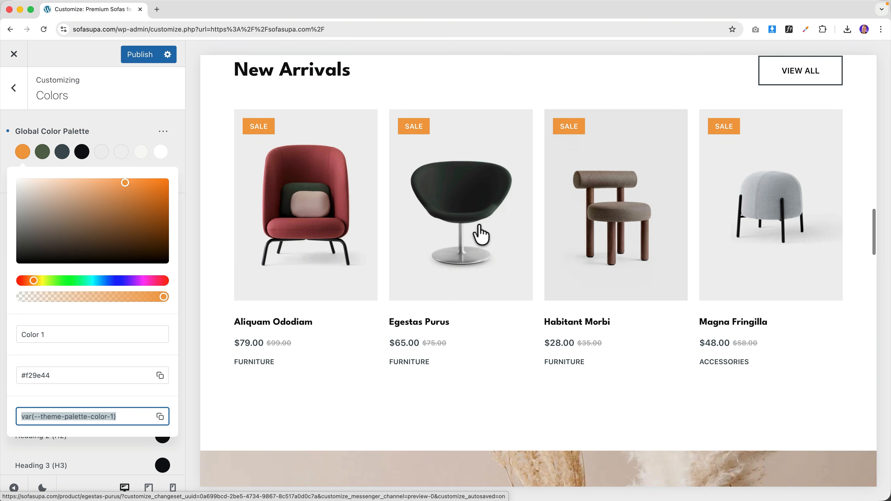
scroll(478, 233, "down", 6)
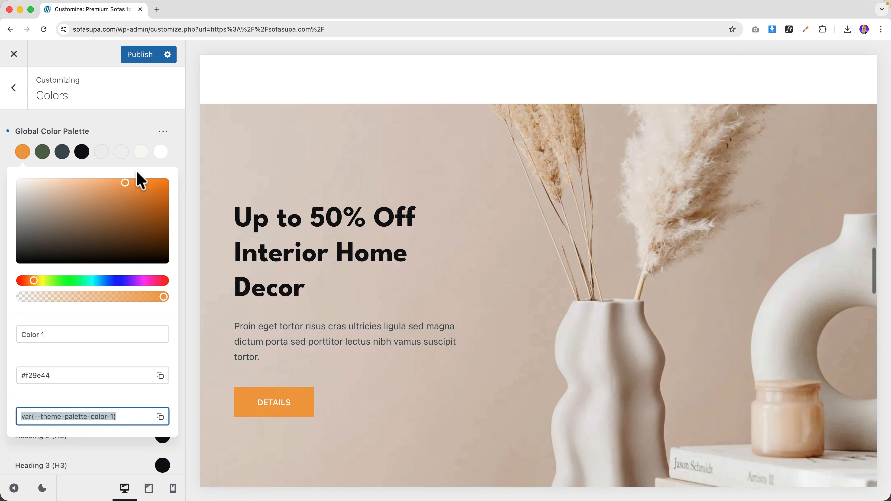
left_click(124, 135)
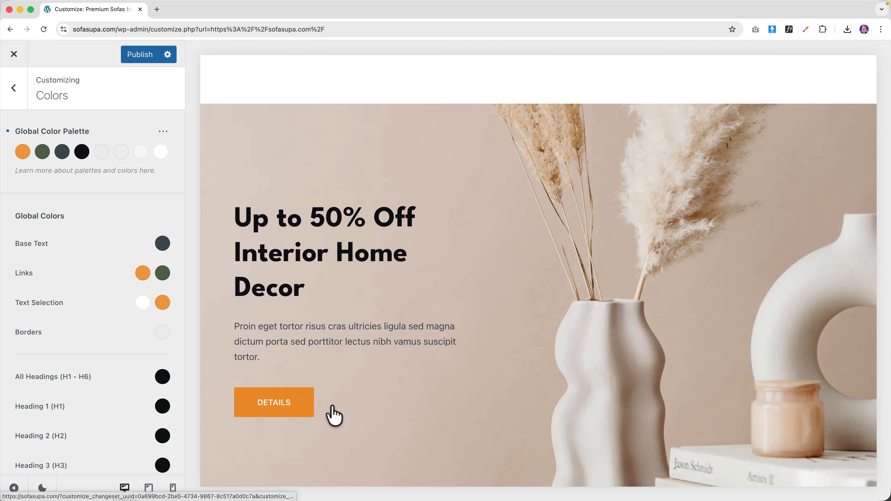
scroll(418, 386, "up", 3)
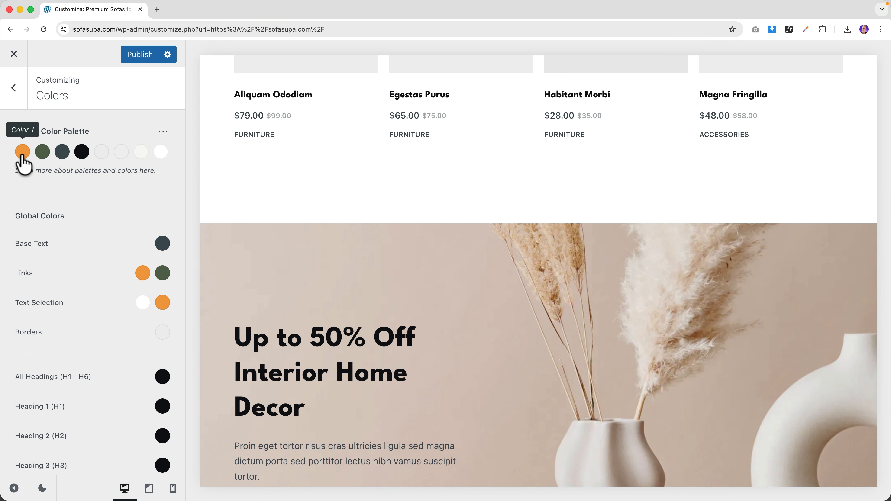
- Preview the Colors SofaSupa file in TextEdit to get the brand hex values
mouse_move(509, 496)
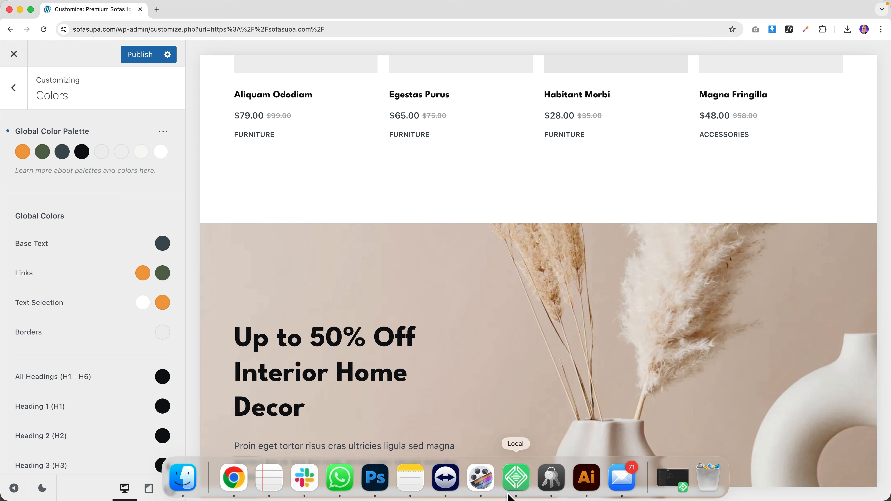
left_click(276, 478)
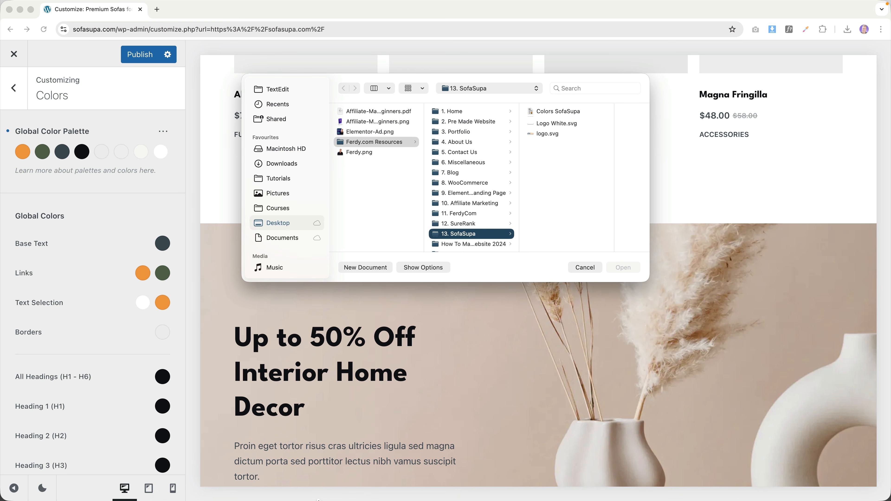
left_click(560, 113)
key("space")
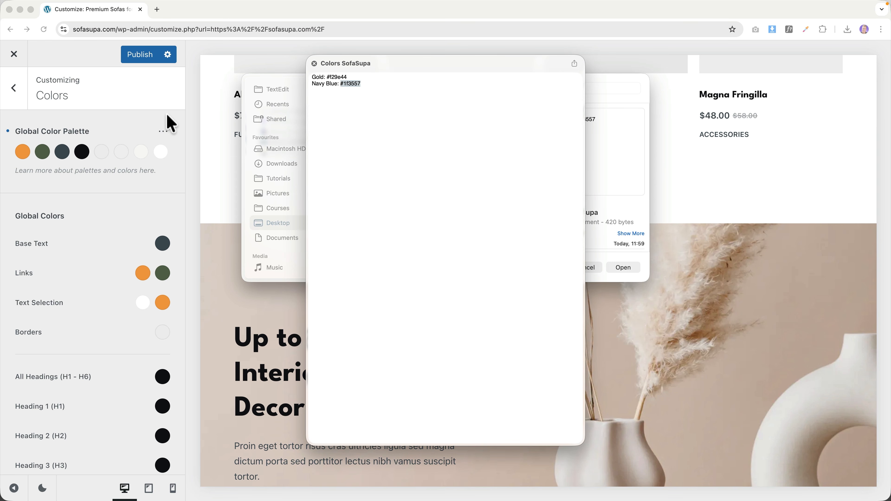
left_click(131, 131)
- Set palette colour 2 to navy #1f3557 and colour 3 to slate grey #424851
left_click(42, 151)
type("#1f3557")
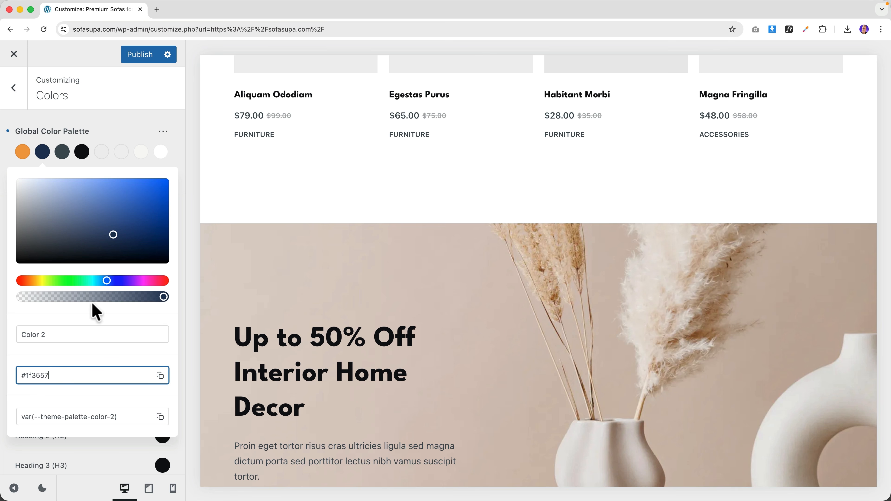
left_click(62, 153)
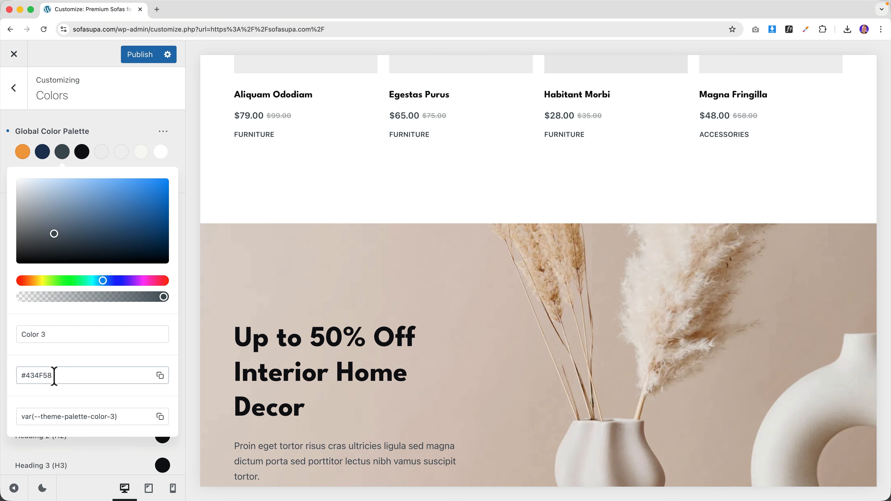
key("super+a")
type("#1f3557")
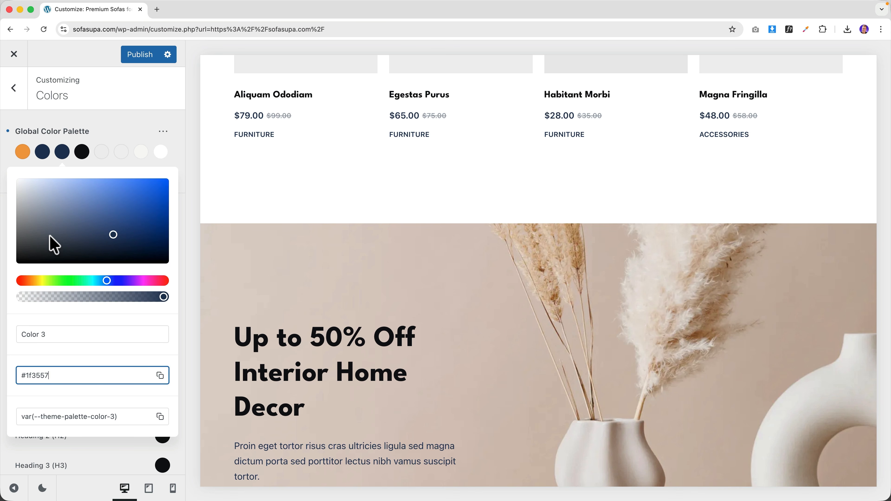
left_click(47, 236)
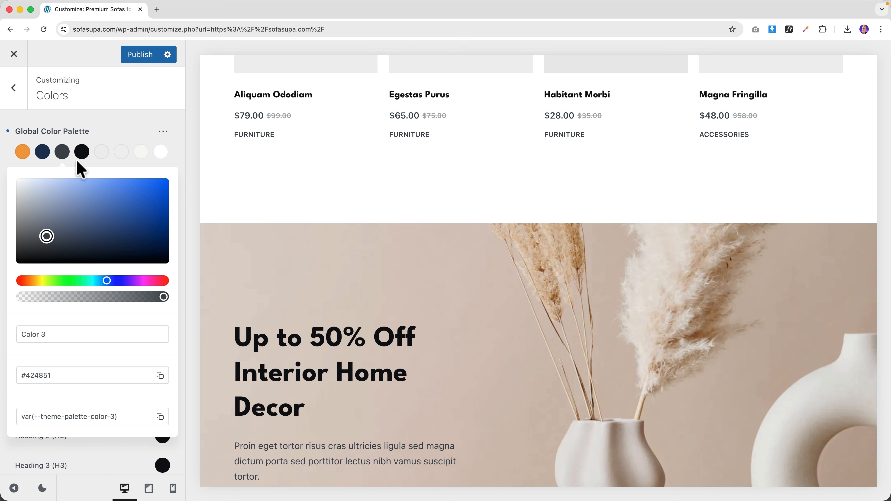
- Make palette colour 4 near-black #282829, starting from the navy value
left_click(82, 153)
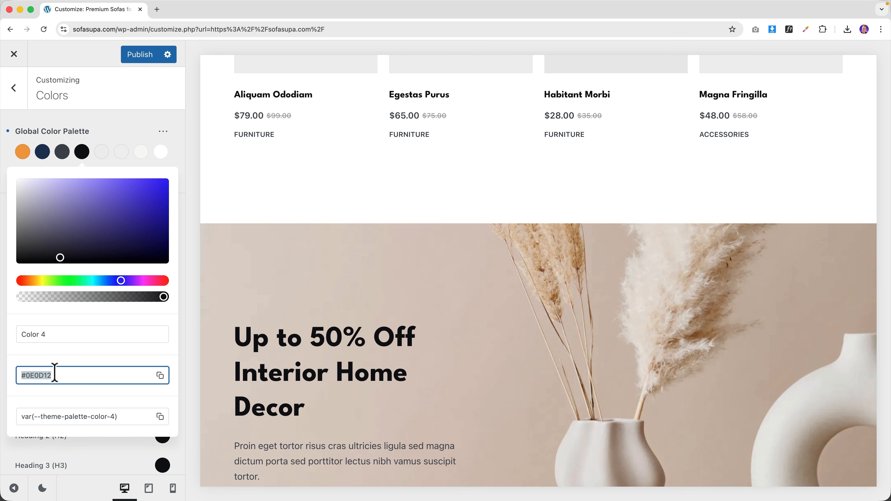
type("#1f3557")
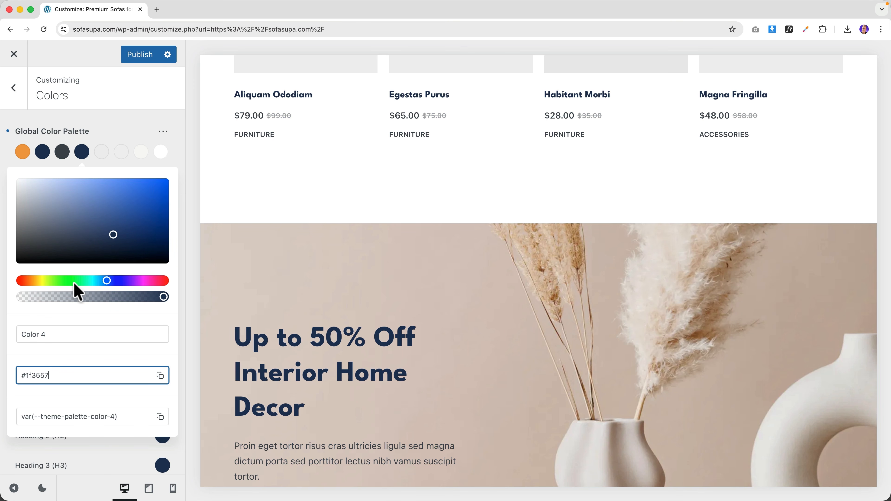
left_click(24, 250)
left_click(110, 139)
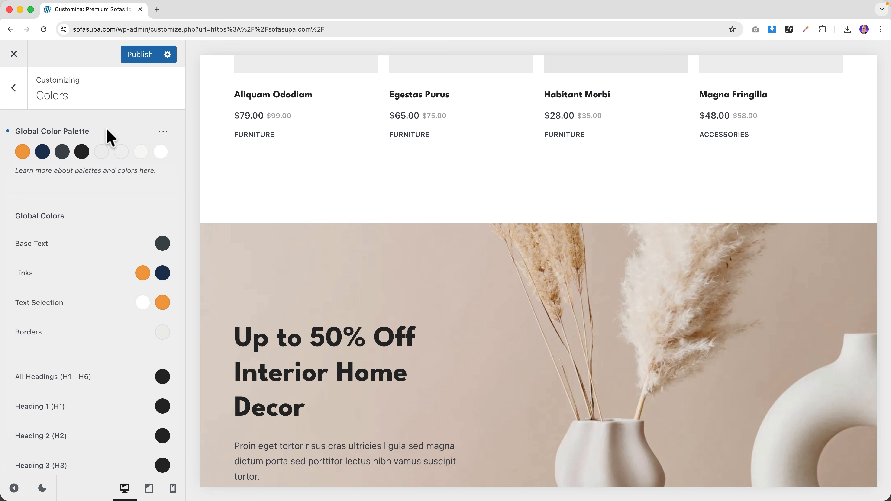
- Set palette colour 5 to a warm off-white #f8f3ee based on the orange
left_click(28, 152)
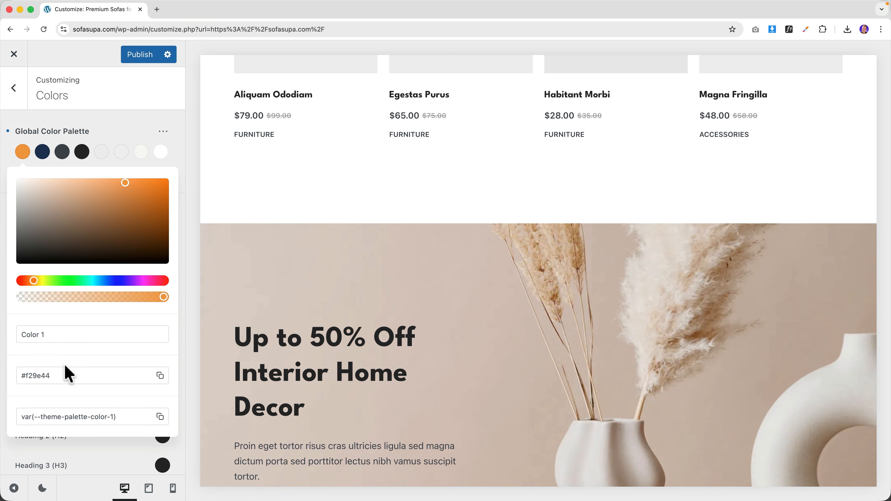
left_click(101, 152)
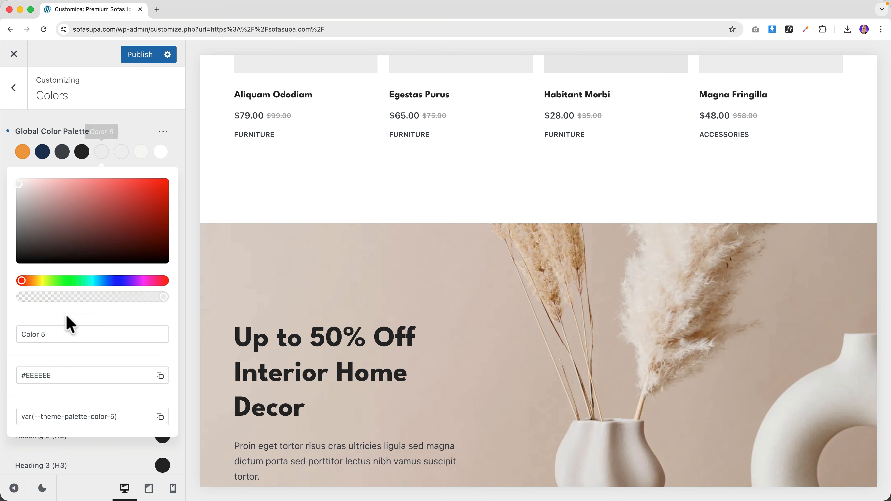
type("#f29e44")
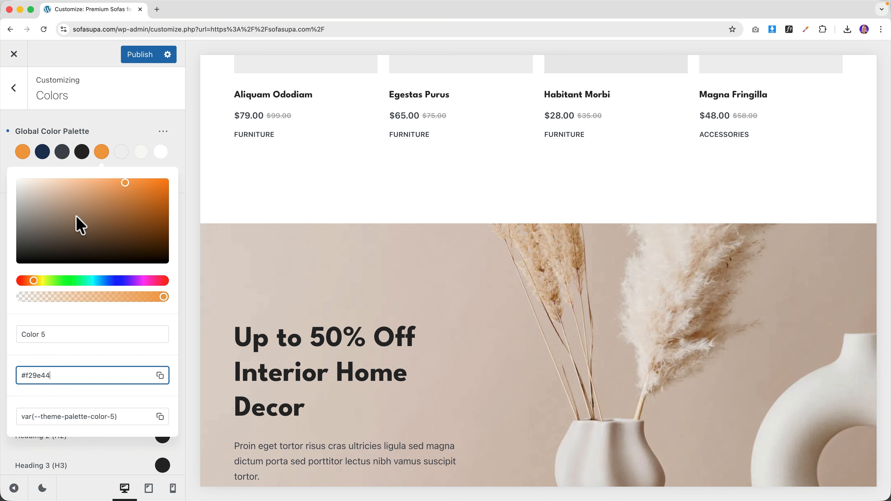
left_click(24, 182)
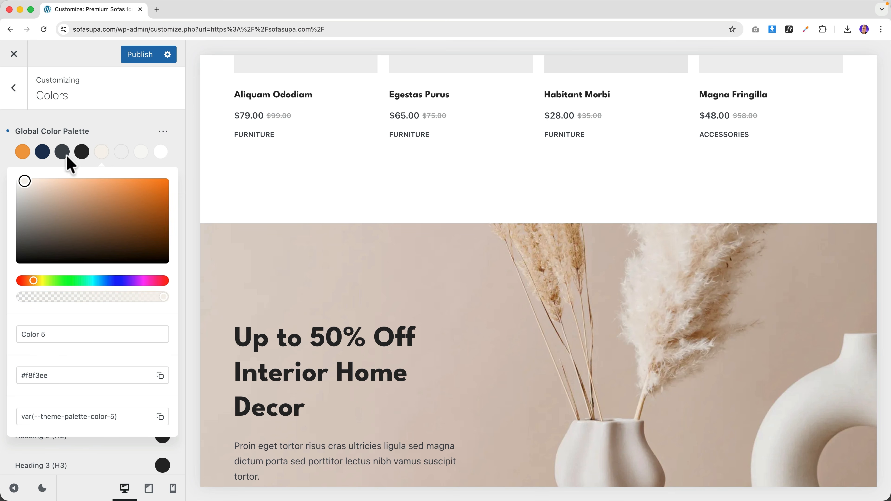
- Change palette colour 6 from dark grey to pale blue-grey #e5e9f1
left_click(45, 154)
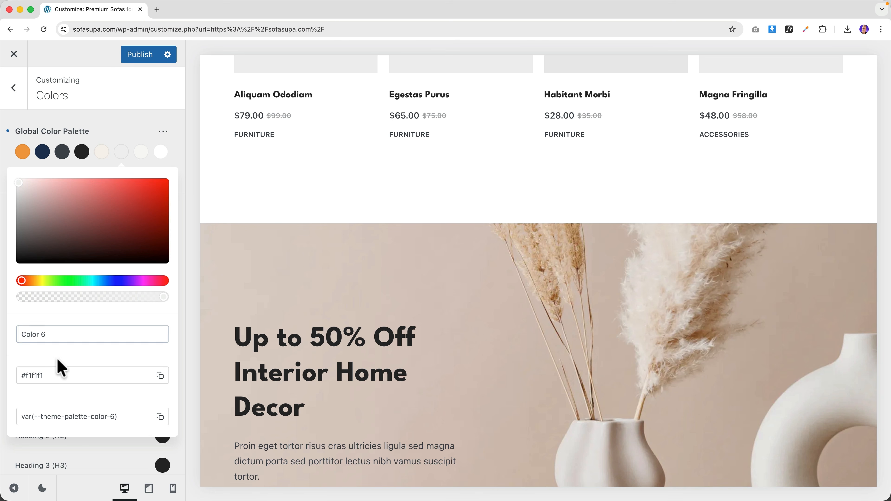
key("super+a")
type("#1f3557")
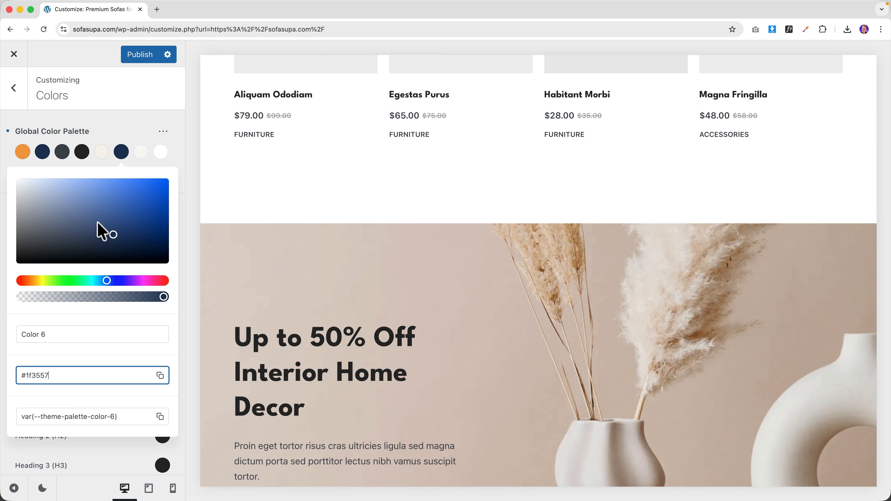
left_click(24, 238)
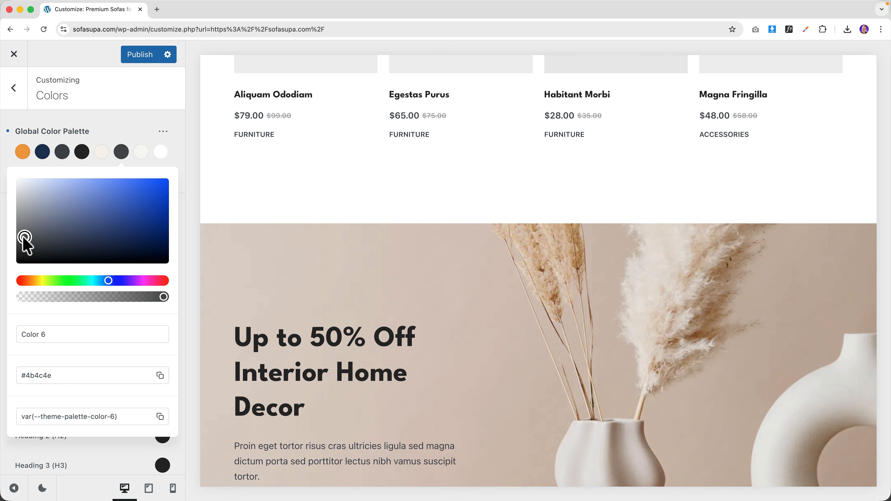
left_click(27, 192)
left_click_drag(27, 180, 24, 184)
left_click(139, 117)
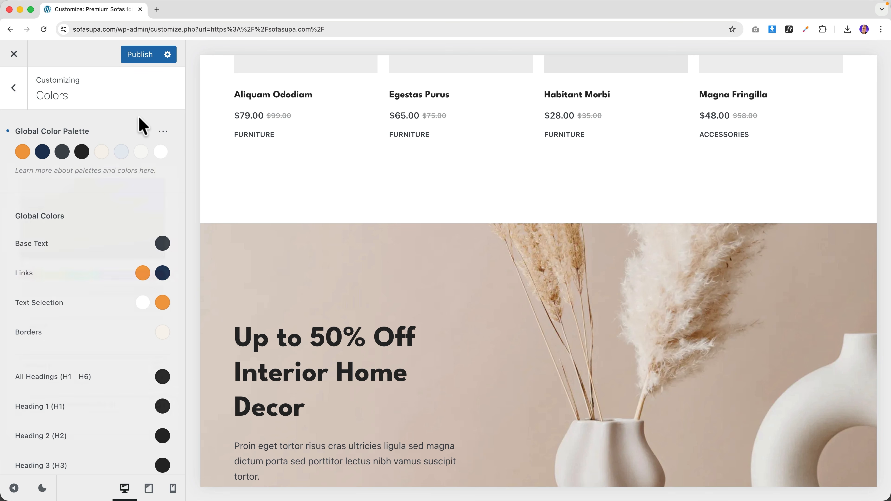
scroll(431, 217, "up", 15)
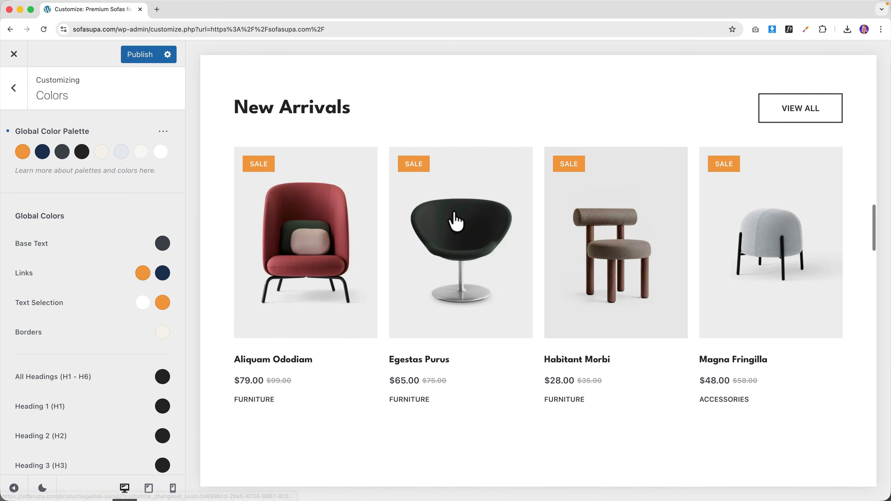
scroll(451, 215, "up", 15)
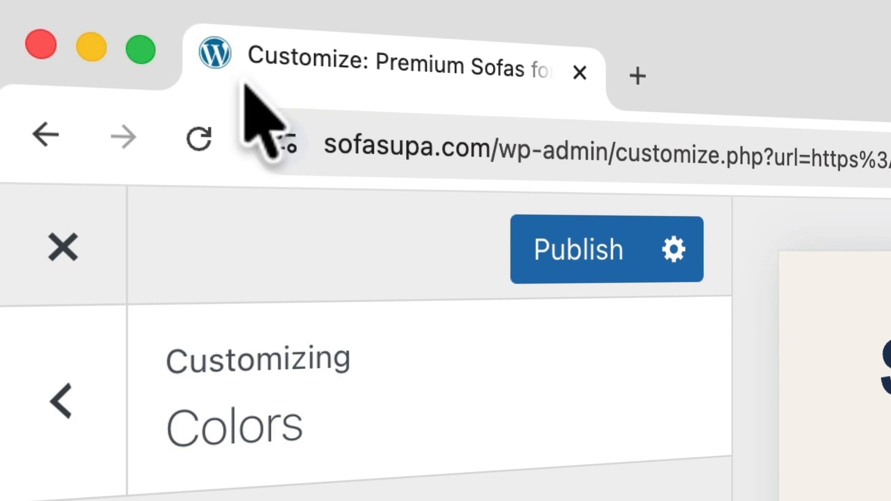
left_click(637, 75)
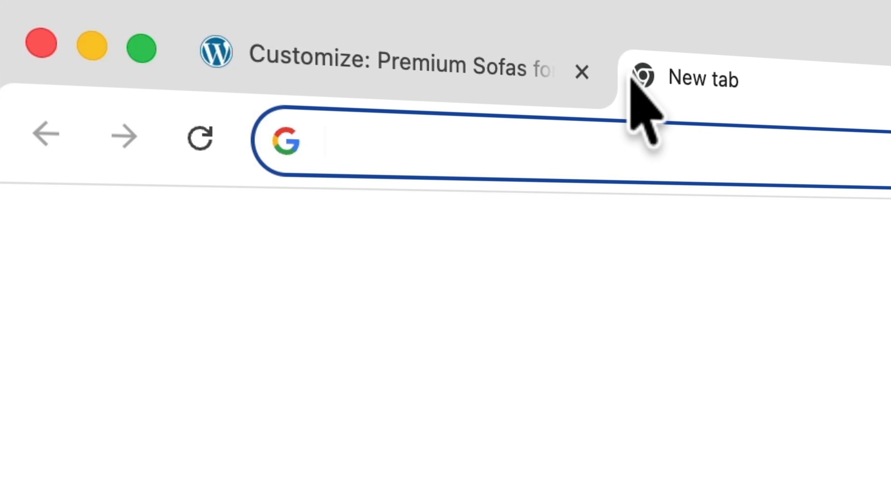
type("appl")
key("Return")
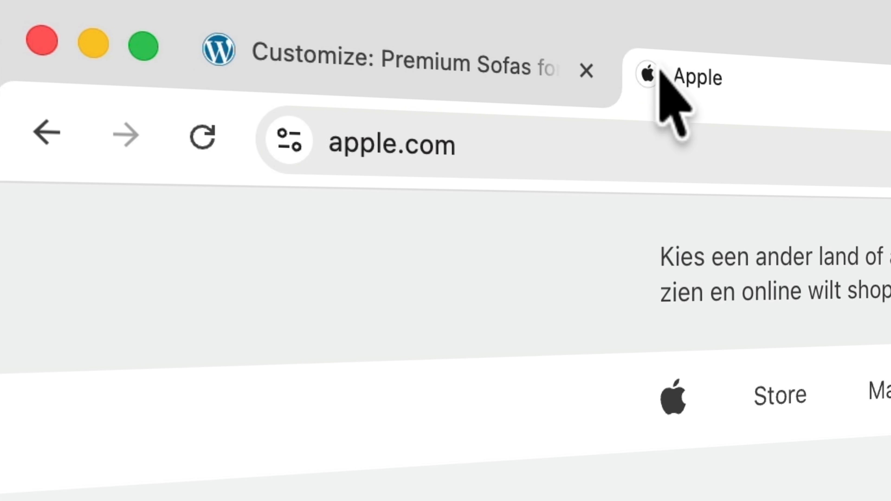
left_click(890, 91)
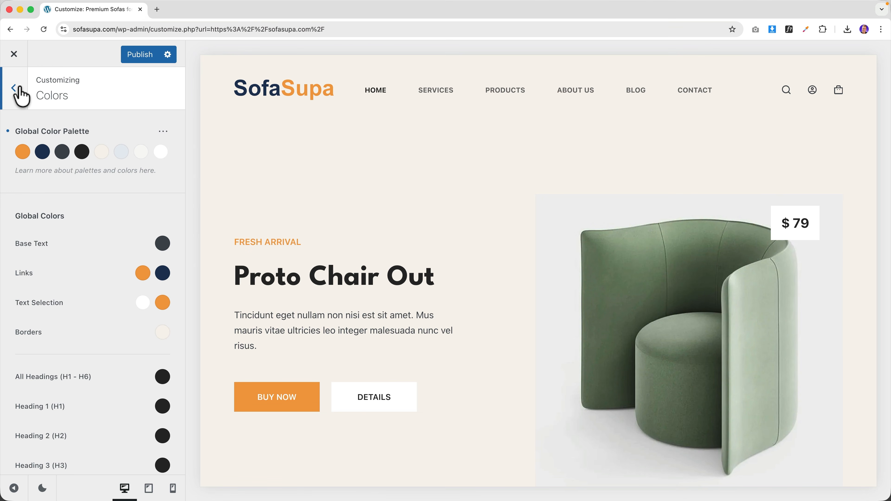
- In Site Identity, upload Favicon.png and set it as the site icon
left_click(20, 89)
scroll(72, 254, "down", 10)
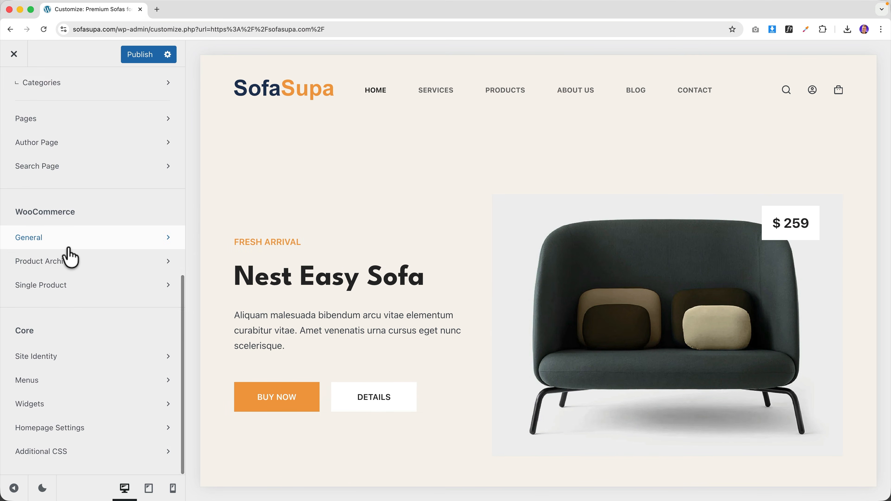
left_click(55, 362)
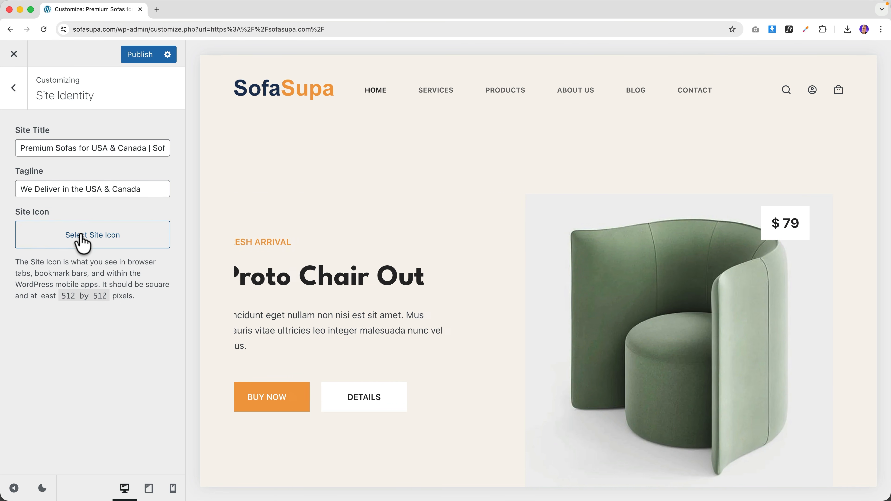
left_click(91, 241)
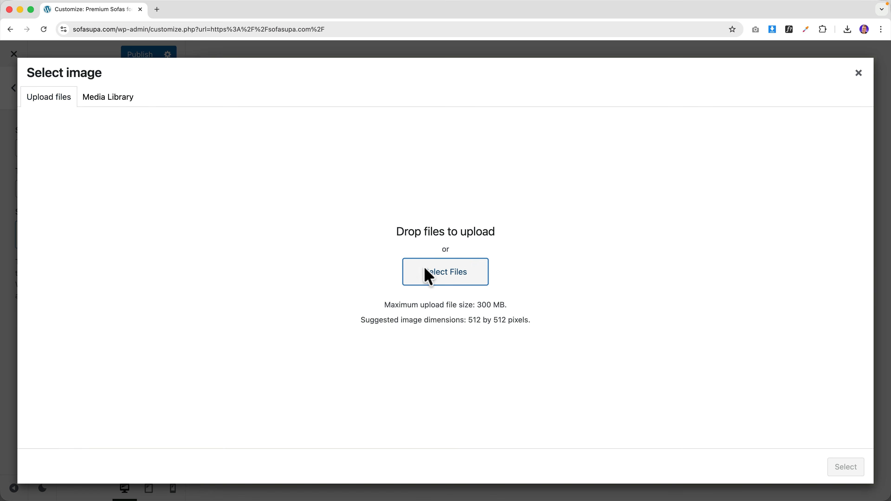
left_click(426, 270)
left_click(456, 124)
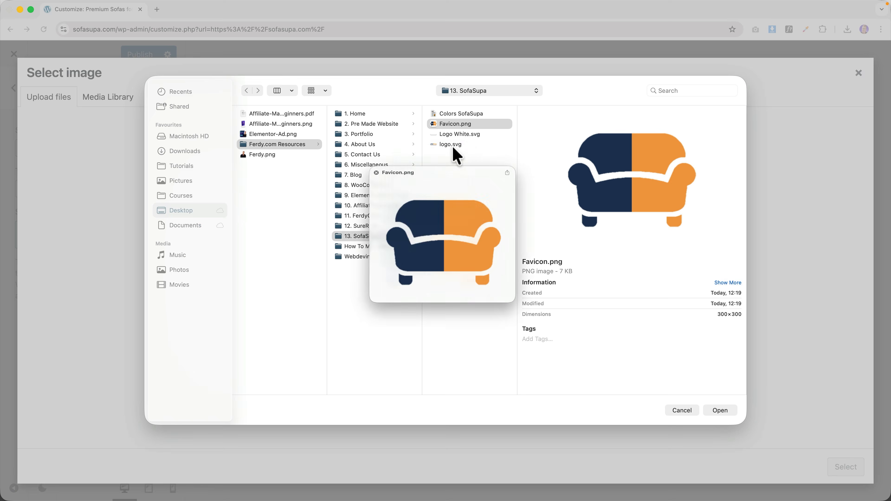
left_click(720, 410)
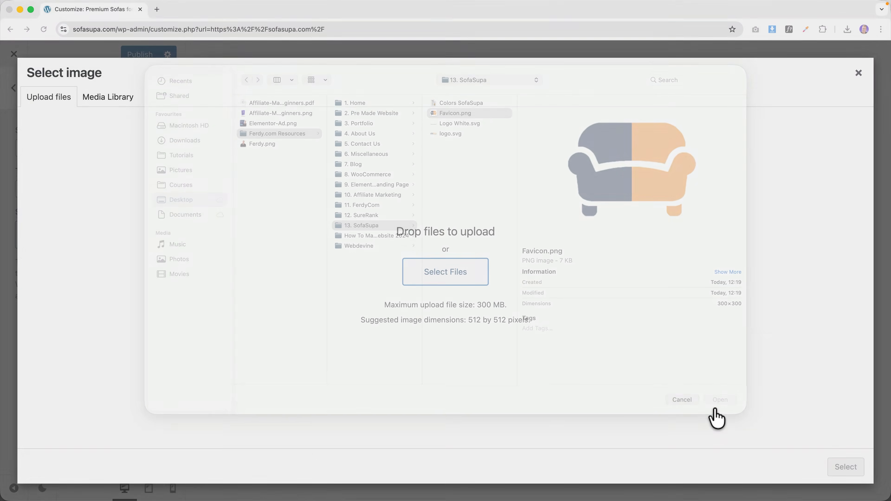
left_click(846, 467)
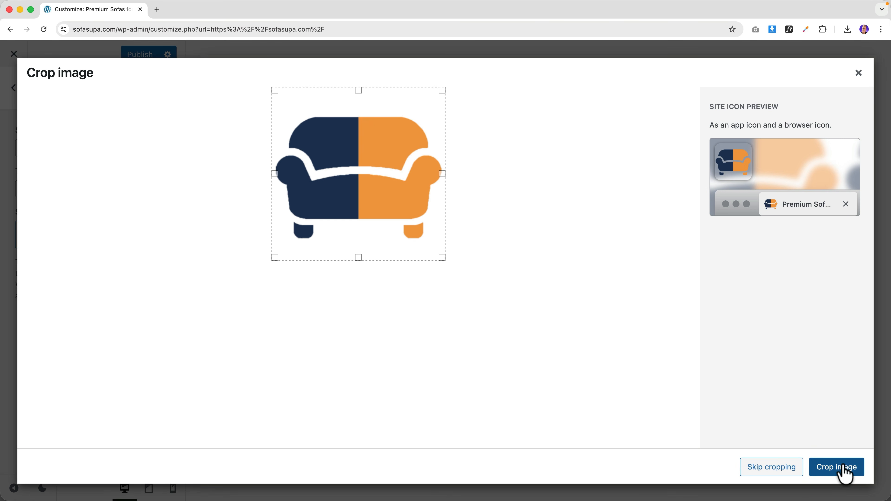
left_click(778, 470)
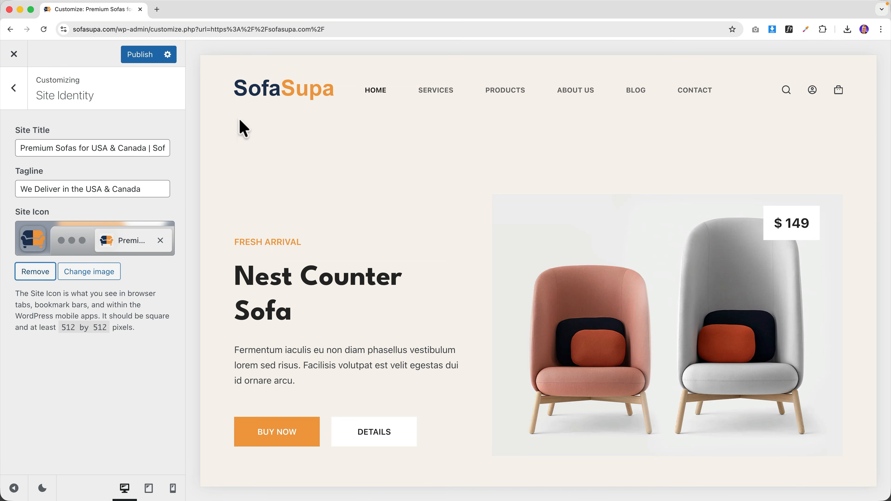
- Check the browser-tab icon by loading the Apple site in a new tab, then close it
left_click(157, 10)
type("ap")
key("Return")
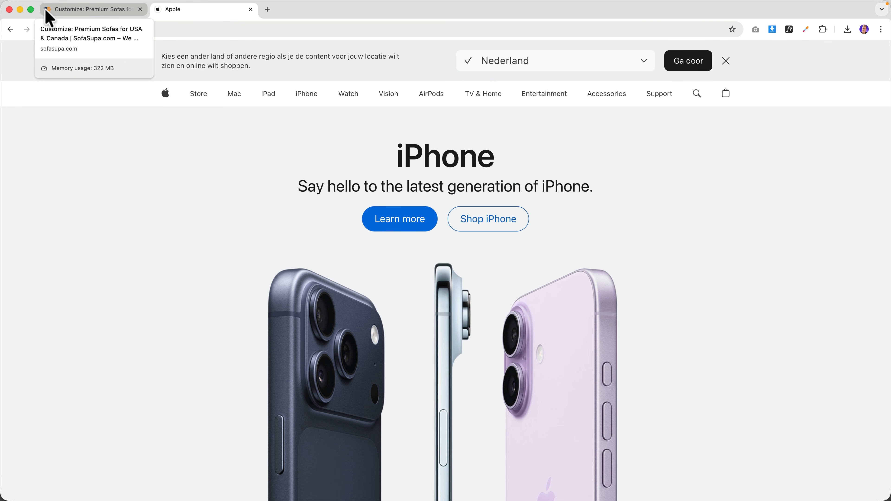
left_click(74, 11)
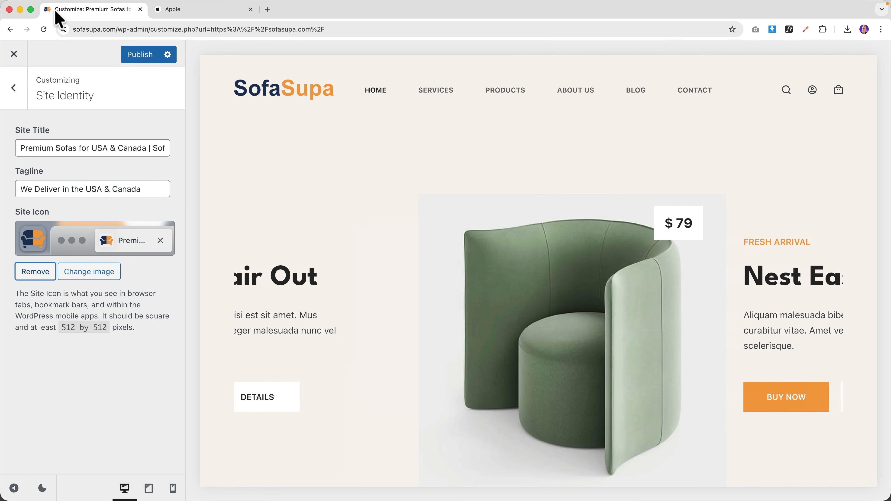
left_click(196, 9)
left_click(250, 9)
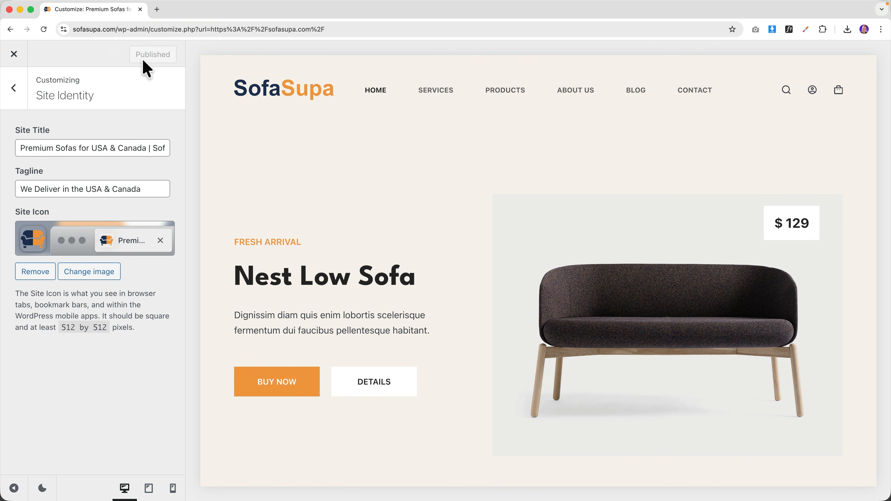
- Close the Customizer, look over the live sofasupa.com home page, and reopen Customize
left_click(14, 53)
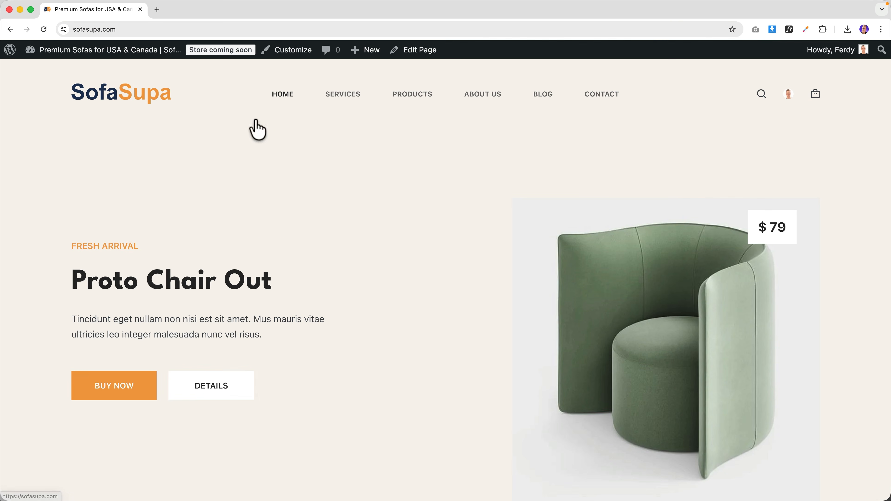
scroll(454, 178, "down", 15)
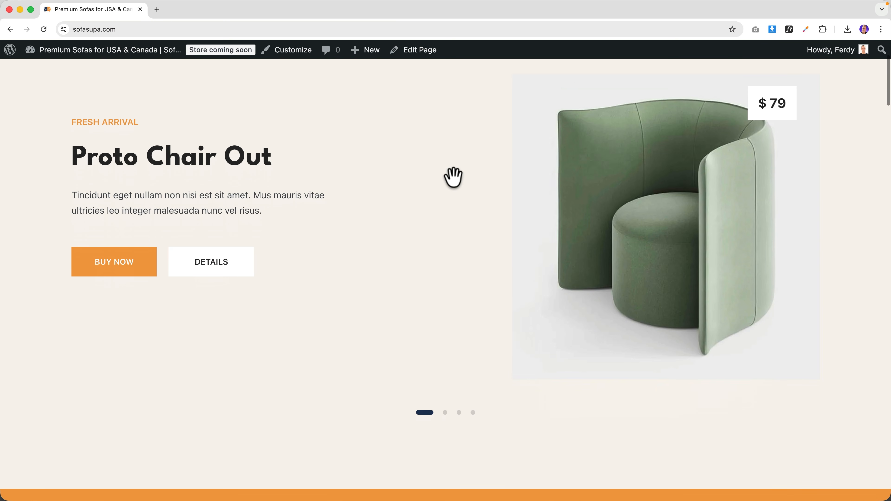
scroll(453, 185, "up", 15)
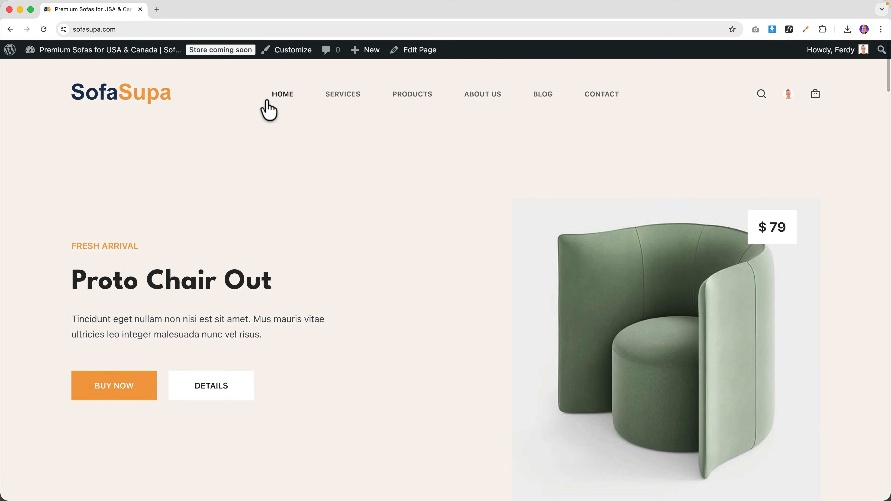
left_click(293, 54)
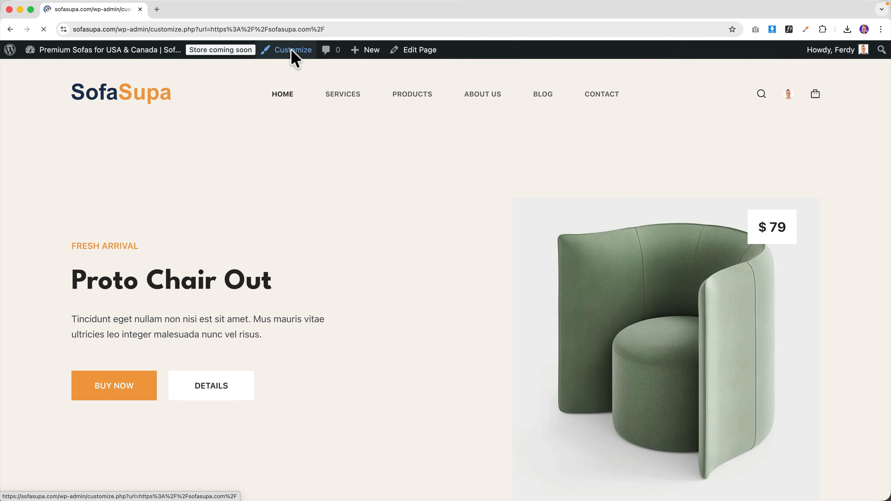
- Browse the Apple website and its iPad page in a new tab, then close that tab
left_click(157, 11)
type("apple")
key("Return")
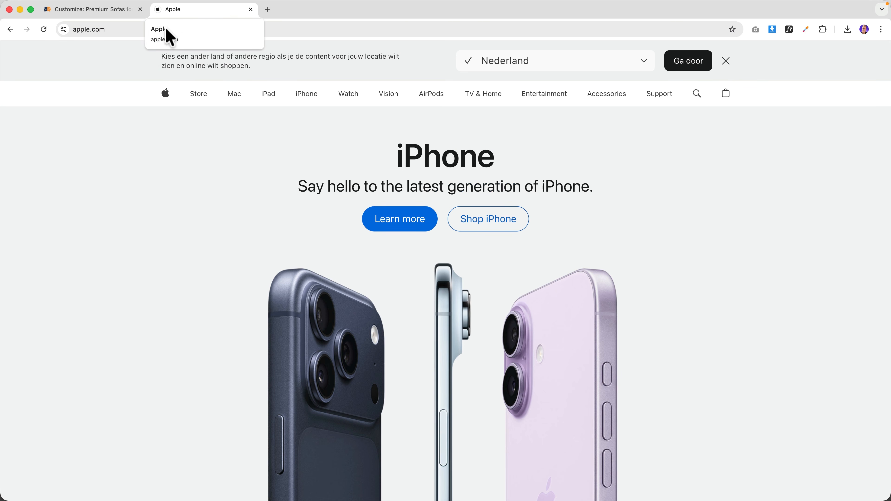
left_click(271, 96)
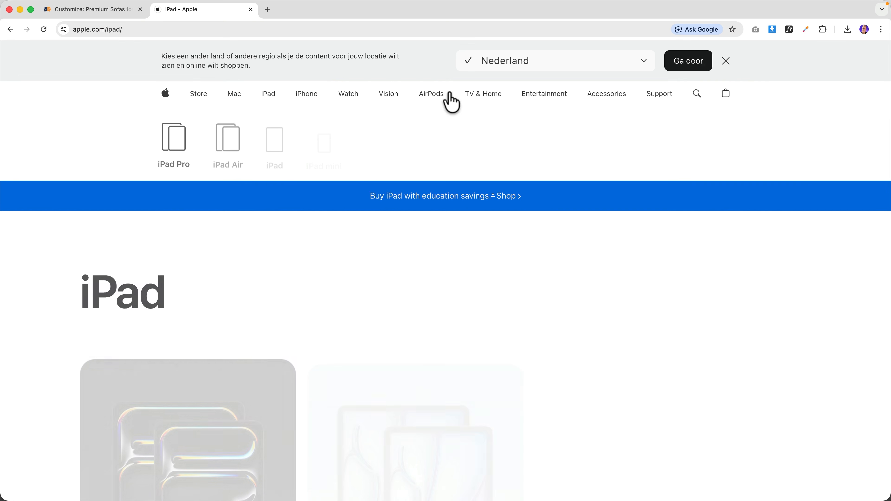
left_click(726, 61)
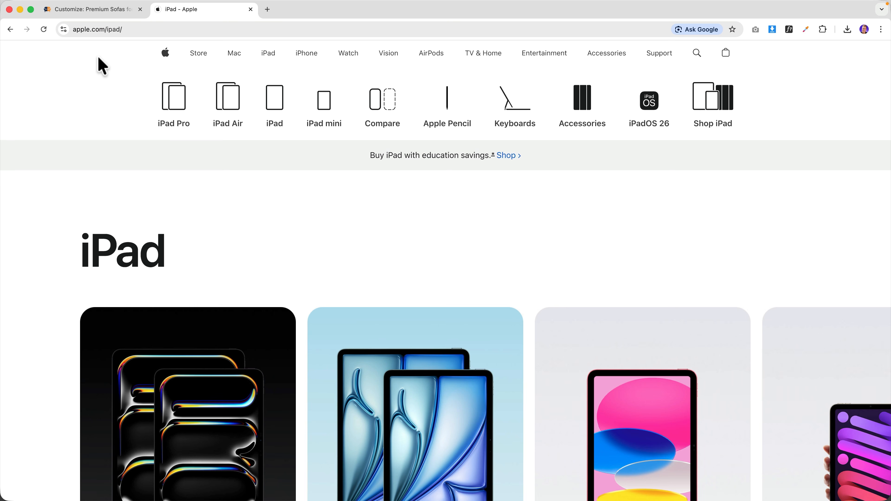
left_click(164, 60)
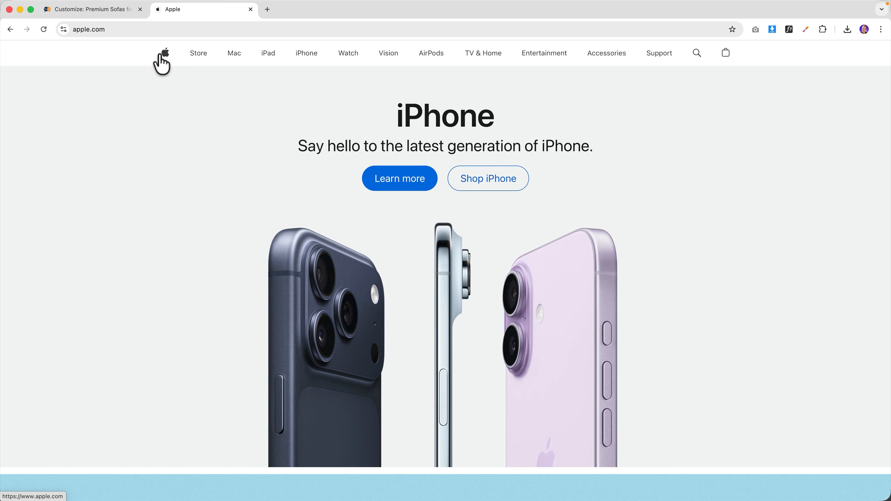
left_click(250, 10)
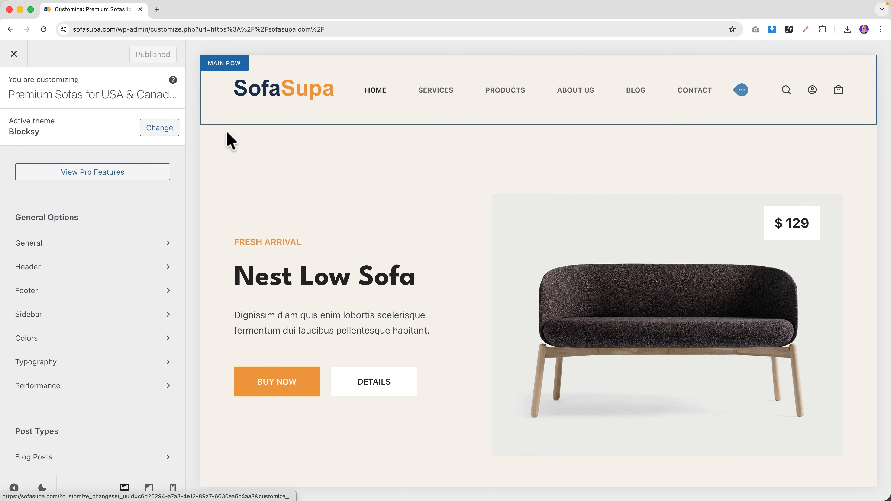
- Remove the Home item from the Main Menu
scroll(71, 257, "down", 10)
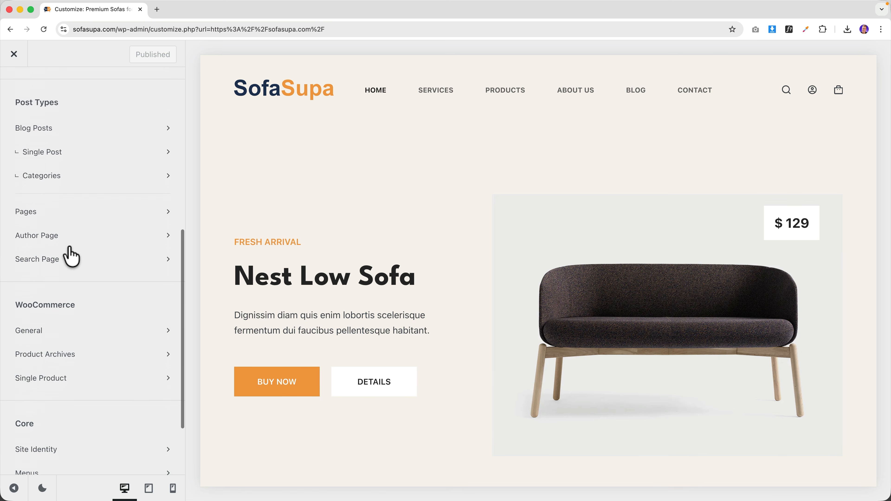
left_click(36, 411)
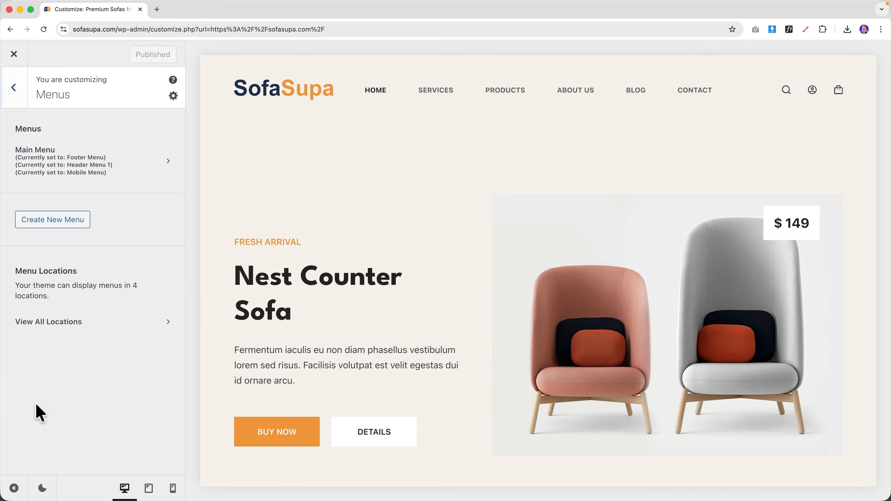
left_click(51, 168)
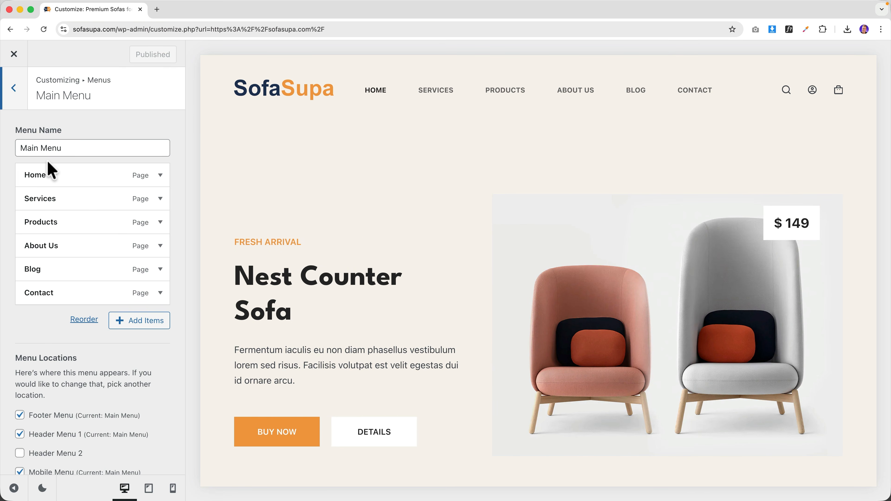
left_click(161, 175)
scroll(52, 352, "down", 3)
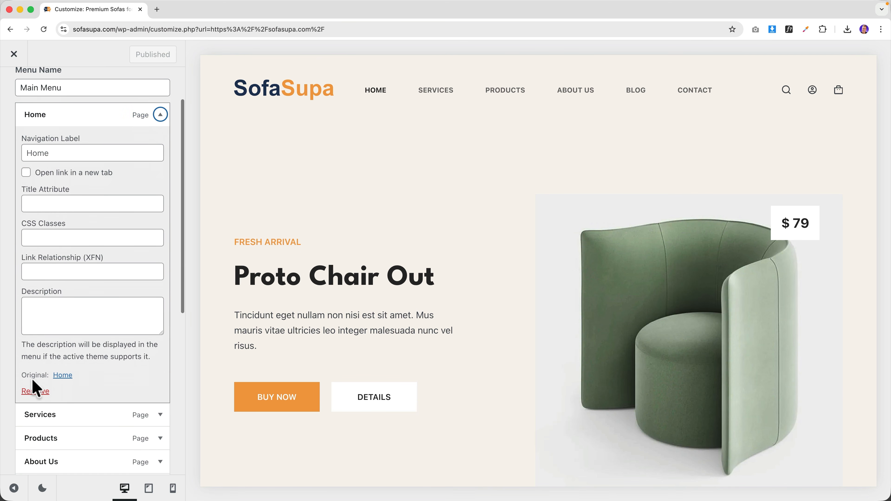
left_click(35, 391)
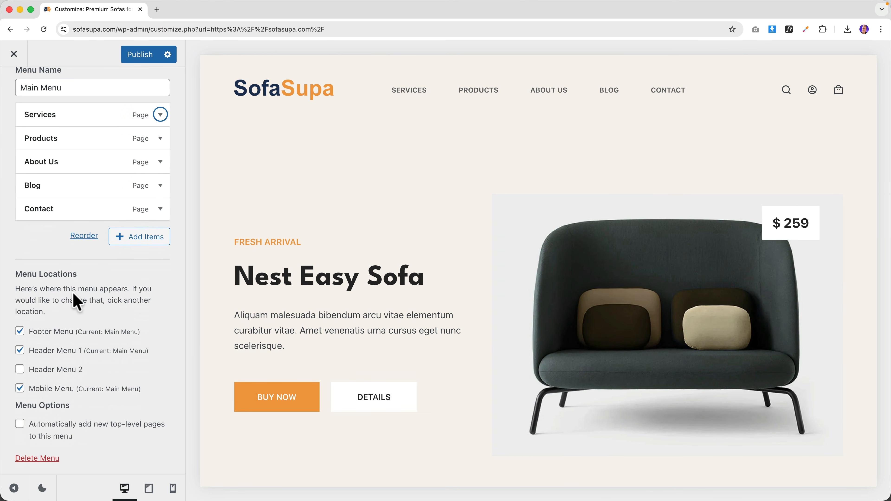
scroll(116, 272, "up", 3)
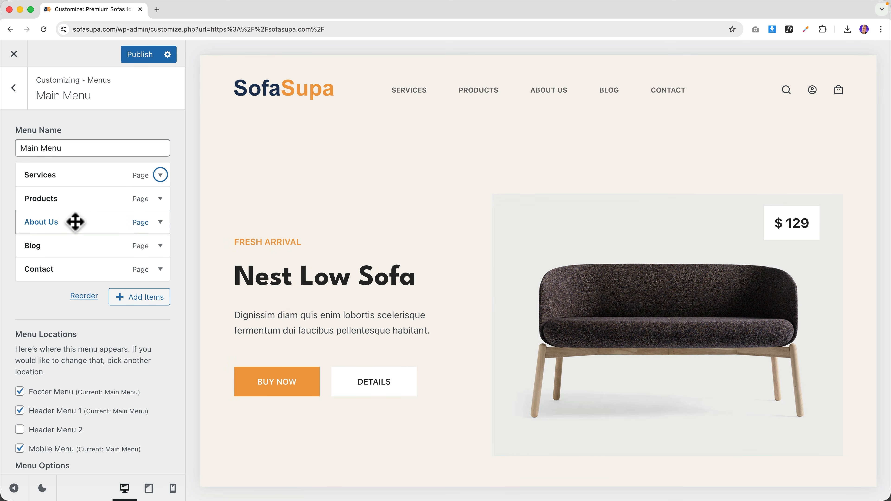
- Move About Us above Products, keeping Products as a top-level item
left_click_drag(76, 222, 76, 194)
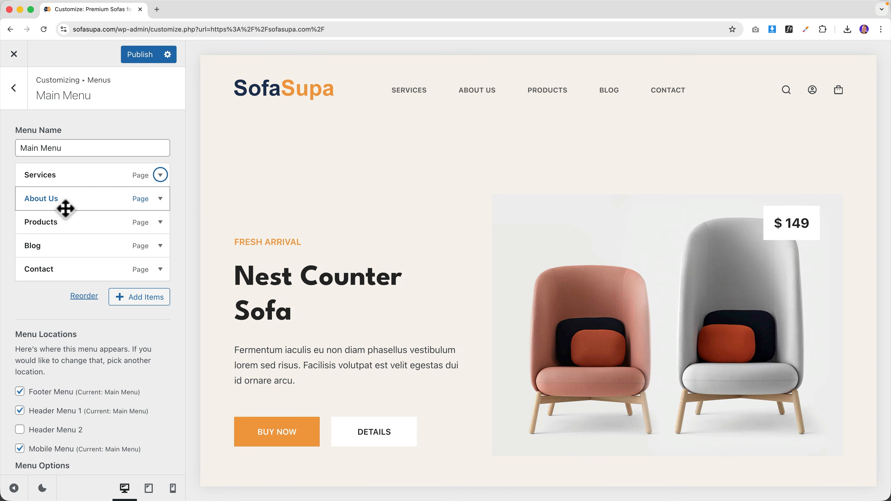
left_click_drag(53, 225, 65, 225)
mouse_move(514, 102)
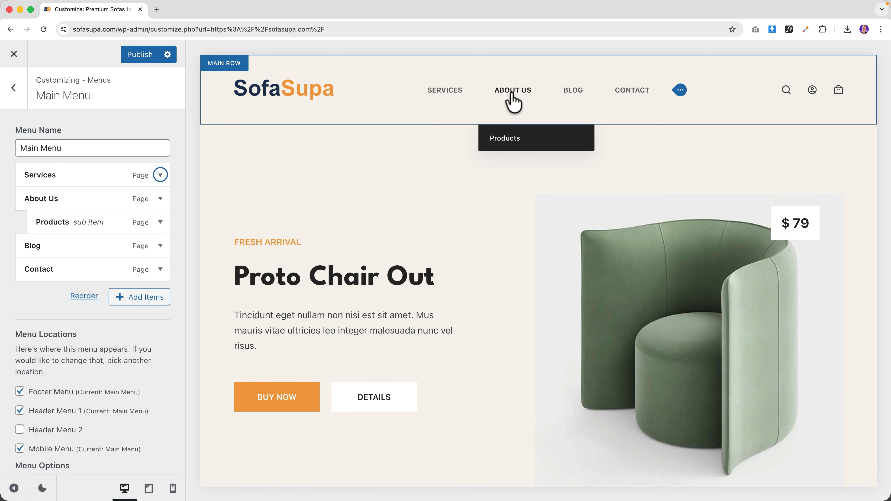
scroll(512, 140, "down", 1)
scroll(60, 221, "down", 1)
left_click_drag(60, 221, 51, 219)
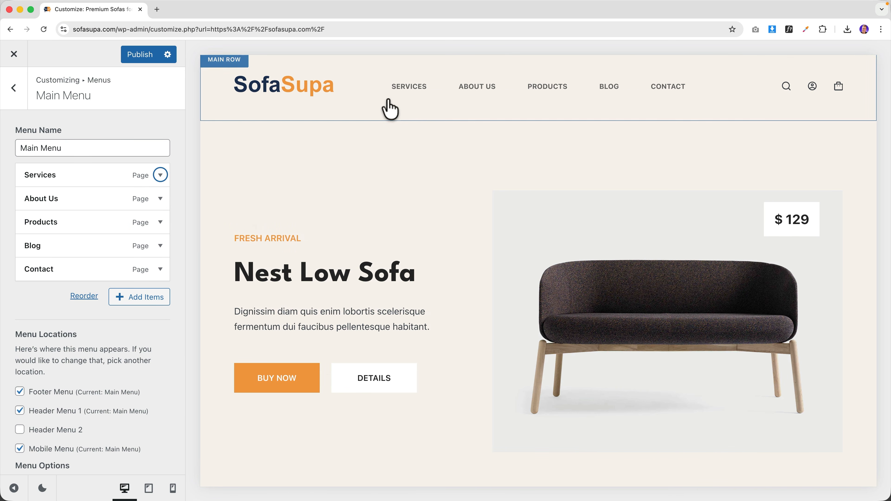
- Compare the header Menu 1 top-level layouts and keep Type 1
left_click(714, 87)
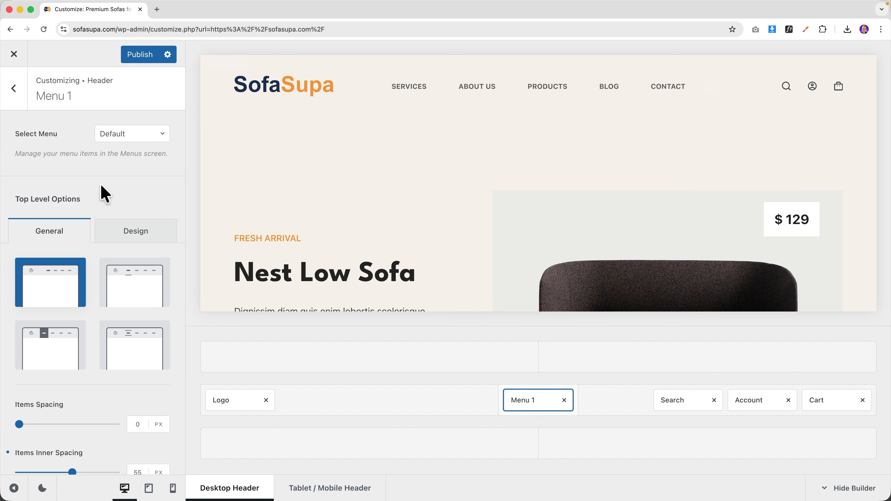
scroll(105, 204, "down", 2)
left_click(128, 256)
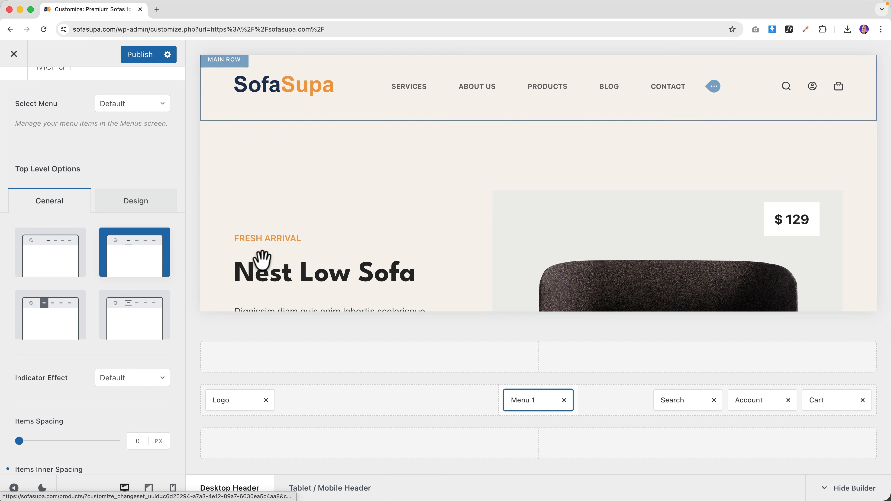
left_click(59, 333)
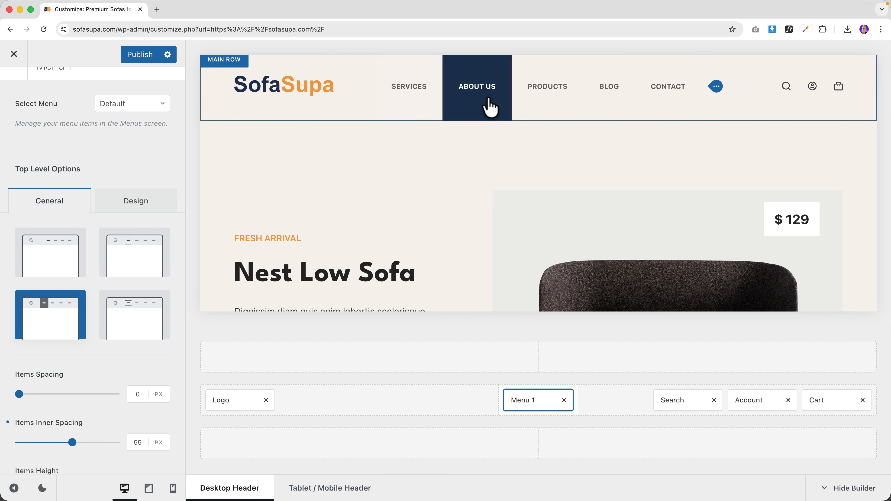
left_click(123, 324)
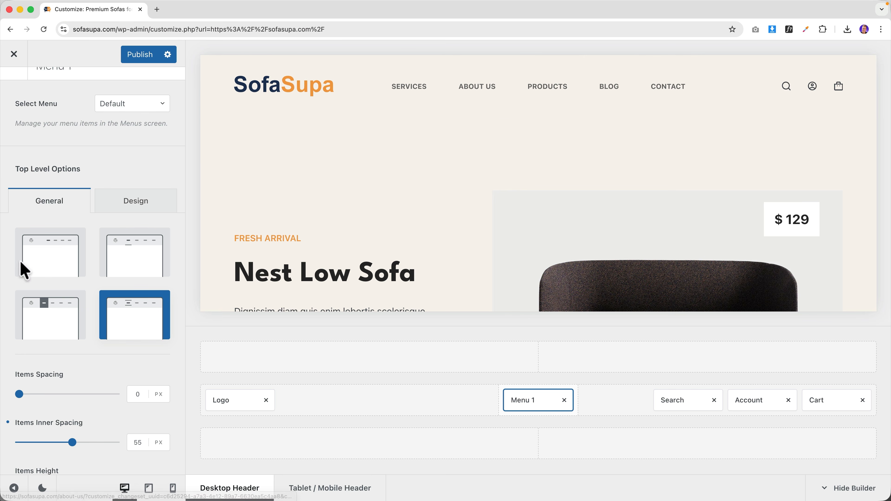
left_click(60, 268)
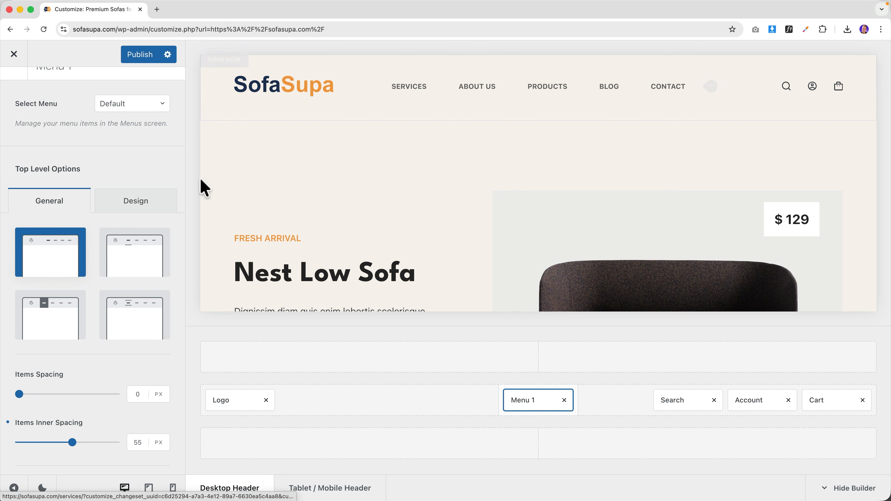
- Set Items Inner Spacing to 30 px and assign Main Menu to the header menu
scroll(95, 293, "down", 3)
scroll(93, 287, "down", 1)
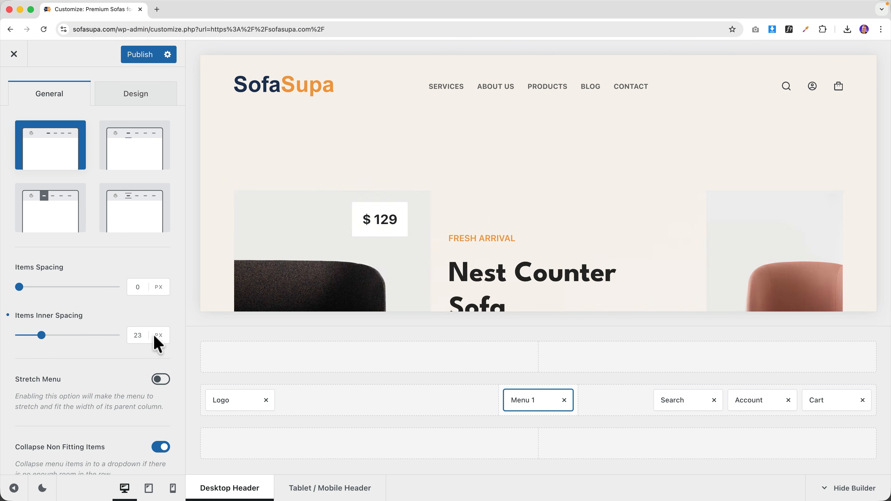
left_click(138, 335)
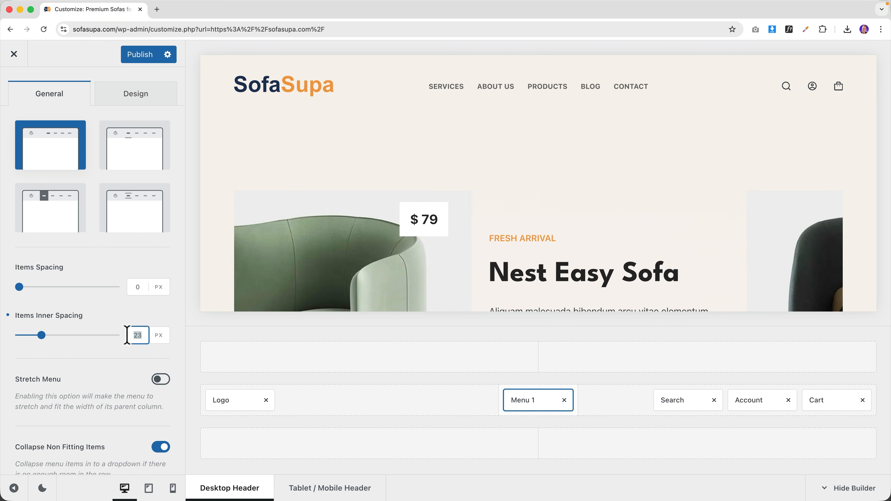
type("30")
scroll(127, 335, "down", 9)
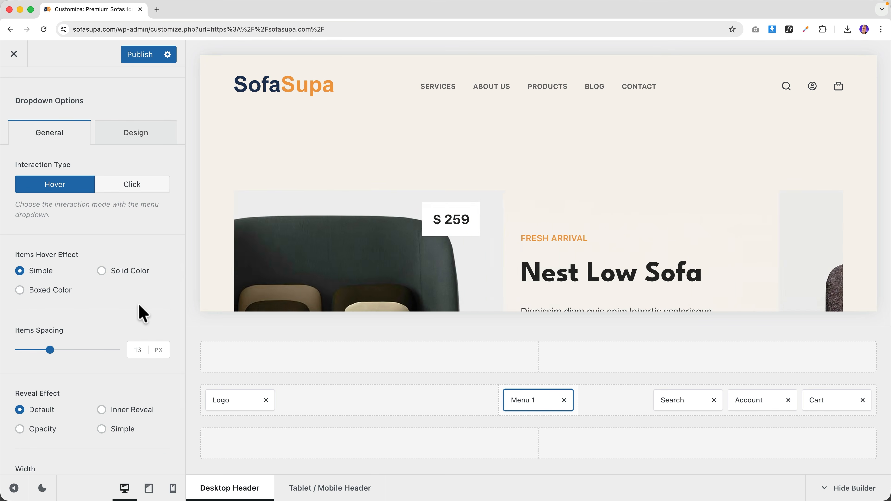
scroll(123, 311, "up", 10)
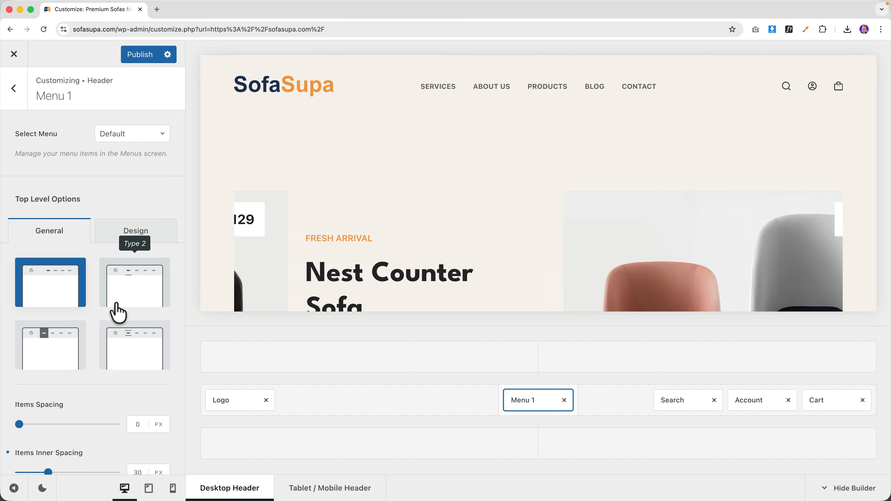
left_click(114, 133)
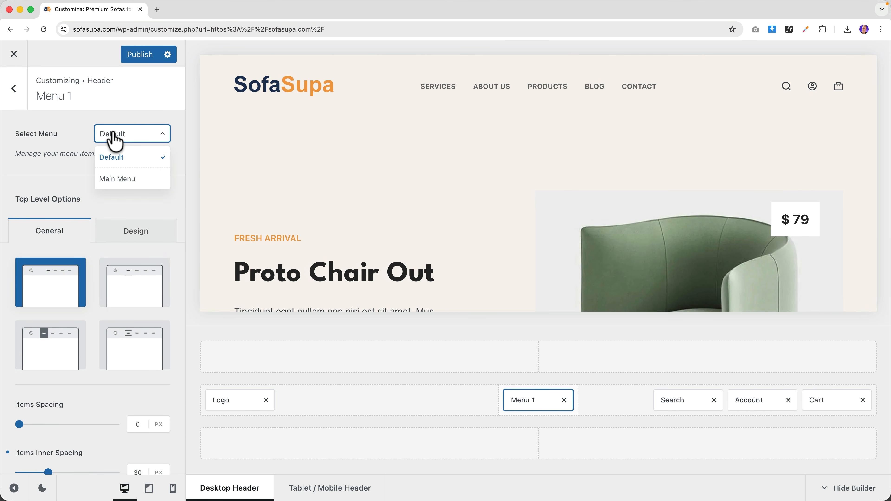
left_click(116, 179)
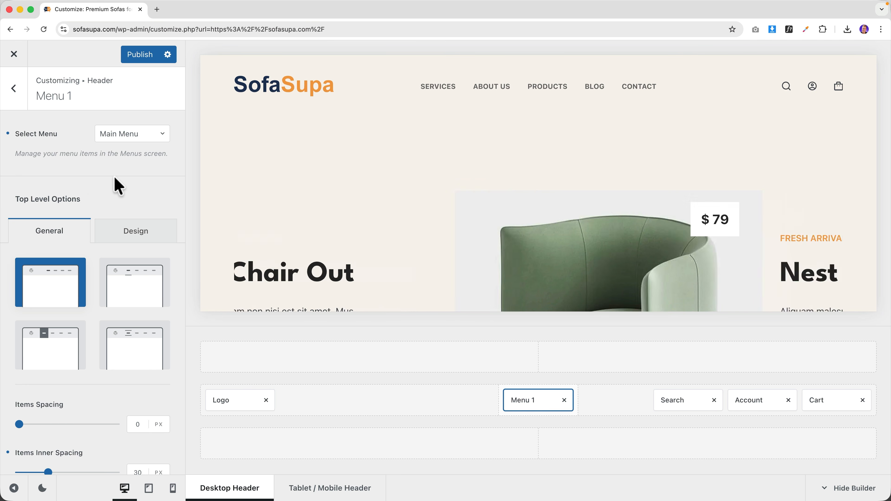
- Set the header menu font to palette Color 3 with orange Color 1 hover
left_click(132, 232)
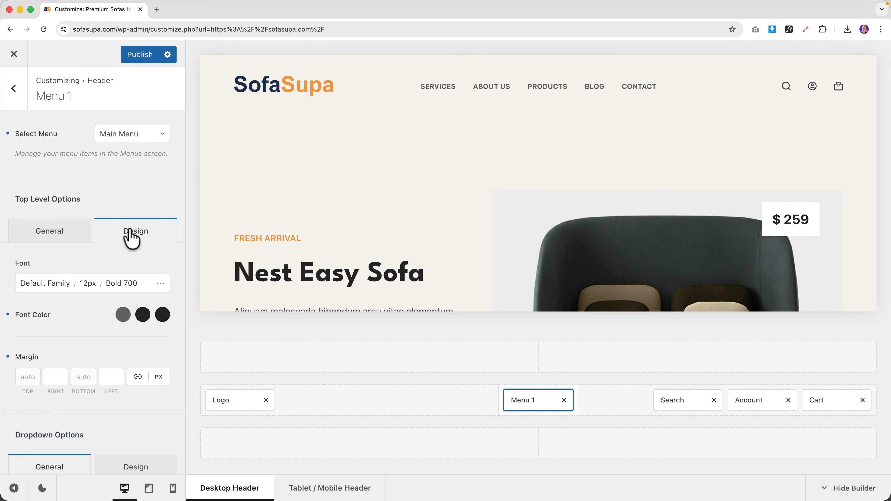
left_click(123, 317)
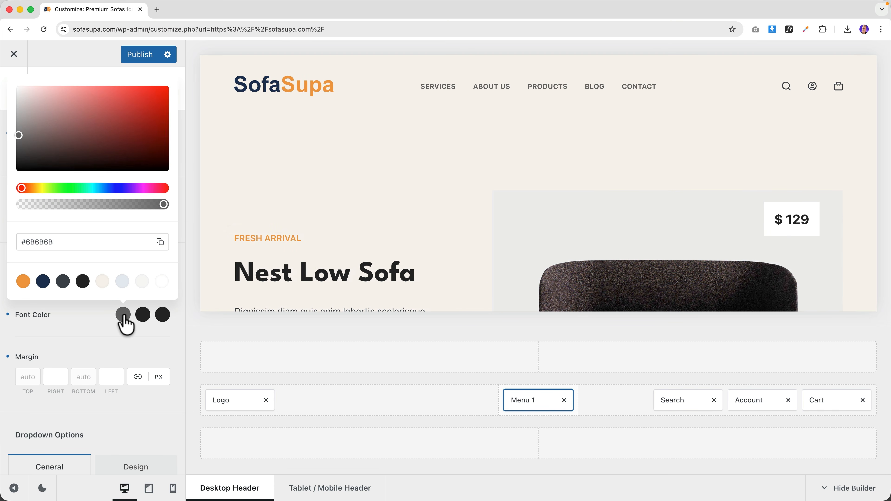
left_click(63, 281)
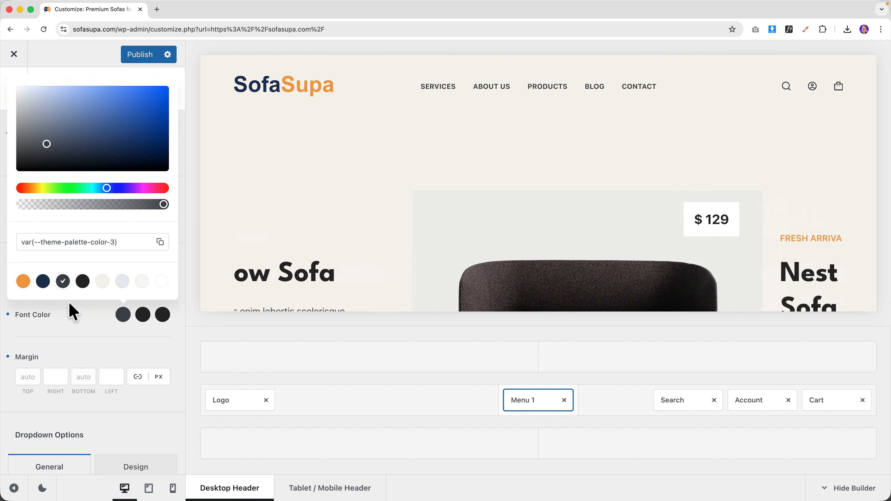
left_click(142, 317)
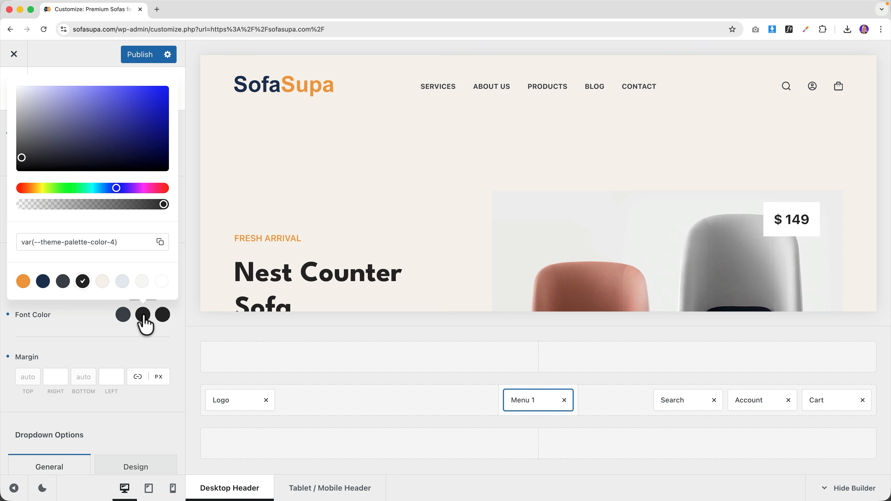
left_click(24, 284)
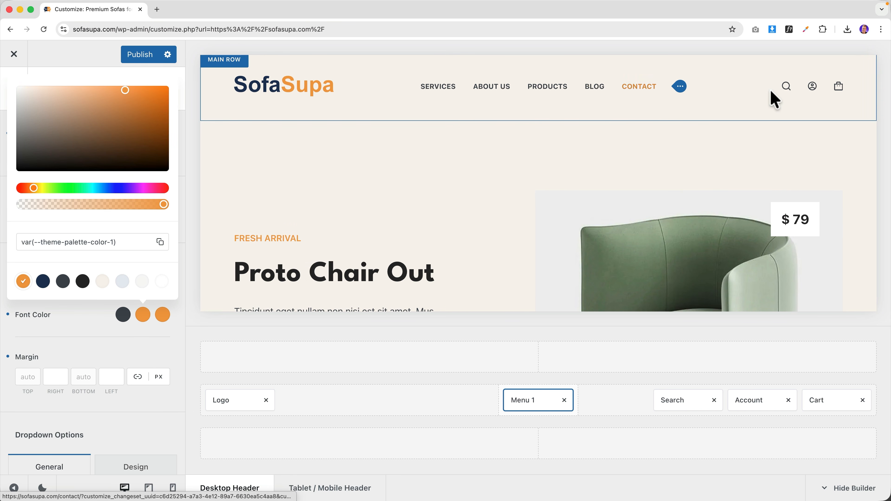
- Make the search icon navy Color 2 with an orange Color 1 hover
left_click(806, 90)
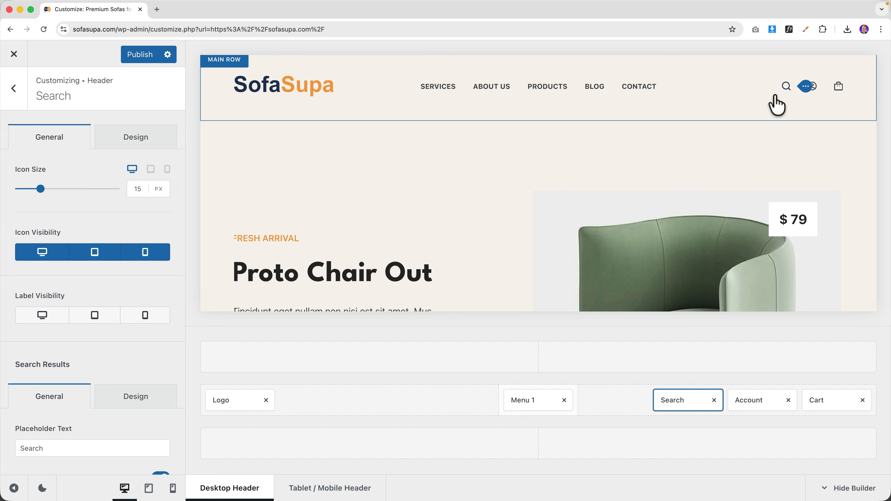
left_click(135, 139)
left_click(143, 189)
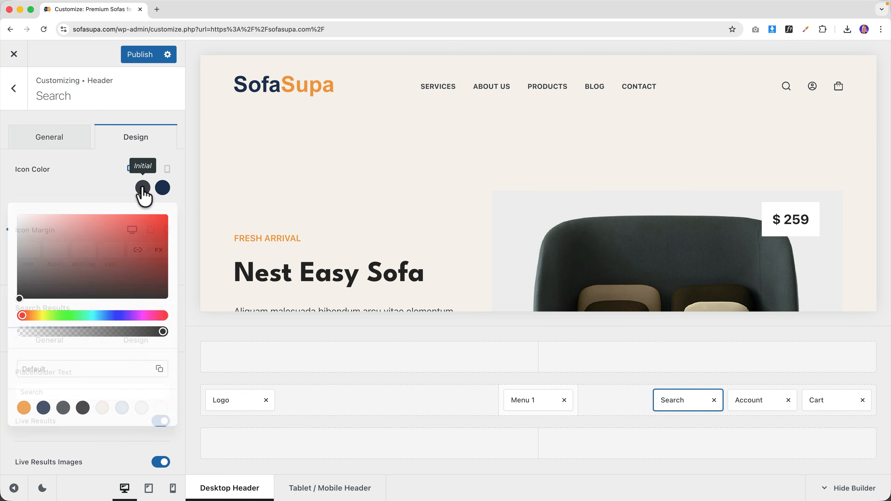
left_click(63, 410)
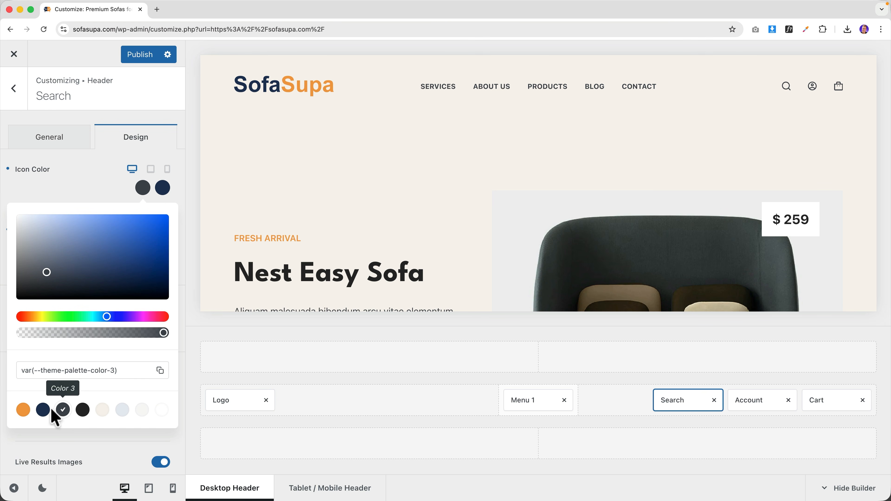
left_click(42, 410)
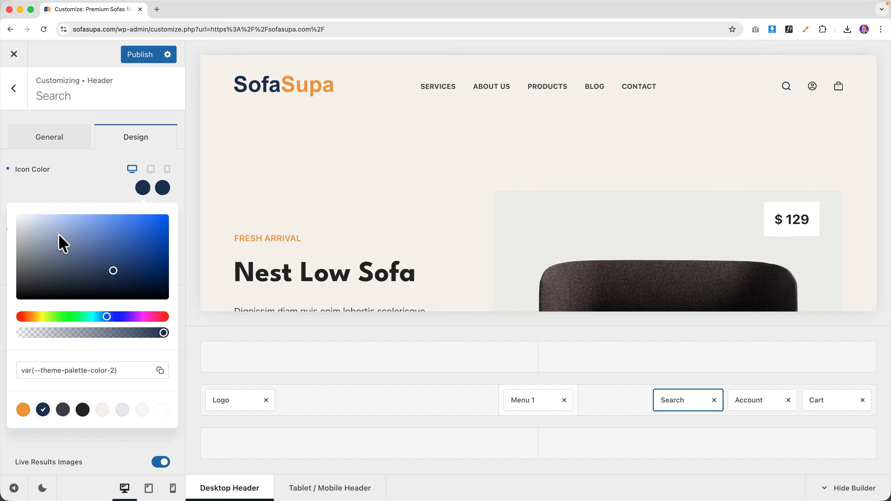
left_click(163, 188)
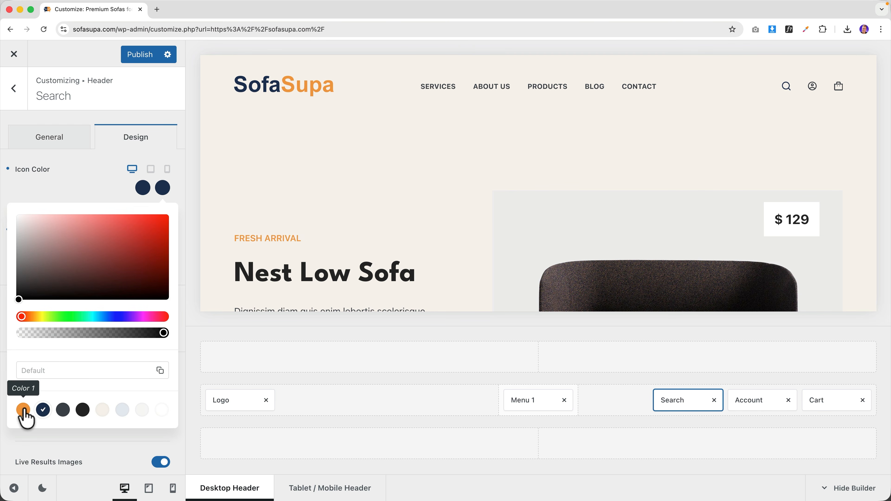
left_click(24, 410)
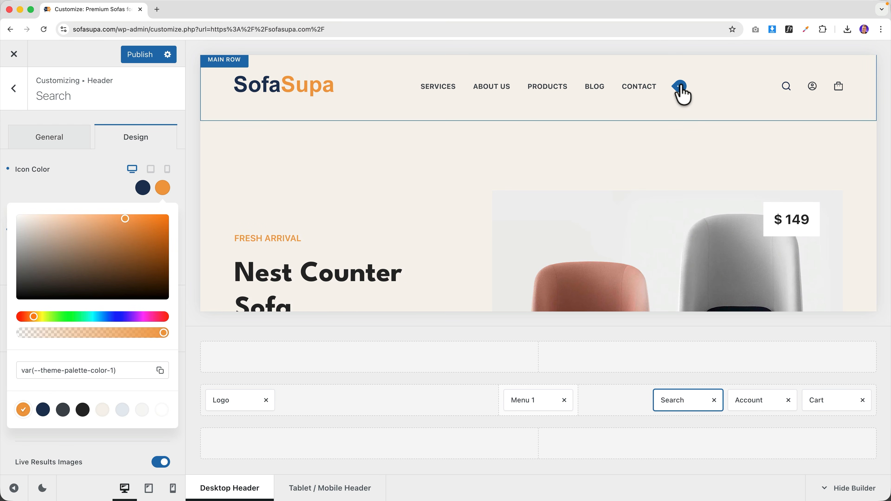
- Change the header menu font colour to navy Color 2
left_click(682, 90)
left_click(129, 237)
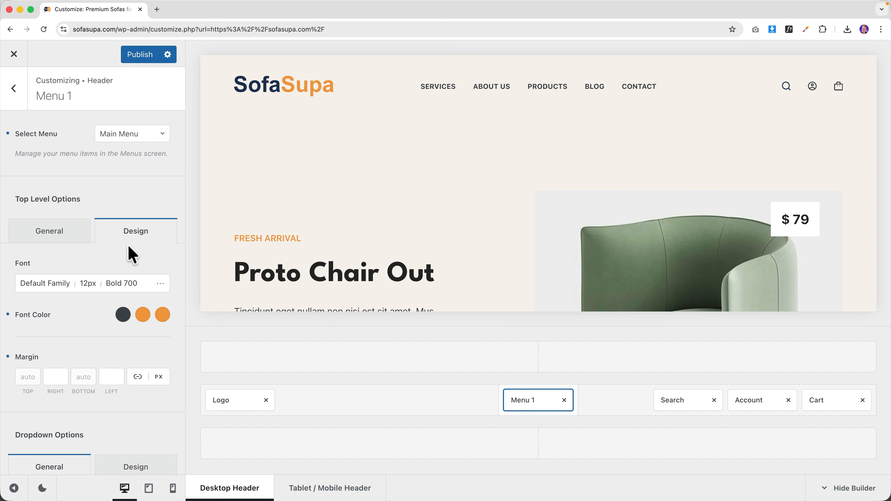
scroll(132, 242, "down", 3)
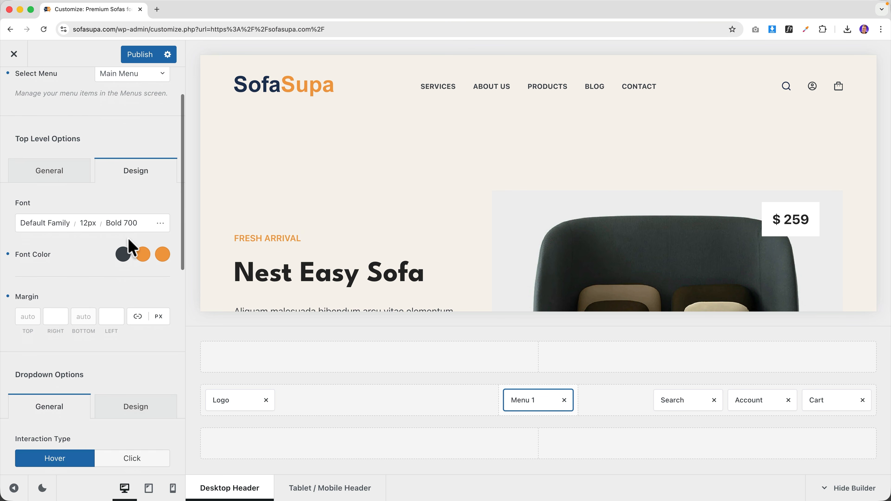
left_click(123, 256)
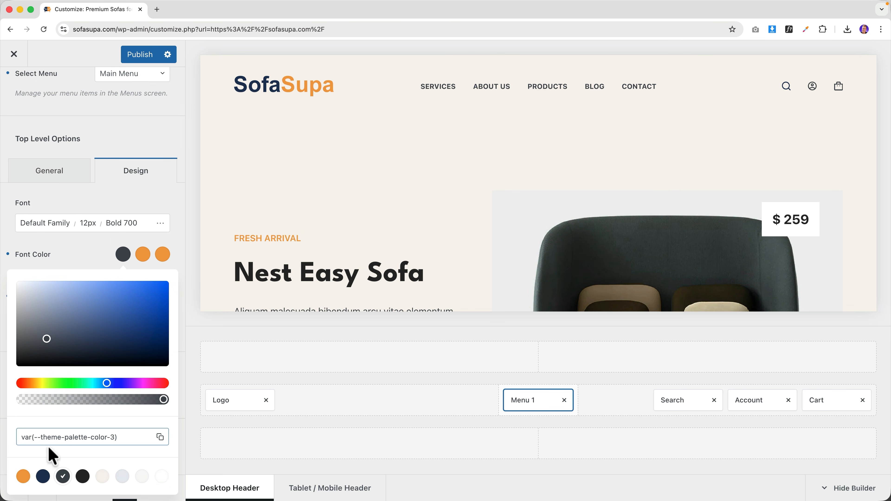
left_click(43, 476)
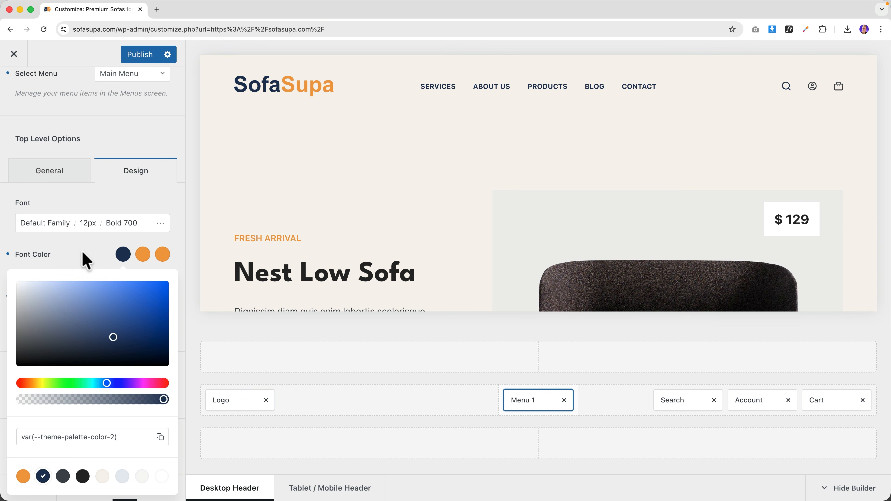
left_click(48, 259)
scroll(132, 242, "up", 2)
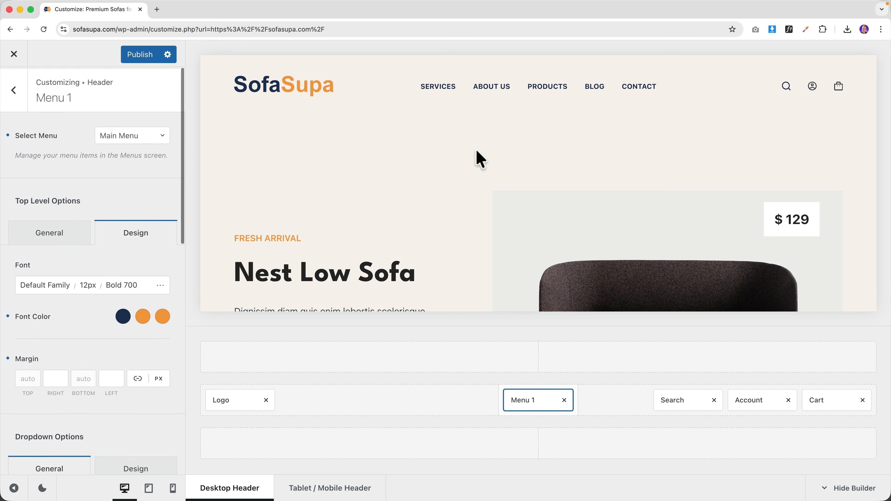
- Make the account icon navy Color 2 with an orange Color 1 hover
left_click(832, 91)
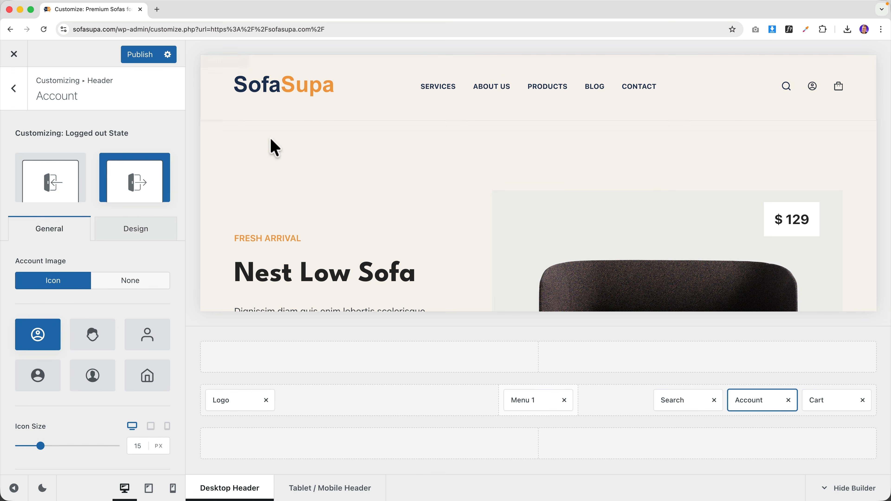
left_click(121, 244)
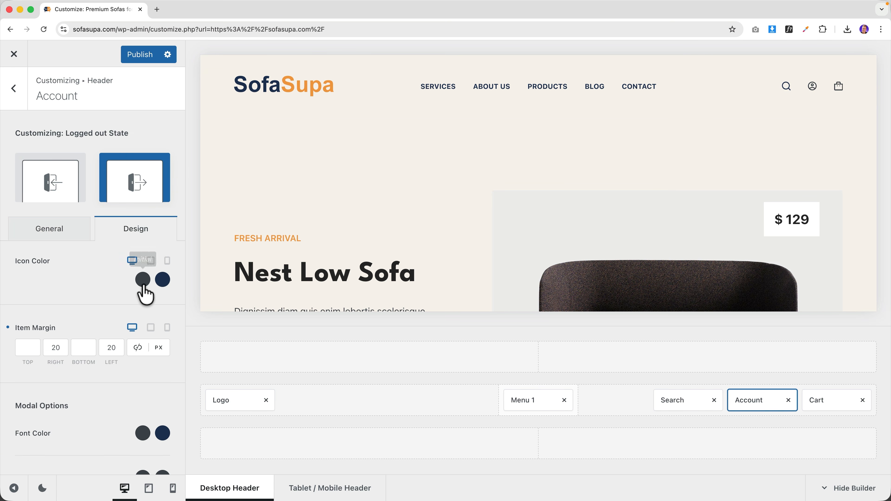
left_click(140, 283)
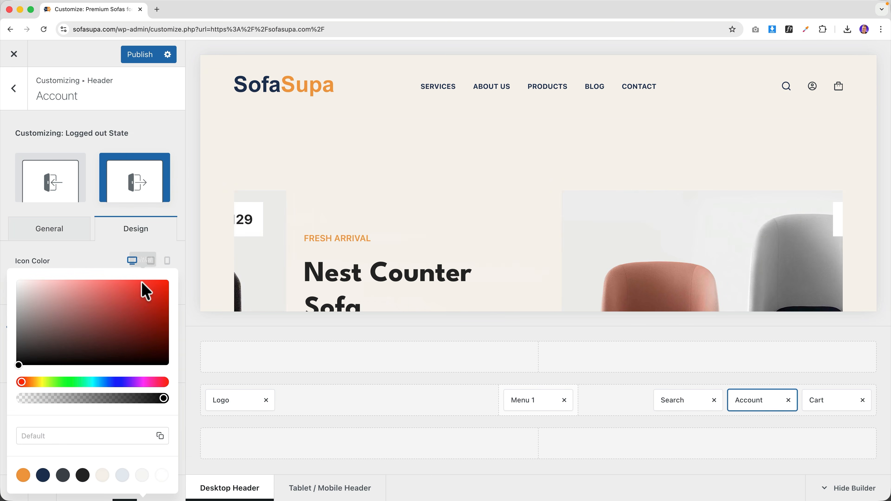
left_click(42, 476)
left_click(154, 217)
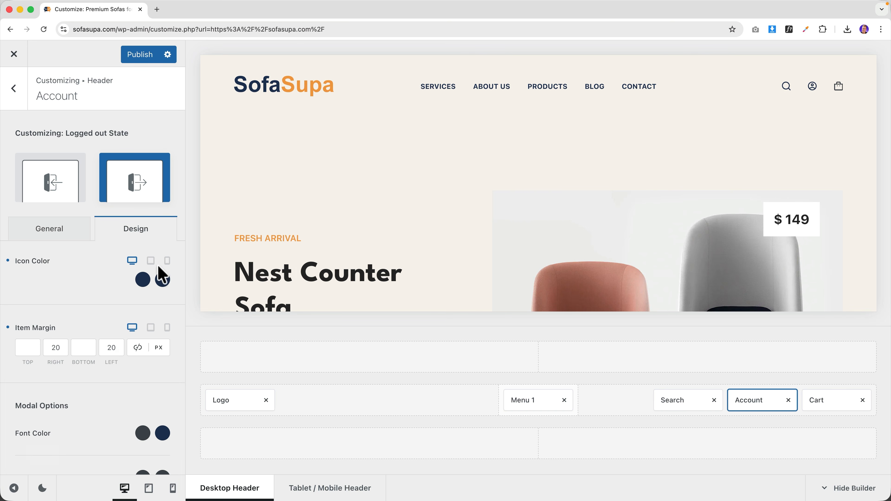
left_click(163, 280)
left_click(21, 475)
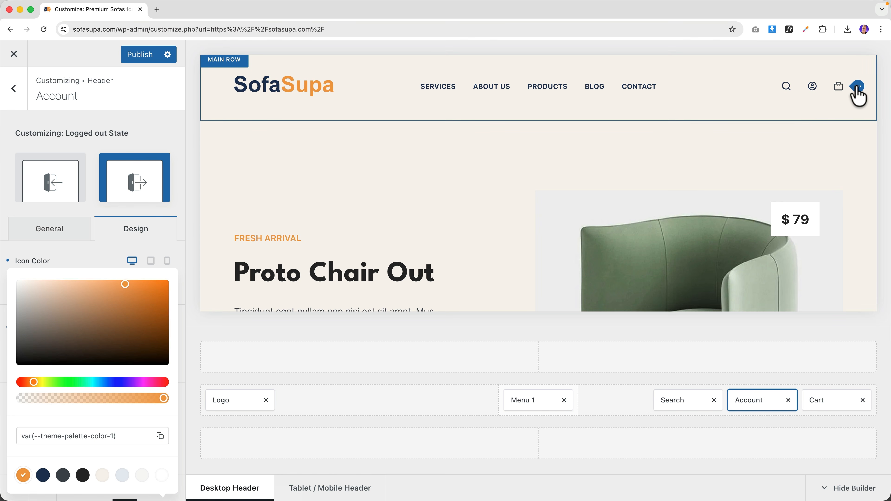
- Give the cart icon an orange hover colour and the Type 2 shopping-cart icon
left_click(858, 90)
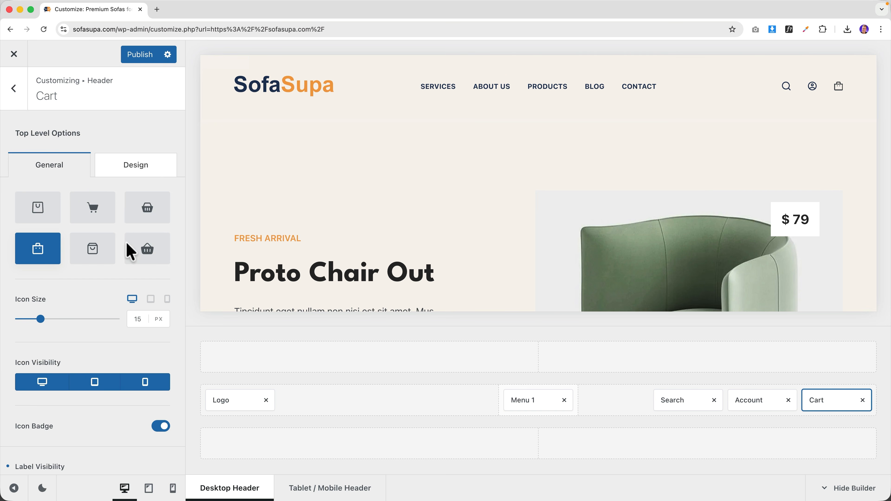
left_click(136, 165)
left_click(143, 216)
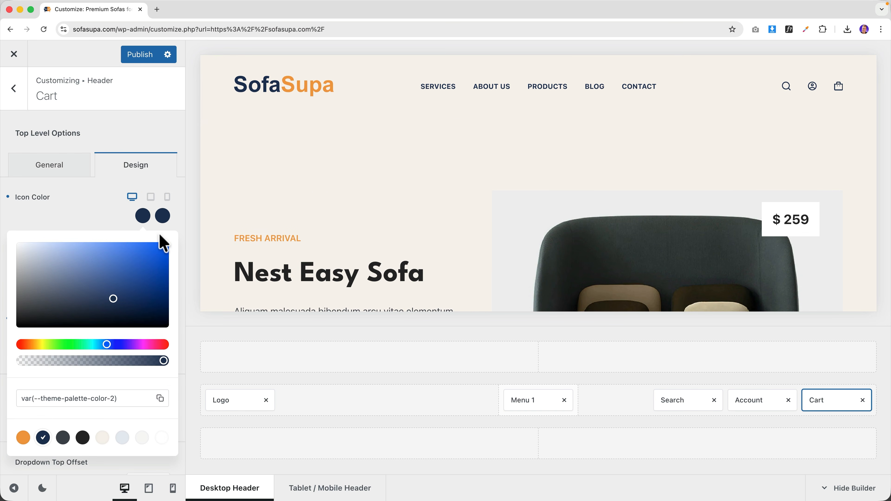
left_click(163, 216)
left_click(24, 437)
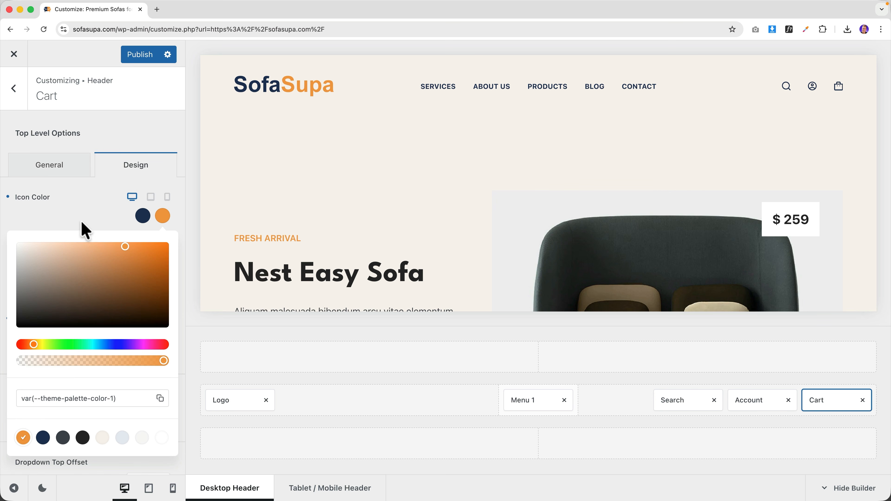
left_click(60, 172)
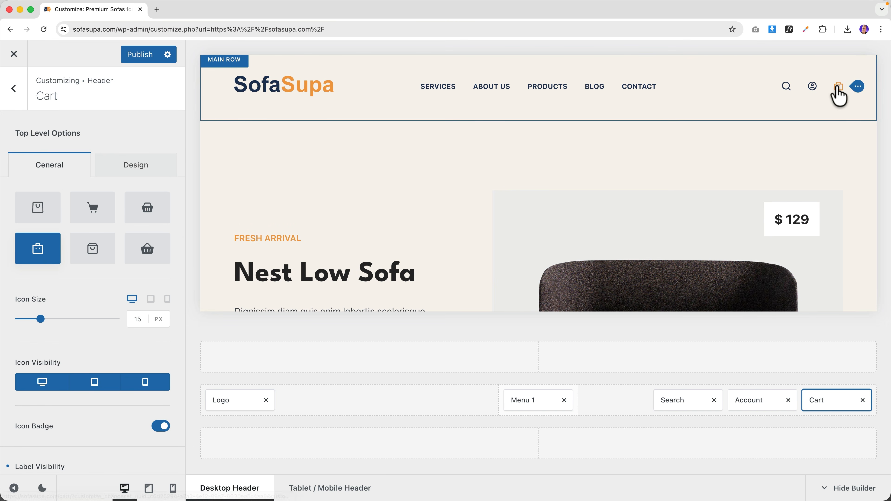
left_click(92, 221)
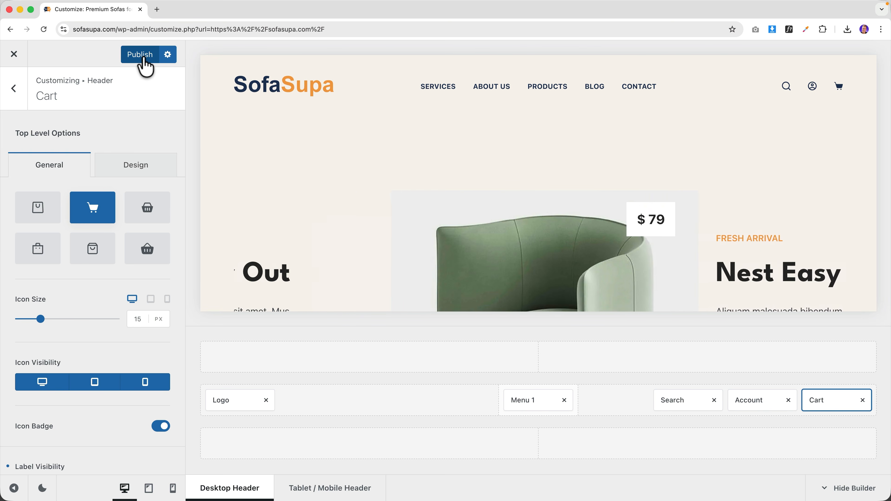
- Publish the header styling, then check the account menu on the live site
left_click(144, 58)
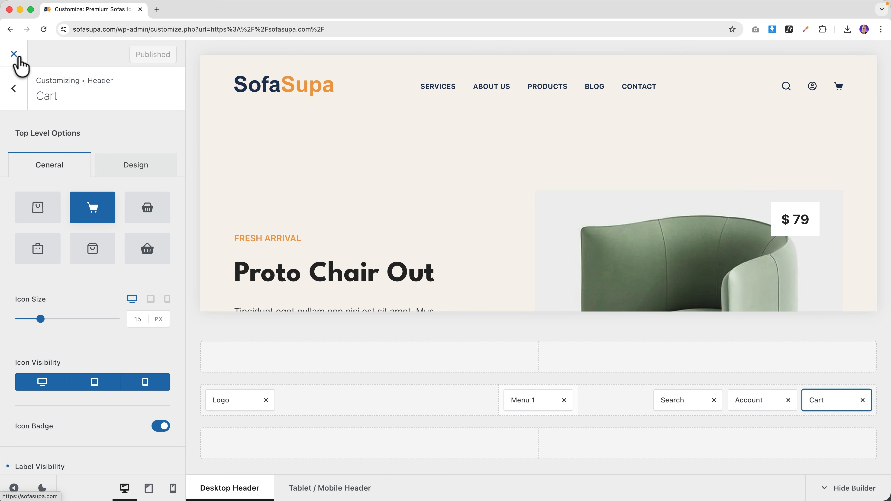
left_click(14, 54)
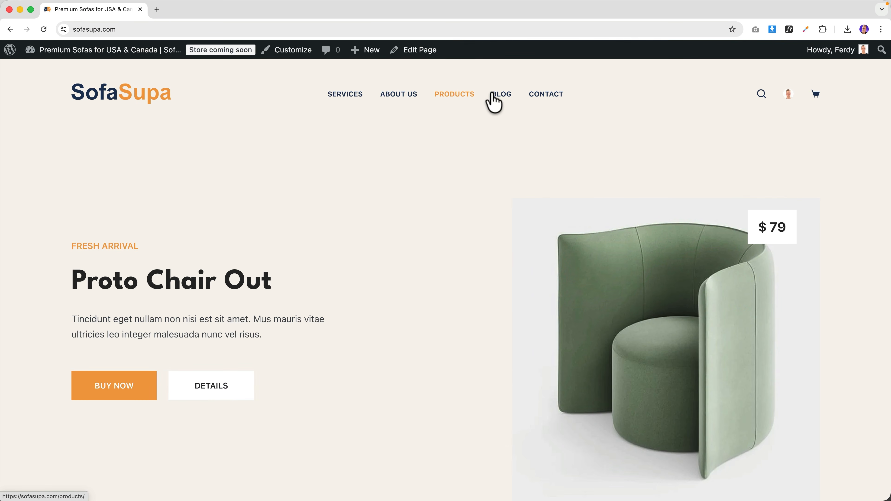
left_click(782, 94)
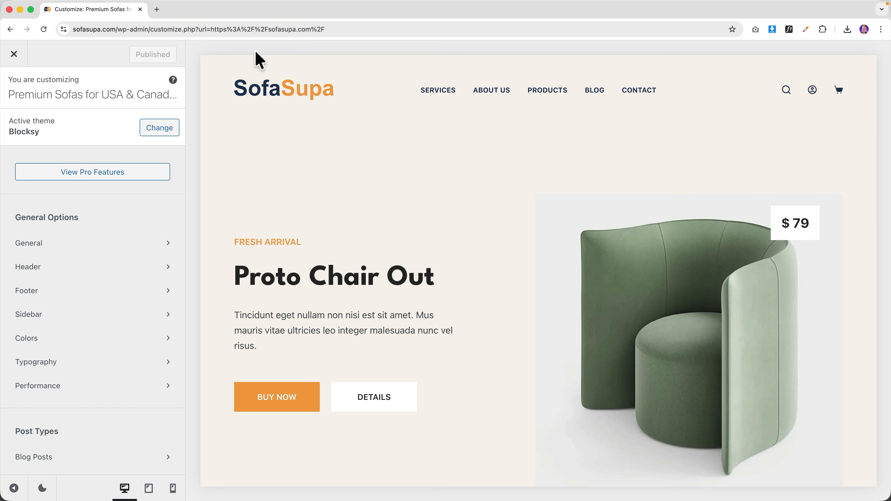
- Give the header main row a white (Color 8) background
left_click(225, 65)
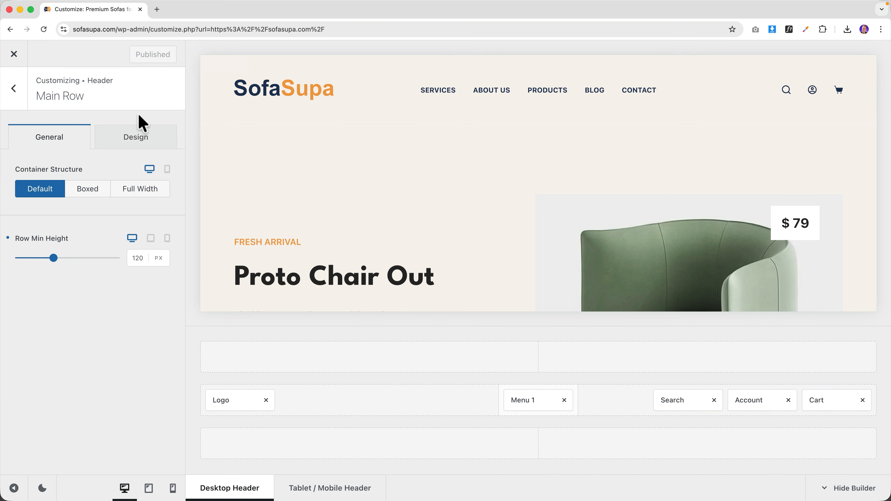
left_click(132, 139)
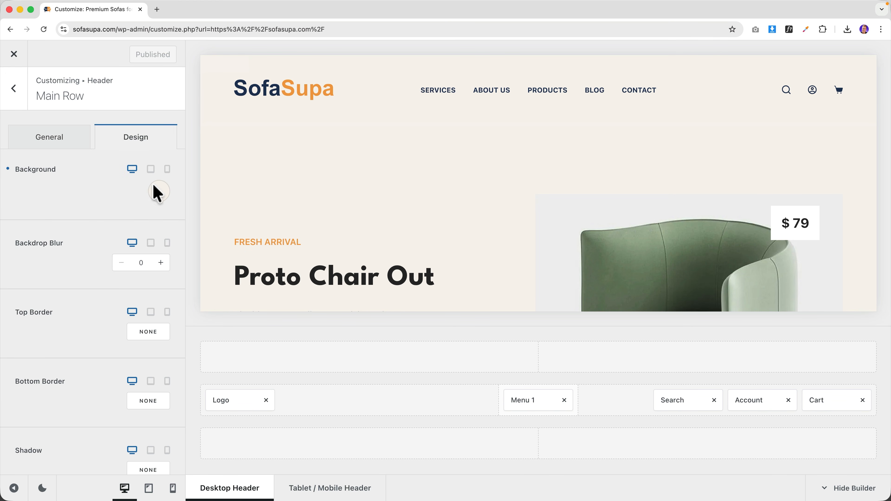
left_click(160, 191)
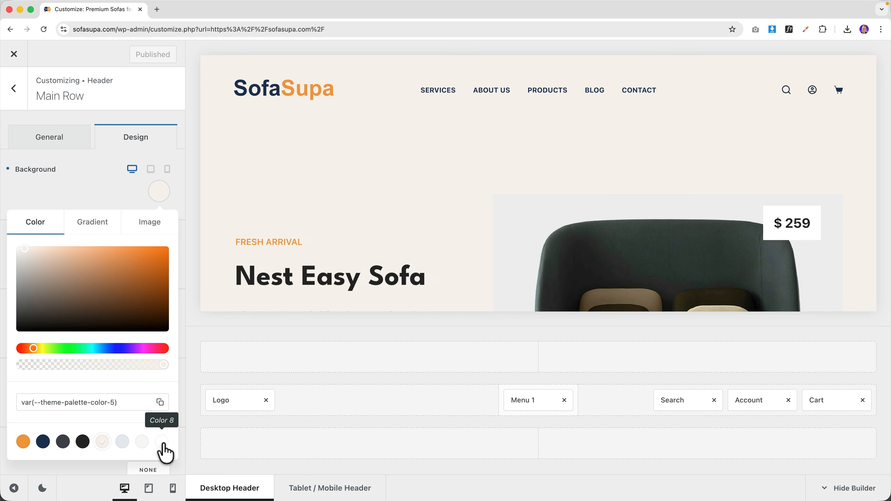
left_click(161, 441)
left_click(116, 186)
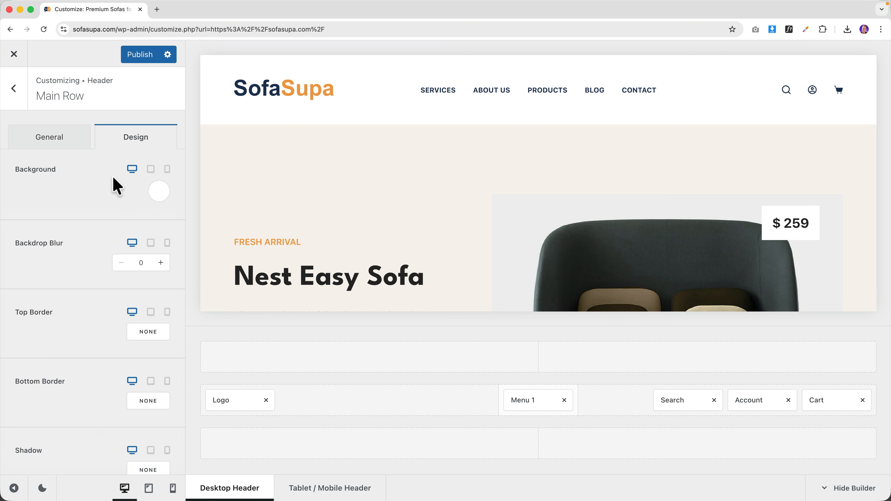
- Set the main row's minimum height to 80 px
left_click(49, 137)
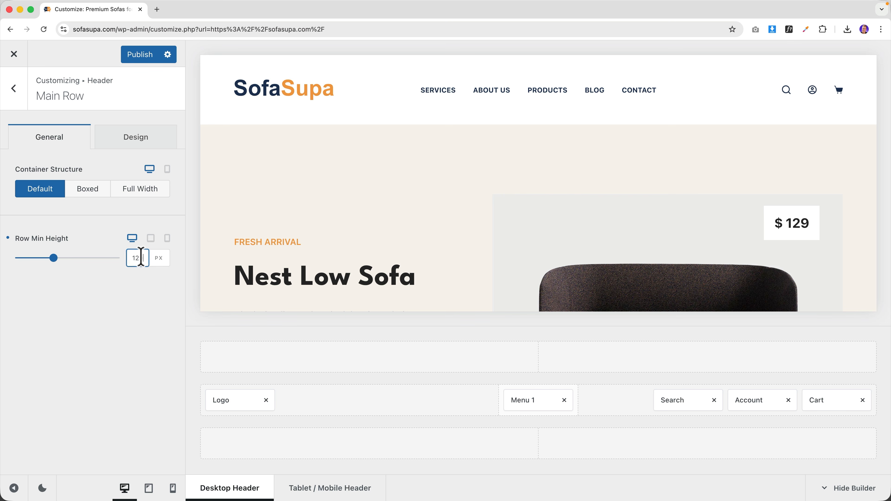
key("Down")
key("Down")
key("Down")
key("Down")
key("Down")
key("Down")
key("Down")
key("Down")
key("Down")
key("Down")
key("Down")
key("Down")
key("Down")
key("Down")
key("Down")
key("Down")
key("Down")
key("Down")
key("Down")
key("Down")
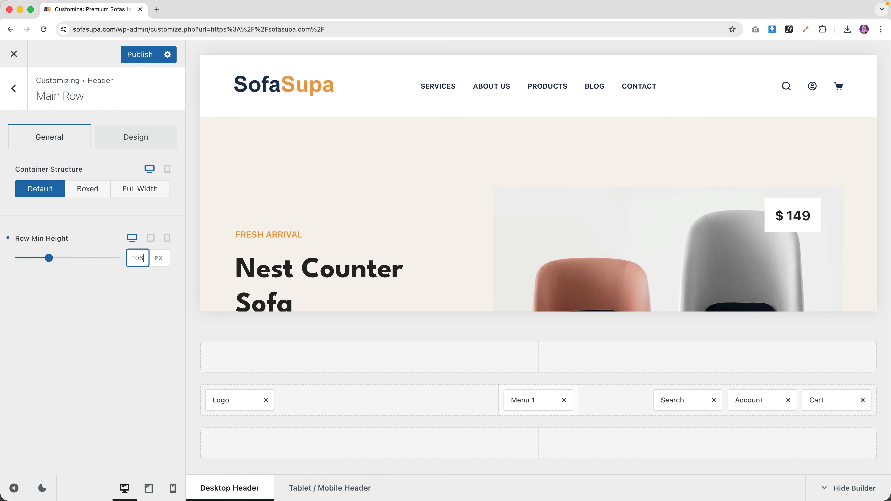
key("Down")
key("Down")
key("Down")
key("Down")
key("Down")
key("Down")
key("Down")
key("Down")
key("Down")
key("Down")
key("Down")
key("Down")
key("Down")
key("Down")
key("Down")
key("Down")
key("Down")
key("Down")
key("Down")
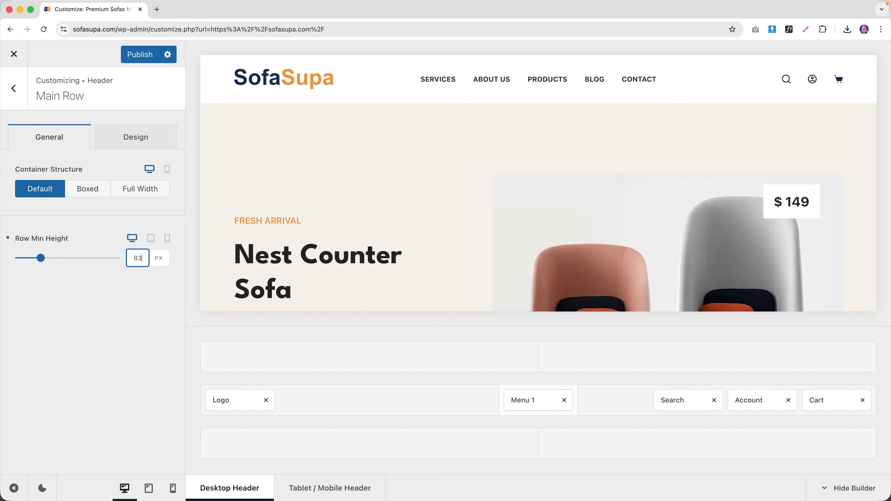
key("Down")
key("Down")
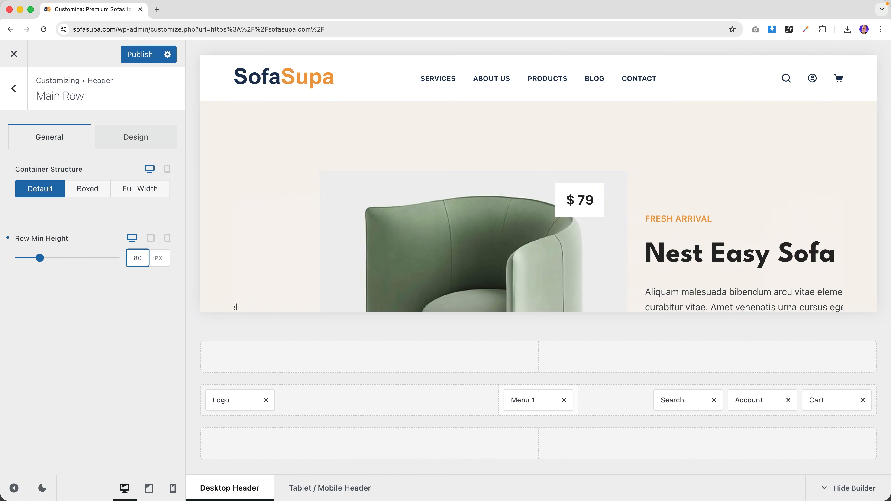
key("Up")
key("Up")
key("Up")
key("Up")
key("Up")
key("Up")
key("Up")
key("Up")
key("Up")
key("Up")
key("Up")
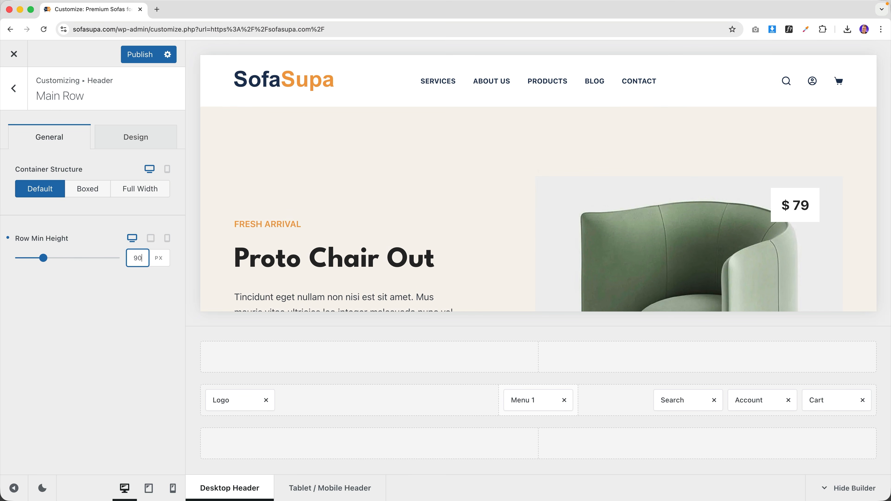
key("Down")
key("Down")
key("Down")
key("Down")
key("Down")
key("Down")
key("Down")
key("Down")
key("Down")
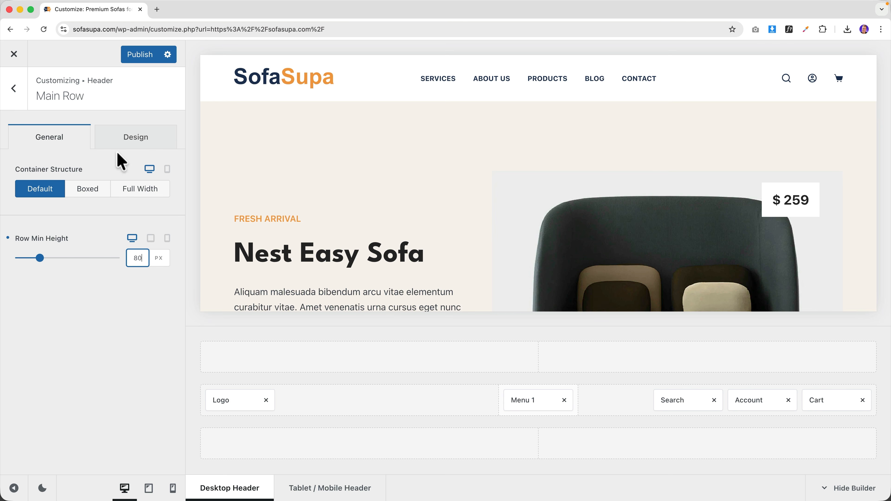
- Return to Header > Headers and open the Global Header settings
left_click(13, 92)
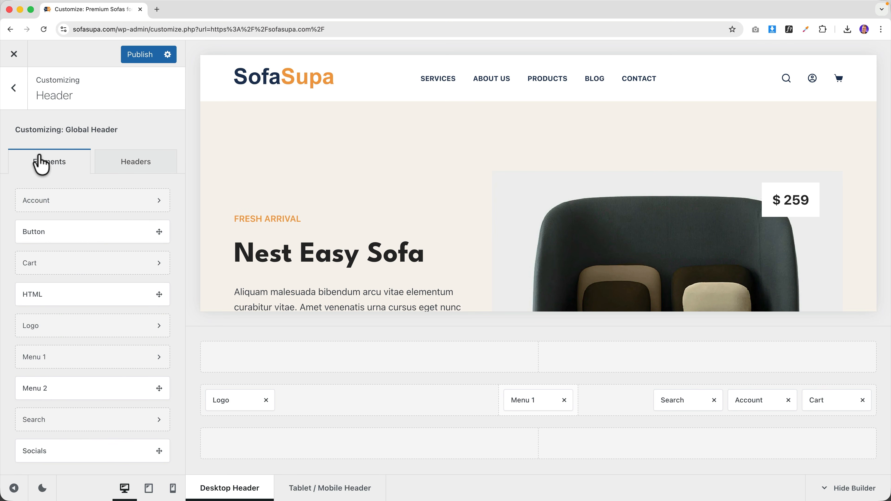
left_click(14, 88)
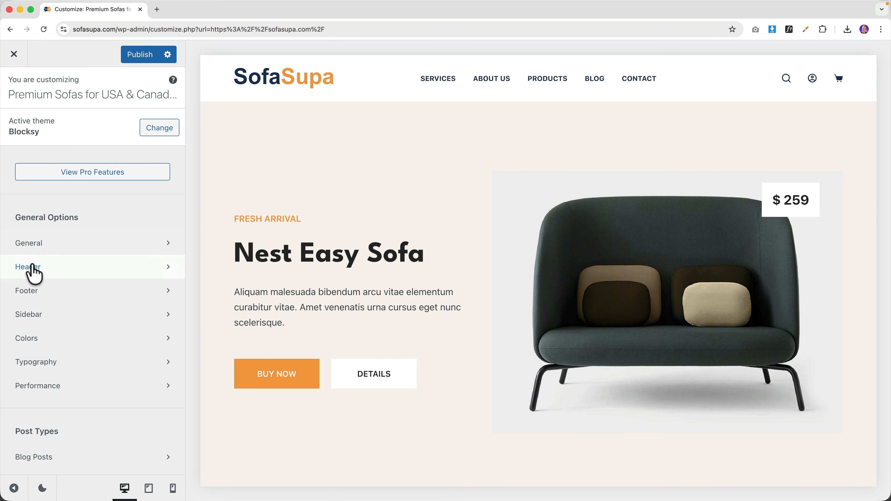
left_click(33, 272)
left_click(132, 167)
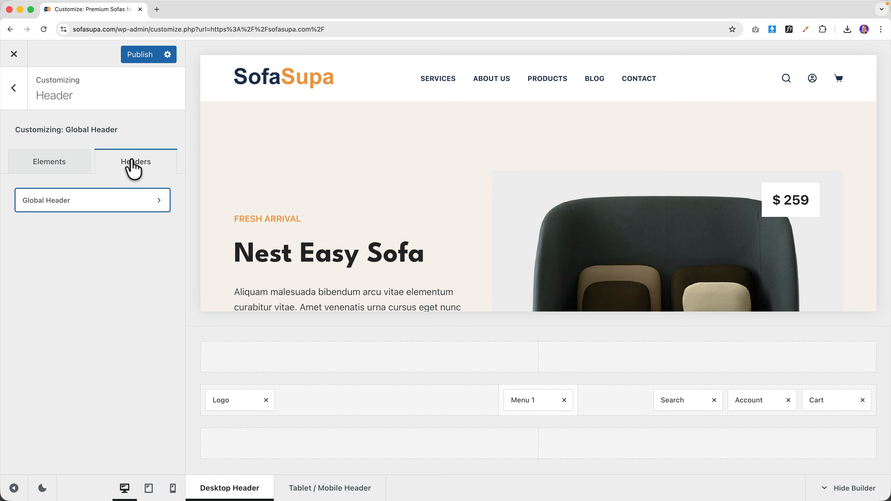
left_click(80, 210)
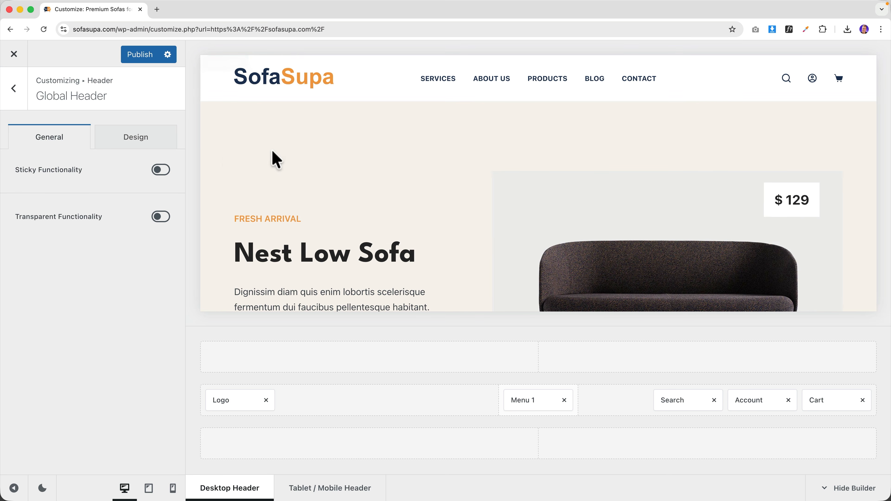
- Try the Sticky header option in the preview, then switch it off
left_click(160, 171)
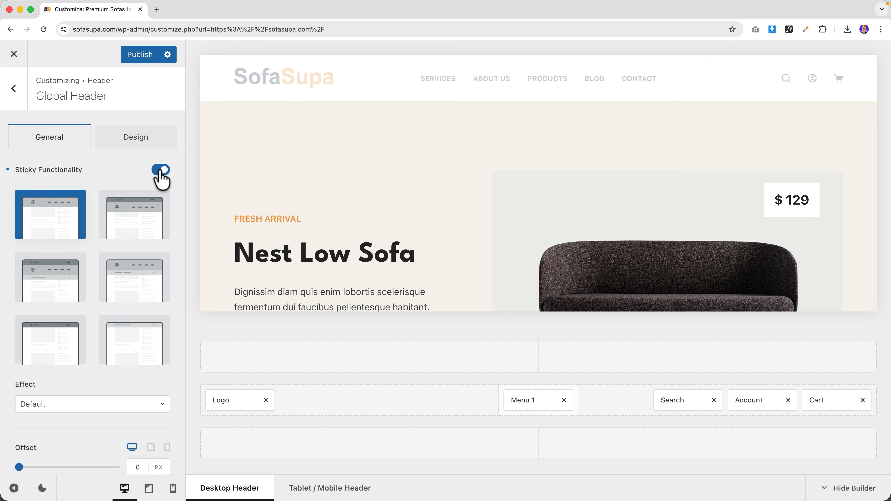
scroll(472, 161, "down", 4)
scroll(472, 161, "down", 3)
scroll(472, 160, "up", 7)
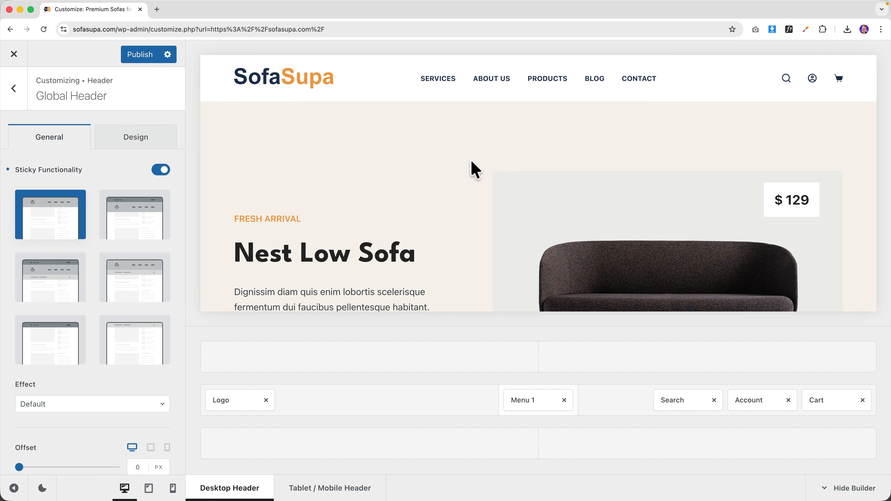
scroll(471, 162, "down", 2)
scroll(463, 159, "up", 2)
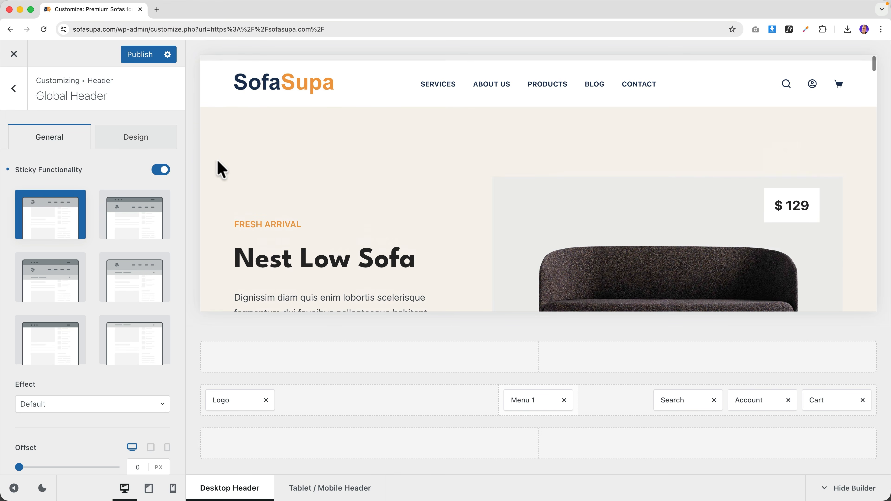
left_click(161, 171)
- Try the Transparent header option, switch it off, and publish the header changes
left_click(162, 217)
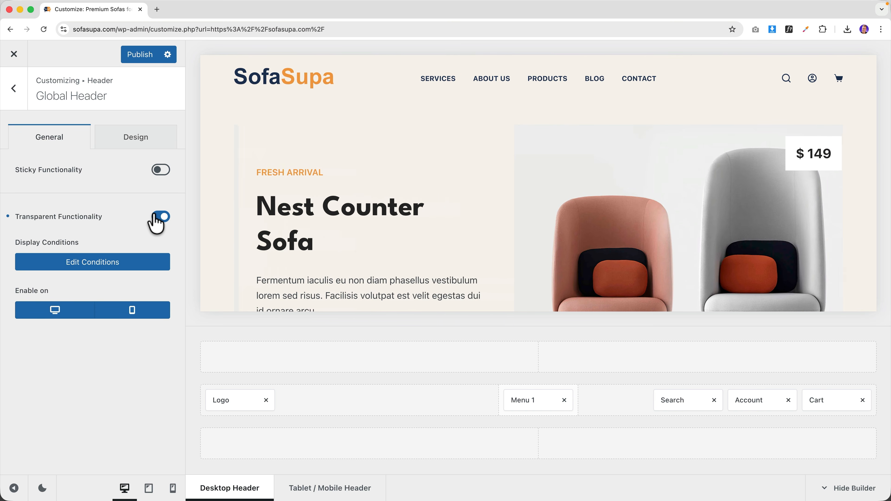
scroll(308, 171, "down", 3)
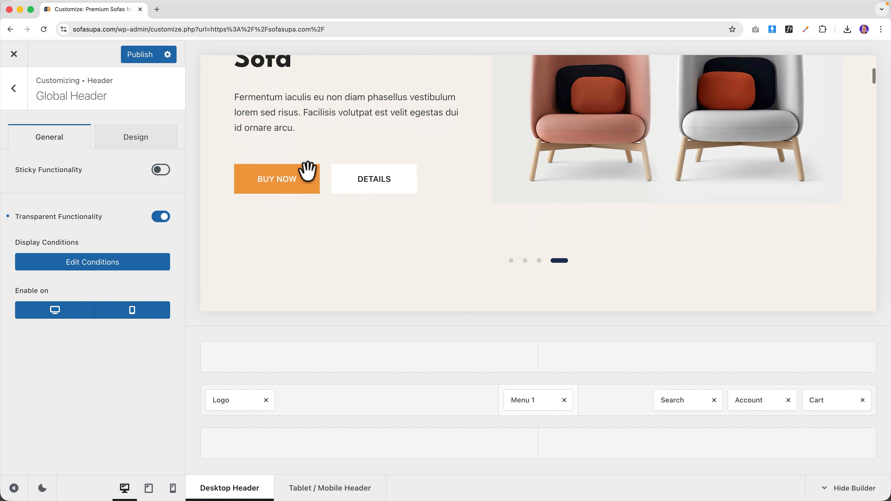
scroll(309, 171, "up", 5)
left_click(160, 219)
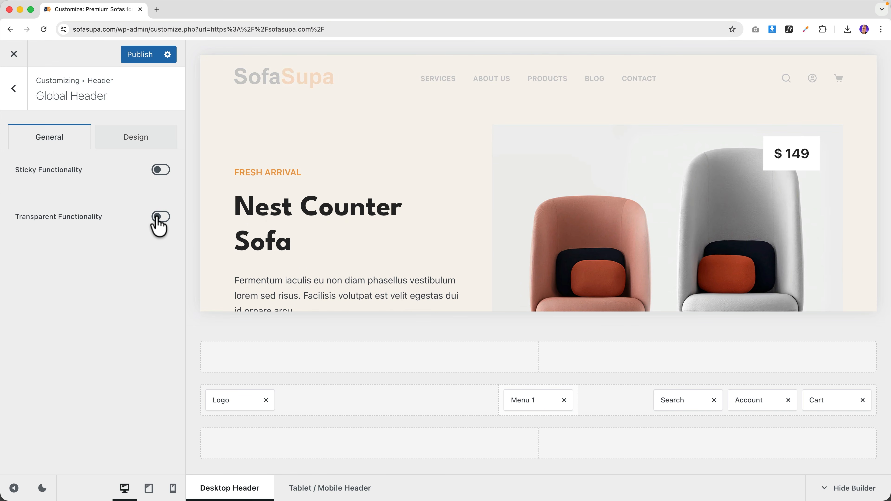
left_click(132, 147)
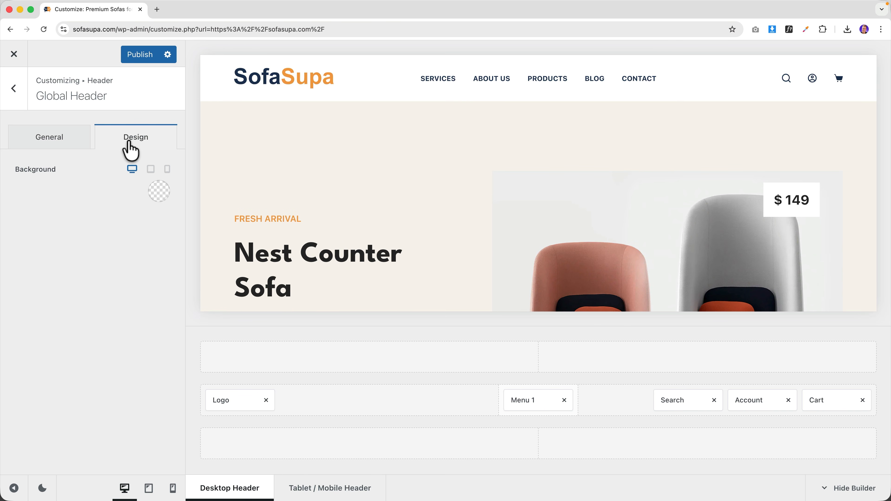
left_click(151, 55)
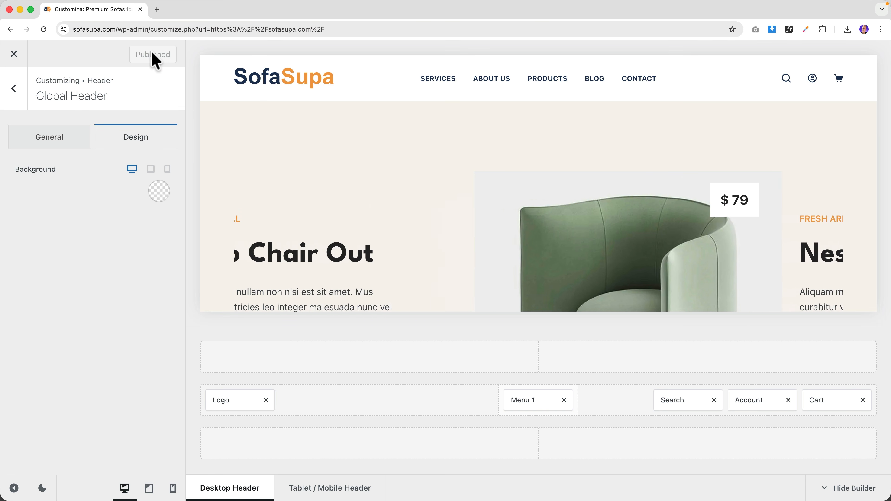
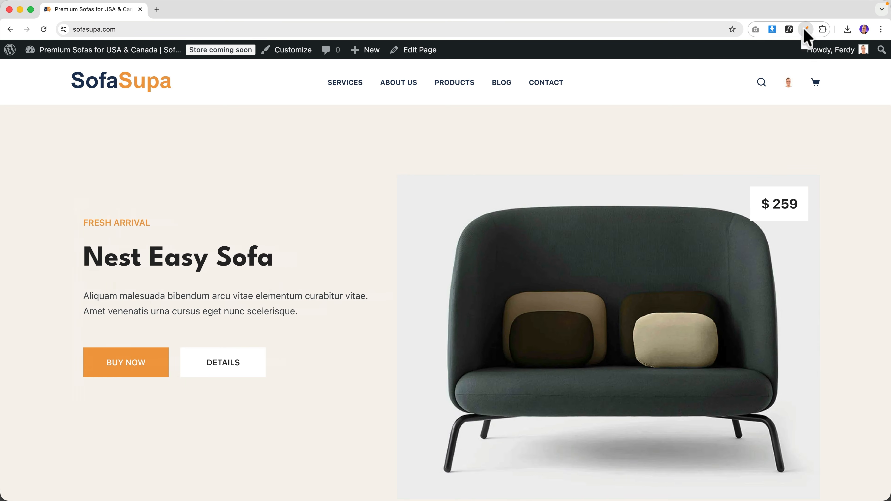
- Use Color Picker to sample the light grey #efefef from the sofa photo's background
left_click(806, 31)
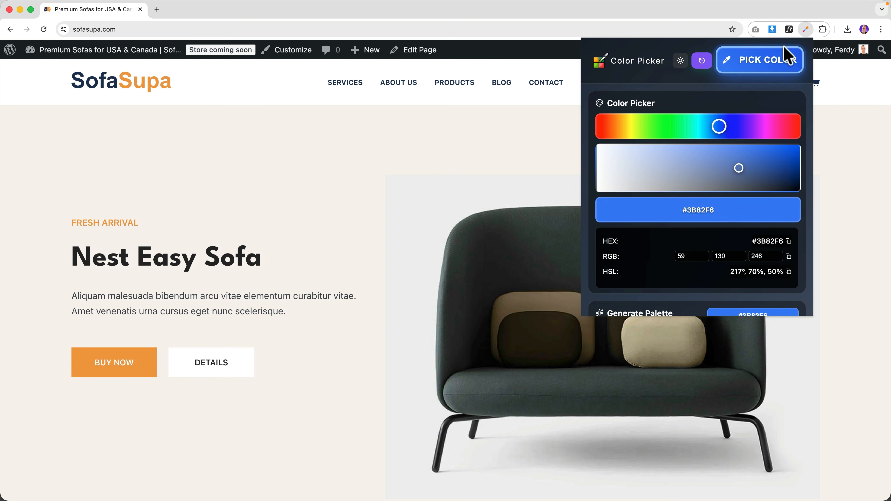
left_click(773, 63)
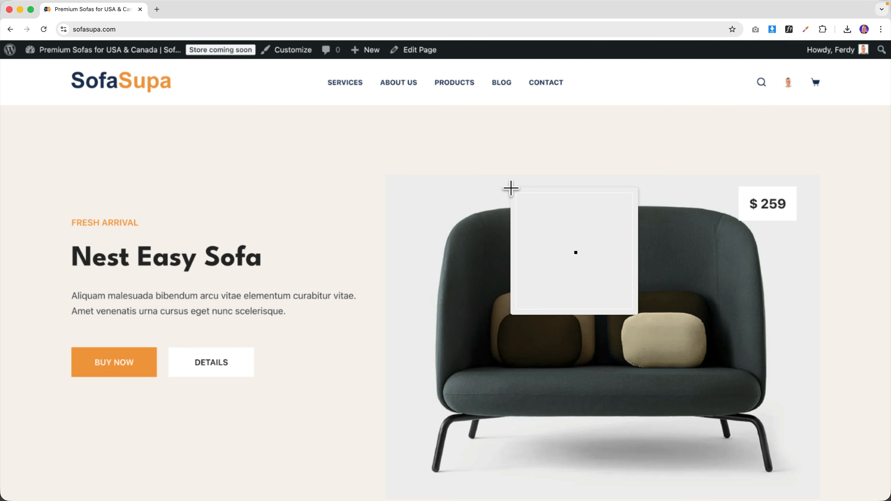
left_click(512, 189)
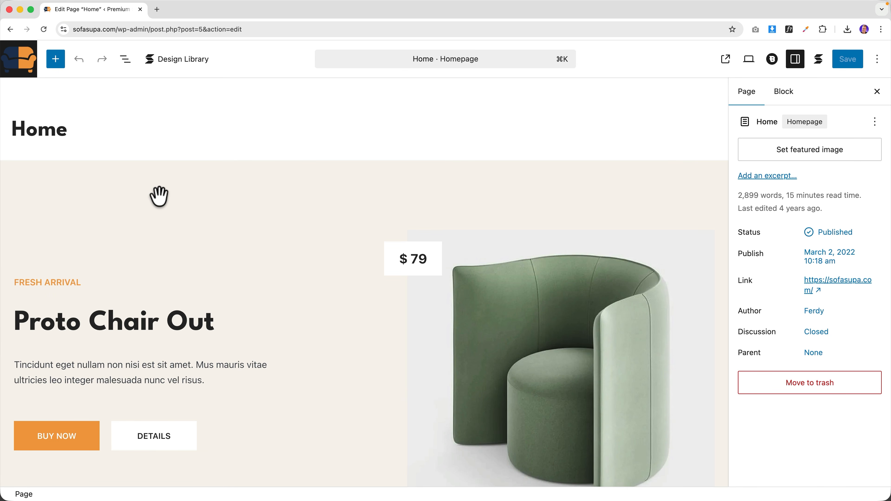
- Give the hero Columns block a #EFEFEF background colour and save the Home page
left_click(159, 196)
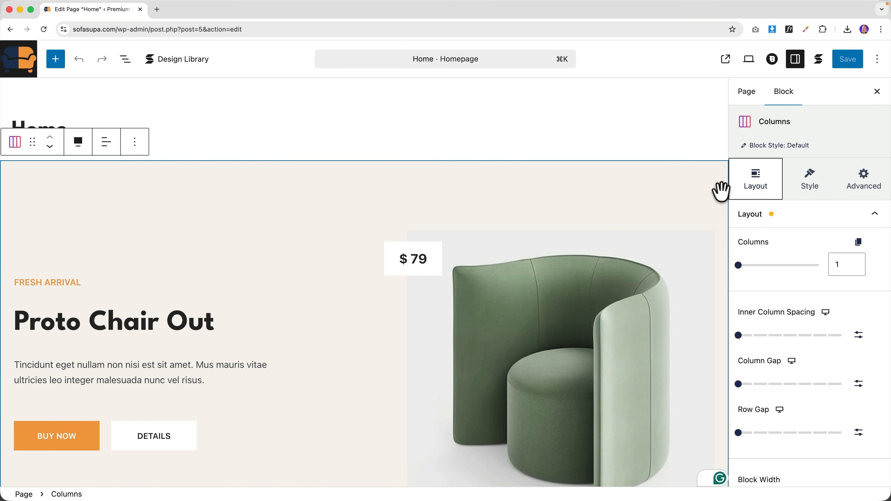
left_click(799, 184)
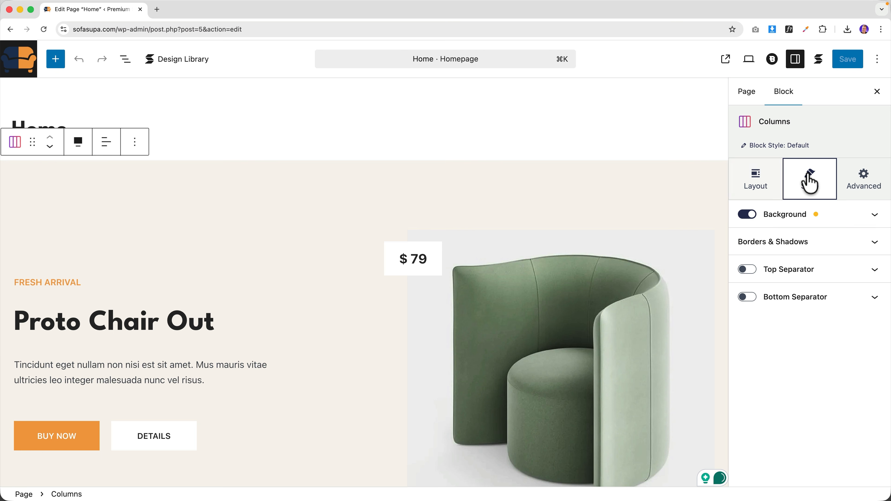
left_click(794, 217)
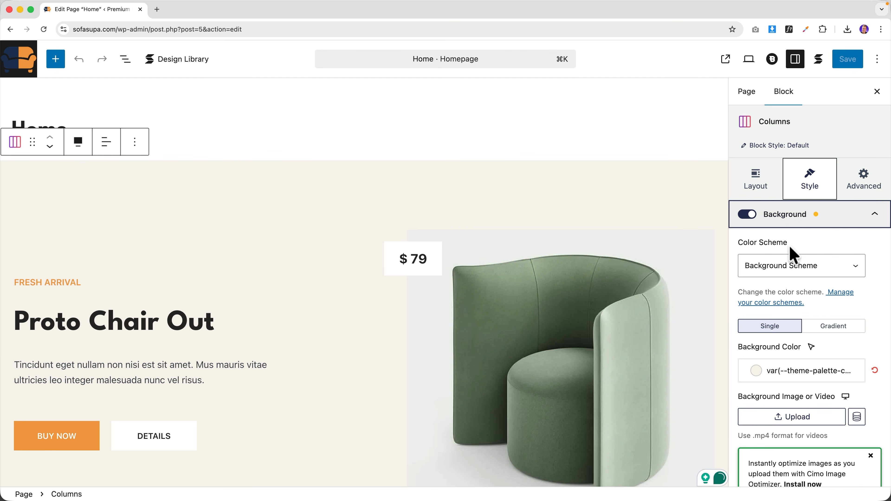
left_click(762, 375)
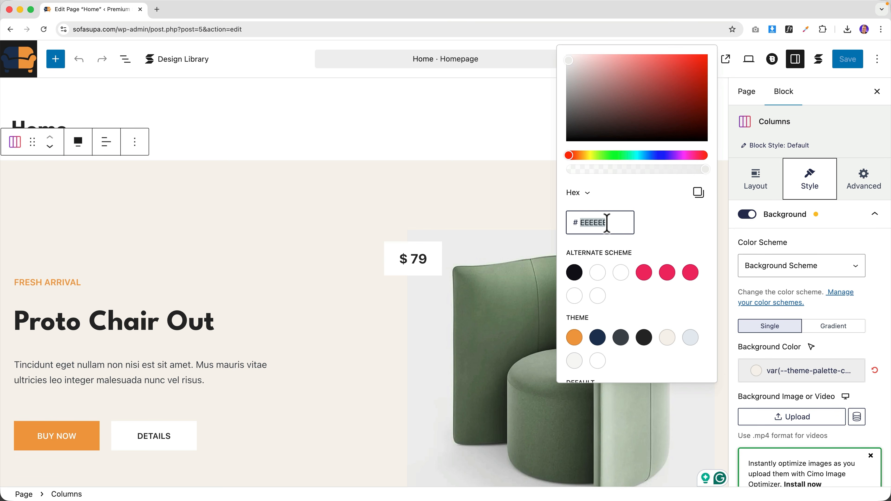
left_click(494, 203)
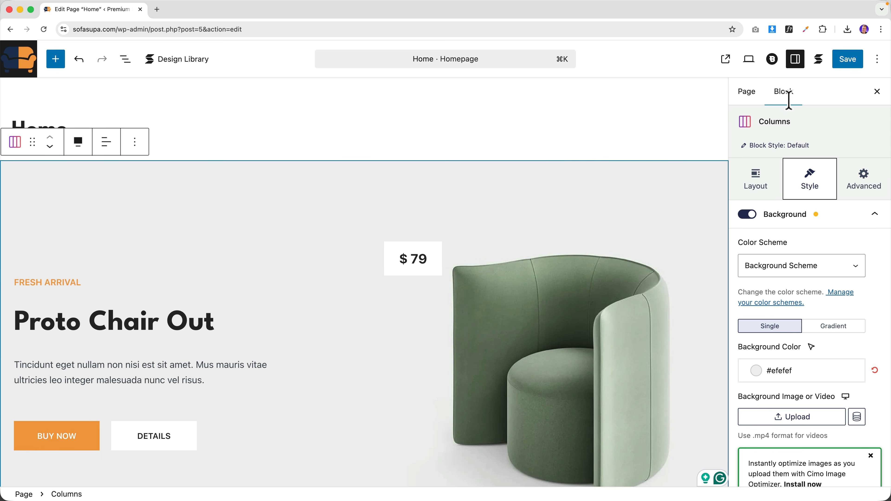
left_click(852, 65)
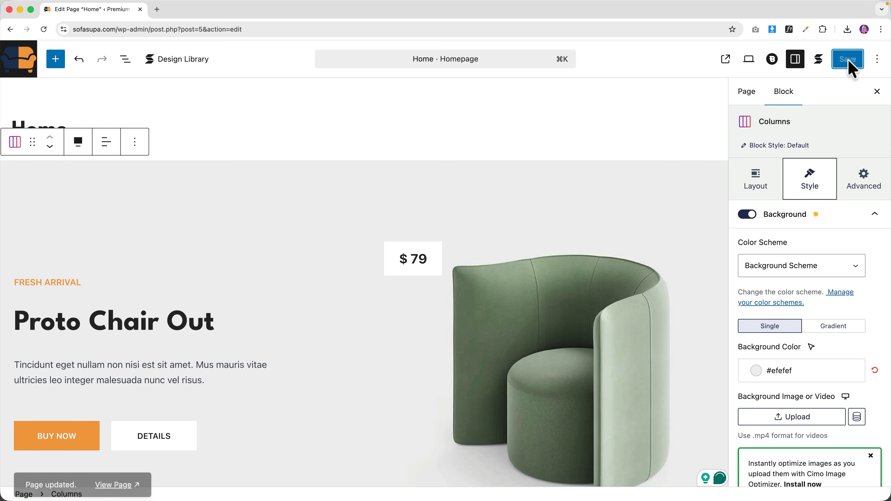
- View the live homepage, close the editor tab, and review the grey hero section
left_click(724, 65)
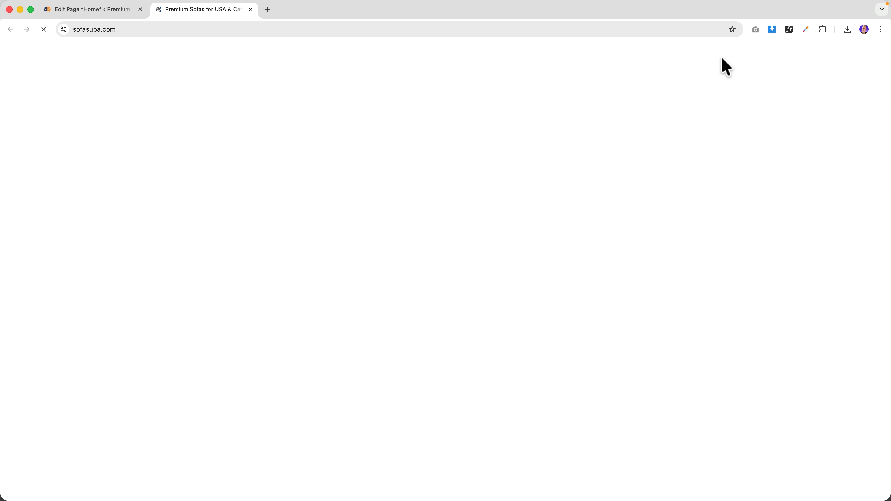
left_click(140, 9)
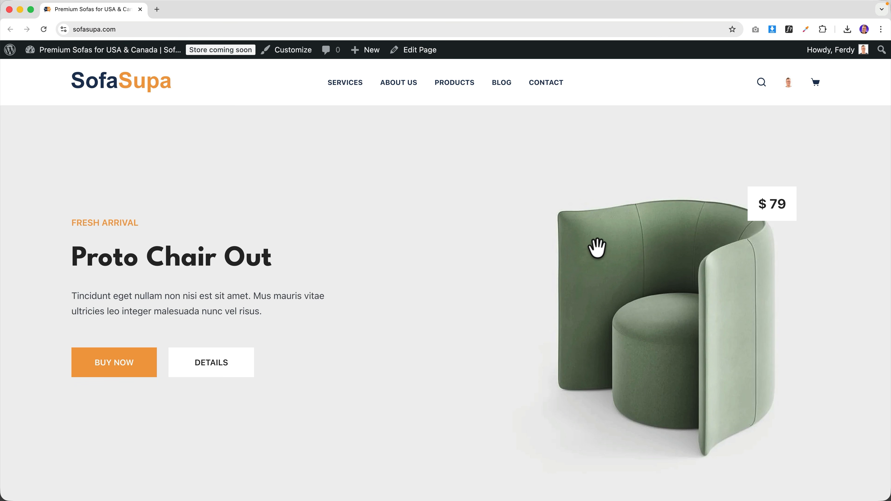
scroll(728, 388, "down", 5)
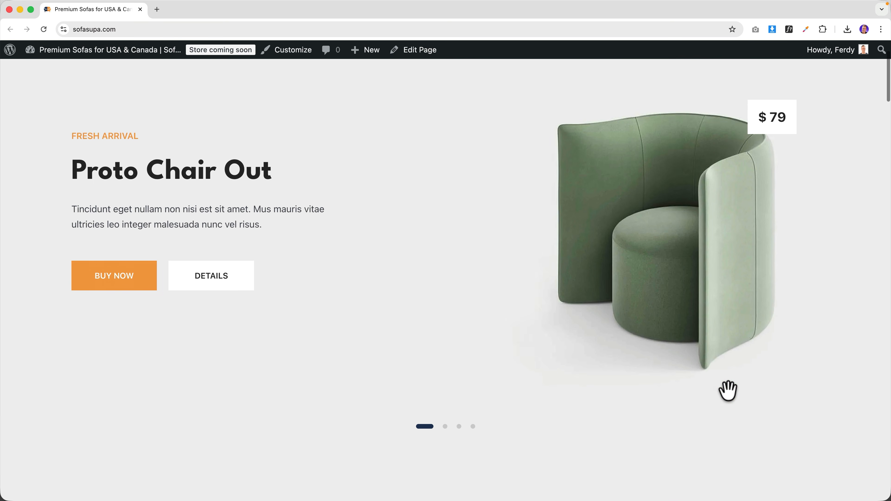
scroll(672, 375, "up", 5)
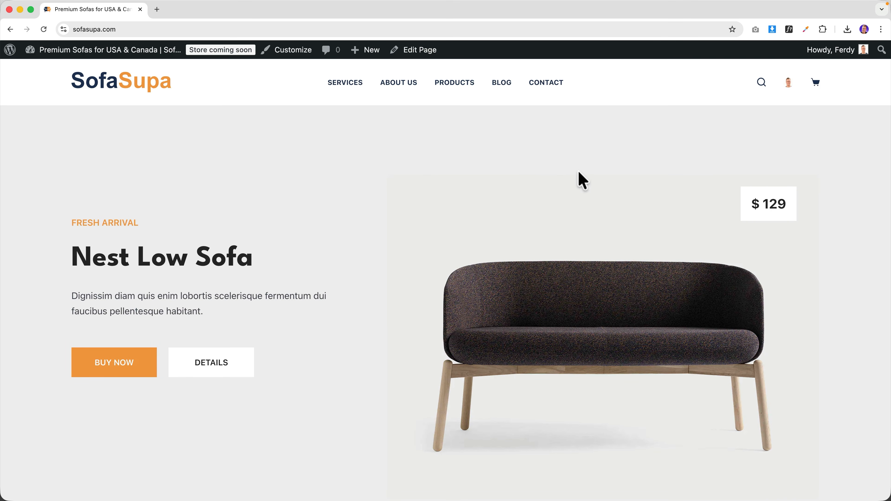
mouse_move(369, 55)
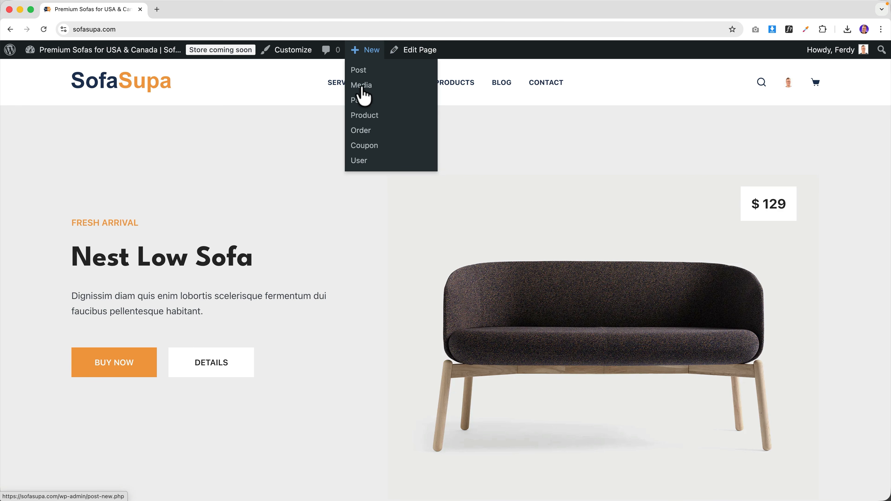
- Go to the Dashboard and view the All Products list
left_click(95, 51)
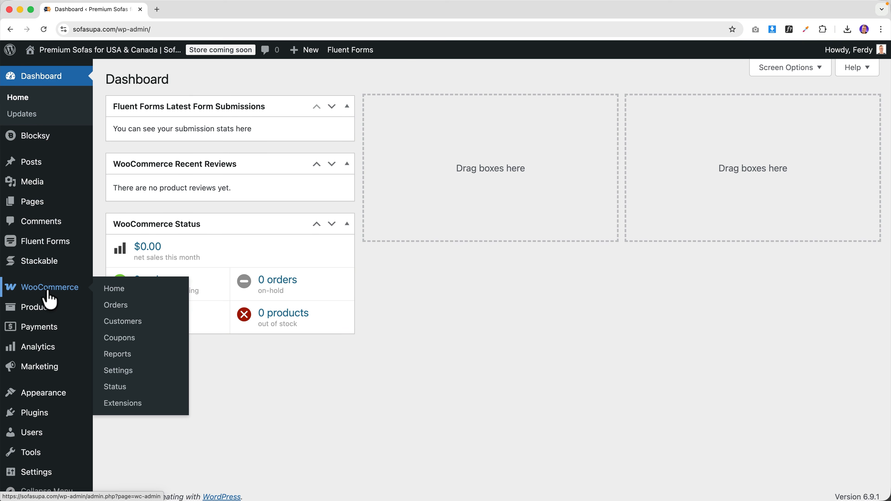
mouse_move(46, 312)
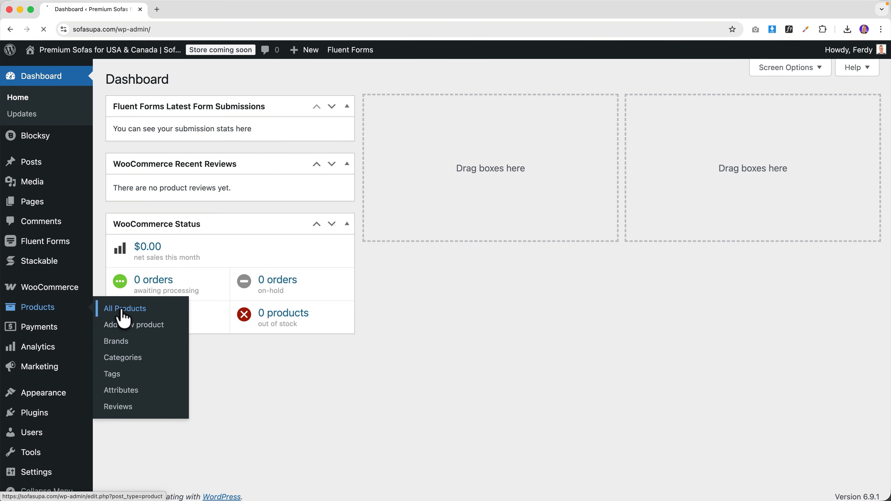
left_click(123, 313)
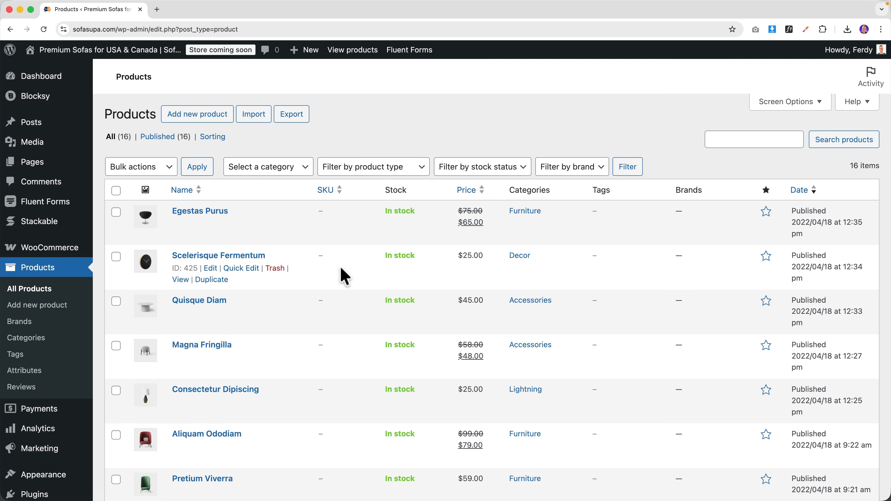
- Review WooCommerce's General settings: store address and US dollar currency, Left position, 2 decimals
mouse_move(52, 252)
left_click(121, 332)
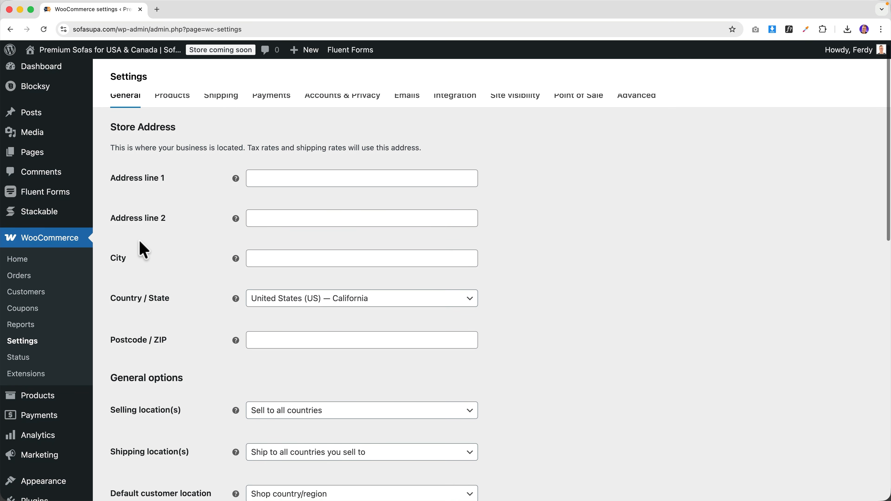
scroll(159, 223, "down", 10)
scroll(157, 215, "down", 7)
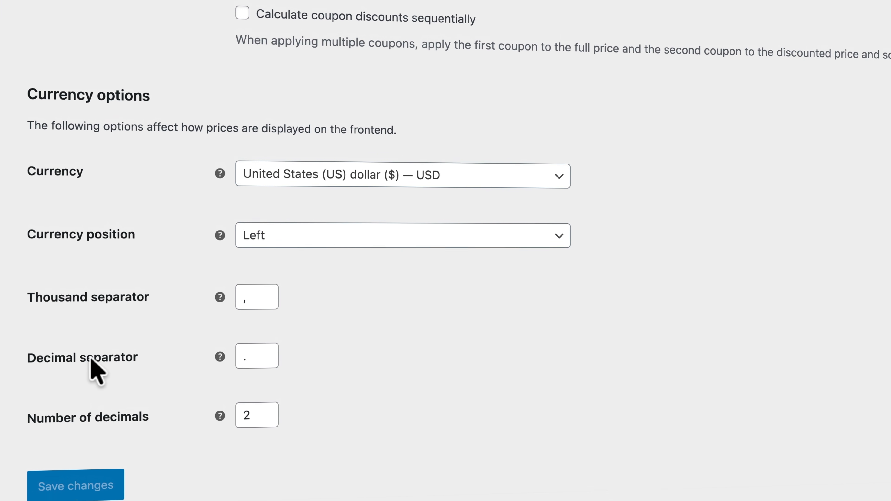
scroll(202, 419, "up", 10)
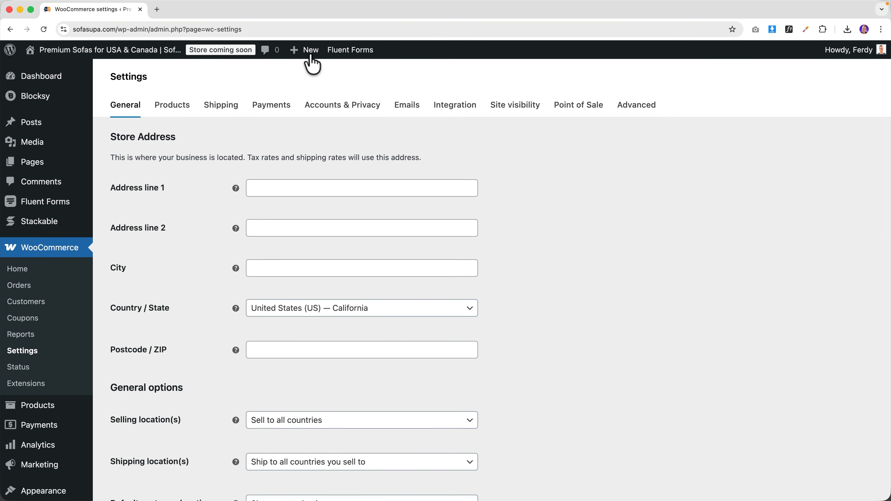
- Create a new product named 'Santorini Couch' and publish it
mouse_move(313, 62)
left_click(306, 115)
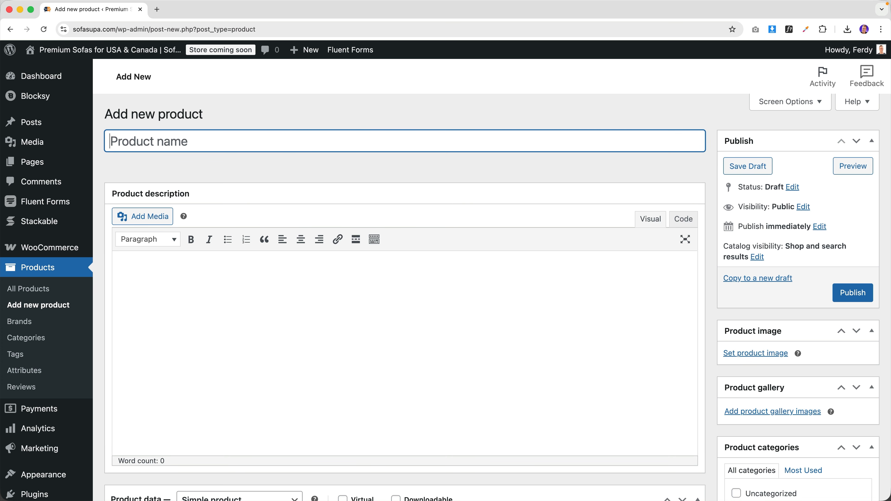
type("Santorini Couc")
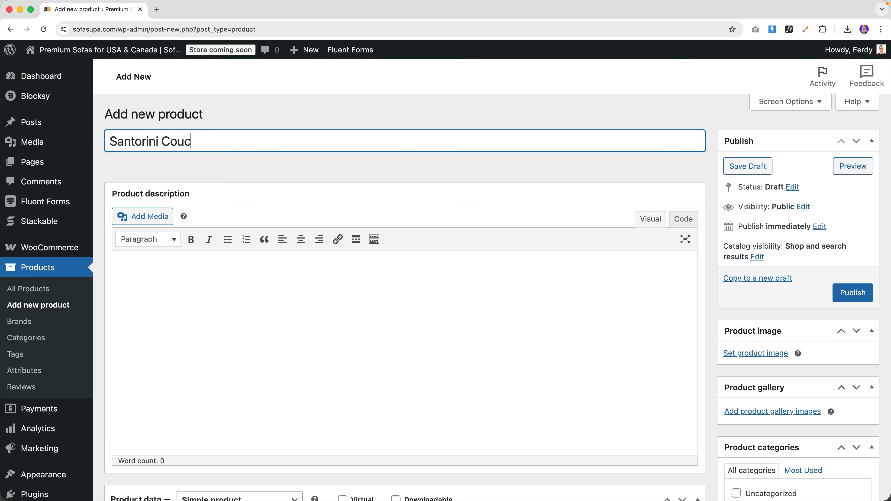
left_click(856, 295)
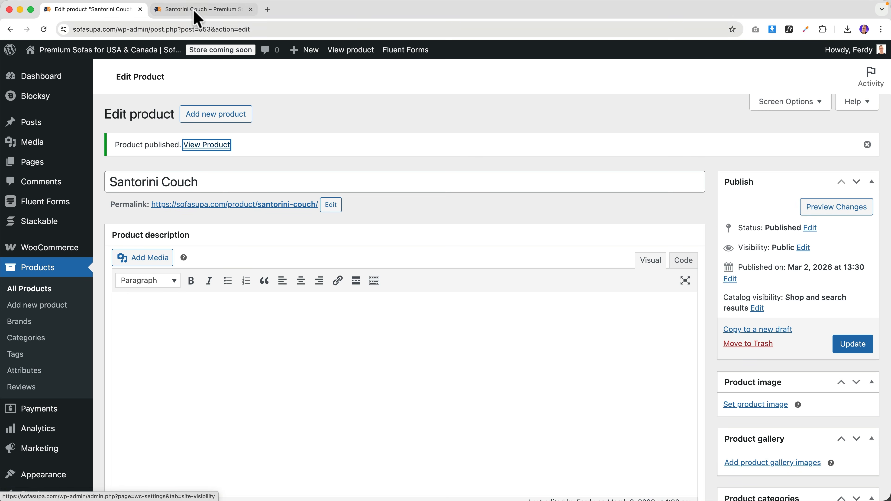
- View the Santorini Couch product page on the storefront
left_click(195, 10)
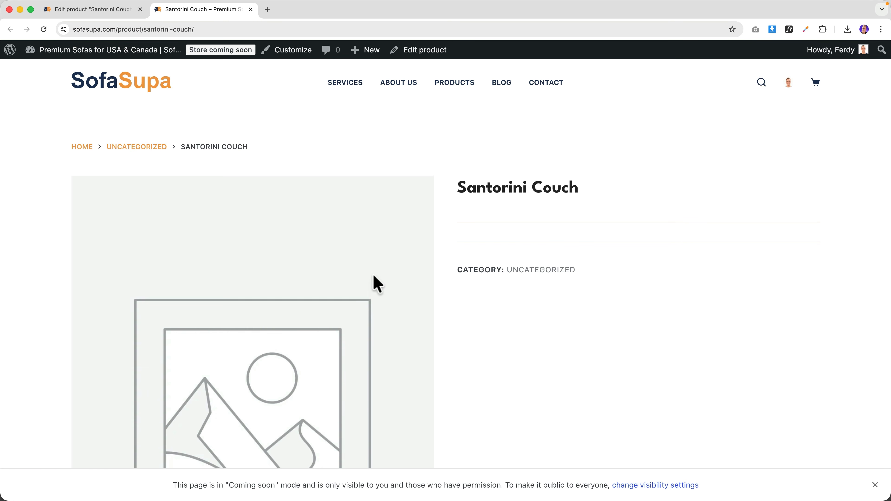
scroll(377, 285, "down", 10)
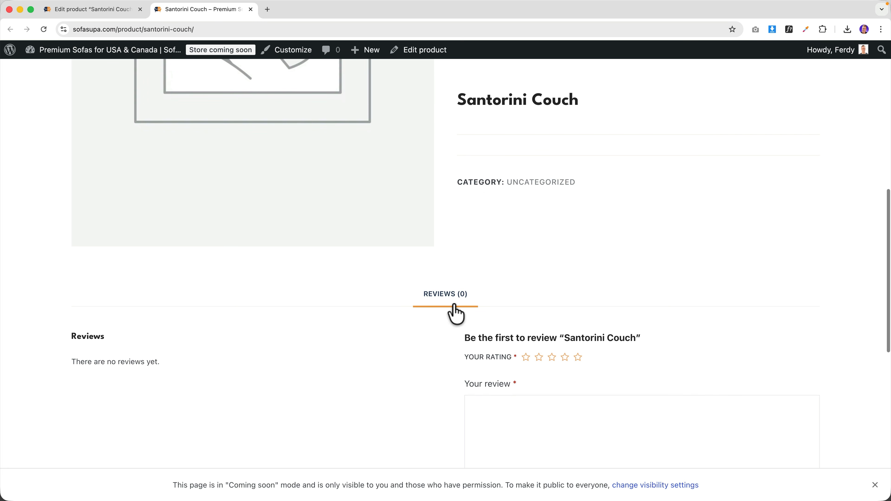
scroll(455, 313, "down", 10)
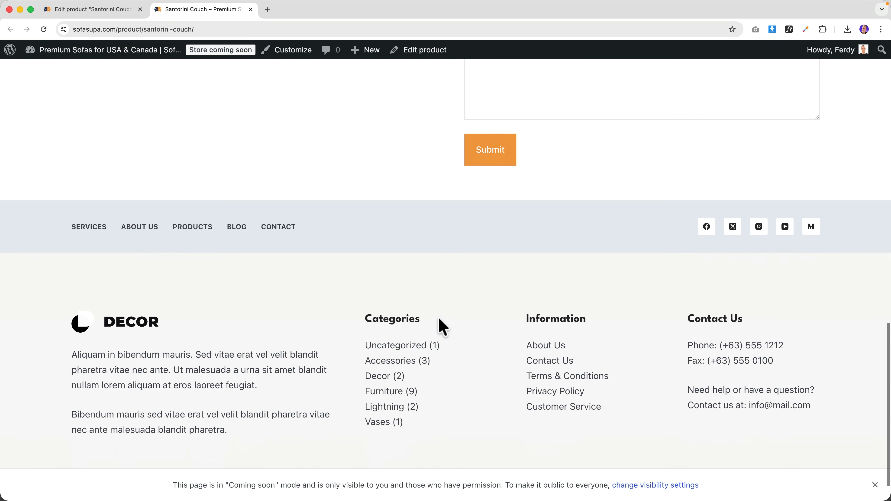
scroll(443, 327, "up", 20)
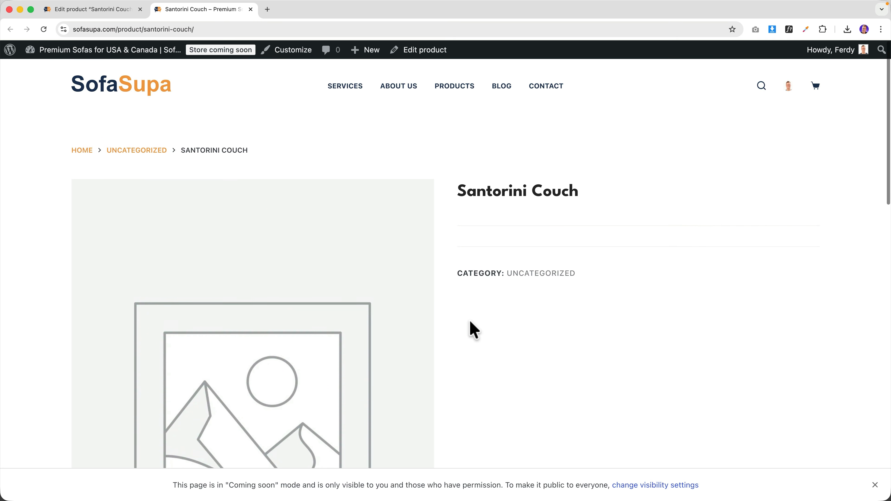
- Paste the prepared Santorini sofa text as the product description and update the product
left_click(99, 10)
left_click(252, 330)
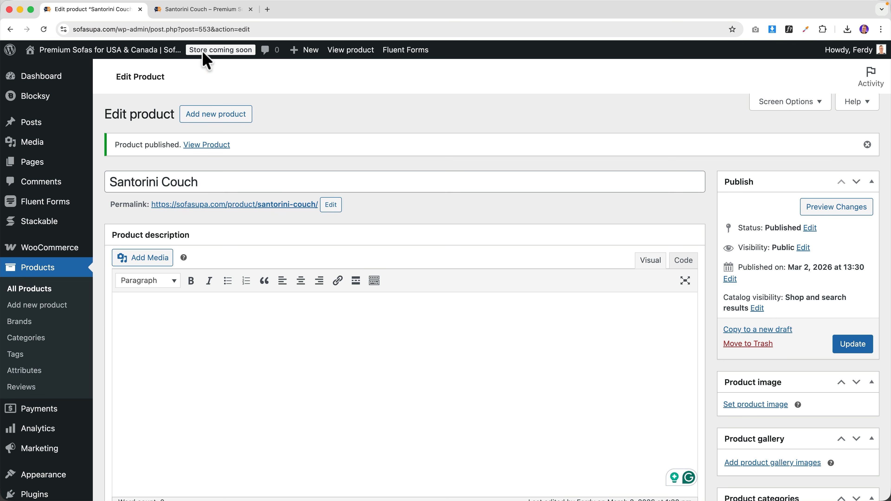
left_click(205, 10)
scroll(325, 298, "down", 10)
scroll(406, 324, "down", 3)
scroll(393, 309, "up", 6)
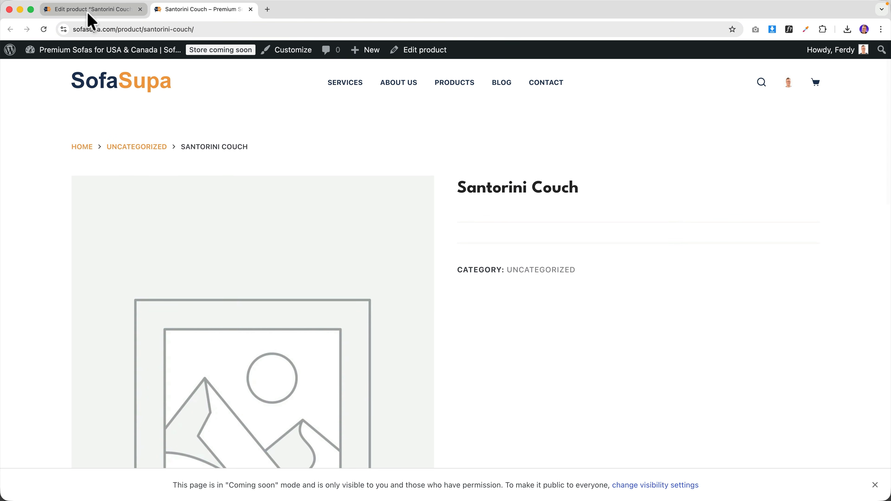
left_click(91, 11)
type("The Santorini corner sofa radiates softness and elegance thanks to its flowing, rounded lines. The organically shaped frame gives the sofa a modern and welcoming look, while the rounded chaise lounge creates a playful and harmonious design. The low legs enhance the lounge feel and allow Santorini to sit beautifully close to the floor, contributing to a calm and luxurious appearance. The Santorini corner sofa is the perfect choice for those who love design with a soft touch.")
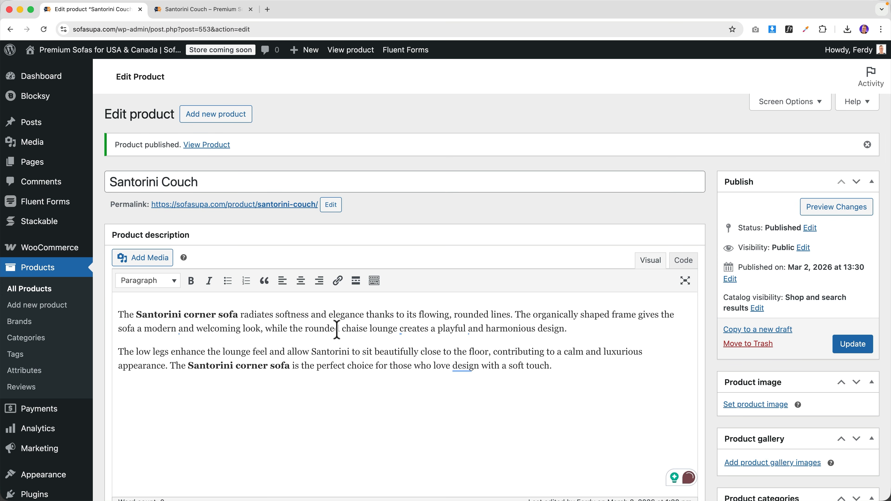
left_click(852, 344)
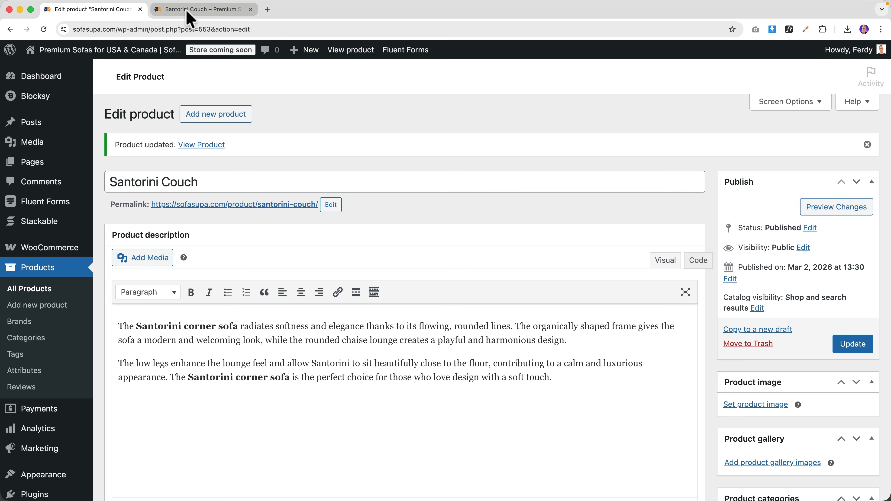
left_click(189, 10)
scroll(432, 183, "down", 10)
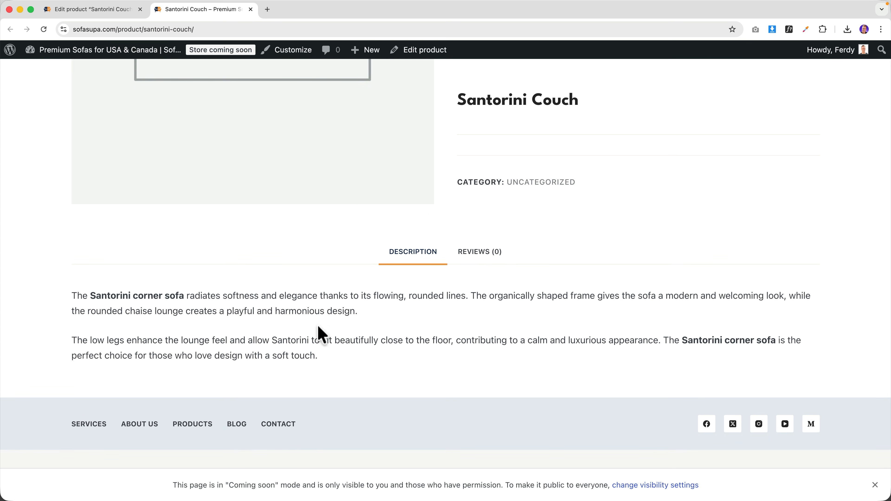
scroll(355, 263, "up", 10)
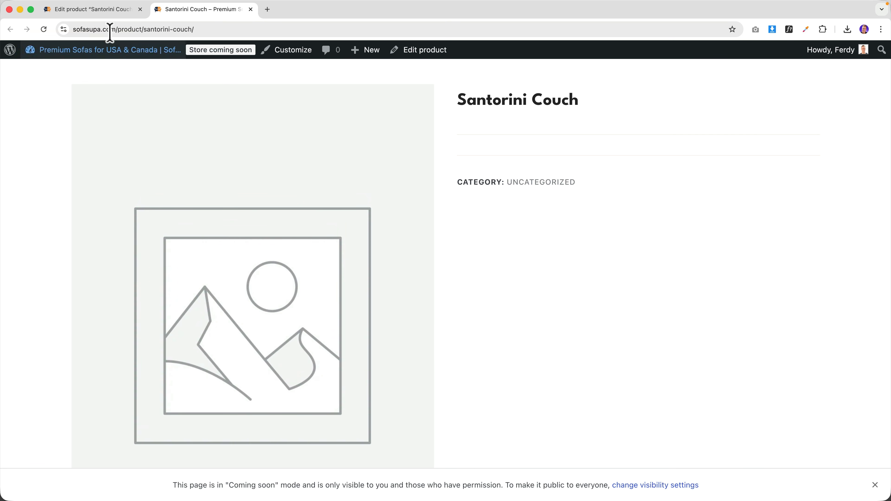
- Paste the short description, update, and reload the storefront page to confirm it appears
left_click(105, 10)
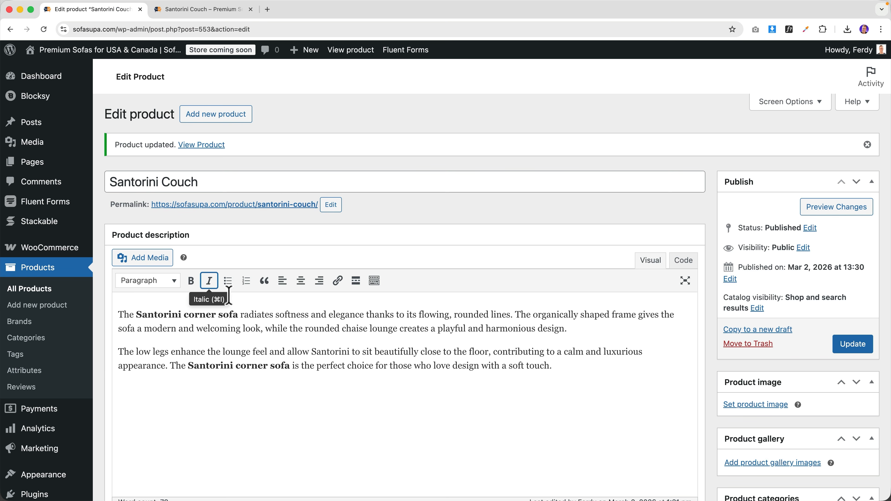
scroll(281, 316, "down", 15)
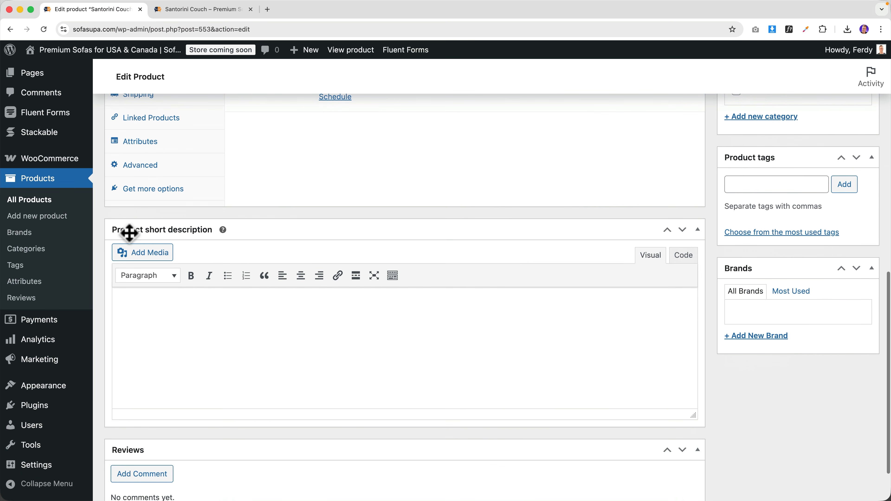
type("The Santorini corner sofa features soft, flowing lines and an organic shape that create a modern and inviting look. Its rounded chaise and low legs enhance the relaxed lounge feel, giving the sofa a calm and luxurious appearance.")
scroll(445, 328, "up", 15)
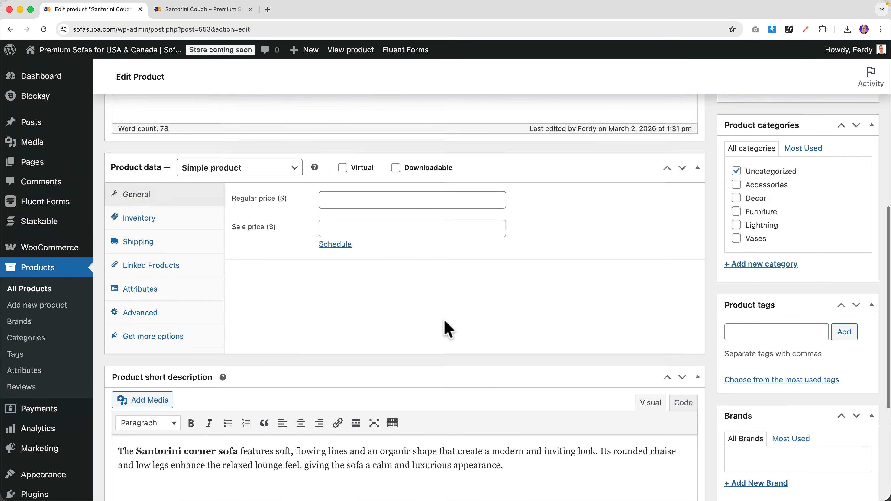
left_click(850, 344)
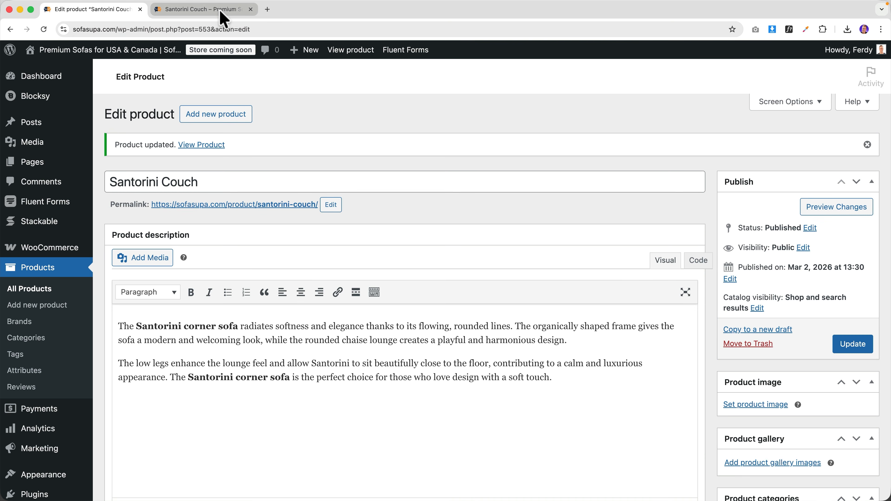
left_click(217, 9)
key("super+r")
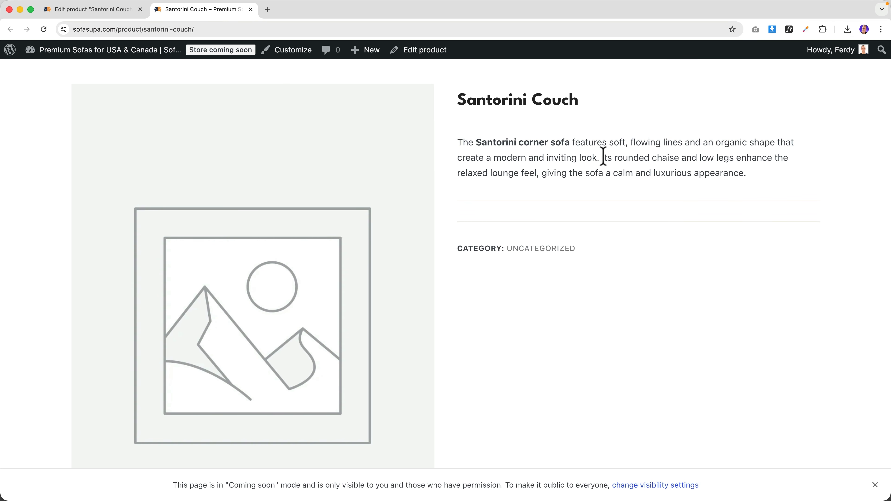
left_click(102, 10)
scroll(259, 235, "down", 8)
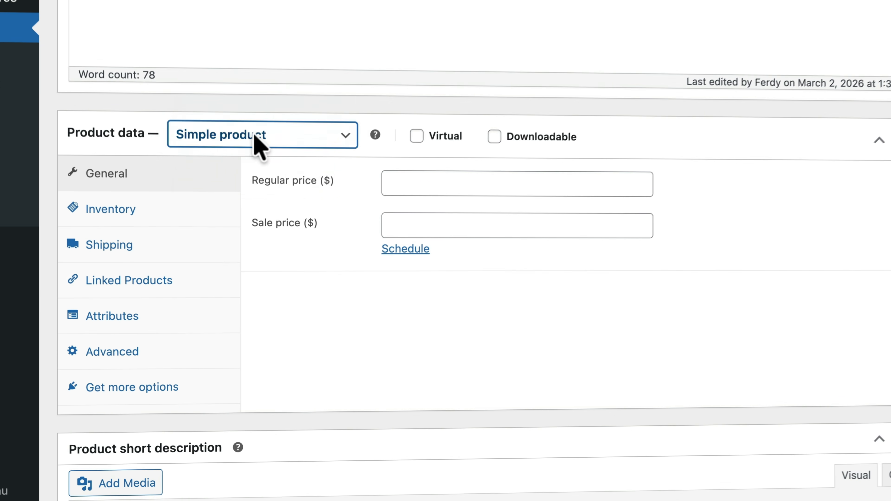
- Keep Santorini Couch a simple product with regular price 1999 and sale price 1399
left_click(235, 249)
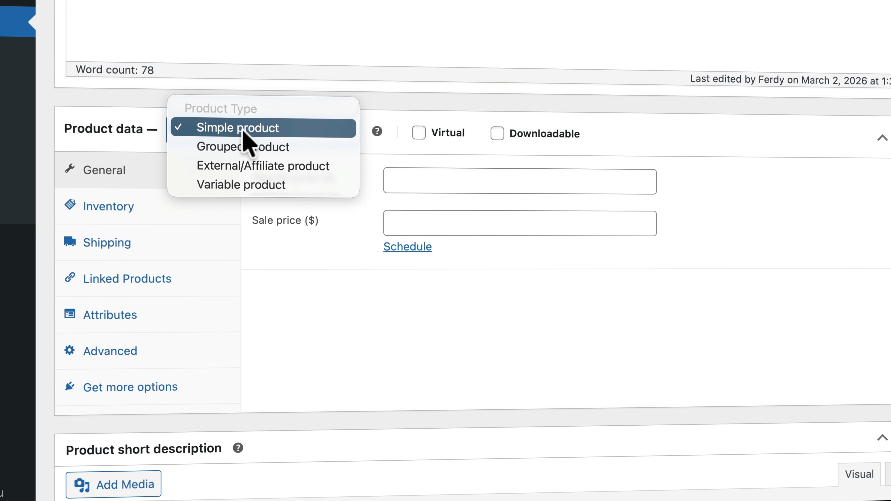
left_click(242, 129)
mouse_move(425, 133)
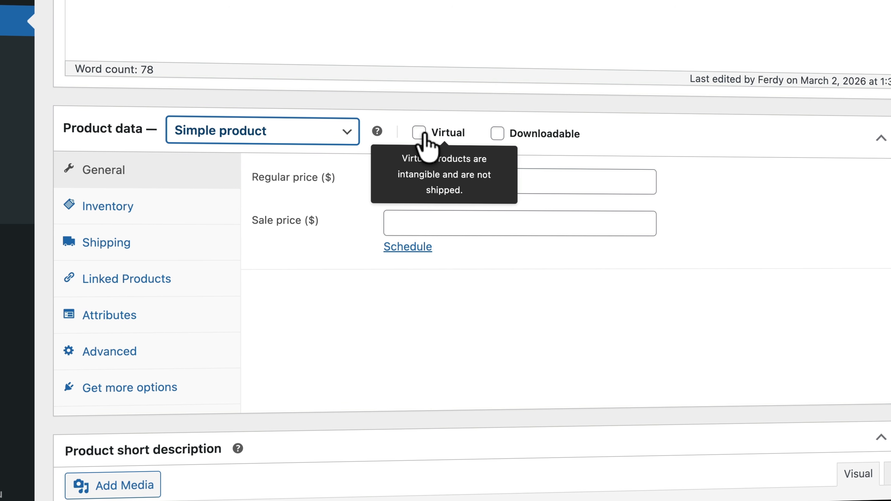
mouse_move(503, 138)
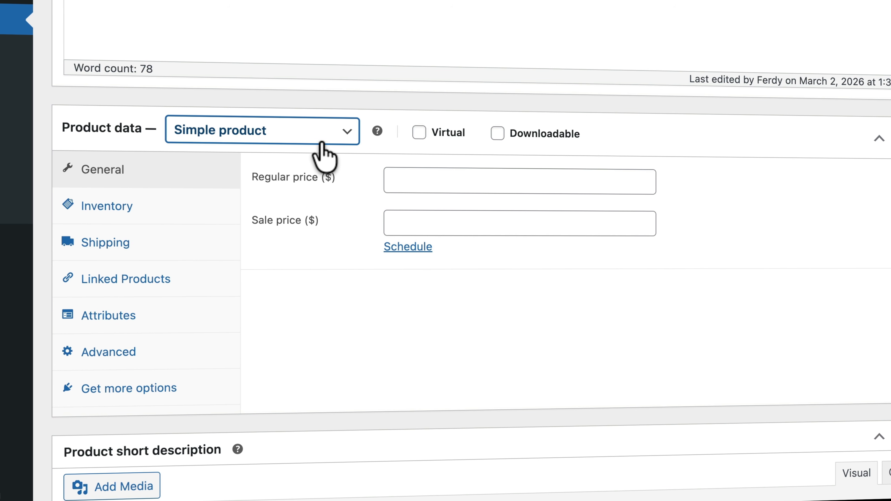
left_click(443, 182)
type("1")
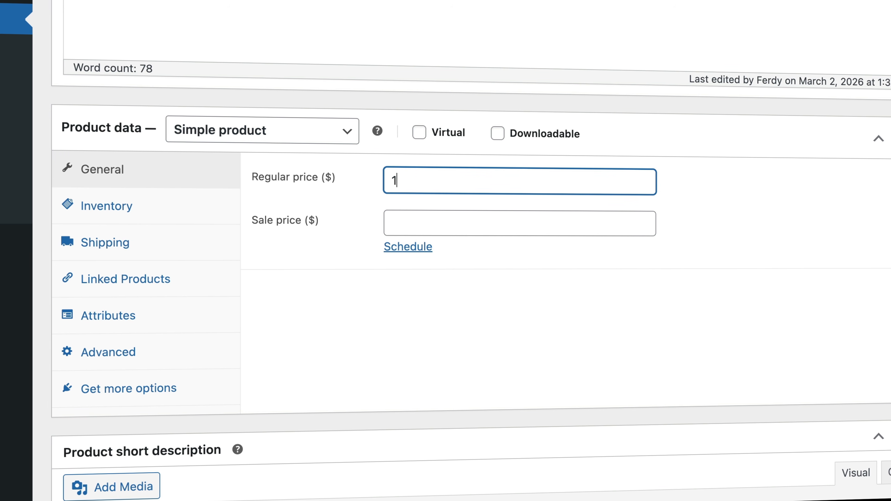
type("999")
key("Tab")
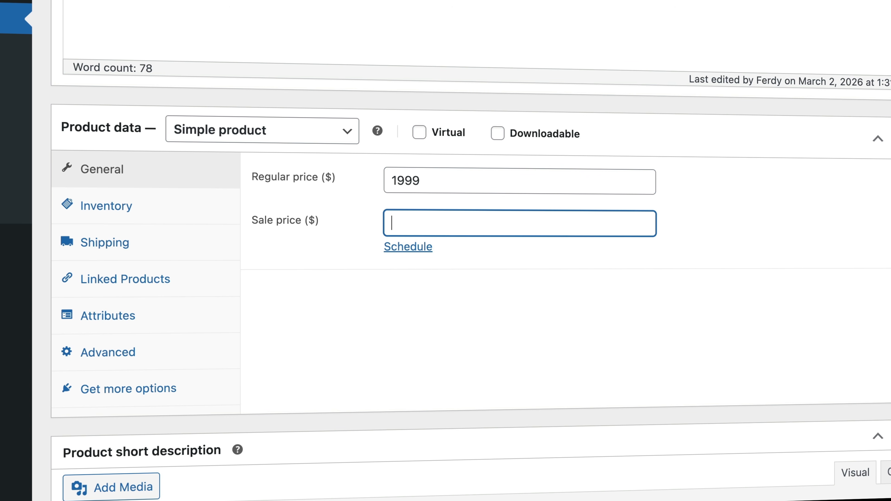
type("1399")
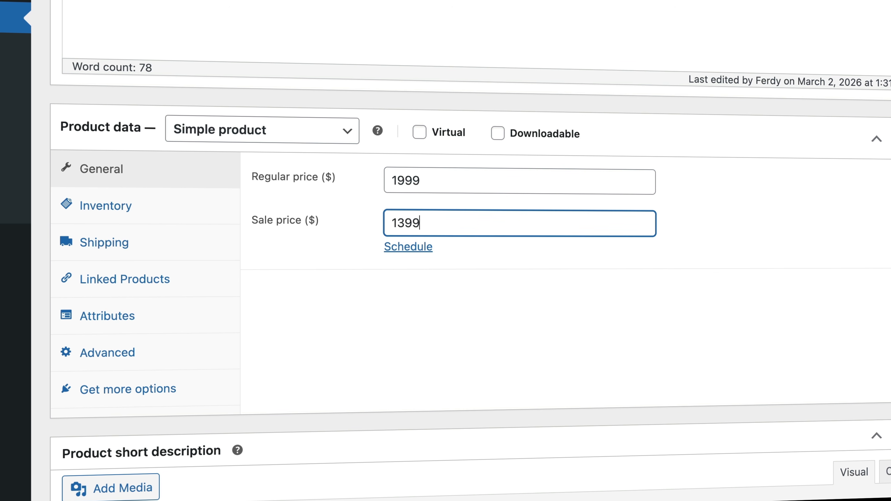
- Schedule the sale from 2026-03-02 to 2026-03-31 and update the product
left_click(408, 248)
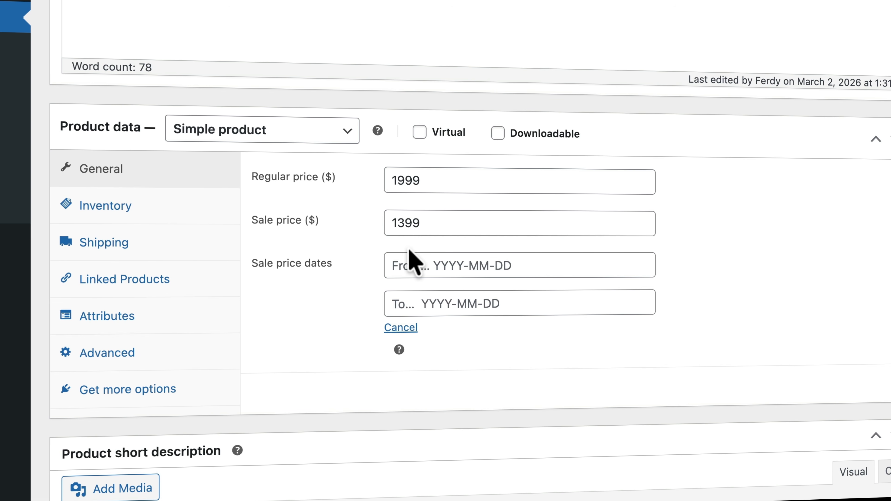
left_click(462, 261)
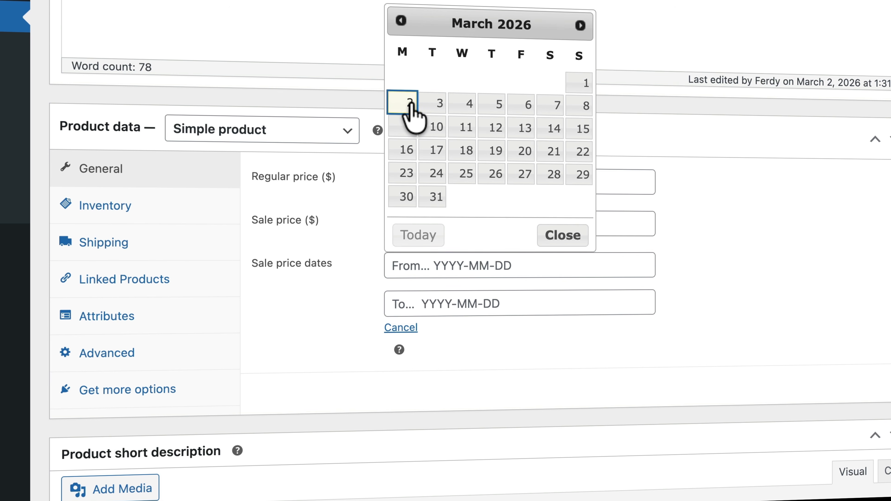
left_click(411, 105)
left_click(449, 302)
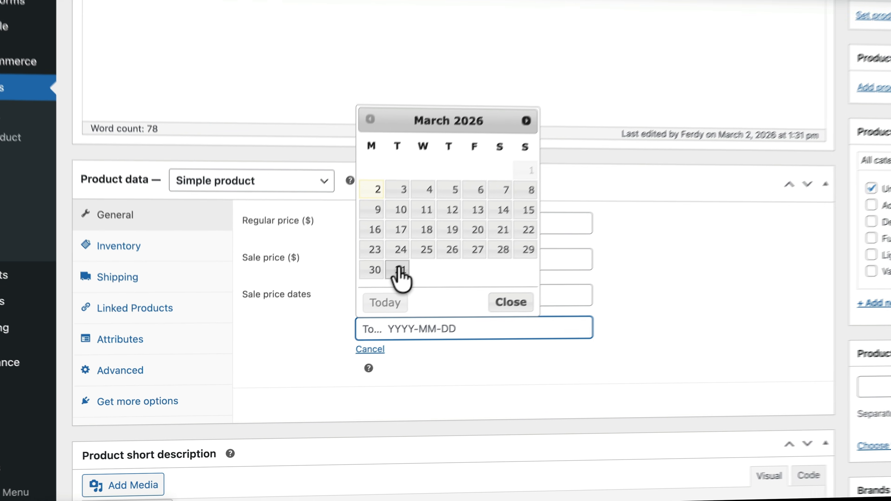
left_click(398, 271)
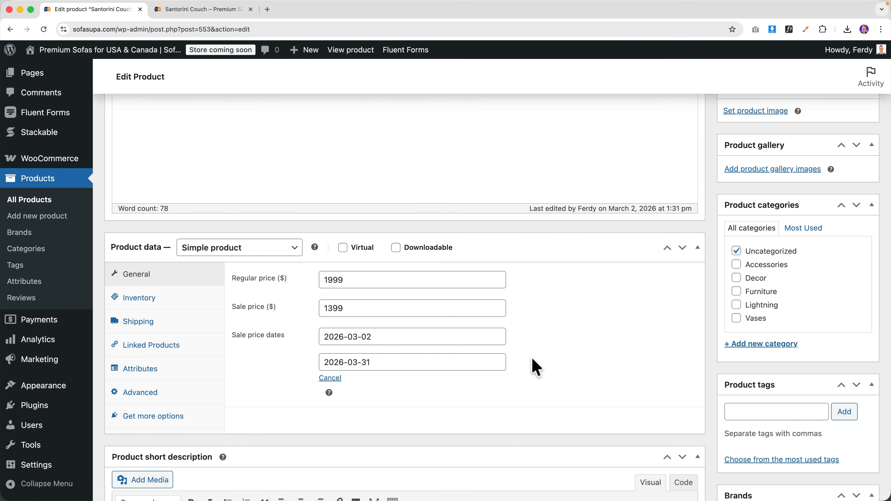
scroll(531, 372, "up", 10)
left_click(851, 343)
left_click(220, 11)
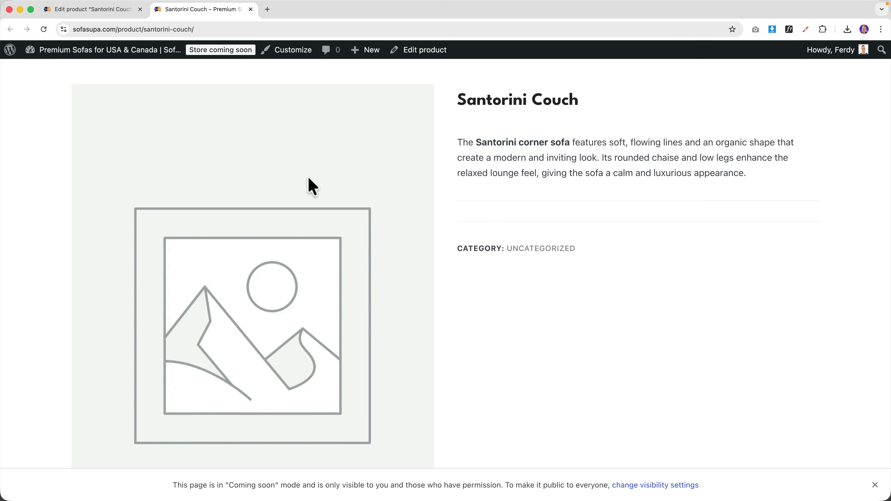
- Compare the $1,399 sale price on the storefront with the 1999 regular price
key("super+r")
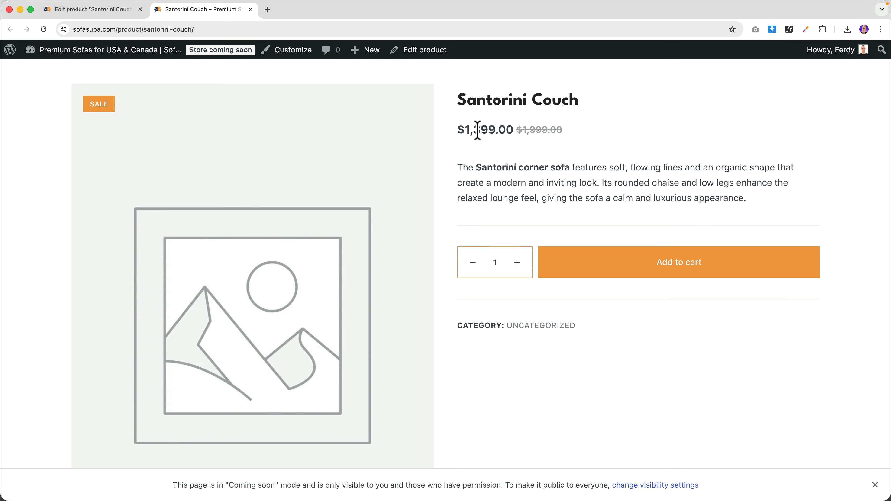
scroll(469, 132, "up", 1)
left_click_drag(461, 135, 498, 136)
left_click(118, 10)
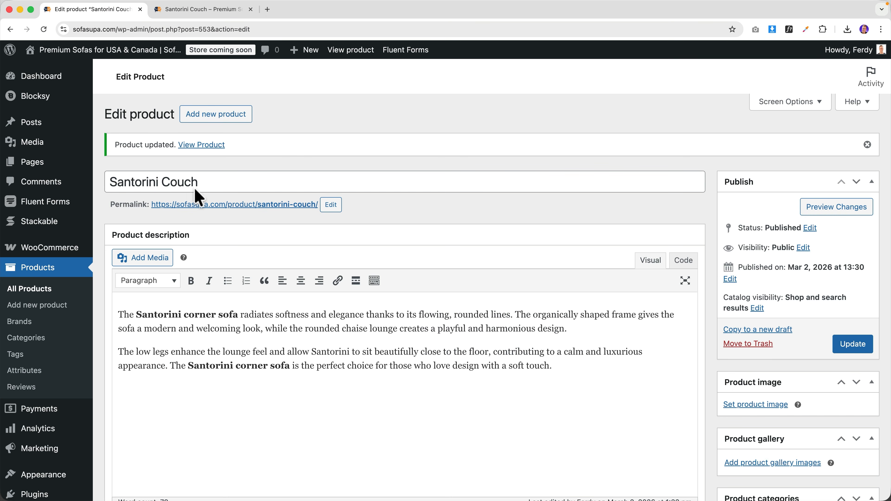
scroll(245, 367, "down", 10)
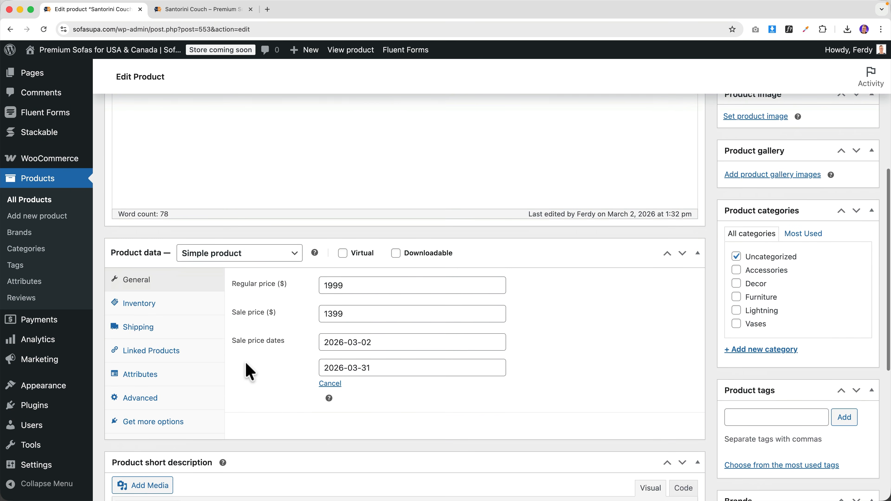
left_click_drag(361, 286, 318, 285)
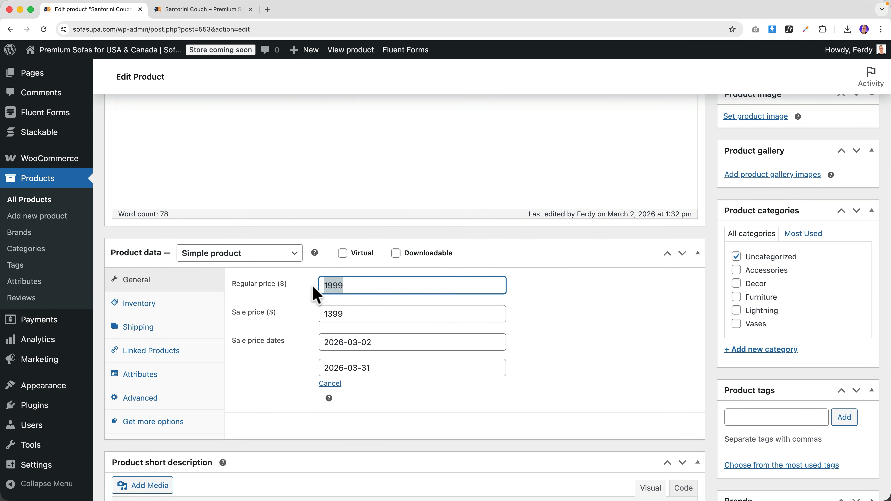
key("ctrl+Tab")
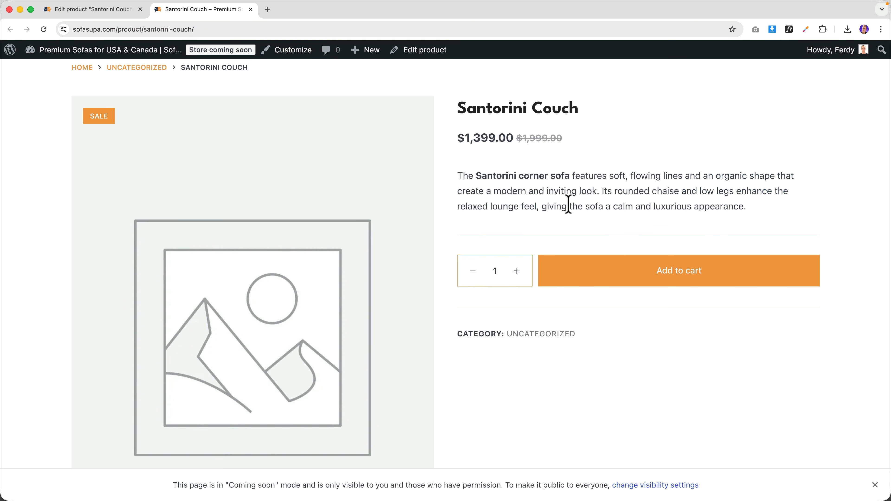
- Add the Santorini Couch to the cart, view the cart and checkout, then close checkout
left_click(607, 283)
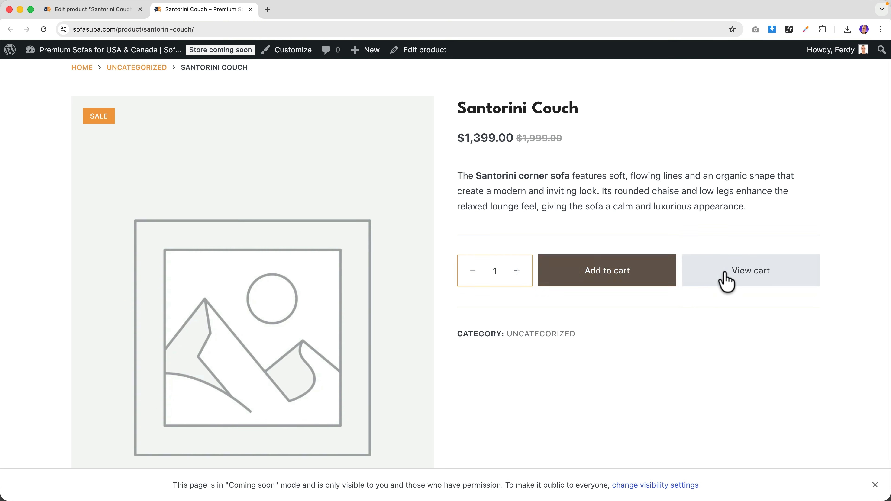
left_click(733, 281)
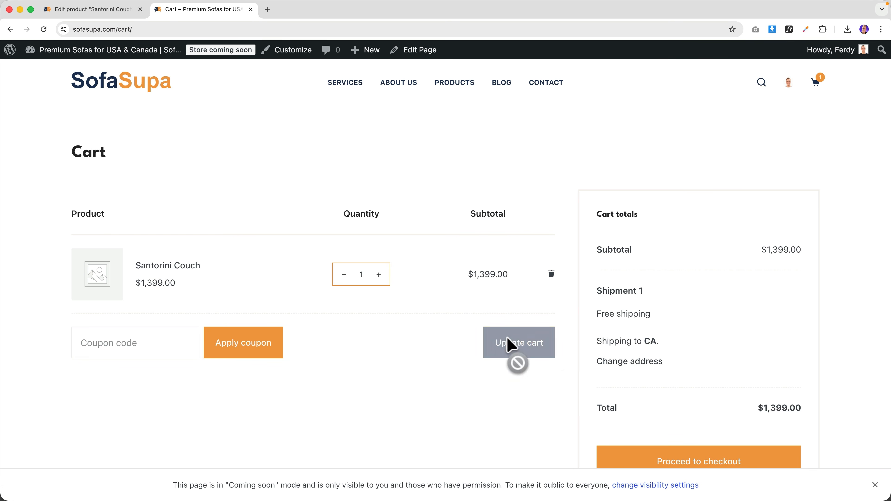
left_click(697, 456)
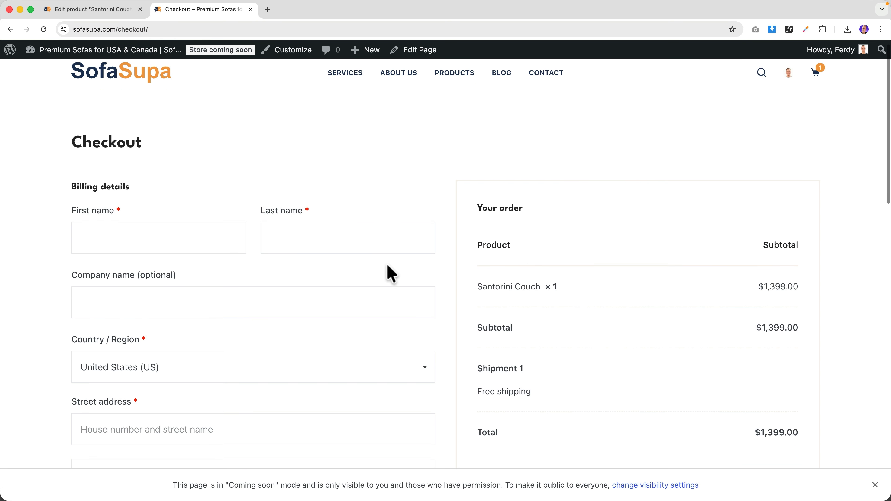
scroll(390, 270, "down", 6)
scroll(386, 263, "down", 10)
scroll(442, 213, "up", 15)
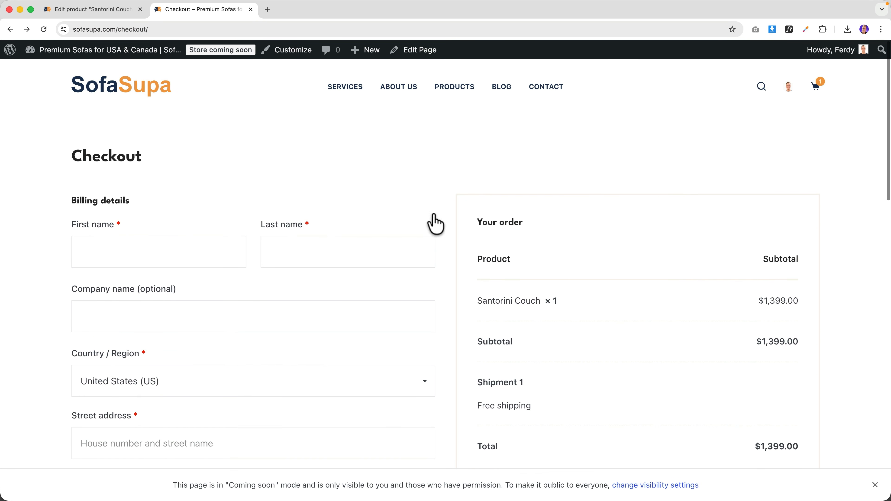
key("super+w")
scroll(620, 145, "up", 10)
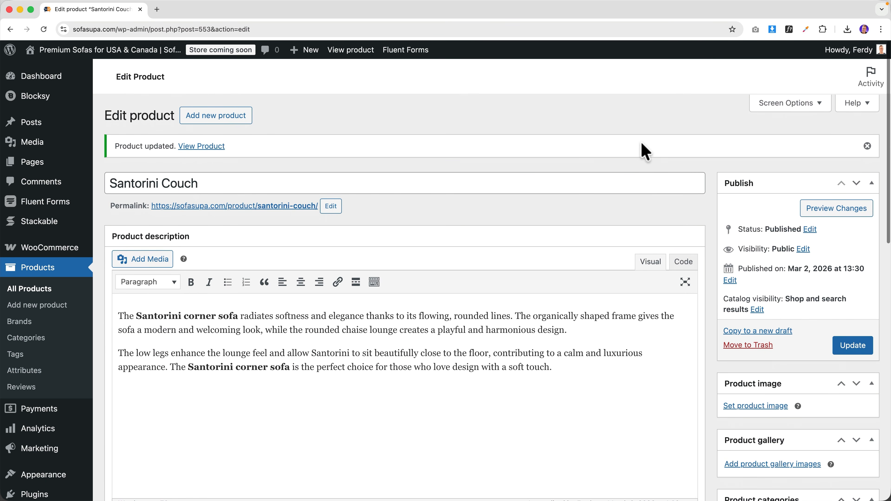
- Open the Inventory tab in Product data and click into the SKU field
left_click(202, 144, "super")
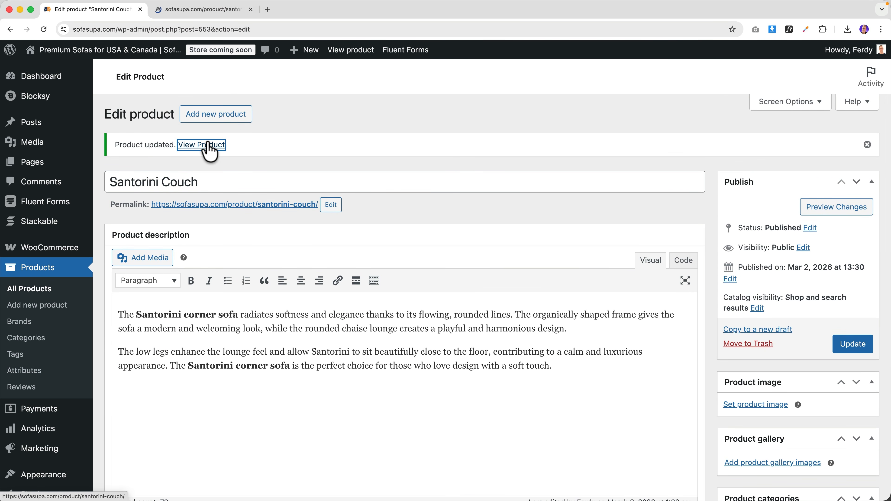
scroll(329, 228, "down", 3)
scroll(336, 224, "down", 8)
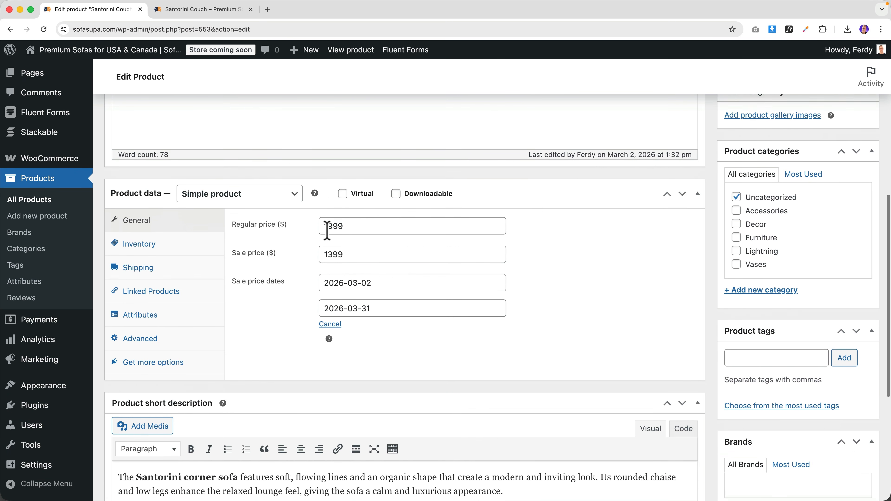
left_click(161, 235)
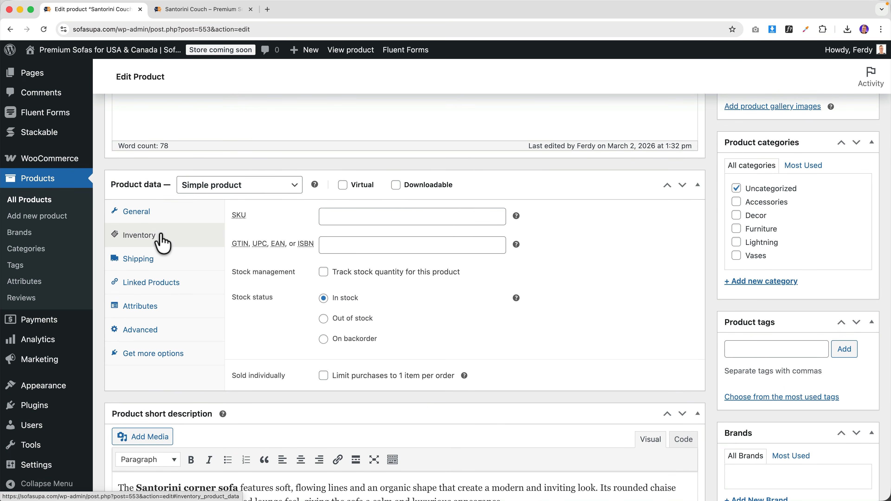
scroll(371, 239, "up", 2)
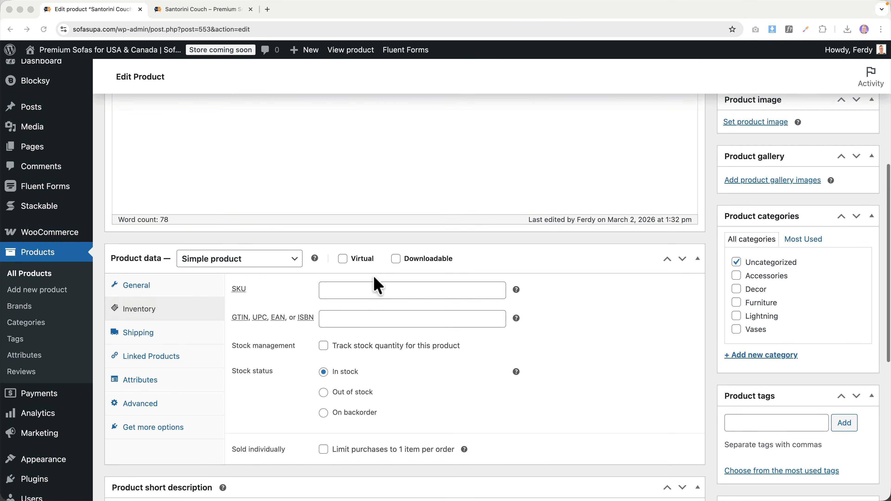
left_click(358, 290)
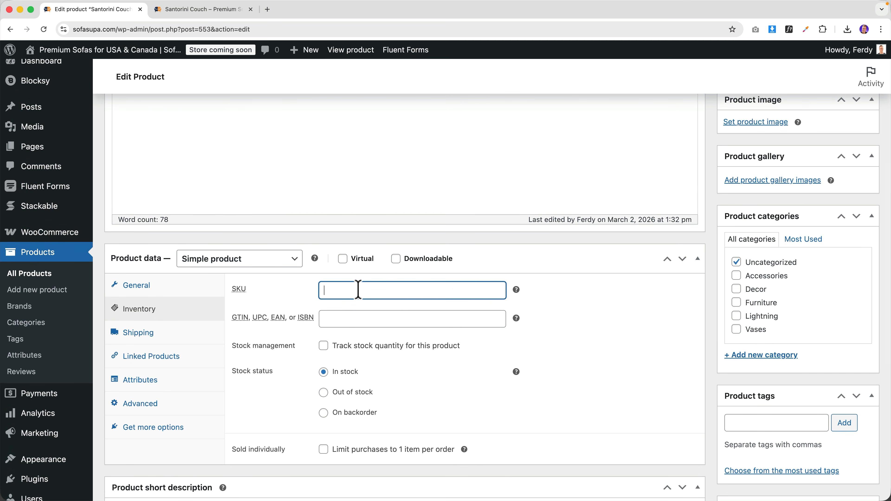
left_click(268, 10)
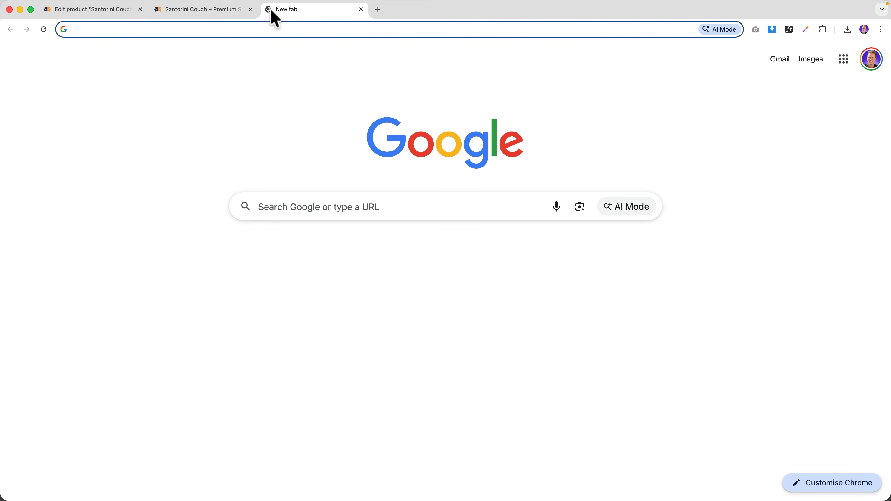
- Search 'nike t shirt' and open the Nike Sportswear T-shirt on Nike.com
type("nike t shirt")
key("Return")
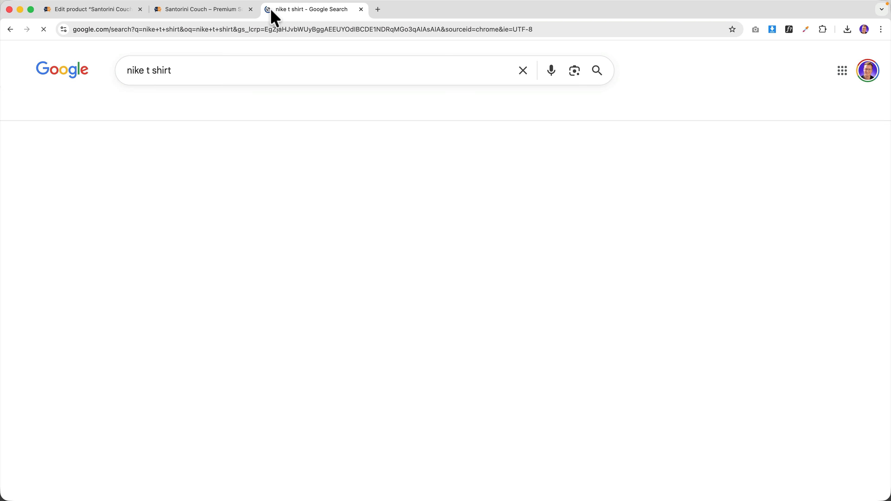
scroll(275, 159, "down", 5)
left_click(210, 304)
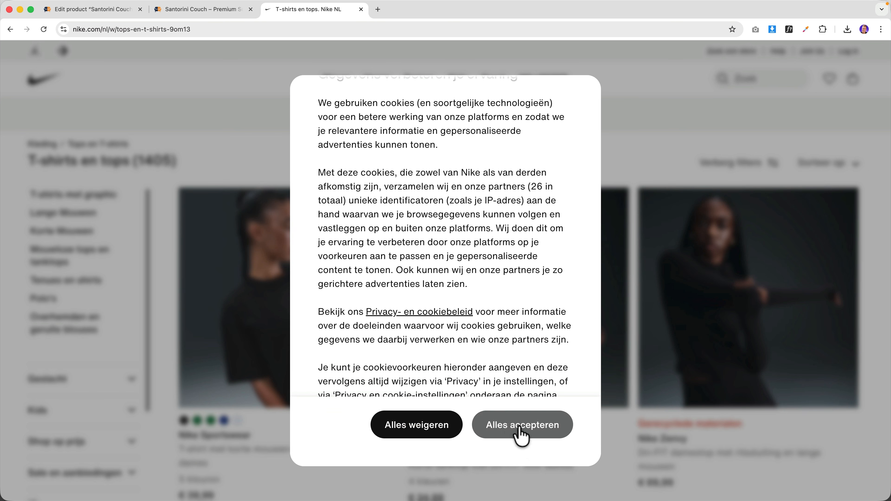
left_click(522, 425)
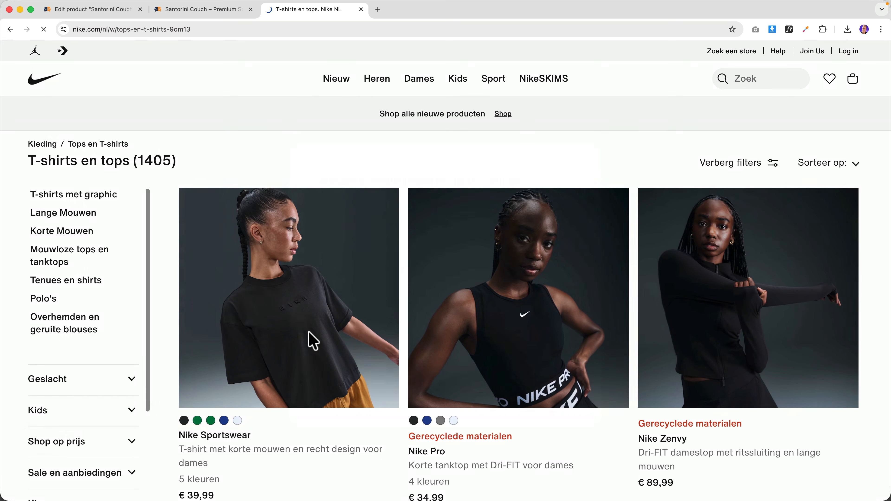
left_click(292, 315)
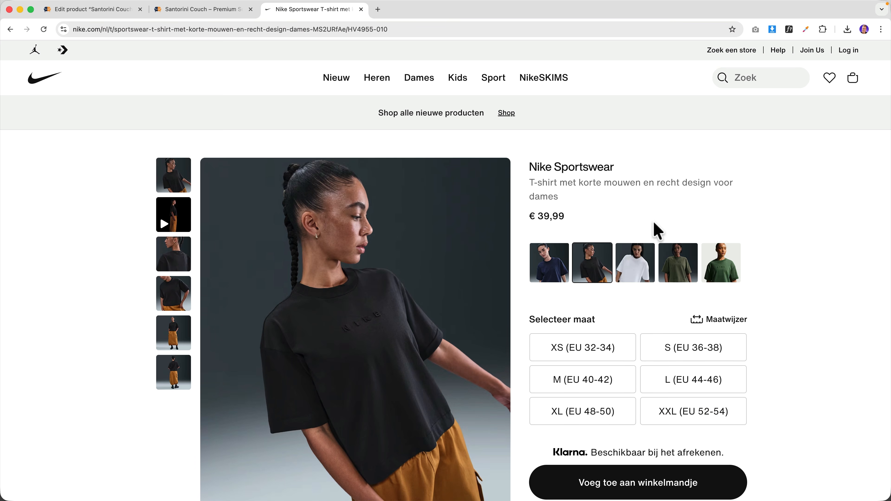
scroll(658, 230, "down", 12)
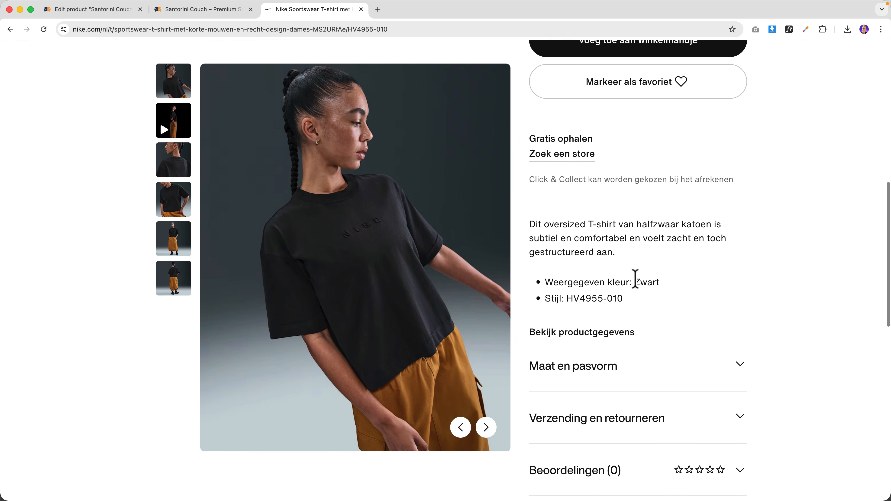
- Look up the T-shirt's style code HV4955-010 as an SKU example, then return to the editor
left_click_drag(624, 256, 574, 255)
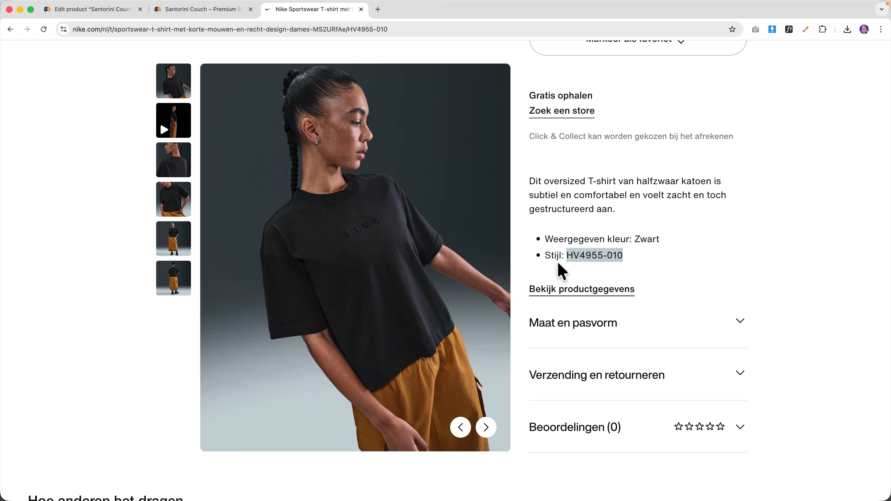
scroll(455, 193, "up", 3)
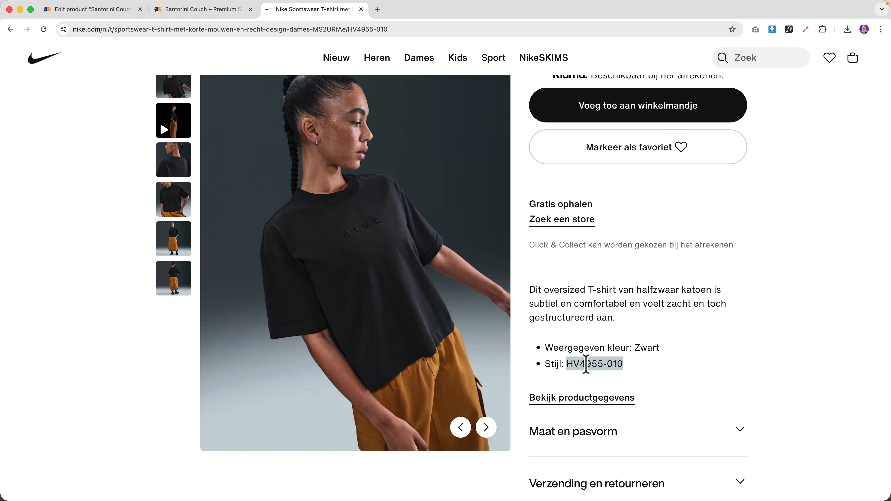
left_click(378, 9)
type("HV4955-010")
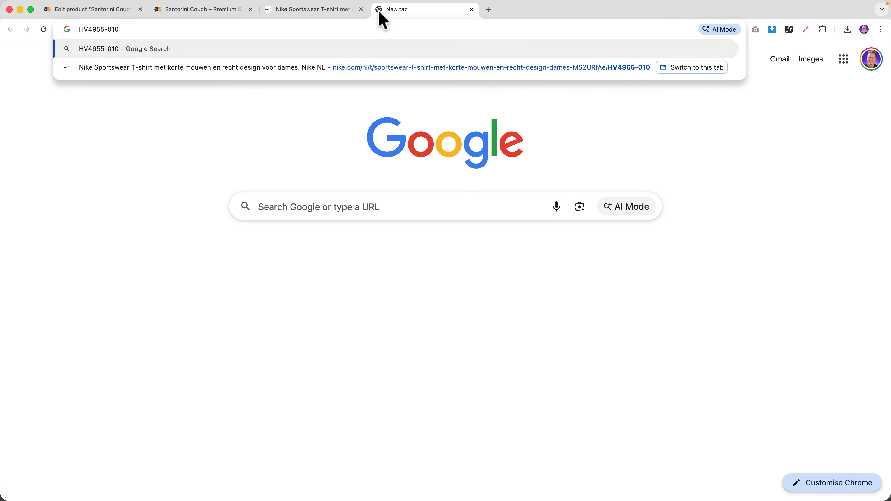
key("Return")
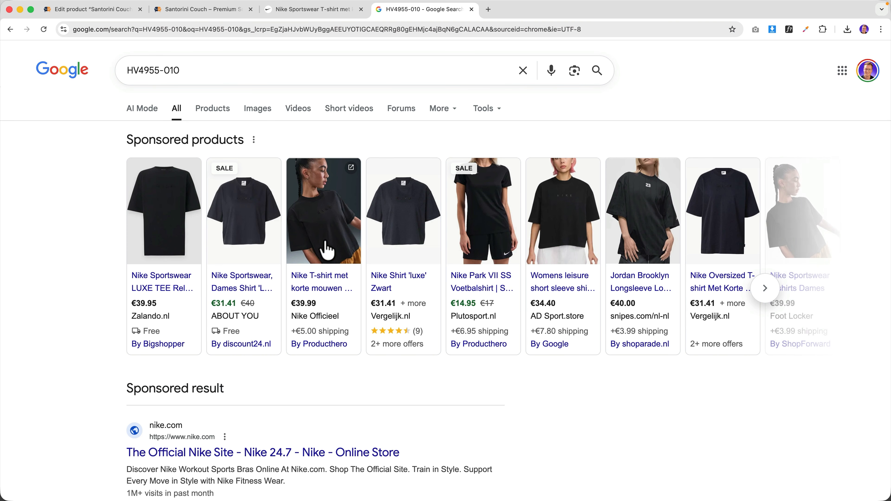
key("super+w")
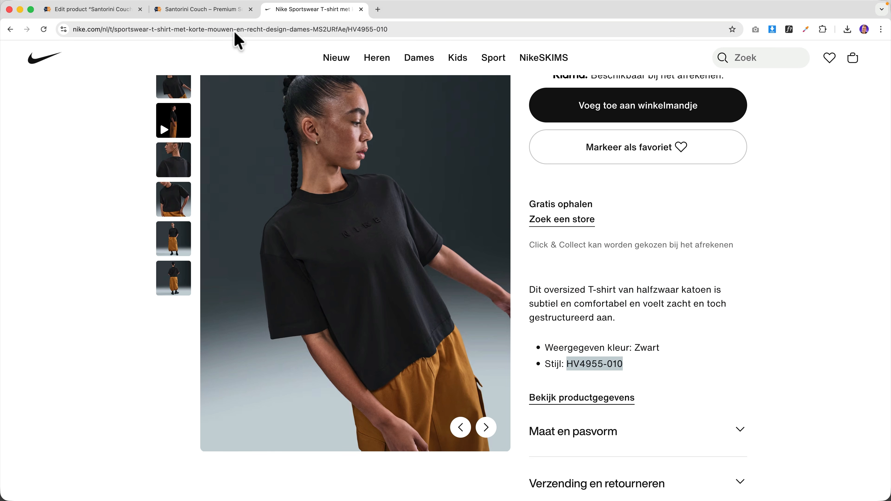
left_click(123, 10)
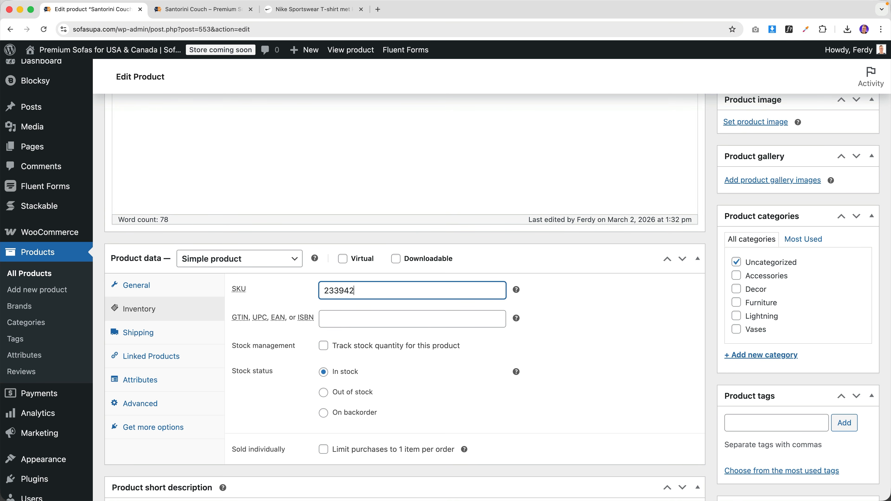
- Turn on stock tracking for Santorini Couch and set the stock quantity to 5
scroll(379, 291, "up", 10)
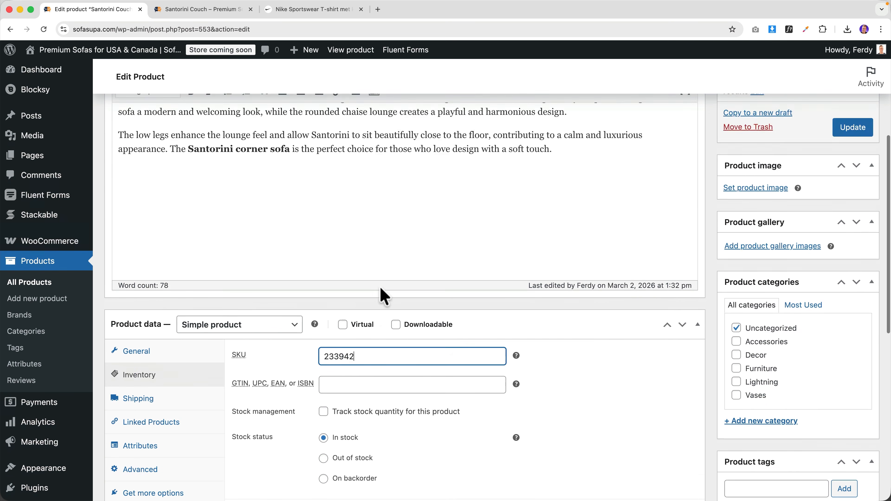
scroll(386, 295, "down", 10)
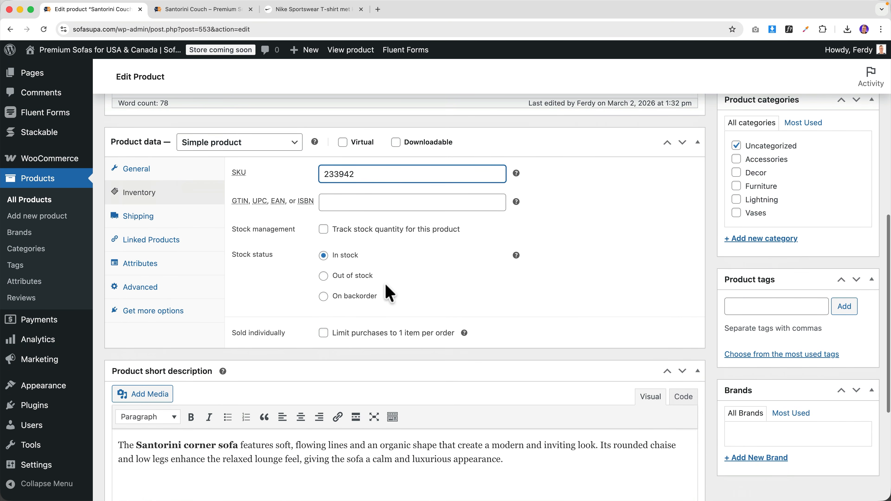
left_click(324, 230)
left_click(315, 255)
type("5")
left_click(443, 286)
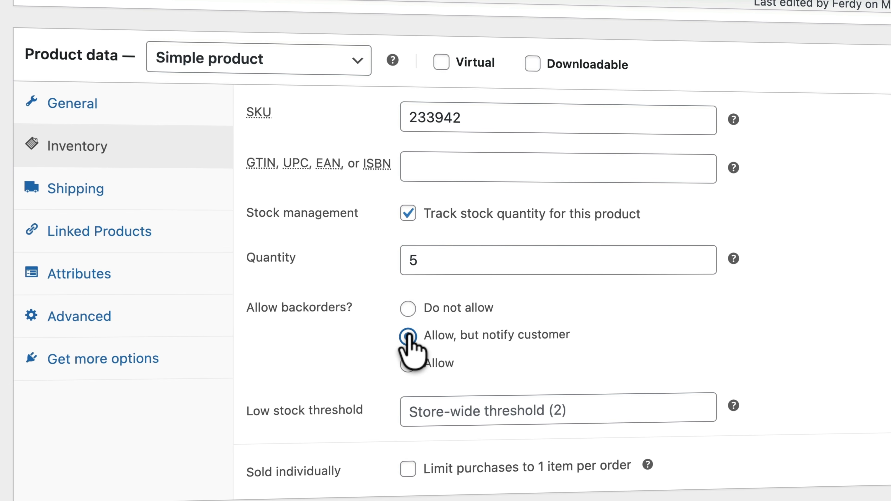
- Set backorders to Do not allow and low-stock threshold to 2, update, and view the storefront page
left_click(407, 363)
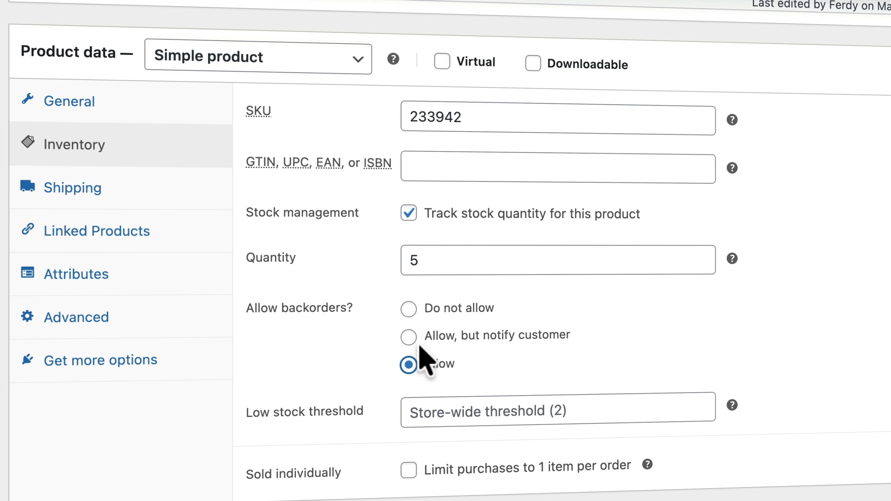
left_click(409, 309)
left_click(473, 413)
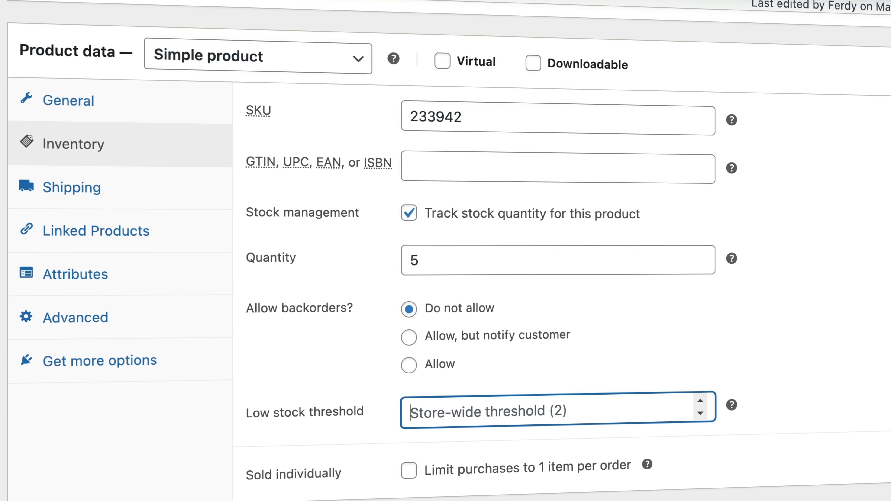
type("2")
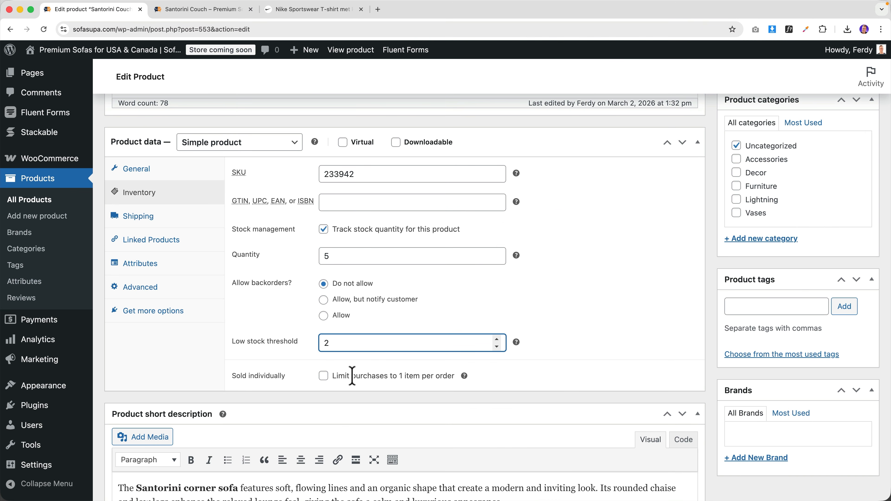
left_click(322, 377)
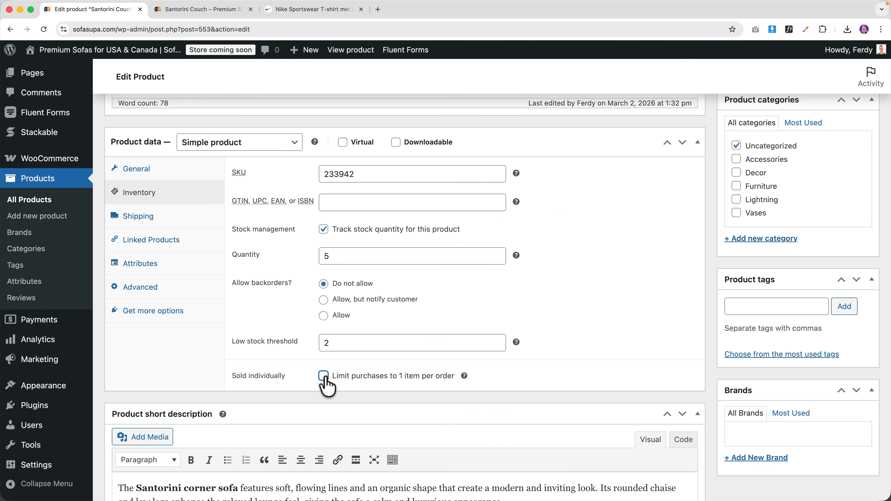
scroll(596, 308, "up", 5)
left_click(846, 103)
left_click(219, 10)
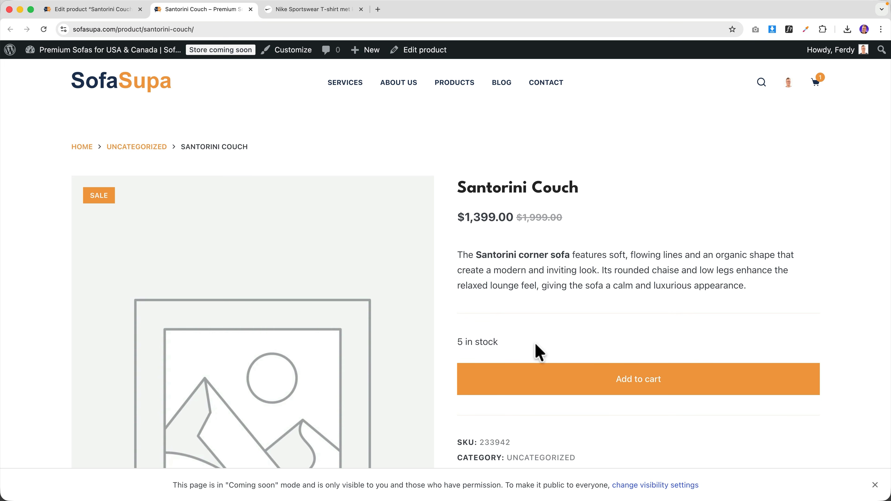
- Reopen the Inventory panel, update Santorini Couch again, and recheck its storefront page
left_click(125, 10)
scroll(332, 367, "down", 10)
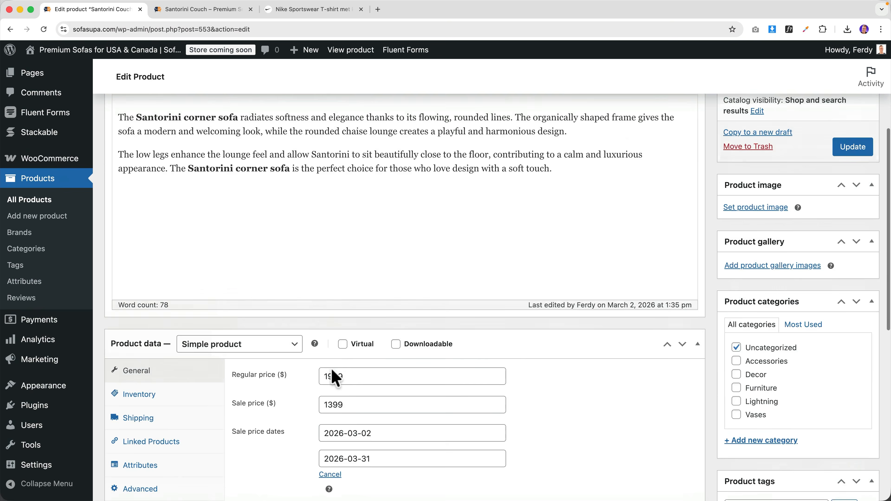
left_click(147, 177)
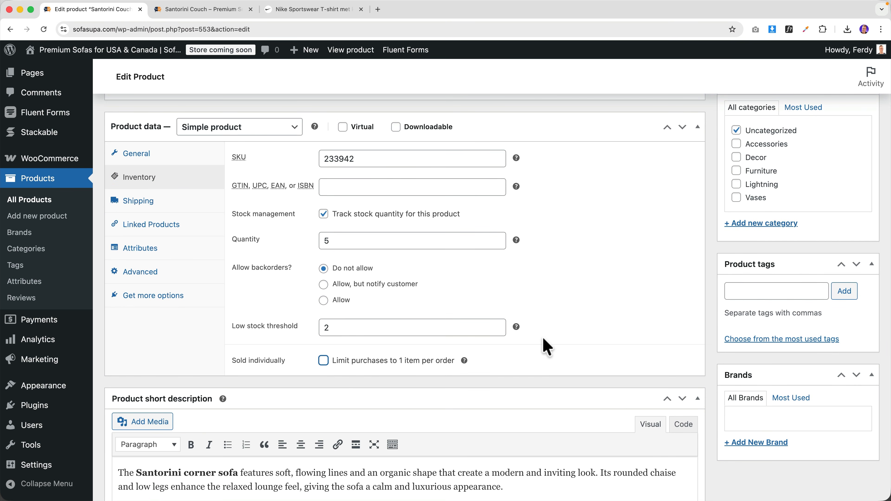
scroll(518, 351, "up", 15)
left_click(848, 343)
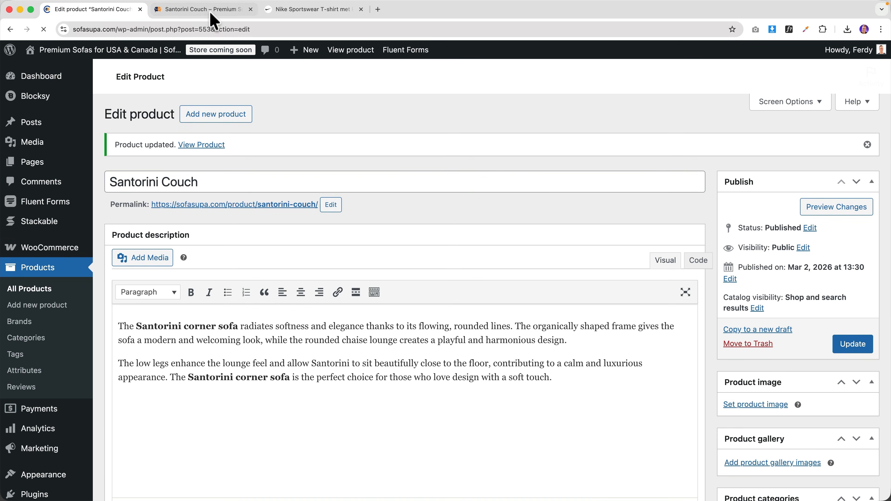
left_click(212, 14)
scroll(506, 217, "down", 4)
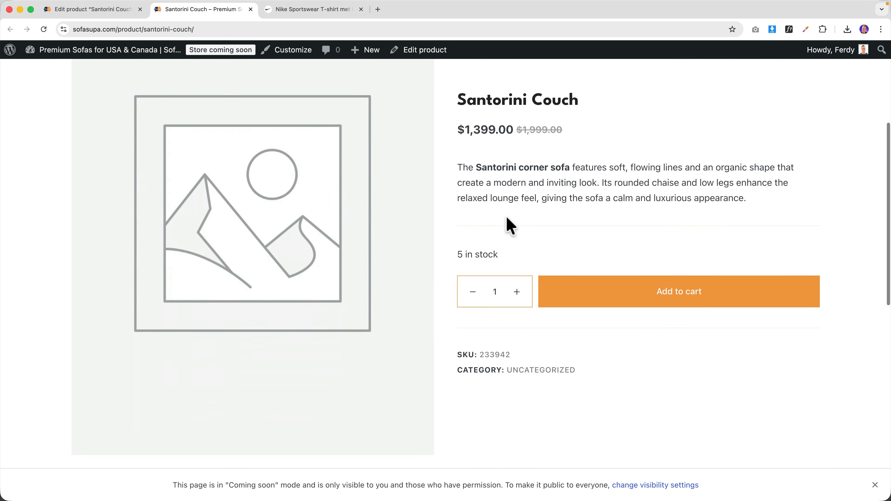
scroll(505, 219, "up", 2)
scroll(507, 218, "up", 2)
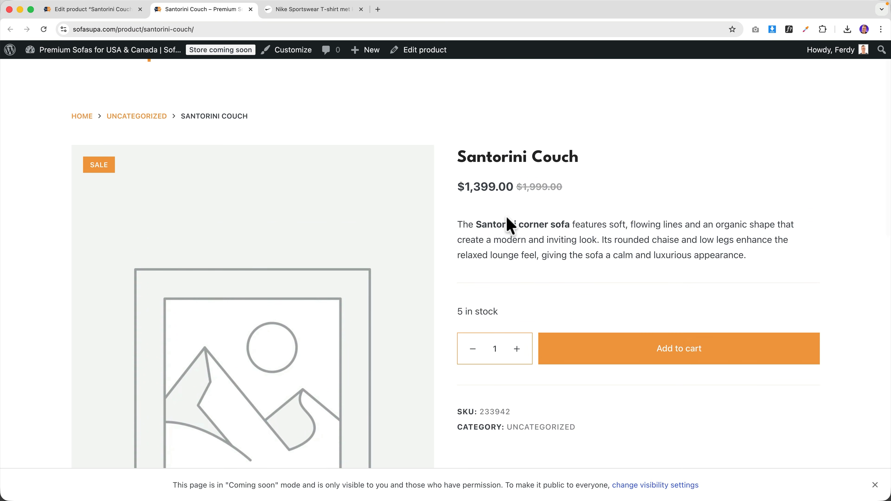
- Look through the Shipping, Linked Products and Attributes panels, ending on Advanced settings
left_click(124, 12)
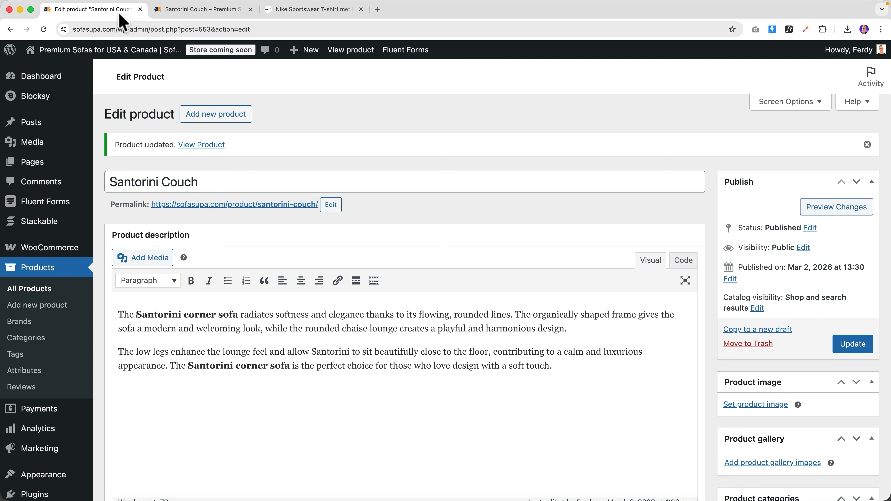
scroll(267, 280, "down", 9)
scroll(267, 277, "down", 4)
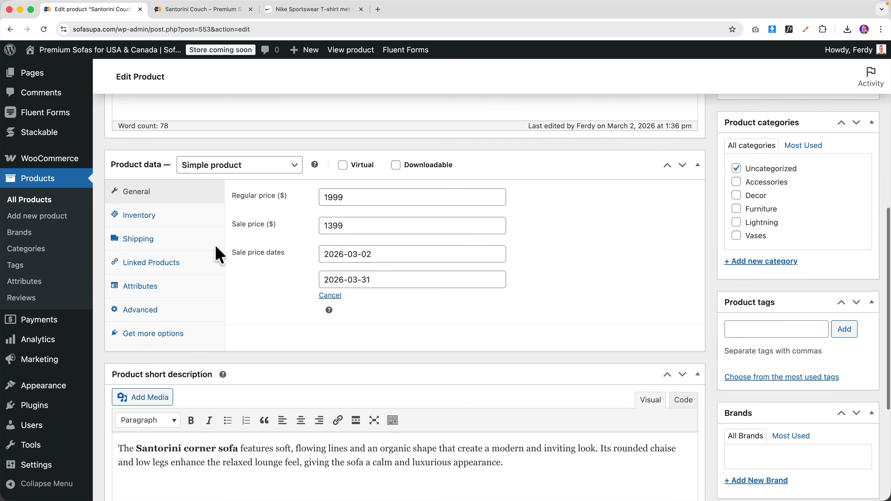
left_click(171, 241)
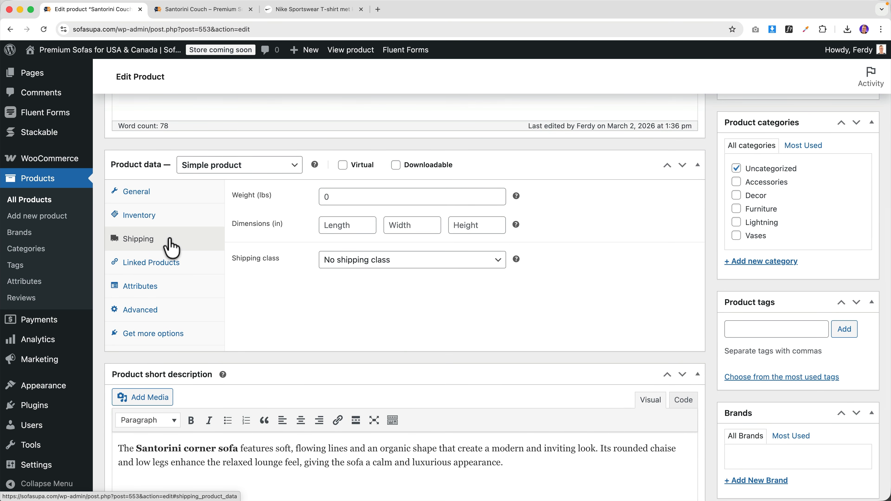
left_click(166, 264)
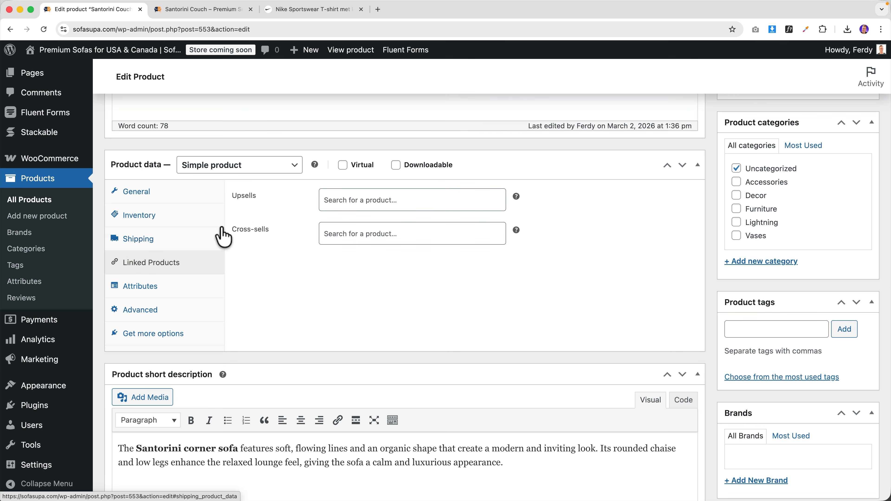
left_click(166, 289)
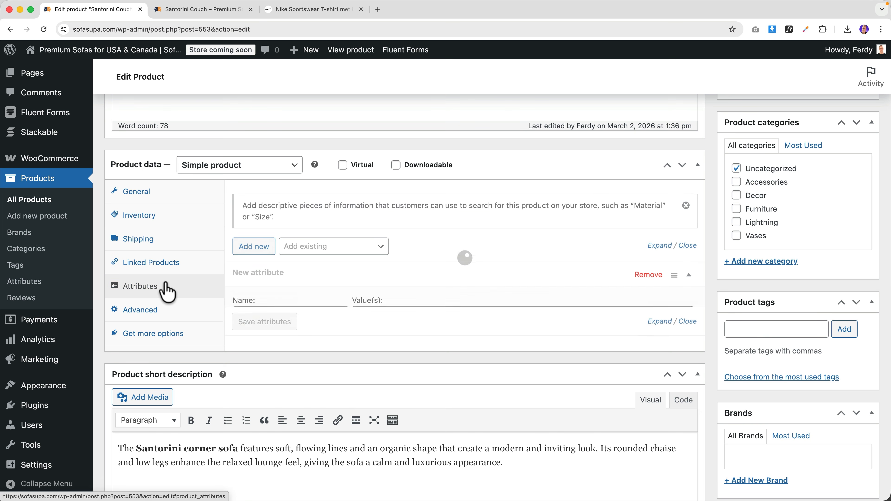
left_click(156, 311)
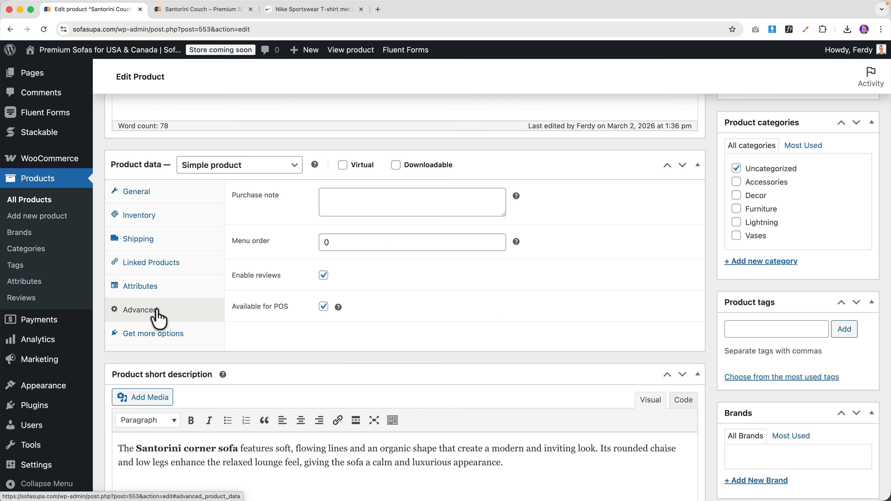
left_click(207, 13)
left_click(110, 13)
left_click(369, 200)
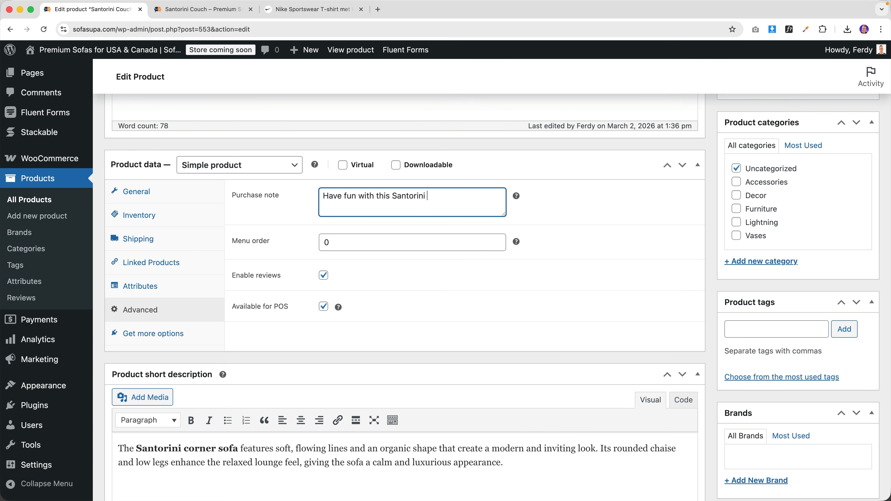
key("super+a")
key("BackSpace")
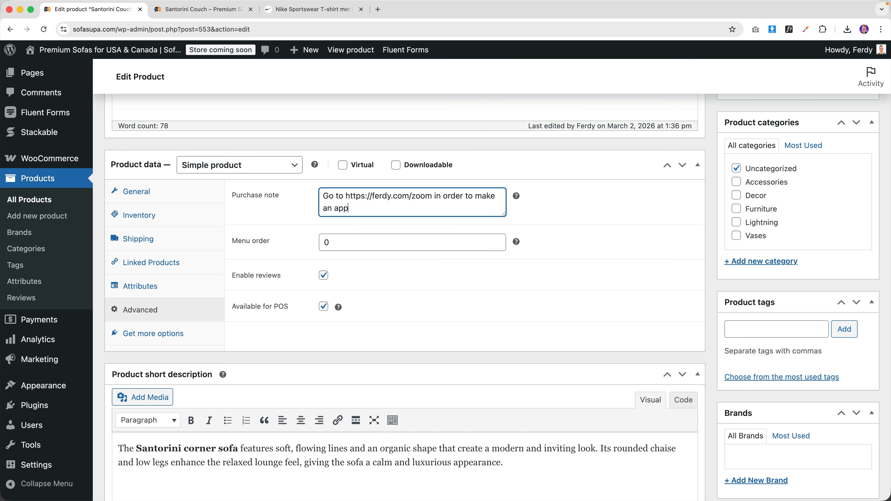
key("super+a")
key("BackSpace")
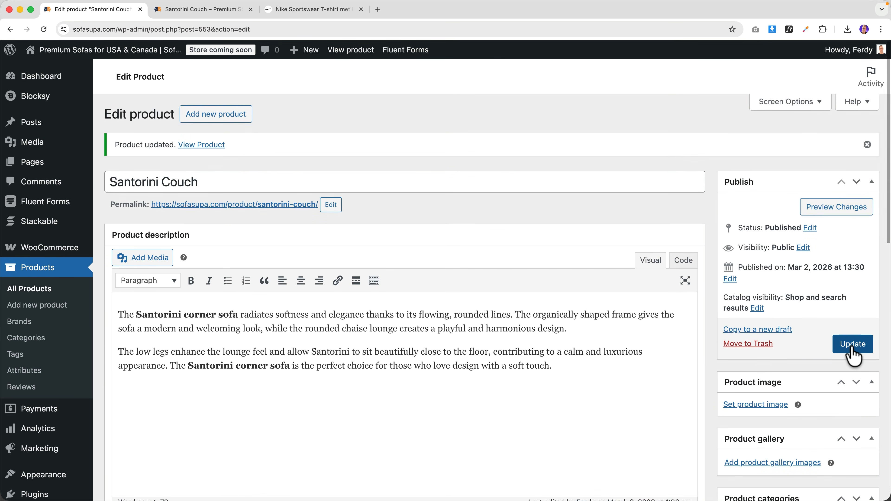
- Update Santorini Couch and glance at its storefront page before returning to the editor
left_click(853, 344)
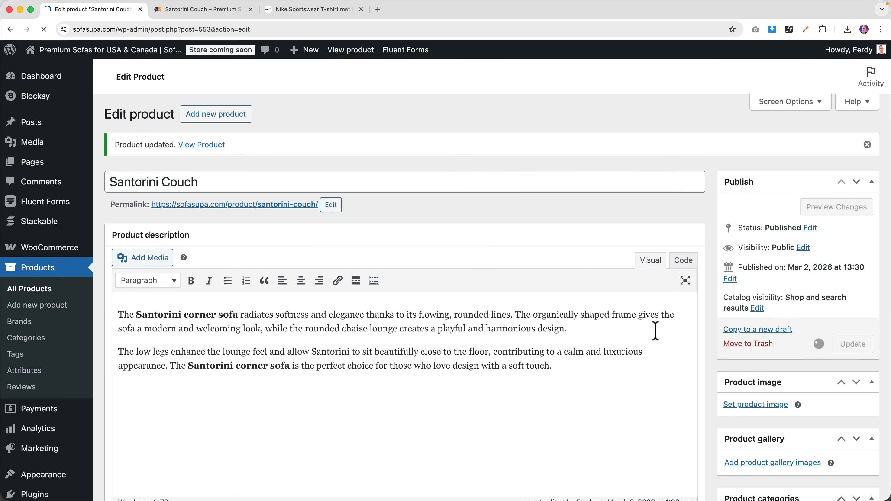
left_click(200, 13)
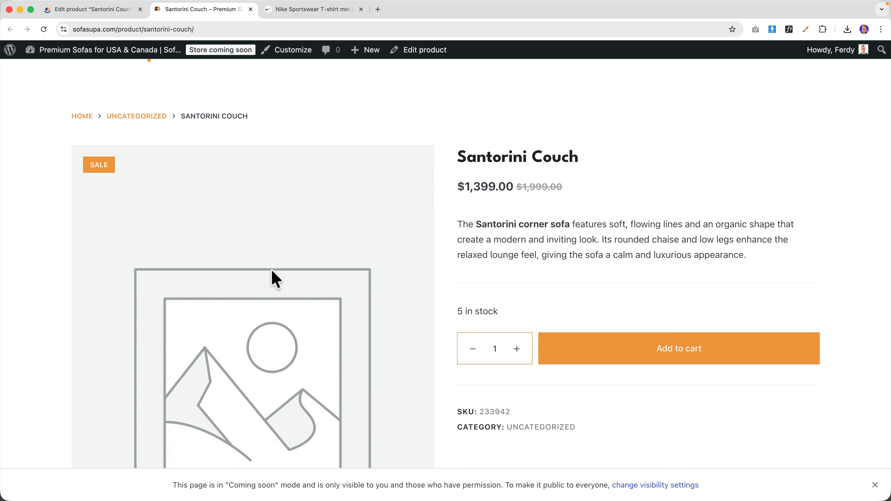
left_click(116, 9)
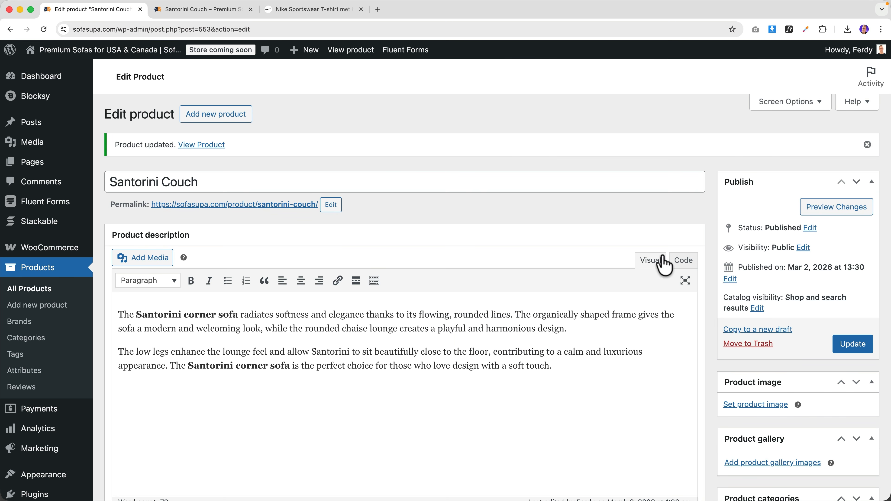
scroll(714, 255, "down", 5)
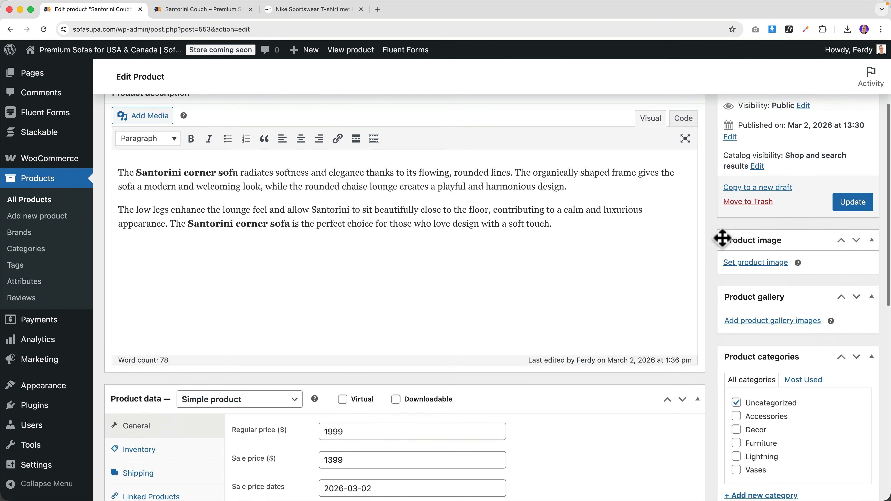
- Upload all four sofa photos from Desktop > Ferdy.com Resources > 13. SofaSupa > Single Product
left_click(750, 264)
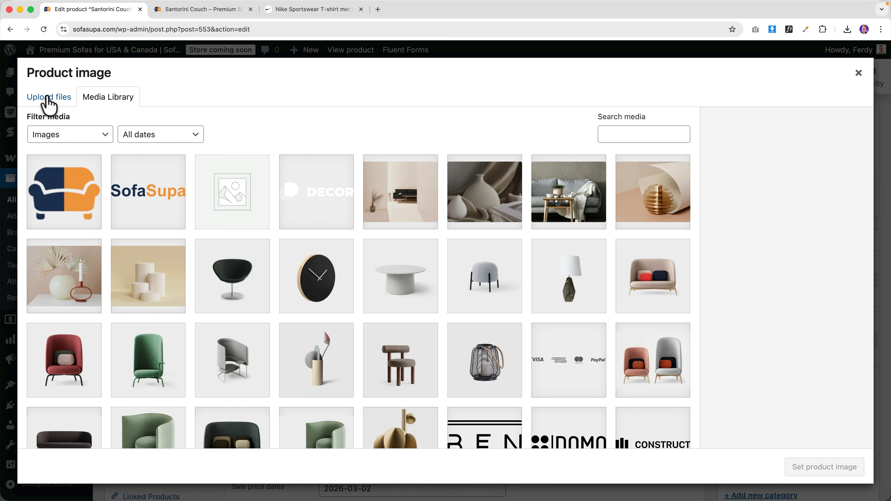
left_click(48, 102)
left_click(463, 281)
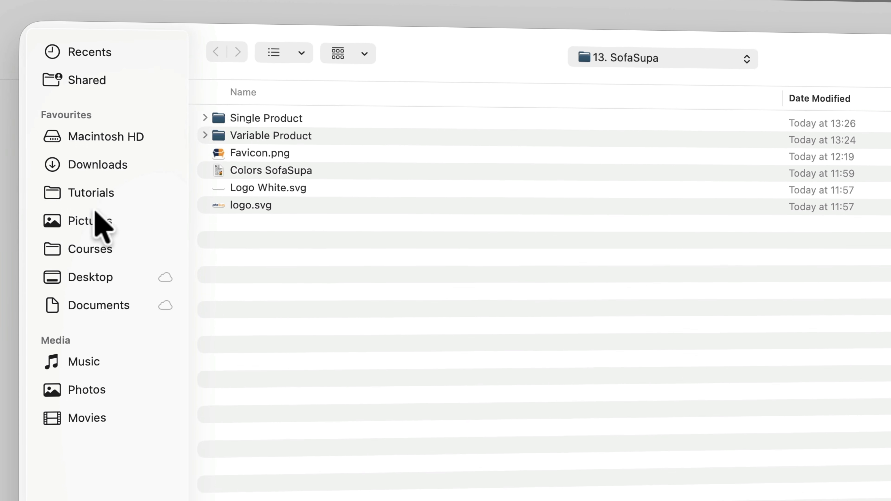
left_click(99, 278)
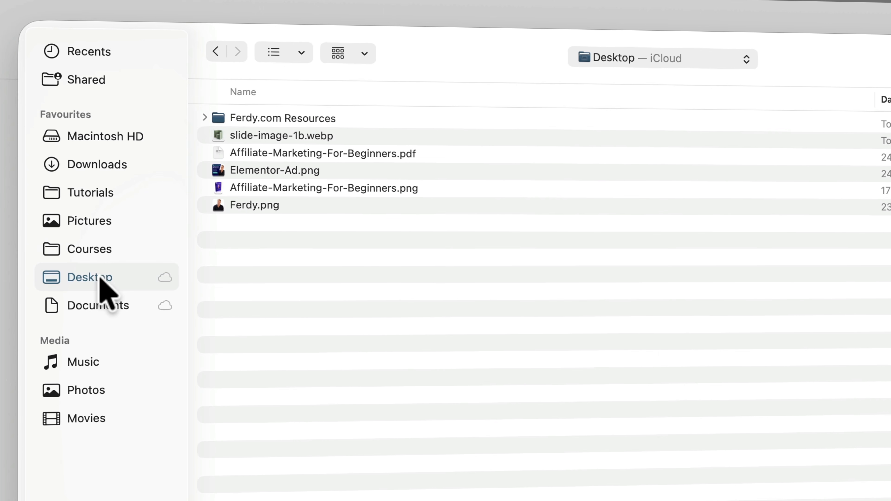
double_click(266, 119)
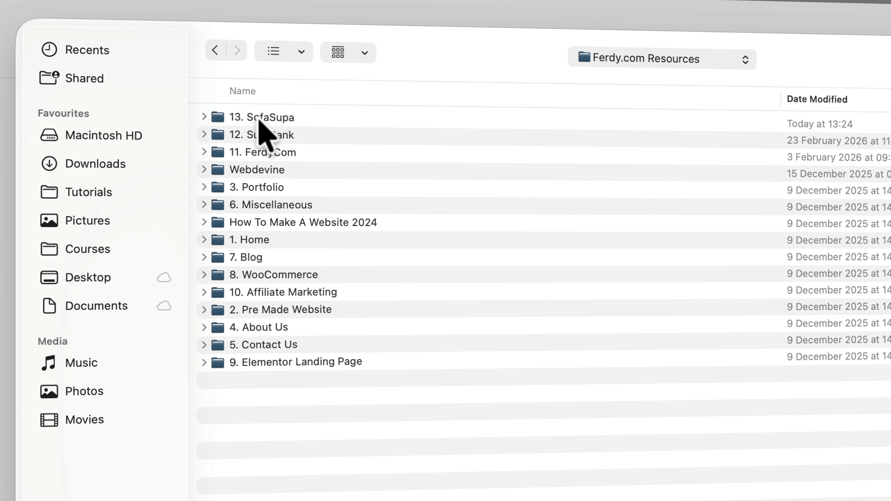
double_click(261, 118)
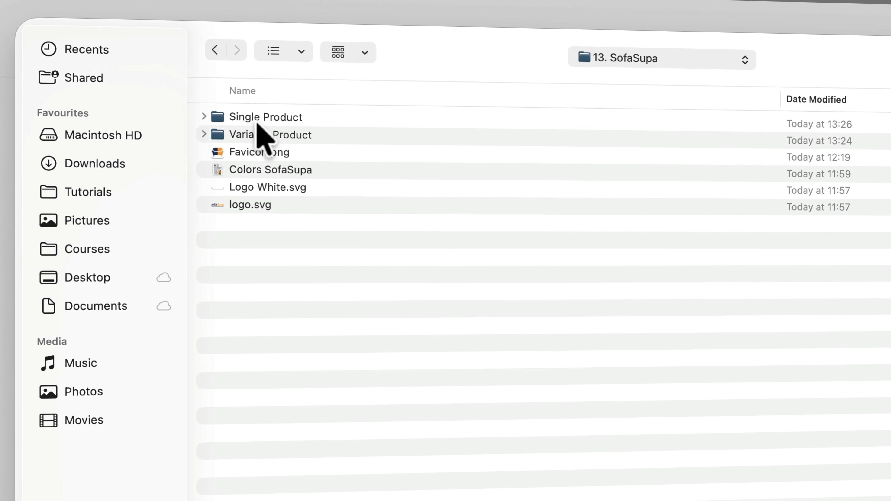
double_click(257, 118)
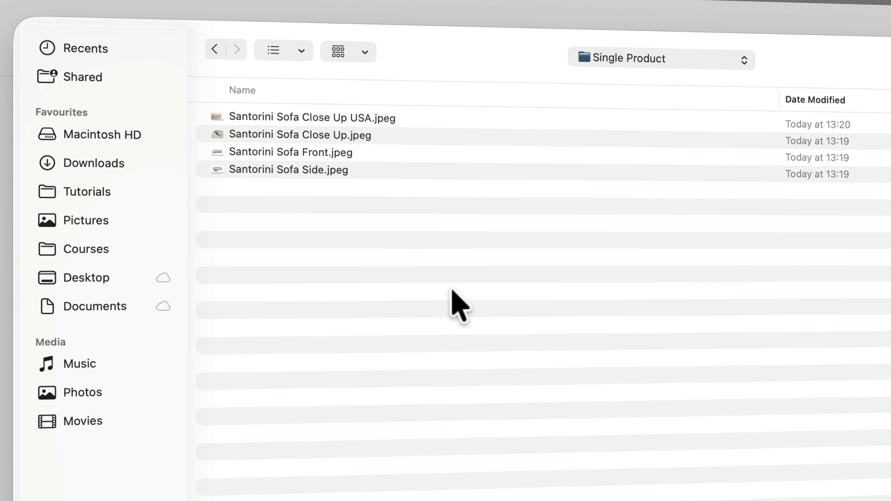
key("super+a")
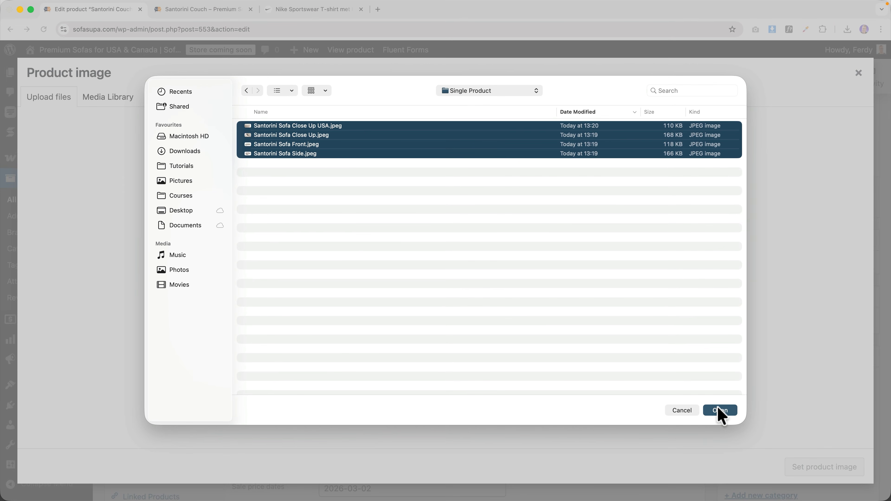
left_click(720, 412)
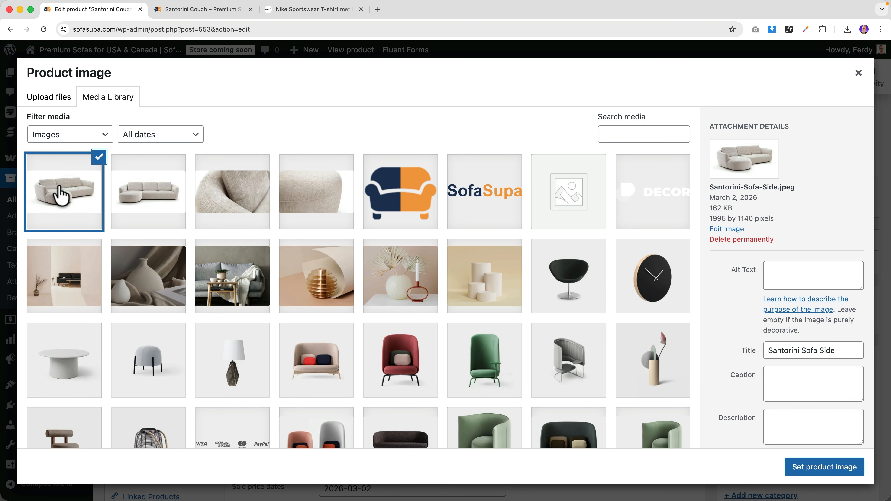
- Copy the side photo's title into its alt text and description, and set it as product image
left_click(212, 14)
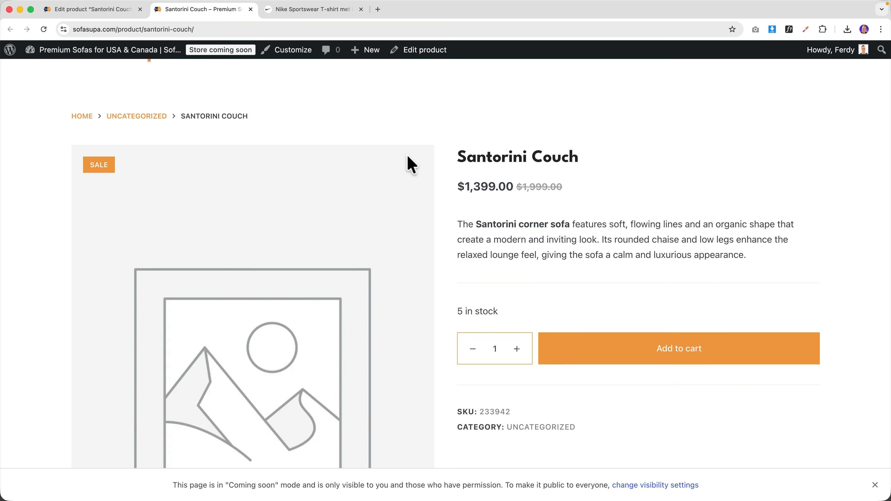
left_click(107, 11)
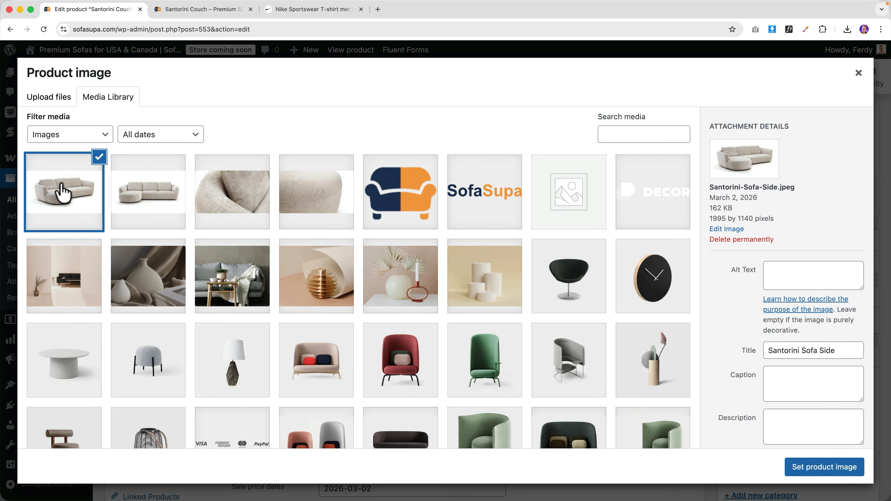
left_click(804, 355)
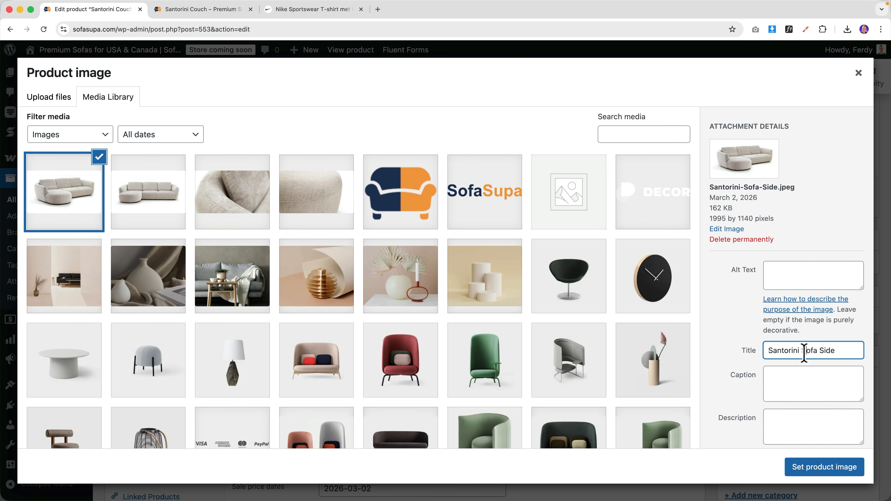
key("super+a")
key("super+c")
left_click(782, 270)
key("super+v")
left_click(790, 421)
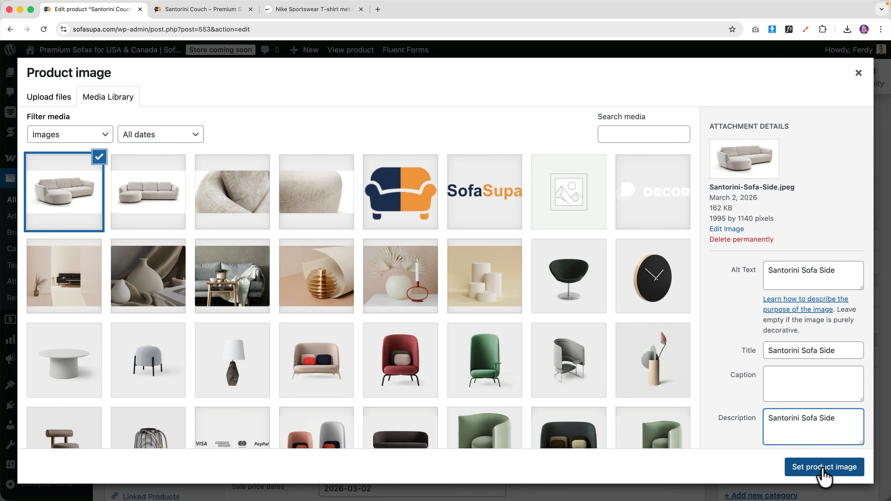
left_click(823, 471)
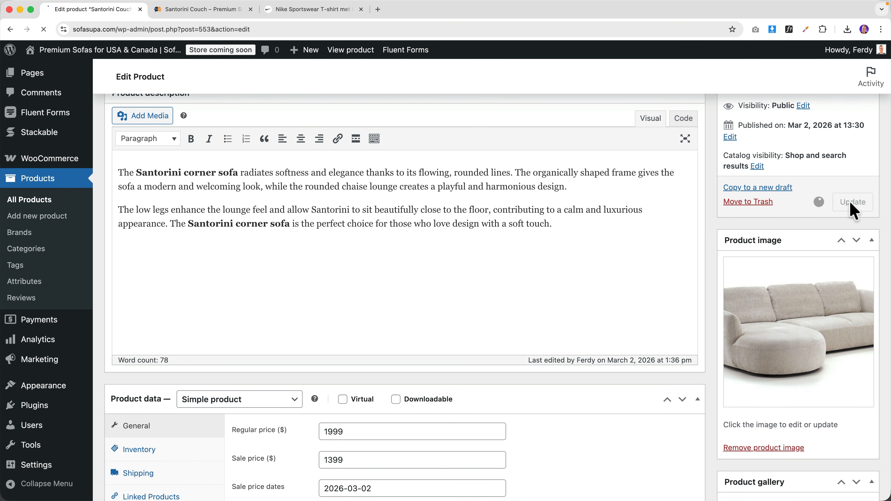
- Update the couch and check the new product image on its storefront page
left_click(851, 204)
left_click(203, 9)
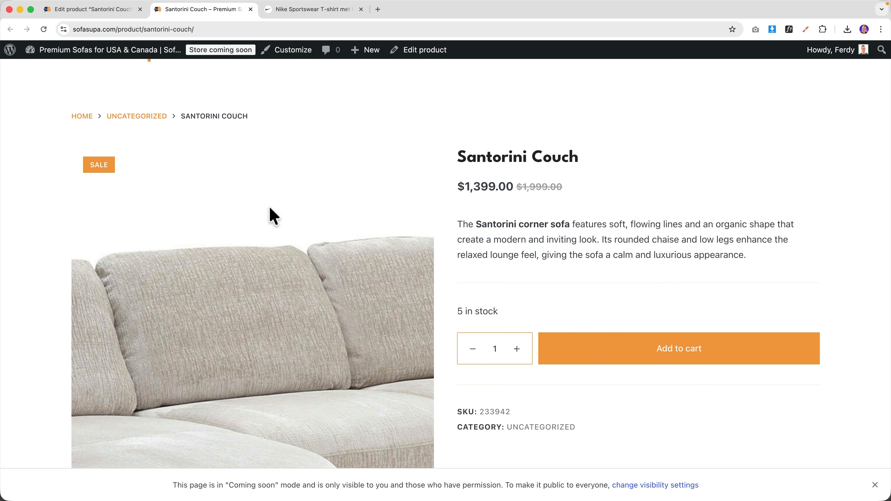
scroll(266, 206, "down", 2)
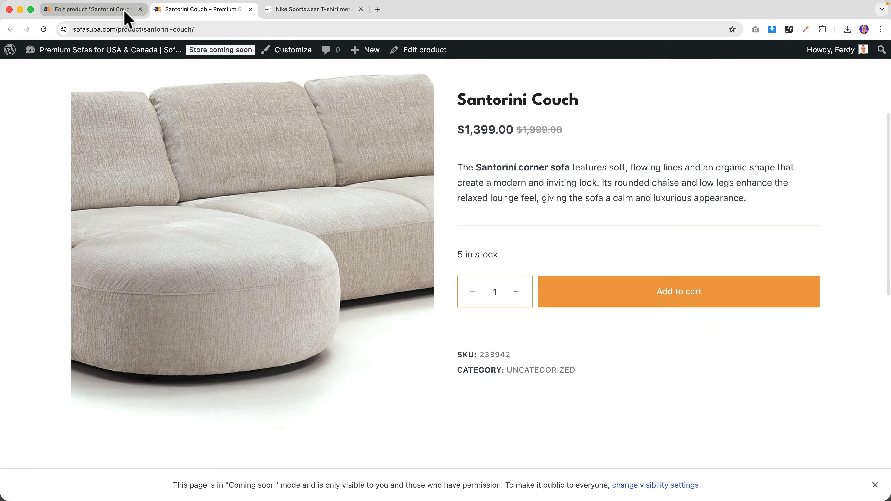
left_click(125, 11)
scroll(796, 305, "down", 10)
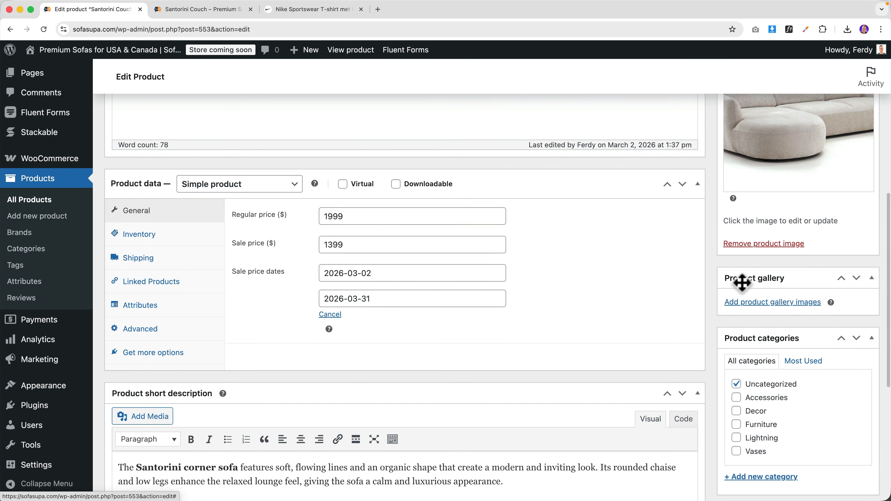
- In the gallery picker, copy the close-up photo's title into its alt text
left_click(769, 303)
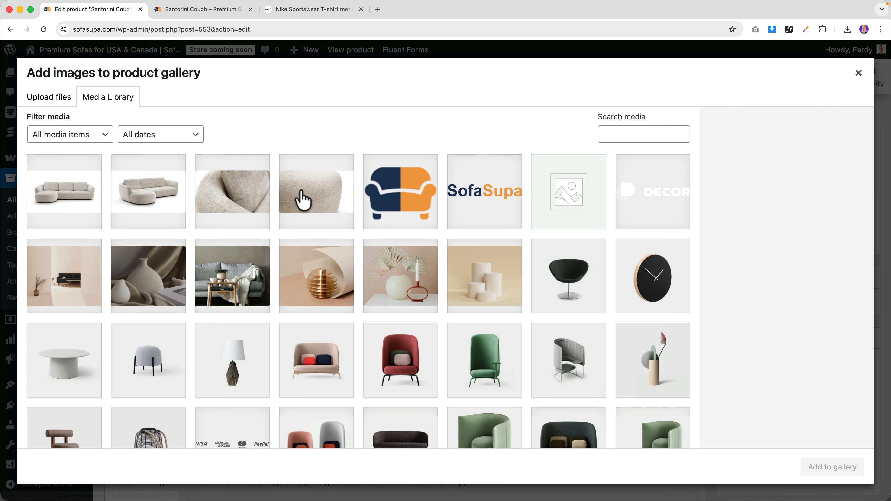
left_click(147, 199)
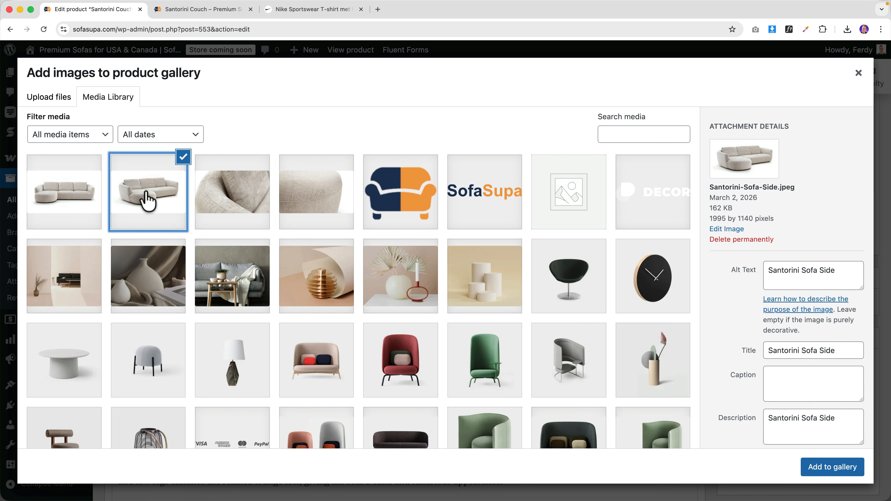
left_click(289, 198)
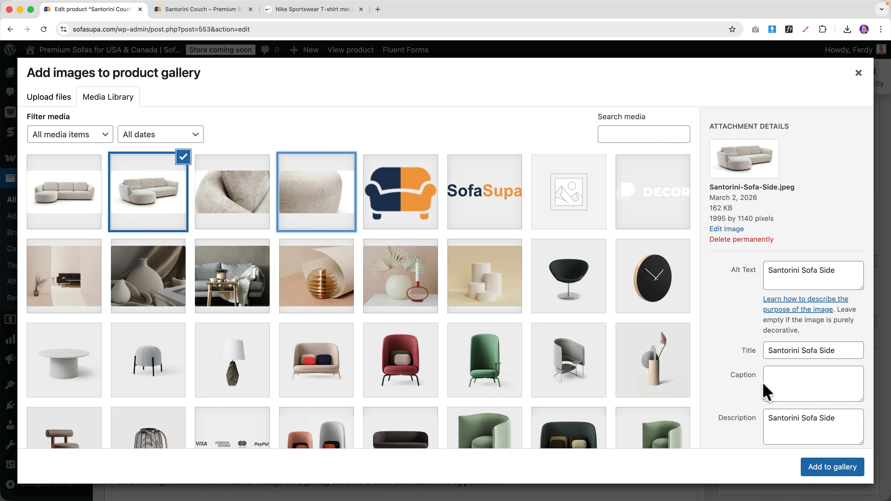
left_click(154, 204)
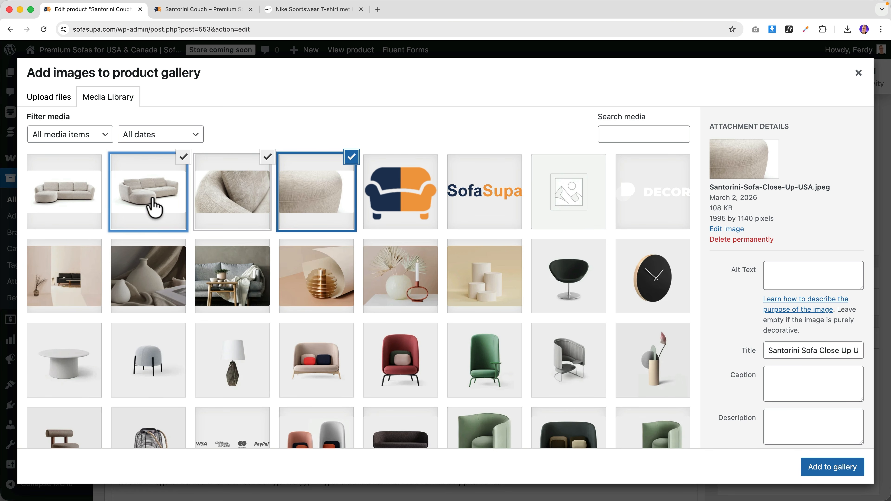
left_click(219, 211)
left_click(790, 350)
key("super+a")
left_click(776, 280)
type("Santorini Sofa Close Up")
left_click(786, 421)
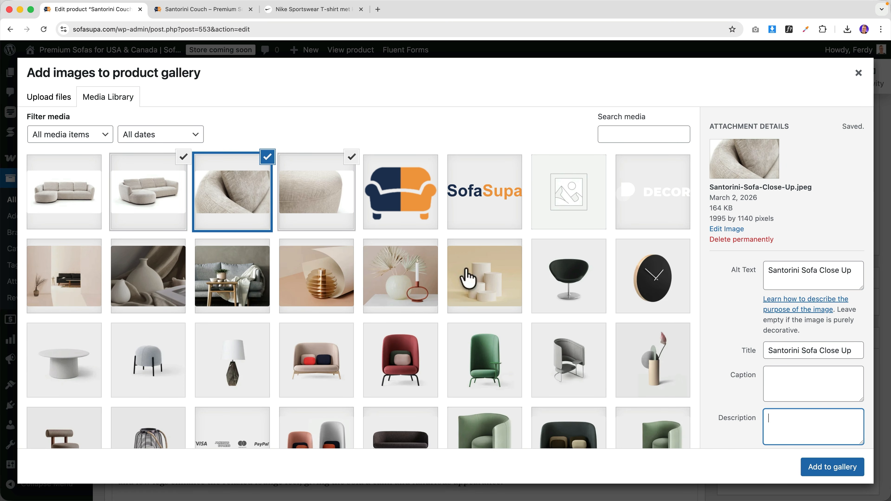
- Copy the close-up USA photo's title into its alt text and description
left_click(334, 194)
left_click(783, 350)
key("super+a")
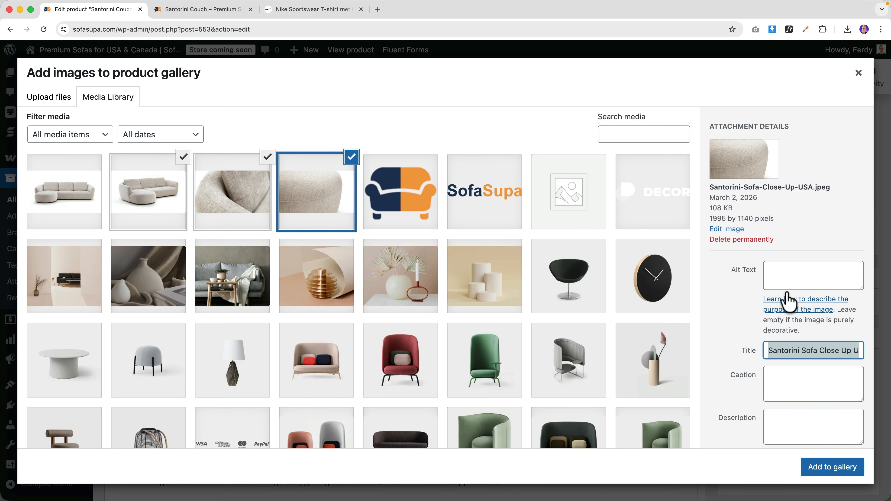
key("super+c")
left_click(791, 277)
key("super+v")
left_click(791, 421)
key("super+v")
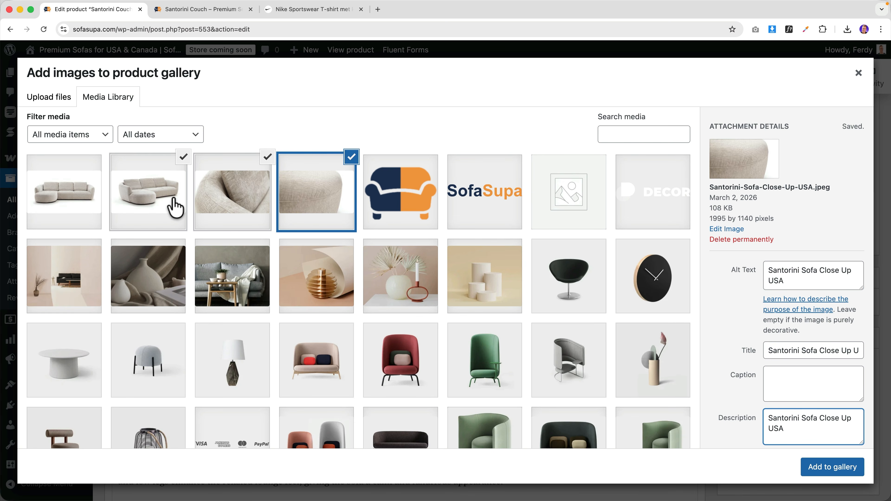
- Add the front sofa, fabric texture and Santorini close-up photos to the product gallery
left_click(71, 185)
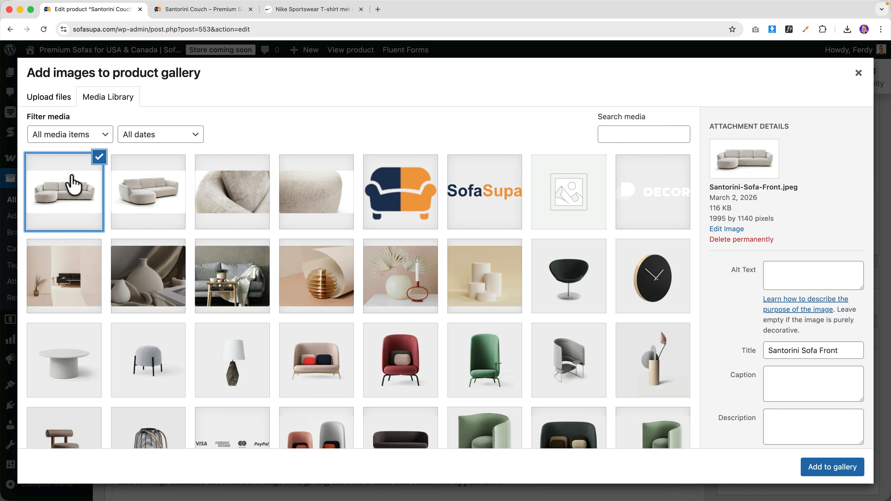
left_click(233, 193)
left_click(318, 198)
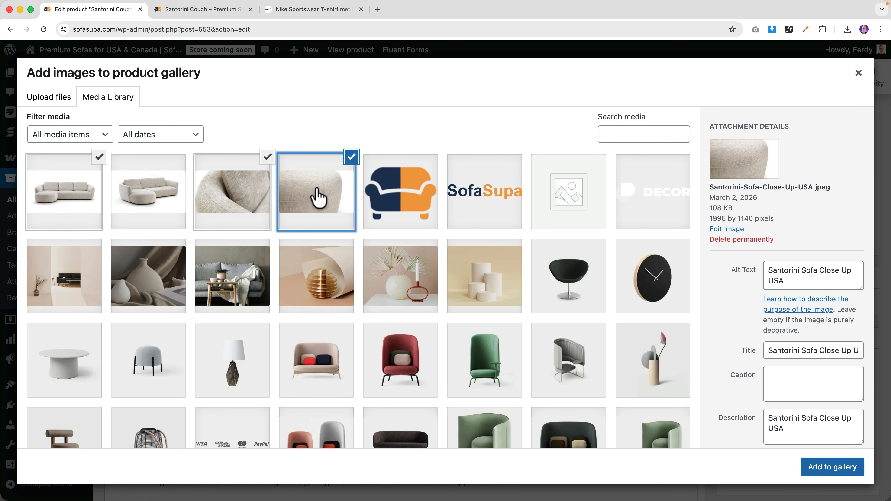
left_click(818, 468)
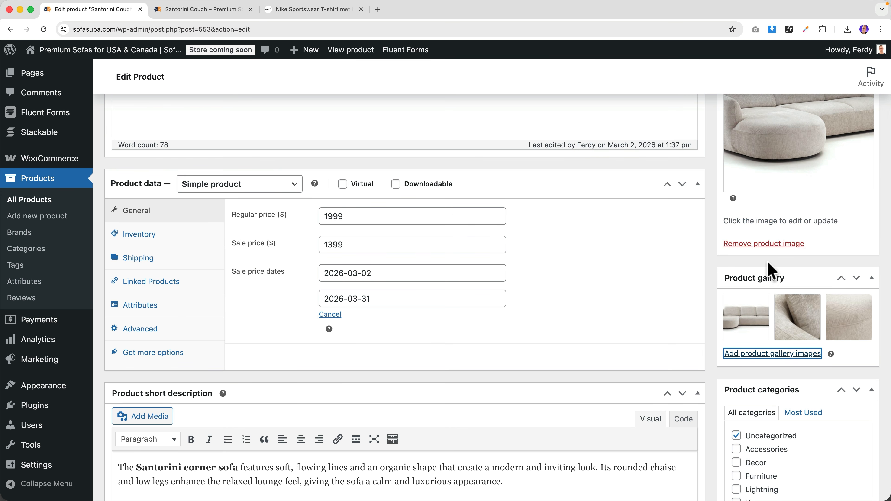
scroll(769, 268, "up", 2)
scroll(766, 277, "up", 5)
- Update the couch and click through the four gallery thumbnails on its live page
left_click(853, 199)
left_click(170, 10)
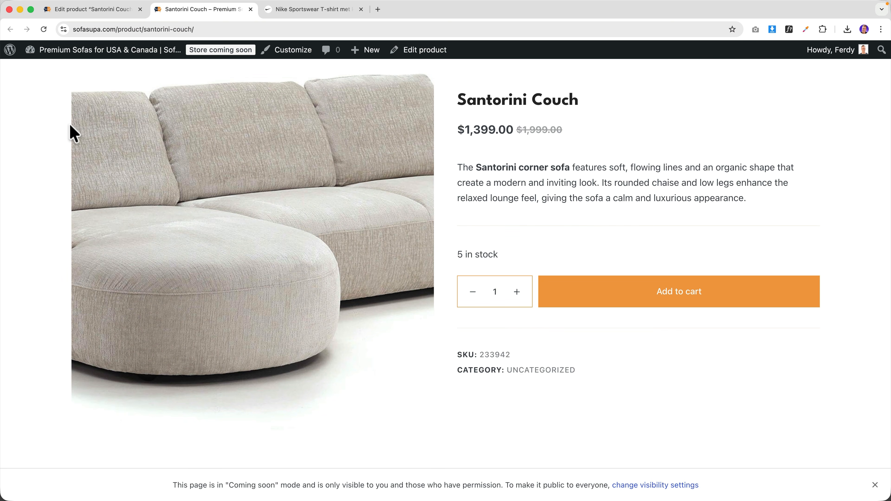
scroll(60, 129, "down", 4)
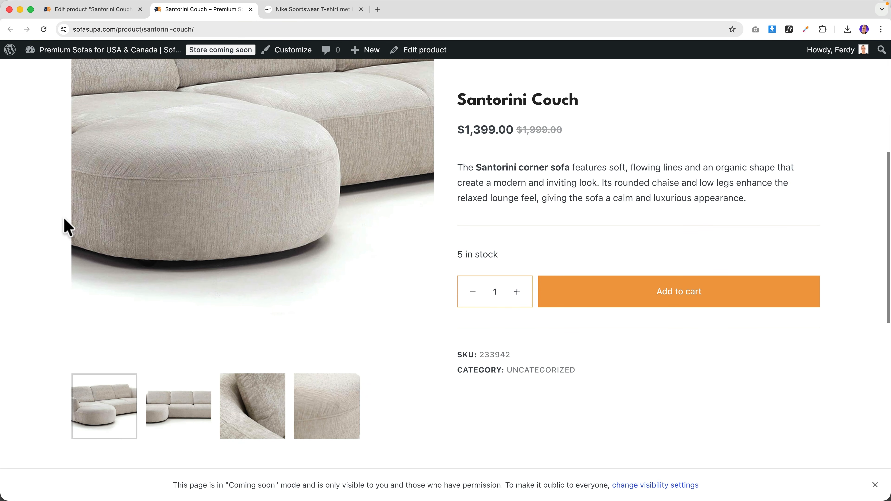
left_click(192, 414)
left_click(229, 412)
left_click(306, 407)
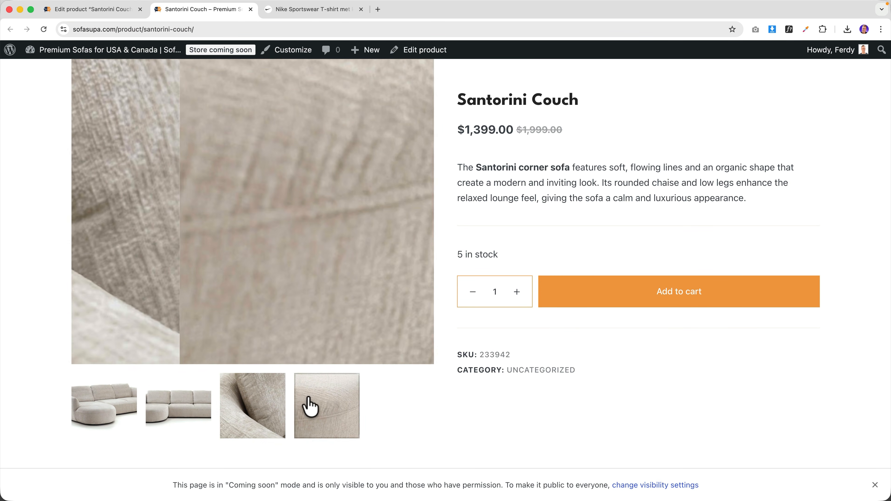
scroll(274, 265, "up", 5)
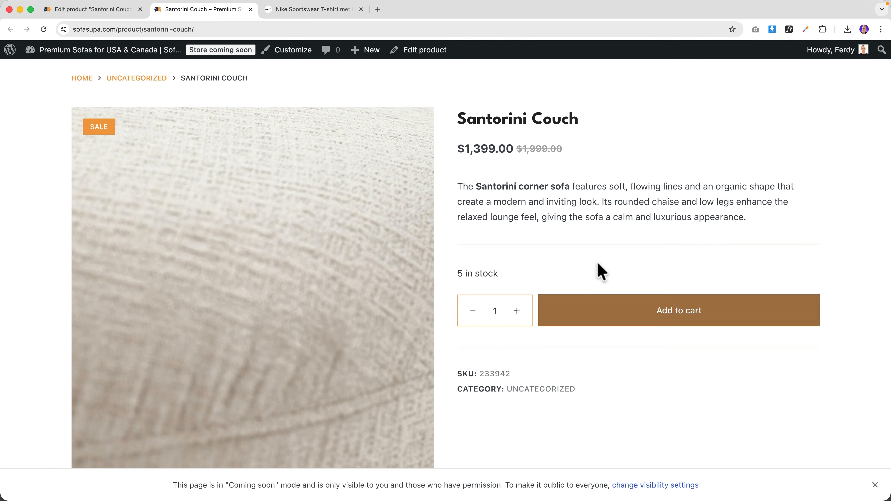
scroll(167, 244, "down", 1)
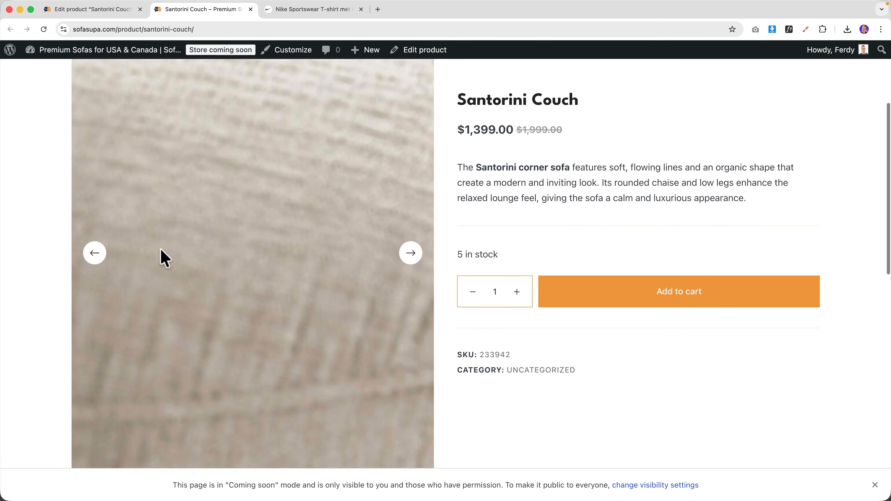
left_click(165, 397)
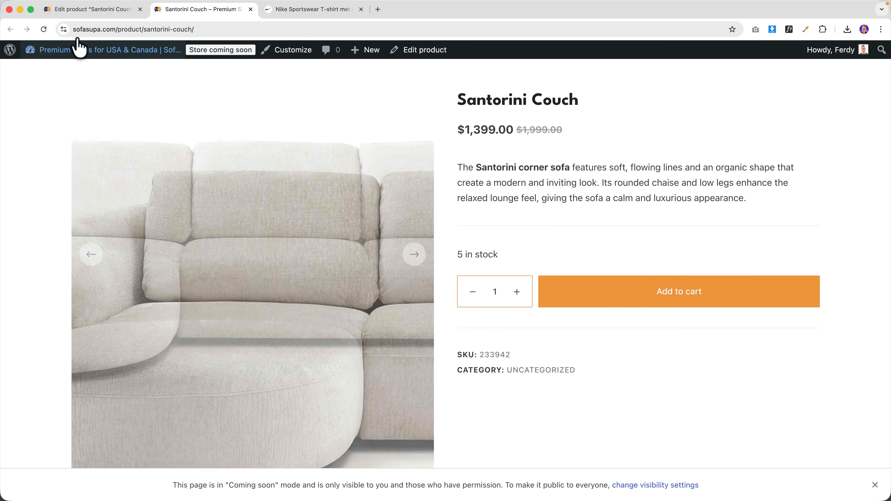
left_click(74, 10)
- Create a new Sofas product category with Furniture as its parent
scroll(440, 242, "down", 10)
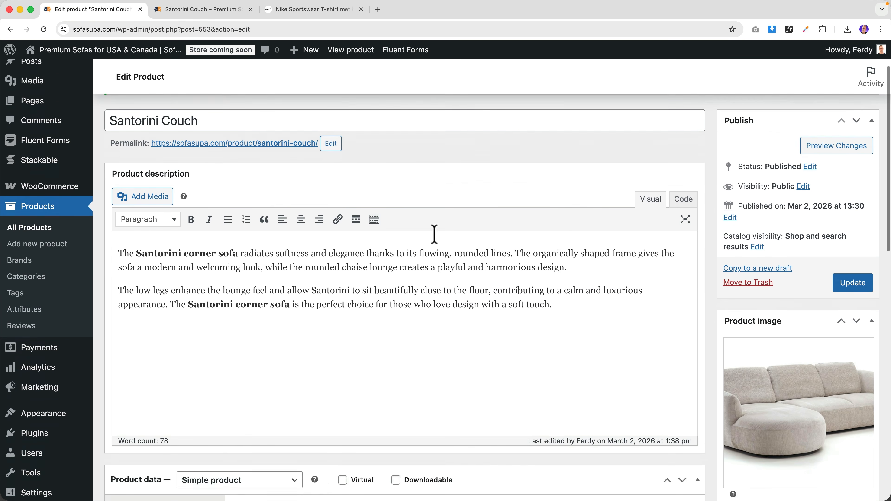
scroll(699, 300, "down", 2)
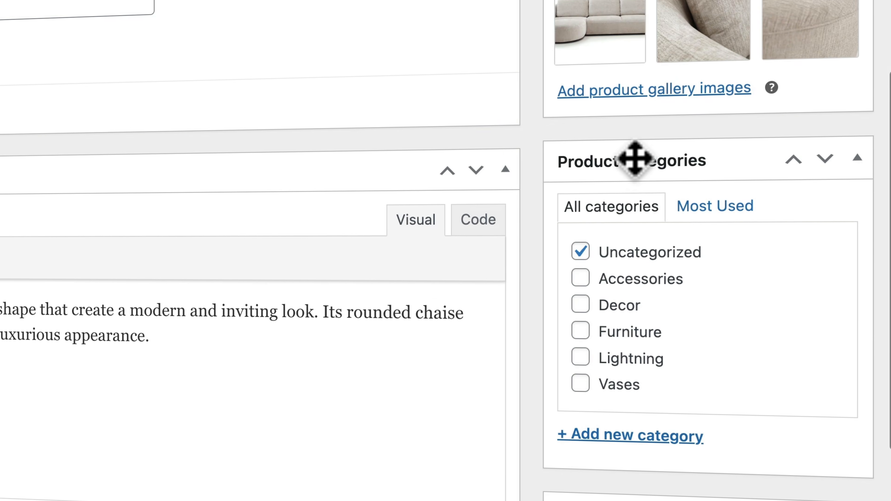
scroll(764, 275, "down", 2)
scroll(635, 161, "down", 1)
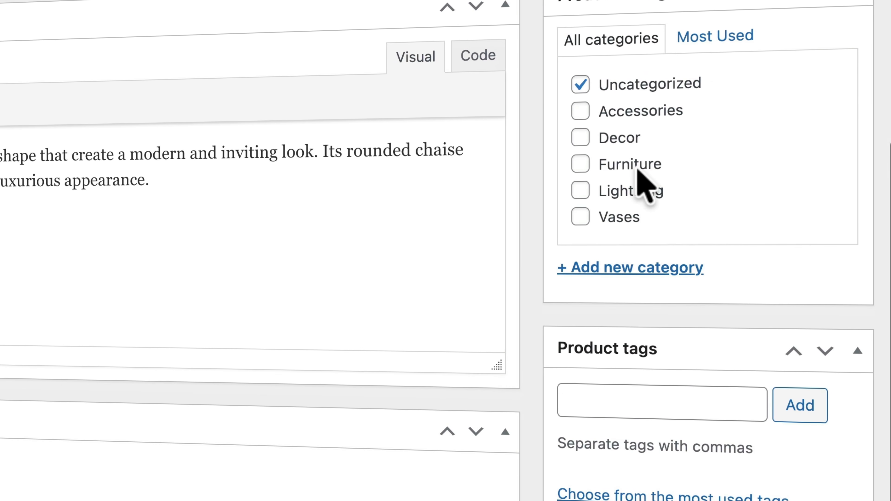
scroll(642, 169, "down", 2)
scroll(637, 119, "up", 1)
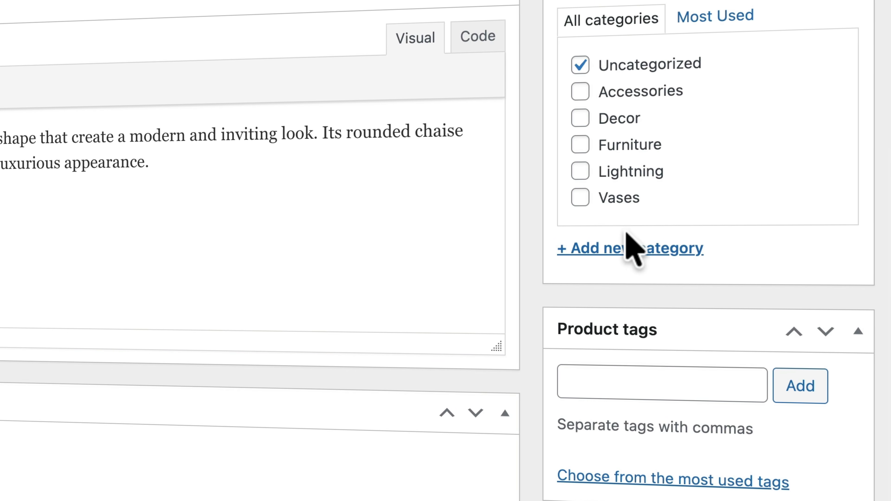
left_click(630, 249)
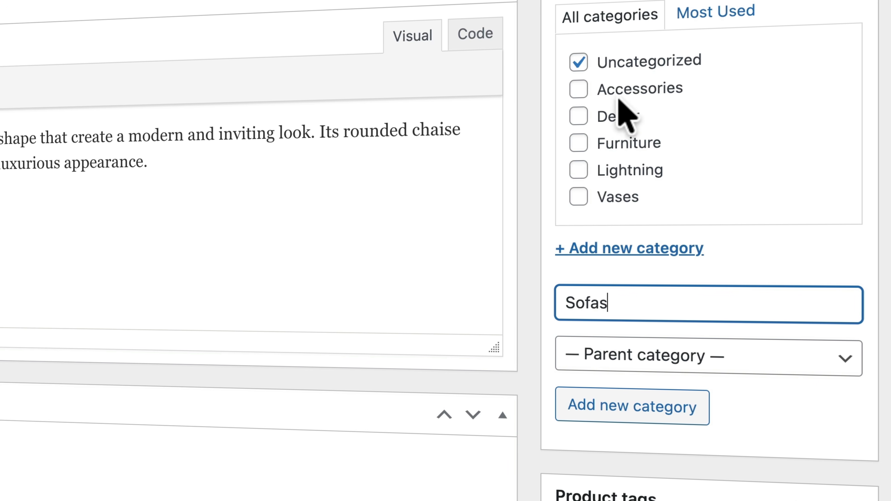
left_click(623, 356)
left_click(620, 418)
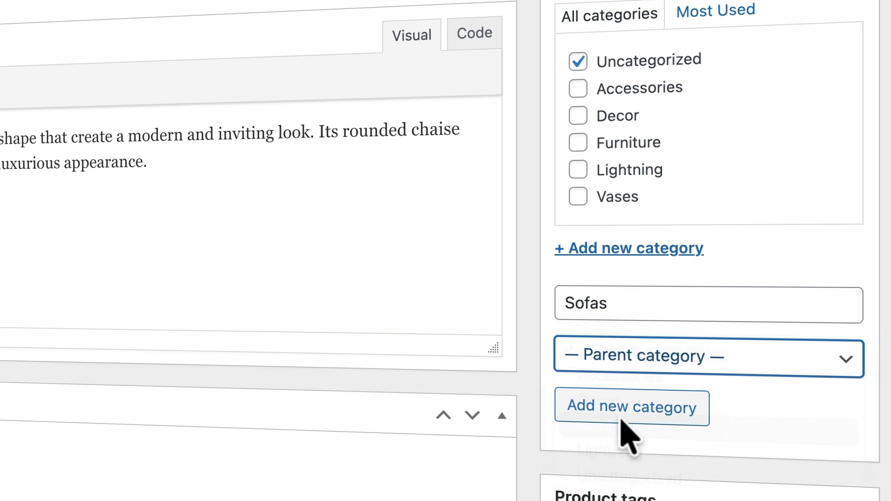
left_click(628, 407)
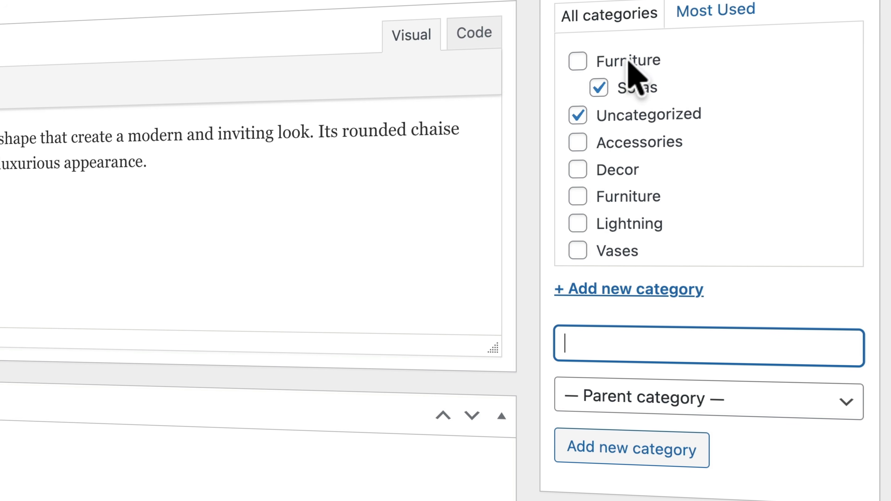
- Also tick Furniture, update the couch, and view its live page with the new categories
left_click(578, 61)
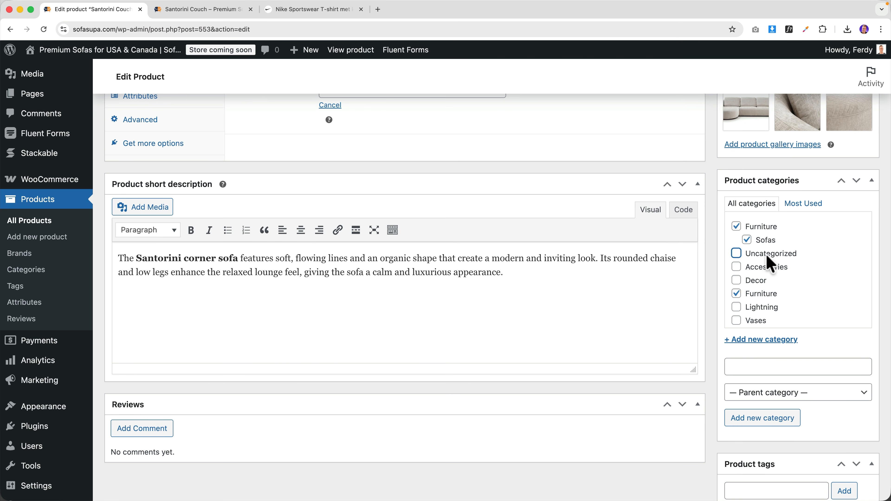
scroll(776, 265, "up", 8)
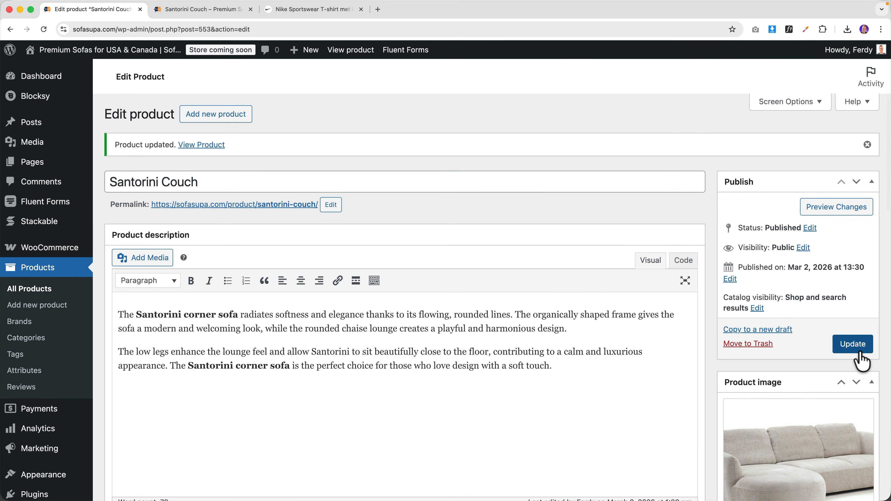
left_click(853, 344)
left_click(221, 10)
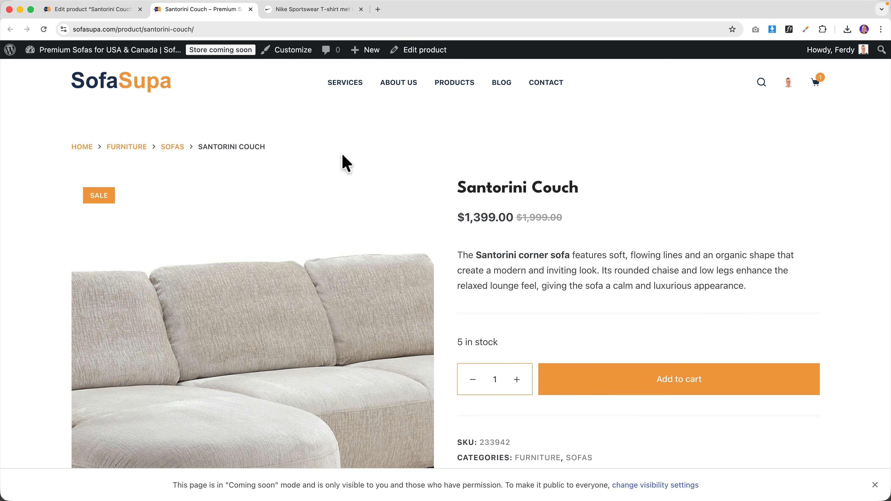
- Scroll the live page to review $1,399.00 sale price, 5 in stock, SKU 233942 and categories
scroll(468, 170, "down", 3)
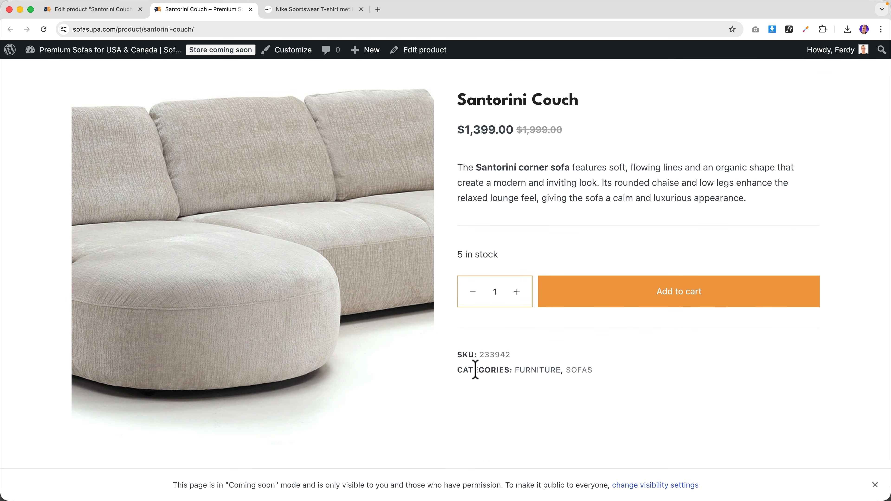
scroll(497, 368, "down", 5)
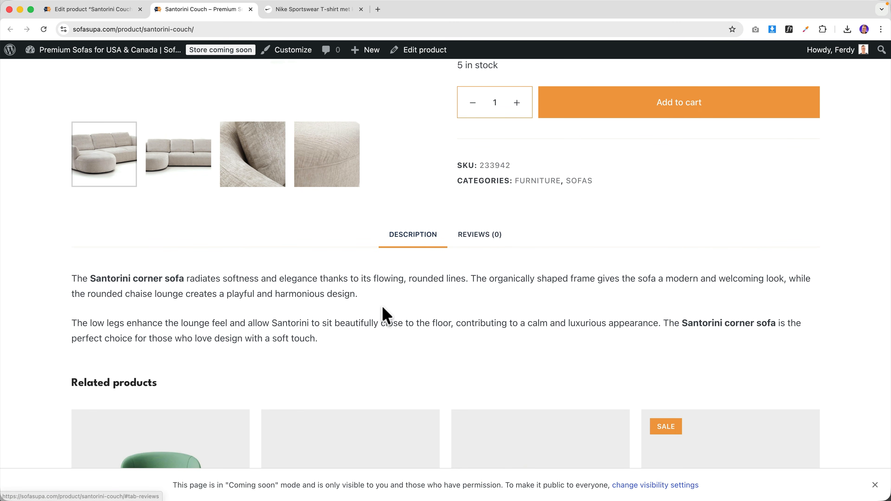
scroll(384, 312, "down", 10)
scroll(421, 312, "up", 15)
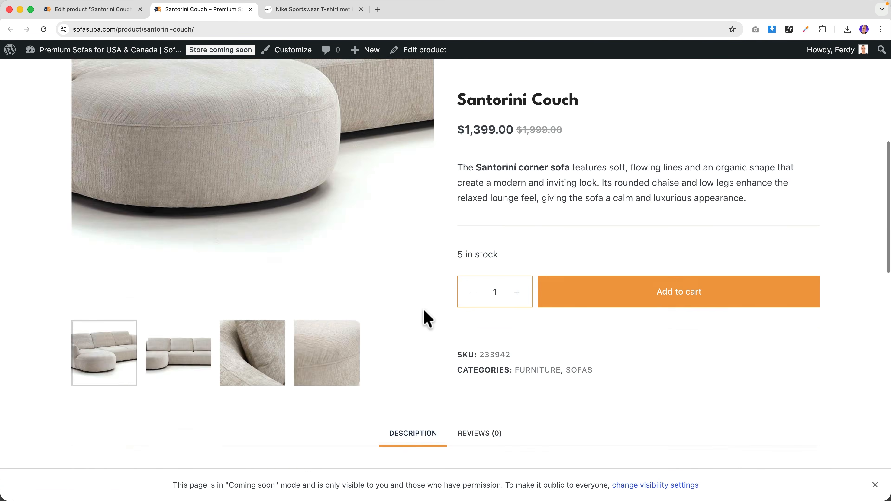
- Tag Santorini Couch with Sofa, Couch, Furniture and Warm Yellow, then update it
left_click(92, 9)
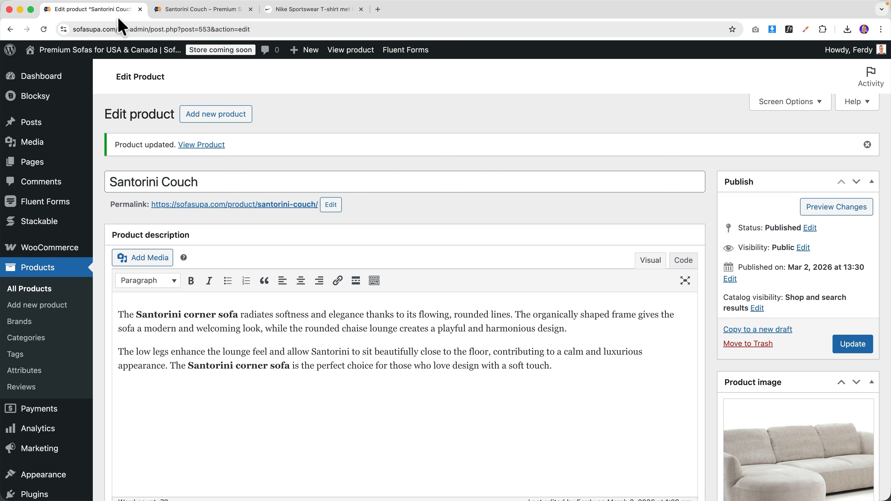
scroll(783, 339, "down", 15)
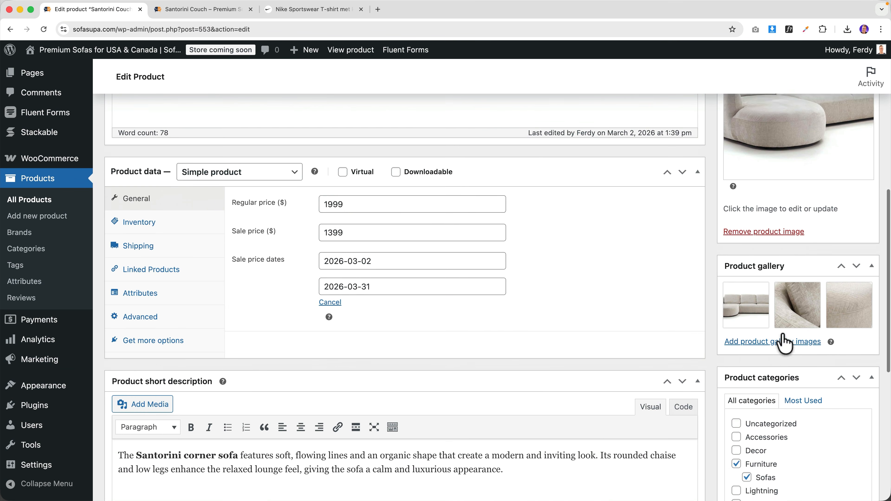
scroll(783, 335, "down", 2)
left_click(768, 301)
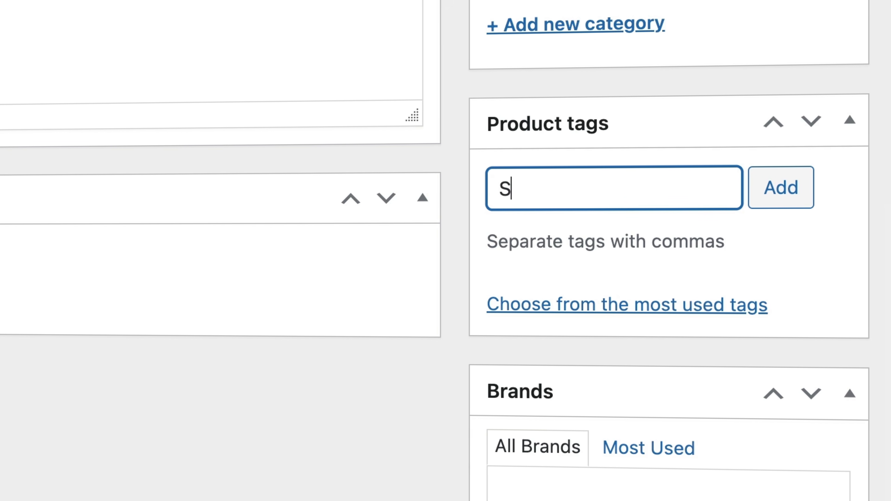
key("Return")
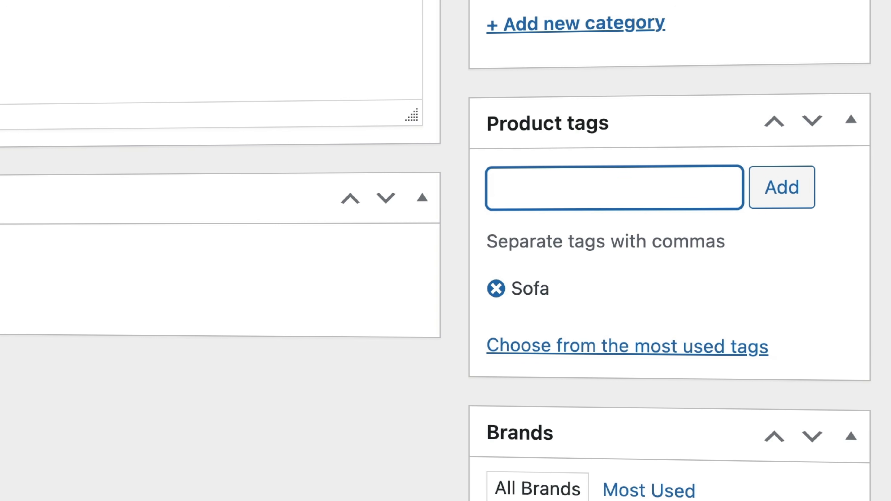
key("Return")
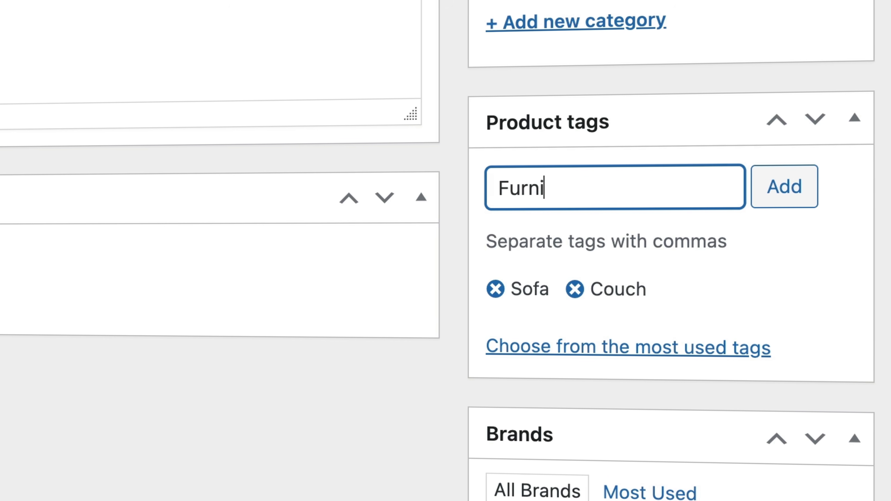
type("Furniture")
key("Return")
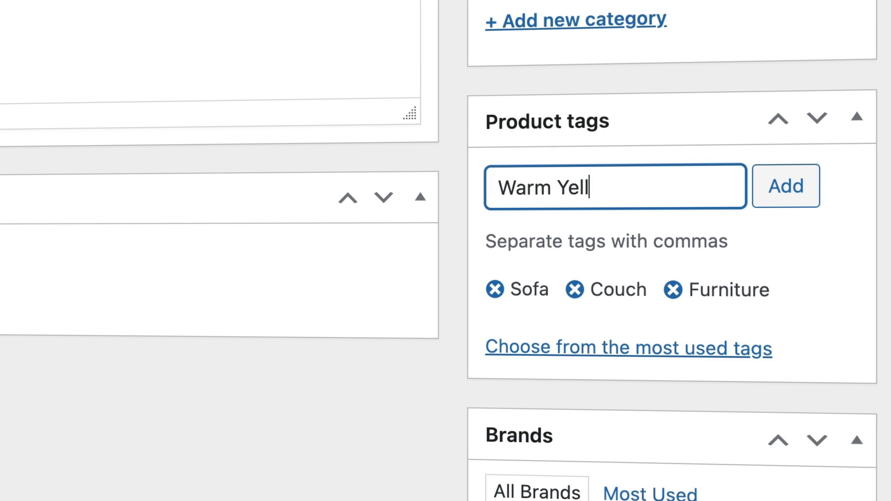
type("Warm Yellow")
key("Return")
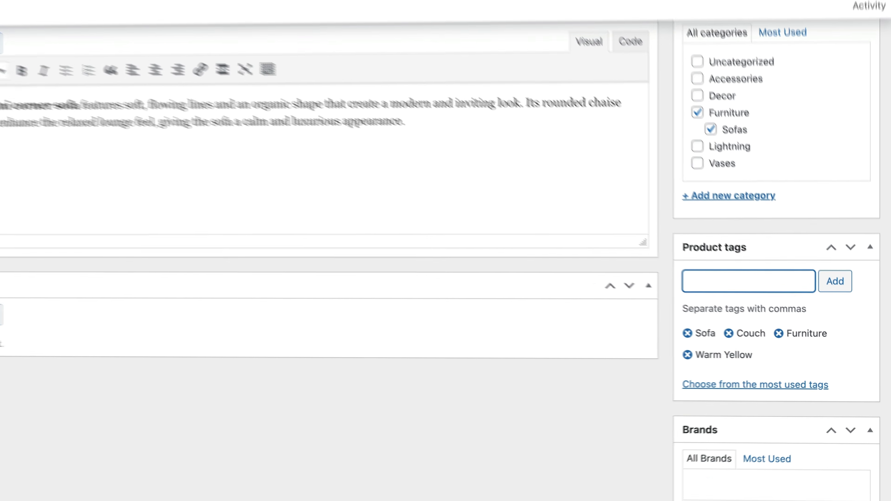
scroll(470, 241, "up", 20)
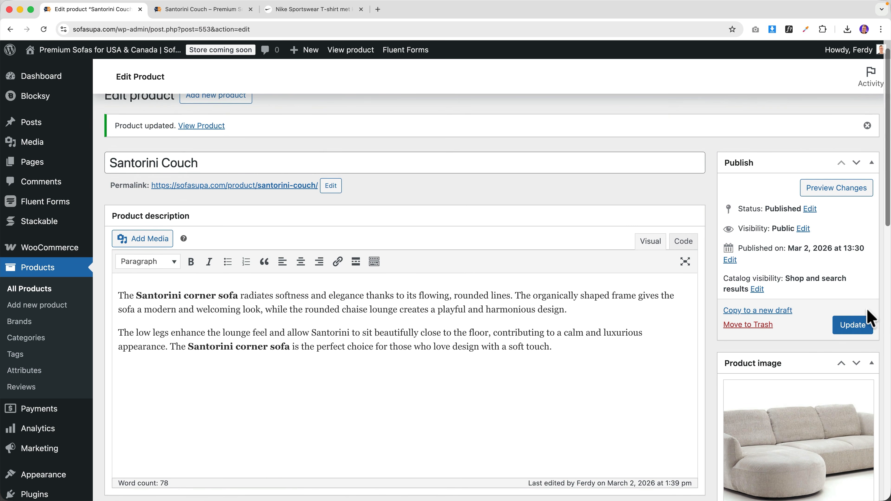
left_click(852, 325)
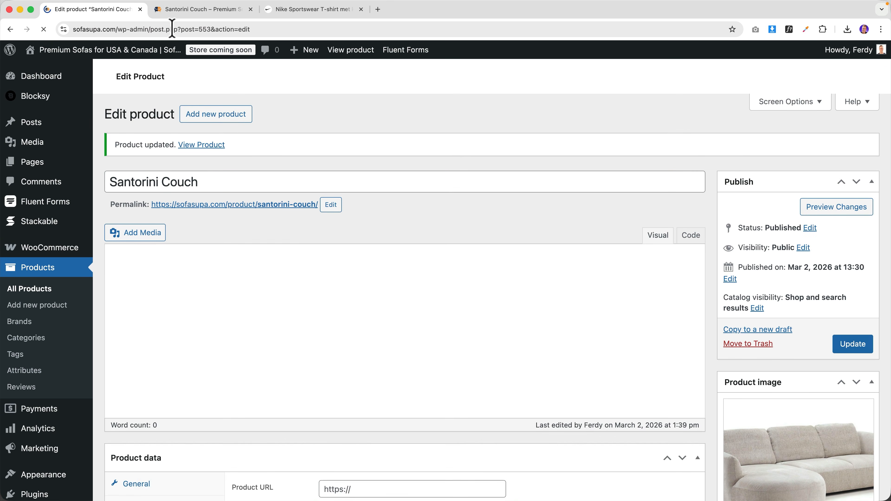
- Switch to the live storefront tab and browse the full Products listing
left_click(175, 9)
scroll(593, 248, "down", 5)
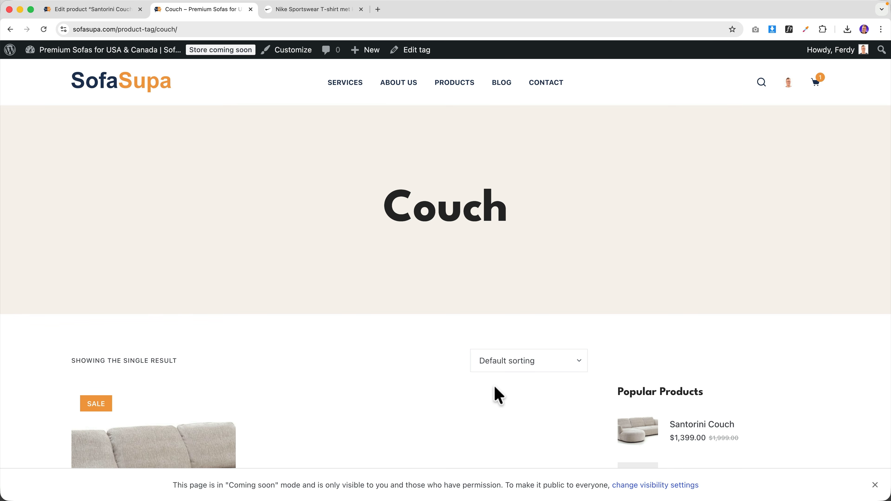
scroll(445, 372, "down", 8)
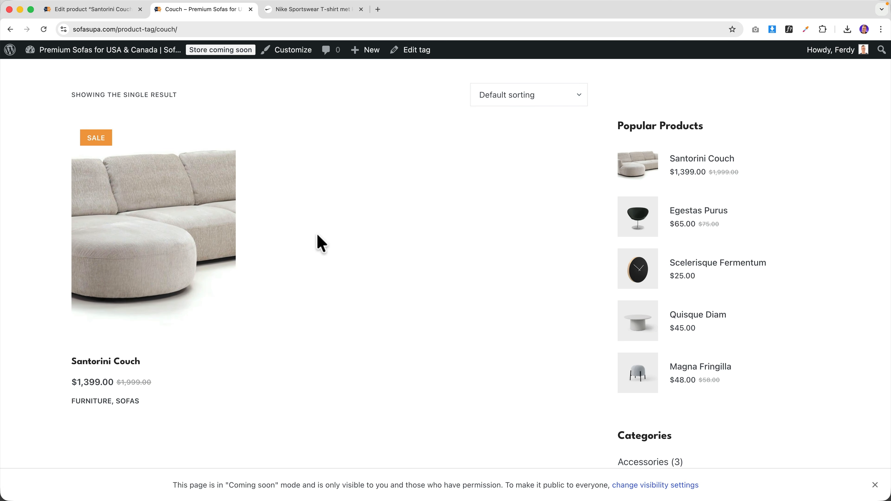
scroll(310, 243, "up", 8)
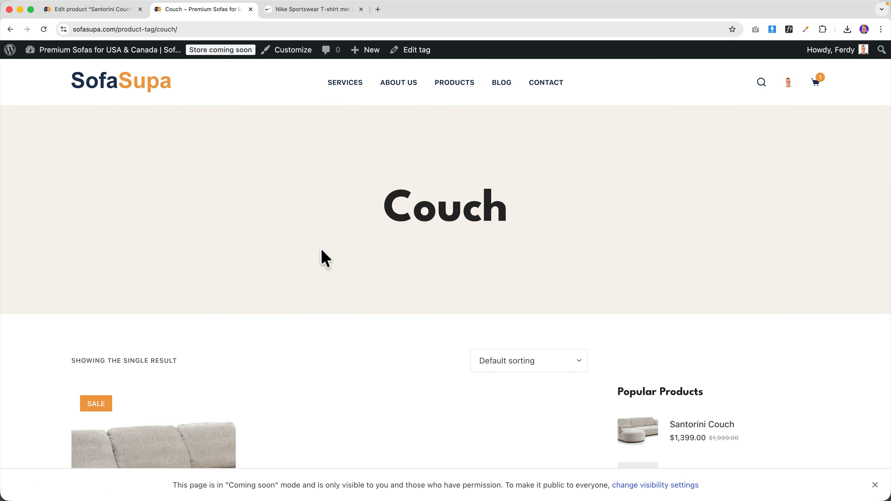
left_click(454, 83)
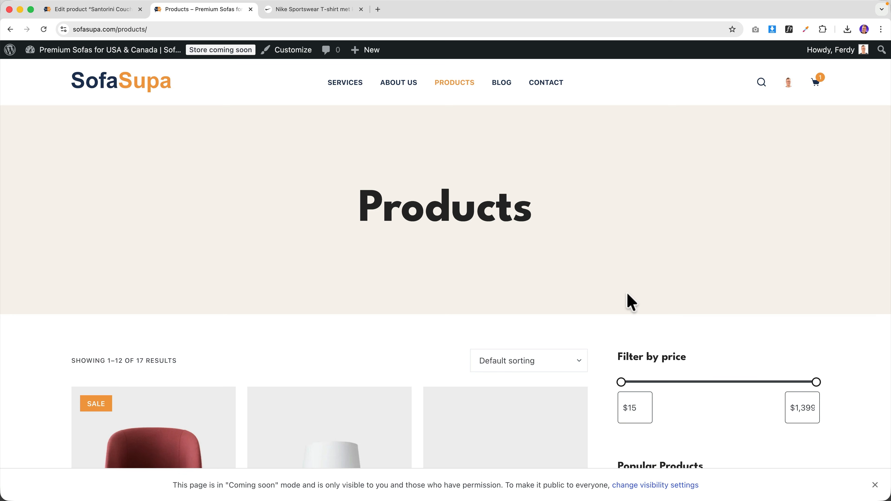
scroll(628, 301, "down", 5)
scroll(628, 302, "down", 10)
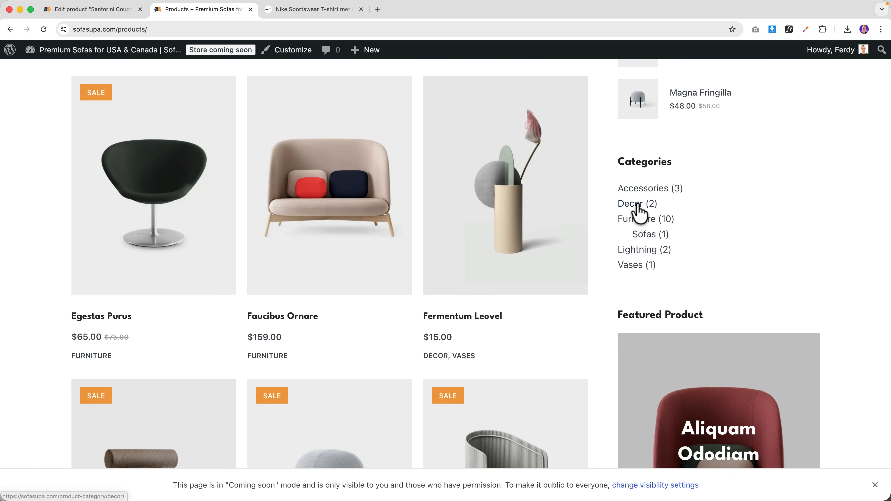
scroll(481, 267, "down", 8)
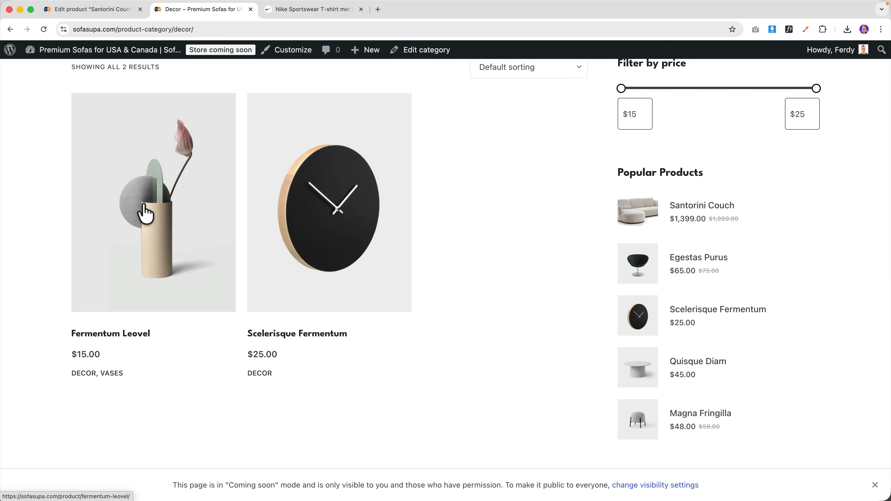
- View the Fermentum Leovel product, then return to Products and open Santorini Couch
left_click(181, 210)
scroll(491, 221, "down", 10)
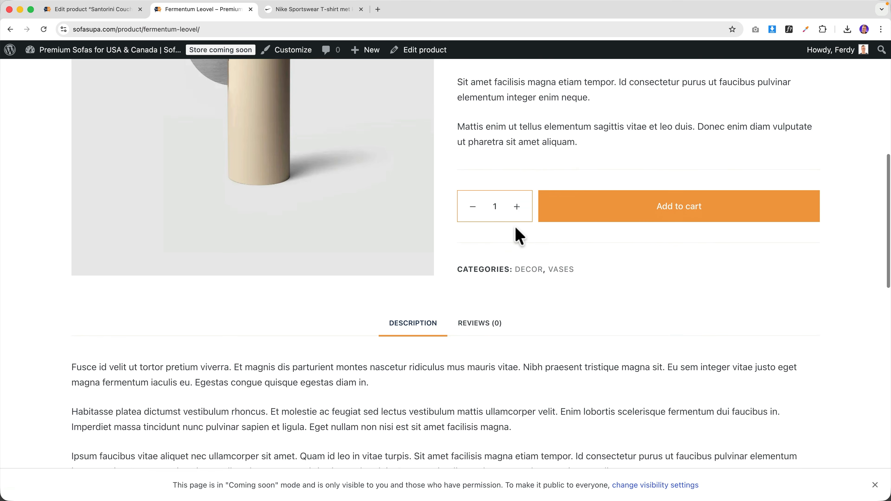
scroll(521, 243, "up", 15)
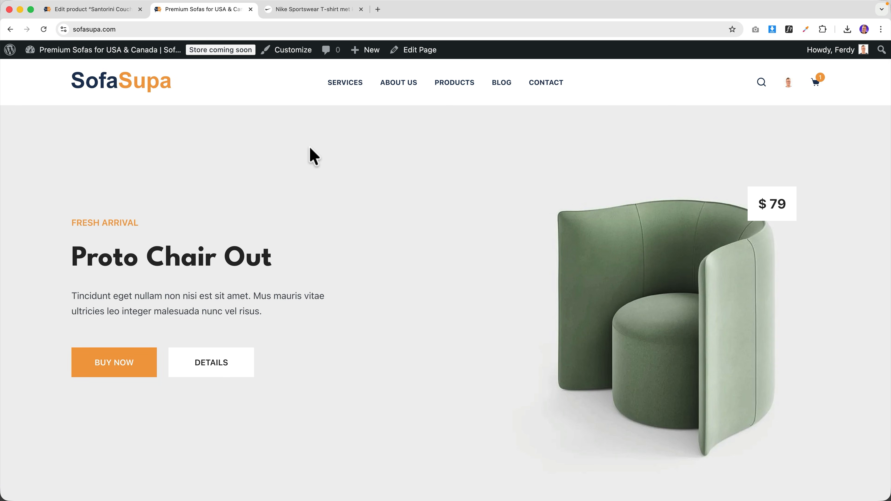
left_click(453, 92)
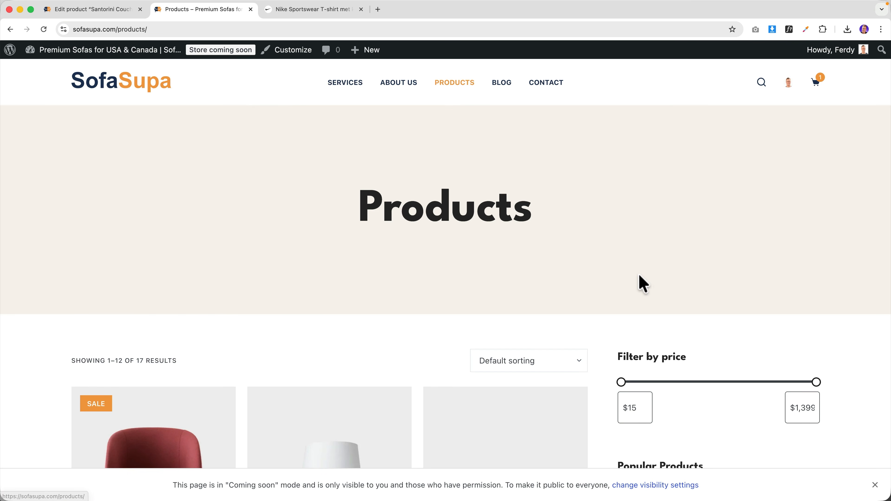
scroll(632, 281, "down", 7)
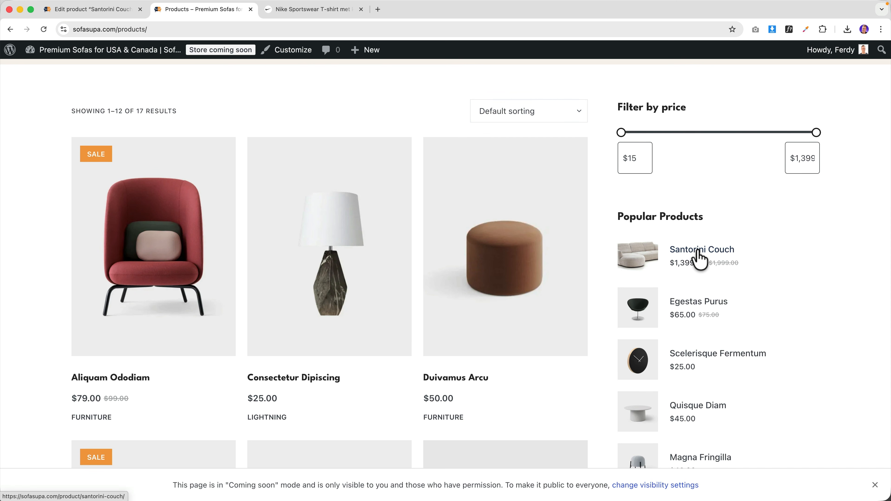
left_click(698, 253)
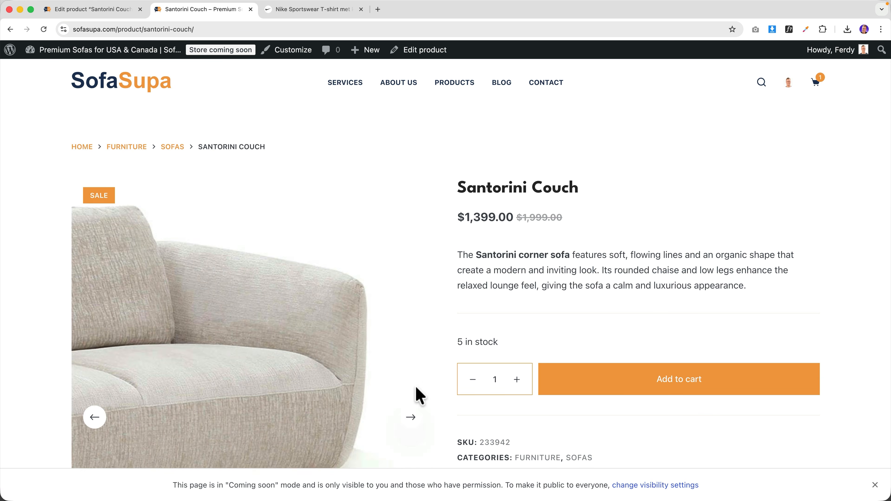
- Browse the Santorini Couch gallery photos and short description, keeping quantity at 1
left_click(411, 418)
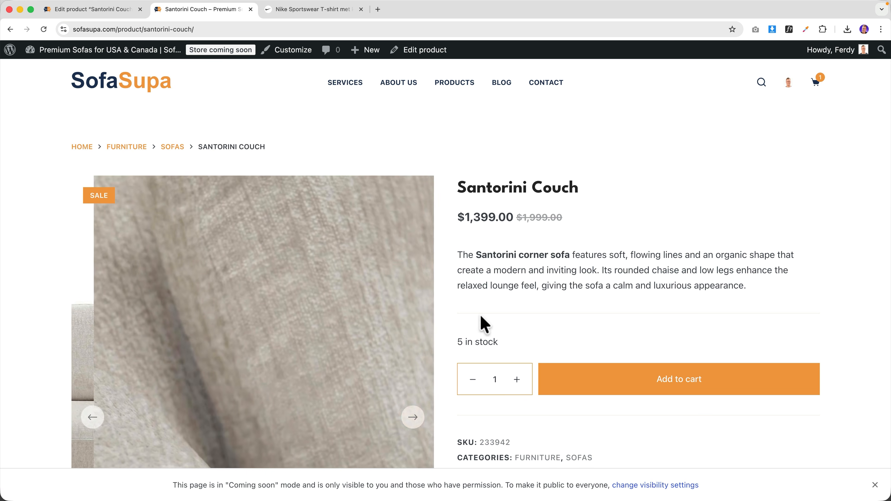
scroll(501, 256, "down", 3)
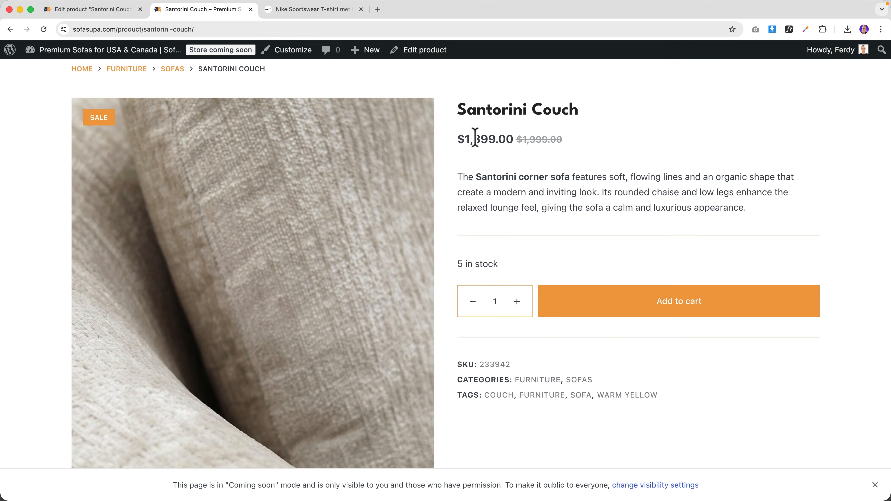
left_click_drag(567, 192, 641, 202)
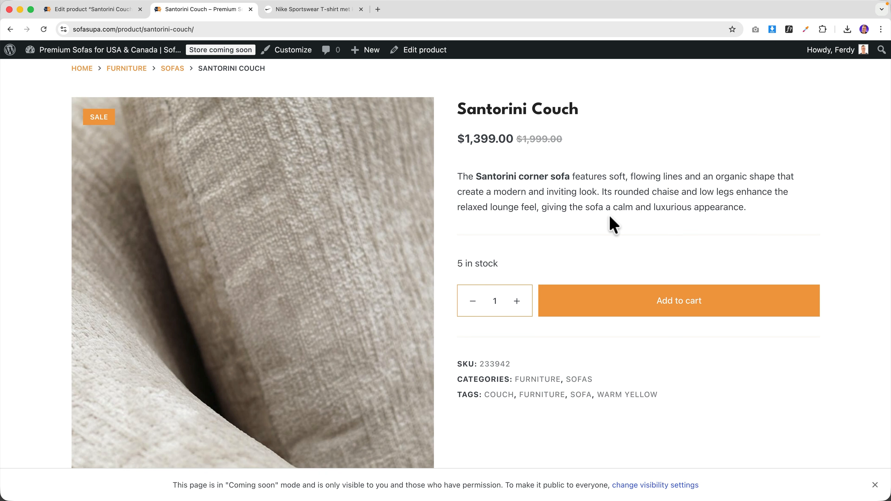
left_click(608, 219)
scroll(484, 251, "down", 2)
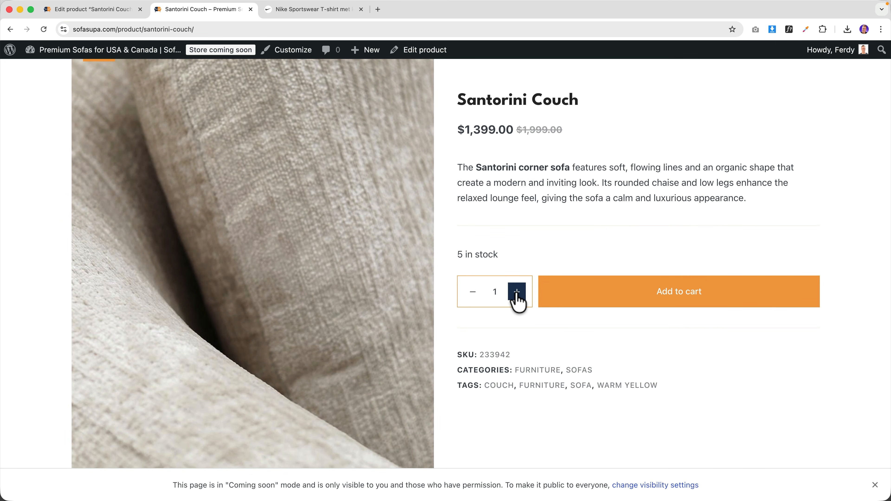
left_click(478, 296)
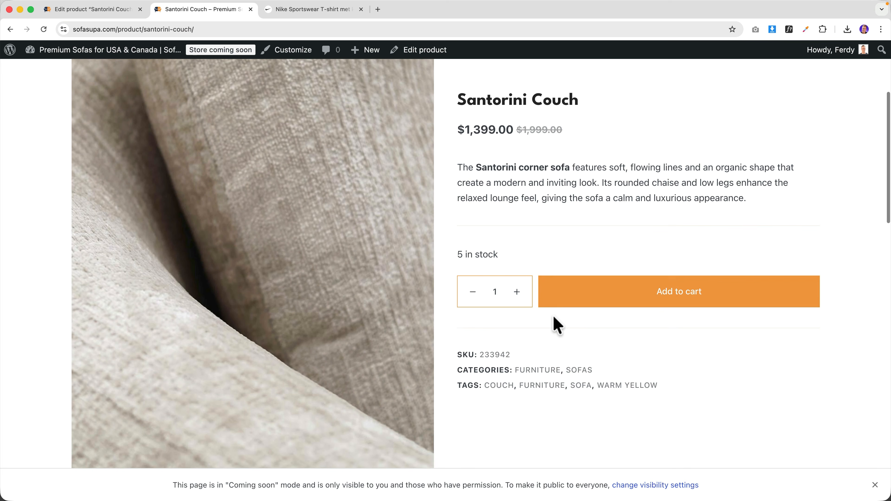
scroll(567, 131, "up", 5)
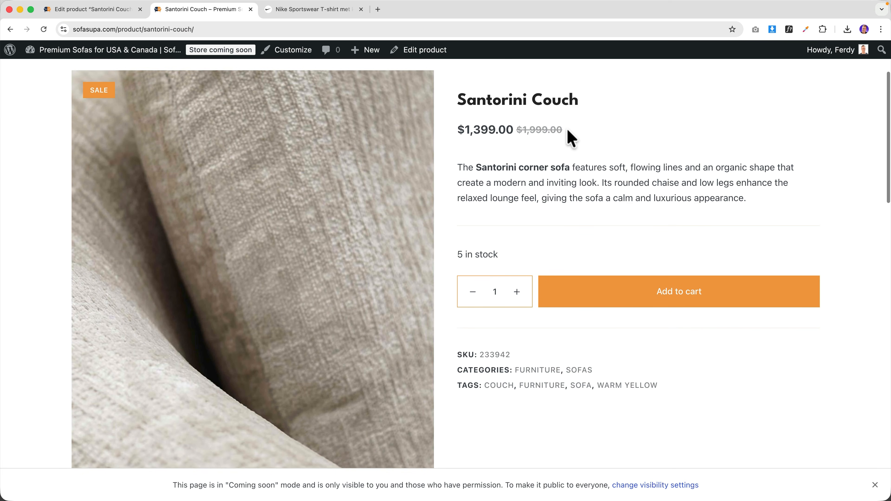
scroll(565, 263, "down", 8)
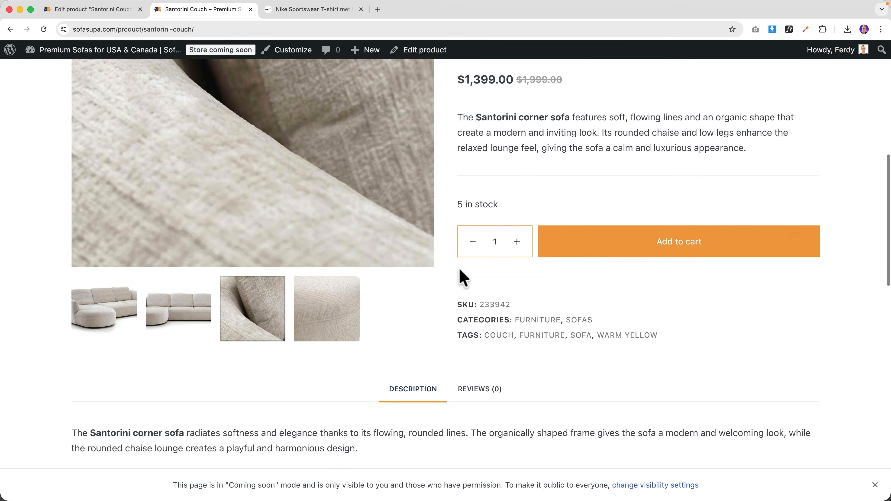
left_click(338, 293)
left_click(175, 308)
scroll(504, 298, "down", 3)
scroll(512, 299, "down", 2)
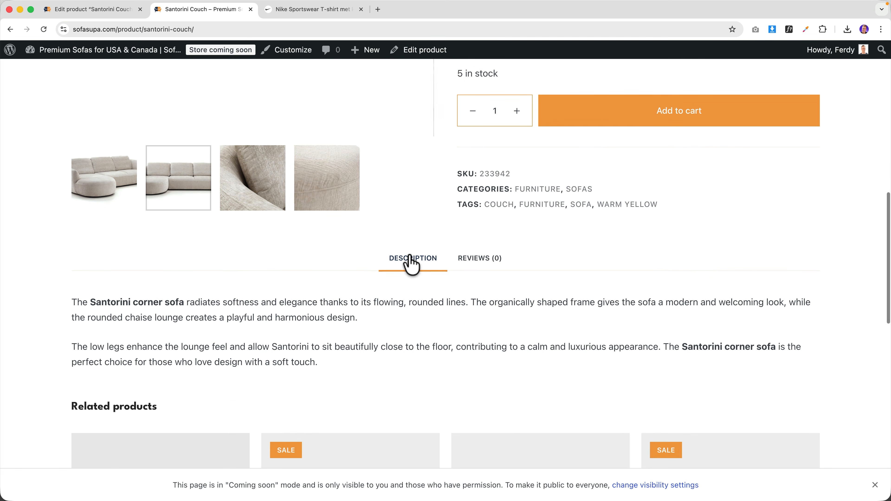
- Check the Reviews and Description tabs, close the Nike tab, and launch the Customizer
left_click(478, 261)
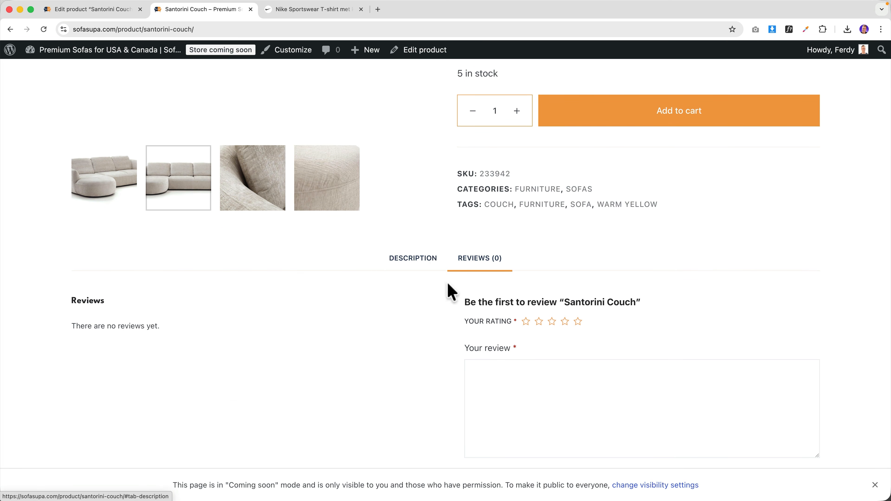
left_click(410, 261)
scroll(418, 289, "down", 9)
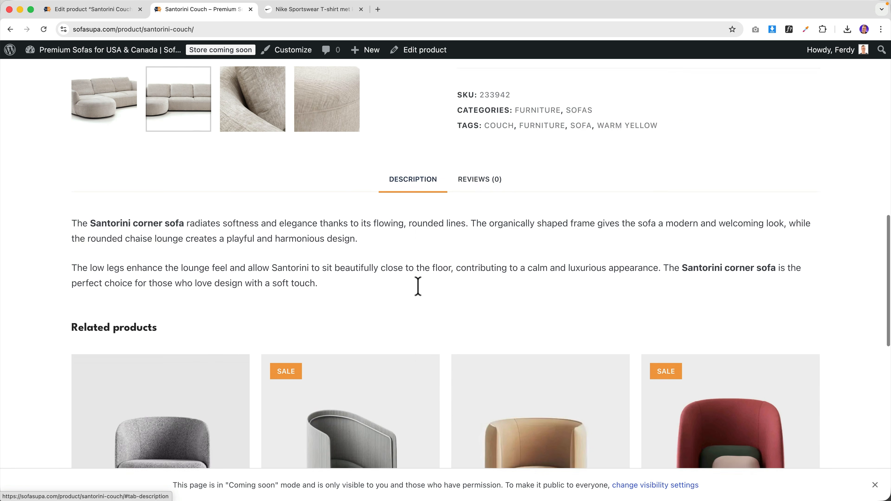
scroll(605, 288, "down", 9)
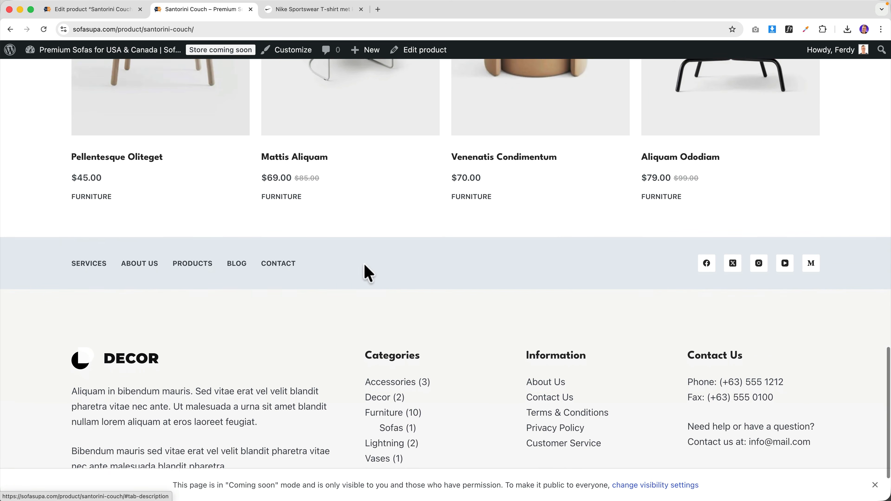
scroll(441, 261, "up", 20)
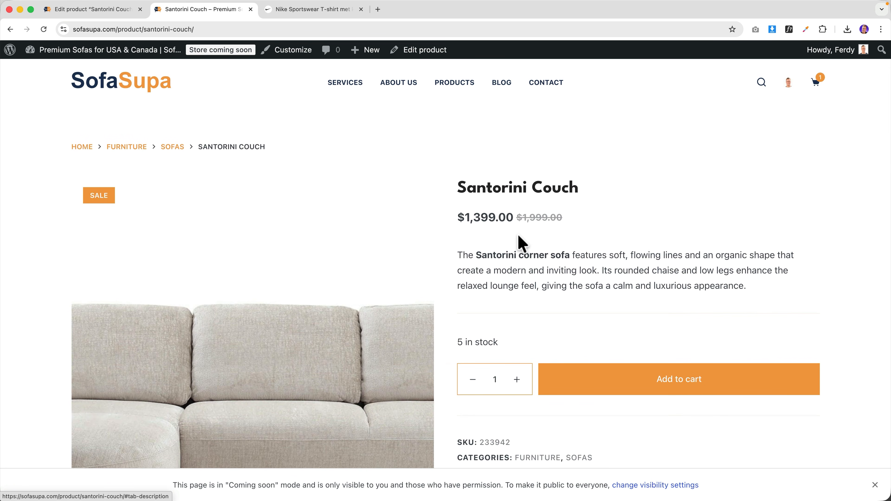
left_click(361, 10)
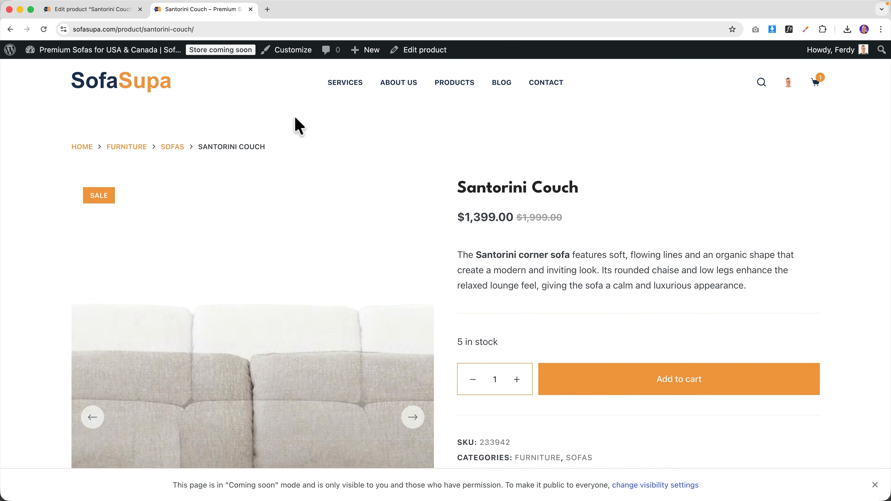
left_click(290, 52)
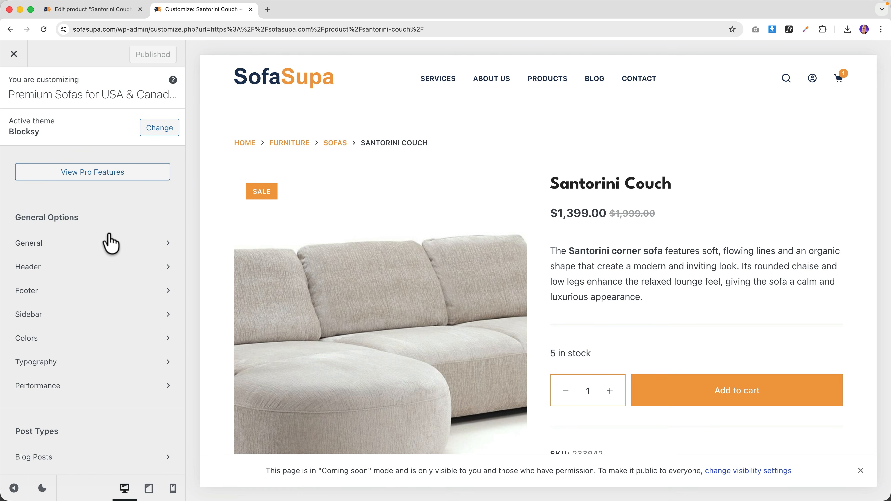
- Enter 1120 px as Maximum Site Width under General > Layout
left_click(90, 243)
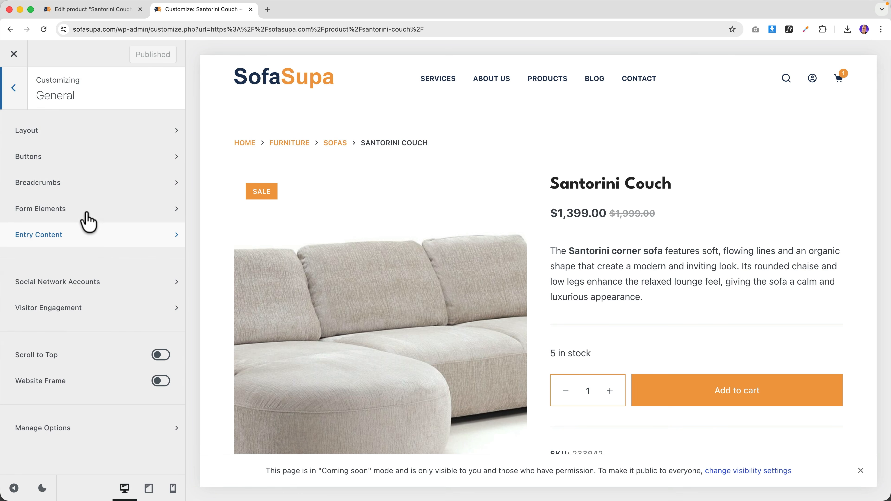
left_click(65, 134)
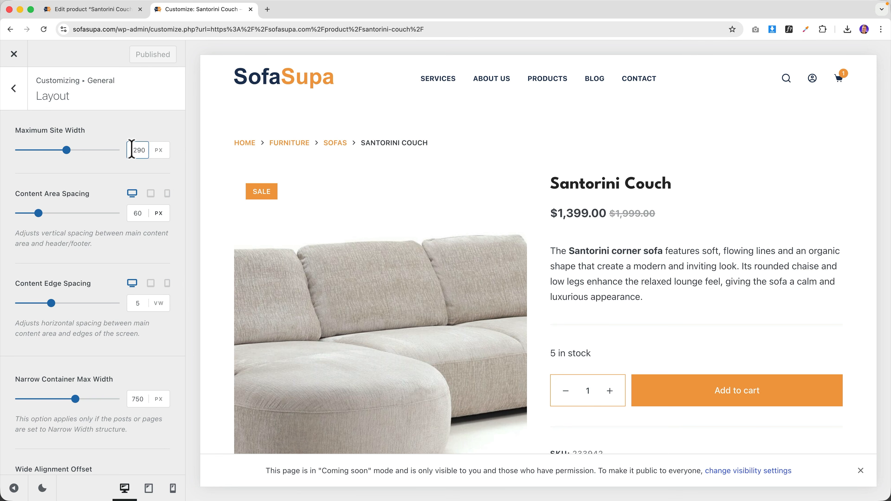
type("1120")
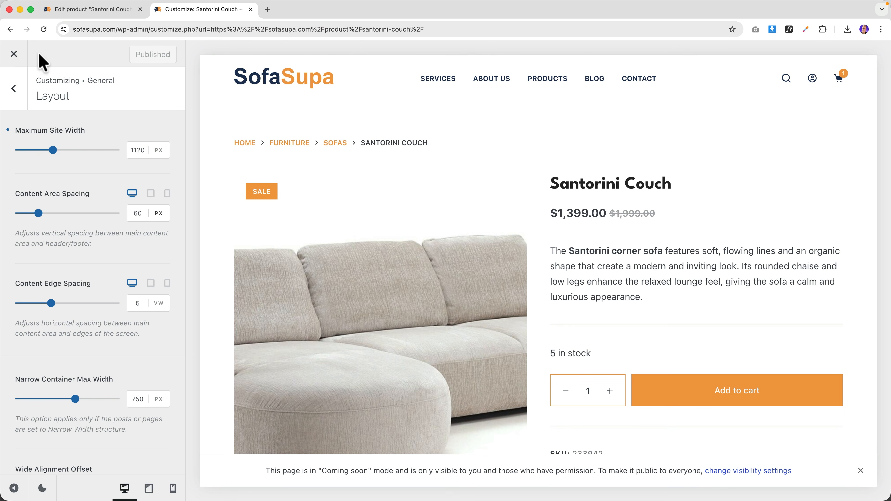
- Choose the Narrow Width structure under WooCommerce > Single Product and publish the changes
left_click(14, 89)
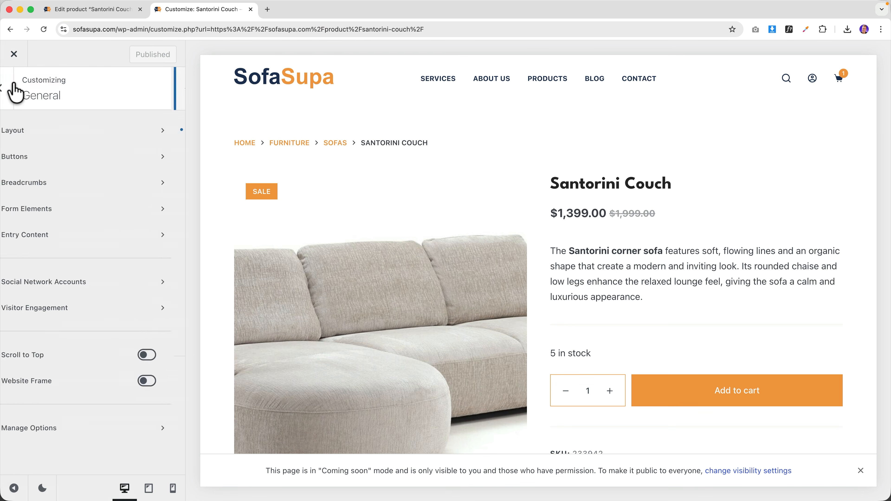
left_click(16, 94)
scroll(39, 154, "down", 6)
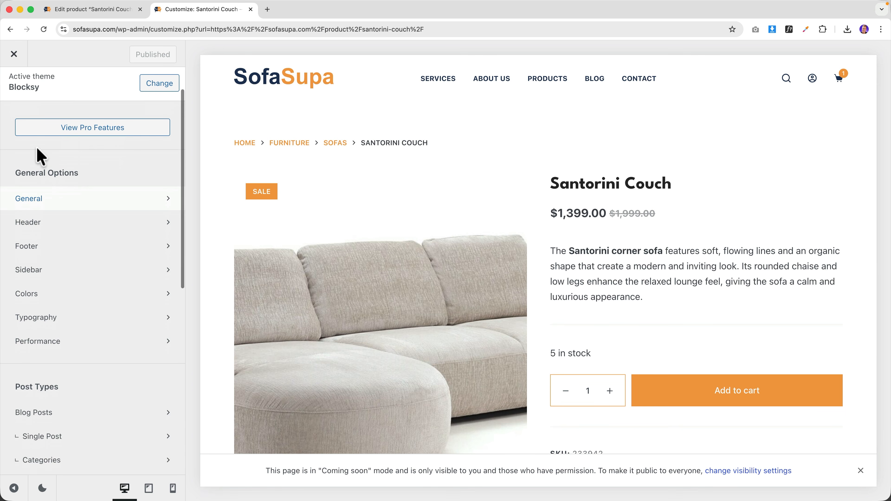
scroll(40, 154, "down", 5)
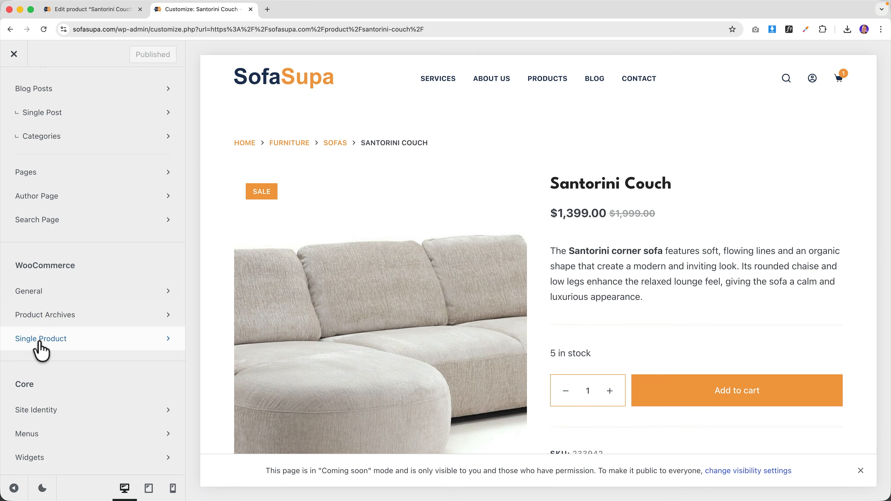
left_click(43, 346)
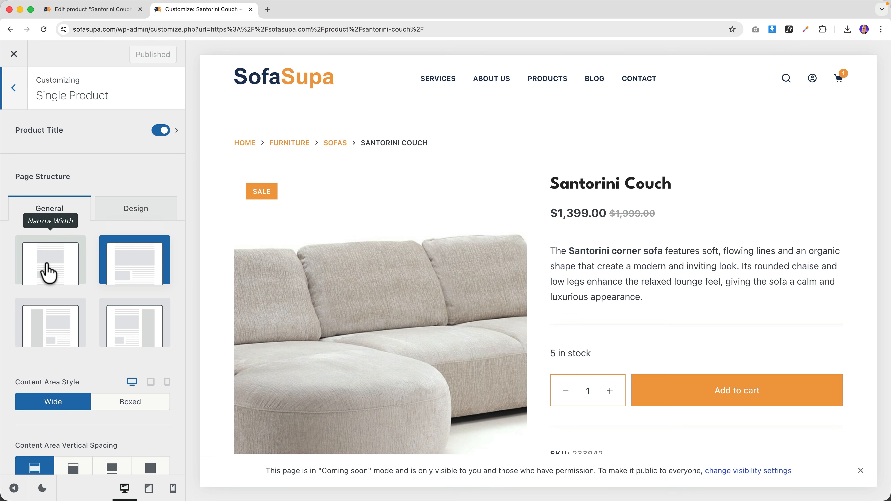
left_click(48, 273)
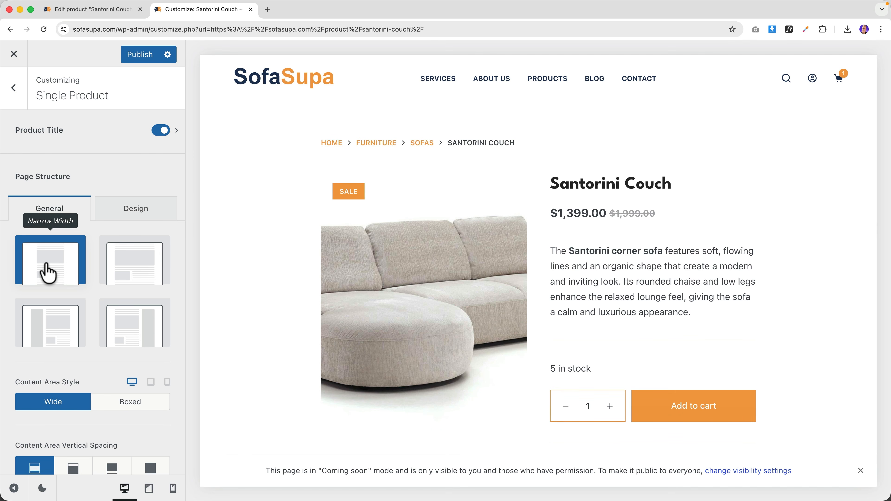
scroll(562, 250, "down", 7)
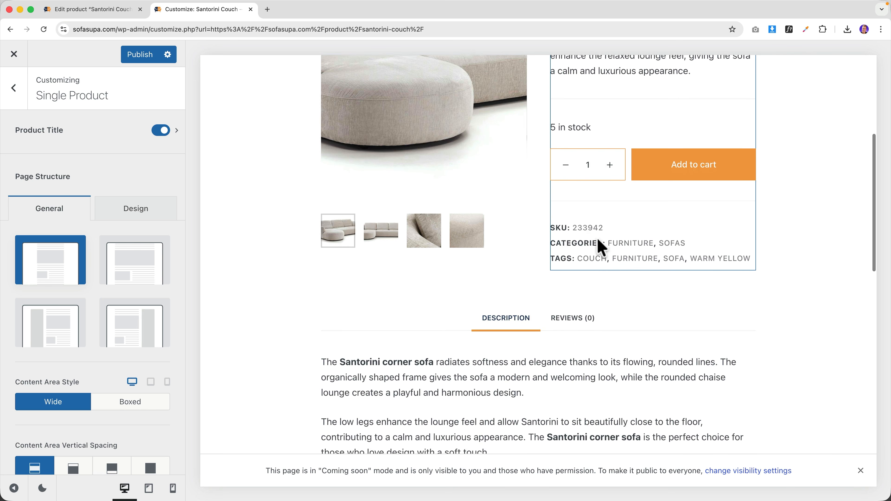
scroll(456, 183, "up", 7)
left_click(136, 57)
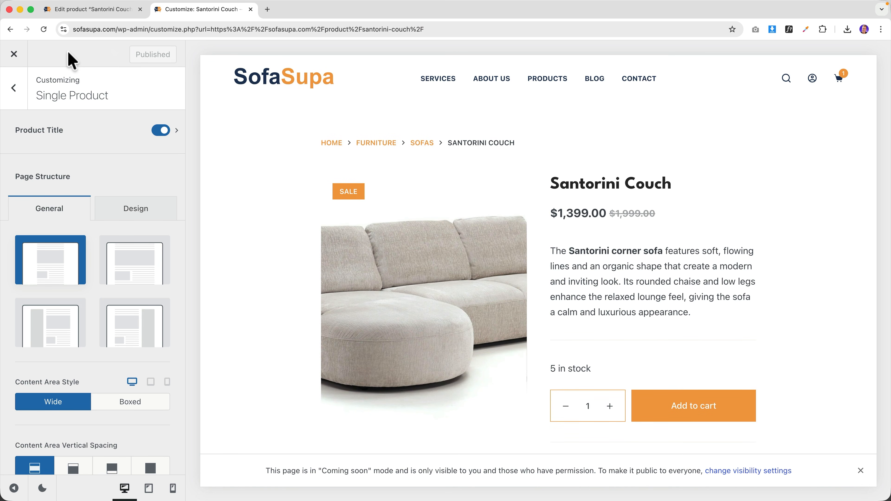
- Close the Customizer and scroll through the live Santorini Couch page
left_click(14, 54)
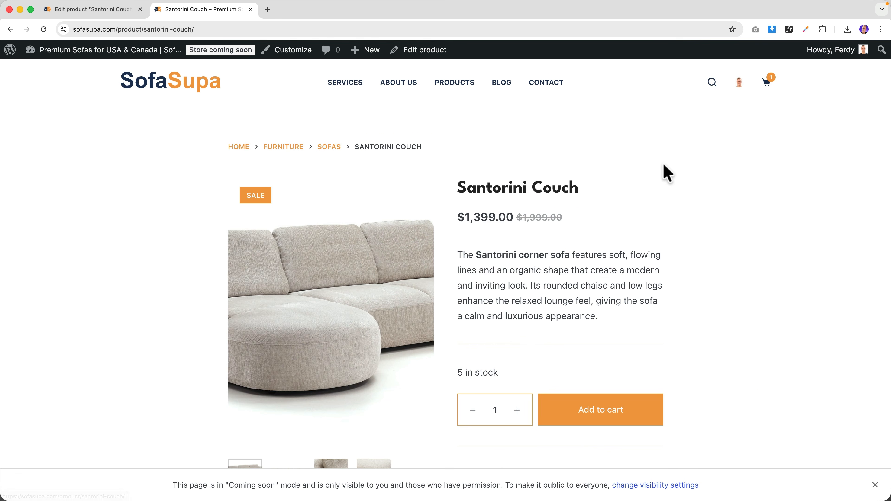
scroll(582, 185, "down", 20)
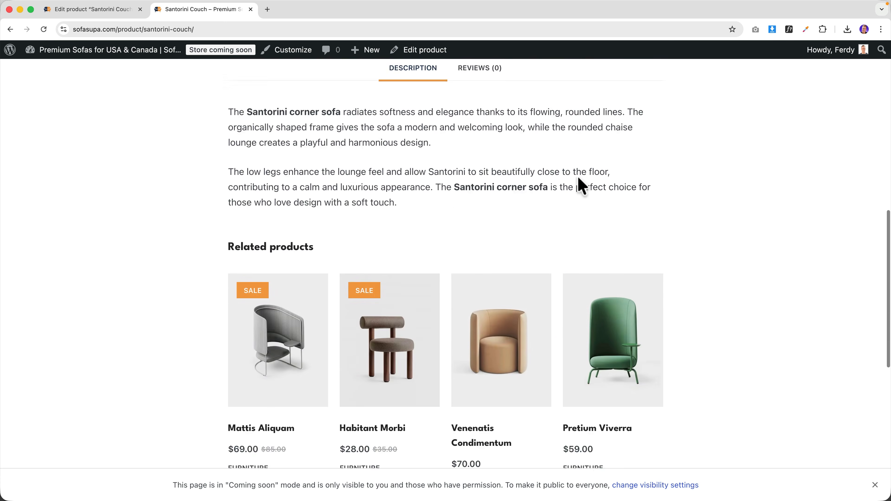
scroll(582, 185, "up", 20)
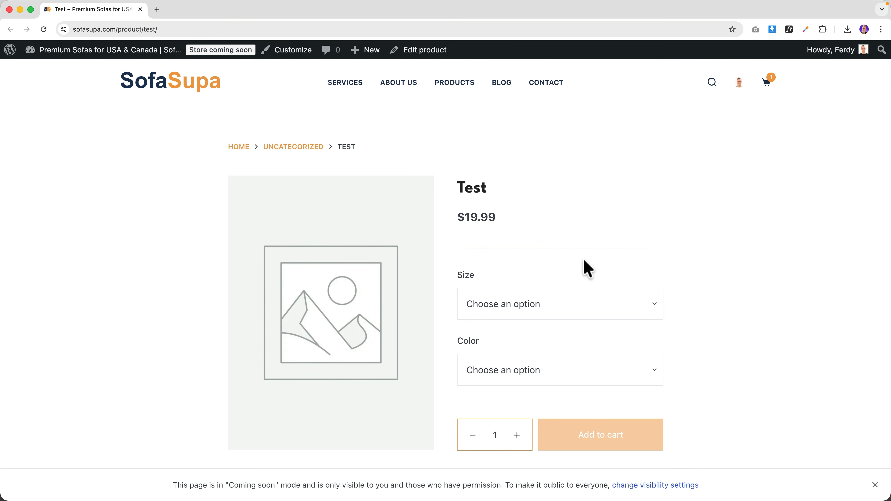
- Try the Test product with Size M and Color Black, then go to the admin Dashboard
left_click(548, 310)
left_click(516, 323)
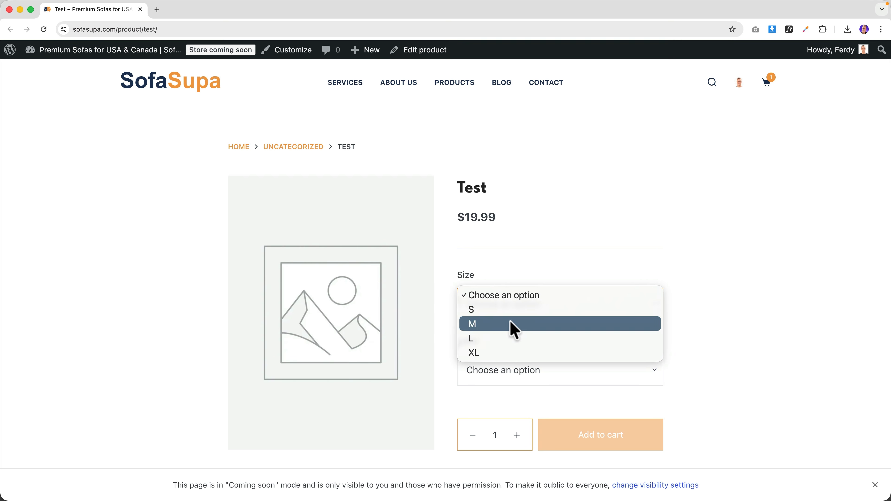
left_click(521, 373)
left_click(516, 376)
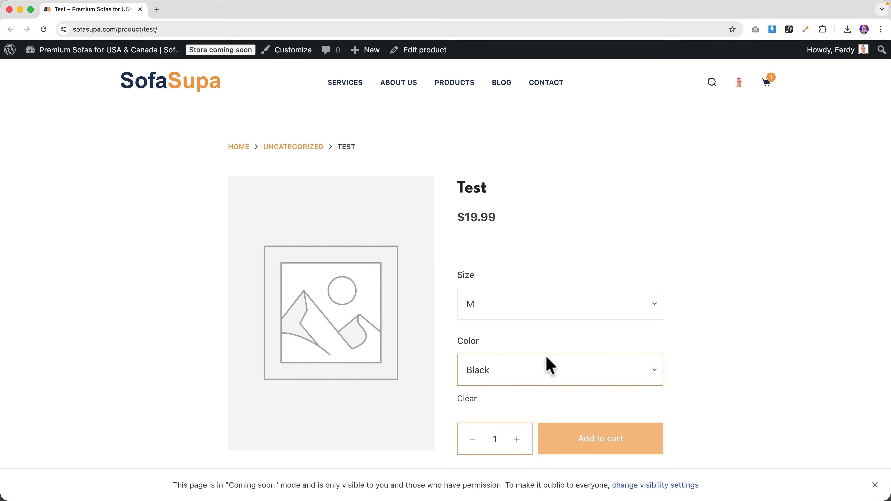
left_click(631, 313)
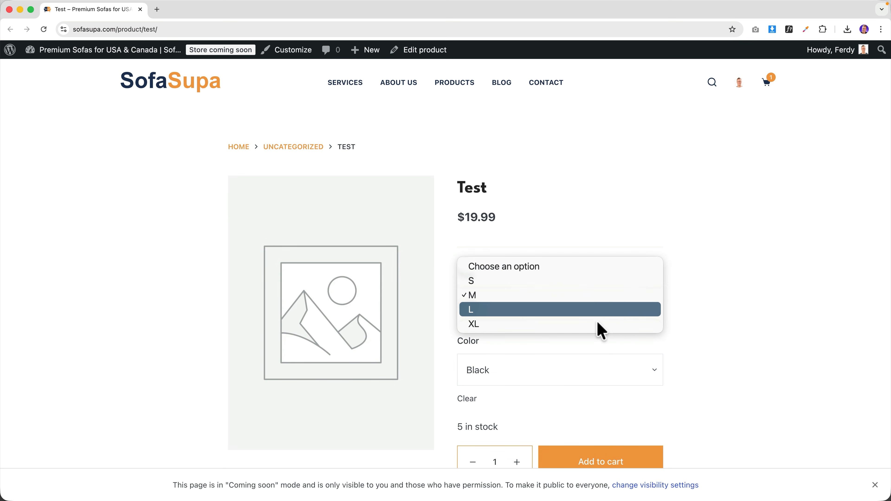
left_click(770, 356)
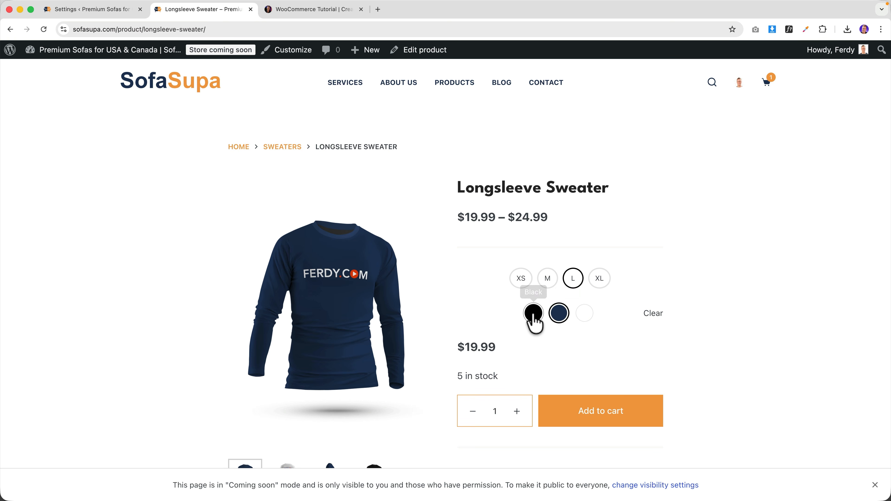
left_click(580, 315)
left_click(533, 318)
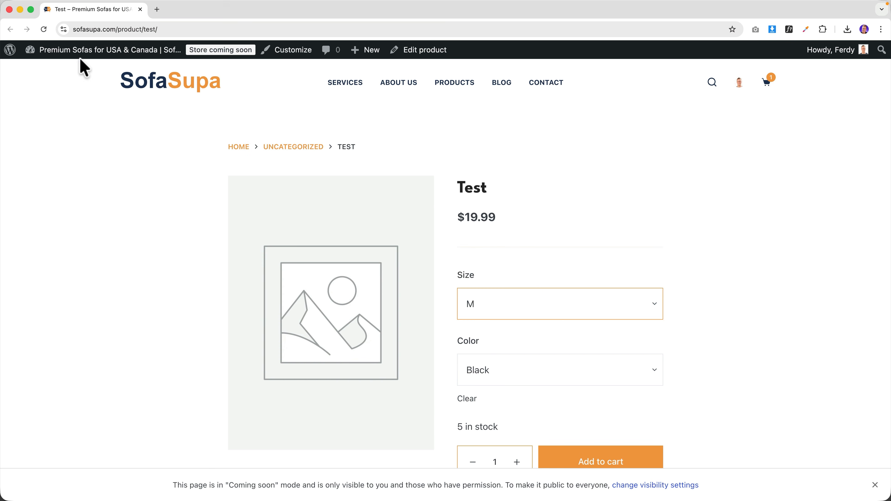
left_click(80, 58)
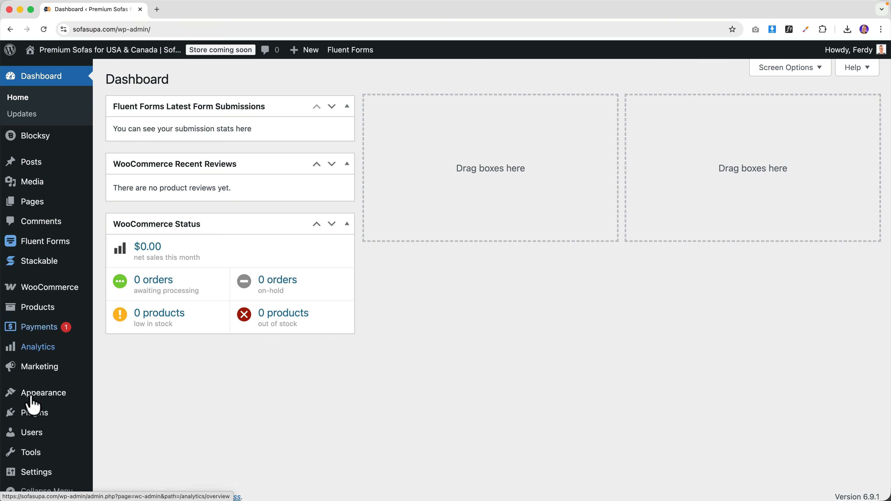
- Search 'variation swatches' and install and activate Variation Swatches for WooCommerce
mouse_move(37, 416)
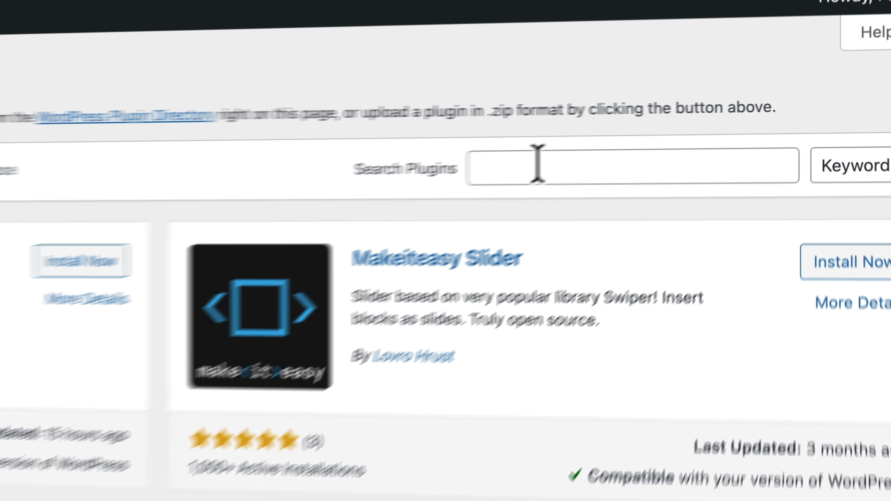
left_click(683, 159)
type("variation swatches")
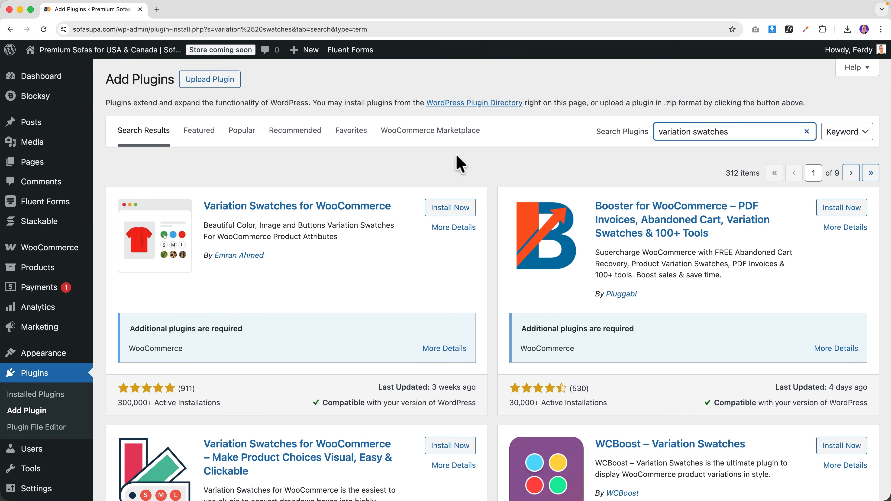
scroll(333, 327, "down", 5)
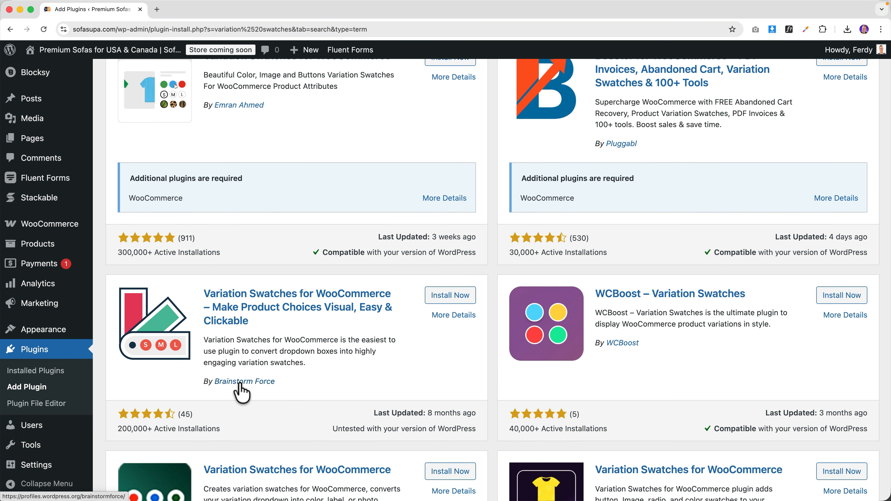
left_click(449, 297)
left_click(450, 298)
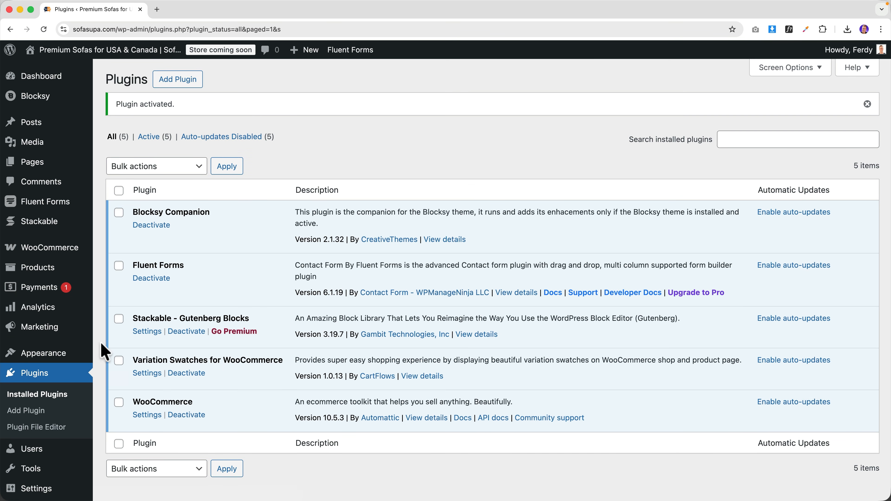
- Open the plugin's Variation Swatches welcome page from the WooCommerce menu
mouse_move(53, 252)
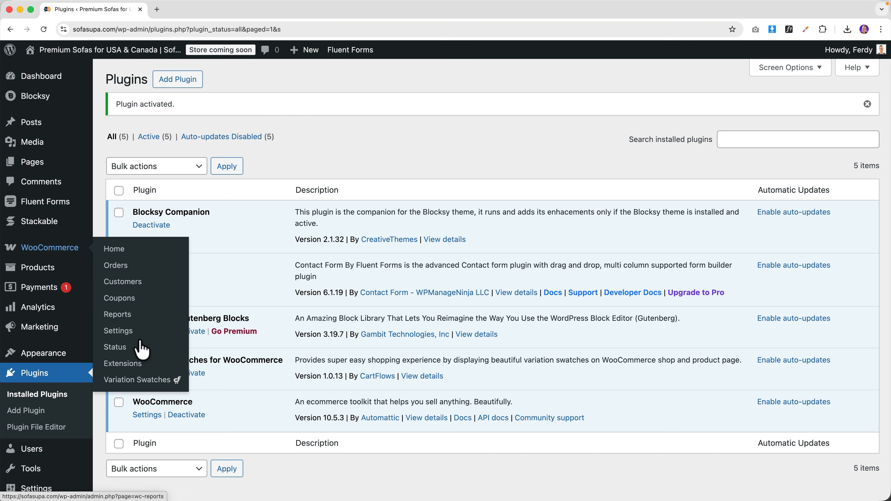
left_click(146, 386)
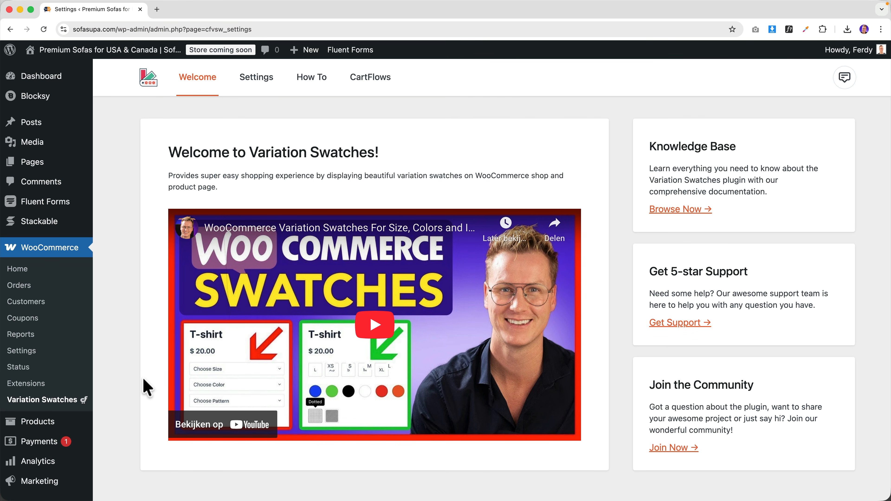
scroll(196, 286, "down", 1)
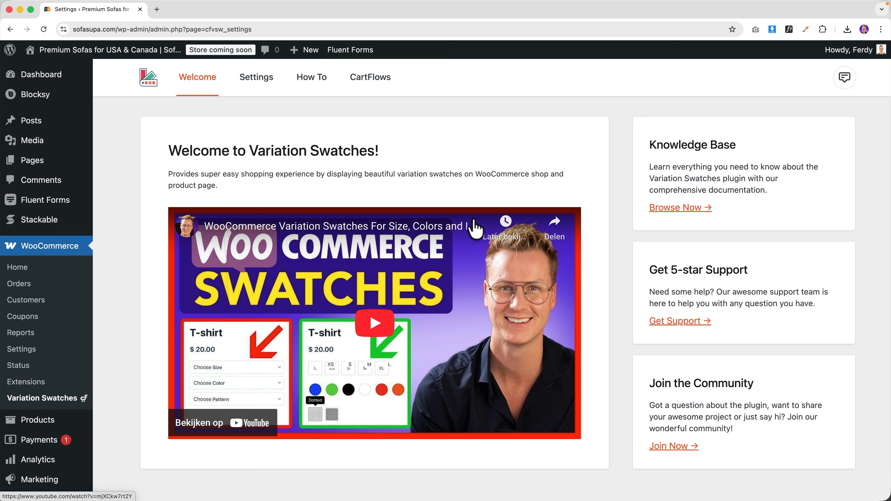
- Add a 'Size' attribute with Label swatch type, Circle shape and swatch size 36
mouse_move(39, 423)
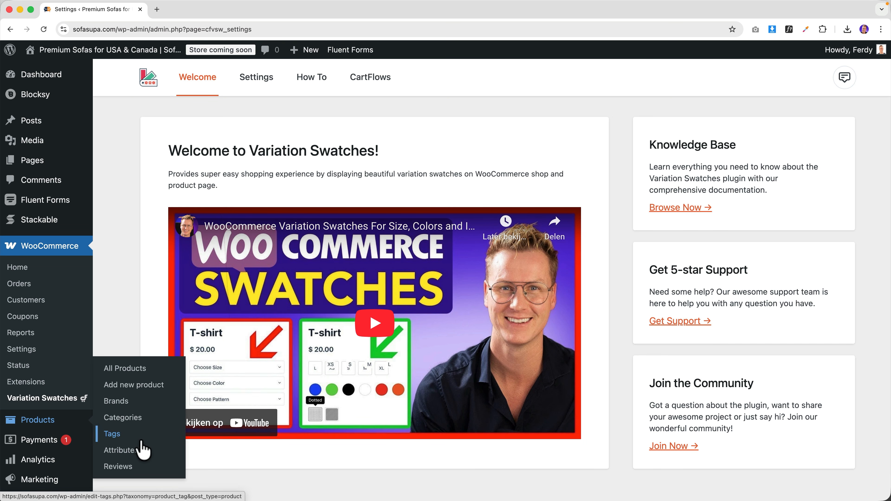
left_click(140, 450)
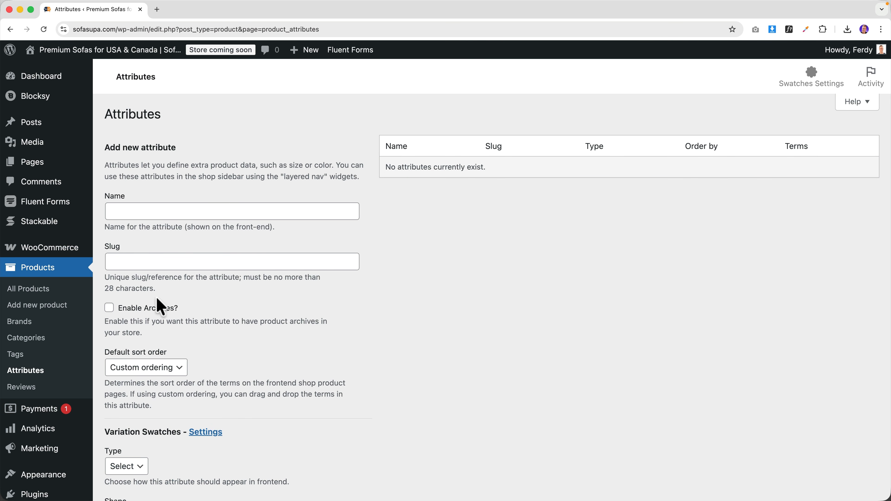
left_click(165, 213)
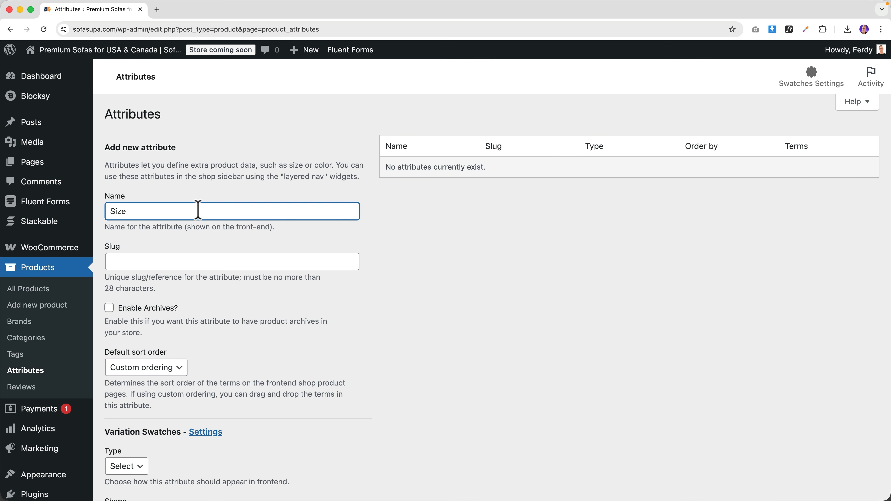
scroll(199, 210, "down", 5)
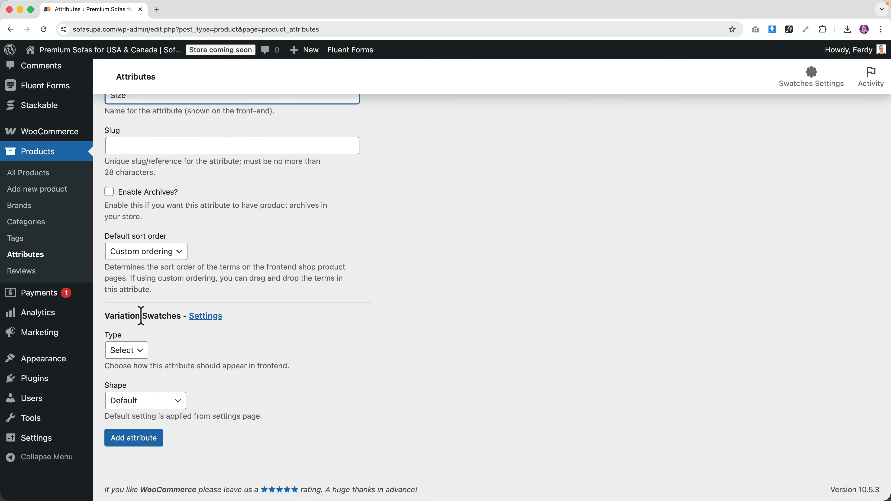
left_click(127, 351)
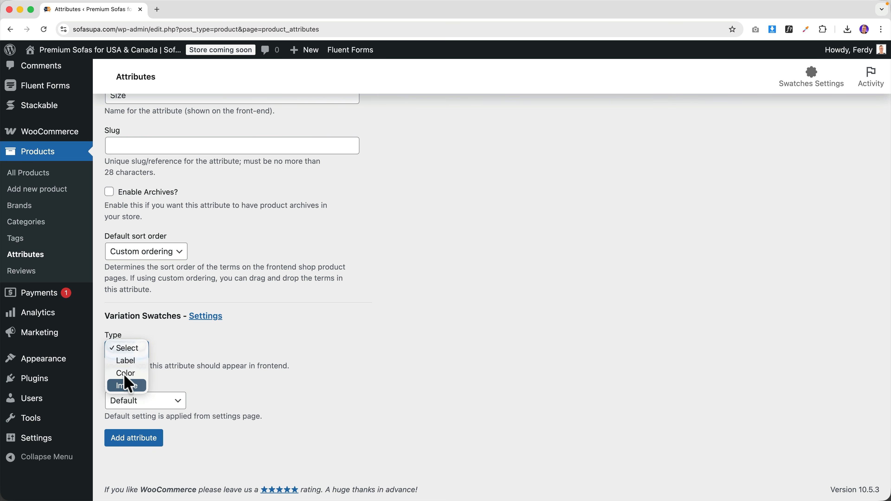
left_click(127, 362)
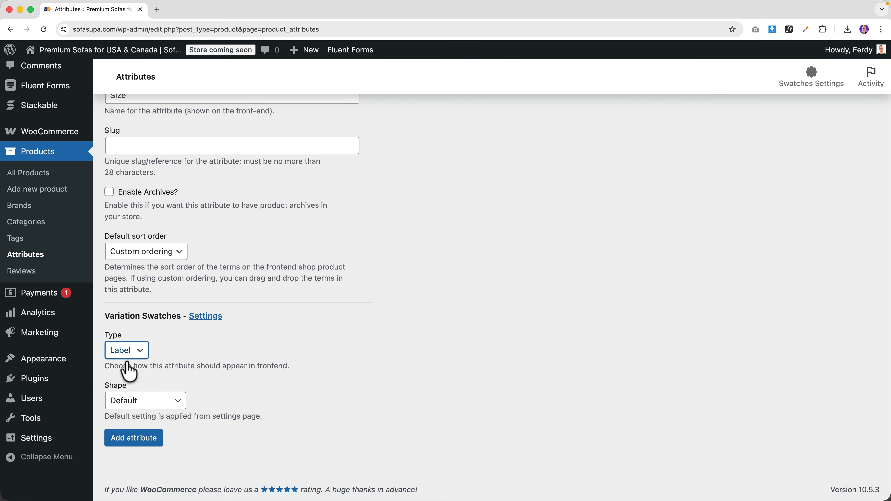
left_click(135, 402)
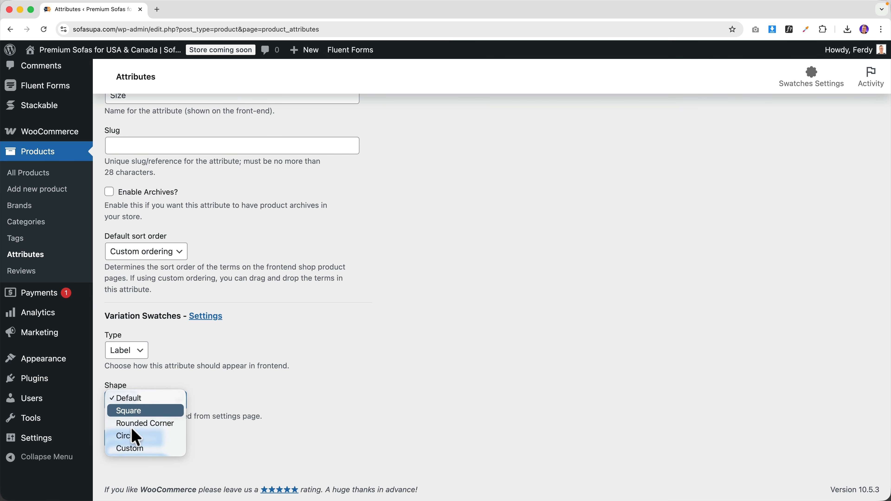
left_click(131, 437)
left_click(135, 449)
scroll(238, 403, "down", 2)
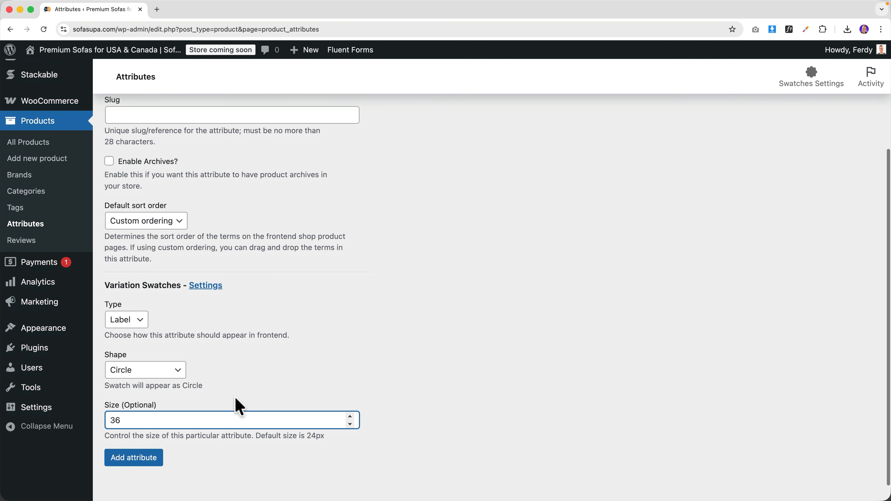
left_click(132, 460)
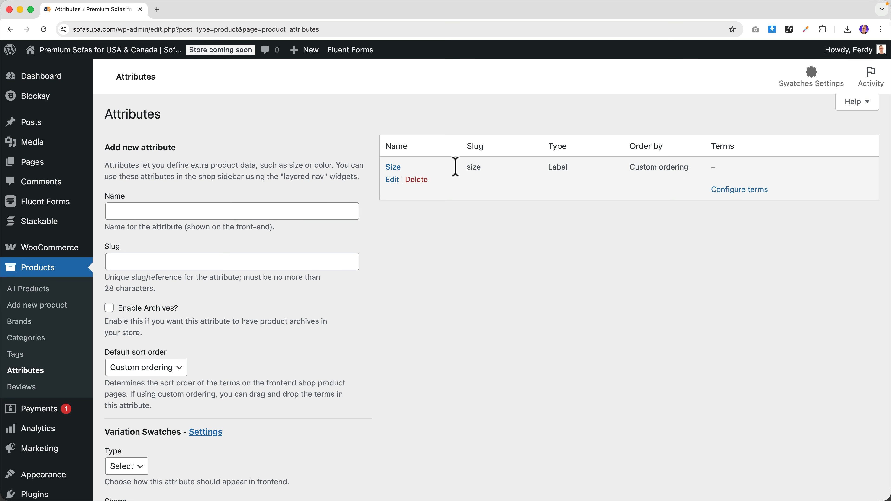
- Add the terms XS, S, M, L, XL, XXL and 3XL to the Size attribute
left_click(396, 167)
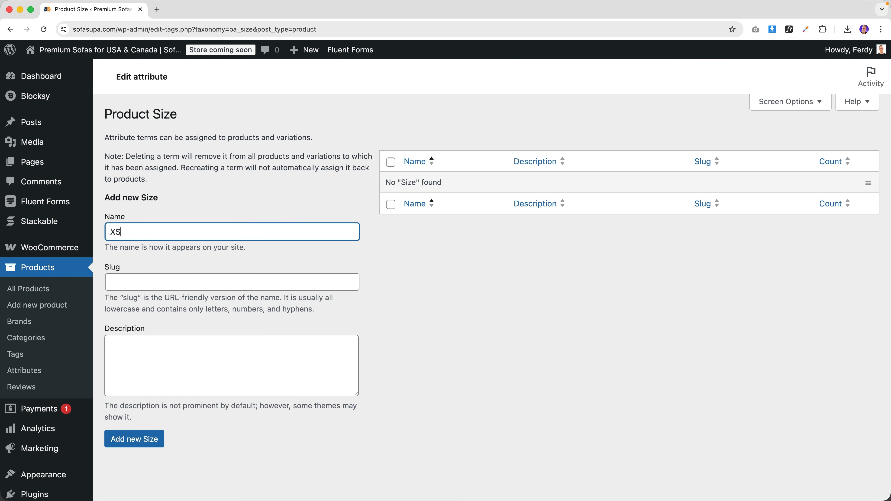
type("XS")
left_click(132, 439)
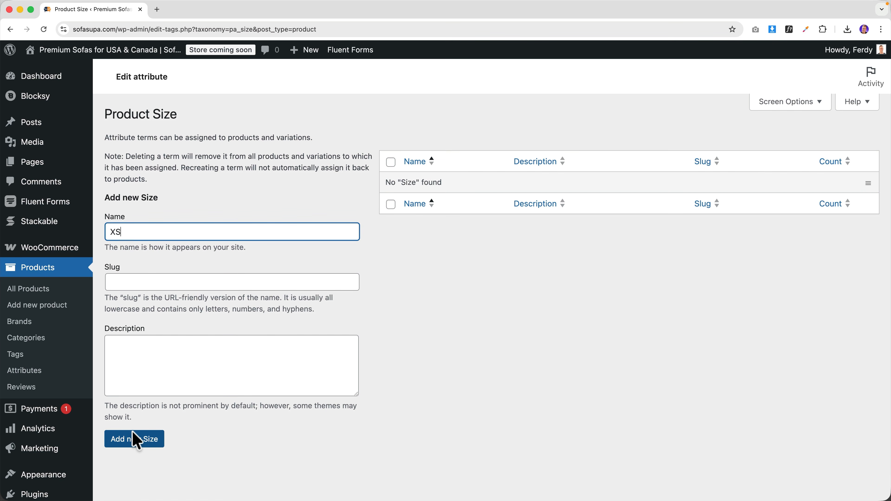
left_click(149, 277)
type("S")
left_click(138, 481)
left_click(137, 278)
type("M")
left_click(132, 484)
left_click(133, 276)
type("L")
left_click(138, 480)
left_click(128, 271)
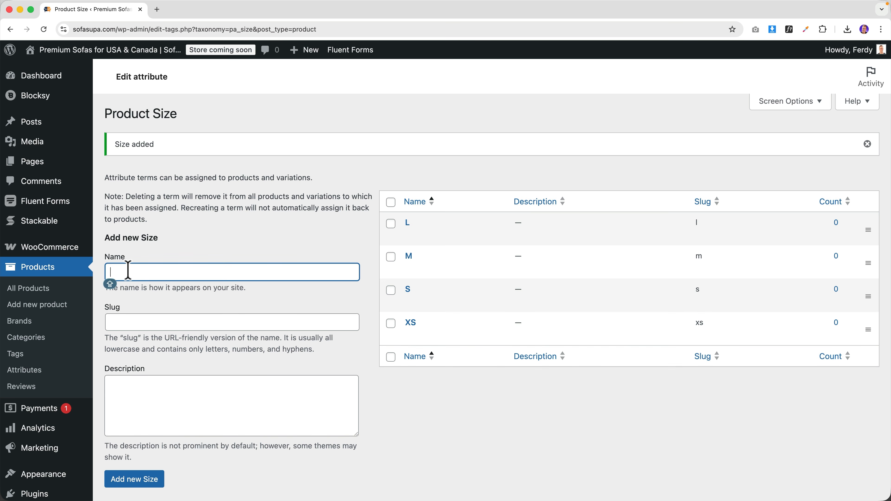
type("XL")
left_click(133, 480)
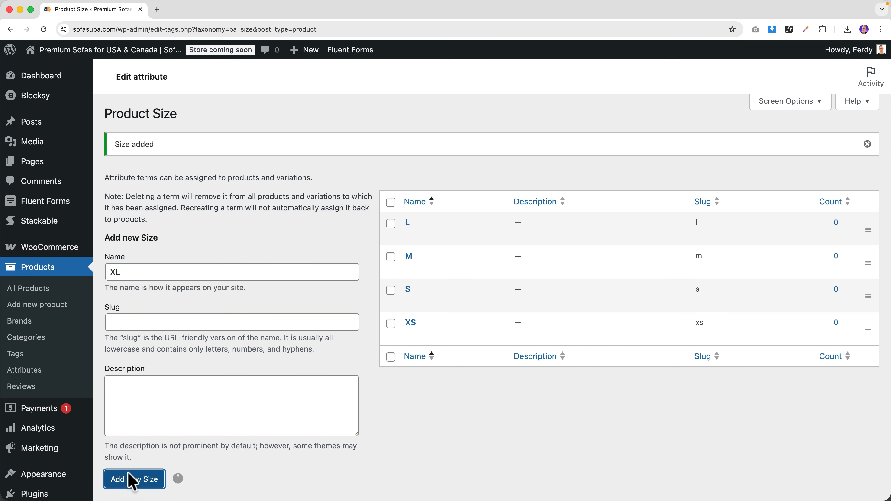
left_click(127, 274)
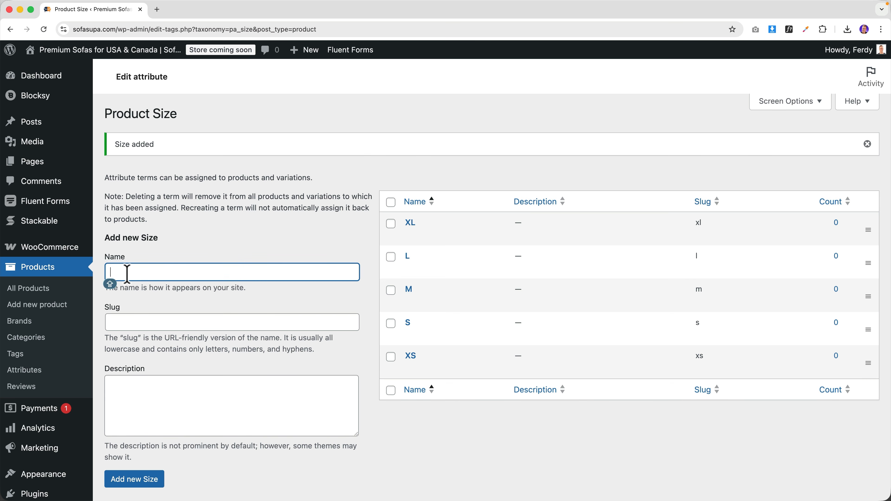
left_click(136, 478)
left_click(136, 276)
type("3")
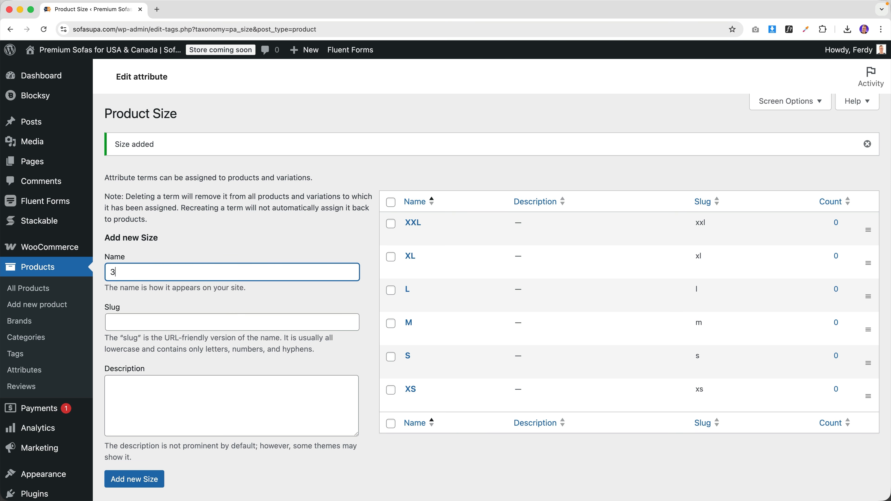
type("XL")
left_click(135, 480)
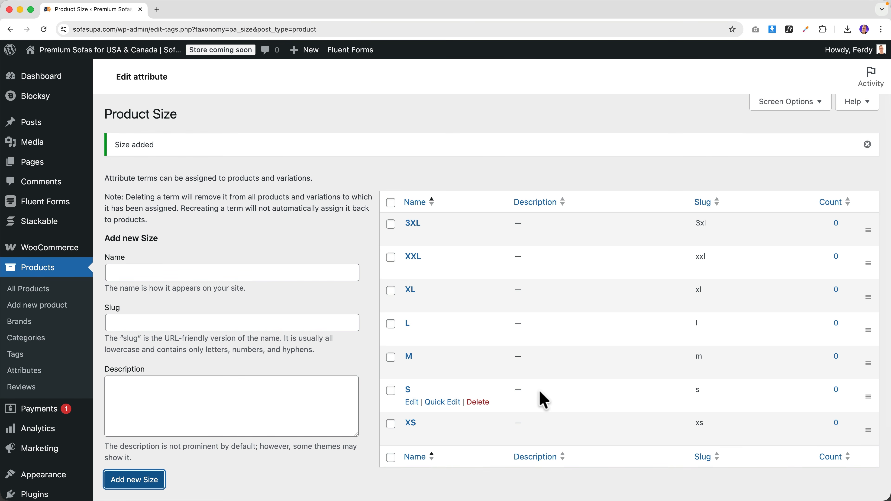
- Drag the size rows into order from XS up to 3XL
left_click_drag(871, 428, 853, 228)
left_click_drag(867, 265, 849, 259)
left_click_drag(867, 298, 856, 280)
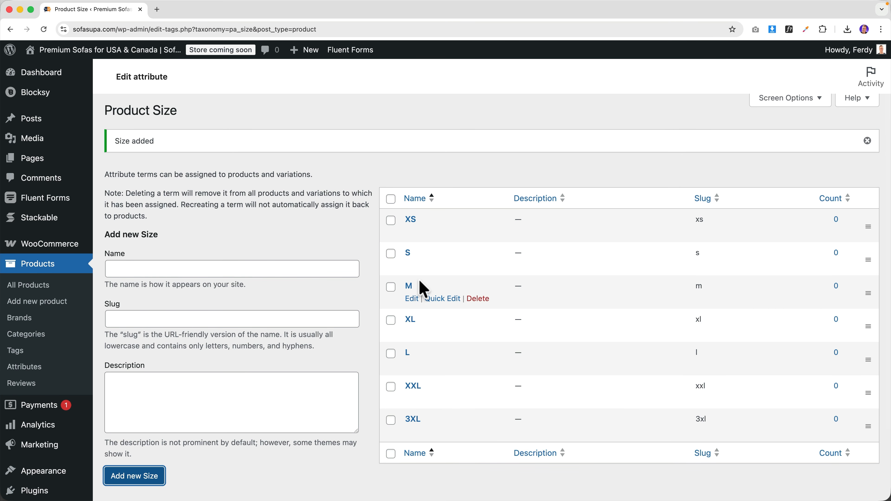
left_click_drag(858, 361, 859, 317)
scroll(348, 343, "down", 3)
scroll(348, 342, "up", 3)
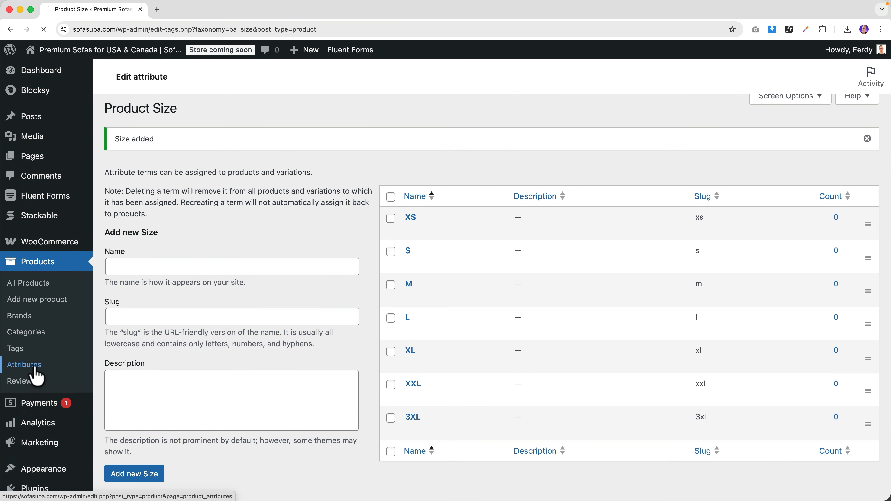
- Start a new product attribute named 'Color', fixing the mistyped name
left_click(33, 366)
left_click(167, 210)
type("COLOIR")
key("BackSpace")
key("BackSpace")
key("Tab")
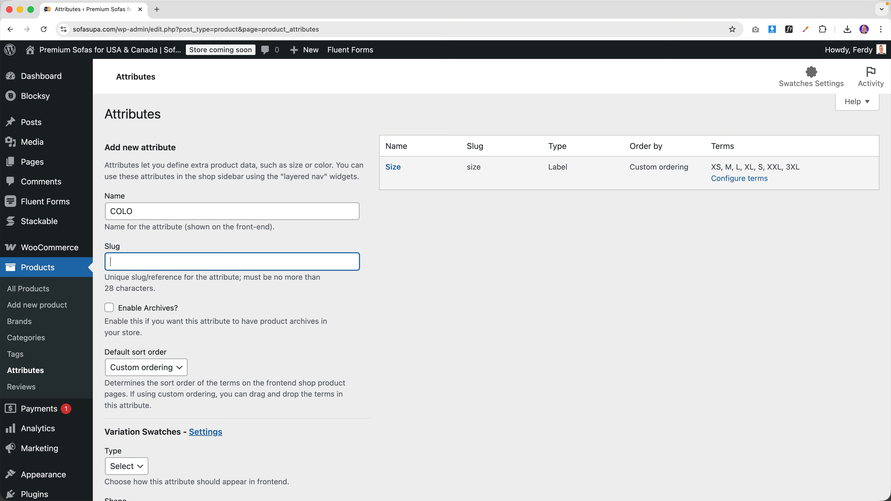
key("shift+Tab")
type("Co")
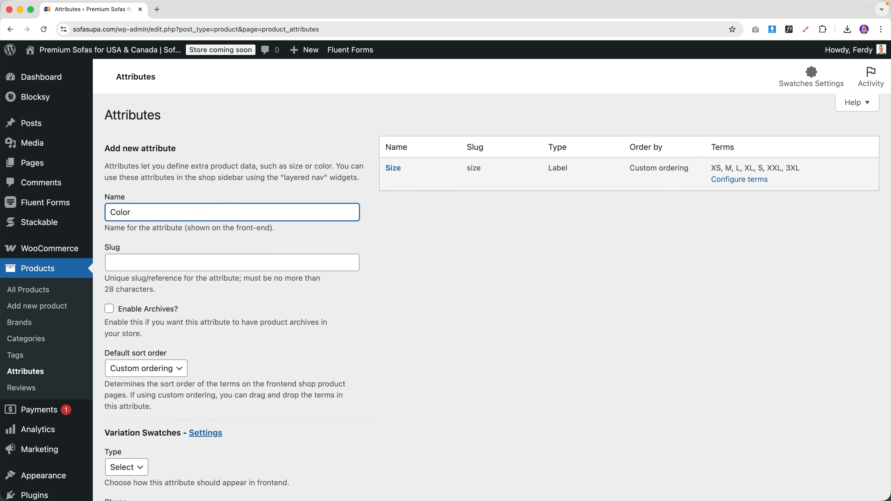
scroll(157, 284, "down", 5)
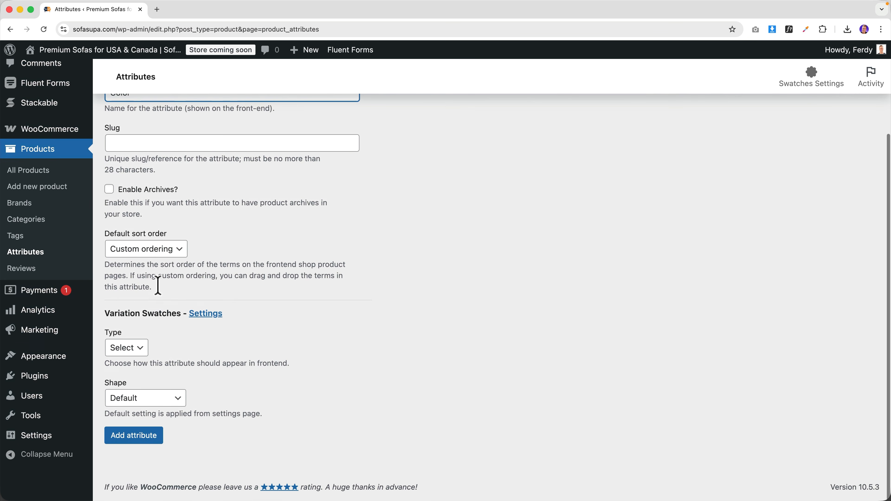
- Give it Color swatch type, Circle shape and size 36, then add the attribute
left_click(127, 349)
left_click(126, 374)
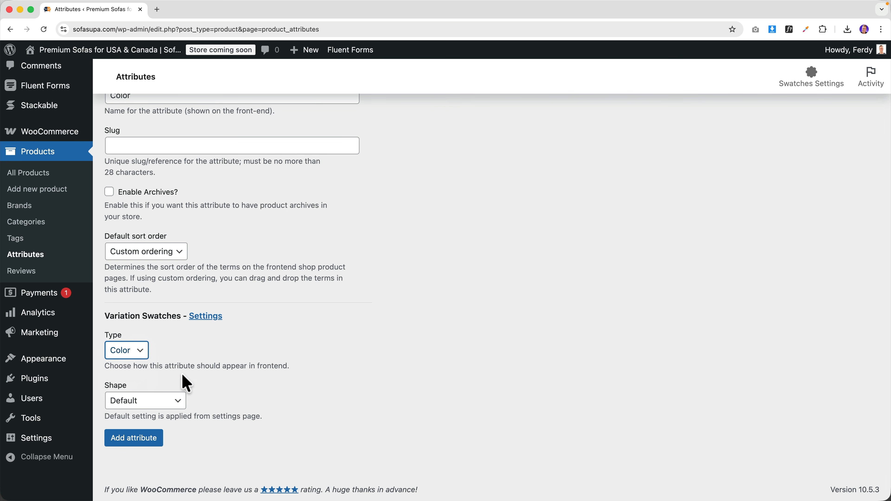
left_click(139, 401)
left_click(119, 436)
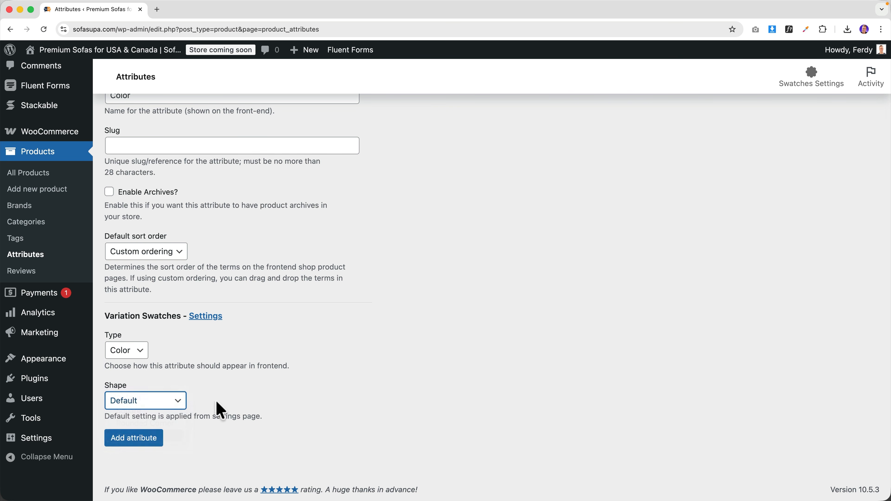
scroll(225, 396, "down", 3)
left_click(163, 400)
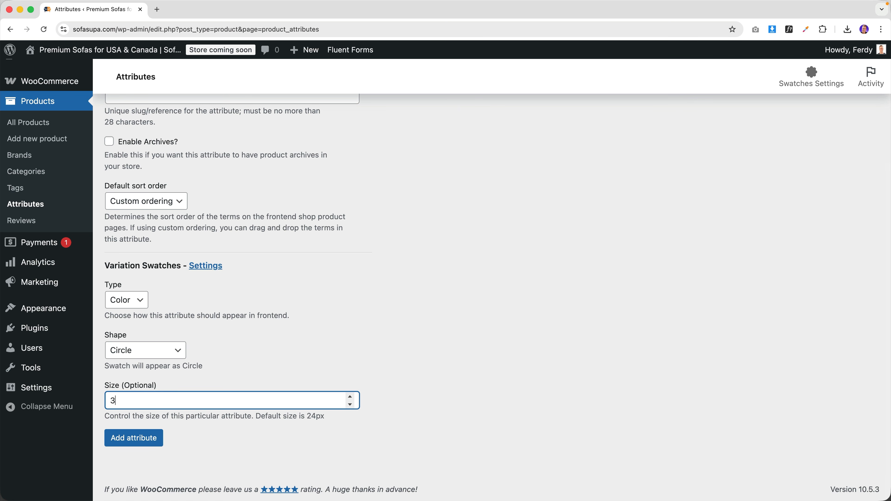
type("36")
left_click(132, 440)
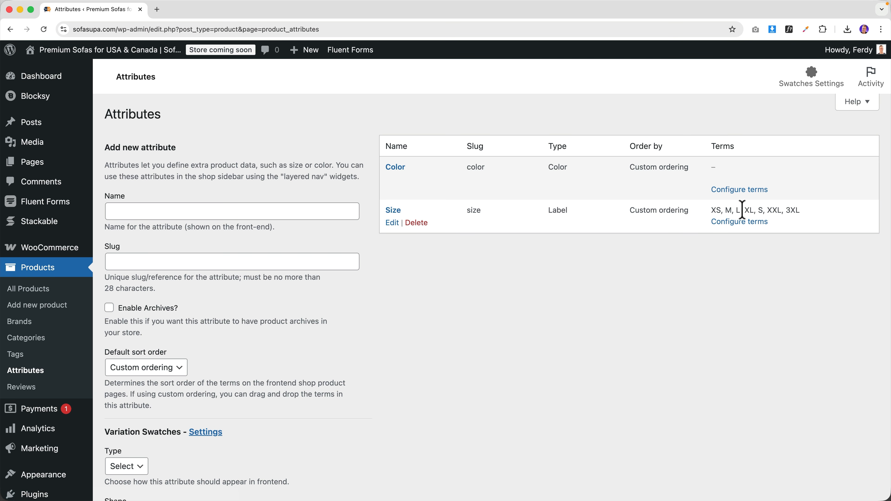
- Add Black and White colour terms with black and white swatches
left_click(400, 177)
scroll(167, 230, "down", 2)
type("Bla")
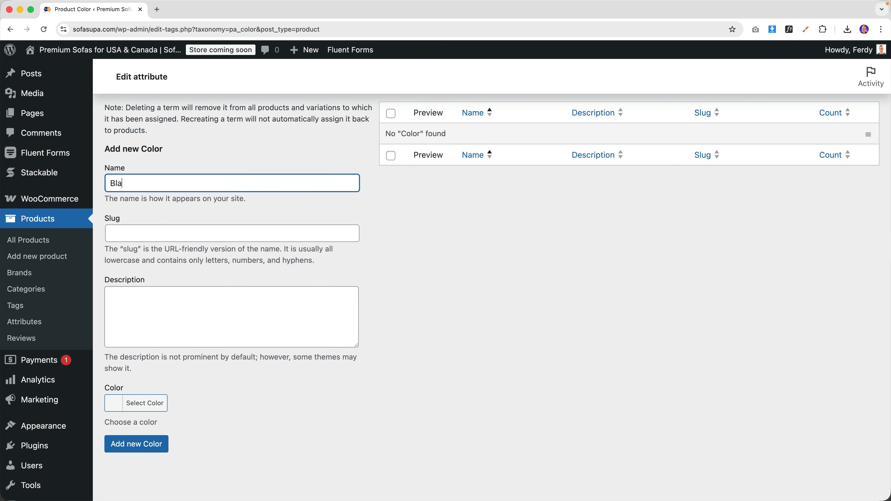
type("ck")
left_click(116, 407)
scroll(144, 436, "down", 5)
left_click(117, 441)
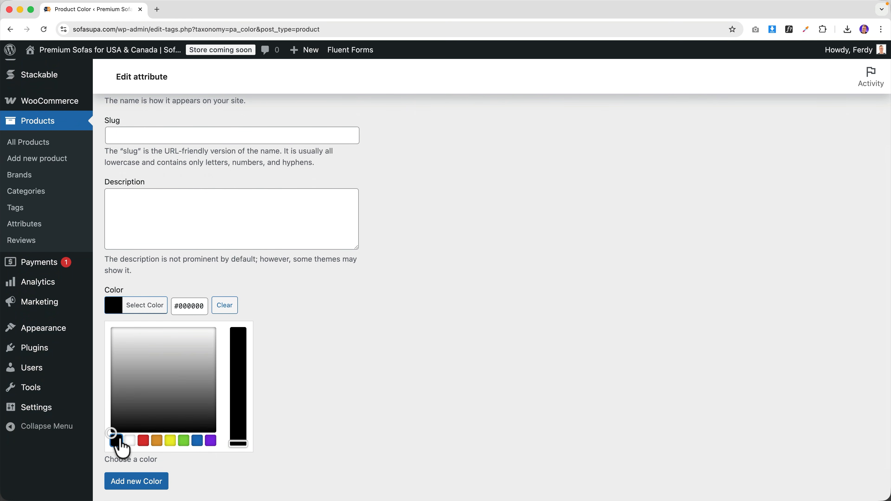
left_click(135, 482)
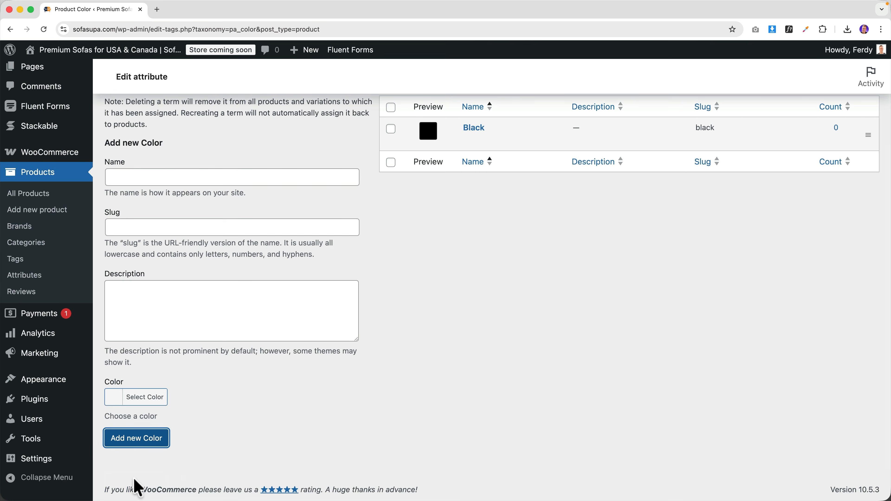
left_click(131, 178)
left_click(115, 397)
scroll(154, 412, "down", 3)
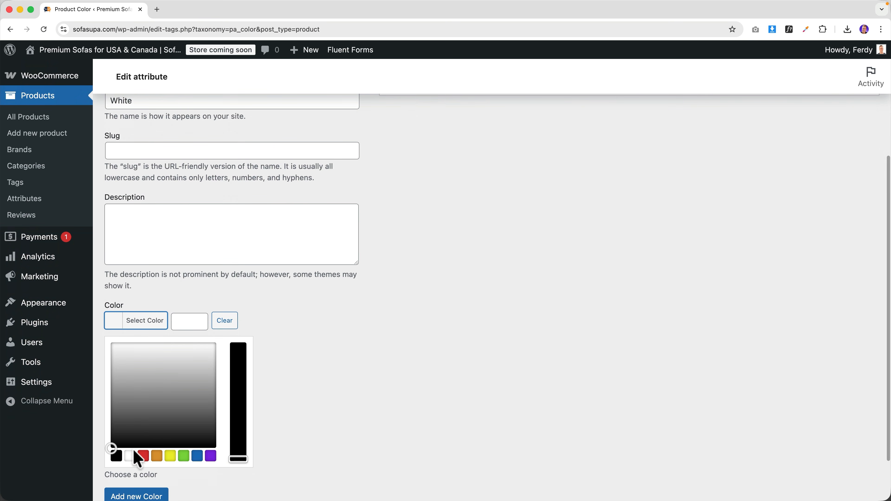
left_click(129, 456)
left_click(137, 496)
- Add Red and Green colour terms with pure red and green swatches
left_click(142, 179)
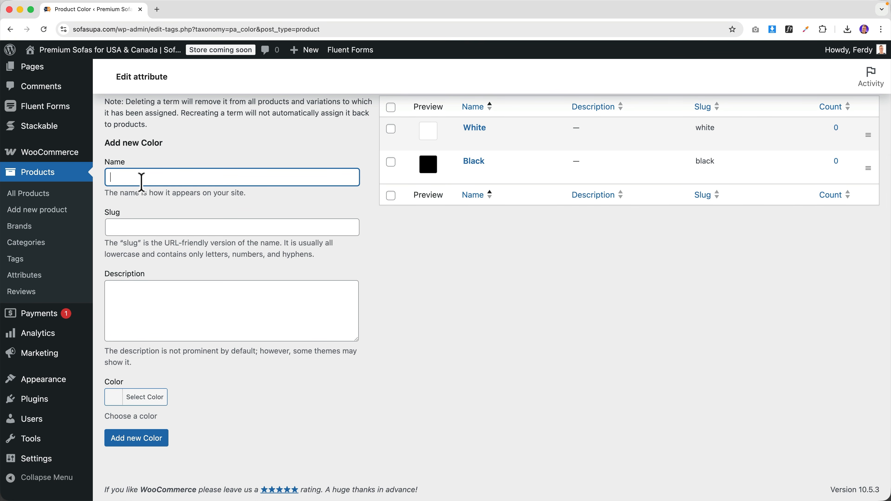
left_click(114, 400)
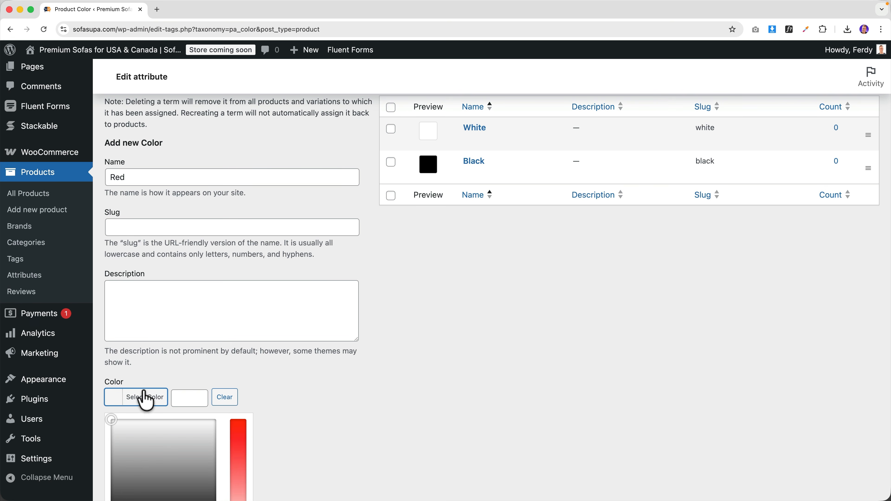
scroll(144, 400, "down", 3)
left_click(144, 434)
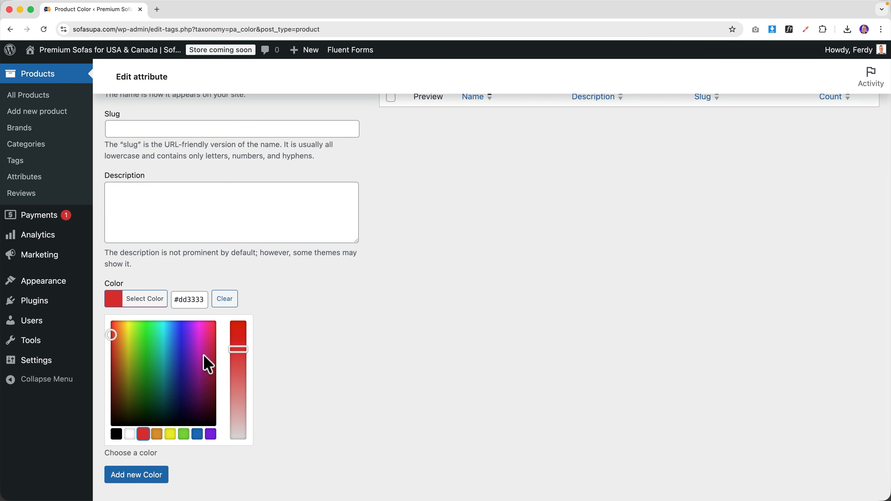
left_click_drag(240, 349, 240, 316)
left_click_drag(111, 335, 87, 296)
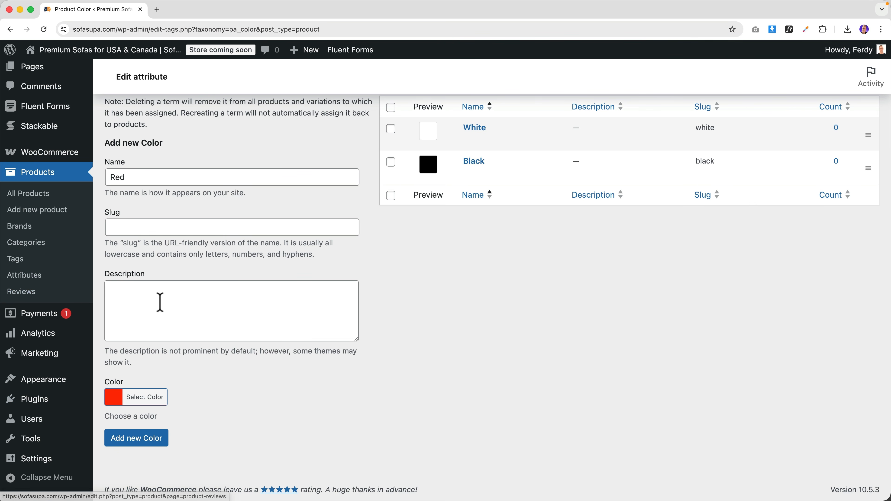
left_click(140, 441)
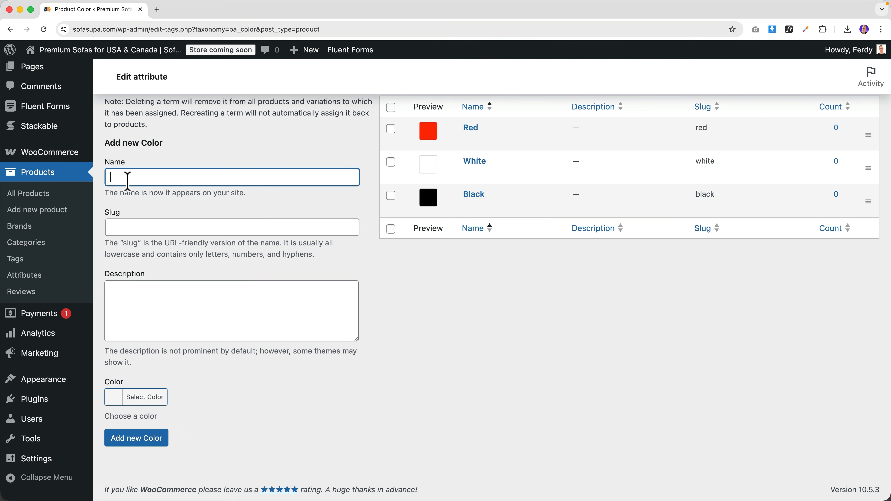
left_click(121, 397)
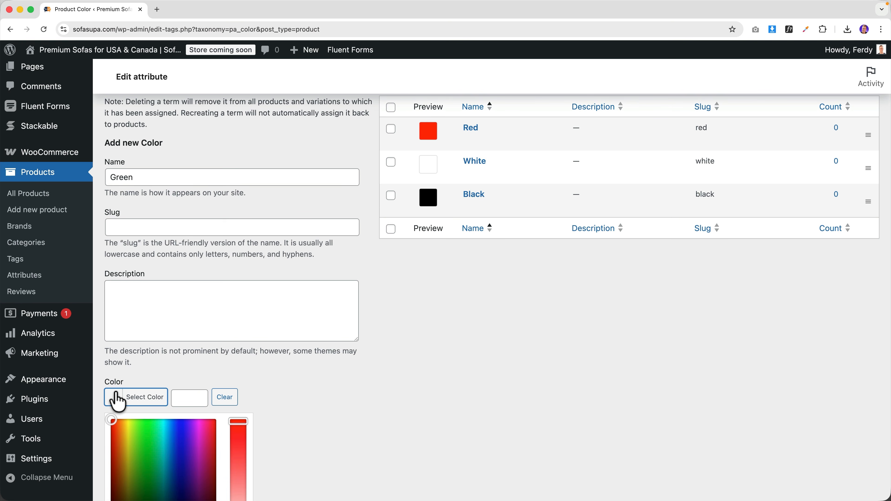
scroll(120, 398, "down", 3)
left_click_drag(142, 355, 149, 346)
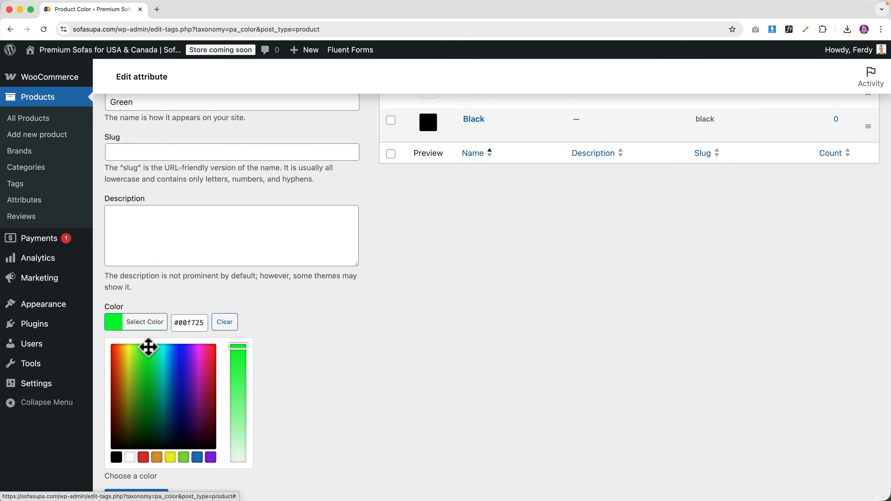
left_click(115, 323)
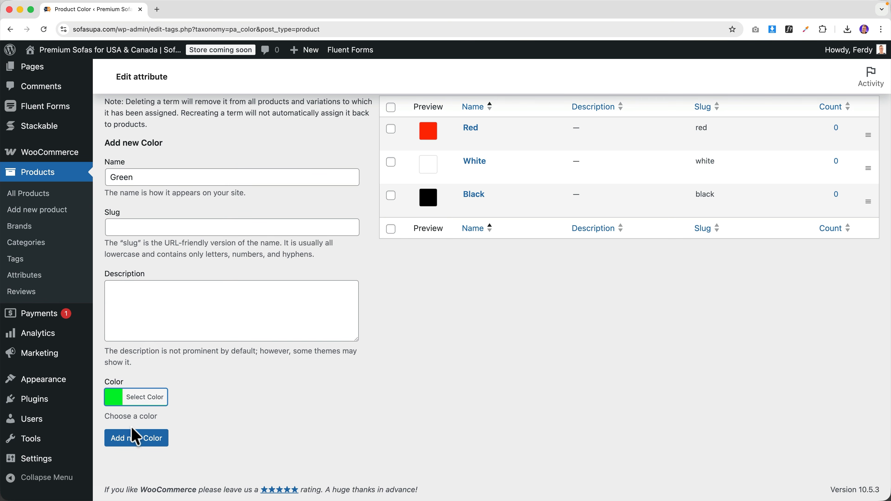
left_click(136, 437)
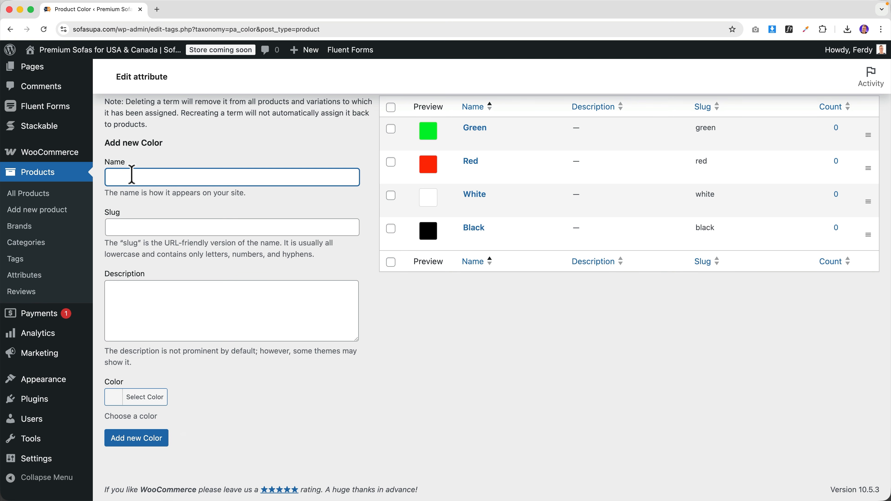
- Add a Blue colour term with a blue swatch
left_click(122, 397)
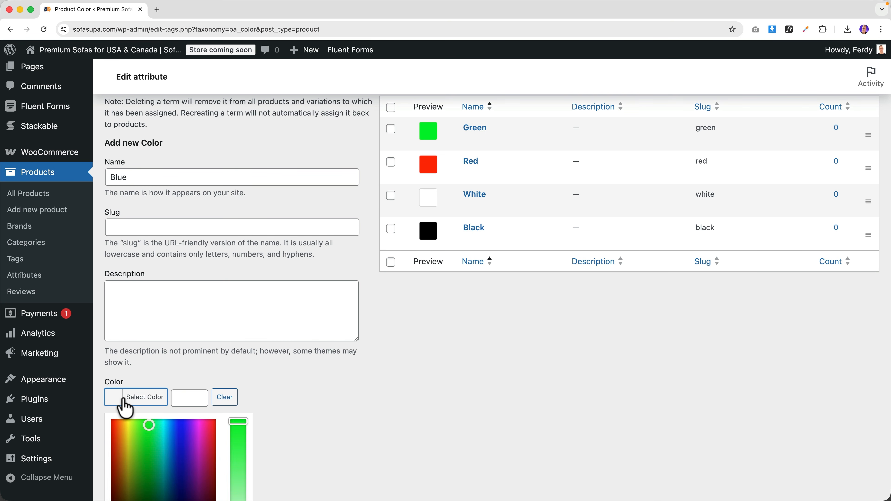
scroll(140, 411, "down", 1)
left_click(173, 397)
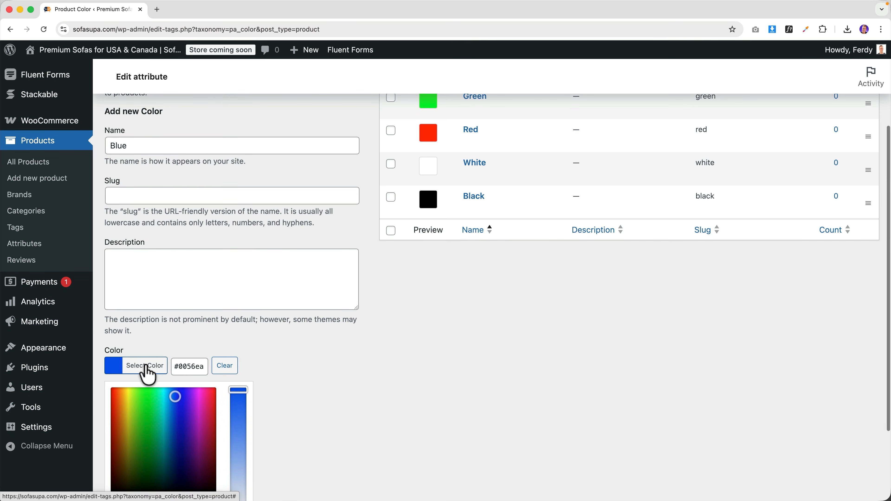
left_click(144, 366)
left_click(137, 436)
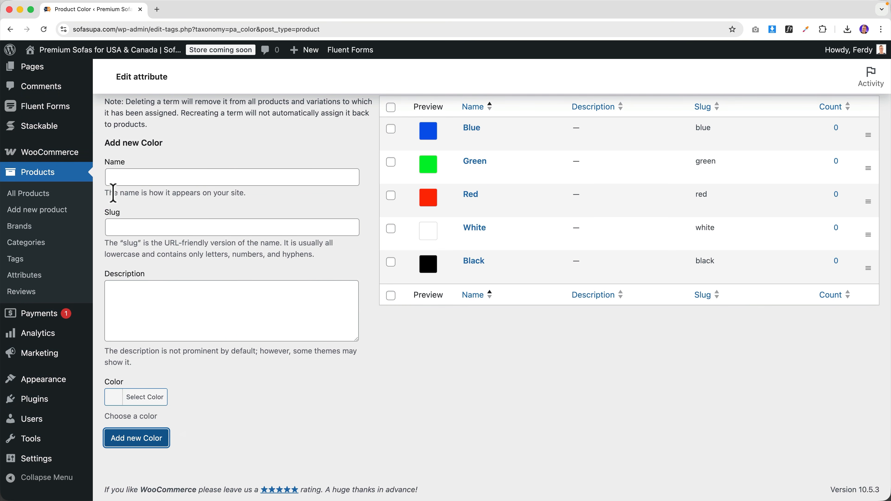
- Add a Navy Blue term using the #1f3557 hex code from the saved colour notes
left_click(140, 173)
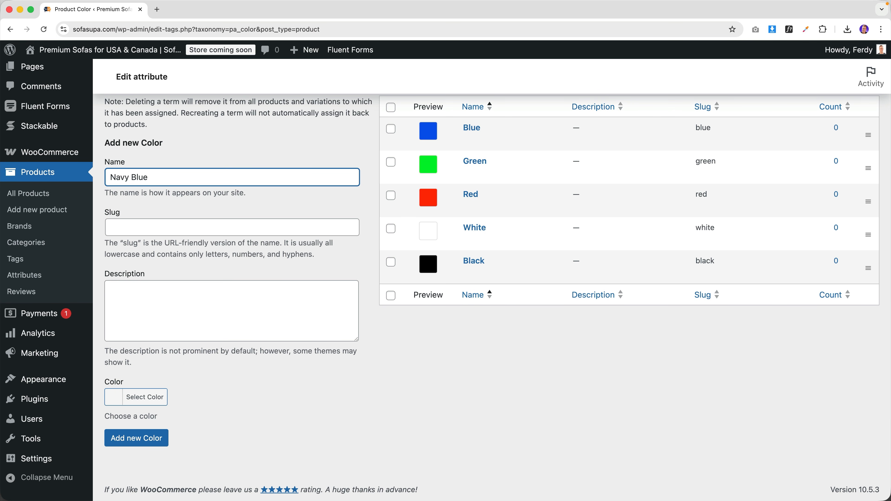
key("super+space")
type("te")
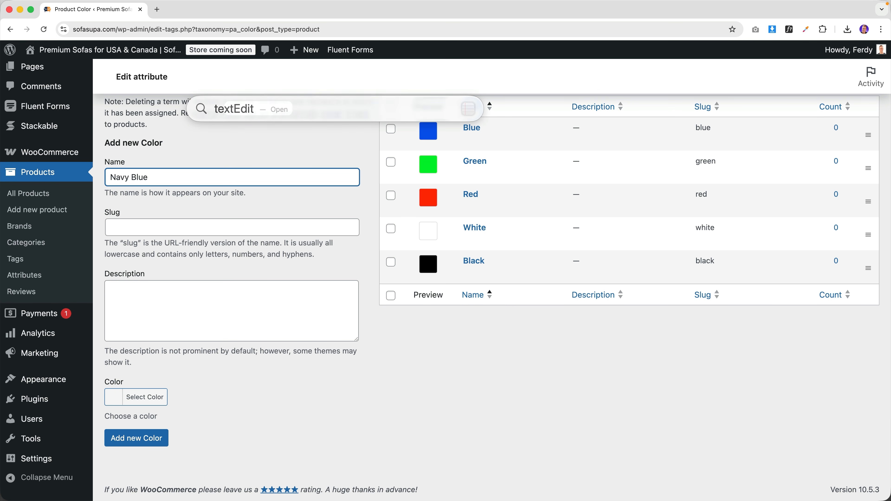
key("Return")
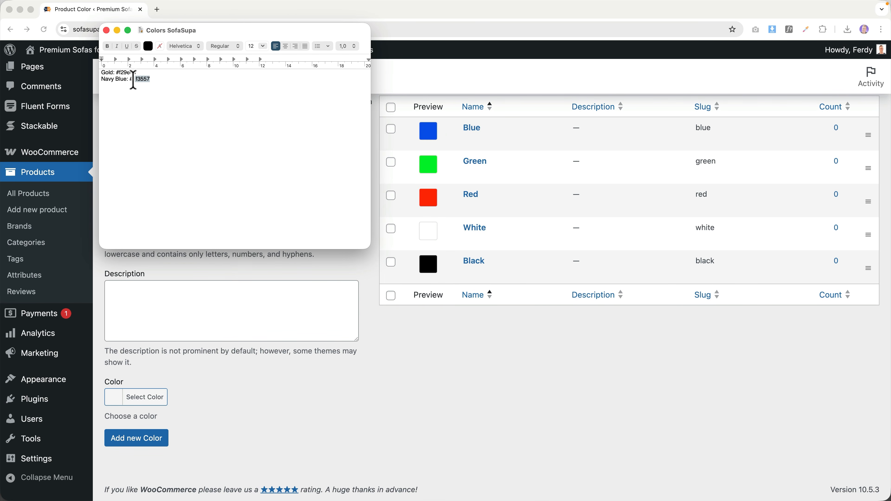
key("super+Tab")
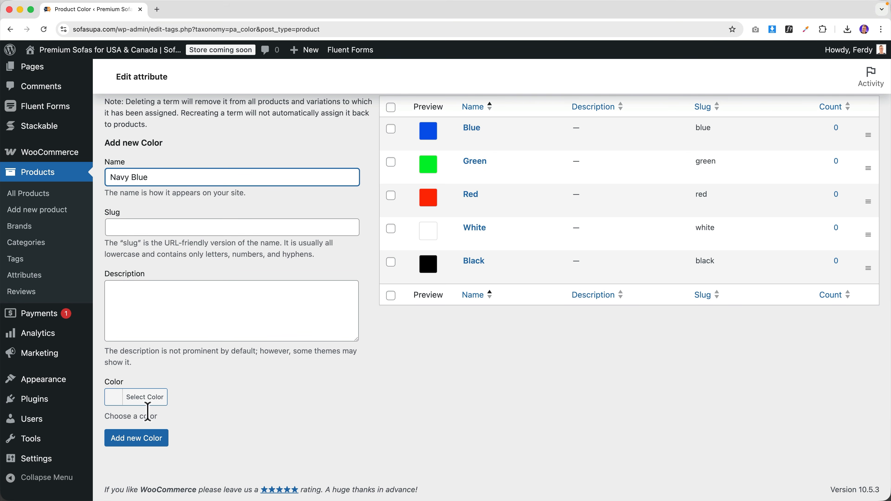
left_click(107, 398)
scroll(154, 432, "down", 5)
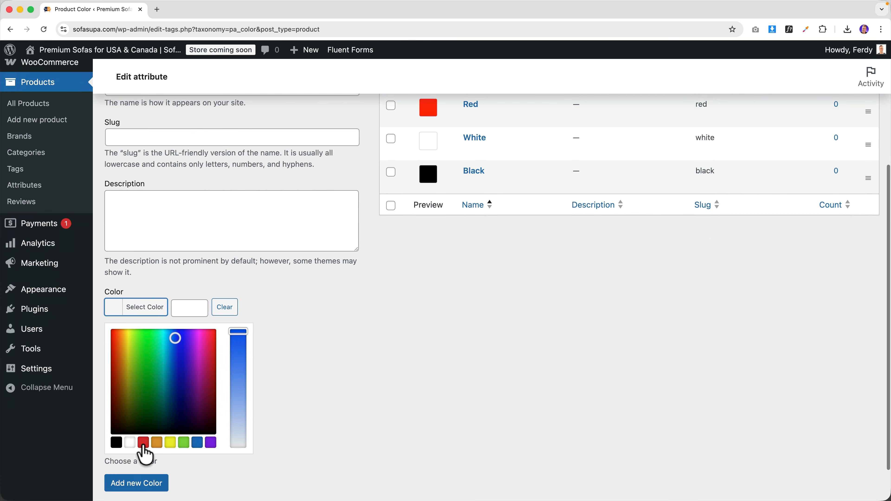
left_click(180, 309)
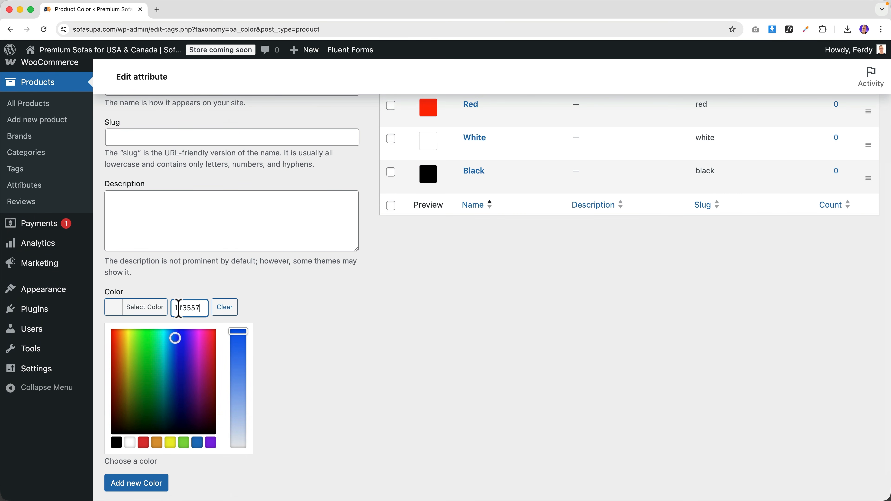
left_click(113, 320)
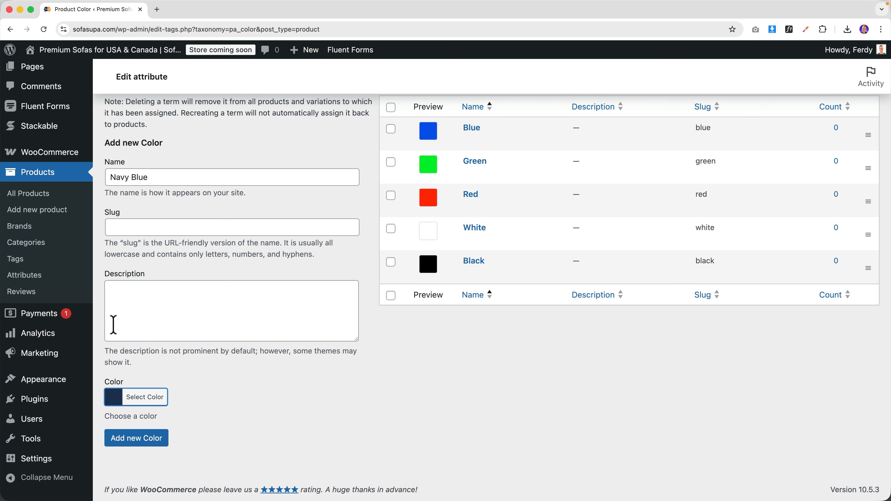
left_click(130, 438)
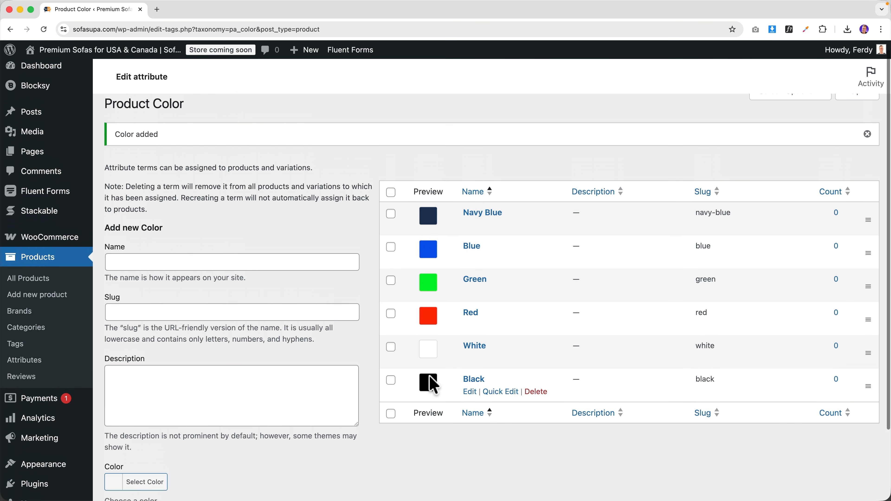
- Start a new product named Longsleeve Sweater
left_click(34, 359)
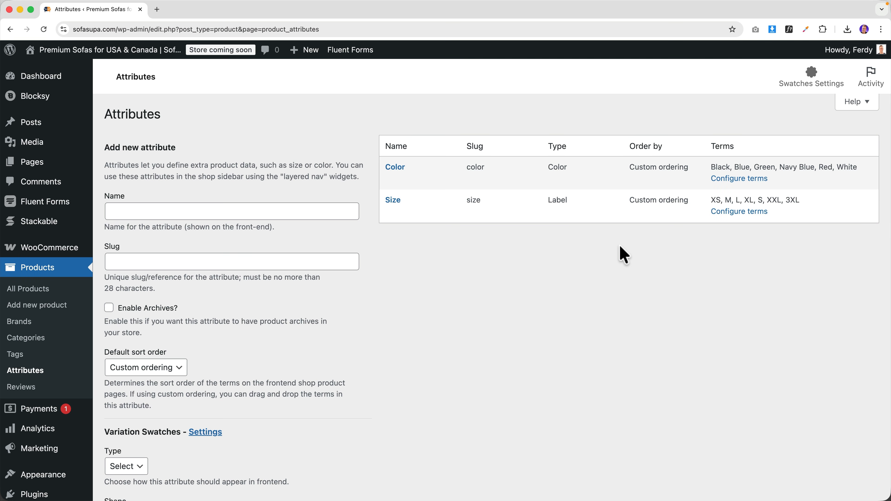
mouse_move(299, 59)
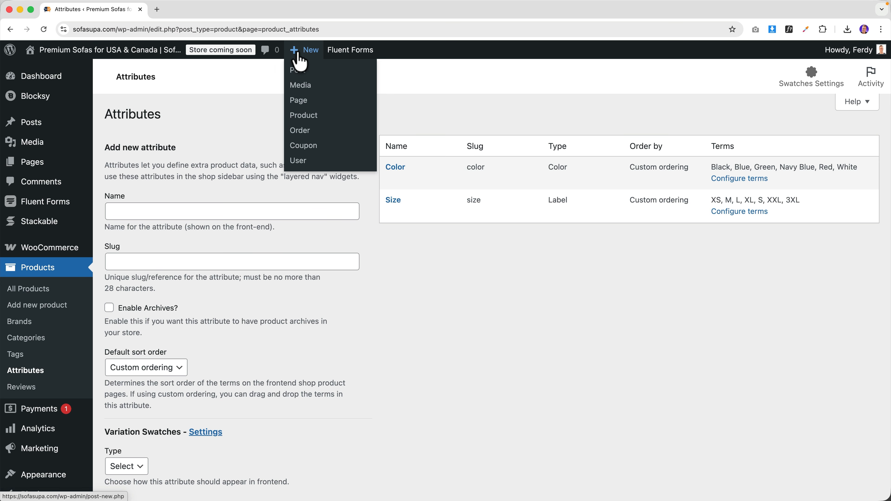
left_click(305, 116)
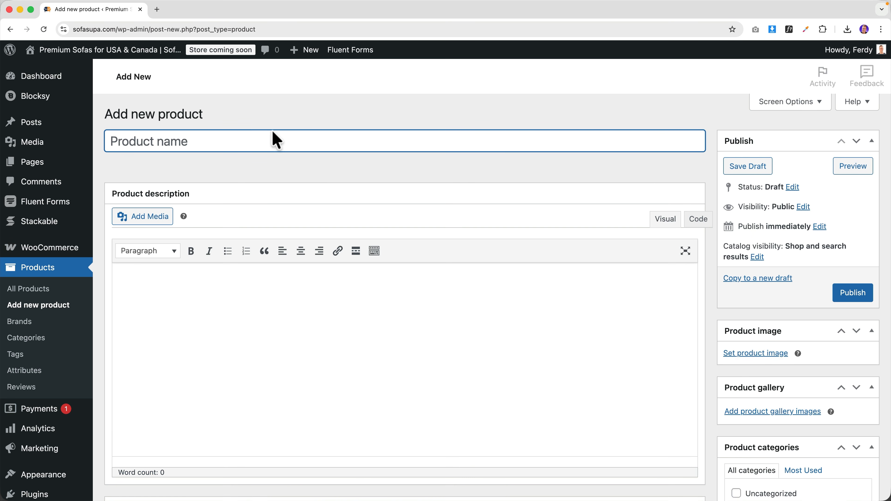
type("Longsleeve Sweater")
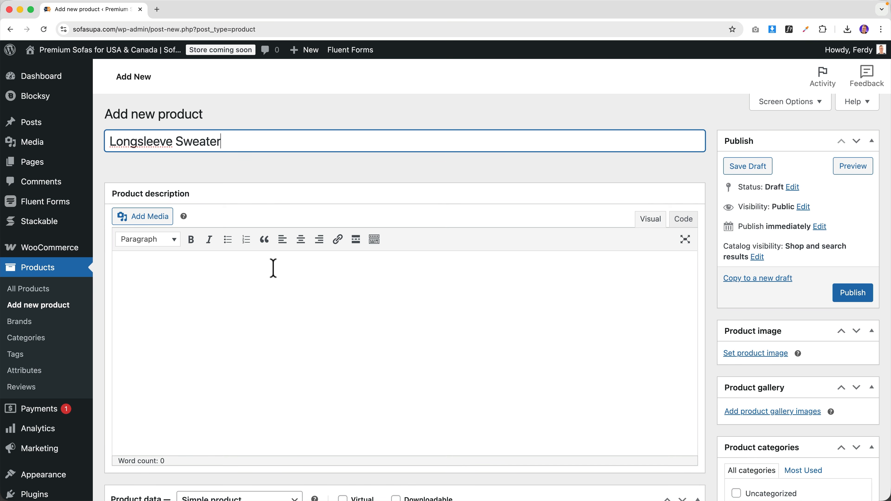
scroll(273, 268, "down", 15)
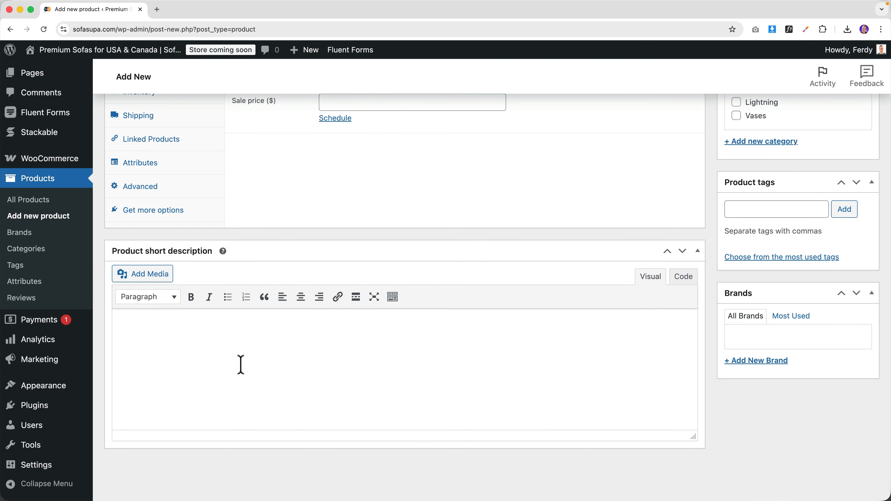
scroll(241, 365, "up", 8)
scroll(762, 314, "down", 2)
- Create and tick a new Sweaters category and add the Sweaters product tag
left_click(761, 344)
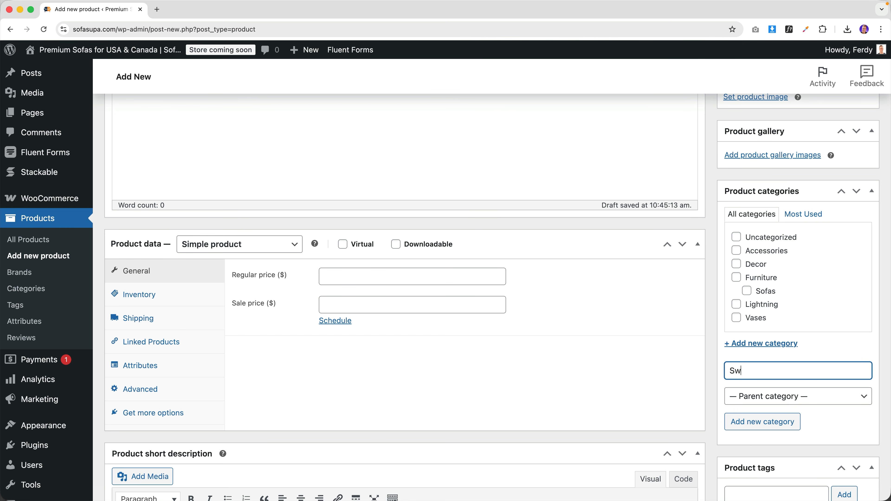
left_click(763, 422)
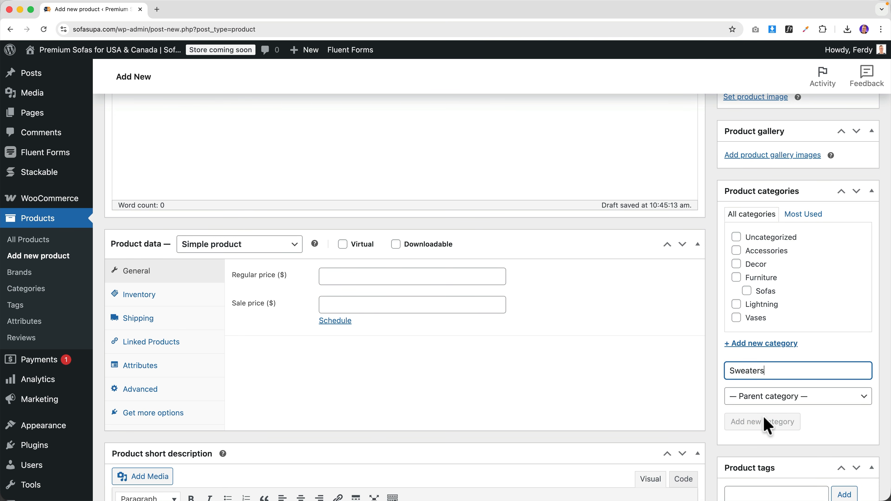
scroll(762, 408, "down", 6)
left_click(739, 285)
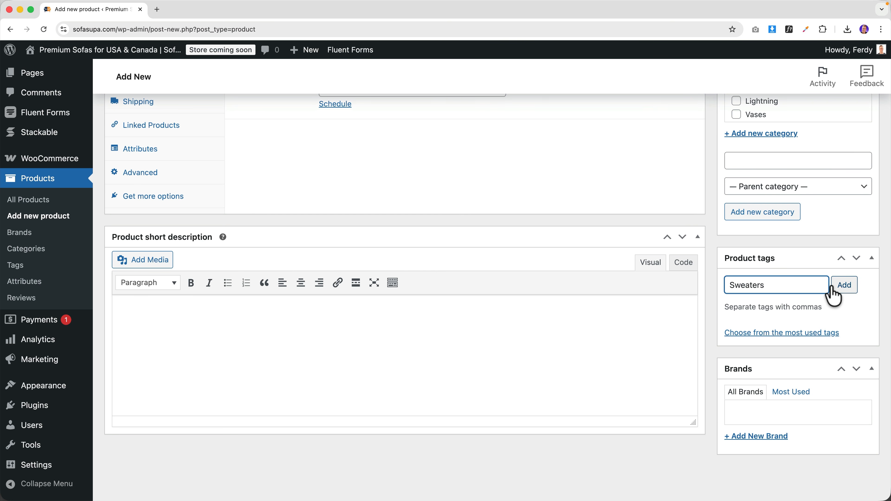
left_click(844, 285)
scroll(368, 294, "up", 1)
left_click(218, 350)
scroll(218, 349, "up", 7)
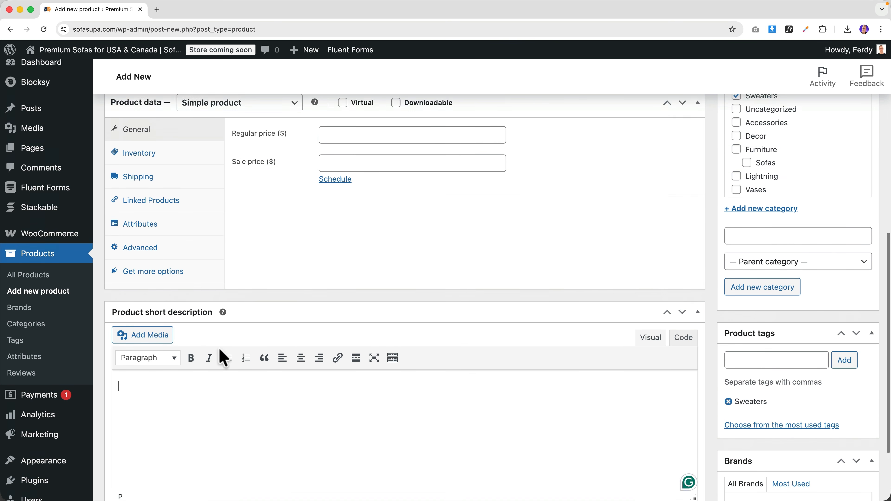
scroll(258, 201, "down", 2)
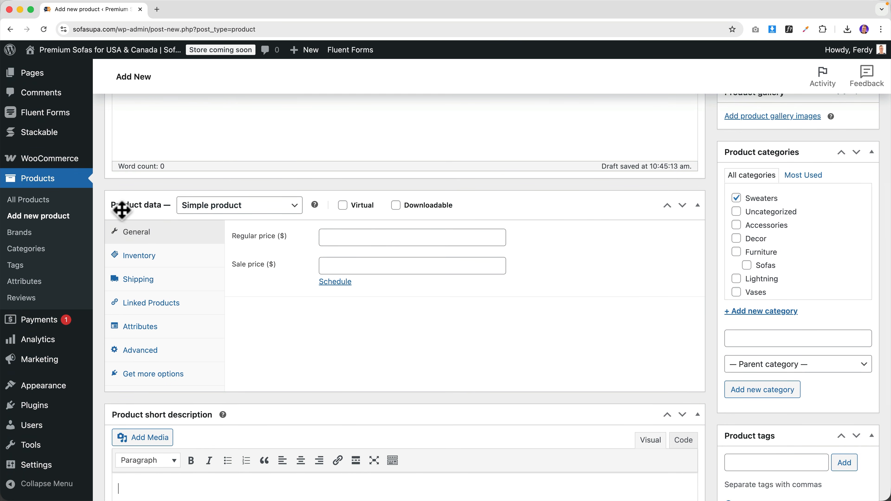
- Make it a variable product and add the Size attribute with XS, M, L and XL
left_click(225, 209)
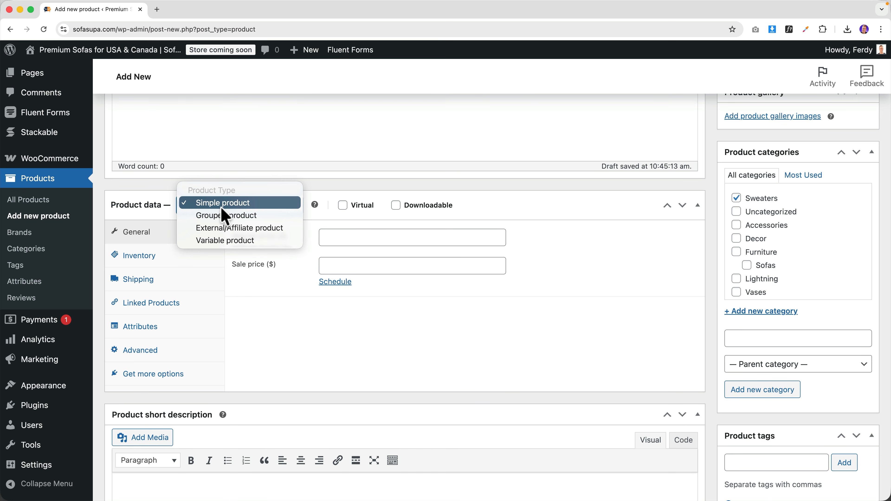
left_click(226, 241)
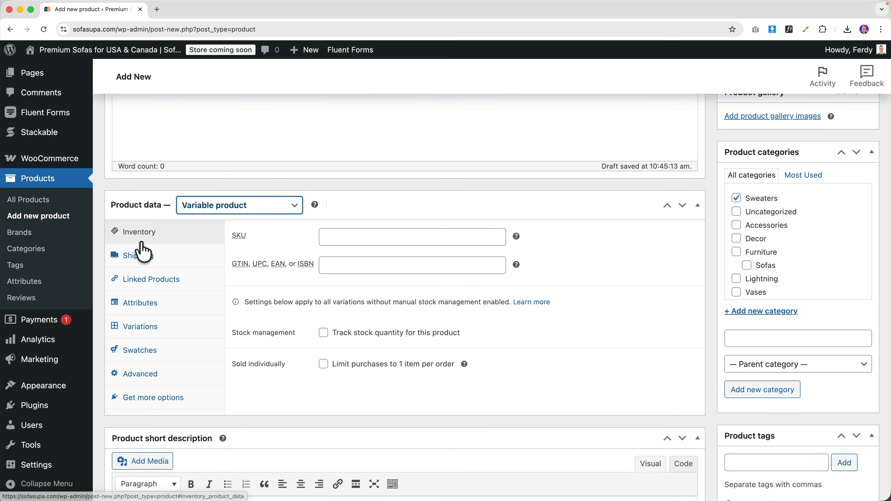
left_click(148, 304)
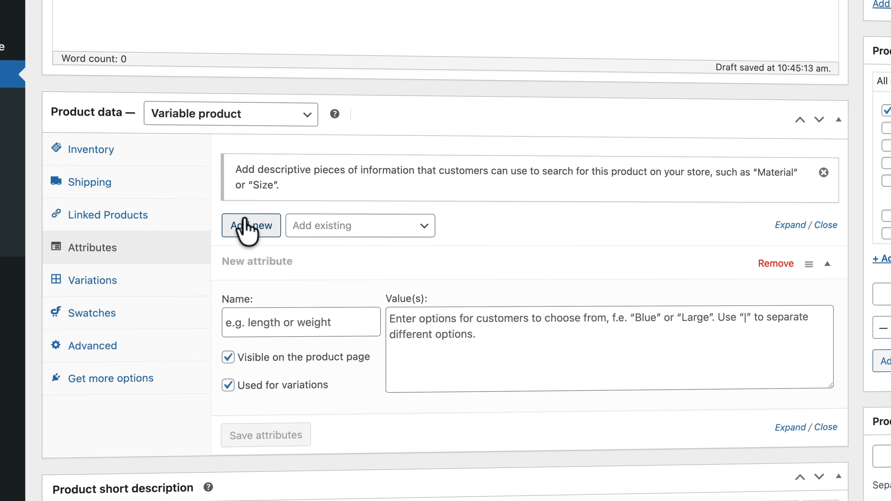
left_click(357, 227)
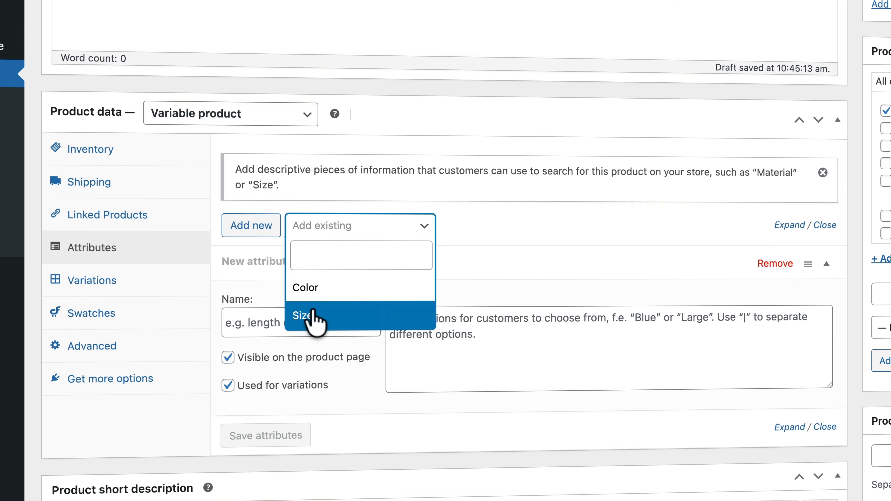
left_click(313, 316)
left_click(428, 321)
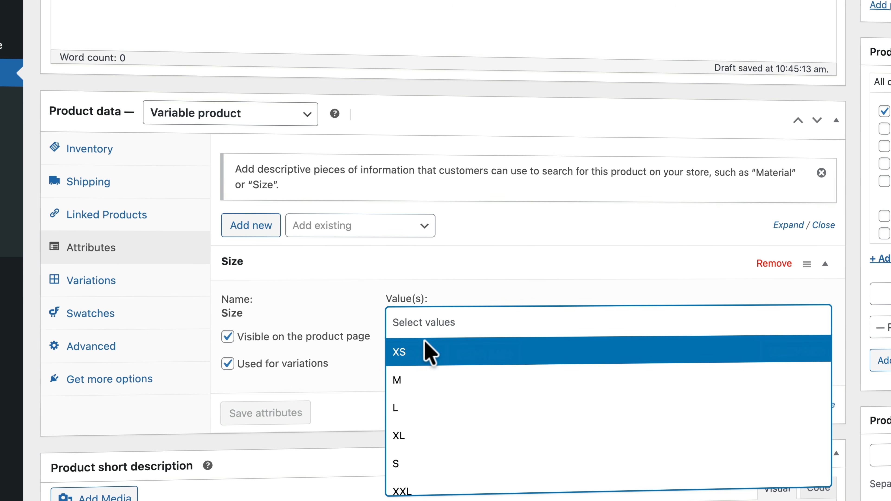
left_click(425, 352)
left_click(456, 321)
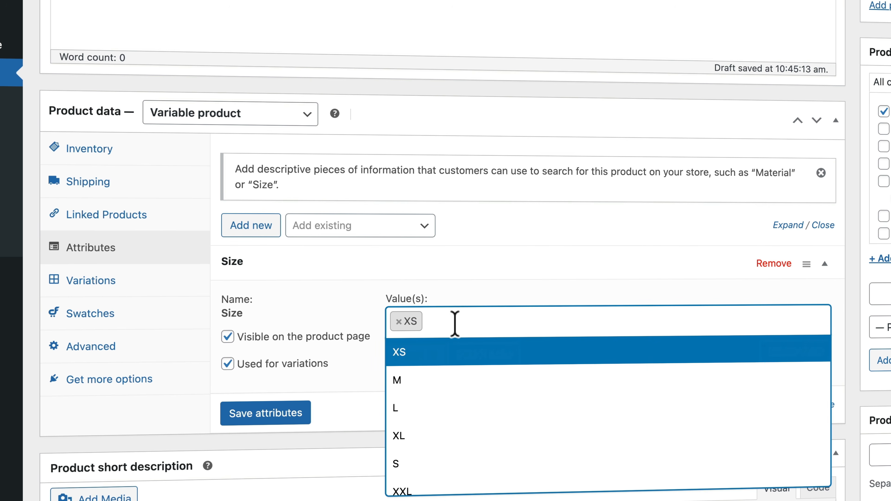
left_click(423, 381)
left_click(492, 319)
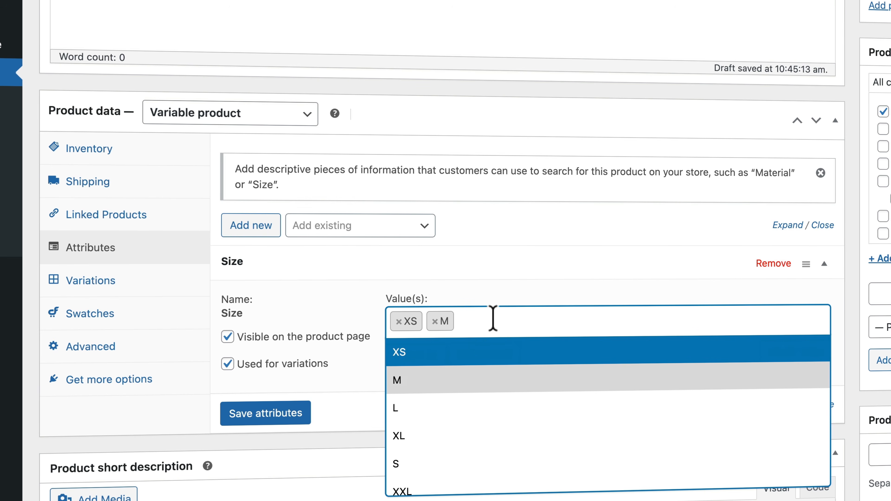
left_click(430, 410)
left_click(511, 328)
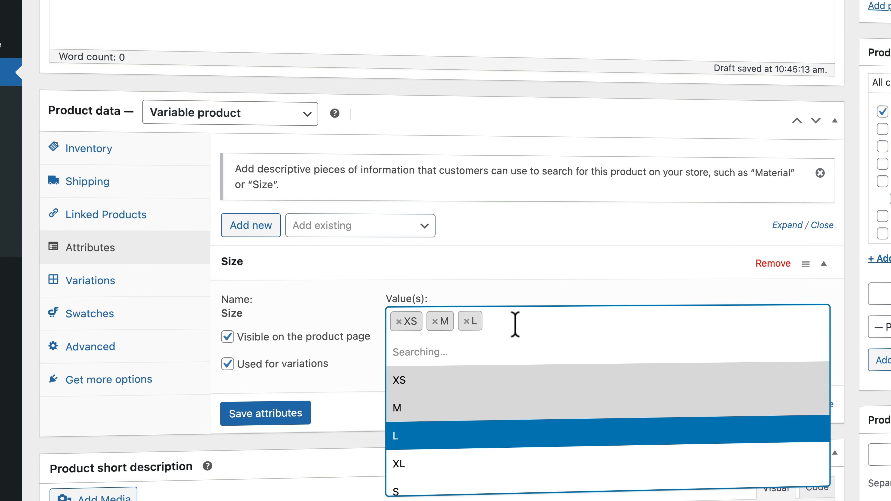
left_click(446, 437)
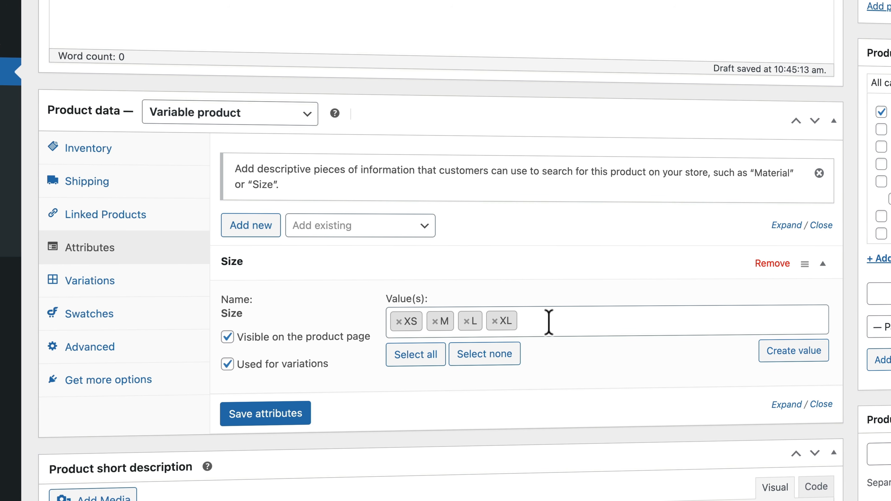
left_click(305, 411)
- Add the Color attribute with Black, White and Navy Blue, and save the attributes
left_click(338, 226)
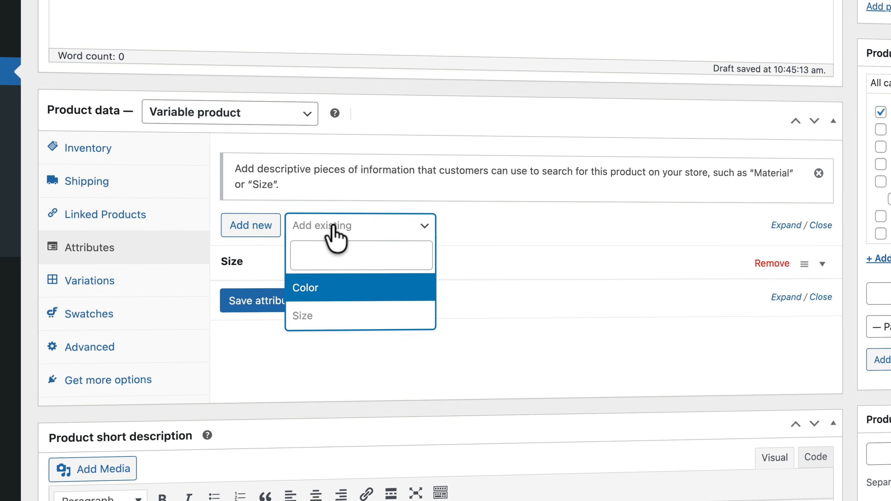
left_click(314, 290)
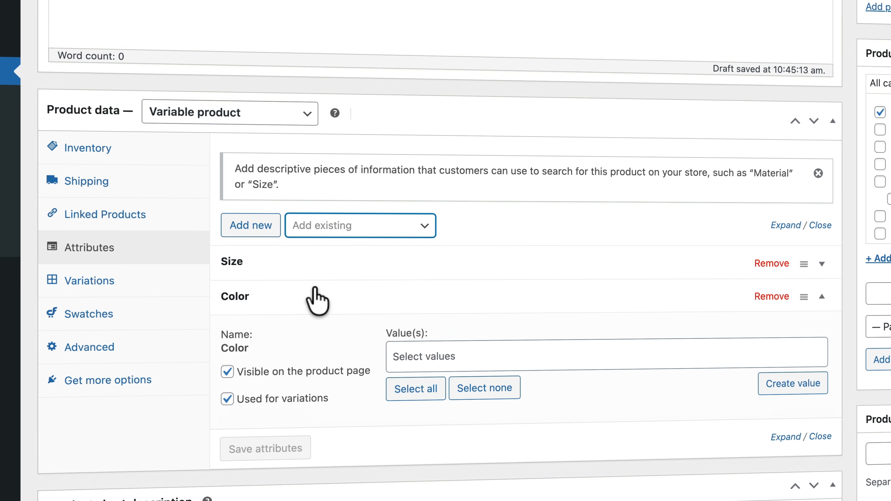
left_click(433, 358)
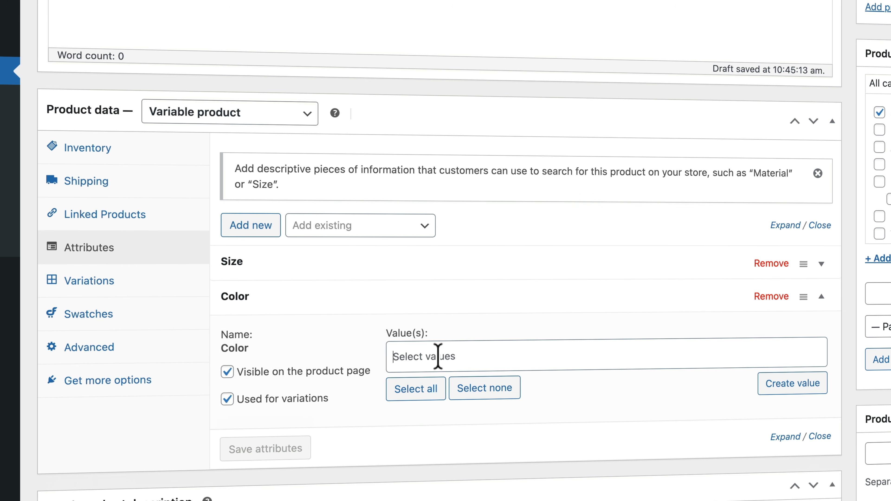
type("black")
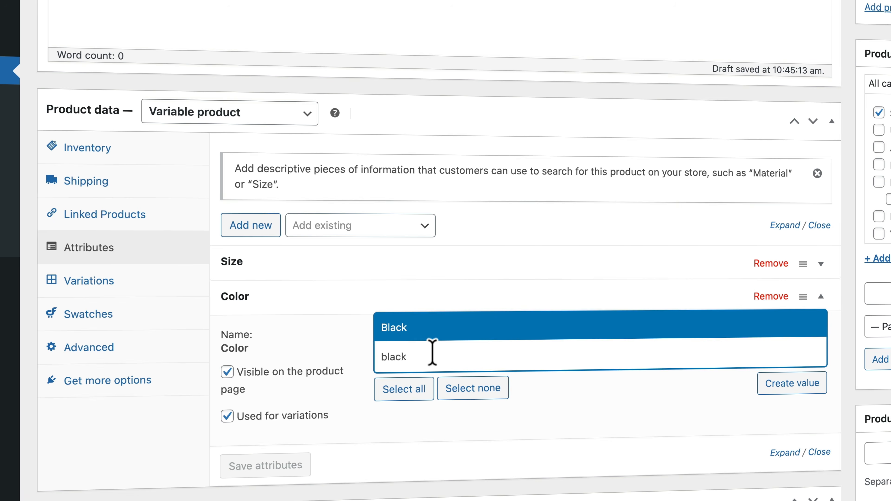
left_click(403, 332)
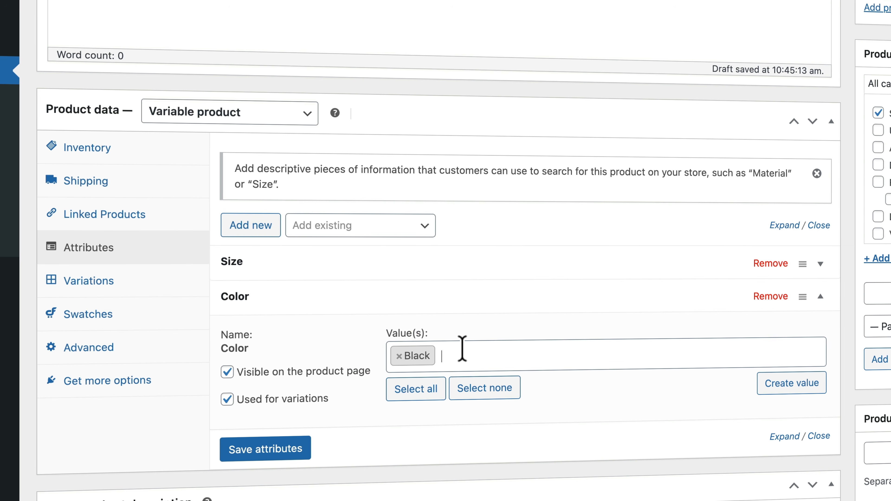
type("white")
left_click(439, 339)
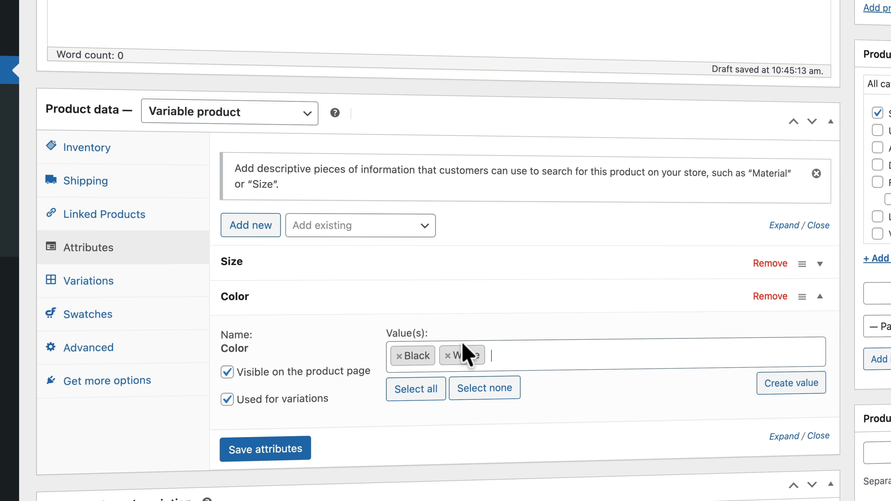
type("navy")
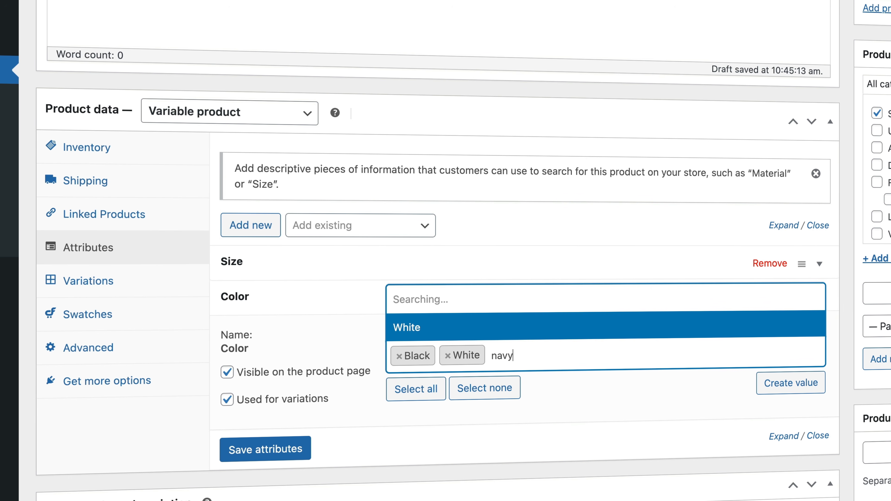
left_click(469, 332)
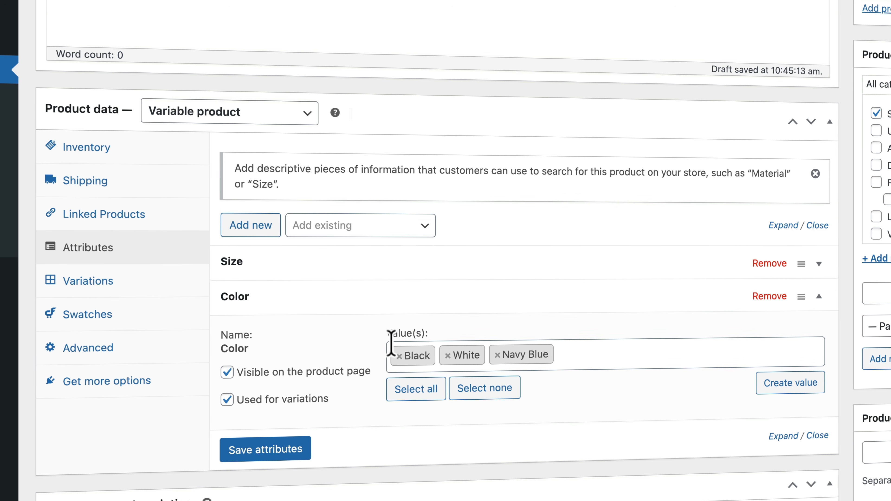
left_click(269, 451)
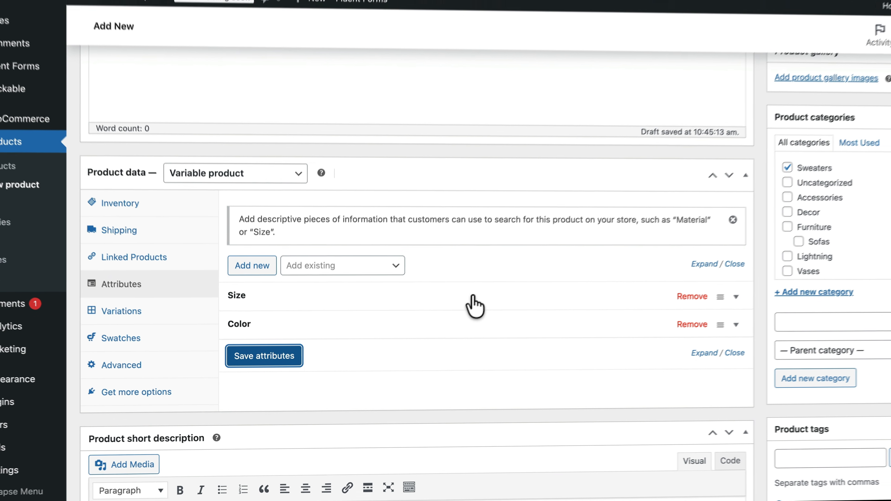
left_click(395, 271)
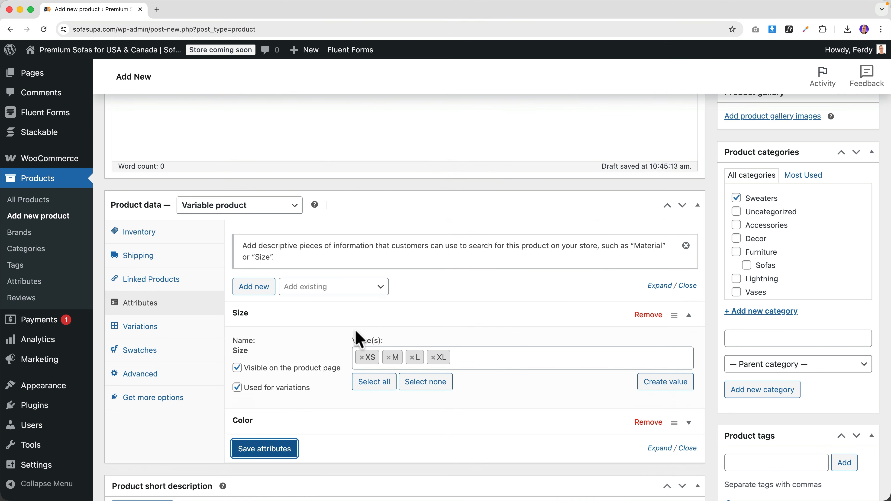
left_click(365, 315)
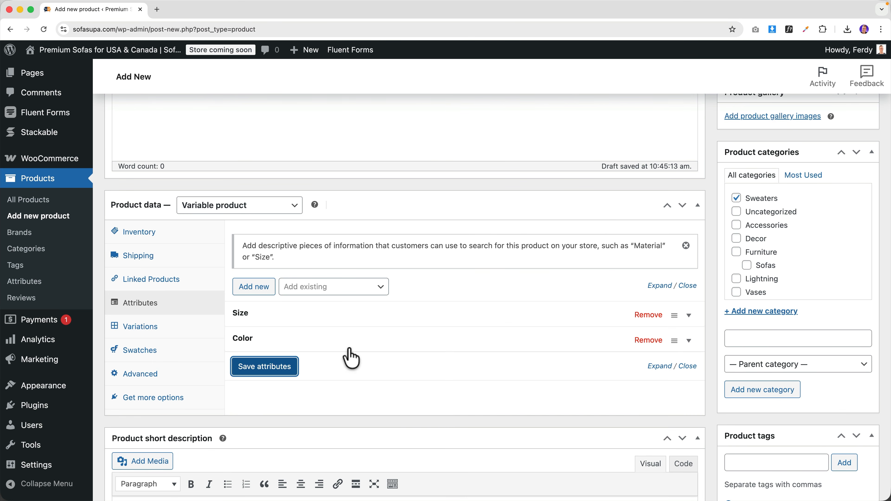
left_click(154, 334)
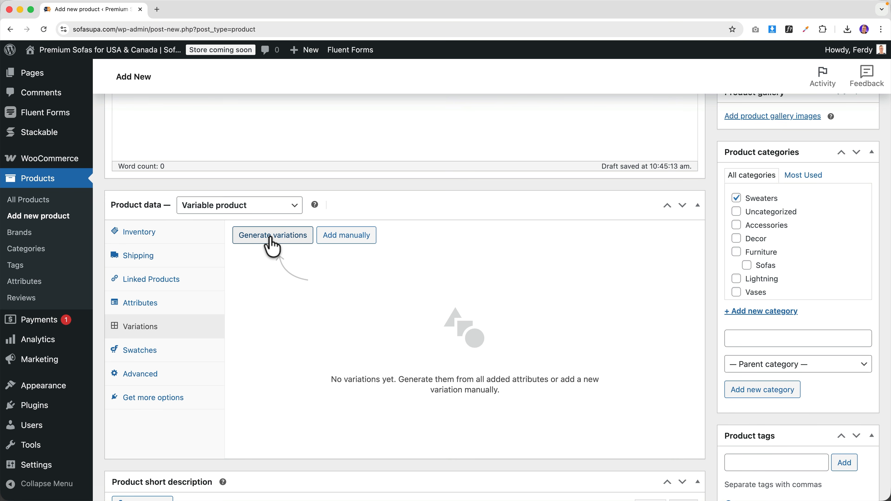
- Generate all 12 size/colour variations and expand the XS Black variation #572
left_click(272, 237)
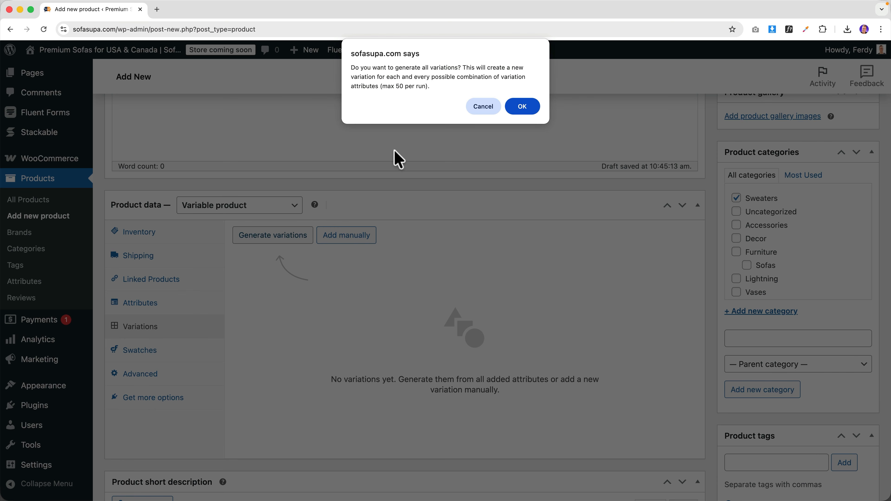
left_click(522, 106)
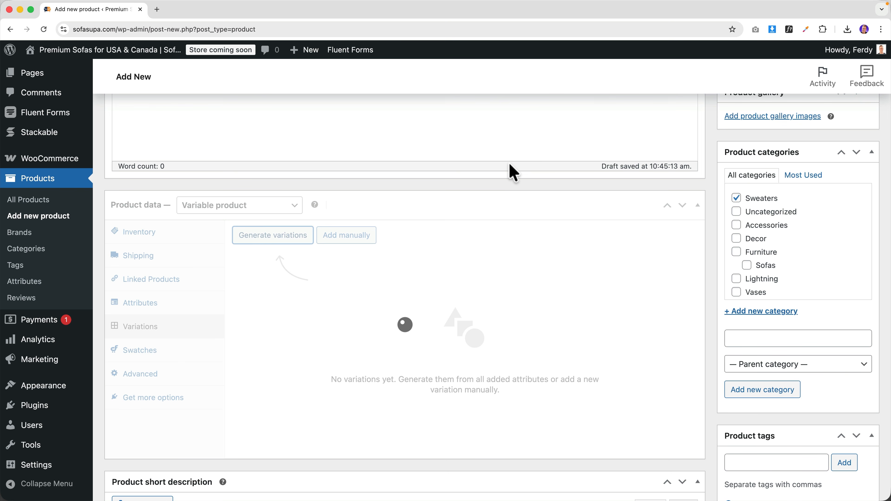
scroll(521, 284, "down", 1)
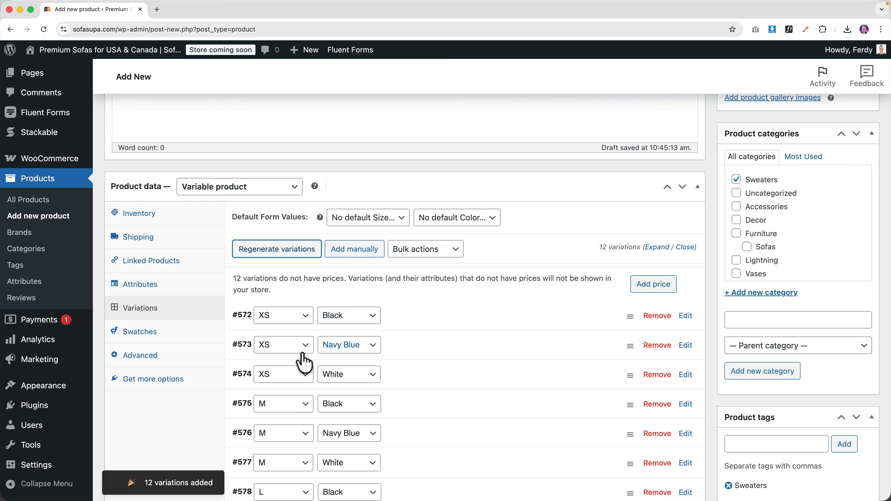
scroll(435, 369, "down", 5)
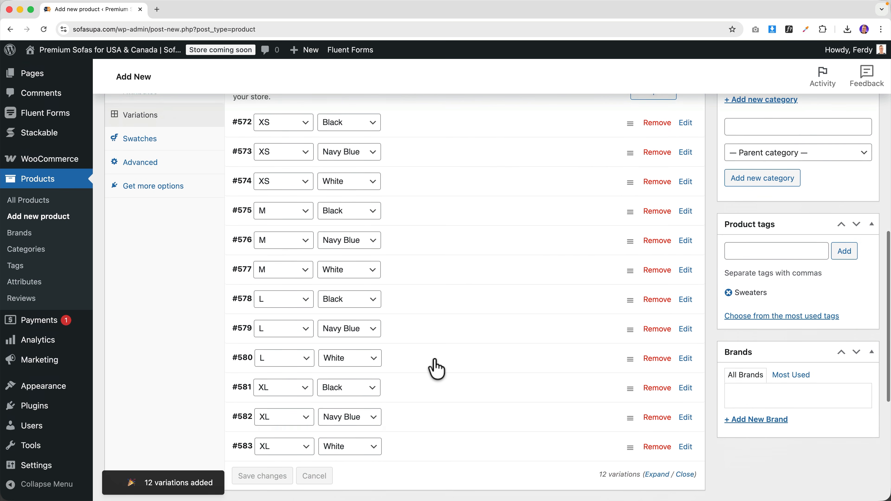
scroll(494, 246, "up", 3)
scroll(482, 210, "down", 2)
left_click(482, 210)
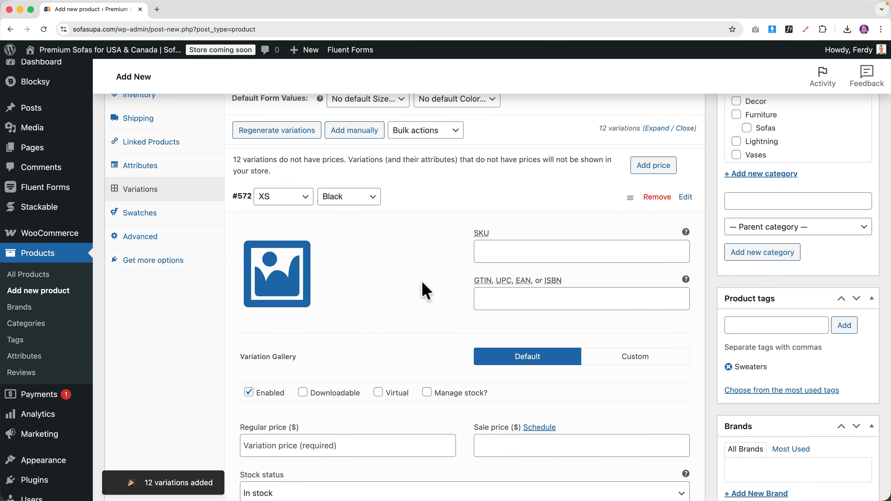
scroll(423, 281, "down", 6)
scroll(442, 298, "up", 7)
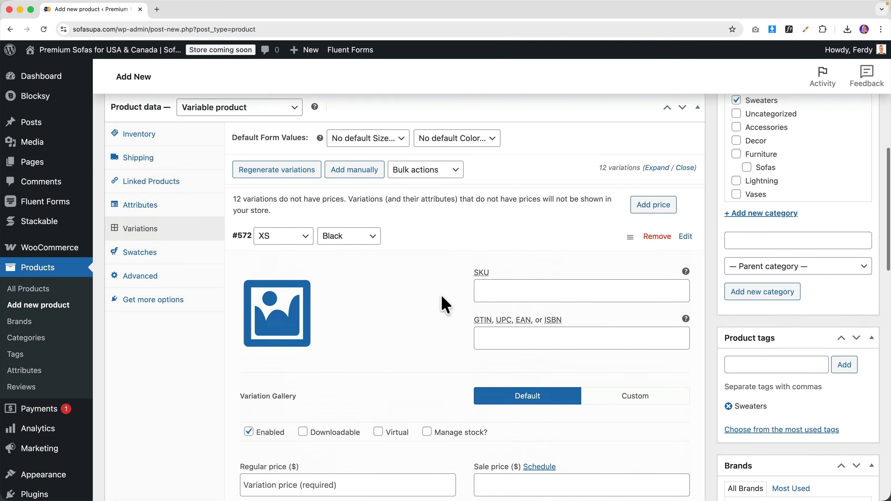
scroll(443, 303, "up", 2)
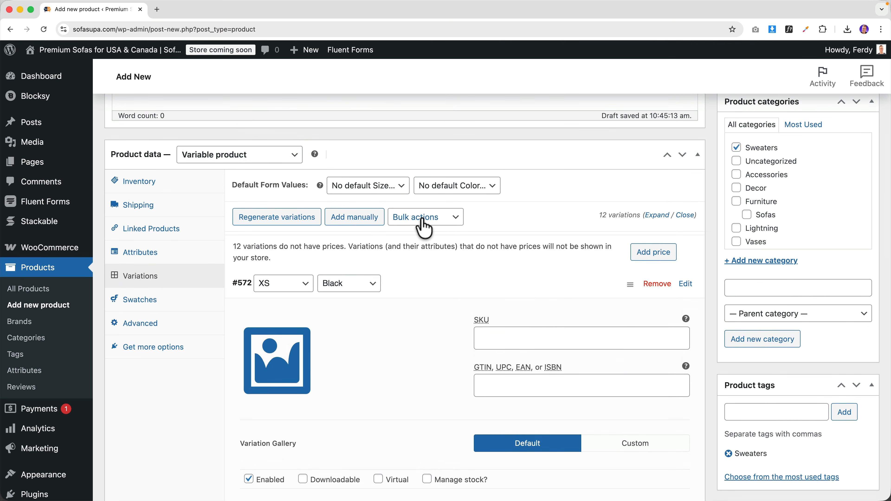
- Turn on Manage stock for every variation via Bulk actions
left_click(424, 225)
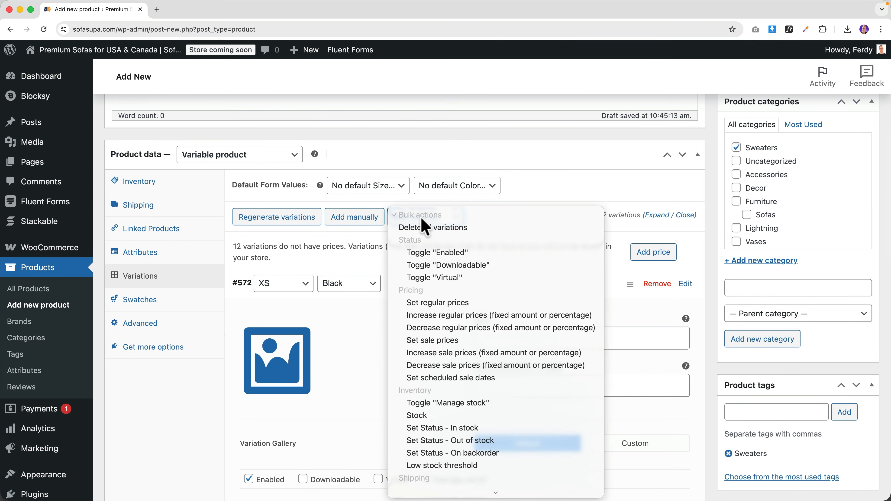
left_click(443, 404)
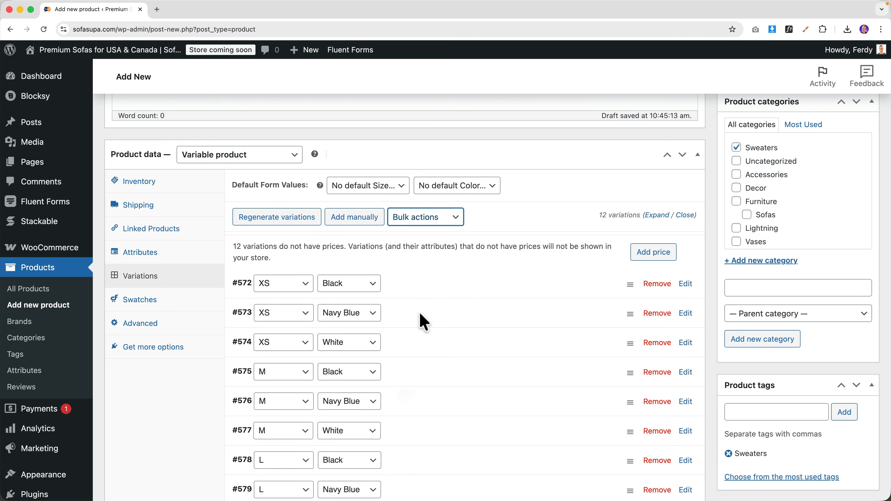
left_click(656, 215)
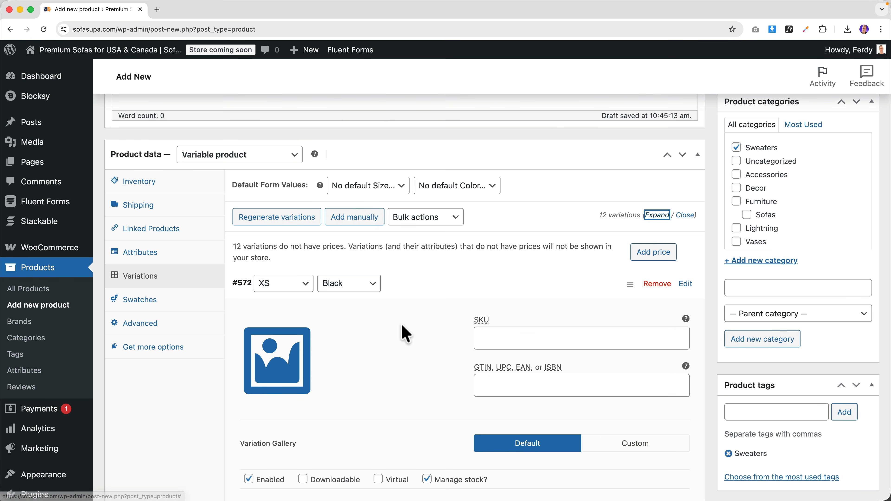
scroll(400, 323, "down", 5)
mouse_move(471, 305)
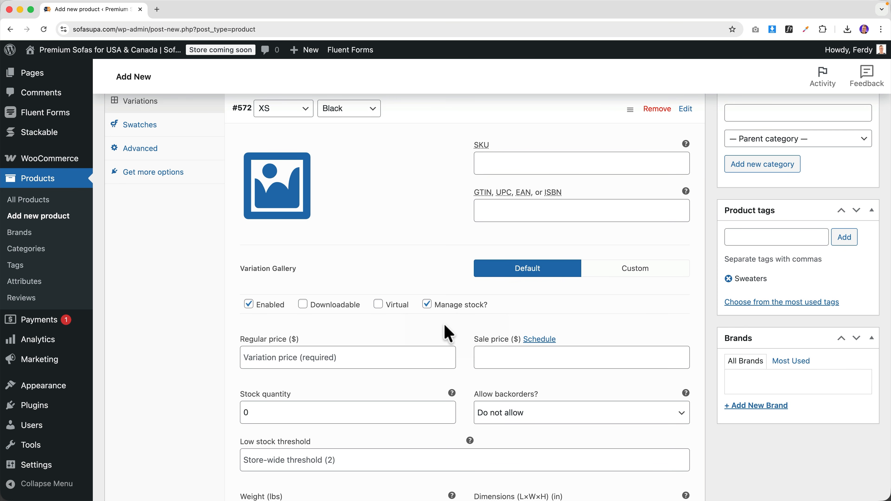
scroll(446, 330, "up", 6)
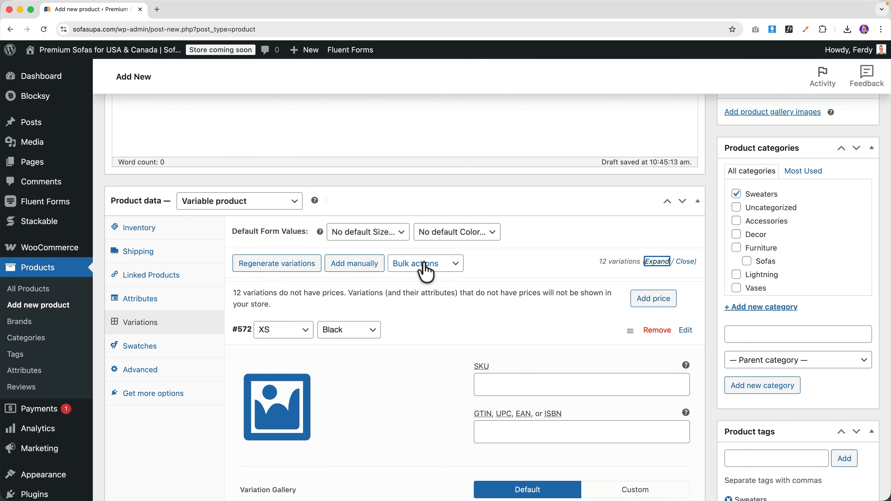
- Set the stock quantity of all variations to 5
left_click(426, 267)
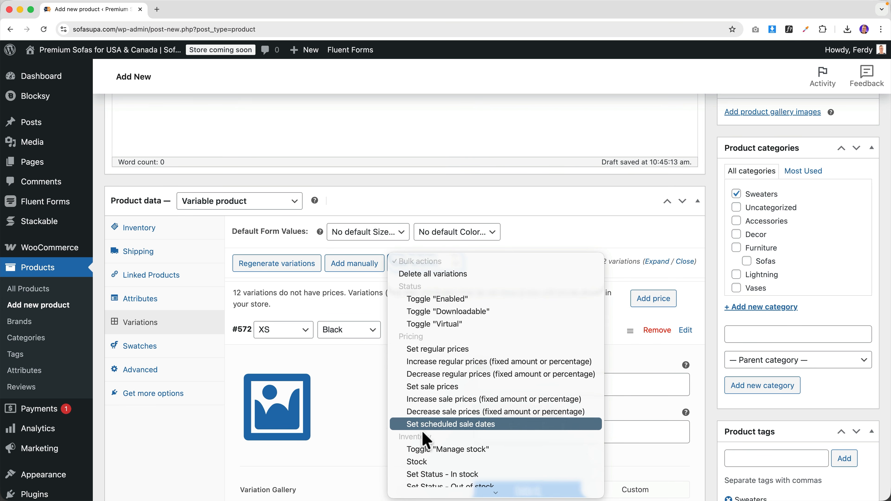
left_click(420, 462)
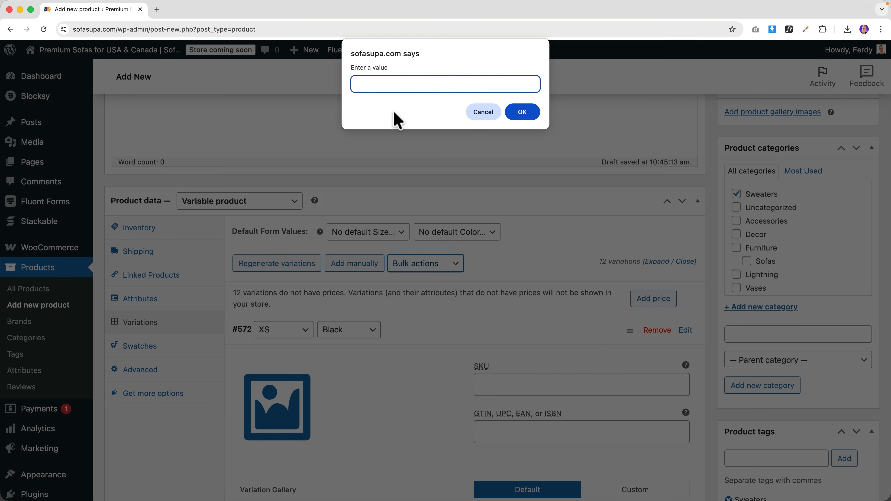
left_click(517, 113)
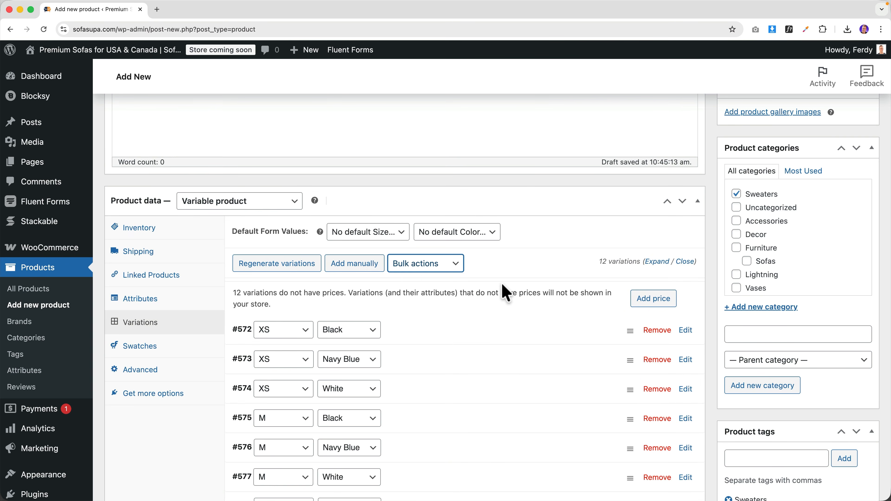
left_click(656, 262)
scroll(394, 309, "down", 5)
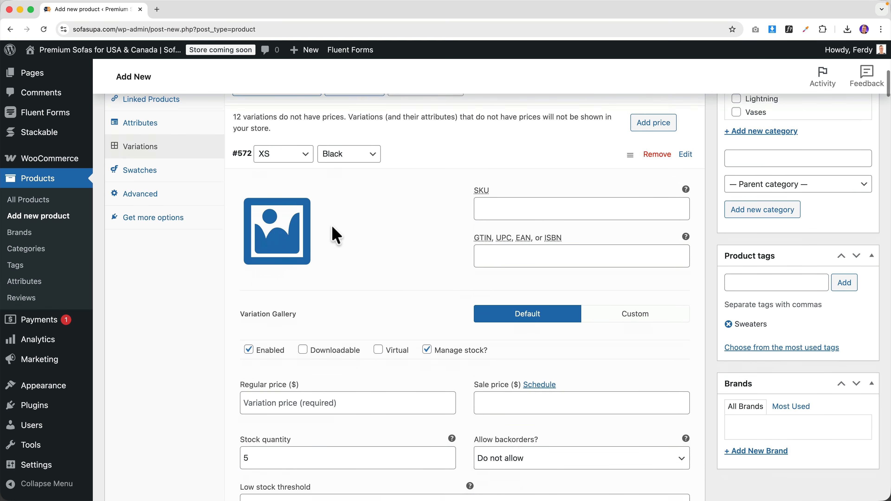
scroll(298, 288, "down", 4)
scroll(329, 231, "up", 5)
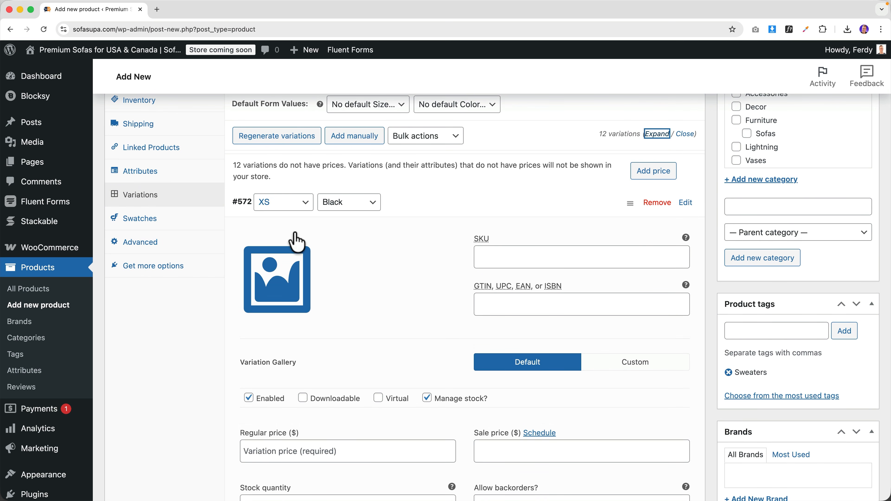
scroll(342, 298, "down", 5)
- Change the XS Black variation's stock to 3 and publish the Longsleeve Sweater
left_click(273, 340)
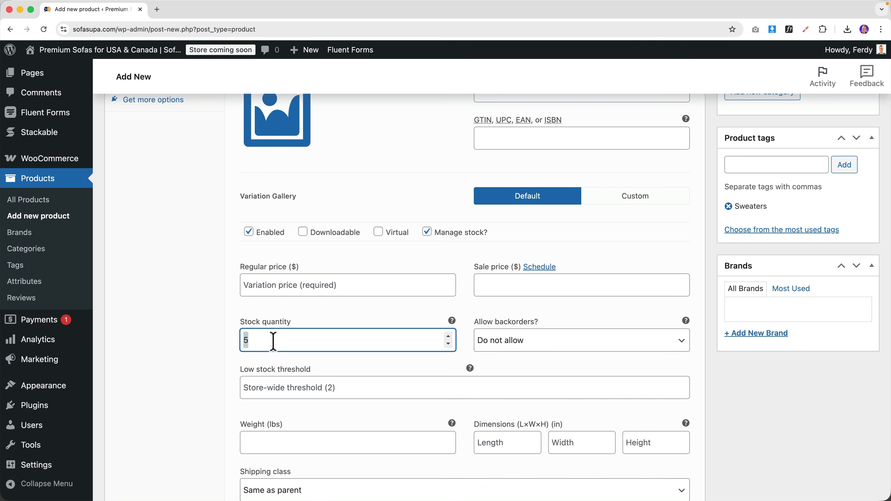
type("3")
key("Tab")
scroll(354, 217, "up", 5)
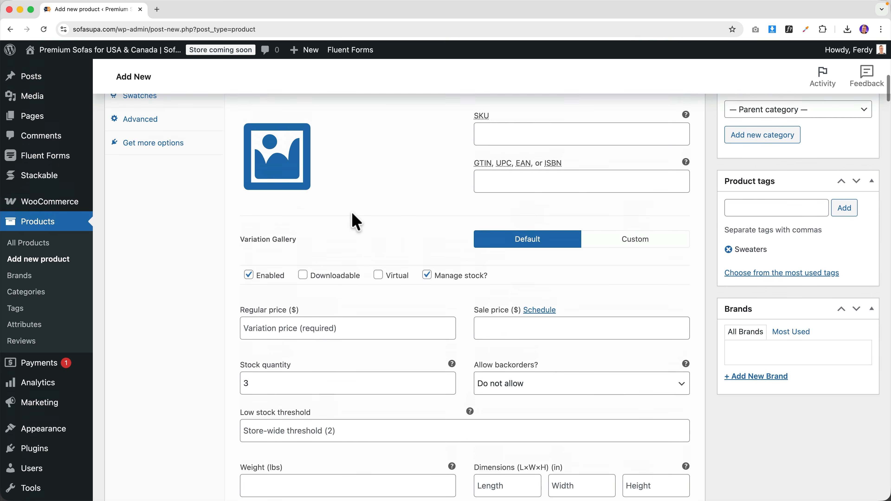
scroll(571, 203, "up", 13)
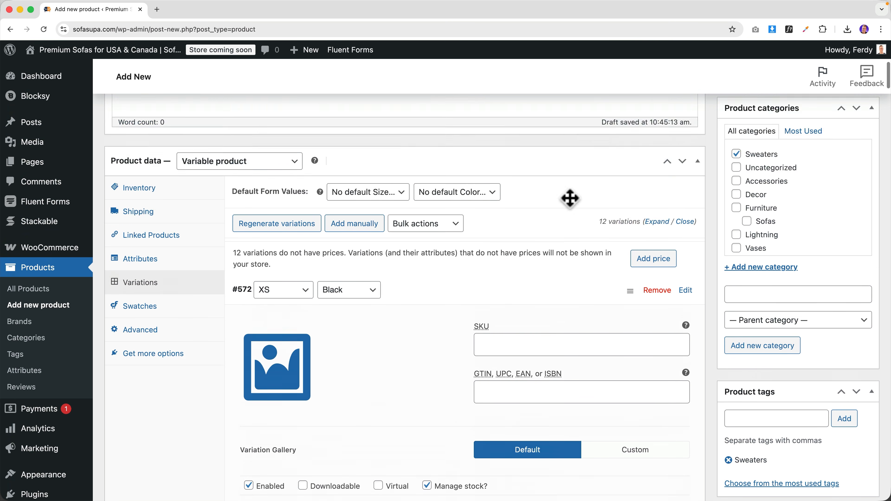
left_click(851, 292)
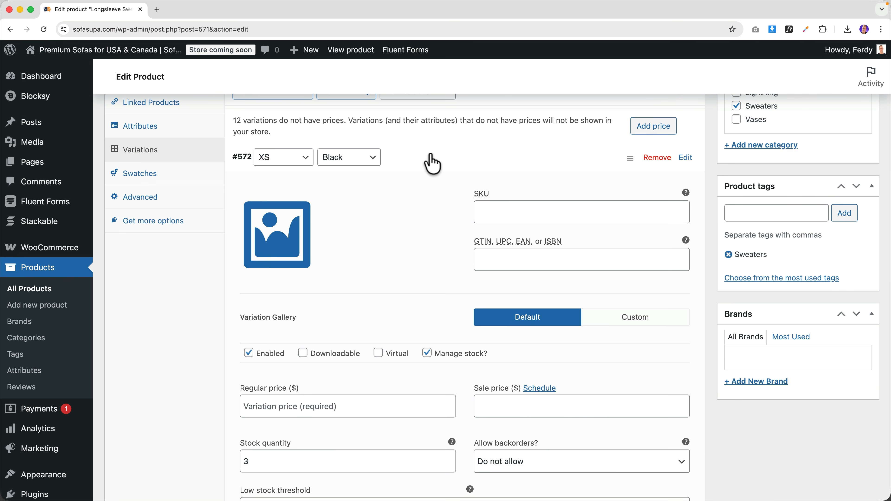
- Set the L Black variation's stock to 10 and update the product
left_click(428, 159)
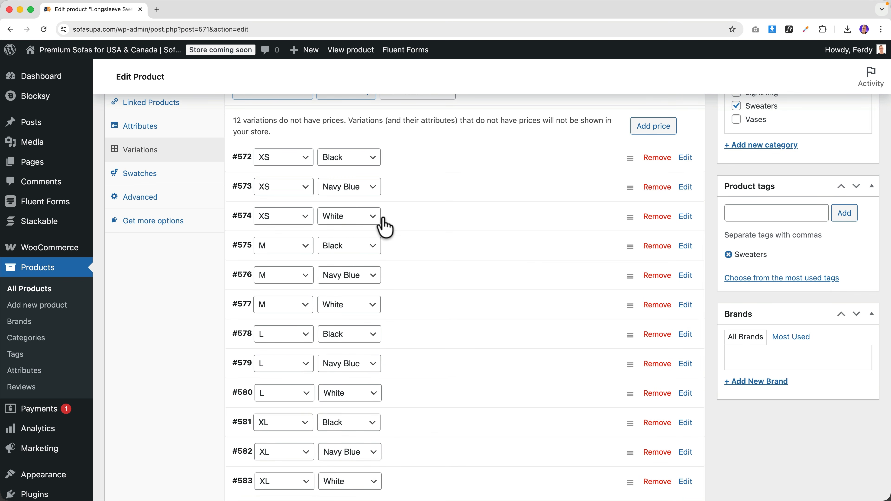
left_click(428, 339)
scroll(422, 334, "down", 10)
left_click(279, 320)
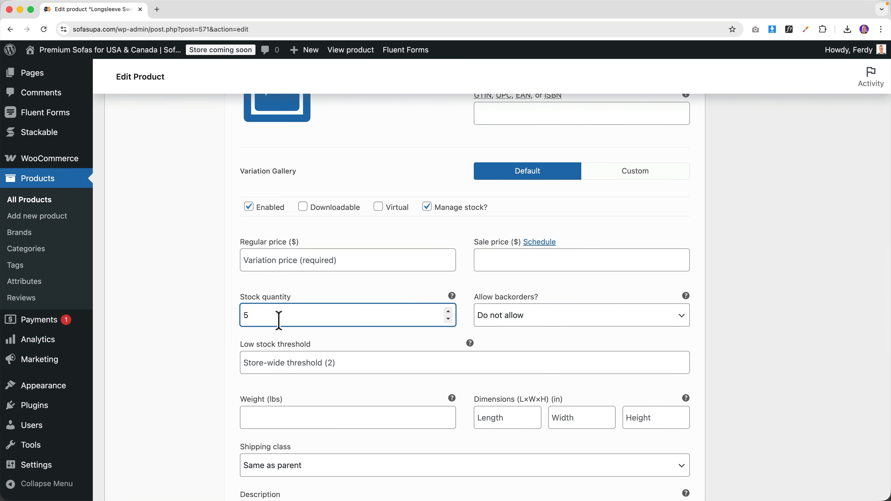
left_click(421, 246)
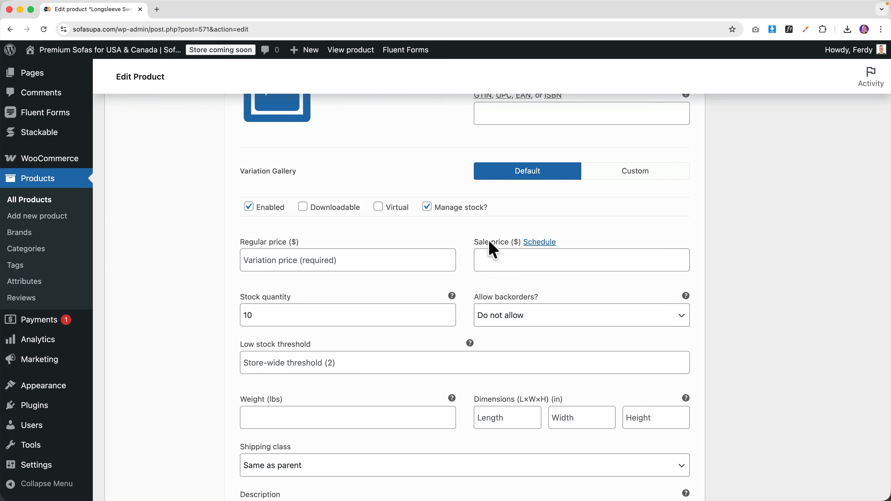
scroll(606, 225, "up", 15)
left_click(852, 351)
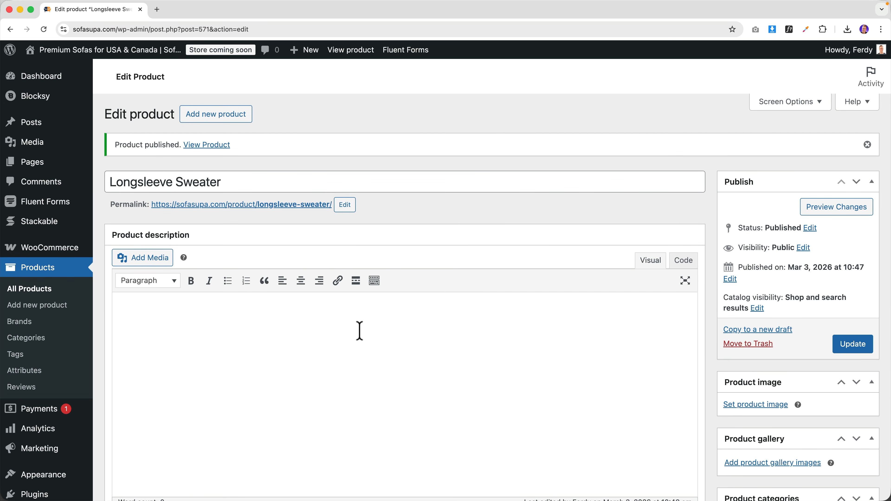
scroll(360, 330, "down", 10)
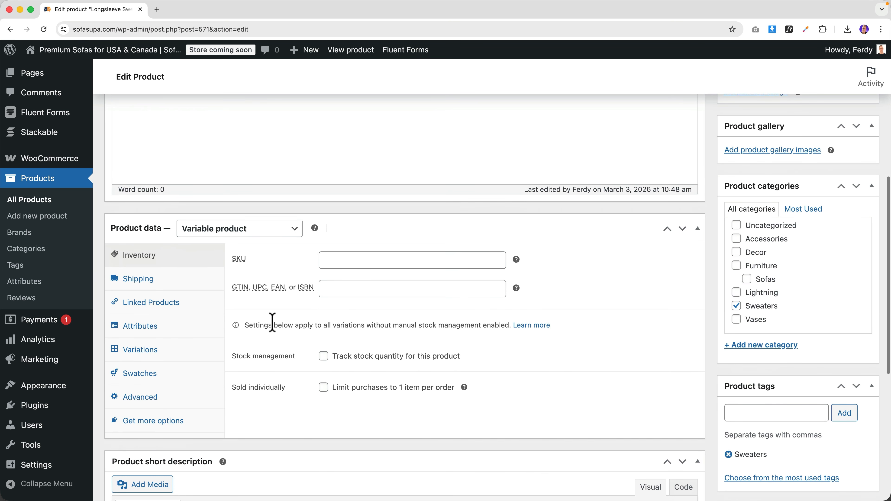
- Give every variation a regular price of 19.99 via Bulk actions
left_click(149, 317)
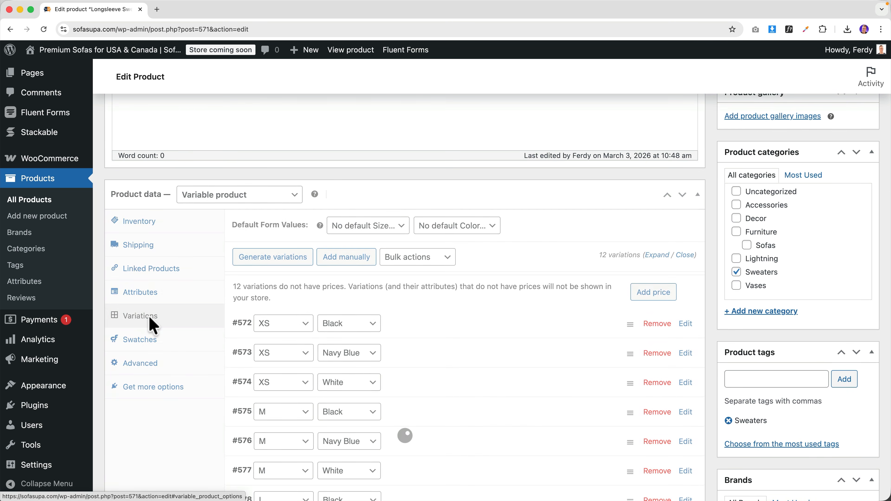
left_click(416, 259)
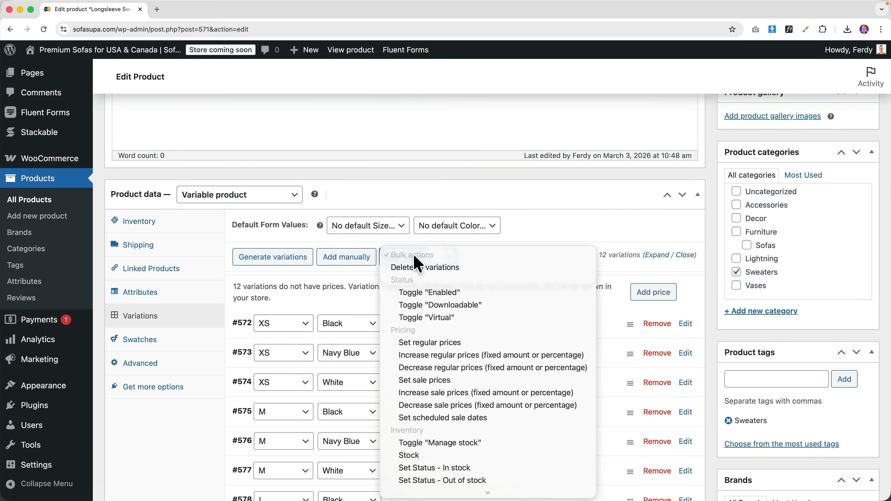
left_click(428, 343)
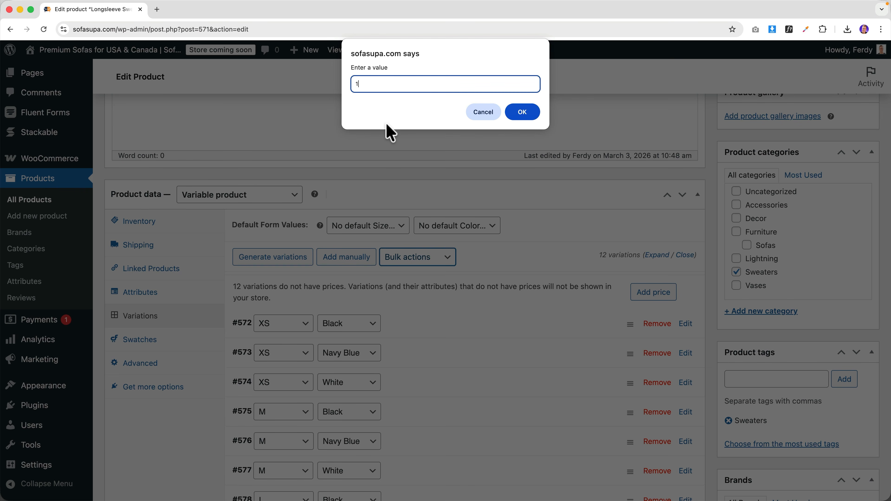
left_click(522, 111)
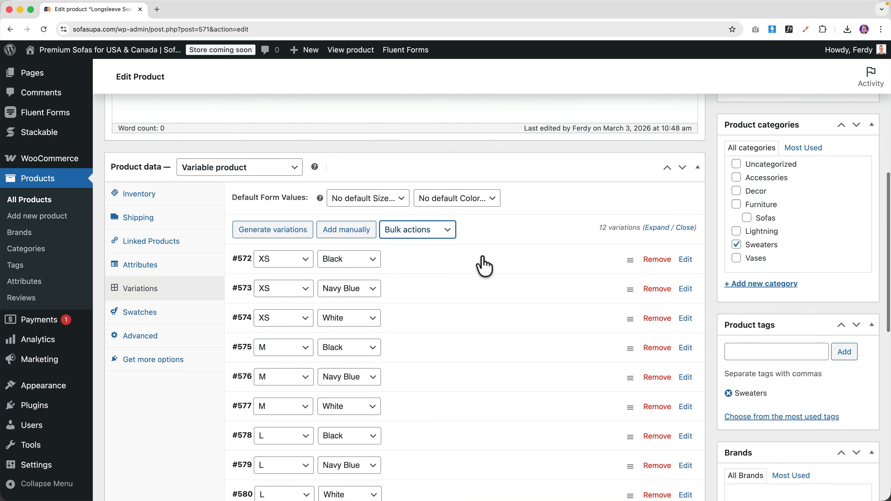
scroll(456, 252, "down", 5)
scroll(428, 229, "down", 4)
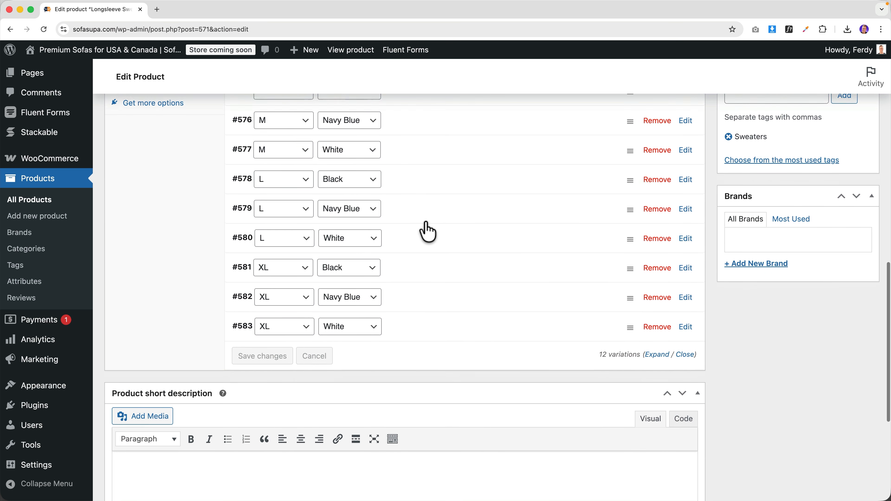
- Change XL variations #581, #582 and #583 to 24.99 and update the product
left_click(424, 286)
scroll(313, 362, "down", 6)
left_click_drag(252, 342, 245, 342)
type("24.99")
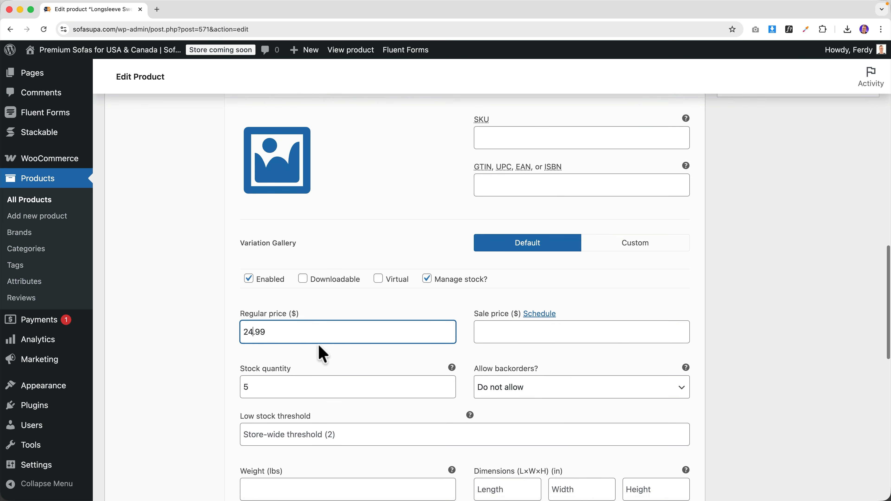
scroll(350, 356, "down", 12)
left_click(409, 276)
scroll(289, 392, "down", 6)
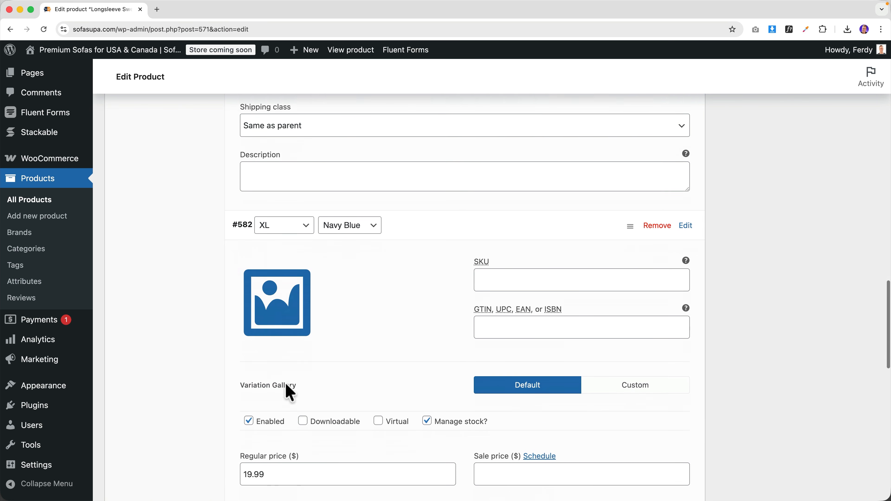
left_click_drag(253, 331, 239, 334)
type("24")
scroll(354, 354, "down", 12)
scroll(285, 332, "down", 5)
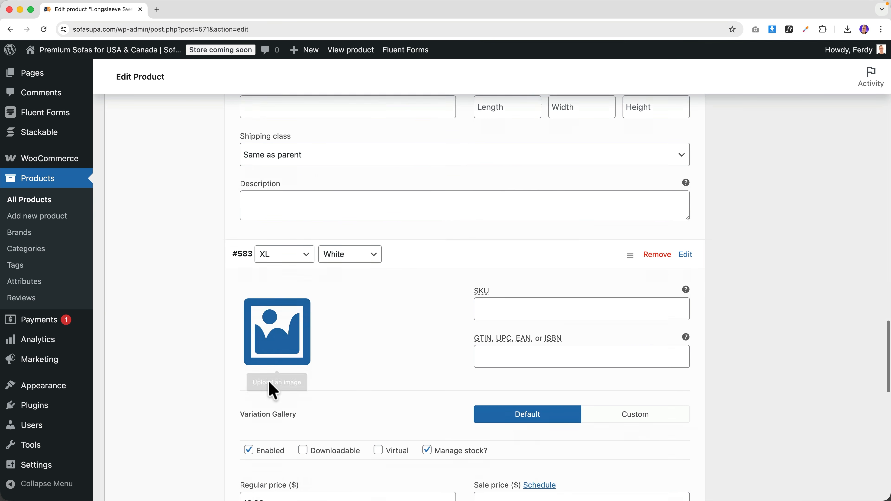
left_click_drag(249, 367, 233, 374)
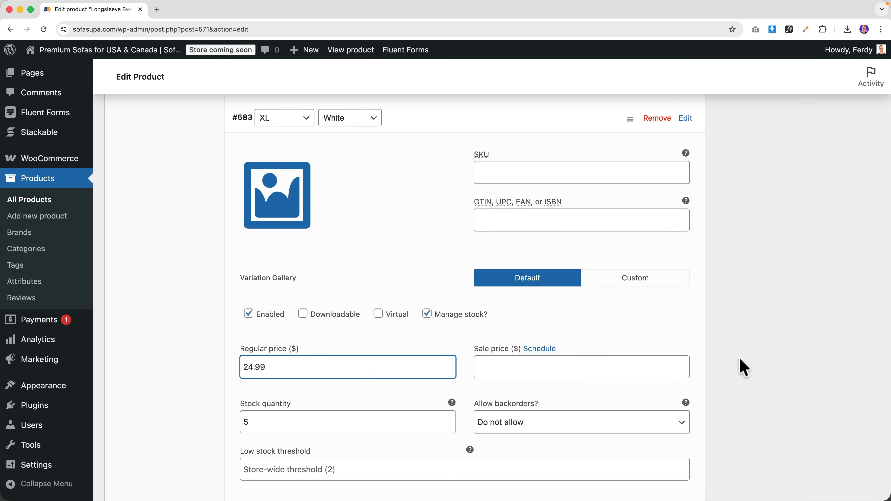
scroll(742, 365, "up", 20)
left_click(853, 312)
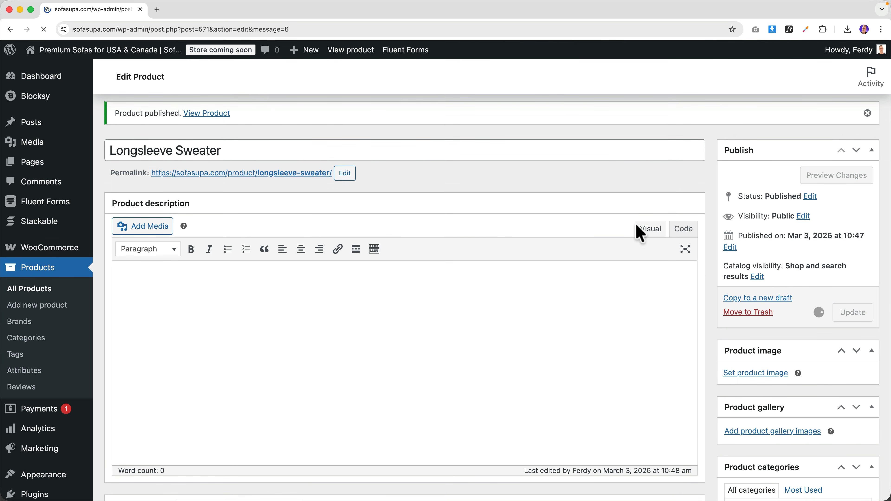
- On the storefront page, compare prices for size M in Navy and another size
left_click(349, 50, "super")
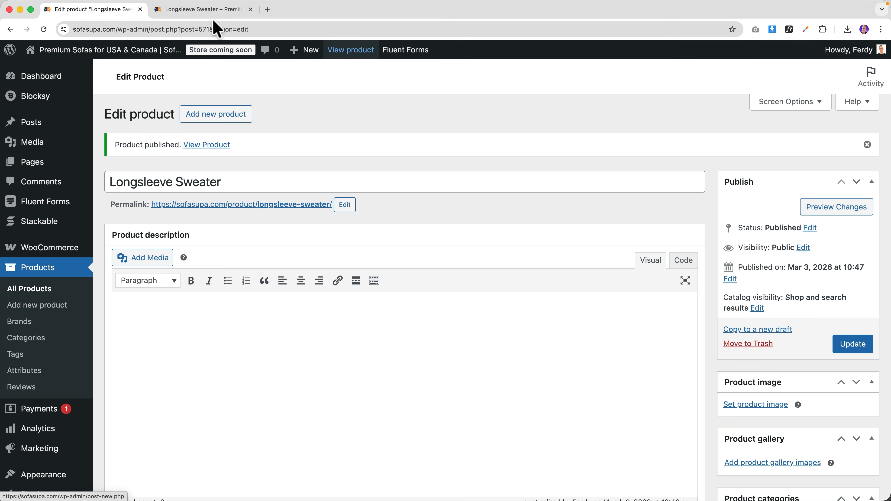
left_click(201, 9)
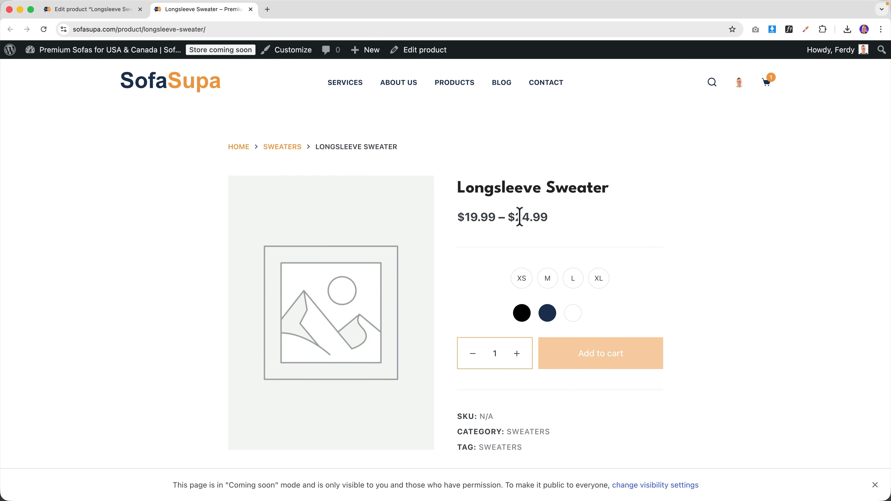
left_click(550, 283)
left_click(547, 313)
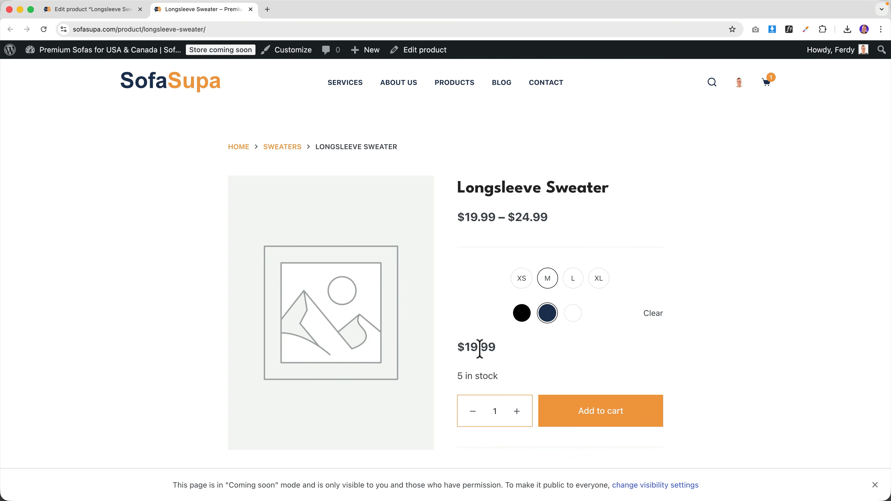
left_click(598, 280)
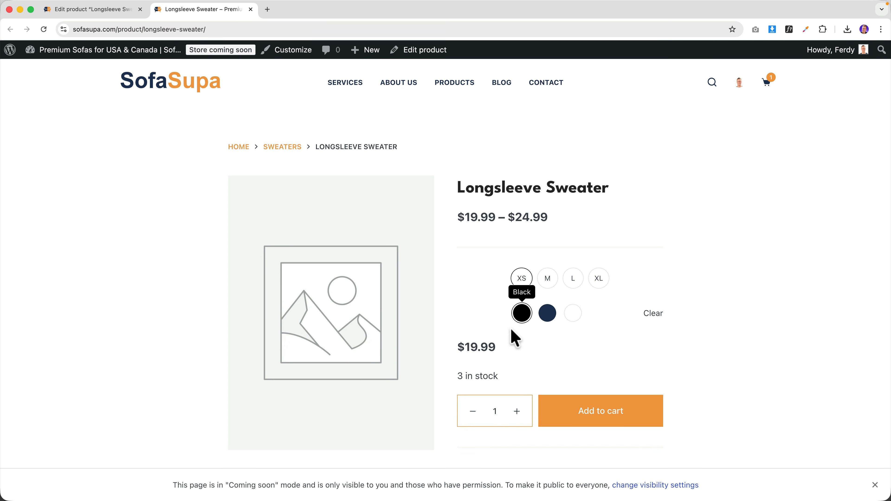
- Back in the editor, show the variations list and open its bulk actions
left_click(105, 10)
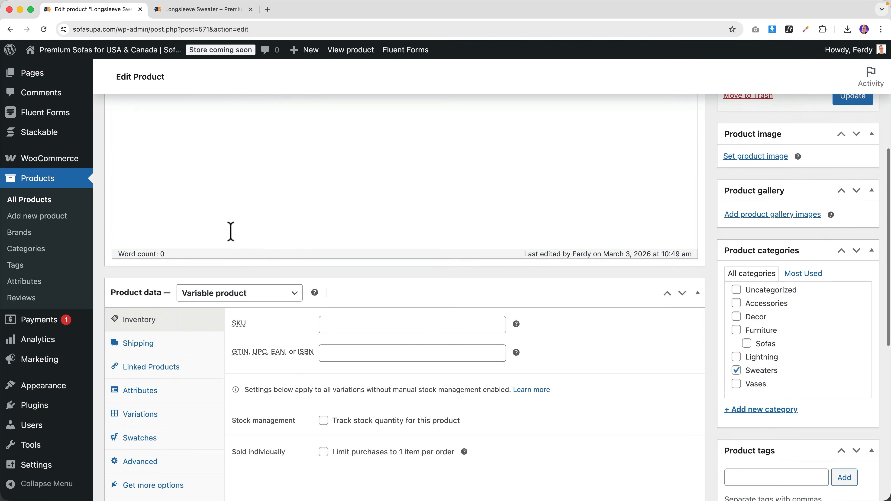
scroll(228, 245, "down", 3)
left_click(165, 291)
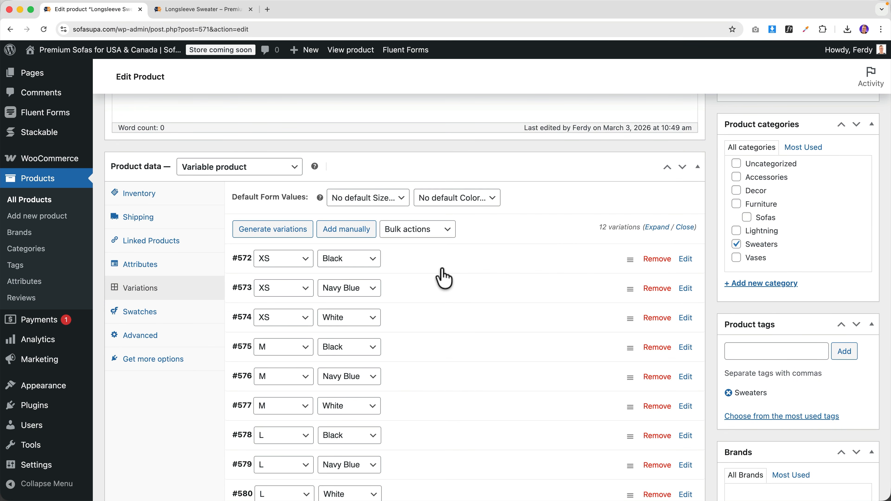
left_click(418, 233)
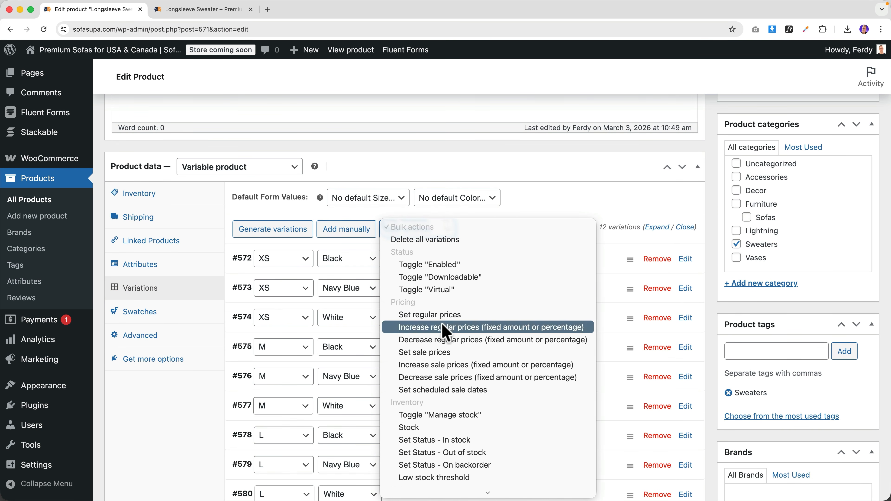
- Close the bulk actions list and glance at the storefront page once more
left_click(549, 209)
scroll(456, 309, "down", 4)
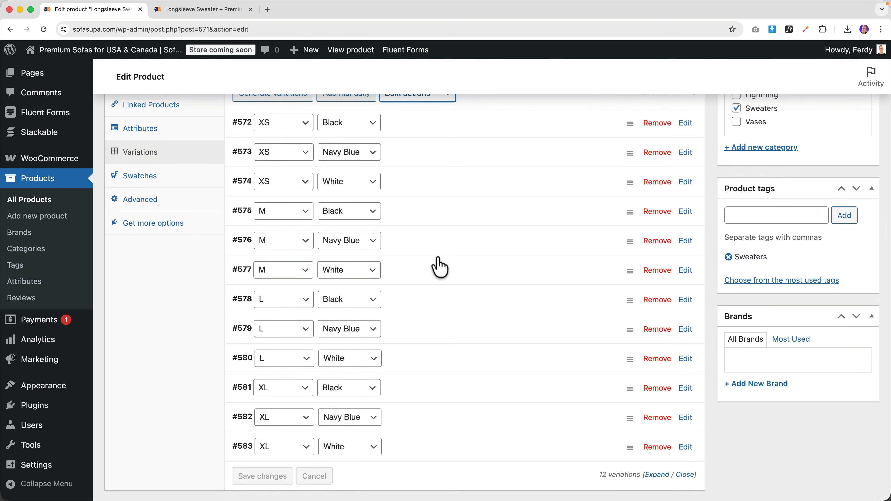
scroll(436, 263, "up", 5)
left_click(200, 9)
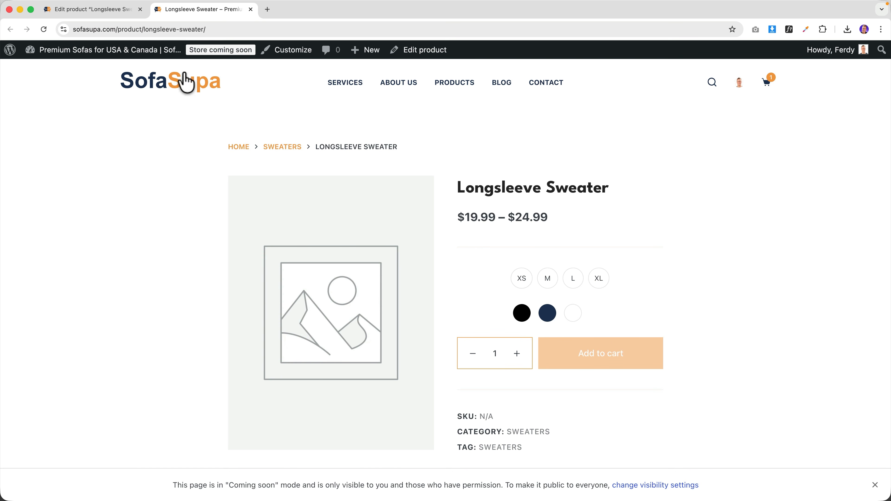
left_click(131, 11)
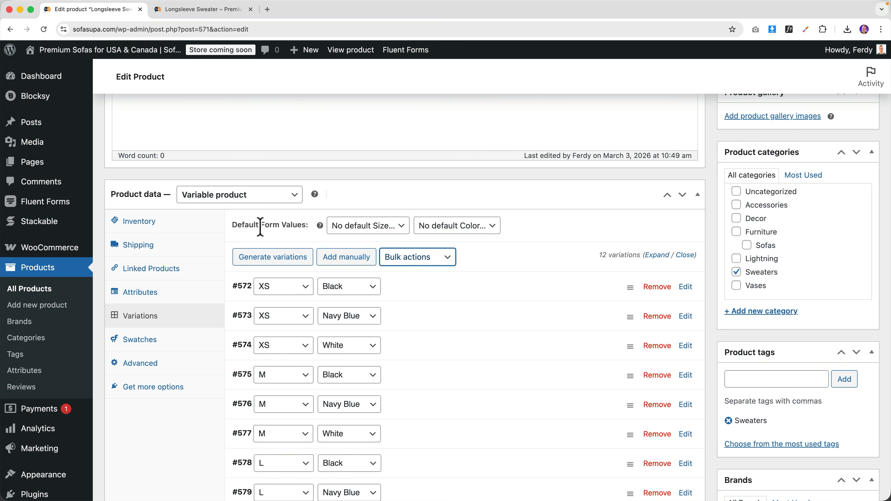
- Set the default form values to size L and Navy Blue and update
left_click(367, 226)
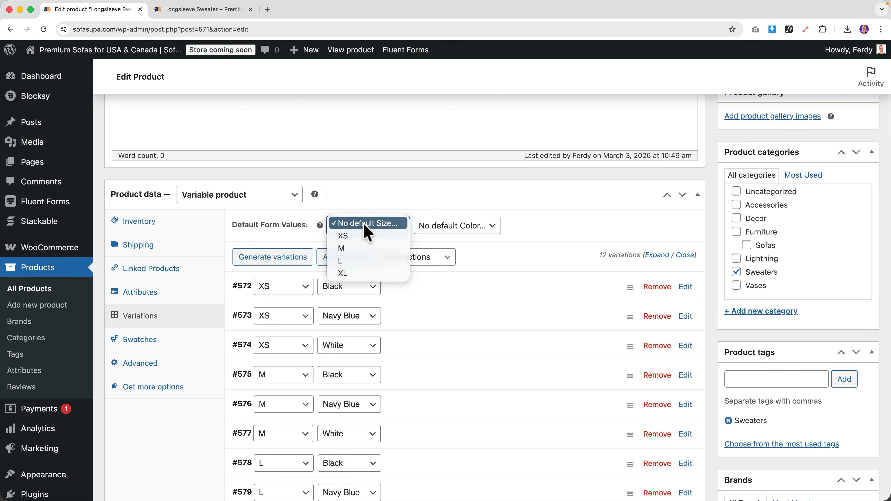
left_click(358, 260)
left_click(423, 233)
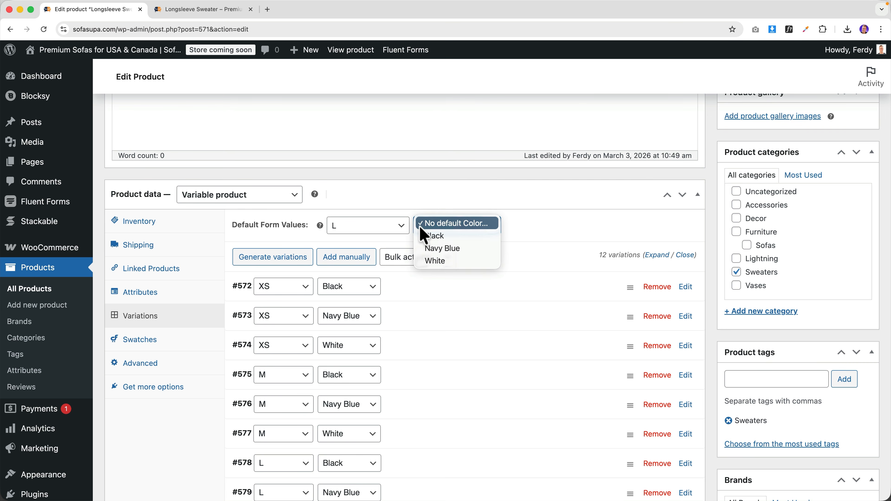
left_click(443, 249)
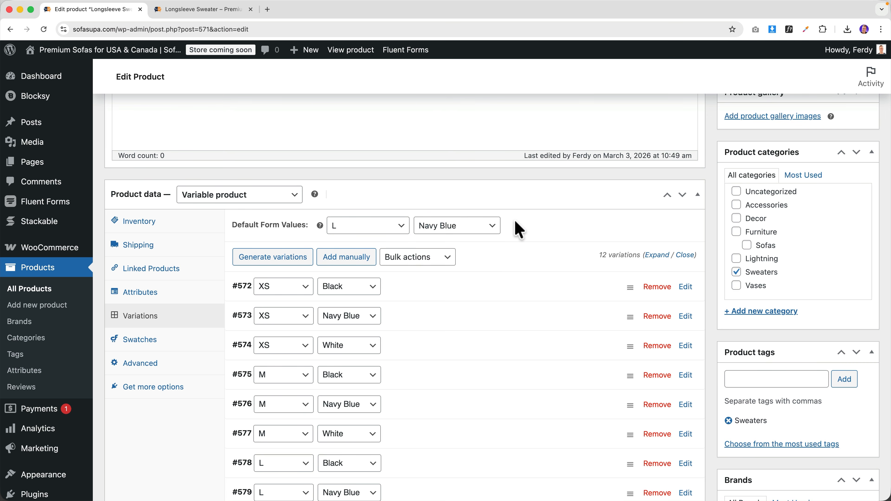
scroll(666, 224, "up", 6)
left_click(852, 169)
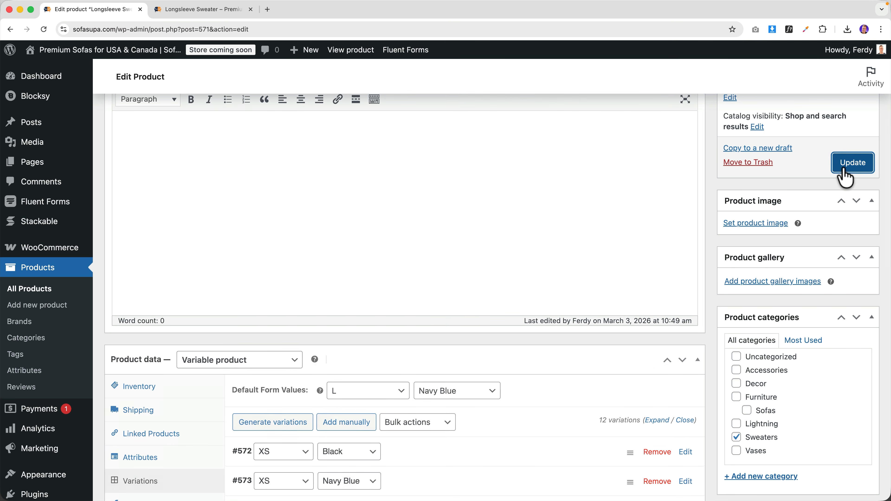
- Reload the storefront page to confirm L Navy Blue is preselected at $19.99
left_click(236, 11)
key("super+r")
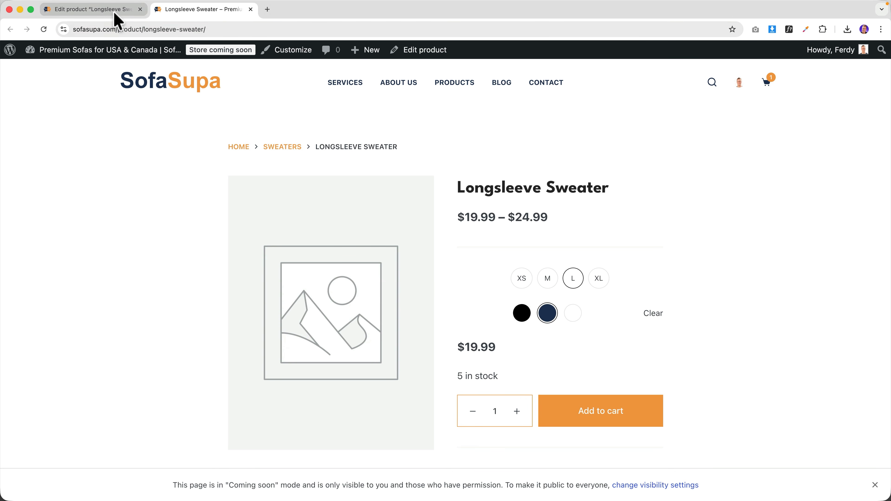
left_click(106, 15)
scroll(748, 304, "down", 5)
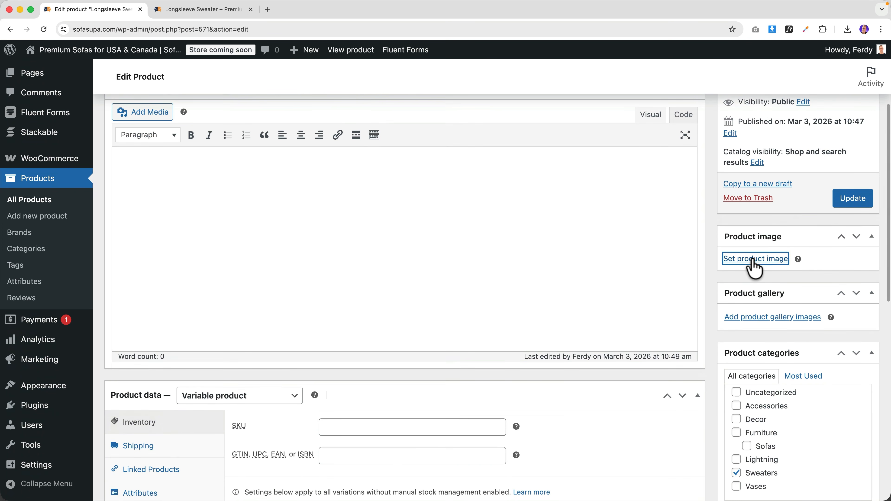
- Upload all nine Longsleeve sweater images through the Product image dialog
left_click(730, 260)
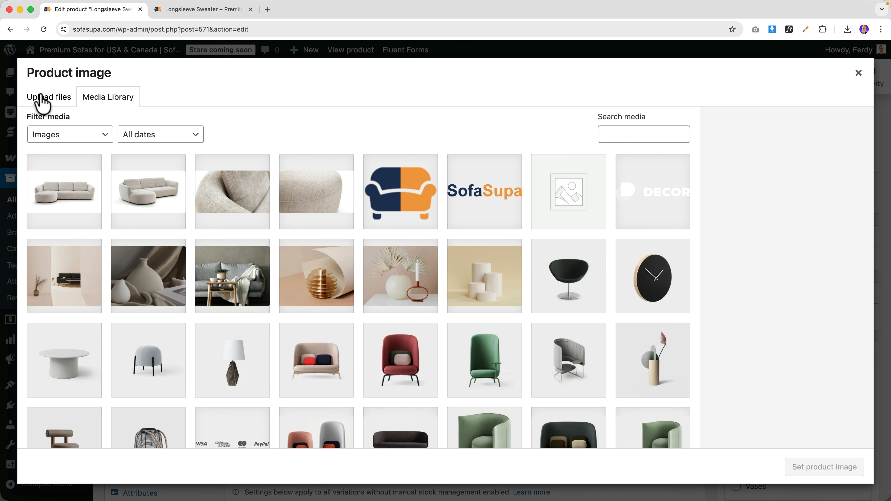
left_click(42, 99)
left_click(436, 288)
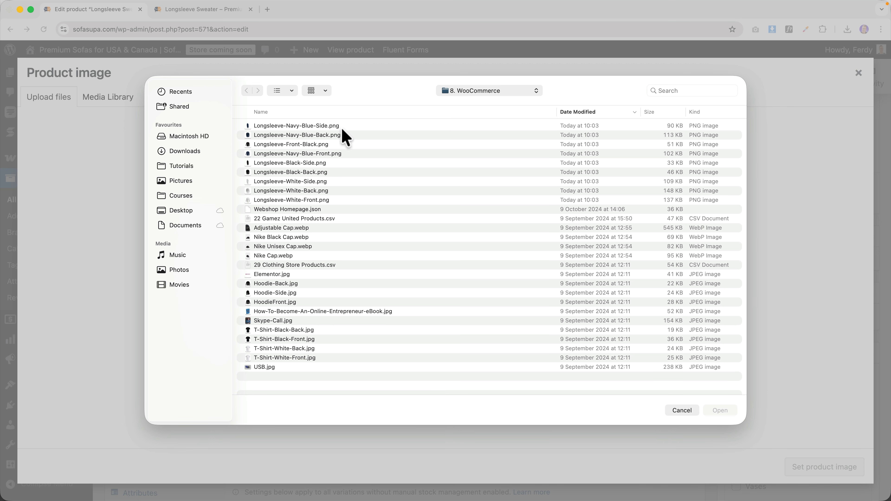
left_click(321, 126)
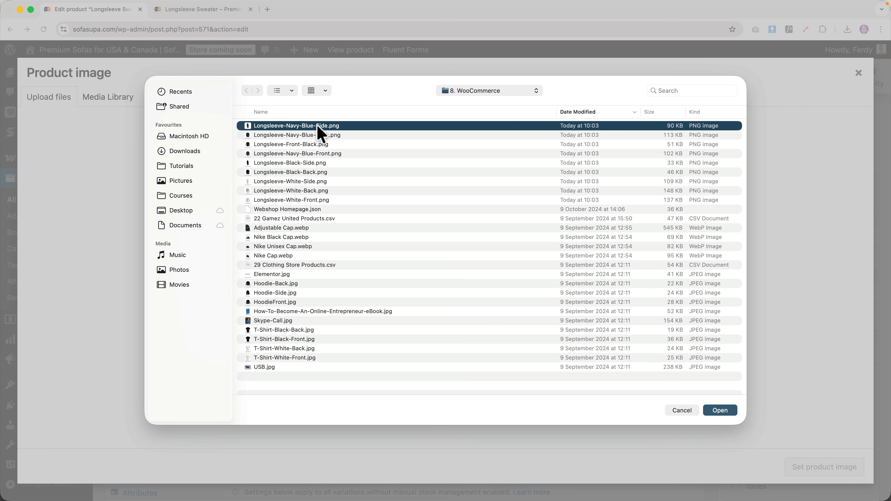
left_click(276, 112)
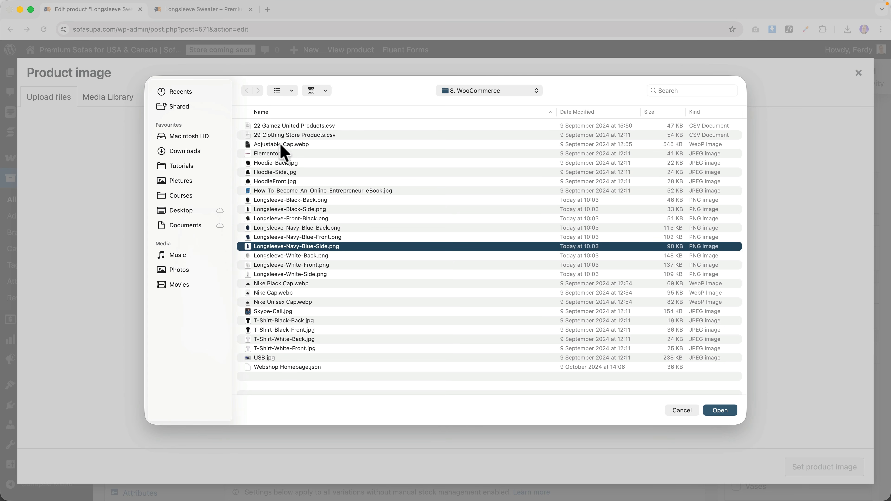
left_click(288, 200)
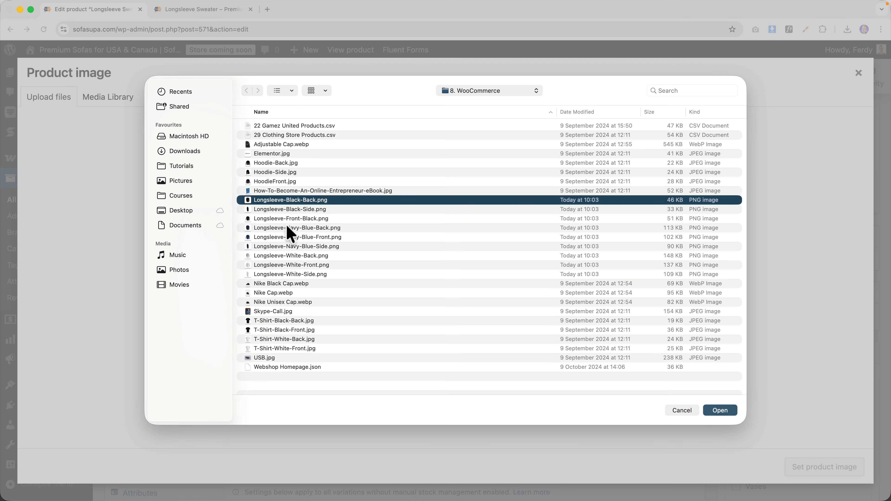
left_click(285, 276, "shift")
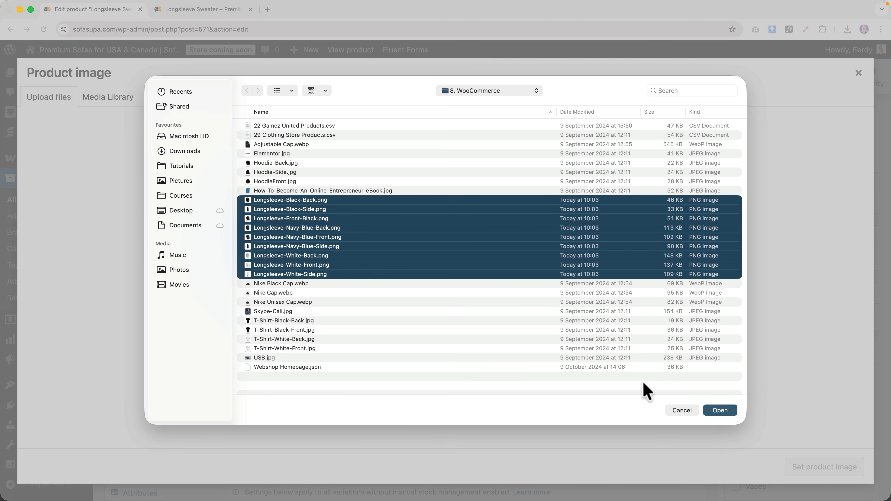
left_click(720, 410)
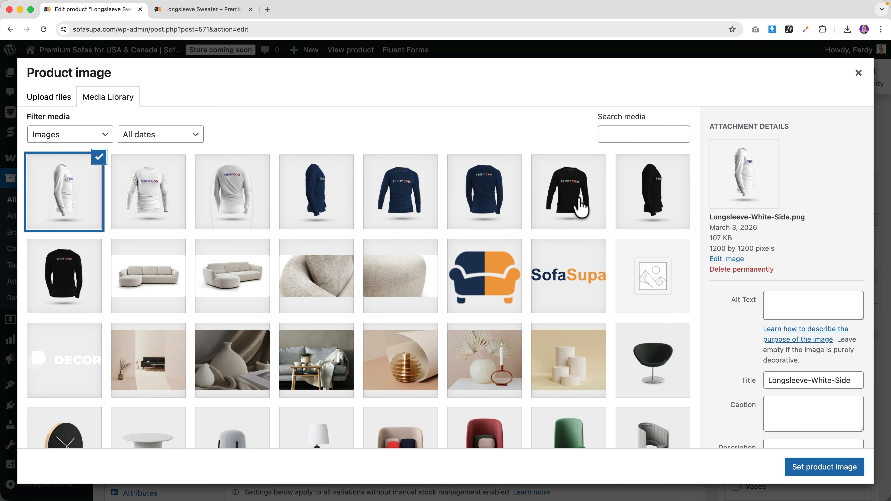
- Set Longsleeve-Navy-Blue-Front.png as the product image, update, and check the storefront
left_click(426, 206)
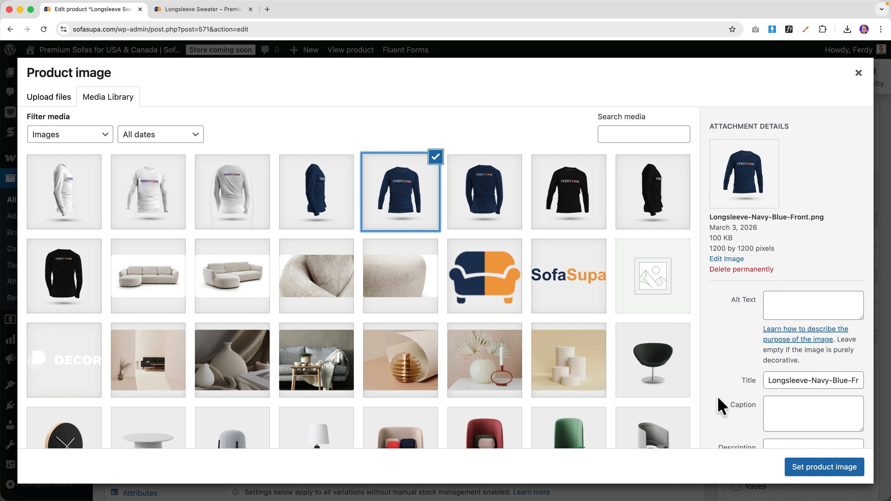
left_click(810, 468)
left_click(850, 198)
left_click(189, 10)
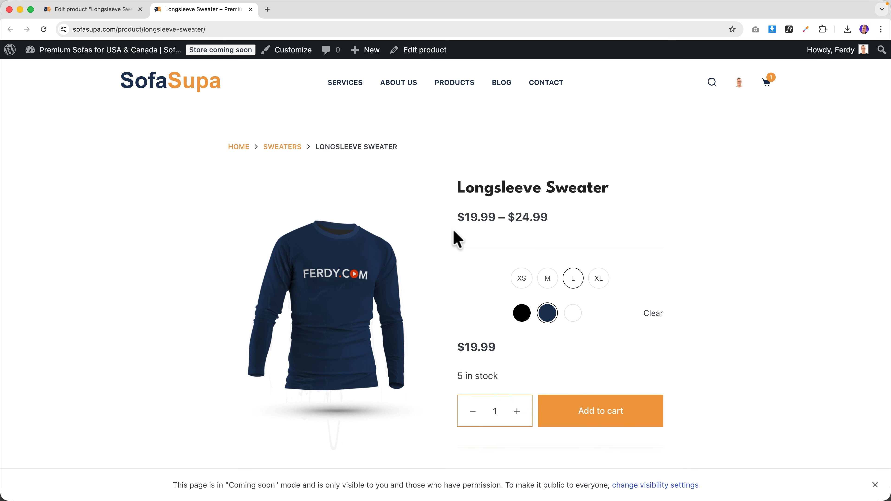
left_click(105, 10)
scroll(754, 325, "down", 1)
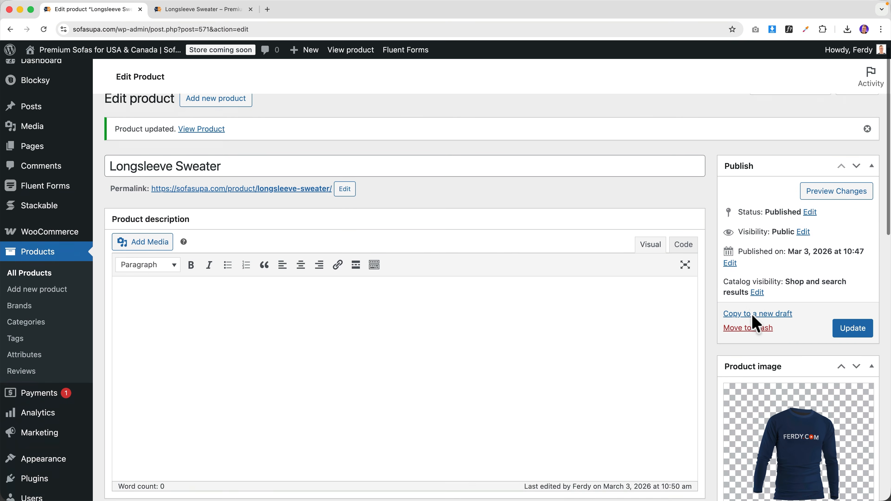
scroll(754, 325, "down", 10)
- Add the white back, navy side and black front images to the gallery and update
left_click(750, 295)
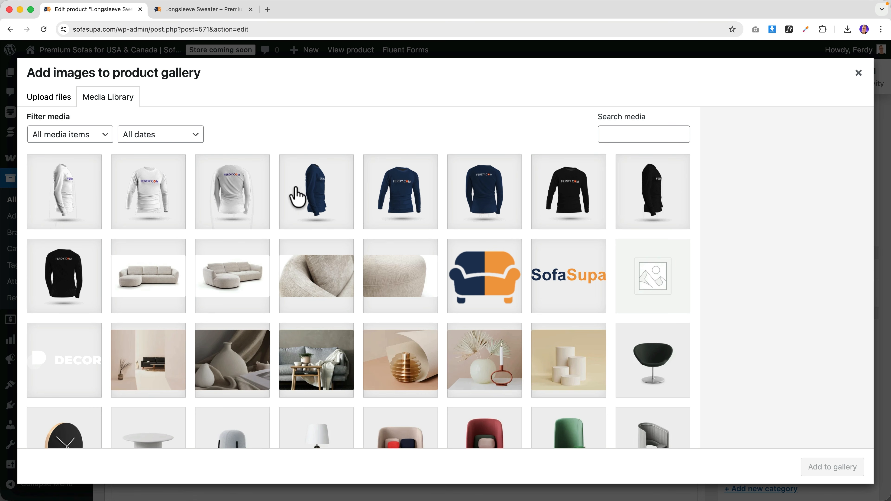
left_click(230, 196)
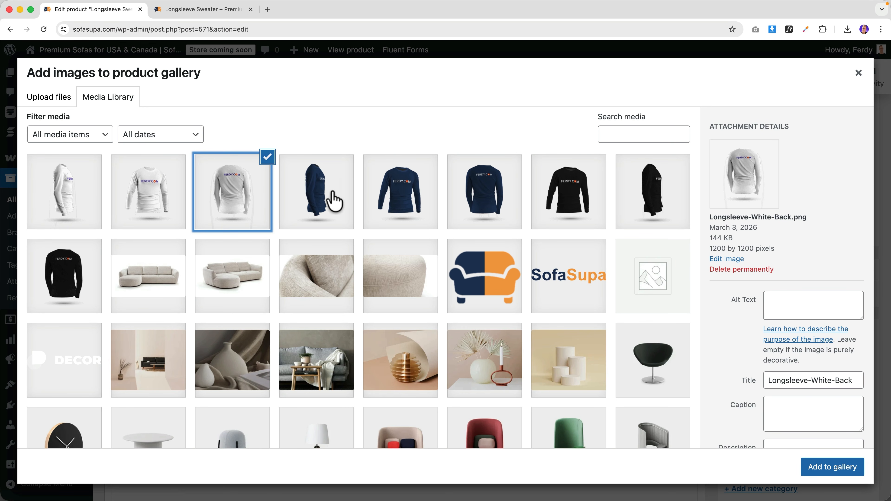
left_click(323, 199)
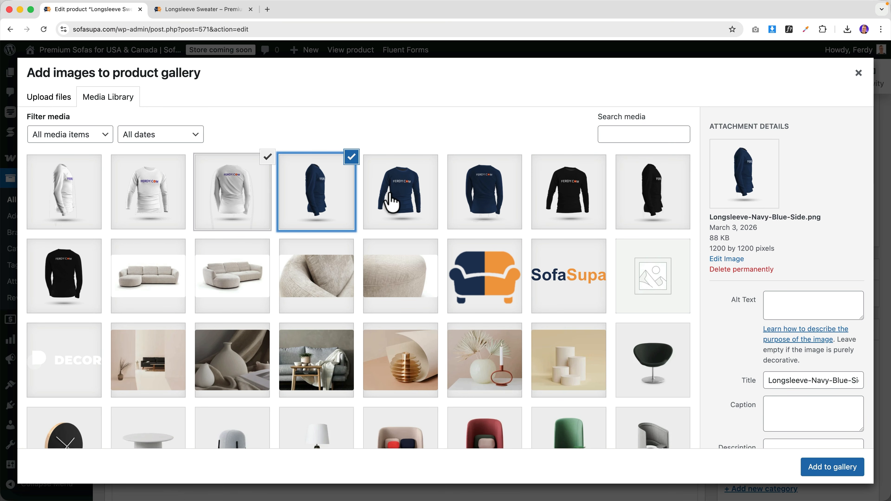
left_click(572, 202)
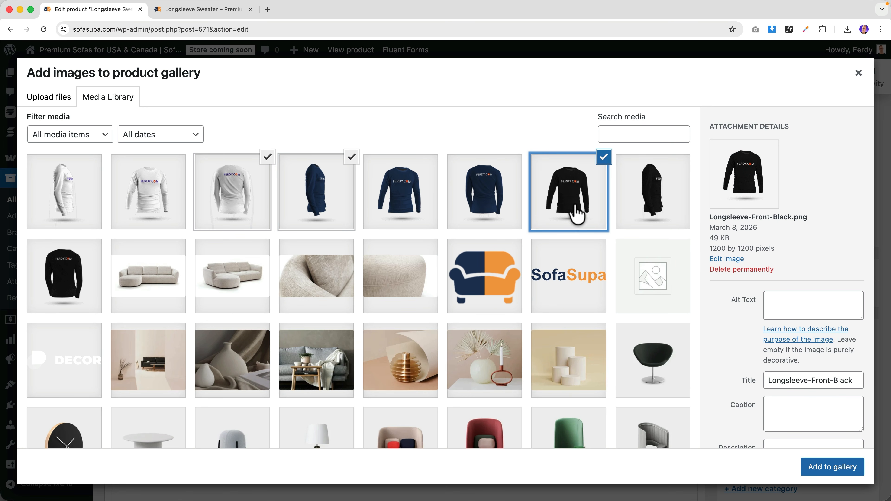
left_click(824, 466)
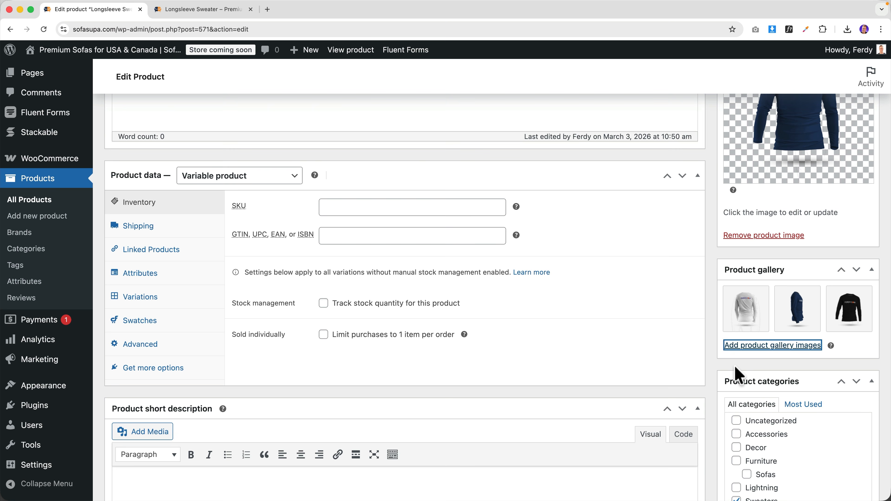
scroll(730, 345, "up", 15)
left_click(852, 344)
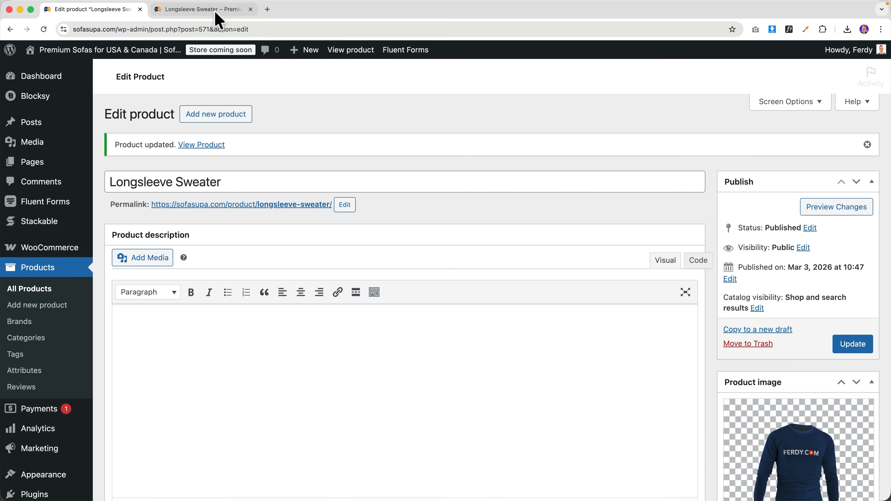
- Preview the three gallery thumbnails and the White colour on the storefront page
left_click(216, 10)
scroll(421, 274, "down", 5)
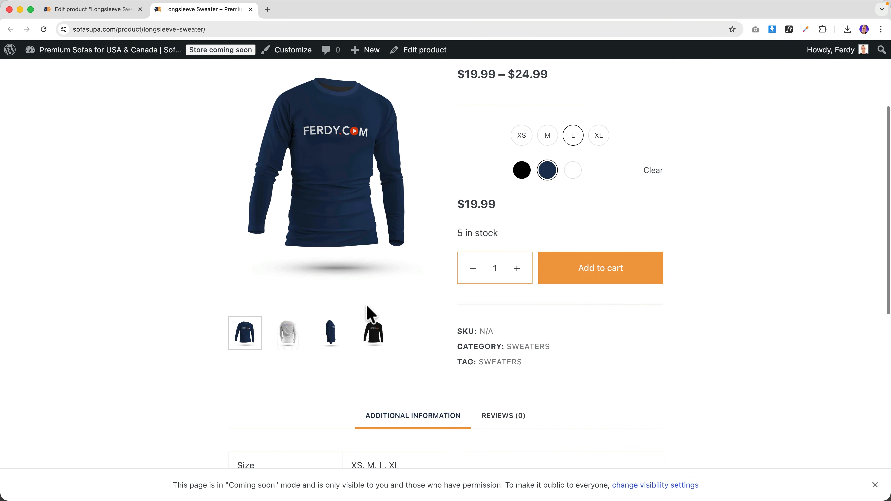
left_click(289, 334)
left_click(331, 335)
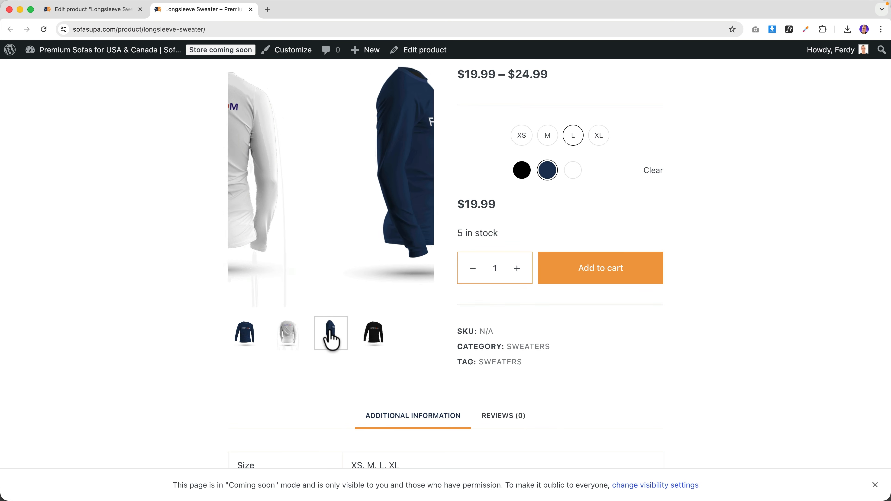
left_click(373, 337)
scroll(448, 340, "up", 3)
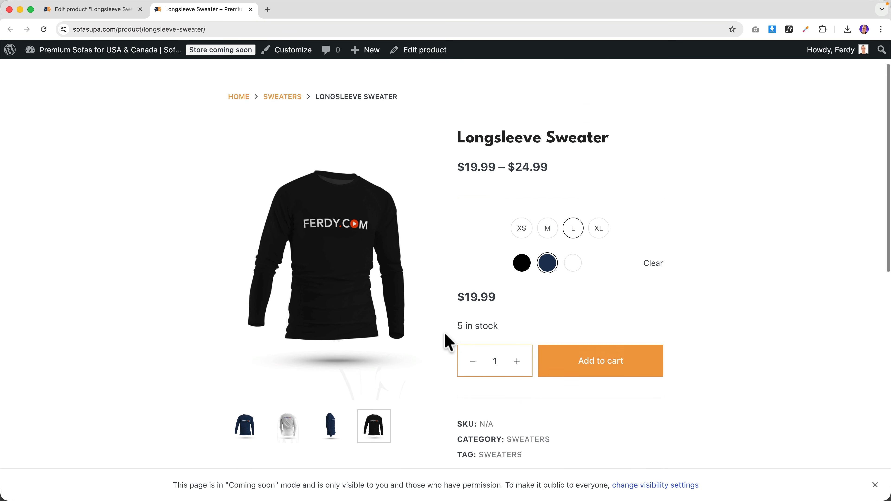
scroll(455, 323, "up", 1)
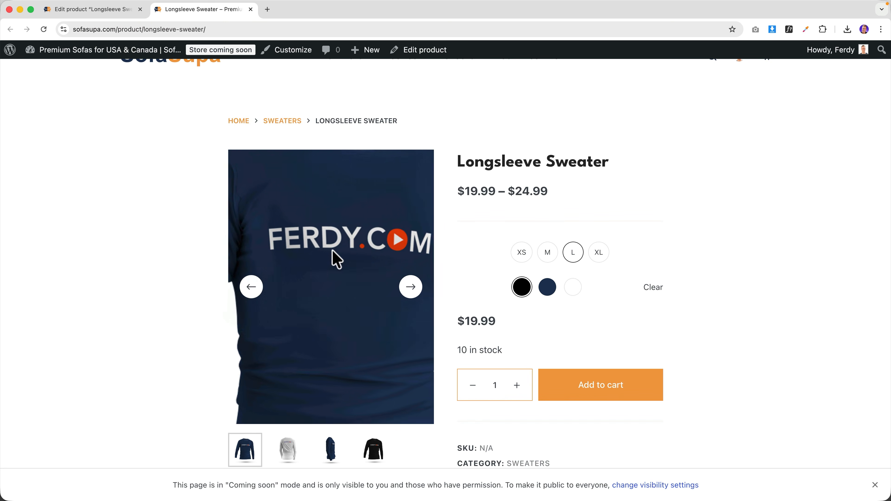
left_click(574, 291)
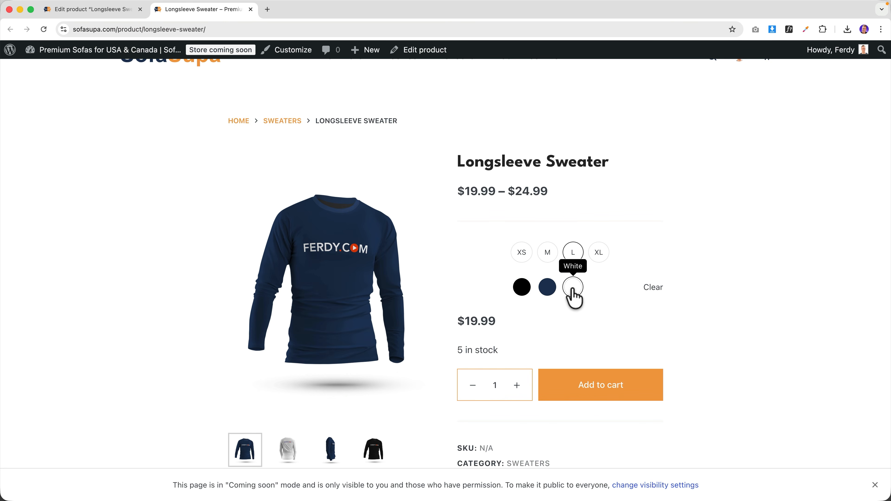
left_click(113, 13)
scroll(263, 274, "down", 10)
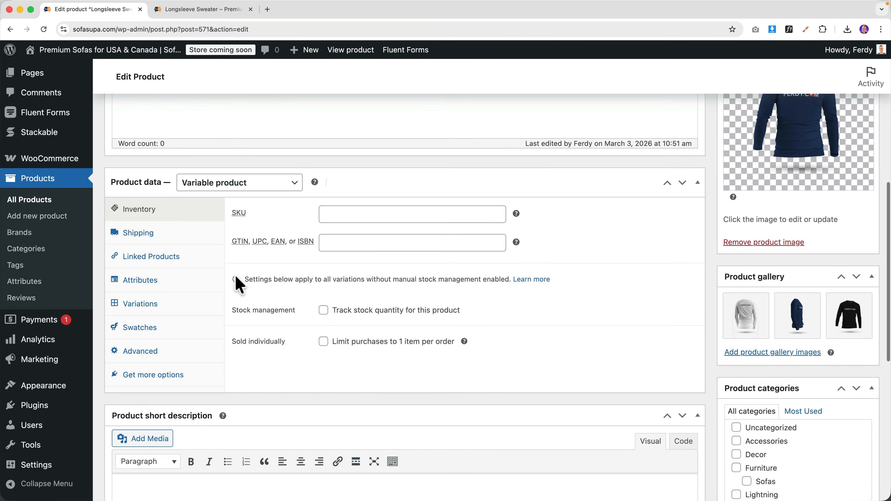
- Expand the variations and give variation #572 the black sweater image and #573 the navy one
left_click(175, 265)
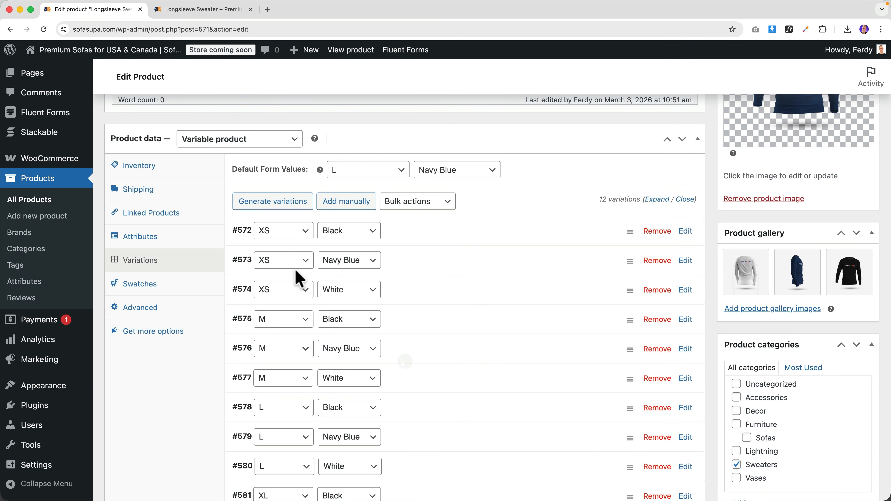
left_click(657, 199)
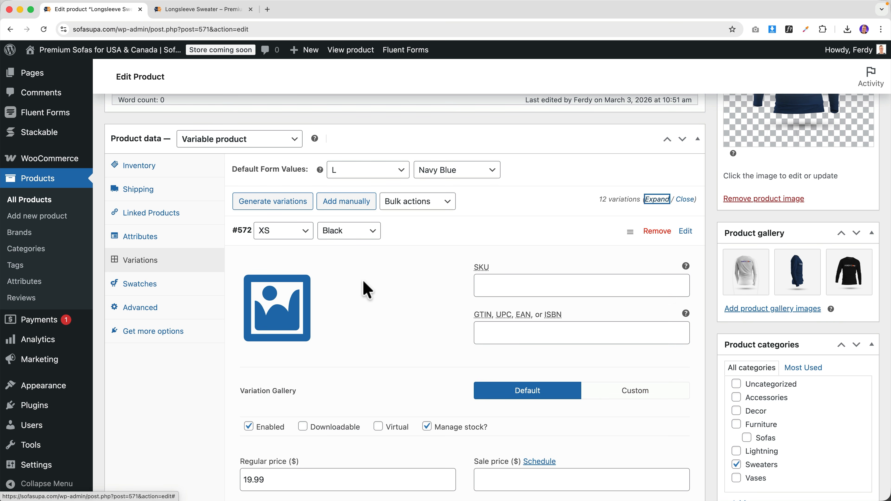
left_click(285, 308)
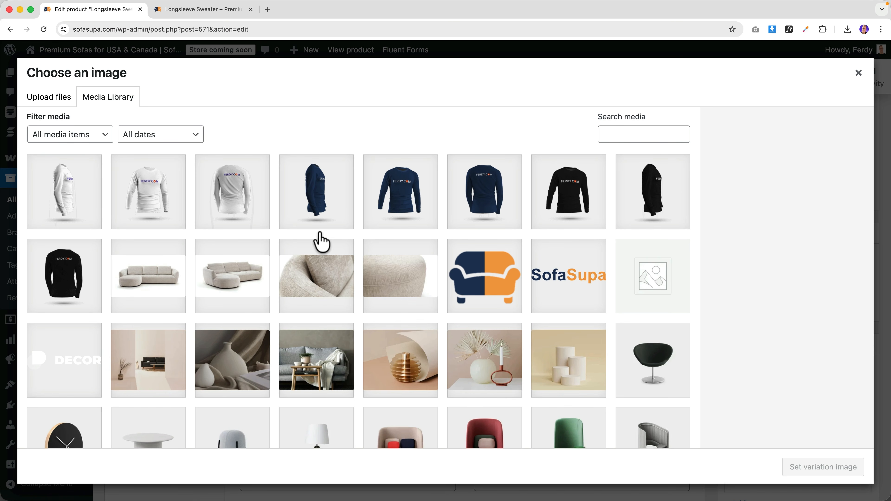
left_click(554, 198)
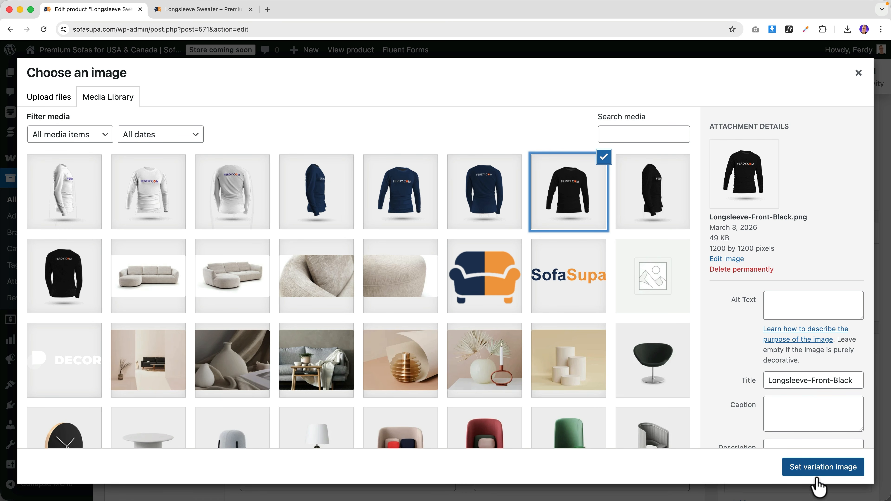
left_click(819, 467)
scroll(322, 328, "down", 10)
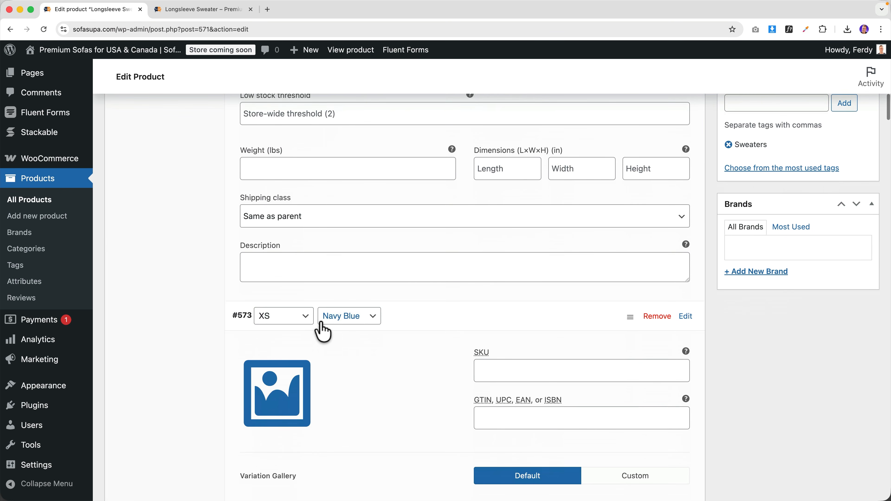
left_click(287, 328)
left_click(401, 207)
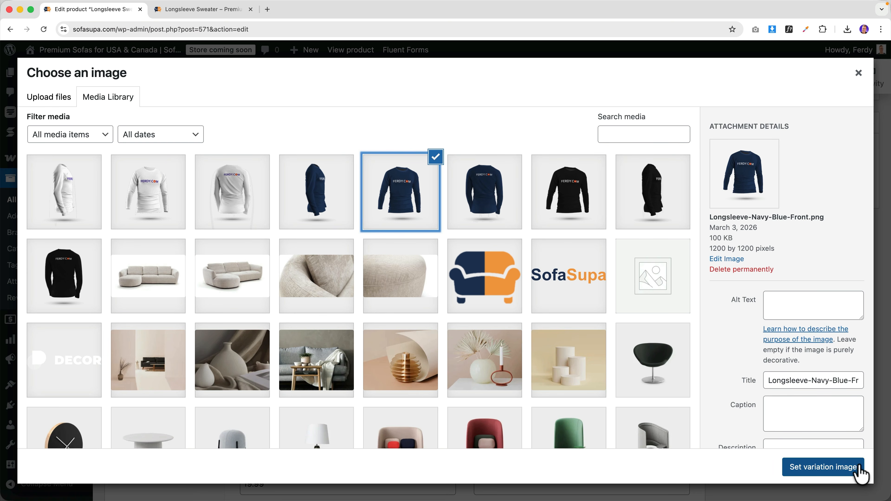
left_click(849, 467)
- Assign the white sweater image to variation #574 and the black one to #575
scroll(336, 343, "down", 8)
scroll(281, 339, "down", 3)
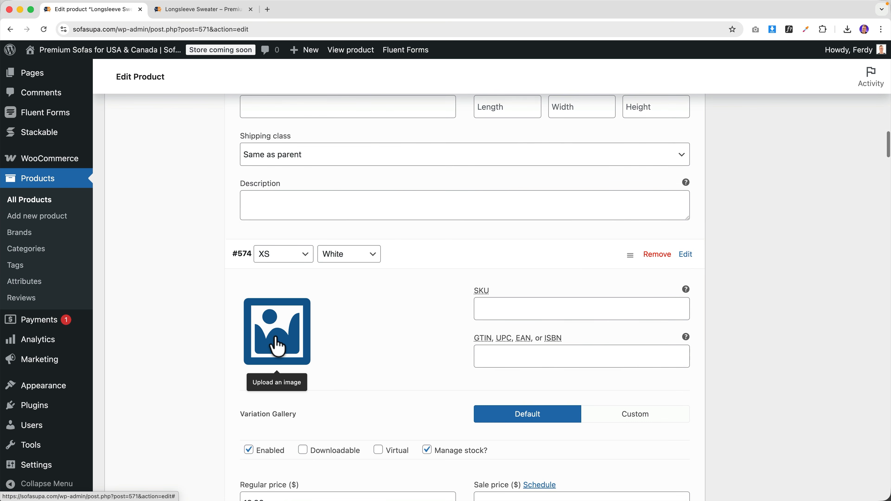
left_click(275, 338)
left_click(154, 198)
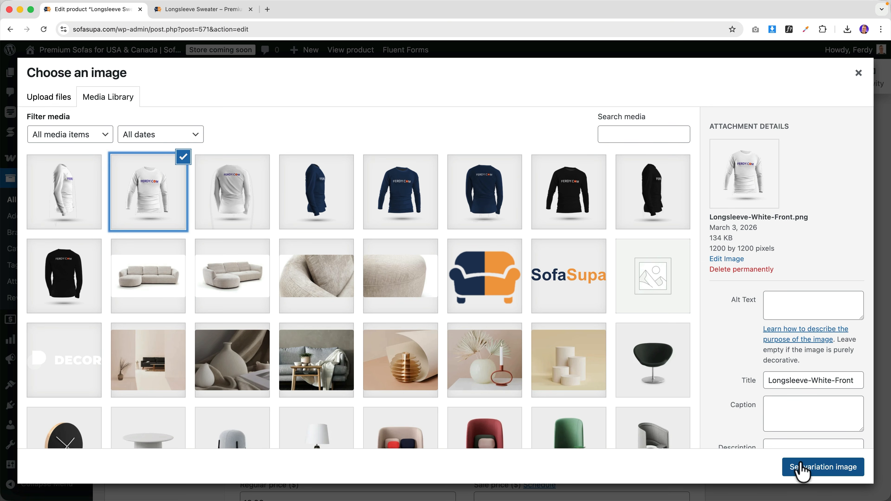
left_click(798, 469)
scroll(366, 334, "down", 10)
scroll(255, 299, "down", 4)
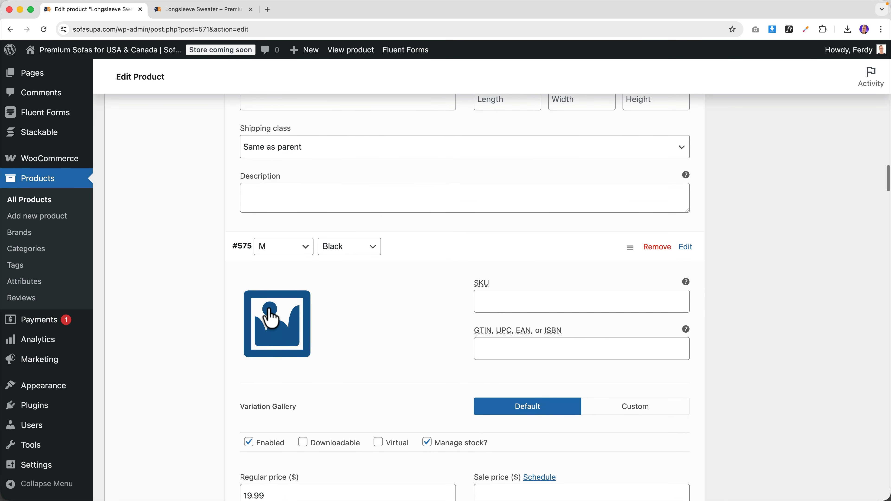
left_click(280, 321)
left_click(582, 197)
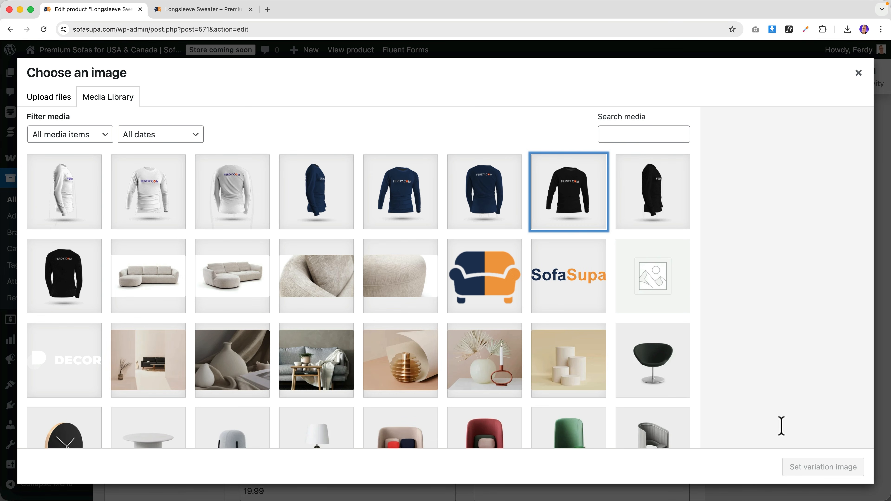
left_click(804, 468)
- Assign the navy sweater image to variation #576 and the white one to #577
scroll(232, 313, "down", 10)
scroll(235, 310, "down", 4)
left_click(274, 318)
left_click(388, 200)
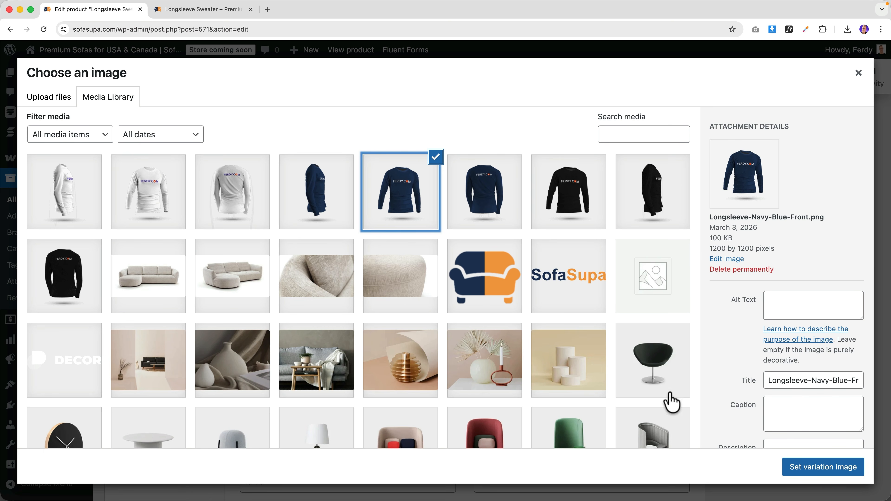
left_click(804, 471)
scroll(309, 335, "down", 7)
scroll(309, 335, "down", 6)
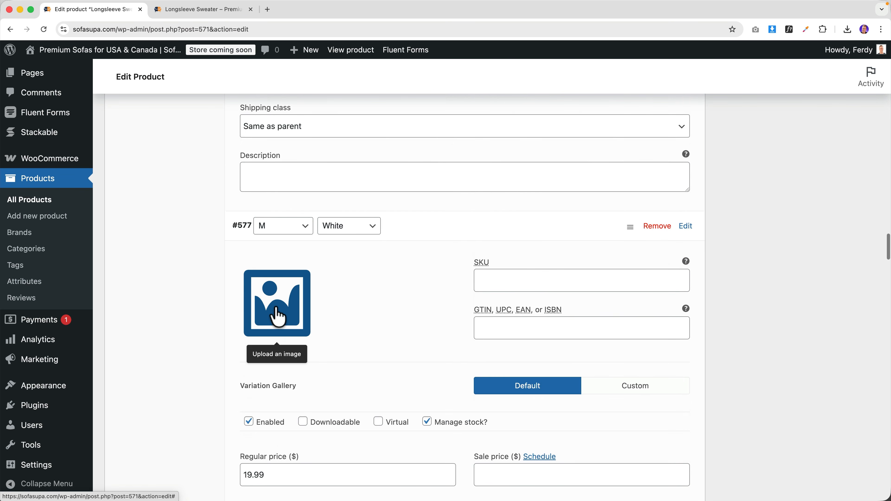
left_click(278, 311)
left_click(219, 204)
left_click(163, 199)
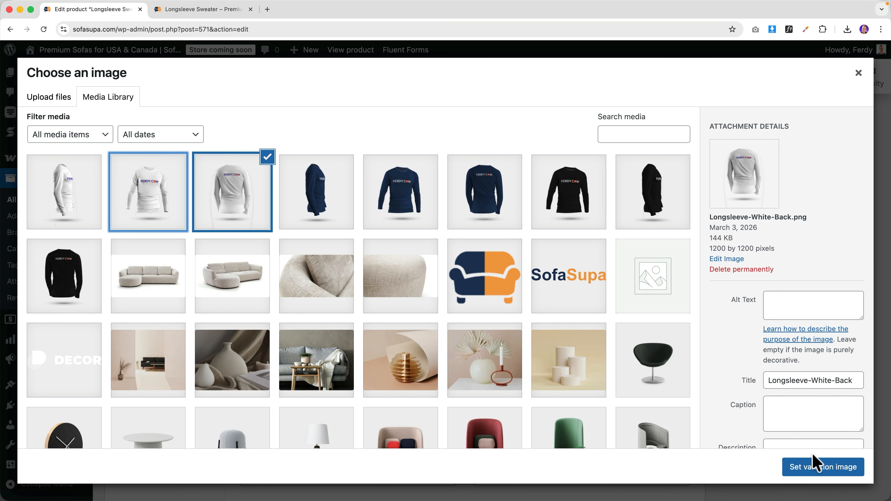
- Give the remaining variations, including XL Black, their matching sweater images
left_click(808, 466)
scroll(309, 335, "down", 10)
left_click(276, 309)
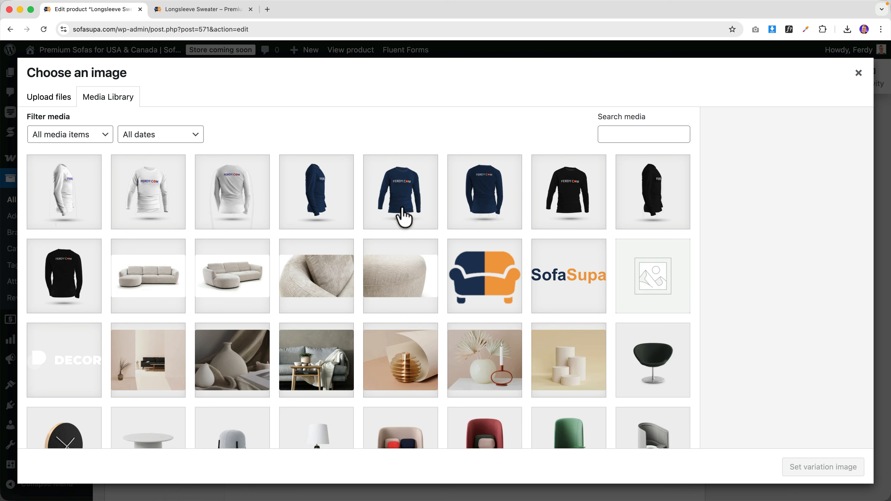
left_click(403, 213)
left_click(807, 467)
scroll(278, 308, "down", 10)
left_click(276, 309)
left_click(397, 191)
left_click(821, 466)
scroll(309, 328, "down", 10)
- Save the variation changes, update the product and view its storefront page
left_click(260, 215)
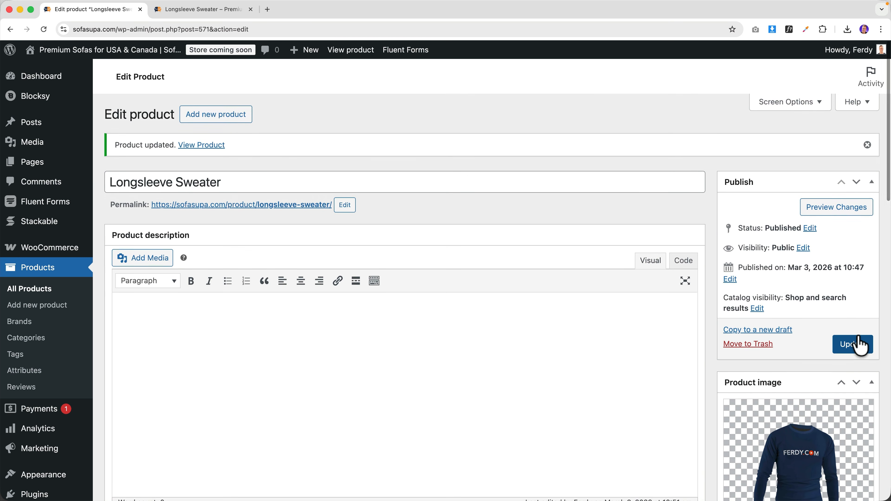
left_click(860, 346)
left_click(189, 14)
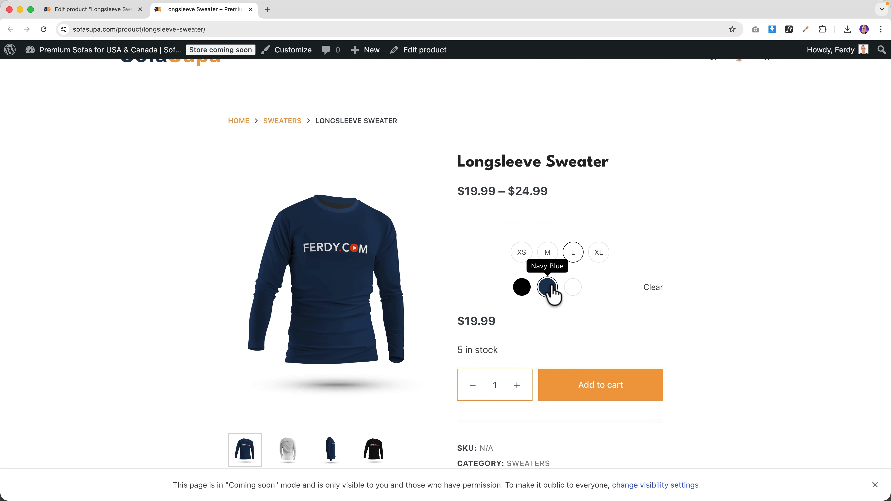
- Try the black and white colour swatches, then sizes L, XL and XS in black, checking price, stock and image
left_click(524, 290)
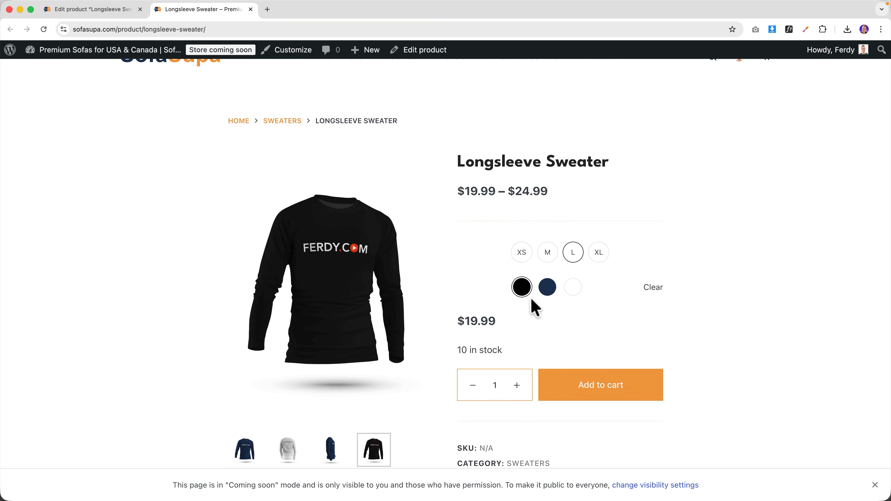
left_click(574, 292)
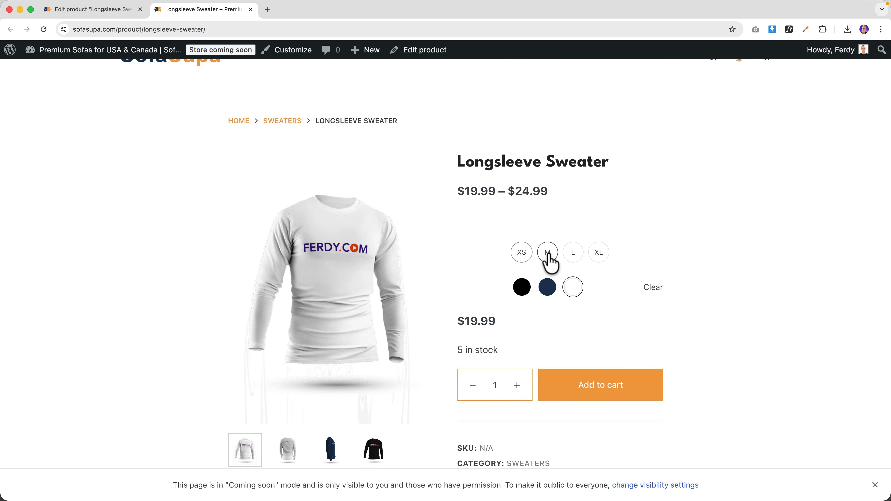
left_click(576, 258)
left_click(600, 258)
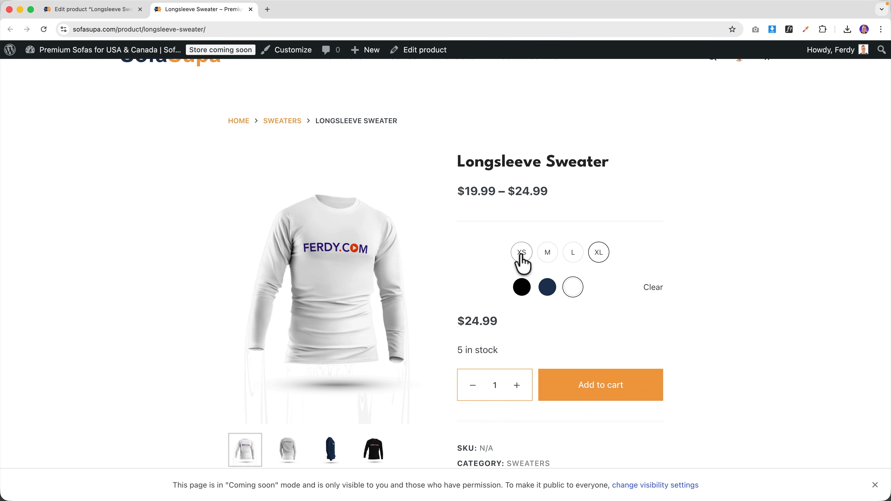
left_click(522, 292)
left_click(523, 254)
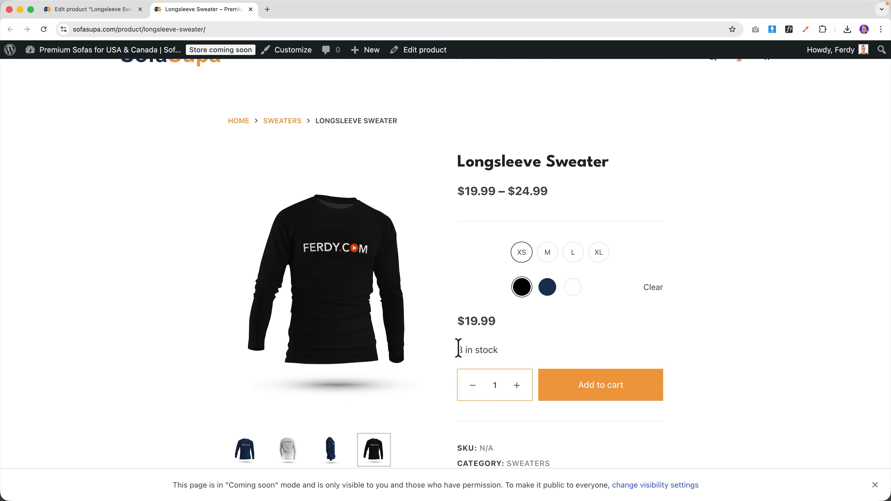
scroll(488, 312, "down", 1)
scroll(487, 312, "up", 1)
scroll(488, 313, "down", 5)
scroll(487, 309, "down", 1)
scroll(488, 309, "up", 7)
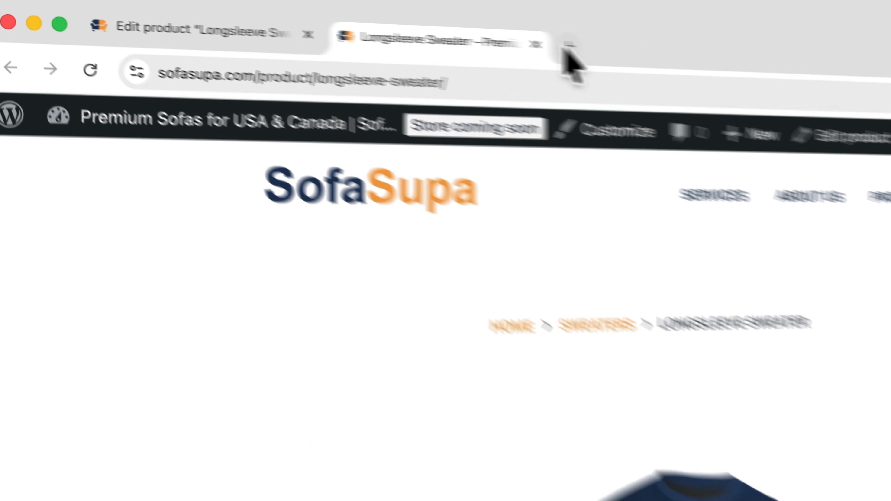
- In a new tab, go to ferdy.com and search the site for 'woocommerce'
left_click(268, 10)
type("ferd")
key("Return")
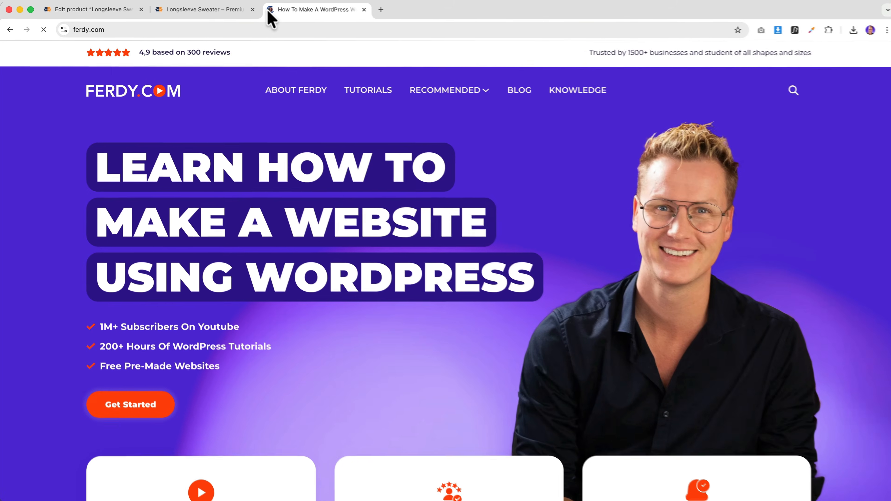
left_click(788, 90)
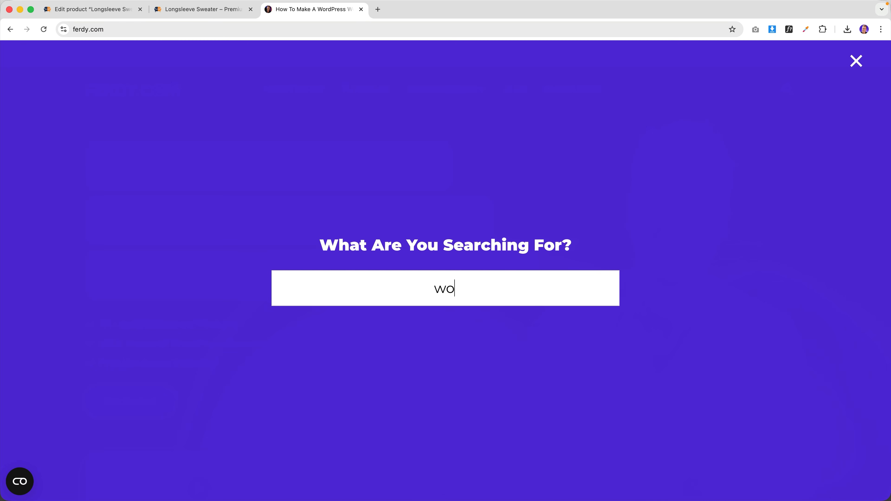
type("woocommerce")
key("Return")
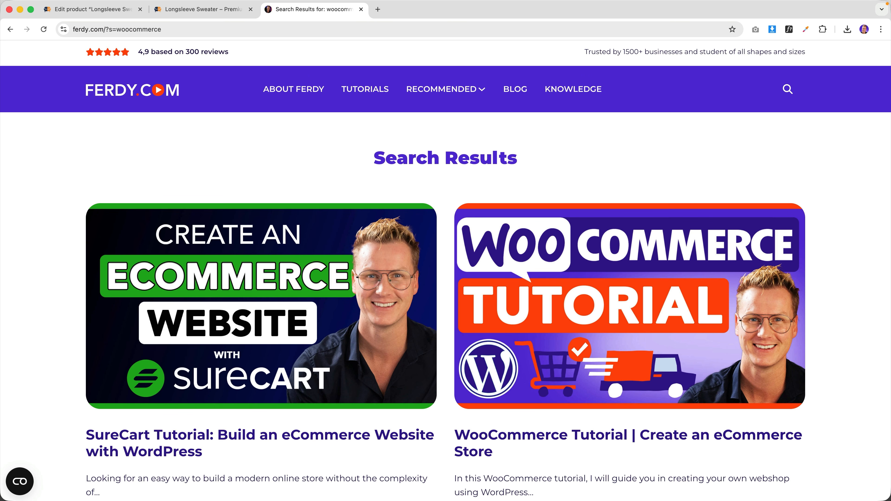
- Open the WooCommerce Tutorial post, expand its codes and select the Variations In Center CSS
left_click(637, 304)
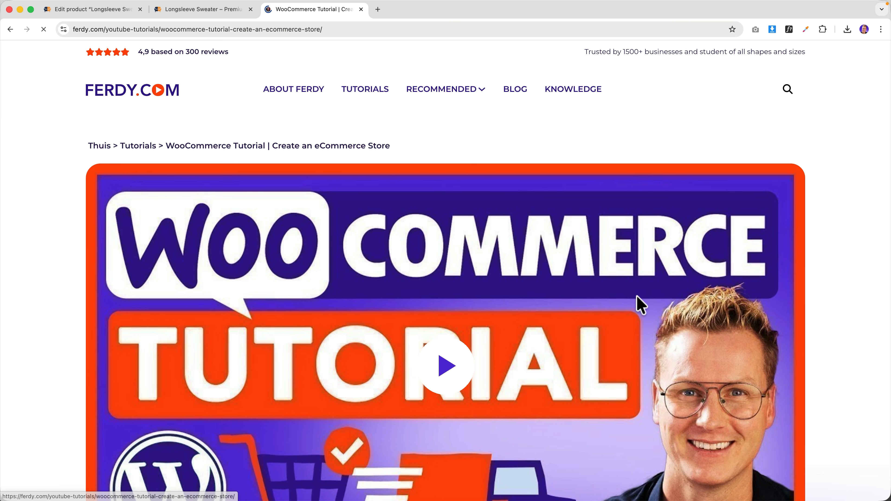
scroll(402, 281, "down", 15)
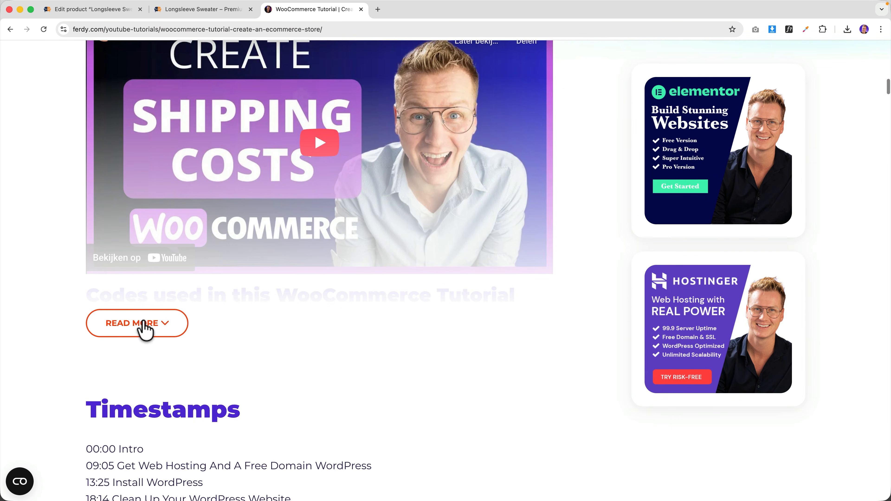
left_click(144, 324)
scroll(219, 314, "down", 3)
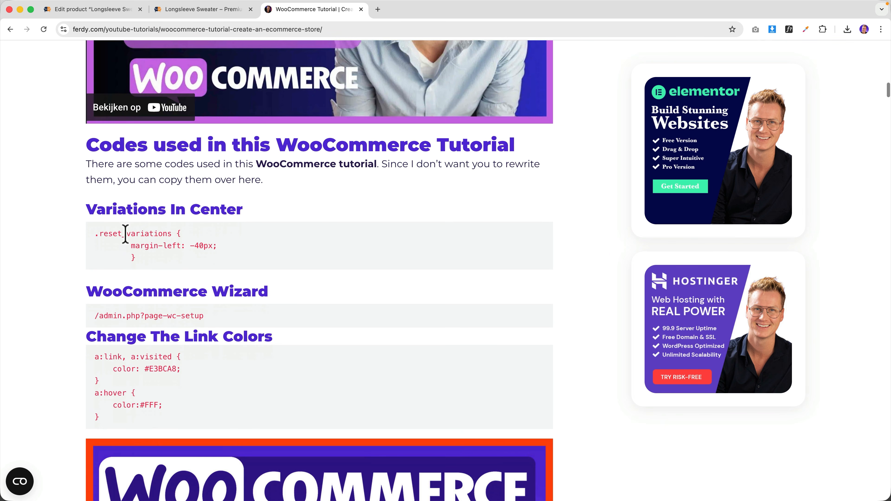
left_click_drag(168, 261, 98, 234)
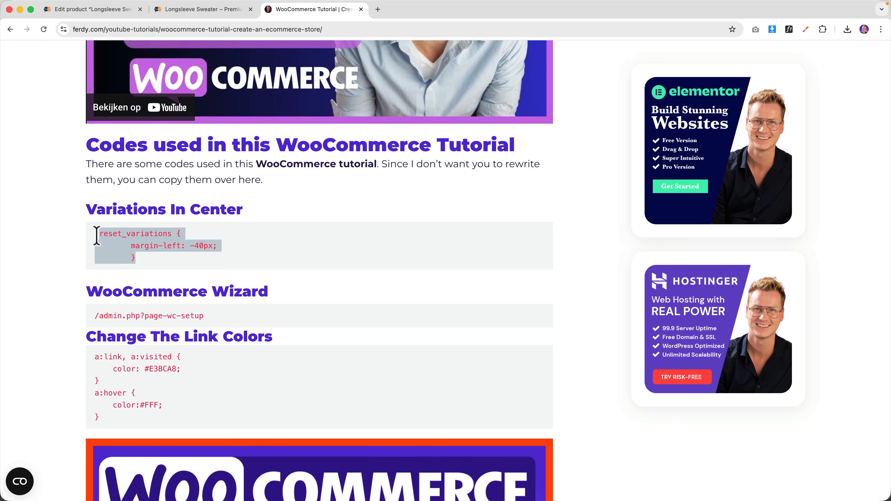
- Paste the .reset_variations margin-left: -40px rule into the Customizer's Additional CSS and publish it
left_click(196, 11)
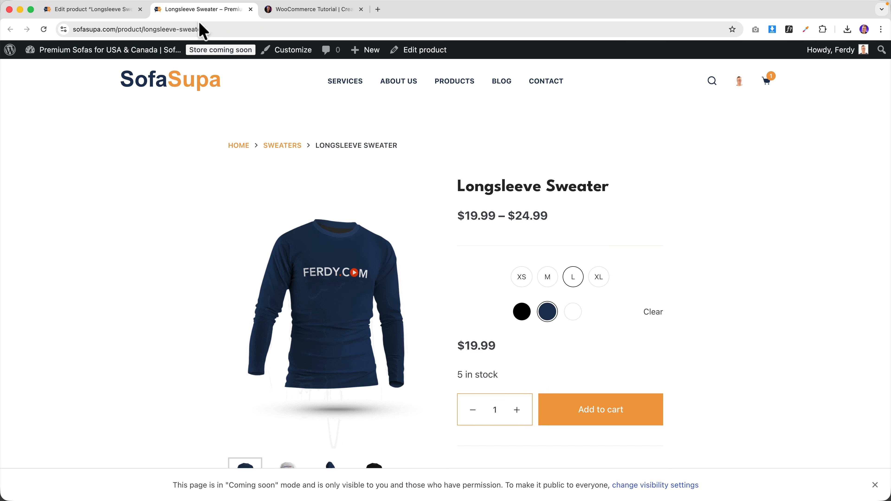
left_click(293, 50)
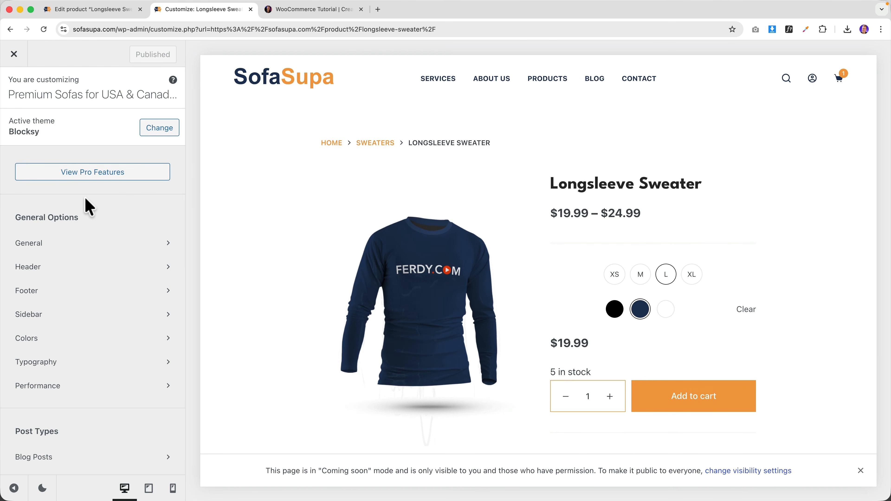
scroll(87, 205, "down", 10)
left_click(50, 455)
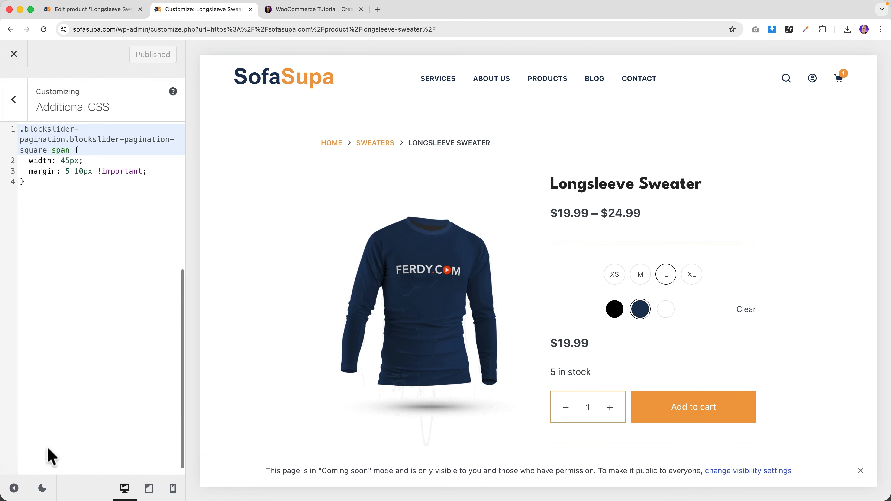
key("Return")
key("Return")
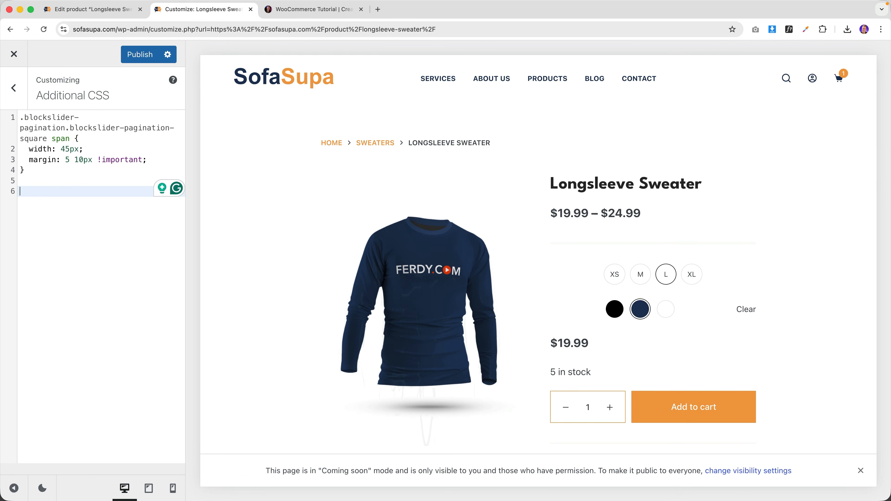
type(".reset_variations {   margin-left: -40px;   }")
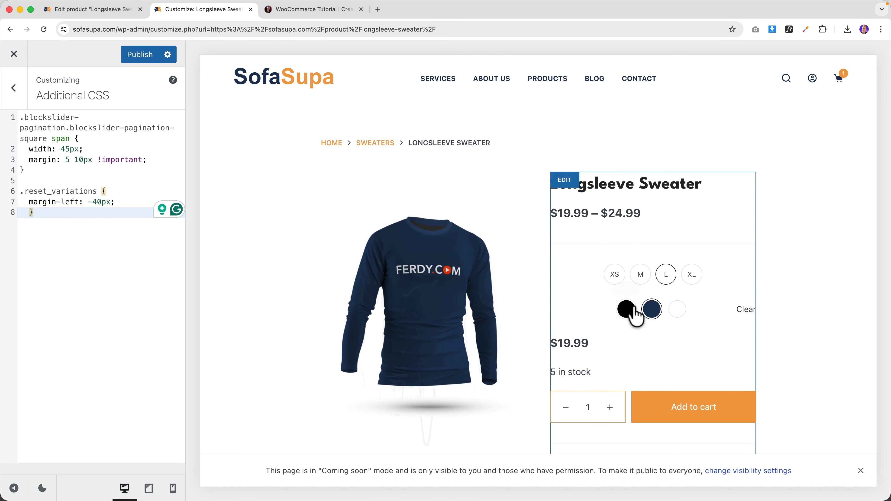
left_click(150, 62)
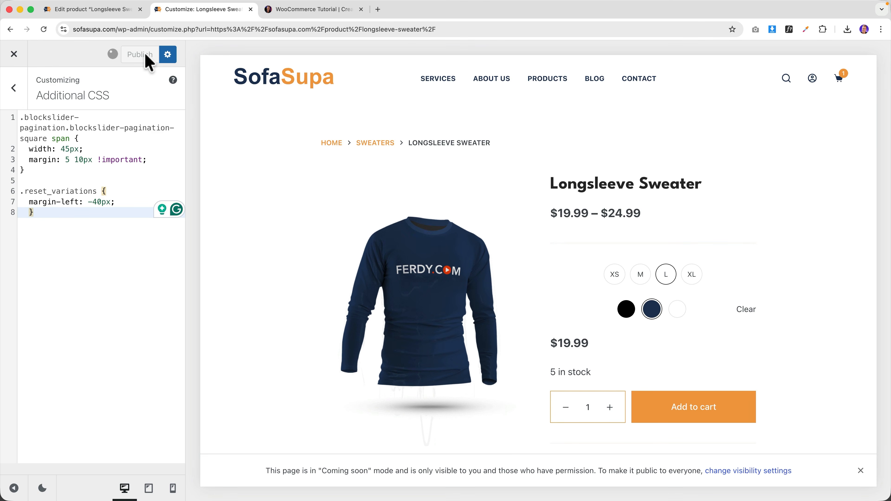
- Close the Customizer, check the shop's products page, and return to the Edit product tab
left_click(15, 56)
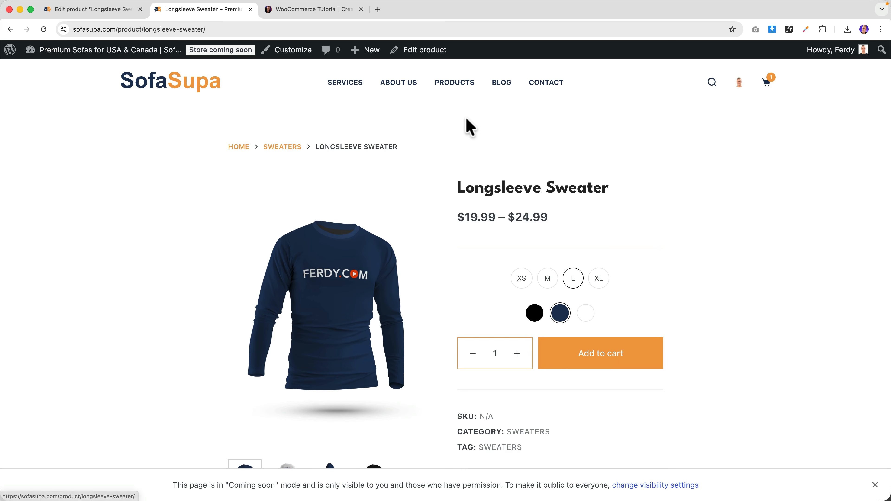
left_click(465, 86)
scroll(424, 202, "down", 10)
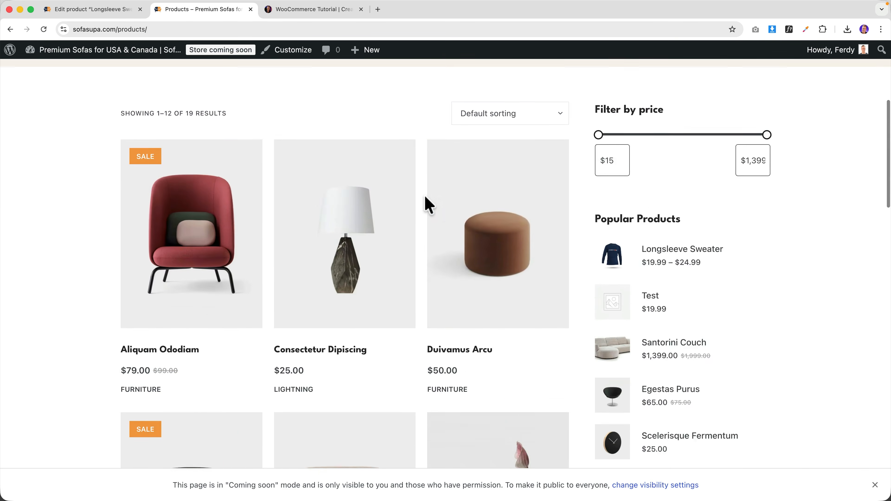
scroll(426, 202, "down", 4)
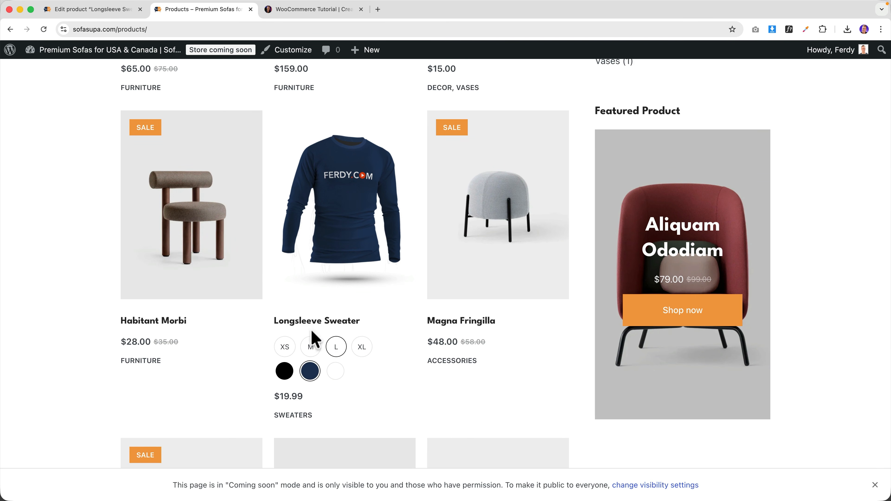
left_click(114, 13)
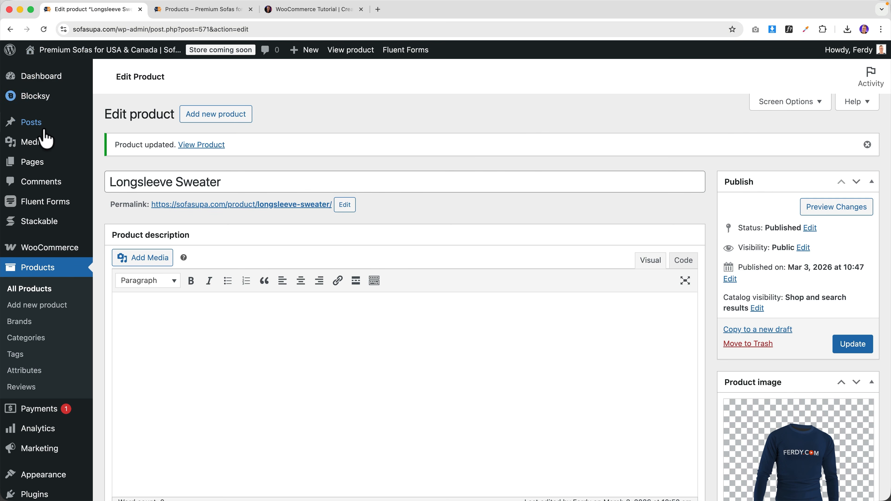
- Open the Variation Swatches settings and set the Global Styling border width to 2 px
scroll(52, 169, "down", 2)
mouse_move(50, 204)
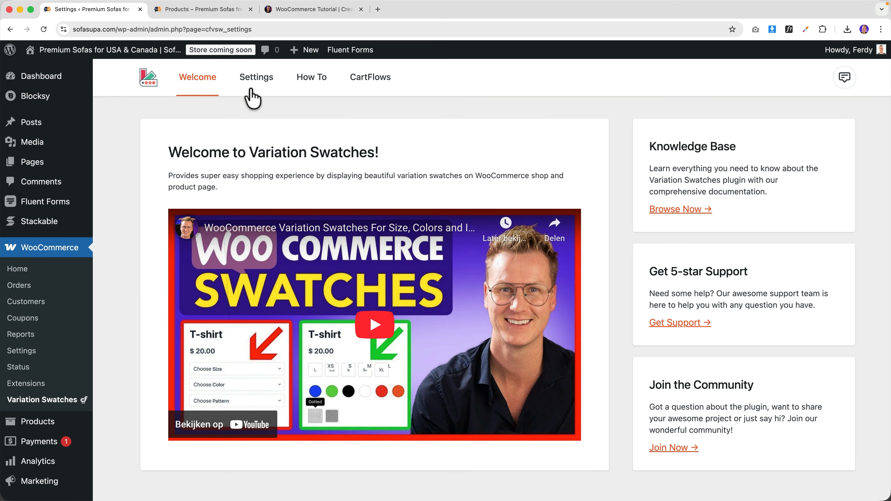
left_click(255, 79)
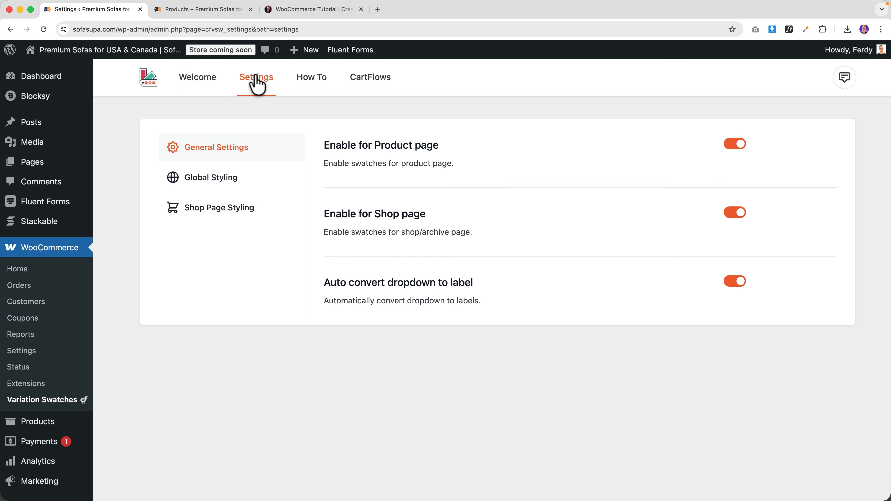
left_click(225, 182)
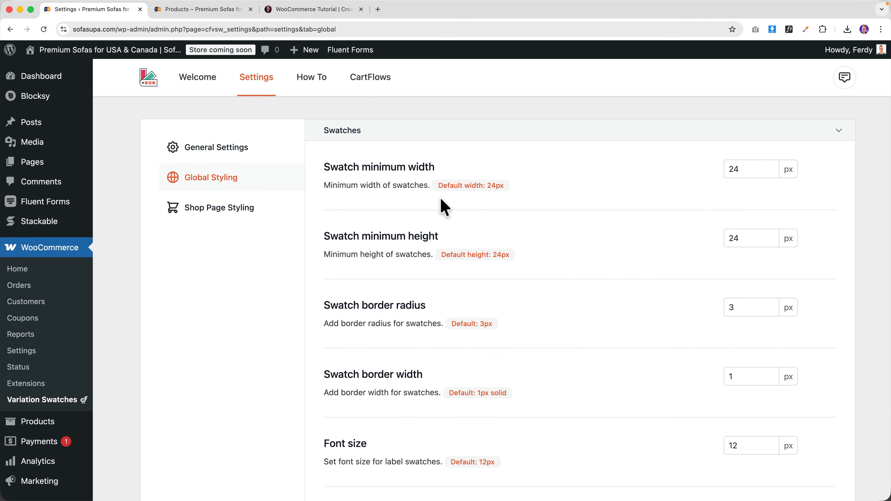
scroll(578, 191, "down", 3)
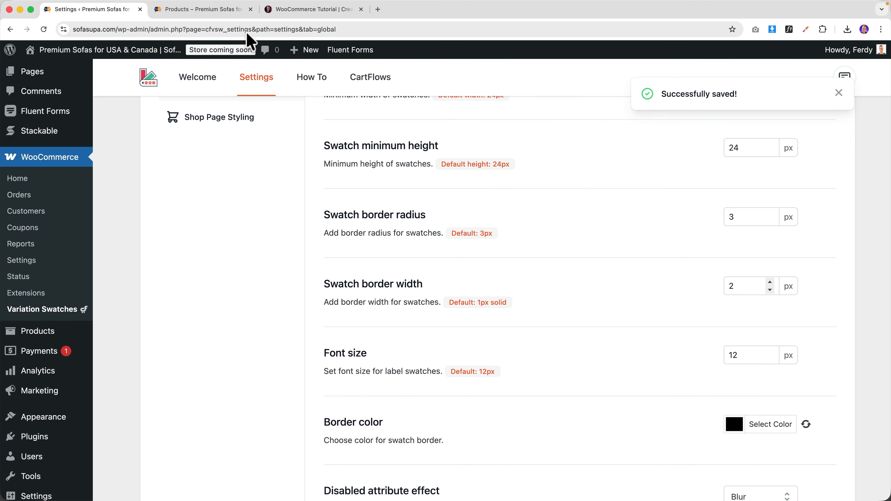
left_click(220, 10)
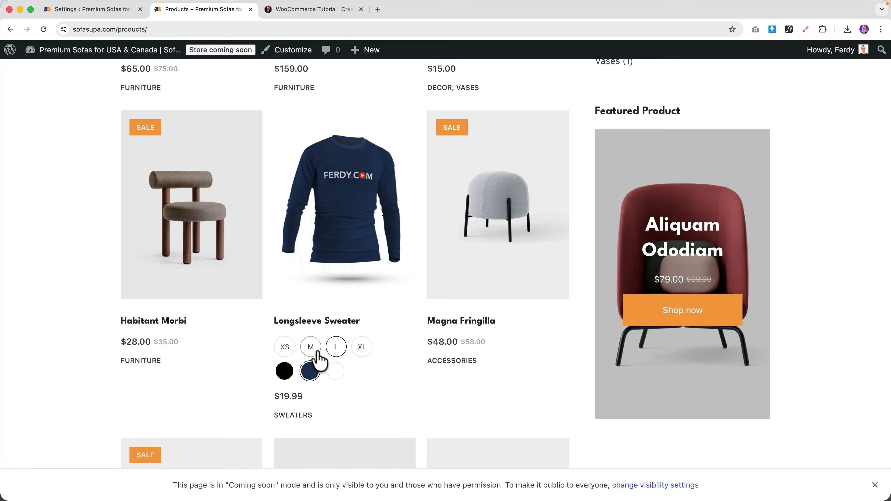
left_click(127, 10)
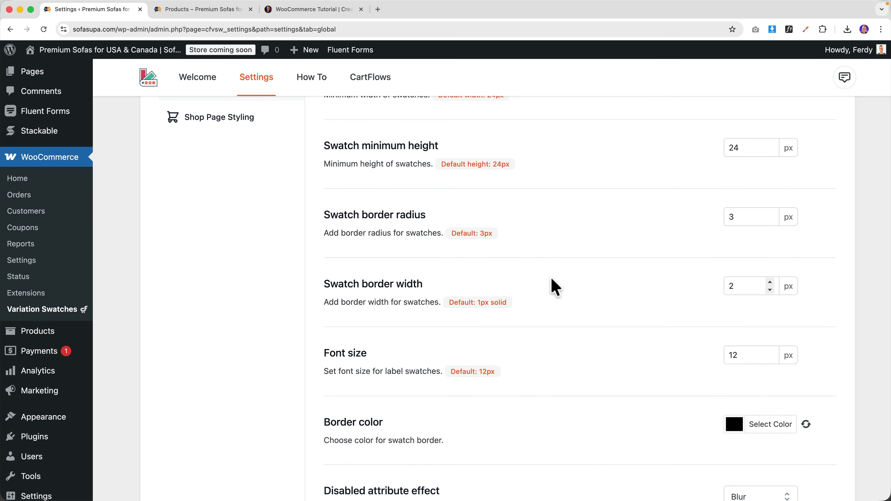
scroll(712, 298, "down", 1)
scroll(545, 298, "up", 4)
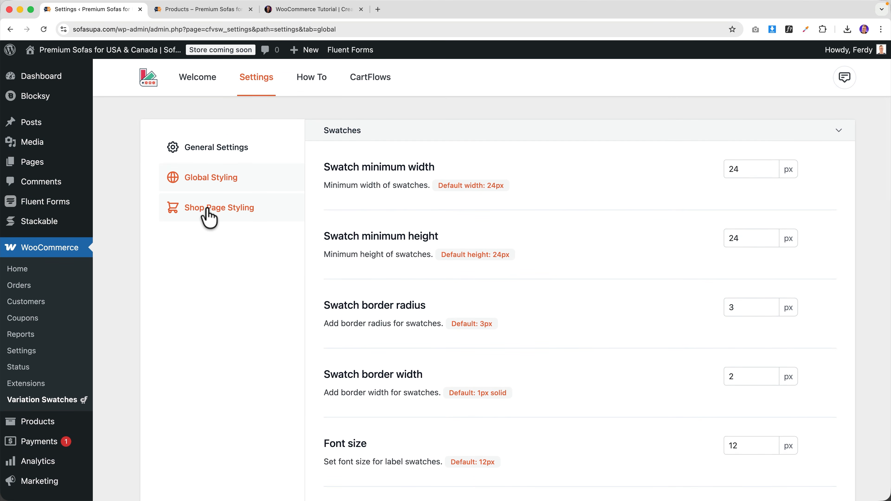
- Set the Shop Page Styling swatch alignment to Center and reload the shop page
left_click(207, 210)
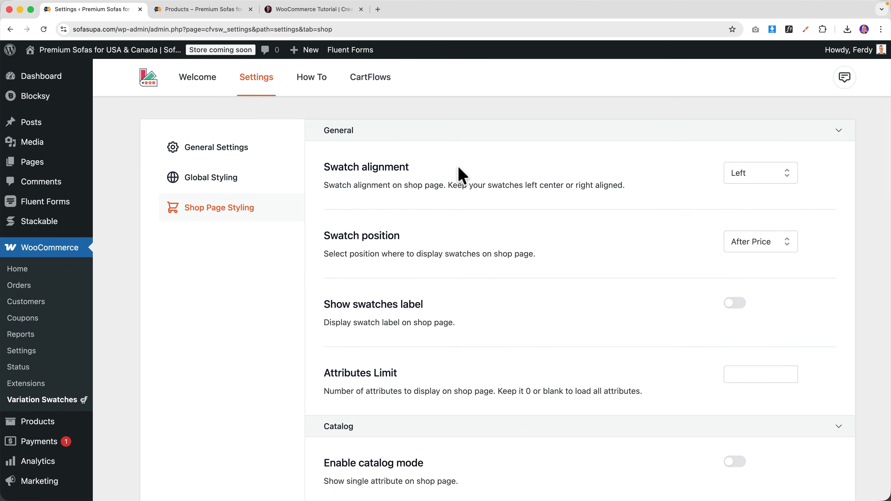
left_click(786, 175)
left_click(754, 216)
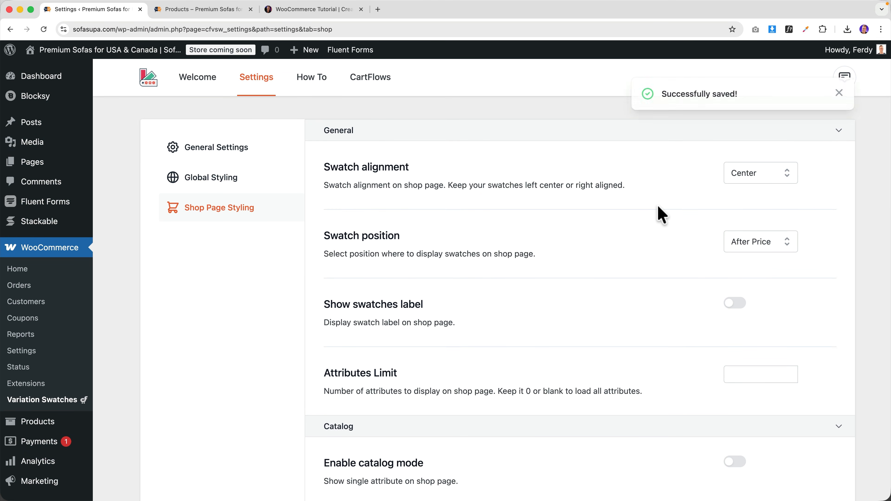
left_click(203, 10)
key("super+r")
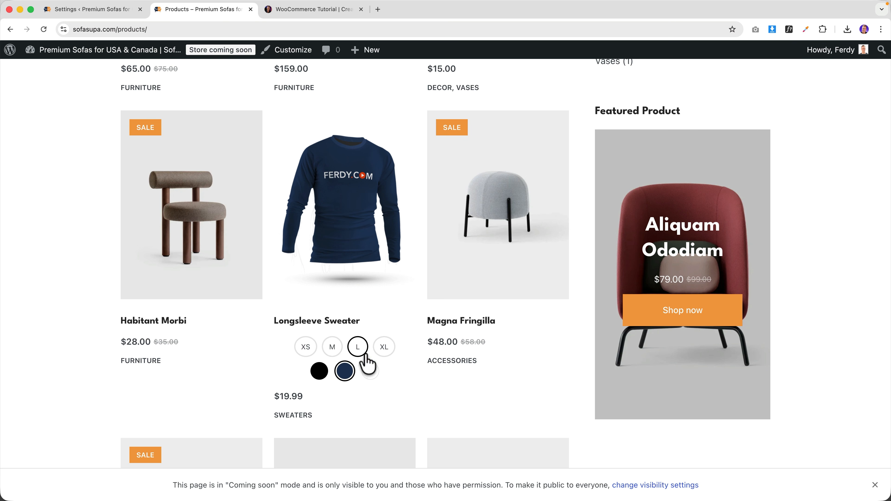
left_click(321, 326)
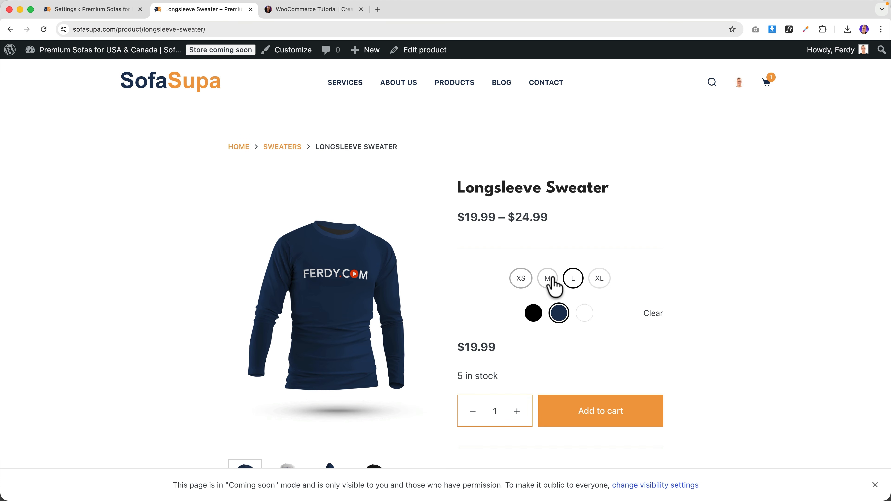
left_click(583, 316)
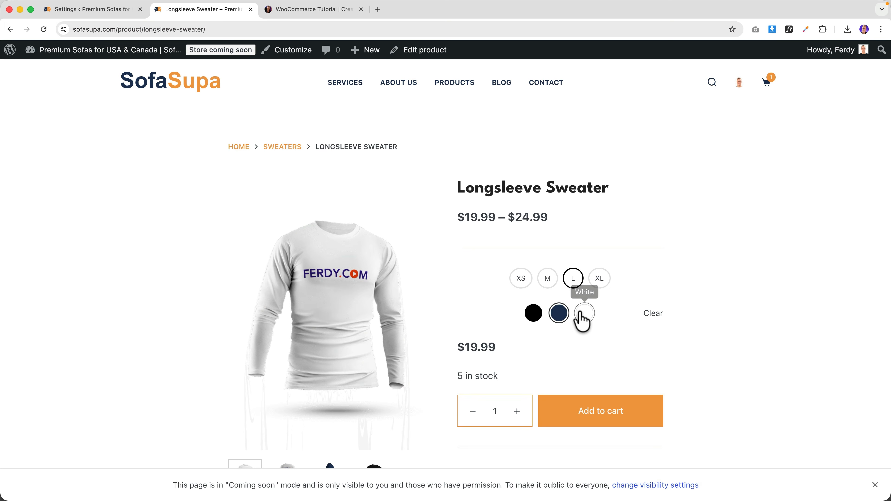
left_click(530, 316)
left_click(559, 316)
left_click(547, 281)
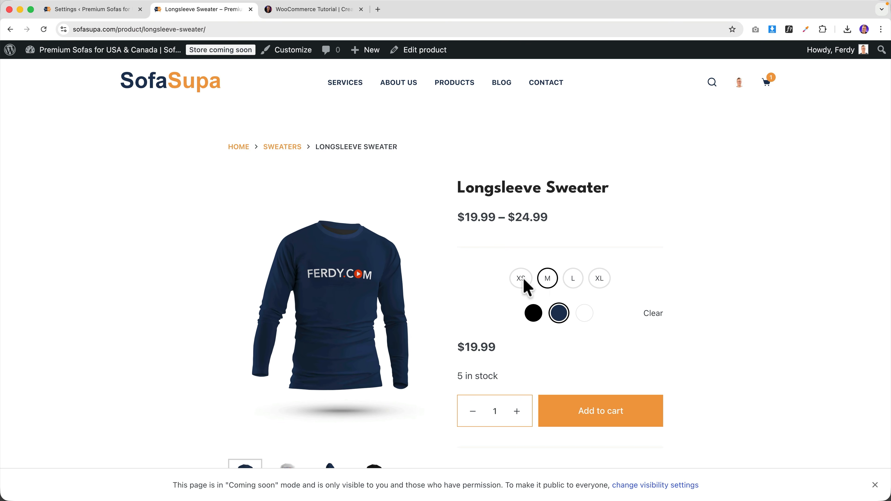
left_click(533, 313)
scroll(509, 323, "down", 10)
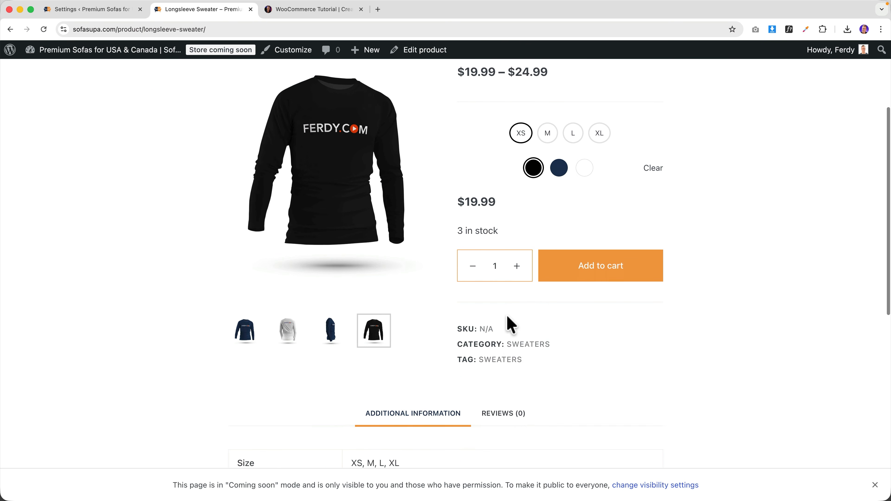
scroll(510, 322, "up", 10)
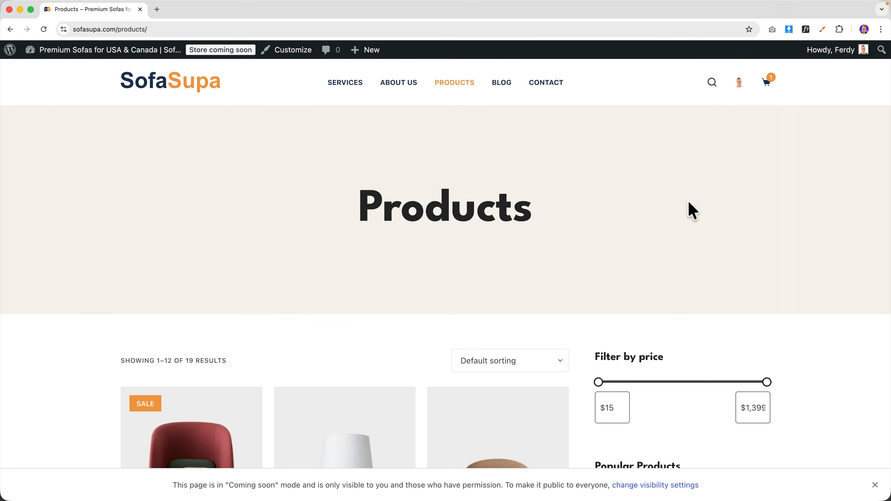
- Start a new product named 'Coaching Call | 60 Minutes' and bring up its product image chooser
mouse_move(377, 57)
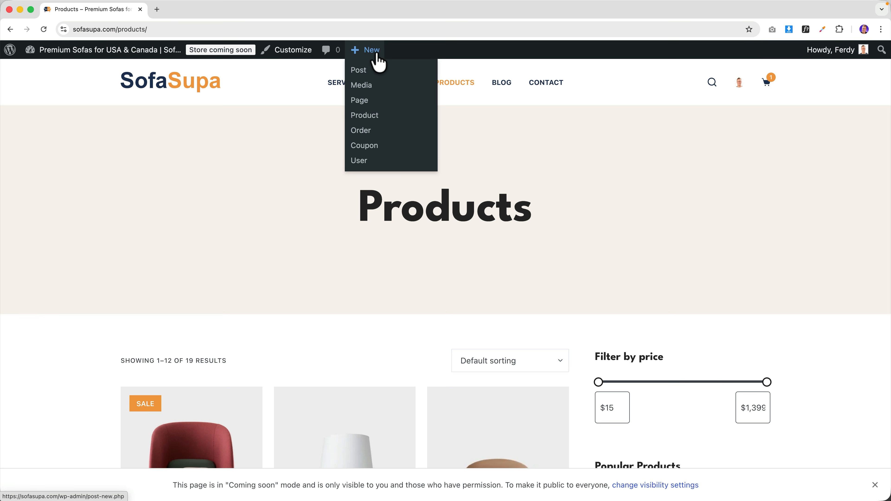
left_click(374, 115)
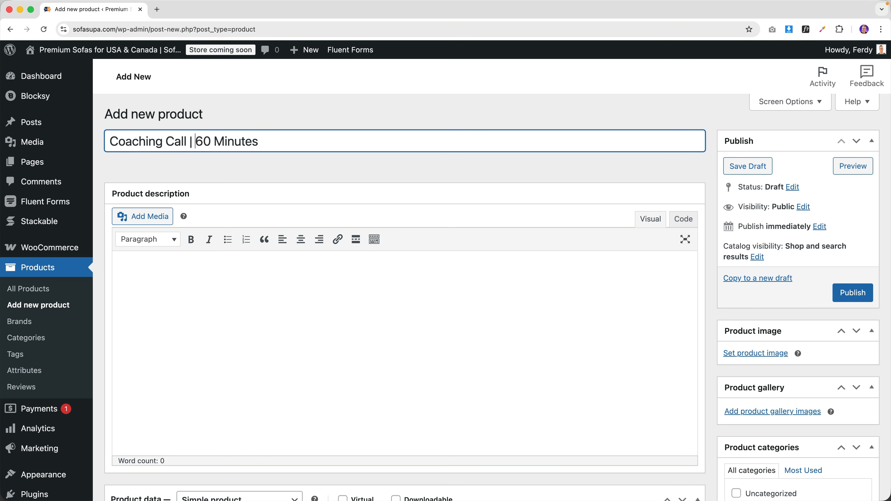
scroll(772, 336, "down", 3)
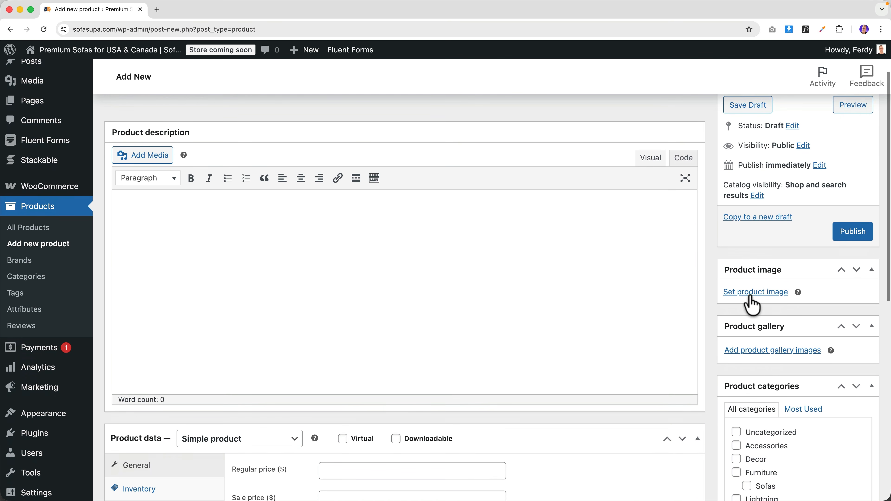
left_click(752, 297)
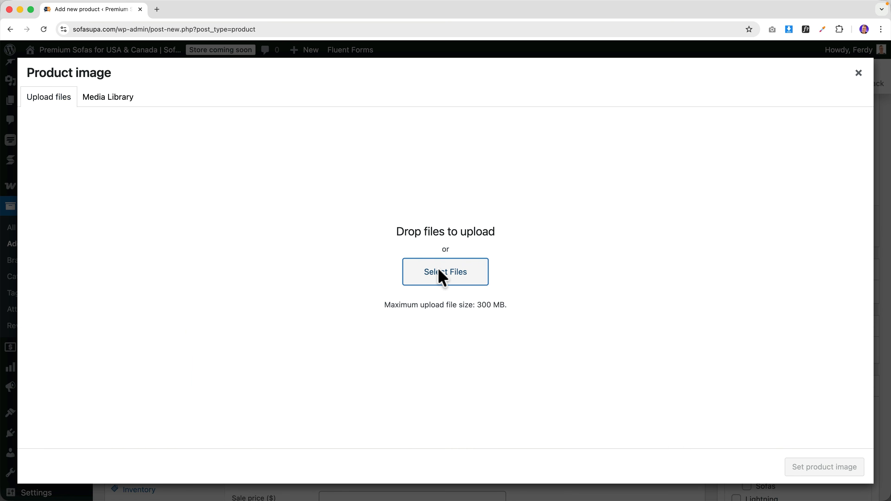
- Upload Skype-Call.jpg from the Ferdy.com Resources > 8. WooCommerce folder to the media library
left_click(439, 271)
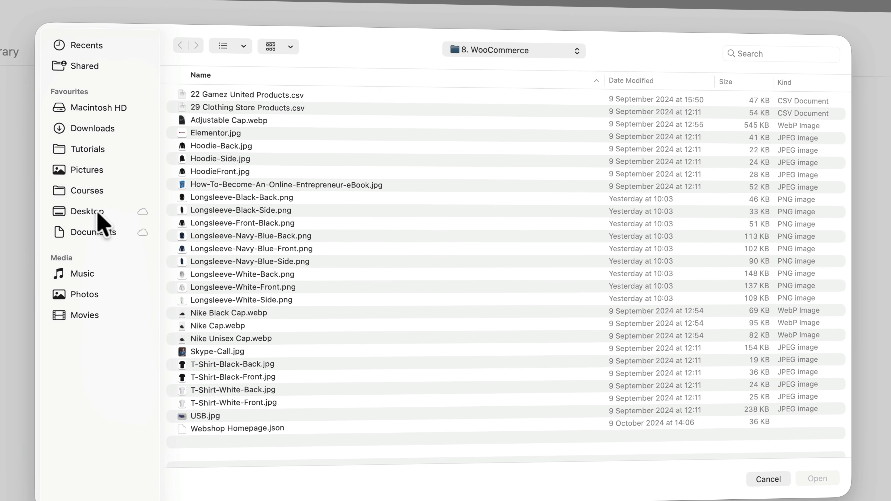
left_click(95, 212)
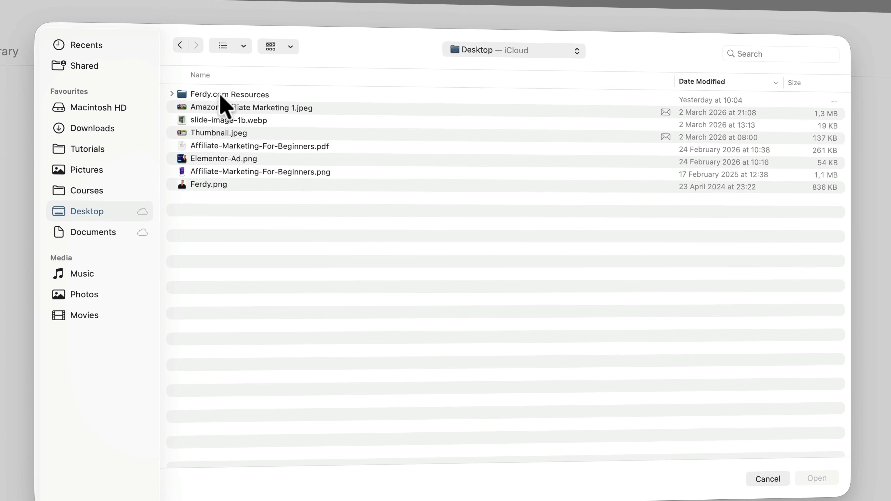
double_click(219, 96)
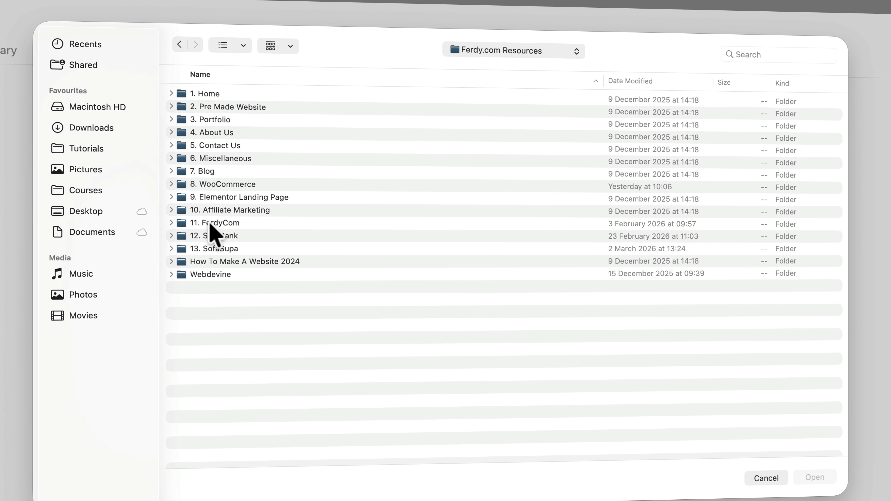
double_click(211, 184)
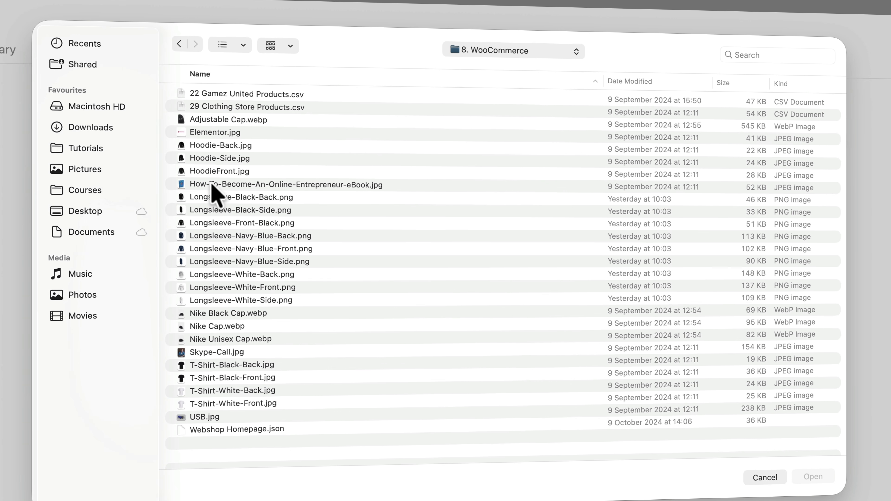
left_click(220, 352)
key("space")
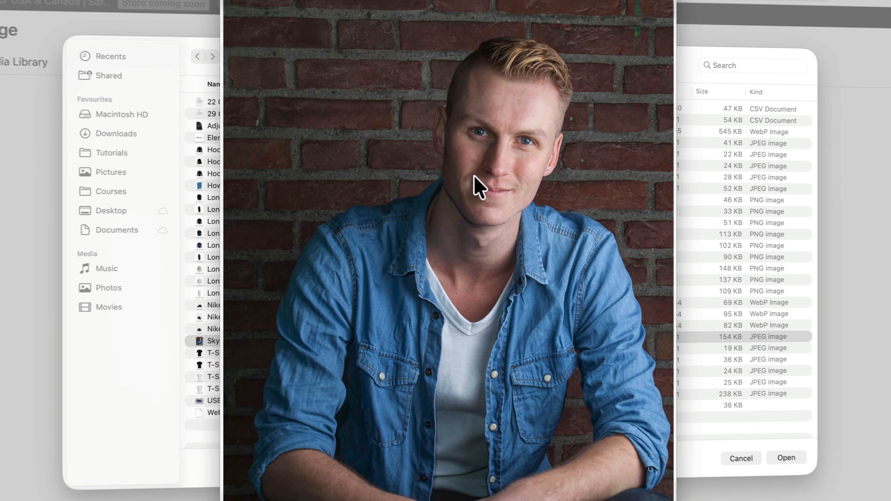
key("space")
left_click(726, 411)
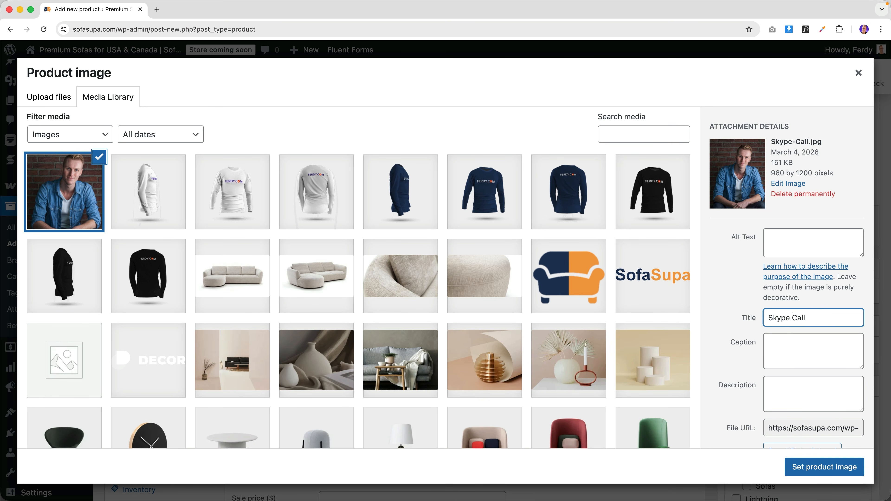
- Fill in the image's alt text and complete its 'Skype Call With…' title
left_click(792, 251)
type("Skype Call")
left_click(781, 396)
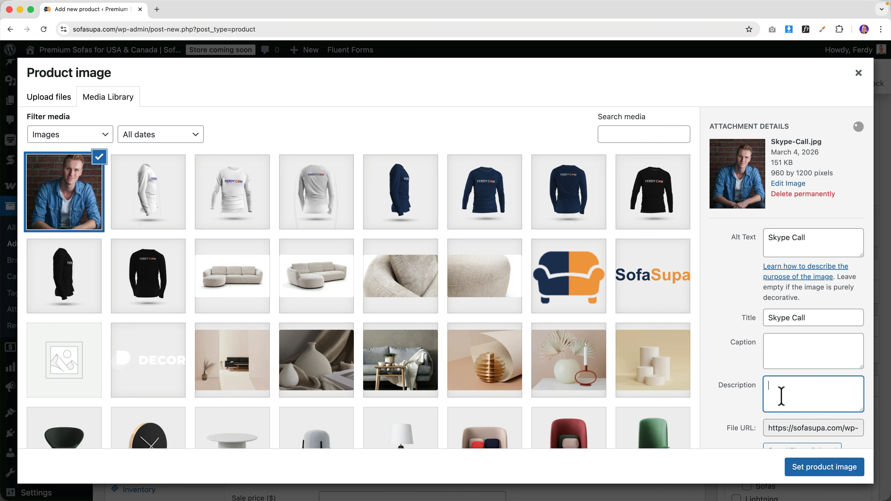
left_click(781, 317)
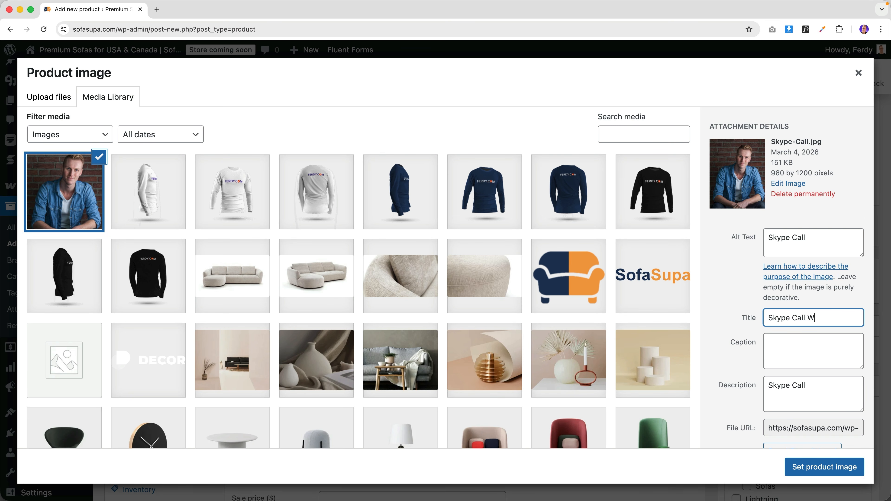
key("super+a")
key("super+c")
- Copy the full title into the alt text and description, then set the photo as product image
left_click(831, 241)
key("super+a")
key("super+v")
left_click(799, 393)
key("super+a")
key("super+v")
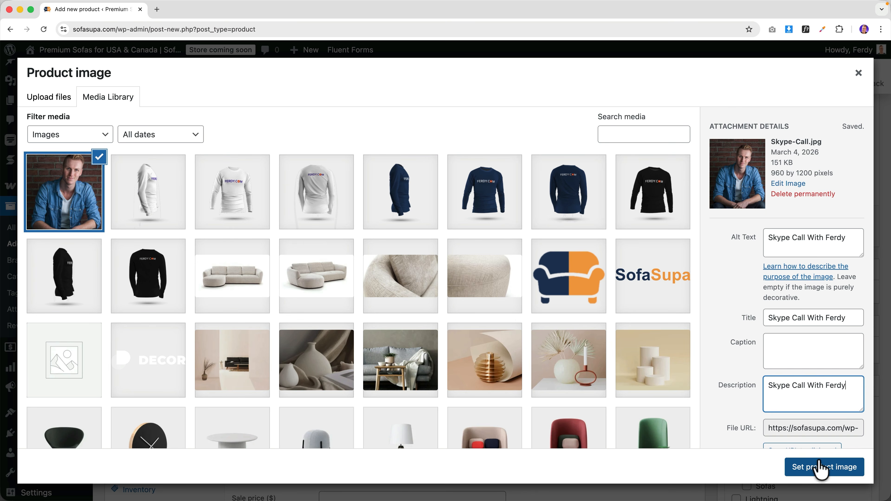
left_click(818, 467)
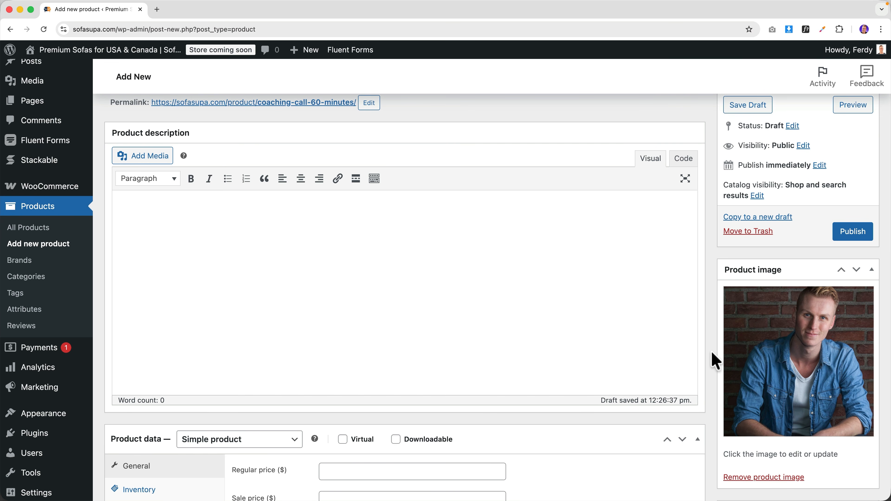
- Mark the product virtual, set its regular price to 299, and write the Affiliate Marketing coaching short description
scroll(716, 360, "down", 5)
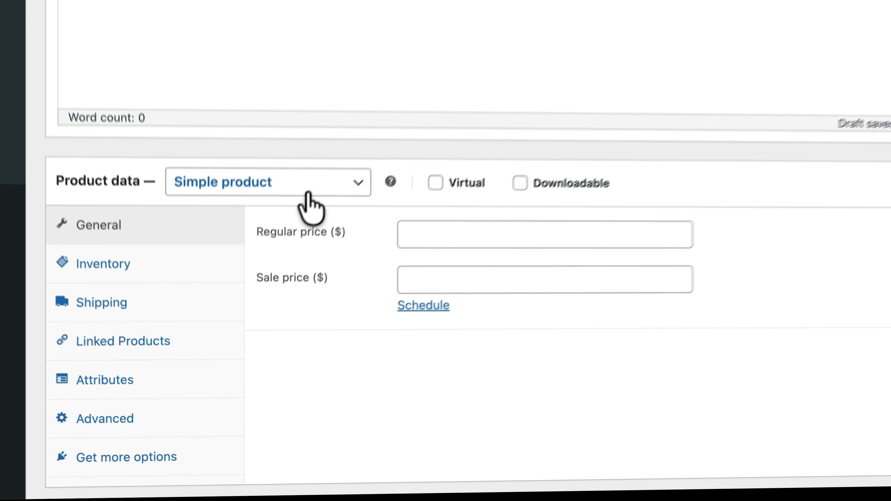
left_click(433, 187)
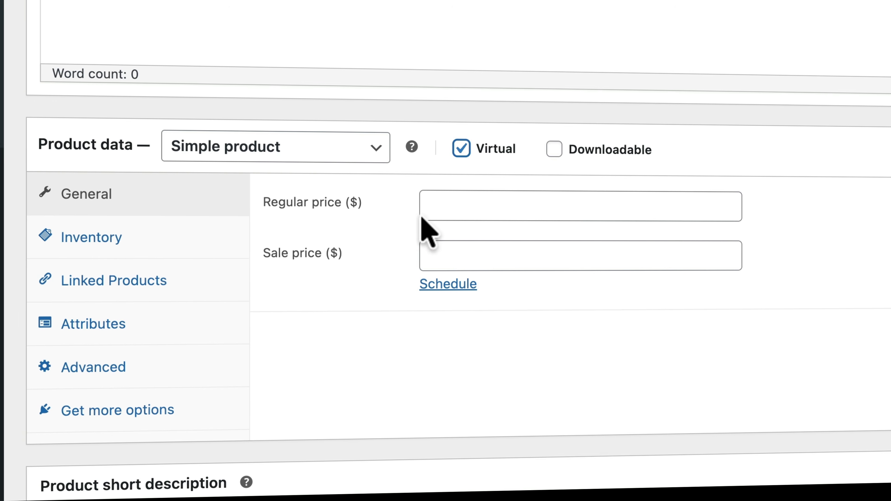
left_click(483, 207)
type("199")
key("BackSpace")
key("BackSpace")
key("BackSpace")
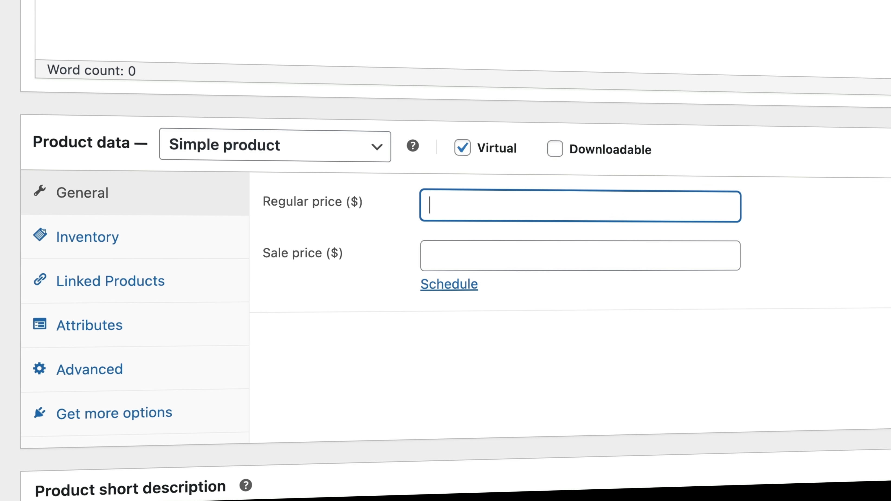
type("299")
key("Tab")
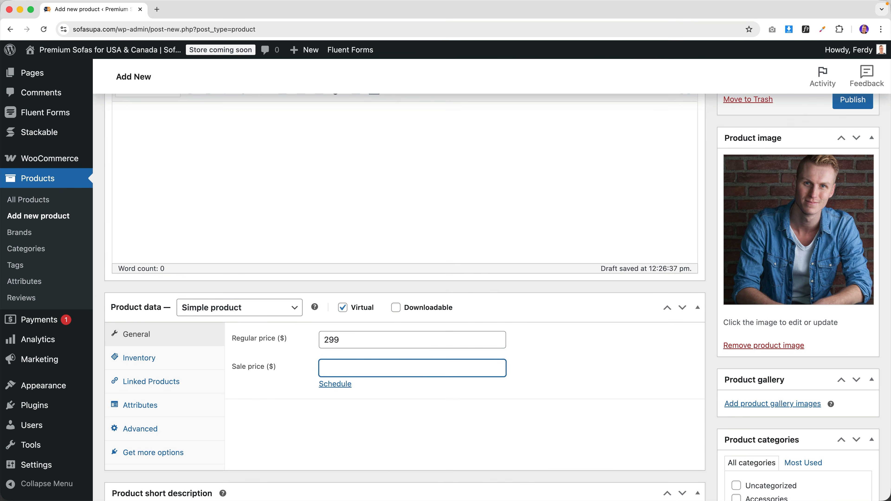
scroll(314, 371, "down", 7)
left_click(214, 340)
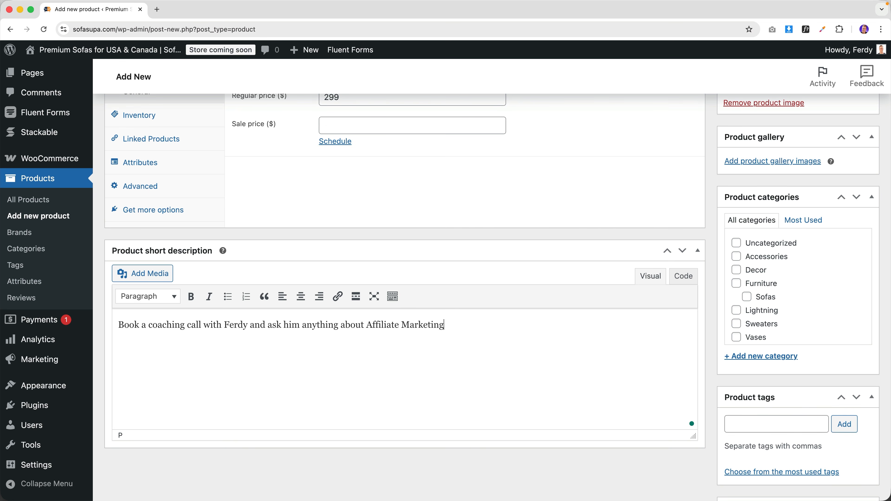
scroll(294, 318, "up", 3)
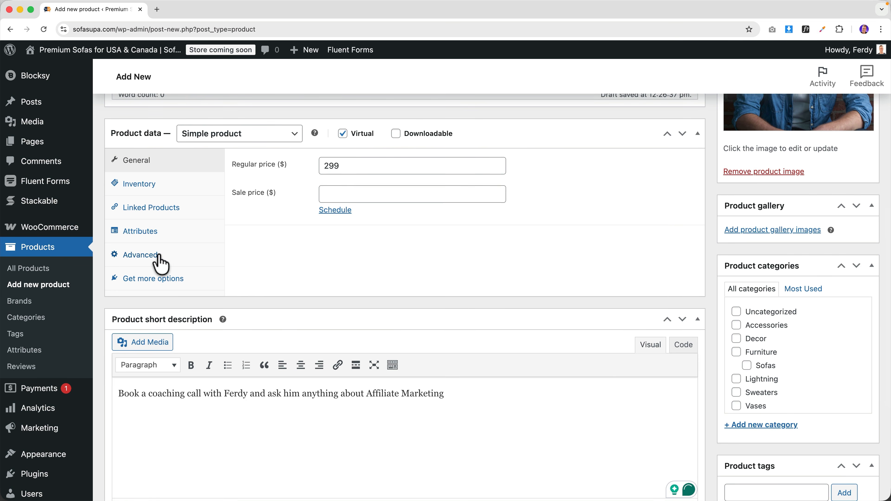
- Add an Advanced purchase note telling buyers to schedule their coaching call via a Calendly booking link
left_click(158, 256)
left_click(346, 167)
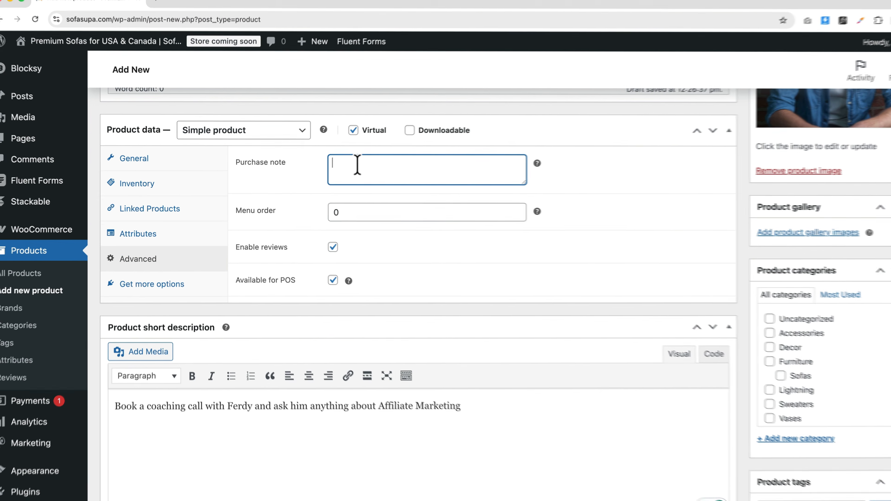
type("Go to ")
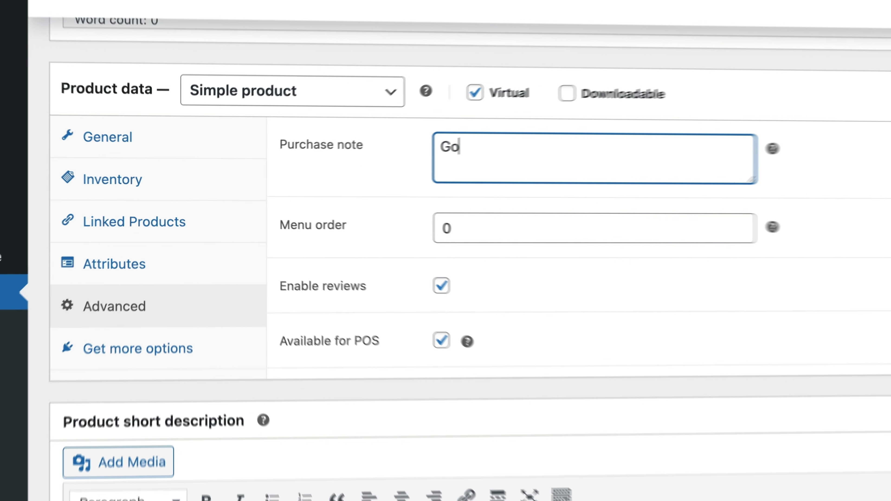
type("https://cal")
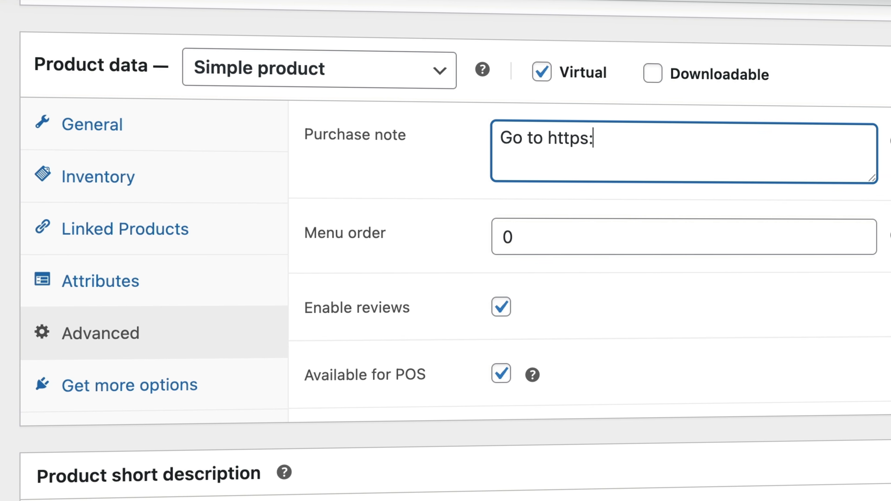
type("endly.co")
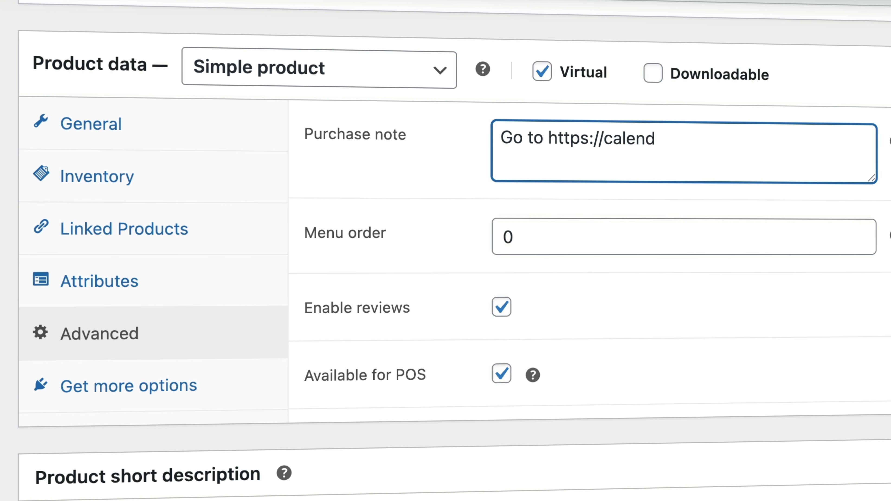
type("m/ferdyc")
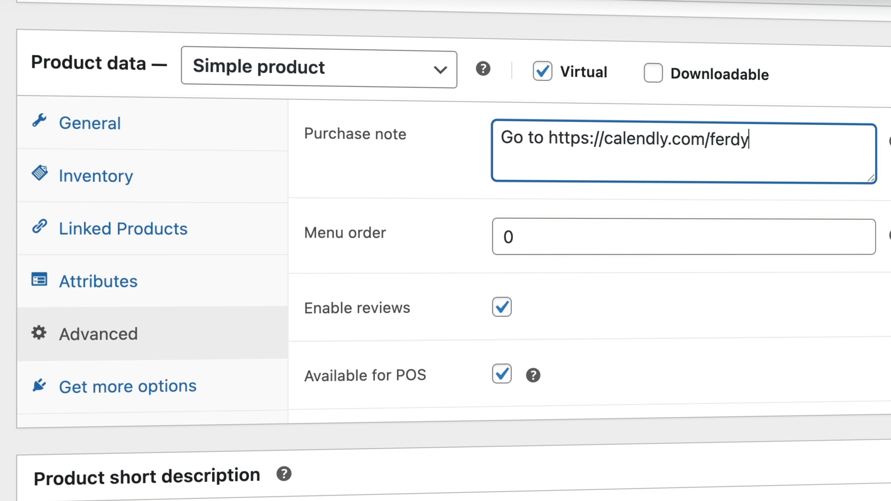
type("om")
key("BackSpace")
key("BackSpace")
key("BackSpace")
type("korpershoek to schedule a coac")
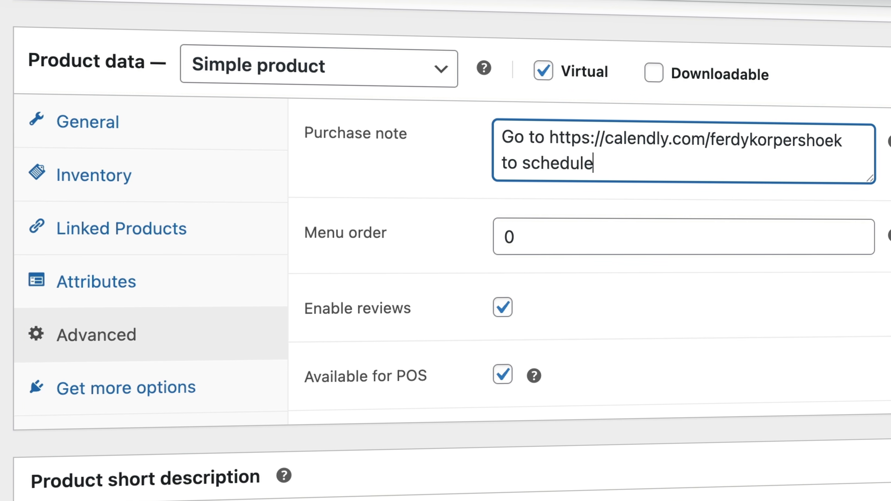
type("hing call.")
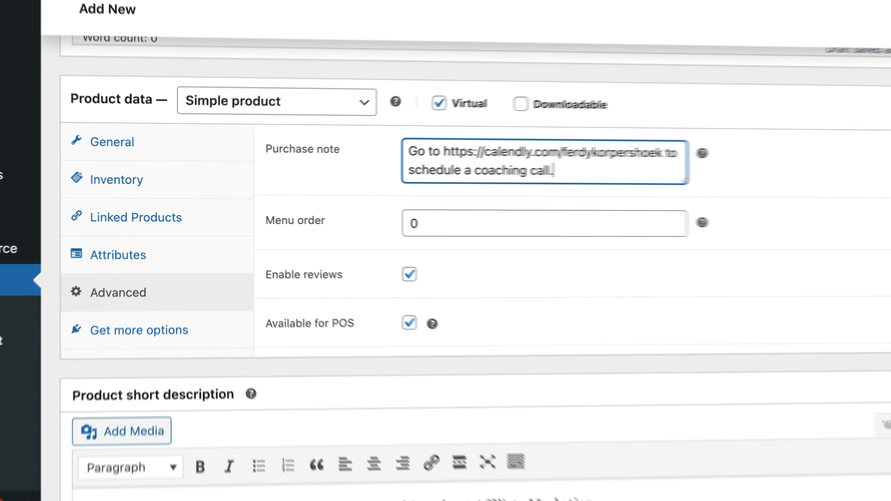
- Create a new Services product category and assign it to the product
scroll(368, 245, "down", 1)
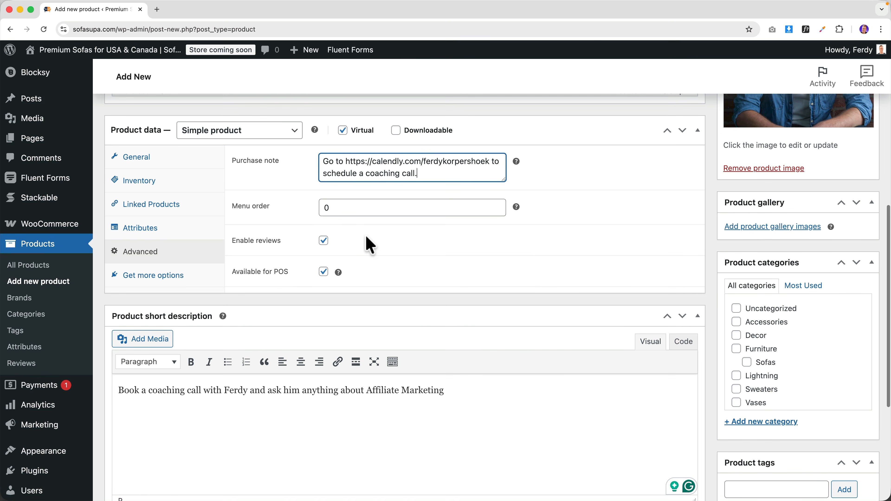
scroll(656, 295, "down", 4)
scroll(656, 297, "up", 2)
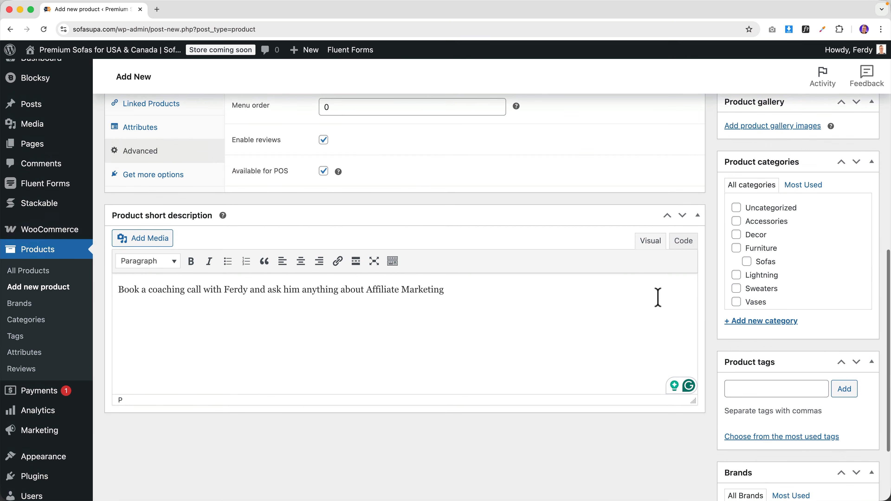
left_click(763, 322)
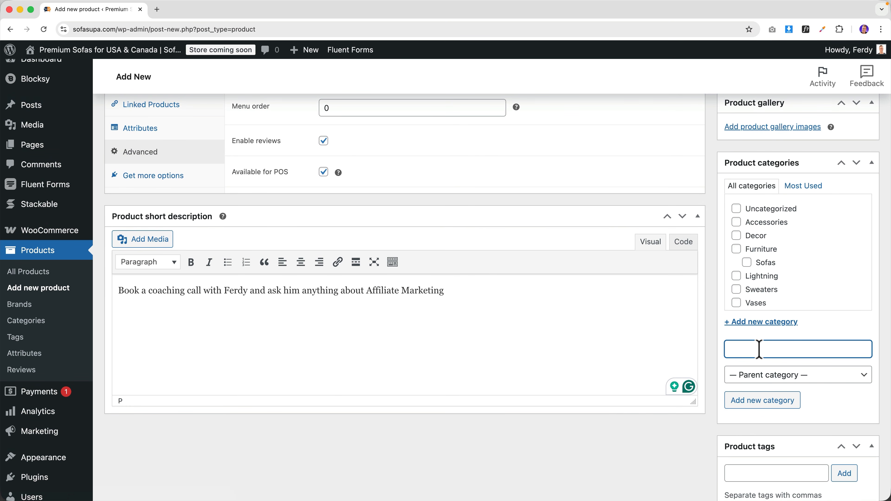
type("Service")
key("Return")
scroll(770, 352, "up", 15)
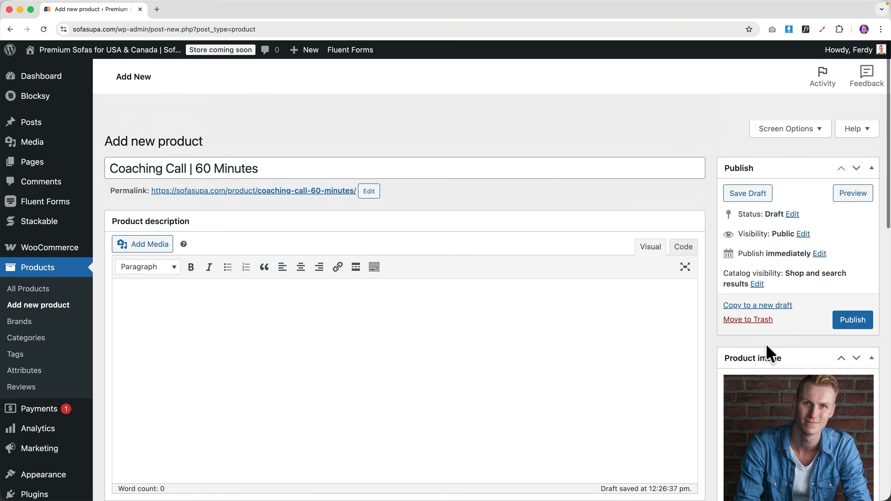
- Publish the Coaching Call | 60 Minutes product and try raising its quantity on the storefront page
left_click(851, 295)
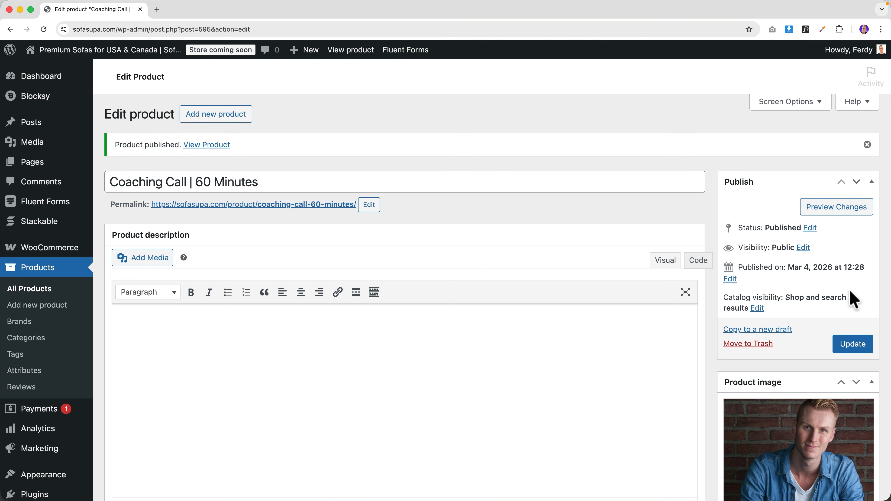
left_click(349, 50)
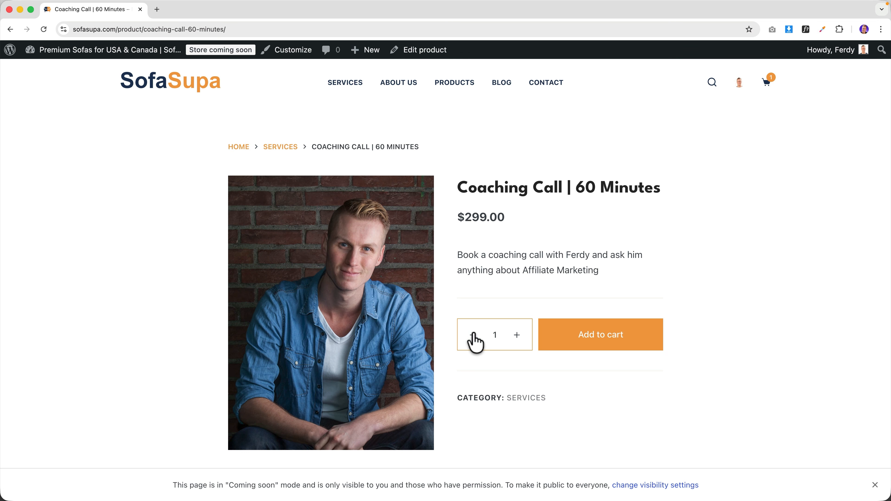
left_click(516, 336)
- Mark the coaching call Sold individually under Inventory, update it, and recheck the storefront
left_click(403, 56)
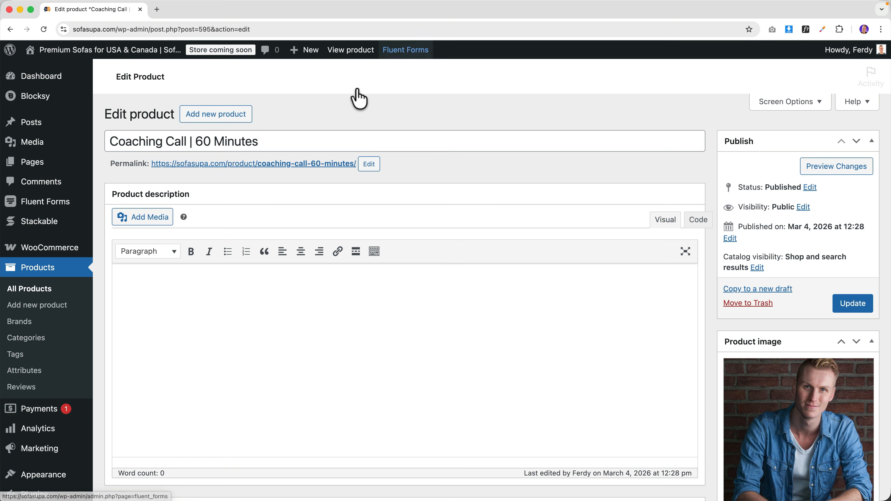
scroll(184, 263, "down", 10)
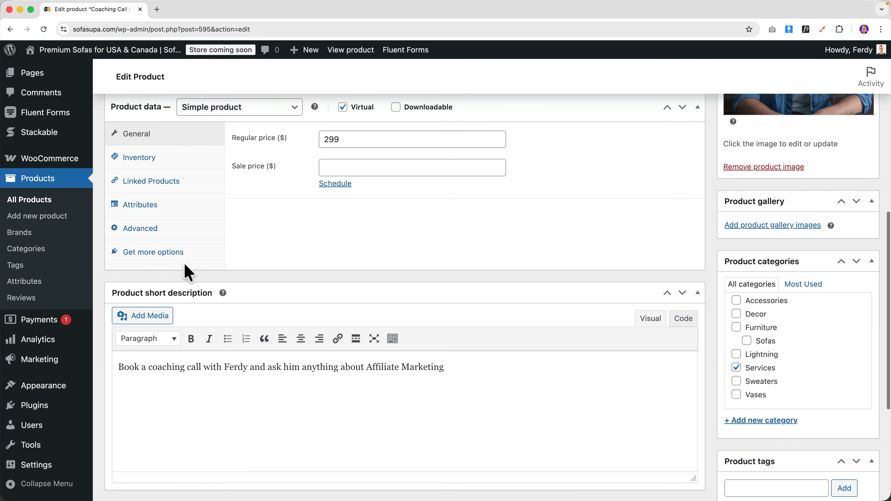
left_click(154, 165)
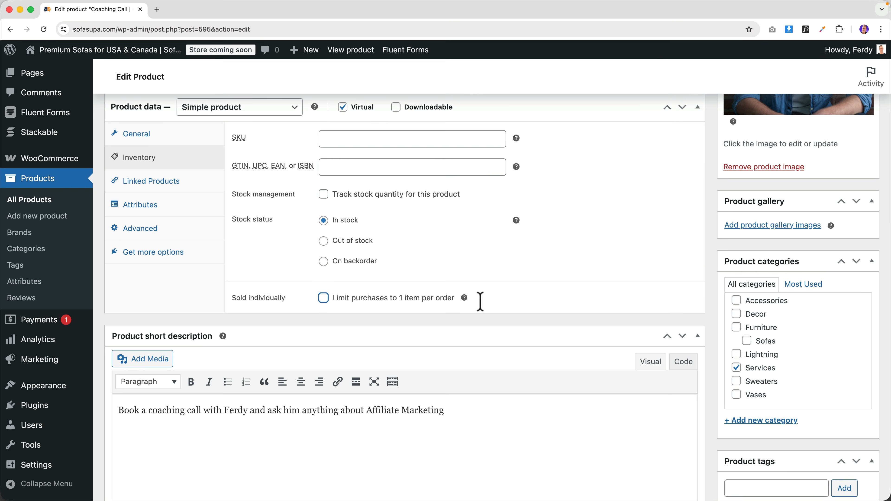
scroll(437, 301, "up", 10)
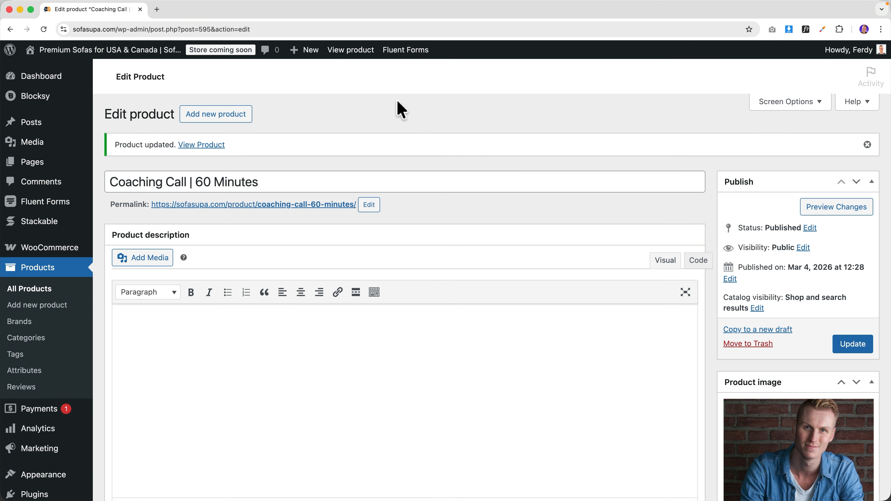
left_click(359, 52)
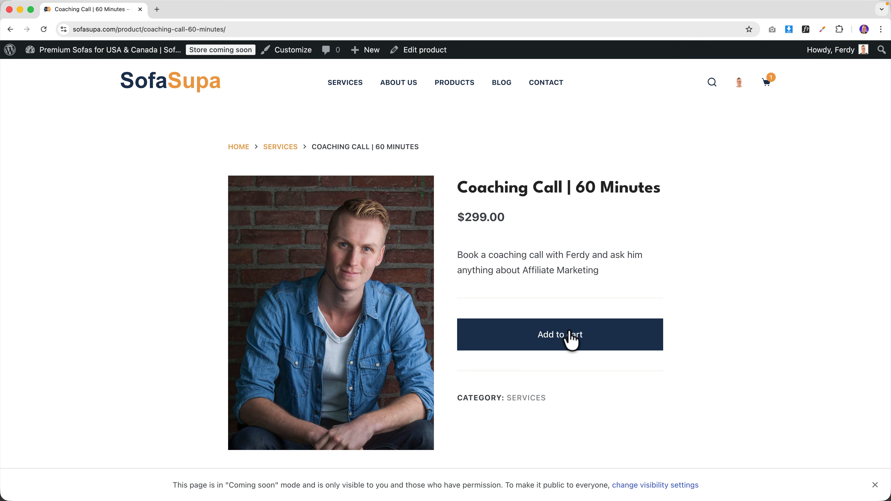
scroll(553, 319, "down", 5)
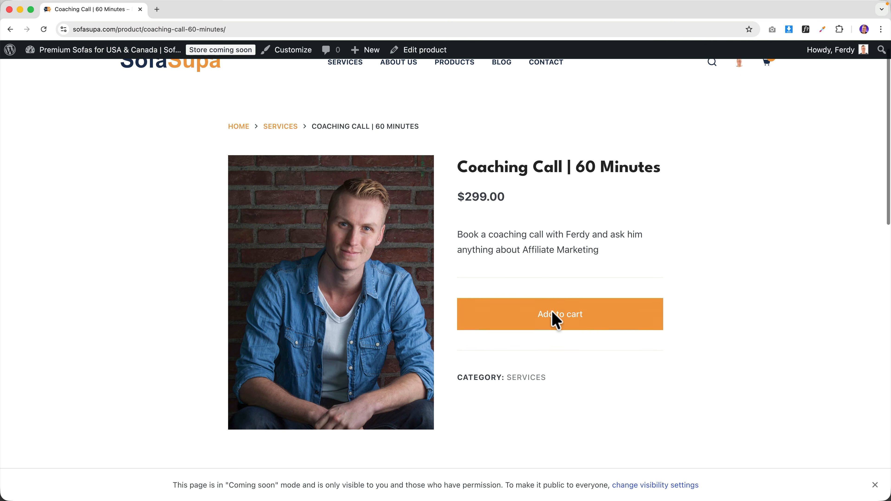
scroll(547, 311, "down", 6)
scroll(551, 316, "up", 11)
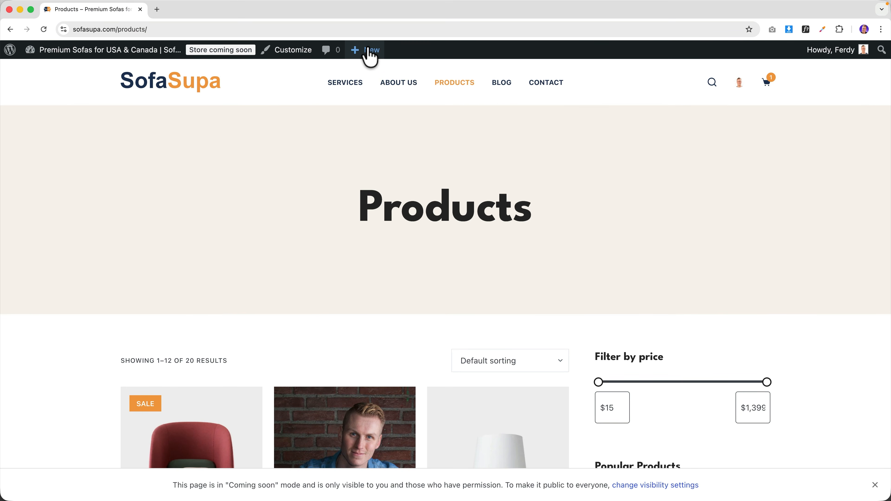
- Create a new product named 'eBook: Affiliate Marketing For Beginners'
mouse_move(366, 56)
left_click(362, 115)
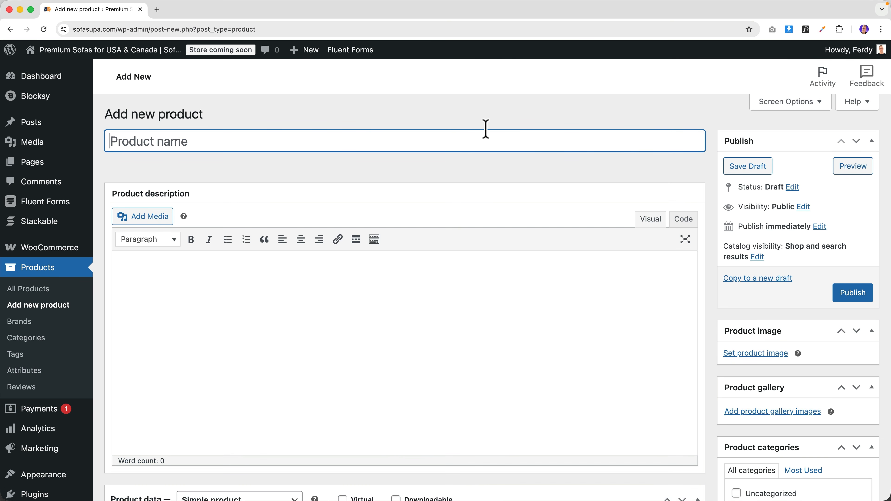
type("eB")
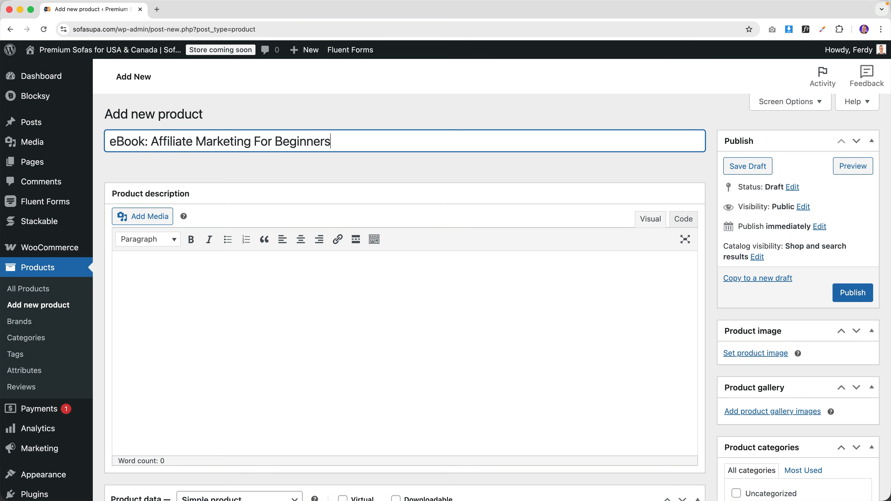
scroll(731, 312, "down", 3)
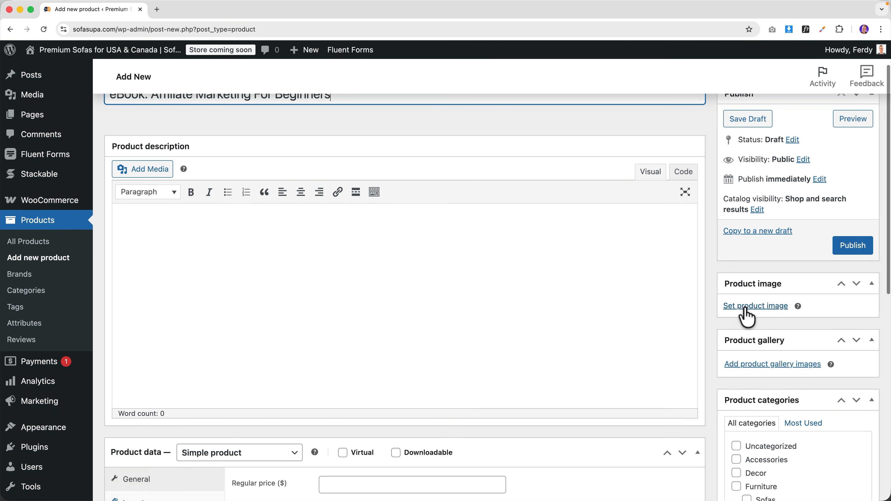
- Upload Affiliate-Marketing-For-Beginners.png from the Desktop as the product image file
left_click(744, 312)
left_click(57, 107)
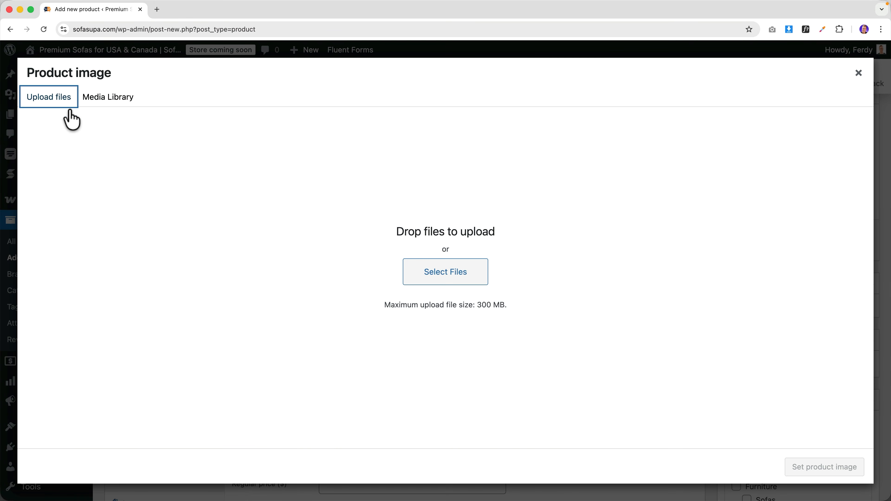
left_click(434, 263)
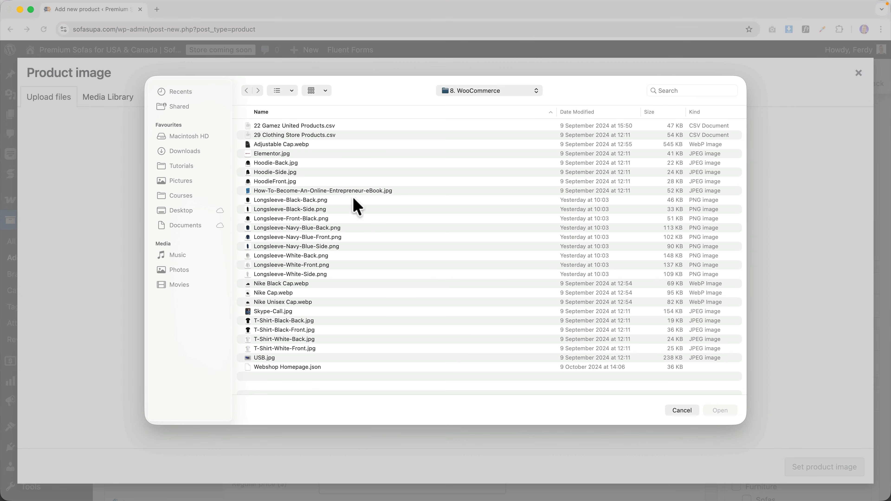
left_click(338, 192)
key("space")
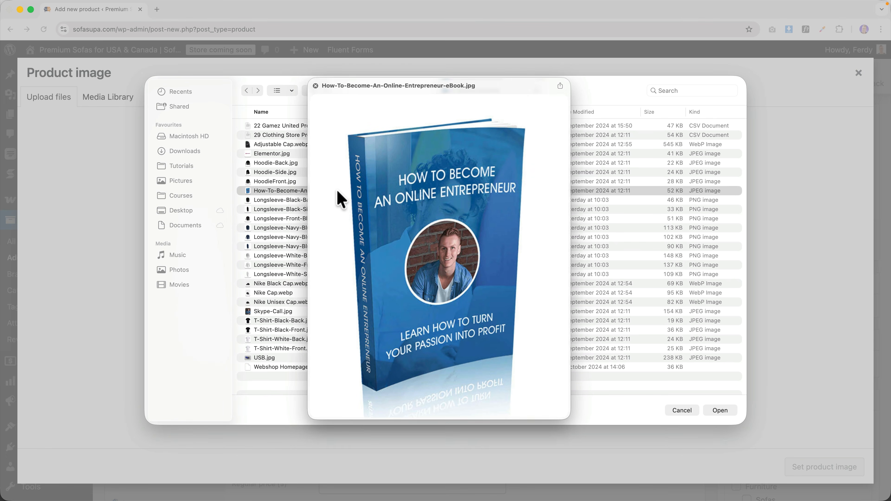
key("space")
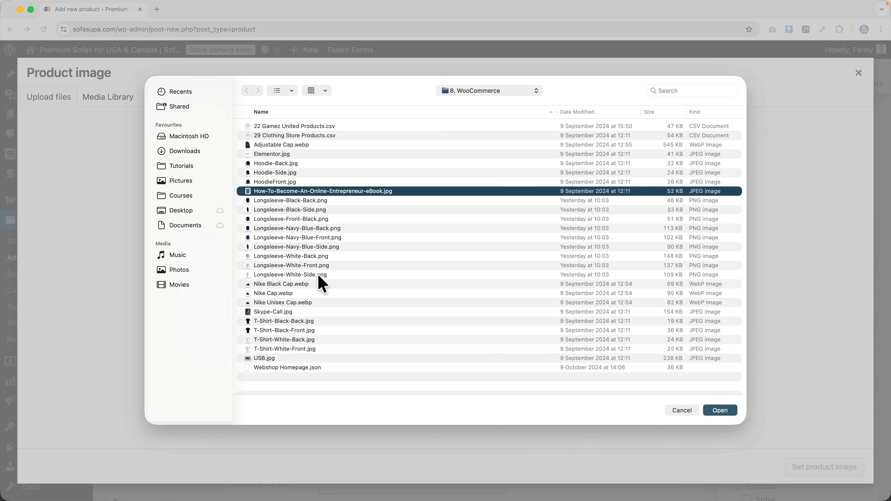
left_click(179, 212)
left_click(285, 144)
key("space")
key("space")
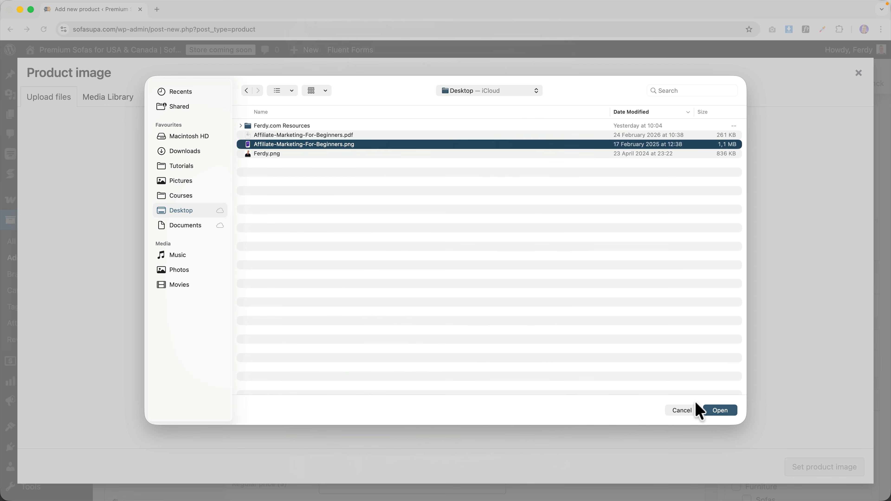
left_click(716, 416)
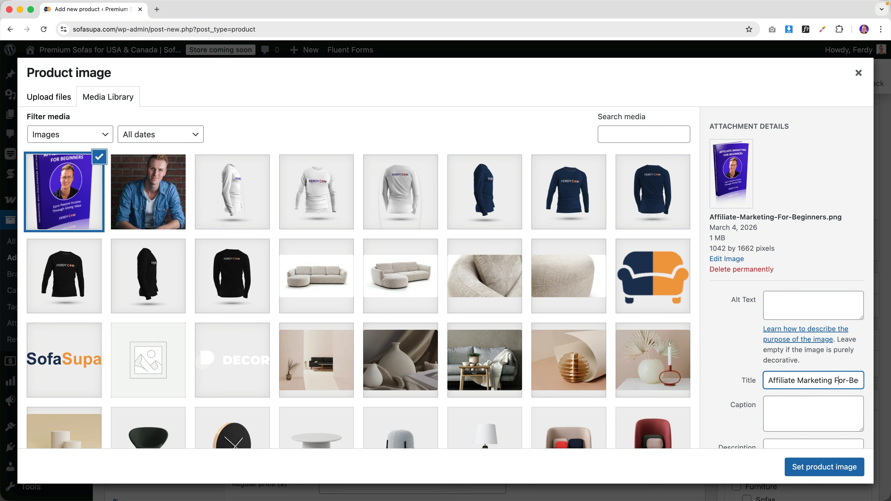
- Copy the image title into its Alt Text and Description and set it as product image
key("super+a")
key("super+c")
left_click(796, 302)
key("super+v")
scroll(796, 392, "down", 2)
left_click(791, 400)
key("super+v")
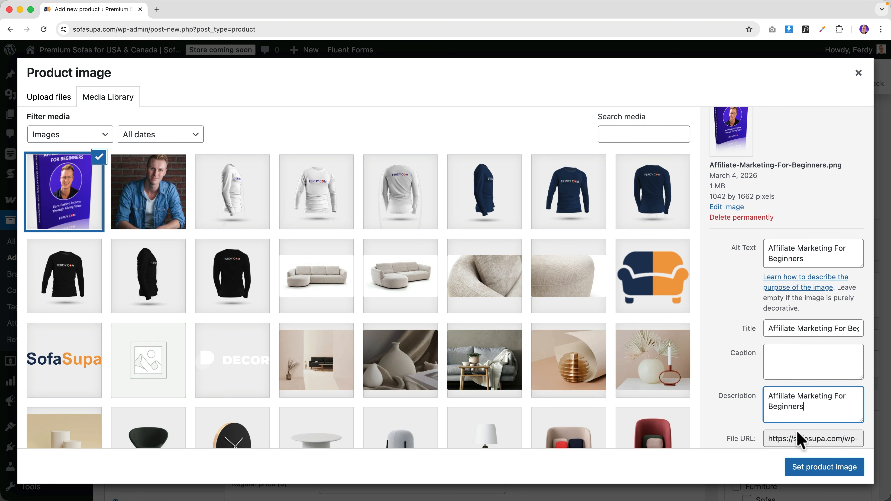
left_click(811, 468)
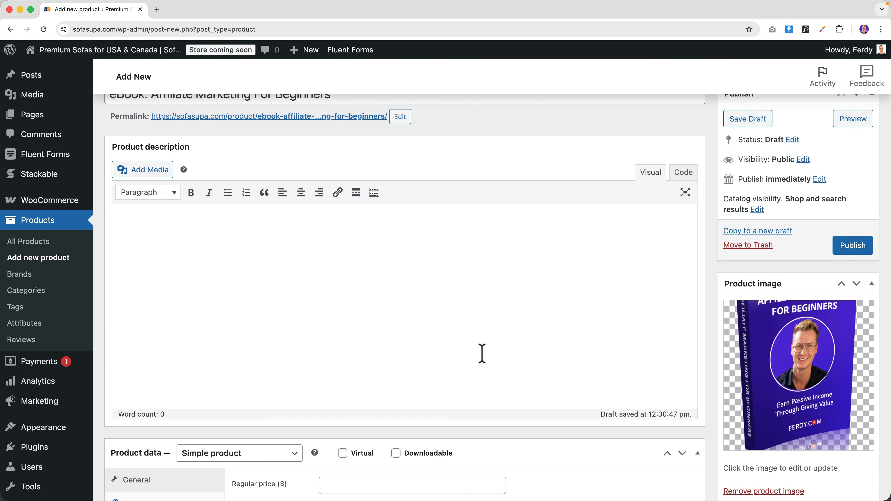
- Make the eBook virtual and downloadable with a regular price of 14.99
scroll(483, 356, "down", 8)
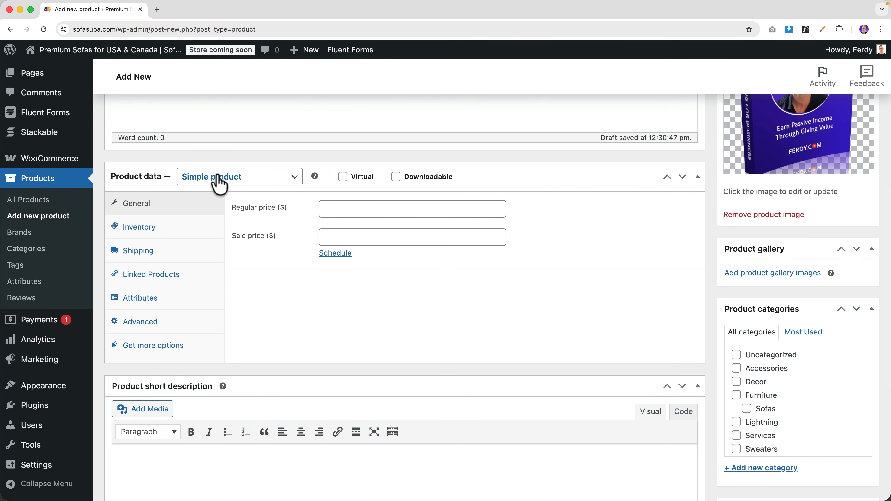
left_click(342, 178)
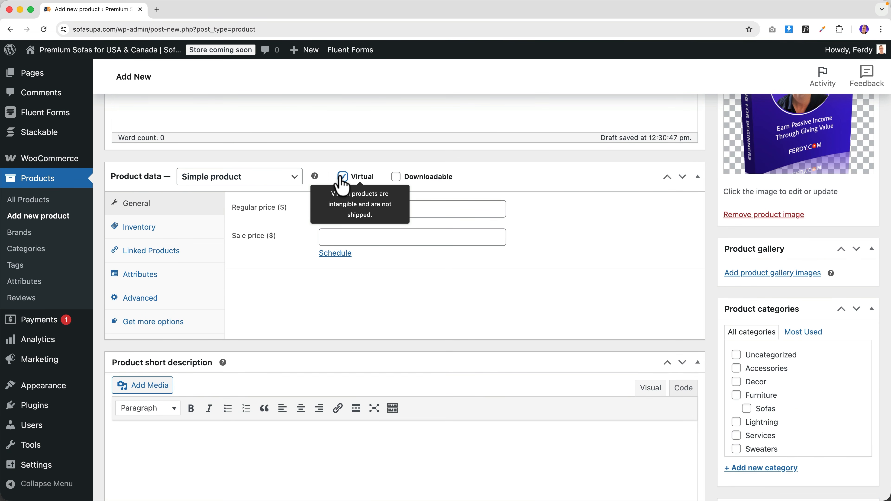
left_click(394, 177)
left_click(353, 237)
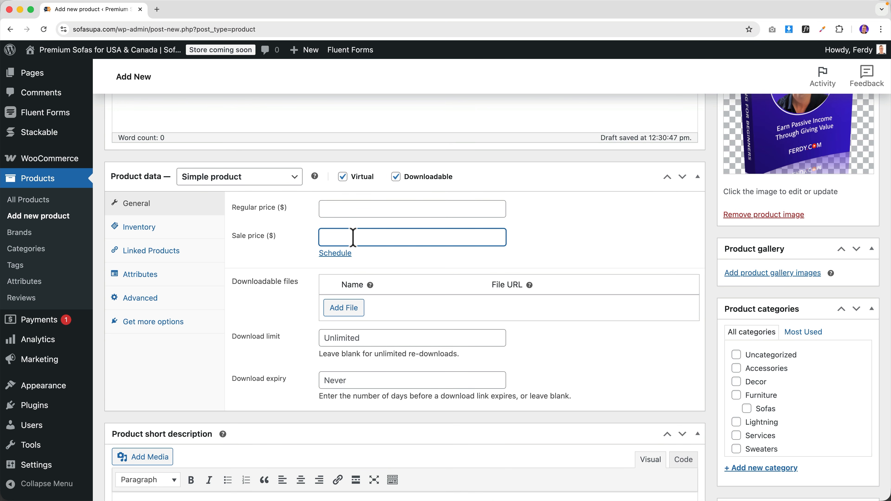
type("14.99")
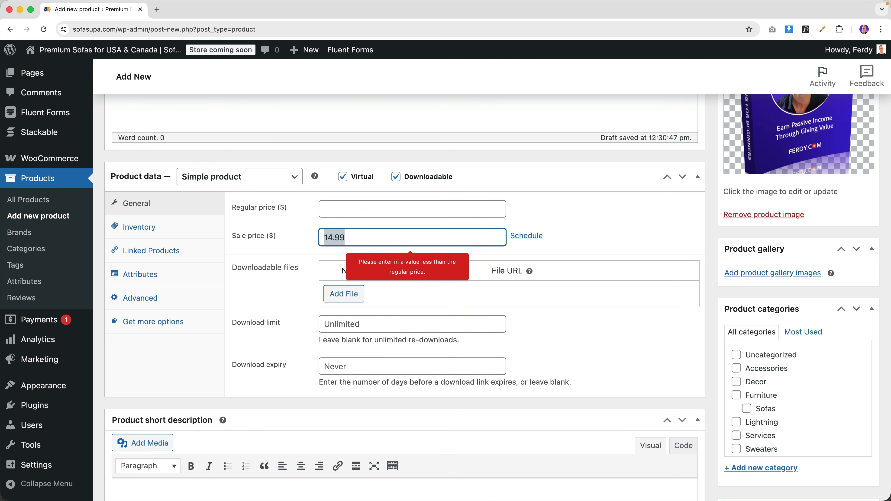
left_click(360, 205)
type("14.99")
key("Tab")
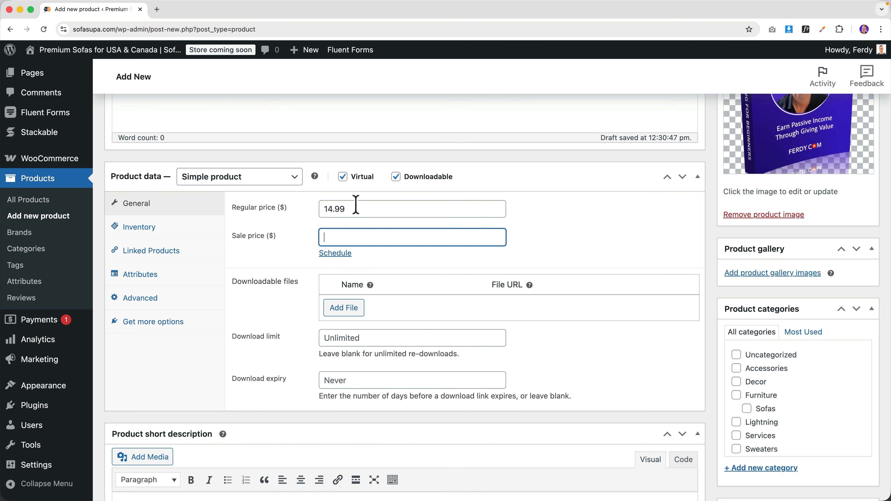
- Add a downloadable file entry named 'Affiliate Marketing For Beginners', copied from the title
left_click(342, 309)
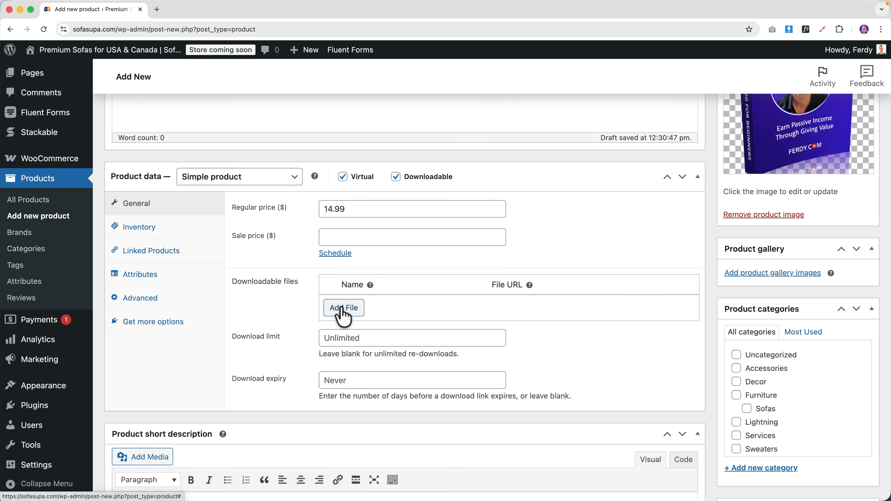
left_click(389, 307)
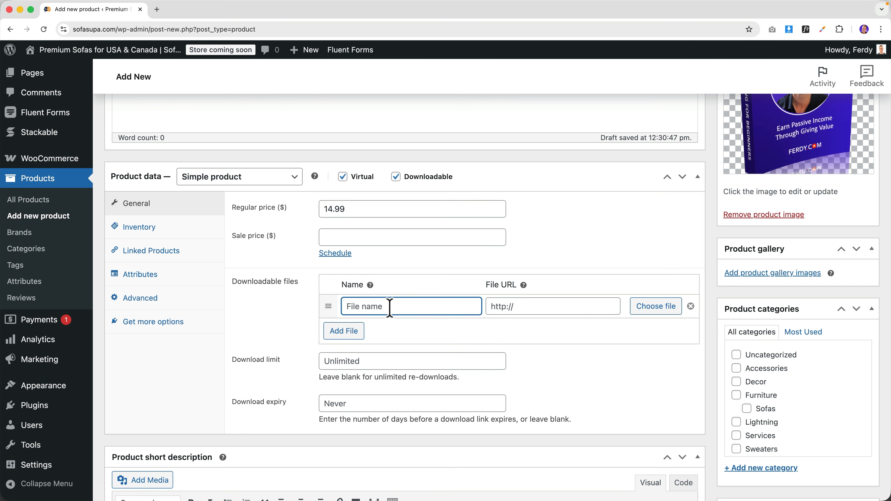
scroll(390, 308, "up", 10)
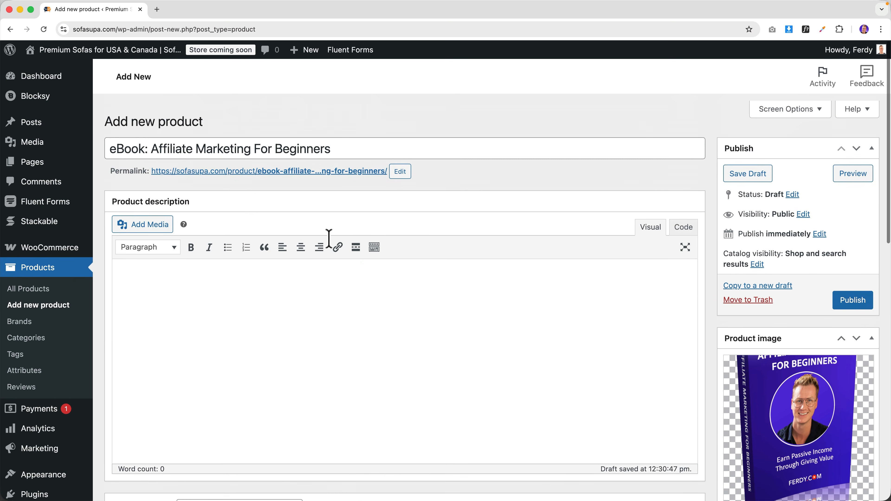
left_click(153, 140)
left_click_drag(153, 141, 367, 142)
key("super+c")
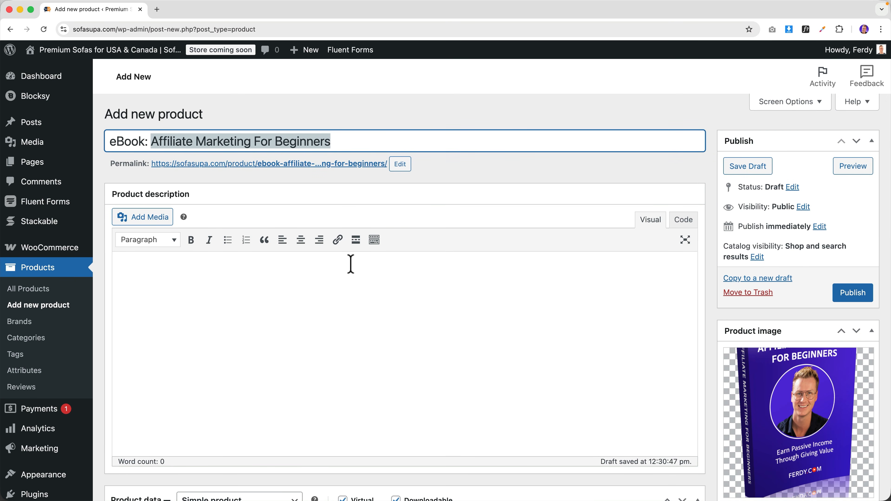
scroll(351, 264, "down", 8)
left_click(377, 330)
key("super+v")
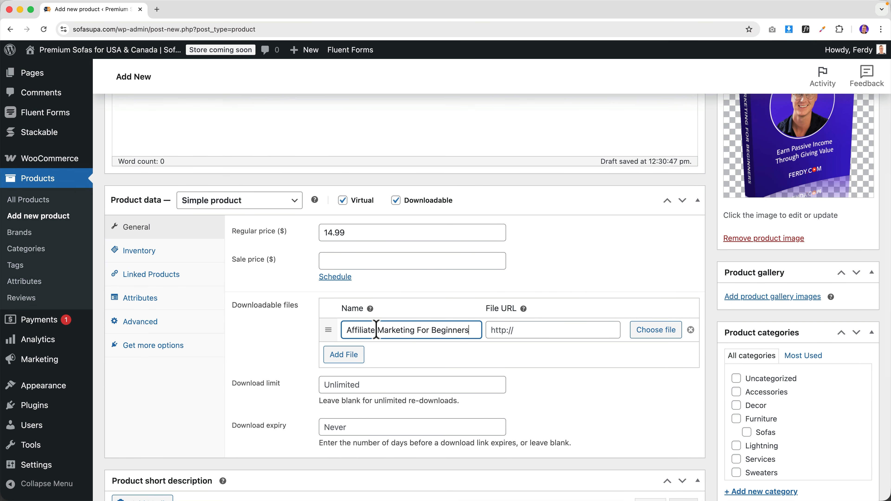
scroll(48, 140, "up", 3)
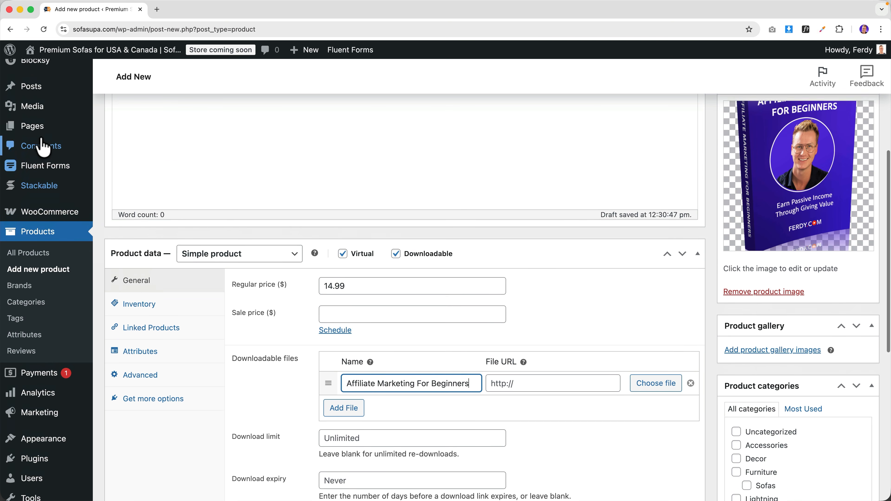
- Upload Affiliate-Marketing-For-Beginners.pdf to the Media Library and copy its file URL
left_click(32, 142, "super")
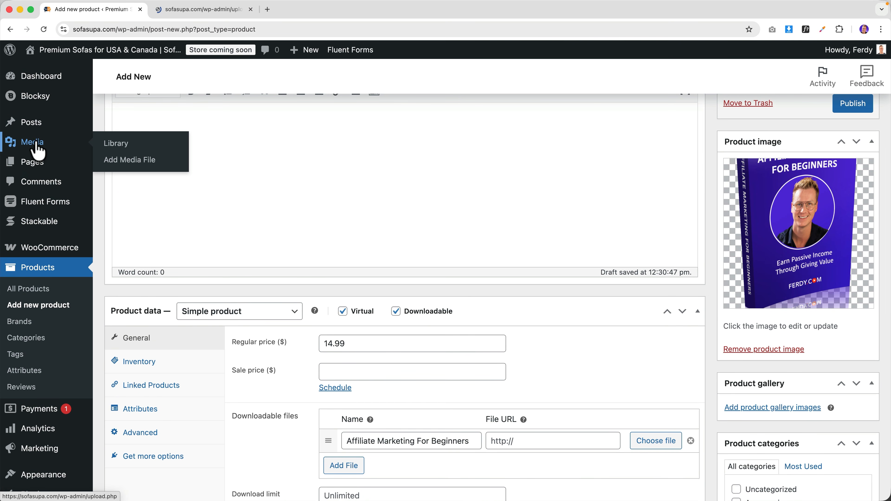
left_click(196, 9)
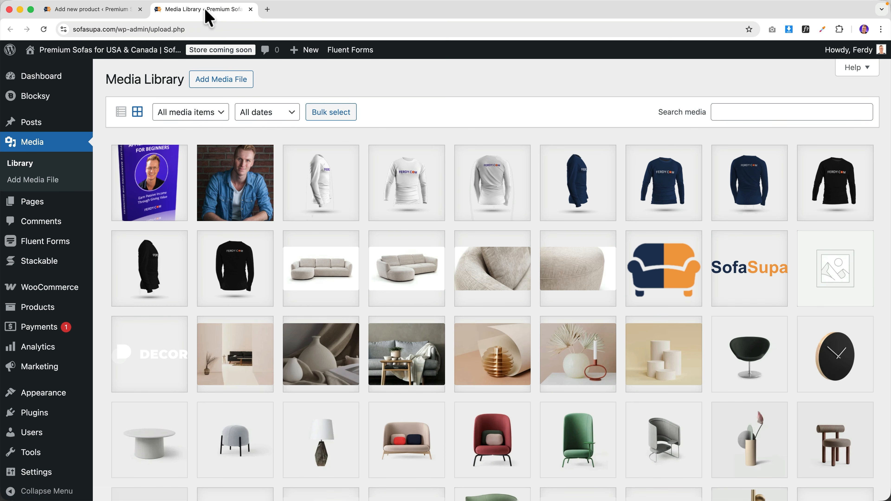
left_click(224, 84)
left_click(479, 177)
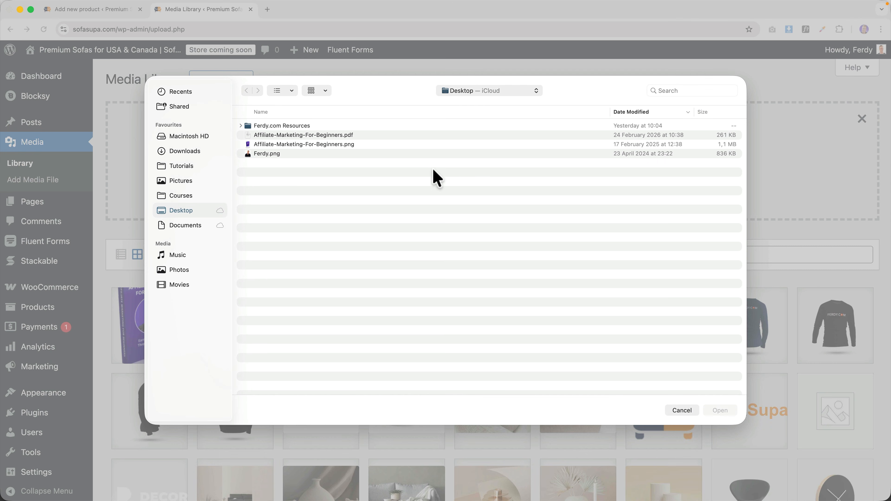
left_click(330, 136)
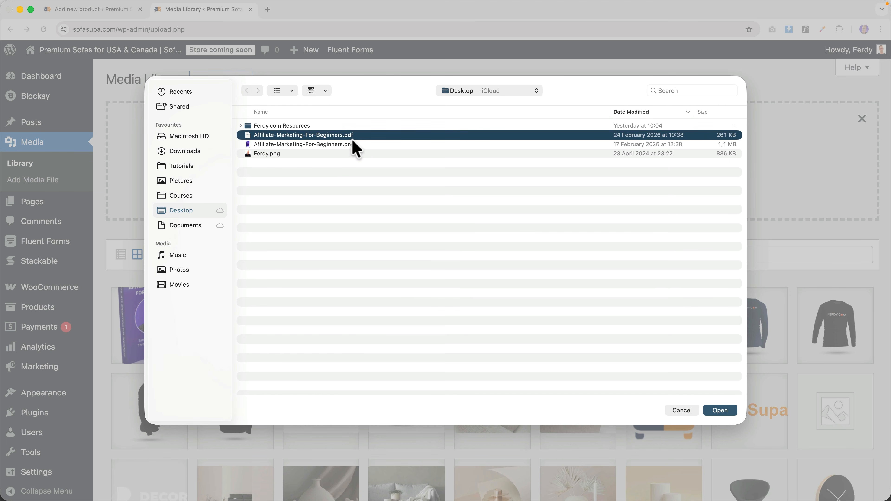
left_click(720, 410)
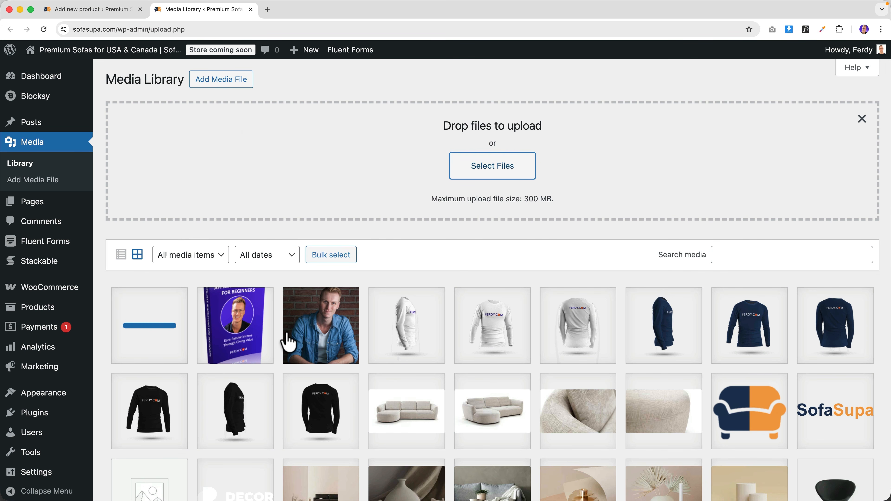
left_click(156, 323)
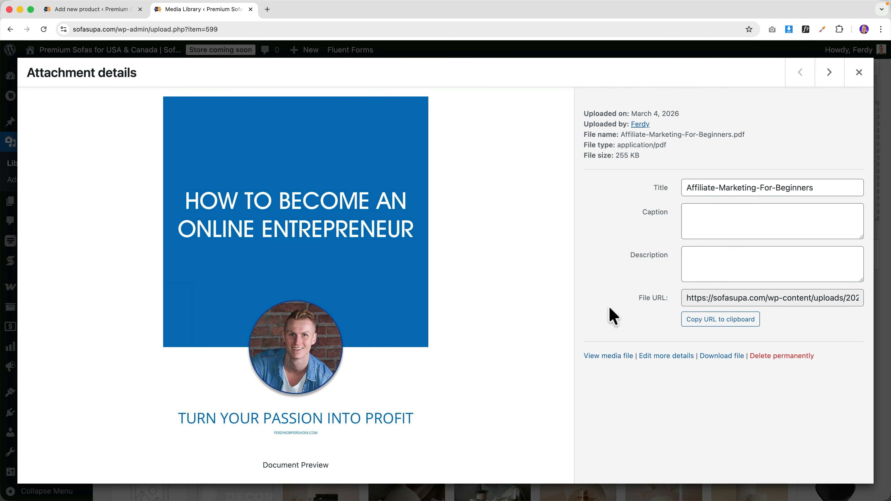
left_click(715, 326)
left_click(856, 75)
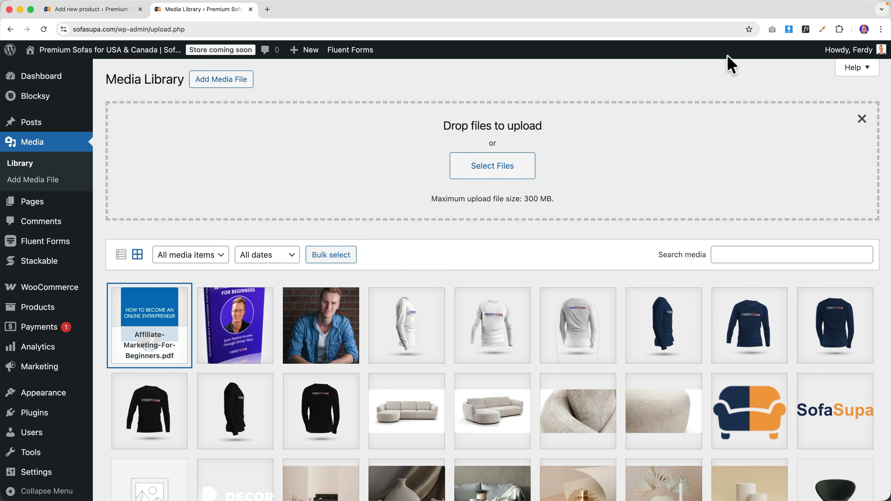
- Paste the PDF's URL into the eBook download's File URL field
left_click(105, 10)
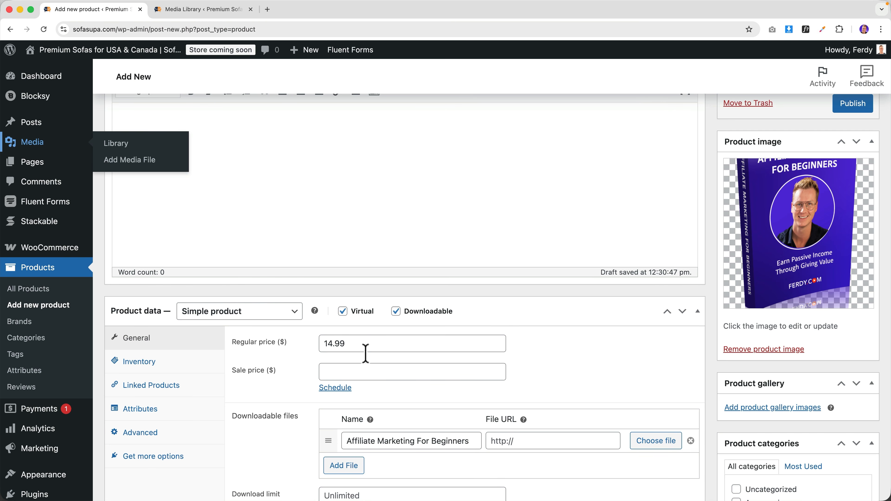
left_click(502, 443)
key("super+v")
key("Tab")
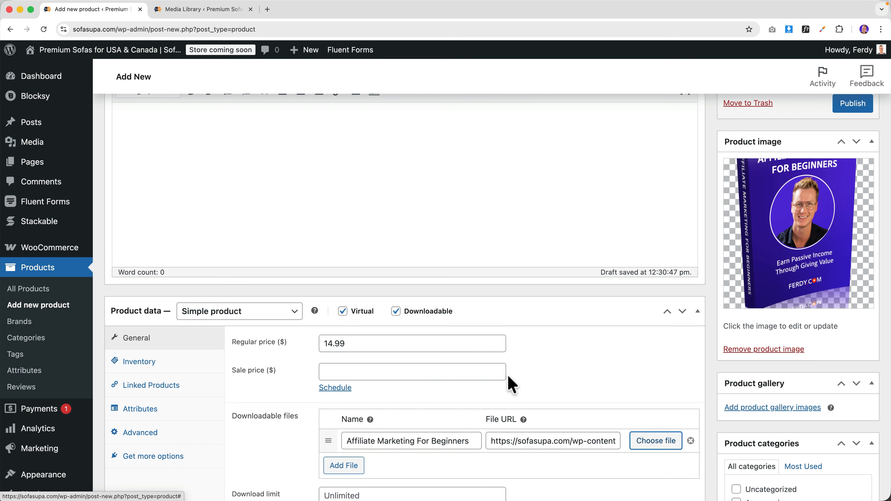
- Leave download expiry as Never and create a new 'ebook' product category
scroll(512, 385, "down", 5)
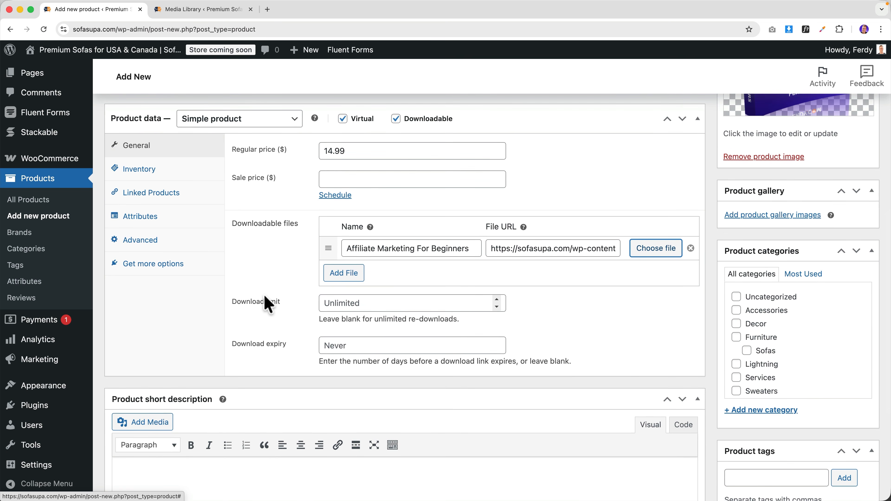
left_click(328, 346)
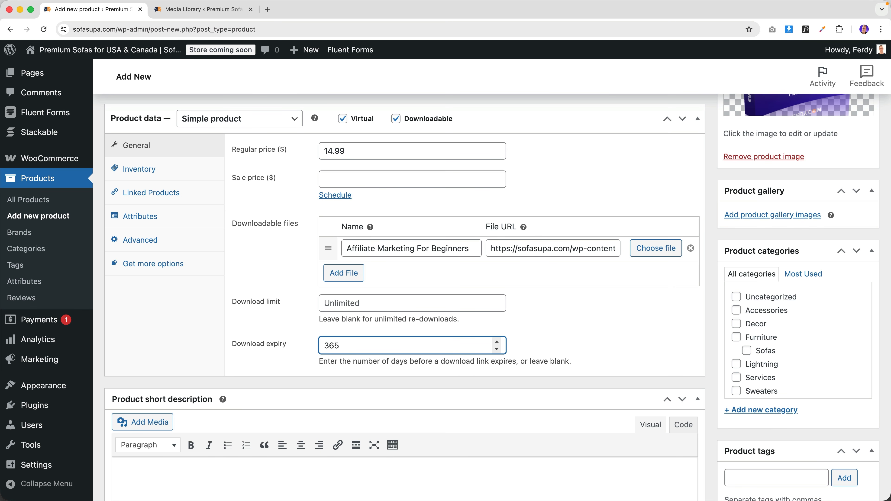
left_click(531, 334)
scroll(792, 318, "down", 2)
left_click(772, 411)
type("ebook")
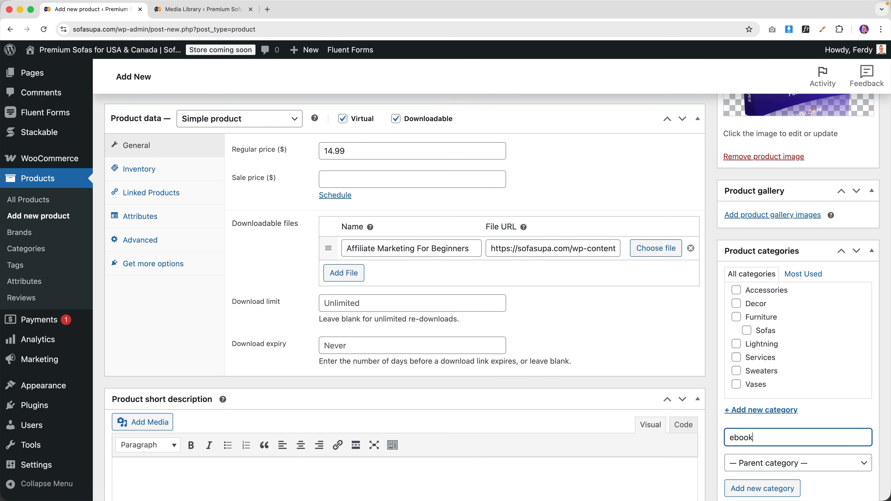
key("Return")
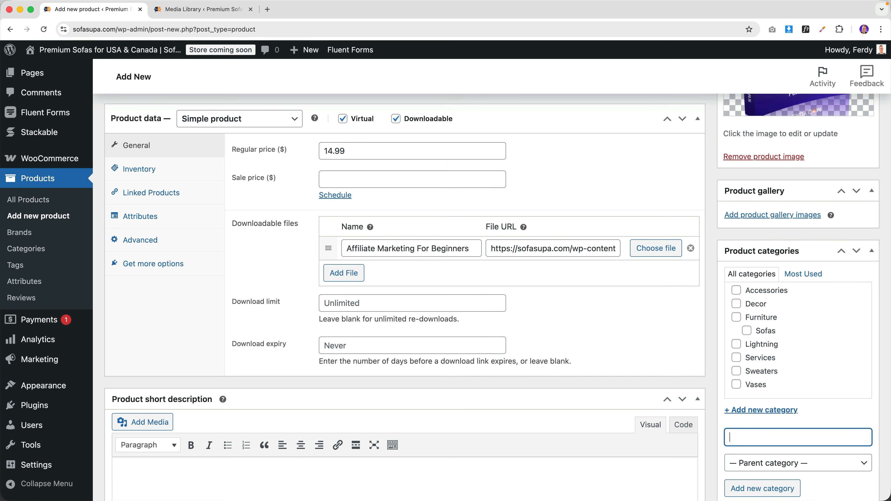
- Publish the eBook and view its live product page showing $14.99
scroll(696, 408, "down", 5)
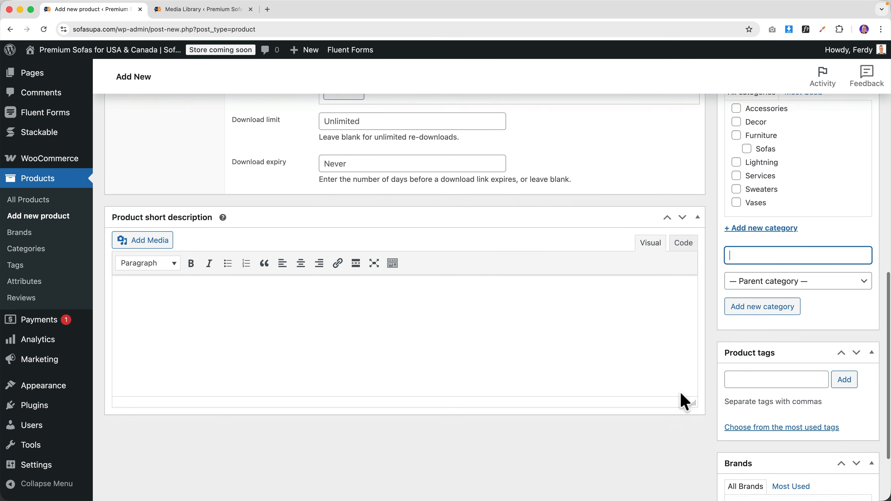
scroll(680, 392, "up", 3)
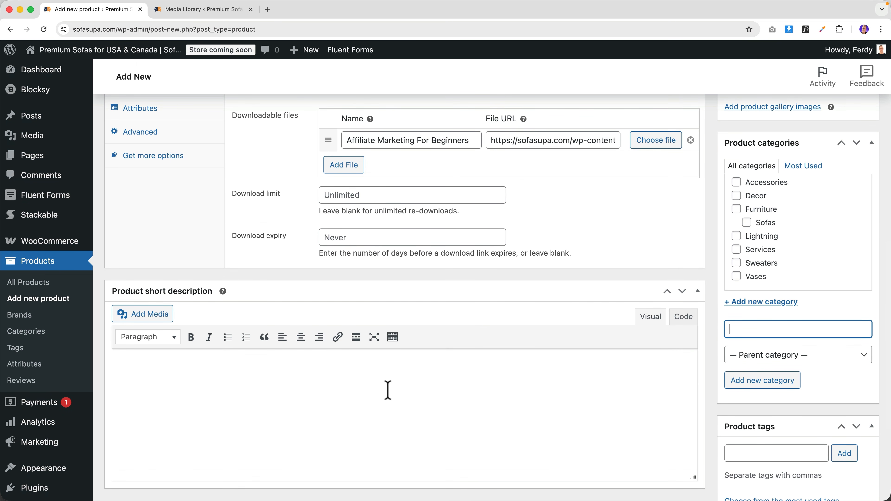
scroll(385, 390, "up", 15)
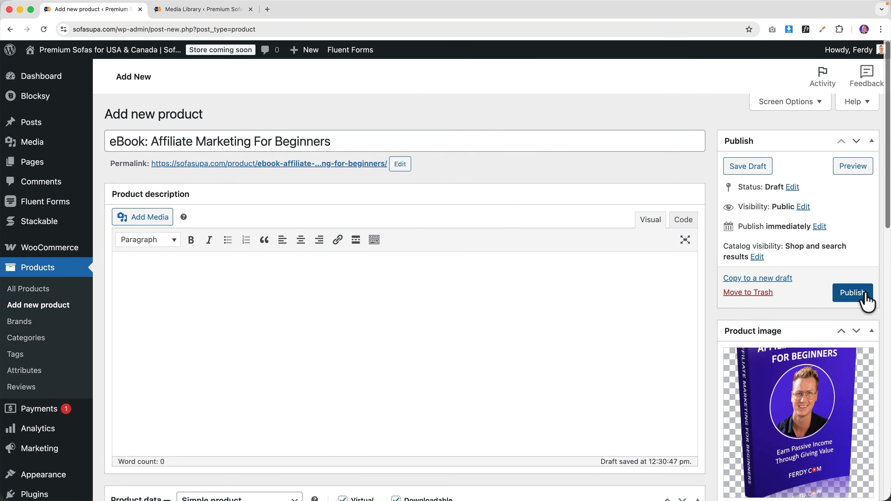
left_click(865, 295)
left_click(348, 53, "super")
left_click(251, 9)
left_click(210, 13)
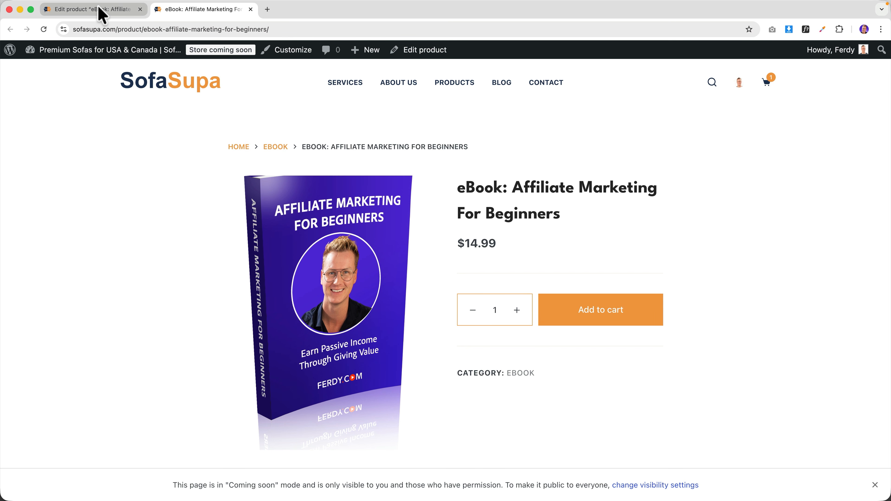
- Limit the eBook to 1 item per order, update it, and add it to the cart ($1,413.99 total)
left_click(76, 11)
scroll(210, 227, "down", 2)
scroll(205, 225, "down", 10)
scroll(205, 225, "up", 6)
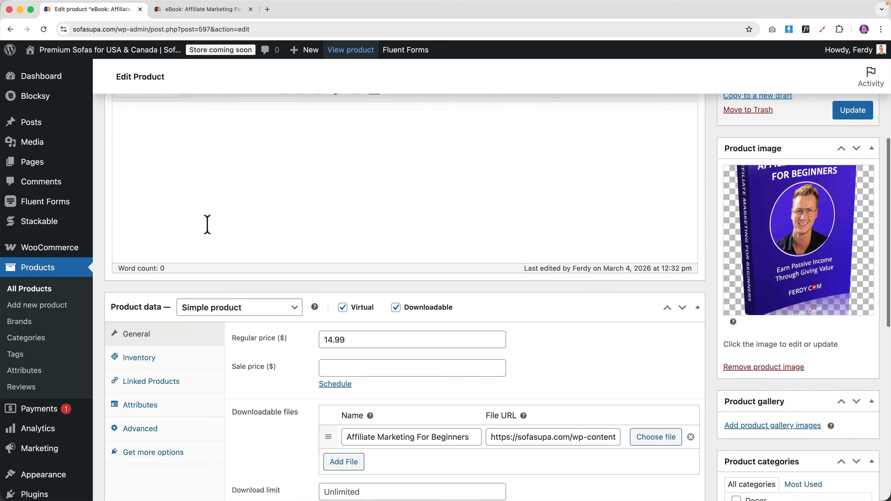
scroll(199, 238, "down", 3)
left_click(174, 249)
left_click(323, 389)
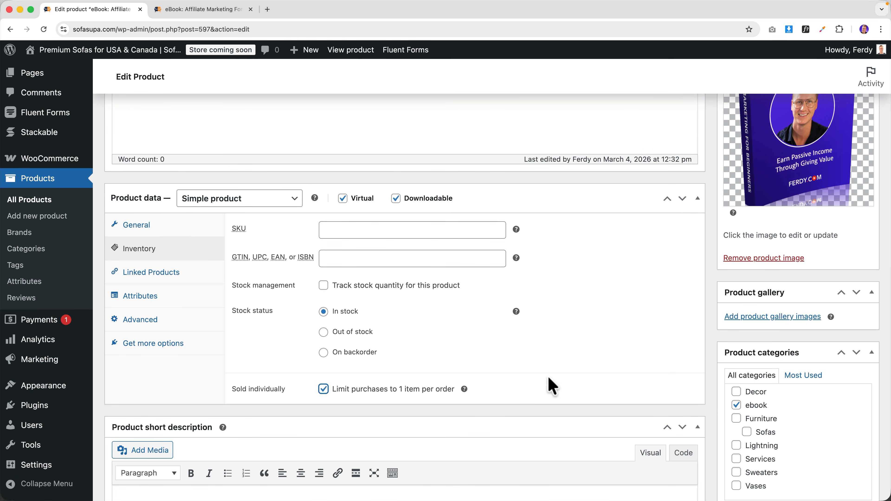
scroll(639, 364, "up", 10)
left_click(851, 351)
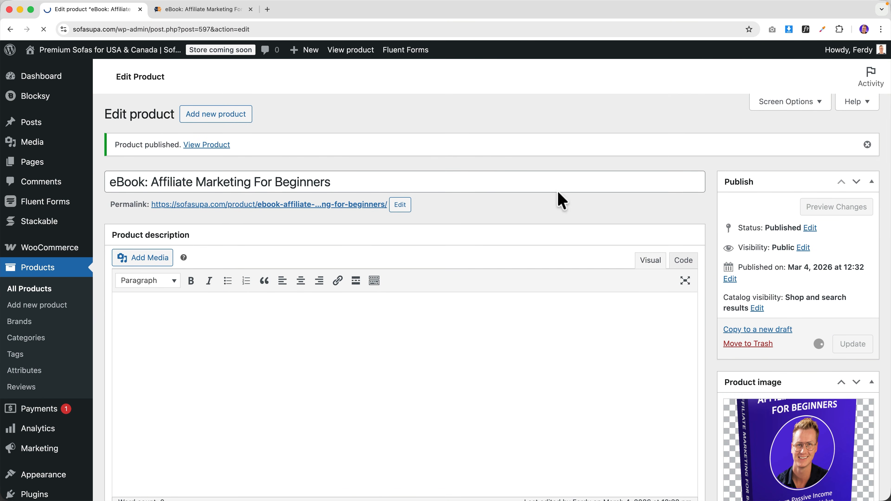
left_click(222, 11)
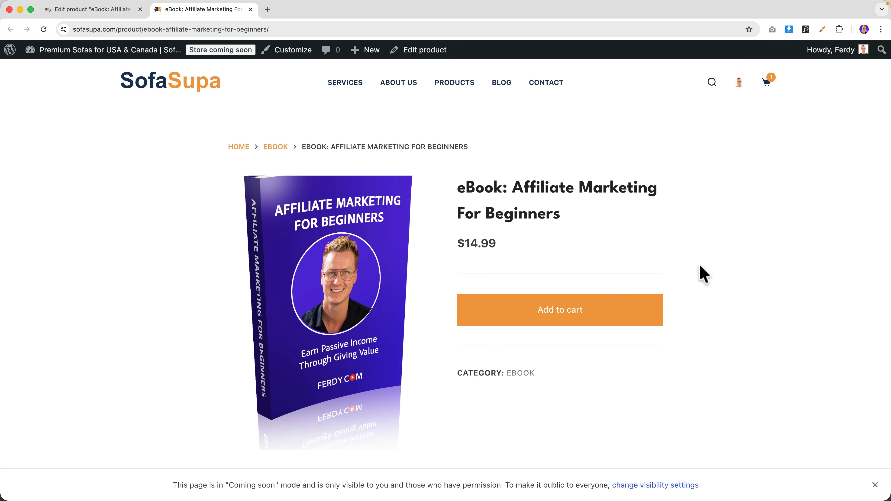
left_click(577, 320)
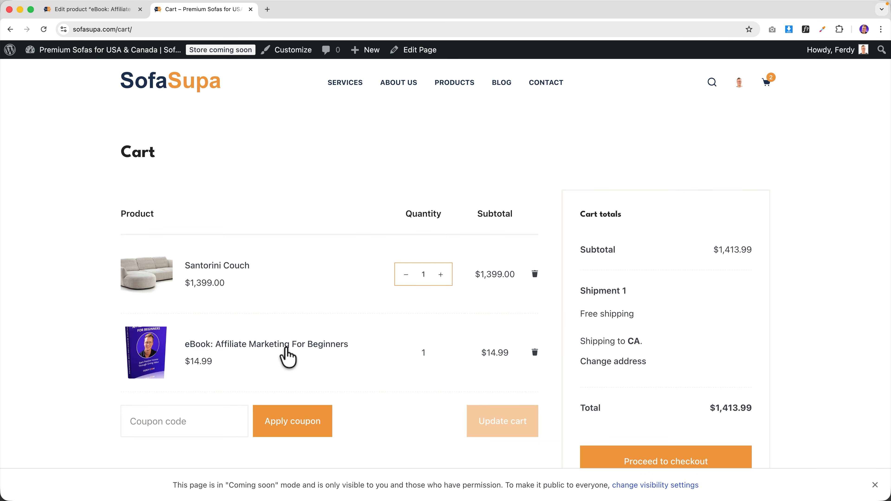
- Start a blank new product and copy the affiliate promotion link from the Elementor dashboard
left_click(333, 346)
scroll(477, 337, "down", 3)
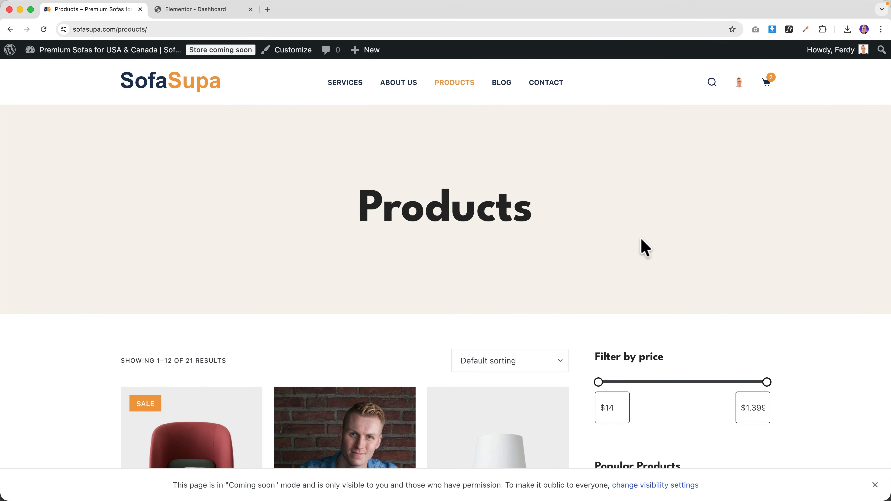
mouse_move(368, 51)
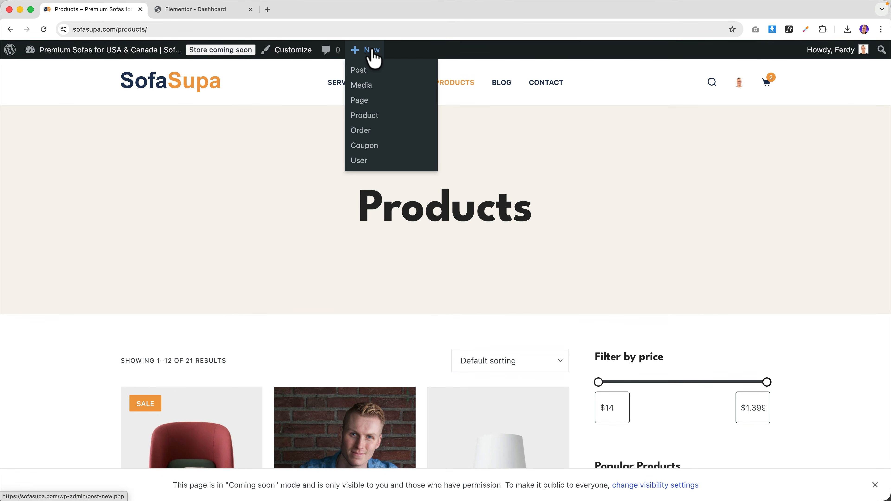
left_click(365, 116)
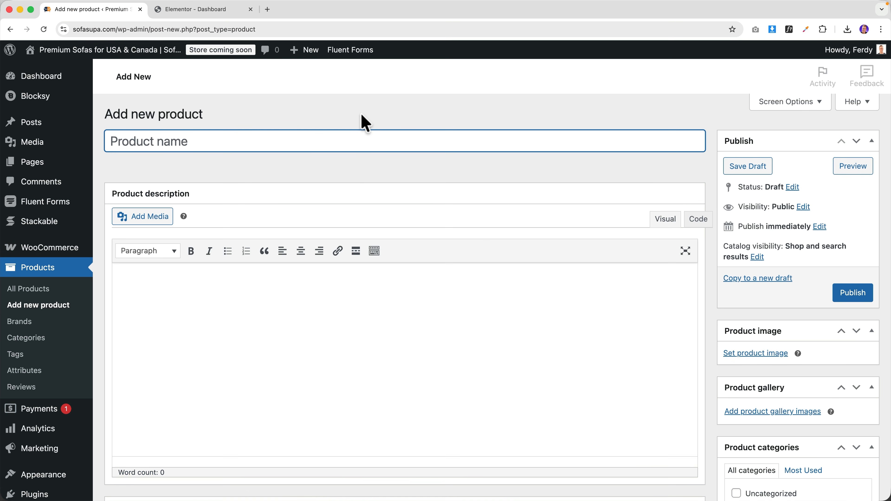
left_click(200, 9)
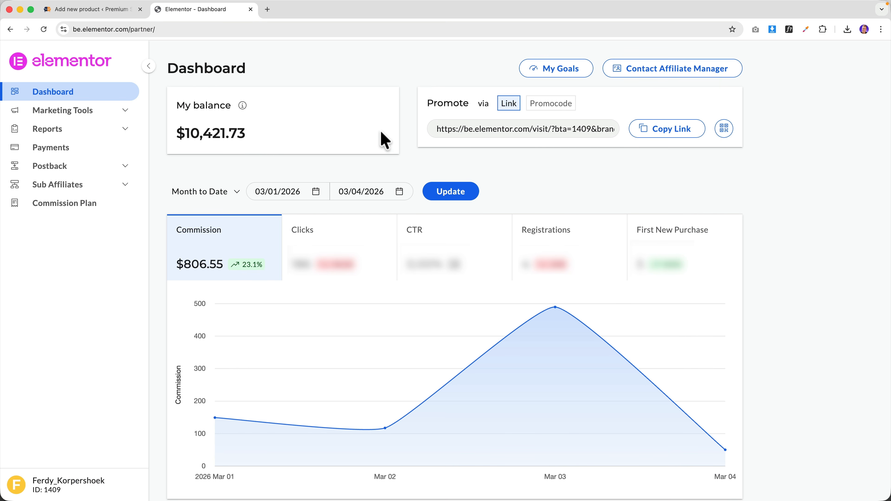
left_click(659, 132)
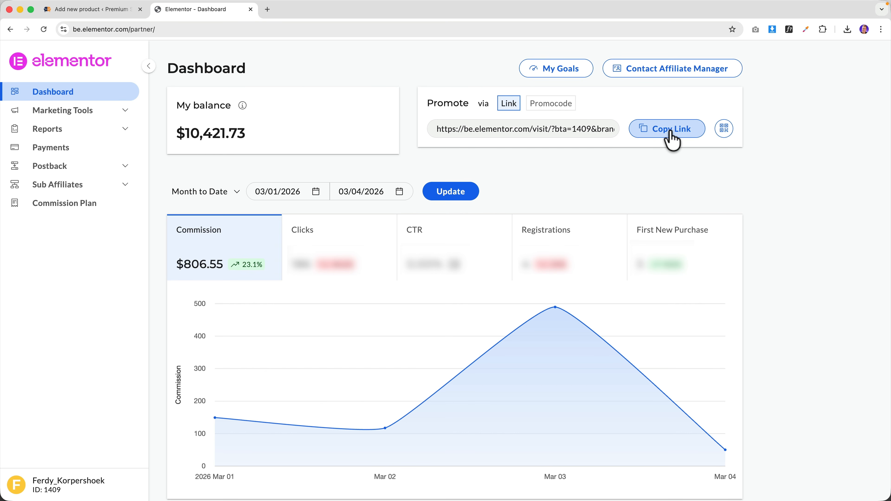
- Name the product 'Elementor Pro' and set Elementor.jpg from the 8. WooCommerce folder as its image
left_click(133, 9)
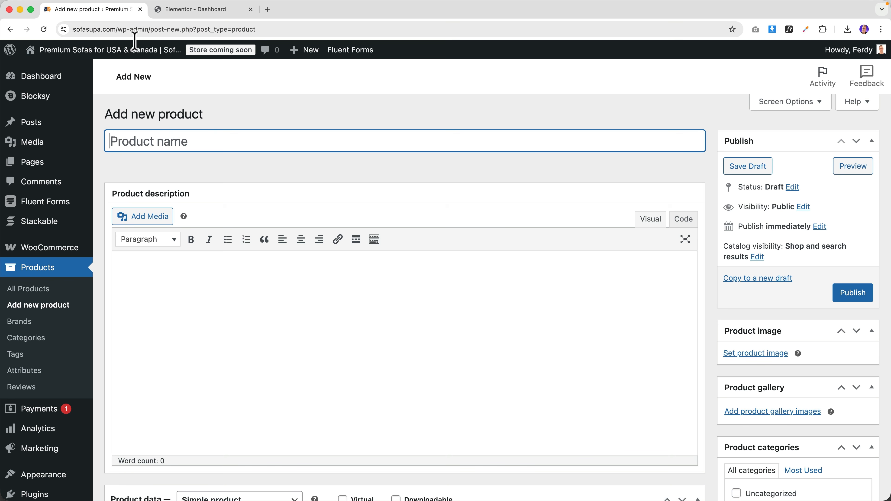
type("Elementor Pro")
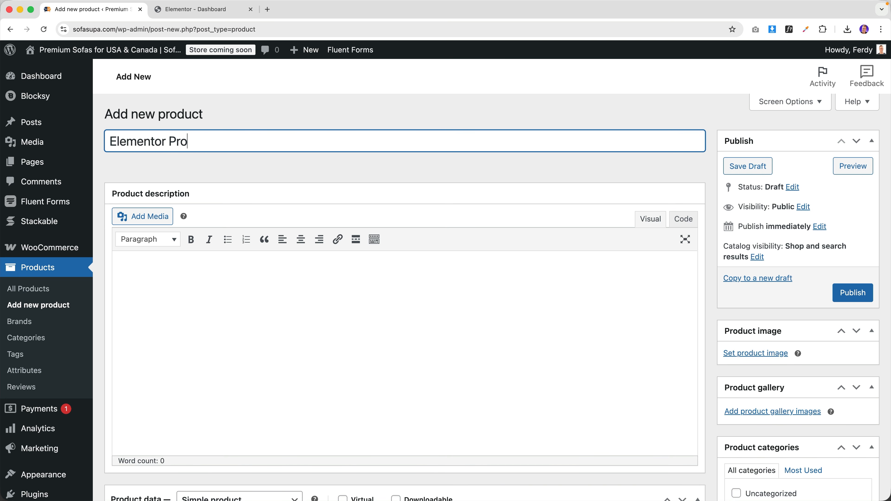
left_click(741, 353)
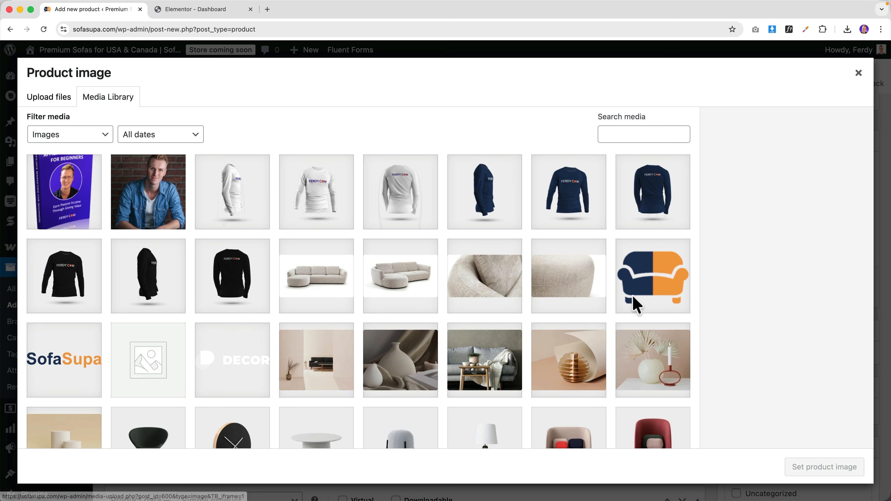
left_click(48, 102)
left_click(447, 278)
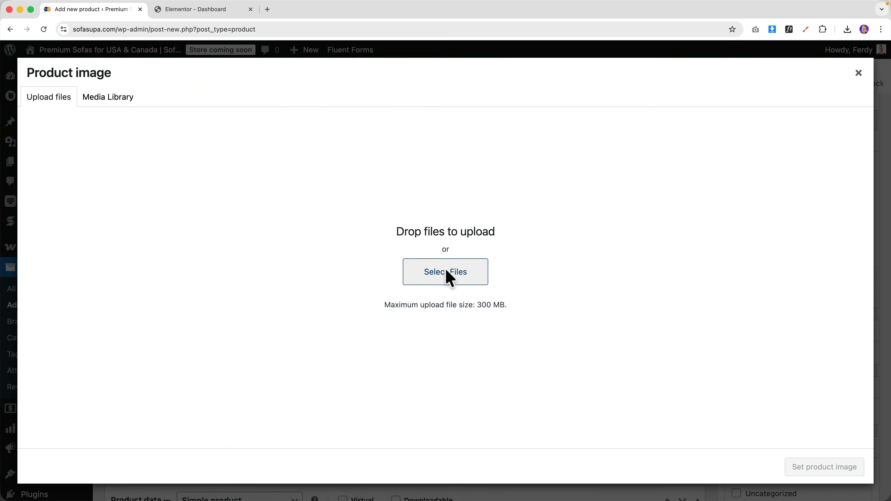
double_click(257, 127)
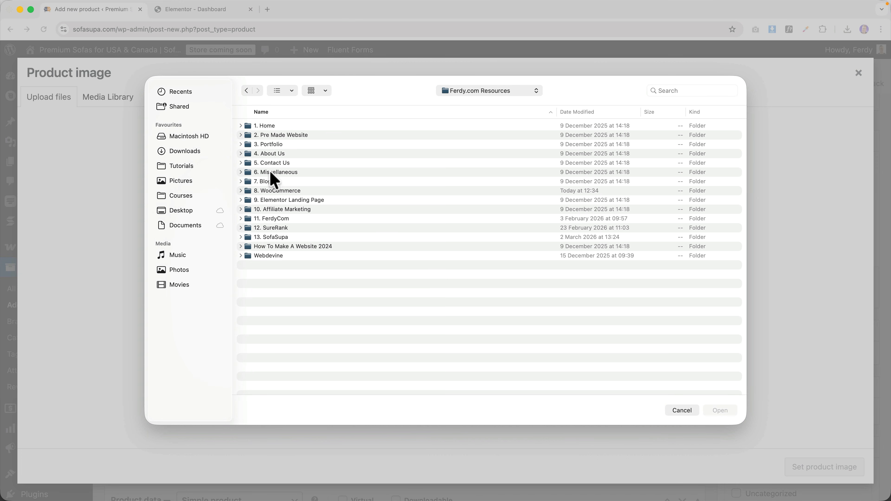
double_click(275, 192)
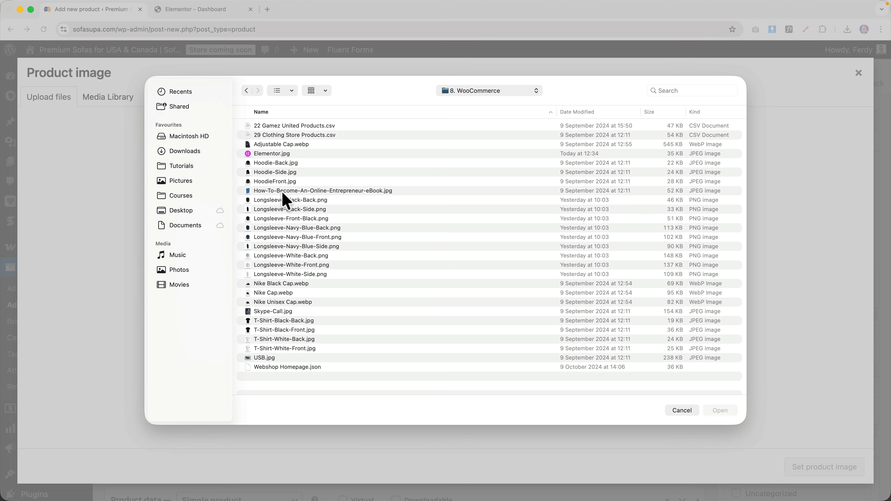
double_click(268, 154)
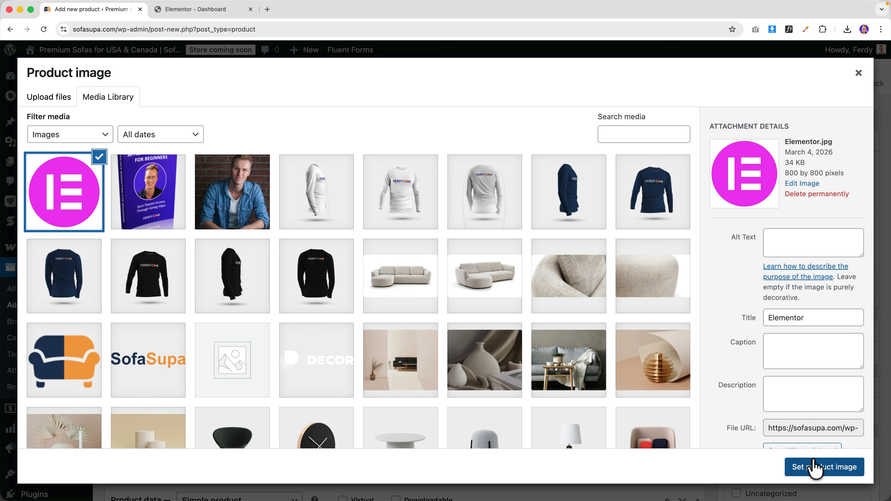
left_click(807, 467)
scroll(178, 215, "down", 2)
scroll(178, 215, "down", 8)
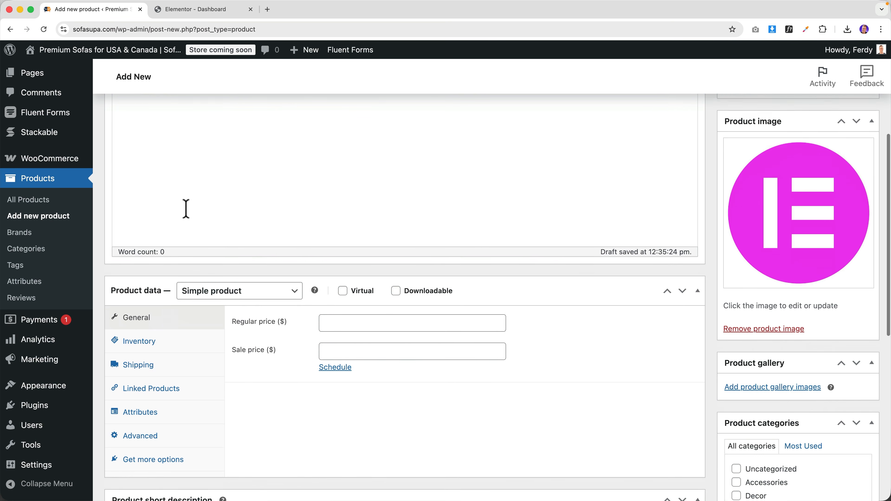
- Make it an External/Affiliate product with the Elementor affiliate URL and 'More Information' button text
left_click(219, 196)
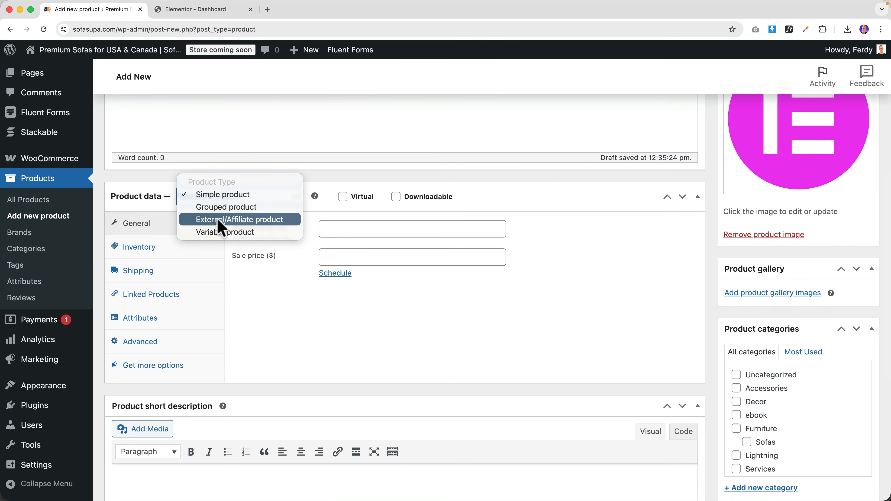
left_click(245, 221)
left_click(378, 228)
type("https://be.elementor.com/visit/?bta=1409&brand=elementor")
left_click(376, 272)
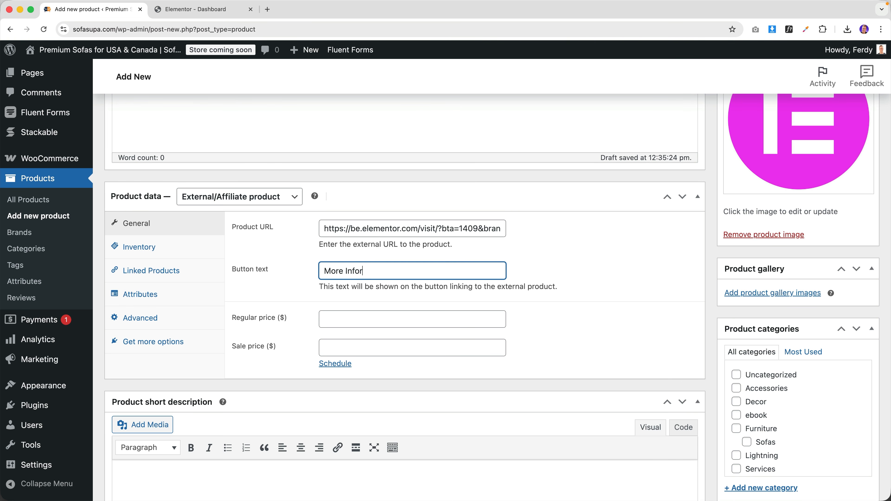
type("More Information")
key("Tab")
key("Tab")
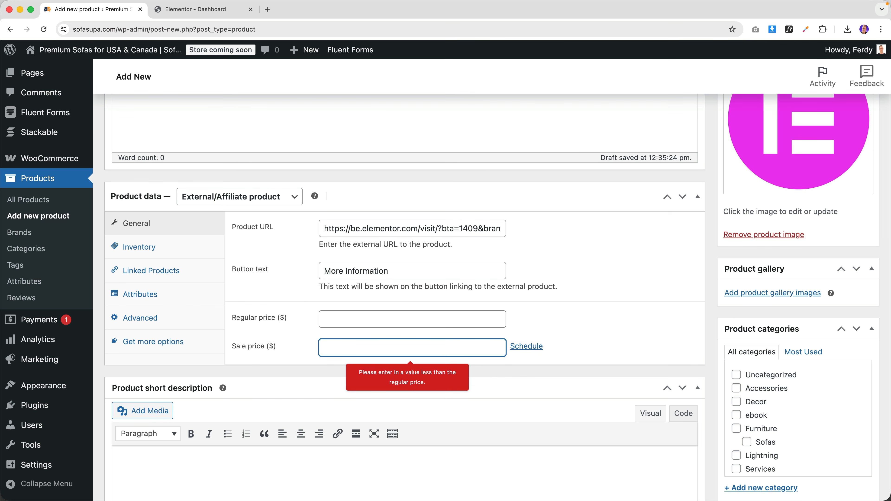
left_click(271, 9)
- Check that the affiliate link loads Elementor's plans page (from €5/Mo), then close that tab
type("https://be.elementor.com/visit/?bta=1409&brand=elementor")
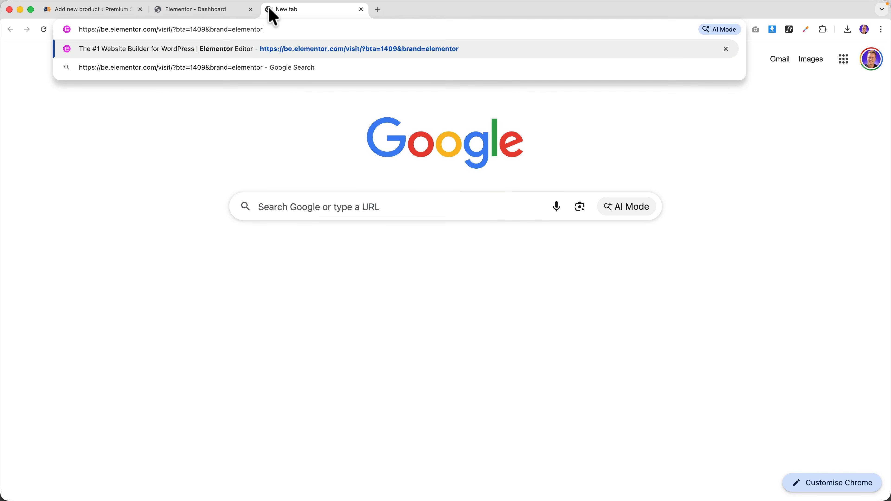
key("Return")
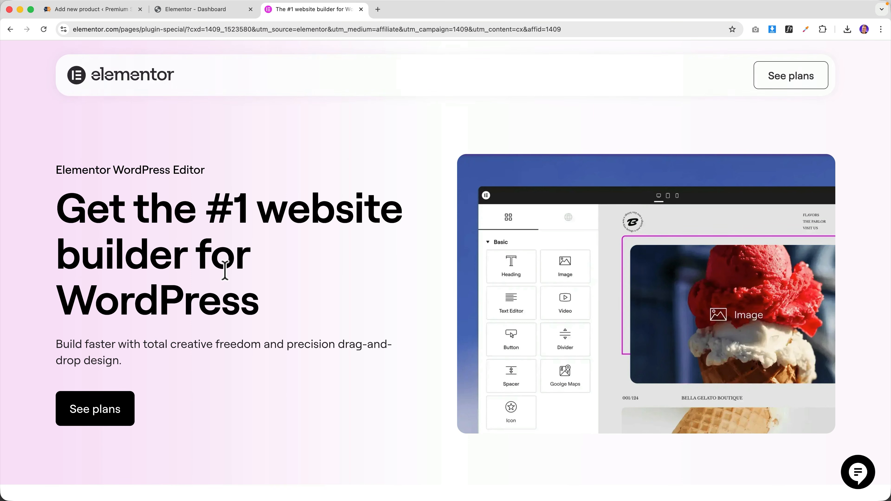
left_click(106, 411)
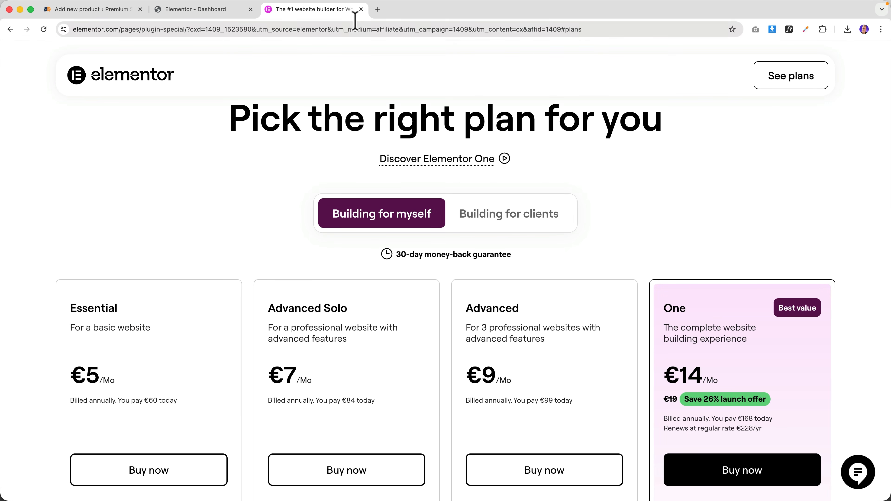
left_click(361, 9)
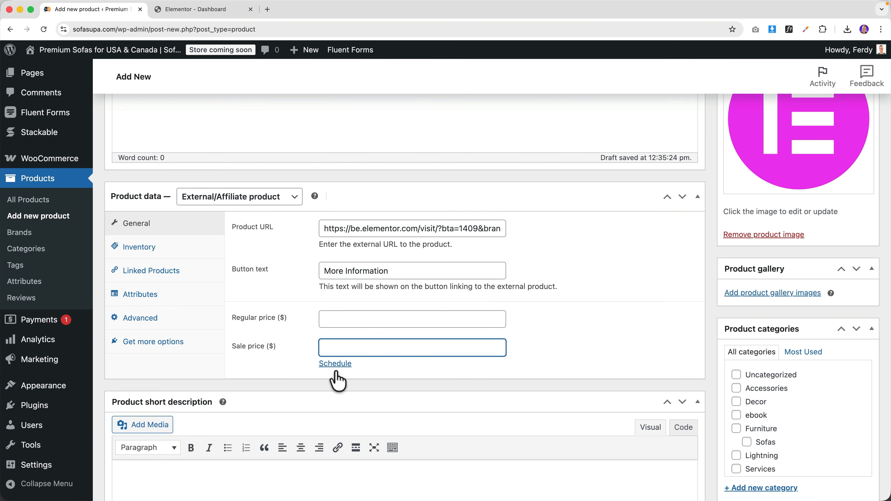
- Set the Elementor Pro product's regular price to 5
left_click(342, 318)
key("Tab")
scroll(295, 322, "down", 3)
scroll(294, 322, "up", 4)
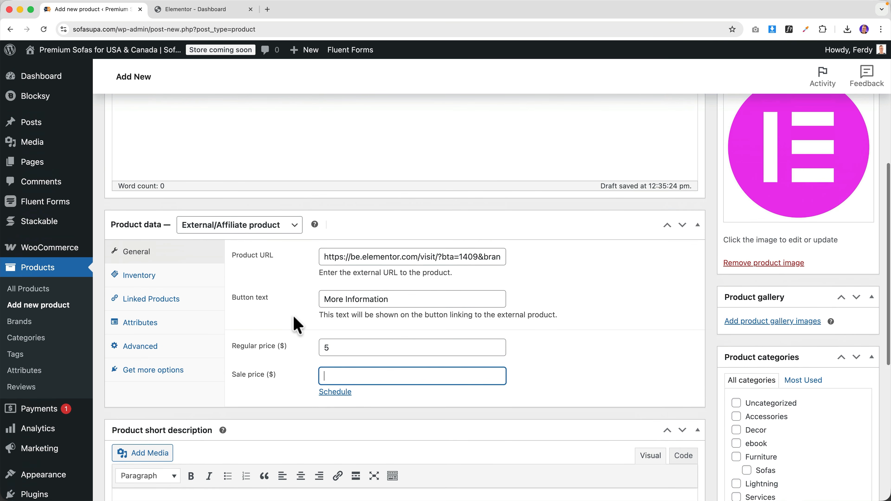
scroll(313, 436, "down", 3)
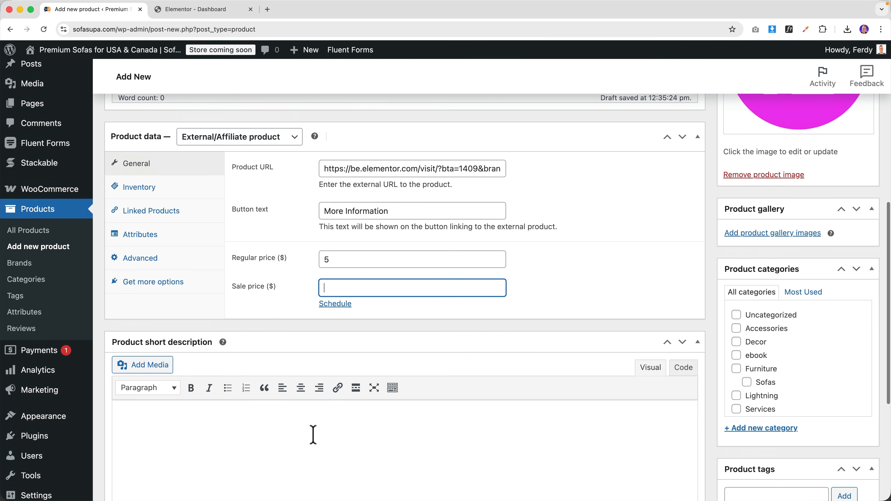
- Create and assign a new Tools category, then publish the product
left_click(766, 427)
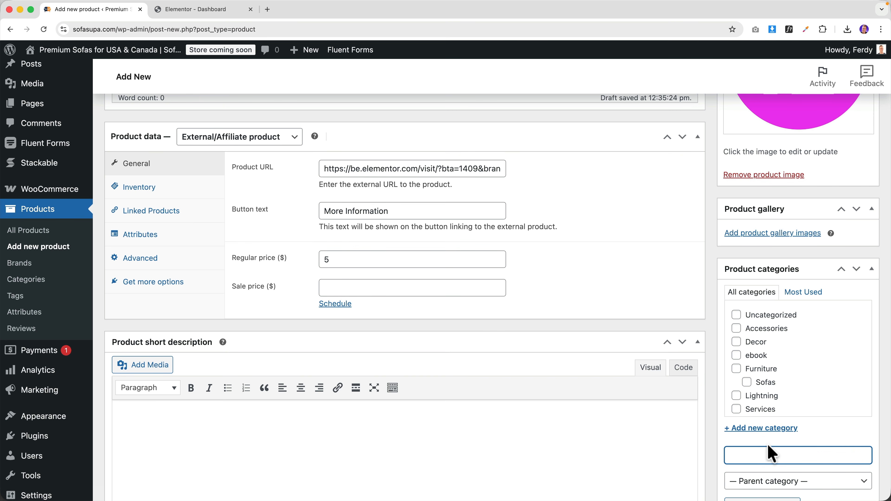
type("Tools")
key("Return")
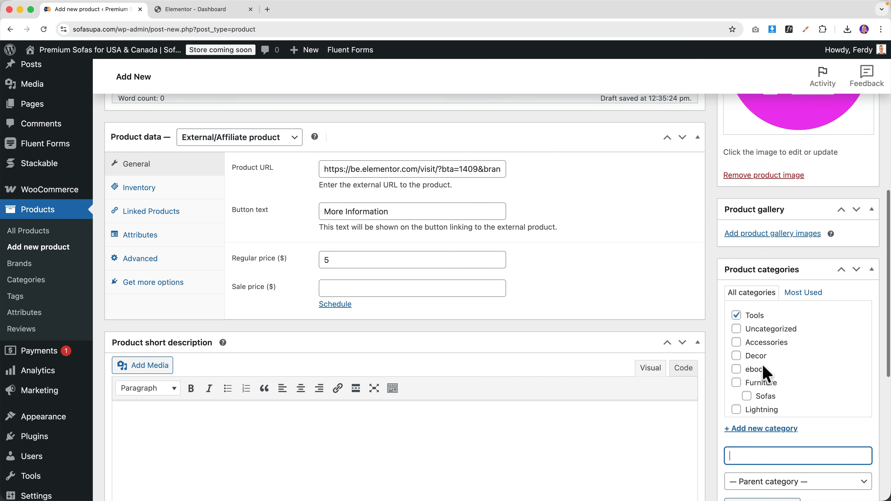
scroll(742, 342, "up", 10)
left_click(842, 298)
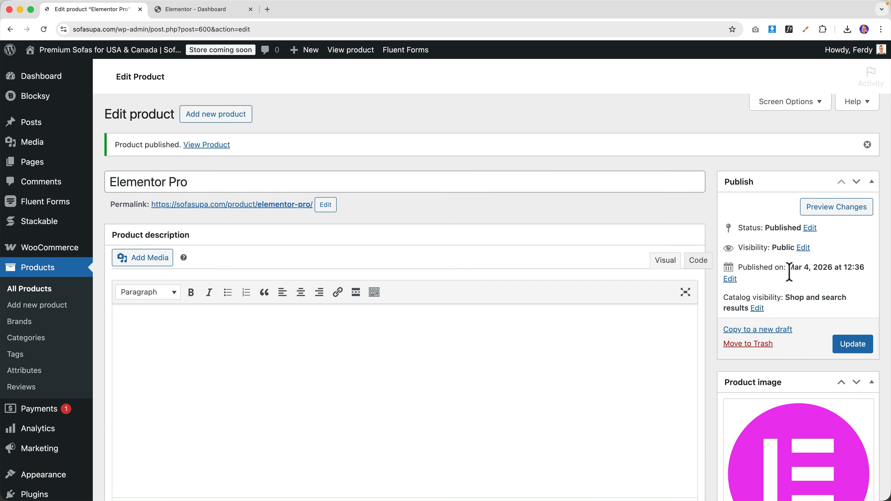
- View the published Elementor Pro product page showing $5.00 under Tools
left_click(354, 56)
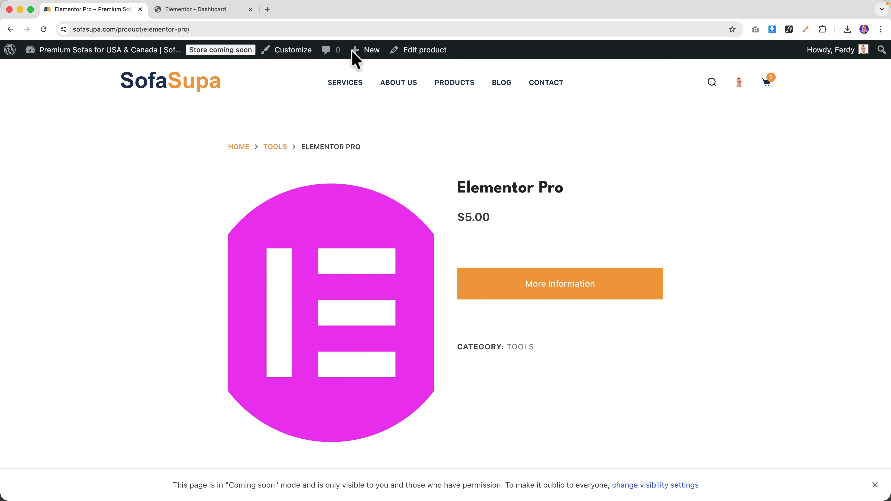
mouse_move(358, 59)
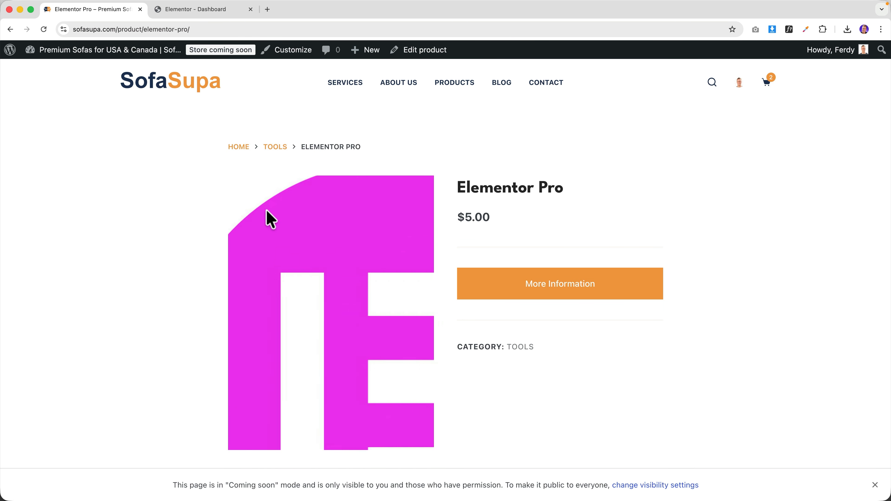
- Open the E Pink 16x16 logo file in Photoshop, accepting the rasterize settings
mouse_move(523, 491)
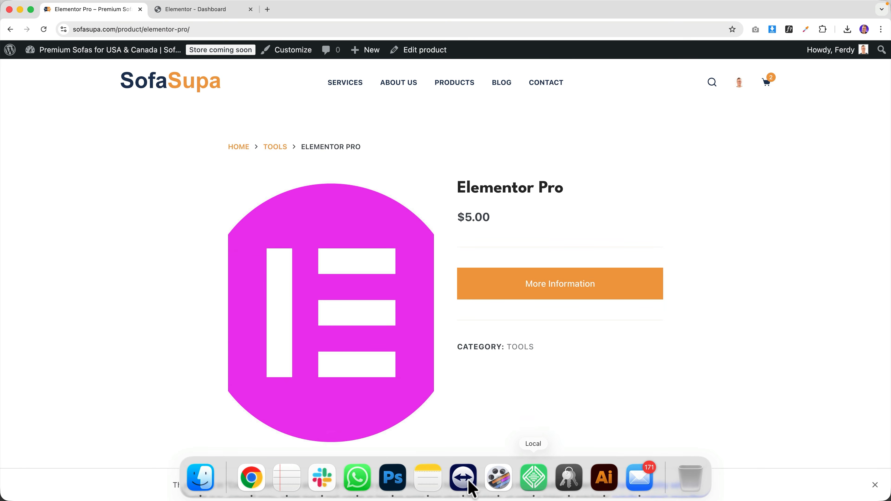
left_click(392, 478)
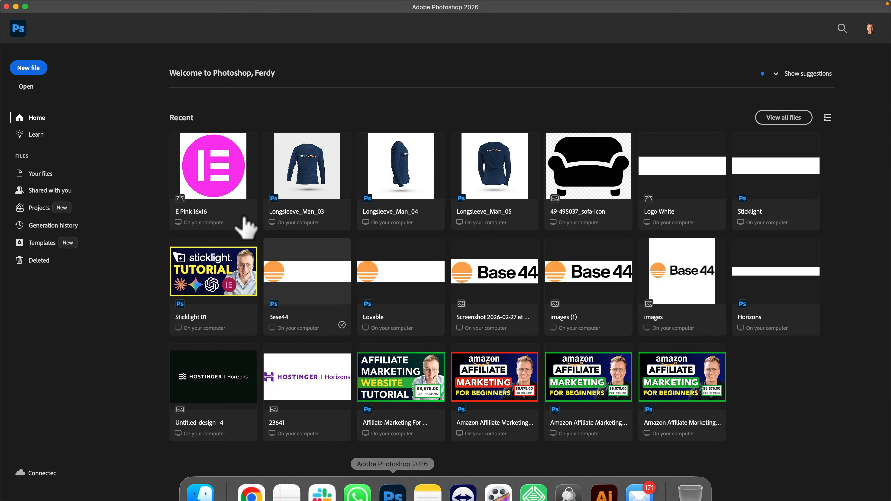
left_click(225, 187)
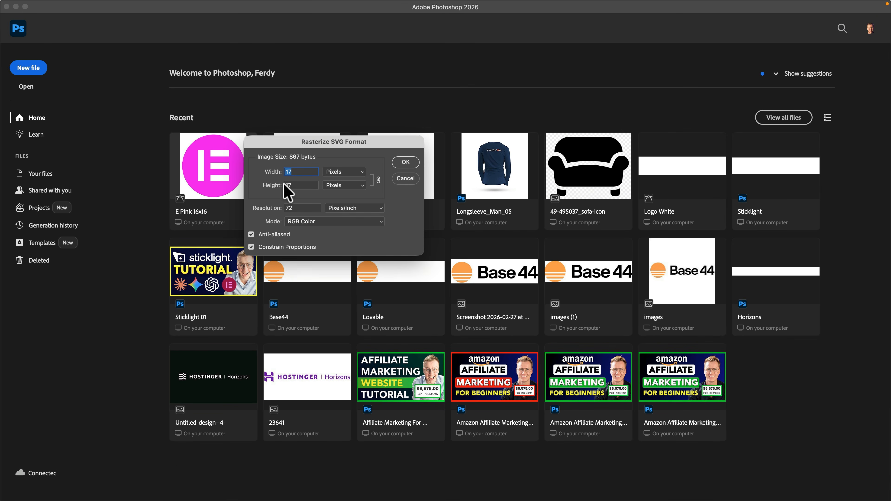
key("Return")
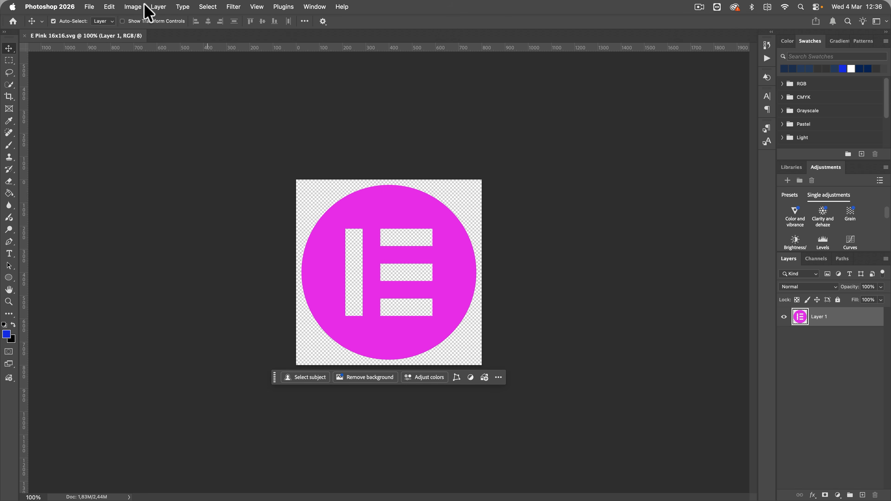
- Resize the canvas to 1000 × 1000 px
left_click(133, 7)
left_click(151, 94)
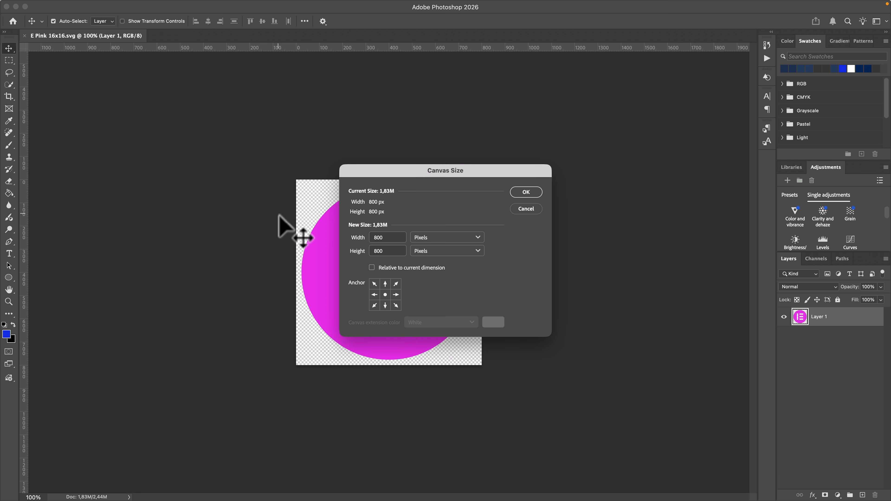
type("1000")
key("Tab")
key("Tab")
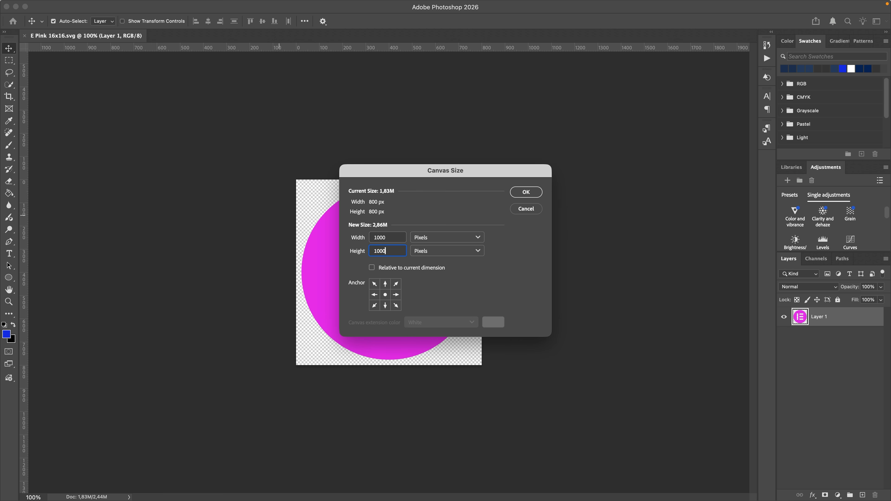
type("1000")
key("Return")
- Save for Web as JPEG, overwriting Elementor.jpg
key("super+alt+shift+s")
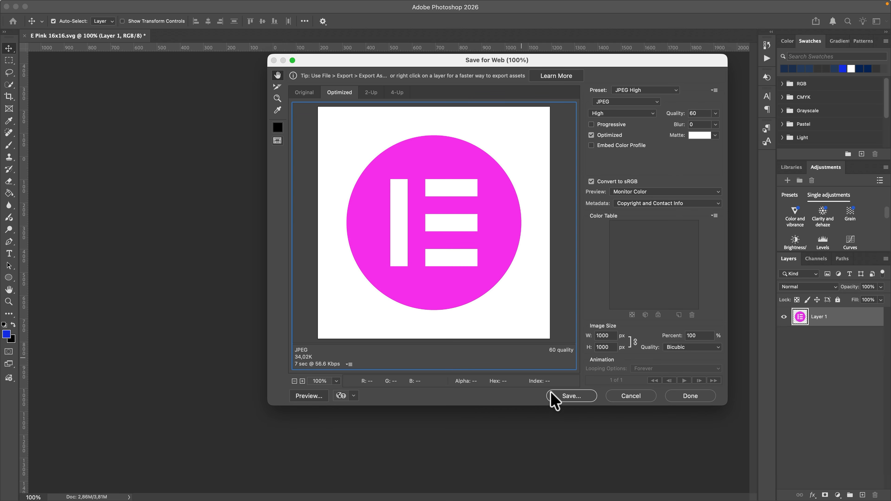
left_click(569, 397)
left_click(610, 202)
key("Return")
left_click(572, 265)
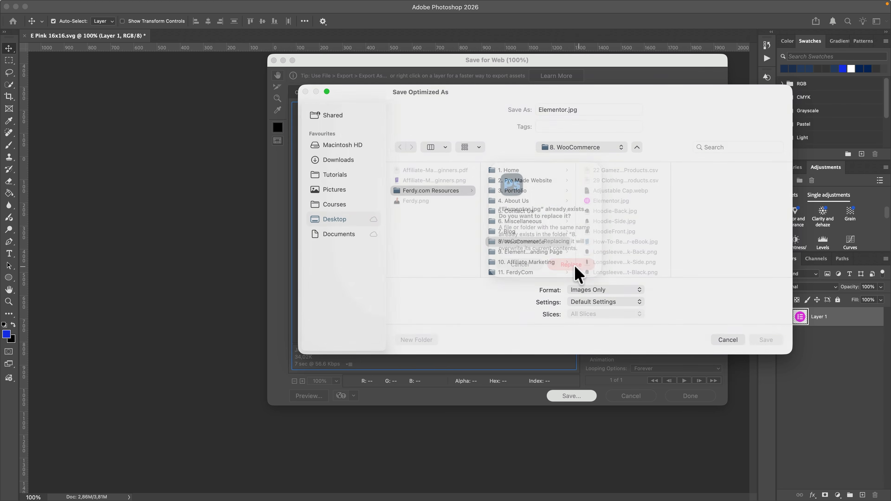
left_click(263, 485)
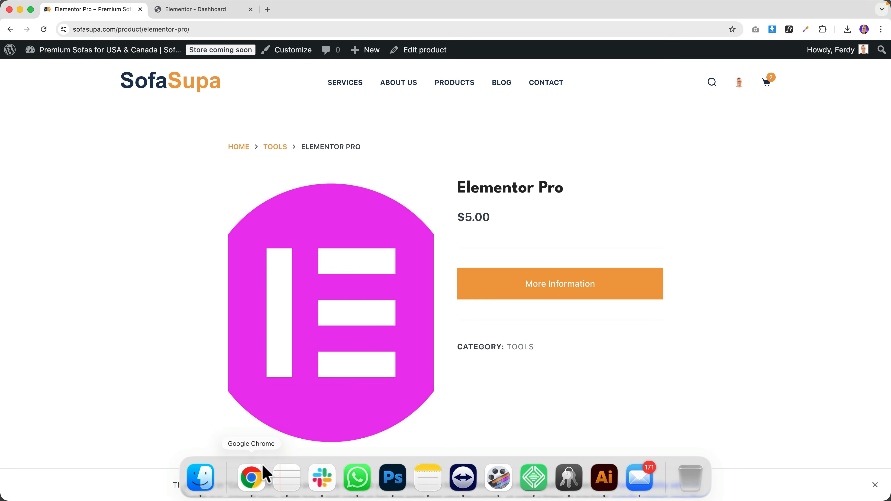
- Upload Elementor.jpg as the Elementor Pro product image, update the product and view it
left_click(416, 51)
left_click(825, 428)
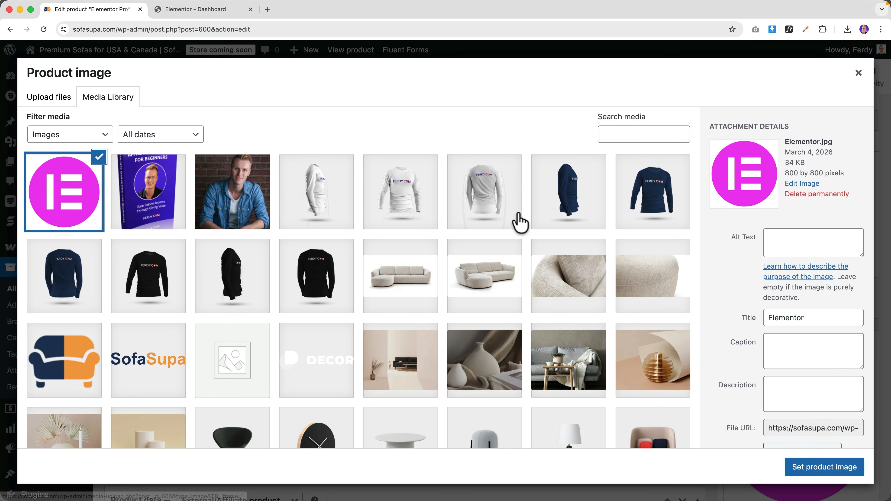
left_click(38, 100)
left_click(420, 273)
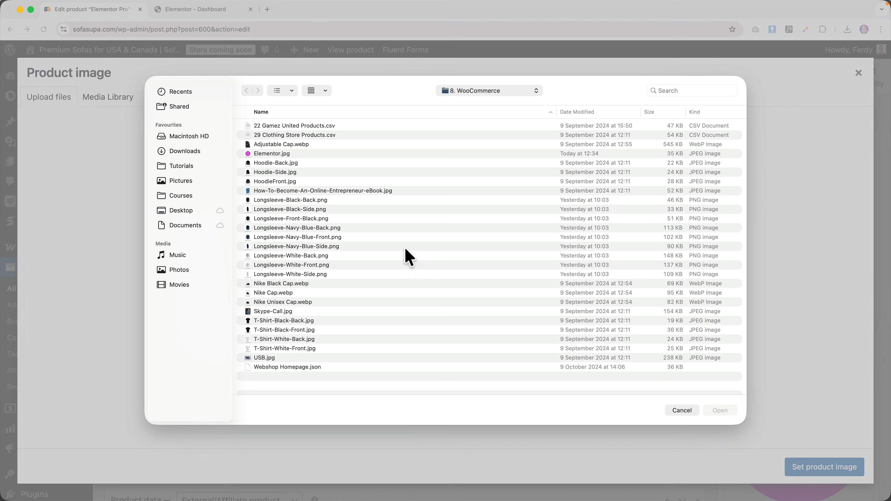
double_click(276, 154)
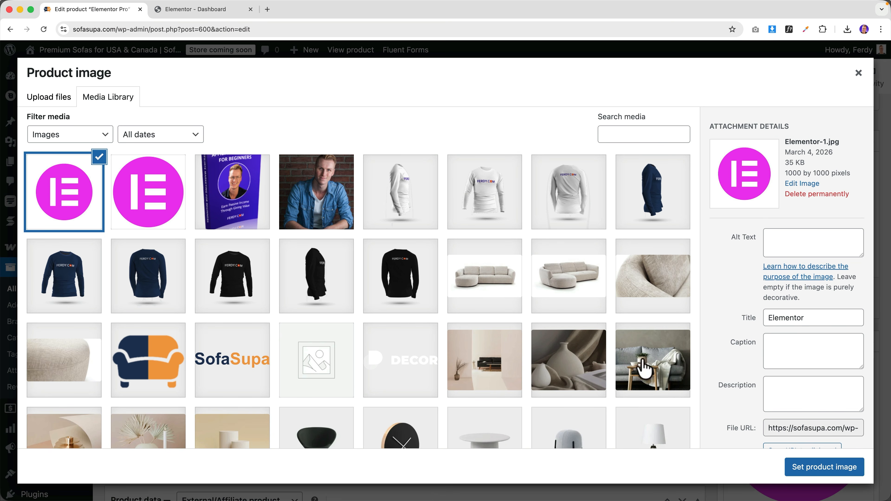
left_click(802, 468)
left_click(853, 296)
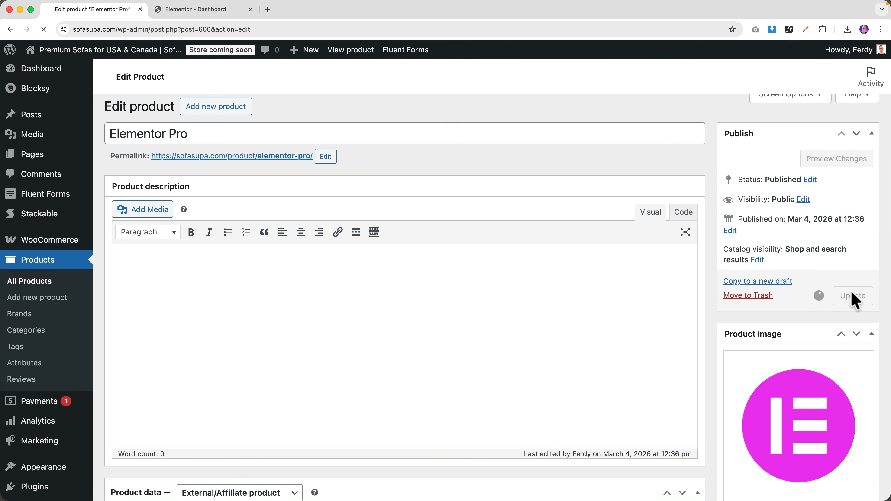
left_click(352, 51)
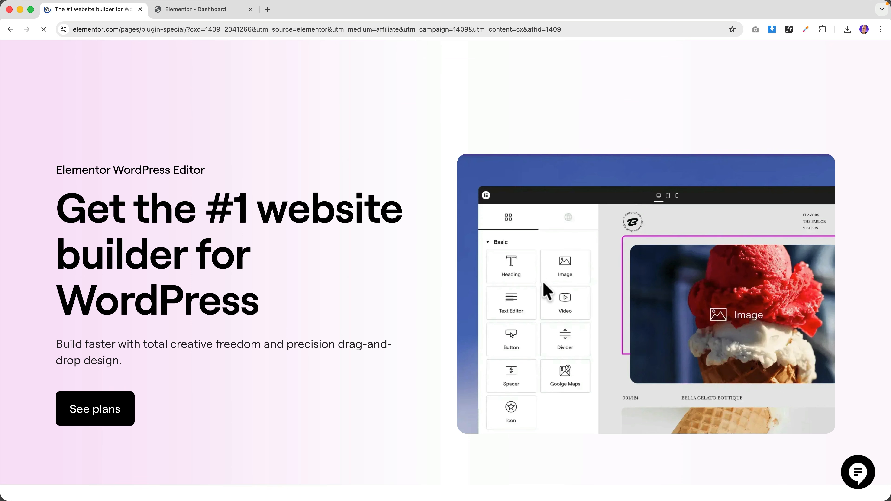
- Go back from elementor.com to the SofaSupa product page and close the Elementor Dashboard tab
scroll(375, 211, "down", 5)
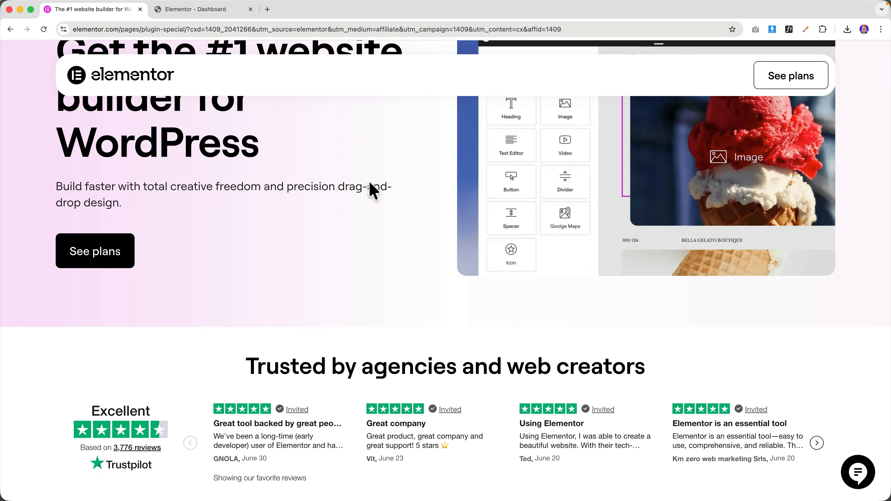
scroll(348, 218, "down", 20)
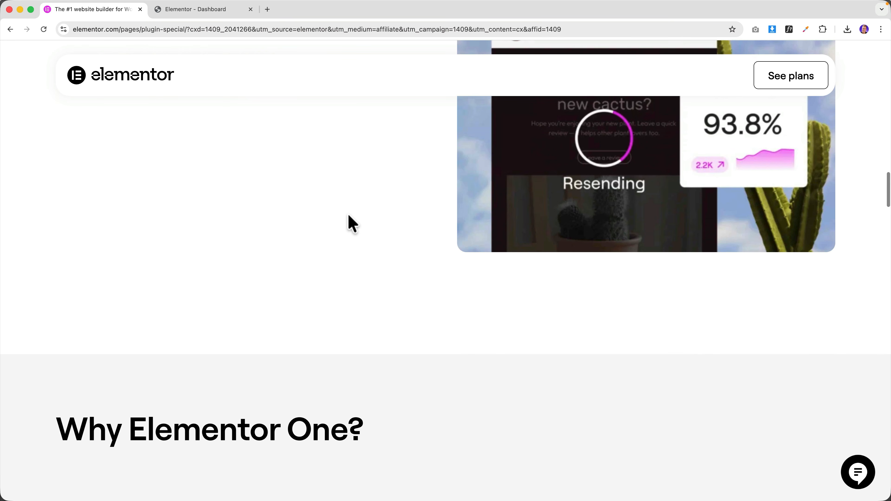
scroll(351, 223, "up", 20)
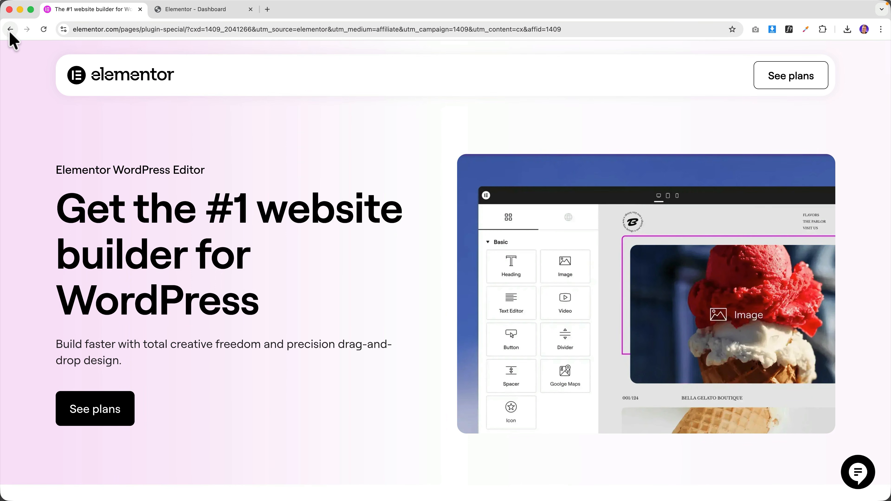
left_click(10, 31)
left_click(251, 10)
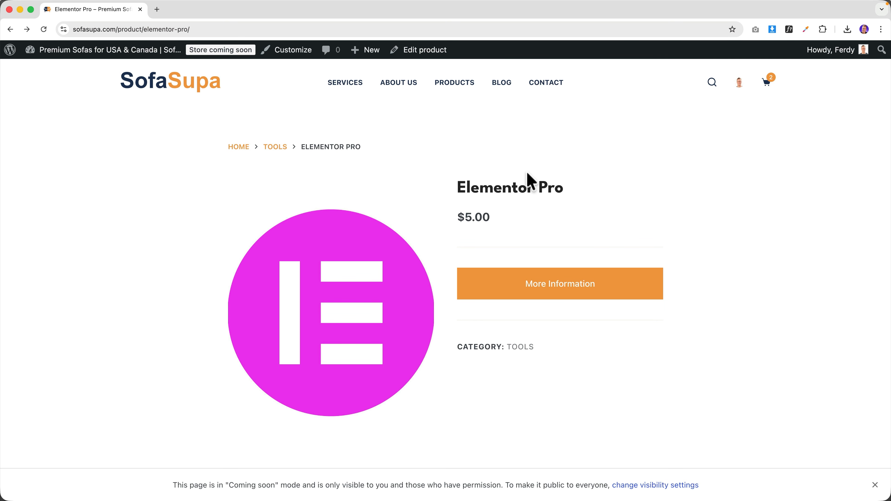
- Open the shopping cart page from the storefront
scroll(479, 182, "down", 5)
scroll(477, 189, "up", 5)
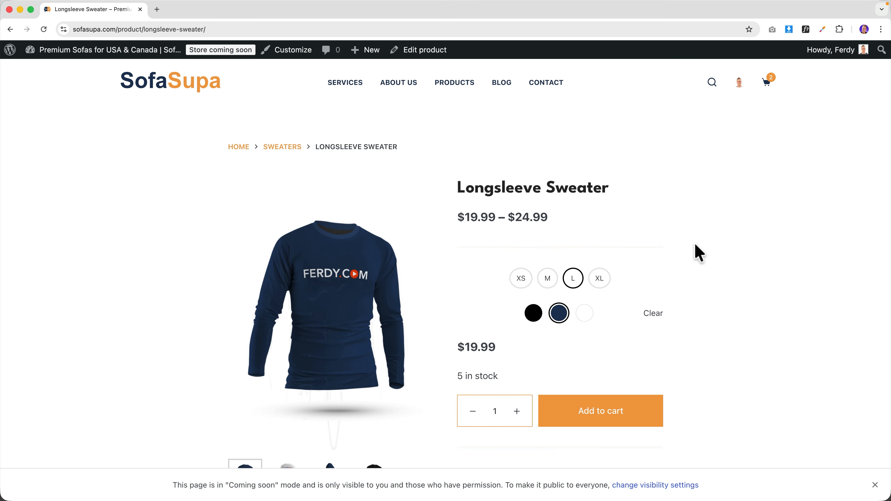
scroll(694, 252, "down", 5)
scroll(695, 249, "down", 10)
scroll(538, 239, "up", 2)
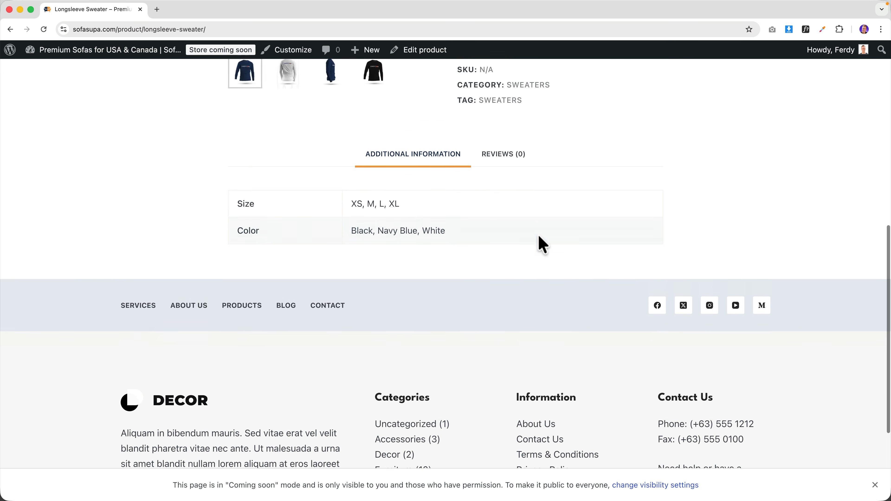
scroll(543, 244, "up", 10)
left_click(772, 87)
- Open the Longsleeve Sweater from the cart and go to its Edit product screen
scroll(294, 324, "down", 3)
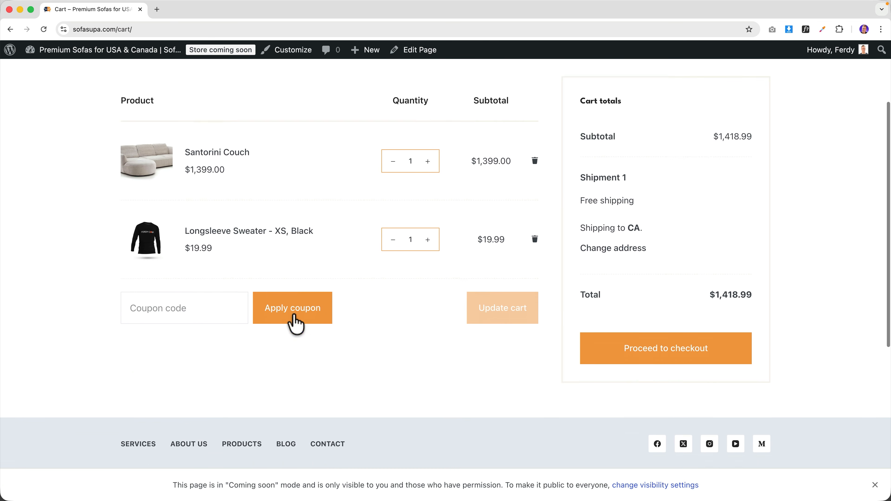
scroll(294, 321, "down", 2)
scroll(256, 317, "up", 5)
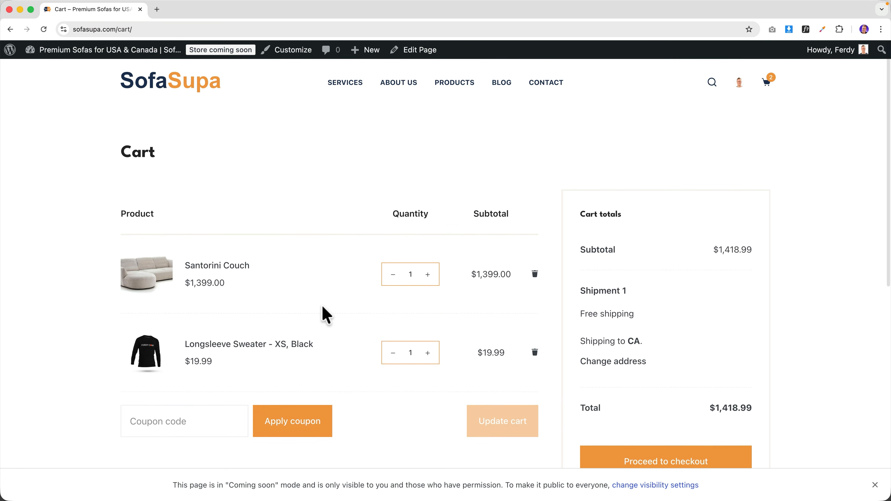
scroll(327, 314, "down", 5)
scroll(326, 314, "up", 5)
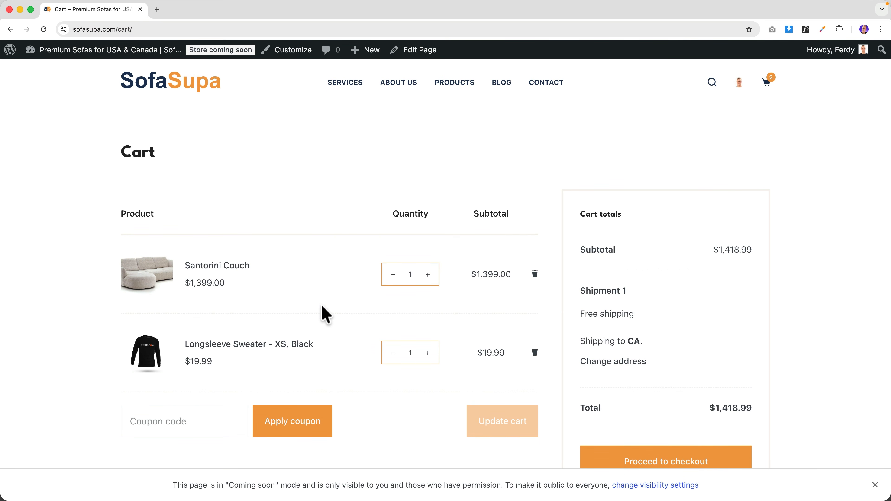
left_click(255, 347)
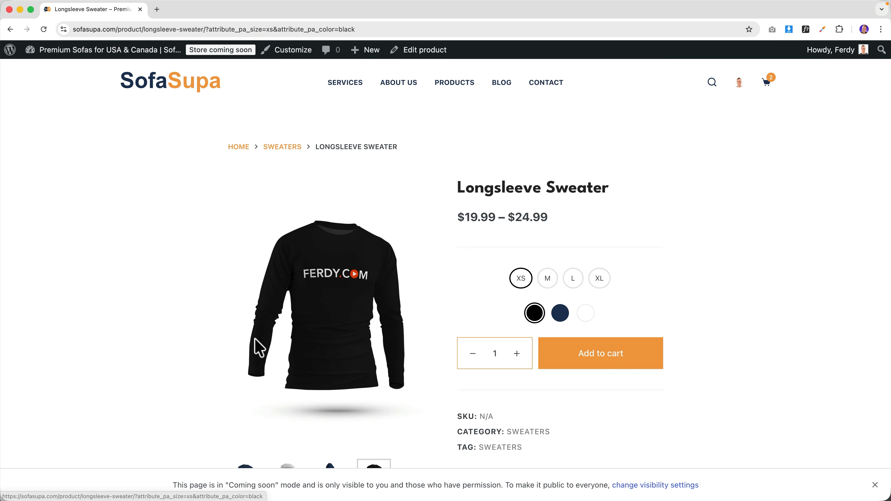
left_click(411, 50)
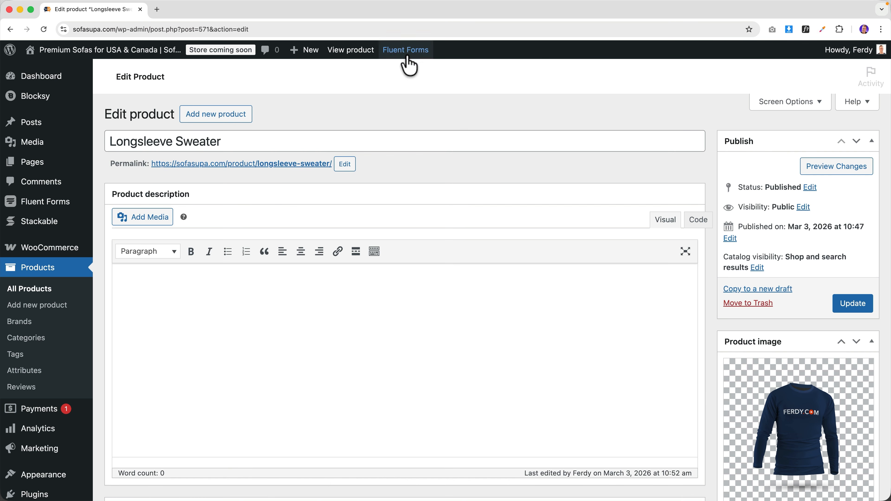
- Add Santorini Couch as a Longsleeve Sweater upsell in Linked Products and update
scroll(314, 119, "down", 6)
scroll(235, 159, "up", 3)
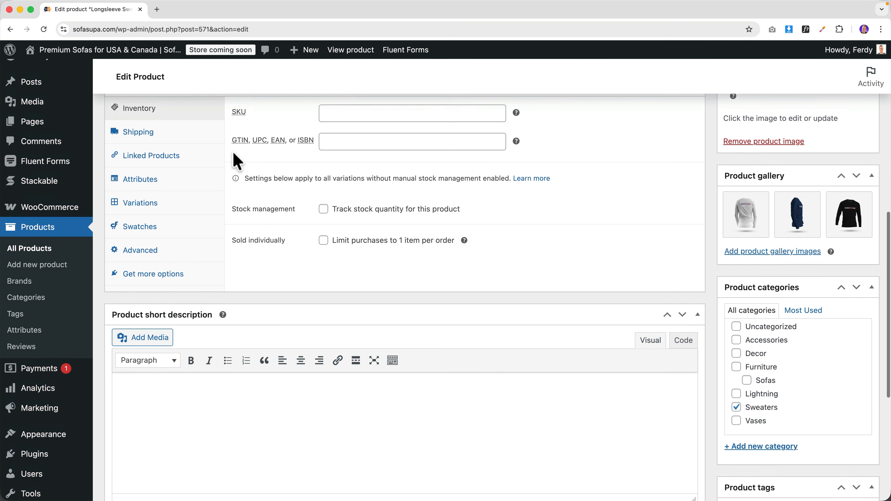
left_click(175, 186)
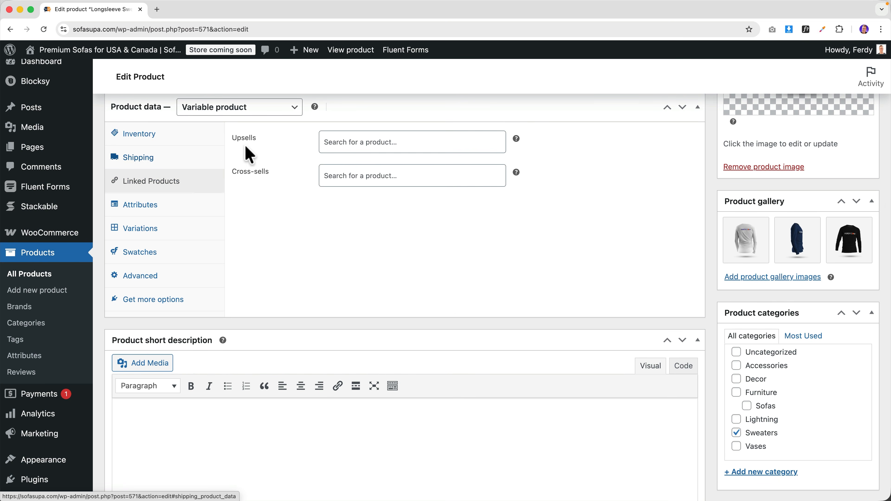
left_click(377, 142)
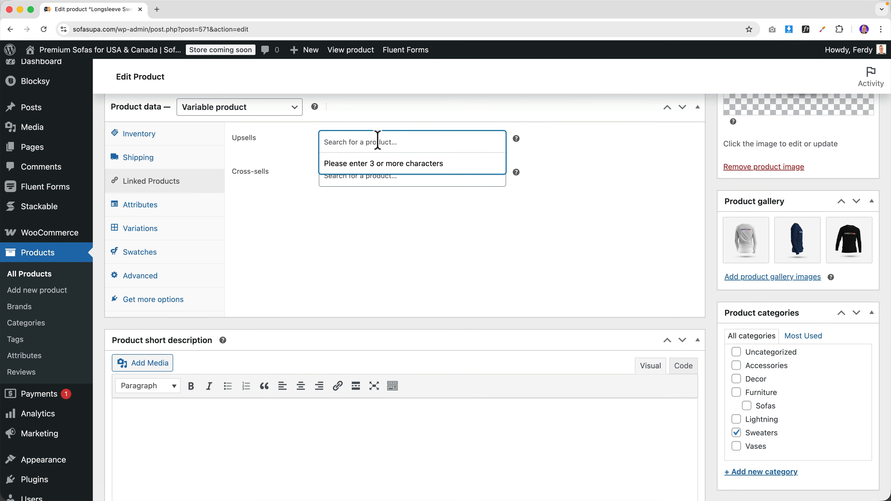
type("cou")
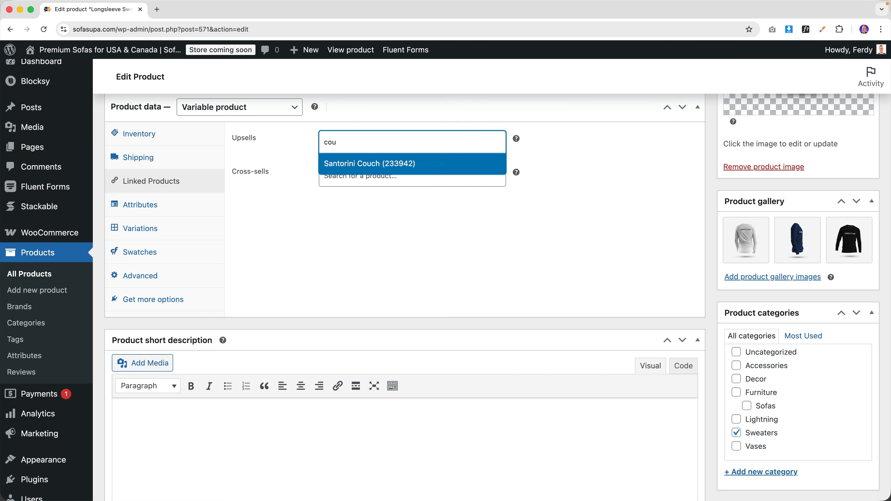
left_click(368, 167)
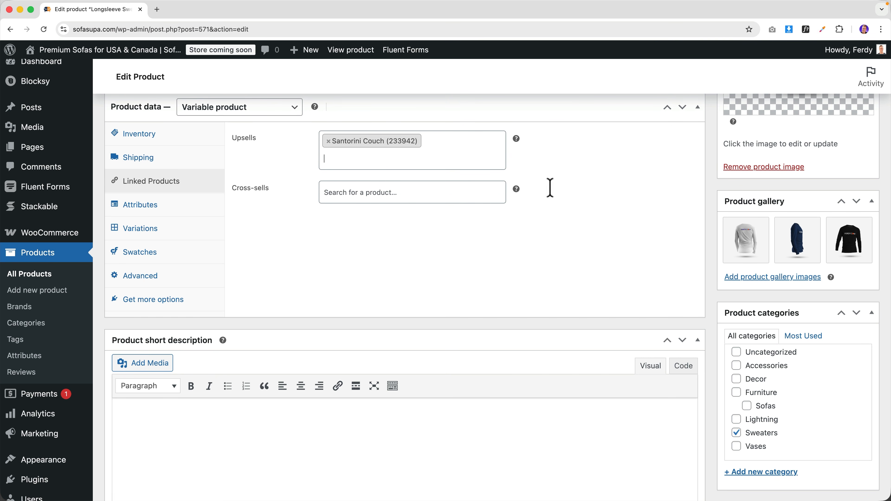
scroll(597, 196, "up", 10)
scroll(841, 280, "down", 1)
left_click(854, 304)
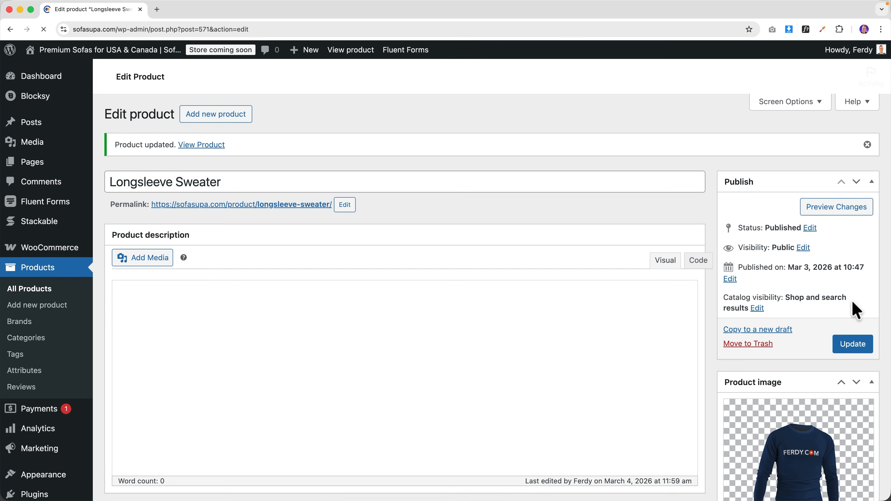
- Check the 'You may also like' section on the storefront sweater page
left_click(355, 52)
left_click(225, 15)
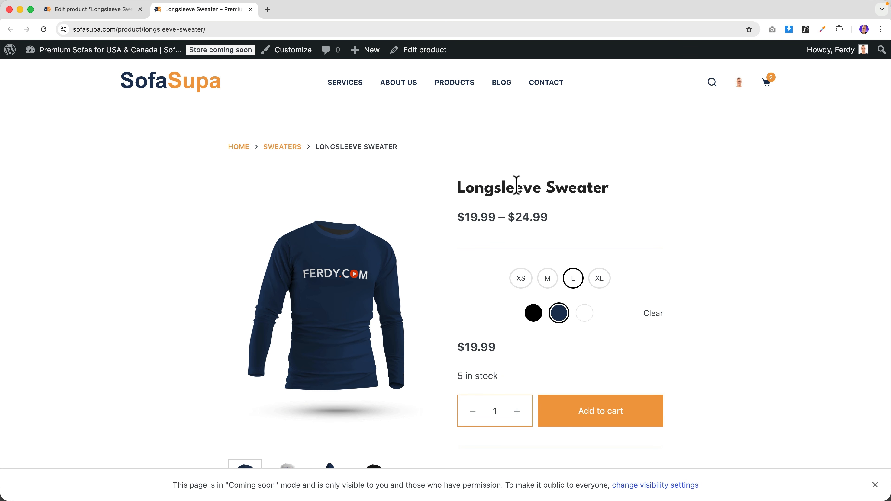
scroll(517, 186, "down", 10)
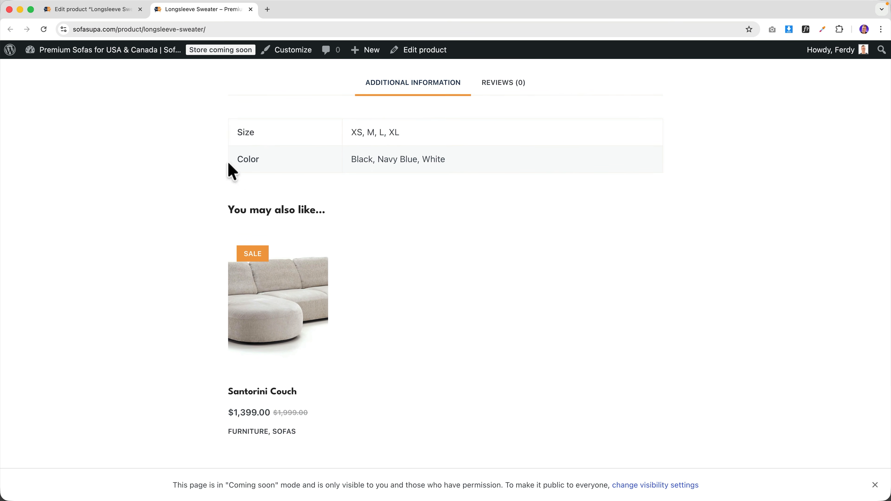
left_click(112, 10)
- Add Sapien Etoligula and Mattis Aliquam as upsells, update, and check the live page
scroll(322, 205, "down", 8)
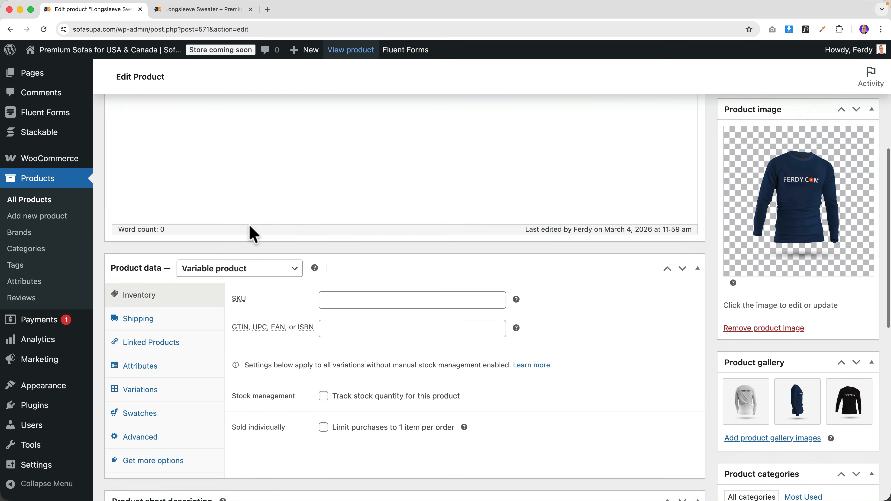
left_click(149, 321)
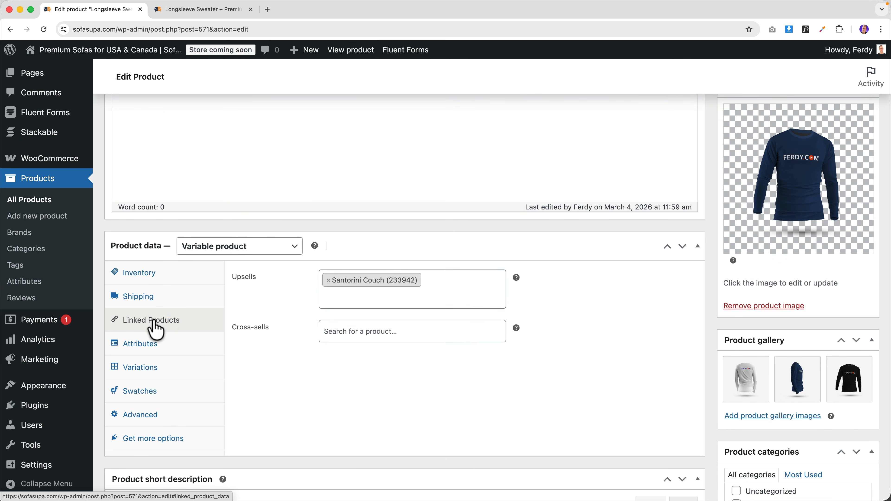
left_click(385, 293)
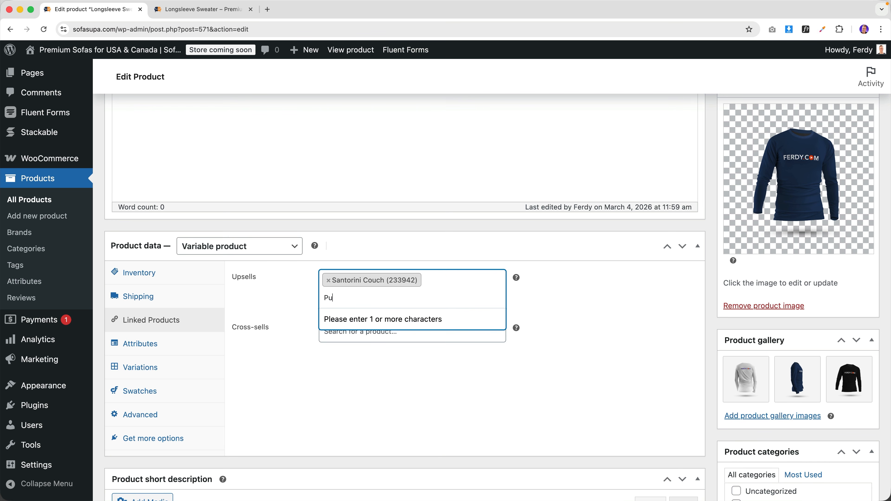
left_click(362, 319)
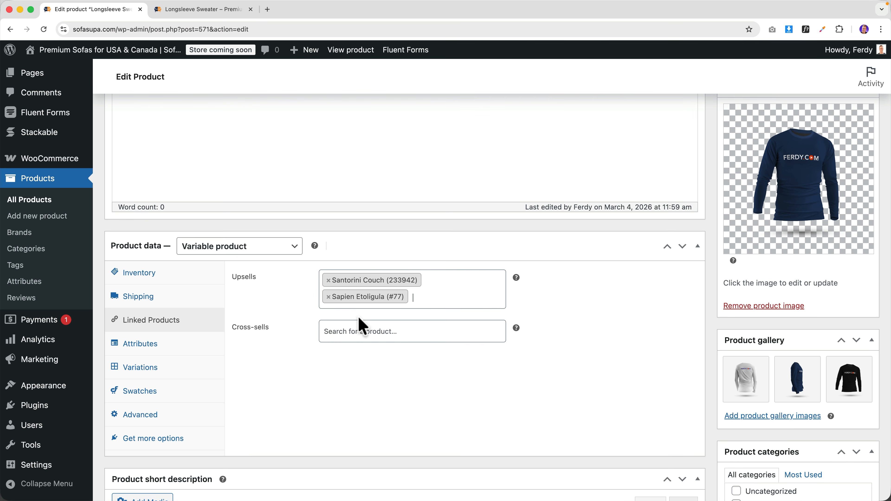
type("Purus")
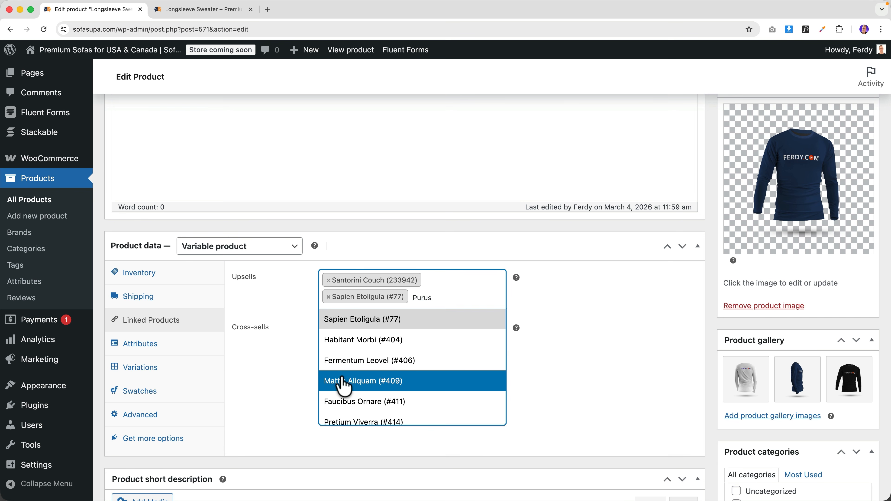
left_click(344, 383)
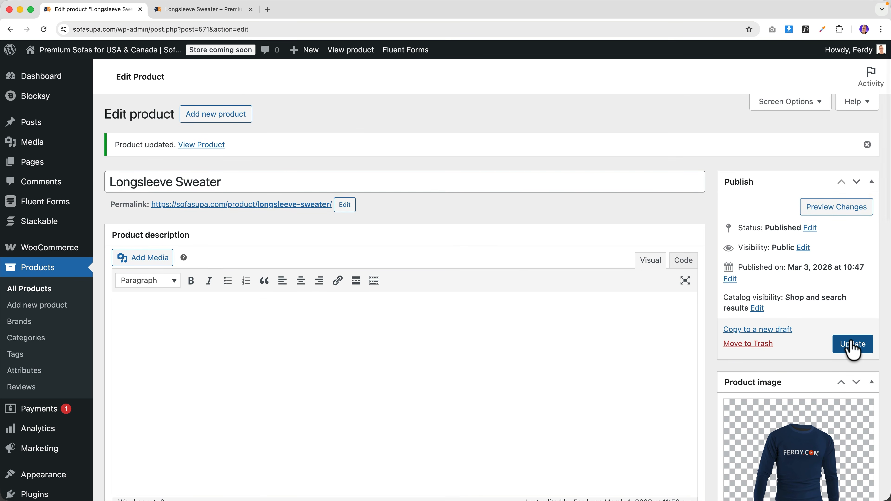
left_click(853, 343)
left_click(233, 15)
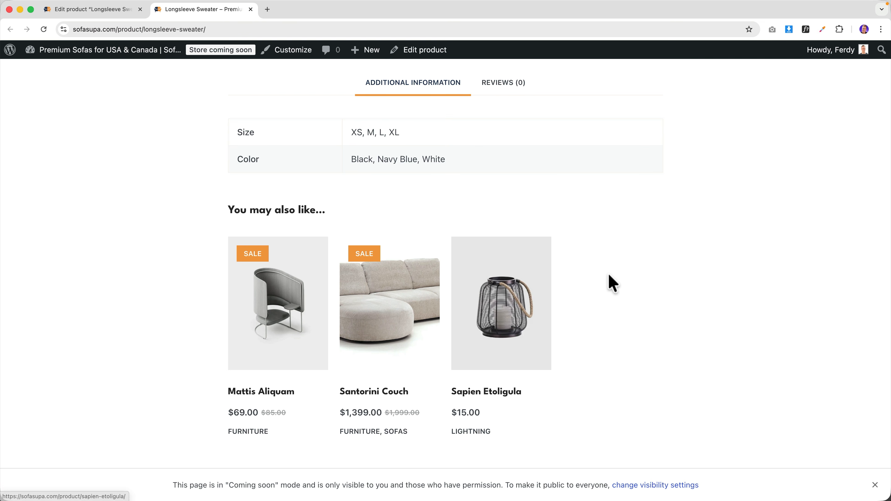
left_click(119, 15)
- Add Aliquam Ododiam as a cross-sell and update the sweater
scroll(226, 242, "down", 5)
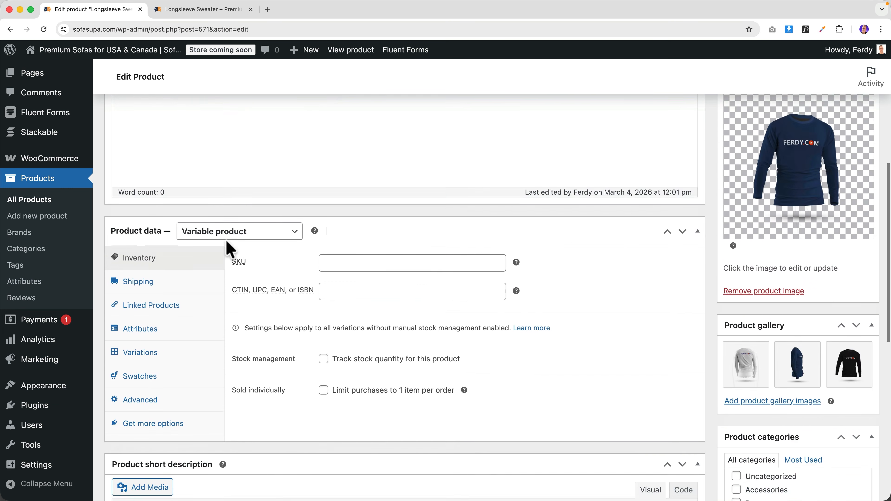
scroll(227, 241, "down", 4)
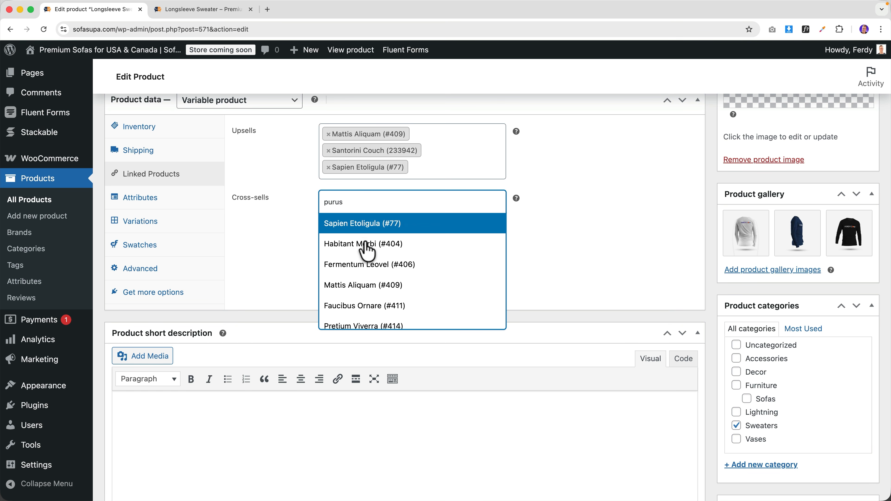
scroll(365, 245, "down", 2)
left_click(361, 286)
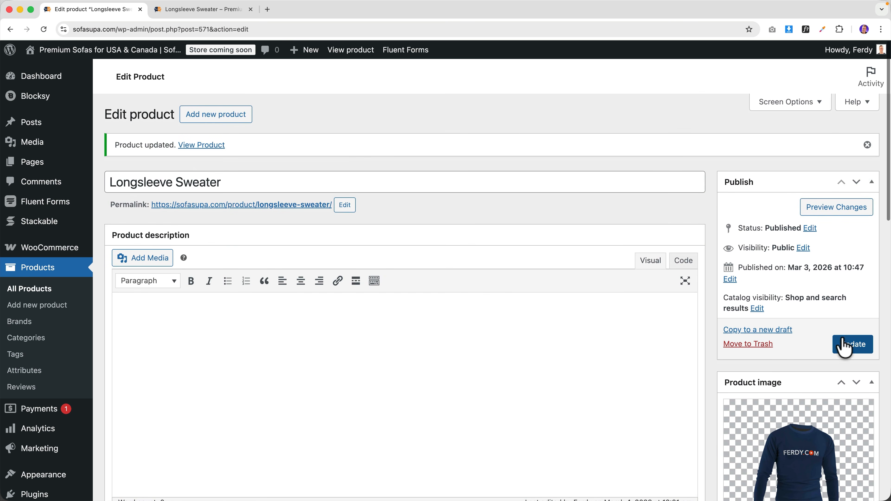
left_click(851, 345)
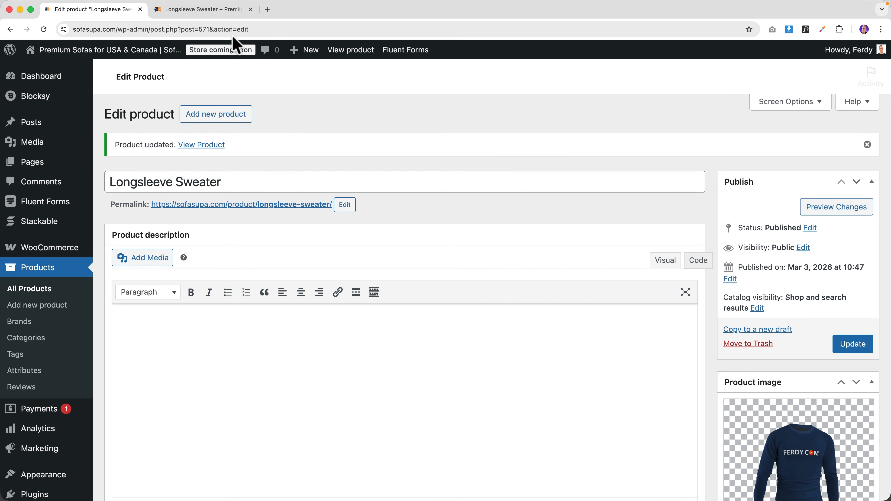
- Check the cart page for cross-sell suggestions, then return to the product editor
left_click(203, 9)
scroll(188, 181, "up", 3)
scroll(188, 181, "down", 9)
scroll(186, 181, "up", 8)
scroll(184, 190, "up", 10)
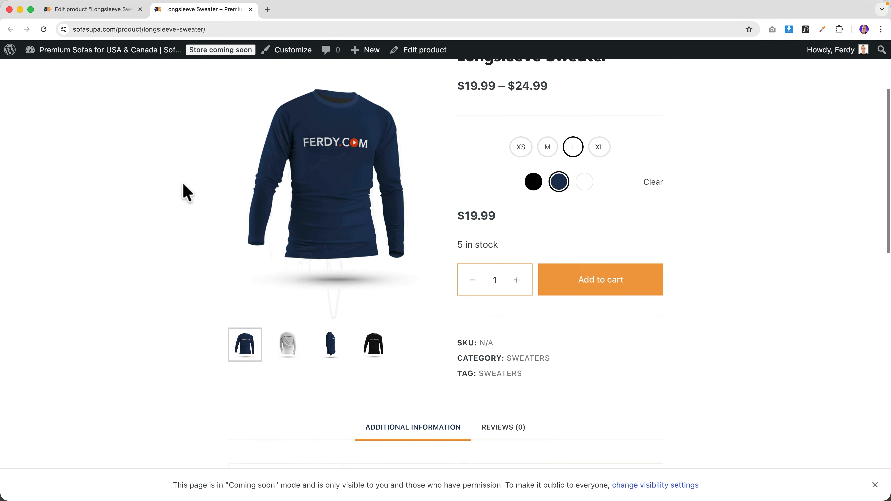
mouse_move(770, 92)
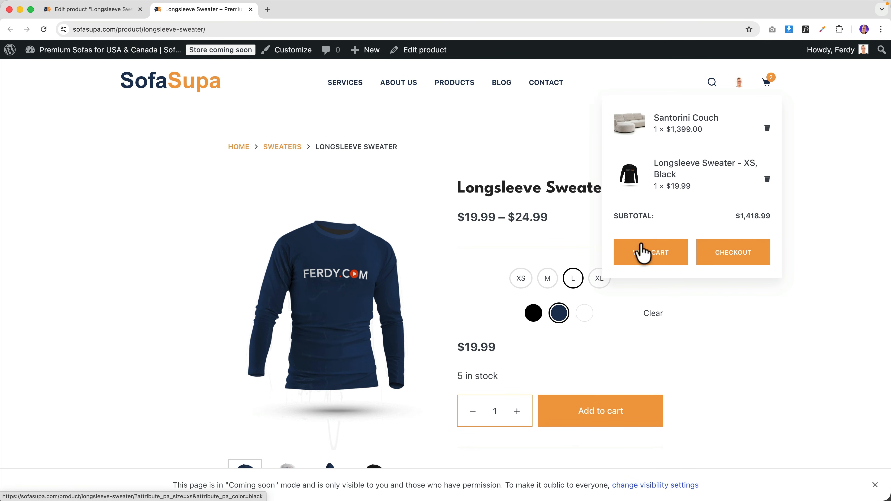
left_click(642, 255)
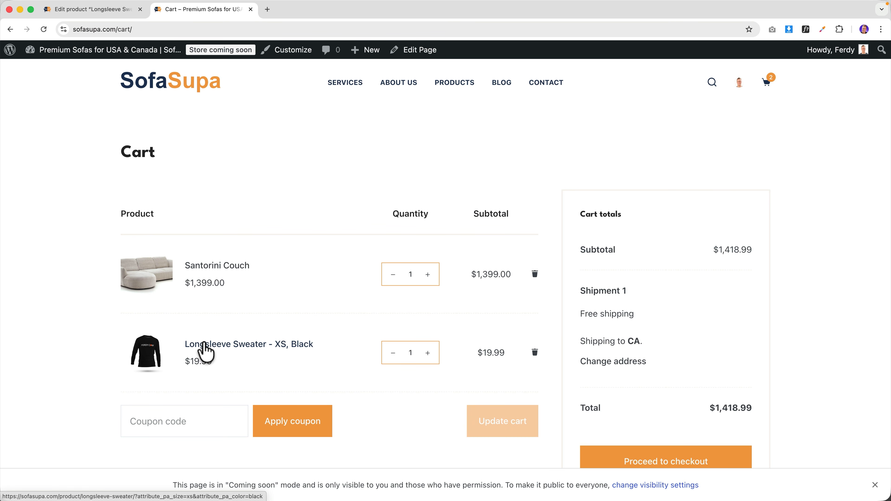
scroll(214, 280, "down", 5)
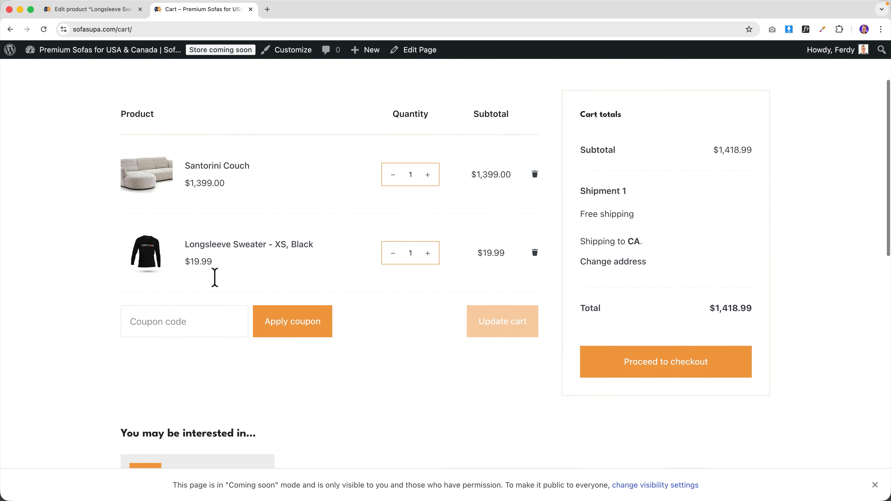
scroll(221, 333, "down", 6)
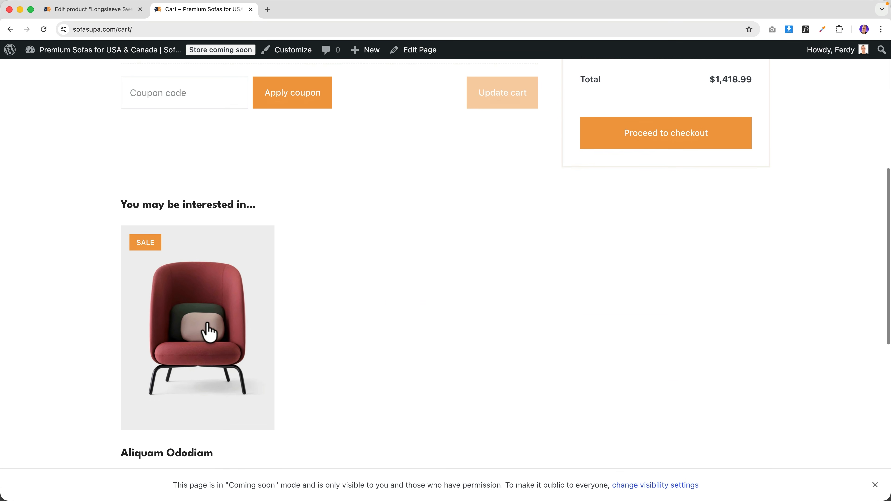
left_click(115, 9)
- Add Faucibus Ornare, Mattis Aliquam and Habitant Morbi as cross-sells and update
scroll(160, 299, "down", 3)
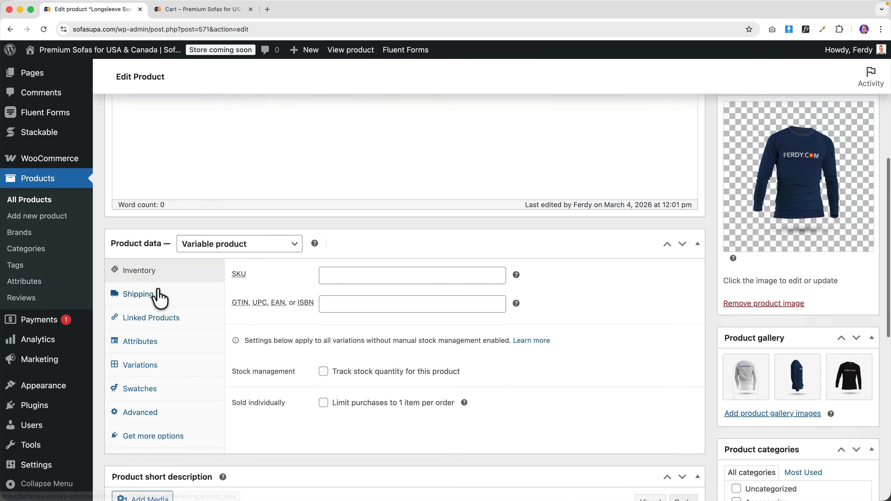
left_click(153, 323)
left_click(375, 358)
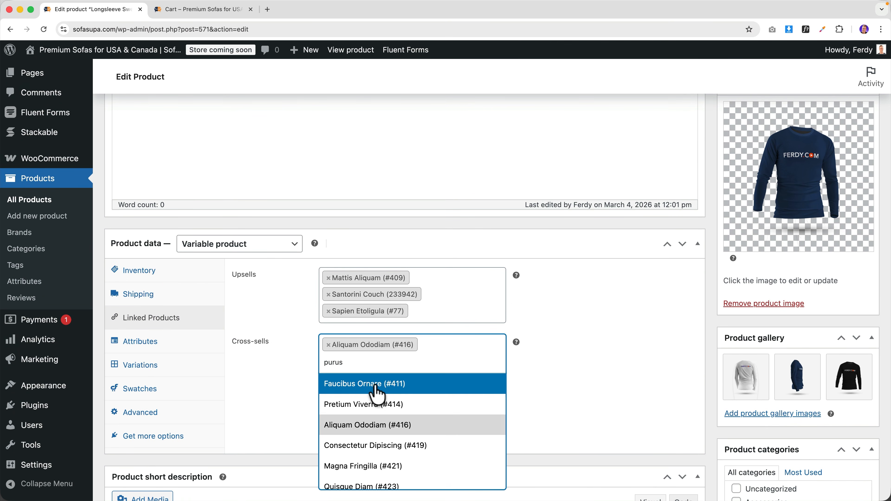
left_click(365, 382)
left_click(364, 382)
type("pu")
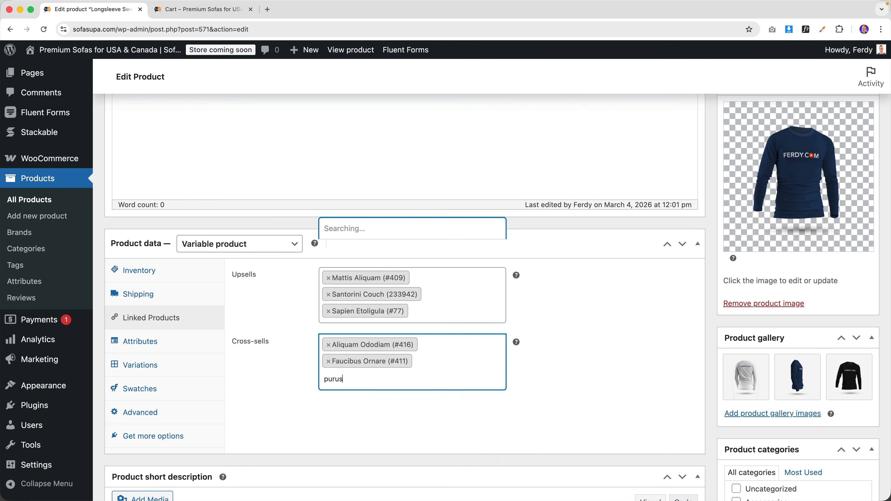
left_click(343, 290)
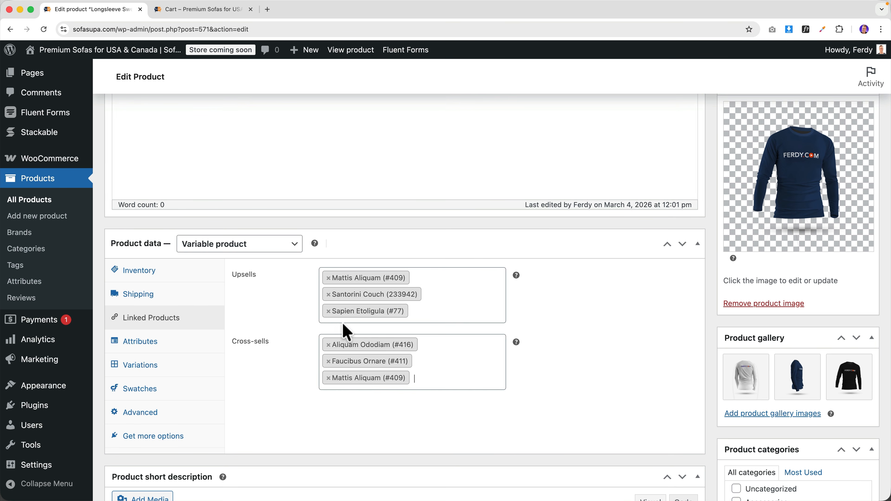
left_click(413, 378)
type("purus")
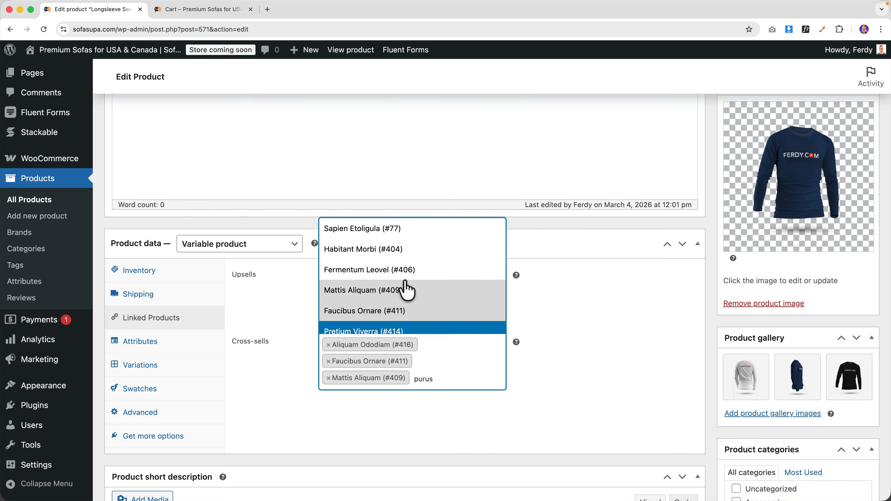
left_click(365, 194)
scroll(628, 365, "up", 15)
left_click(849, 344)
- Reload the cart and remove the Longsleeve Sweater, leaving Santorini Couch at $1,399
left_click(202, 9)
key("super+r")
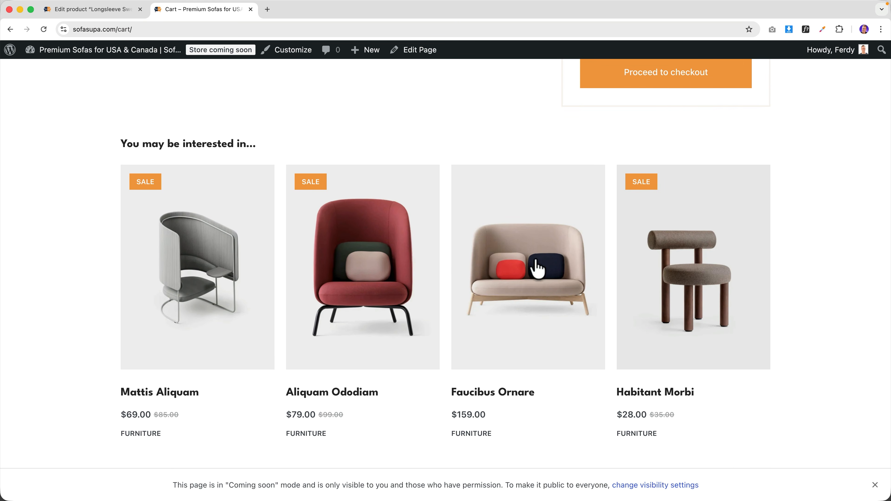
scroll(547, 250, "up", 10)
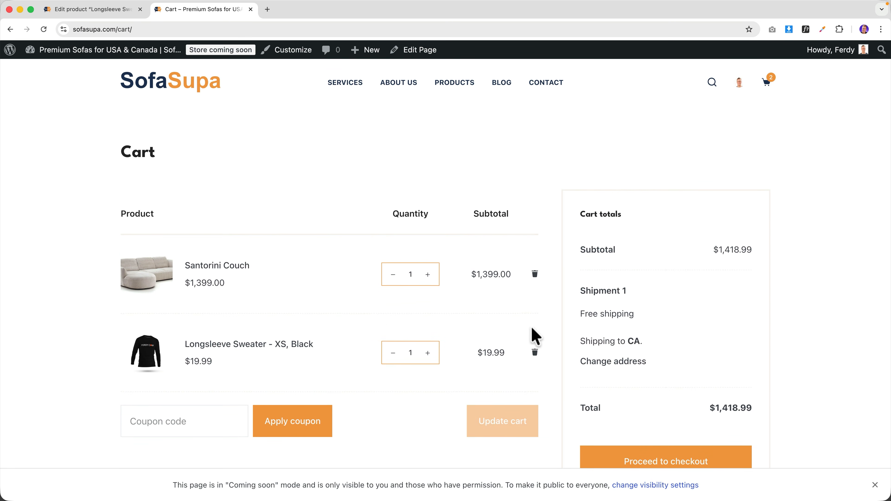
left_click(535, 352)
scroll(553, 358, "down", 10)
scroll(494, 332, "up", 10)
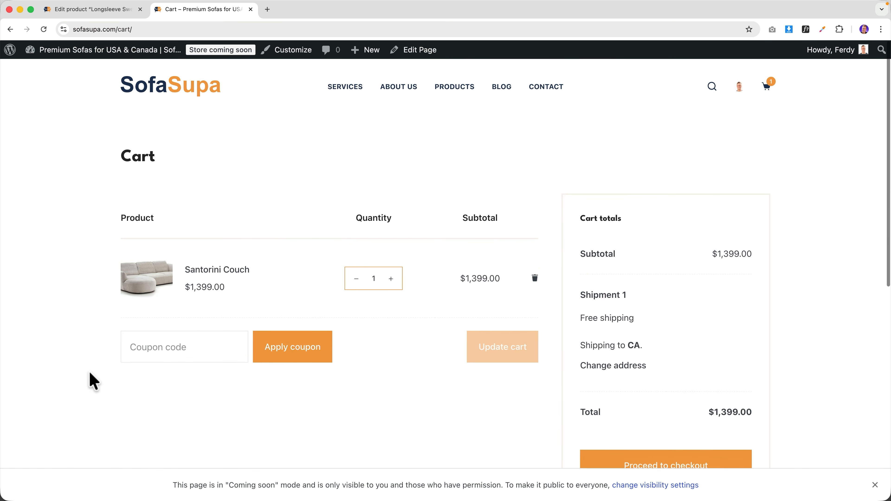
scroll(318, 420, "down", 10)
scroll(318, 420, "up", 10)
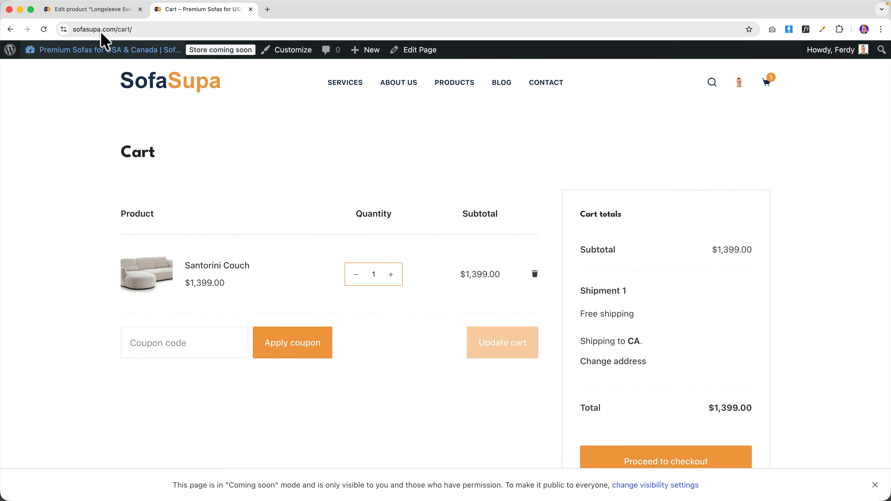
- Return to the sweater editor and reopen its Linked Products settings
left_click(99, 10)
scroll(166, 278, "down", 9)
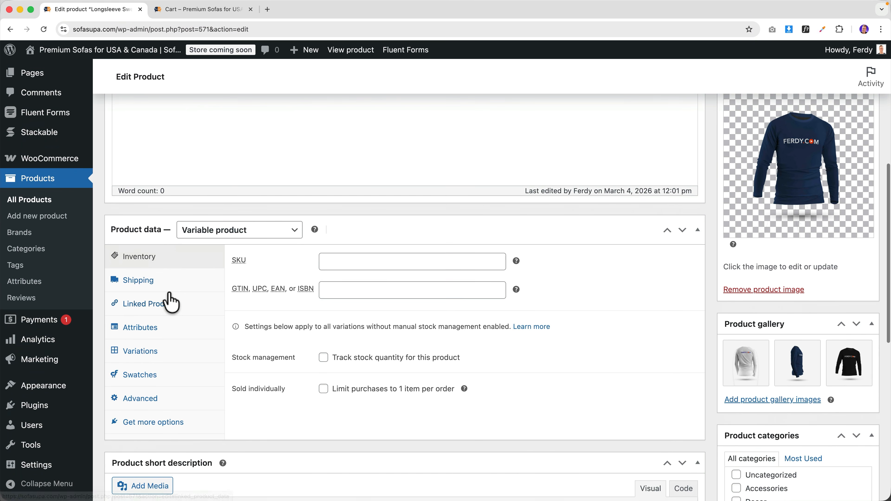
left_click(163, 285)
scroll(187, 140, "up", 10)
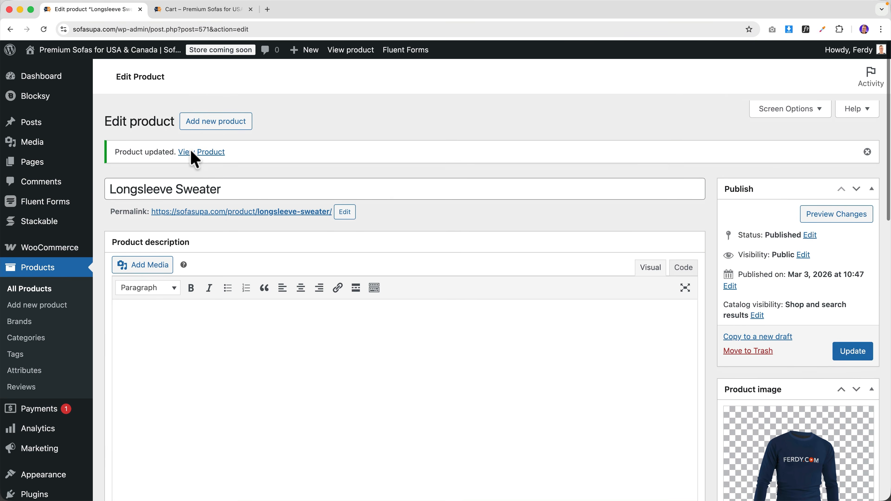
scroll(335, 229, "down", 10)
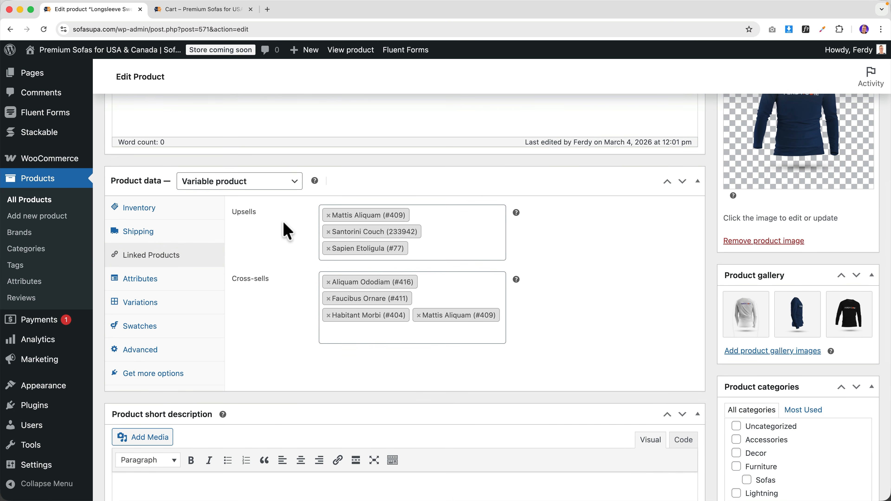
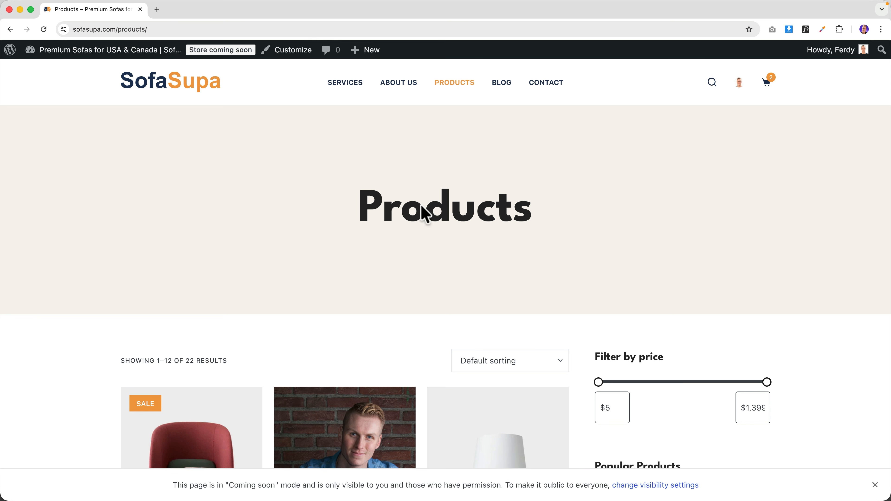
- Switch the store's site visibility to Live and view the storefront's Products page
left_click(215, 51)
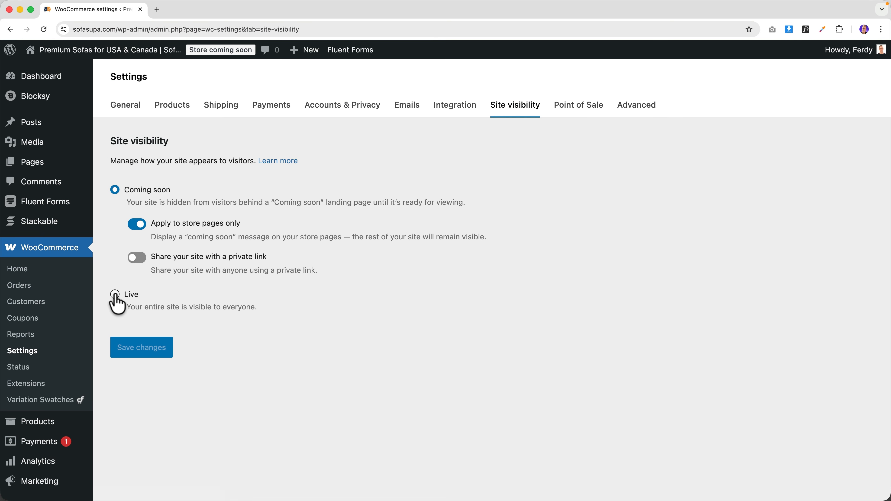
left_click(114, 295)
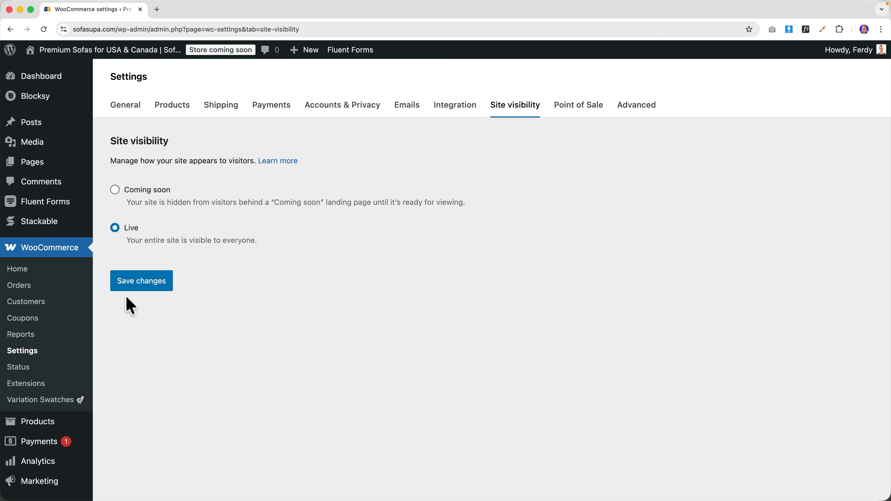
left_click(142, 52)
left_click(458, 87)
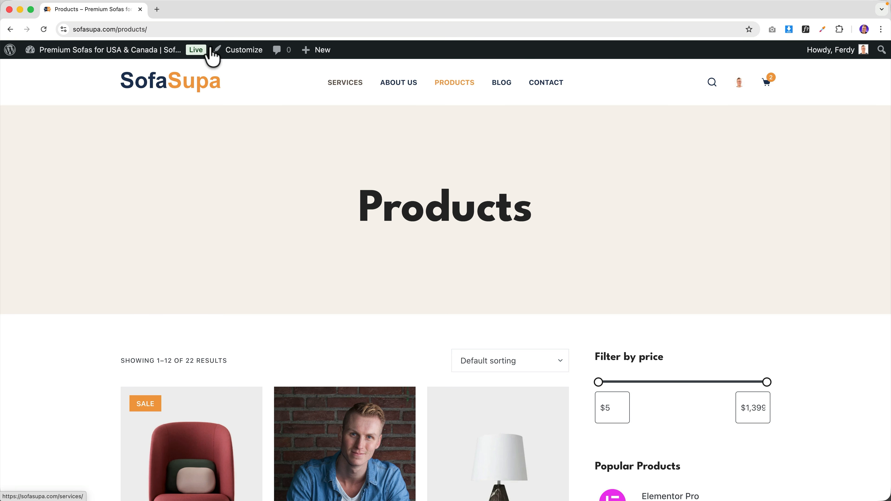
left_click(157, 9)
- Go to fonts.google.com and apply the Sans Serif › All filter to the catalogue
type("fonts.google.com")
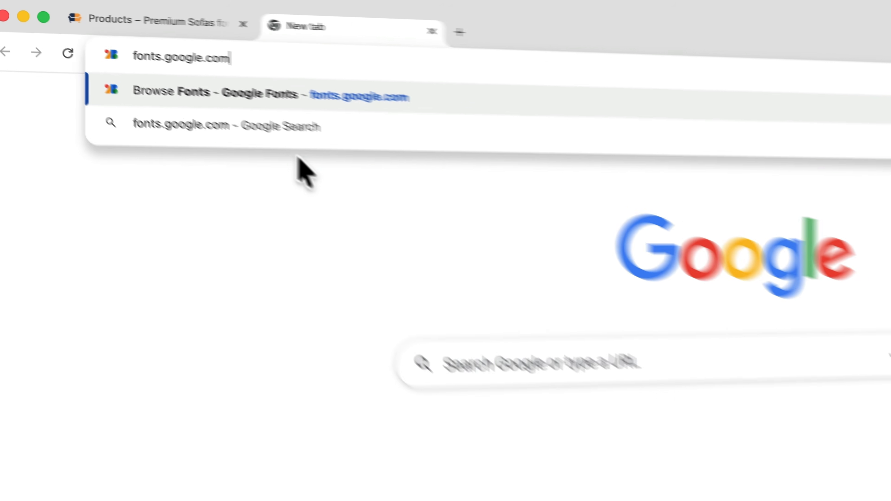
key("Return")
scroll(483, 239, "down", 2)
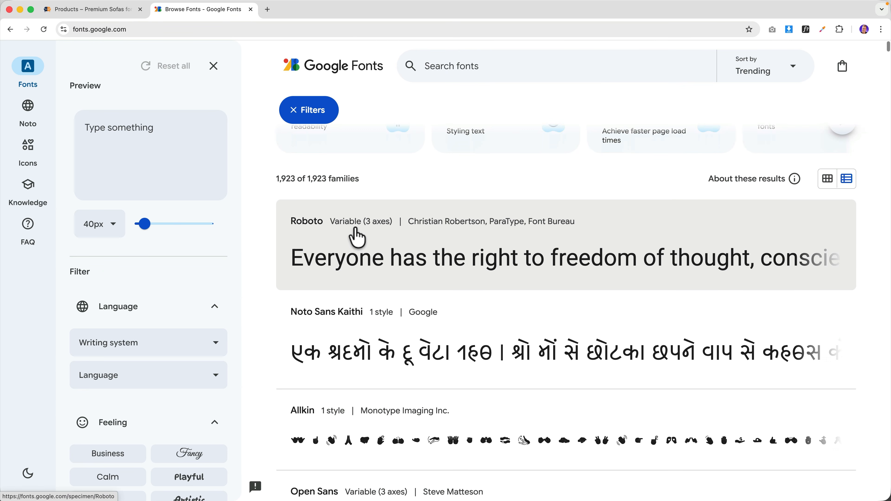
scroll(458, 254, "down", 10)
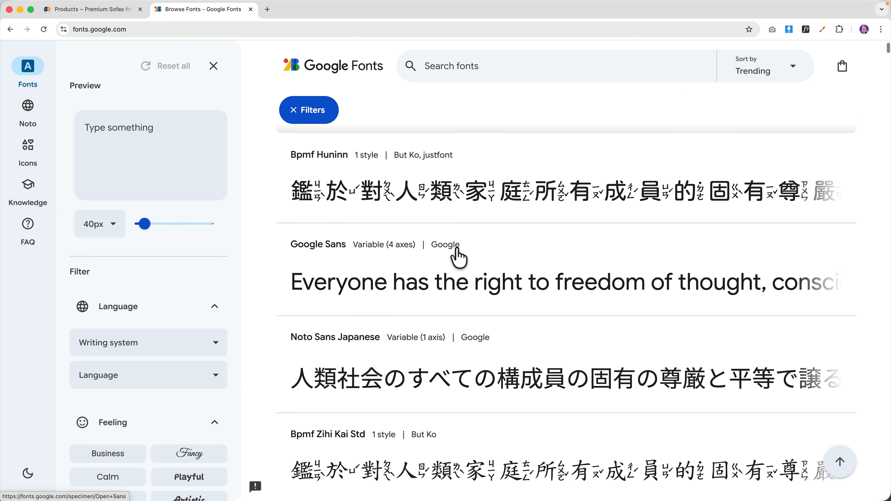
scroll(175, 312, "down", 8)
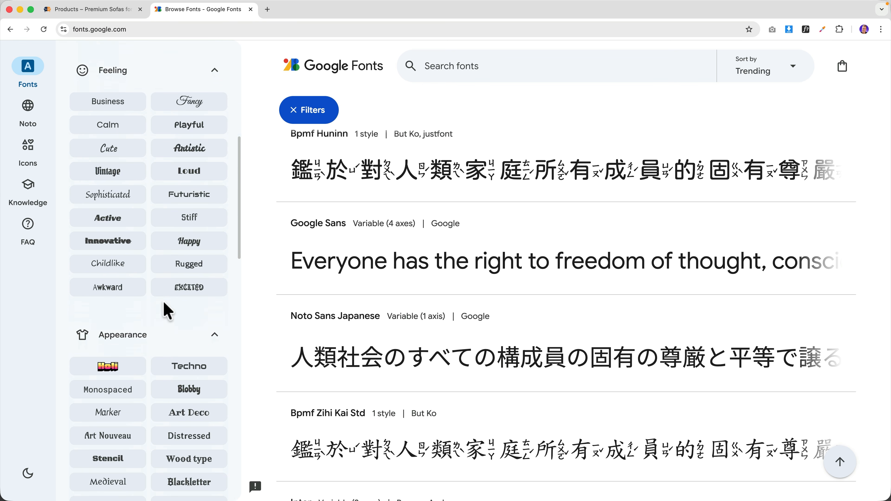
scroll(164, 302, "down", 14)
scroll(149, 308, "down", 4)
left_click(119, 334)
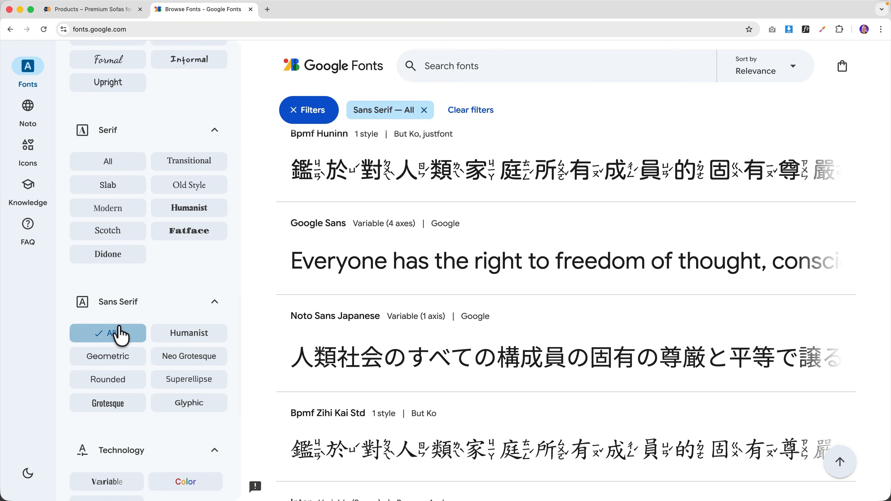
scroll(408, 298, "down", 6)
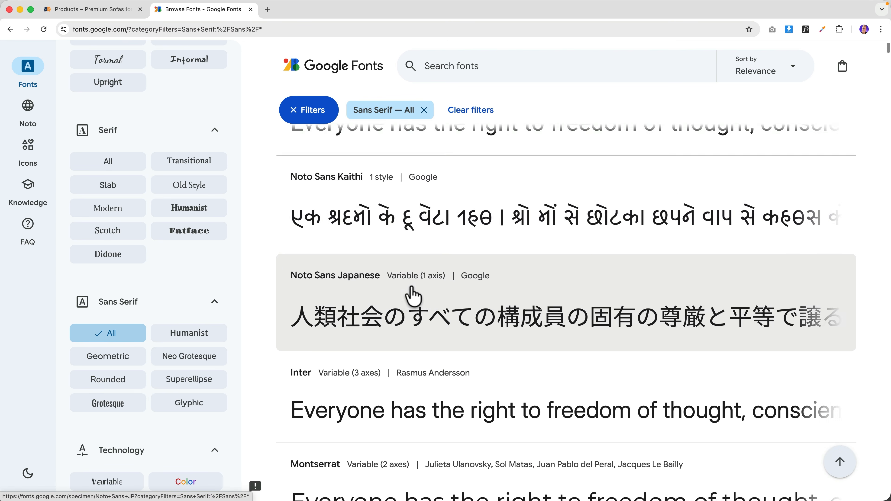
scroll(414, 297, "down", 11)
scroll(426, 296, "down", 2)
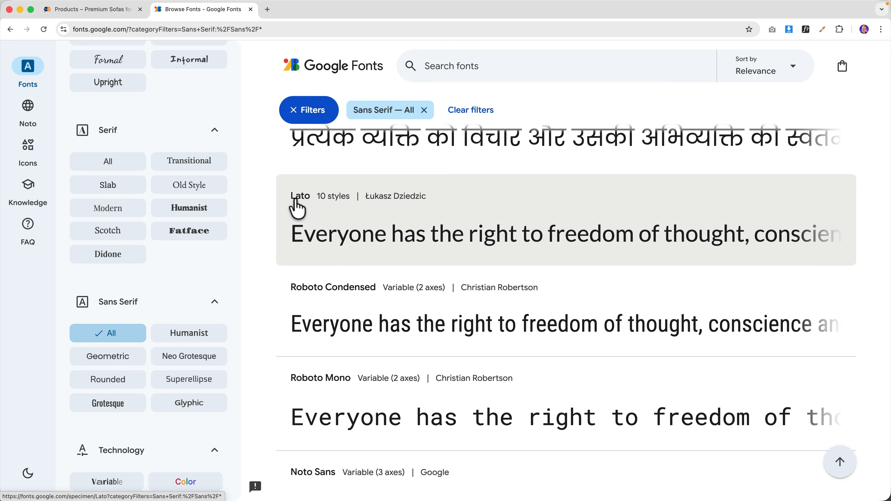
- In Customizer Typography, set the base font to Lato and accept the Google Font notice
left_click(94, 10)
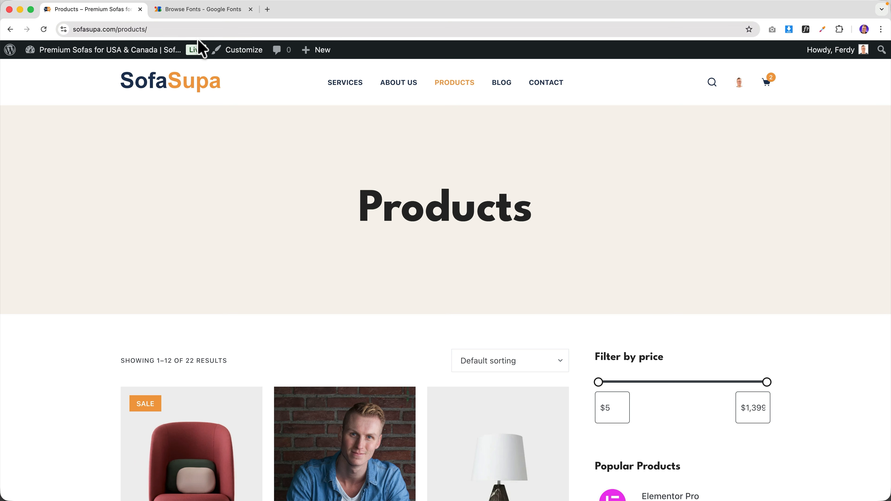
left_click(242, 48)
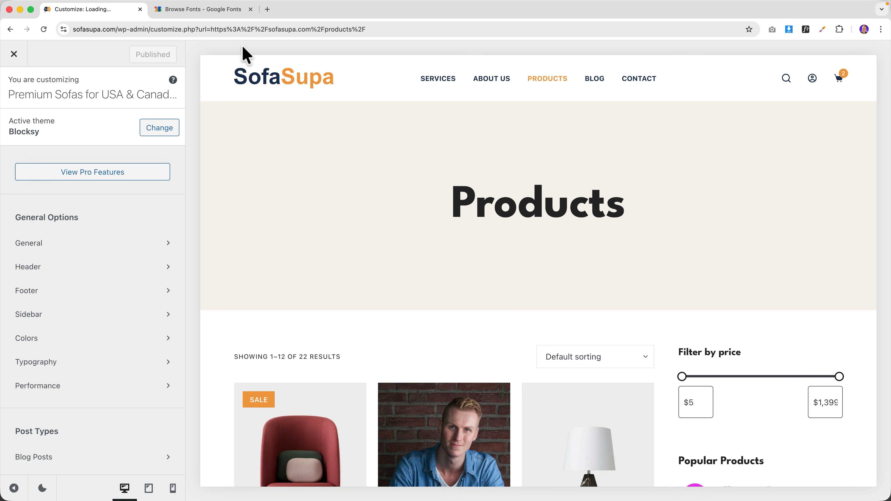
left_click(90, 365)
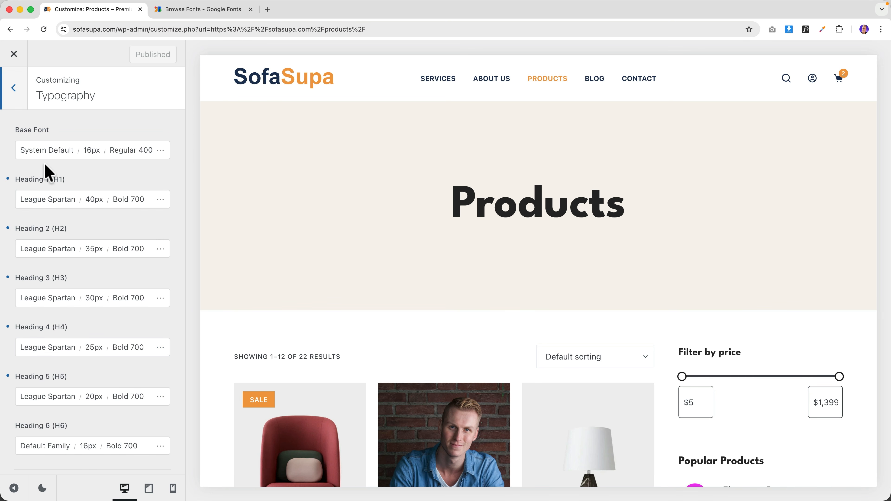
left_click(53, 151)
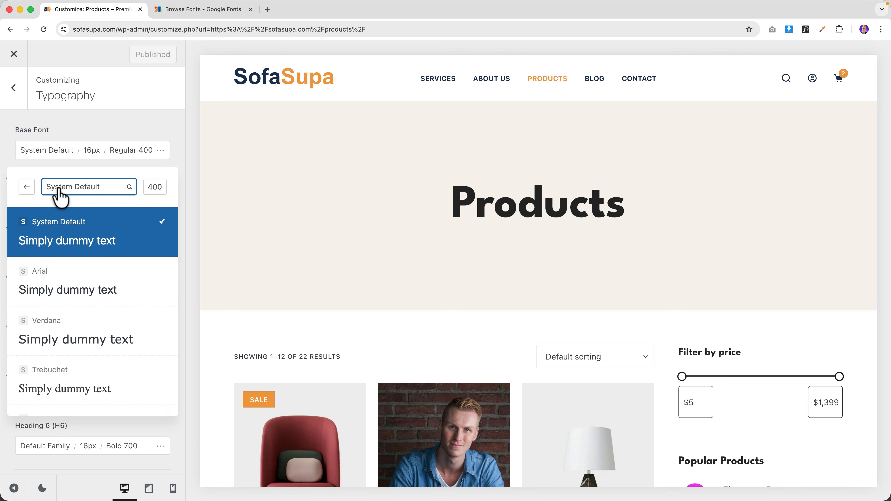
type("lato")
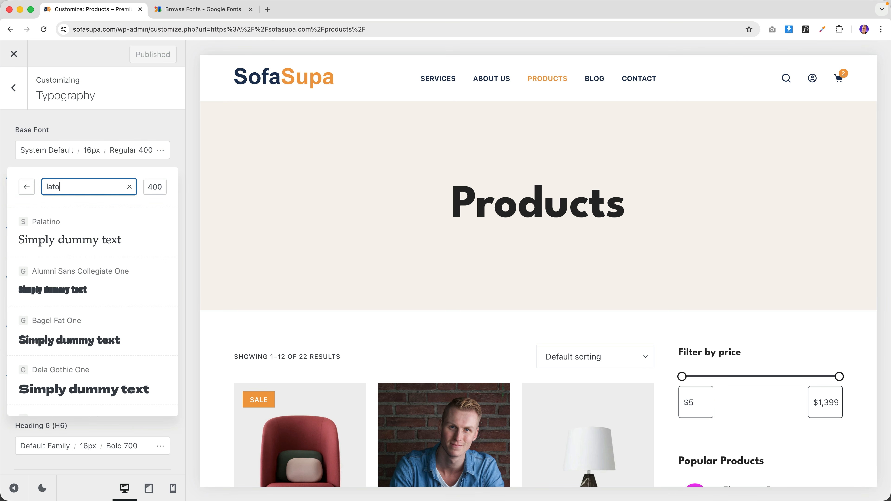
scroll(67, 228, "down", 3)
scroll(66, 230, "down", 3)
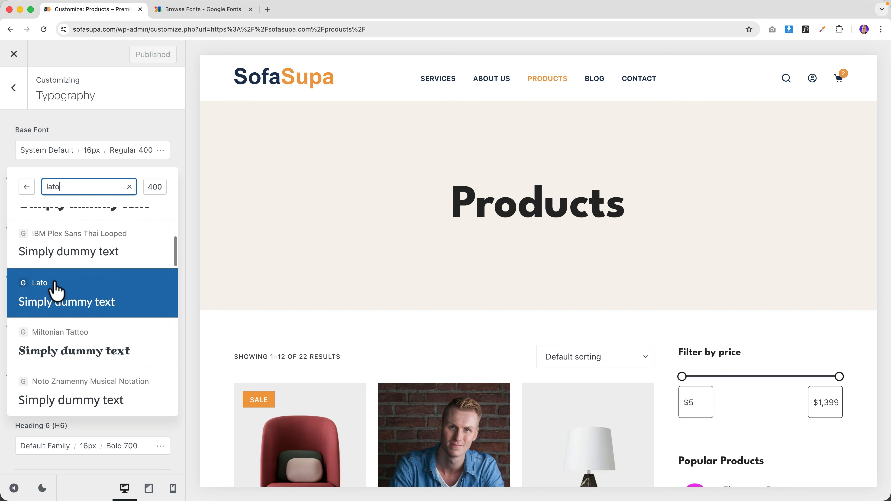
left_click(57, 291)
left_click(389, 322)
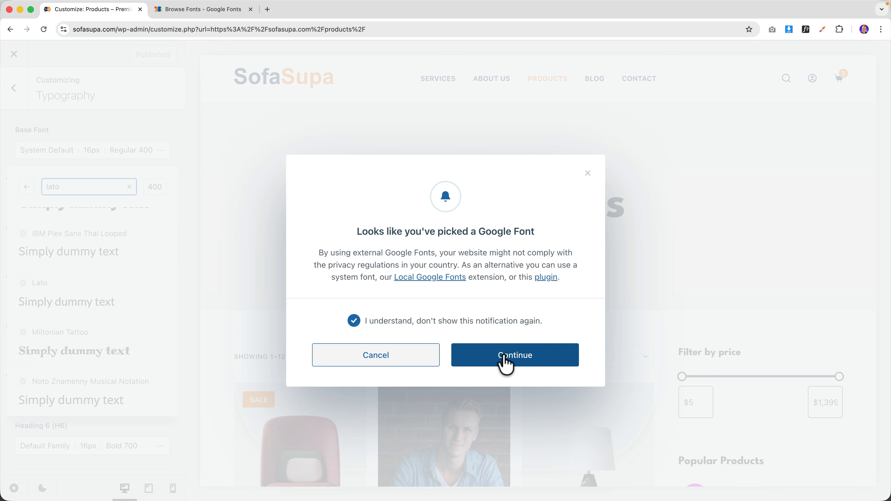
left_click(513, 357)
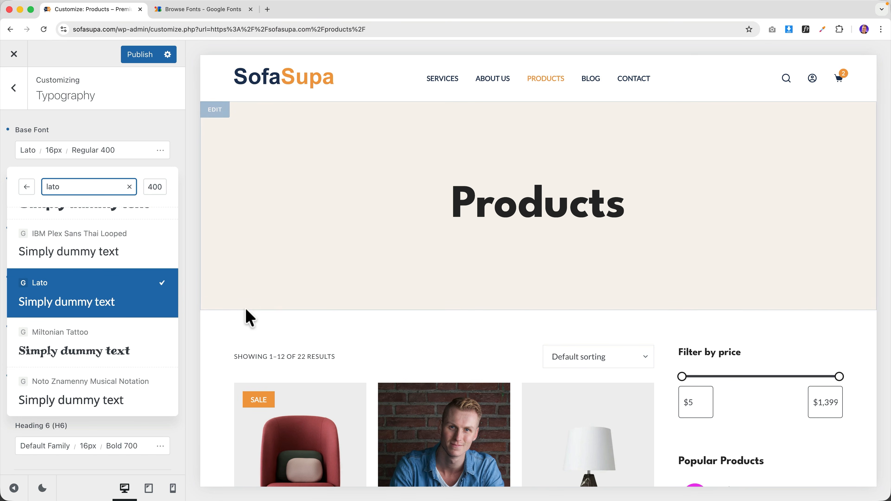
- Replace the base font with Open Sans, 16px Regular 400
key("super+a")
type("open sa")
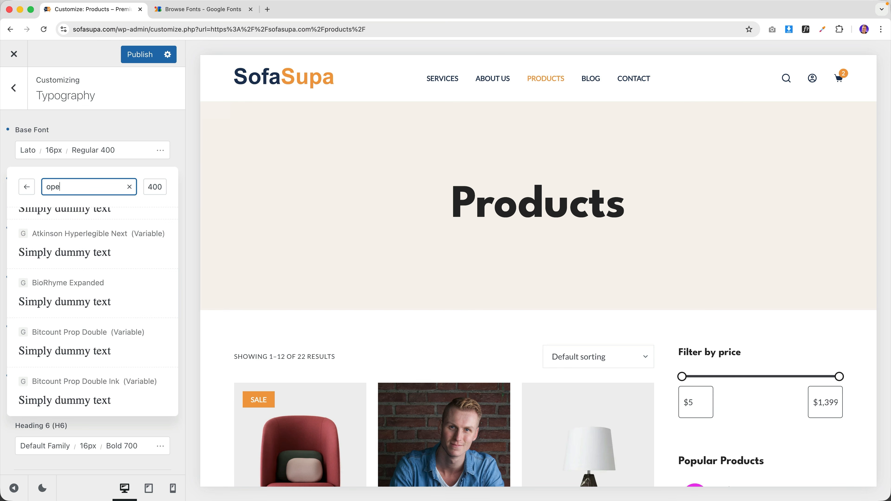
left_click(67, 231)
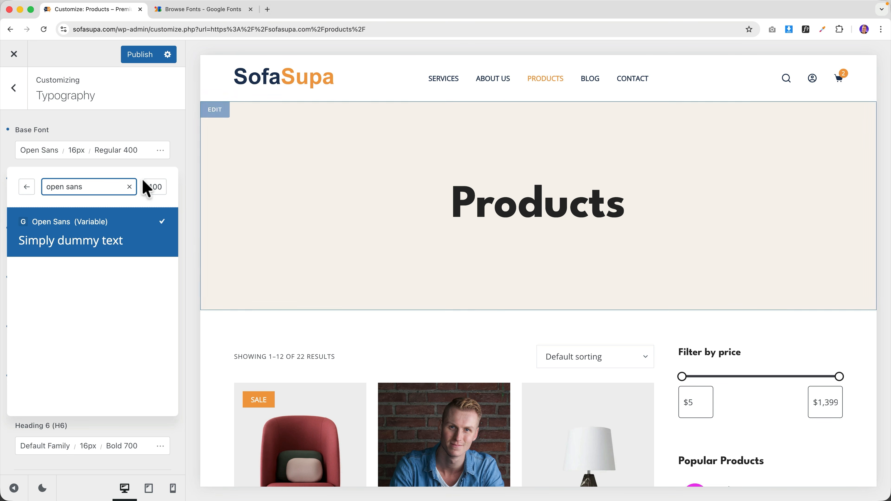
left_click(135, 134)
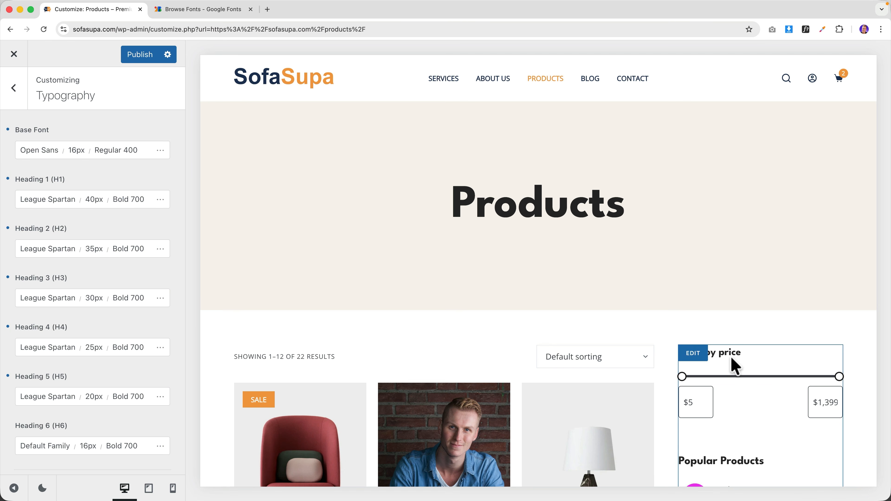
left_click(204, 9)
- Browse the Sans Serif list, then close the Google Fonts tab
scroll(420, 314, "down", 5)
scroll(419, 314, "down", 10)
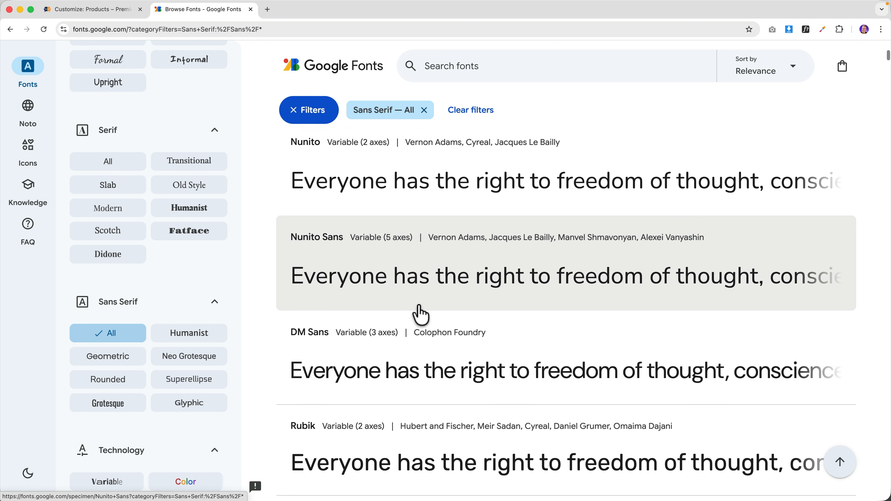
key("super+w")
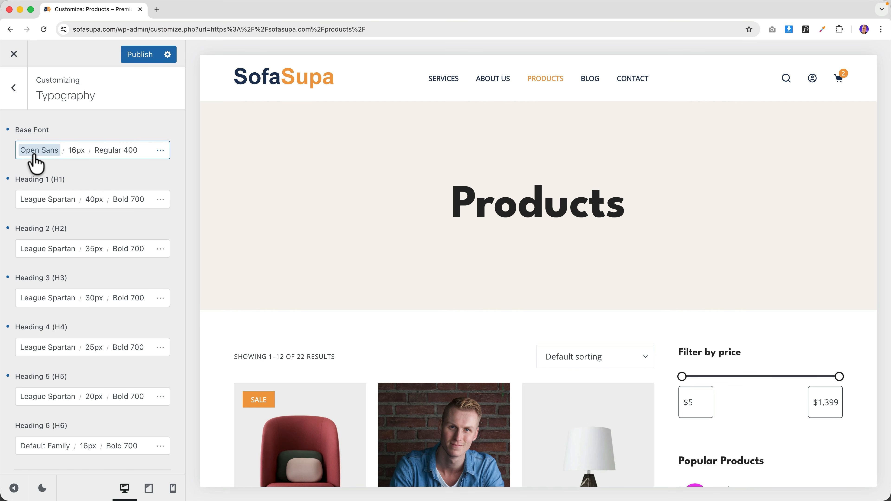
- Set Heading 1 and Heading 2 fonts to Nunito Sans
left_click(35, 200)
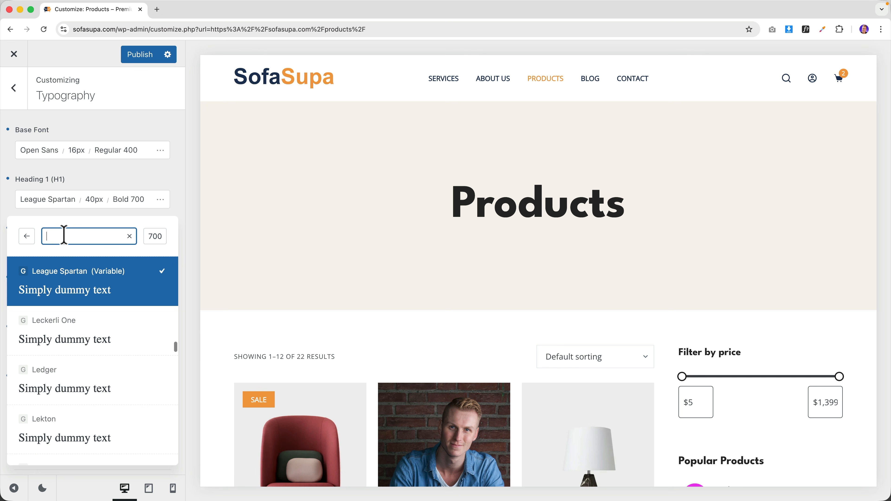
type("nunito s")
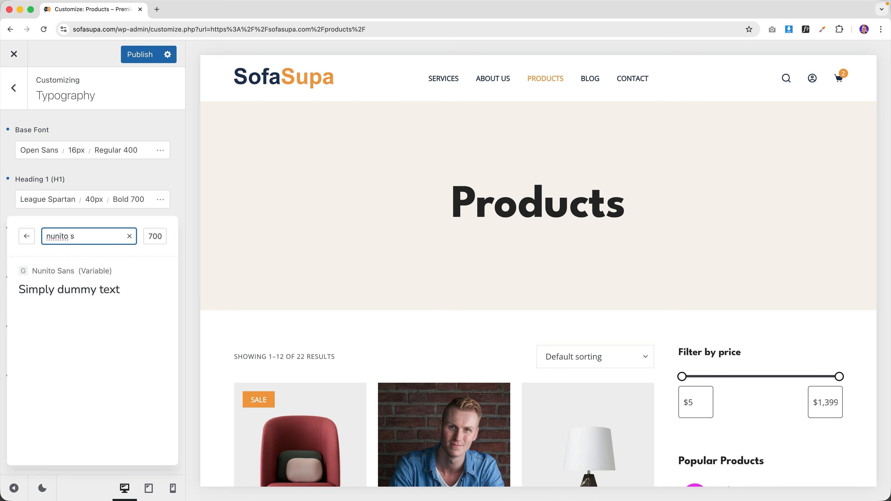
left_click(55, 272)
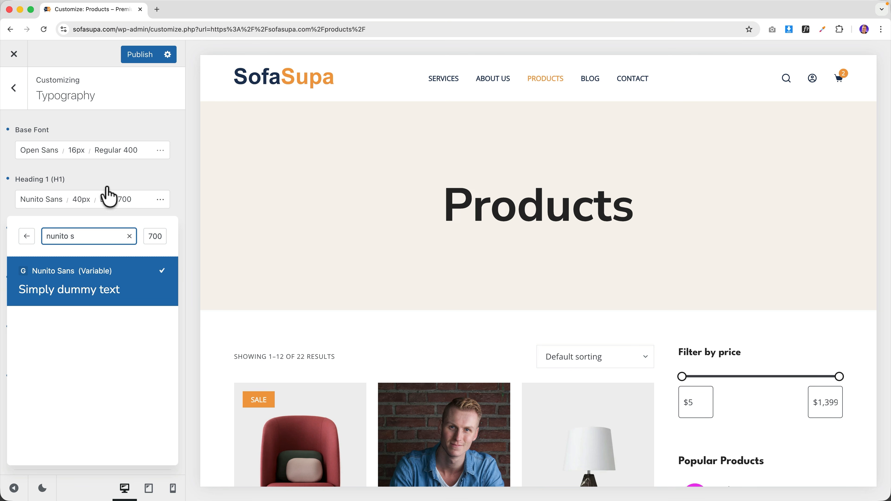
left_click(93, 184)
scroll(89, 189, "down", 5)
scroll(90, 190, "down", 1)
left_click(44, 140)
left_click(56, 175)
type("nunito s")
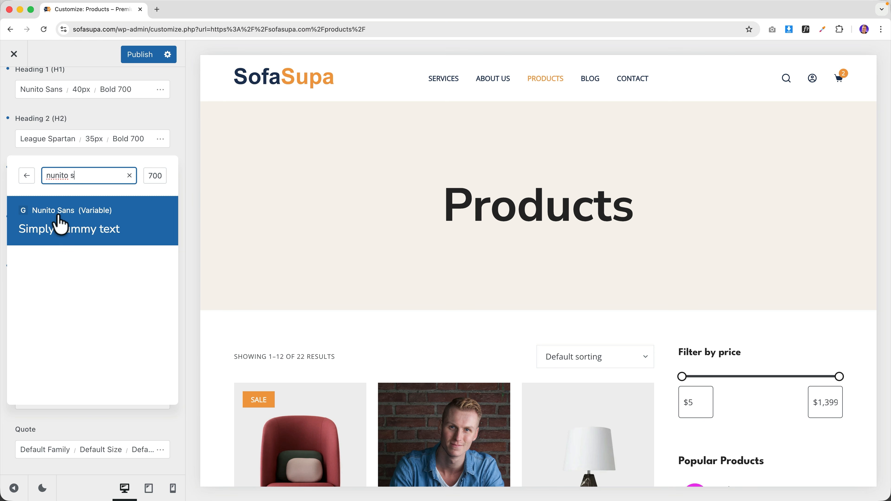
left_click(52, 153)
scroll(52, 157, "down", 2)
- Set Heading 3 and Heading 4 fonts to Nunito Sans
left_click(46, 131)
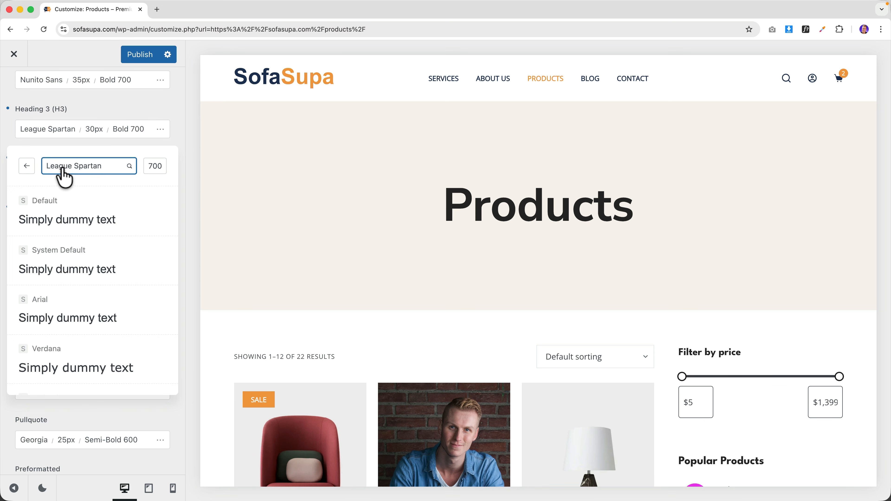
left_click(60, 168)
type("nunito s")
left_click(60, 207)
left_click(50, 146)
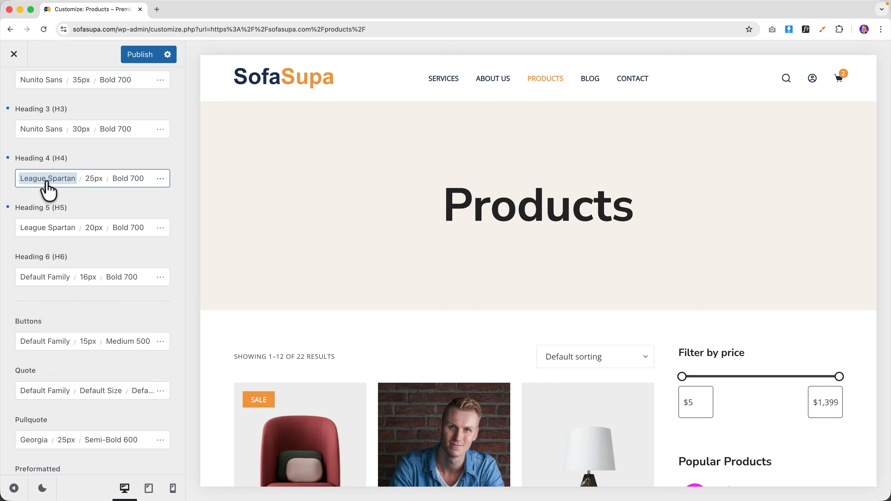
left_click(30, 179)
type("nunito s")
left_click(59, 253)
left_click(49, 191)
- Set Heading 5 and Heading 6 fonts to Nunito Sans
left_click(48, 229)
left_click(68, 263)
type("nunito s")
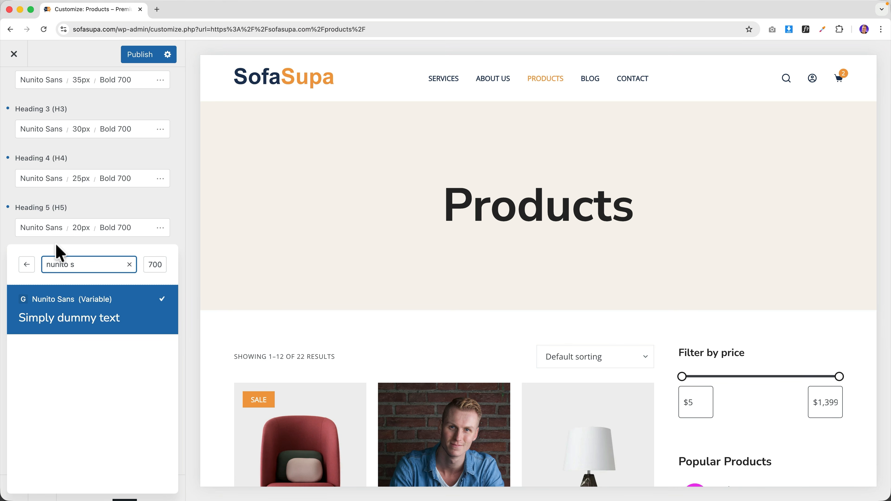
left_click(59, 250)
scroll(48, 231, "down", 3)
left_click(40, 184)
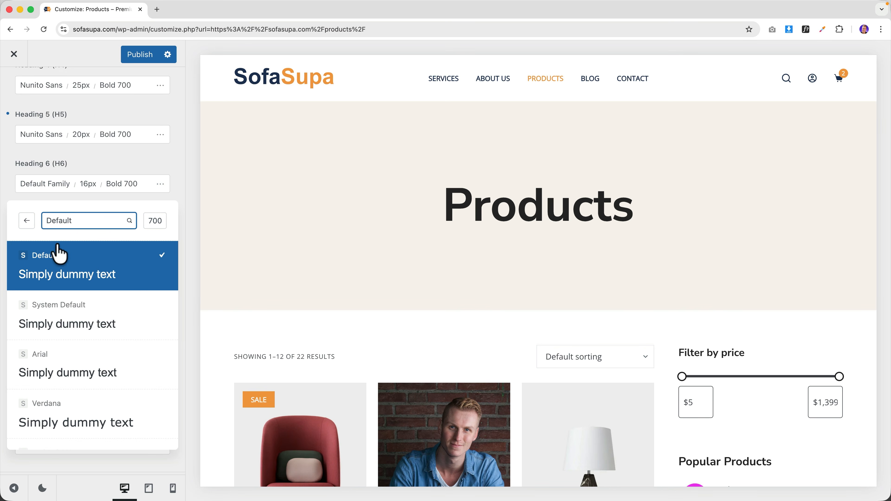
type("nunito s")
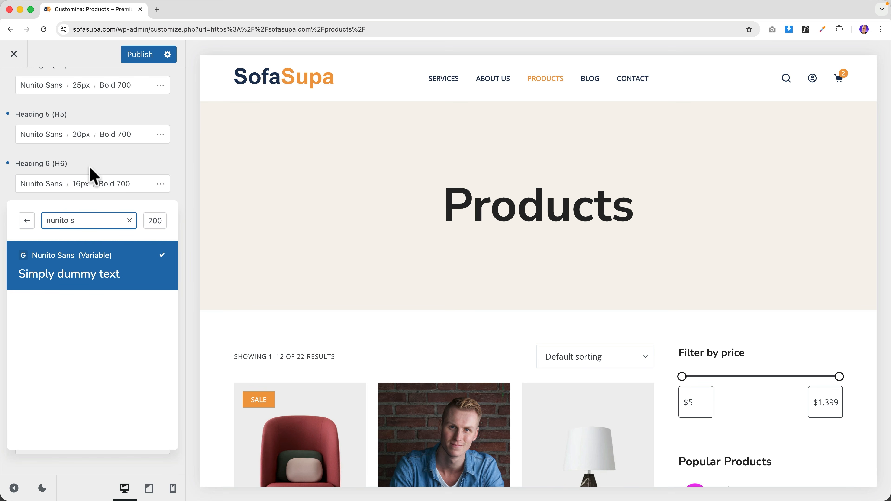
left_click(90, 170)
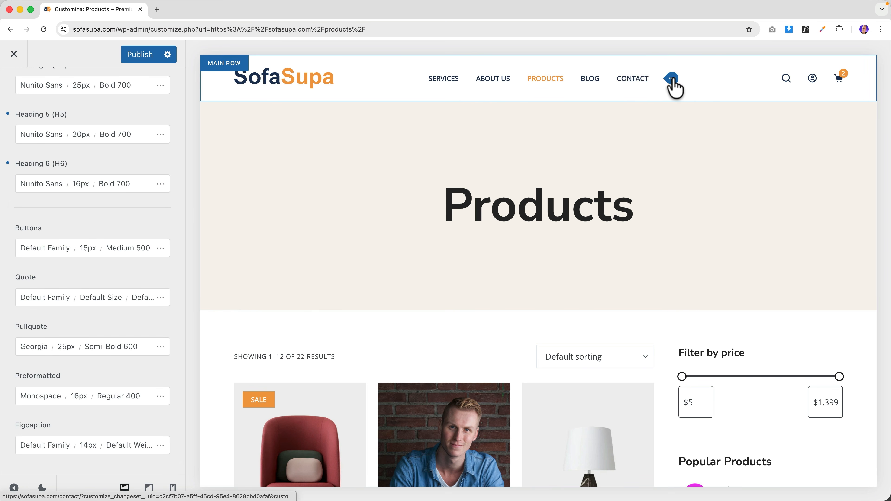
- Set the header Menu 1 font family to Nunito Sans in its Design settings
left_click(673, 81)
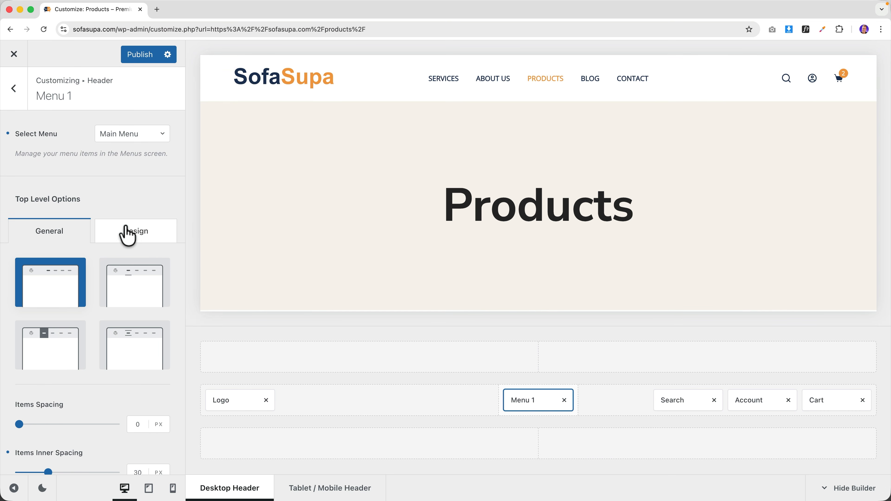
left_click(147, 234)
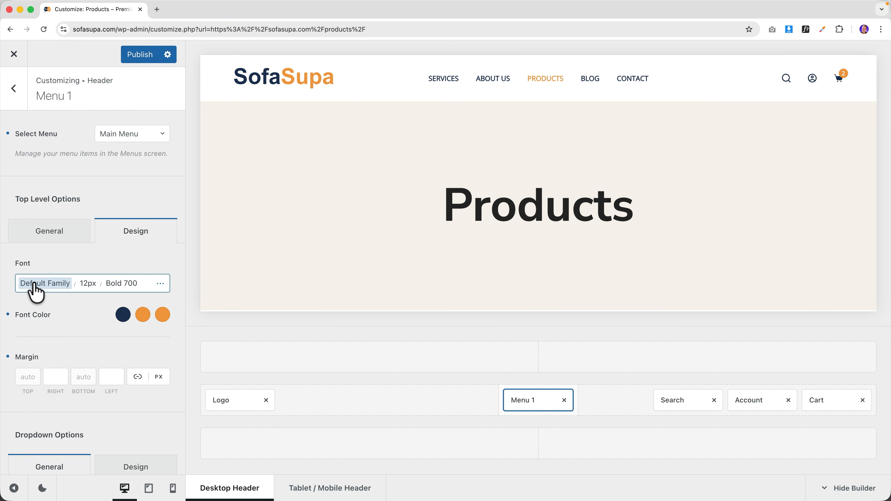
left_click(35, 287)
type("nunito s")
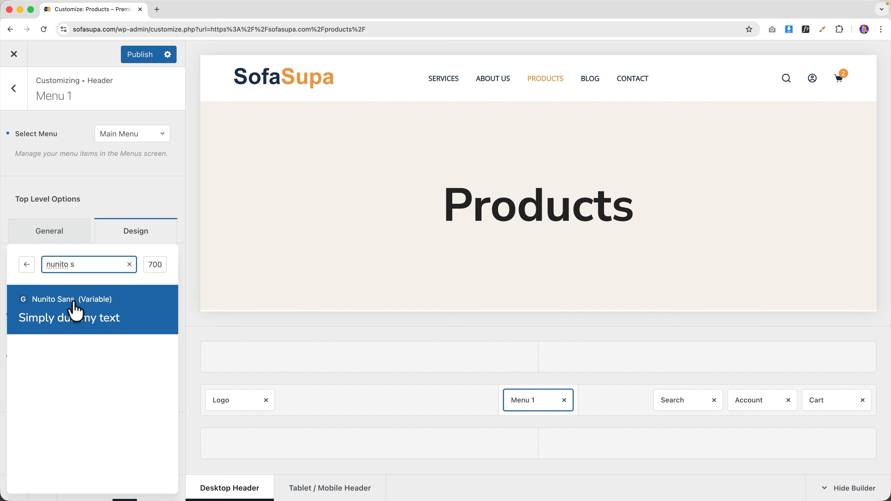
left_click(107, 210)
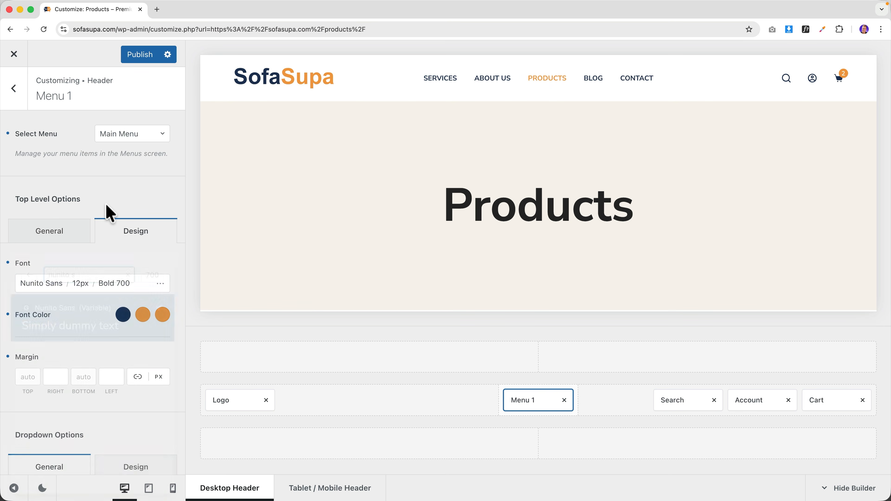
- Keep menu text at 13px Bold 700, uppercase, with 0.05em letter spacing
left_click(161, 284)
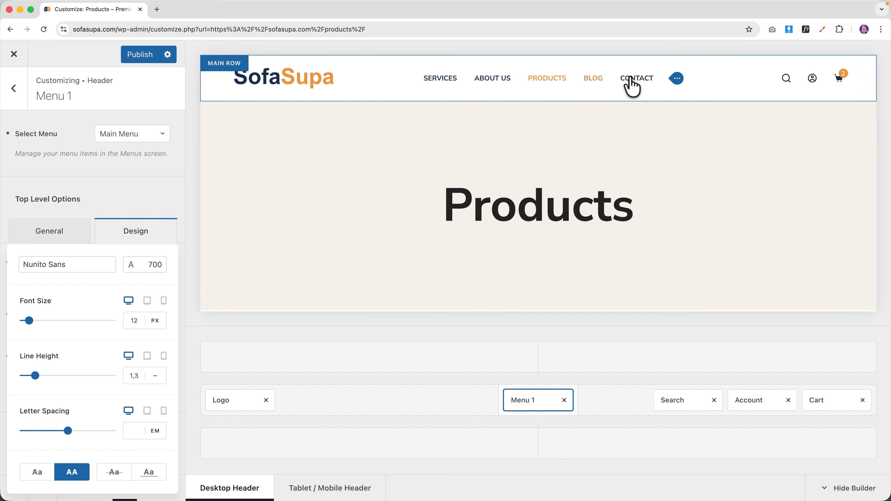
left_click(73, 473)
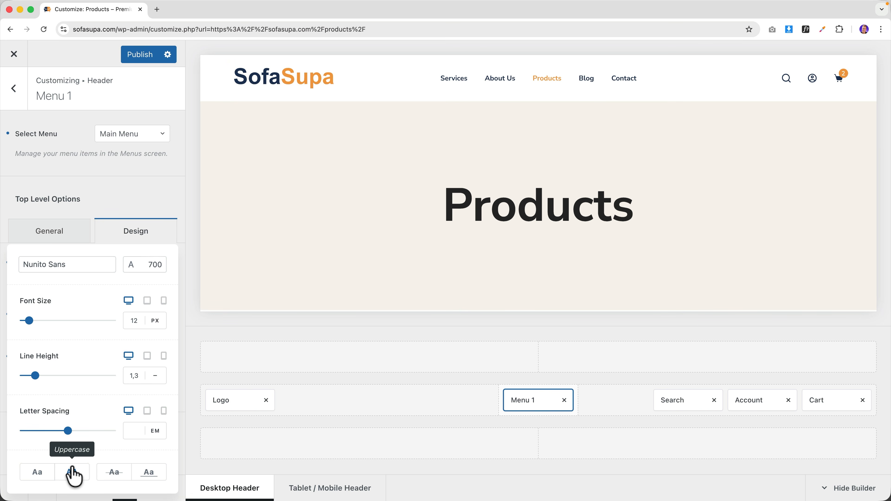
left_click(73, 473)
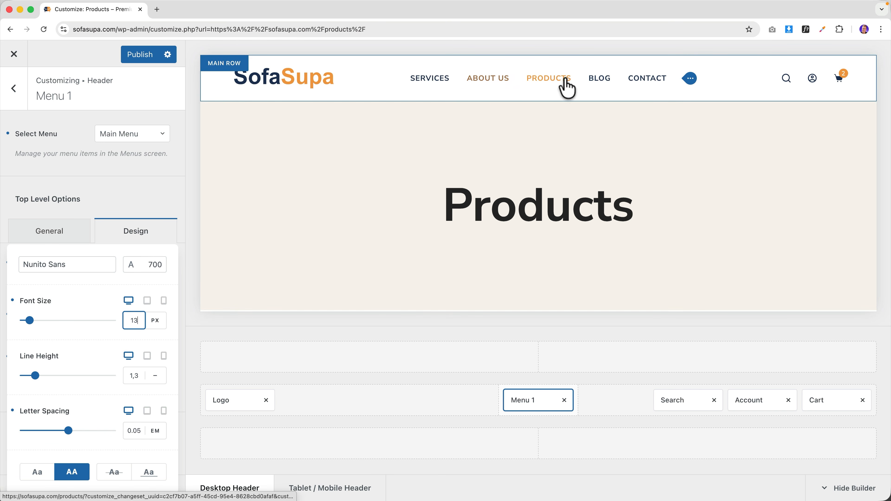
left_click(77, 192)
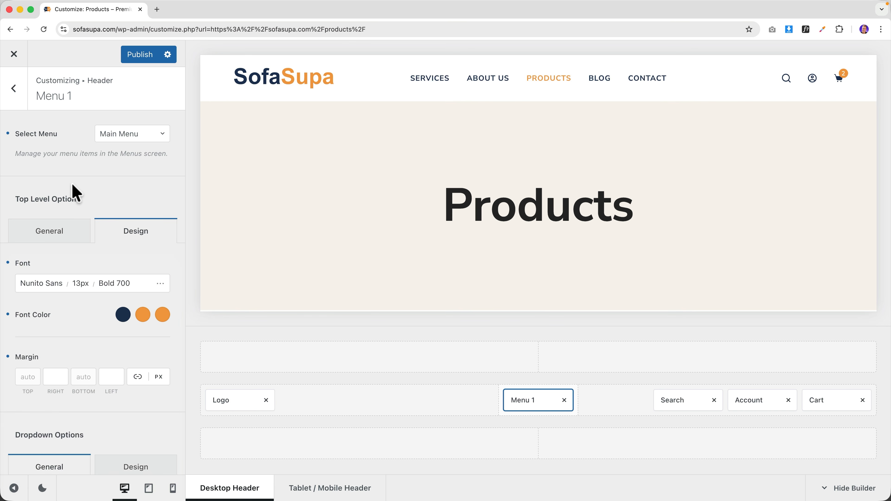
scroll(484, 203, "down", 10)
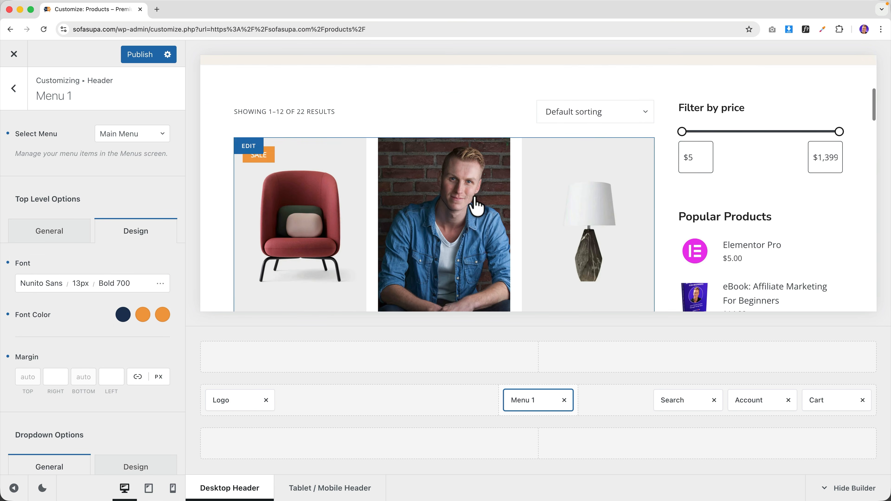
scroll(478, 205, "up", 10)
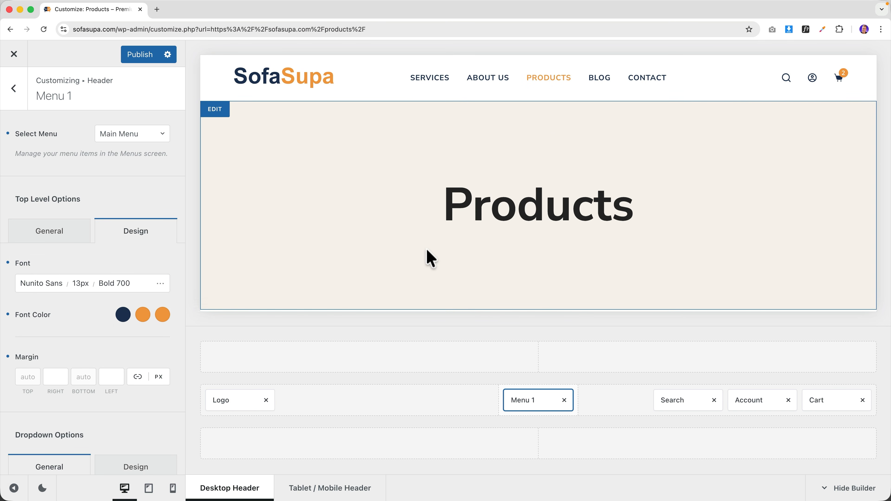
scroll(428, 255, "down", 2)
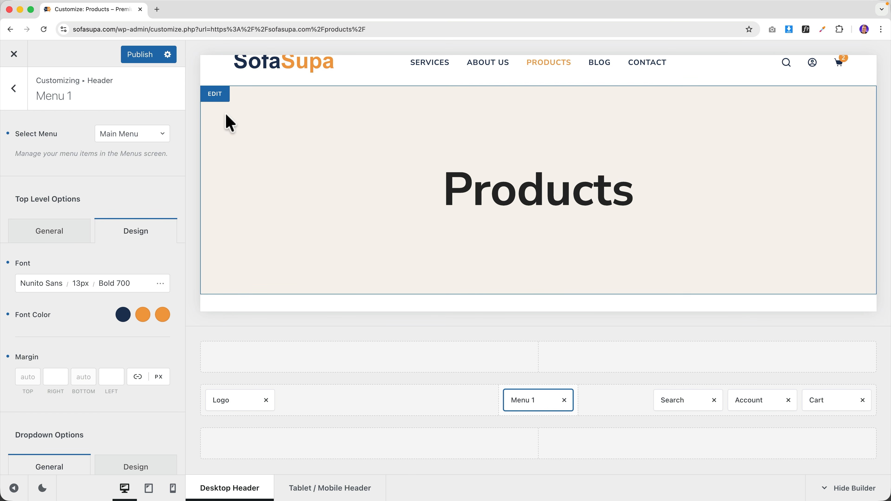
- Adjust the shop title banner's options, then switch the Product Archives Page Title off
left_click(214, 97)
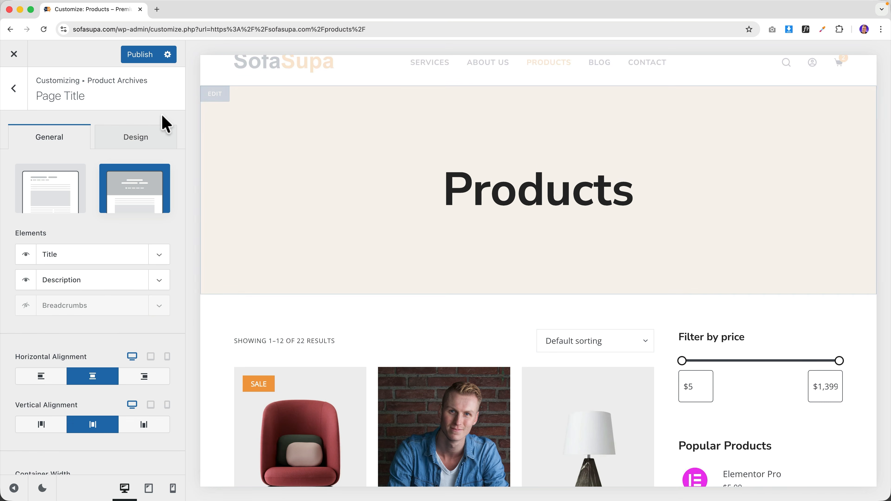
left_click(135, 139)
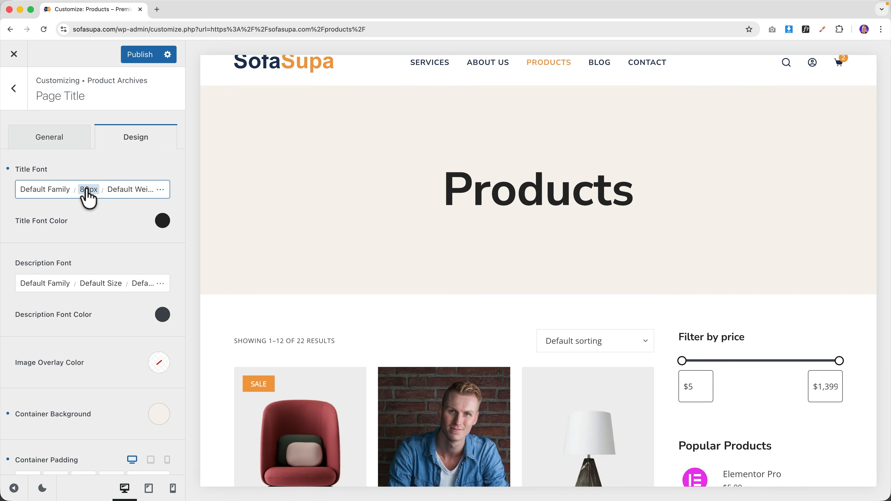
left_click(49, 144)
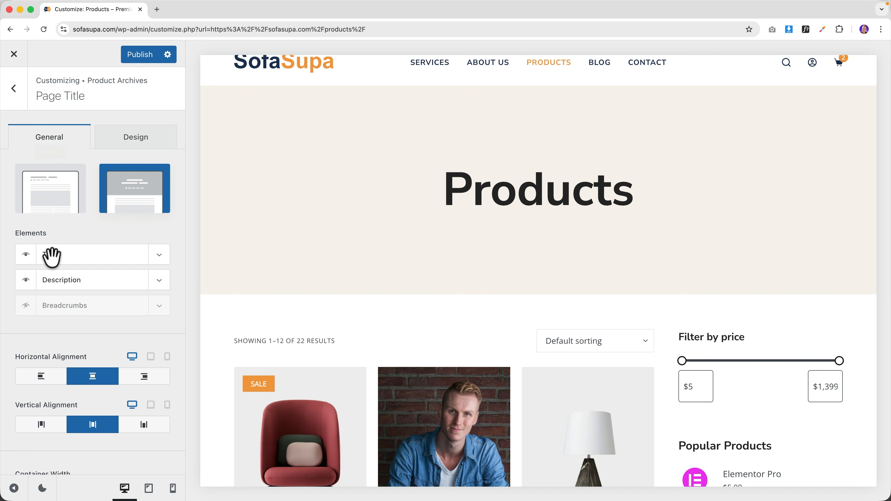
scroll(48, 307, "down", 10)
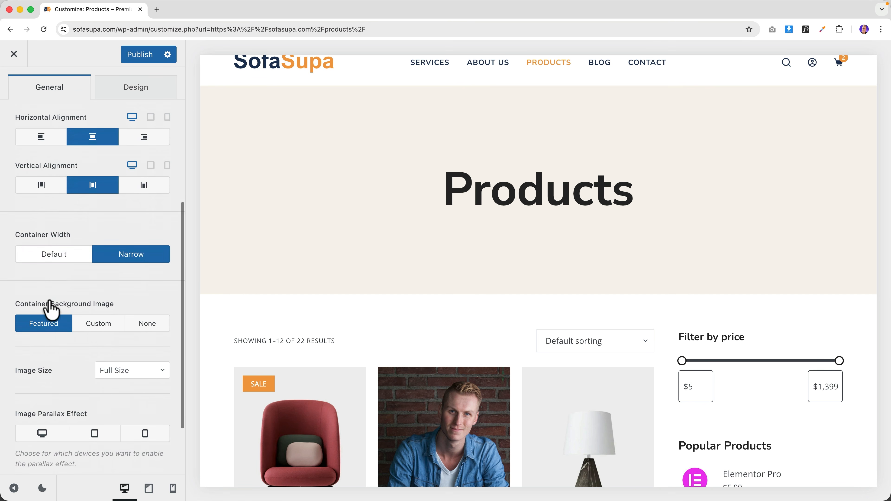
left_click_drag(28, 449, 45, 448)
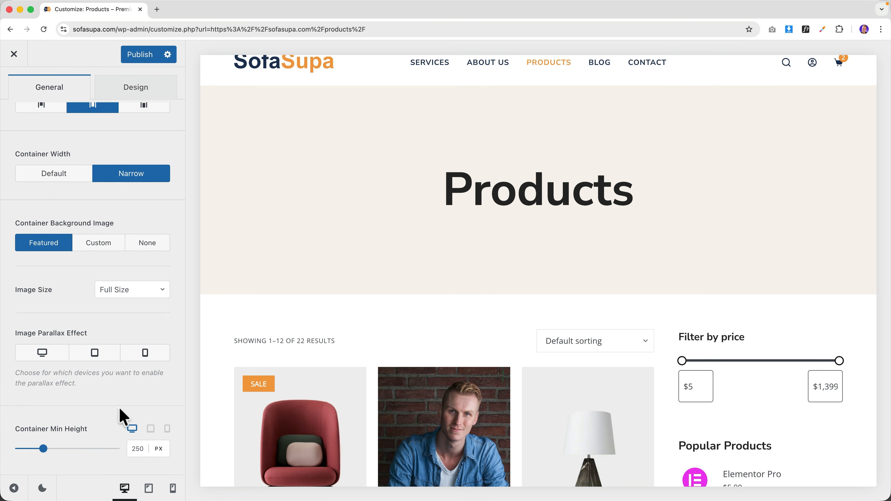
scroll(119, 403, "up", 15)
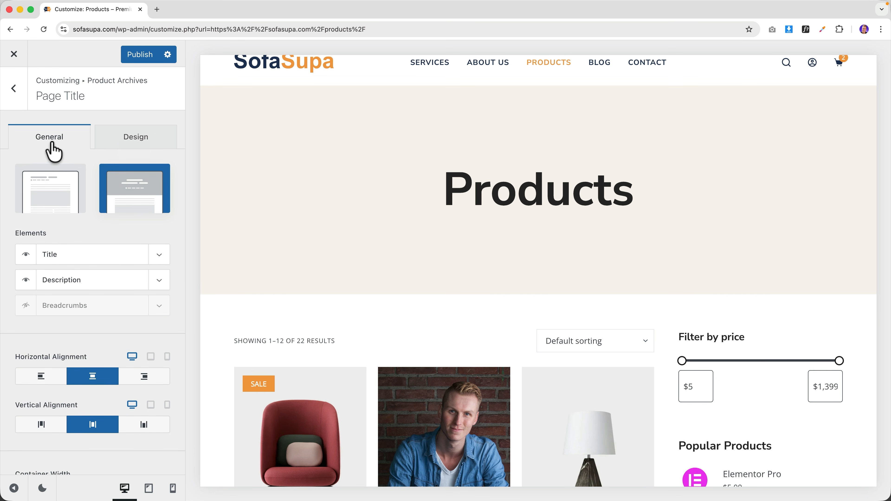
left_click(14, 88)
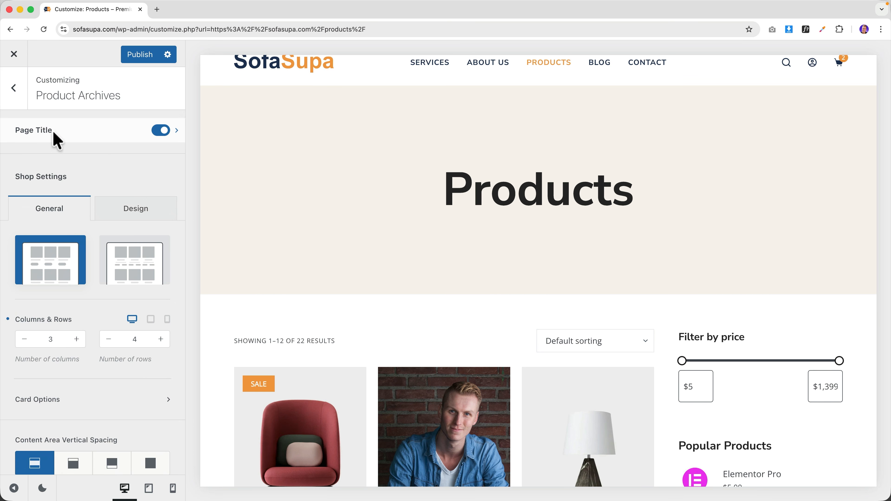
left_click(161, 131)
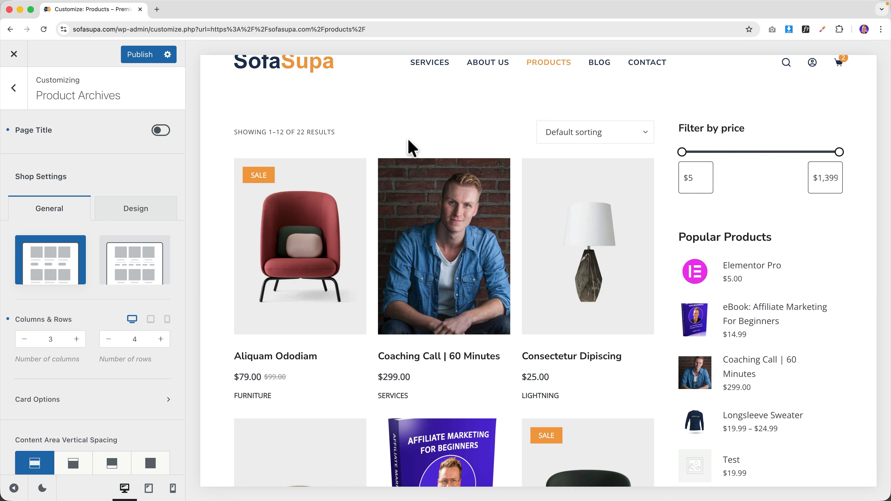
- Try the Type 2 product card layout and review its card elements and styling
scroll(138, 248, "down", 1)
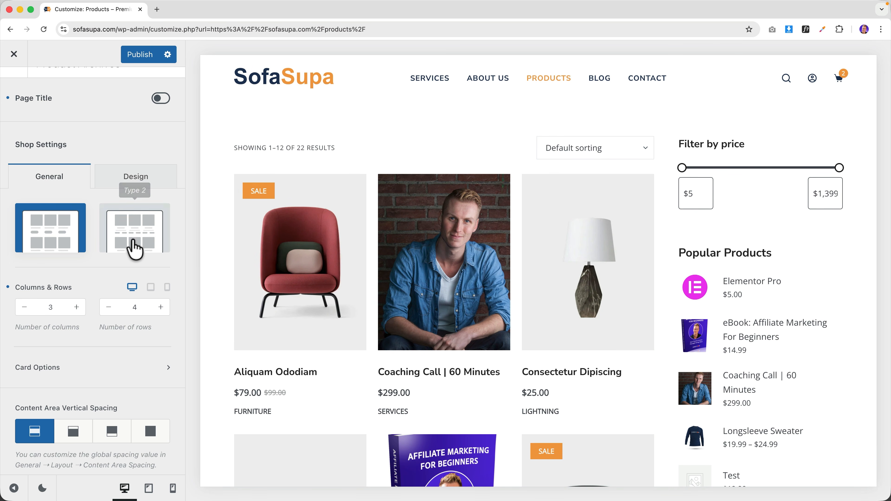
left_click(134, 239)
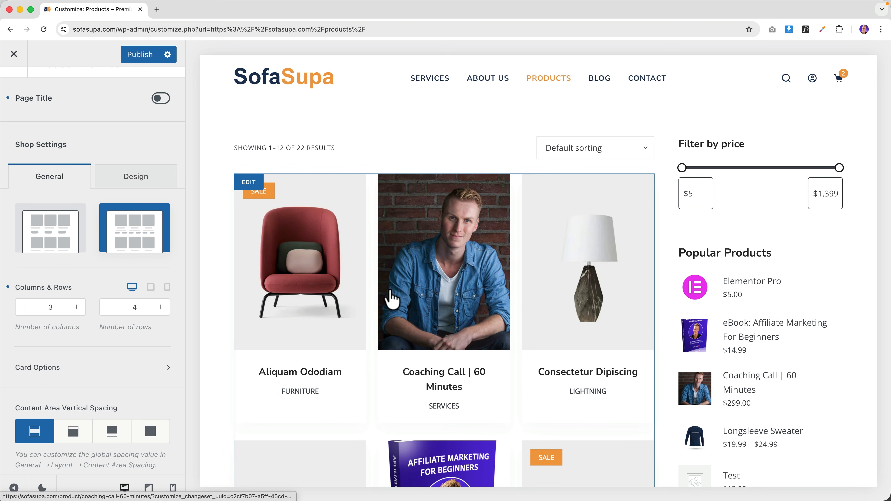
scroll(407, 298, "down", 3)
scroll(71, 314, "down", 1)
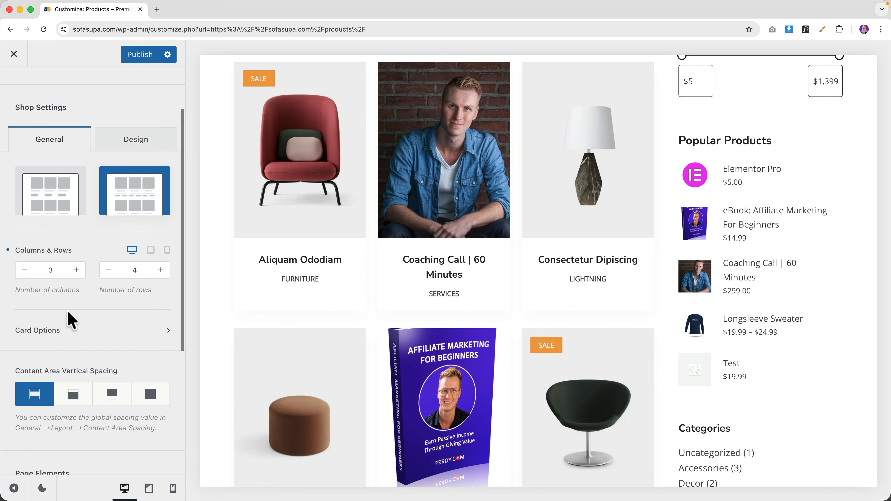
left_click(59, 337)
left_click(26, 302)
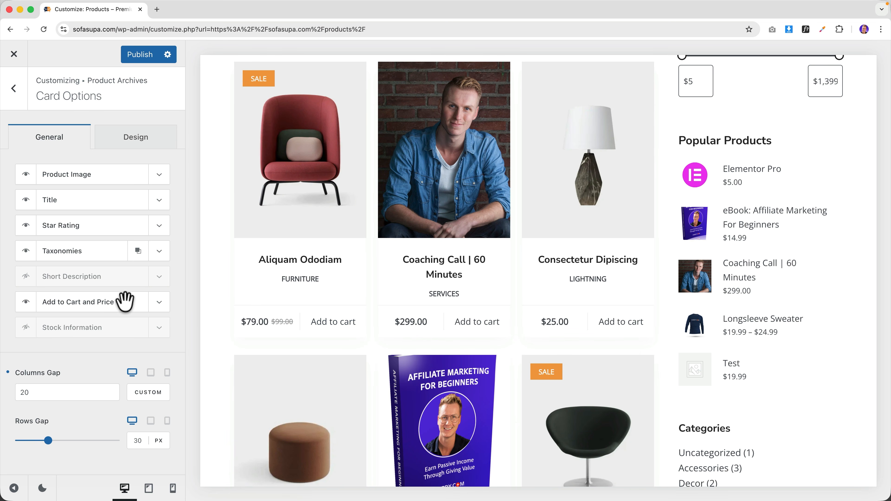
left_click(127, 147)
scroll(101, 302, "down", 8)
scroll(103, 308, "up", 8)
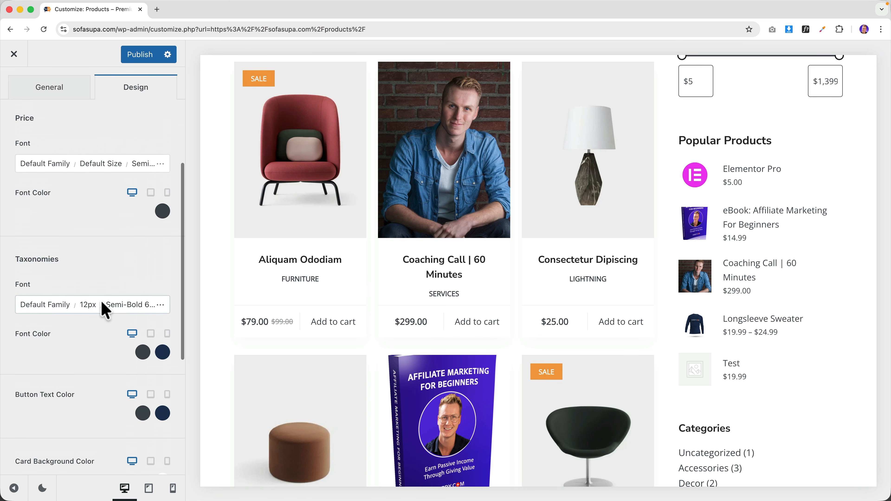
left_click(79, 144)
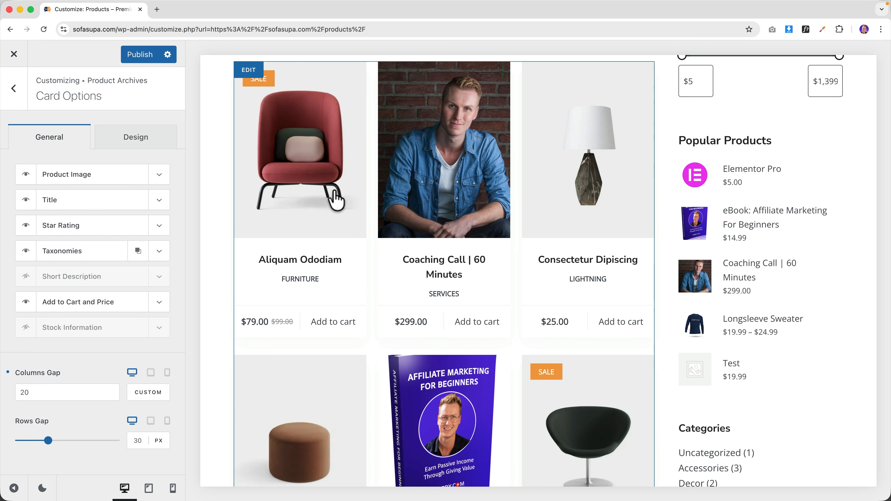
scroll(330, 196, "up", 3)
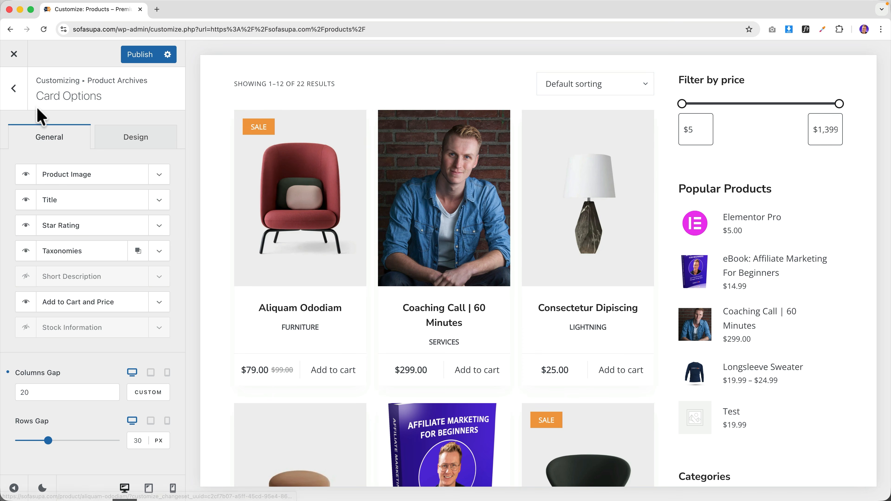
left_click(13, 89)
- Choose card layout Type 1, test moving Title and centring text, then revert both
left_click(52, 202)
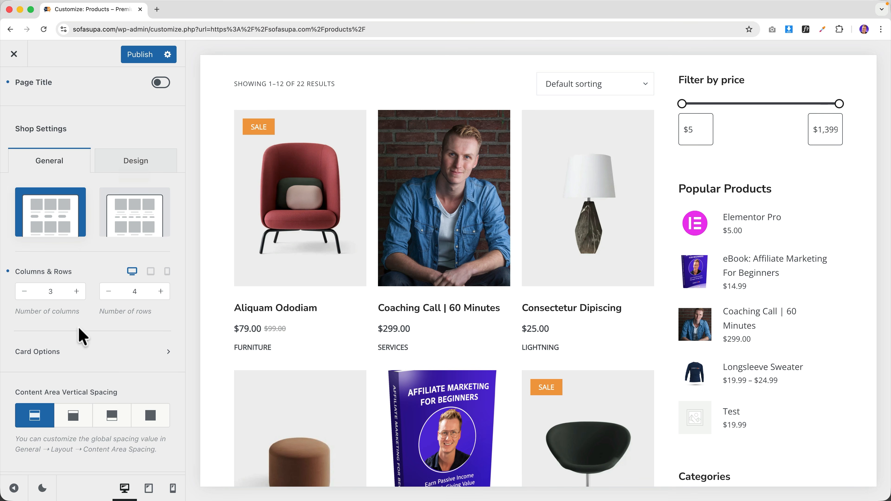
left_click(72, 353)
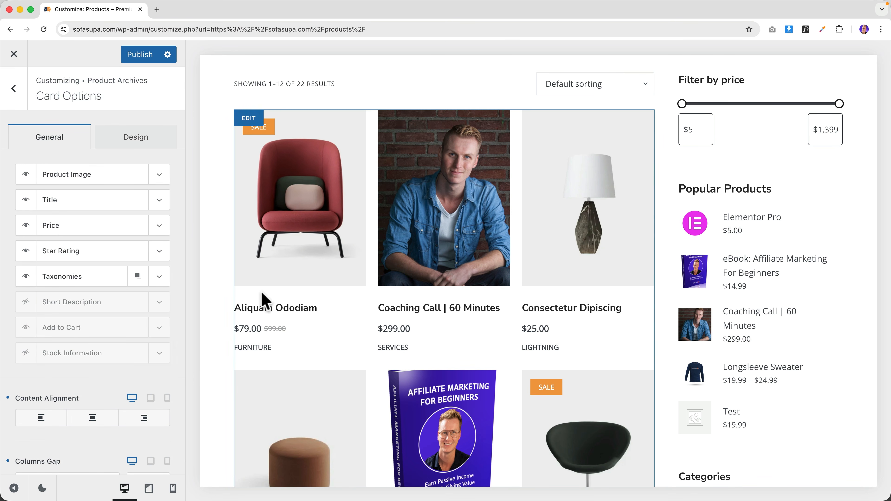
left_click_drag(75, 200, 76, 174)
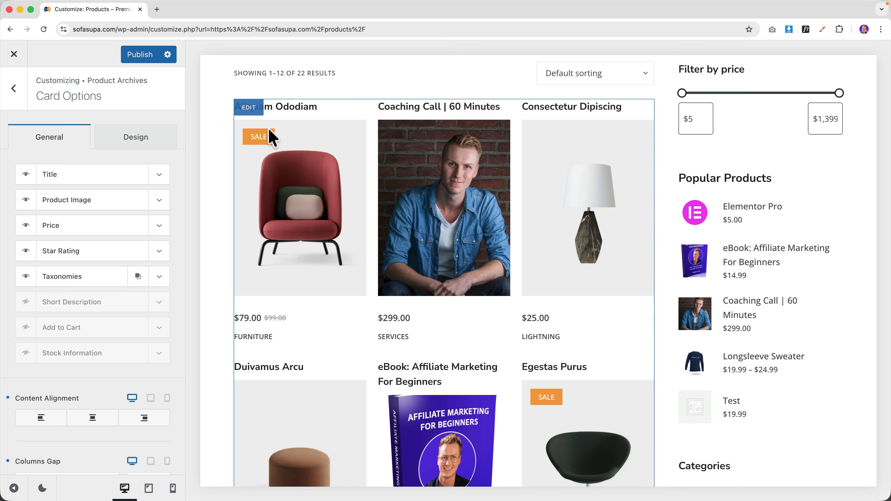
left_click_drag(81, 176, 81, 201)
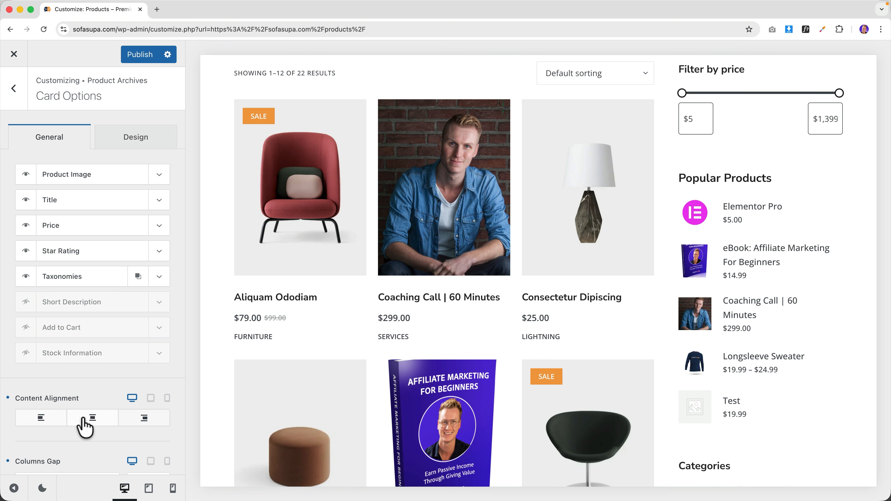
left_click(88, 428)
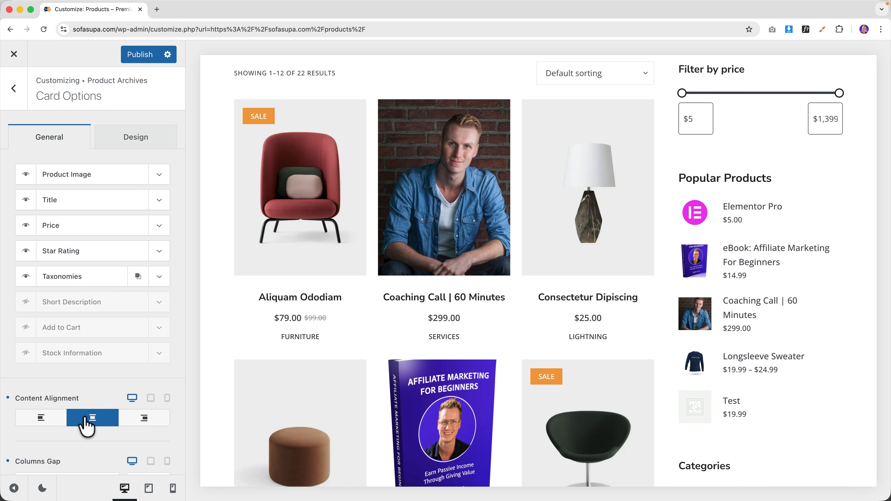
left_click(8, 398)
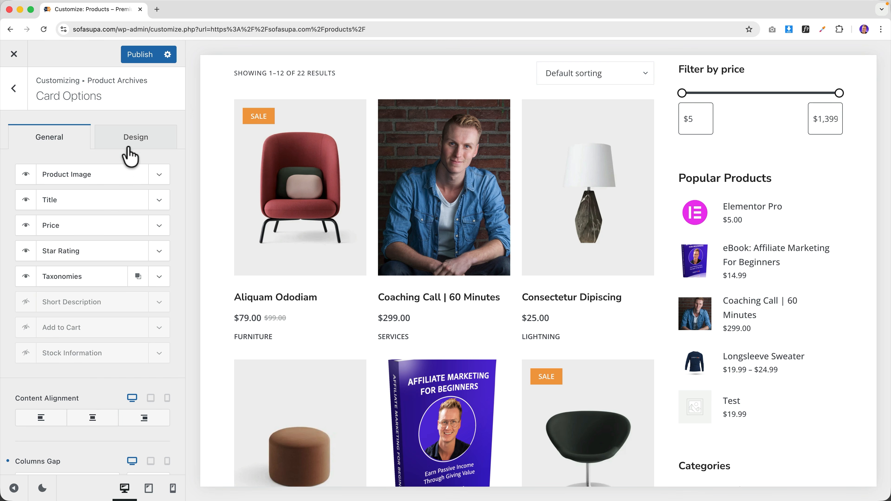
- Set product card title colour to the navy palette colour
left_click(132, 140)
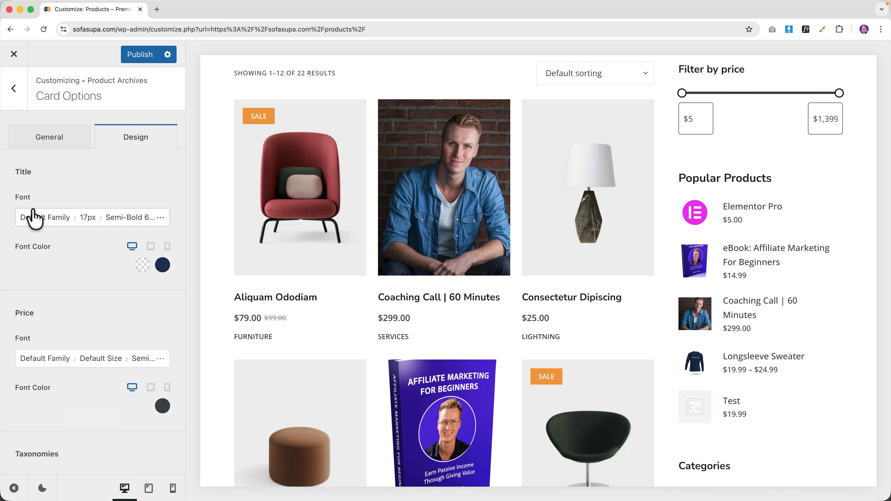
left_click(142, 266)
left_click(43, 486)
left_click(23, 487)
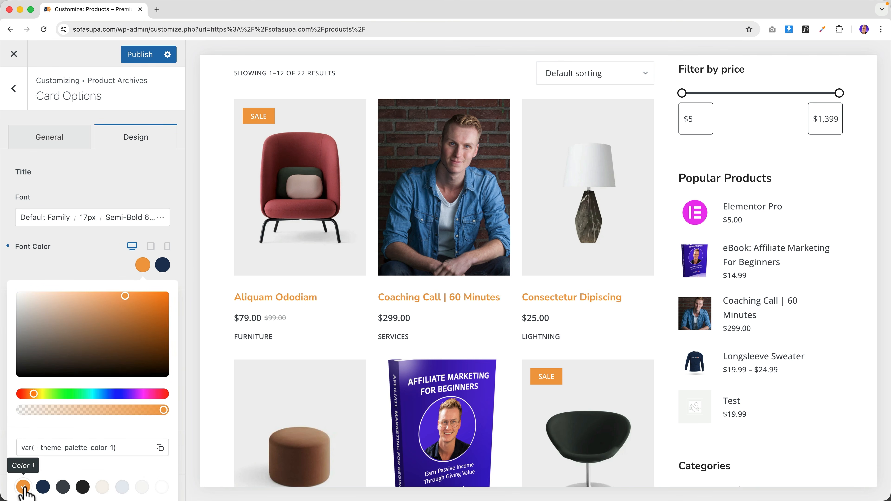
left_click(43, 487)
left_click(98, 271)
- Set product price colour to the orange palette colour
scroll(70, 302, "down", 3)
left_click(162, 297)
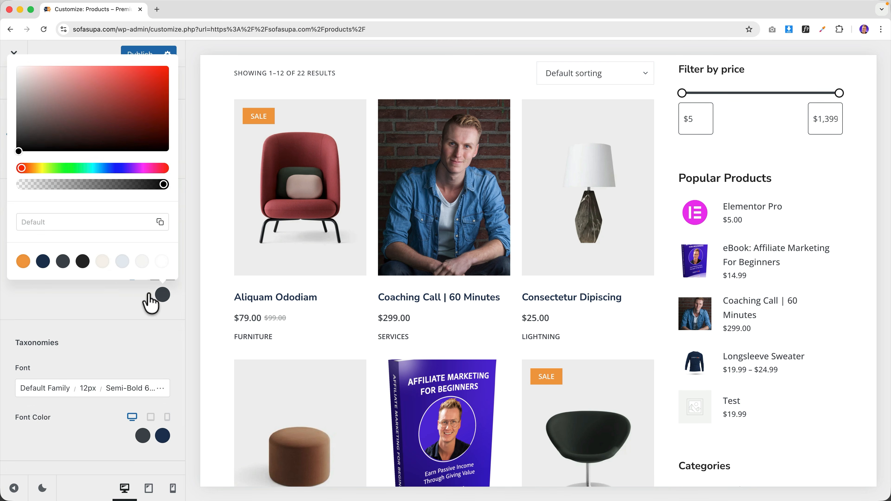
left_click(70, 169)
left_click(131, 94)
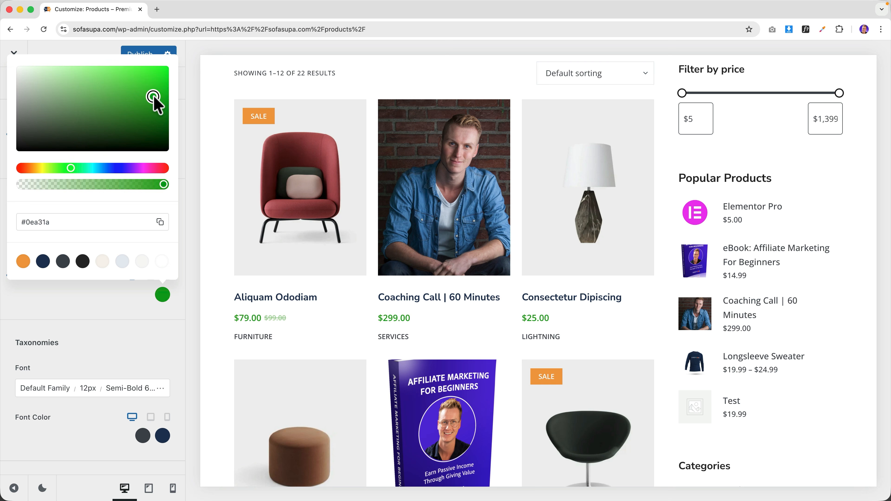
left_click(43, 262)
left_click(24, 263)
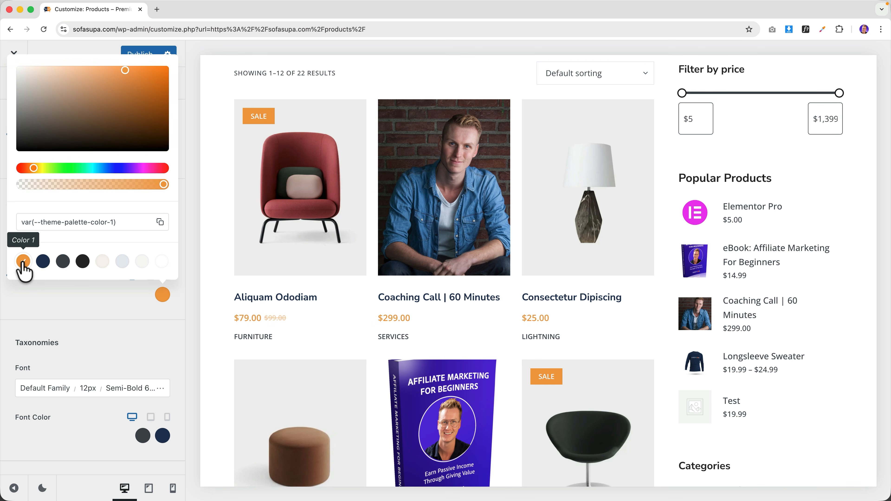
left_click(74, 300)
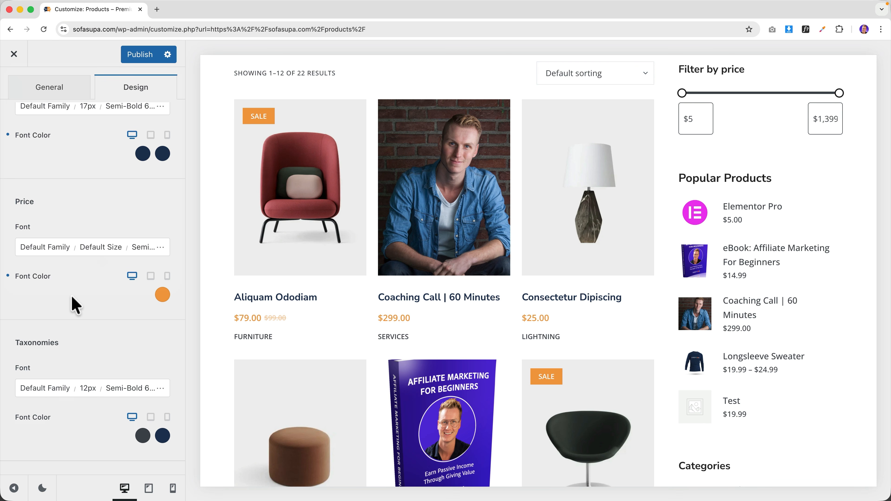
- Keep category text navy and give product images a 1 EM border radius
scroll(75, 305, "down", 3)
left_click(142, 368)
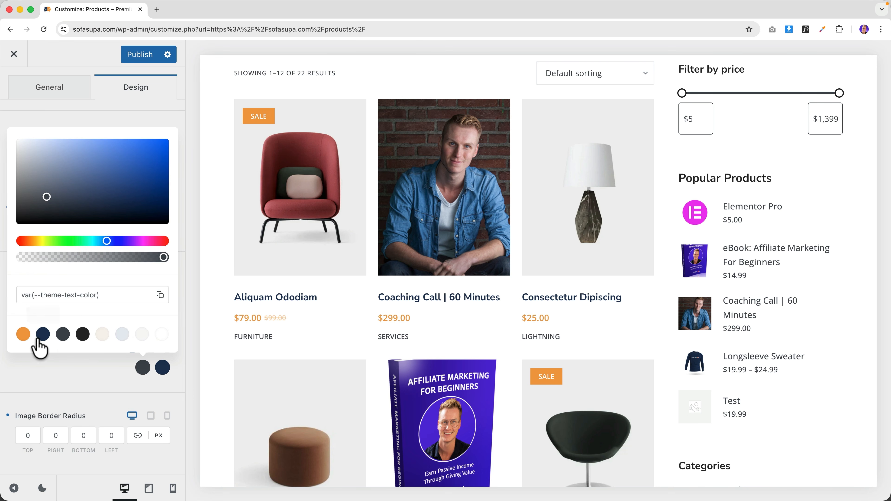
left_click(26, 338)
left_click(42, 338)
left_click(76, 376)
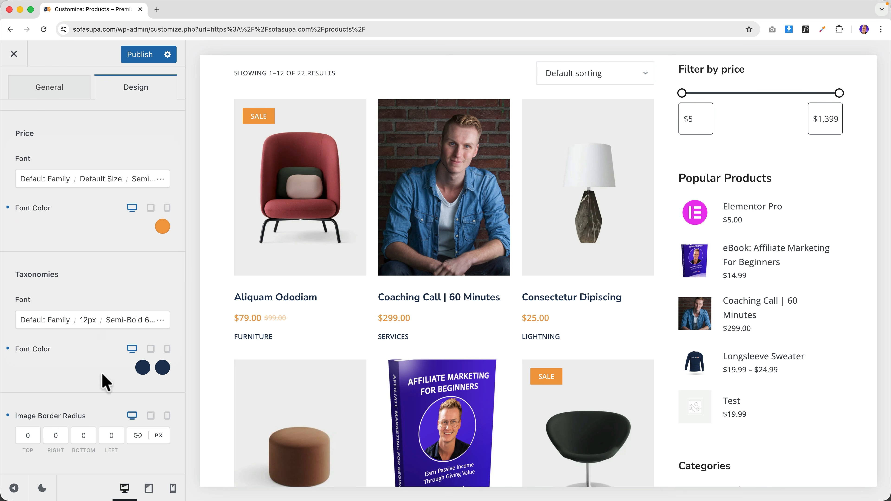
left_click(159, 436)
left_click(158, 438)
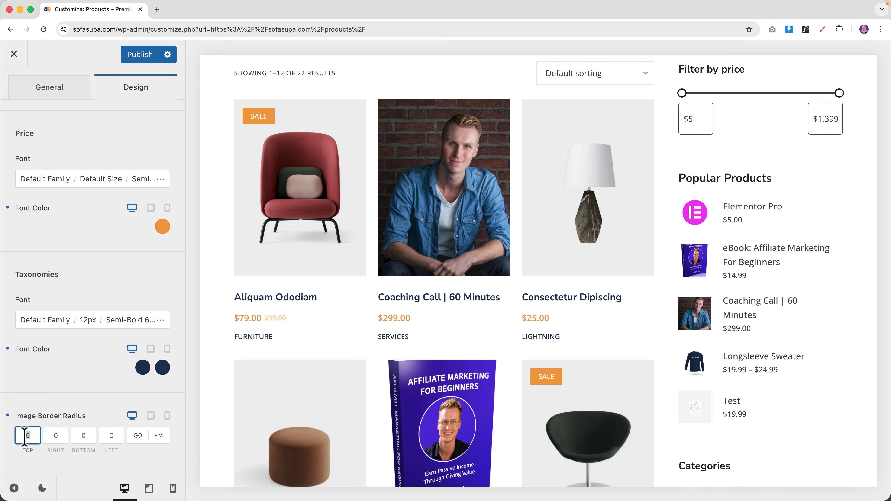
type("1")
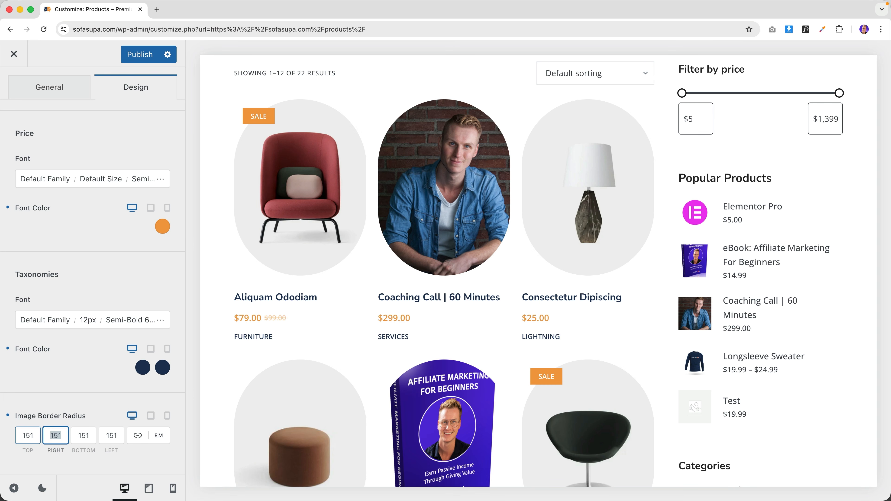
type("61")
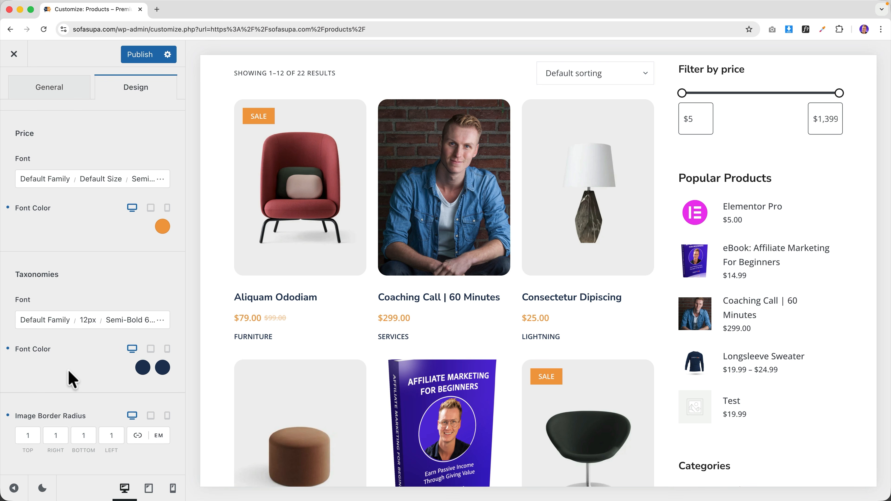
scroll(72, 379, "up", 5)
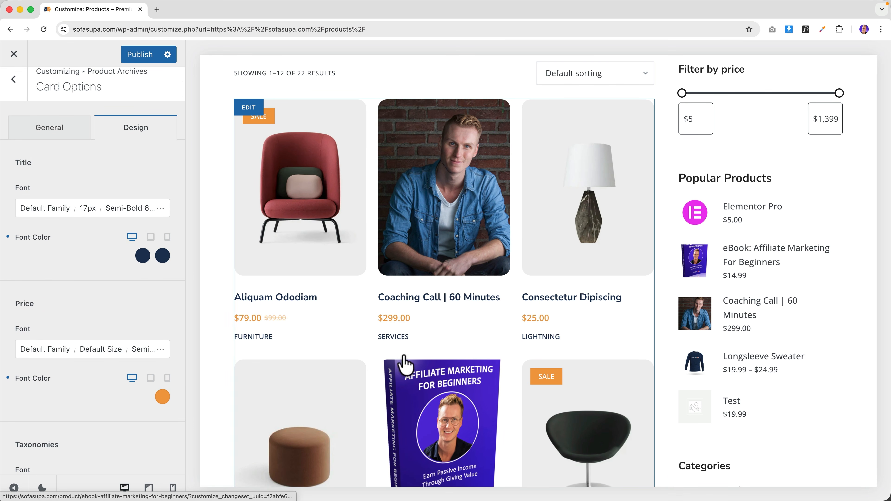
scroll(373, 313, "down", 15)
scroll(376, 320, "up", 15)
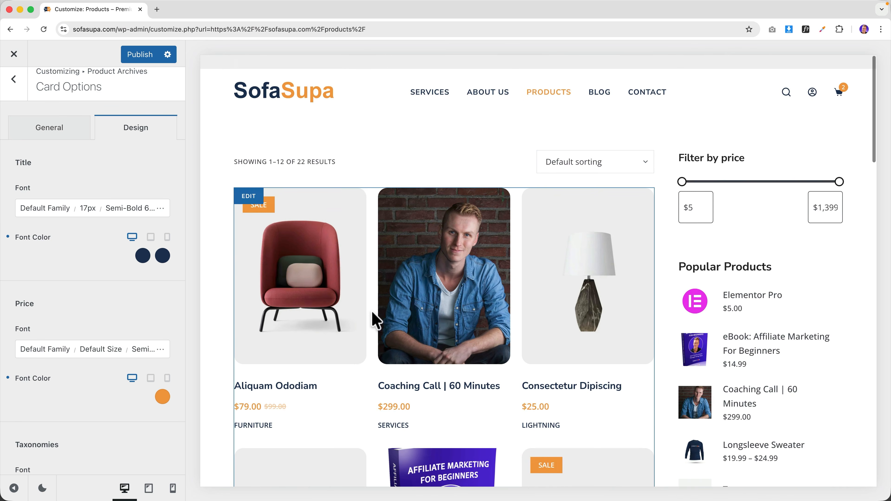
- Toggle the content area's top and bottom spacing off, then restore it
left_click(14, 94)
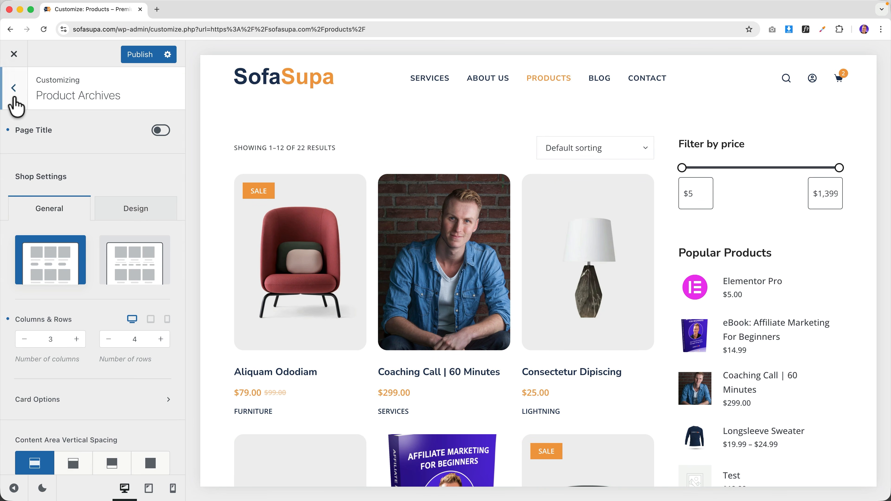
scroll(86, 218, "down", 3)
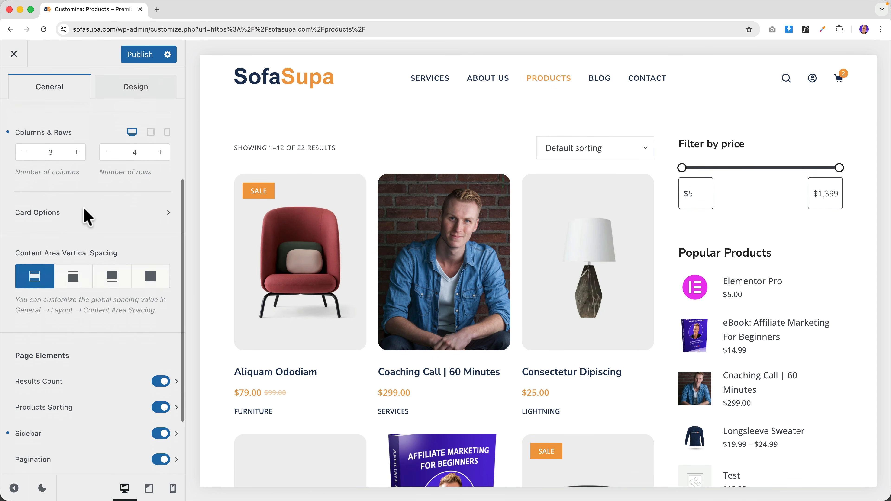
left_click(151, 273)
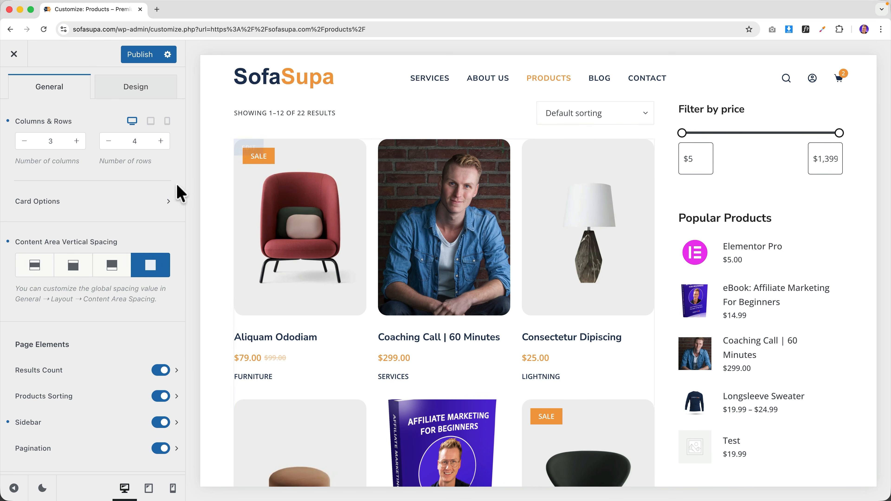
left_click(35, 266)
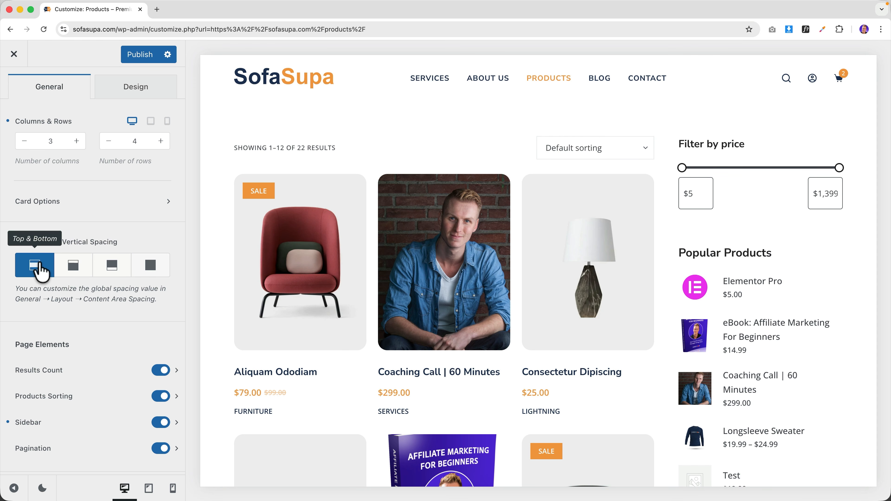
scroll(119, 302, "down", 1)
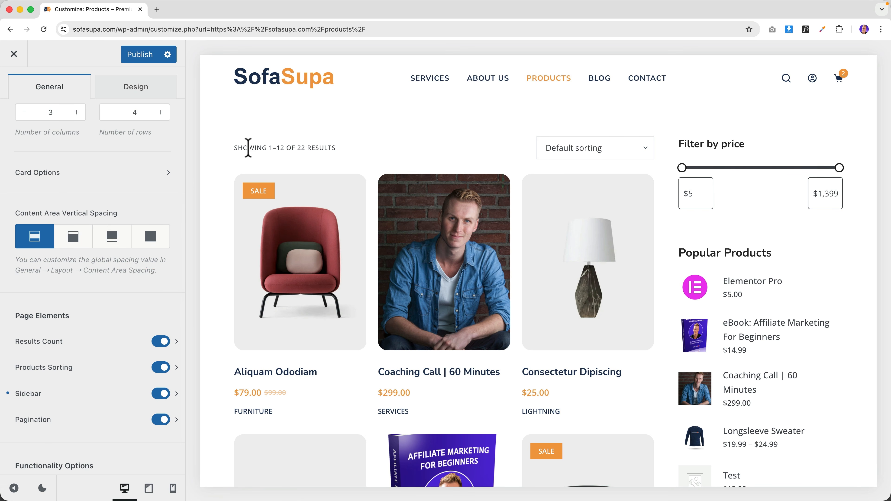
- Turn off Results Count, keep Sorting and Sidebar on, and view the pagination bar
left_click(159, 341)
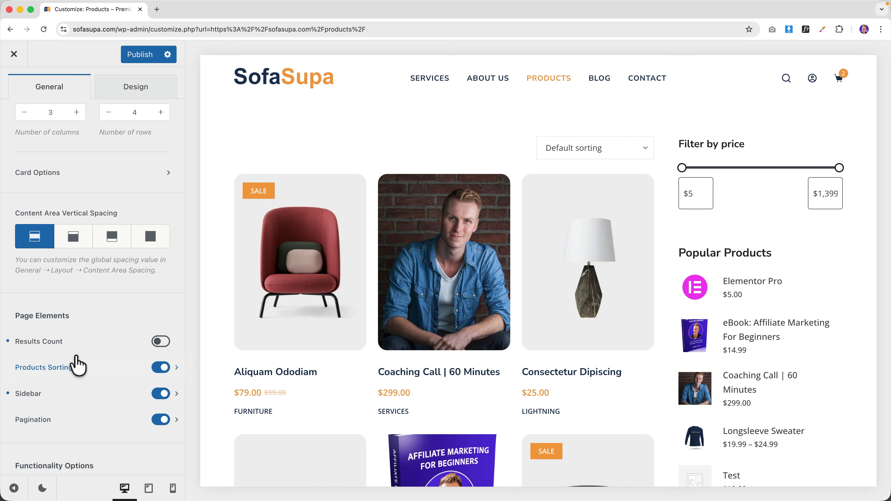
left_click(160, 368)
left_click(159, 369)
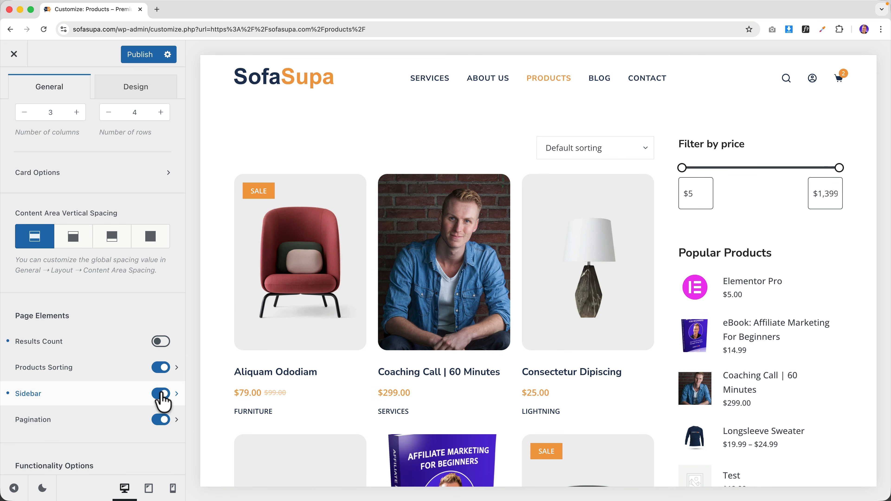
left_click(177, 395)
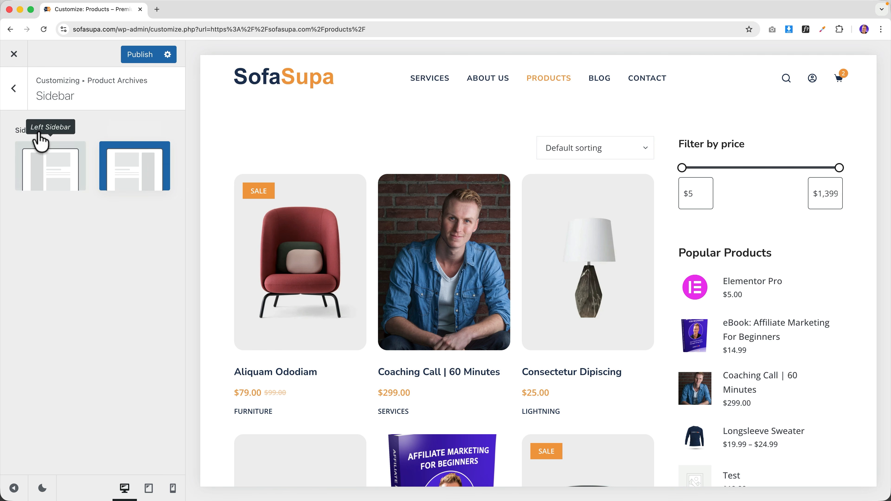
left_click(14, 100)
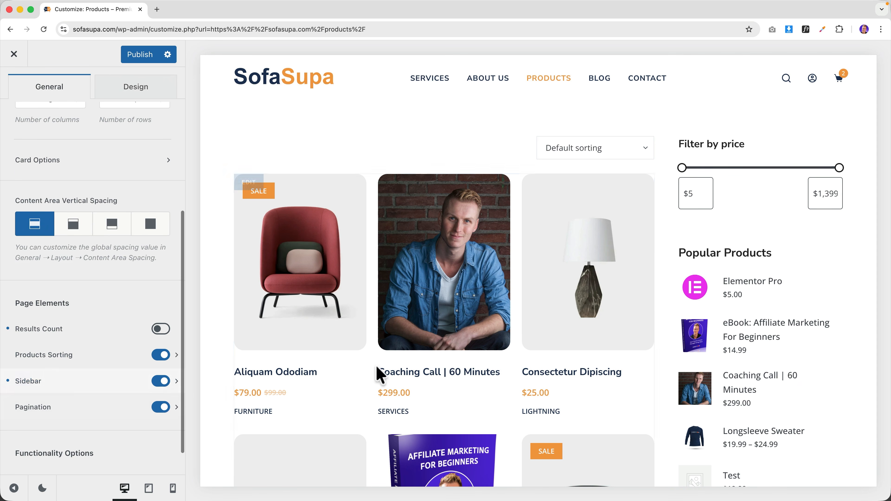
scroll(385, 376, "down", 5)
scroll(385, 375, "down", 12)
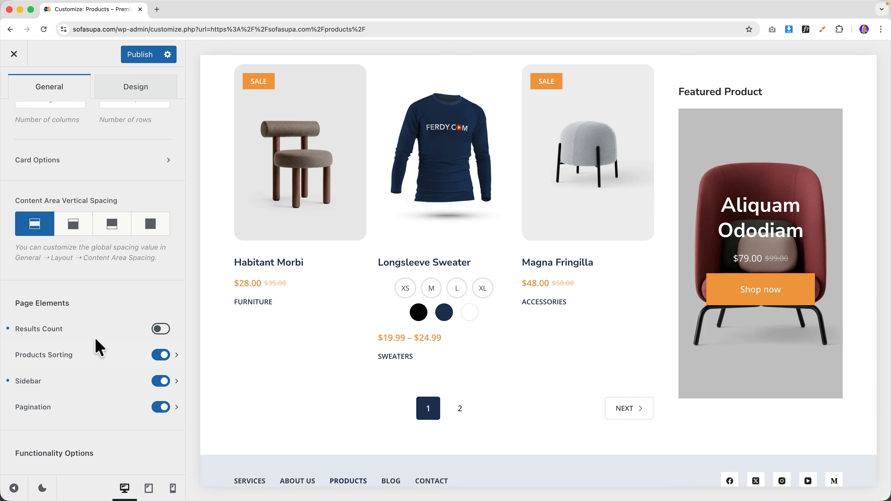
scroll(100, 348, "down", 2)
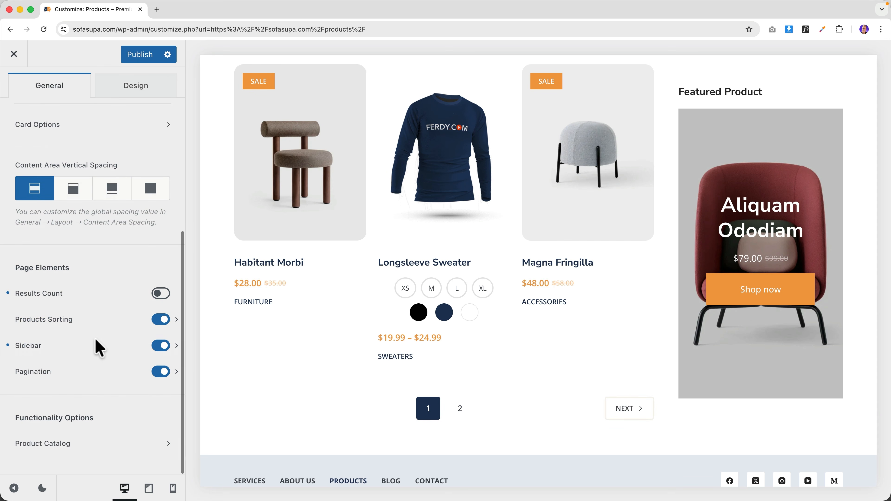
left_click(59, 445)
scroll(353, 213, "up", 6)
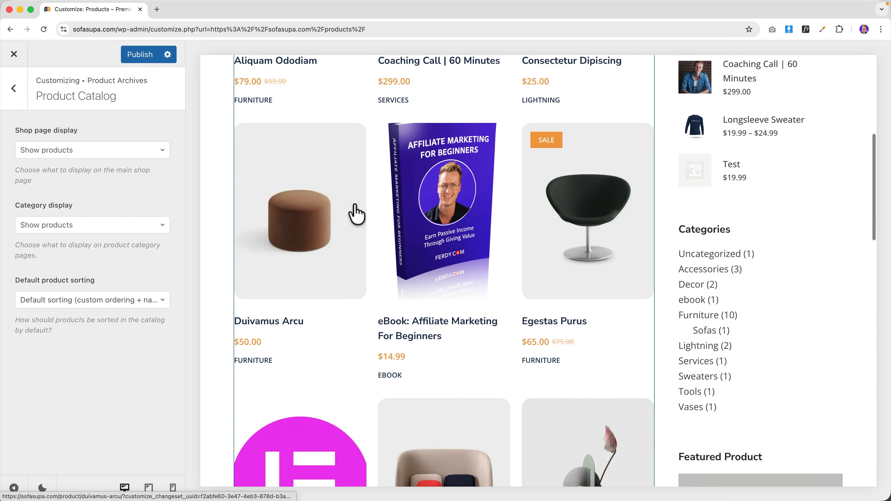
scroll(354, 211, "up", 8)
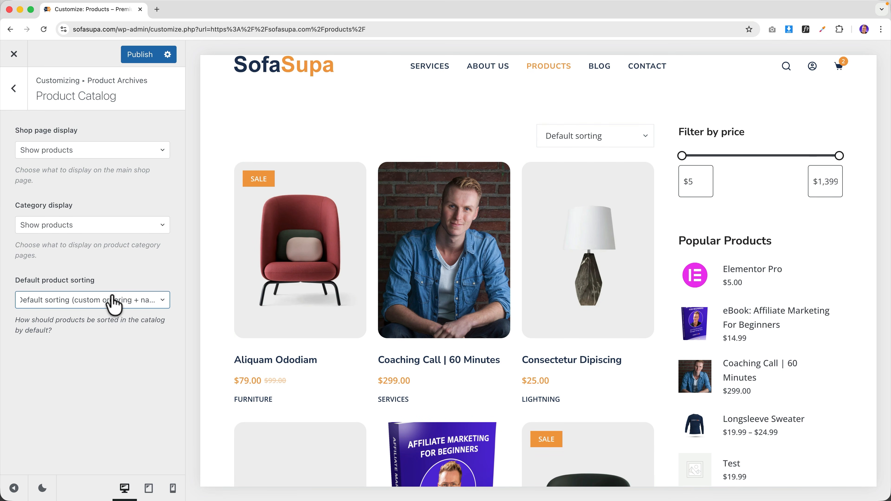
left_click(56, 302)
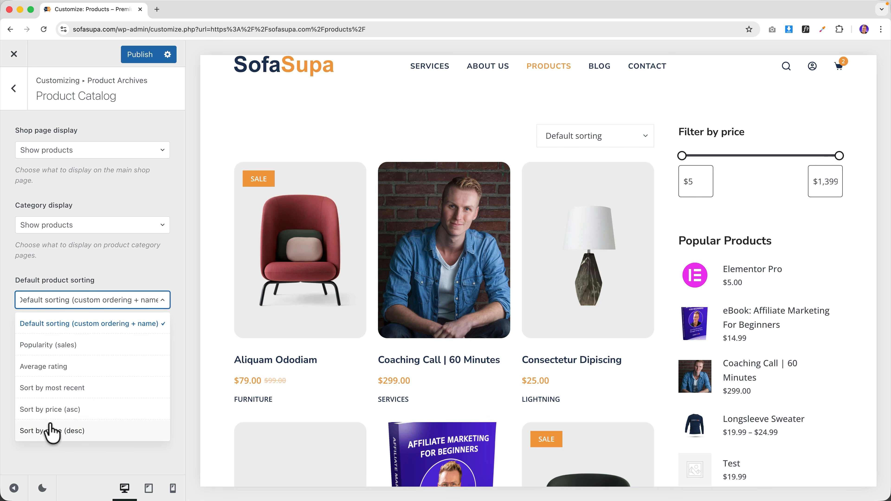
left_click(122, 281)
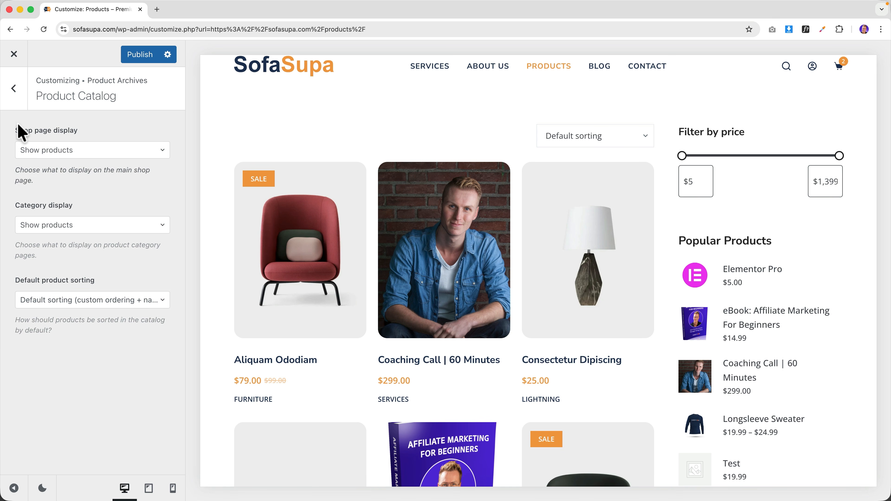
left_click(13, 104)
scroll(158, 190, "up", 2)
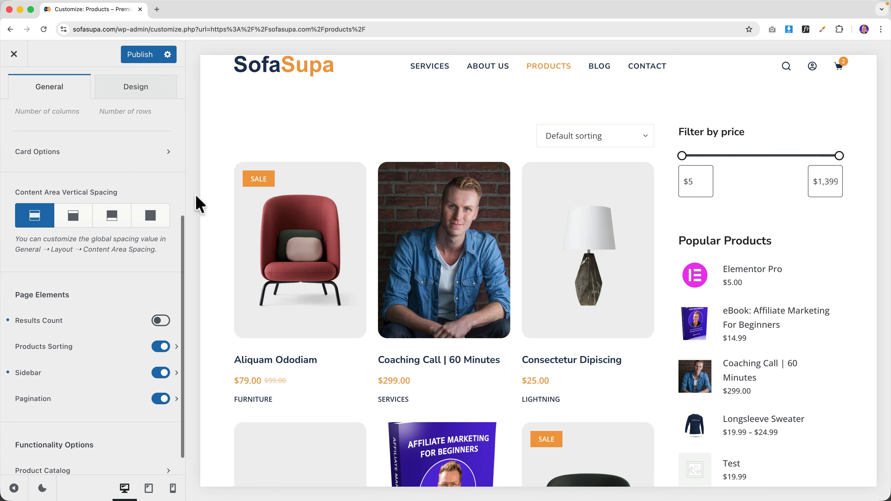
scroll(390, 238, "down", 10)
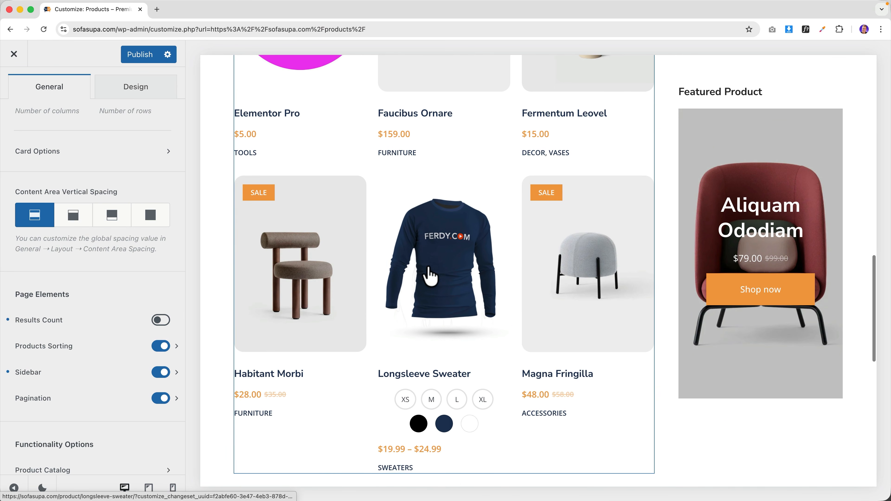
- Preview the Longsleeve Sweater product page in the Customizer
left_click(442, 275)
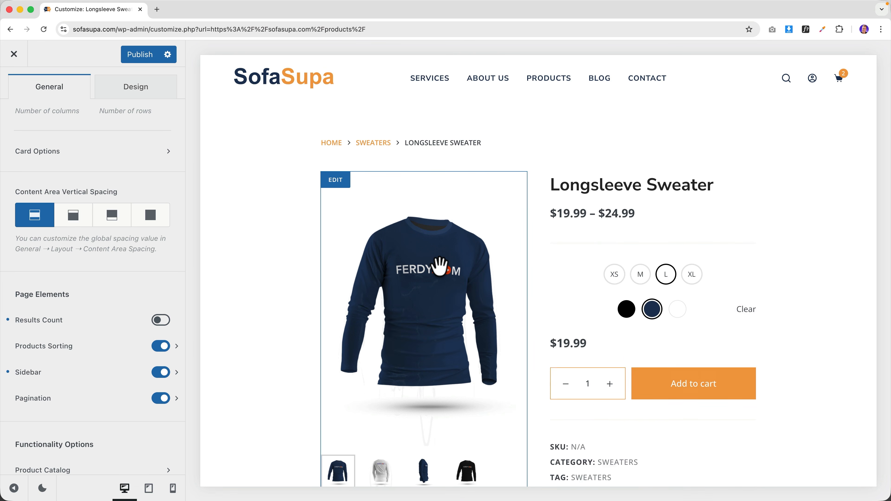
scroll(96, 172, "up", 8)
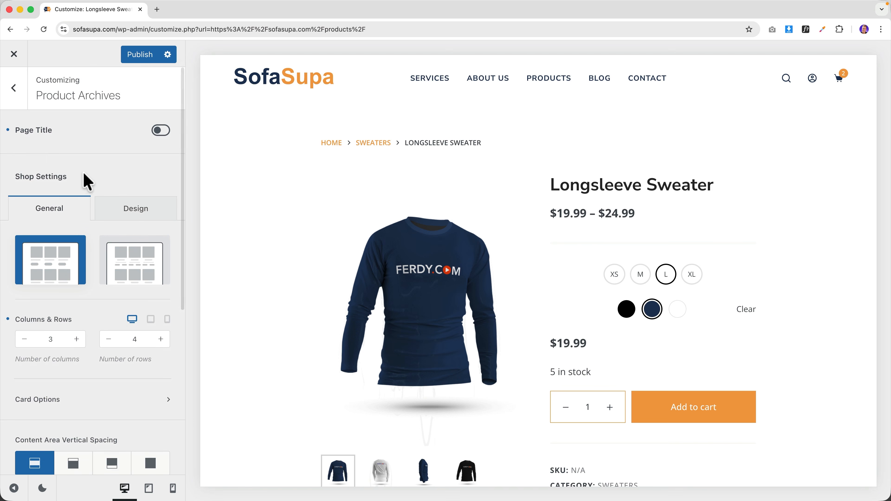
left_click(17, 102)
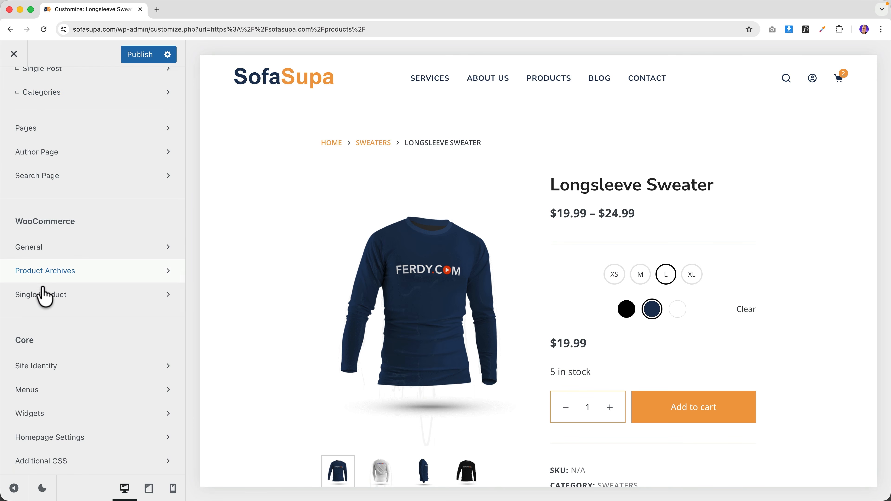
- Set single product pages to Narrow Width with a Boxed content area style
left_click(53, 295)
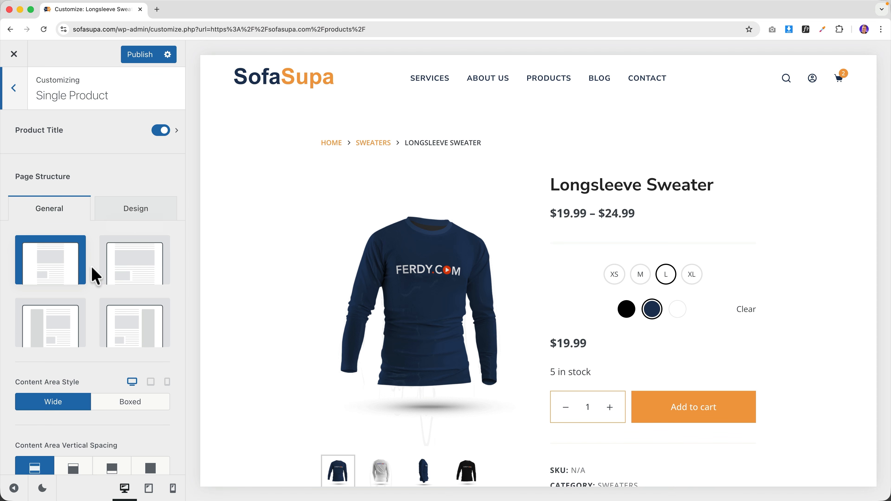
left_click(148, 266)
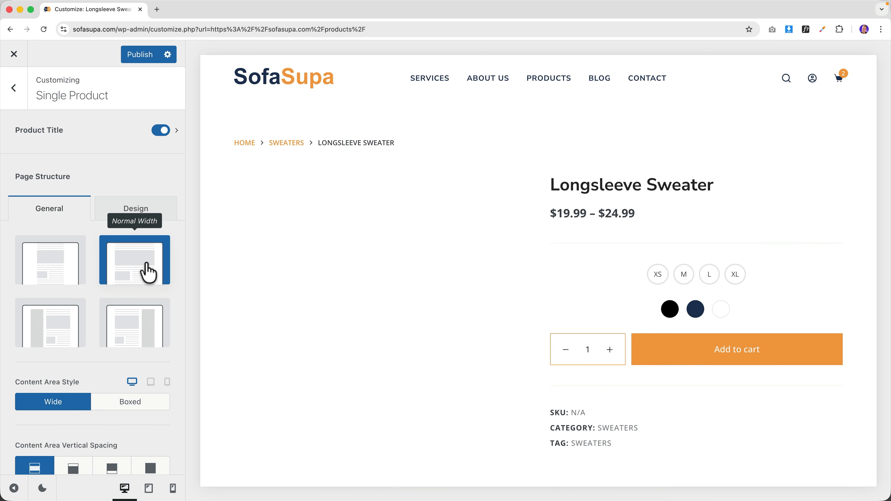
left_click(131, 401)
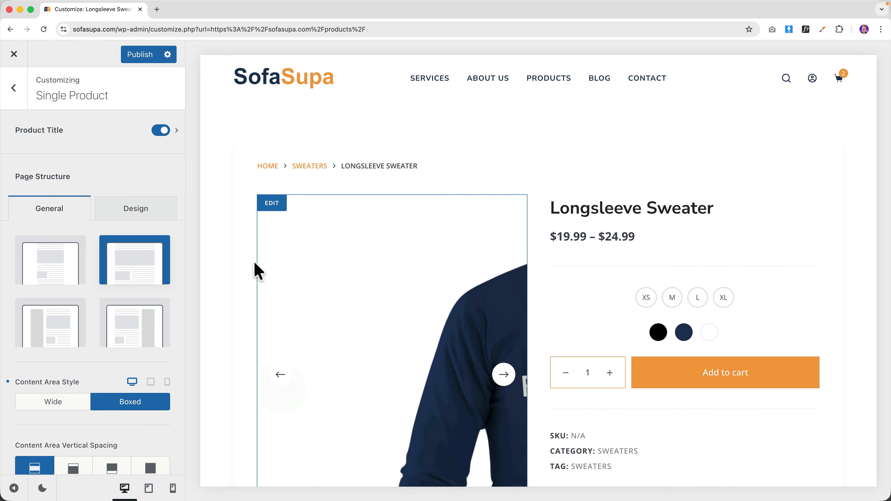
left_click(62, 272)
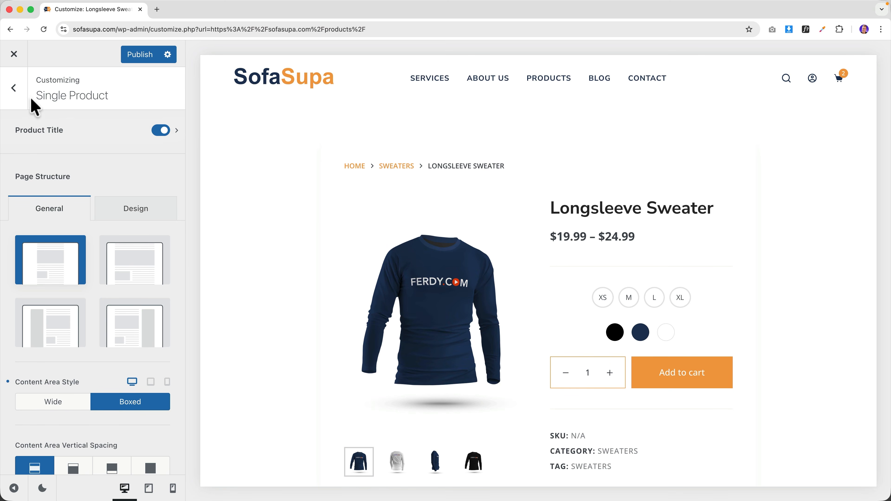
left_click(13, 88)
scroll(24, 112, "up", 10)
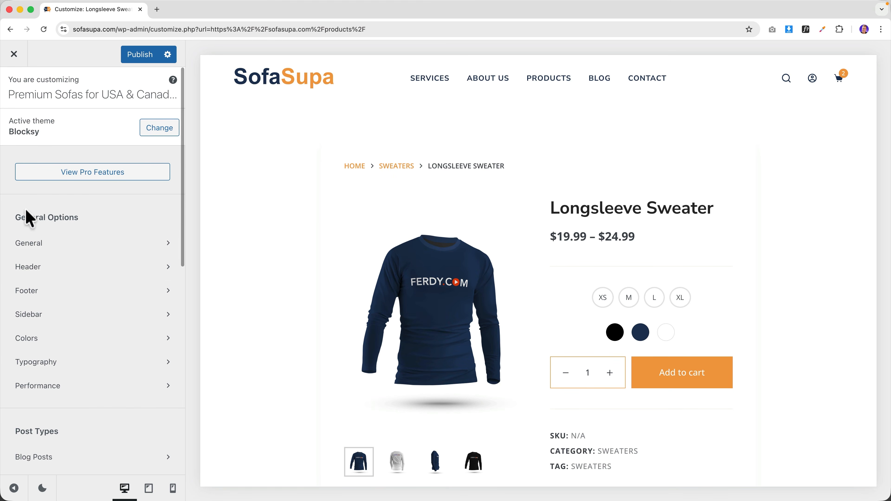
- Check the #fbfbfb Site Background colour without changing it, then publish all Customizer changes
left_click(35, 340)
scroll(70, 328, "down", 3)
scroll(81, 330, "down", 3)
left_click(160, 440)
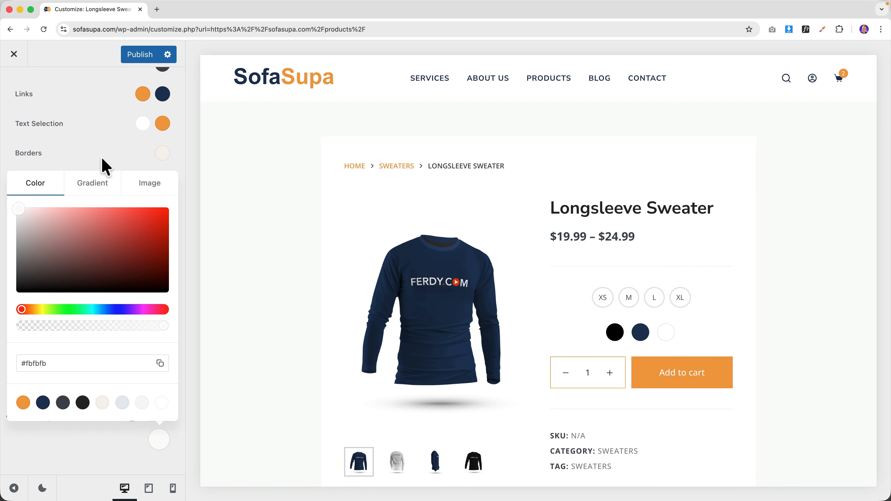
left_click(106, 168)
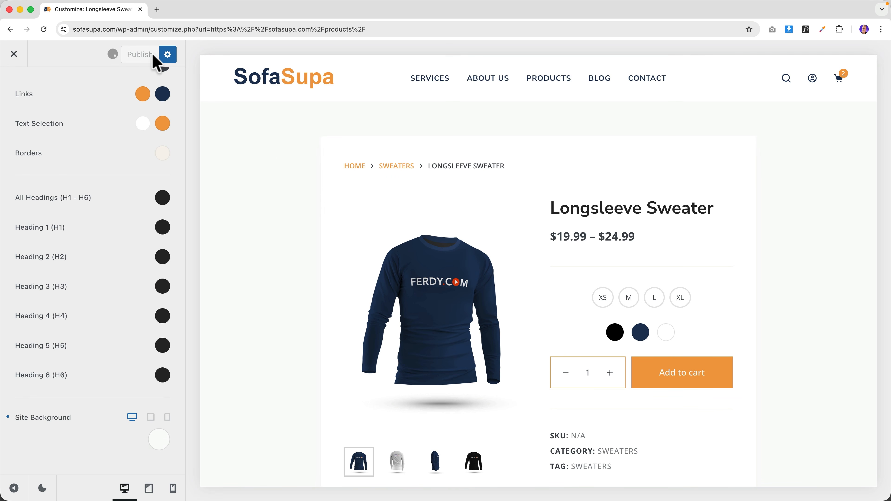
left_click(288, 89)
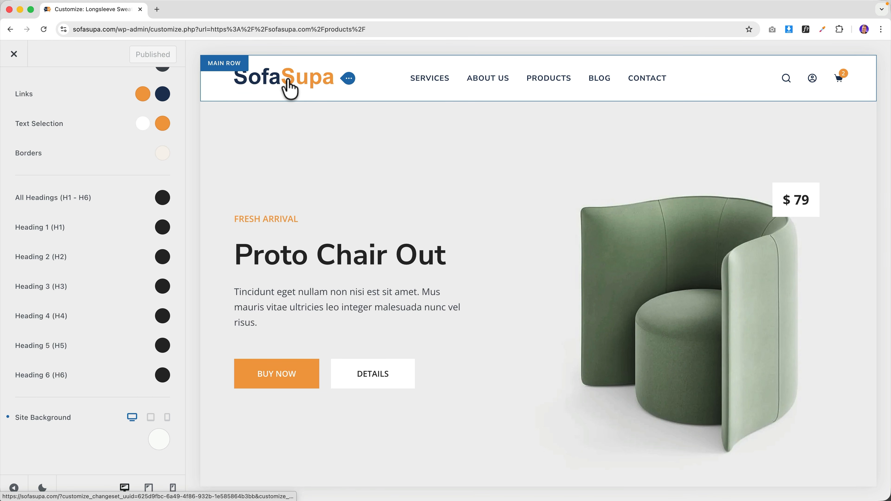
- Browse the homepage preview, then open the Longsleeve Sweater page from the Products shop grid
scroll(328, 159, "down", 15)
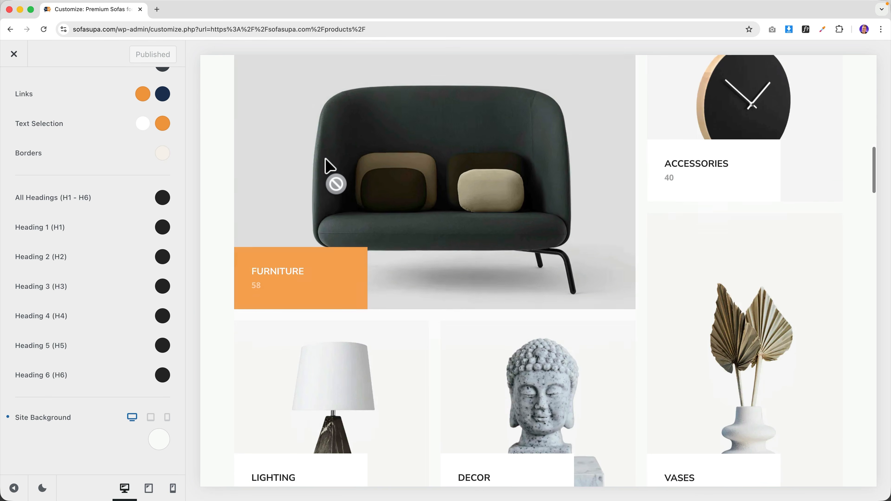
scroll(326, 165, "down", 5)
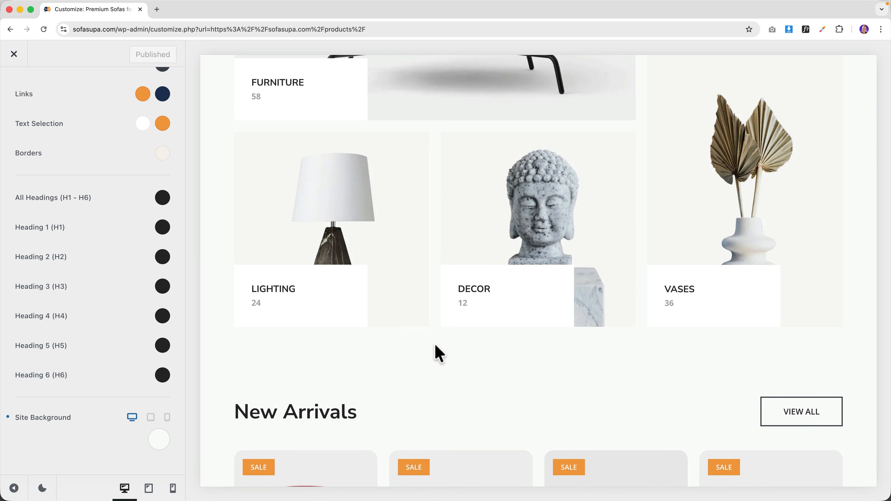
scroll(439, 339, "down", 2)
scroll(427, 285, "up", 20)
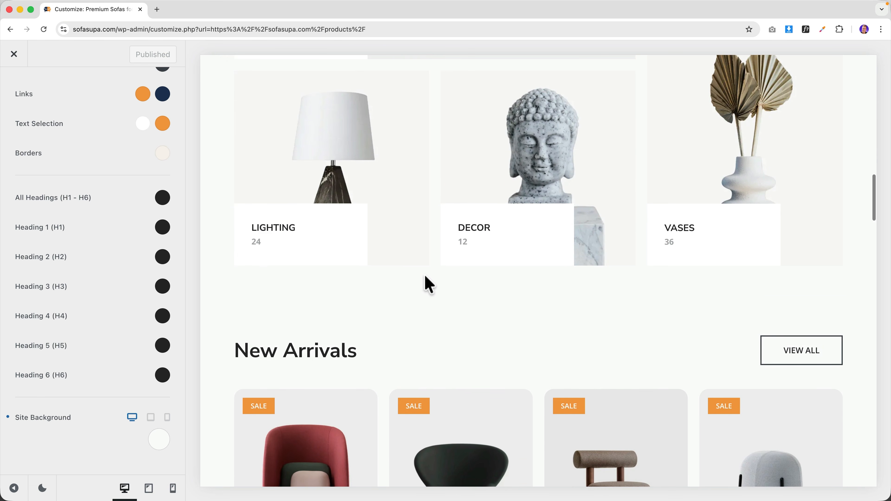
scroll(434, 241, "up", 2)
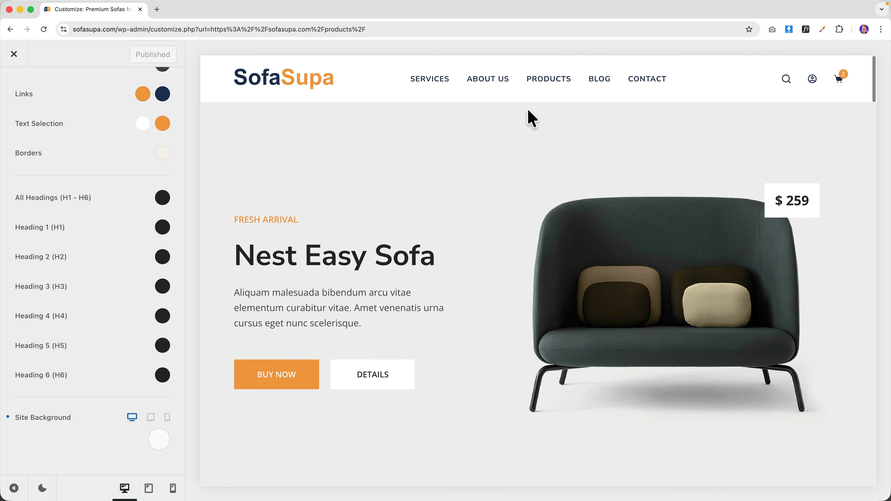
left_click(547, 85)
scroll(543, 226, "down", 20)
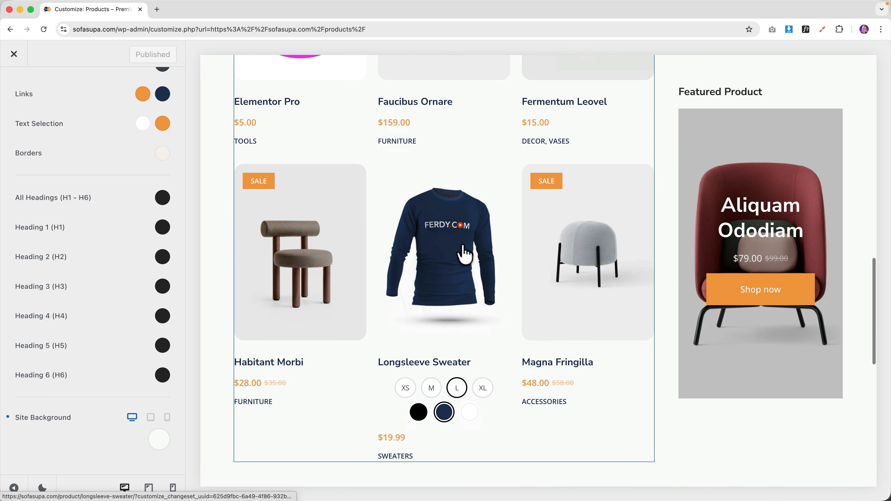
left_click(453, 242)
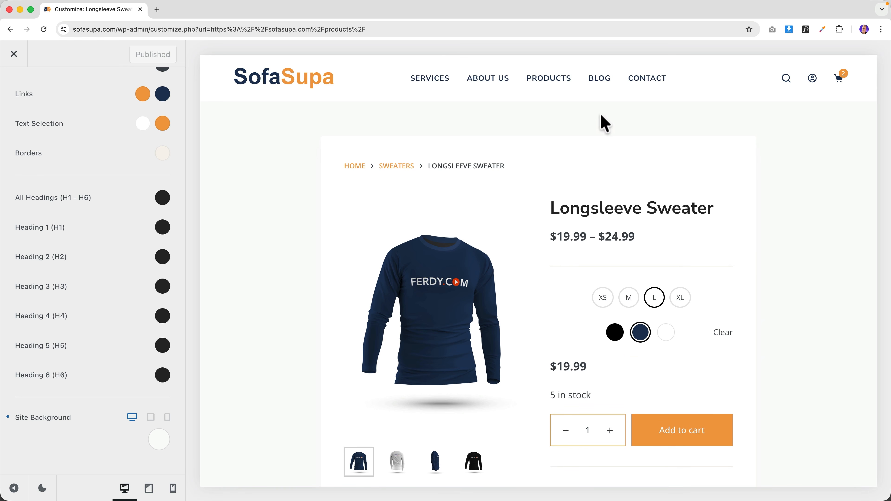
- Navigate to the Single Product > Product Gallery settings
scroll(102, 182, "up", 5)
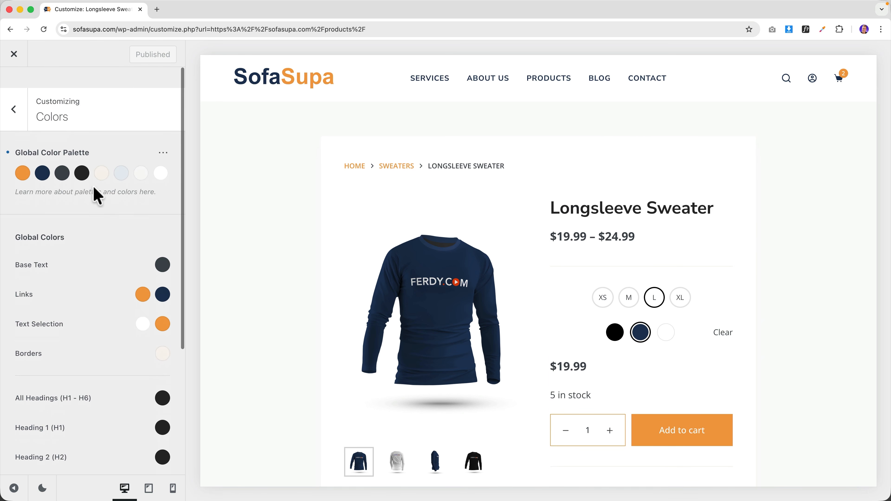
left_click(14, 88)
scroll(59, 259, "down", 10)
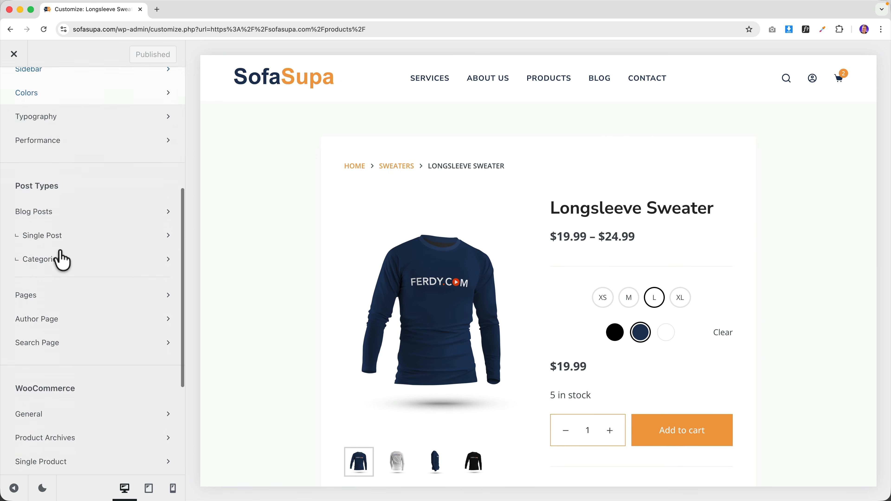
left_click(59, 302)
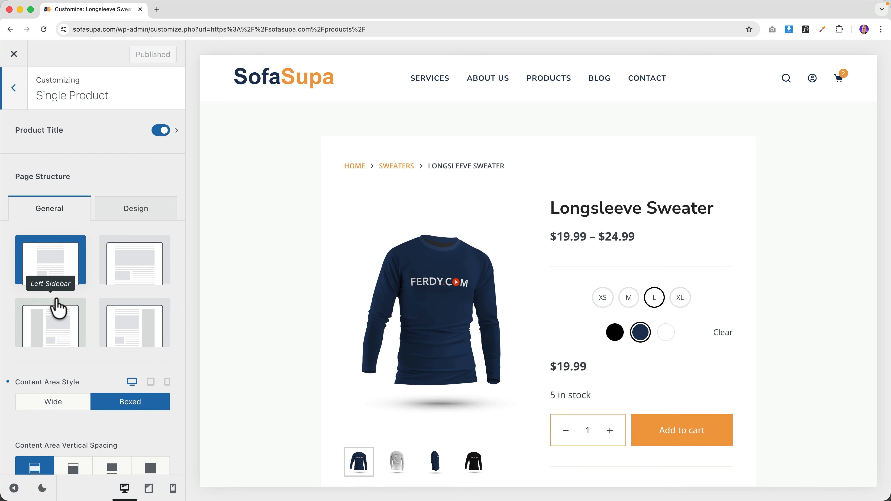
scroll(102, 289, "down", 8)
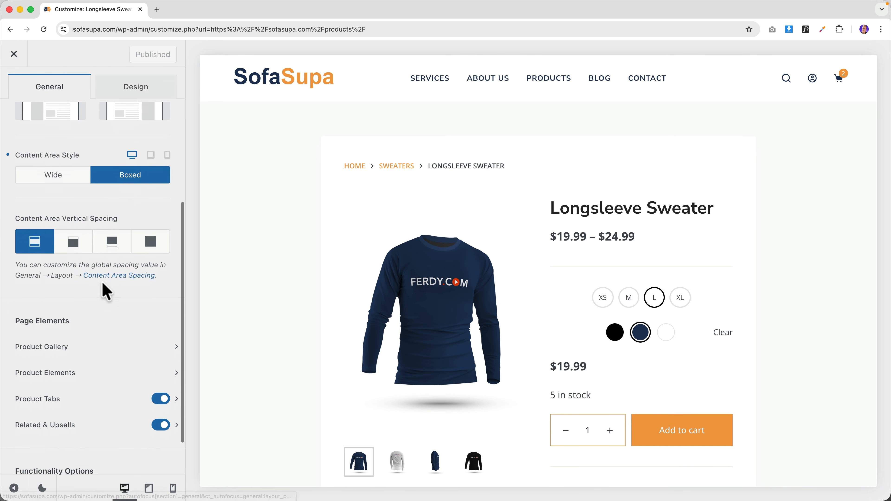
scroll(372, 295, "down", 3)
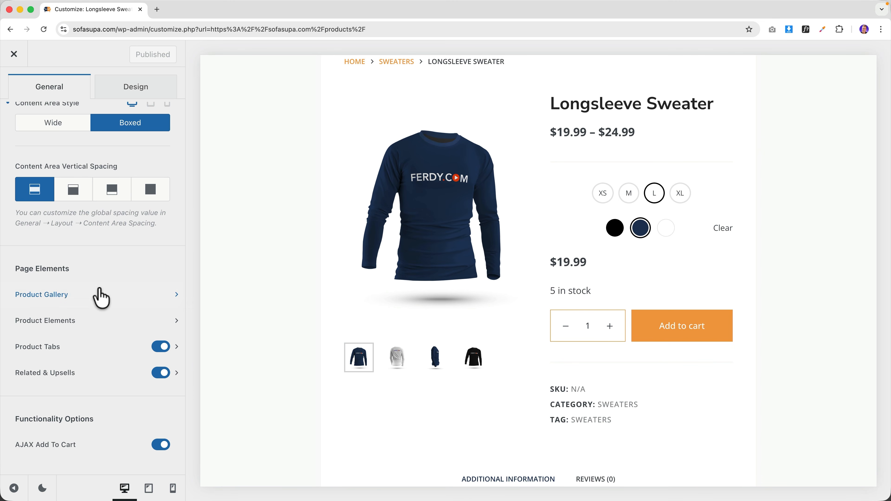
left_click(170, 296)
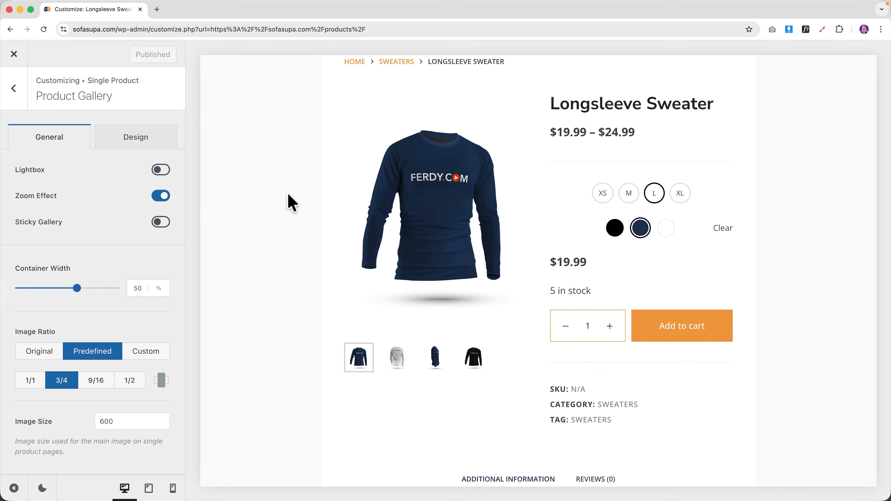
- Turn Zoom Effect off and switch Lightbox and Sticky Gallery on for the product gallery
left_click(161, 197)
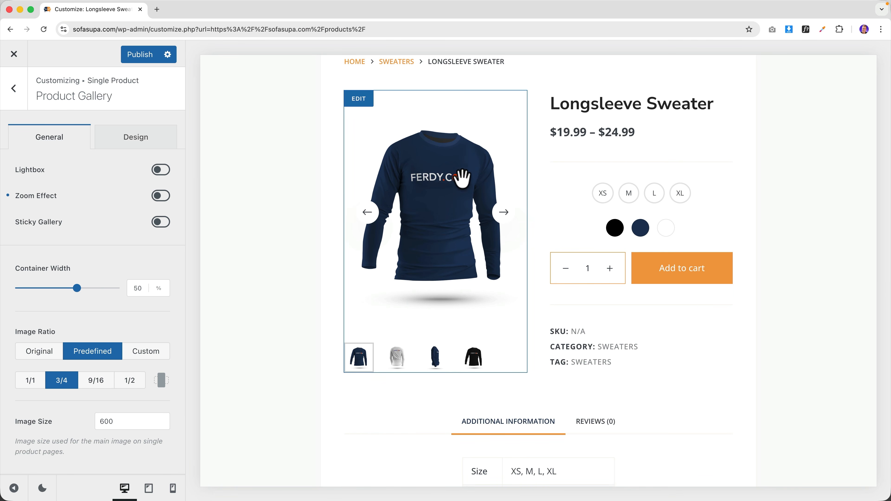
left_click(159, 171)
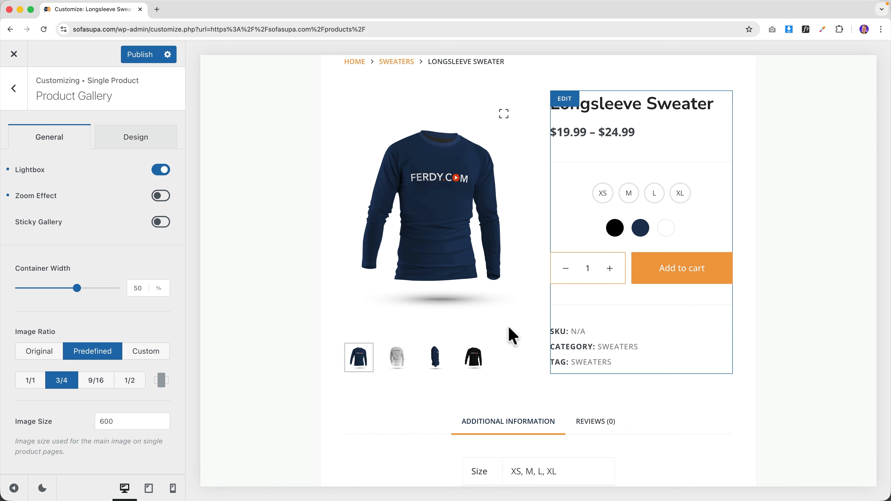
scroll(440, 309, "down", 1)
scroll(440, 311, "up", 2)
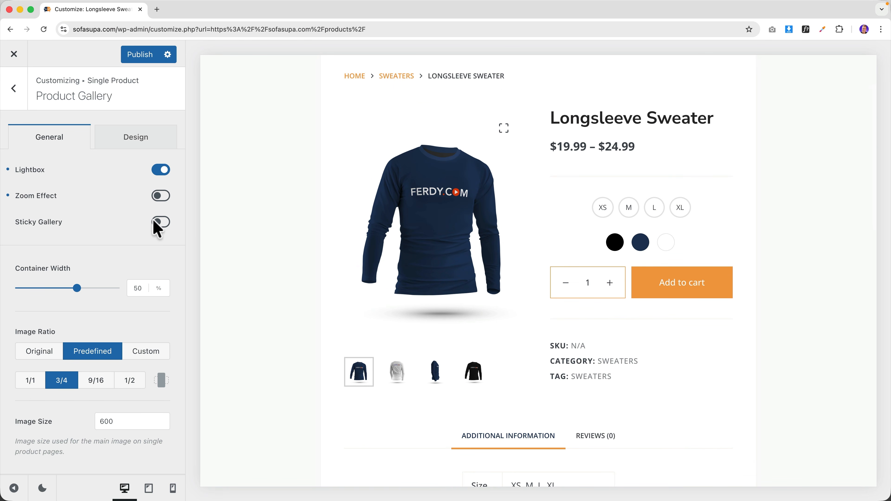
scroll(105, 254, "down", 7)
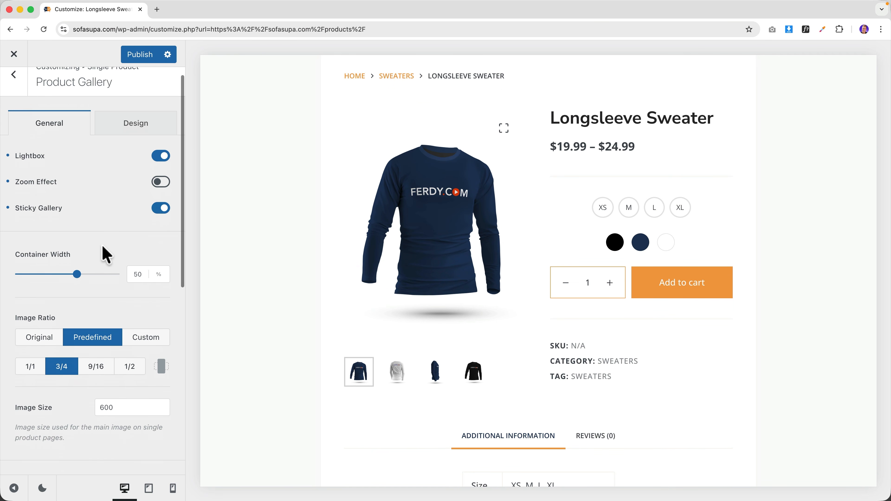
scroll(81, 258, "down", 4)
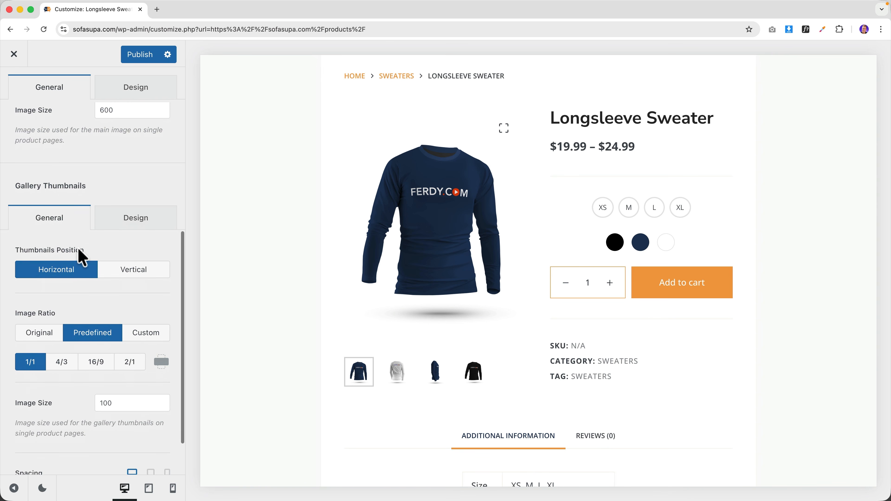
scroll(84, 259, "up", 10)
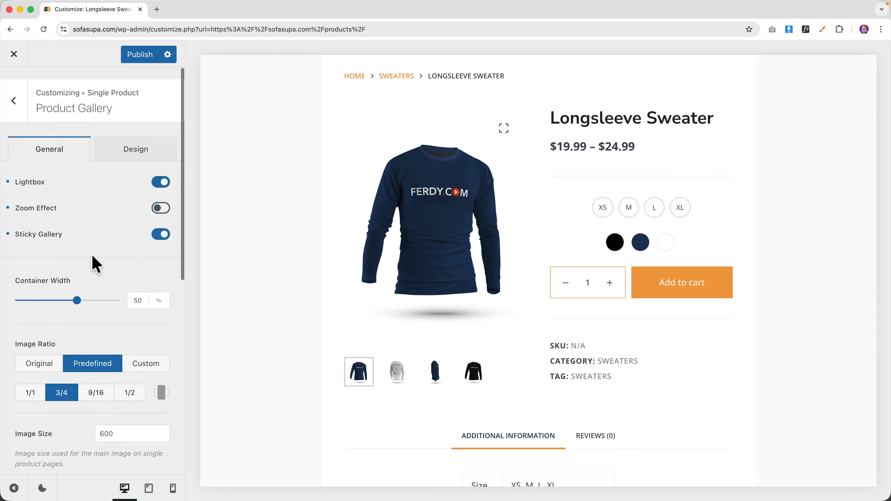
left_click(22, 102)
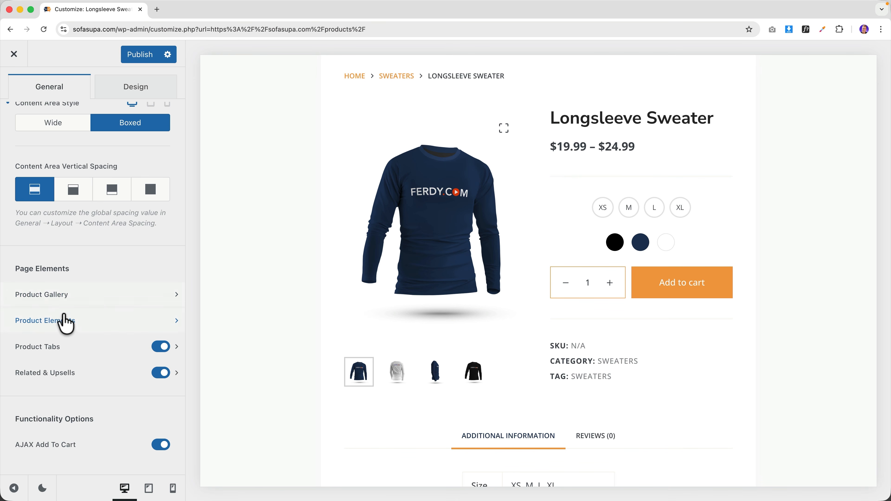
- Hide both Divider rows from the product summary in Product Elements
left_click(65, 320)
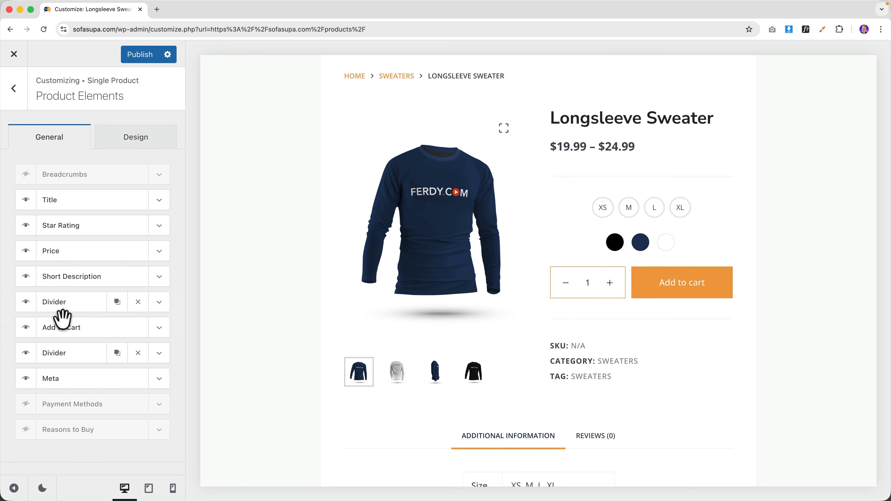
left_click(26, 302)
left_click(32, 351)
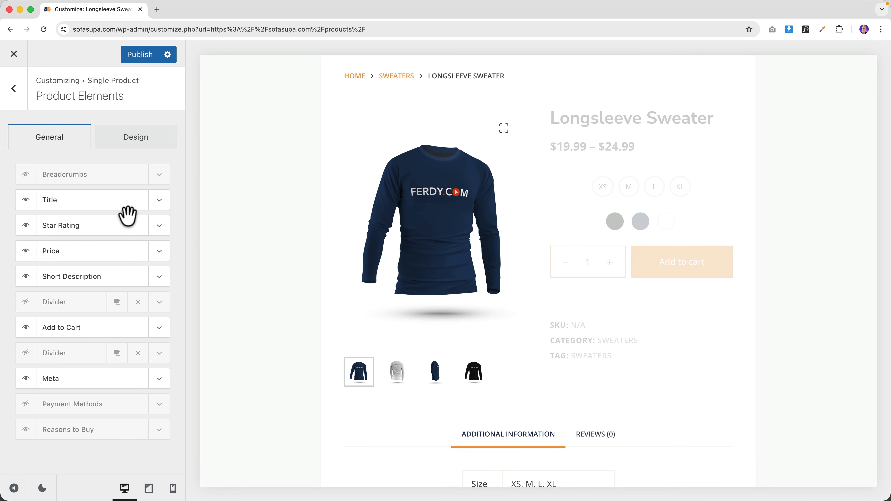
- Set the Price Font Color to the orange palette Color 1 on the Design tab
left_click(136, 142)
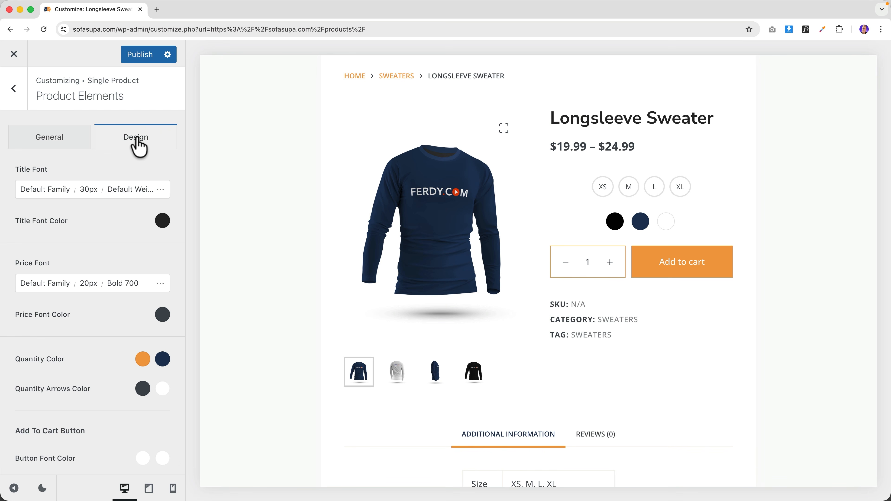
scroll(67, 281, "down", 2)
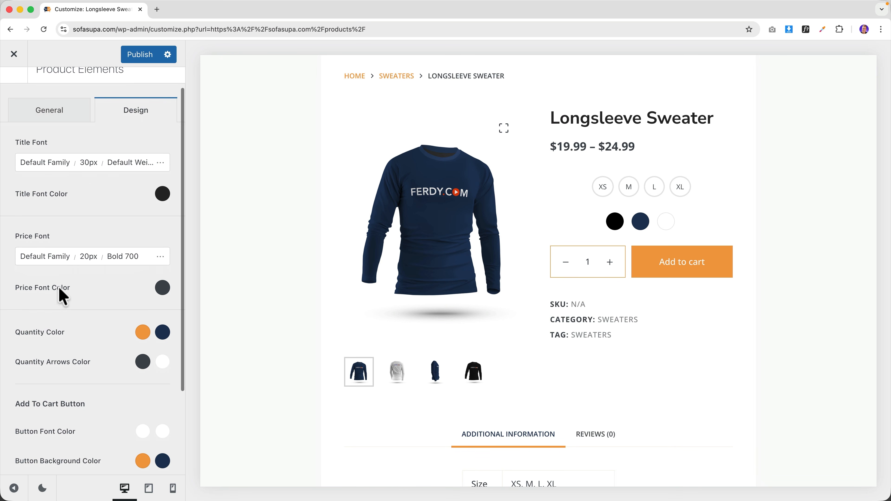
left_click(164, 287)
left_click(23, 254)
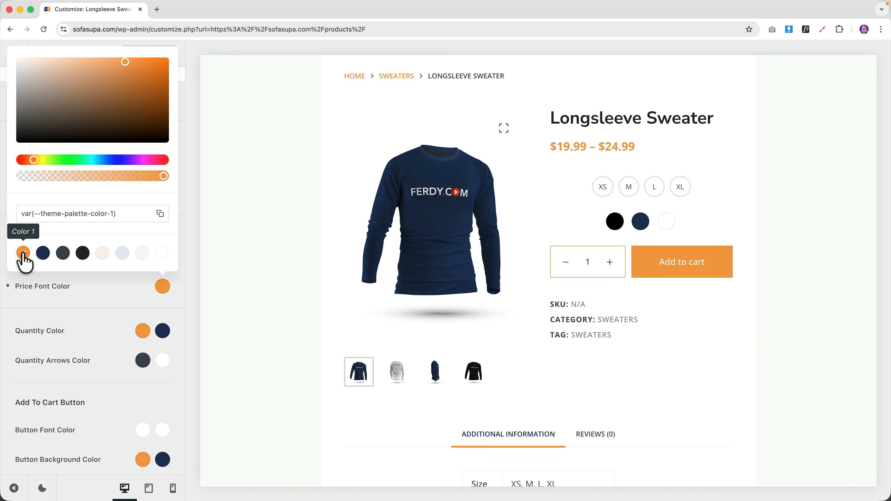
left_click(107, 294)
scroll(106, 298, "down", 5)
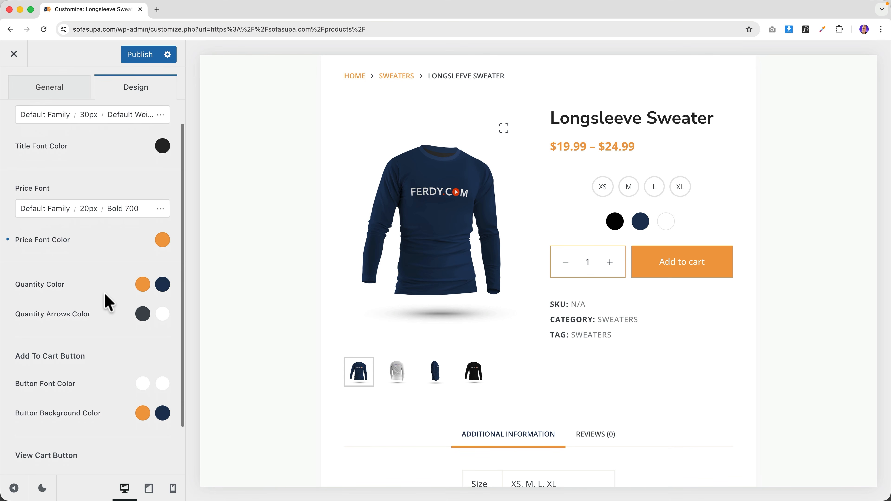
scroll(100, 296, "up", 5)
- Enable the Payment Methods block in Product Elements and expand its settings
scroll(102, 300, "up", 2)
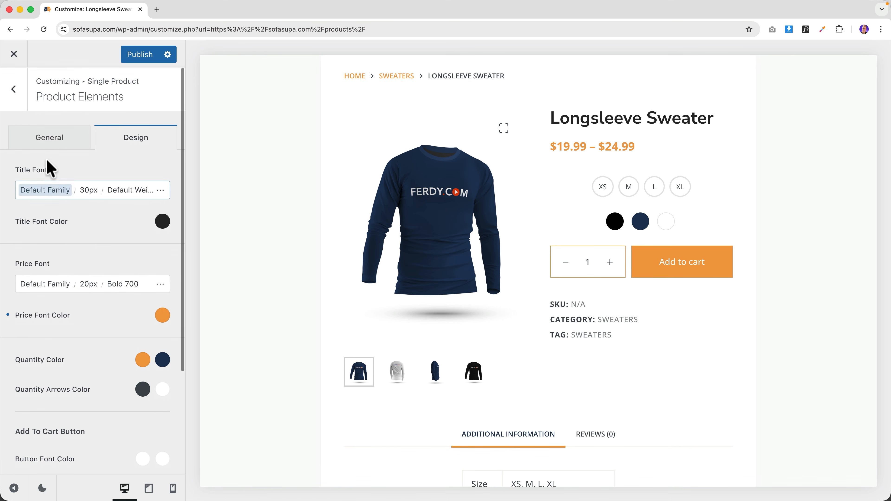
left_click(49, 138)
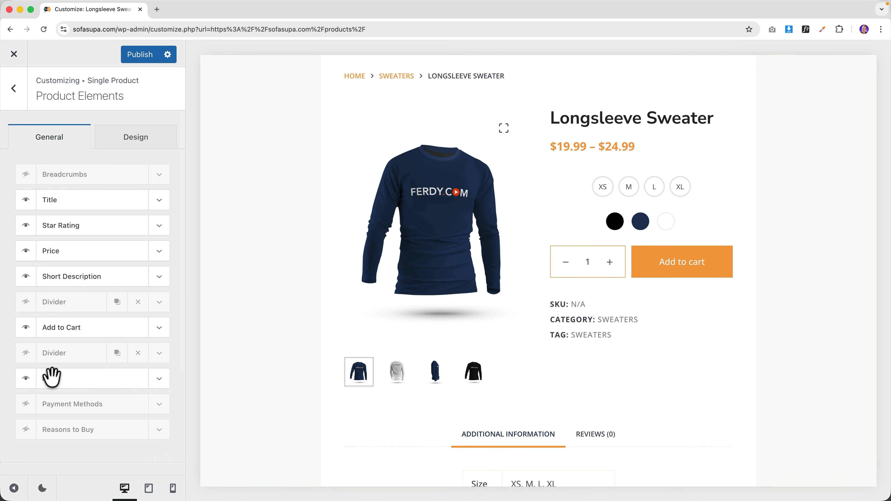
left_click(27, 405)
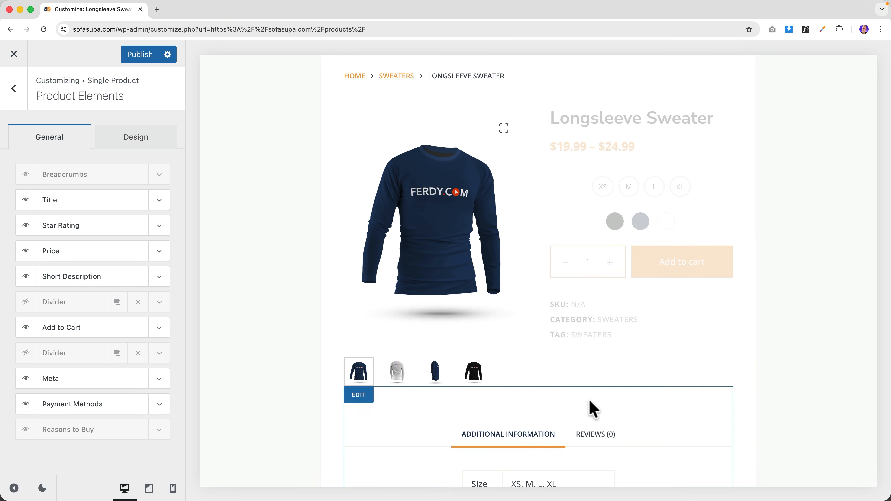
scroll(110, 159, "down", 2)
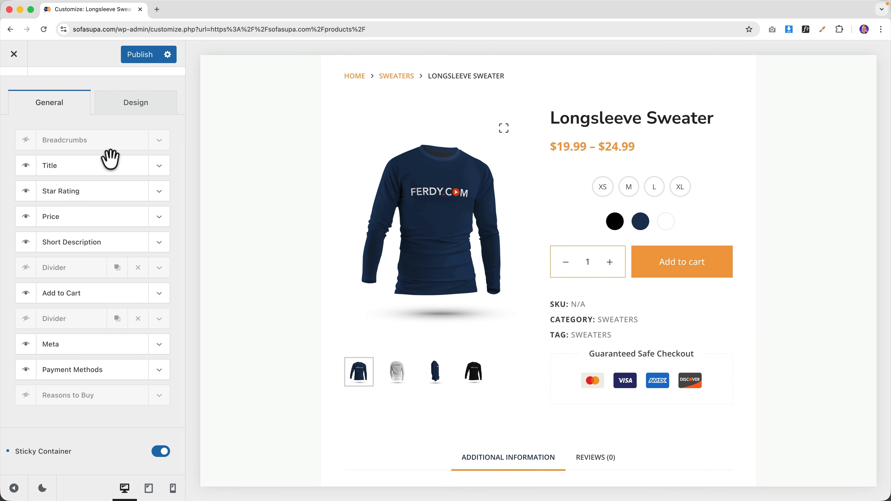
left_click(158, 370)
- Add PayPal, hide Discover from the payment icons, and publish the changes
scroll(92, 355, "down", 5)
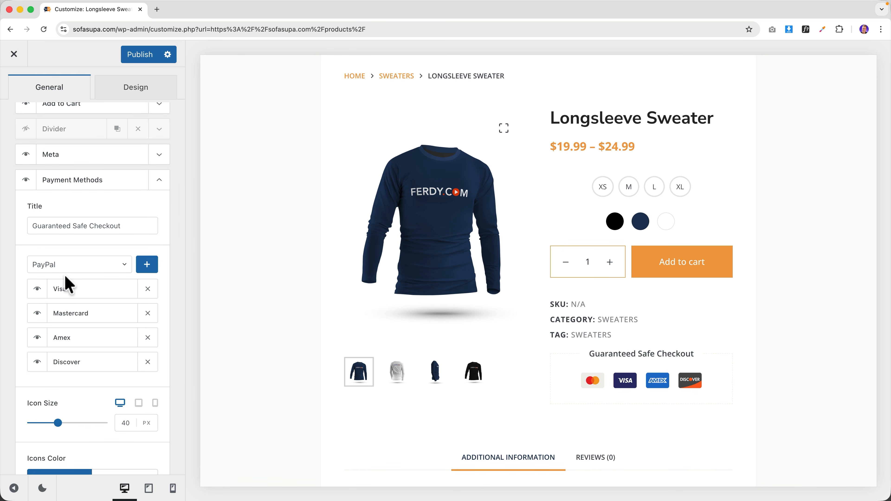
left_click(146, 269)
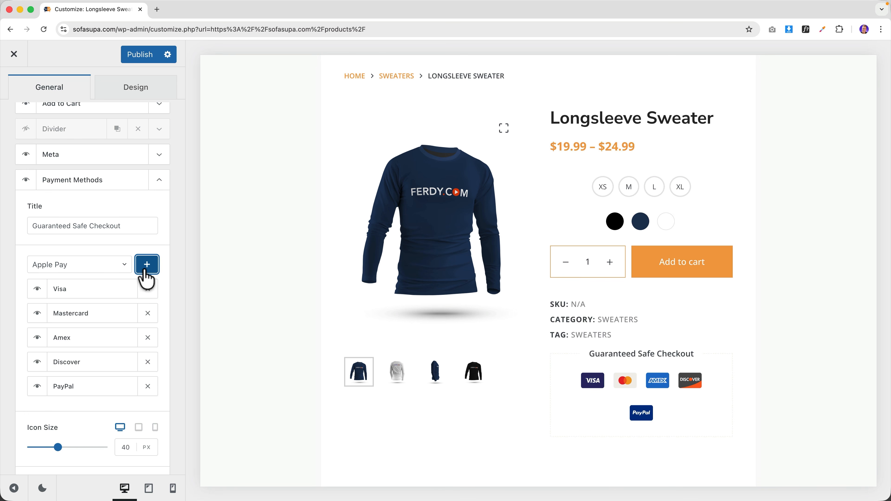
left_click(38, 365)
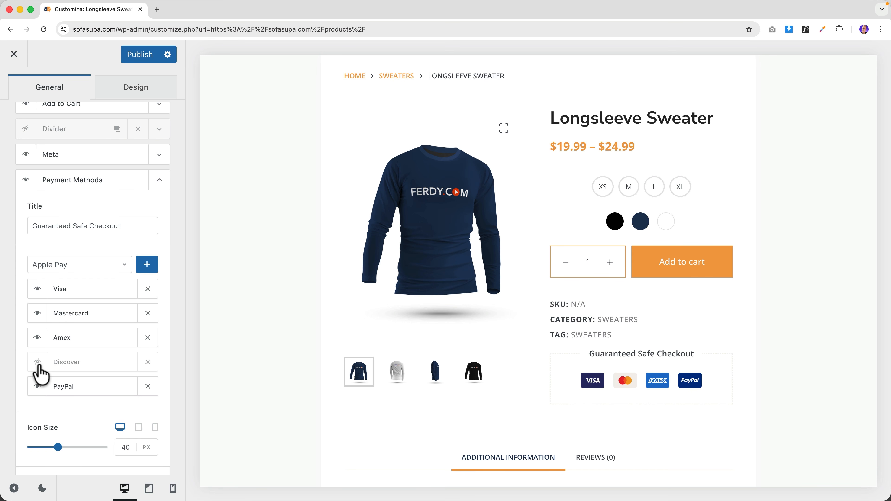
left_click(27, 180)
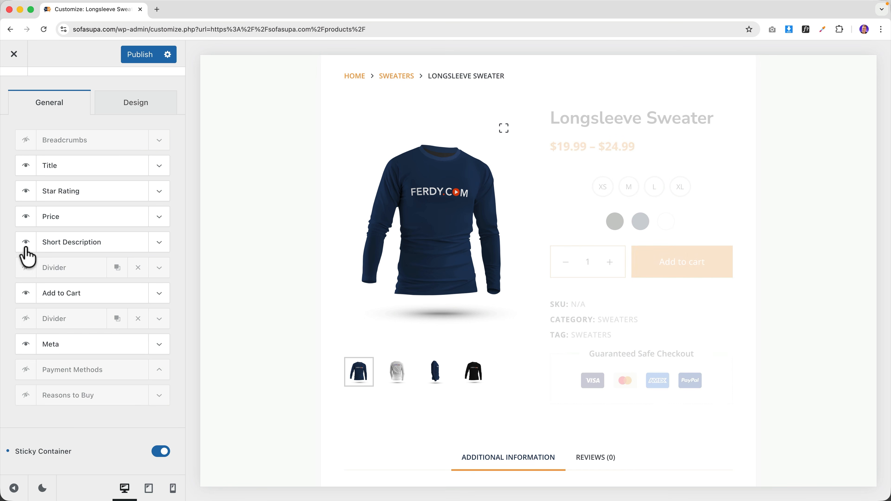
left_click(26, 370)
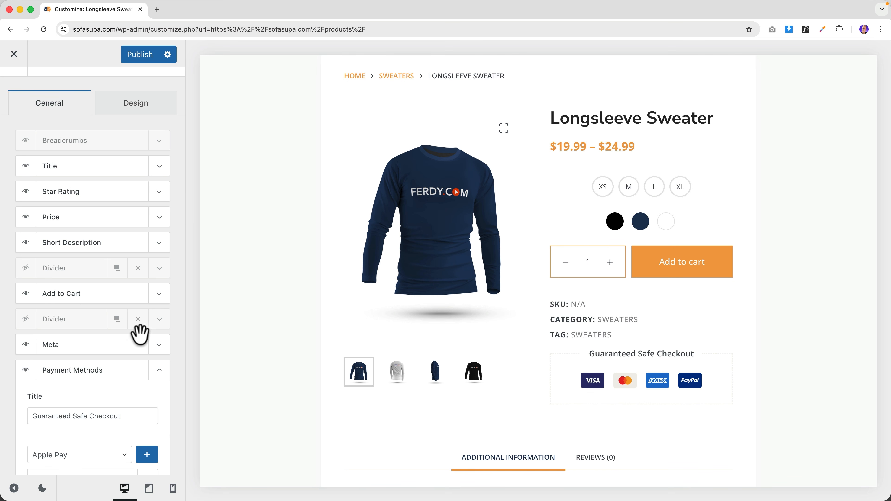
scroll(295, 298, "up", 2)
scroll(295, 299, "down", 2)
scroll(296, 299, "up", 1)
scroll(302, 304, "up", 2)
scroll(301, 303, "down", 5)
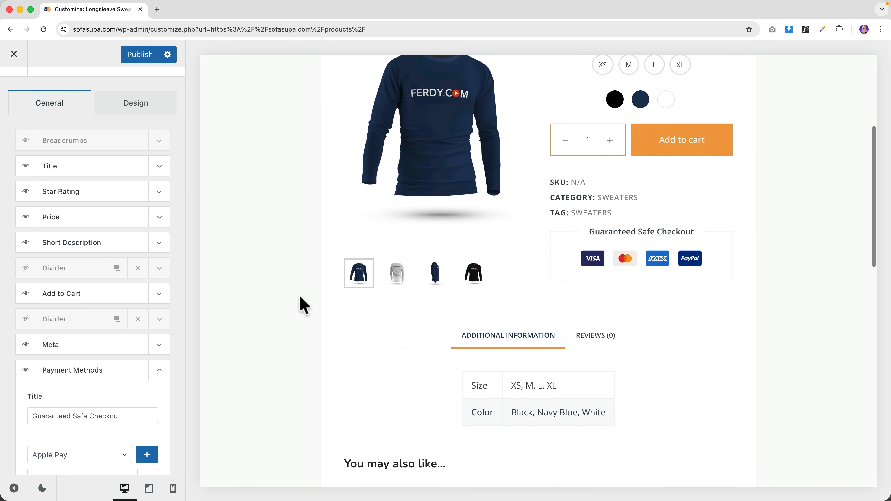
scroll(498, 319, "down", 4)
scroll(501, 320, "up", 5)
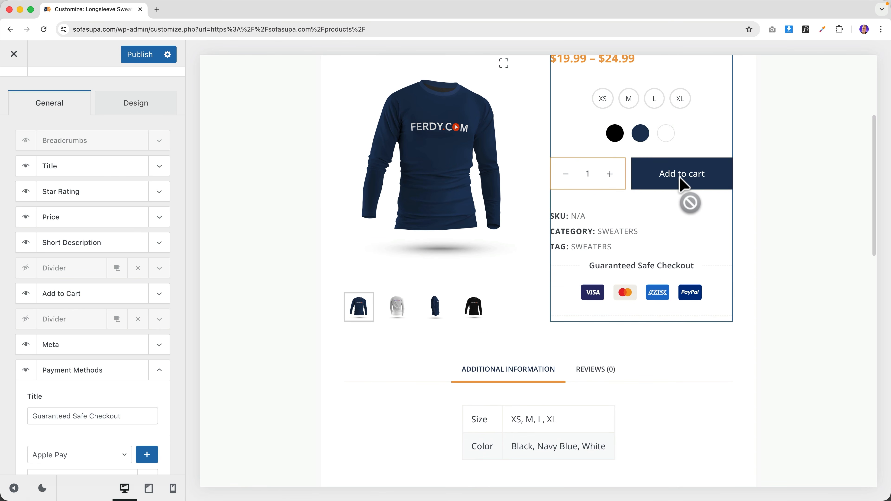
left_click(151, 62)
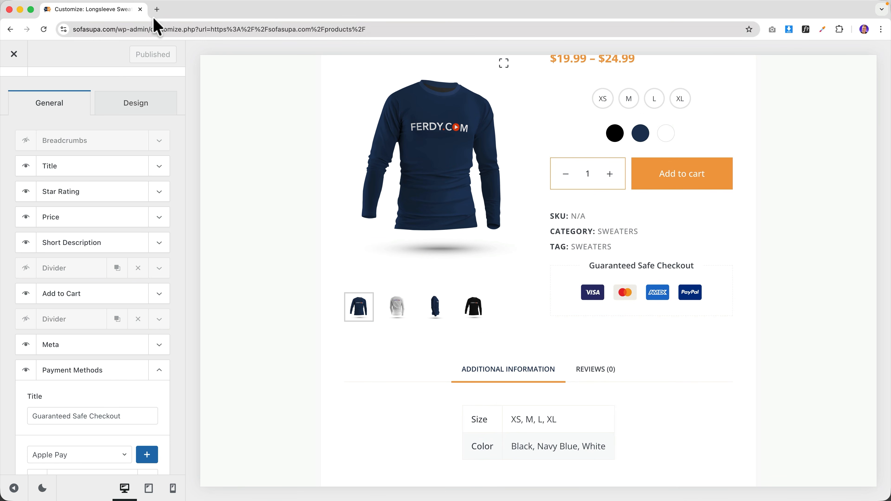
- Load ferdy.com in a new tab and search it for woocommerce
left_click(156, 9)
type("ferdy")
key("Return")
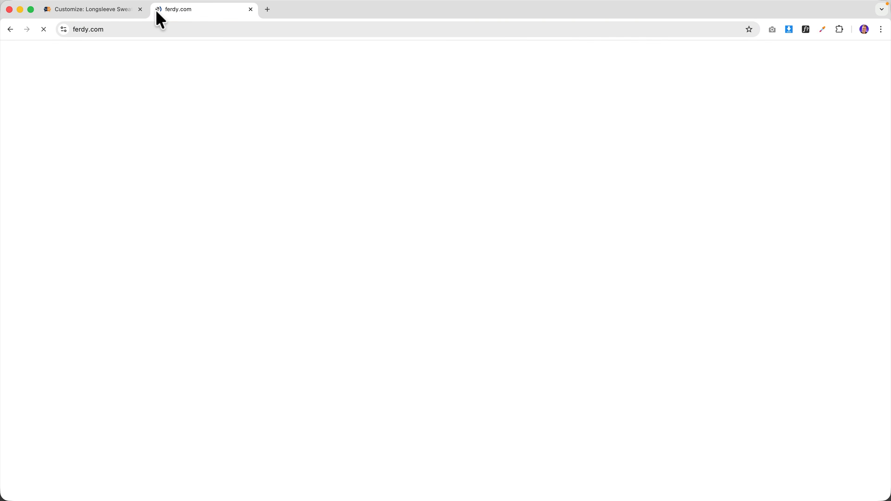
left_click(787, 90)
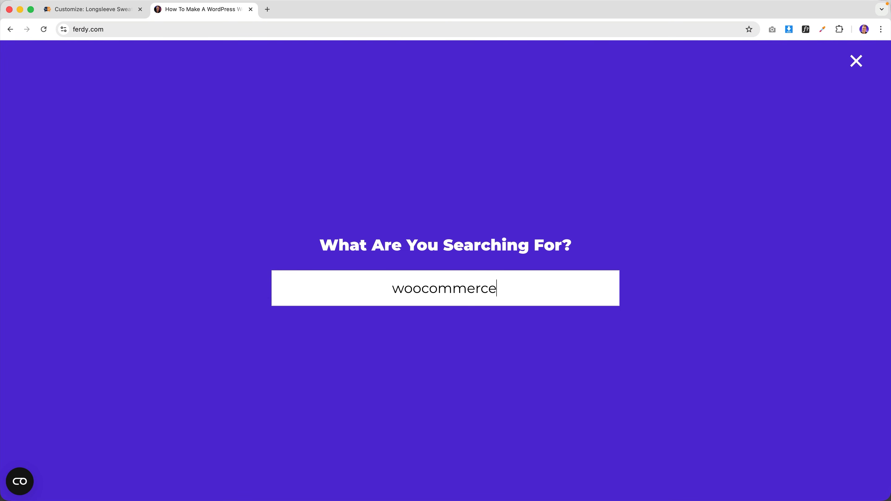
key("Return")
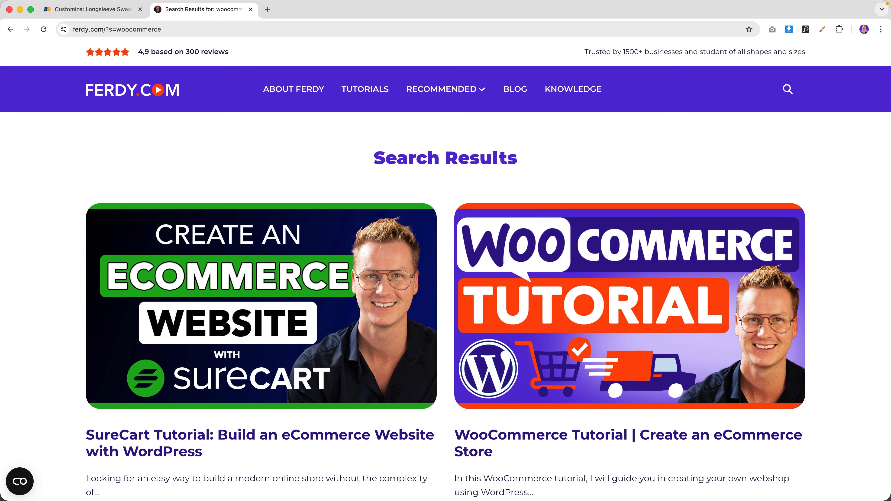
- Open the WooCommerce Tutorial post and copy its Button Border Radius CSS snippet
left_click(468, 366)
scroll(403, 309, "down", 8)
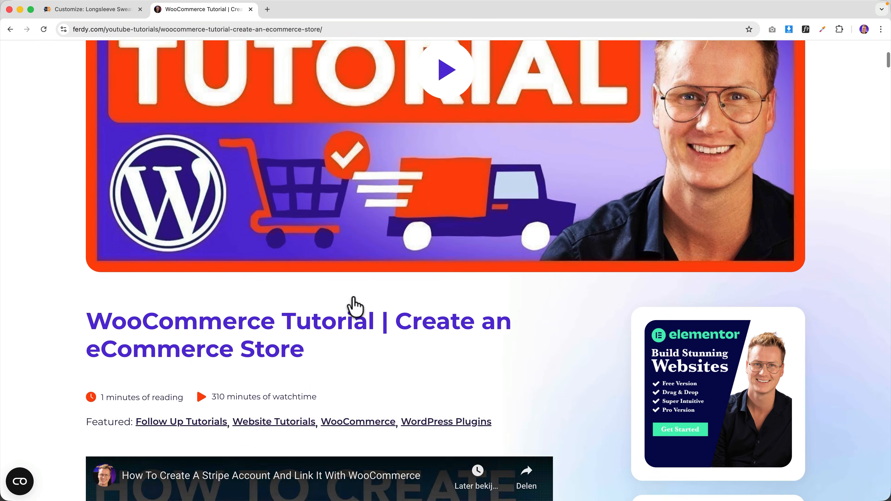
scroll(355, 307, "down", 15)
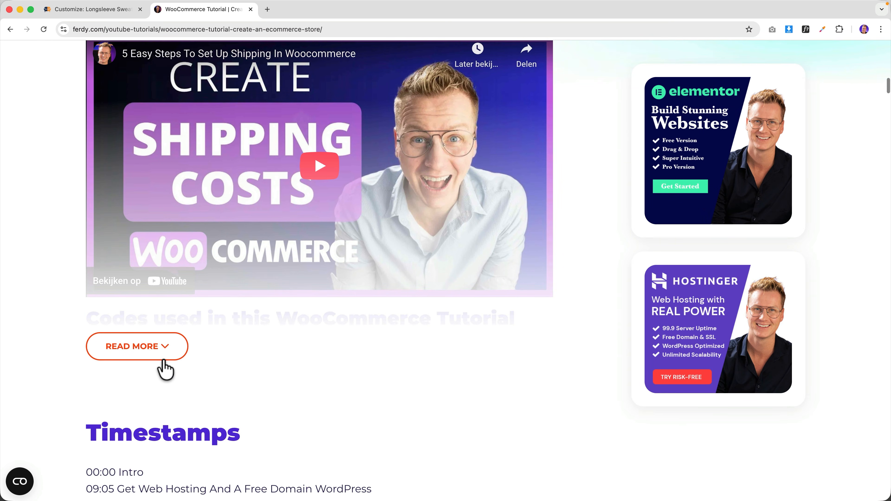
left_click(162, 361)
scroll(213, 339, "down", 4)
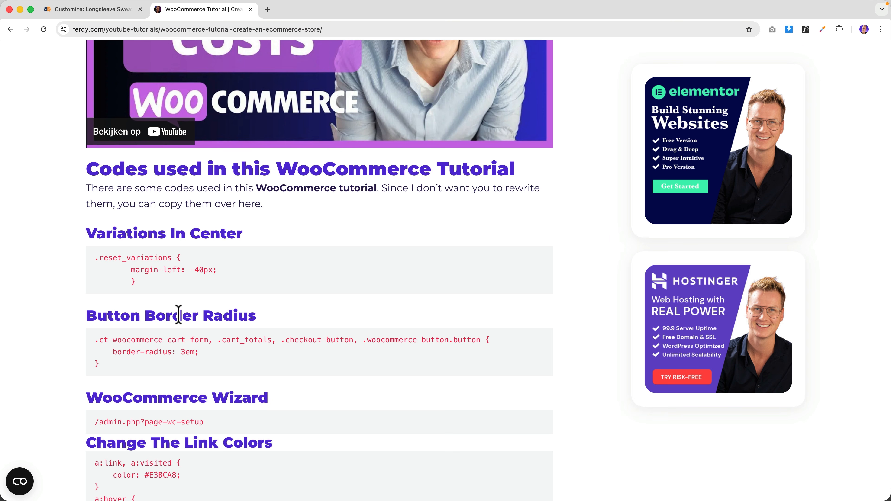
left_click_drag(131, 370, 96, 348)
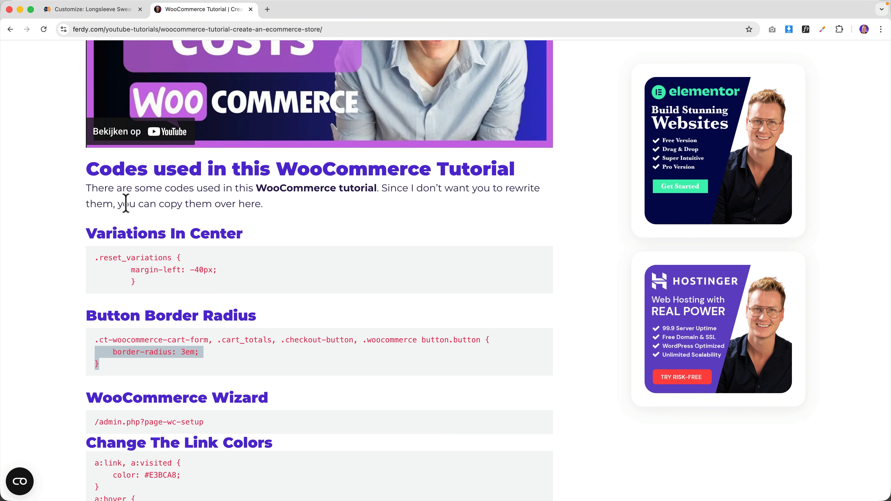
left_click(128, 15)
- Go back to the Customizer section list and open the Additional CSS editor
scroll(42, 126, "up", 2)
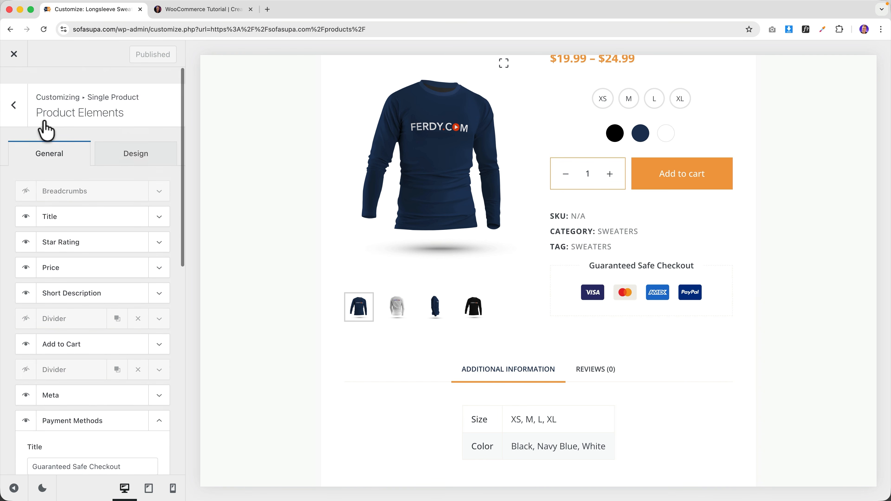
left_click(10, 104)
scroll(23, 119, "up", 5)
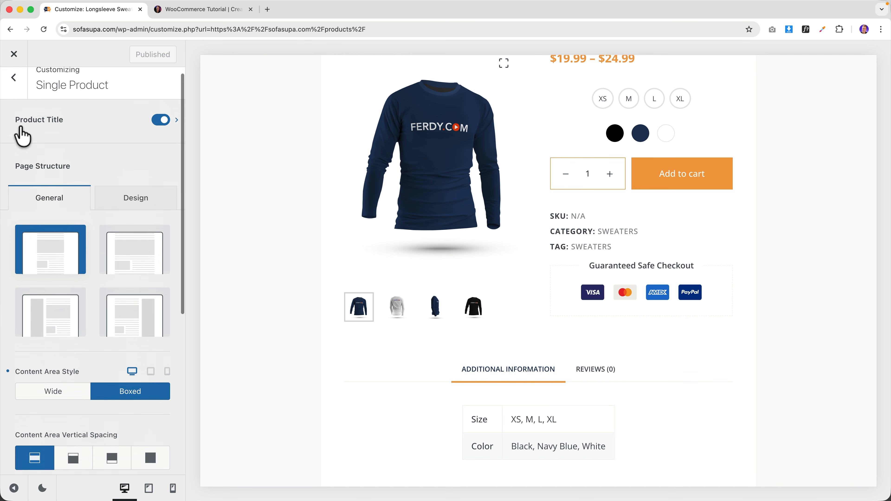
left_click(16, 98)
scroll(73, 316, "down", 3)
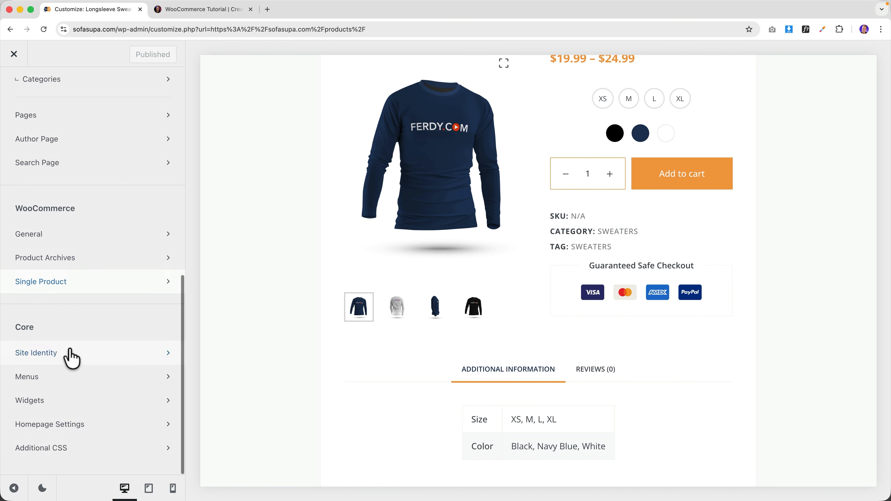
left_click(62, 453)
- Paste the 3em button border-radius rule on a new line and publish it
left_click(85, 280)
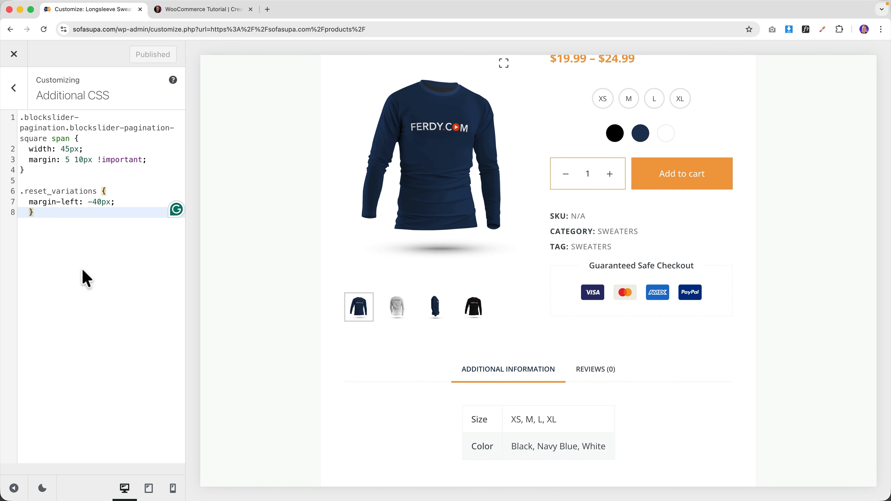
key("Return")
type(".ct-woocommerce-cart-form, .cart_totals, .checkout-button, .woocommerce button.button {     border-radius: 3em; }")
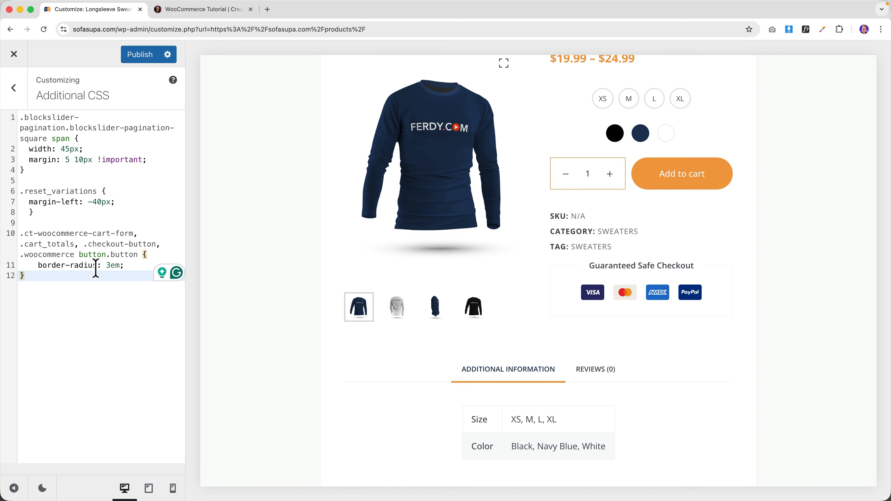
scroll(424, 318, "up", 5)
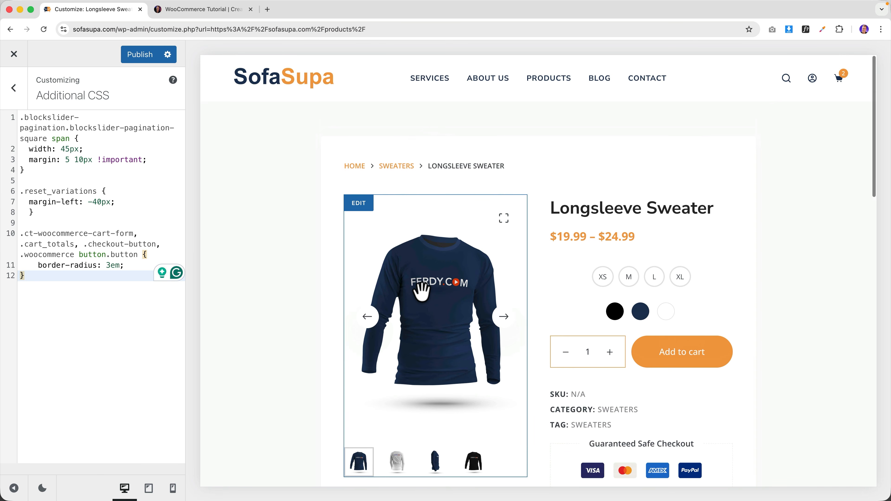
left_click(144, 56)
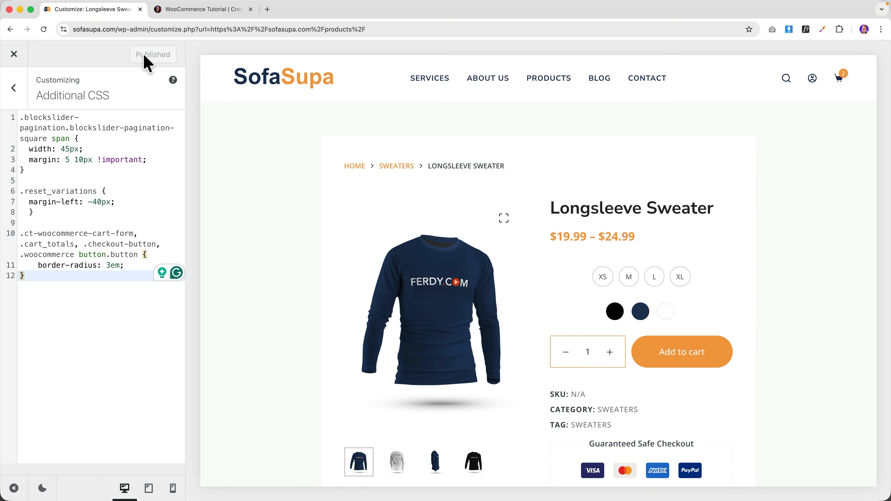
left_click(16, 54)
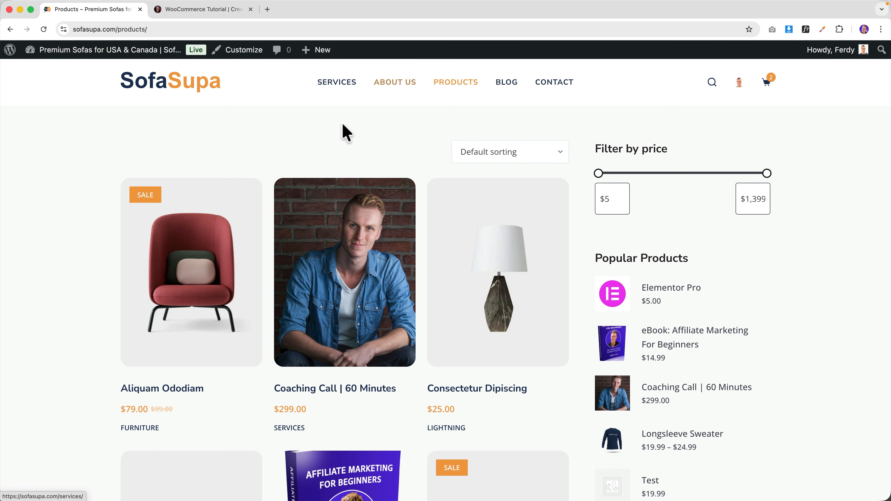
- Scroll through the live Products page and reopen the Customizer from the admin bar
scroll(439, 194, "down", 10)
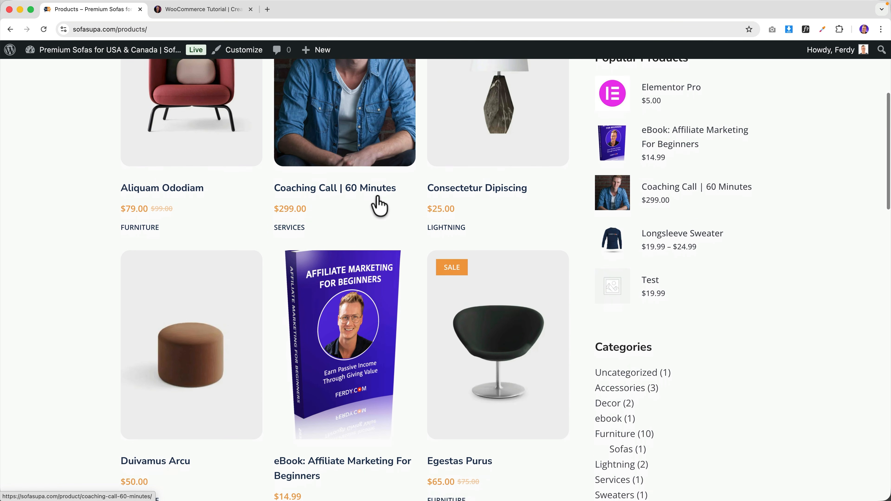
scroll(378, 206, "down", 9)
scroll(434, 199, "up", 19)
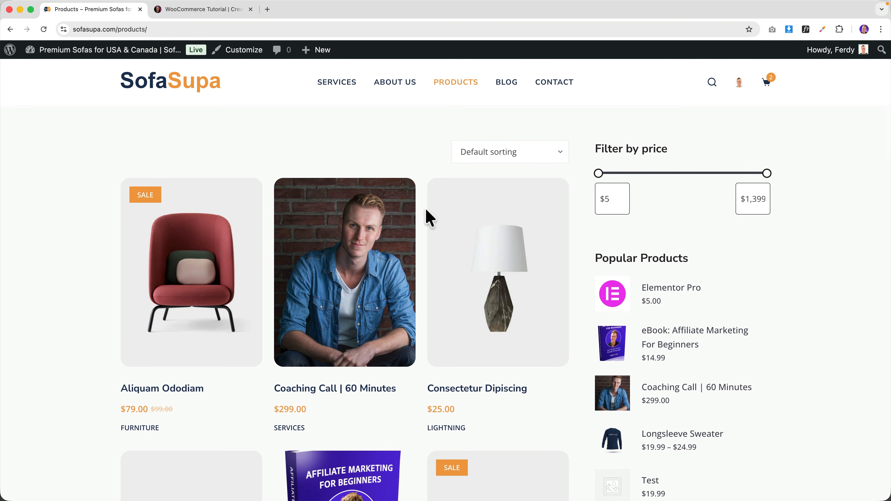
left_click_drag(610, 147, 696, 248)
left_click(248, 53)
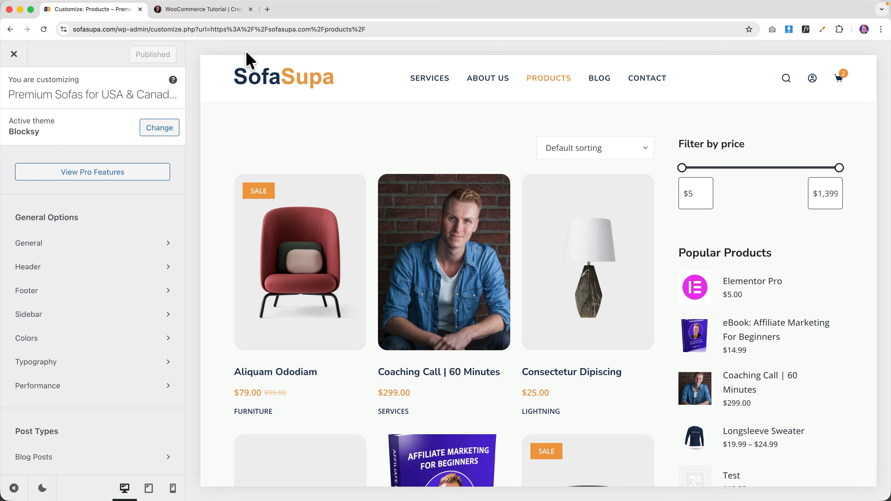
- Give the shop sidebar a Boxed style with widgets shown as separate boxes
left_click(86, 314)
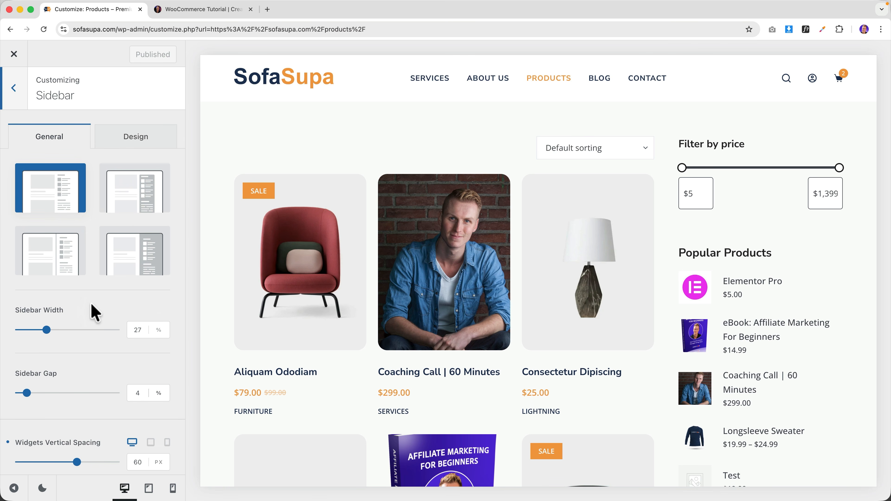
left_click(133, 203)
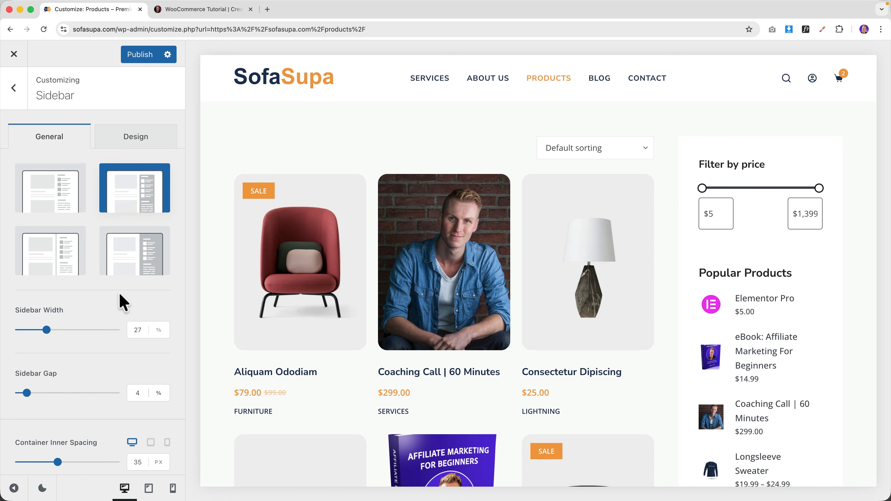
scroll(119, 295, "down", 10)
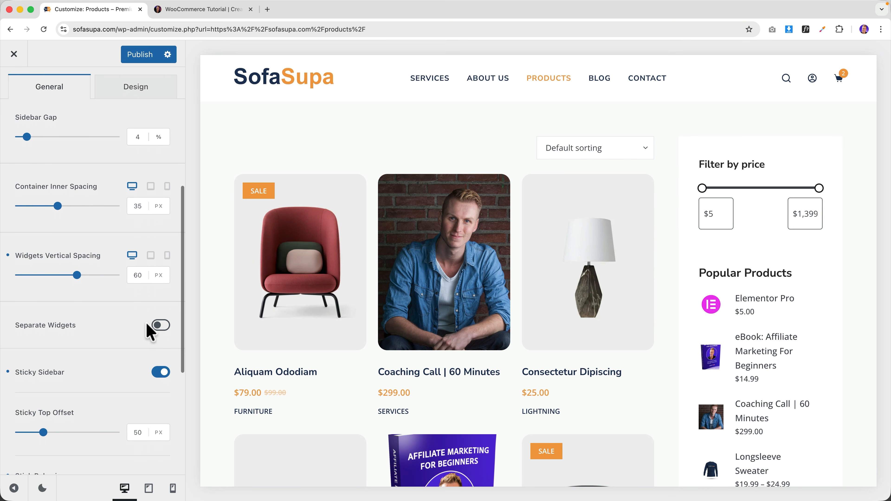
left_click(161, 326)
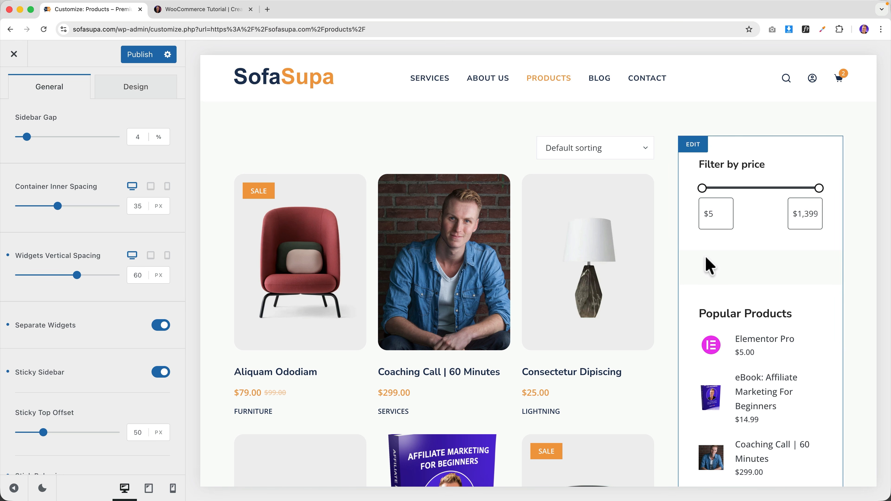
scroll(112, 378, "down", 3)
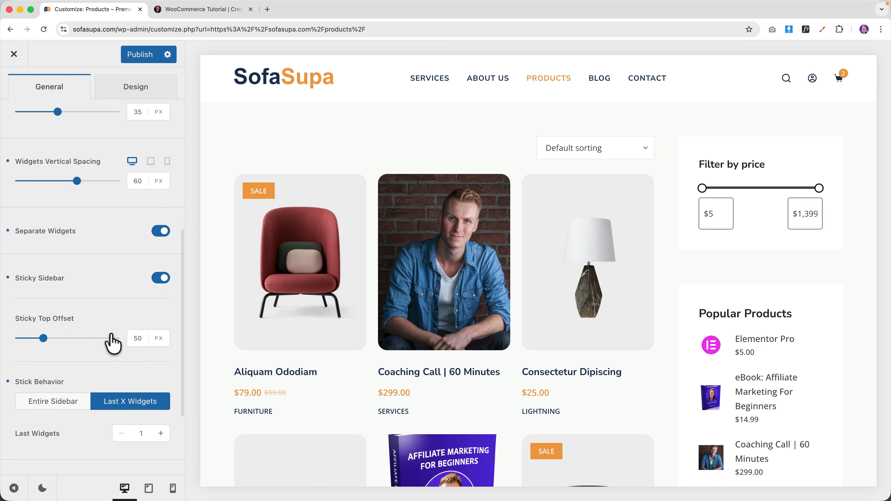
scroll(104, 321, "up", 12)
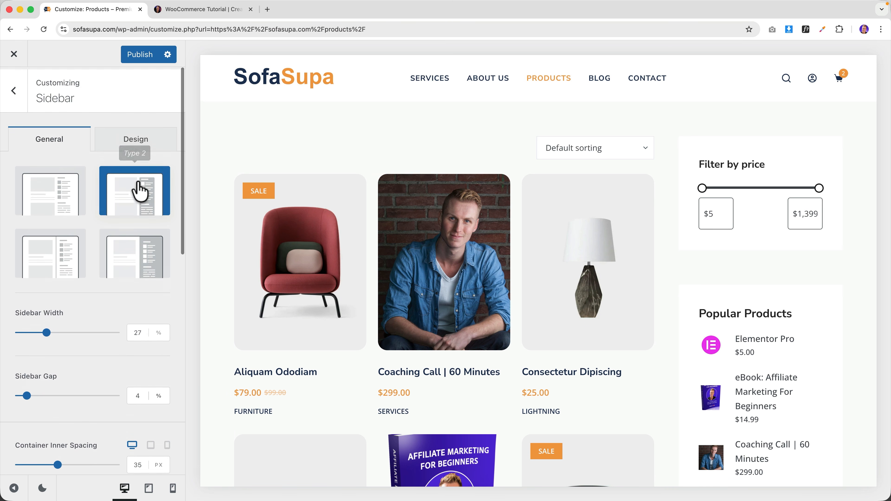
- Switch the sidebar border radius unit to em in the Design settings
left_click(135, 137)
scroll(94, 332, "down", 5)
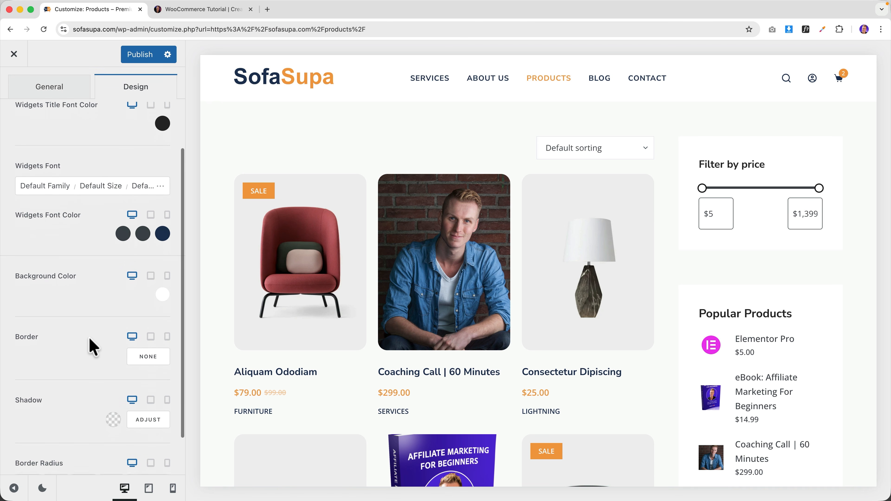
scroll(93, 346, "up", 5)
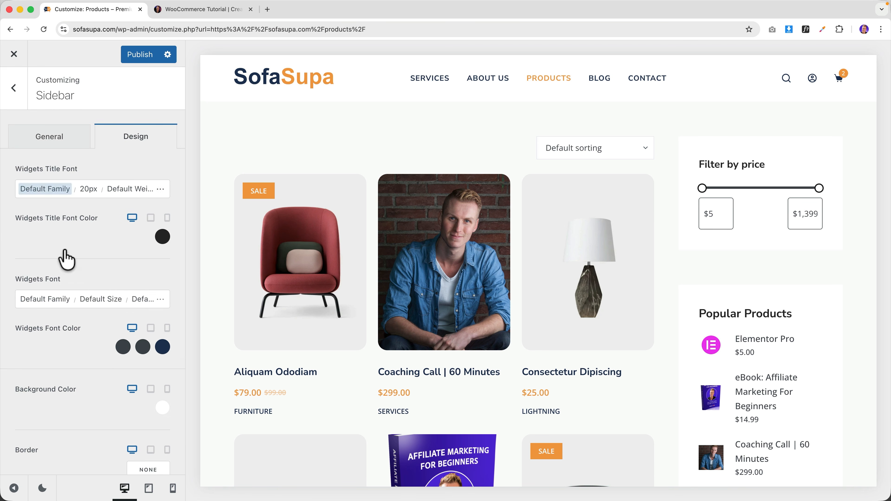
scroll(94, 291, "down", 5)
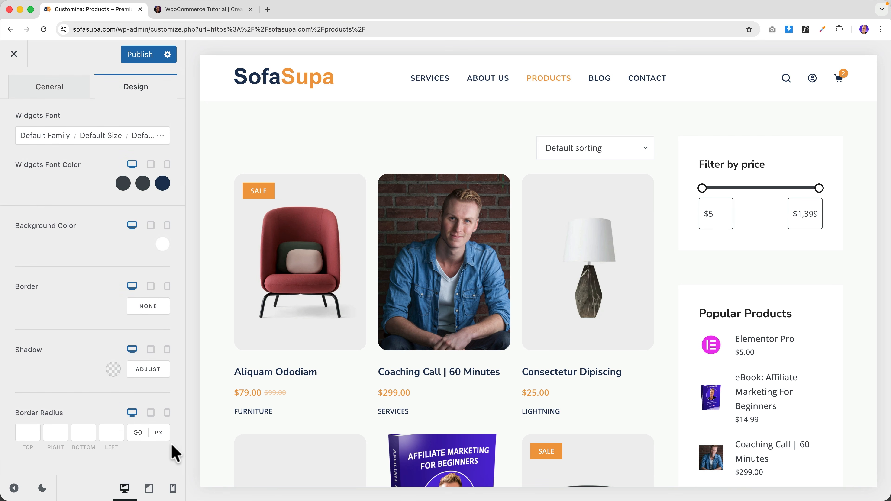
left_click(158, 434)
left_click(159, 434)
left_click(34, 434)
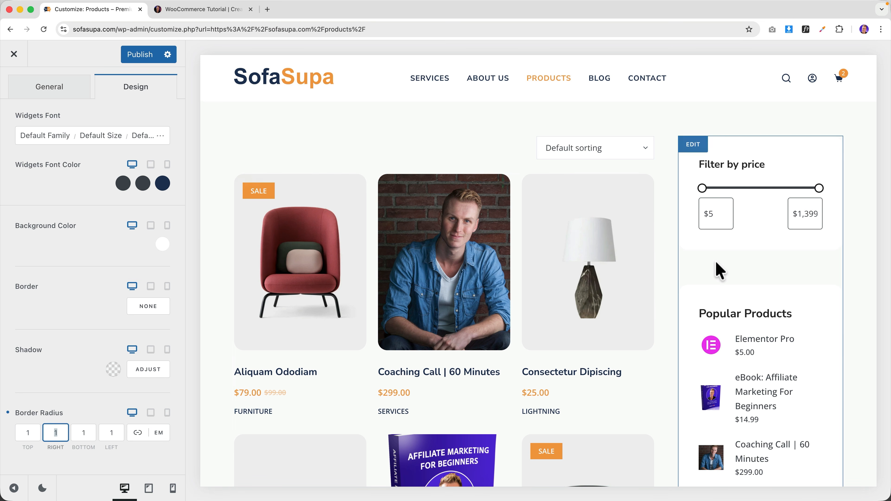
scroll(72, 196, "up", 5)
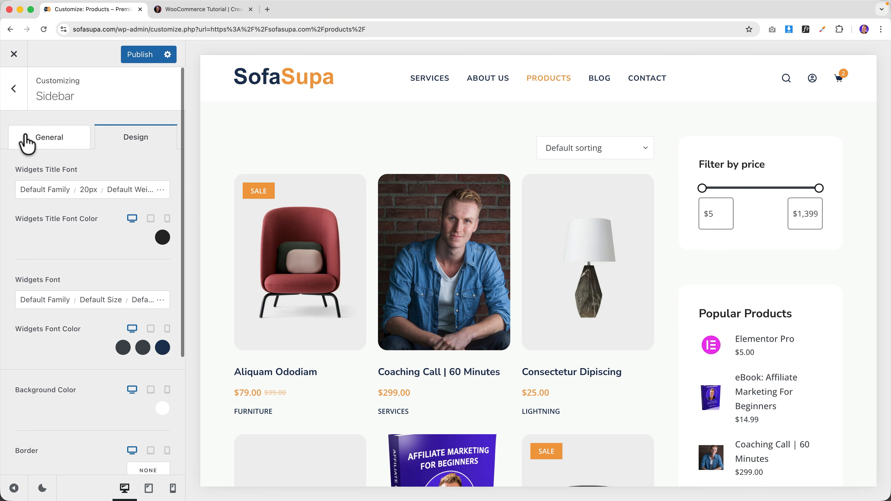
- Reset the Sidebar Gap to its default 4%
left_click(42, 141)
scroll(111, 330, "down", 3)
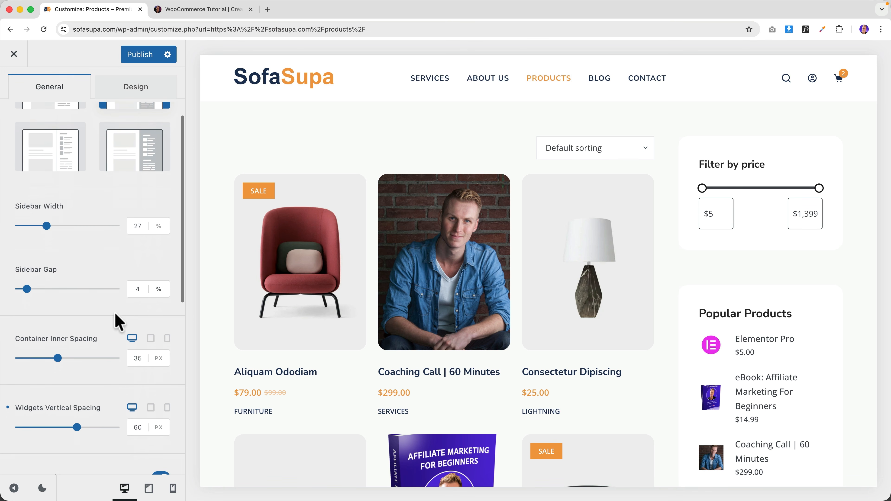
left_click(158, 289)
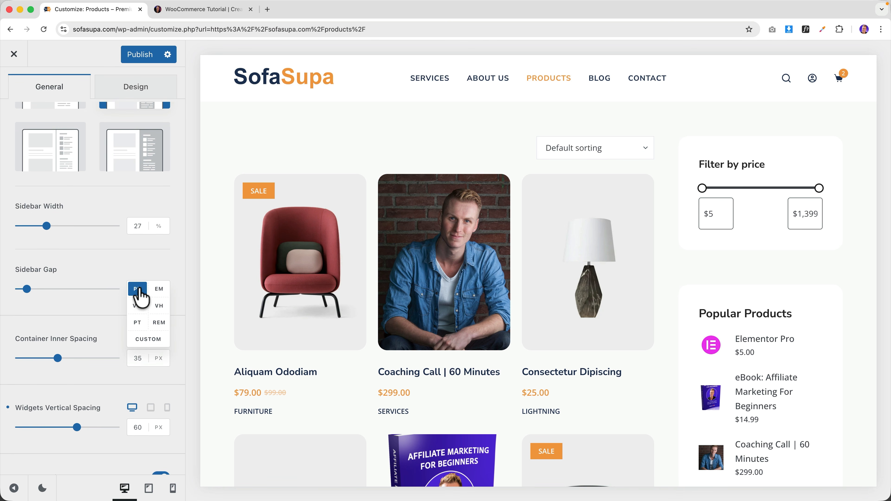
left_click(94, 288)
left_click(46, 289)
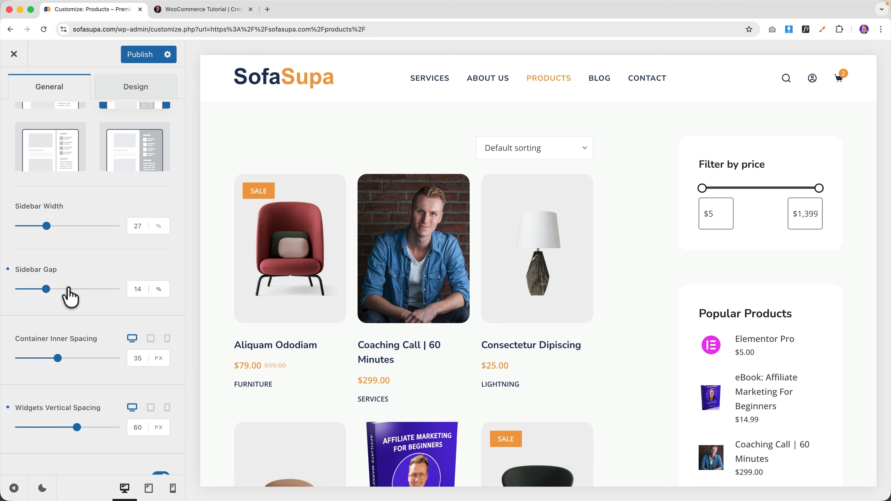
left_click(8, 270)
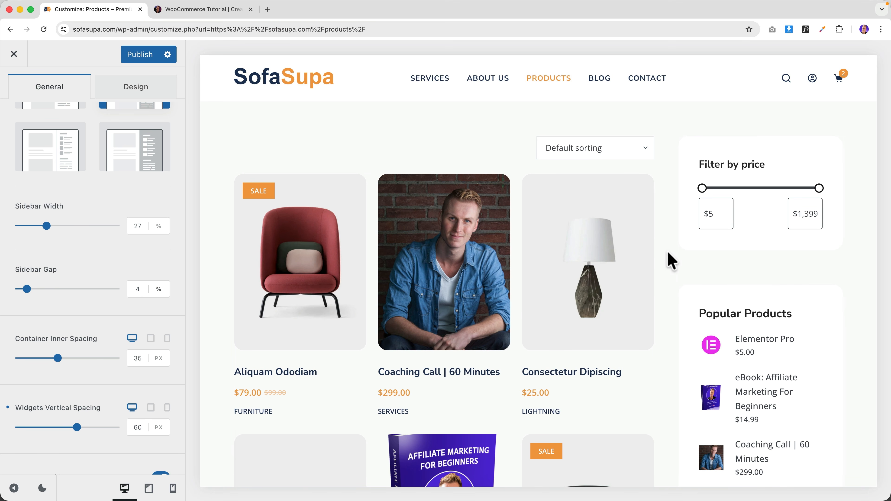
- Set Widgets Vertical Spacing to 30 px and publish the shop layout changes
scroll(74, 361, "down", 2)
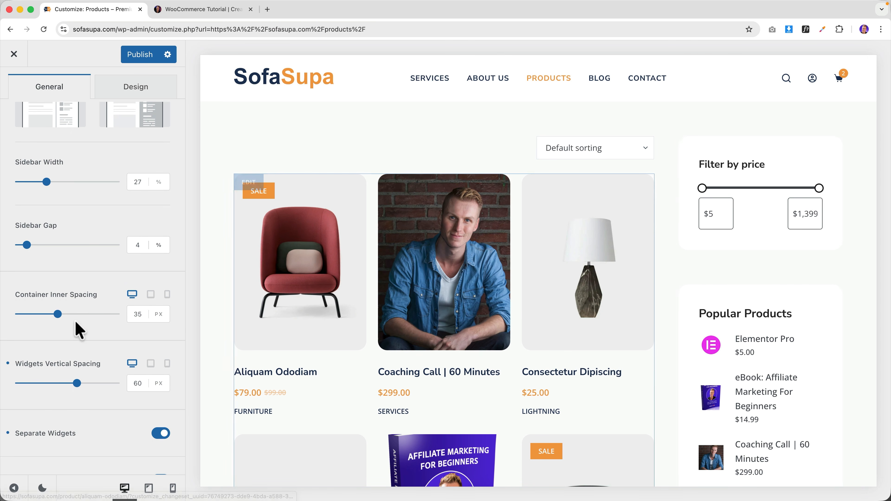
scroll(105, 305, "down", 2)
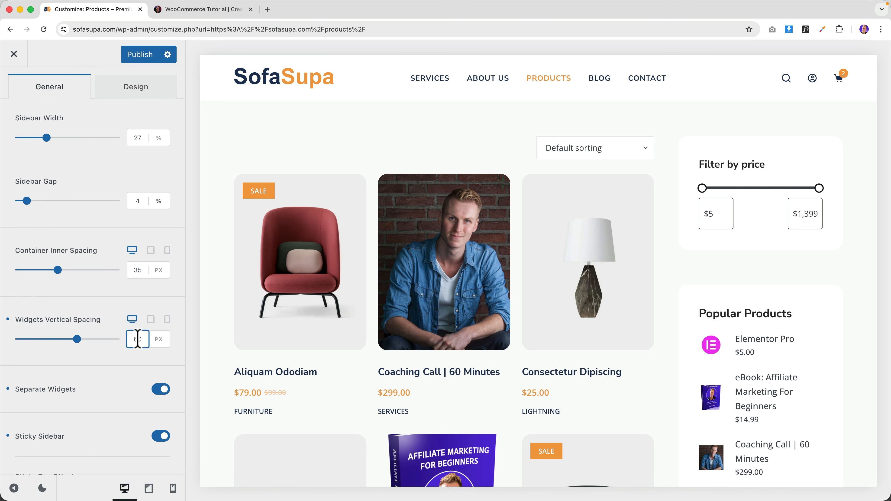
type("30")
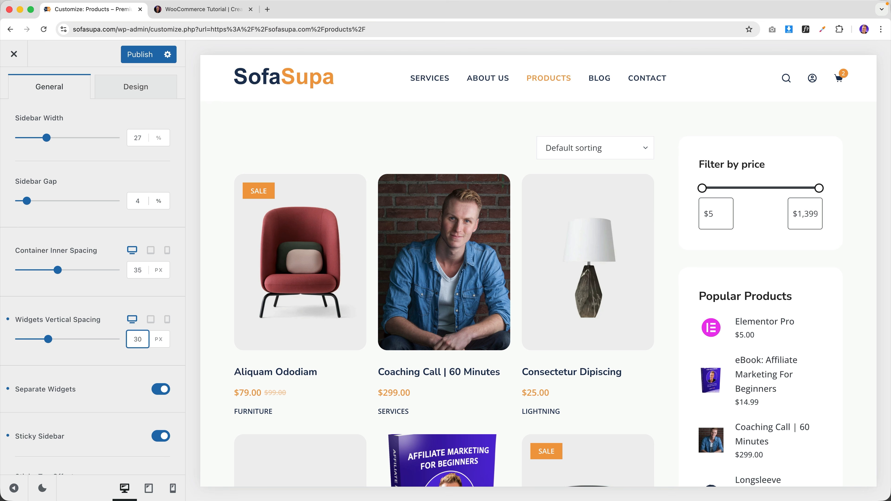
left_click(141, 56)
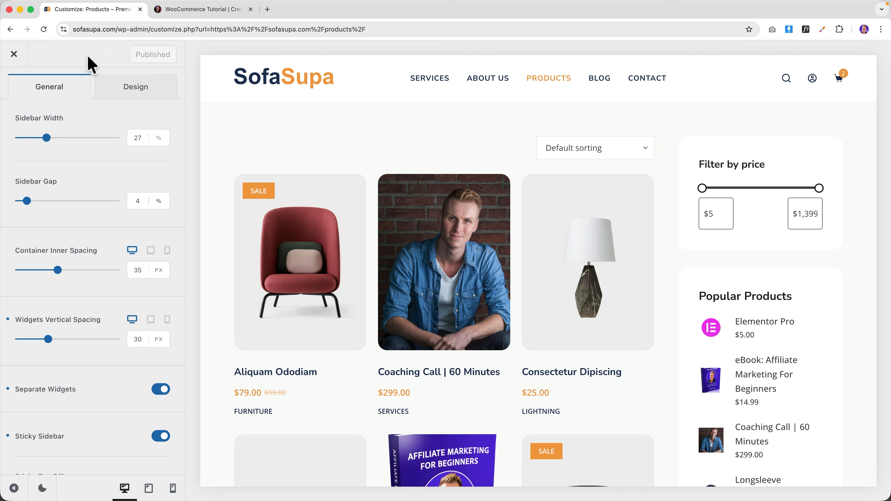
left_click(20, 57)
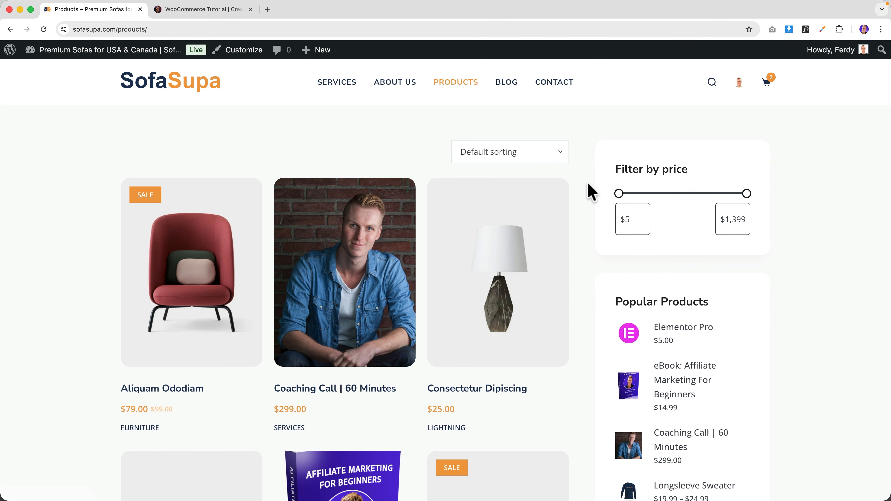
- Scroll down through the store's products page
scroll(591, 192, "down", 10)
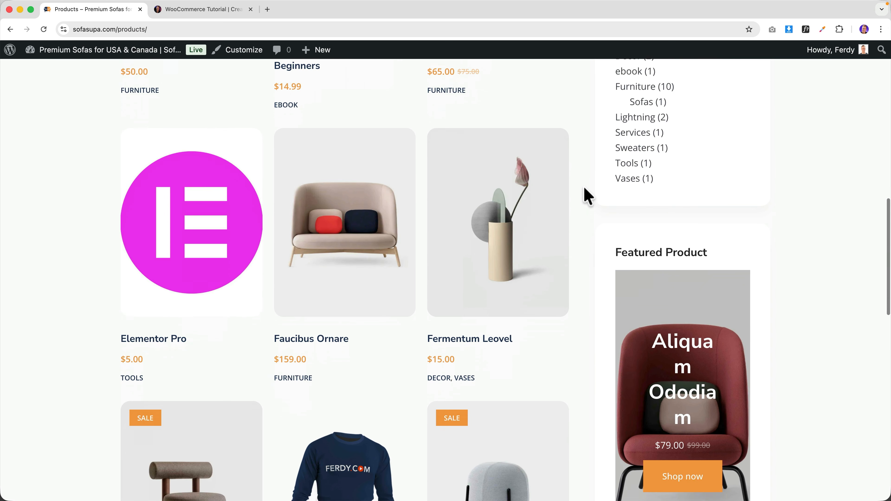
scroll(585, 189, "down", 5)
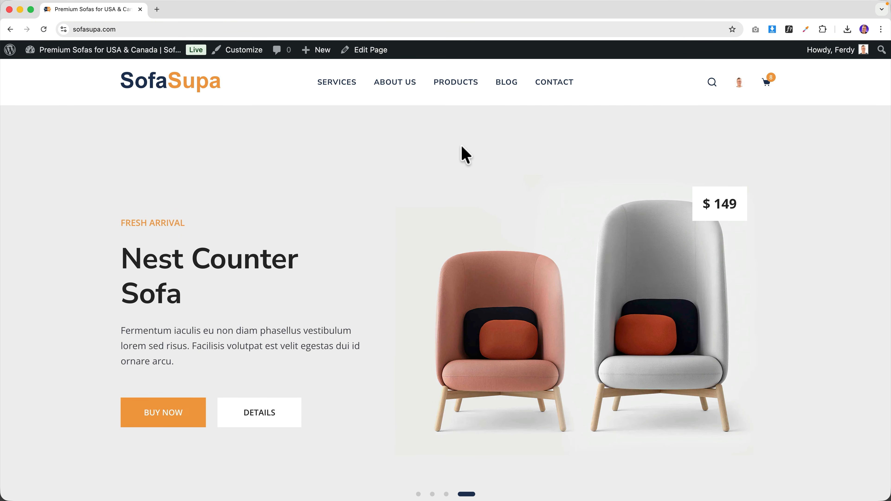
- In WooCommerce General settings, set Selling location(s) to Sell to specific countries
left_click(111, 54)
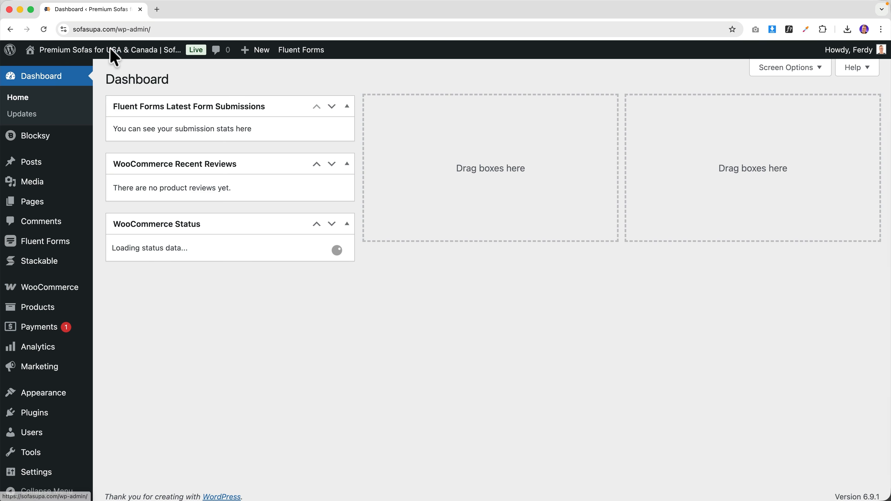
mouse_move(43, 291)
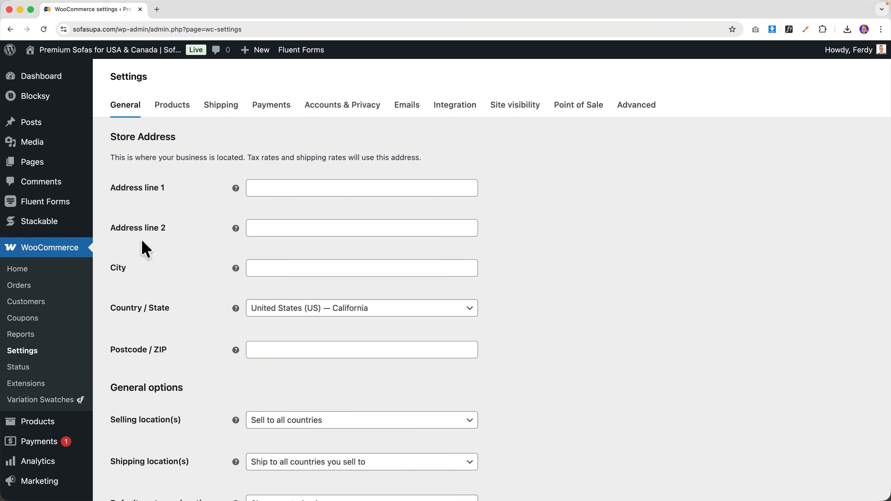
scroll(192, 239, "down", 5)
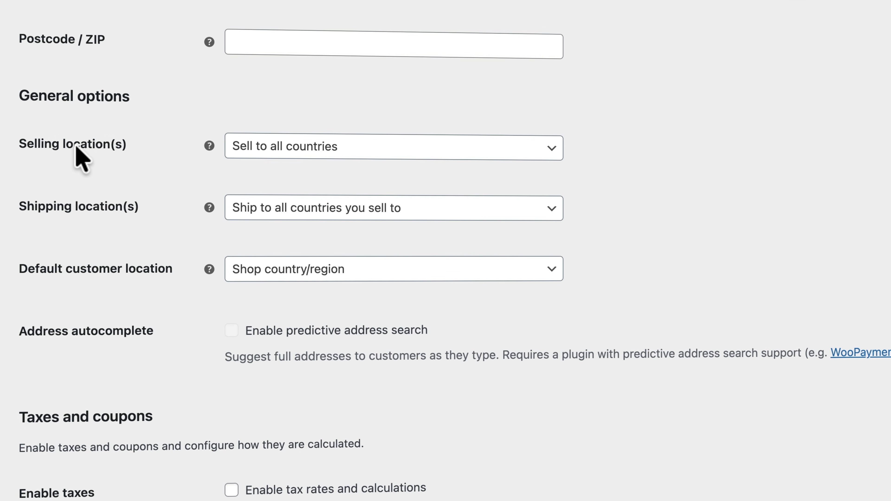
left_click(339, 151)
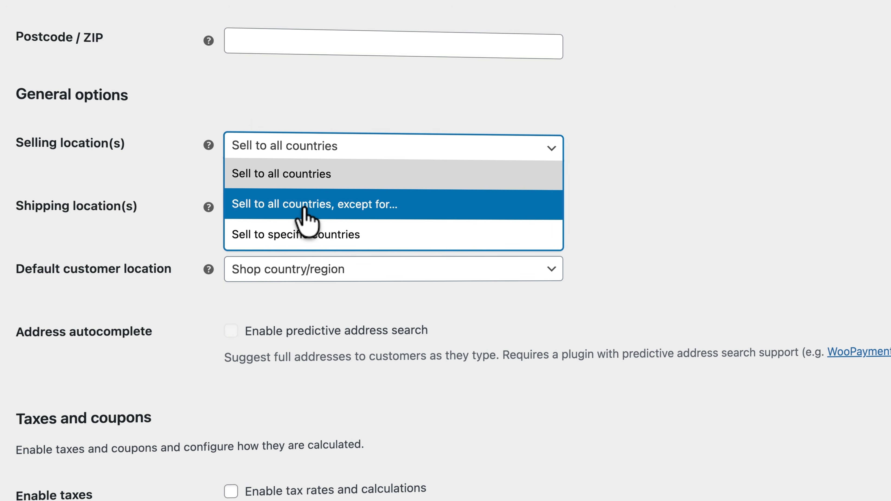
left_click(294, 211)
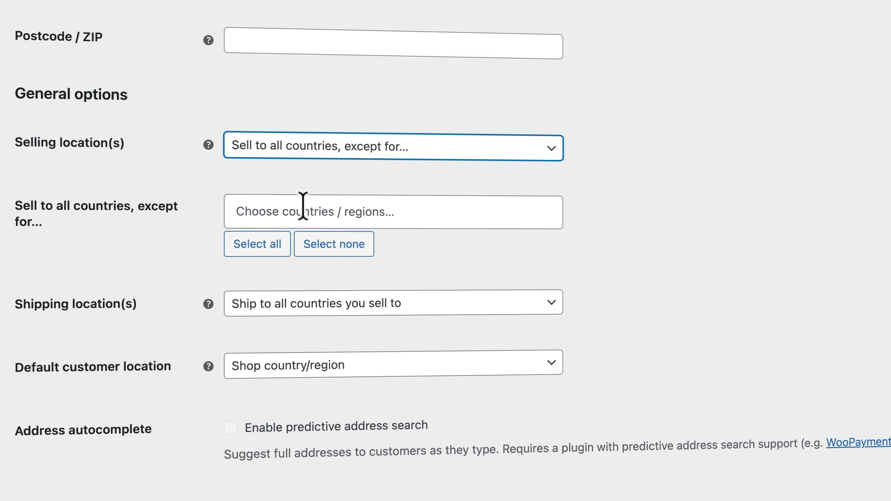
left_click(299, 154)
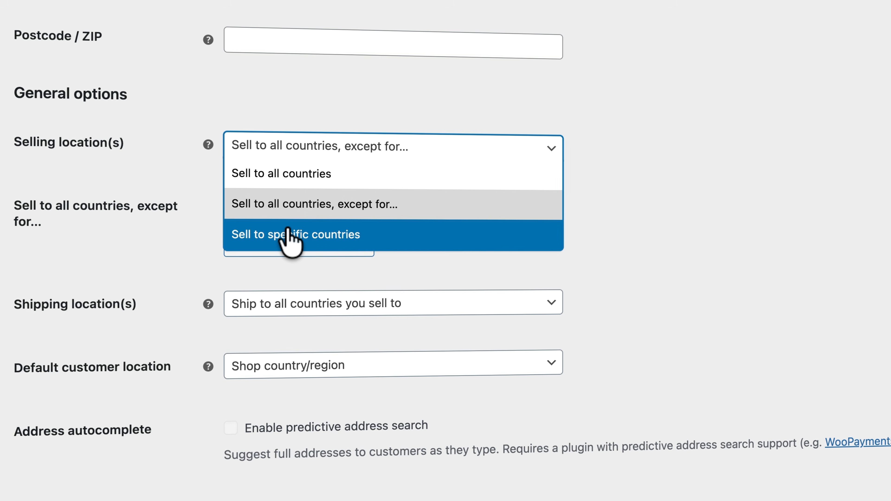
left_click(293, 235)
- Add United States (US) and Canada as selling countries and save the settings
type("united")
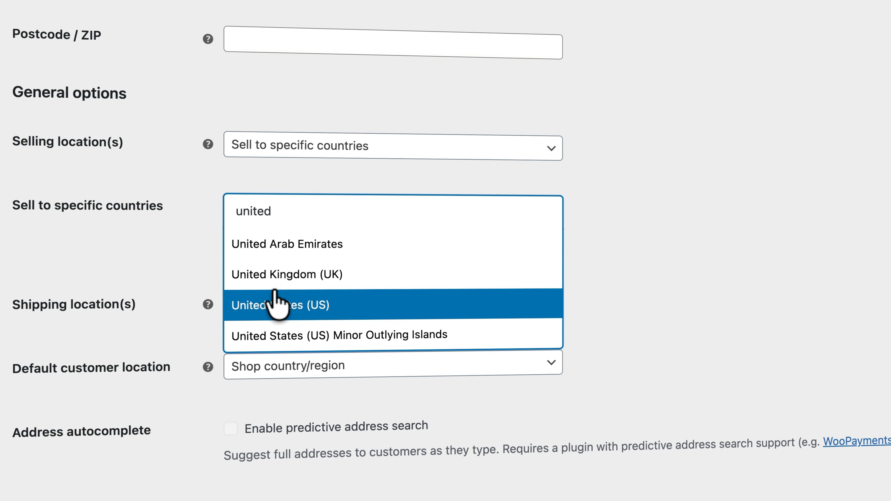
left_click(275, 305)
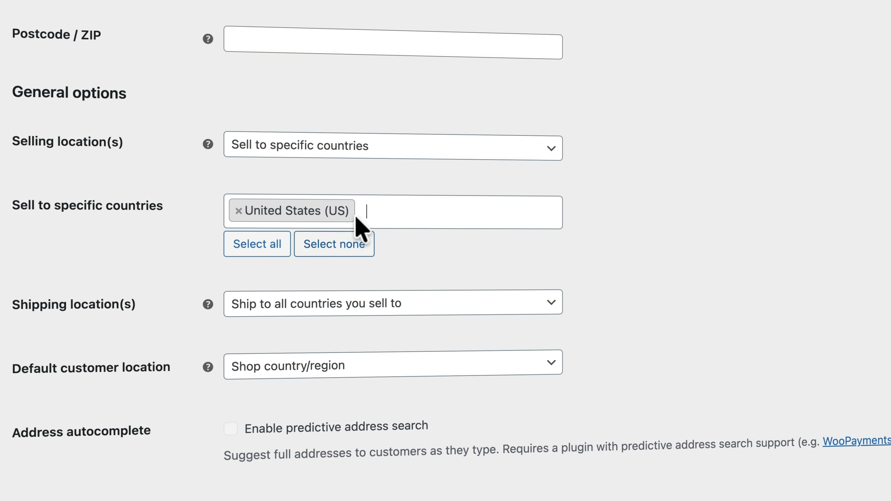
type("canada")
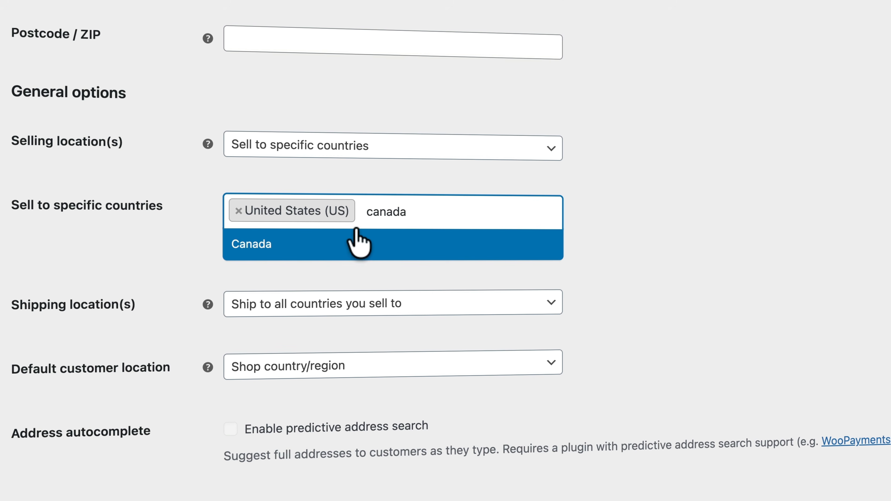
left_click(339, 245)
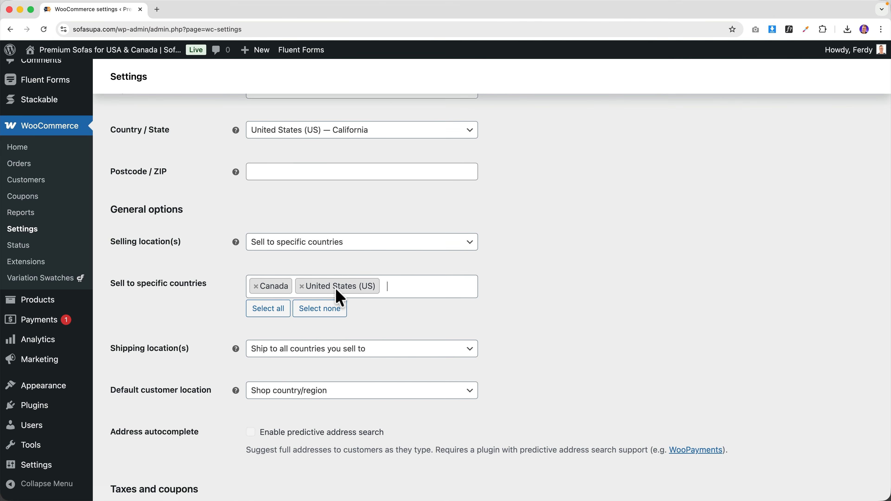
scroll(351, 298, "down", 15)
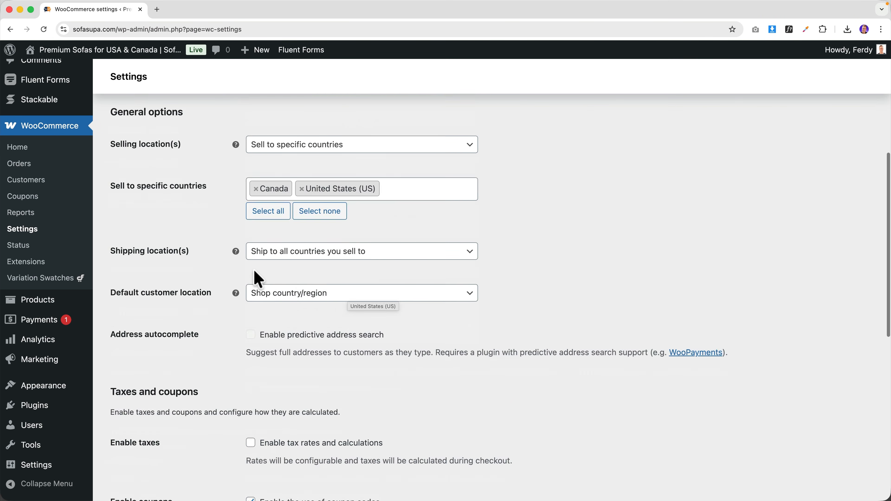
left_click(143, 456)
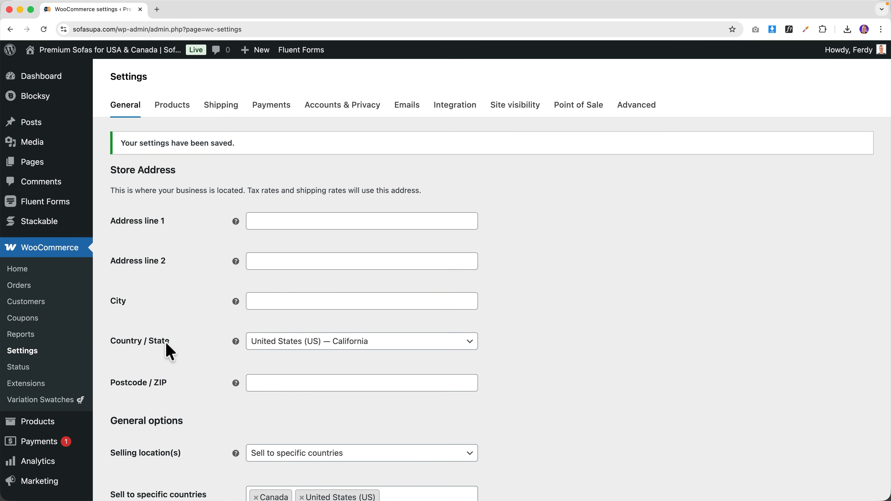
scroll(38, 423, "down", 8)
mouse_move(40, 410)
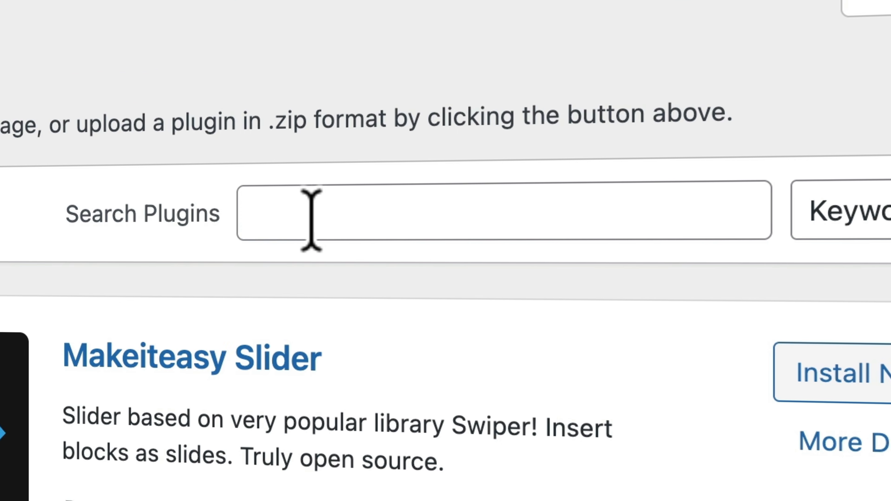
- Search 'table rate', install and activate Flexible Shipping, and dismiss the Octolize notice
left_click(660, 132)
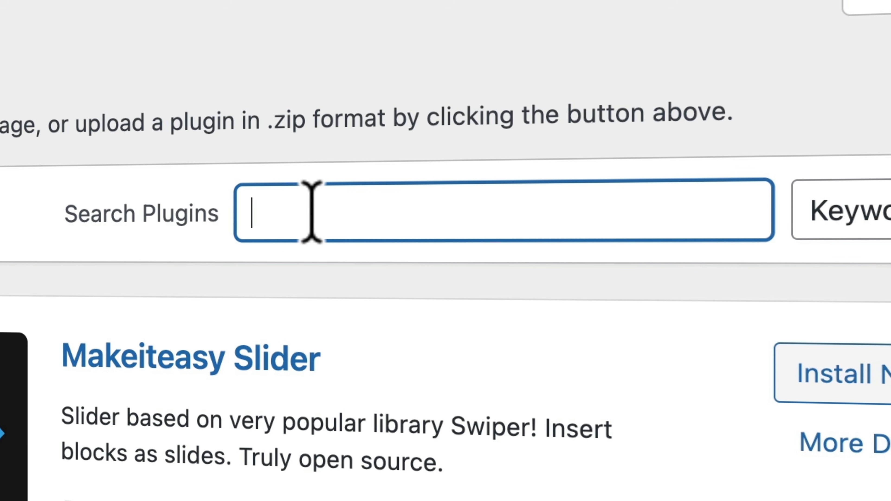
type("table rate")
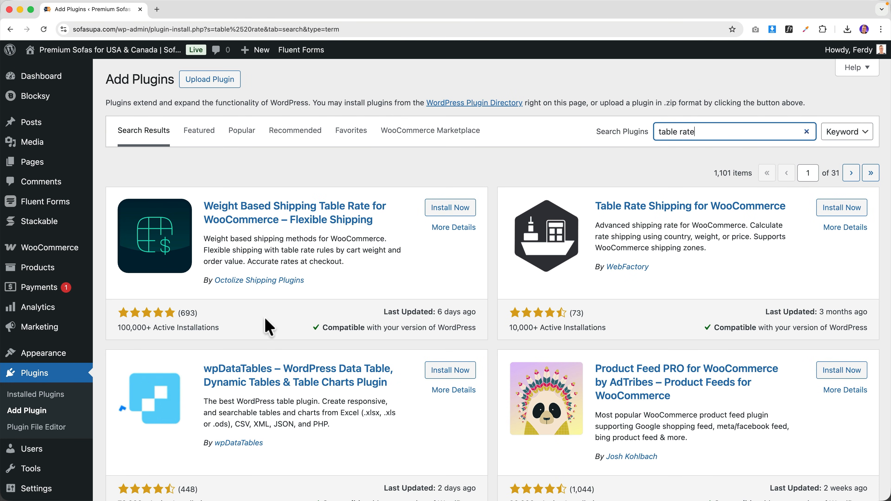
left_click(453, 213)
scroll(452, 213, "down", 1)
left_click(459, 213)
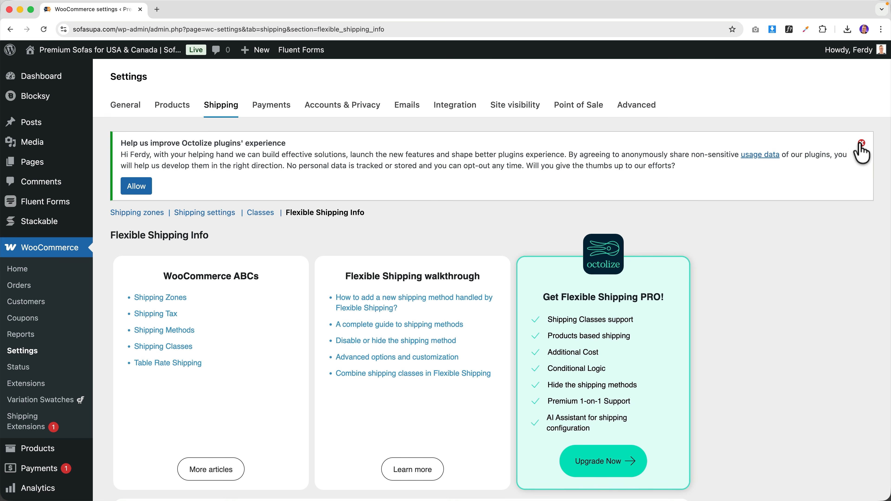
left_click(861, 143)
mouse_move(116, 49)
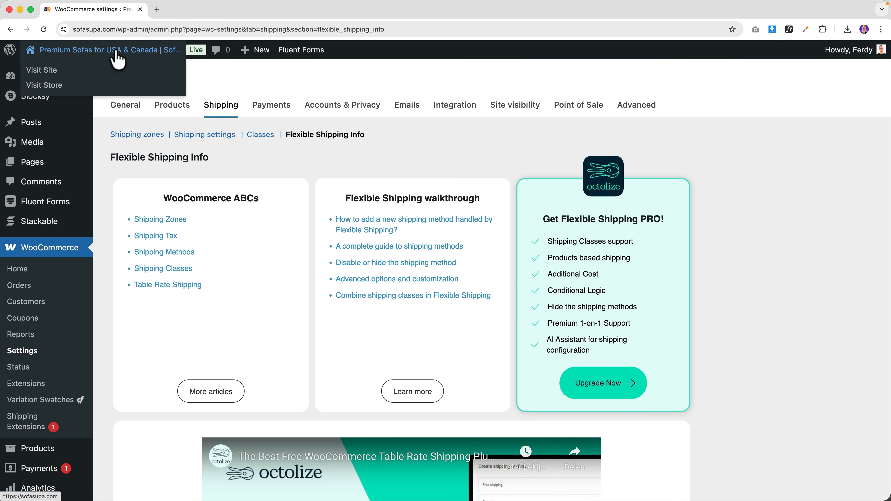
left_click(224, 10)
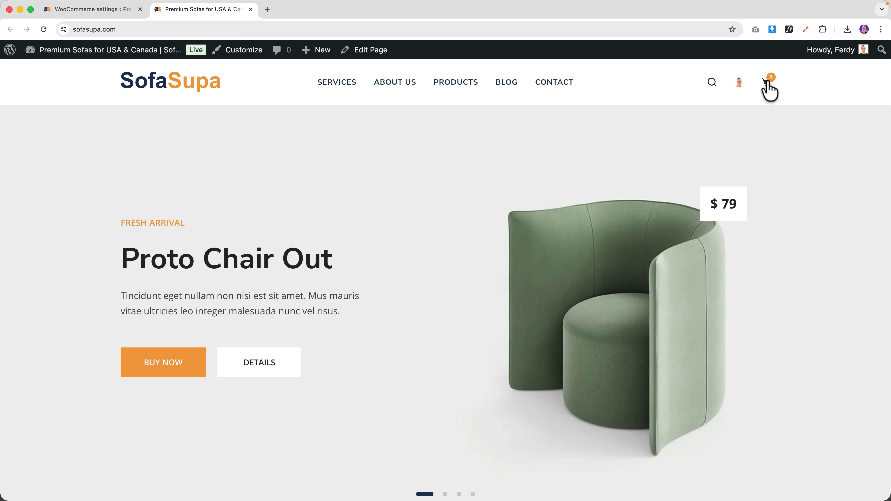
mouse_move(769, 92)
left_click(659, 252)
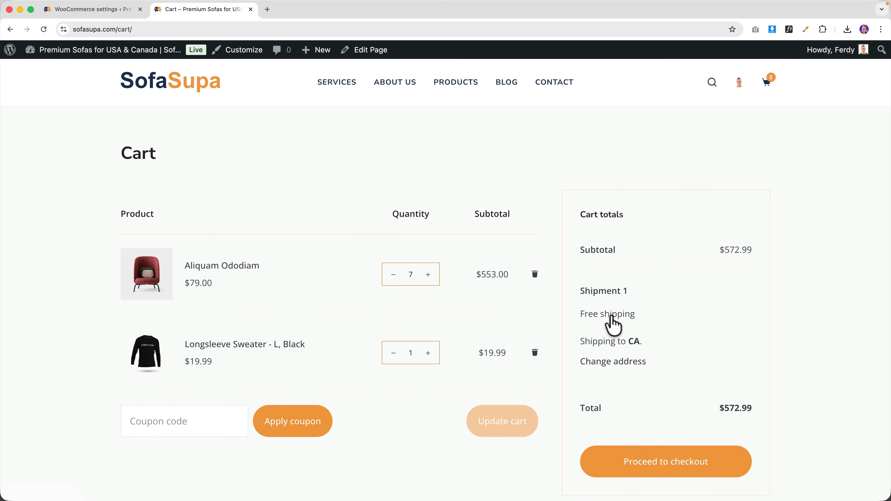
left_click(250, 9)
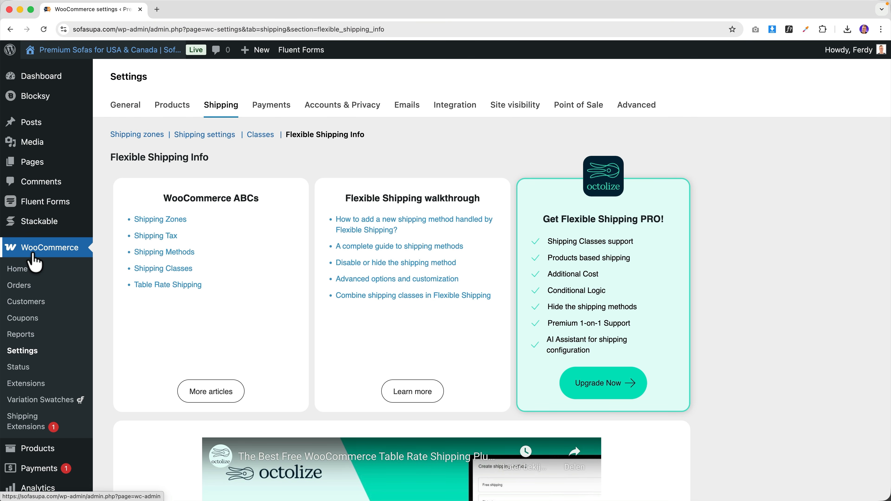
- Open the United States (US) shipping zone and delete its Free shipping method
left_click(25, 350)
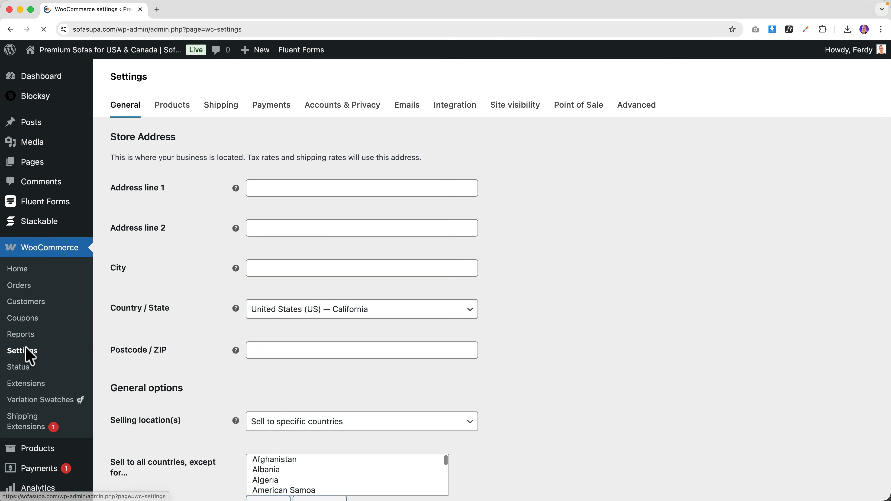
left_click(222, 106)
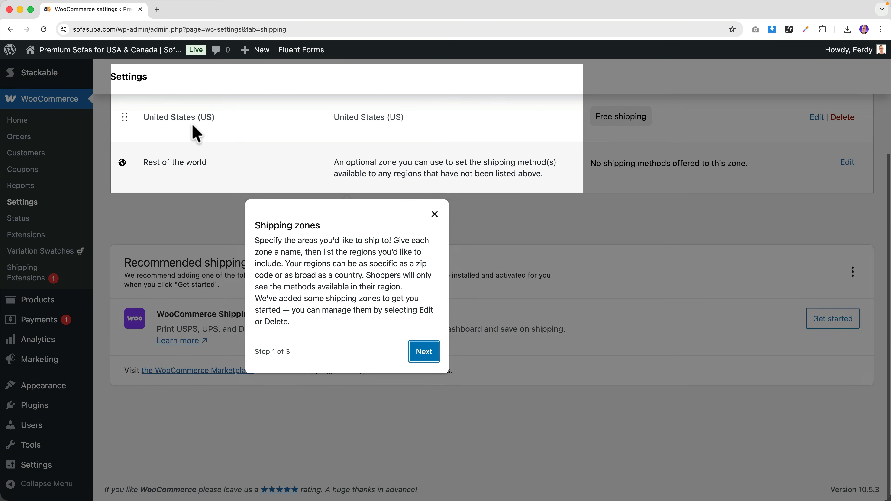
left_click(434, 215)
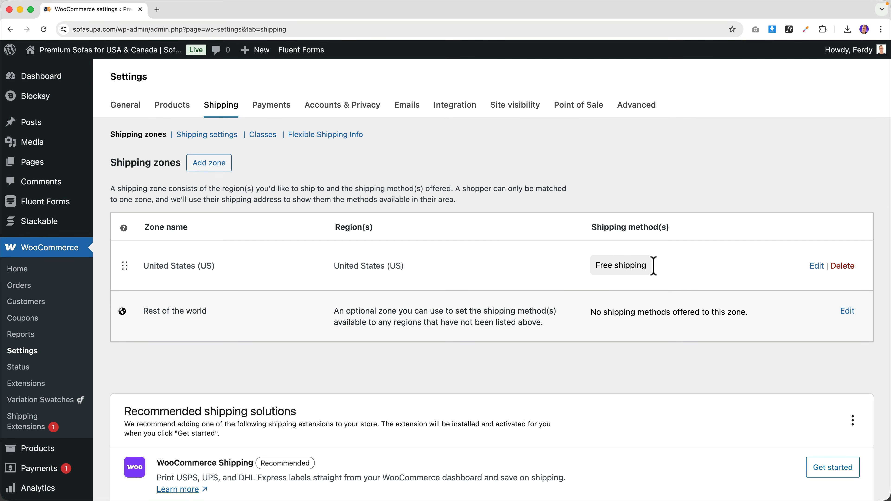
left_click(813, 267)
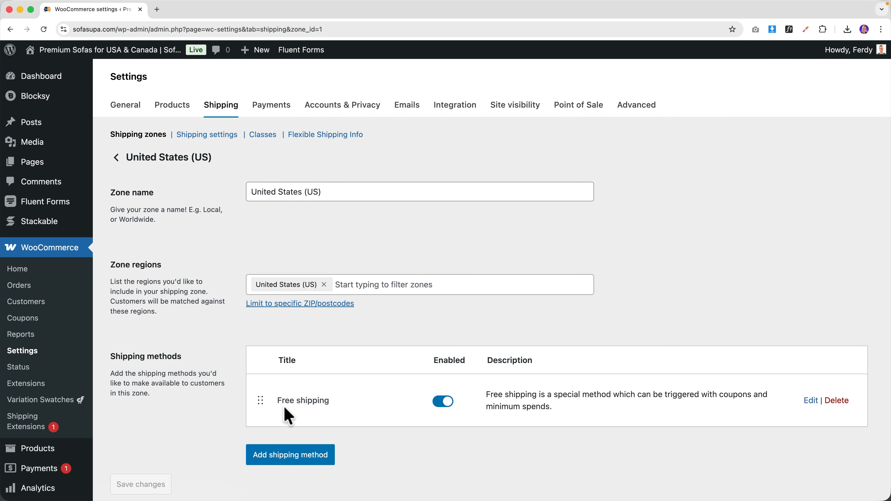
left_click(838, 400)
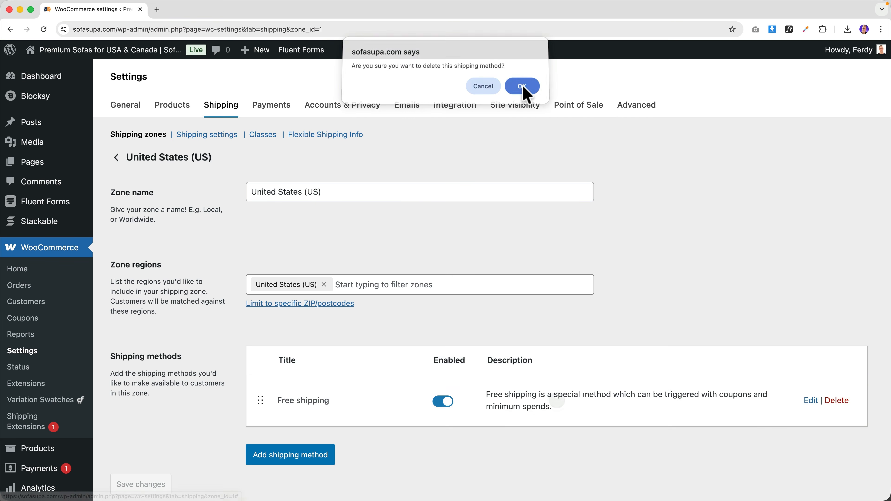
left_click(524, 88)
- Add Flexible Shipping as the US zone's new shipping method
scroll(311, 258, "down", 5)
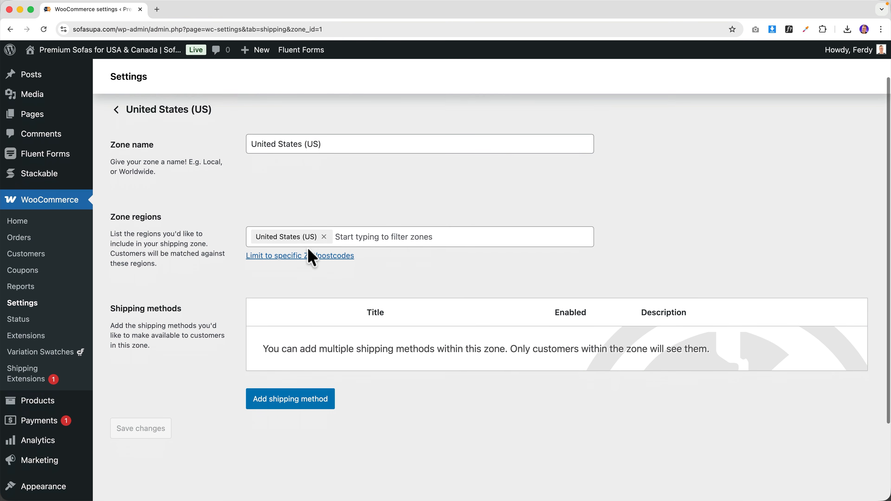
left_click(289, 365)
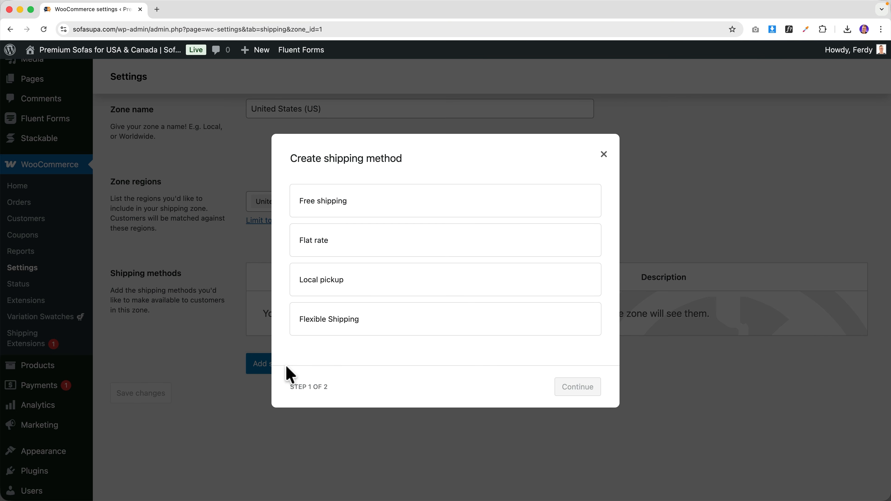
left_click(396, 328)
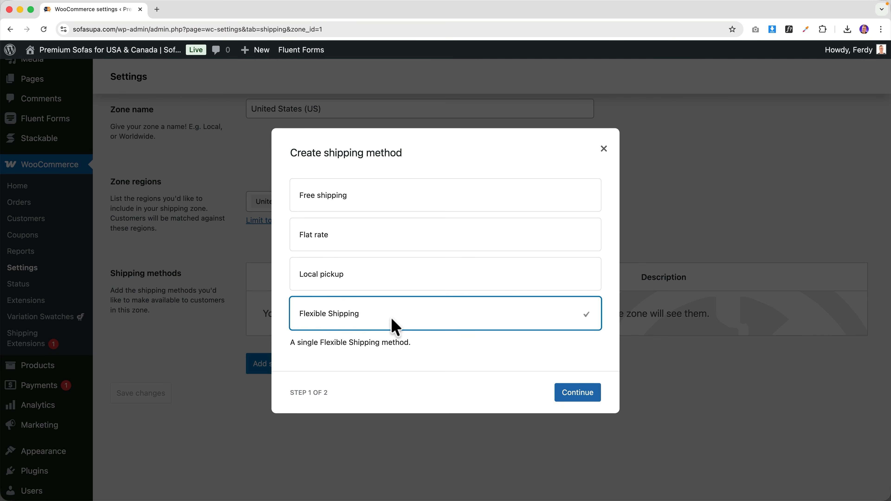
left_click(577, 393)
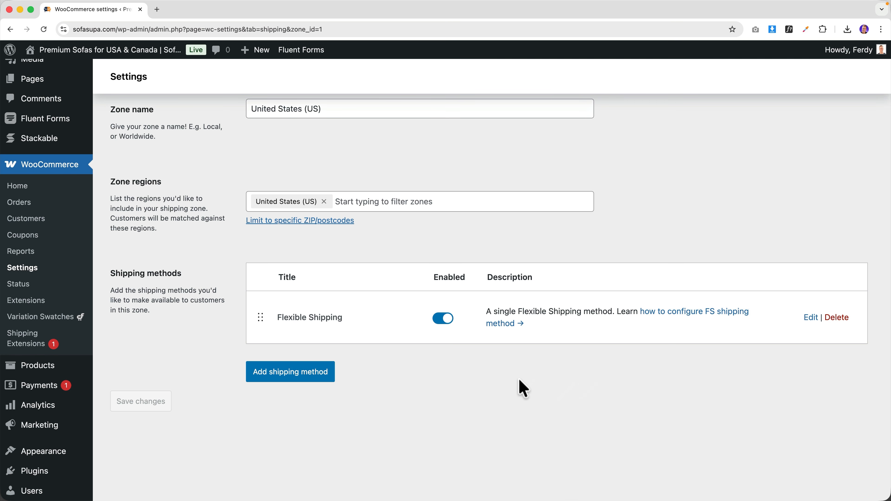
- Set the Flexible Shipping method description to UPS
left_click(812, 318)
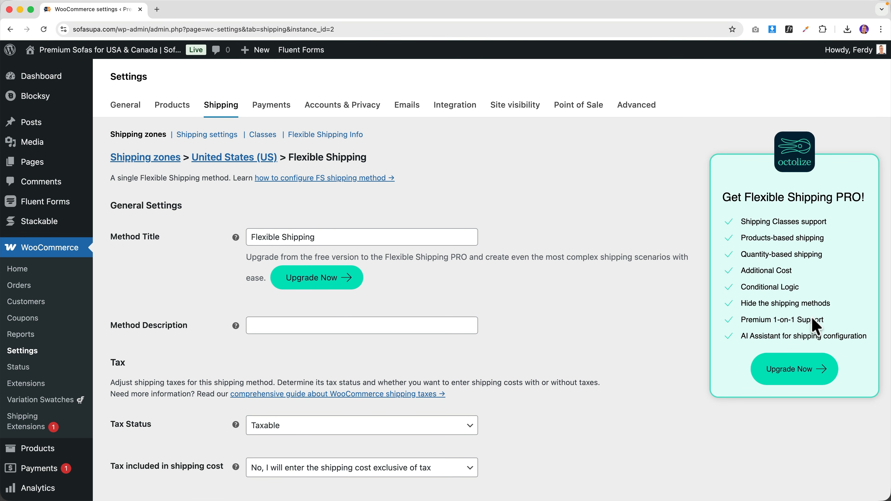
scroll(491, 310, "down", 5)
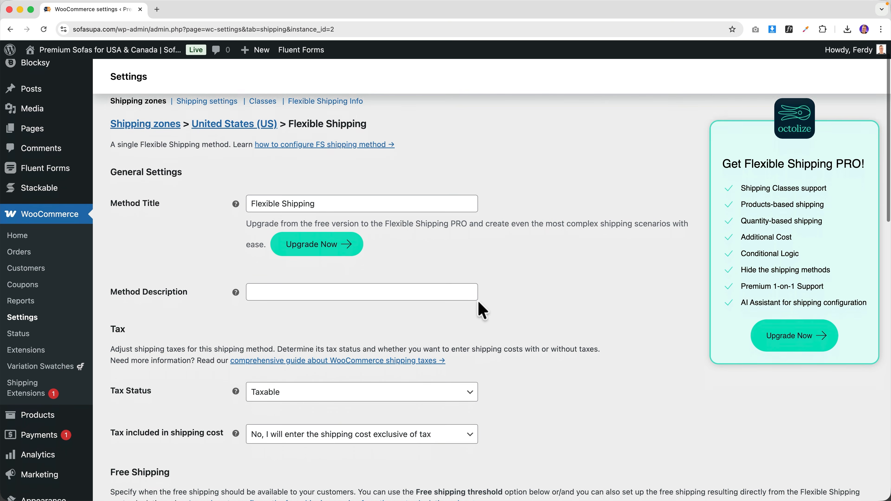
left_click(281, 222)
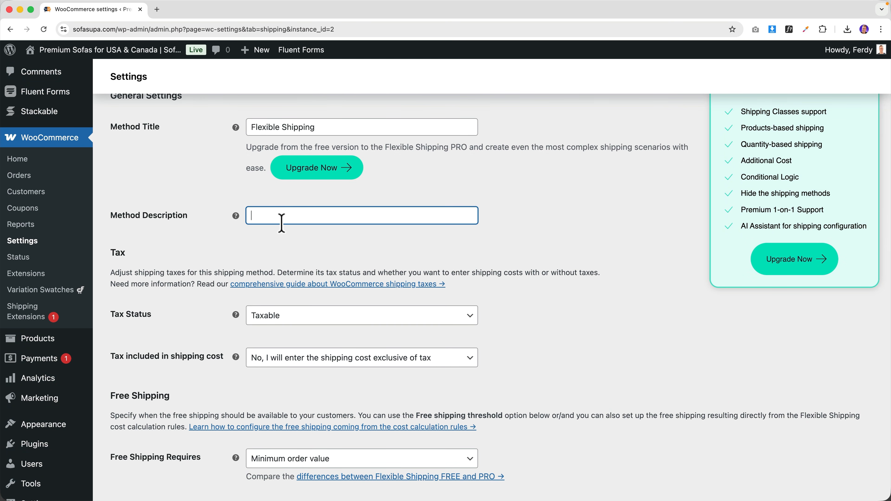
type("UPS")
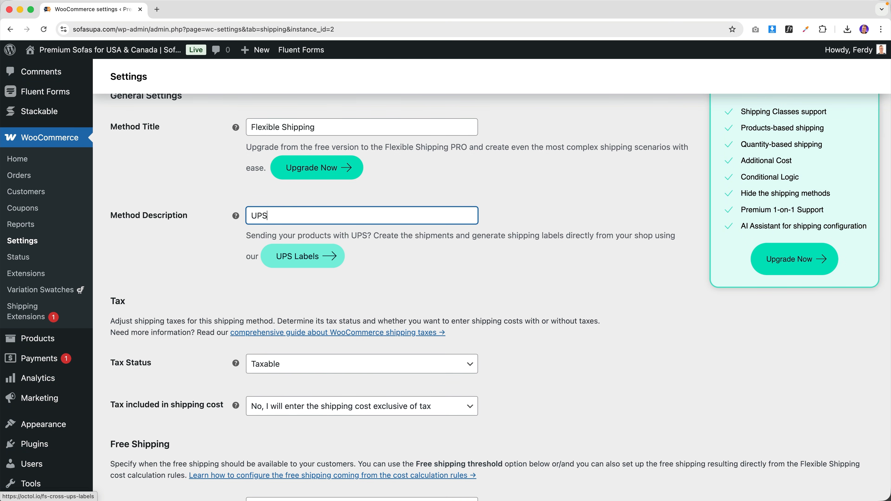
scroll(272, 222, "down", 7)
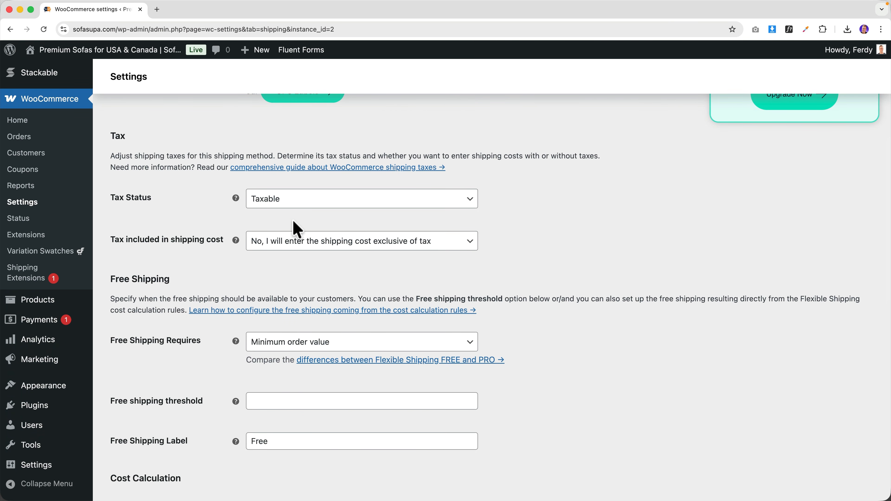
scroll(296, 230, "down", 5)
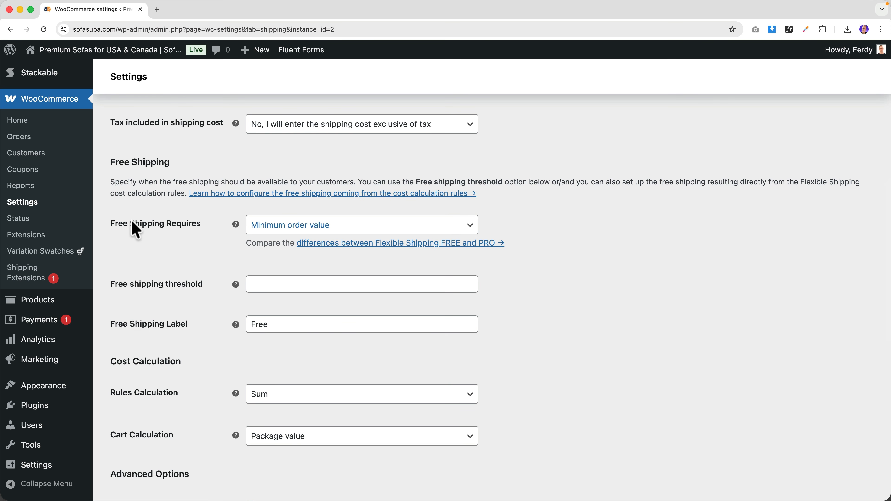
- Set the free shipping threshold to 200 and rule cost to 4.99, then save
left_click(283, 284)
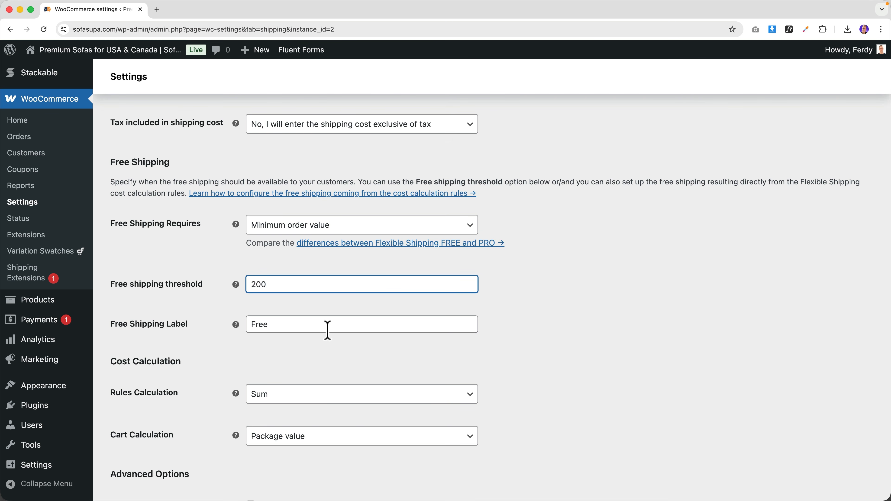
scroll(328, 342, "down", 10)
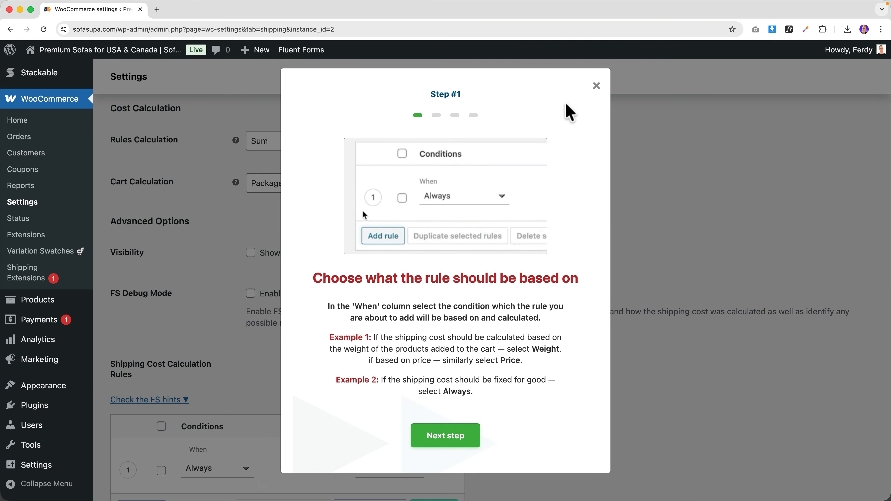
left_click(596, 86)
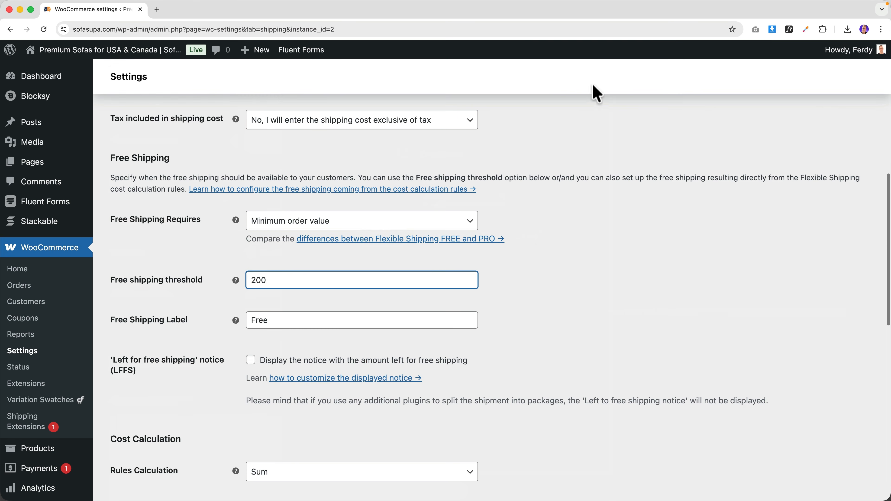
scroll(239, 372, "down", 15)
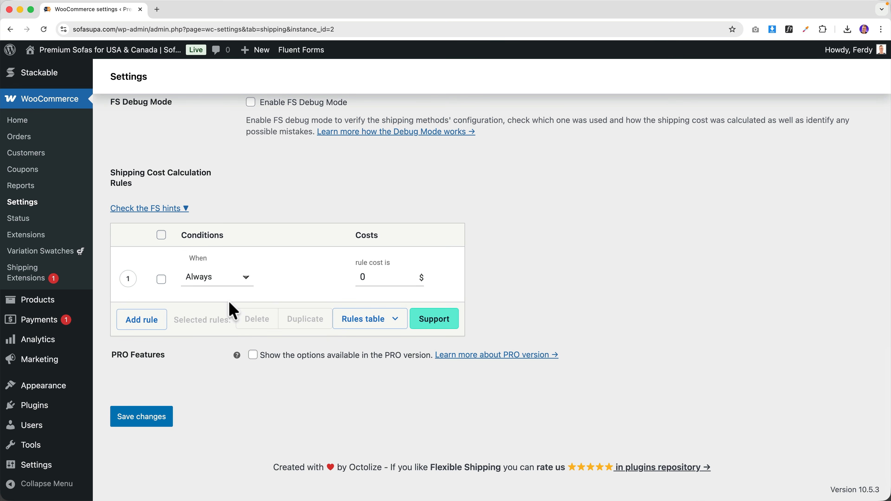
left_click(347, 279)
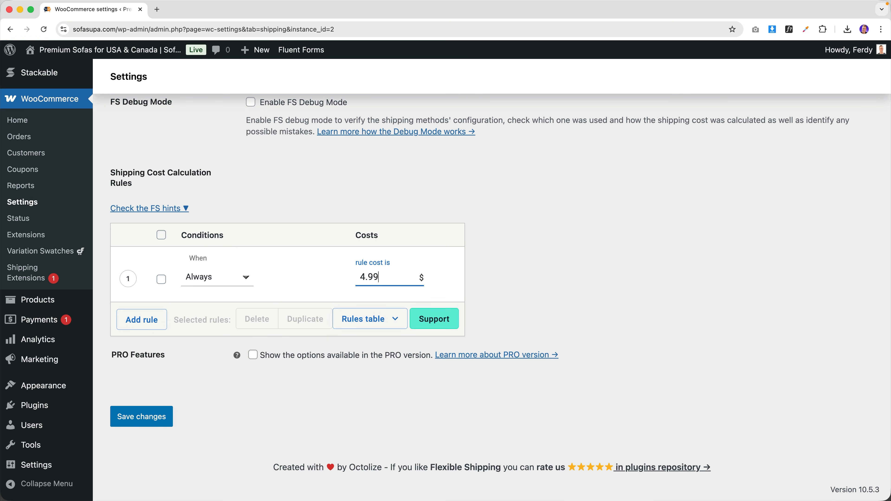
left_click(148, 417)
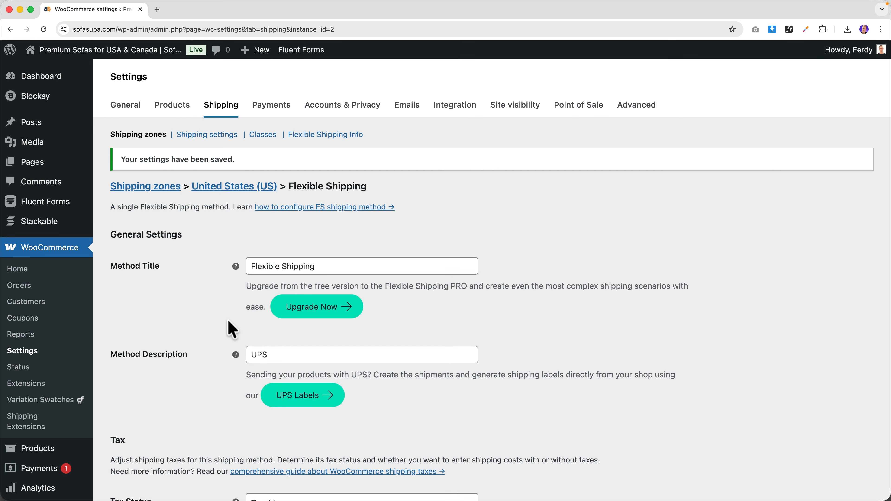
scroll(231, 329, "down", 10)
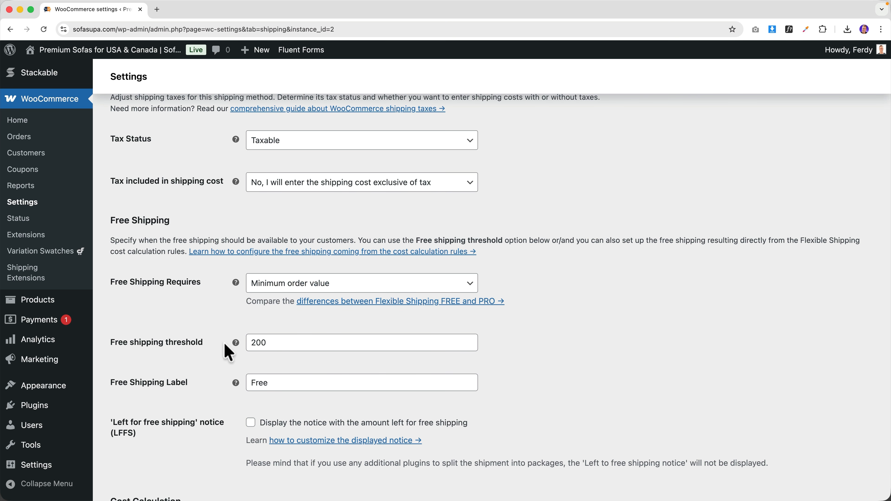
- Open the storefront in a new tab and go to the cart page
left_click(120, 50, "super")
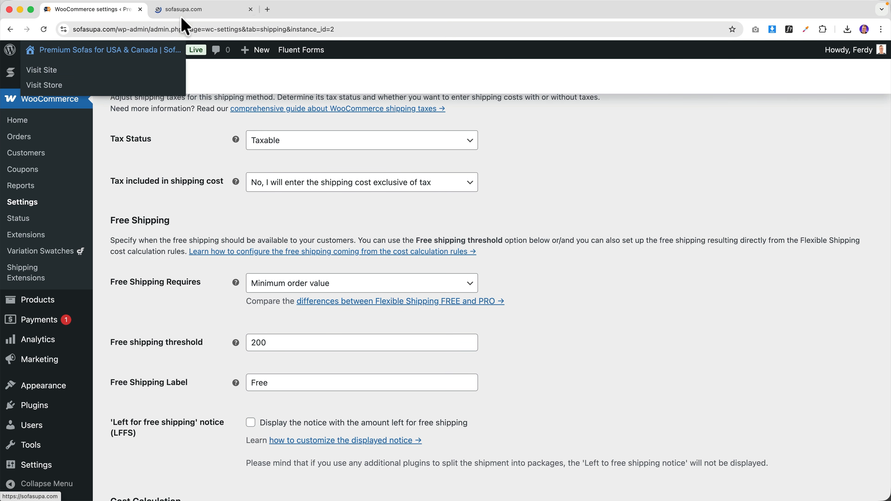
left_click(189, 9)
mouse_move(767, 84)
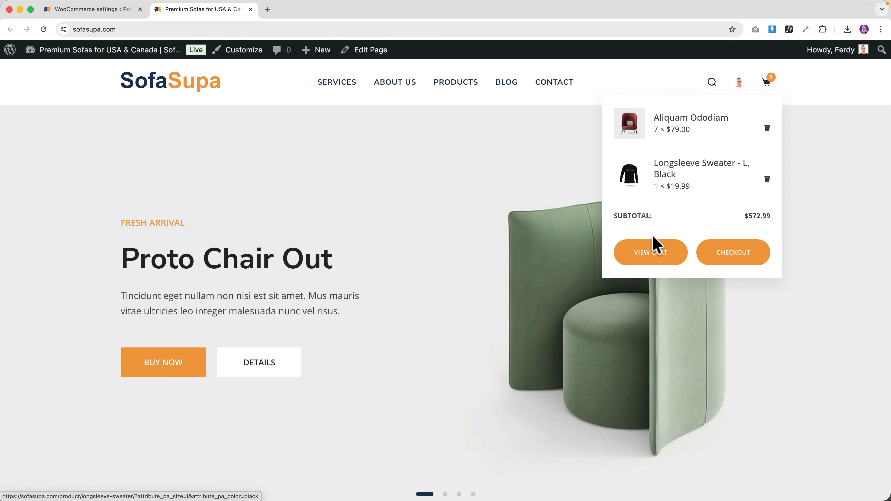
left_click(650, 255)
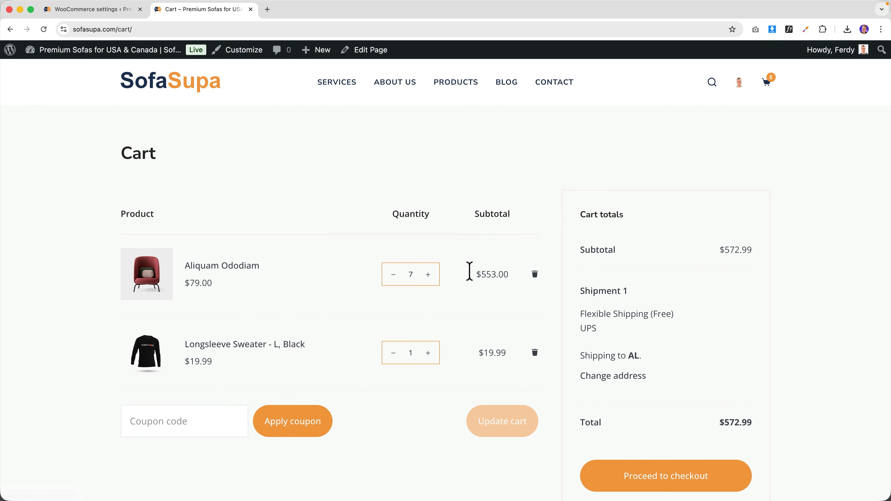
- Lower Aliquam Ododiam's quantity to 2, update the cart, and return to the settings tab
left_click_drag(417, 274, 405, 274)
double_click(390, 277)
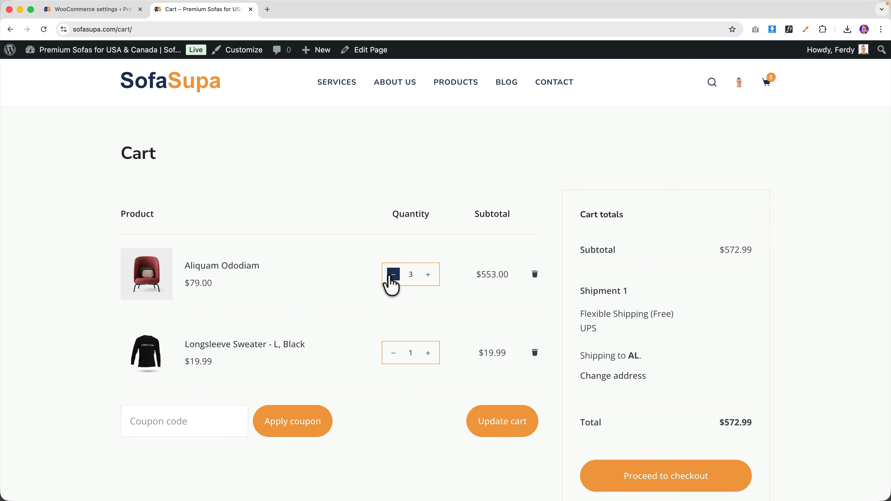
left_click(393, 274)
left_click(483, 421)
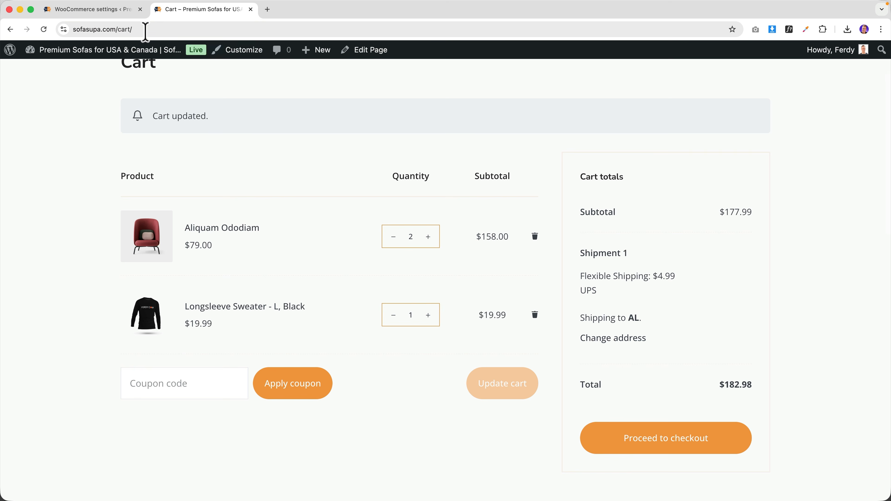
left_click(115, 9)
scroll(259, 289, "down", 15)
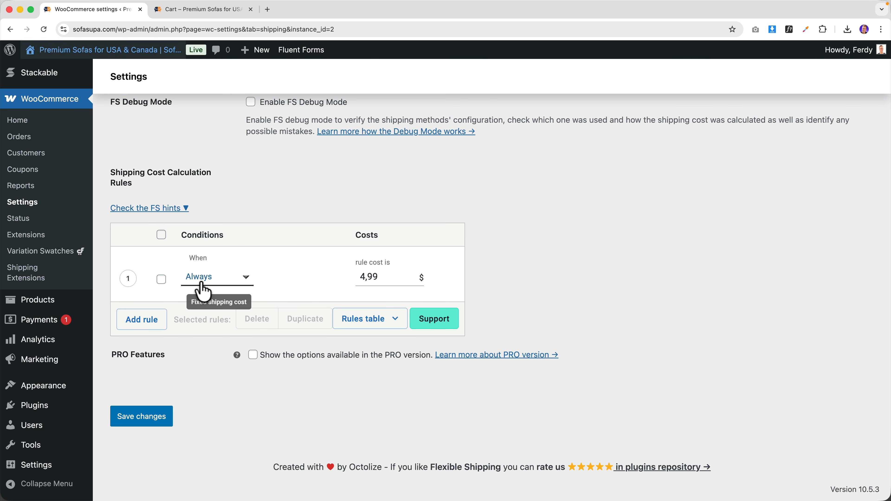
left_click(212, 279)
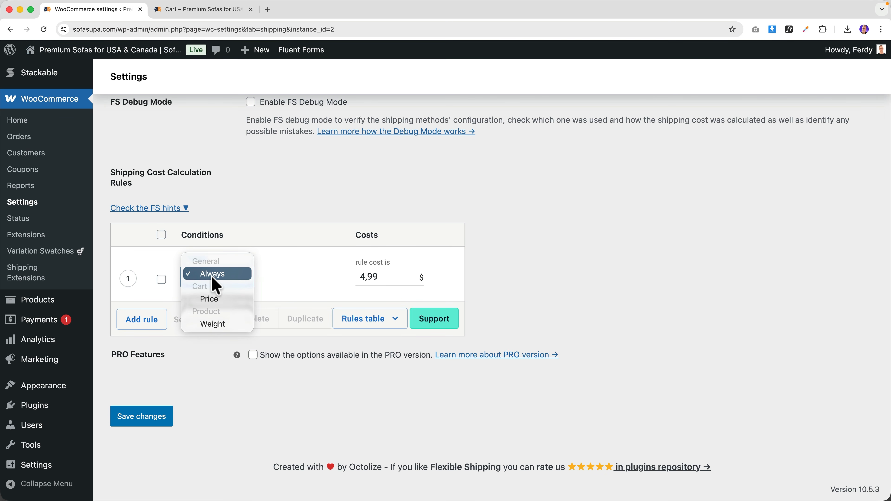
left_click(211, 324)
left_click(266, 277)
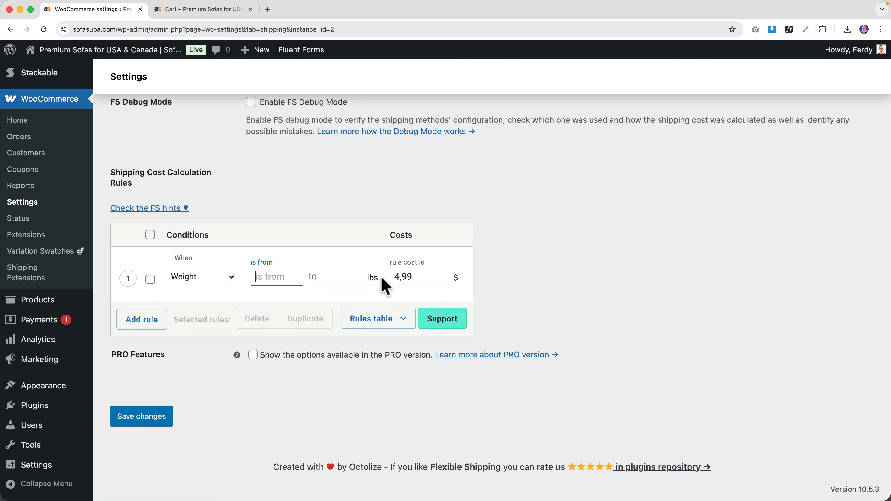
mouse_move(56, 305)
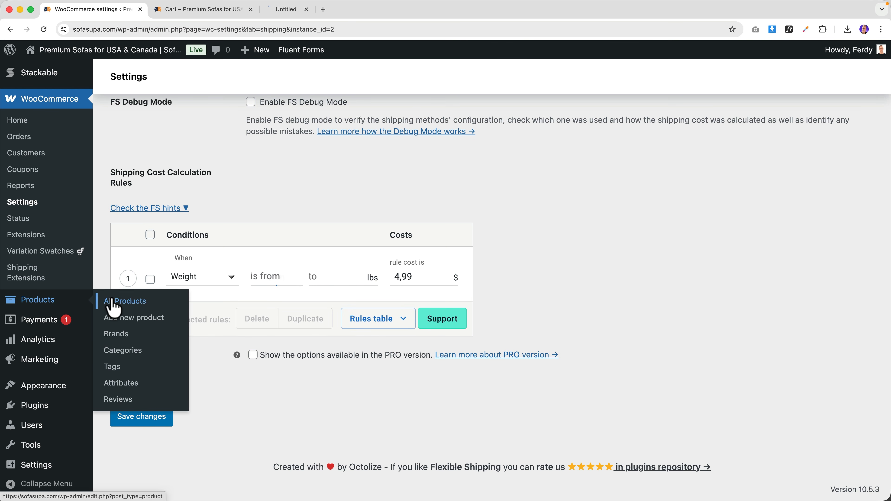
left_click(300, 11)
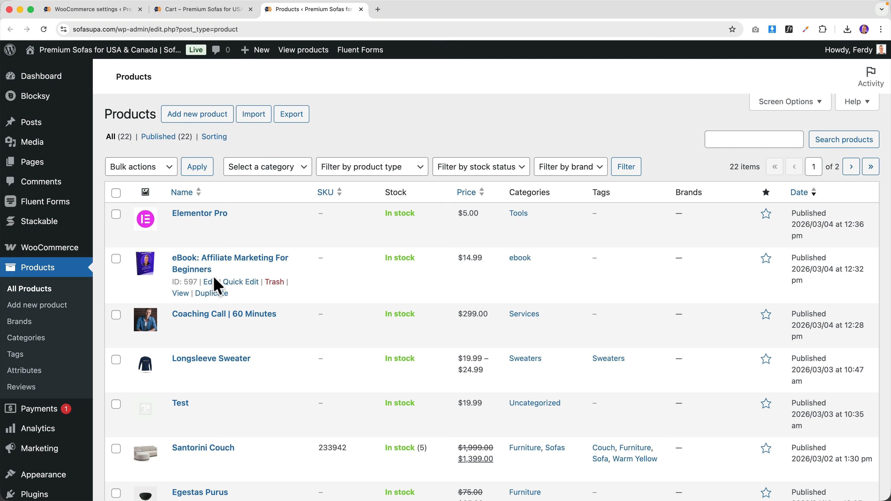
scroll(218, 284, "down", 5)
left_click(207, 185)
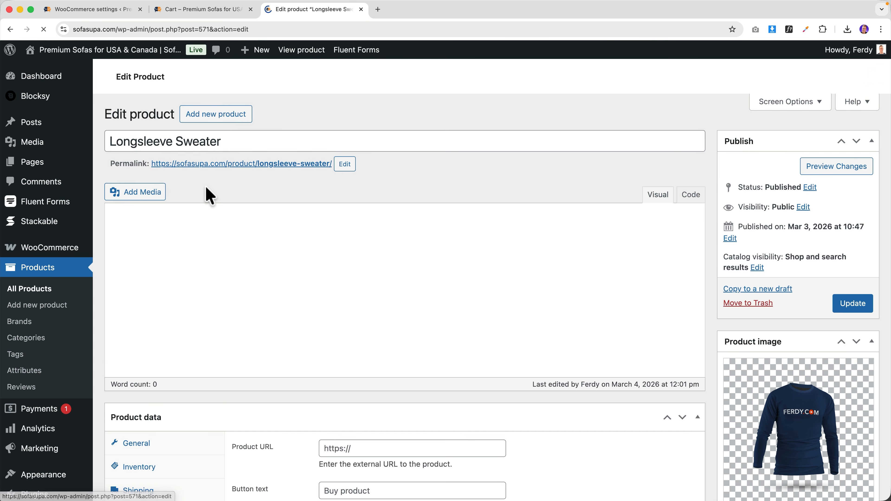
scroll(182, 245, "down", 8)
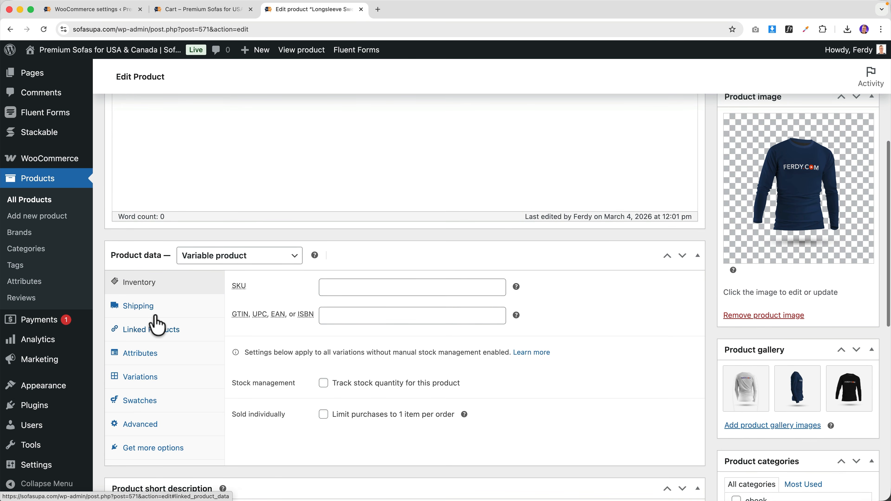
left_click(149, 311)
left_click(339, 286)
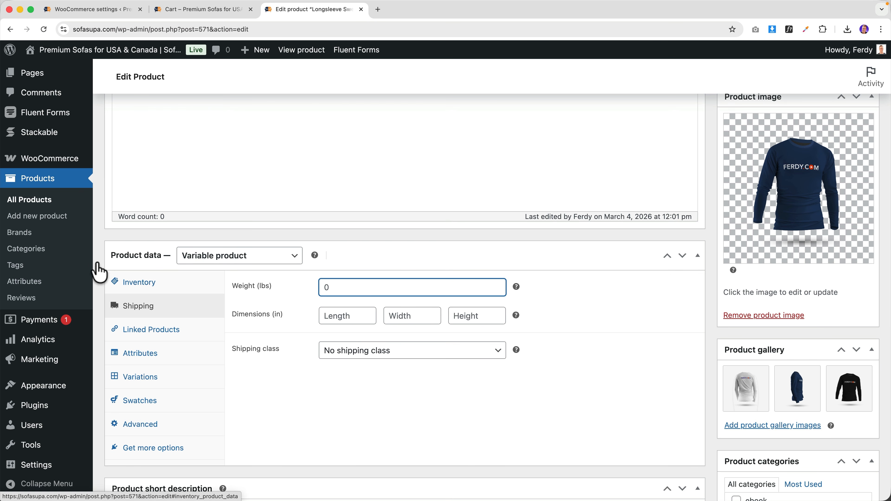
mouse_move(50, 162)
left_click(121, 240)
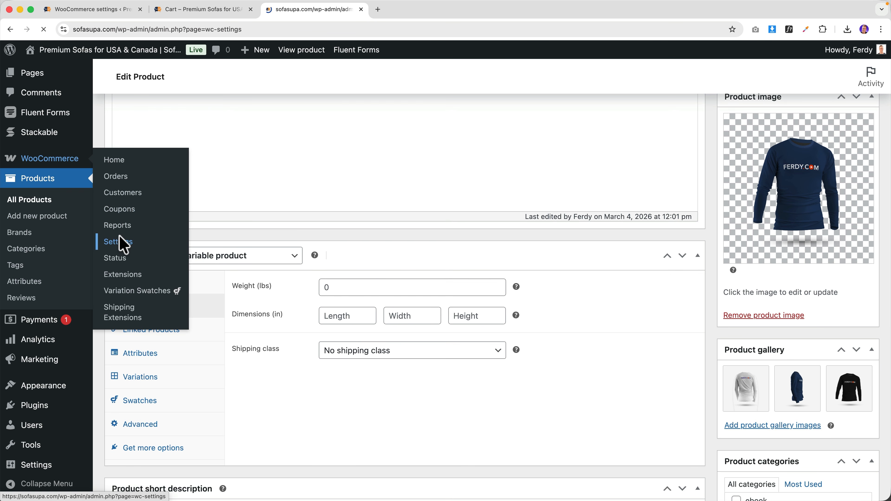
left_click(174, 107)
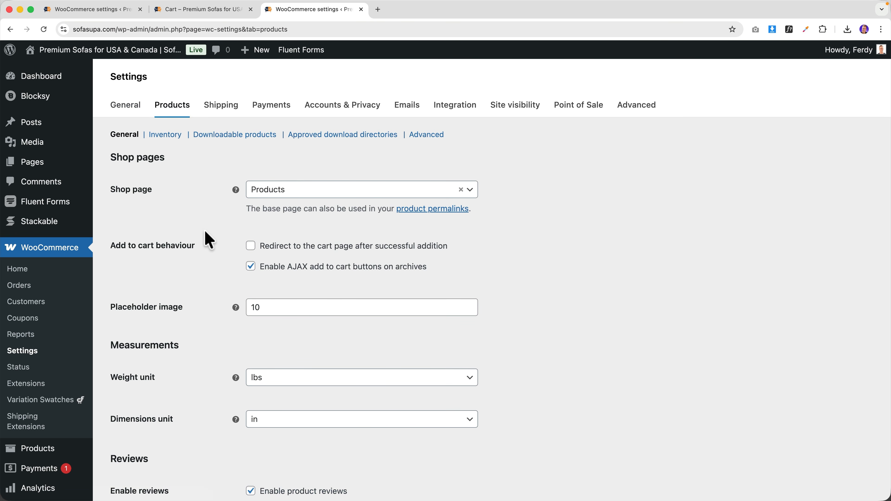
scroll(140, 325, "down", 2)
left_click(286, 314)
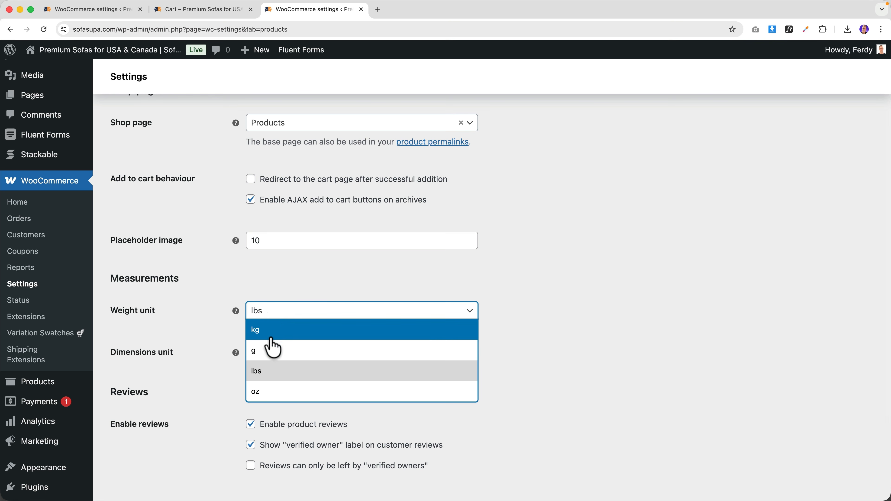
left_click(192, 356)
left_click(285, 355)
left_click(215, 360)
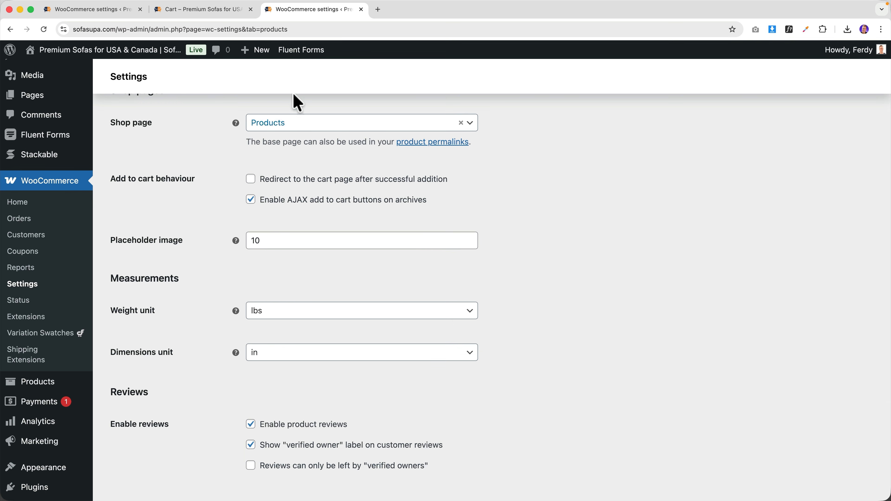
left_click(361, 9)
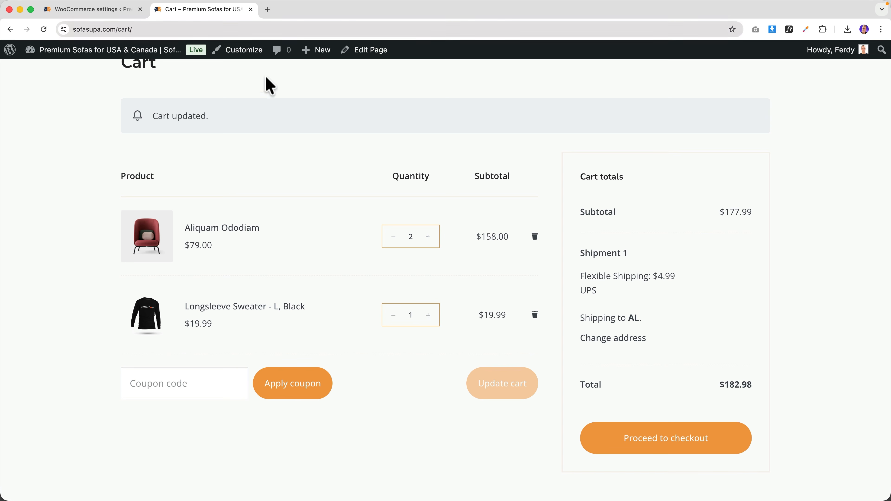
left_click(121, 10)
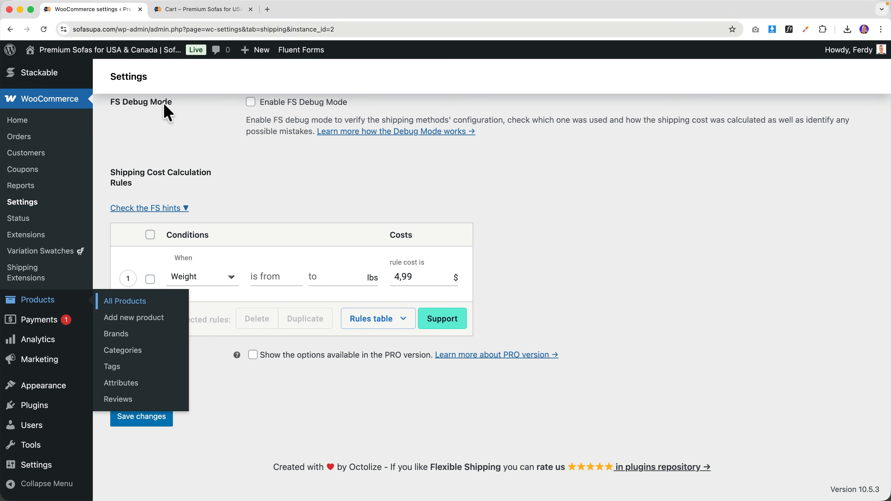
- Make the first rule a Price rule for 0–19.99 costing 6.99
left_click(201, 277)
left_click(194, 249)
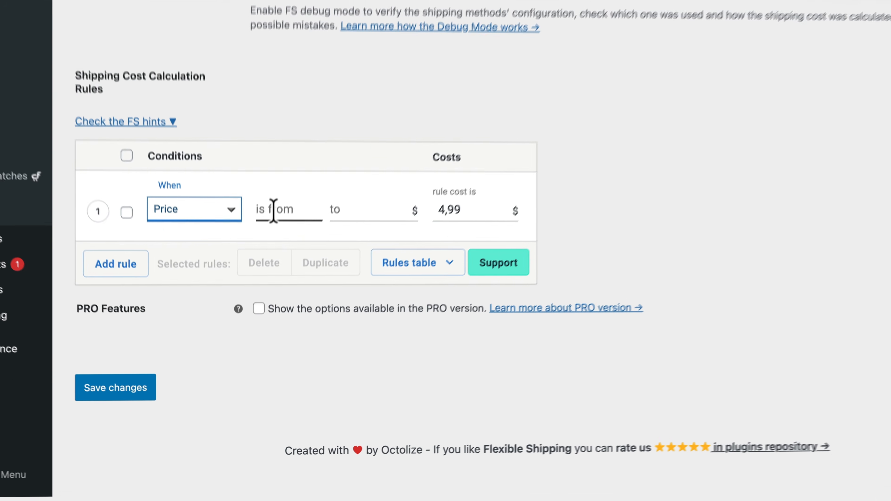
left_click(268, 277)
type("0")
key("Tab")
type("19.99")
key("Tab")
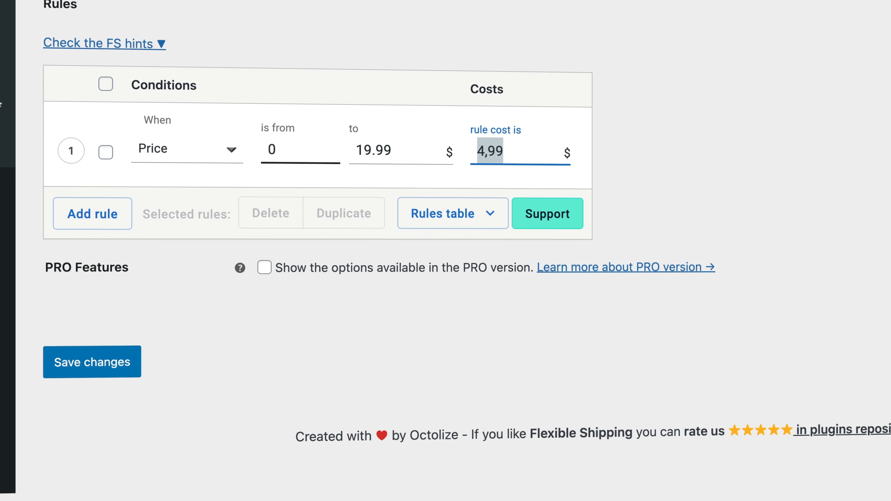
key("Left")
key("Delete")
type("6")
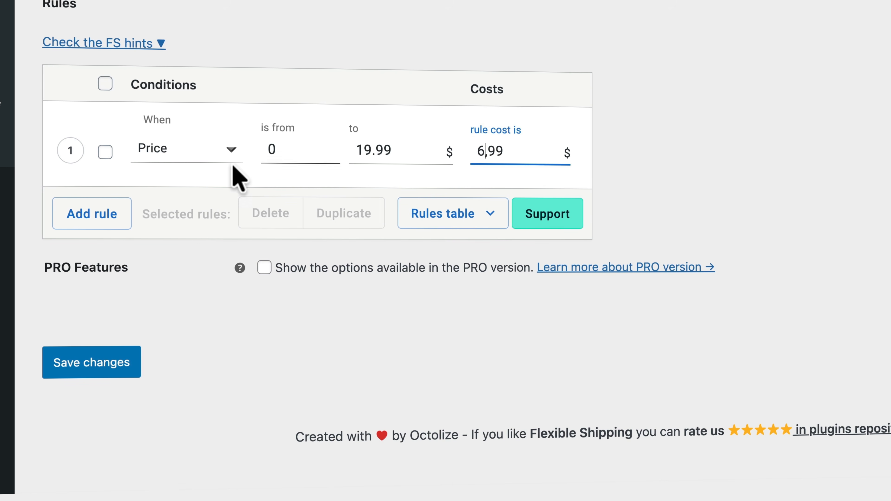
- Add a second Price rule for 20–49.99 costing 8.99
left_click(113, 214)
left_click(178, 233)
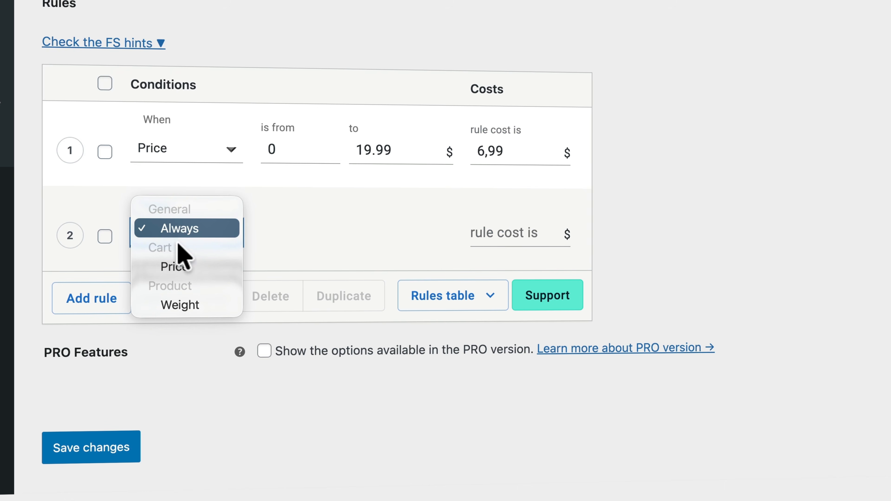
left_click(186, 265)
left_click(269, 236)
type("20")
key("Tab")
type("4")
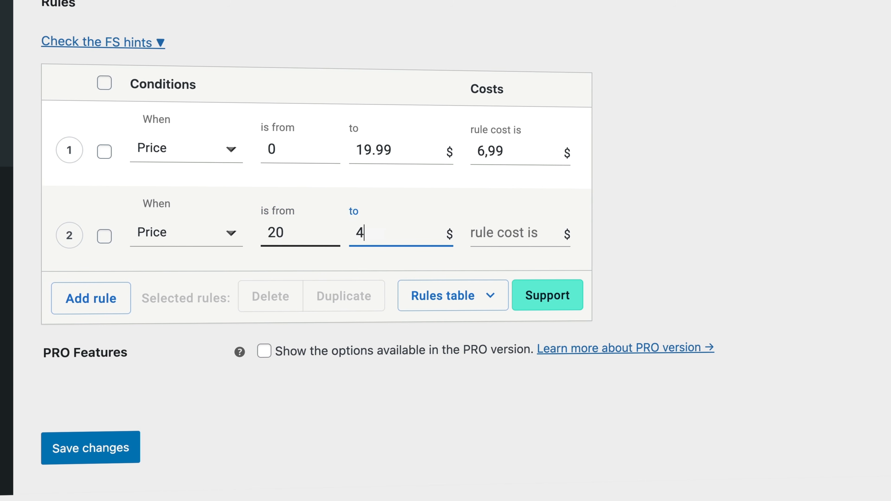
type("9.99")
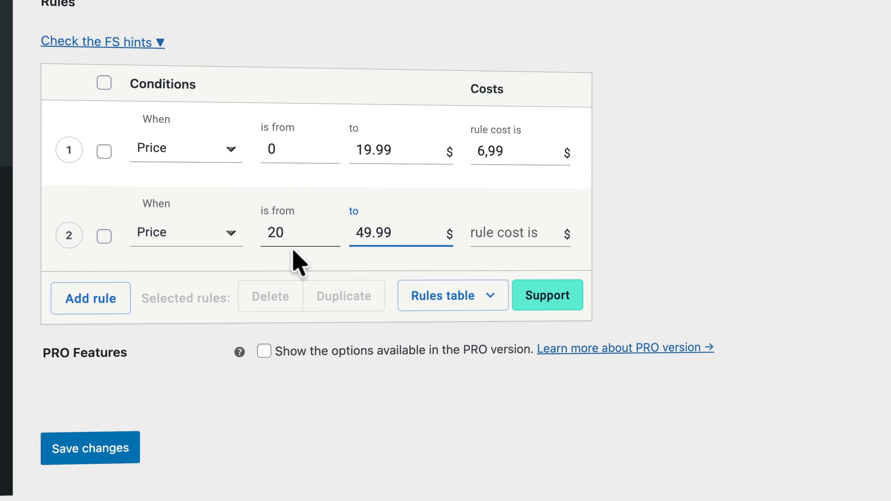
left_click(500, 236)
type("8.99")
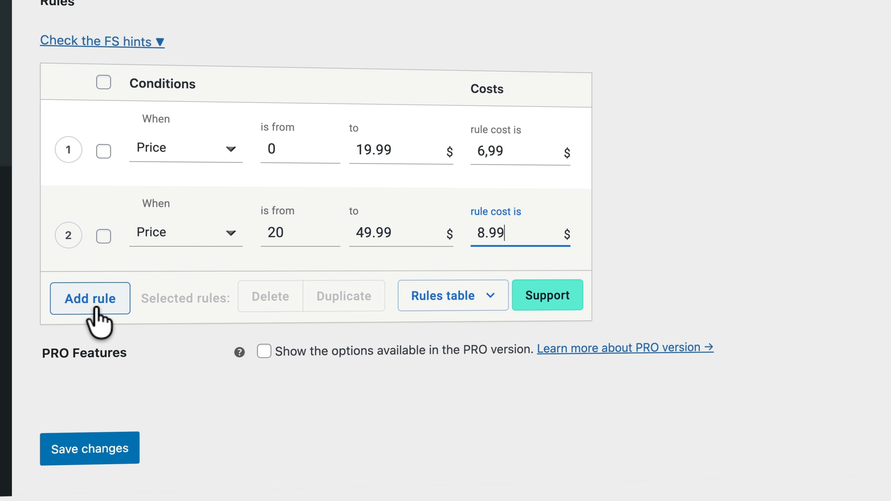
- Add a third Price rule for 50–99.99 costing 12.99
left_click(92, 300)
left_click(168, 314)
left_click(172, 353)
left_click(281, 315)
type("59")
key("BackSpace")
type("0")
key("Tab")
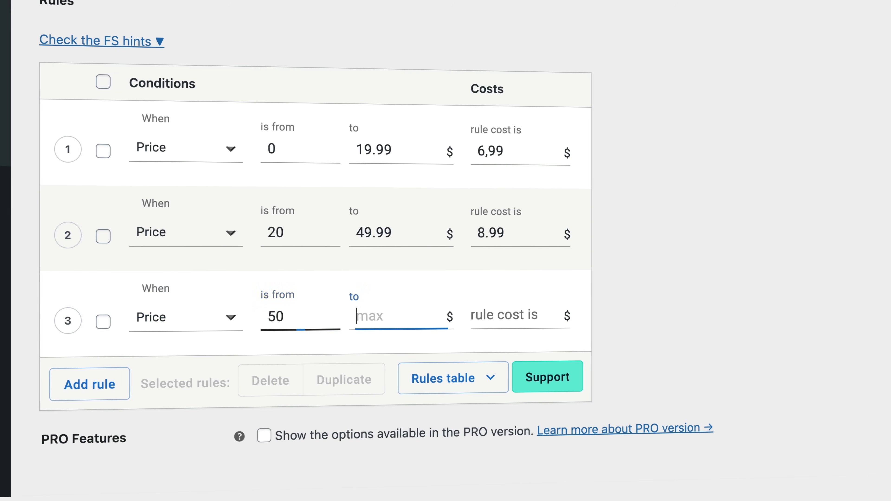
type("99.")
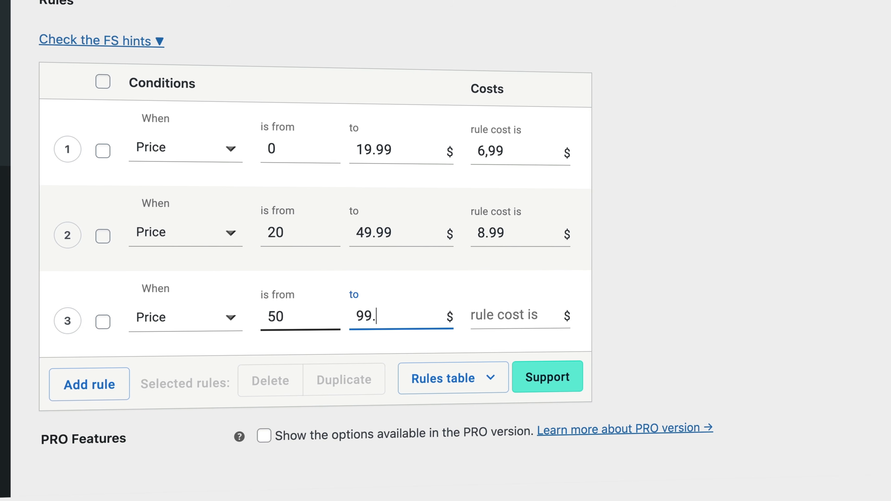
key("Tab")
type("12")
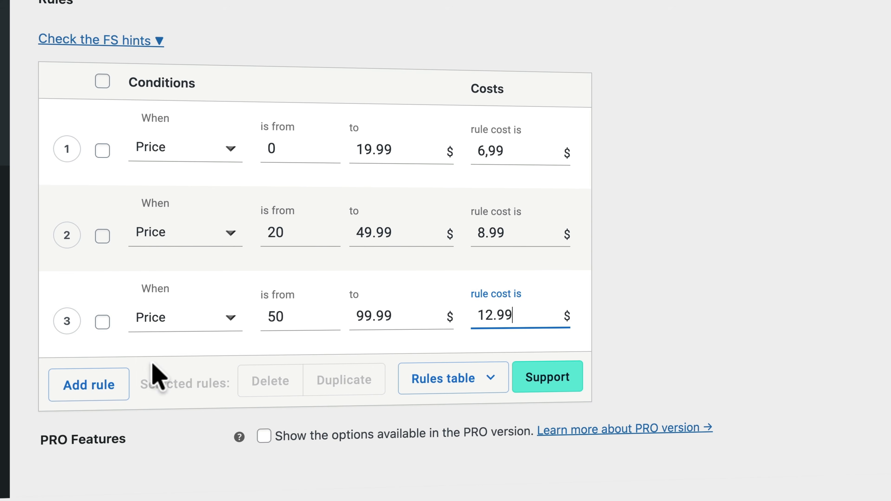
- Add a fourth Price rule for 100–199.99 costing 14.99 and save the rules
left_click(112, 390)
left_click(178, 402)
left_click(179, 438)
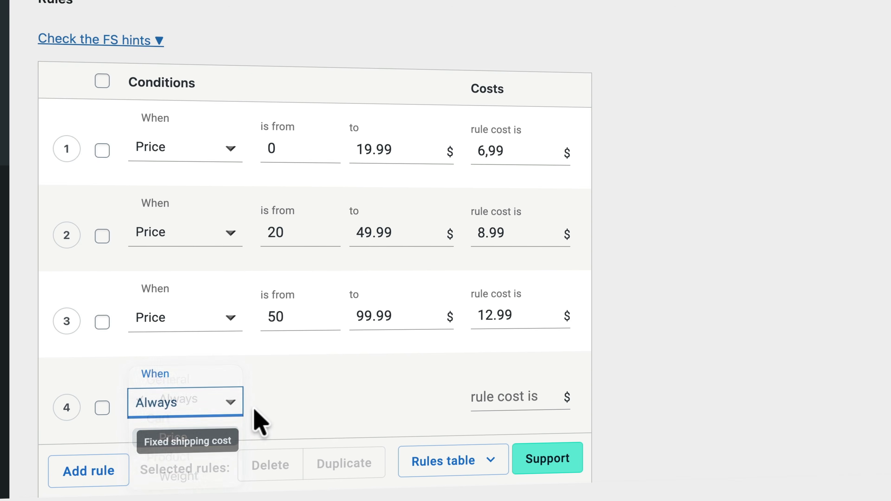
left_click(270, 400)
type("100")
key("Tab")
type("199.99")
left_click(503, 399)
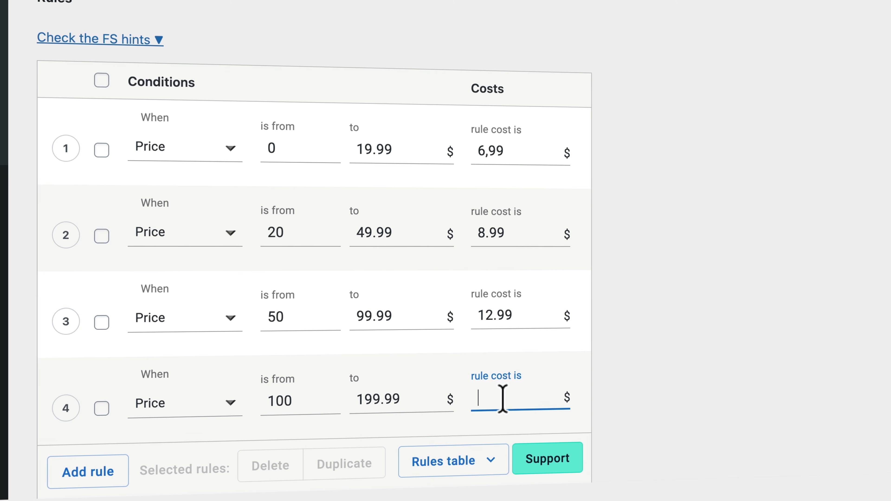
type("14.99")
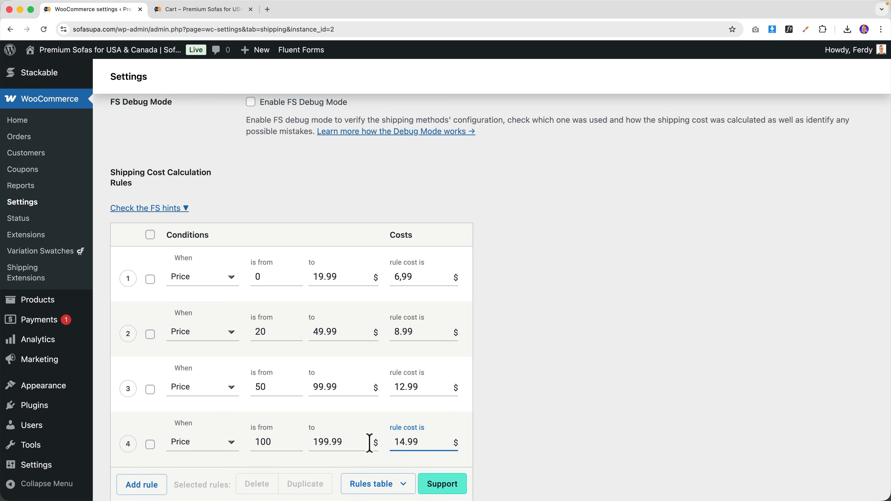
scroll(312, 426, "down", 5)
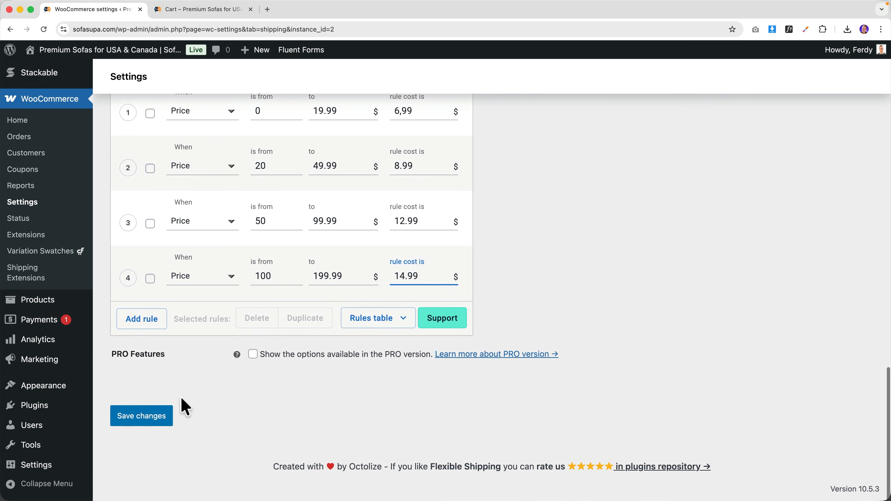
left_click(142, 418)
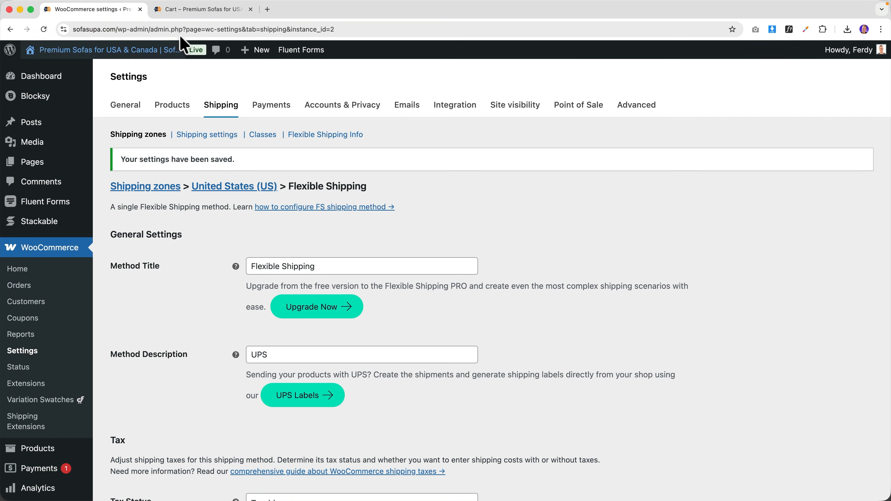
- Remove Aliquam Ododiam from the cart, leaving only the Longsleeve Sweater
left_click(182, 11)
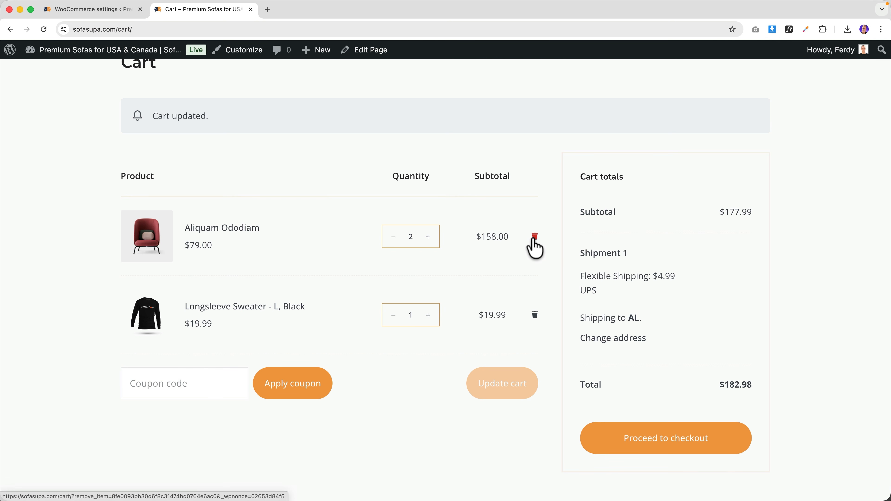
left_click(533, 239)
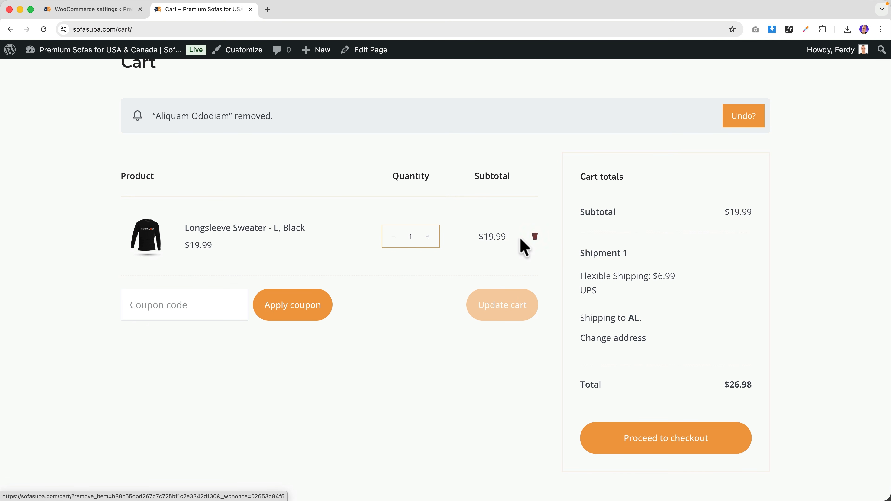
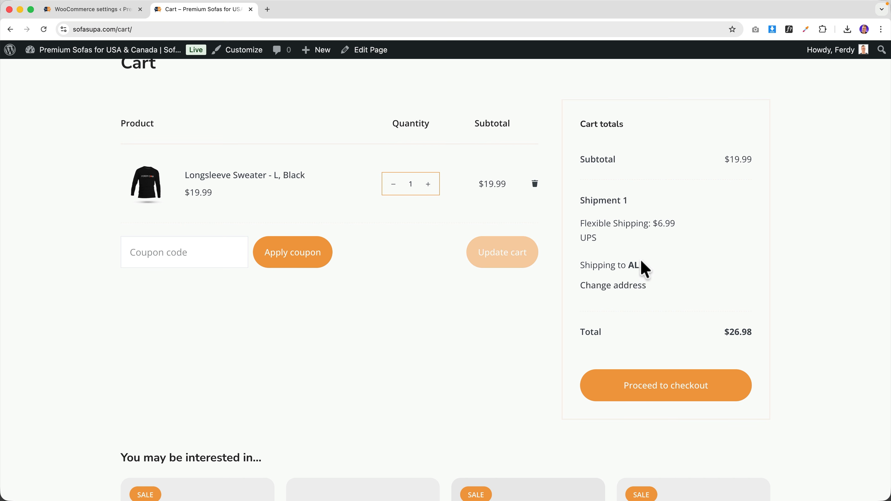
- Review the Flexible Shipping rules, then update the cart to two Longsleeve Sweaters
left_click(106, 9)
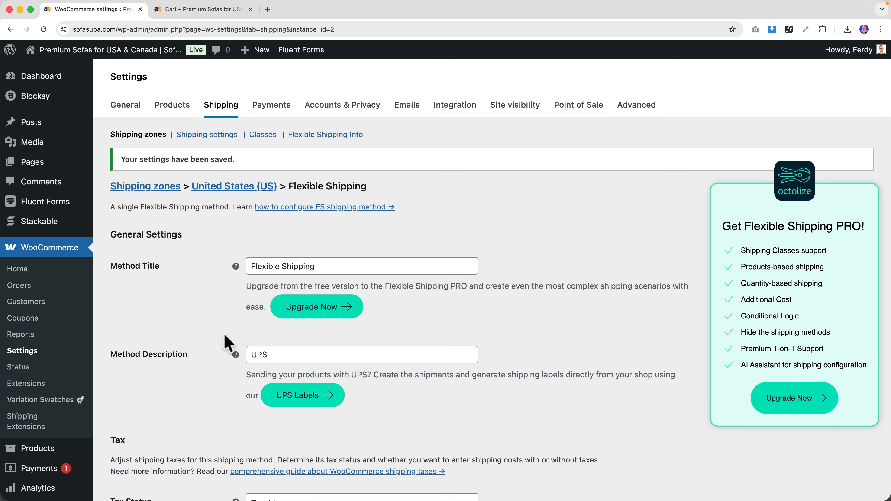
scroll(226, 337, "down", 15)
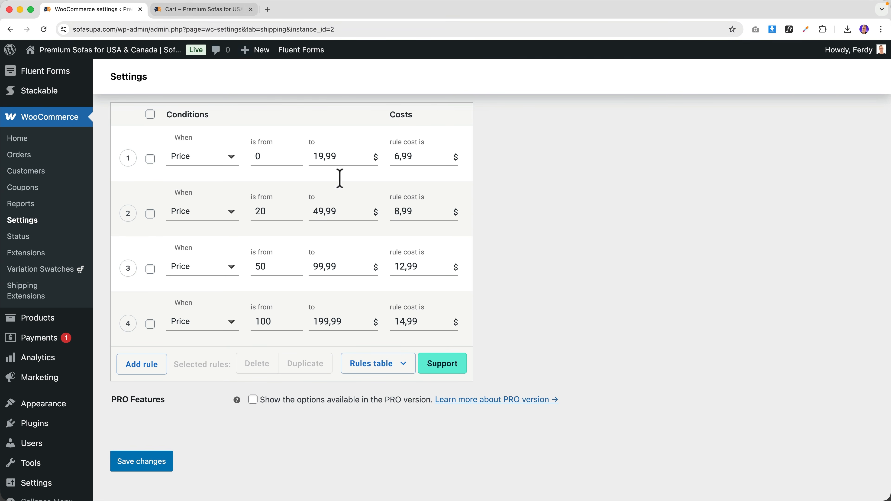
left_click(224, 10)
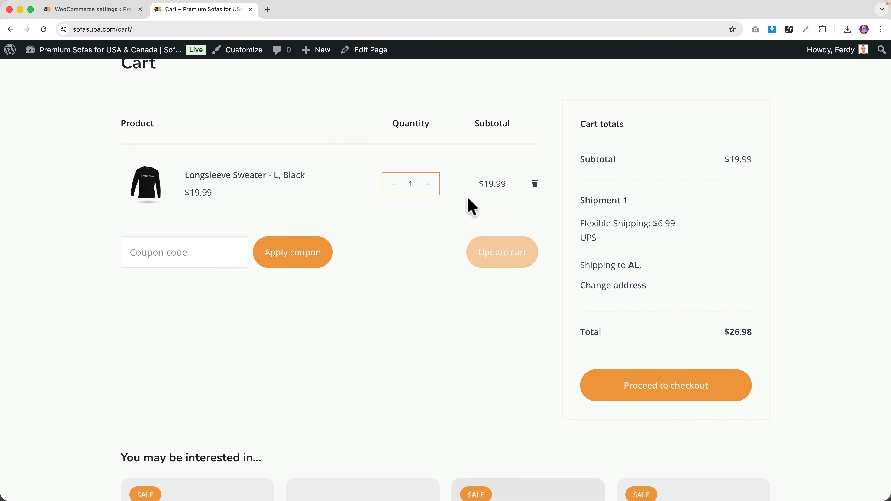
left_click(429, 184)
left_click(510, 259)
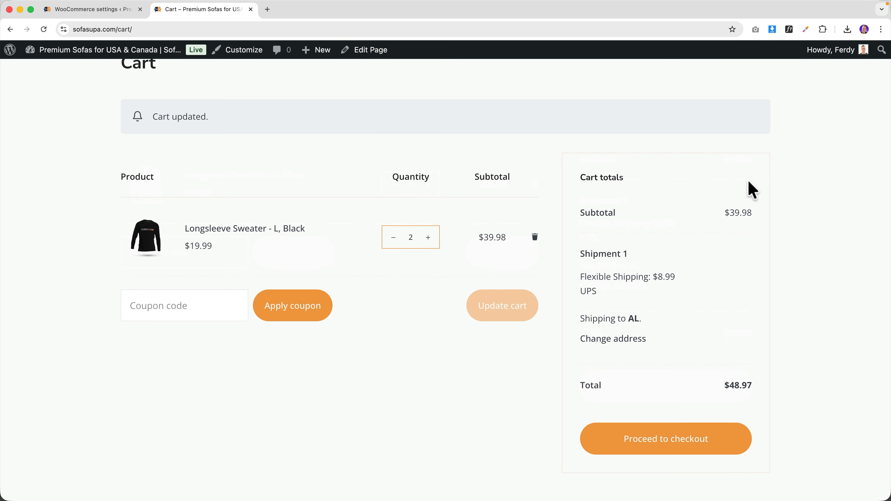
- Raise the sweater quantity to six and update the cart totals
left_click(428, 237)
left_click(428, 237)
left_click(497, 305)
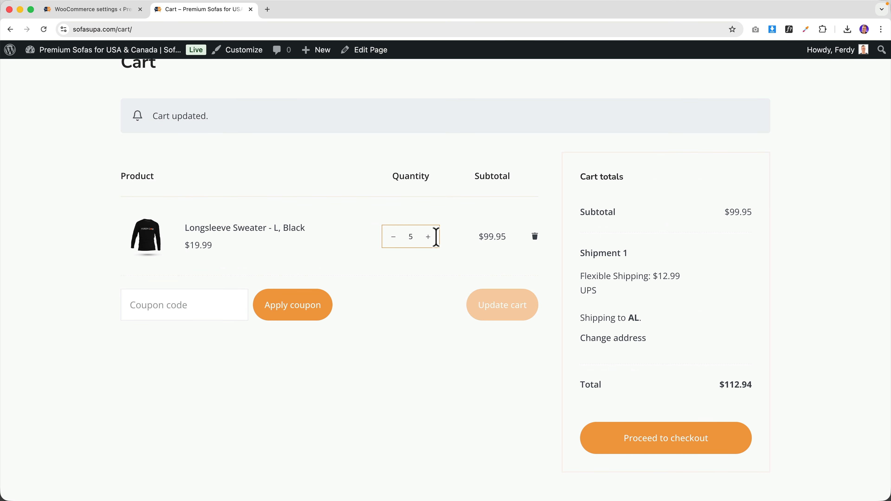
left_click(428, 237)
left_click(521, 308)
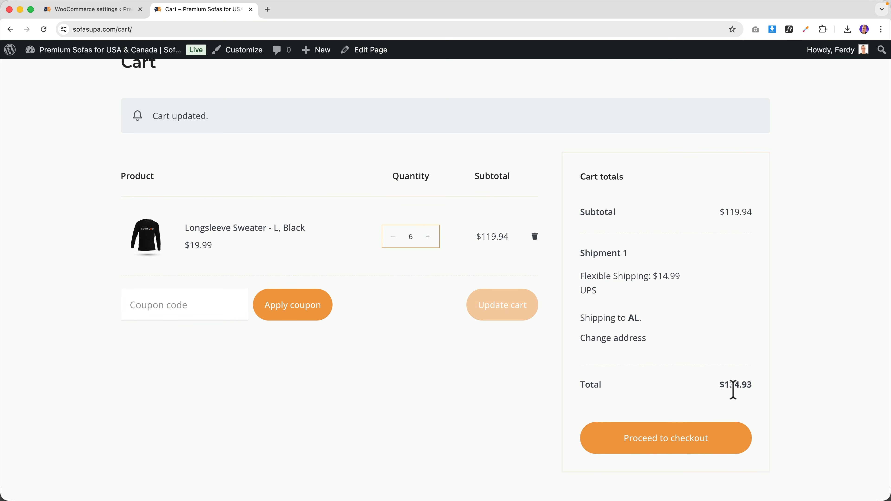
- Lower the sweater quantity to three and update the cart, giving $12.99 shipping and $72.96 total
scroll(371, 236, "up", 3)
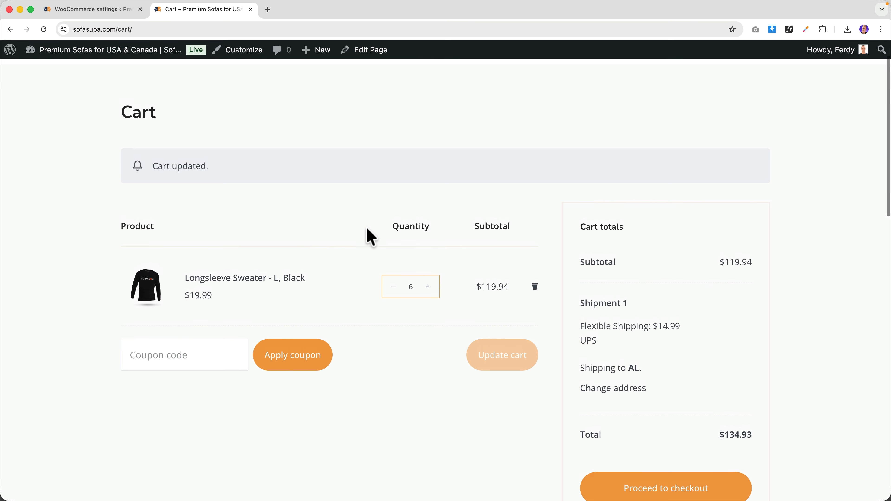
left_click(393, 289)
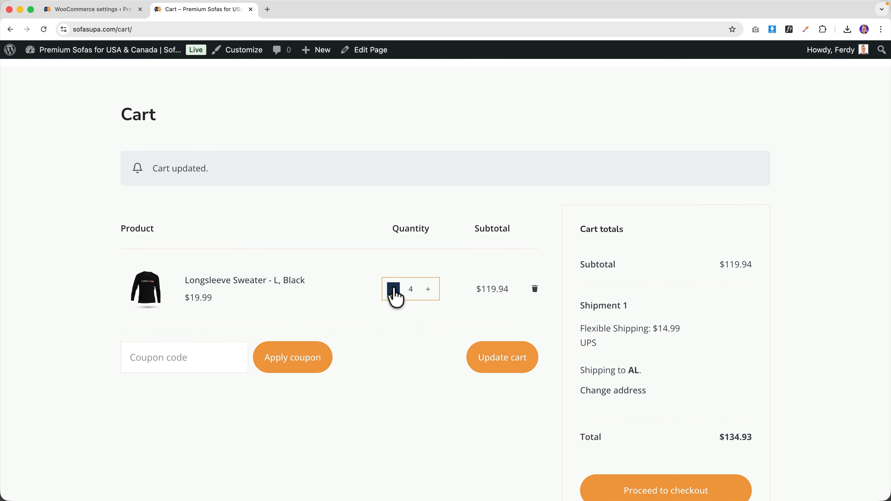
left_click(393, 289)
left_click(491, 358)
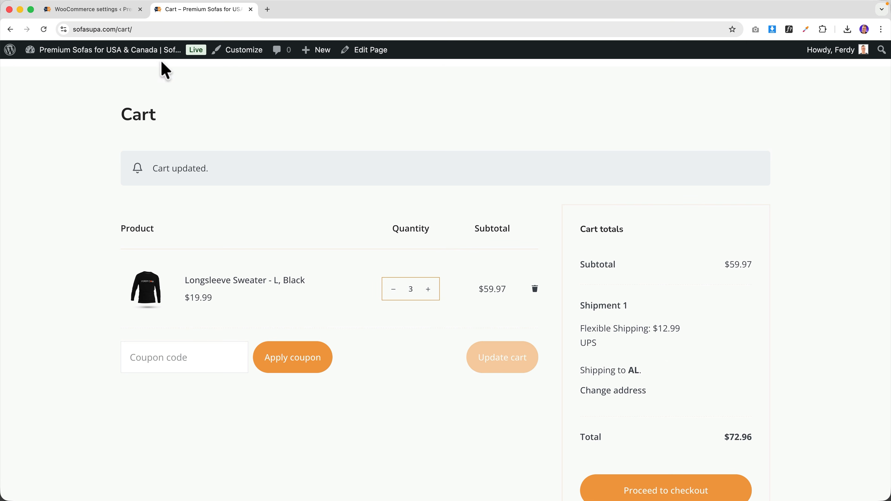
left_click(101, 9)
- Enable and save the left-for-free-shipping notice and progress bar, then view the cart's $140.03-more message
scroll(250, 273, "up", 3)
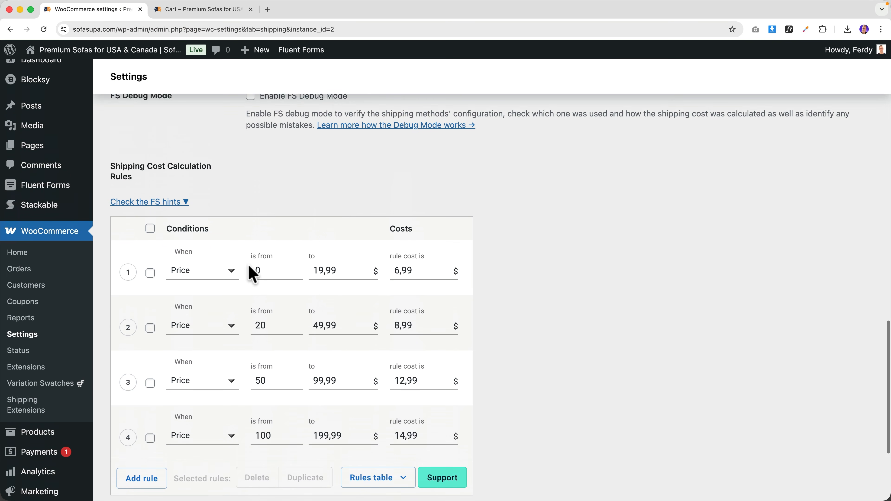
scroll(251, 273, "up", 10)
scroll(246, 265, "up", 1)
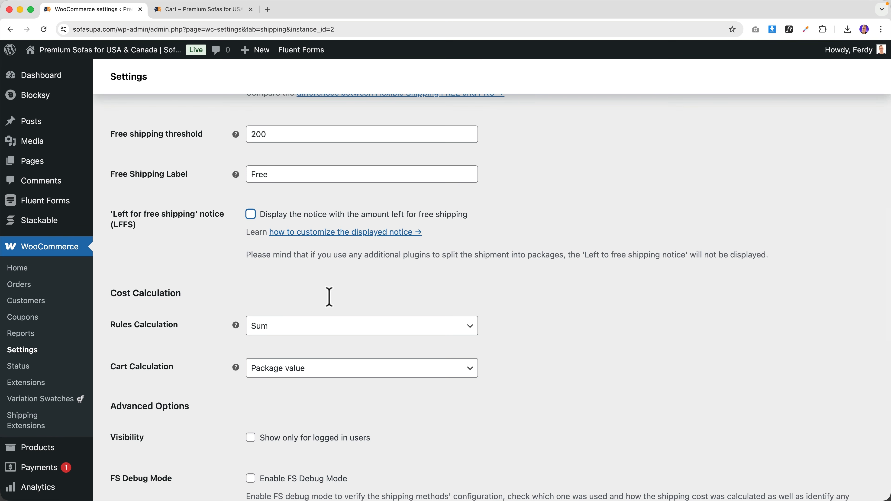
key("space")
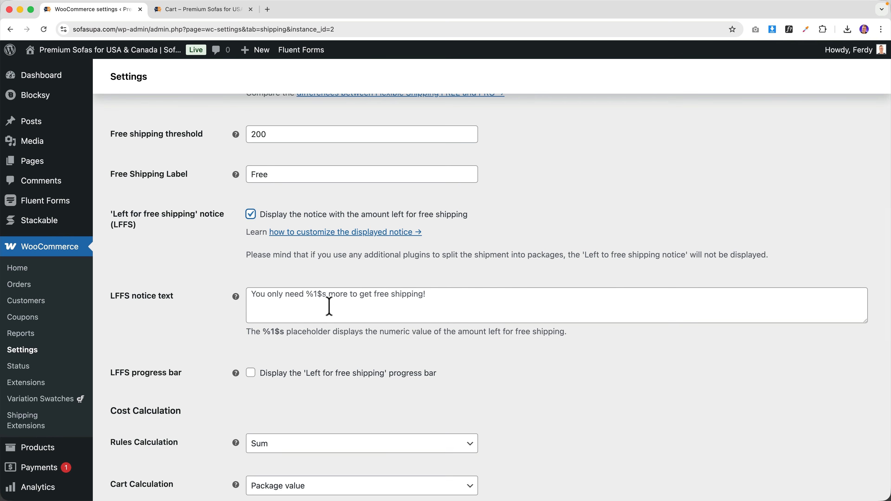
scroll(859, 304, "down", 3)
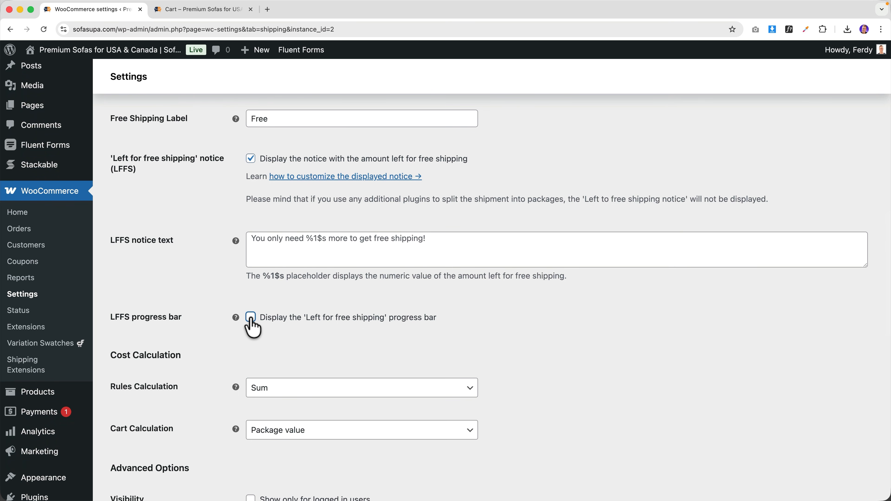
left_click(251, 318)
scroll(166, 387, "down", 10)
left_click(140, 417)
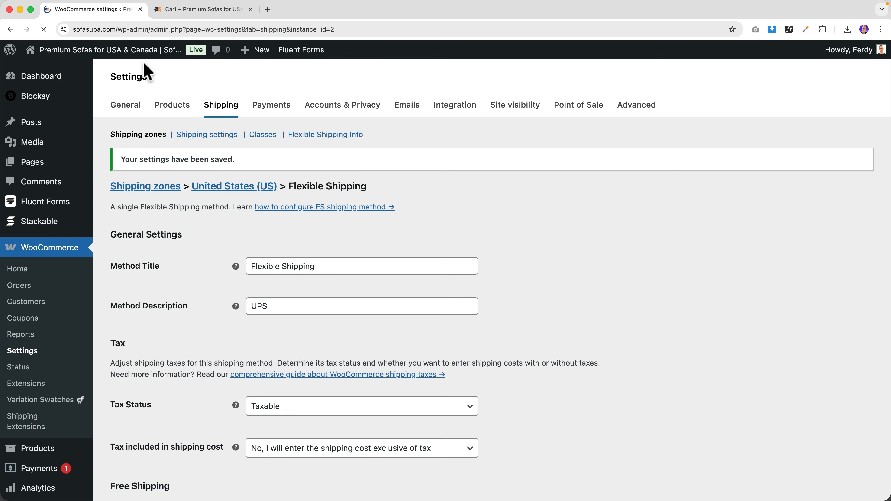
left_click(199, 11)
scroll(273, 196, "up", 3)
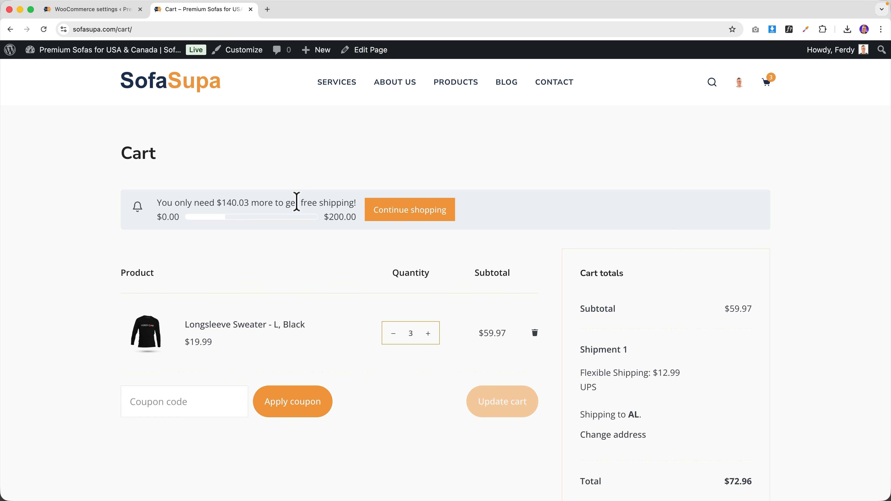
- Raise the Longsleeve Sweater quantity to 10 and update the cart
left_click(428, 334)
left_click(428, 333)
left_click(428, 333)
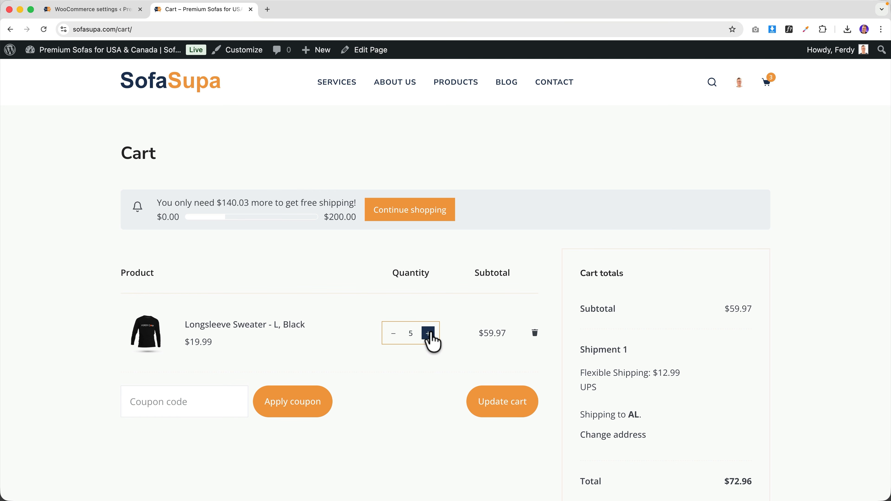
left_click(498, 401)
scroll(274, 281, "down", 3)
left_click(428, 296)
left_click(428, 296)
left_click(427, 296)
left_click(428, 296)
left_click(502, 365)
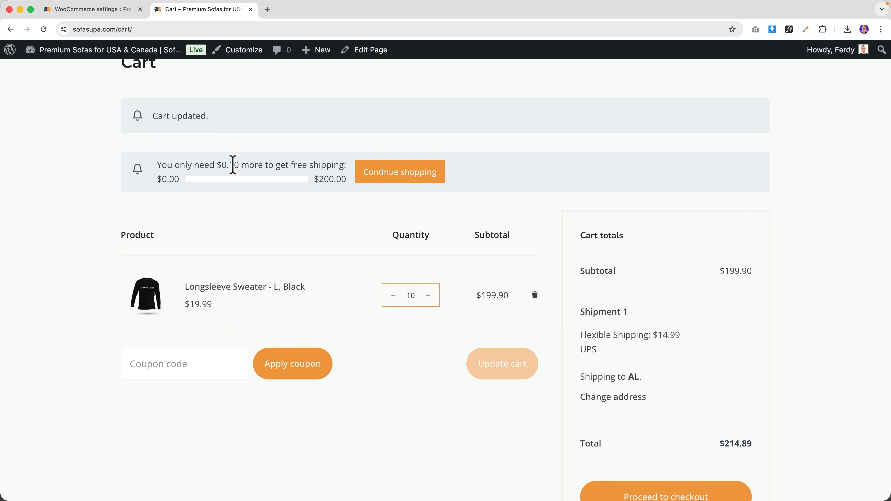
scroll(414, 290, "up", 3)
- Add the Aliquam Ododiam chair to the cart, reaching $278.90 with no shipping options for AL
left_click(463, 88)
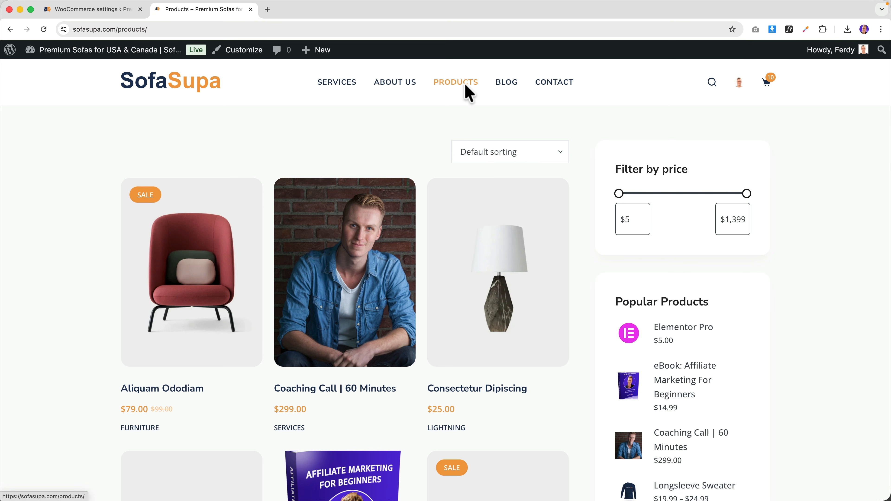
scroll(370, 286, "down", 3)
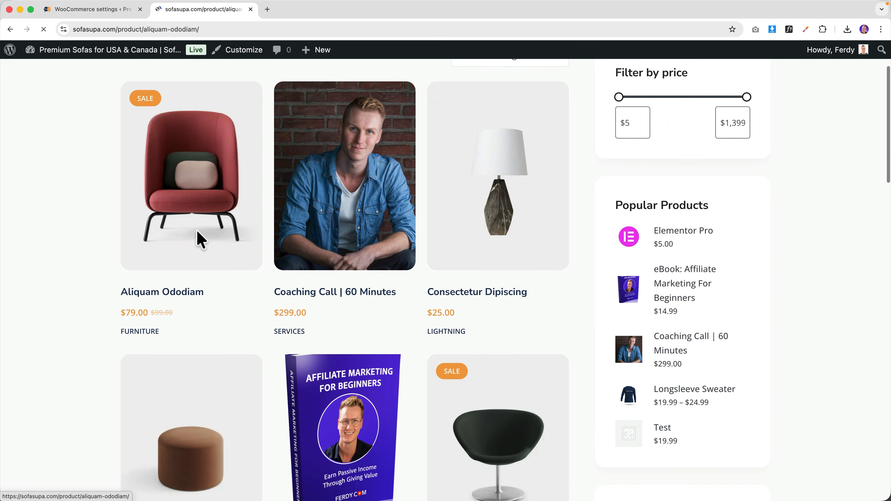
left_click(199, 241)
scroll(406, 271, "down", 5)
left_click(612, 317)
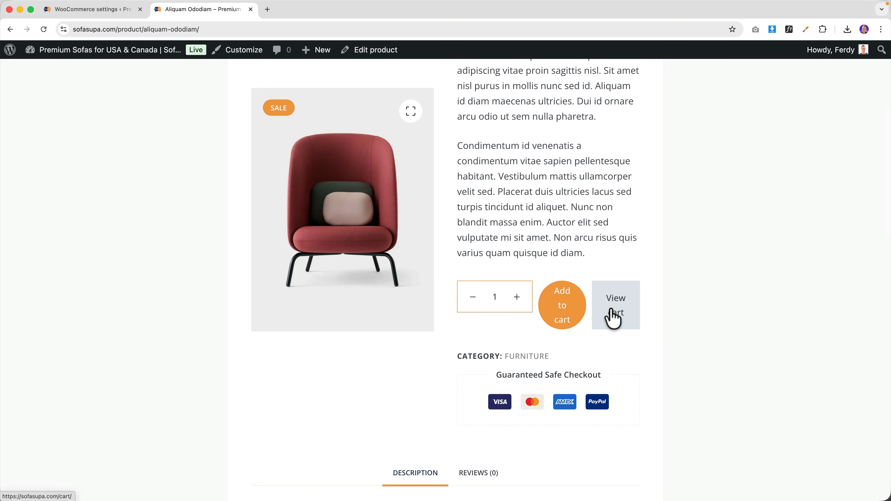
left_click(596, 313)
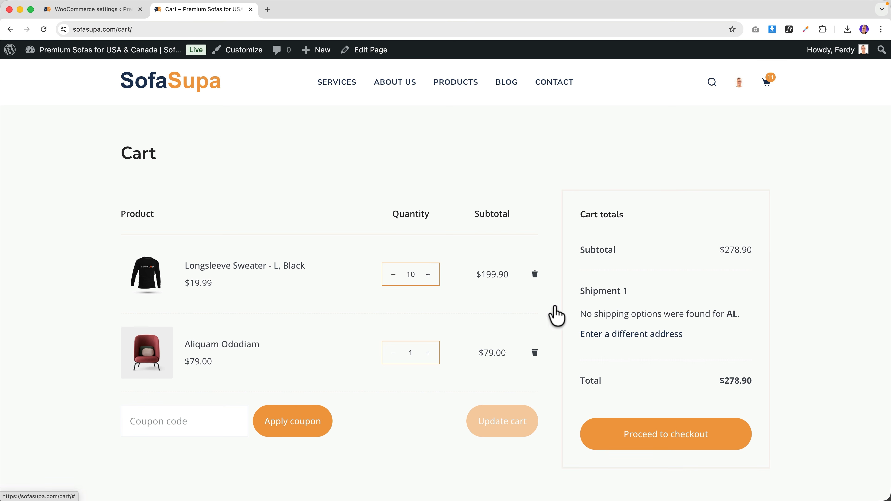
left_click(119, 9)
scroll(214, 299, "down", 10)
- Add and save a fifth Price rule from 200 to 999999999 costing 0, making cart shipping free
scroll(190, 362, "down", 10)
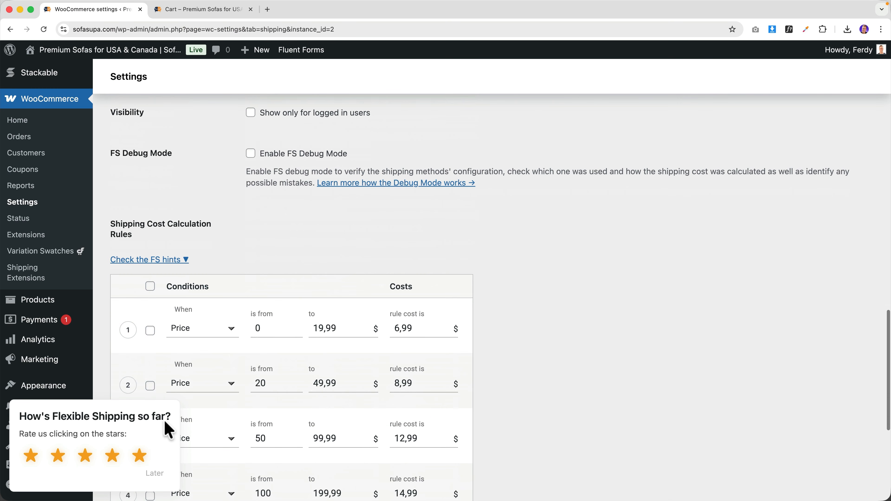
scroll(158, 415, "down", 5)
left_click(160, 475)
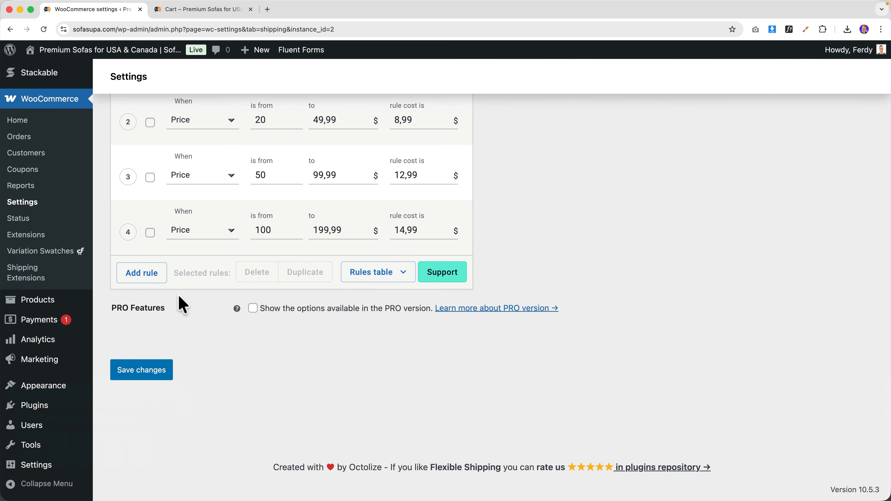
left_click(138, 276)
left_click(194, 289)
left_click(194, 309)
left_click(261, 286)
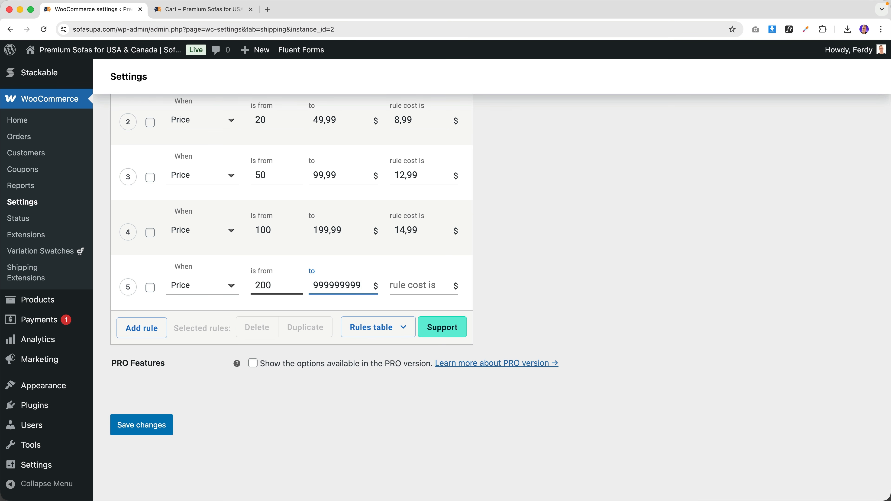
key("Tab")
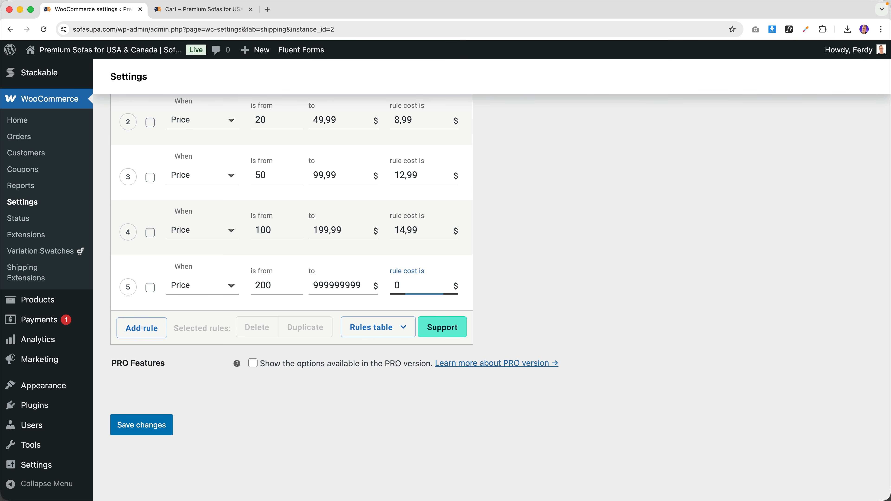
type("0")
left_click(150, 423)
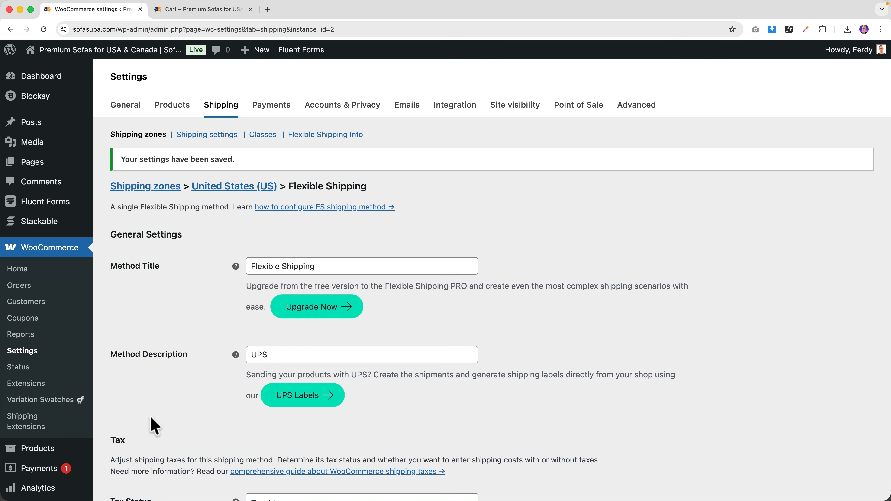
left_click(212, 10)
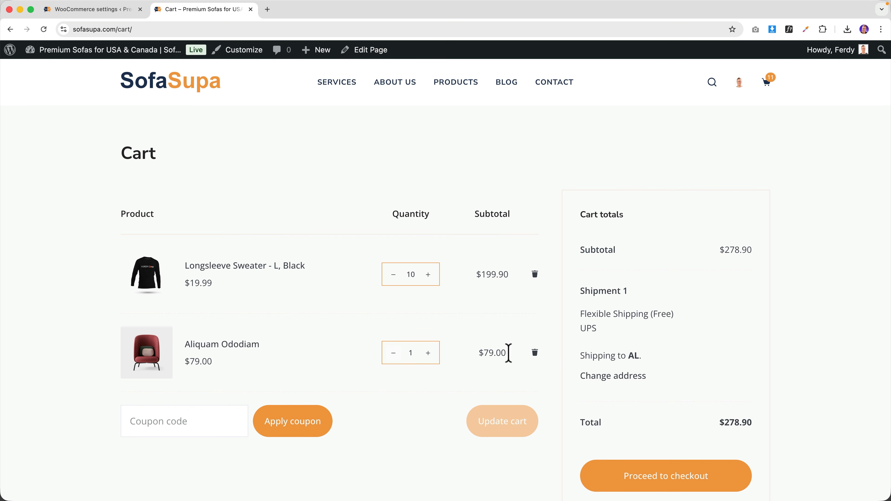
- Remove the Aliquam Ododiam chair and calculate cart shipping to Canada, which finds no options
left_click(535, 353)
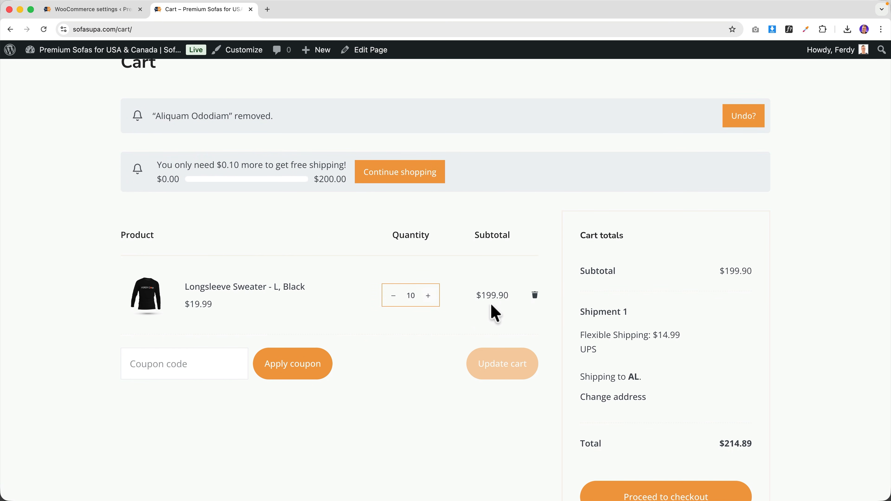
scroll(601, 305, "down", 3)
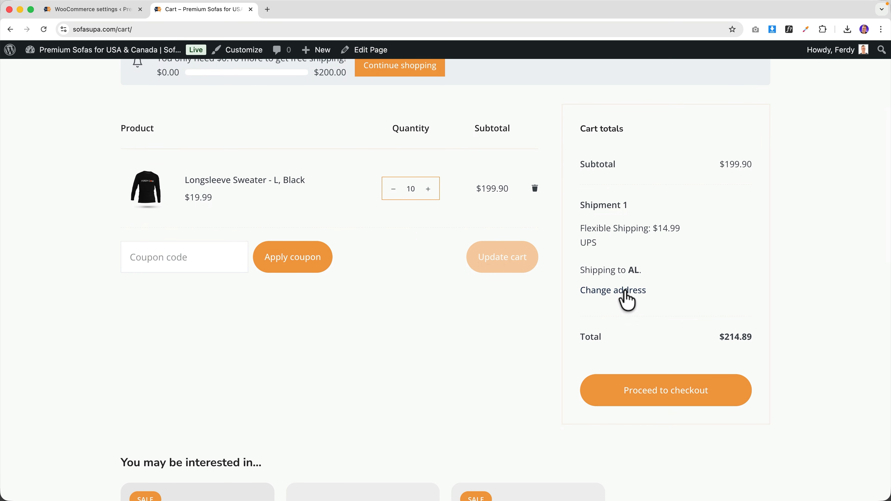
left_click(622, 295)
left_click(623, 341)
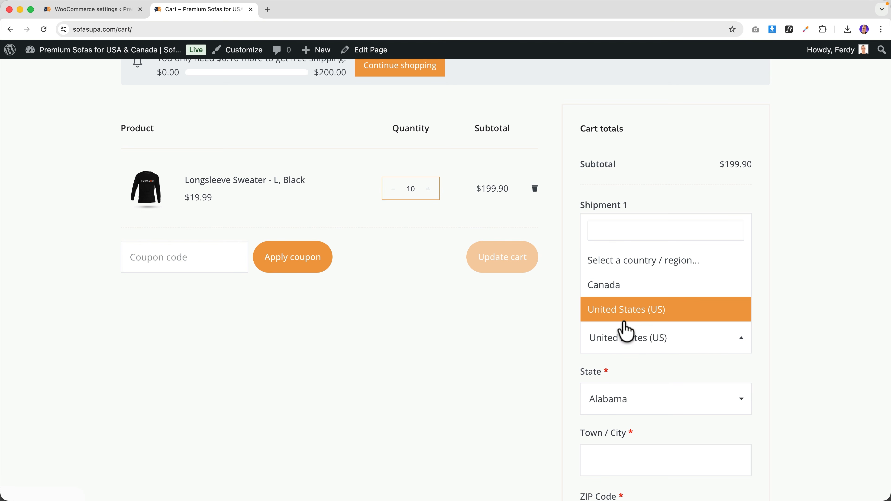
left_click(621, 295)
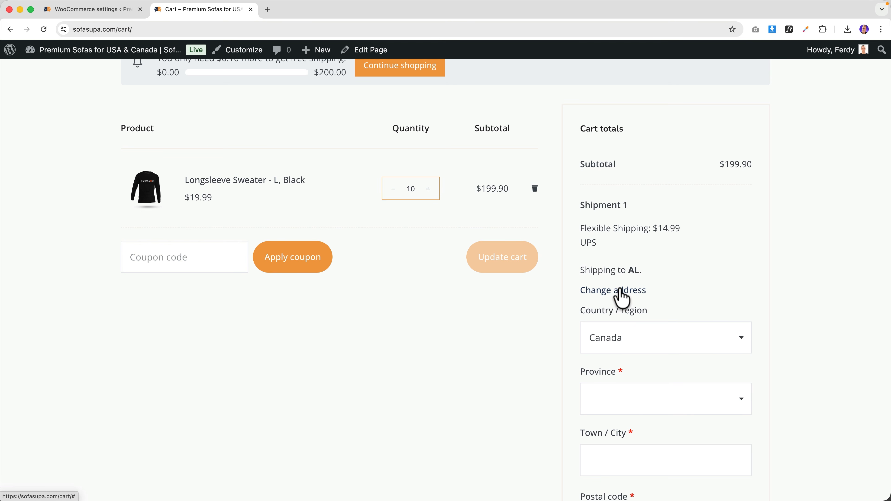
scroll(622, 298, "down", 10)
left_click(649, 186)
scroll(649, 211, "down", 8)
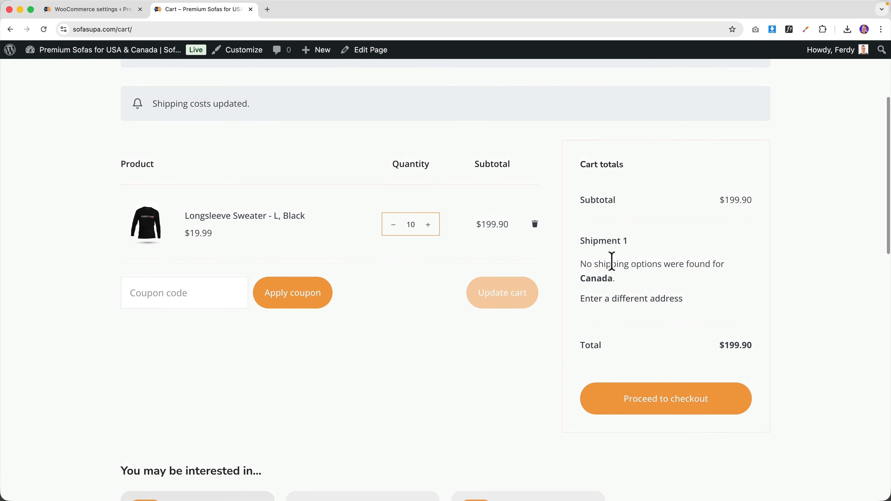
left_click(92, 9)
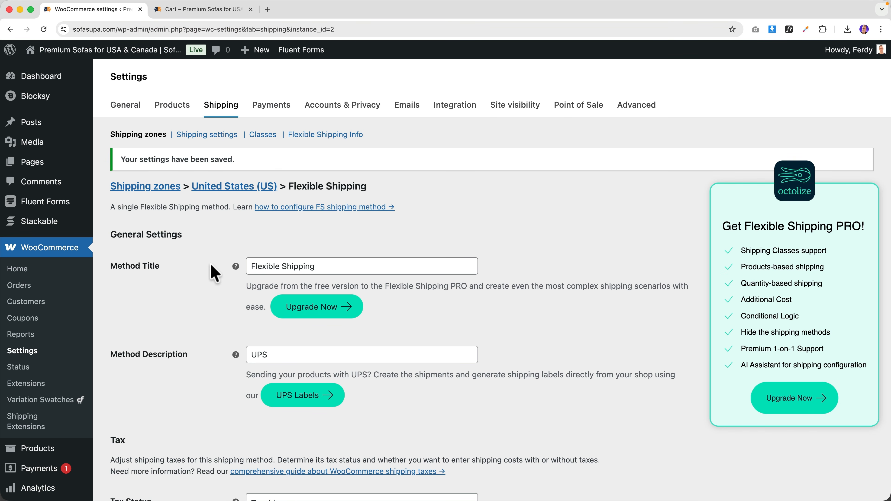
- Create a new shipping zone with Canada as its region
left_click(153, 186)
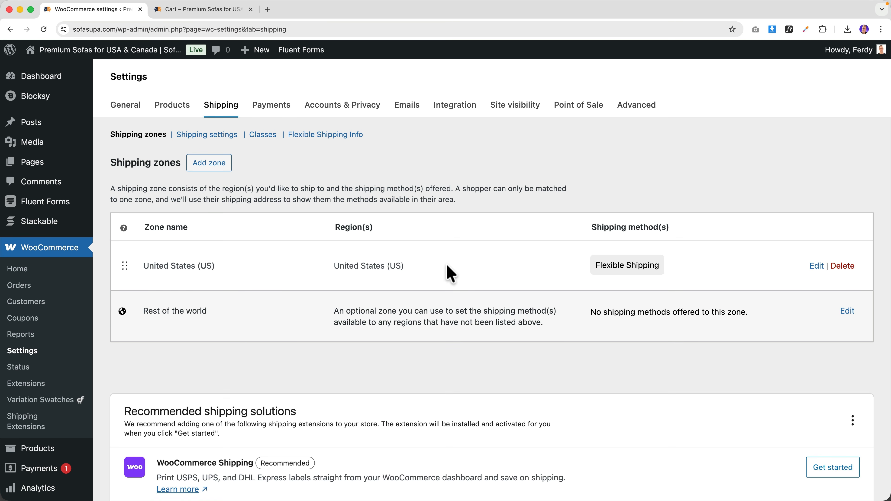
left_click(217, 164)
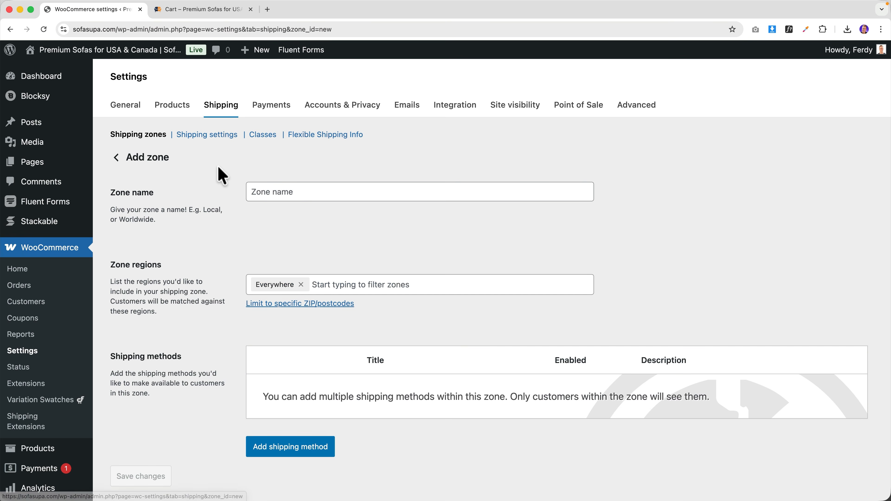
left_click(300, 286)
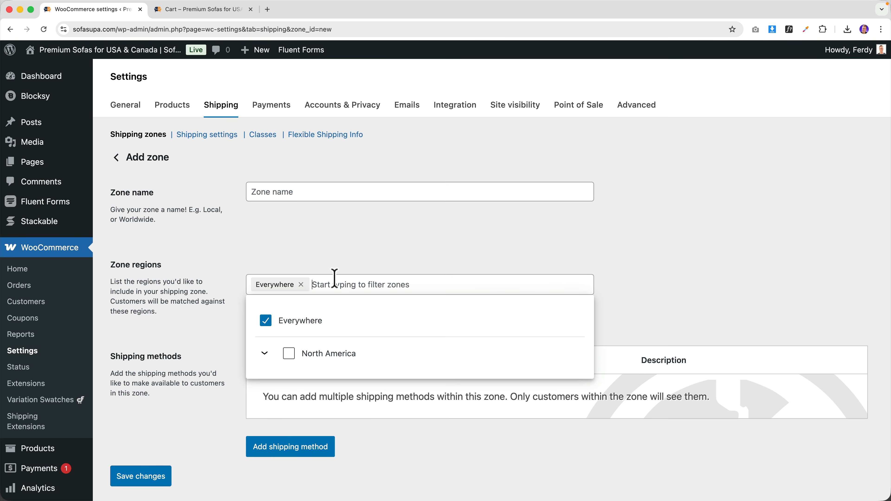
type("Canada")
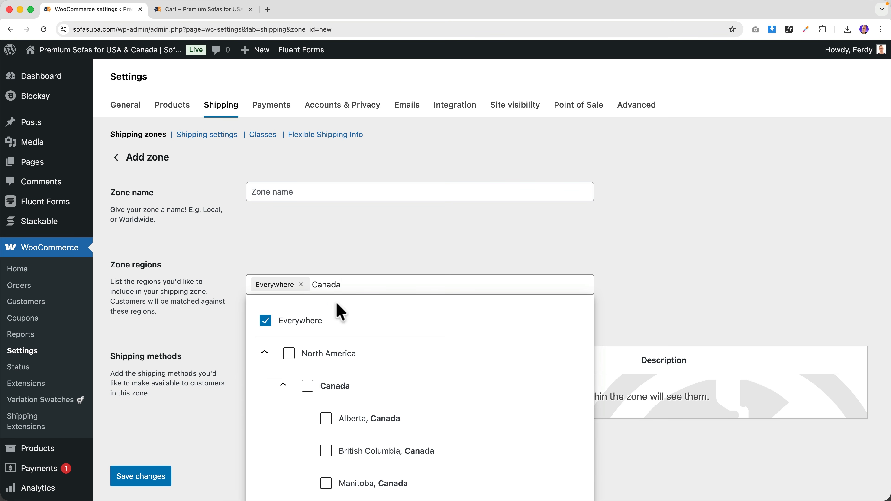
left_click(308, 386)
left_click(344, 244)
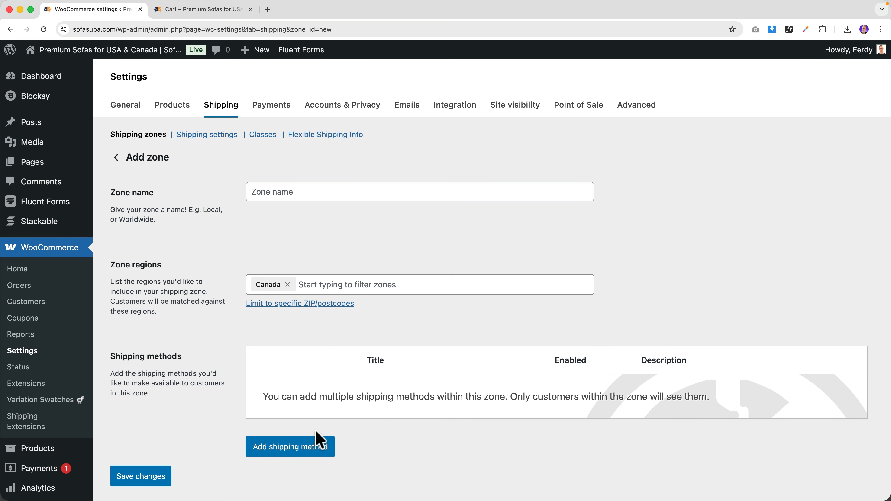
- Add the Flexible Shipping method to the new zone
left_click(292, 449)
left_click(358, 322)
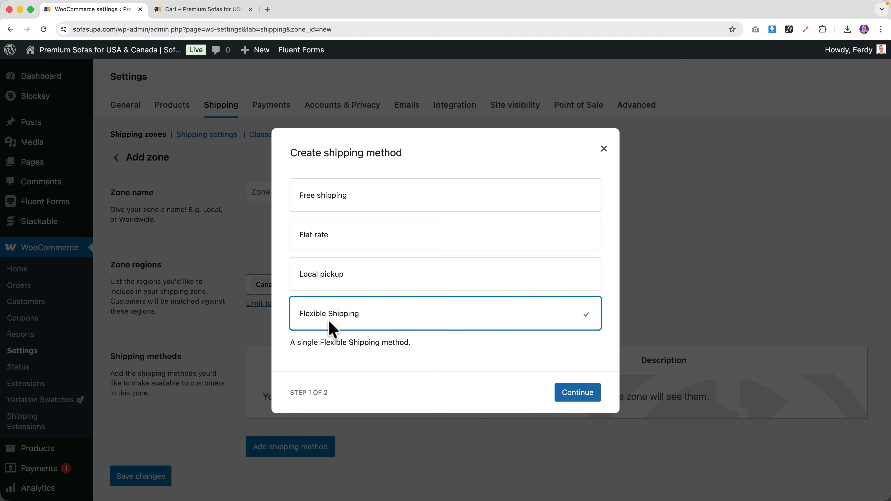
left_click(587, 389)
- Set the Flexible Shipping method description to FedEx and save the method
left_click(302, 326)
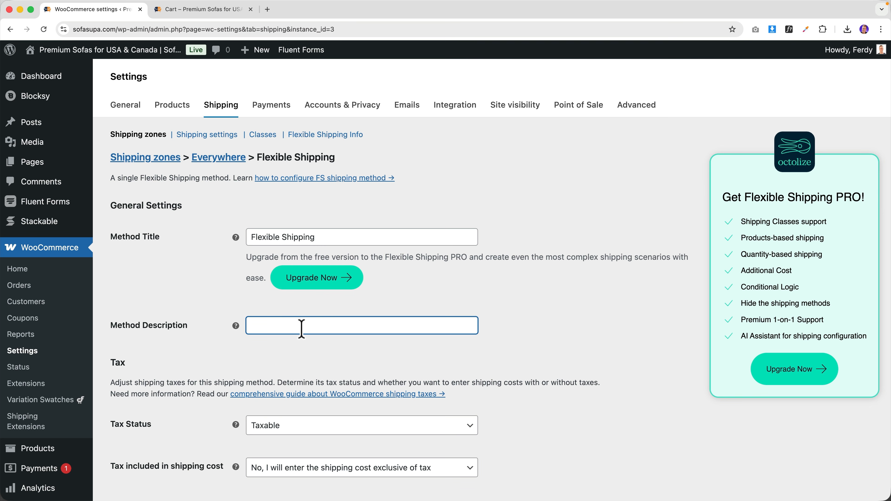
type("FedEx")
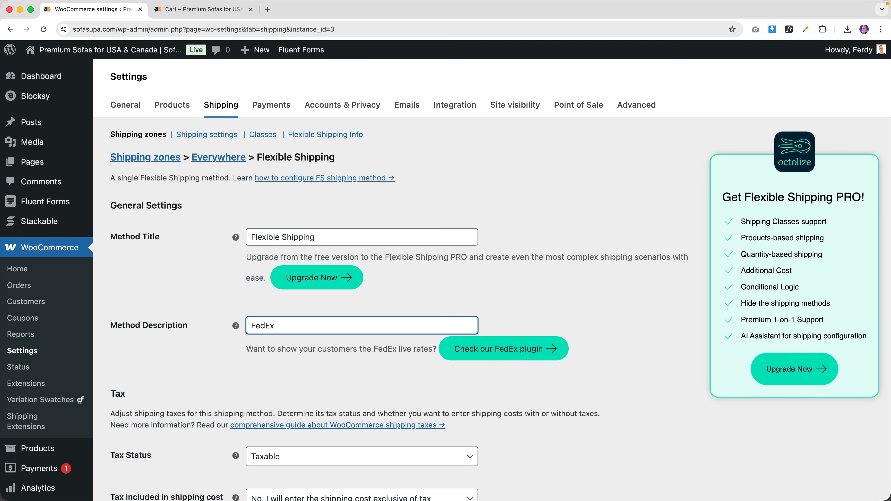
scroll(301, 330, "down", 8)
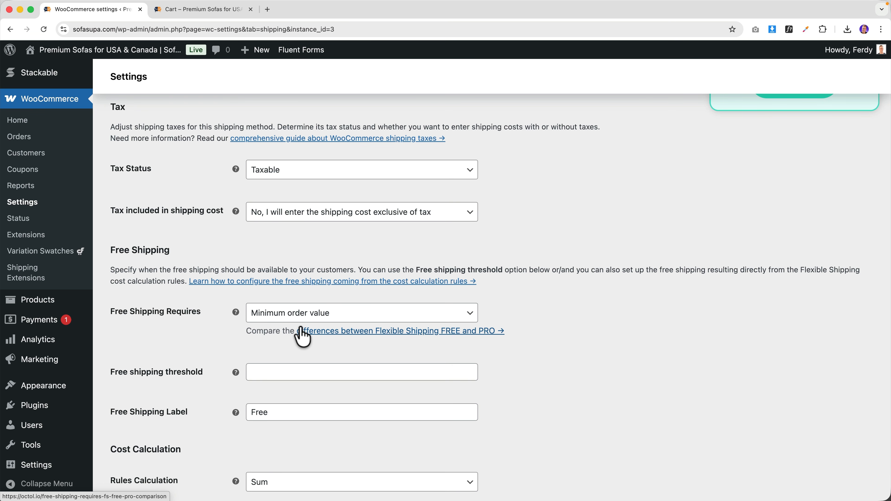
scroll(303, 337, "down", 12)
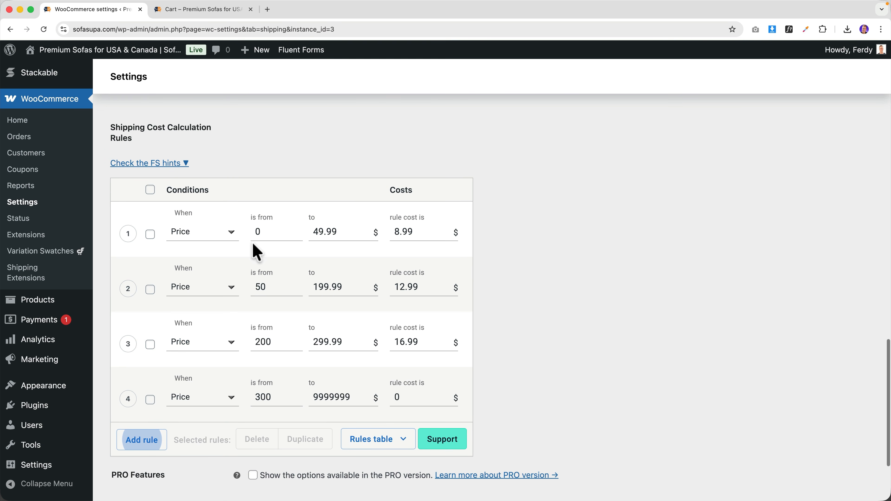
scroll(508, 273, "down", 4)
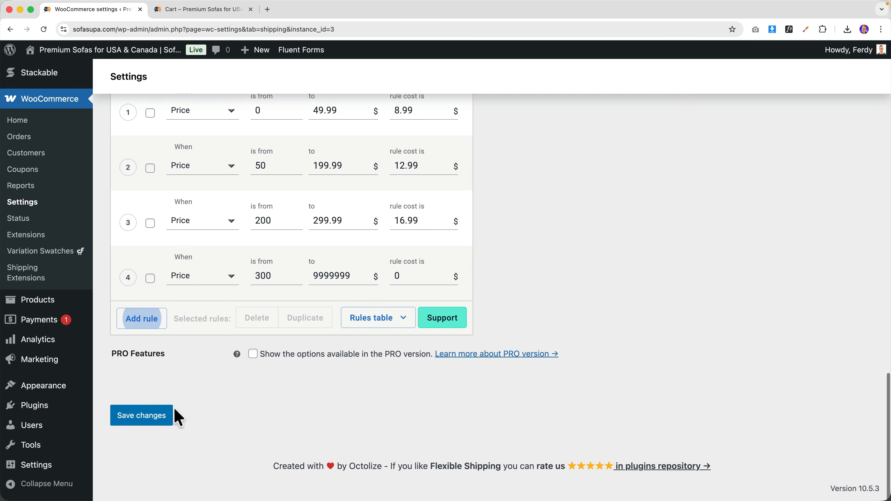
left_click(141, 416)
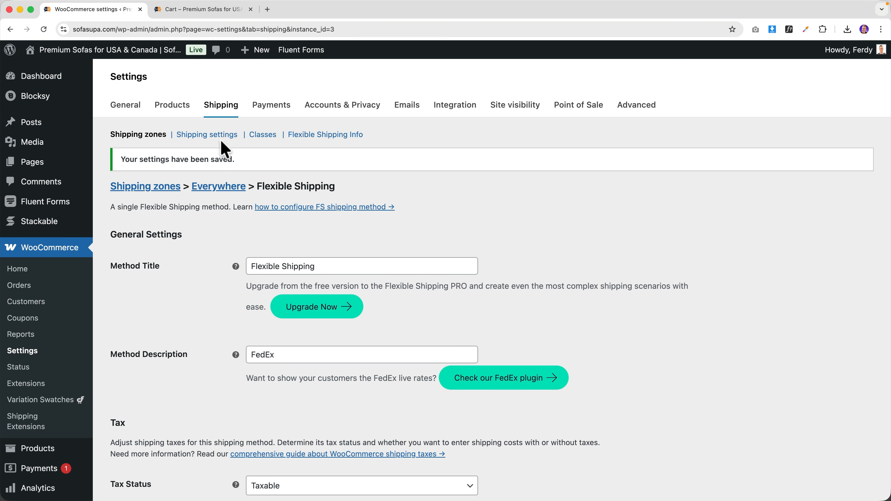
- Replace the Everywhere zone's region with Canada and save the zone
left_click(157, 188)
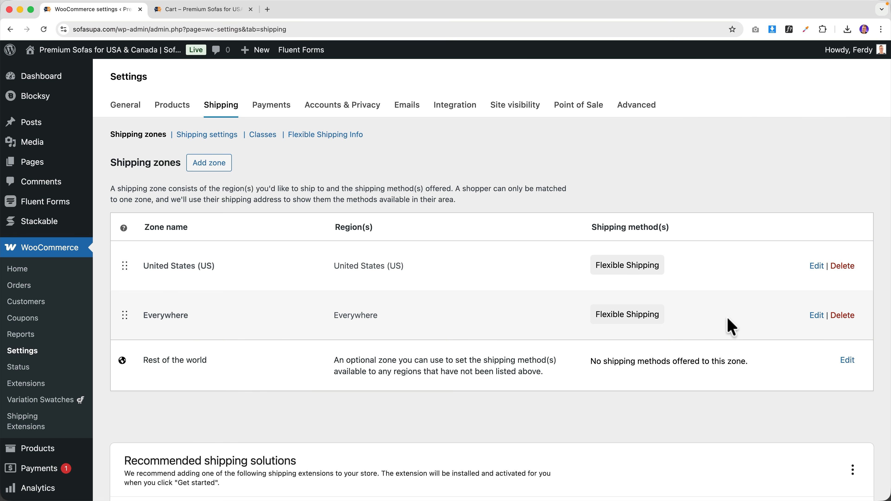
left_click(816, 316)
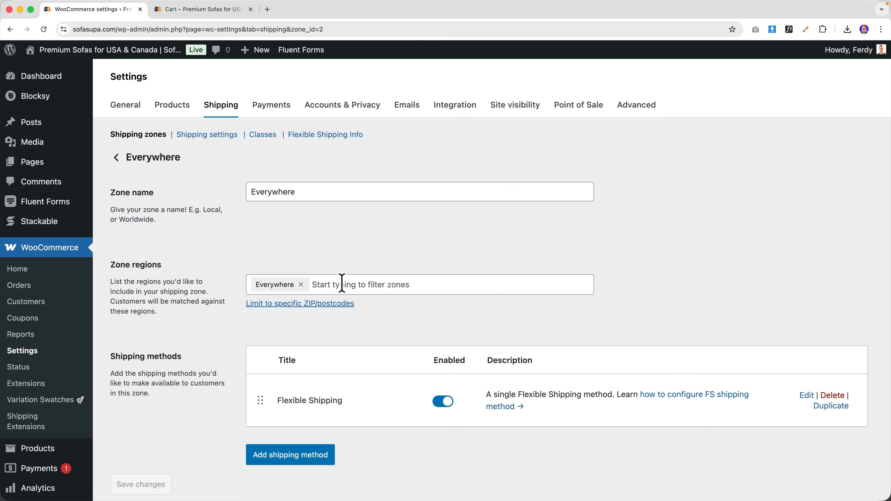
left_click(342, 284)
type("cana")
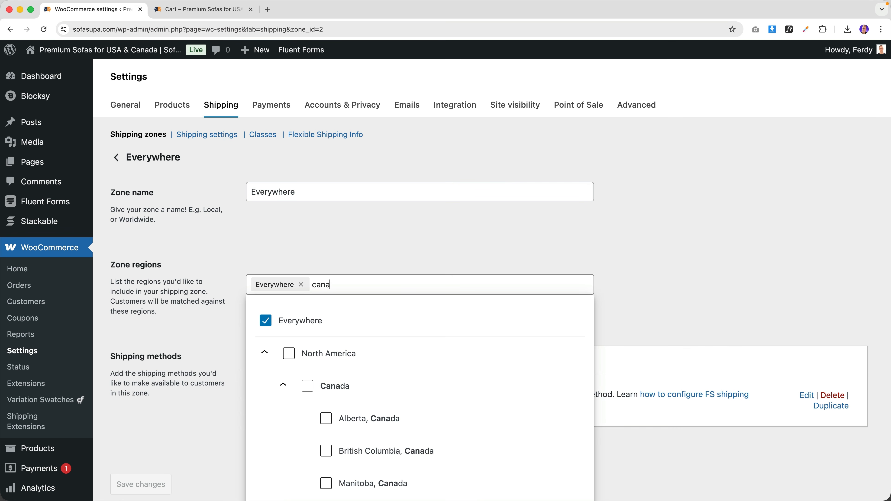
left_click(307, 386)
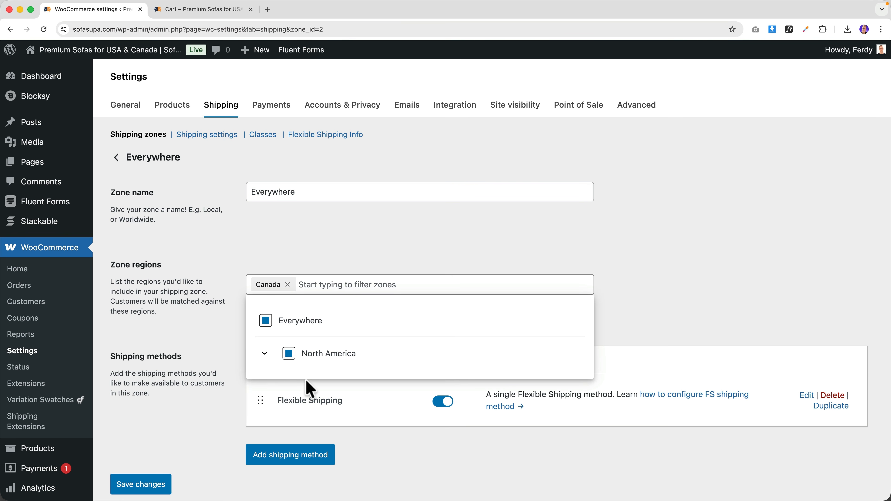
left_click(339, 261)
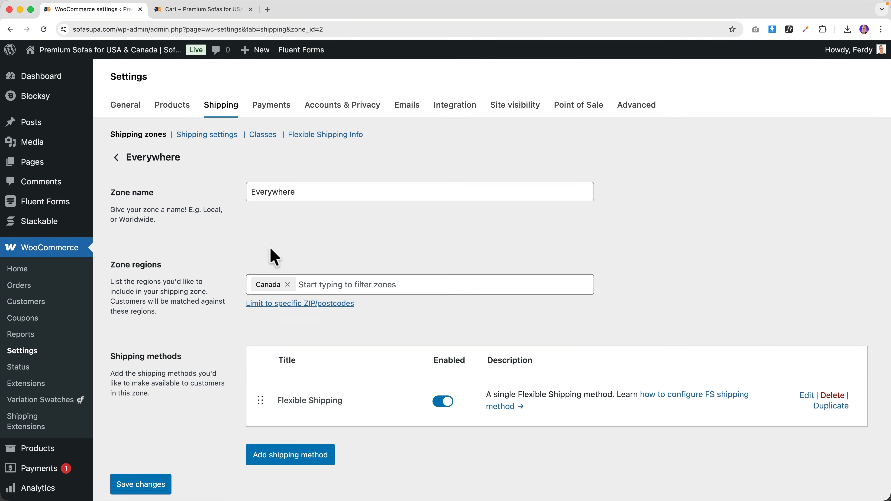
scroll(207, 294, "down", 5)
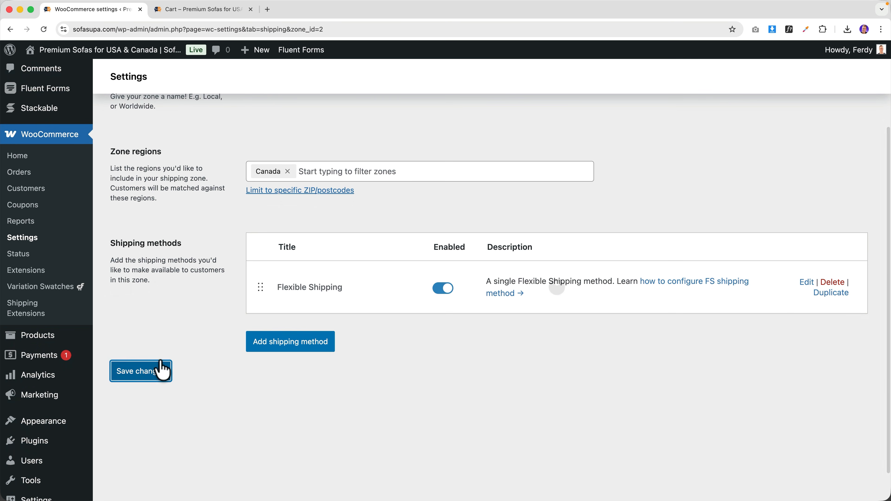
left_click(159, 362)
scroll(140, 246, "up", 5)
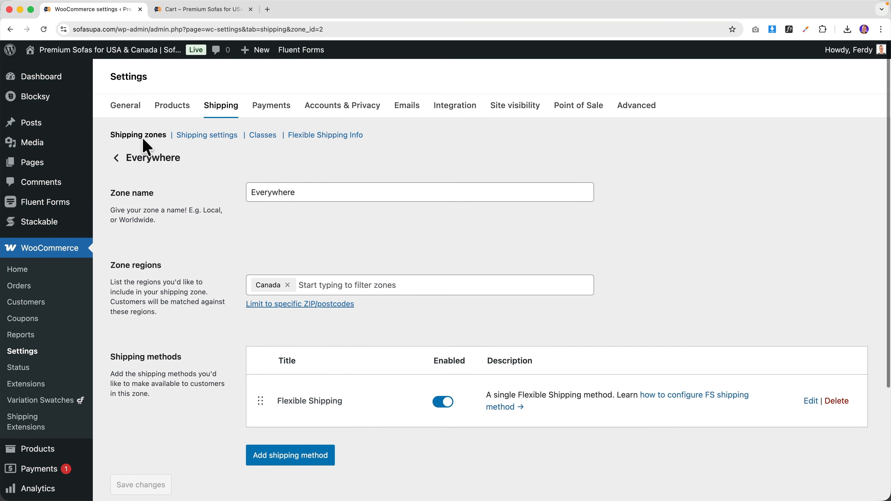
- Rename the zone to Canada, save it, and view $12.99 FedEx shipping in the cart
left_click(140, 135)
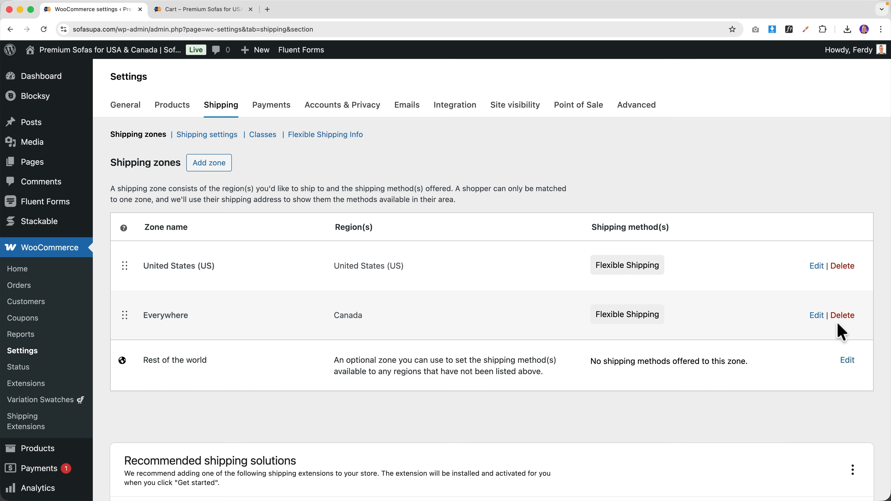
left_click(816, 315)
double_click(293, 194)
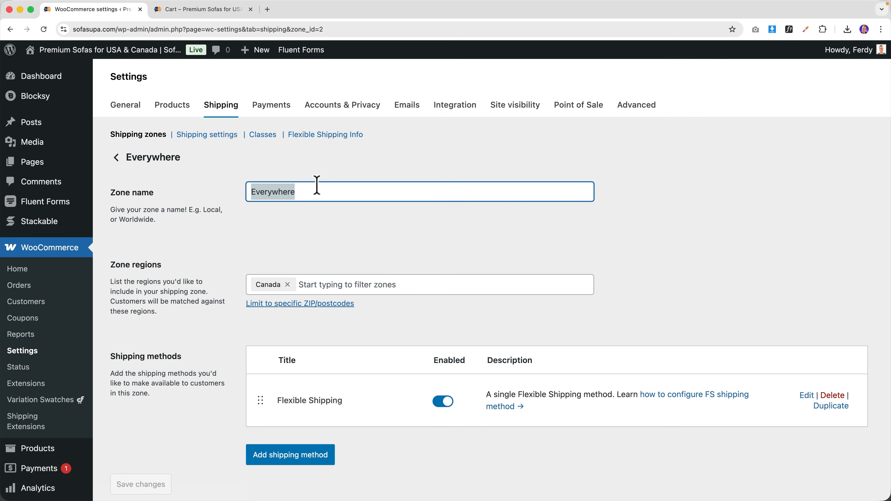
type("Canada")
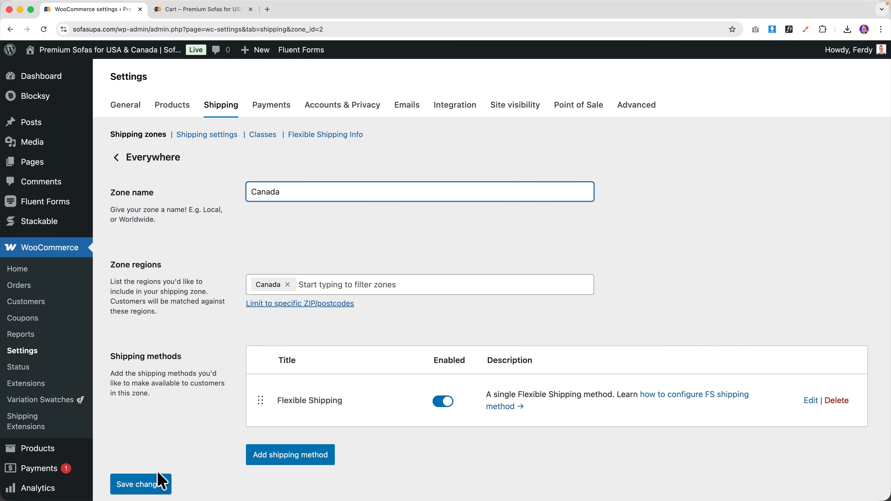
left_click(155, 483)
left_click(194, 10)
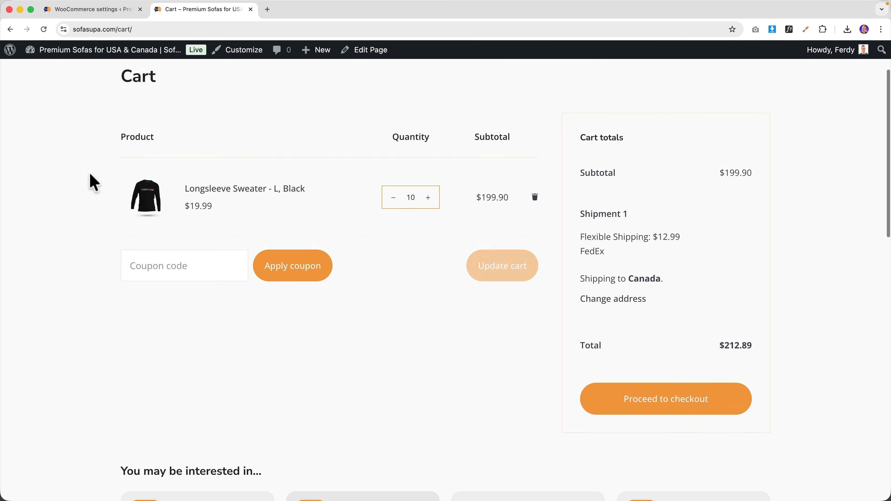
- Lower the sweater quantity and recalculate cart shipping for the United States (US)
left_click(393, 242)
left_click(394, 242)
left_click(393, 242)
left_click(491, 312)
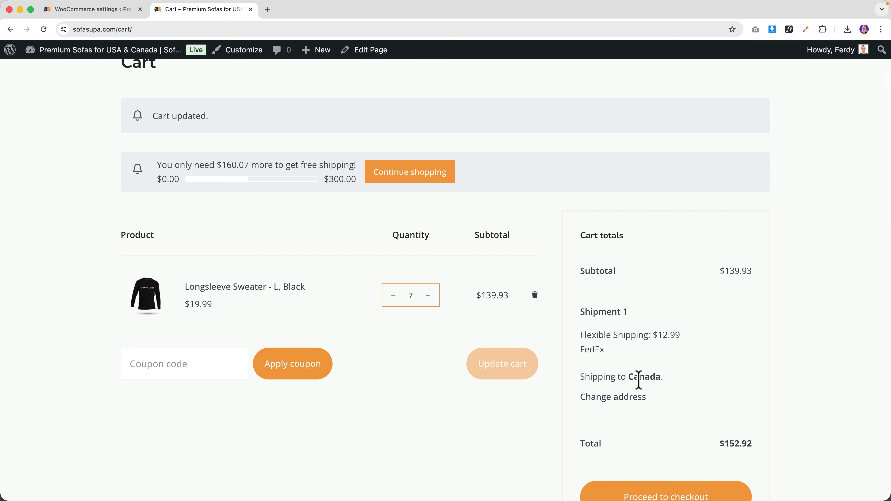
left_click(632, 399)
left_click(642, 446)
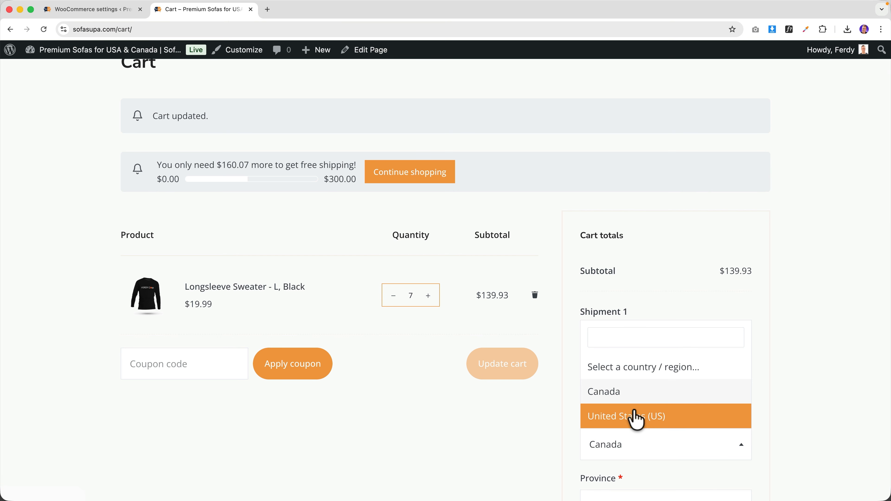
left_click(636, 417)
scroll(667, 414, "down", 10)
left_click(656, 358)
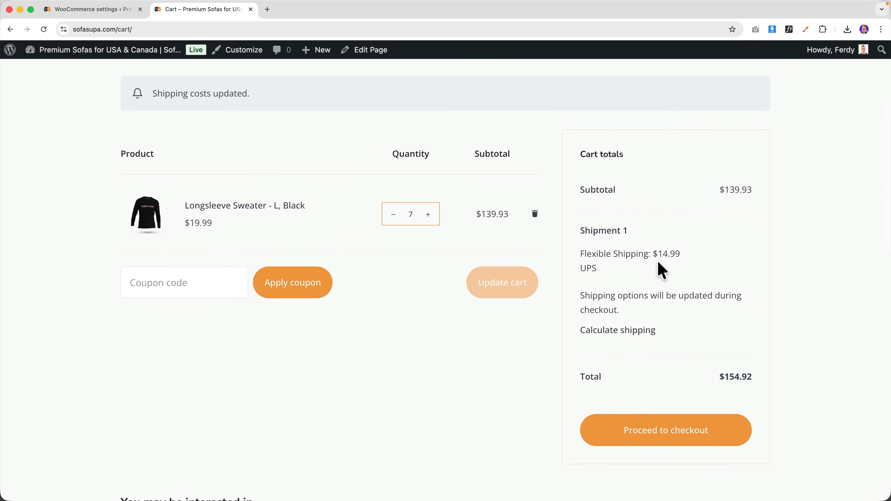
- Raise the sweaters to 10 for a $199.90 subtotal, $0.10 short of free shipping
left_click(427, 215)
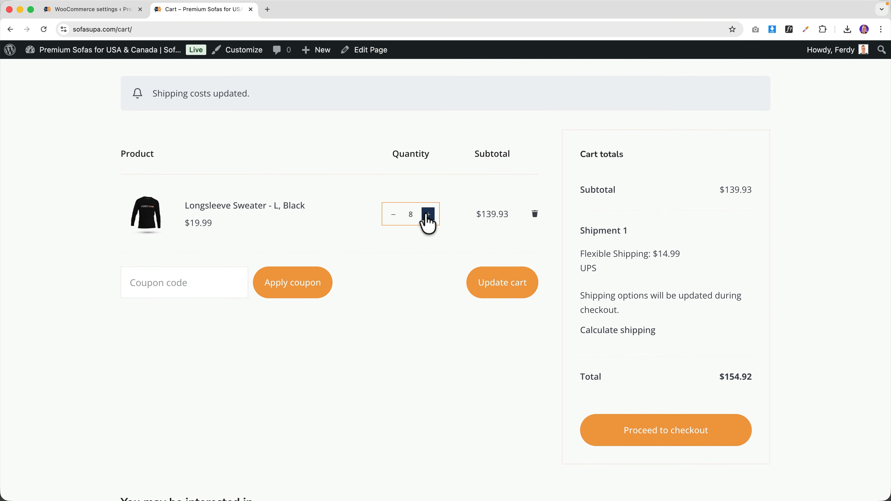
left_click(510, 282)
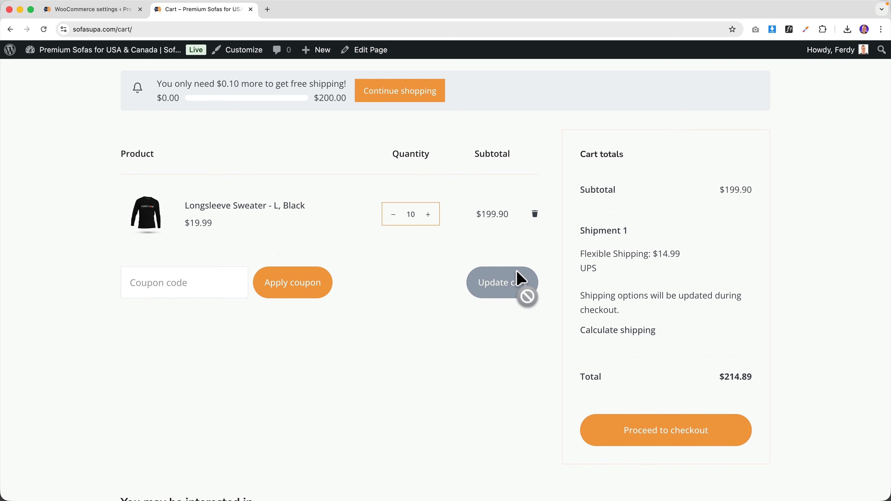
scroll(529, 261, "up", 3)
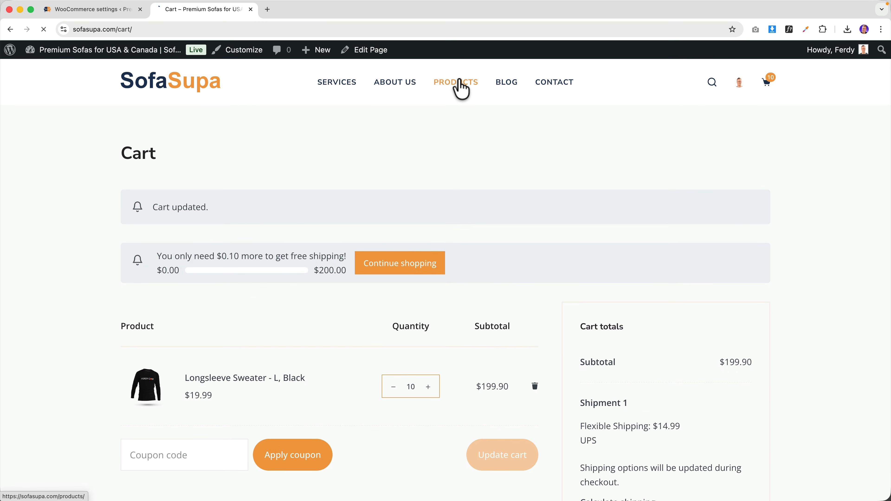
- Add the Consectetur Dipiscing lamp to the cart from the Products page
left_click(456, 83)
scroll(388, 309, "down", 3)
left_click(471, 293)
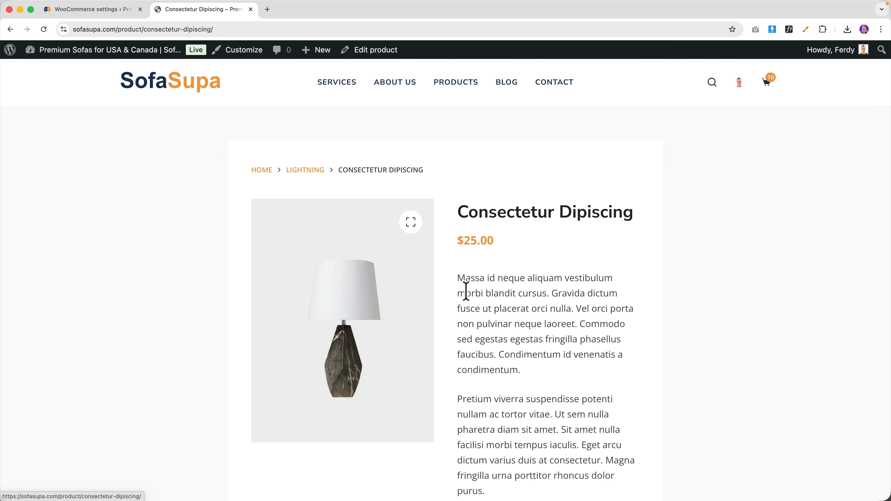
scroll(495, 274, "down", 10)
left_click(591, 221)
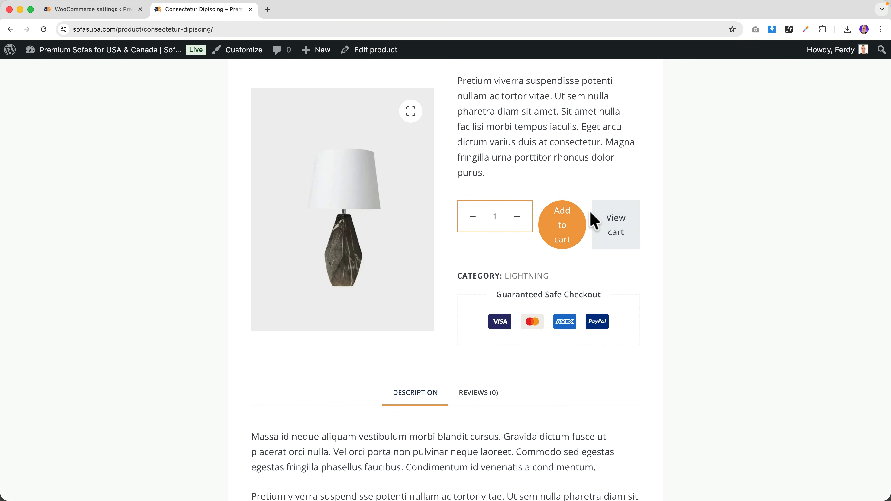
left_click(616, 231)
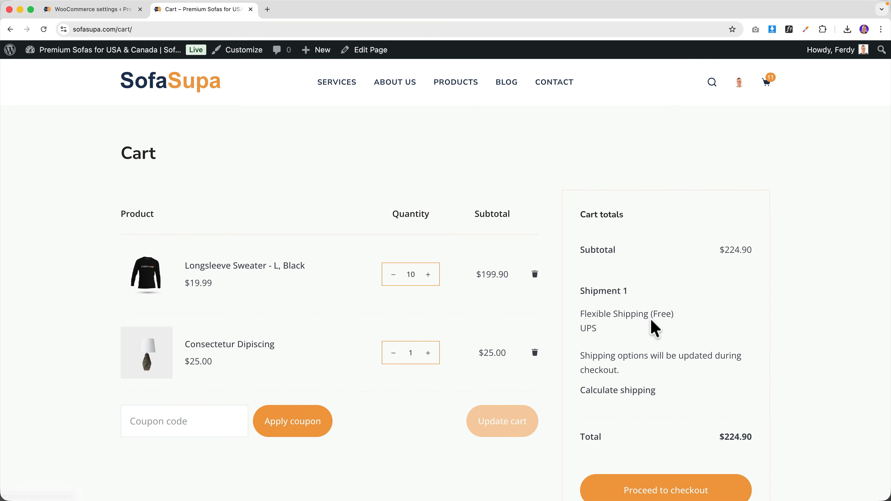
- Calculate cart shipping to Canada, showing $16.99 FedEx Flexible Shipping
left_click(618, 390)
scroll(623, 393, "down", 3)
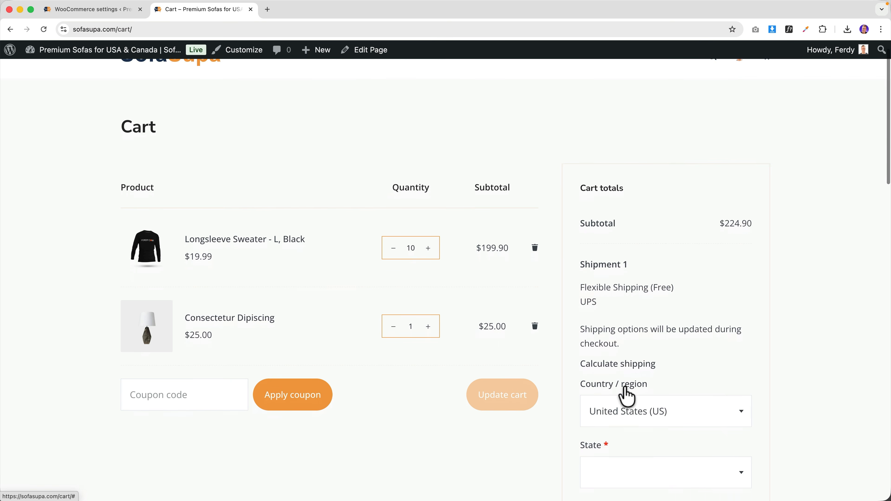
left_click(628, 394)
left_click(625, 349)
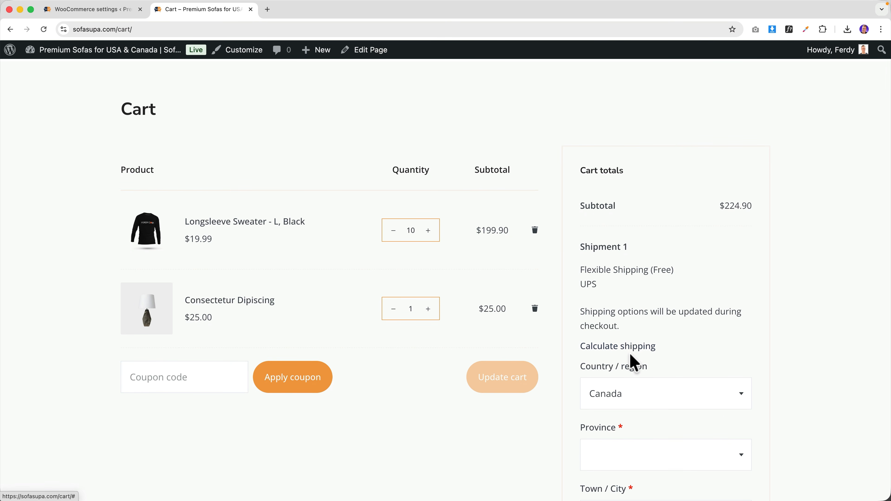
scroll(631, 361, "down", 10)
left_click(650, 310)
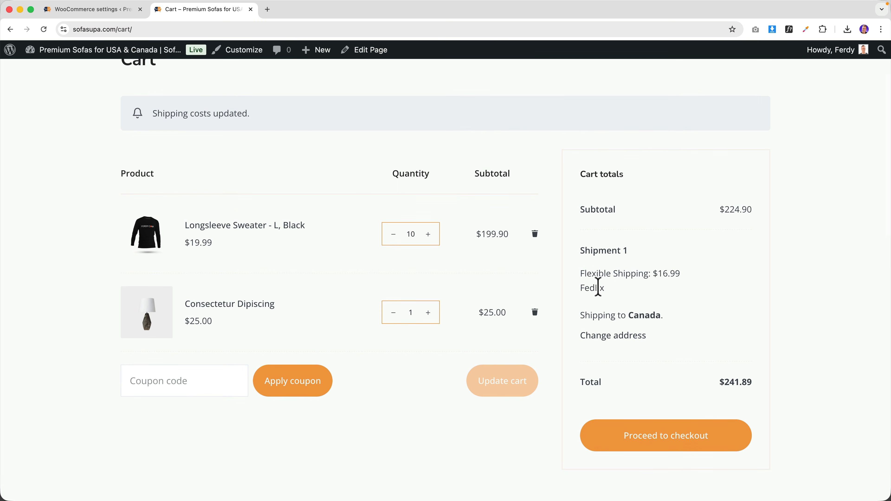
scroll(598, 287, "up", 2)
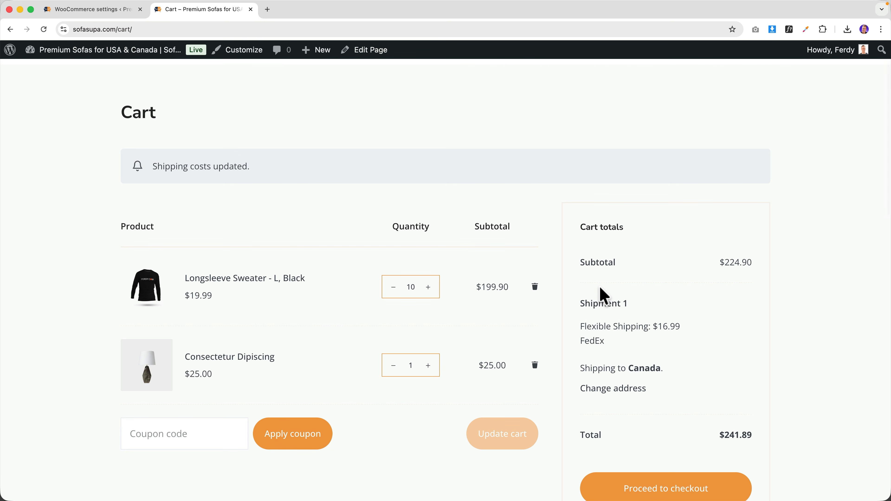
scroll(600, 288, "up", 2)
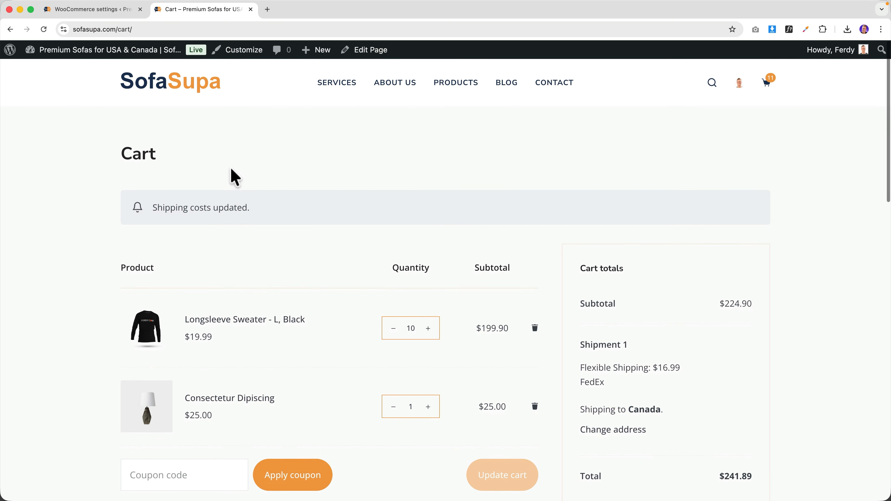
- Return from the Canada zone settings to the list of shipping zones
left_click(88, 10)
scroll(298, 235, "down", 2)
scroll(288, 207, "up", 2)
left_click(142, 139)
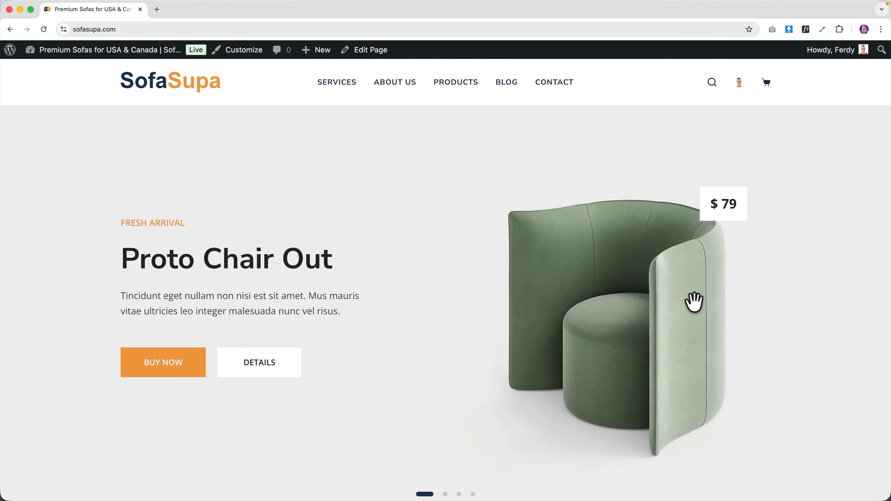
- Start a new product named Cool Product with the black longsleeve image as its product image
mouse_move(313, 53)
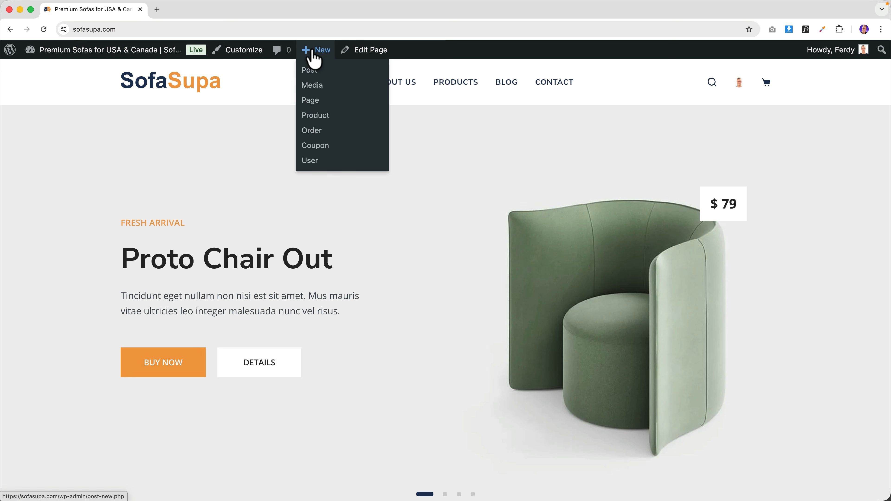
left_click(313, 117)
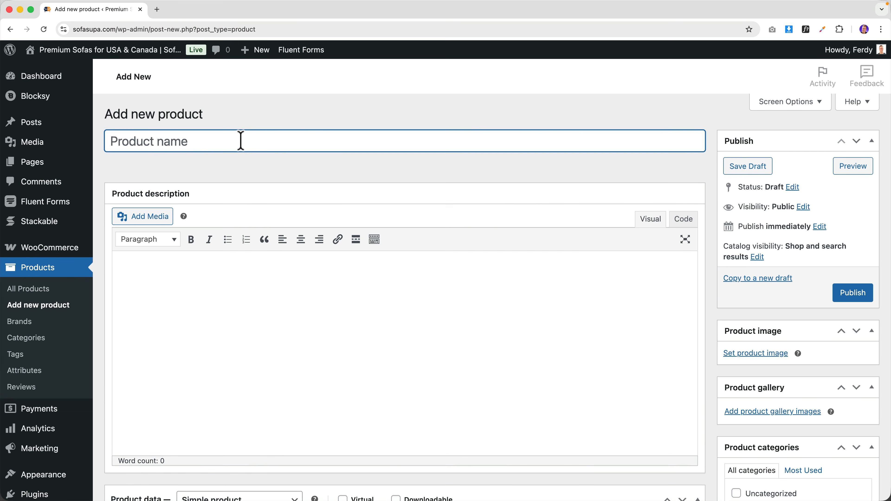
type("Cool Product")
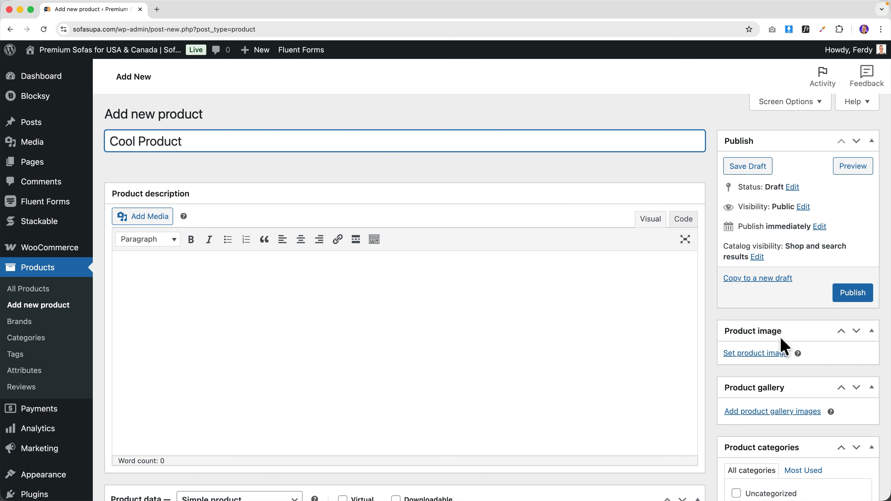
left_click(758, 354)
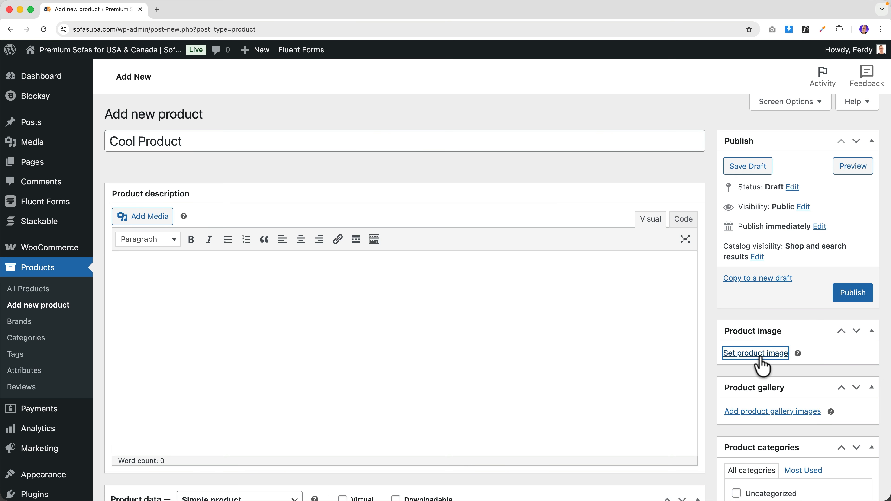
left_click(210, 283)
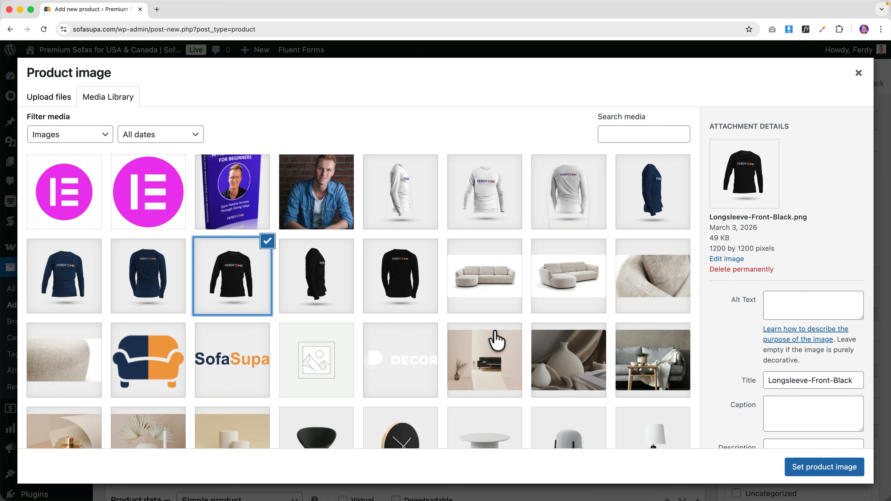
left_click(821, 468)
- Give Cool Product a regular price of 1000 and publish it
scroll(316, 299, "down", 10)
left_click(347, 171)
type("1000")
key("Tab")
scroll(526, 217, "up", 15)
left_click(853, 300)
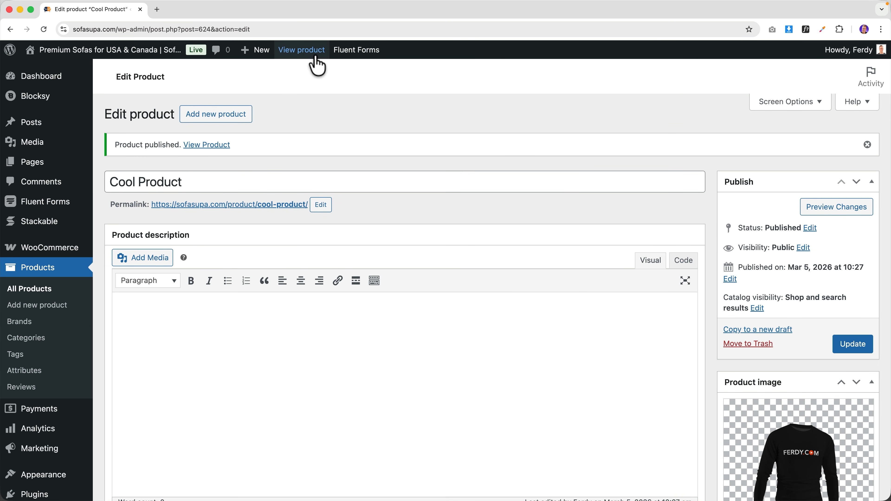
- View the live Cool Product page and move the dashboard tab to first position
left_click(304, 60, "super")
left_click(191, 13)
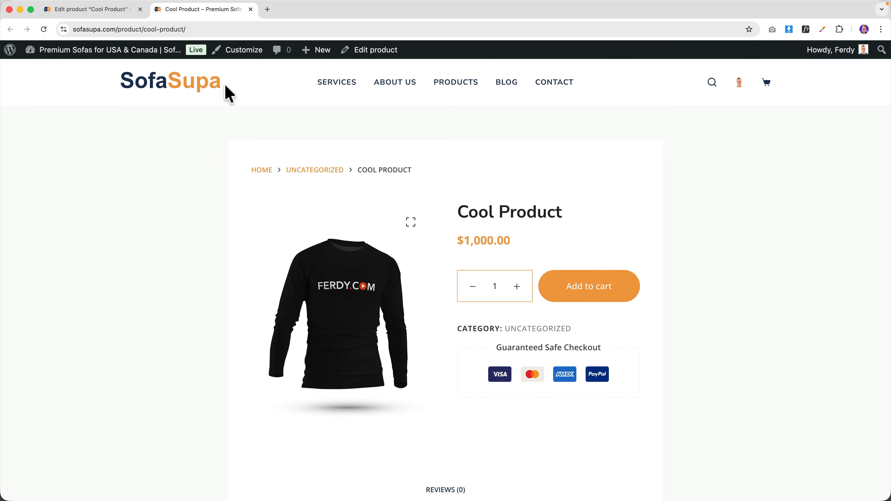
mouse_move(143, 60)
left_click_drag(309, 11, 90, 19)
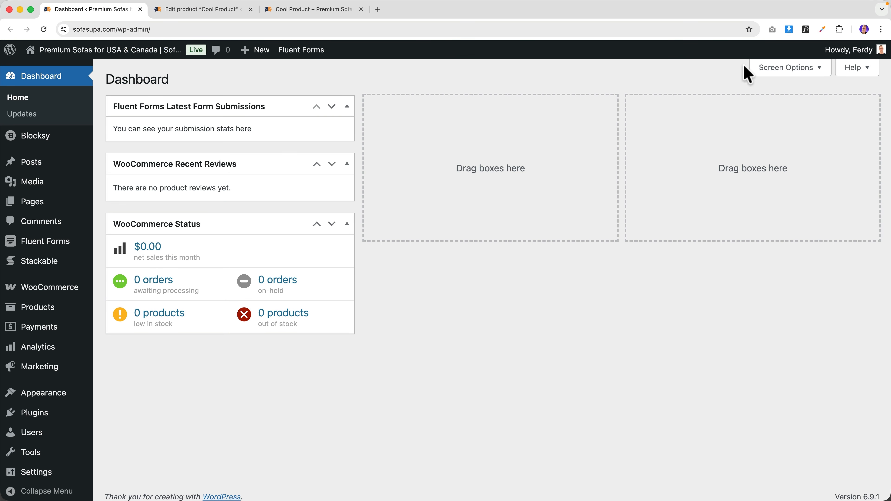
- Hide the Fluent Forms submissions, WooCommerce Recent Reviews and WooCommerce Status dashboard boxes
left_click(772, 70)
left_click(342, 132)
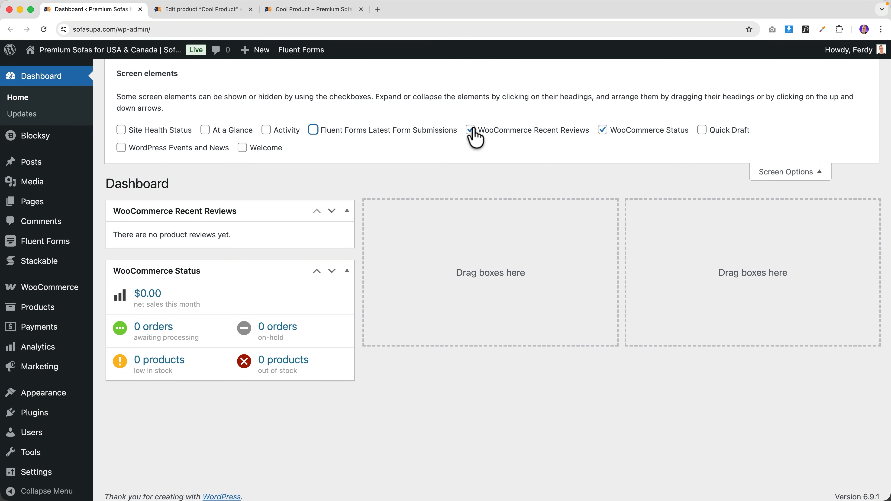
left_click(636, 130)
left_click(470, 129)
left_click(790, 172)
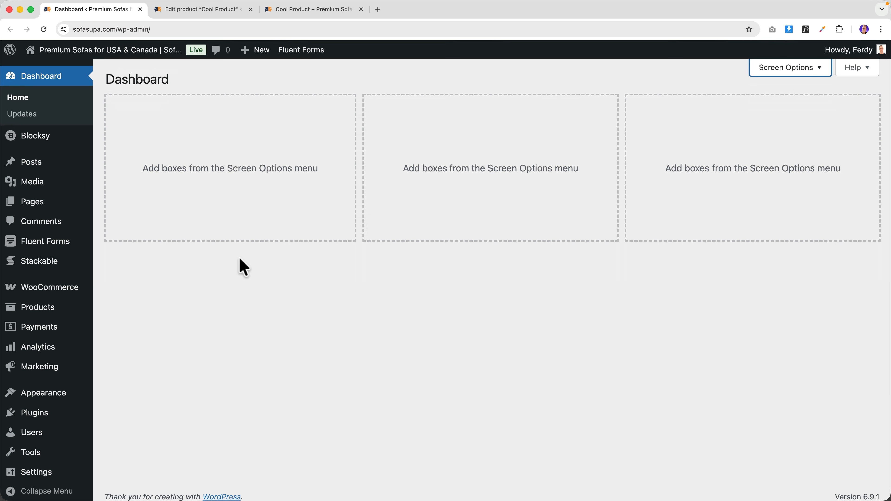
- In WooCommerce general settings, fill in the store's street address, city and postcode
mouse_move(73, 294)
left_click(133, 370)
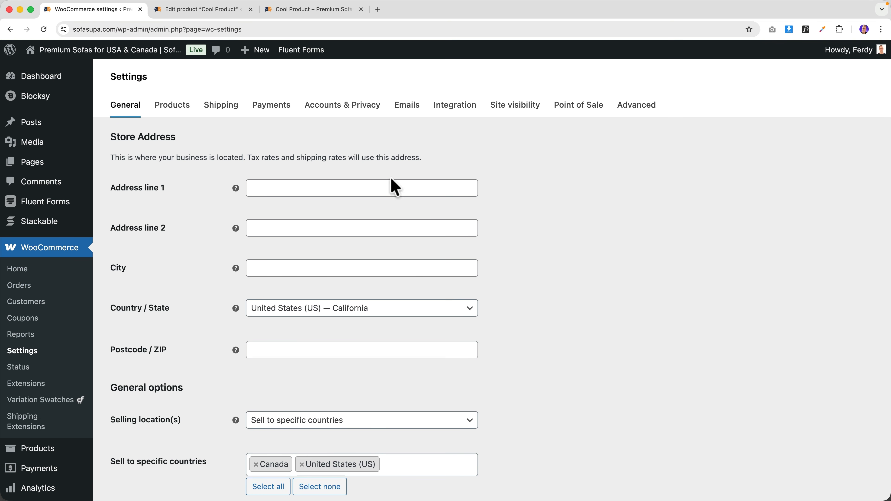
left_click(293, 186)
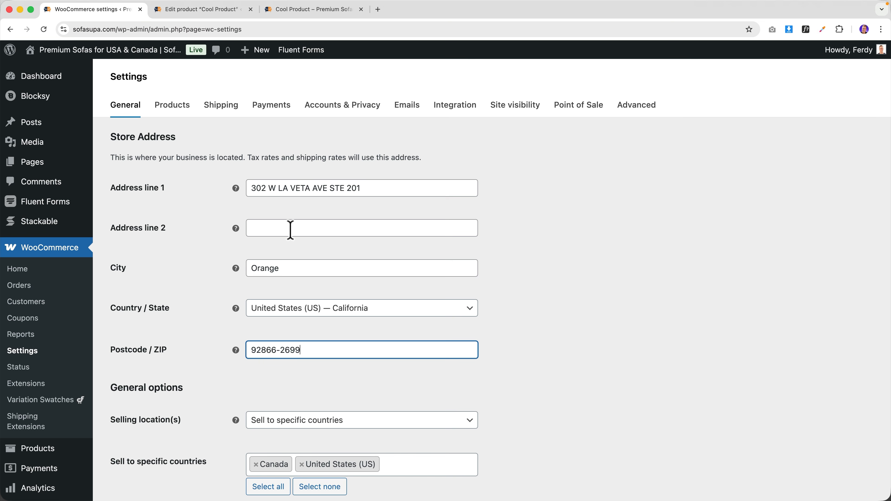
scroll(265, 234, "down", 6)
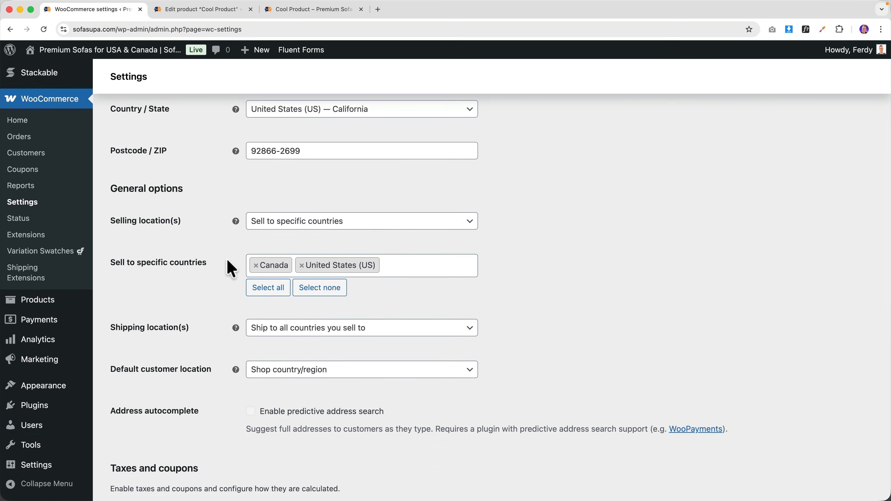
scroll(226, 266, "down", 3)
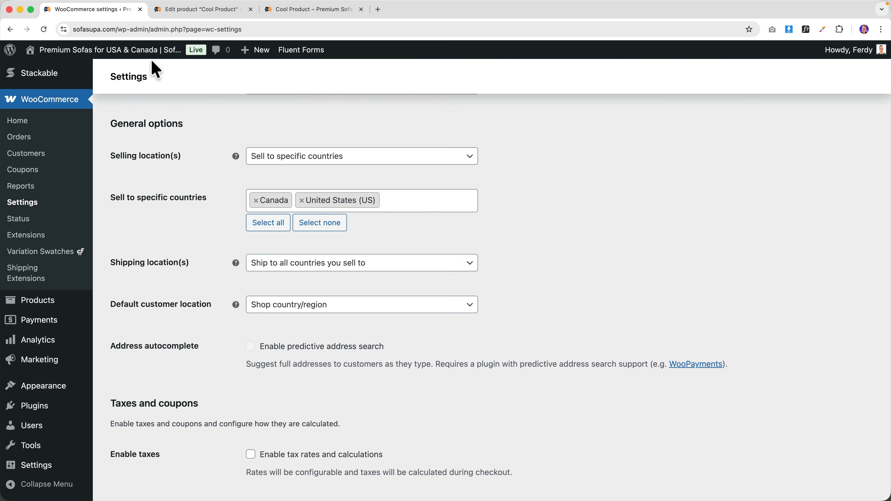
right_click(149, 52)
left_click(185, 88)
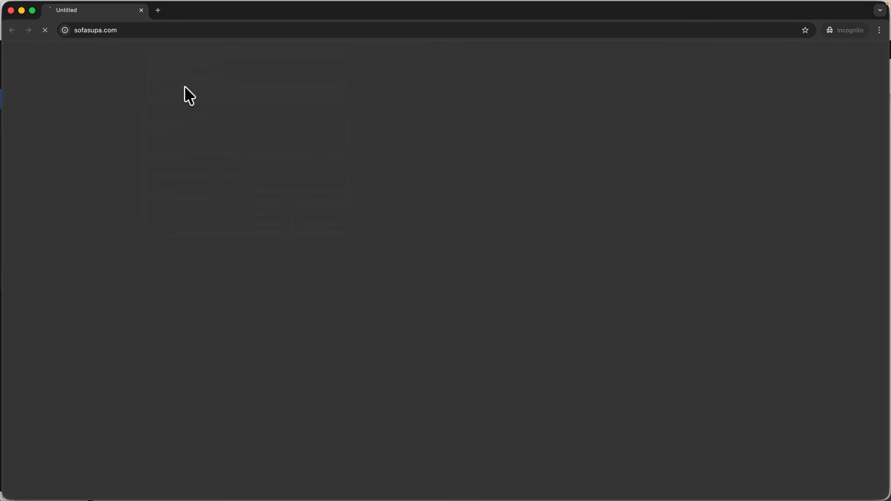
left_click(459, 65)
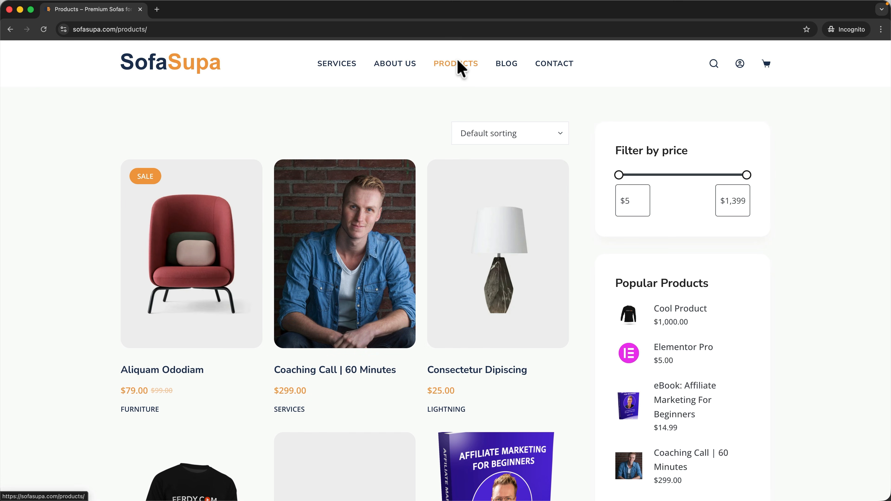
left_click(376, 219)
left_click(513, 356)
left_click(582, 348)
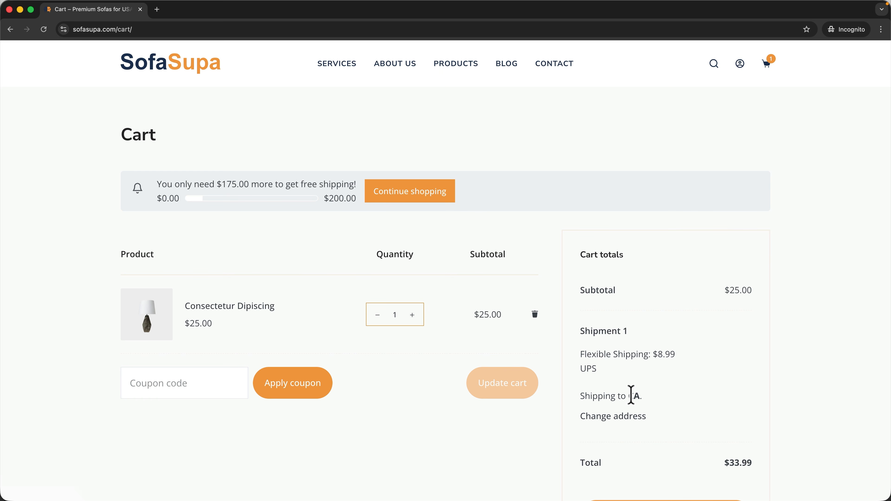
left_click(140, 9)
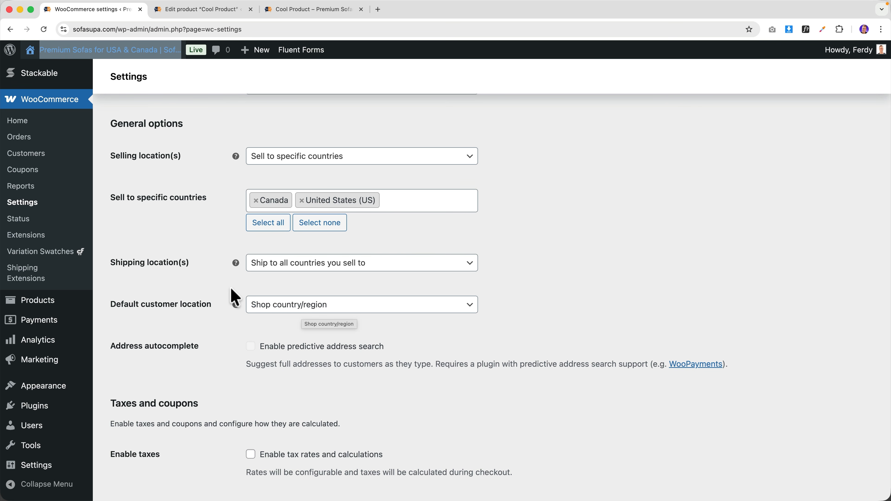
scroll(235, 294, "up", 10)
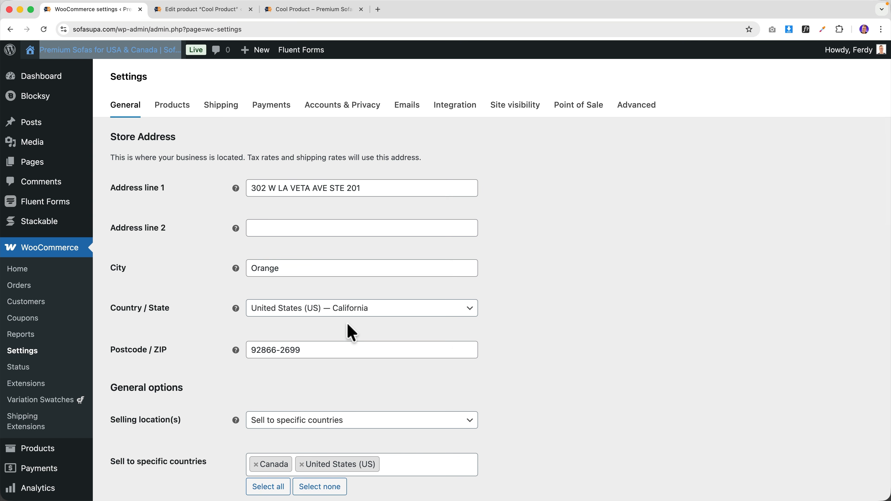
- Enable tax rates and calculations in WooCommerce general settings and save
scroll(346, 323, "down", 8)
scroll(347, 323, "down", 3)
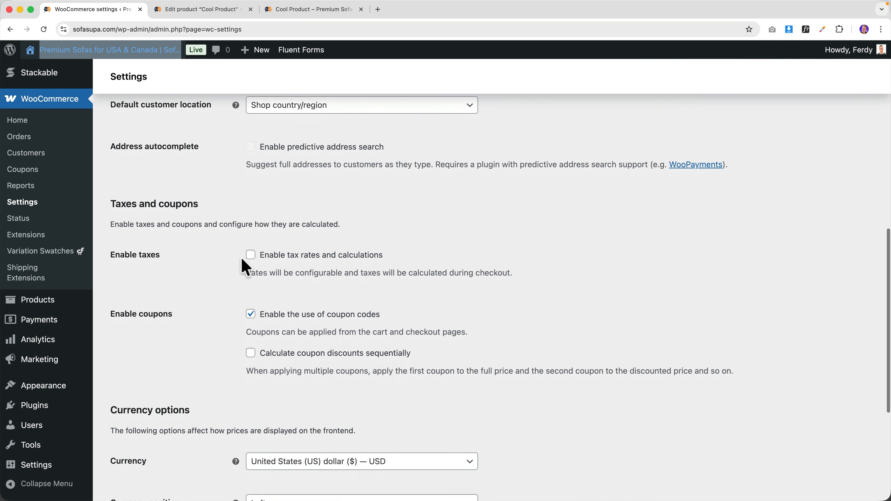
scroll(280, 252, "up", 10)
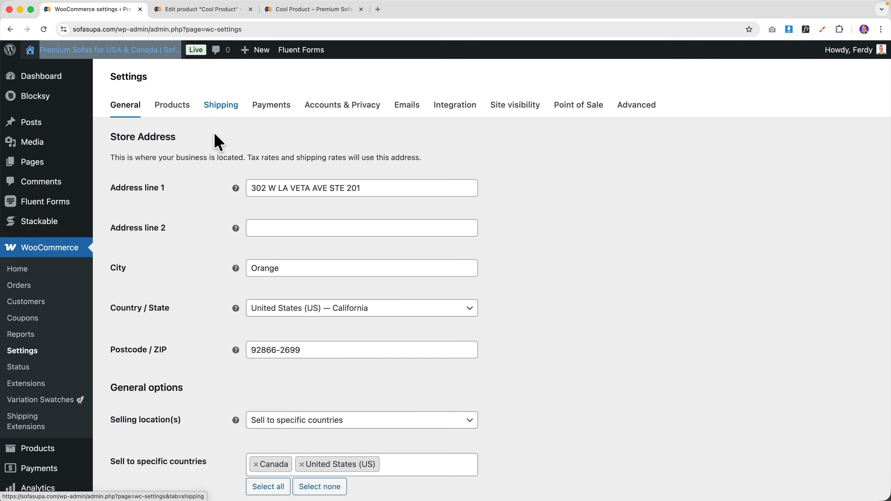
scroll(219, 255, "down", 9)
left_click(251, 207)
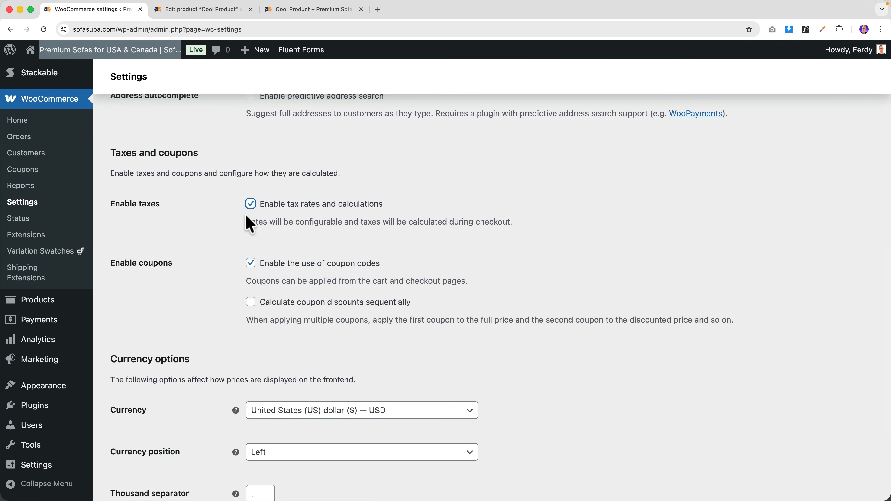
scroll(228, 252, "down", 5)
left_click(149, 459)
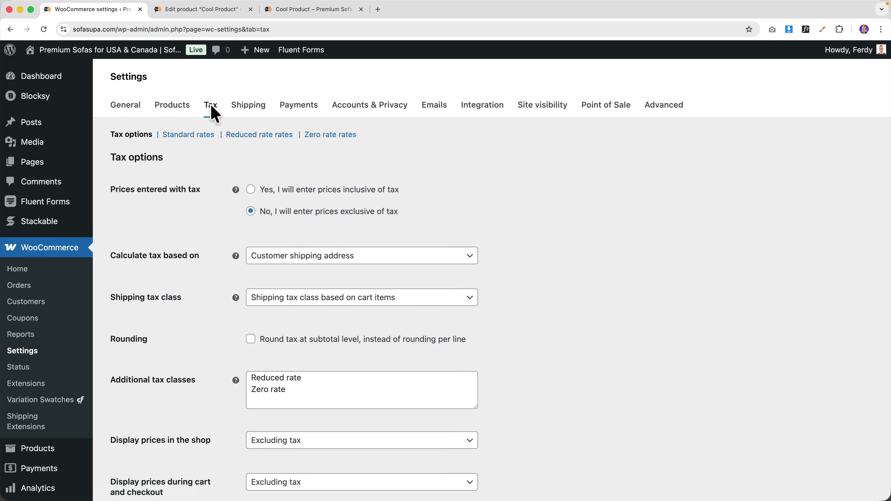
- Browse the Standard, Reduced rate and Zero rate tax tables, then return to Tax options
scroll(210, 231, "down", 5)
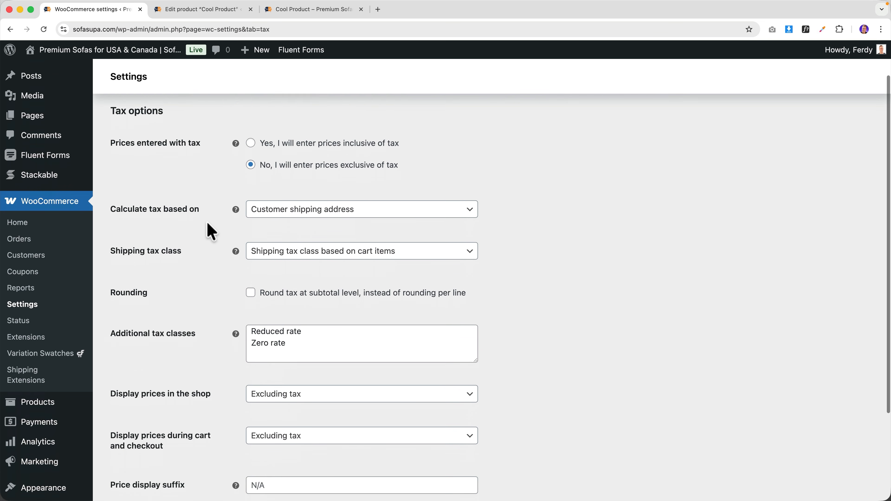
scroll(208, 229, "up", 5)
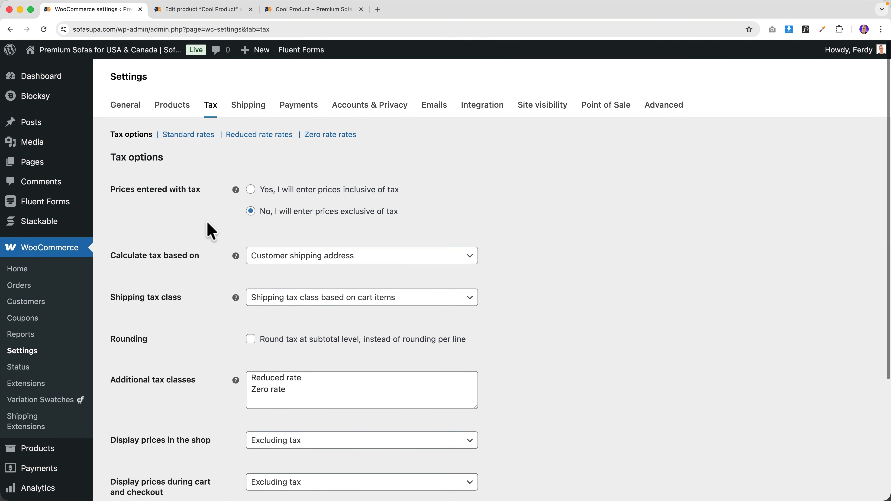
left_click(188, 137)
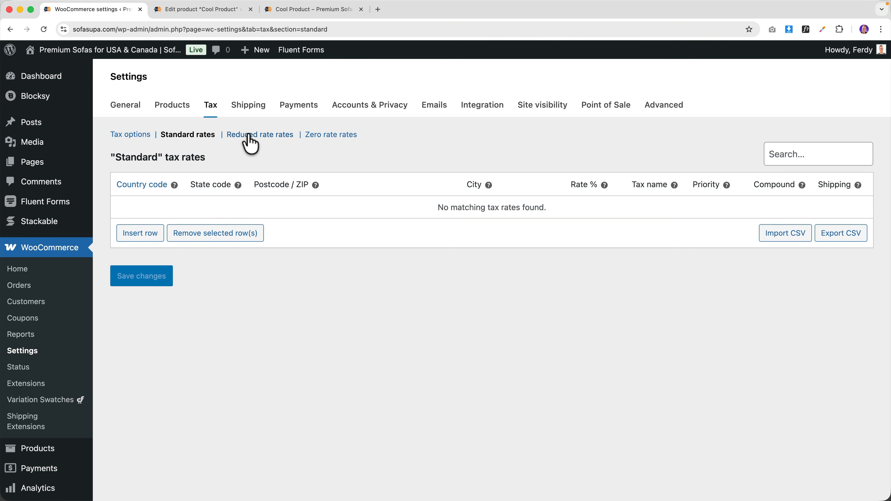
left_click(264, 143)
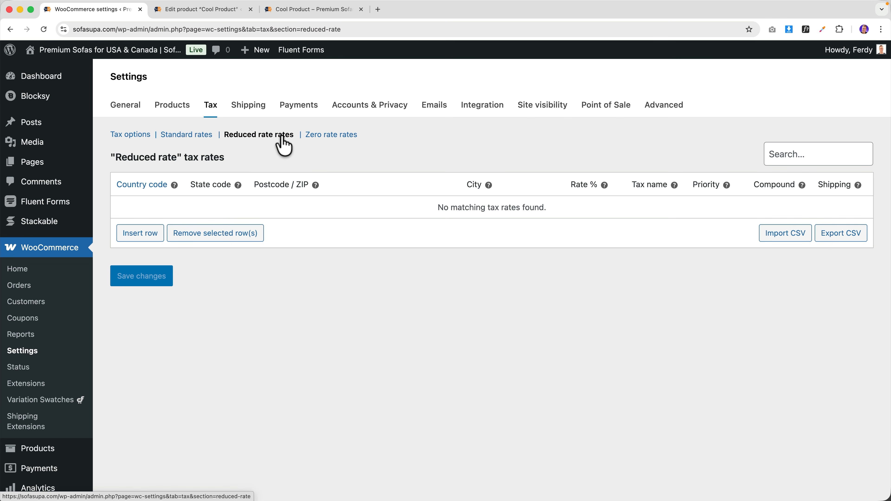
left_click(333, 141)
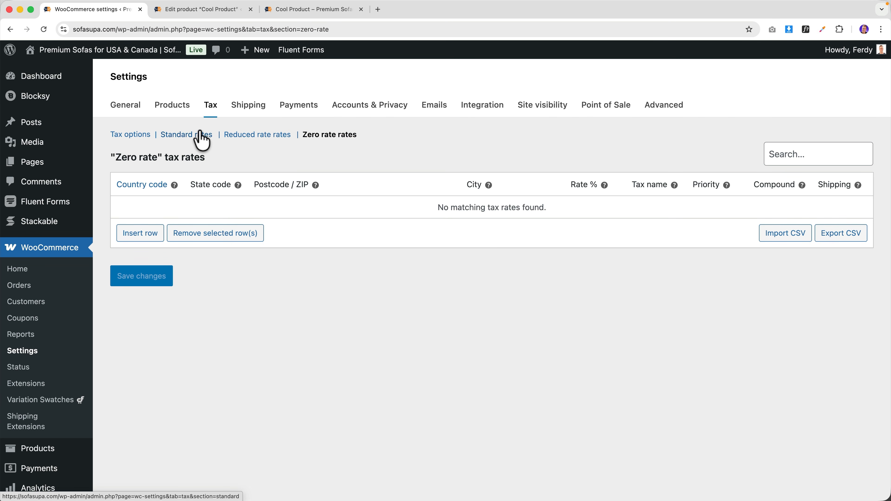
left_click(188, 141)
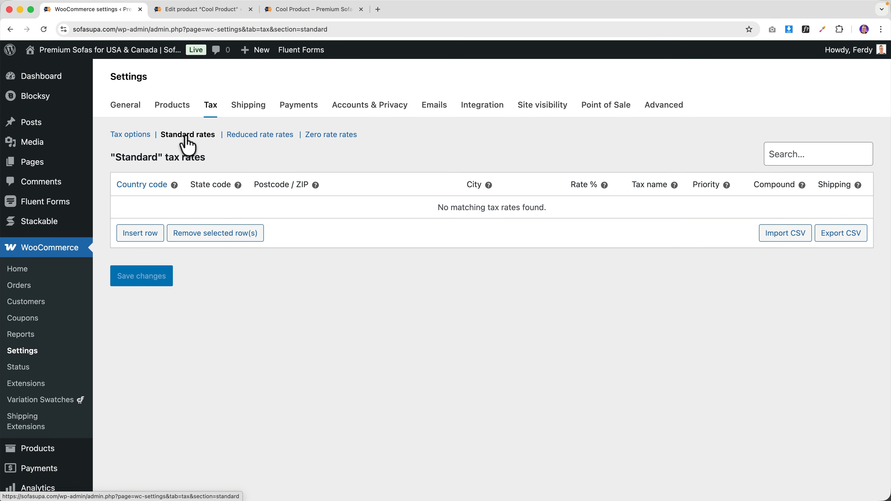
left_click(240, 140)
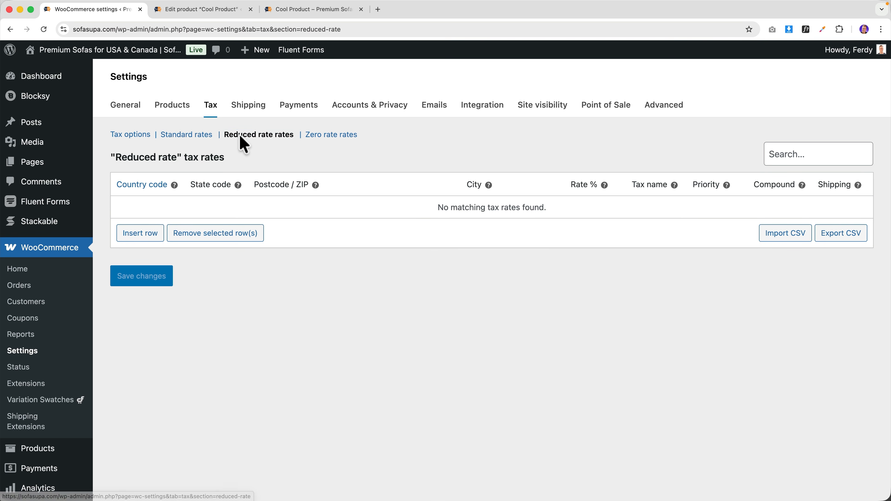
left_click(331, 140)
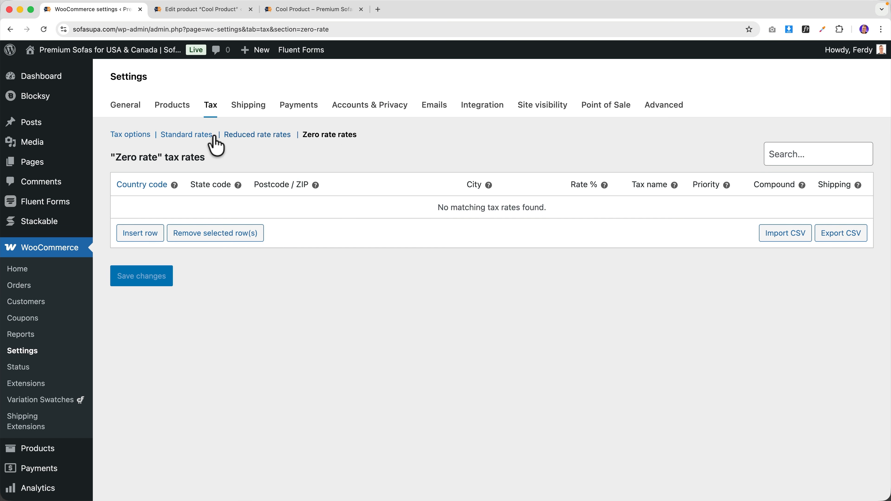
left_click(131, 137)
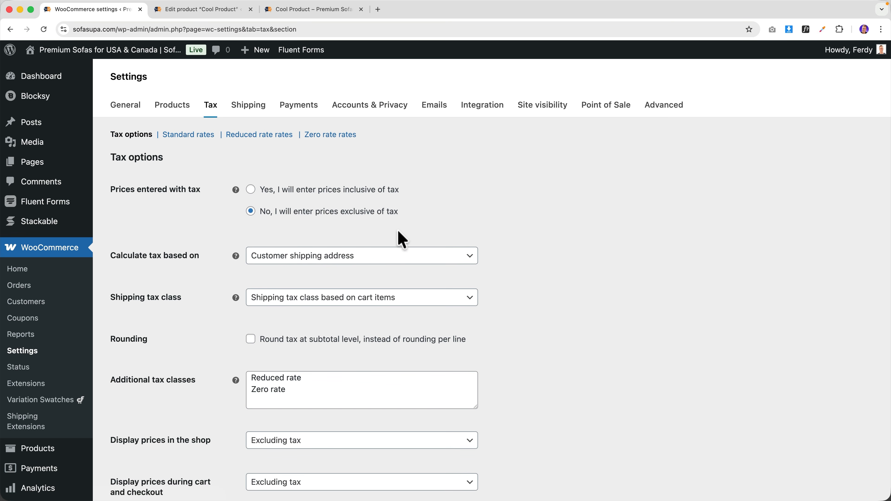
- Add a 'Cool Rates' additional tax class, save, and look at its rates table
scroll(229, 295, "down", 3)
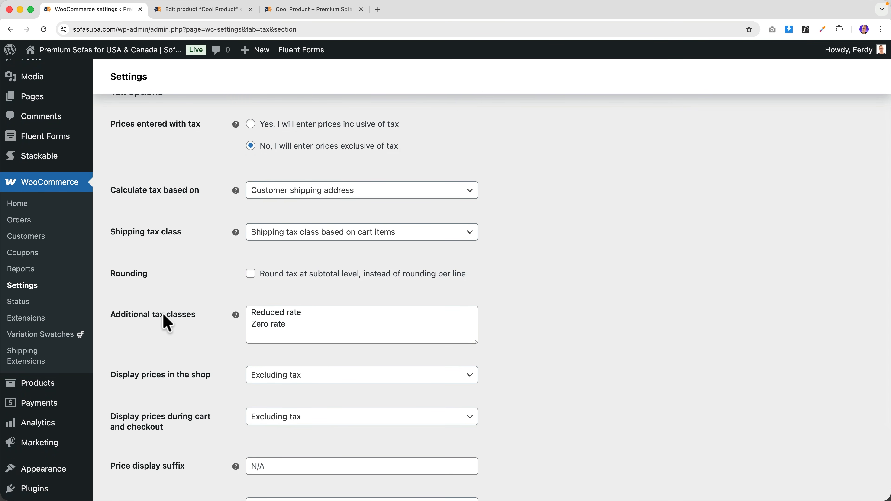
scroll(168, 323, "up", 3)
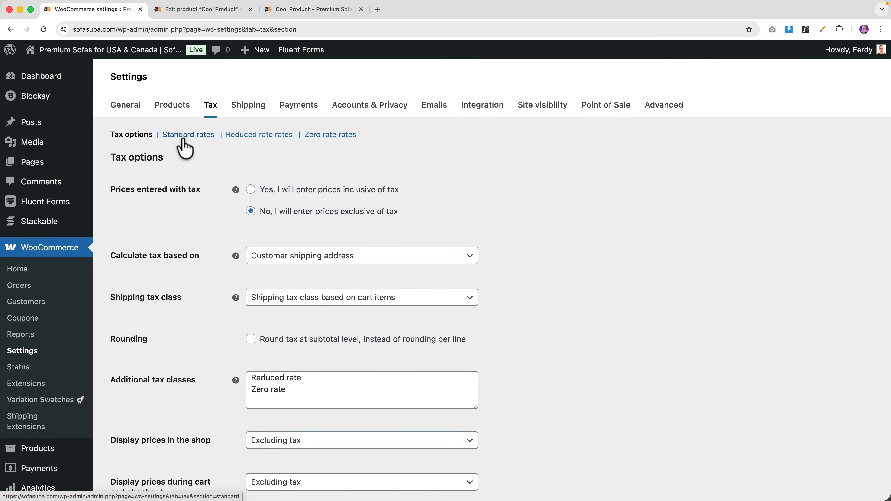
scroll(207, 225, "down", 2)
left_click(293, 352)
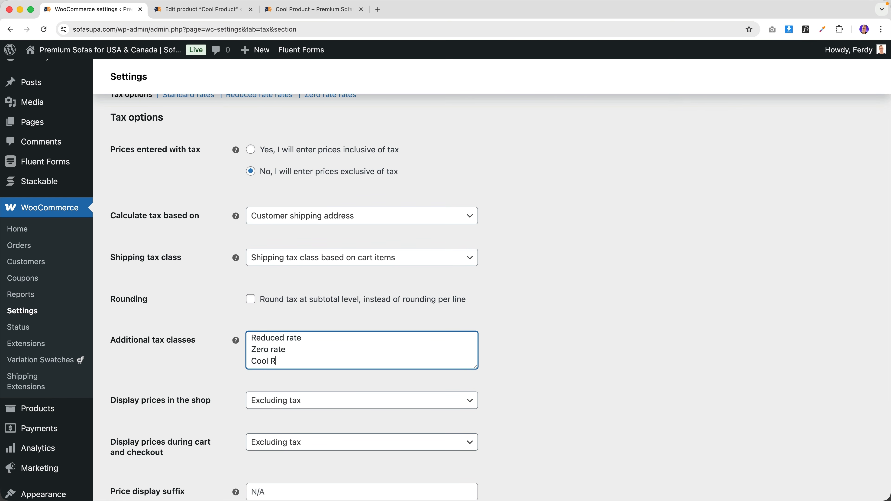
type("Cool Rates")
scroll(238, 374, "down", 5)
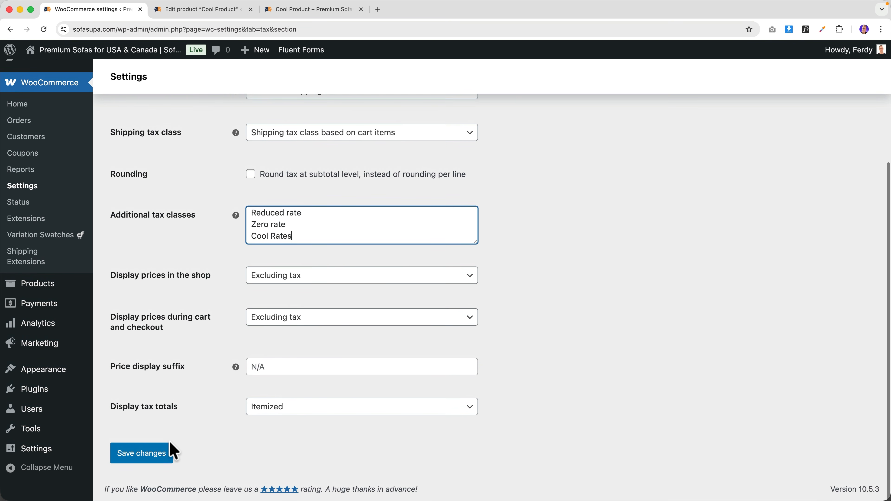
left_click(173, 453)
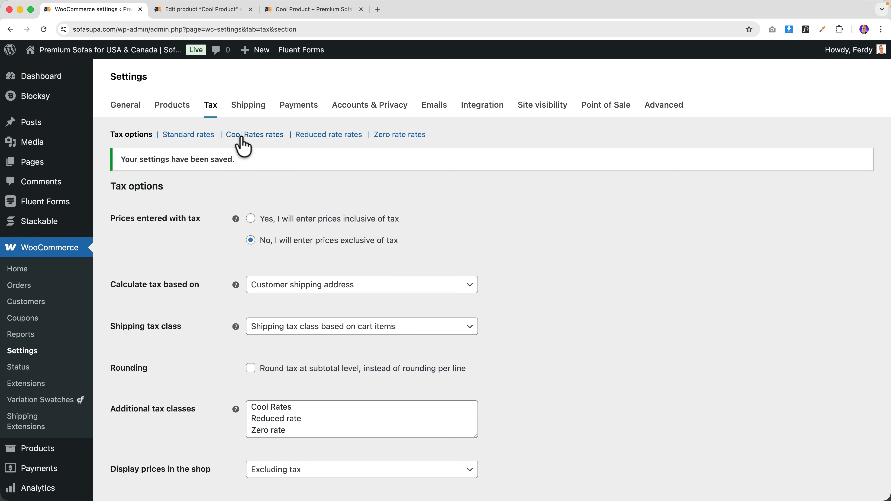
left_click(253, 136)
left_click(133, 136)
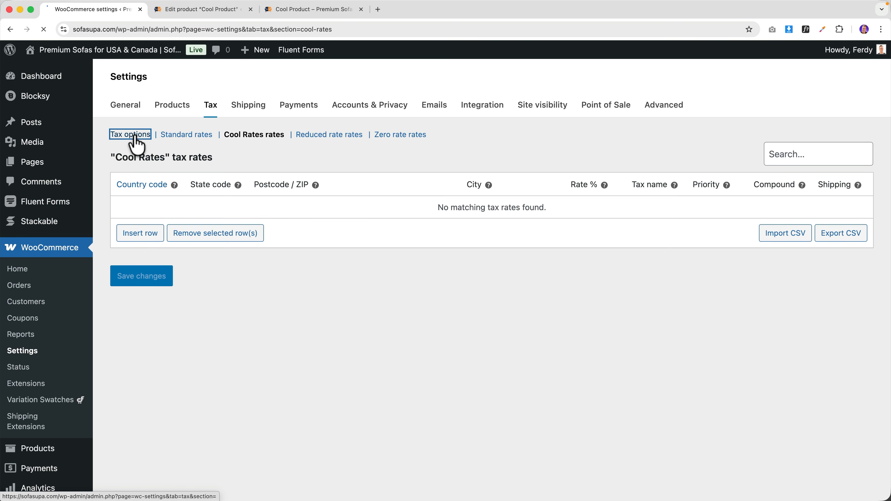
- Delete the Cool Rates line from the additional tax classes and save
scroll(194, 297, "down", 3)
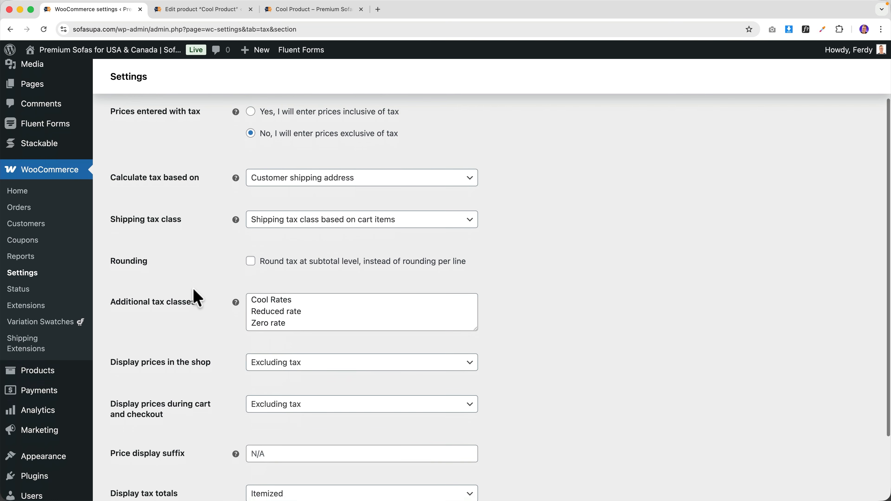
left_click_drag(301, 265, 242, 270)
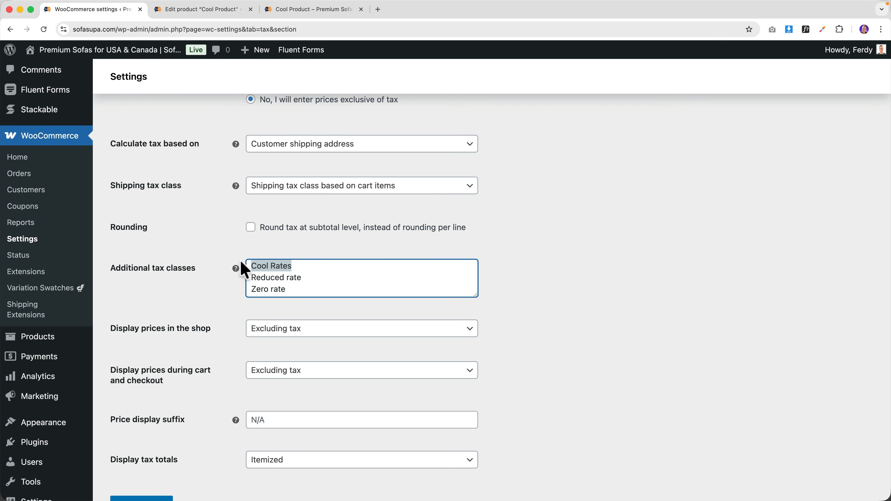
key("BackSpace")
key("Delete")
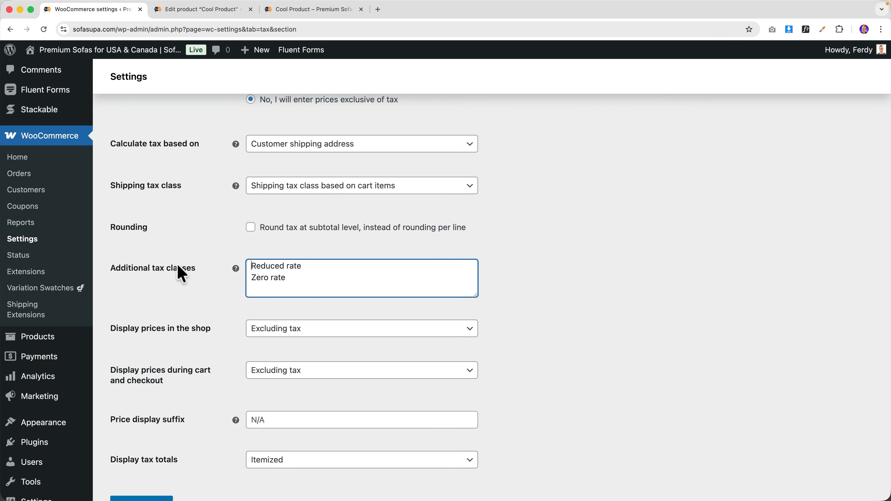
scroll(175, 211, "up", 3)
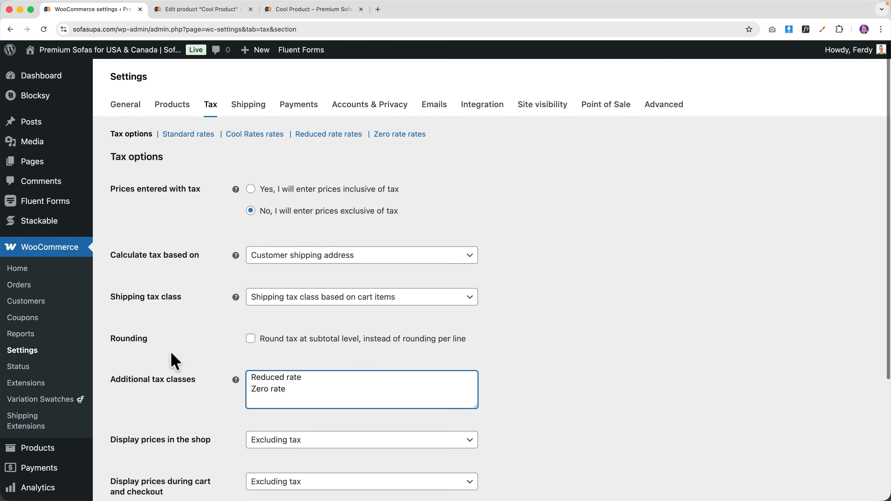
scroll(183, 316, "down", 5)
left_click(148, 453)
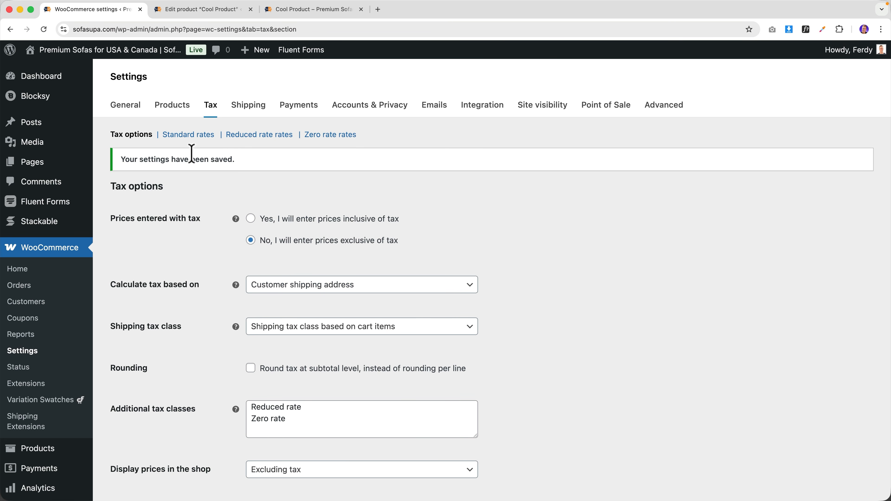
- Add and save a United States row in the Standard tax rates at 20%
left_click(183, 138)
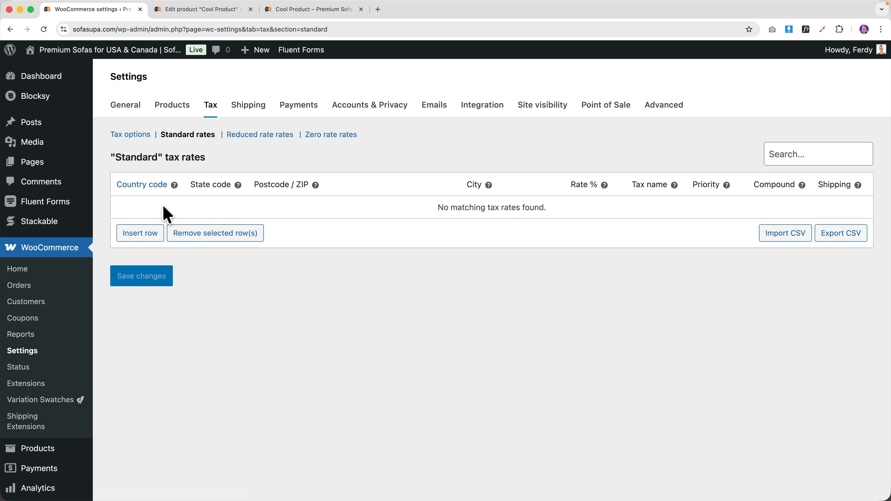
left_click(140, 233)
left_click(132, 210)
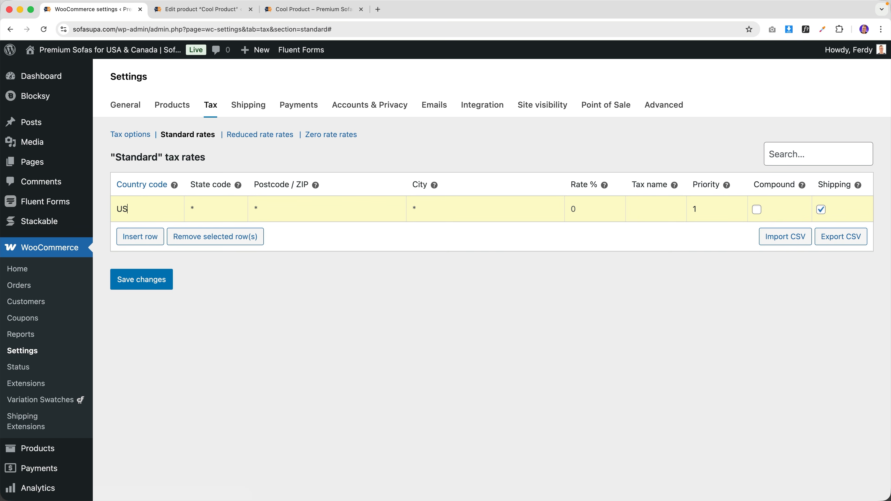
left_click(132, 234)
left_click(163, 280)
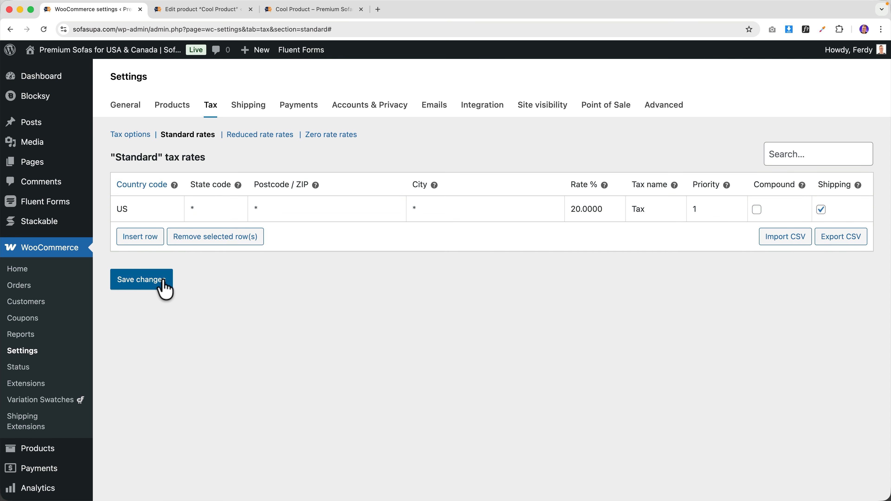
- Add and save a US row in the Reduced rate tax rates at 10%
left_click(255, 138)
left_click(142, 234)
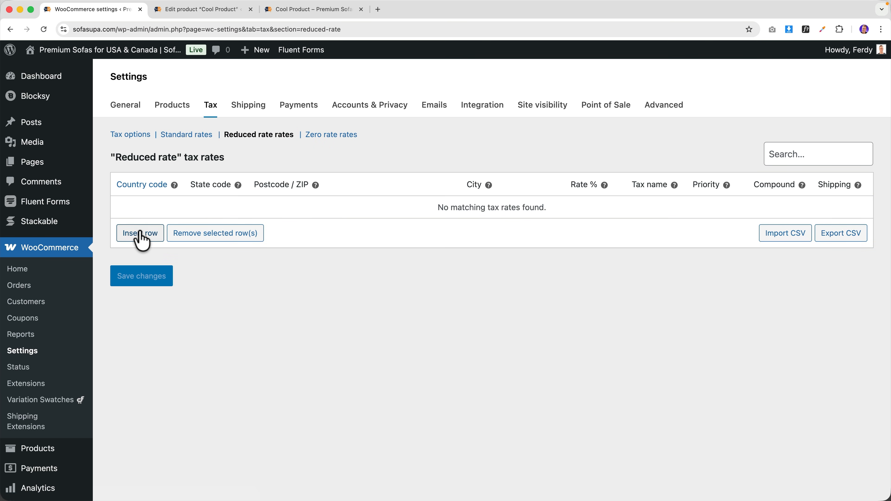
type("US")
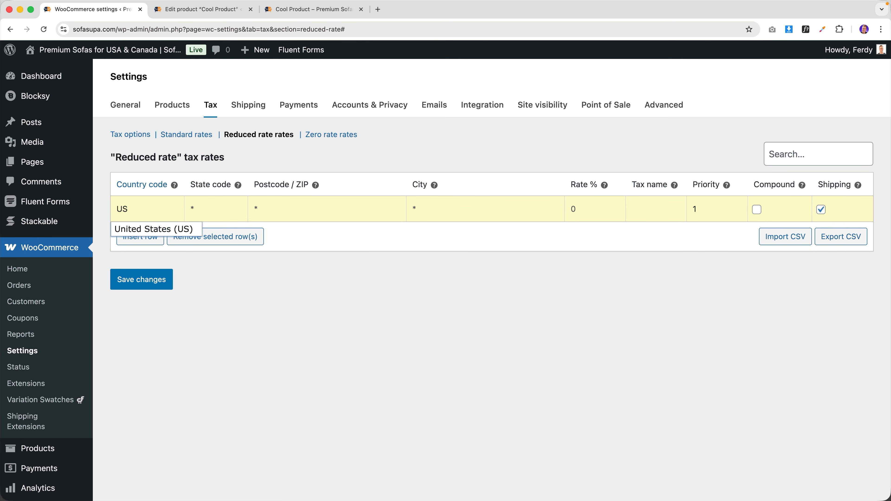
left_click(139, 233)
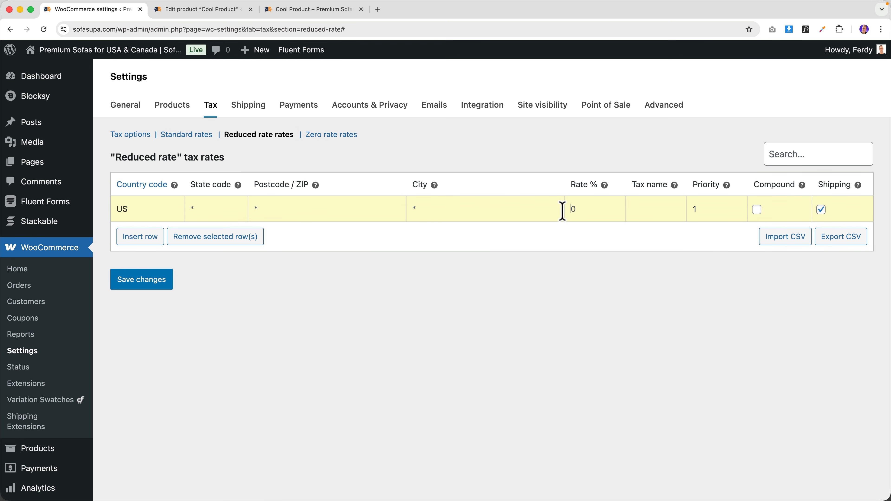
left_click(156, 283)
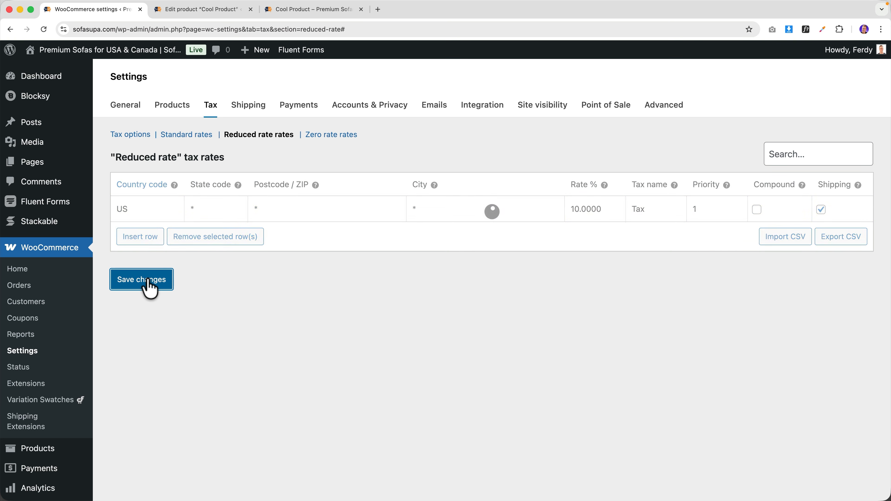
- Add and save a US row in the Zero rate tax rates at 0%
left_click(323, 137)
left_click(142, 236)
left_click(136, 210)
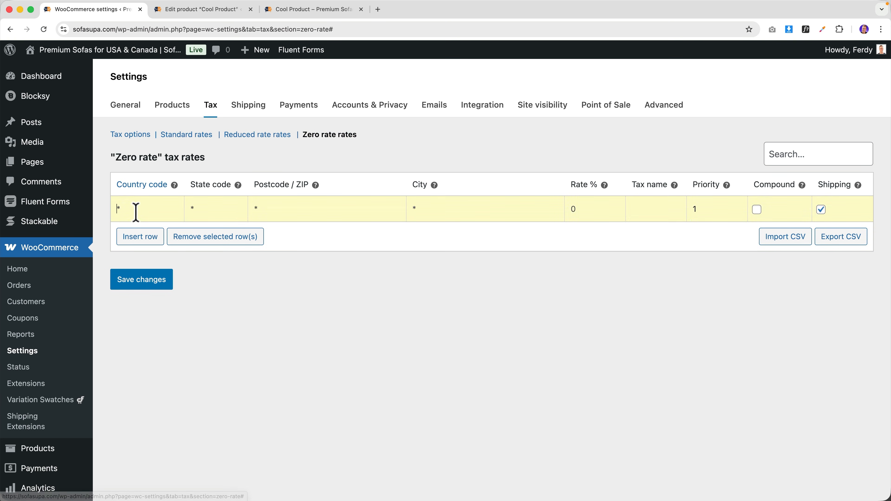
type("US")
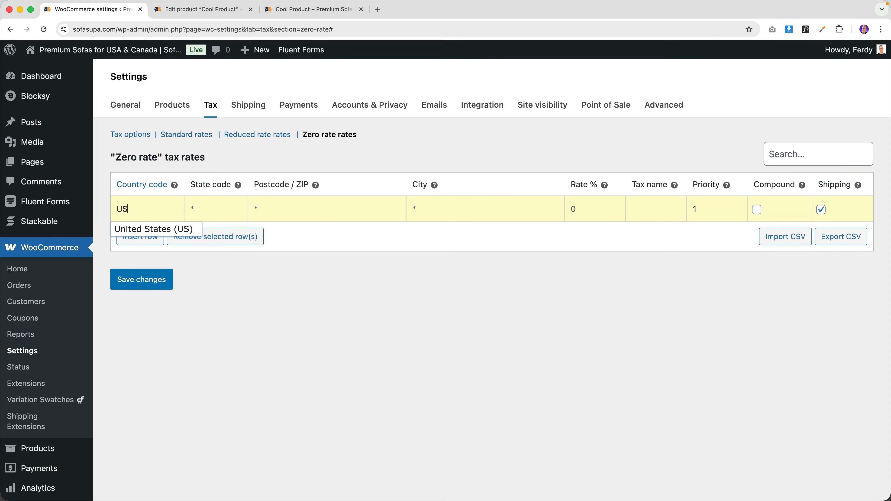
left_click(137, 227)
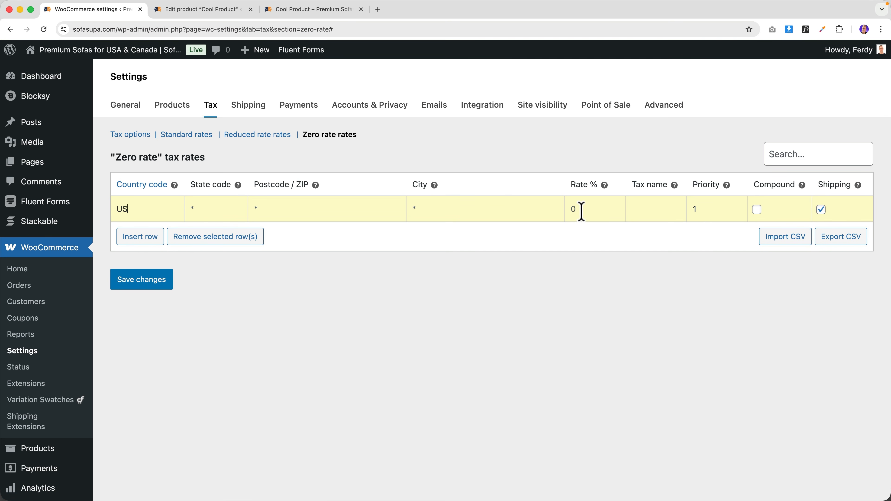
left_click(158, 285)
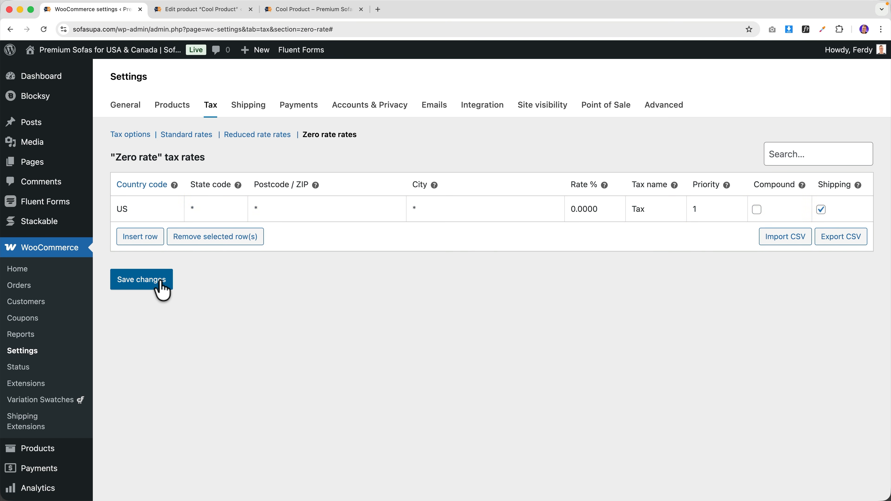
- Add Cool Product to the cart and set the shipping country to United States
left_click(308, 14)
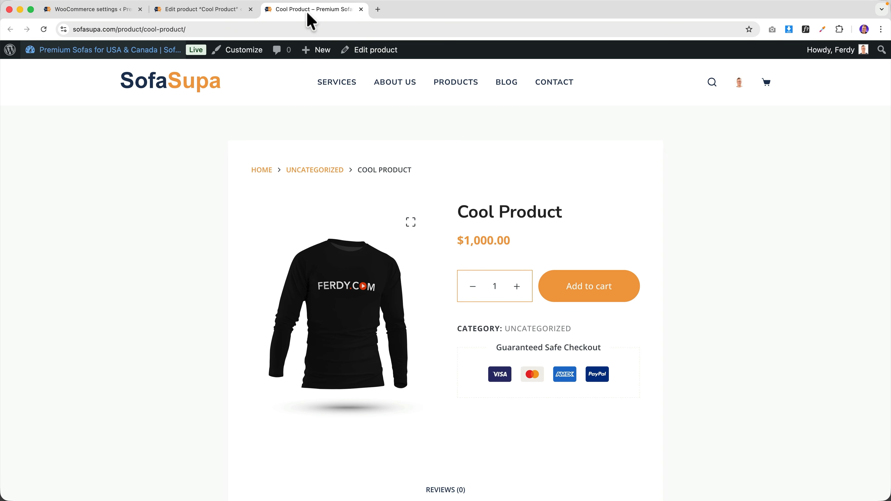
left_click(602, 299)
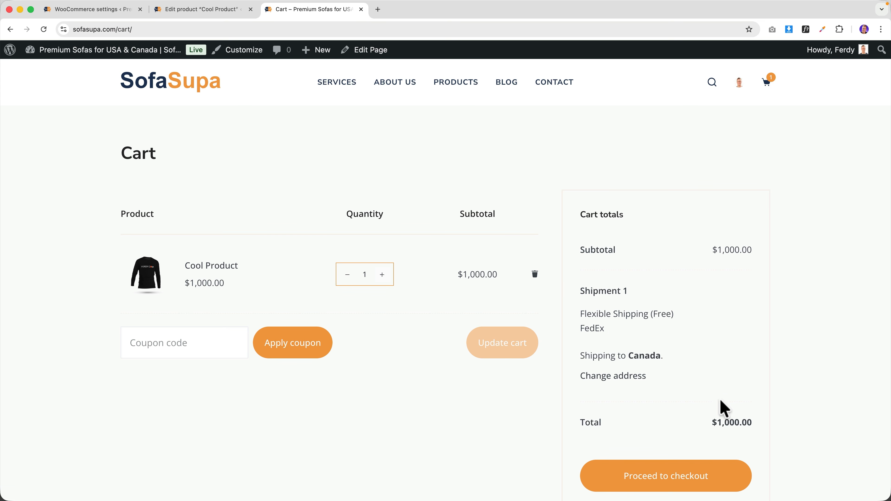
left_click_drag(717, 424, 742, 425)
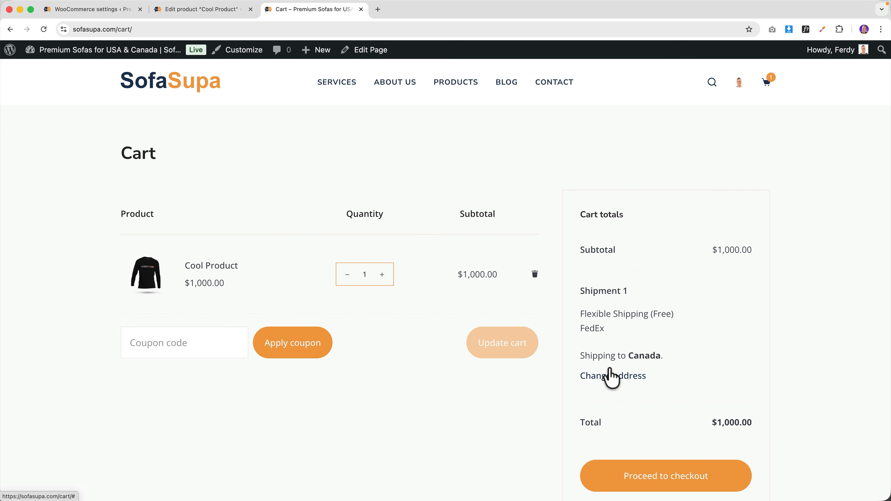
left_click(610, 379)
left_click(618, 426)
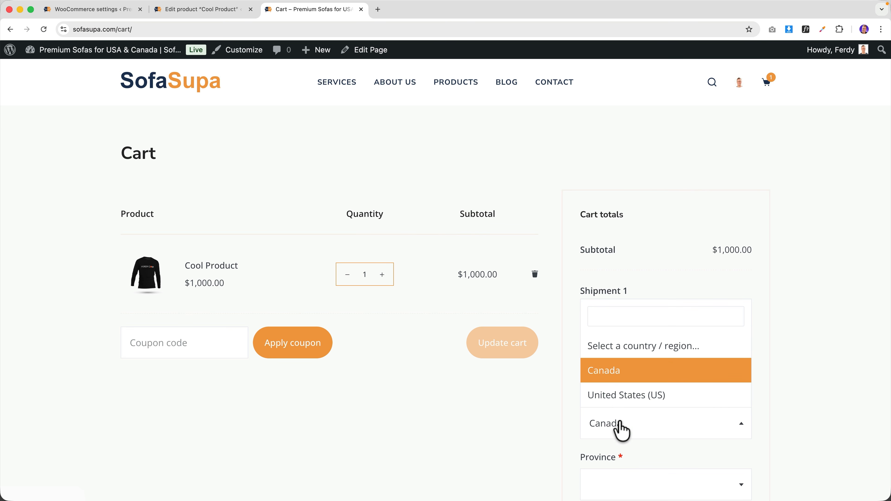
left_click(655, 399)
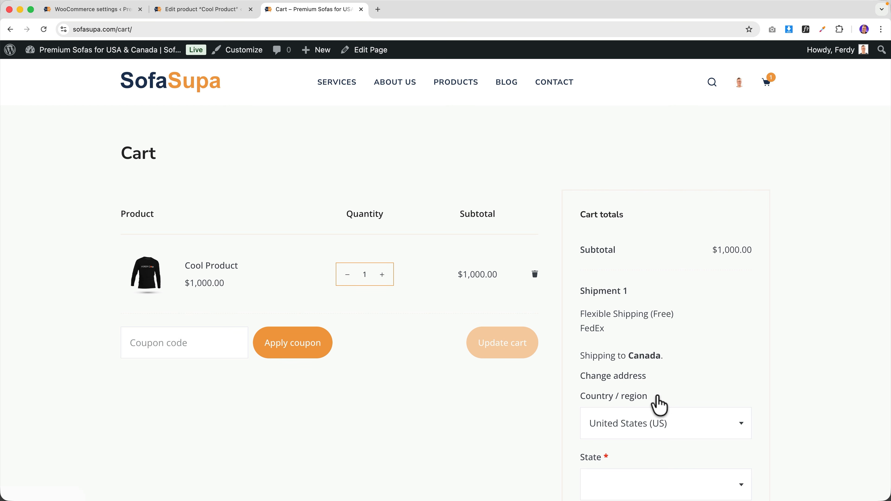
scroll(688, 383, "down", 5)
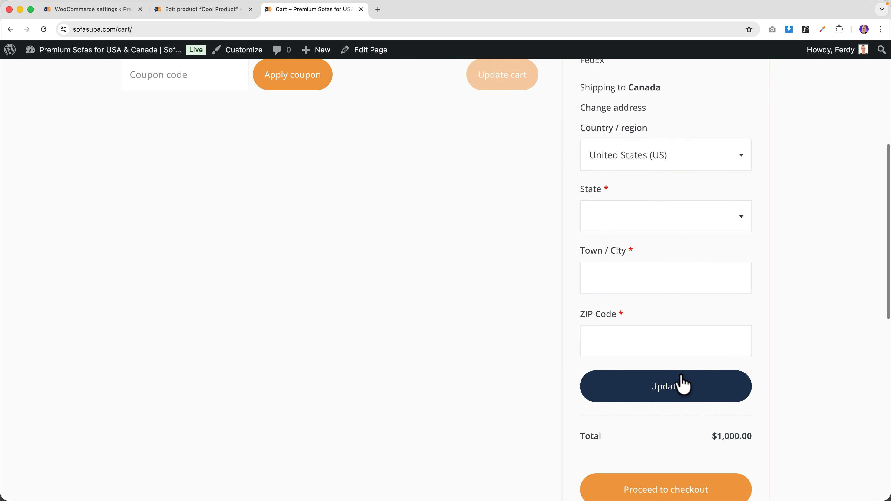
left_click(682, 383)
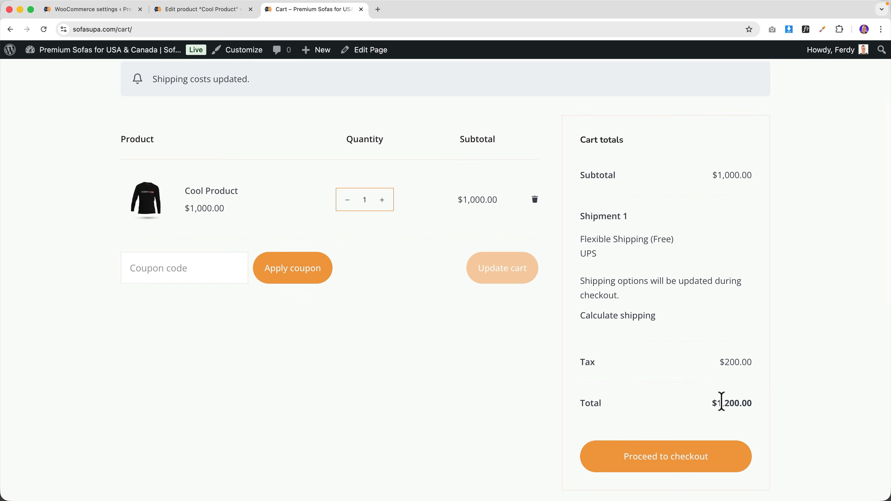
- Revisit Cool Product and the cart to confirm the $200.00 tax on the $1,200.00 total
scroll(562, 298, "up", 5)
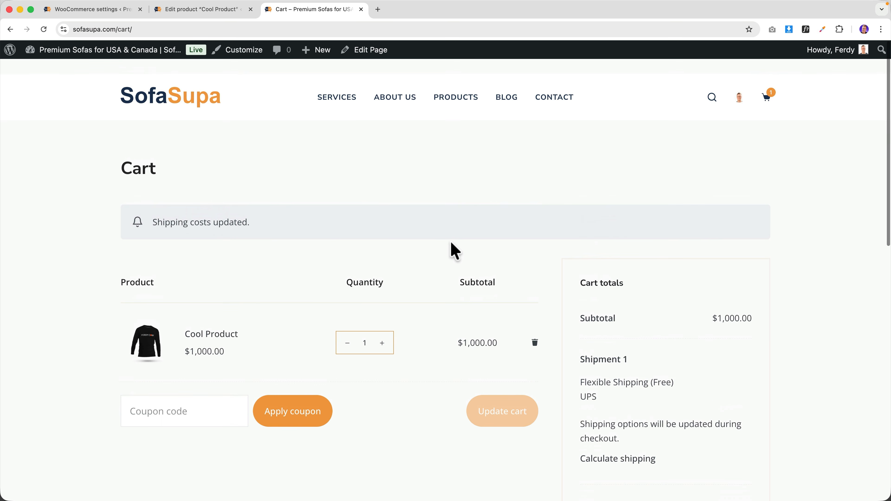
left_click(450, 84)
scroll(398, 211, "down", 10)
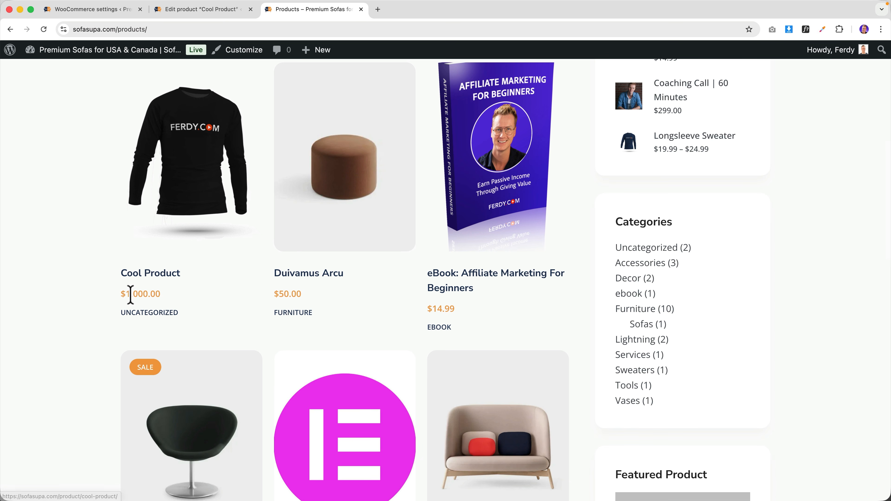
left_click(149, 273)
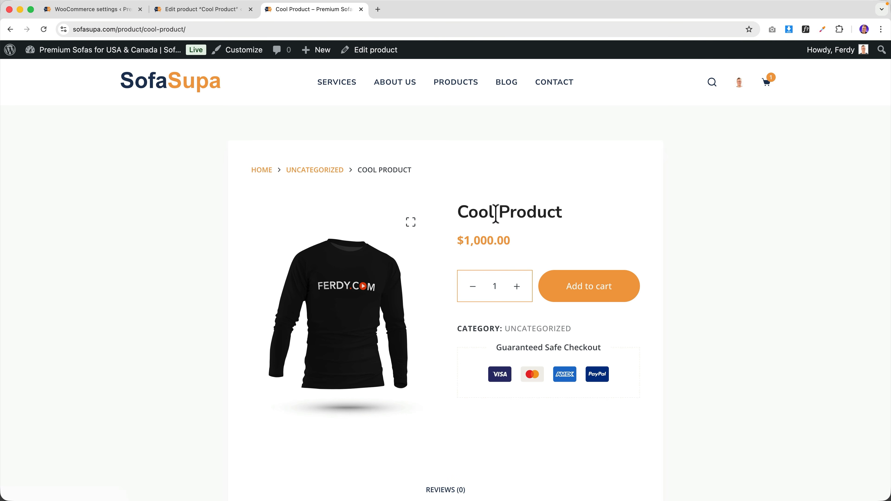
mouse_move(767, 84)
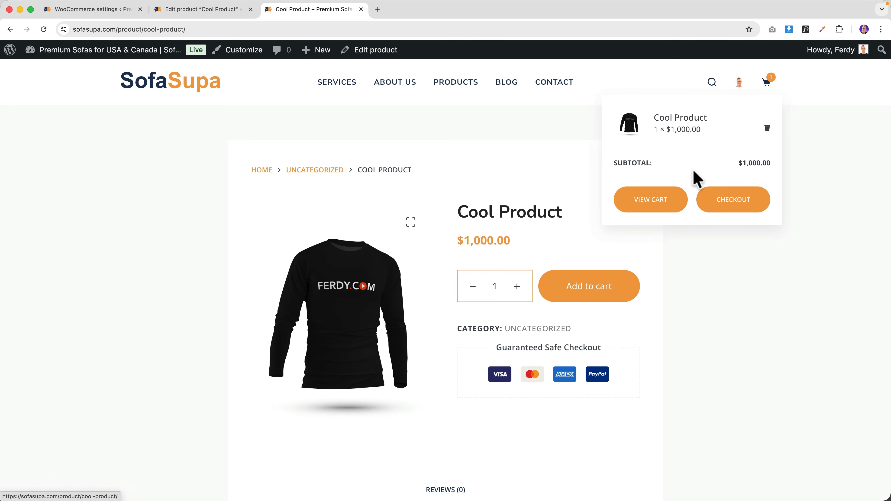
left_click(652, 200)
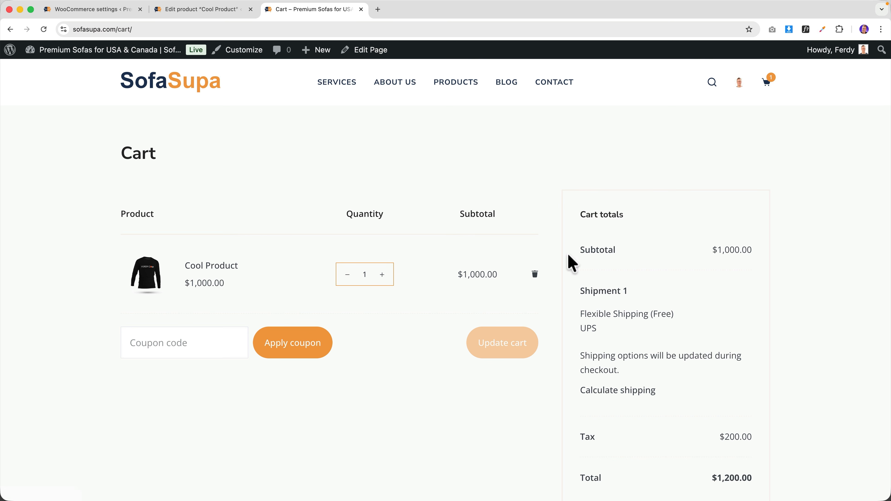
scroll(729, 270, "down", 3)
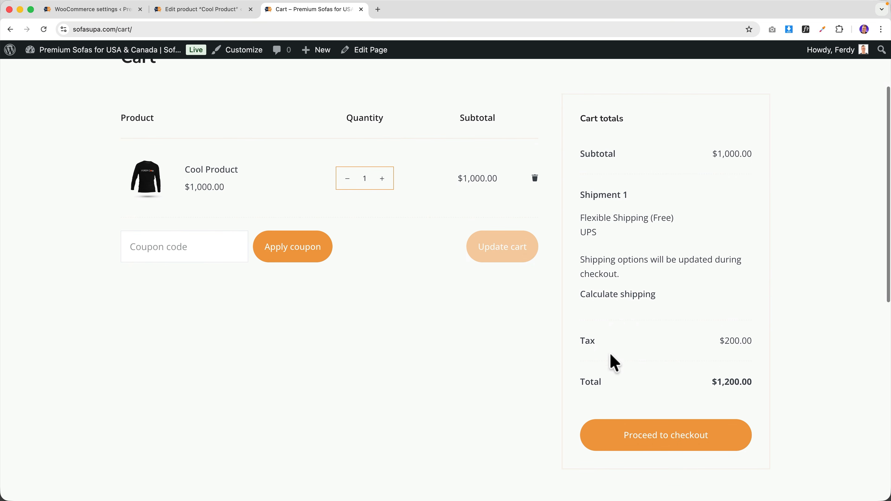
double_click(729, 341)
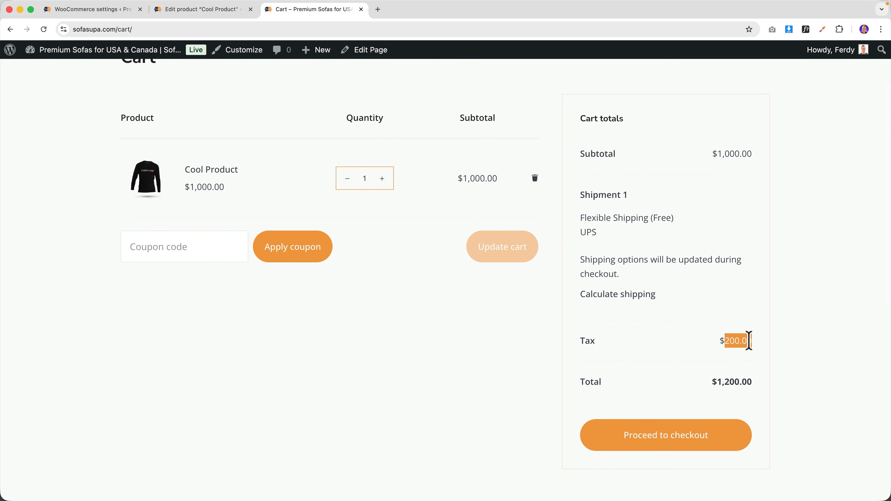
left_click(99, 11)
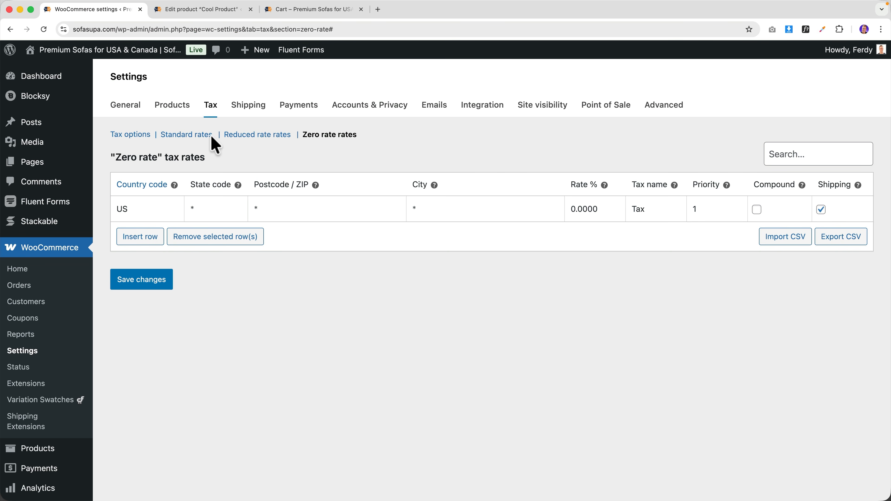
- Compare the Standard tax rates with the cart's tax, then open the general Tax options
left_click(198, 136)
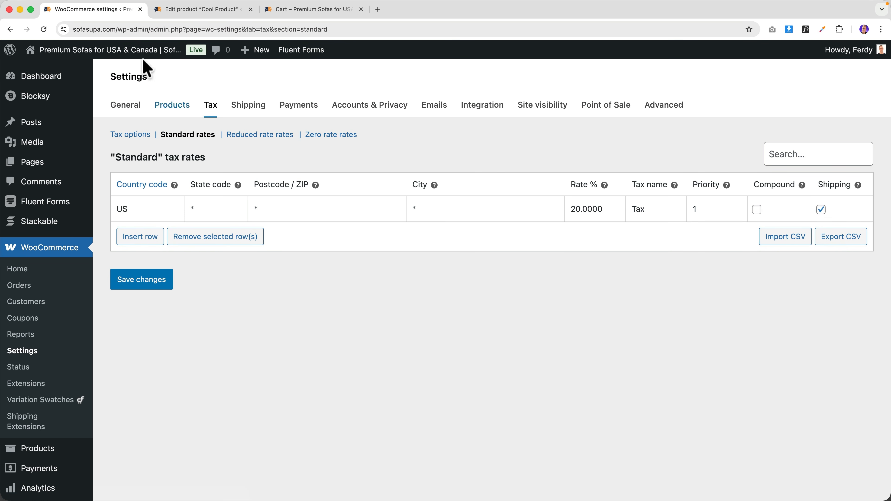
left_click(294, 14)
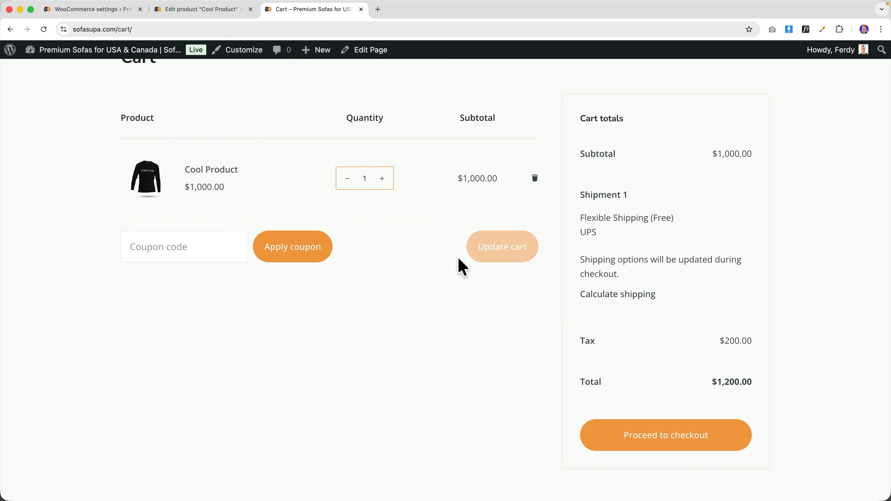
left_click(109, 13)
left_click(129, 135)
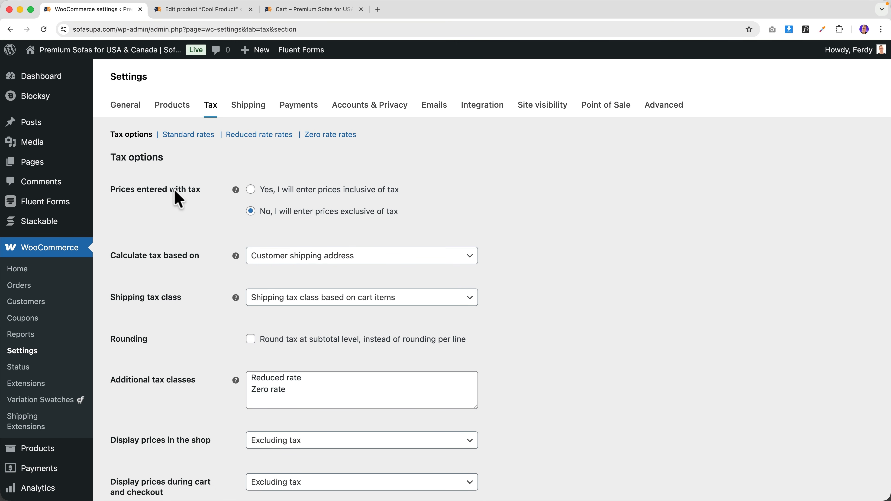
- Check Cool Product's regular price of 1000 in the product editor
left_click(214, 10)
scroll(309, 246, "down", 2)
scroll(309, 246, "down", 5)
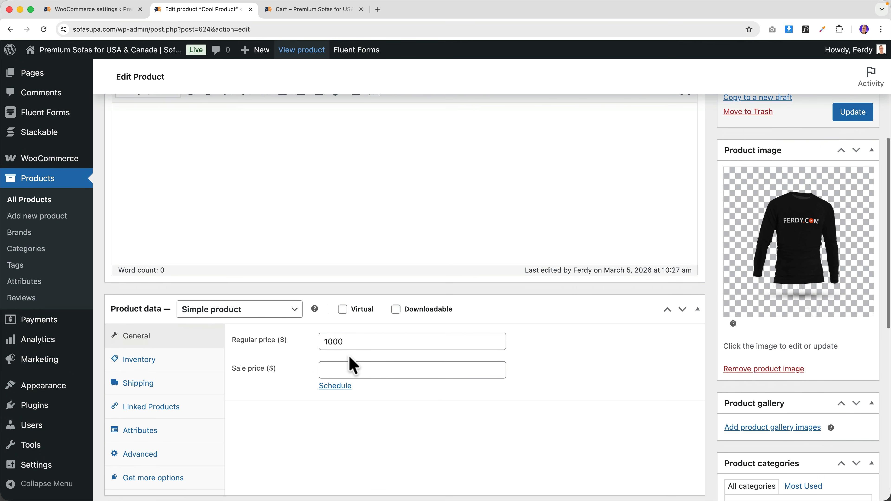
left_click(349, 341)
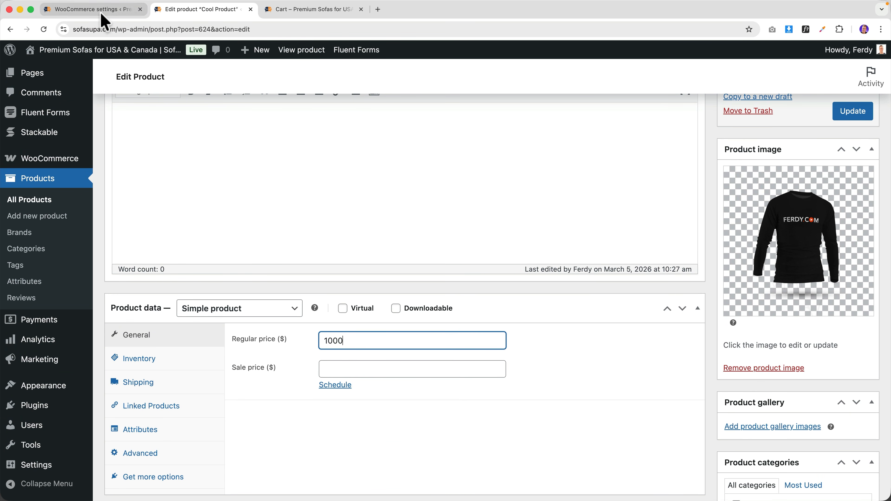
left_click(126, 12)
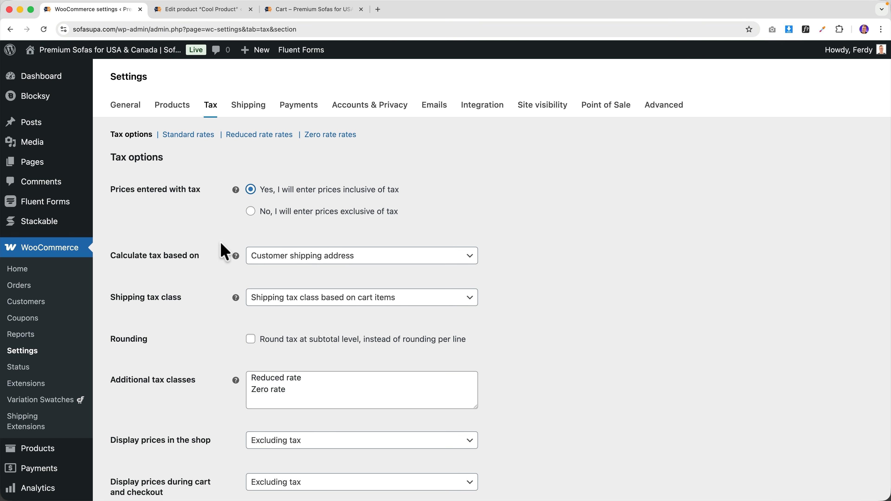
- Save the tax options, update Cool Product, and view its store page
scroll(222, 240, "down", 10)
left_click(145, 454)
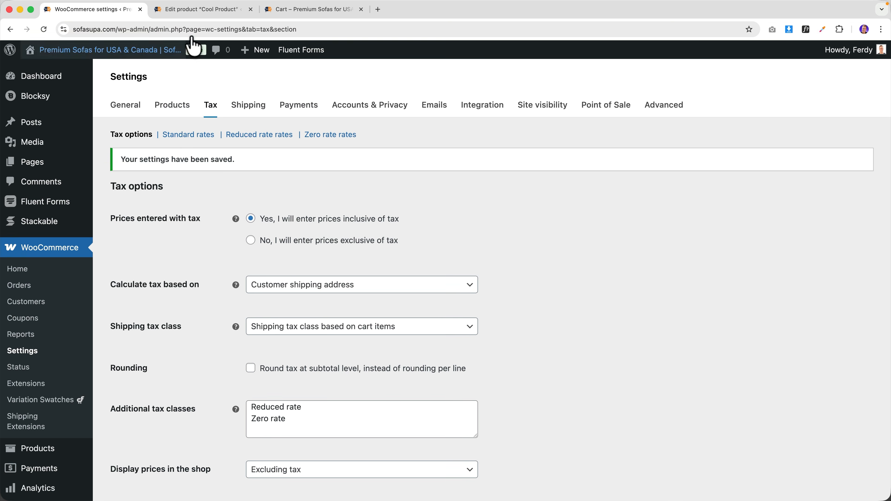
left_click(195, 12)
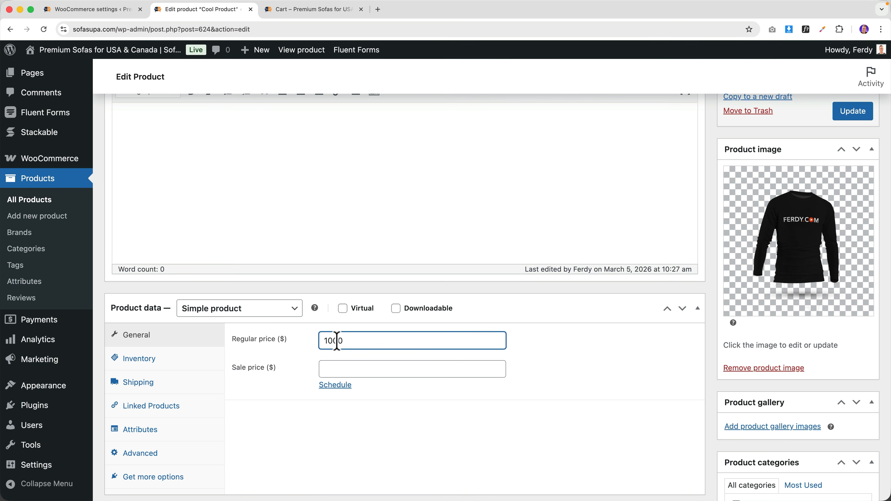
left_click(851, 116)
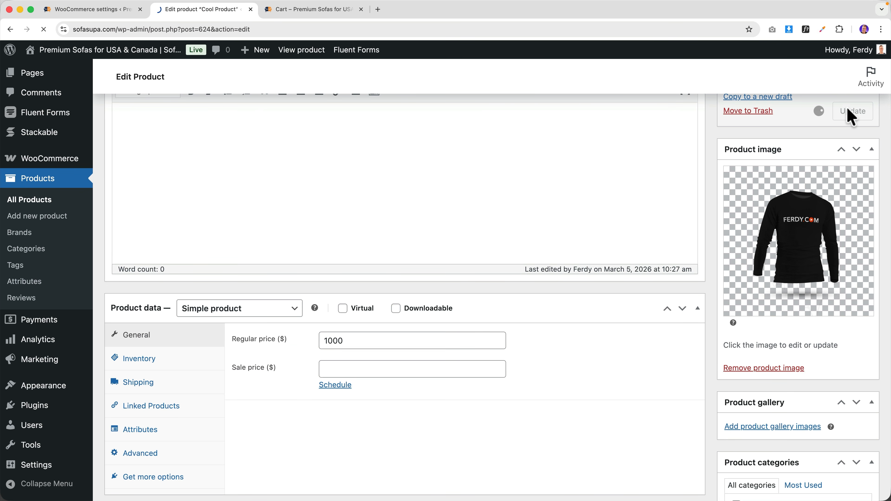
left_click(308, 53, "super")
left_click(295, 13)
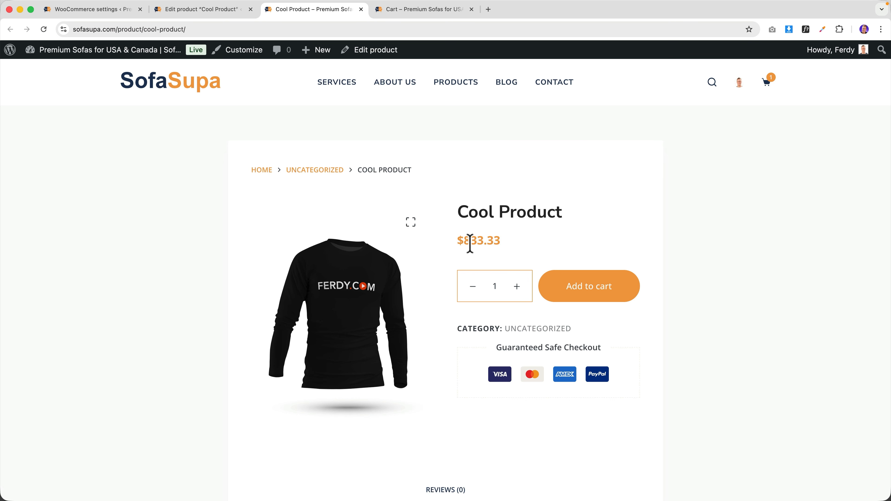
- After checking the 1000 regular price, set prices entered exclusive of tax and save
left_click(223, 12)
scroll(246, 333, "down", 10)
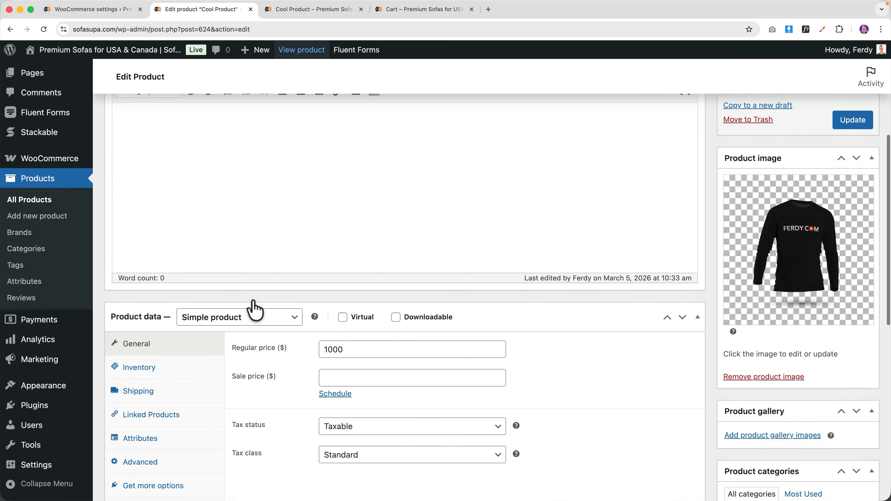
double_click(333, 300)
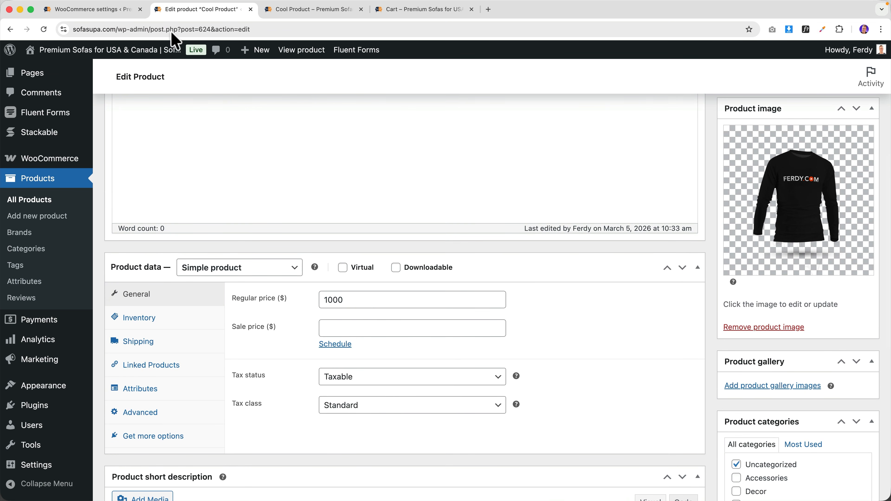
left_click(119, 11)
scroll(253, 312, "down", 6)
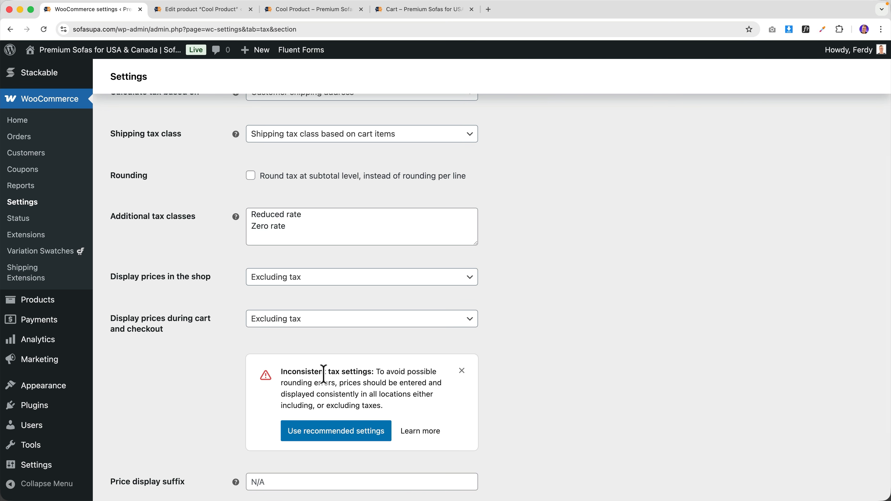
scroll(319, 355, "up", 5)
scroll(280, 299, "down", 2)
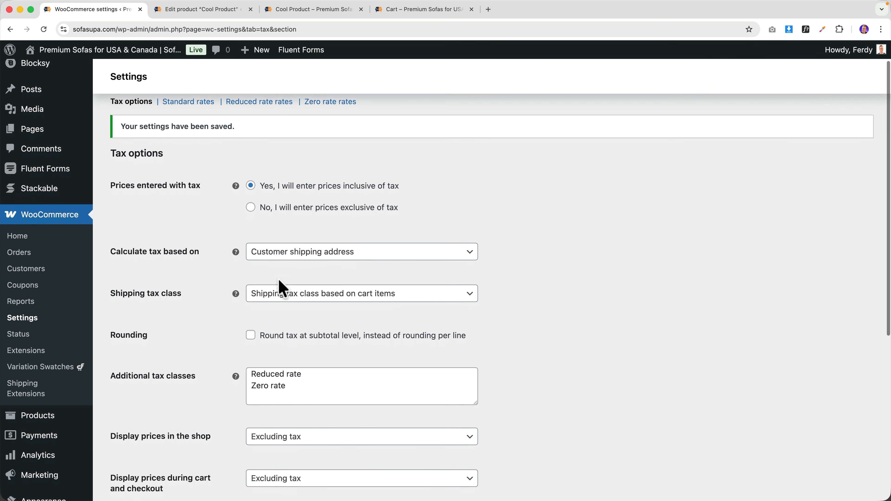
left_click(250, 192)
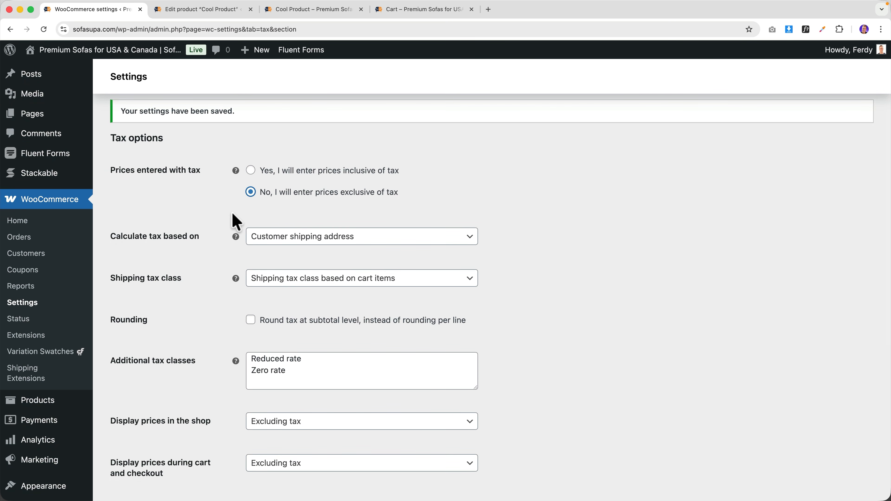
scroll(228, 228, "down", 6)
left_click(119, 453)
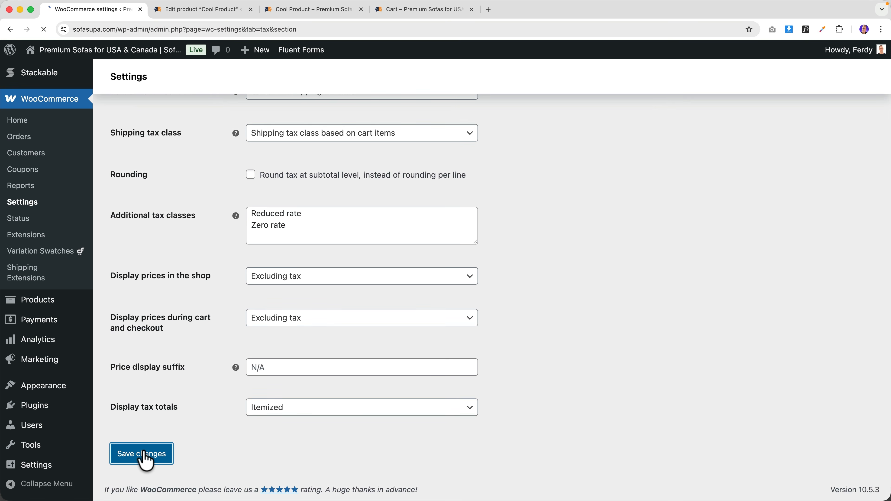
left_click(305, 10)
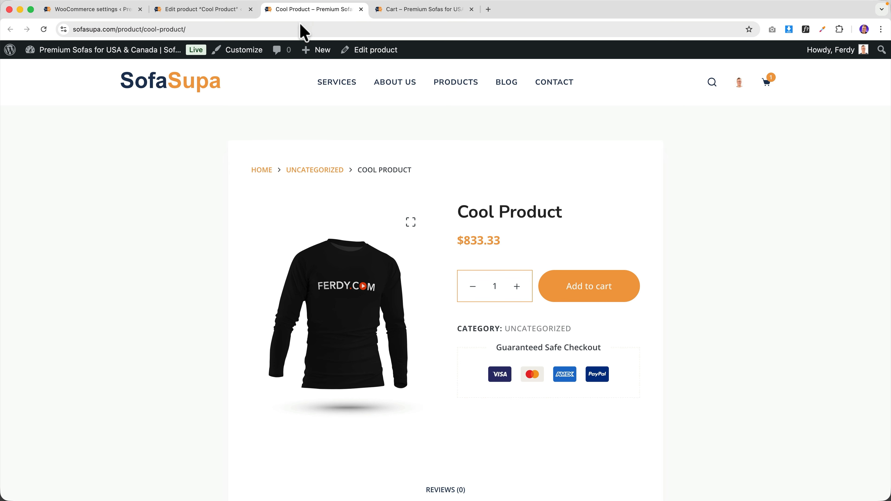
- Check Cool Product at $1,000.00 and the cart's $200.00 tax on a $1,200.00 total
left_click(210, 10)
left_click(305, 9)
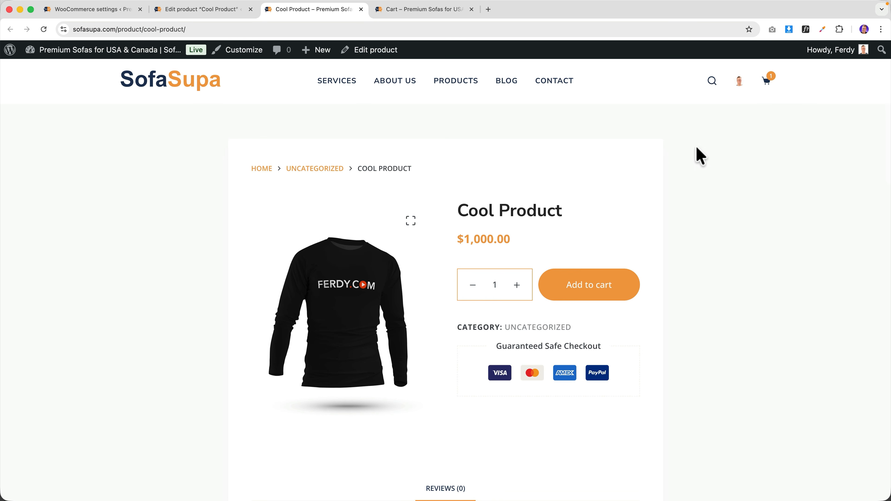
mouse_move(769, 86)
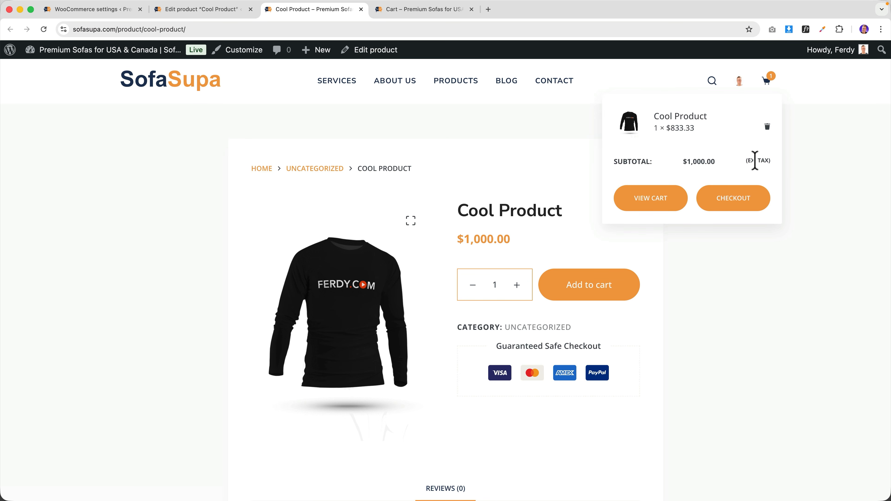
left_click(662, 200)
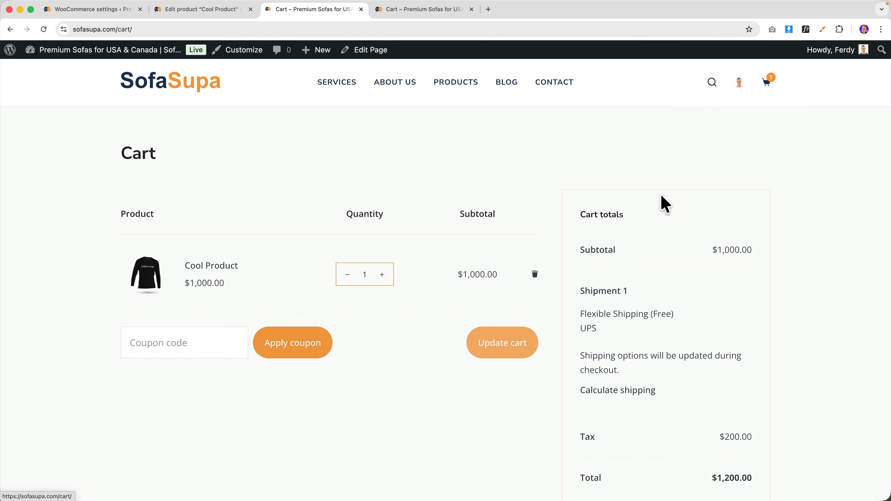
left_click(95, 10)
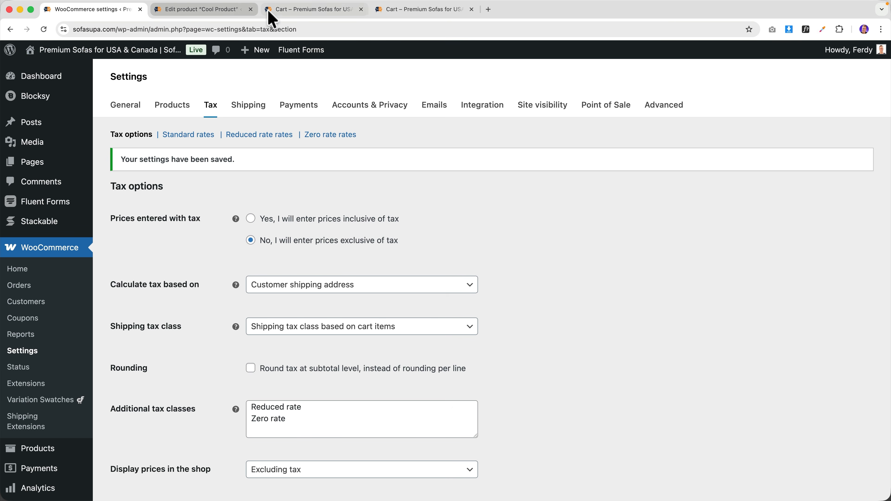
left_click(219, 10)
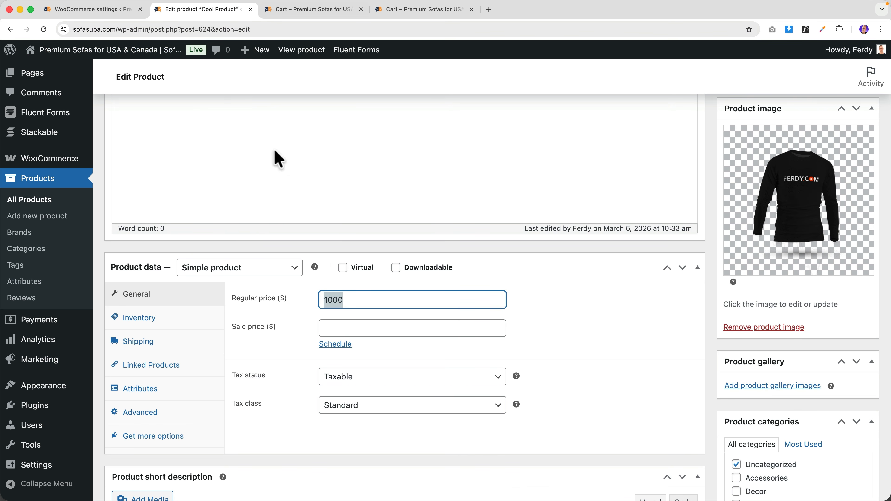
left_click(353, 300)
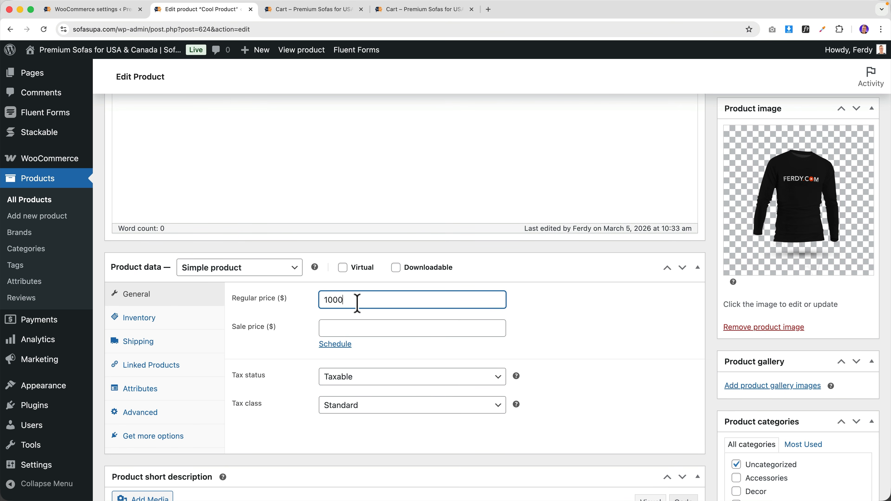
left_click(116, 11)
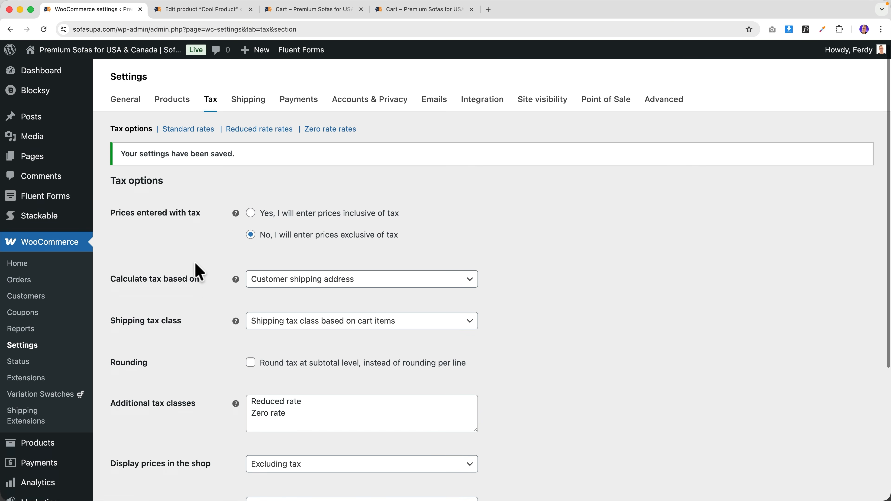
scroll(217, 299, "down", 5)
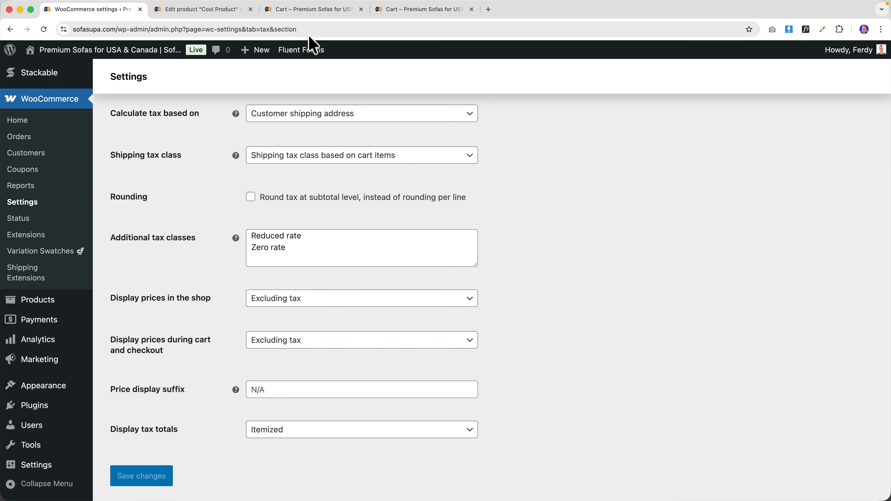
left_click(309, 10)
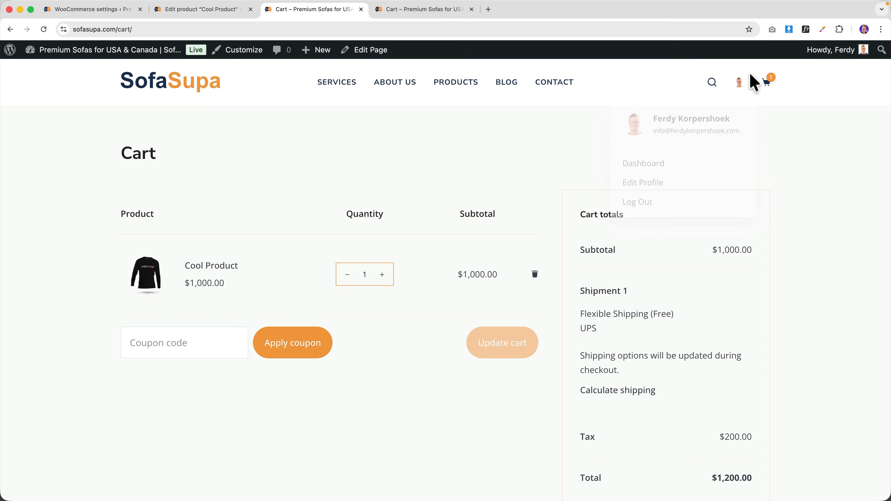
mouse_move(765, 89)
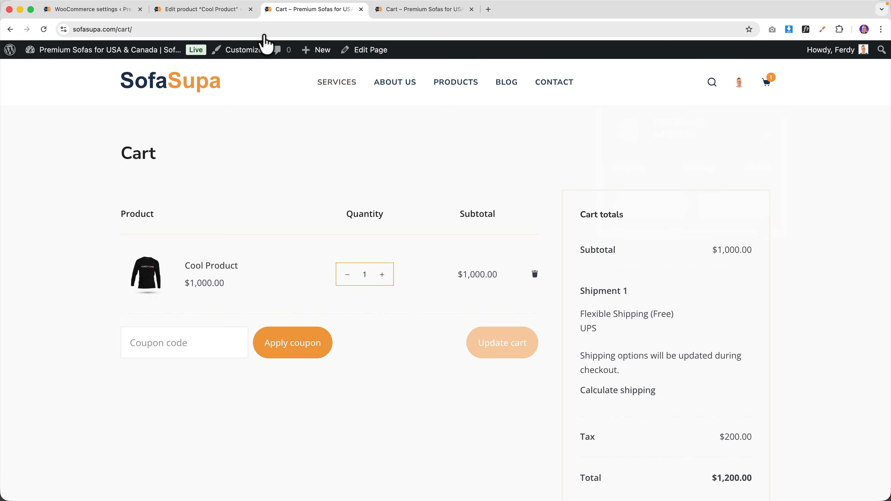
left_click(123, 10)
scroll(221, 259, "down", 2)
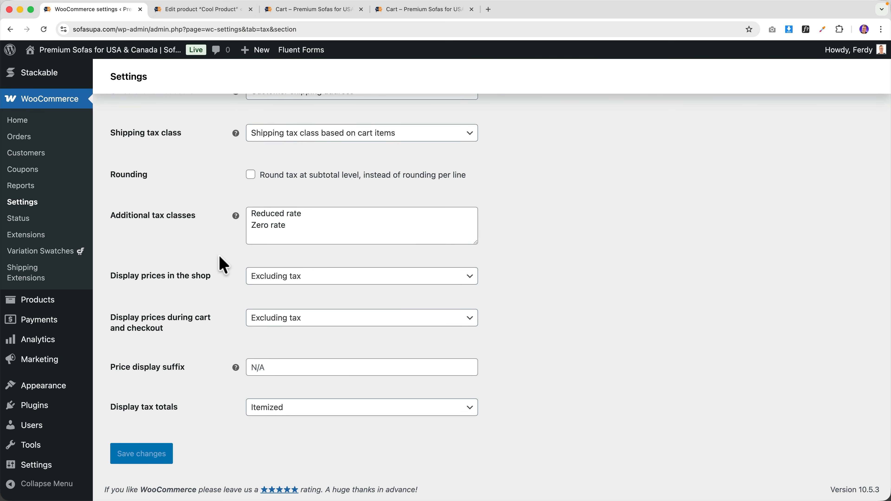
- Go to coolblue.nl in a new browser tab
left_click(488, 10)
type("cool")
key("Return")
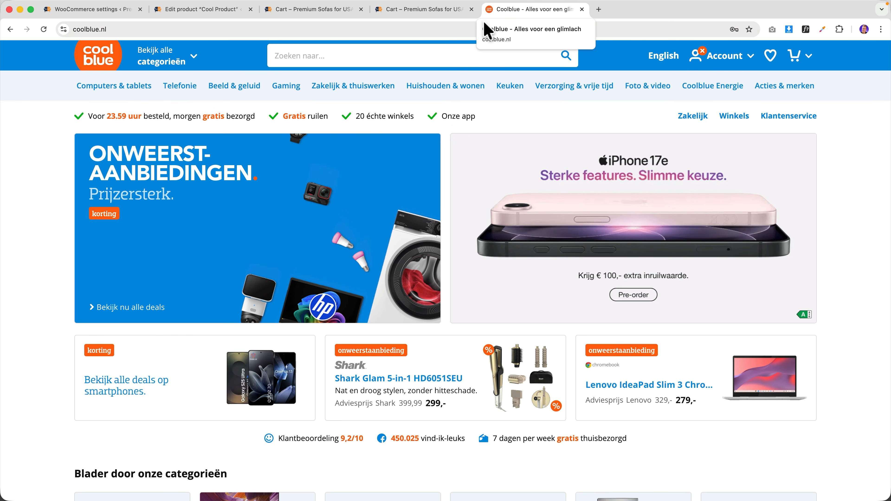
mouse_move(439, 158)
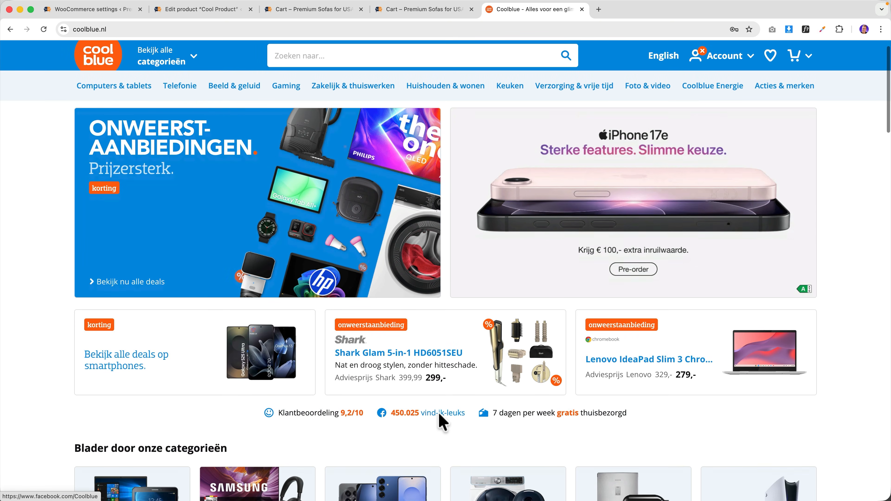
scroll(441, 422, "down", 5)
- Add the HP Pavilion SE 15-fd1951nd laptop (€649 incl. BTW) to the Coolblue cart, then close the tab
left_click(102, 320)
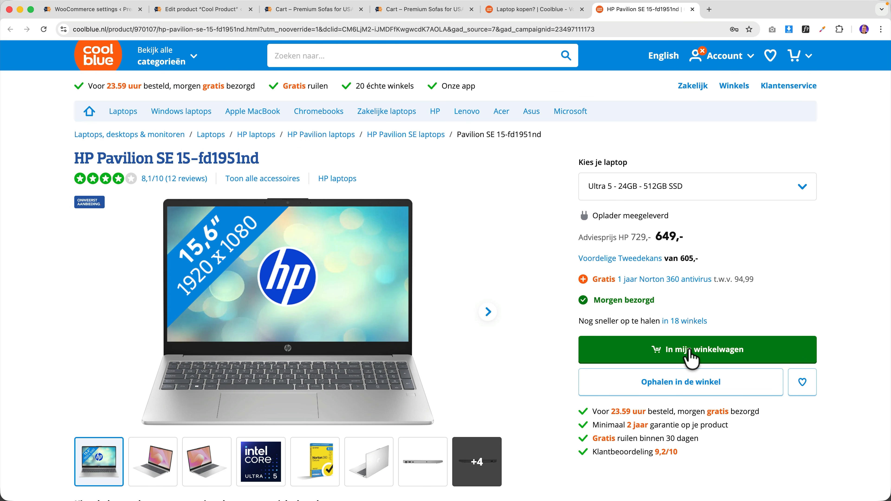
left_click(690, 351)
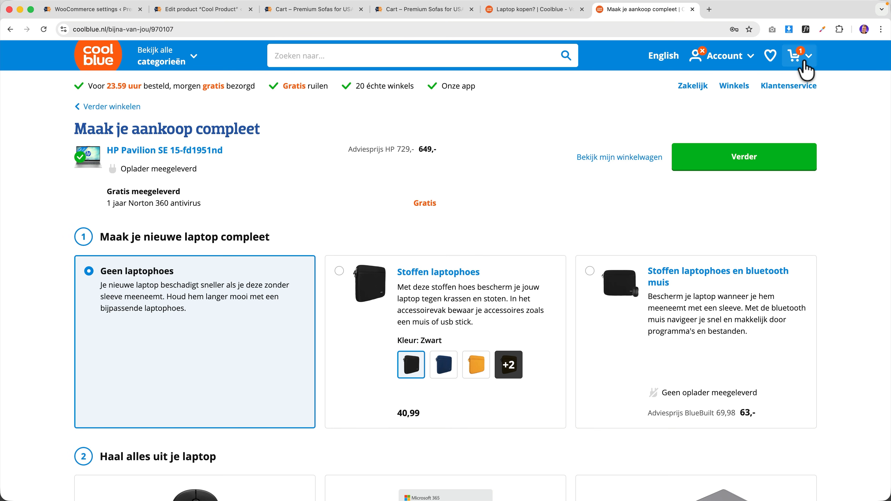
mouse_move(802, 60)
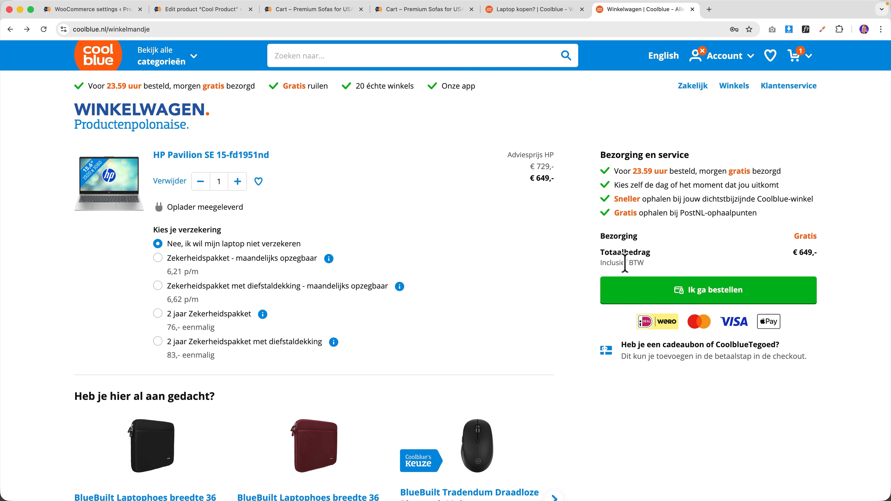
key("super+w")
key("super+w")
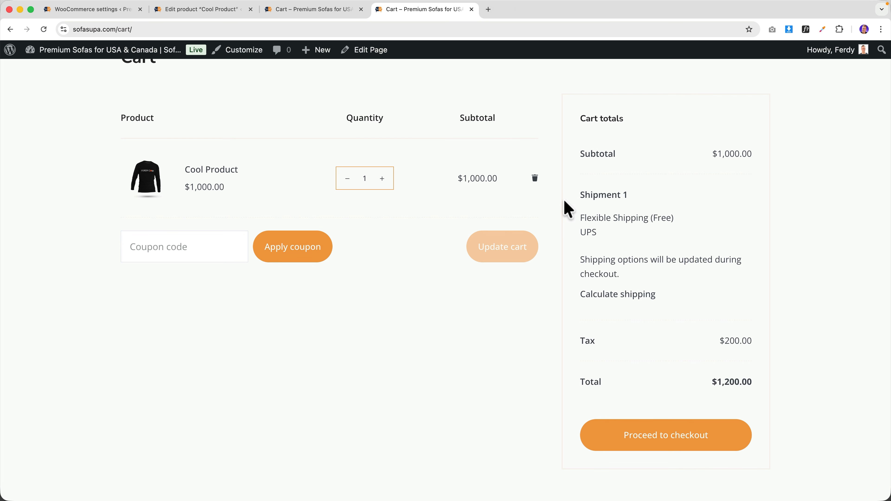
- Set both shop and cart/checkout price display to Including tax
scroll(566, 210, "up", 3)
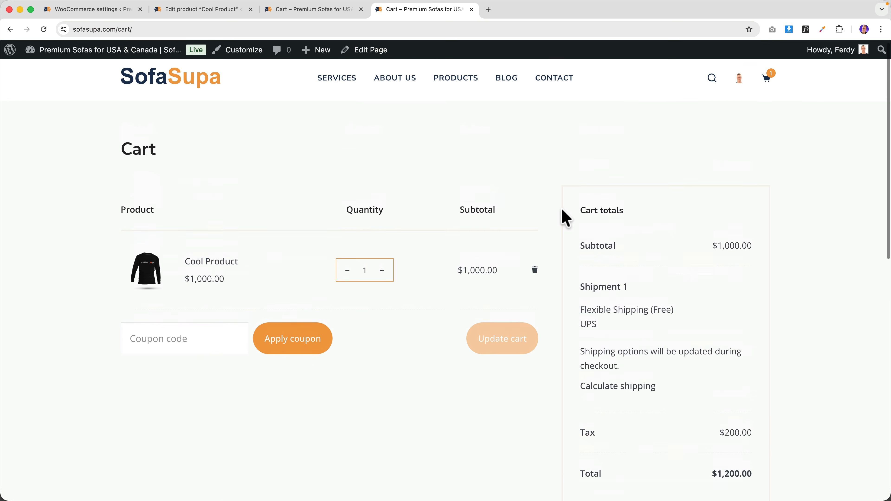
left_click(99, 14)
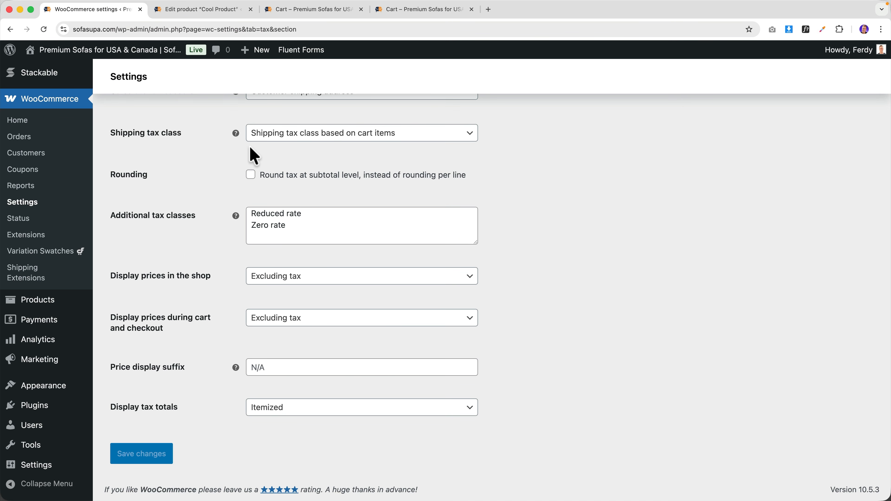
scroll(243, 193, "up", 5)
scroll(234, 246, "down", 5)
left_click(273, 281)
left_click(275, 295)
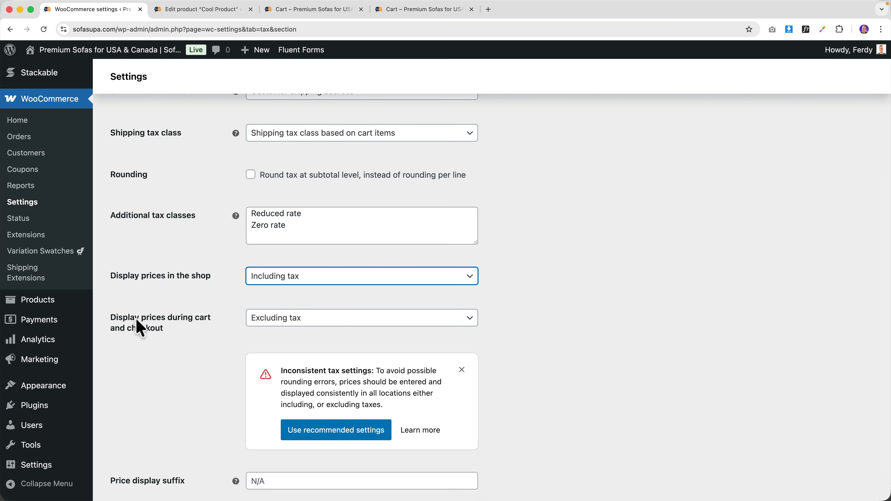
left_click(273, 319)
left_click(276, 338)
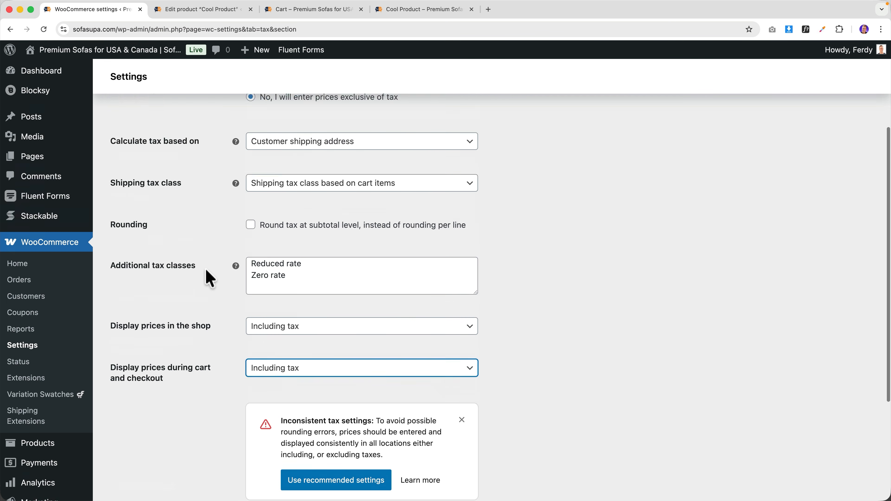
- Choose prices entered inclusive of tax and save the tax options
scroll(225, 246, "up", 5)
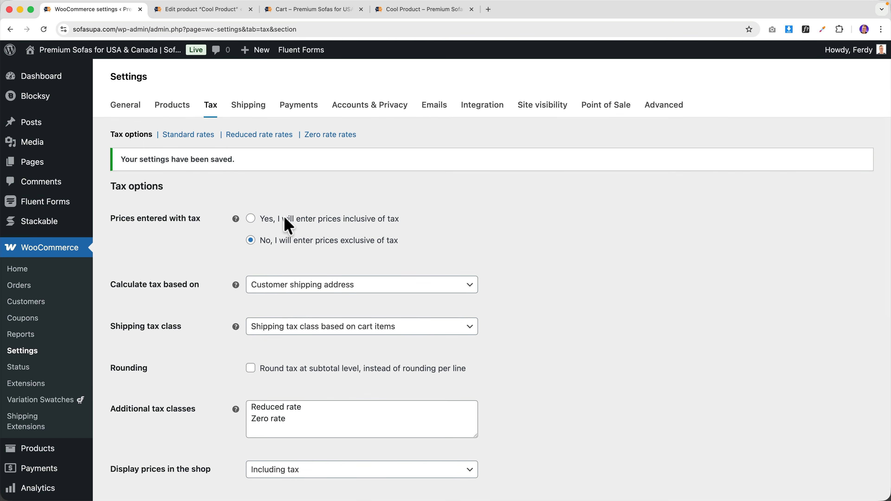
left_click(363, 218)
scroll(242, 330, "down", 5)
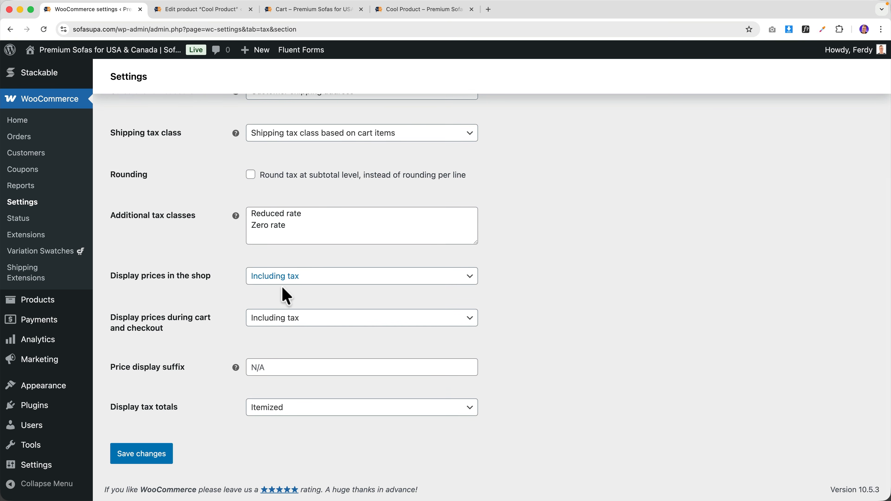
scroll(278, 294, "up", 5)
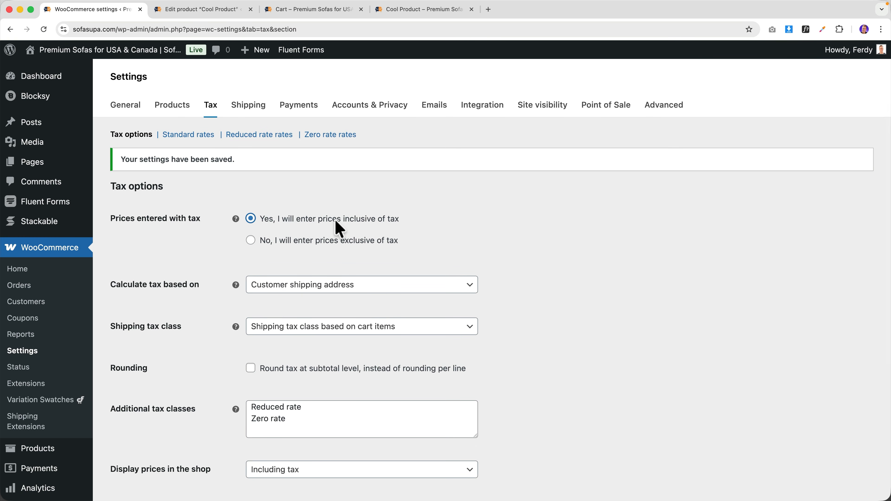
scroll(252, 242, "down", 5)
left_click(131, 456)
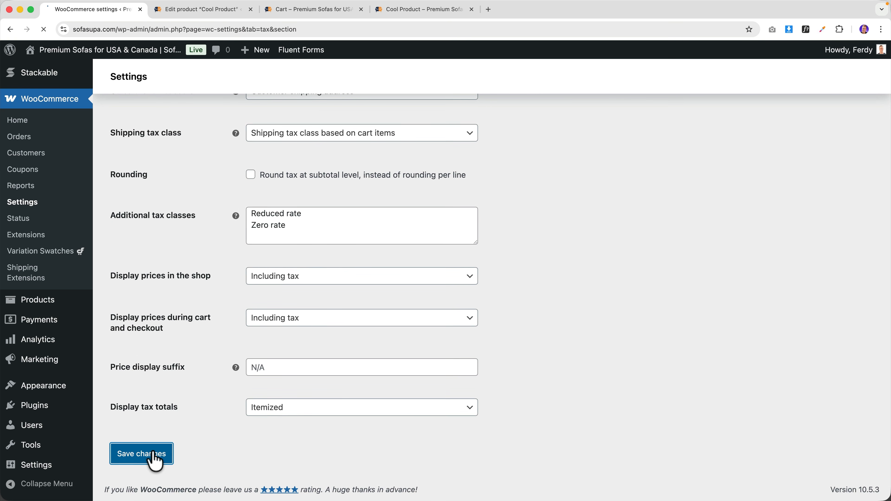
- View Cool Product on the storefront and close the extra cart and duplicate product tabs
left_click(201, 11)
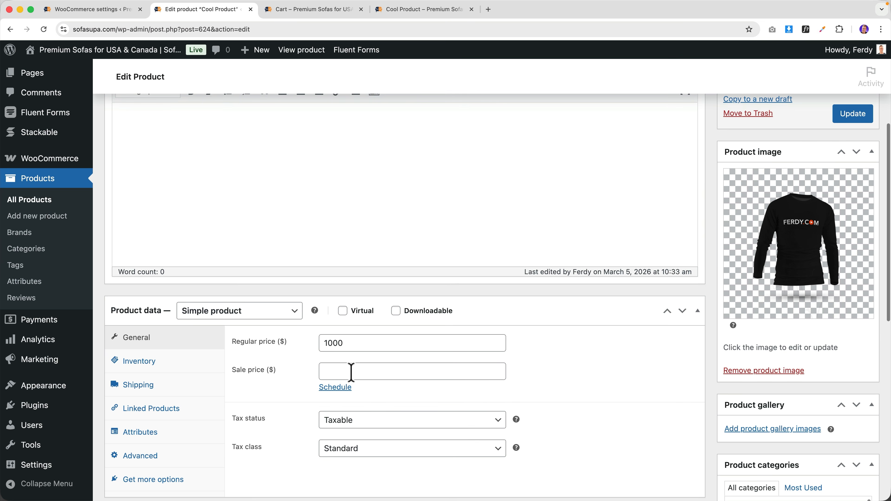
left_click(301, 50)
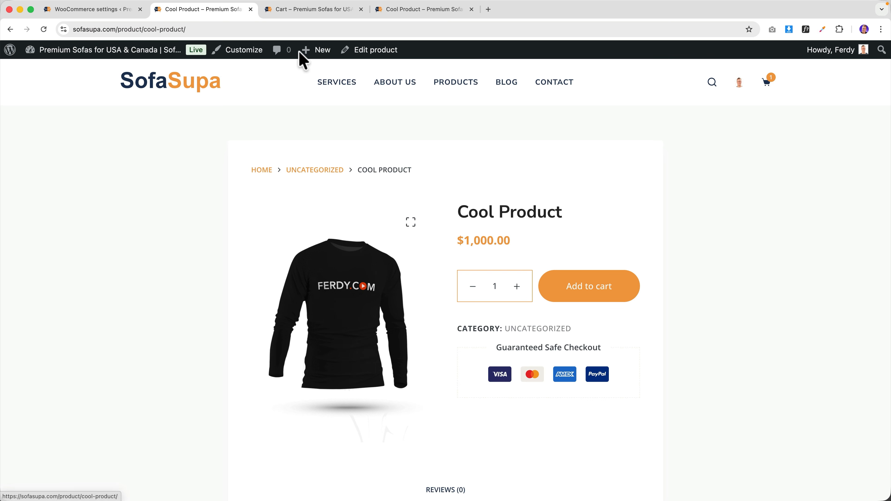
left_click(362, 10)
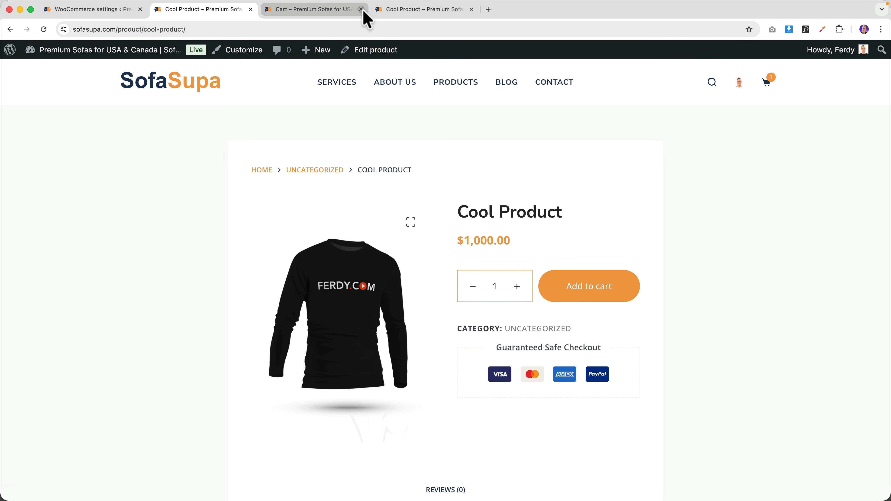
left_click(361, 10)
- Go through cart to checkout, confirming the $1,000.00 total includes $166.67 tax
mouse_move(769, 86)
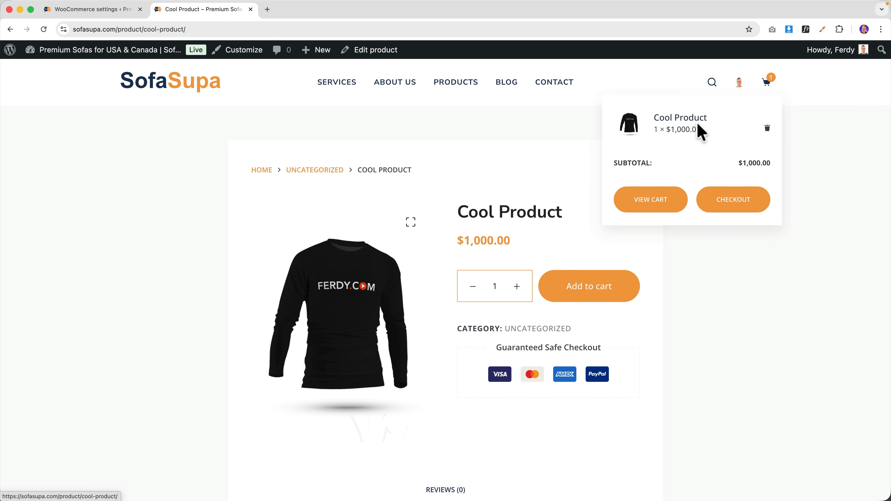
left_click(642, 199)
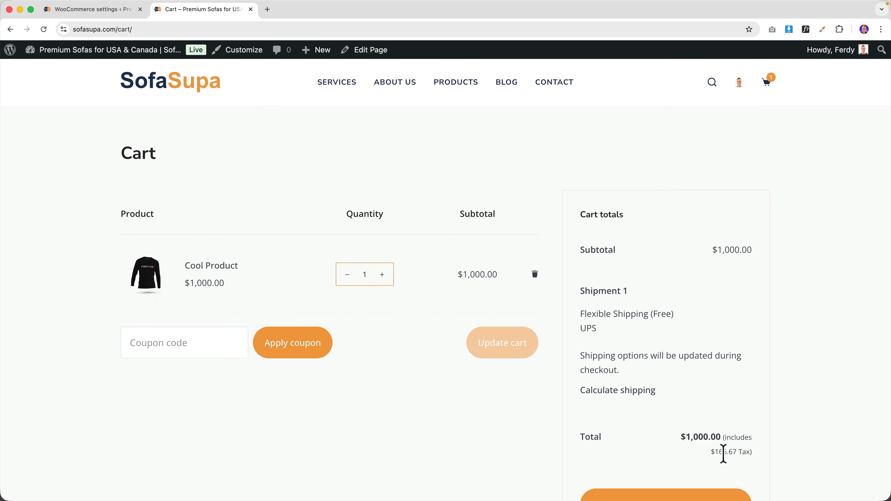
left_click(714, 453)
scroll(733, 453, "down", 3)
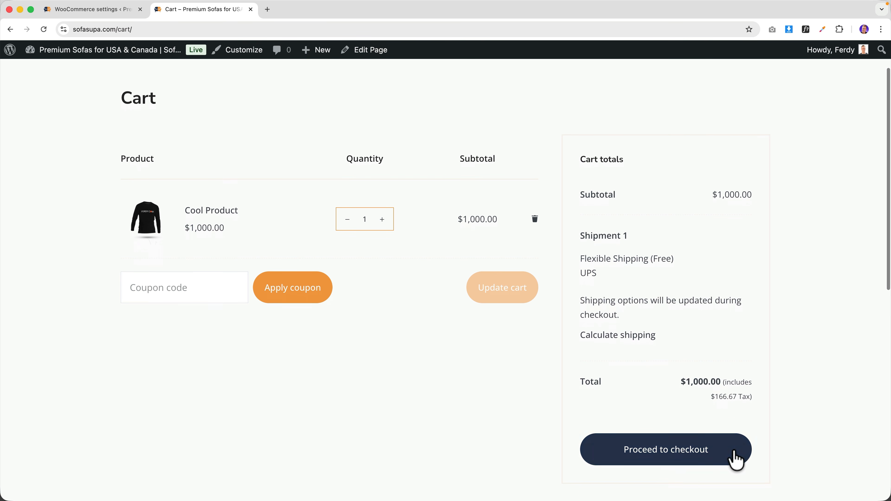
left_click(679, 455)
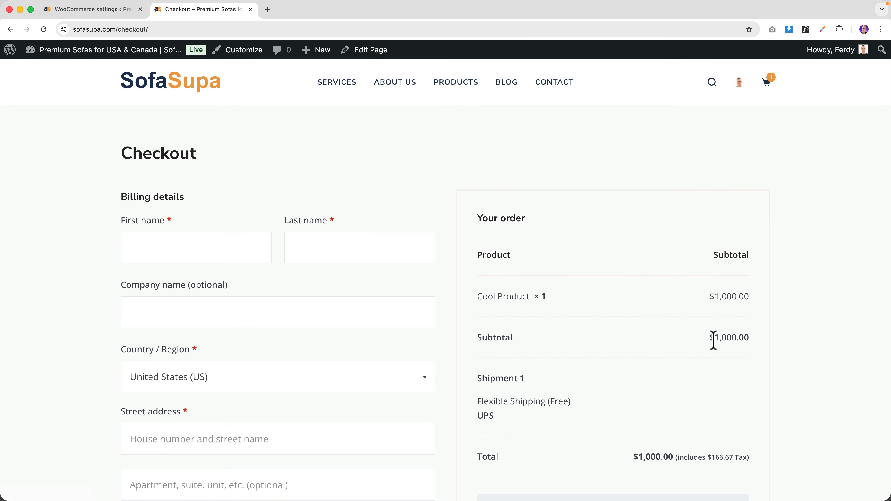
scroll(716, 339, "down", 3)
left_click_drag(715, 358, 735, 360)
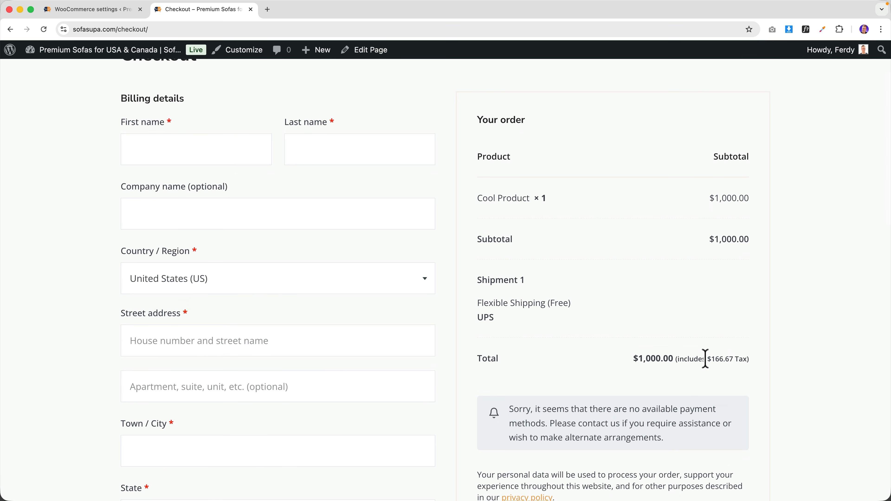
scroll(618, 354, "down", 10)
scroll(618, 351, "up", 10)
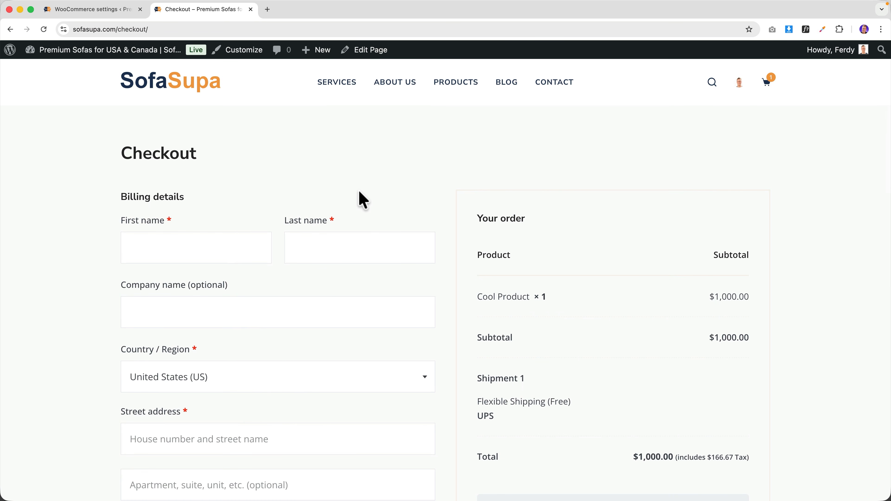
- Glance at the tax settings, then open the store's products page from checkout
left_click(121, 10)
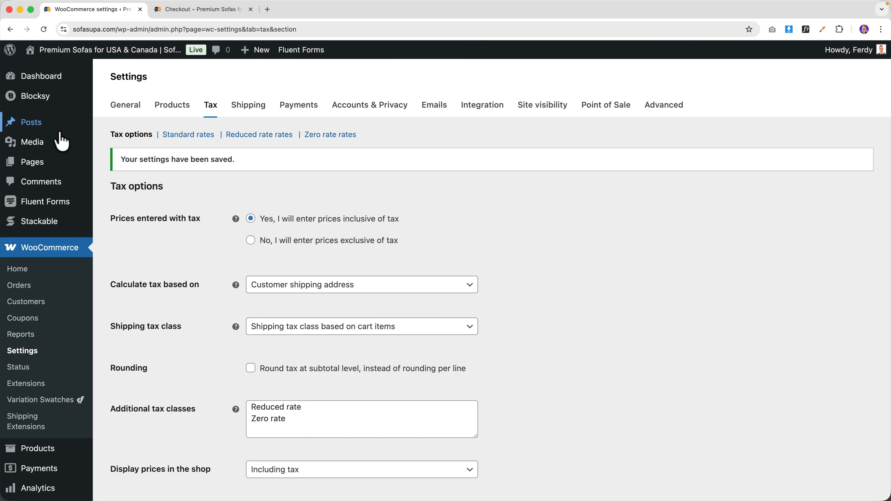
left_click(209, 14)
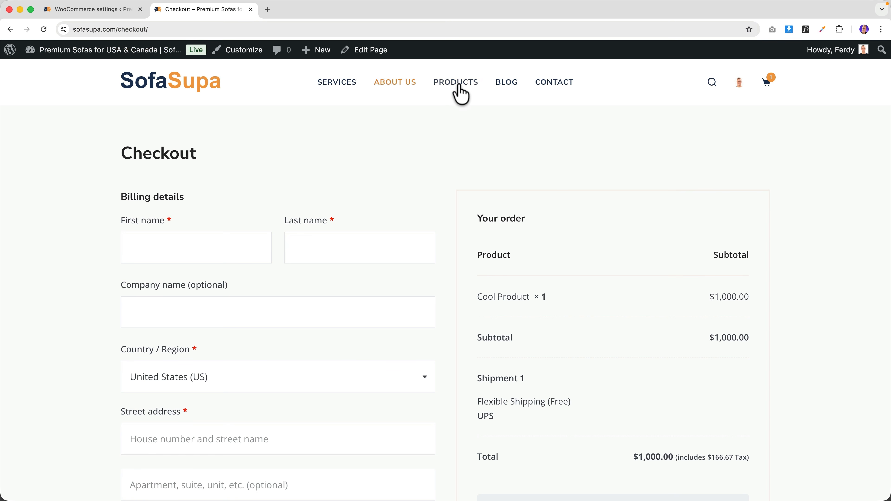
left_click(442, 84)
scroll(372, 218, "down", 8)
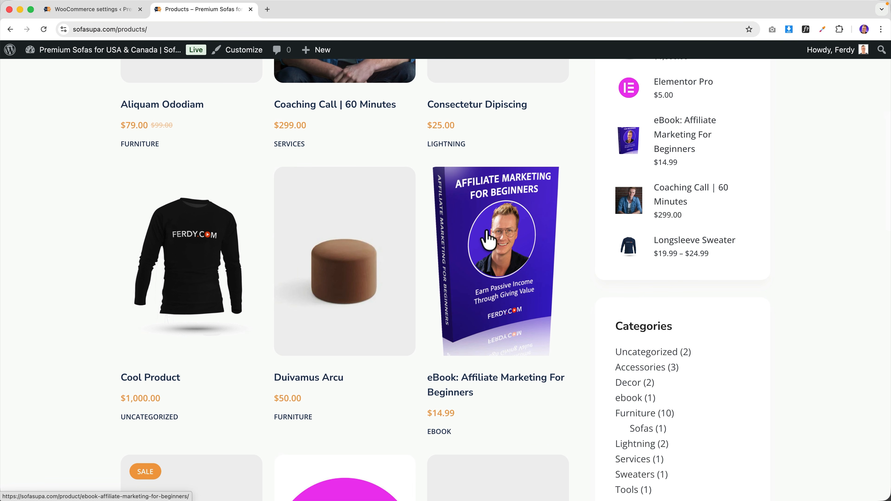
- Set the eBook: Affiliate Marketing For Beginners tax class to Reduced rate, then visit the storefront
left_click(489, 239)
left_click(372, 50)
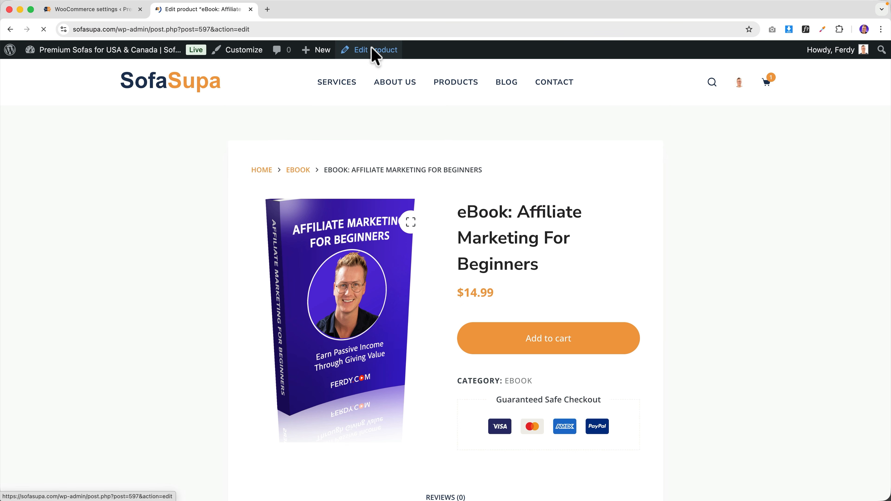
scroll(308, 258, "down", 6)
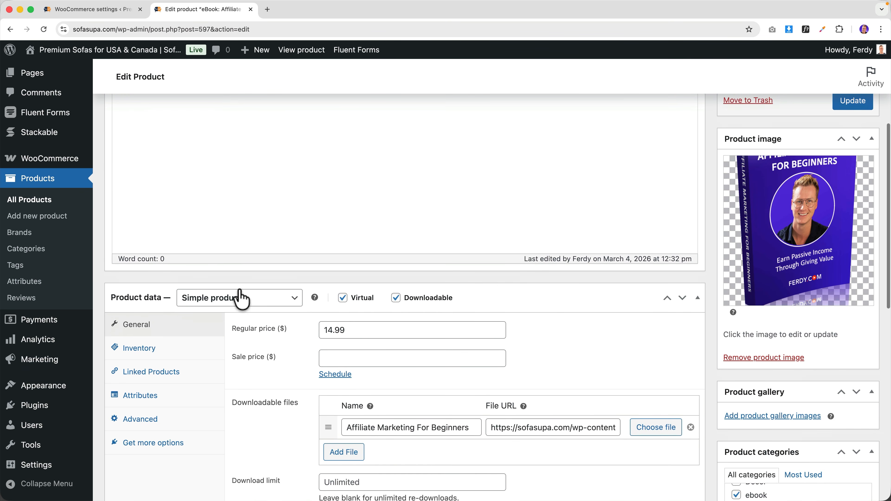
scroll(267, 337, "down", 4)
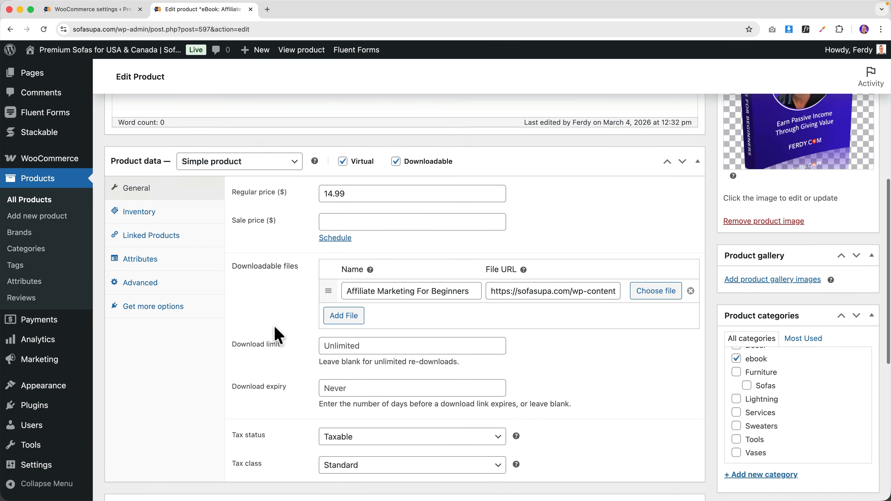
scroll(279, 335, "down", 3)
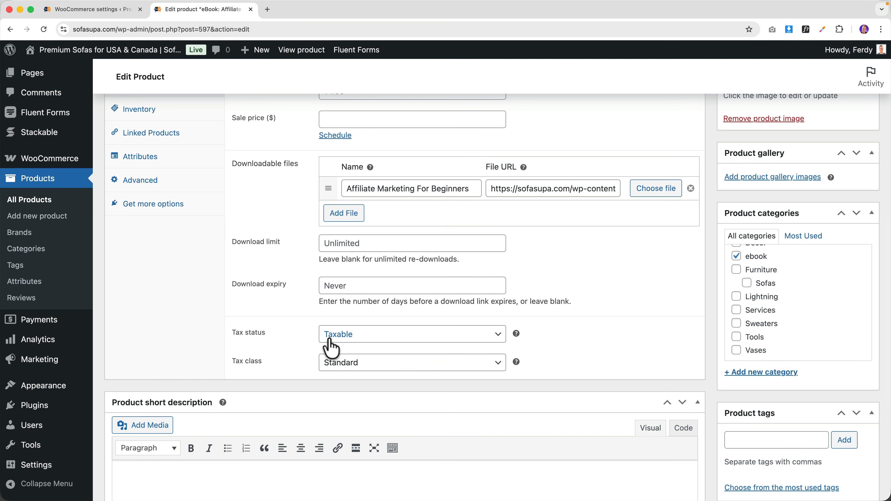
left_click(371, 365)
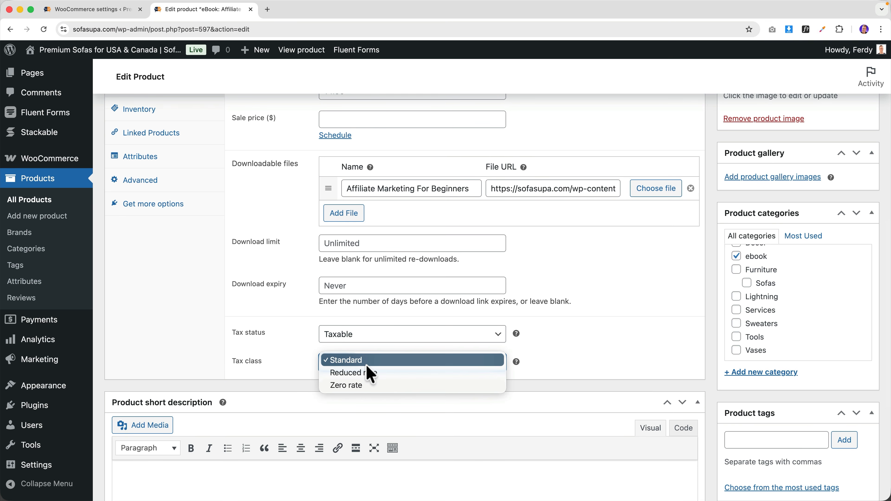
left_click(362, 373)
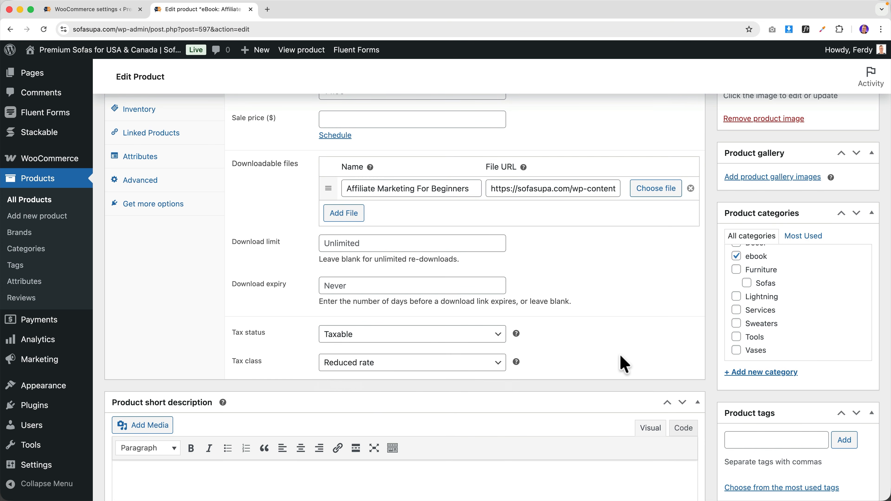
scroll(626, 358, "up", 10)
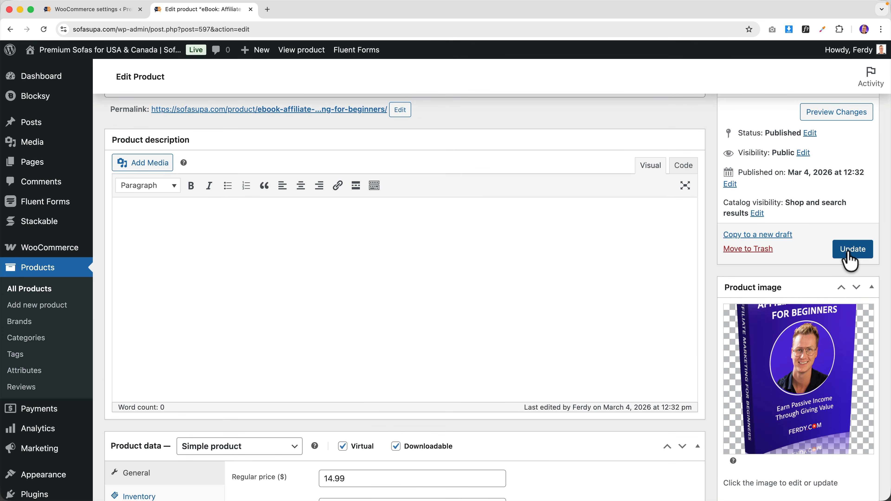
left_click(97, 11)
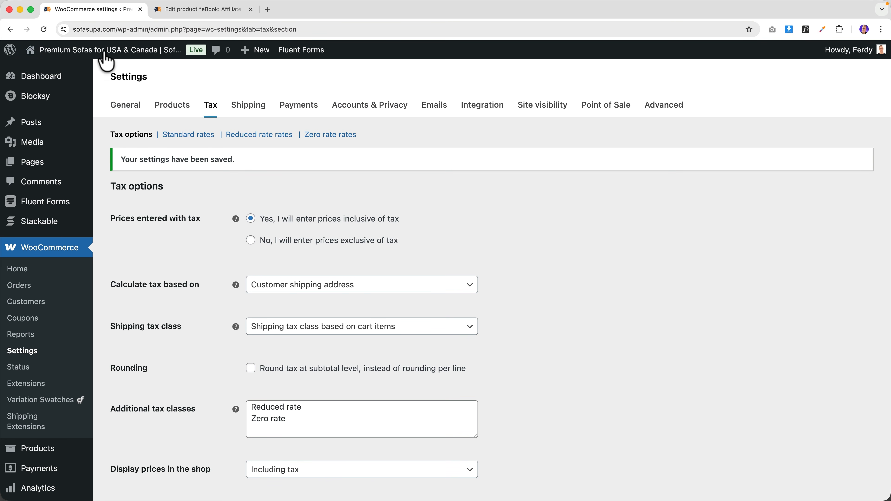
left_click(99, 68)
- Add the eBook to the cart and remove Cool Product from it
left_click(454, 84)
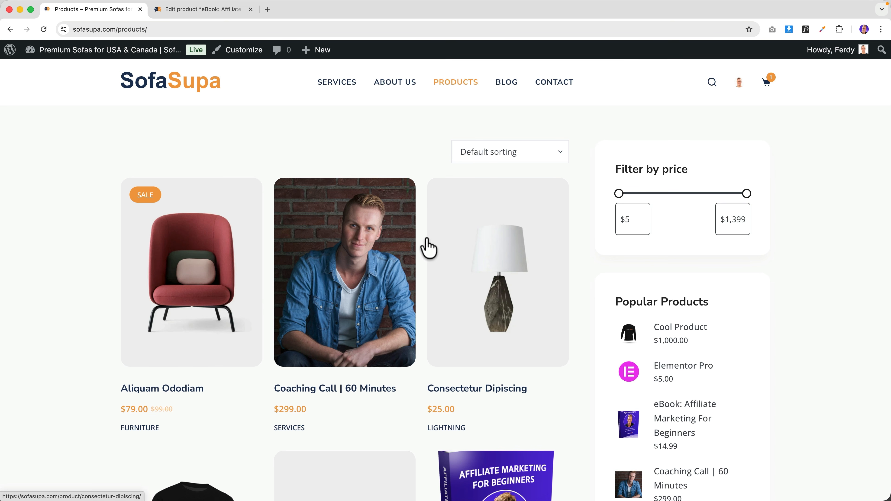
scroll(384, 299, "down", 5)
left_click(491, 275)
left_click(567, 348)
left_click(590, 353)
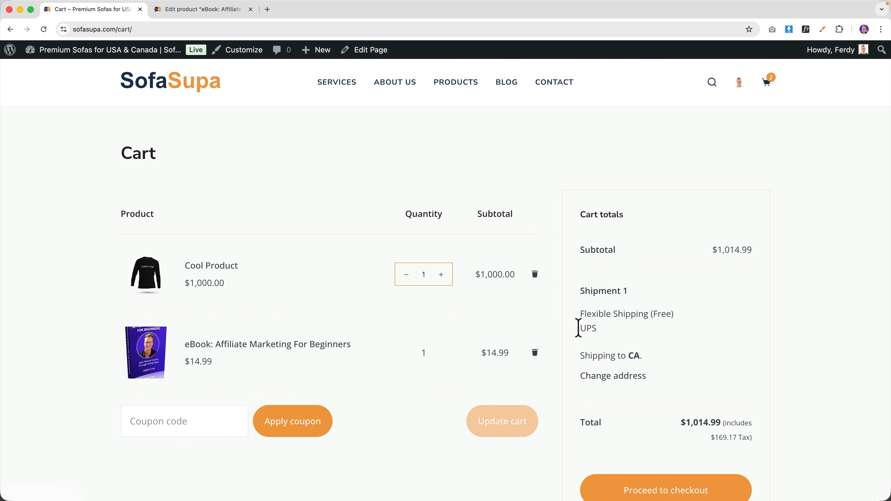
left_click(535, 275)
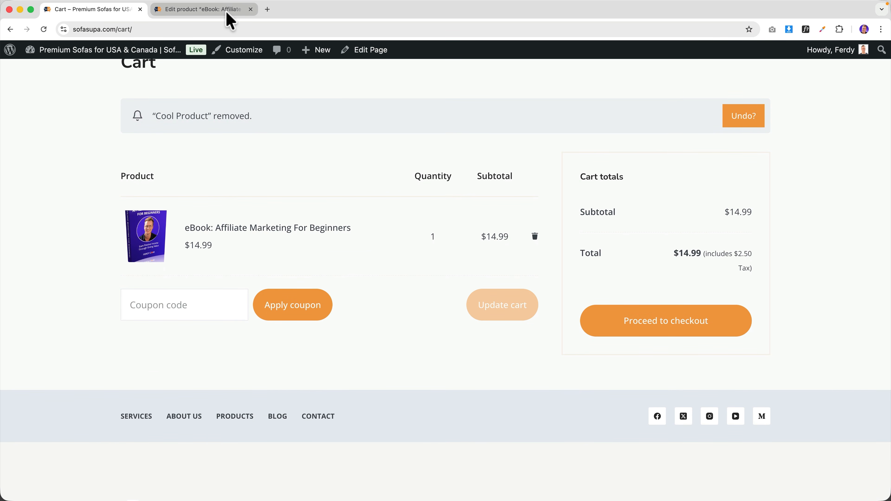
- Update the eBook to save its Reduced rate class, then recheck the cart's $1.36 tax
left_click(229, 21)
scroll(272, 254, "down", 12)
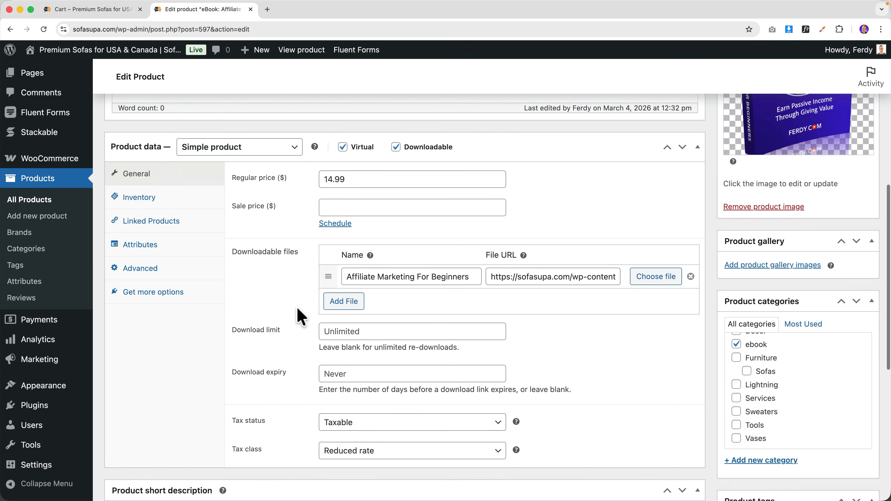
scroll(618, 369, "up", 12)
left_click(850, 304)
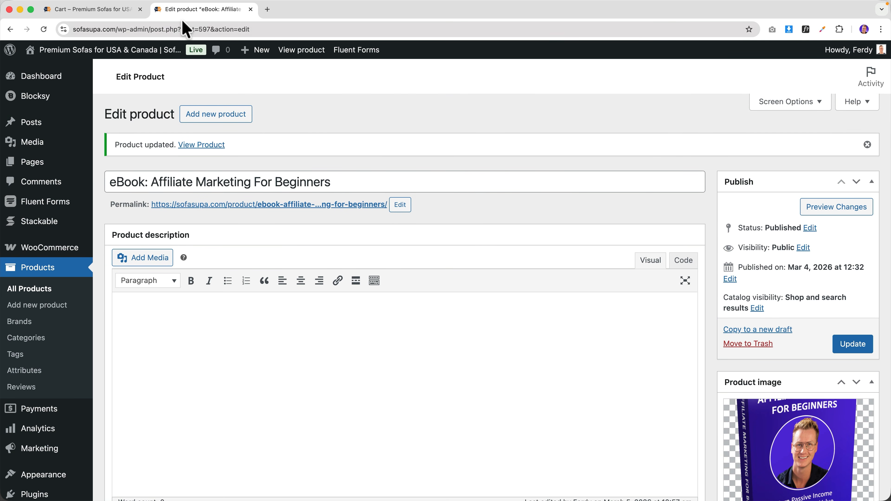
left_click(301, 51)
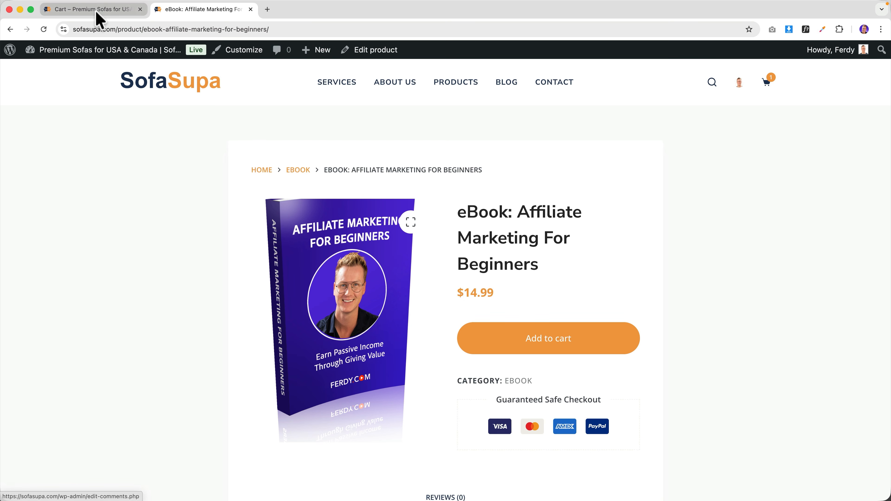
left_click(130, 10)
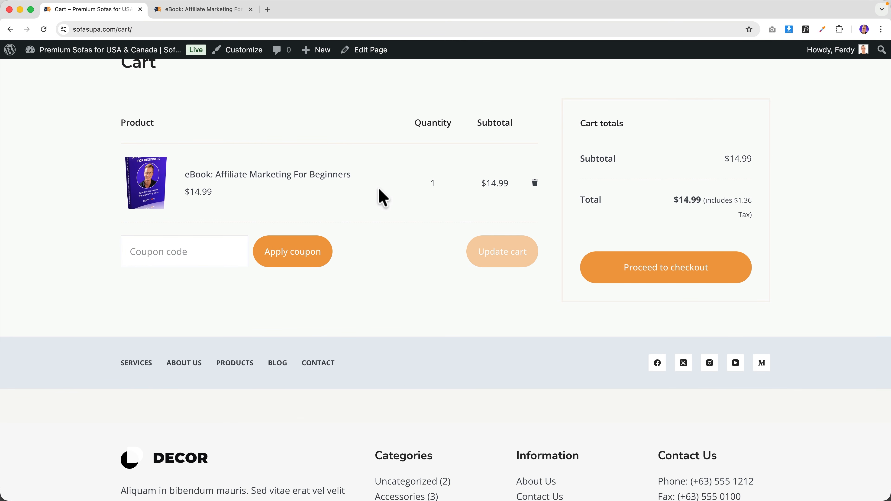
scroll(383, 196, "up", 3)
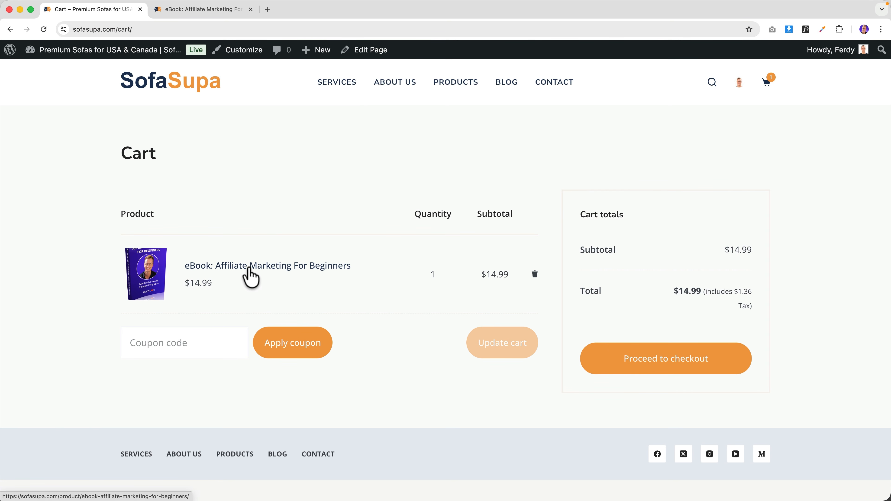
- Change the eBook's tax class to Zero rate, update it, and check its $14.99 cart total
left_click(250, 269)
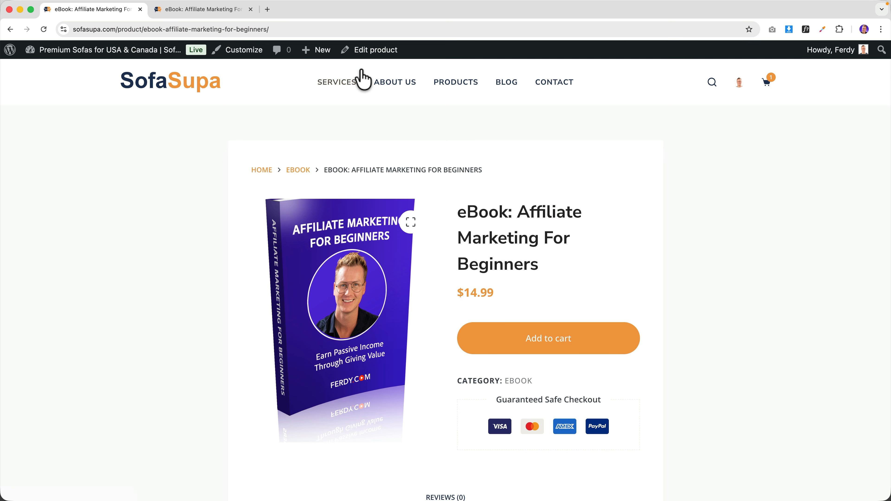
left_click(371, 51)
scroll(361, 295, "down", 10)
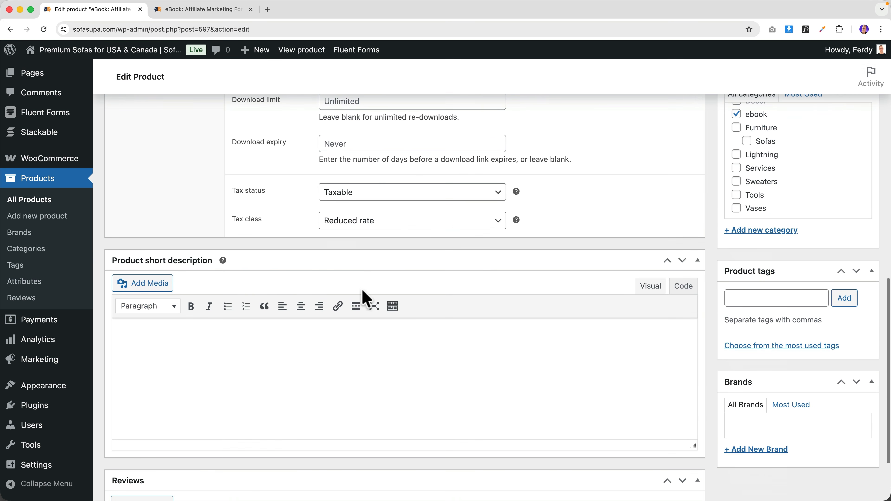
left_click(347, 220)
left_click(350, 232)
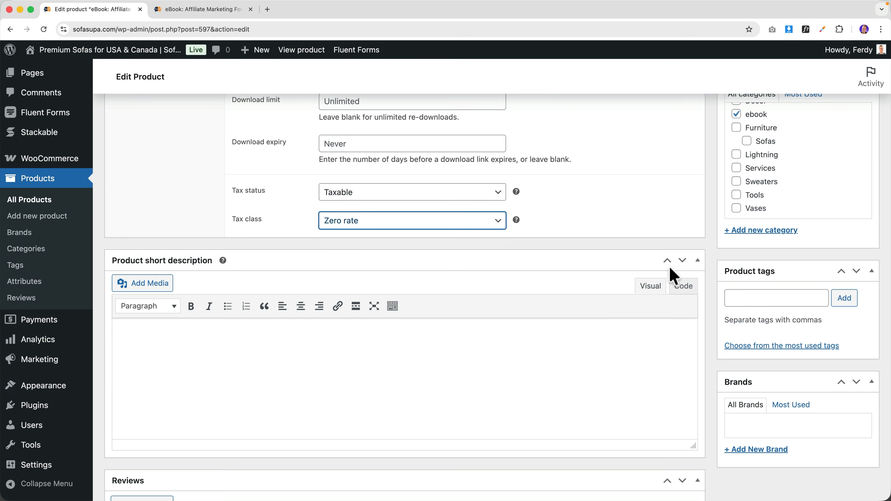
scroll(672, 278, "up", 15)
left_click(853, 304)
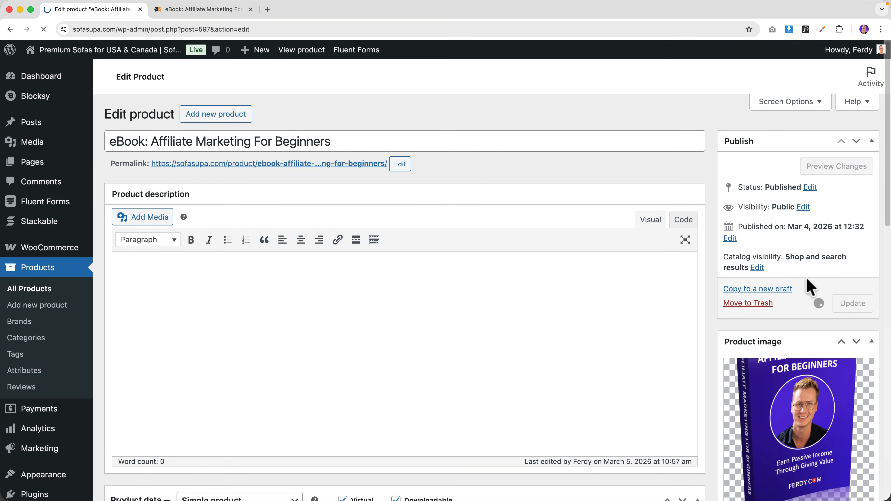
left_click(302, 52)
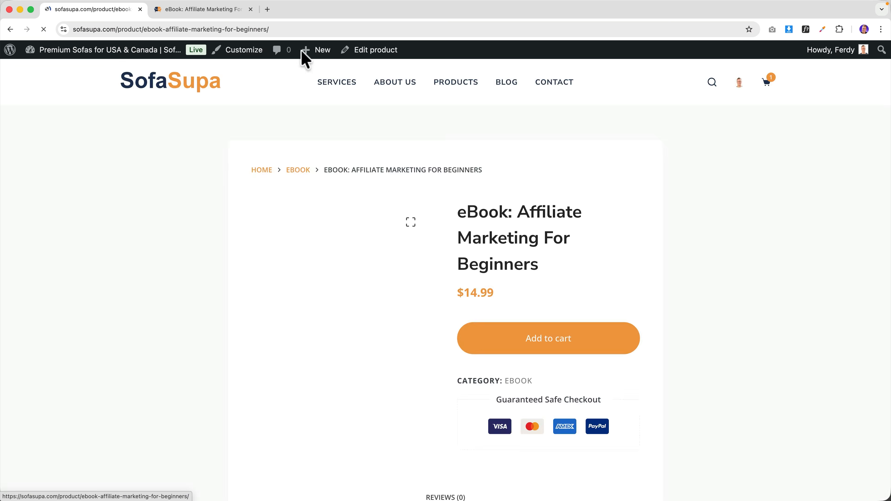
mouse_move(766, 91)
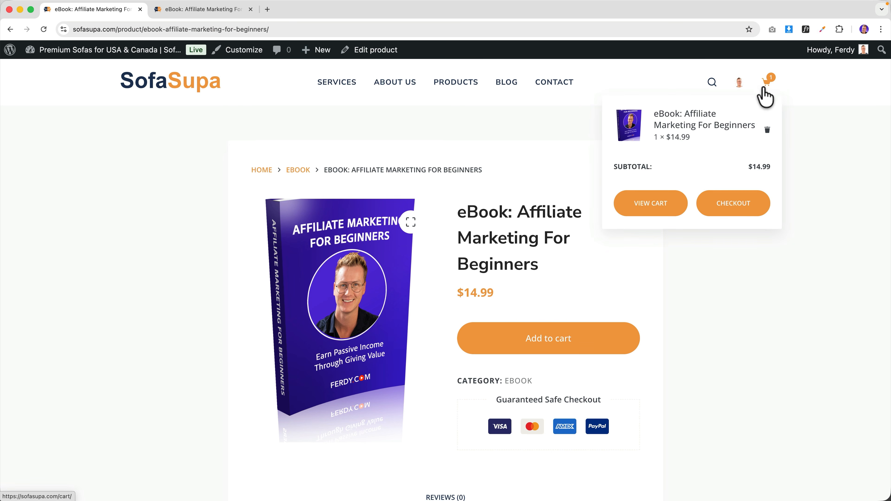
left_click(671, 203)
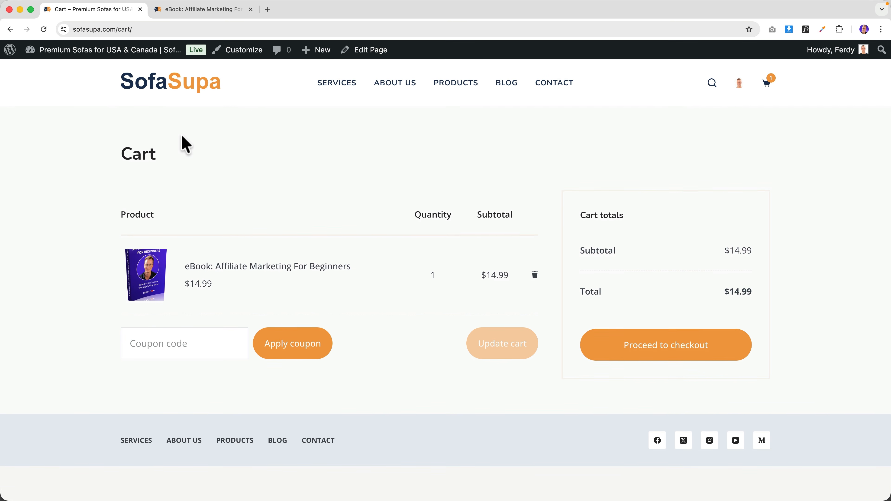
- Go from the dashboard to WooCommerce's Standard tax rates table
left_click(94, 52)
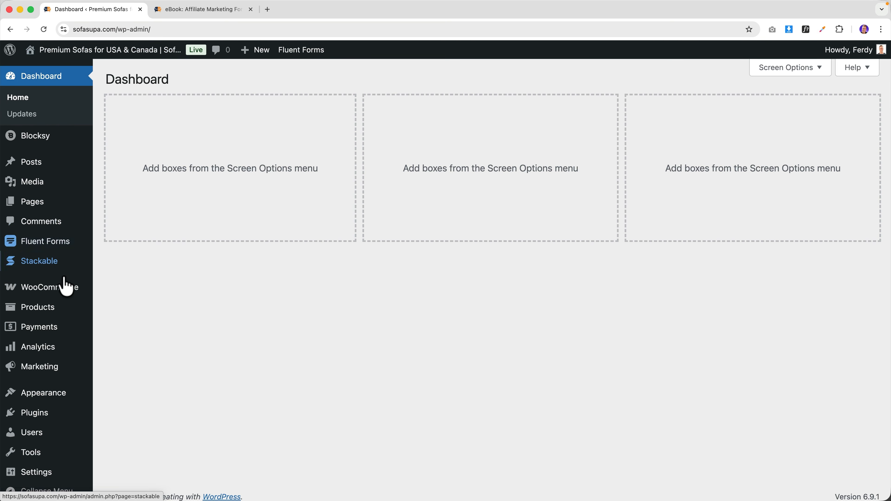
mouse_move(59, 293)
left_click(120, 372)
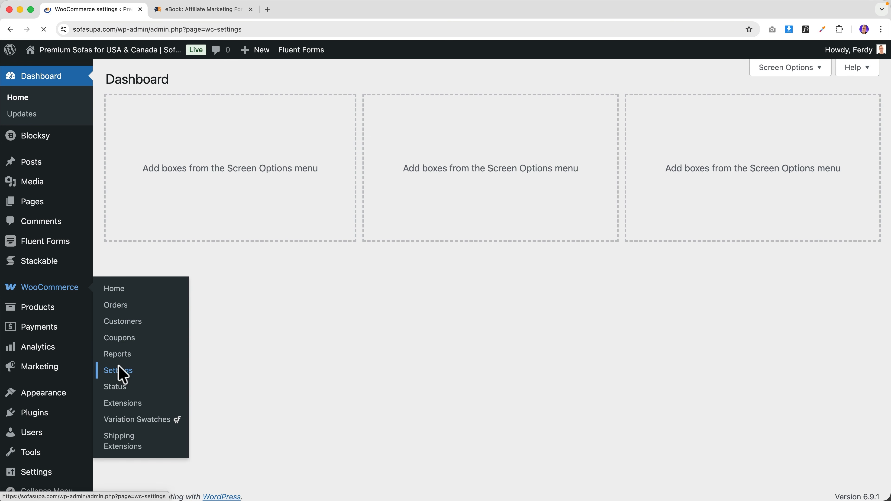
left_click(210, 106)
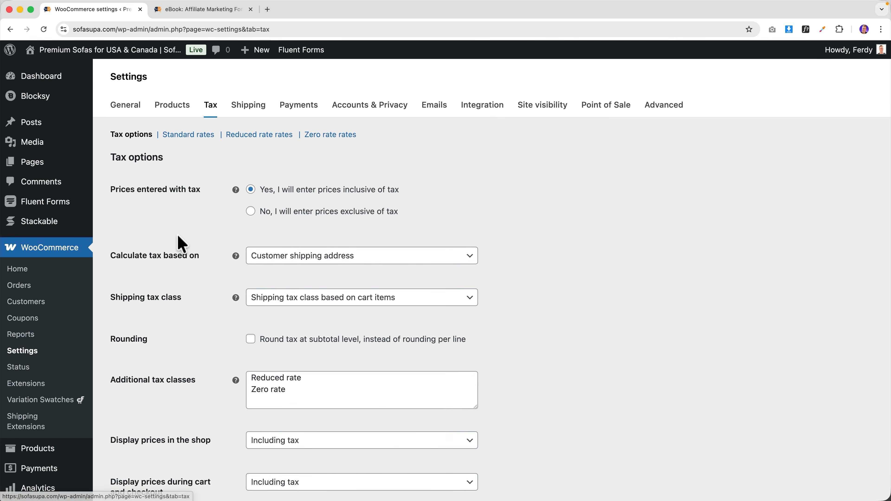
left_click(198, 135)
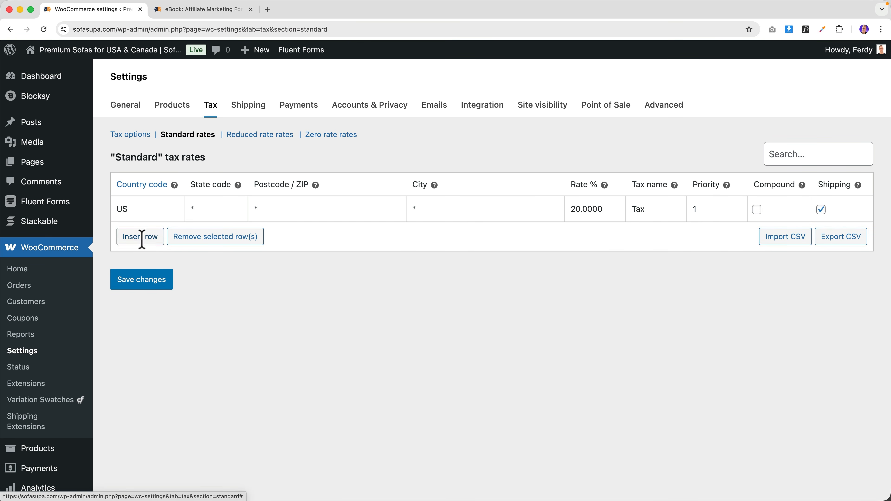
- Add a Canada (CA) rate at 30% named Vat, rename the US rate to Vat, and save
left_click(145, 236)
type("C")
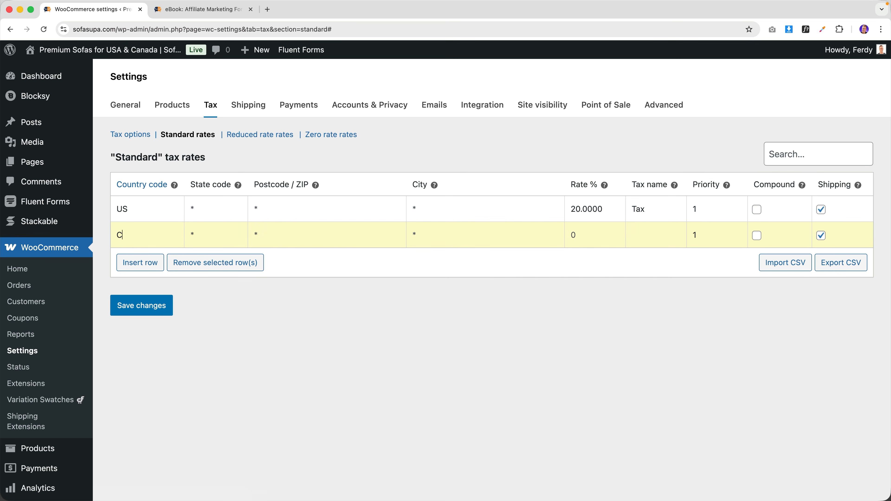
type("A")
left_click(116, 255)
double_click(667, 211)
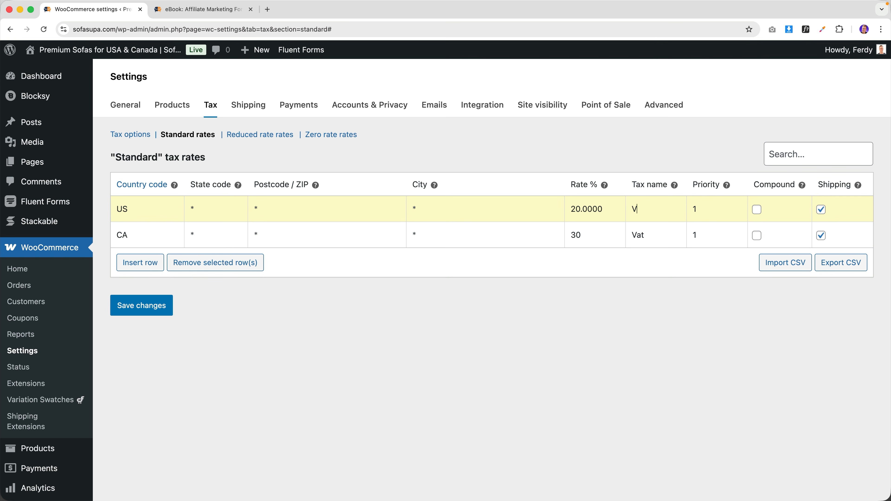
left_click(159, 310)
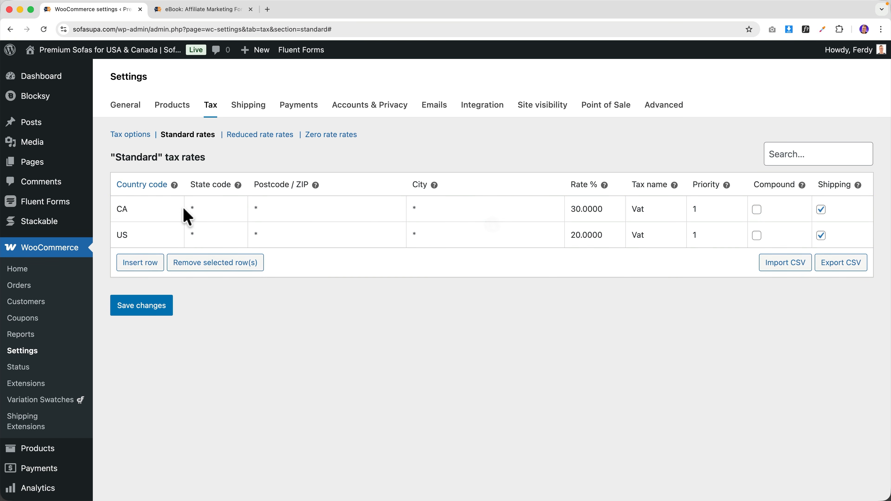
left_click(242, 136)
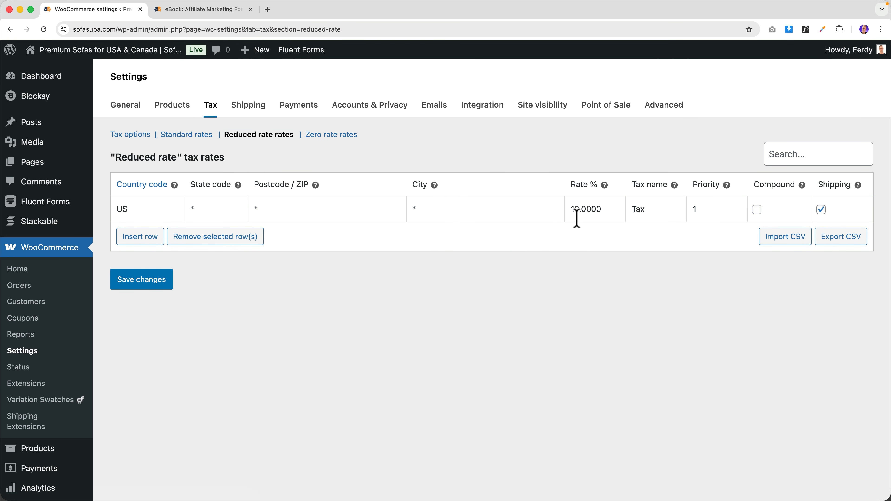
- Add Cool Product to the cart and remove the eBook
left_click(187, 12)
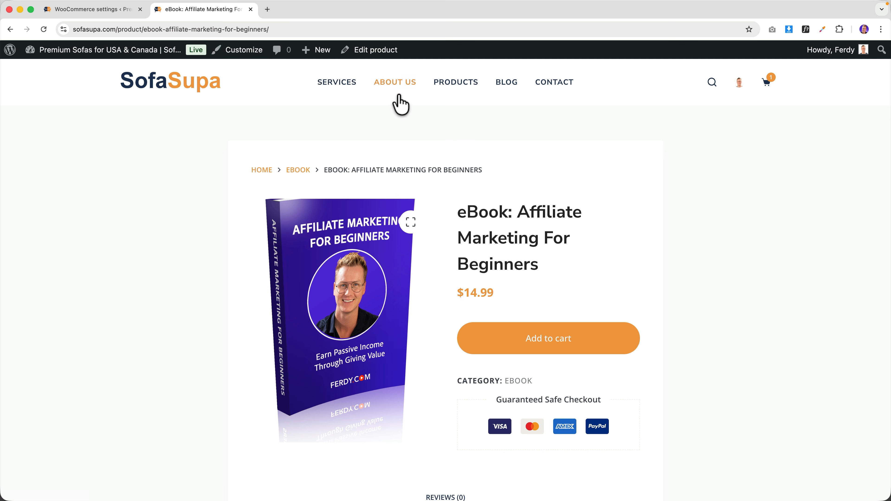
left_click(452, 96)
scroll(454, 263, "down", 10)
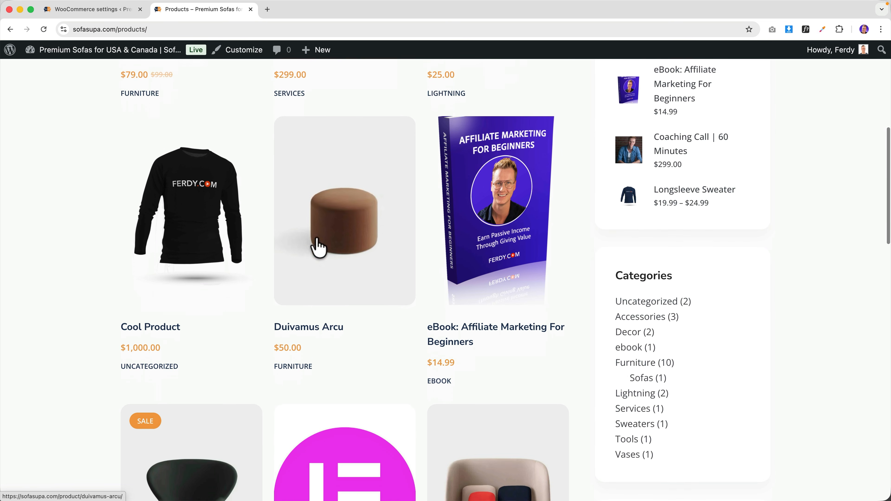
left_click(209, 221)
left_click(597, 284)
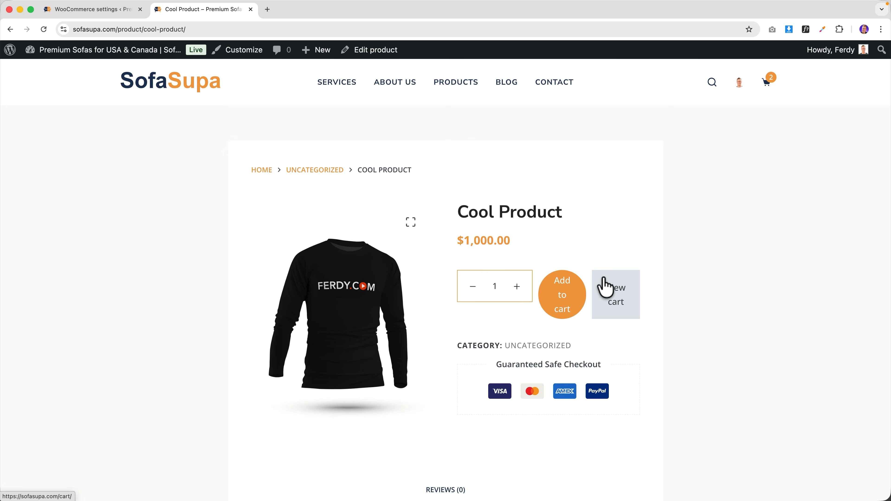
left_click(618, 286)
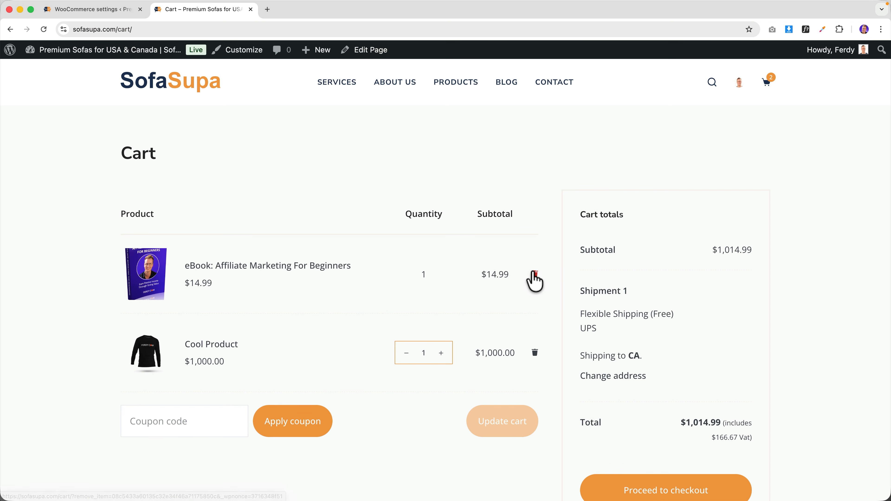
left_click(534, 273)
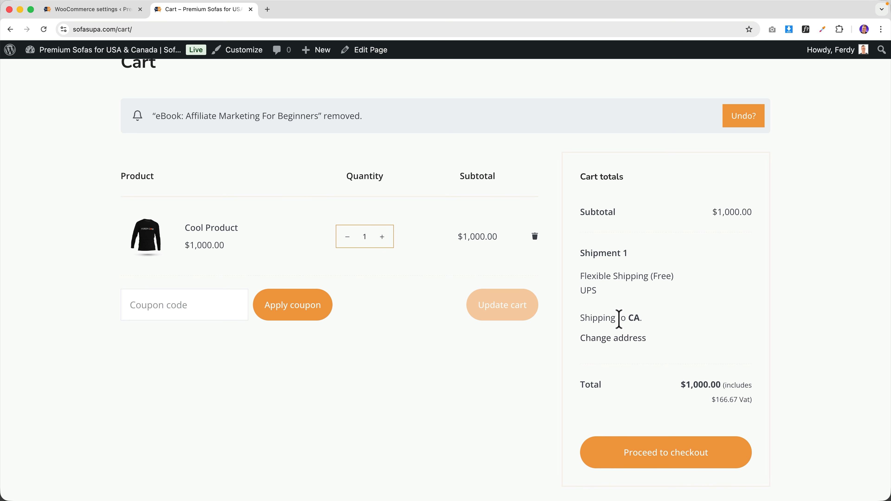
- Set the cart's shipping country to Canada, giving $1,083.33 with $250.00 Vat
left_click(623, 339)
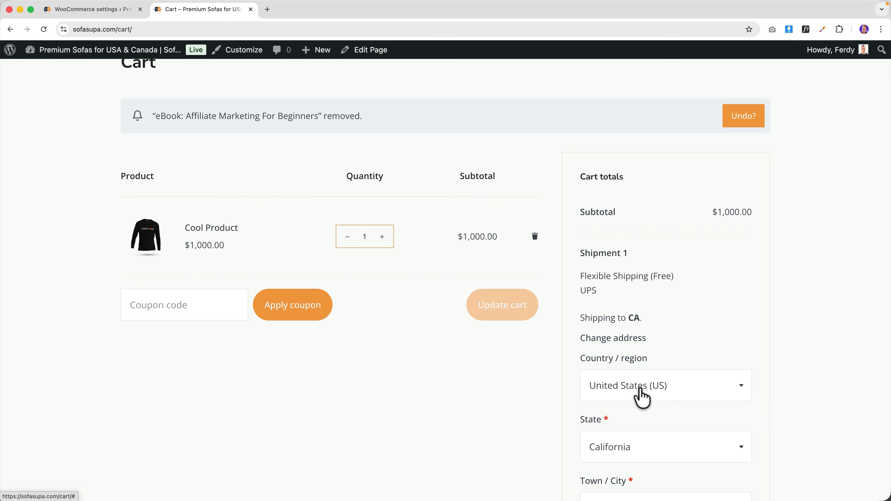
left_click(639, 390)
left_click(623, 336)
scroll(686, 337, "down", 8)
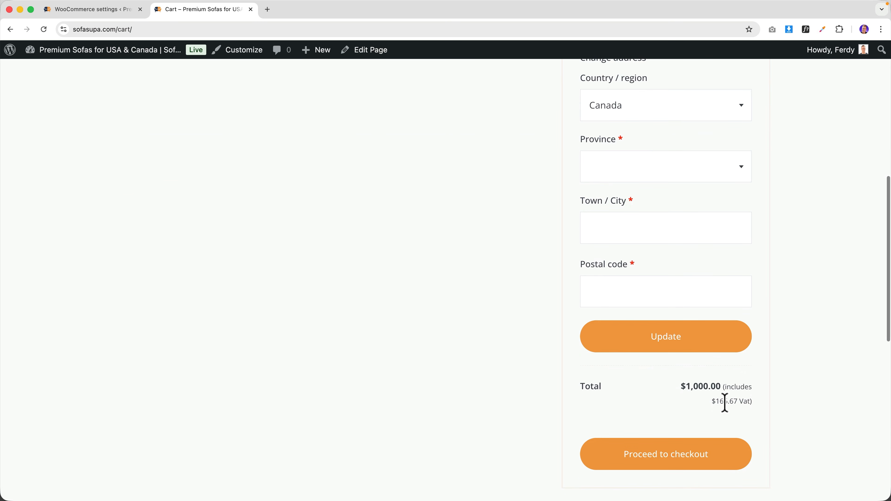
left_click(650, 346)
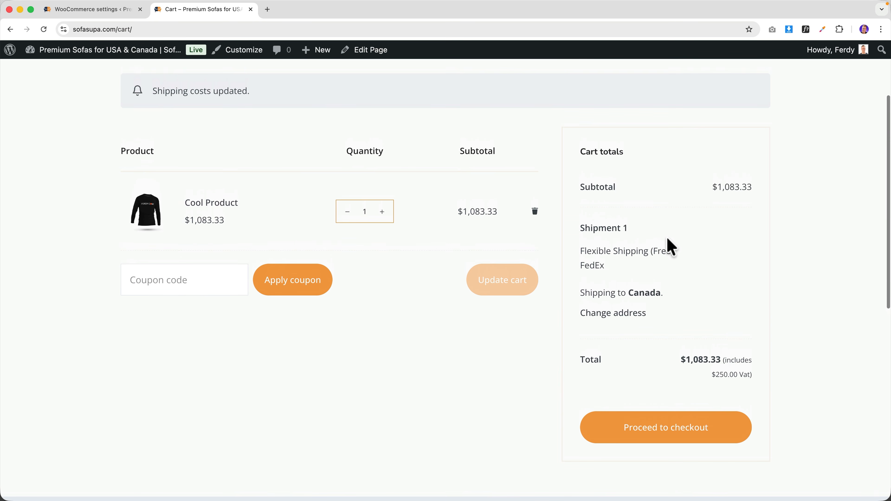
left_click(116, 9)
- Look through the standard, reduced and zero rate tables, ending on Standard rates
left_click(199, 138)
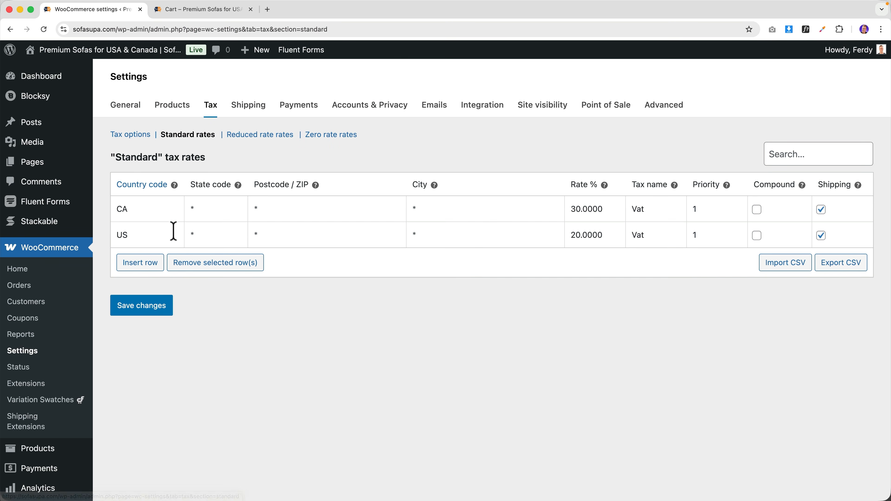
left_click(256, 137)
left_click(316, 136)
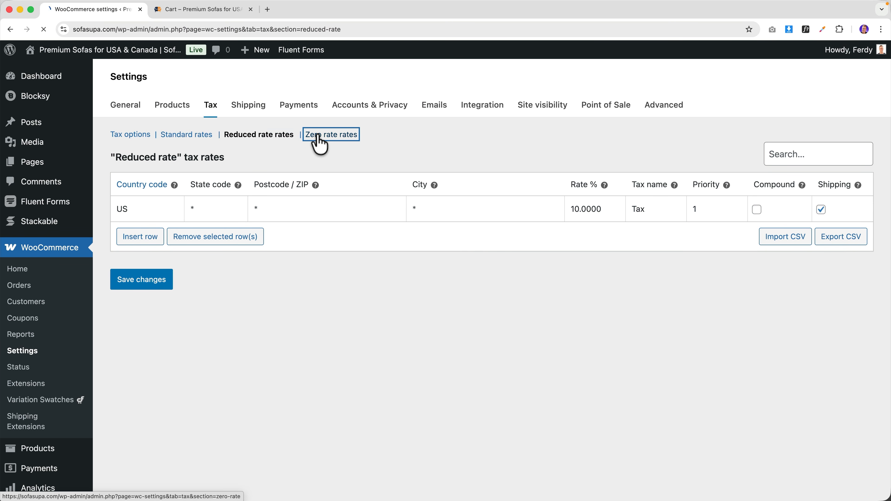
left_click(193, 136)
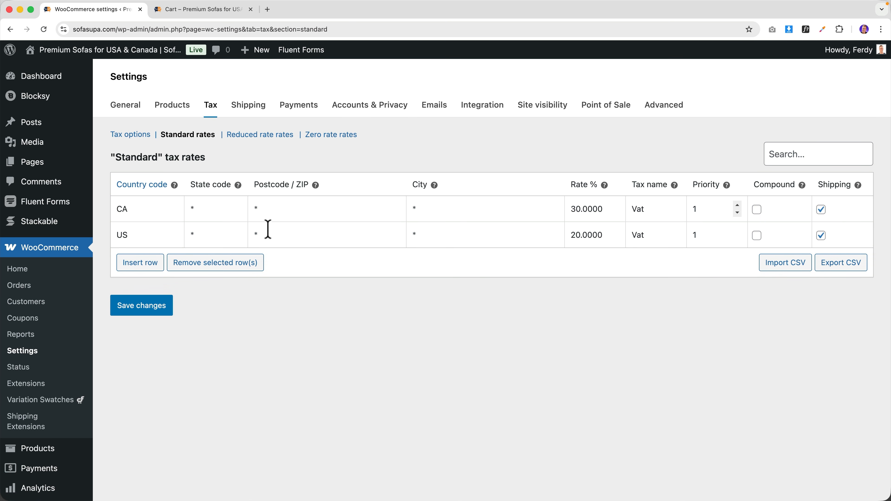
- Set the US row's state to California (CA) and its rate to 7.25%
left_click(211, 236)
type("Cal")
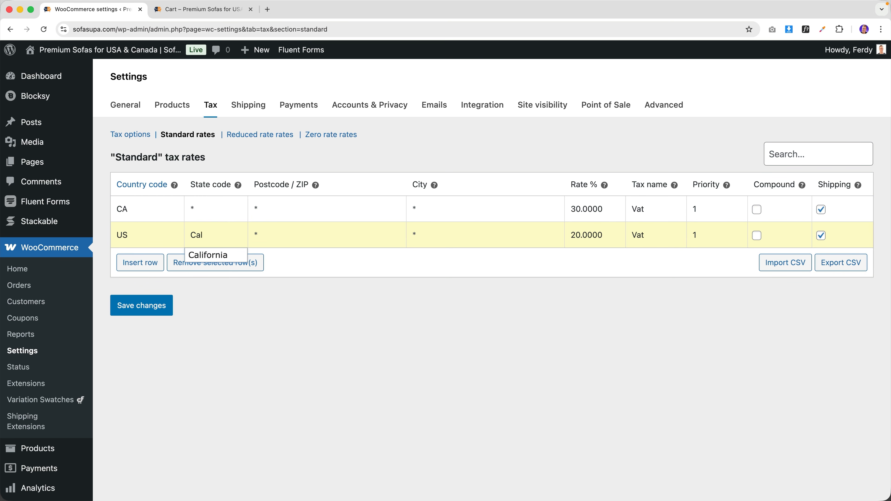
left_click(209, 255)
double_click(586, 236)
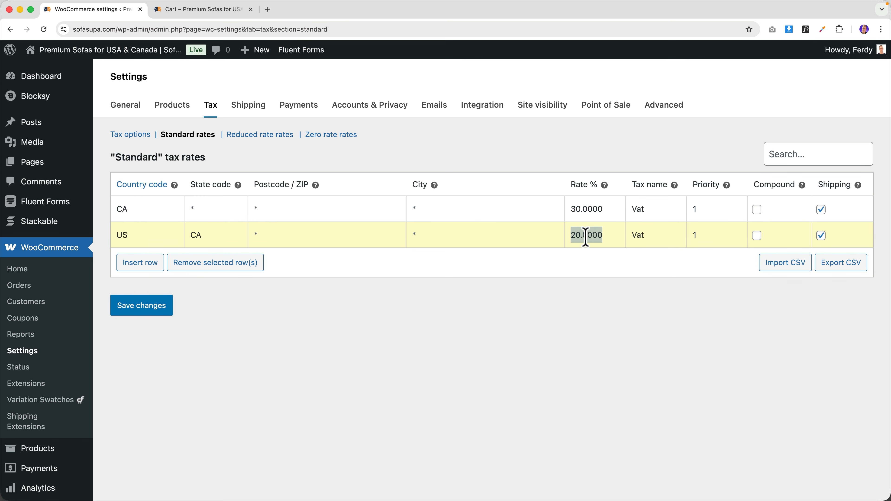
type("7.25")
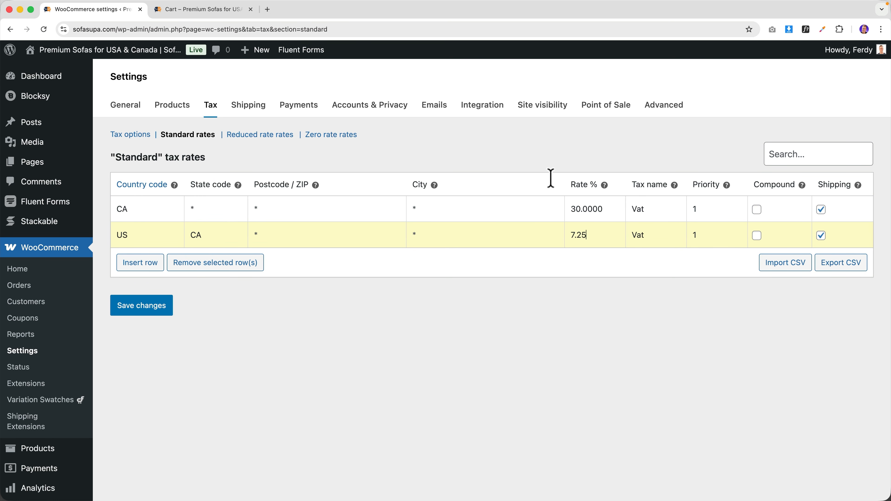
left_click(267, 9)
- Load ferdy.com/taxjar, accept cookies, and look up Nevada's 6.85% statewide rate
type("ferdy.com")
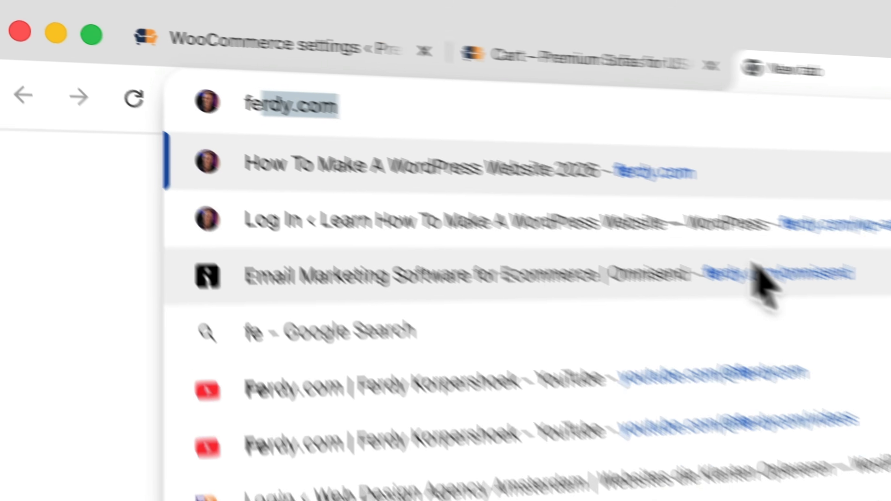
type("/taxjar")
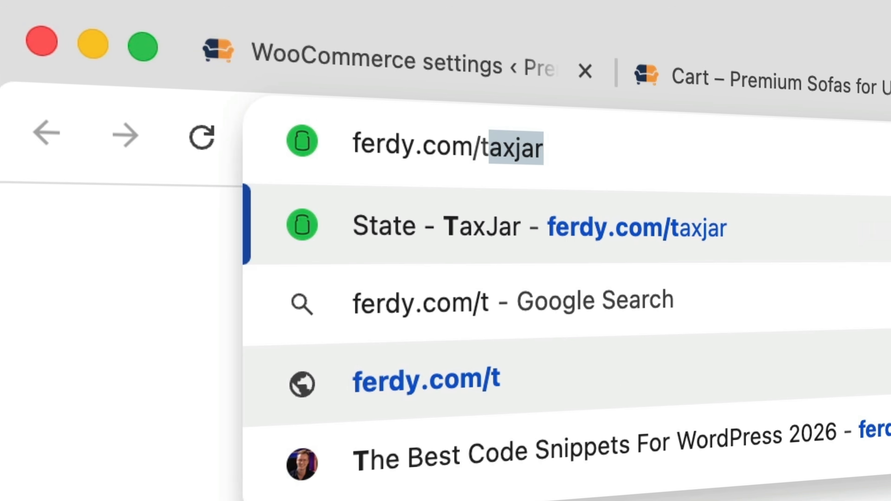
key("Return")
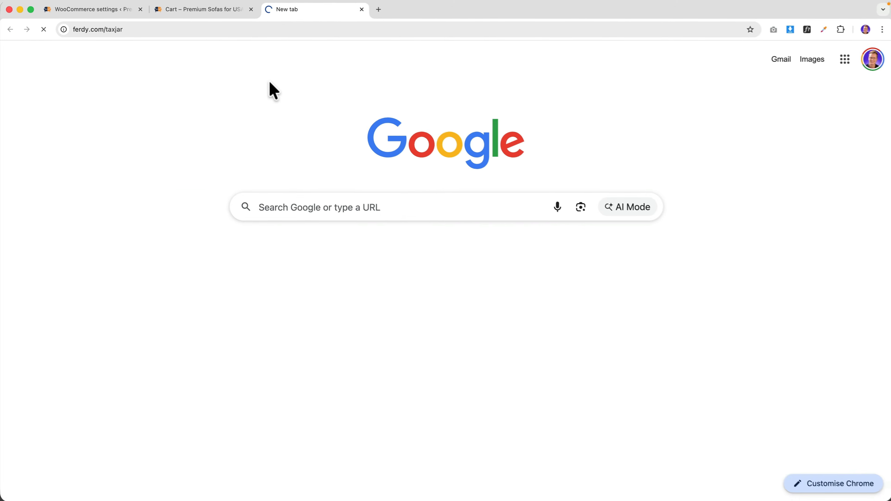
scroll(331, 186, "down", 4)
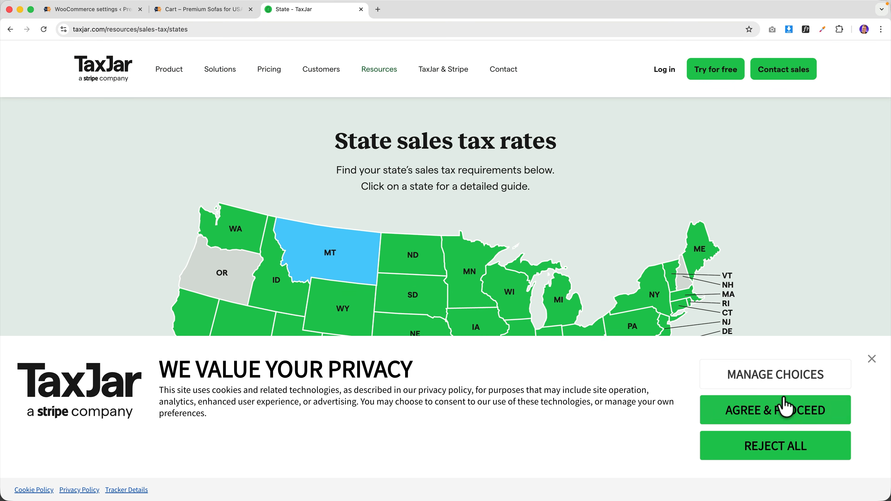
left_click(796, 413)
scroll(276, 318, "down", 1)
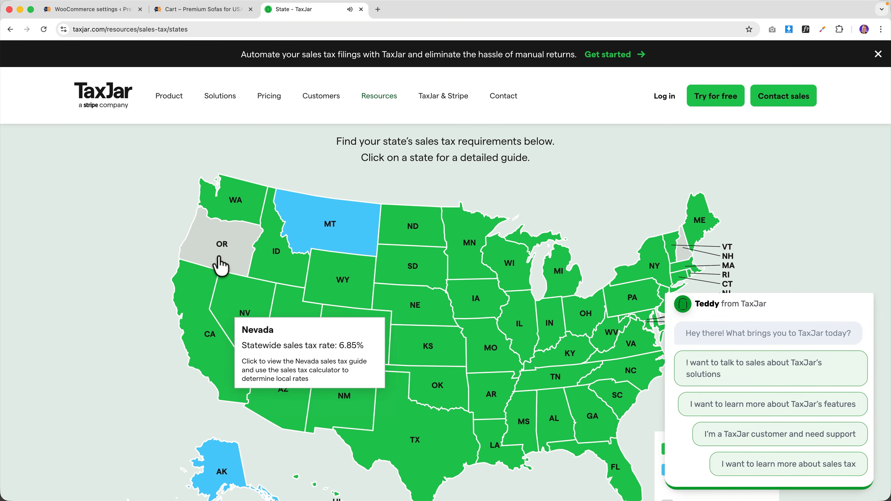
left_click(110, 14)
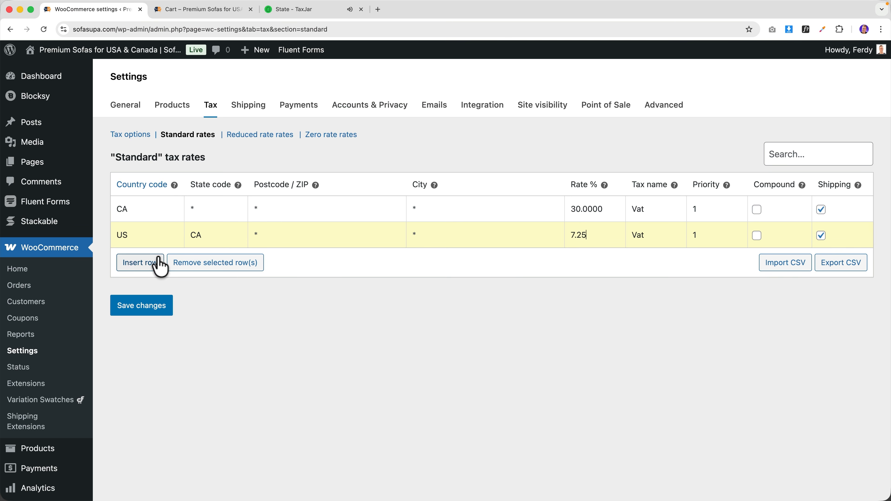
- Insert a new US row for Nevada (NV) at 6.85% named Vat
left_click(158, 263)
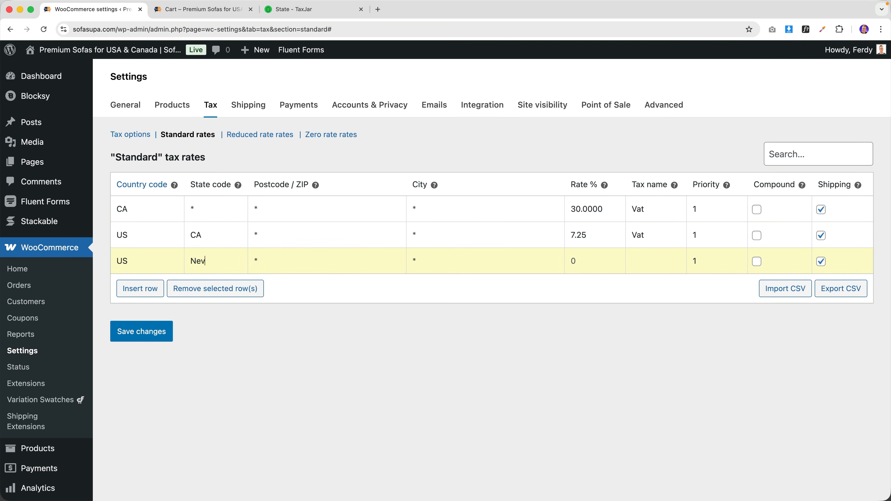
left_click(188, 282)
- Open chat.openai.com in a new browser tab
left_click(380, 9)
type("cjat")
key("BackSpace")
key("BackSpace")
key("BackSpace")
type("hat.openai.com")
key("Return")
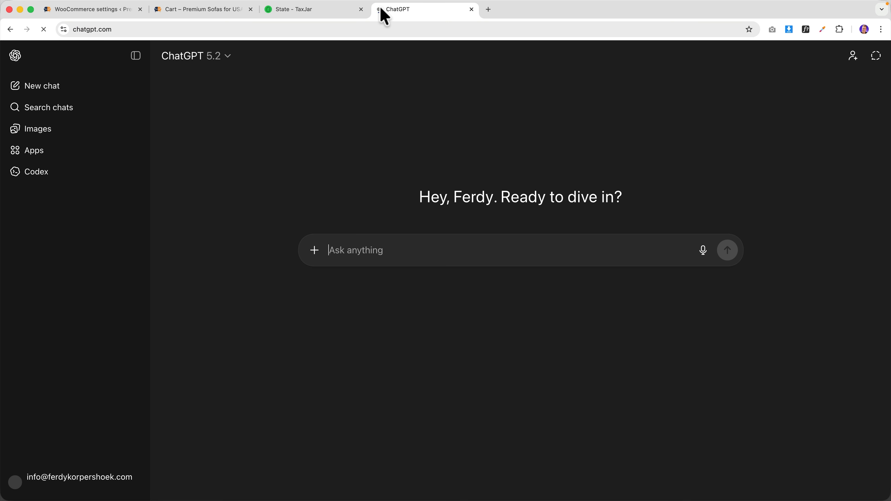
- Ask ChatGPT about manually setting up tax rates for all US and Canadian states, then close the tab
type("I sell furniture to the USA and Canada. I have a WooCommerce store. How can I man")
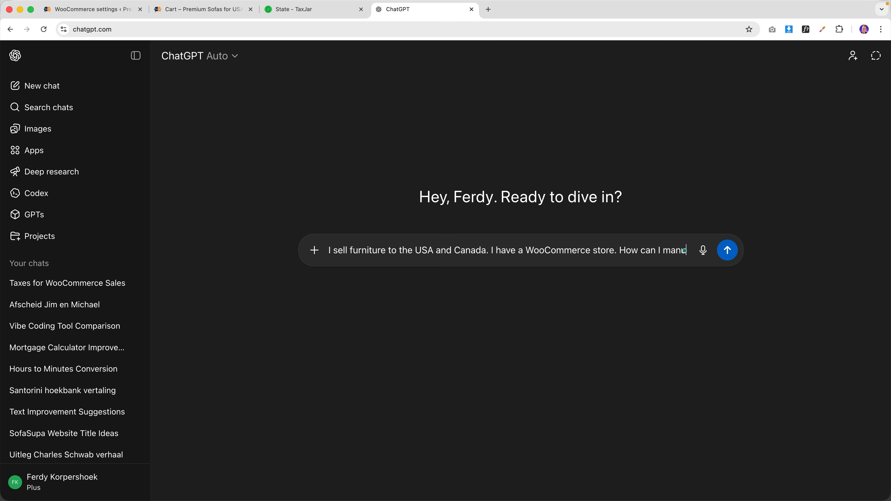
type("ally setup")
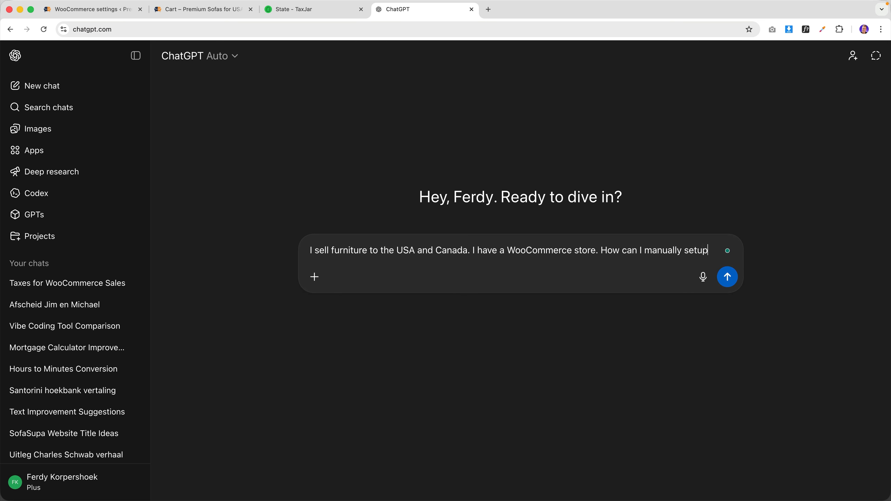
type(" the tax rates of all the states in both countries")
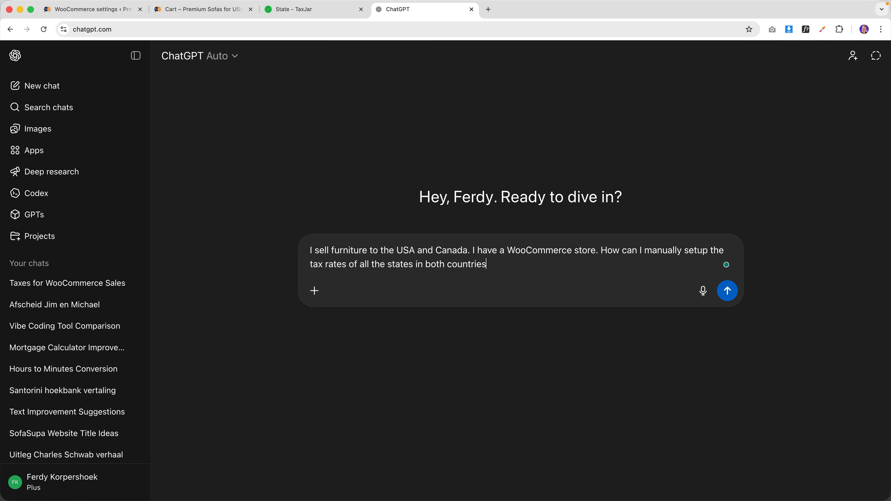
type("?")
key("Return")
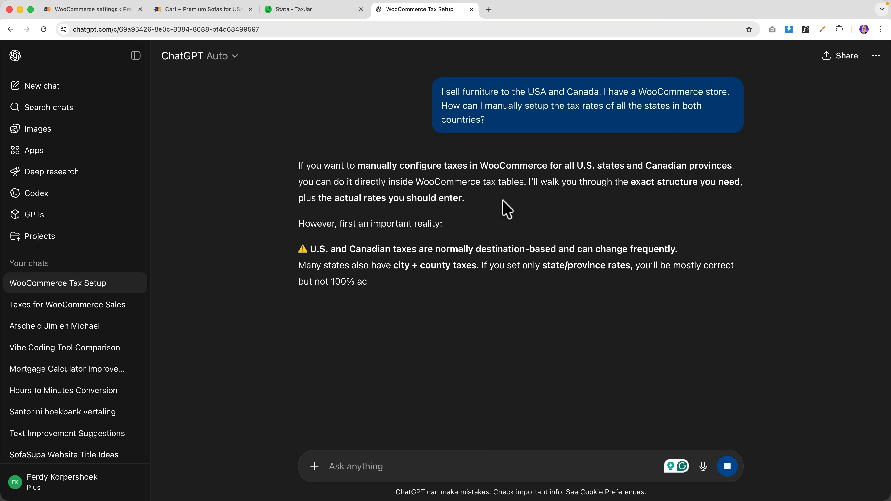
key("super+w")
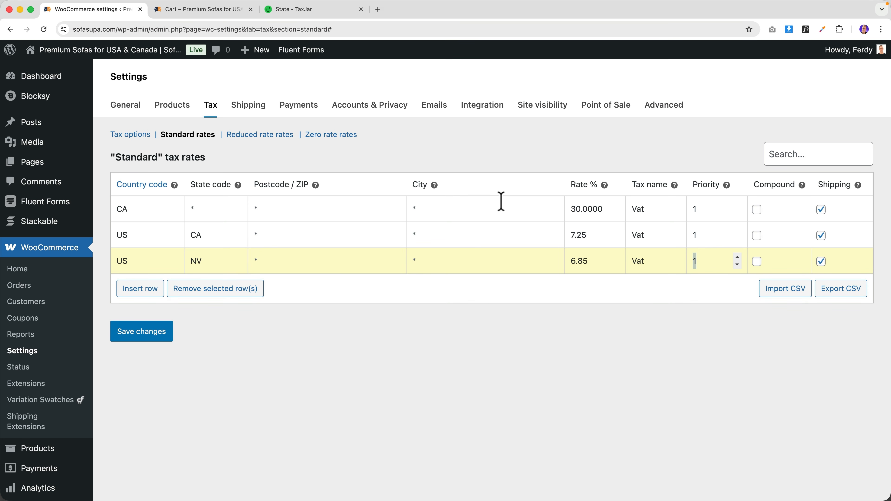
- Load youtube.com in a new browser tab
left_click(378, 10)
type("youtube.com")
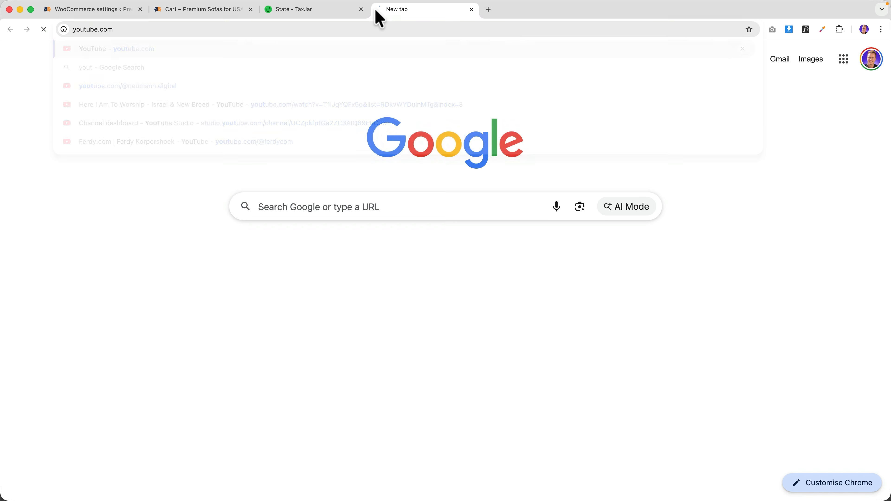
key("Return")
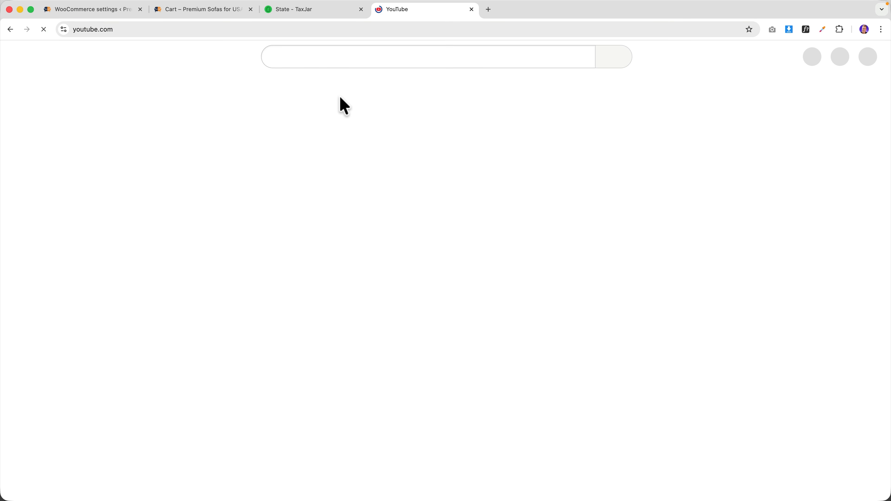
- Search YouTube for 'woocommerce automated taxes' and scroll through the results
left_click(314, 57)
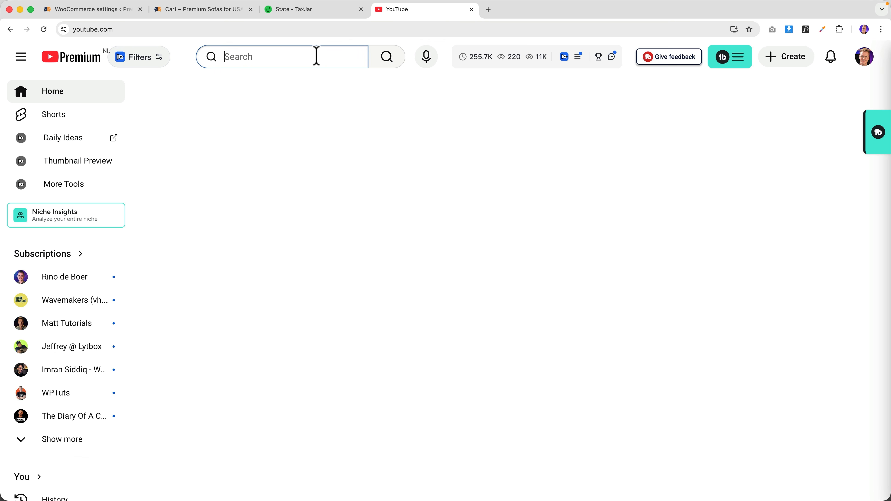
type("woocommerce automated")
key("Down")
key("Return")
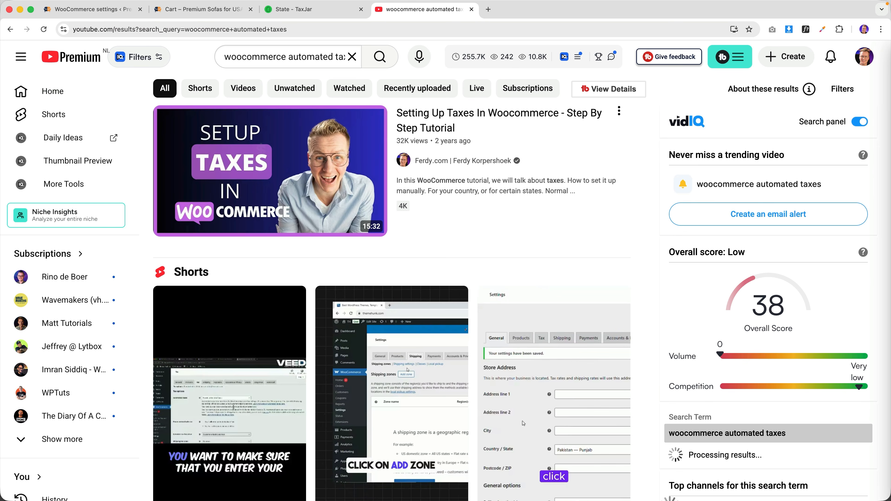
scroll(528, 182, "down", 10)
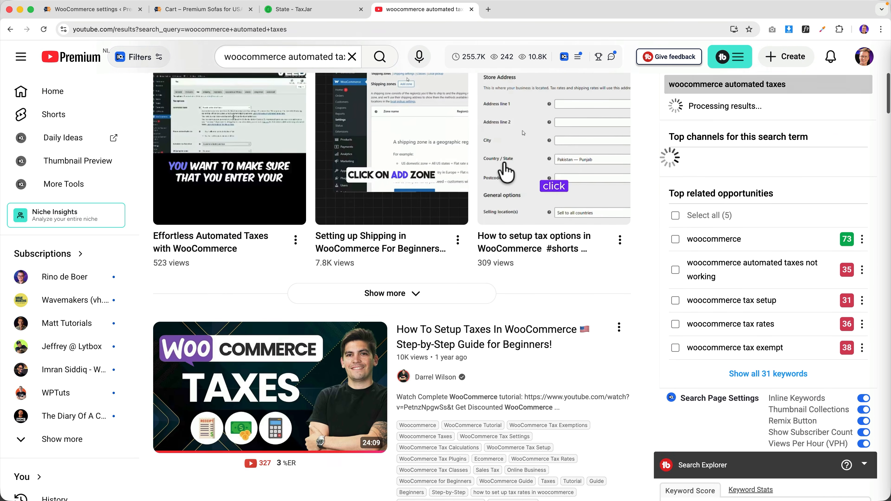
scroll(504, 170, "down", 15)
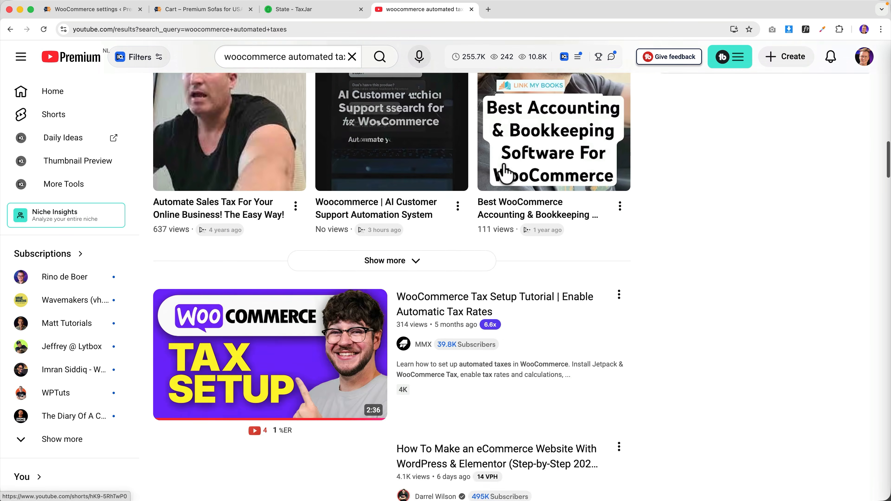
scroll(506, 172, "down", 1)
- Back in WordPress, leave the tax settings for the Plugins page
mouse_move(491, 288)
left_click(101, 9)
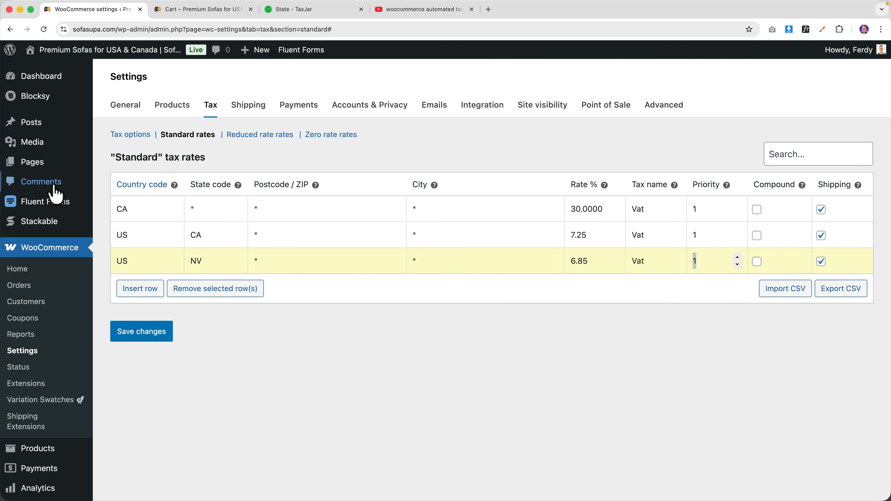
scroll(41, 232, "down", 5)
left_click(44, 409)
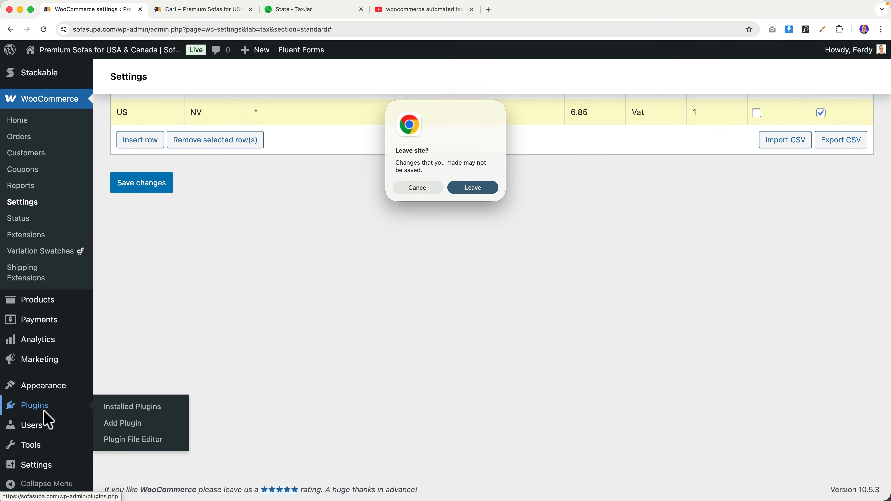
left_click(464, 189)
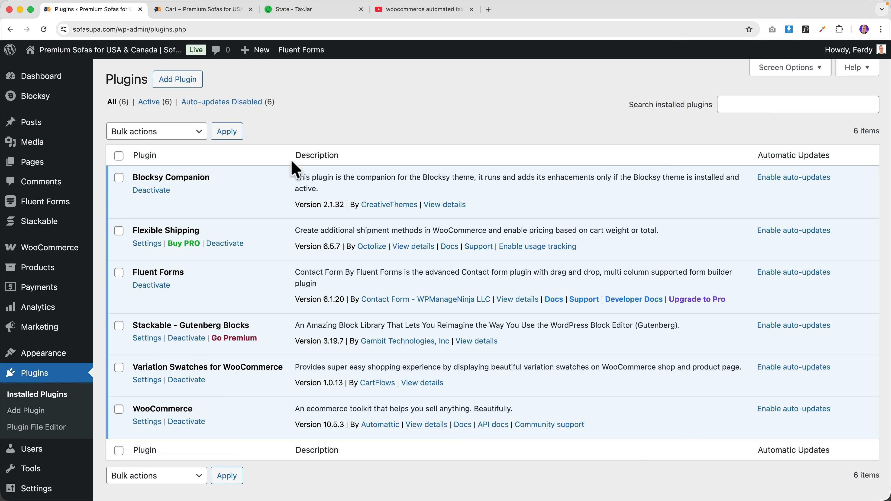
- Search the Add Plugins directory for 'woocommerce tax'
left_click(185, 90)
left_click(708, 131)
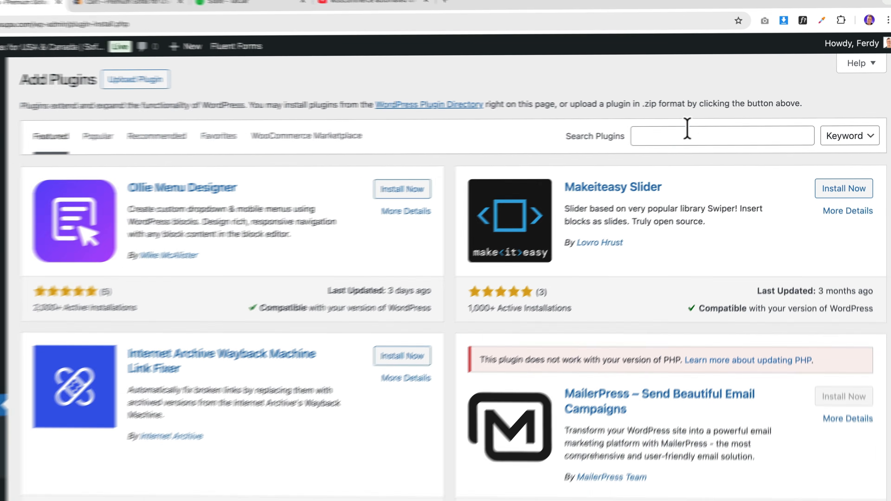
type("woocommerce ta")
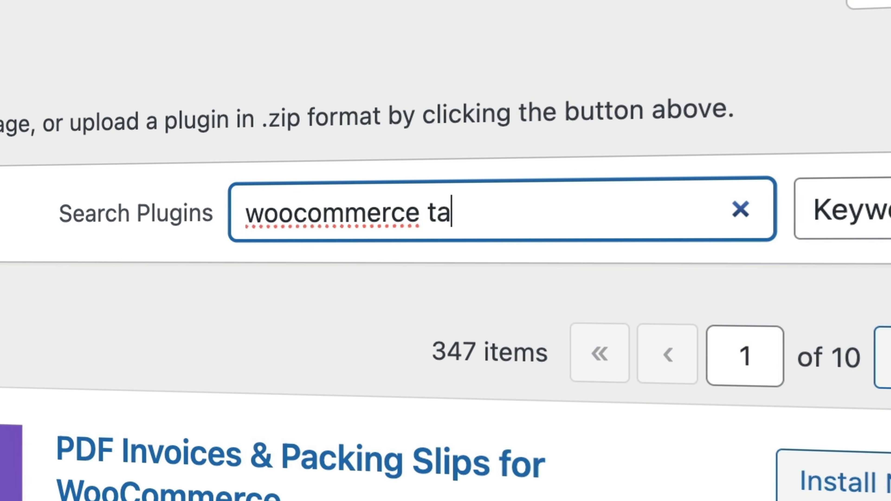
type("x")
scroll(421, 255, "down", 3)
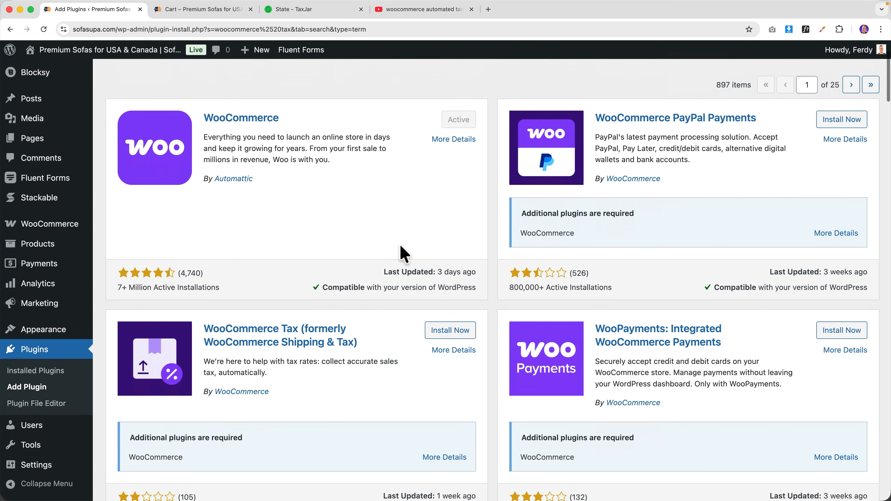
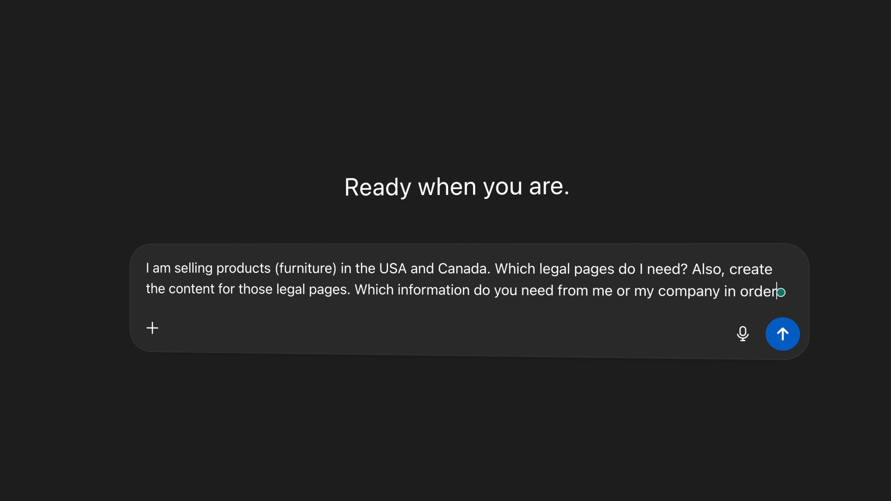
- Send ChatGPT the legal-pages question for a US and Canada furniture store, then read the reply
type("to place tha")
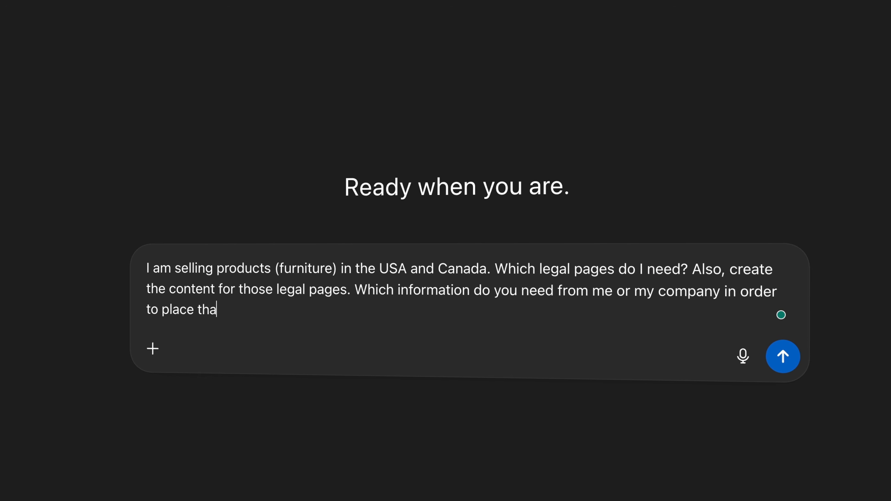
type("t in the legal pages")
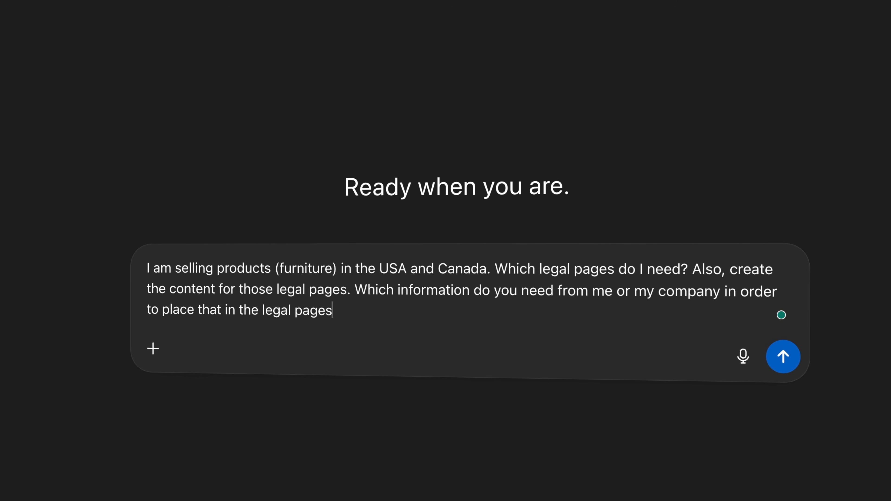
type("?")
key("Return")
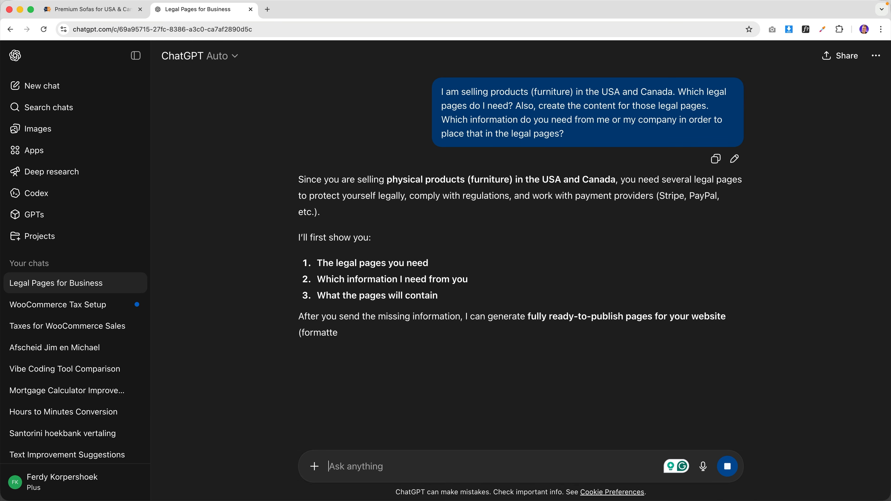
scroll(388, 235, "down", 10)
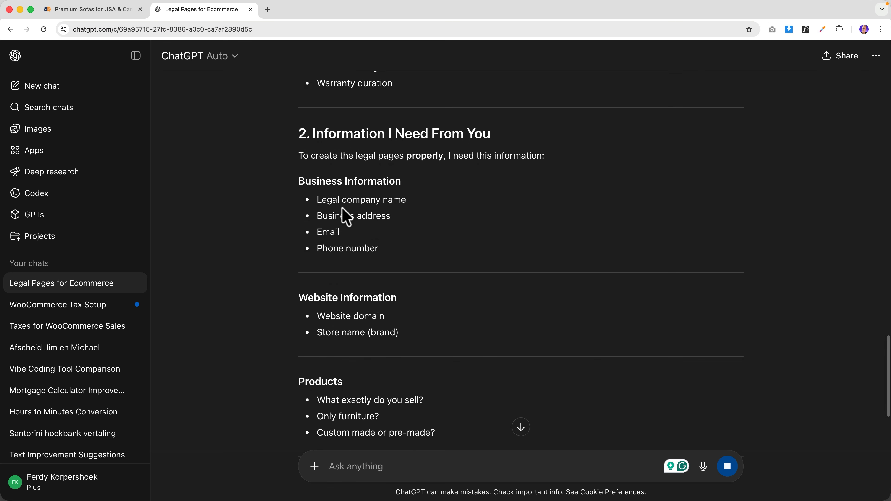
scroll(371, 213, "down", 3)
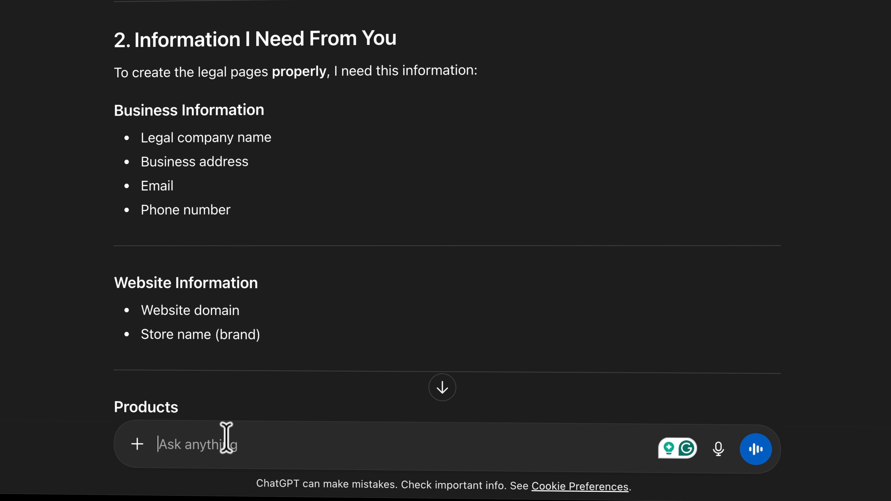
type("Sofa Supa")
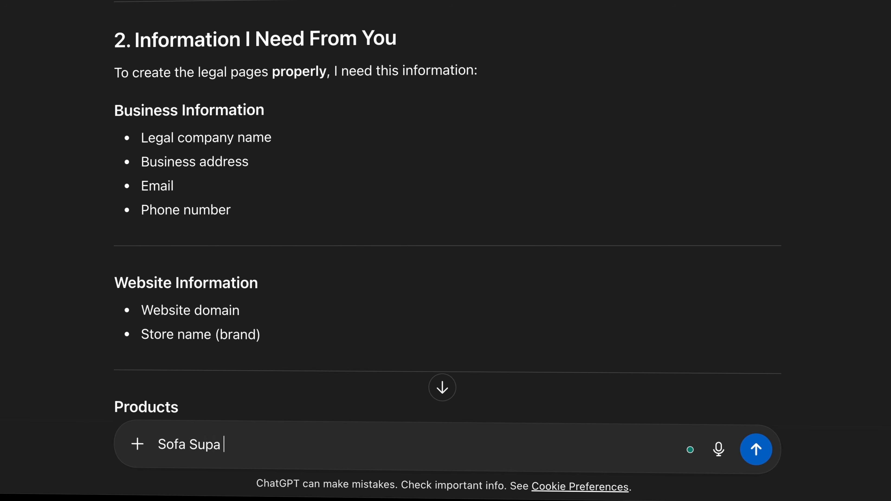
- Enter the company name, business address, email and website, fixing the stray L after Website
type(".")
left_click(159, 445)
type("Company ")
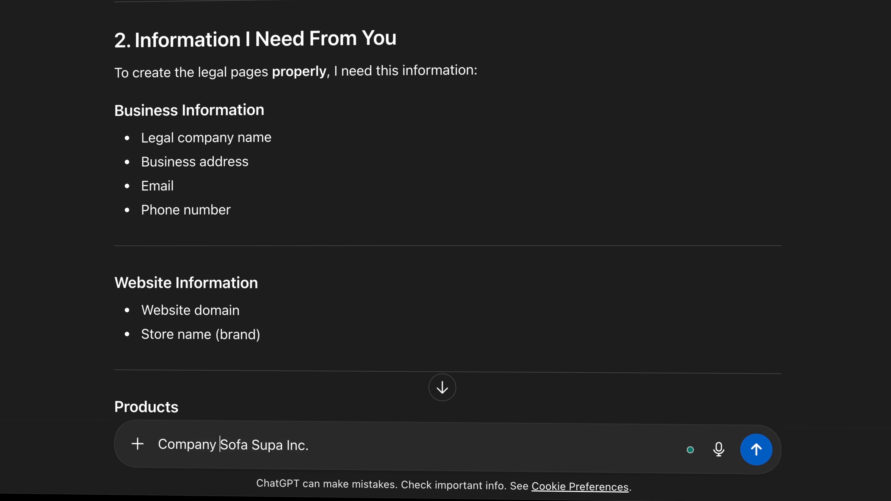
type("nam")
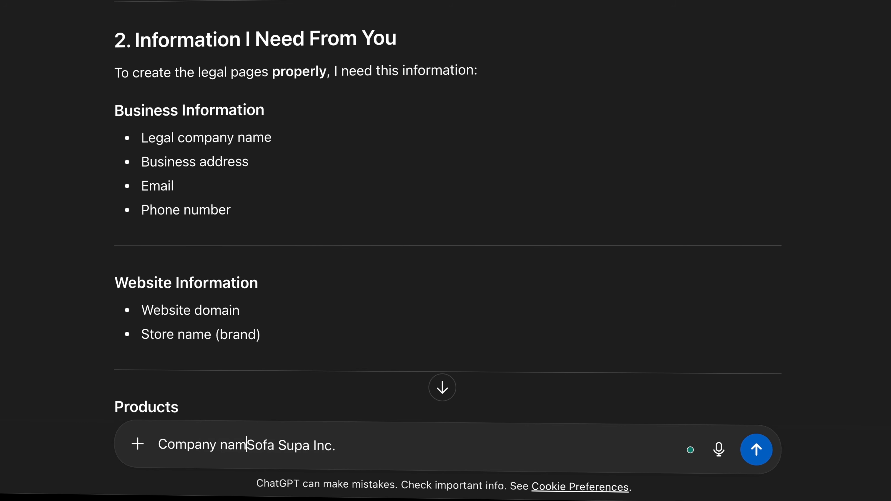
type("e:")
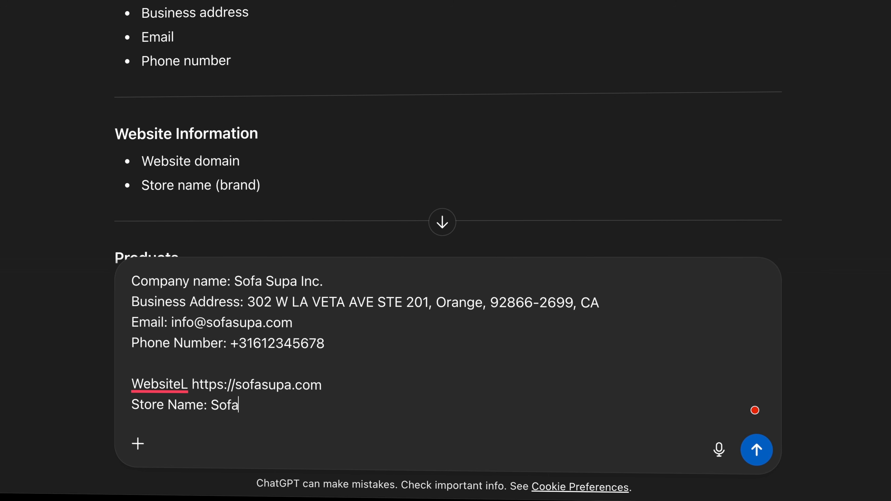
key("Left")
key("Up")
key("Left")
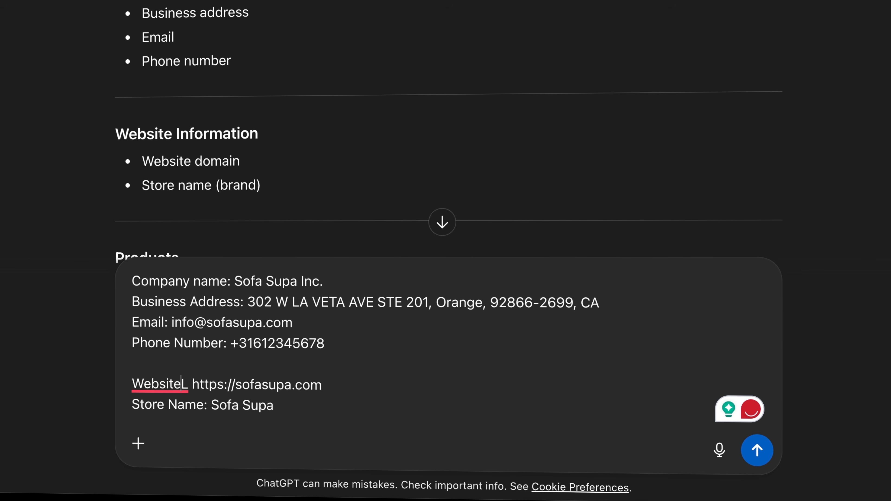
key("Delete")
type(":")
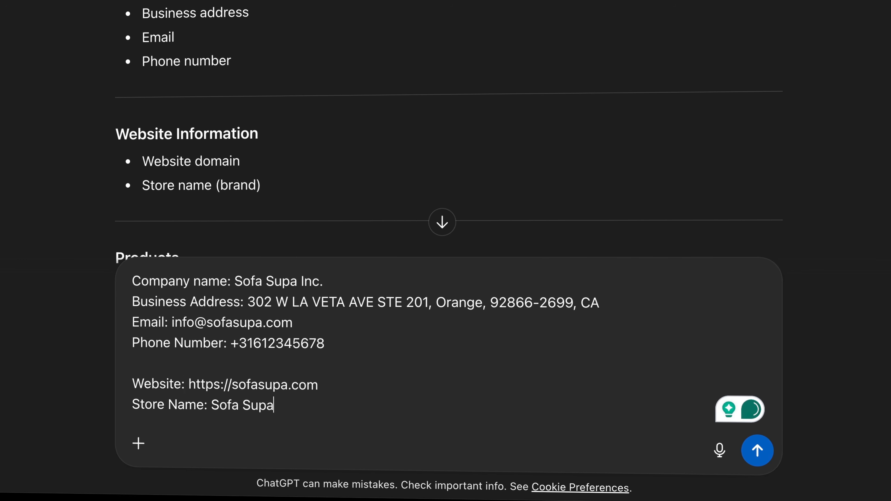
- Add 'The rest is all fine.' and a product description, send the details, and select the Privacy Policy title
key("shift+Return")
key("shift+Return")
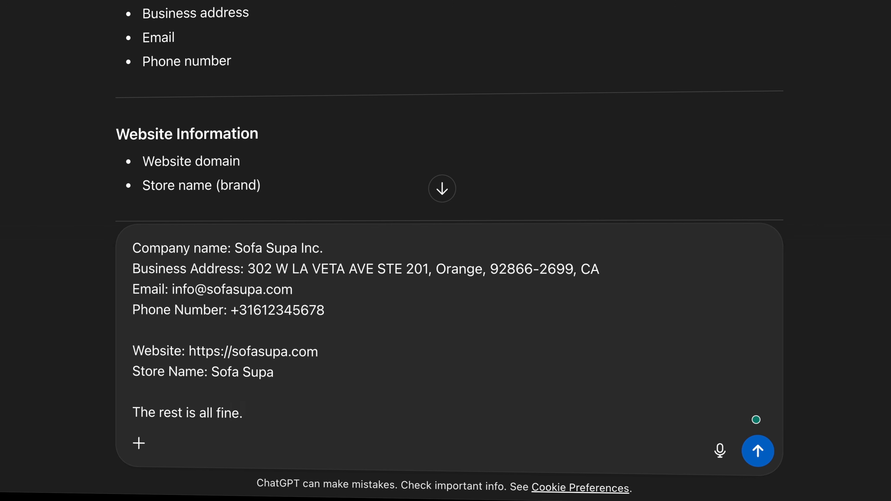
type("The rest is all fine.")
scroll(318, 163, "down", 3)
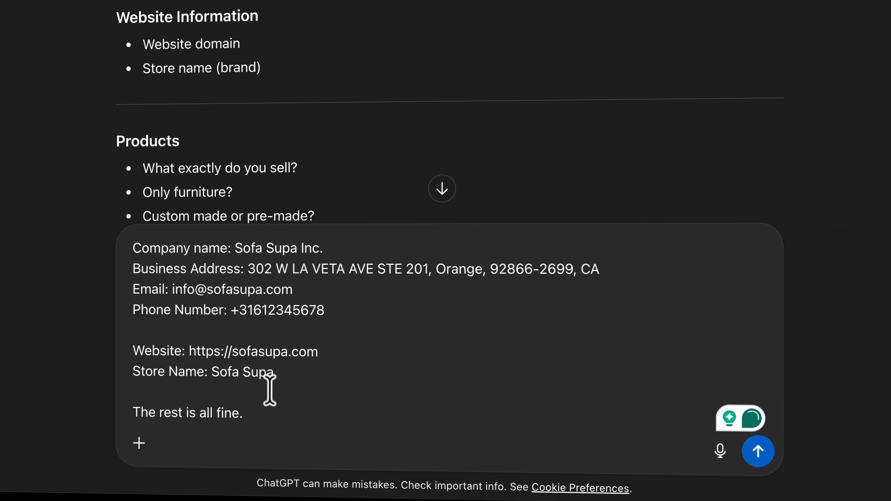
key("shift+Return")
key("shift+Return")
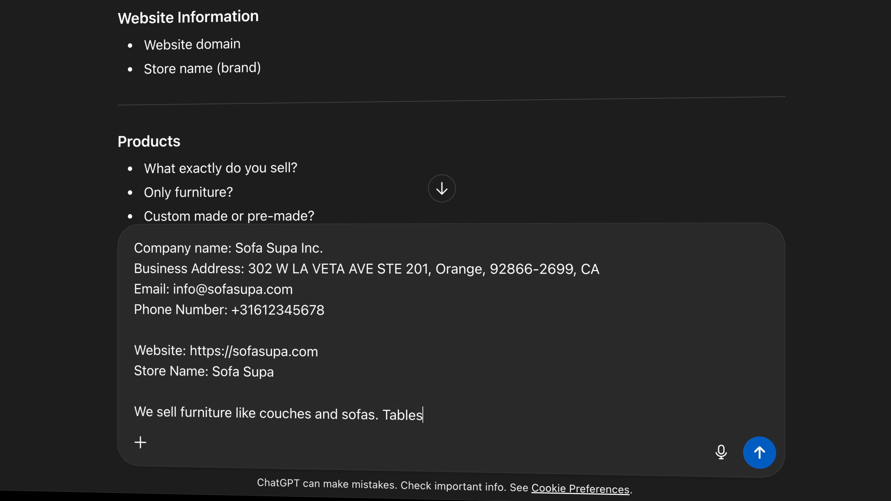
key("Return")
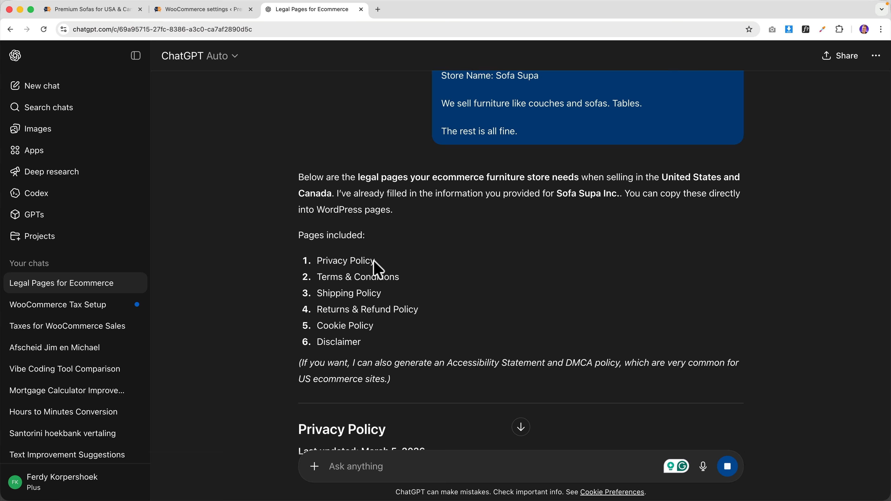
left_click_drag(318, 260, 372, 261)
- Create a new Customizer menu named 'Legal' and show the pages available to add
left_click(94, 13)
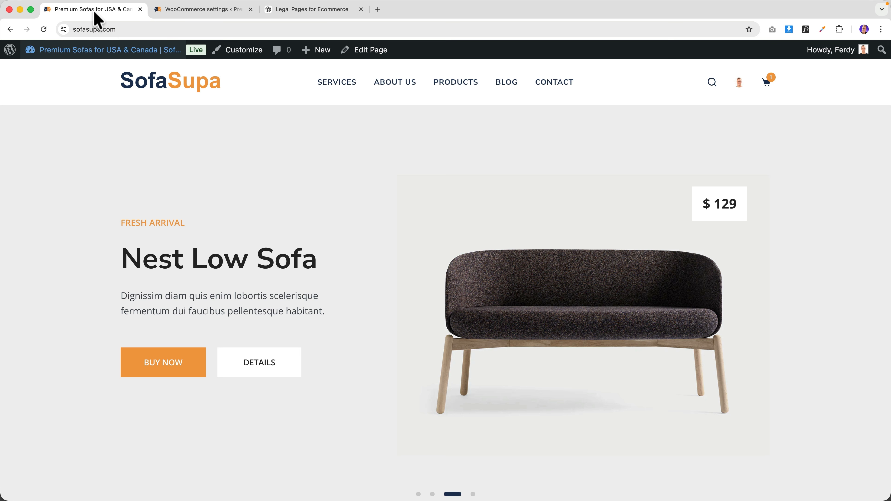
left_click(252, 9)
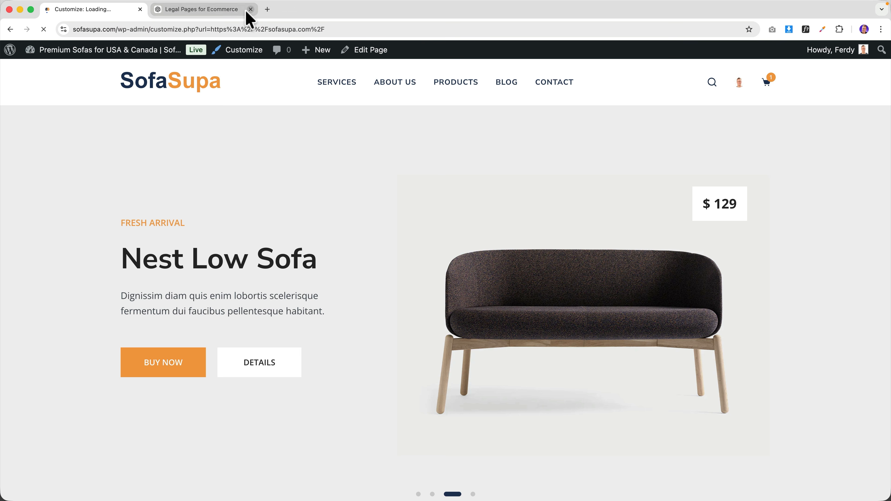
scroll(101, 242, "down", 8)
scroll(101, 242, "down", 4)
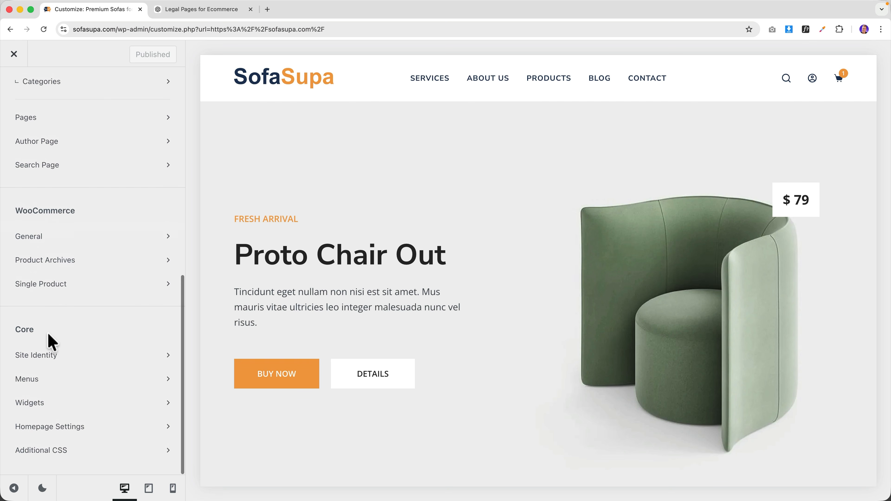
left_click(47, 383)
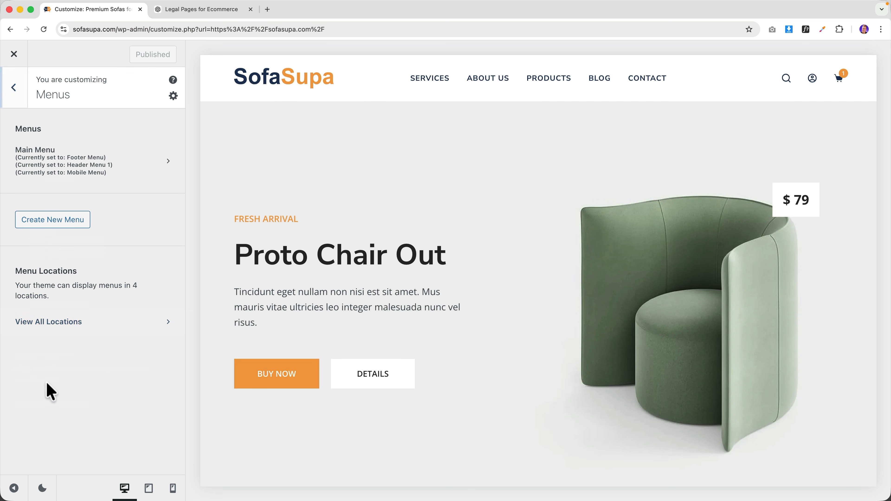
left_click(45, 220)
left_click(45, 153)
type("Legal")
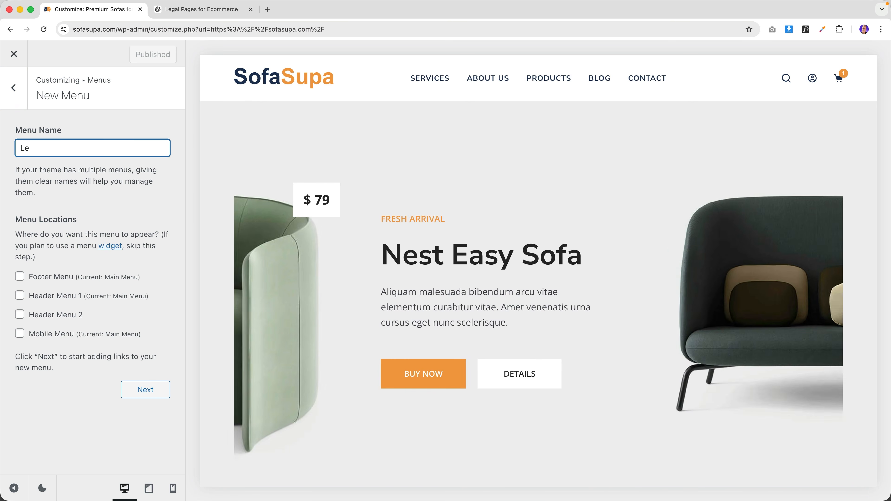
left_click(139, 395)
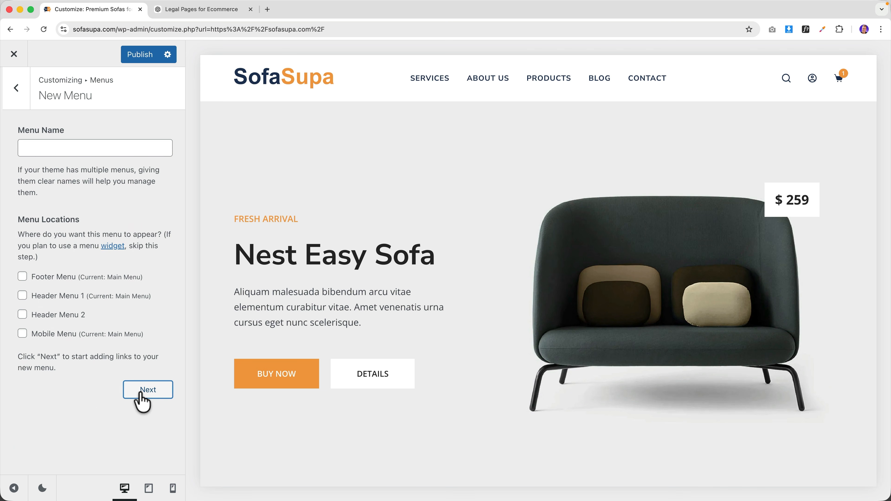
left_click(139, 226)
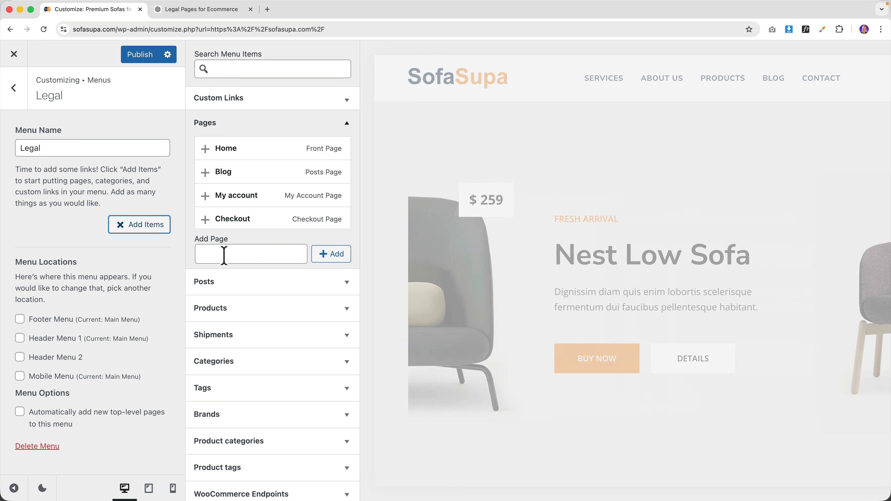
- Add Privacy Policy and Terms & Conditions pages to the Legal menu, copying titles from ChatGPT
left_click(221, 256)
left_click(341, 260)
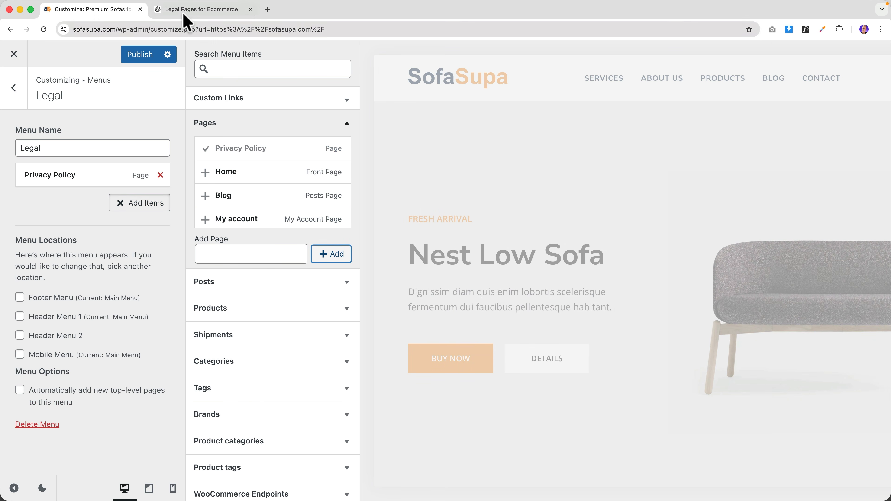
left_click(190, 10)
left_click_drag(407, 279, 368, 277)
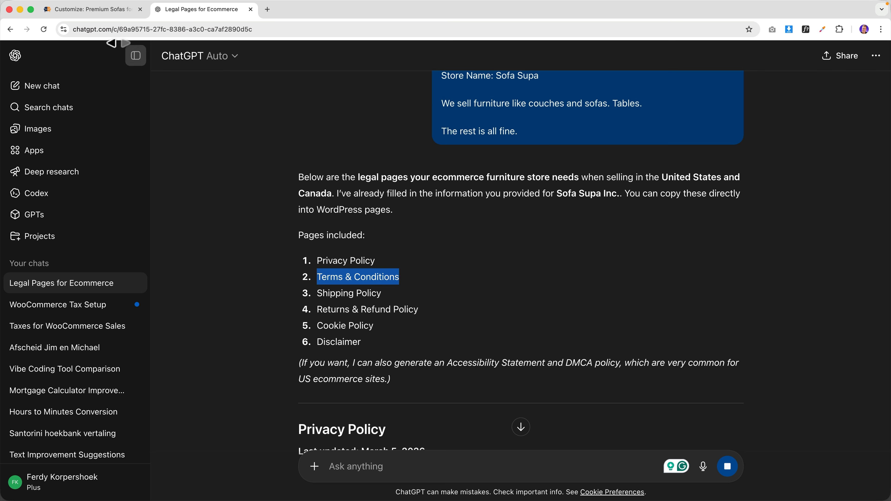
key("super+c")
left_click(92, 10)
left_click(243, 252)
key("super+v")
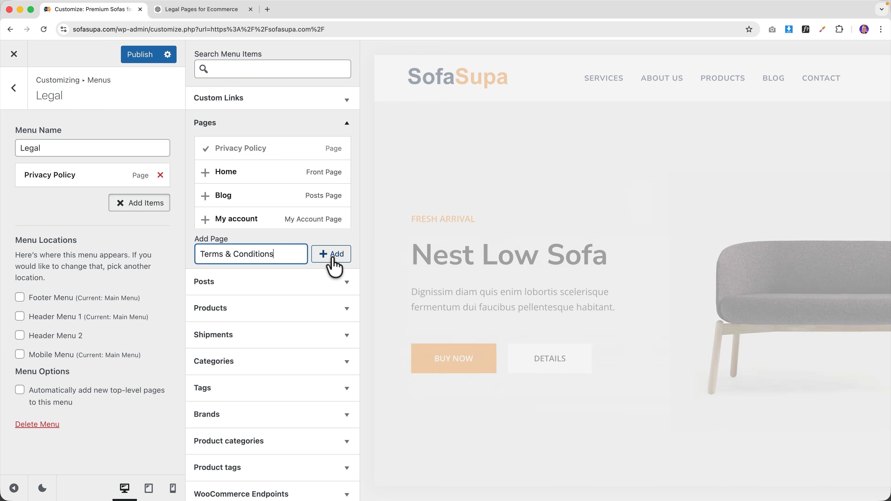
left_click(332, 259)
- Add the Shipping Policy and Returns & Refund Policy pages to the Legal menu
left_click(188, 10)
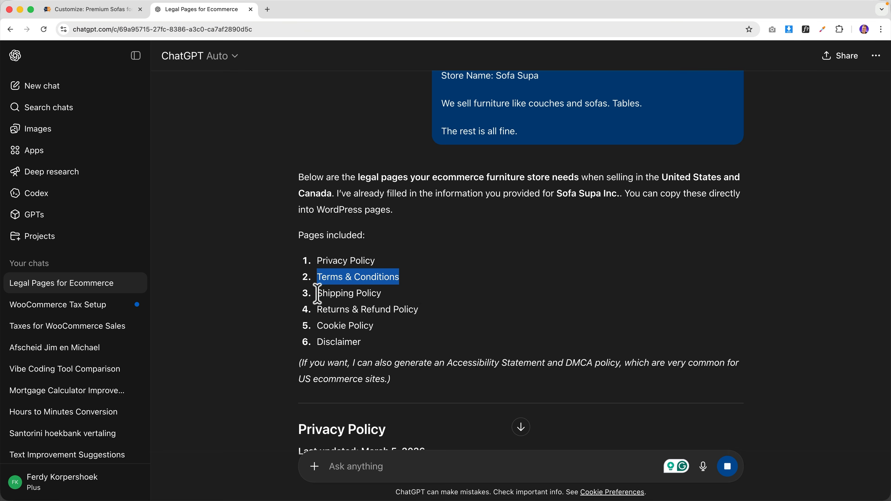
left_click(401, 294)
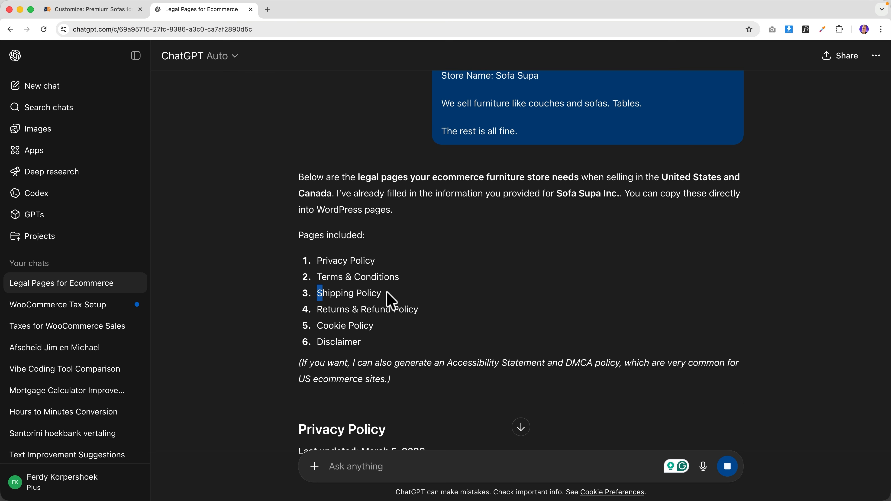
left_click_drag(322, 293, 379, 293)
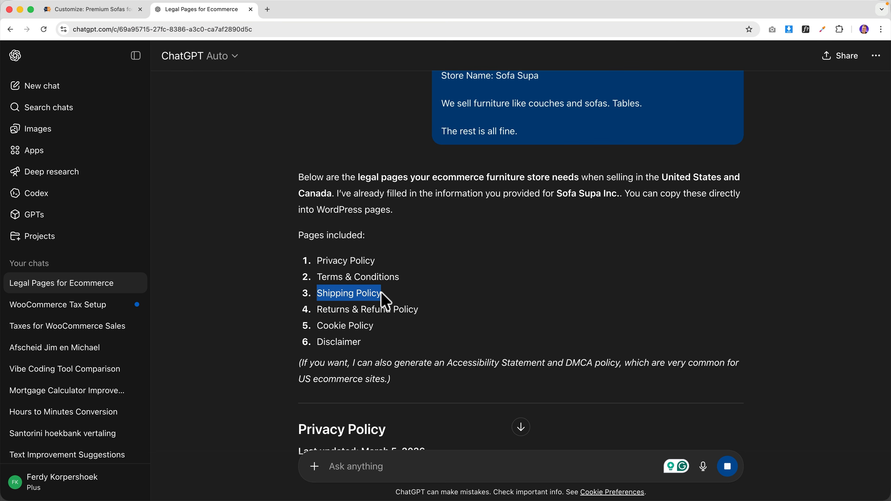
left_click(115, 9)
left_click(251, 252)
key("super+v")
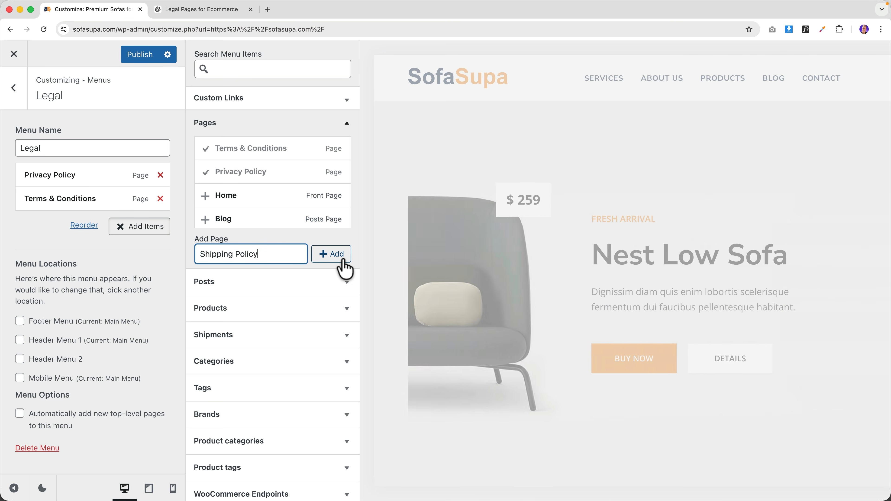
left_click(333, 252)
left_click(189, 14)
triple_click(322, 311)
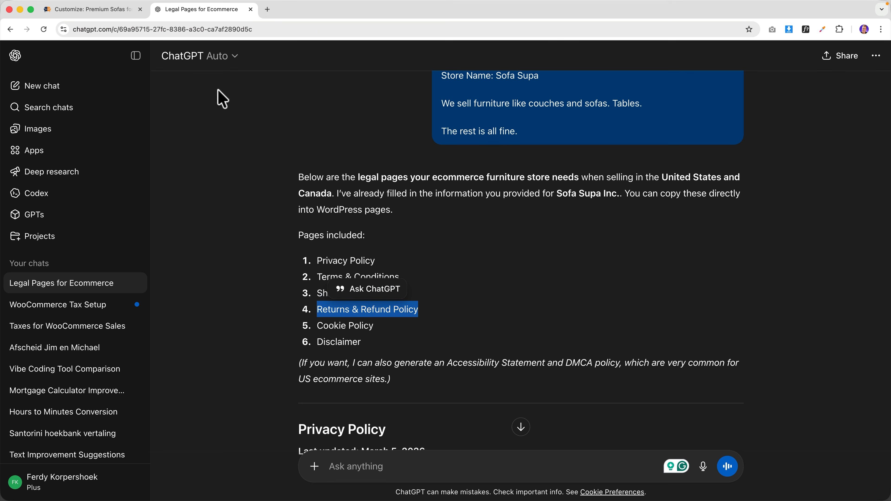
left_click(116, 10)
left_click(251, 254)
key("super+v")
left_click(331, 255)
- Add the remaining Cookie Policy and Disclaimer pages to the Legal menu
left_click(193, 12)
triple_click(333, 326)
left_click(116, 10)
left_click(251, 254)
key("super+v")
left_click(331, 254)
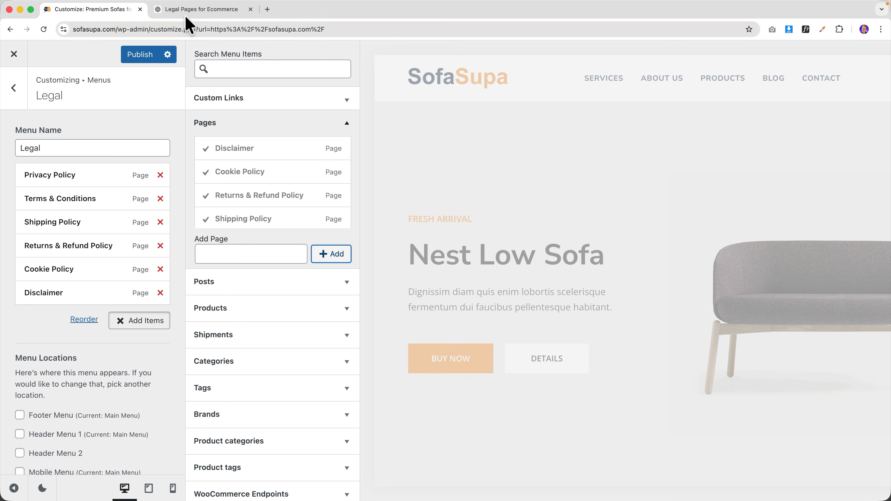
left_click(189, 10)
- Select the full generated Privacy Policy from 'Last updated' through the contact details
scroll(421, 245, "down", 8)
scroll(467, 298, "down", 2)
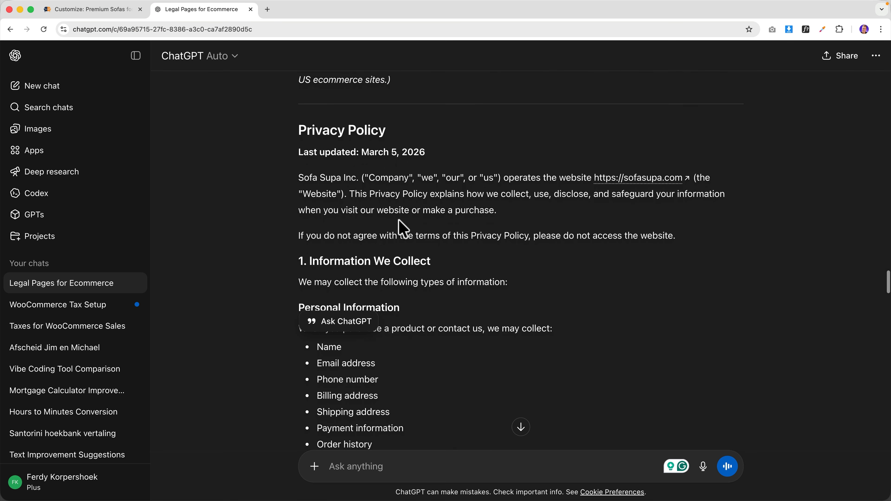
left_click_drag(298, 152, 370, 283)
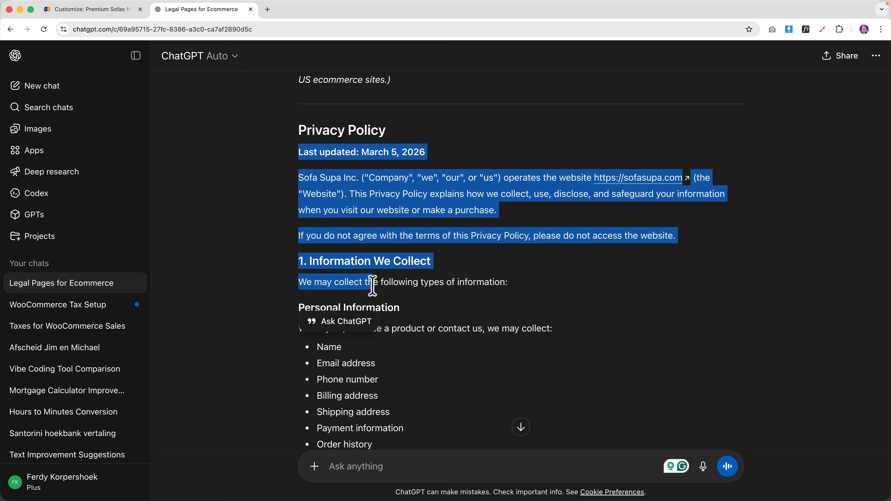
scroll(373, 291, "down", 12)
scroll(373, 286, "down", 20)
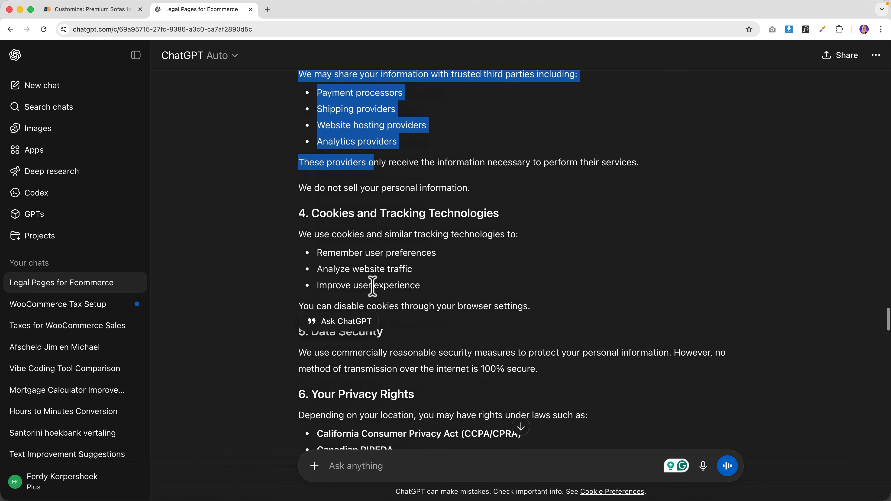
left_click(403, 270, "shift")
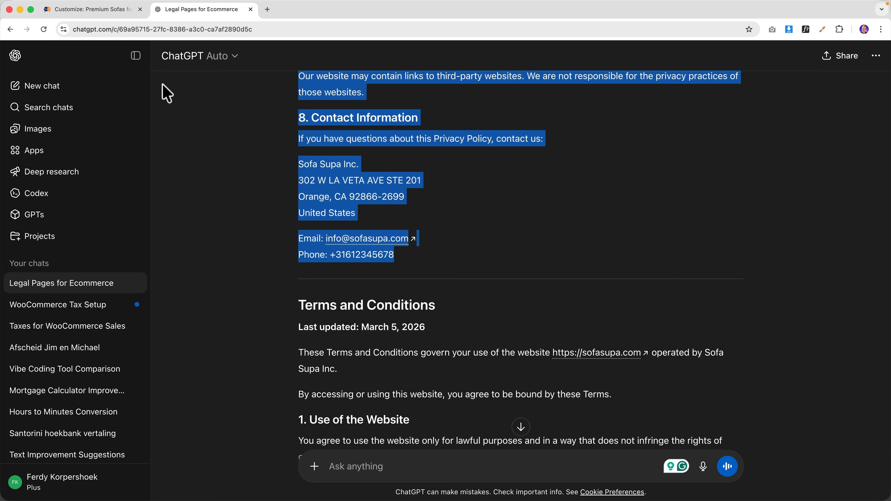
left_click(98, 10)
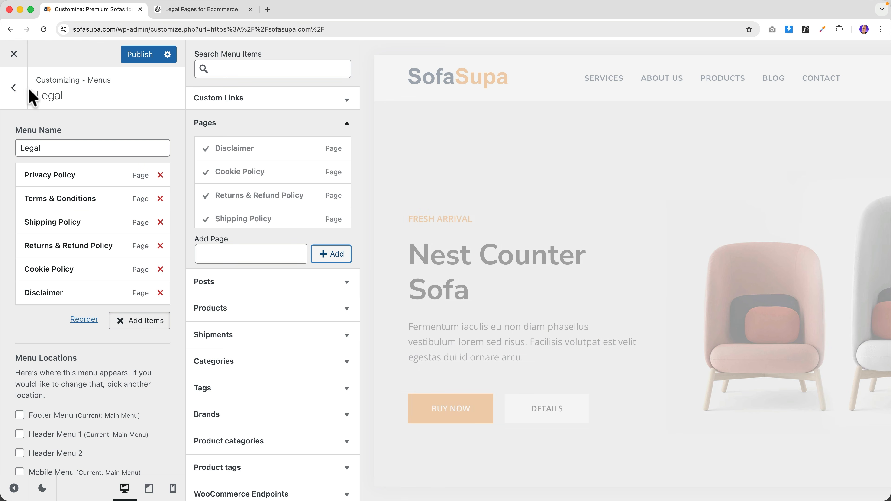
- Publish the Legal menu and open the footer Information widget in Widget Area 3
left_click(137, 54)
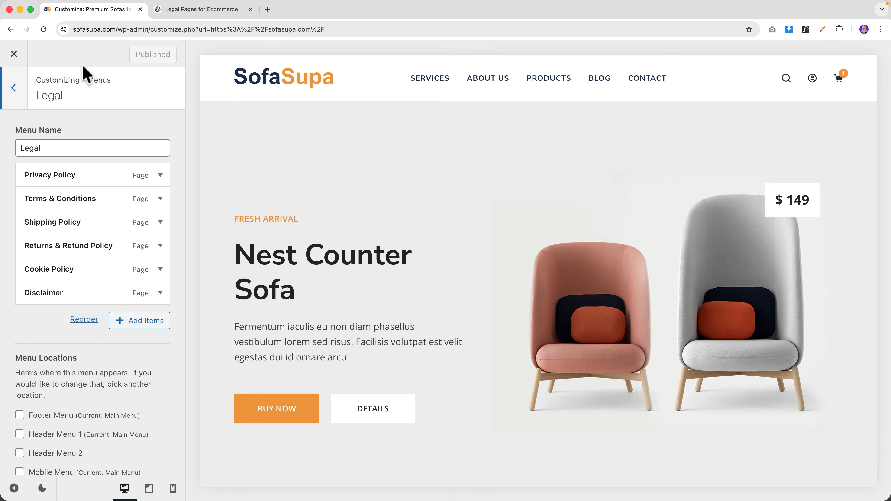
scroll(422, 225, "down", 10)
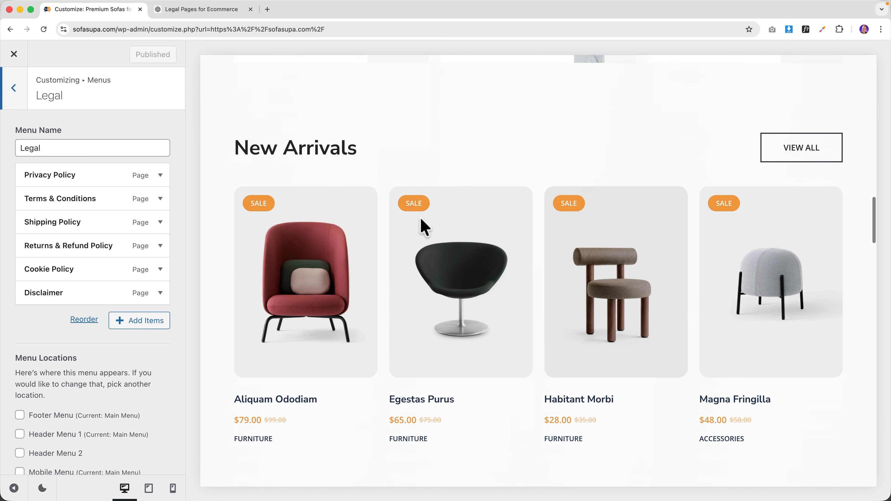
scroll(505, 253, "down", 15)
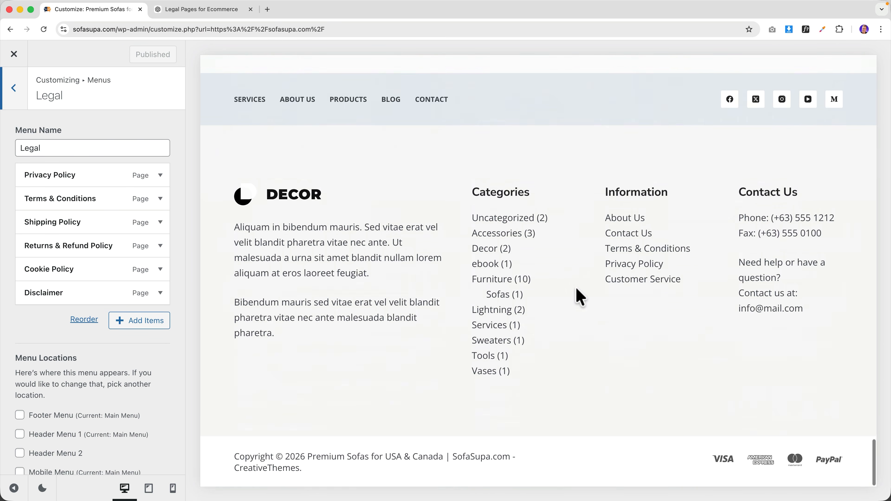
left_click(619, 199)
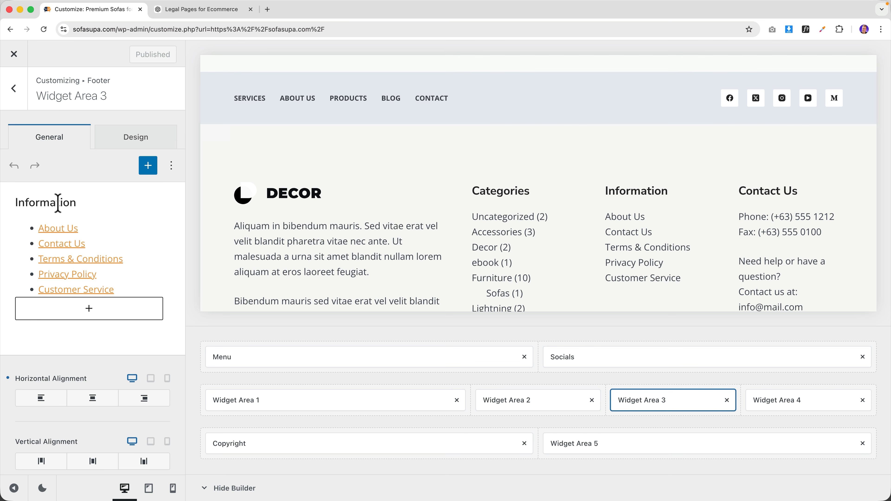
- Delete the Contact Us, Terms & Conditions and About Us links from the Information widget
left_click(96, 238)
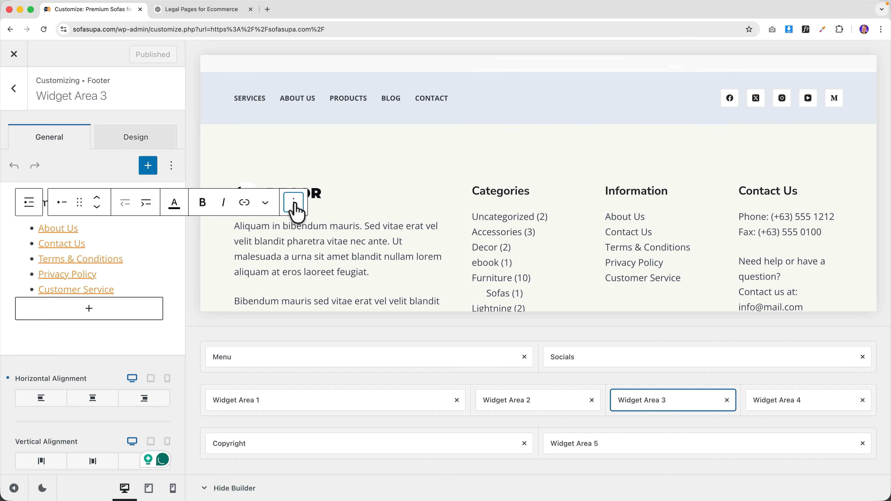
left_click(294, 202)
scroll(339, 486, "down", 2)
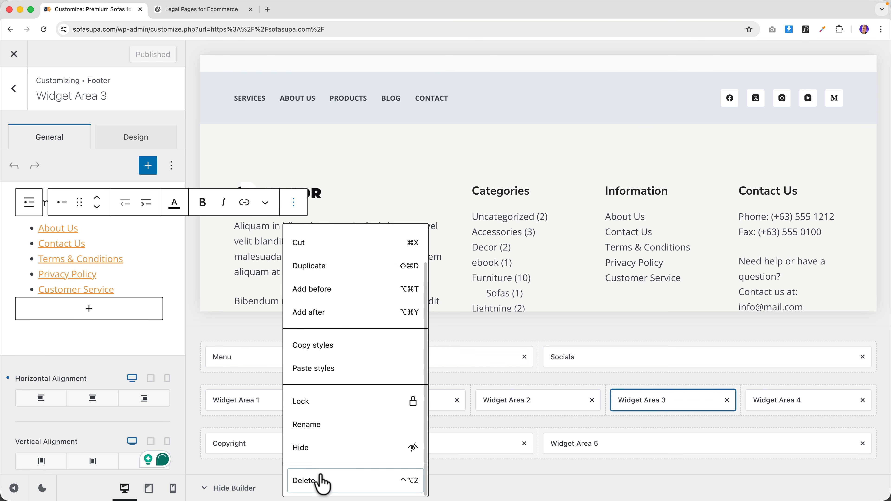
left_click(322, 479)
left_click(154, 243)
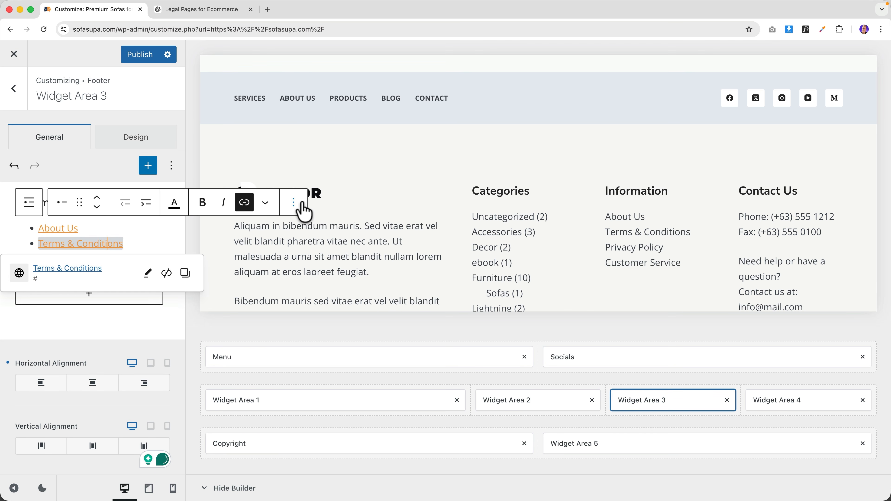
left_click(294, 203)
scroll(312, 421, "down", 2)
left_click(316, 481)
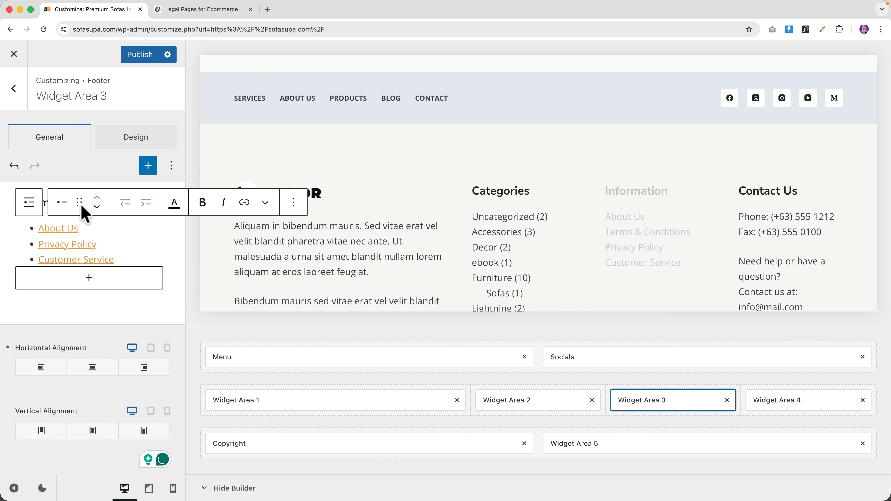
left_click(294, 203)
scroll(333, 367, "down", 2)
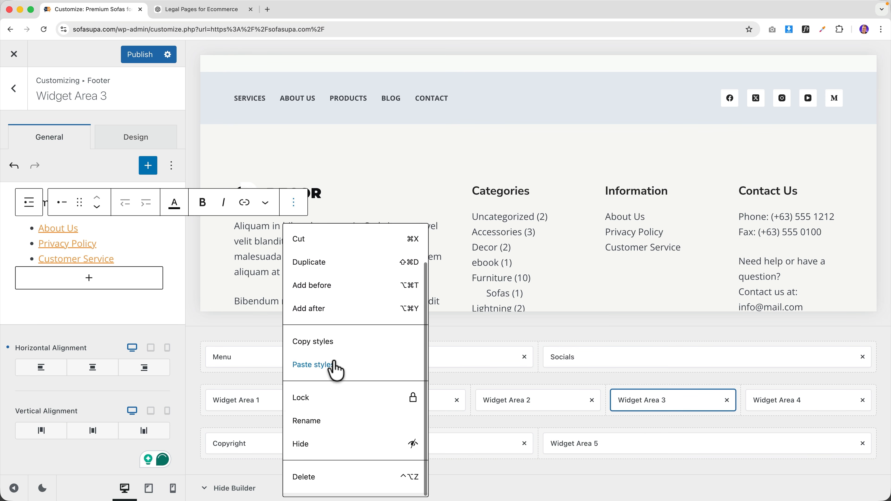
left_click(329, 482)
- Delete the remaining Customer Service and Privacy Policy links from the widget
left_click(88, 244)
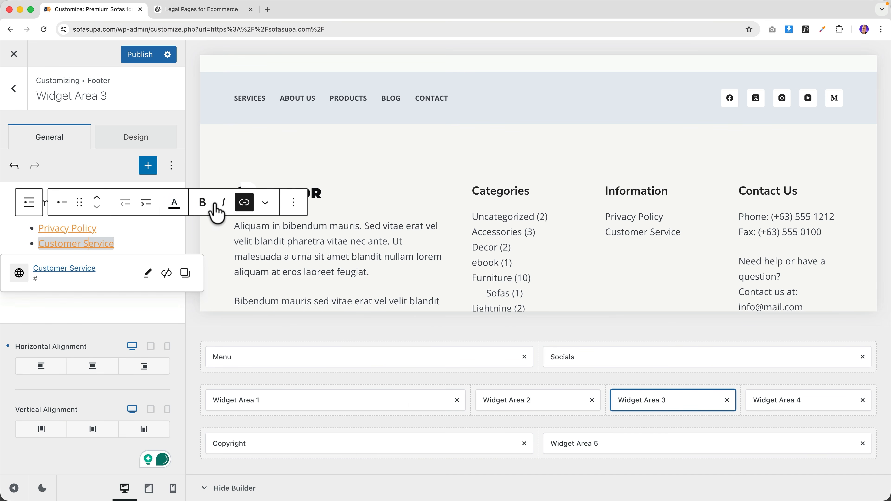
left_click(296, 206)
scroll(347, 422, "down", 2)
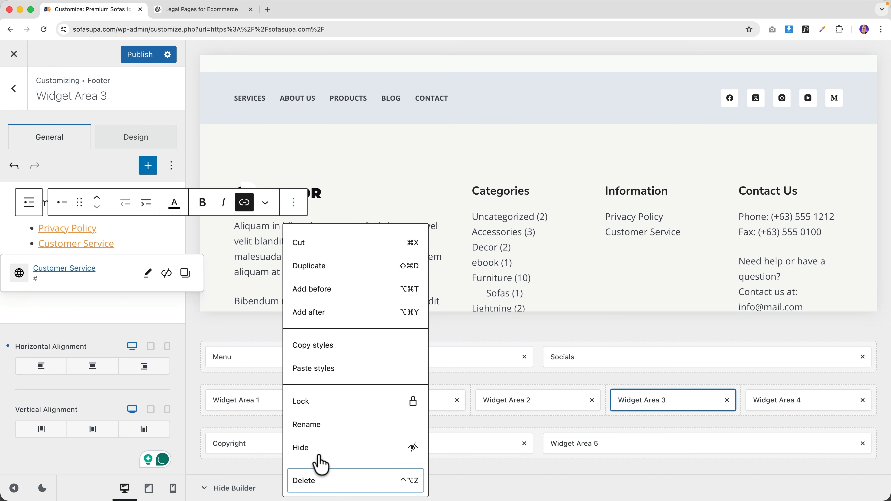
left_click(316, 480)
triple_click(70, 228)
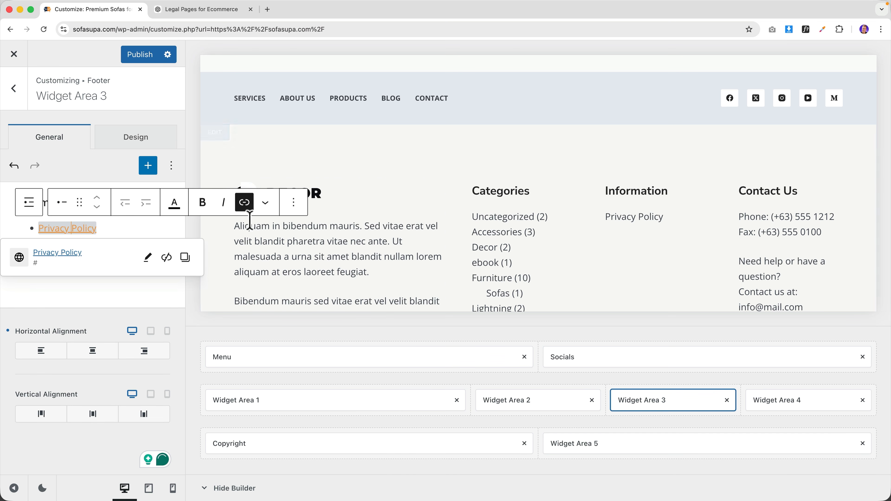
left_click(293, 206)
scroll(317, 482, "down", 2)
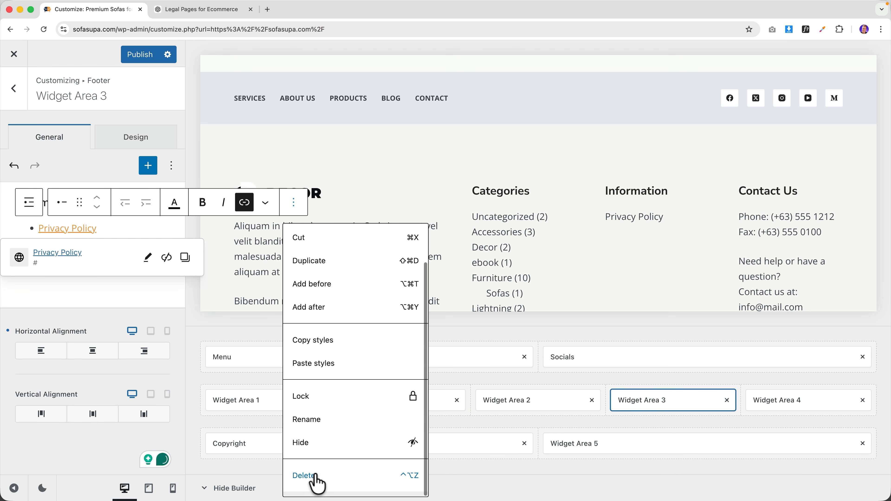
left_click(312, 481)
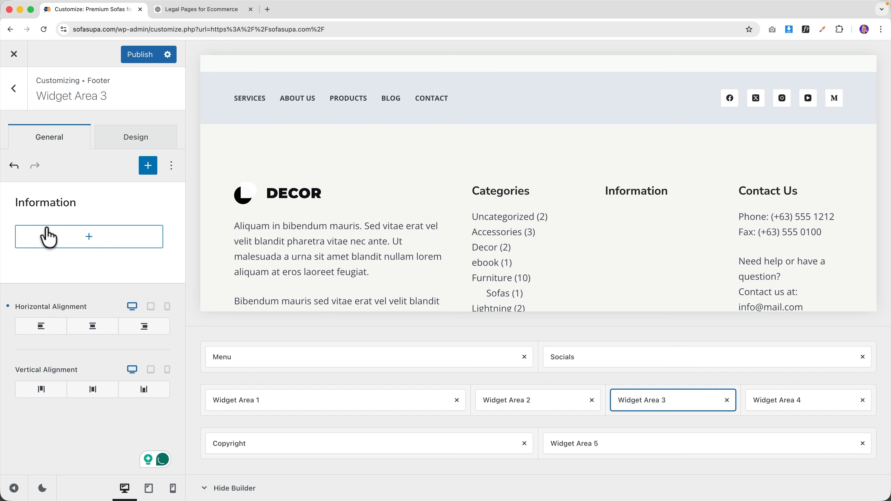
- Insert a Navigation Menu block set to the Legal menu and publish the footer
left_click(61, 242)
type("menu")
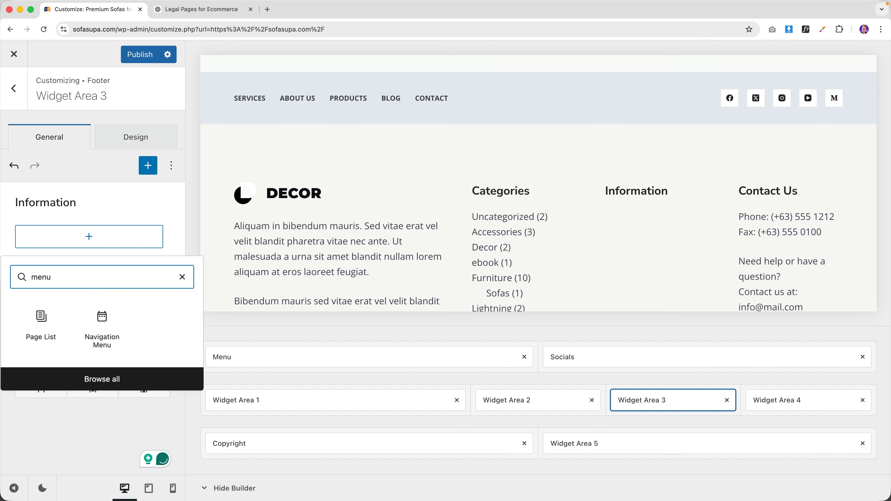
left_click(102, 325)
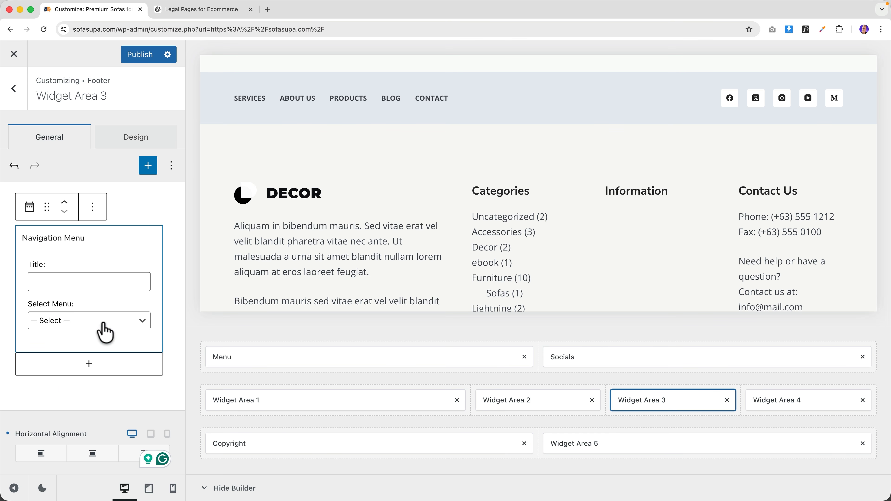
left_click(72, 321)
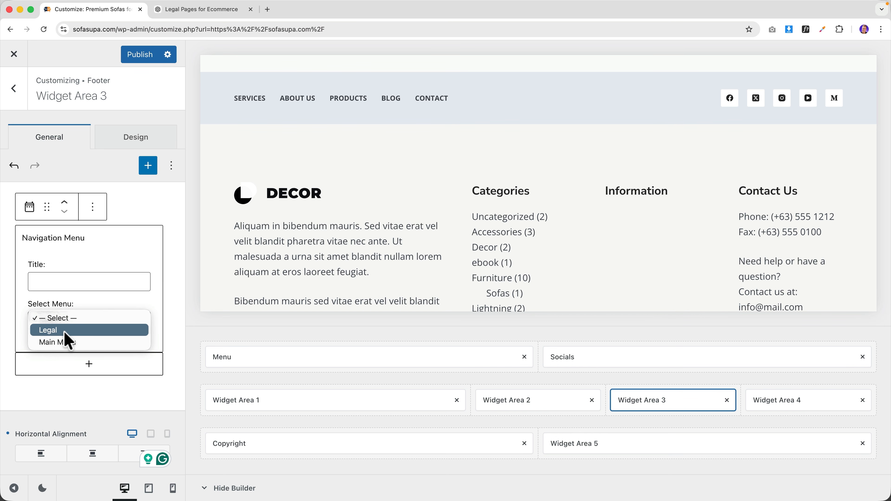
left_click(68, 330)
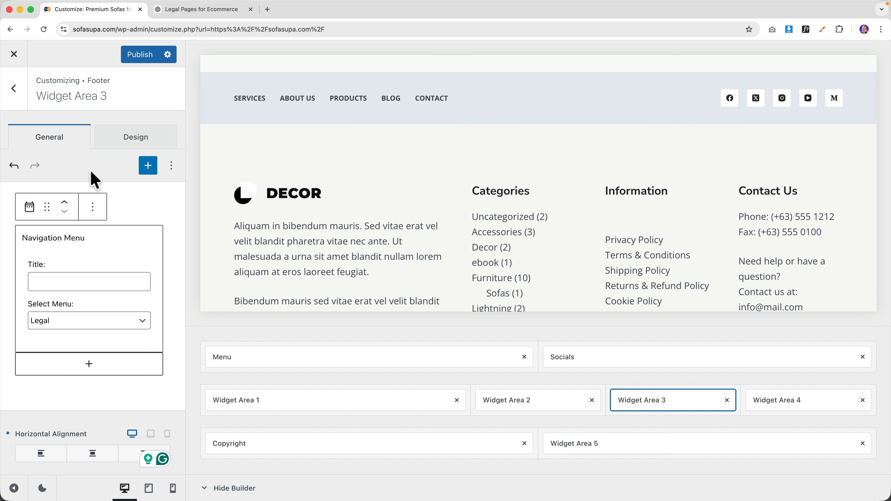
left_click(141, 55)
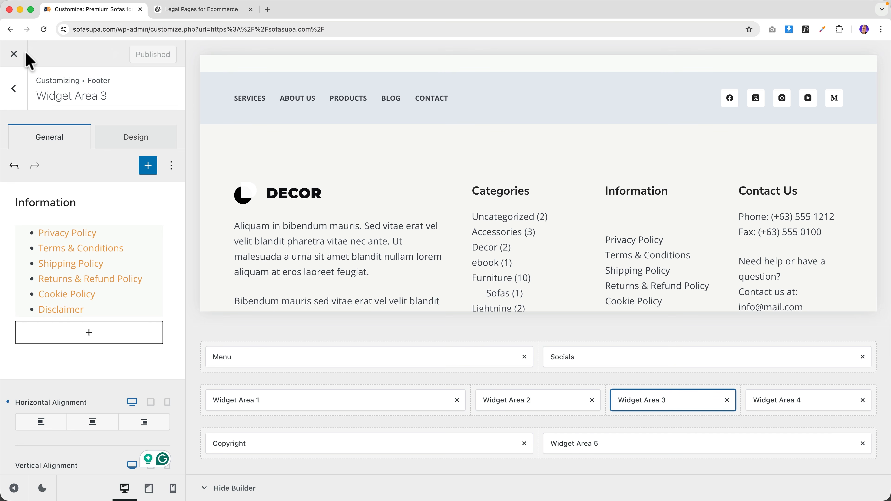
left_click(14, 55)
- Open the Privacy Policy page in the editor and paste in the generated policy text
scroll(470, 242, "down", 10)
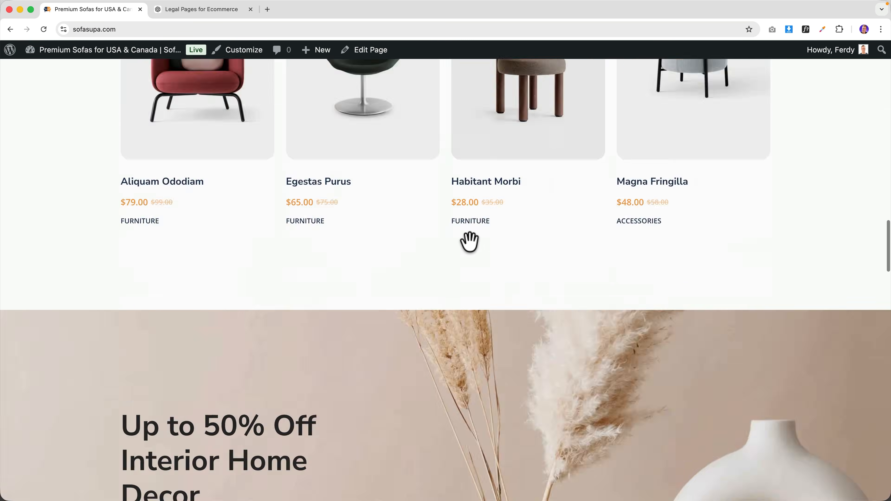
scroll(470, 242, "down", 15)
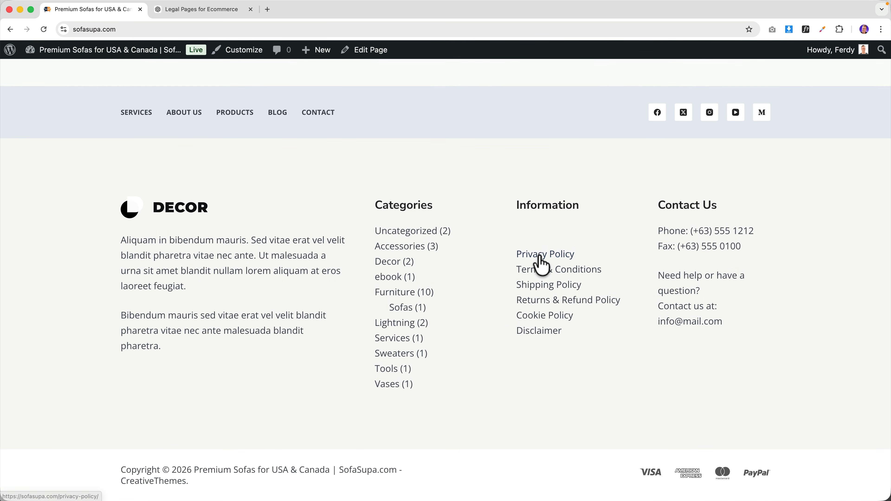
left_click(540, 255)
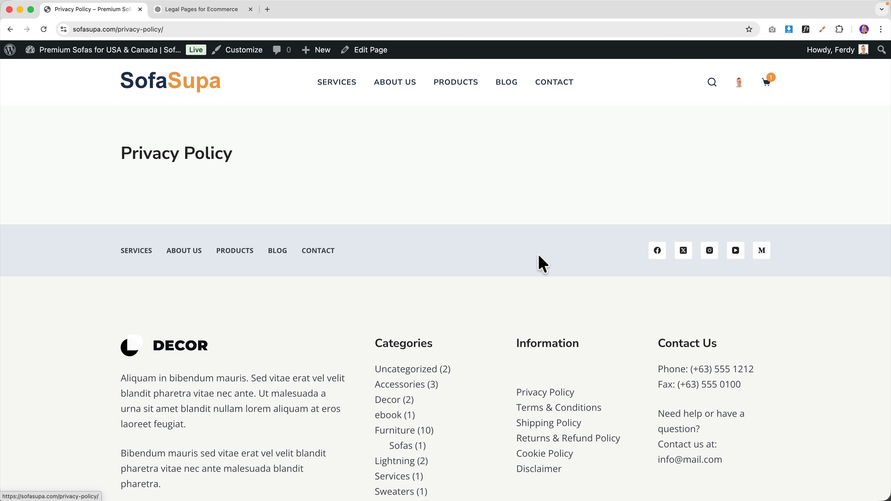
left_click(363, 53)
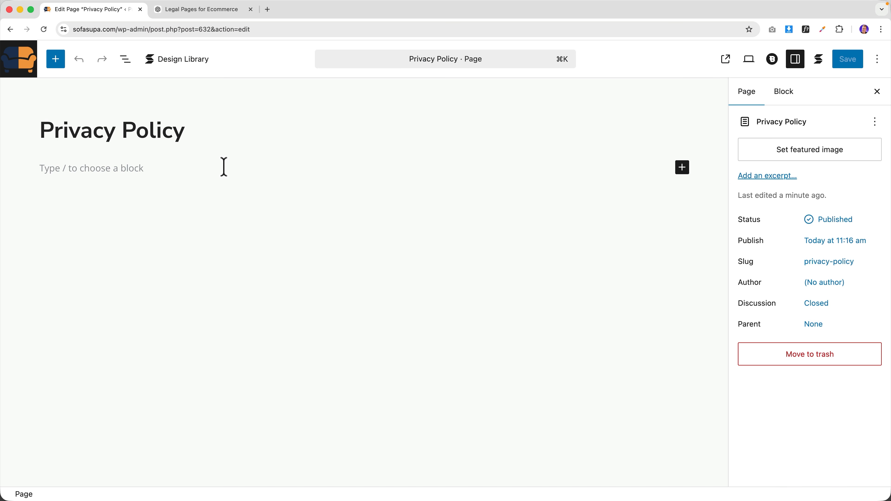
left_click(170, 174)
key("super+v")
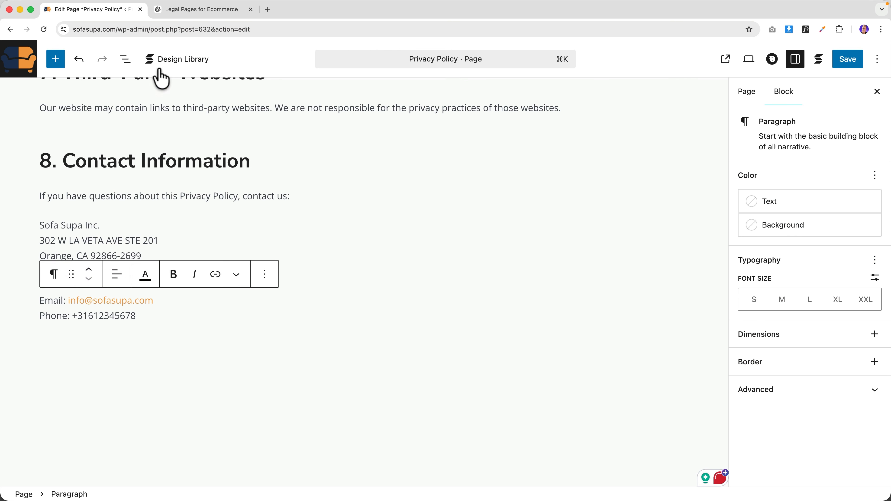
- Select the generated Terms & Conditions text in ChatGPT through its contact details
left_click(181, 10)
scroll(383, 322, "down", 3)
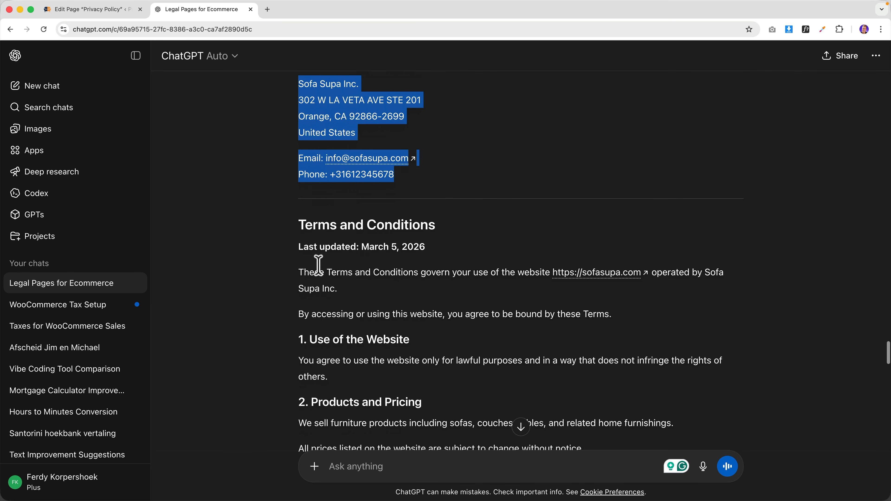
left_click_drag(298, 245, 399, 365)
scroll(400, 369, "down", 18)
scroll(399, 365, "down", 3)
left_click(406, 265, "shift")
left_click(406, 263, "shift")
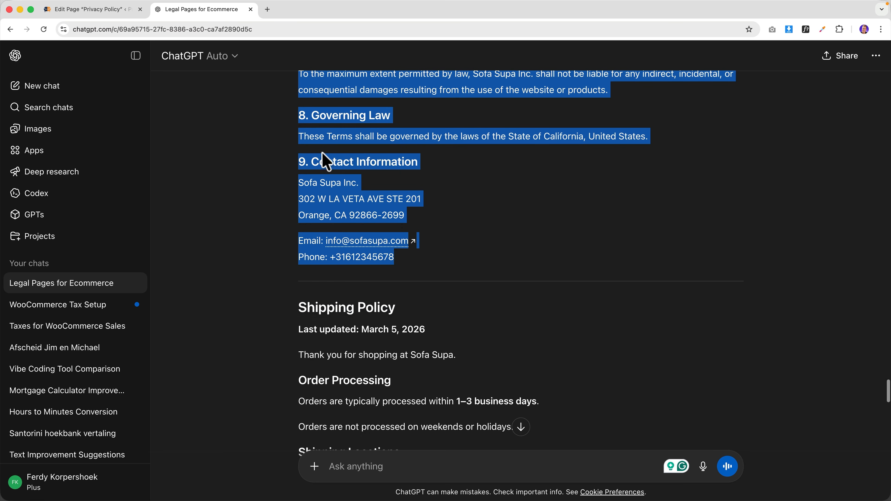
- Update the Privacy Policy page, then paste the legal text into Terms & Conditions and save it
left_click(129, 14)
left_click(848, 66)
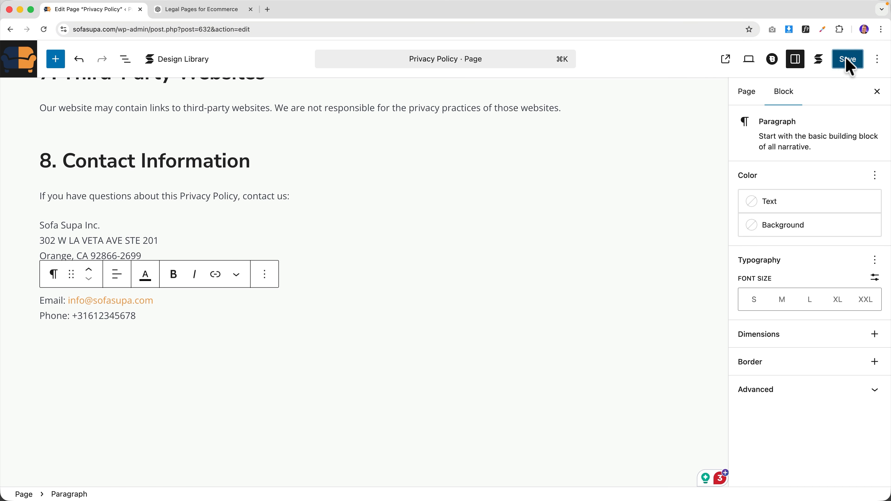
left_click(725, 58)
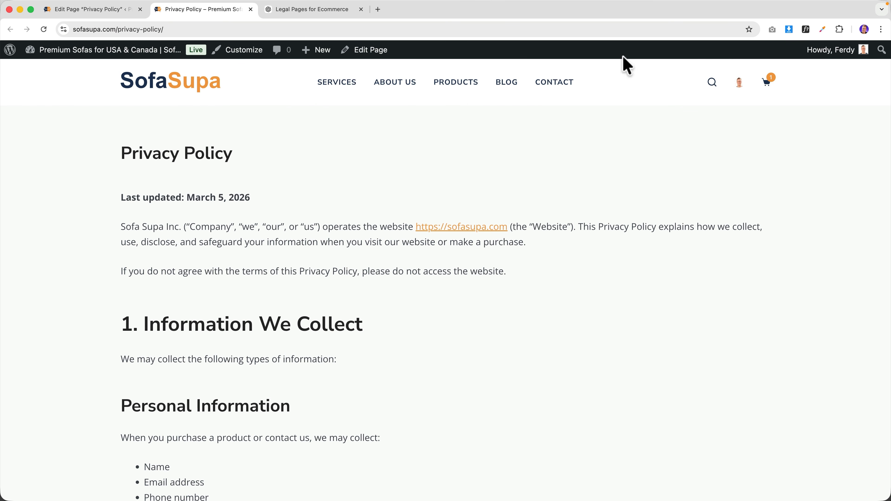
scroll(333, 239, "down", 20)
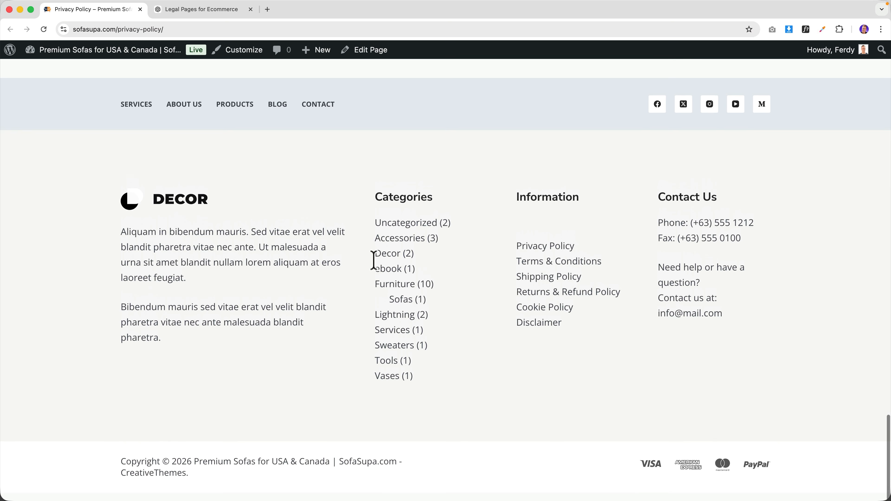
left_click(543, 269)
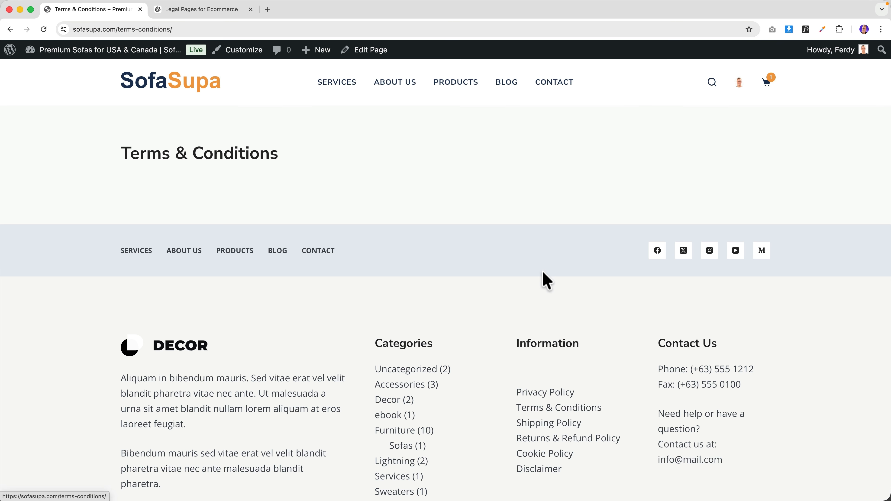
left_click(363, 56)
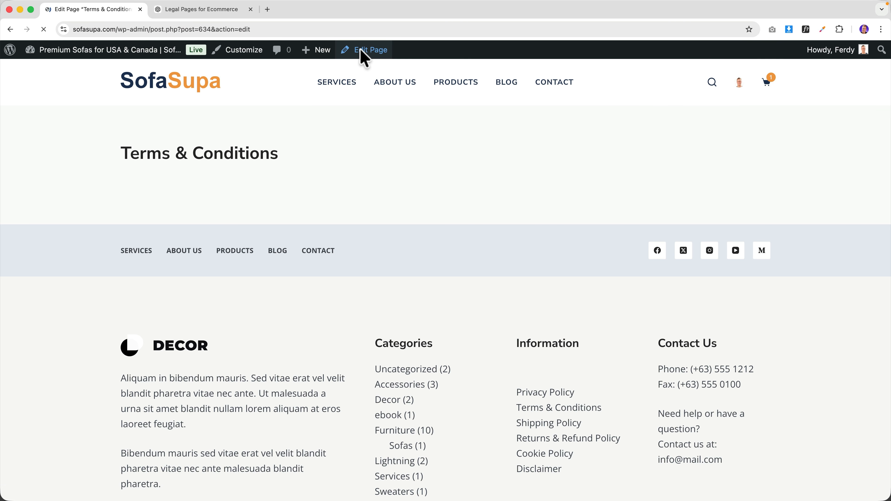
left_click(159, 169)
key("super+v")
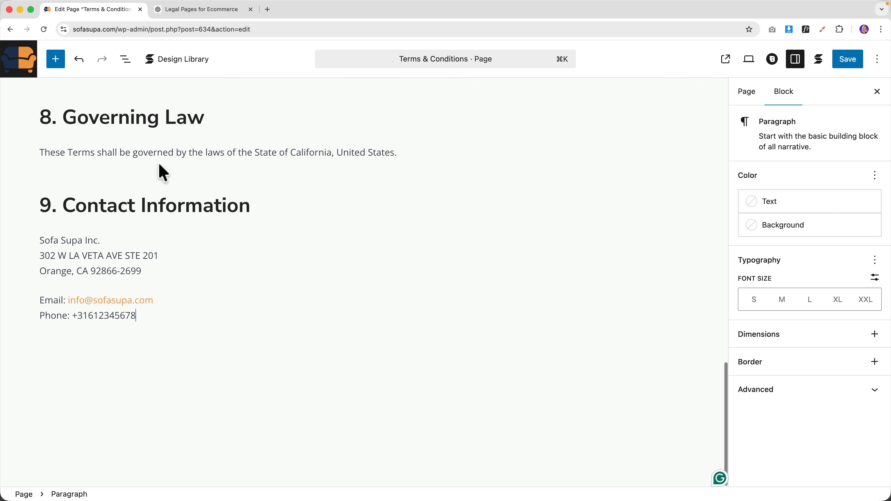
left_click(852, 65)
left_click(715, 59)
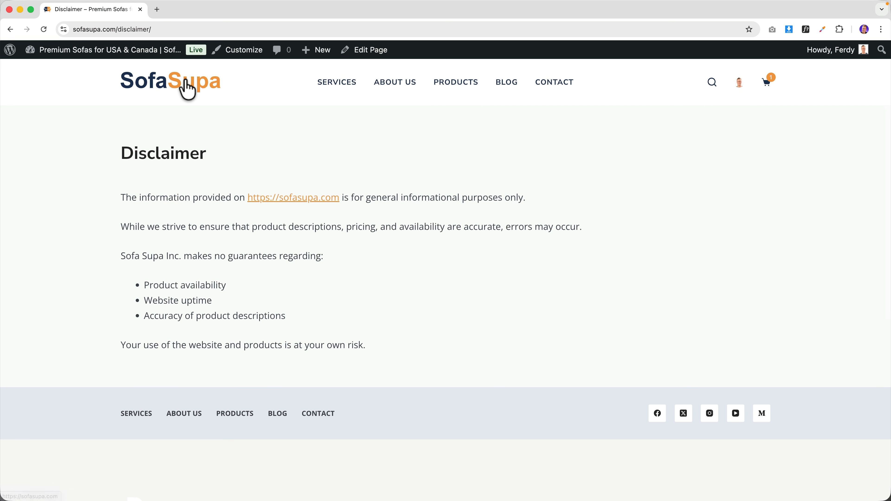
left_click(187, 90)
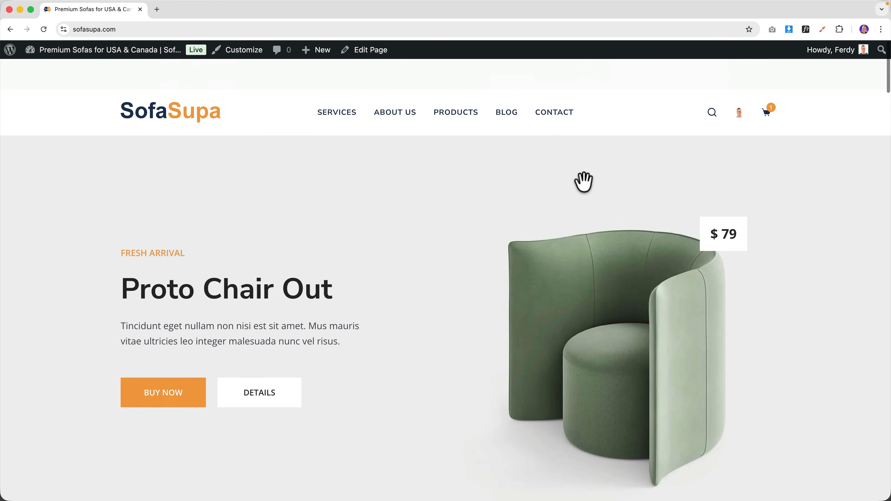
- Search YouTube for 'stripe account' tutorials, dropping an extra word from the query, then close the tab
left_click(157, 9)
type("yout")
key("Return")
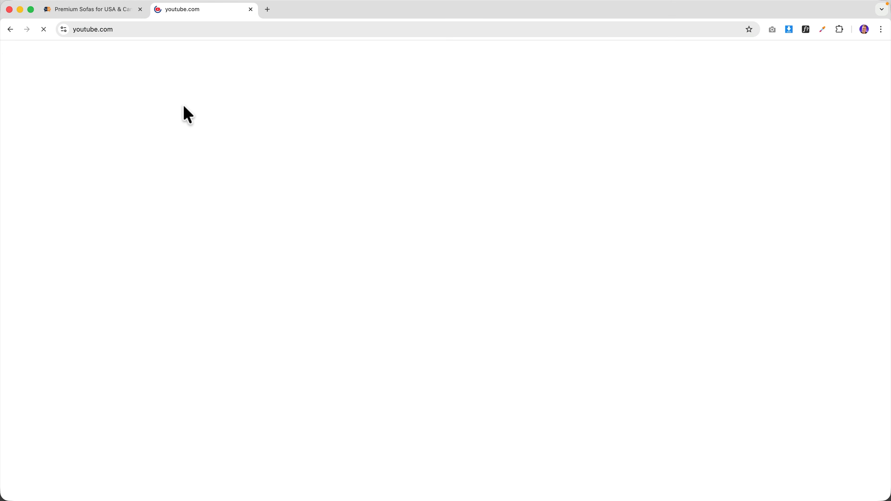
left_click(253, 56)
type("st")
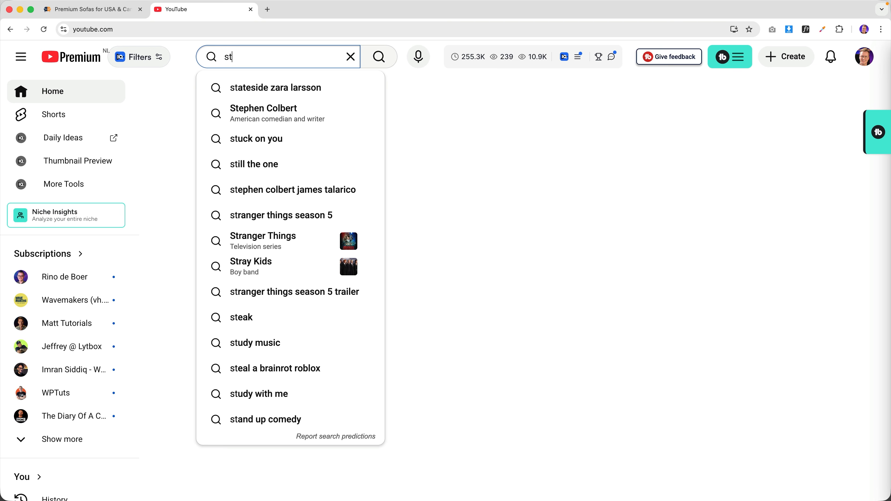
type("ripe account ferdy")
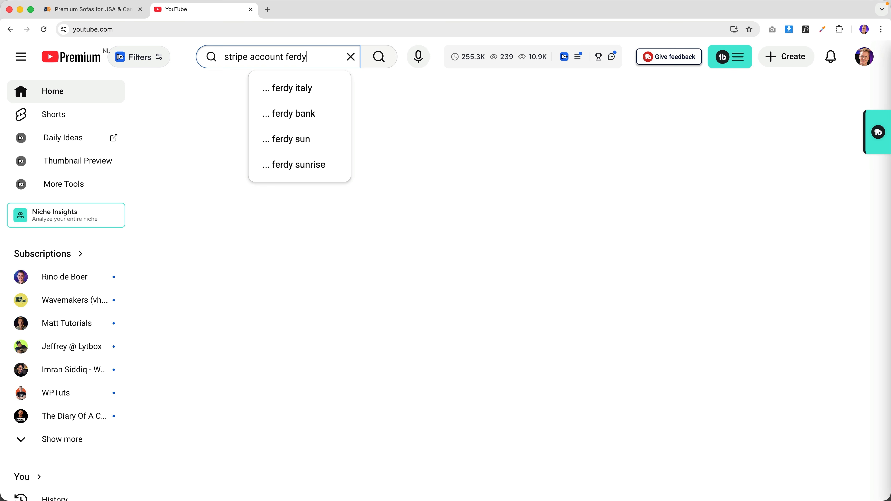
key("Return")
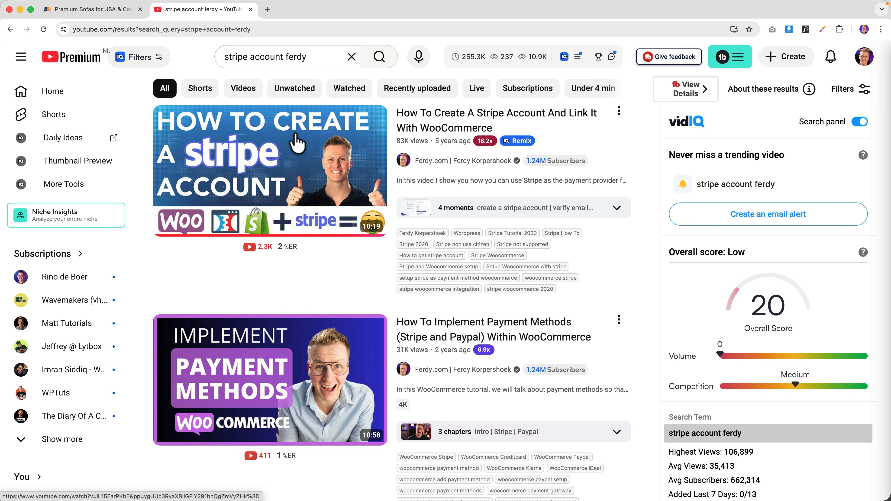
left_click_drag(284, 56, 312, 56)
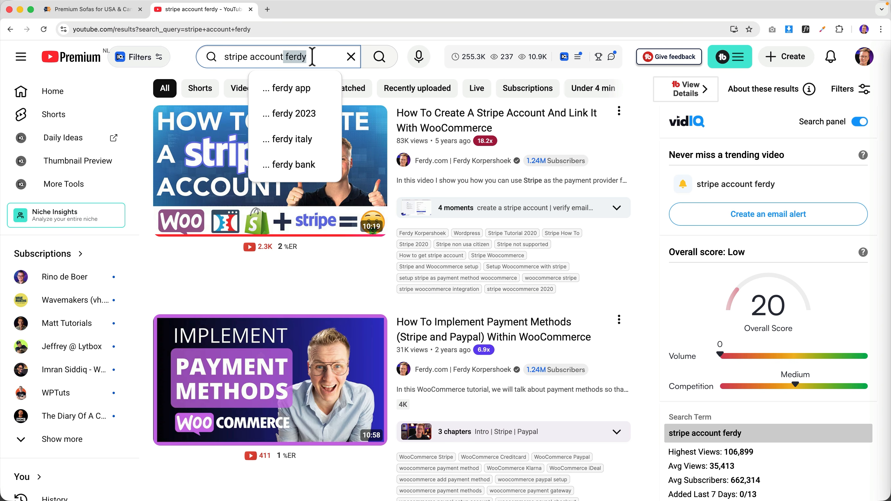
key("BackSpace")
key("Return")
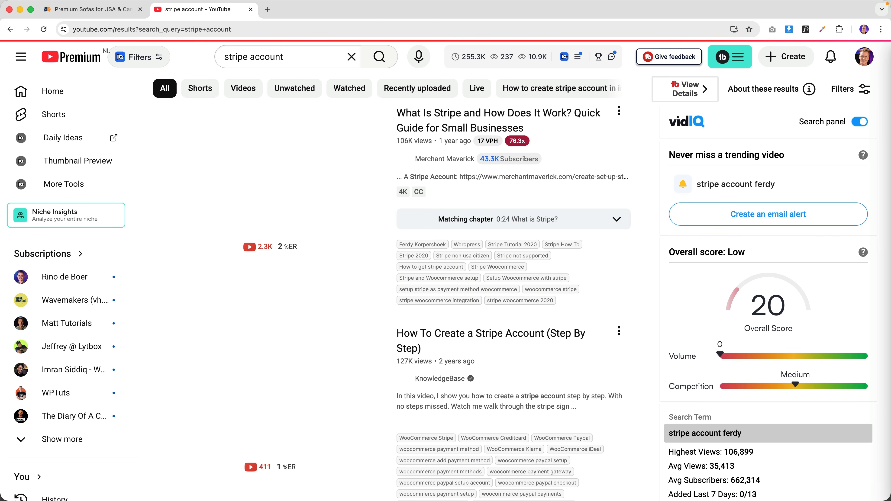
scroll(398, 313, "down", 4)
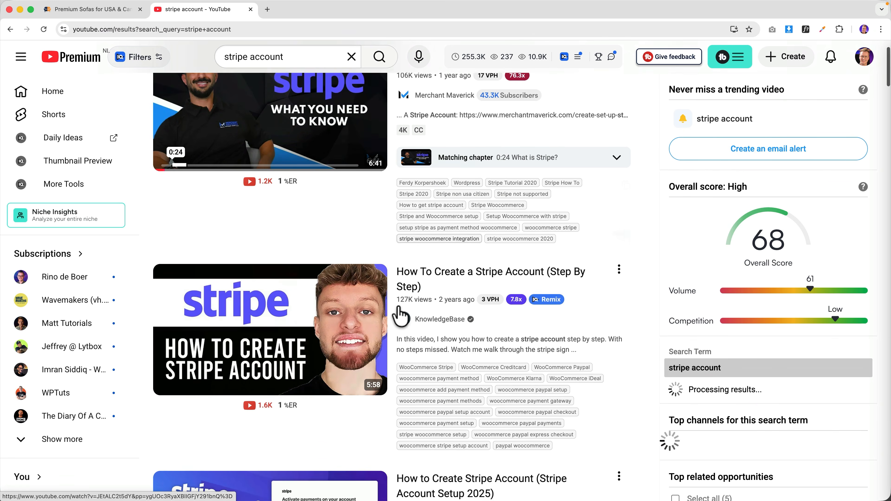
scroll(280, 94, "up", 4)
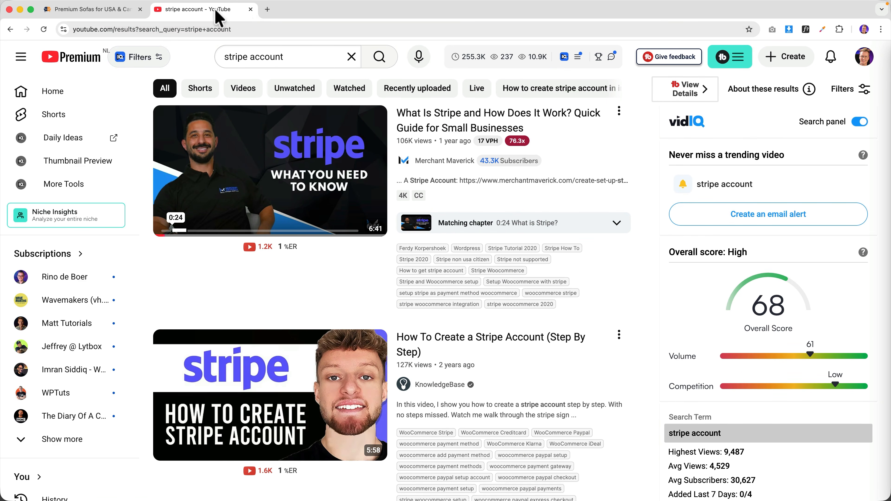
left_click(250, 9)
- Search Add Plugins for 'woocommerce stripe' to find the WooCommerce Stripe Payment Gateway plugin
left_click(123, 53)
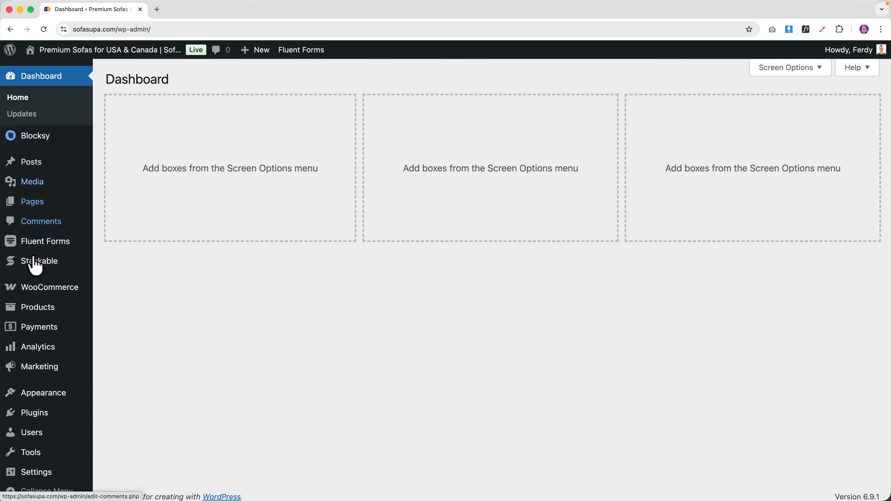
mouse_move(33, 413)
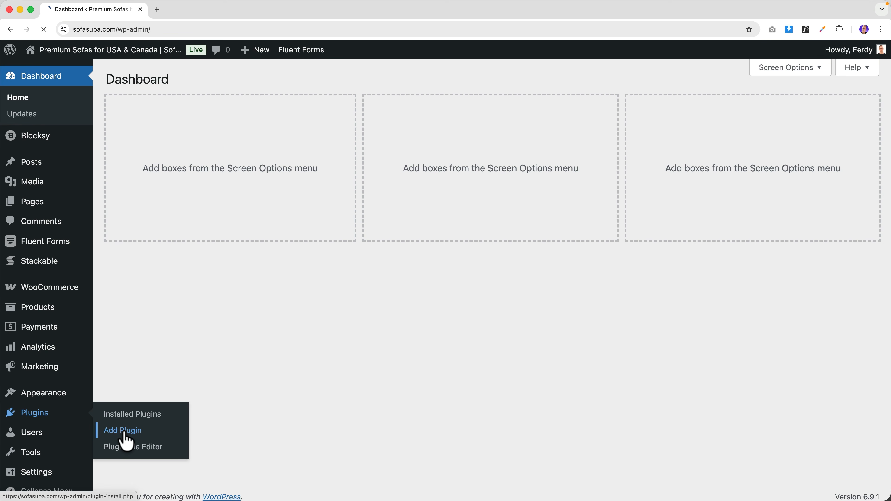
left_click(123, 431)
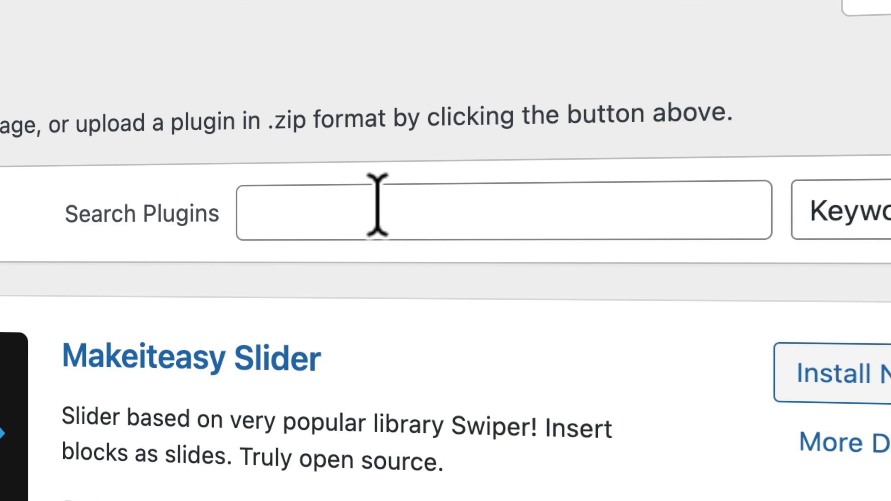
left_click(377, 204)
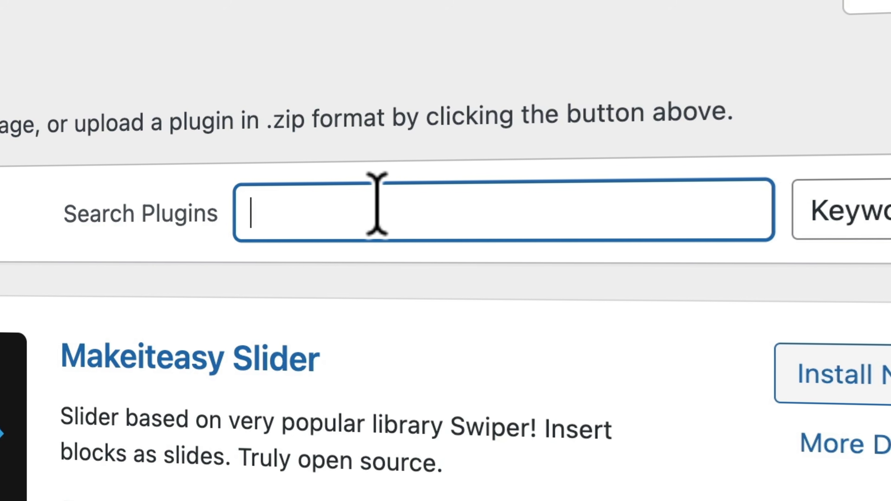
type("woocommerce st")
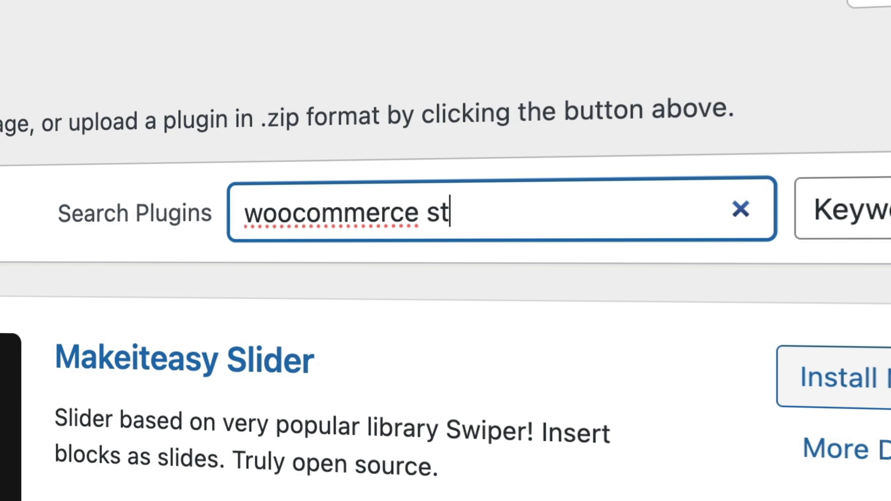
type("ripe")
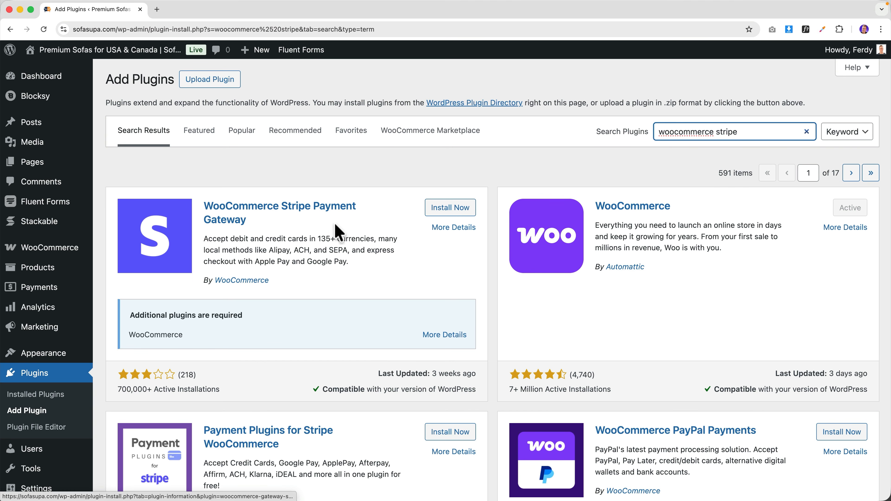
scroll(331, 221, "down", 1)
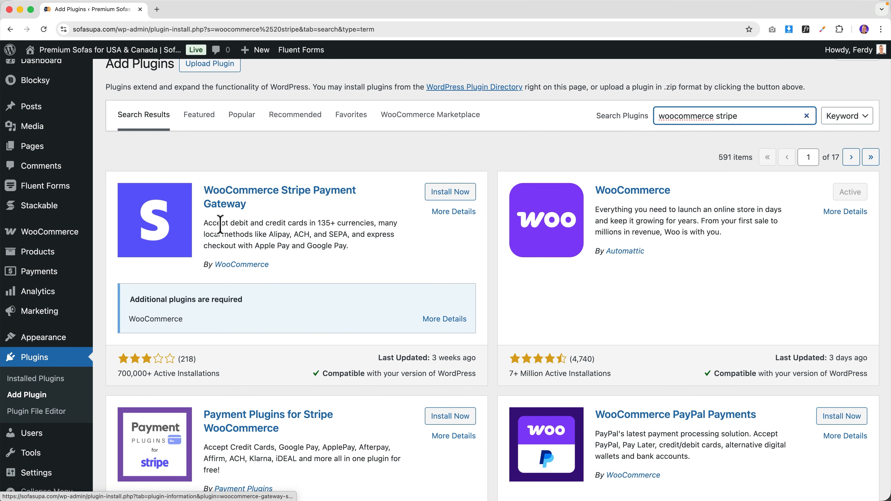
- Install the WooCommerce Stripe Payment Gateway plugin and connect the store's Stripe account
left_click(448, 197)
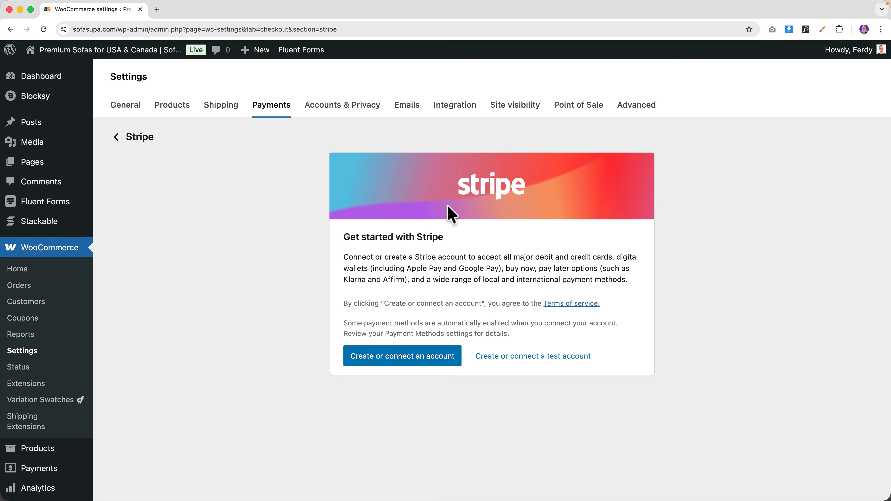
left_click(415, 357)
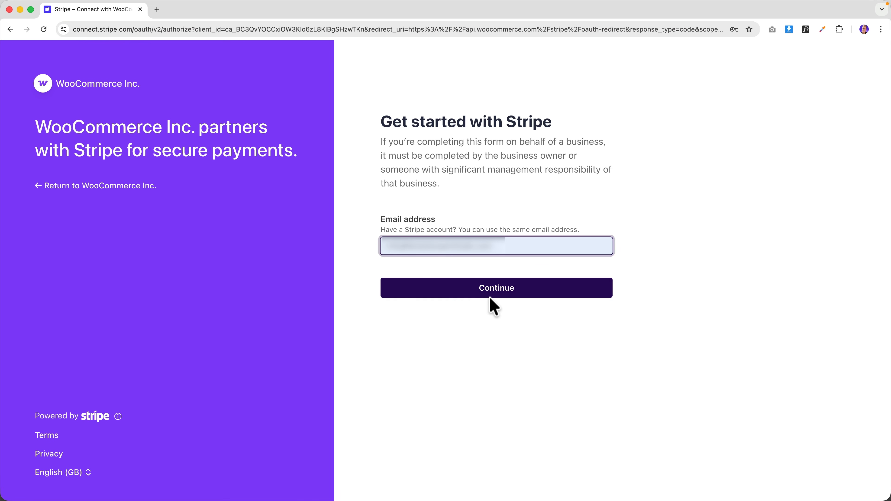
left_click(490, 297)
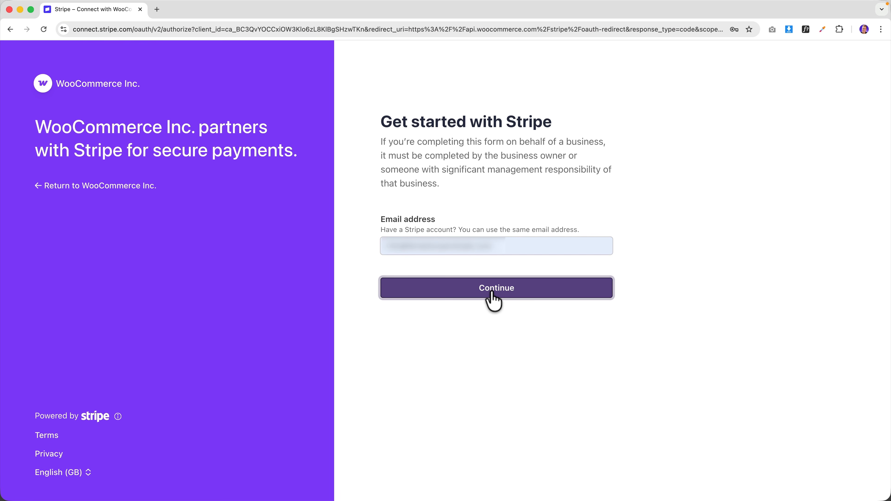
left_click(526, 381)
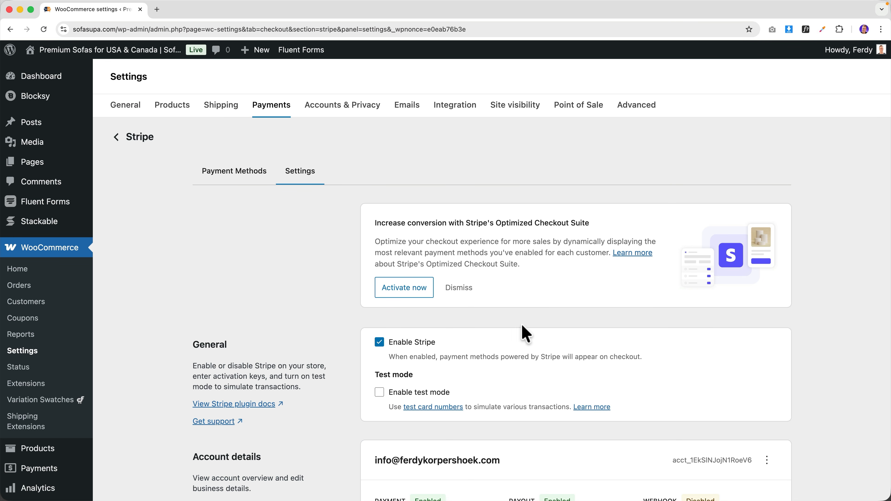
- Dismiss the Optimized Checkout Suite notice and turn on Stripe test mode
scroll(523, 281, "down", 3)
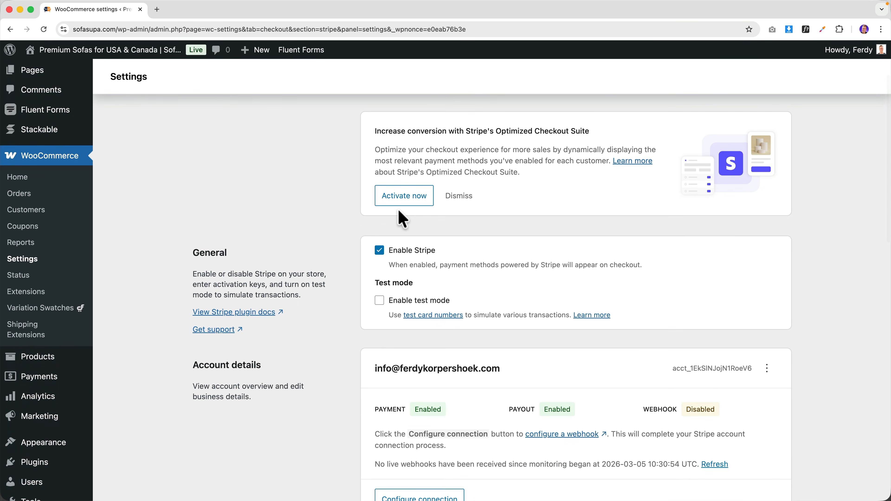
scroll(400, 219, "up", 1)
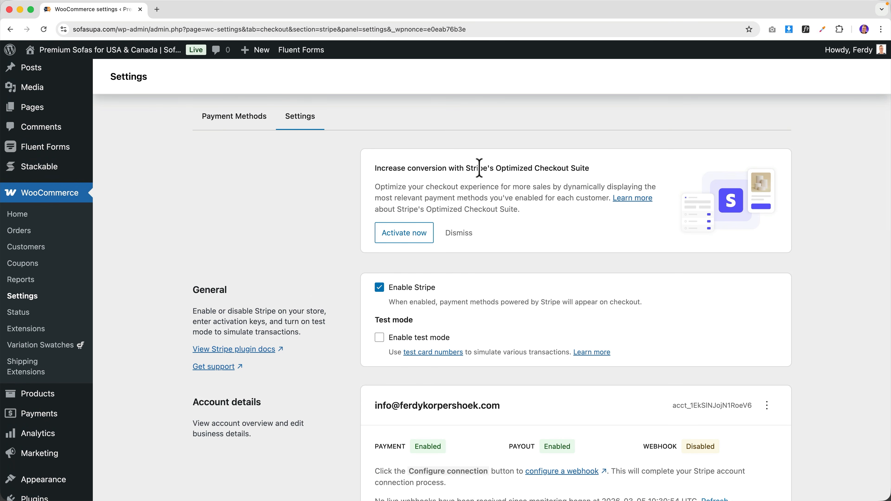
left_click(472, 238)
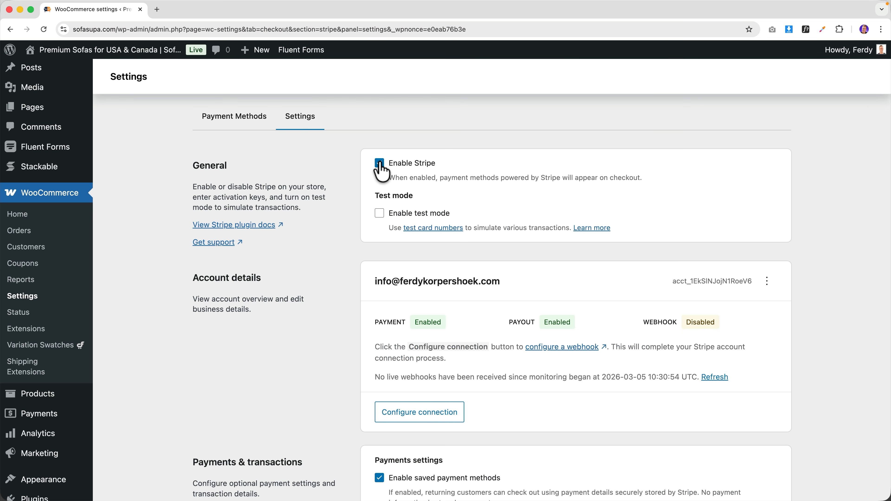
left_click(379, 213)
scroll(460, 285, "up", 2)
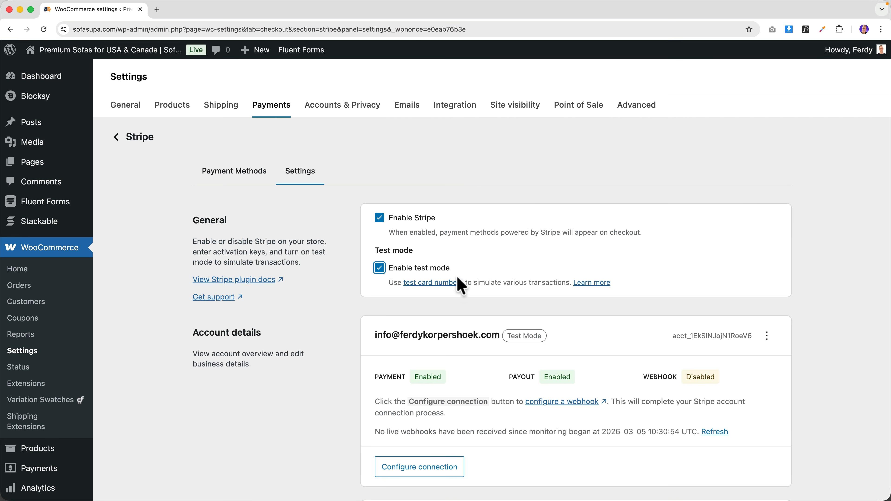
scroll(597, 346, "down", 2)
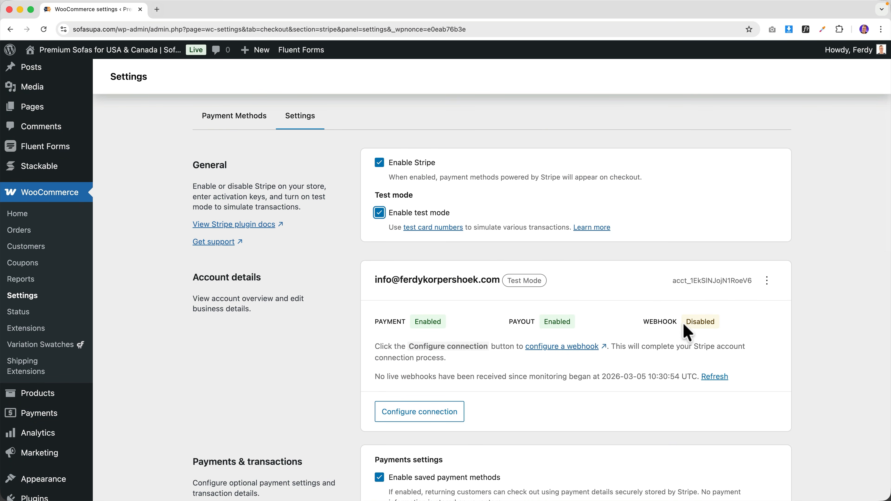
- Connect a Stripe test account so payments, payouts and webhooks show Enabled
scroll(666, 320, "down", 1)
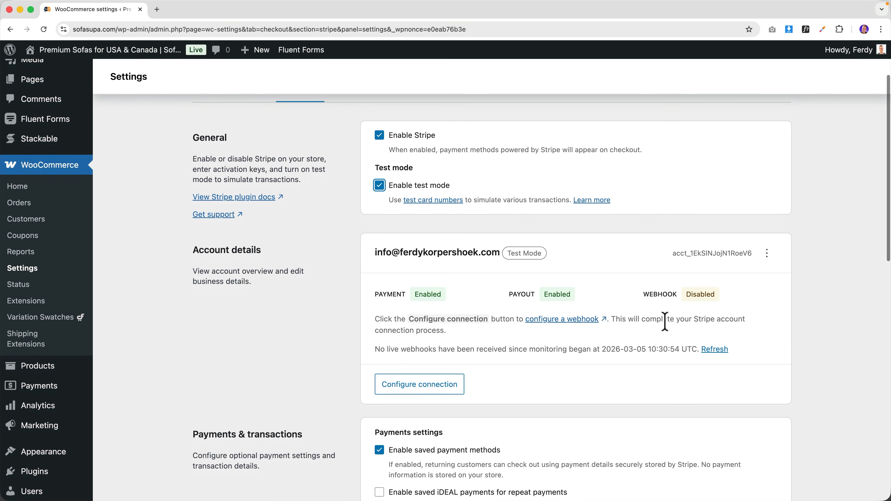
scroll(665, 321, "down", 1)
left_click(419, 361)
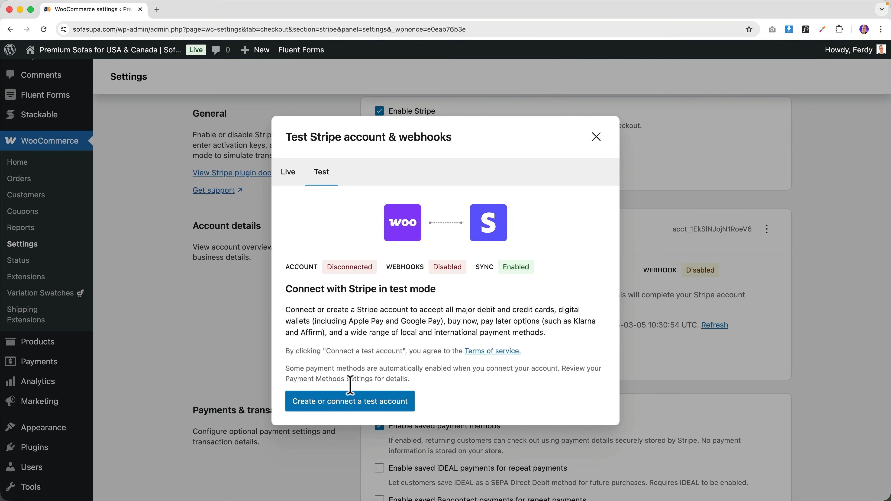
left_click(345, 403)
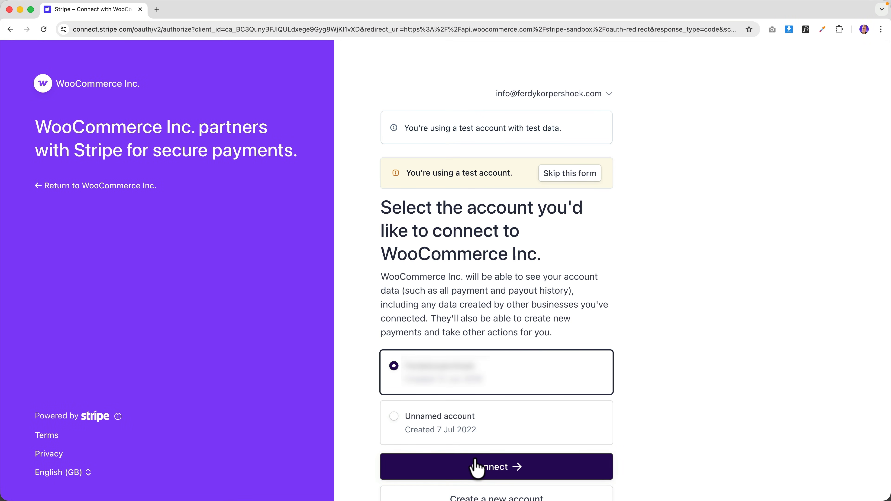
left_click(475, 460)
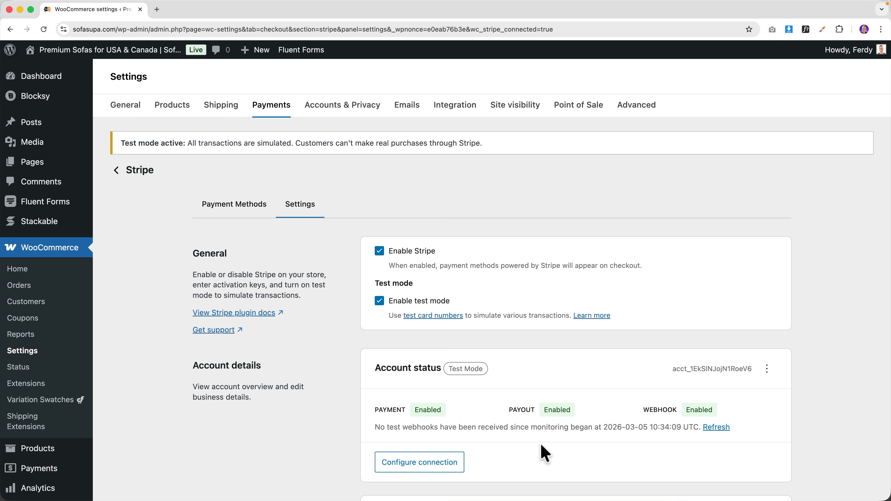
- Save the Stripe settings with test mode active
scroll(542, 451, "down", 3)
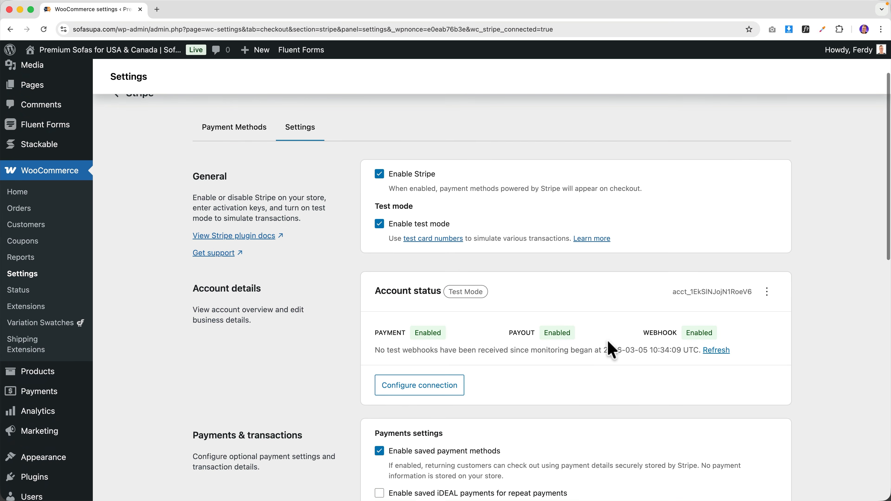
scroll(609, 346, "down", 15)
scroll(609, 346, "up", 5)
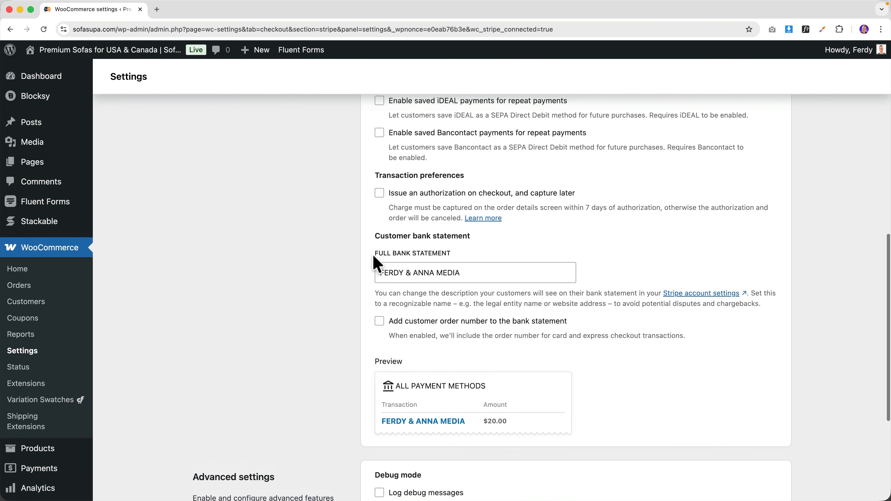
left_click_drag(434, 273, 379, 272)
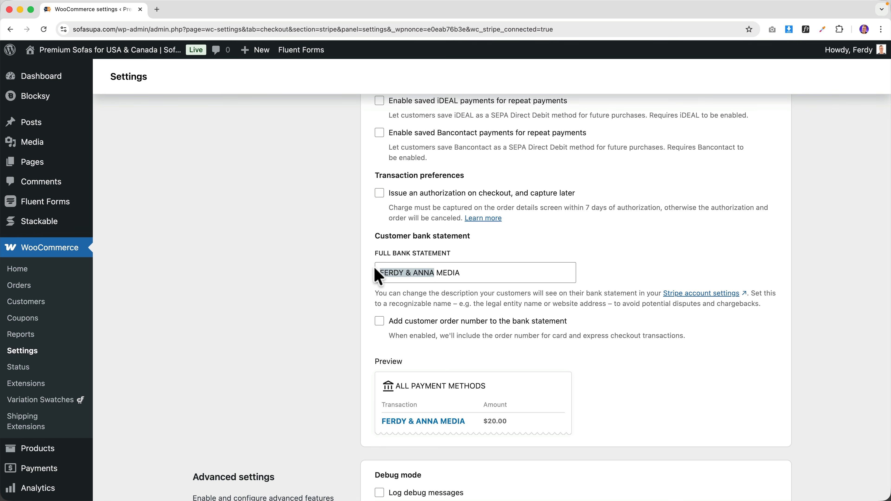
scroll(628, 293, "down", 7)
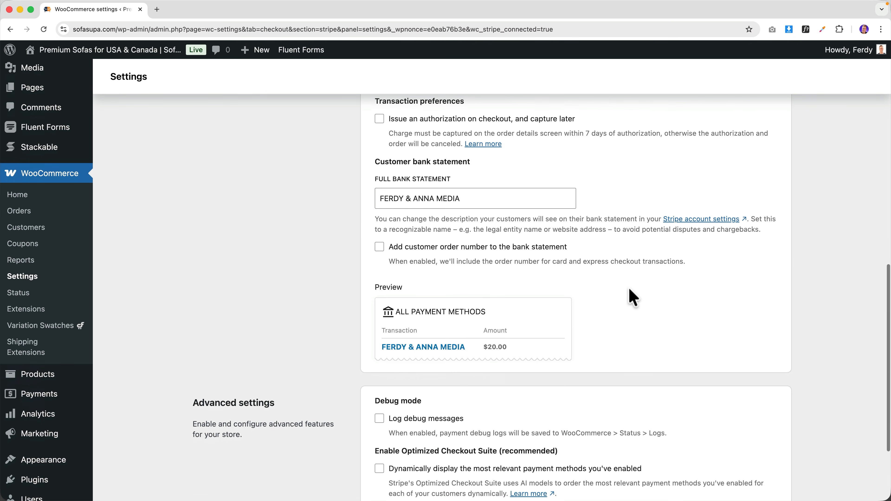
left_click(753, 433)
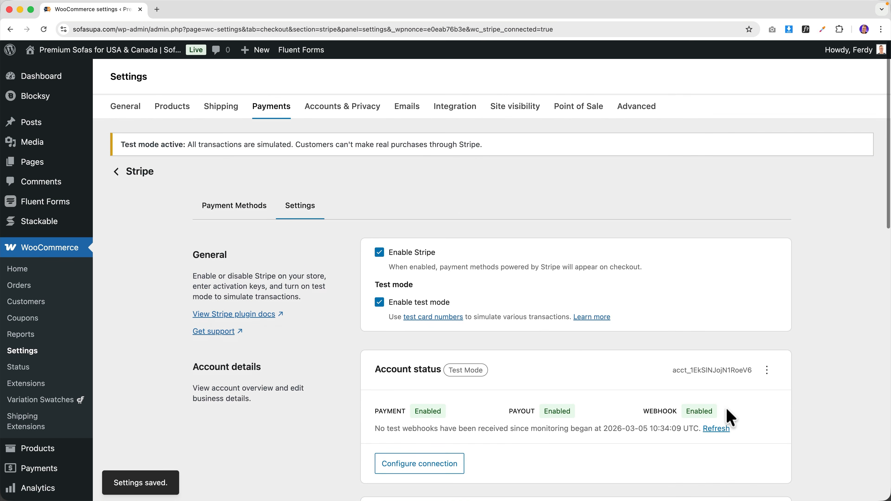
left_click(125, 51)
- Go from the mini-cart to checkout with Cool Product in the cart
mouse_move(768, 84)
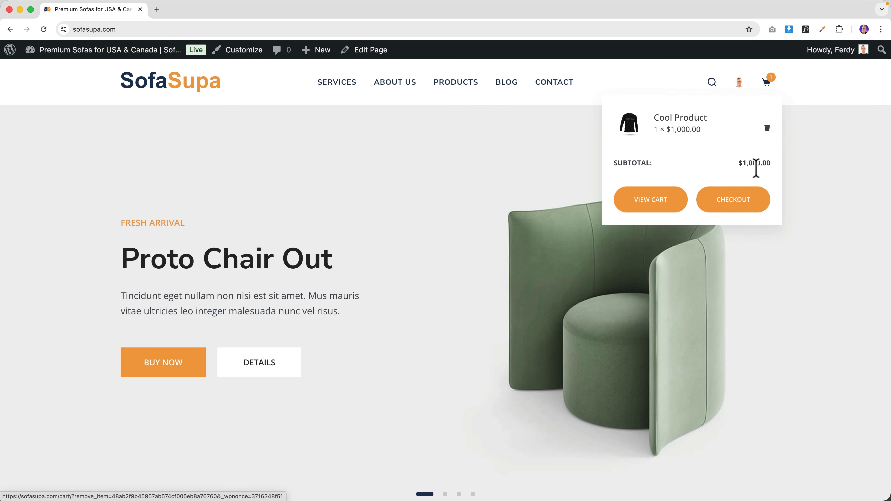
left_click(750, 201)
scroll(723, 230, "down", 9)
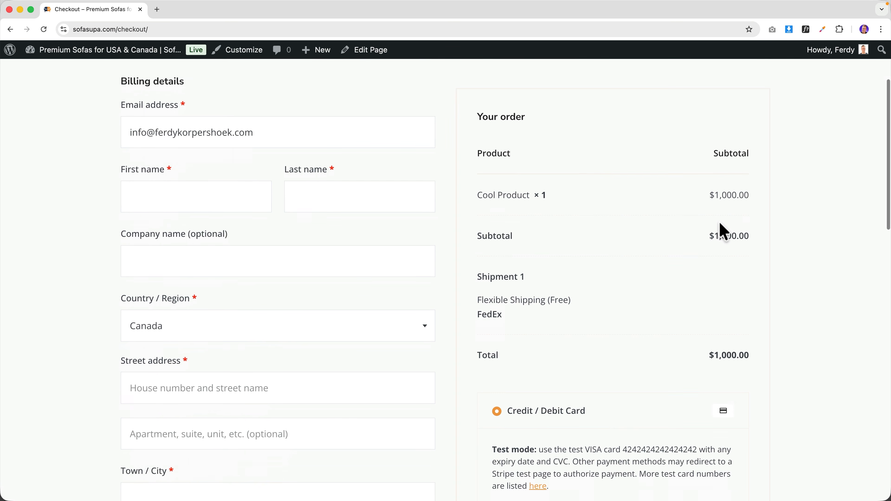
scroll(556, 318, "down", 6)
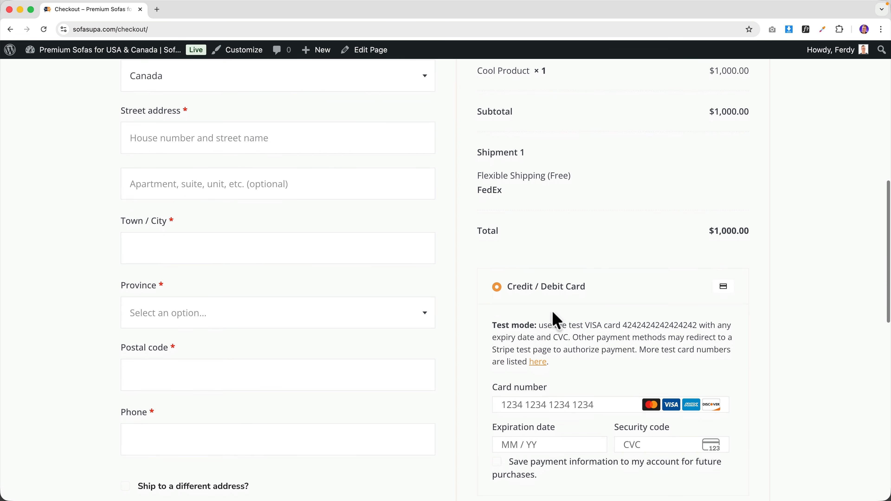
scroll(567, 318, "up", 13)
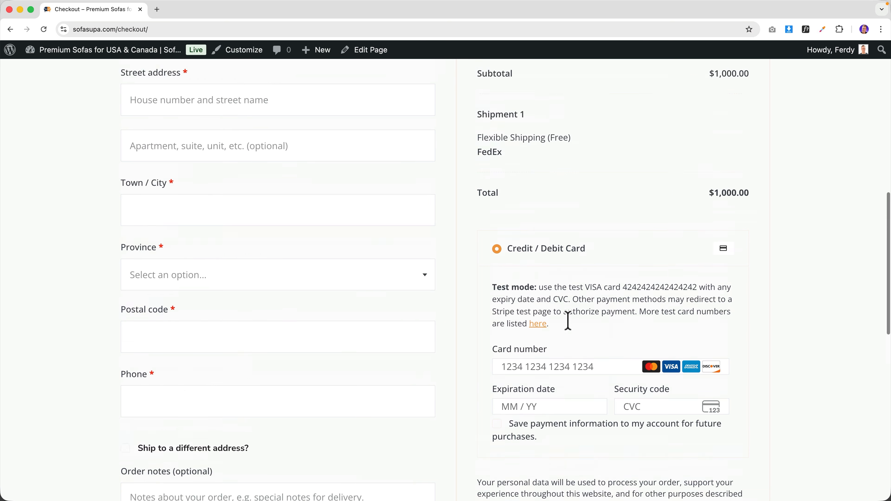
- Fill in the billing details and test card, and place the $1,000 test order
left_click(183, 281)
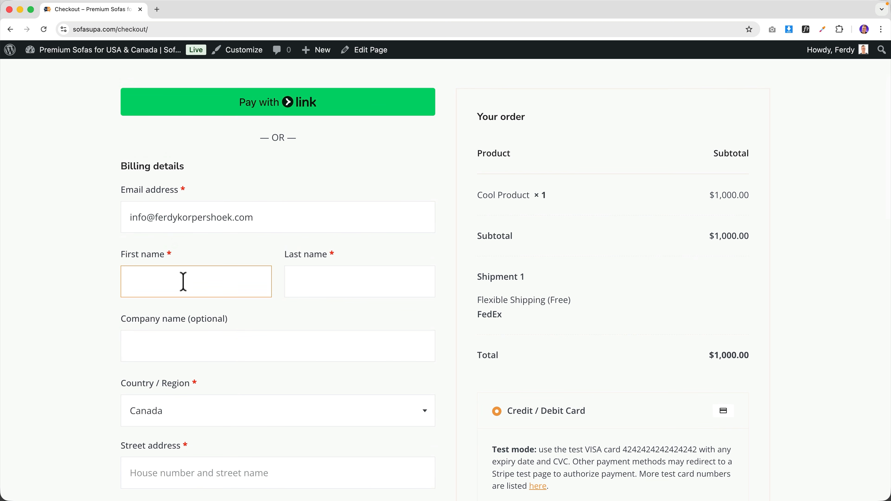
scroll(520, 149, "up", 1)
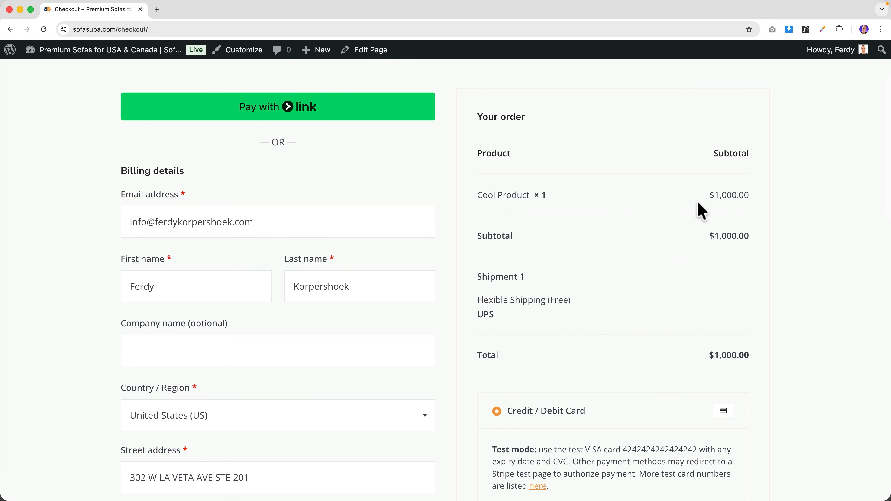
scroll(689, 205, "down", 3)
scroll(642, 246, "down", 13)
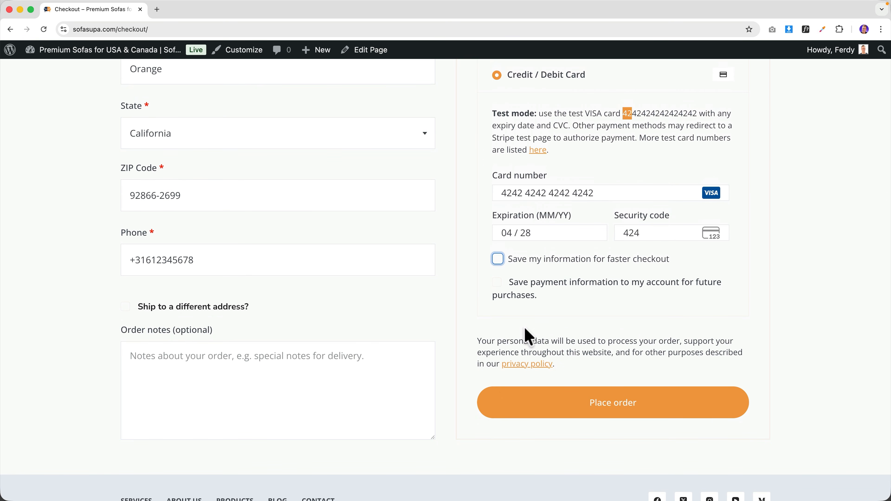
left_click(611, 408)
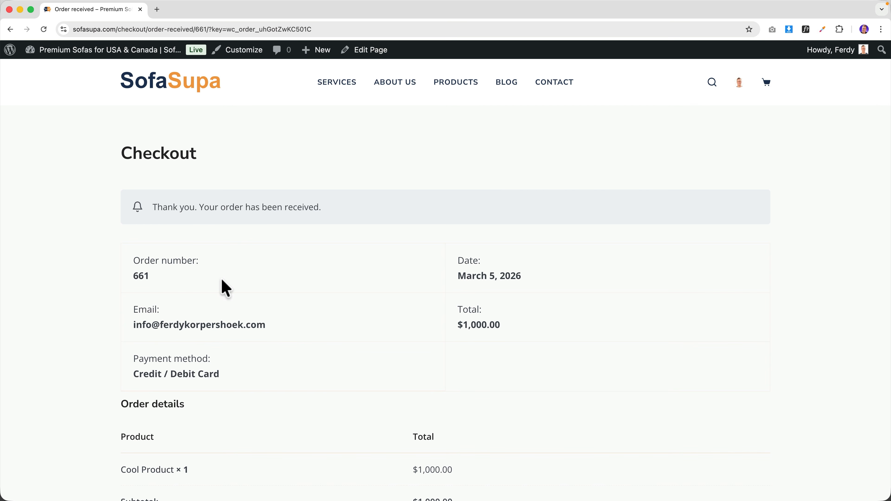
scroll(383, 265, "down", 10)
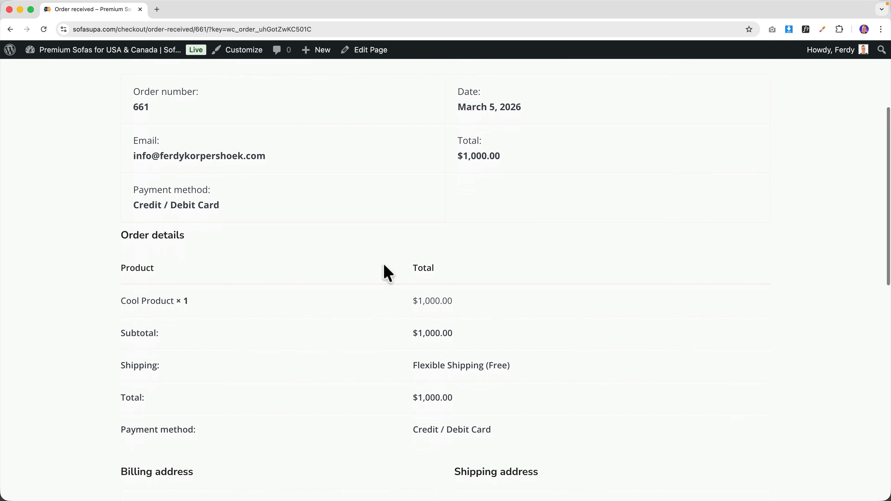
scroll(377, 265, "down", 1)
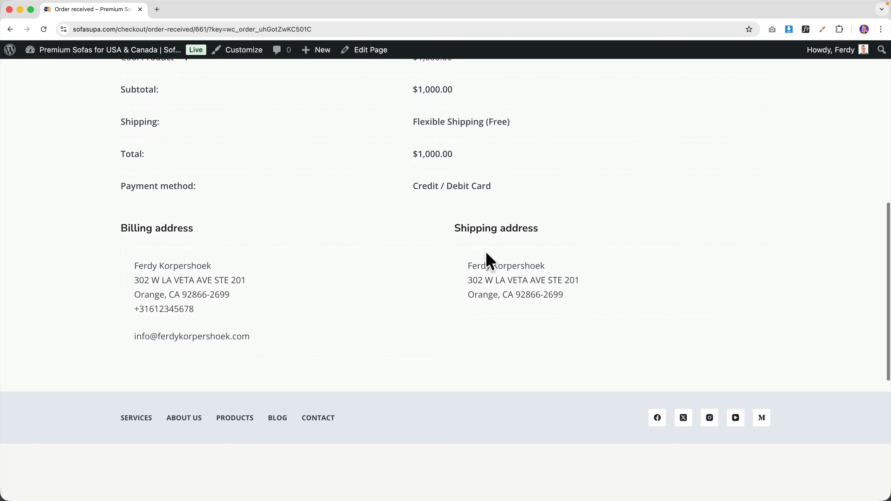
scroll(439, 300, "down", 5)
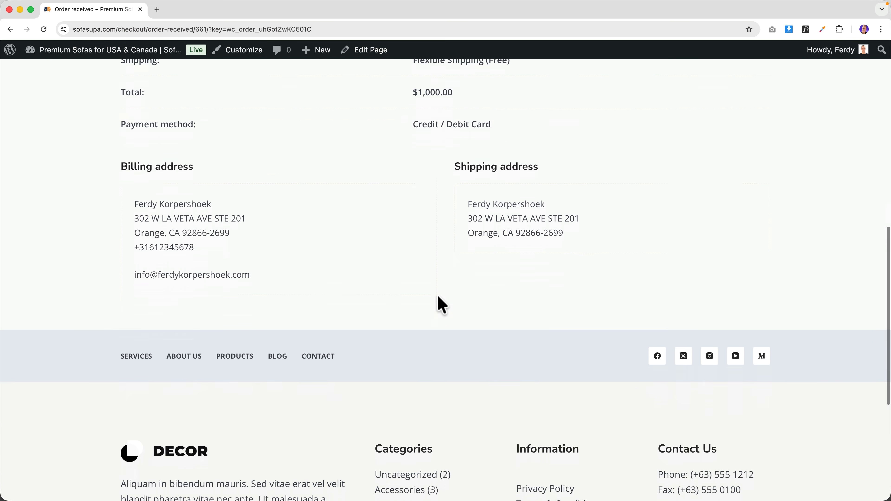
scroll(435, 302, "up", 10)
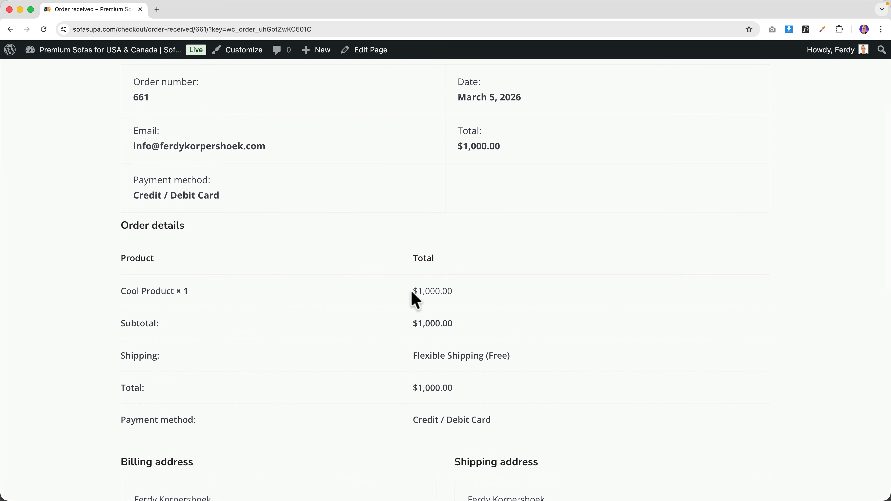
- Open Apple Mail and view the customer's order confirmation email
key("super+space")
type("ma")
key("Return")
left_click(169, 94)
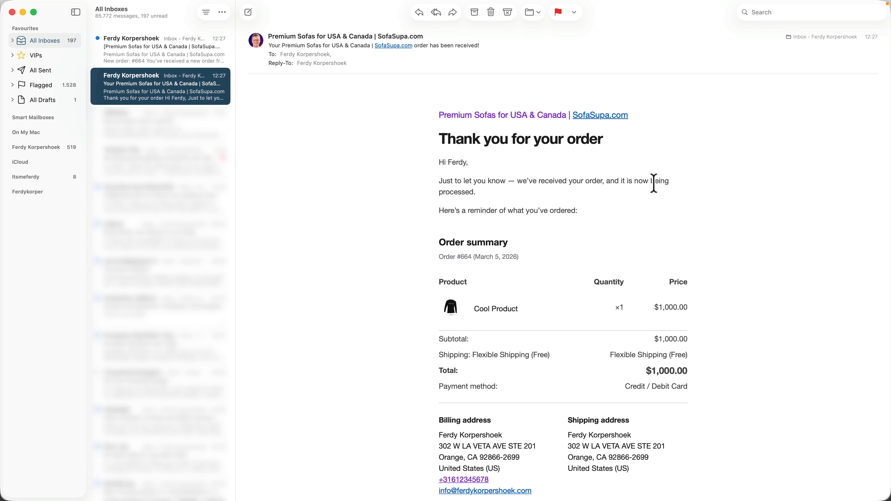
- Read the order confirmation and New order #664 emails, then quit Mail to return to the browser
scroll(684, 221, "down", 5)
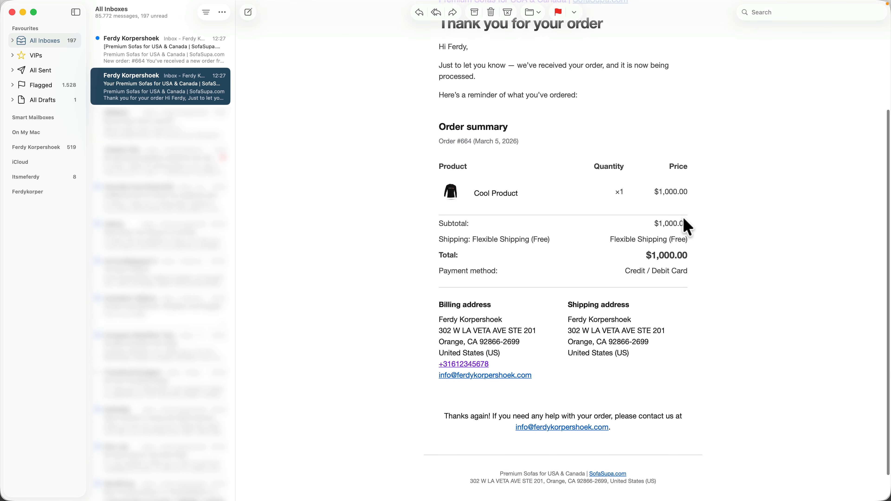
scroll(628, 314, "up", 5)
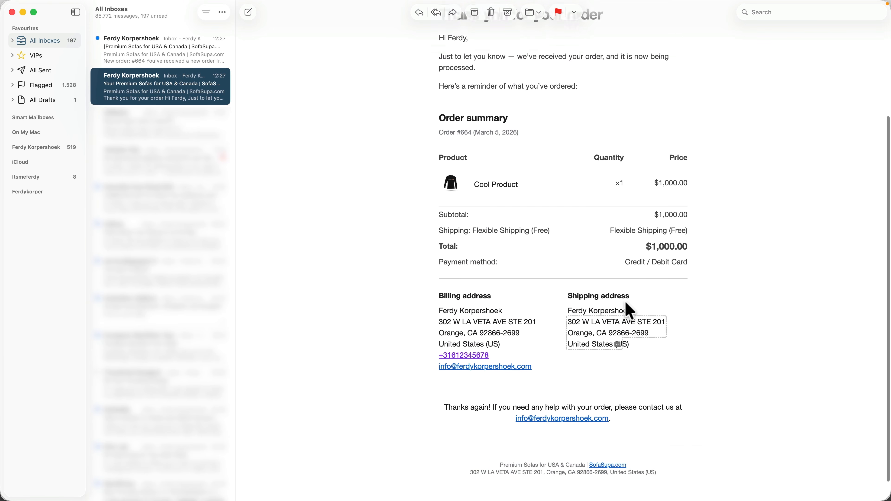
left_click(177, 50)
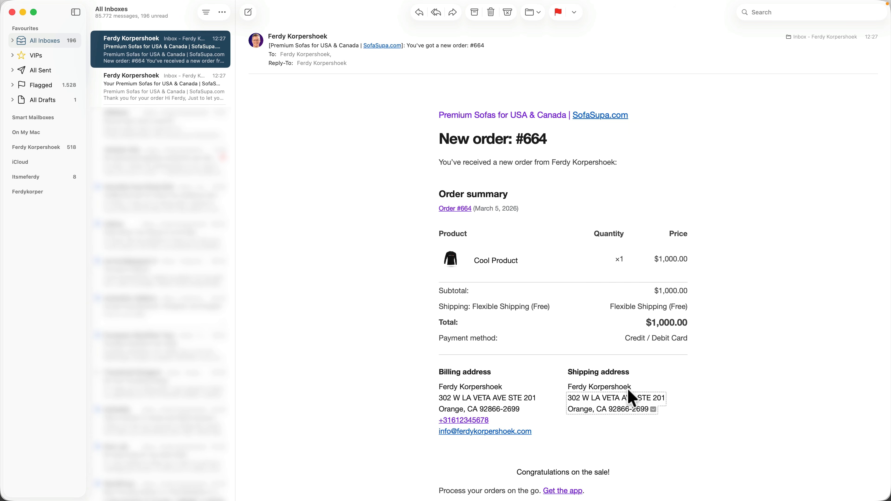
scroll(633, 398, "down", 3)
scroll(616, 389, "up", 3)
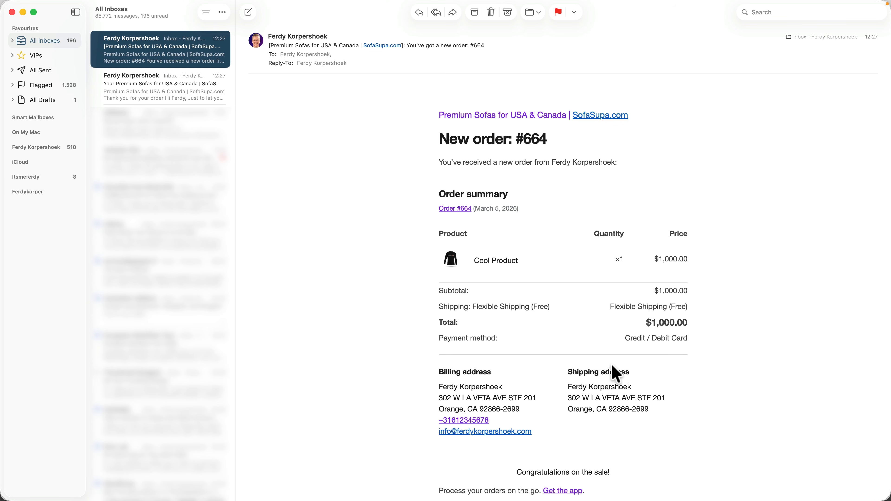
key("super+q")
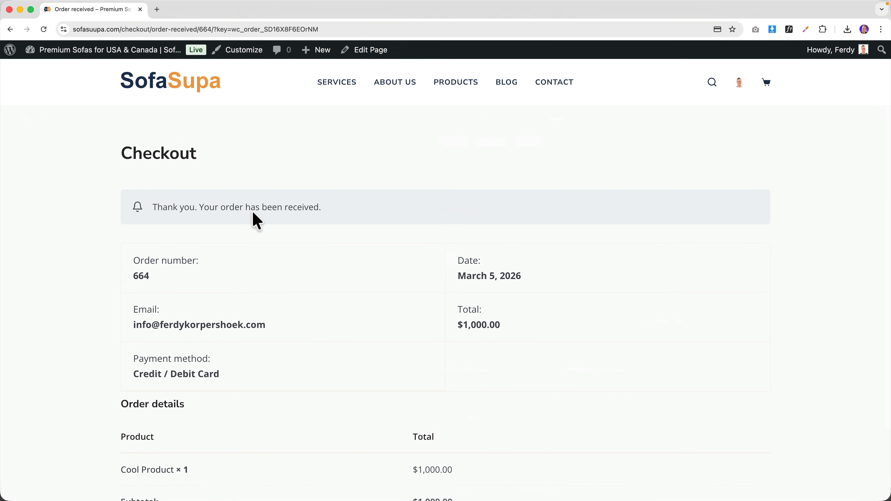
- Uncheck Enable test mode under WooCommerce > Settings > Payments > Stripe and save changes
left_click(106, 58)
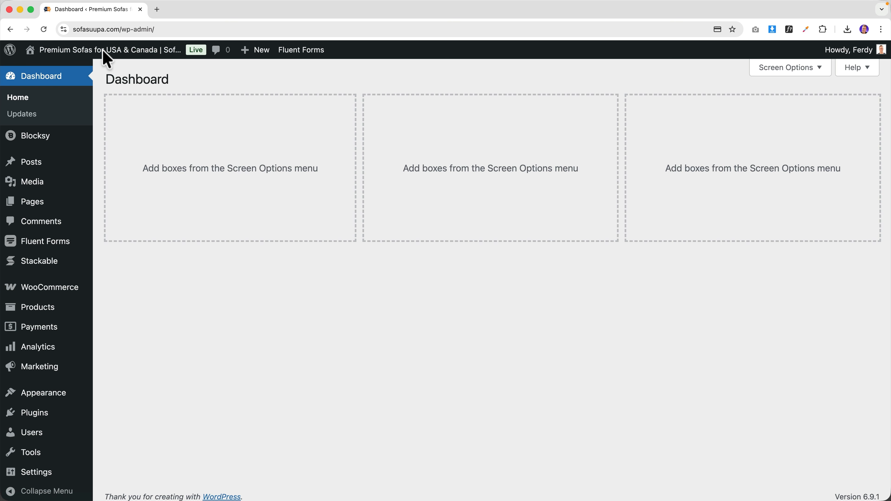
left_click(53, 288)
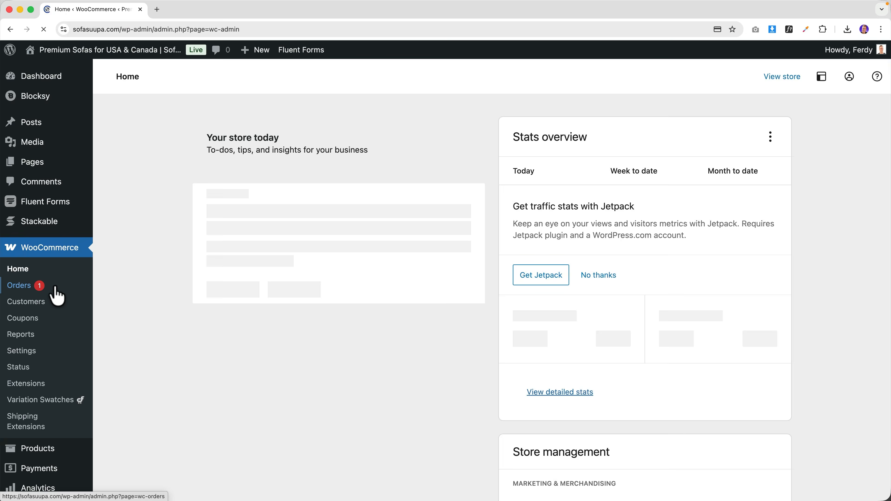
left_click(28, 351)
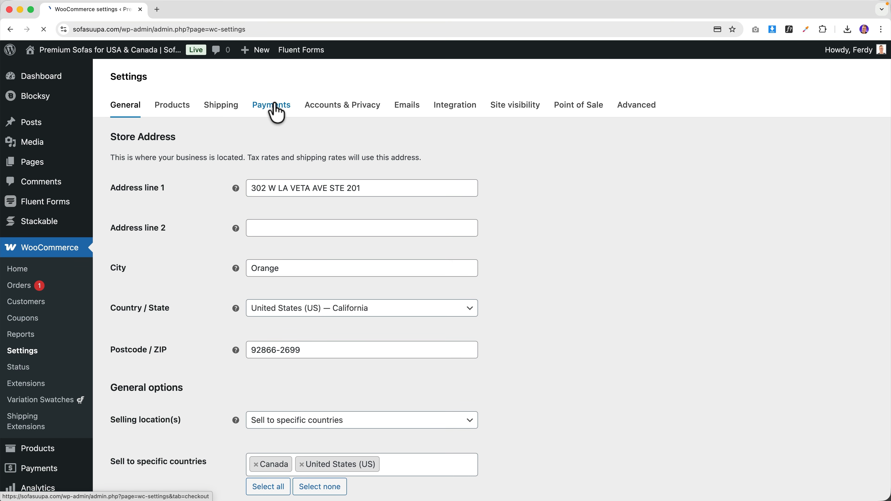
left_click(277, 113)
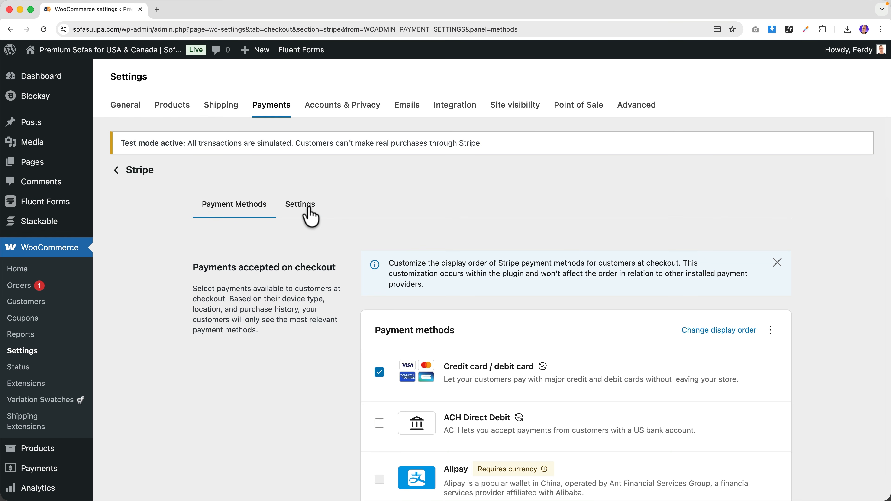
left_click(311, 215)
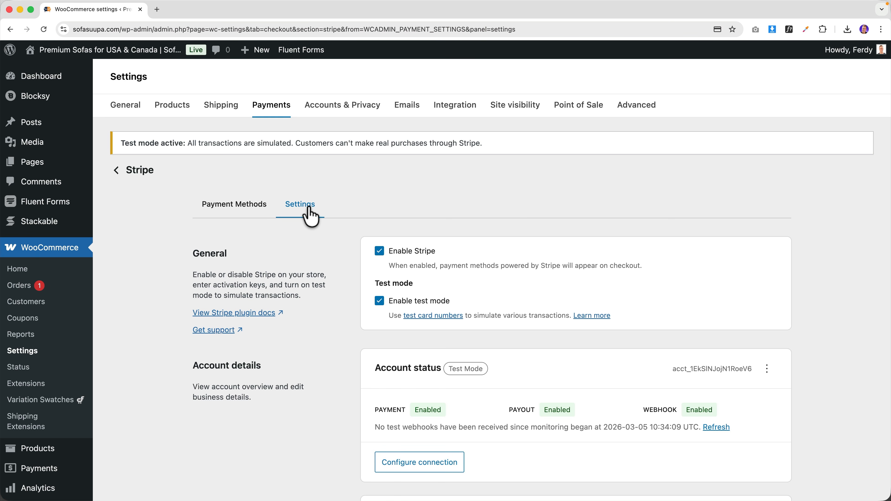
left_click(380, 301)
scroll(344, 310, "down", 3)
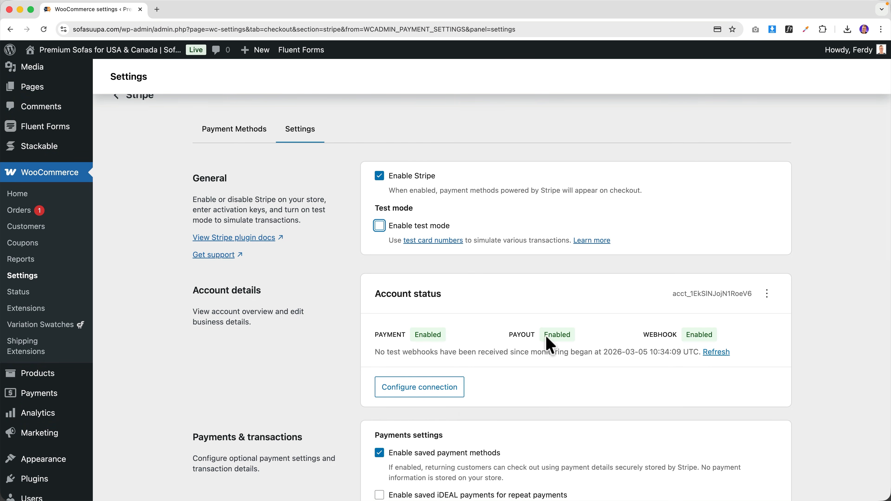
scroll(347, 324, "down", 15)
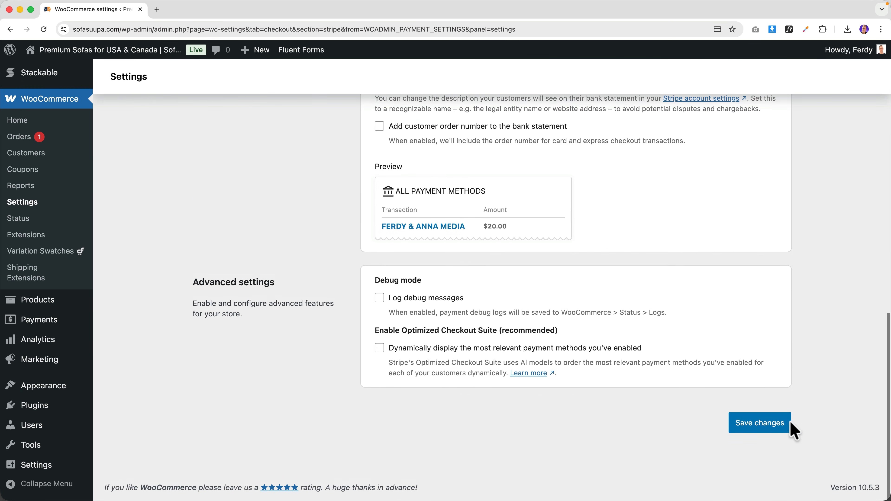
left_click(759, 432)
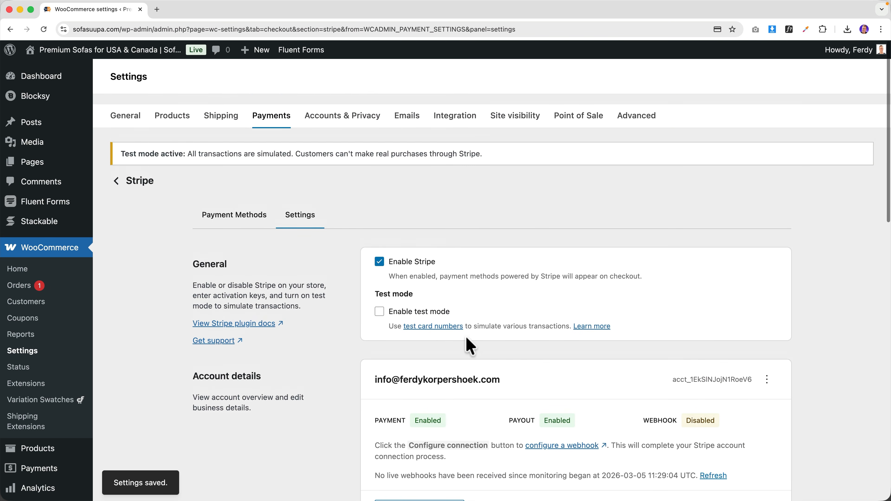
- In a new storefront tab, take the Consectetur Dipiscing lamp through the cart to checkout
left_click(154, 45, "super")
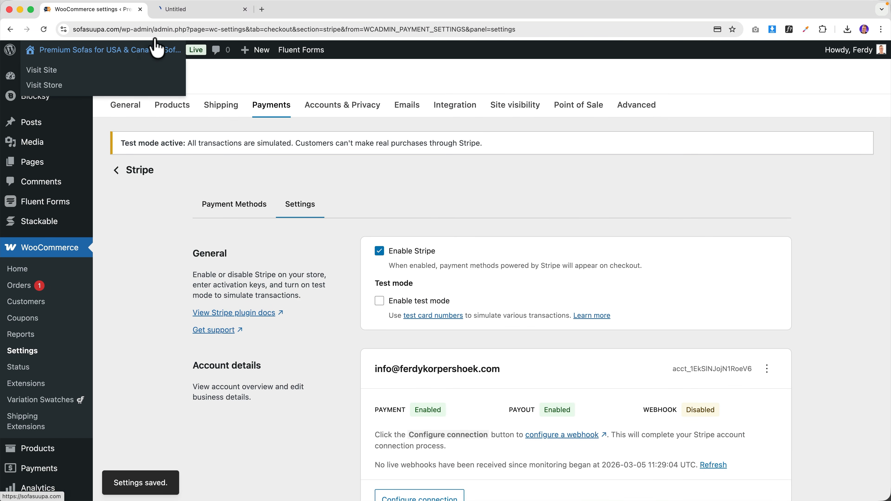
left_click(174, 10)
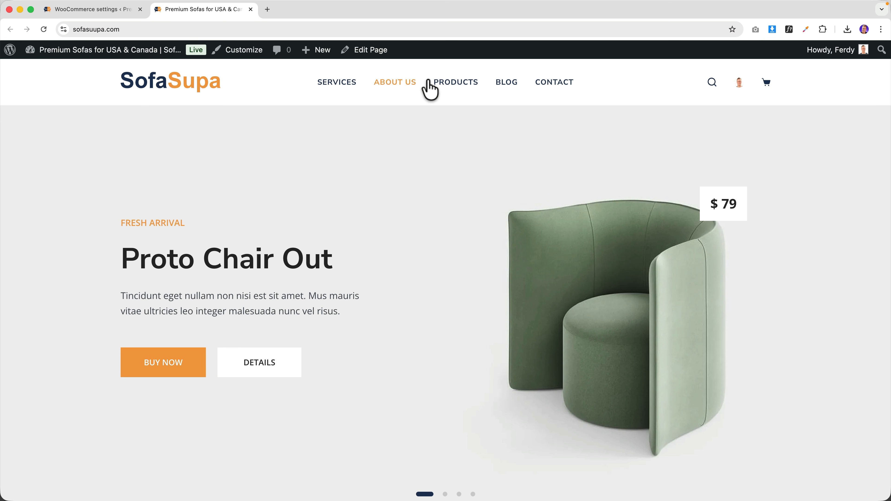
left_click(431, 90)
left_click(482, 255)
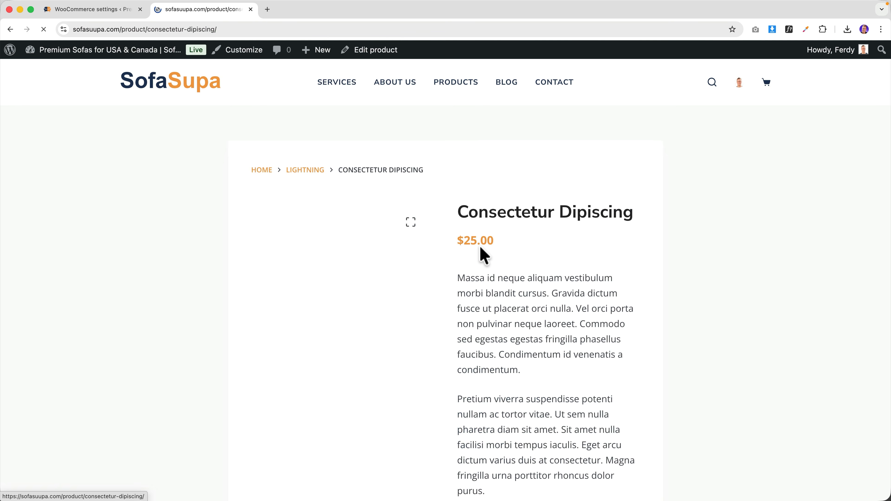
scroll(501, 273, "down", 8)
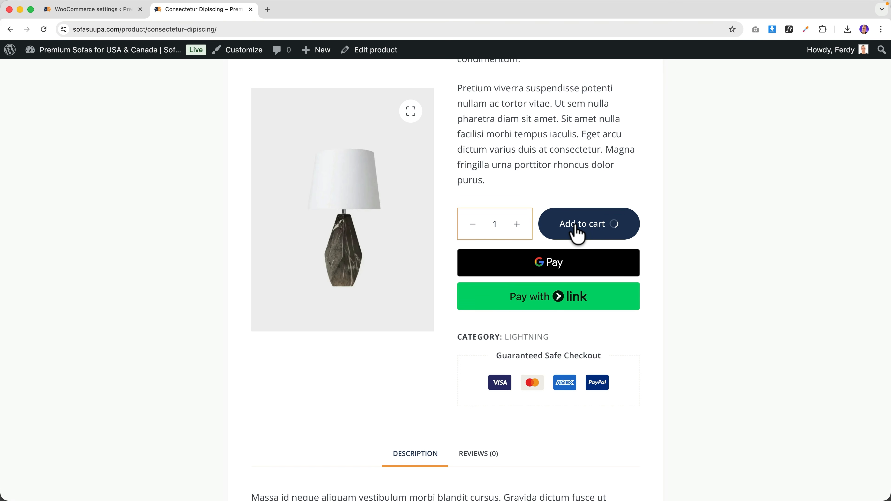
left_click(613, 242)
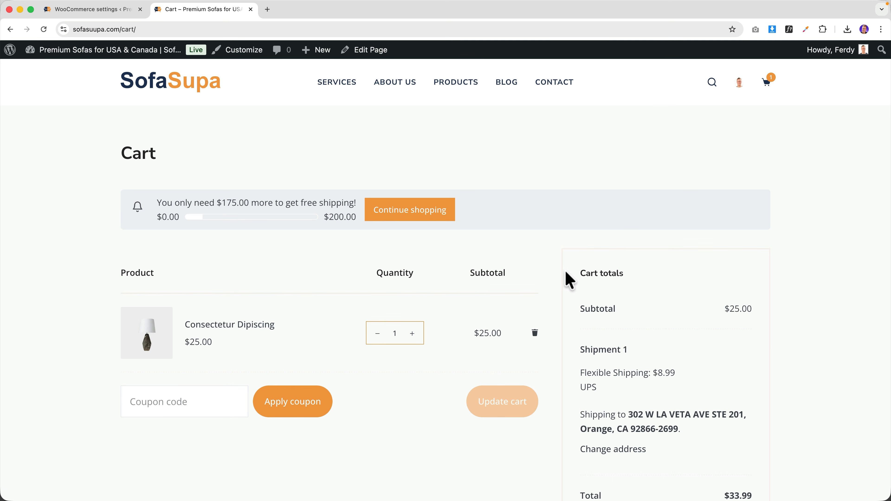
scroll(571, 349, "down", 3)
left_click(680, 419)
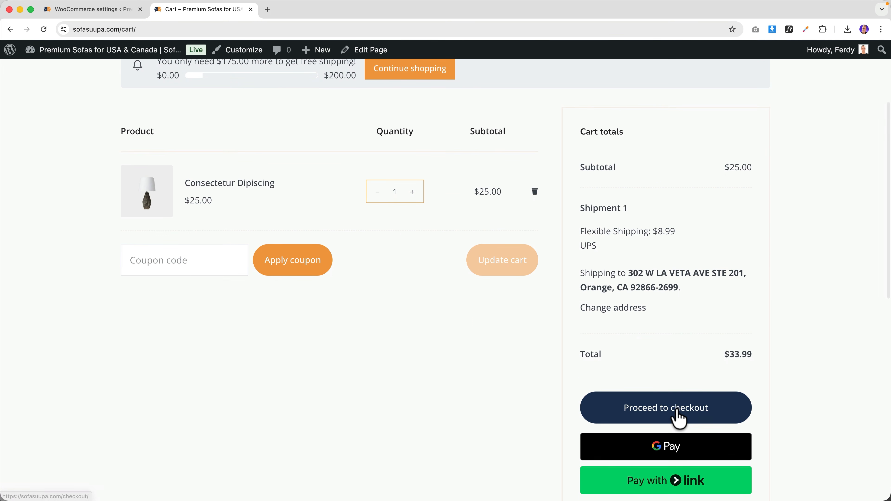
- Review the $33.99 checkout with $8.99 UPS shipping, dismissing the Link verification prompt
scroll(455, 342, "down", 14)
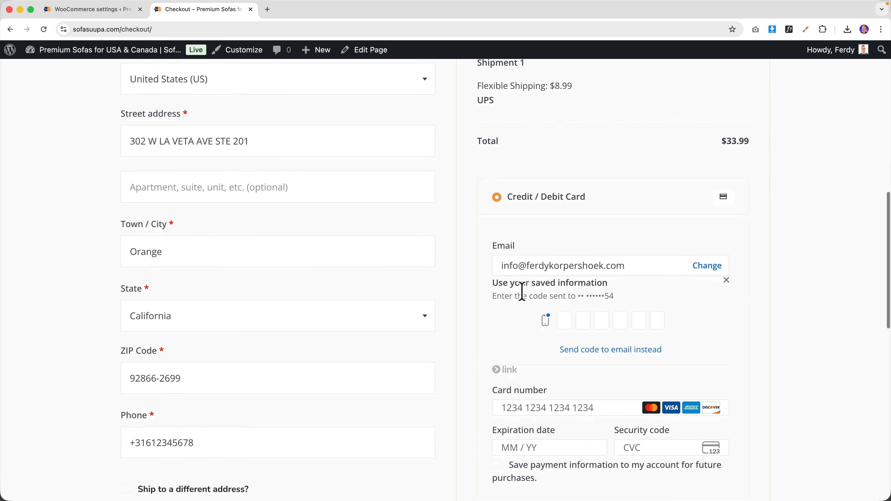
scroll(553, 293, "down", 4)
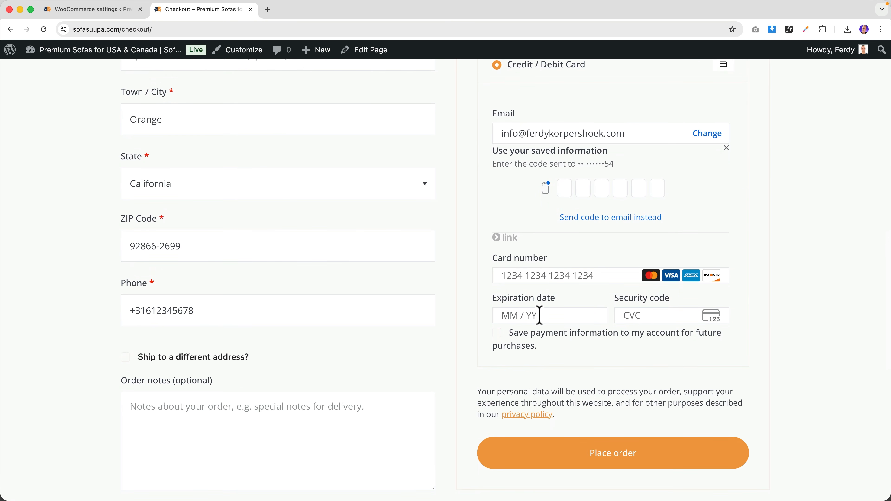
scroll(562, 292, "up", 10)
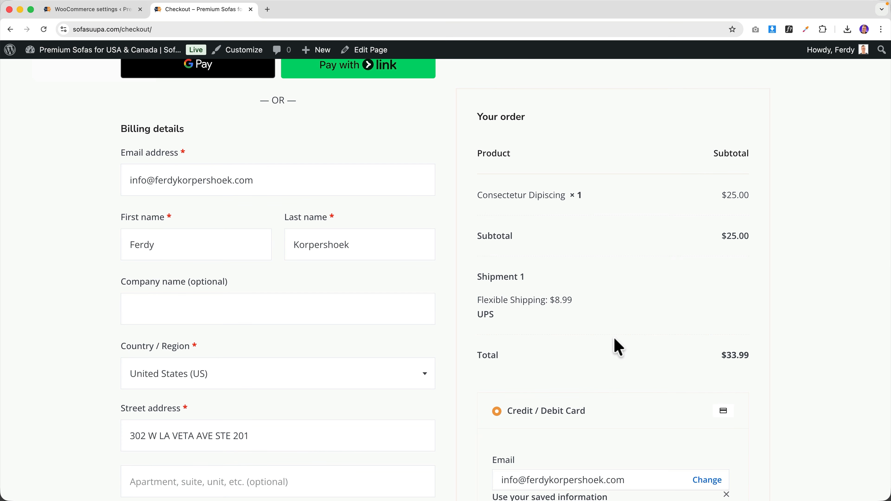
scroll(615, 348, "down", 5)
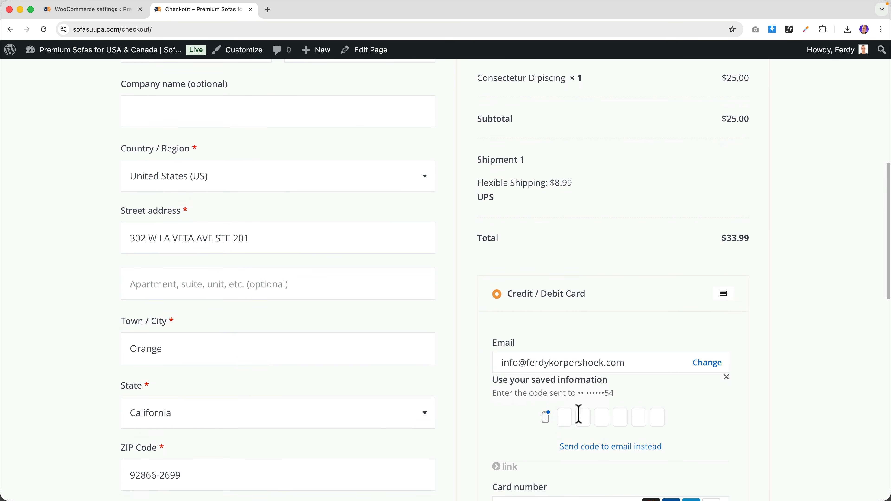
left_click(726, 378)
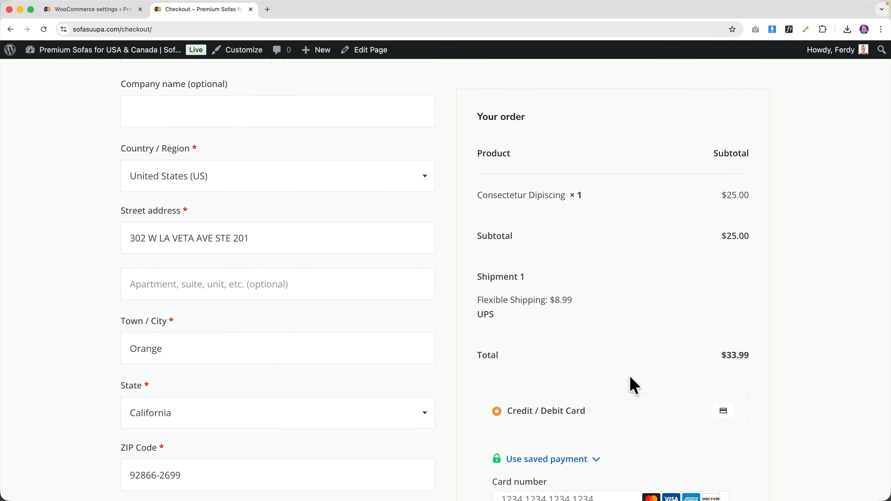
scroll(633, 385, "down", 4)
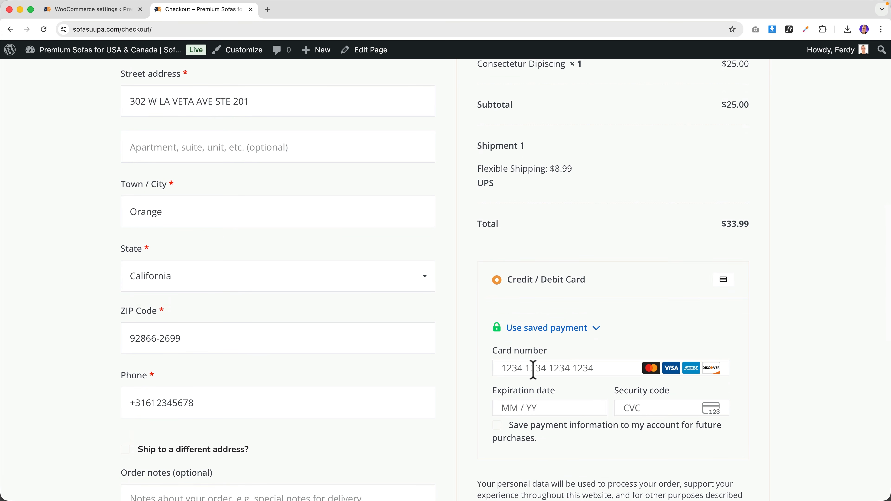
scroll(532, 370, "down", 4)
scroll(533, 370, "up", 9)
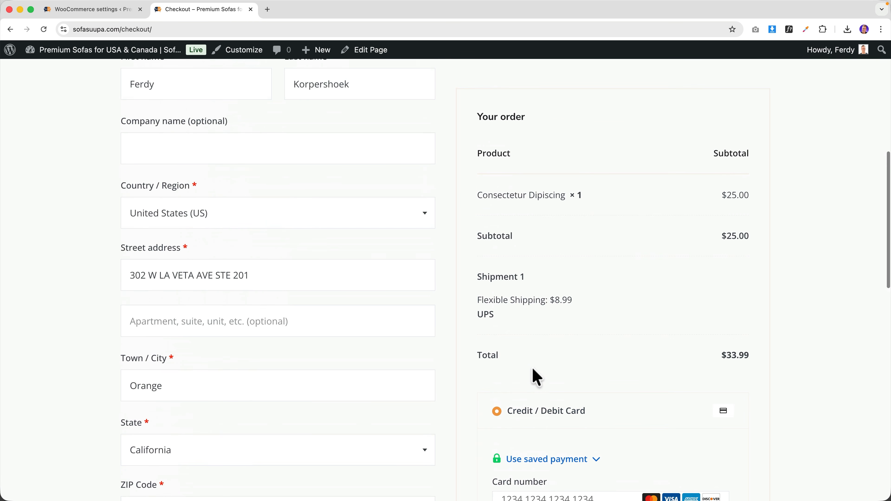
scroll(533, 369, "up", 10)
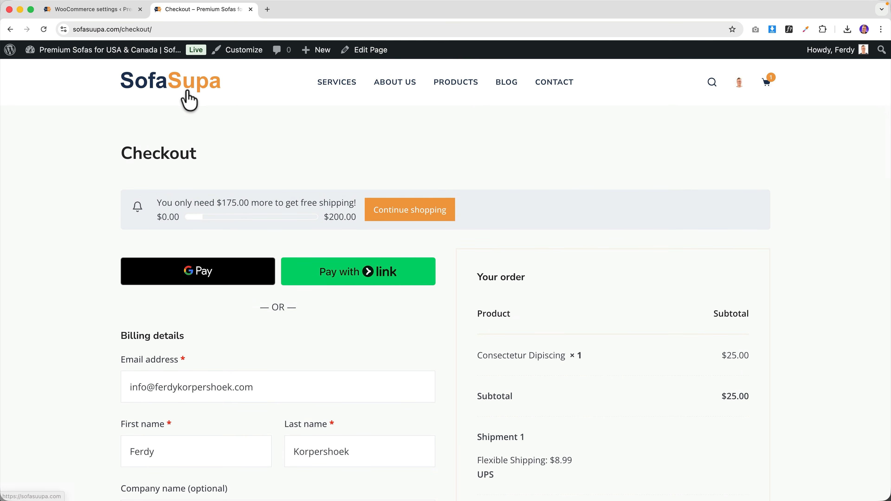
left_click(90, 10)
- Enable Apple Pay / Google Pay instead of Link by Stripe for express checkout, then reload checkout
left_click(237, 211)
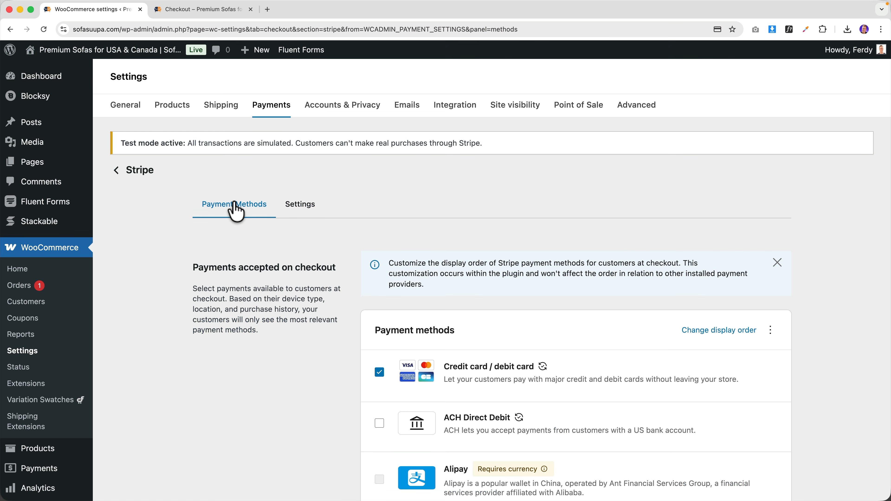
scroll(388, 315, "down", 10)
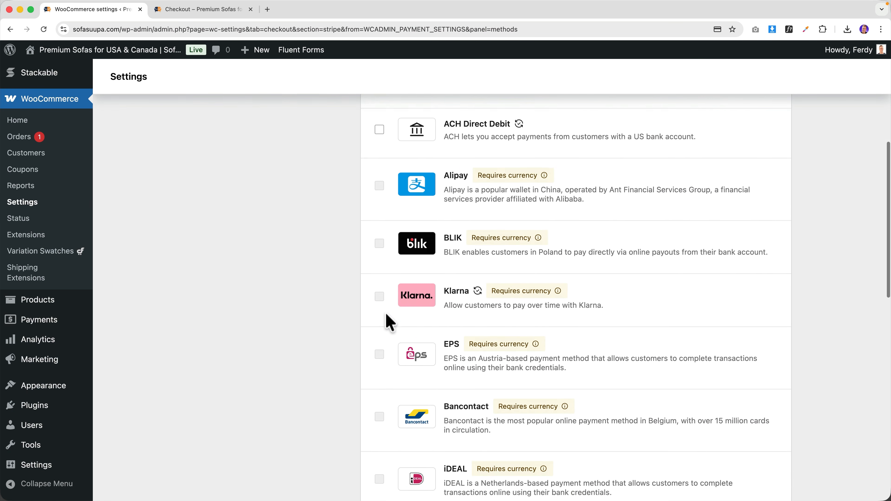
scroll(388, 321, "down", 13)
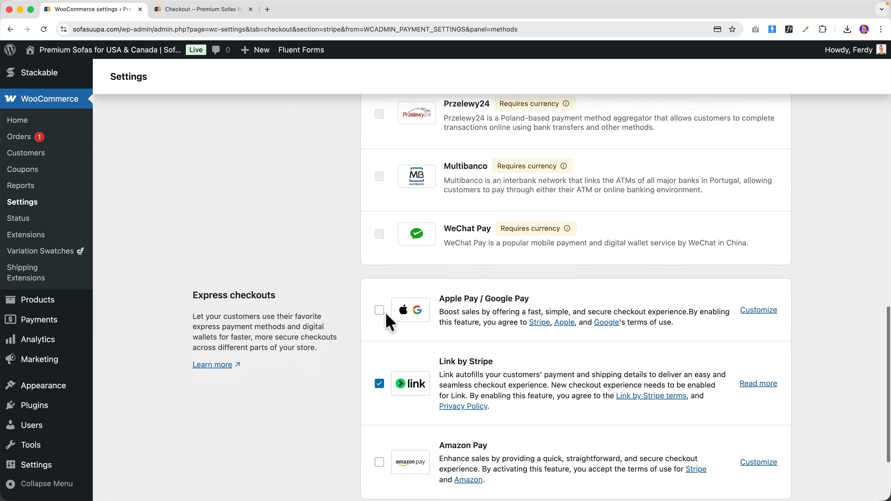
scroll(388, 321, "down", 2)
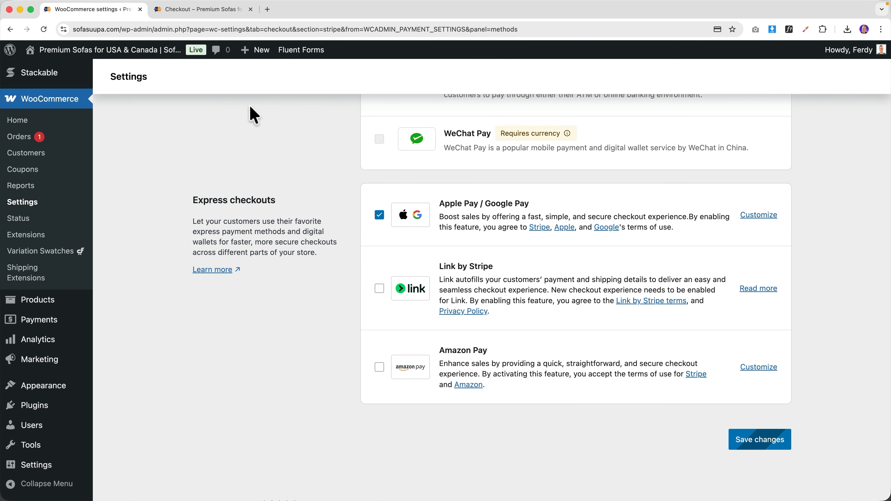
left_click(197, 11)
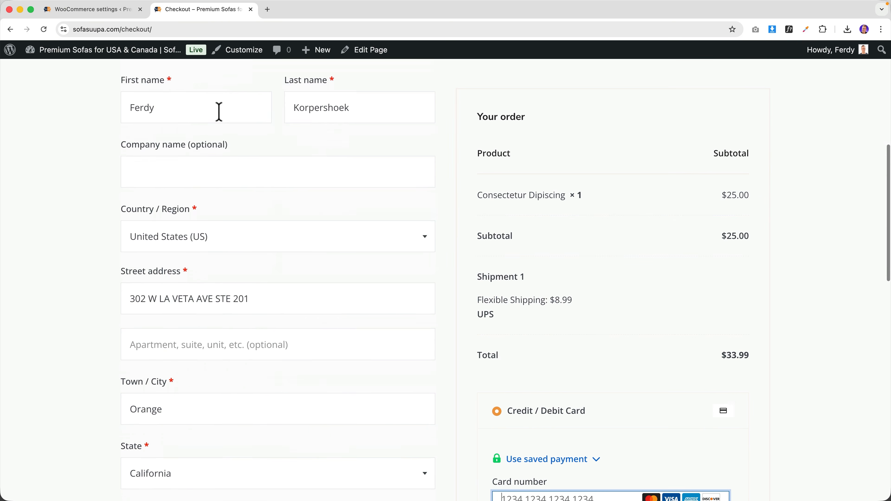
key("super+r")
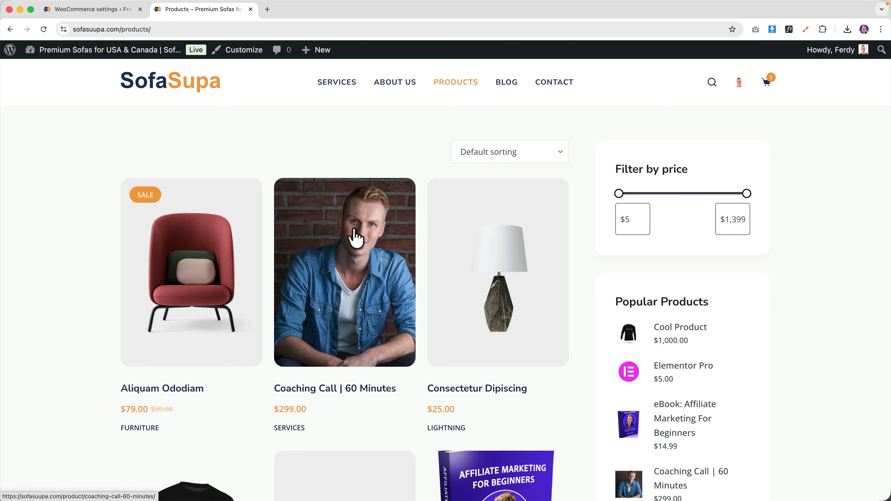
- Limit Apple Pay / Google Pay buttons to the checkout page with the Outline theme, and save
left_click(355, 235)
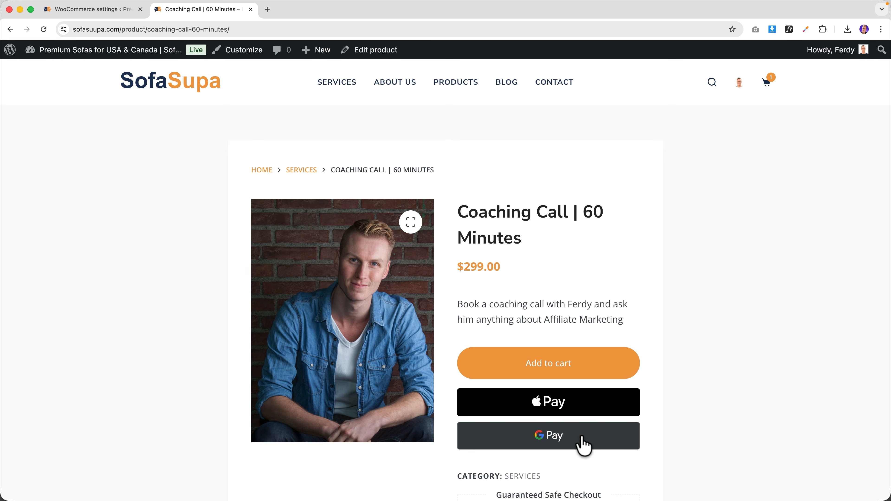
left_click(131, 22)
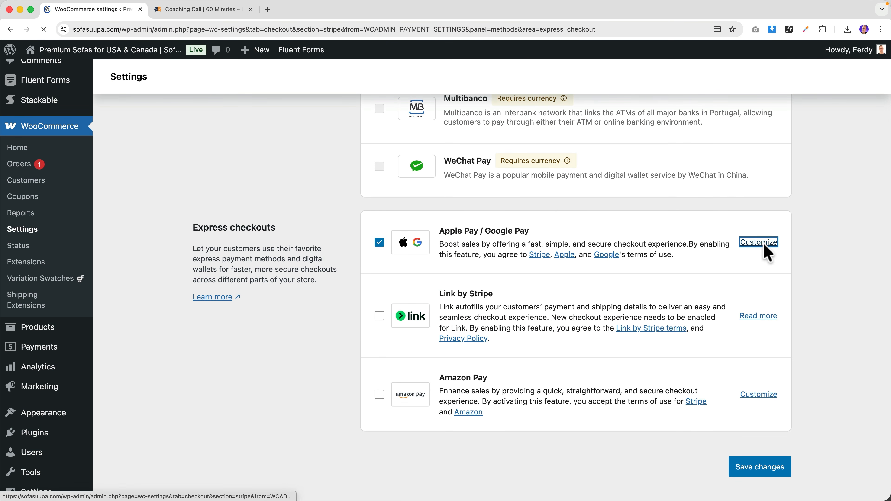
scroll(516, 274, "down", 3)
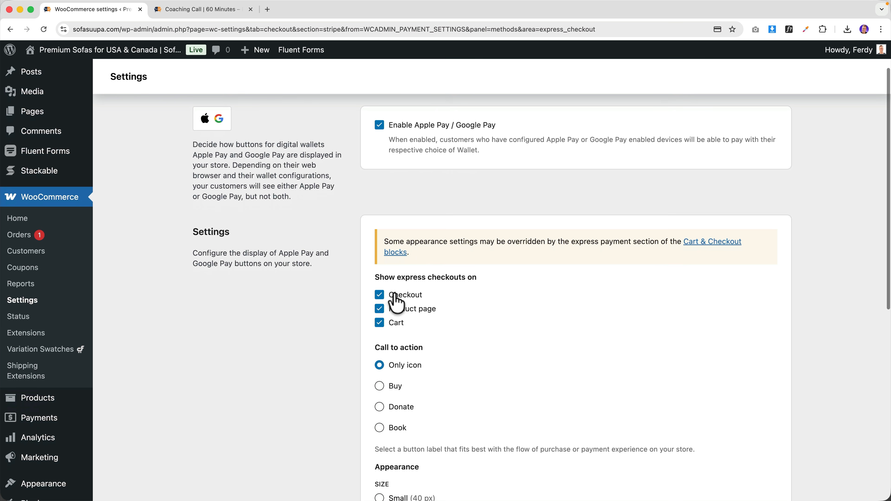
scroll(396, 289, "down", 1)
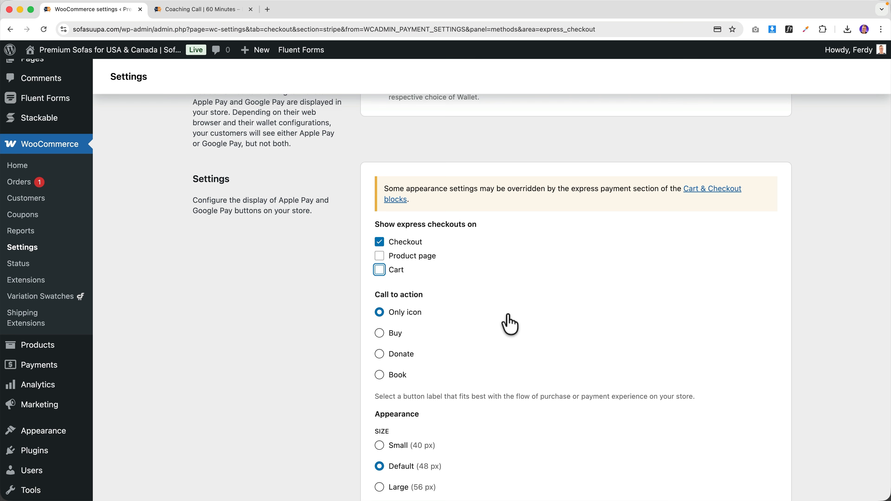
scroll(509, 325, "down", 9)
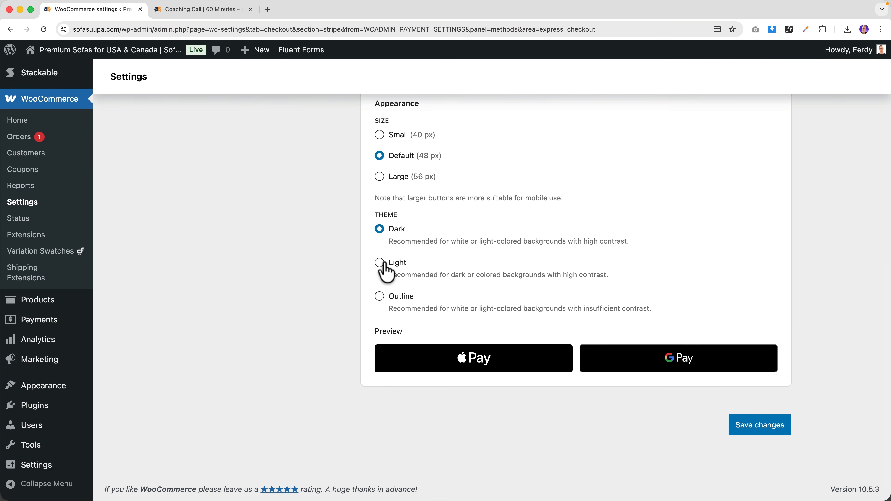
left_click(384, 265)
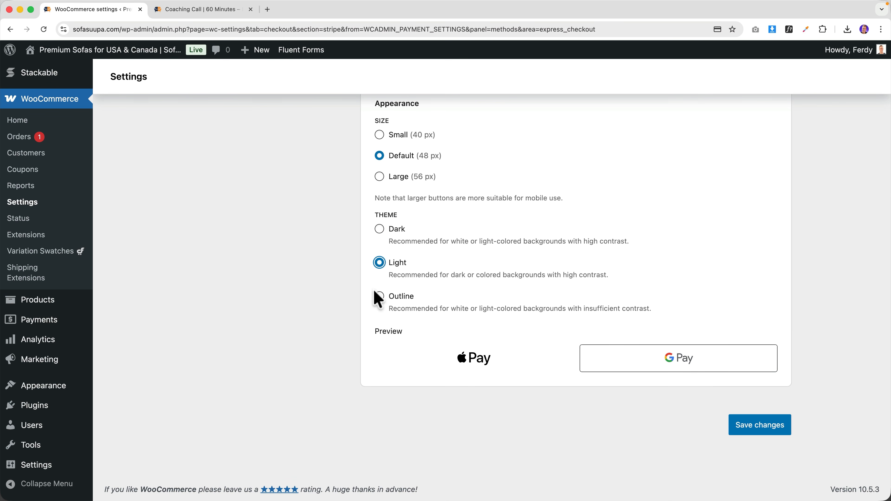
left_click(379, 296)
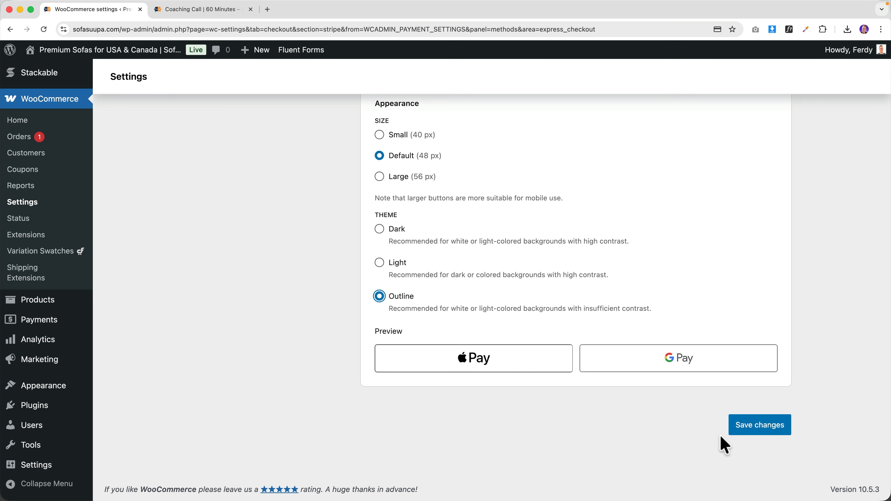
left_click(764, 427)
- Reload the Coaching Call product page, then check the Outline wallet buttons on the $33.99 checkout
left_click(195, 11)
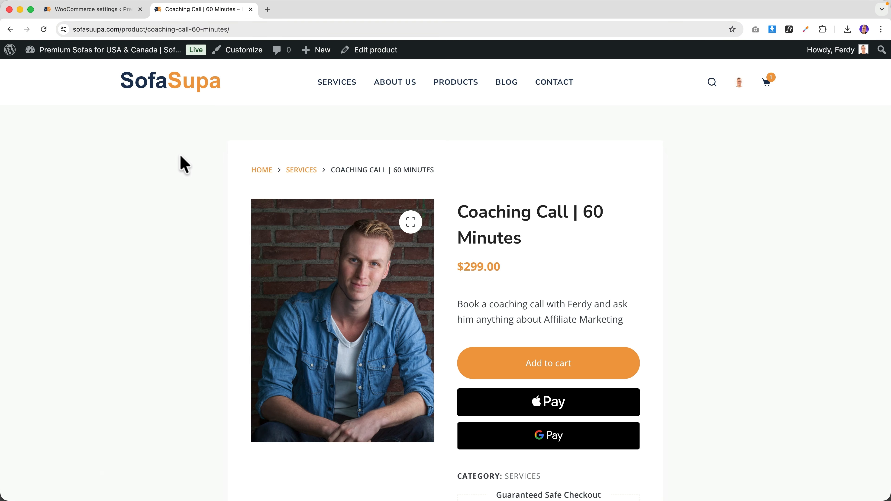
key("super+r")
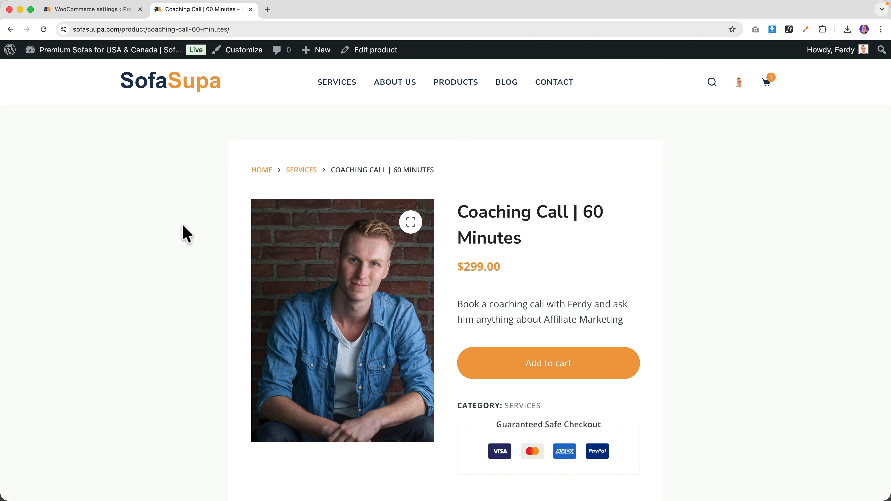
mouse_move(772, 88)
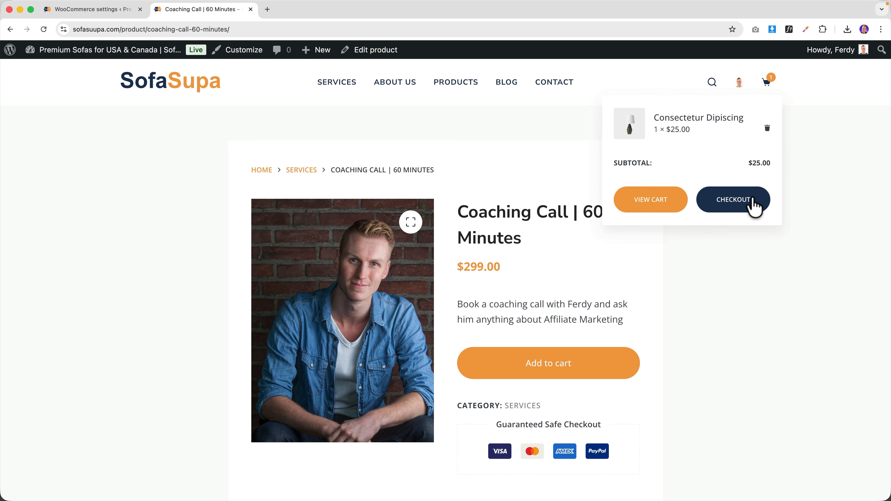
left_click(752, 202)
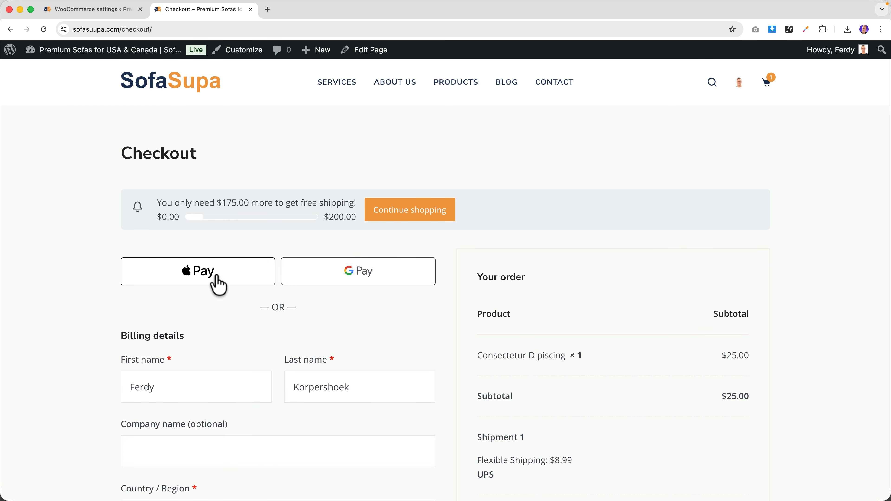
scroll(456, 278, "down", 20)
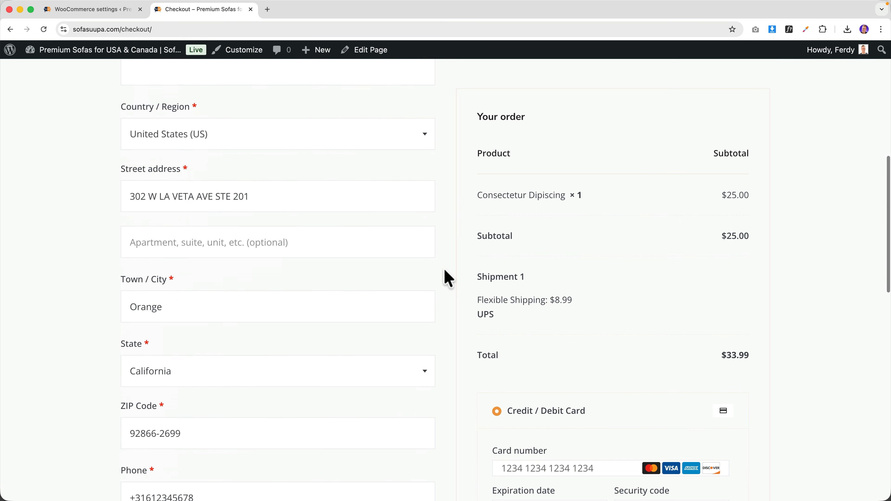
scroll(448, 277, "down", 3)
scroll(449, 277, "up", 20)
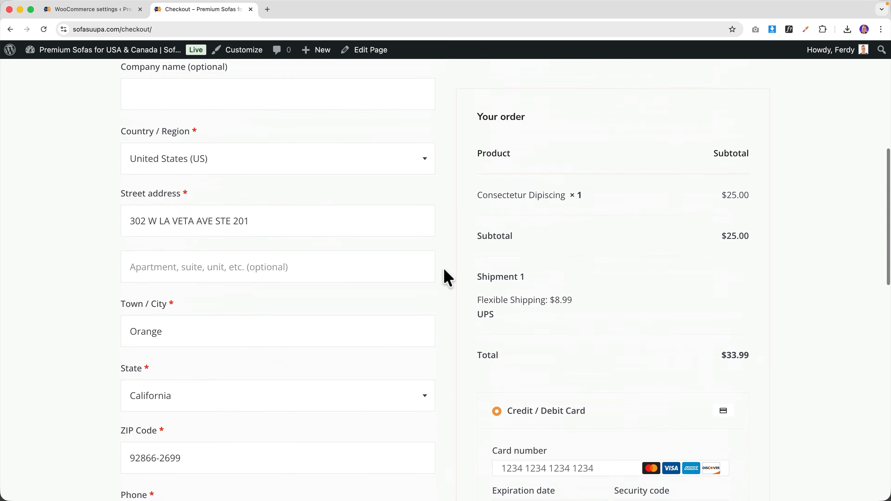
scroll(448, 278, "down", 3)
scroll(449, 277, "down", 2)
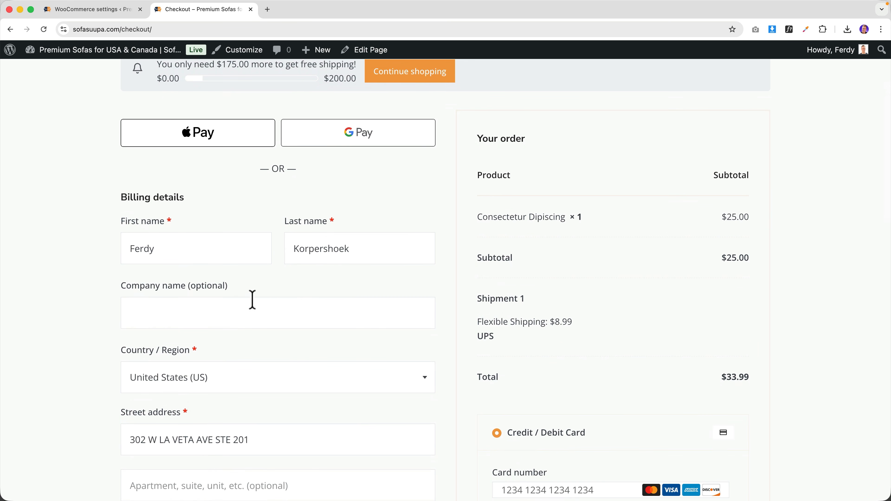
scroll(252, 300, "up", 4)
left_click(240, 51)
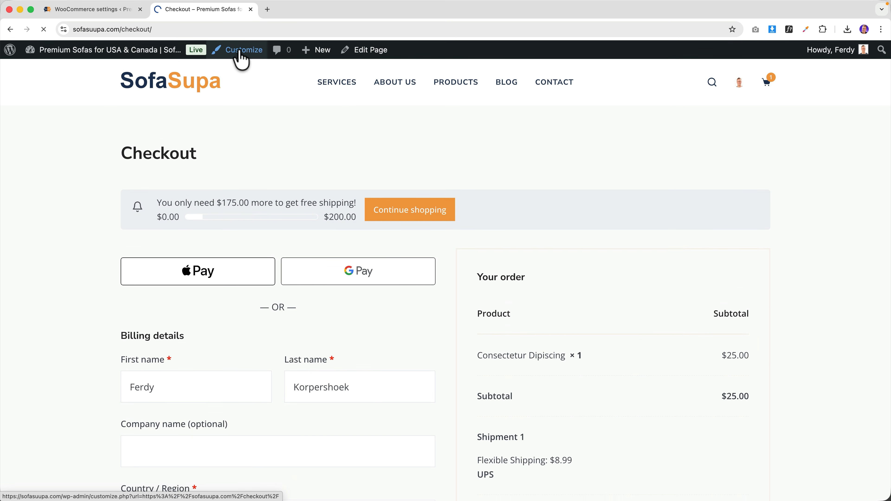
- Open the Checkout Page section of the WooCommerce customizer settings
scroll(74, 265, "down", 8)
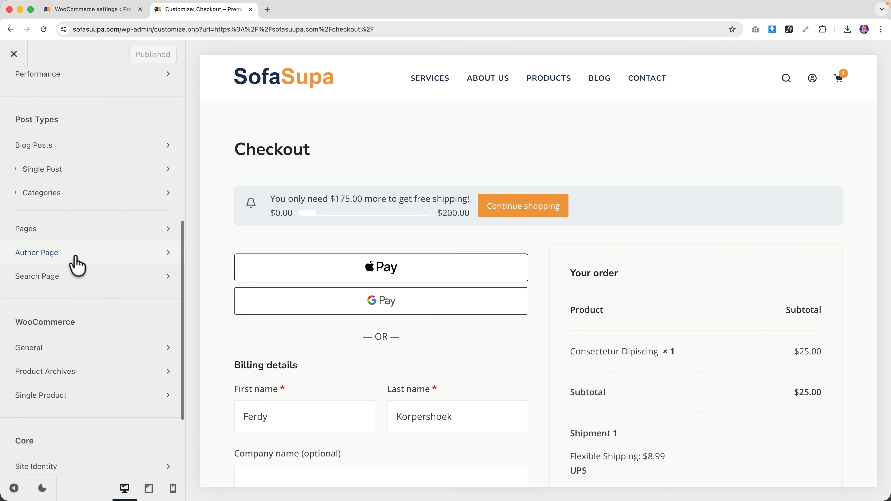
scroll(77, 266, "down", 3)
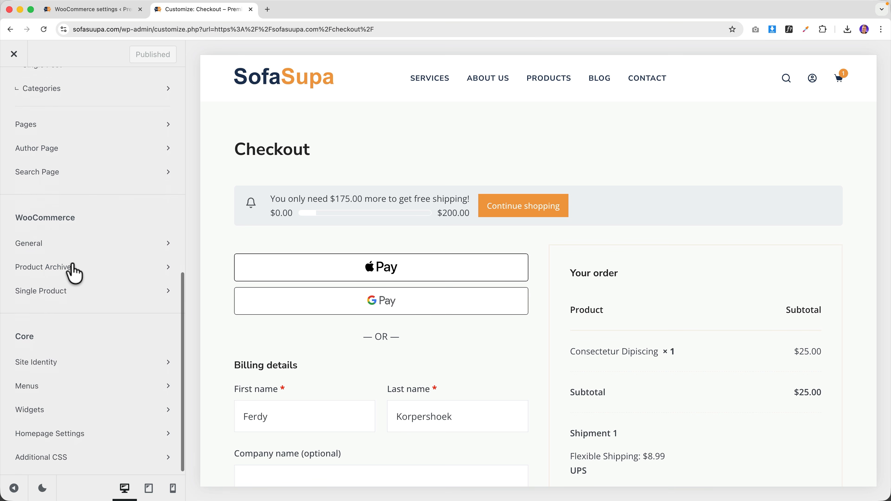
left_click(53, 244)
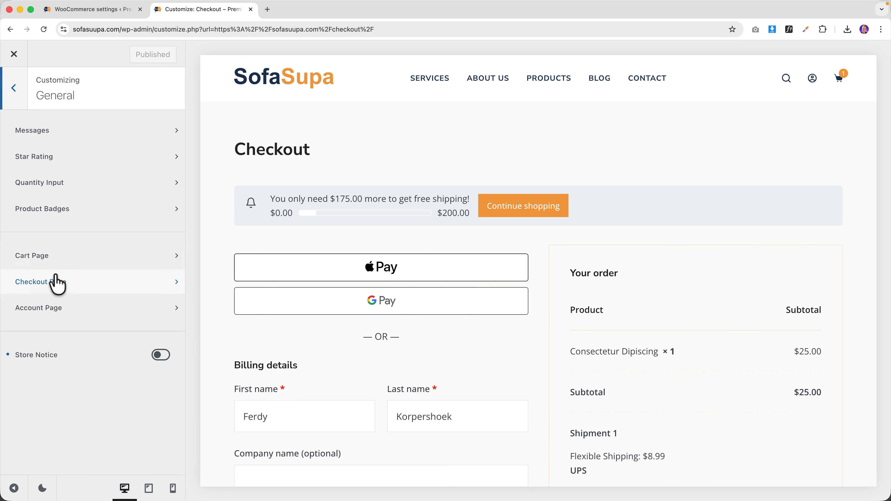
left_click(55, 282)
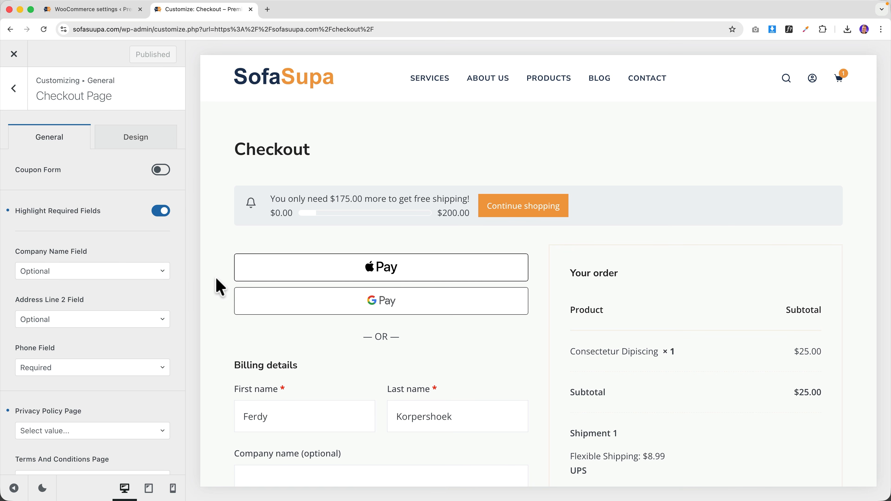
- Set the Address Line 2 and Phone checkout fields to Hidden, leaving Company name unchanged
scroll(216, 277, "down", 6)
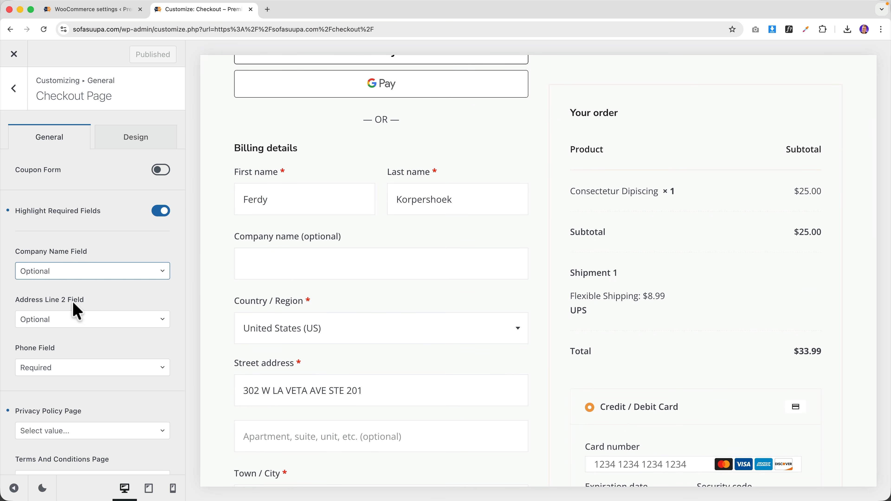
left_click(57, 277)
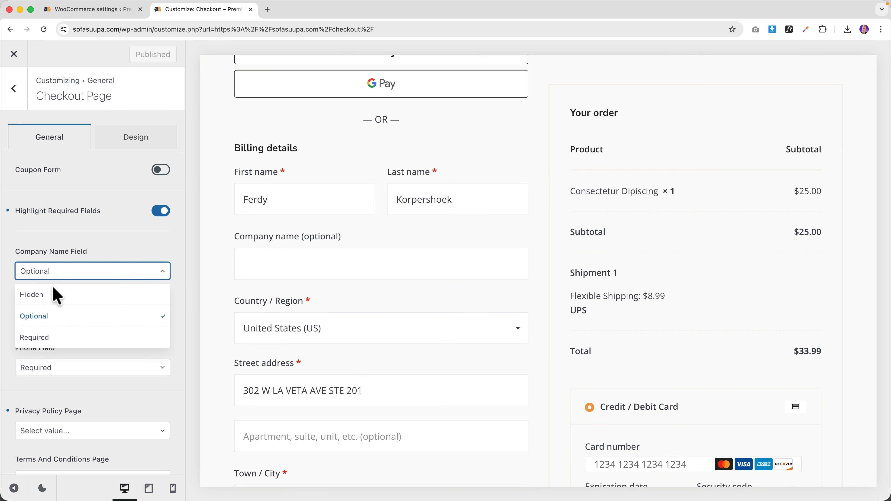
left_click(75, 255)
scroll(267, 342, "down", 3)
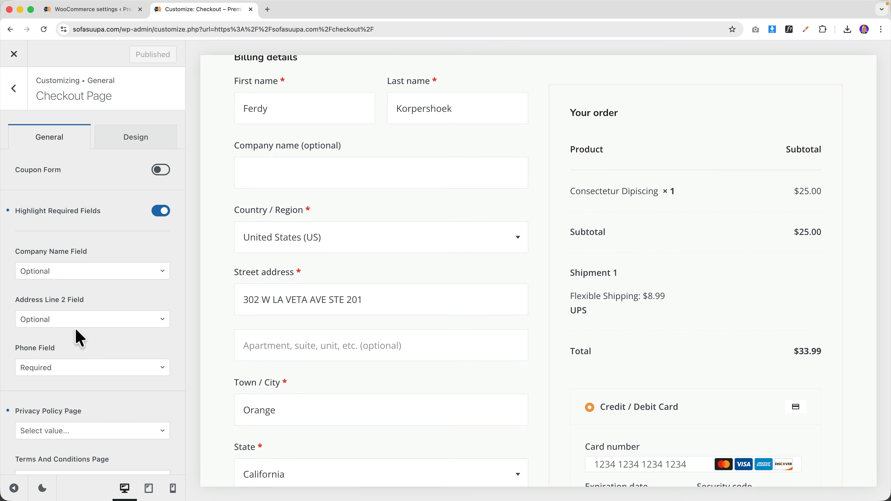
left_click(67, 320)
left_click(53, 342)
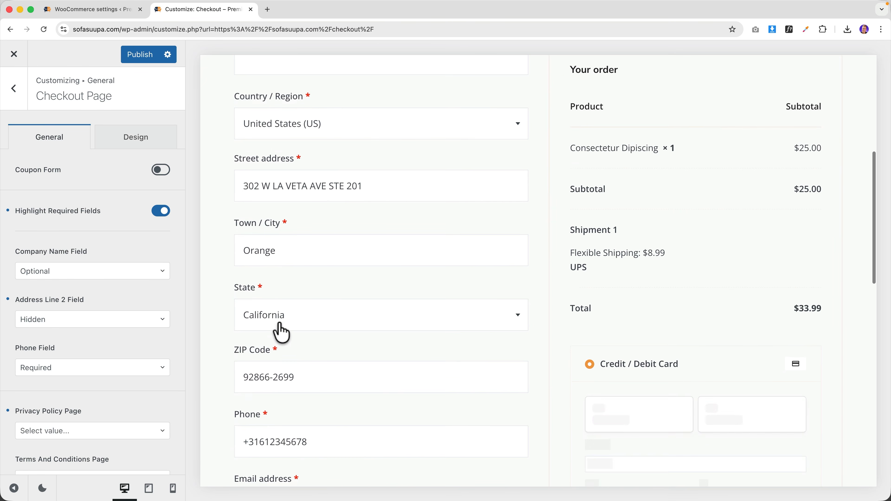
scroll(93, 346, "down", 1)
scroll(97, 352, "down", 2)
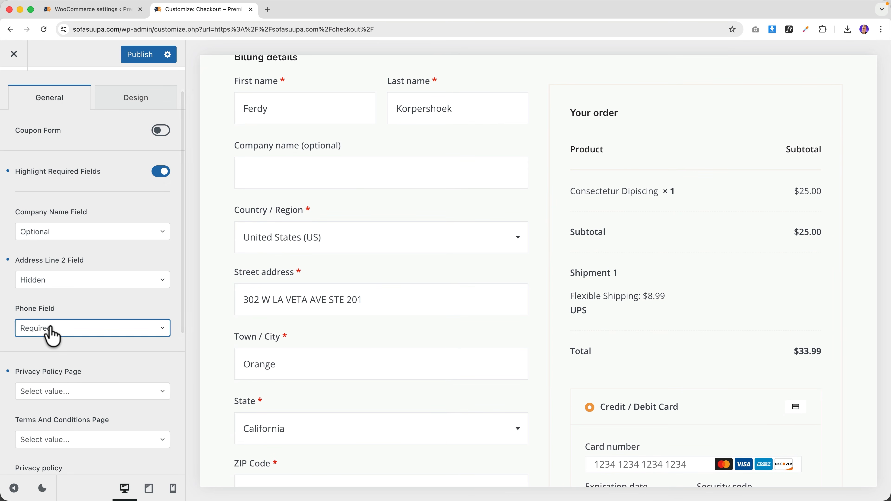
left_click(53, 331)
left_click(49, 374)
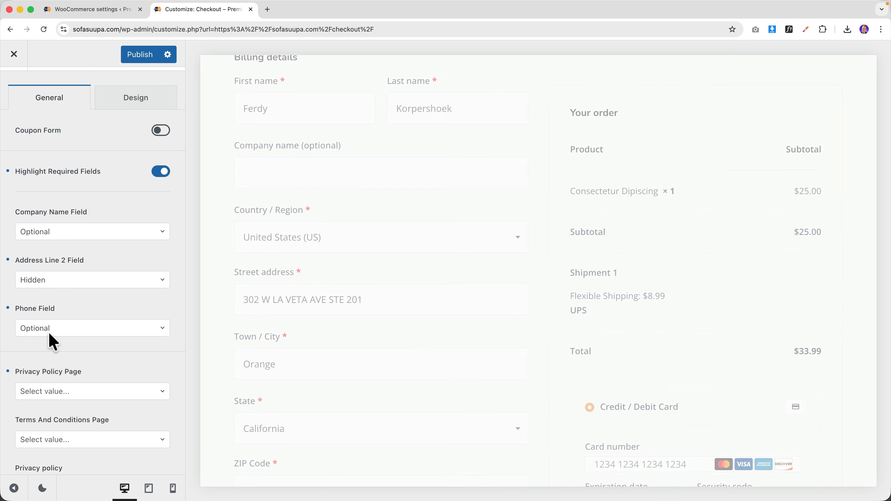
left_click(50, 333)
left_click(44, 353)
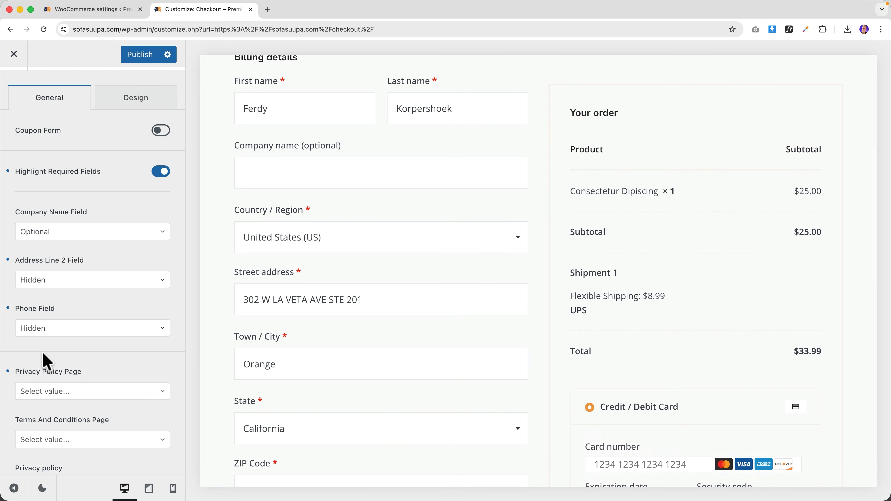
- Choose the Privacy Policy and Terms & Conditions pages for checkout
scroll(105, 356, "down", 5)
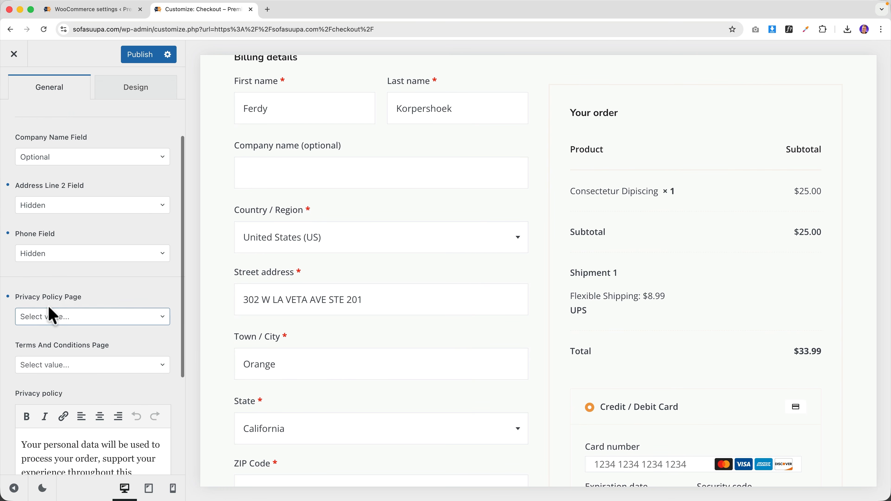
left_click(68, 318)
scroll(70, 382, "down", 3)
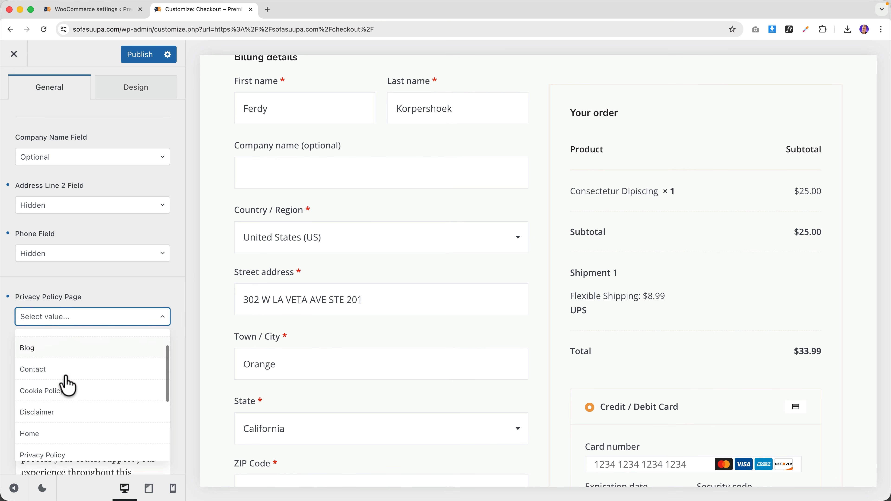
left_click(66, 381)
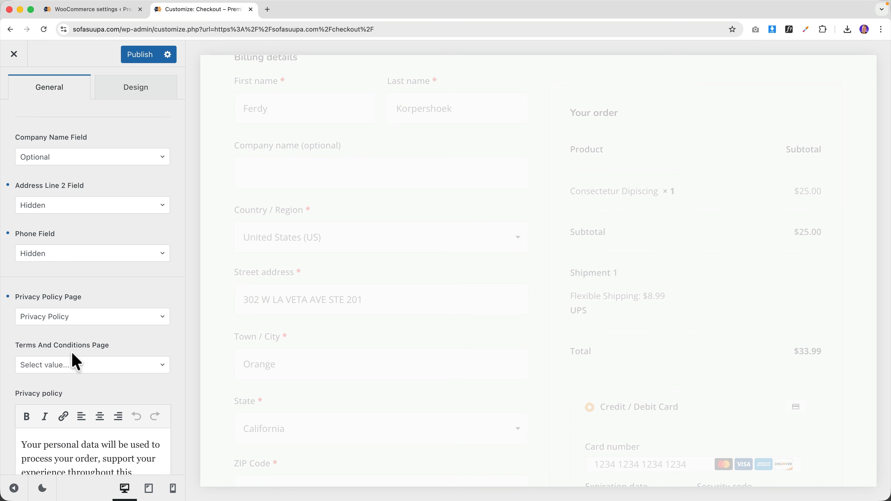
left_click(73, 365)
scroll(90, 412, "down", 3)
scroll(90, 413, "down", 3)
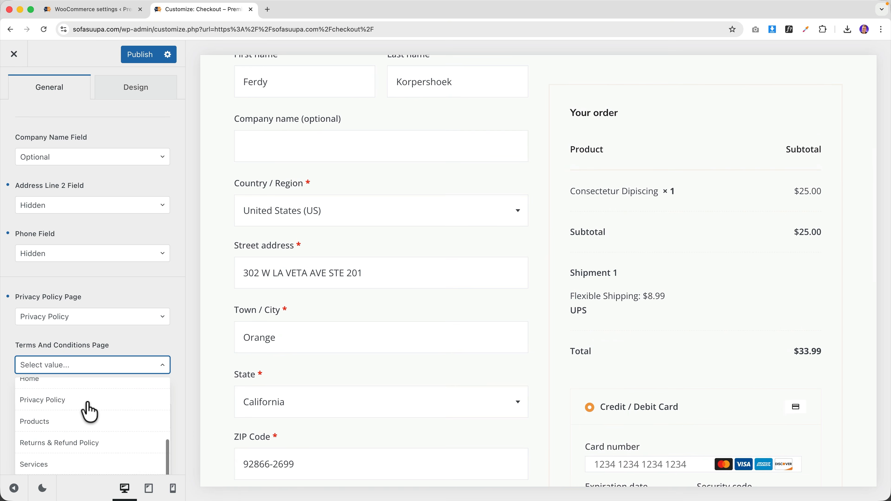
scroll(86, 414, "up", 3)
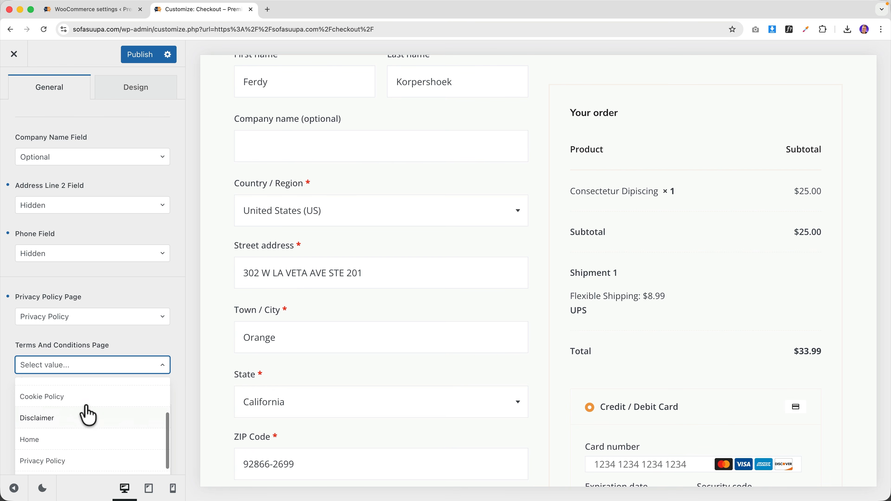
scroll(85, 411, "down", 4)
scroll(180, 423, "down", 1)
scroll(180, 423, "down", 5)
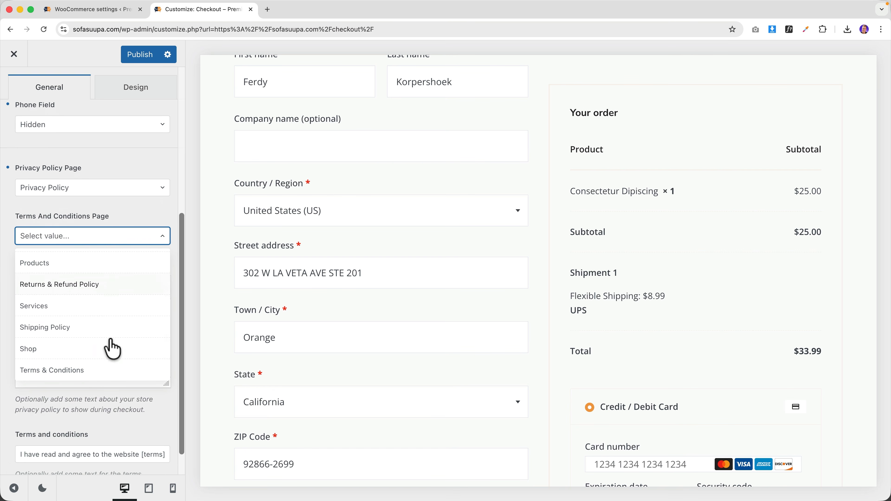
left_click(80, 372)
- Publish the checkout customizer changes
scroll(92, 351, "down", 1)
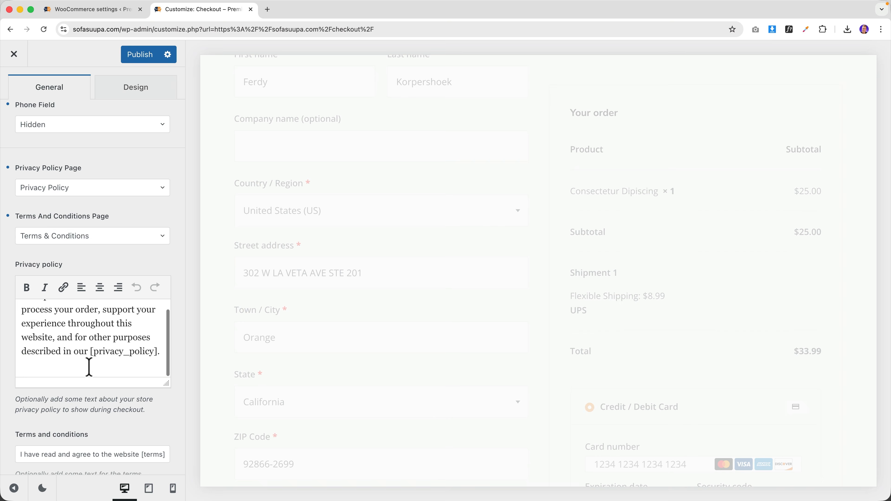
scroll(92, 400, "down", 2)
left_click(94, 424)
scroll(107, 351, "up", 8)
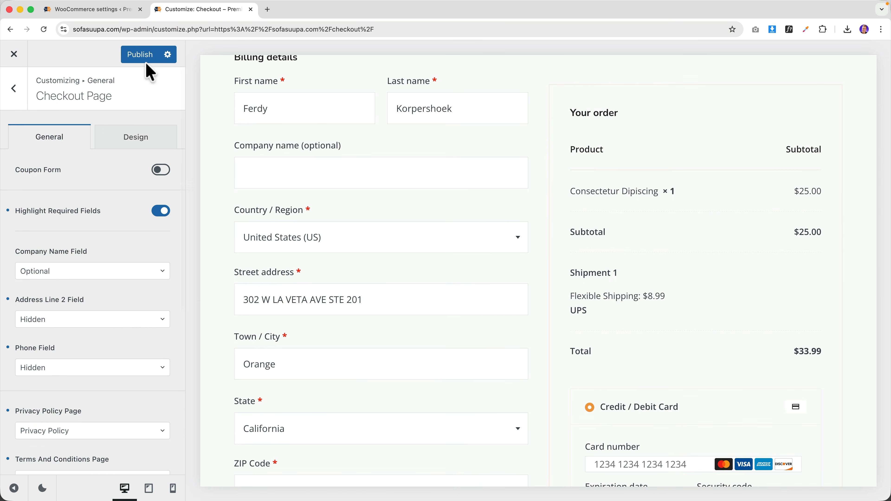
- Leave the Customizer and scroll the live checkout to see the new terms and conditions box
left_click(14, 53)
scroll(540, 256, "down", 5)
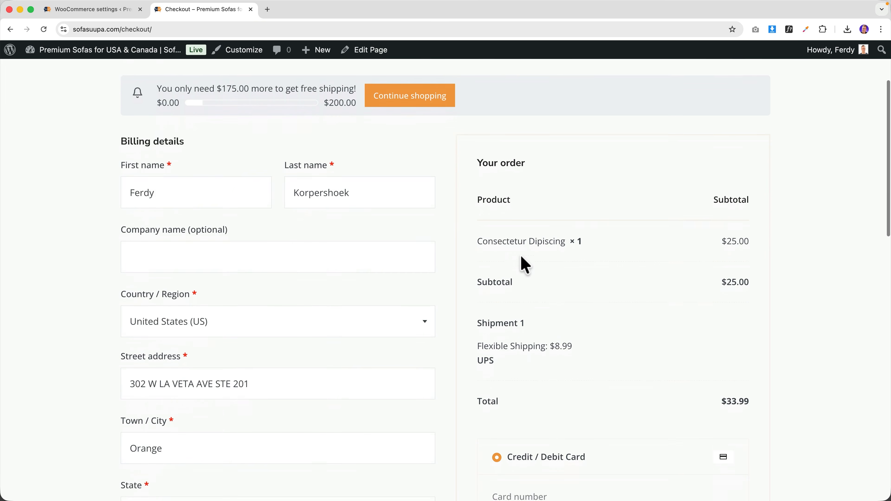
scroll(512, 268, "down", 10)
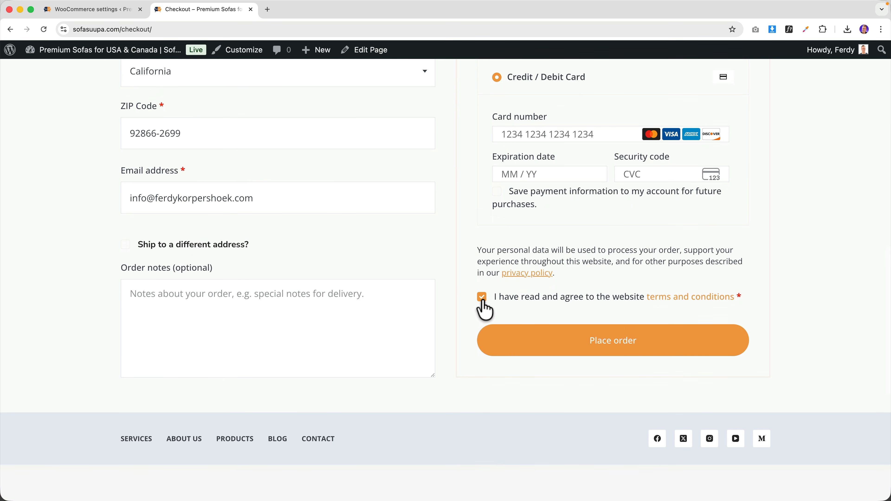
scroll(503, 312, "up", 3)
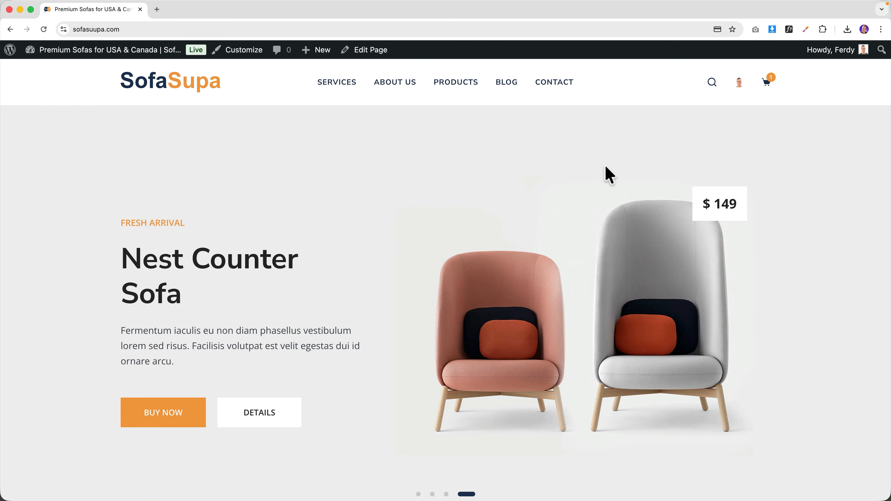
- From the Dashboard's Add Plugin page, search 'woocommerce paypal' and install WooCommerce PayPal Payments
scroll(609, 175, "down", 5)
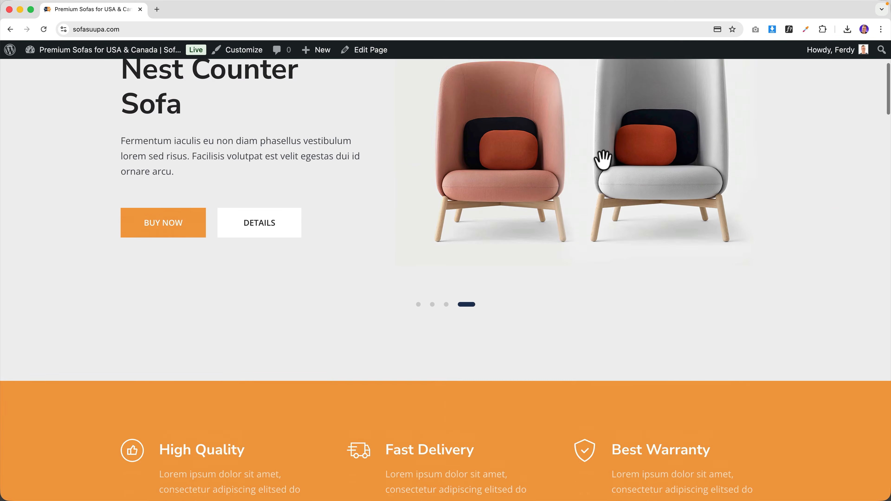
scroll(600, 159, "up", 5)
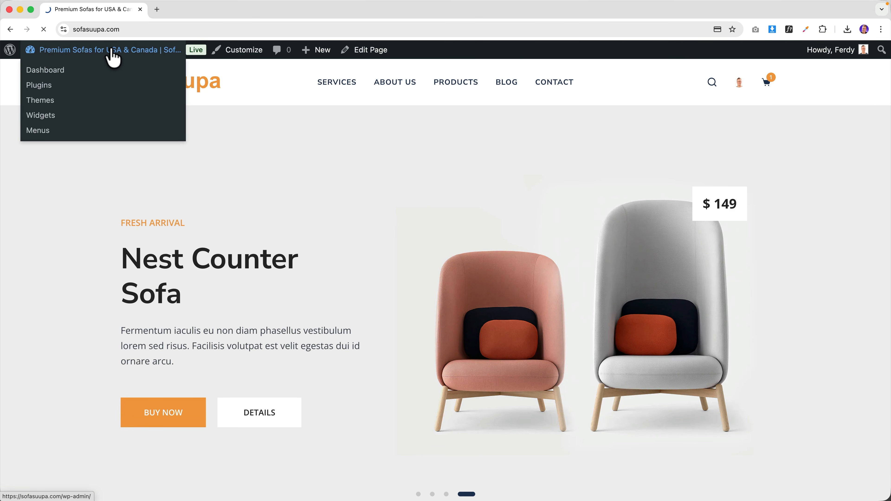
left_click(113, 57)
mouse_move(35, 413)
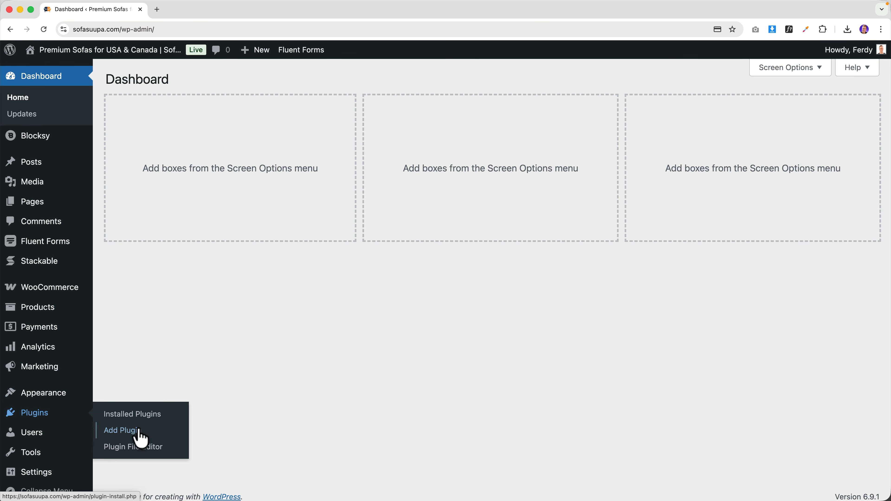
left_click(121, 431)
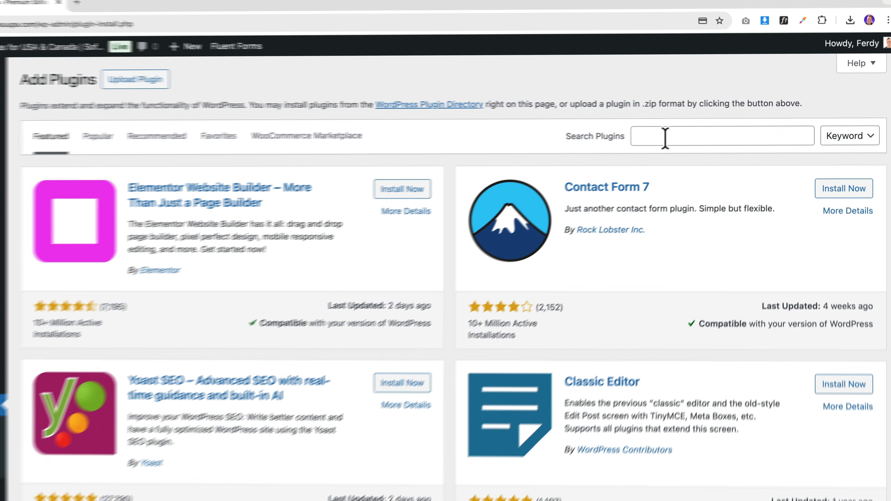
left_click(681, 133)
type("woocommerce")
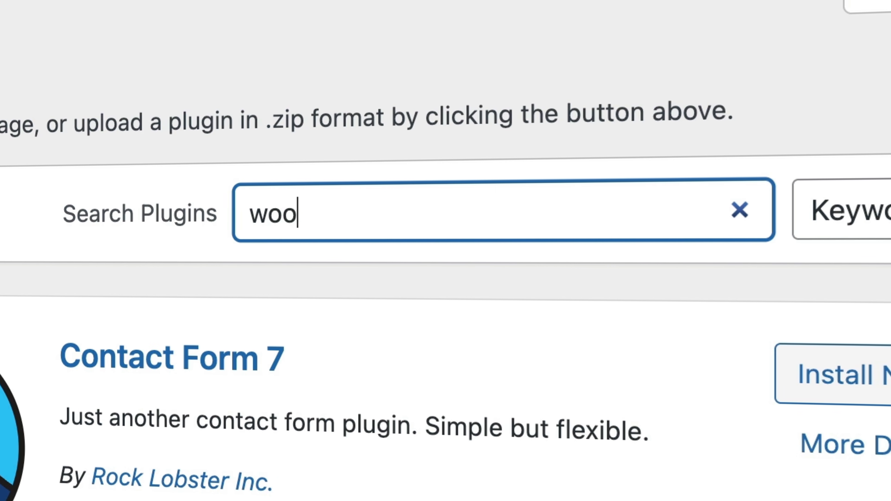
type(" paypal")
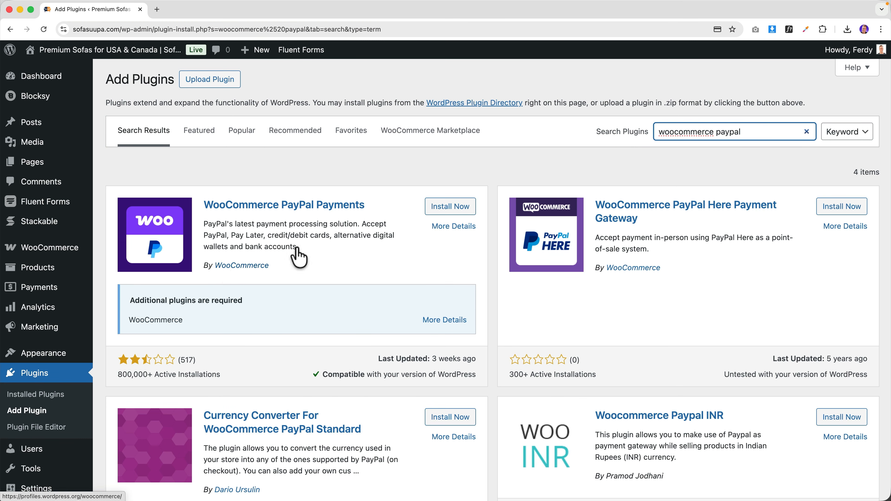
left_click(404, 224)
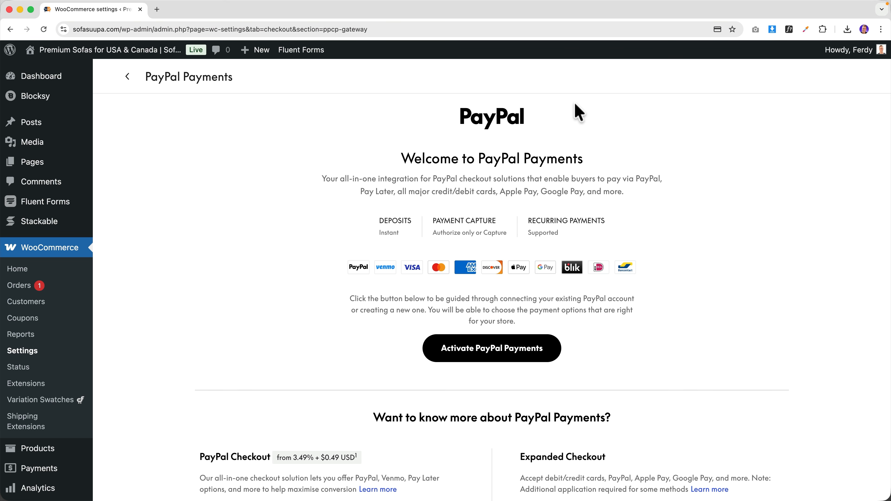
- Activate PayPal Payments as a Business account selling Physical Goods and Virtual products
scroll(396, 214, "down", 2)
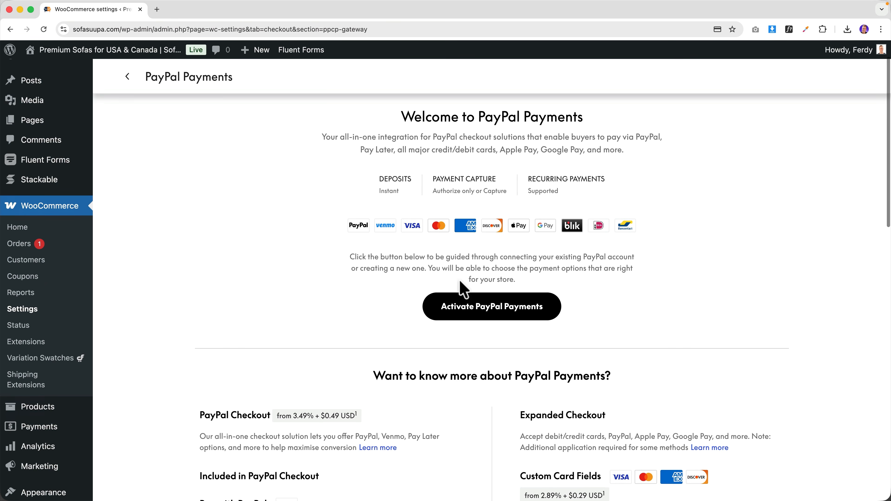
left_click(492, 309)
left_click(415, 199)
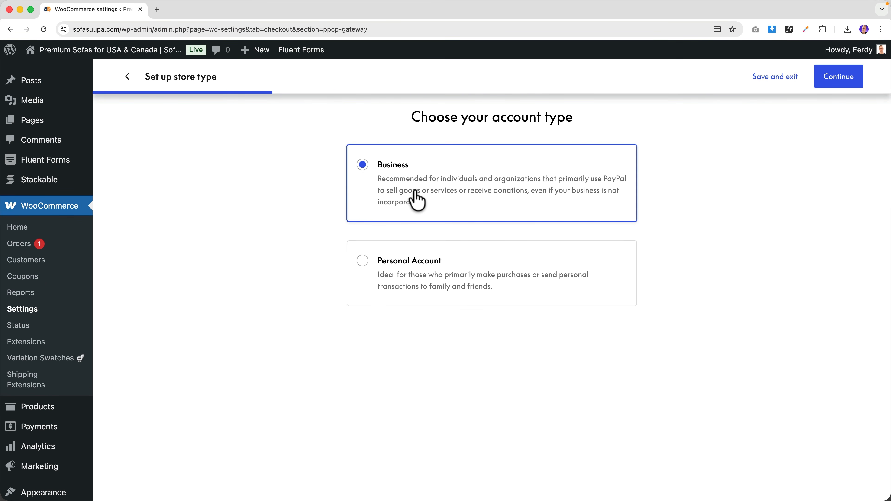
left_click(840, 80)
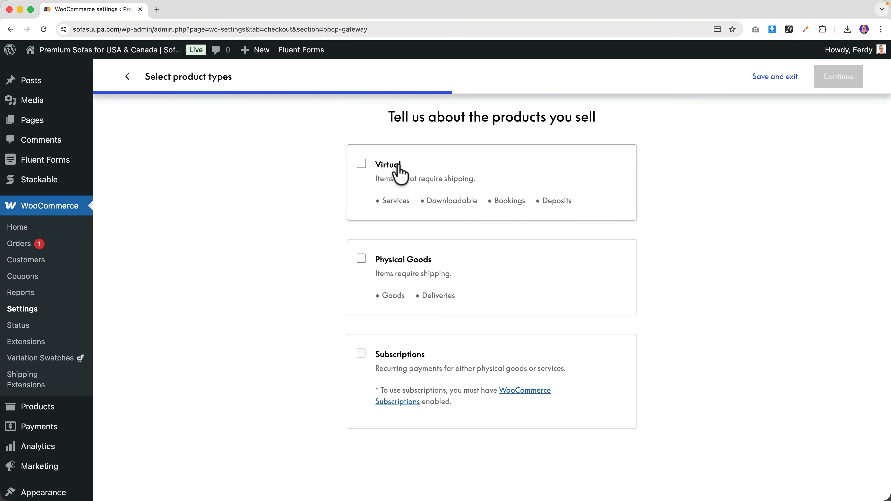
left_click(361, 273)
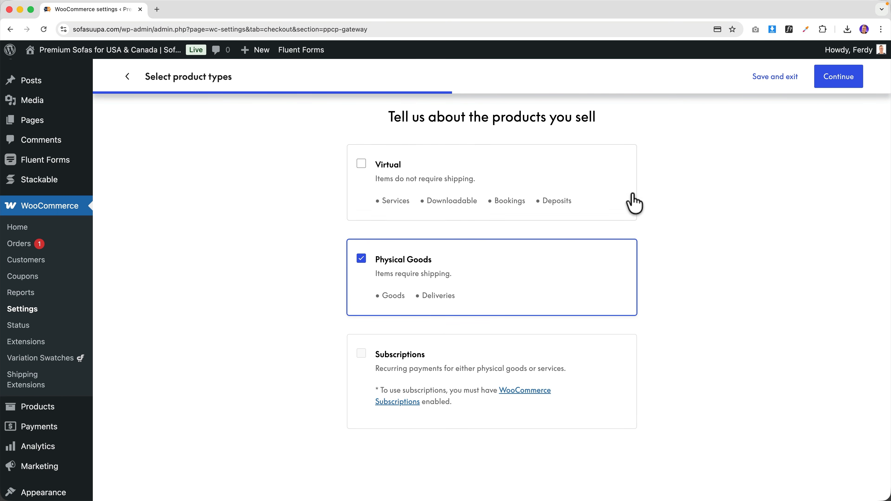
left_click(374, 170)
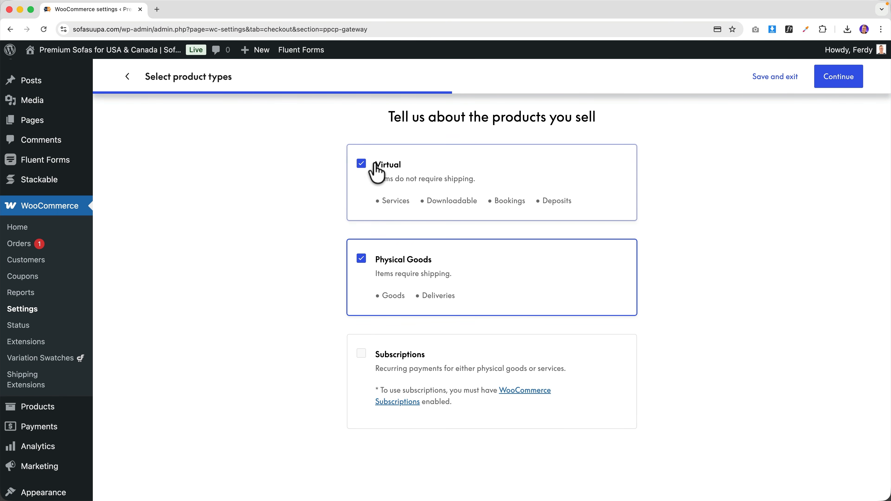
left_click(838, 78)
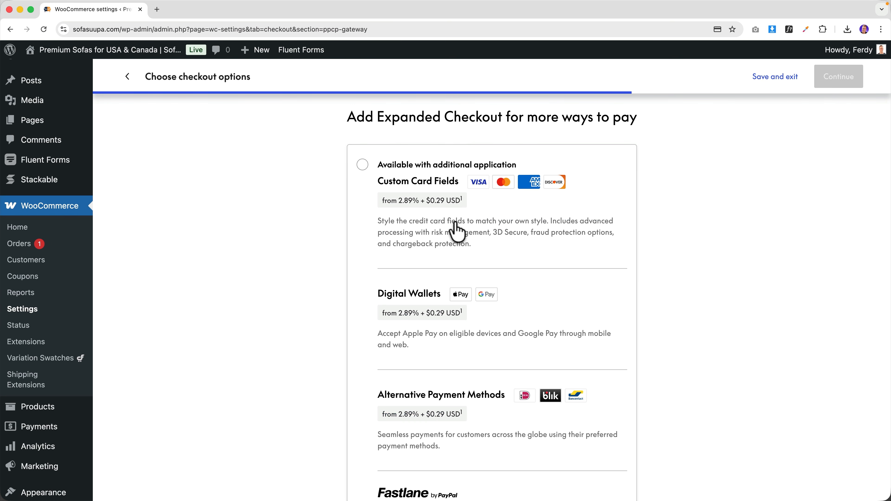
- Decline Expanded Checkout with 'No thanks' and continue to the PayPal connection step
scroll(410, 187, "down", 6)
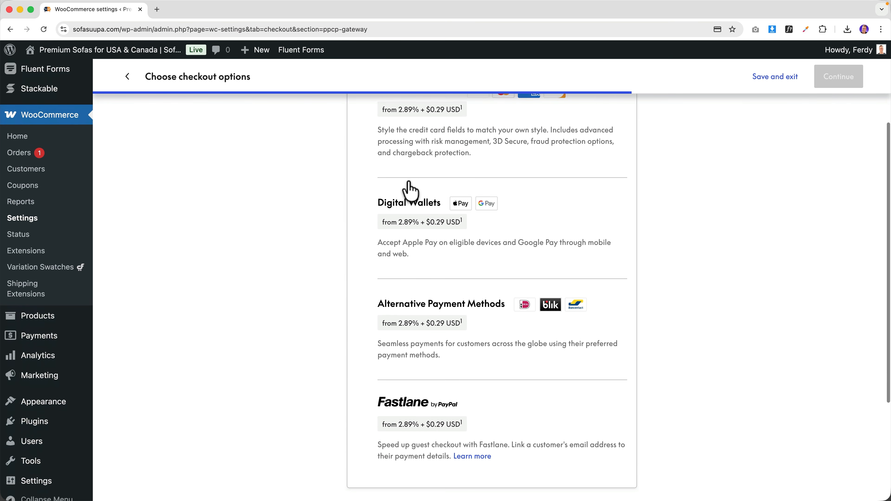
scroll(400, 246, "down", 1)
left_click(381, 380)
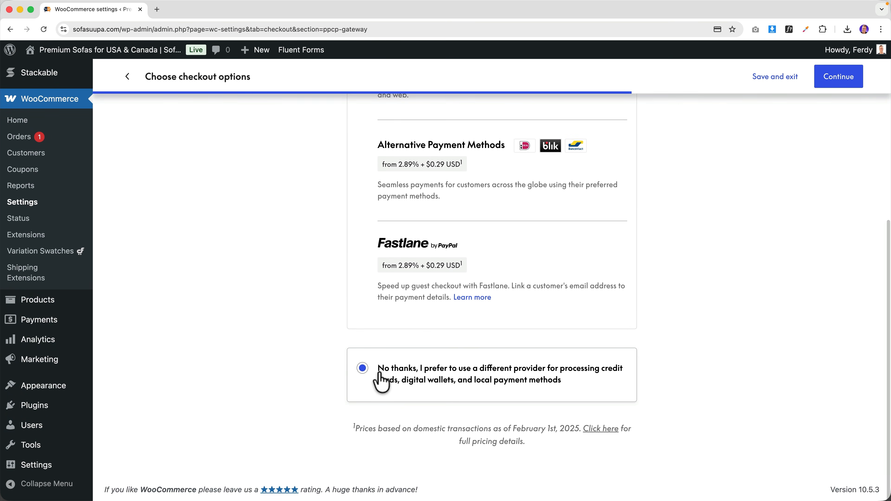
scroll(454, 349, "up", 8)
left_click(842, 78)
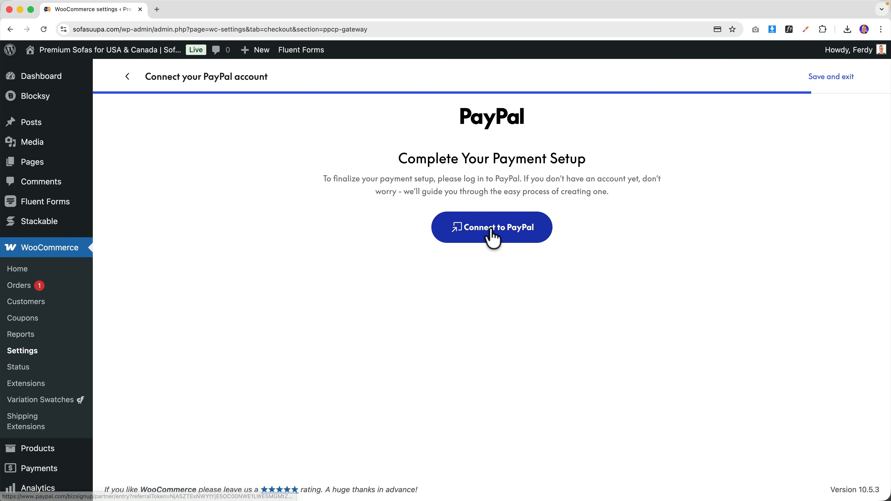
- Connect the store's PayPal account and return to WooCommerce
left_click(491, 233)
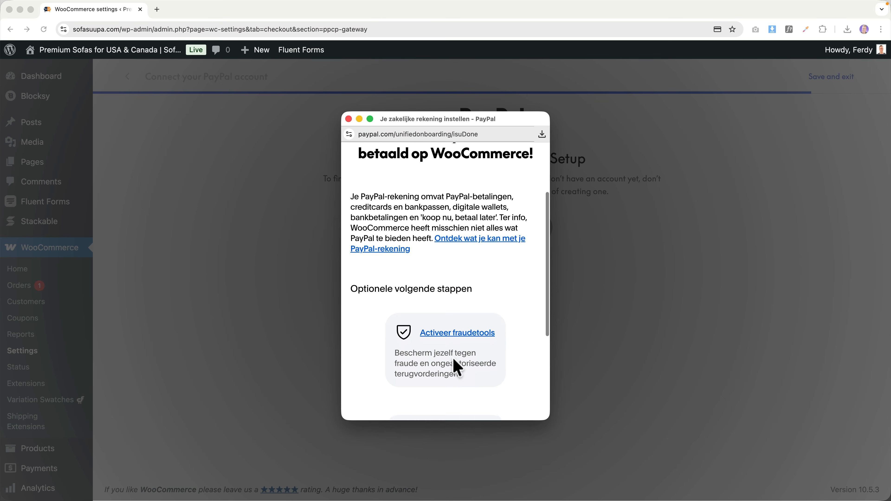
scroll(455, 365, "down", 3)
scroll(455, 365, "down", 5)
left_click(455, 396)
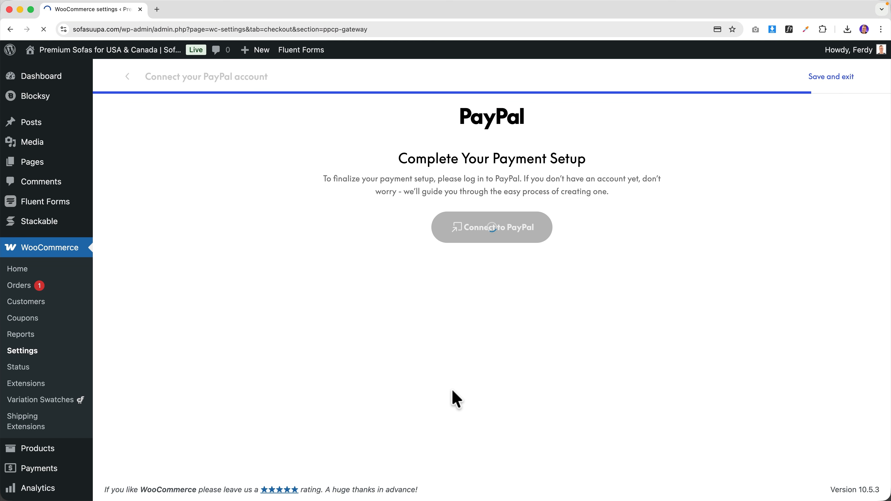
- Save the PayPal Payments settings and enable PayPal among the payment providers
scroll(275, 309, "down", 10)
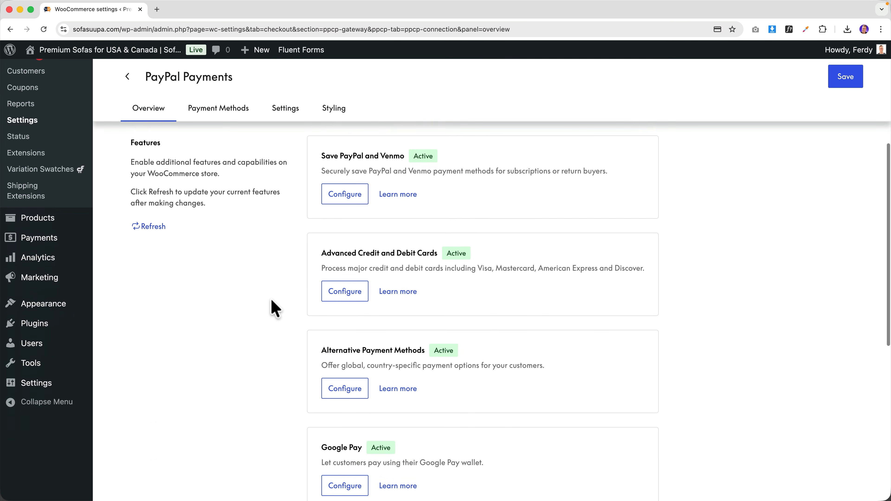
scroll(274, 308, "up", 10)
left_click(848, 79)
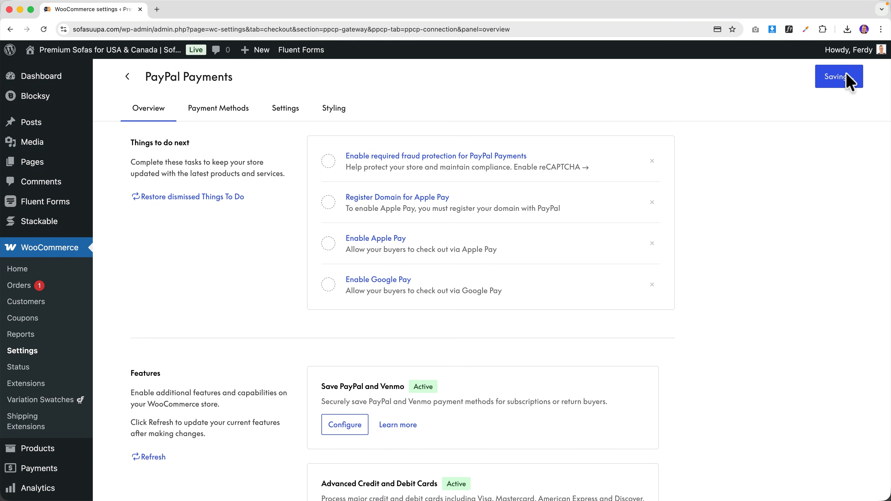
scroll(774, 151, "down", 8)
scroll(774, 152, "up", 4)
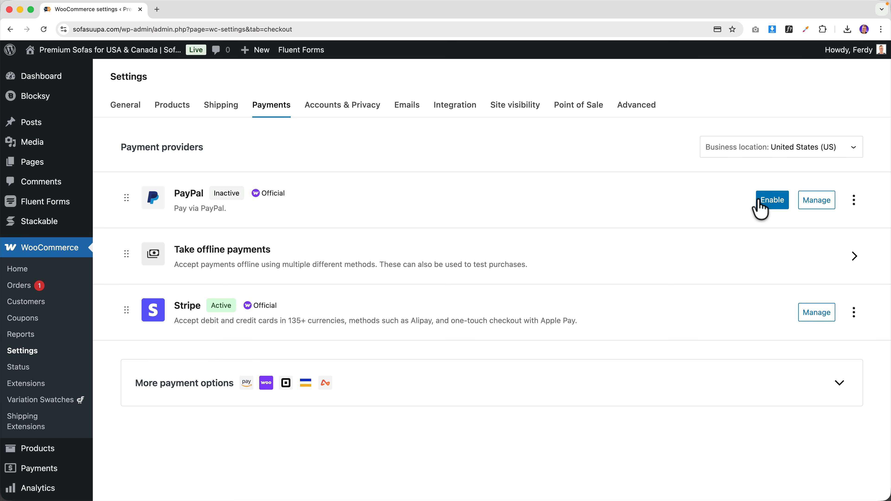
left_click(769, 204)
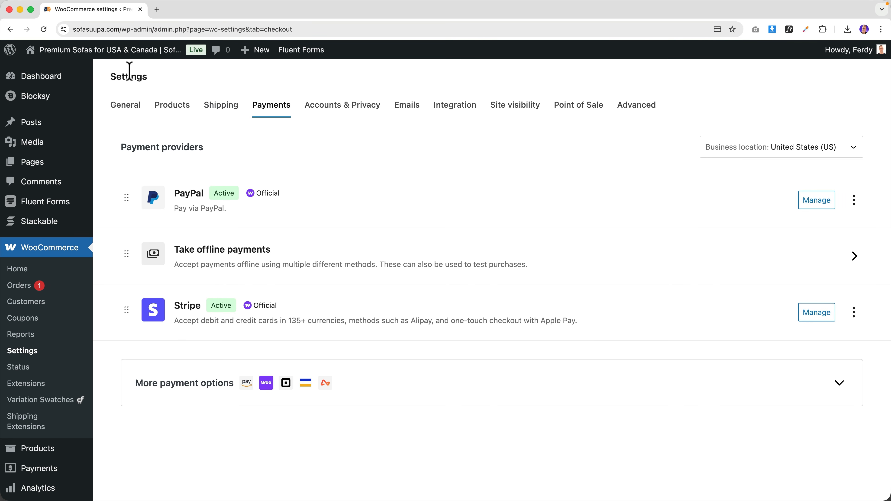
- Check out the cart item on the storefront, choosing PayPal and accepting the terms
left_click(135, 55)
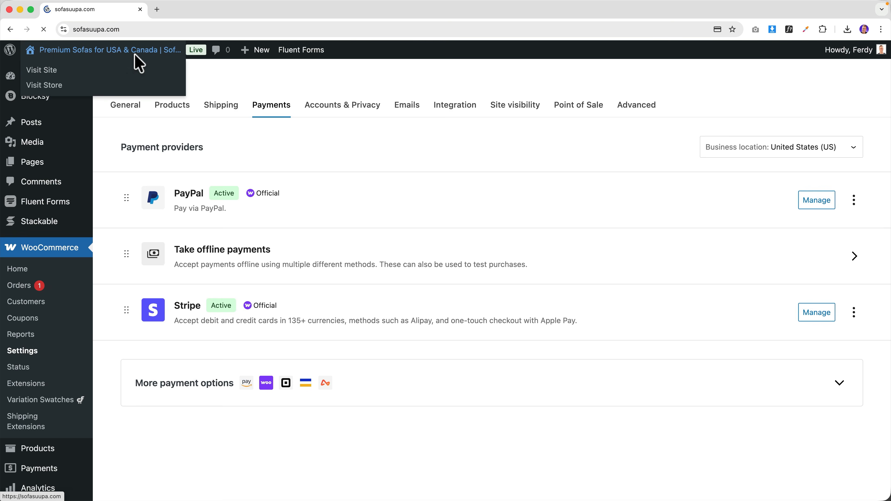
mouse_move(769, 86)
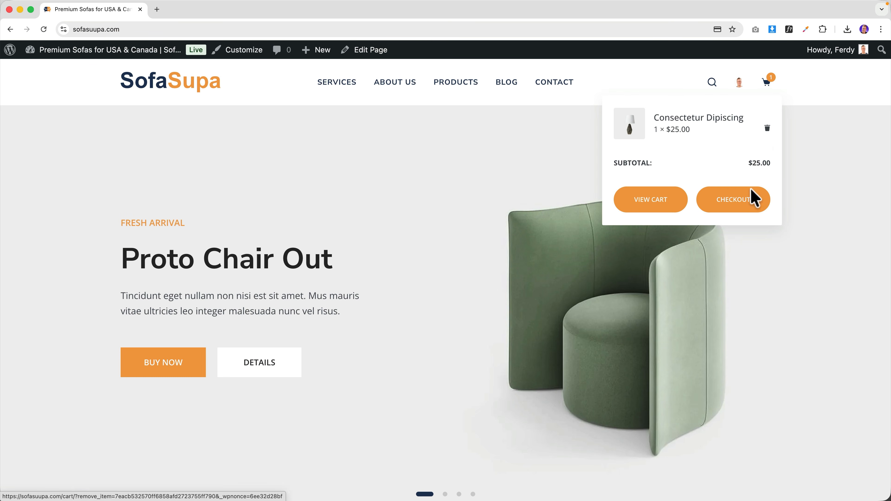
left_click(754, 198)
scroll(634, 288, "down", 2)
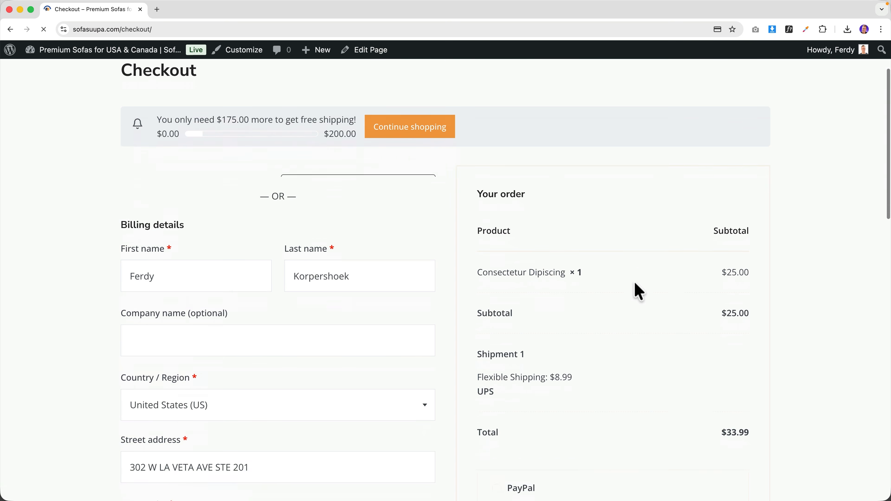
scroll(639, 291, "down", 8)
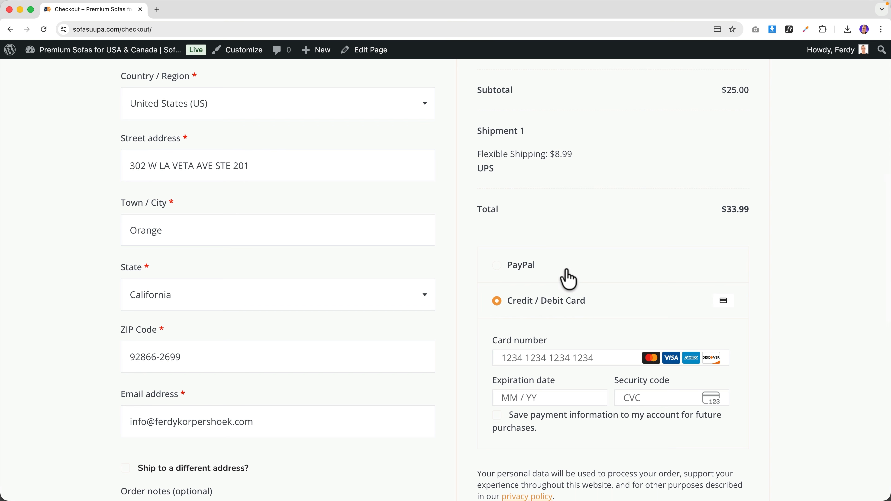
left_click(569, 279)
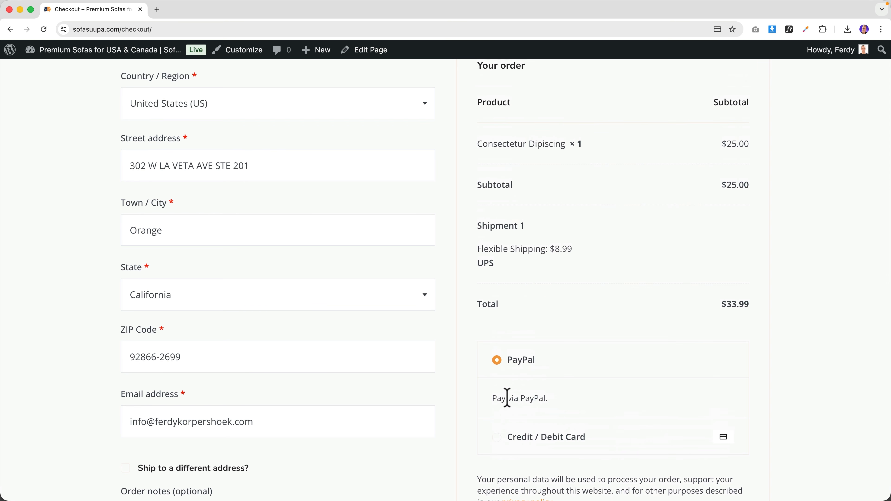
scroll(565, 399, "down", 4)
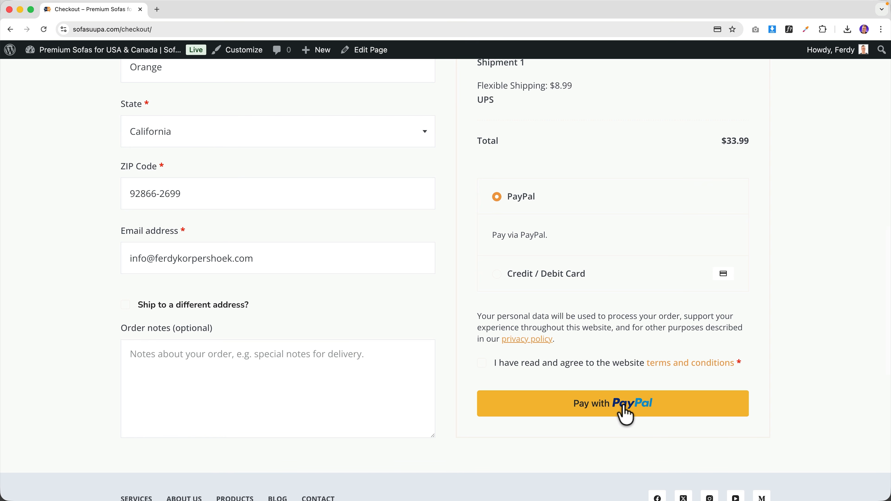
left_click(482, 364)
- Return from the checkout to the WordPress admin Dashboard
scroll(582, 374, "up", 1)
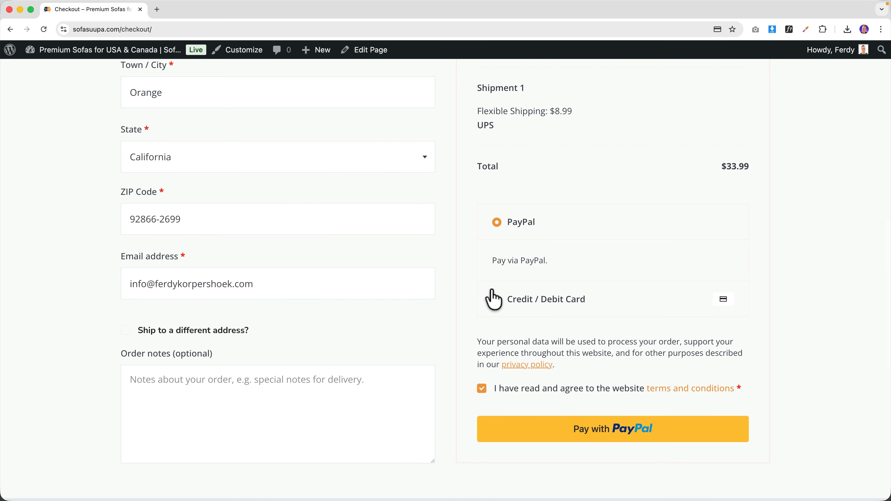
scroll(494, 298, "down", 2)
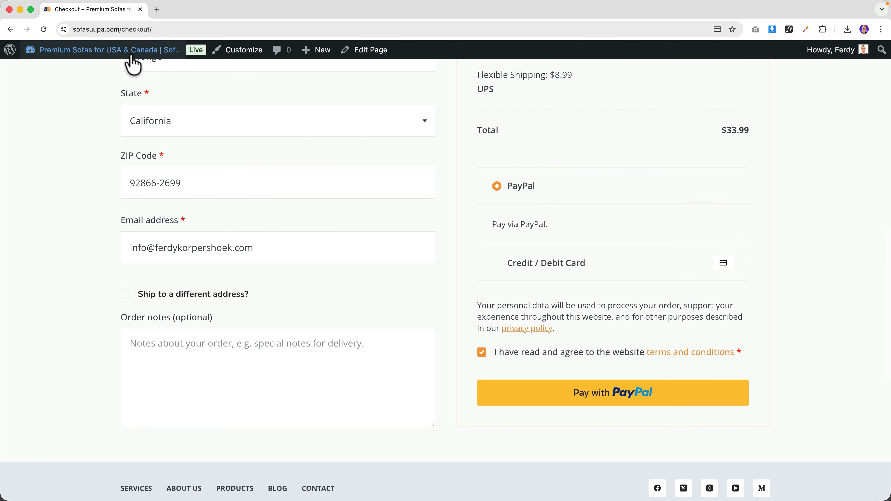
mouse_move(133, 65)
left_click(104, 70)
- Drag Stripe to the top of WooCommerce Payments providers, then visit the live storefront
mouse_move(10, 288)
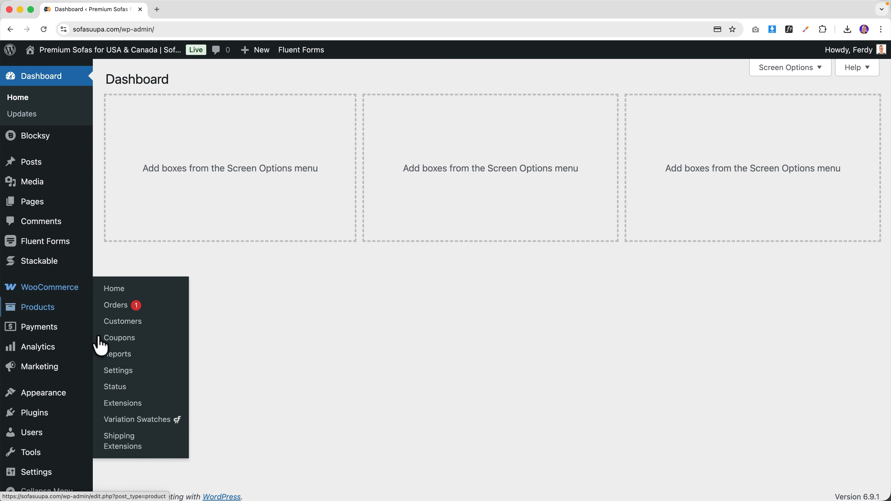
left_click(121, 372)
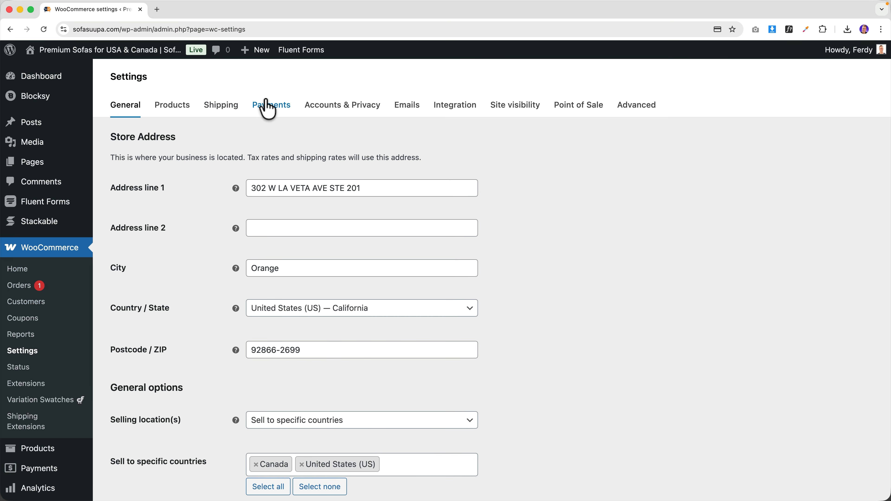
left_click(267, 109)
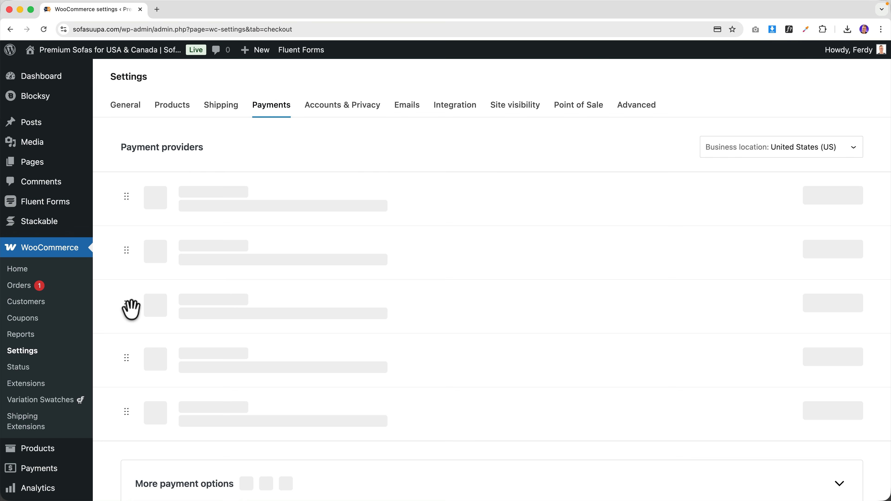
left_click_drag(129, 306, 123, 201)
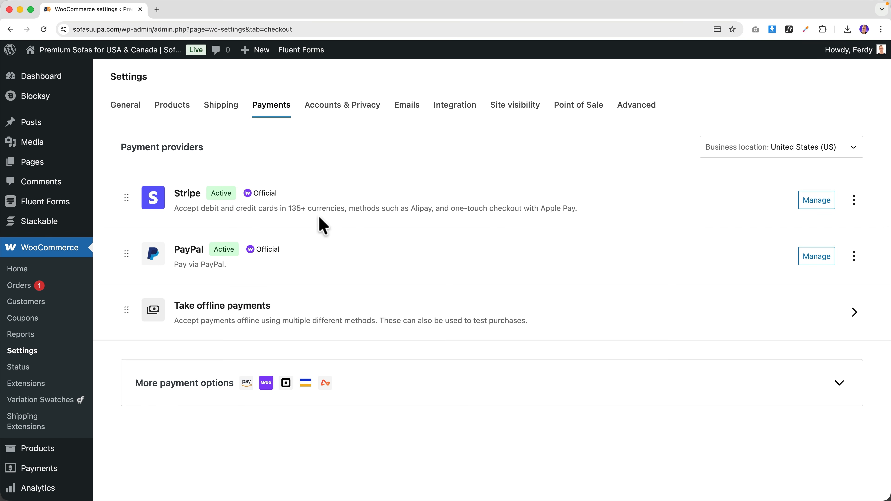
scroll(334, 228, "down", 3)
scroll(334, 228, "up", 3)
left_click(81, 51)
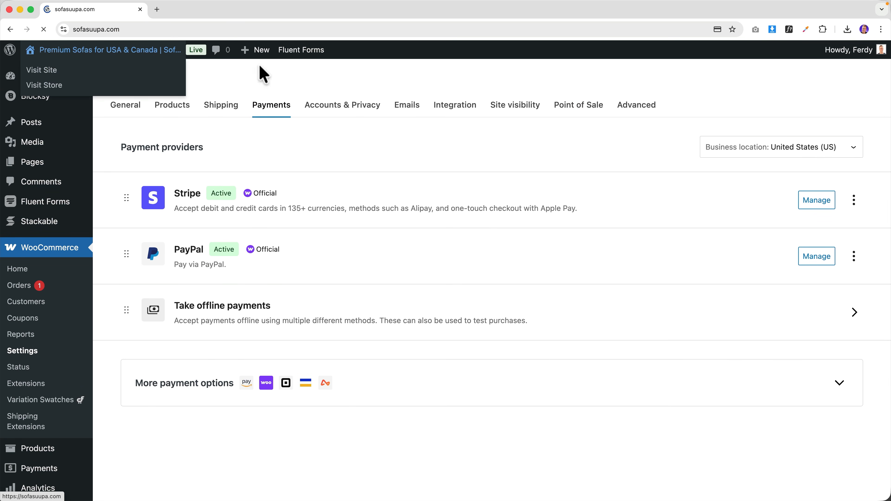
- At checkout, switch the payment method to PayPal and back to Credit / Debit Card
mouse_move(767, 80)
left_click(743, 200)
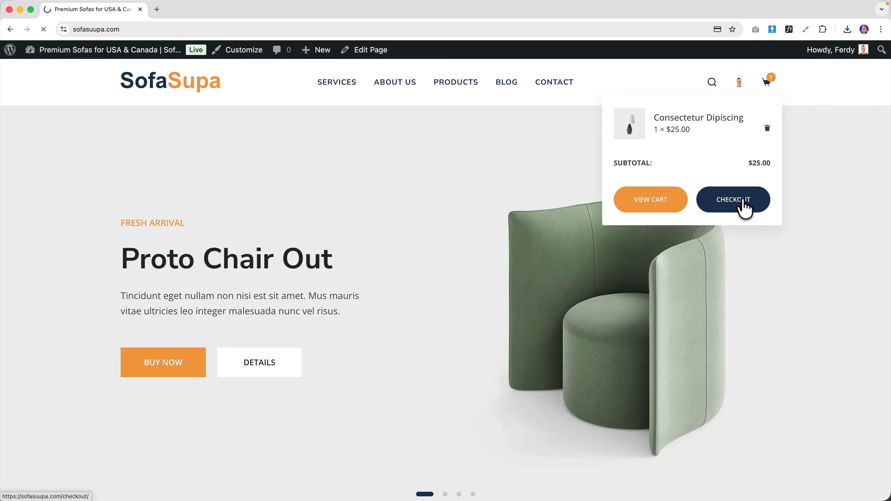
scroll(593, 311, "down", 6)
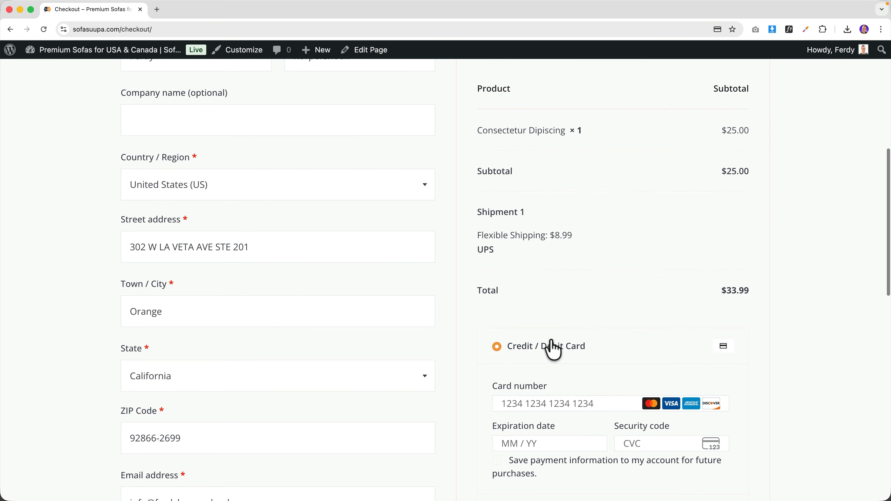
scroll(553, 350, "down", 5)
left_click(557, 349)
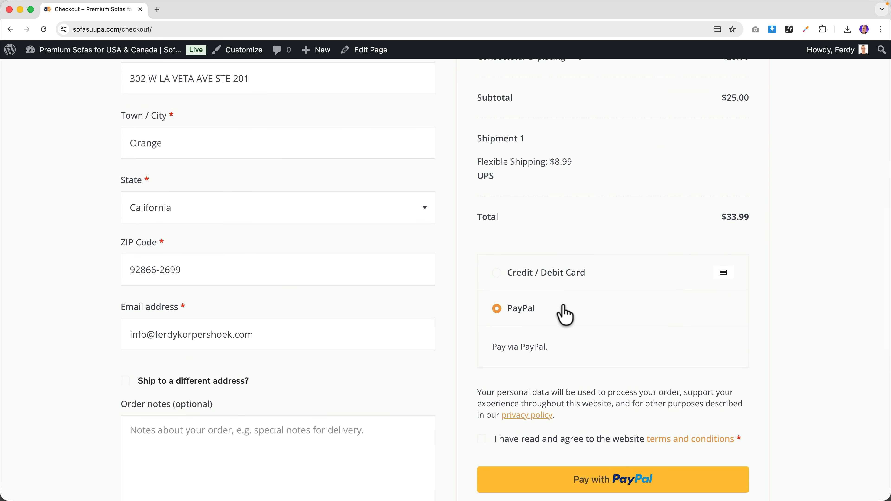
left_click(561, 276)
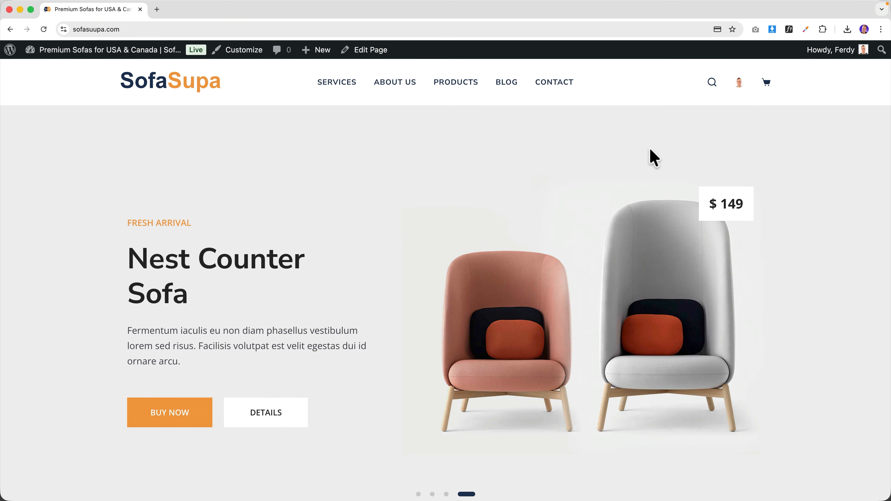
- Open WooCommerce > Orders to see the $1,000 test order marked Processing, then switch to Mail
left_click(74, 53)
mouse_move(48, 287)
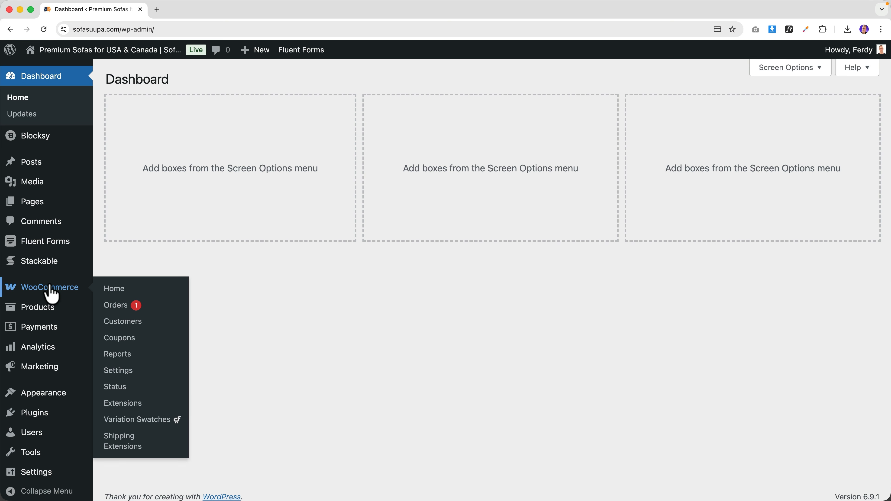
left_click(117, 309)
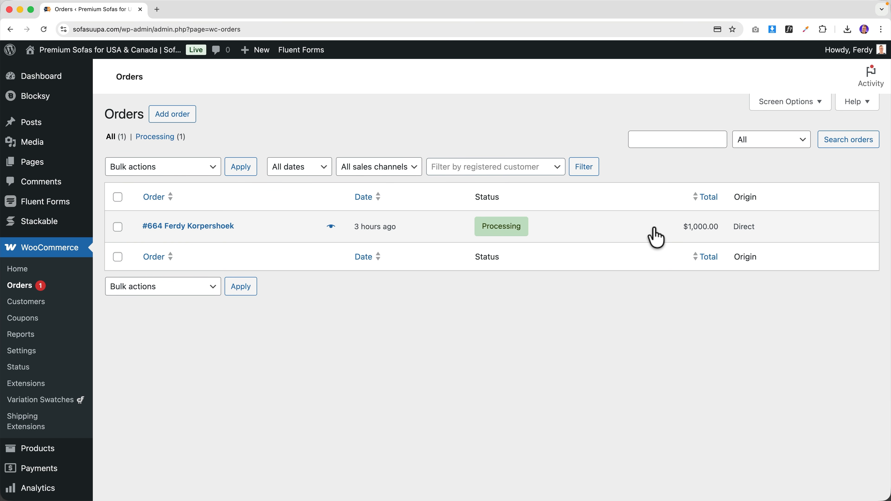
mouse_move(502, 233)
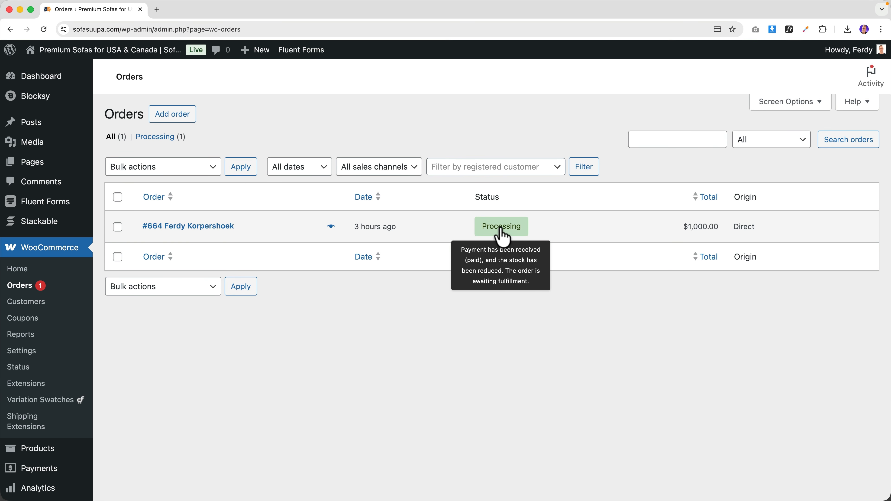
key("super+Tab")
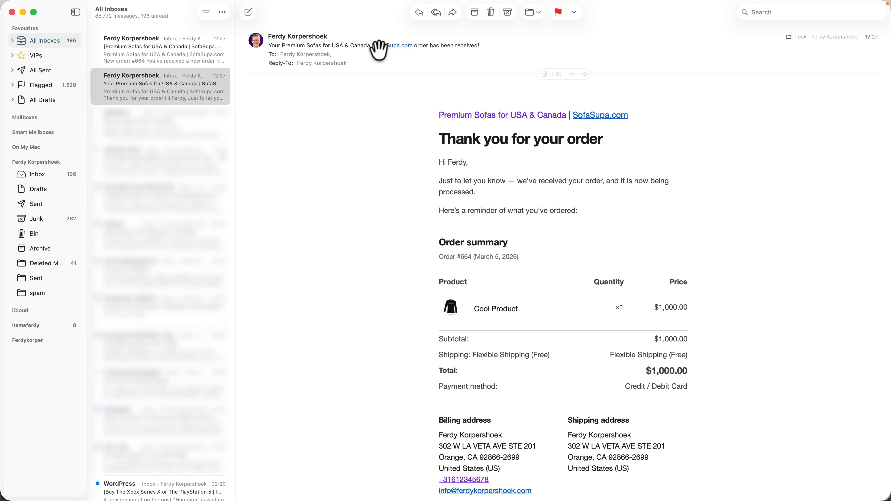
- After reading the 'Thank you for your order' email, switch back to the browser's Orders list
key("super+Tab")
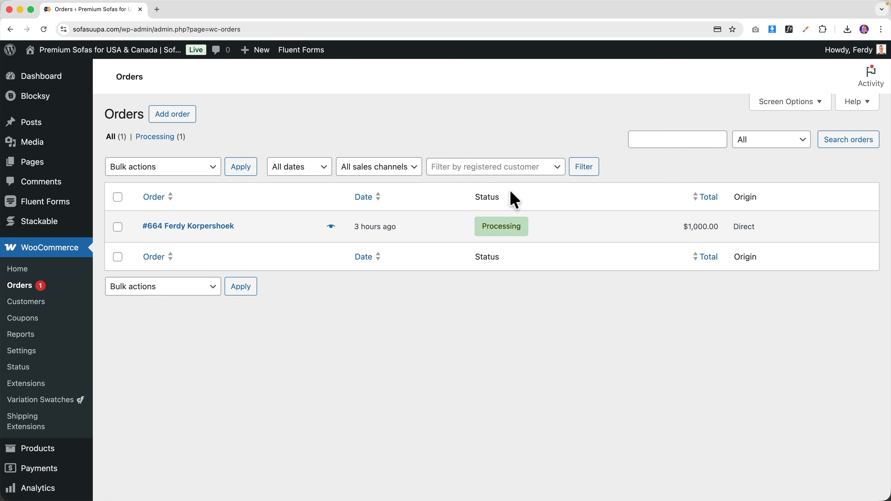
- Change the $1,000 order's status to Completed and update it
left_click(196, 228)
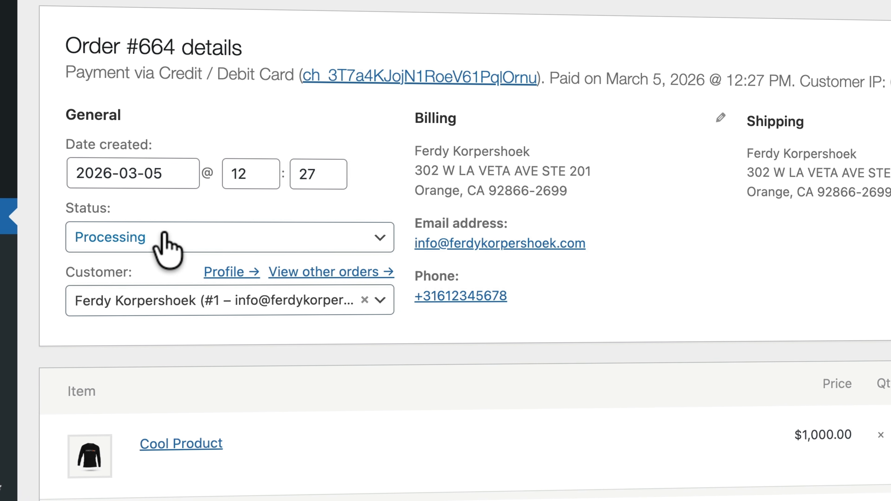
left_click(165, 237)
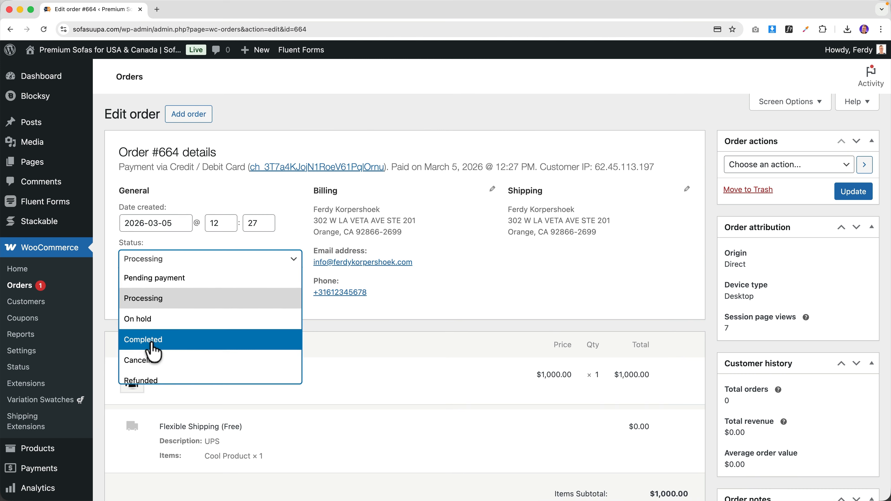
left_click(121, 390)
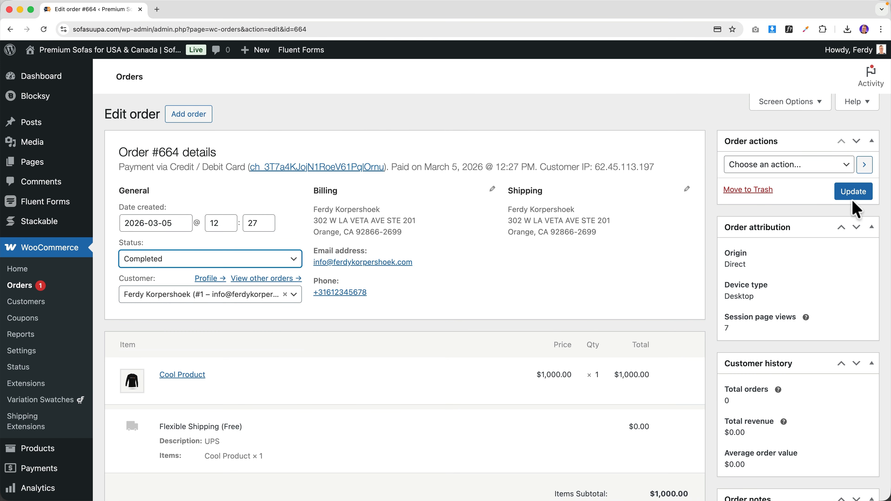
left_click(854, 194)
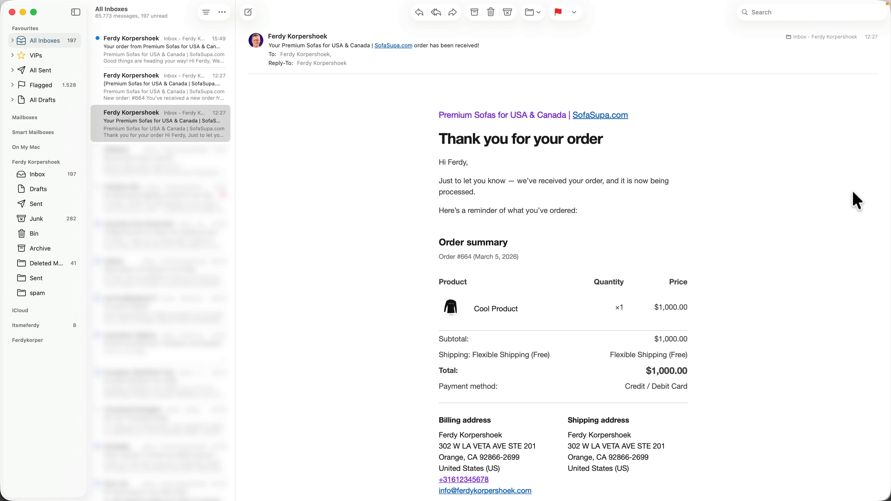
- Read the 'Good things are heading your way!' completed-order email in Mail, then go back to Chrome
left_click(140, 53)
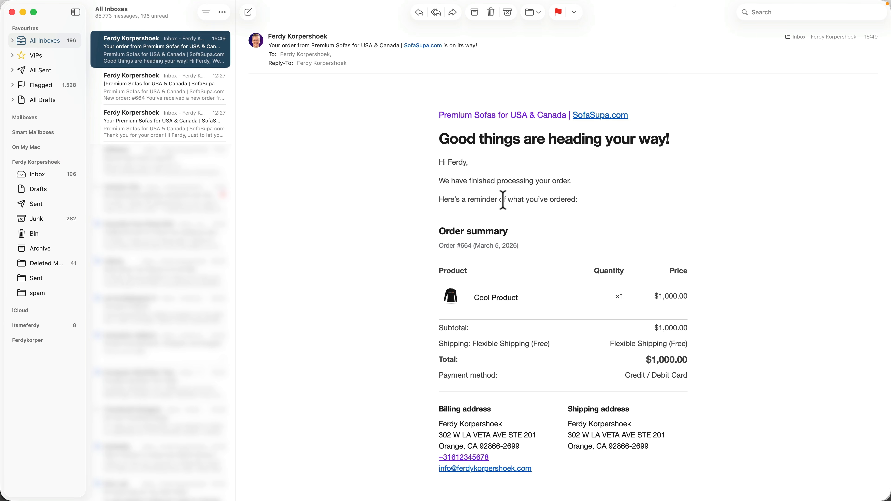
left_click_drag(576, 199, 434, 171)
left_click(435, 171)
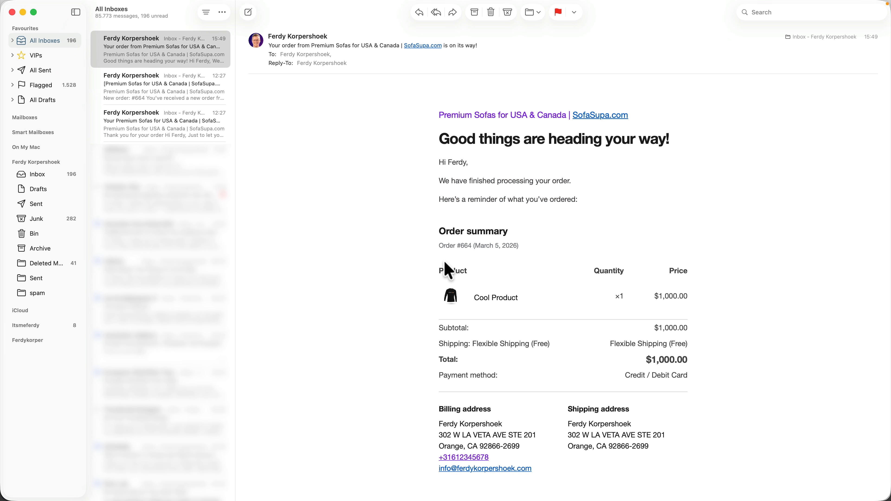
key("super+Tab")
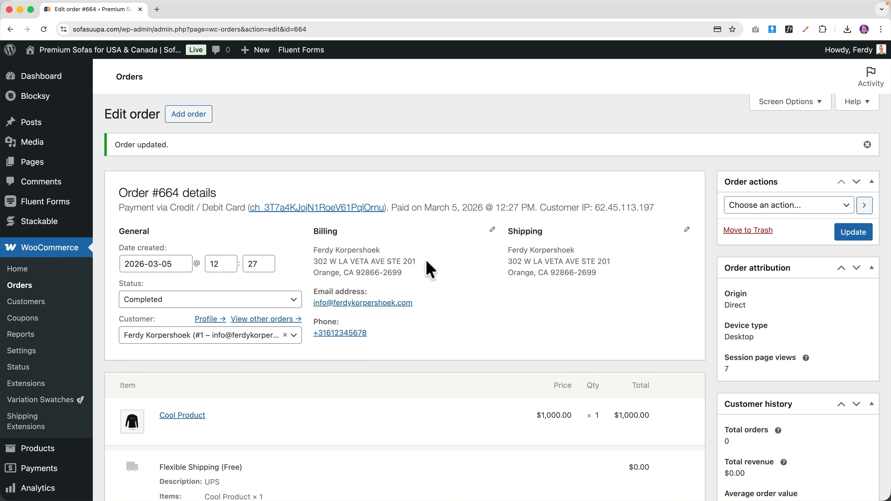
- Open WooCommerce Settings on the Emails tab and view the Processing order email settings
left_click(22, 351)
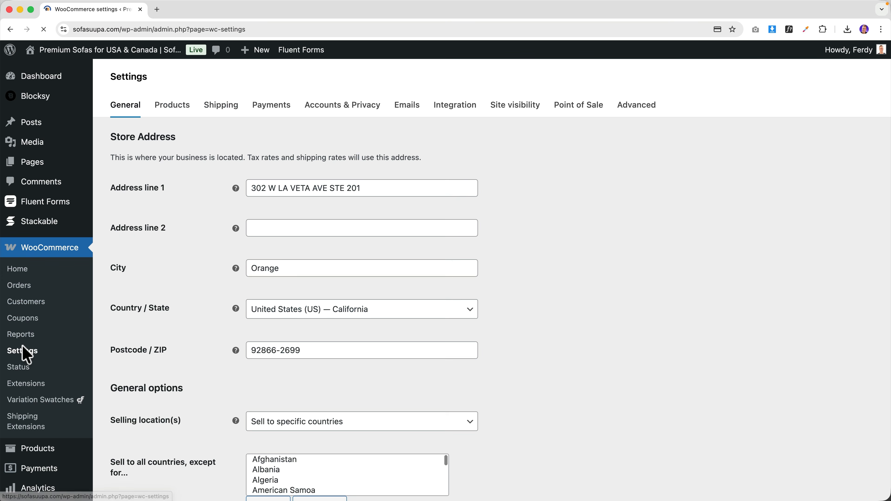
left_click(402, 110)
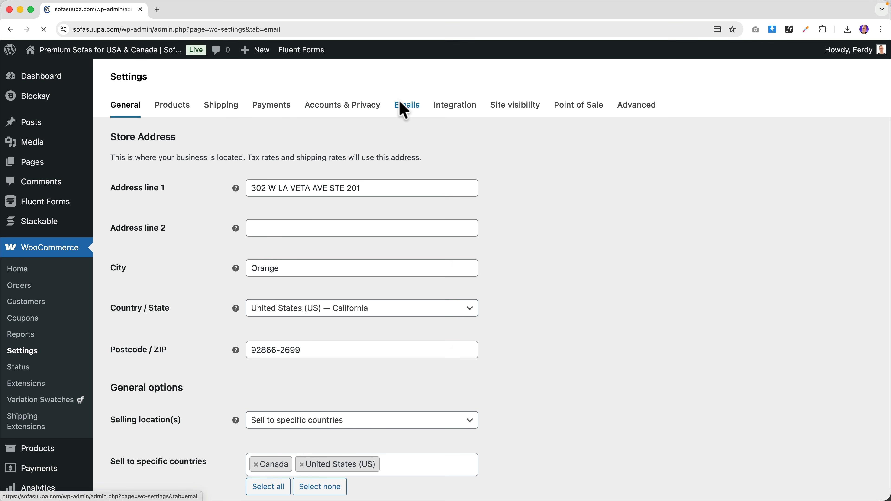
scroll(298, 242, "down", 4)
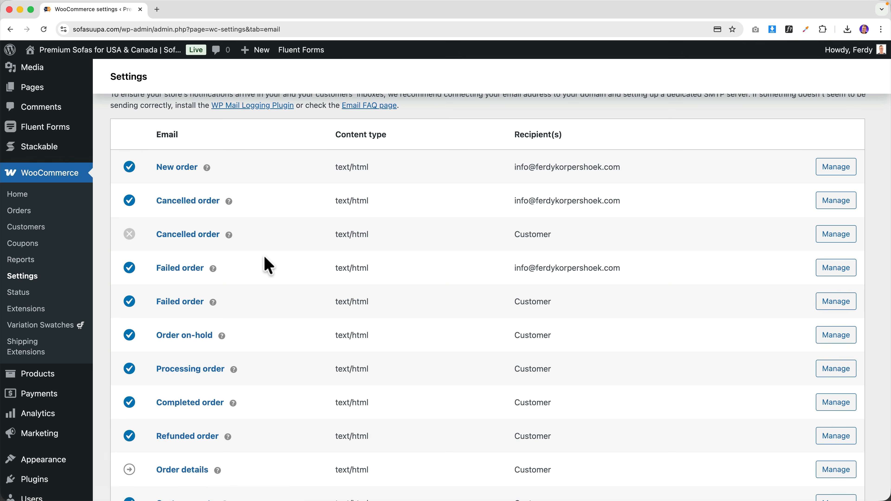
scroll(214, 235, "down", 3)
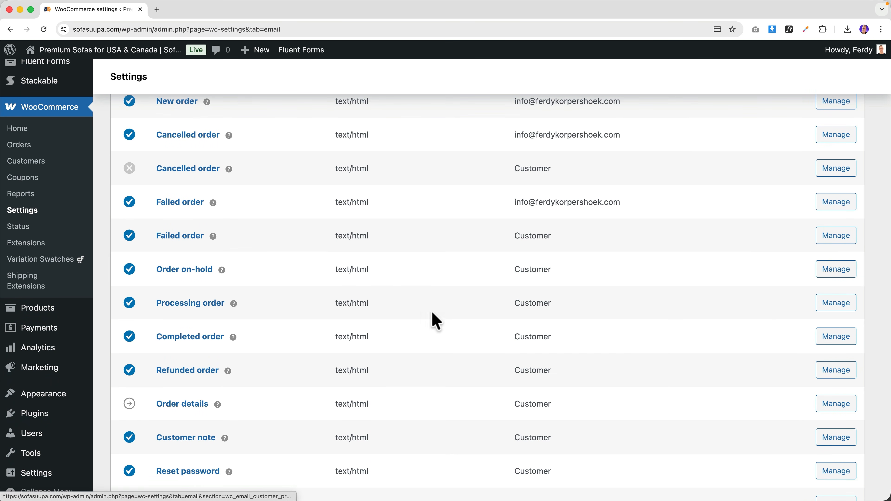
left_click(178, 307)
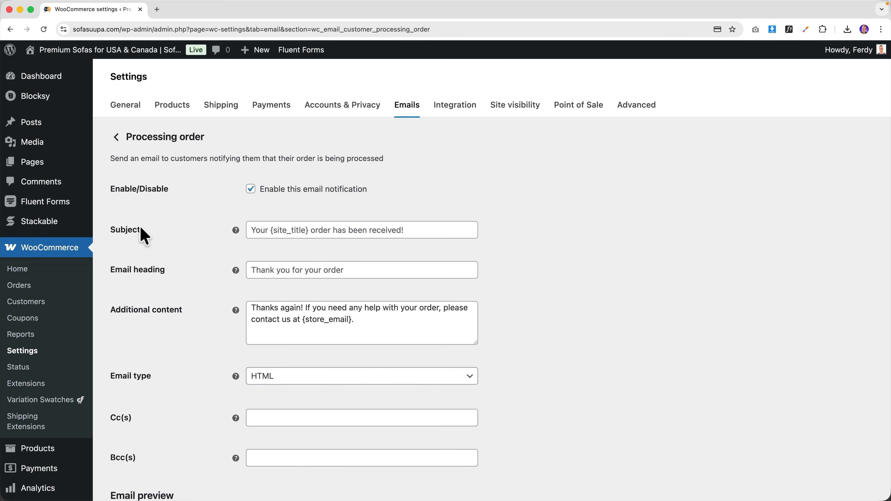
- Compare with the received email, then return to the Emails list's template colour palette (accent #8526ff)
left_click(456, 488)
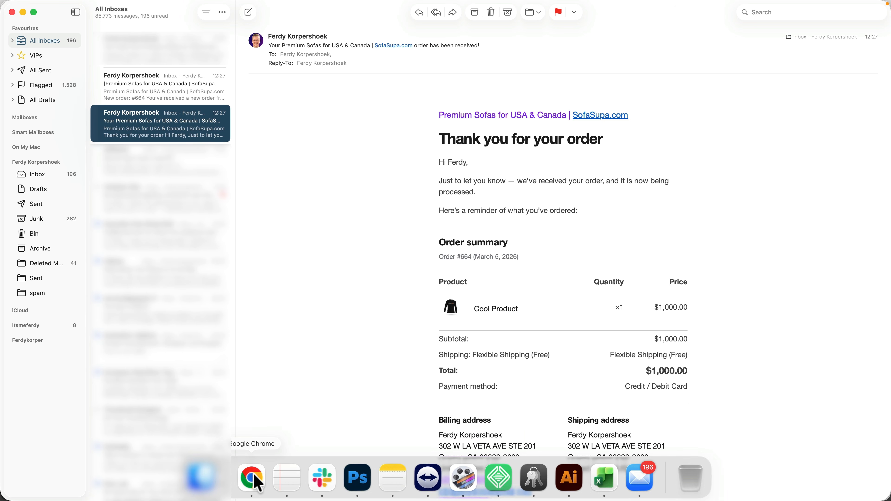
left_click(251, 486)
left_click(273, 230)
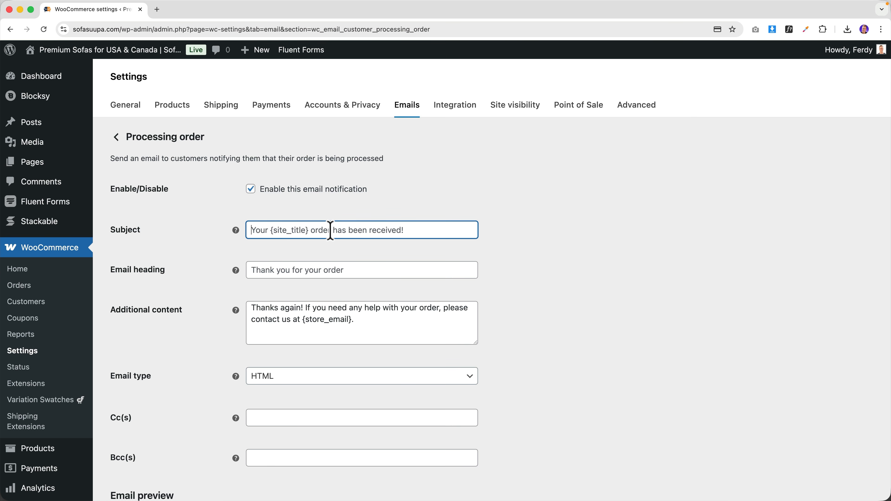
left_click(117, 139)
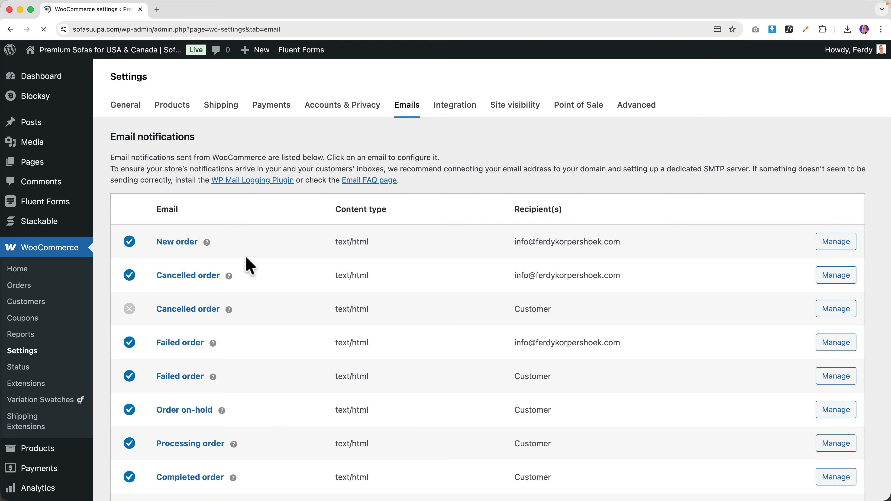
scroll(248, 264, "down", 10)
scroll(250, 266, "down", 15)
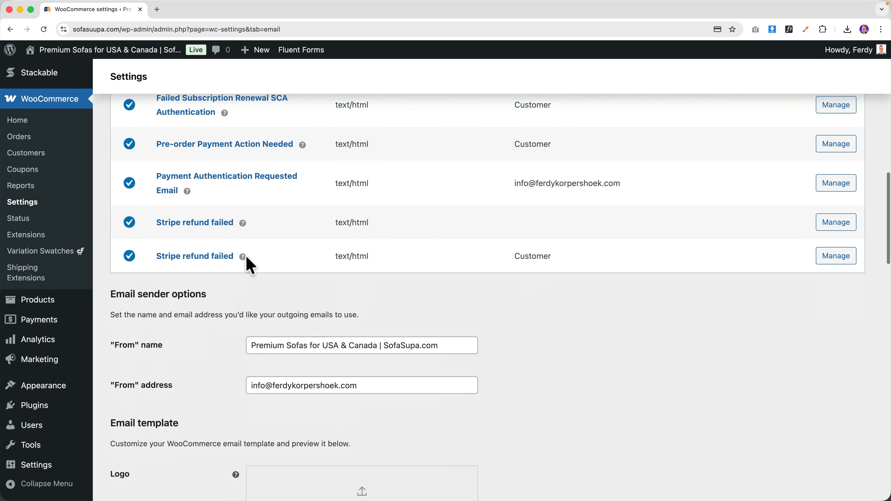
scroll(246, 260, "down", 20)
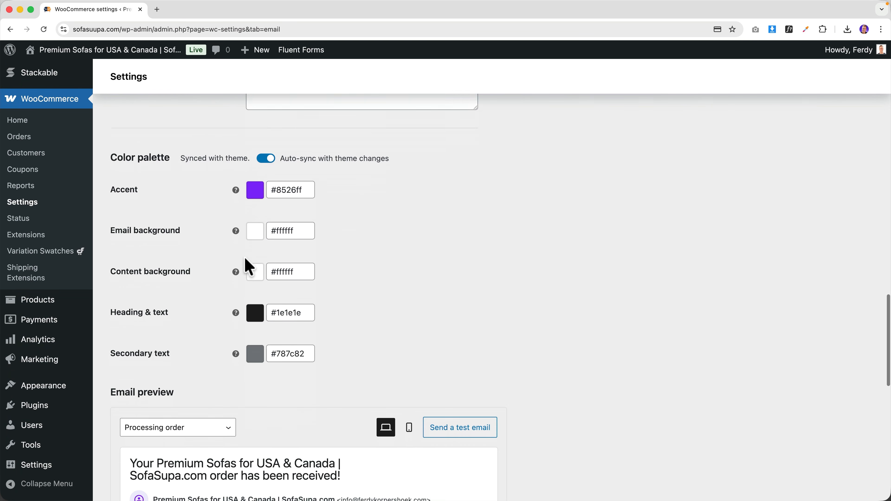
scroll(241, 349, "down", 10)
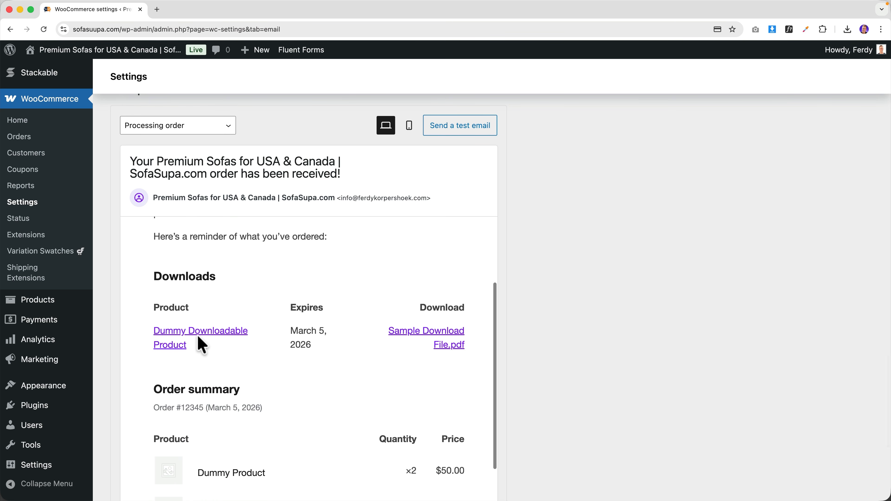
scroll(200, 341, "up", 10)
scroll(205, 339, "up", 10)
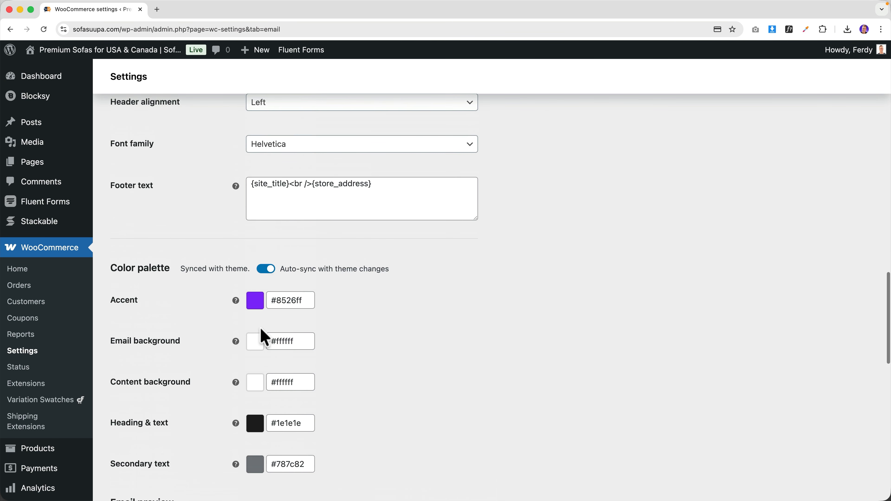
- Copy the orange hex #f29e44 from the Customizer's Colors palette, then go back to the email settings tab
left_click(140, 50, "super")
left_click(173, 12)
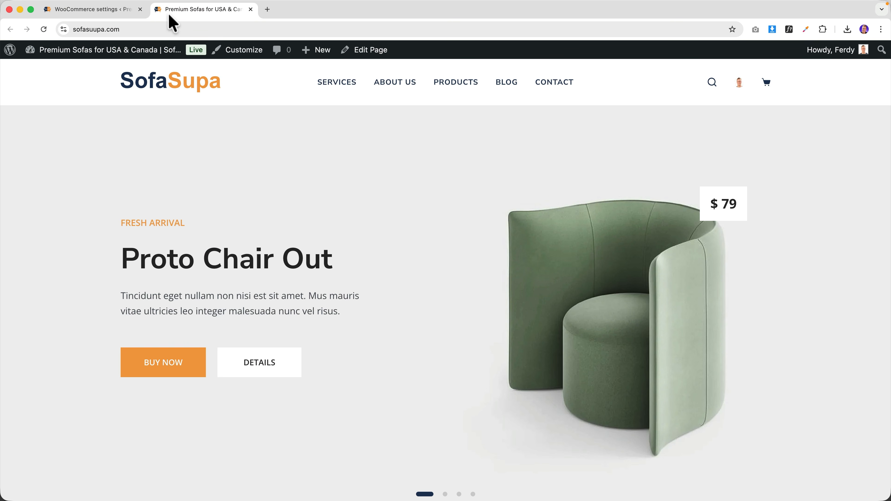
left_click(240, 51)
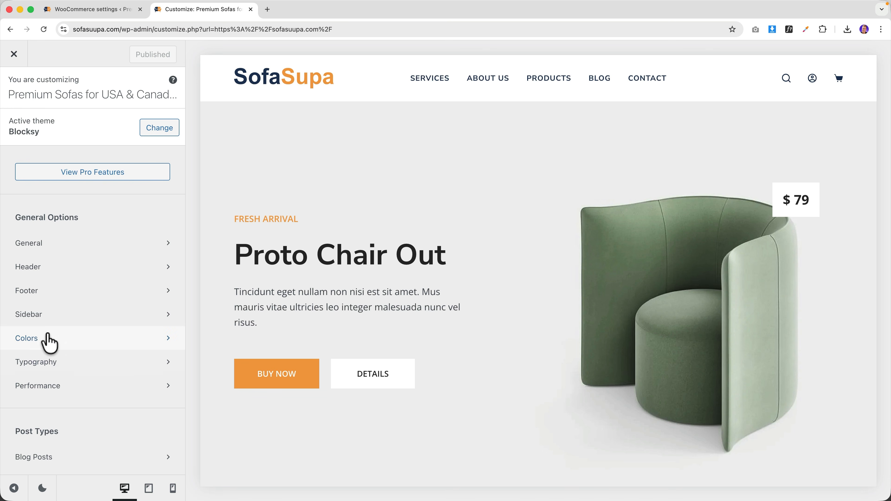
left_click(48, 339)
left_click(23, 154)
left_click(57, 374)
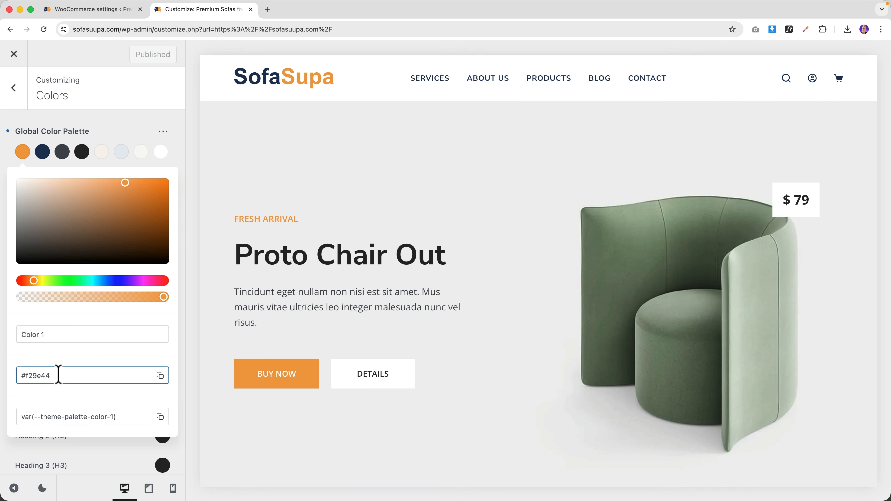
double_click(58, 375)
left_click(113, 10)
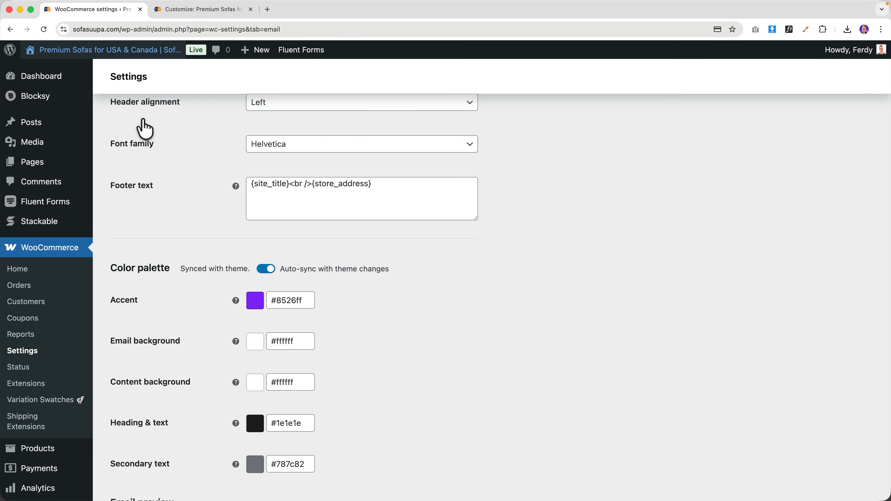
- Replace the email Accent colour #8526ff with the theme orange #f29e44
left_click(289, 300)
double_click(289, 301)
left_click(386, 313)
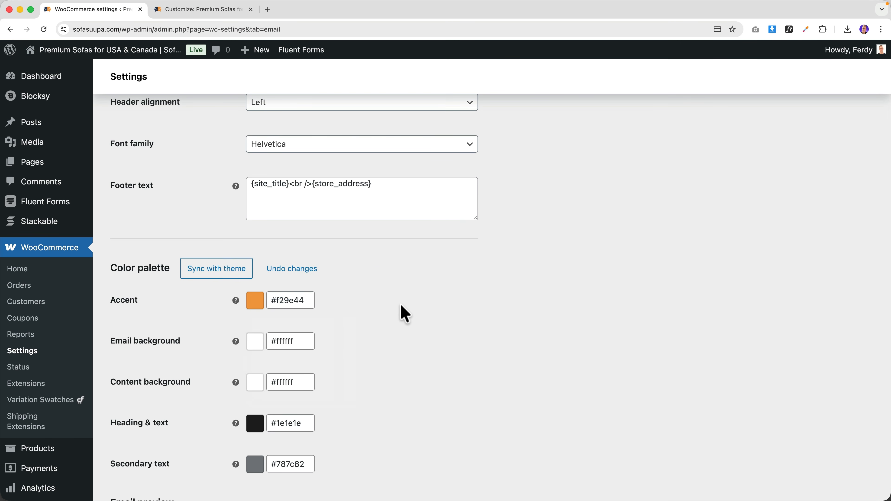
scroll(399, 314, "down", 10)
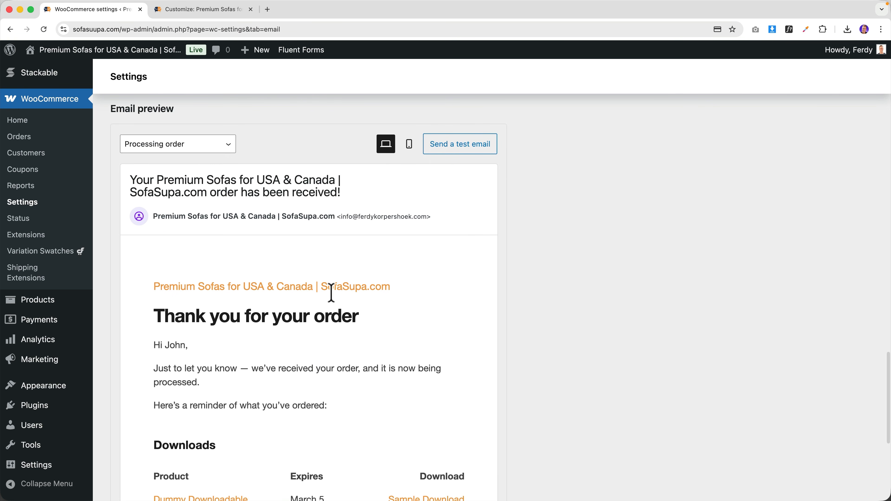
scroll(378, 305, "down", 10)
scroll(363, 301, "up", 15)
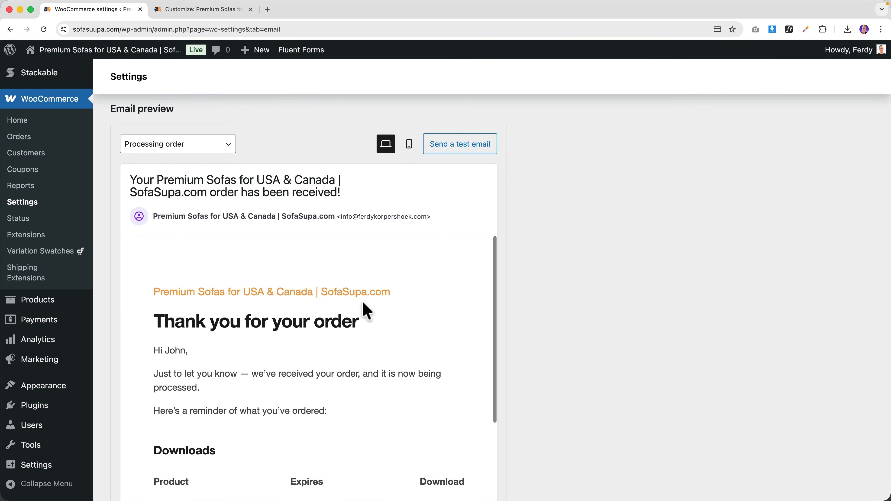
scroll(361, 302, "down", 3)
scroll(362, 310, "down", 3)
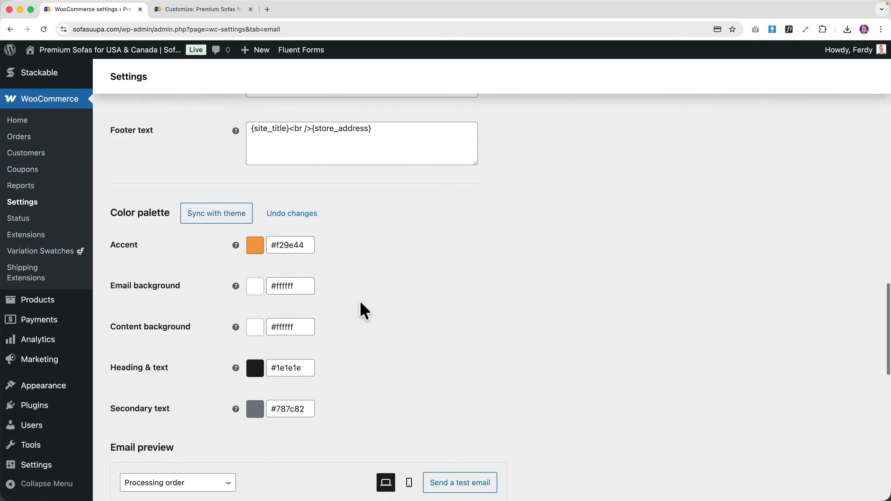
scroll(360, 311, "up", 7)
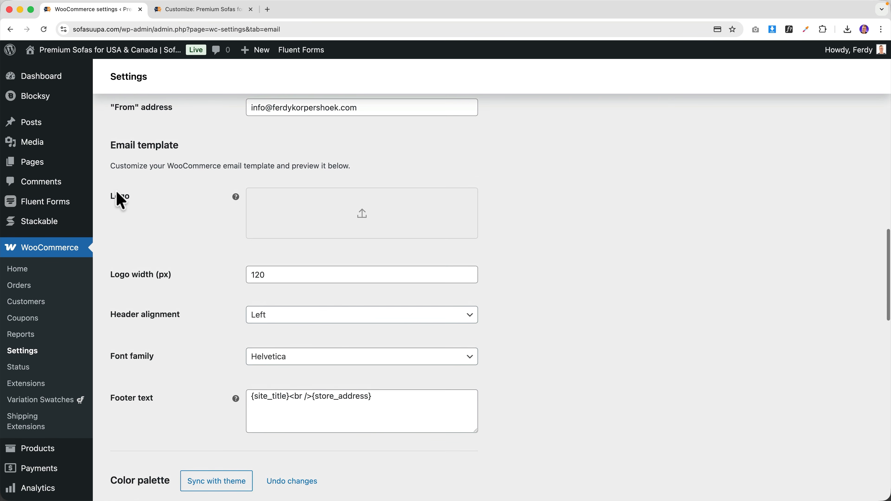
- Set the SofaSupa logo from the Media Library as the email header logo
left_click(322, 214)
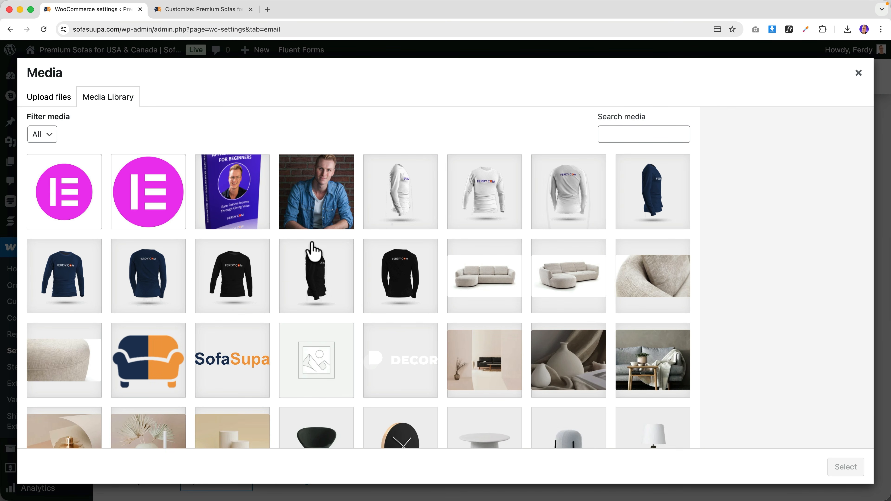
left_click(234, 364)
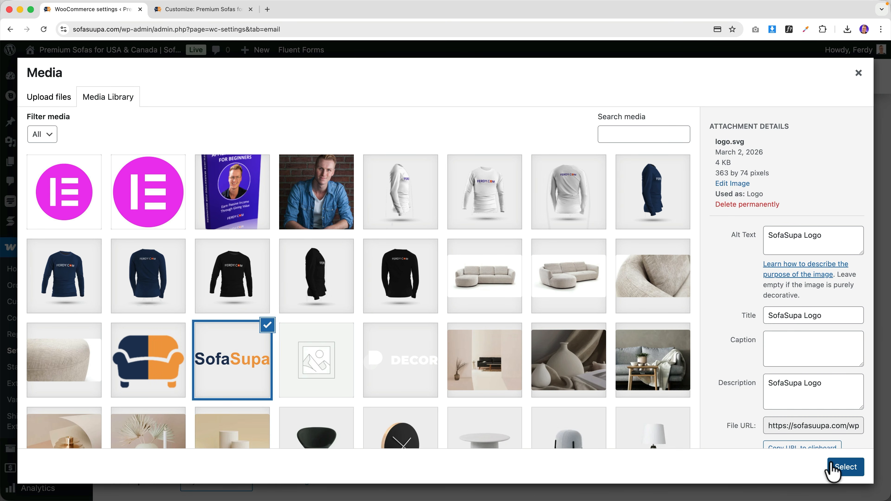
left_click(833, 468)
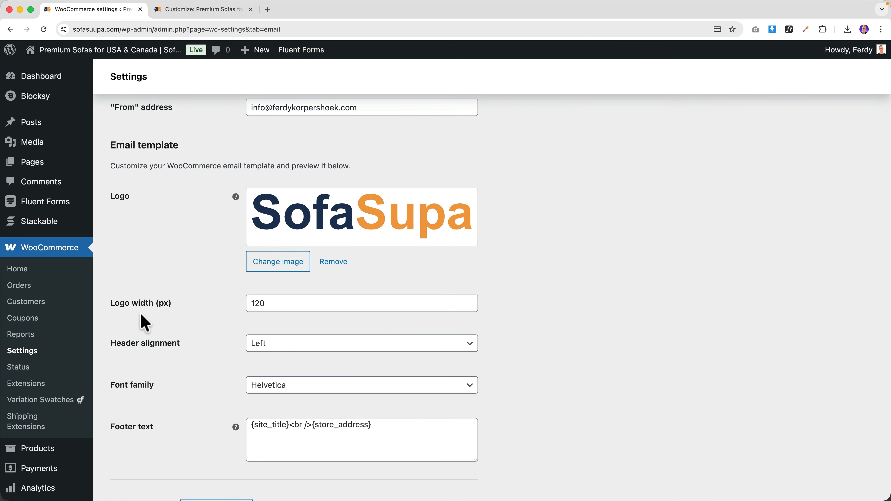
left_click(270, 304)
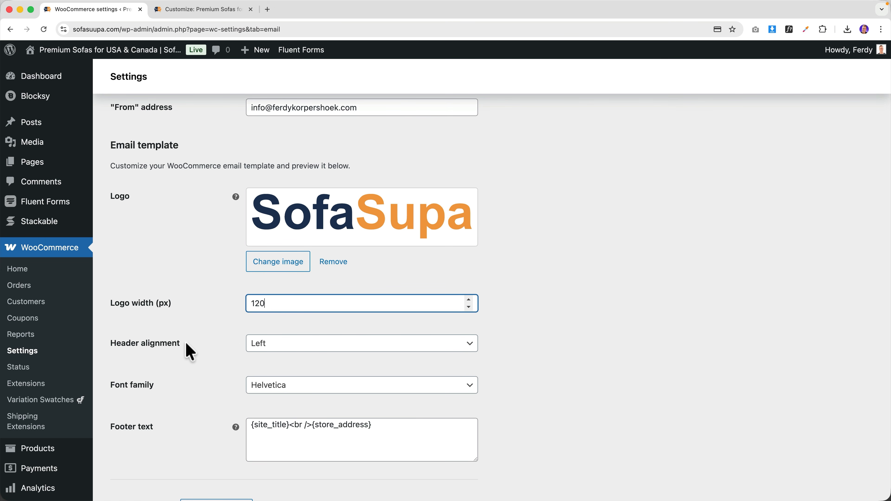
left_click(640, 487)
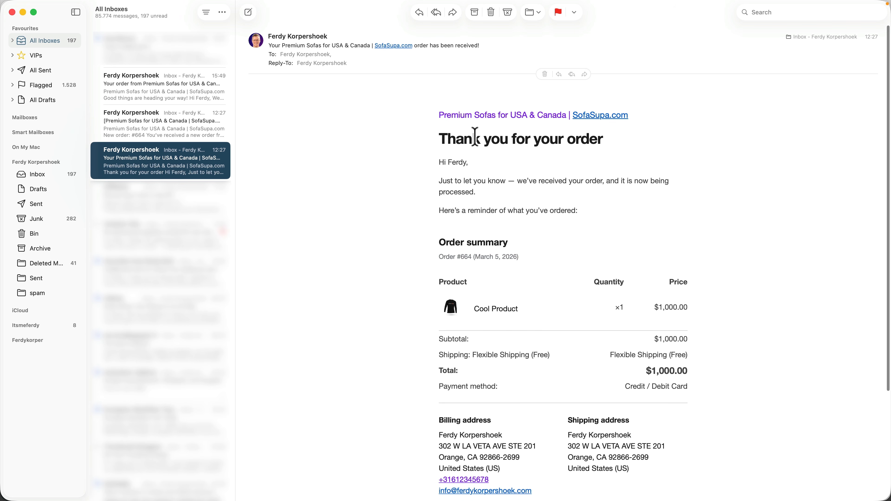
left_click(256, 470)
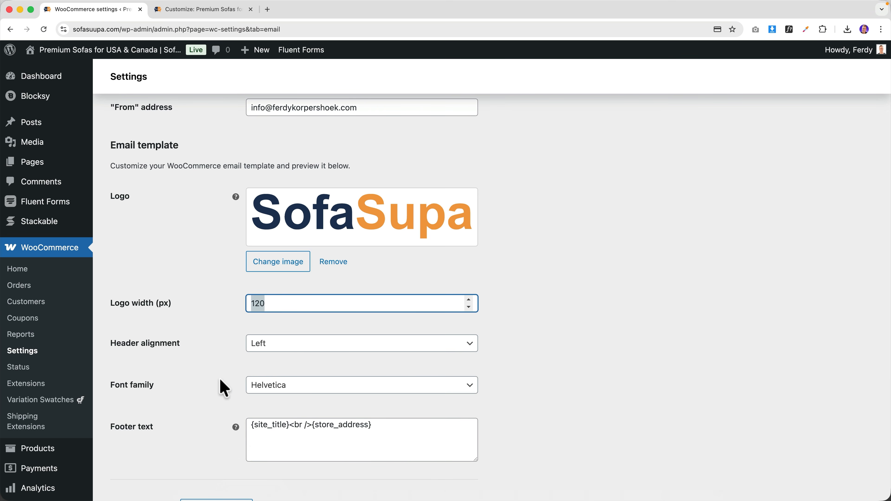
- Check the received email's footer lines against the template's Footer text setting
scroll(225, 381, "down", 3)
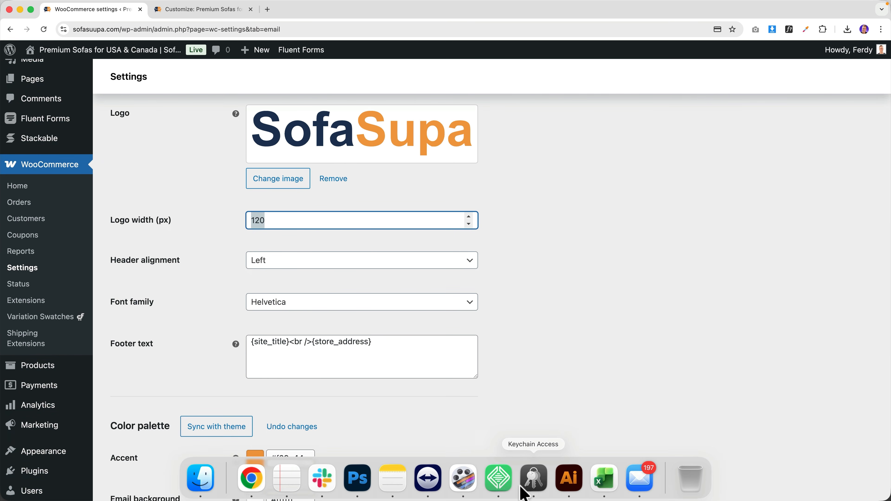
left_click(646, 482)
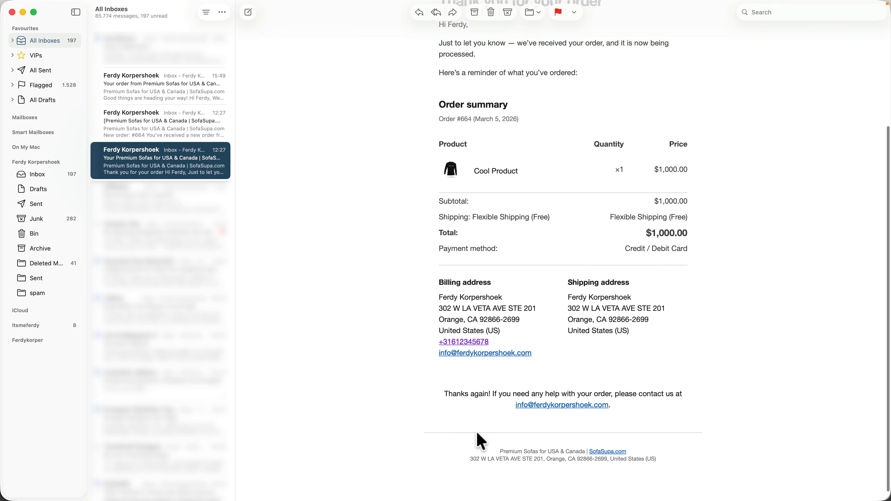
left_click_drag(486, 446, 676, 466)
left_click(681, 466)
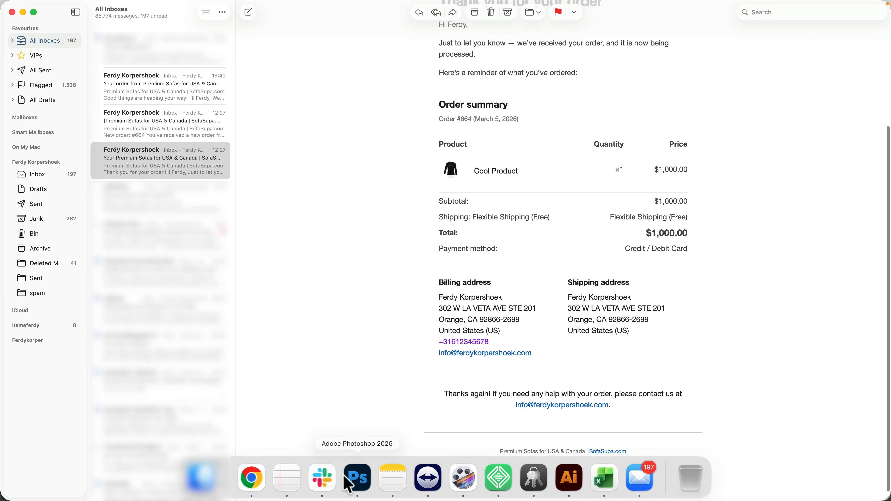
left_click(252, 478)
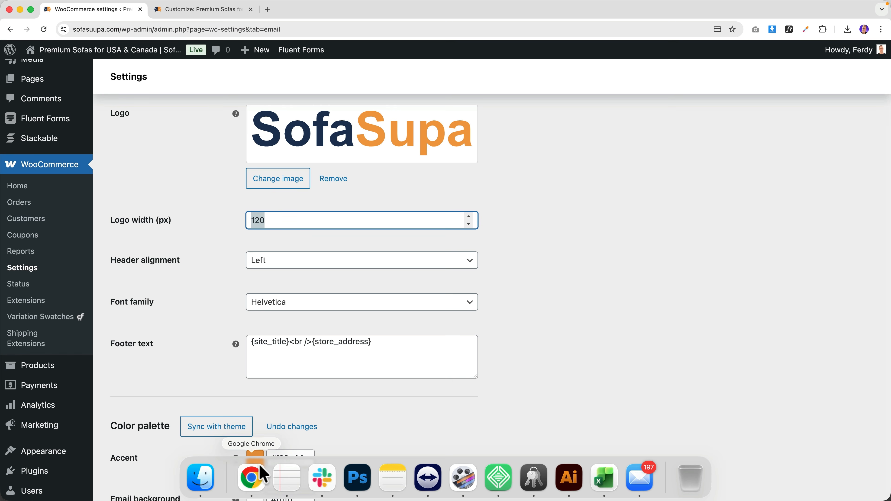
left_click(296, 360)
scroll(230, 360, "down", 10)
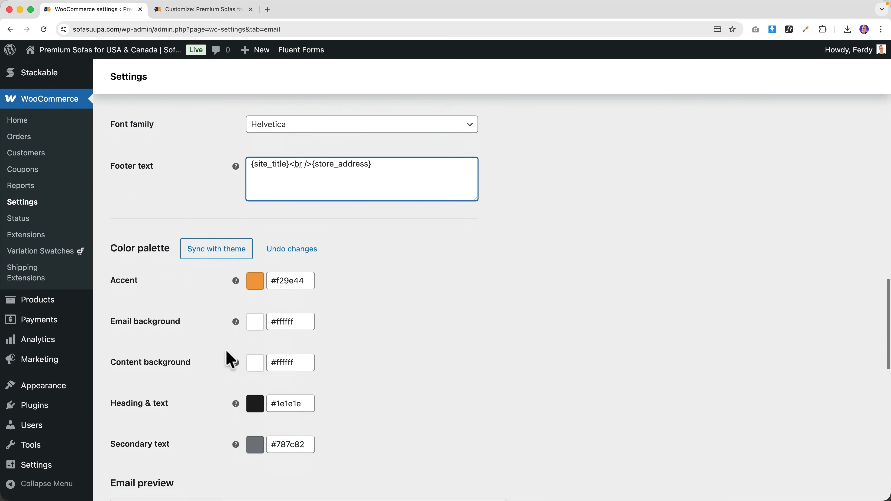
scroll(232, 357, "down", 10)
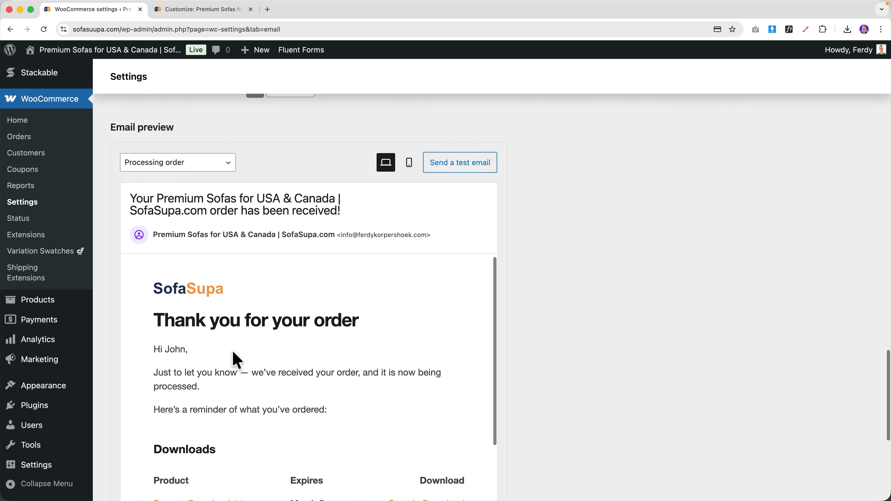
scroll(414, 233, "down", 10)
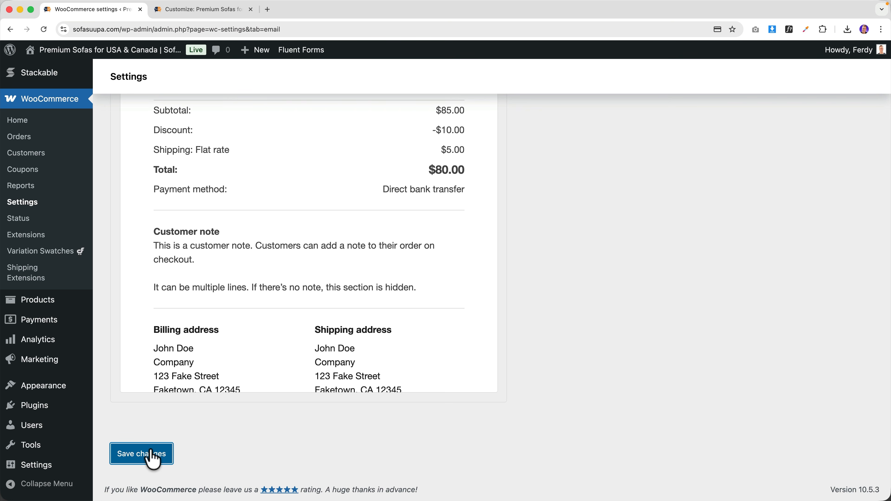
- Save the branded email template and begin retyping the Processing order subject, starting with 'You'
left_click(153, 457)
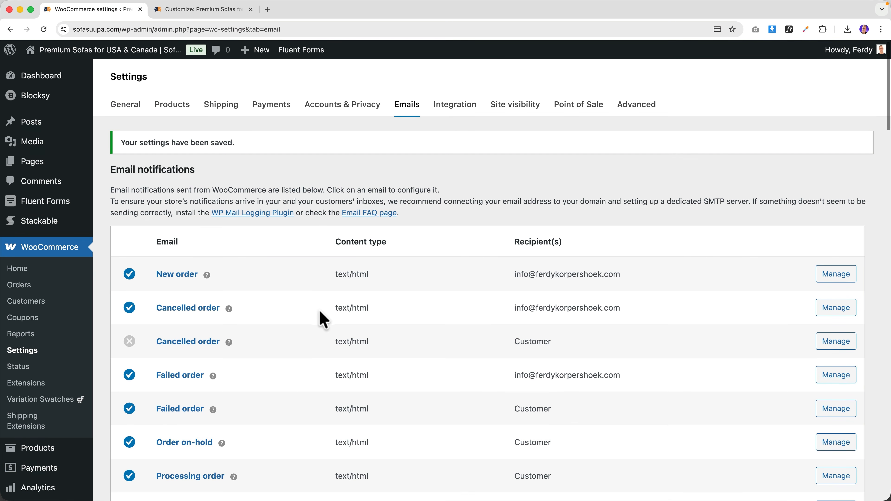
scroll(322, 318, "down", 5)
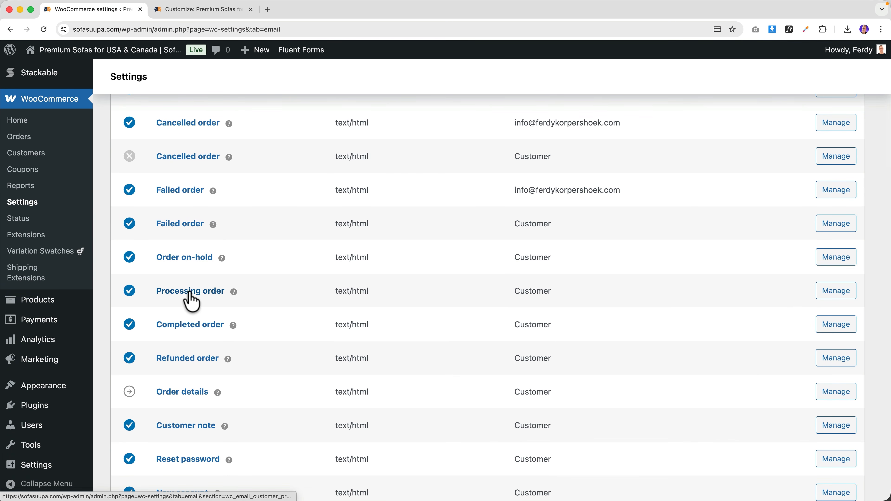
left_click(190, 293)
left_click(252, 230)
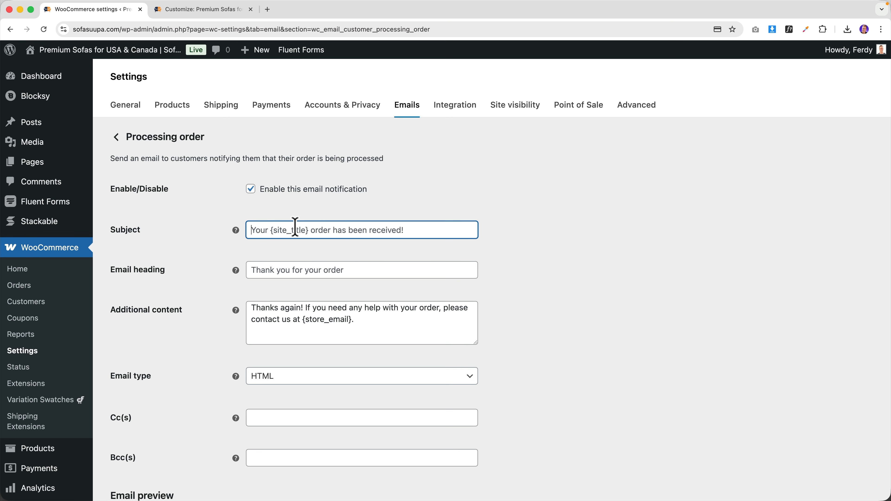
type("You")
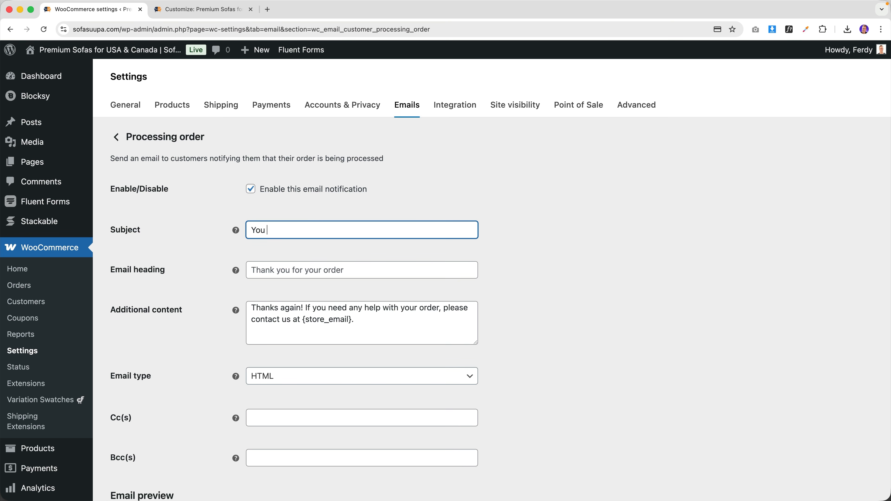
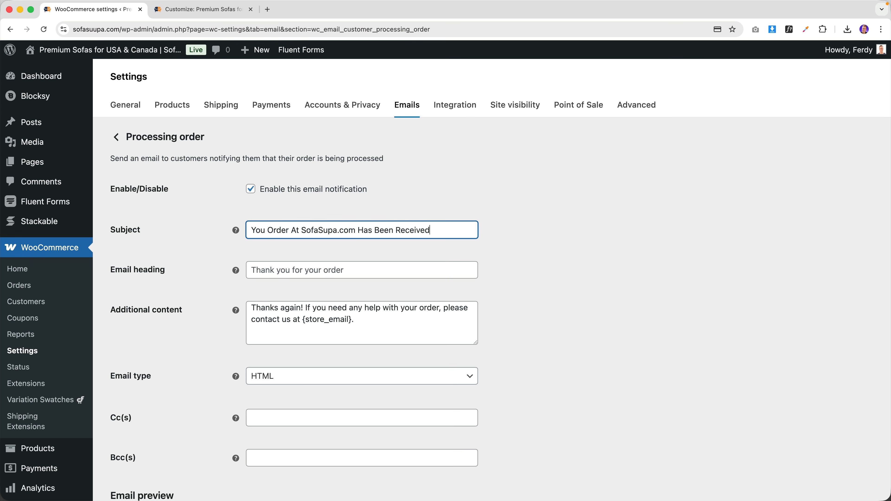
- End the subject with '!', delete 'Thanks again! ' from Additional content, and save the changes
key("Tab")
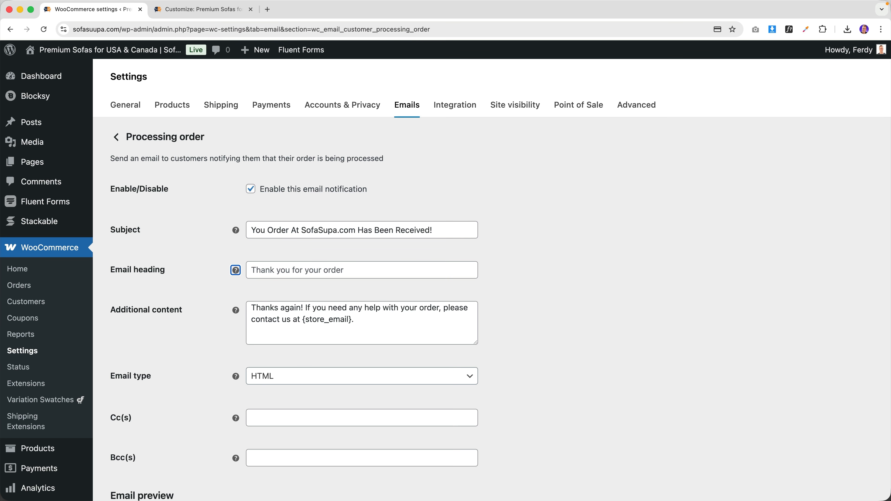
key("Tab")
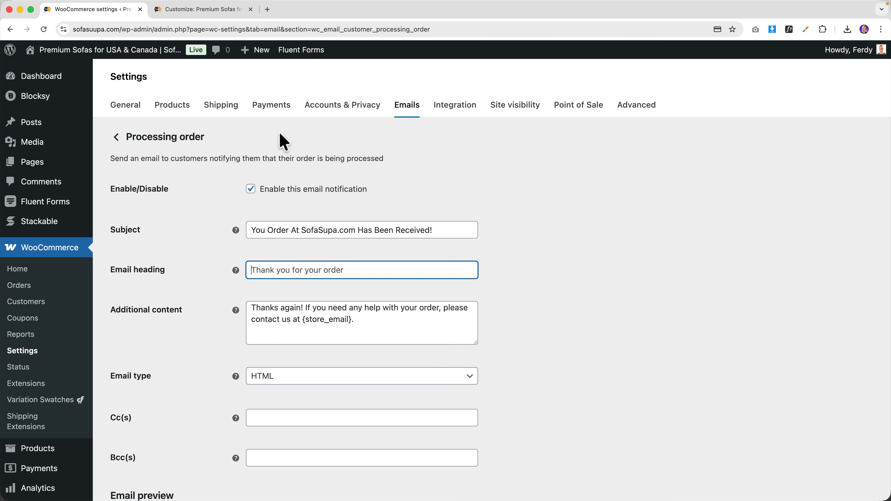
scroll(224, 215, "down", 20)
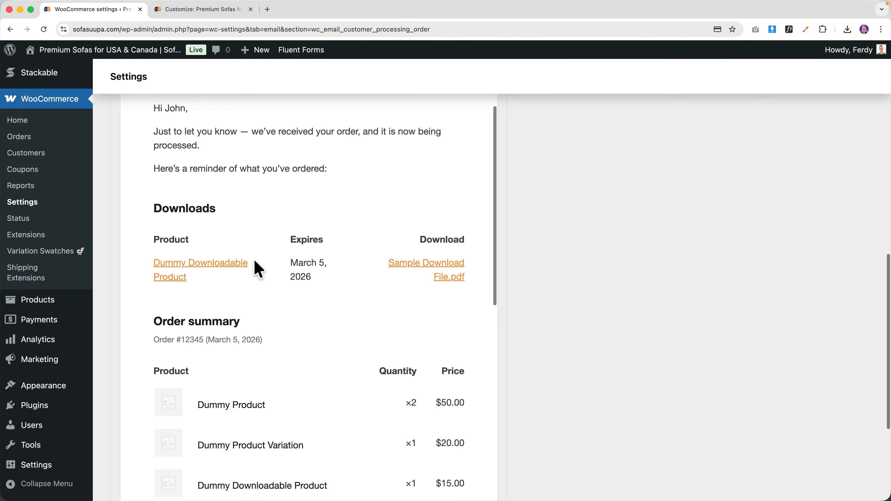
scroll(268, 272, "down", 6)
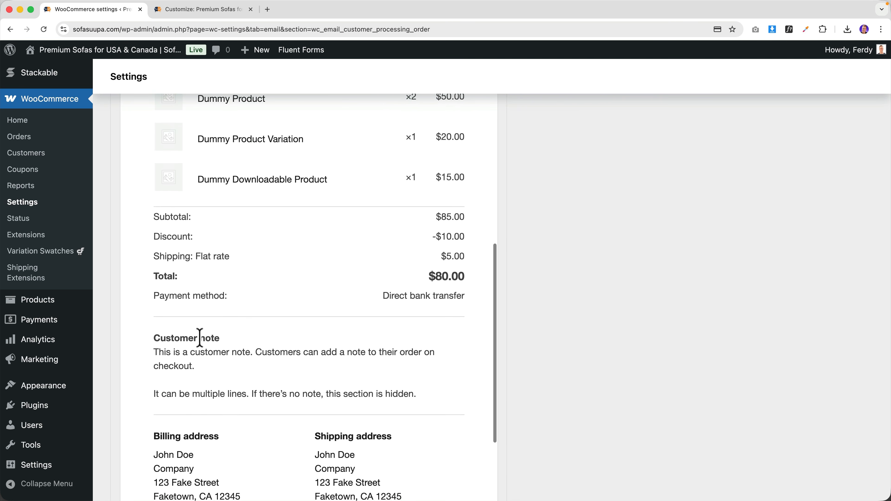
scroll(203, 335, "down", 5)
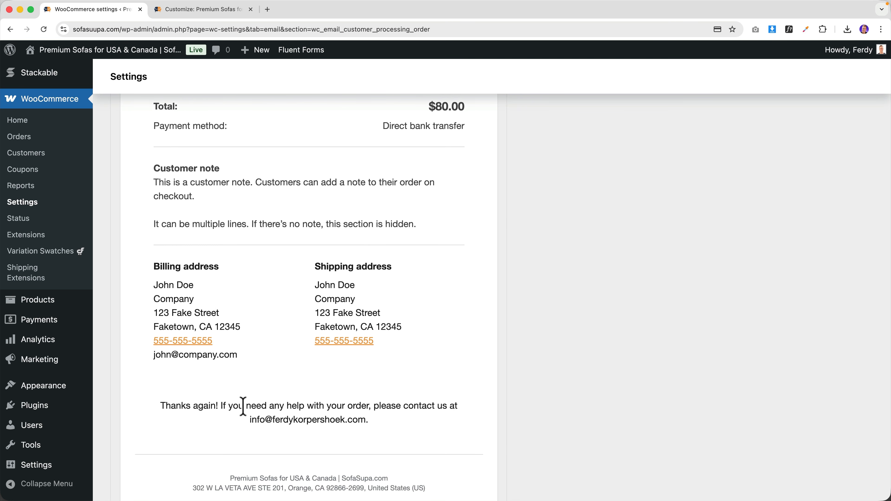
scroll(424, 407, "up", 20)
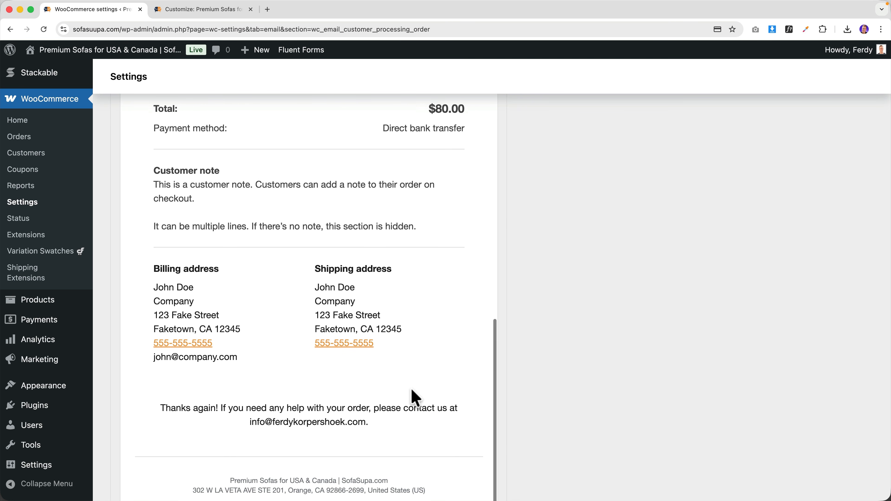
scroll(380, 339, "up", 1)
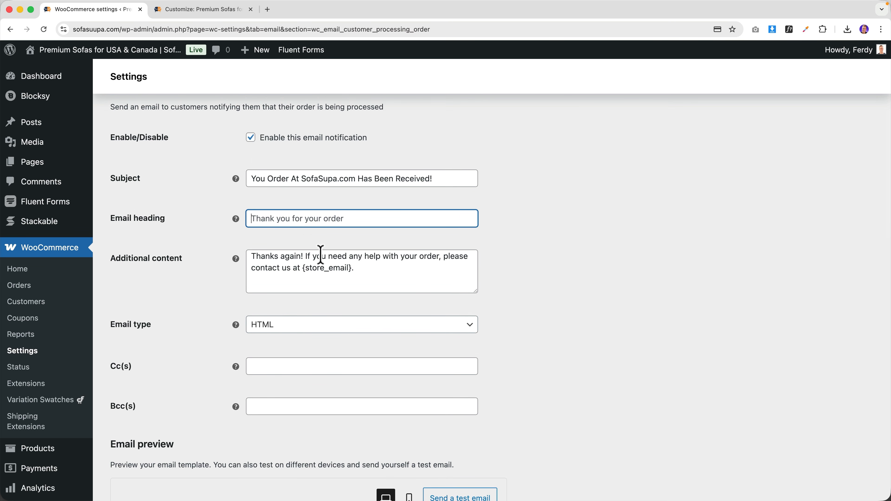
left_click_drag(305, 255, 254, 253)
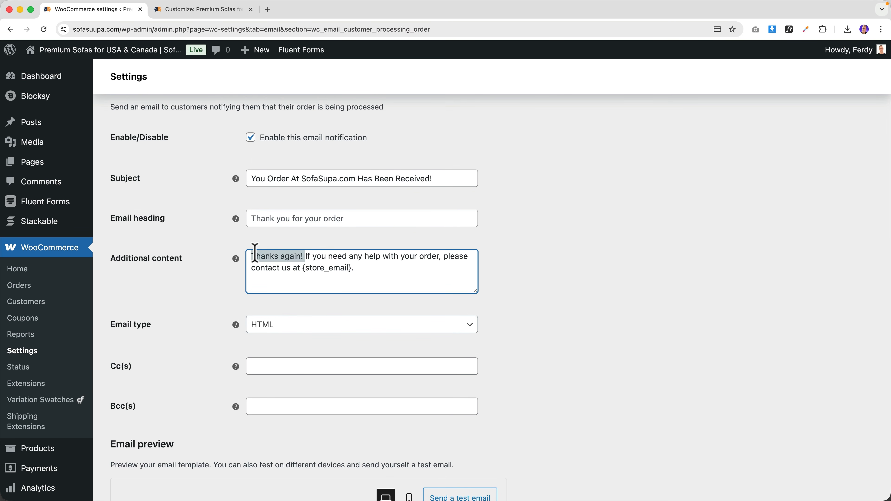
key("BackSpace")
scroll(478, 335, "down", 20)
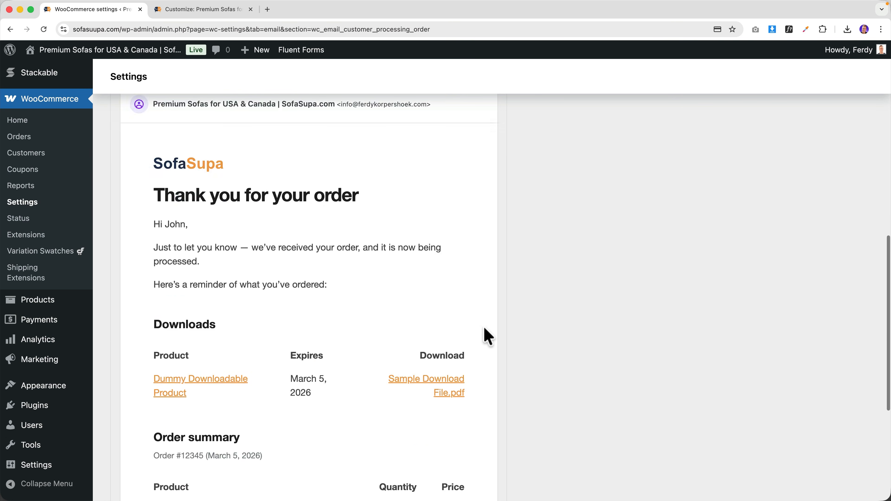
scroll(330, 295, "down", 6)
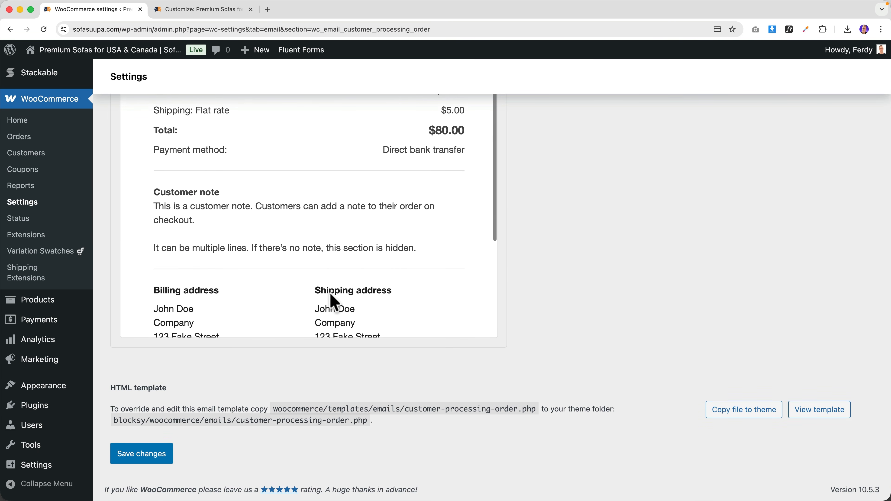
left_click(140, 458)
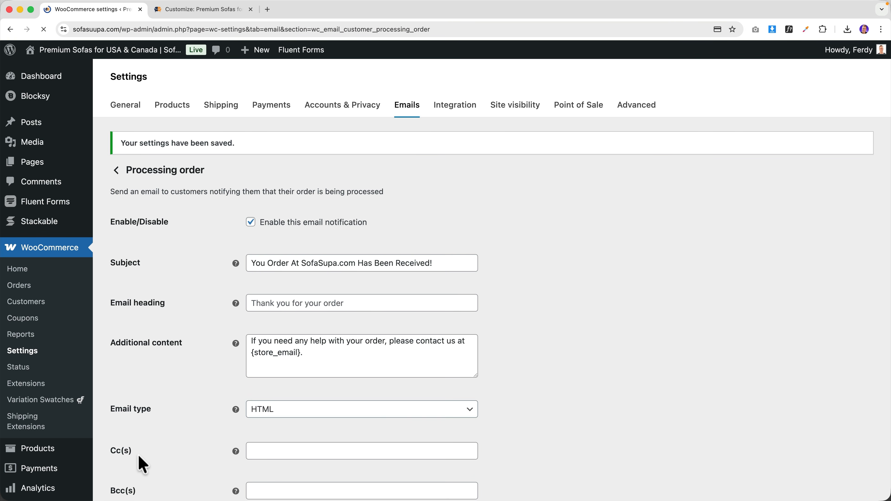
- Scroll the email preview to confirm the closing line begins 'If you need any help with your order'
scroll(169, 421, "down", 15)
scroll(251, 377, "down", 10)
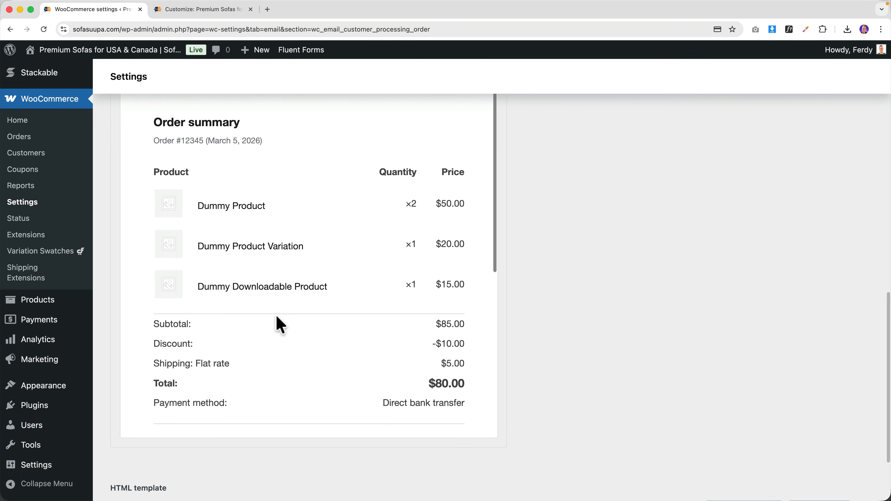
scroll(194, 301, "down", 5)
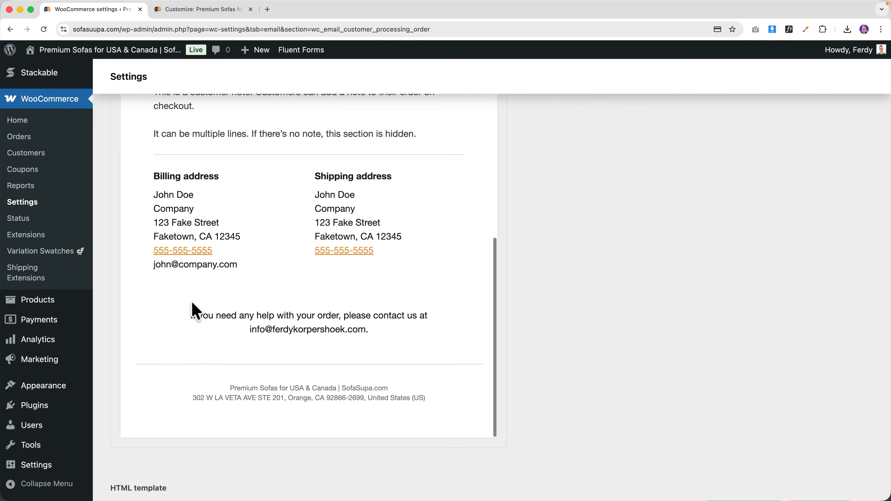
scroll(276, 351, "up", 15)
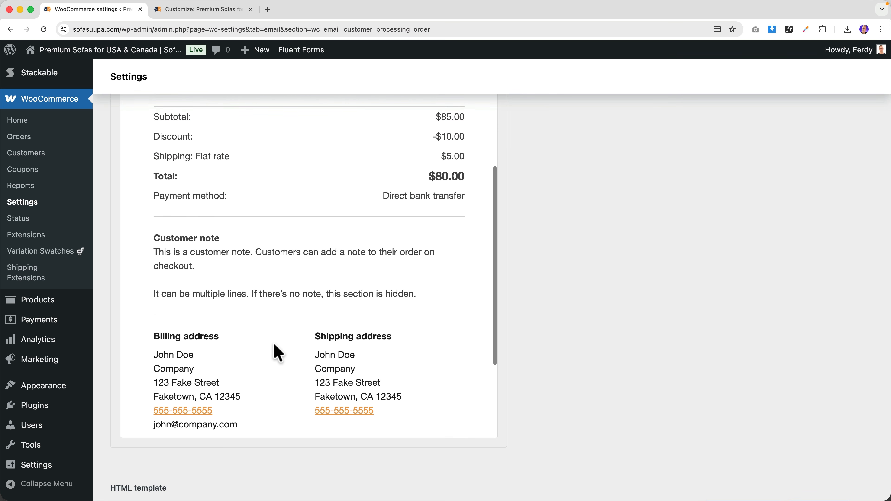
scroll(273, 343, "up", 10)
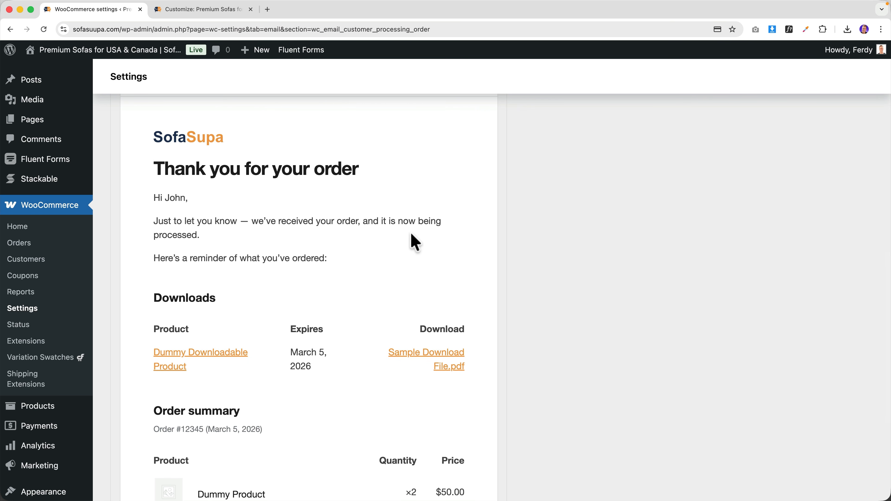
scroll(277, 260, "down", 20)
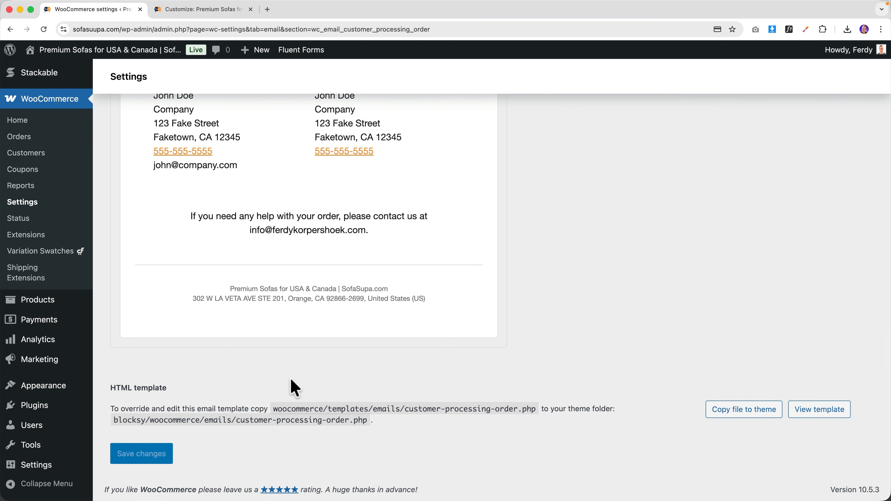
- Copy the Processing order template into the Blocksy theme and open the Theme File Editor past its warning
left_click(739, 415)
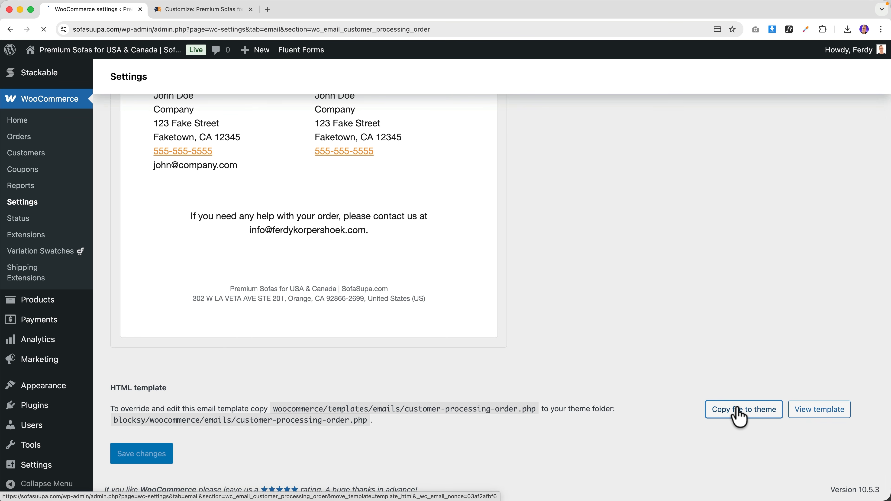
scroll(610, 411, "down", 20)
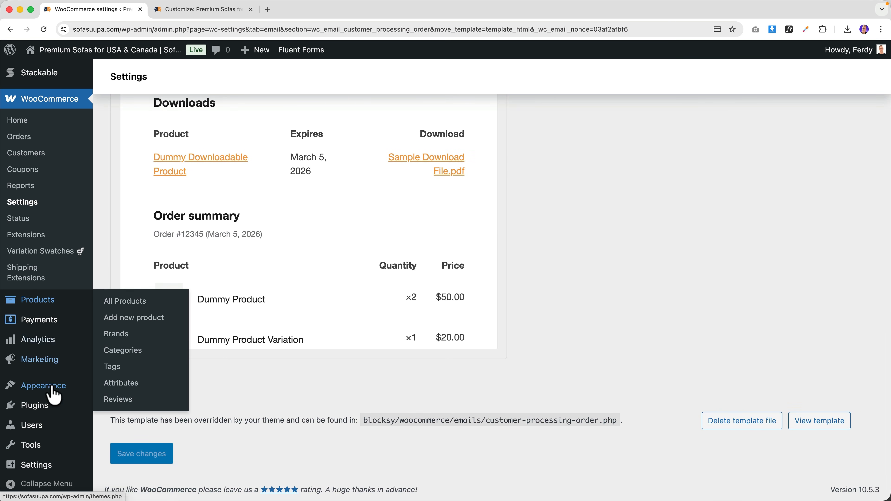
mouse_move(60, 393)
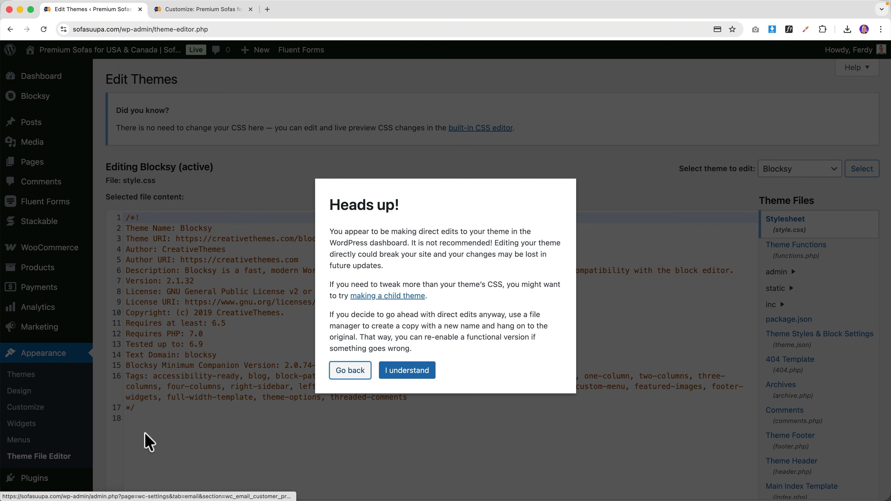
left_click(407, 372)
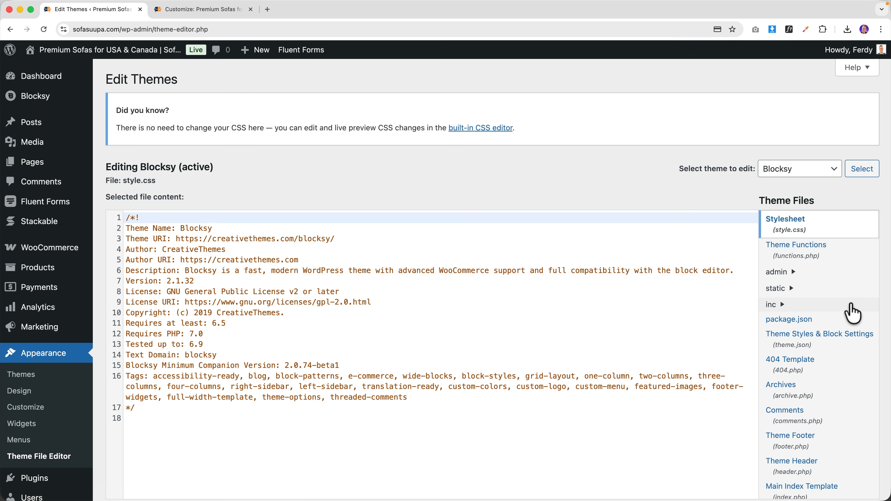
scroll(793, 311, "down", 5)
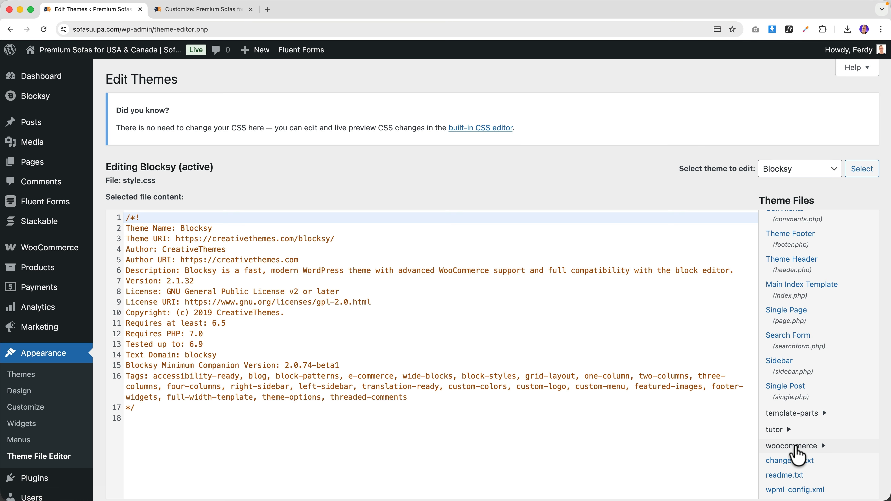
- Open woocommerce > emails > customer-processing-order.php in the theme editor, then go to the Customizer
left_click(806, 444)
scroll(806, 435, "down", 1)
scroll(807, 436, "down", 3)
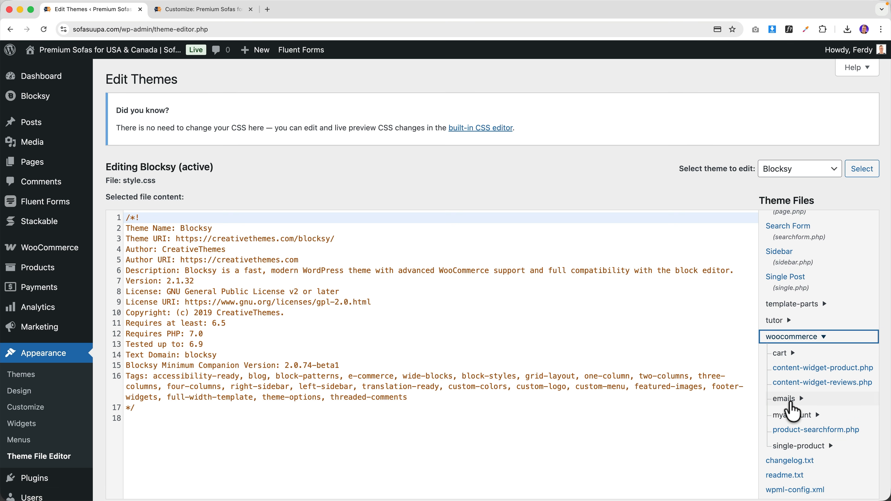
left_click(794, 400)
left_click(795, 421)
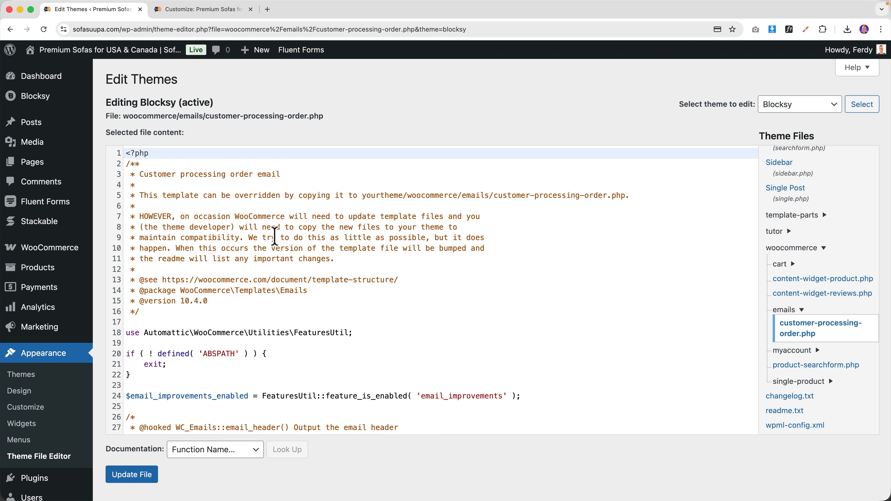
left_click(210, 10)
- Check the received order email in Mail, then return to the Customizer and close the colour picker
mouse_move(488, 492)
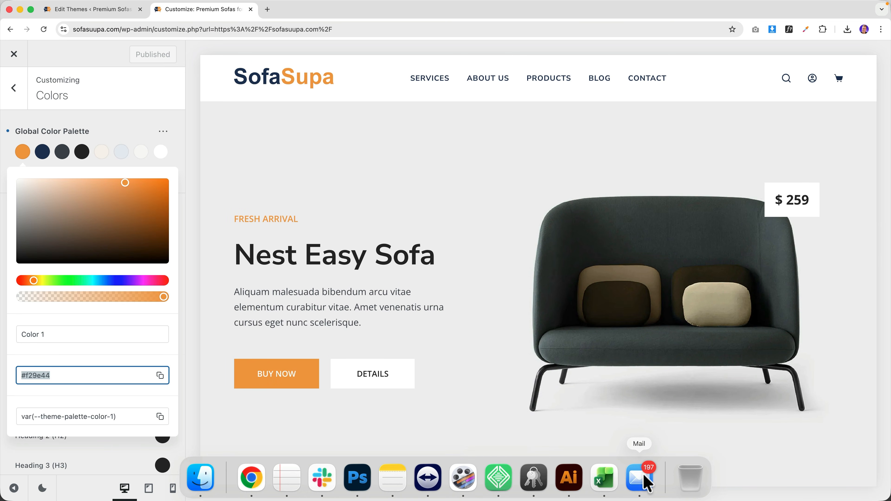
left_click(639, 478)
mouse_move(321, 485)
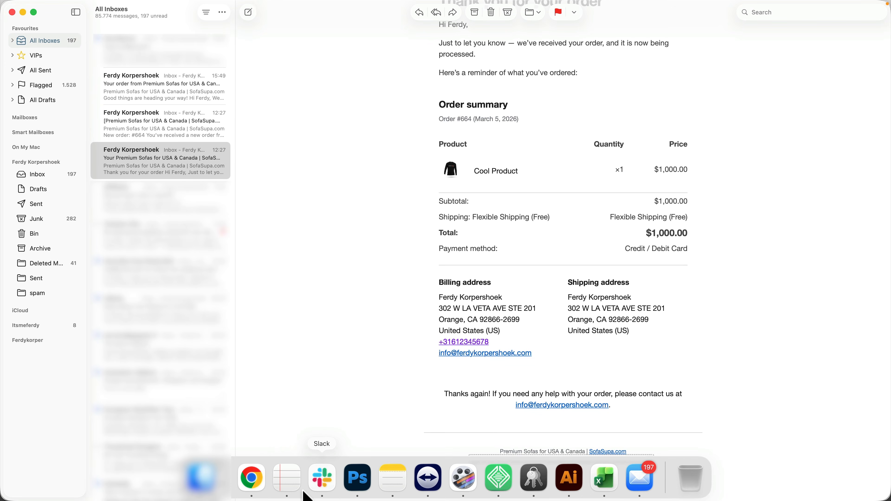
left_click(253, 479)
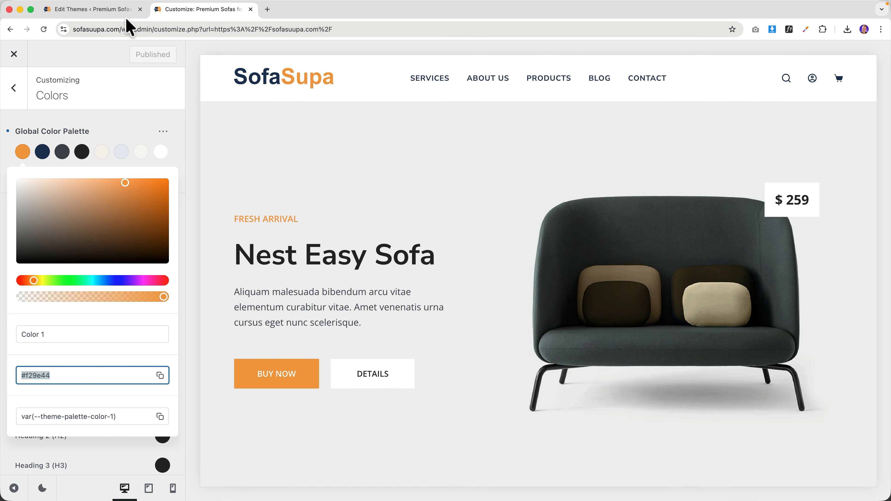
left_click(20, 52)
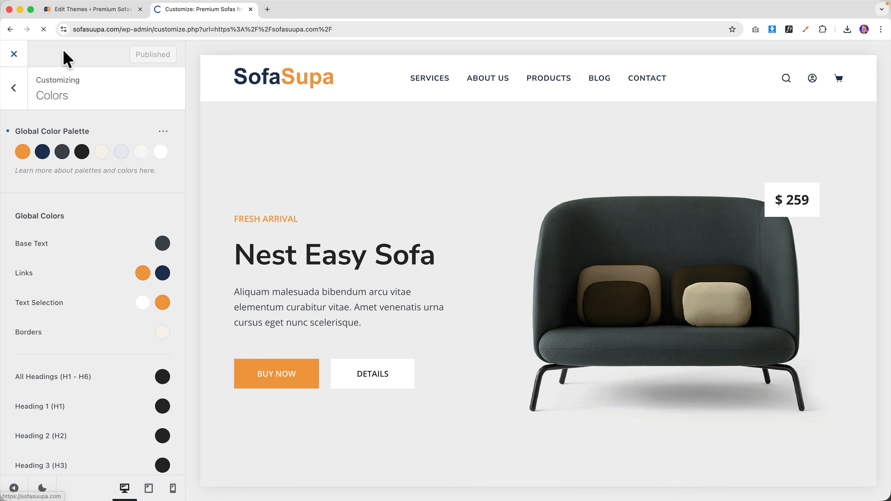
- Open WooCommerce > Settings > Emails > Processing order and scroll to its email preview
left_click(66, 59)
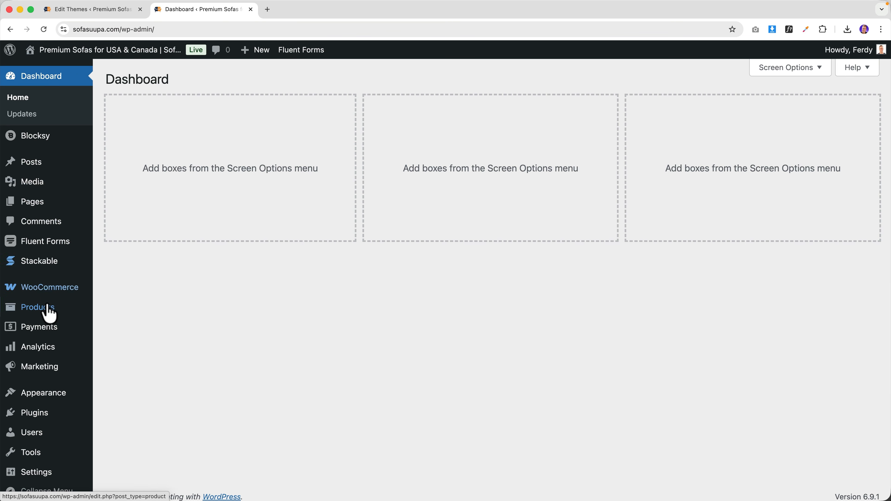
mouse_move(45, 297)
left_click(135, 371)
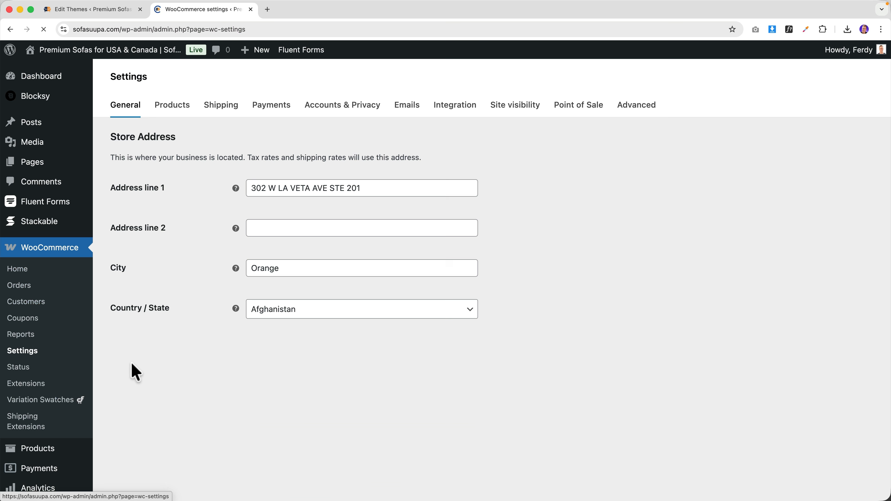
left_click(408, 106)
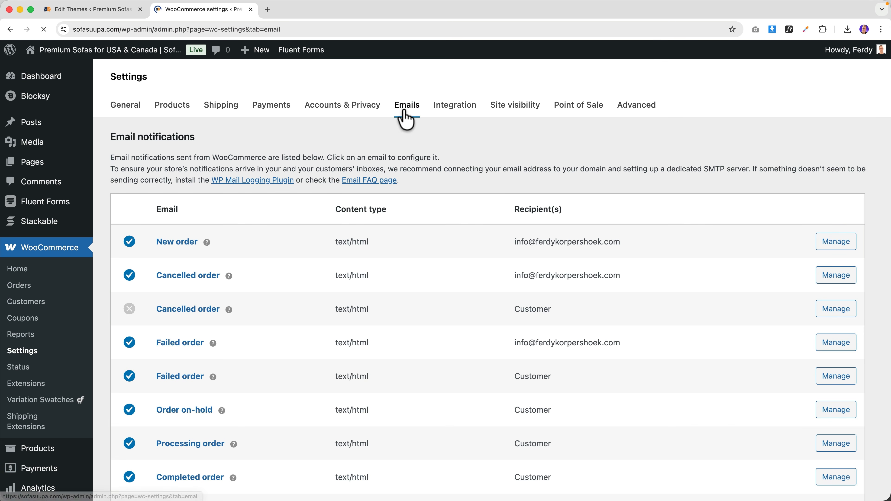
scroll(314, 248, "down", 3)
scroll(235, 352, "down", 3)
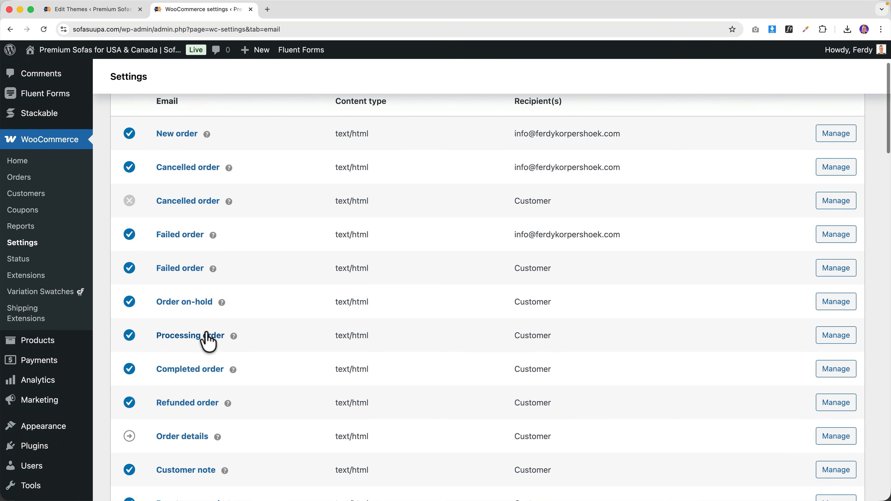
left_click(207, 340)
scroll(537, 283, "down", 15)
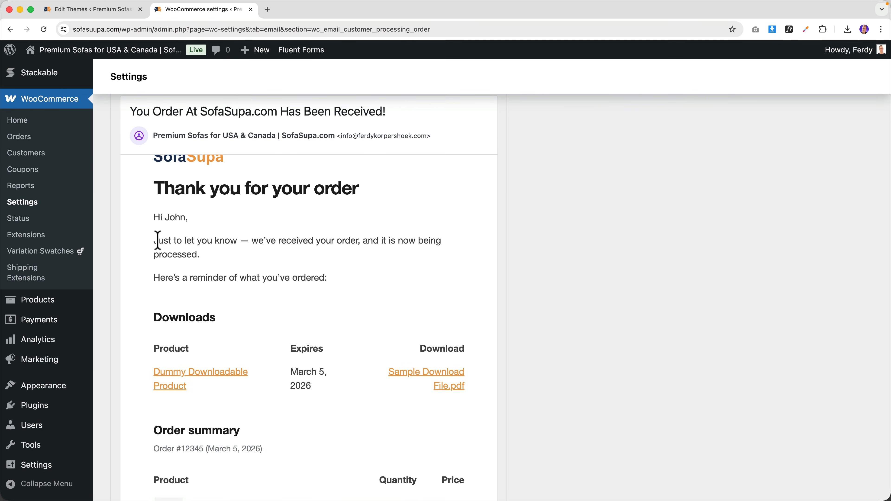
- Find 'just to' in the processing-order template and replace the intro's opening words with 'We'
left_click(106, 17)
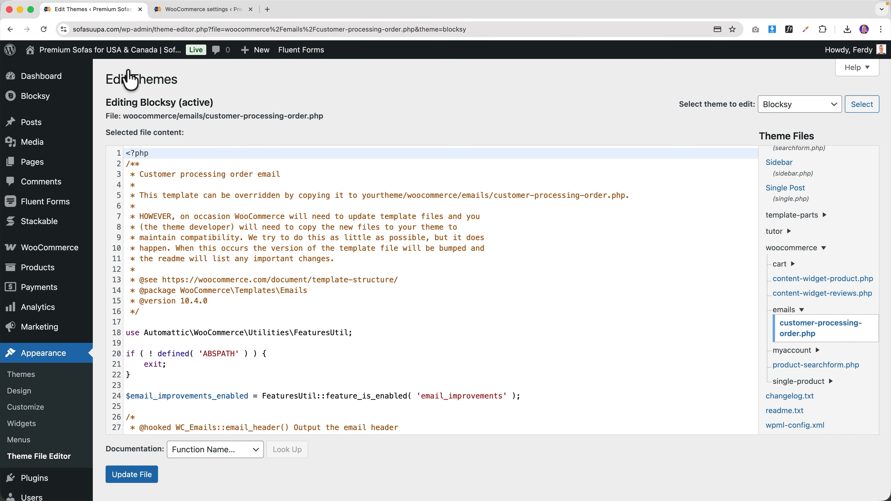
left_click(272, 238)
key("super+f")
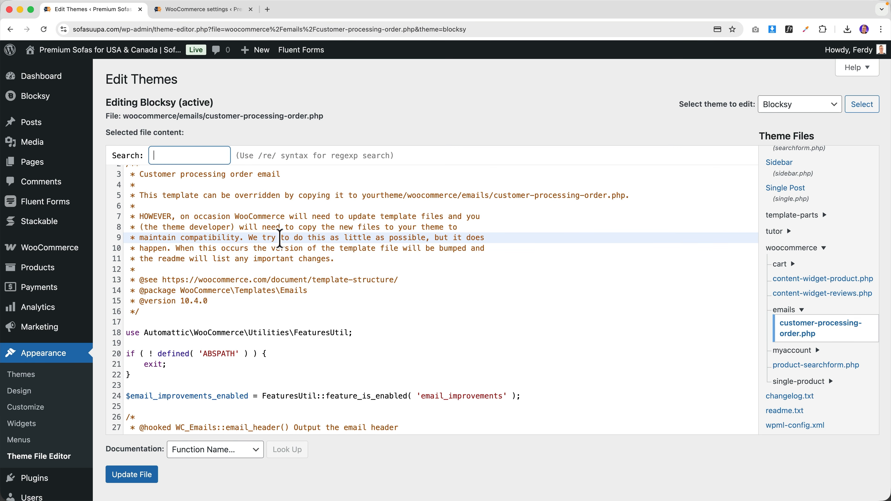
key("Return")
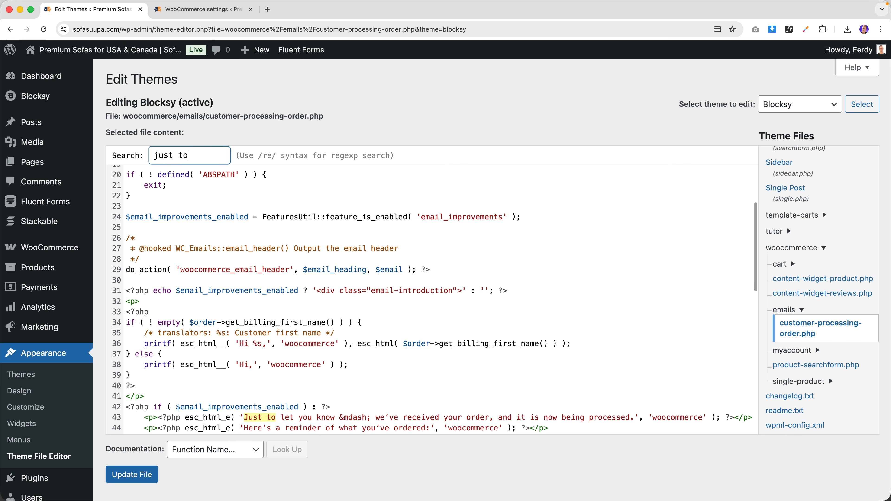
scroll(373, 222, "down", 5)
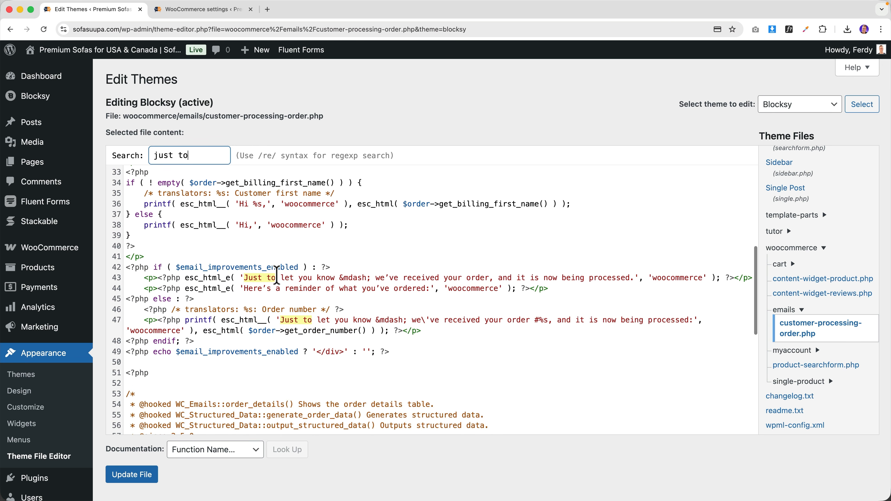
mouse_move(245, 278)
left_mouse_down()
mouse_move(372, 280)
mouse_move(256, 273)
left_mouse_up()
key("super+z")
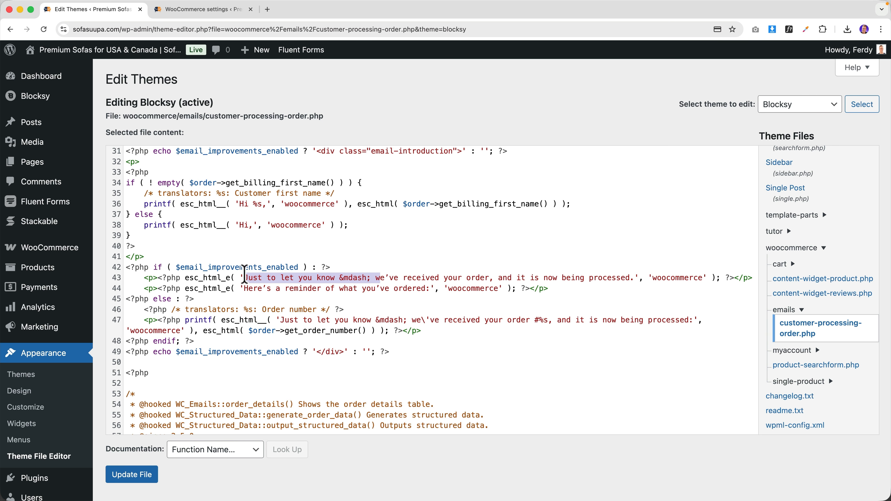
type("W")
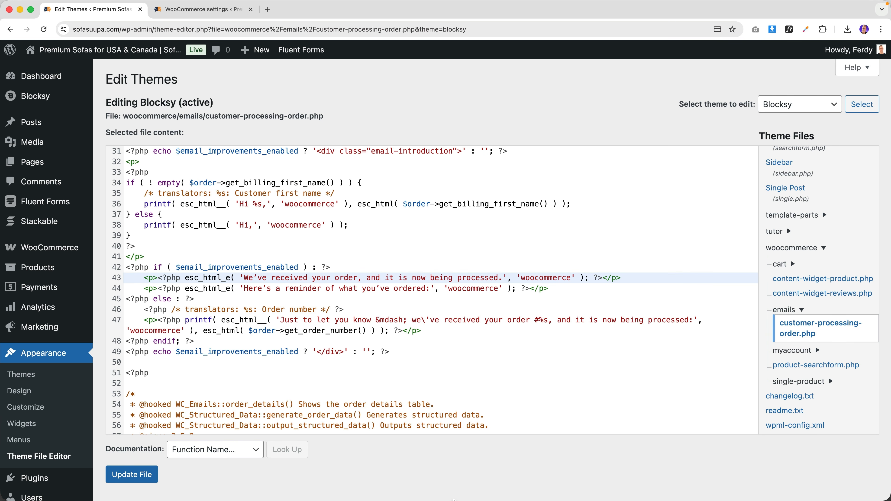
- Delete the 'Here's a reminder of what you've ordered:' line on line 44 of the template
left_click(202, 9)
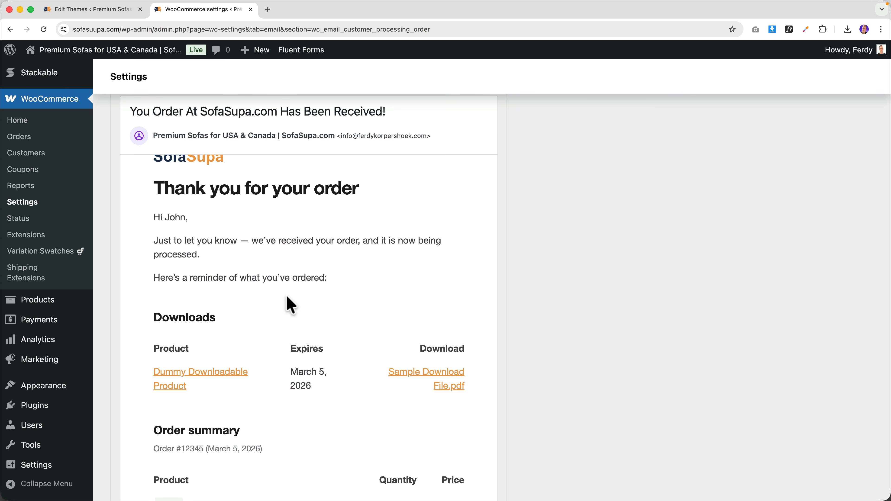
scroll(286, 294, "down", 2)
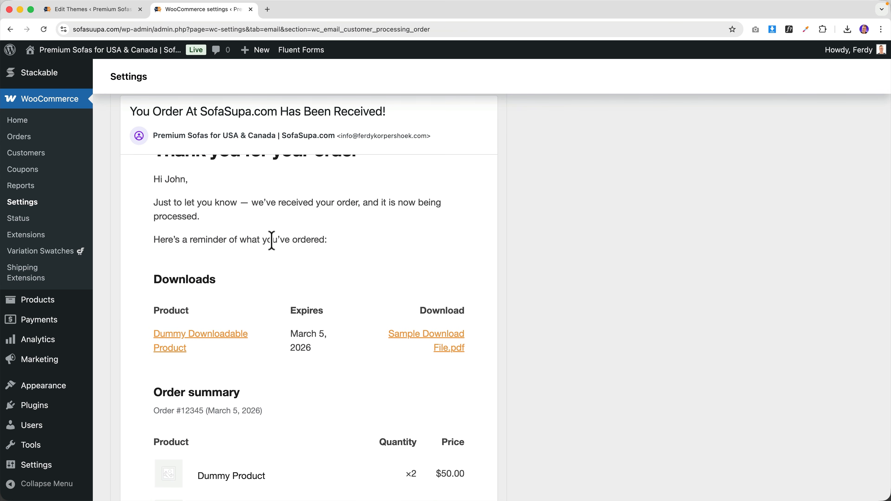
left_click(127, 11)
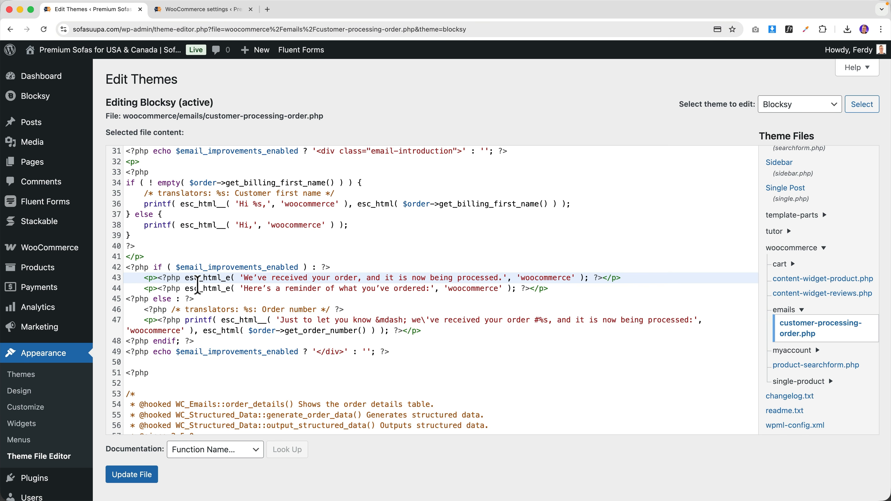
left_click(199, 289)
left_click_drag(144, 289, 549, 288)
key("BackSpace")
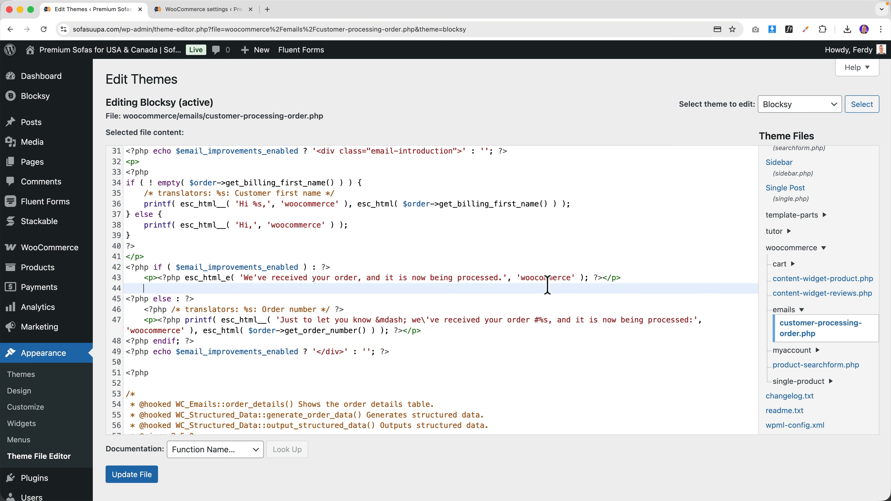
key("BackSpace")
key("BackSpace")
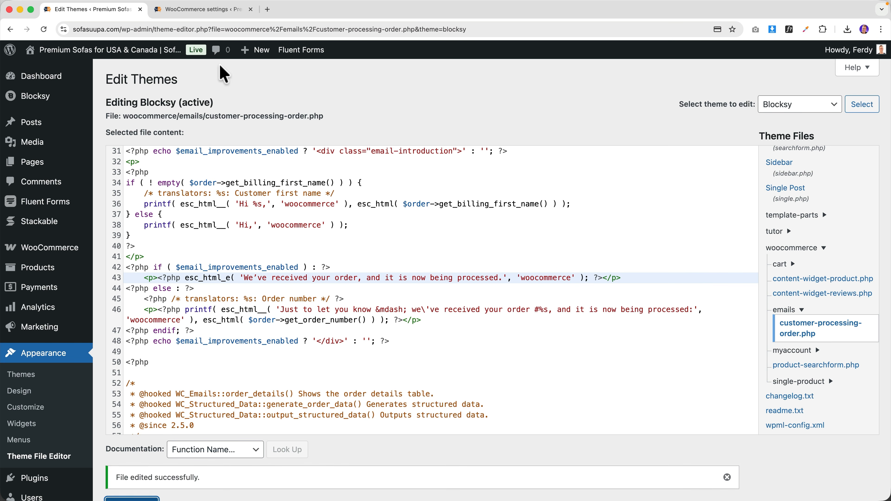
- Review the email preview, now opening with 'We've received your order, and it is now being processed.'
left_click(216, 10)
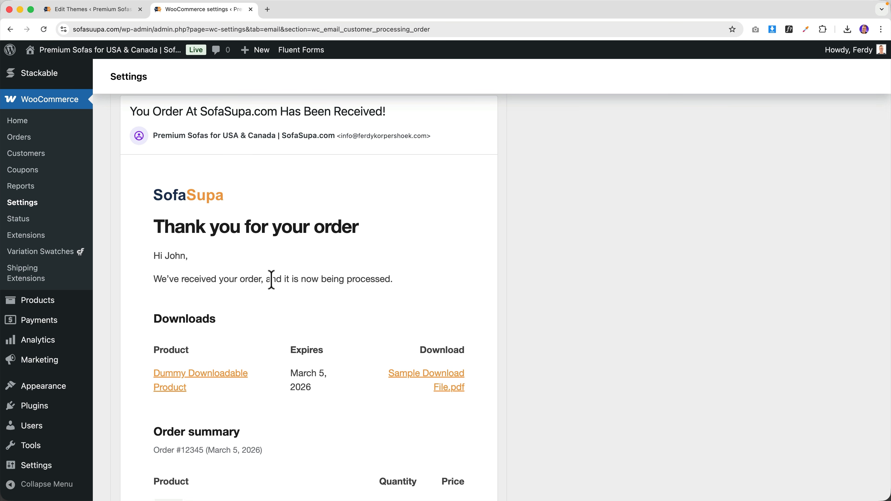
scroll(351, 280, "down", 7)
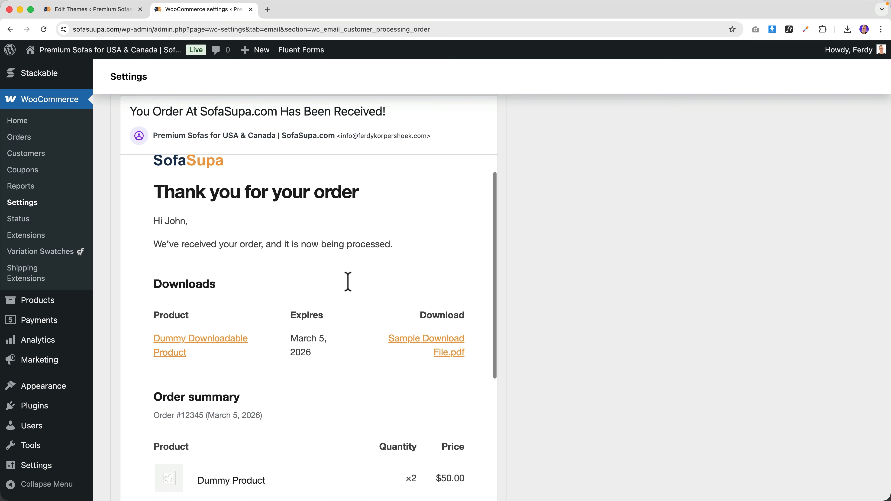
scroll(351, 290, "down", 8)
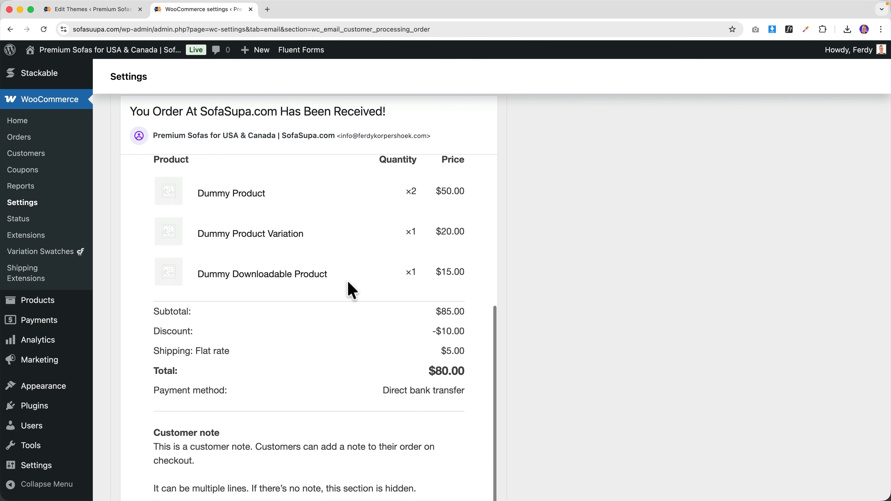
scroll(351, 291, "down", 1)
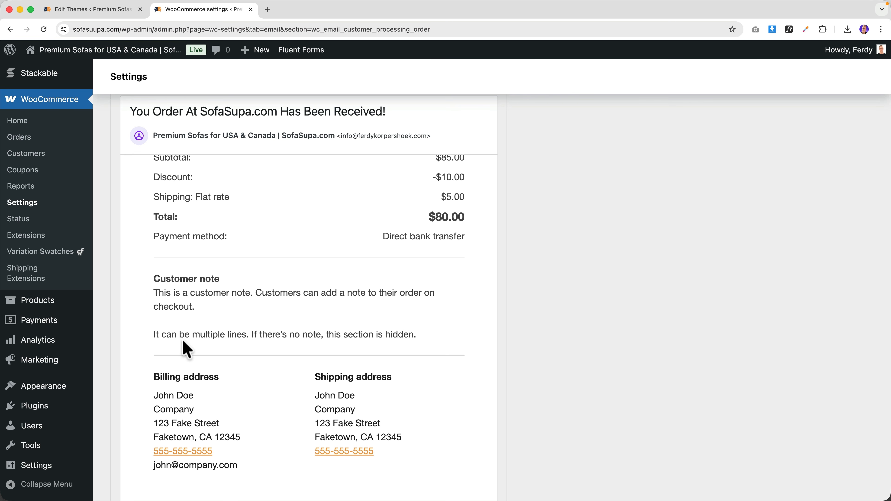
scroll(290, 337, "down", 5)
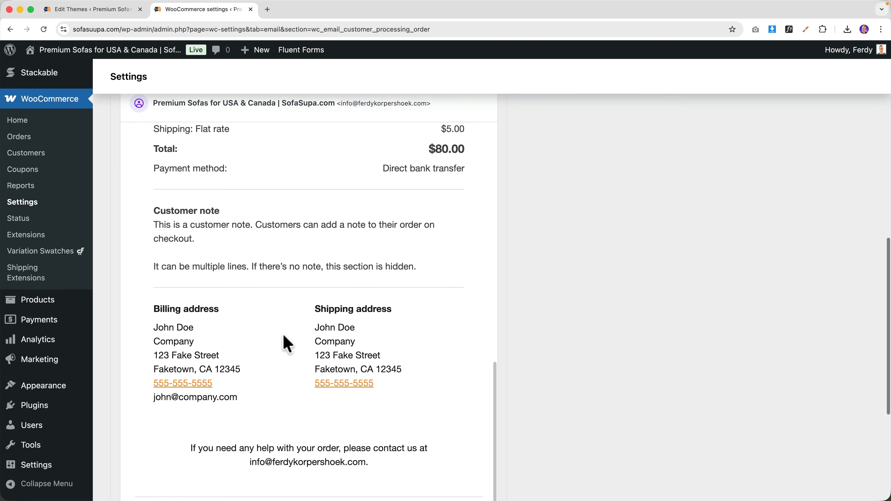
scroll(289, 394, "up", 10)
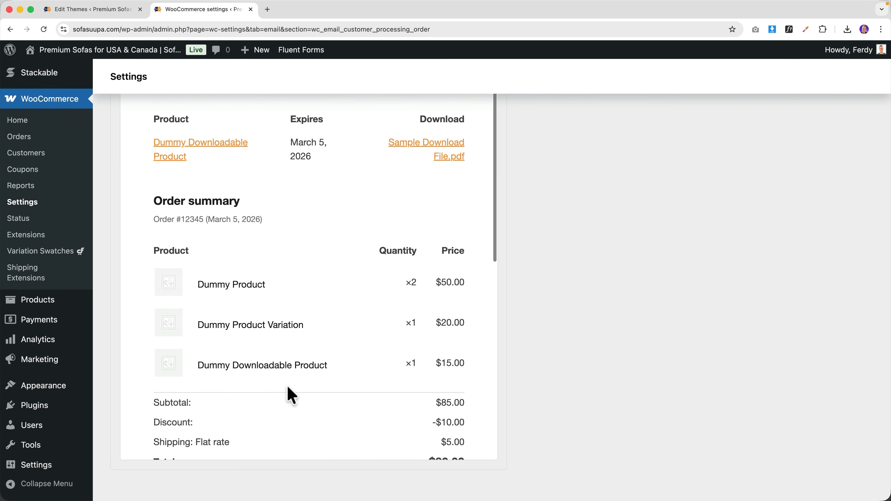
scroll(185, 159, "up", 3)
left_click_drag(154, 158, 193, 158)
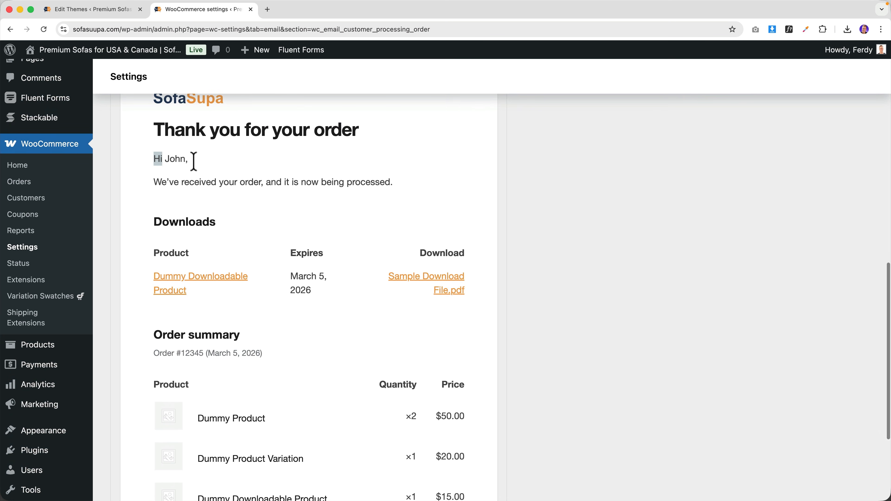
left_click(130, 9)
left_click(169, 10)
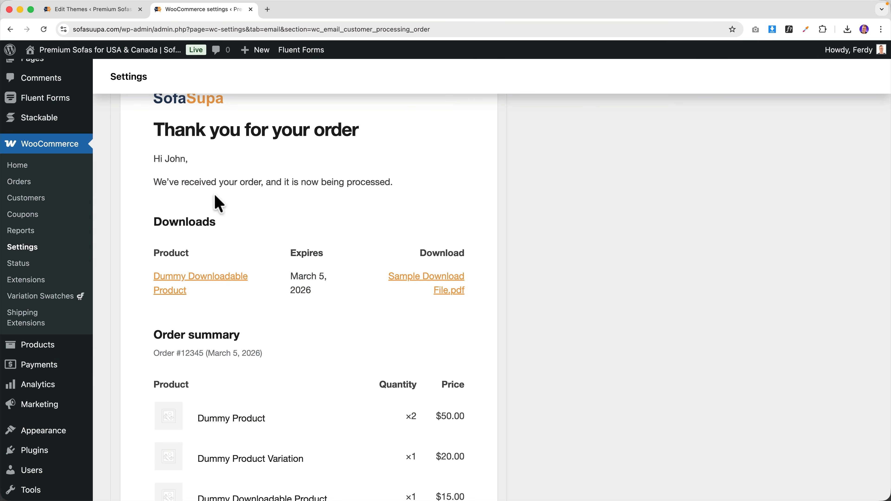
scroll(229, 269, "down", 9)
scroll(233, 270, "down", 6)
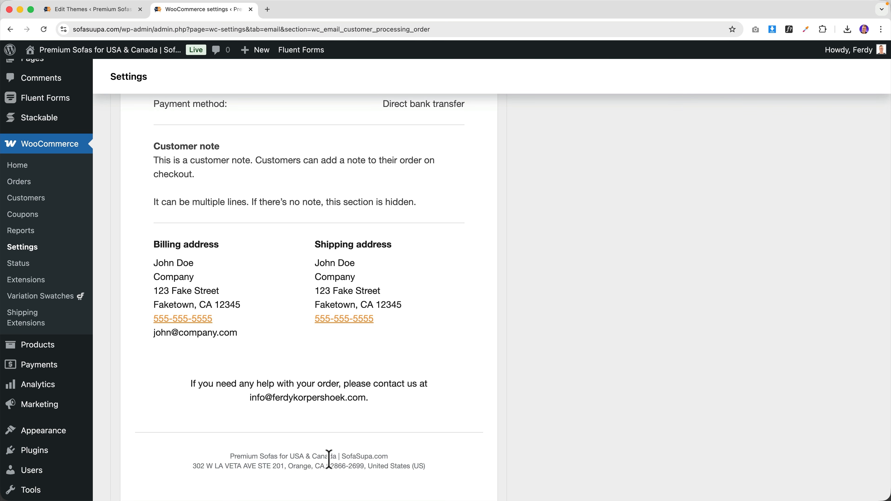
left_click(109, 11)
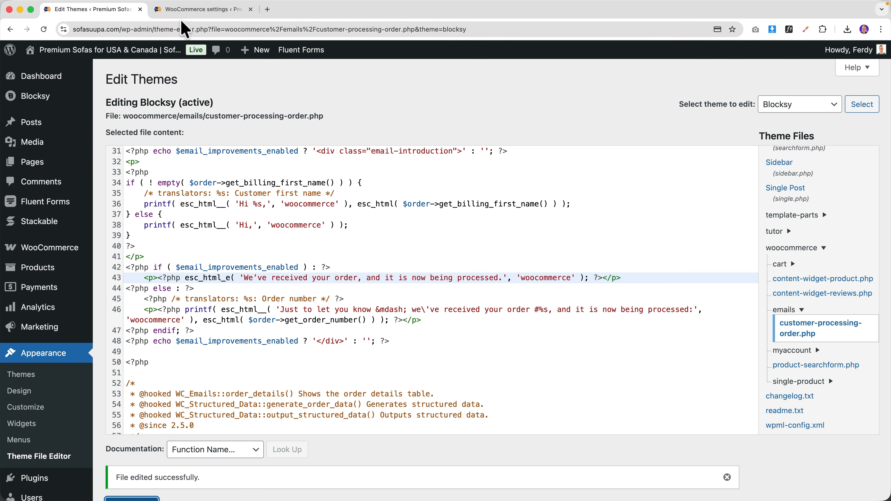
- Return from the Processing order settings to the WooCommerce email notifications list
key("ctrl+Tab")
scroll(537, 289, "up", 15)
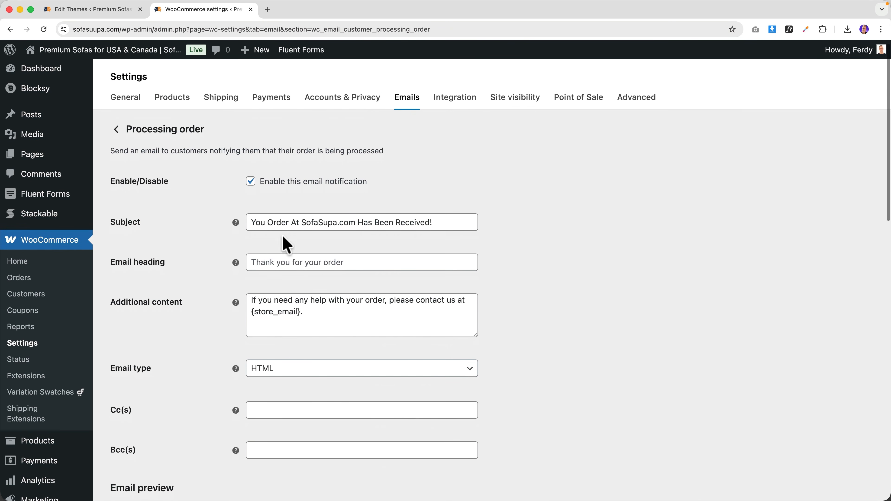
scroll(287, 352, "down", 10)
scroll(266, 360, "up", 10)
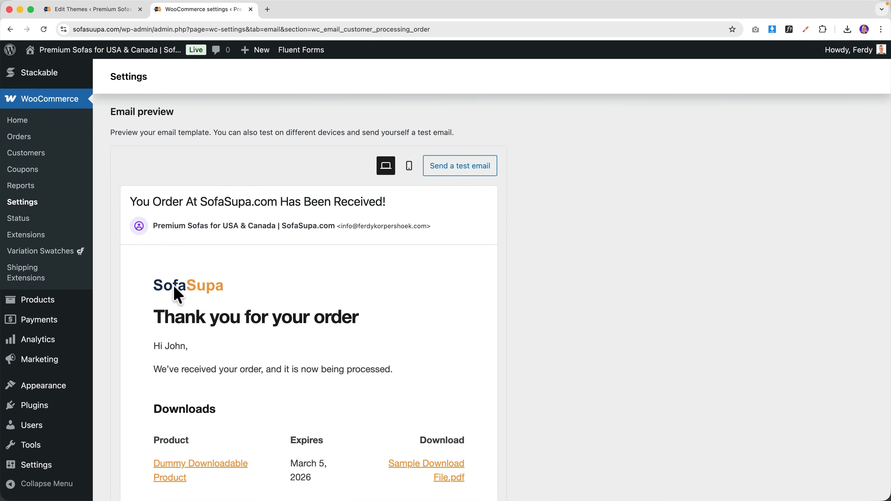
scroll(196, 299, "up", 3)
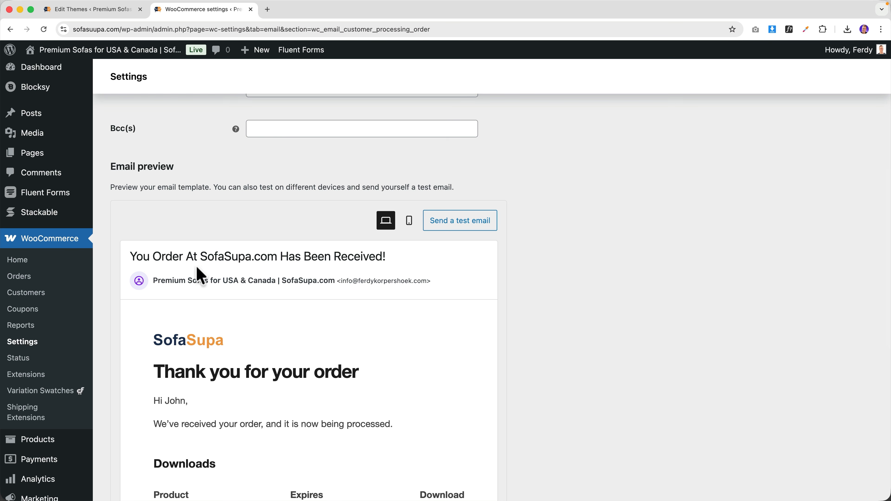
scroll(100, 316, "up", 10)
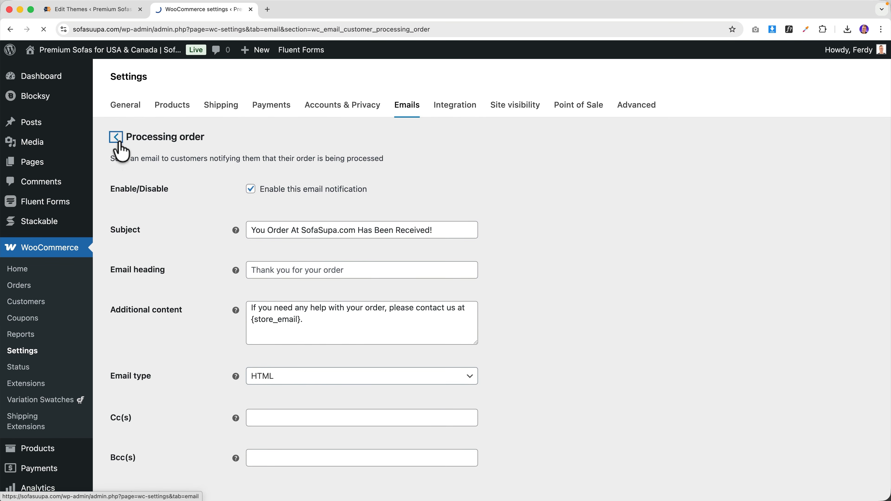
left_click(116, 137)
- Replace the store name in the From name with a personal first name, keeping 'from SofaSupa.com', and save
scroll(115, 290, "down", 15)
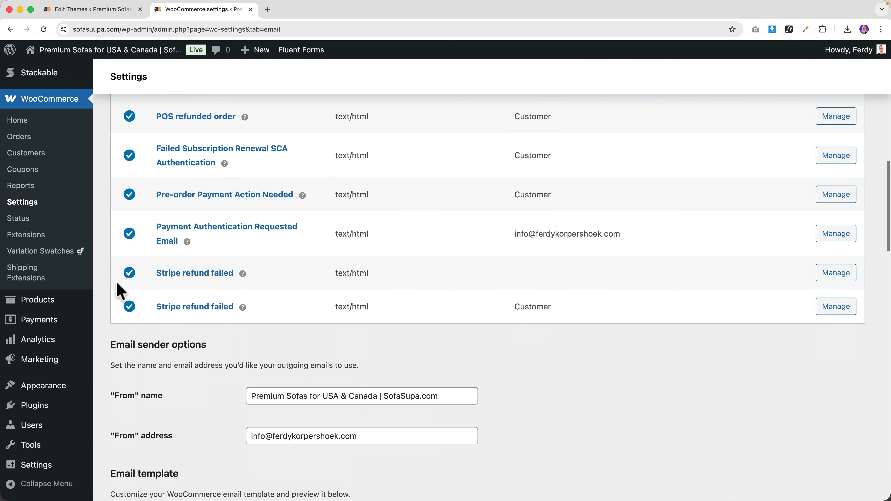
scroll(149, 284, "down", 1)
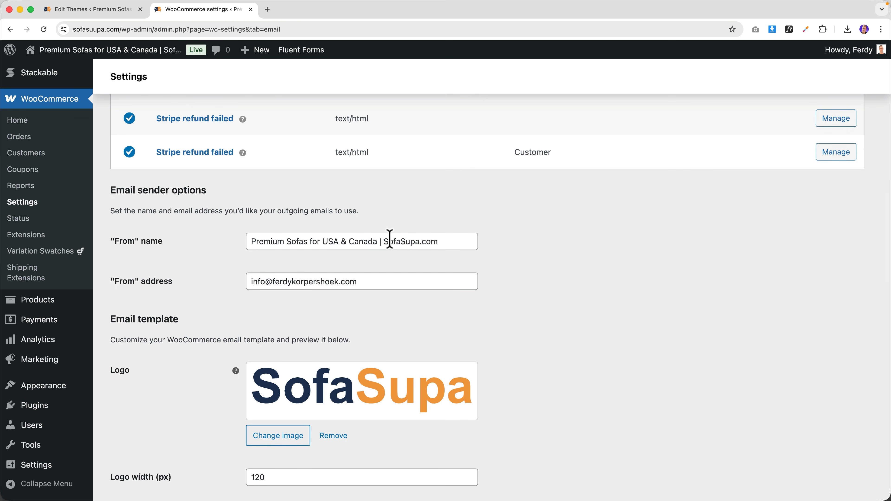
left_click_drag(384, 242, 229, 248)
type("Ferdy From")
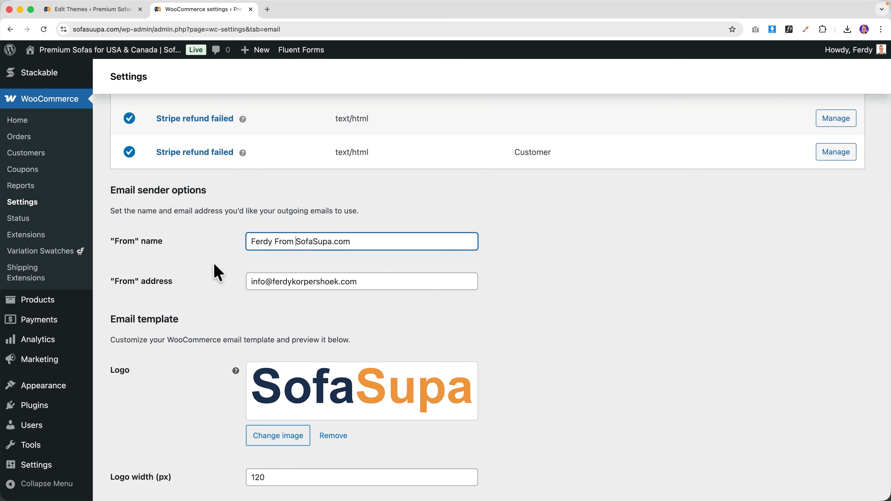
key("Tab")
key("Tab")
scroll(213, 294, "down", 5)
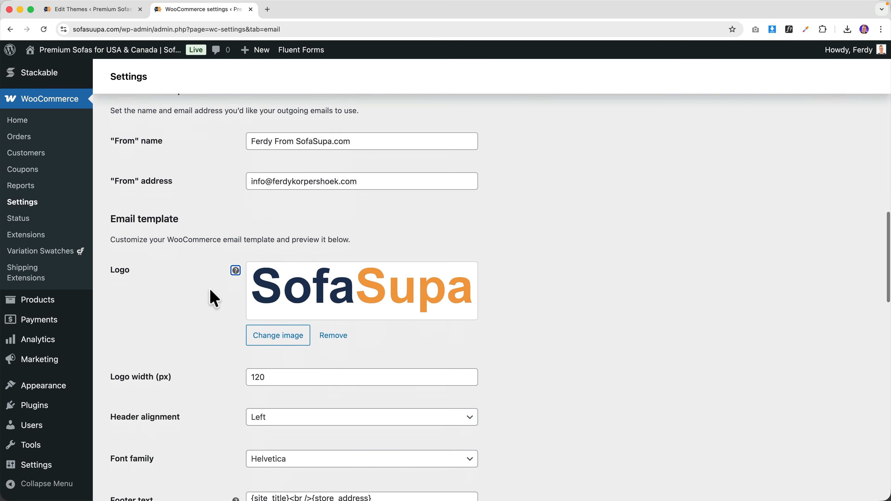
scroll(213, 298, "down", 15)
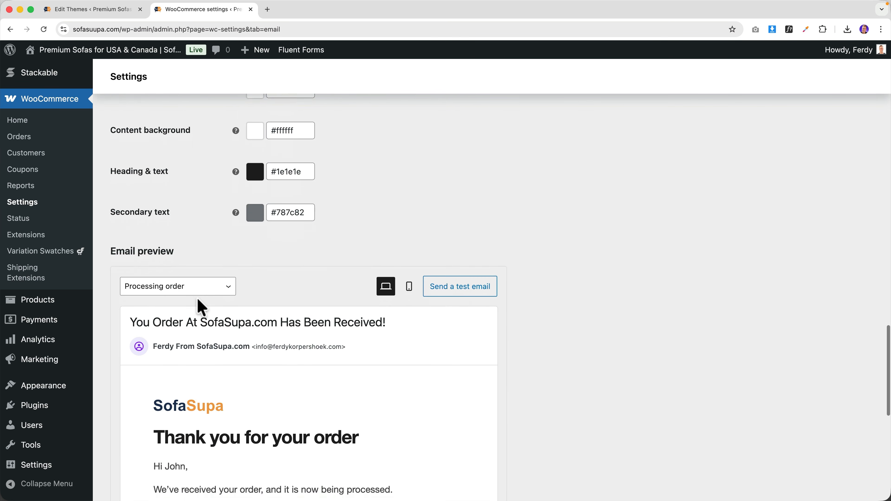
scroll(200, 309, "down", 1)
scroll(183, 360, "up", 10)
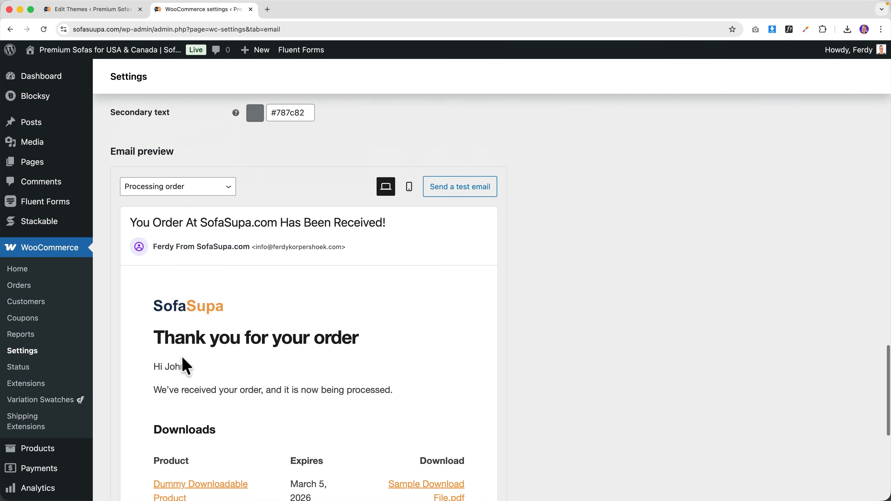
scroll(568, 358, "down", 10)
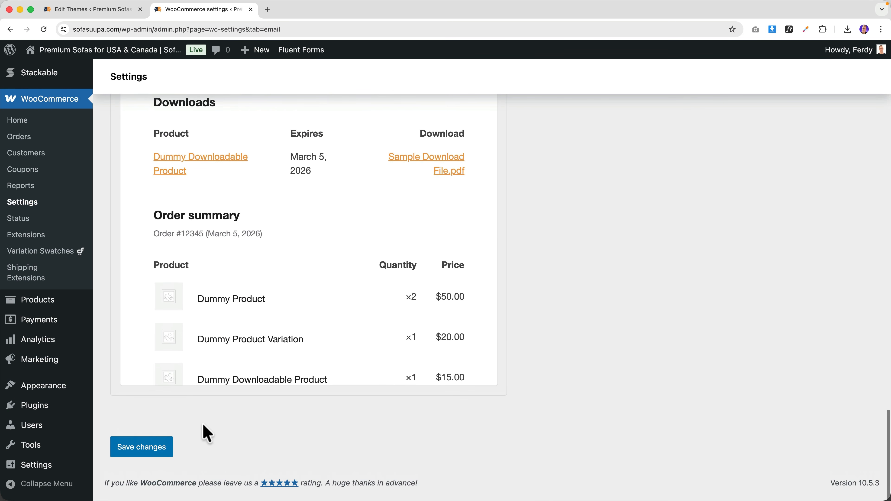
left_click(121, 453)
- Open the live SofaSupa storefront homepage via Visit Store
scroll(266, 293, "down", 20)
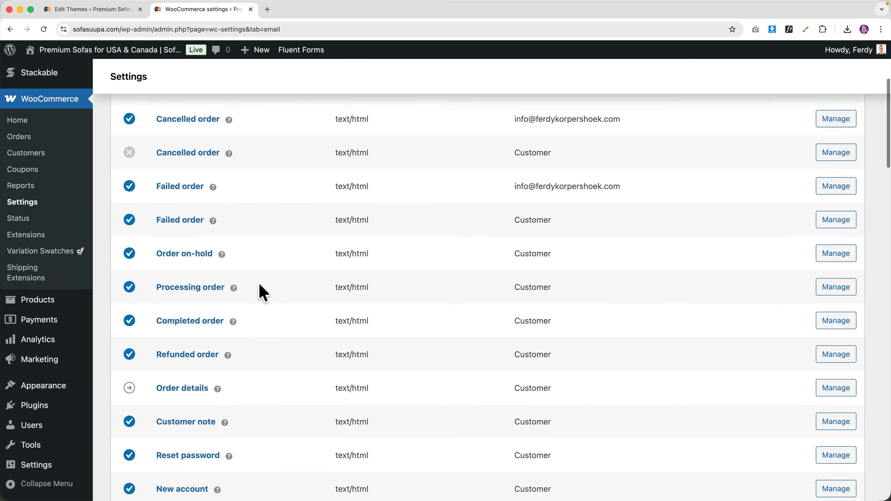
scroll(262, 293, "down", 10)
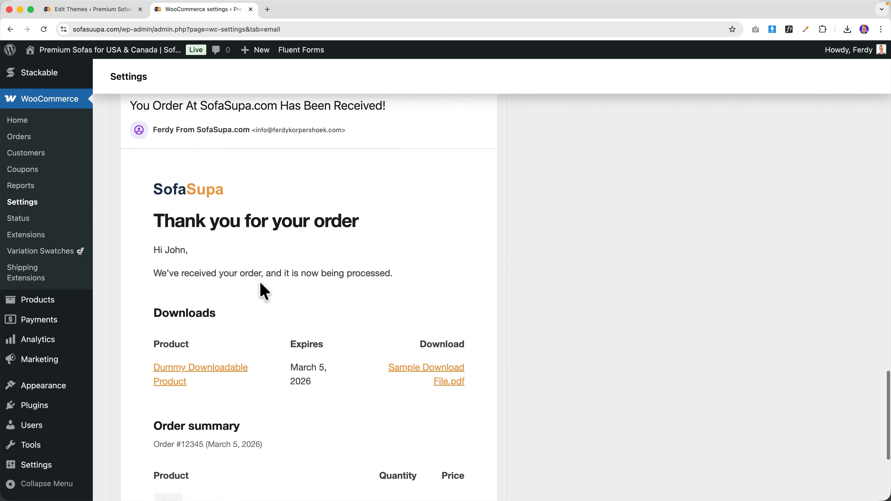
scroll(264, 290, "up", 3)
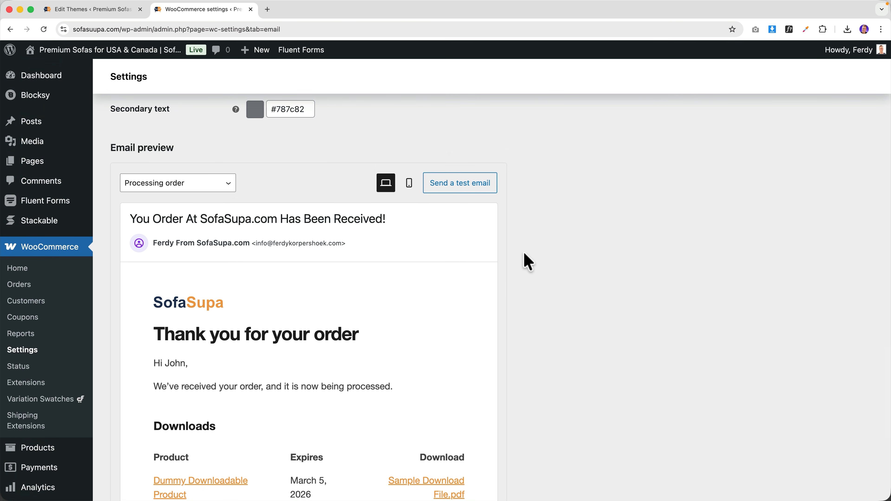
scroll(421, 267, "up", 15)
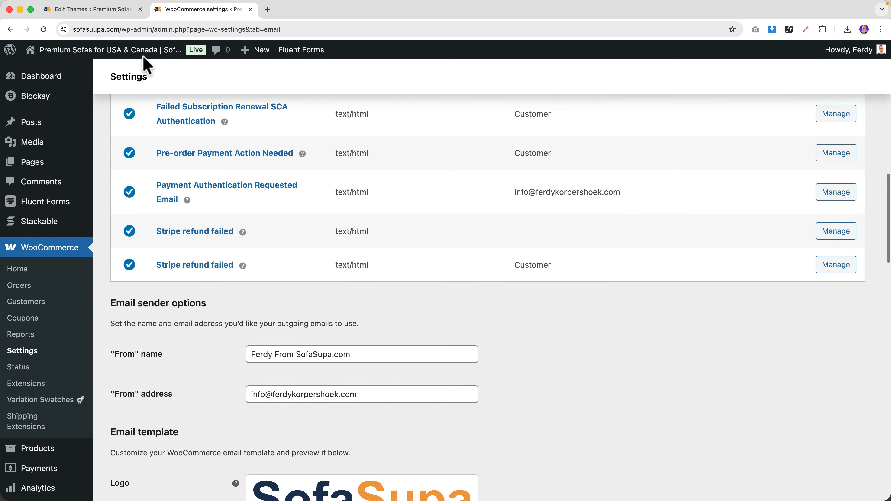
left_click(144, 53)
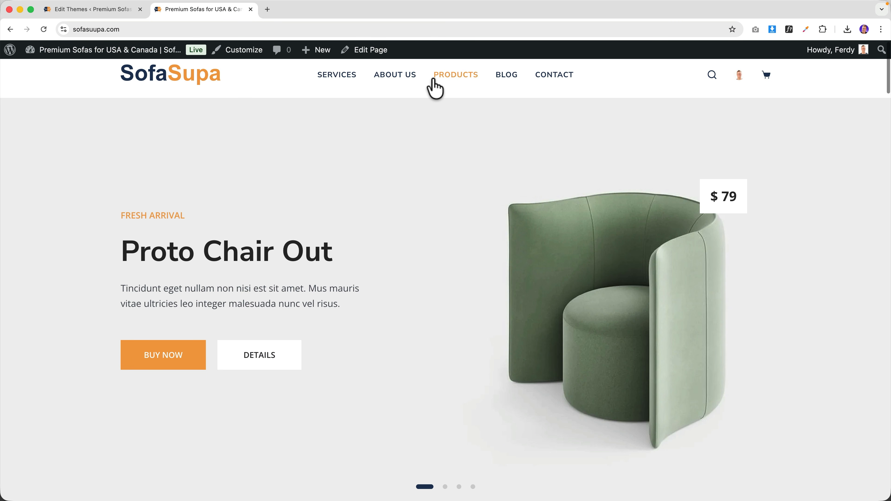
- Add the Aliquam Ododiam chair from Products to the cart and view the cart
left_click(434, 81)
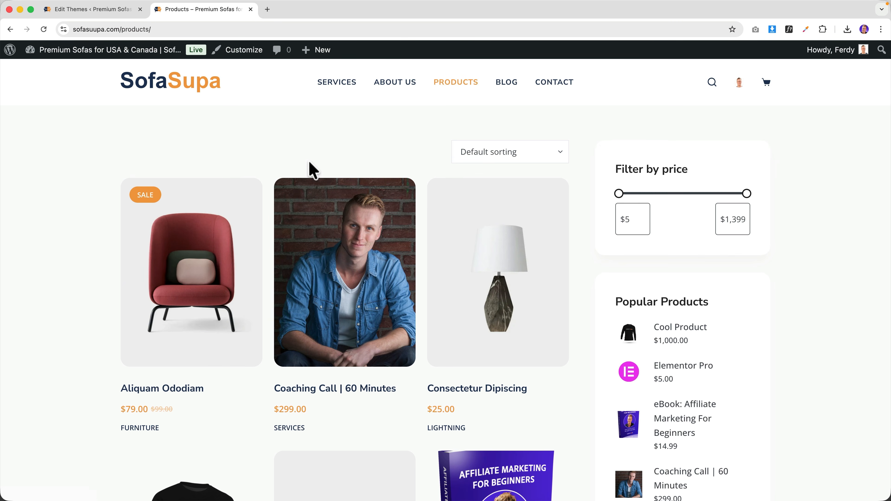
left_click(186, 272)
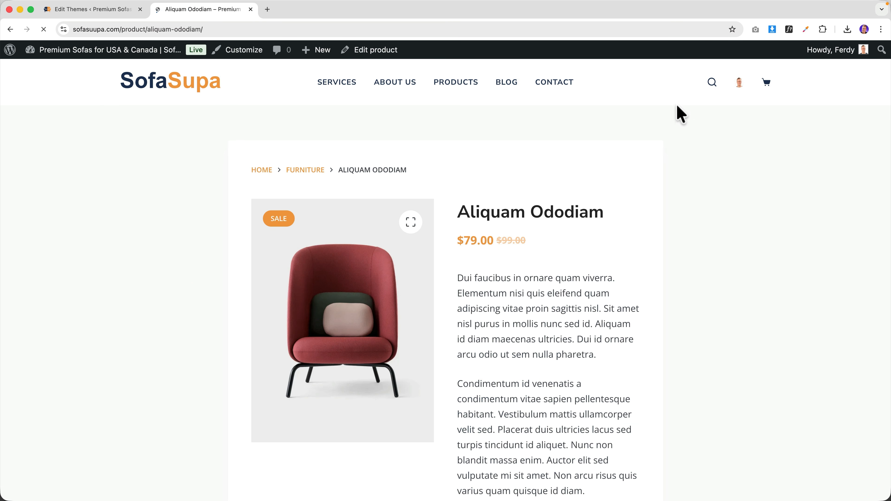
scroll(618, 168, "down", 9)
left_click(587, 239)
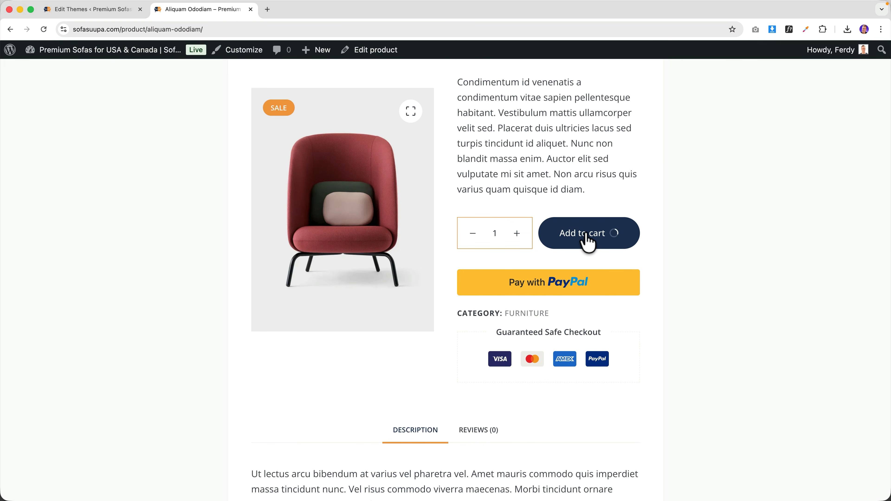
left_click(611, 245)
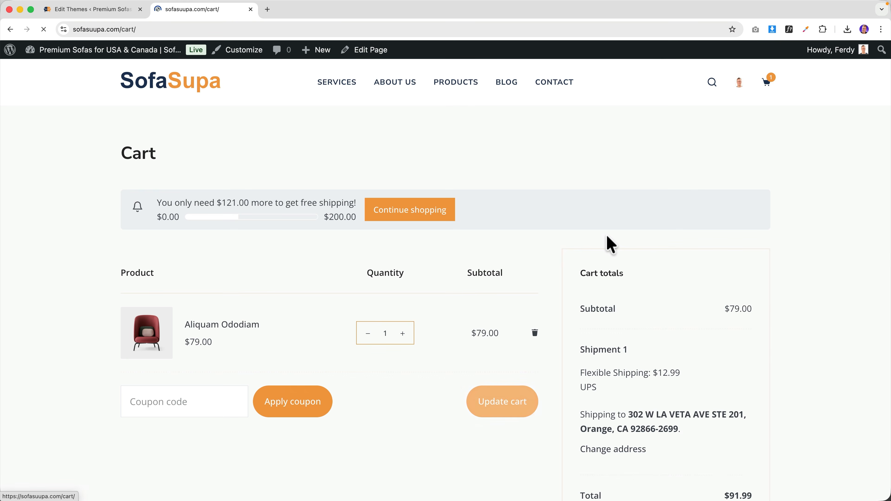
- At checkout, accept the terms and place the $91.99 test order
scroll(606, 243, "down", 5)
scroll(541, 238, "down", 1)
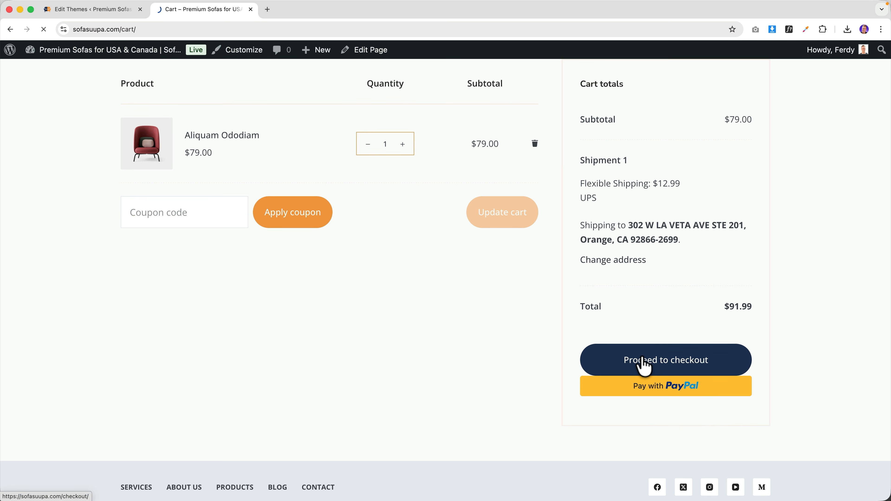
scroll(593, 281, "down", 20)
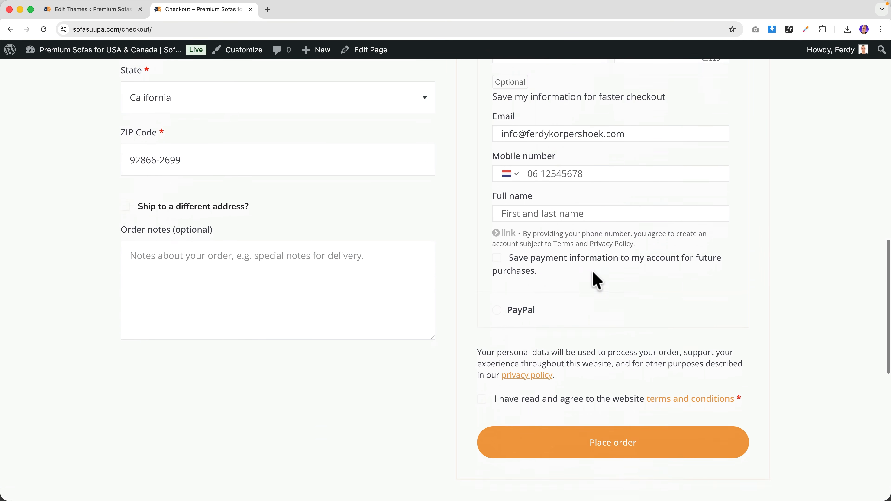
scroll(593, 272, "down", 4)
left_click(482, 271)
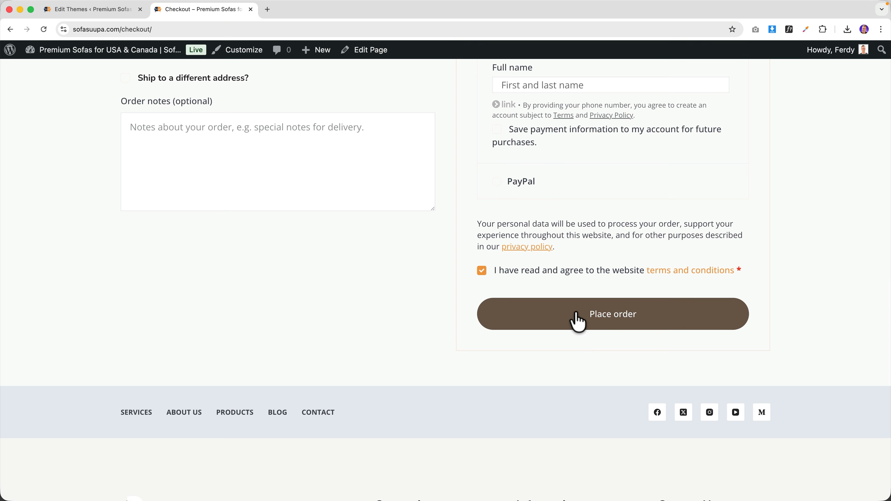
left_click(593, 323)
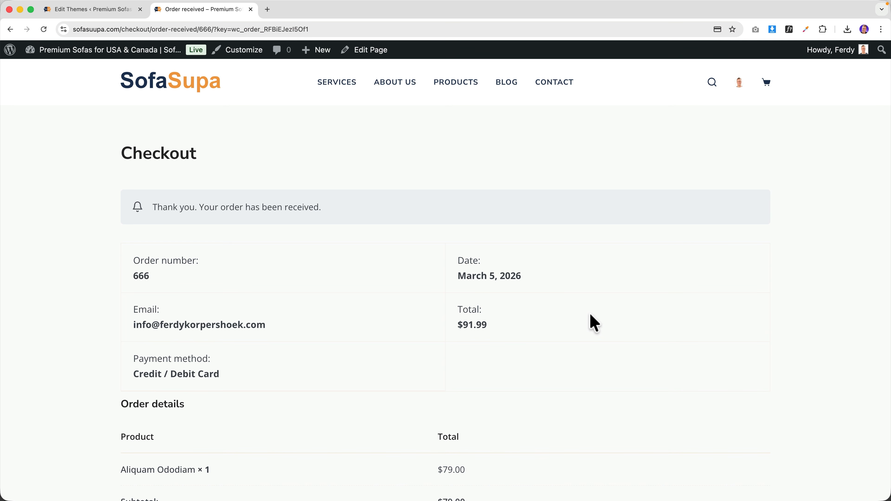
scroll(593, 324, "down", 15)
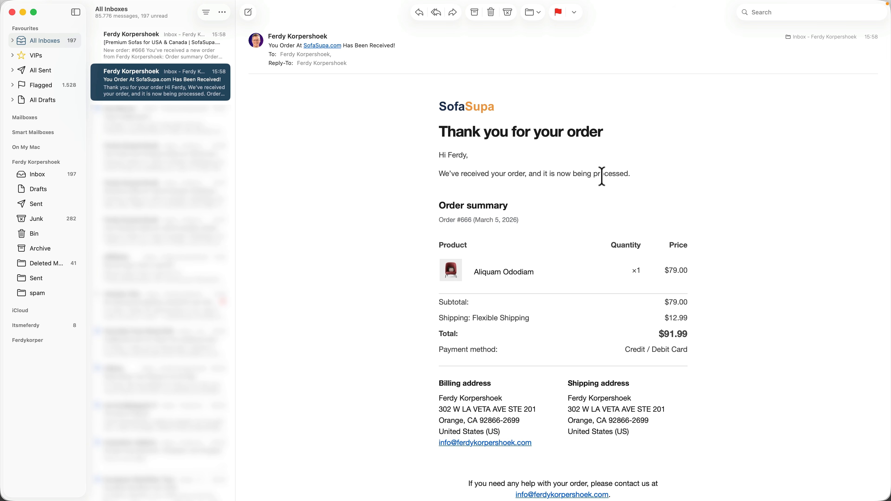
- Read through the 'You Order At SofaSupa.com Has Been Received!' email, then go back to the browser
scroll(499, 222, "down", 5)
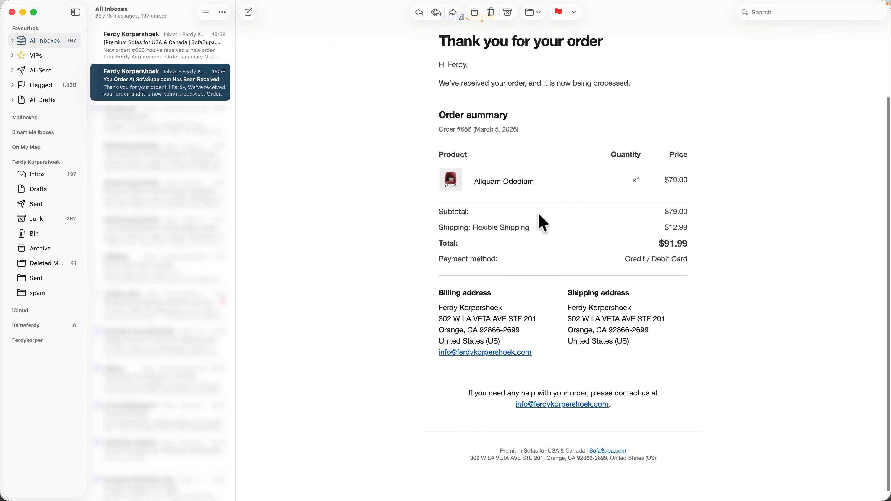
scroll(593, 365, "up", 5)
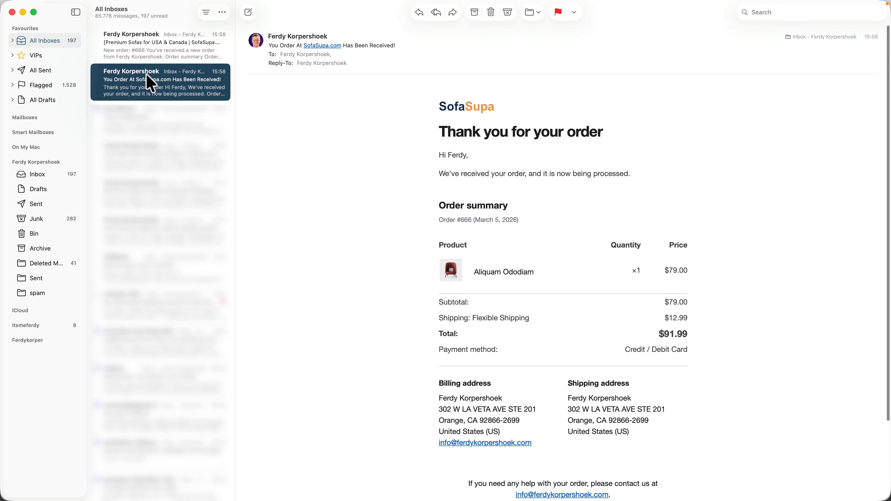
left_click(12, 12)
- Change order #666's status from Processing to Completed and update it
left_click(95, 49)
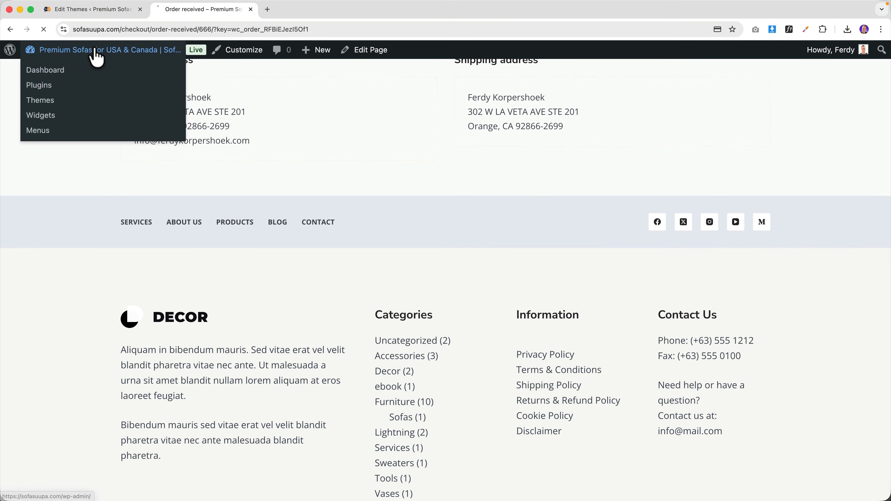
left_click(94, 50)
left_click(140, 9)
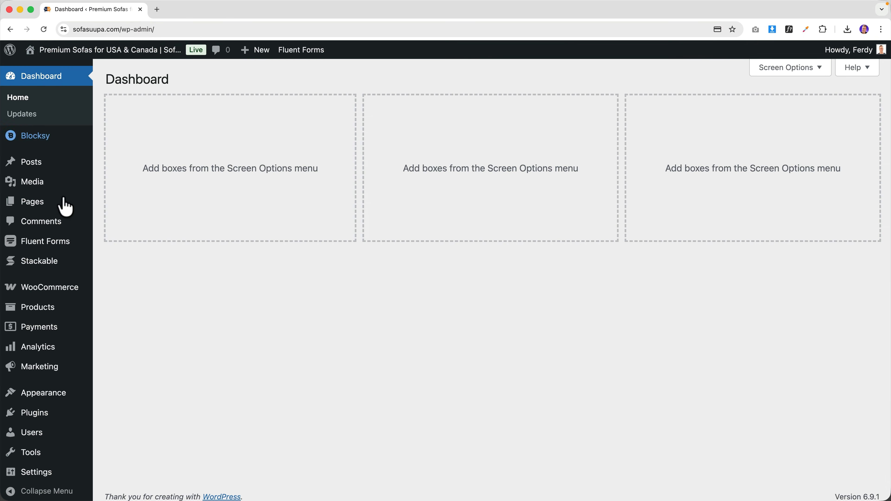
mouse_move(62, 291)
left_click(122, 303)
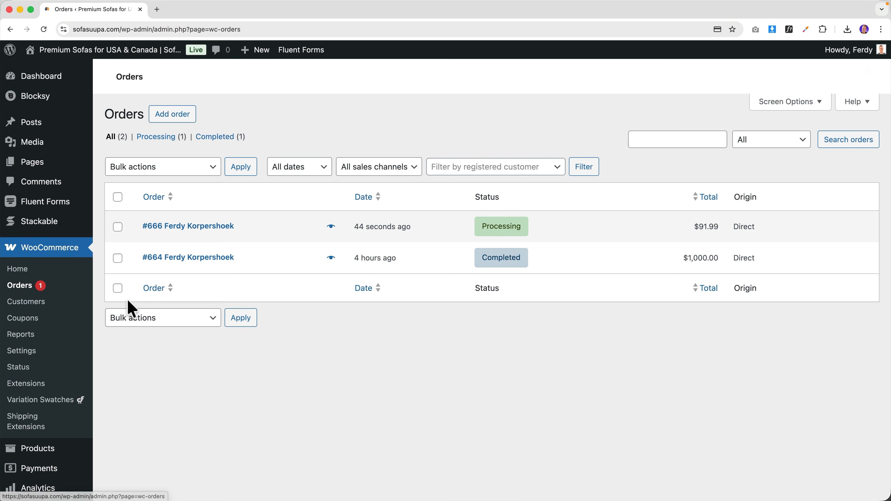
left_click(199, 228)
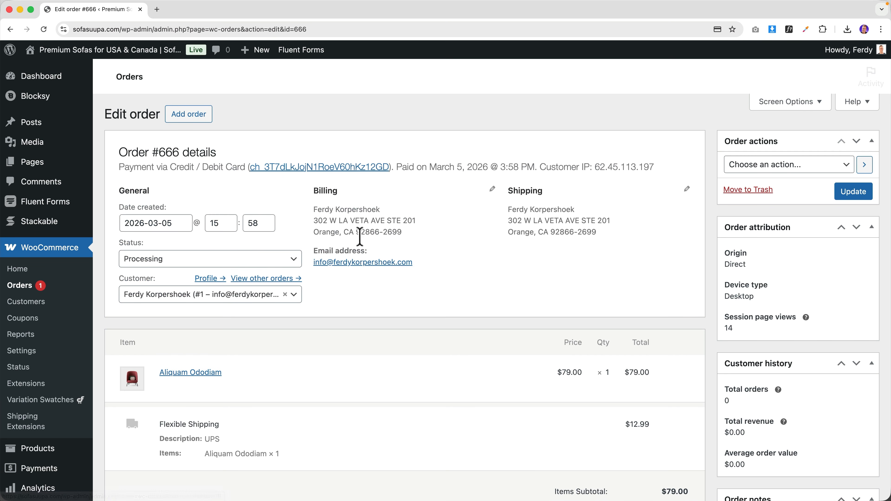
left_click(194, 262)
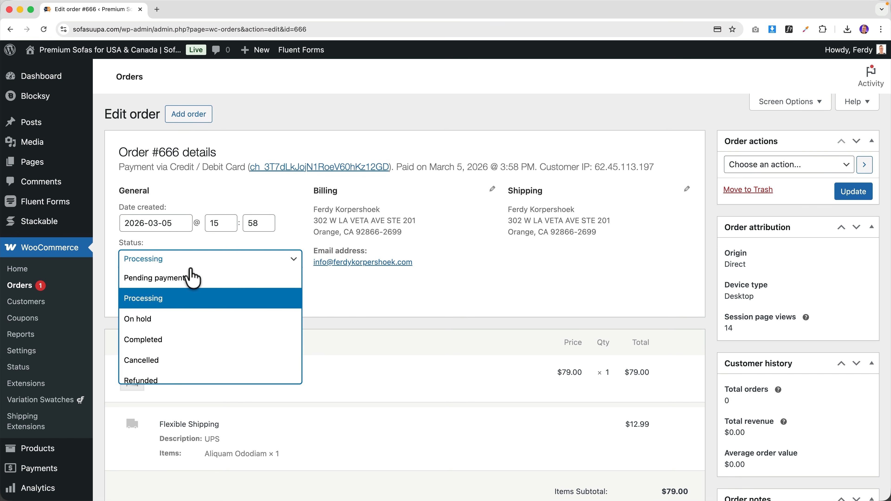
left_click(160, 340)
left_click(861, 196)
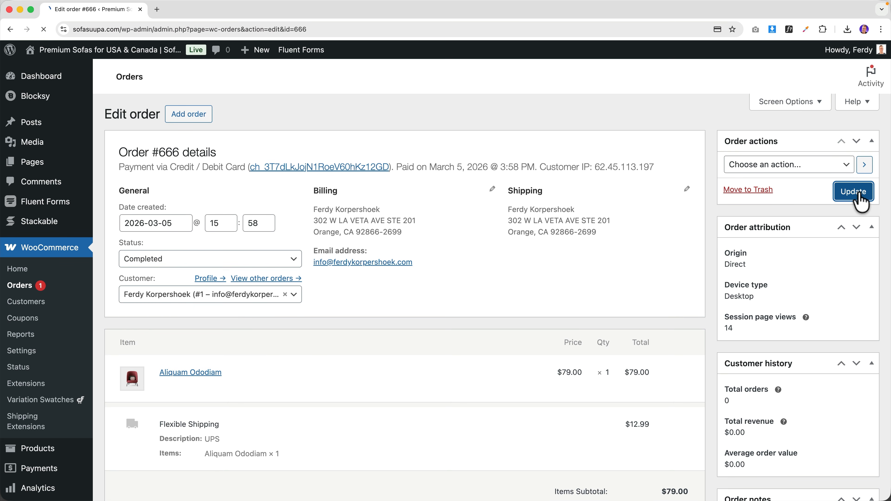
- Read the 'Good things are heading your way!' completion email in Mail, then close it
left_click(162, 57)
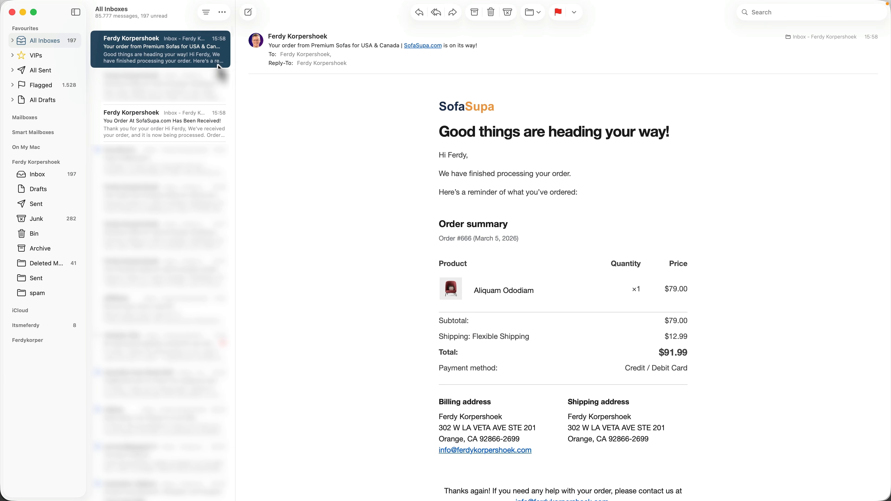
left_click_drag(440, 156, 573, 204)
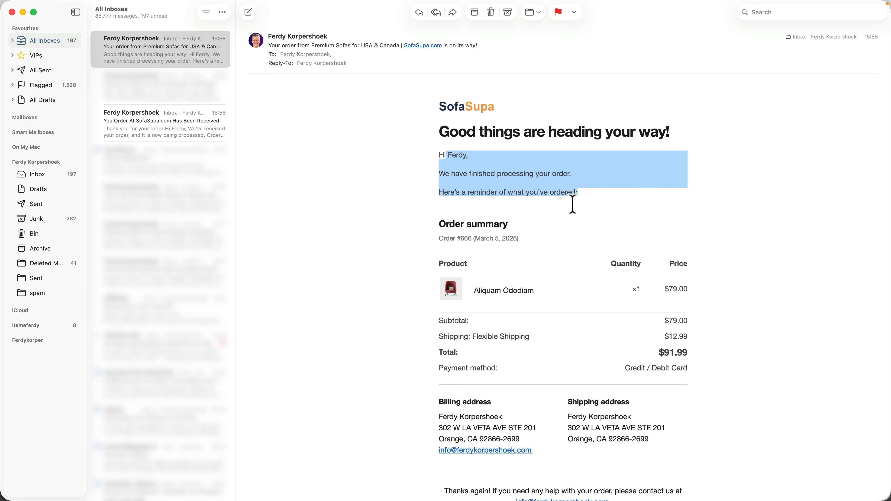
left_click(574, 204)
scroll(575, 203, "down", 5)
scroll(572, 205, "up", 5)
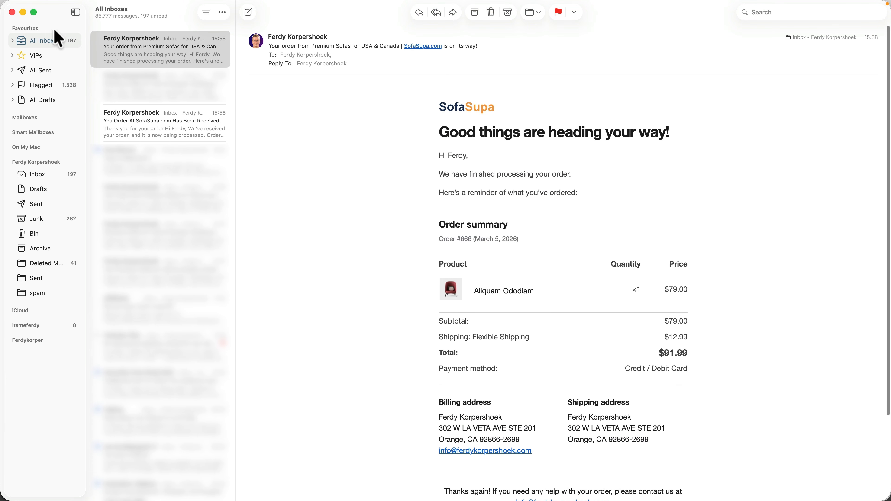
left_click(11, 12)
- In WooCommerce's Completed order email settings, copy the customer-completed-order.php template into the Blocksy theme
left_click(272, 135)
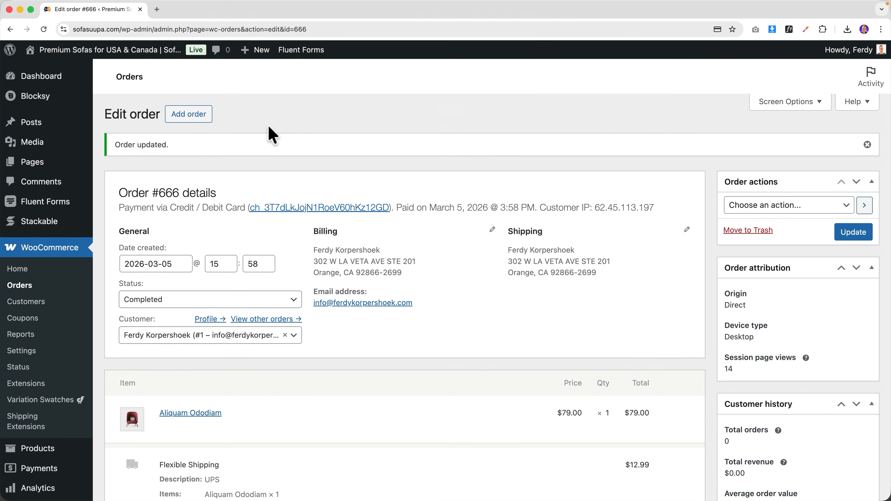
left_click(30, 350)
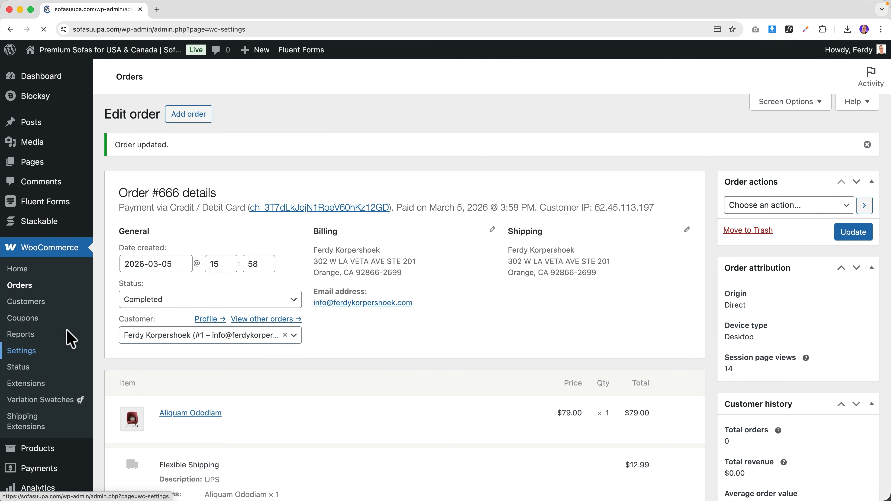
left_click(415, 106)
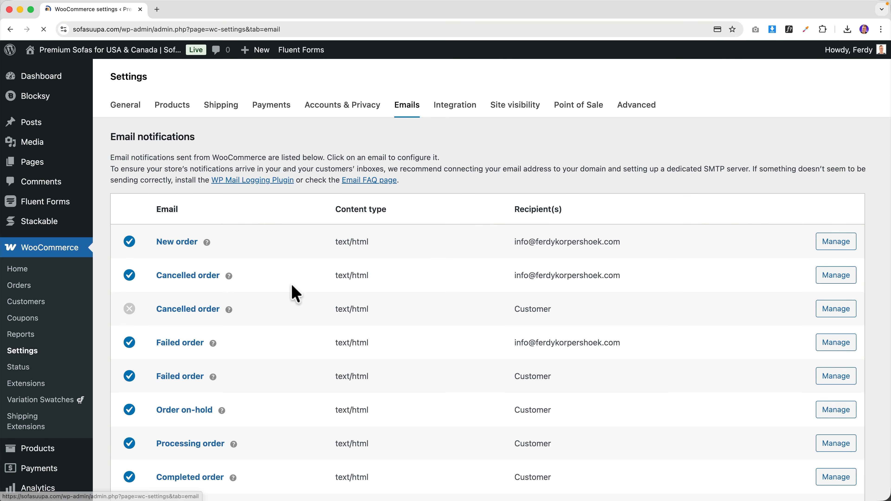
scroll(286, 279, "down", 5)
scroll(285, 279, "down", 1)
left_click(195, 297)
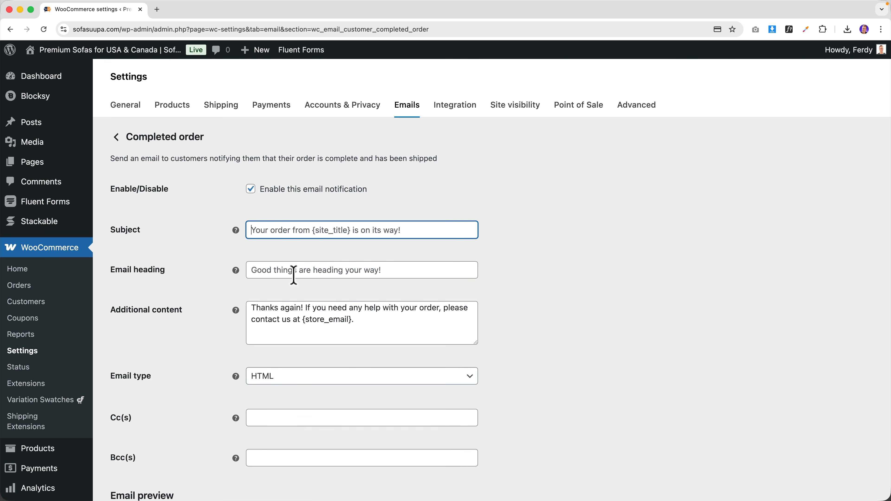
left_click(294, 275)
scroll(293, 281, "down", 10)
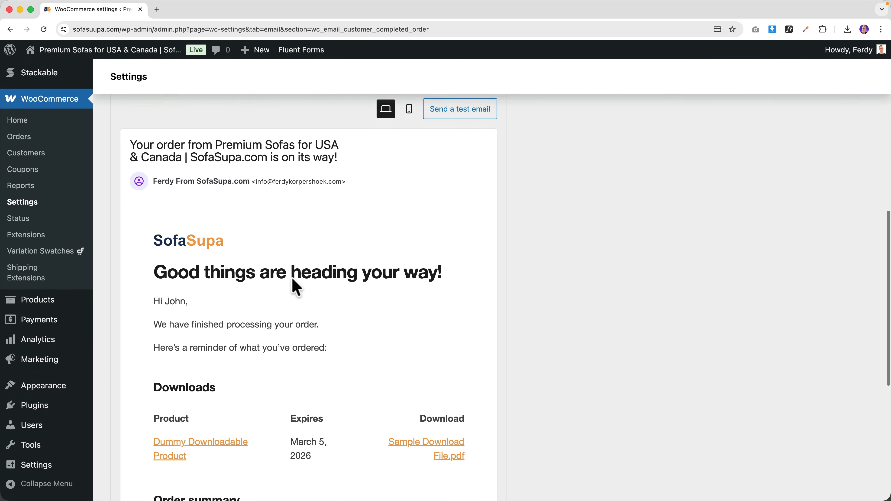
scroll(293, 280, "down", 15)
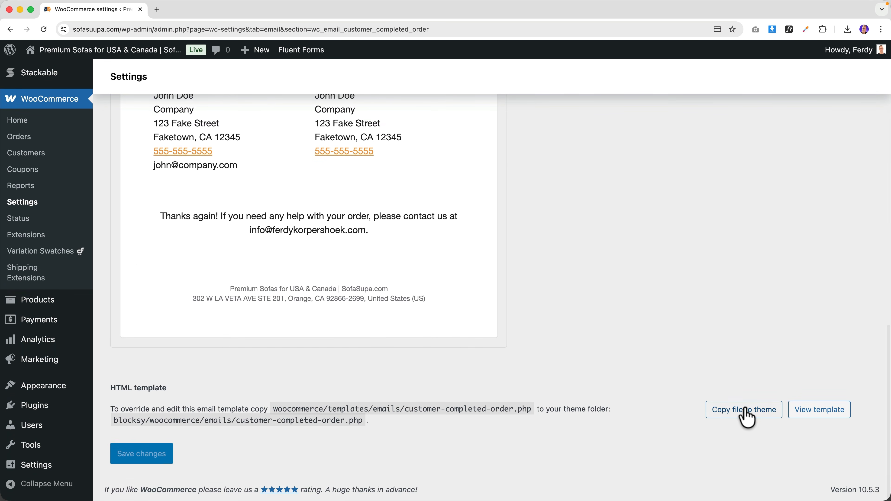
left_click(745, 410)
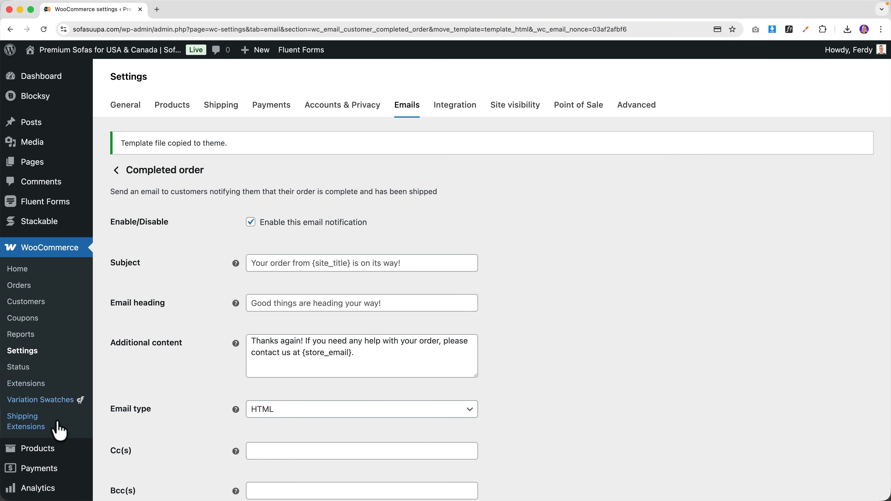
scroll(21, 203, "down", 8)
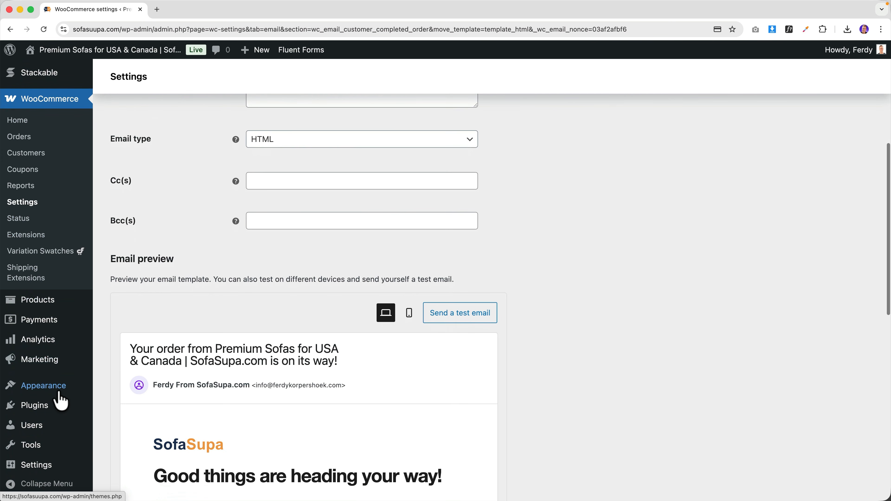
- Open Blocksy's woocommerce/emails/customer-completed-order.php in the Theme File Editor
mouse_move(63, 392)
left_click(126, 467)
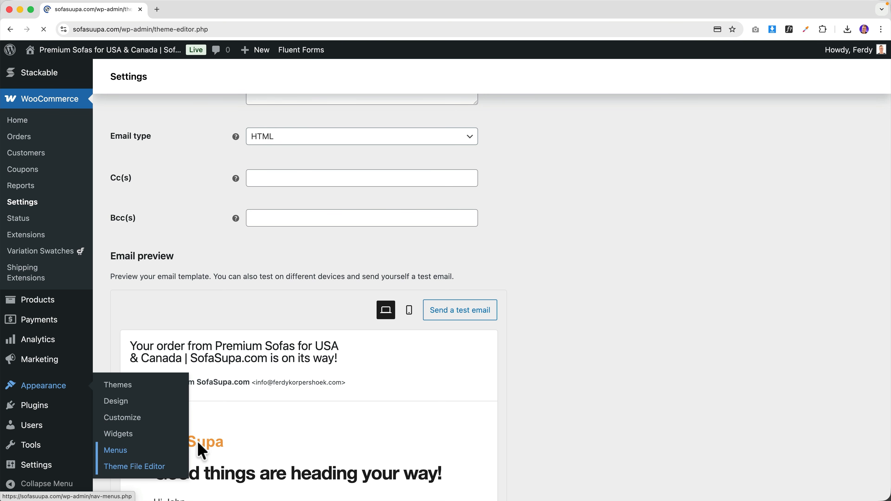
scroll(799, 332, "down", 6)
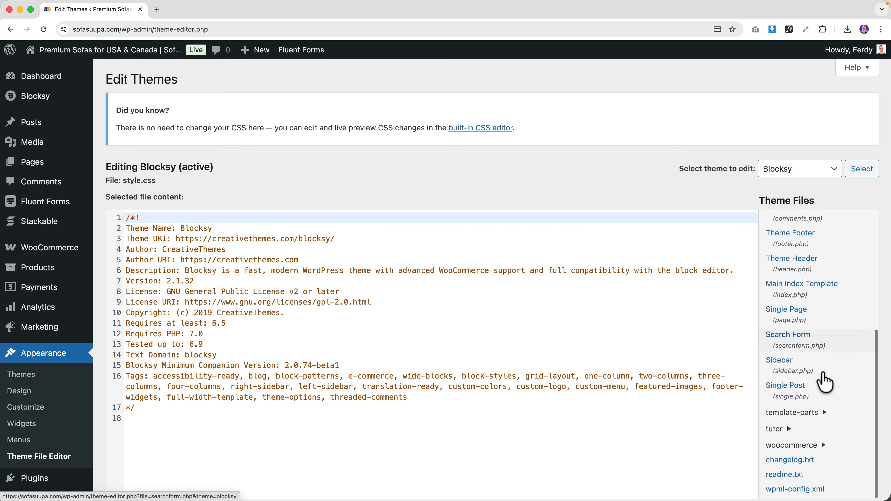
left_click(793, 446)
scroll(802, 432, "down", 3)
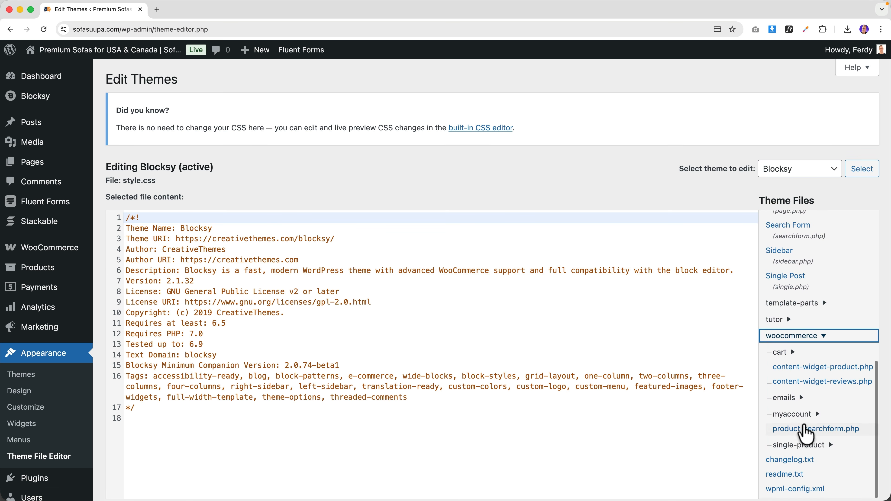
left_click(802, 398)
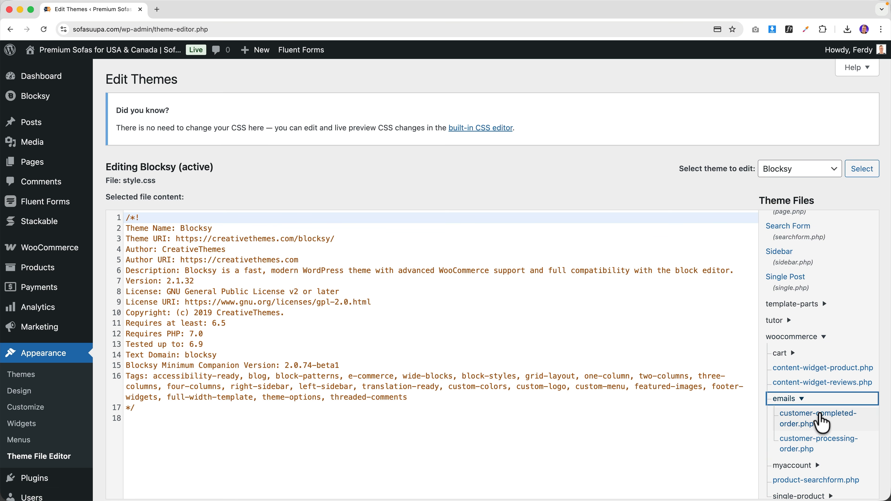
left_click(819, 420)
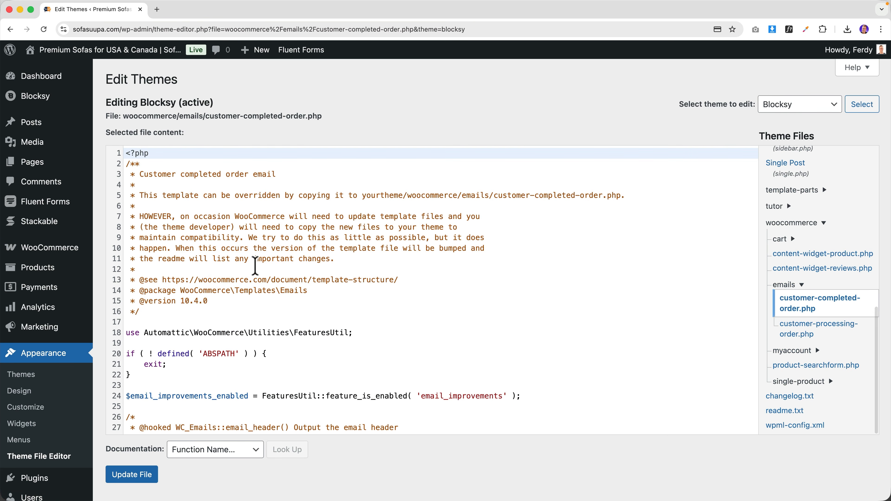
- Locate the 'We have finished processing' and 'Here's a reminder' intro texts on lines 42 and 44
scroll(256, 260, "down", 6)
scroll(255, 266, "down", 3)
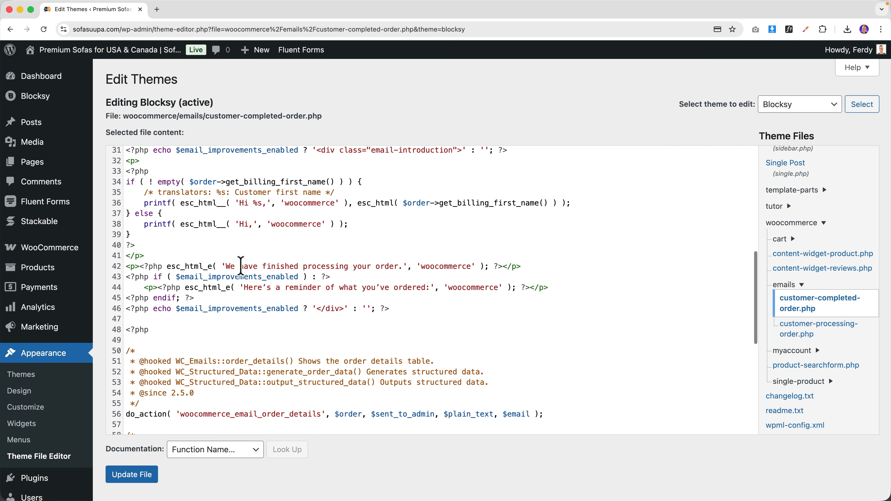
left_click_drag(226, 265, 349, 264)
left_click(366, 265)
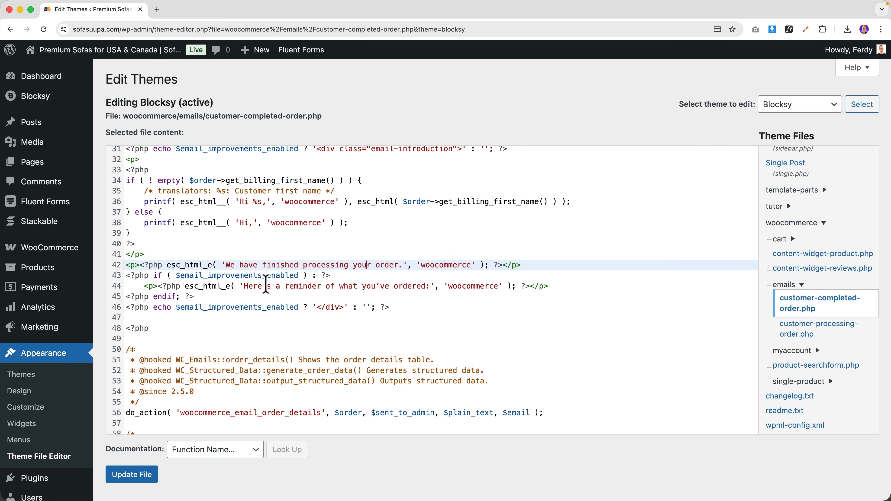
left_click_drag(244, 287, 360, 286)
left_click(361, 286)
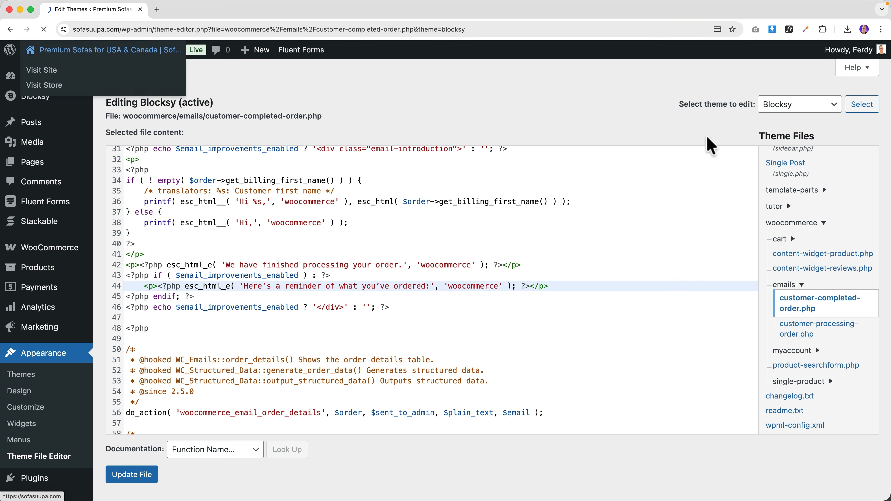
left_click(142, 52)
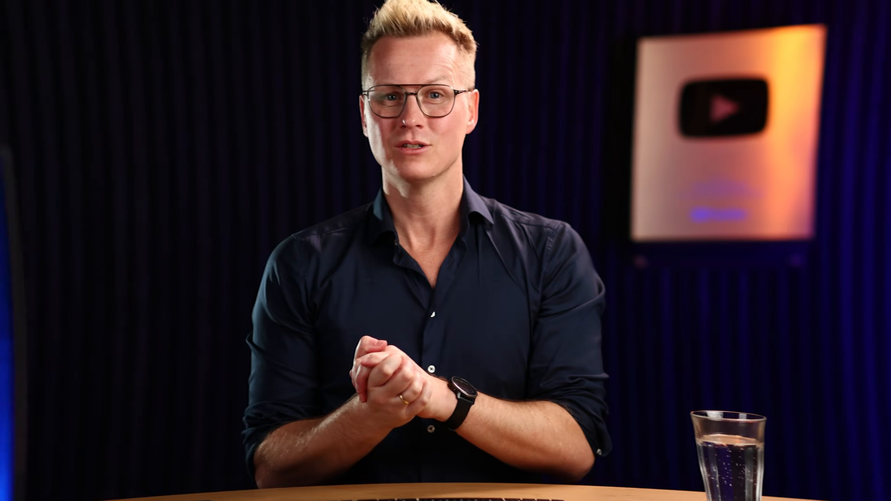
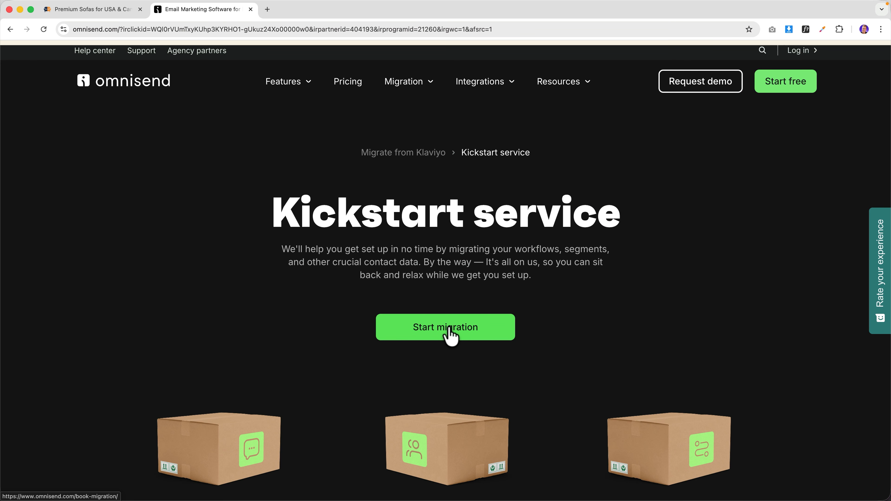
- Start a free Omnisend signup with email, entering the business email address and password
left_click(452, 336)
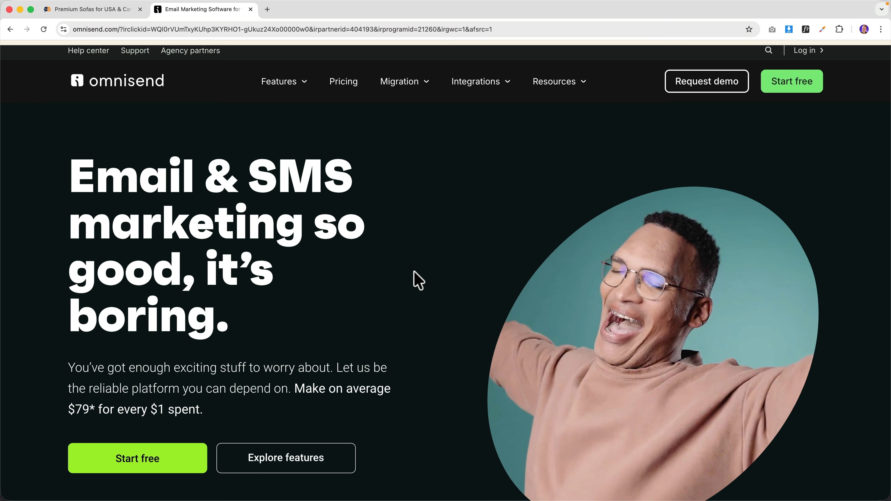
left_click(792, 84)
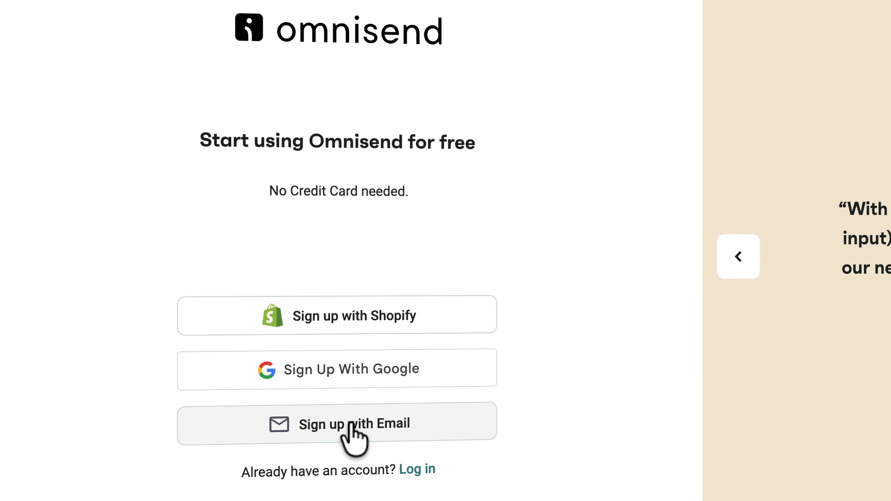
left_click(351, 425)
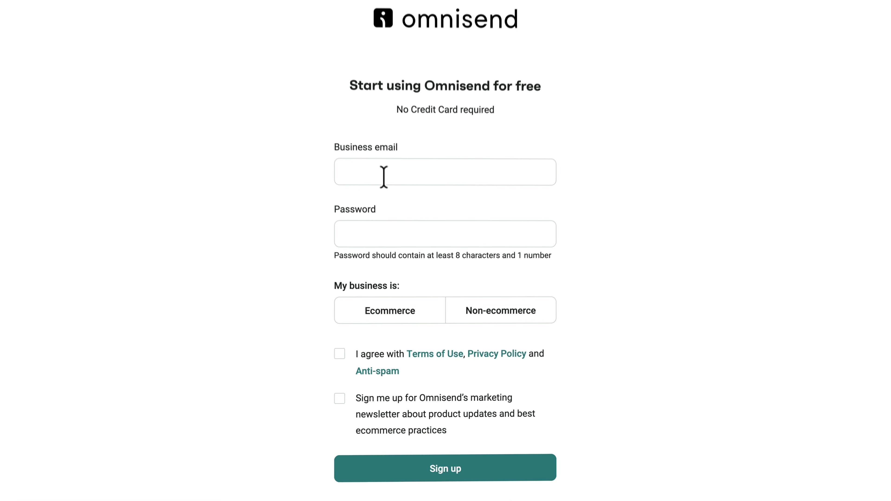
left_click(397, 213)
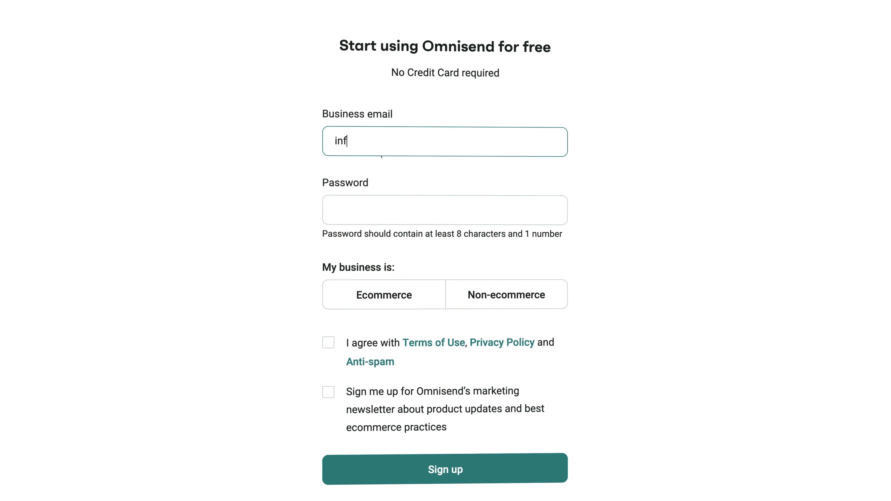
key("Tab")
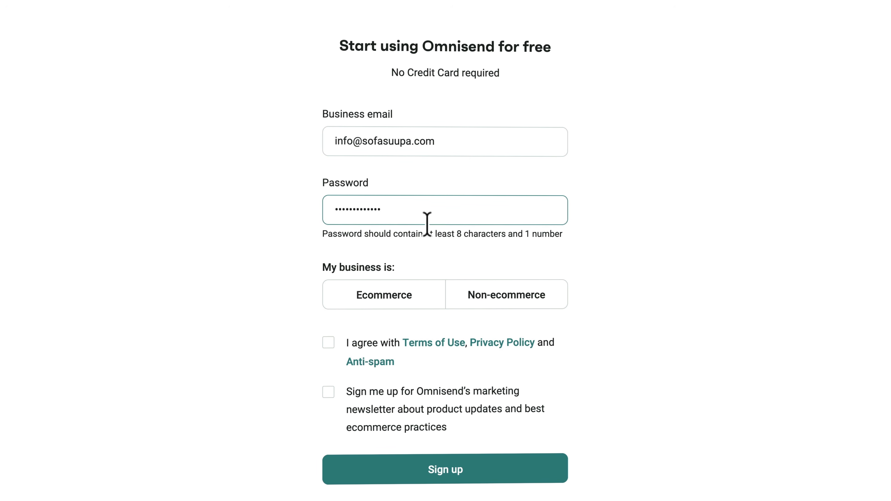
- Mark the business as Ecommerce, accept the terms, subscribe to product updates, and submit the signup
left_click(400, 303)
left_click(329, 343)
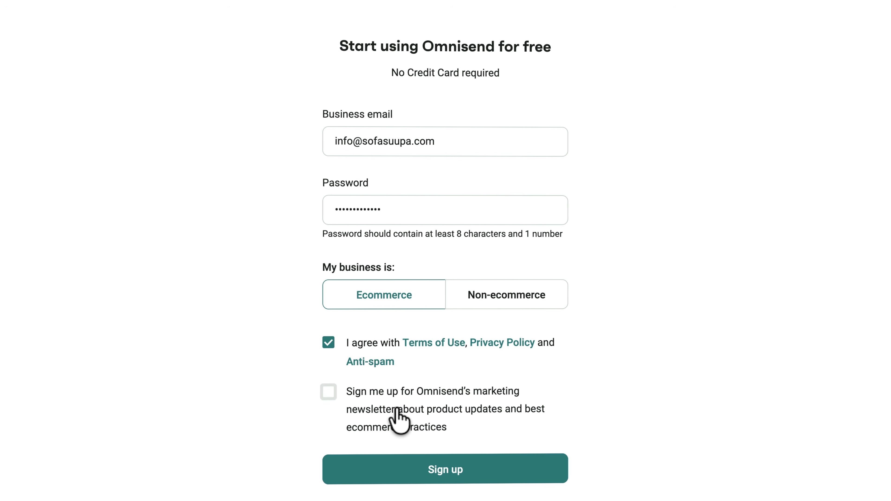
left_click(329, 391)
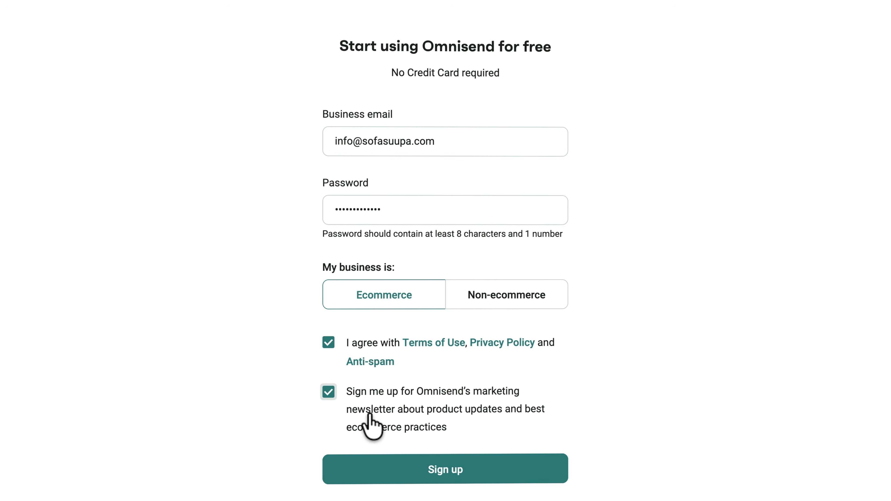
left_click(449, 470)
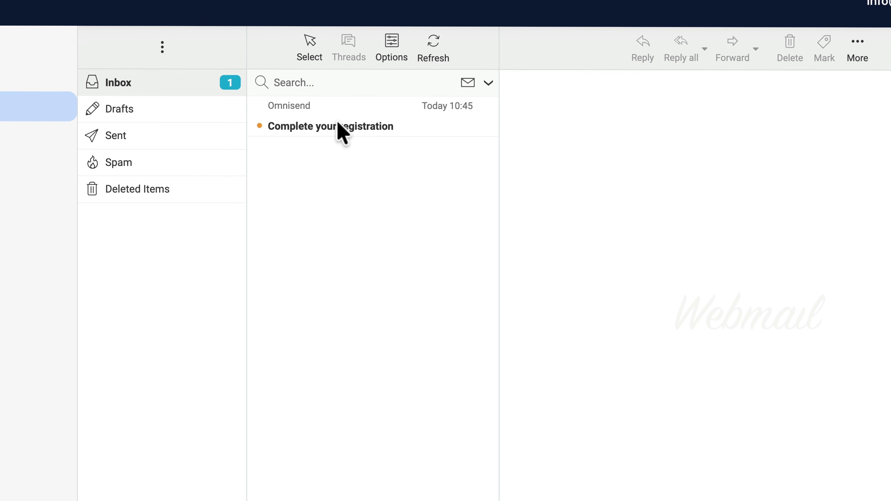
- Verify the email address from the Complete your registration message
left_click(338, 126)
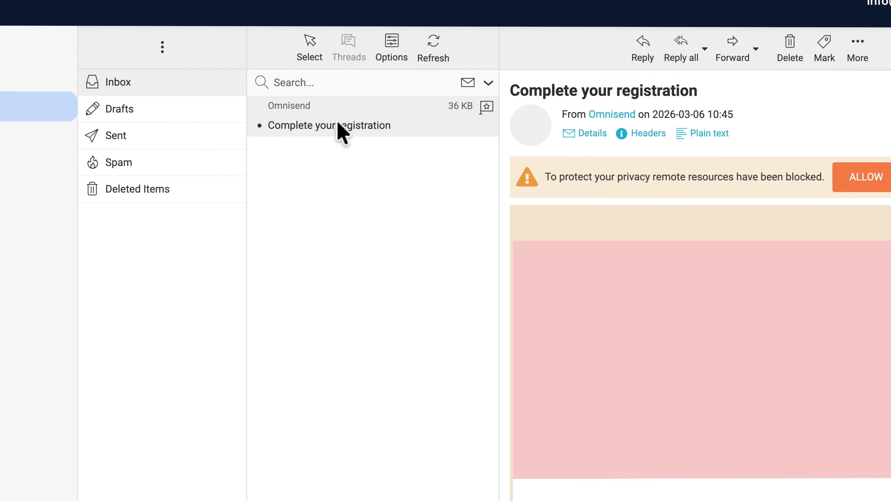
left_click(876, 182)
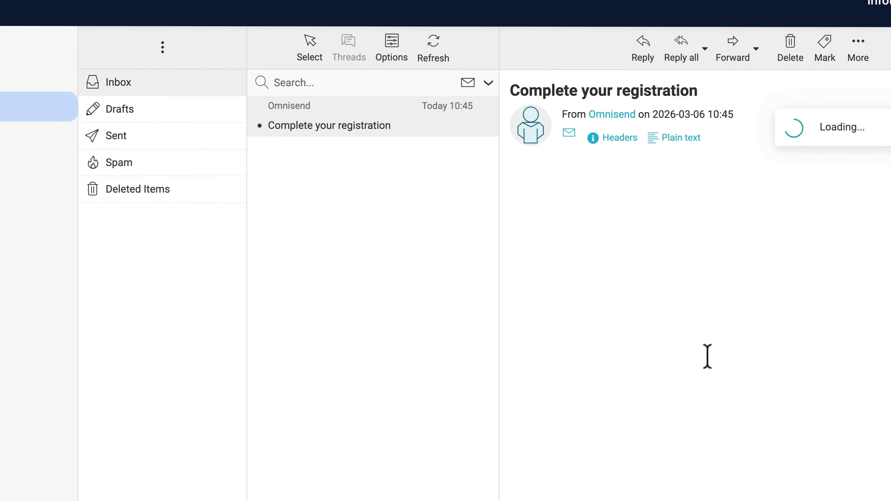
left_click(634, 437)
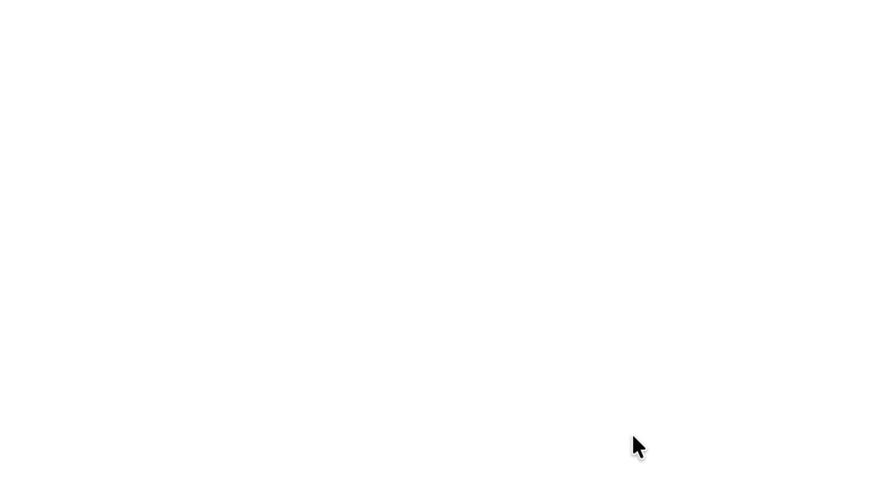
scroll(660, 219, "down", 2)
- Enter the owner's first and last name and the store name SofaSuupa
left_click(430, 103)
type("Ferdy")
key("Tab")
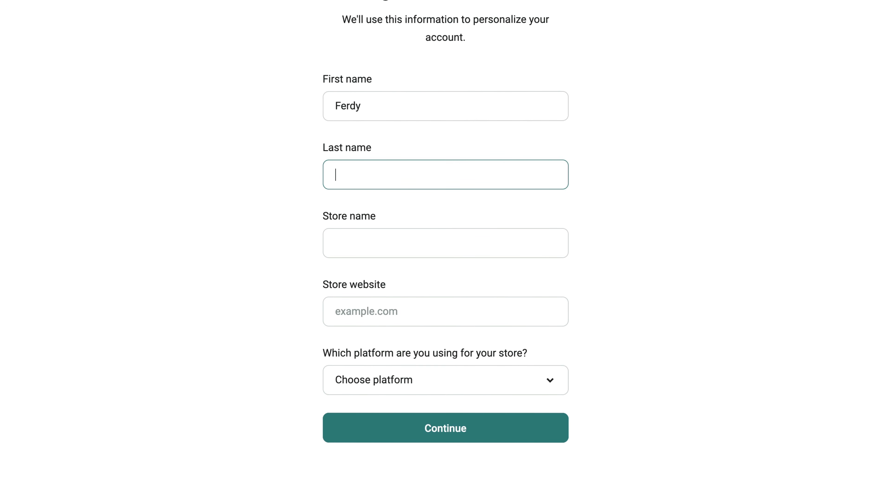
type("Korpershoek")
key("Tab")
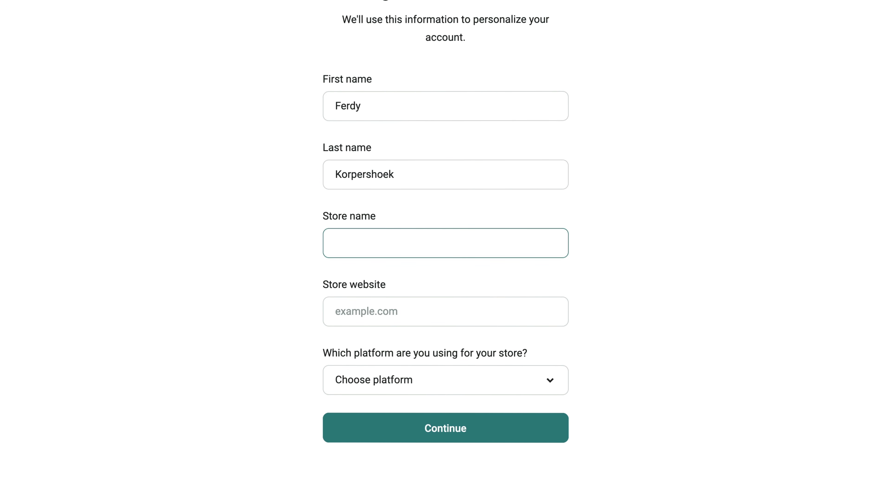
type("SofaSuupa")
key("Tab")
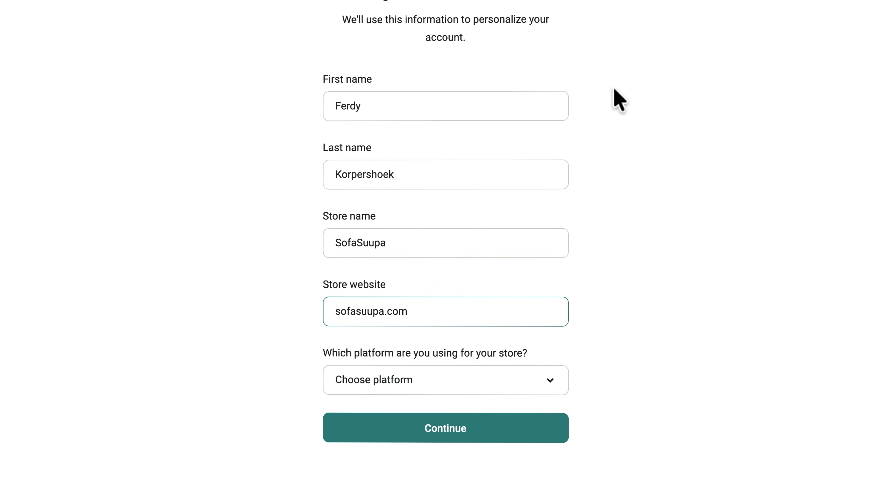
- Choose WooCommerce as the store platform and None for current email software
left_click(477, 384)
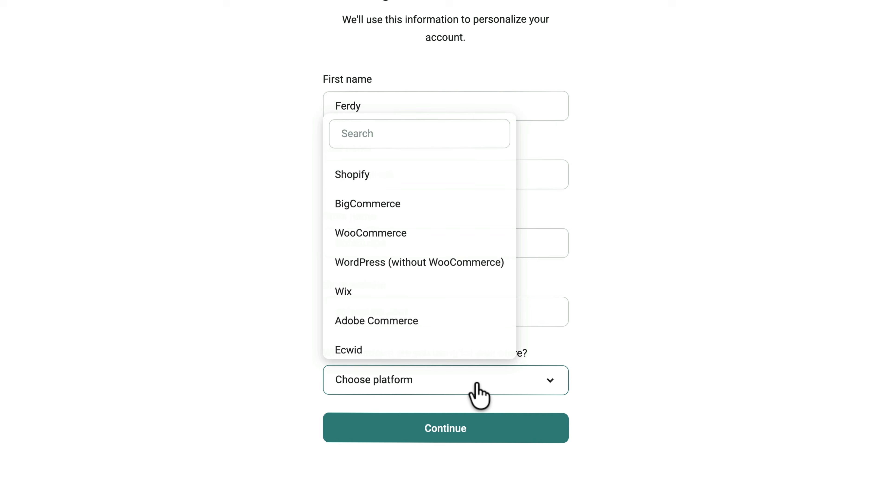
left_click(388, 237)
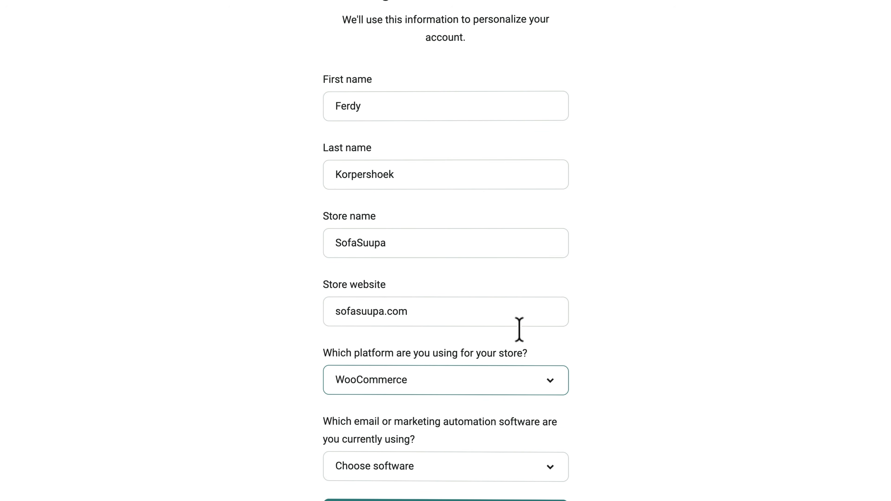
scroll(609, 354, "down", 3)
left_click(390, 379)
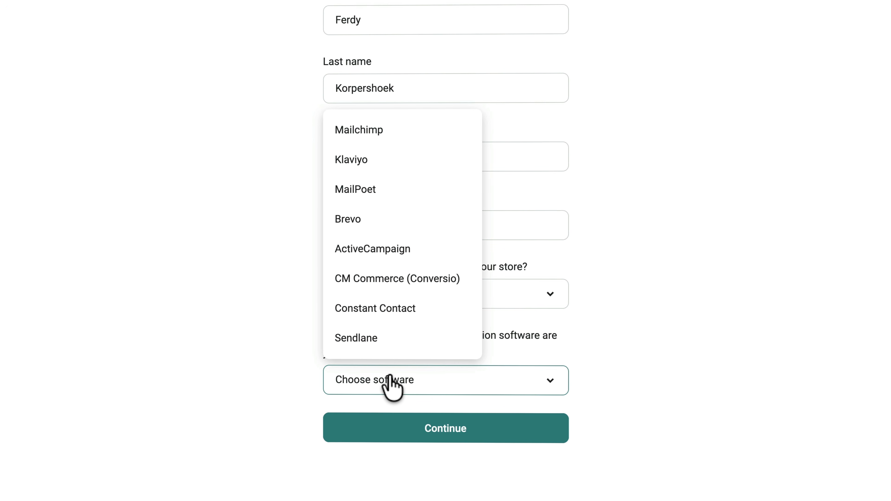
scroll(378, 253, "down", 2)
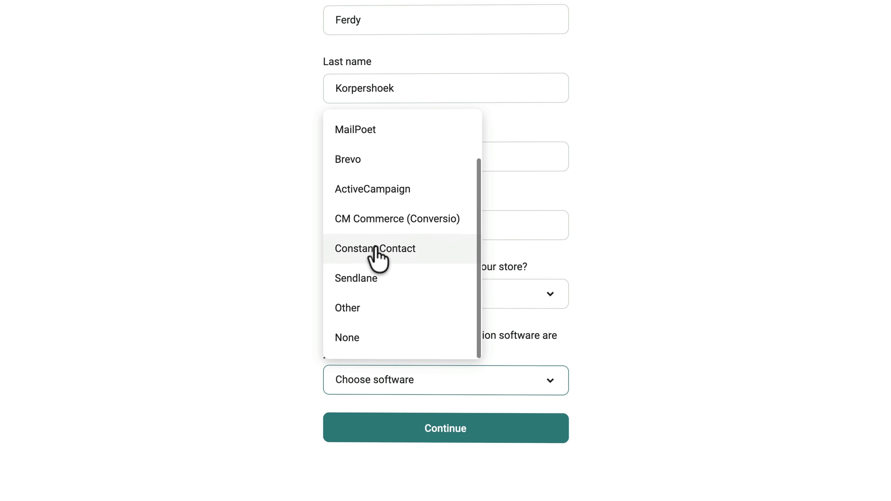
left_click(368, 339)
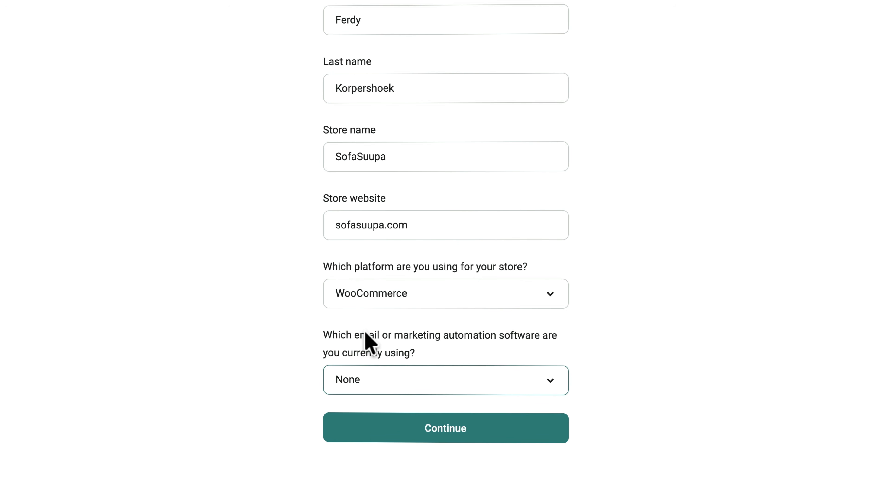
left_click(434, 419)
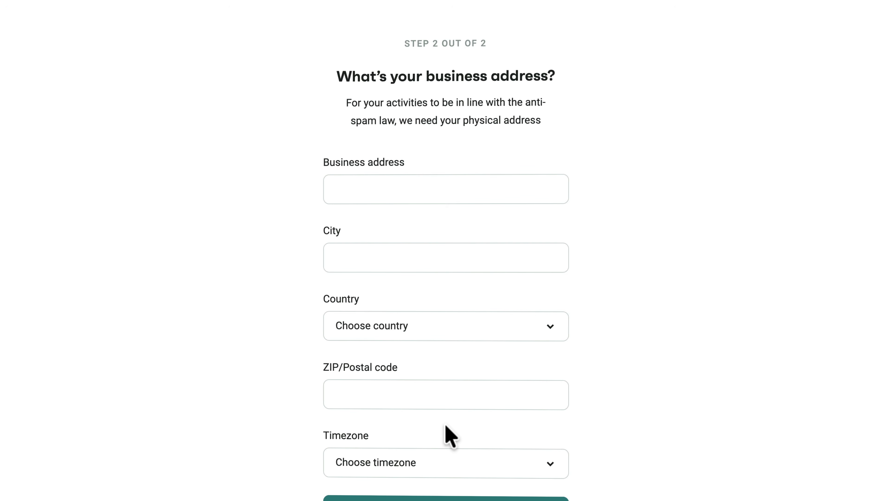
- Enter the business address in the Netherlands and finish setup to reach the dashboard
scroll(649, 294, "down", 2)
left_click(423, 107)
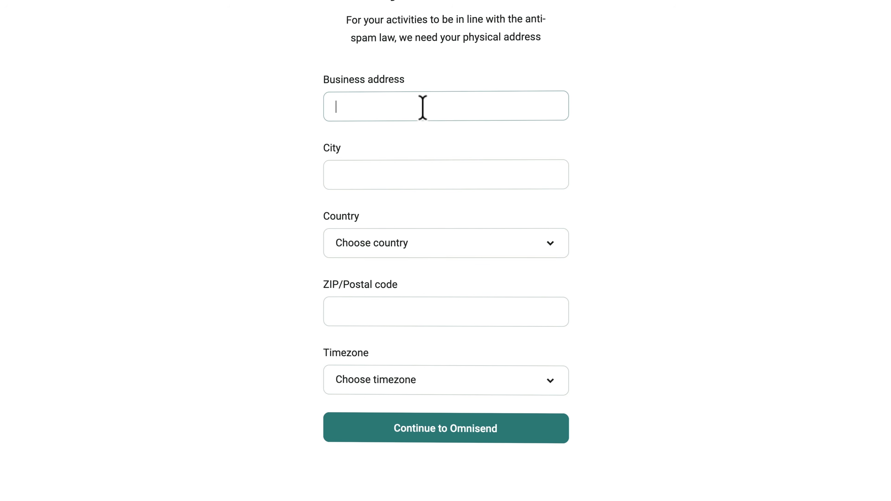
type("Ja")
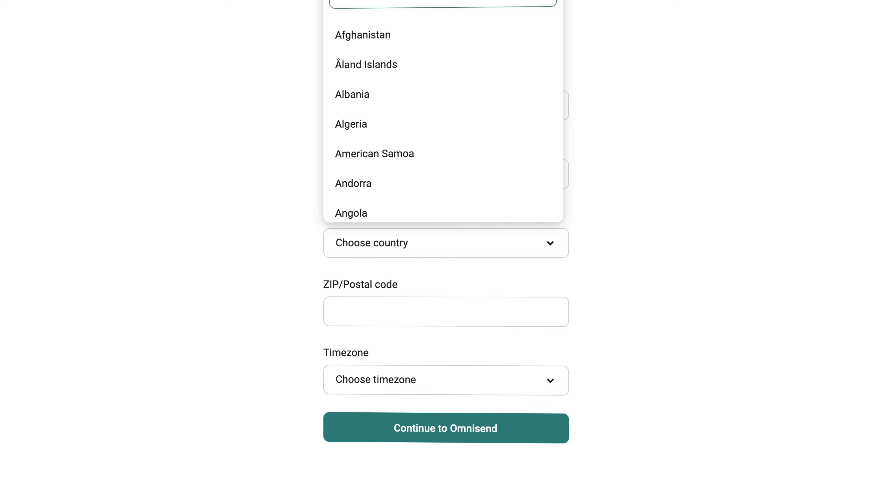
type("neth")
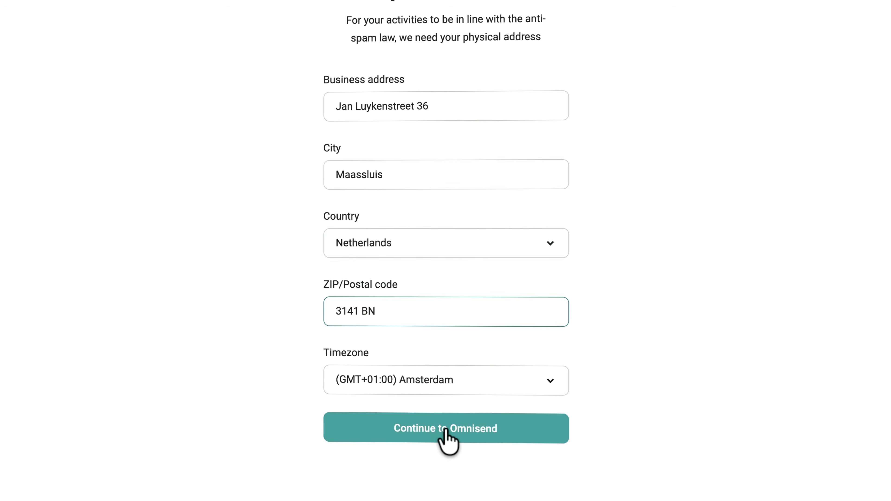
left_click(446, 435)
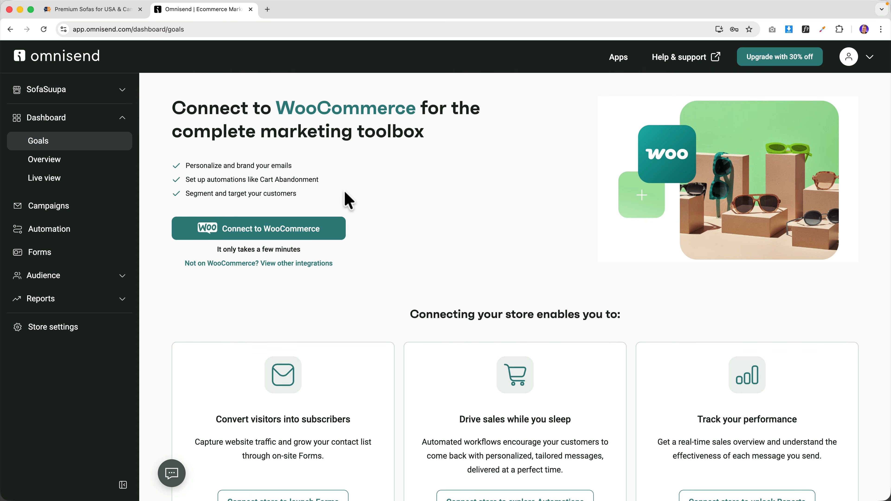
- Start connecting the WooCommerce store from the Omnisend dashboard
left_click(107, 15)
left_click(183, 11)
left_click(267, 232)
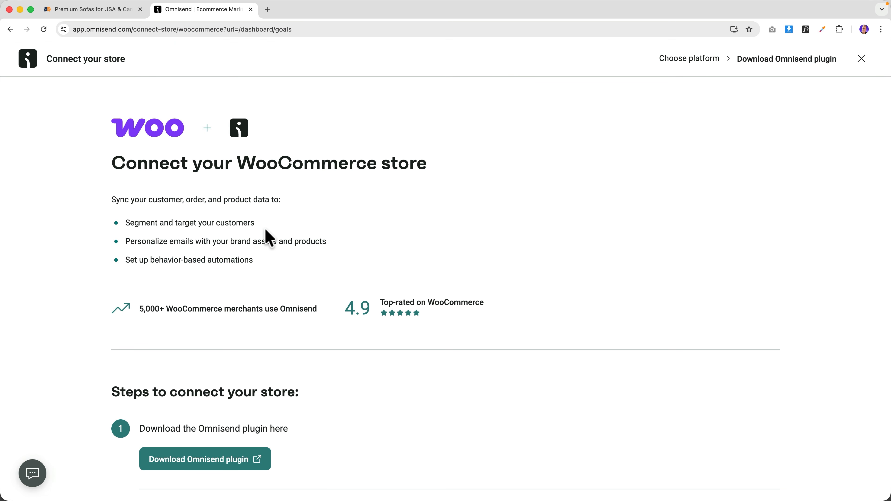
scroll(258, 228, "down", 3)
scroll(258, 228, "down", 3)
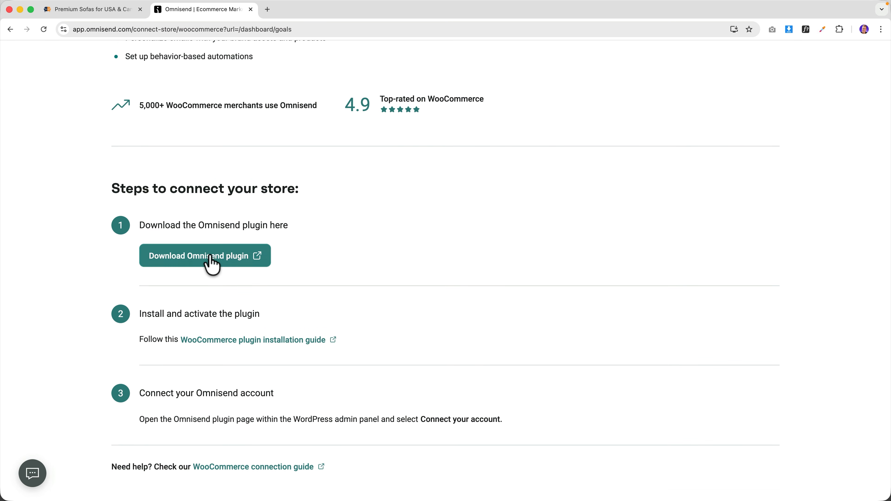
- Download the Omnisend plugin from WordPress.org and return to the SofaSuupa site
left_click(210, 266)
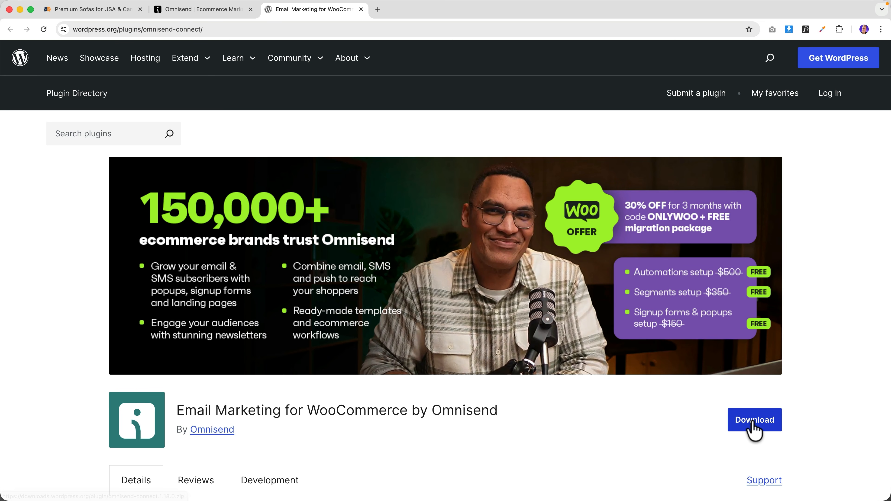
left_click(753, 429)
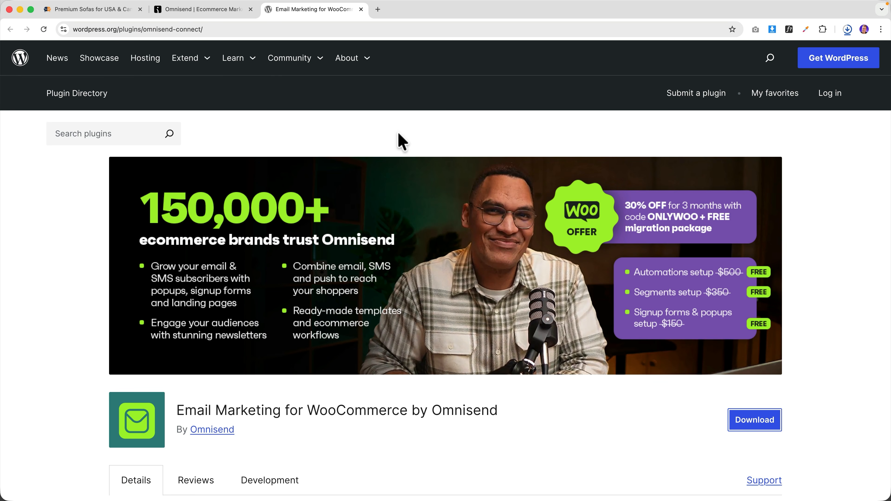
left_click(100, 14)
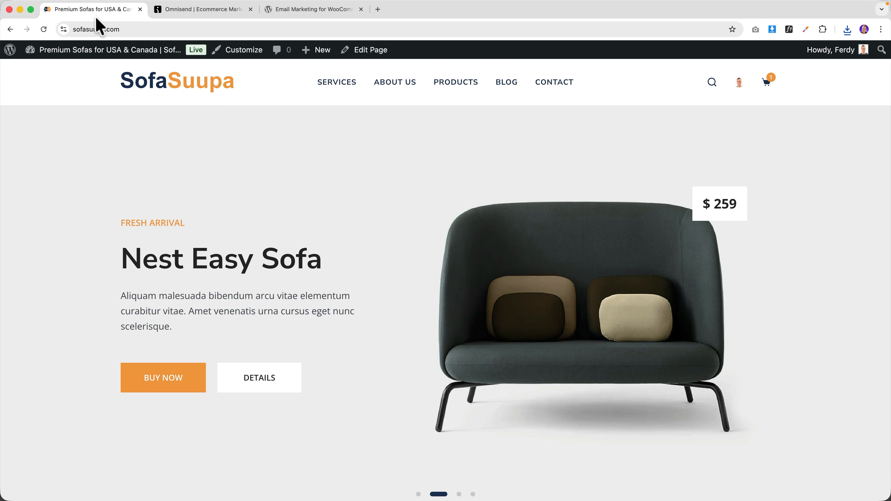
mouse_move(66, 52)
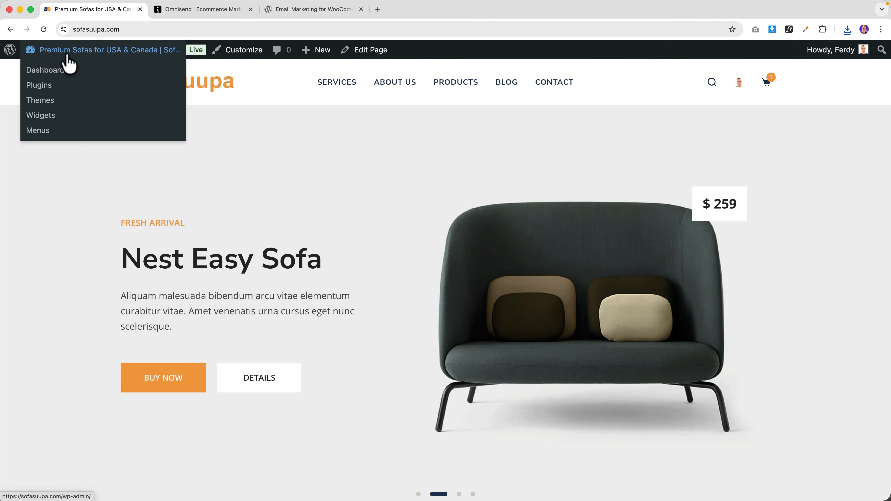
- Upload omnisend-connect.1.18.0.zip as a plugin, install and activate it, then start connecting the store
left_click(50, 94)
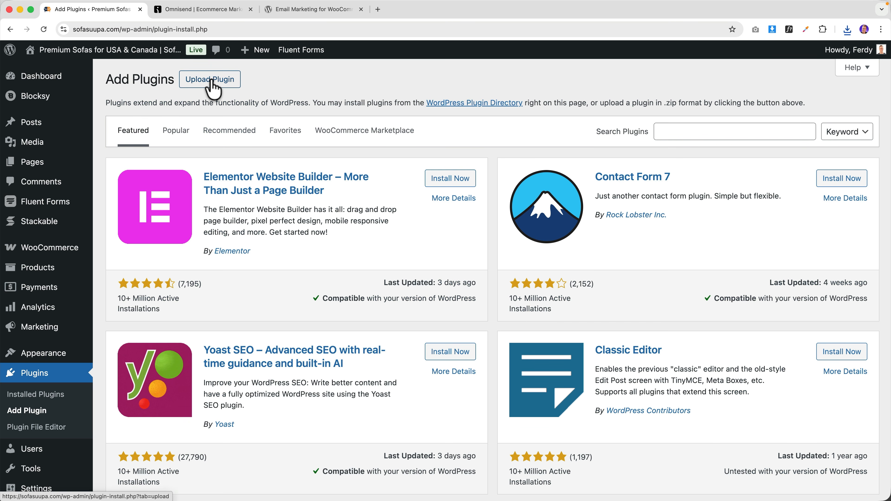
left_click(210, 84)
left_click(847, 30)
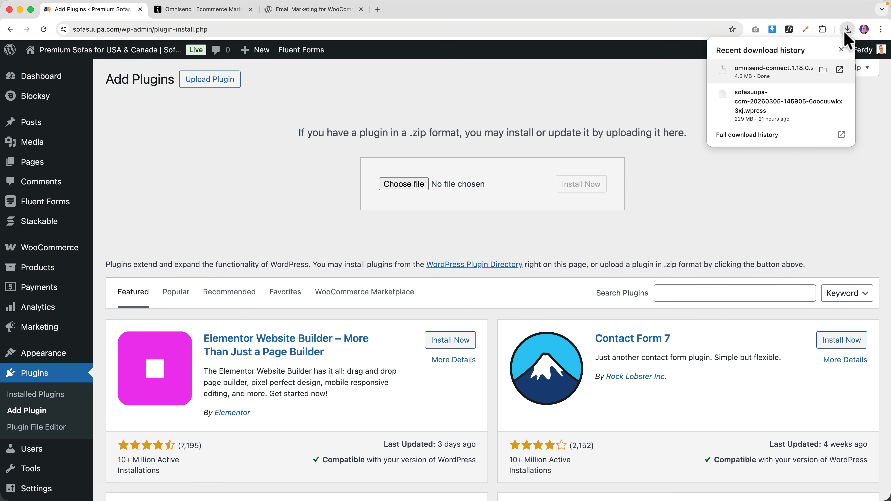
left_click_drag(777, 72, 402, 184)
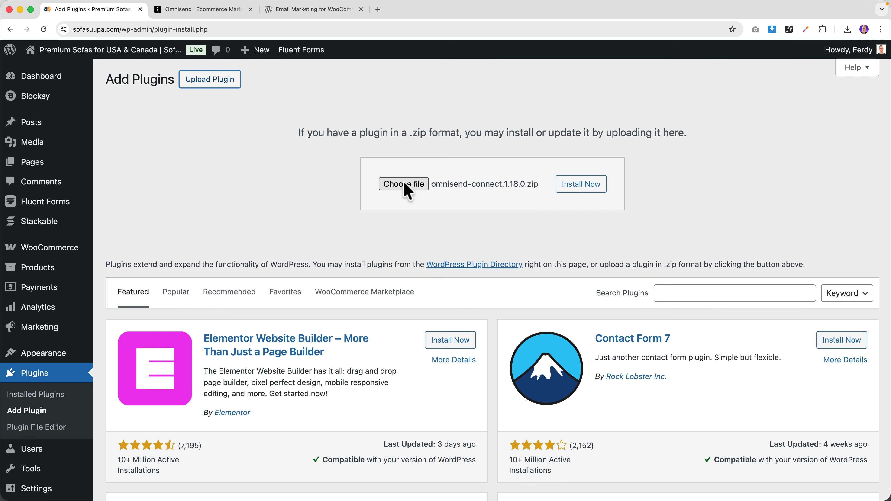
left_click(577, 184)
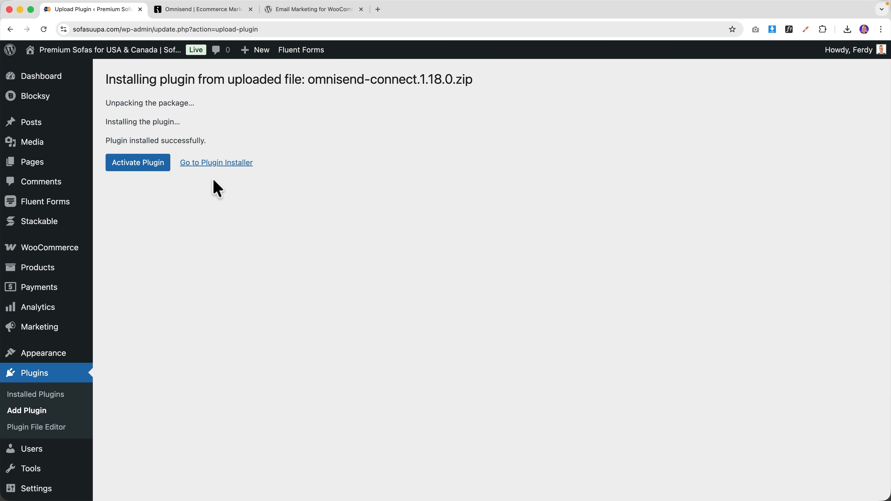
left_click(148, 176)
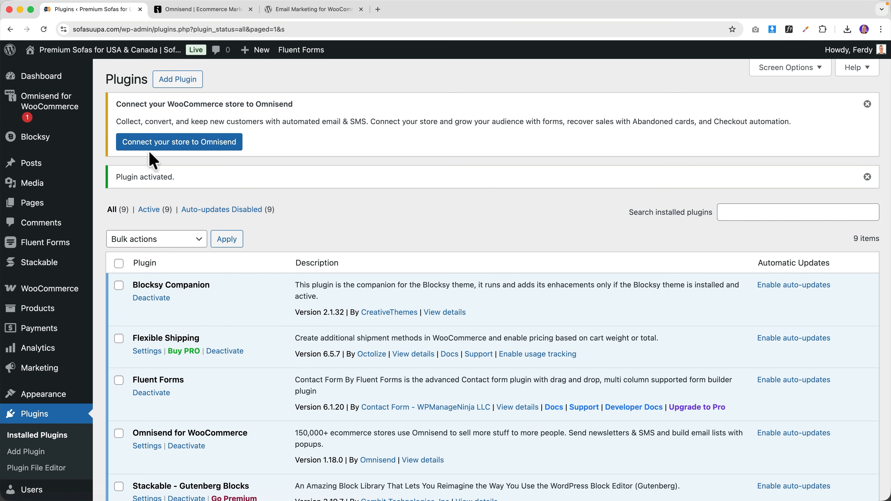
left_click(176, 143)
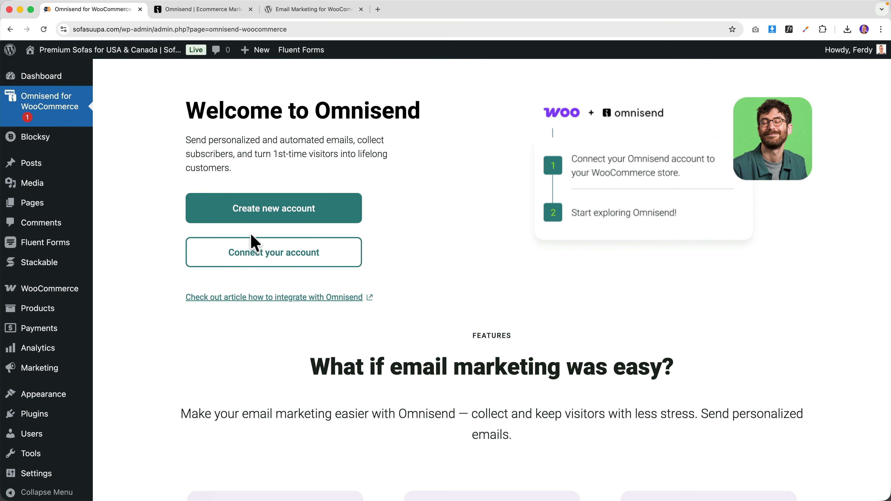
- Connect the existing Omnisend account and upload logo.png as the brand logo
left_click(273, 260)
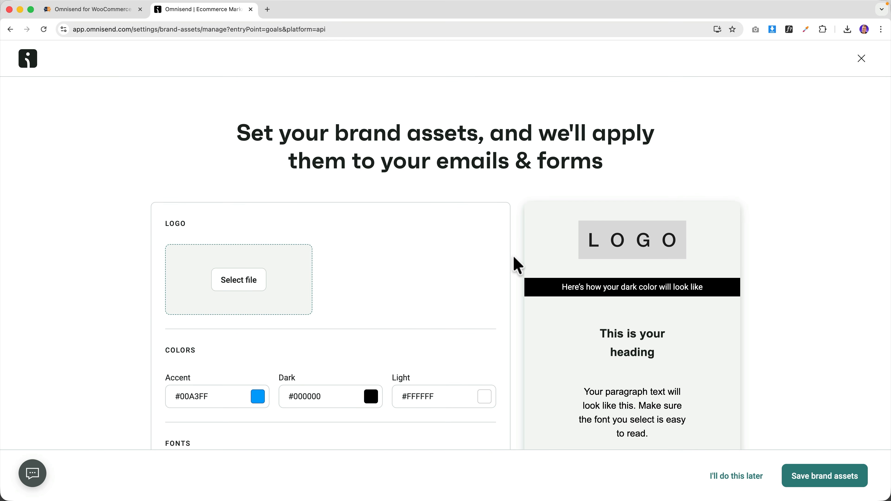
left_click(226, 277)
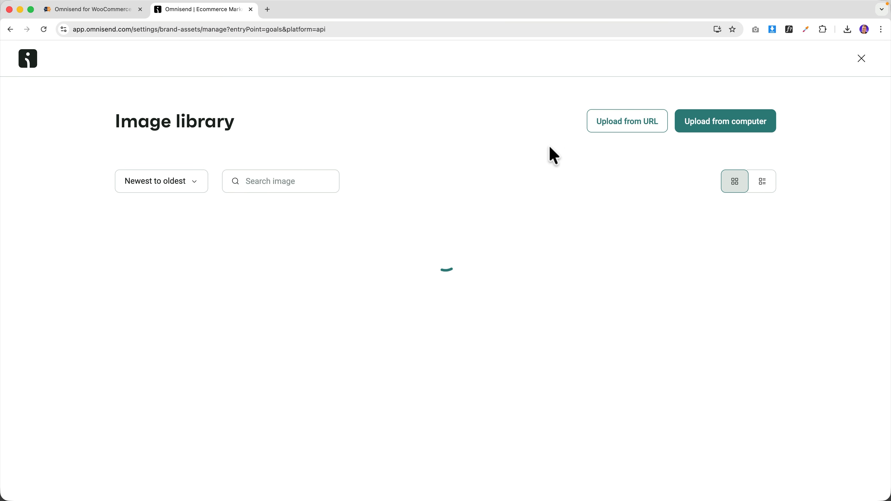
left_click(700, 127)
left_click(442, 279)
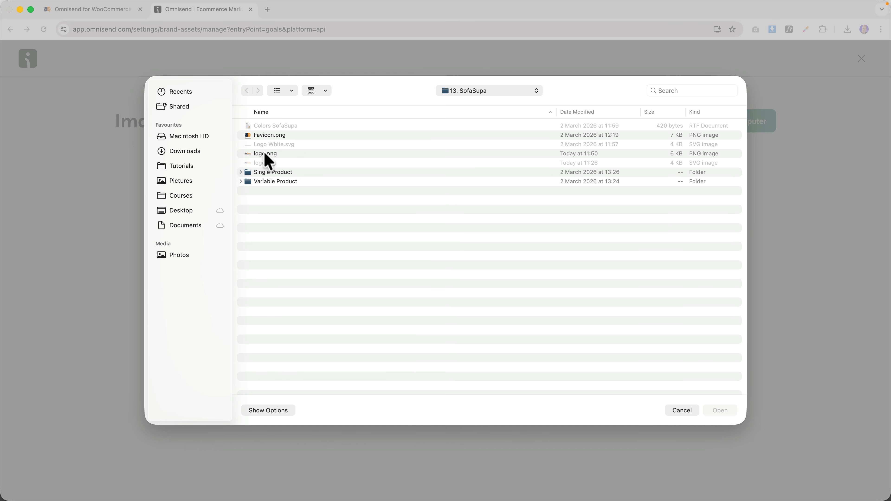
left_click(266, 155)
key("space")
key("space")
left_click(712, 409)
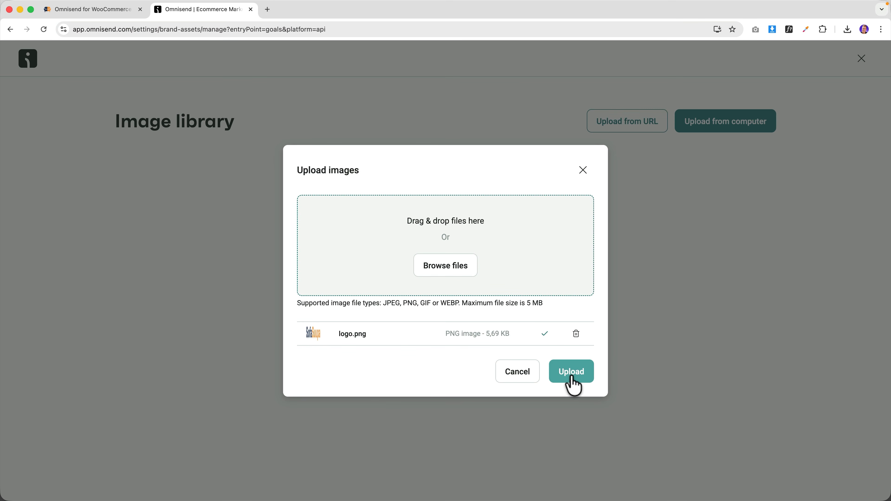
left_click(571, 384)
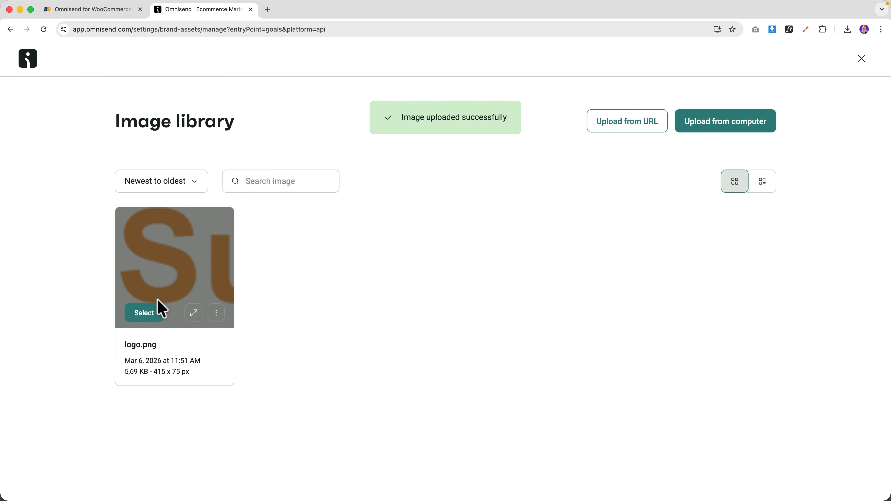
left_click(144, 315)
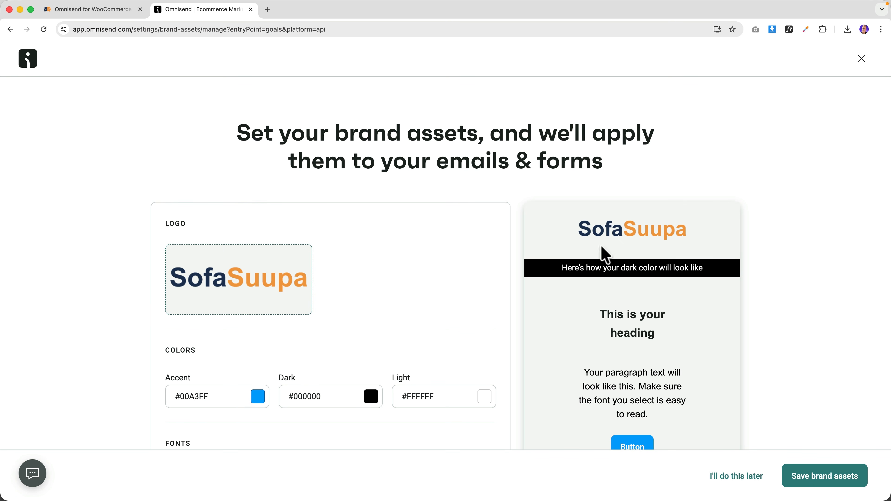
left_click(85, 10)
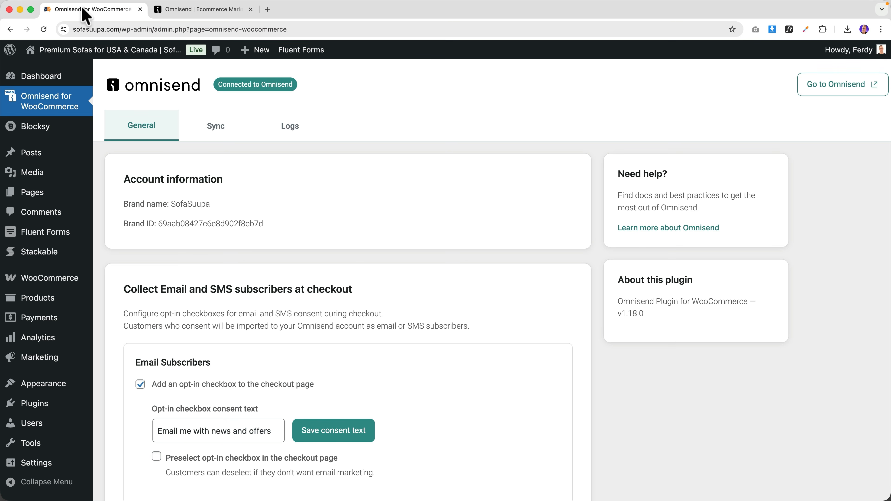
- Copy the orange #f29e44 from the customizer palette into Omnisend's Accent colour
left_click(104, 56)
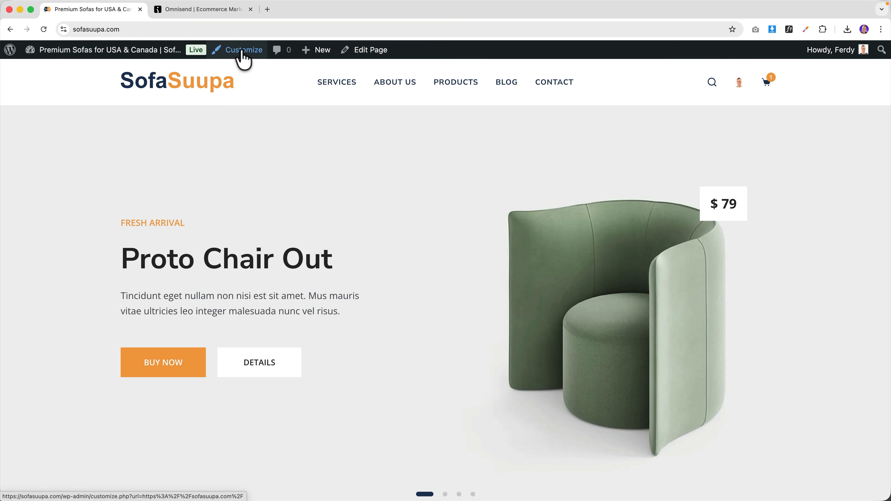
left_click(243, 53)
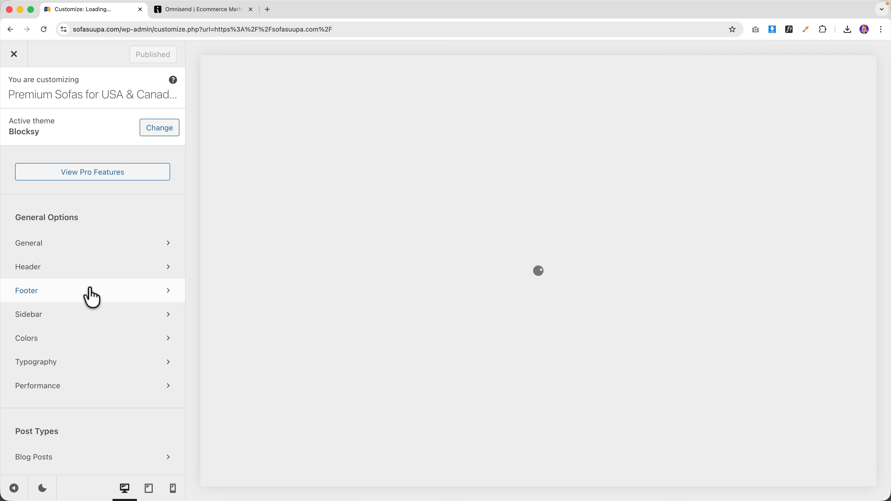
left_click(57, 342)
left_click(22, 153)
left_click(67, 375)
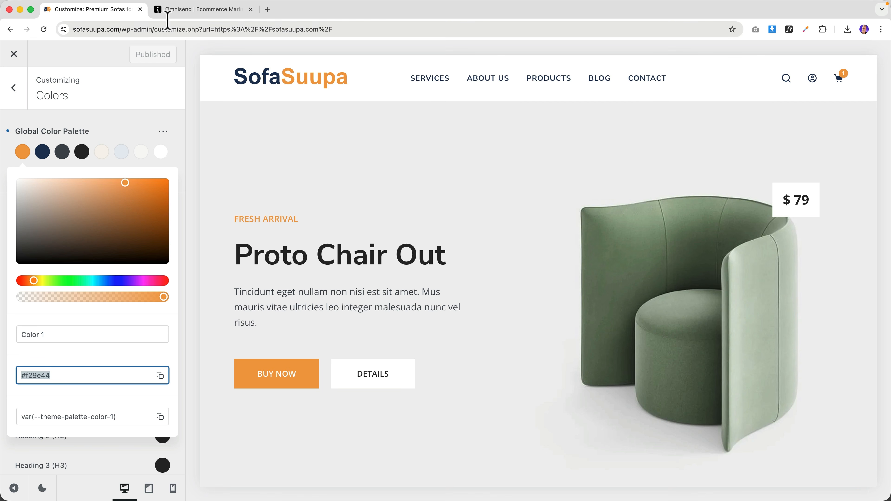
left_click(171, 13)
scroll(207, 384, "down", 1)
triple_click(214, 358)
type("#f29e44")
- Select the navy #1f3557 hex from the second palette colour for copying
left_click(122, 11)
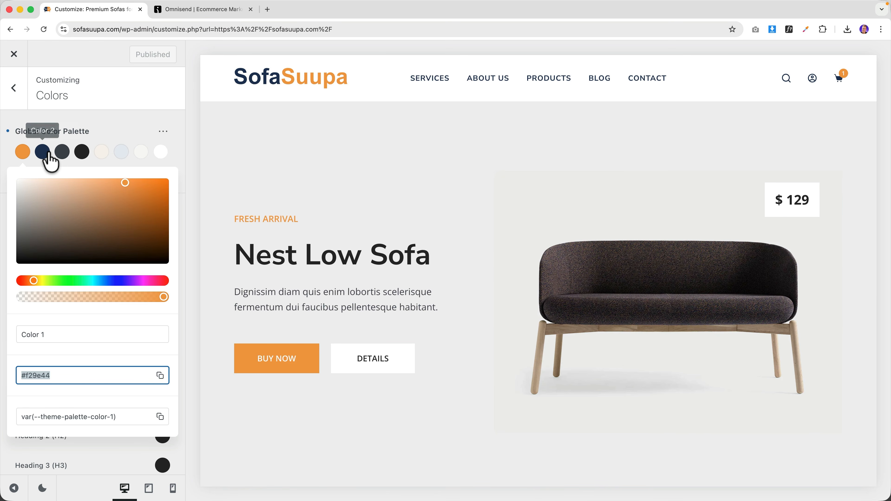
left_click(43, 153)
triple_click(52, 372)
key("super+c")
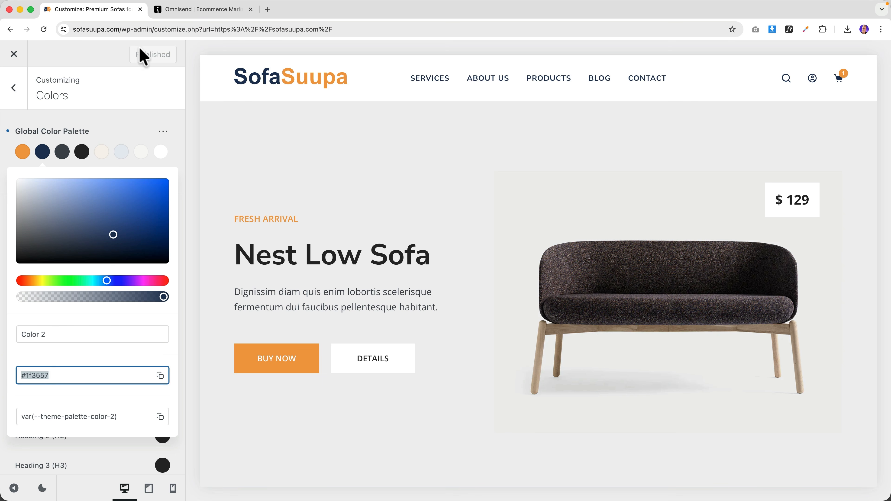
left_click(178, 11)
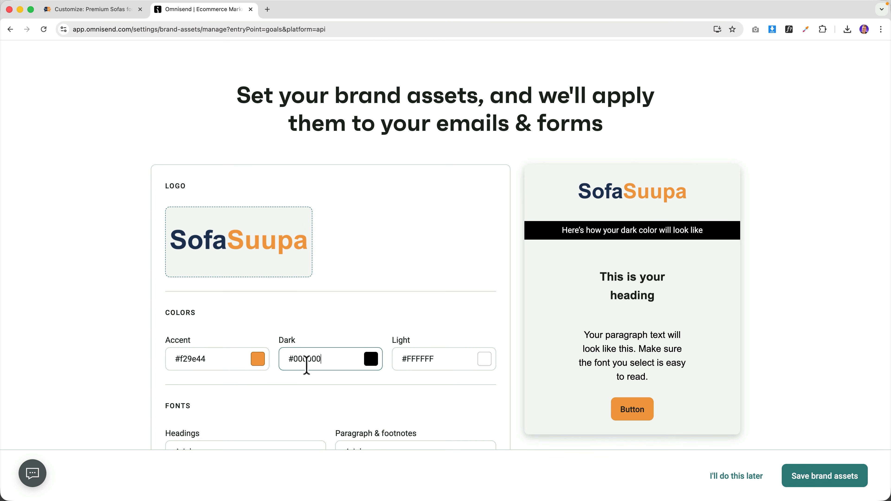
- Paste #1f3557 as the Dark brand colour
key("super+a")
key("super+v")
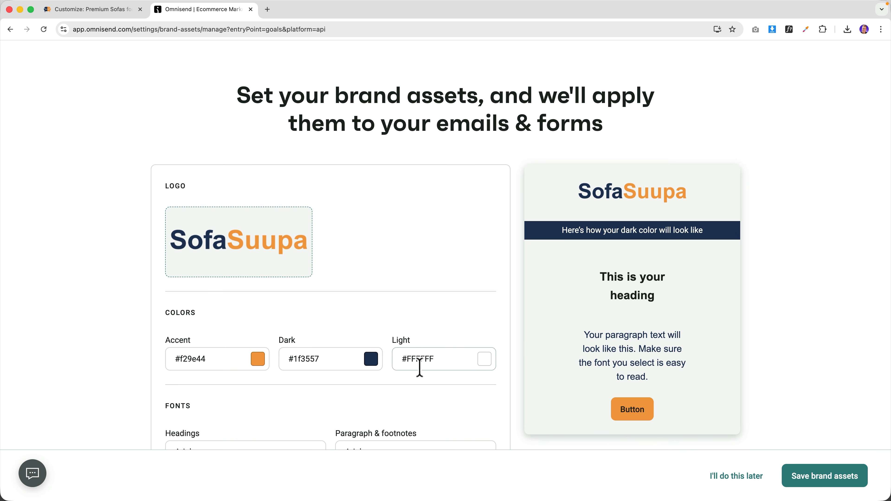
scroll(333, 323, "down", 4)
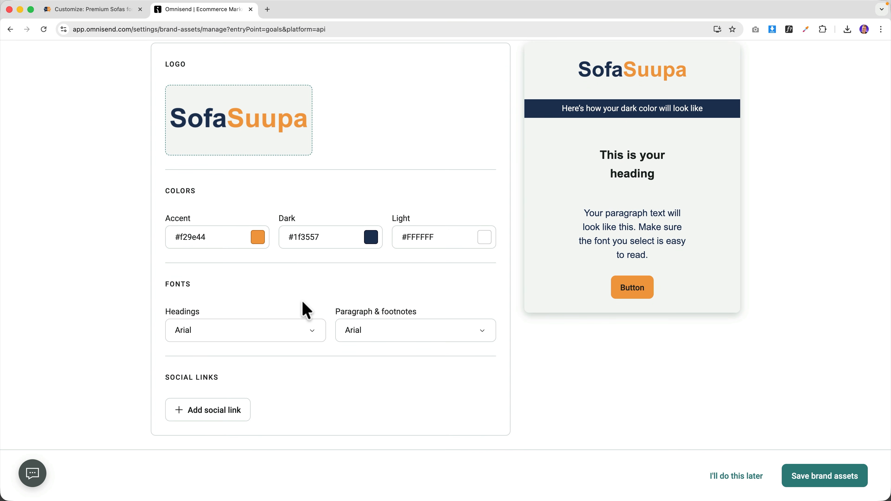
- Set both the headings and paragraph fonts to Open Sans
left_click(229, 331)
scroll(223, 245, "down", 5)
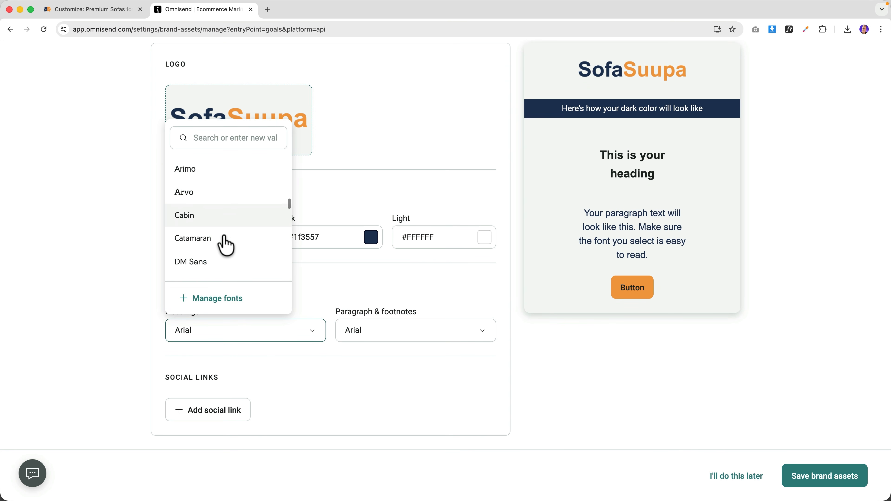
scroll(224, 246, "down", 4)
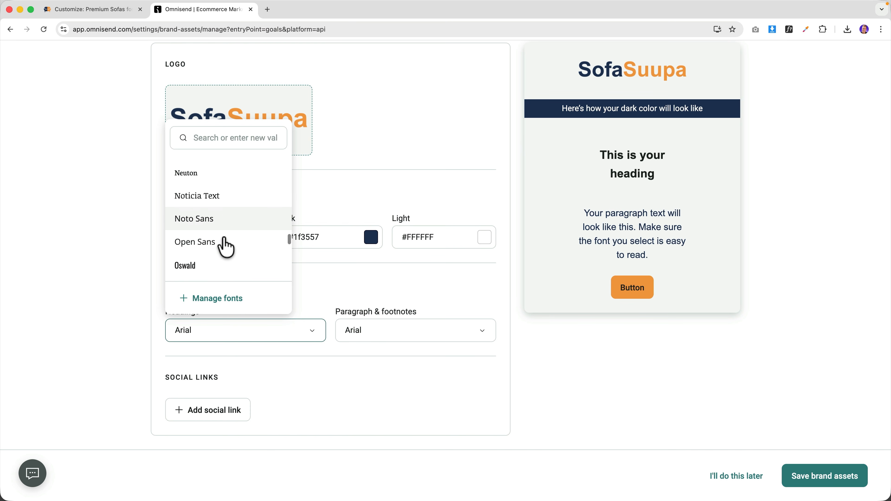
left_click(212, 242)
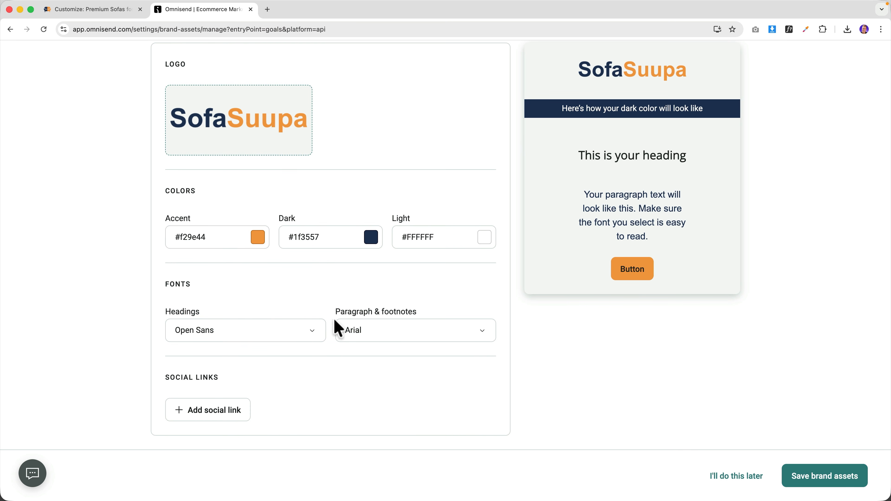
left_click(383, 339)
scroll(388, 285, "down", 1)
left_click(414, 141)
type("open")
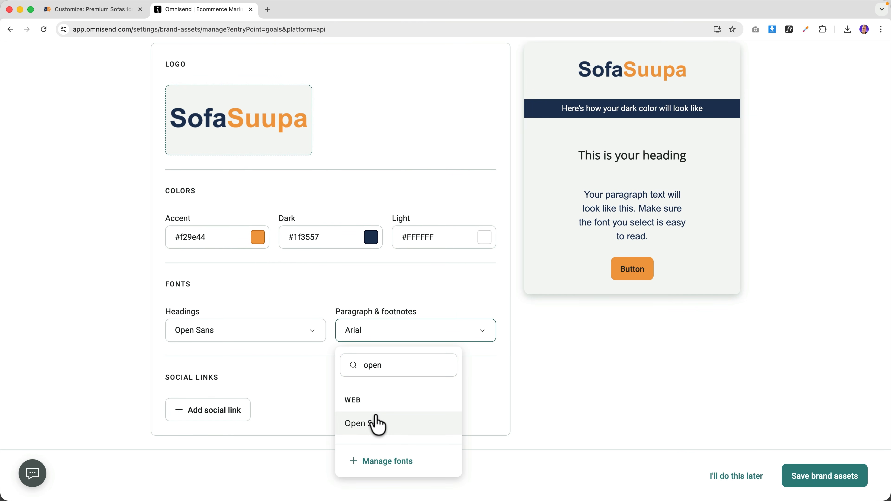
left_click(377, 423)
left_click(206, 413)
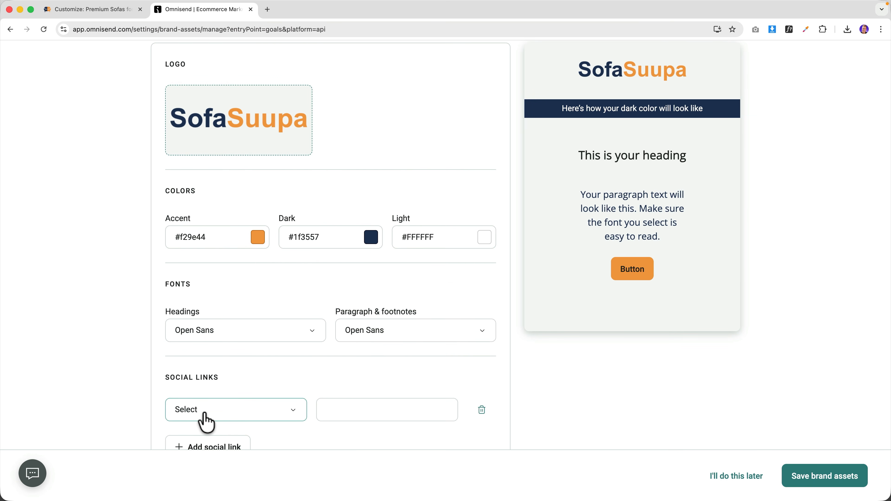
left_click(223, 419)
left_click(205, 222)
left_click(344, 410)
type("https:")
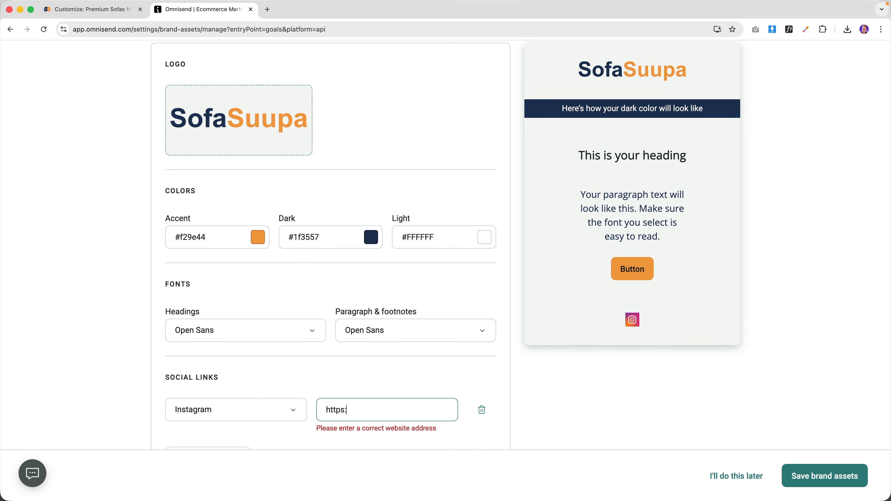
type("//instagram.com/ferdycom")
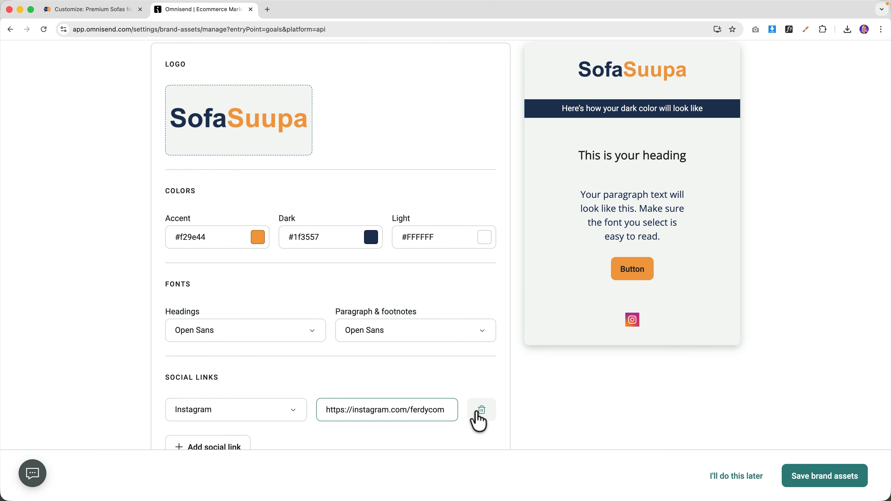
left_click(477, 415)
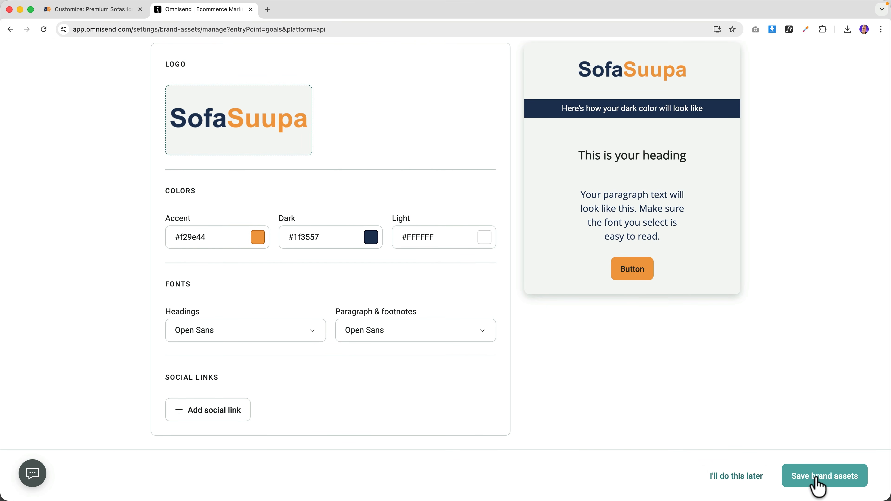
- Save brand assets, explore alone, and postpone signup form, welcome, cart and traffic goals plus suggestions
left_click(826, 477)
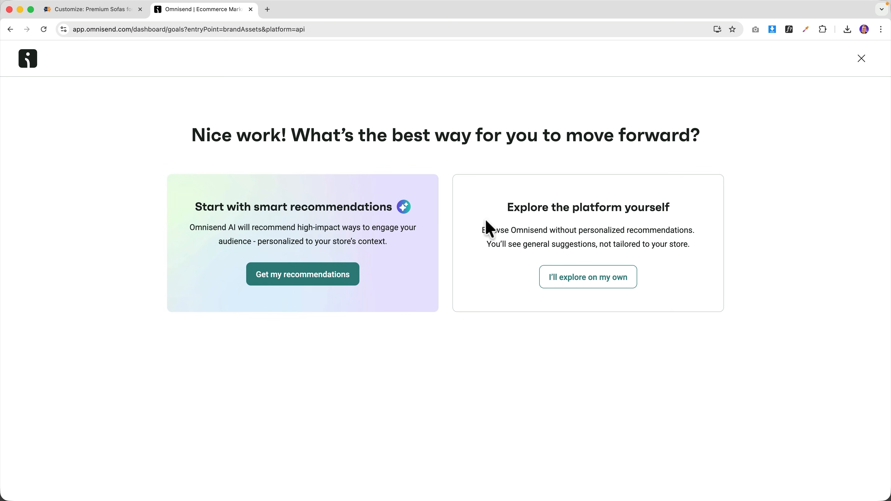
left_click(581, 285)
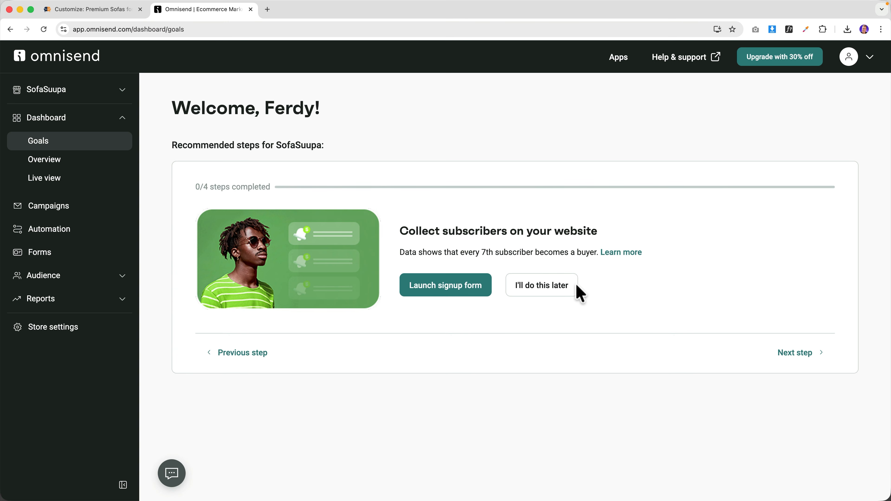
left_click(536, 291)
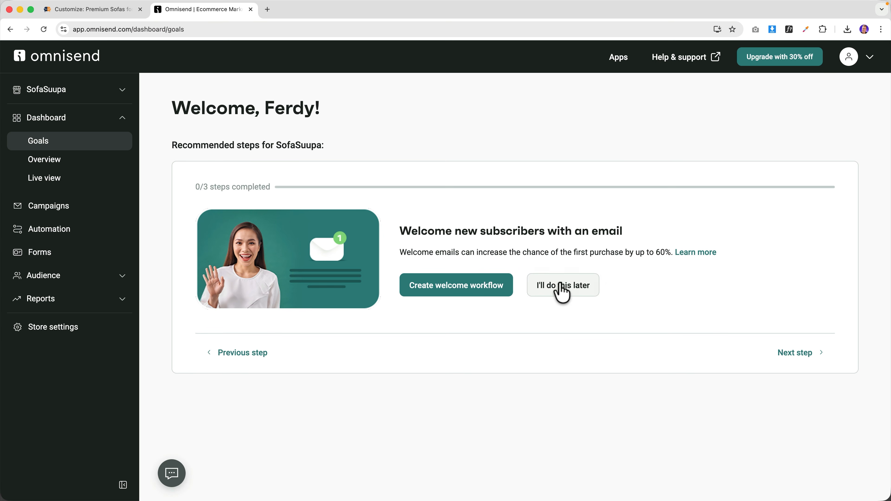
left_click(562, 291)
left_click(561, 291)
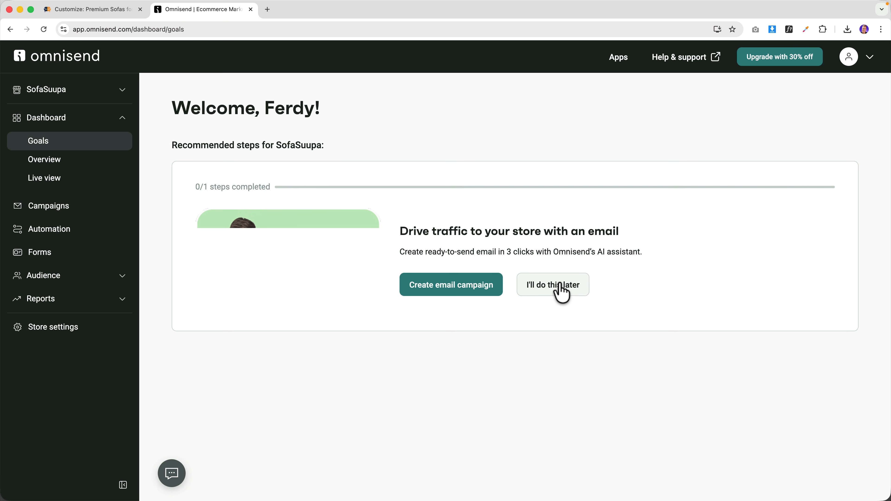
left_click(554, 291)
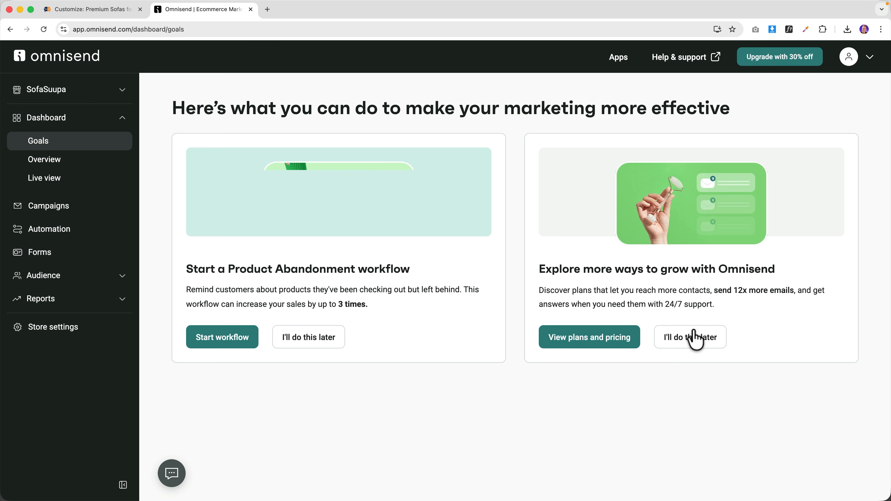
left_click(696, 337)
left_click(311, 345)
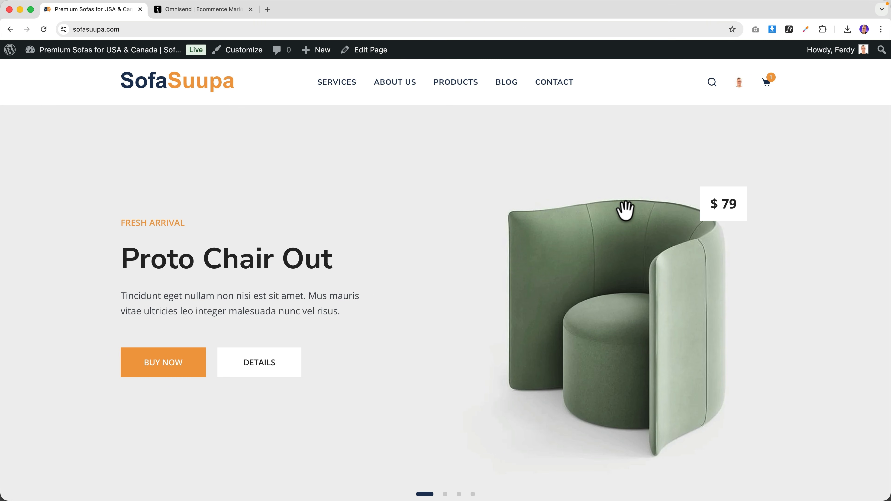
- Scroll through the live SofaSuupa homepage, then return to the Omnisend dashboard
scroll(626, 211, "down", 7)
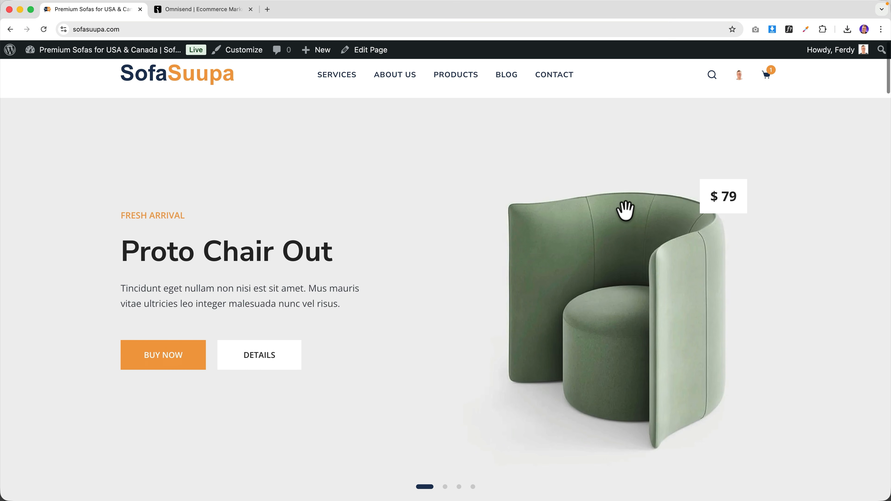
scroll(626, 210, "down", 1)
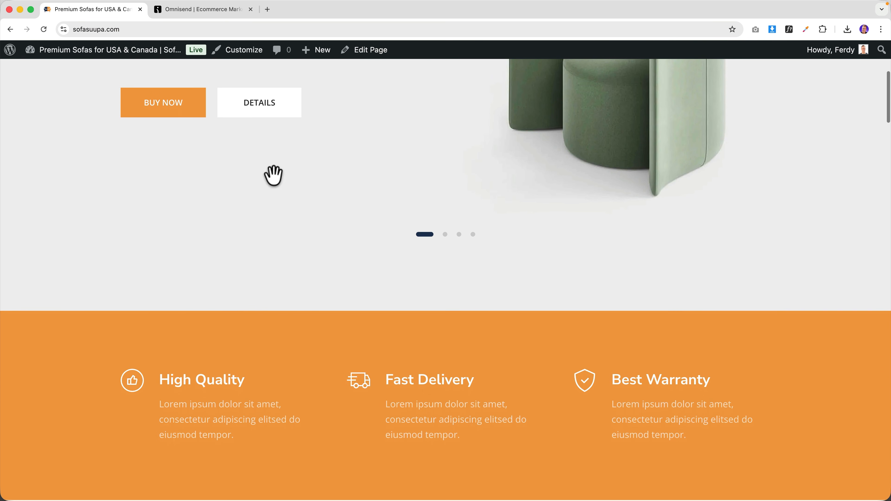
scroll(433, 181, "up", 8)
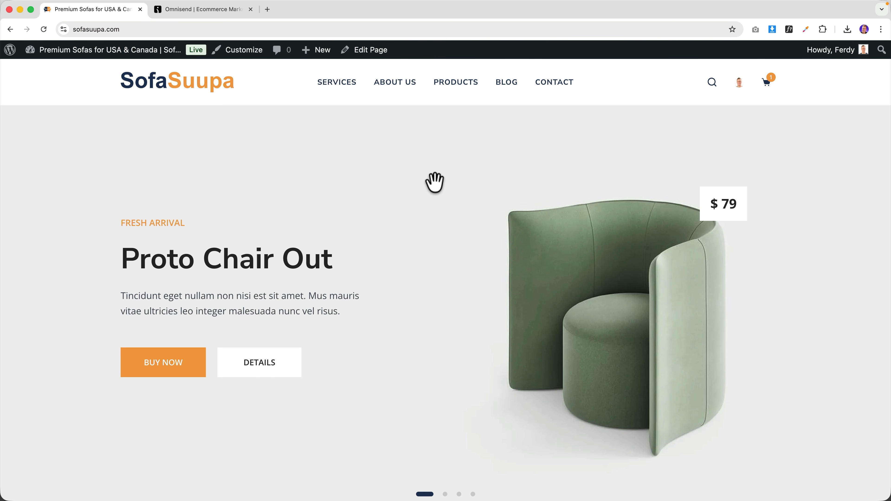
scroll(446, 194, "down", 8)
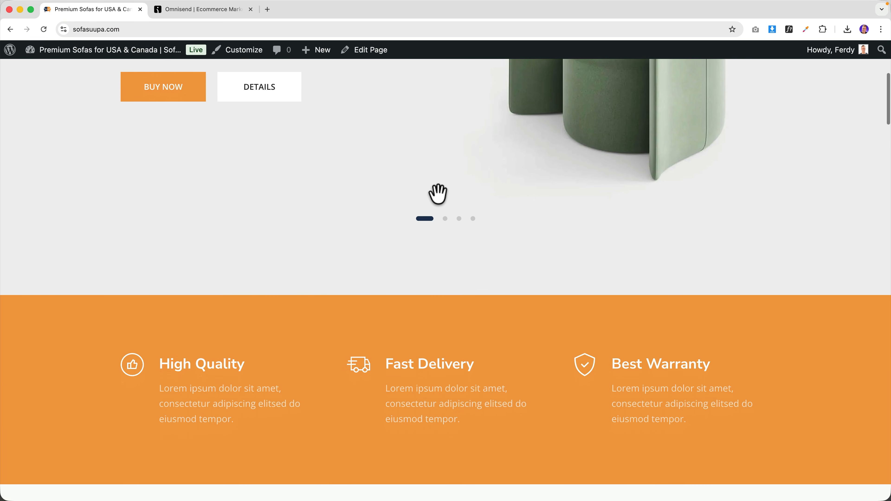
scroll(435, 191, "up", 8)
left_click(211, 13)
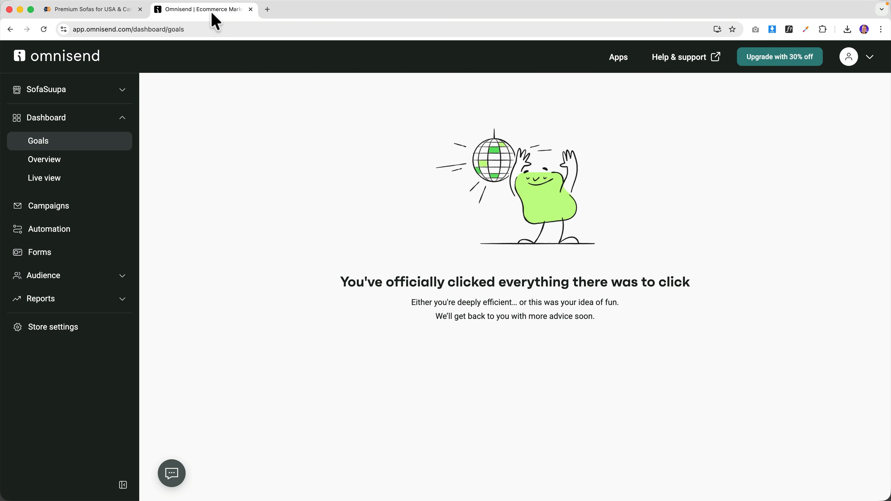
- Open Forms and browse the library of other signup form types
left_click(38, 254)
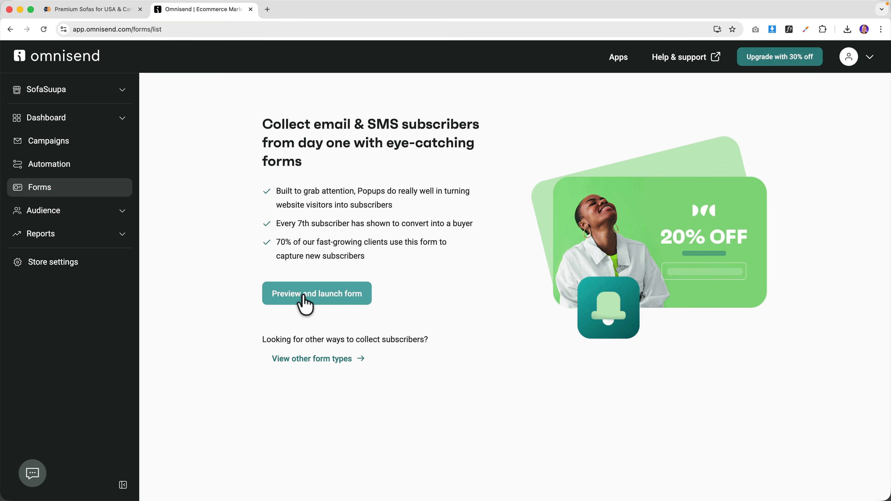
left_click(311, 359)
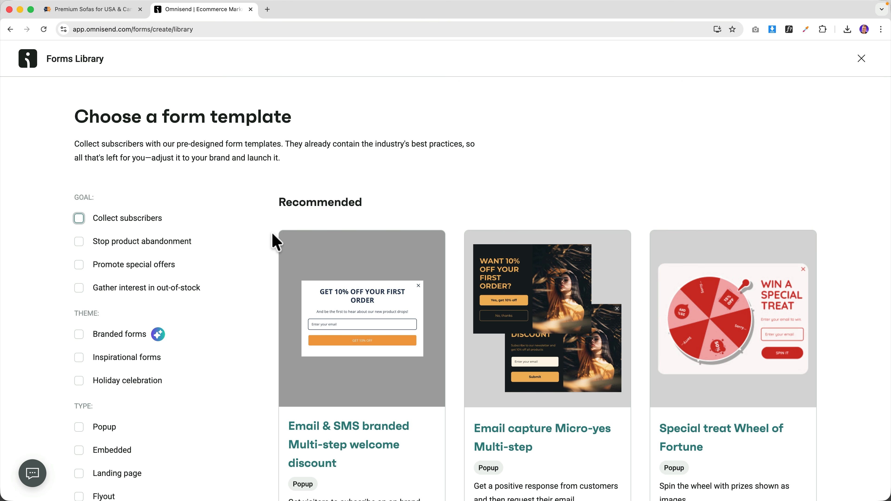
scroll(273, 239, "down", 4)
scroll(276, 242, "down", 10)
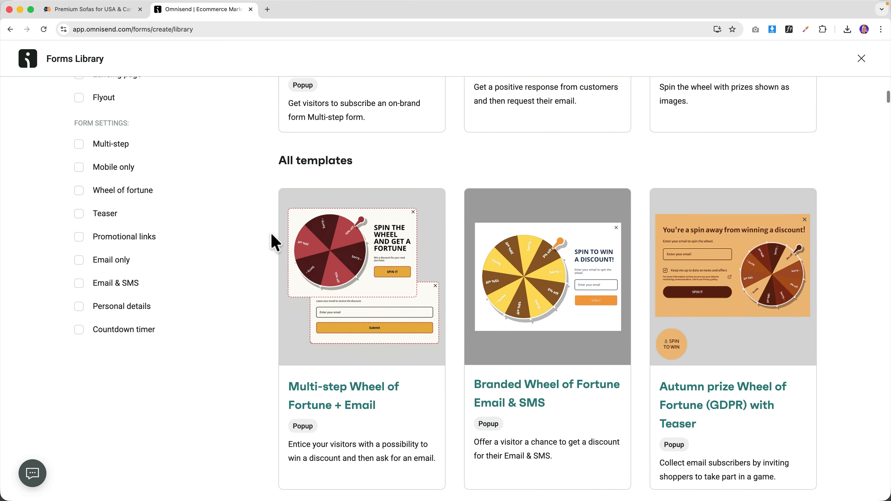
scroll(275, 242, "down", 10)
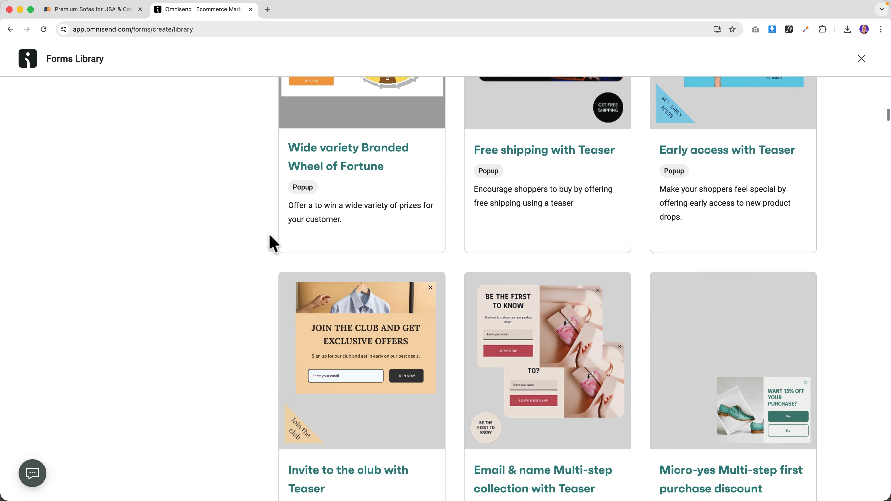
scroll(267, 235, "down", 10)
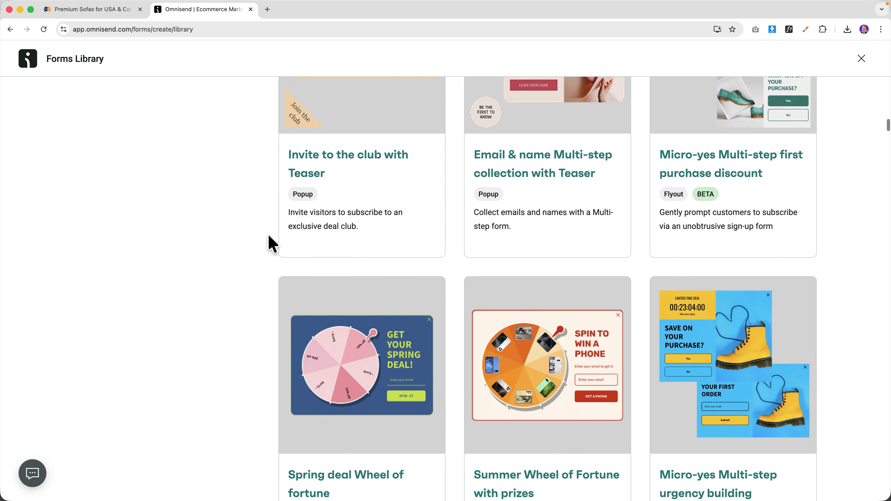
scroll(269, 234, "down", 10)
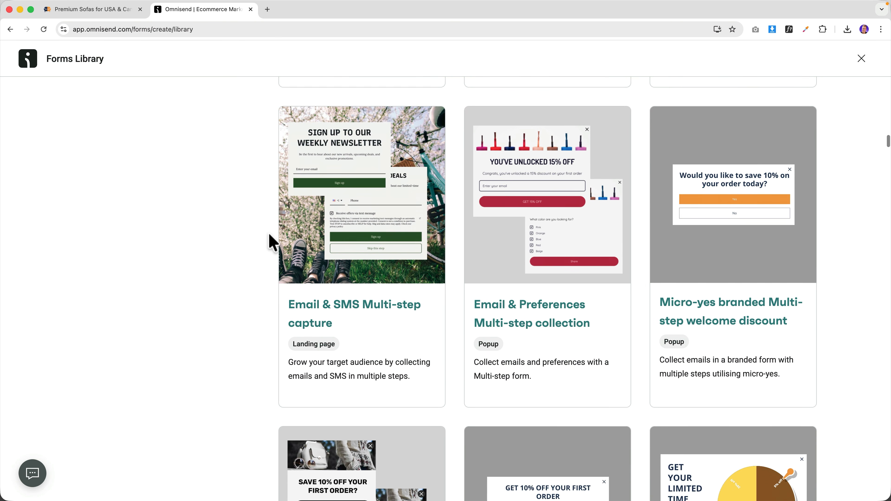
scroll(272, 241, "down", 3)
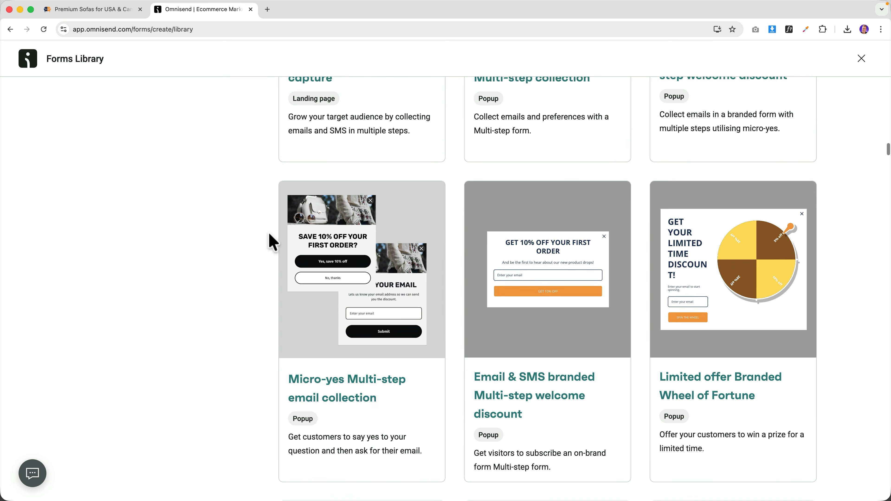
- Use the Email & SMS branded Multi-step welcome discount template
mouse_move(525, 248)
scroll(439, 255, "up", 20)
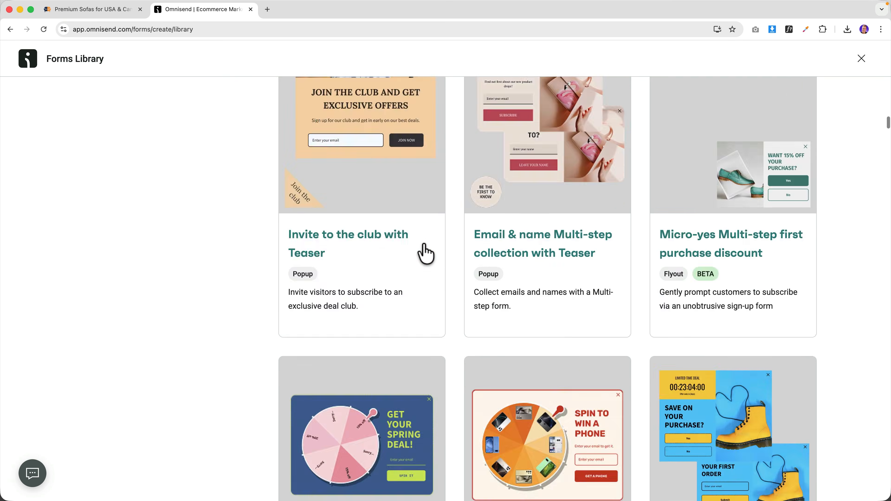
scroll(438, 328, "down", 20)
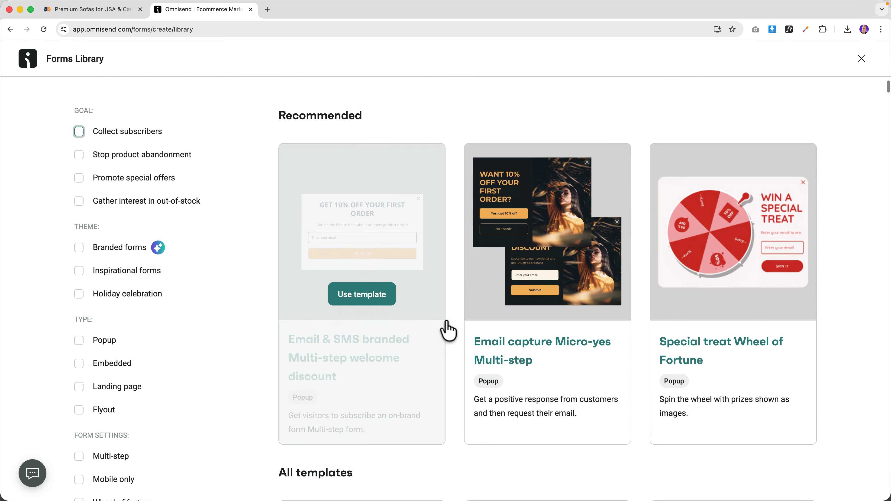
scroll(451, 321, "down", 20)
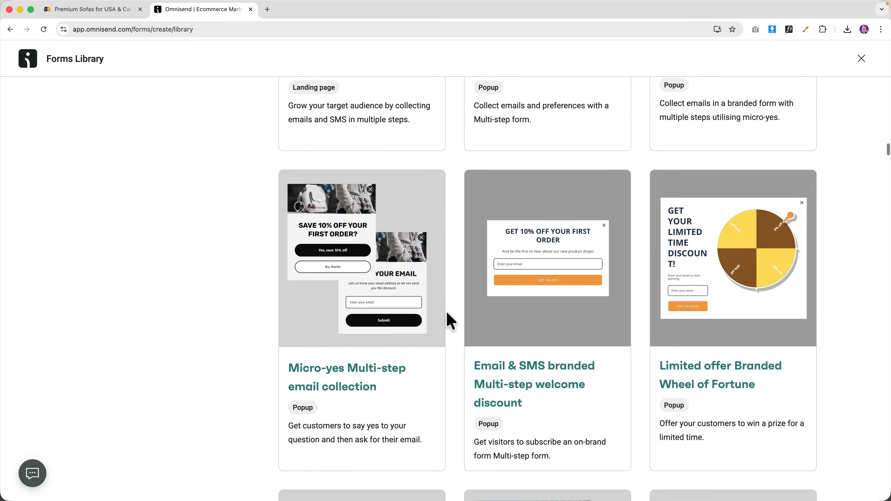
scroll(451, 321, "up", 20)
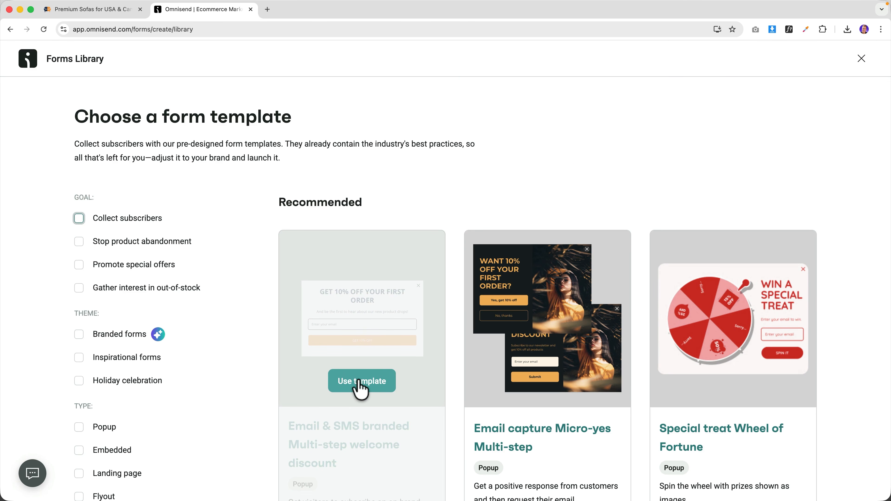
left_click(360, 384)
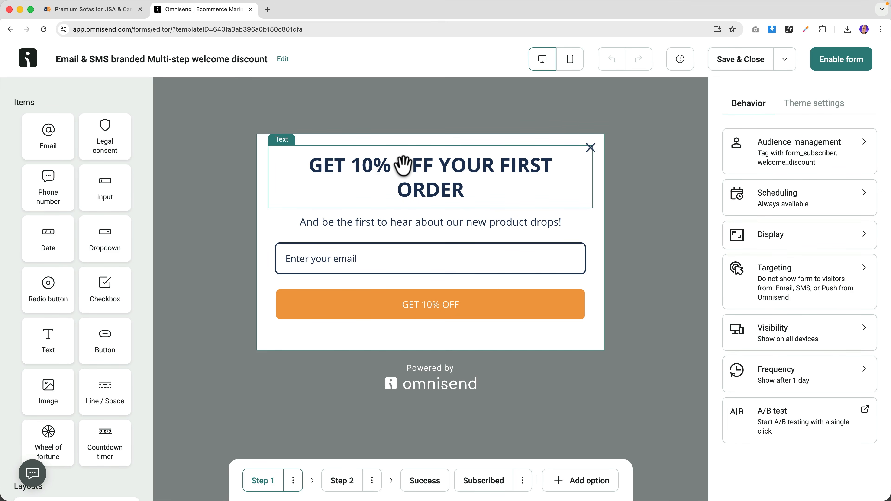
- Set the GET 10% OFF headline font size to 26px
left_click(444, 166)
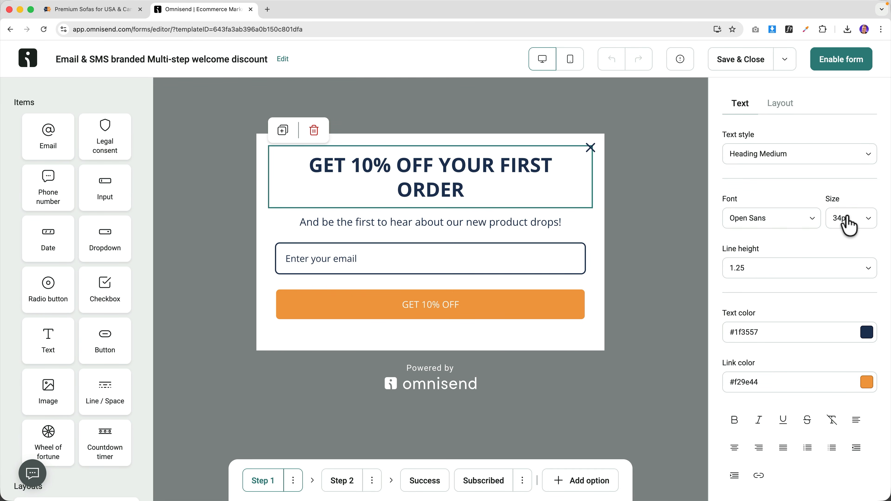
left_click(847, 224)
scroll(811, 305, "down", 10)
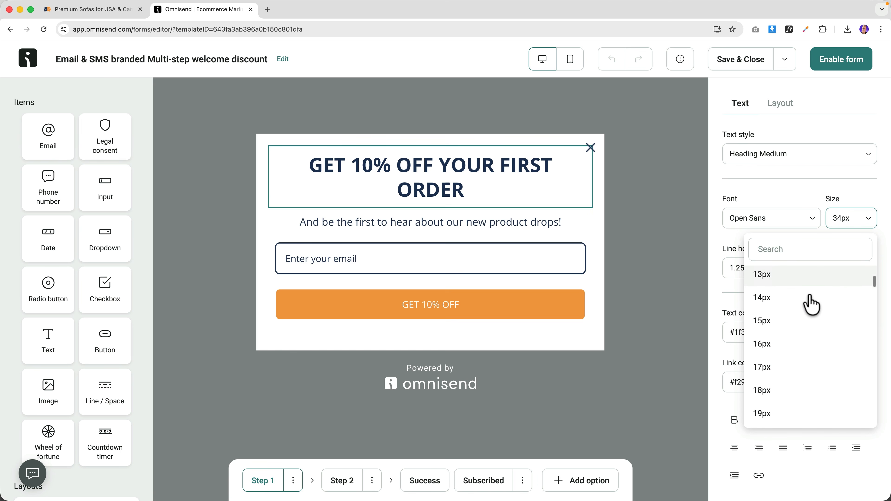
left_click(783, 348)
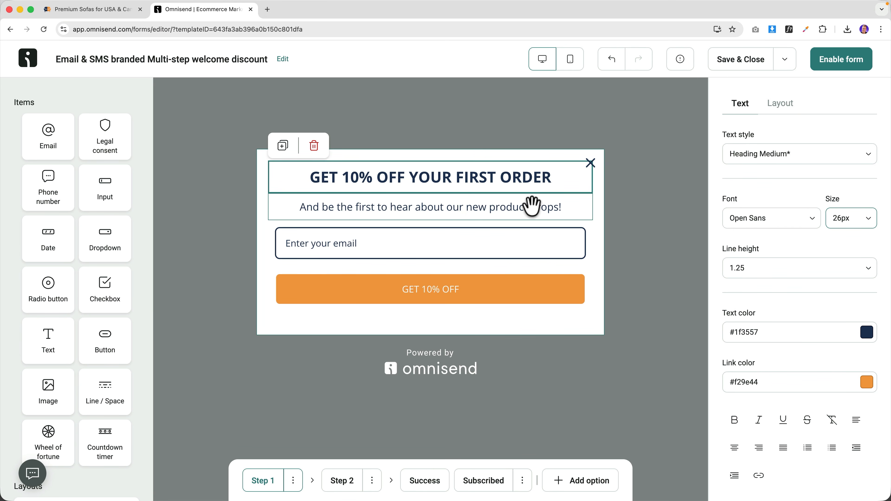
- Select parts of the subtitle line, leaving its text unchanged
left_click(479, 208)
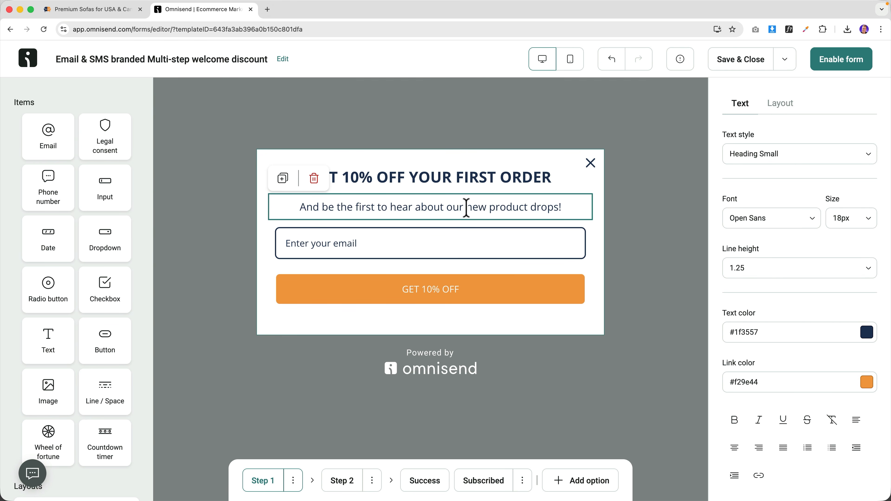
triple_click(466, 208)
left_click(436, 209)
left_click_drag(415, 208, 486, 207)
left_click(486, 207)
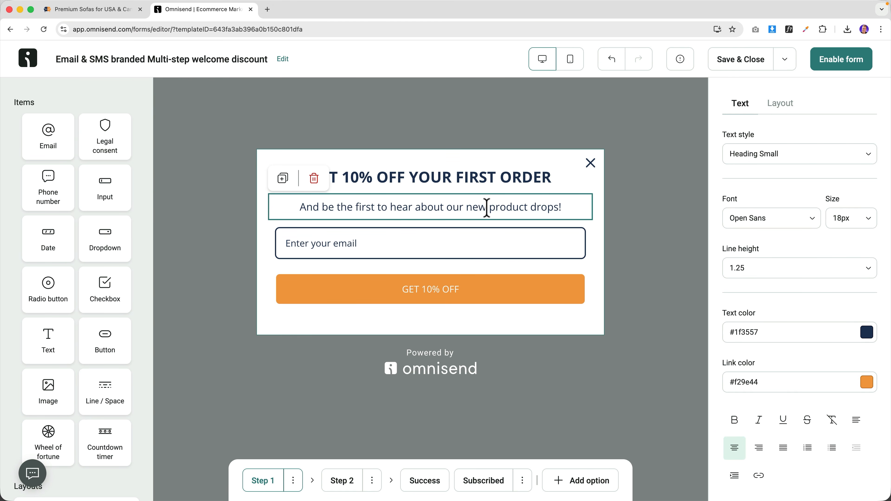
- Add a First name field above the email field and remove its label
left_click(338, 244)
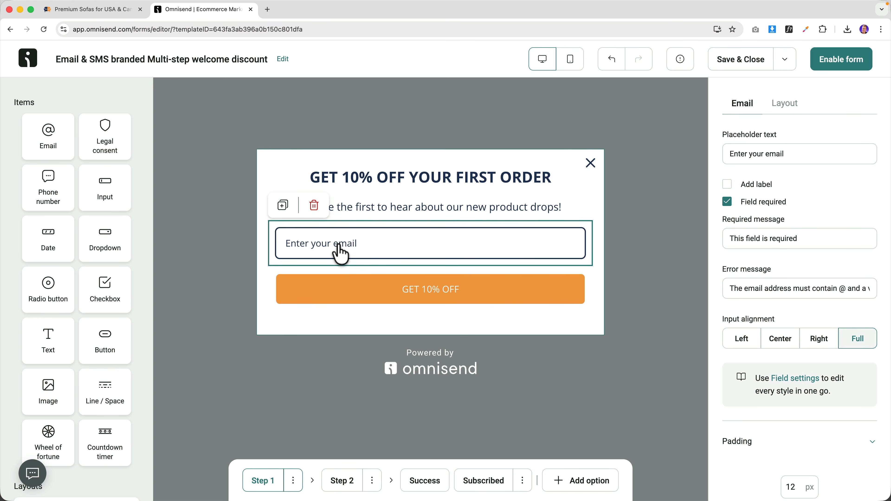
left_click_drag(101, 182, 329, 227)
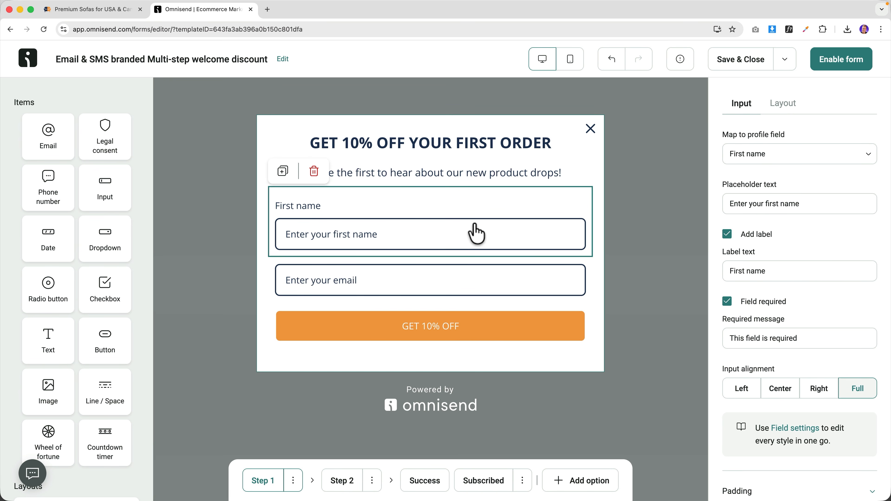
left_click(728, 234)
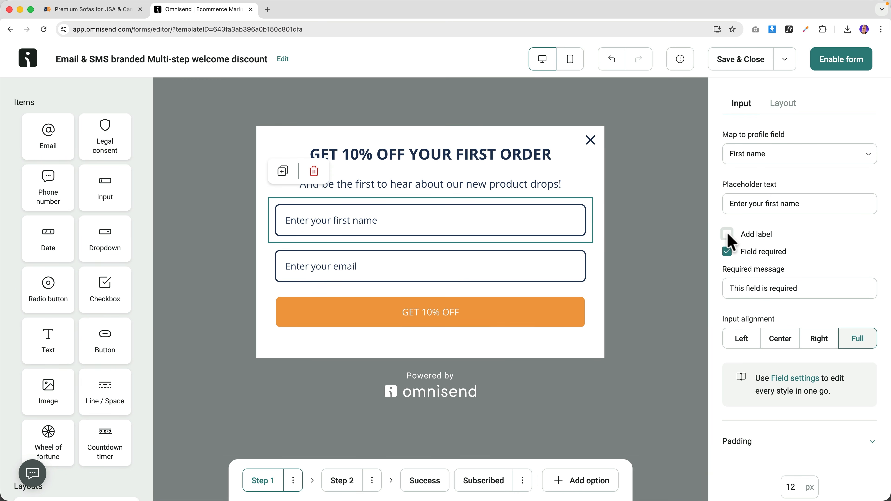
left_click(377, 311)
- Browse the SofaSuupa store to the Coaching Call product page, then return to Omnisend
left_click(70, 11)
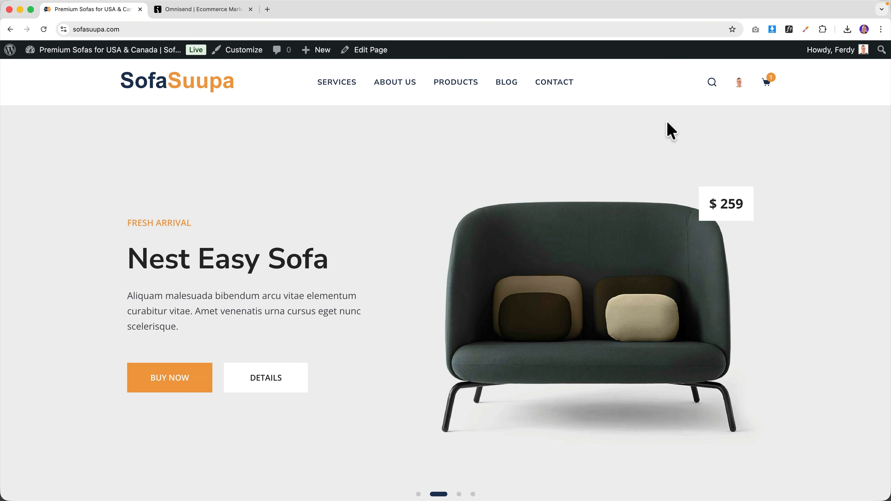
scroll(667, 123, "down", 7)
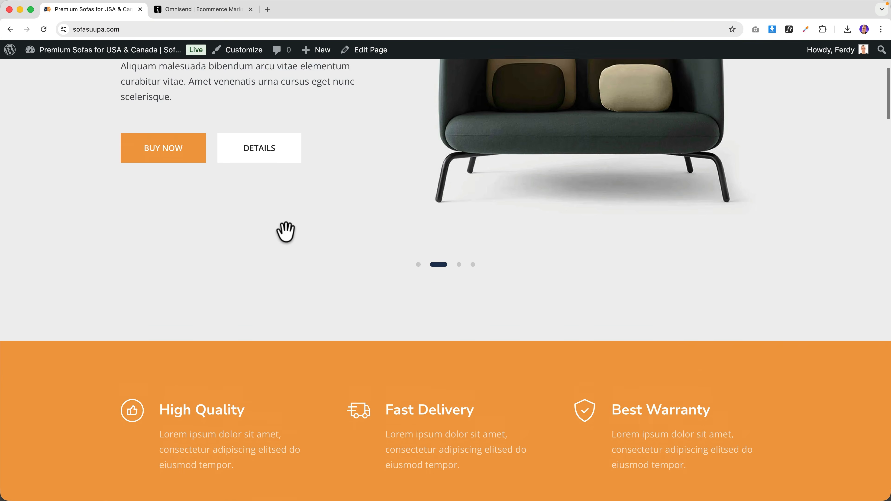
scroll(286, 232, "up", 7)
left_click(449, 84)
left_click(313, 290)
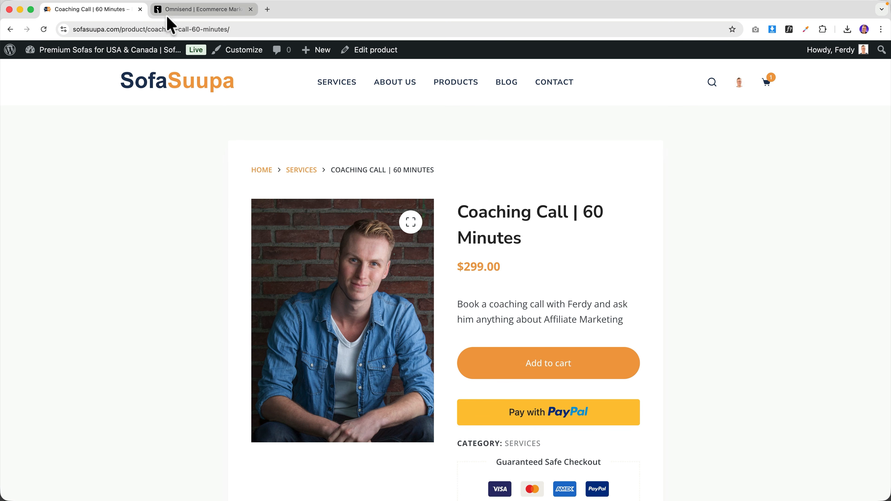
left_click(174, 12)
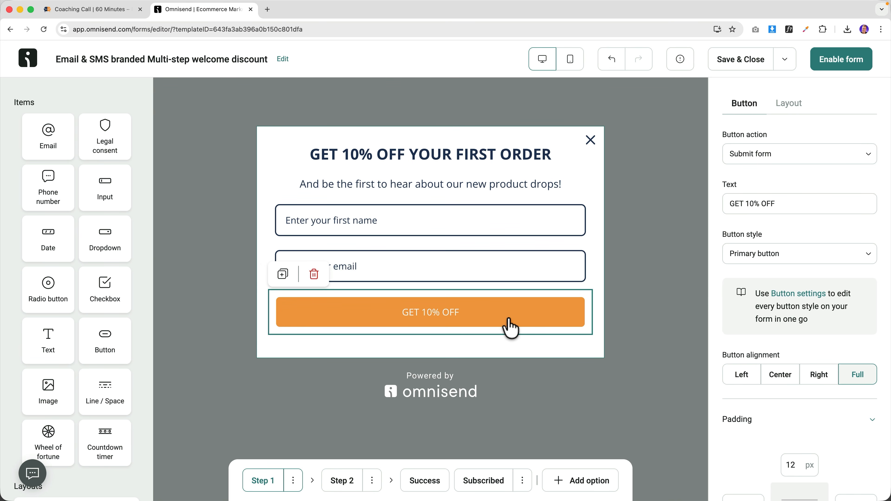
- Choose the pill Corners option for the primary button and for all input fields
left_click(807, 295)
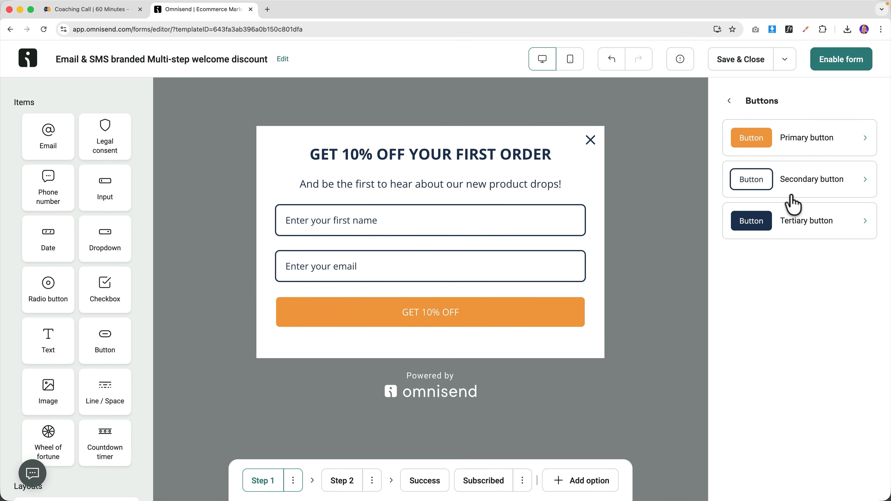
left_click(791, 137)
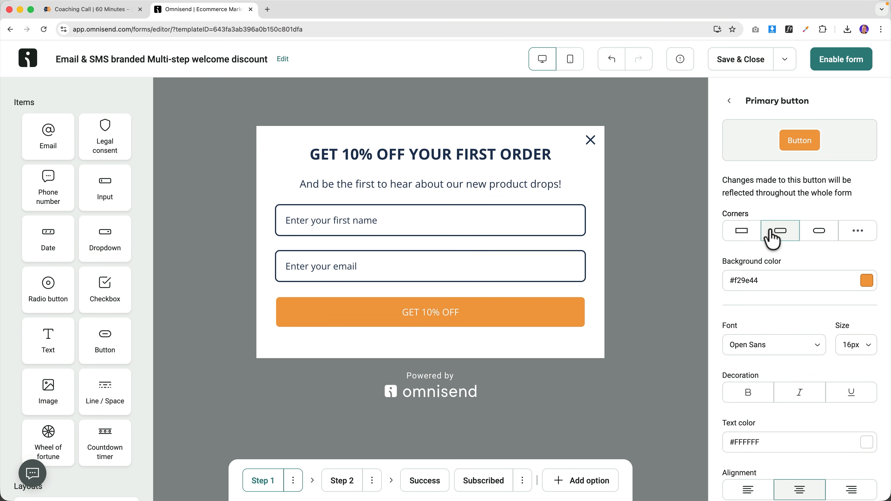
left_click(818, 241)
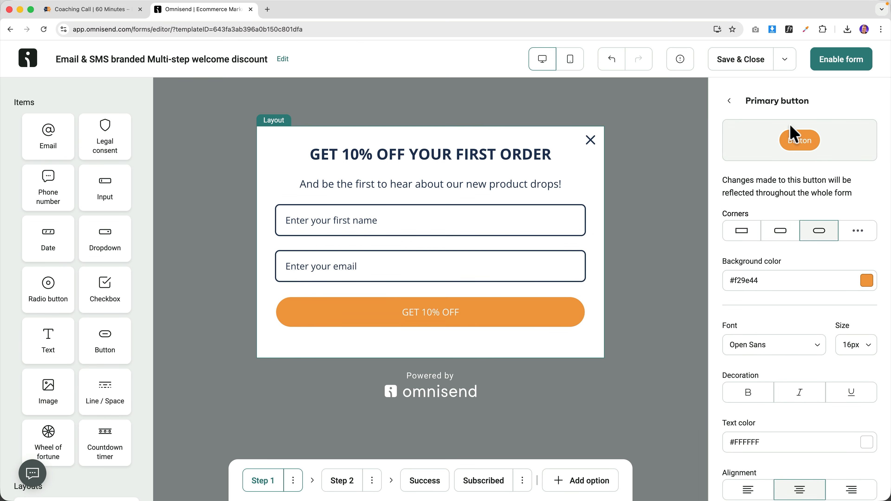
left_click(448, 226)
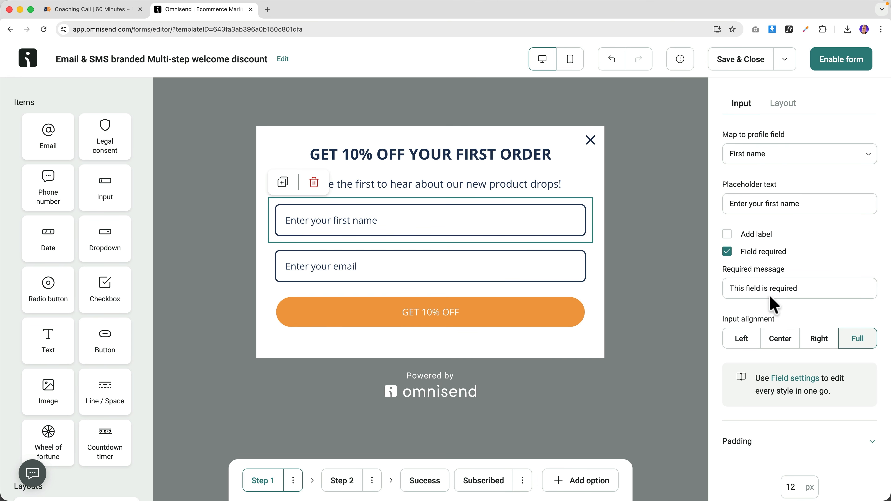
left_click(795, 378)
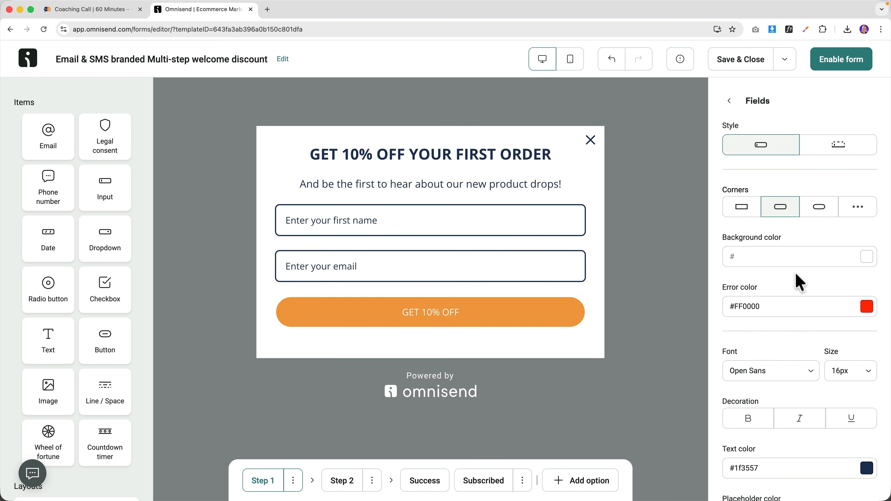
left_click(820, 210)
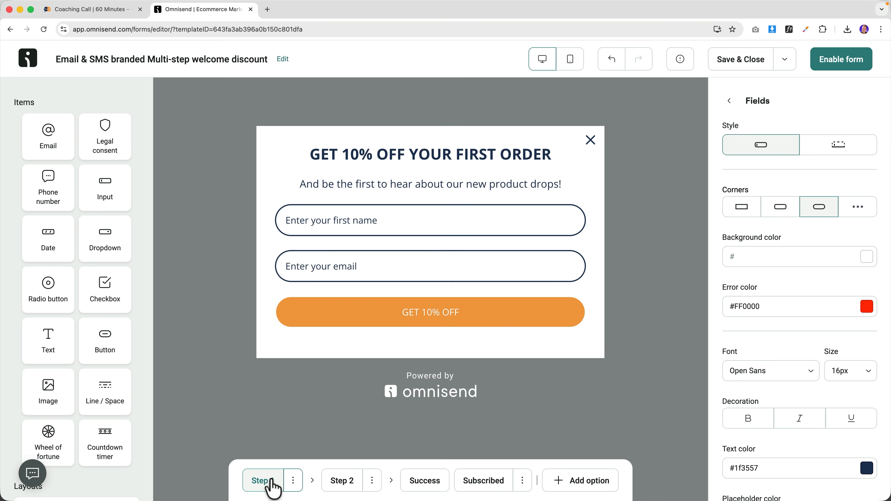
- Delete the JOIN OUR VIP CLUB second step from the form
left_click(343, 483)
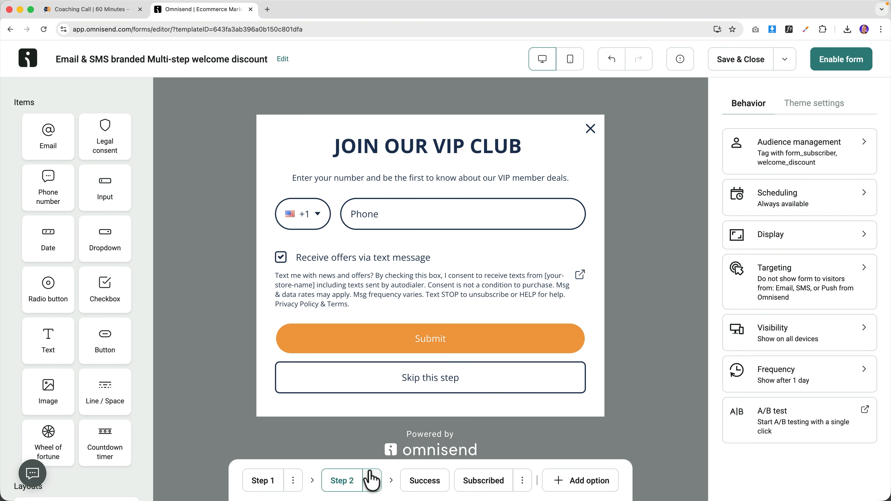
left_click(372, 481)
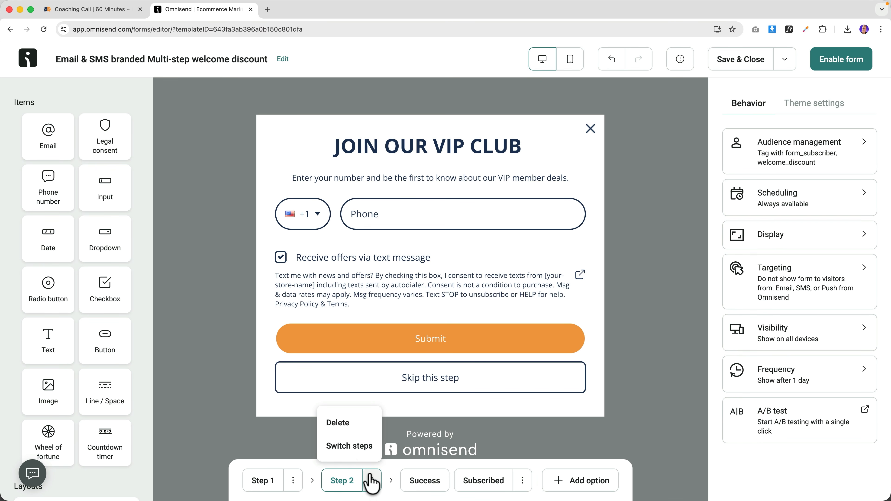
left_click(347, 425)
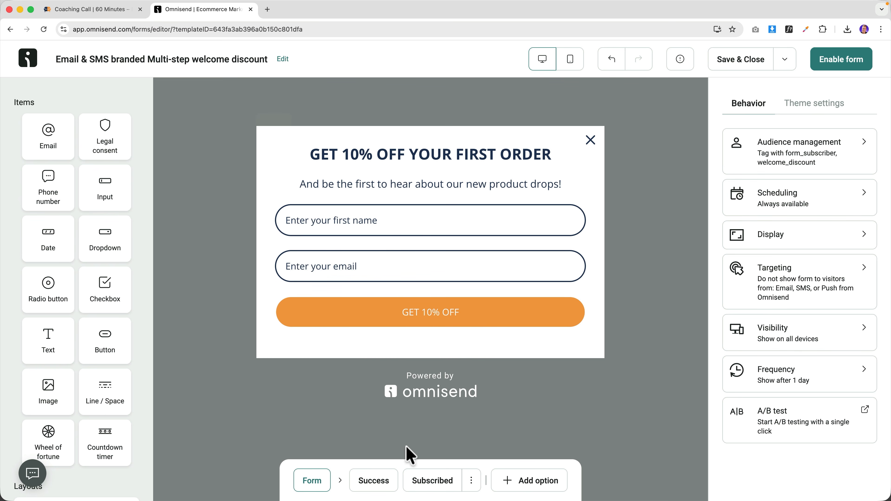
- Preview the Success and already-subscribed steps, then go back to the main form step
left_click(373, 483)
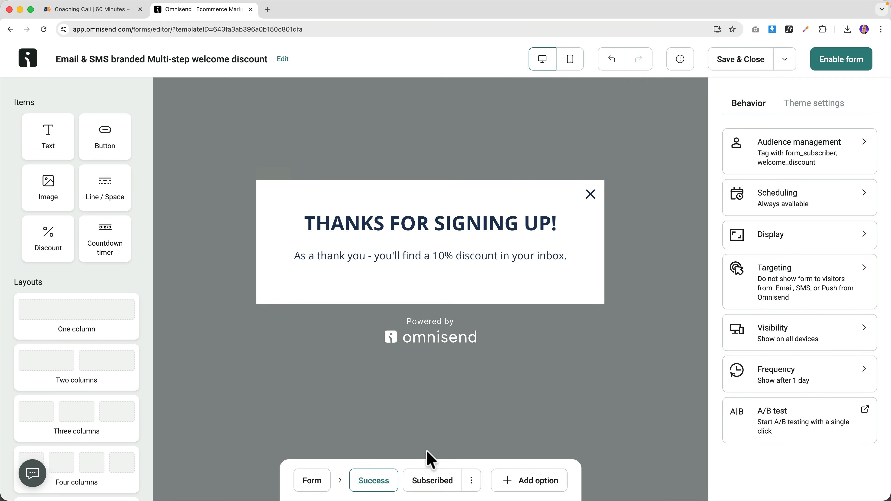
left_click(429, 481)
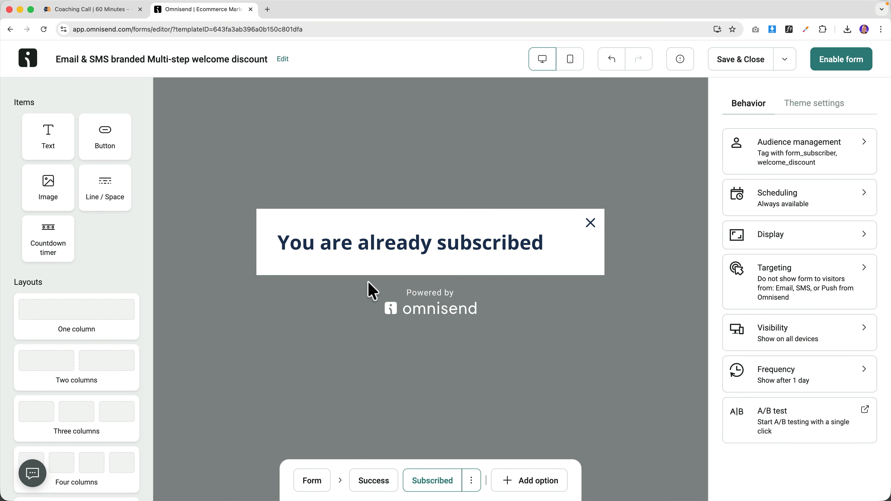
left_click(314, 481)
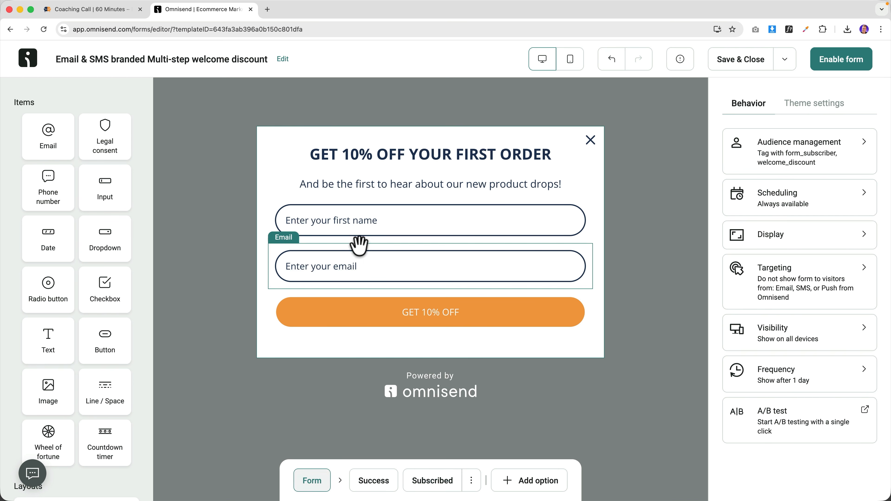
- Retype the already-subscribed heading as centered YOU ARE ALREADY SUBSCRIBED and save the form
left_click(373, 481)
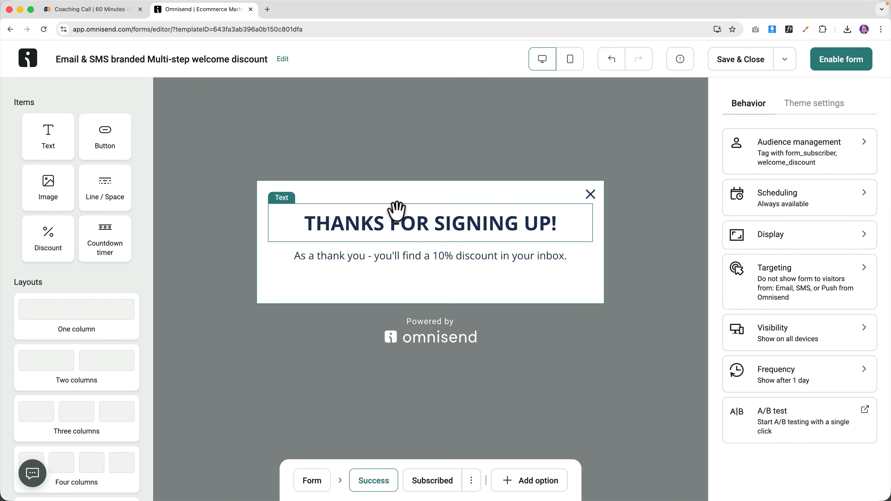
left_click(432, 480)
left_click(408, 249)
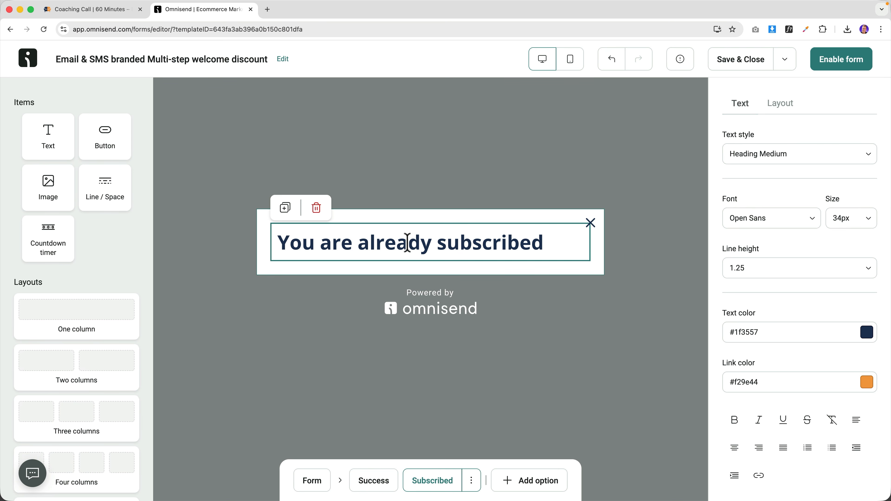
scroll(769, 327, "down", 5)
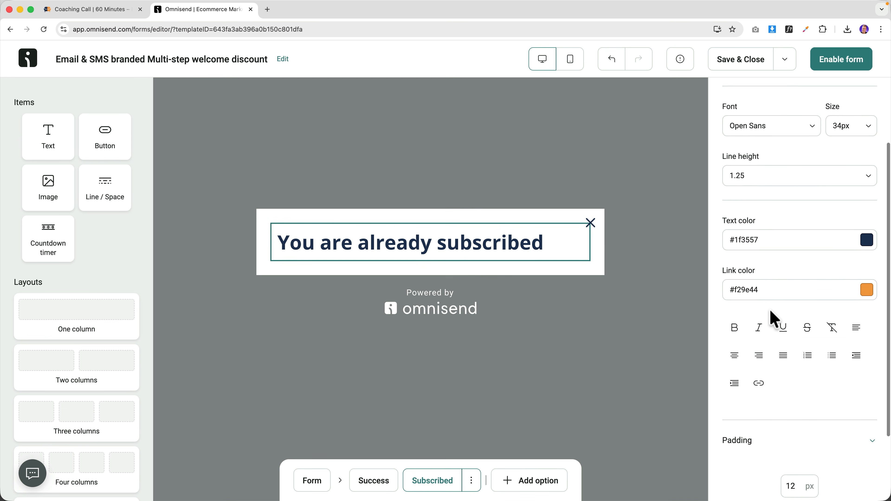
scroll(771, 315, "up", 5)
left_click(484, 241)
triple_click(484, 242)
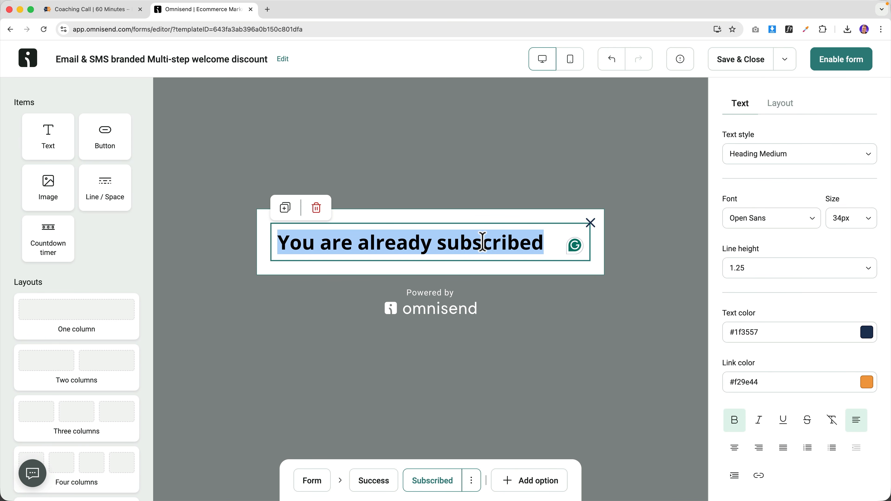
type("YOU ARE ALREADY SUBSCRIBED")
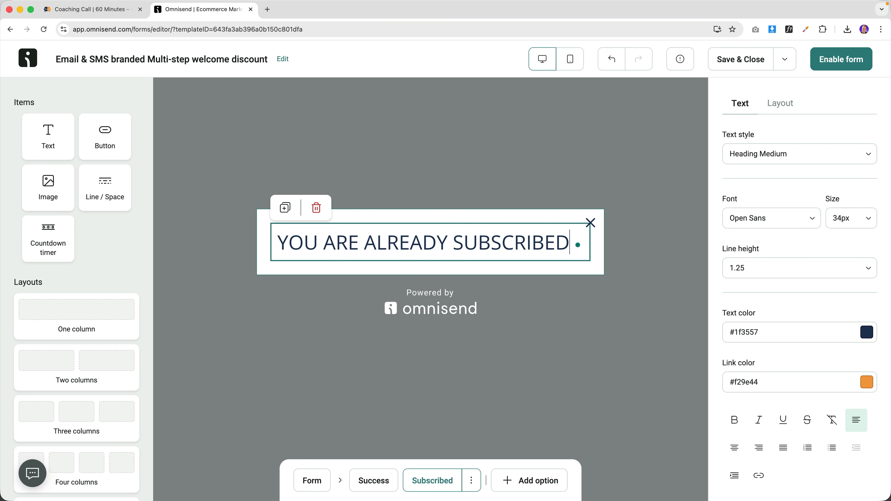
key("super+a")
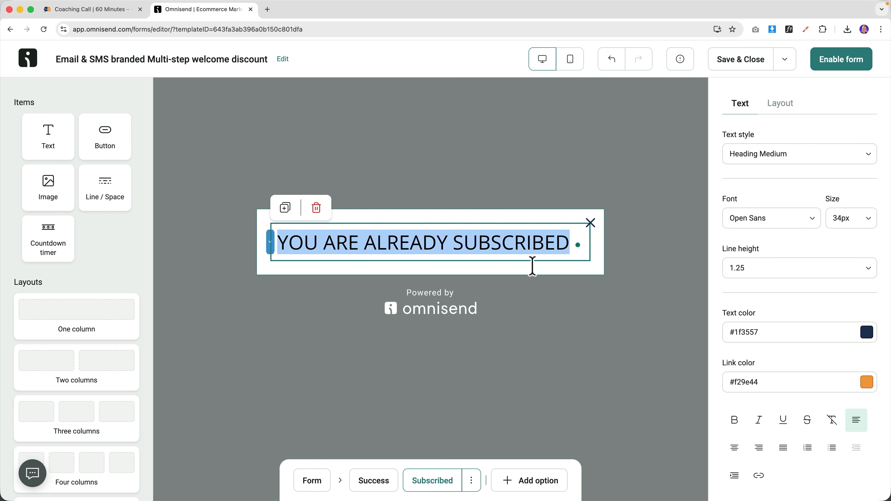
left_click(737, 450)
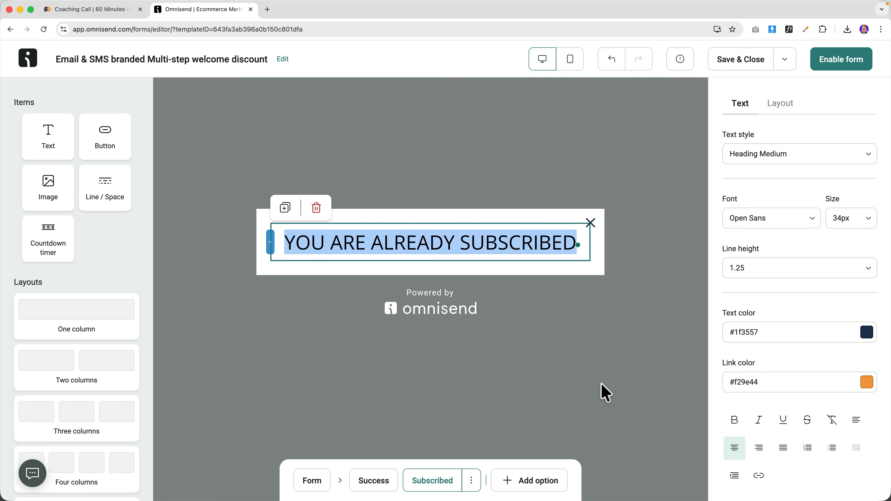
left_click(741, 59)
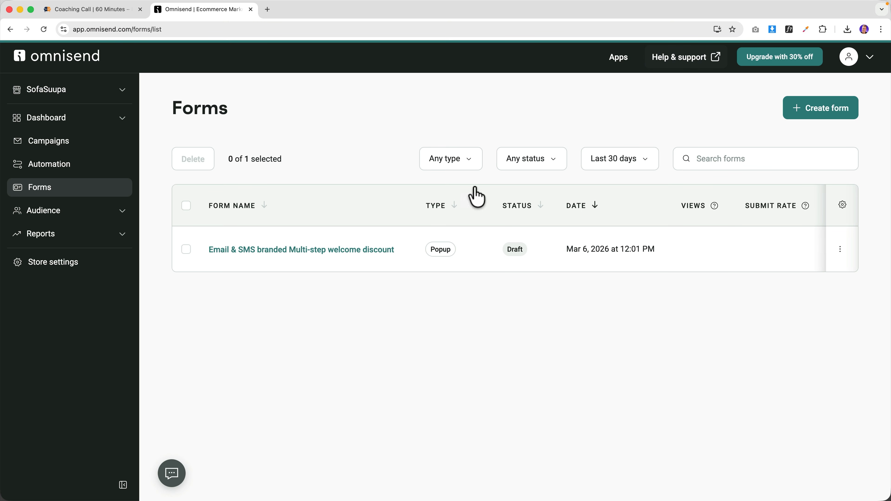
left_click(353, 250)
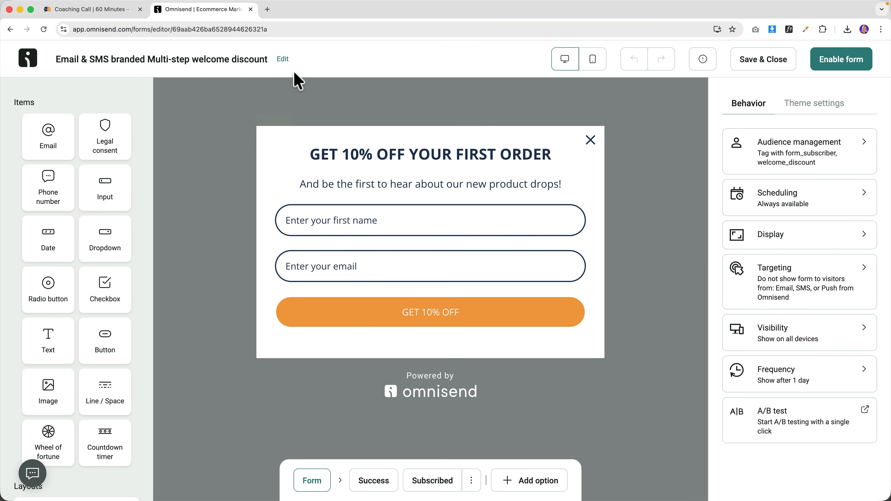
left_click(283, 59)
triple_click(374, 259)
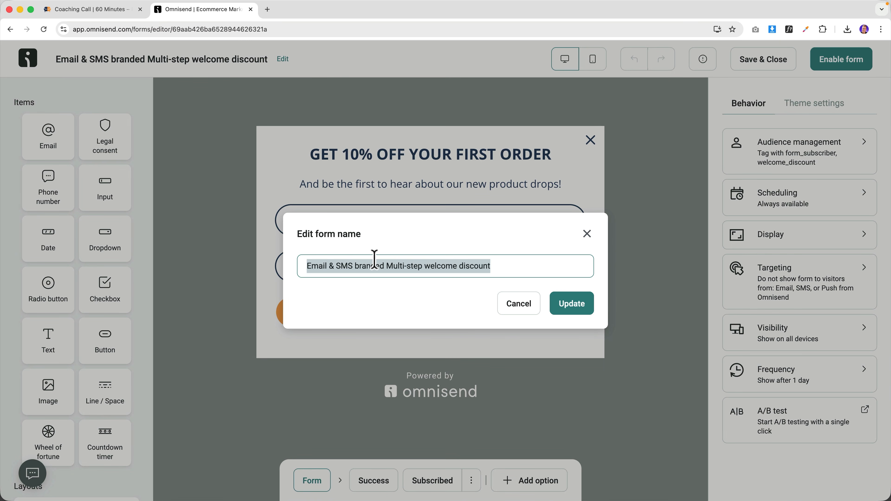
type("10% Discount Opt In")
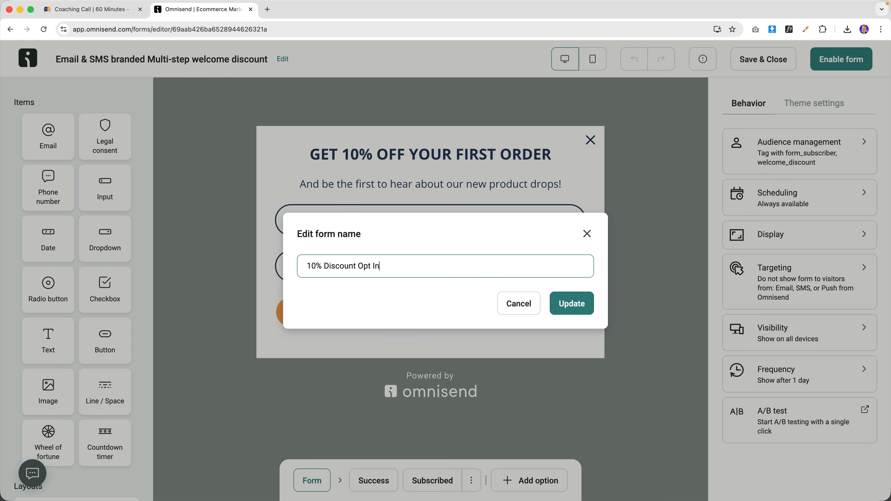
left_click(575, 305)
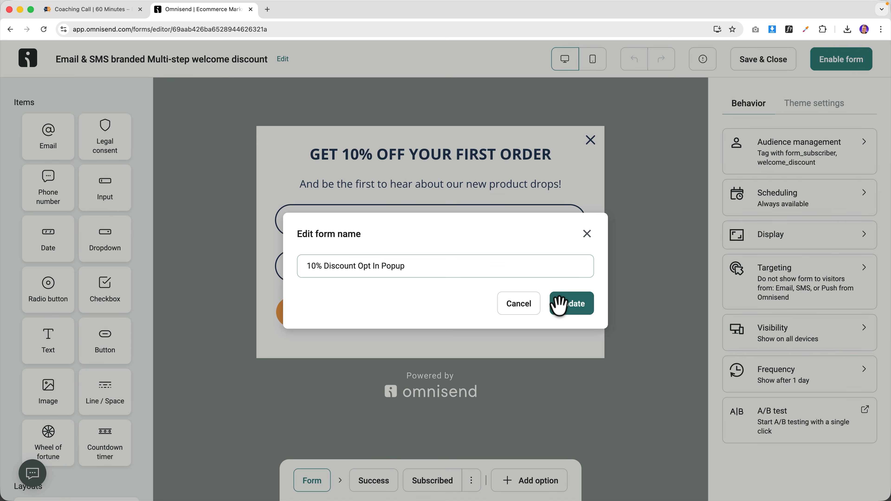
left_click(559, 304)
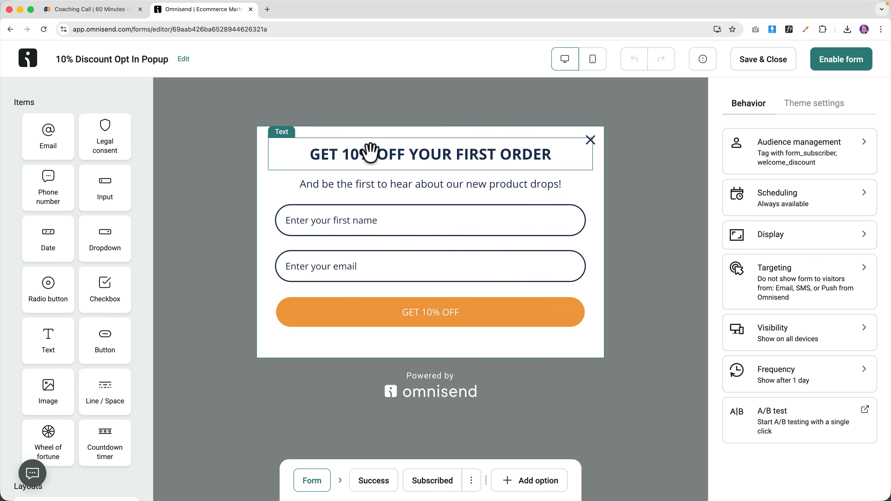
left_click(110, 14)
left_click(189, 11)
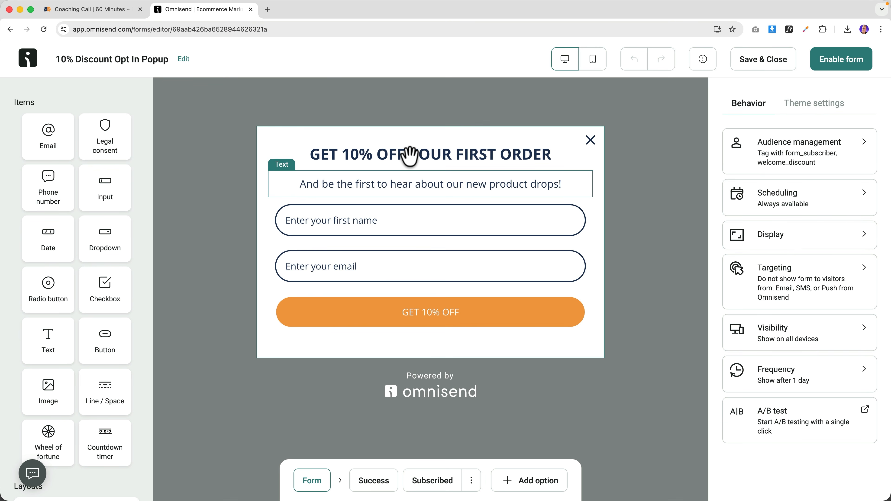
- Try adding a scheduling start date for the form, then remove it again
left_click(797, 196)
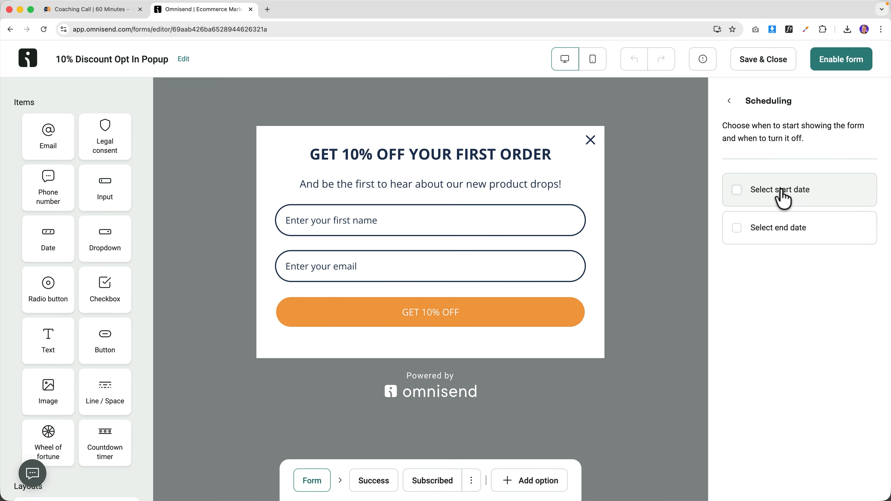
left_click(783, 199)
left_click(737, 194)
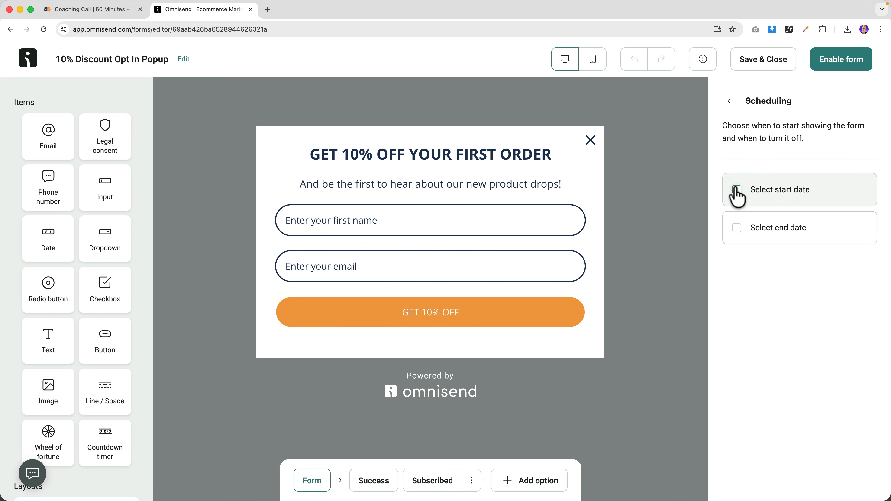
left_click(729, 101)
- Enable Time on page (10 seconds), Scroll depth (30%) and Exit intent display conditions
left_click(773, 242)
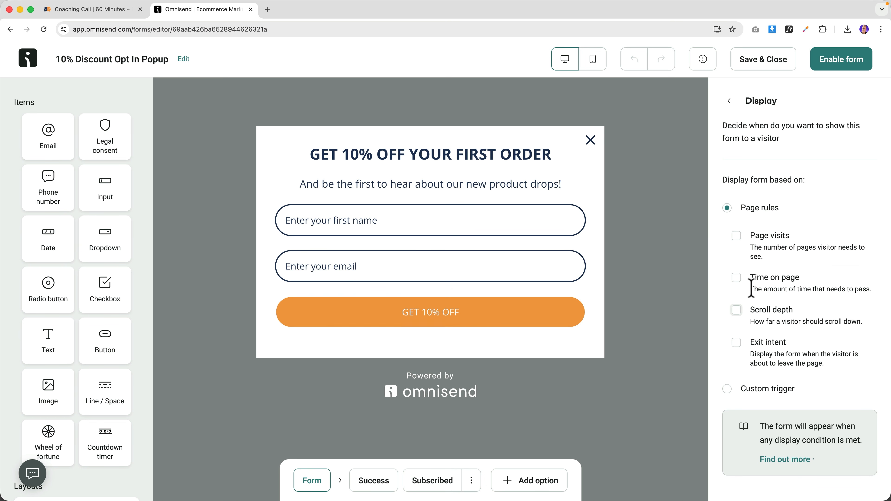
left_click(741, 240)
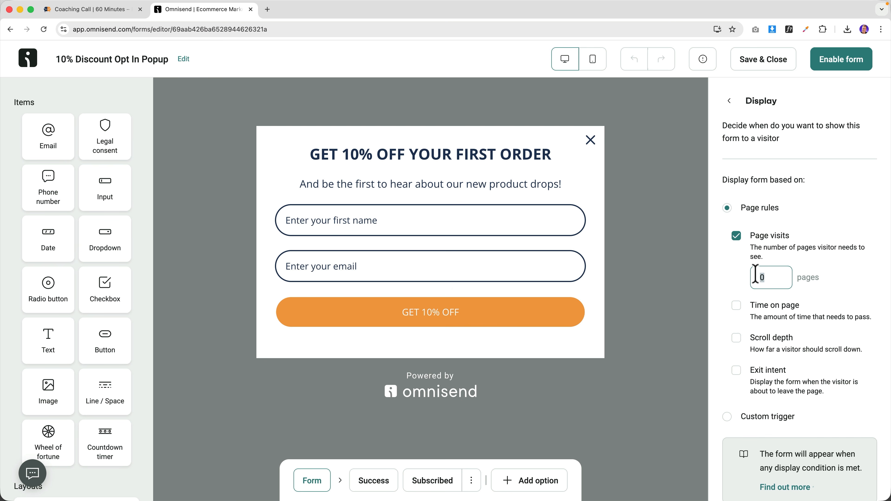
left_click(736, 236)
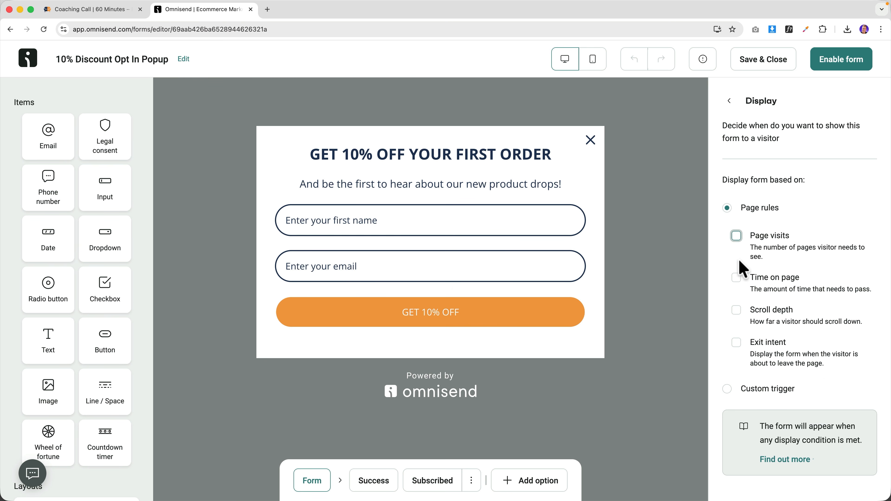
left_click(738, 280)
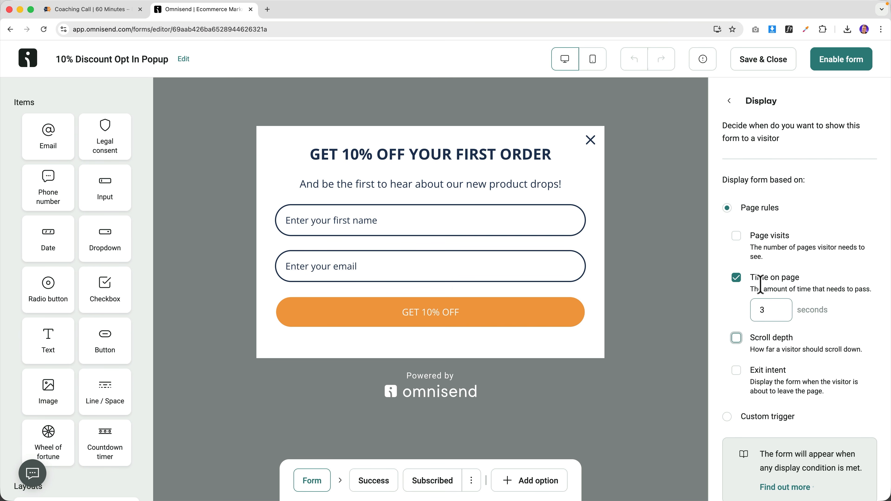
left_click(740, 339)
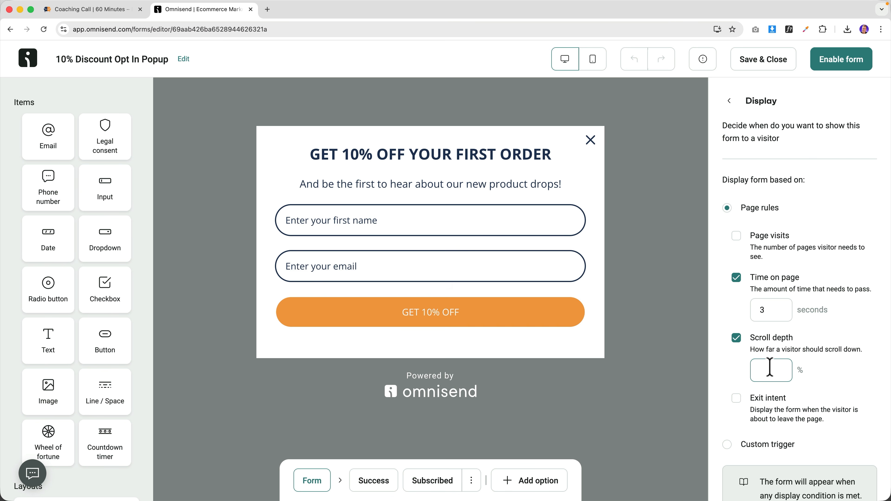
left_click(736, 399)
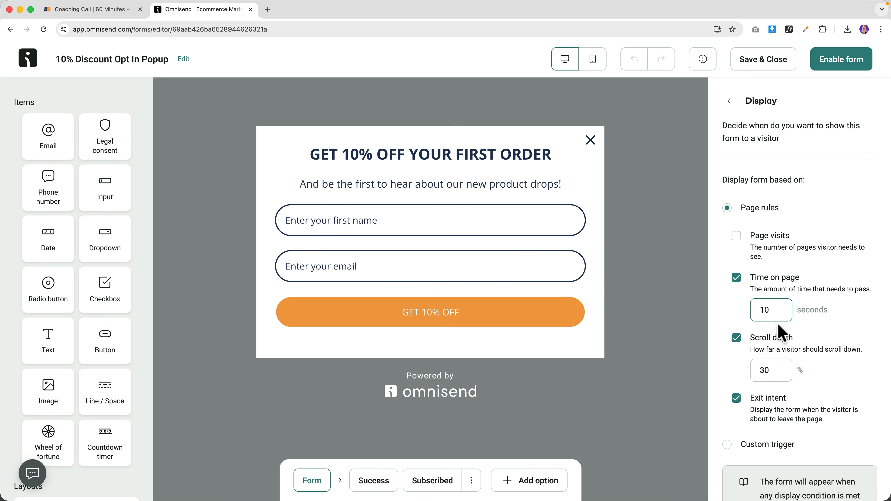
scroll(789, 326, "down", 2)
scroll(748, 324, "up", 2)
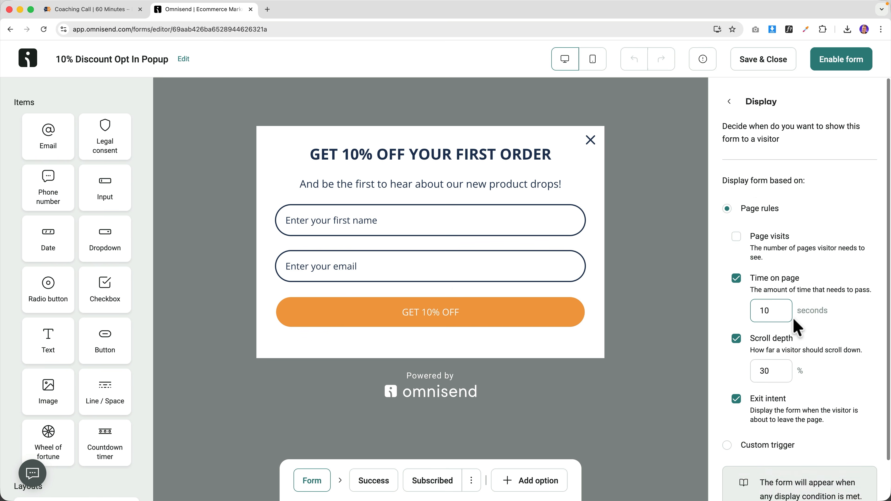
left_click(729, 103)
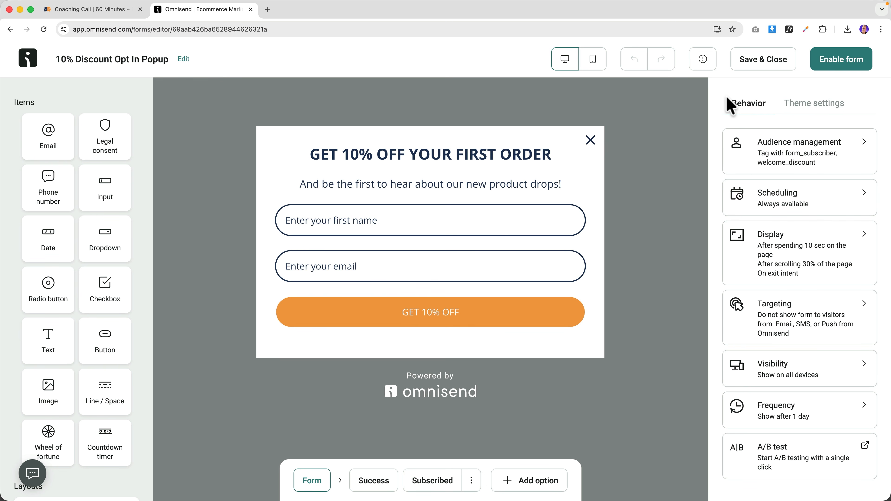
- Confirm visibility on All devices and check the popup in mobile and desktop preview
left_click(764, 365)
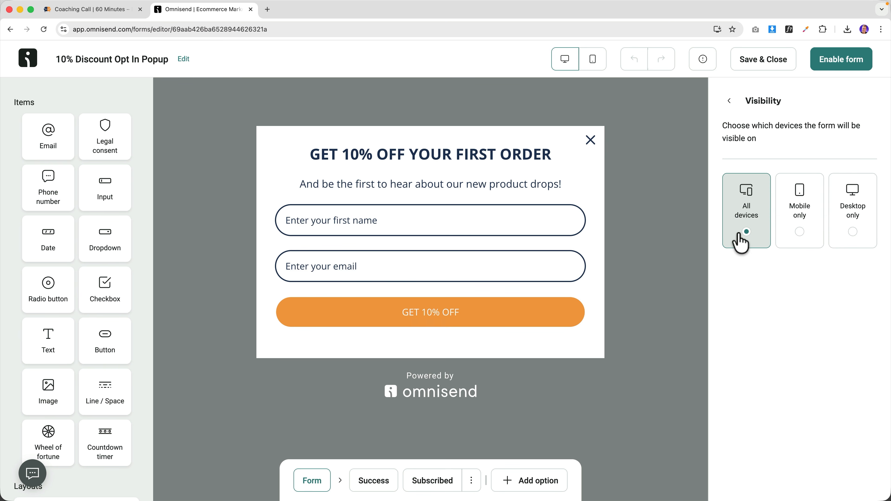
left_click(730, 103)
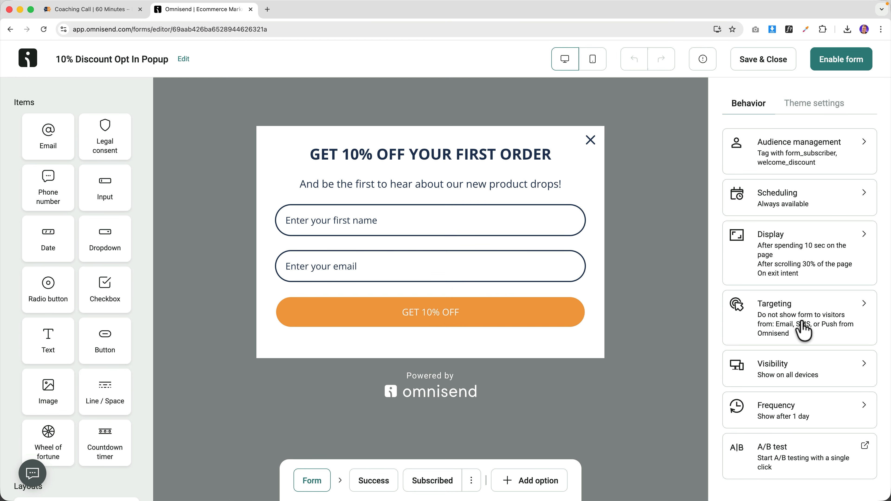
left_click(591, 62)
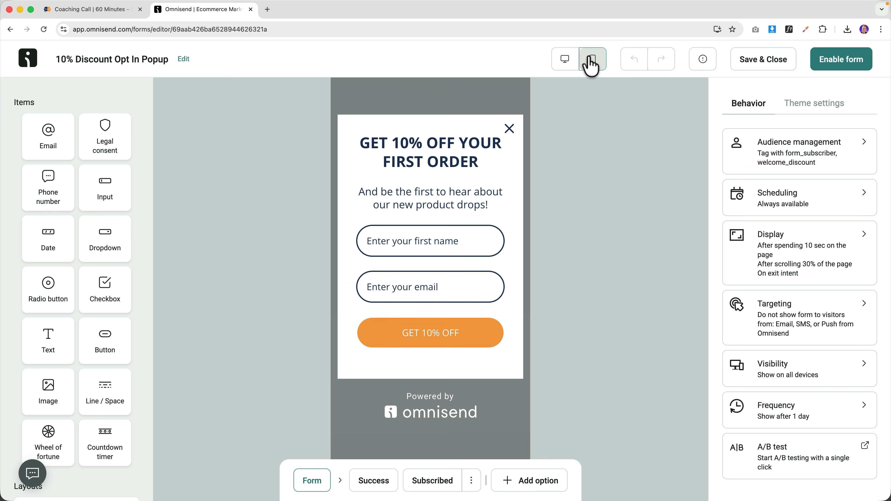
left_click(571, 63)
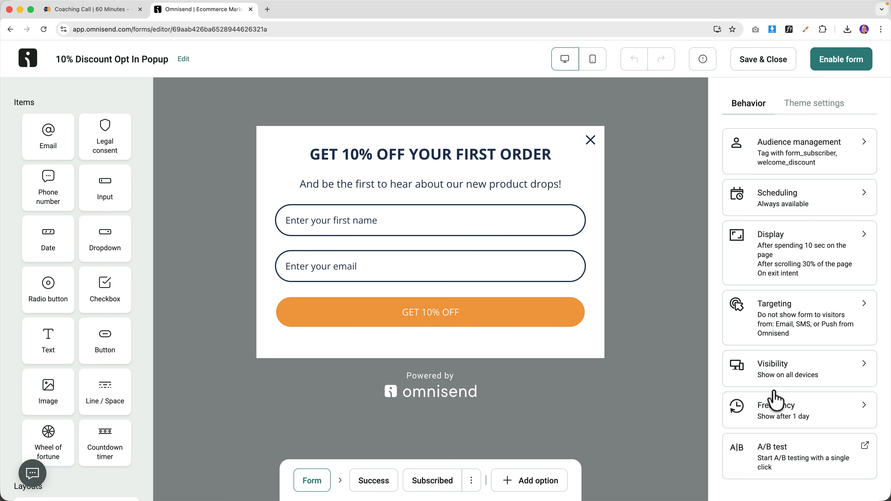
- Keep the reappearance frequency at 1 day after briefly switching the unit to hours
left_click(786, 420)
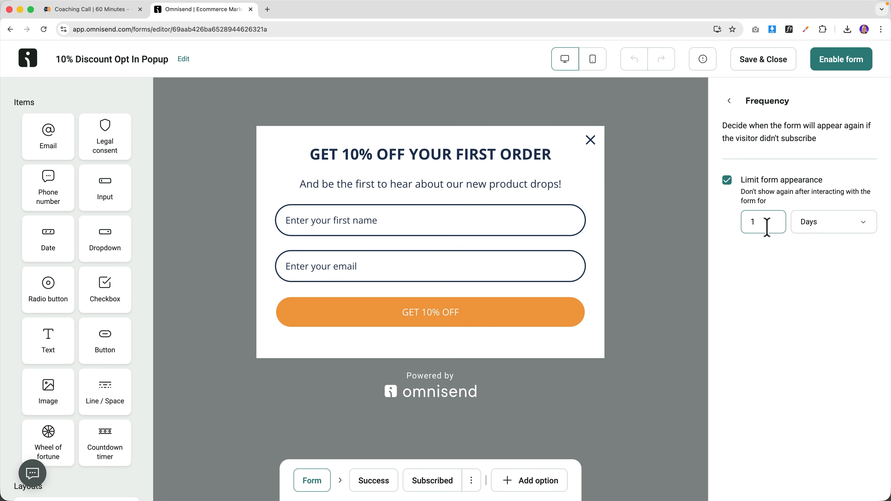
left_click(809, 226)
left_click(781, 298)
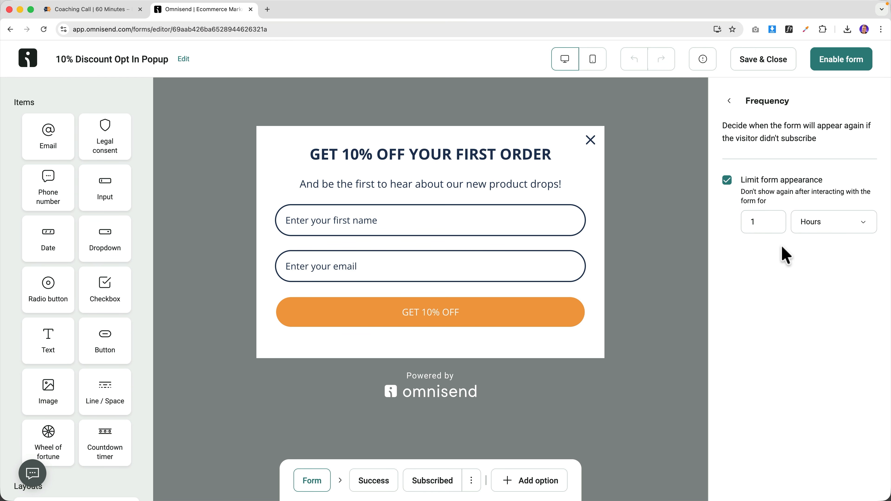
left_click(816, 228)
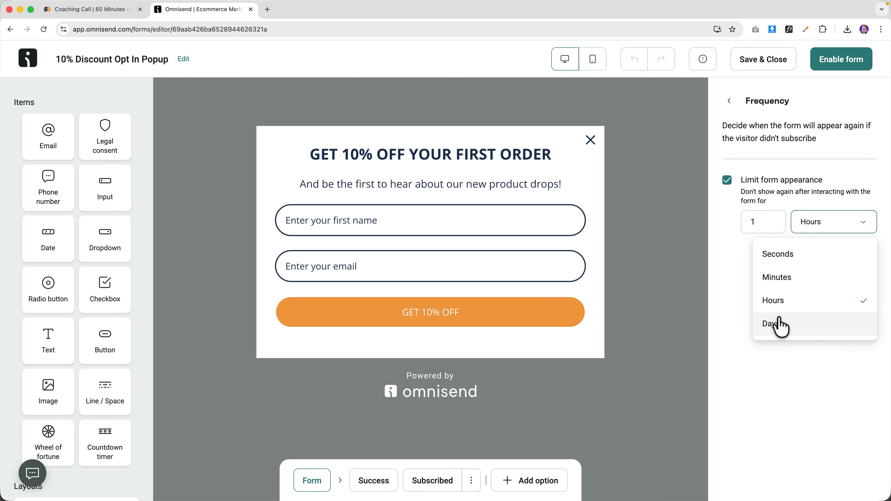
left_click(781, 324)
left_click(730, 102)
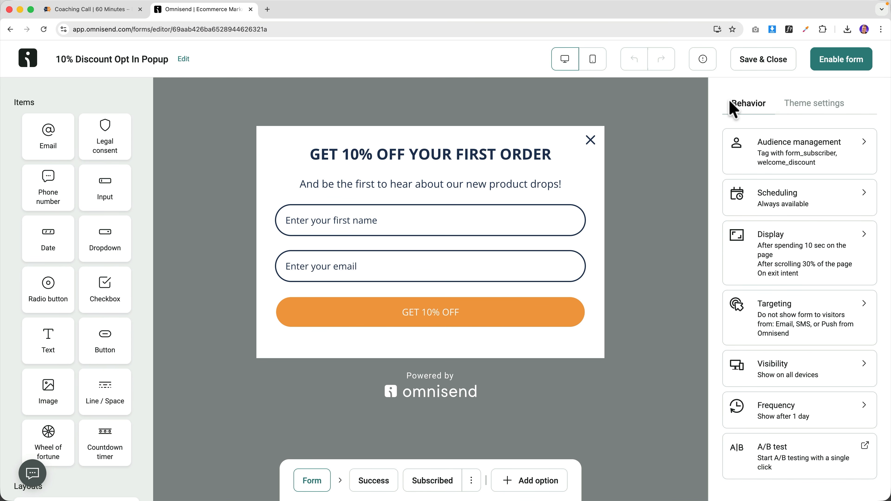
left_click(814, 107)
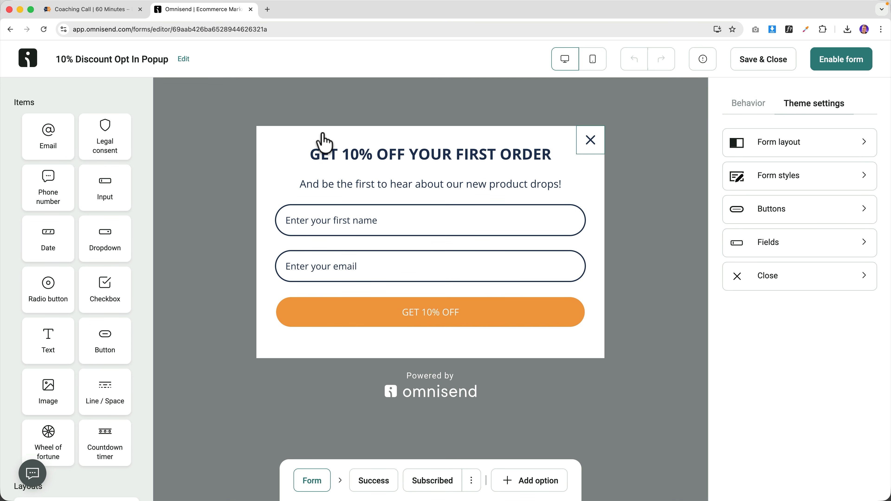
- Compare Landing and Embed layouts, keep the form as Popup, and open a new browser tab
left_click(777, 144)
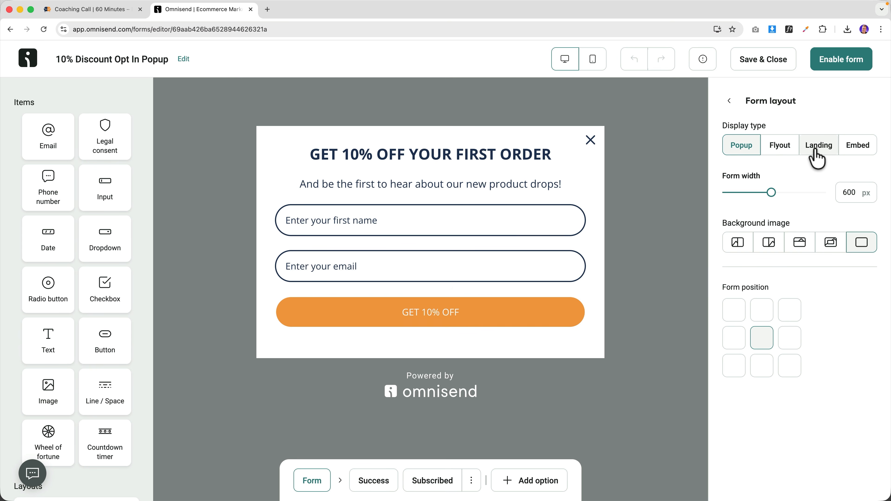
left_click(817, 158)
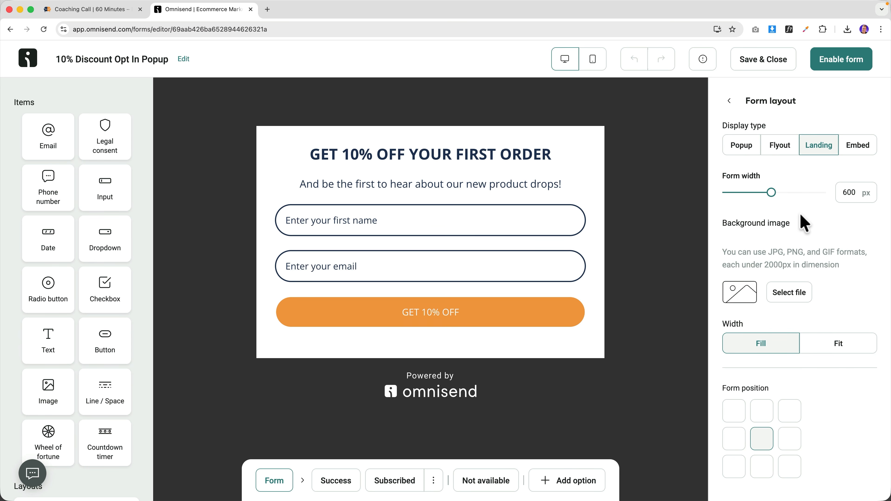
left_click(844, 151)
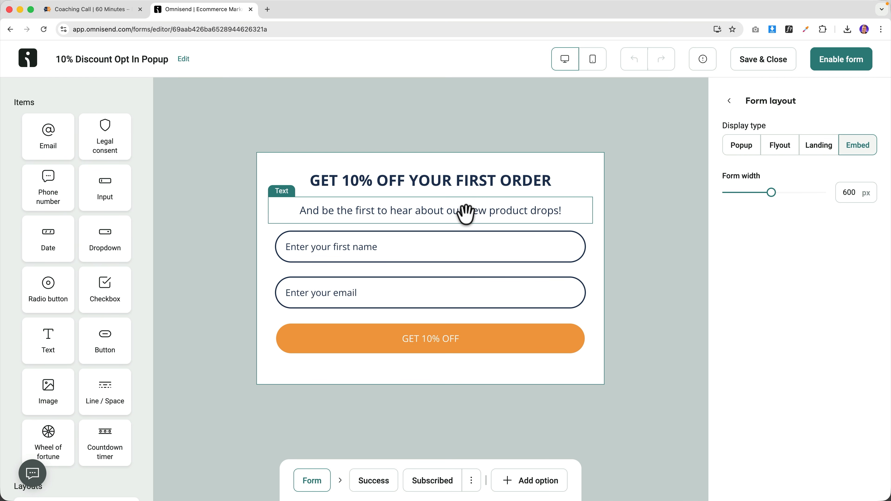
left_click(741, 147)
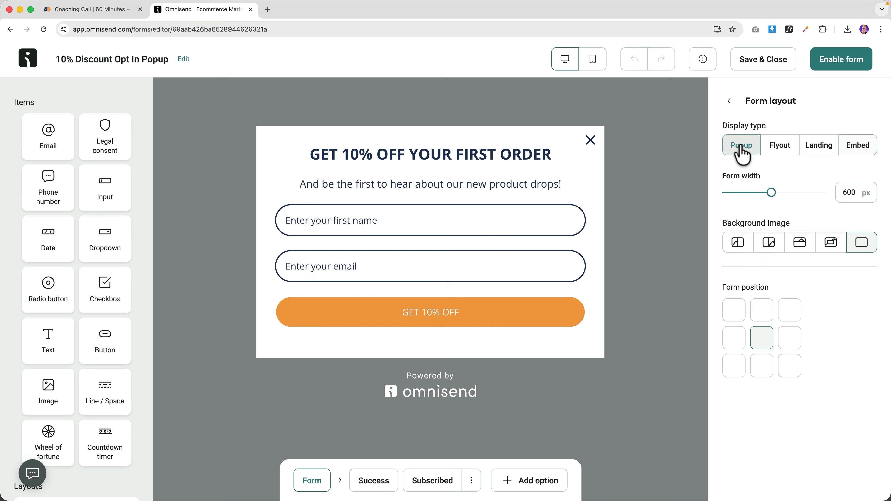
left_click(729, 101)
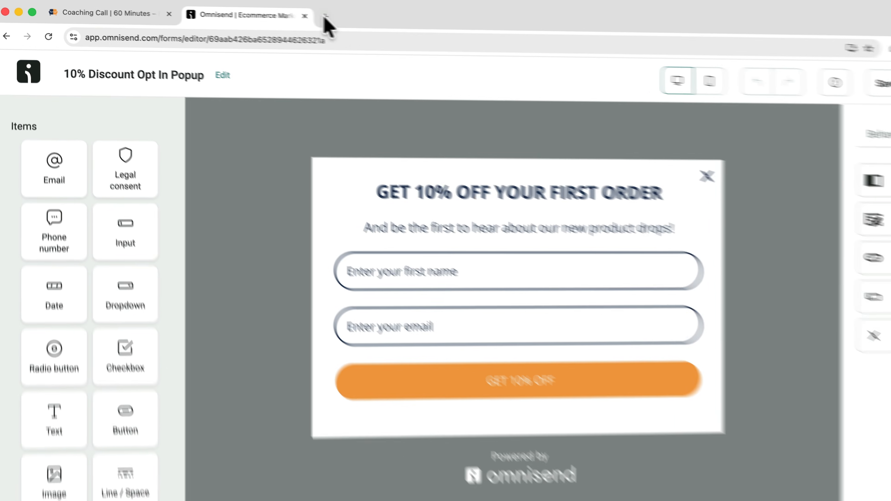
left_click(267, 9)
- Load ferdy.com, search for omnisend and open the Boost Your eCommerce tutorial
type("ferdy.")
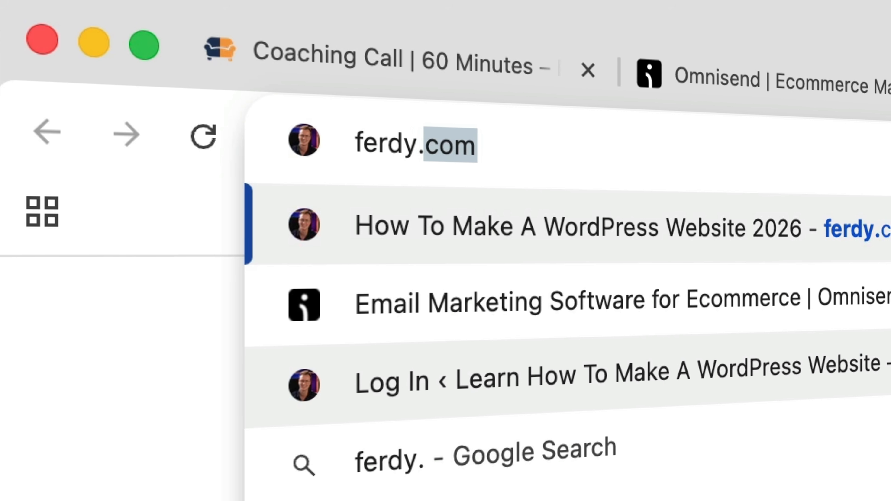
key("Return")
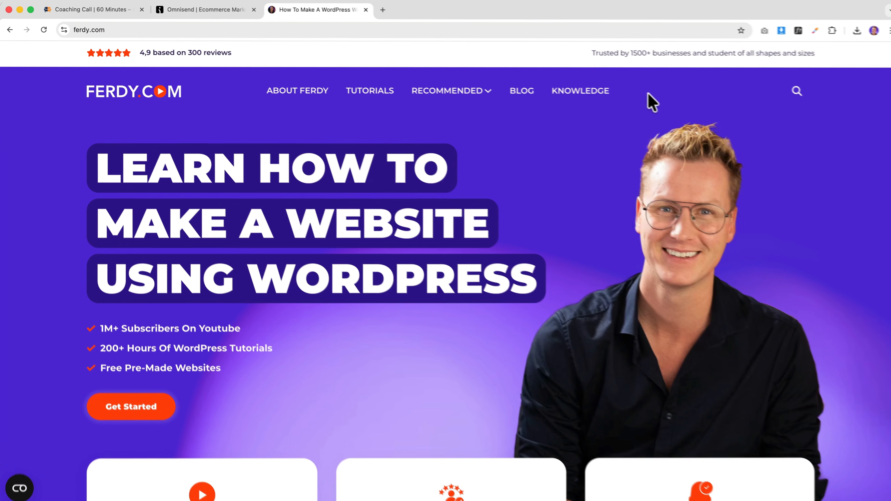
left_click(795, 91)
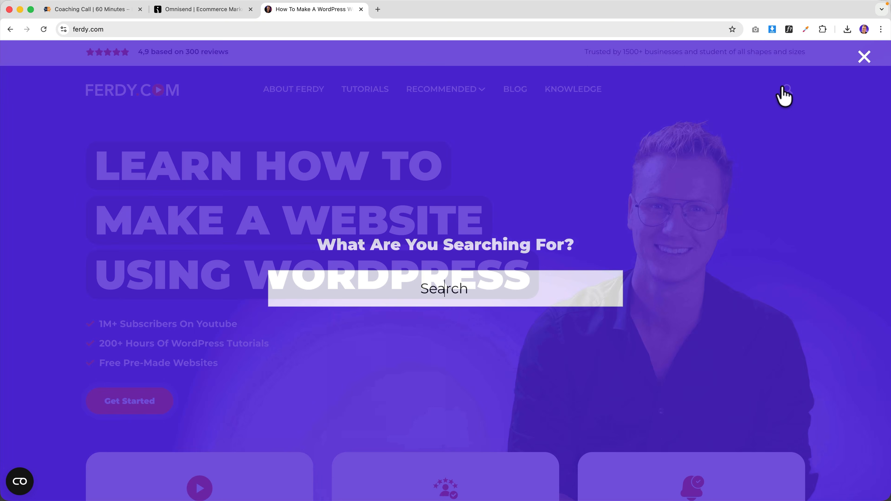
type("omnisend")
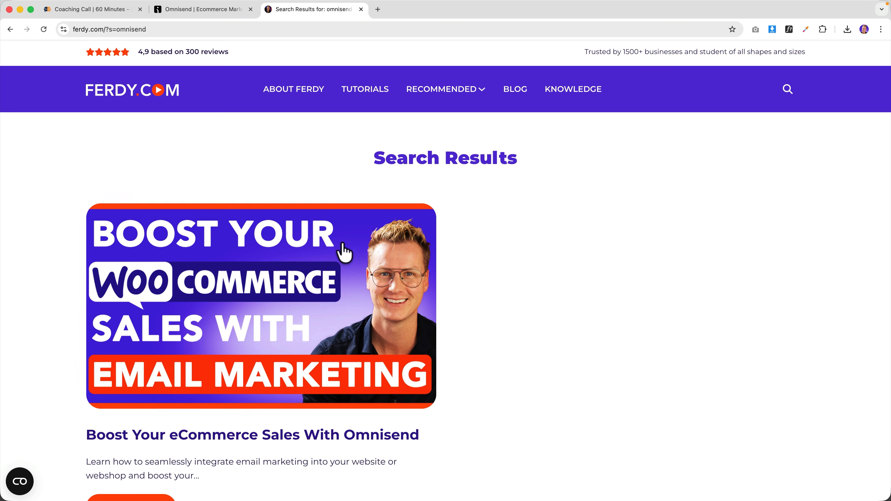
left_click(233, 264)
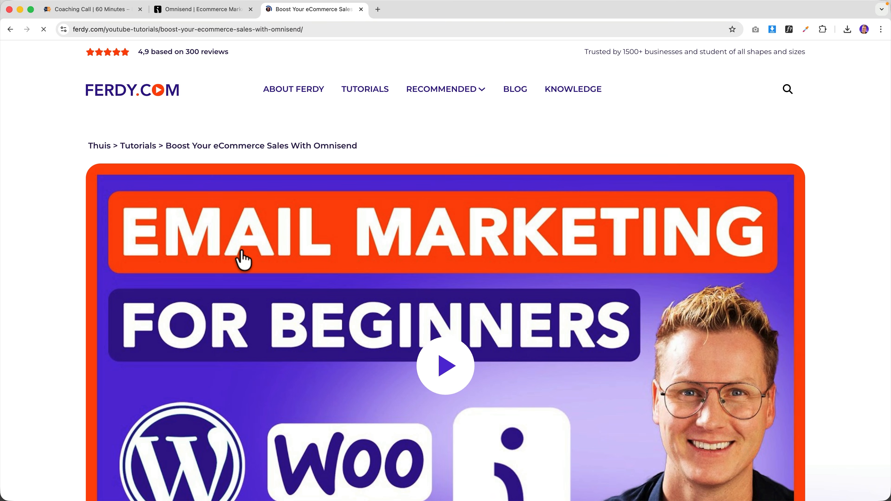
- Play and pause the tutorial video, then close its tab
scroll(245, 258, "down", 4)
left_click(286, 251)
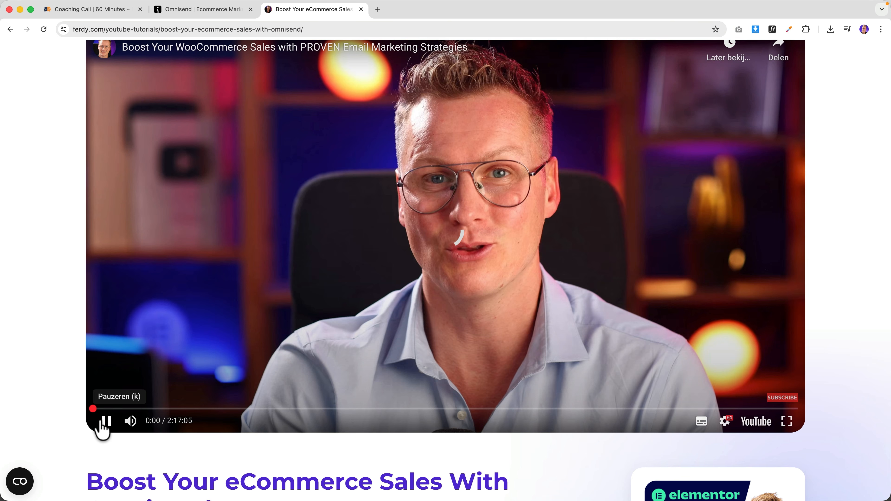
left_click(105, 421)
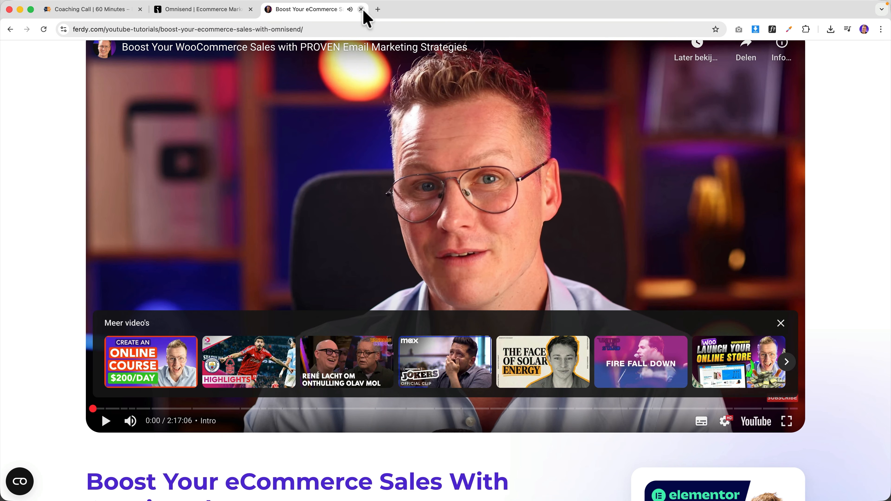
left_click(361, 10)
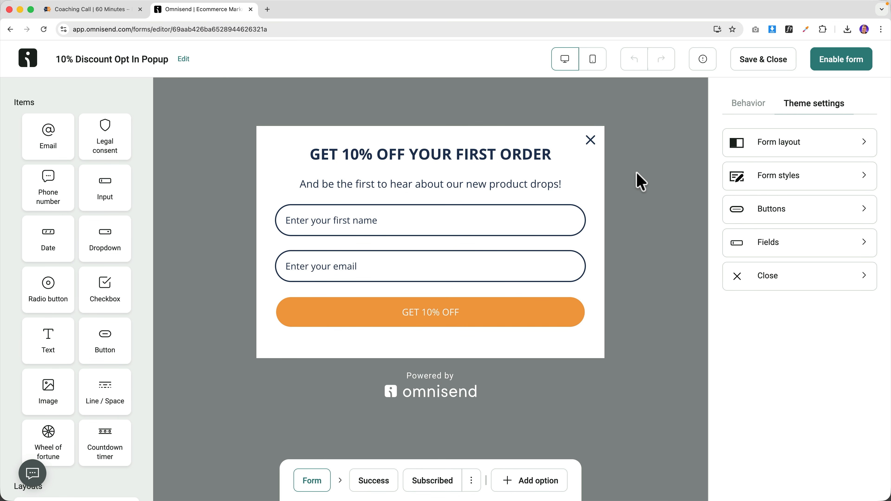
- Save the 10% Discount Opt In Popup, reopen it from the Forms list and enable it
left_click(765, 60)
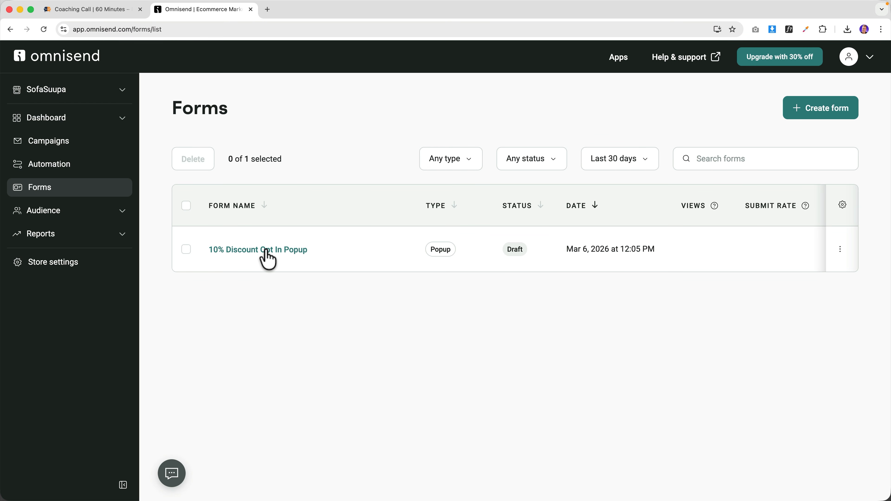
left_click(265, 250)
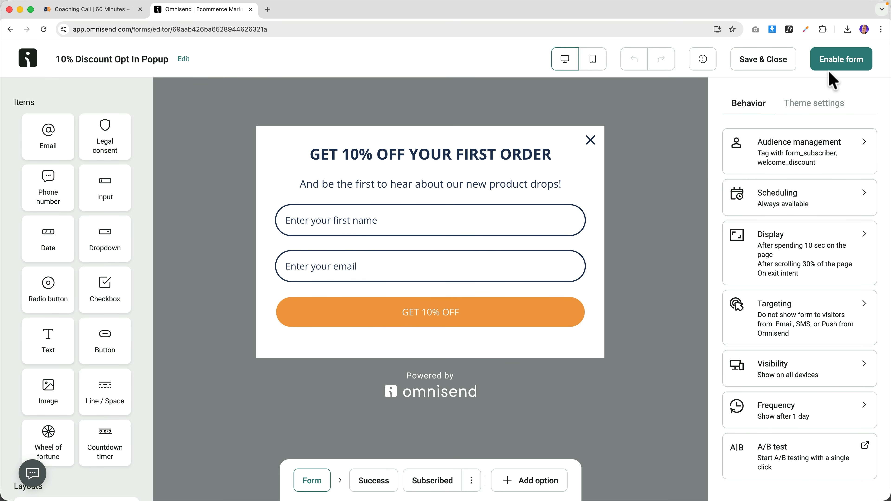
left_click(835, 64)
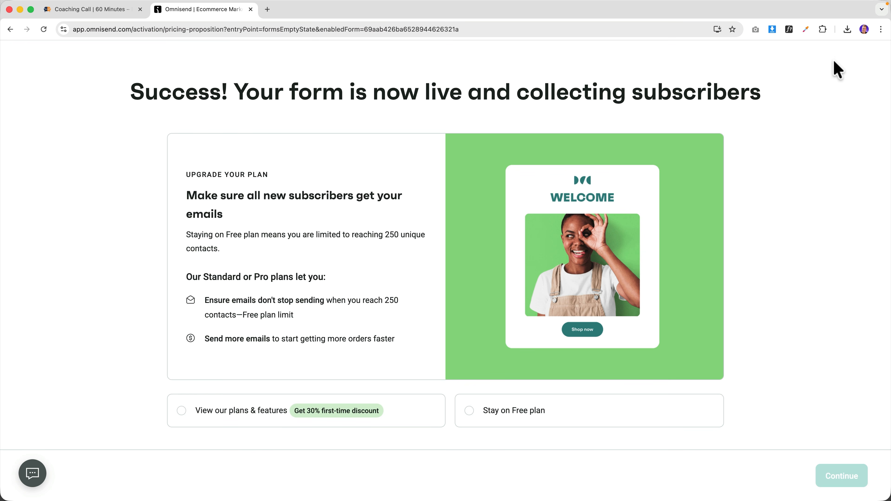
- Switch to the store tab and scroll down until the 10% off popup appears
left_click(92, 11)
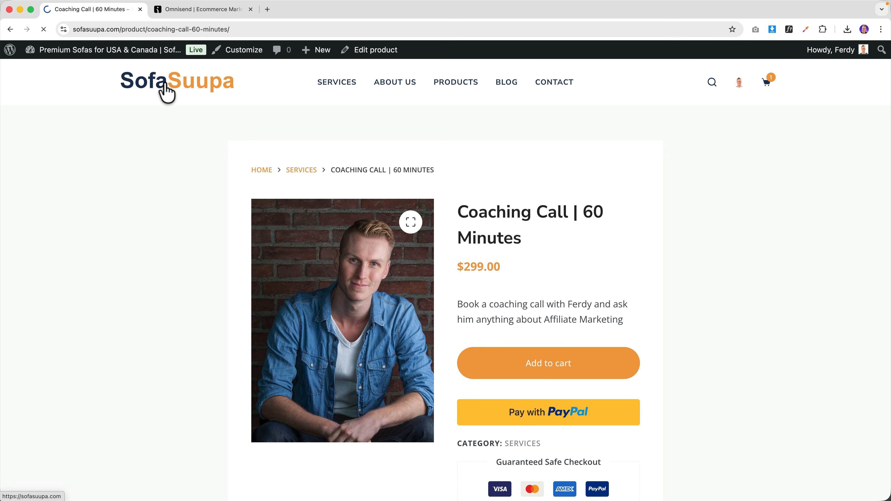
scroll(340, 179, "down", 15)
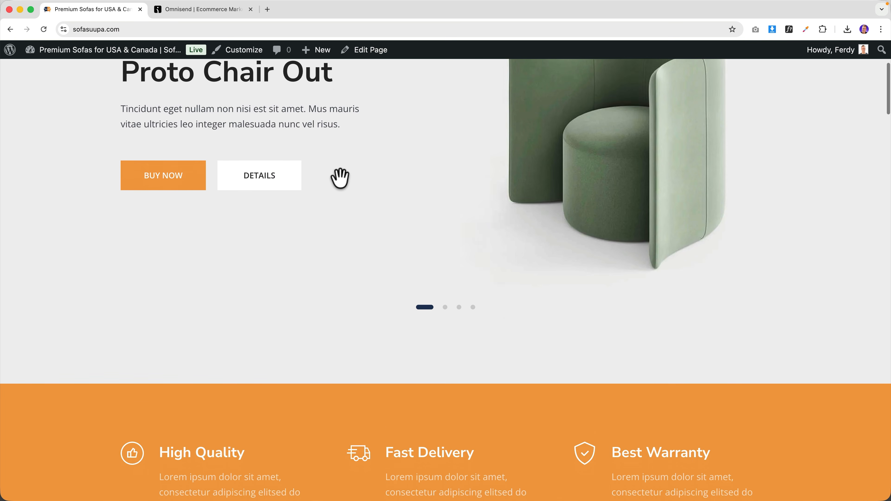
scroll(340, 188, "down", 15)
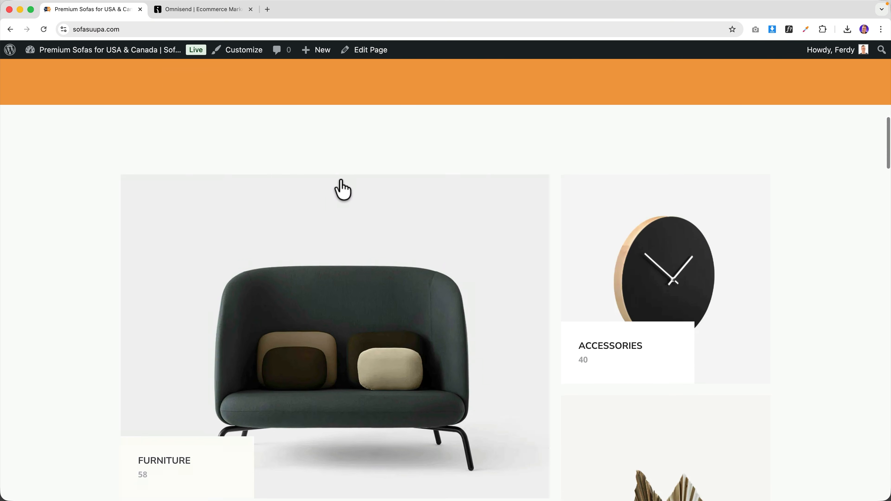
scroll(339, 181, "down", 1)
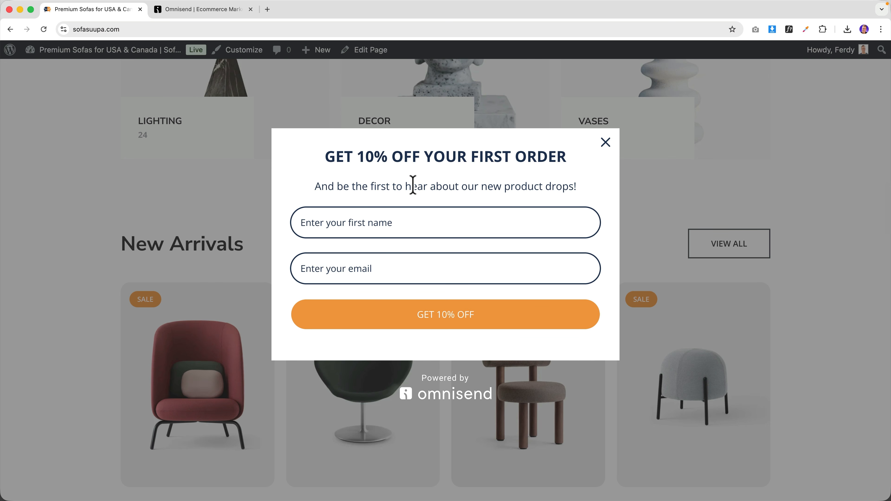
- Fill in a first name and email address in the popup and submit GET 10% OFF
left_click(365, 220)
type("Ferdy")
key("Tab")
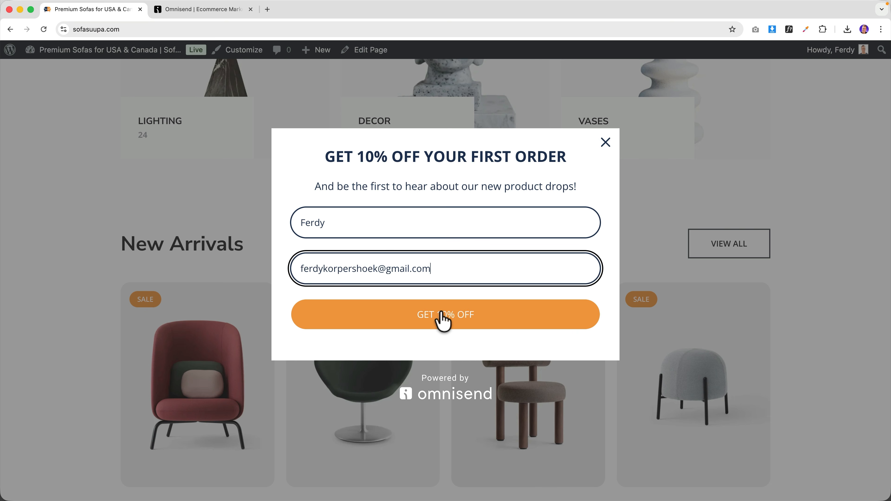
left_click(440, 314)
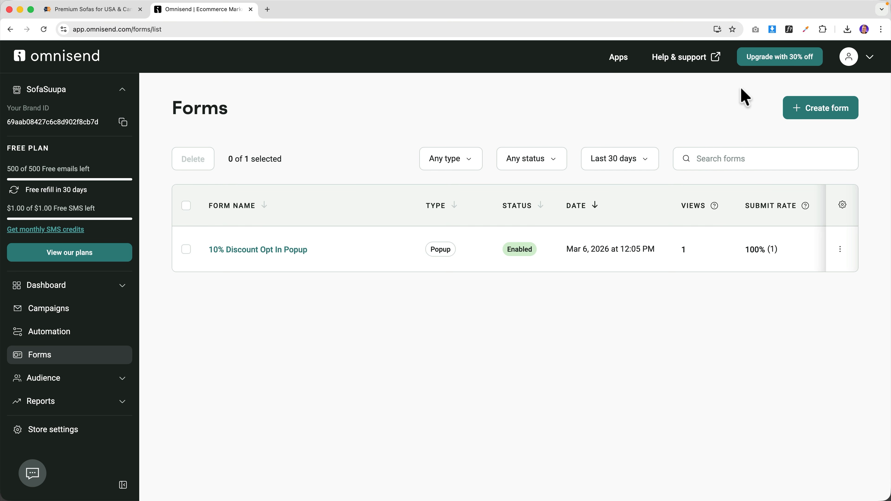
- Choose the Standard plan with the 30% starter discount from the upgrade options
left_click(782, 59)
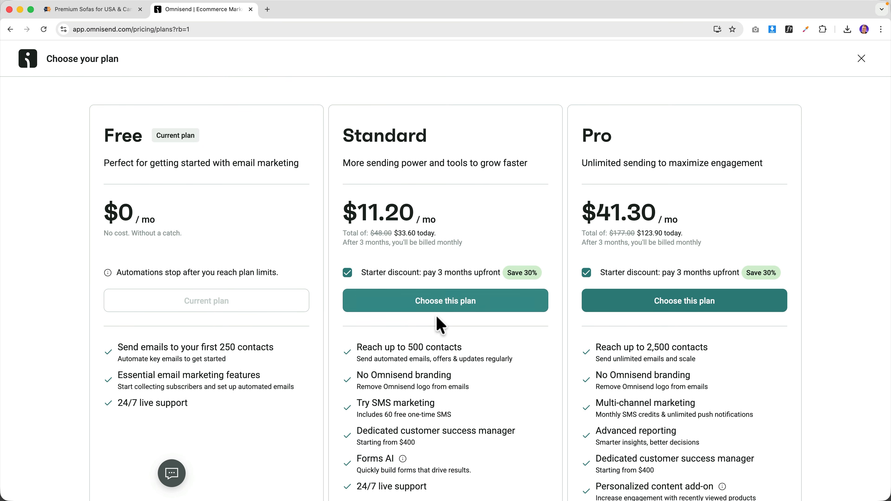
scroll(425, 312, "down", 2)
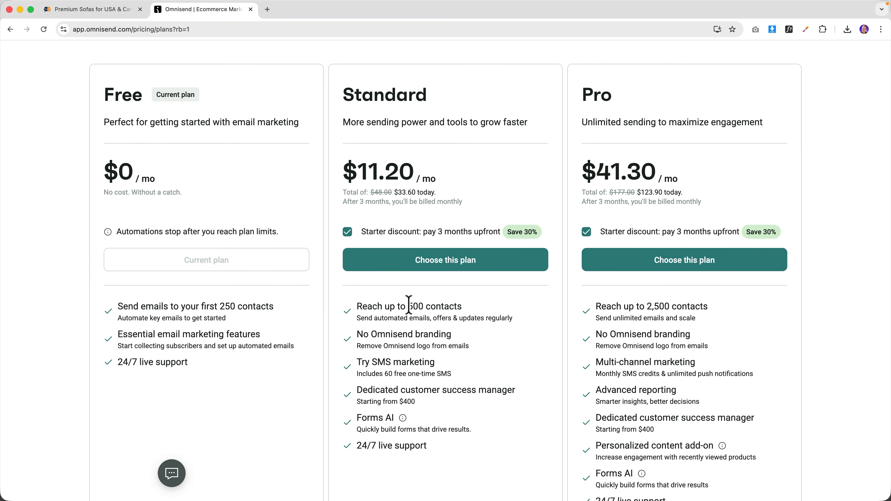
scroll(422, 294, "up", 1)
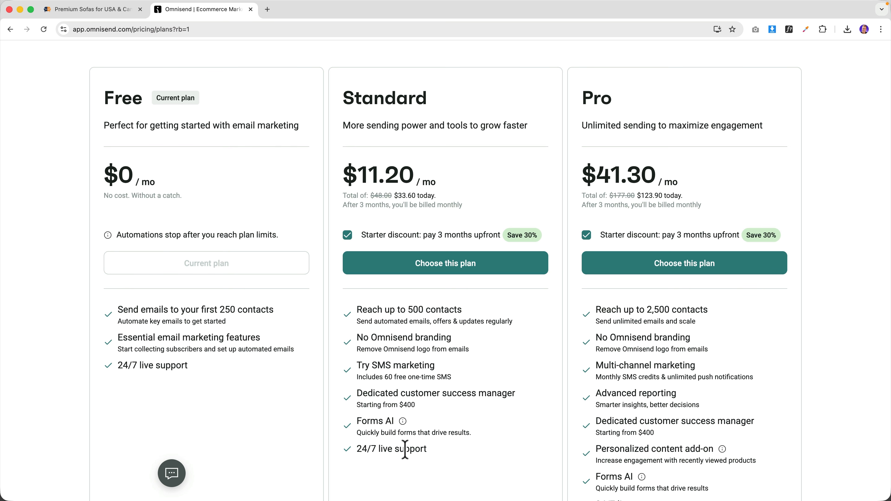
left_click(442, 273)
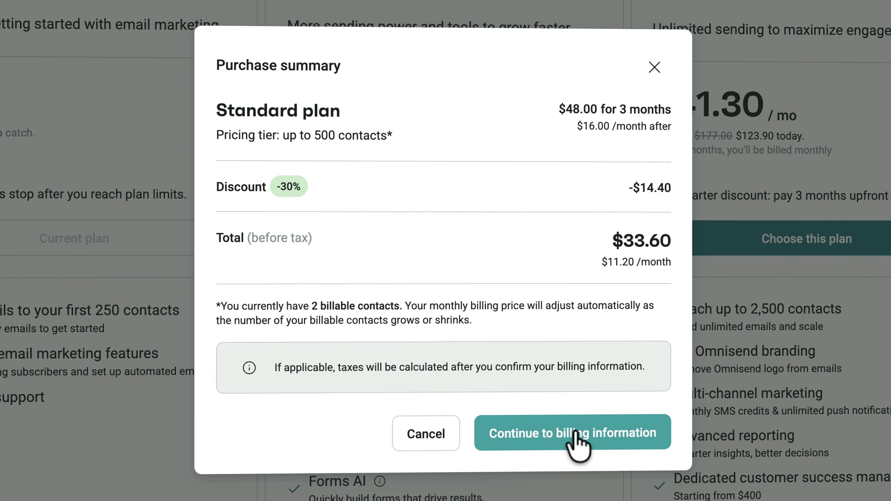
left_click(576, 433)
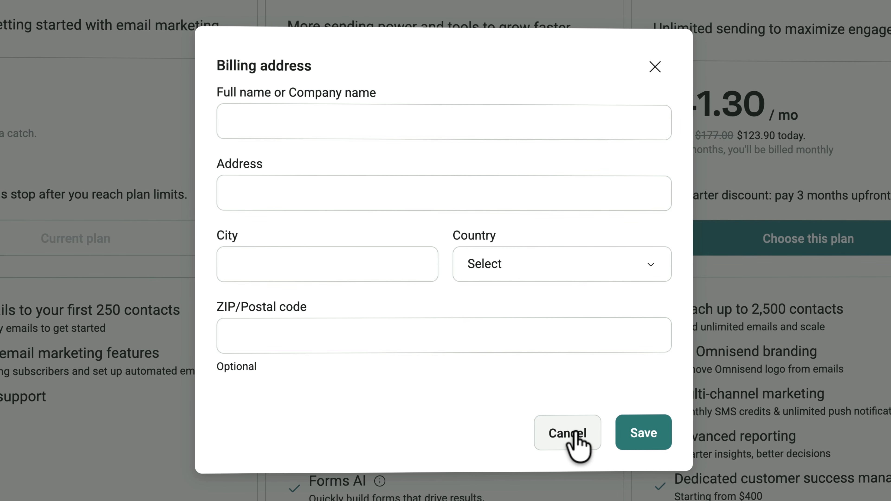
- Enter the billing address and add a credit card to the account
left_click(386, 121)
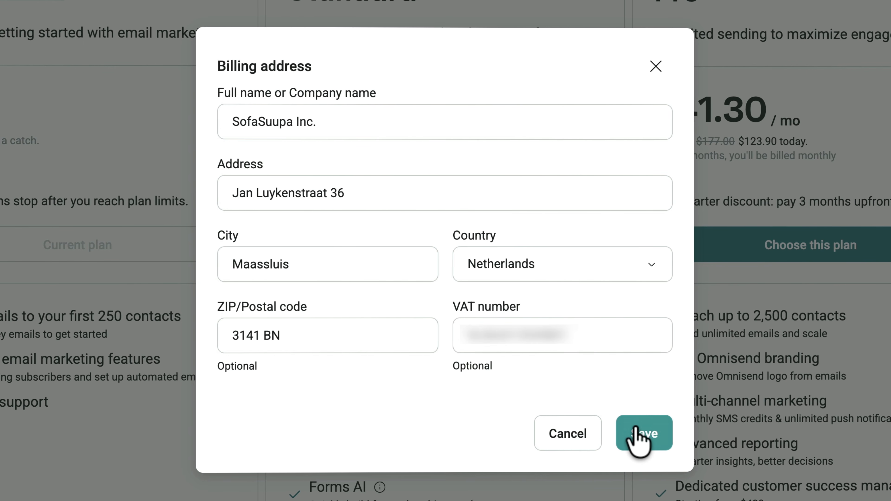
left_click(644, 430)
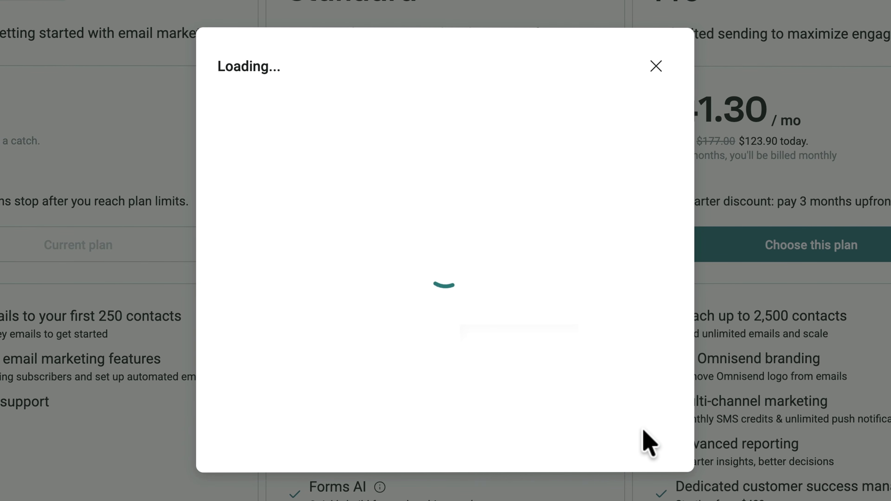
left_click(293, 162)
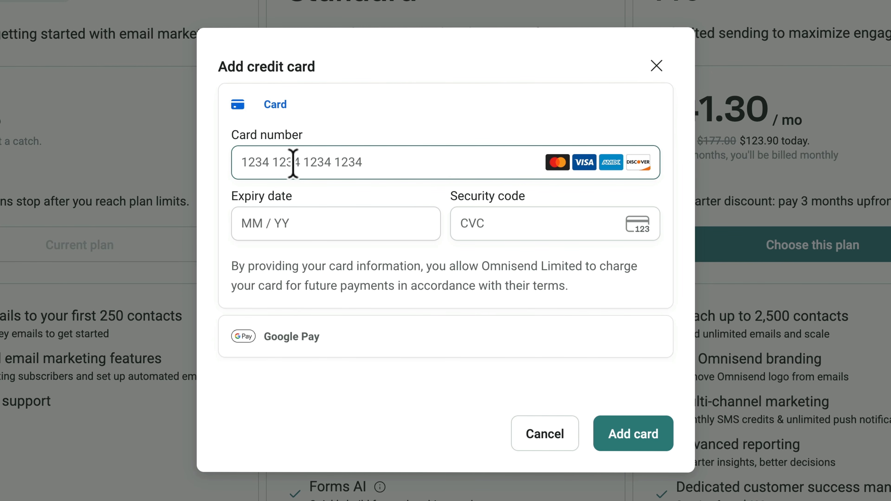
left_click(300, 196)
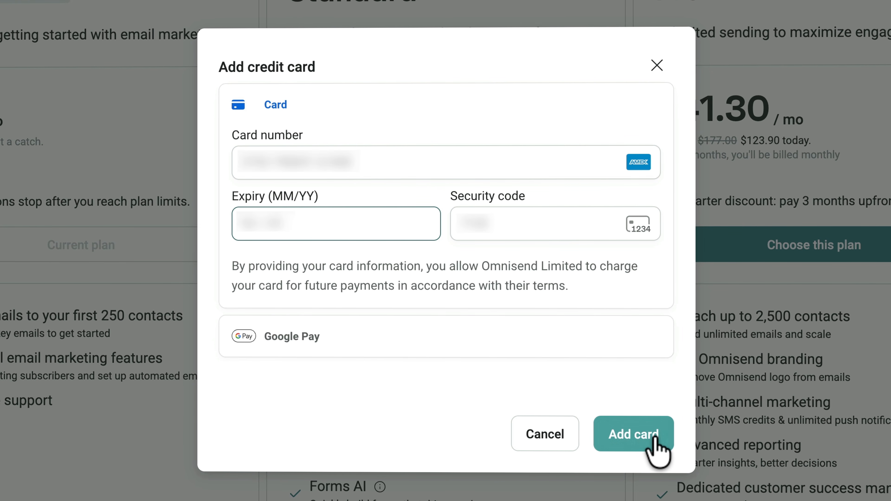
left_click(642, 435)
- Review the purchase and confirm payment for the Standard plan
left_click(640, 432)
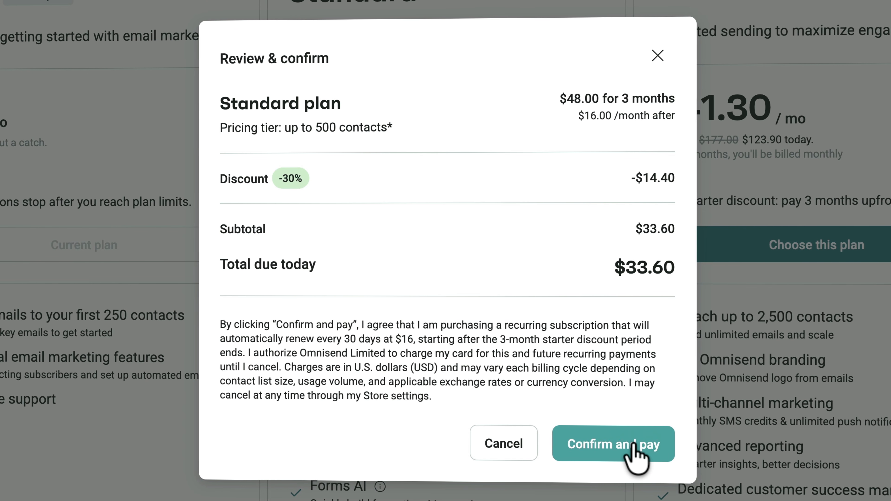
left_click(638, 438)
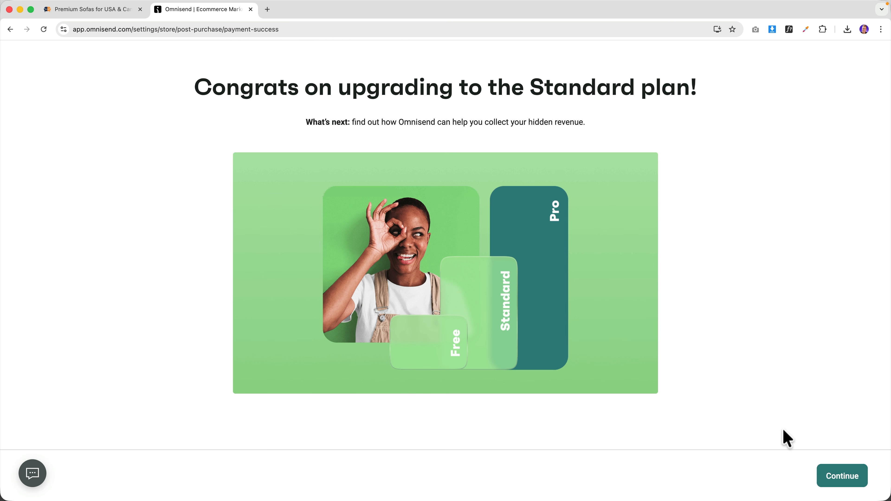
left_click(839, 476)
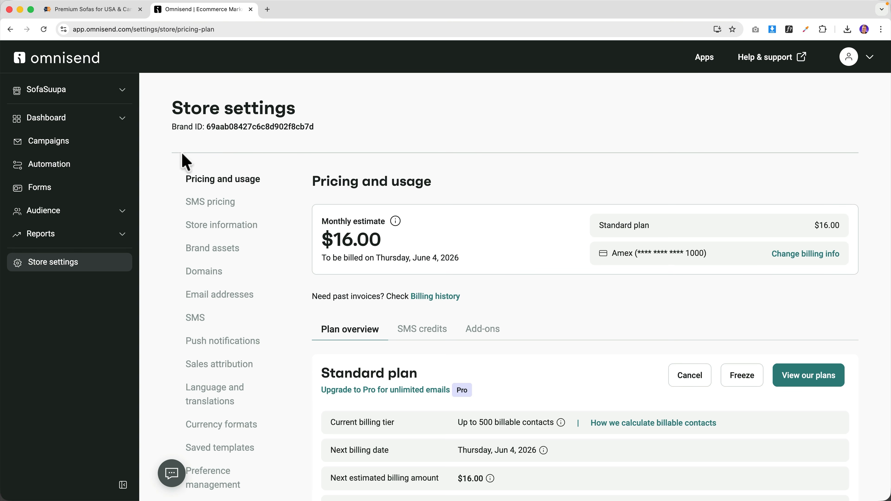
- Check the plan details, then open and close the 10% Discount Opt In Popup form from Forms
left_click(122, 91)
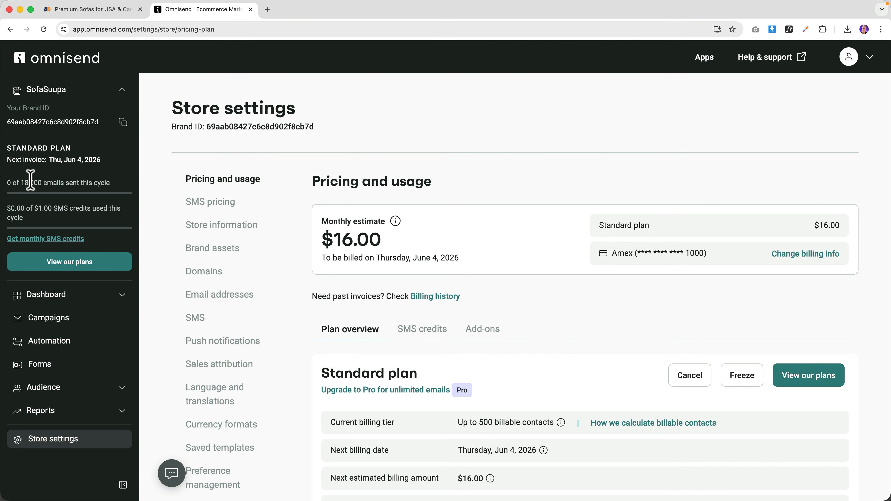
left_click(40, 365)
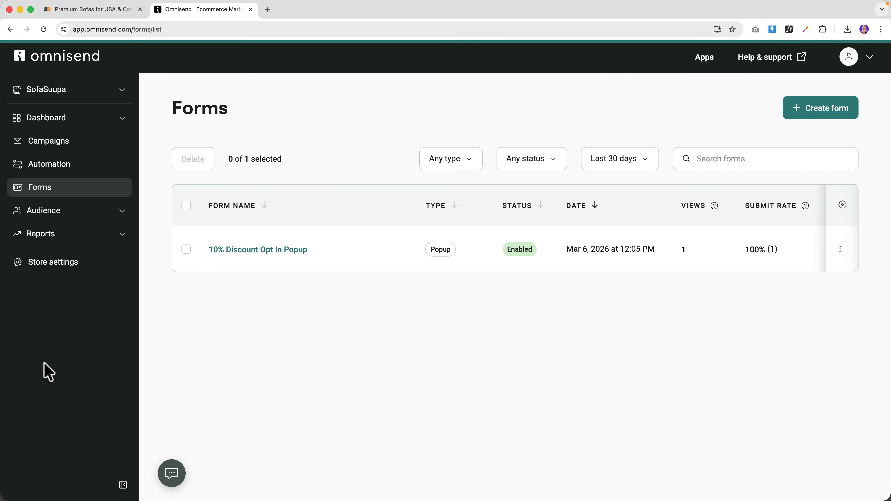
left_click(259, 255)
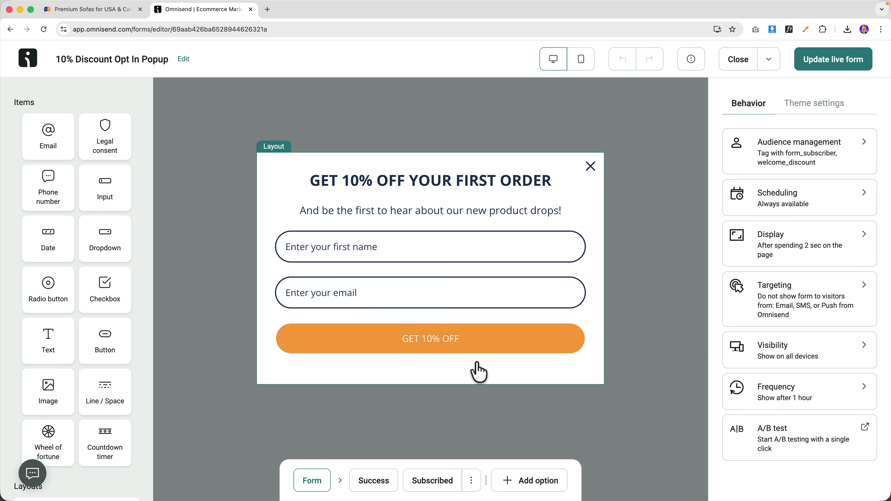
left_click(733, 61)
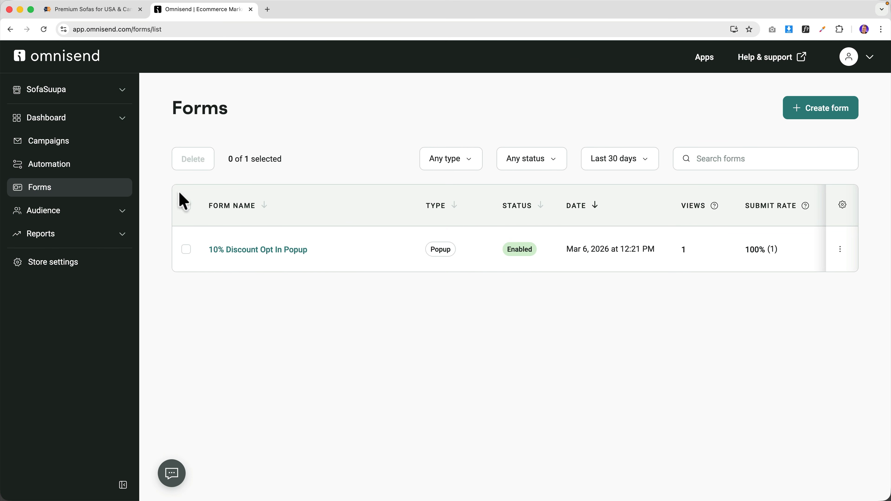
left_click_drag(319, 248, 210, 250)
key("ctrl+c")
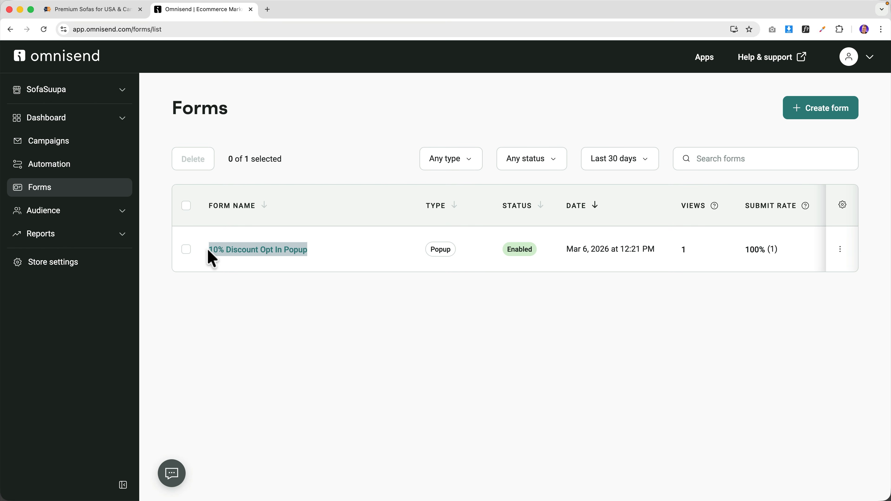
left_click(367, 307)
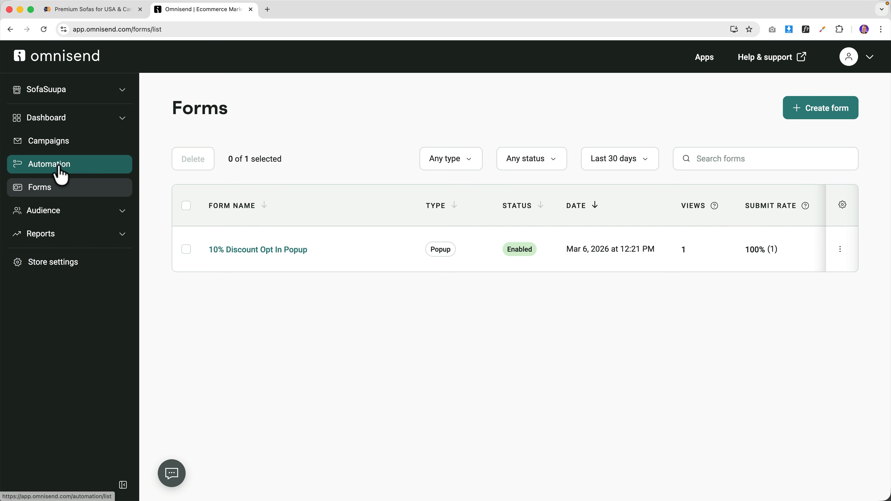
- Create a new workflow from the three-email Welcome template
left_click(61, 173)
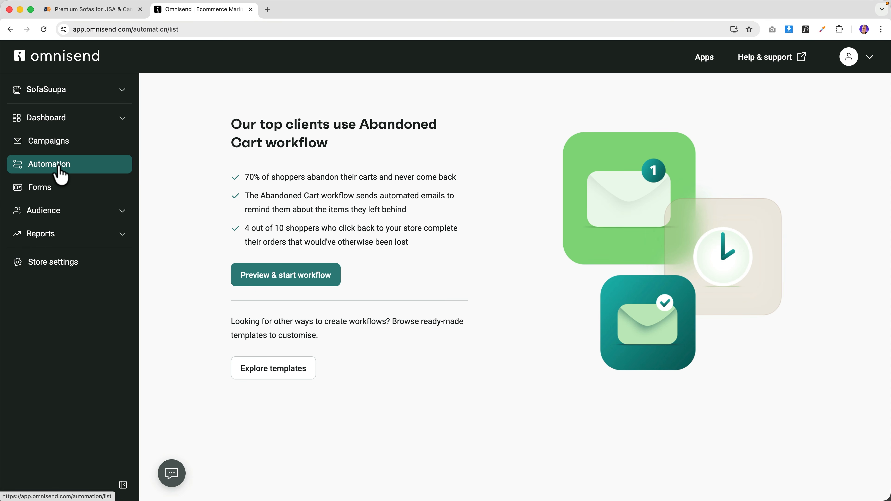
left_click(277, 373)
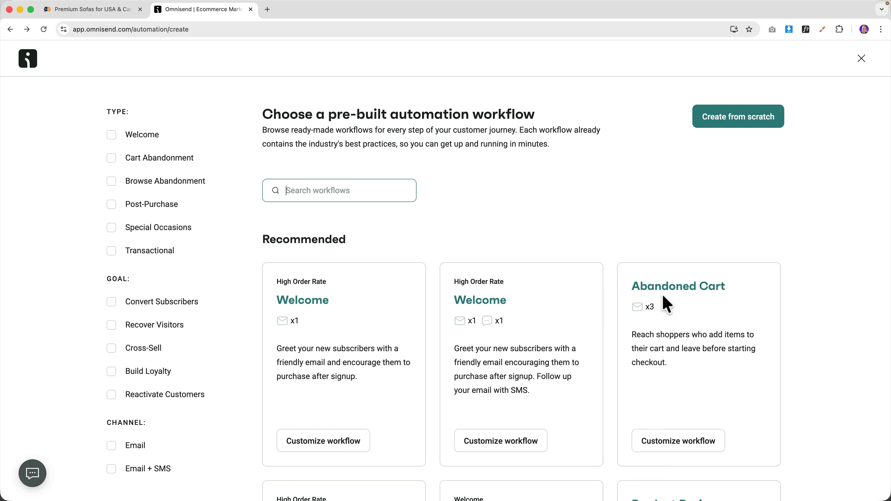
scroll(585, 311, "down", 15)
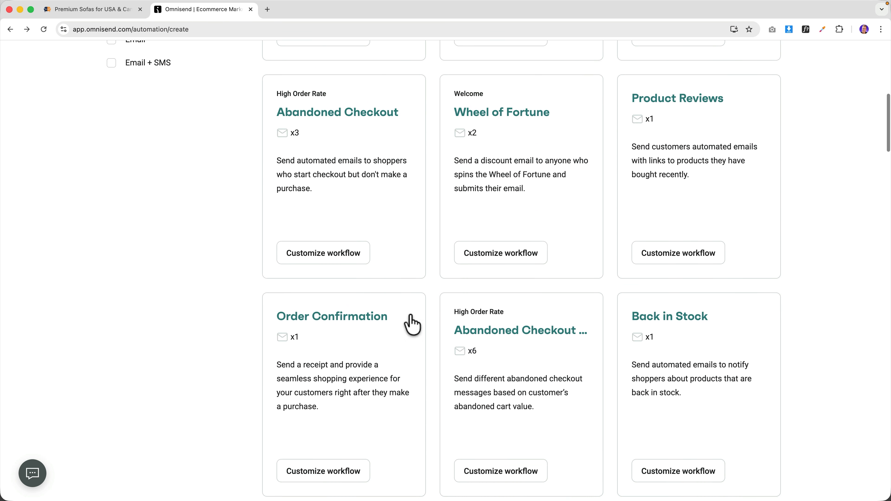
scroll(422, 317, "down", 18)
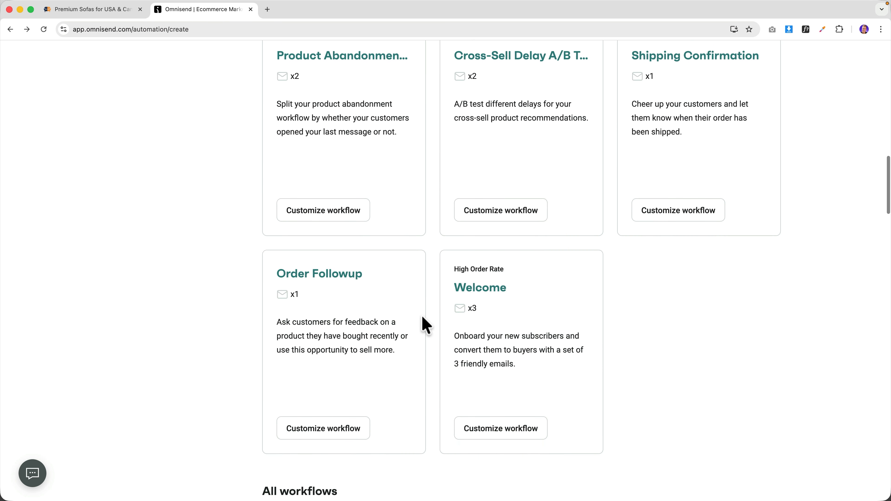
scroll(422, 316, "down", 4)
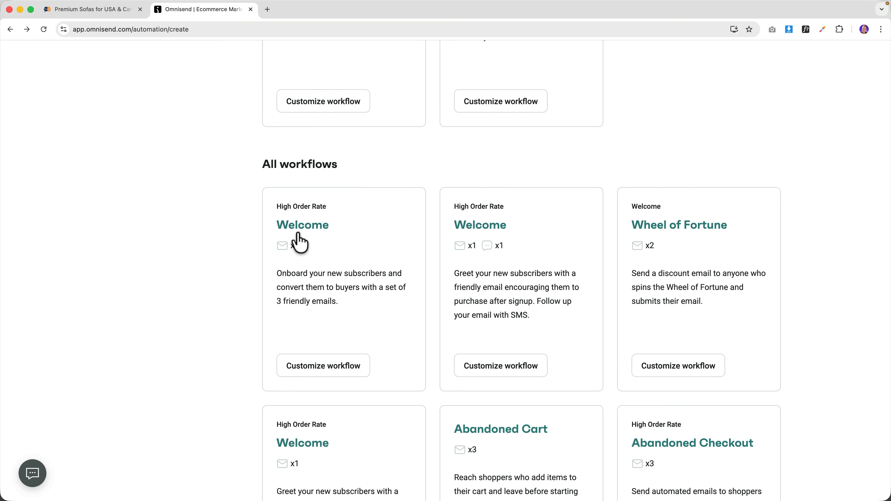
left_click(304, 236)
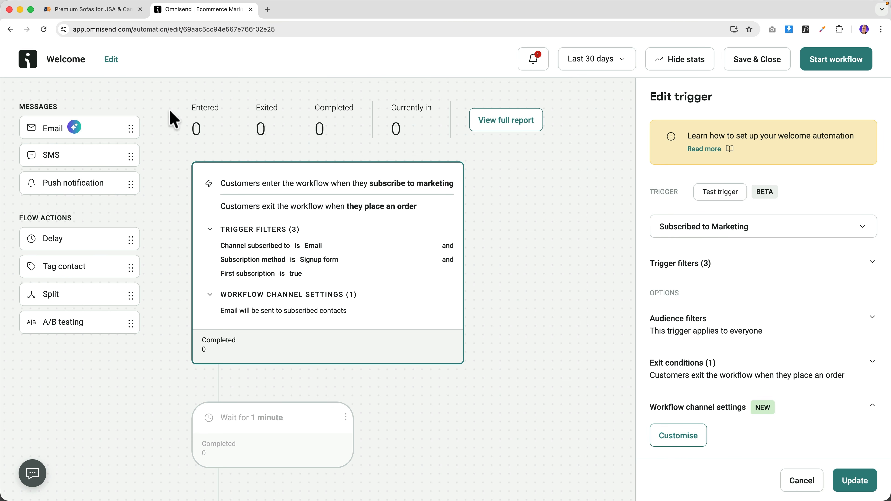
- Rename the workflow to '10% Discount Opt In Popup Workflow'
left_click(111, 59)
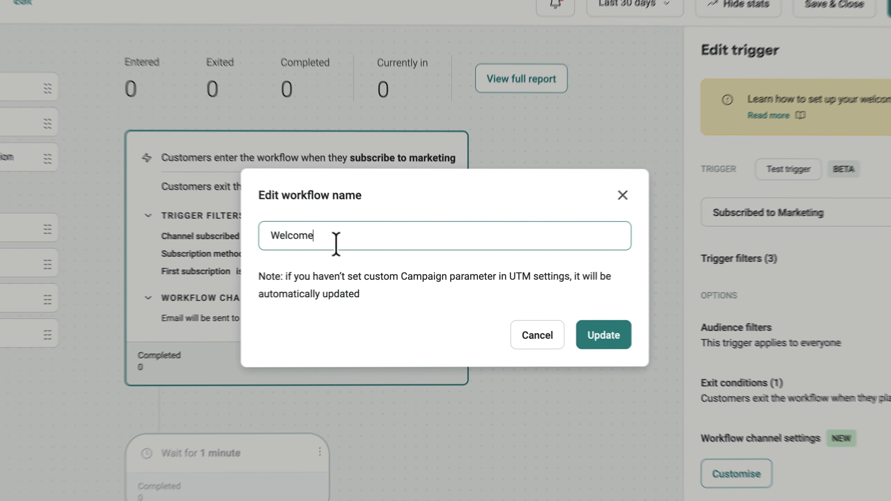
key("ctrl+v")
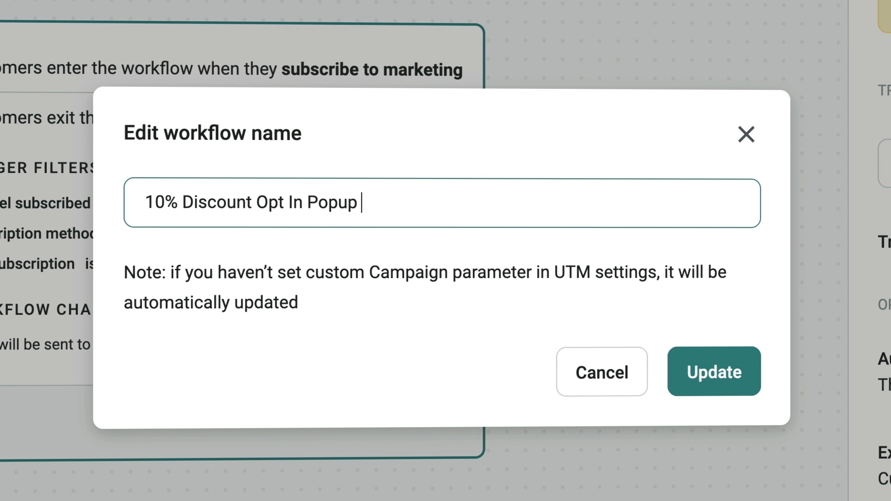
key("BackSpace")
key("BackSpace")
key("BackSpace")
key("BackSpace")
key("BackSpace")
key("BackSpace")
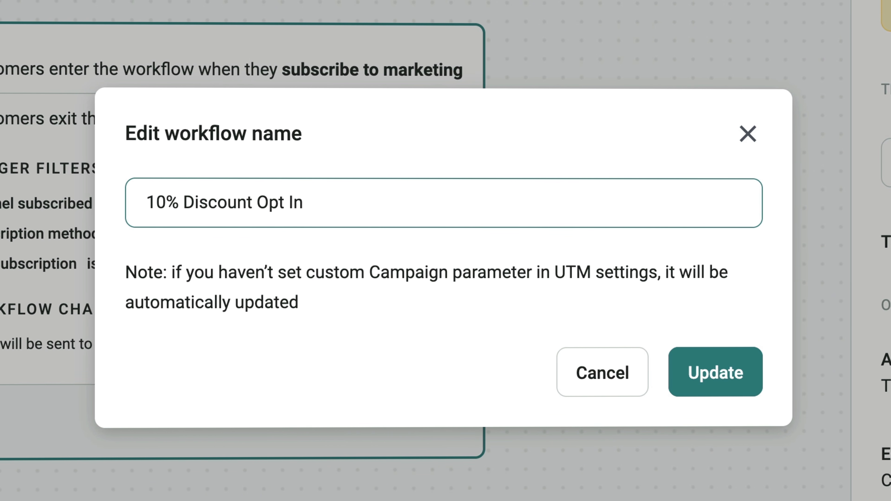
type("Workflow")
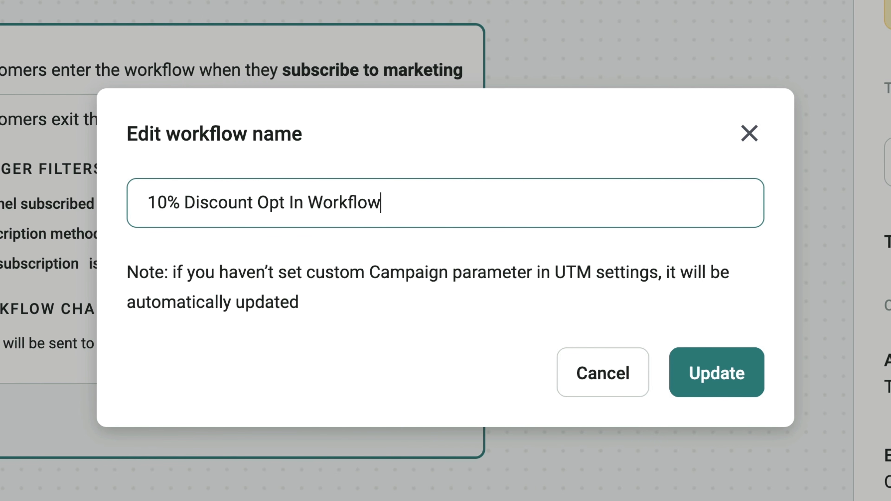
left_click(308, 203)
type("Poup")
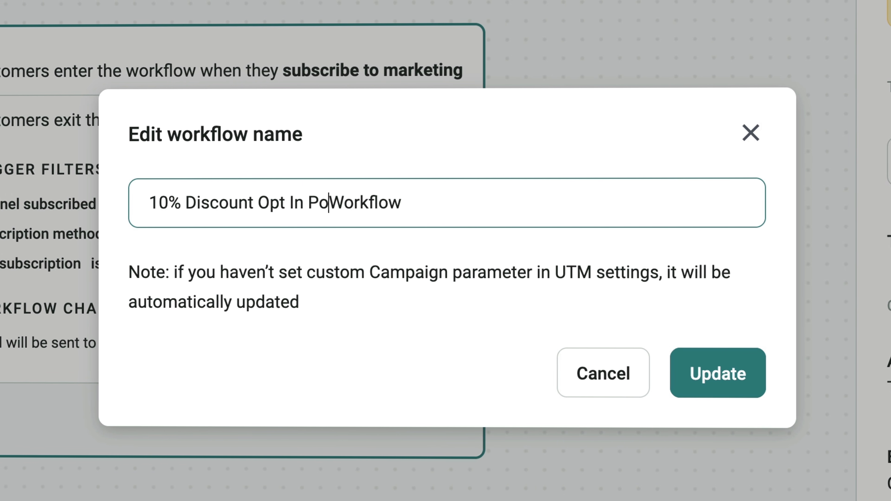
key("BackSpace")
key("BackSpace")
key("BackSpace")
type("pup")
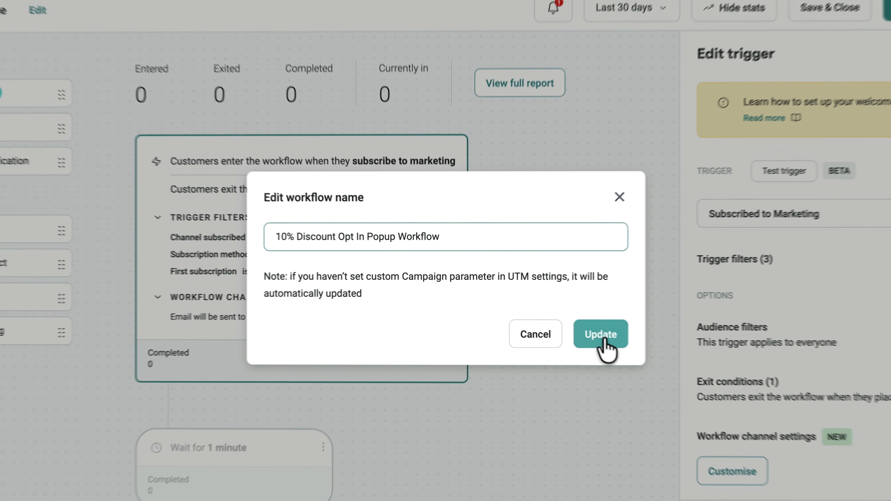
left_click(721, 383)
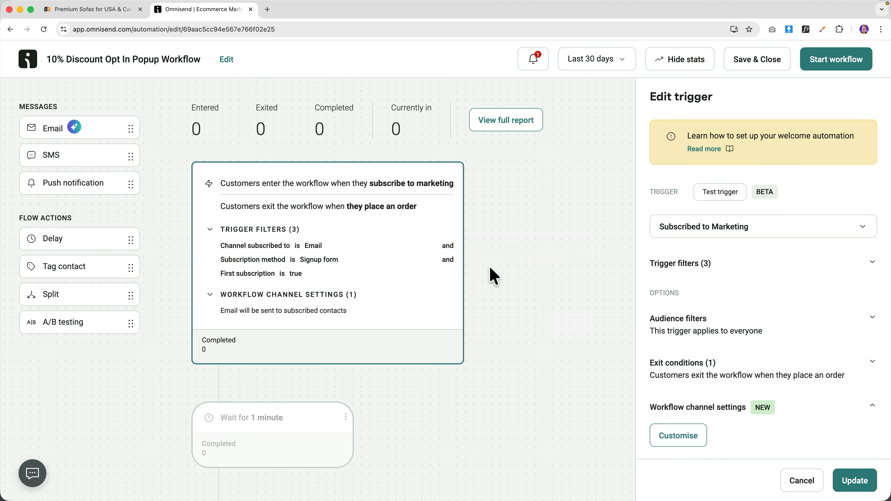
scroll(472, 269, "down", 15)
scroll(481, 258, "up", 12)
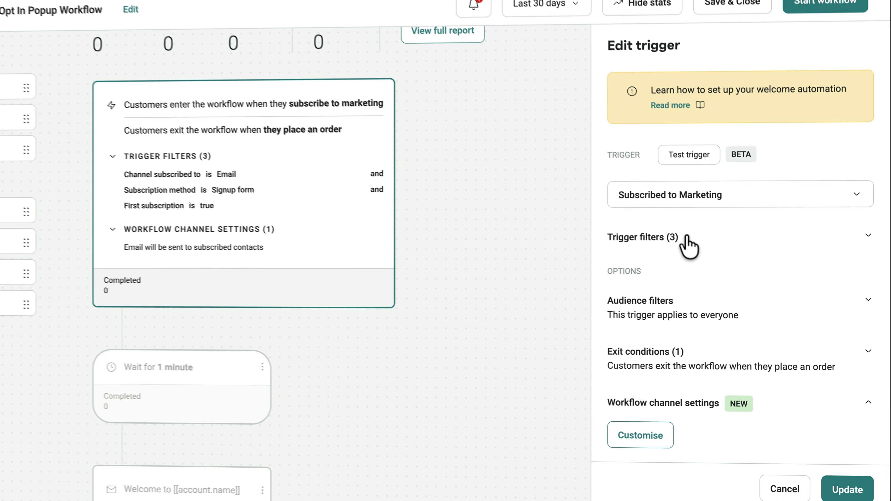
- Add a 'Form is 10% Discount Opt In Popup' trigger filter and save it
left_click(705, 264)
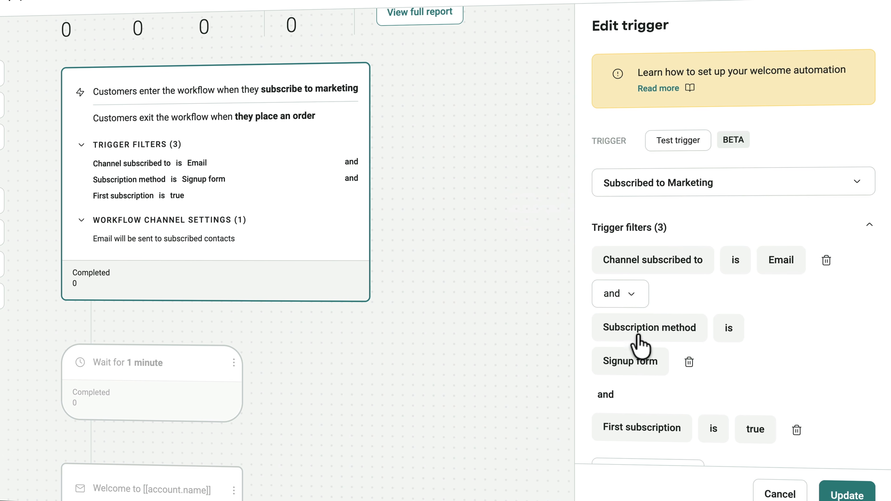
scroll(641, 342, "down", 5)
left_click(635, 297)
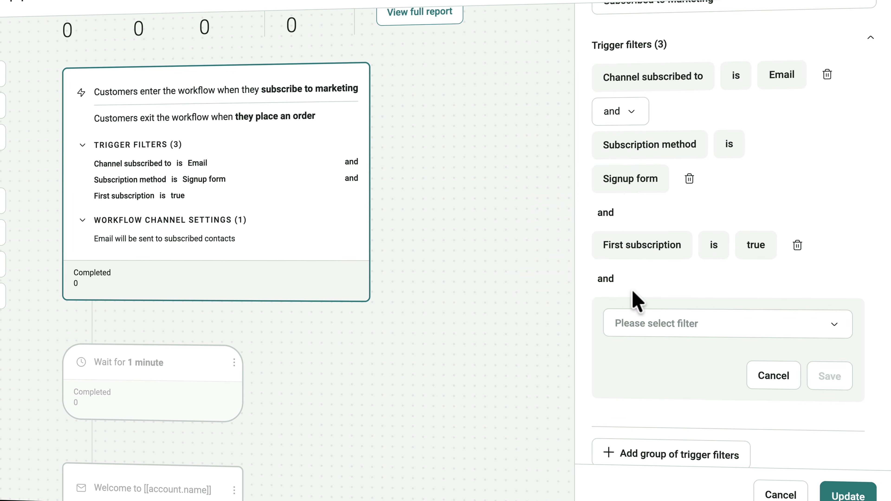
left_click(662, 324)
left_click(649, 171)
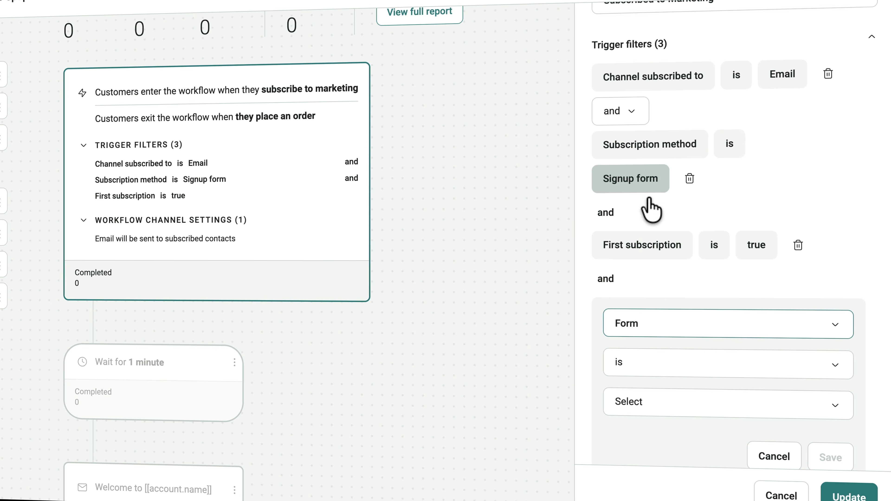
left_click(659, 403)
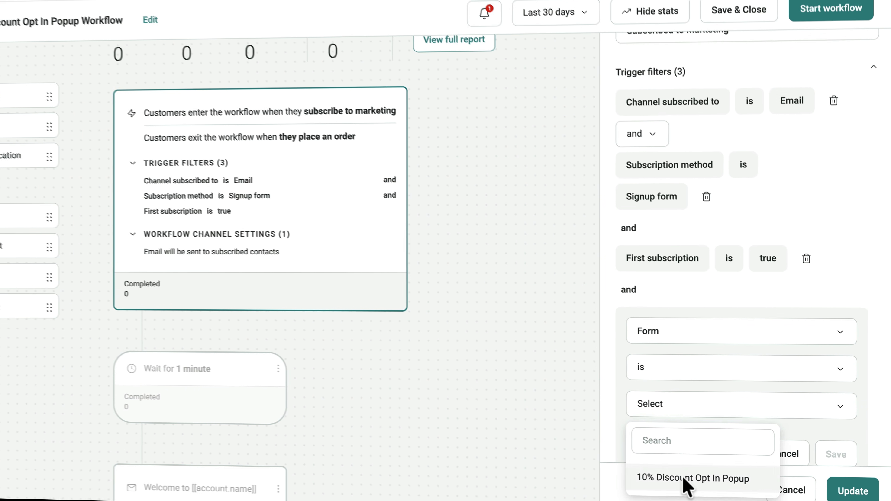
left_click(675, 478)
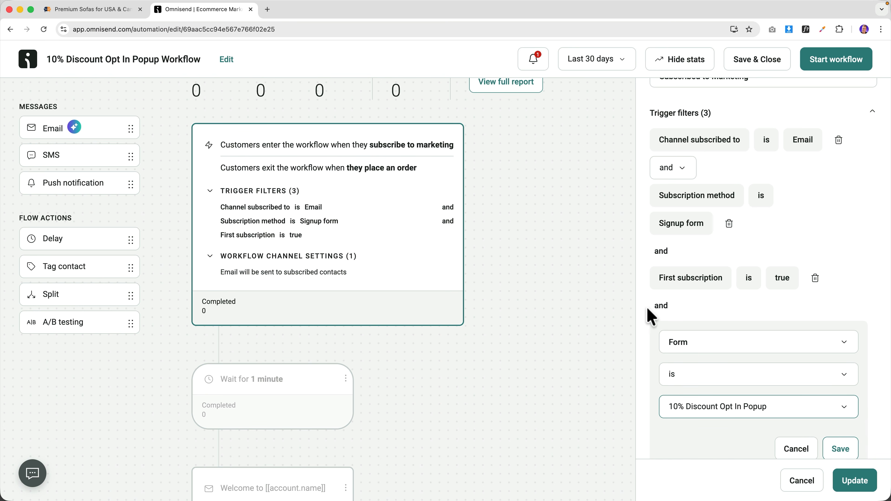
scroll(728, 319, "down", 2)
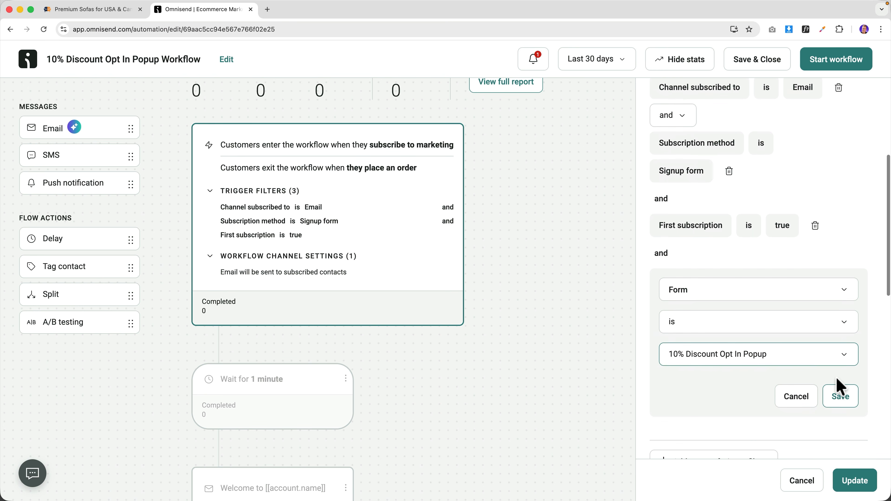
left_click(842, 400)
scroll(812, 350, "up", 3)
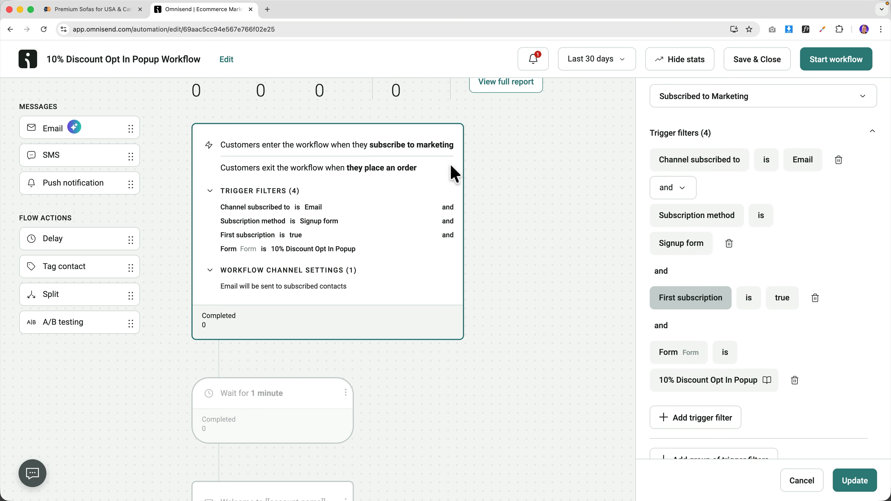
scroll(531, 247, "up", 2)
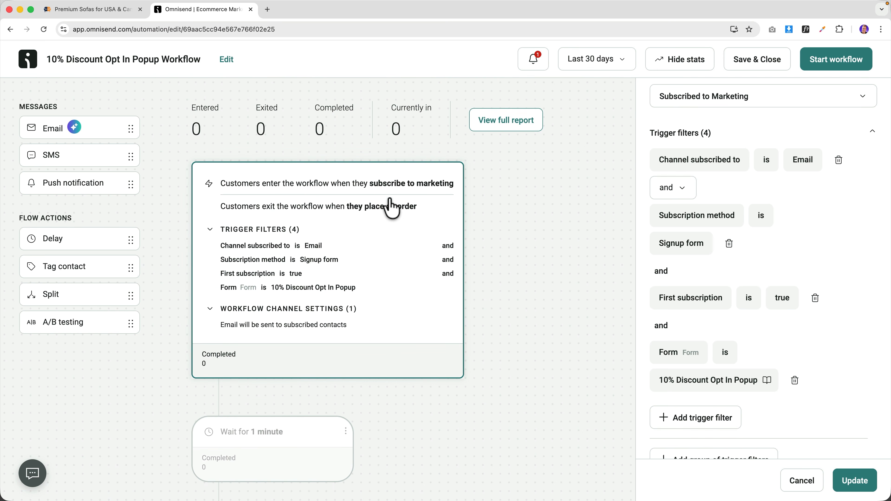
scroll(333, 206, "down", 10)
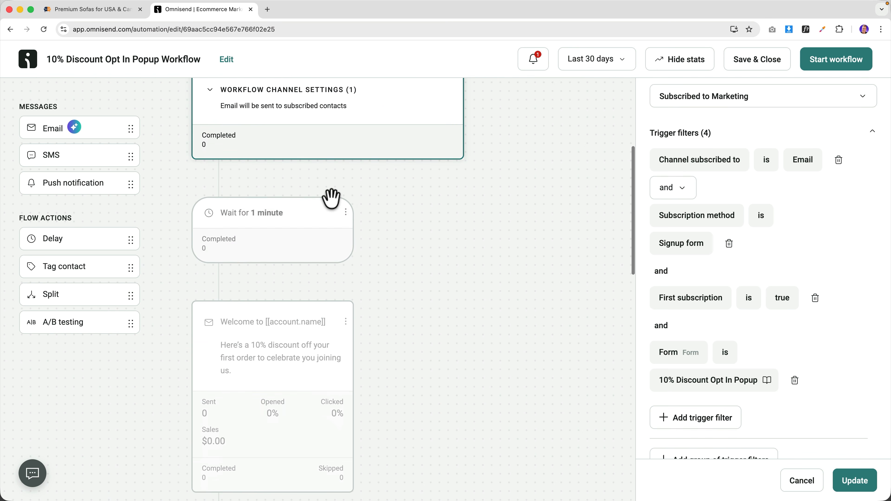
- Delete the wait step before the welcome email so it sends immediately
left_click(257, 215)
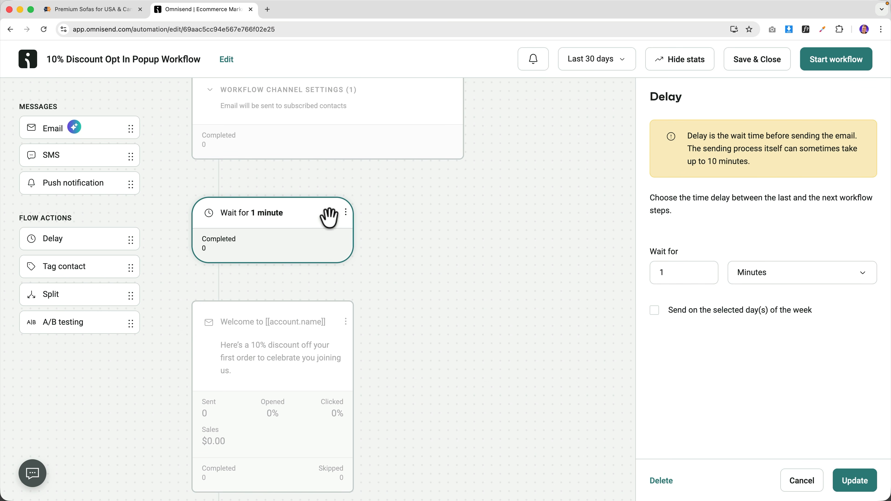
type("10")
key("Tab")
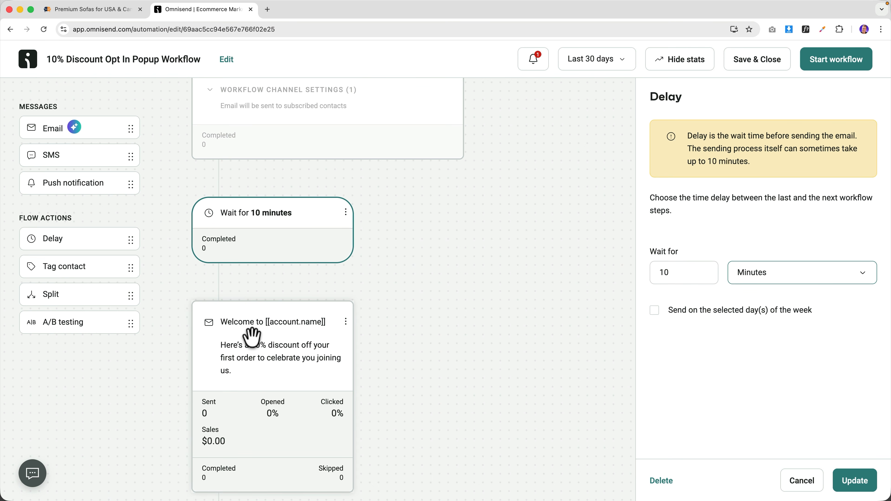
left_click(346, 213)
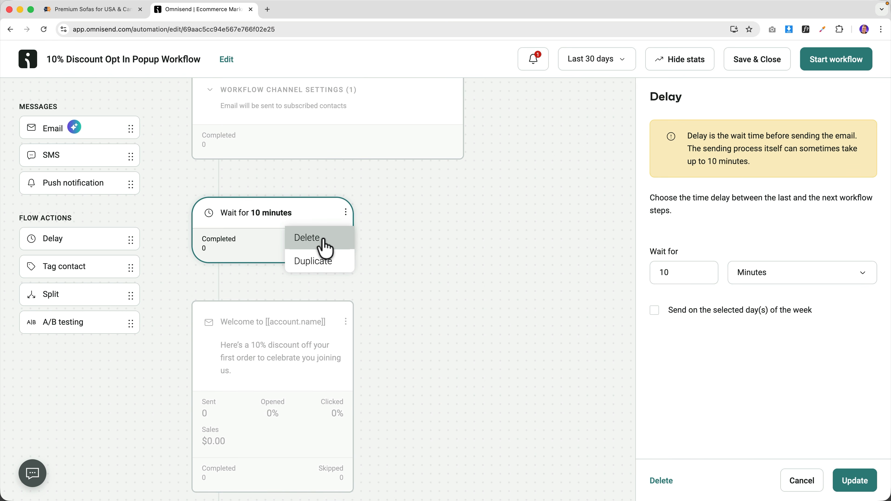
left_click(321, 238)
left_click(562, 291)
- Save the workflow and return to the Automation list
scroll(436, 213, "up", 5)
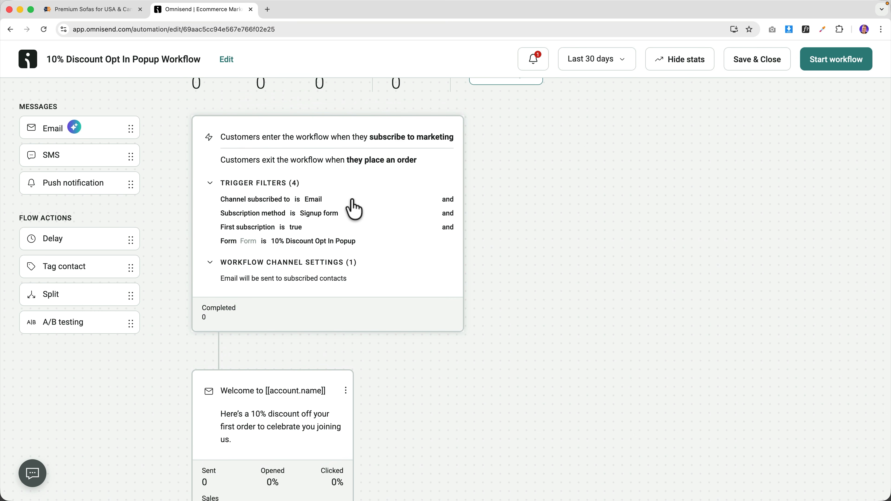
scroll(354, 210, "down", 6)
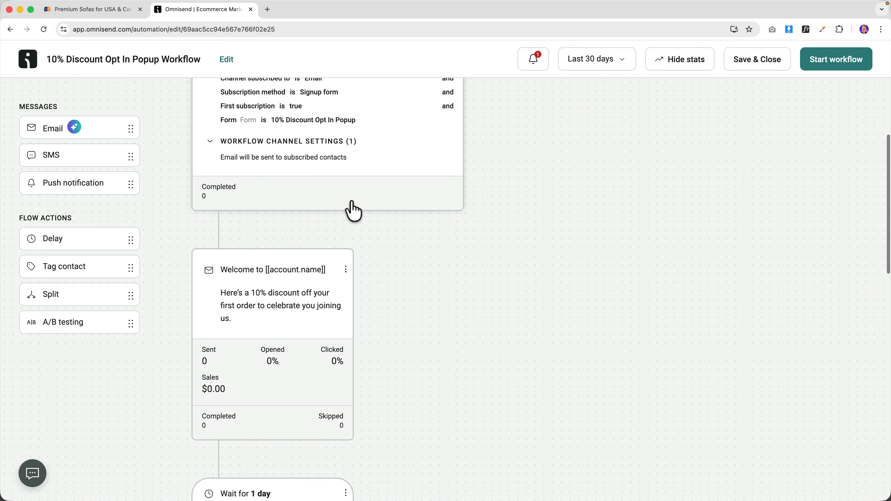
left_click(280, 226)
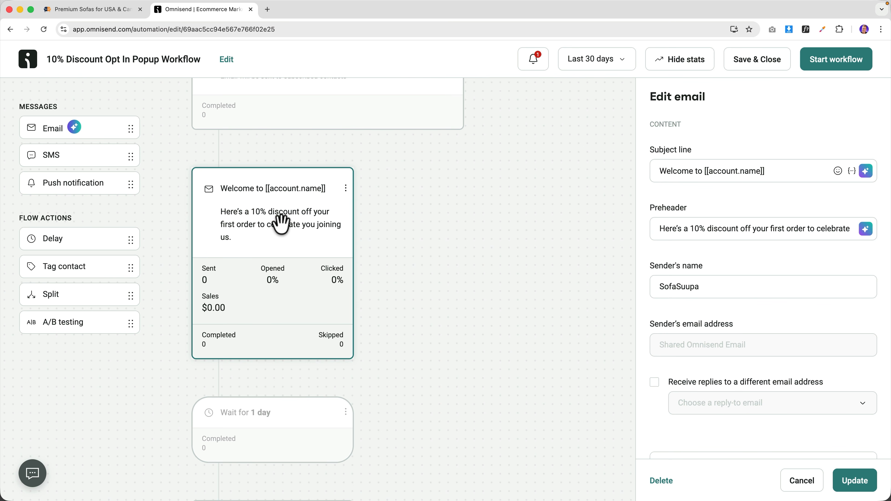
left_click(761, 69)
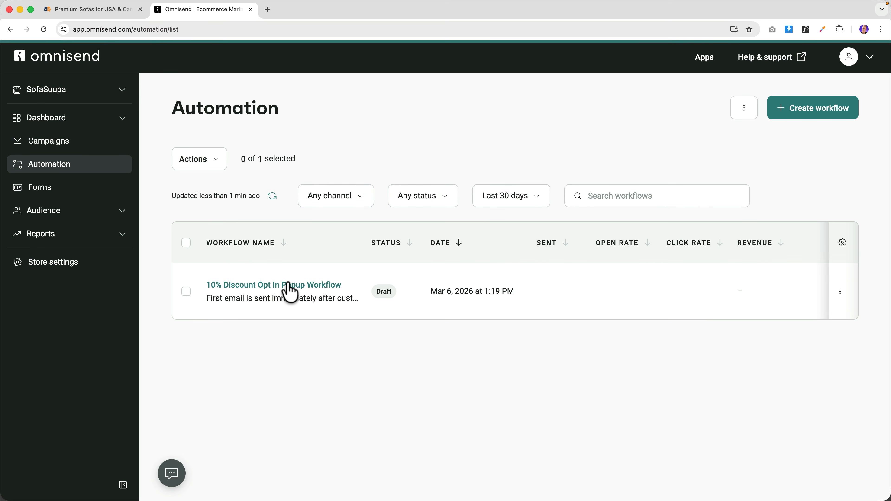
- Enable the 10% Discount Opt In Popup Workflow and reopen it in the editor
left_click(301, 285)
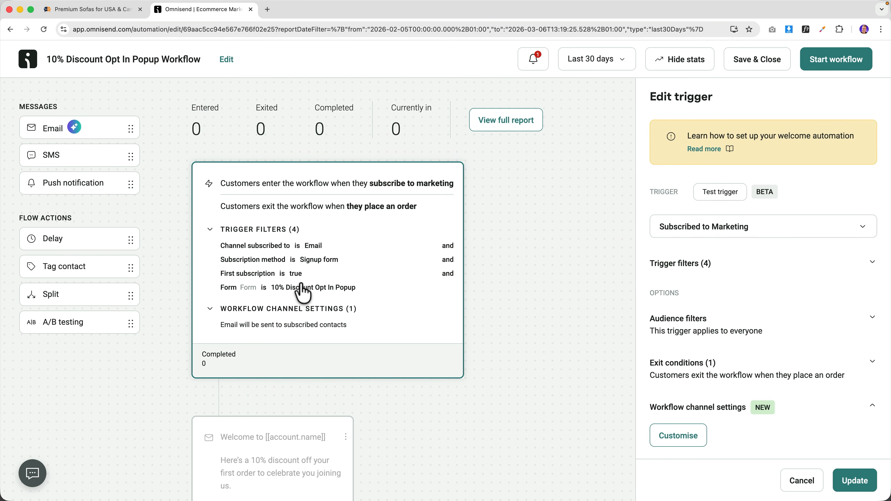
left_click(834, 66)
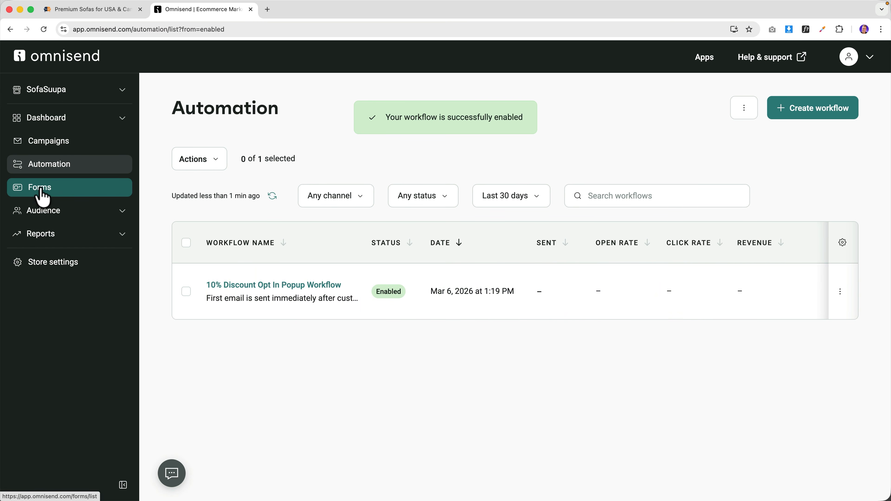
left_click(280, 295)
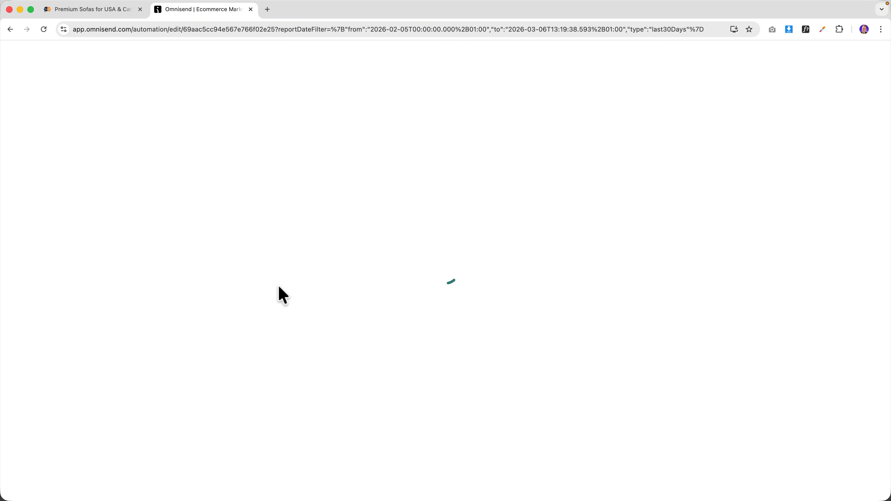
scroll(297, 317, "down", 5)
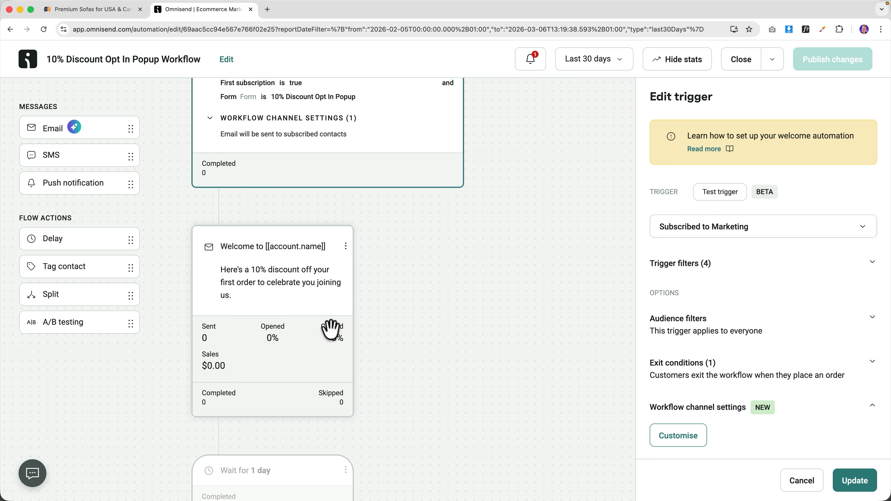
- Change the email subject to 'Here is your discount [[contact.first_name]]!'
left_click(260, 278)
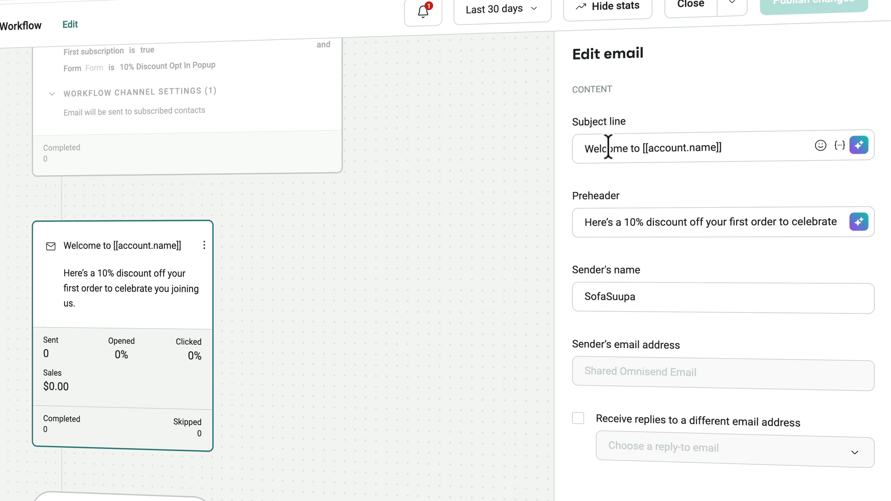
left_click(641, 147)
key("ctrl+a")
type("Here")
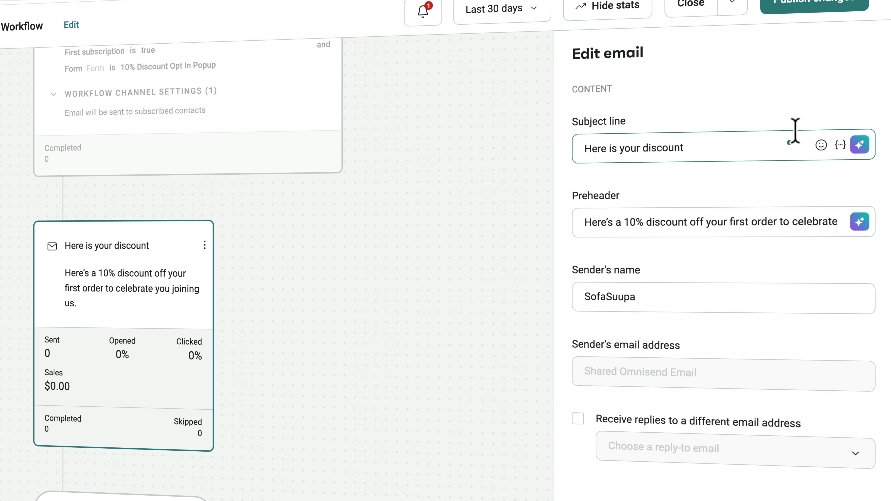
left_click(841, 145)
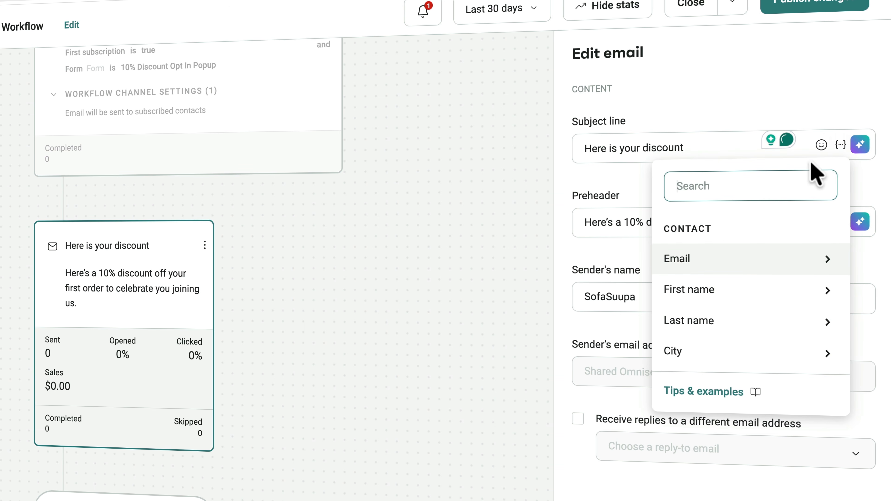
left_click(706, 290)
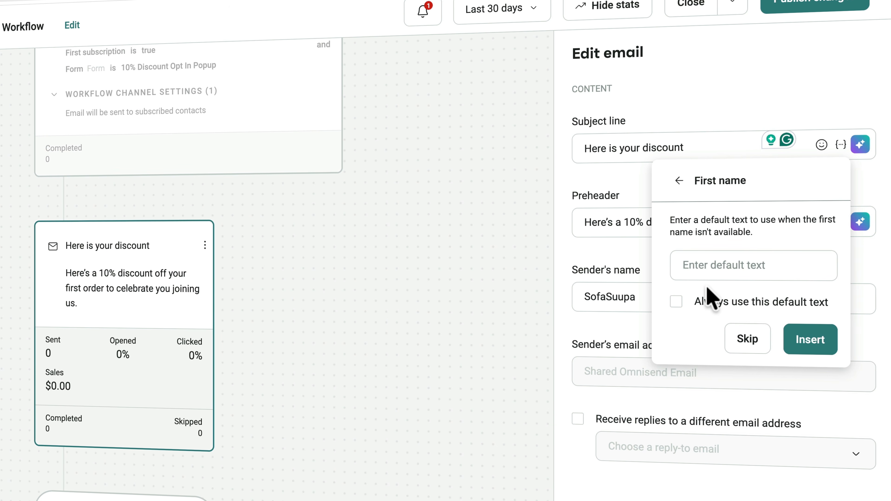
left_click(802, 340)
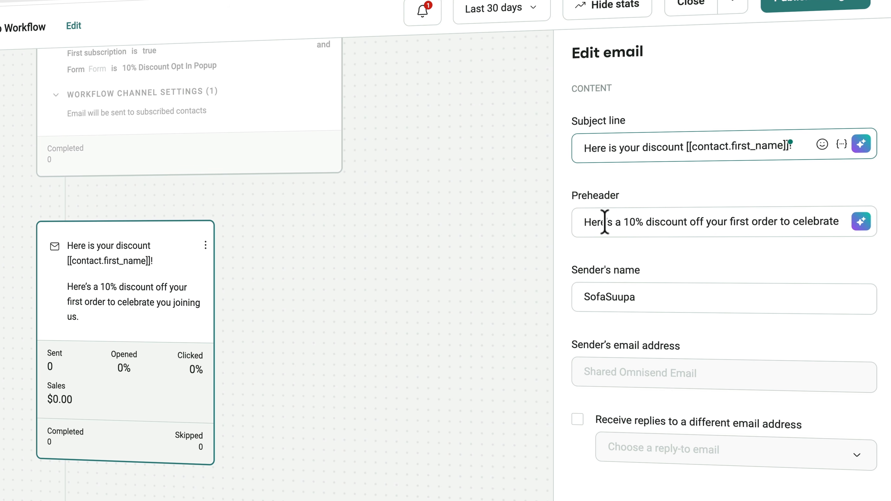
mouse_move(791, 220)
left_mouse_down()
mouse_move(865, 223)
mouse_move(796, 223)
left_mouse_up()
left_click(793, 223)
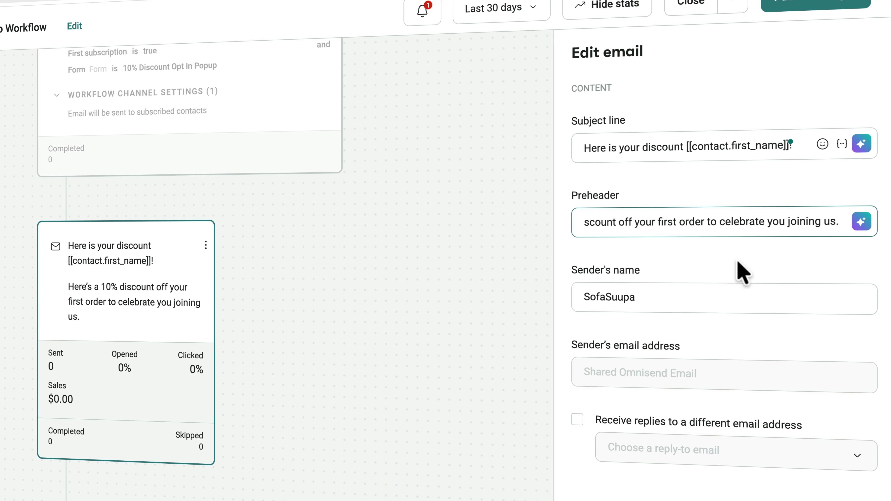
- Add a personal name before SofaSuupa in the sender name and set the store's info address as reply-to
scroll(728, 262, "down", 2)
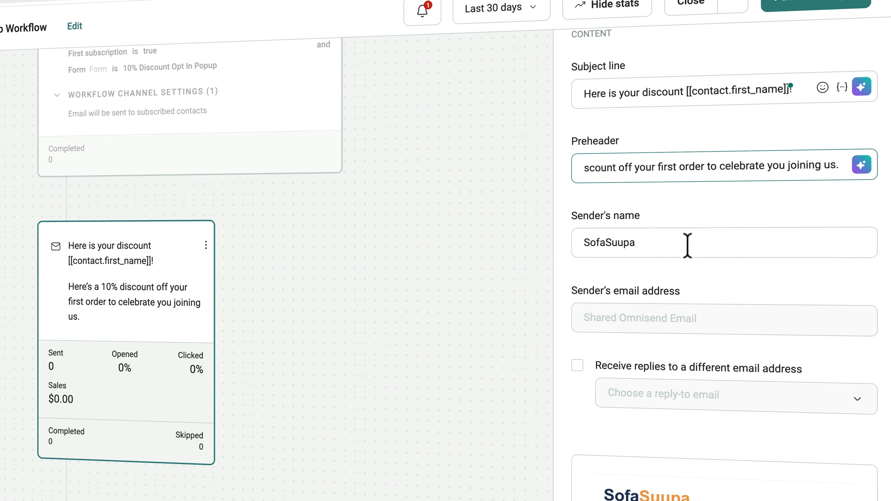
left_click(585, 242)
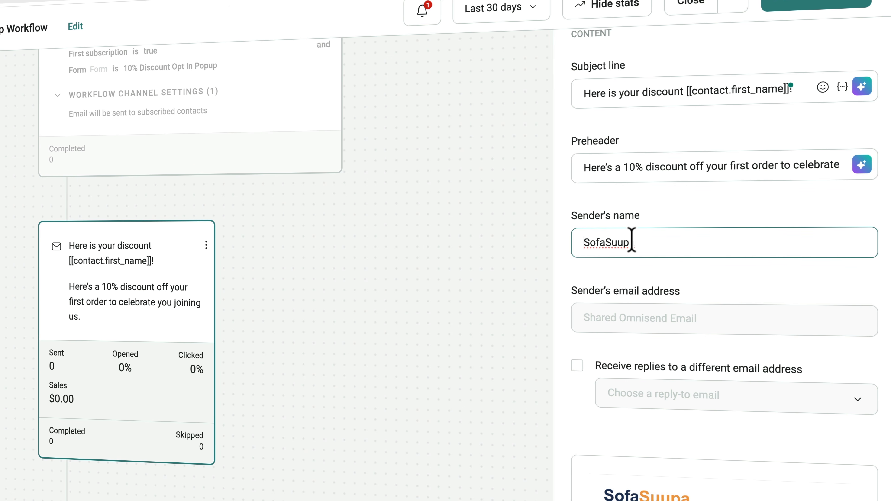
type("Ferdy From")
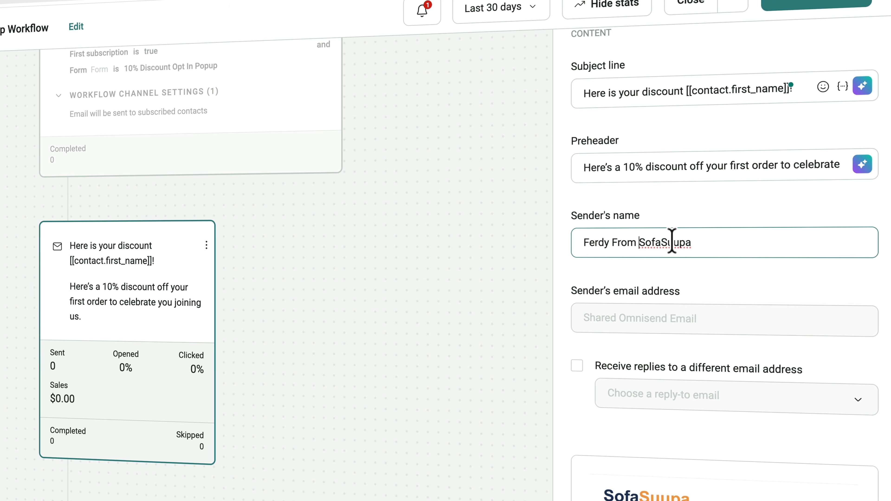
scroll(674, 246, "down", 5)
left_click(577, 238)
left_click(638, 271)
left_click(640, 310)
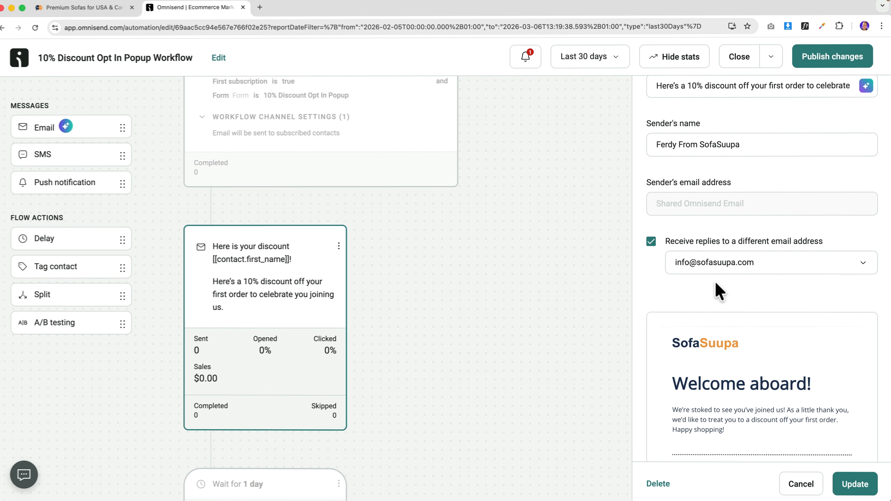
scroll(730, 309, "down", 5)
left_click(854, 483)
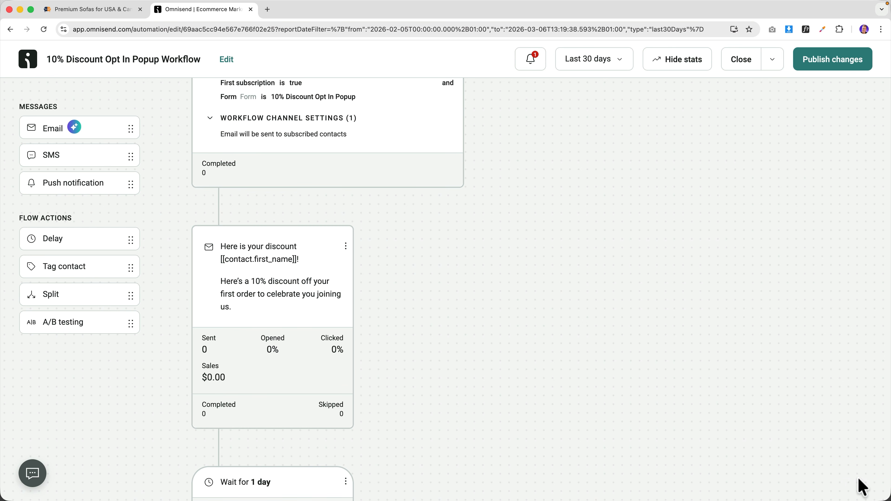
- Open the welcome email's content editor, publishing changes and letting current contacts finish
left_click(299, 283)
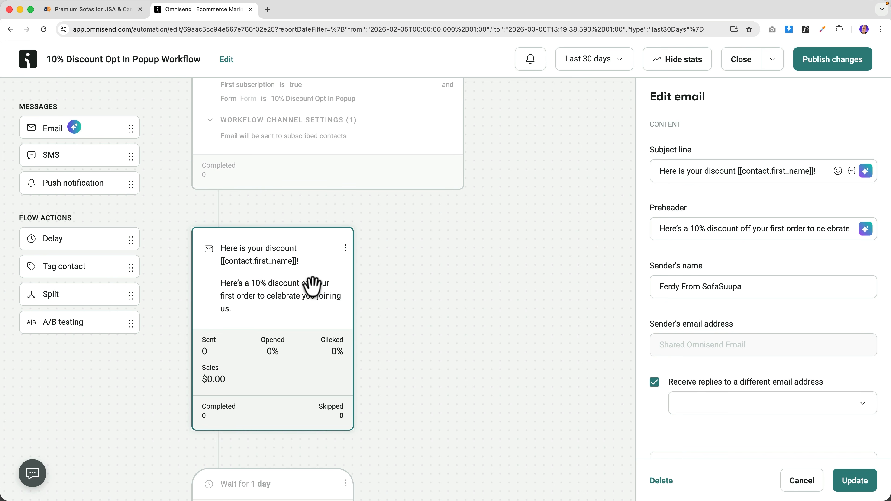
scroll(772, 332, "down", 8)
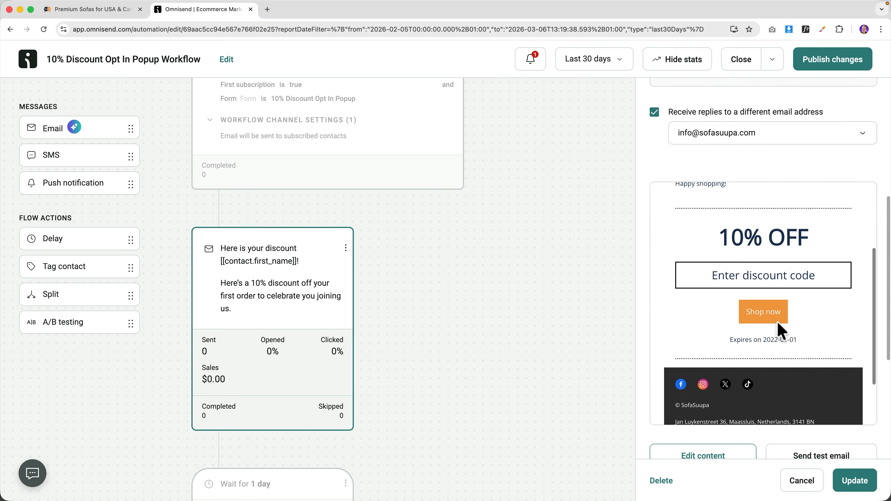
scroll(742, 257, "up", 4)
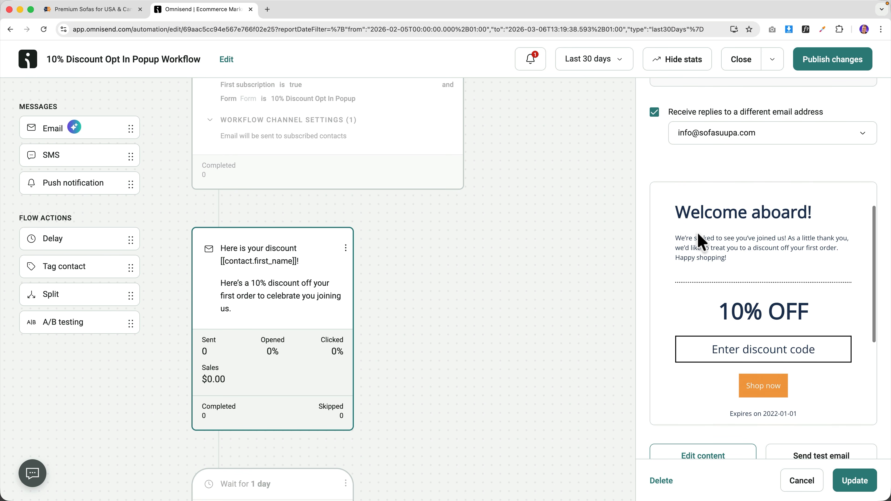
scroll(663, 253, "down", 8)
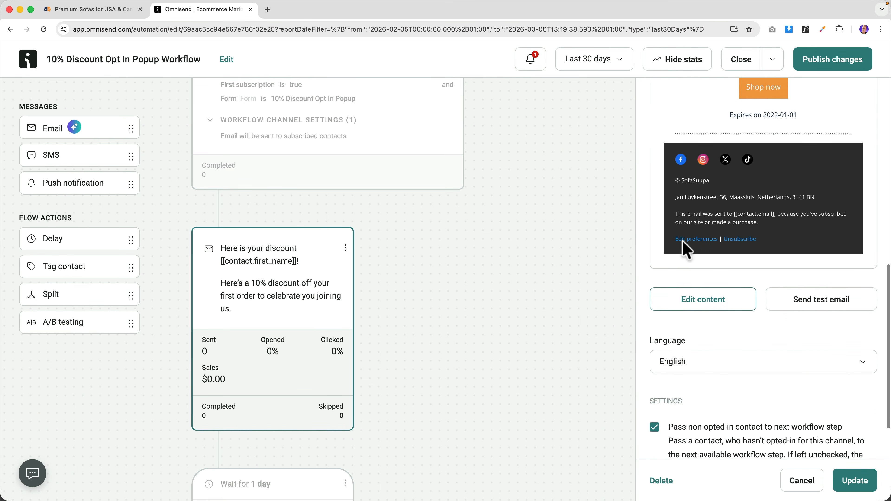
left_click(708, 305)
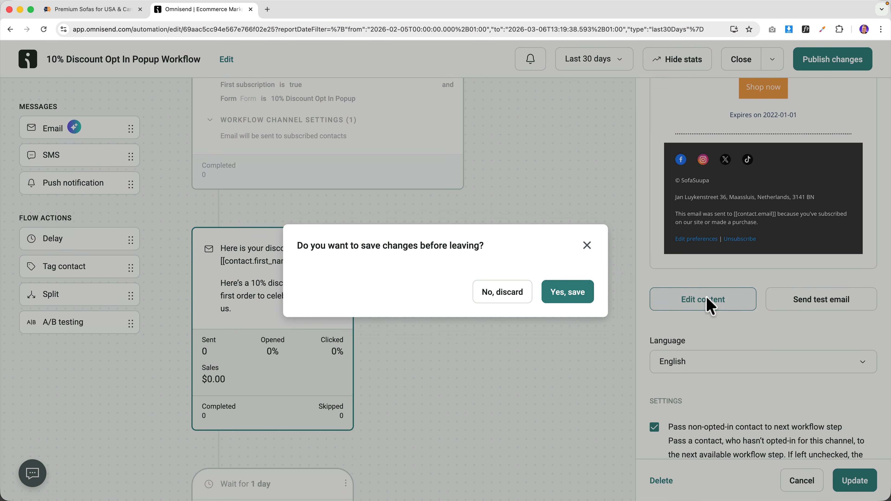
left_click(563, 297)
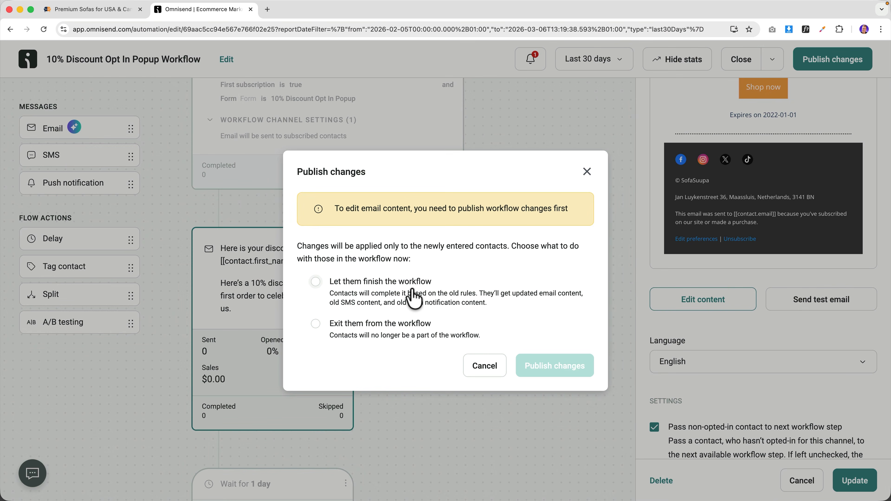
left_click(316, 282)
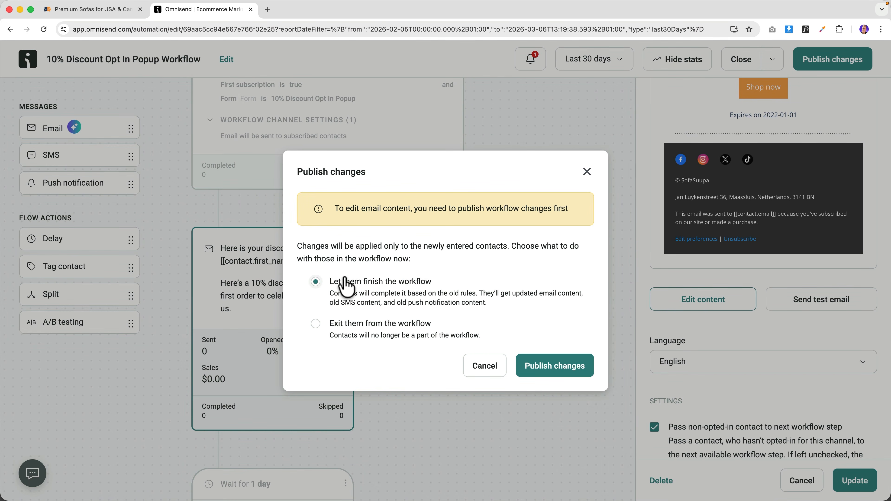
left_click(569, 369)
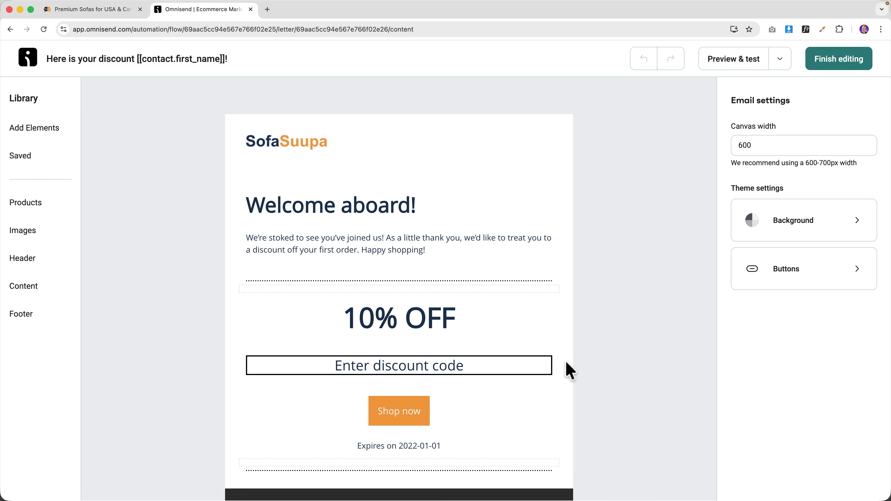
- Insert the contact's first name tag before the exclamation mark in the Welcome aboard! heading
left_click(311, 208)
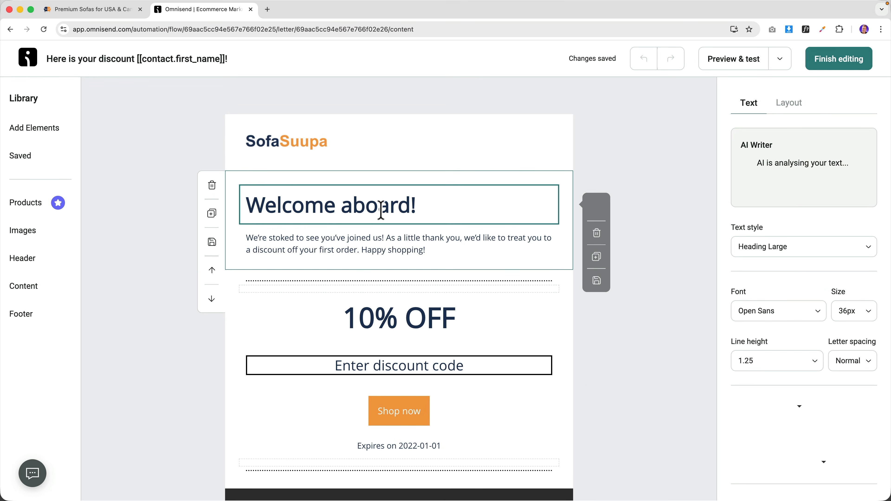
left_click(408, 206)
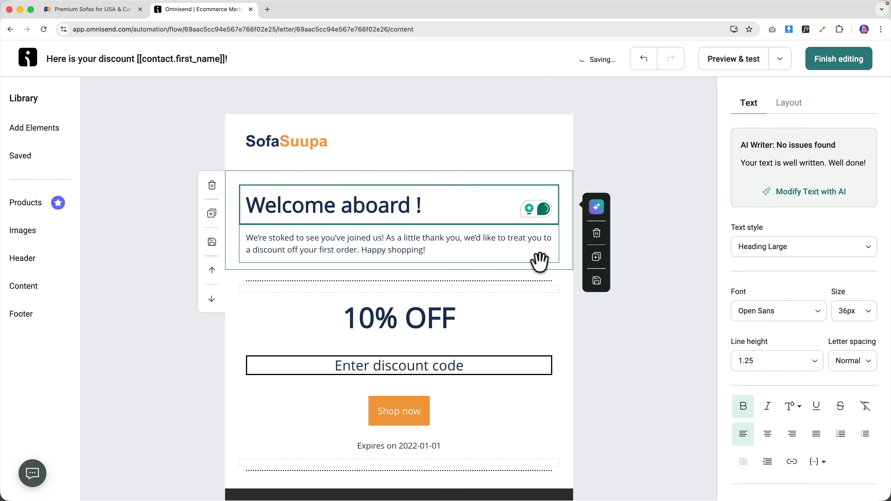
scroll(812, 318, "down", 4)
left_click(812, 315)
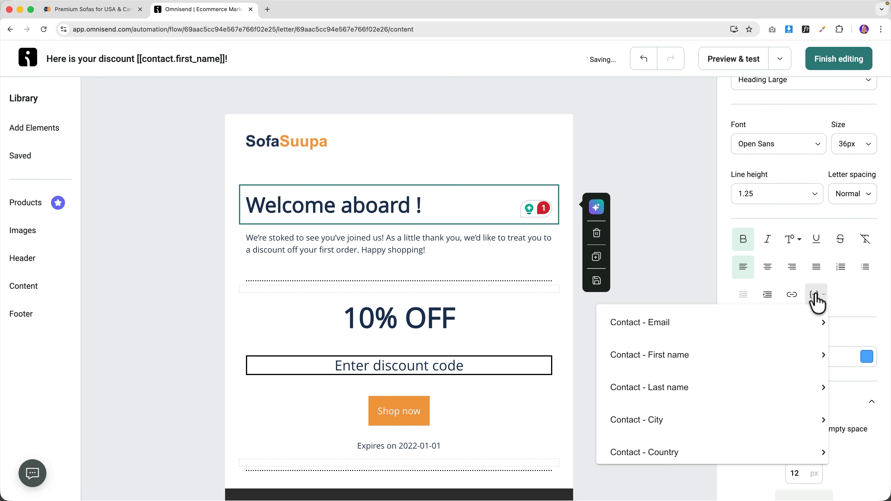
left_click(699, 358)
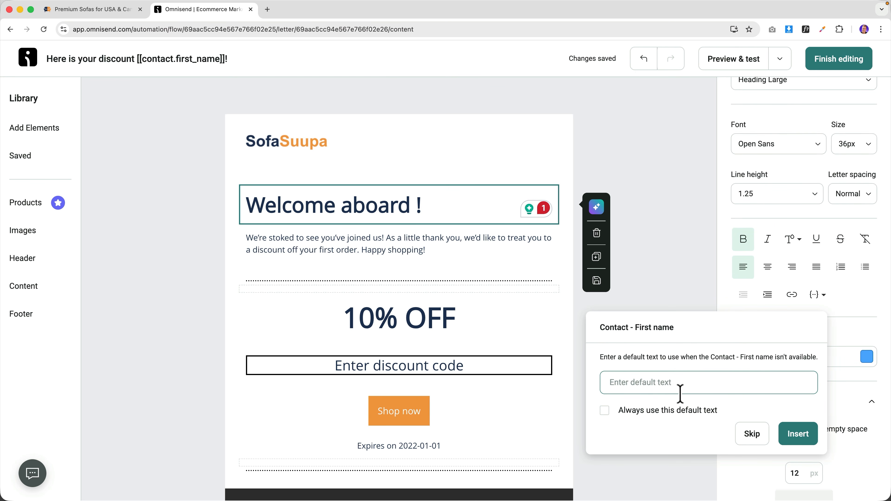
left_click(796, 435)
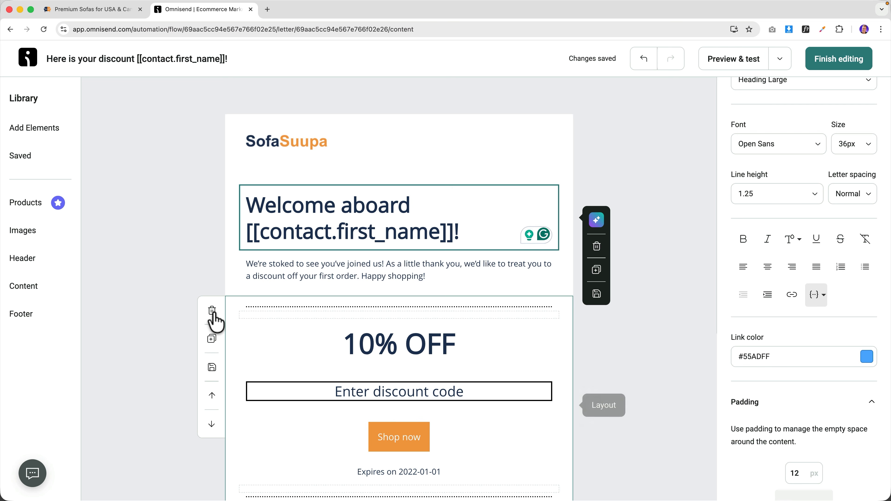
- Replace the 10% OFF block with a Unique discount element below the intro
left_click(212, 310)
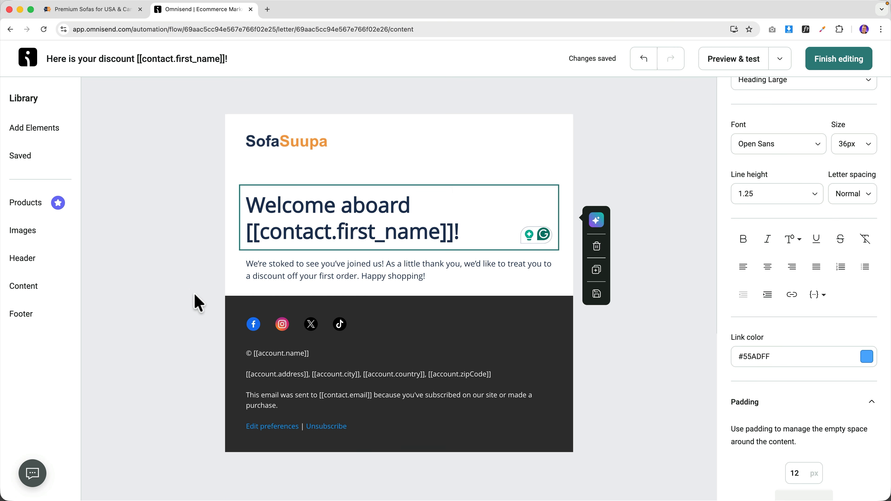
left_click(42, 132)
scroll(155, 368, "down", 4)
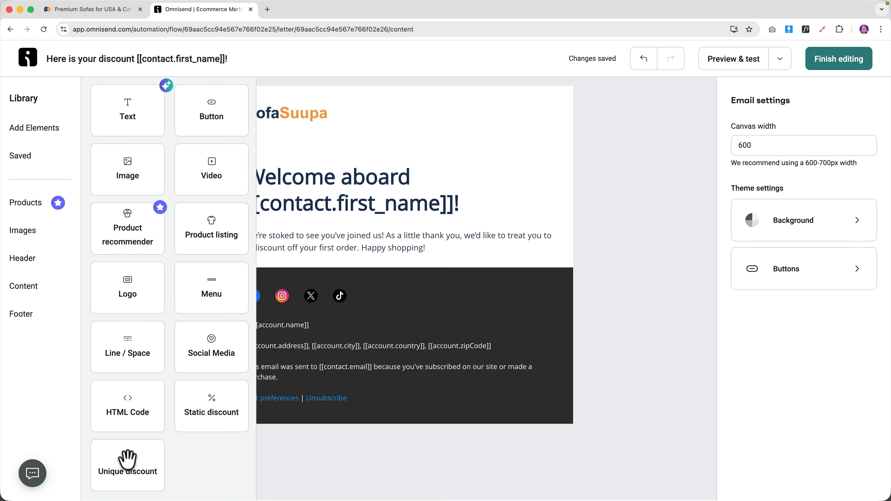
left_click_drag(126, 460, 288, 284)
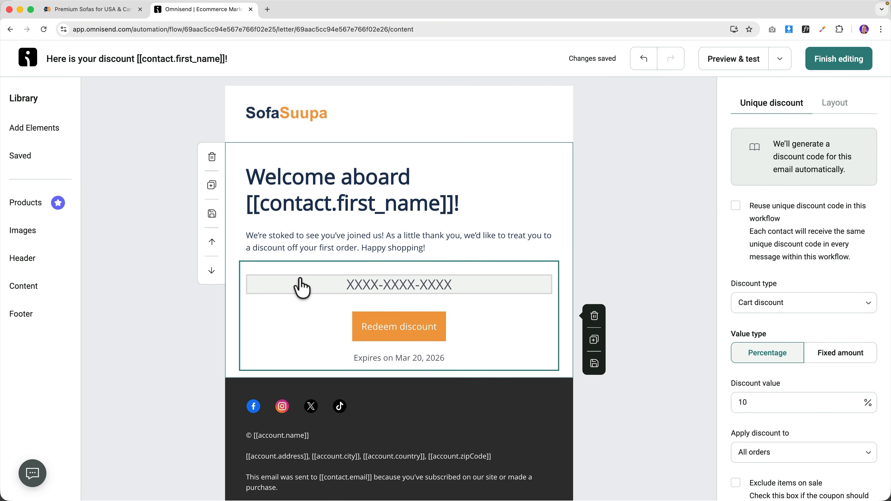
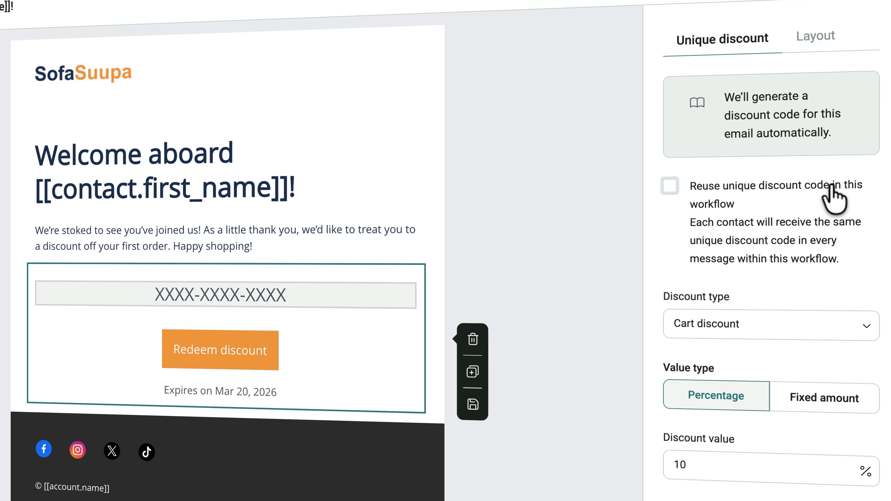
- Reuse one unique discount code across the workflow, keeping a 10% percentage cart discount
left_click(671, 188)
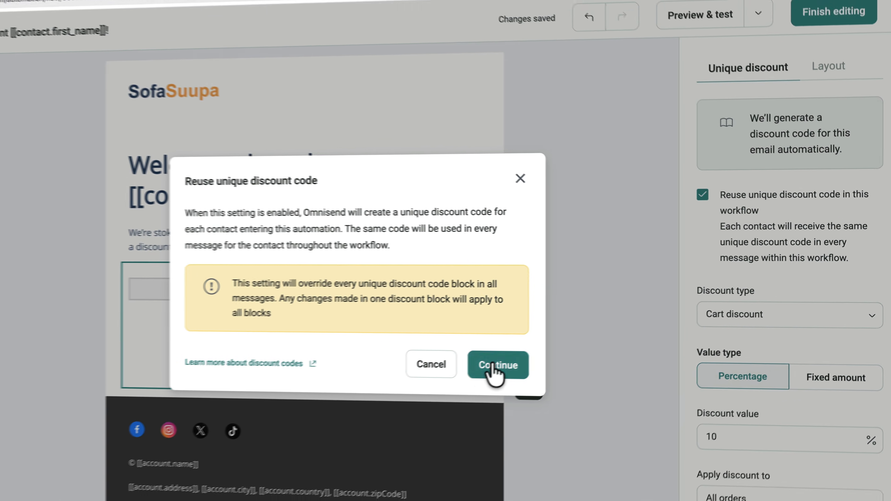
left_click(432, 382)
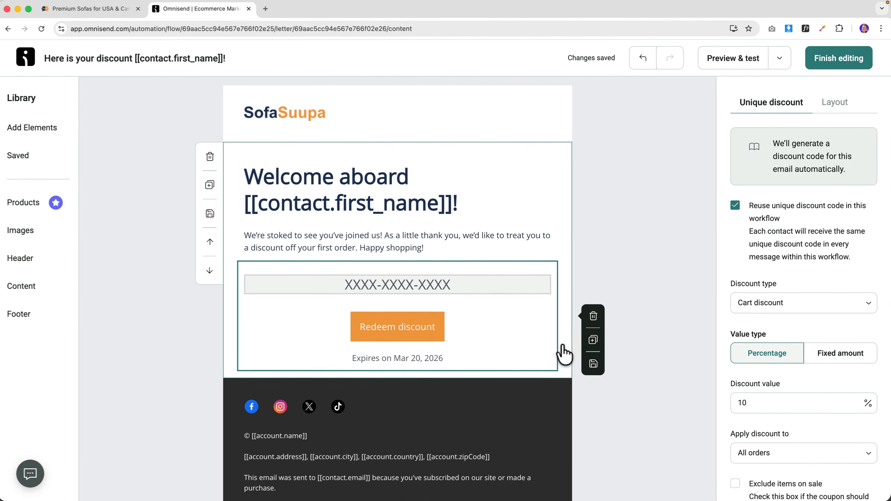
left_click(808, 311)
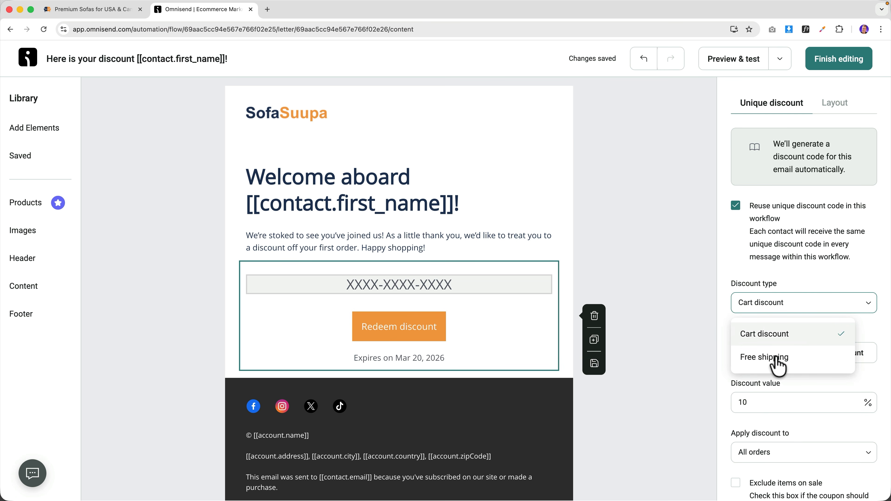
left_click(782, 339)
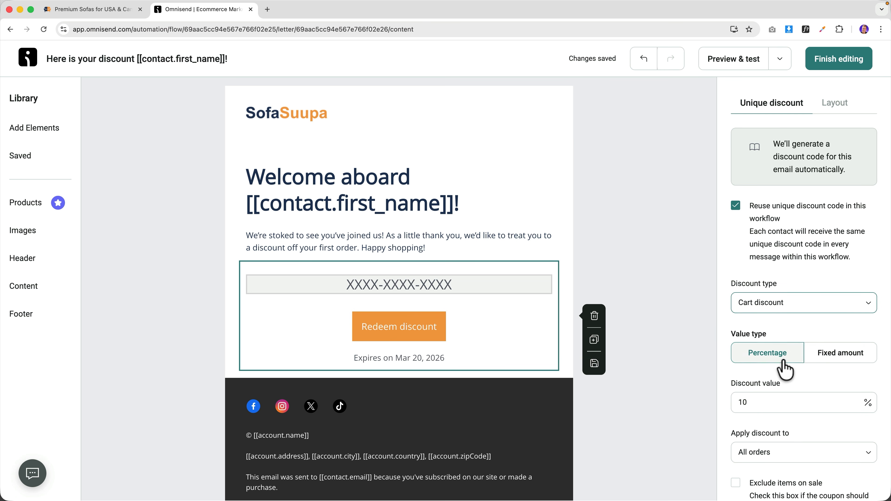
scroll(788, 370, "down", 3)
left_click(774, 326)
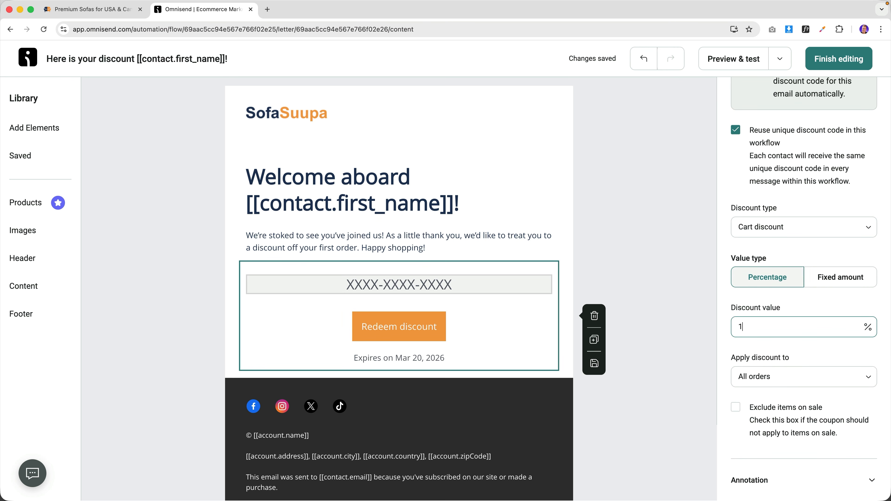
left_click(856, 284)
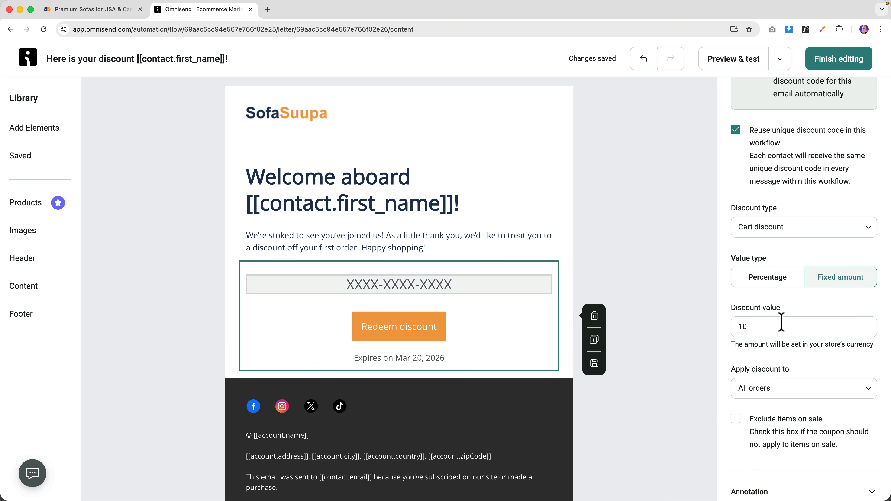
left_click(774, 280)
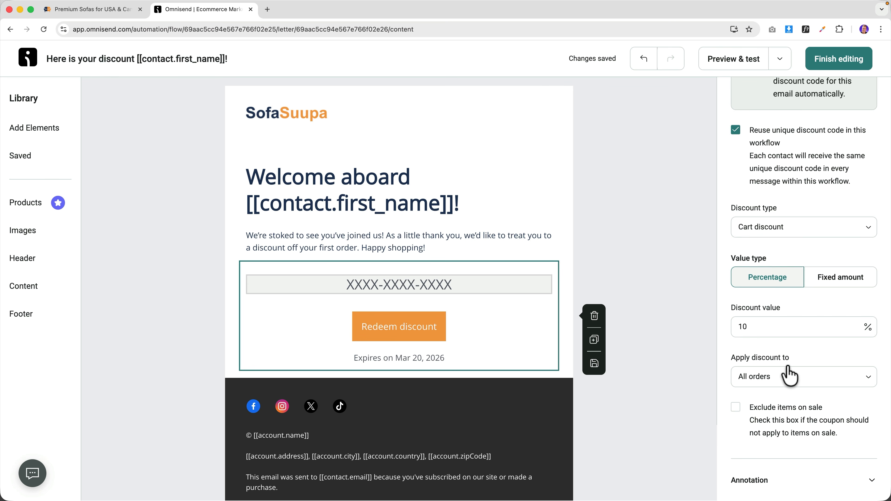
scroll(784, 370, "down", 3)
scroll(775, 351, "down", 5)
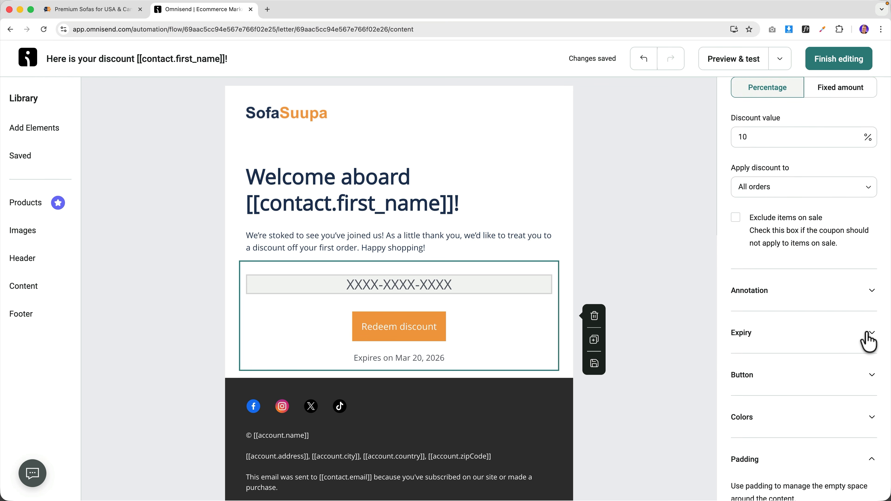
- Change the discount expiry from 14 to 7 days
left_click(868, 340)
scroll(825, 347, "down", 3)
left_click_drag(790, 335, 718, 331)
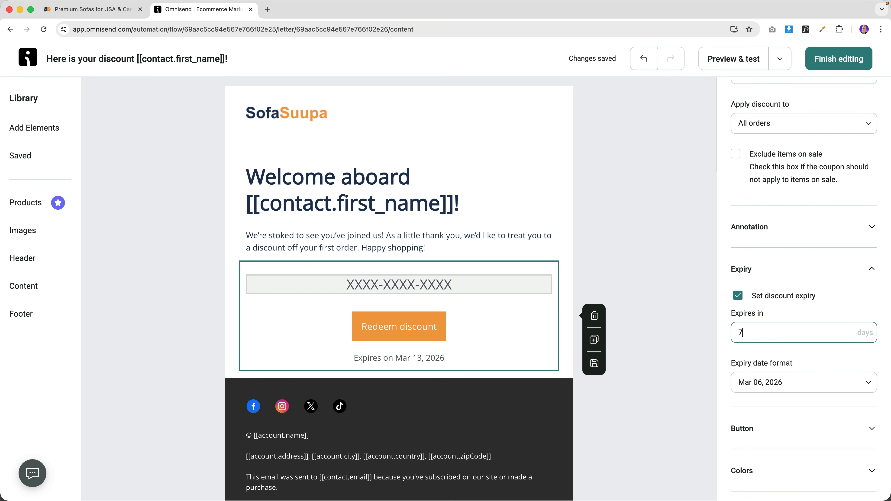
type("7")
key("Tab")
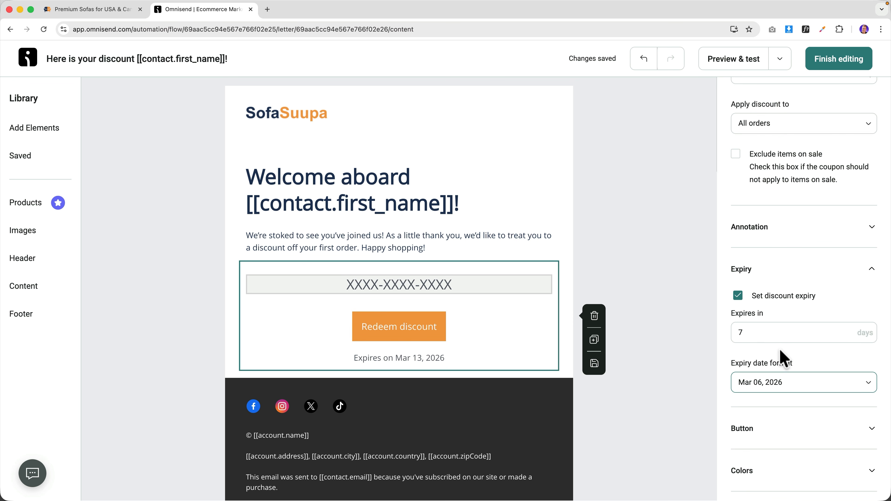
scroll(816, 358, "down", 3)
left_click(805, 348)
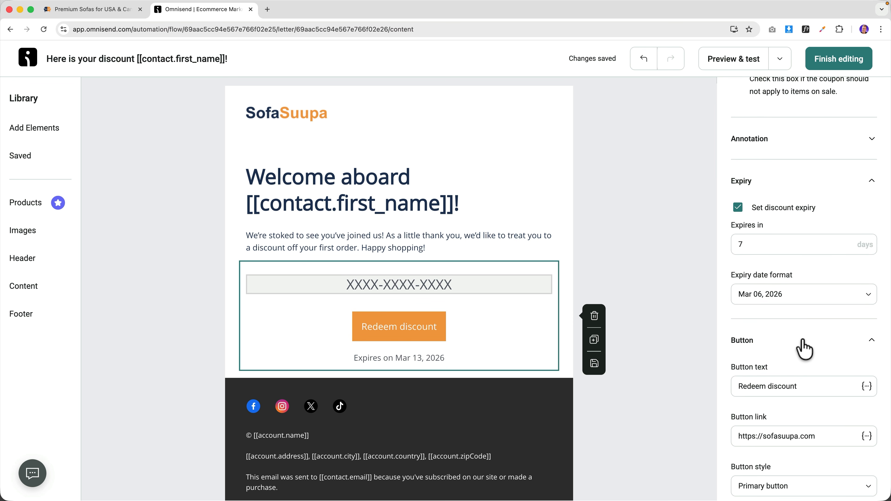
scroll(806, 349, "down", 5)
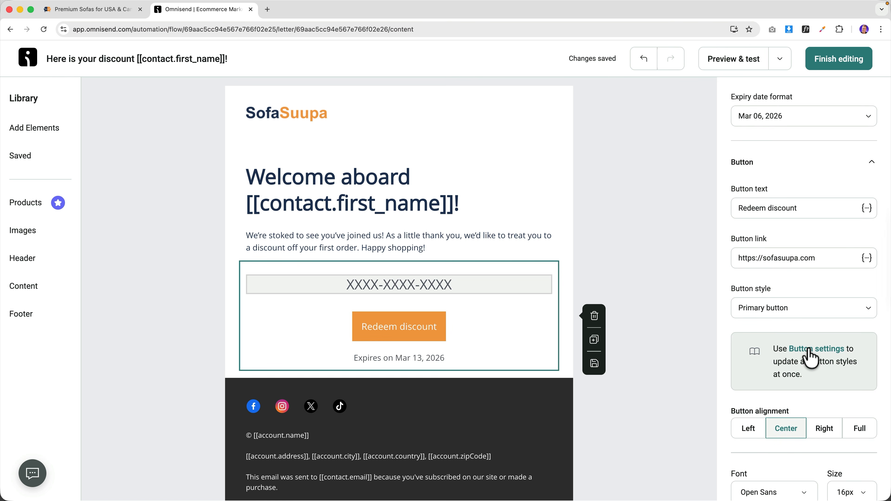
- Give the email's primary buttons a rounded pill shape
left_click(811, 355)
left_click(803, 142)
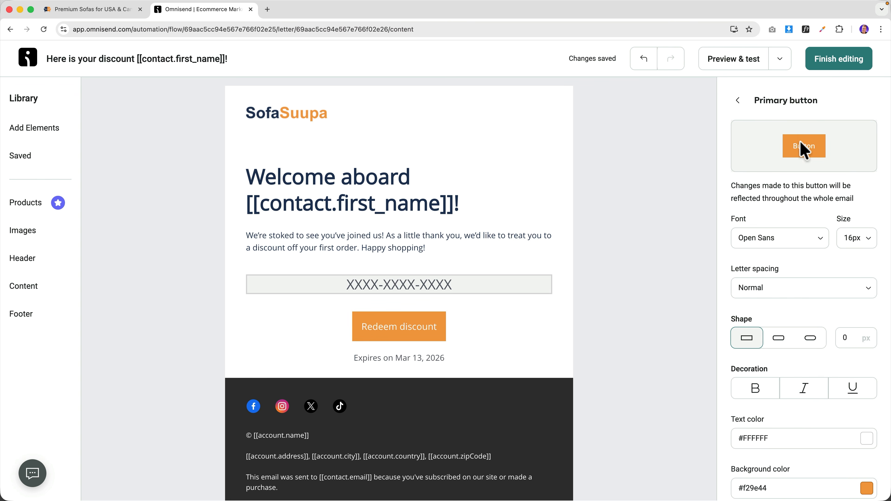
left_click(807, 338)
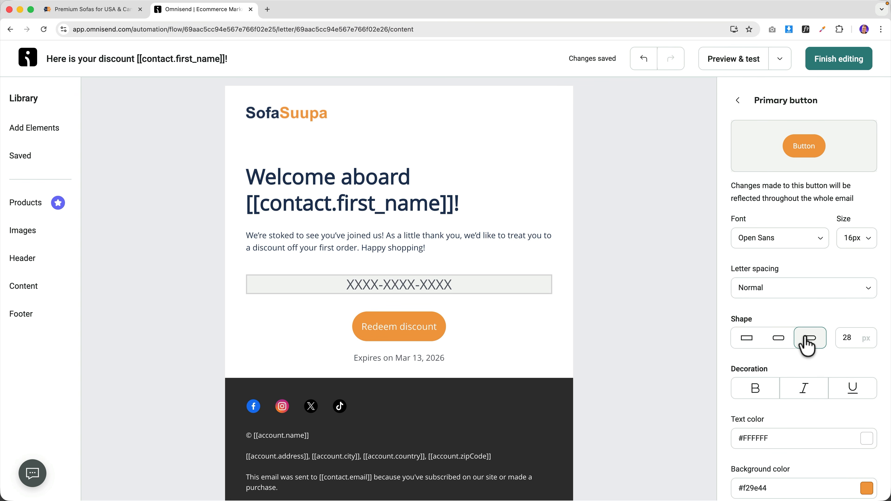
left_click(739, 101)
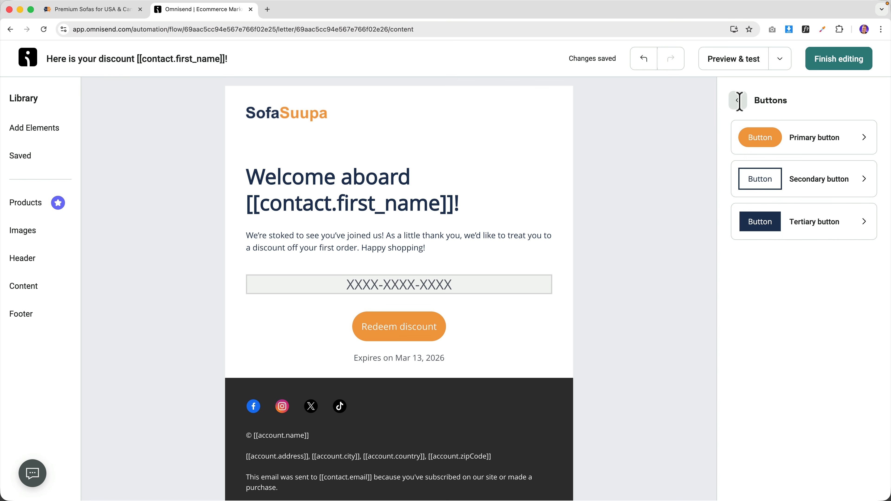
left_click(692, 240)
scroll(667, 239, "down", 2)
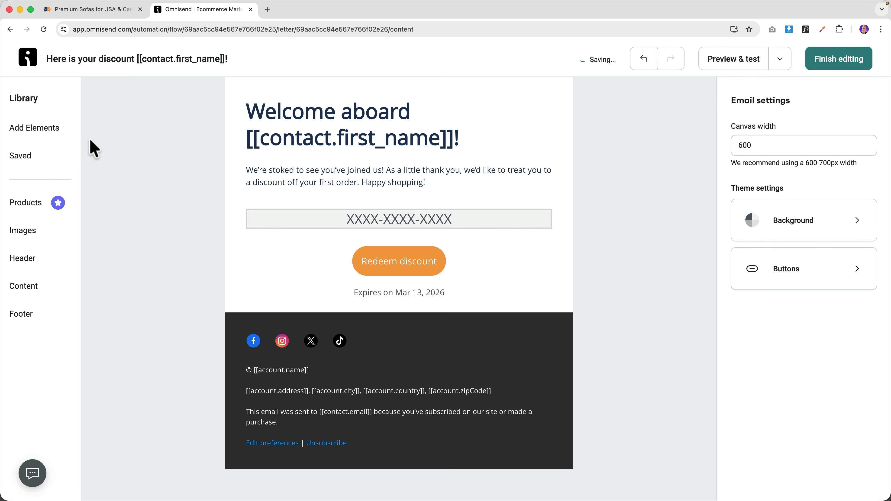
- Add a text block below the expiry line reading 'Happy shopping,', 'Kind Regards,' and the sender's name
left_click(39, 130)
left_click_drag(144, 191, 338, 320)
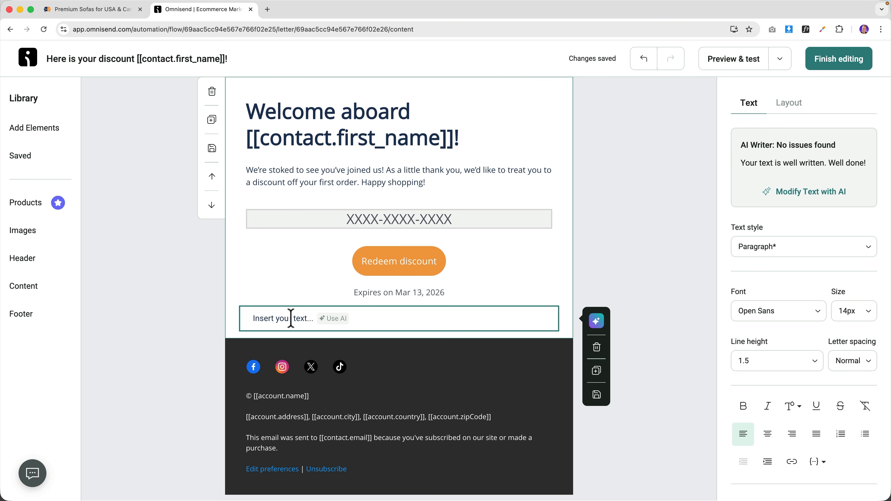
type("Happy sho")
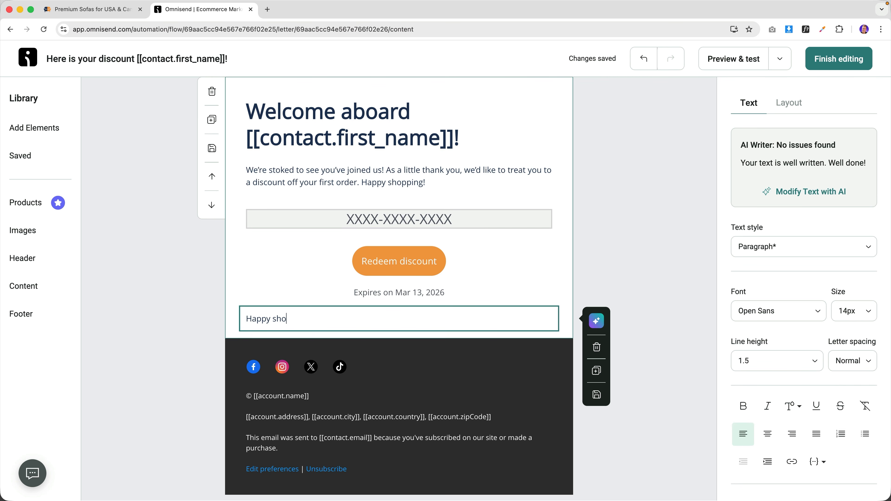
type("pping,")
key("Return")
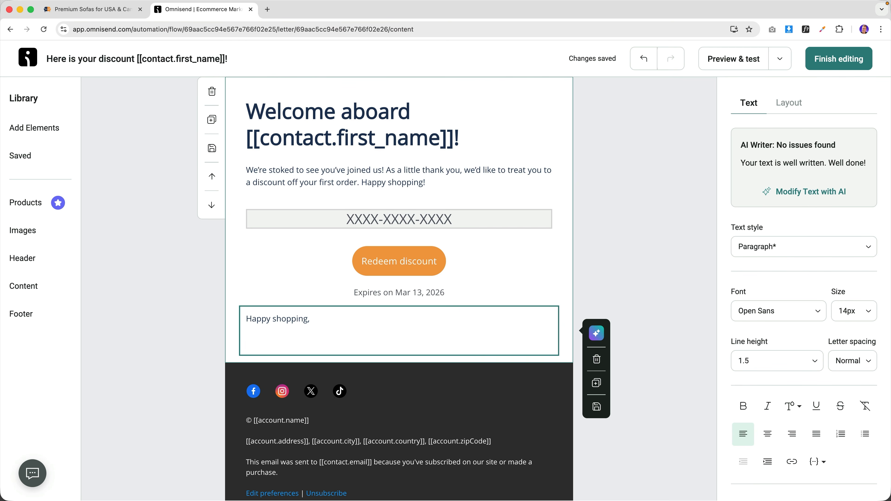
type("Kind Regards,")
key("Return")
type("Ferdy")
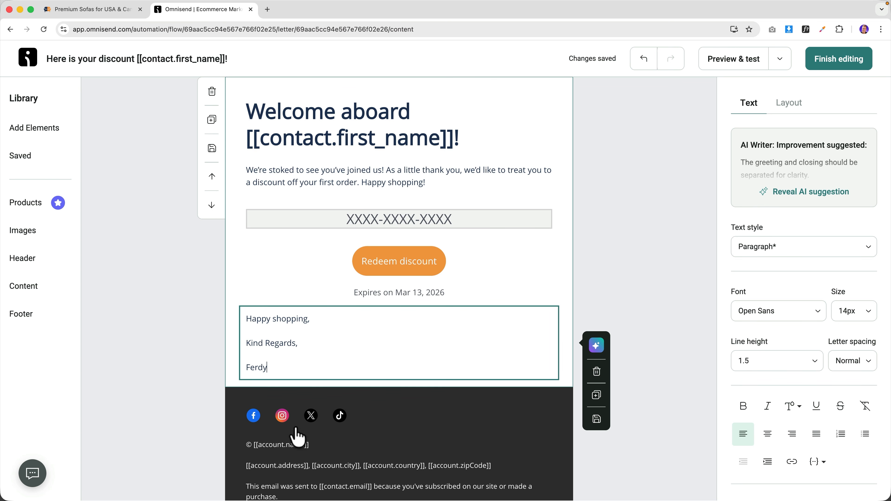
- Delete the social icons block from the email footer
left_click(381, 424)
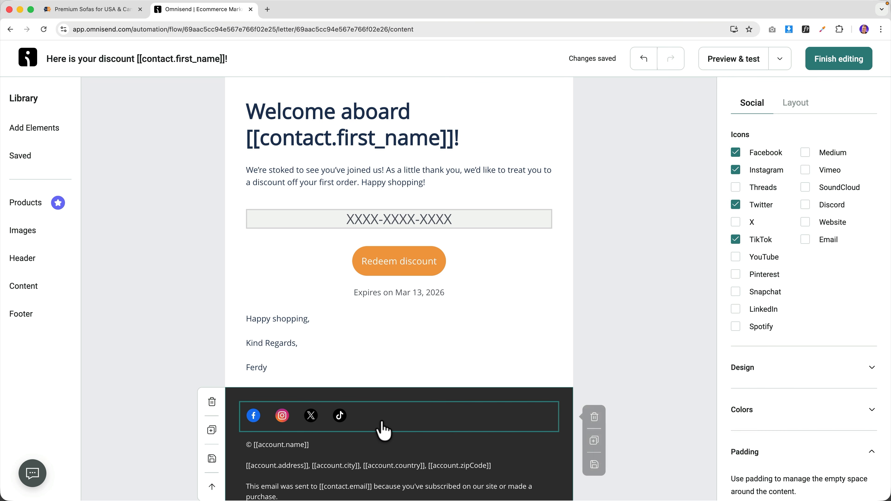
left_click(596, 419)
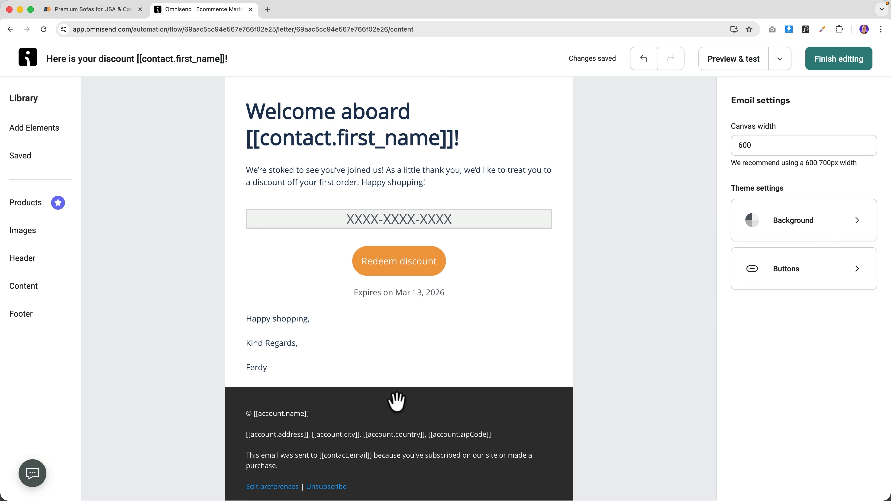
scroll(396, 401, "down", 1)
scroll(380, 403, "up", 1)
scroll(455, 387, "up", 3)
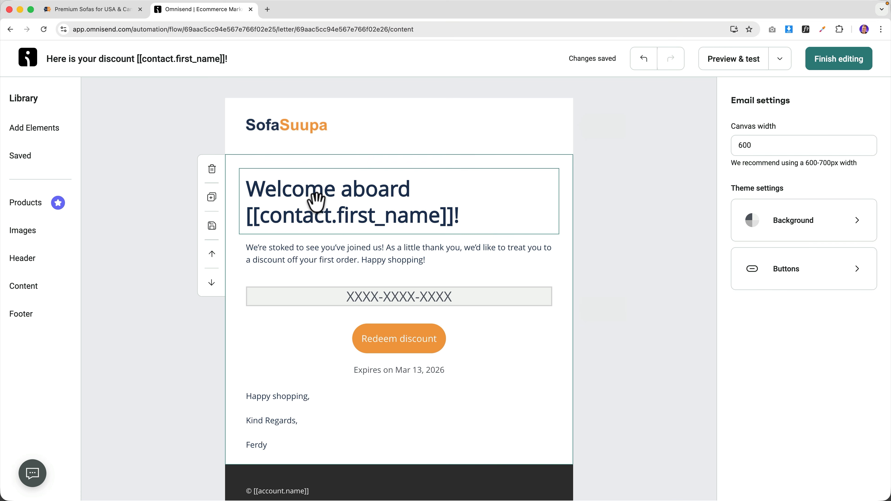
- Review the discount coupon block's button settings
left_click(395, 339)
scroll(822, 321, "down", 8)
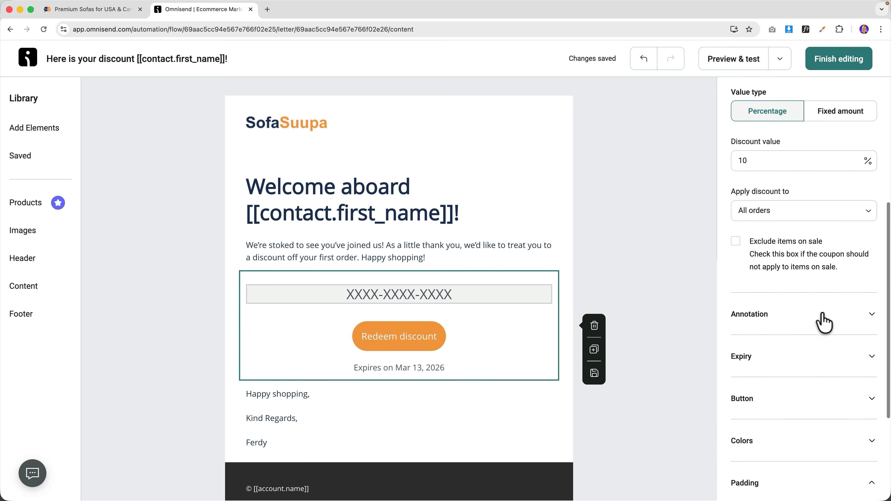
left_click(793, 352)
scroll(790, 349, "down", 4)
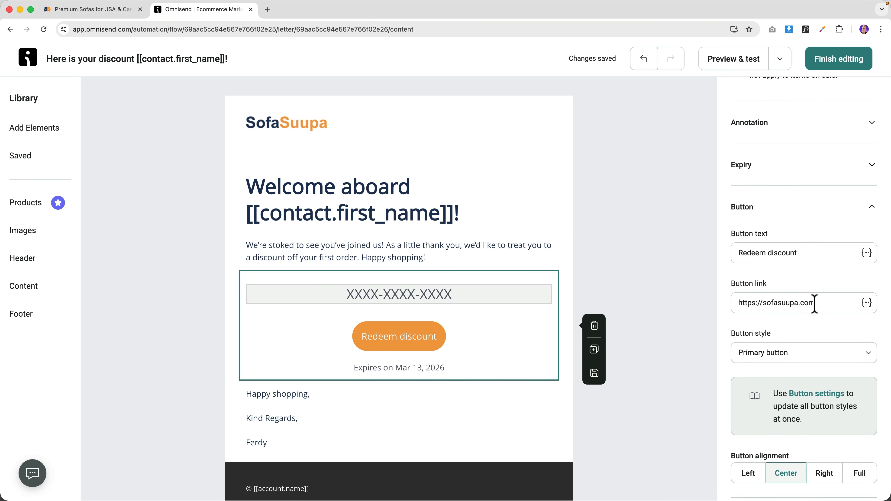
scroll(814, 330, "down", 11)
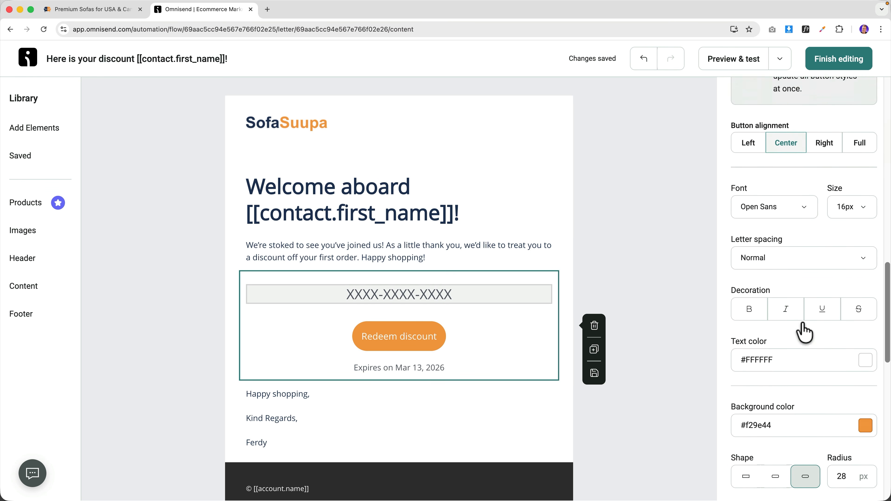
scroll(804, 324, "down", 12)
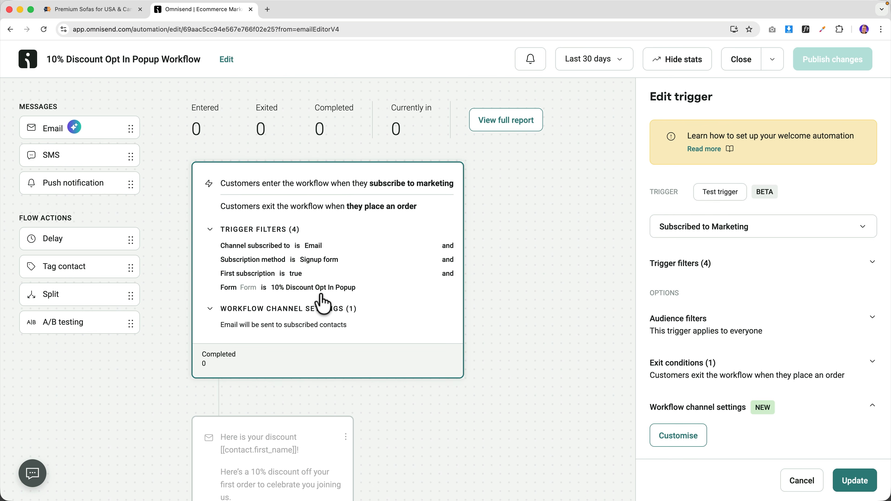
- Inspect the discount email and 1-day wait steps, then reselect the discount email
scroll(285, 275, "down", 6)
left_click(260, 254)
scroll(756, 298, "down", 10)
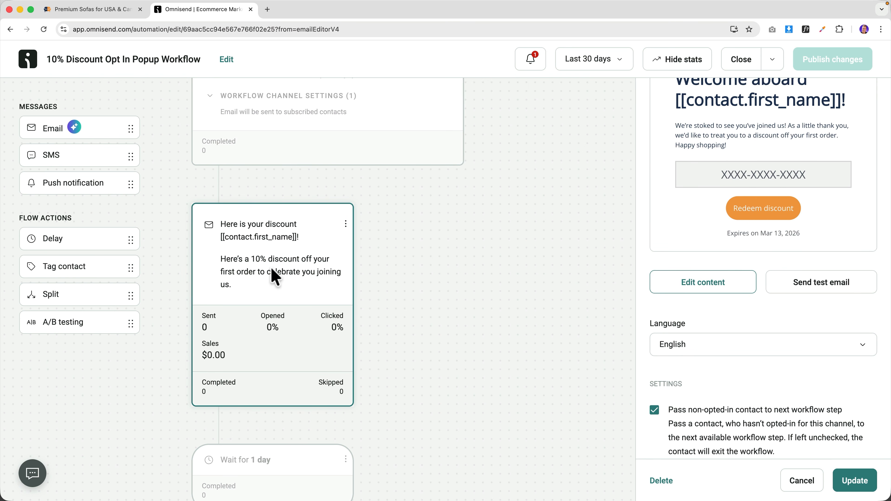
scroll(277, 277, "down", 2)
scroll(274, 278, "down", 3)
left_click(289, 312)
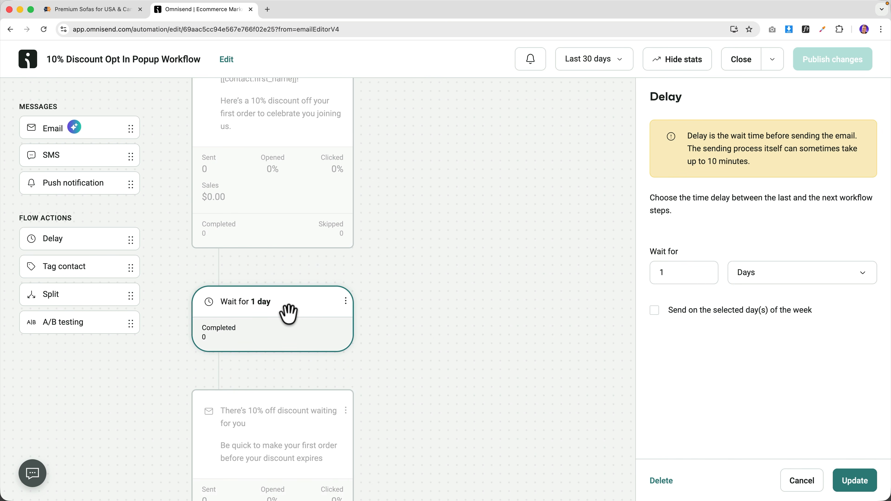
scroll(286, 315, "down", 4)
left_click(277, 286)
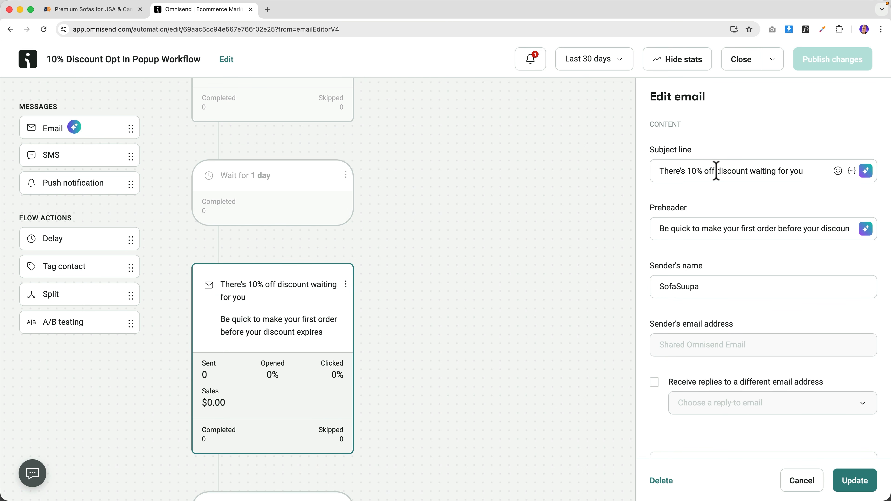
- Append the contact's first name tag to the reminder email's subject line
left_click(809, 170)
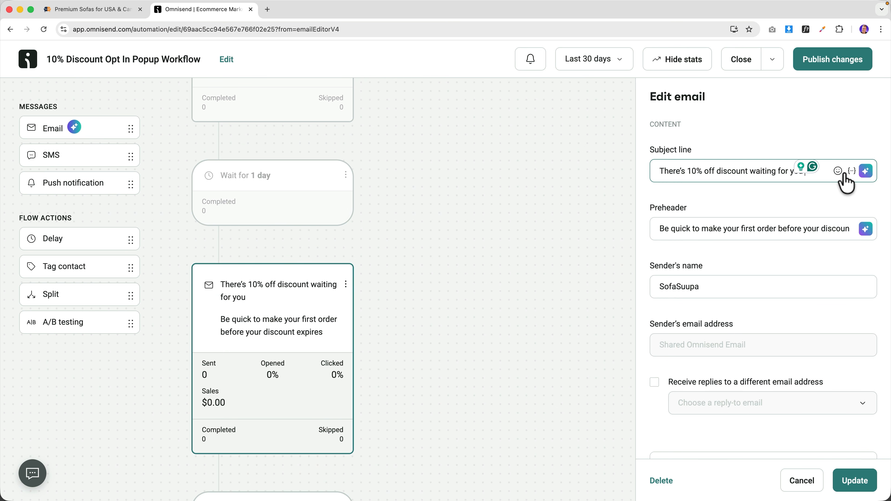
left_click(851, 171)
left_click(756, 281)
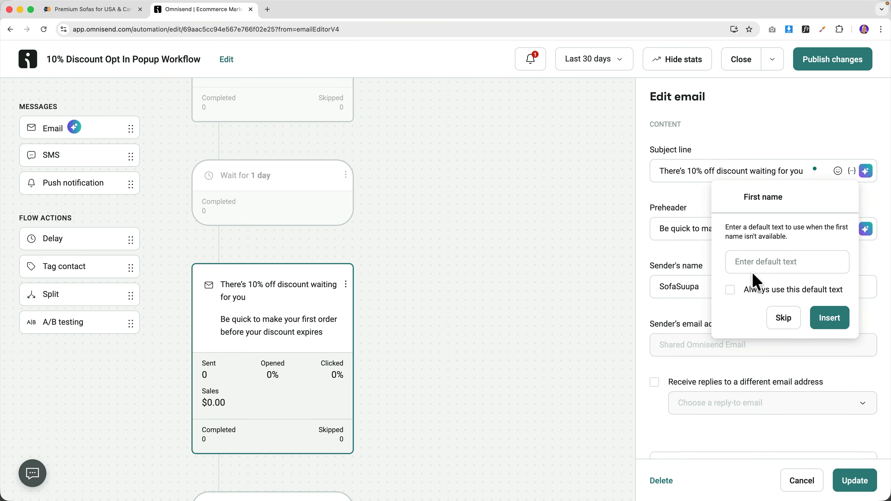
left_click(828, 320)
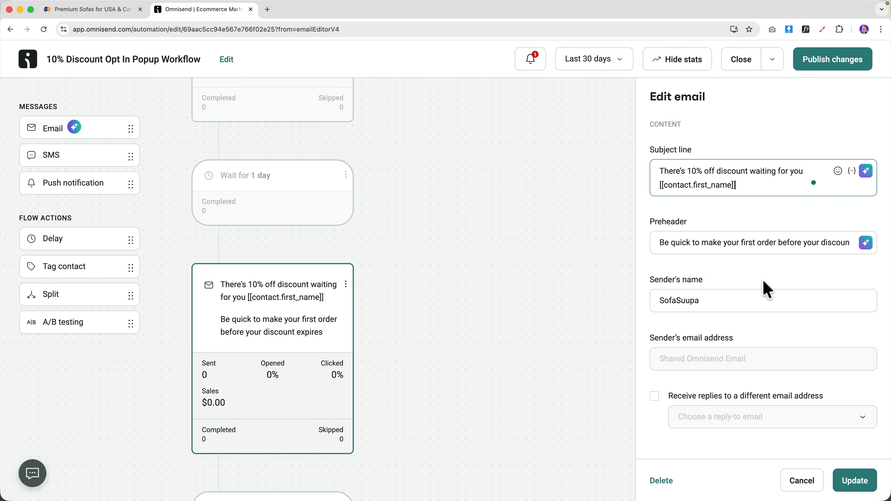
scroll(763, 290, "down", 12)
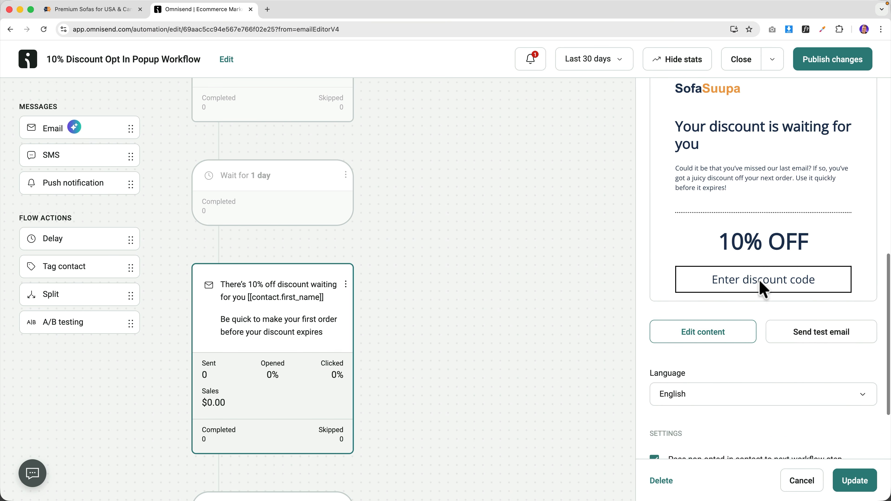
- Save and publish the workflow changes, letting current contacts finish the workflow
left_click(706, 312)
left_click(571, 298)
left_click(357, 291)
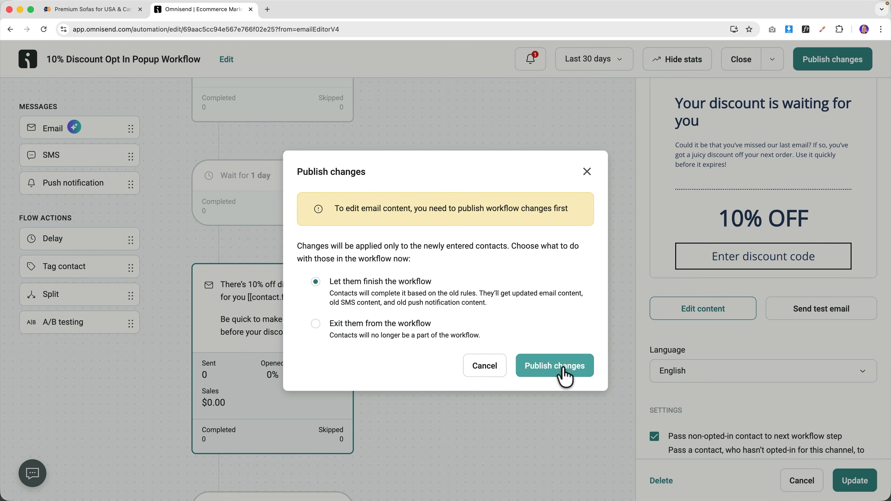
left_click(565, 372)
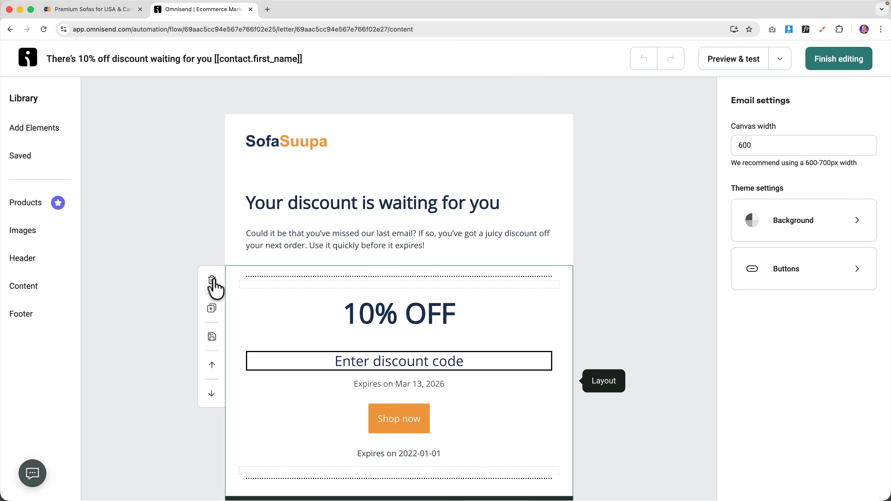
- Replace the 10% OFF section with a Unique discount block expiring in 6 days
left_click(213, 281)
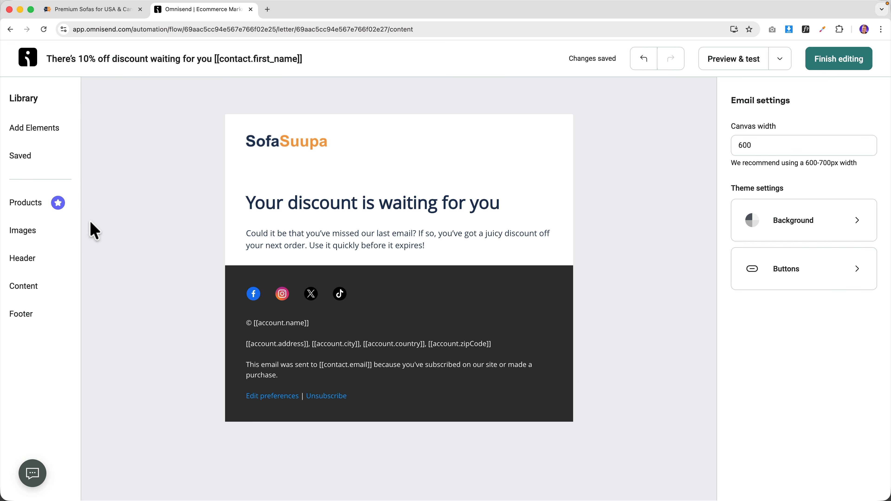
left_click(35, 129)
scroll(118, 308, "down", 3)
left_click_drag(125, 460, 317, 255)
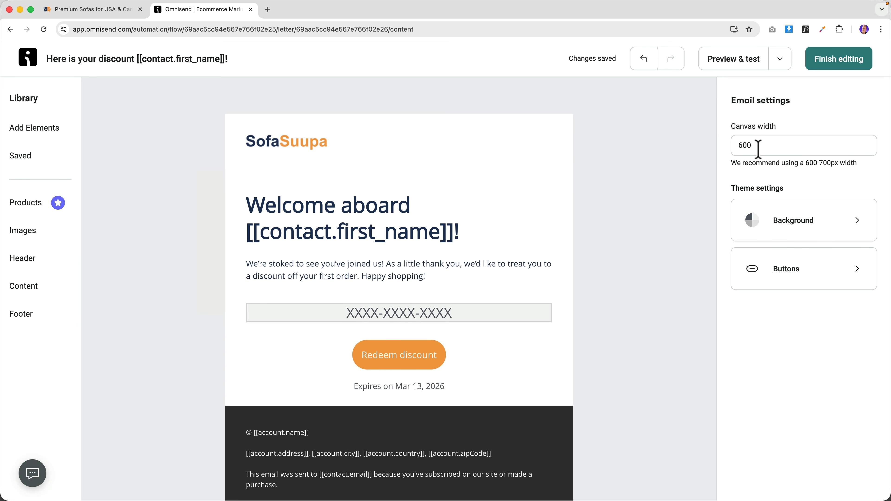
left_click(461, 349)
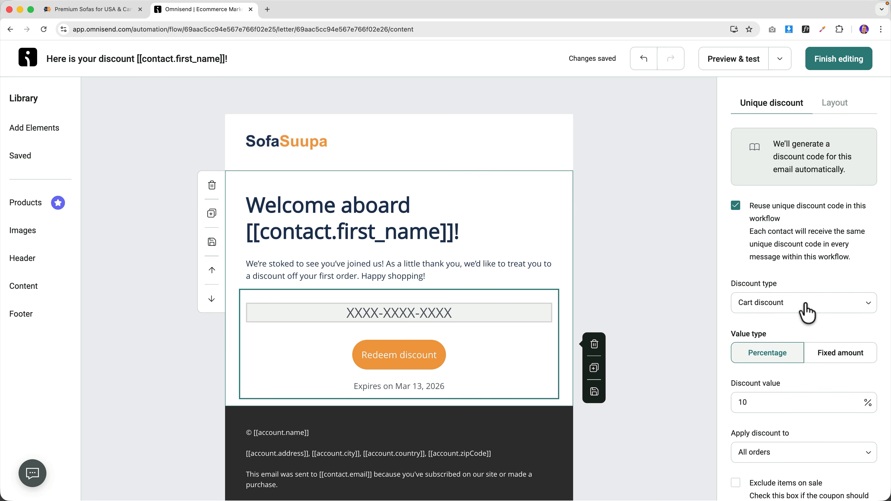
scroll(806, 313, "down", 8)
left_click(775, 346)
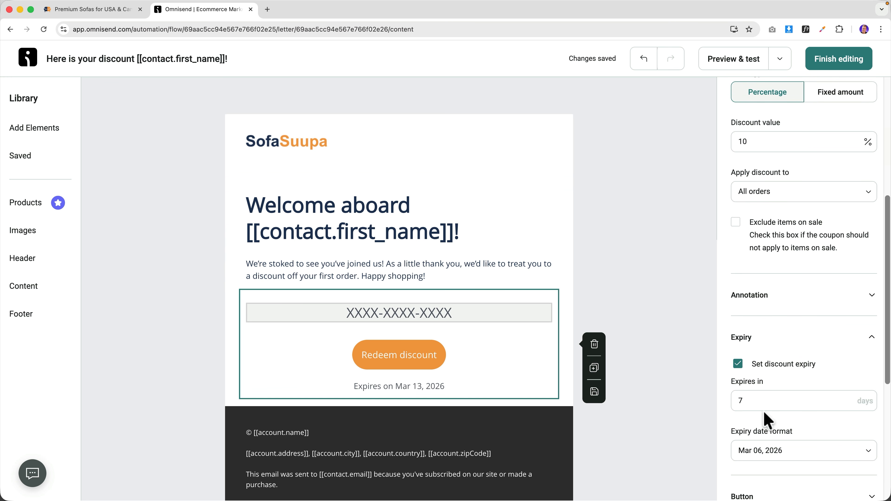
scroll(767, 384, "down", 1)
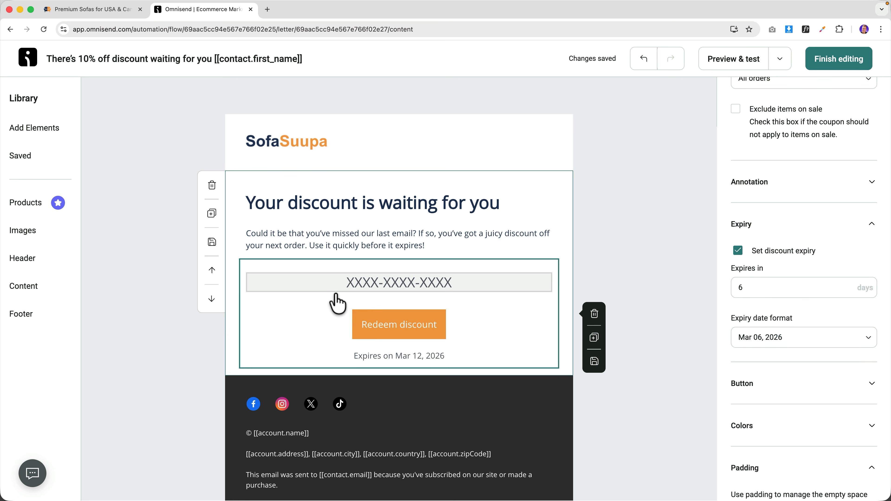
- Add a text block below the discount reading 'Happy shopping,', 'Kind Regards,' and the sender's name
left_click(32, 130)
left_click_drag(127, 114, 283, 381)
left_click(283, 381)
type("Happy shopping,")
key("Return")
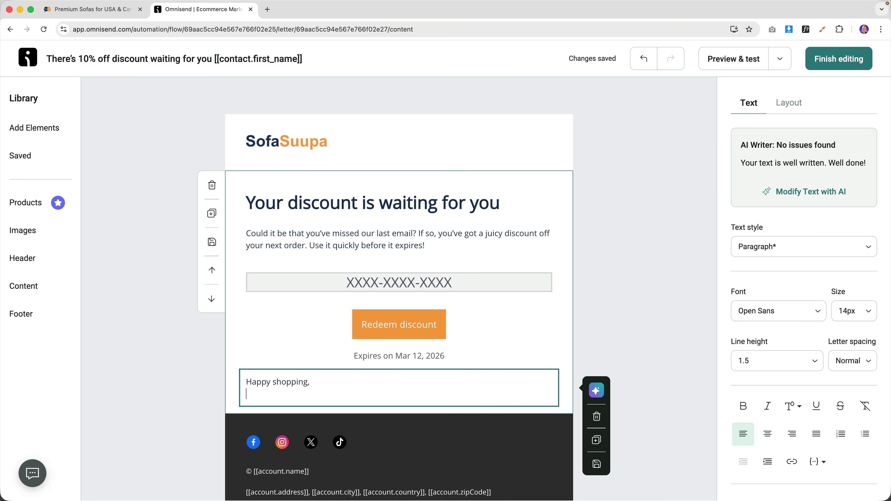
type("K")
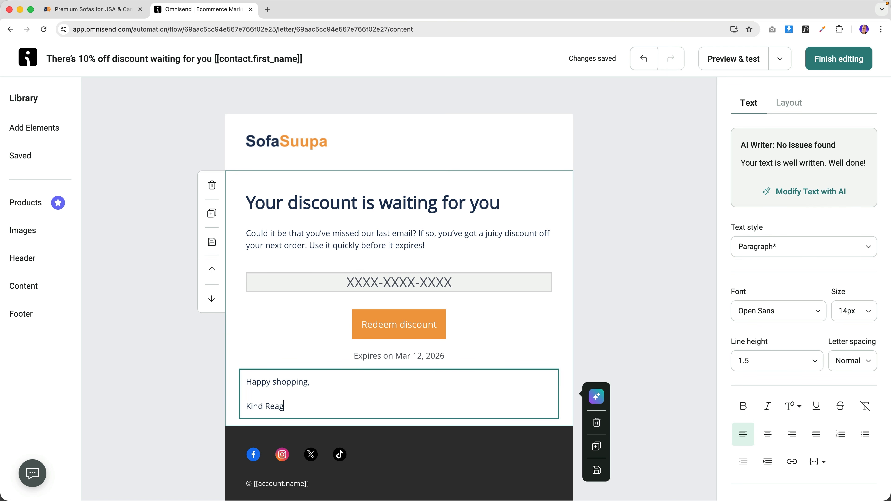
type("ind Regards,")
key("Return")
type("Ferdy")
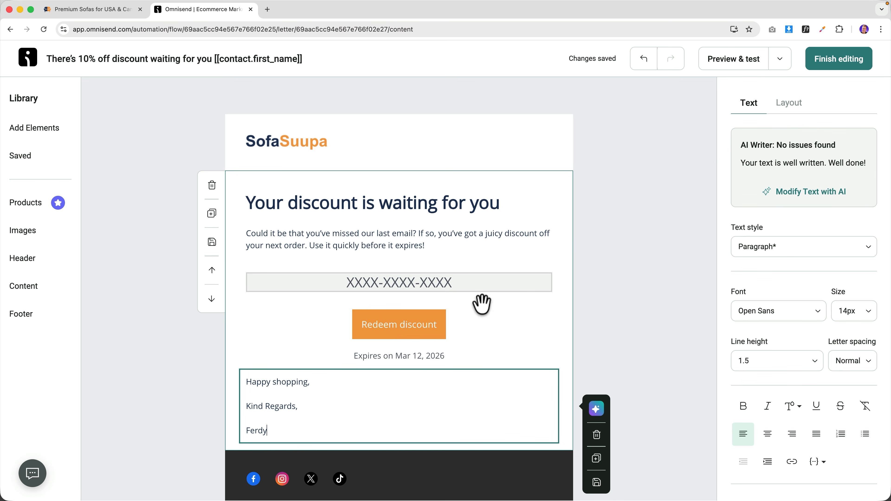
- Select the discount block and expand its button options
left_click(399, 319)
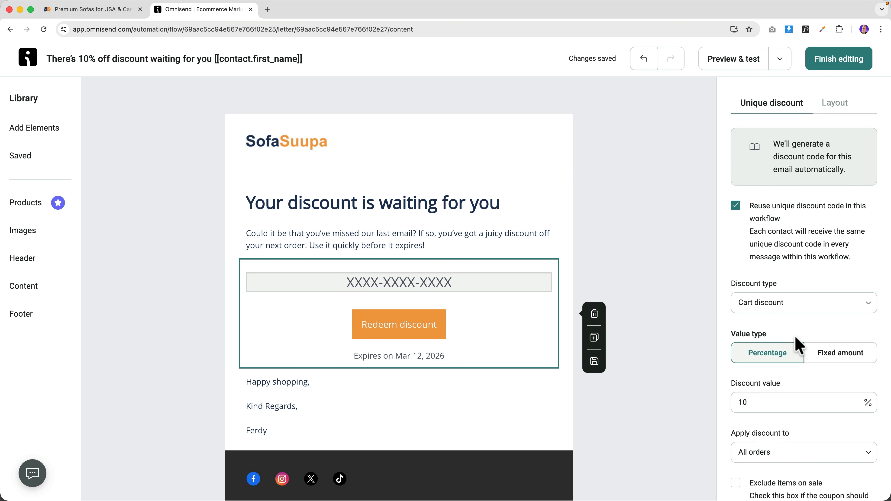
scroll(794, 336, "down", 8)
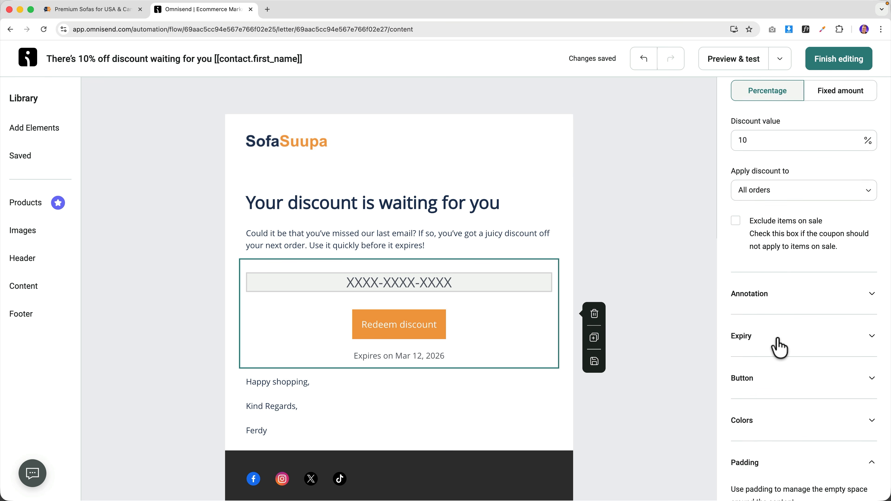
left_click(778, 386)
- Make the email's primary buttons pill-shaped
scroll(776, 396, "down", 4)
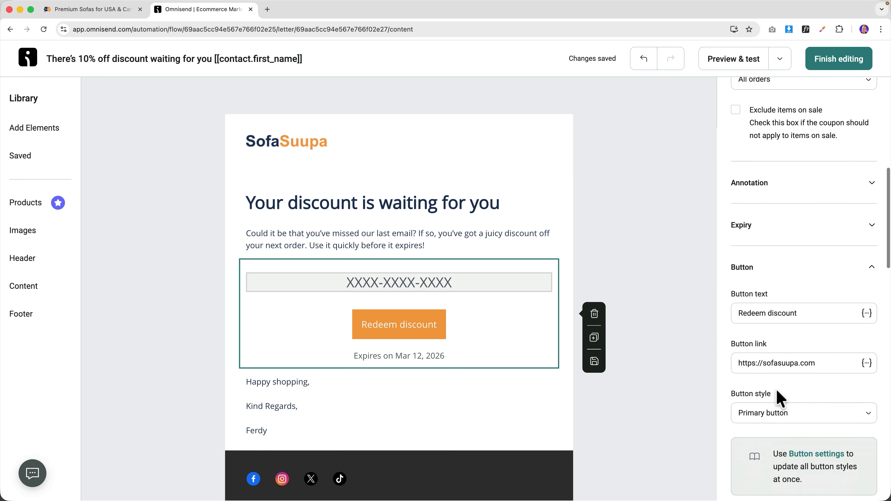
left_click(807, 420)
left_click(776, 154)
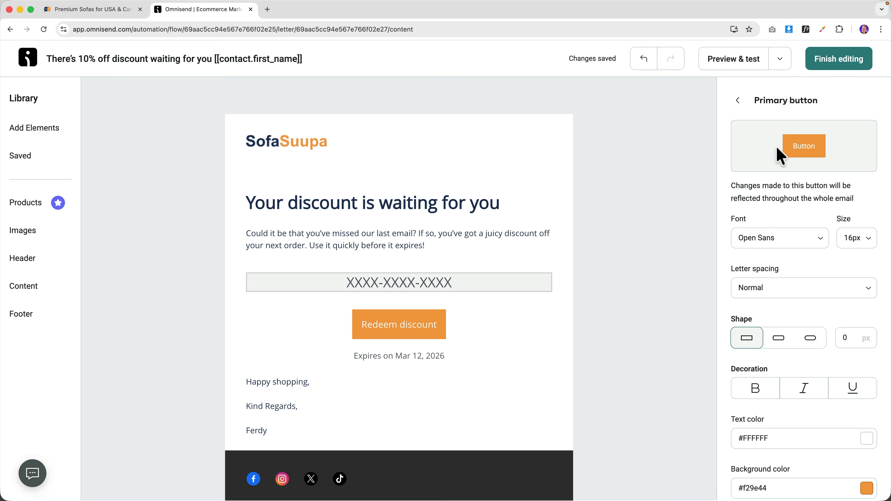
left_click(807, 344)
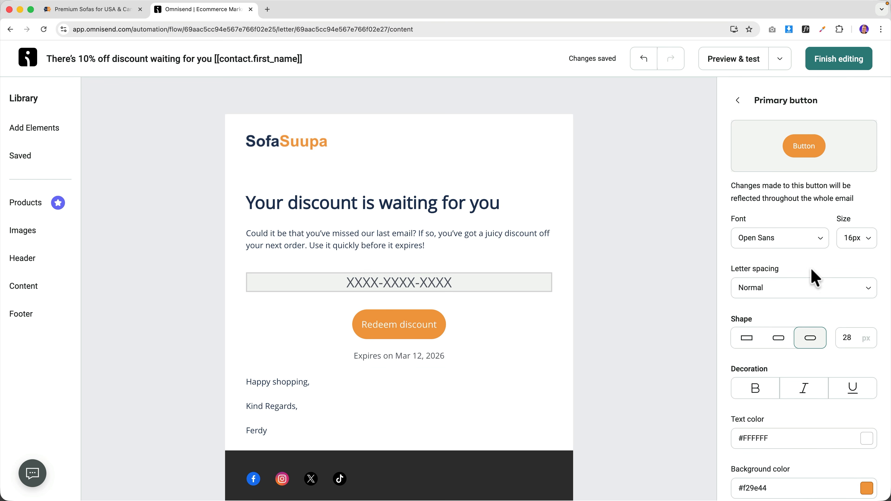
- Finish the email, reopen the workflow and open the 'Don't miss out on your 10% off!' email's content
left_click(846, 67)
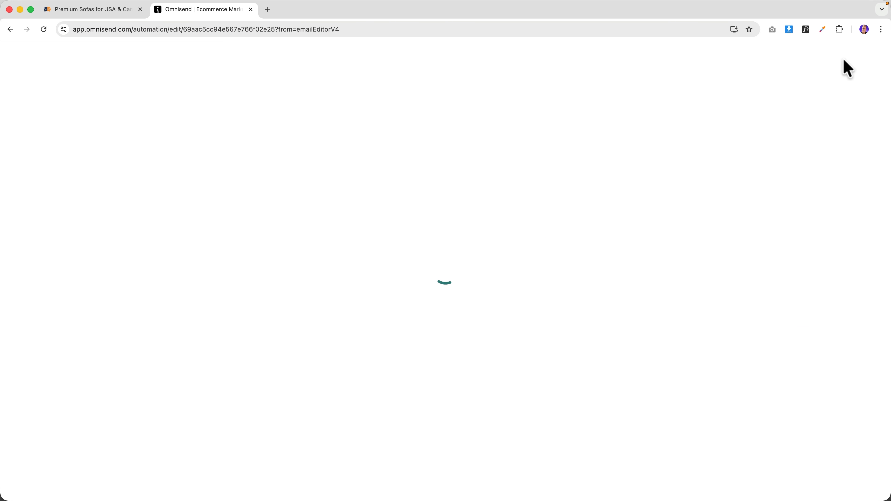
left_click(742, 65)
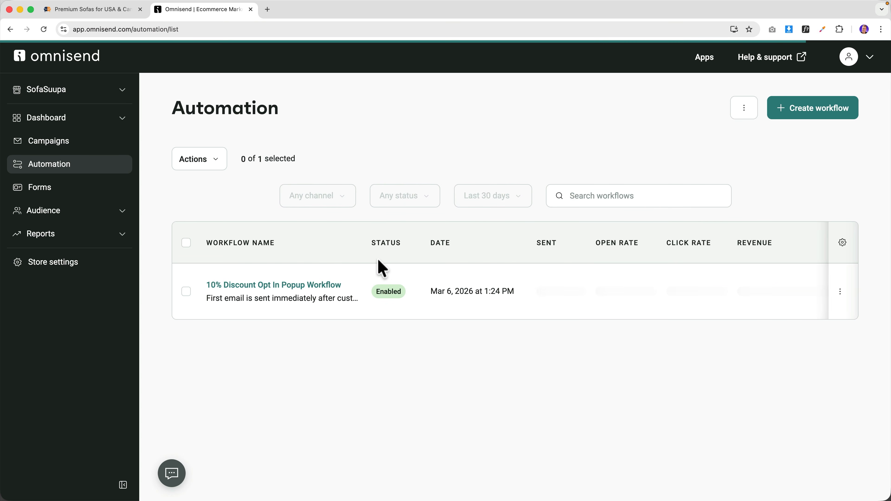
left_click(290, 285)
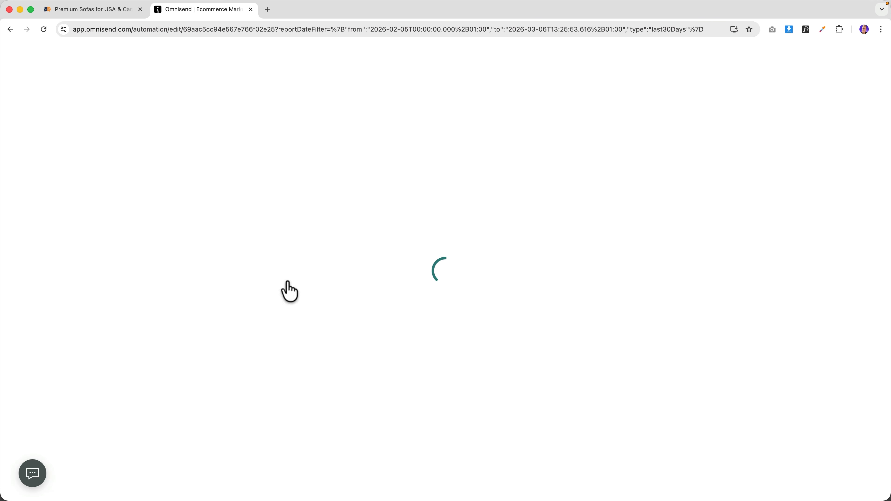
scroll(284, 276, "down", 10)
scroll(281, 276, "down", 10)
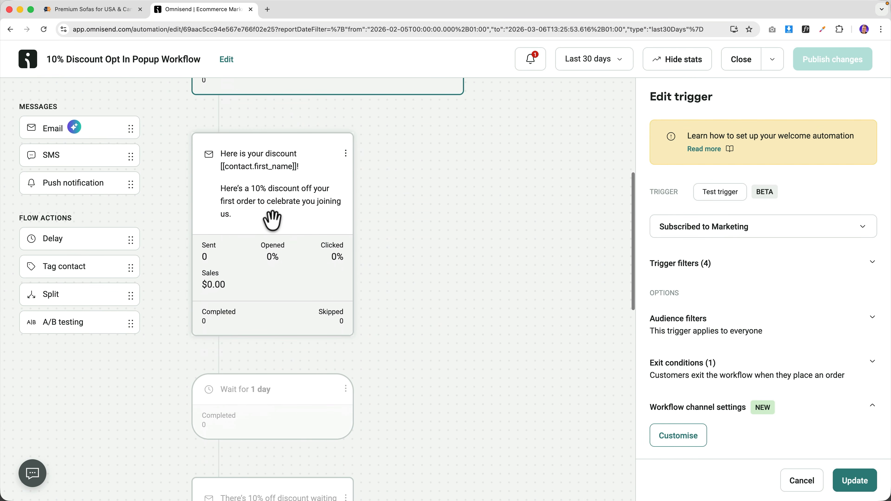
scroll(269, 339, "down", 2)
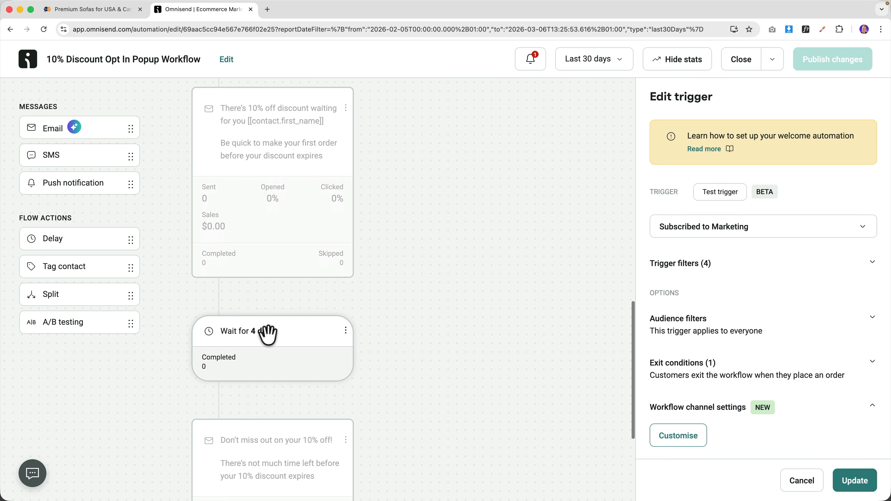
scroll(265, 335, "down", 6)
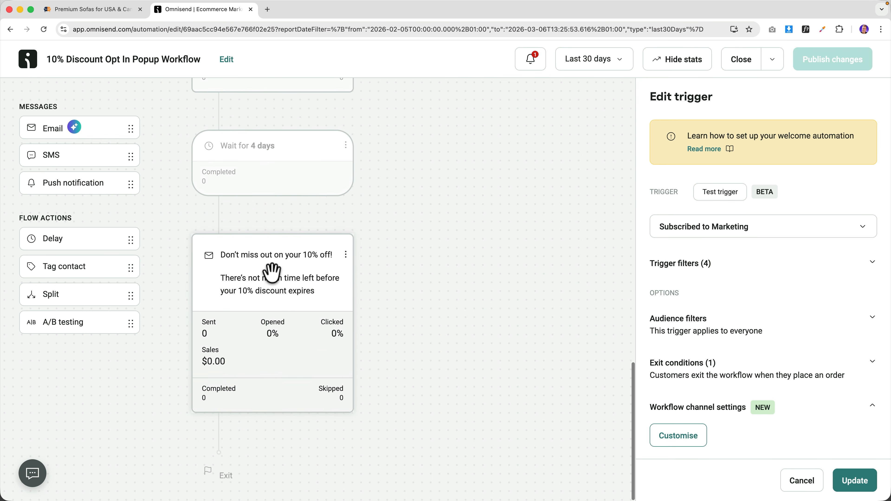
left_click(272, 273)
scroll(752, 306, "down", 10)
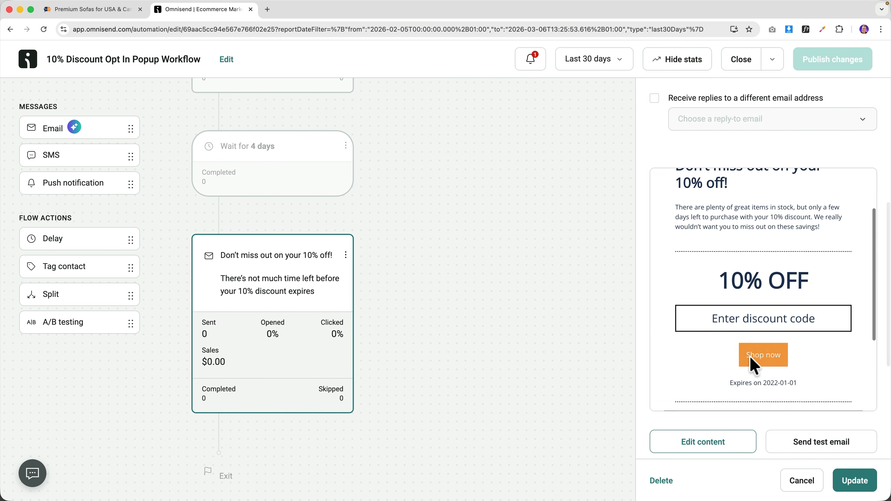
left_click(709, 443)
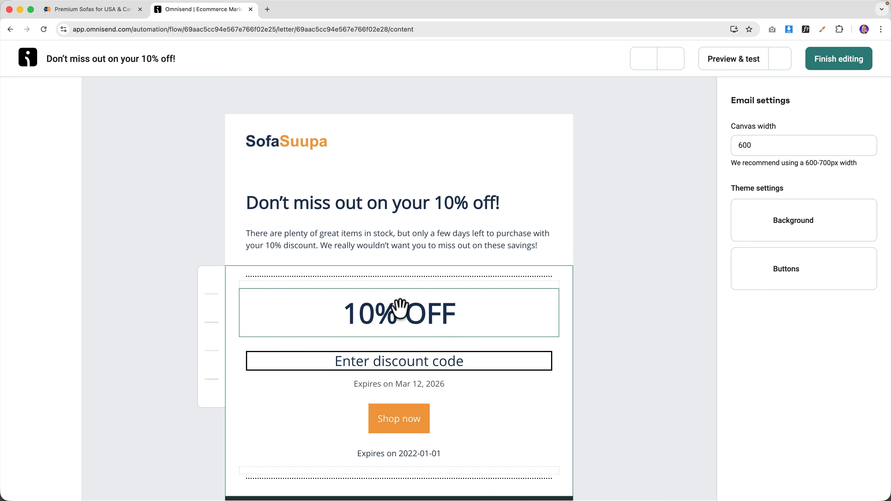
- Remove the footer social icons and swap the 10% OFF block for a Unique discount block
scroll(399, 308, "down", 8)
left_click(368, 293)
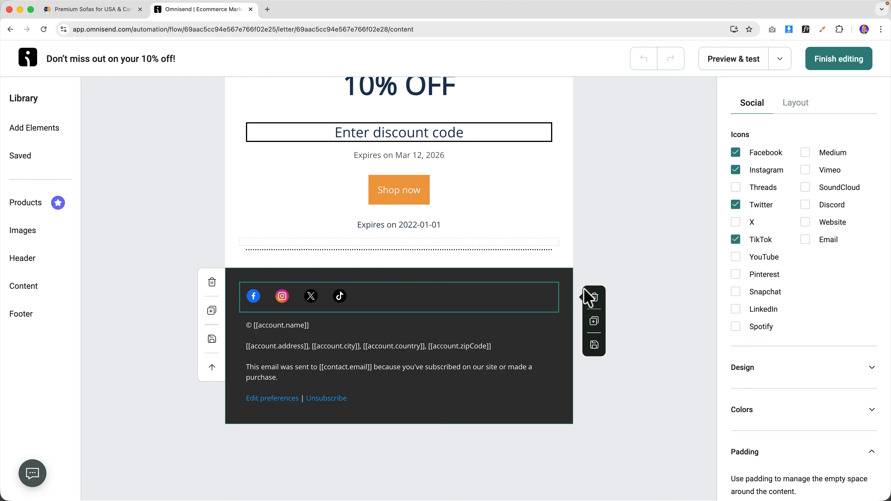
left_click(596, 297)
scroll(481, 269, "up", 1)
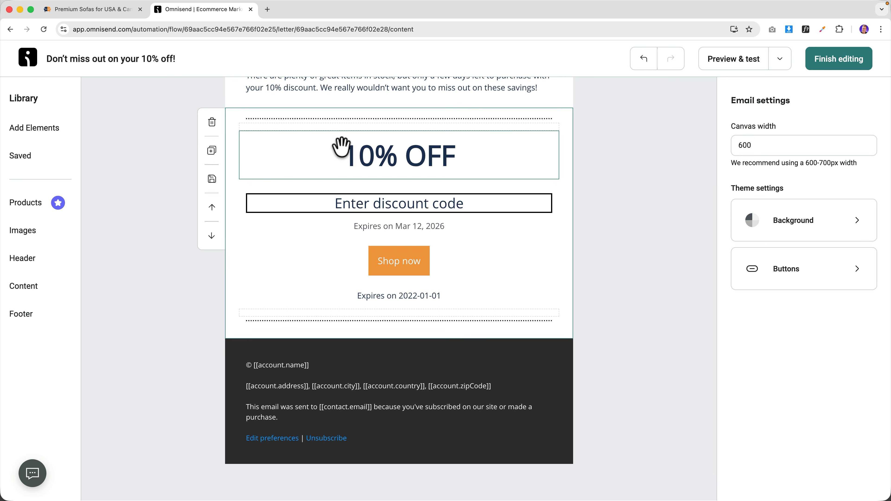
left_click(212, 122)
left_click(31, 128)
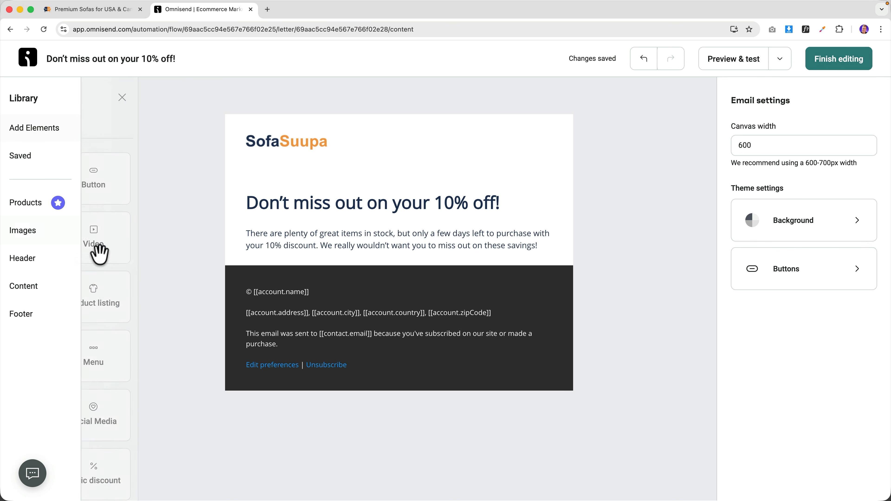
left_click_drag(126, 443, 302, 295)
scroll(799, 347, "down", 10)
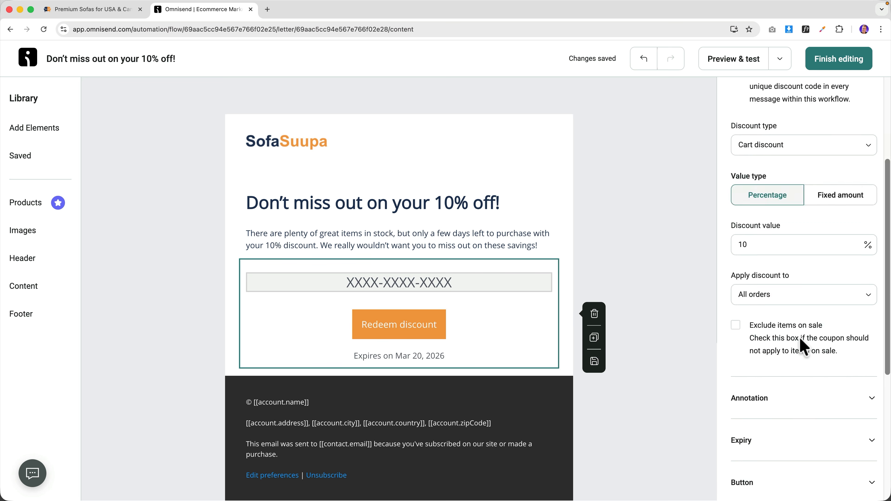
- Make the primary buttons pill-shaped and finish editing the email
left_click(782, 328)
scroll(784, 389, "down", 5)
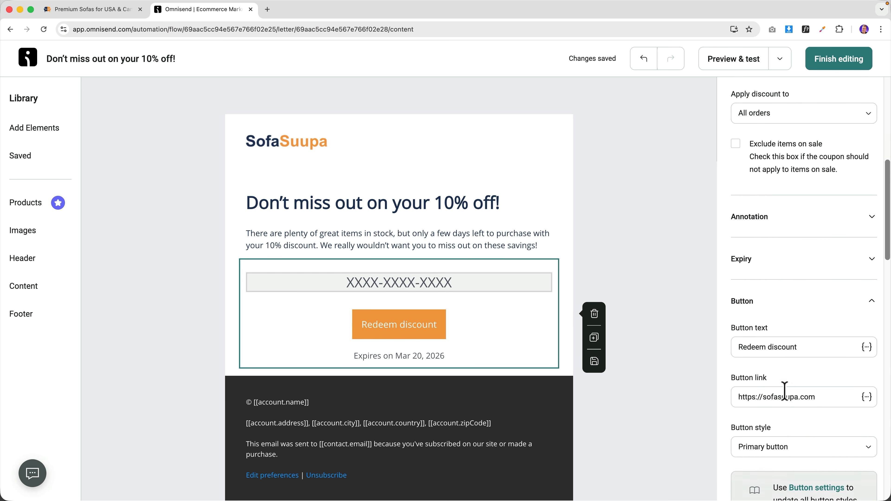
left_click(804, 343)
left_click(814, 140)
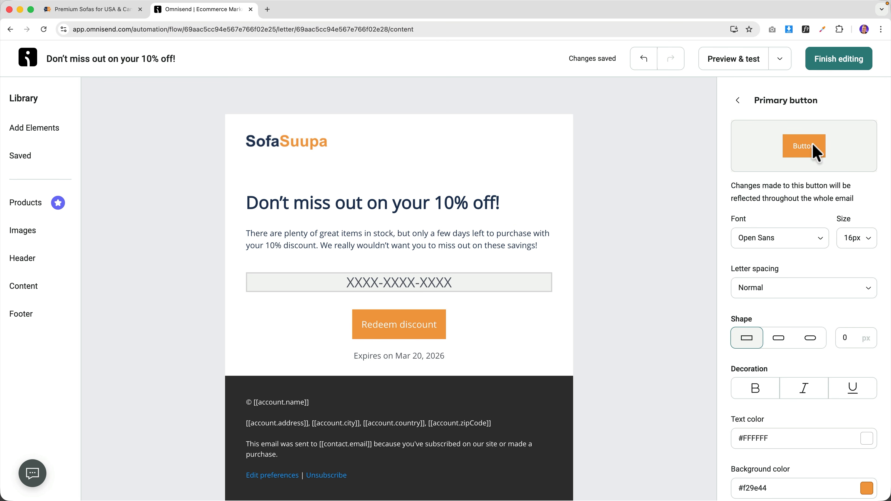
left_click(807, 341)
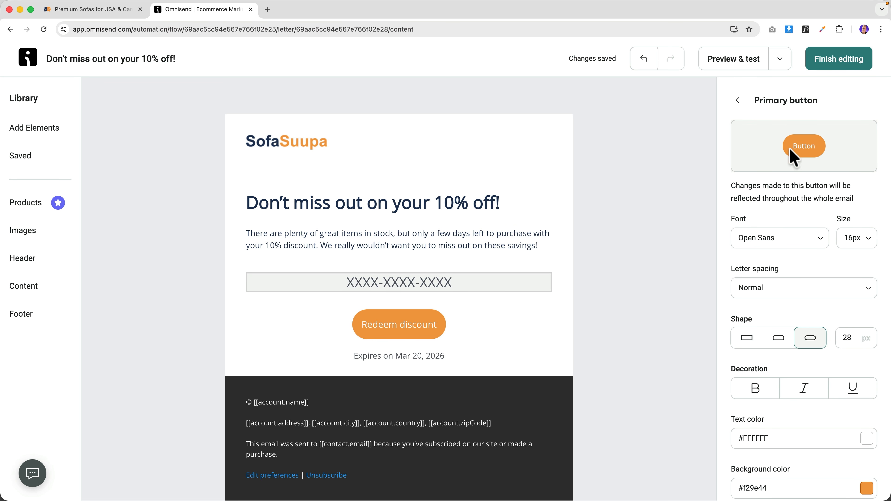
left_click(738, 102)
left_click(738, 102)
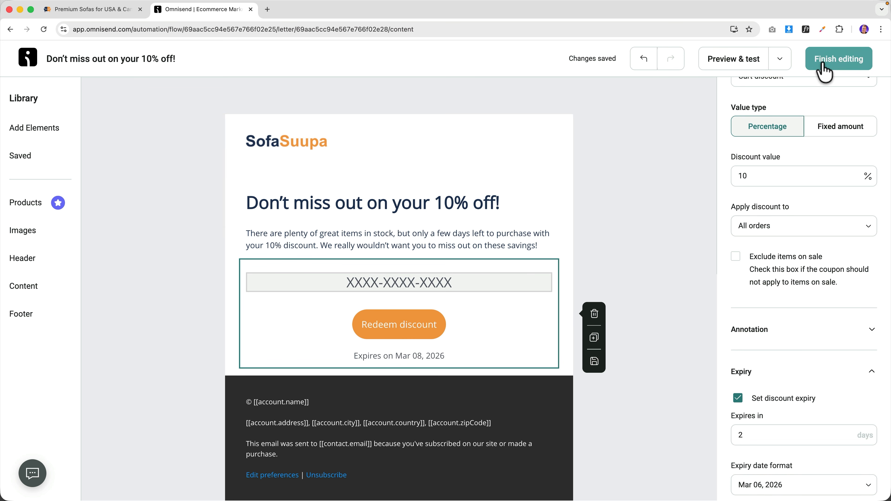
left_click(824, 70)
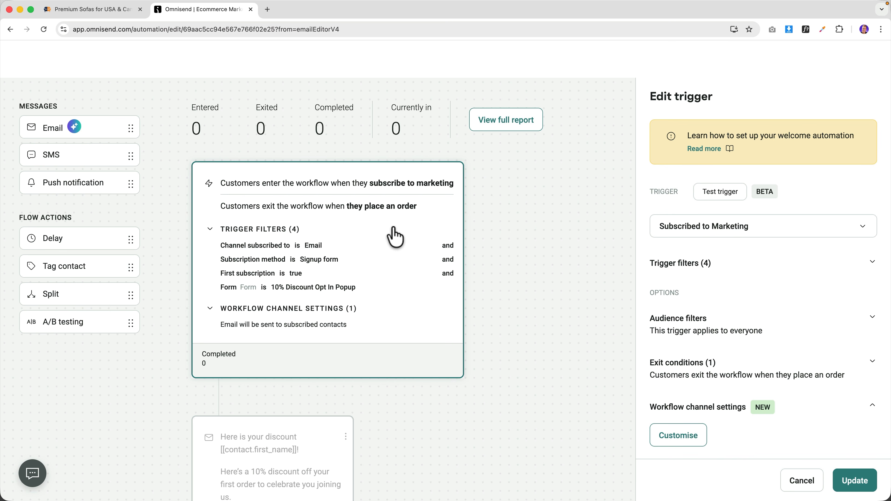
scroll(393, 228, "down", 15)
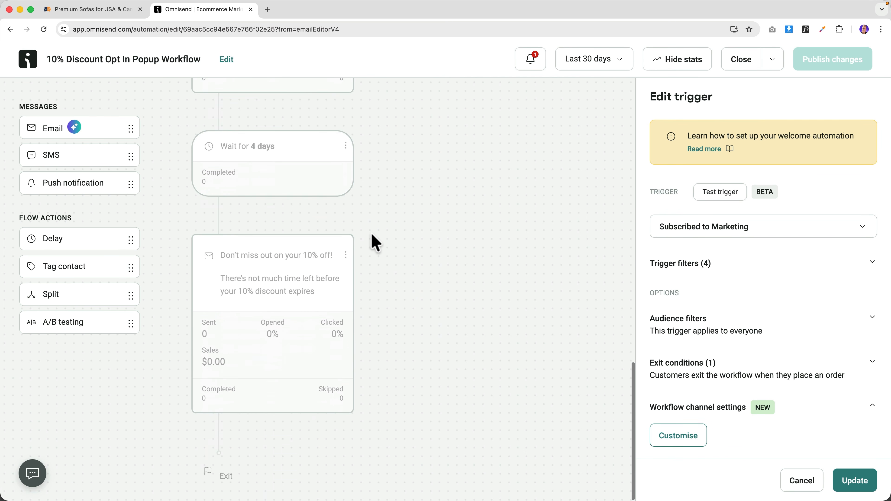
scroll(371, 232, "up", 10)
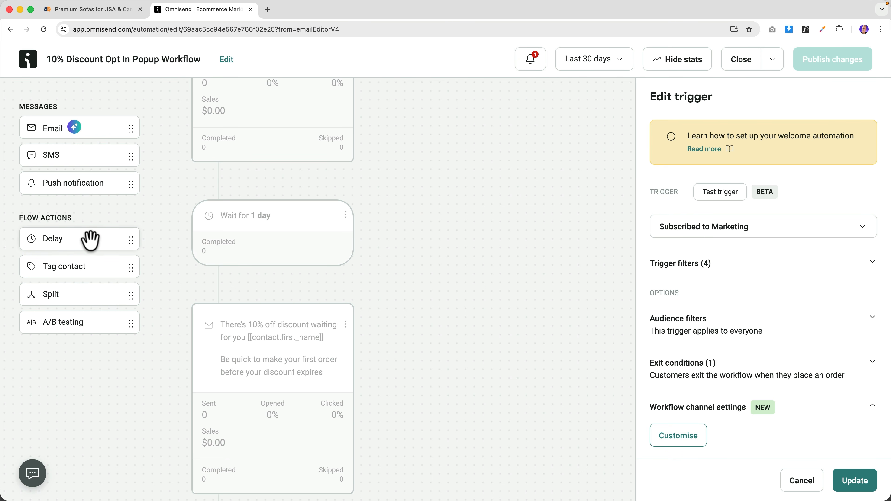
left_click_drag(61, 270, 218, 201)
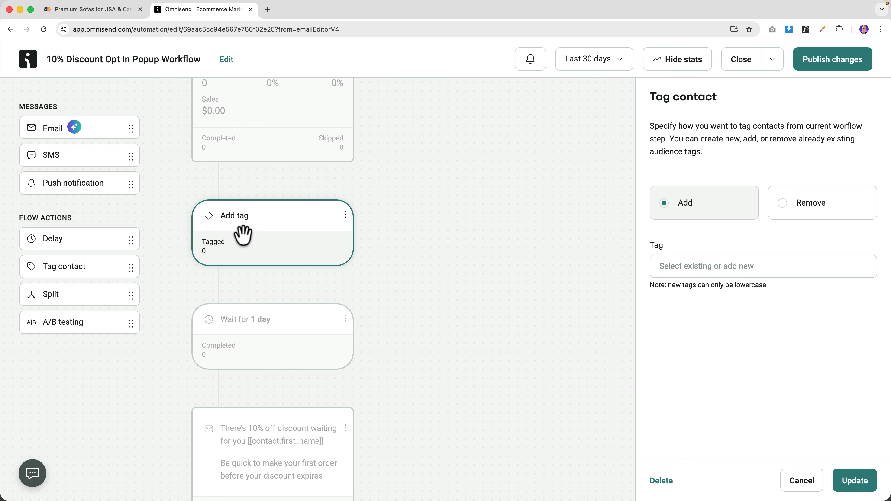
right_click(330, 255)
left_click(313, 242)
left_click(567, 302)
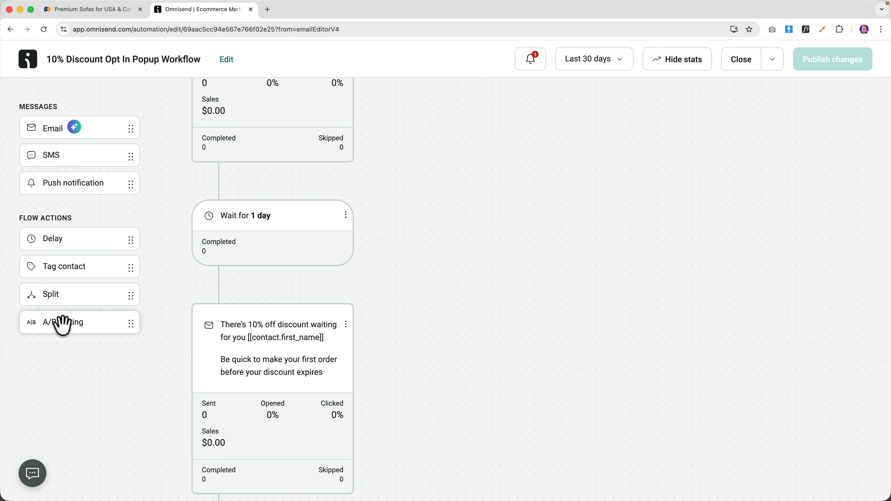
- Insert an A/B split after the wait, with the discount email in path A and a duplicate in path B
left_click_drag(54, 320, 219, 298)
scroll(225, 309, "down", 5)
left_click_drag(234, 367, 253, 275)
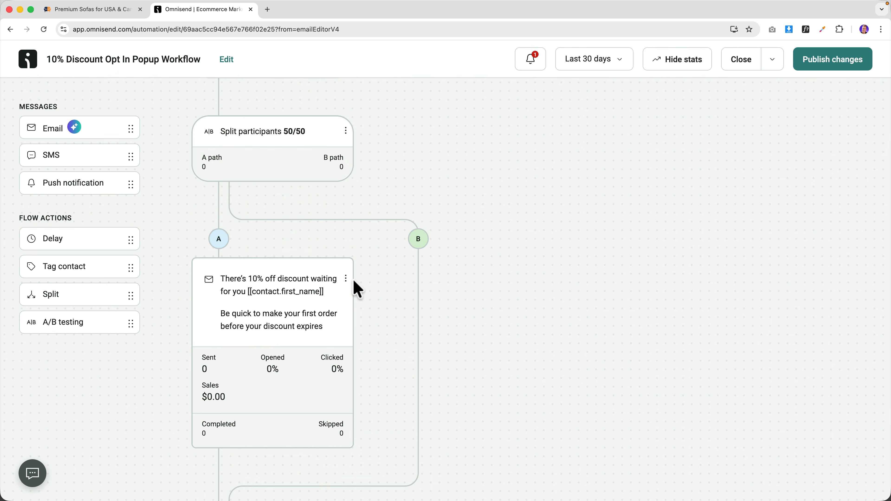
left_click(345, 279)
left_click(326, 330)
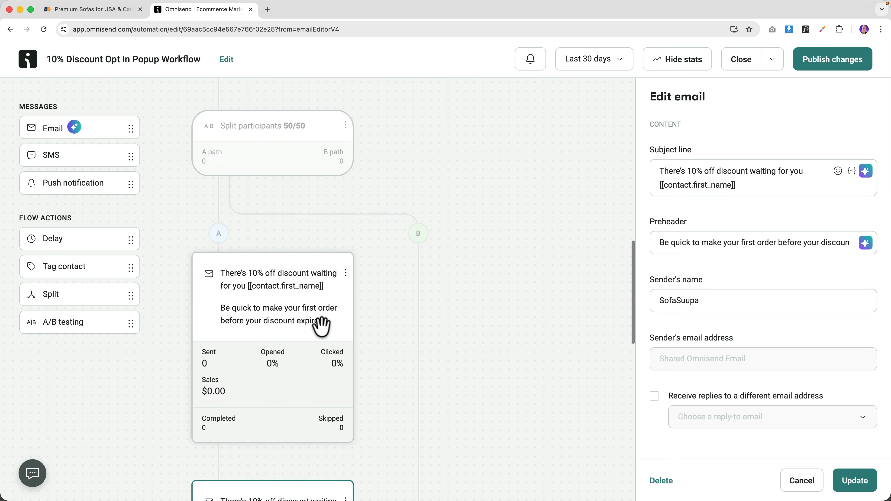
left_click_drag(278, 417, 401, 231)
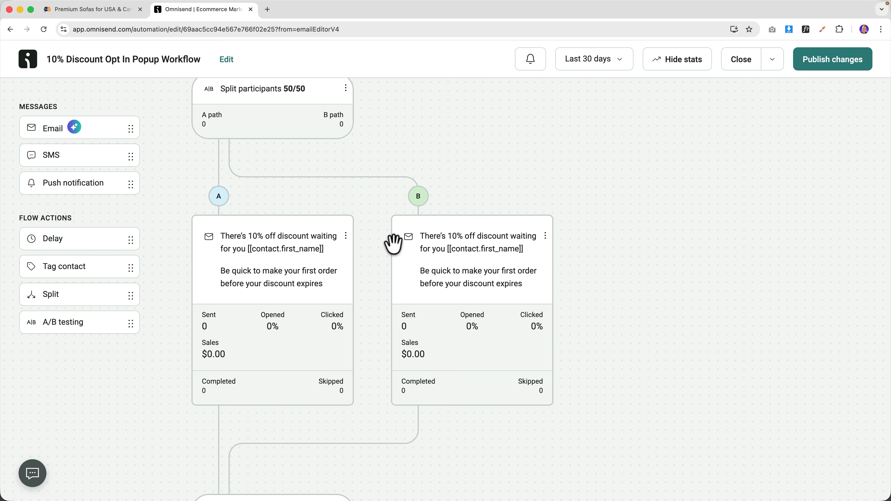
- Try a 'Last Changse:' subject prefix on path A's email, then restore the original 'There's…' wording
left_click(272, 265)
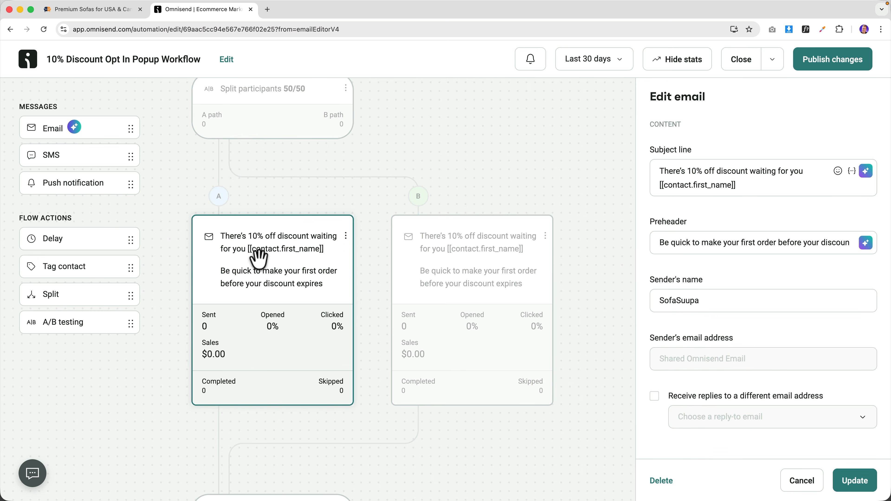
left_click(441, 231)
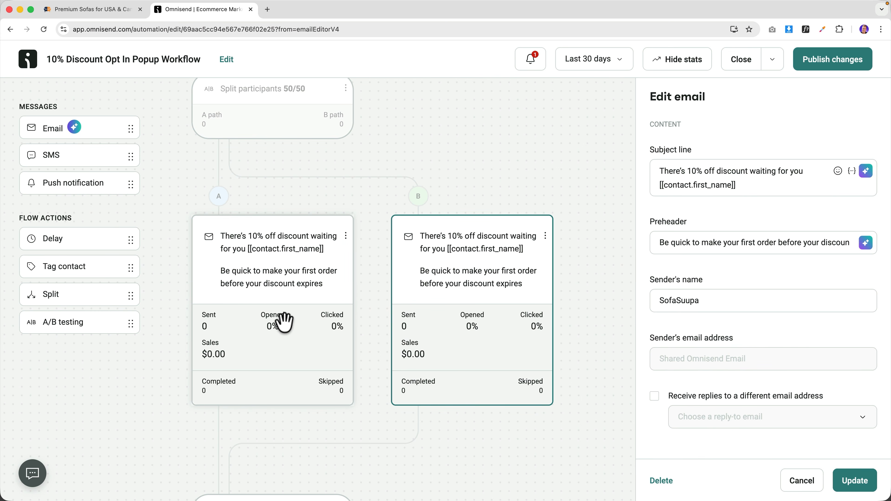
left_click(259, 253)
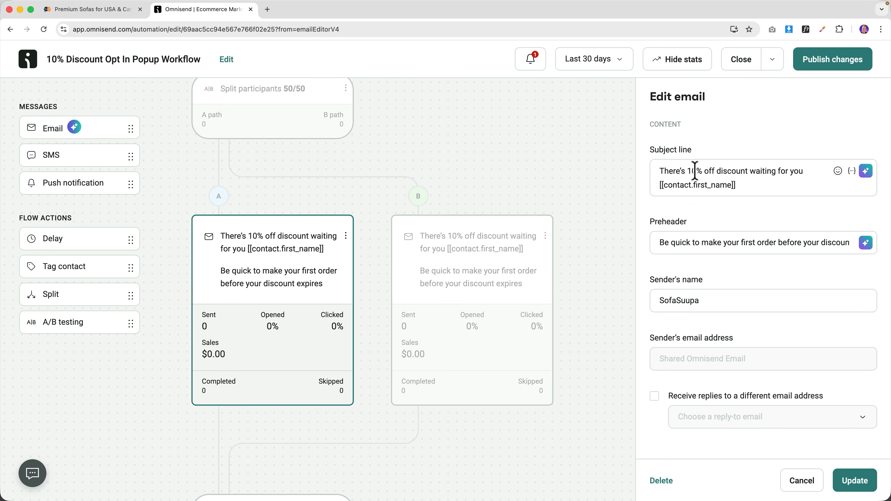
left_click_drag(684, 172, 649, 171)
type("Last Changs")
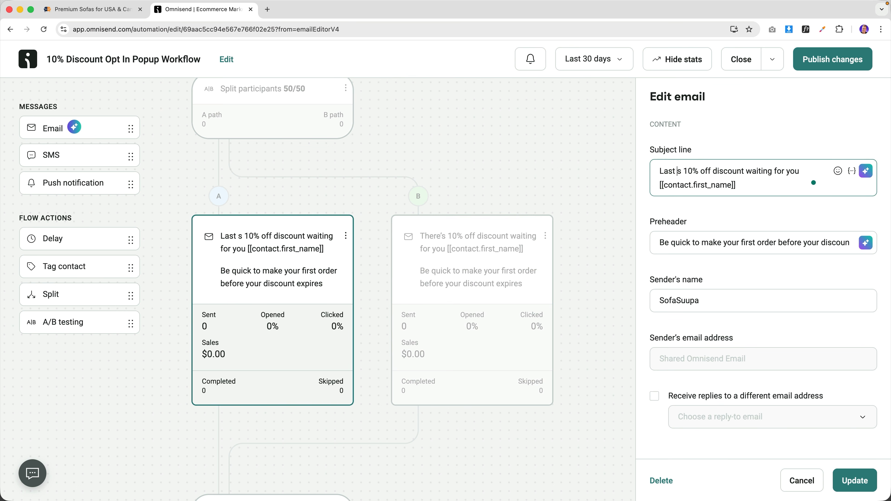
type("e:")
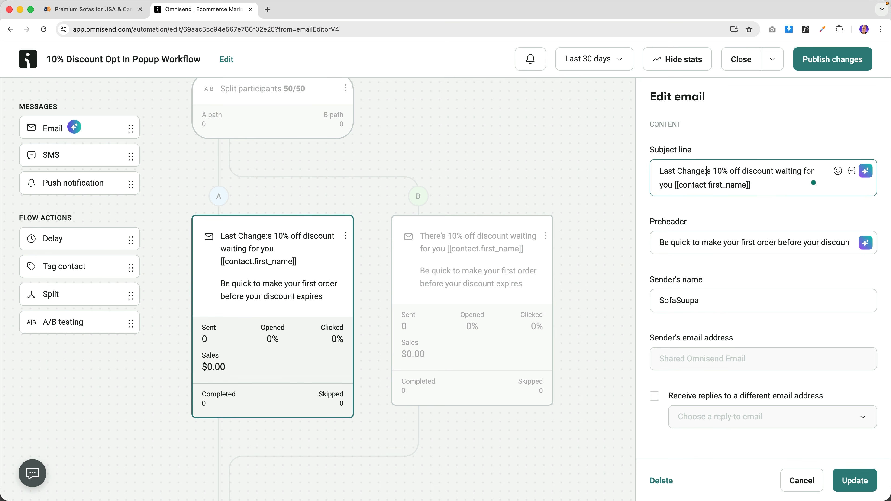
left_click_drag(706, 171, 636, 171)
key("BackSpace")
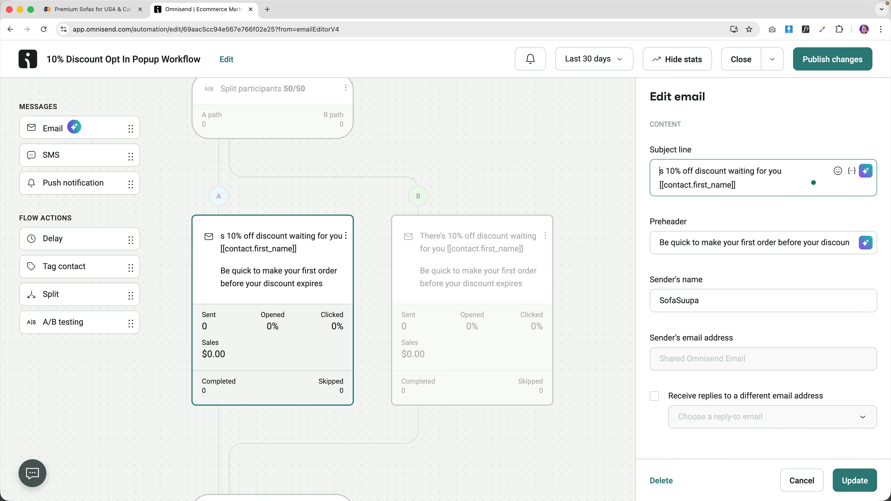
type("There'")
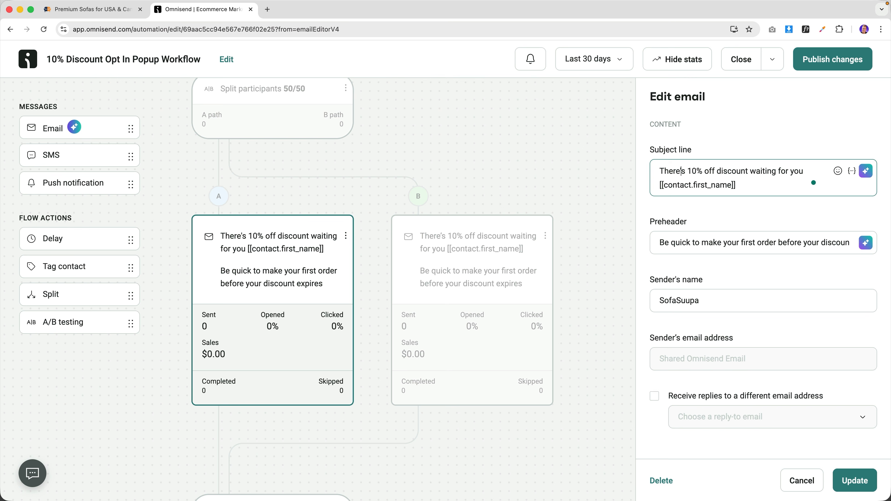
left_click(421, 245)
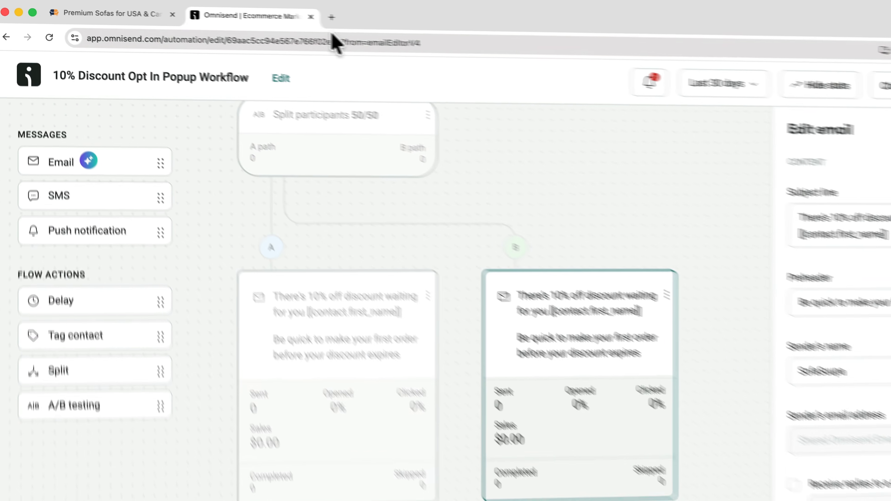
left_click(267, 9)
type("ferdy.c")
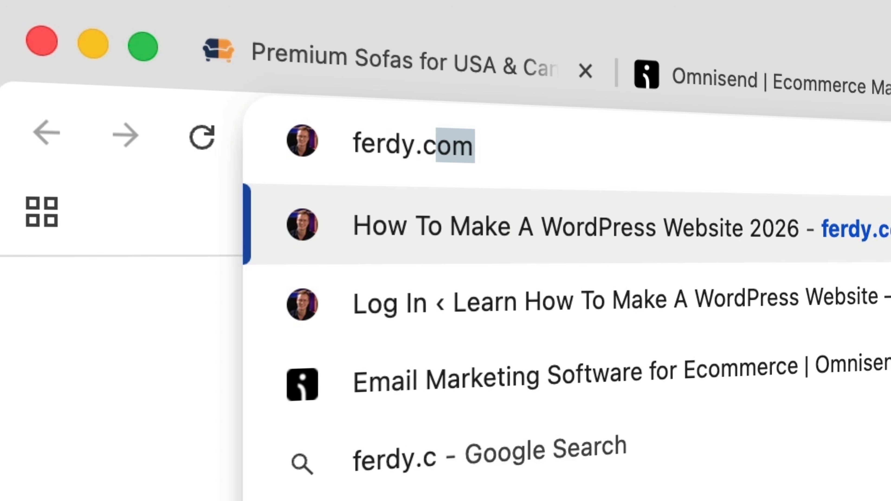
type("om")
key("Return")
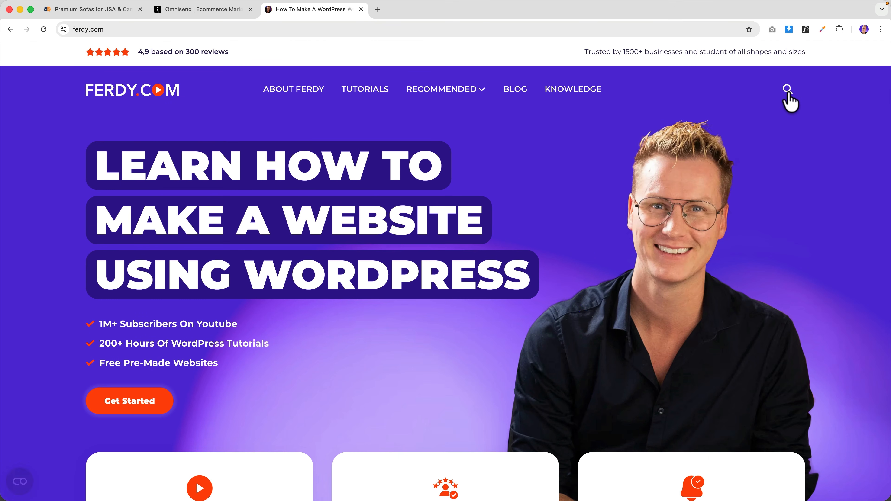
left_click(789, 91)
type("omnisend")
key("Return")
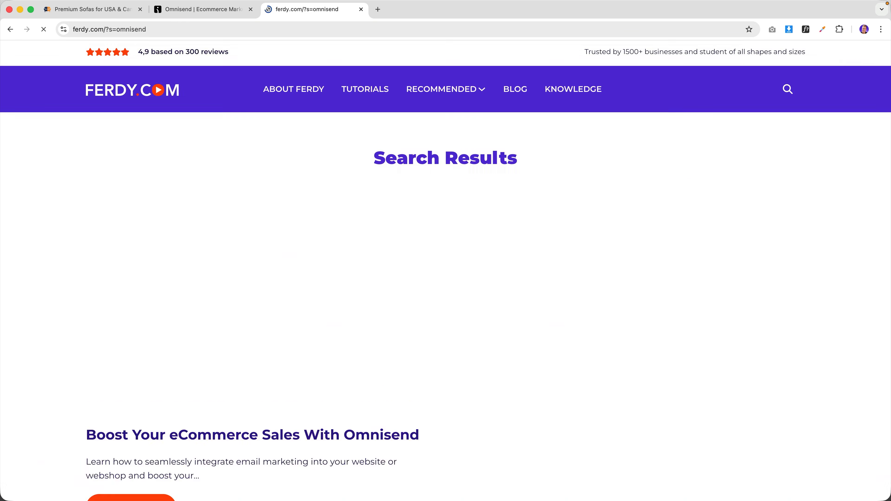
left_click(298, 294)
scroll(298, 286, "down", 4)
left_click(318, 283)
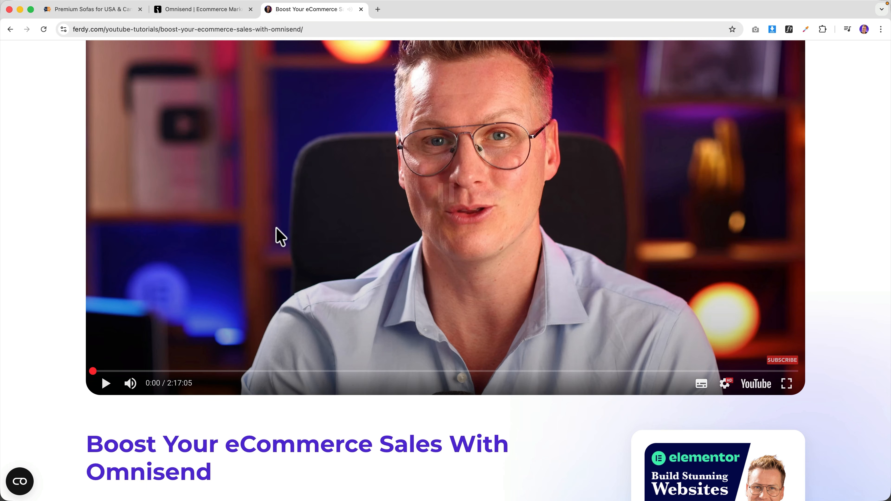
scroll(270, 225, "up", 4)
left_click(247, 183)
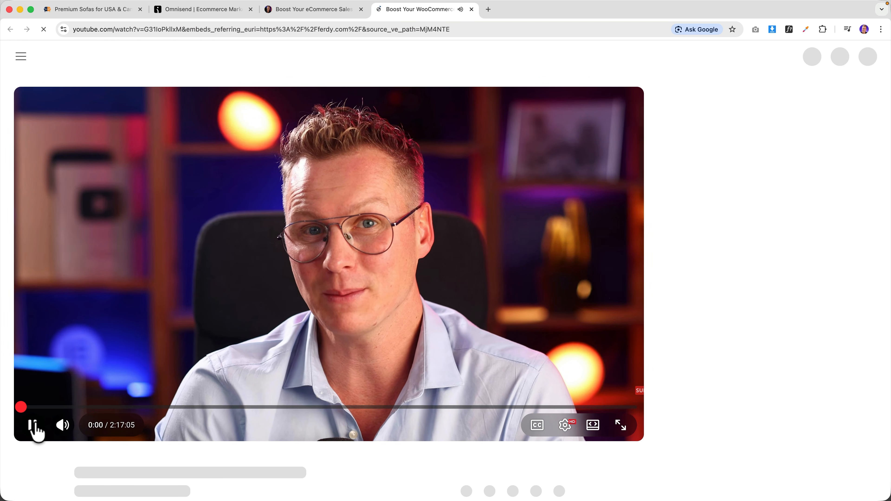
left_click(32, 425)
scroll(226, 295, "down", 5)
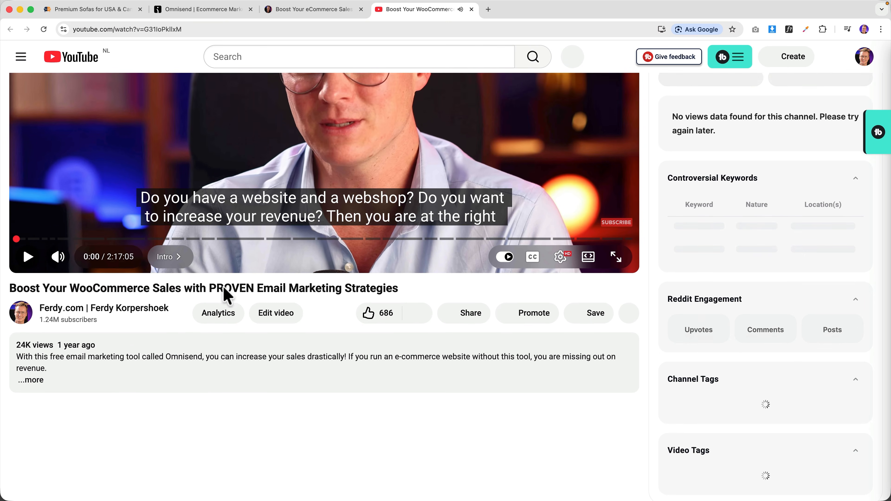
left_click(106, 346)
scroll(141, 347, "down", 7)
scroll(141, 351, "down", 12)
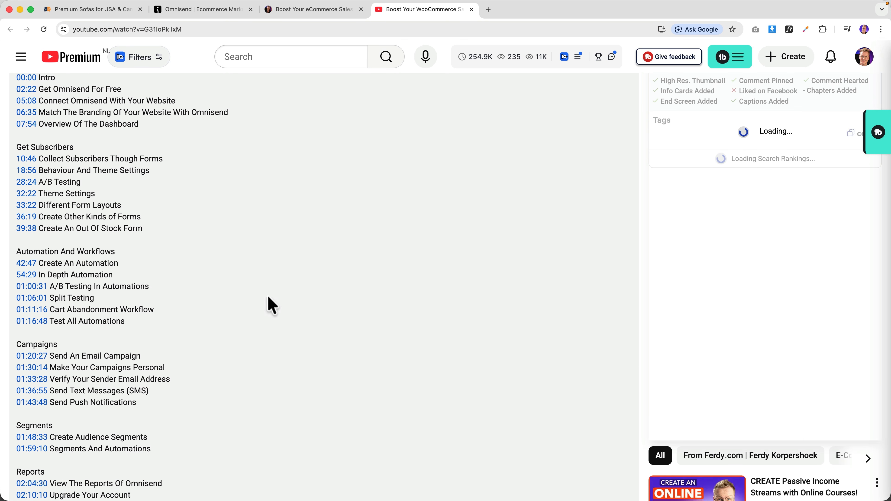
key("super+w")
key("super+w")
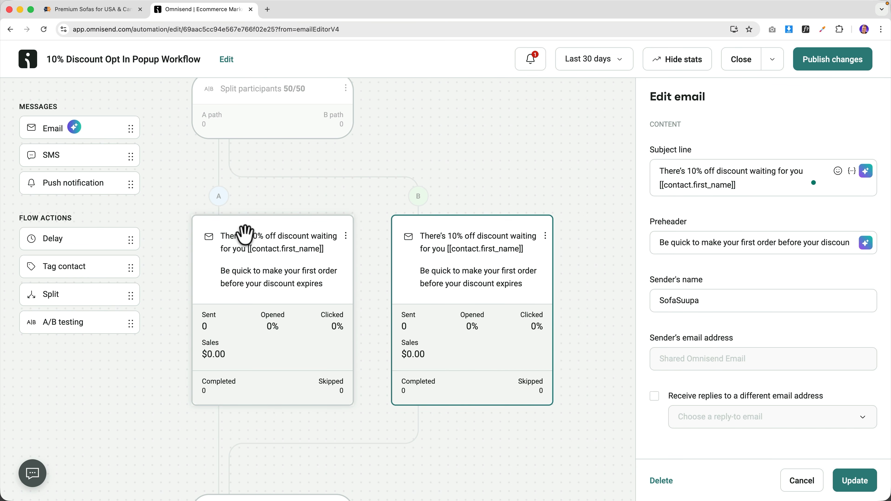
- Delete the A/B split together with both of its paths
scroll(242, 236, "down", 3)
scroll(243, 238, "up", 5)
left_click_drag(245, 328, 238, 183)
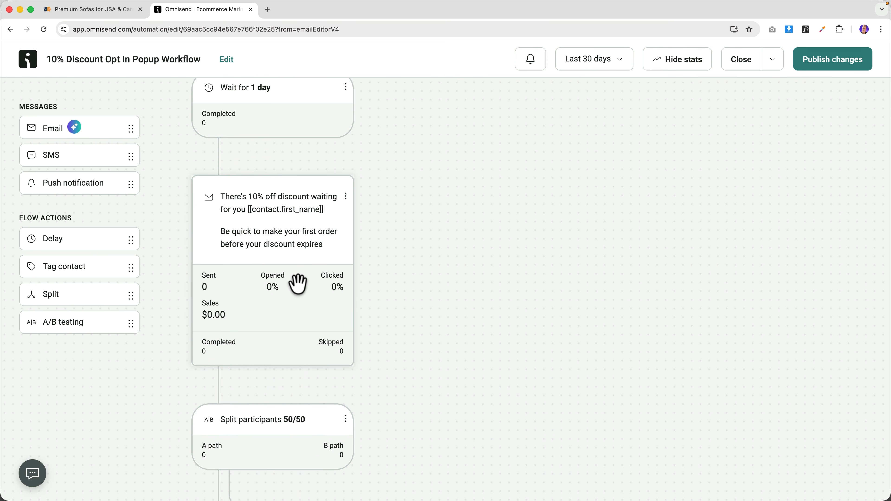
left_click(347, 420)
left_click(330, 445)
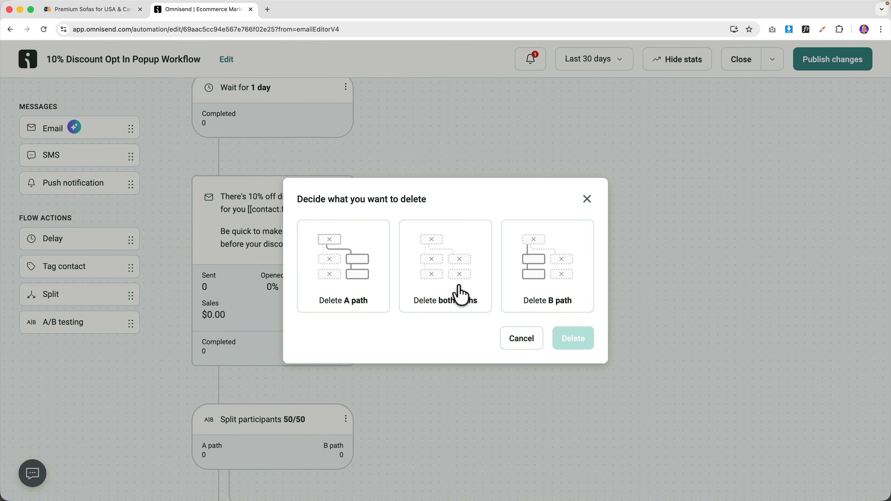
left_click(458, 293)
left_click(571, 339)
- Publish the workflow changes, letting contacts already in the workflow finish
scroll(365, 341, "down", 5)
scroll(364, 341, "up", 15)
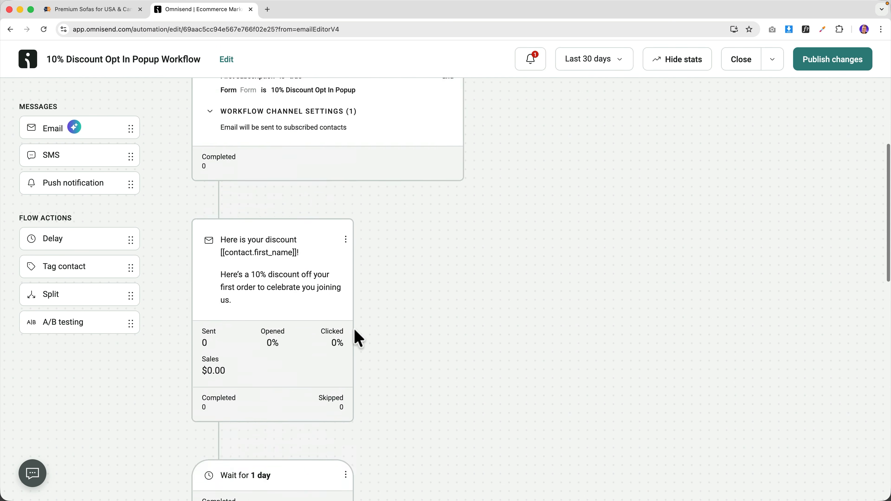
left_click(832, 64)
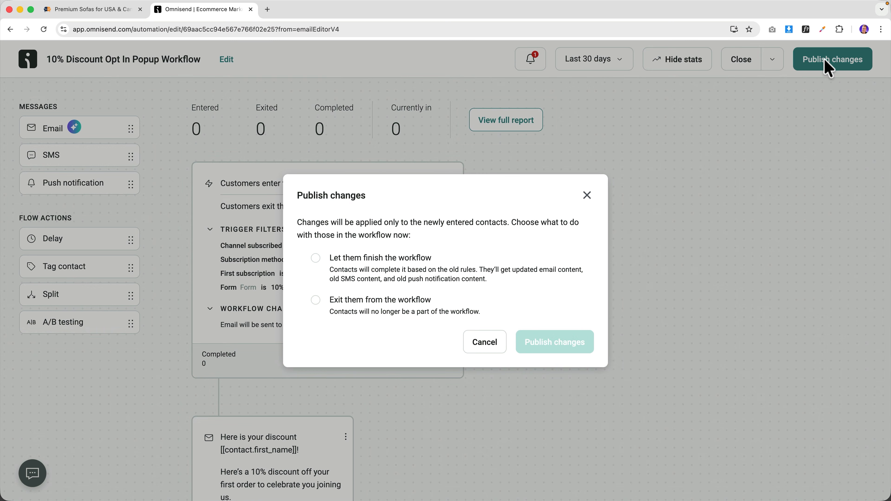
left_click(395, 261)
- Publish the workflow changes and load sofasuupa.com in a new incognito window
left_click(543, 335)
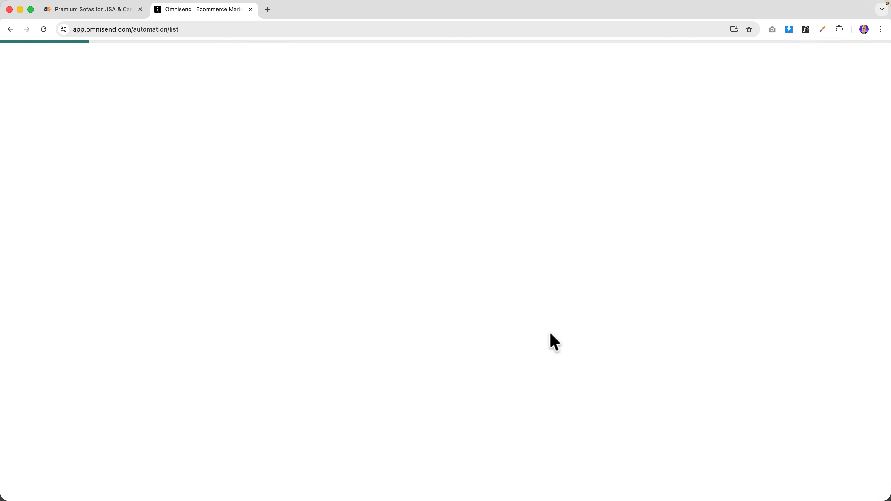
left_click(881, 29)
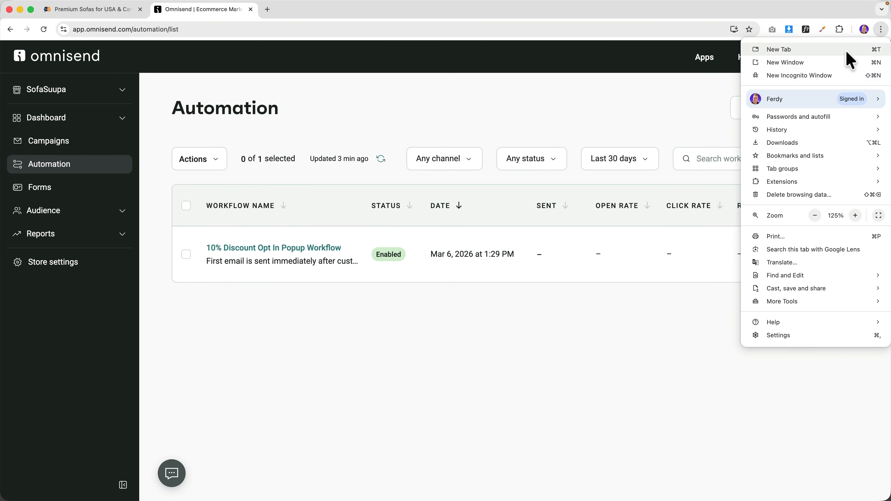
left_click(828, 75)
type("s")
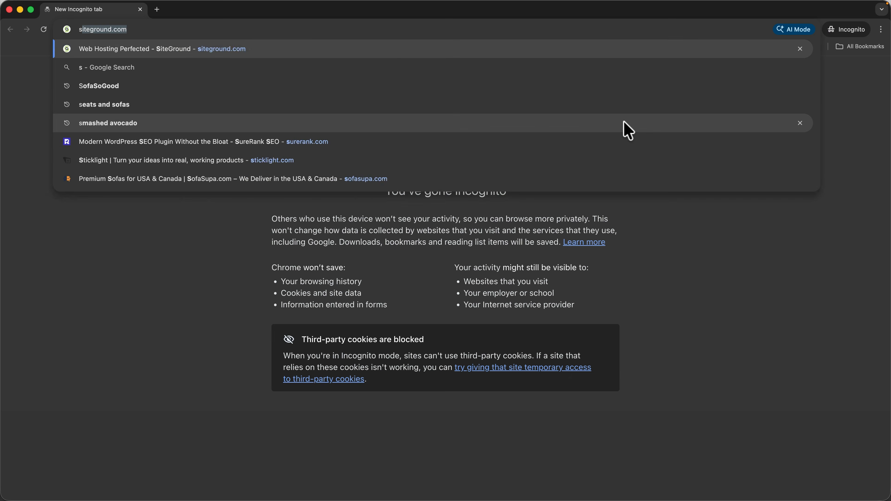
type("ofasuup")
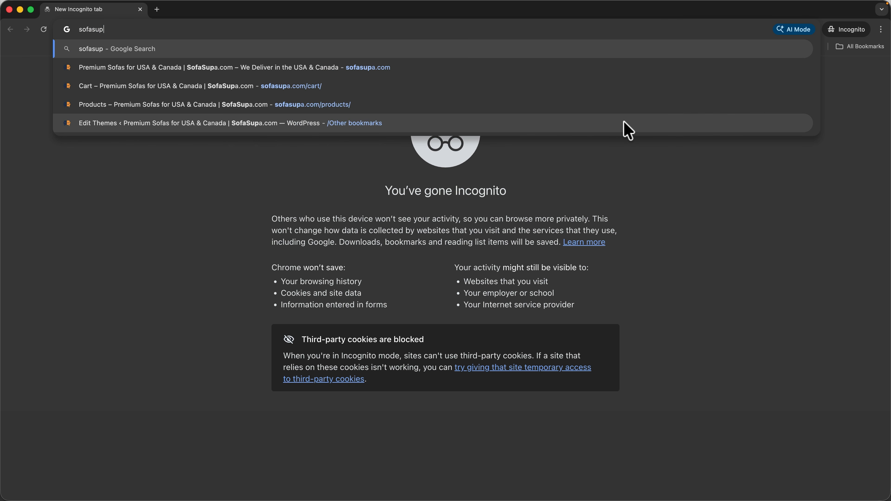
key("Return")
- Submit a test first name and email through the GET 10% OFF popup, then close the window
scroll(533, 157, "down", 5)
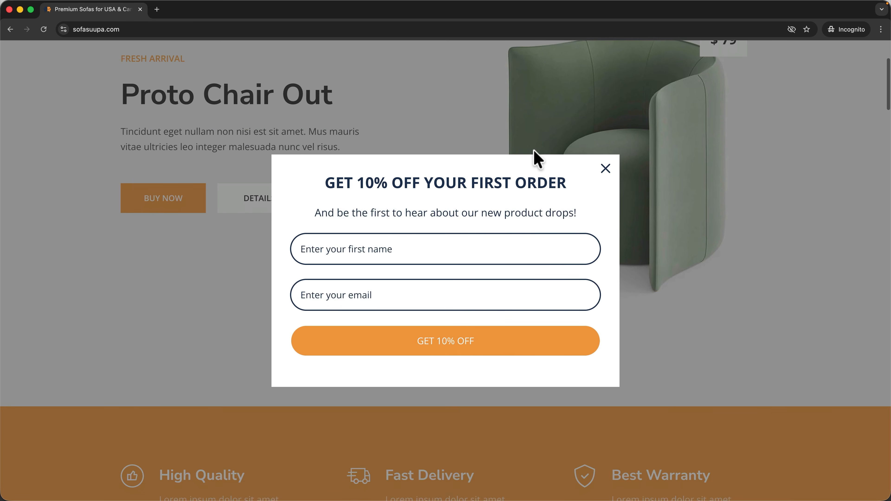
left_click(402, 255)
type("Goe")
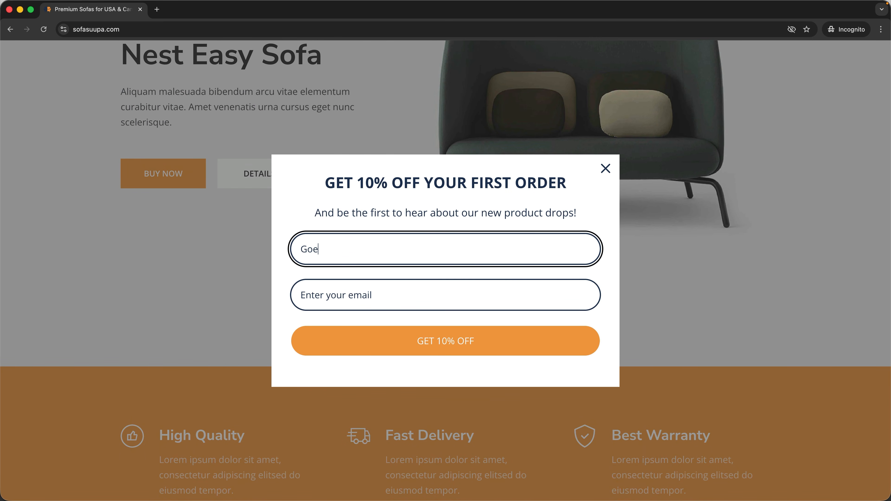
type("rge")
key("Tab")
type("ferdyk")
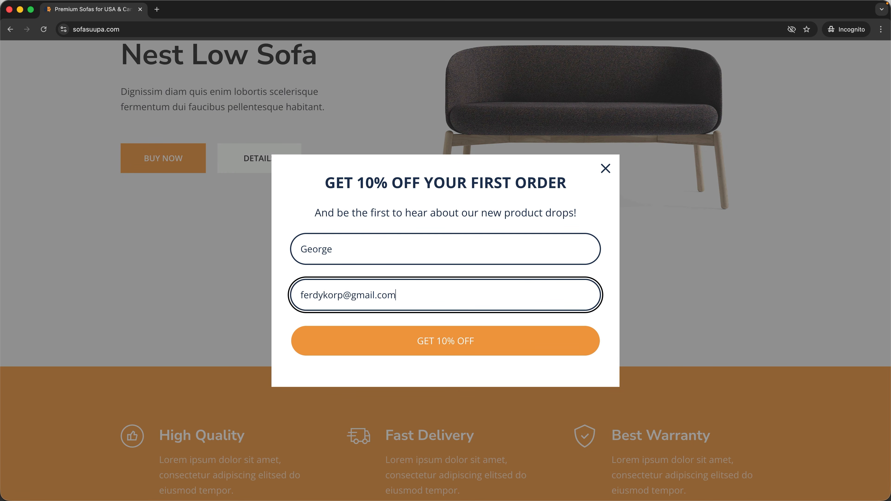
left_click(446, 339)
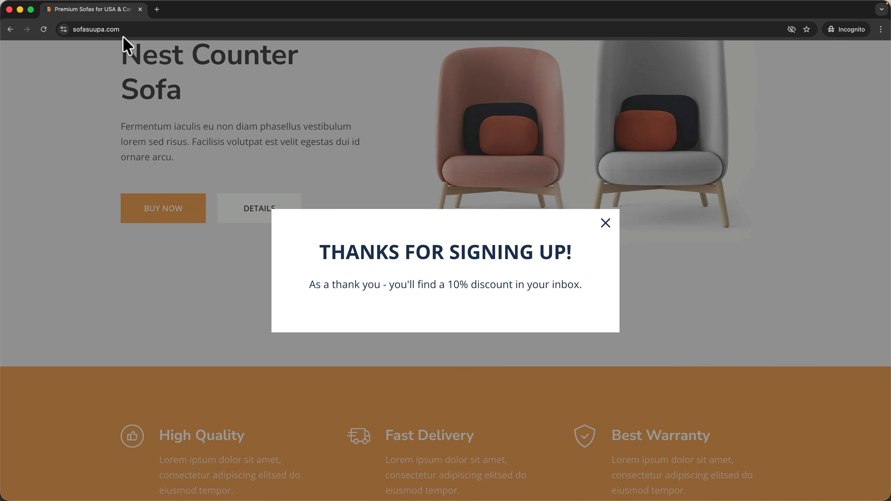
left_click(139, 9)
- Open the Gmail inbox in a new browser tab
left_click(267, 10)
type("g")
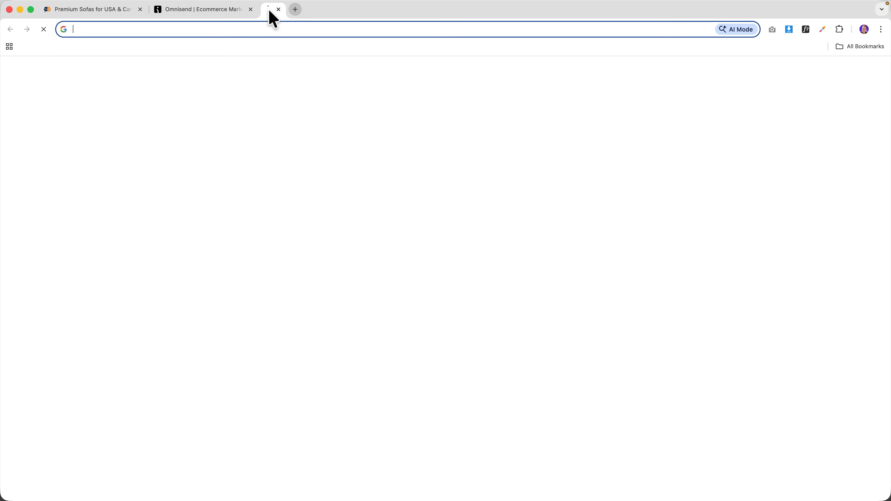
key("Return")
left_click(209, 128)
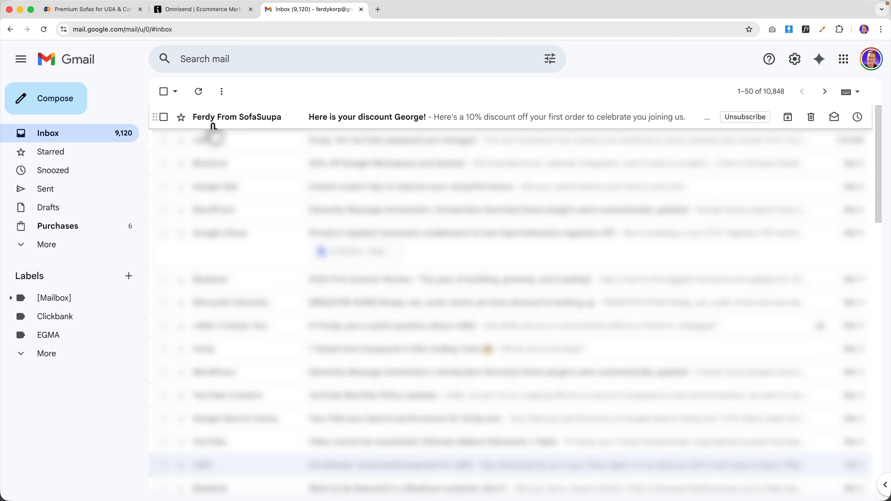
- Open the 'Here is your discount' email, select its code, and follow Redeem discount
left_click(386, 121)
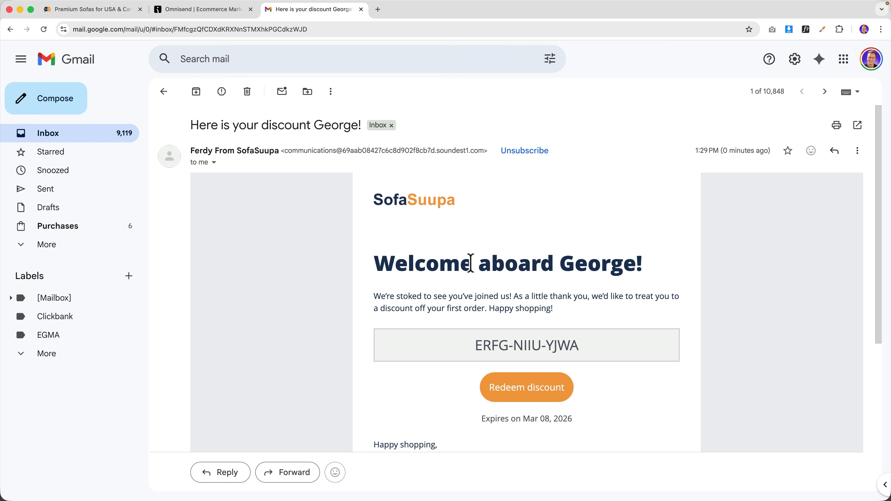
left_click_drag(508, 345, 581, 345)
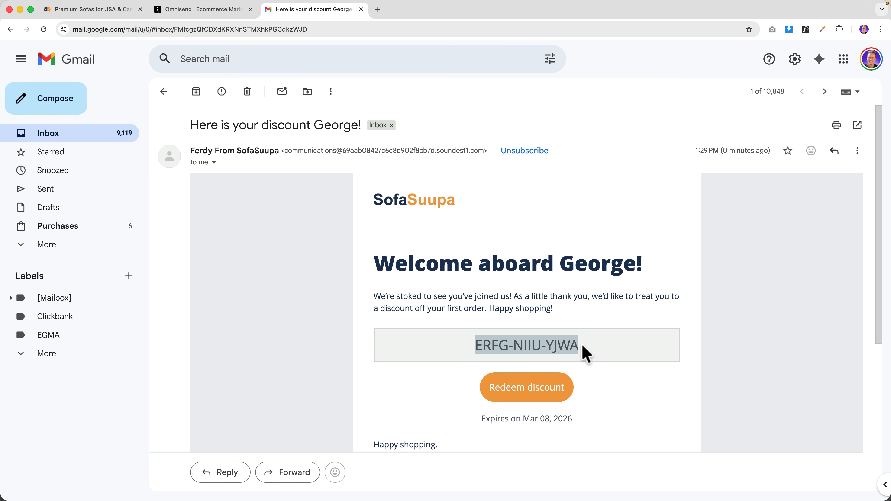
left_click(582, 346)
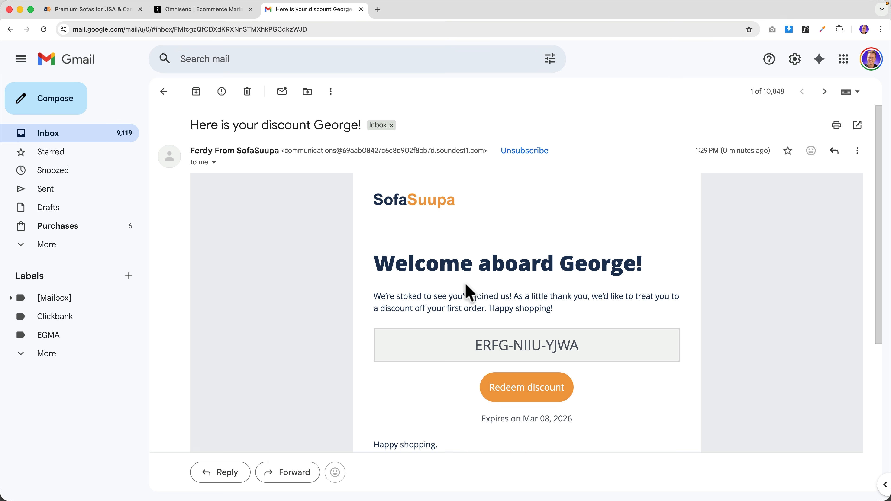
triple_click(490, 346)
key("super+c")
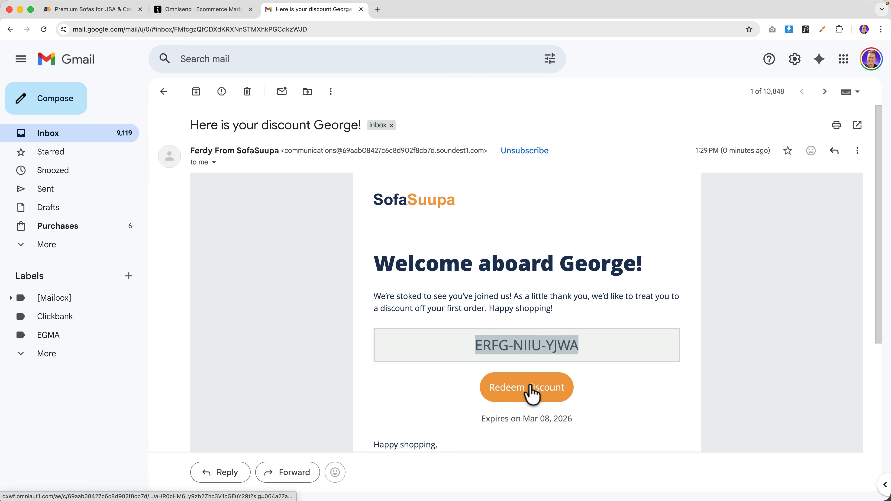
left_click(533, 391)
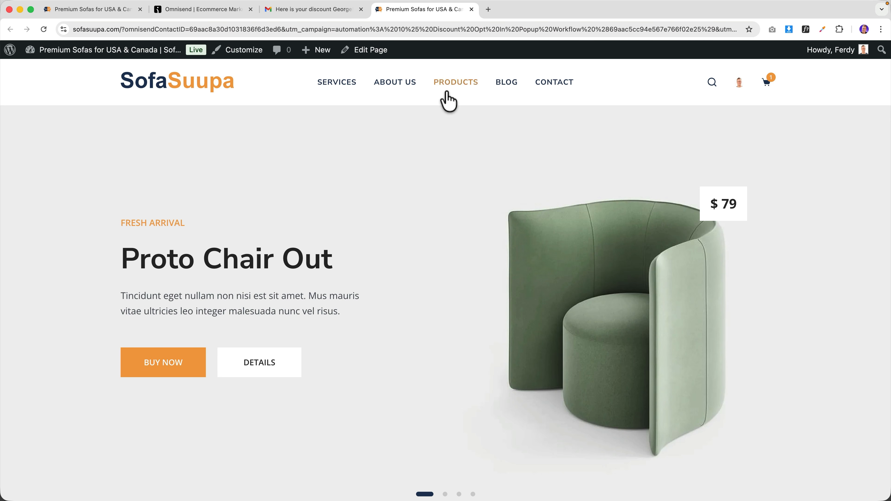
- Add the Consectetur Dipiscing lamp from Products to the cart and view the cart
left_click(454, 86)
scroll(480, 215, "down", 1)
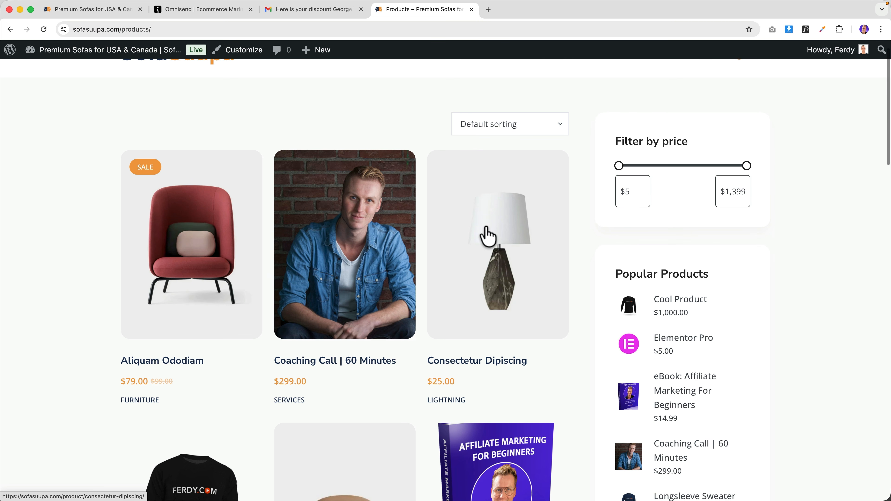
left_click(488, 235)
scroll(487, 234, "down", 5)
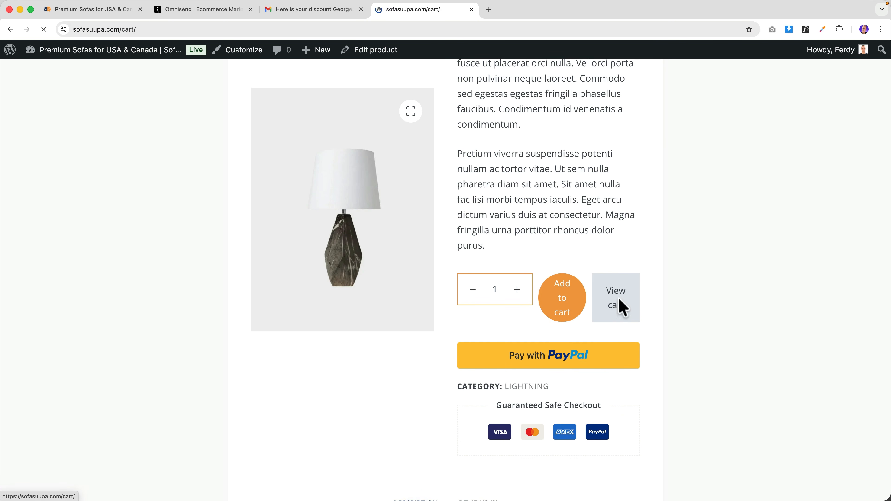
left_click(622, 302)
- Remove the Aliquam Ododiam chair, apply the pasted coupon for $2.50 off, then open wp-admin
scroll(377, 305, "down", 2)
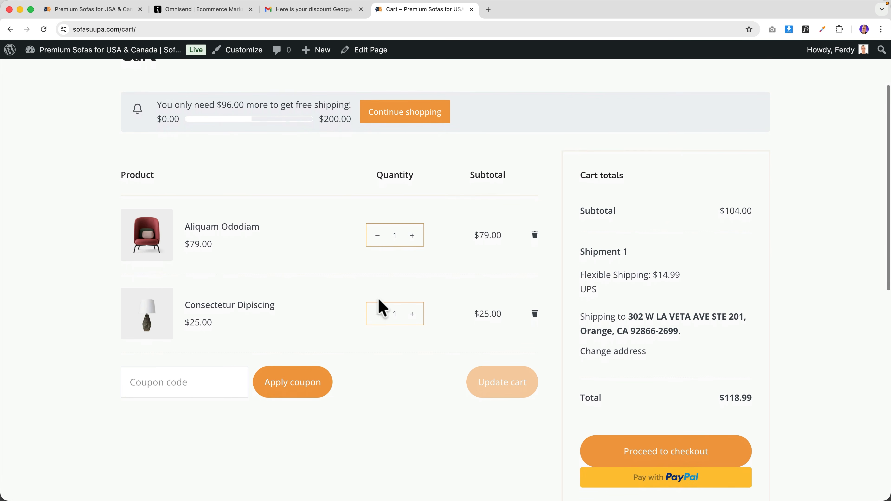
left_click(534, 234)
left_click(199, 364)
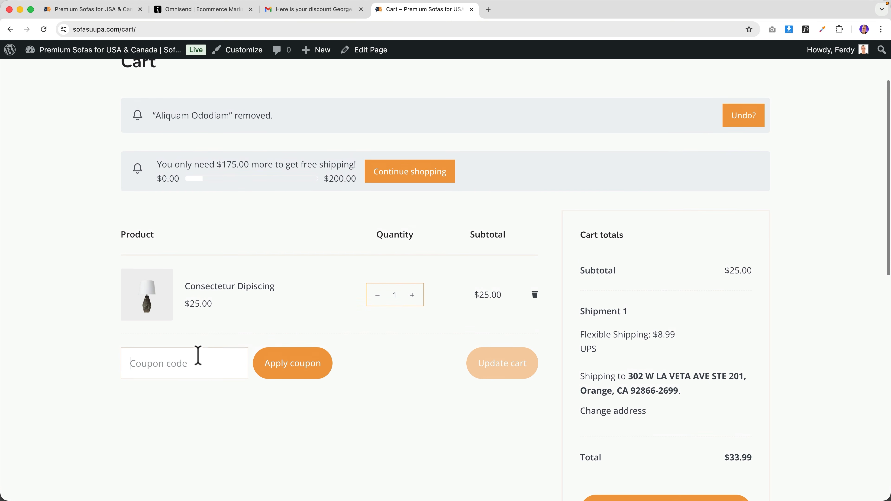
key("super+v")
left_click(275, 369)
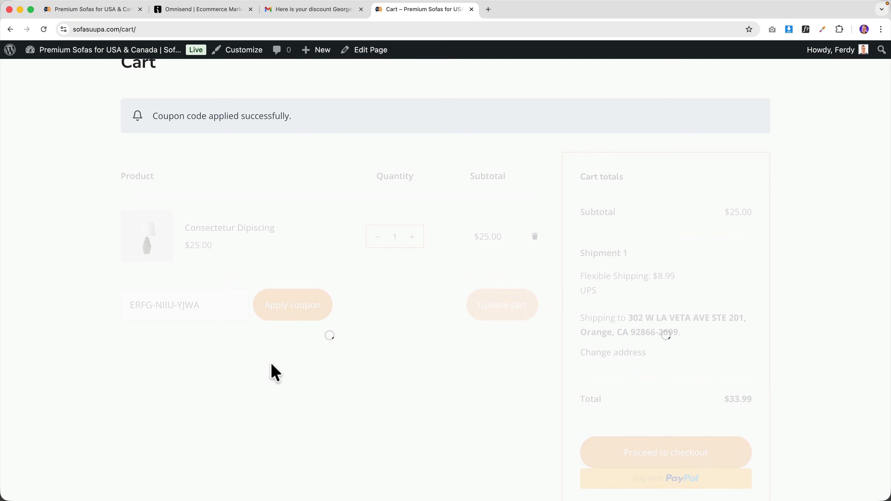
scroll(688, 325, "down", 2)
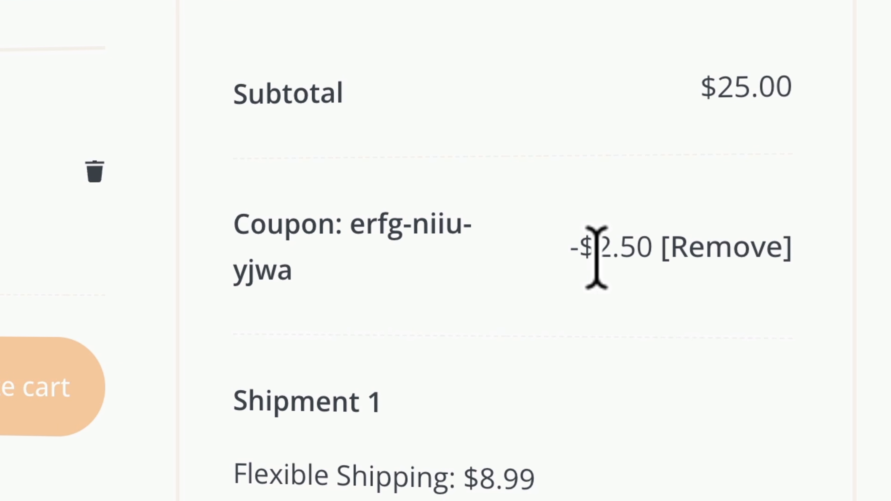
left_click(82, 58)
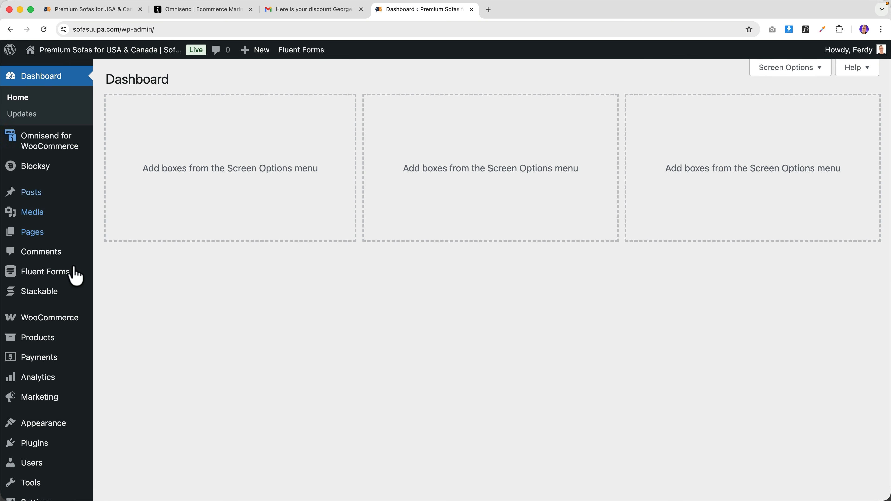
- Open WooCommerce > Coupons in the wp-admin sidebar to check the coupons list
mouse_move(62, 321)
left_click(129, 367)
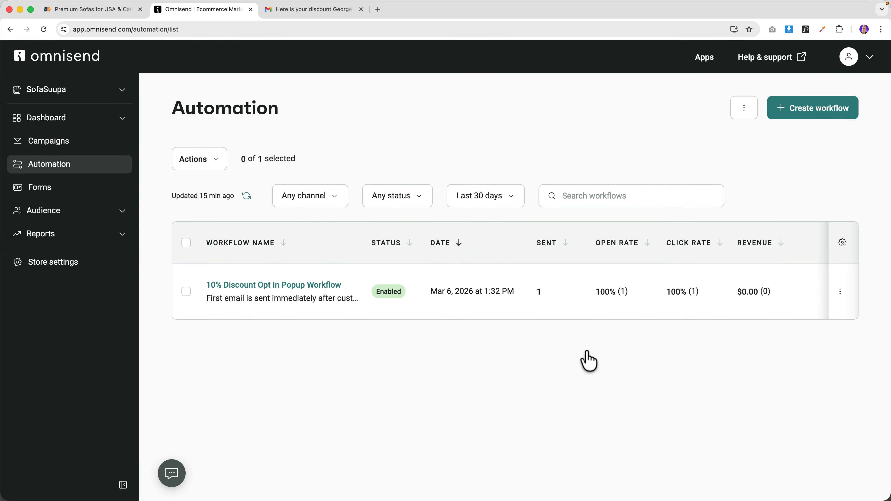
- Review Omnisend's Dashboard > Overview sales figures, with $0.00 revenue from Omnisend so far
left_click(69, 117)
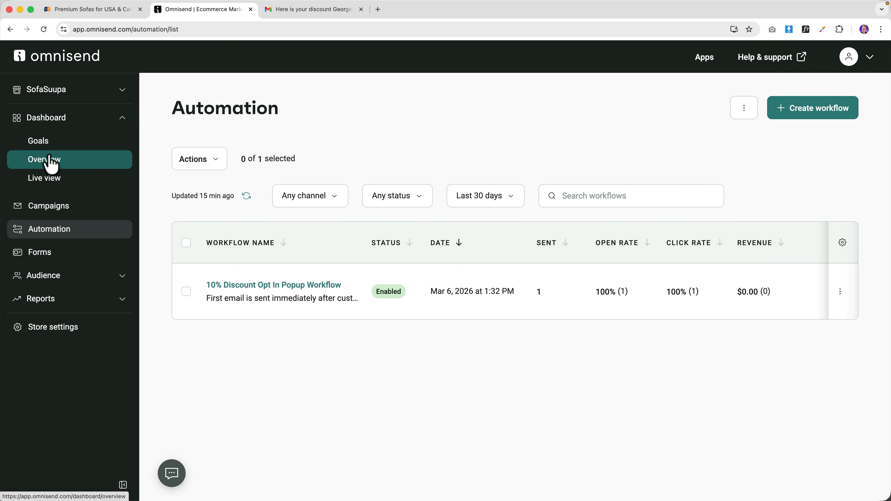
left_click(51, 163)
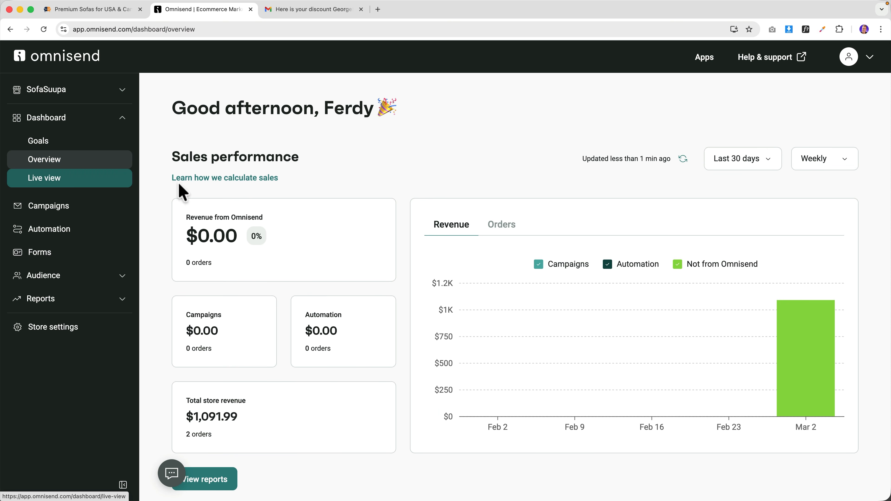
mouse_move(795, 340)
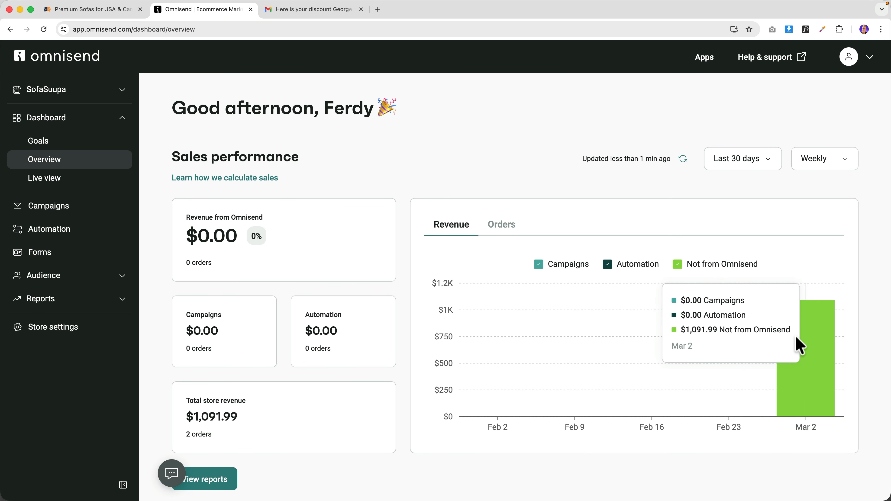
left_click(105, 11)
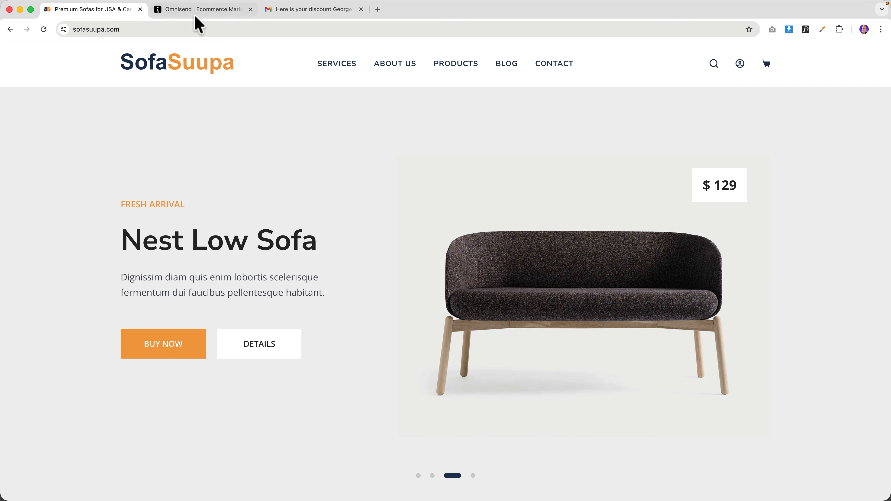
left_click(199, 10)
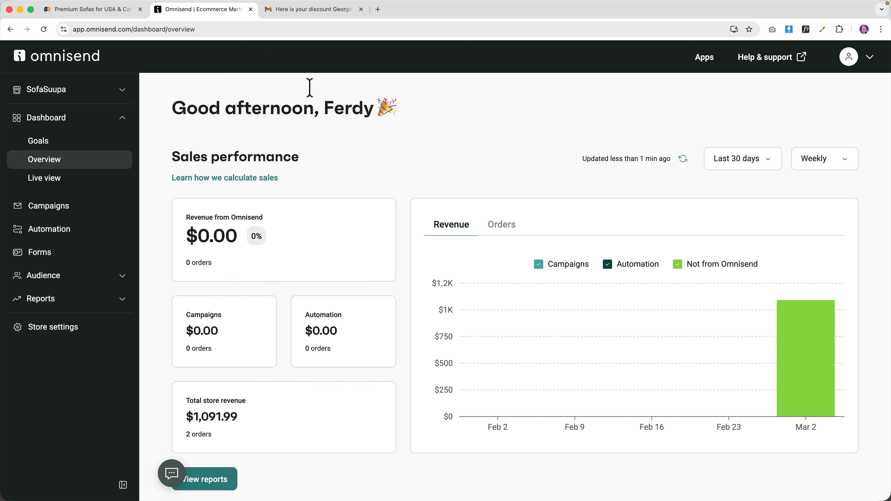
- Copy the emailed discount code, redeem it, and add Cool Product to the cart
left_click(282, 10)
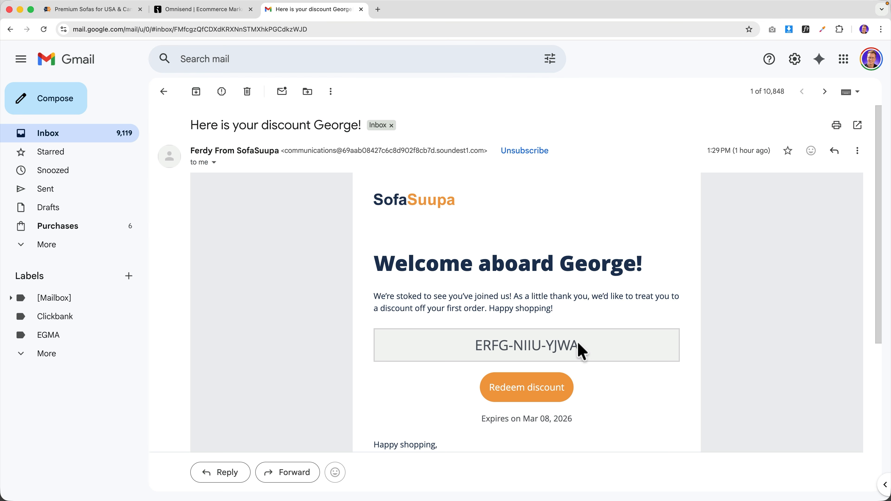
left_click_drag(585, 346, 476, 337)
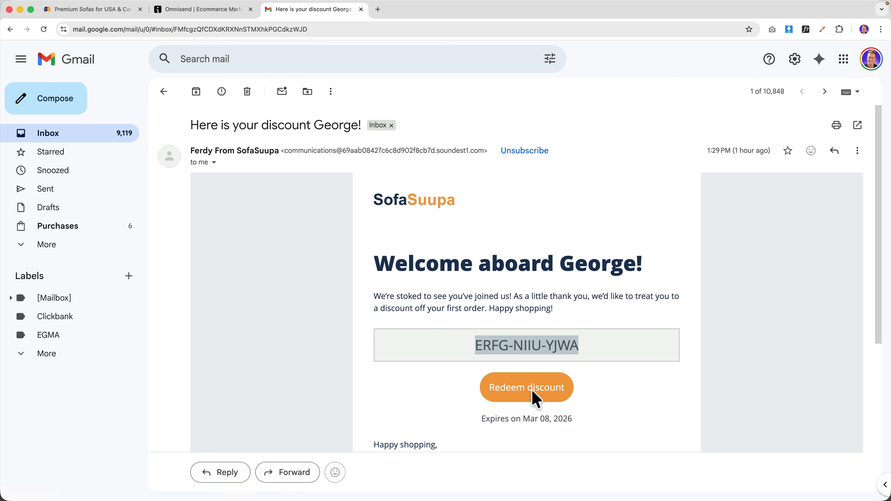
left_click(532, 393)
left_click(468, 63)
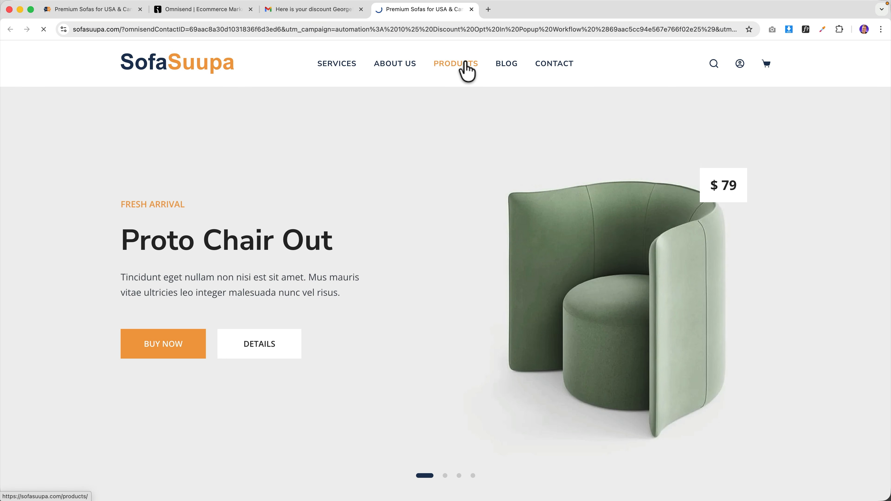
scroll(498, 214, "down", 12)
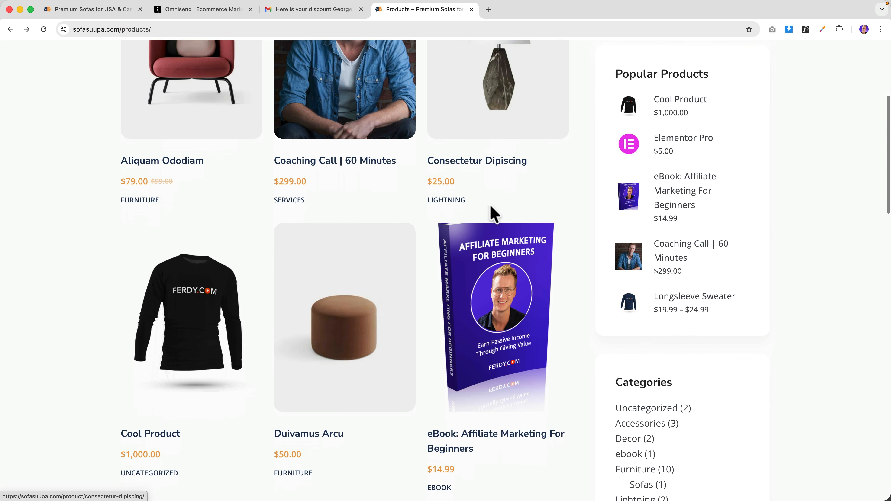
scroll(491, 215, "up", 3)
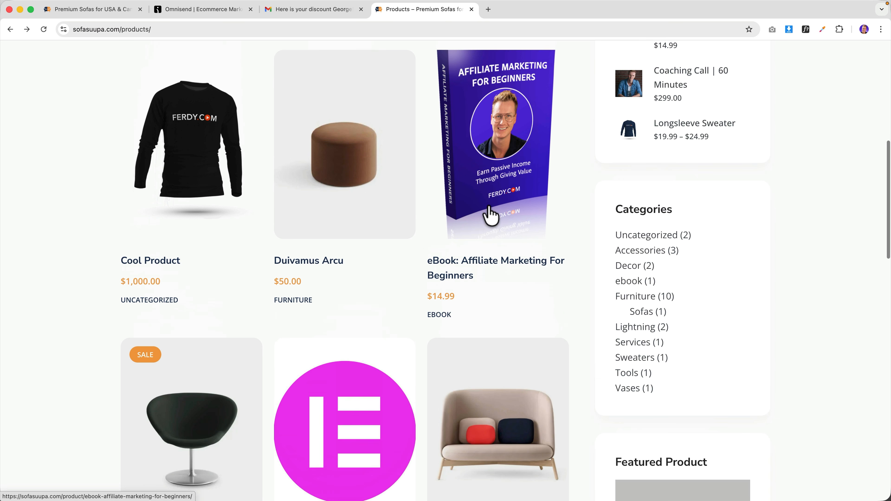
left_click(216, 189)
left_click(579, 277)
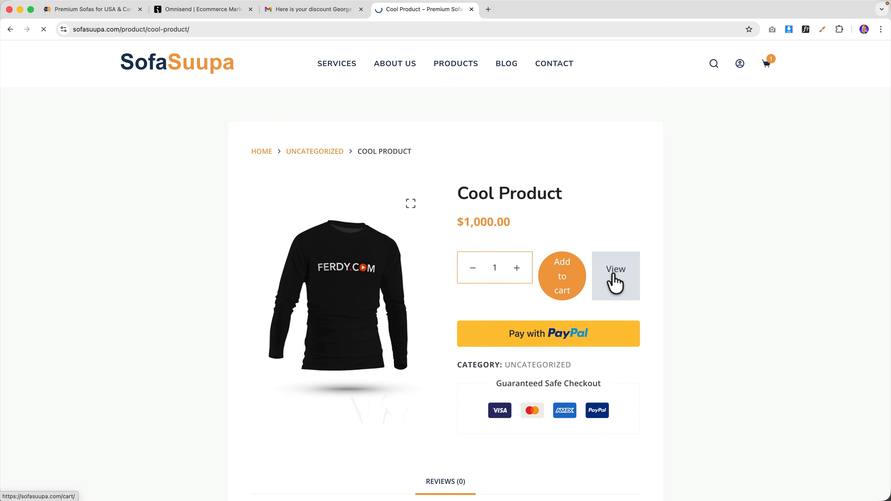
- Paste the discount code into the coupon field and apply it for $100 off
left_click(157, 322)
type("ERFG-NIIU-YJWA")
left_click(285, 323)
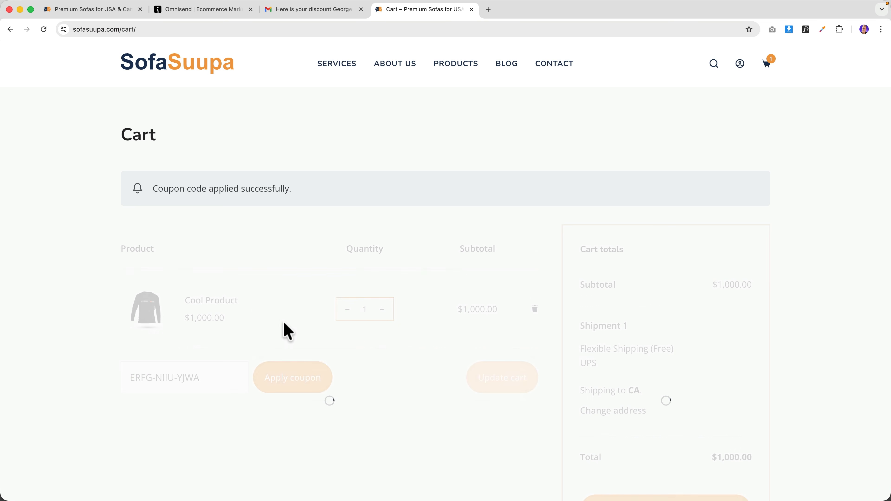
scroll(659, 298, "down", 3)
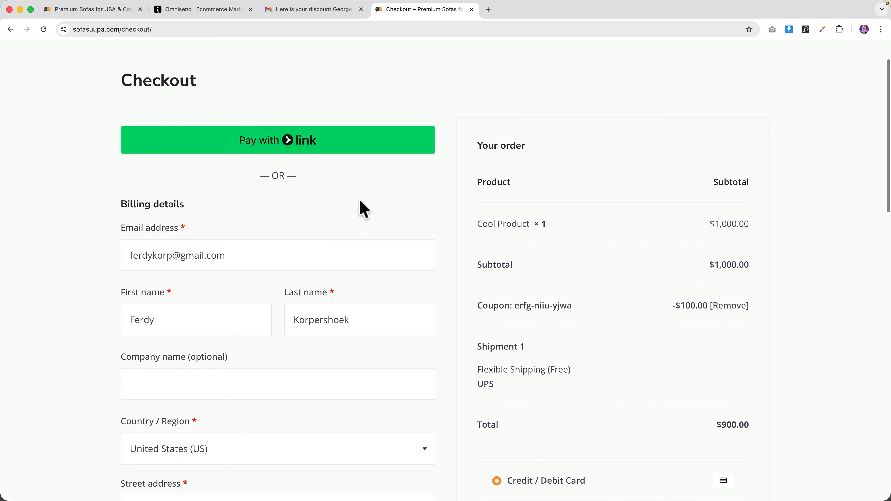
scroll(347, 214, "down", 8)
scroll(333, 211, "down", 3)
scroll(438, 233, "up", 5)
scroll(592, 235, "down", 4)
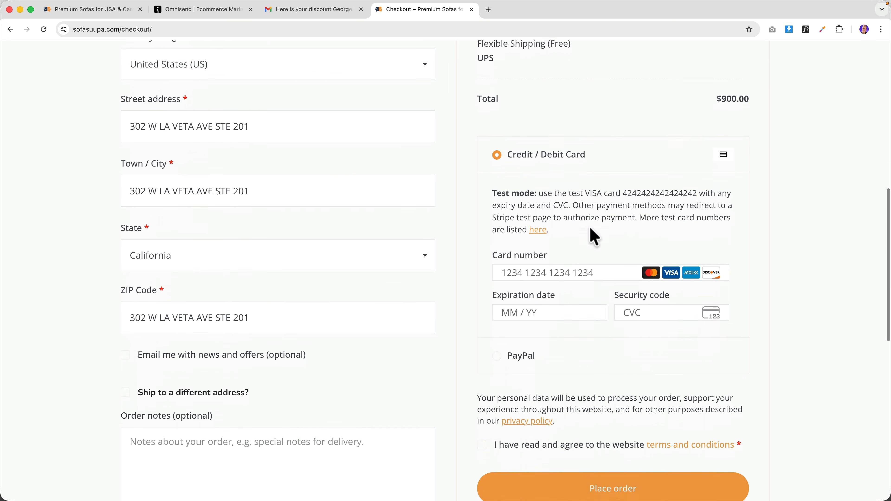
- Pay with the 4242 test card, accept the terms, and place the $900.00 order
left_click(553, 272)
type("42424242424242420427424")
scroll(617, 285, "down", 5)
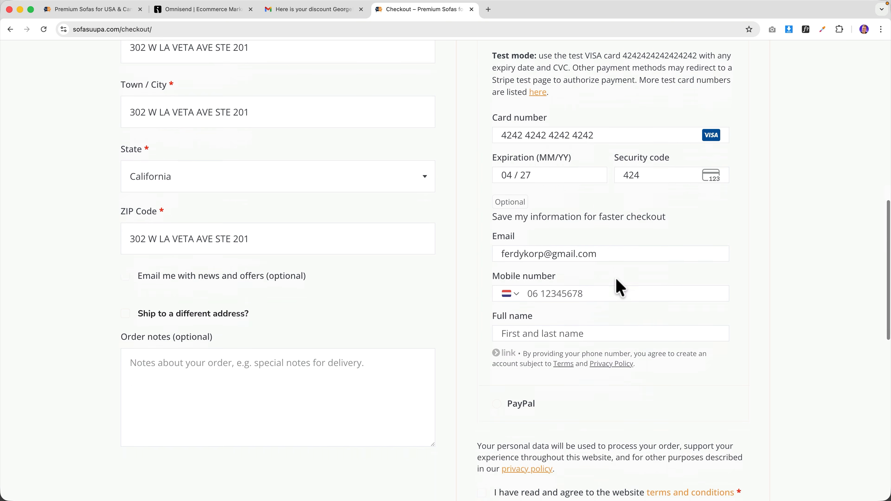
left_click(482, 387)
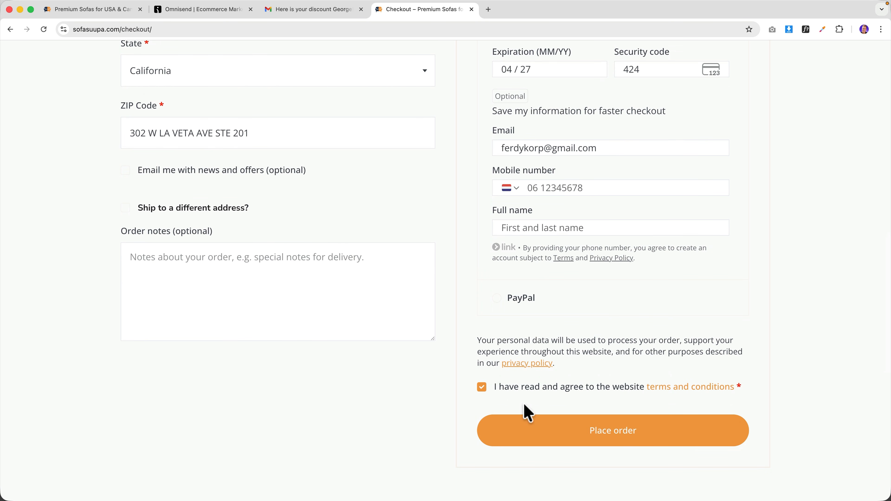
left_click(616, 435)
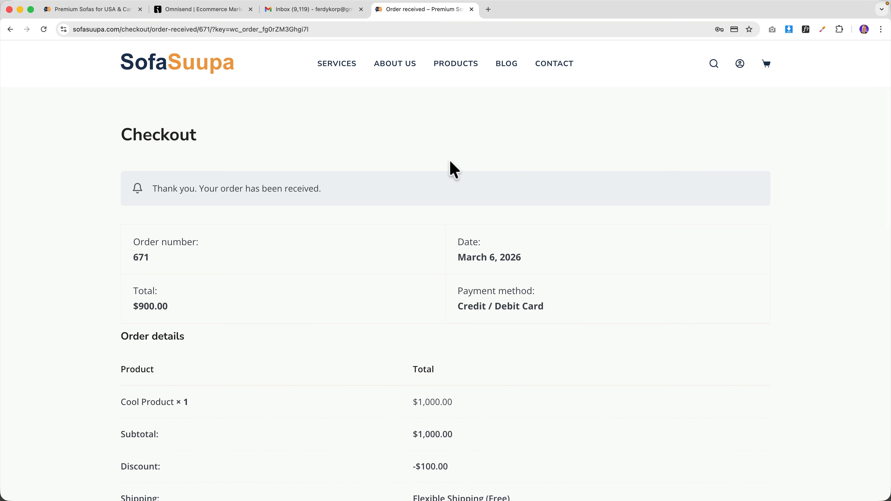
- Check the Omnisend dashboard, discount email and order page to confirm $900.00 automation revenue
left_click(182, 10)
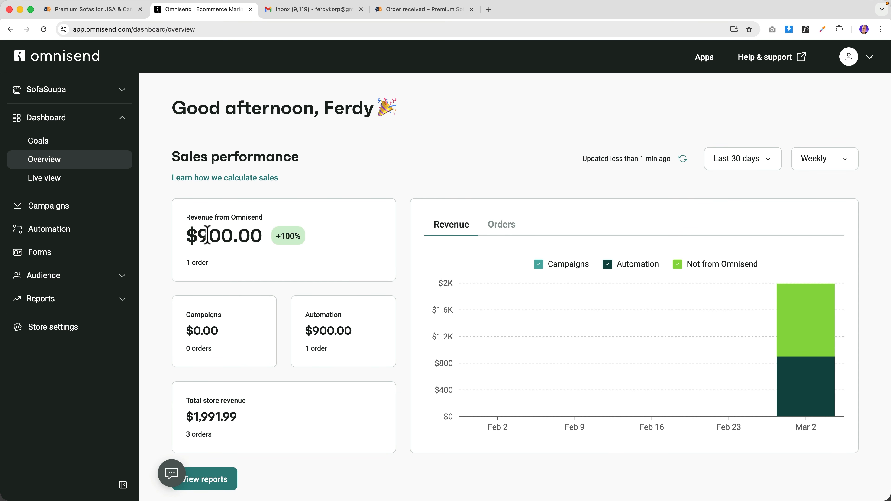
left_click(293, 10)
left_click(269, 126)
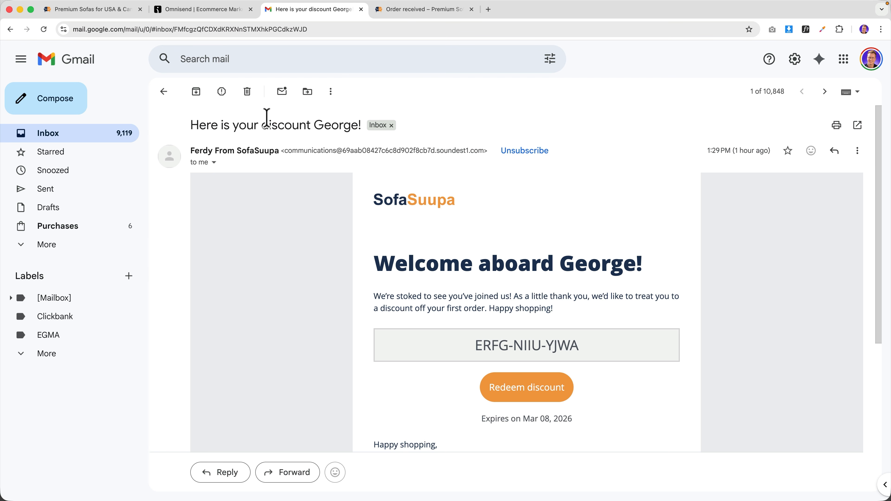
left_click(400, 12)
left_click(195, 10)
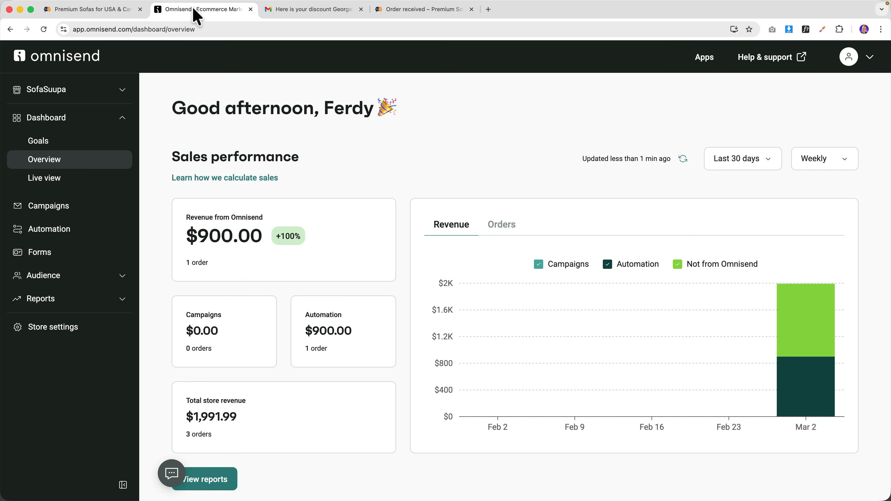
mouse_move(780, 368)
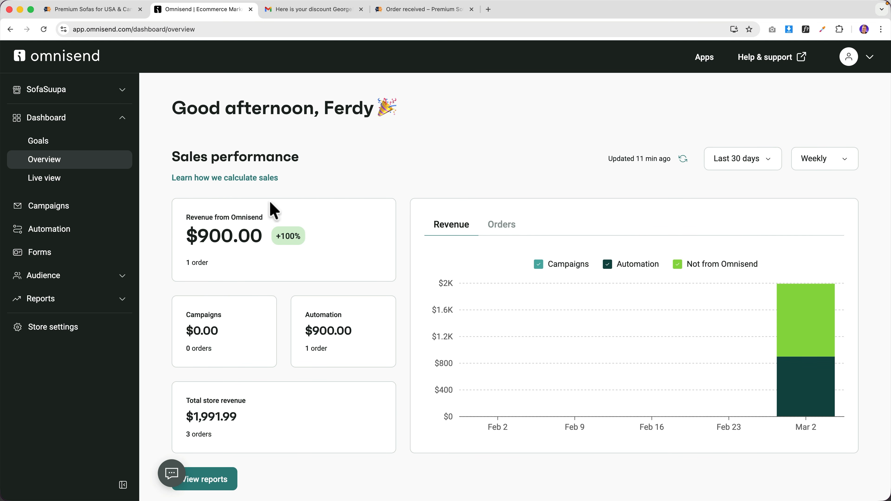
- Create a new workflow from the pre-built Abandoned Cart template
left_click(79, 230)
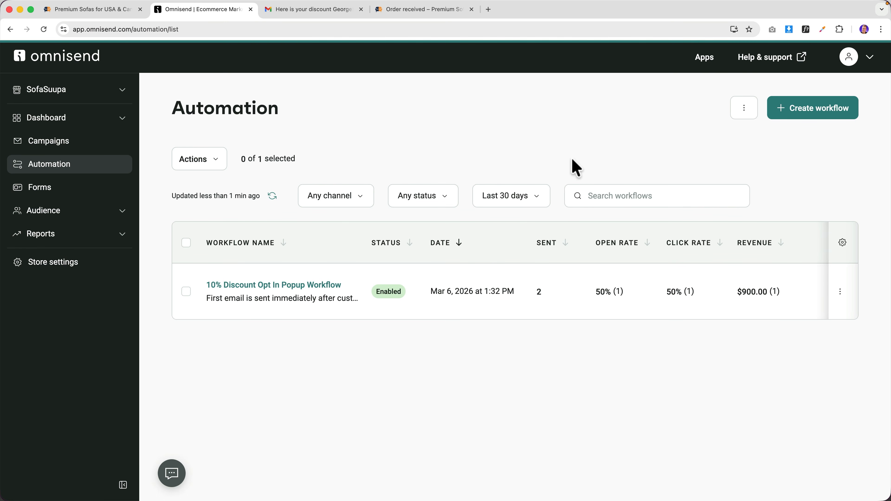
left_click(814, 116)
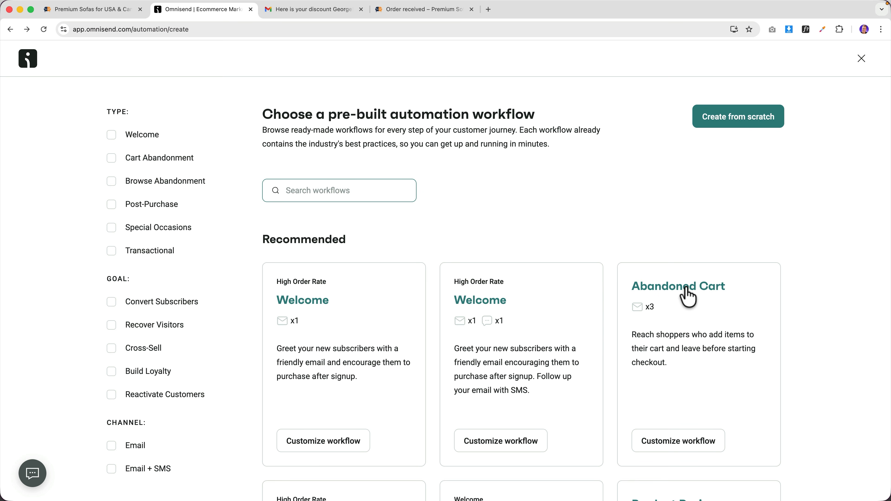
left_click(688, 296)
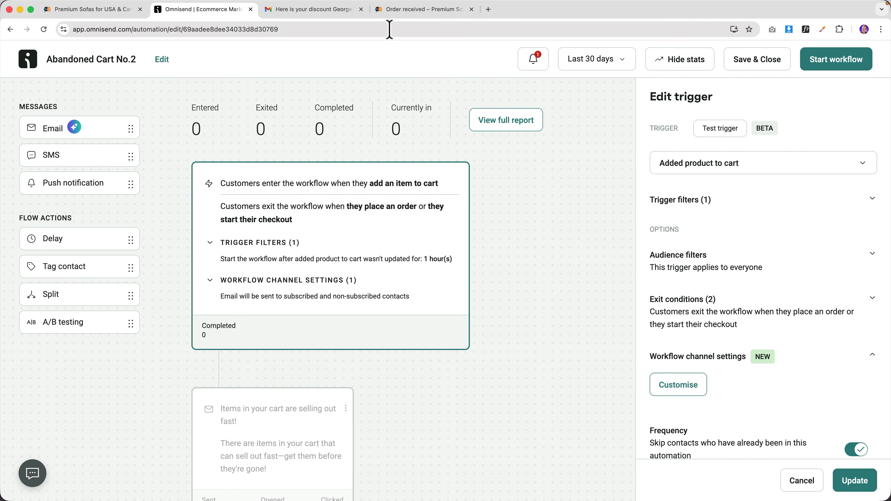
- Go from the order confirmation page to the SofaSuupa product listing
left_click(403, 10)
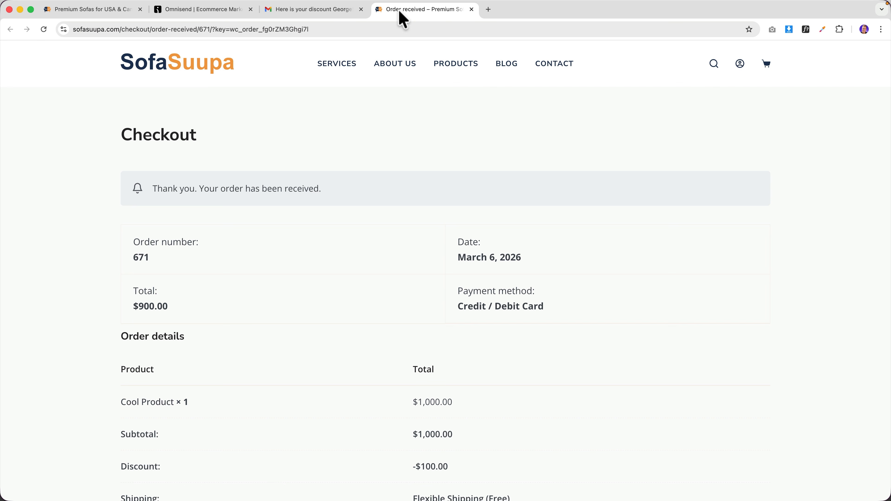
left_click(216, 64)
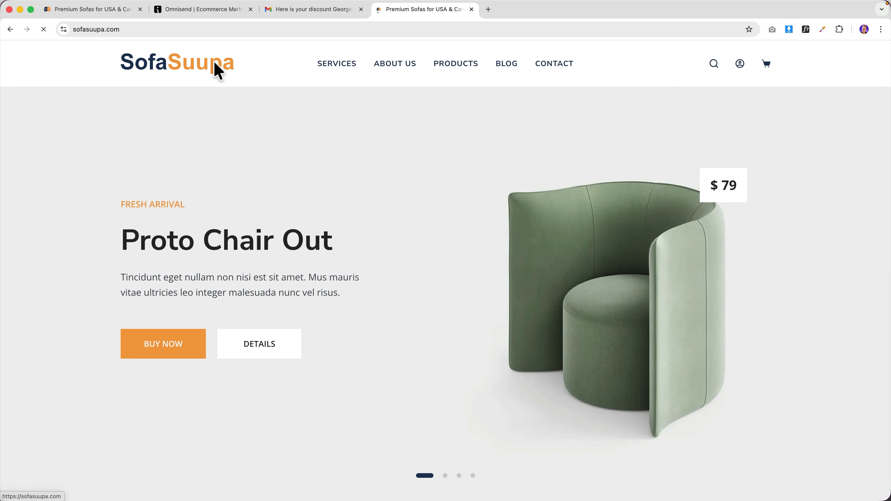
left_click(440, 71)
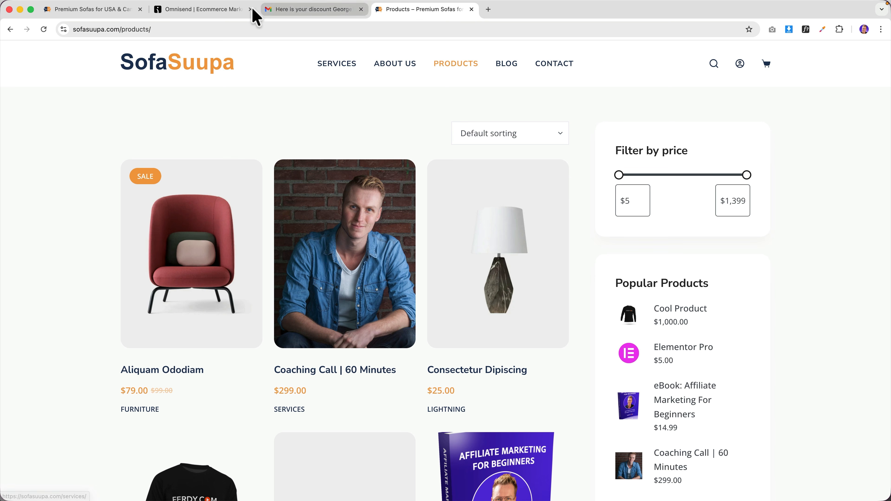
- Change the trigger's inactivity unit from hours to minutes, update it, and start the workflow
left_click(211, 10)
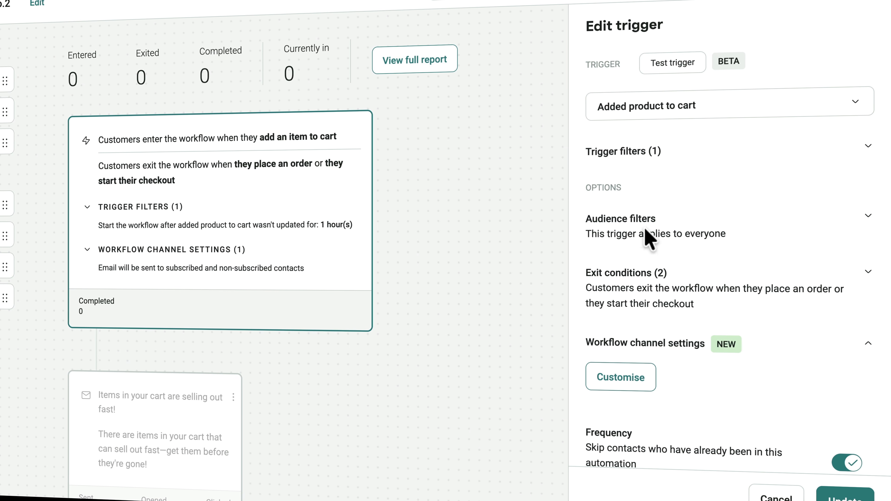
left_click(685, 162)
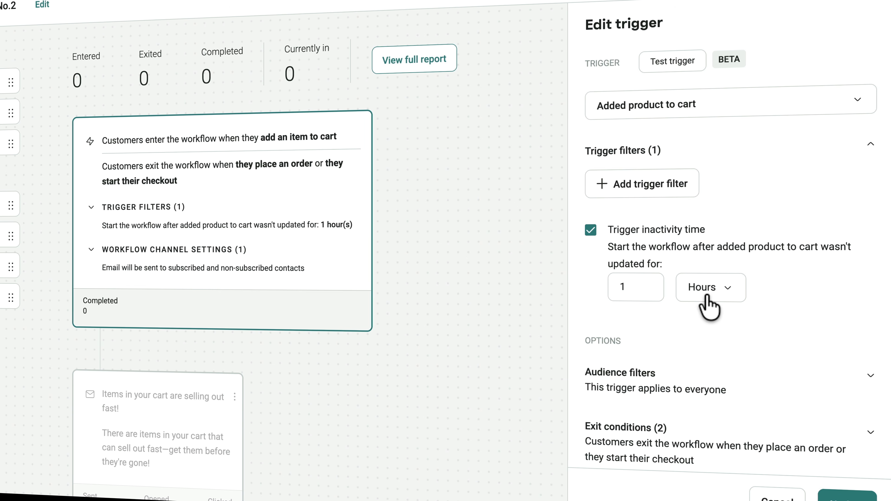
left_click(699, 292)
left_click(654, 330)
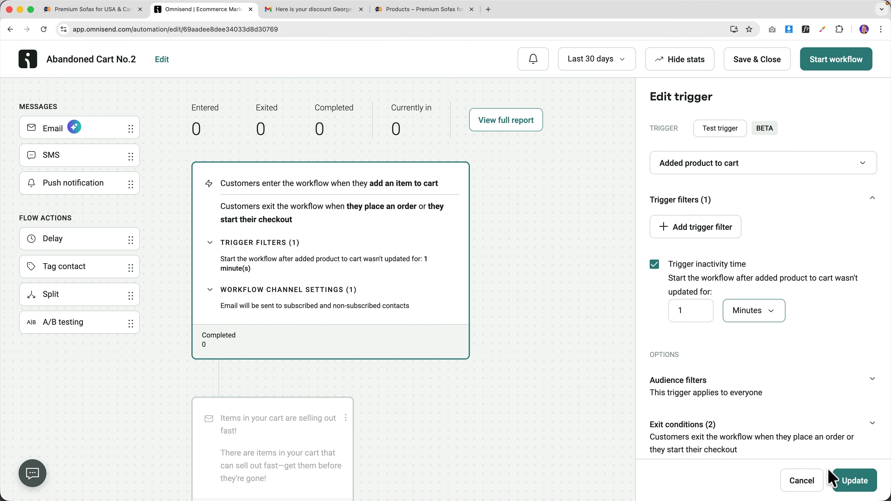
left_click(834, 480)
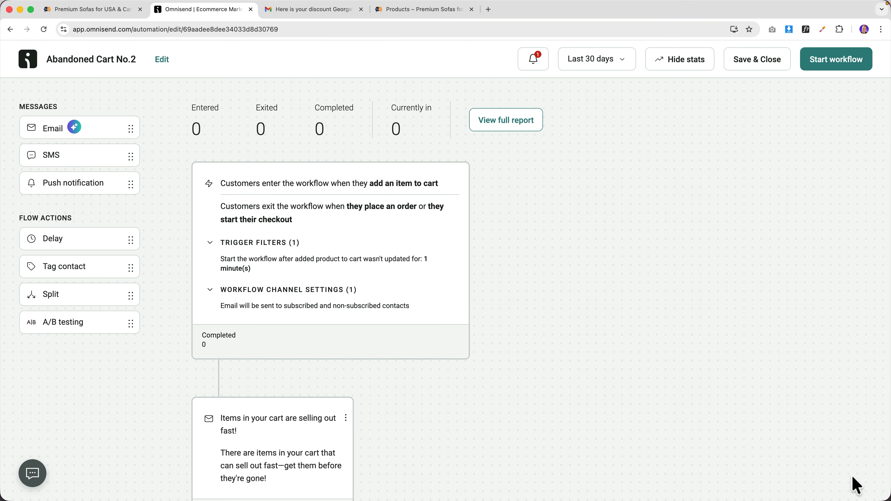
left_click(824, 60)
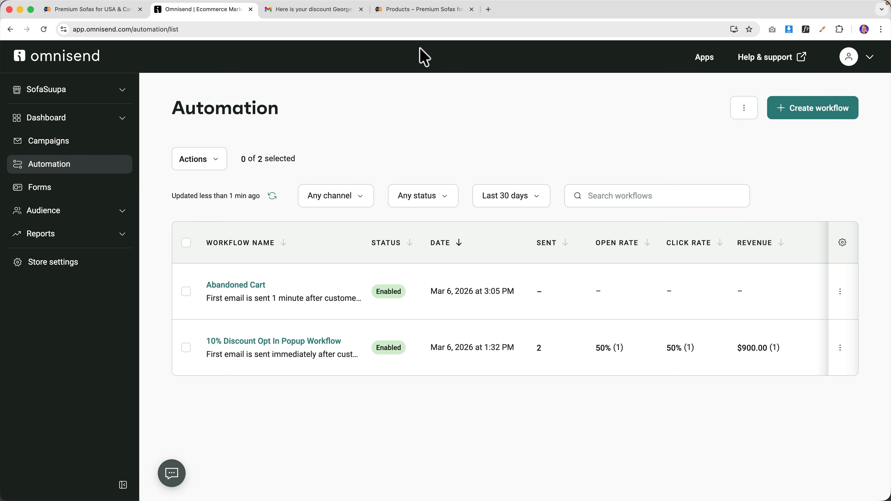
left_click(414, 10)
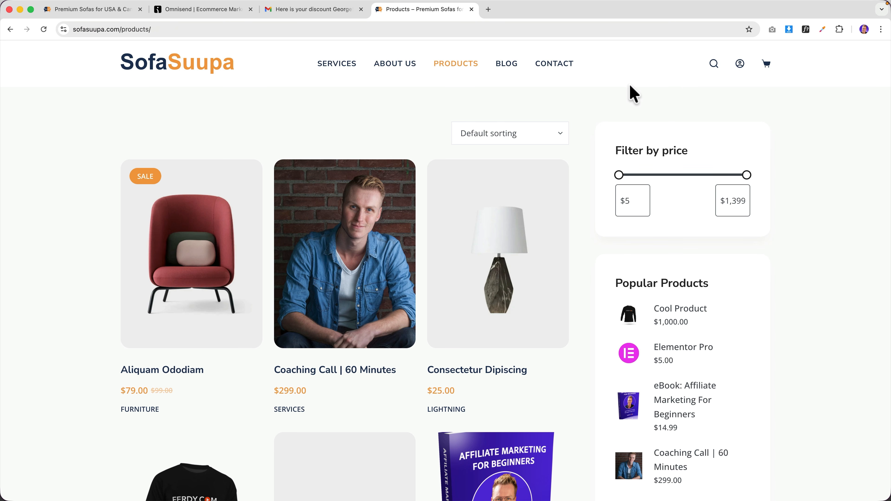
- Add the $79.00 Aliquam Ododiam chair to the cart, view it, then return to Omnisend
left_click(198, 249)
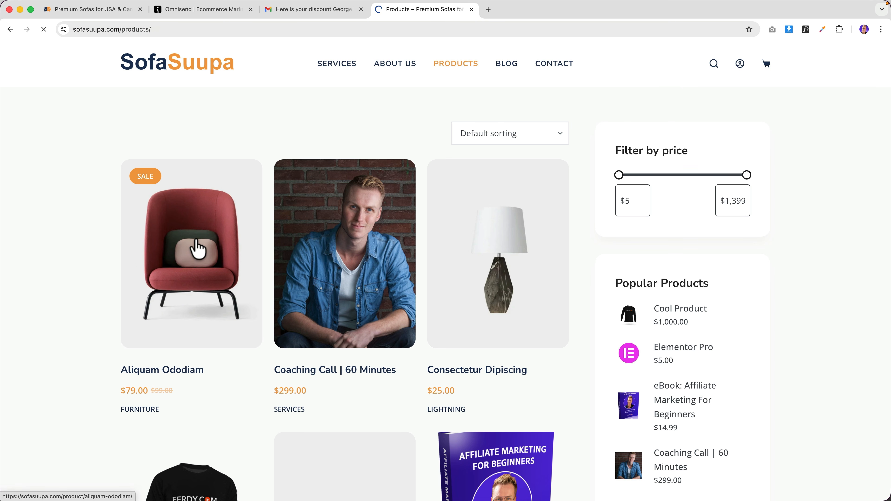
scroll(497, 275, "down", 3)
left_click(563, 237)
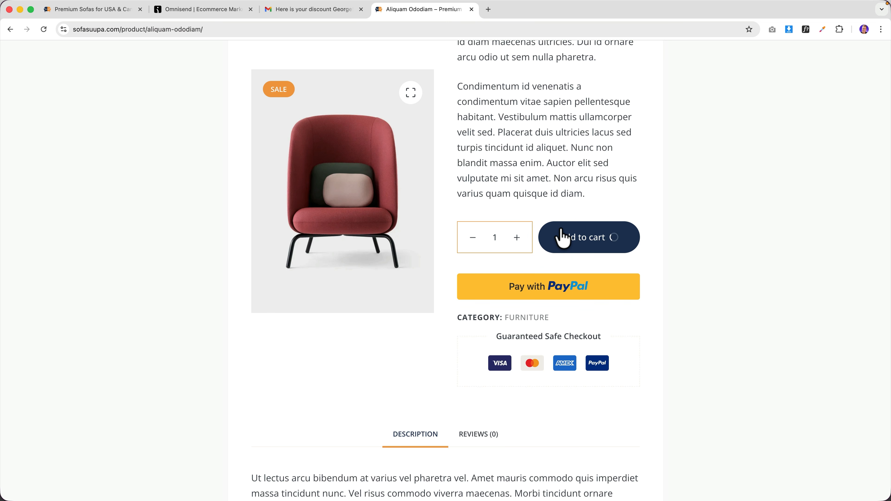
left_click(614, 247)
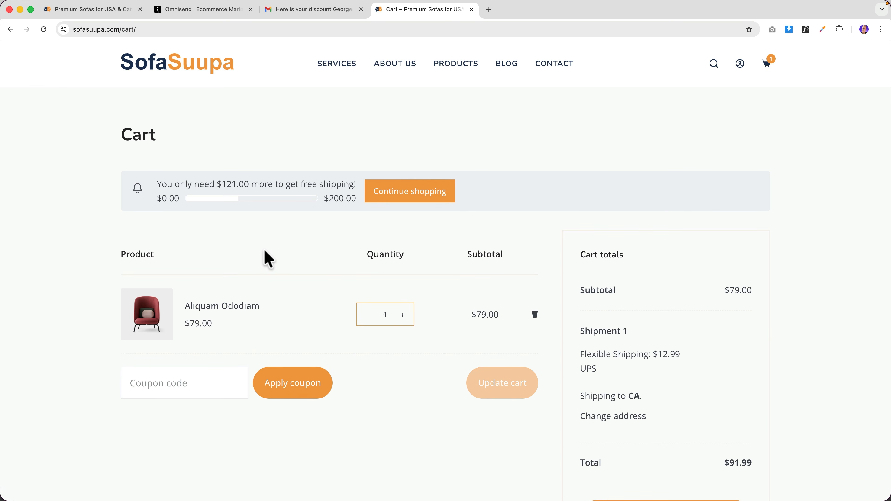
left_click(232, 10)
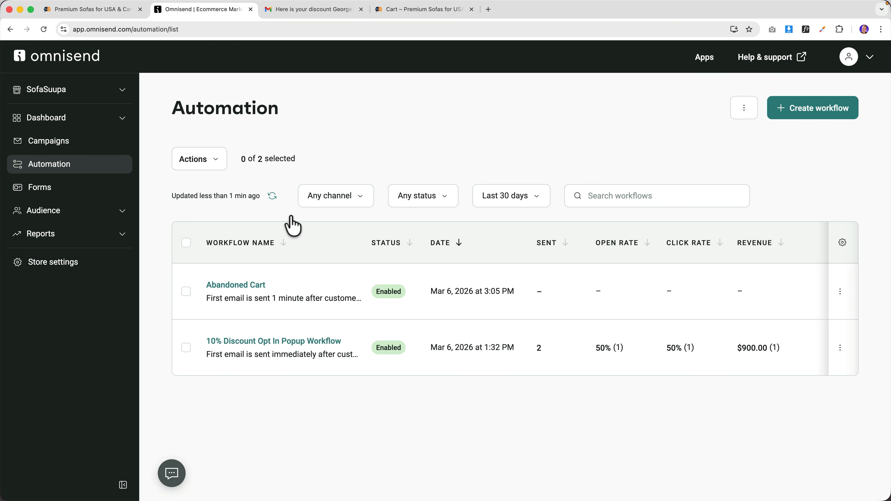
- Open the Abandoned Cart workflow's reminder email node and scroll through its preview
left_click(254, 289)
scroll(275, 350, "down", 3)
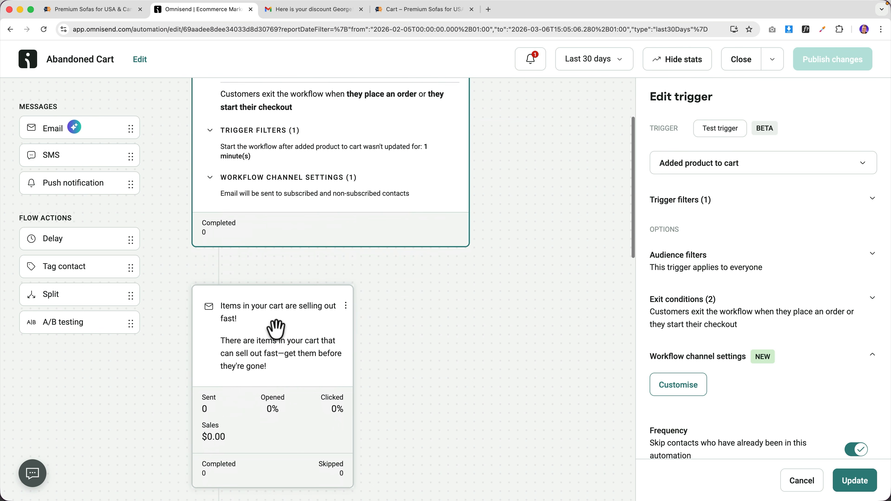
left_click(275, 328)
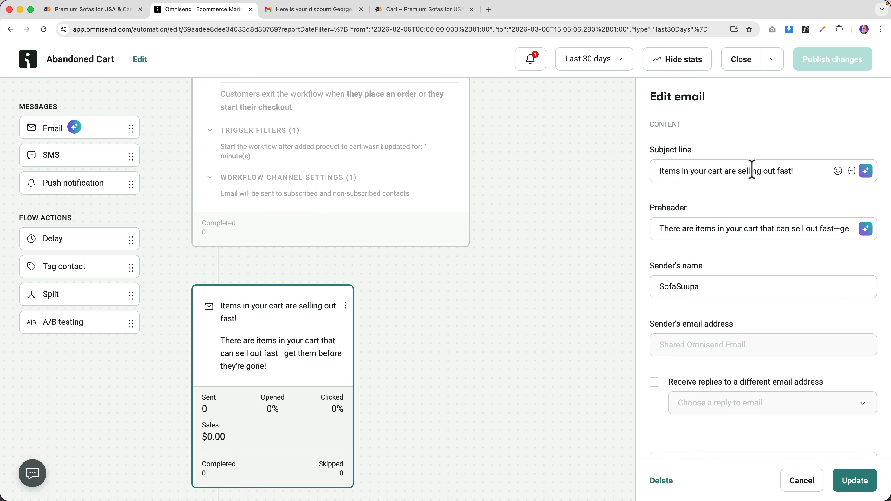
scroll(775, 223, "down", 10)
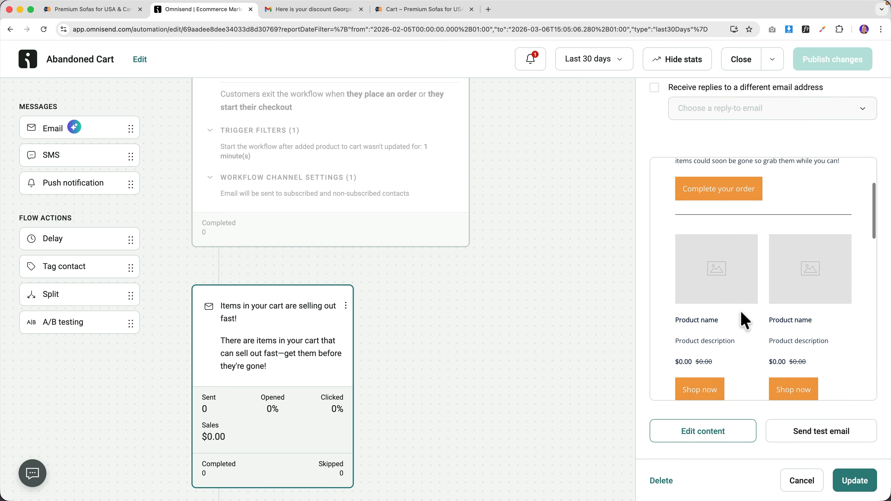
scroll(787, 295, "down", 2)
scroll(787, 295, "up", 12)
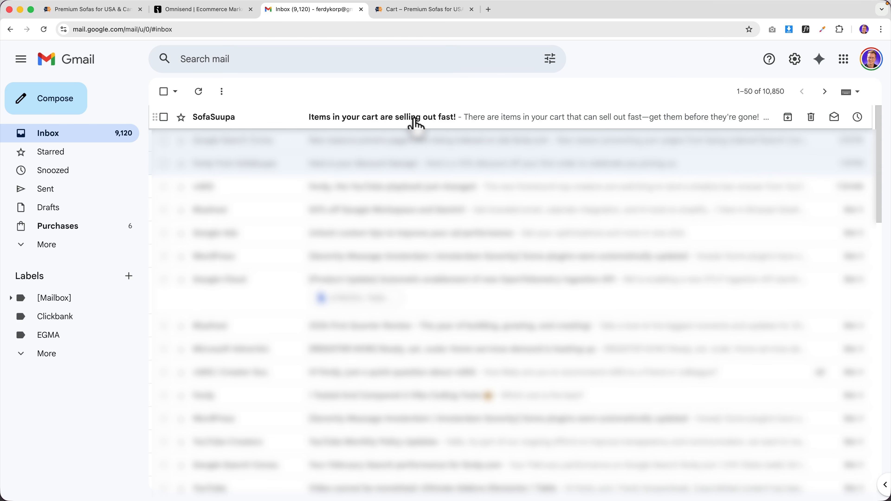
- Open SofaSuupa's 'Items in your cart are selling out fast!' email for the Aliquam Ododiam chair, then go back to Omnisend
left_click(401, 124)
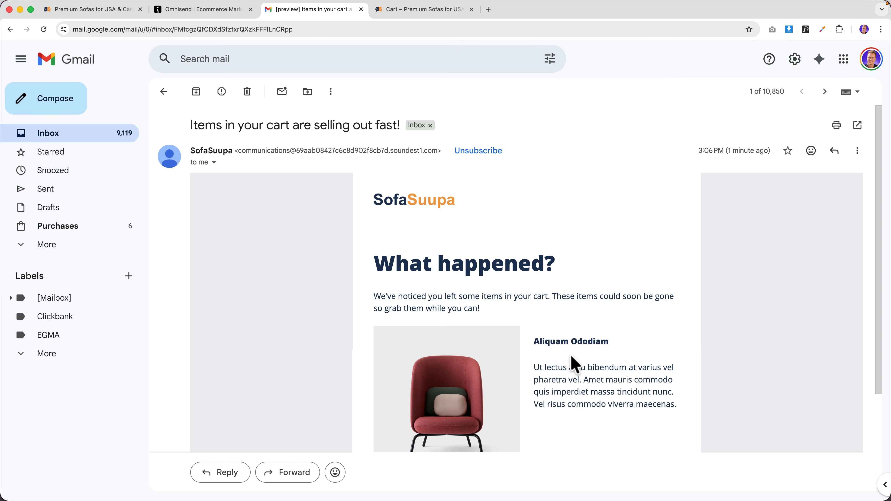
left_click(196, 9)
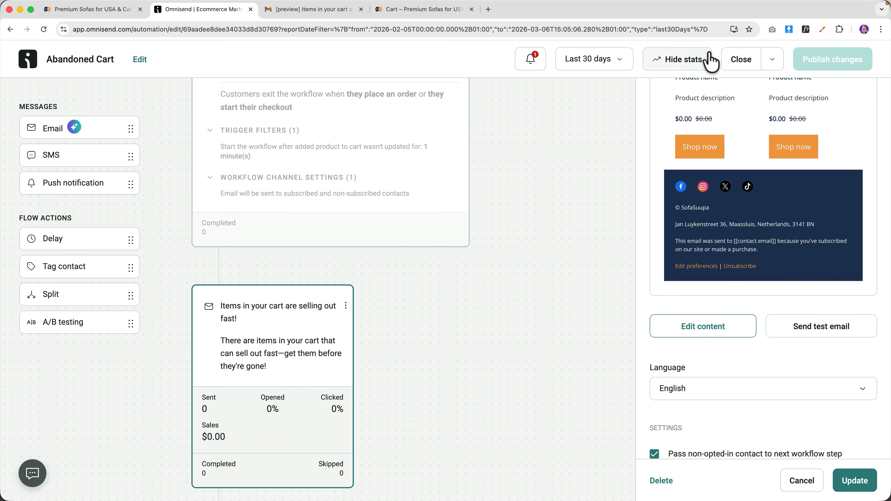
- Create a new workflow from the Order Confirmation template, found by searching 'confir'
left_click(741, 59)
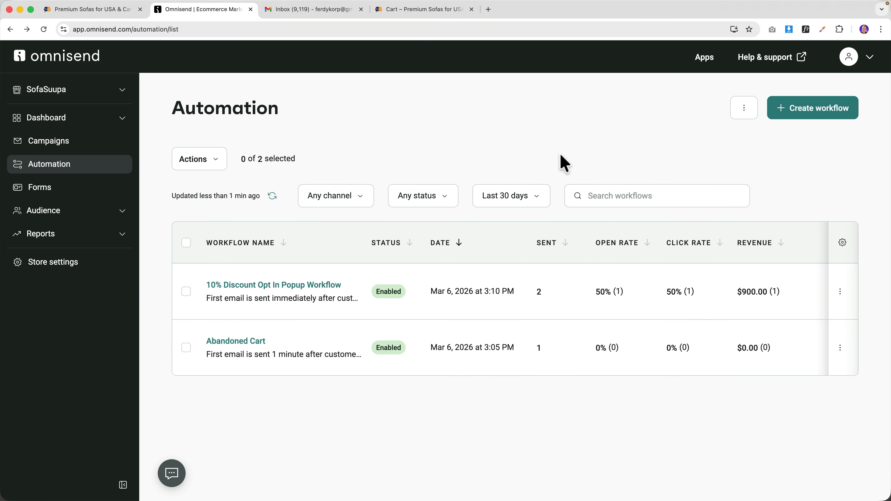
left_click(819, 111)
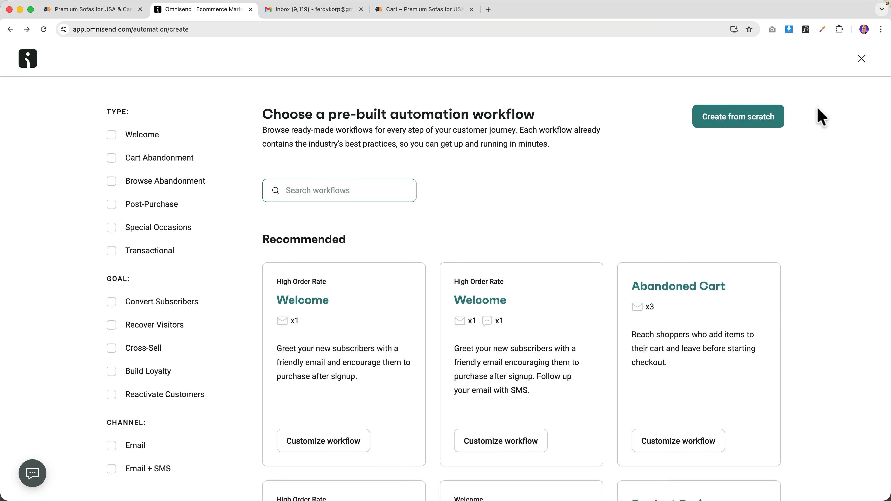
left_click(349, 194)
type("confirma")
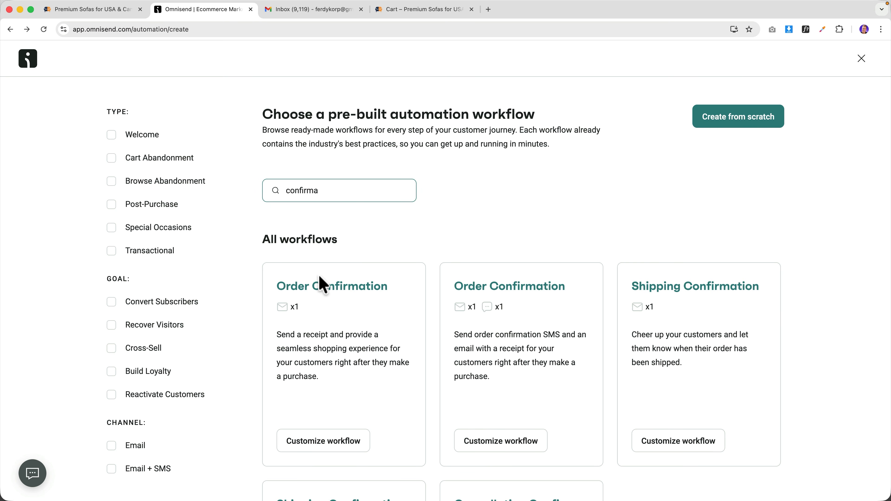
left_click(326, 295)
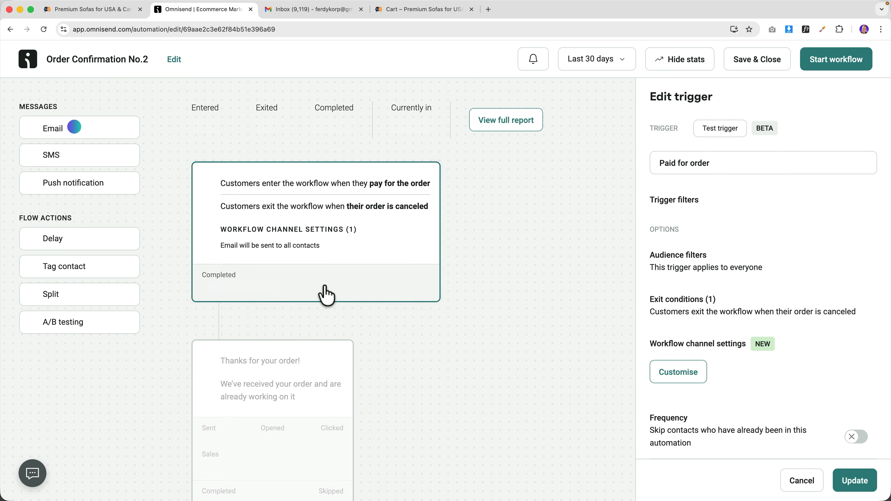
- Open the 'Thanks for your order!' email node for content editing
scroll(326, 295, "down", 3)
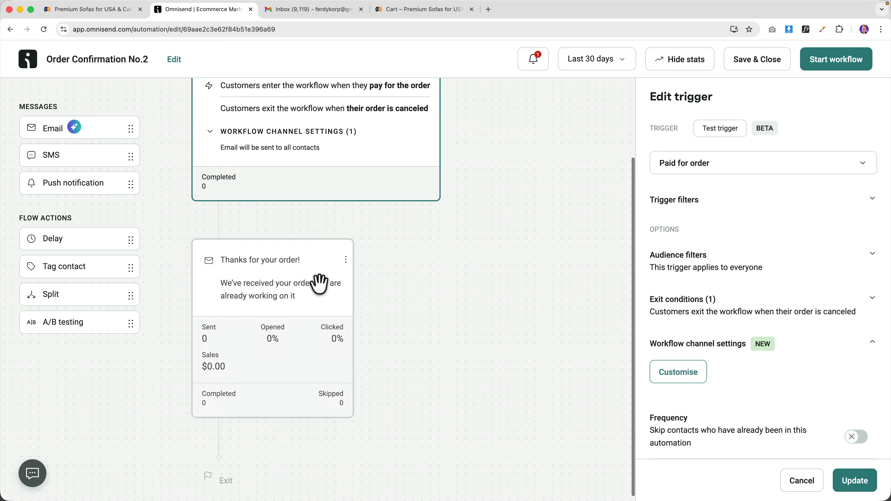
left_click(286, 279)
scroll(751, 271, "down", 10)
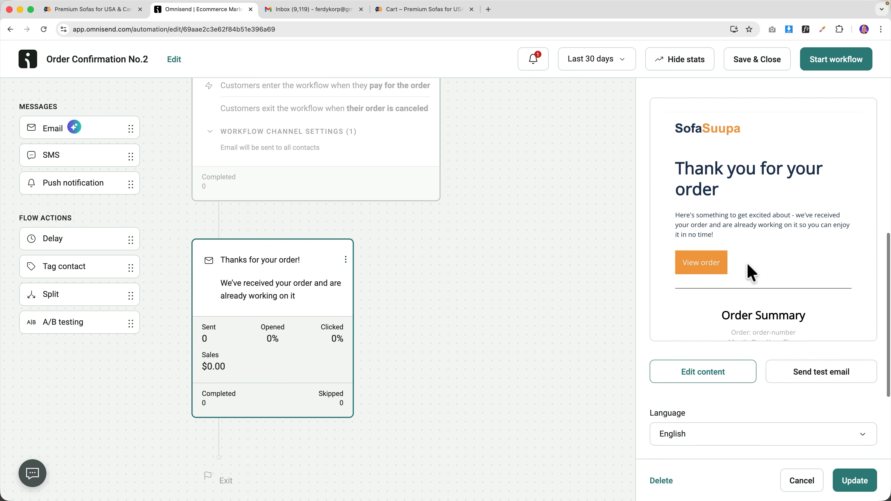
left_click(719, 370)
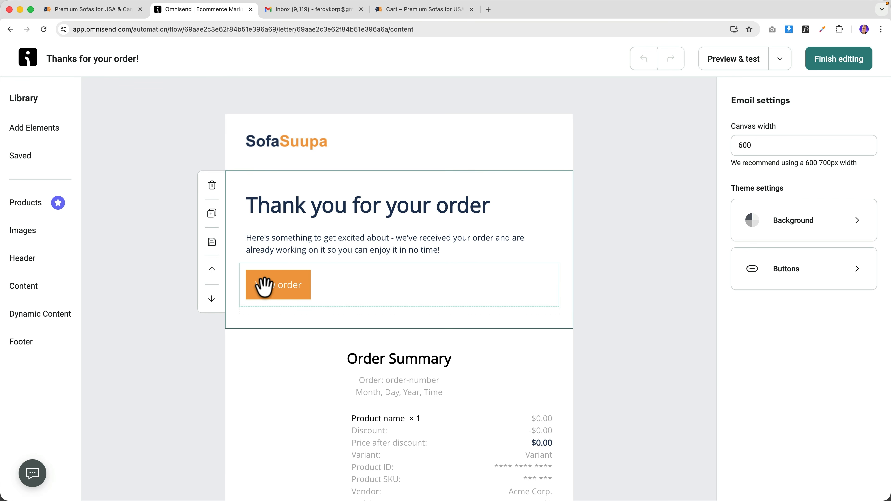
- Make the email's primary buttons, including View order, pill-shaped
left_click(268, 291)
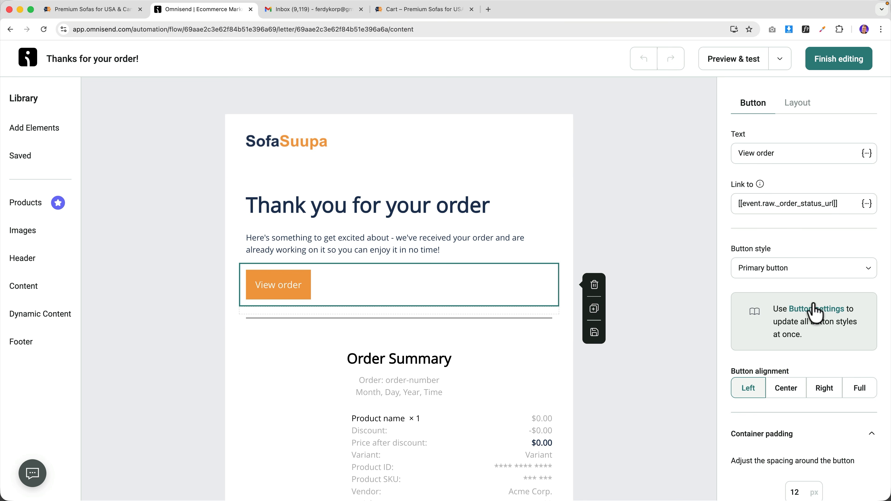
left_click(815, 310)
left_click(787, 147)
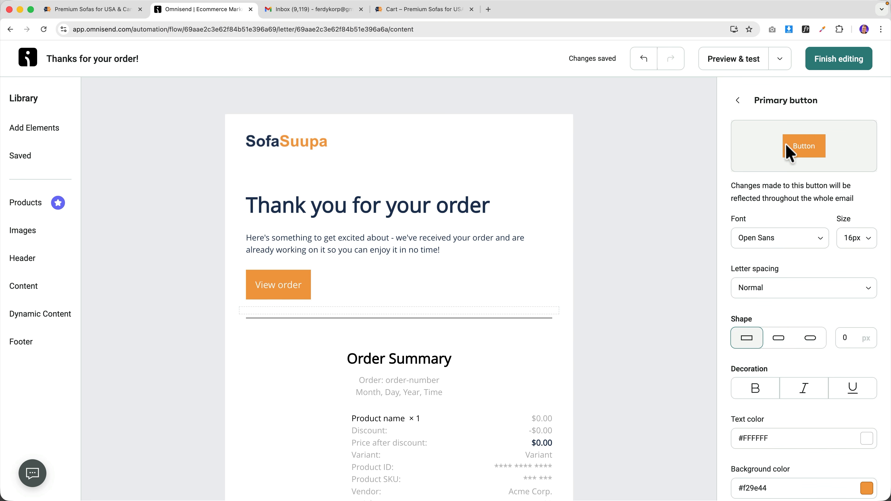
left_click(809, 339)
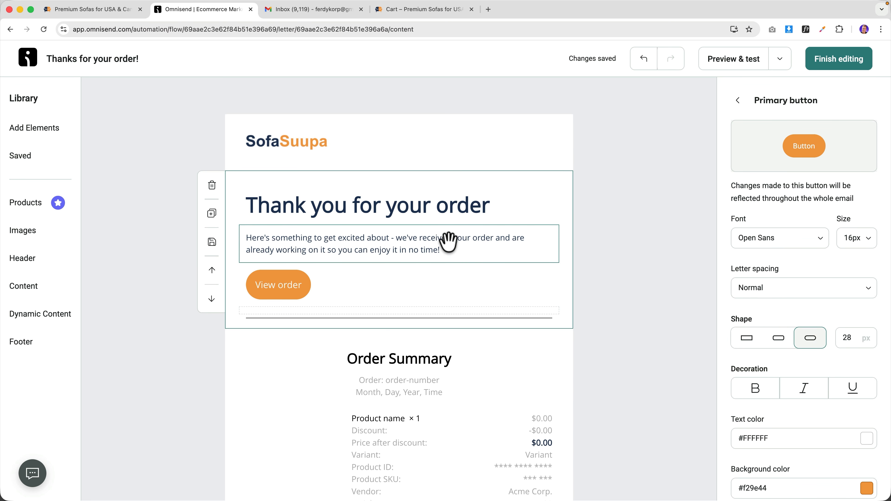
scroll(417, 240, "down", 5)
scroll(415, 242, "down", 15)
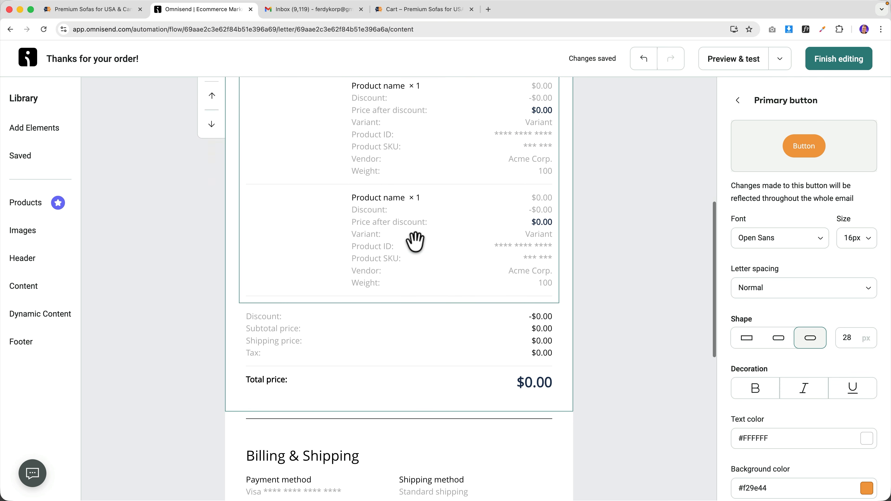
scroll(418, 255, "down", 6)
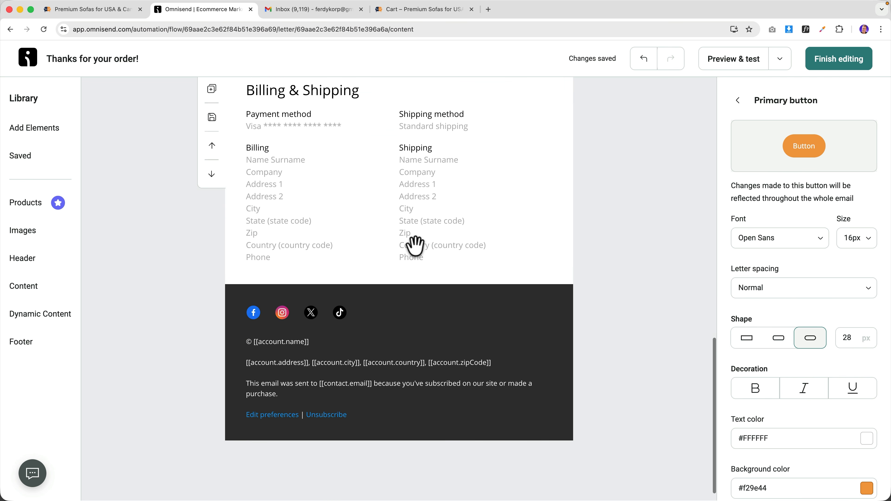
scroll(415, 246, "up", 20)
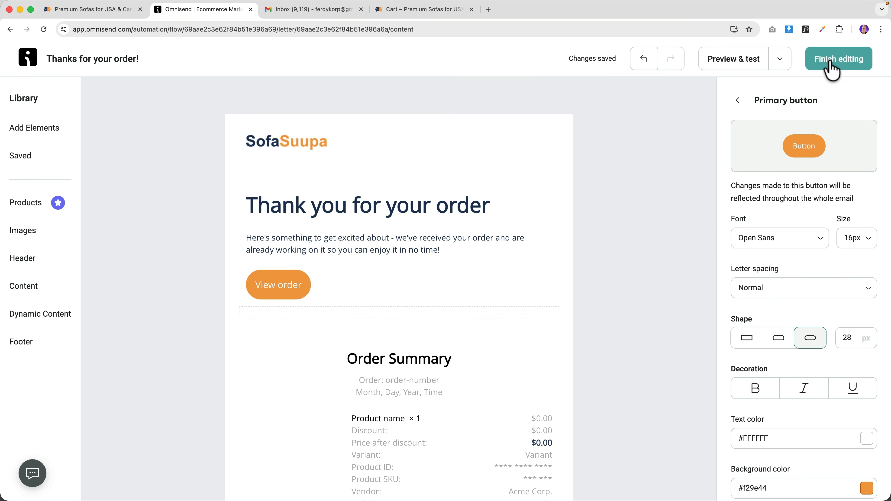
- Finish editing, start the Order Confirmation workflow, and switch to the SofaSuupa store
left_click(832, 70)
left_click(836, 67)
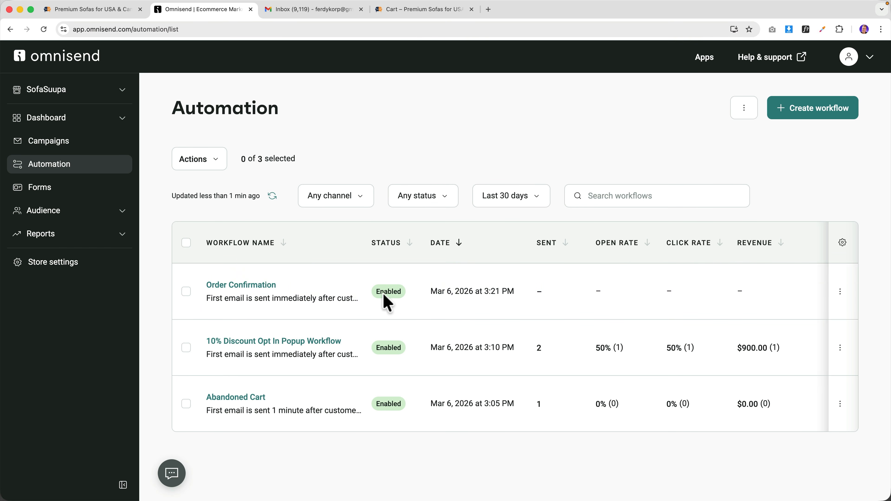
left_click(113, 14)
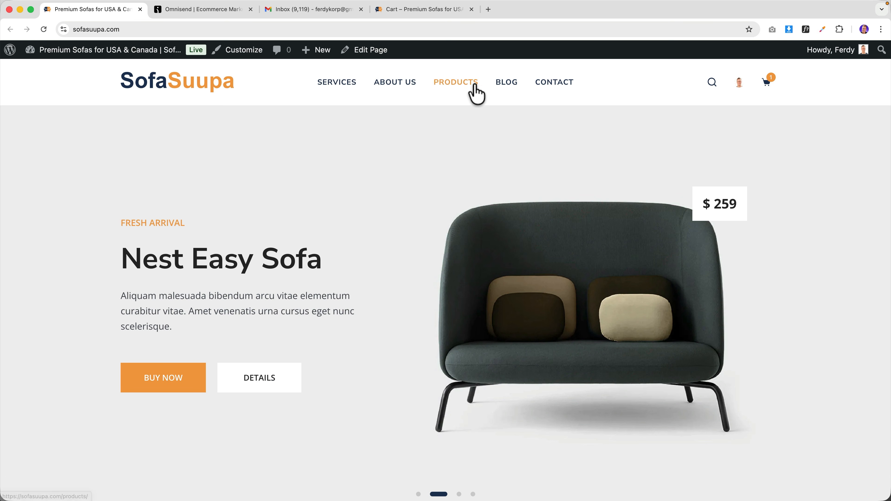
- Check out the Aliquam Ododiam chair, accept the terms, and place the $91.99 test order
mouse_move(770, 87)
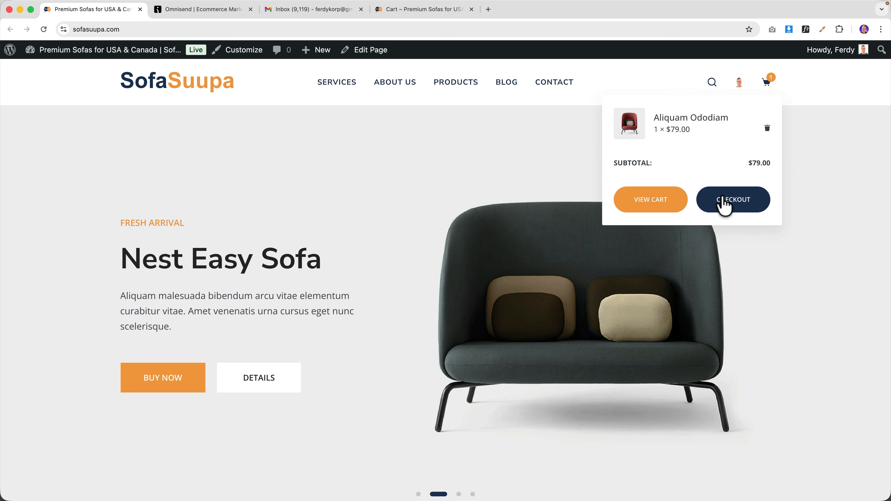
left_click(724, 202)
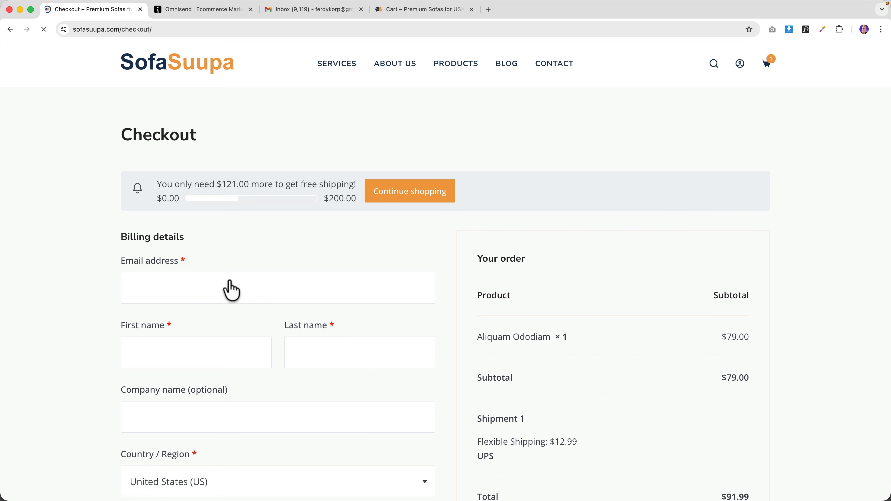
scroll(160, 298, "down", 3)
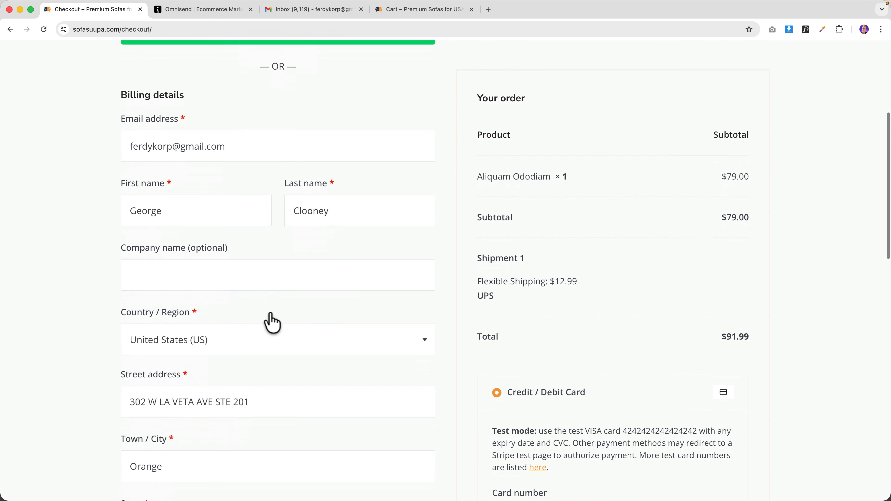
scroll(269, 312, "down", 4)
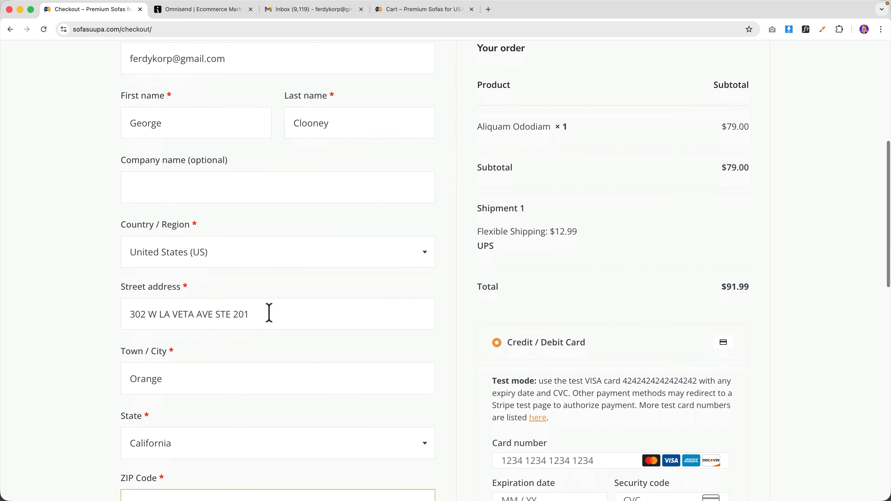
scroll(631, 282, "down", 3)
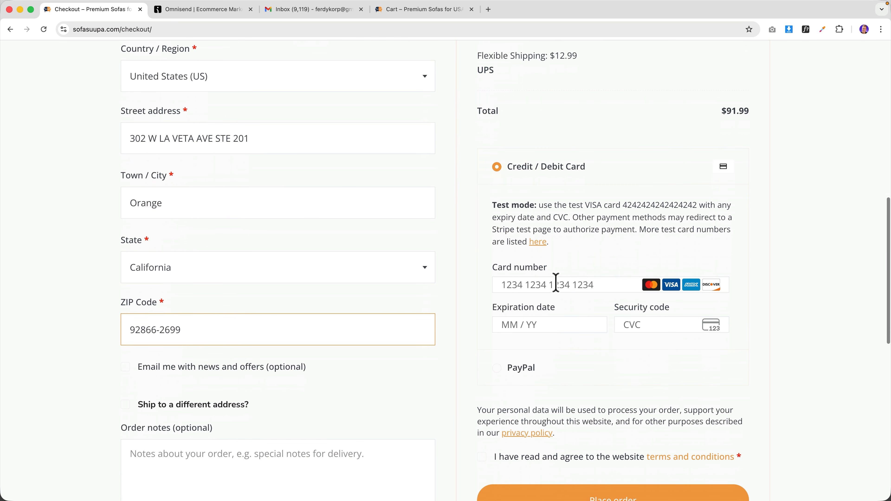
scroll(579, 274, "down", 6)
left_click(482, 325)
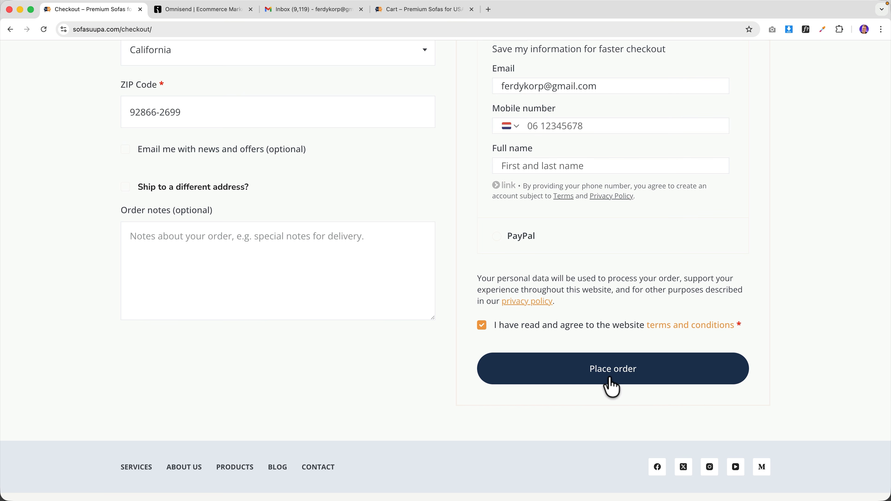
left_click(610, 377)
- Launch Mail and read through the 'New order: #673' notification
key("super+space")
type("mail")
key("Return")
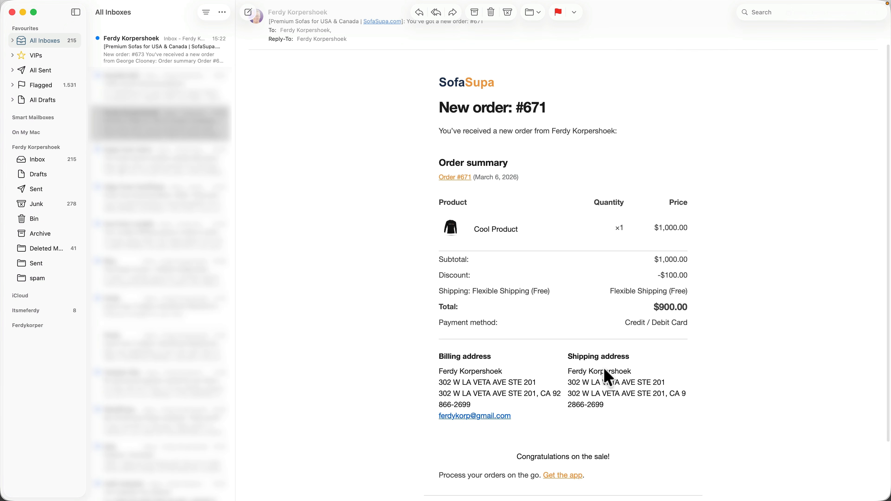
left_click(175, 61)
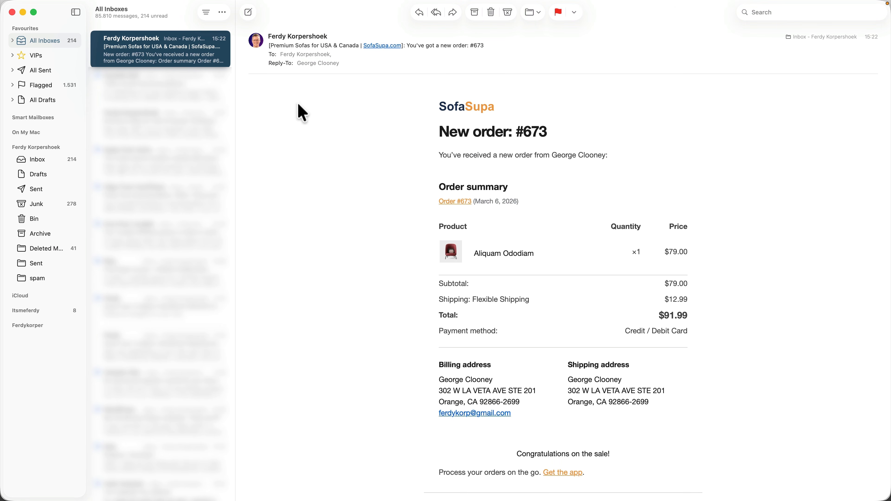
scroll(505, 245, "down", 5)
scroll(503, 245, "up", 3)
scroll(509, 250, "down", 3)
scroll(509, 249, "up", 3)
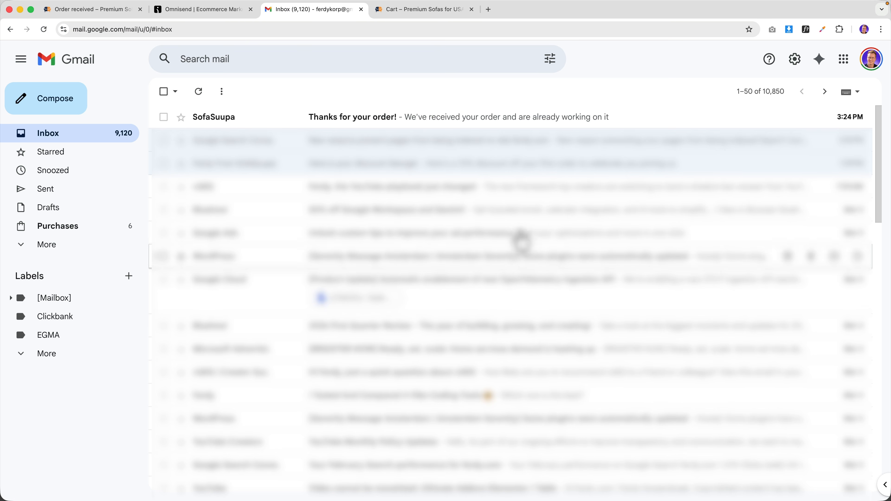
- Read SofaSuupa's 'Thanks for your order!' email for order 673 ($91.99), then return to Omnisend
left_click(324, 121)
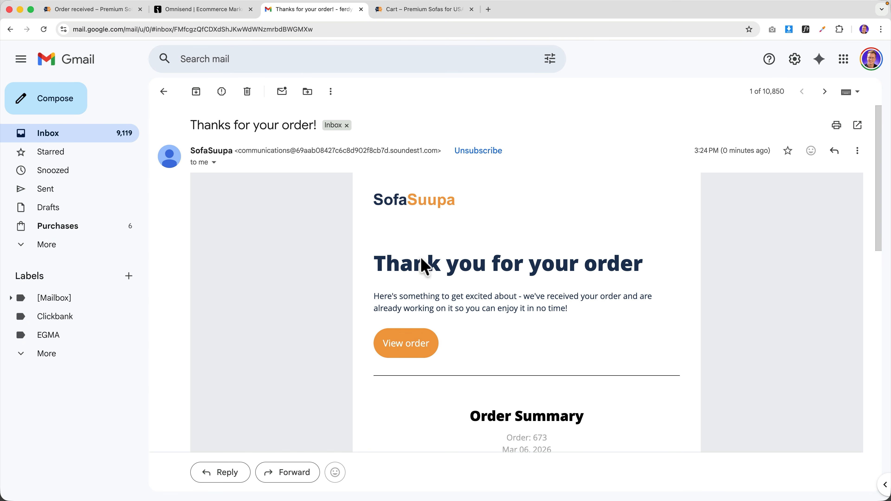
scroll(612, 272, "down", 8)
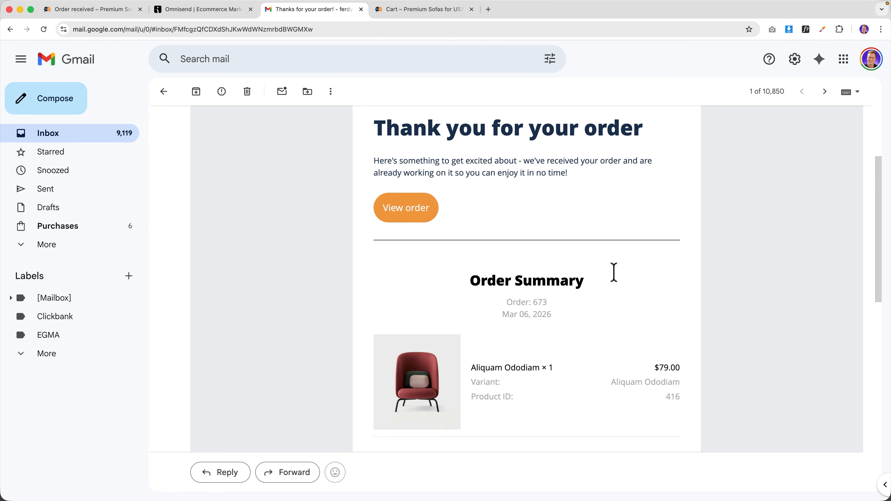
scroll(618, 279, "down", 8)
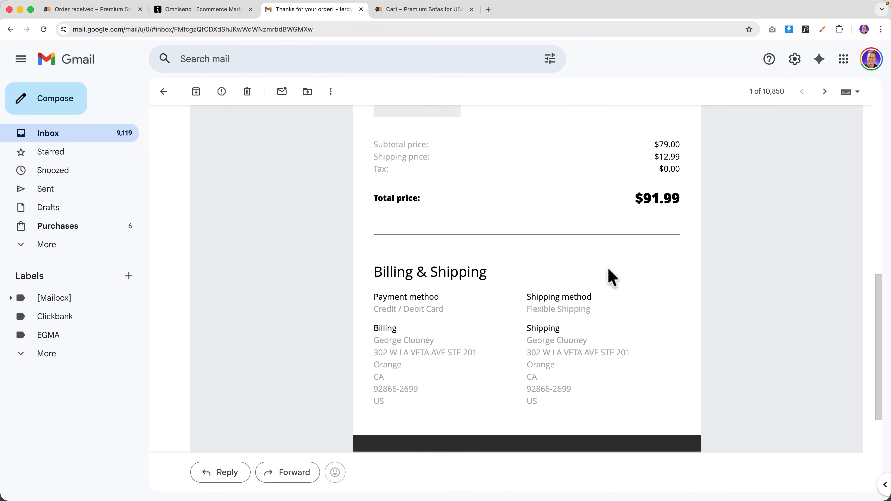
scroll(612, 278, "up", 10)
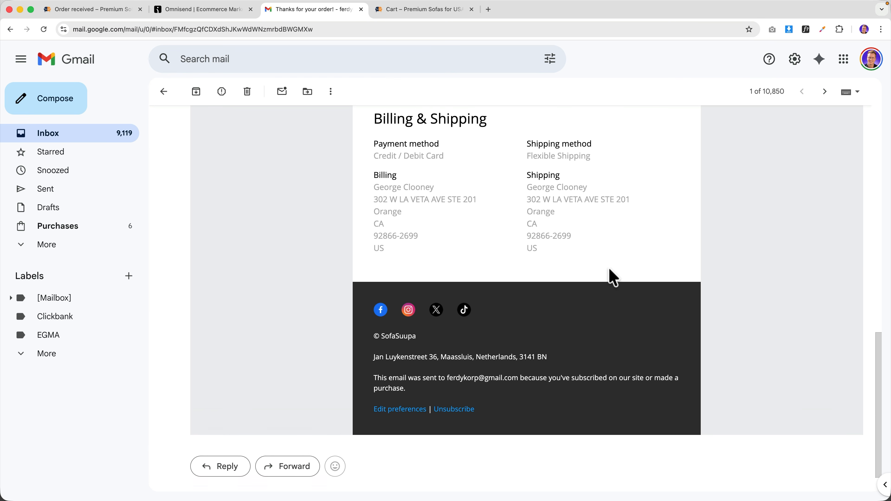
scroll(613, 277, "up", 5)
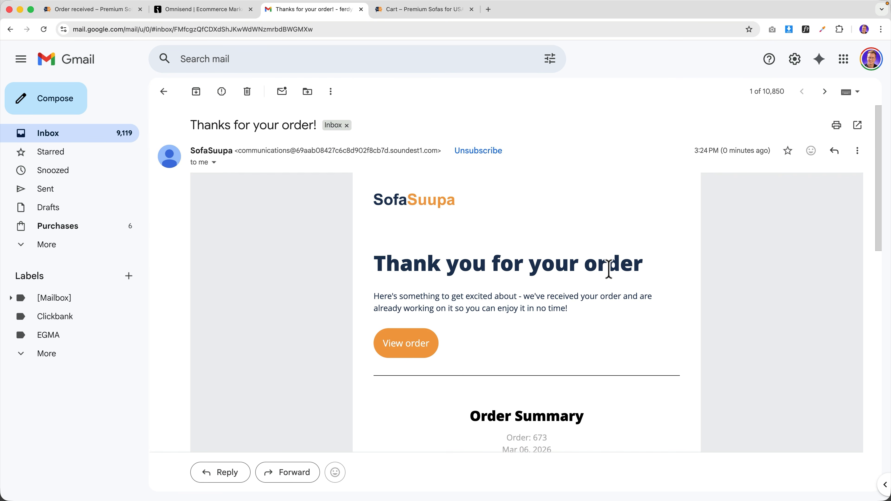
left_click(208, 10)
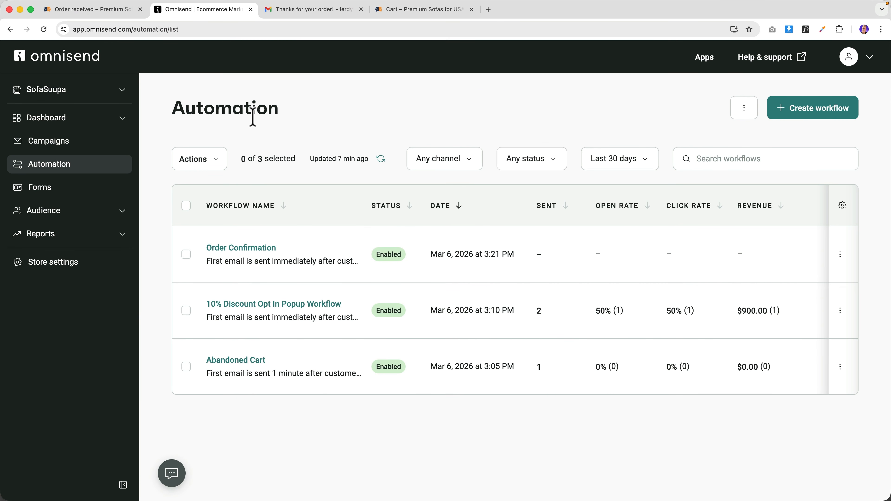
- Browse the pre-built templates under Audience > Segments > Create segment, then leave without creating one
left_click(122, 214)
left_click(54, 259)
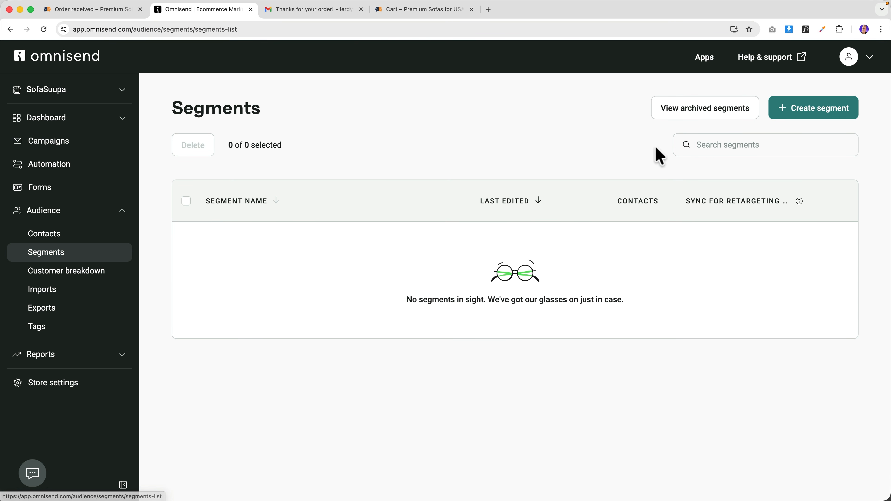
left_click(796, 118)
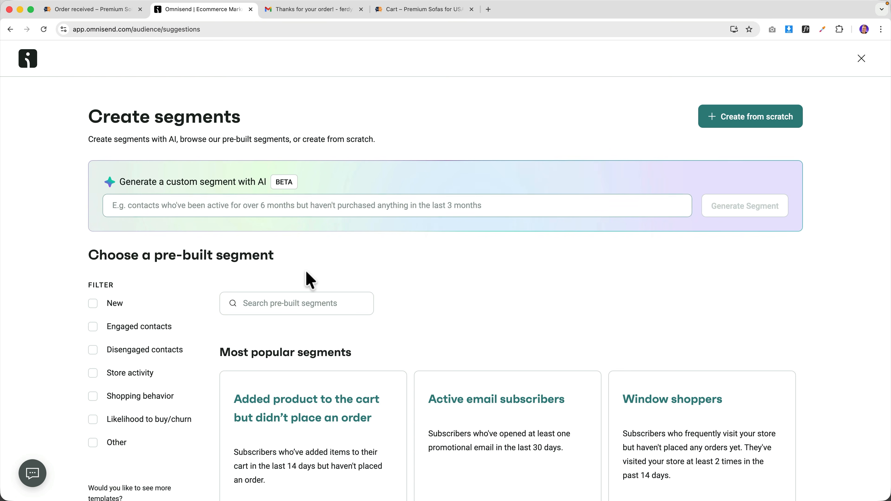
scroll(382, 274, "down", 7)
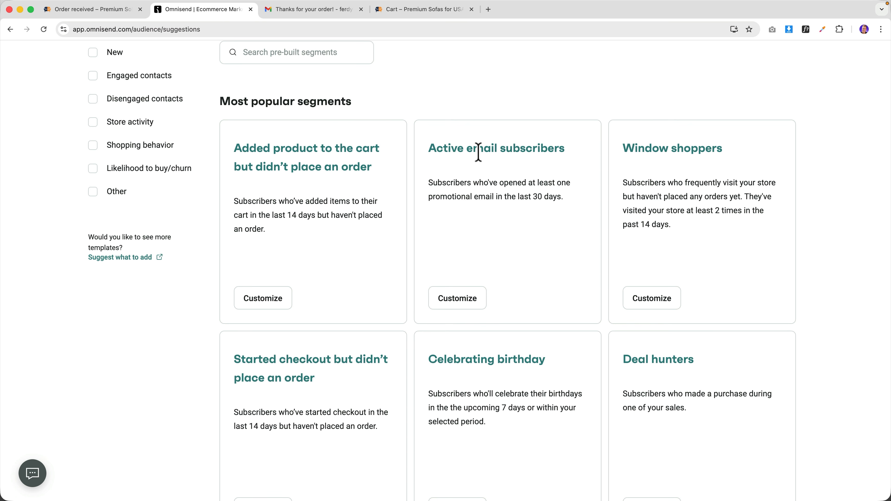
scroll(478, 154, "down", 5)
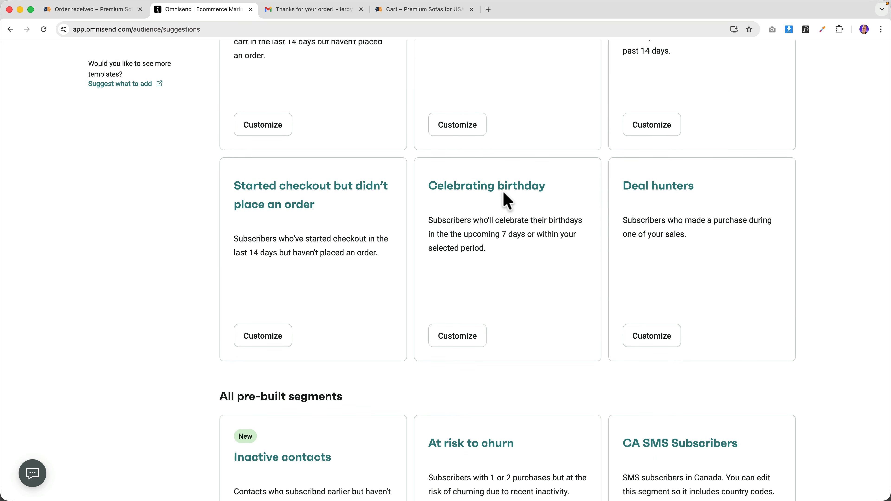
scroll(508, 202, "down", 8)
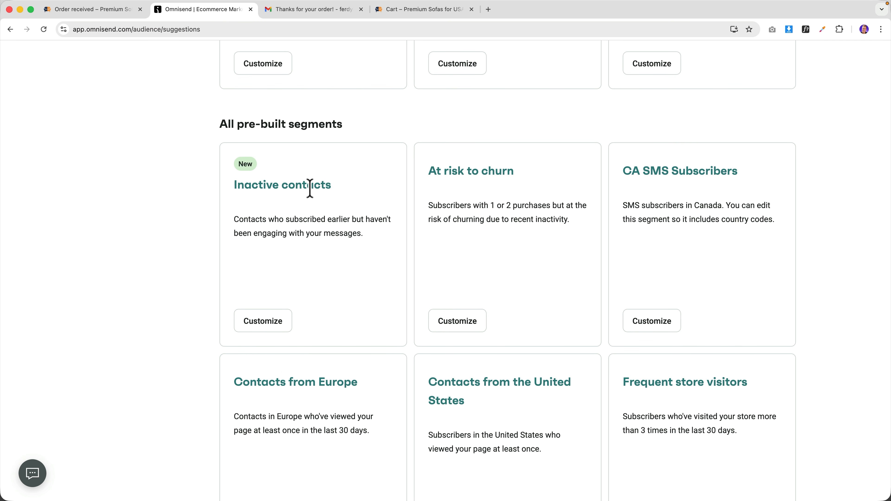
scroll(310, 188, "down", 5)
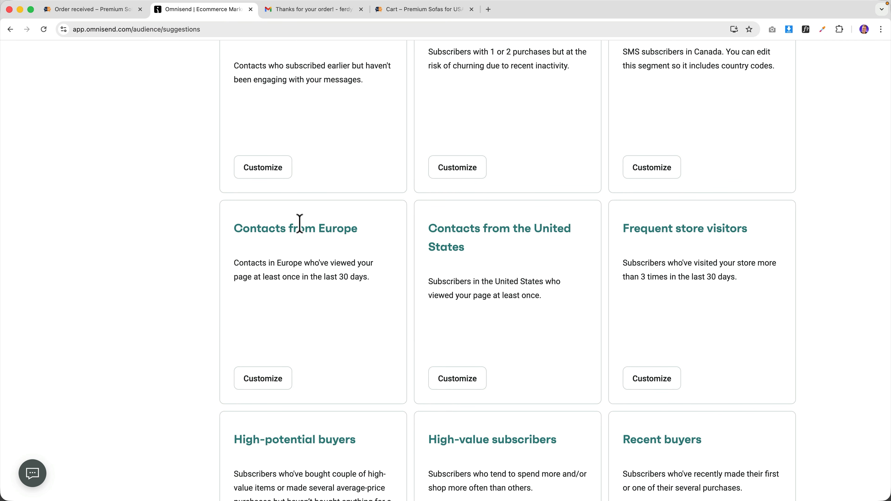
scroll(304, 217, "down", 8)
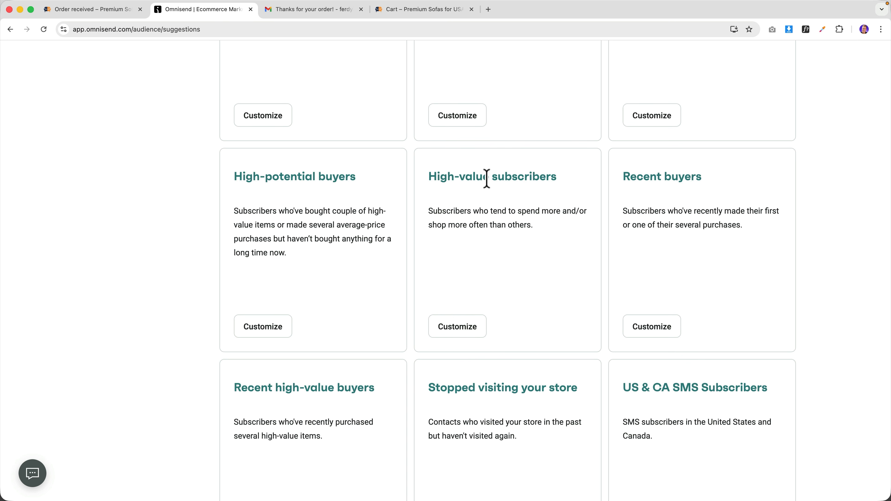
scroll(490, 220, "up", 20)
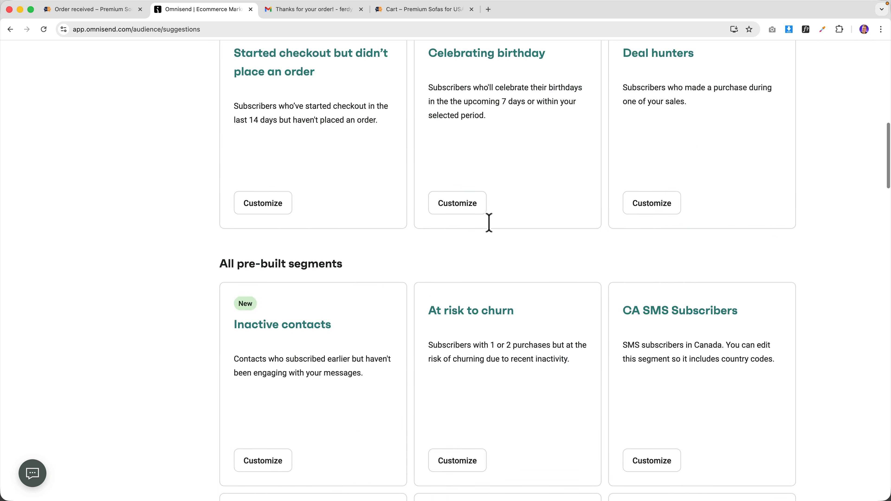
left_click(28, 63)
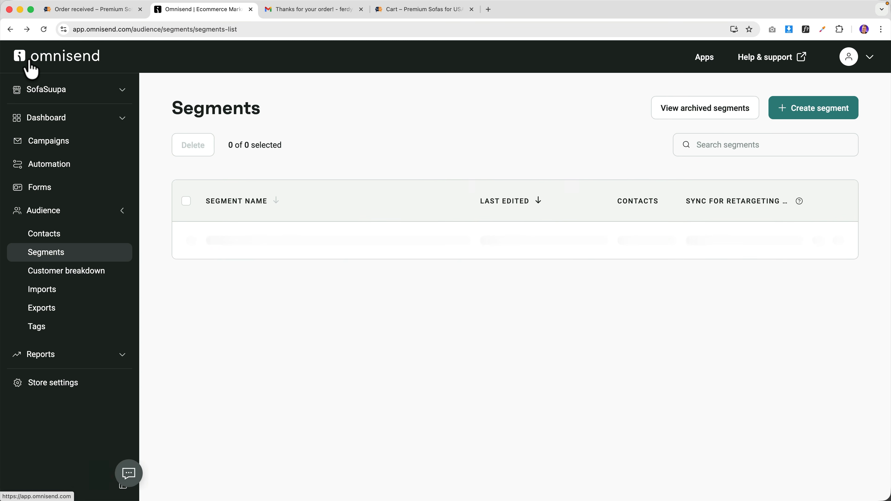
- Create a from-scratch workflow with the 'Entered segment' trigger and review the available segments
left_click(51, 172)
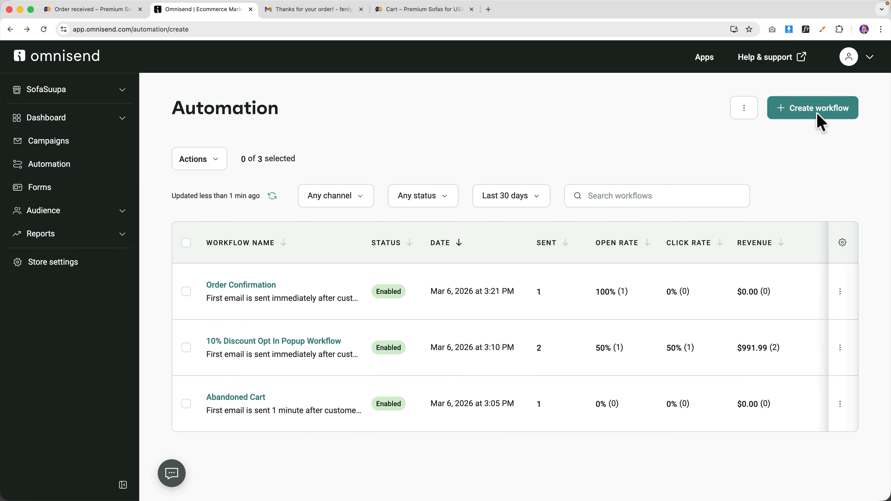
left_click(821, 116)
left_click(744, 119)
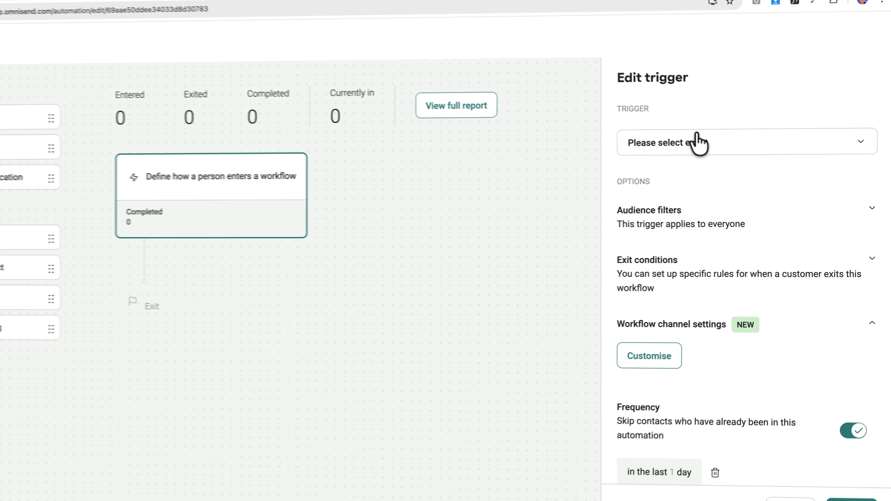
left_click(695, 143)
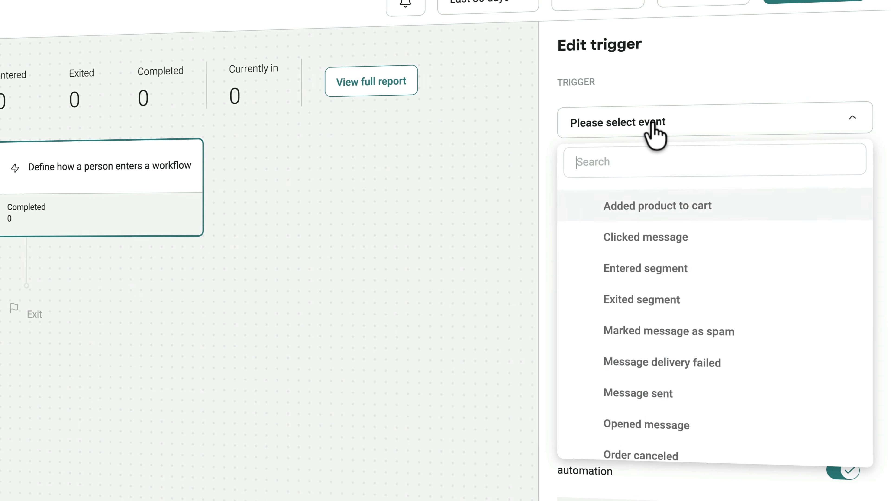
type("seg")
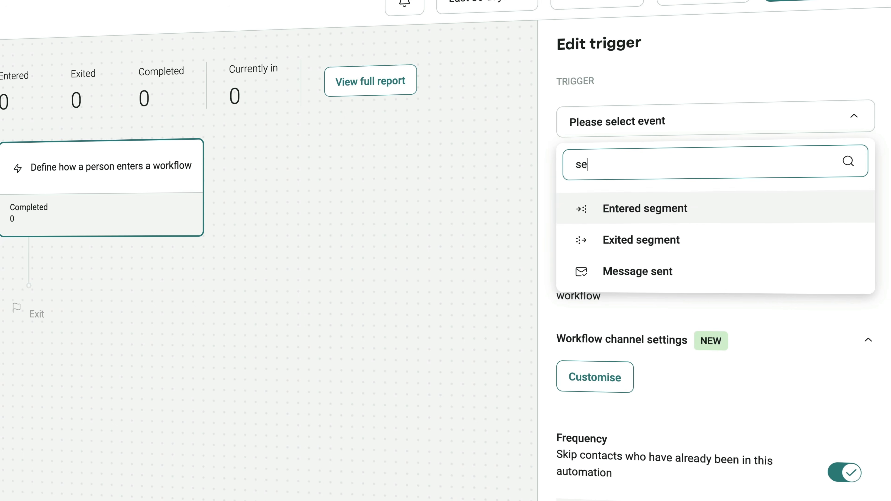
left_click(637, 209)
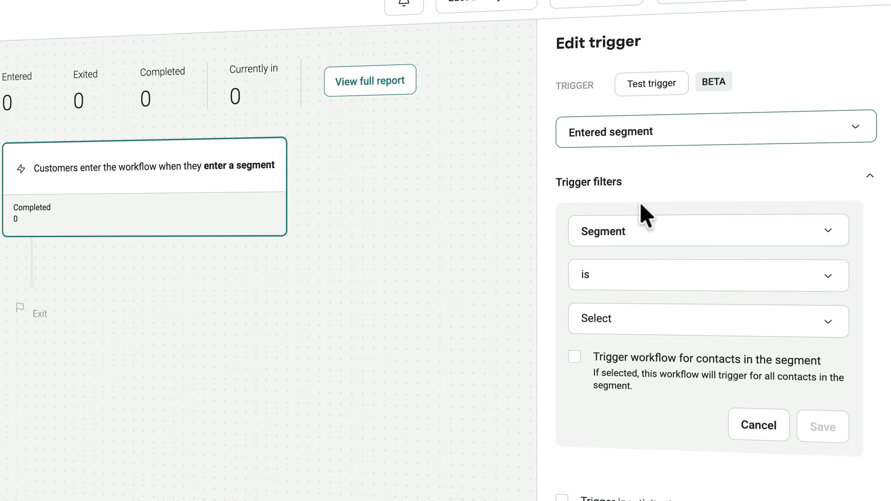
left_click(637, 323)
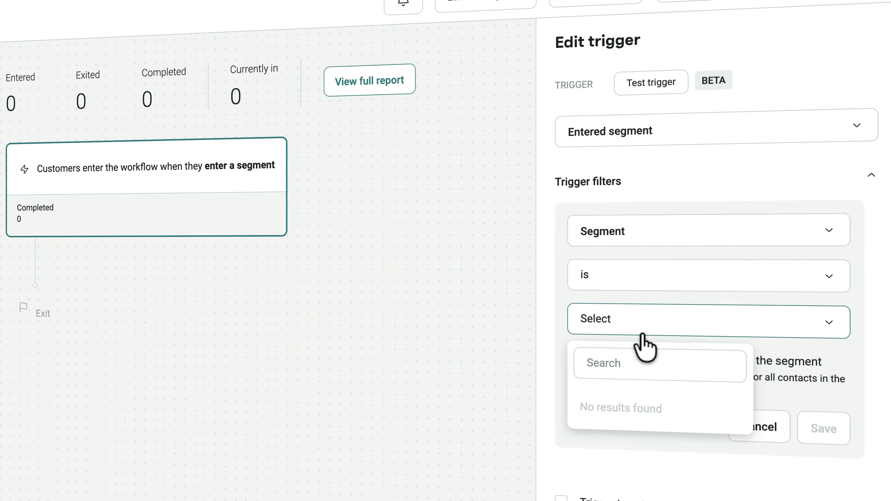
left_click(779, 358)
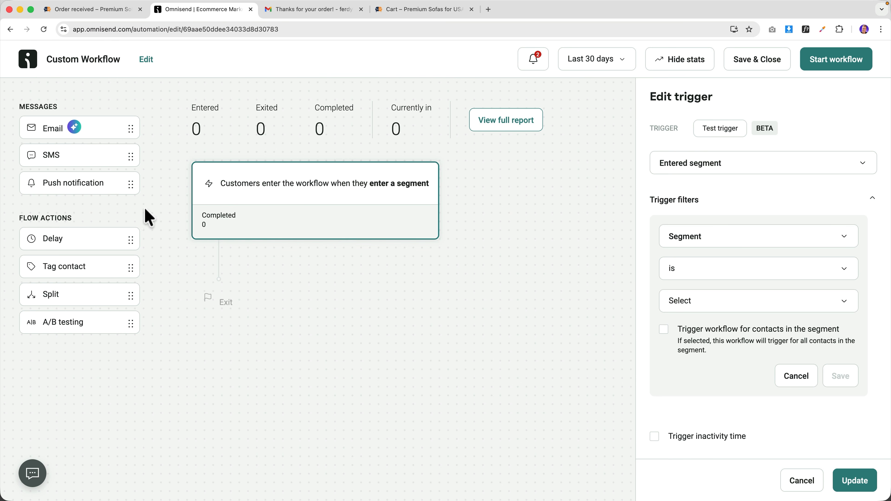
- Add a 10-day delay followed by an email step
left_click_drag(126, 239, 248, 280)
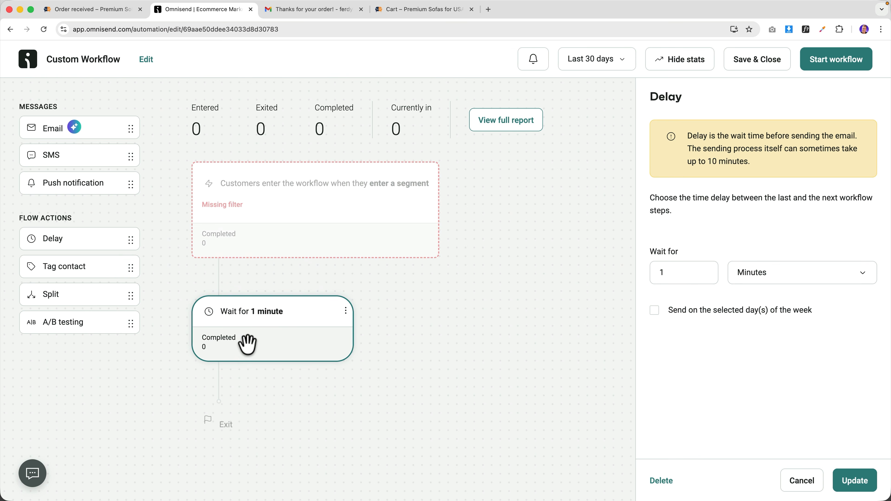
left_click(738, 283)
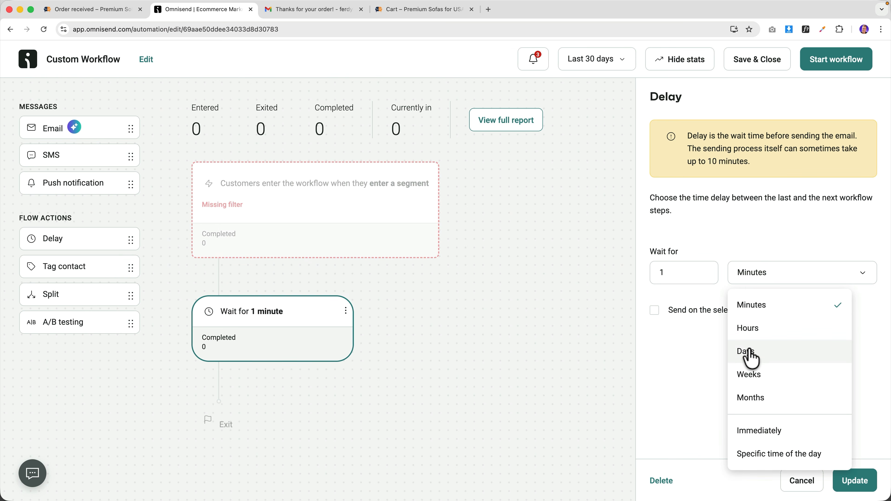
left_click(749, 352)
left_click(678, 274)
type("0")
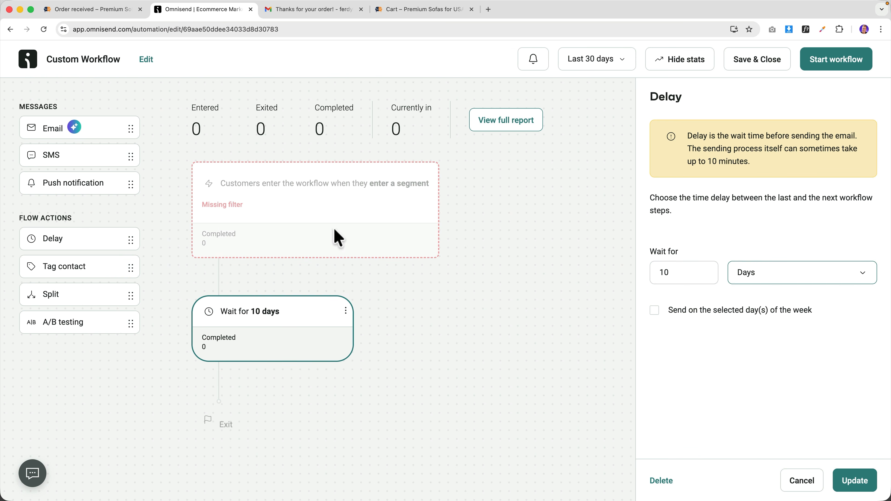
left_click_drag(40, 125, 254, 421)
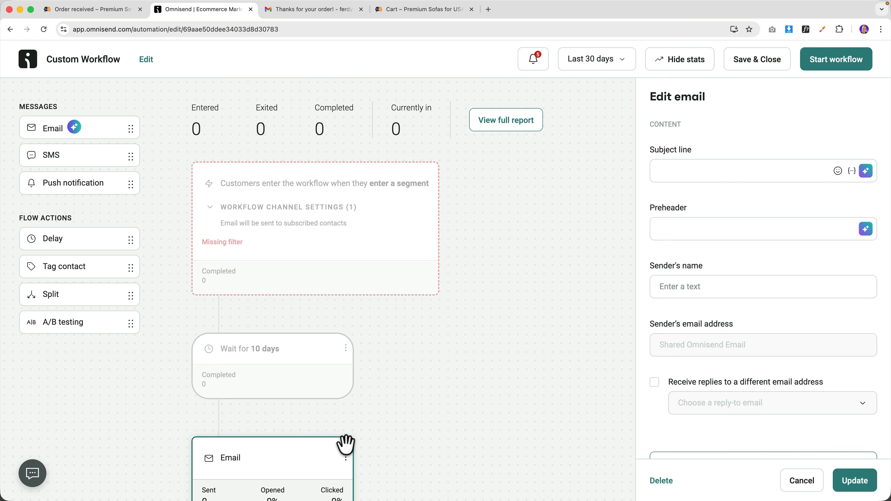
- Tick 'Trigger workflow for contacts in the segment' in the trigger settings
left_click(376, 190)
left_click(720, 303)
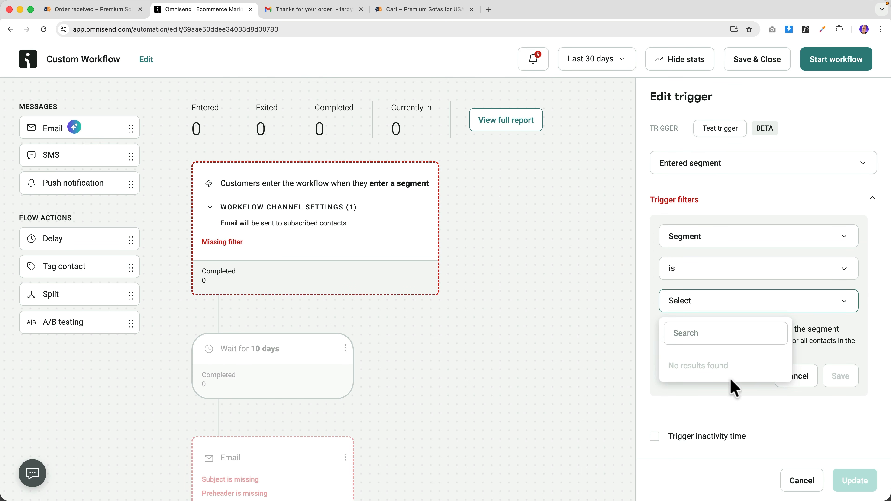
left_click(822, 333)
scroll(277, 432, "down", 3)
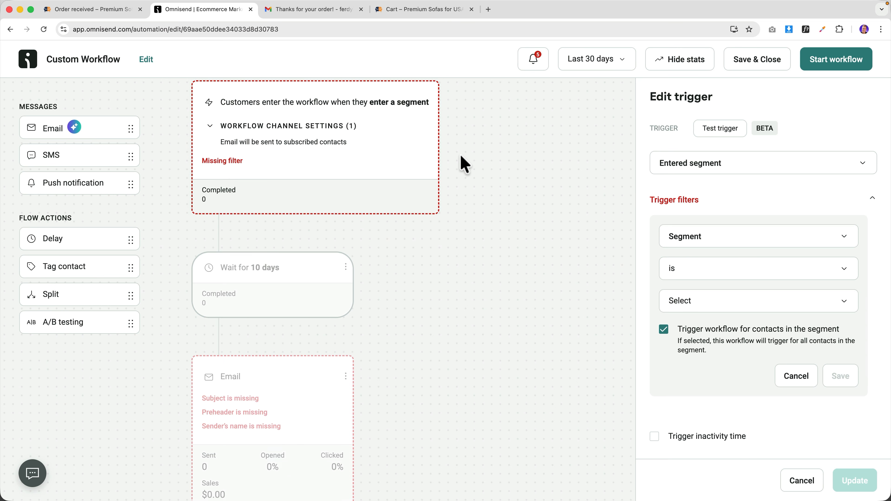
scroll(463, 161, "down", 4)
scroll(463, 161, "up", 5)
- Load ferdy.com and search the site for 'omnisend'
left_click(479, 30)
type("ferdy.com")
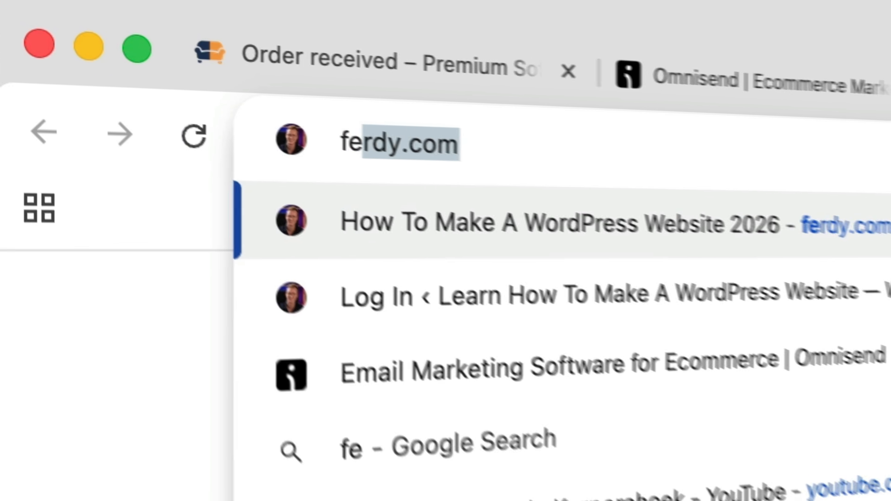
key("Return")
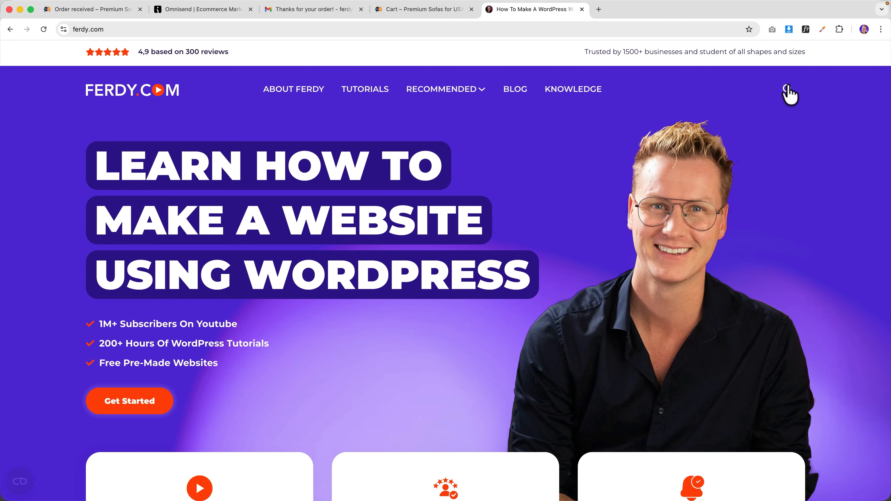
left_click(786, 89)
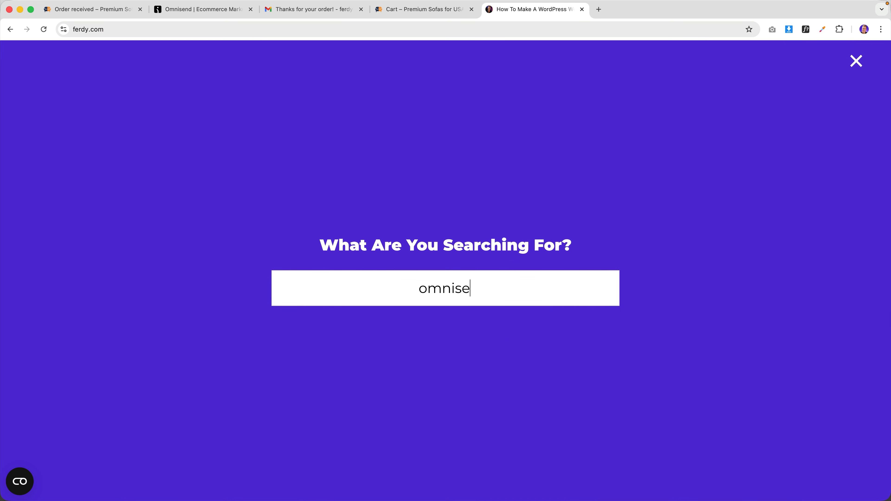
key("Return")
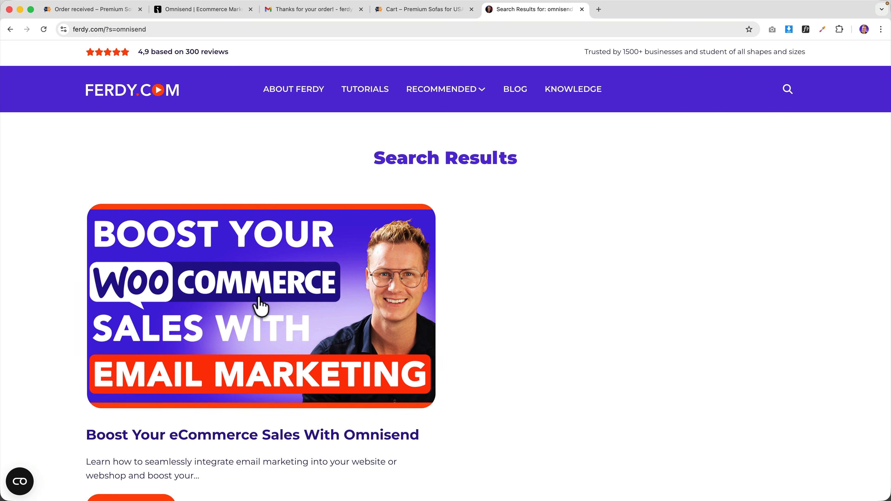
- Open the Omnisend tutorial post and open its video on YouTube in a new tab
left_click(260, 302)
scroll(258, 302, "down", 3)
left_click(259, 302)
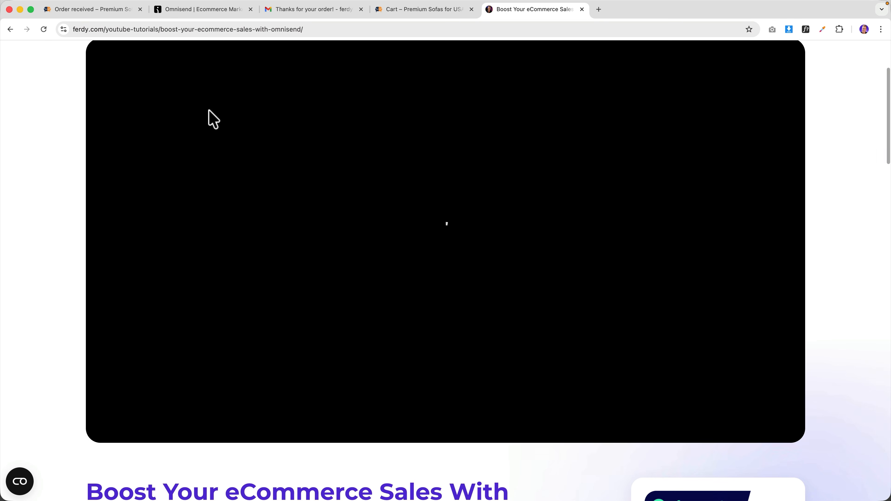
left_click(207, 69)
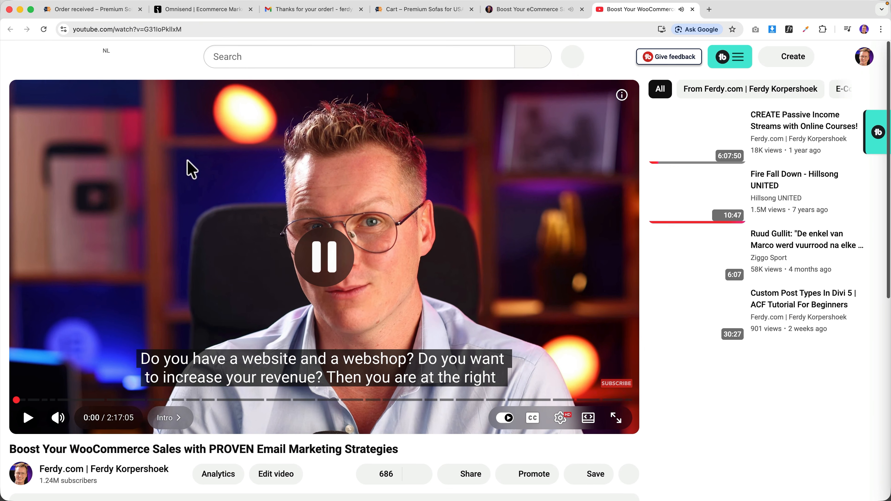
scroll(187, 172, "down", 5)
scroll(141, 250, "down", 20)
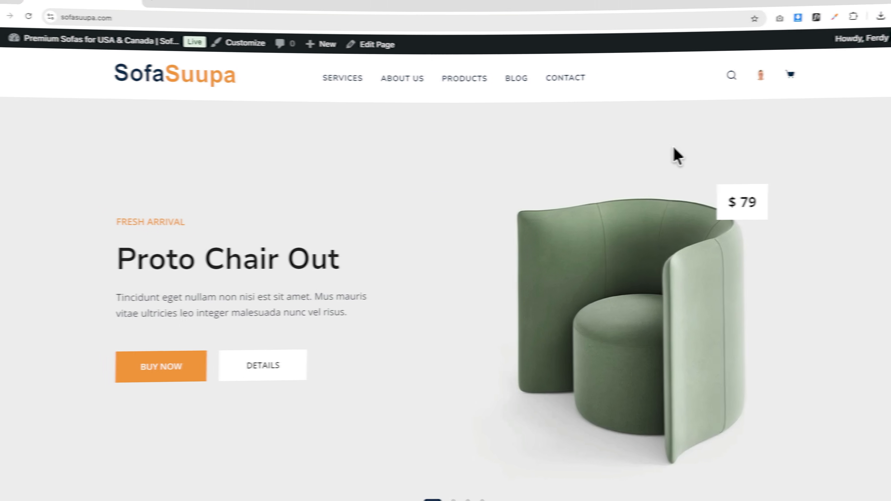
- In the Home page editor, replace heading 'Proto Chair Out' with 'Longsleeve Sweater', then select the paragraph below
scroll(635, 151, "down", 10)
scroll(561, 158, "up", 10)
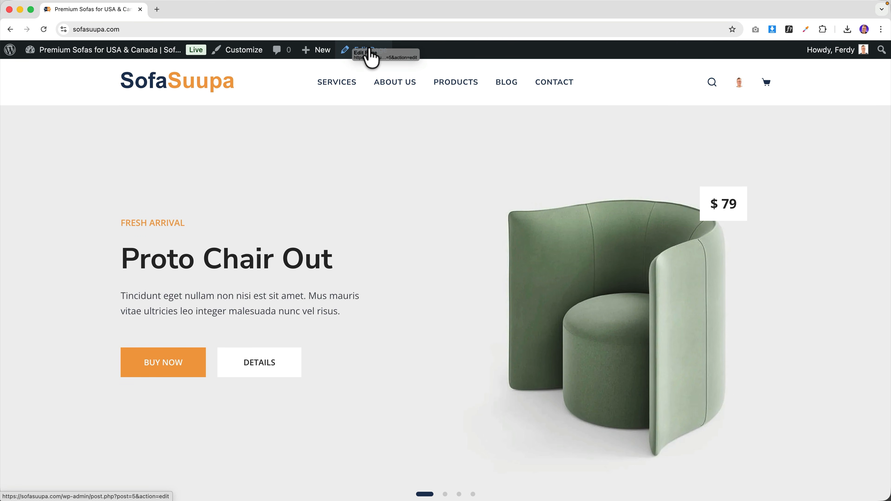
left_click(371, 58)
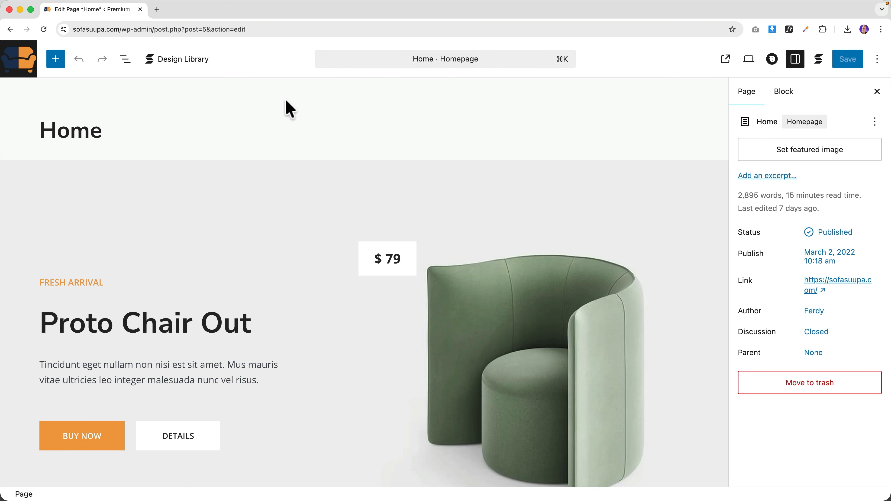
scroll(293, 107, "down", 5)
left_click(132, 200)
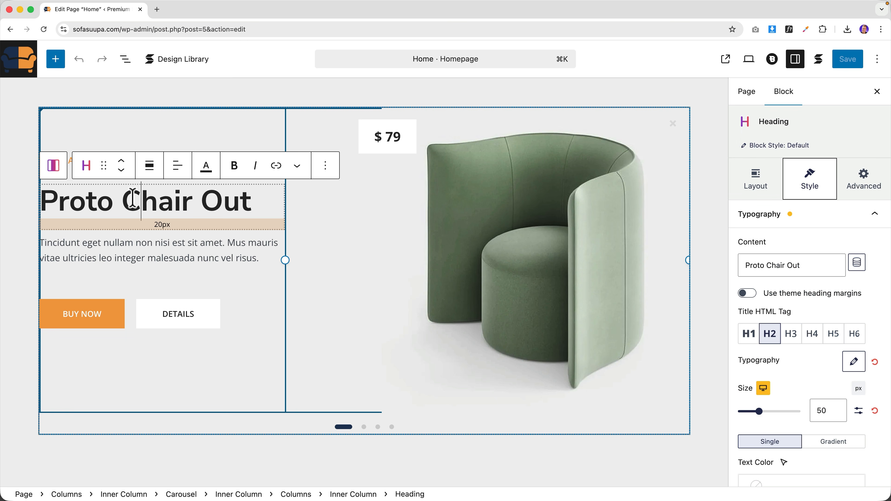
triple_click(133, 200)
type("L")
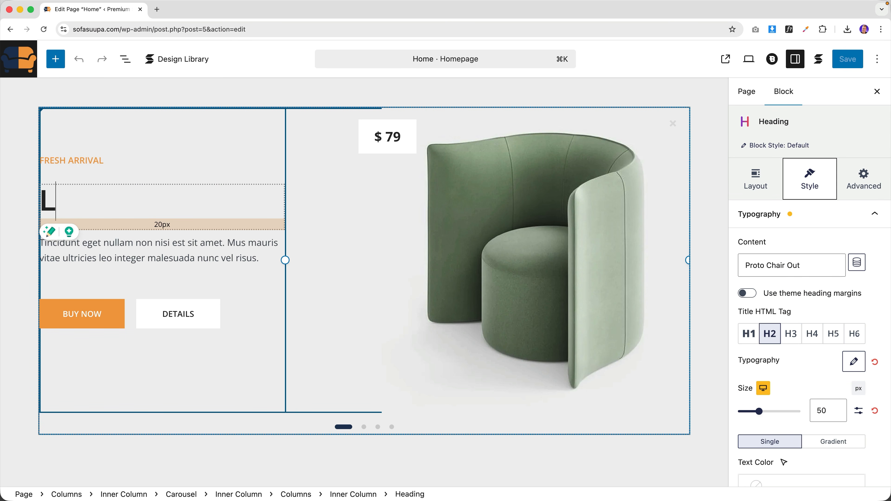
type("ongsleeve Sweater")
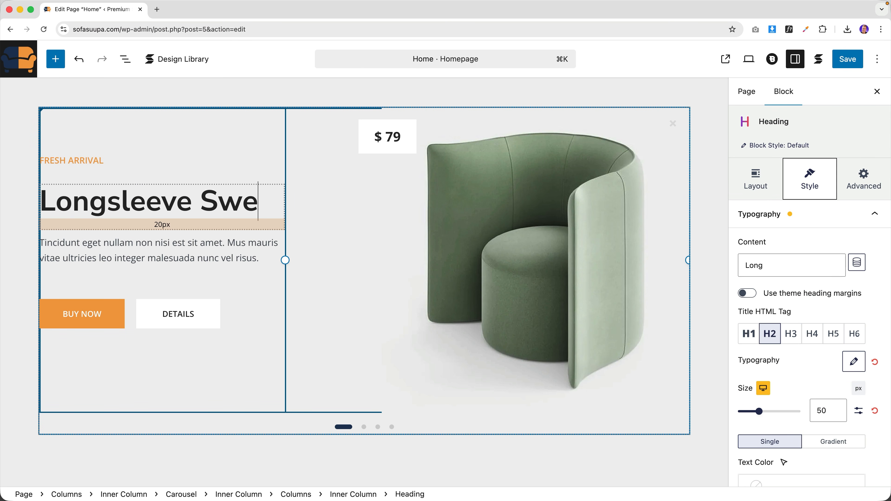
triple_click(117, 246)
left_click(81, 246, "shift")
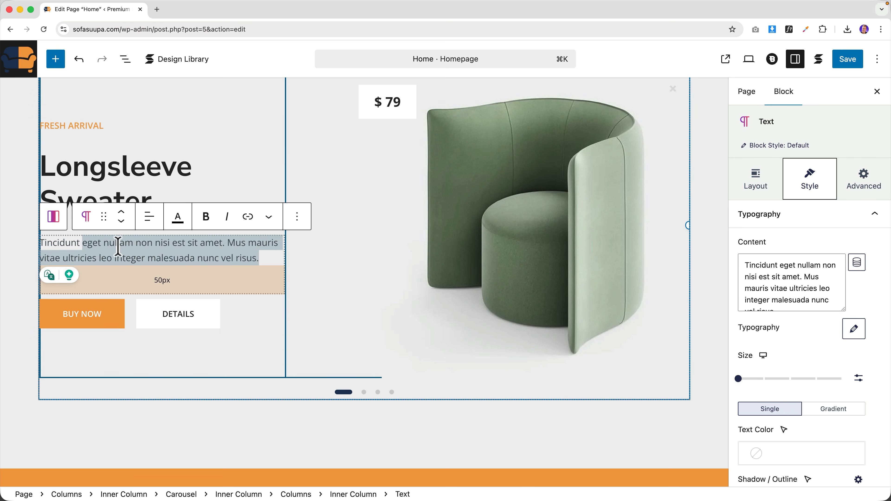
- Give the BUY NOW button a Scale hover effect
left_click(72, 310)
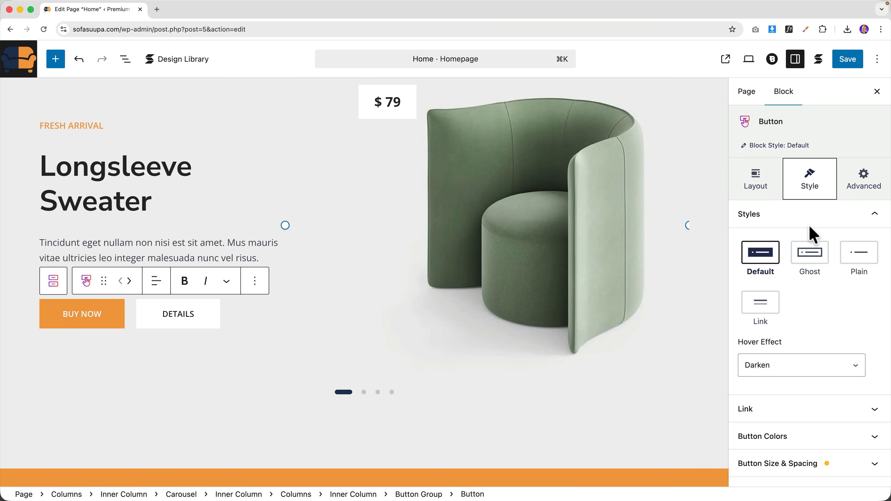
scroll(793, 337, "down", 2)
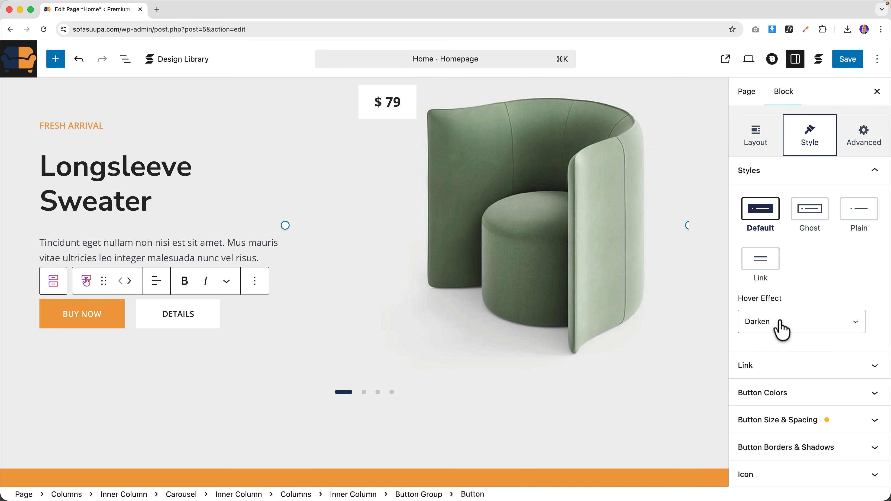
left_click(745, 320)
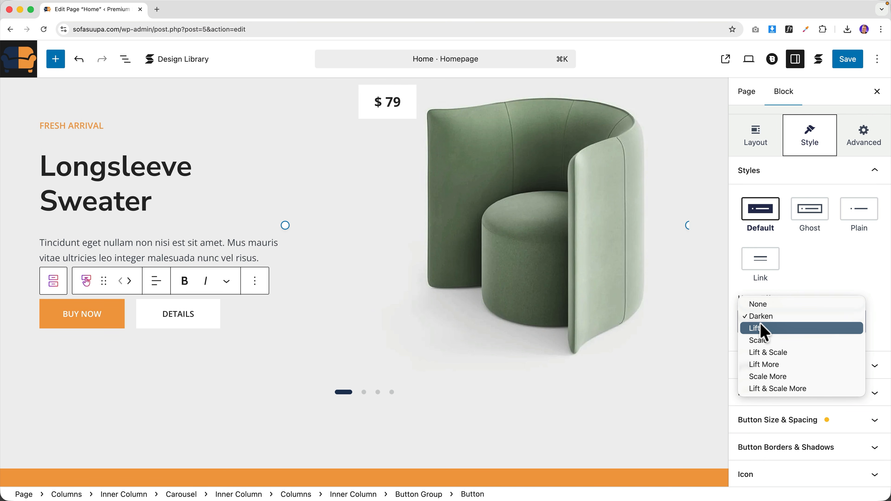
left_click(758, 340)
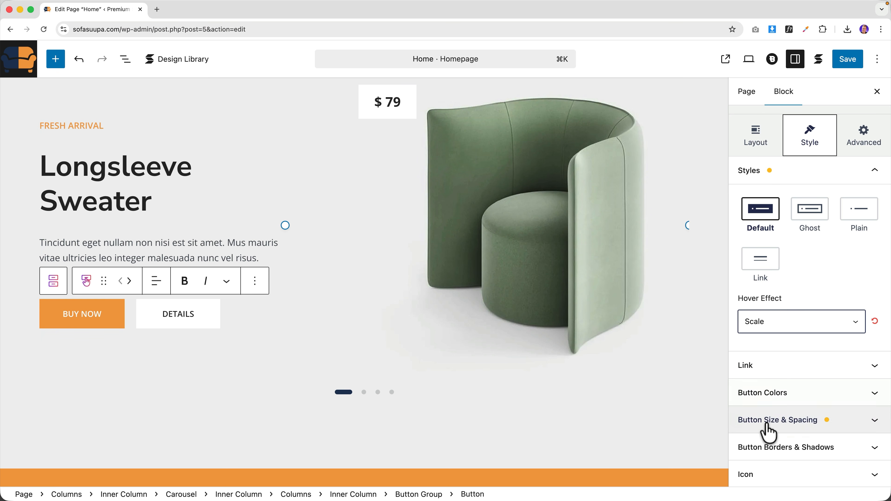
- Set Border Radius to Full on both BUY NOW and DETAILS for pill-shaped corners
left_click(787, 451)
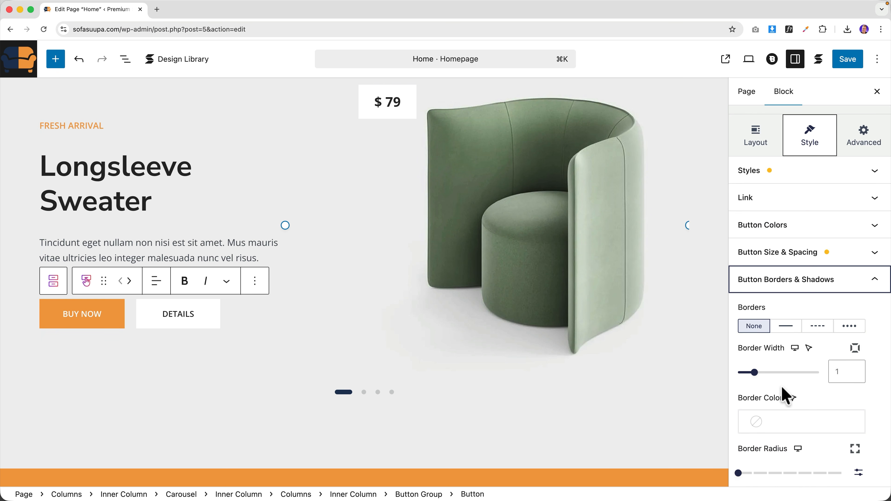
scroll(786, 392, "down", 3)
scroll(754, 319, "down", 2)
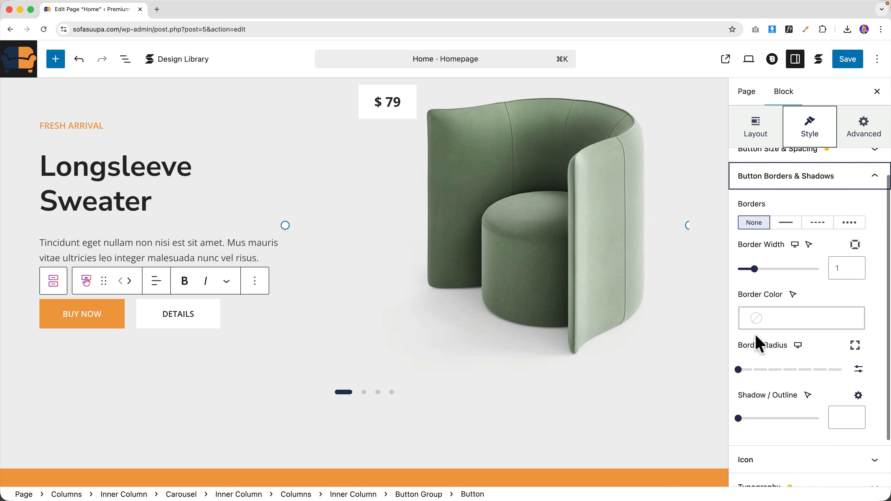
left_click_drag(739, 370, 843, 370)
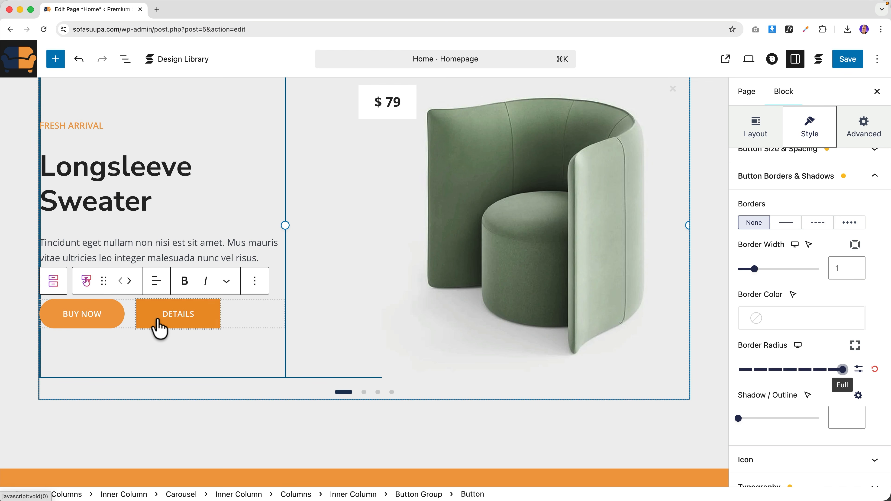
left_click(157, 324)
left_click_drag(738, 369, 853, 375)
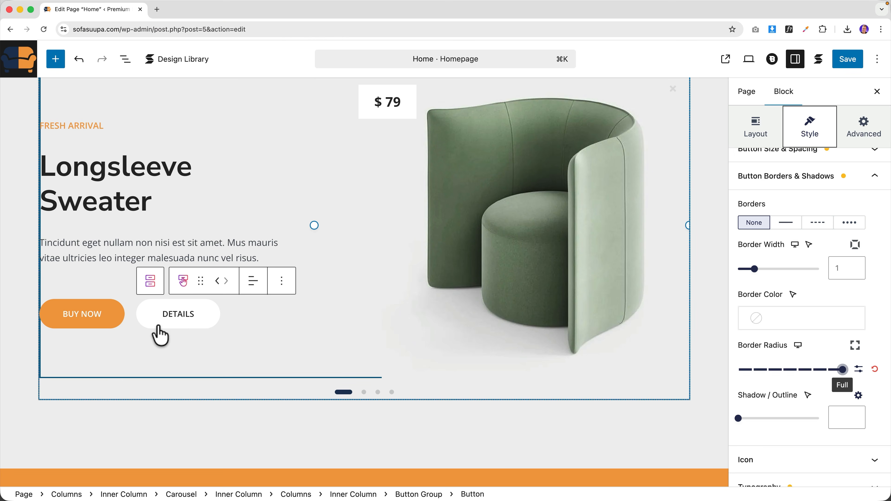
- Open BUY NOW's link settings and focus the Link / URL field
left_click(87, 316)
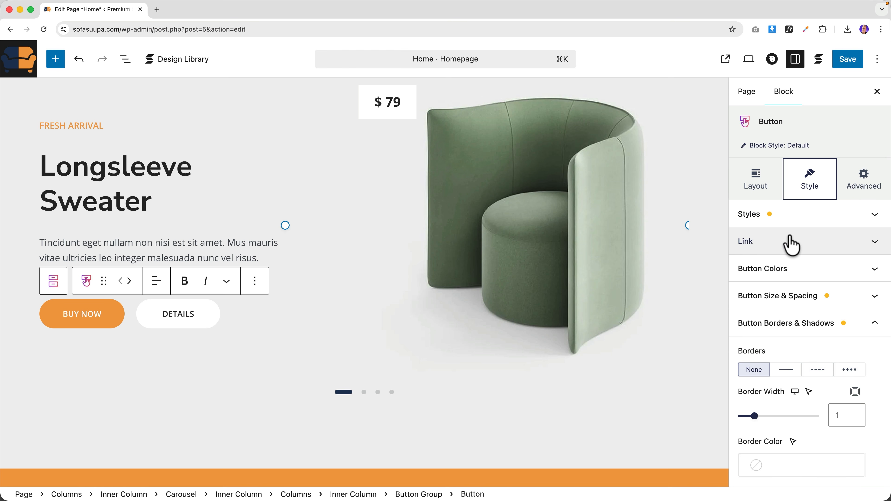
left_click(787, 243)
left_click(777, 286)
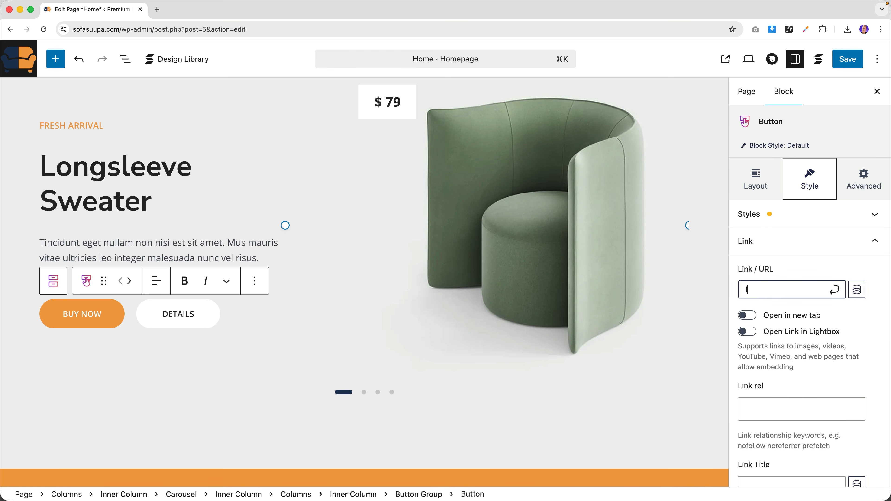
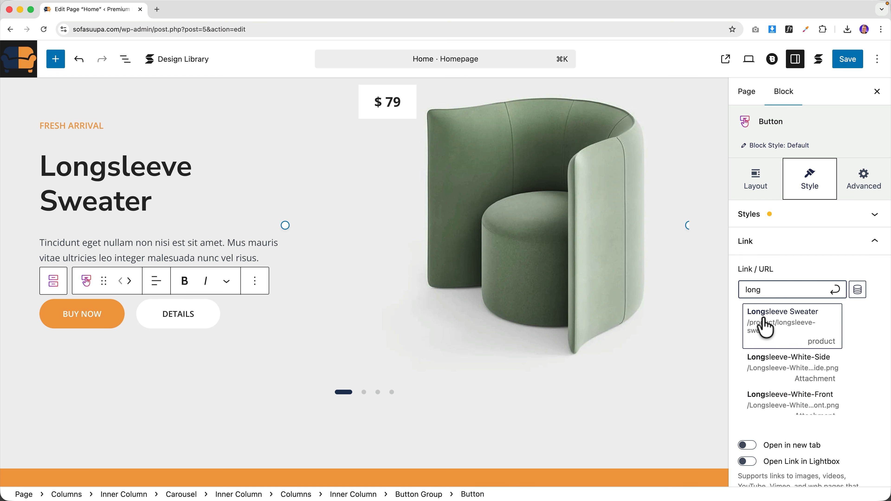
- Link the first slide's BUY NOW and DETAILS buttons to the Longsleeve Sweater product page
left_click(790, 330)
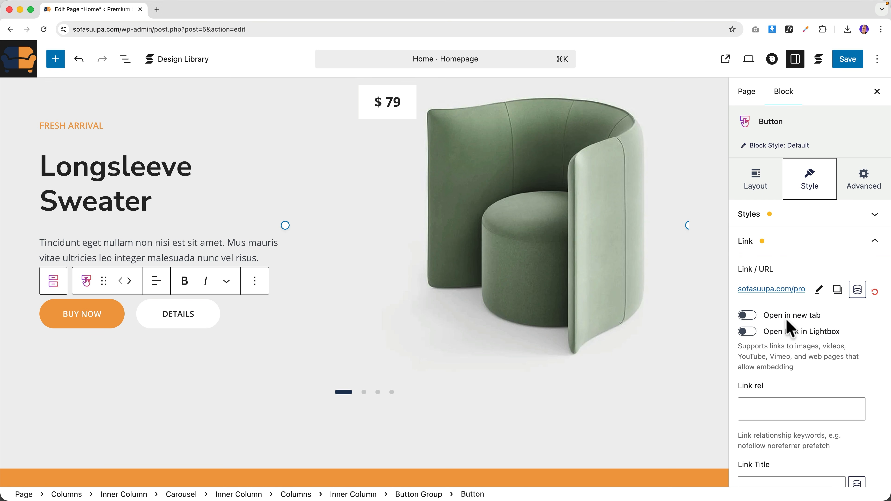
scroll(473, 256, "up", 3)
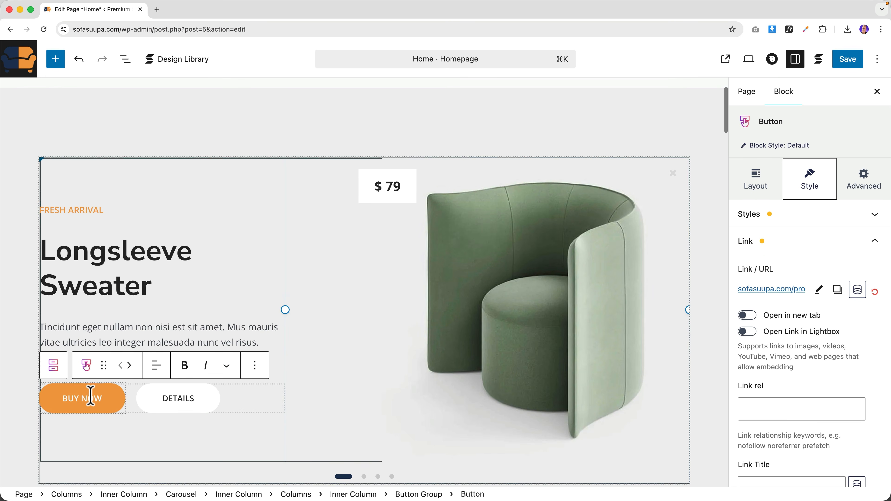
left_click(166, 399)
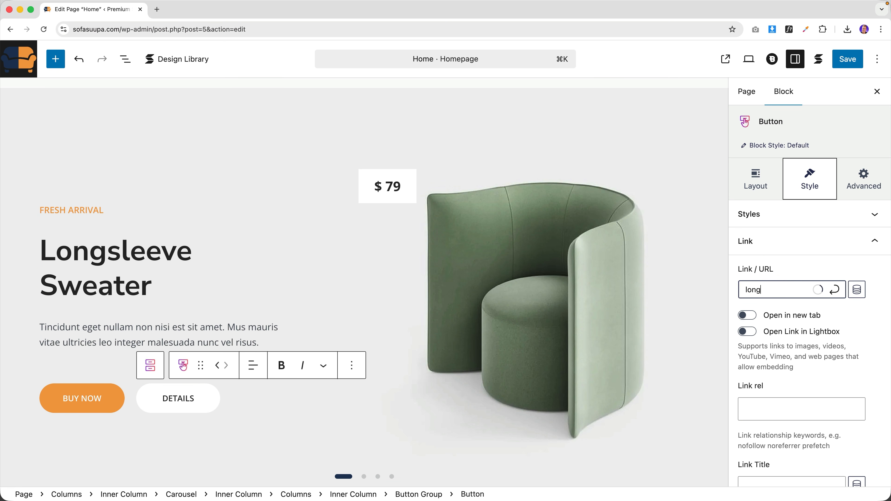
left_click(782, 321)
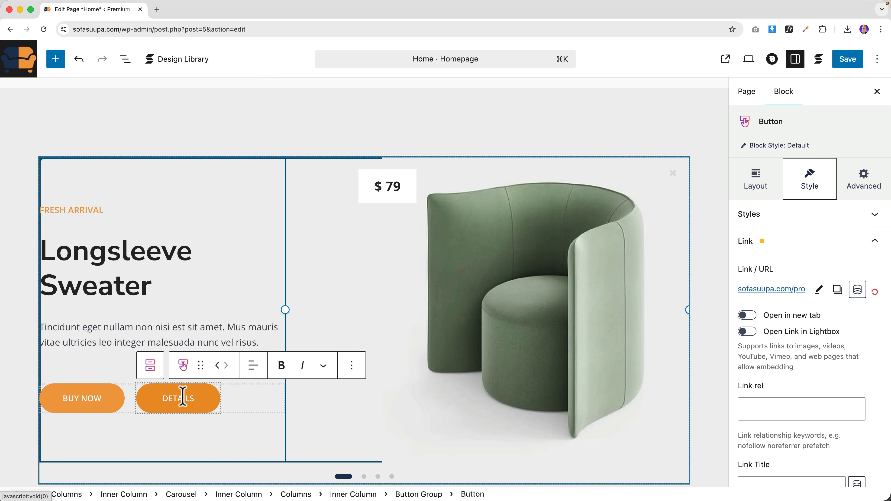
left_click(545, 270)
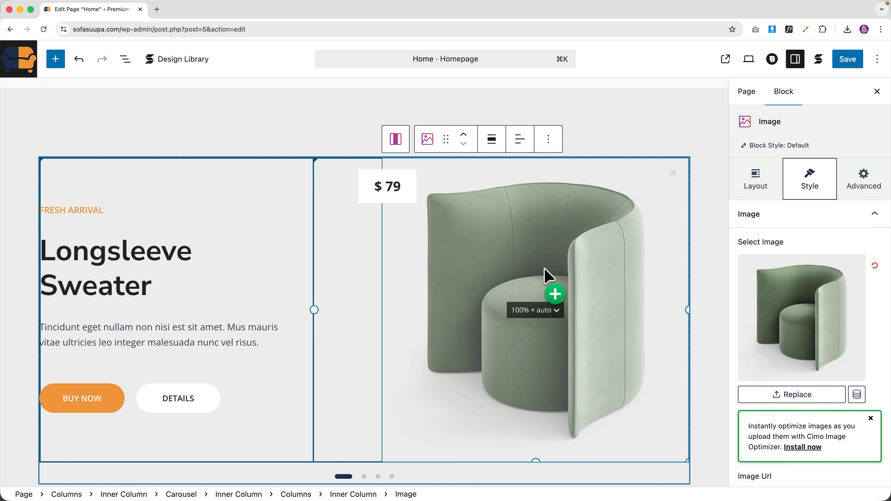
- Replace the first slide's chair photo with Longsleeve-Navy-Blue-Front.png
left_click(801, 272)
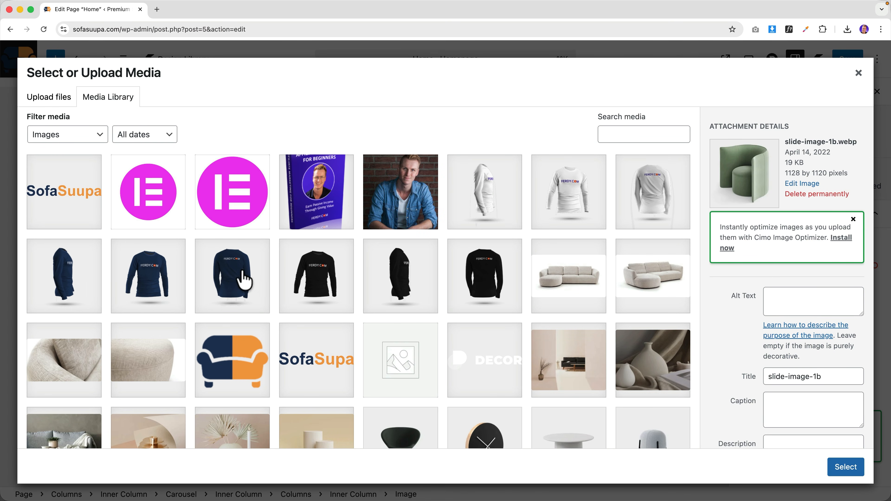
left_click(162, 280)
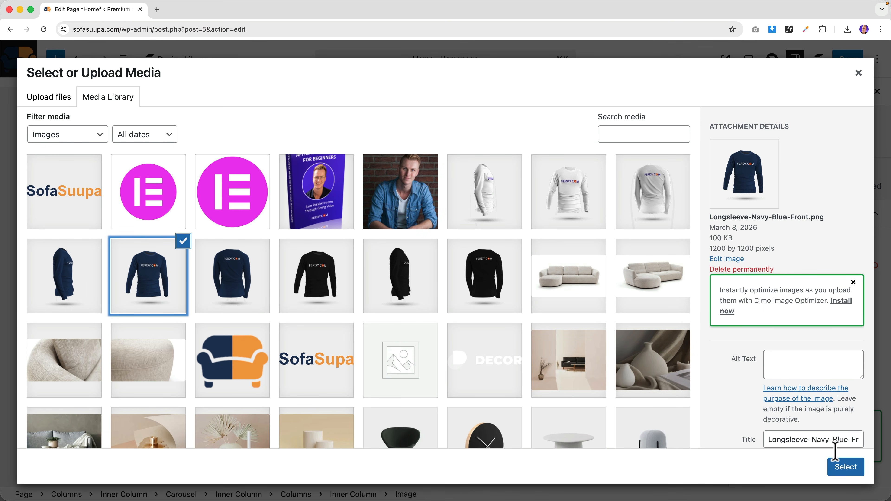
left_click(842, 468)
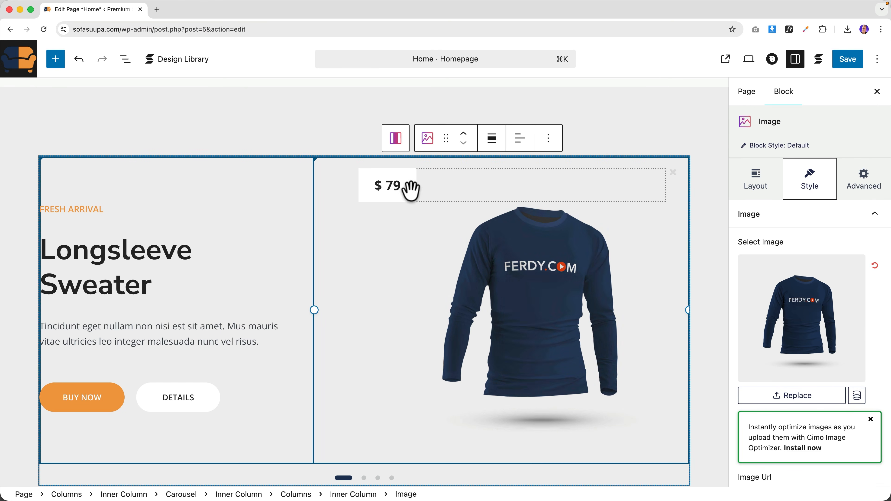
- Change the slide price to $19.99 with Typography Size 19
left_click(391, 185)
key("BackSpace")
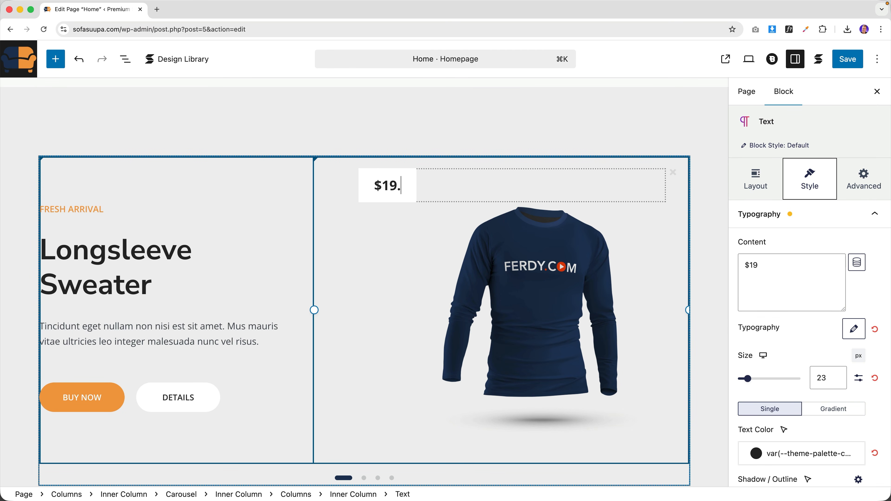
type("99")
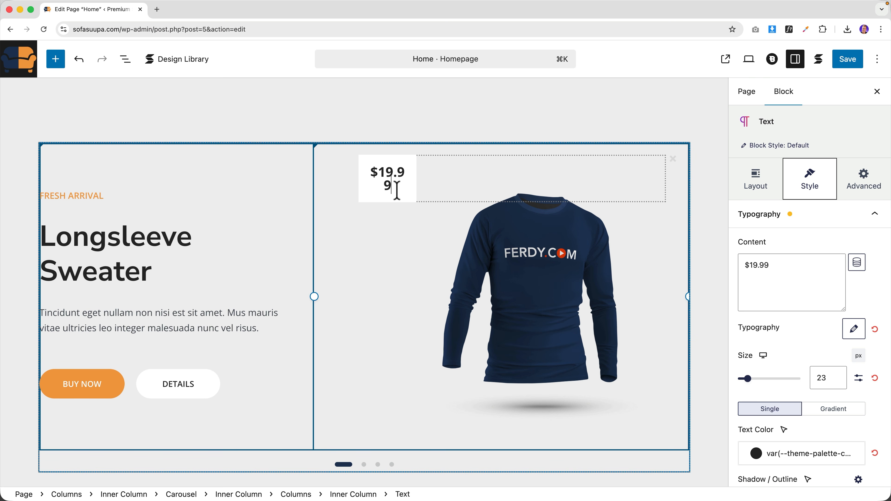
left_click(835, 221)
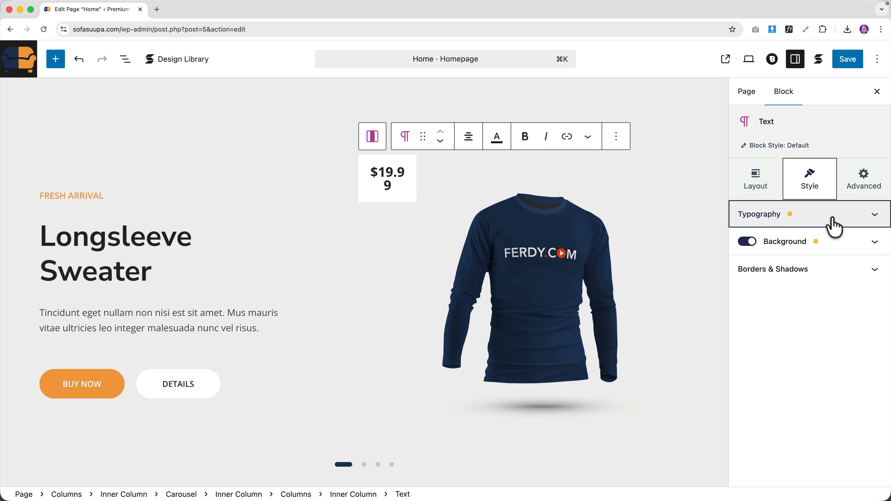
left_click(837, 224)
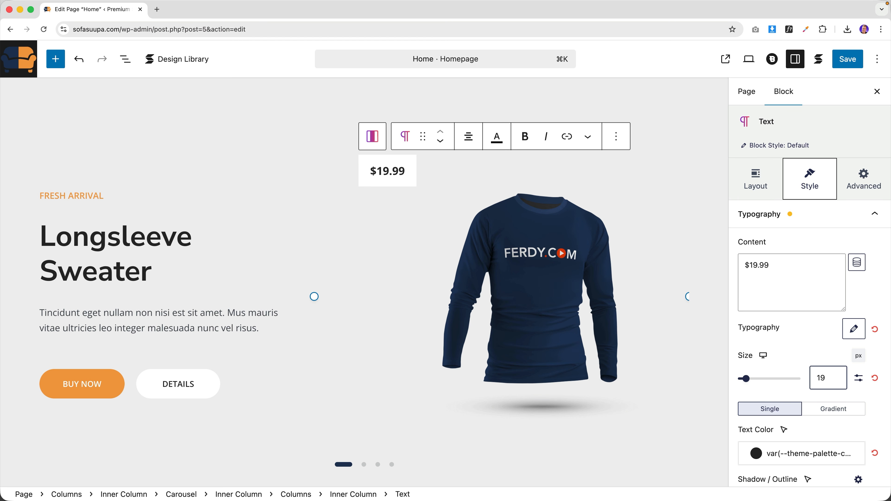
left_click(364, 464)
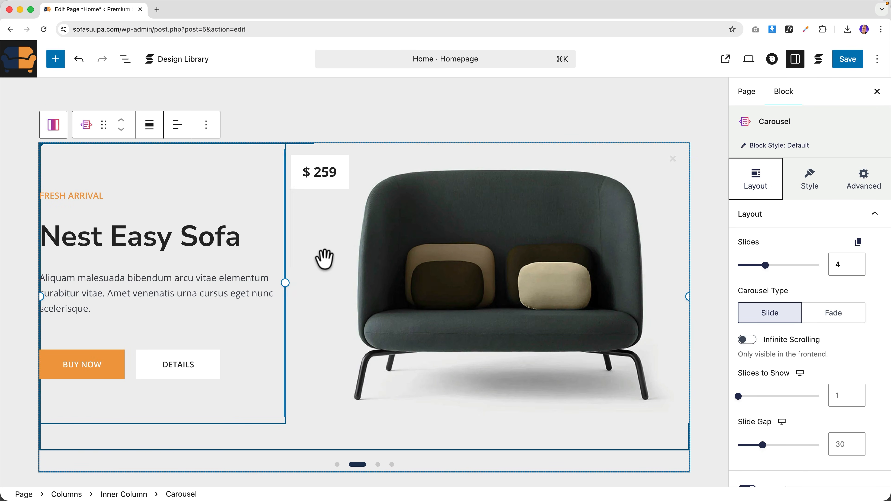
scroll(284, 239, "down", 10)
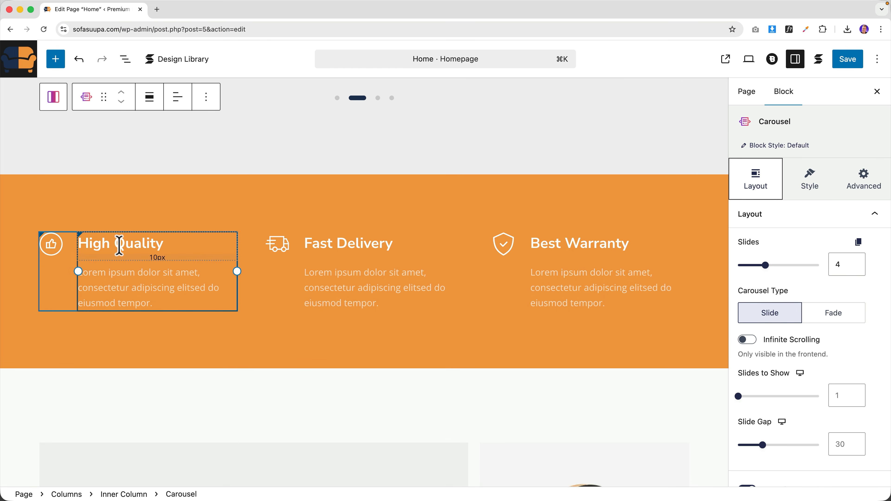
triple_click(120, 245)
left_click(129, 285)
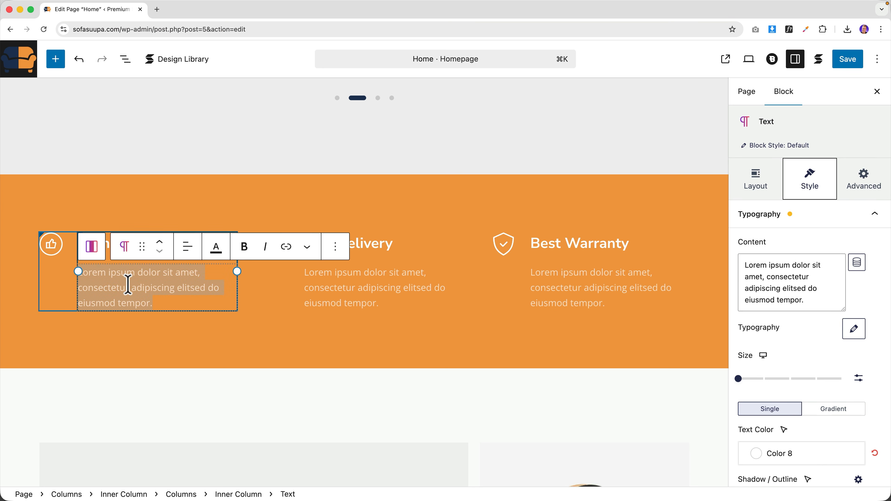
left_click(50, 244)
left_click(751, 264)
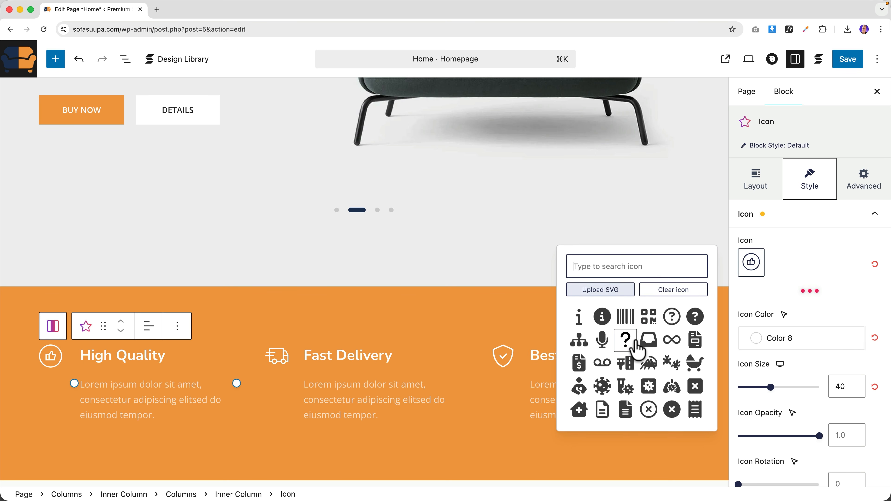
left_click(582, 241)
scroll(465, 271, "down", 3)
scroll(465, 270, "down", 10)
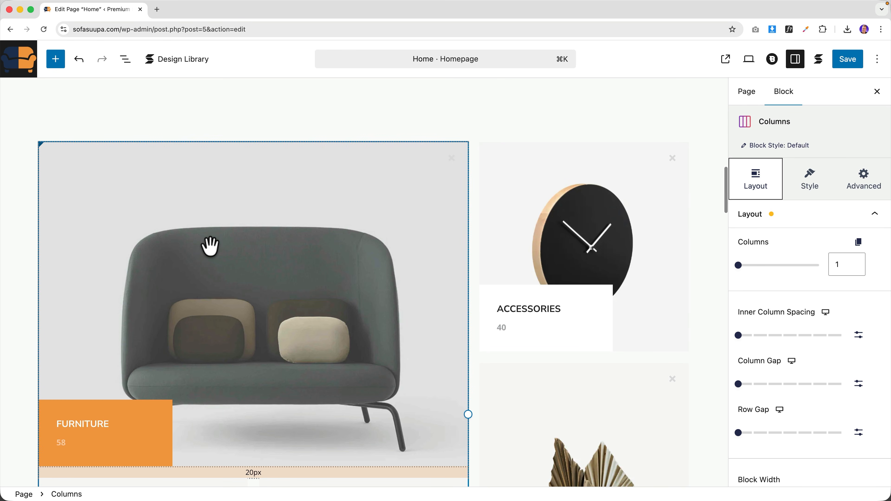
left_click(210, 247)
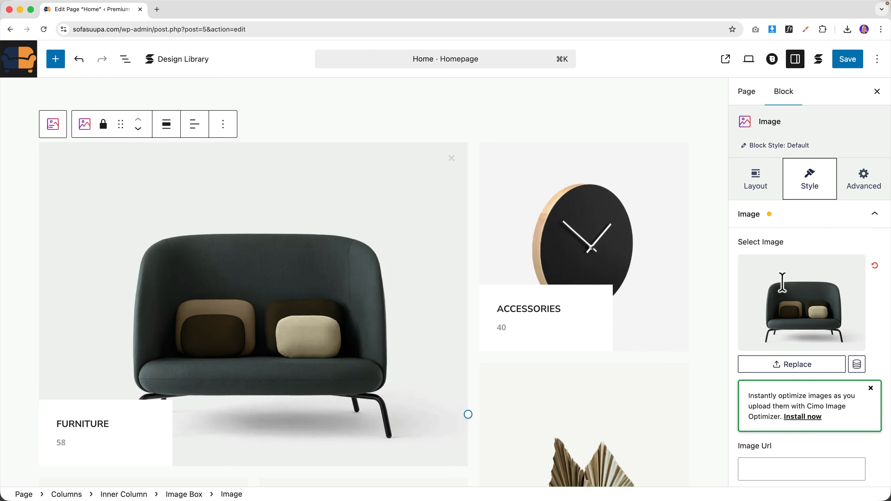
left_click(782, 283)
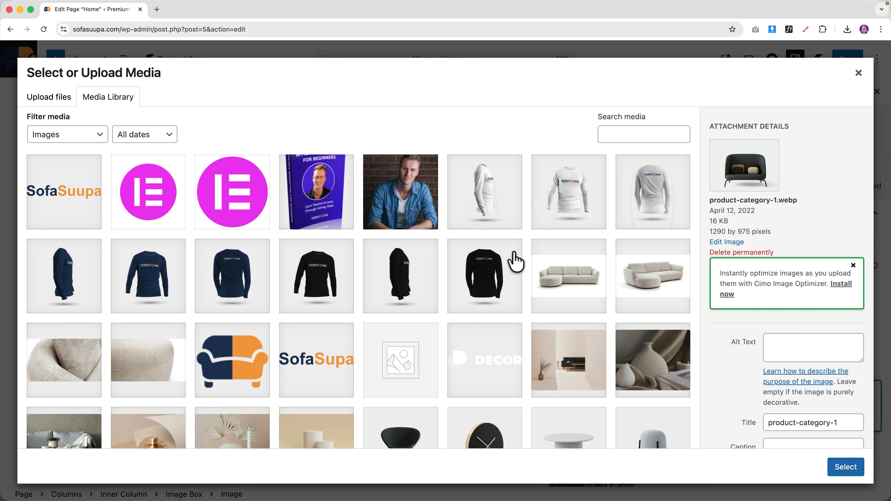
left_click(858, 74)
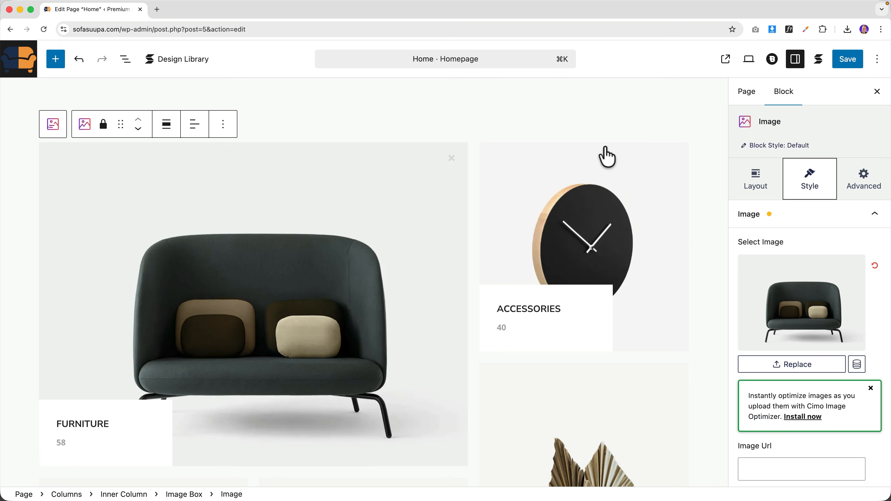
scroll(175, 308, "down", 3)
left_click(74, 307)
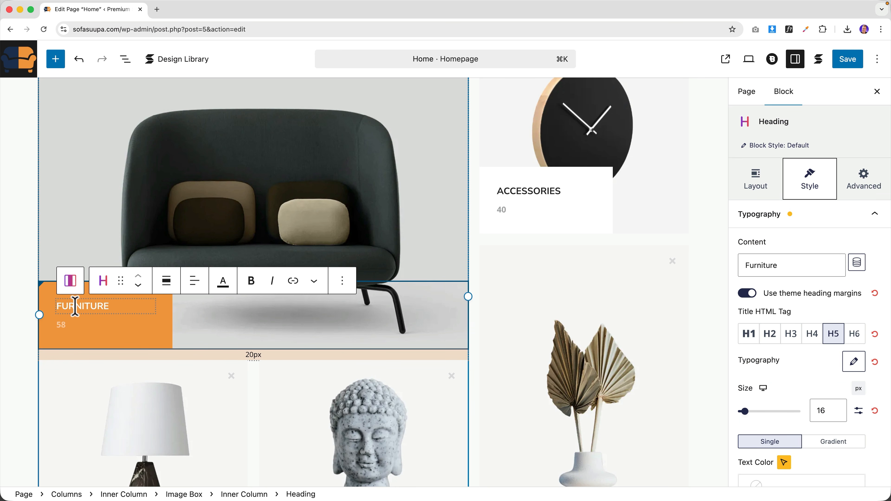
scroll(284, 312, "down", 10)
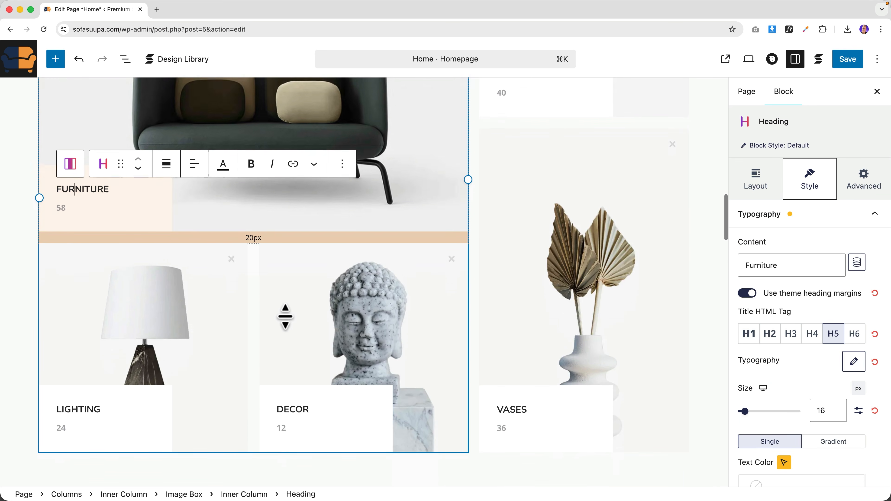
scroll(282, 318, "down", 5)
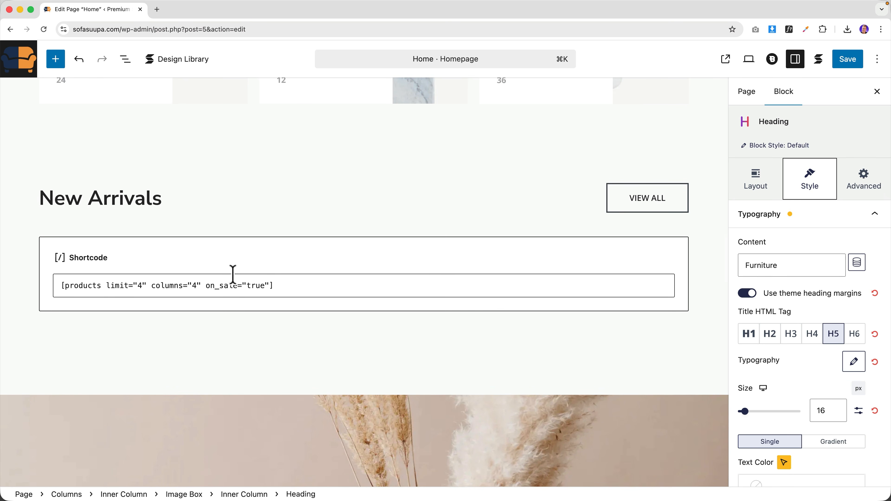
scroll(233, 274, "down", 12)
scroll(469, 259, "down", 8)
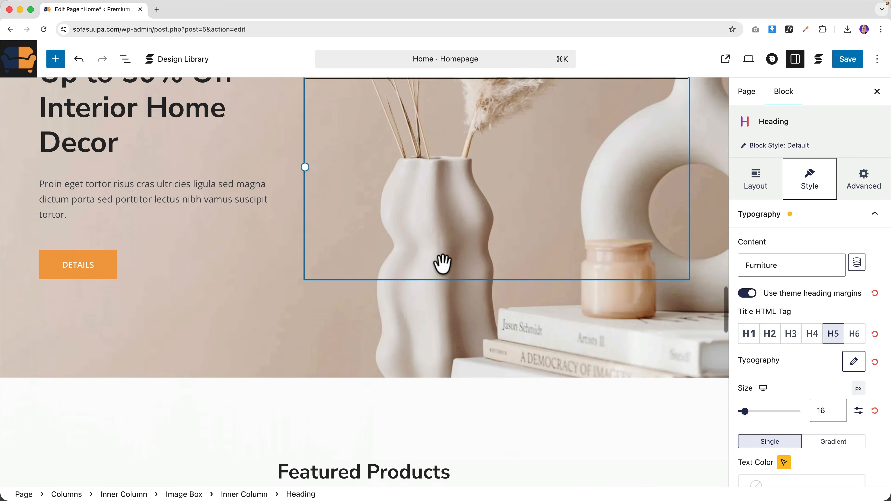
- Give the Up to 50% Off hero columns a new background image
scroll(443, 262, "up", 5)
left_click(172, 165)
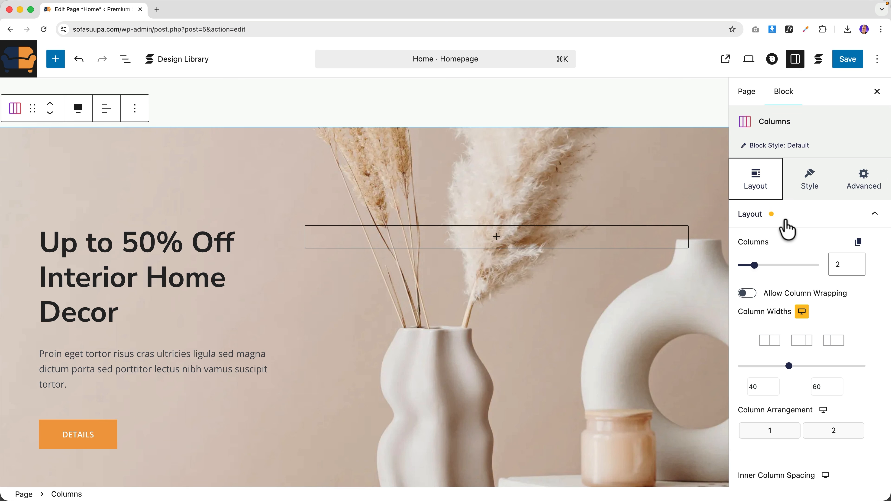
left_click(806, 191)
left_click(797, 226)
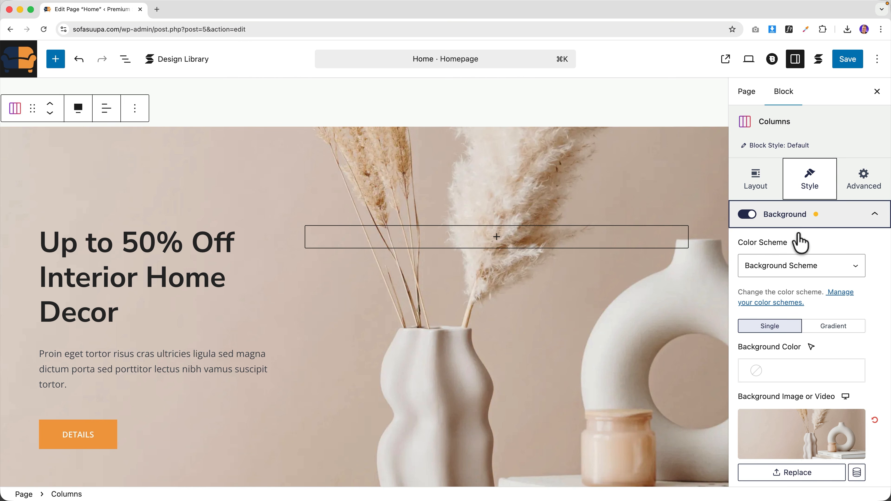
left_click(799, 443)
scroll(388, 293, "down", 3)
scroll(388, 293, "down", 15)
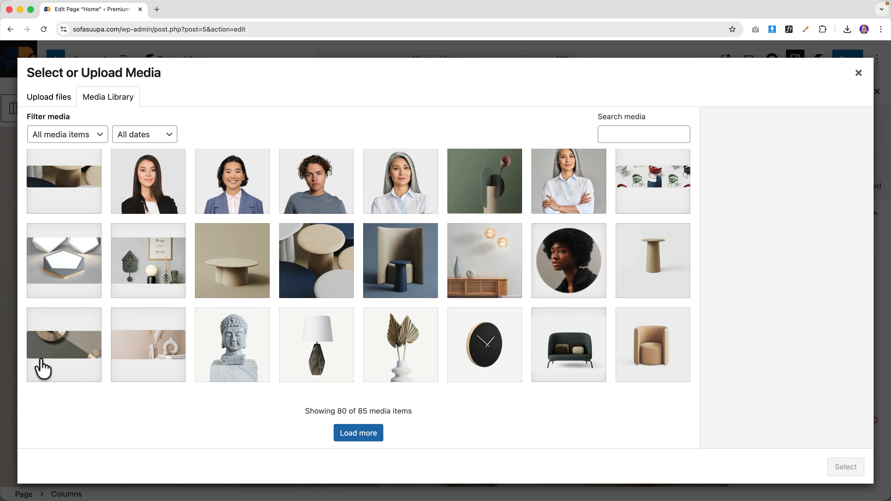
left_click(43, 368)
left_click(844, 468)
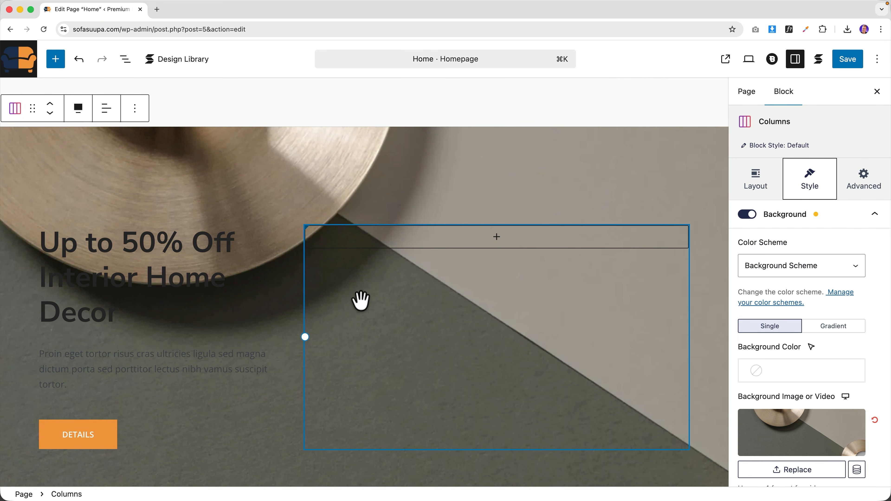
scroll(149, 216, "down", 2)
- Make the hero heading and the paragraph beneath it white
left_click(135, 203)
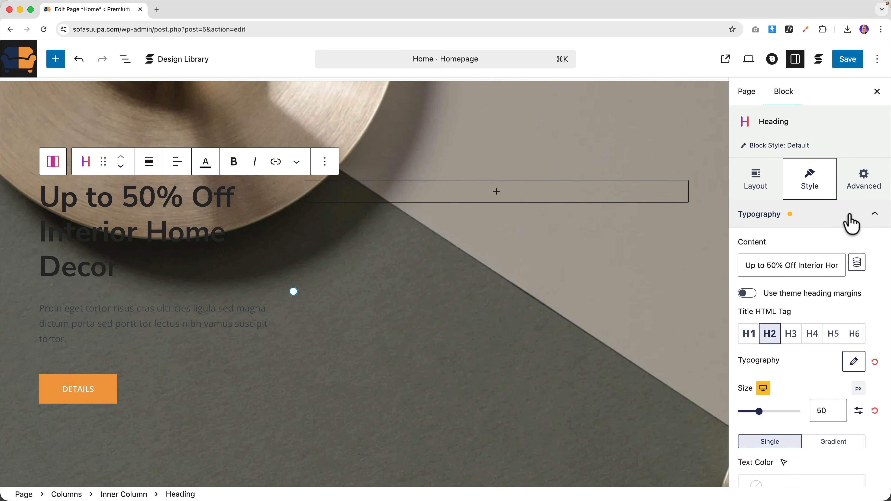
scroll(800, 362, "down", 5)
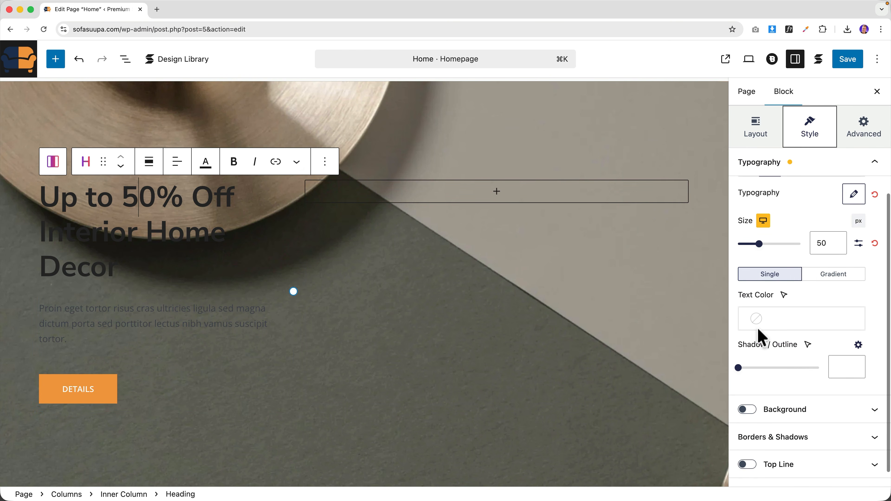
left_click(757, 320)
left_click(597, 273)
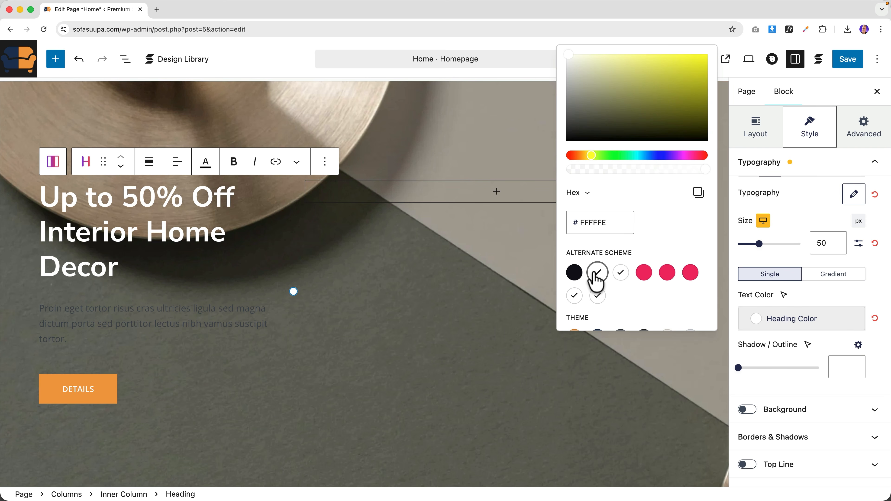
left_click(137, 308)
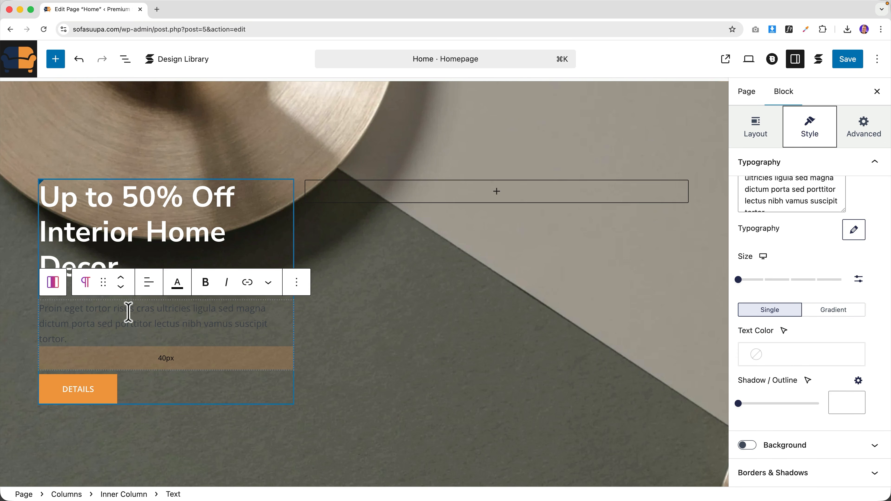
left_click(758, 362)
left_click(577, 302)
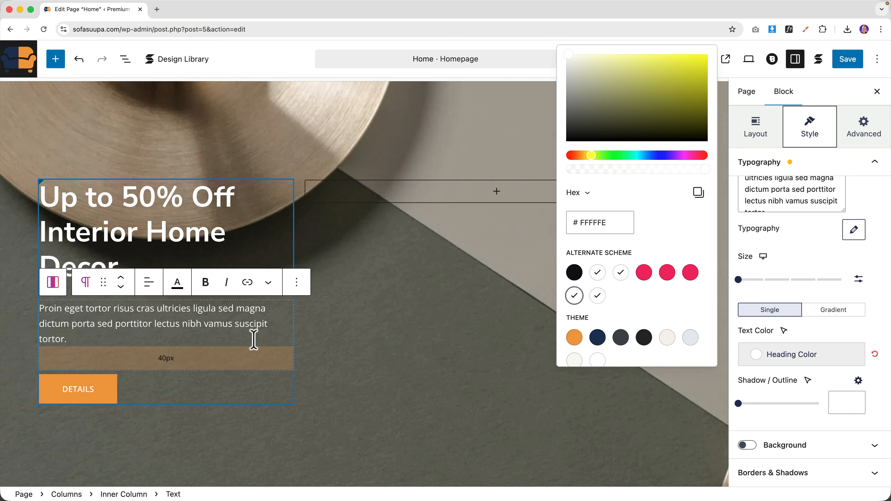
- Set the DETAILS button's Border Radius to Full
left_click(63, 390)
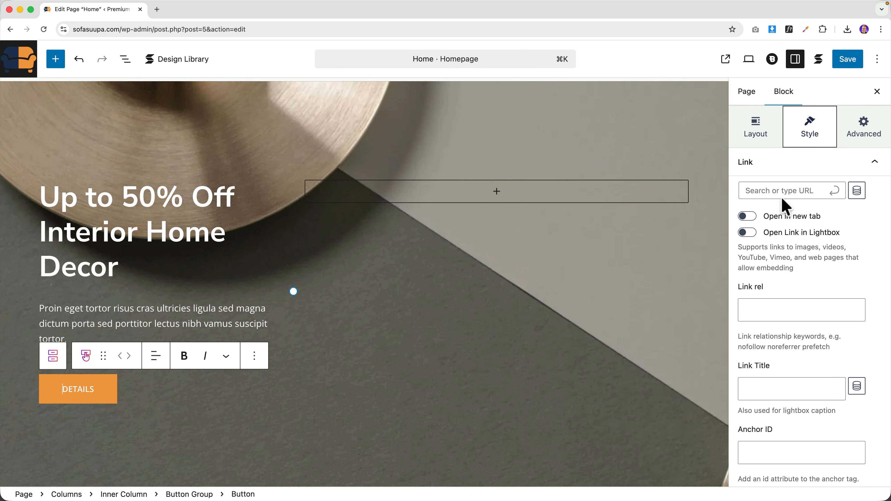
left_click(777, 172)
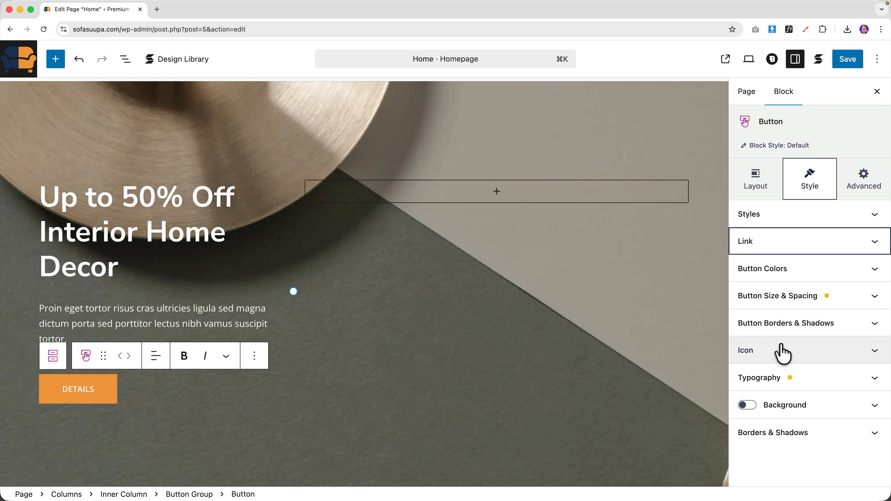
left_click(787, 327)
scroll(795, 351, "down", 5)
left_click(739, 378)
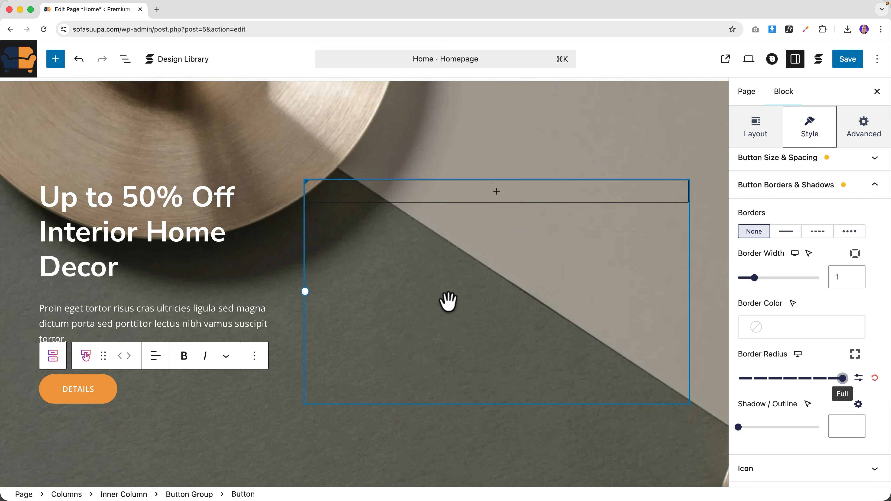
scroll(448, 301, "down", 15)
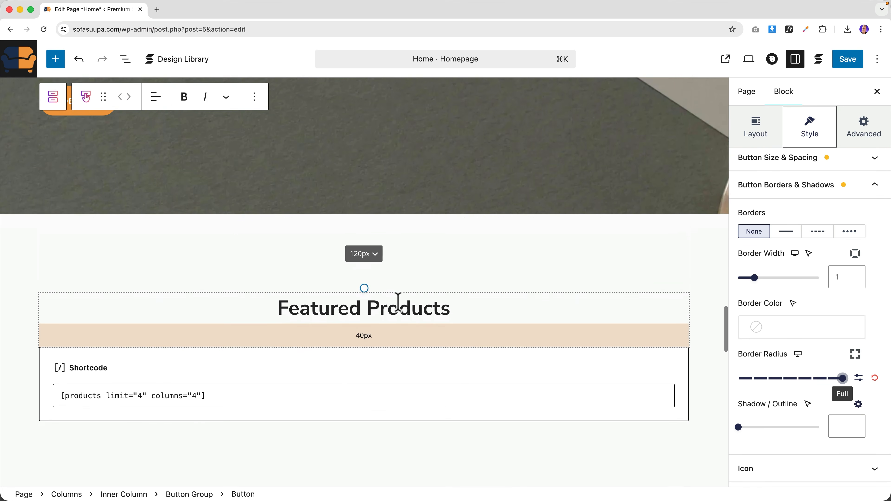
- Replace the testimonial card's chair photo with the shop-product-15 lamp image
scroll(418, 295, "down", 5)
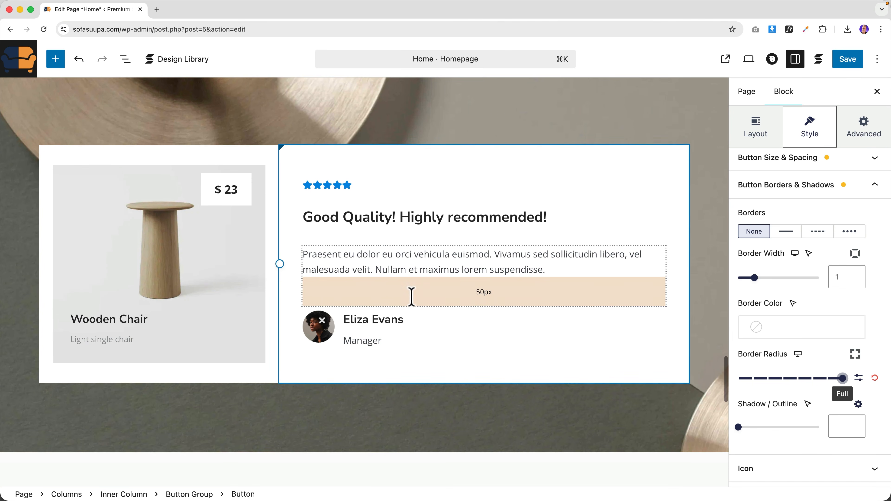
left_click(175, 246)
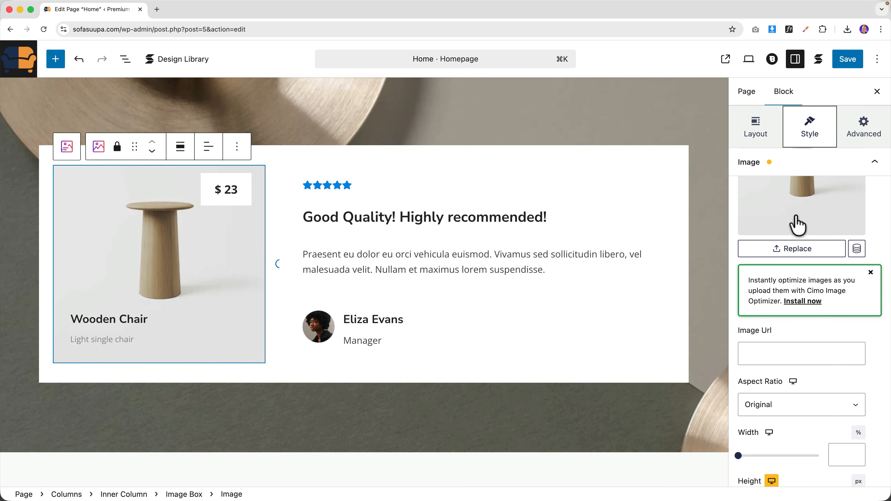
left_click(799, 208)
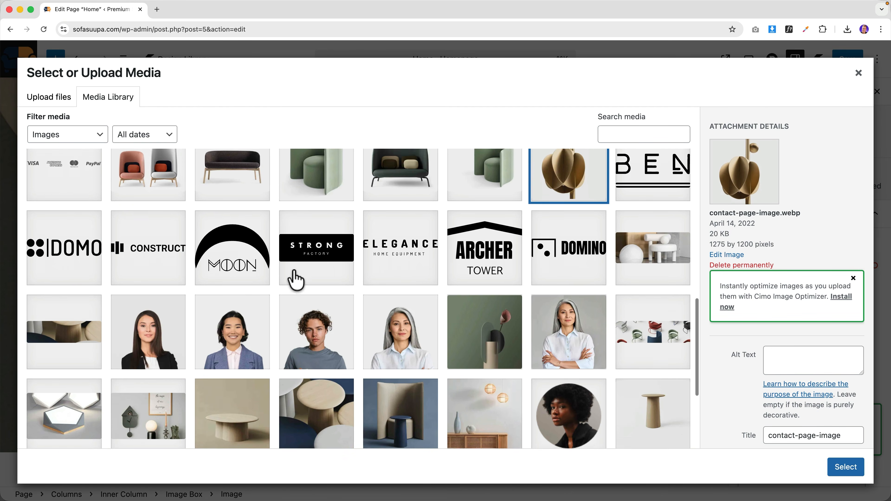
scroll(294, 271, "down", 2)
scroll(294, 271, "up", 6)
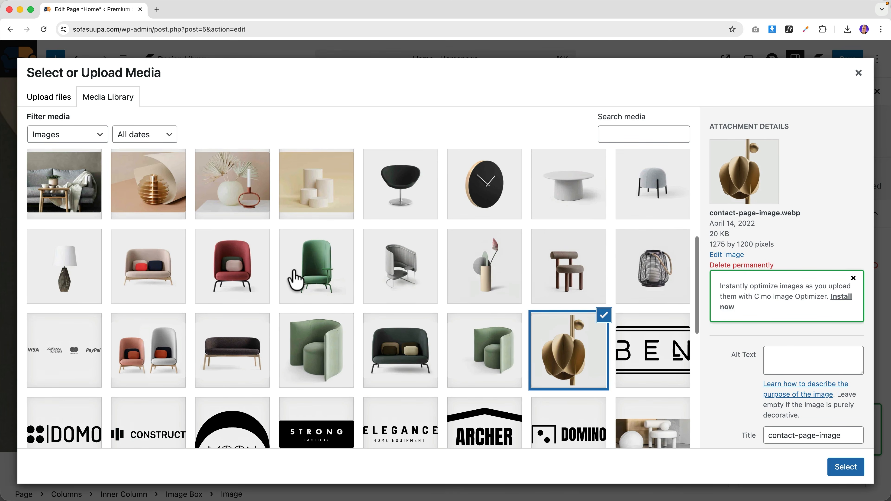
scroll(294, 280, "down", 2)
left_click(81, 232)
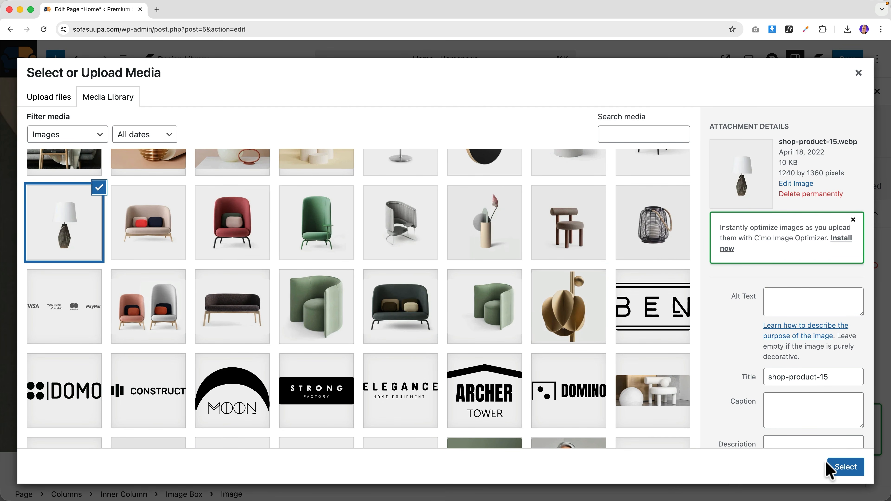
left_click(829, 468)
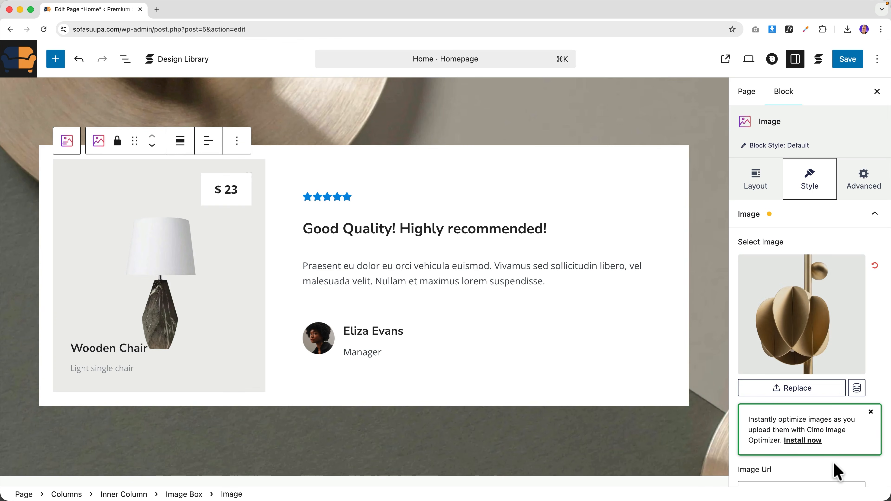
- On the live site, go to Products and open the lamp product page
left_click(726, 59)
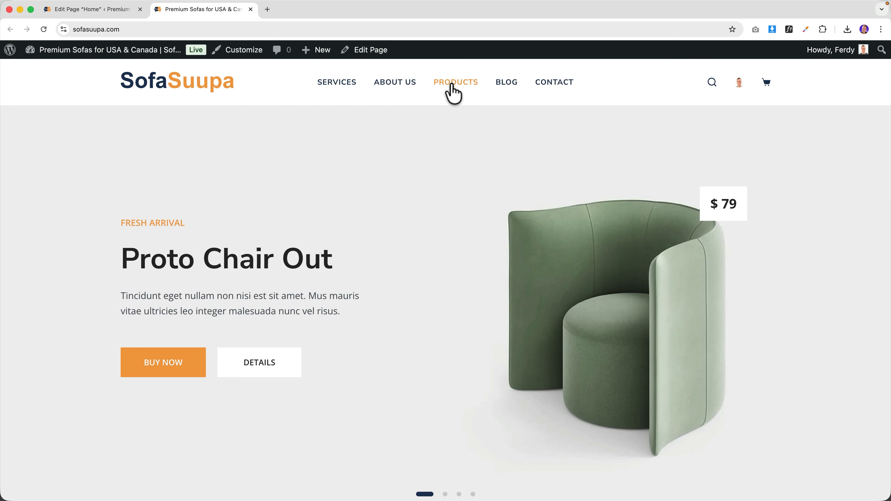
left_click(455, 93)
scroll(400, 249, "down", 2)
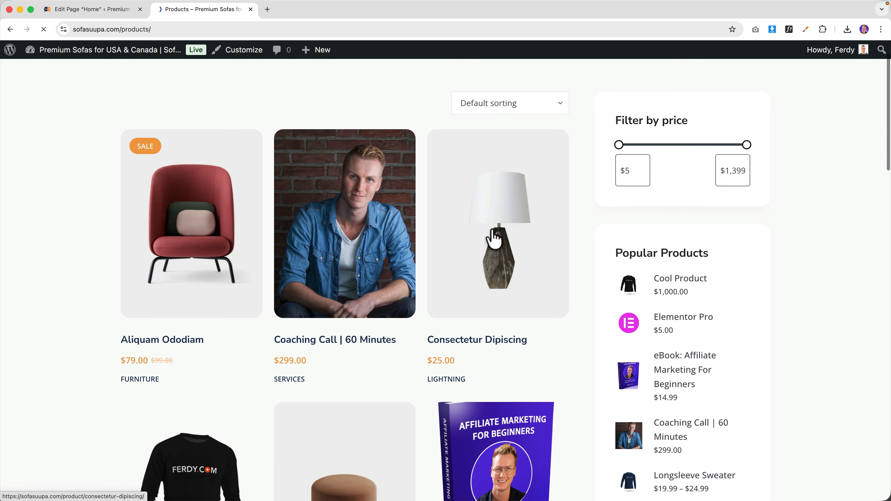
left_click(492, 239)
- Replace the Wooden Chair heading with the copied title Consectetur Dipiscing
left_click_drag(458, 210, 622, 211)
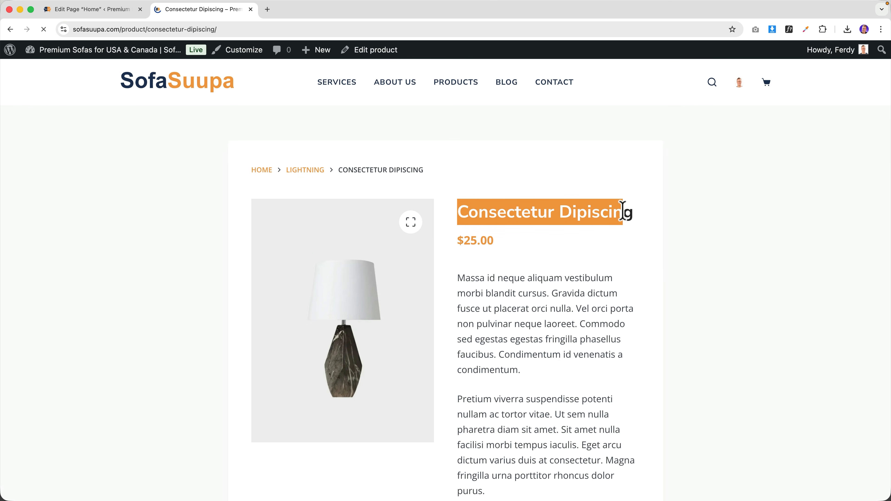
left_click(106, 11)
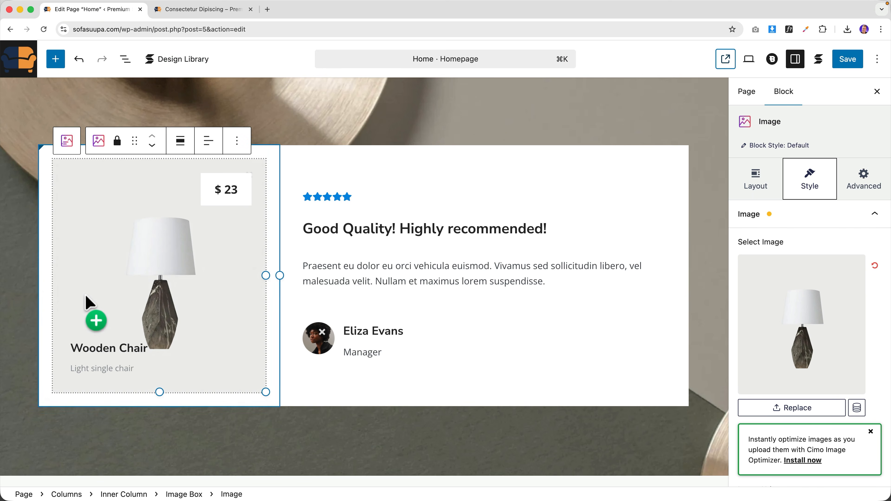
triple_click(97, 345)
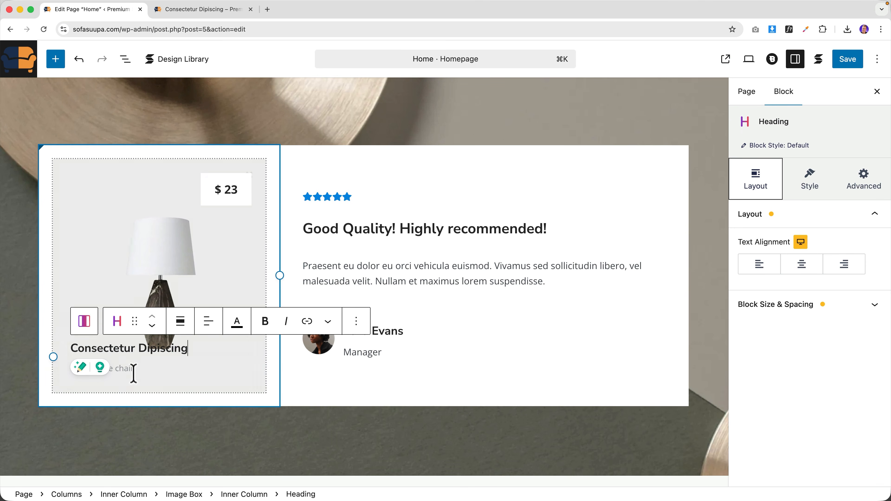
left_click(151, 260)
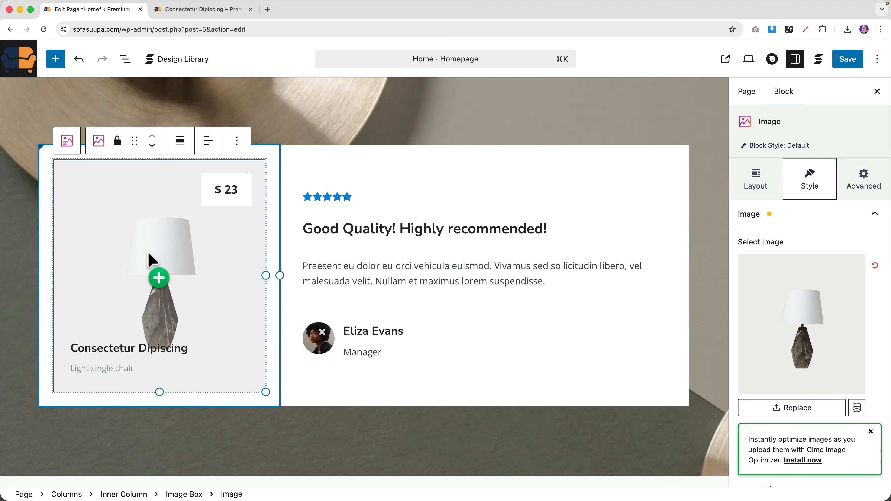
left_click(186, 10)
left_click(122, 13)
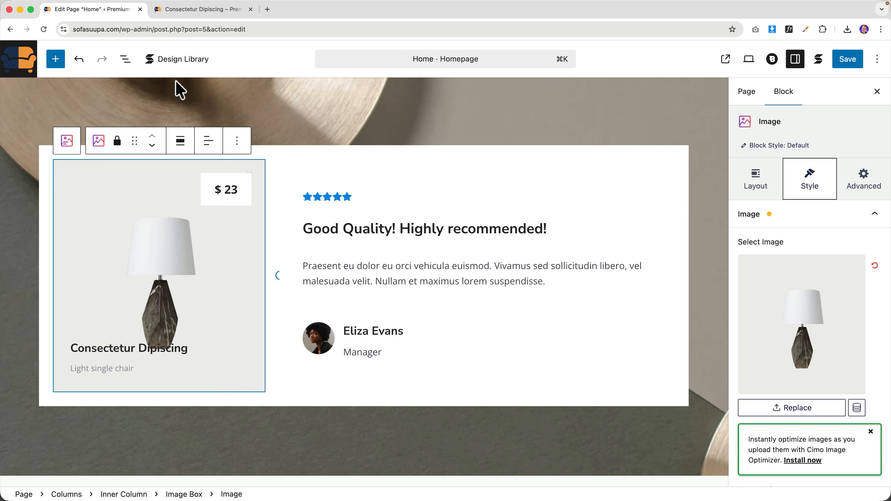
- Change the card price from $ 23 to $ 25 and save the home page
left_click(237, 192)
key("BackSpace")
type("5")
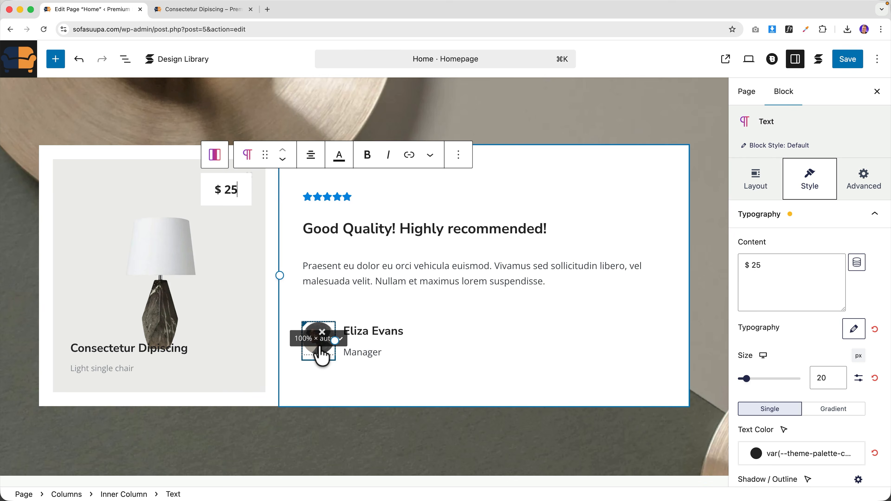
left_click(321, 356)
scroll(771, 298, "down", 10)
scroll(773, 291, "down", 3)
scroll(397, 249, "down", 15)
scroll(397, 250, "down", 3)
scroll(396, 251, "up", 15)
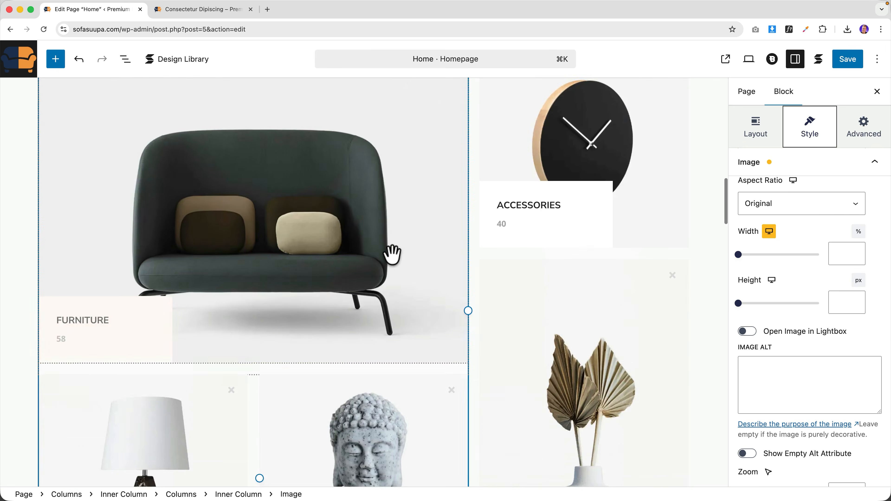
scroll(392, 253, "up", 10)
left_click(846, 64)
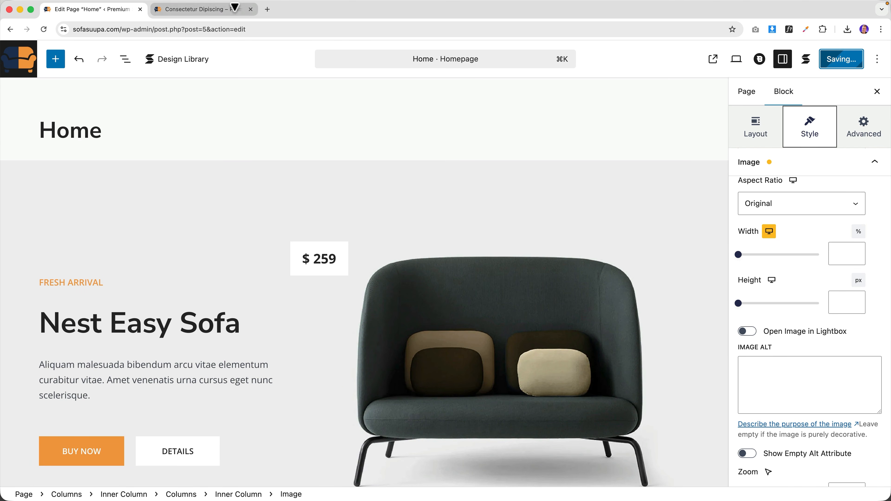
- Load ferdy.com in a new tab and open its site search
left_click(267, 9)
type("ferdy.com")
key("Return")
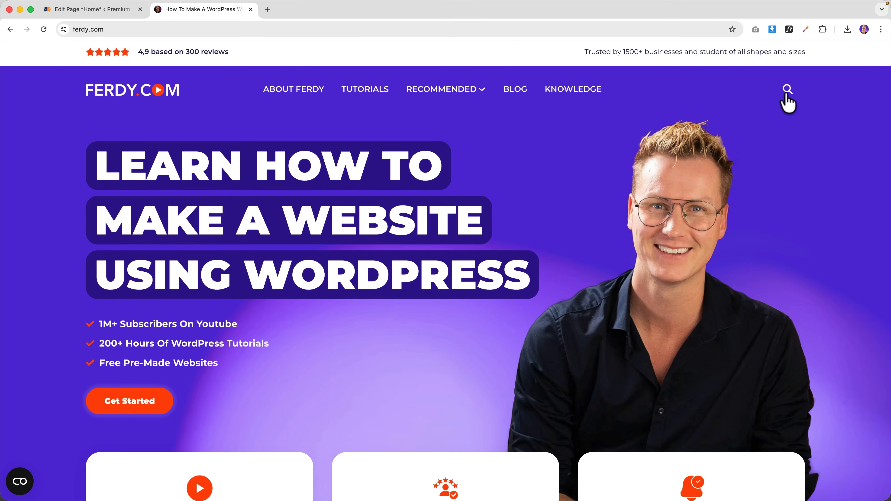
left_click(788, 90)
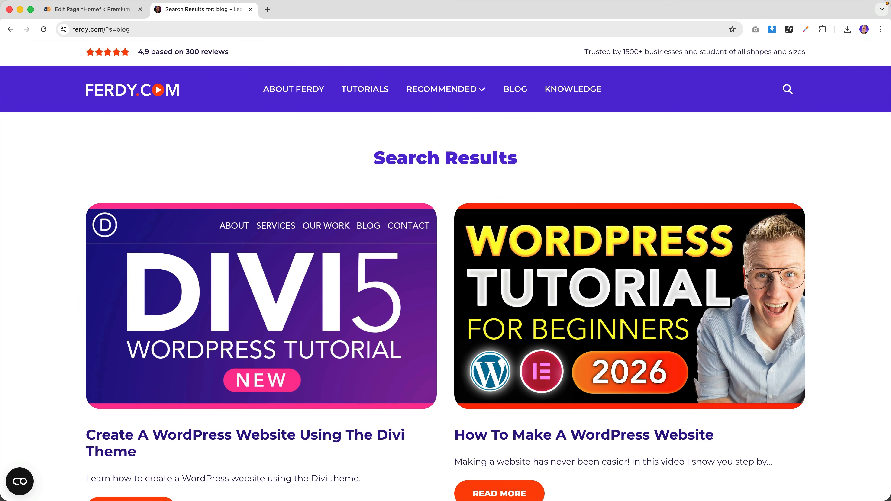
- Open the How To Write A Blogpost article, then close its tab
scroll(472, 278, "down", 10)
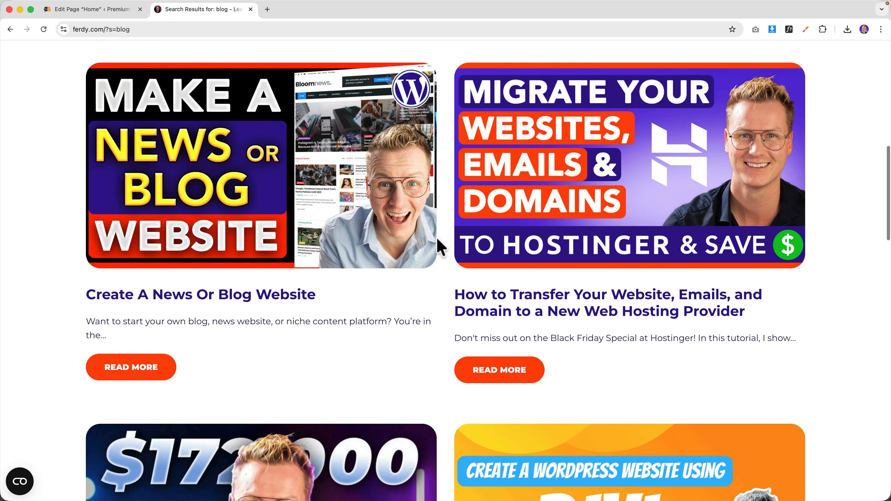
scroll(441, 246, "down", 20)
scroll(441, 246, "down", 7)
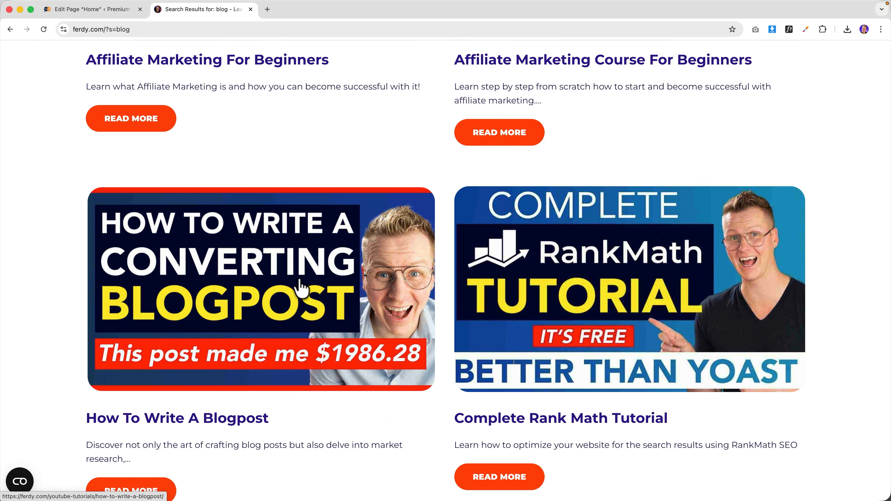
scroll(296, 288, "down", 3)
left_click(295, 203)
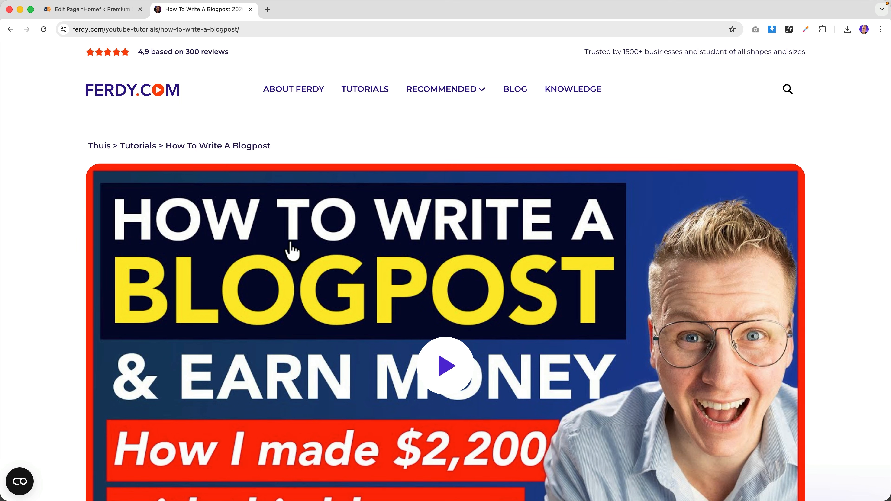
key("super+w")
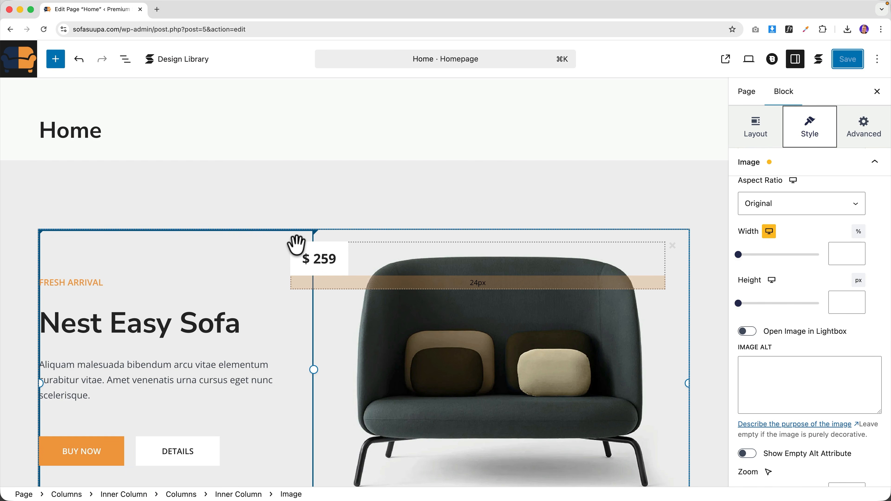
- Go to SERVICES on the live site and open that page with Edit Page
scroll(297, 245, "down", 20)
scroll(296, 245, "up", 20)
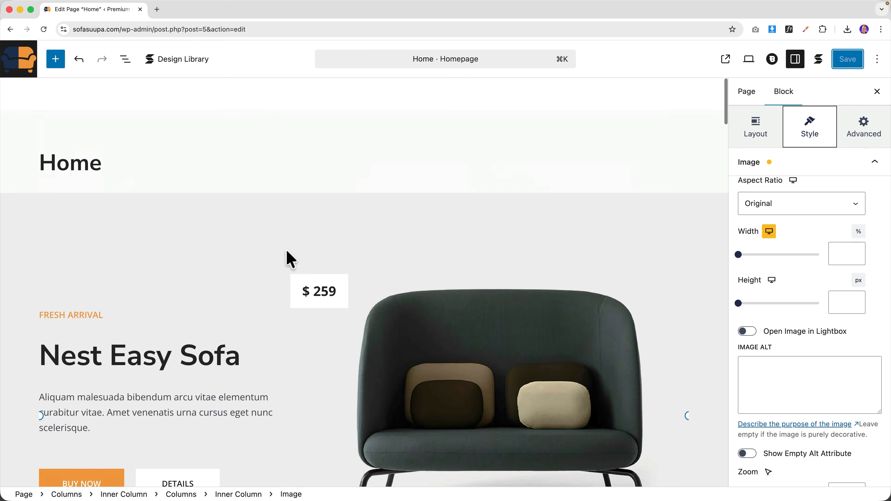
left_click(725, 59)
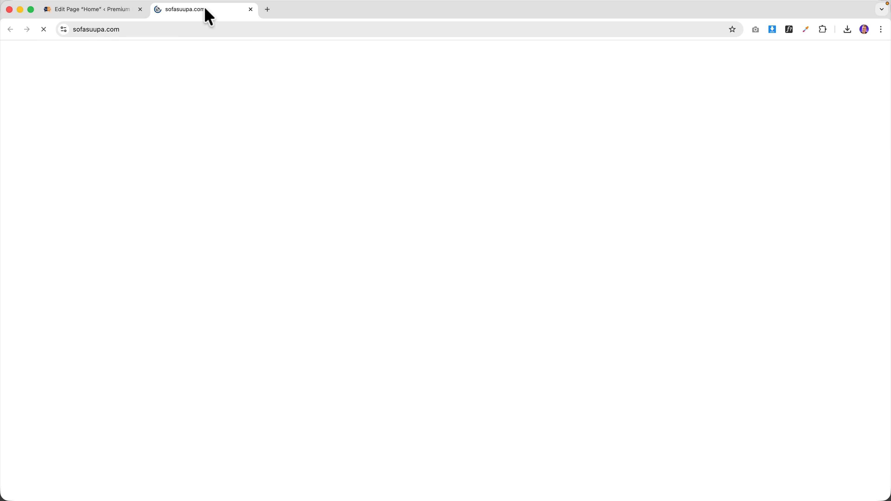
left_click(140, 9)
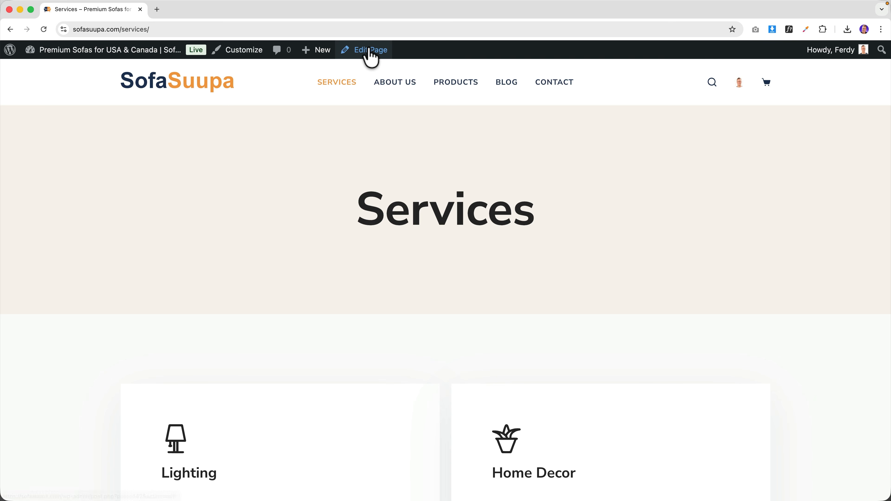
left_click(369, 52)
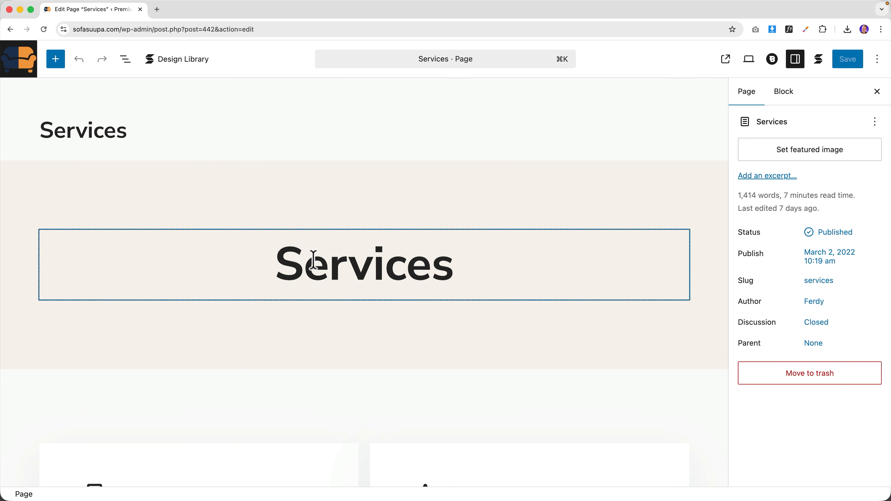
- Give the Services hero section the light blue-grey Color 6 background
double_click(319, 271)
left_click(348, 192)
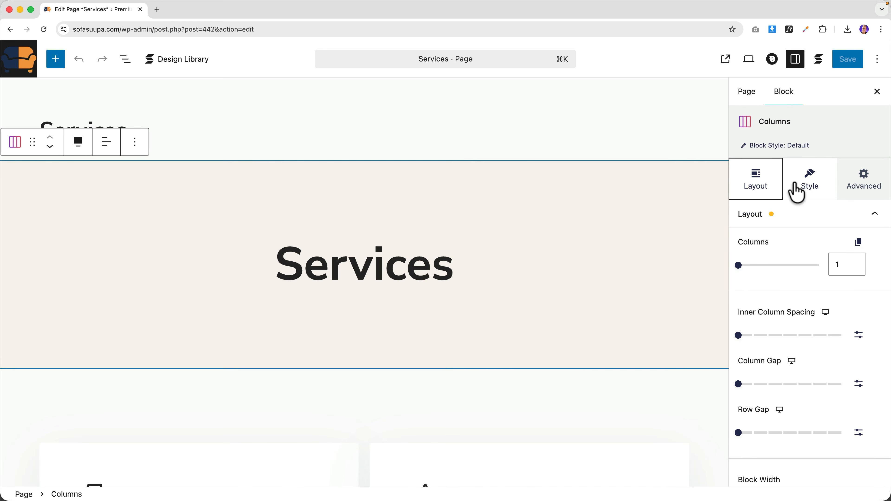
left_click(806, 189)
left_click(793, 226)
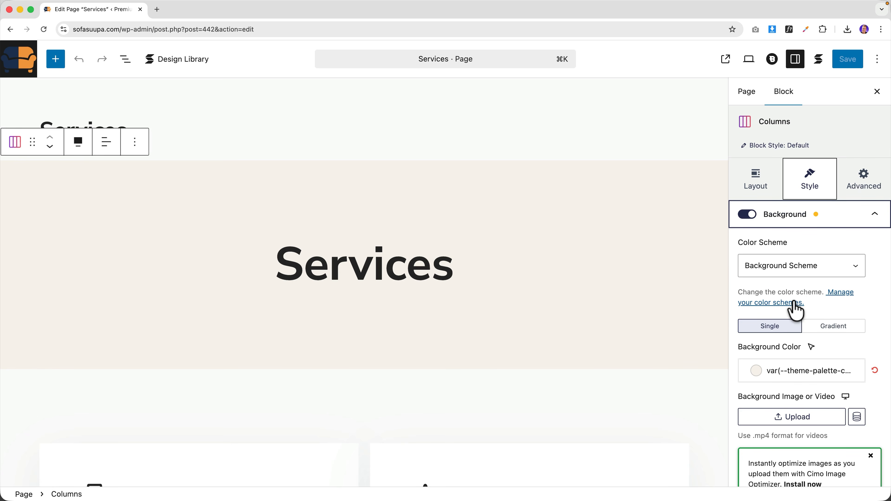
left_click(757, 372)
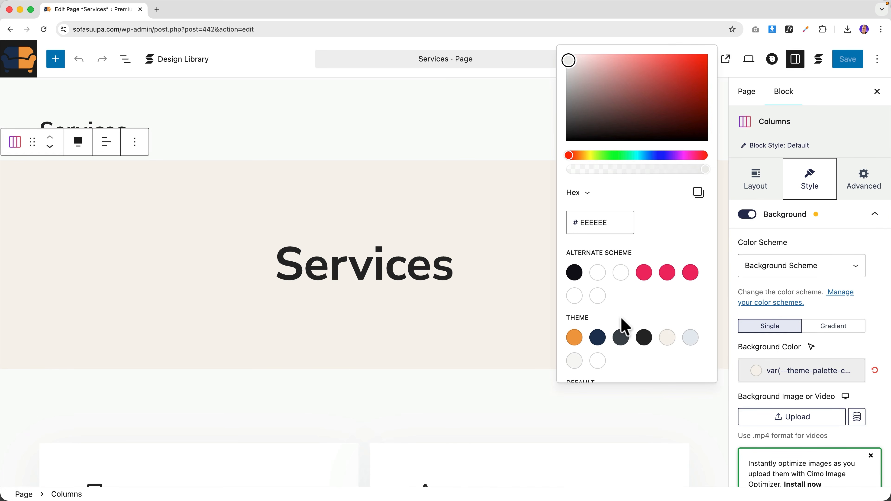
left_click(690, 338)
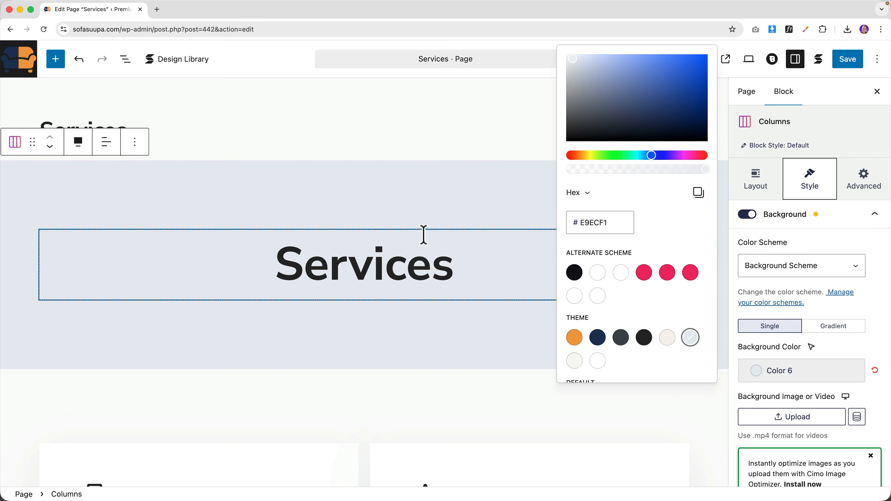
left_click(411, 200)
- Set VIEW CATALOG's Border Radius to Full and save the Services page
scroll(412, 199, "down", 7)
scroll(103, 215, "down", 3)
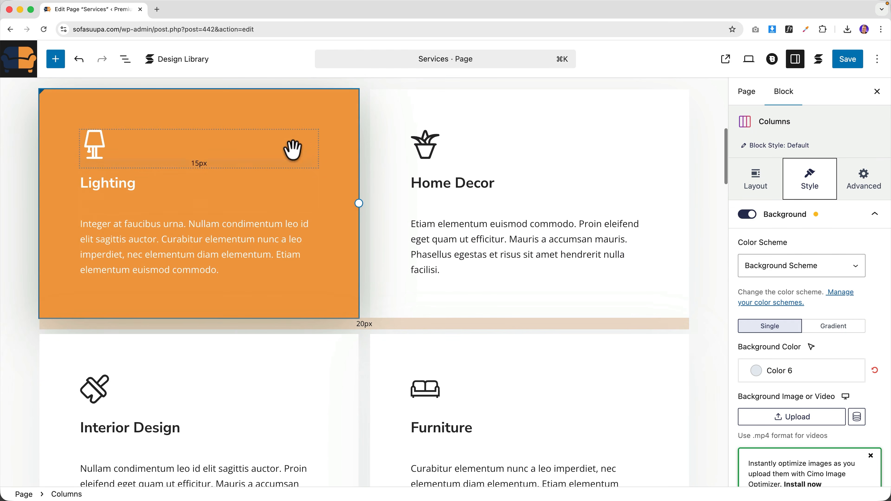
scroll(445, 176, "down", 6)
scroll(360, 208, "down", 10)
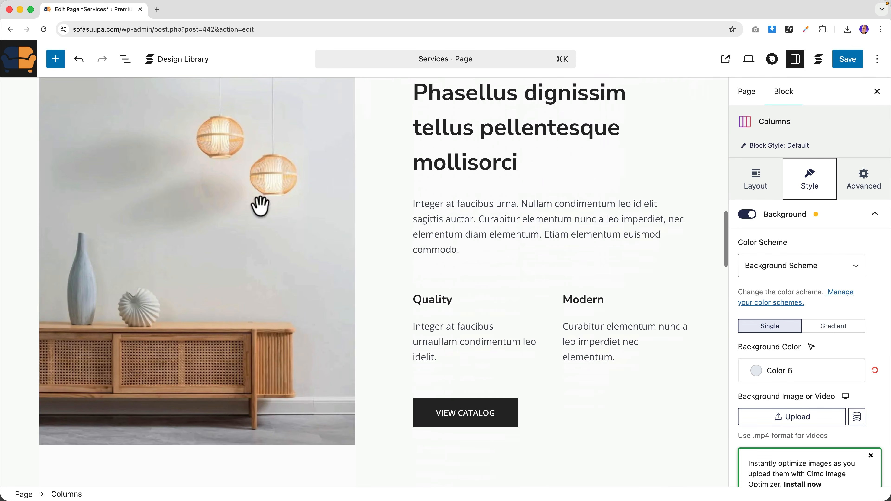
scroll(471, 267, "down", 3)
left_click(470, 275)
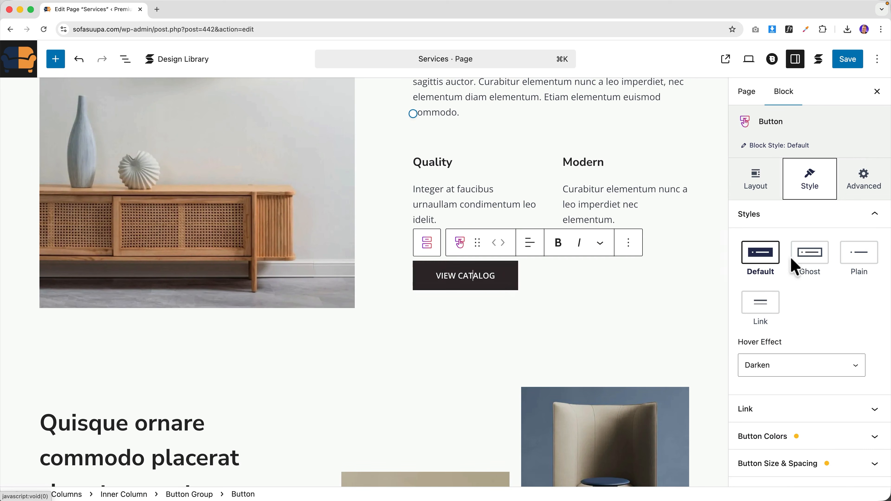
scroll(830, 325, "down", 2)
scroll(817, 344, "down", 2)
left_click(801, 362)
scroll(803, 365, "down", 2)
left_click(738, 342)
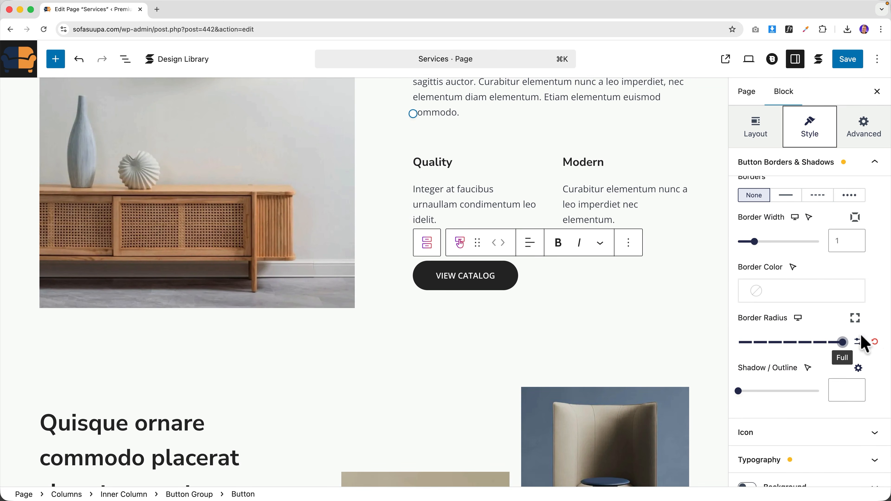
scroll(424, 318, "down", 15)
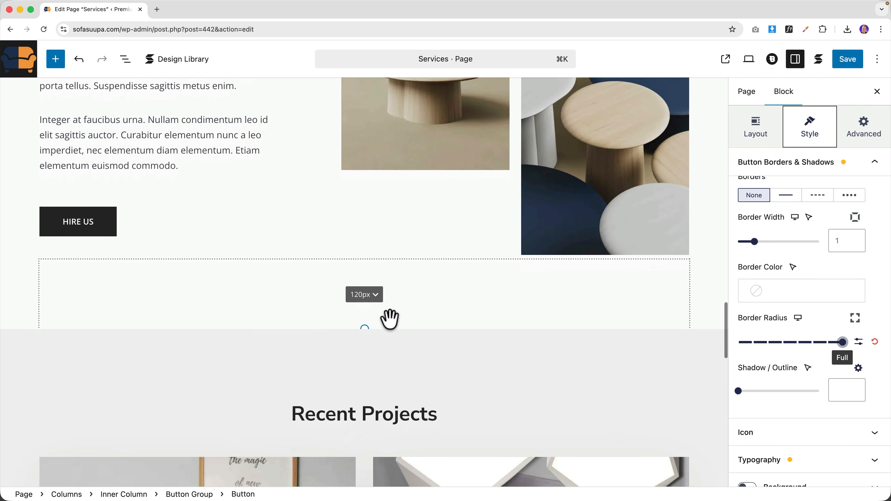
scroll(390, 320, "down", 20)
scroll(436, 309, "up", 10)
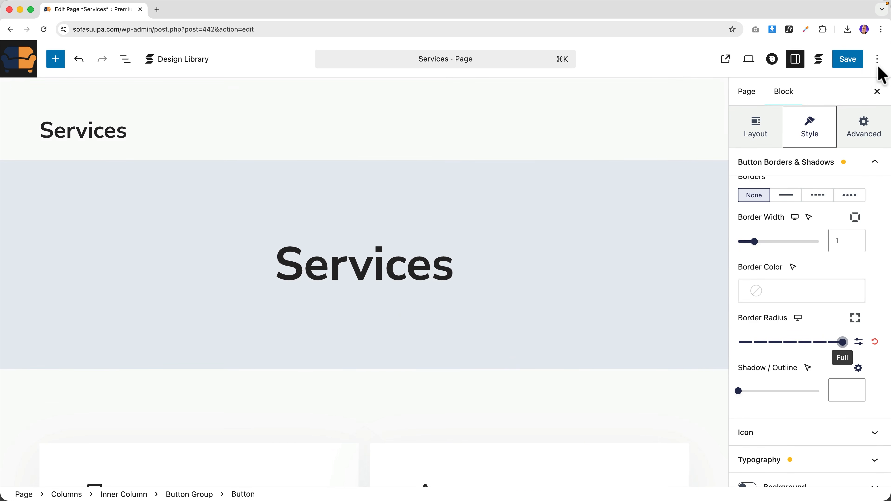
left_click(846, 67)
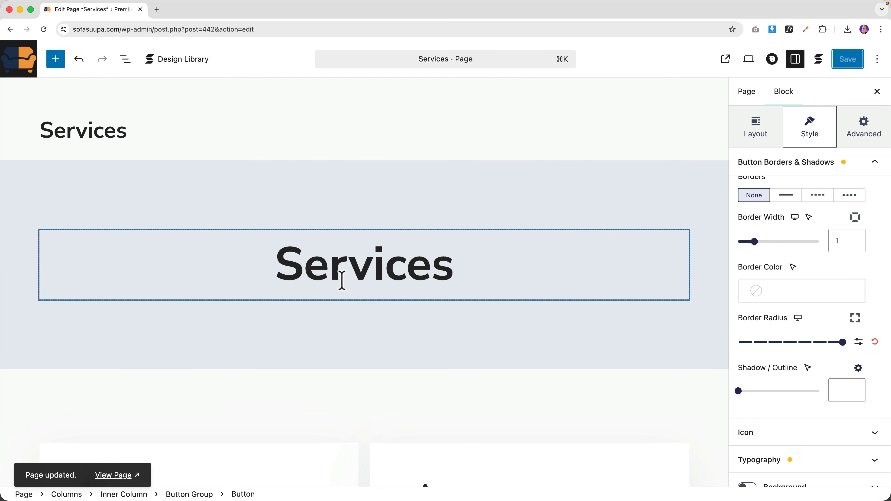
- Insert an empty block after the first service card row via List View
scroll(344, 277, "down", 5)
left_click(347, 258)
scroll(347, 258, "down", 4)
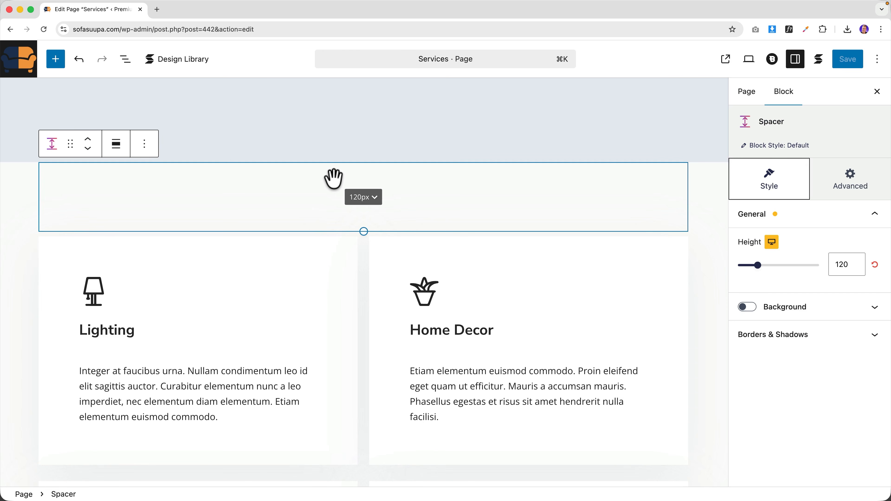
left_click(126, 59)
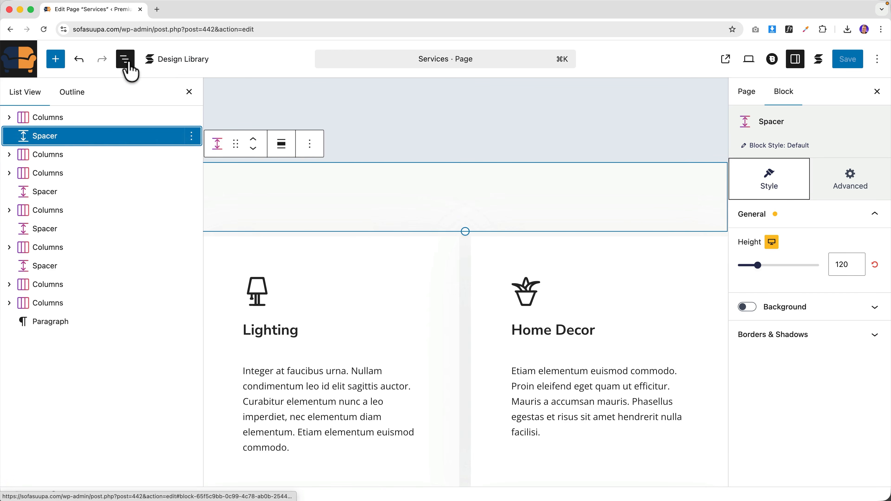
right_click(44, 157)
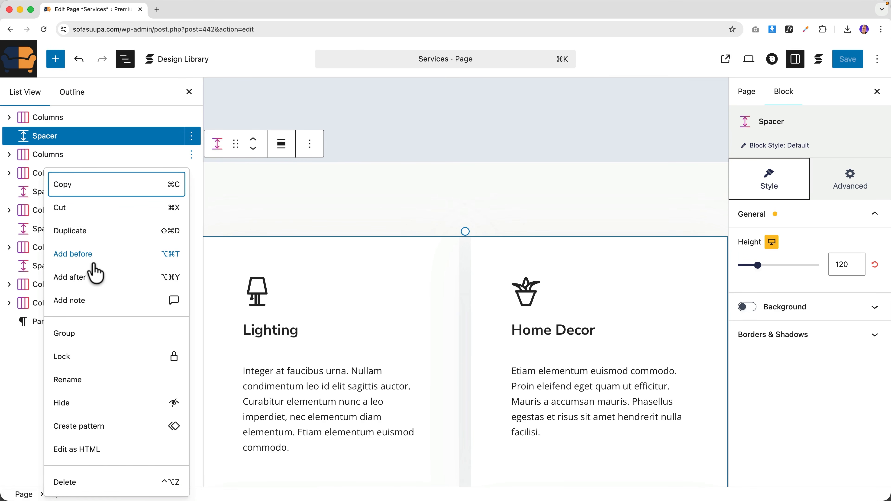
left_click(92, 284)
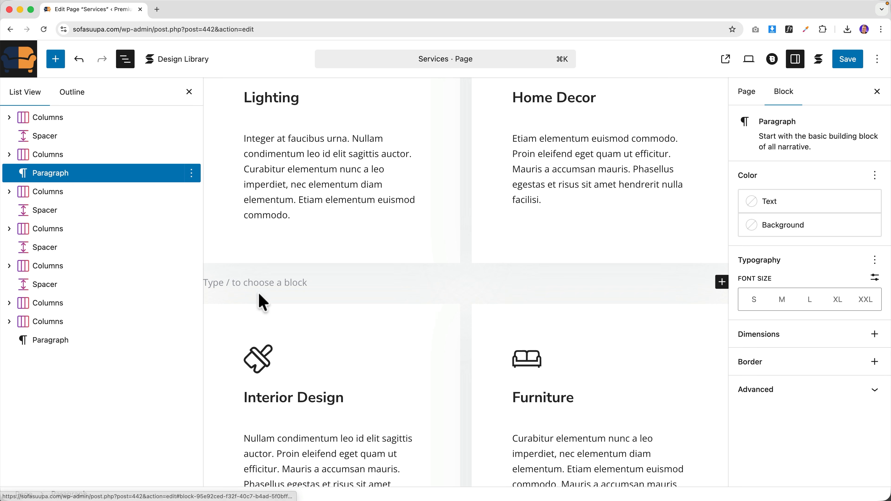
type("/")
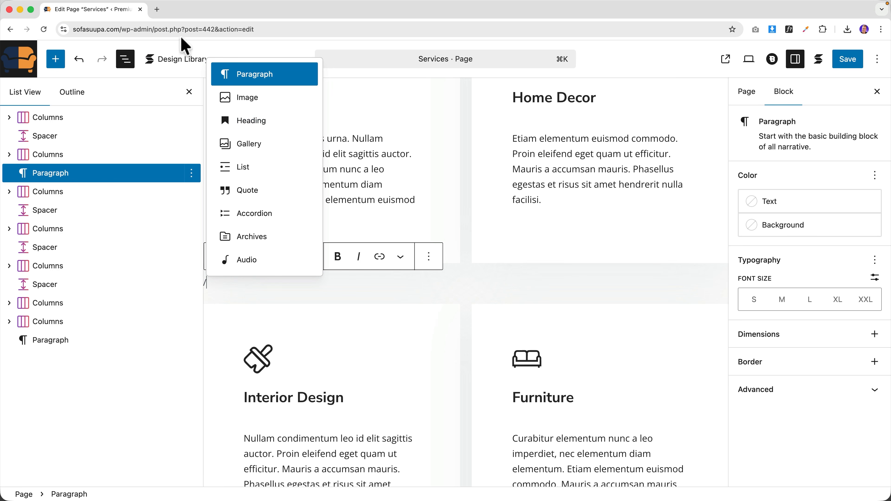
left_click(157, 10)
- Search YouTube for 'wordpress editor tutorial' and scroll through the results
type("yo")
key("Return")
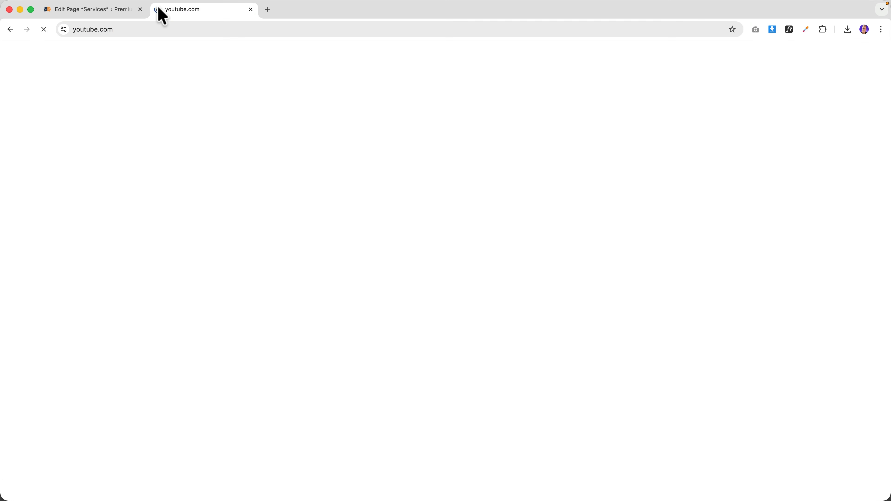
left_click(267, 58)
type("w")
key("BackSpace")
type("wordpress")
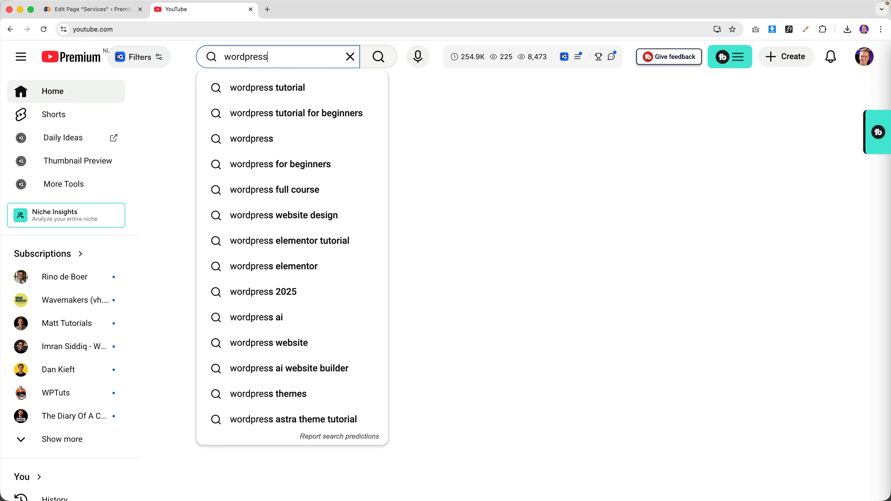
type(" editor tu")
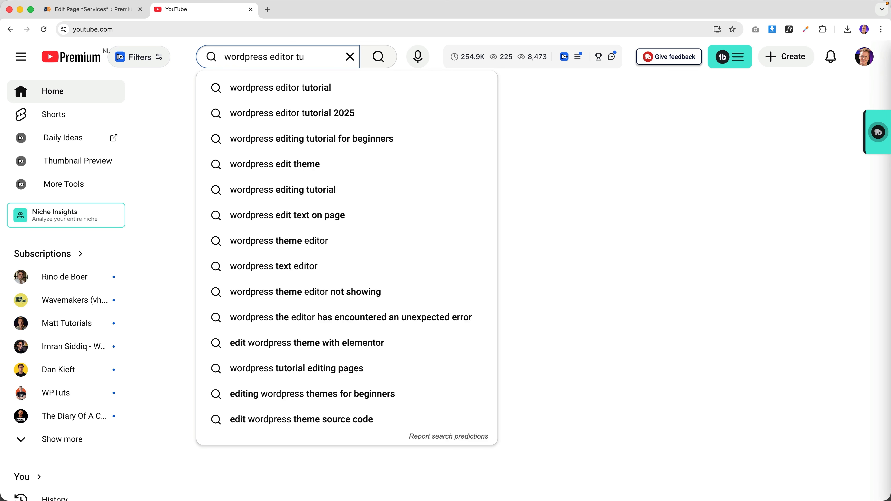
type("torial")
key("Return")
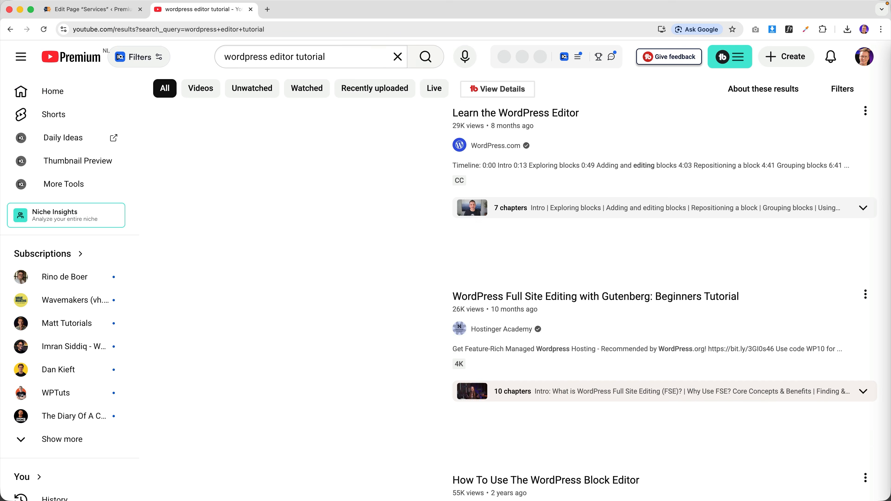
scroll(494, 169, "down", 7)
scroll(494, 169, "down", 3)
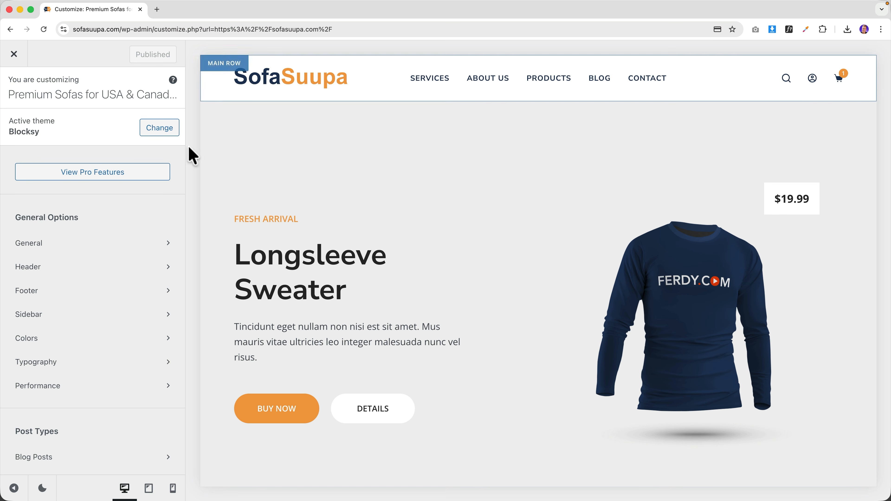
- In tablet preview, set the Off Canvas Area panel background to Color 7
left_click(149, 490)
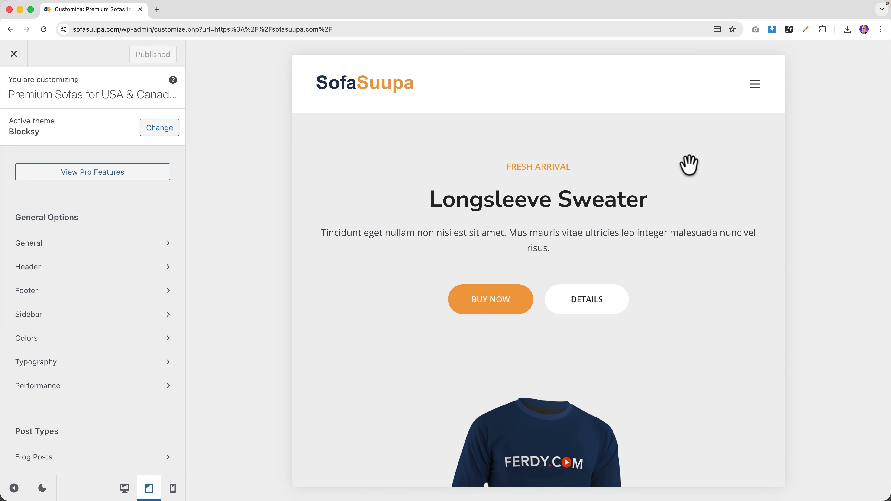
left_click(755, 85)
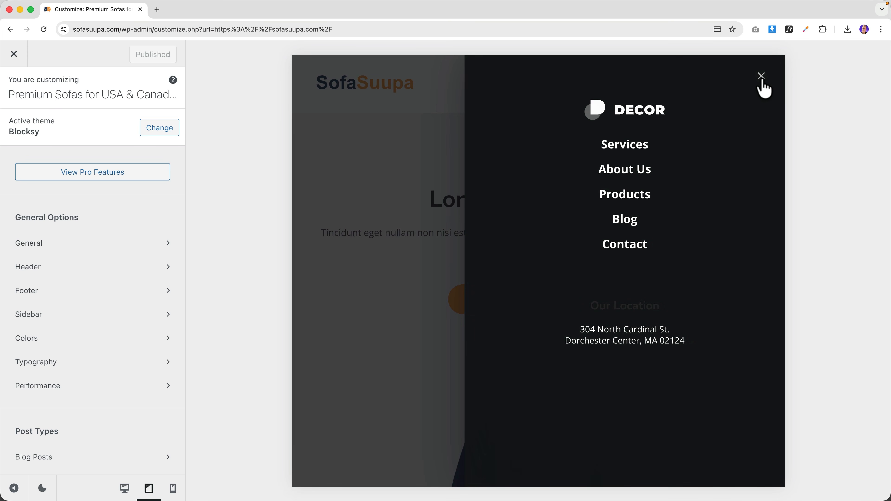
left_click(761, 81)
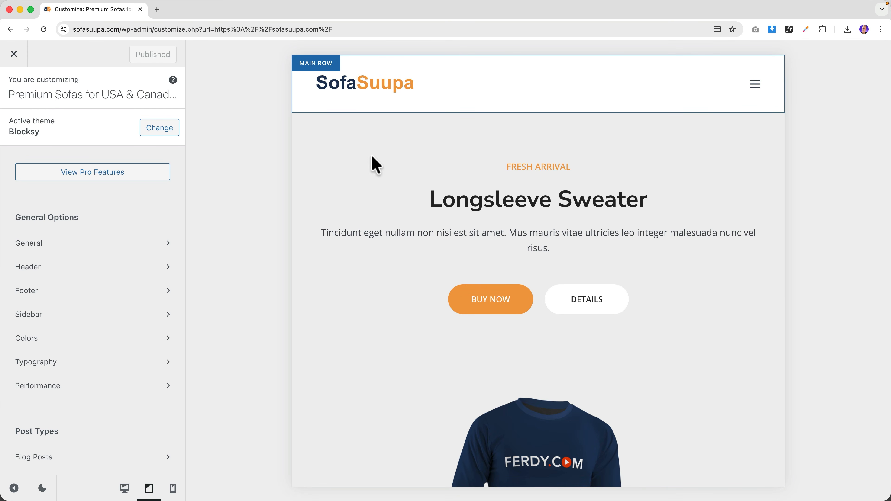
left_click(50, 269)
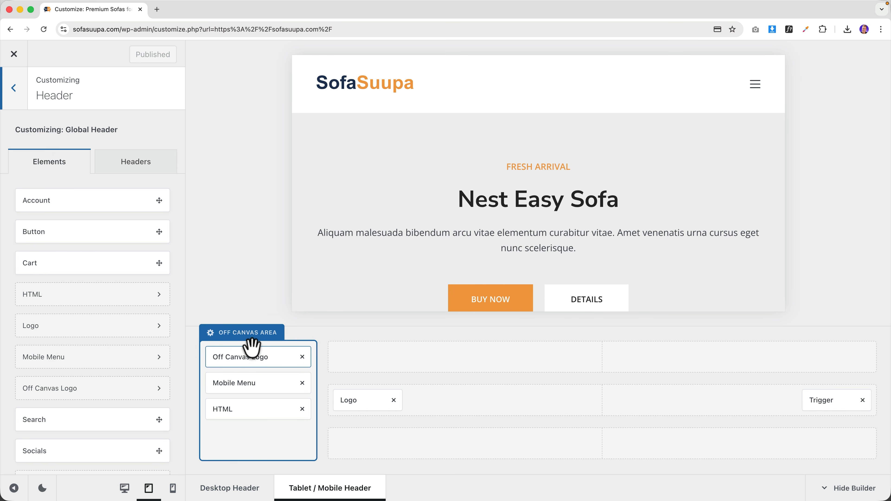
left_click(253, 334)
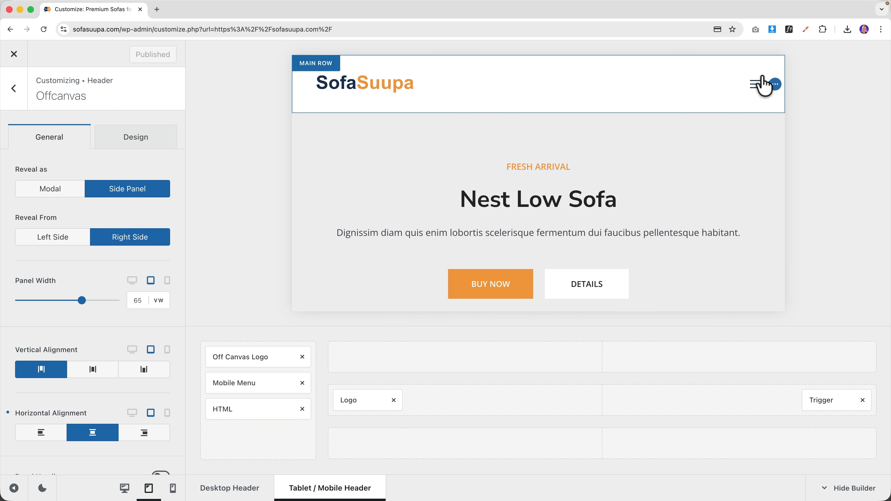
left_click(756, 86)
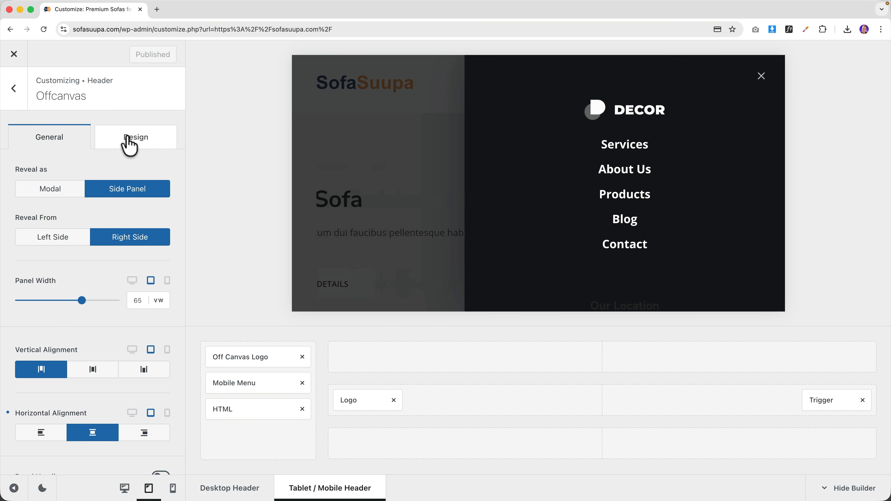
left_click(129, 143)
left_click(154, 196)
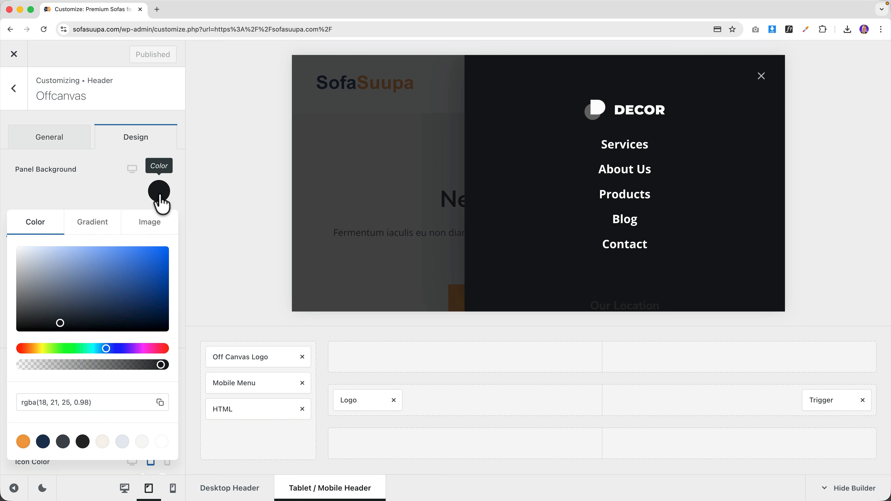
left_click(142, 442)
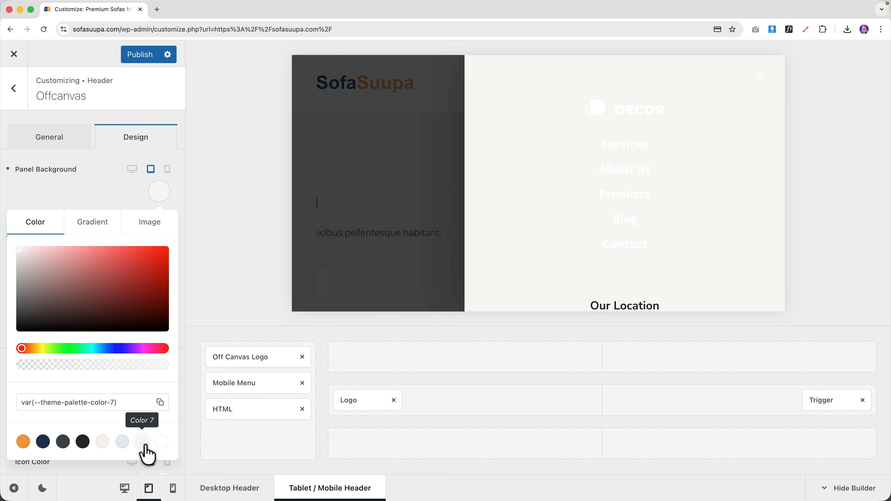
left_click(118, 200)
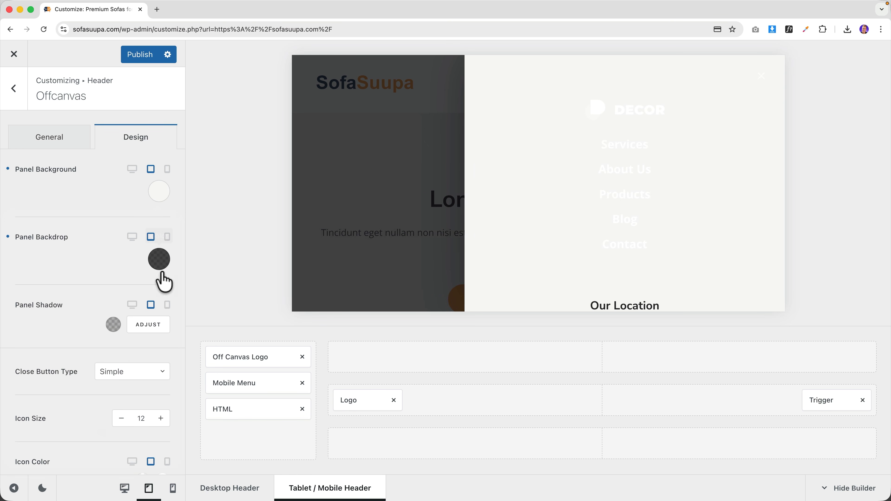
- Replace the DECOR off-canvas logo with the SofaSuupa logo image
left_click(240, 356)
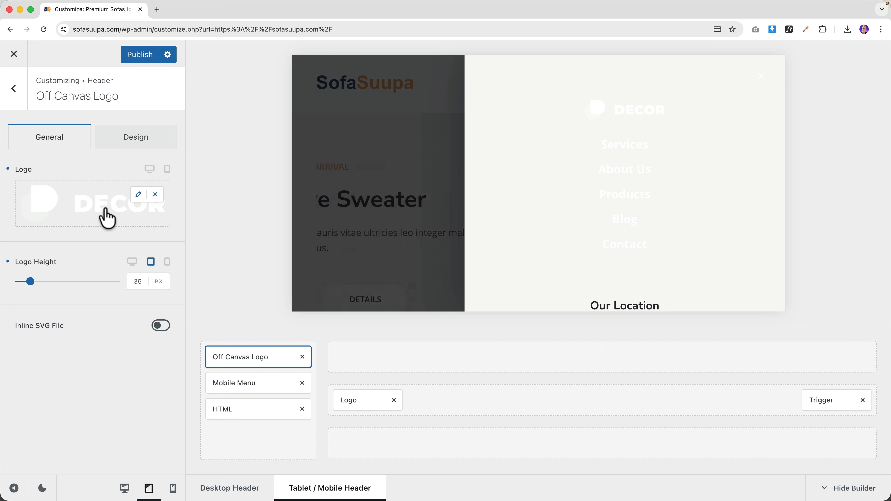
left_click(105, 216)
left_click(87, 213)
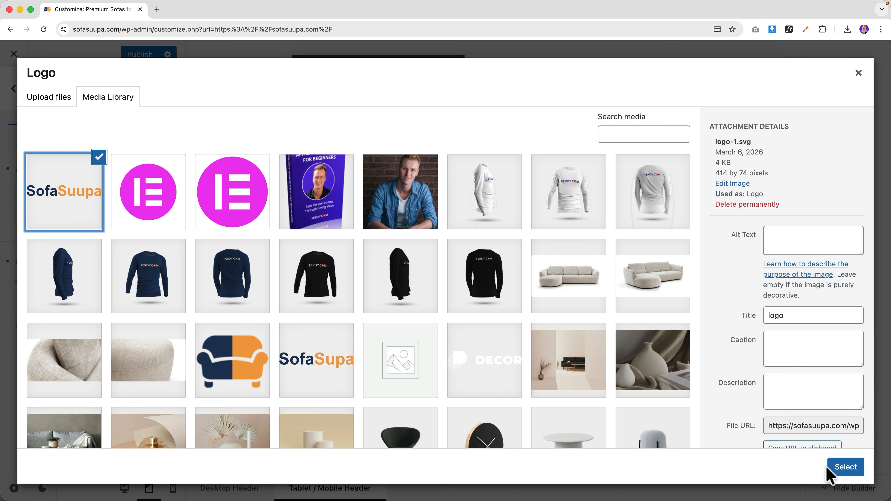
left_click(842, 468)
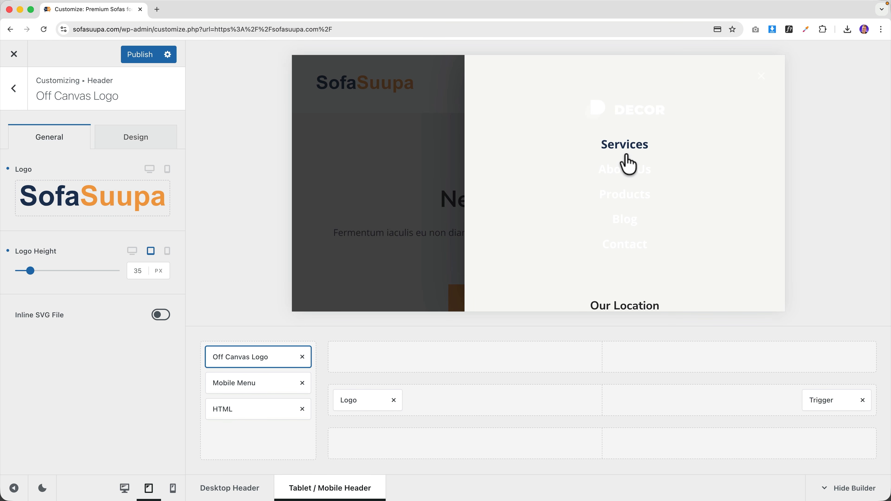
- Show Main Menu in the off-canvas mobile menu, with navy links turning orange on hover
left_click(237, 381)
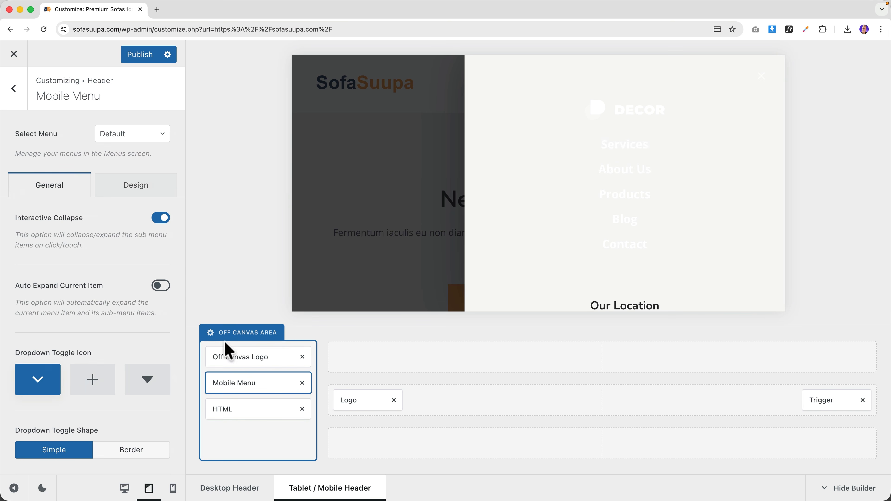
left_click(125, 137)
left_click(115, 200)
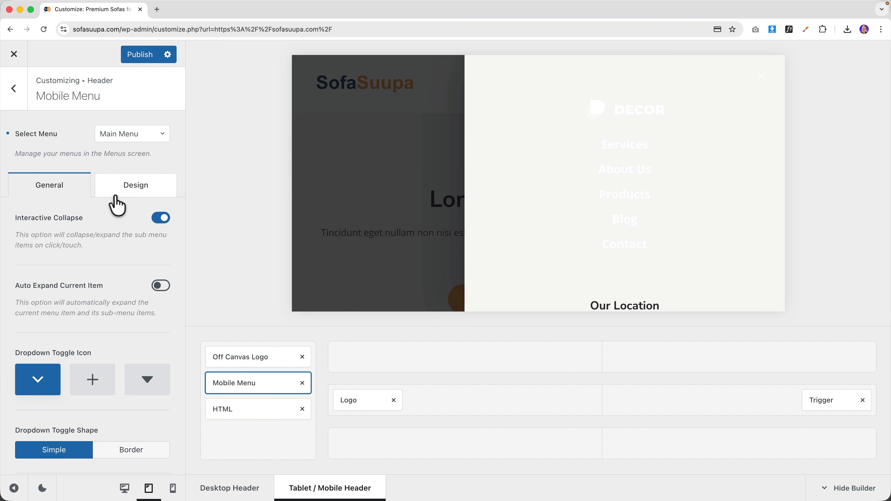
left_click(126, 190)
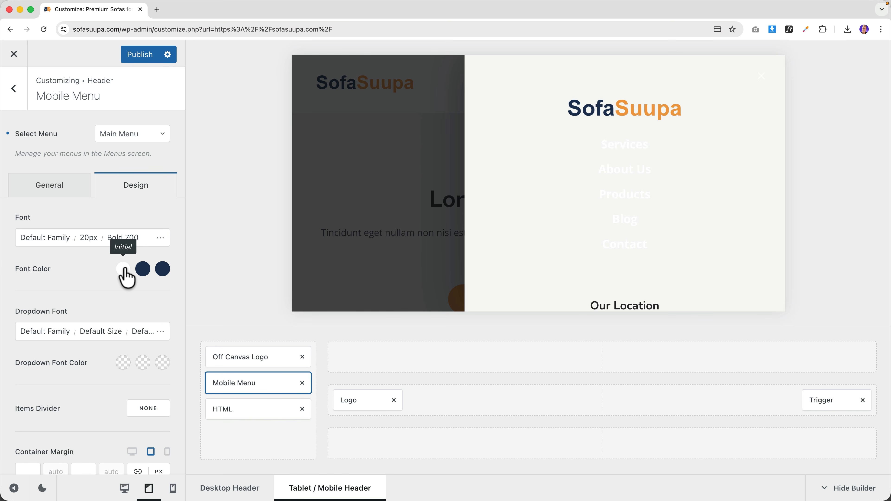
left_click(123, 269)
left_click(43, 475)
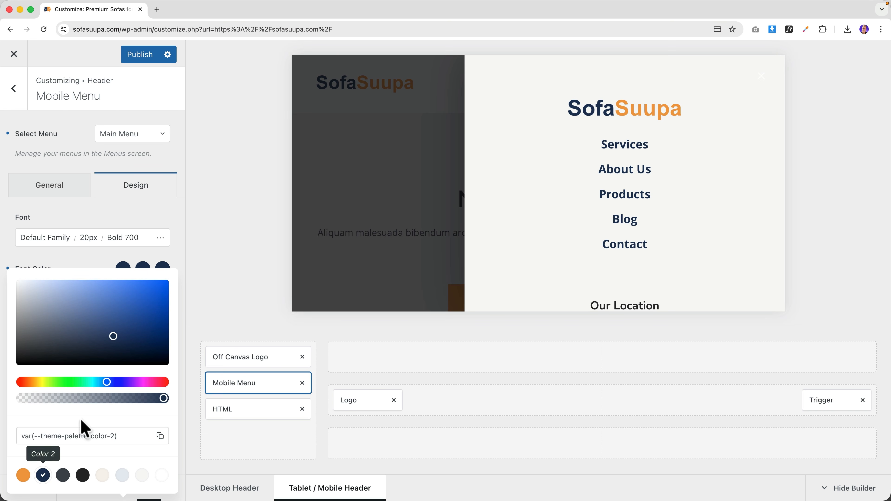
left_click(143, 269)
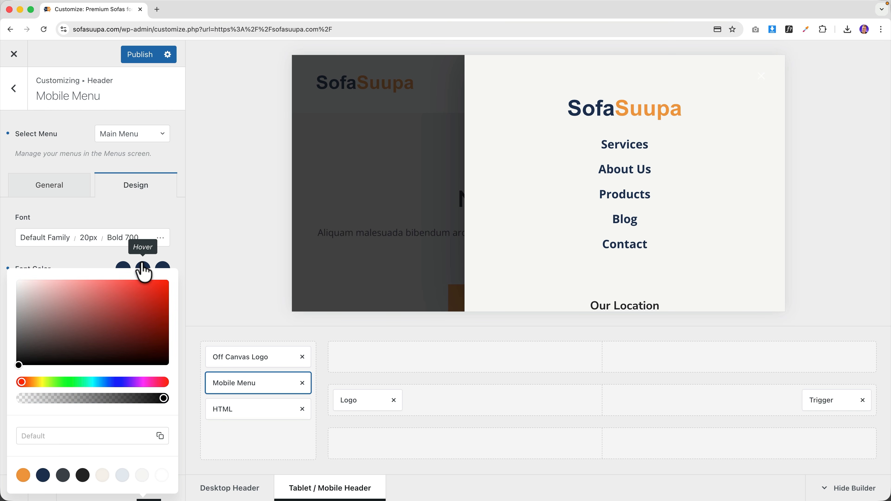
left_click(23, 475)
left_click(126, 220)
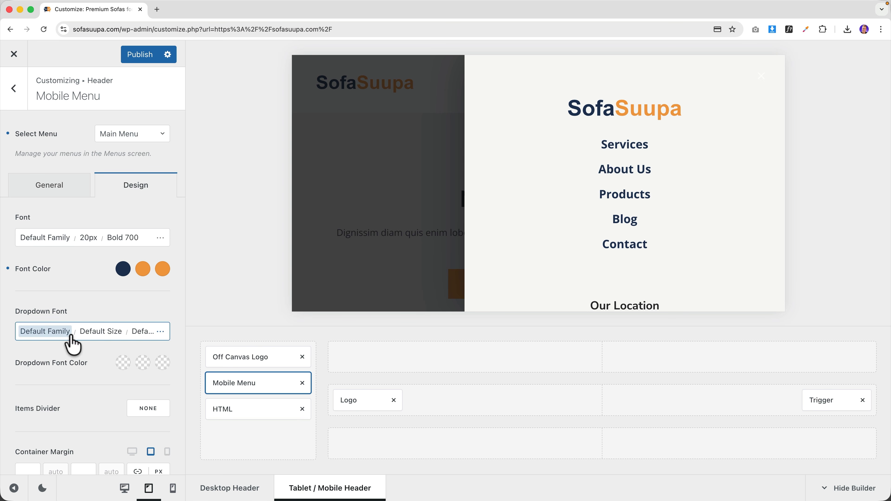
- Make the location HTML block's text navy, turning orange on hover
scroll(618, 261, "down", 3)
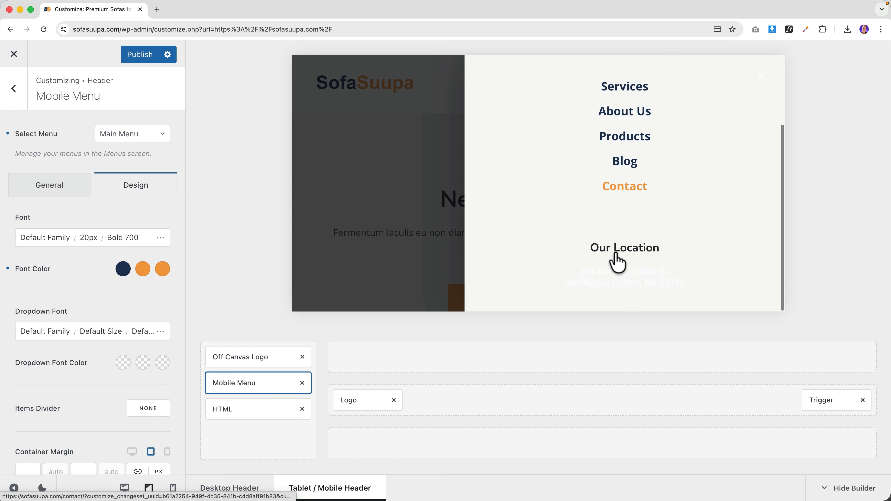
left_click(239, 411)
left_click(132, 139)
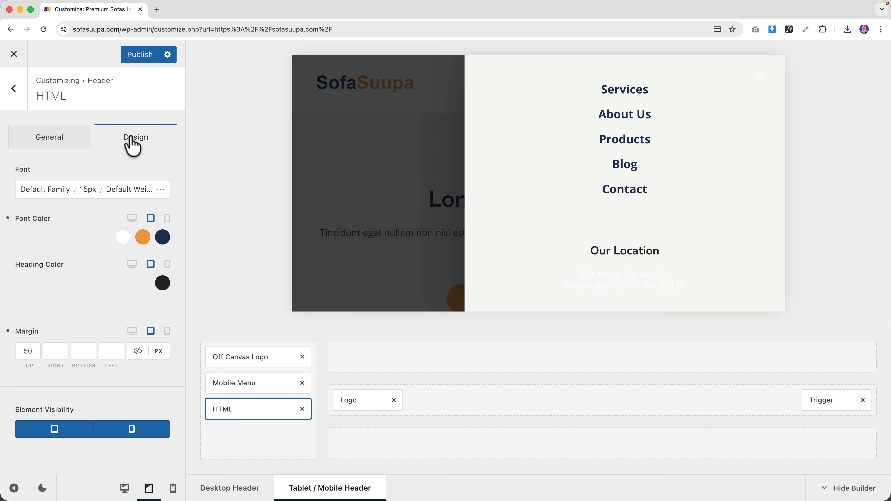
left_click(122, 239)
left_click(43, 458)
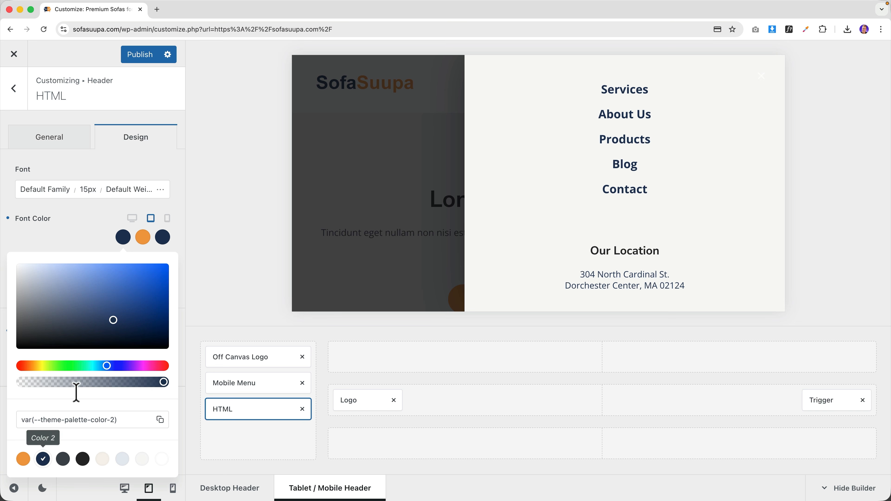
left_click(163, 238)
left_click(23, 458)
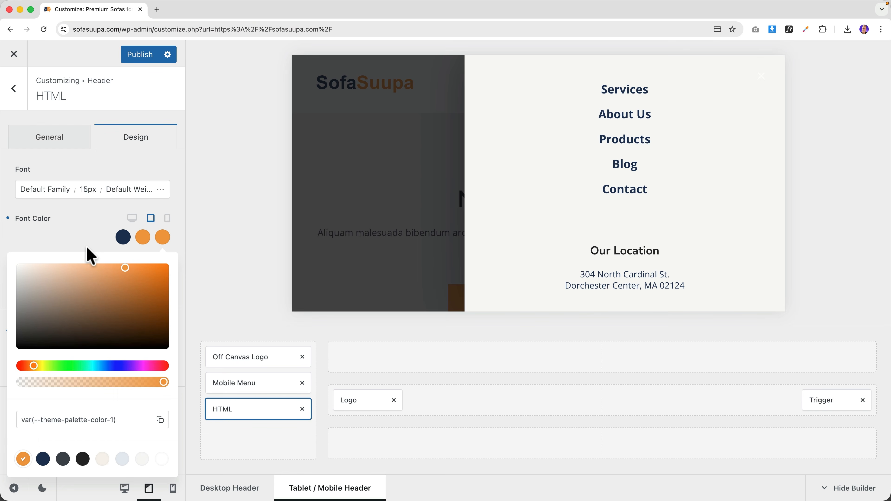
left_click(86, 234)
scroll(635, 216, "up", 2)
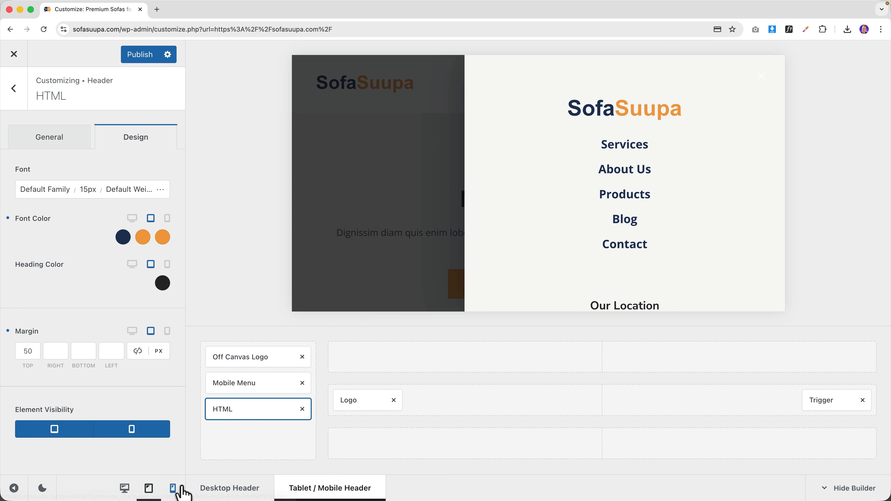
- In the mobile preview, set the off-canvas area's close icon colour to navy
left_click(173, 489)
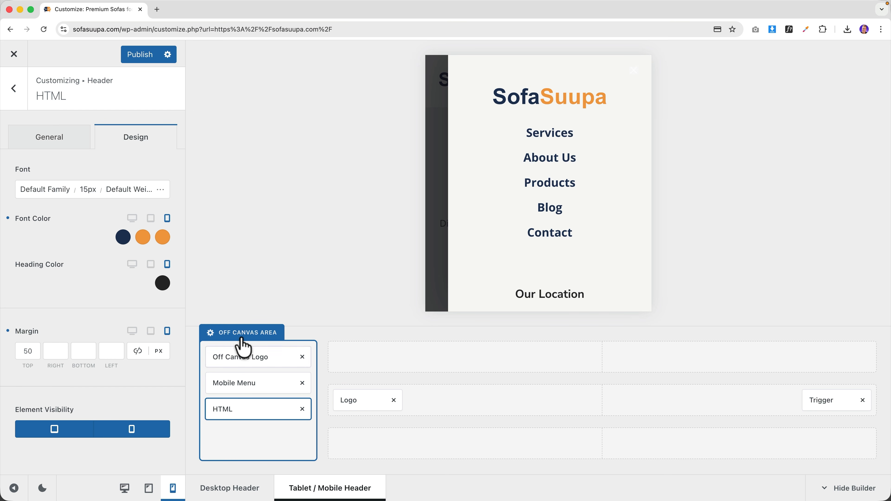
left_click(242, 335)
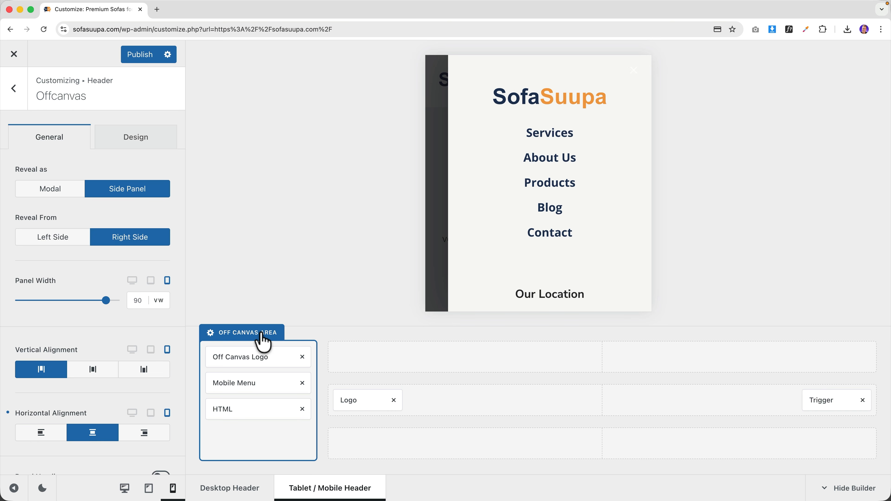
left_click(131, 154)
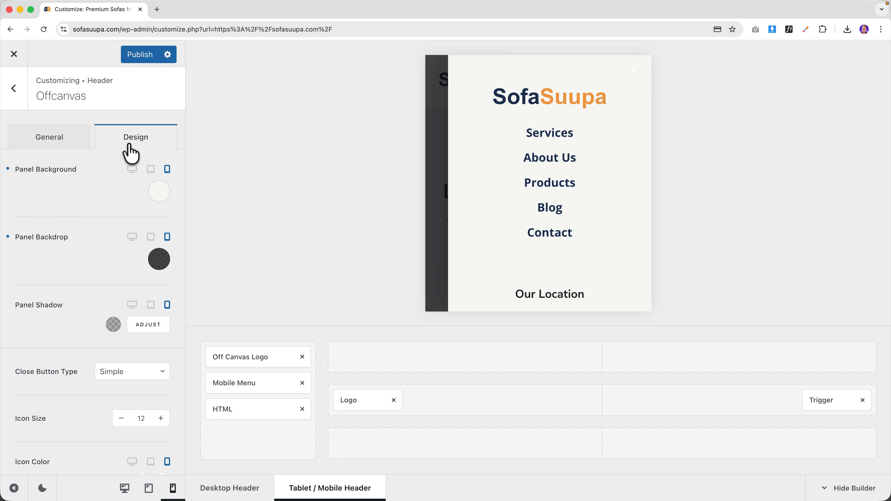
scroll(96, 204, "down", 2)
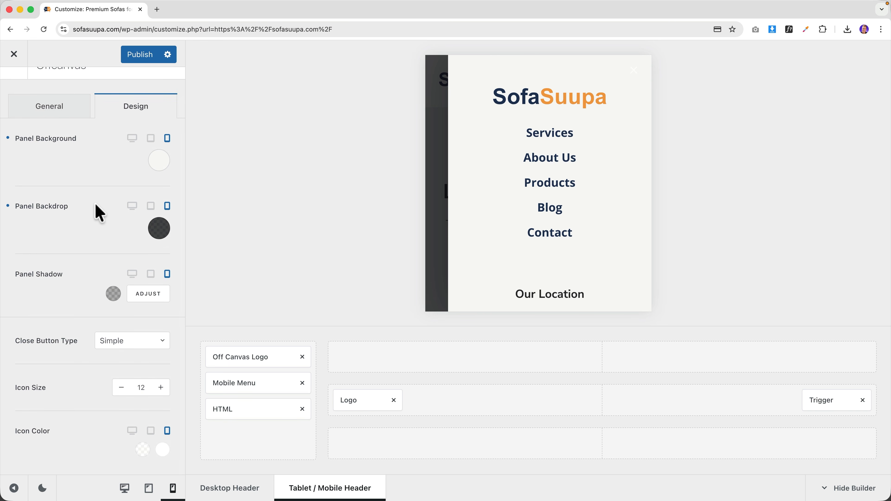
left_click(142, 450)
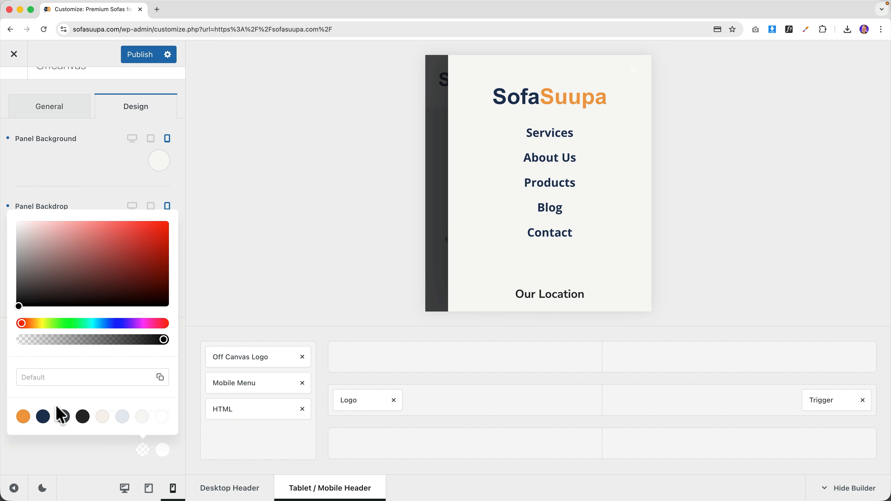
left_click(43, 417)
left_click(611, 133)
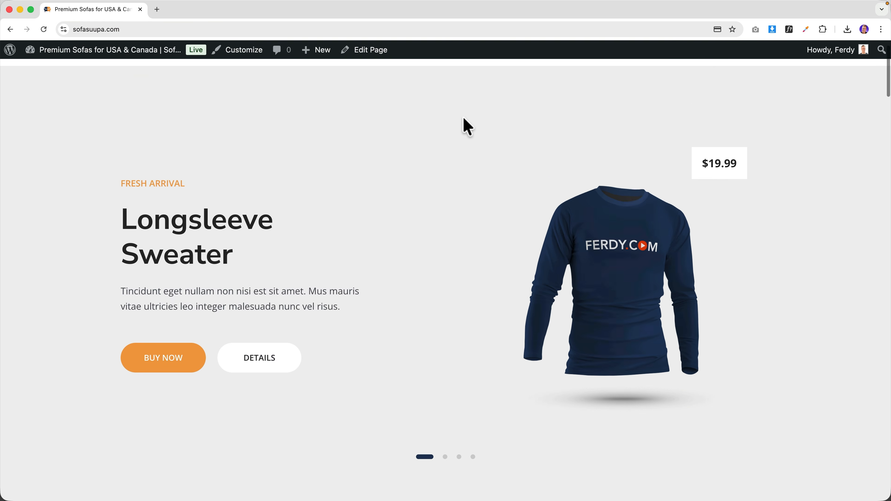
scroll(463, 119, "down", 10)
- Scroll through the live SofaSuupa homepage to review the published design
scroll(464, 119, "up", 10)
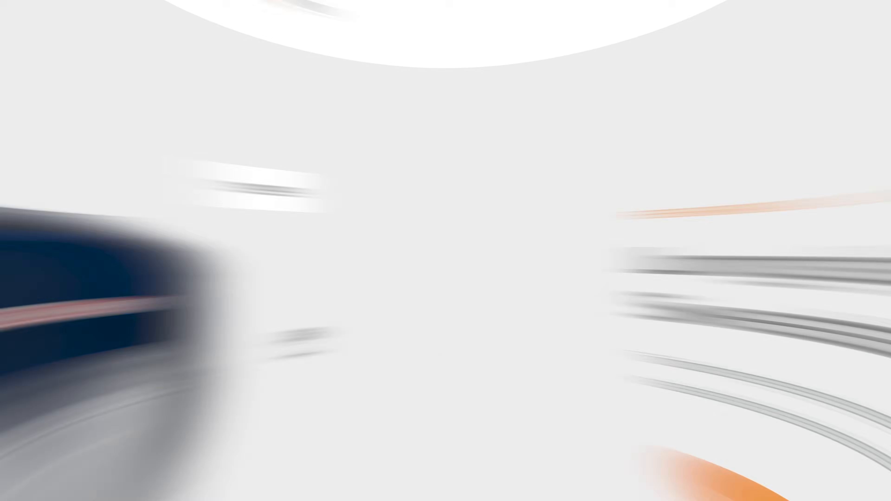
scroll(367, 261, "down", 15)
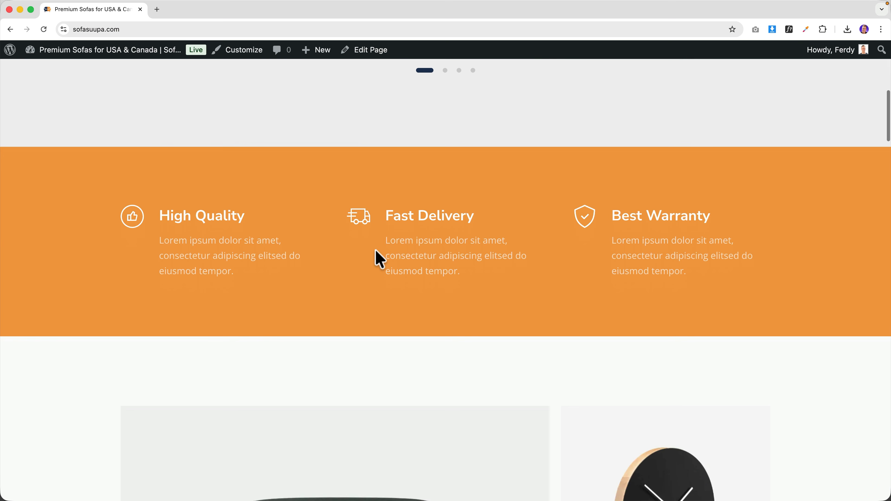
- Load ferdy.com in a new browser tab
scroll(378, 258, "up", 15)
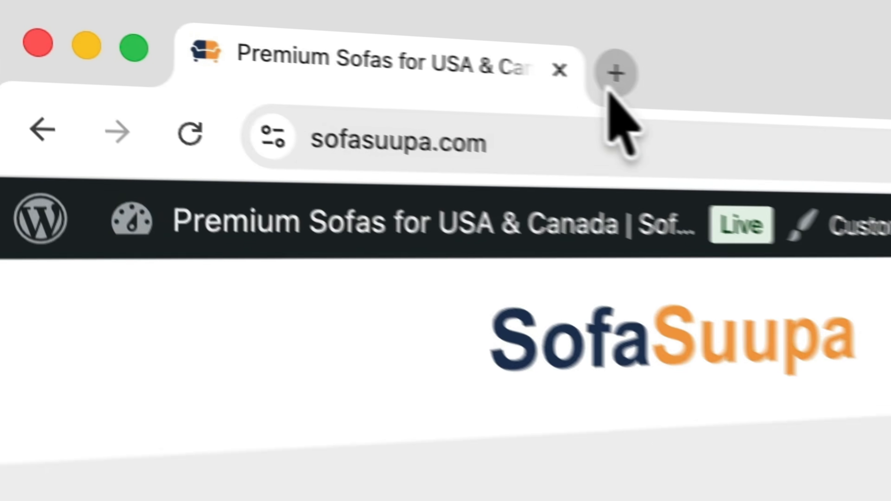
left_click(157, 10)
type("ferd")
key("Return")
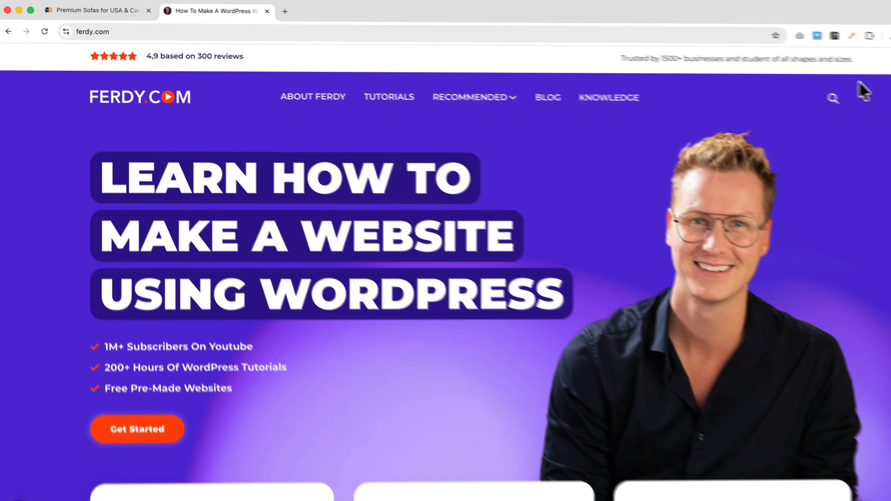
- Find and open the SureRank Tutorial page, pause its video, then bring up the site search
left_click(787, 90)
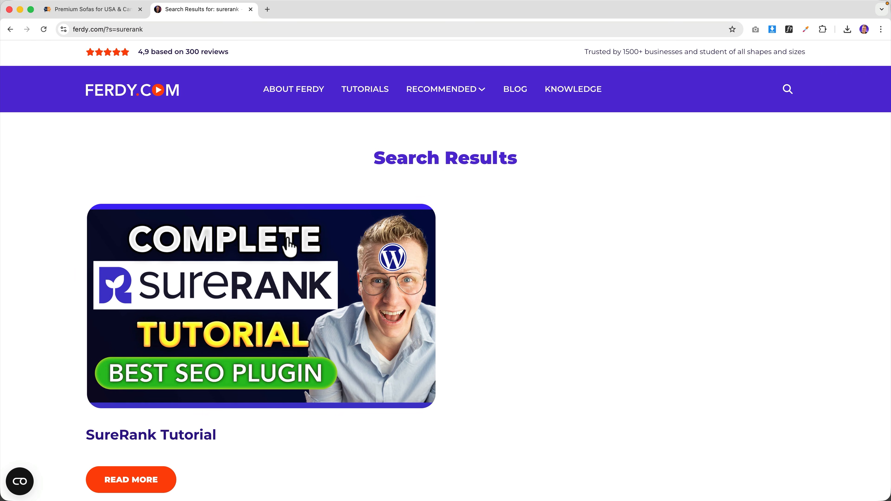
left_click(275, 258)
scroll(277, 257, "down", 2)
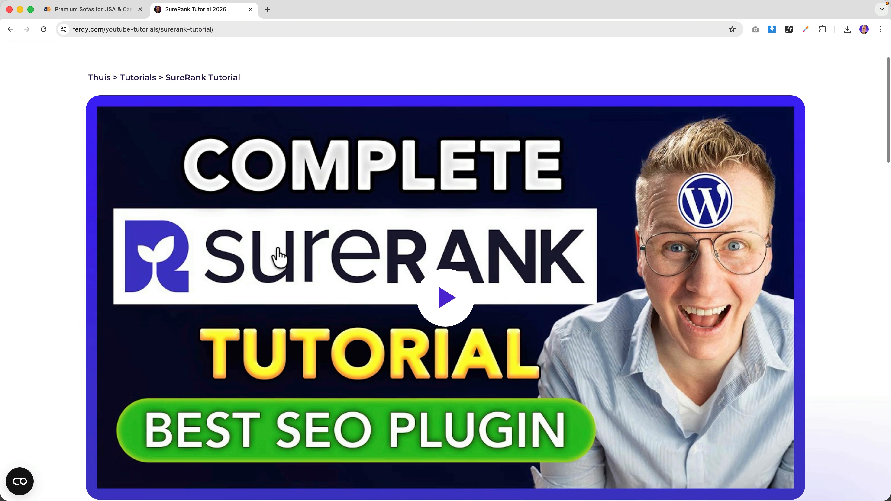
scroll(140, 439, "down", 1)
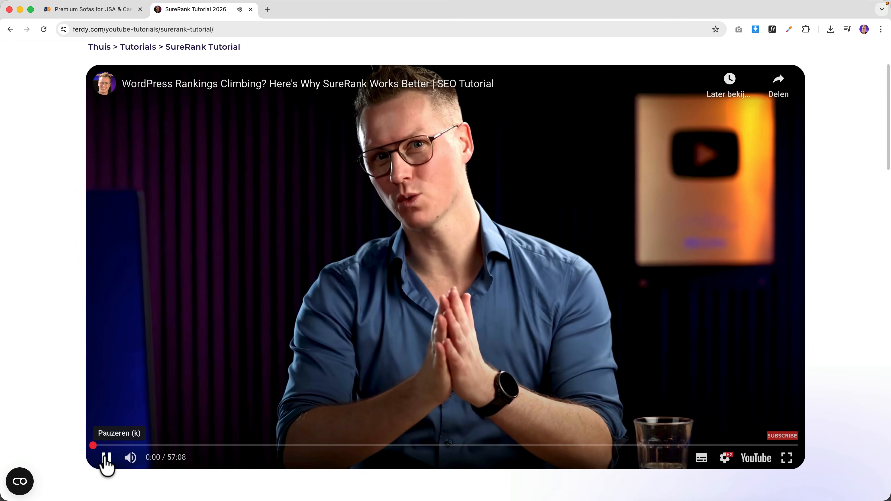
left_click(105, 459)
scroll(384, 378, "down", 12)
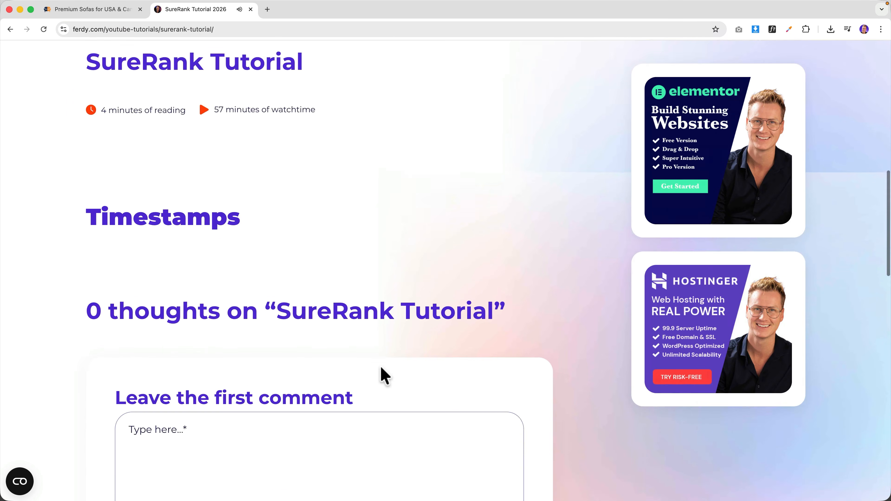
scroll(333, 257, "up", 15)
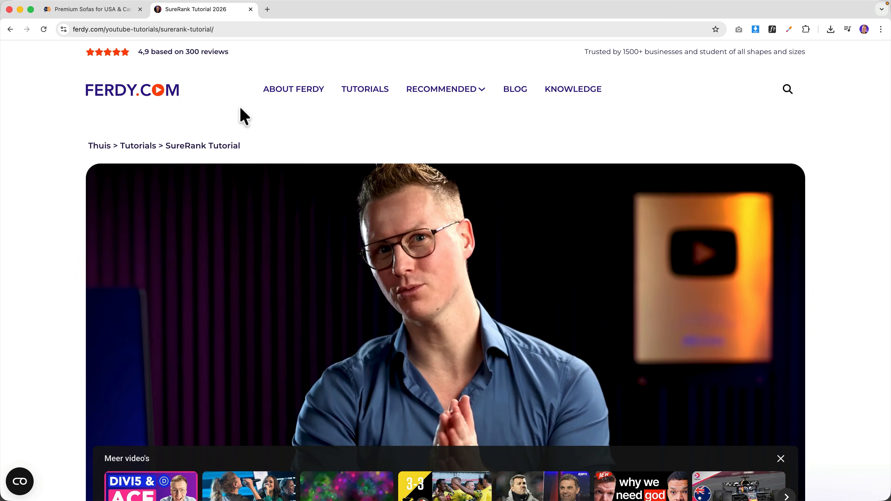
left_click(801, 96)
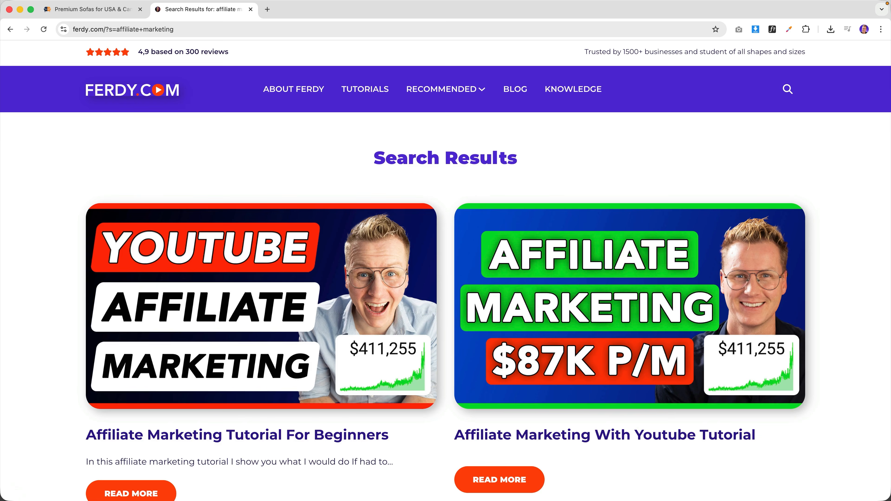
- Open the Affiliate Marketing Tutorial For Beginners result and scroll through the article
scroll(382, 172, "down", 4)
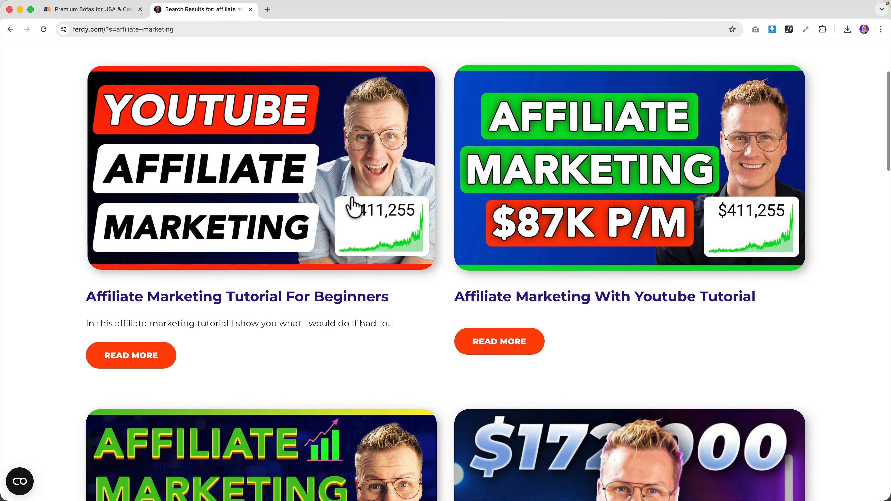
left_click(271, 176)
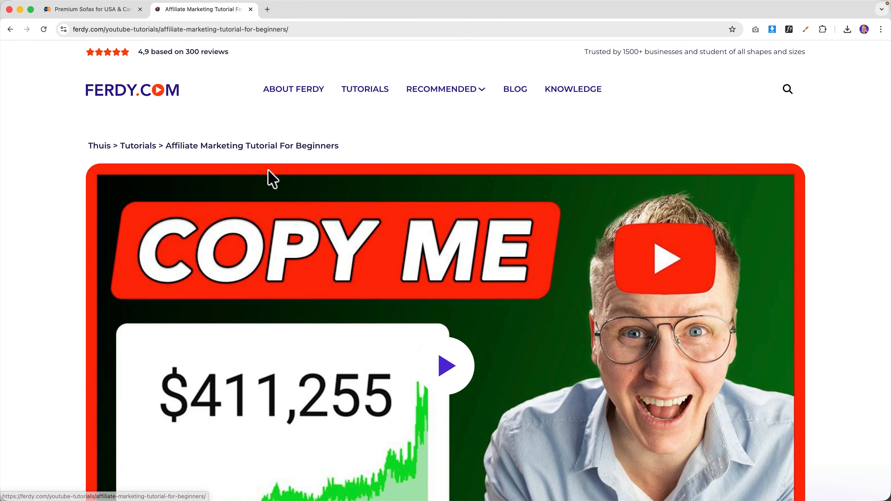
scroll(317, 386, "down", 2)
scroll(317, 387, "down", 2)
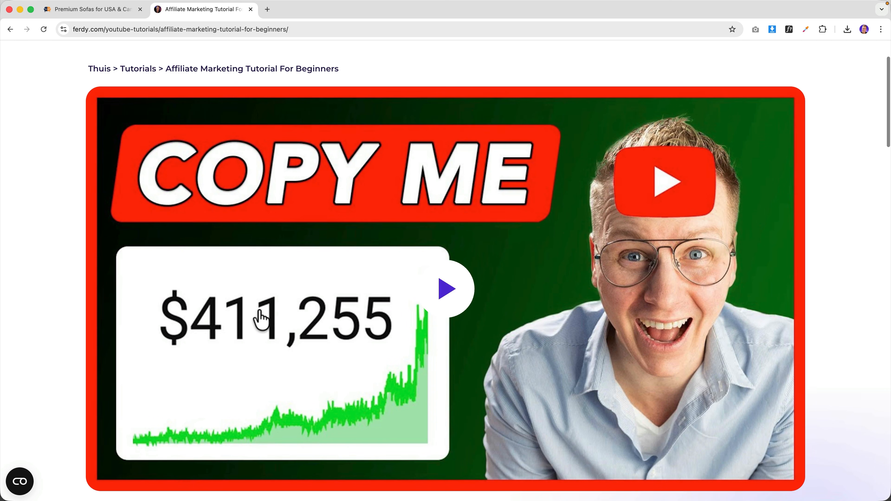
scroll(295, 320, "down", 8)
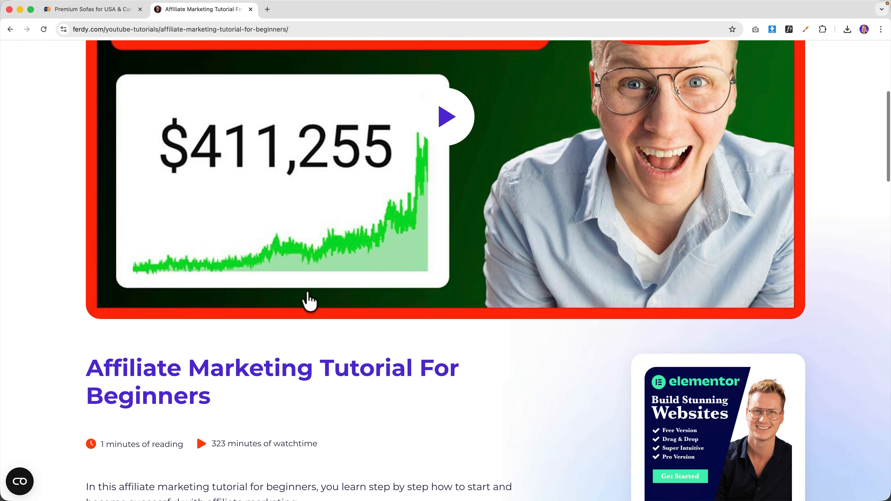
scroll(306, 266, "down", 4)
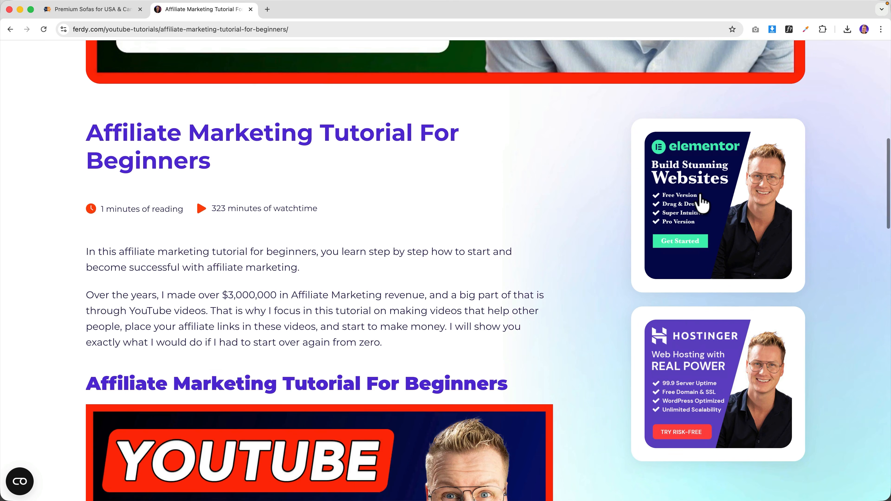
scroll(513, 245, "down", 14)
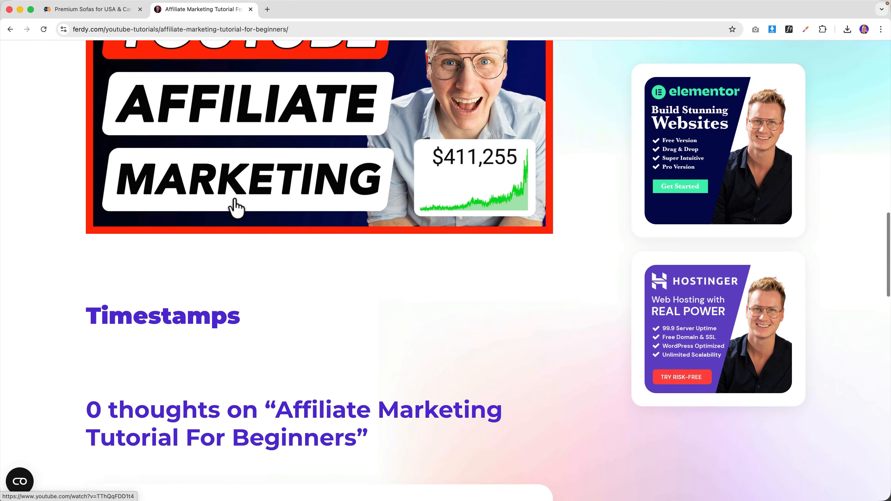
scroll(236, 208, "down", 3)
scroll(236, 207, "up", 20)
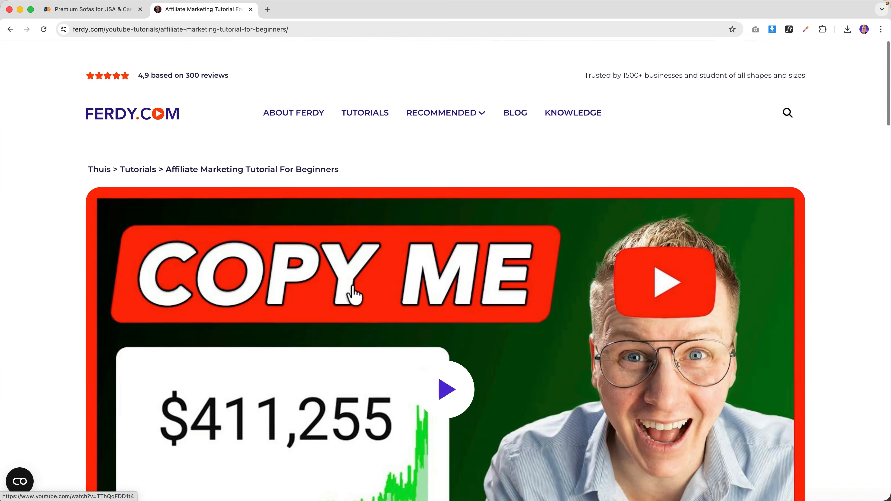
scroll(318, 288, "down", 2)
scroll(303, 208, "up", 2)
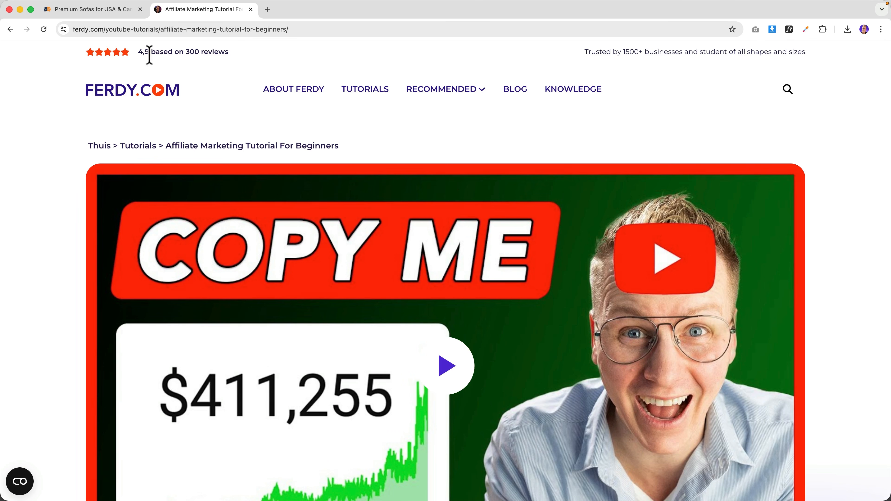
- Search ferdy.com for 'omnisend' and open the Boost Your eCommerce Sales With Omnisend page
left_click(788, 90)
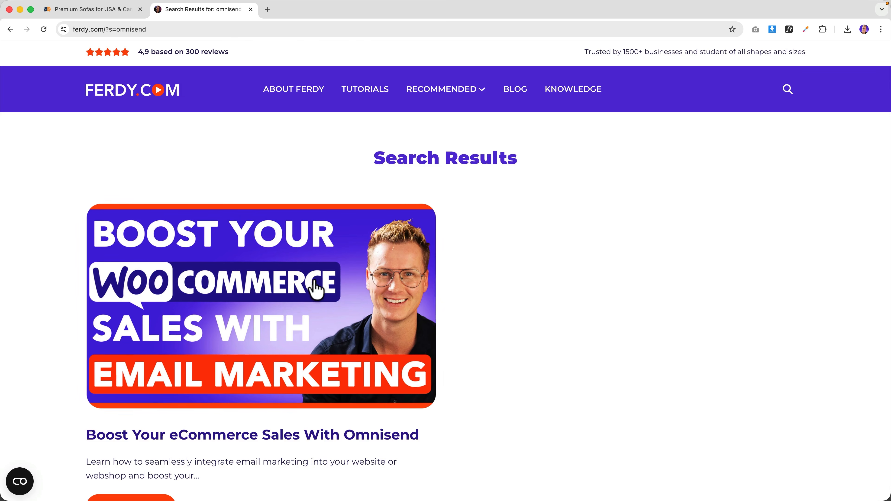
left_click(308, 286)
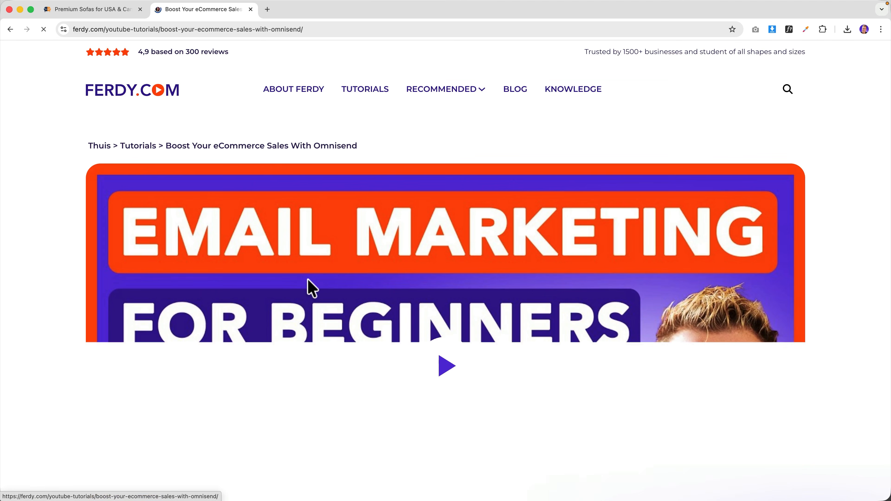
scroll(330, 281, "down", 15)
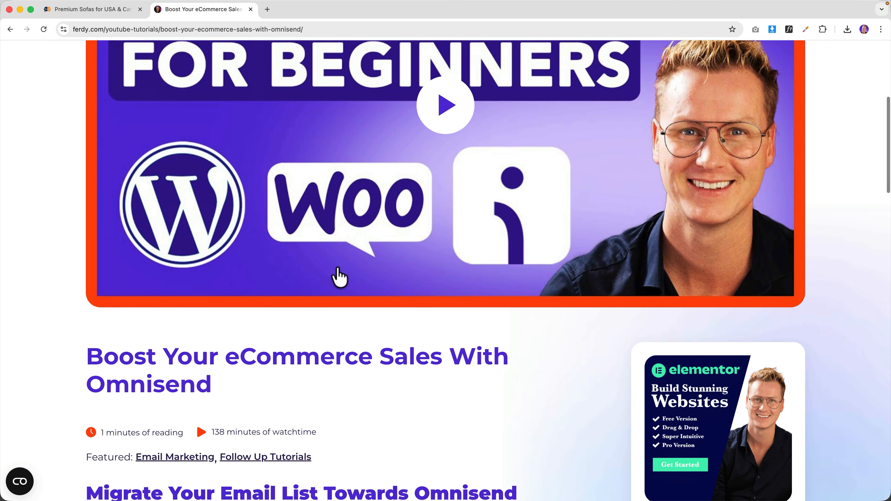
scroll(352, 274, "down", 8)
scroll(418, 286, "up", 20)
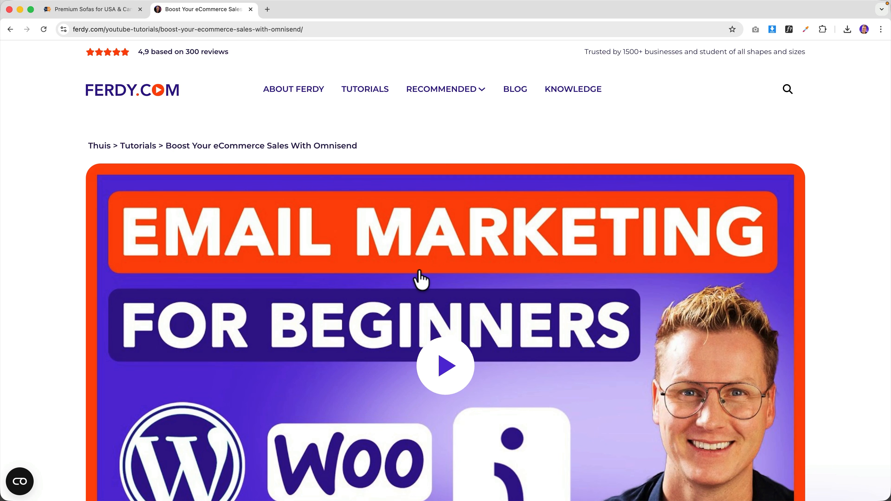
scroll(417, 288, "down", 4)
scroll(410, 291, "up", 4)
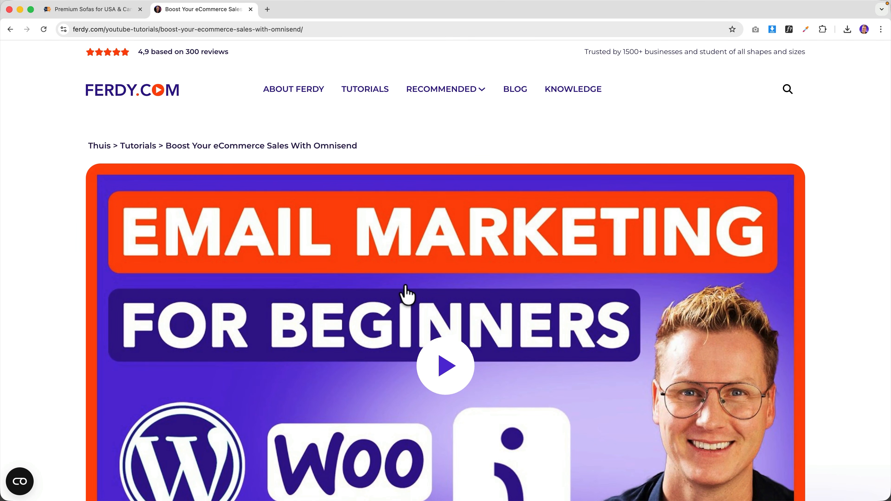